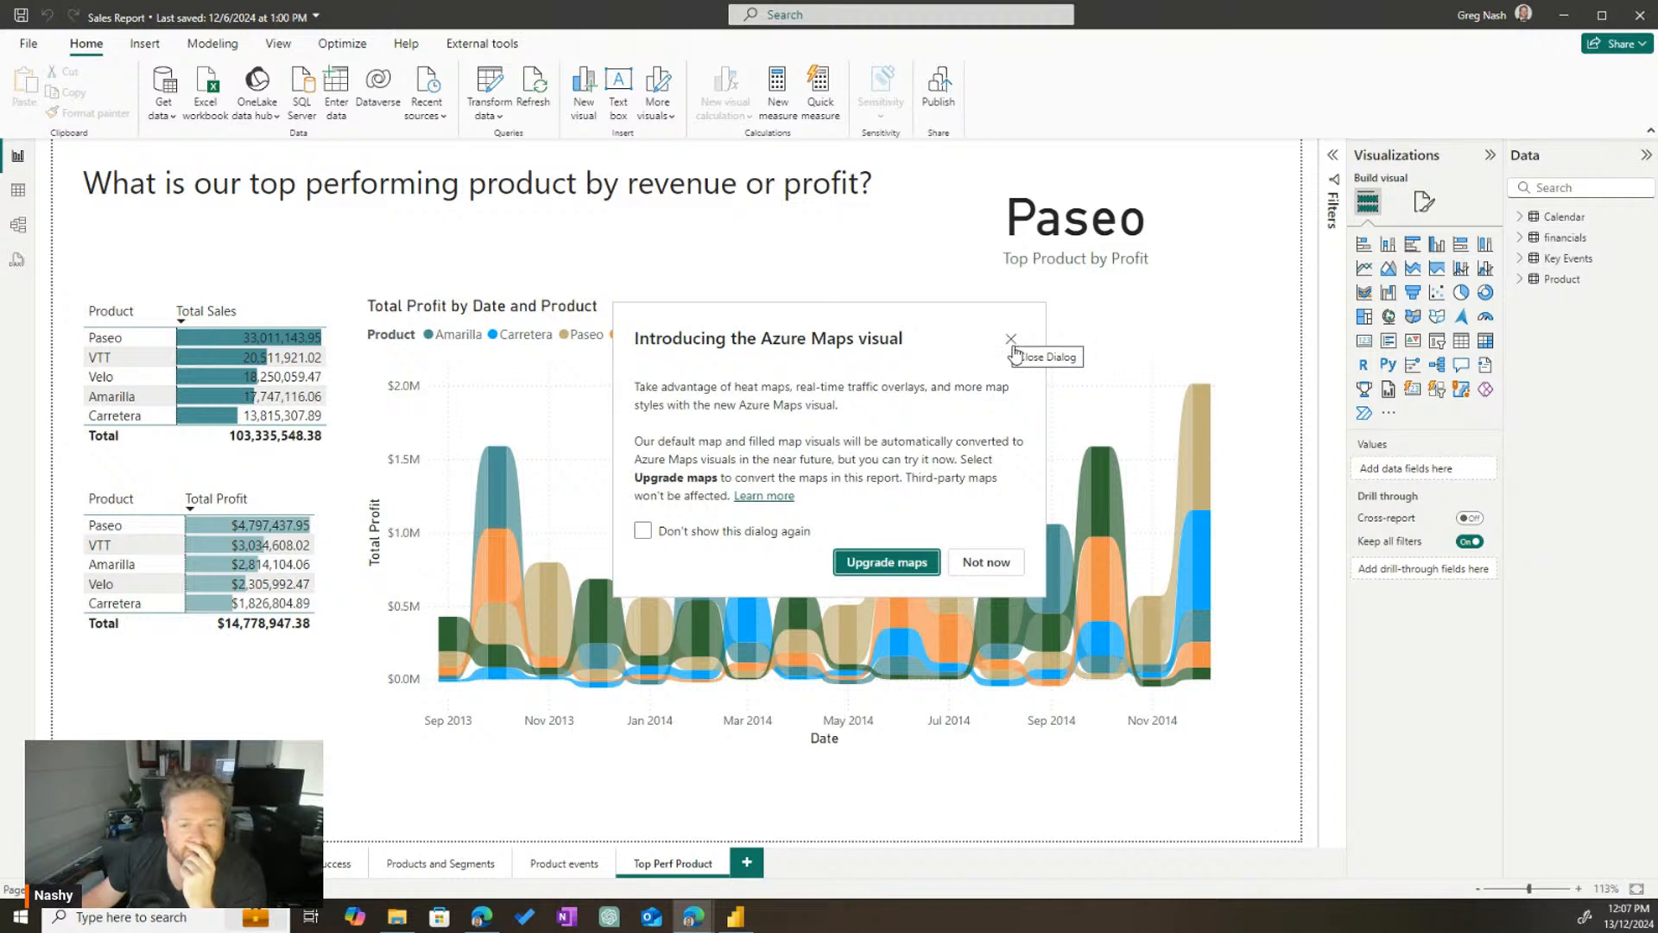
# Upgrade the report's maps to Azure Maps, suppressing the dialog in future, and select the Sum of Profit by Country map on the executive summary page
pyautogui.click(644, 532)
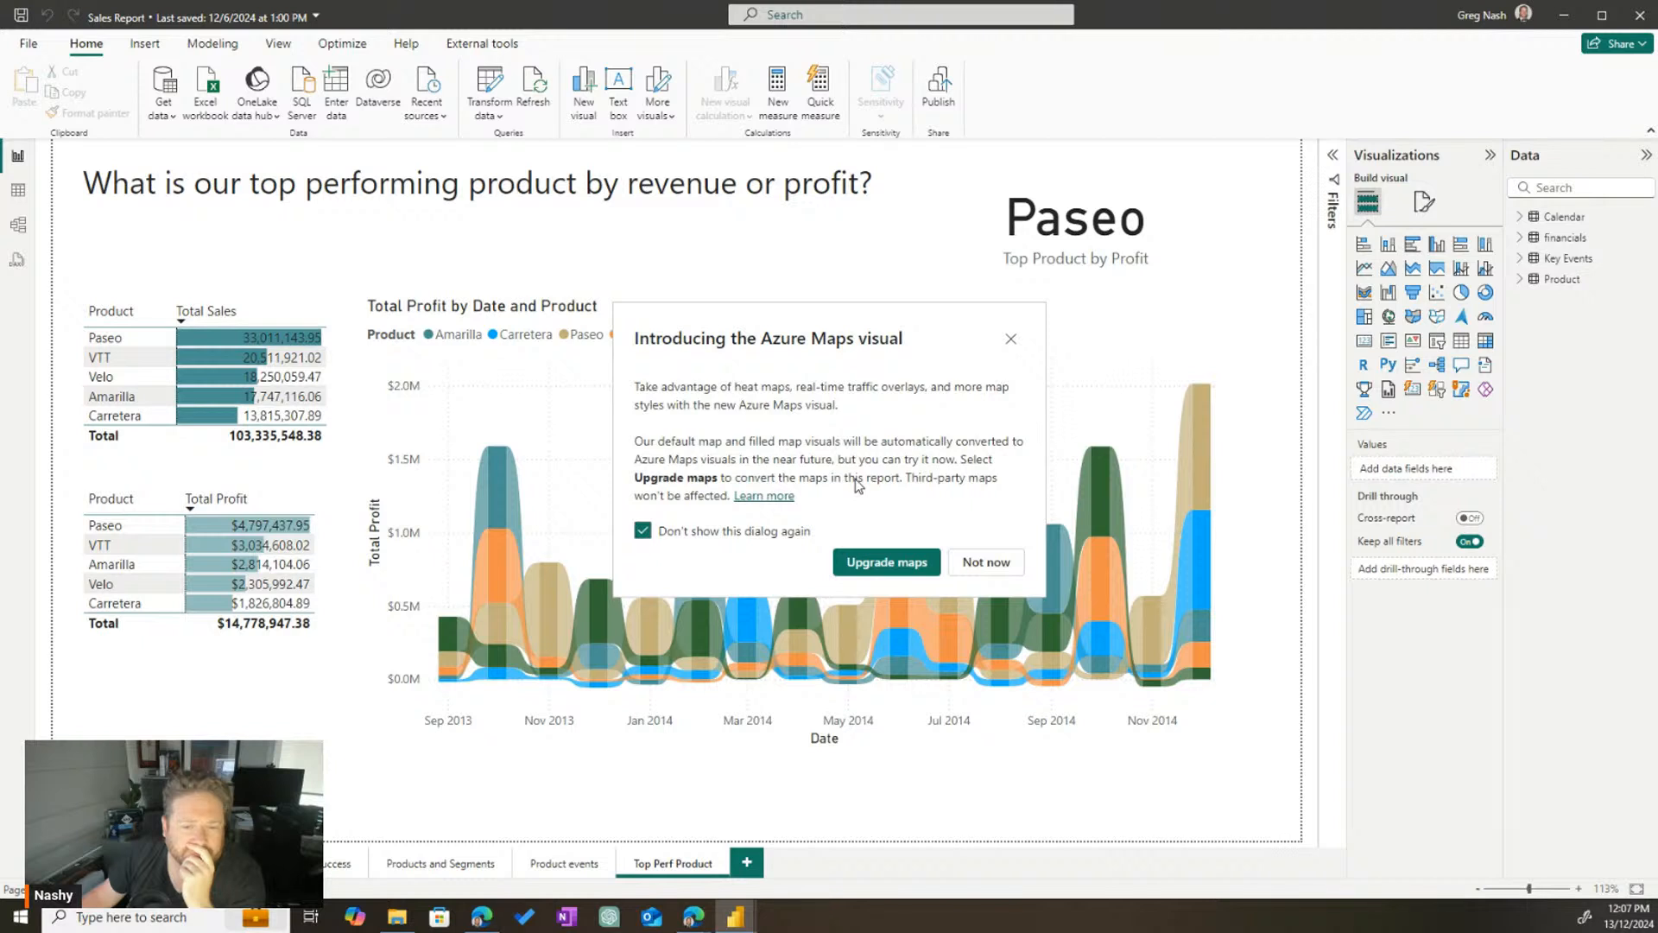
pyautogui.click(890, 563)
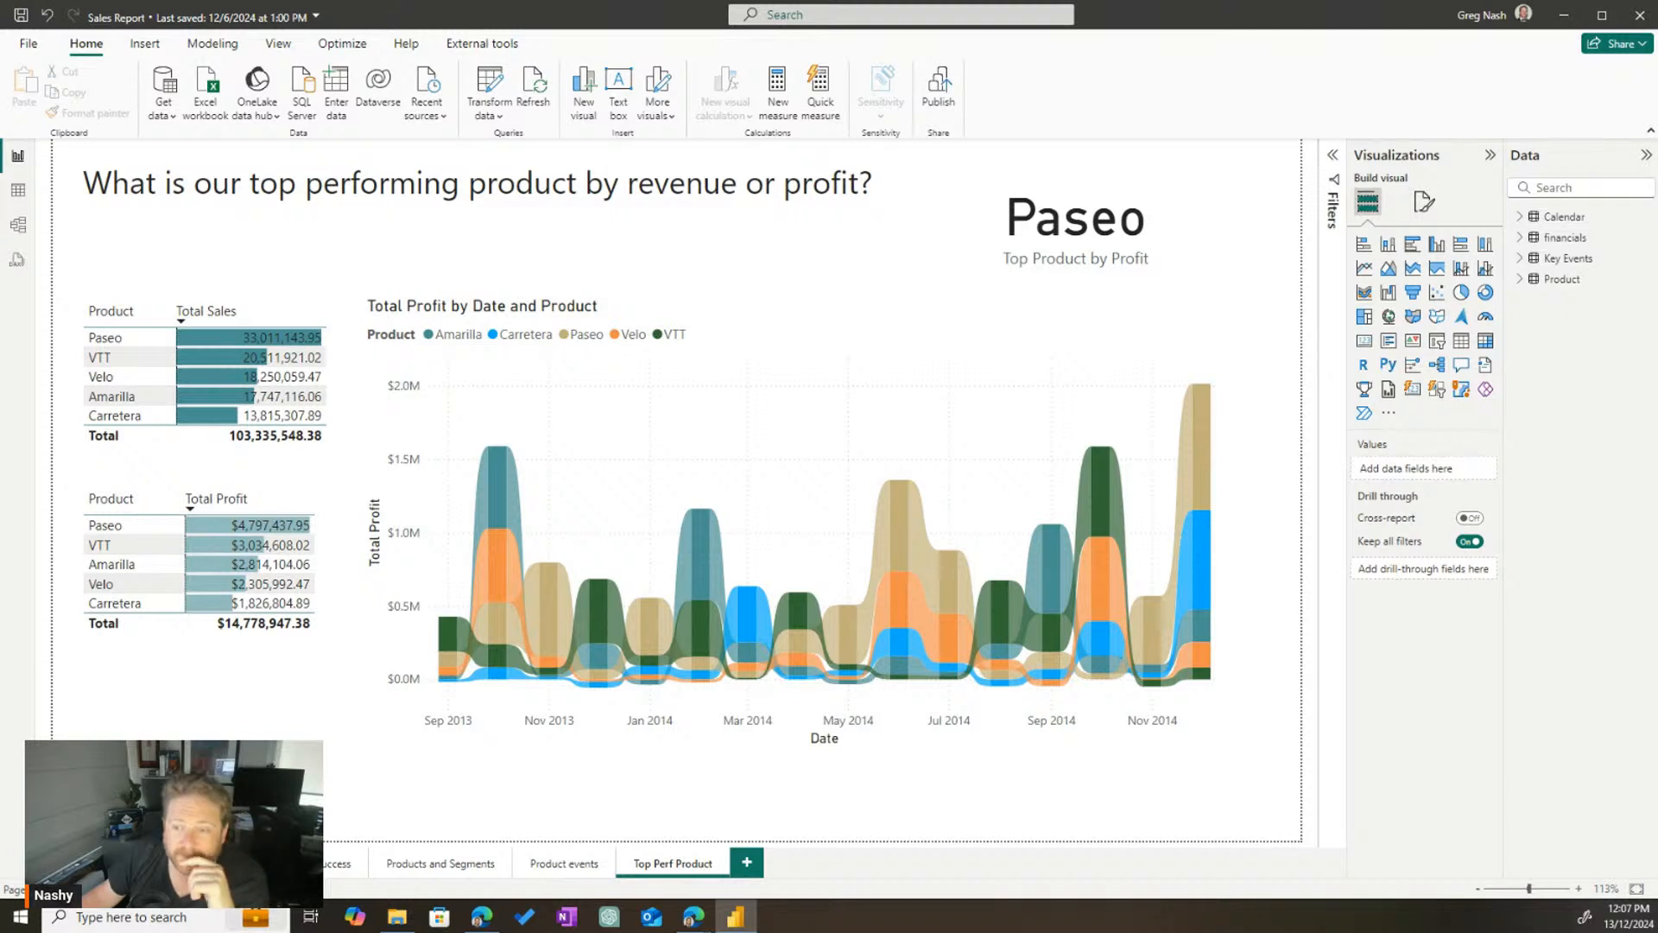
pyautogui.click(130, 864)
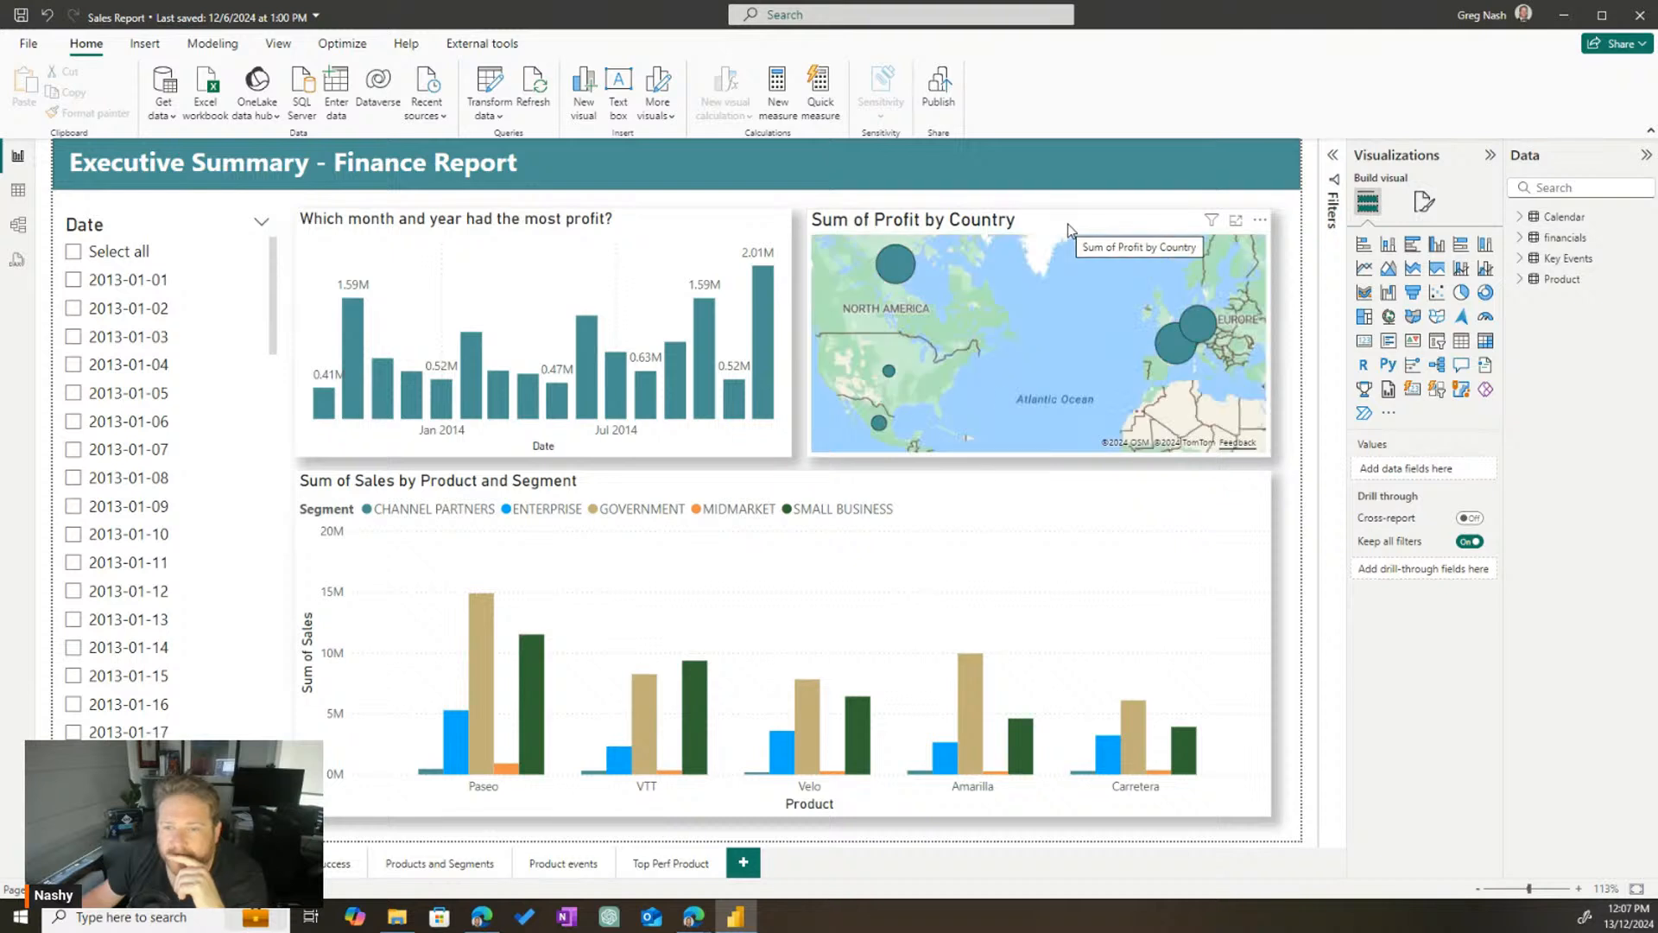
pyautogui.click(1069, 226)
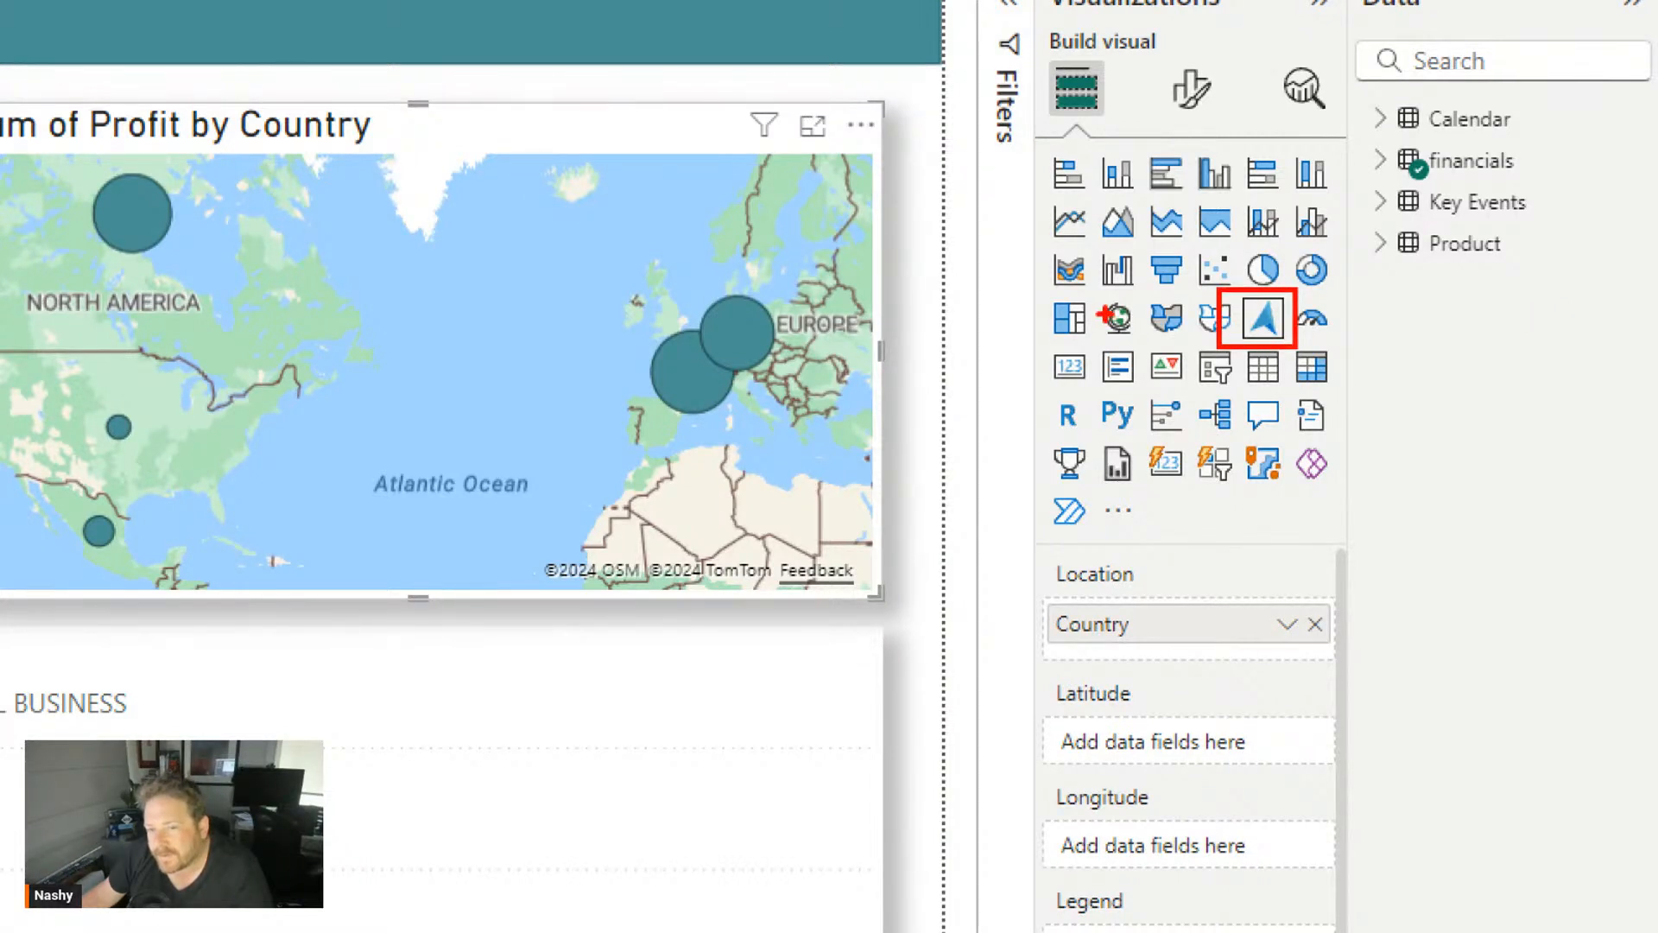
pyautogui.moveTo(1085, 291); pyautogui.dragTo(1146, 346)
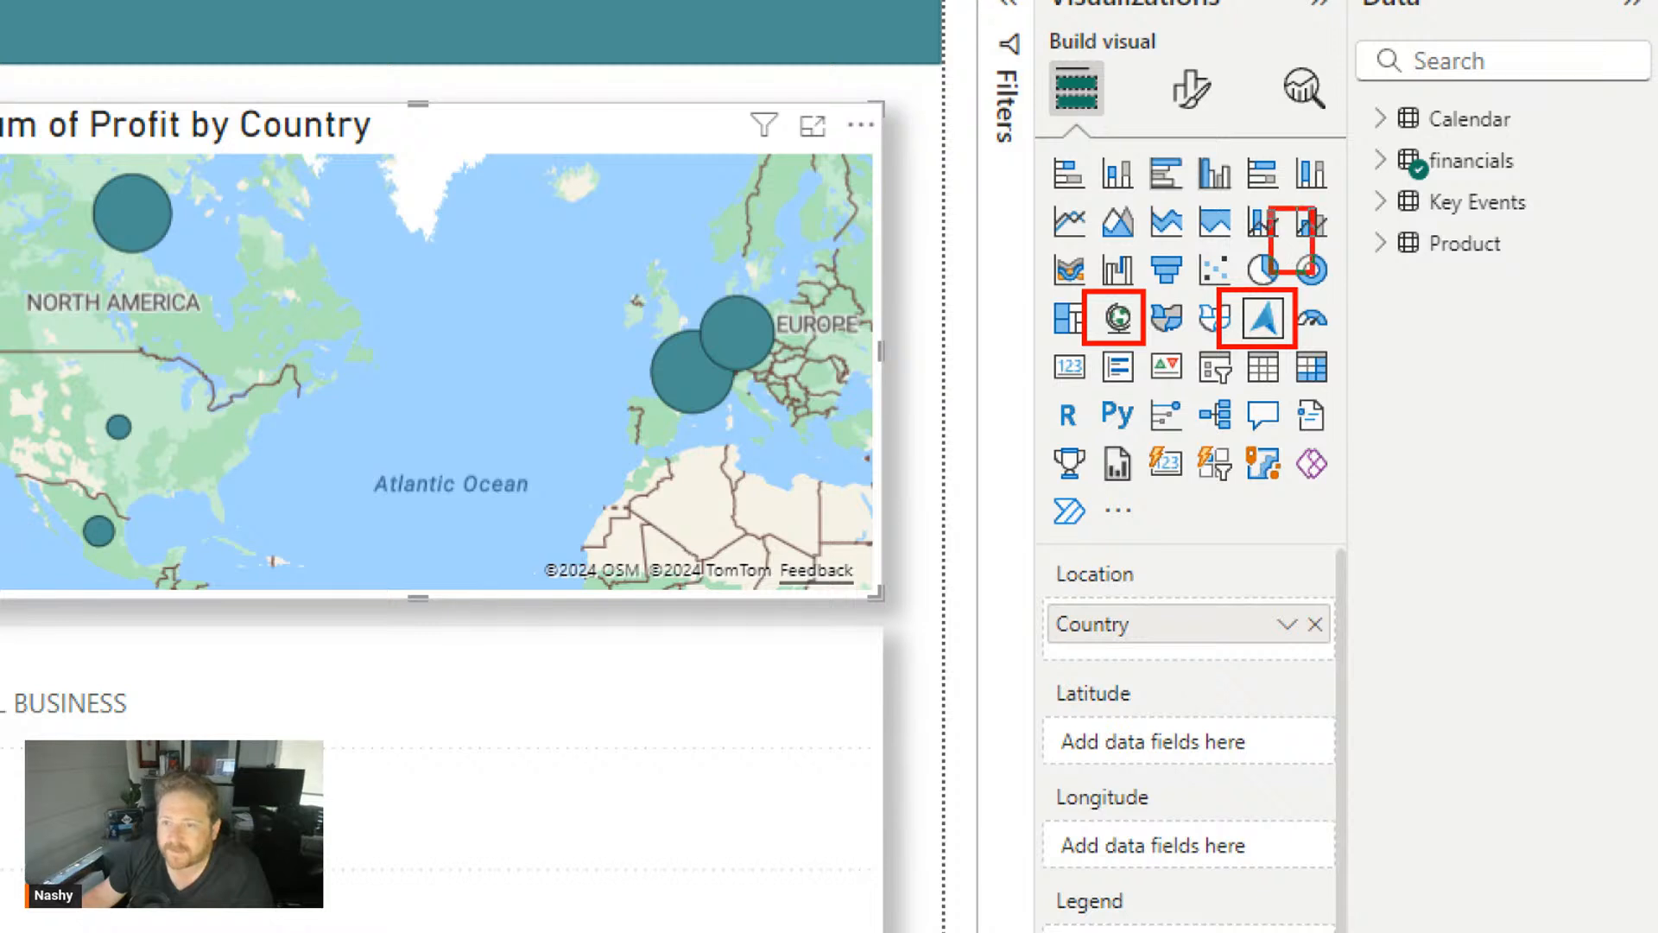
pyautogui.moveTo(1272, 281); pyautogui.dragTo(1343, 212)
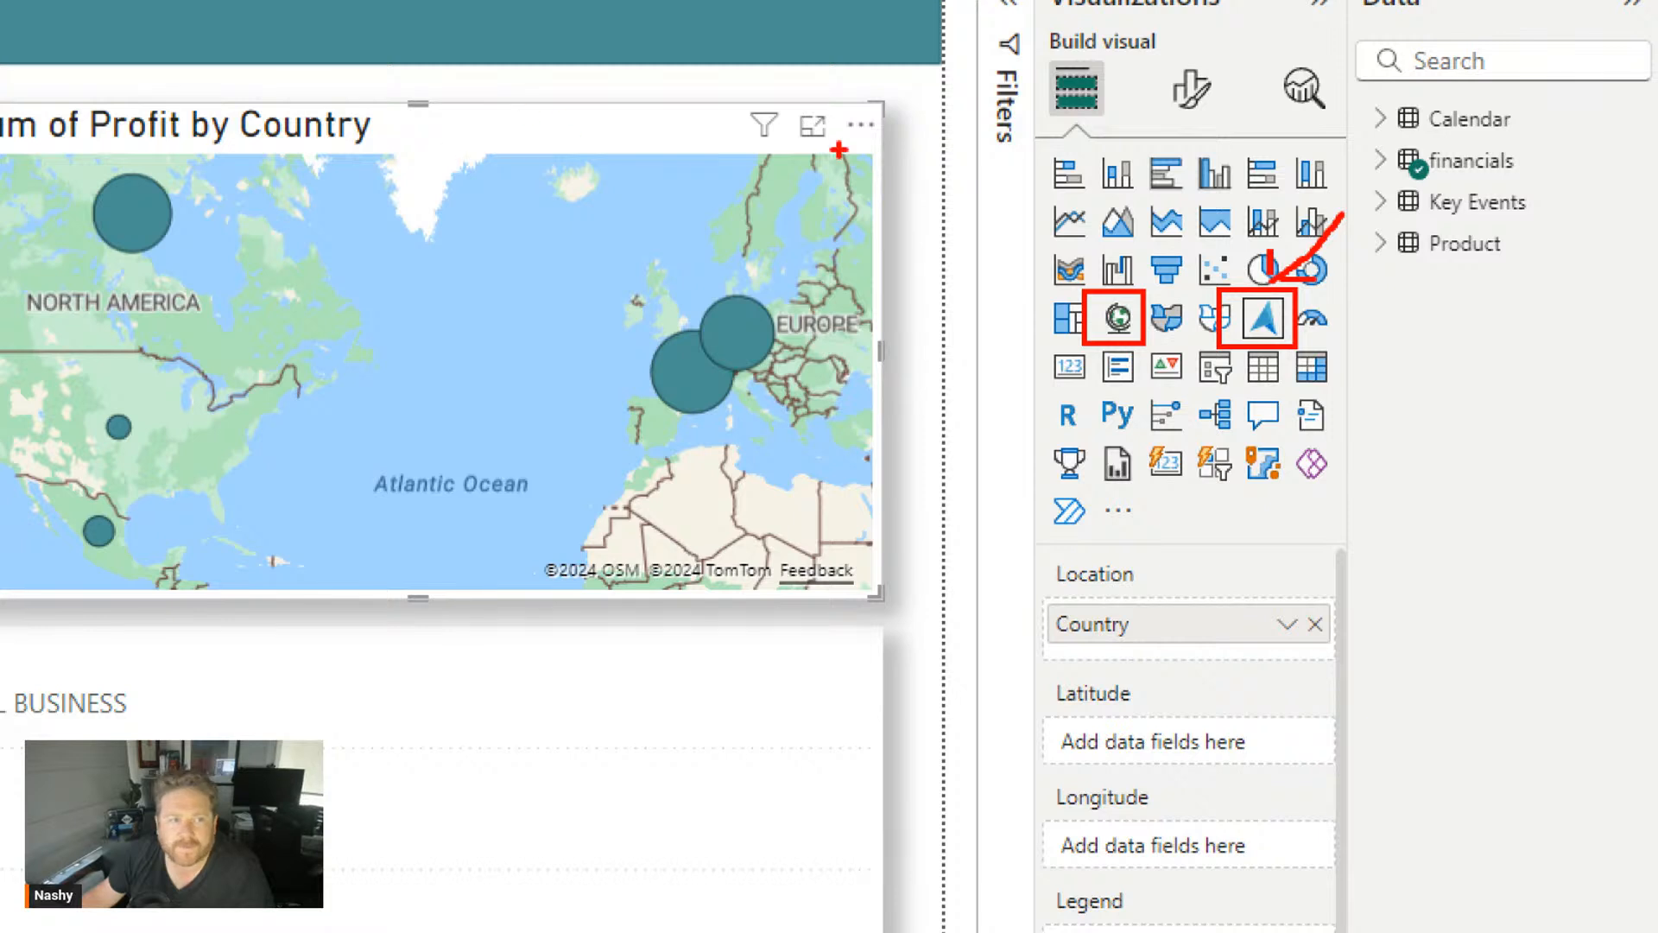
pyautogui.moveTo(760, 260)
pyautogui.mouseDown()
pyautogui.moveTo(885, 211)
pyautogui.moveTo(803, 279)
pyautogui.mouseUp()
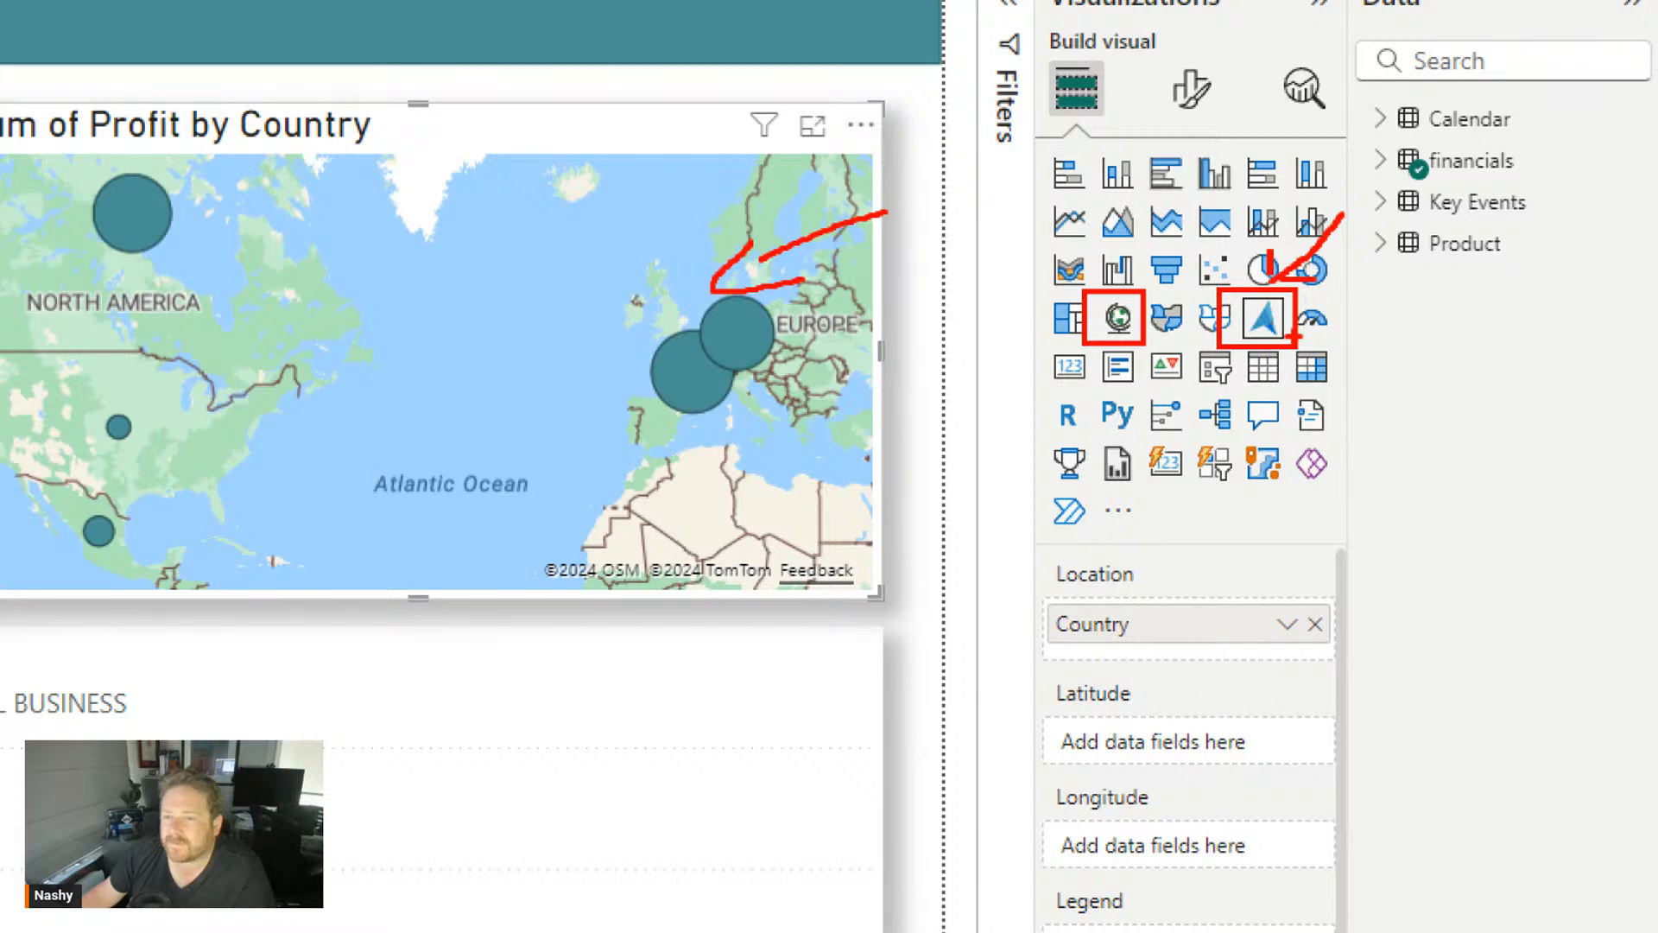
pyautogui.press('Escape')
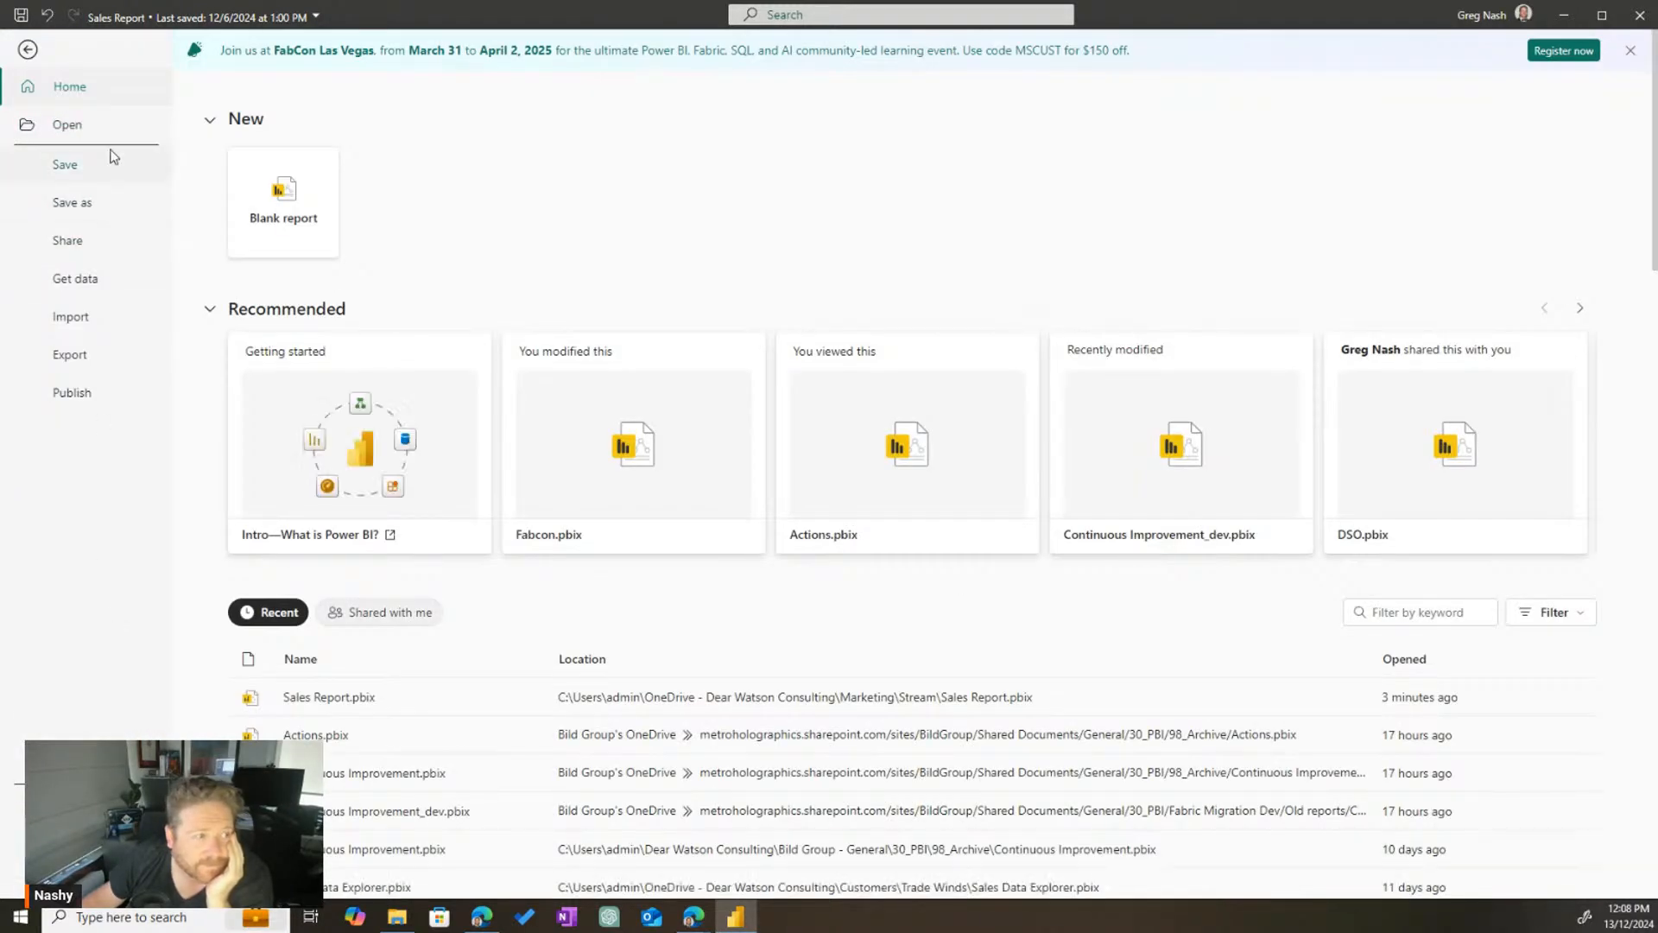
pyautogui.click(29, 51)
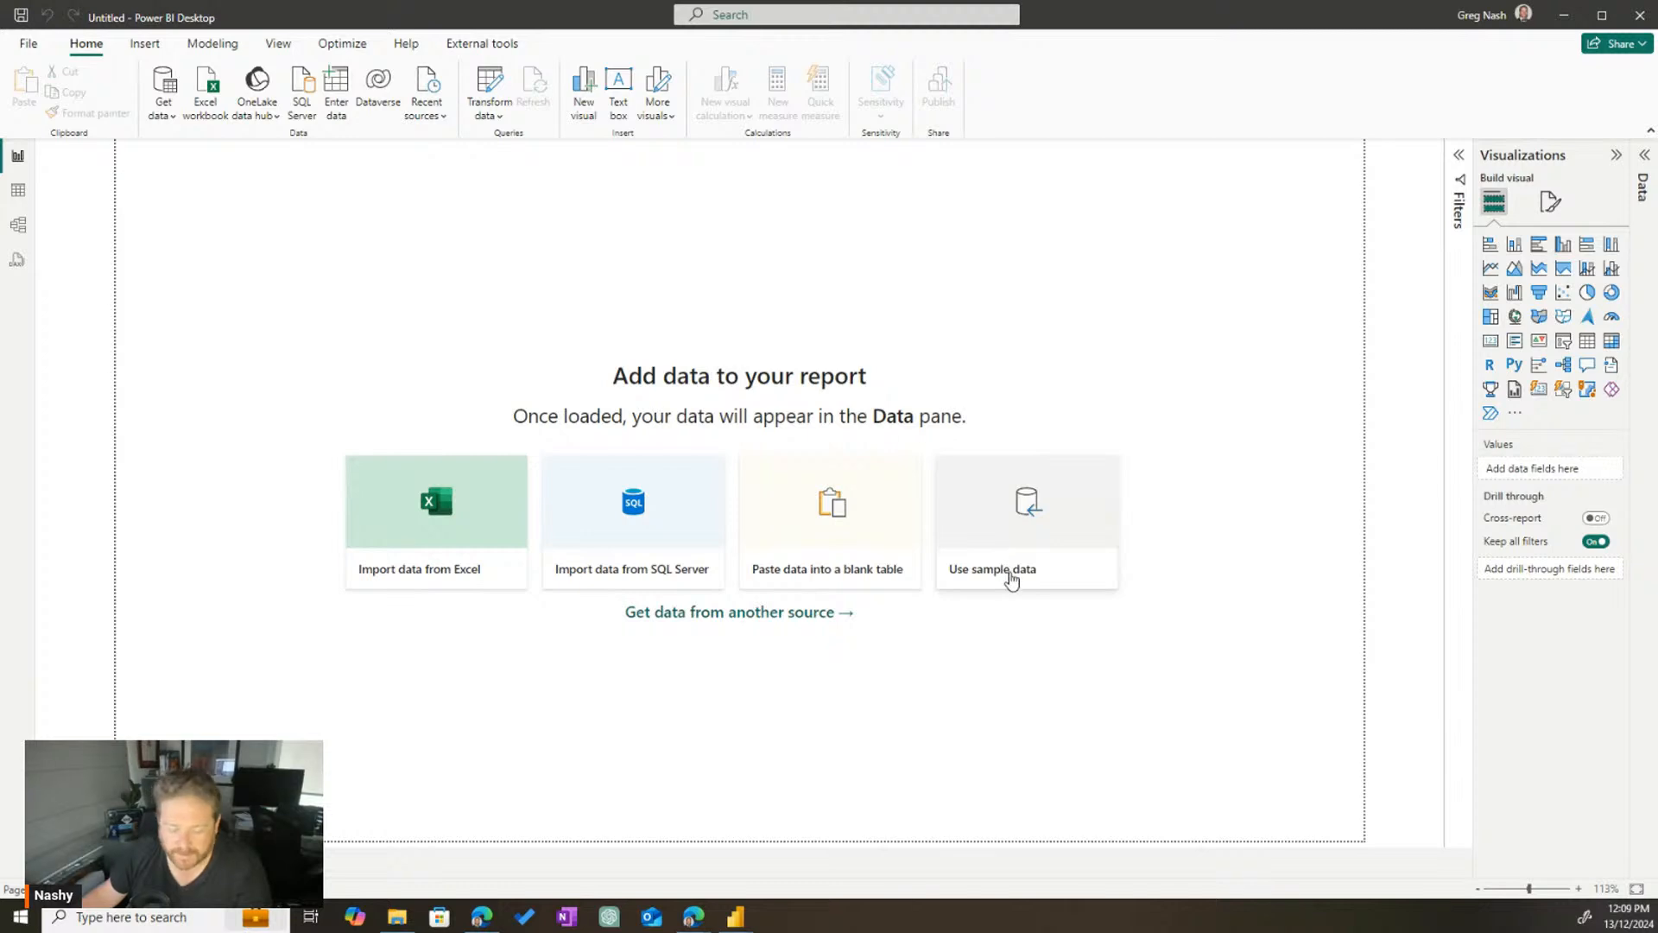
# Review the two ways to use sample data offered for the blank report and close the dialog
pyautogui.hotkey('ctrl', '1')
pyautogui.click(948, 451)
pyautogui.moveTo(927, 440); pyautogui.dragTo(1317, 774)
pyautogui.press('Escape')
pyautogui.click(984, 548)
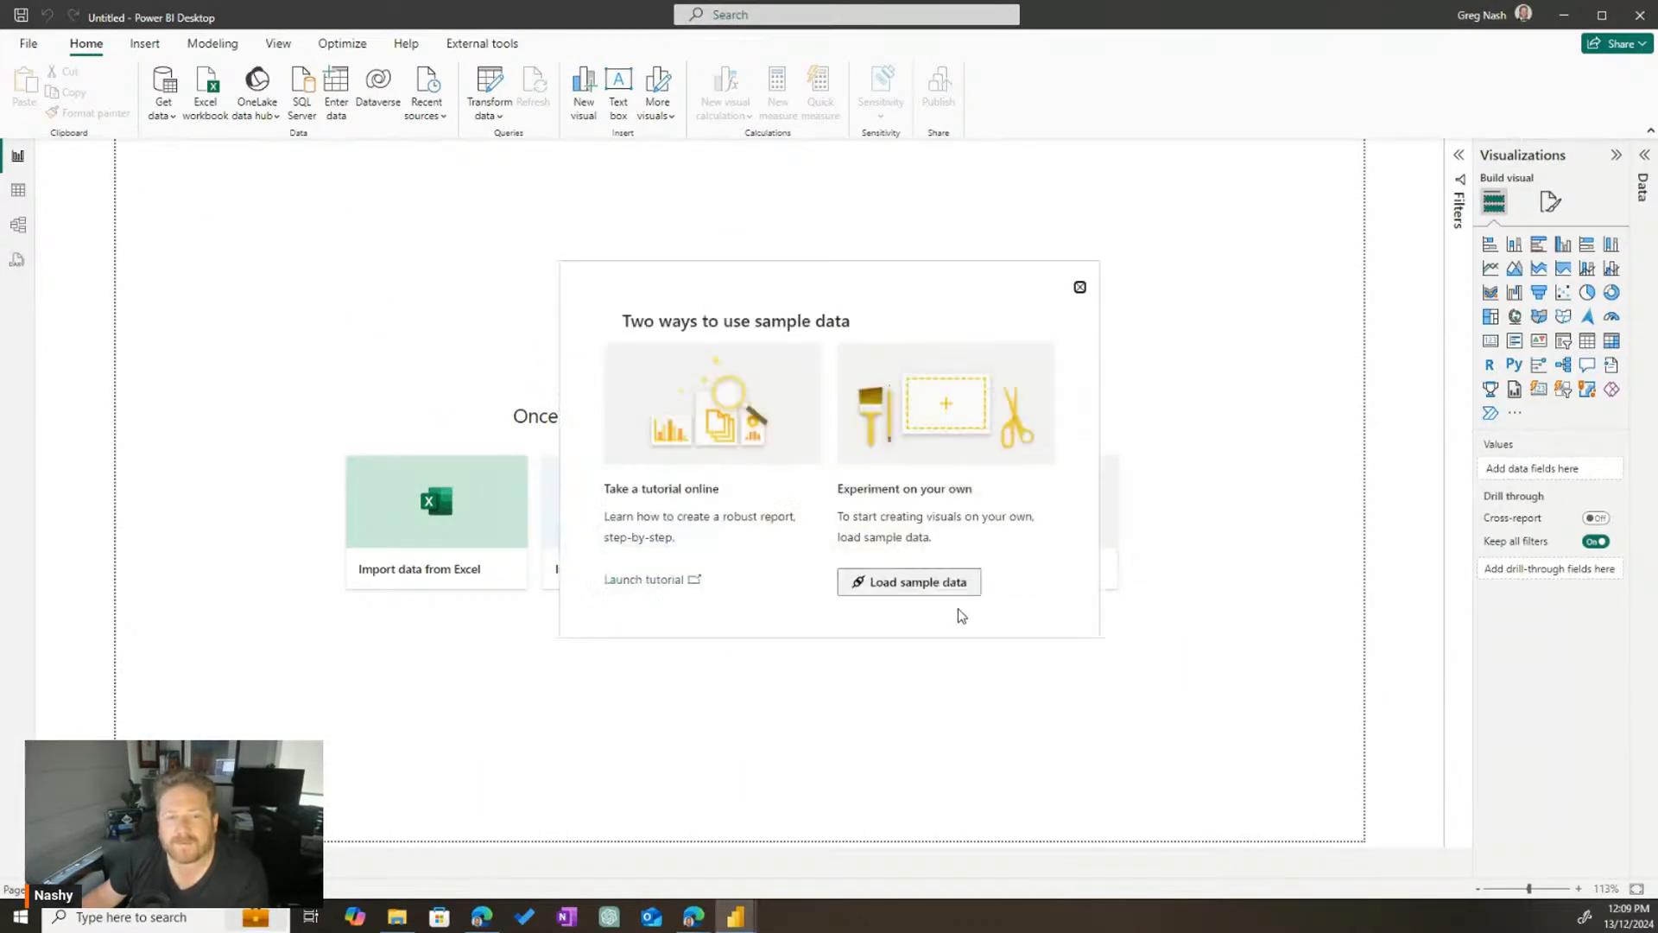
pyautogui.hotkey('ctrl', '1')
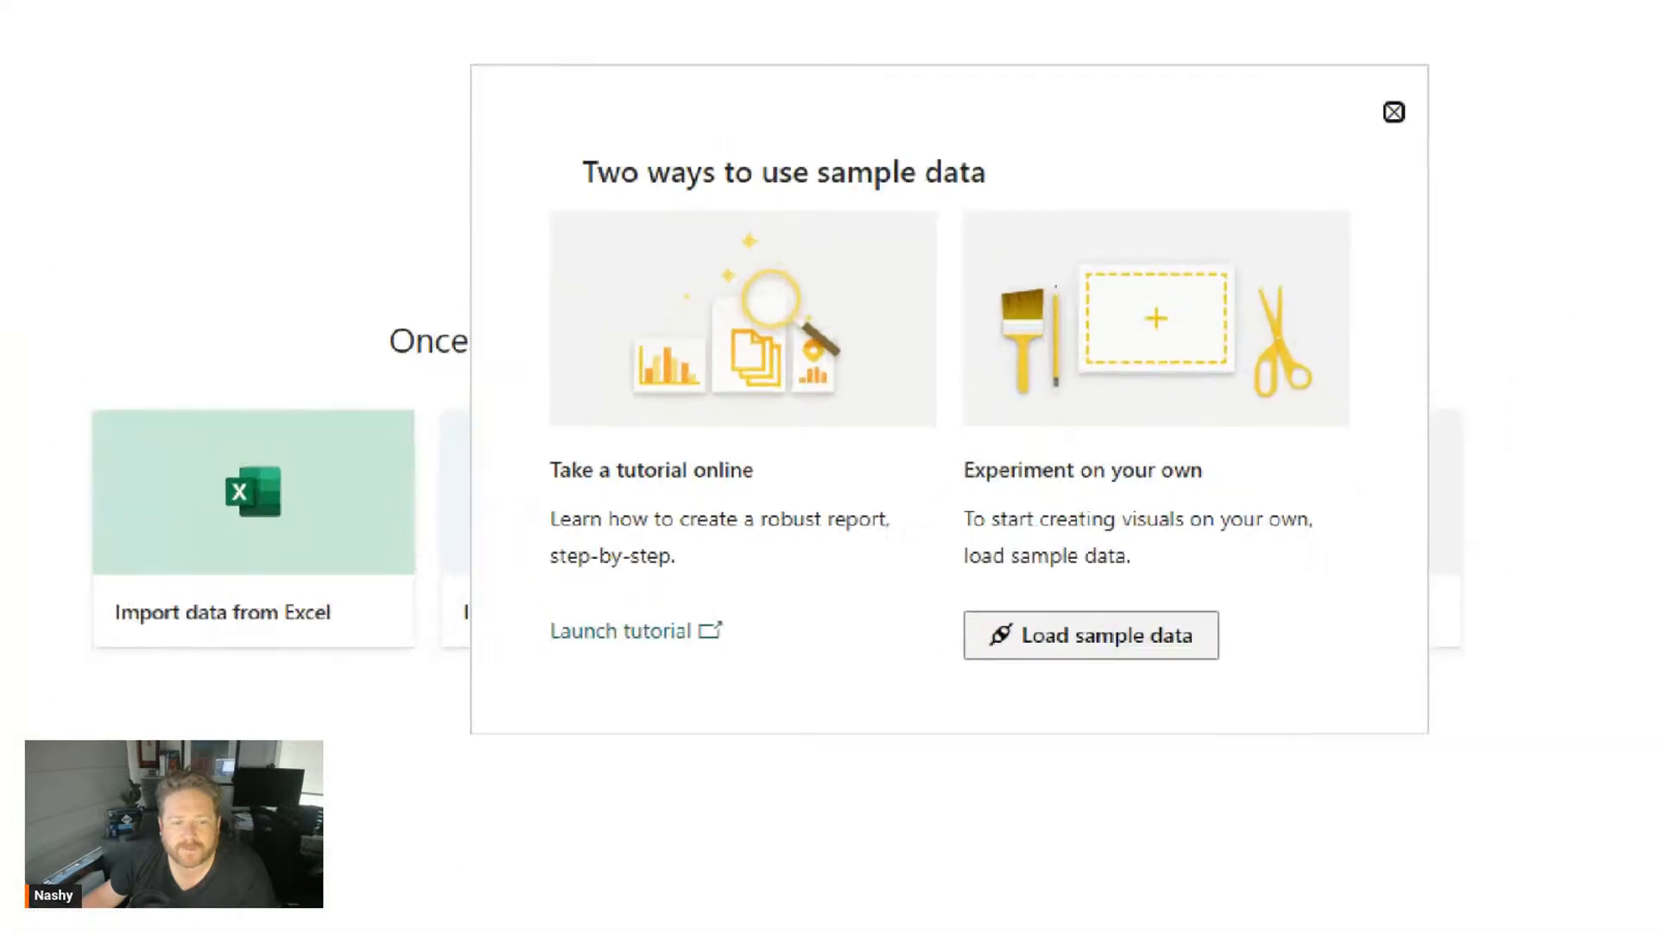
pyautogui.moveTo(561, 427); pyautogui.dragTo(790, 645)
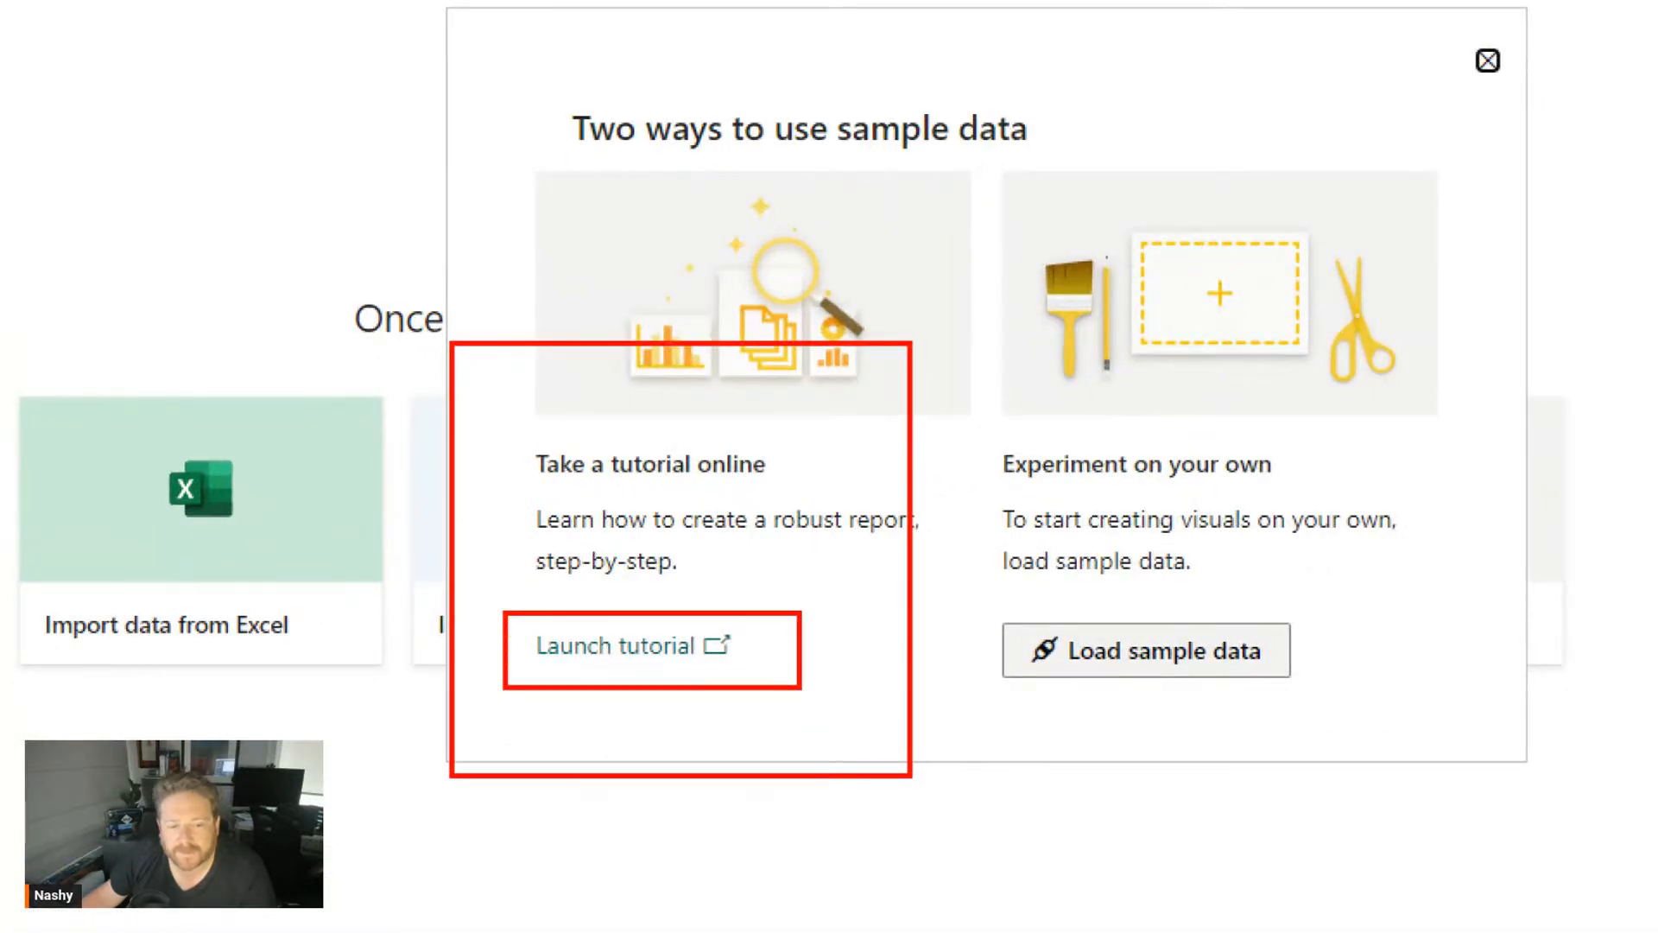
pyautogui.press('Escape')
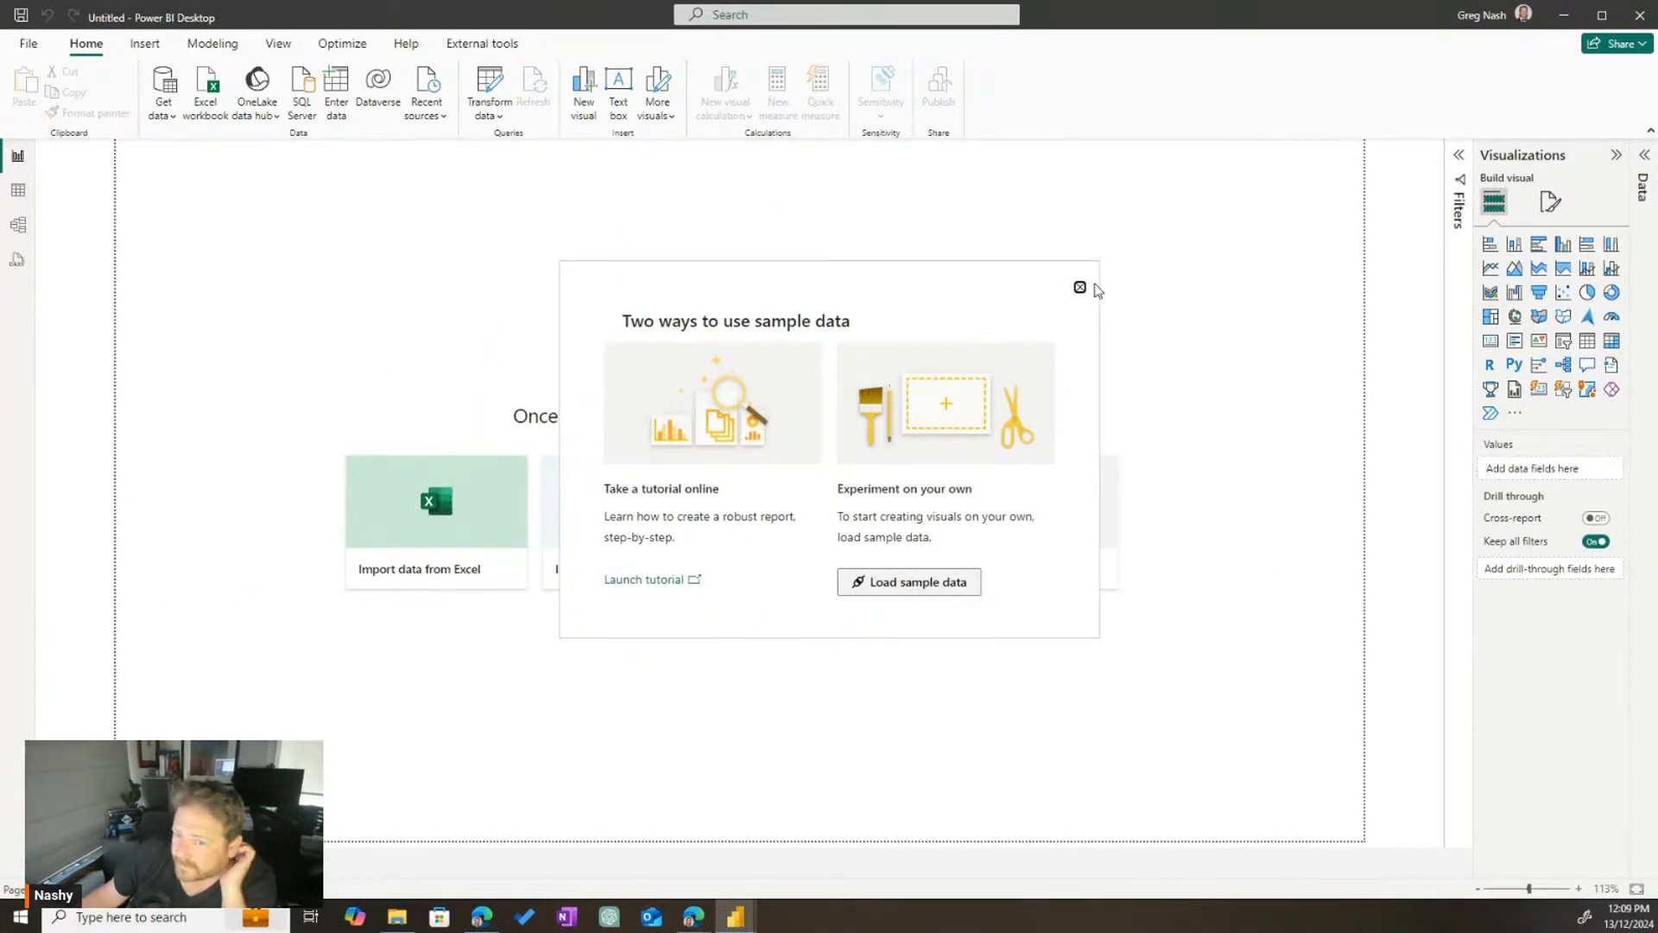
pyautogui.click(1080, 289)
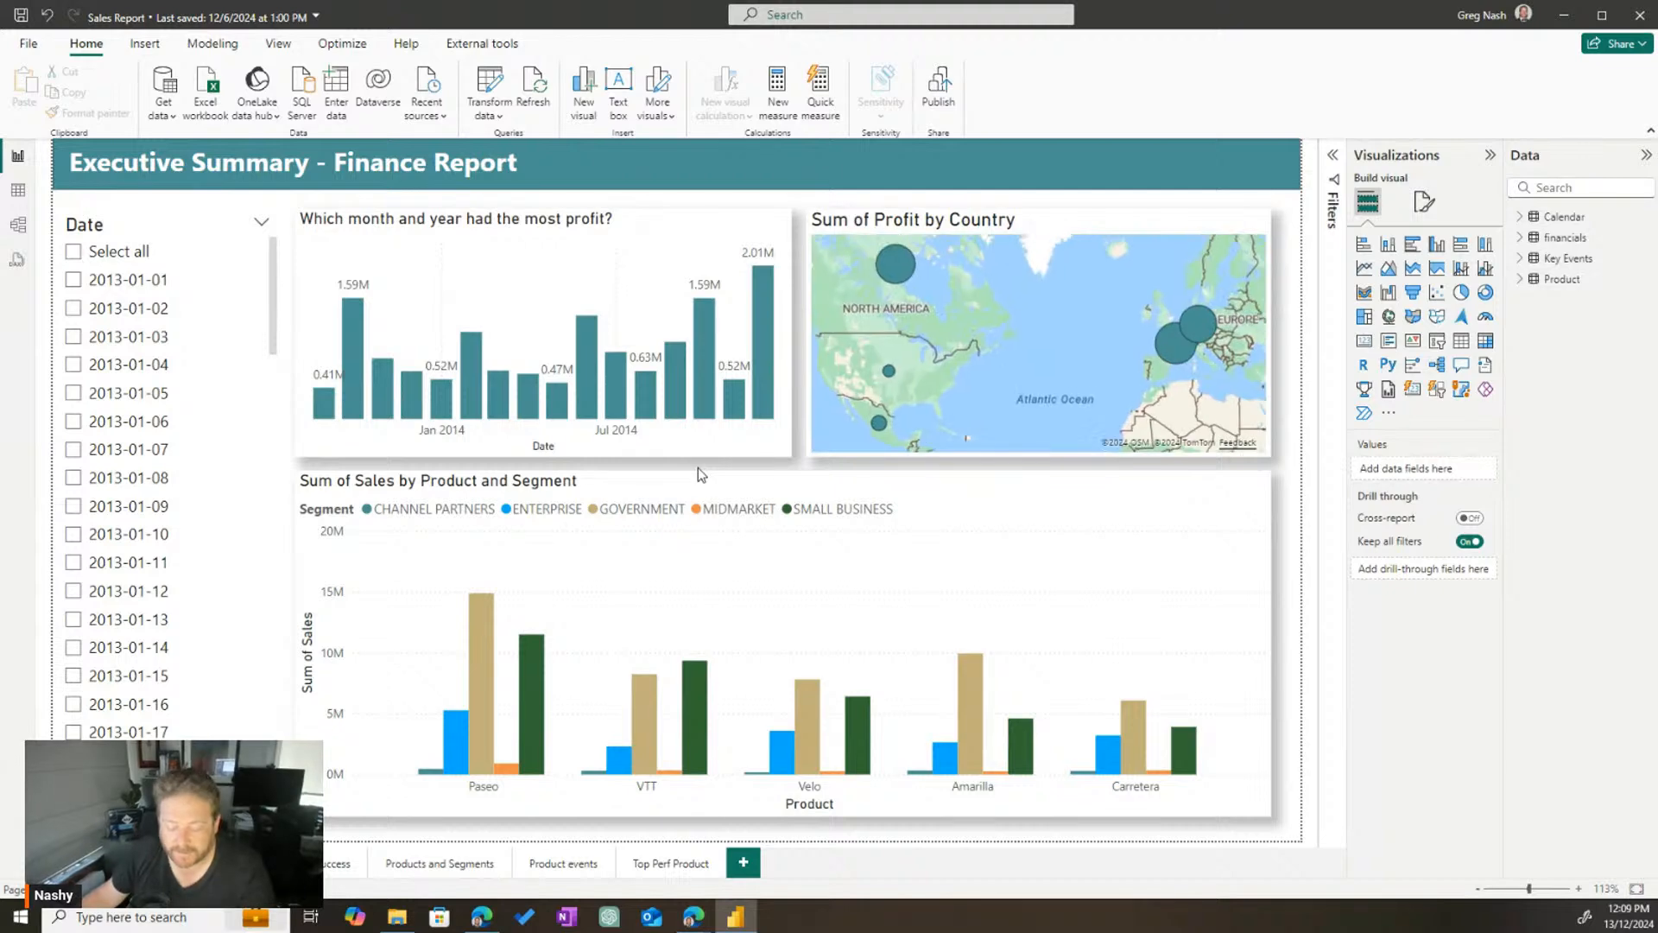
pyautogui.hotkey('ctrl', '1')
pyautogui.click(397, 232)
pyautogui.moveTo(98, 110)
pyautogui.mouseDown()
pyautogui.moveTo(976, 646)
pyautogui.moveTo(1182, 649)
pyautogui.mouseUp()
pyautogui.moveTo(1109, 117); pyautogui.dragTo(1633, 639)
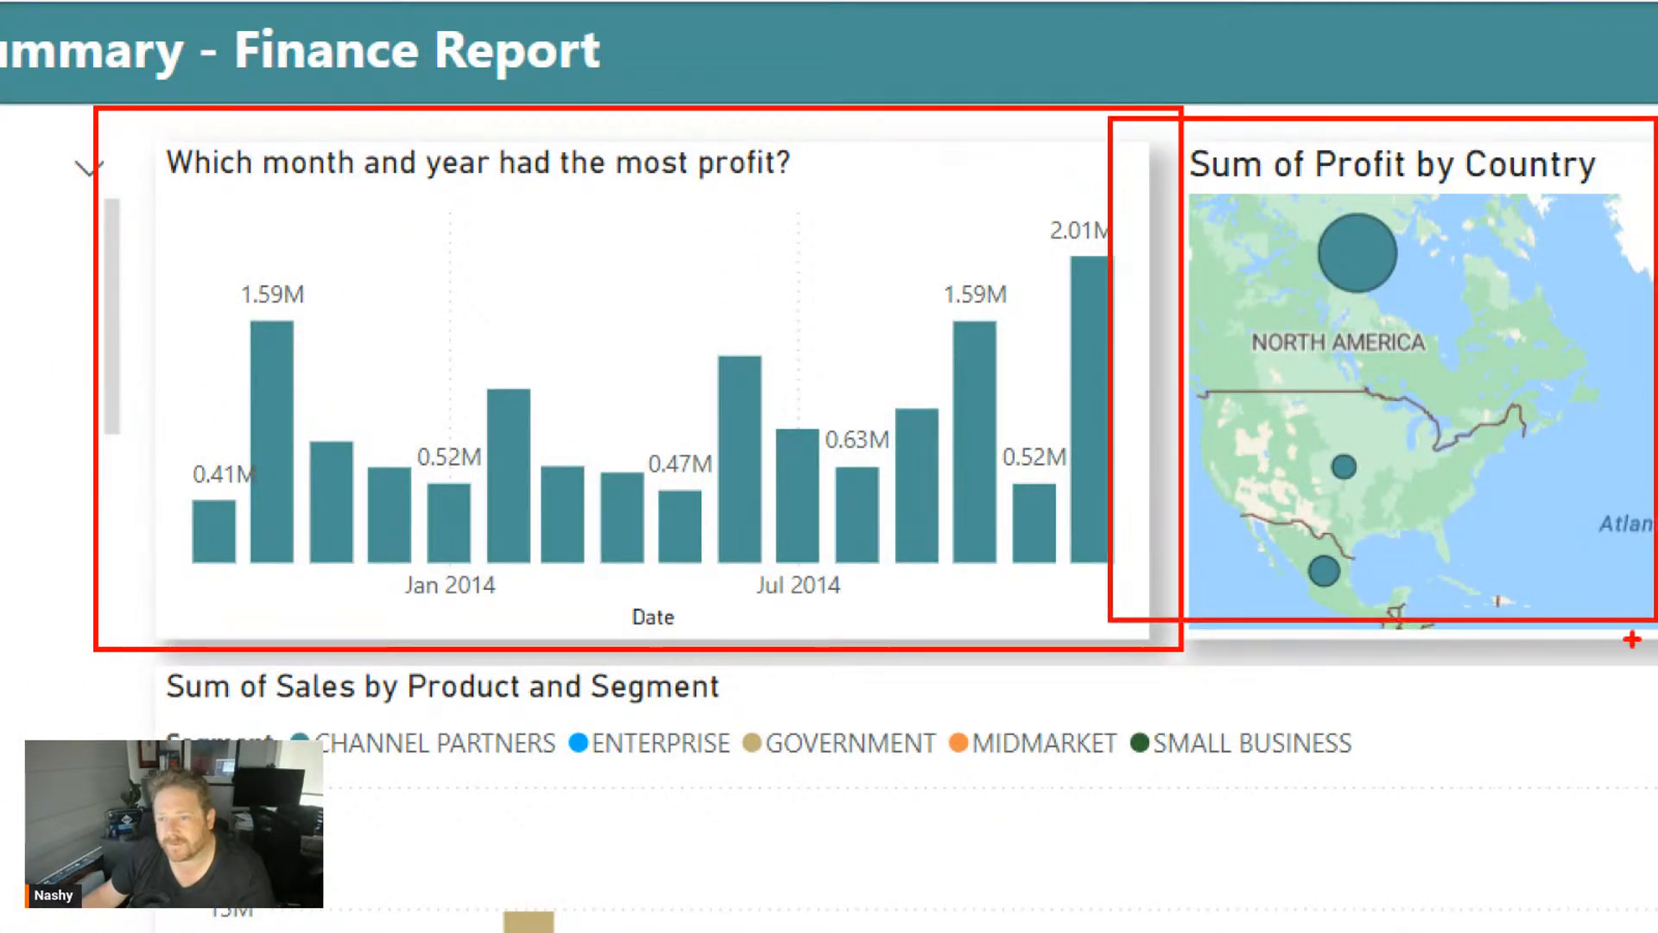
pyautogui.press('Escape')
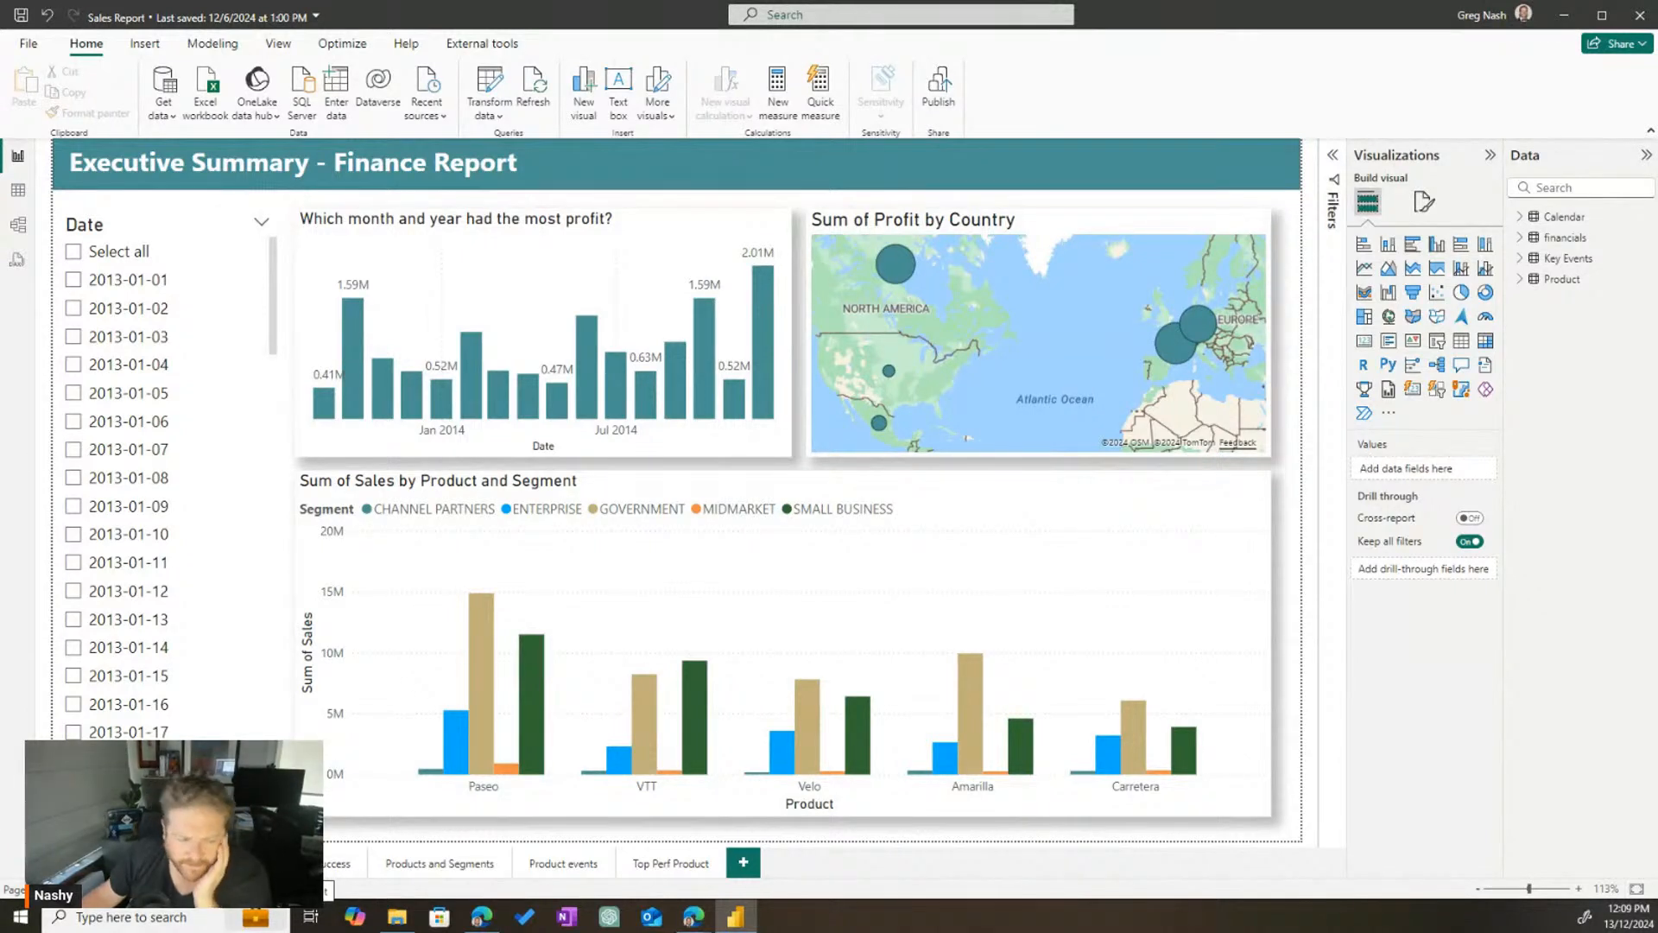
# Open the country success page and examine its heading question about where the company is most successful
pyautogui.click(215, 864)
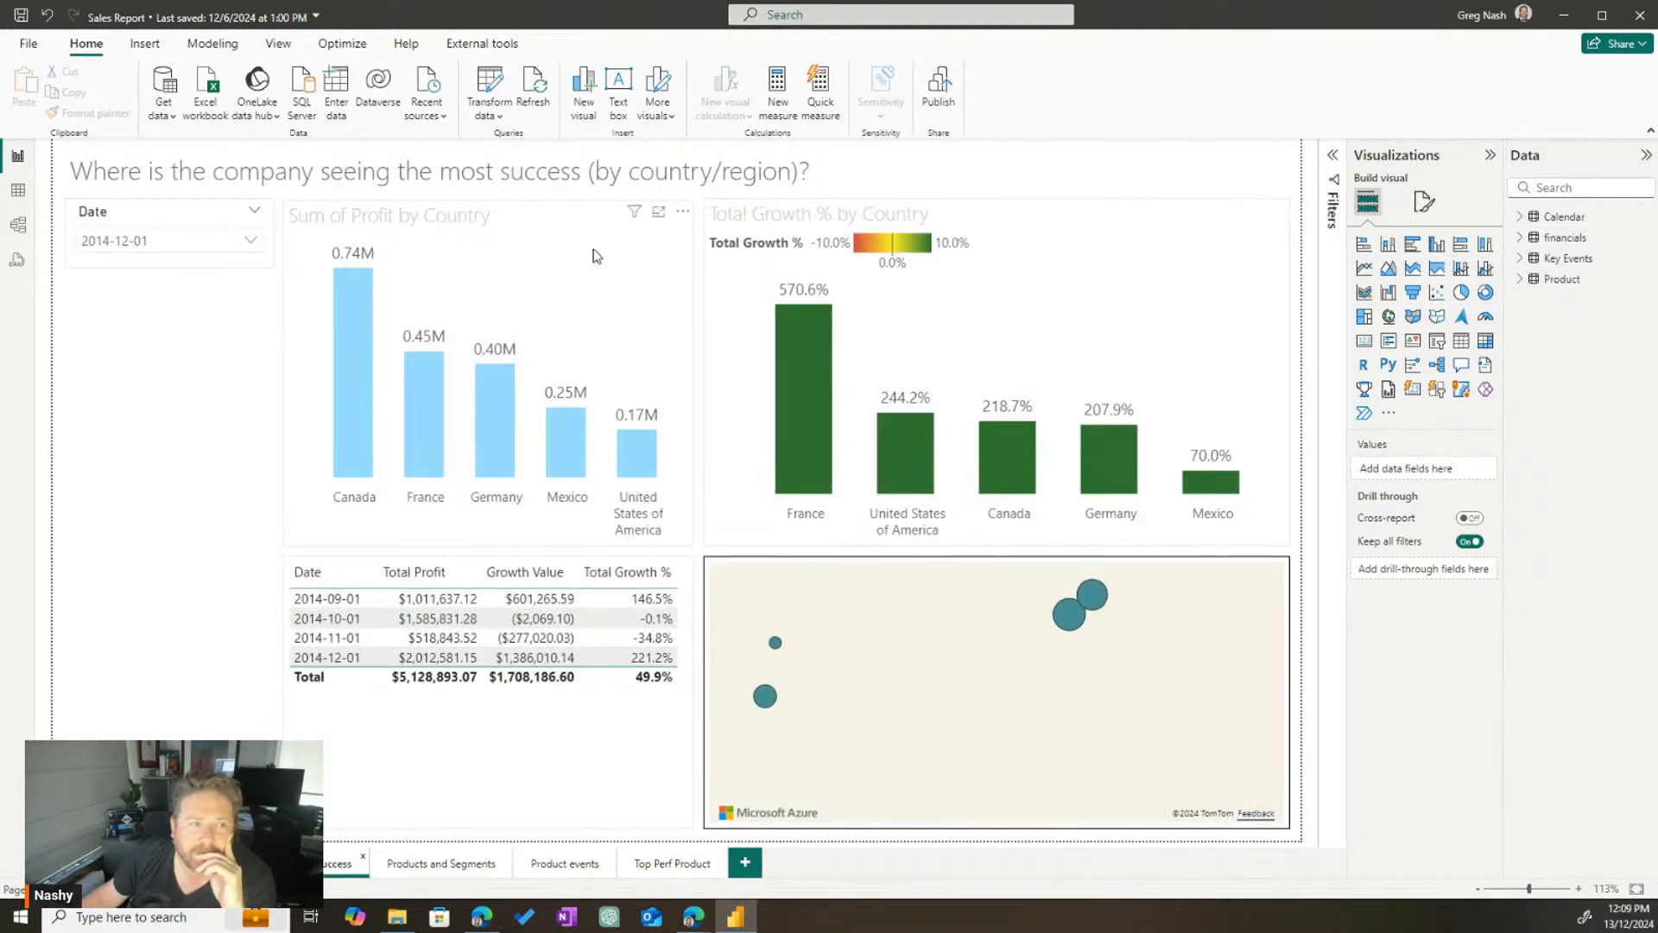
pyautogui.moveTo(207, 185); pyautogui.dragTo(665, 185)
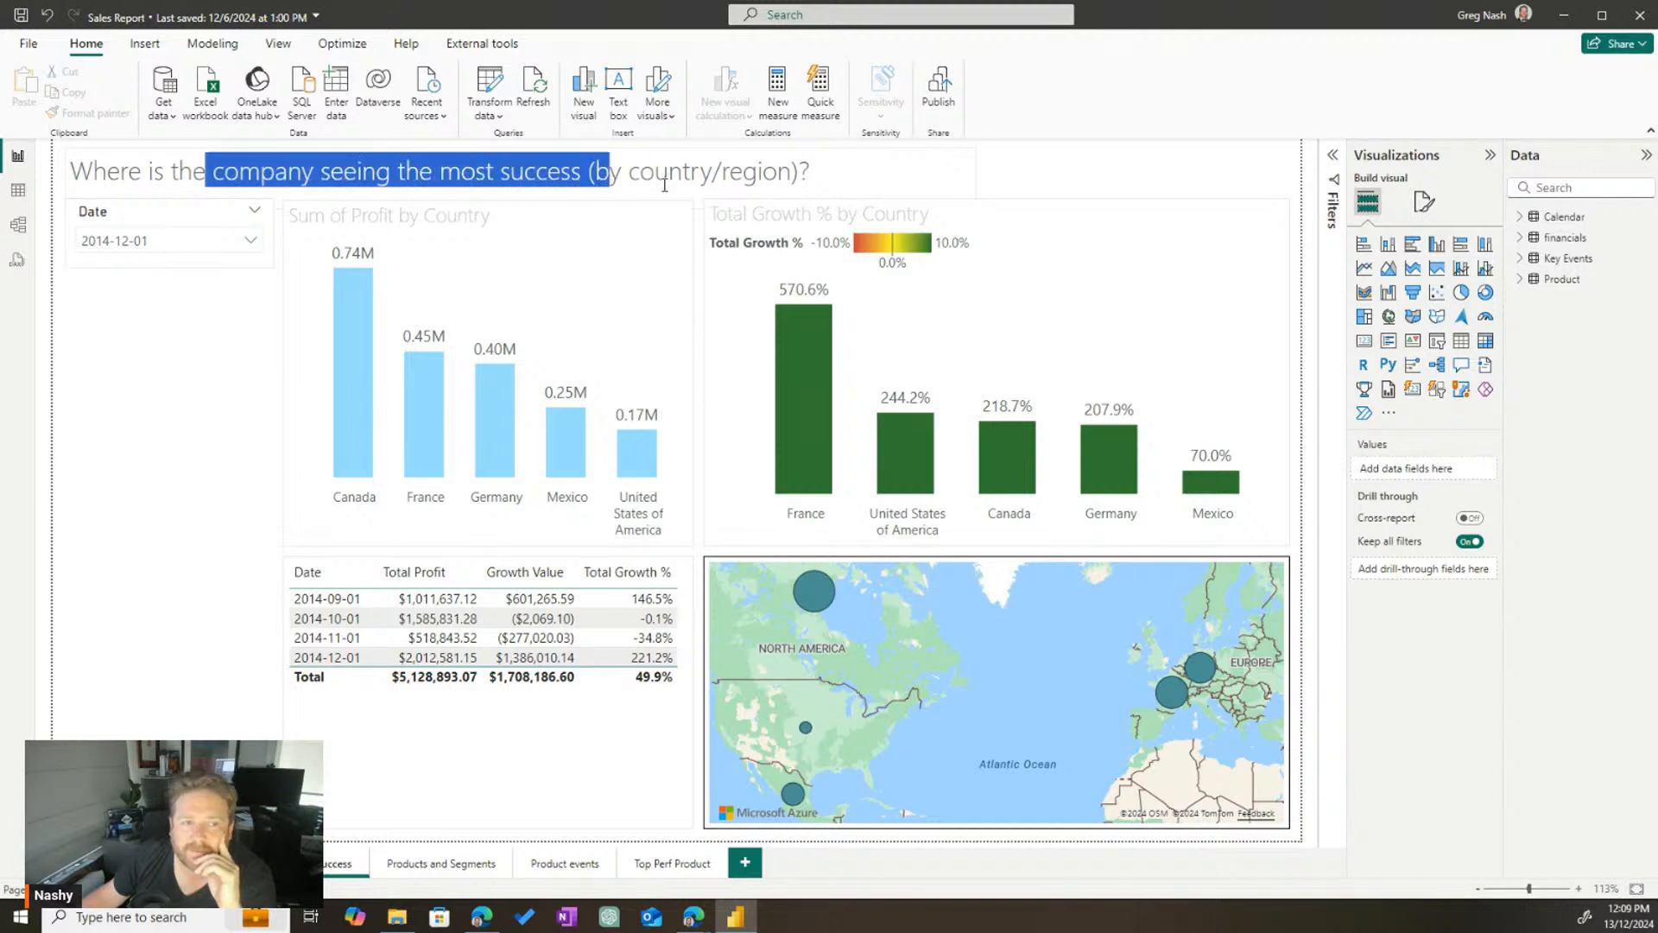
pyautogui.click(208, 536)
# Try the Grayscale (Dark) style on the country success page's map and set its default style to Grayscale (Light)
pyautogui.click(1042, 649)
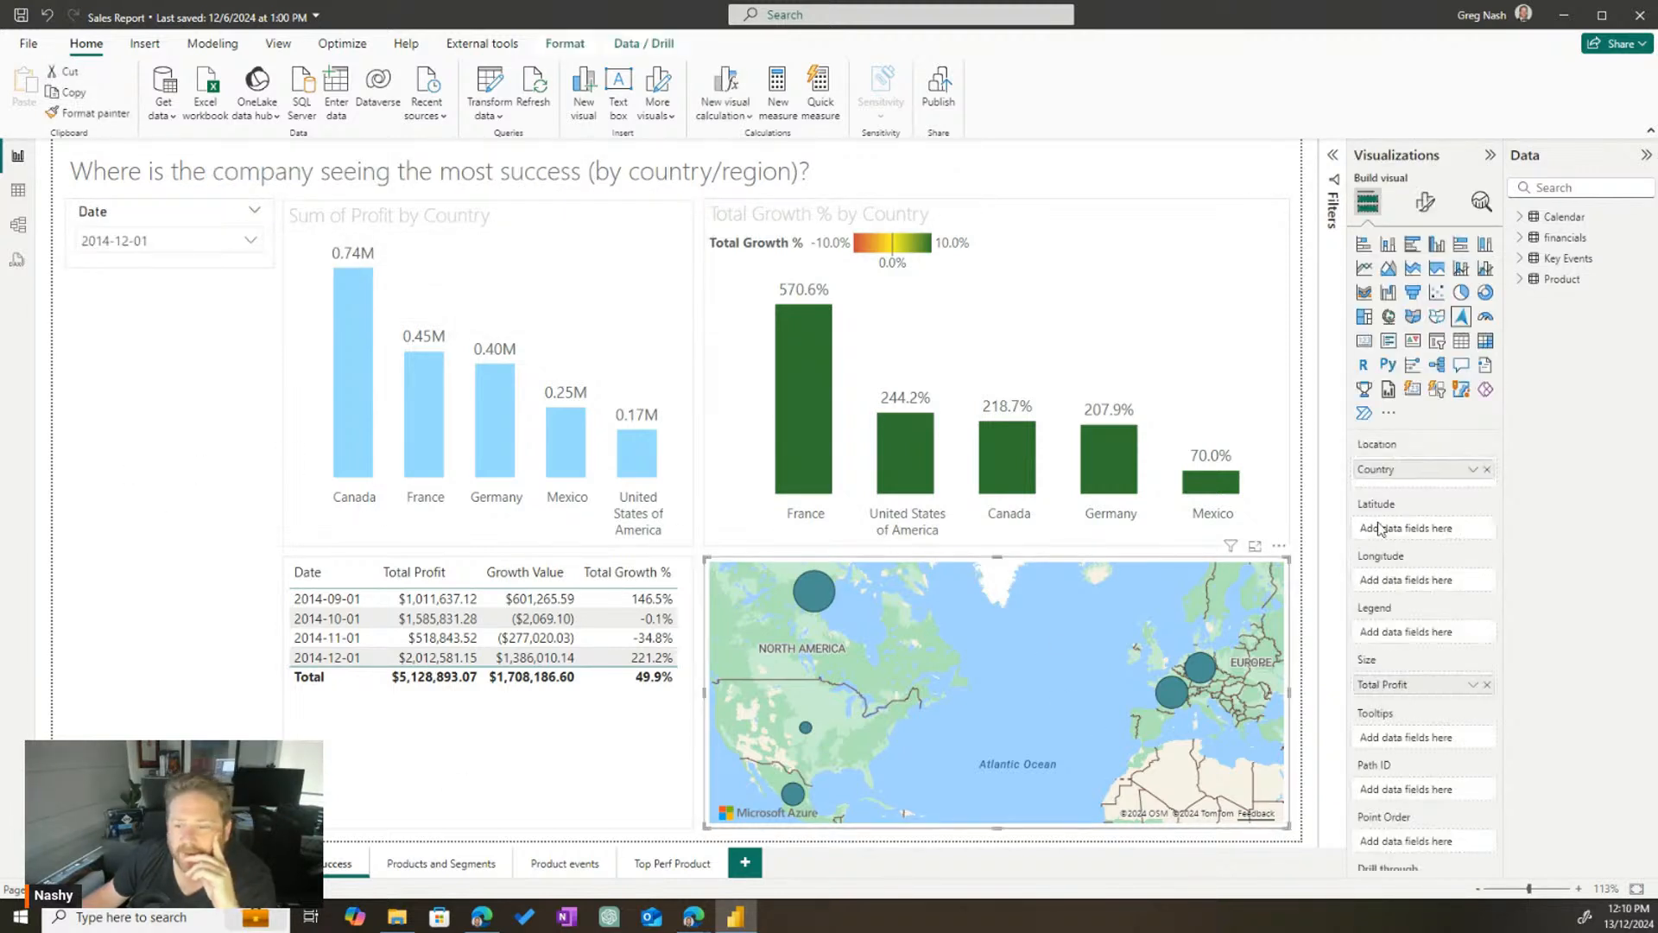
pyautogui.click(1425, 202)
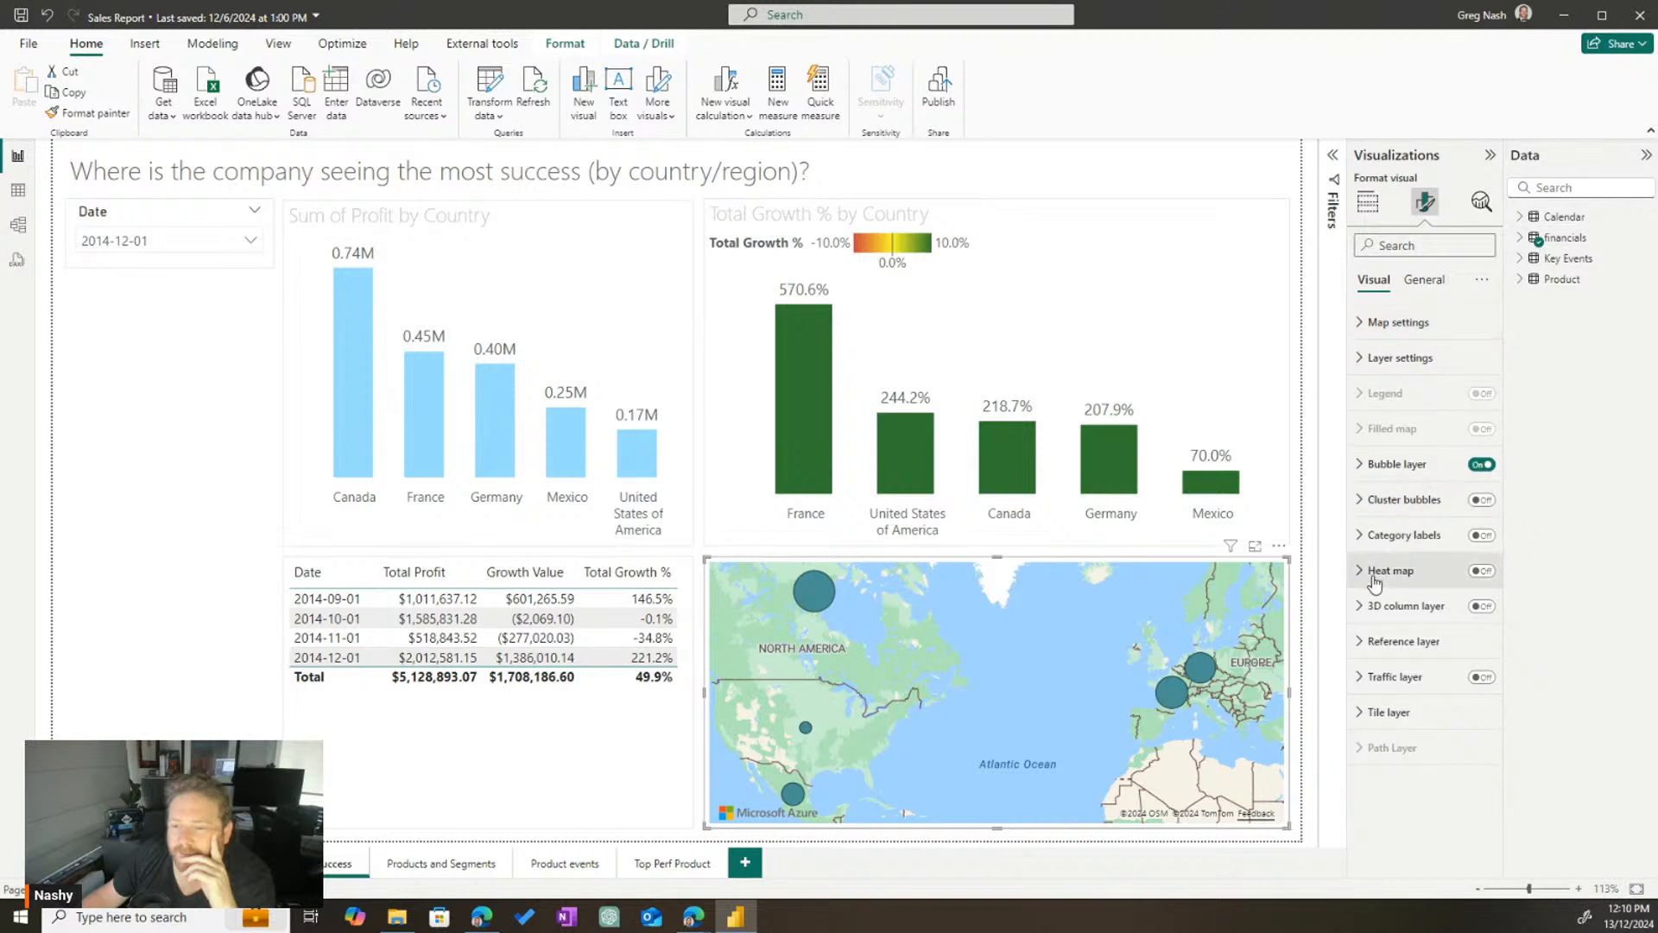
pyautogui.click(1392, 323)
pyautogui.click(1414, 411)
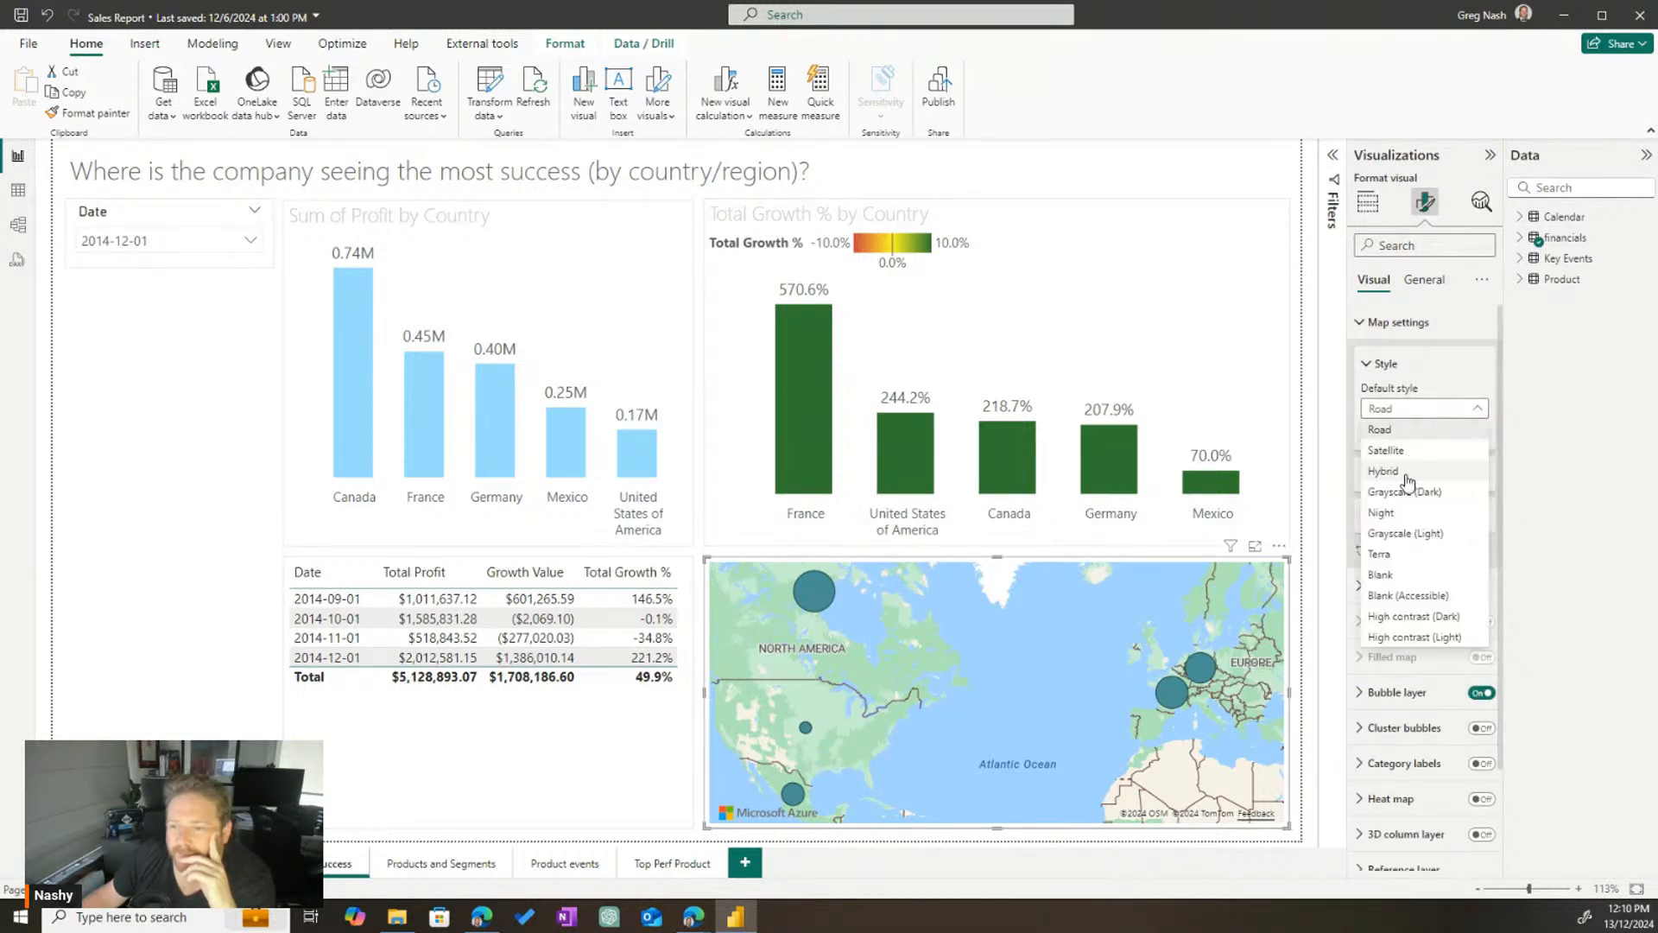
pyautogui.click(1405, 458)
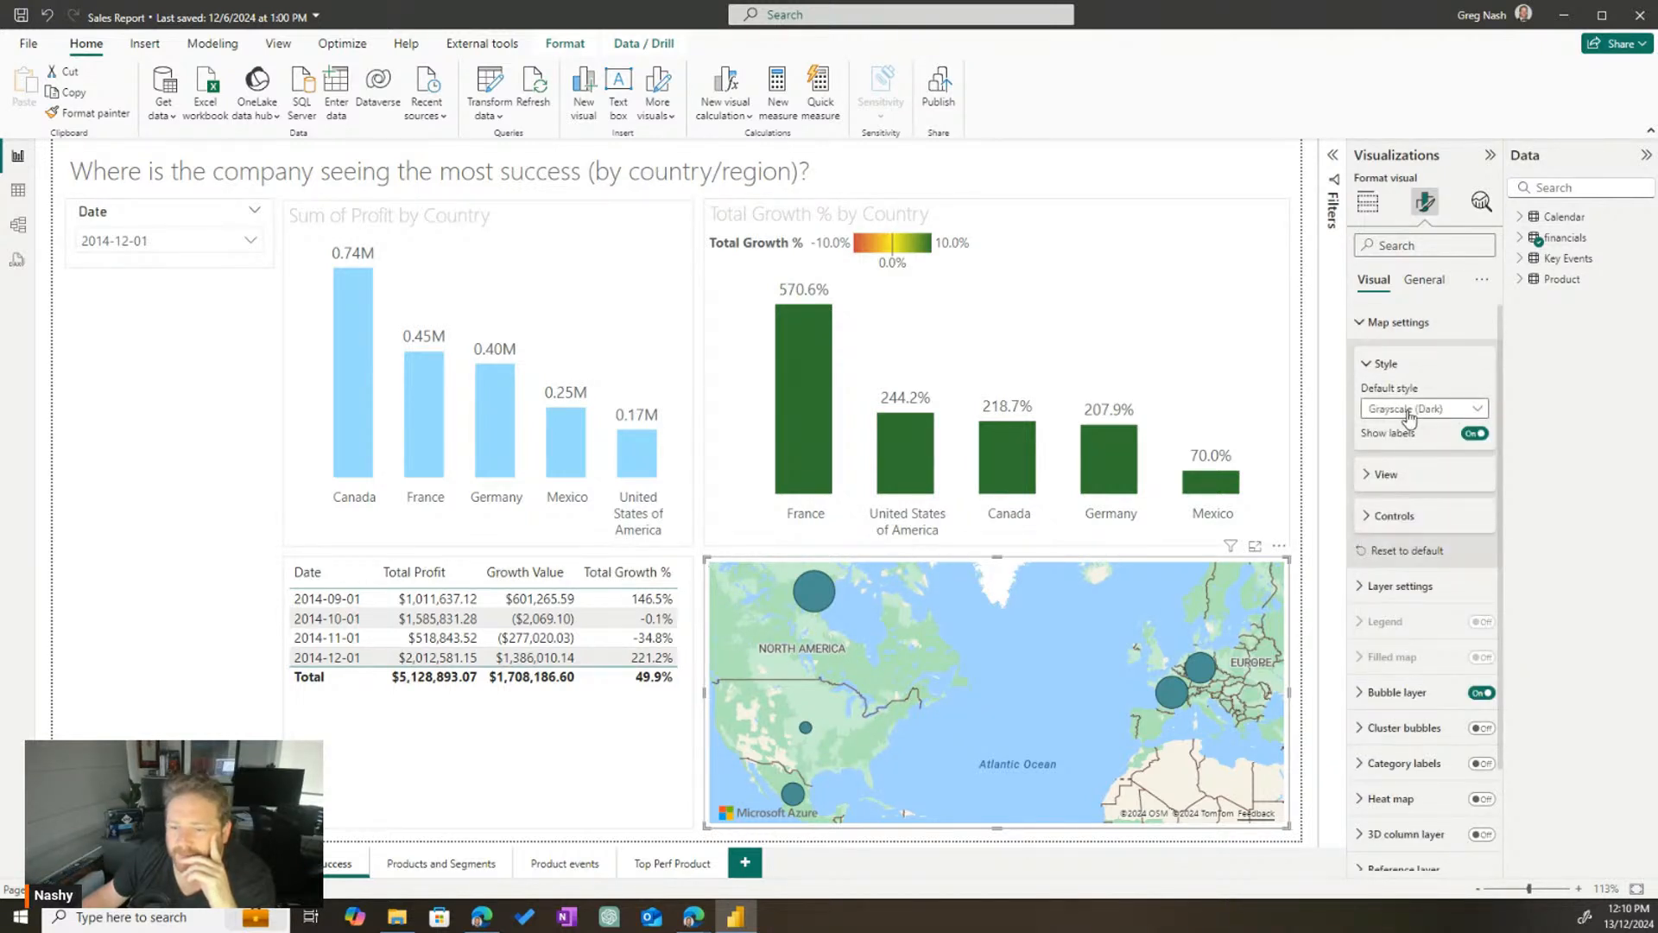
pyautogui.click(1411, 411)
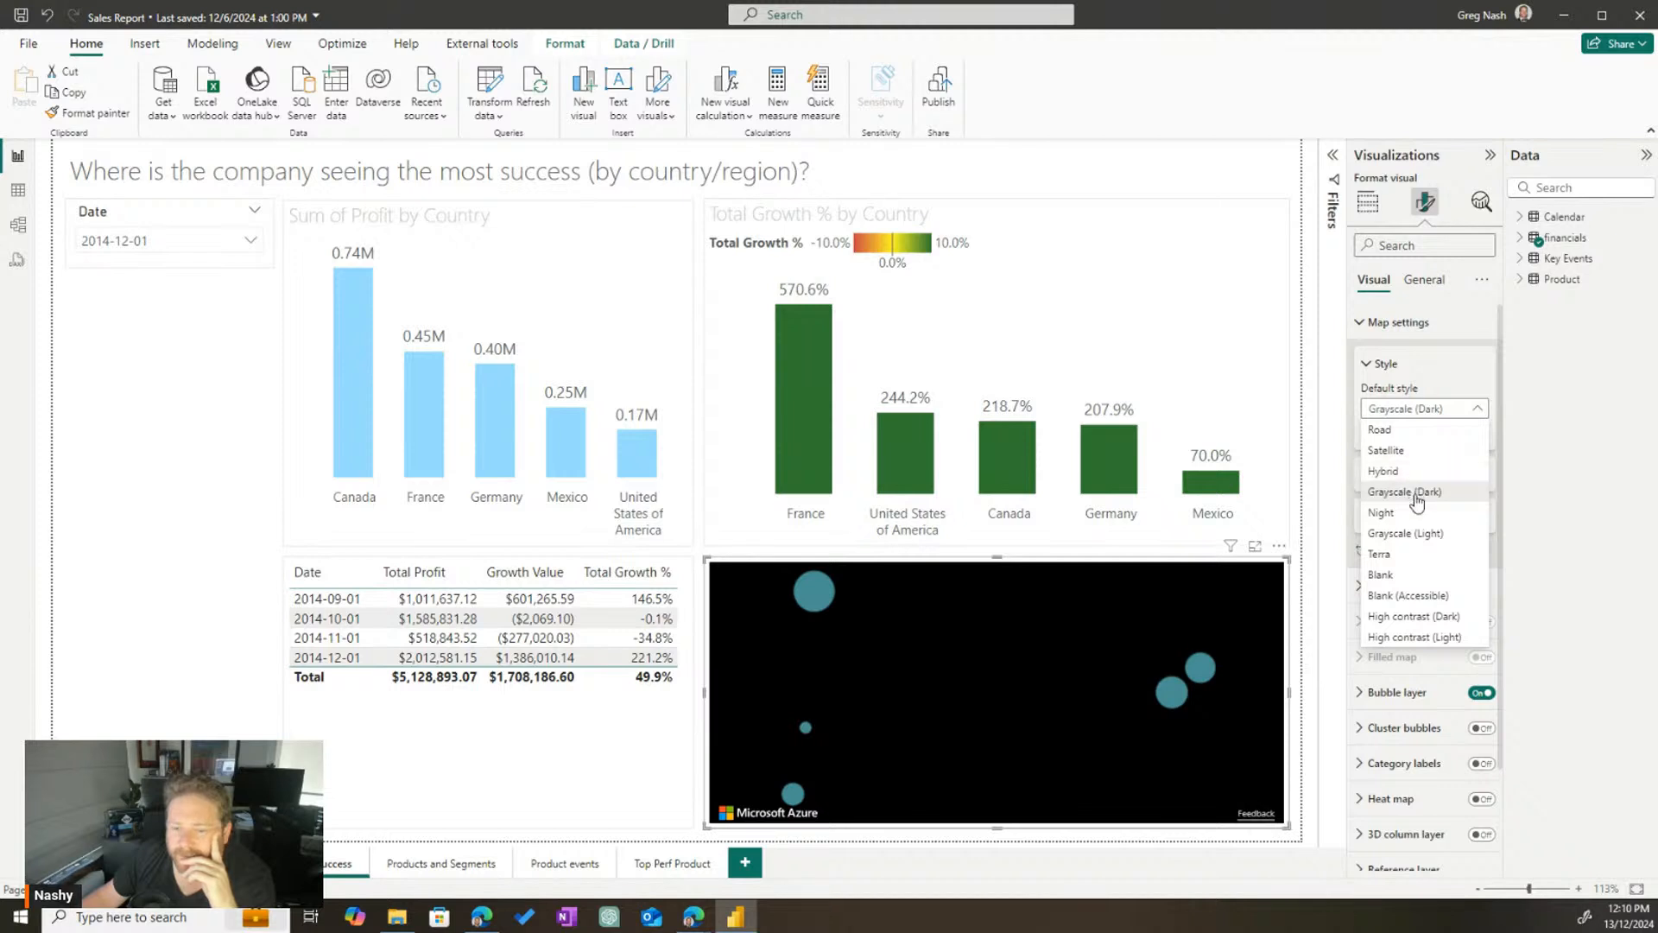
pyautogui.click(1405, 533)
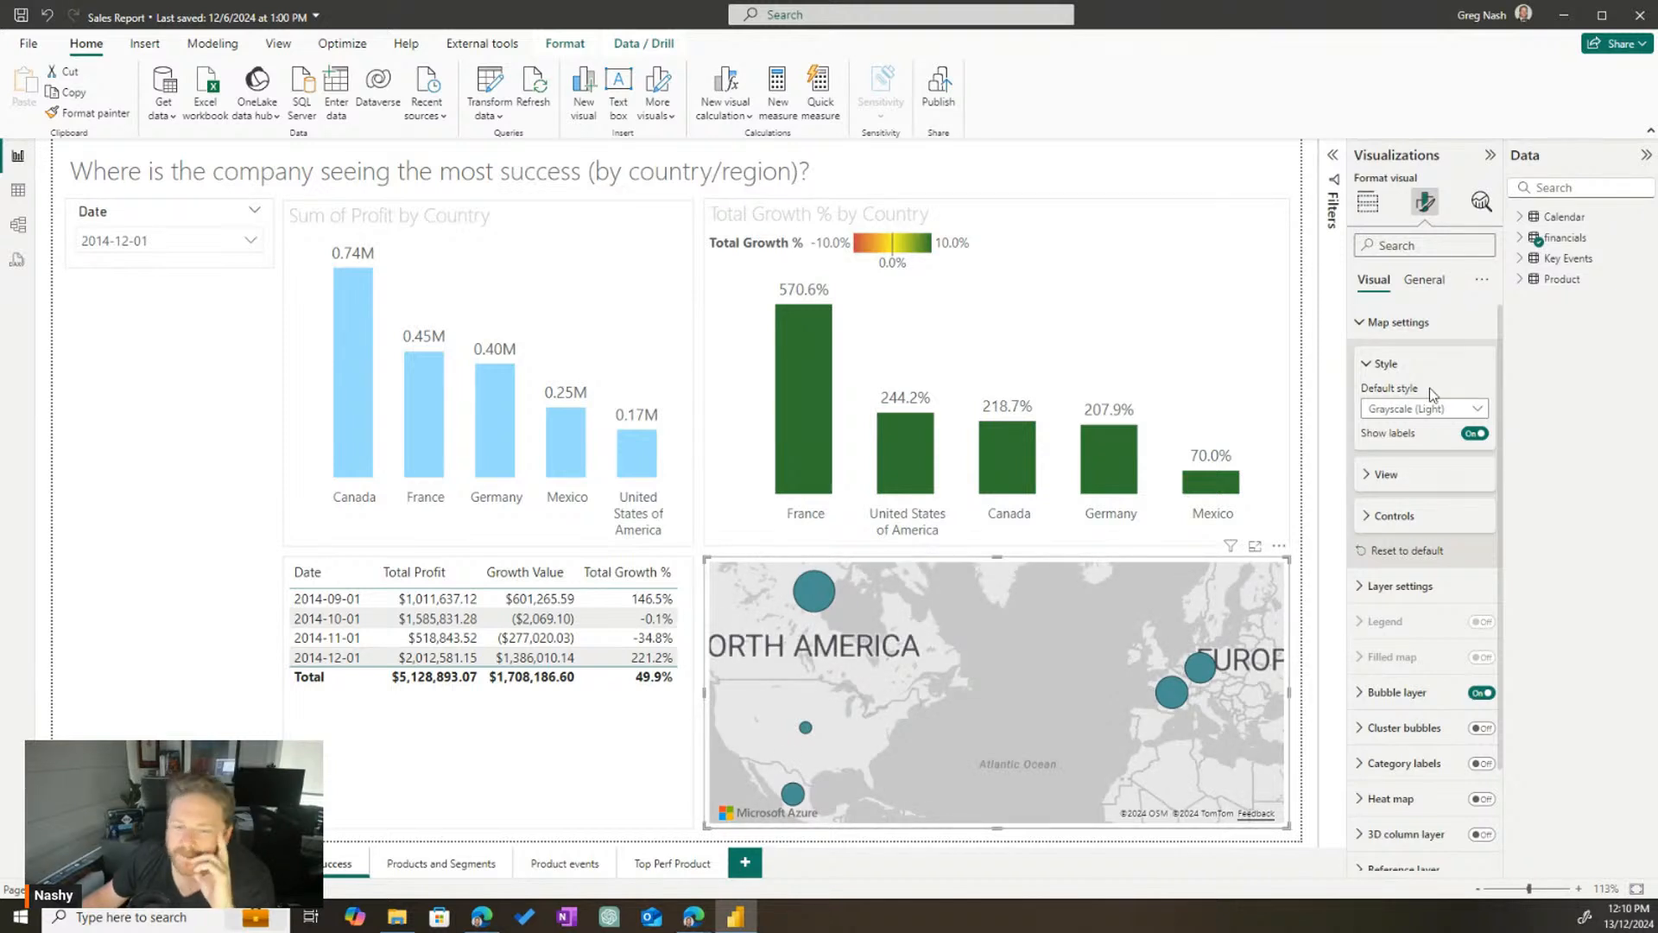
# Try the Terra style on the map and return its default style to Grayscale (Light)
pyautogui.click(1421, 409)
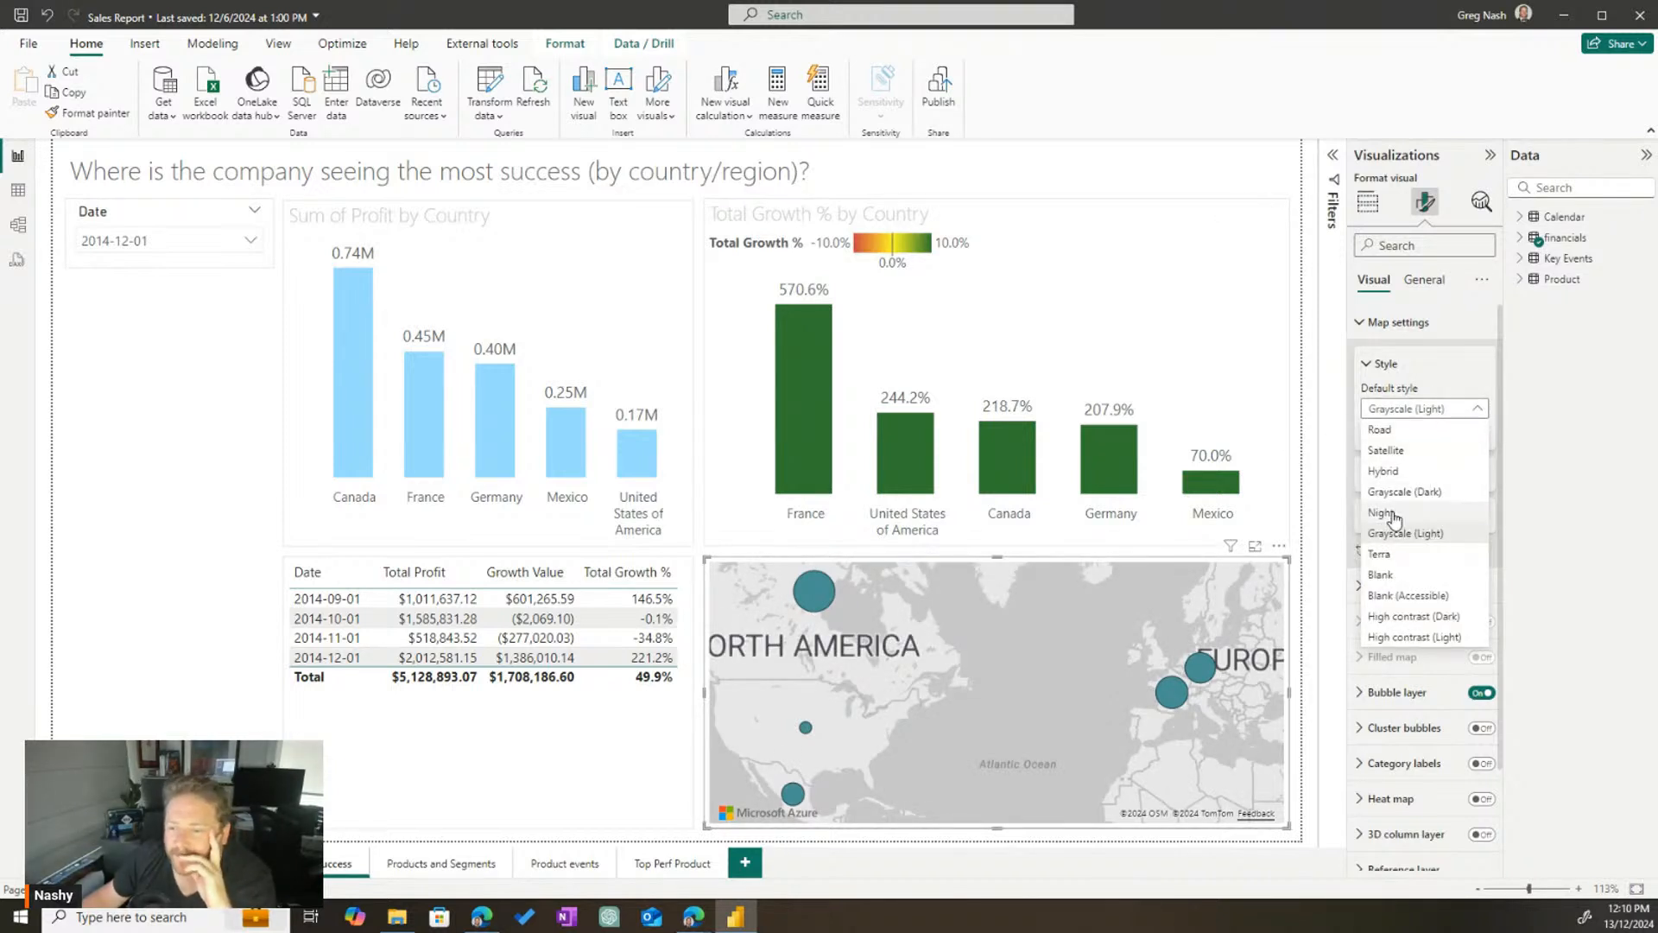
pyautogui.click(1410, 558)
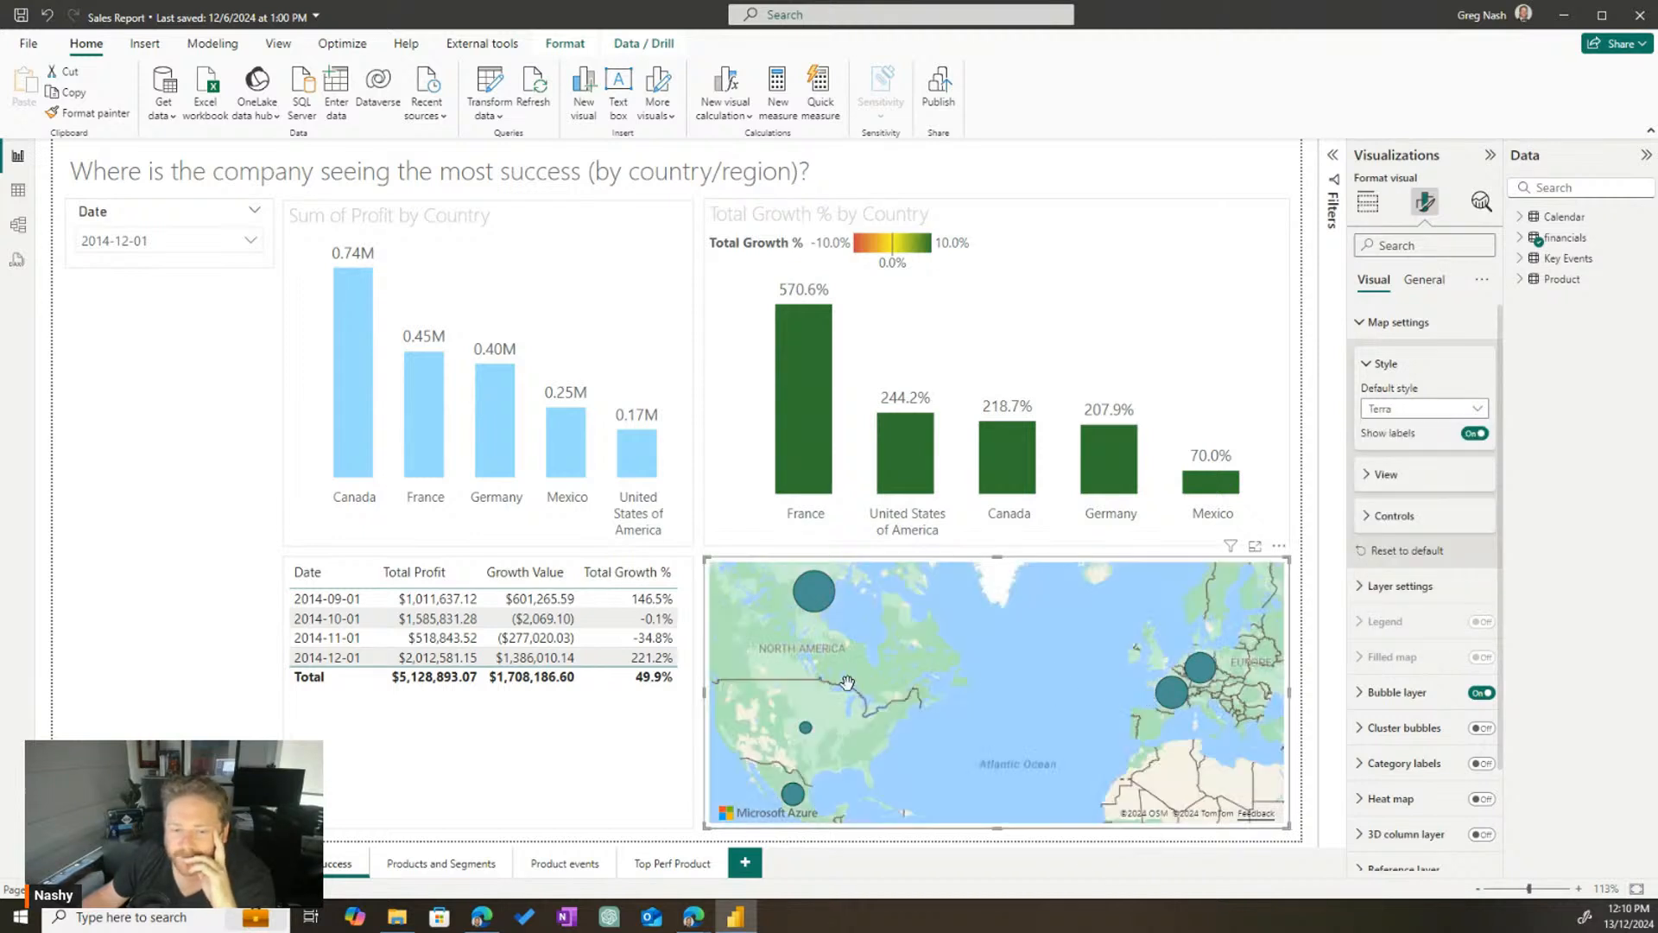
pyautogui.scroll(1, 771, 711)
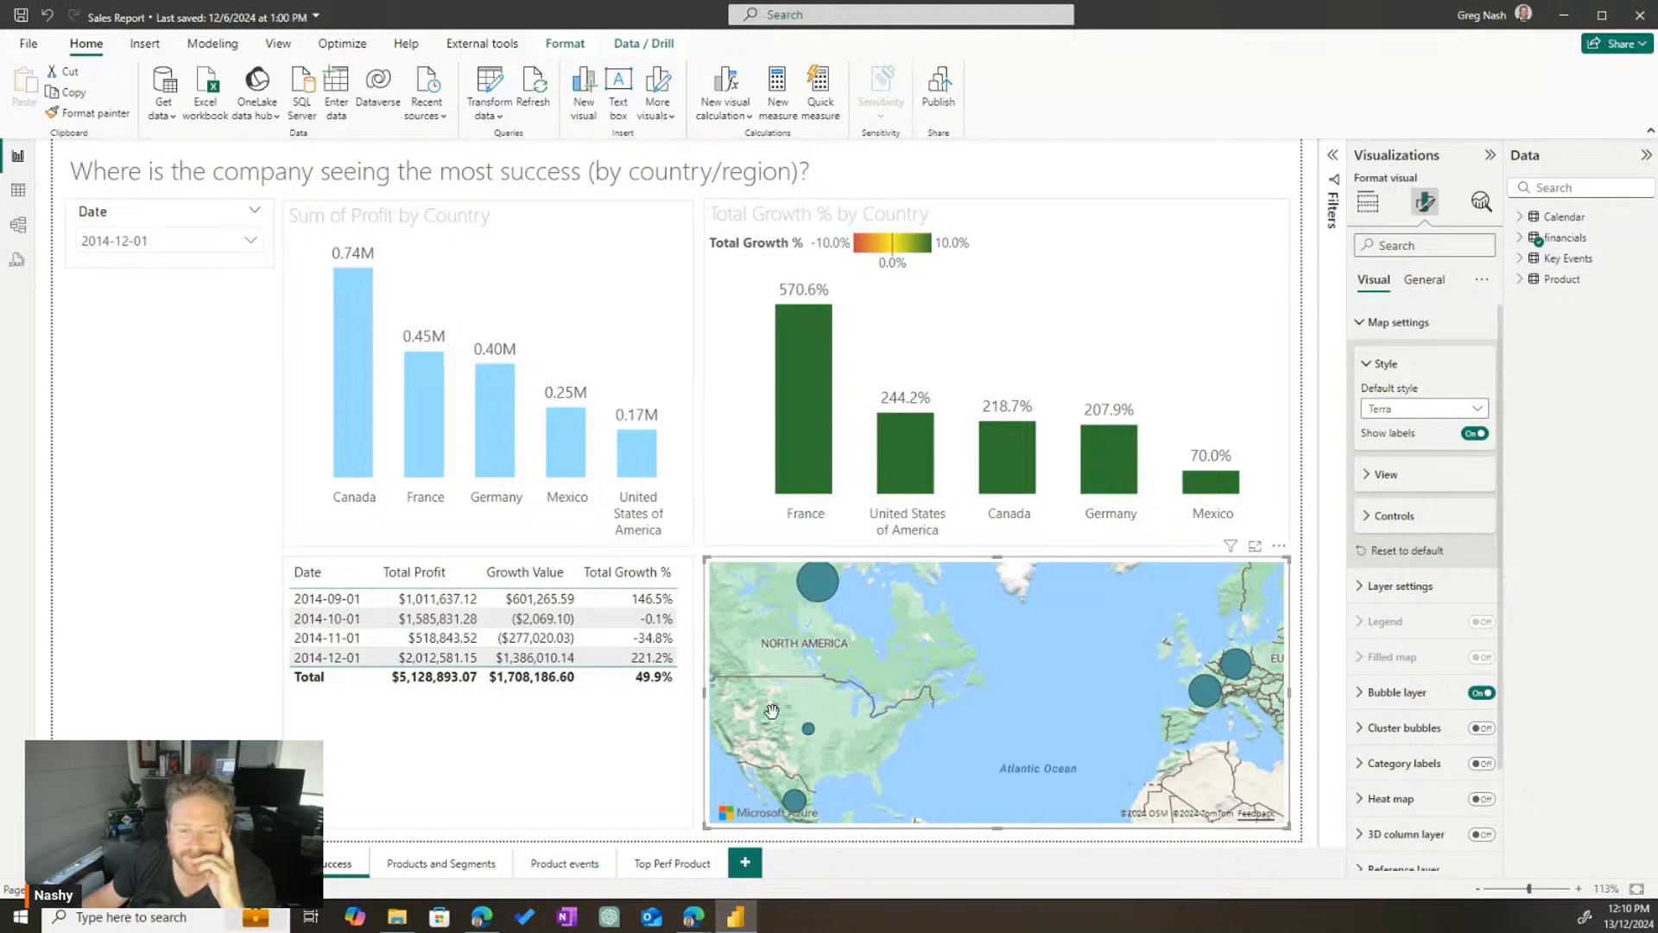
pyautogui.scroll(2, 771, 711)
pyautogui.click(1425, 409)
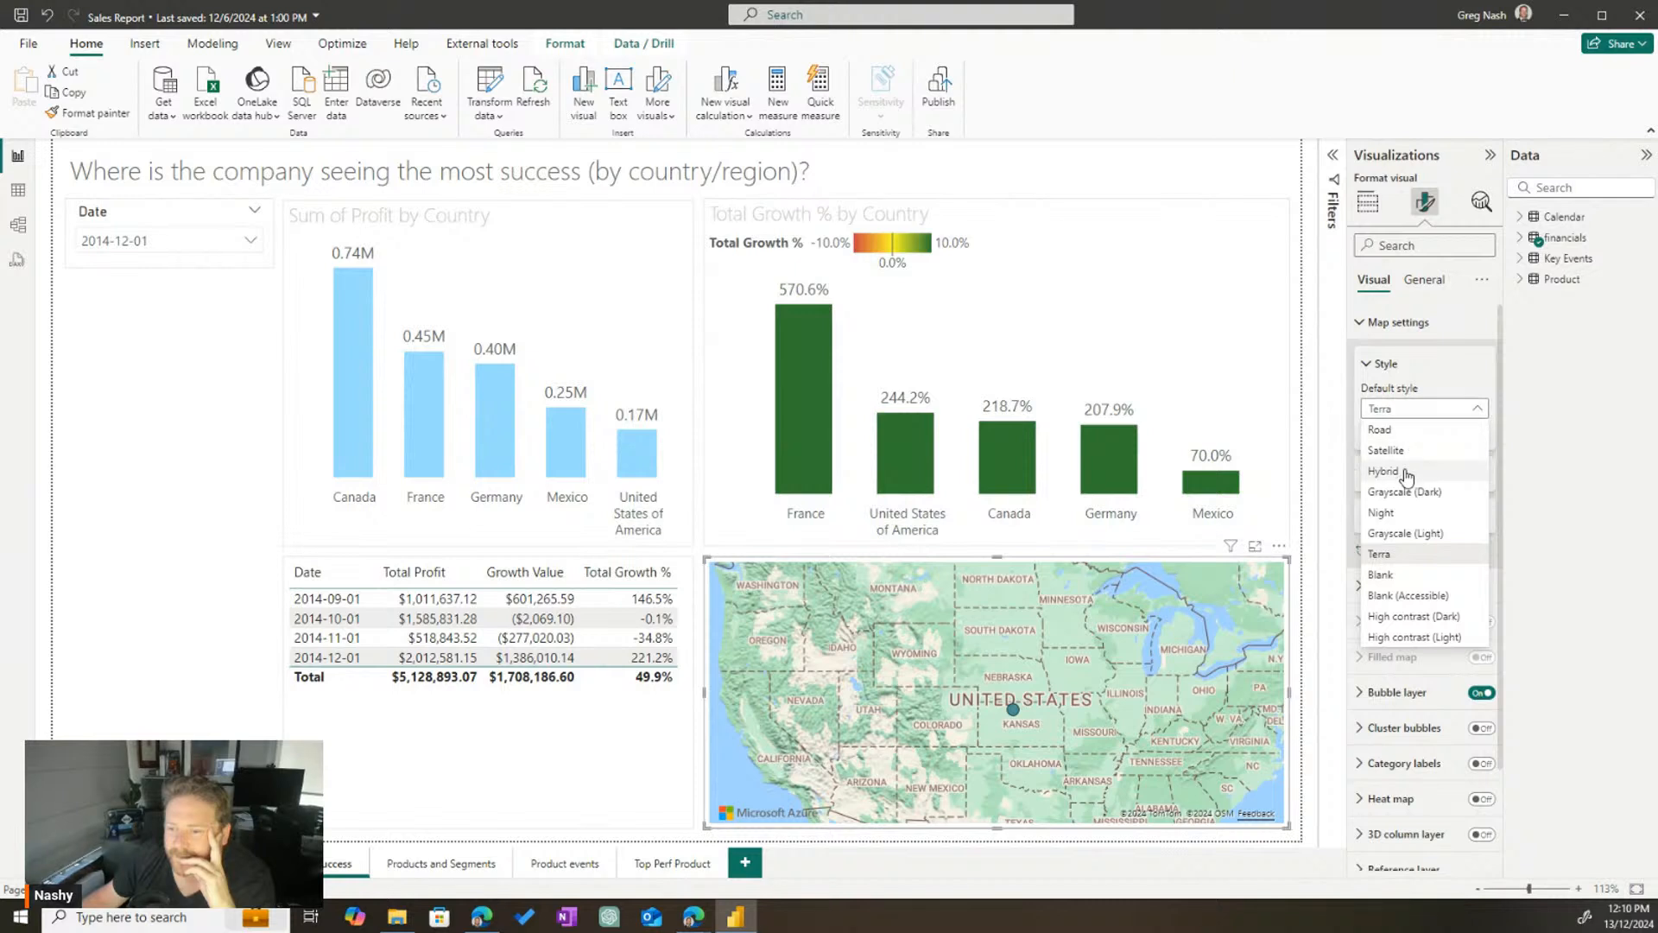
pyautogui.click(1474, 556)
pyautogui.click(1473, 557)
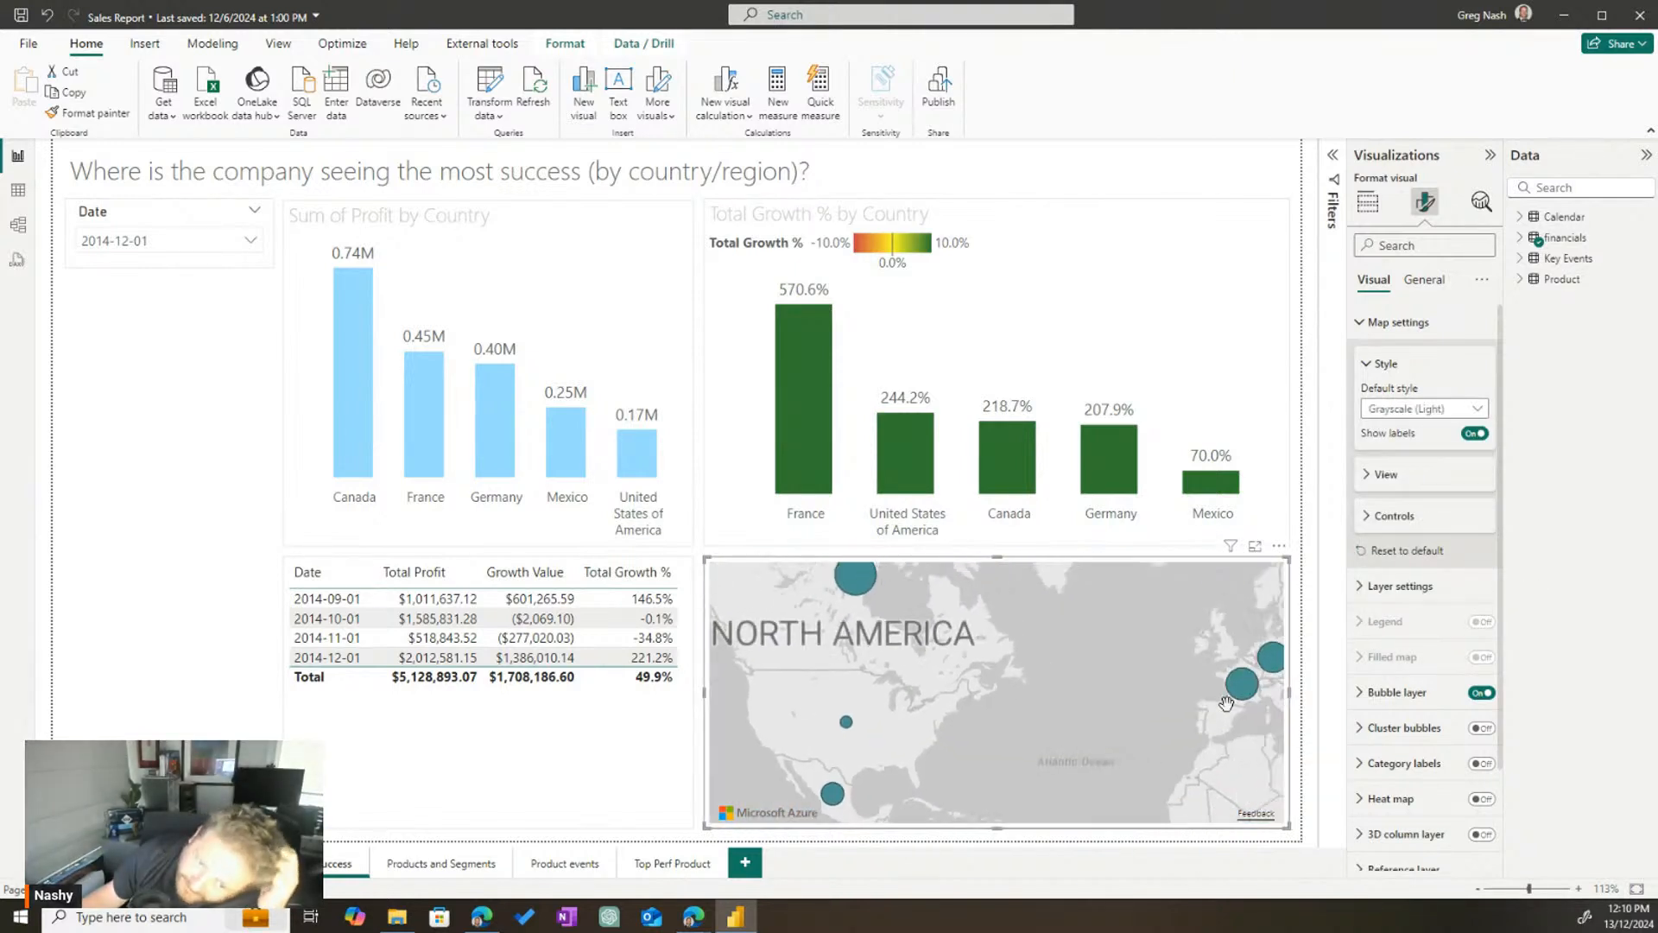
# Examine the heading's question about success by country and the Sum of Profit by Country chart
pyautogui.click(142, 171)
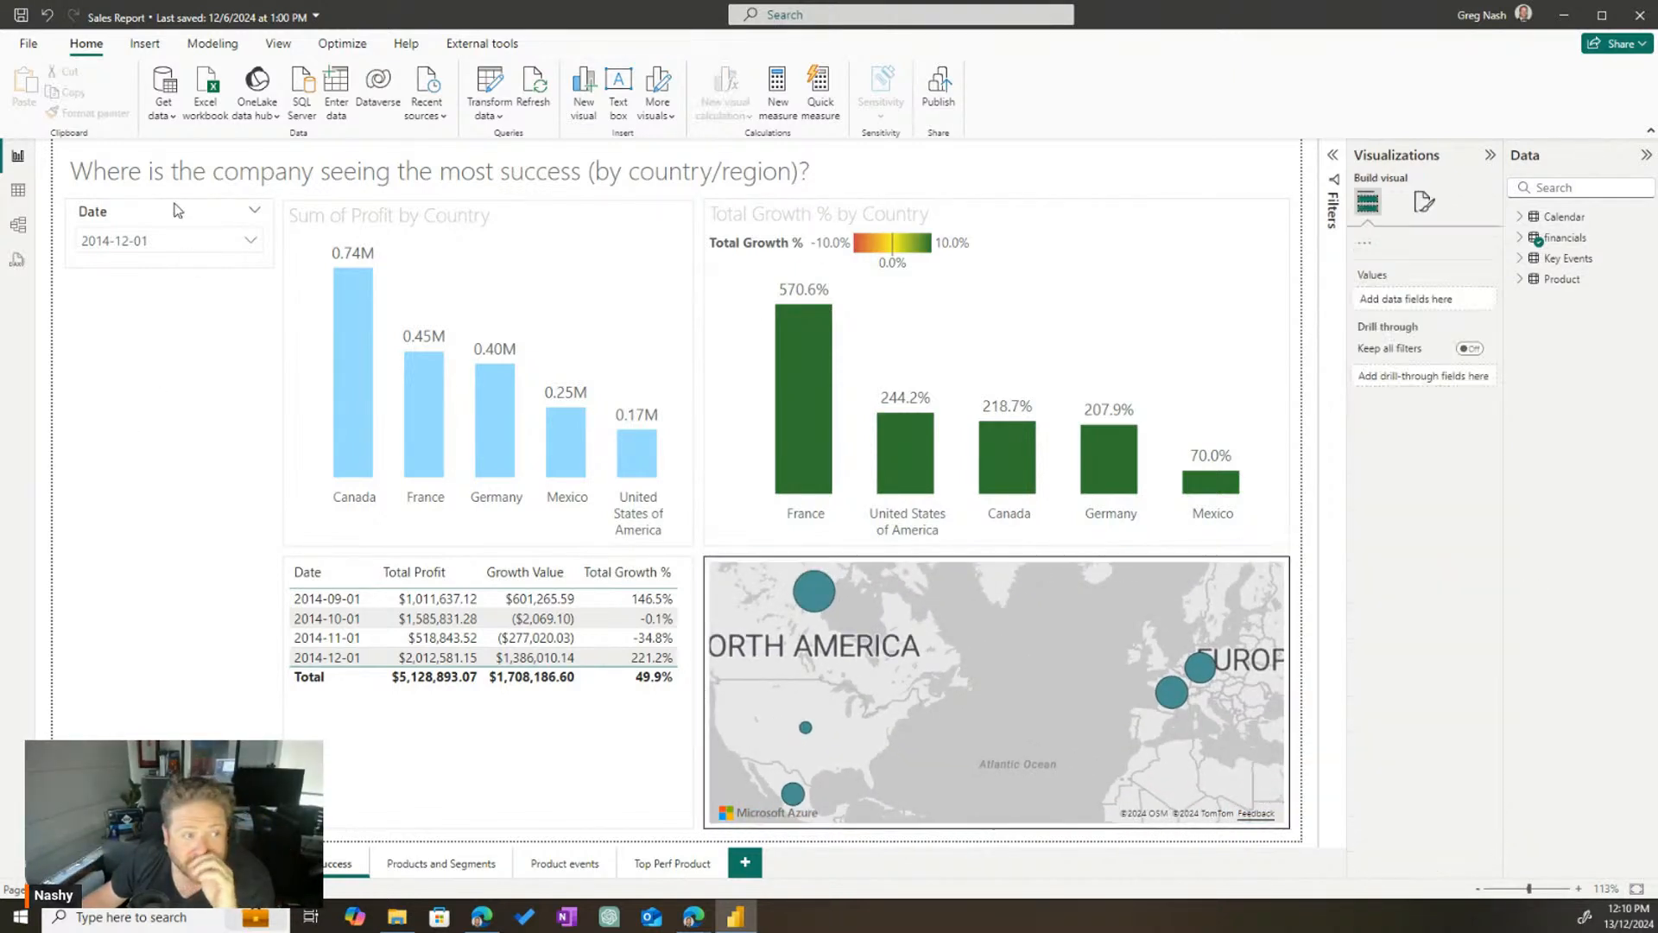
pyautogui.moveTo(142, 171); pyautogui.dragTo(583, 171)
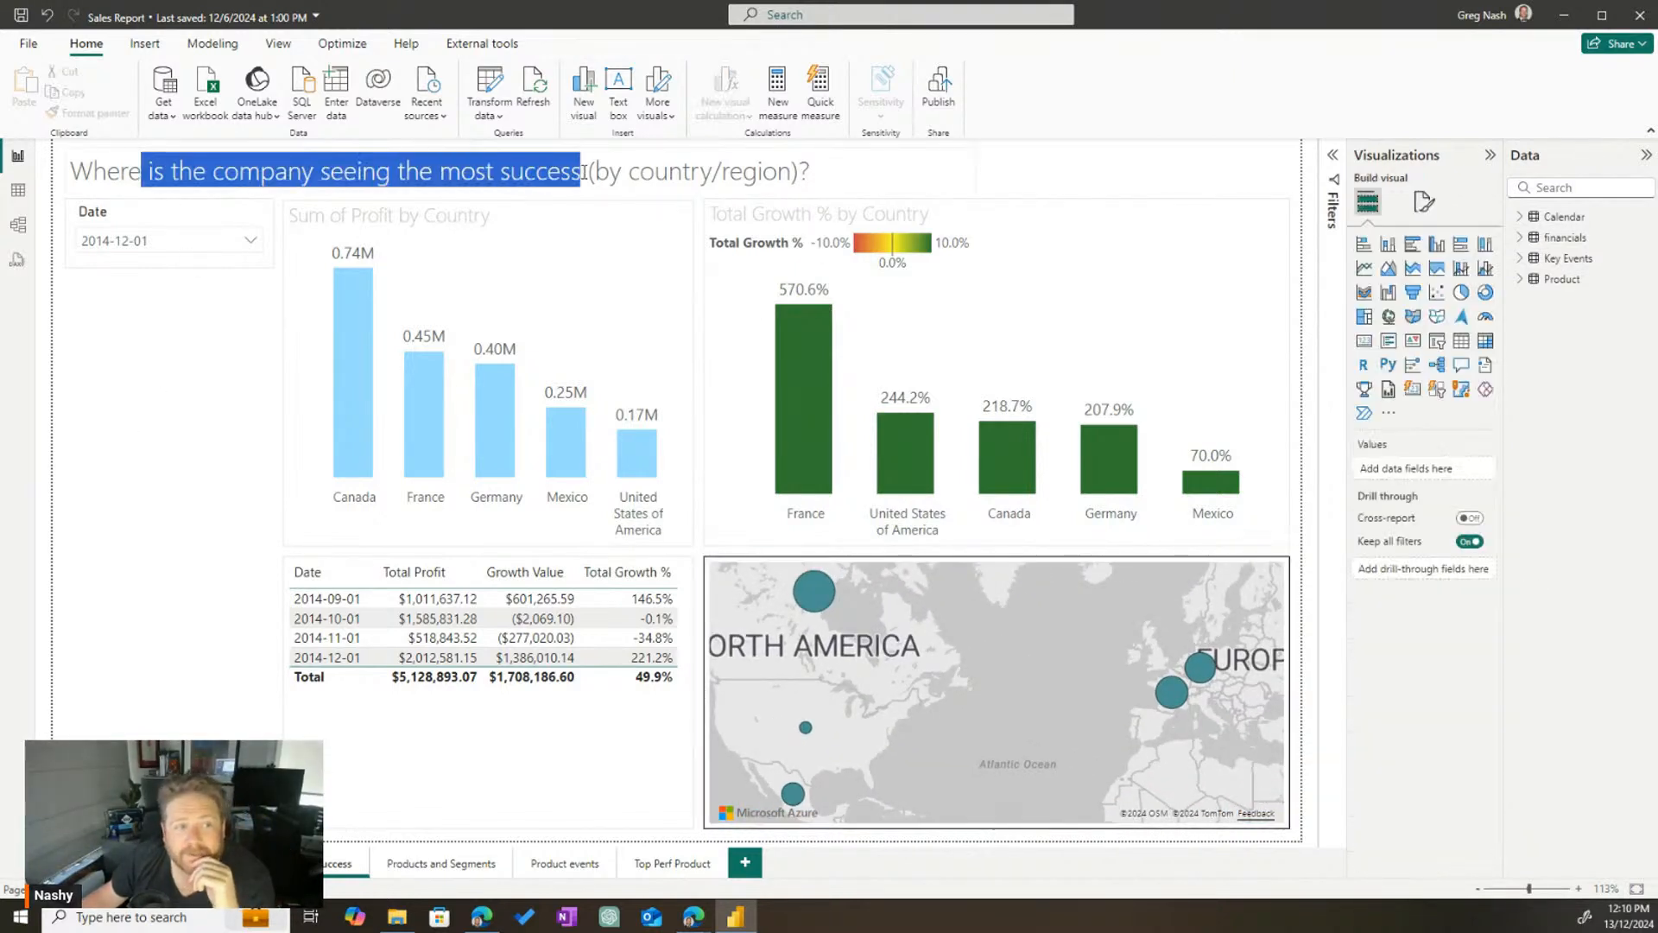
pyautogui.click(218, 492)
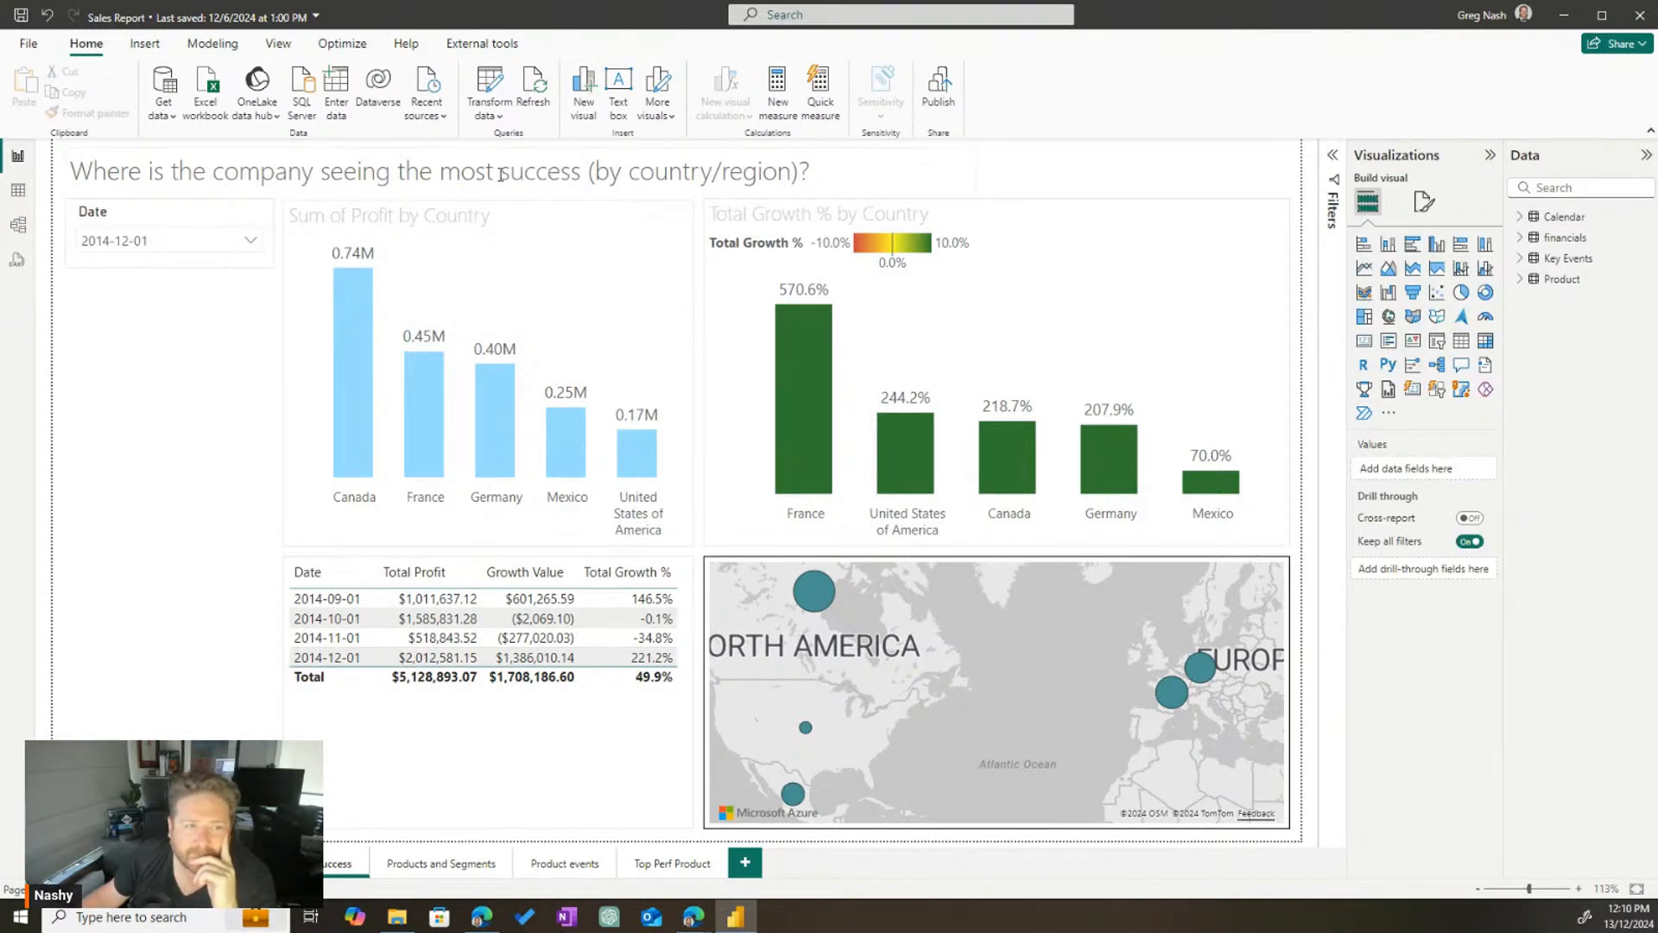
pyautogui.moveTo(501, 171); pyautogui.dragTo(588, 172)
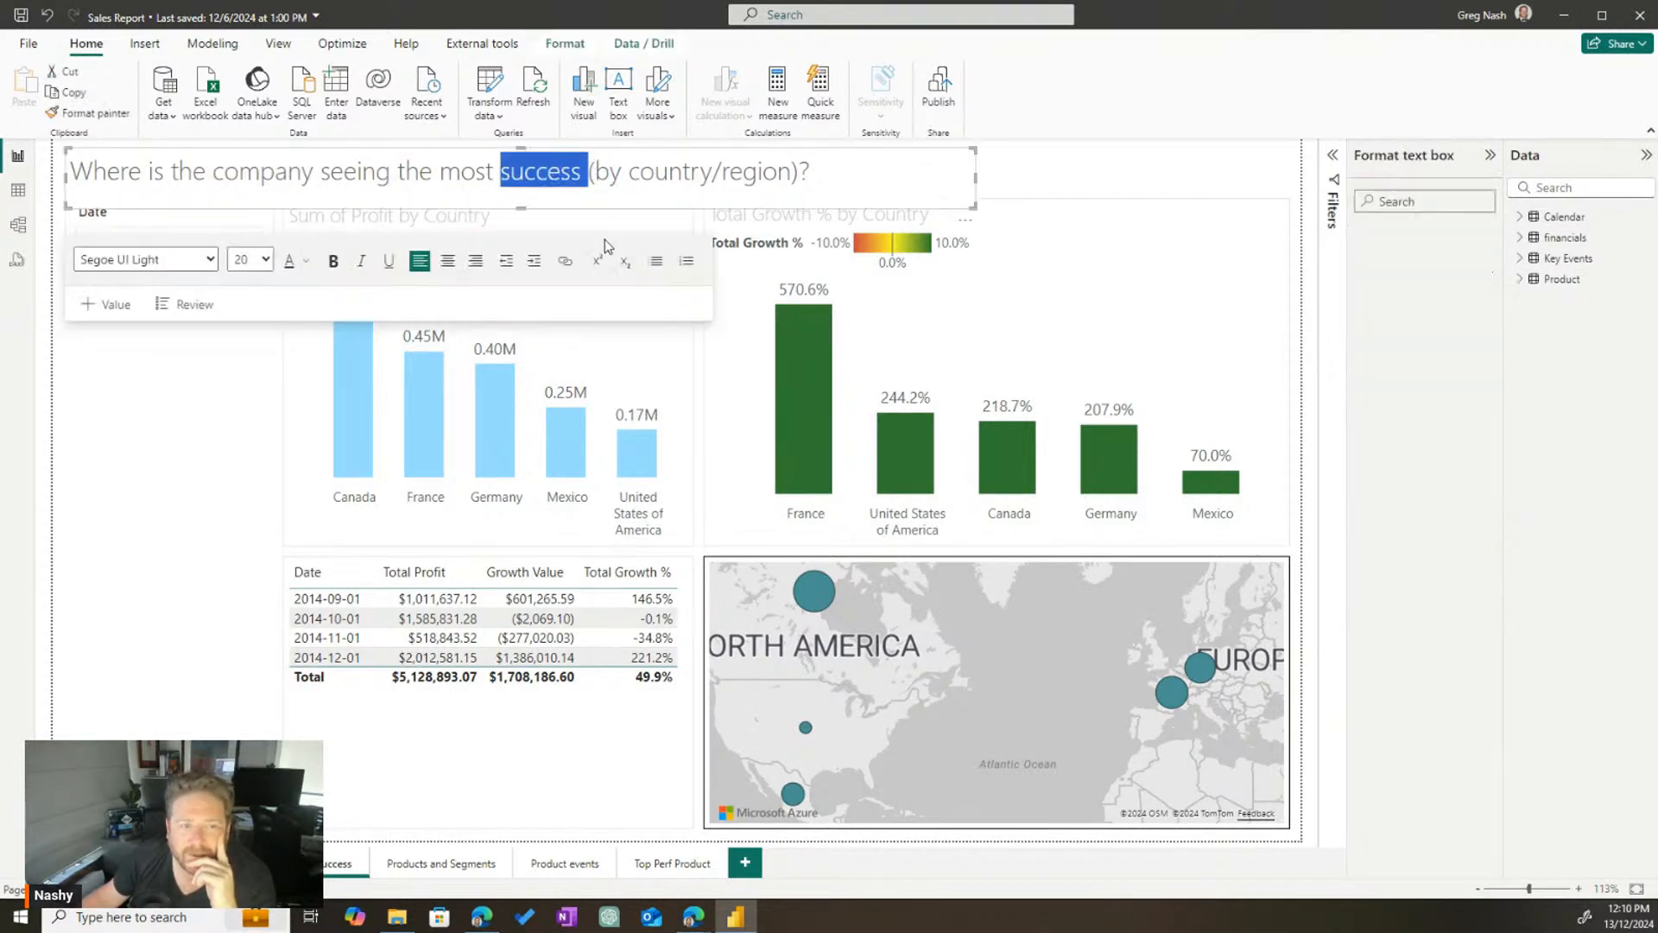
pyautogui.click(375, 221)
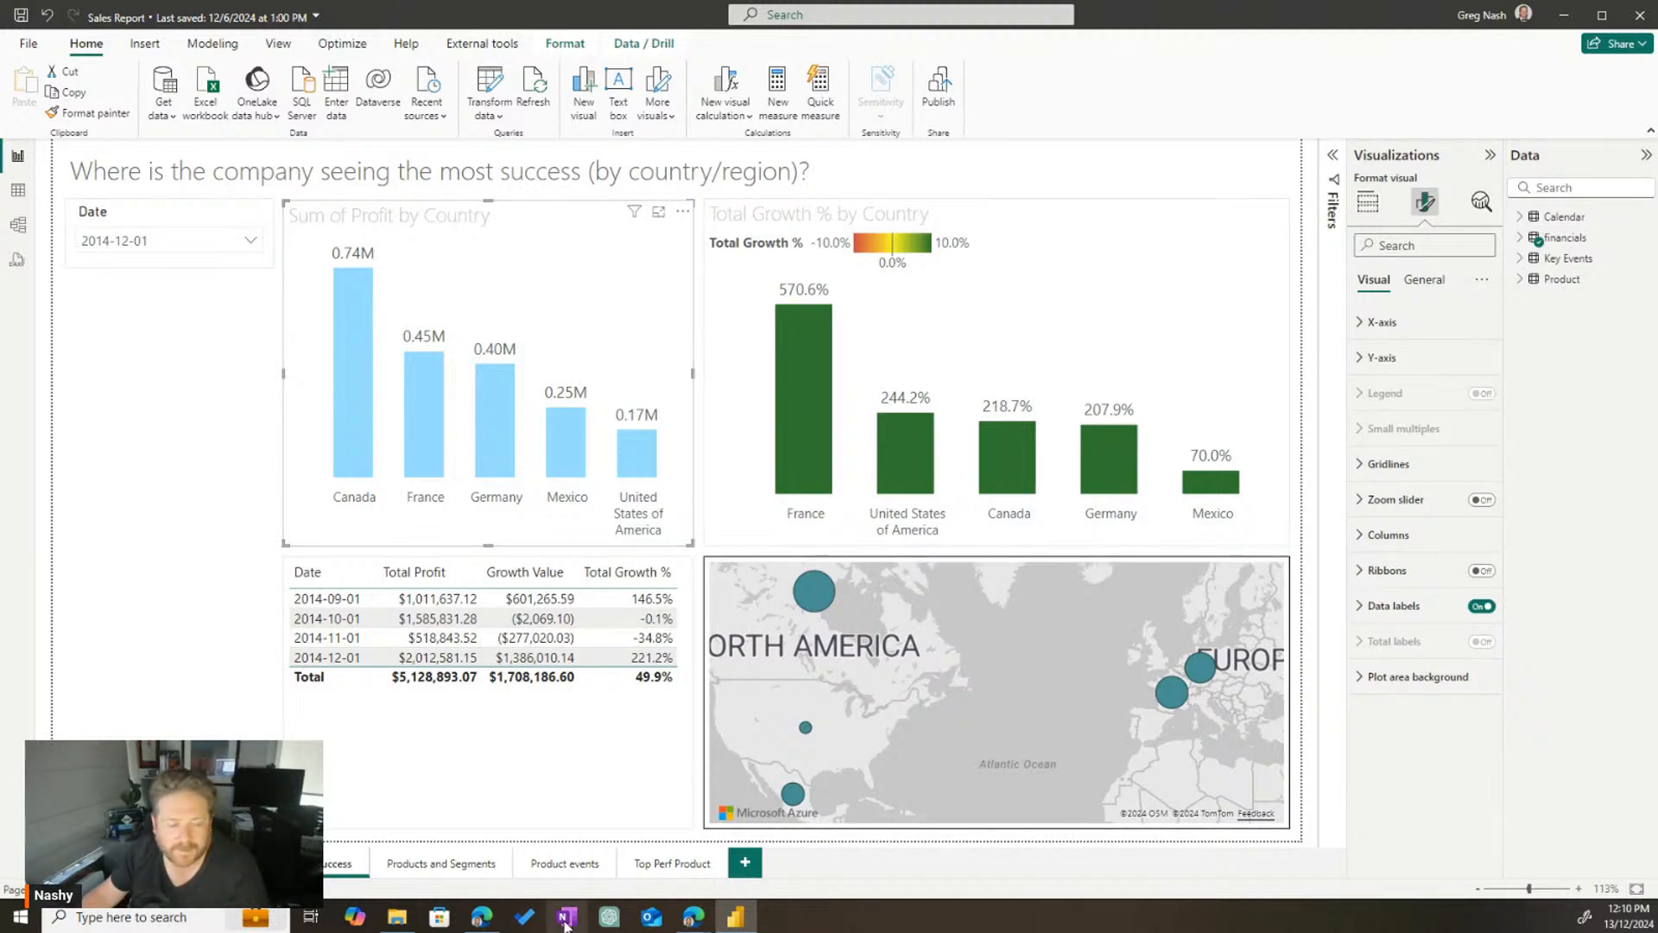
# Open the Products and Segments page of the report
pyautogui.click(441, 863)
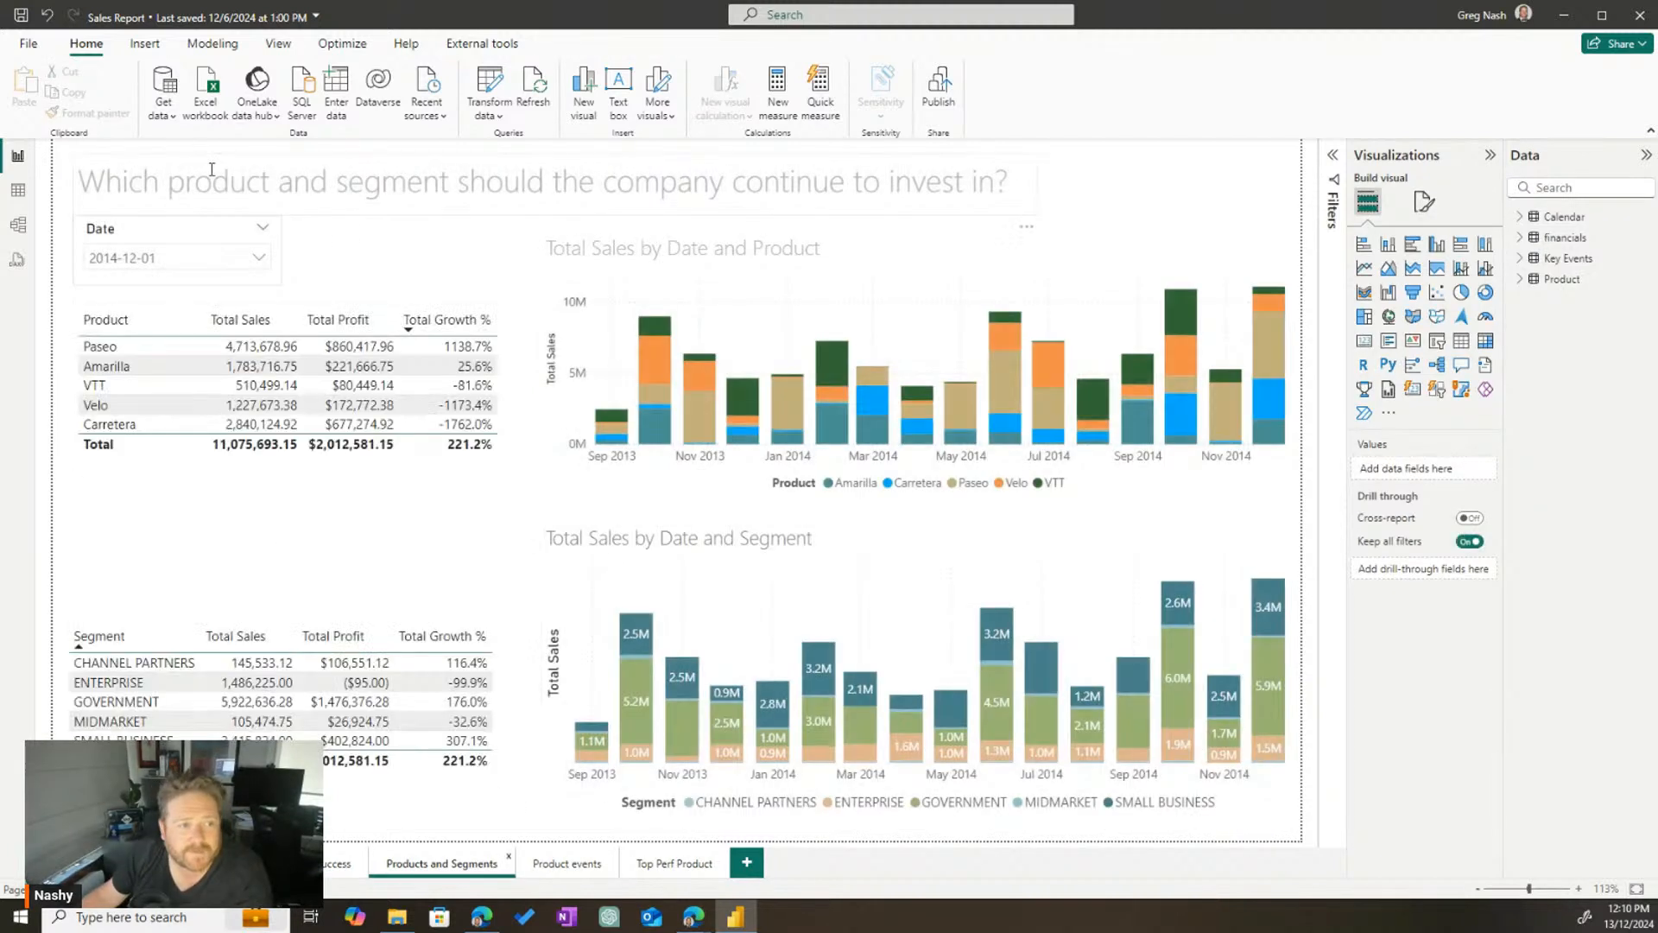
# Compare the heading on the Products and Segments page with the heading on the Top Perf Product page
pyautogui.moveTo(168, 182); pyautogui.dragTo(767, 158)
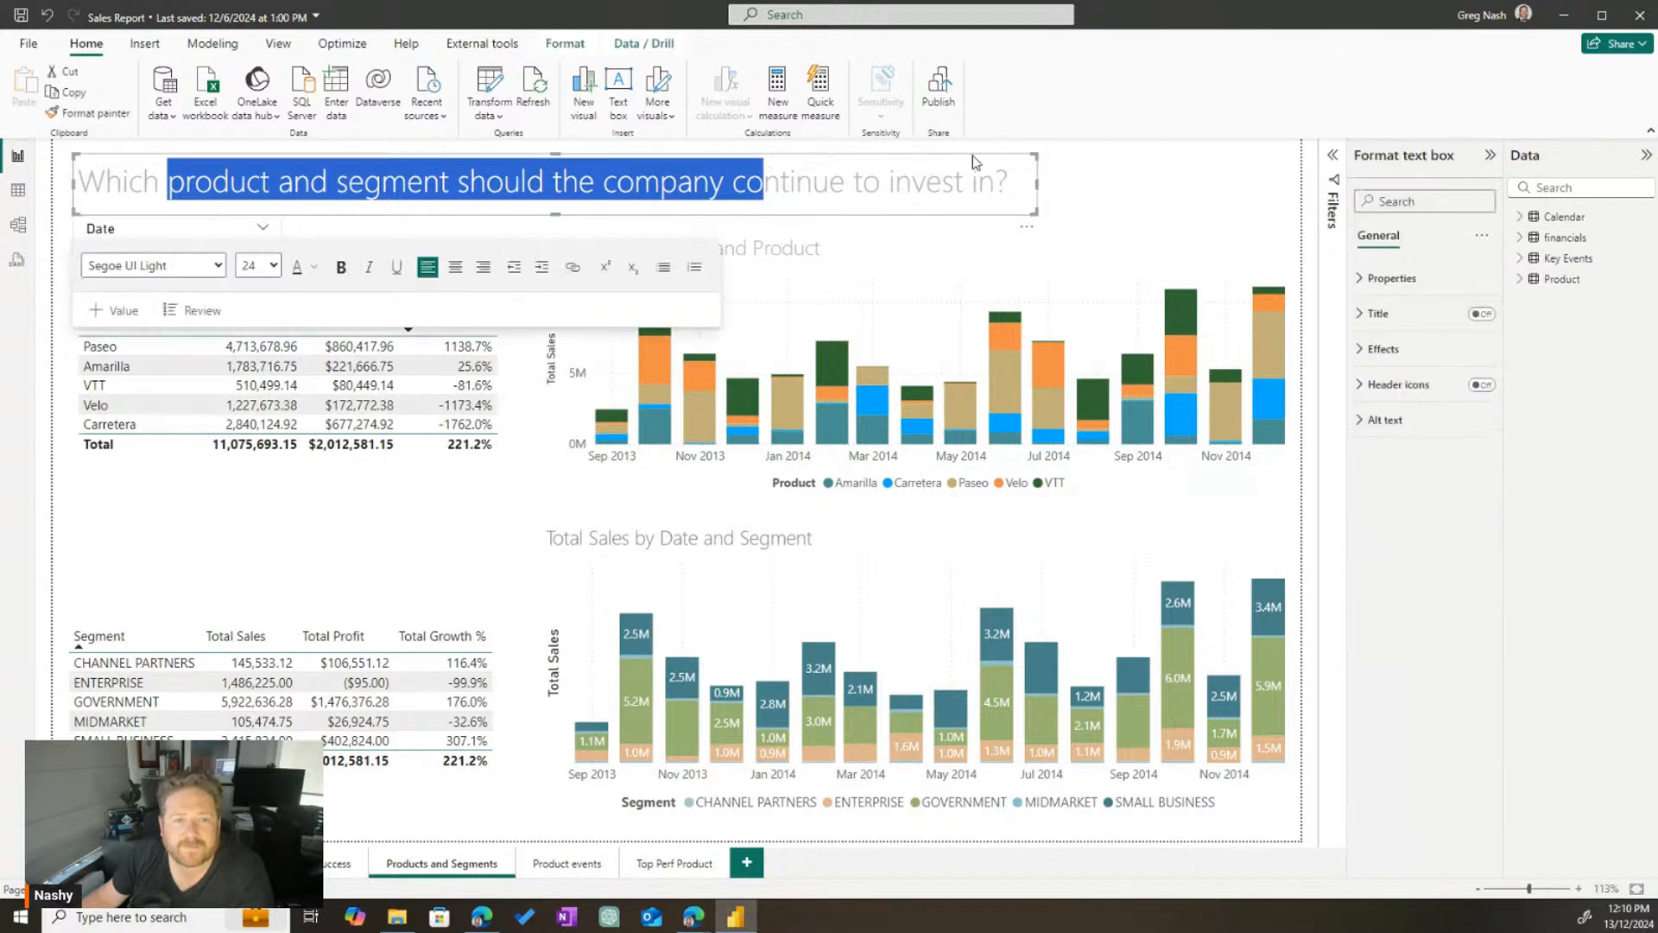
pyautogui.click(1112, 188)
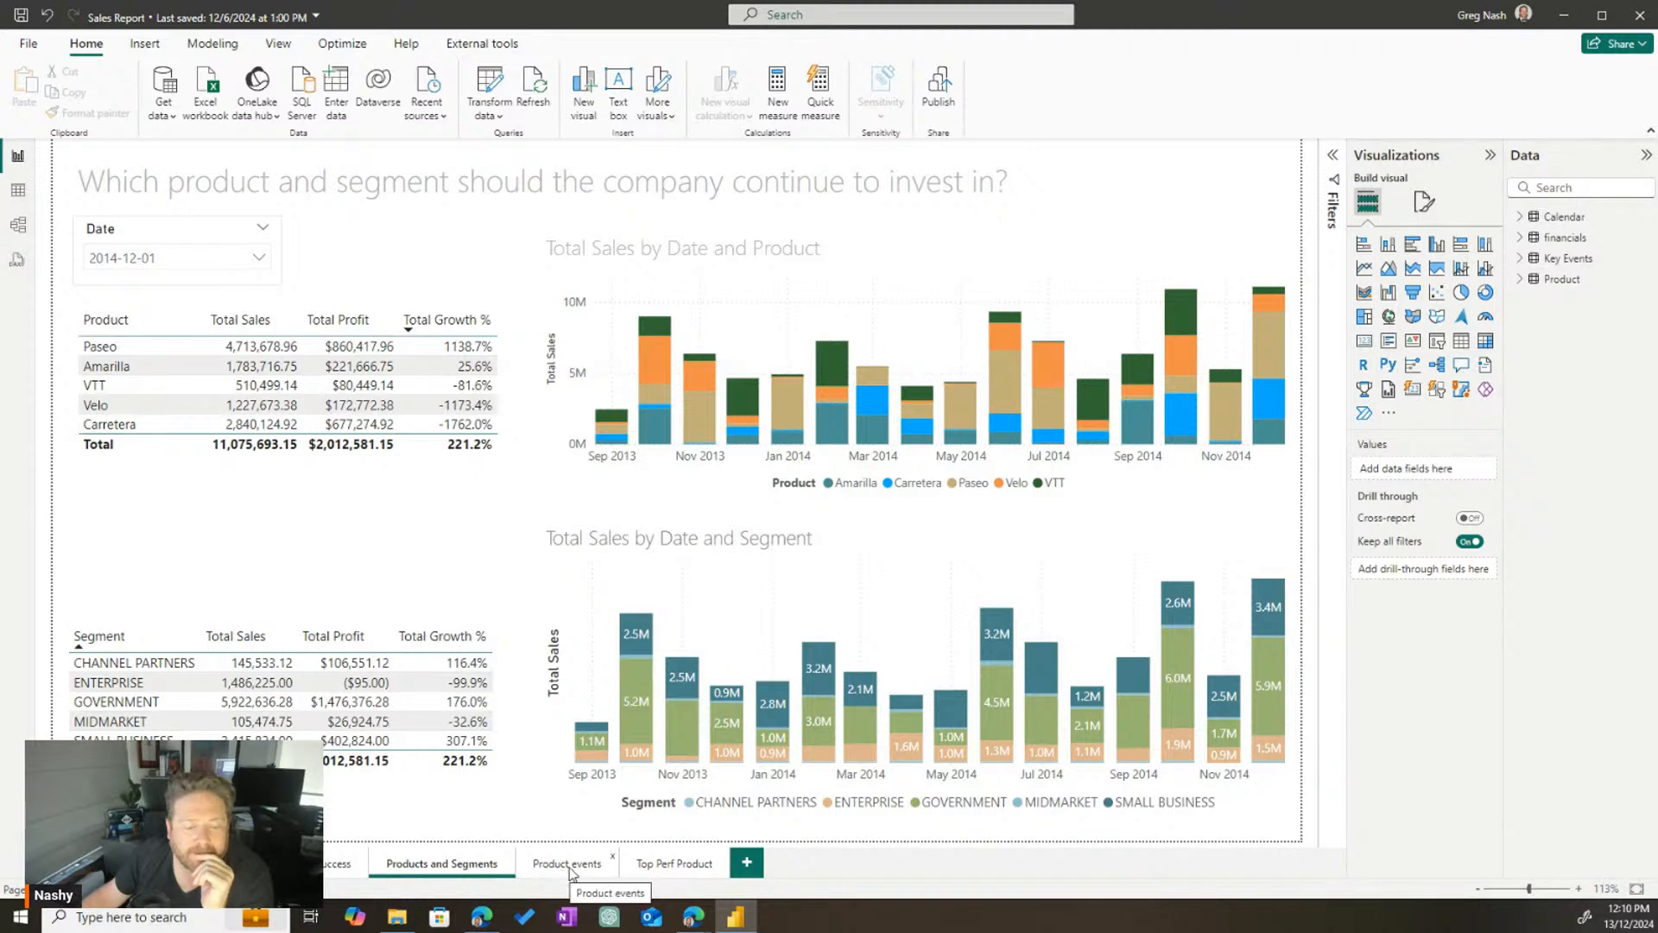
pyautogui.click(669, 864)
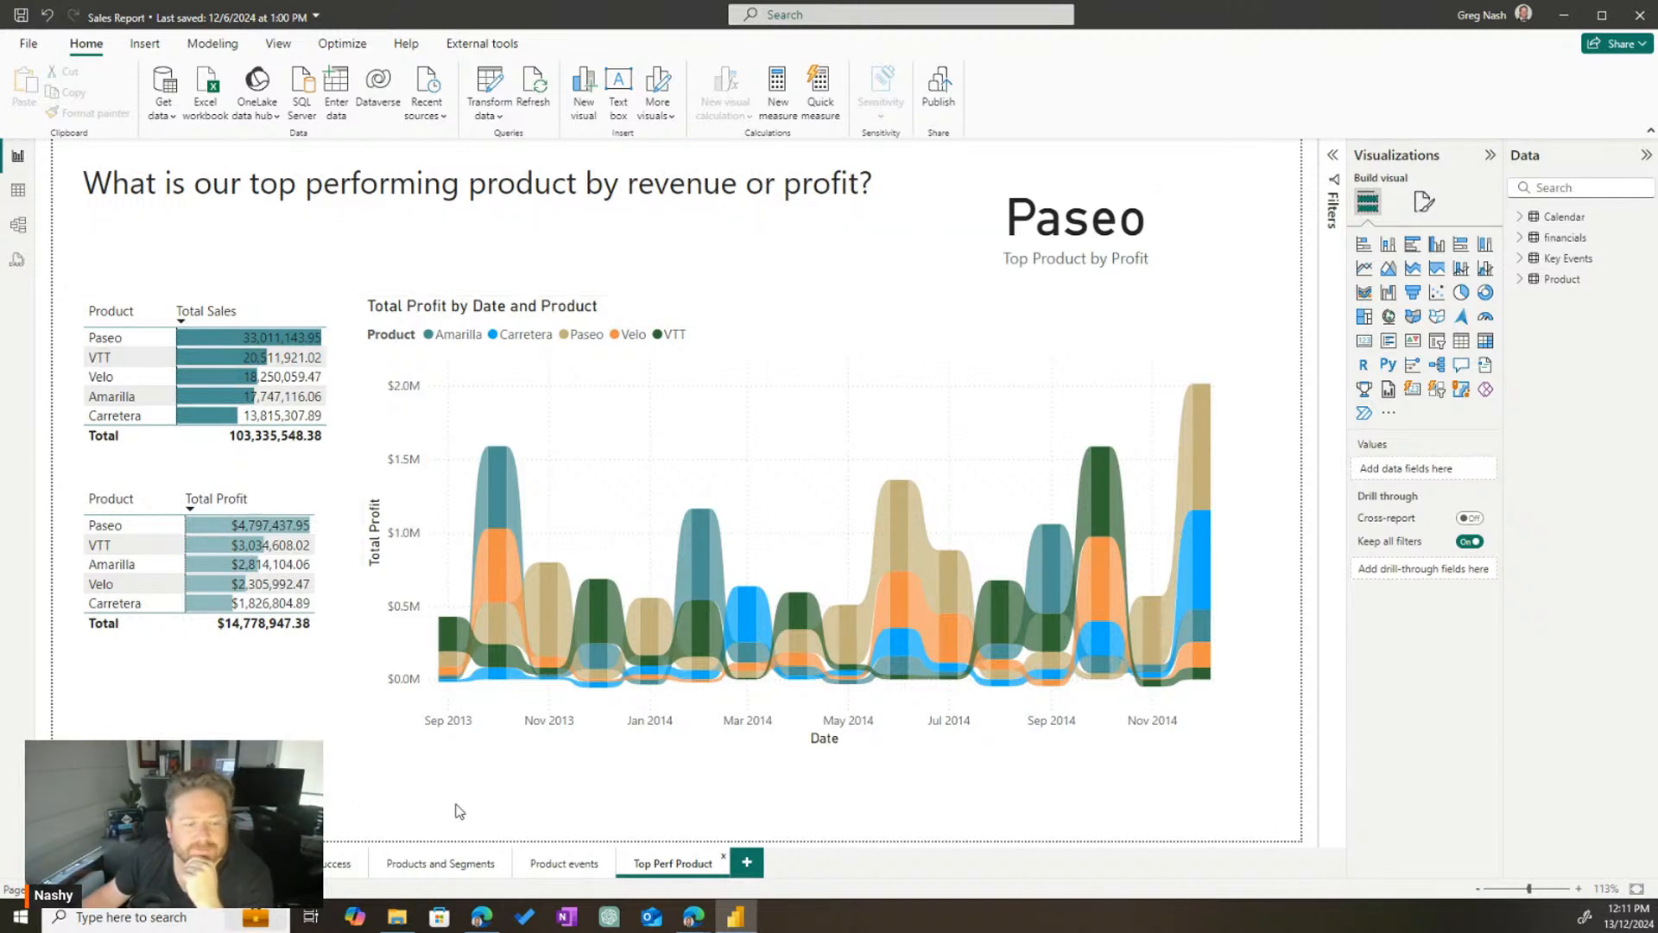
pyautogui.click(438, 874)
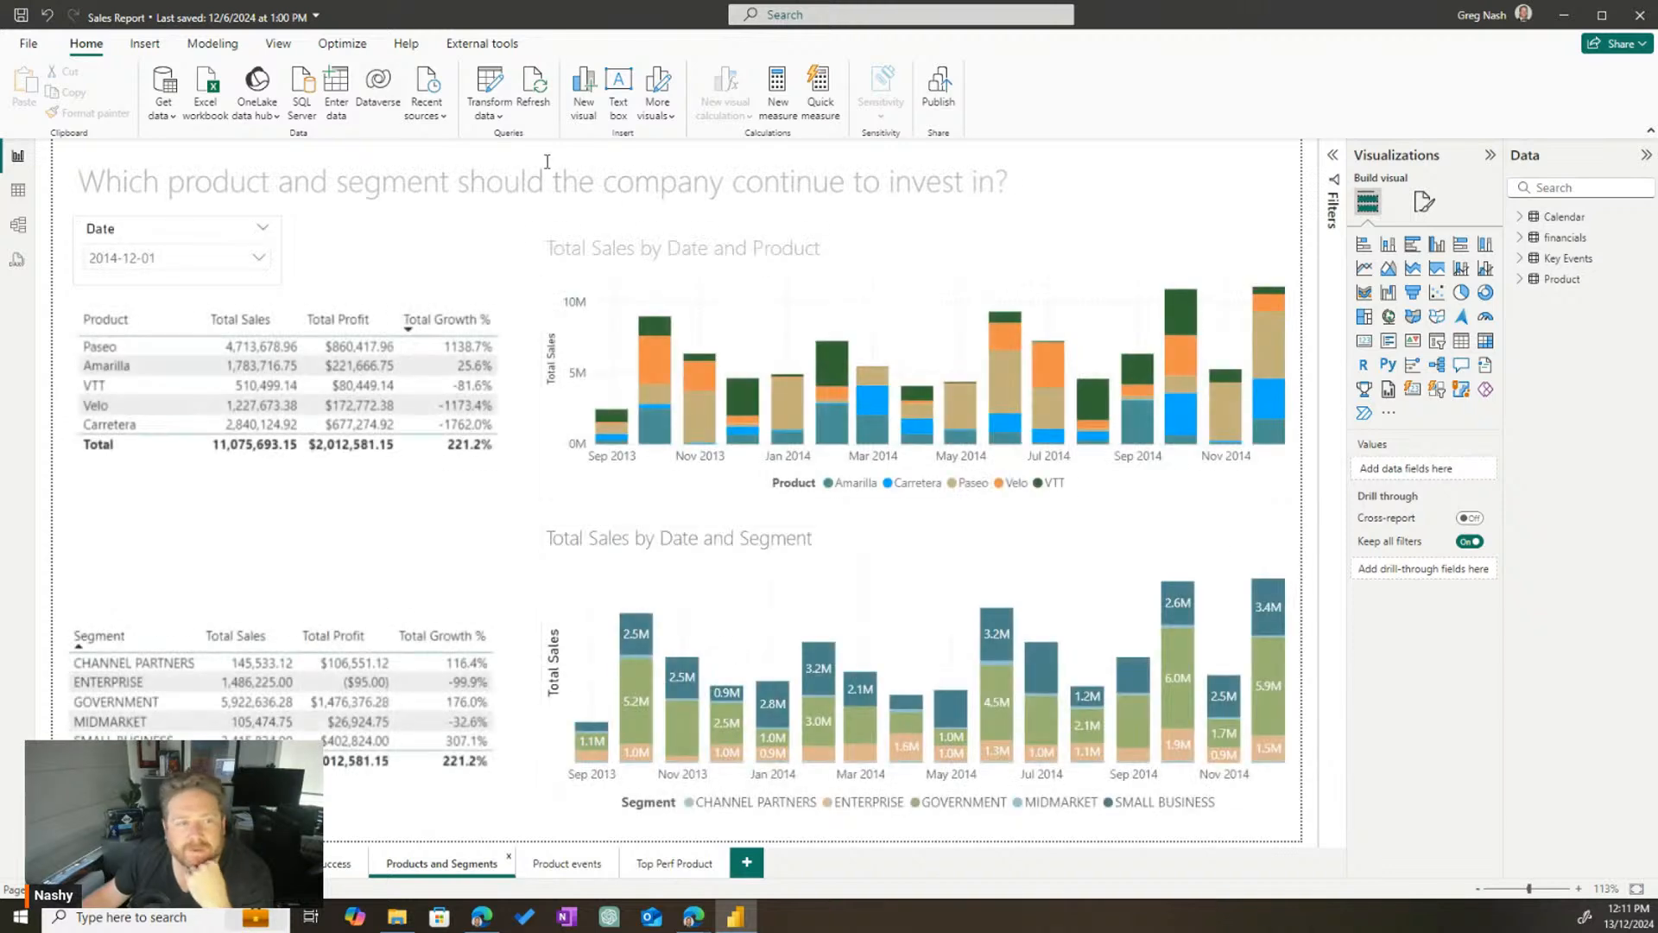
# Try to copy the Products and Segments heading's format onto the Top Perf Product page's heading with the Format Painter
pyautogui.click(748, 193)
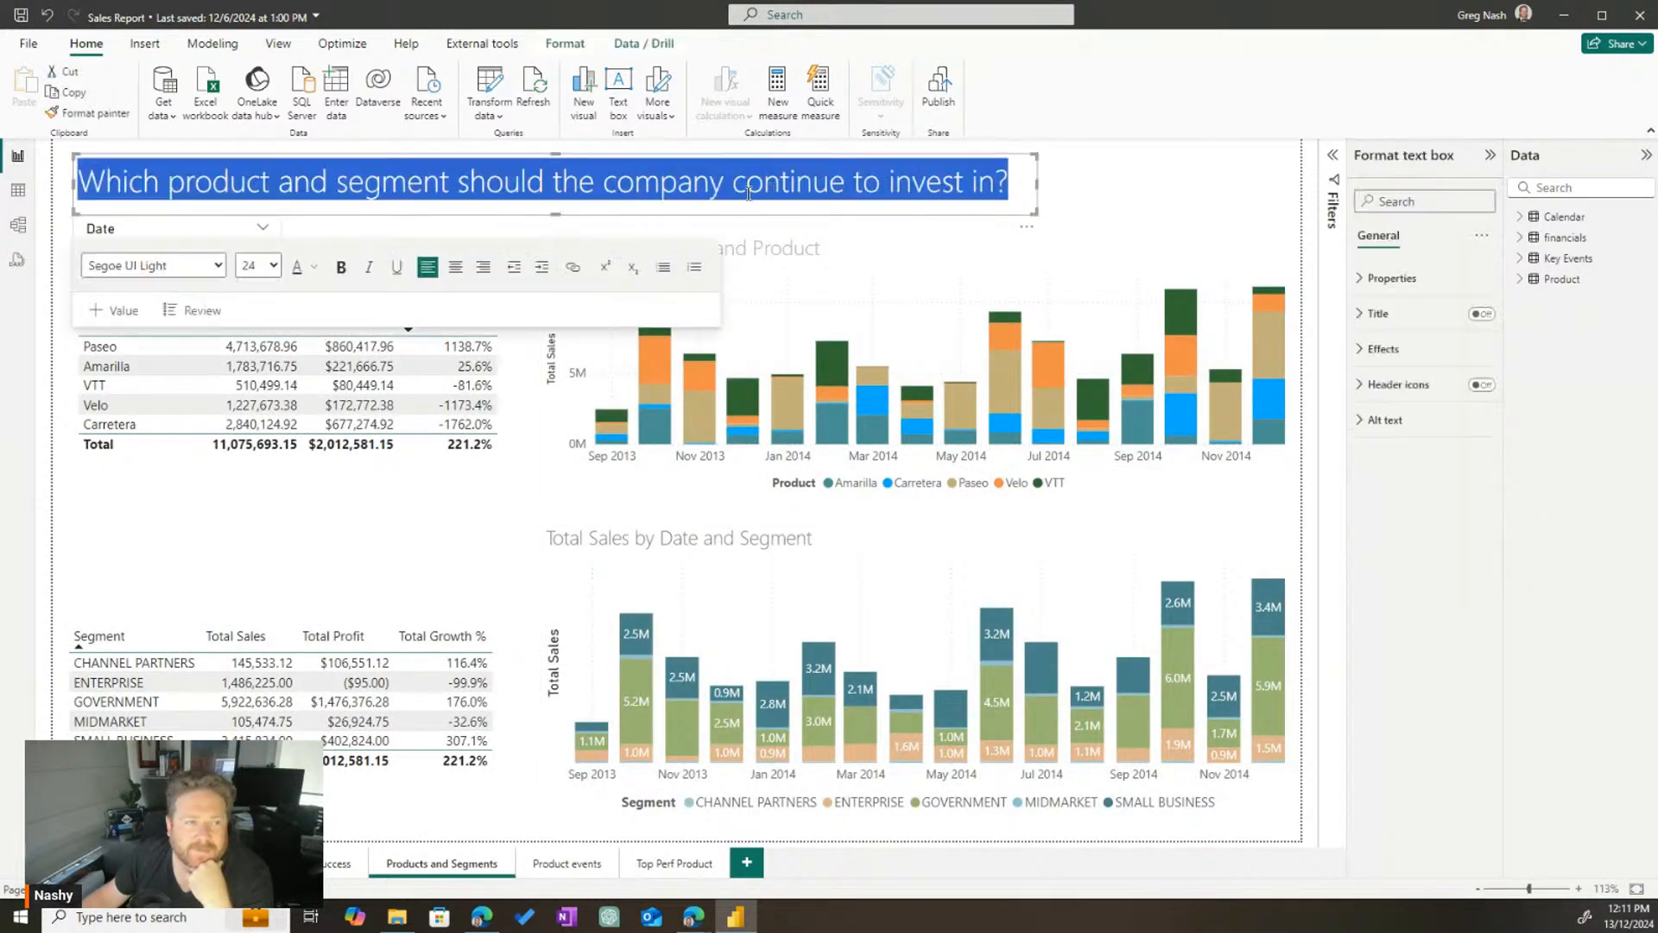
pyautogui.click(350, 183)
pyautogui.moveTo(230, 183); pyautogui.dragTo(732, 183)
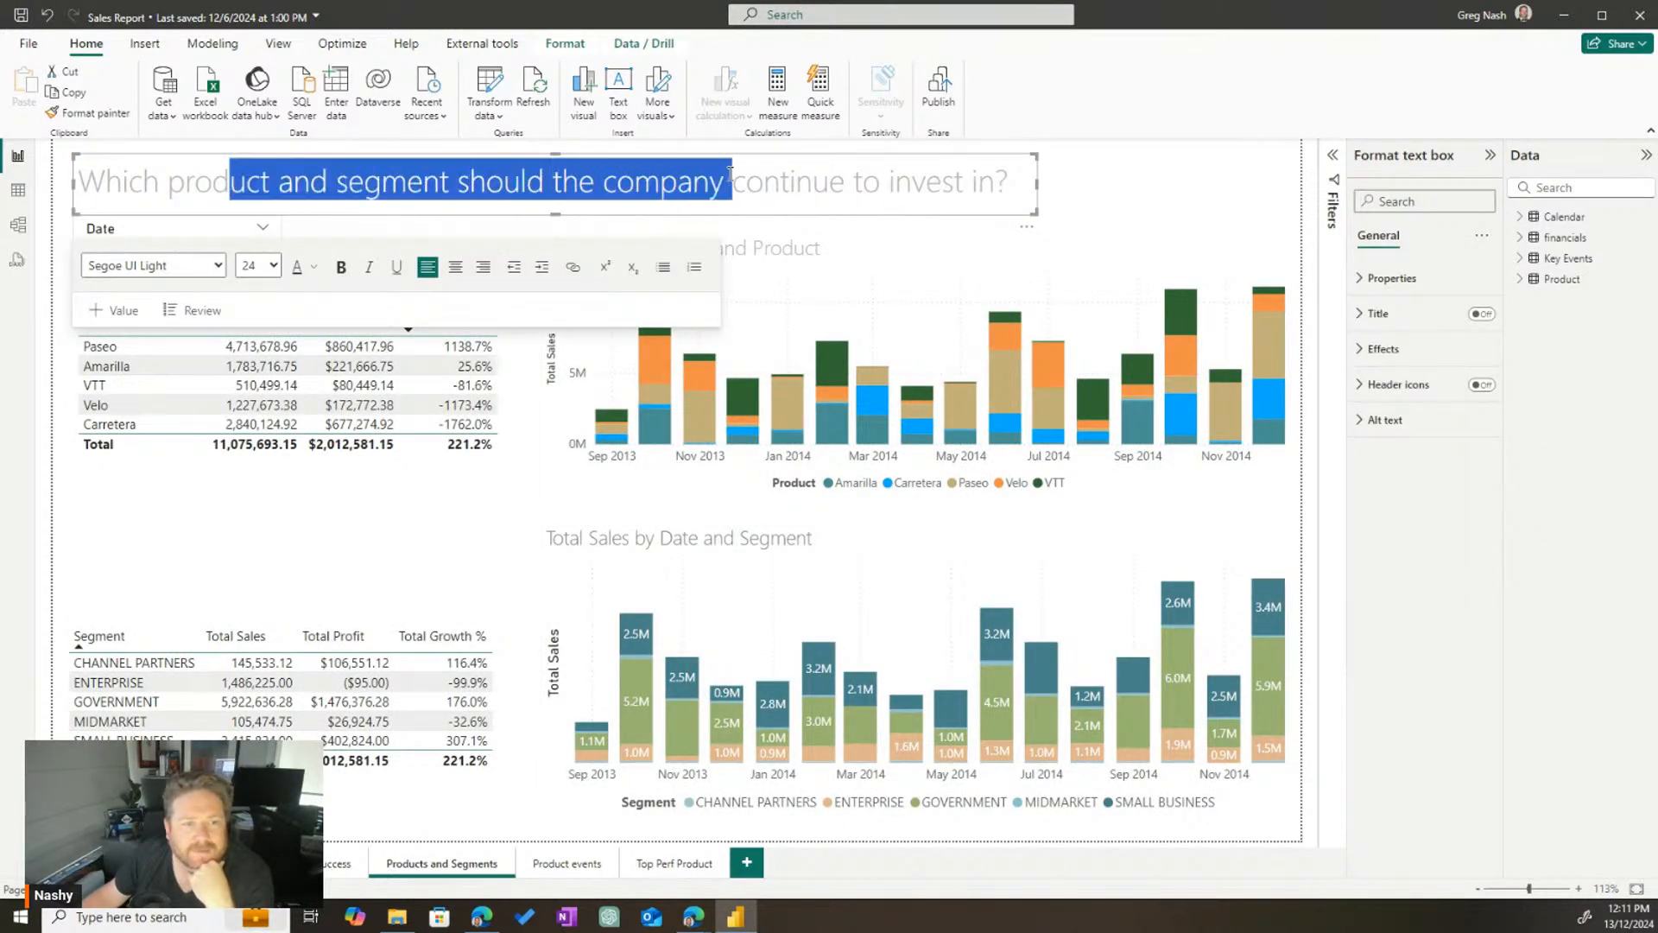
pyautogui.click(112, 114)
pyautogui.click(649, 864)
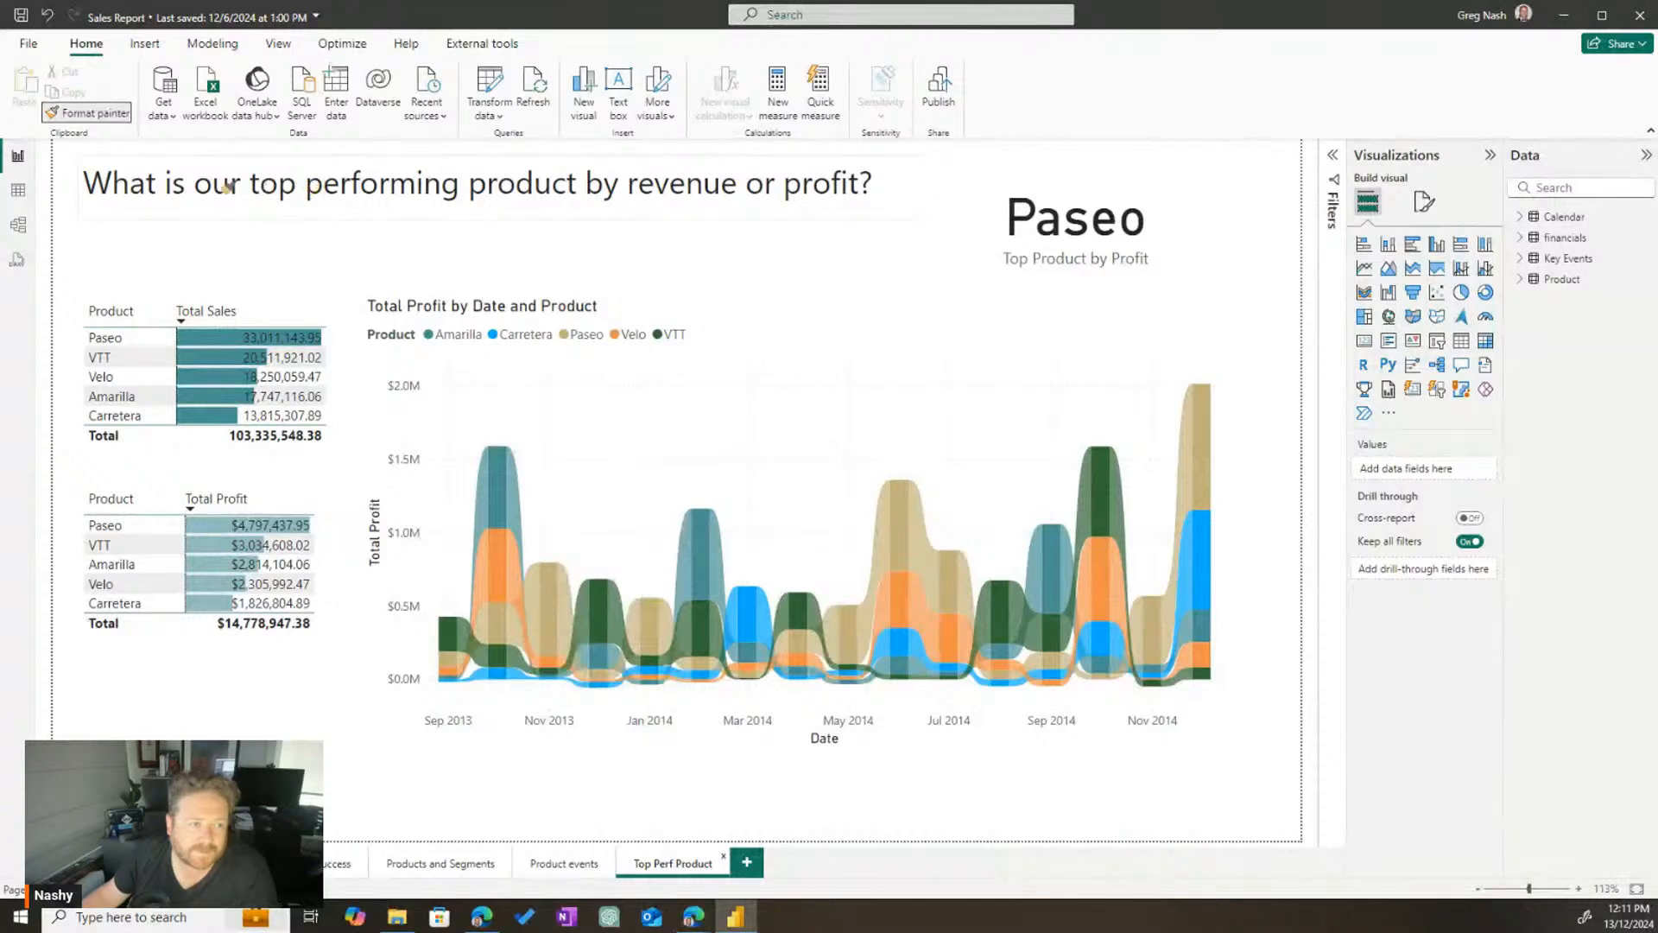
pyautogui.moveTo(227, 185); pyautogui.dragTo(860, 177)
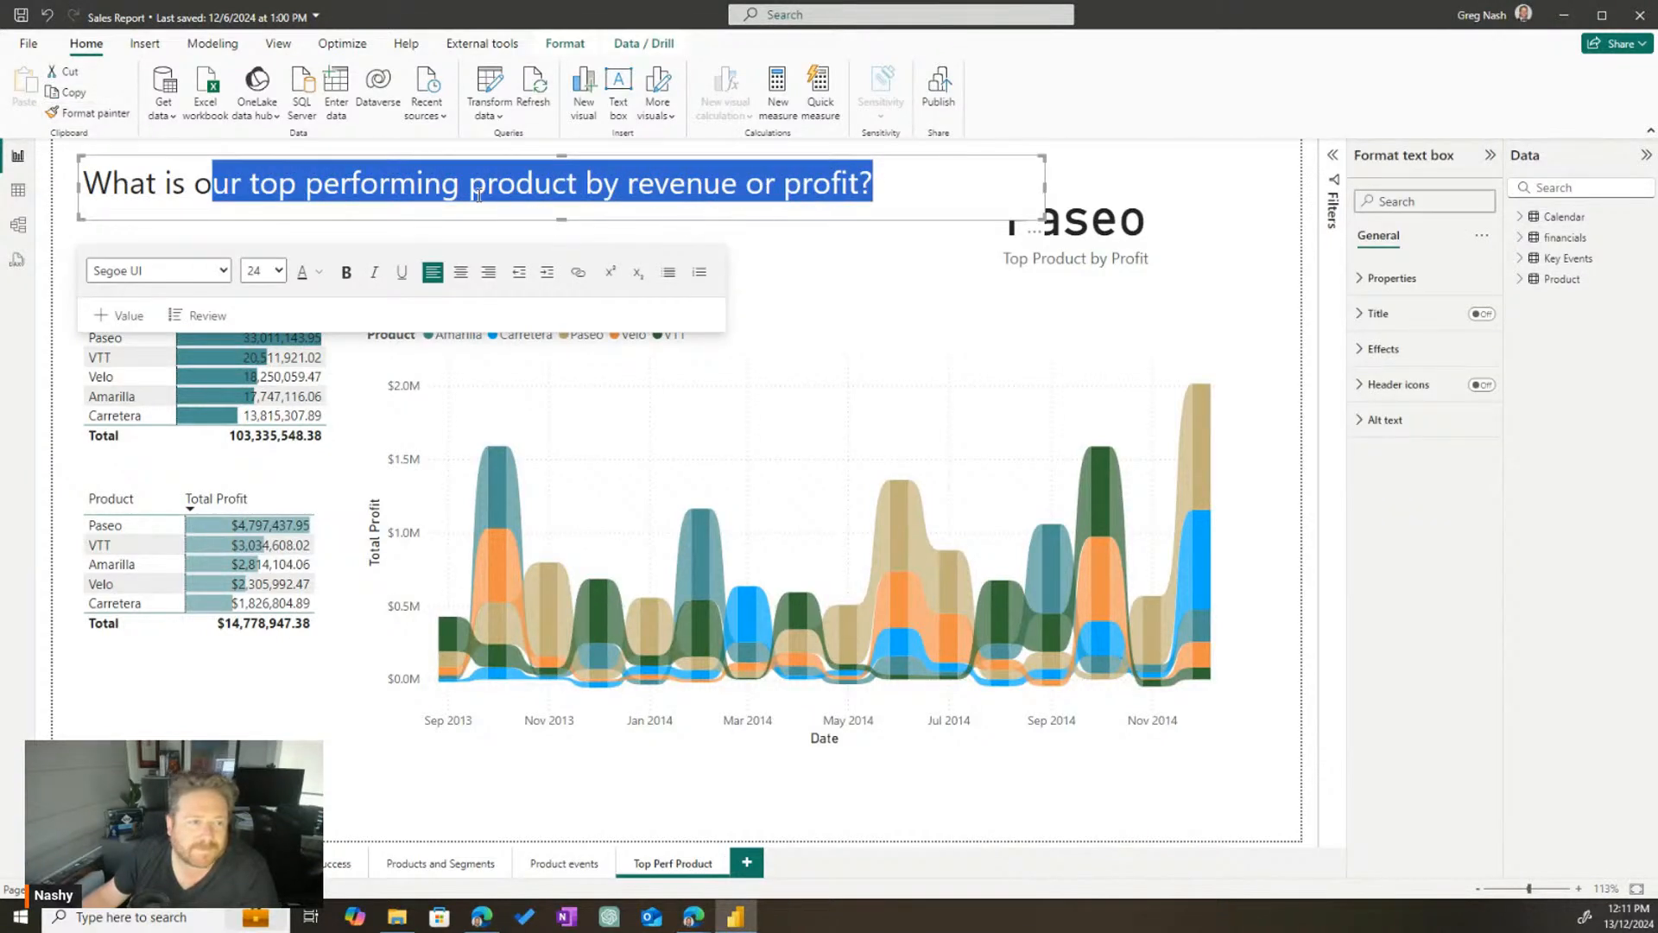
# Set the whole Top Perf Product heading to the Segoe UI Light font with a light grey colour
pyautogui.click(202, 190)
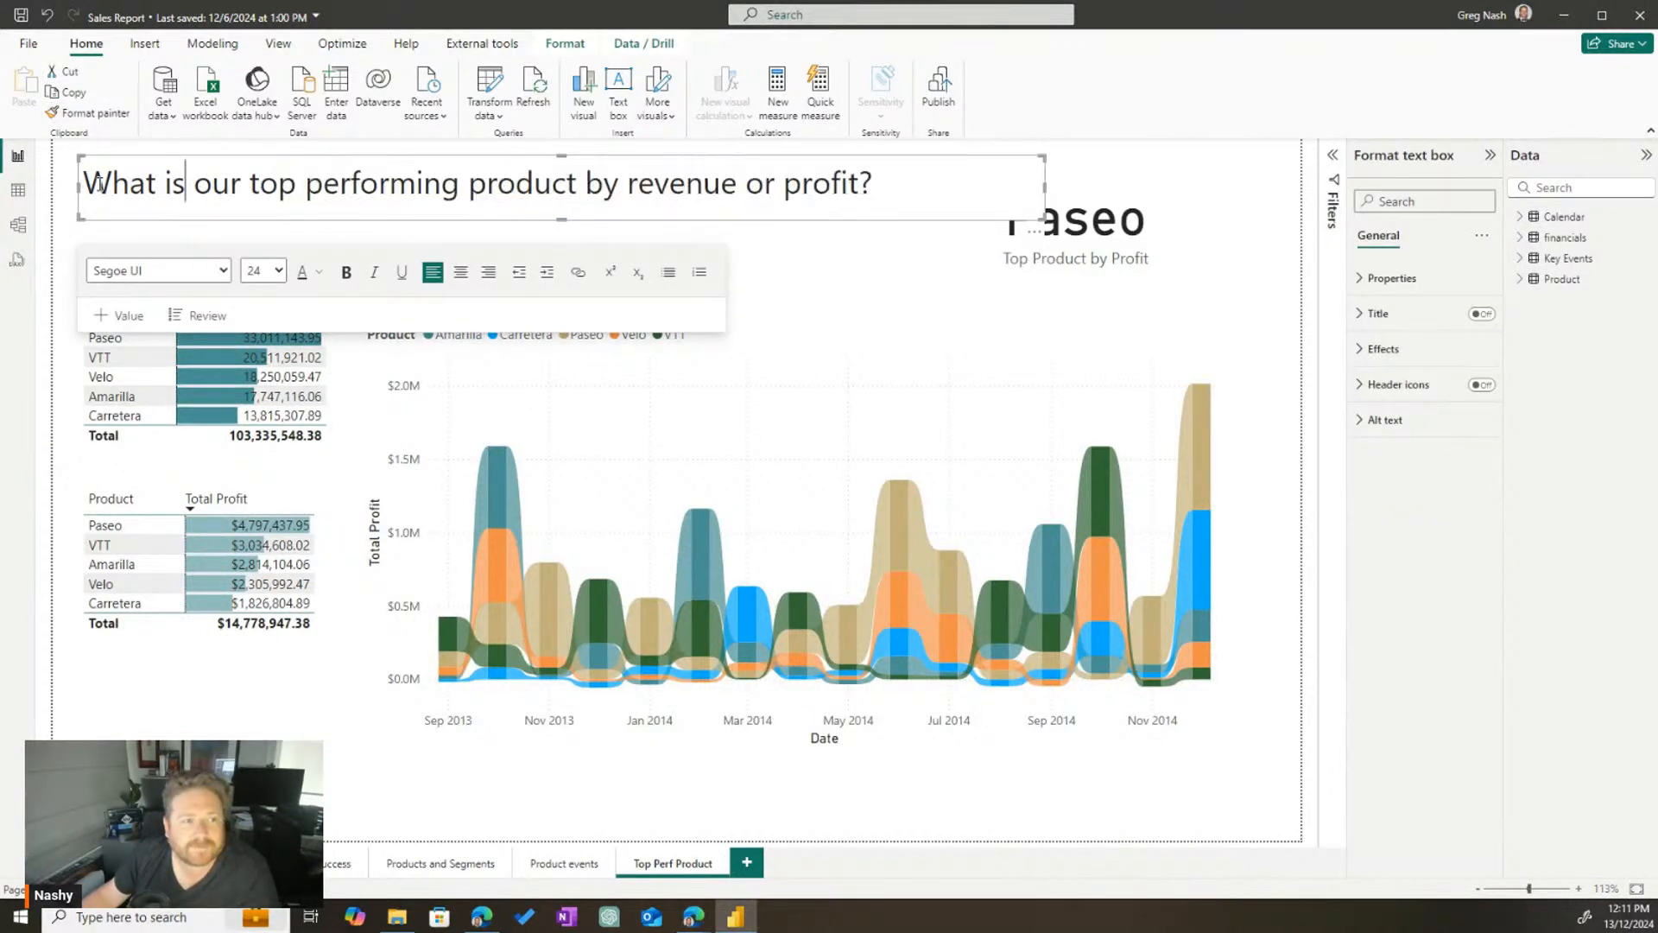
pyautogui.moveTo(96, 184); pyautogui.dragTo(775, 154)
pyautogui.click(297, 185)
pyautogui.moveTo(83, 183); pyautogui.dragTo(874, 183)
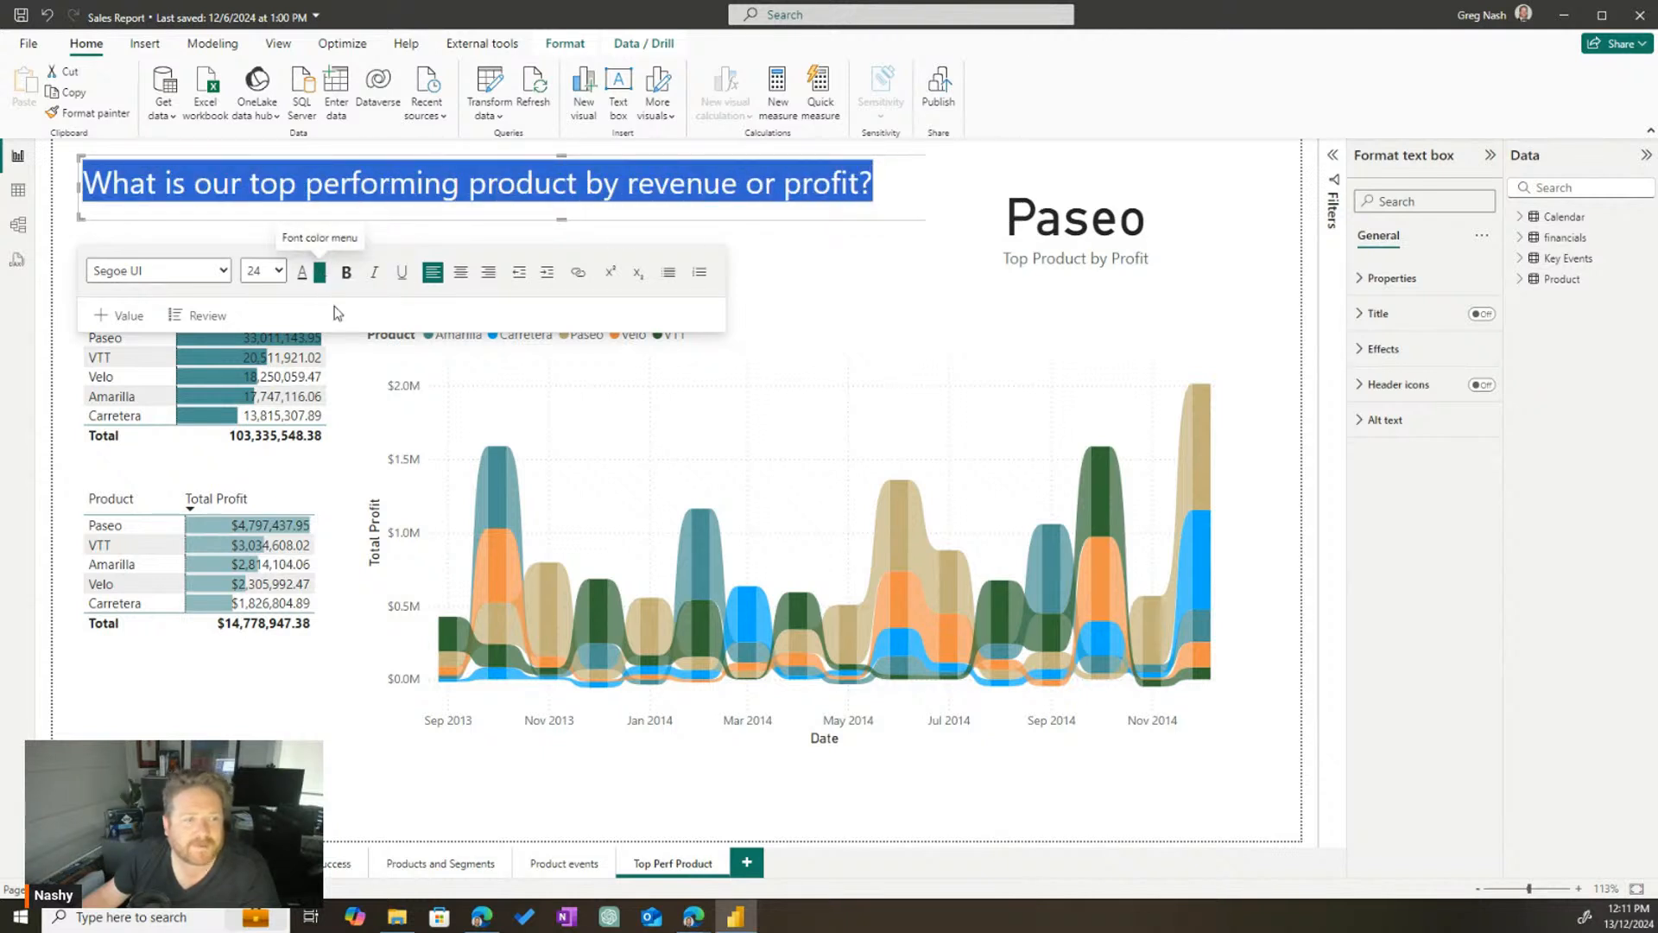
pyautogui.click(319, 273)
pyautogui.click(336, 397)
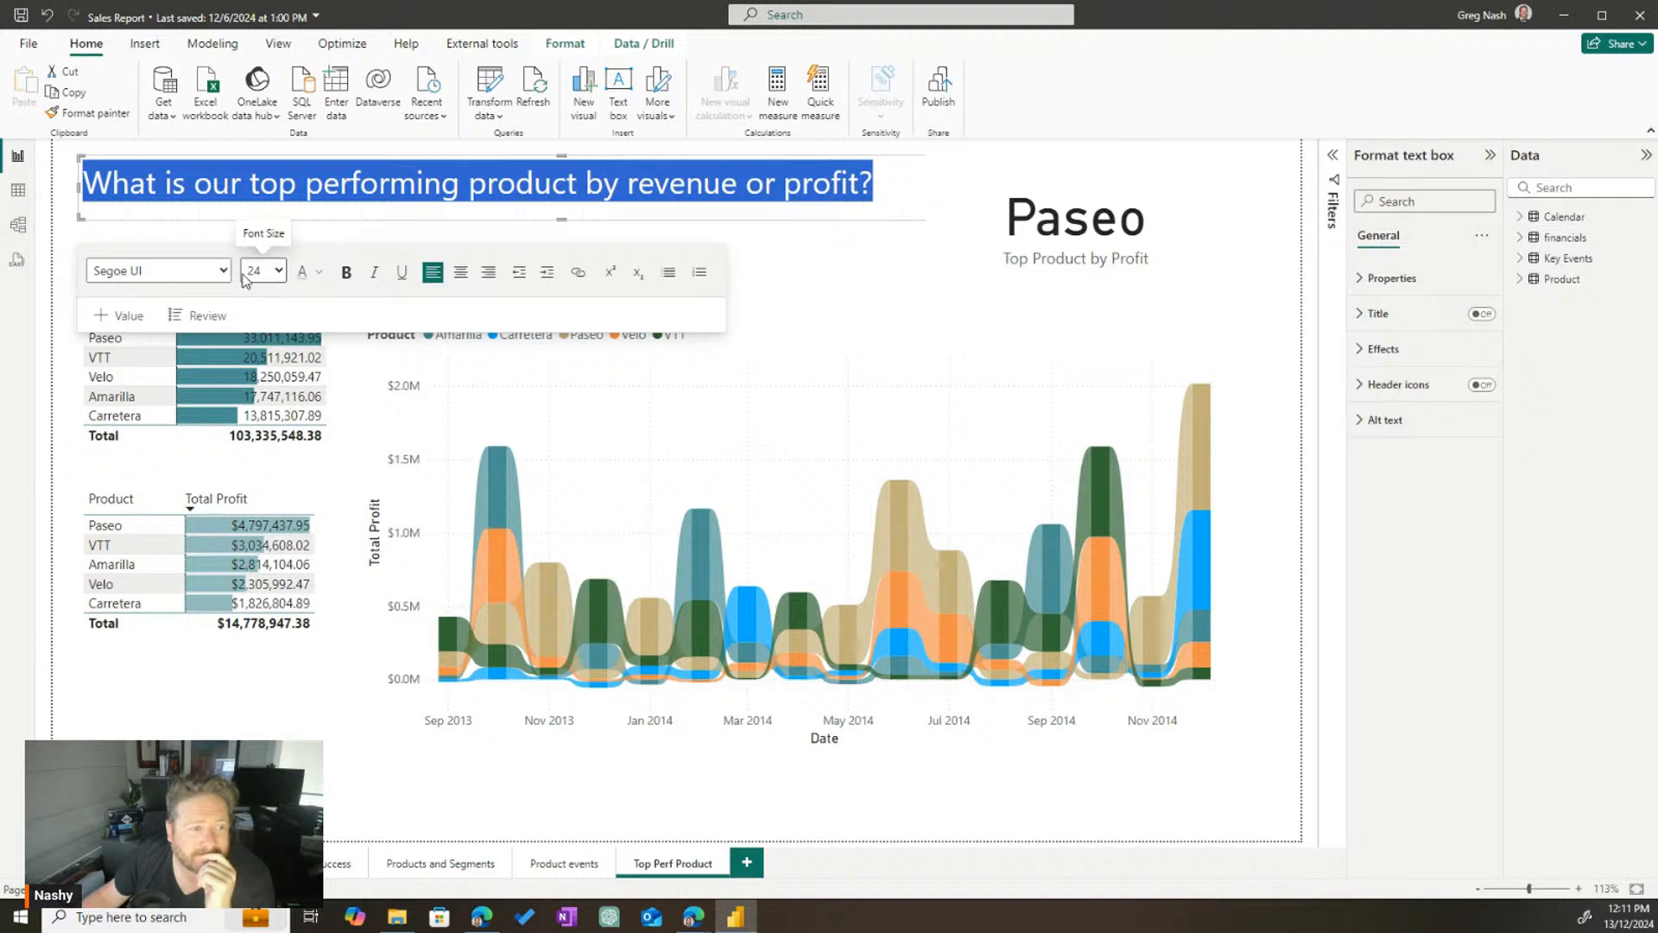
pyautogui.click(199, 270)
pyautogui.click(134, 609)
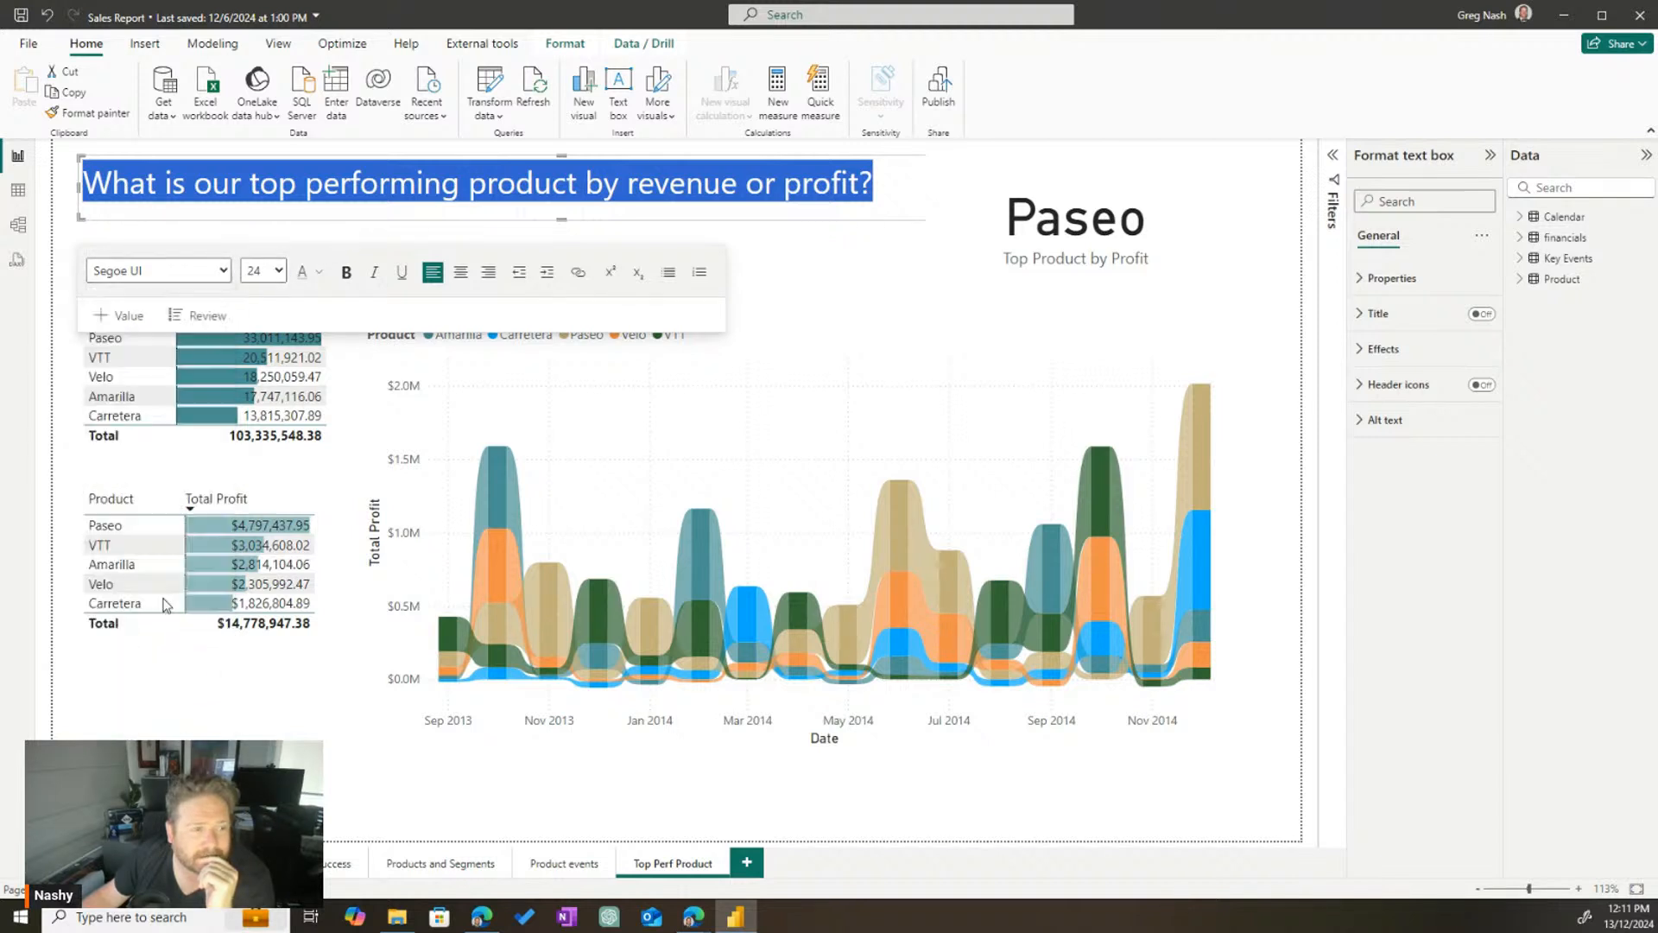
pyautogui.click(869, 271)
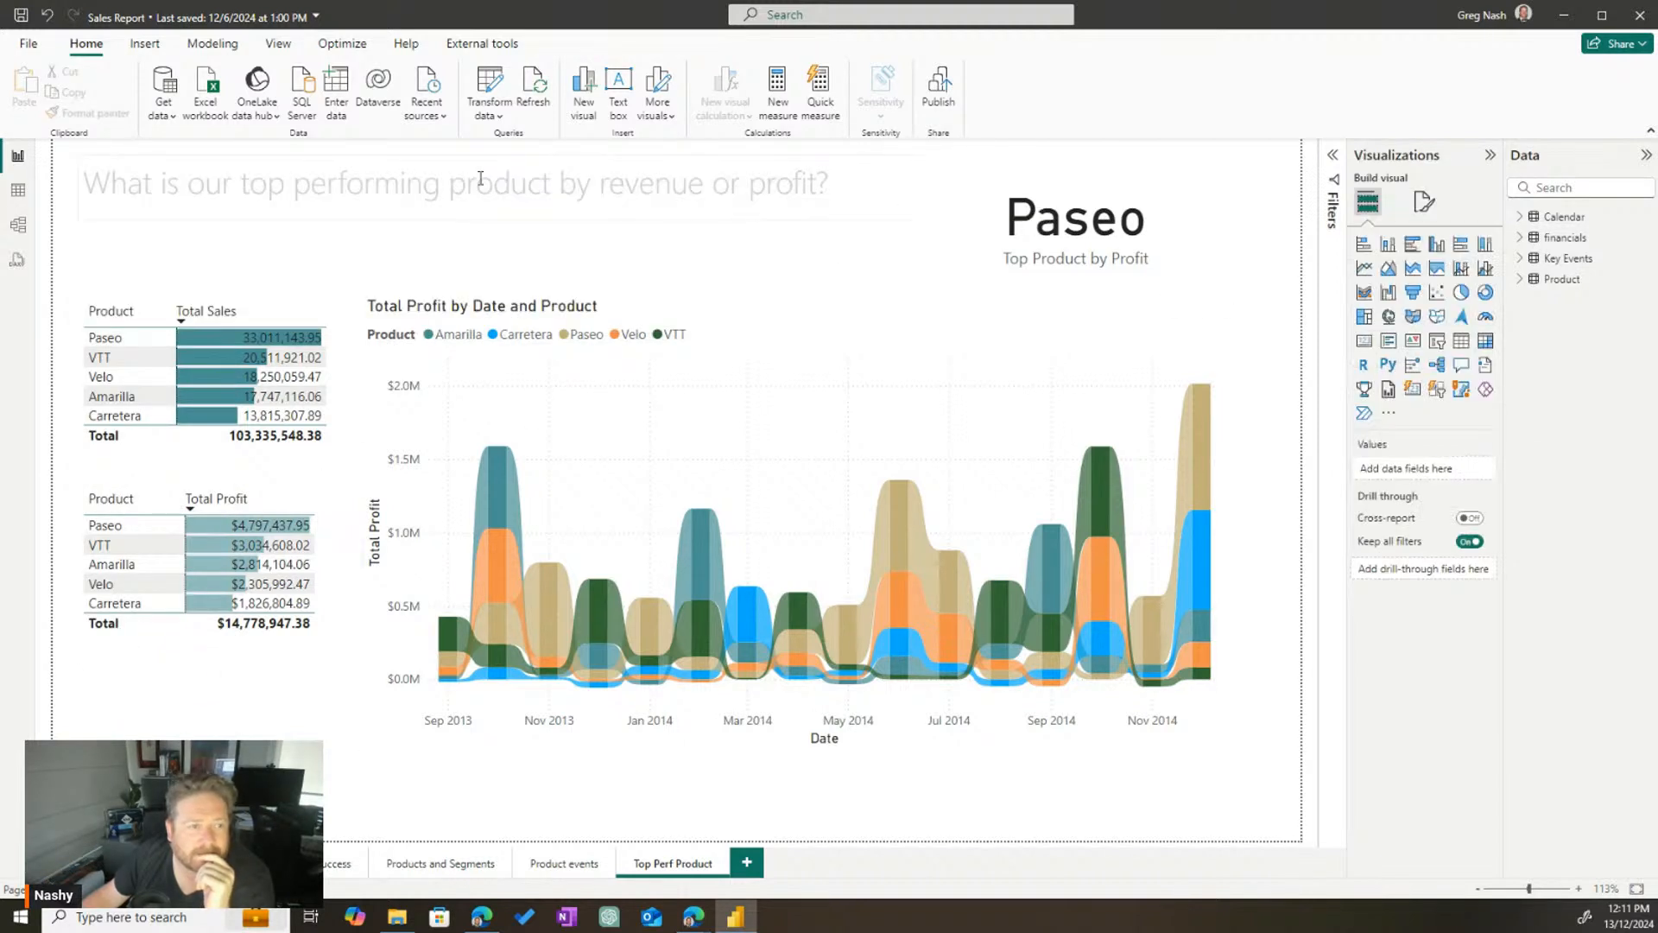
# Change the Top Perf Product heading's font colour to a darker grey shade
pyautogui.tripleClick(509, 183)
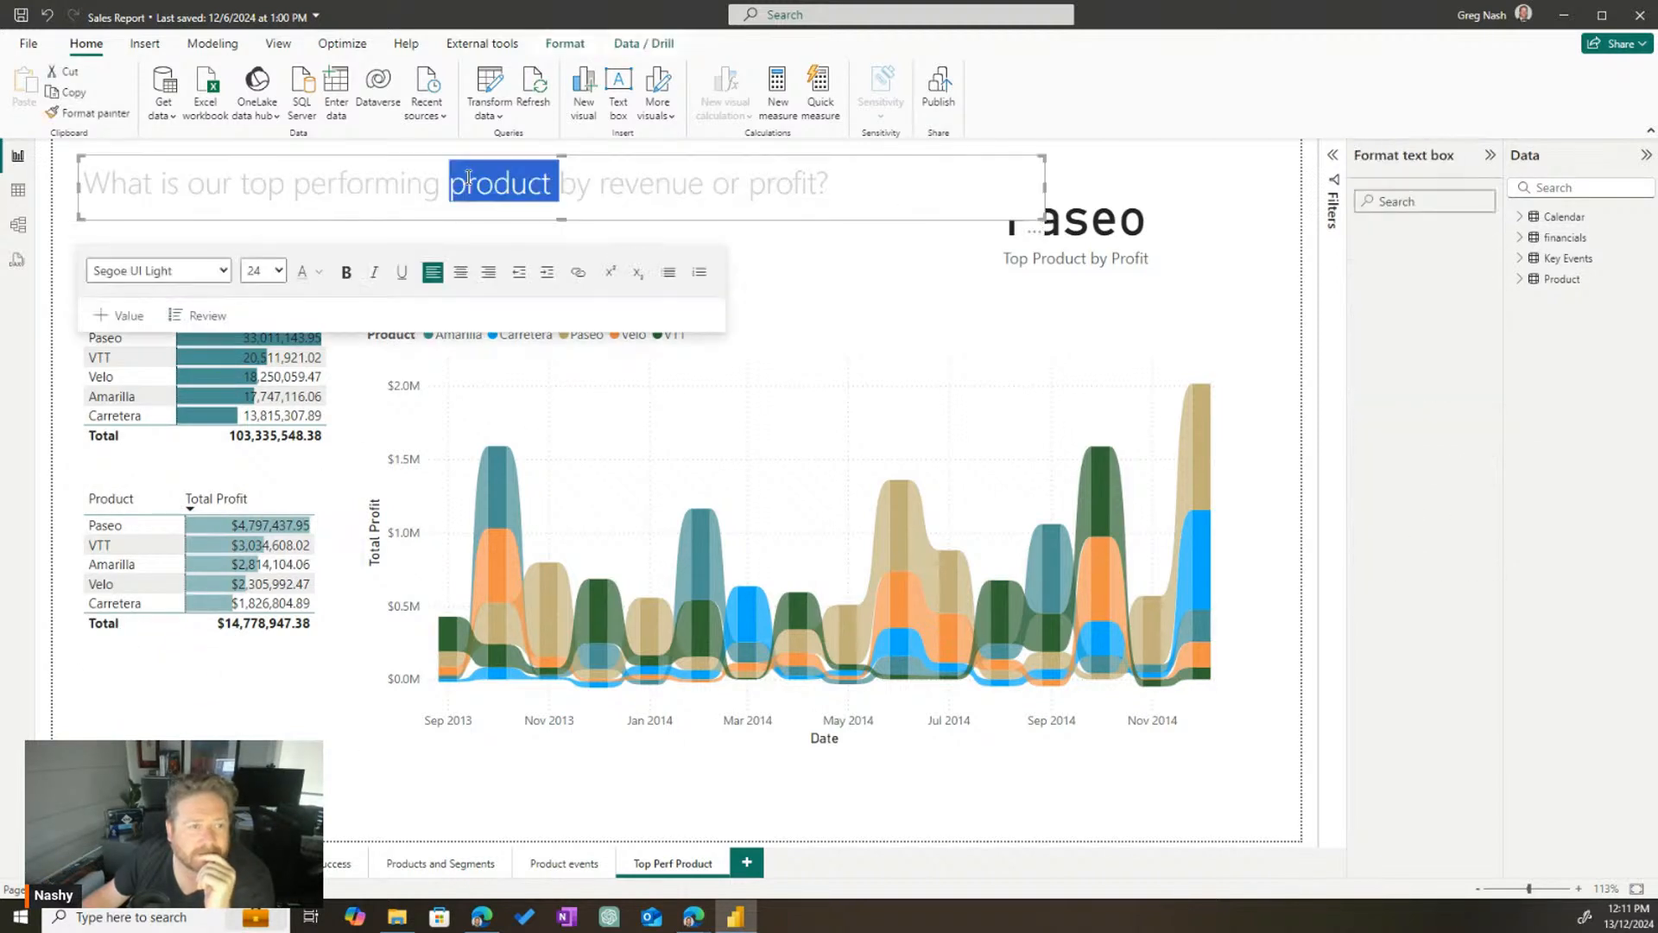
pyautogui.click(316, 272)
pyautogui.click(337, 424)
pyautogui.click(864, 273)
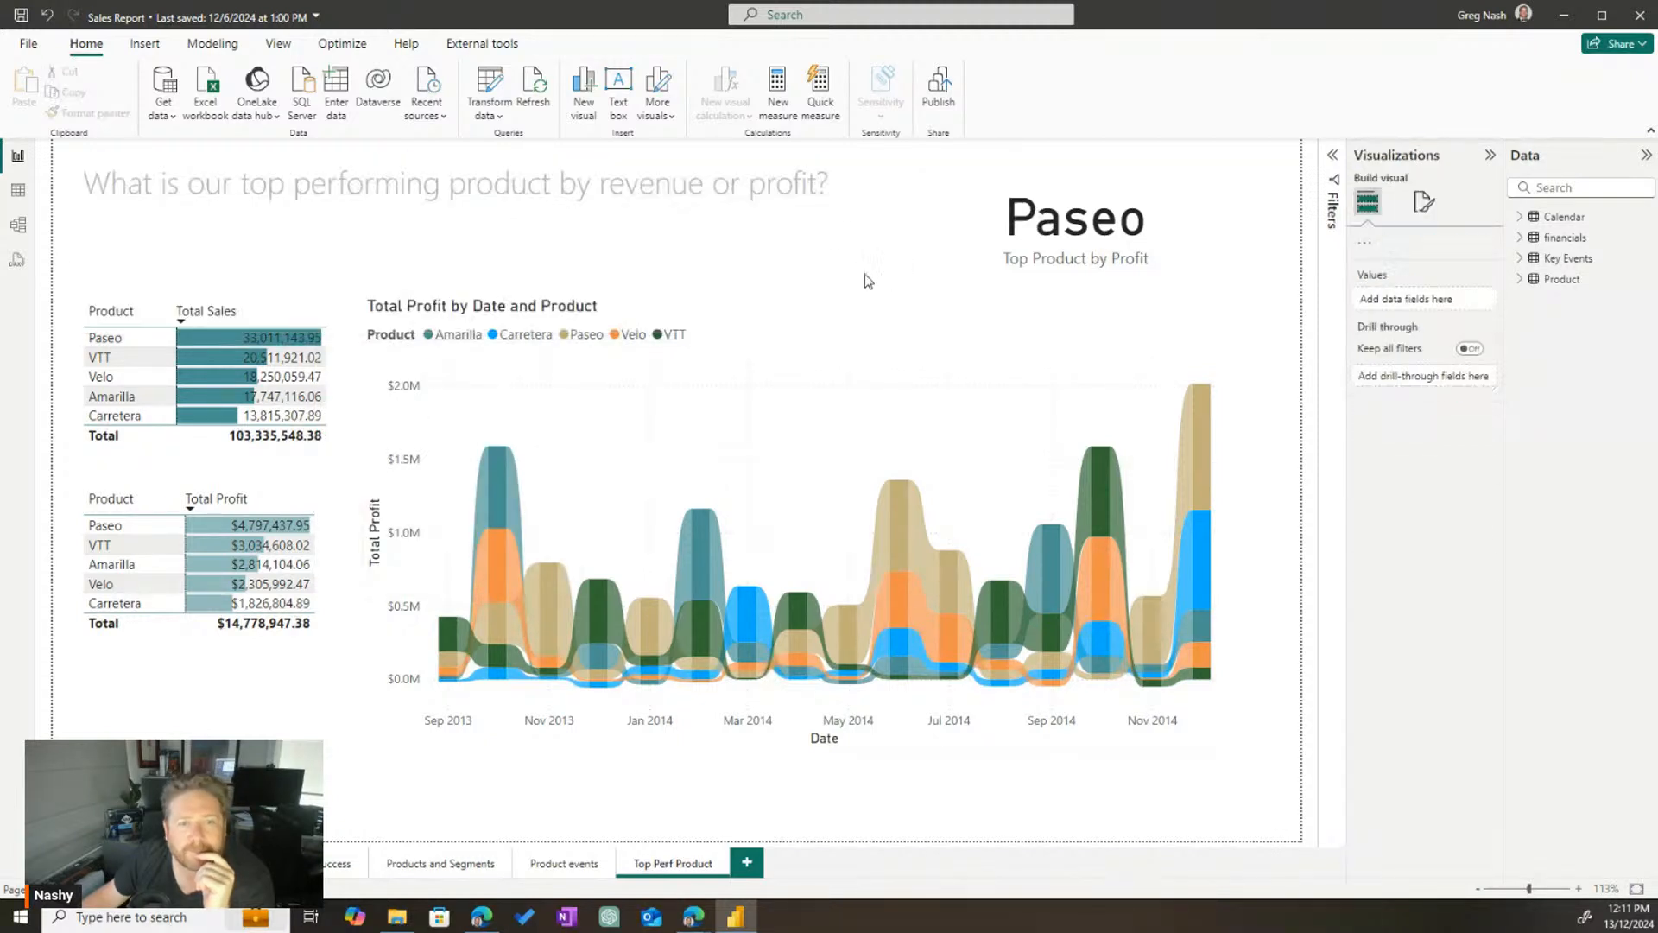
pyautogui.click(849, 216)
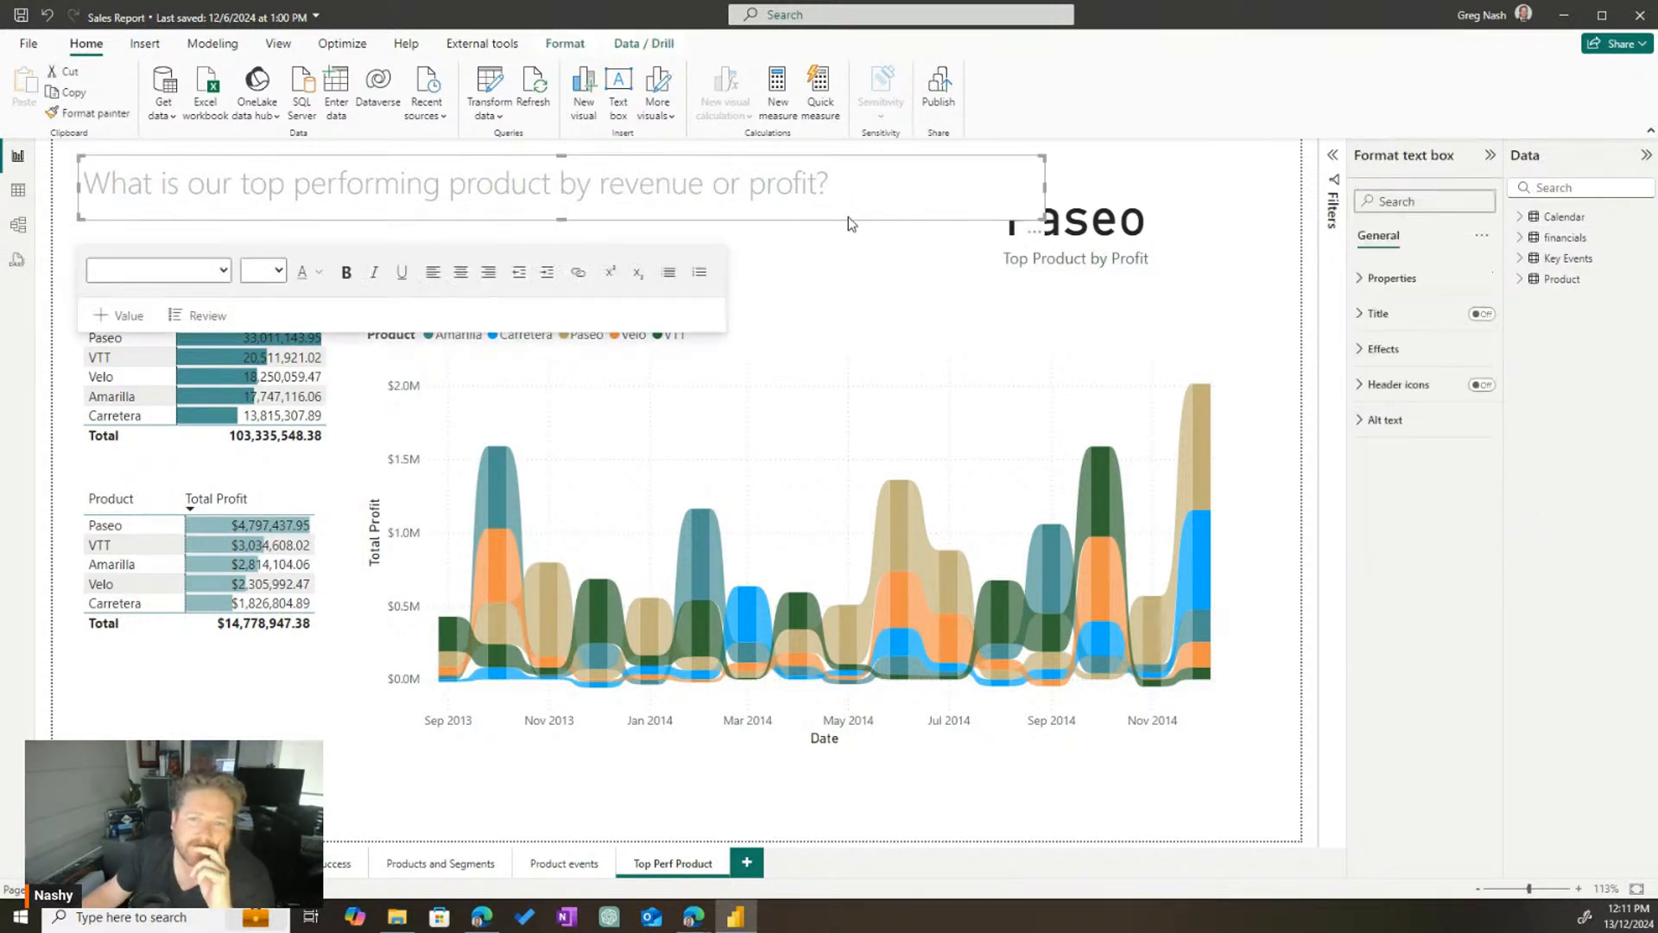
pyautogui.click(898, 248)
pyautogui.click(976, 179)
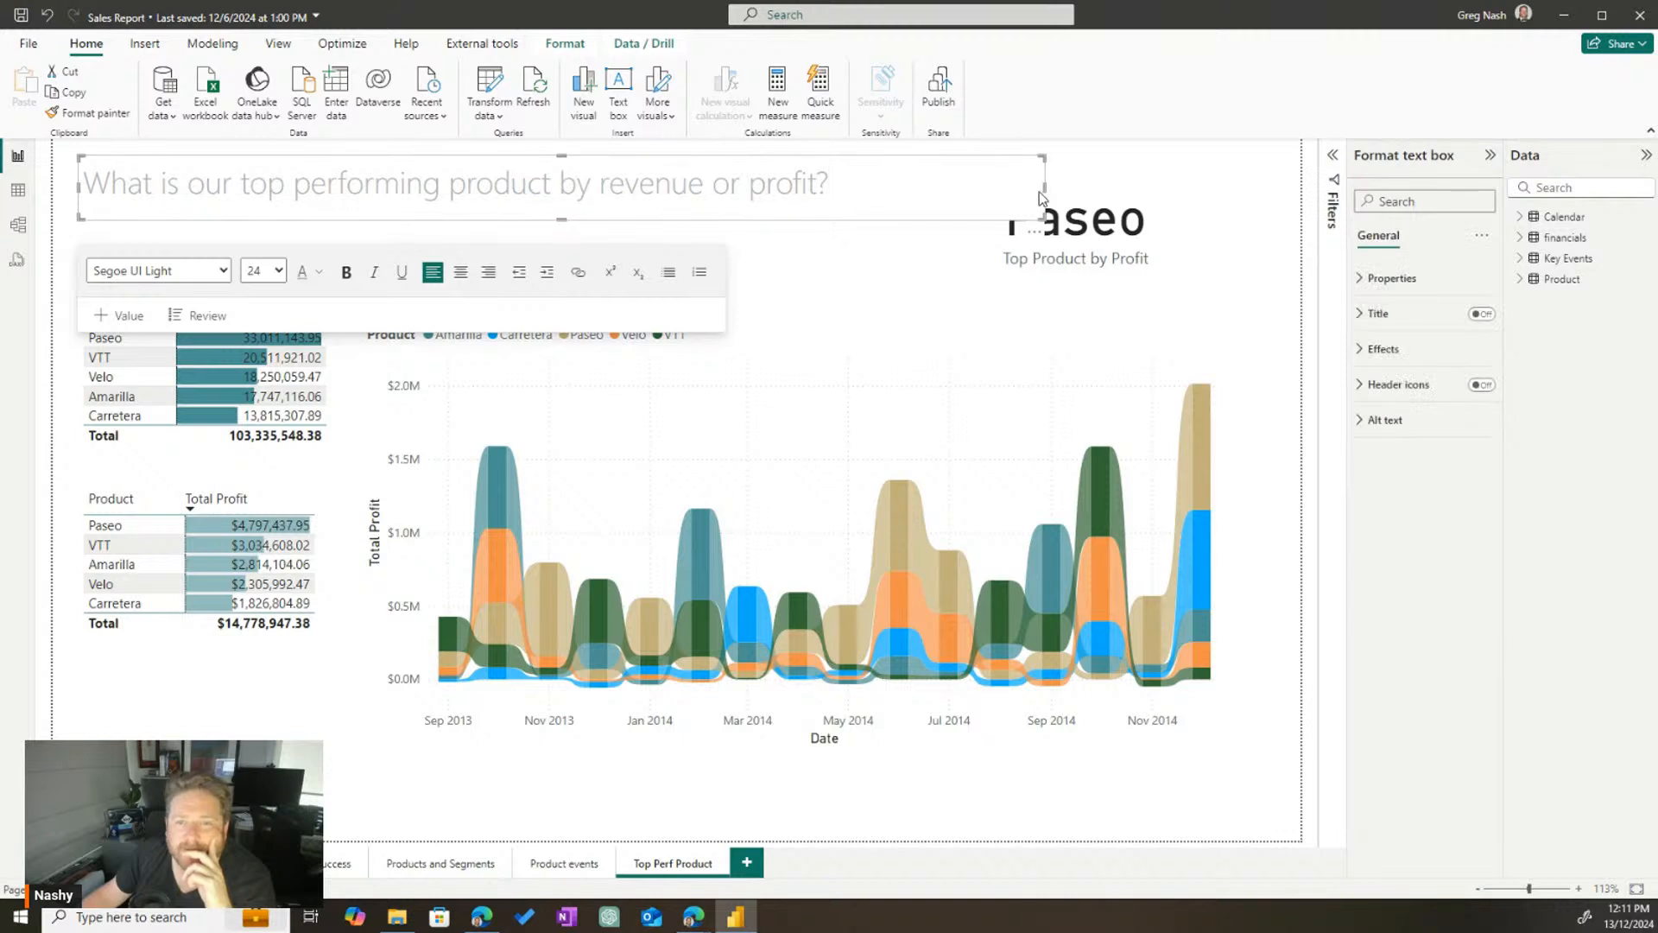
# Examine the DAX formula of the Top Product by Profit measure behind the Paseo card
pyautogui.click(1081, 203)
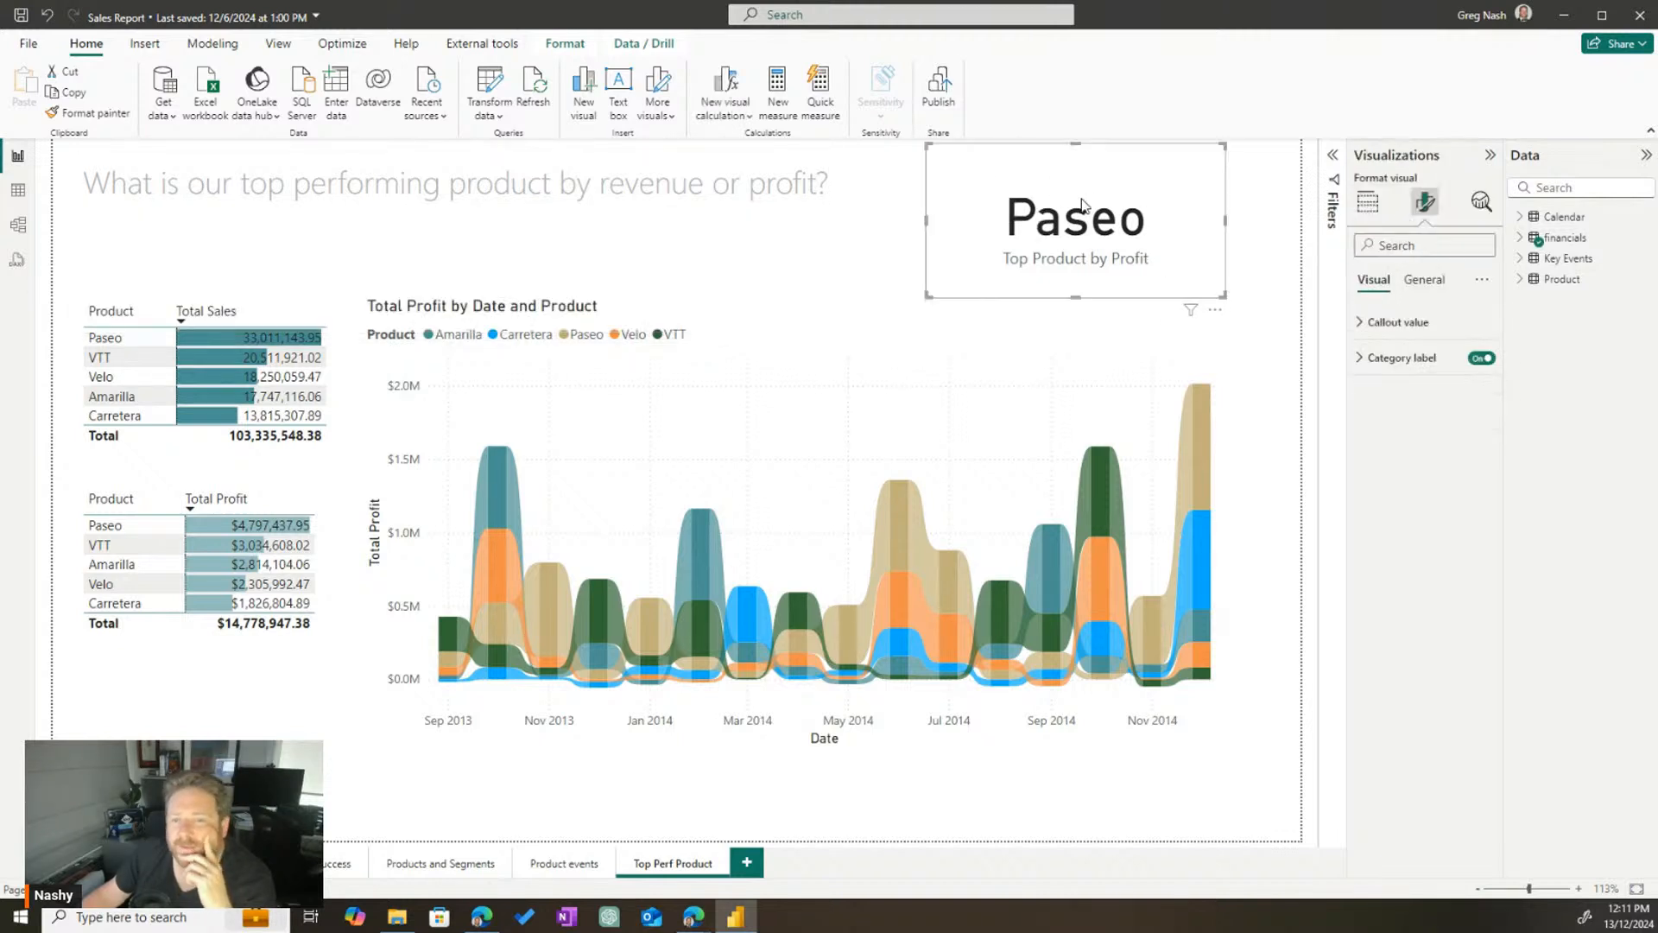
pyautogui.click(1520, 238)
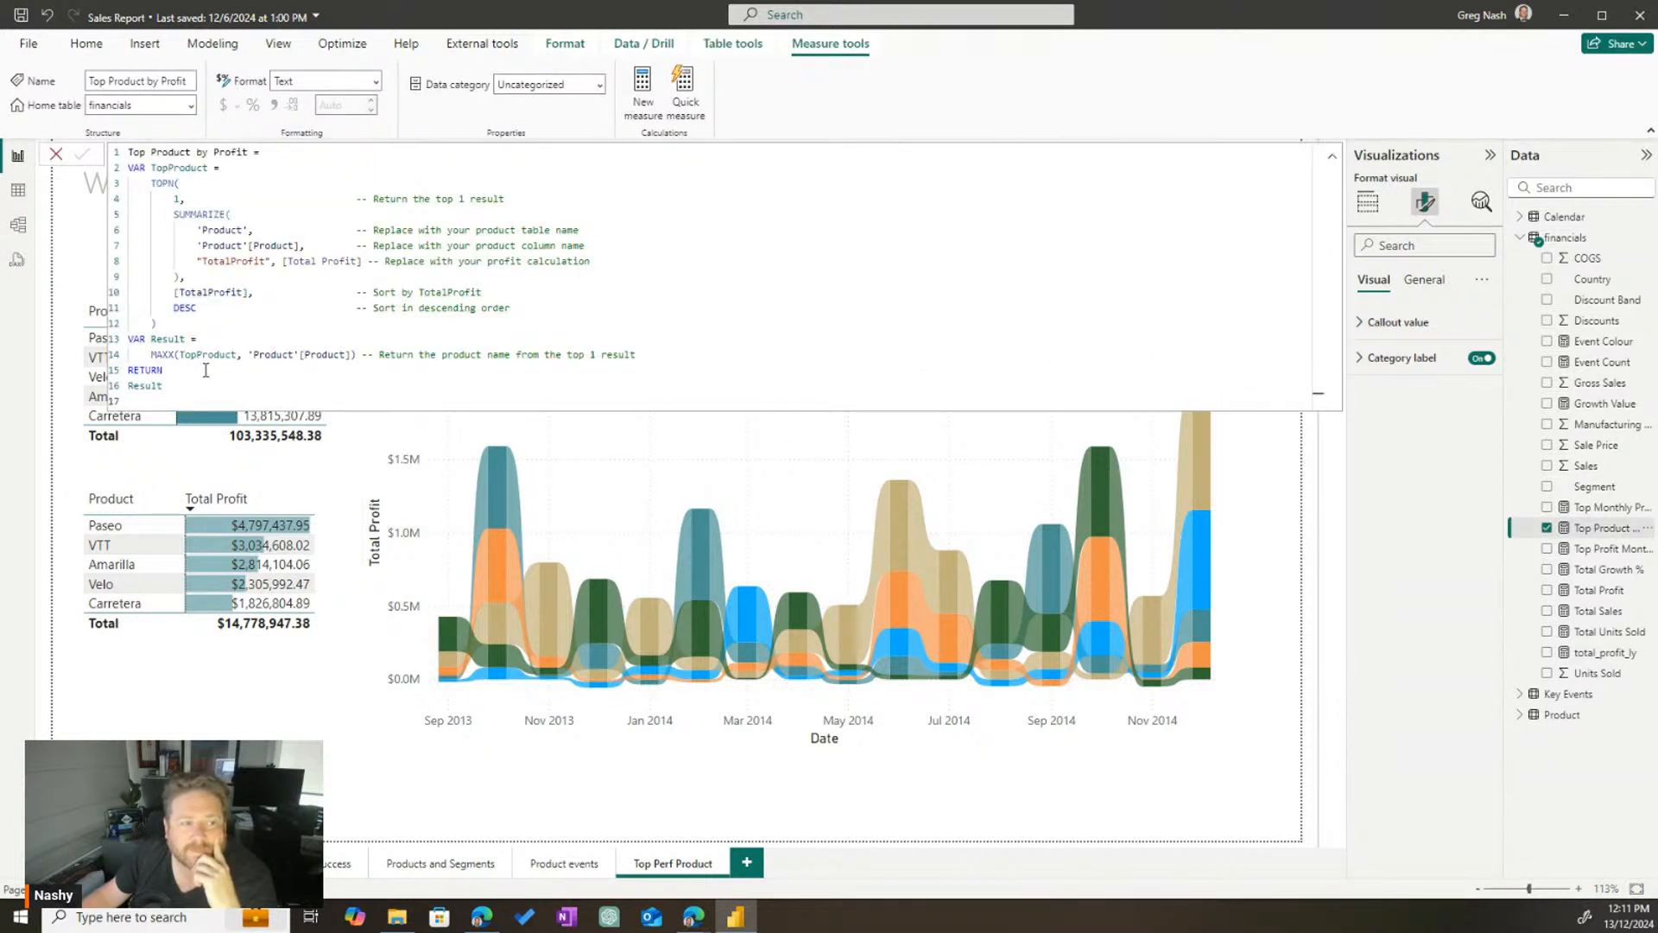
pyautogui.moveTo(206, 369); pyautogui.dragTo(117, 159)
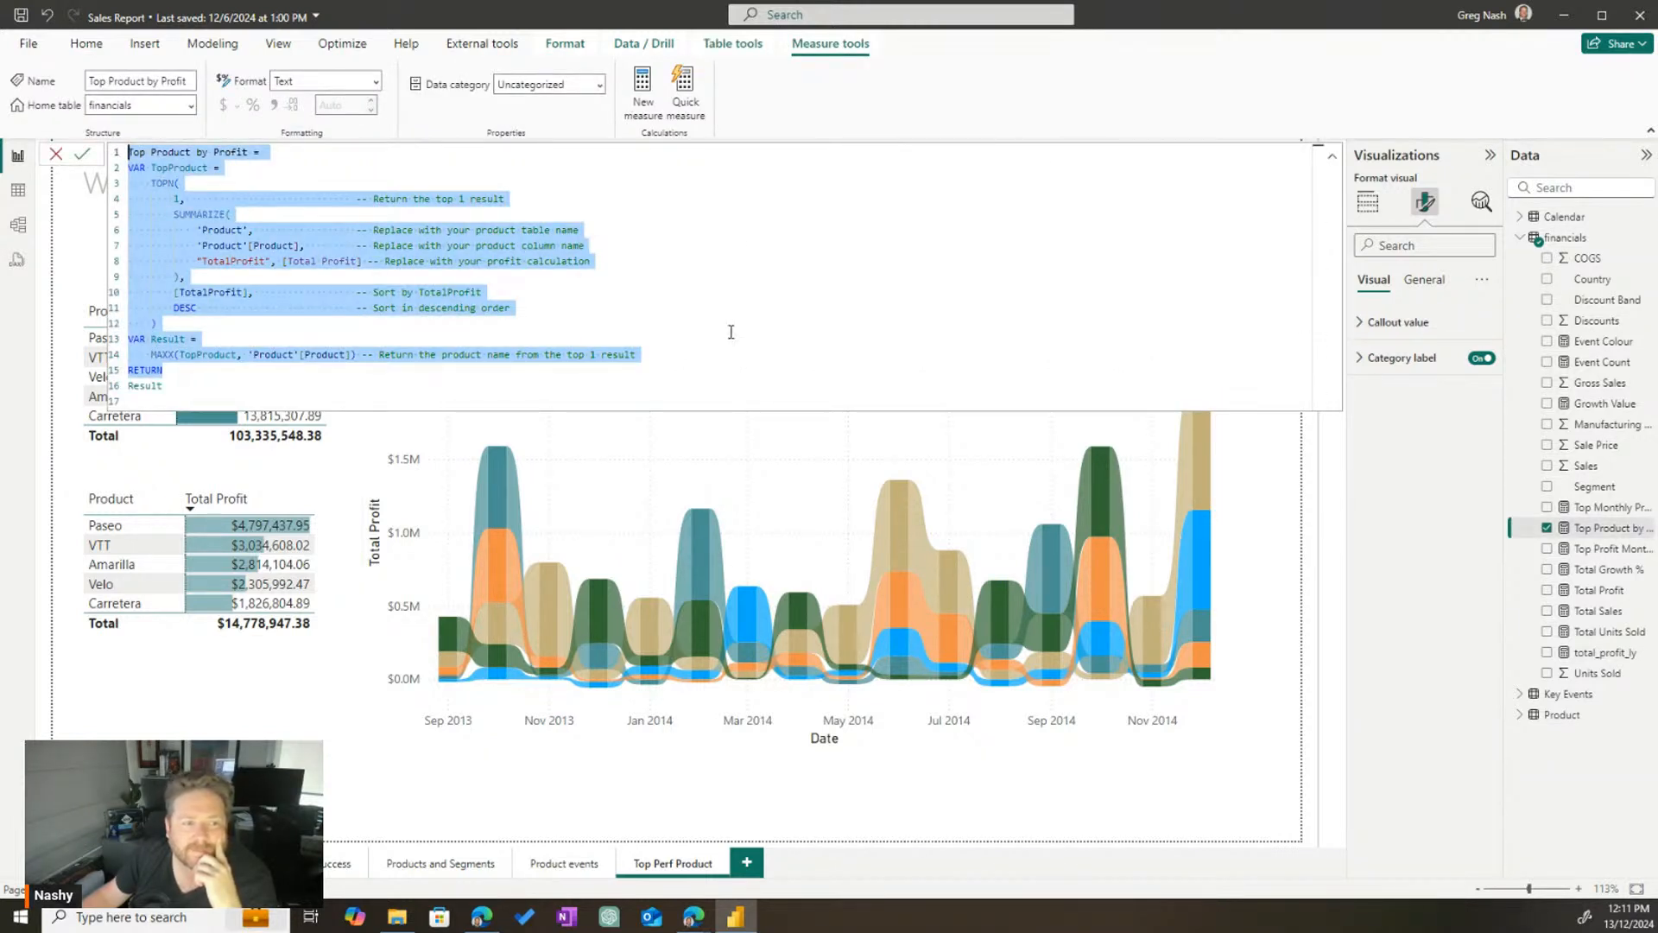
pyautogui.click(294, 387)
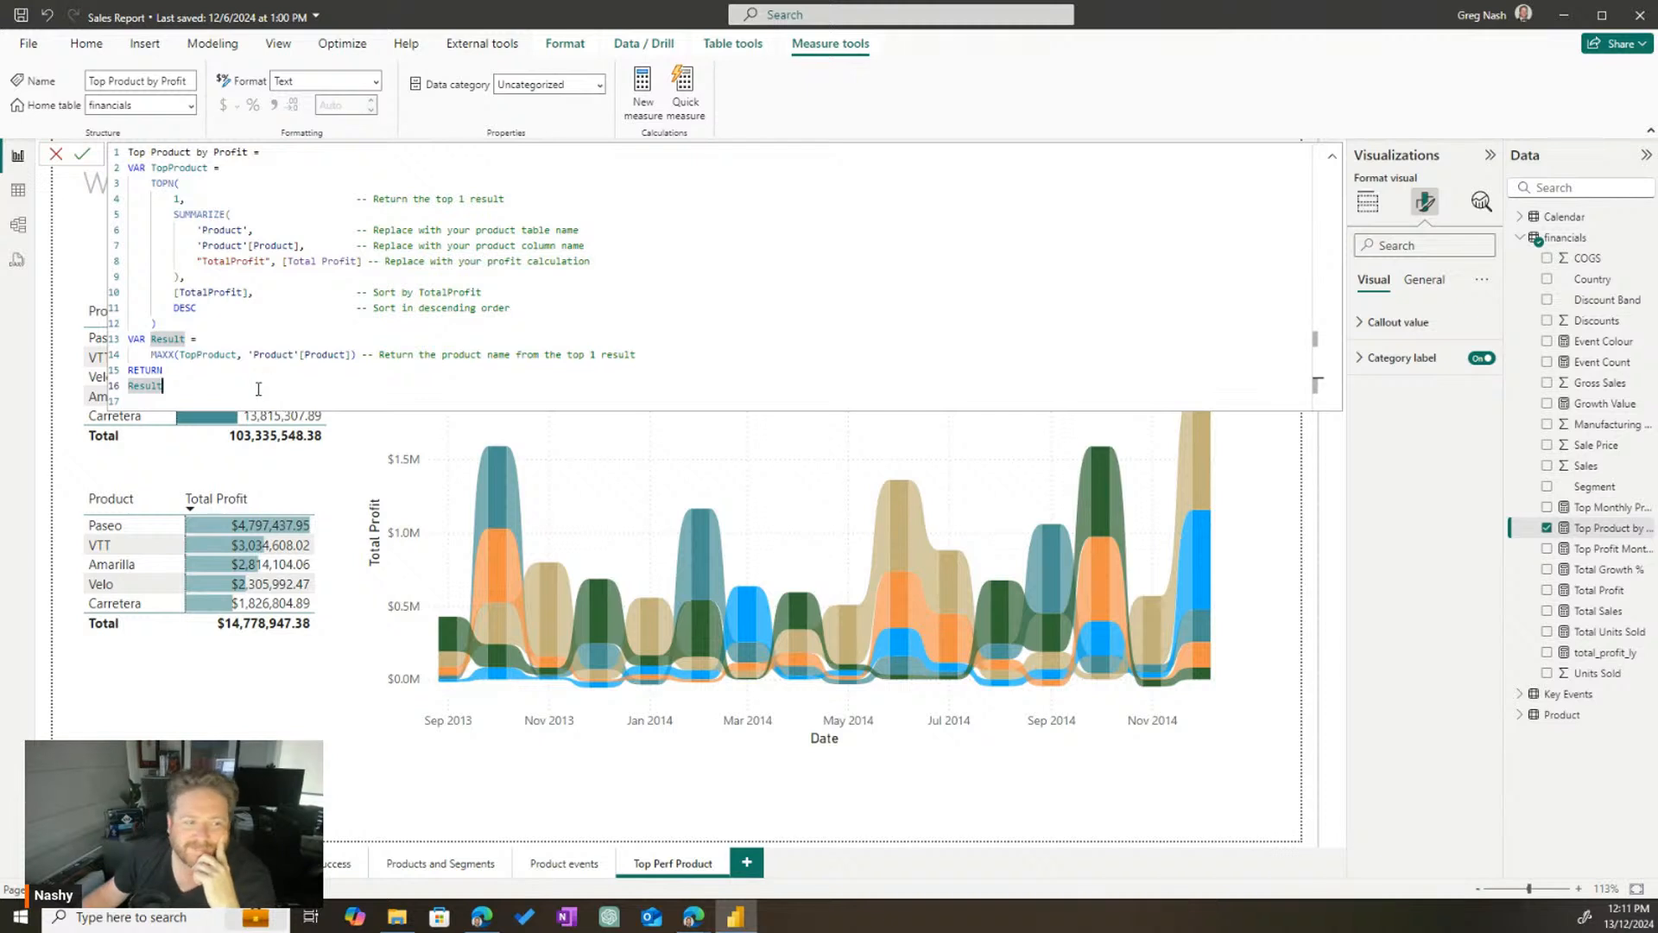
pyautogui.moveTo(186, 386); pyautogui.dragTo(133, 134)
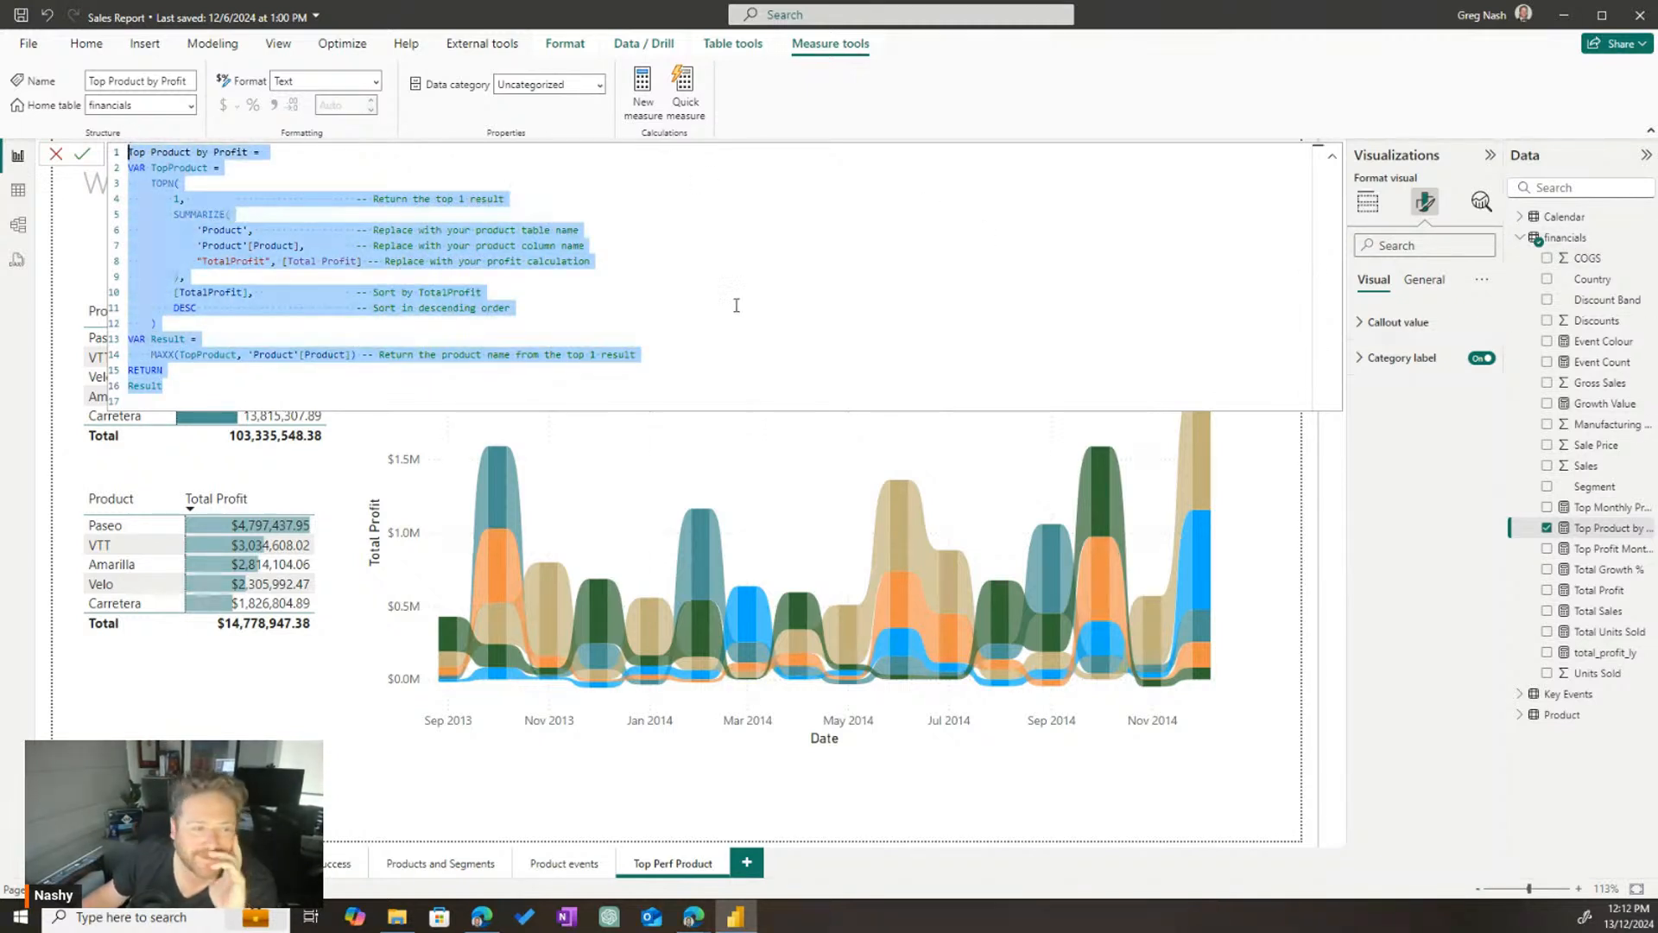
pyautogui.click(593, 326)
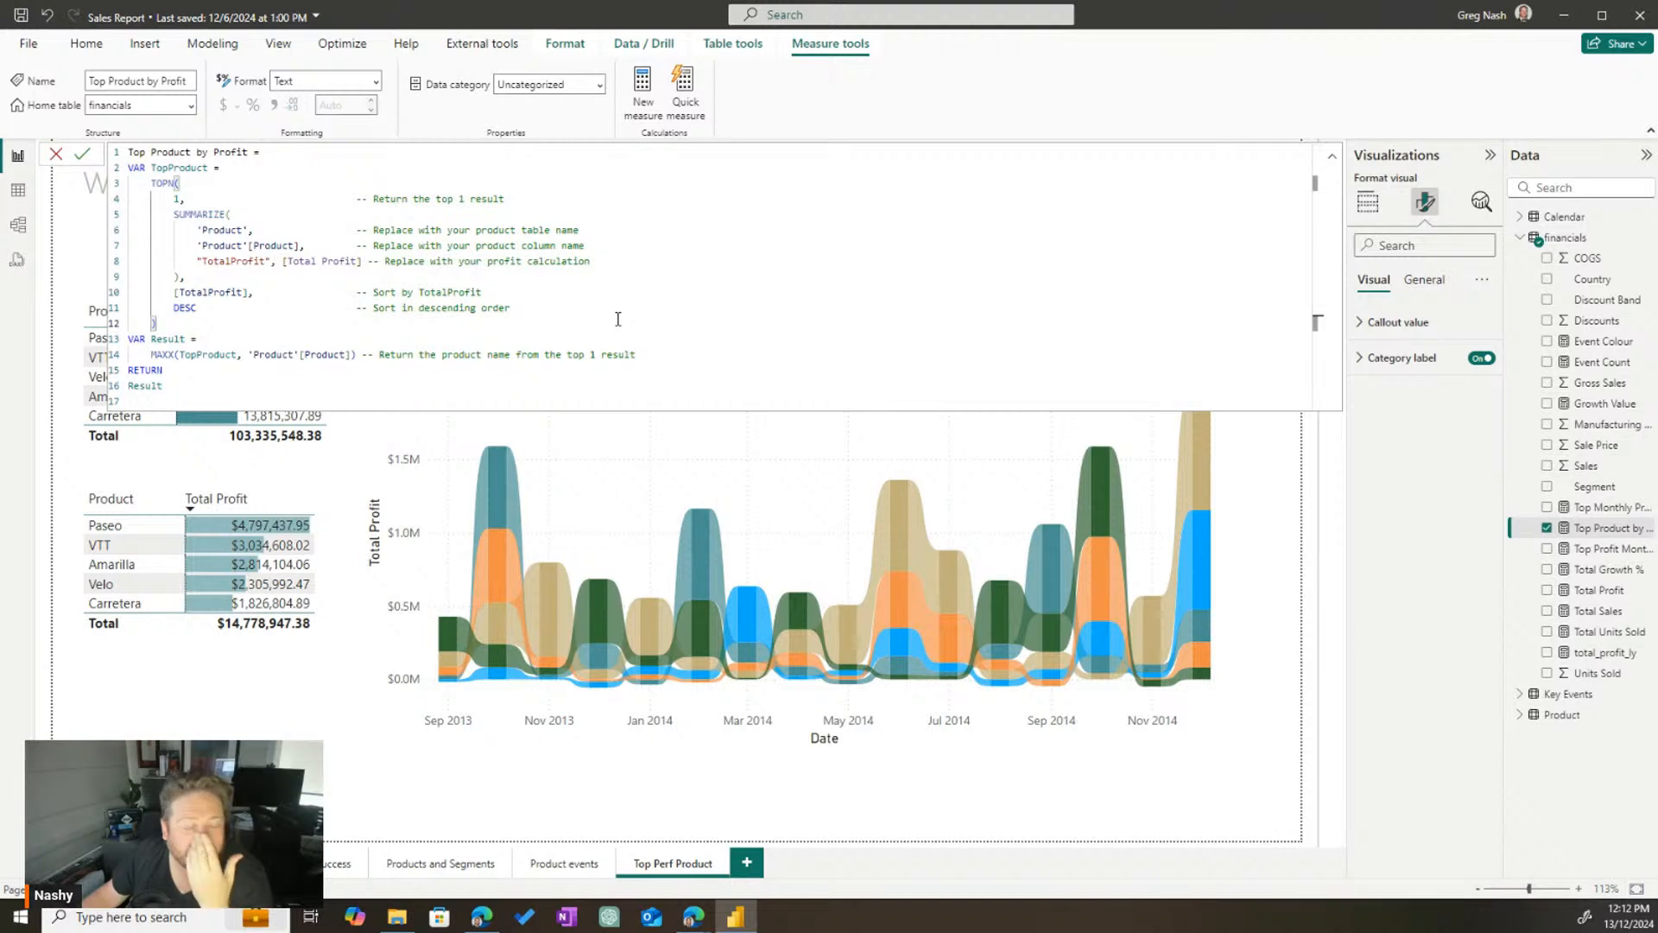
pyautogui.click(294, 356)
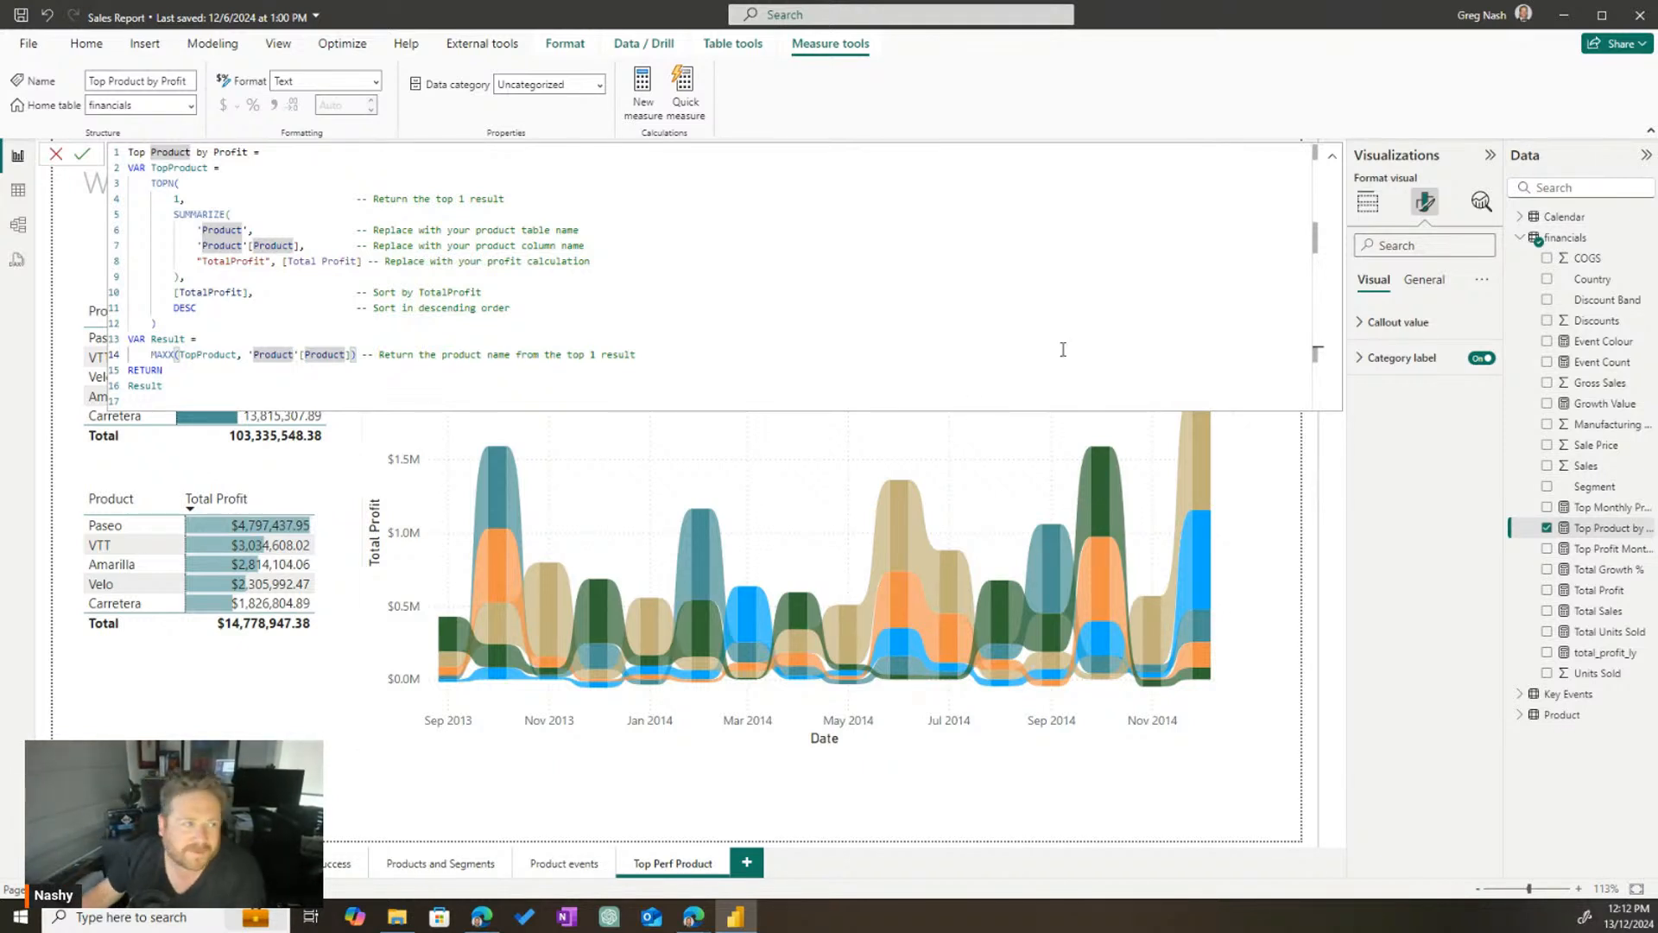
pyautogui.click(86, 43)
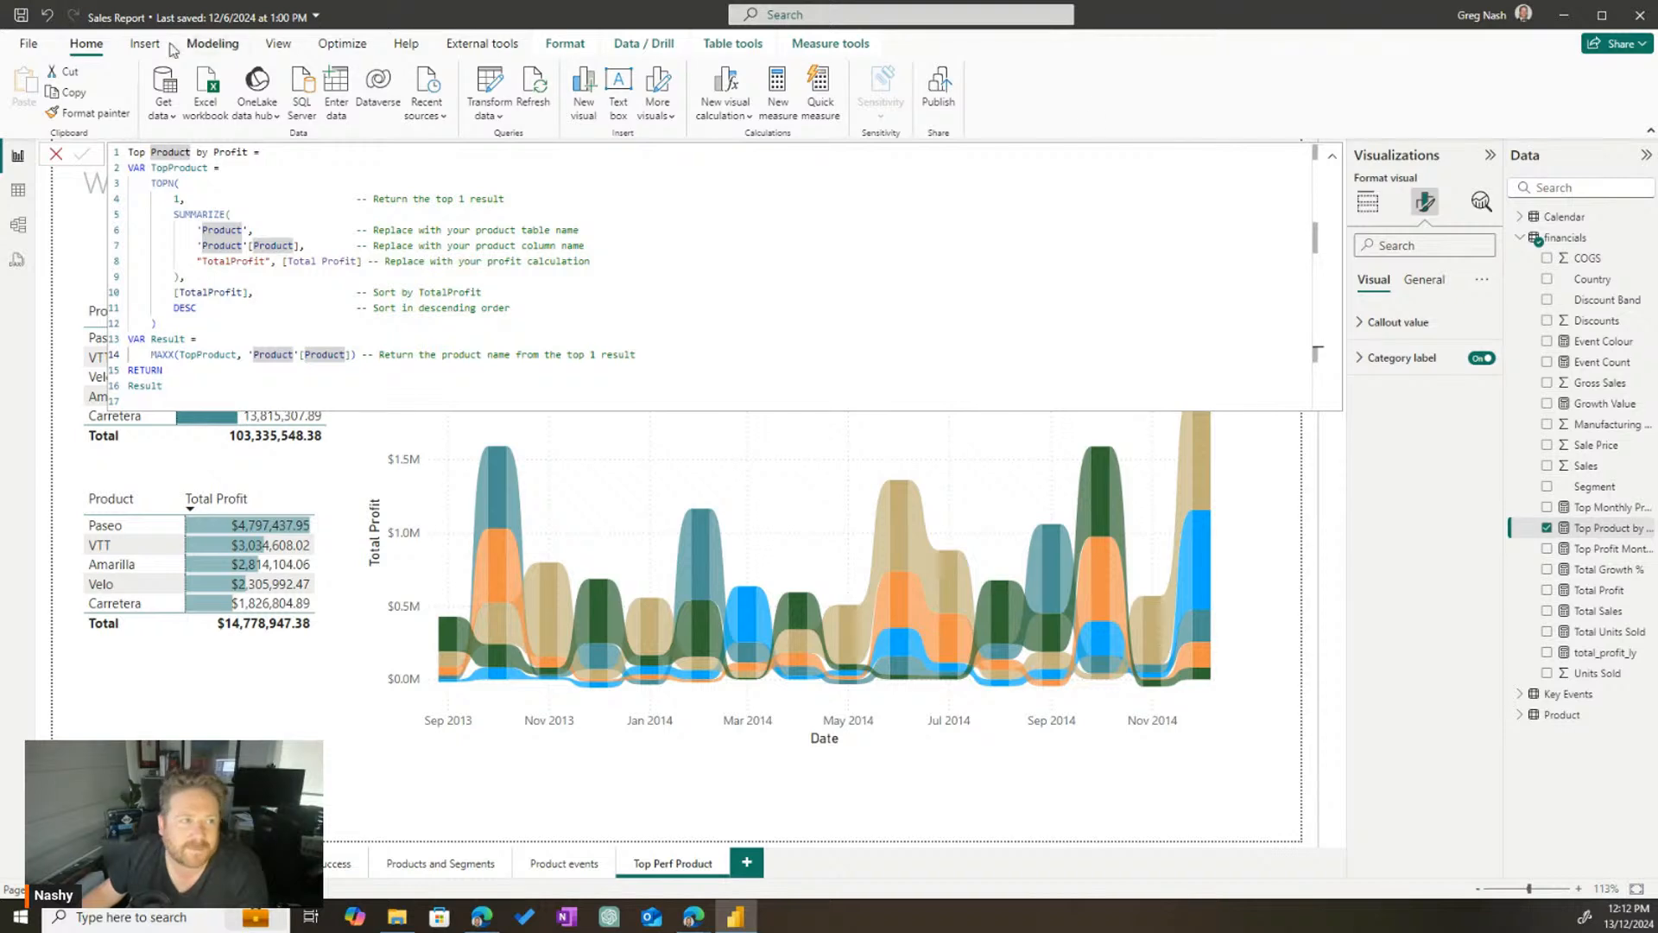
pyautogui.click(31, 44)
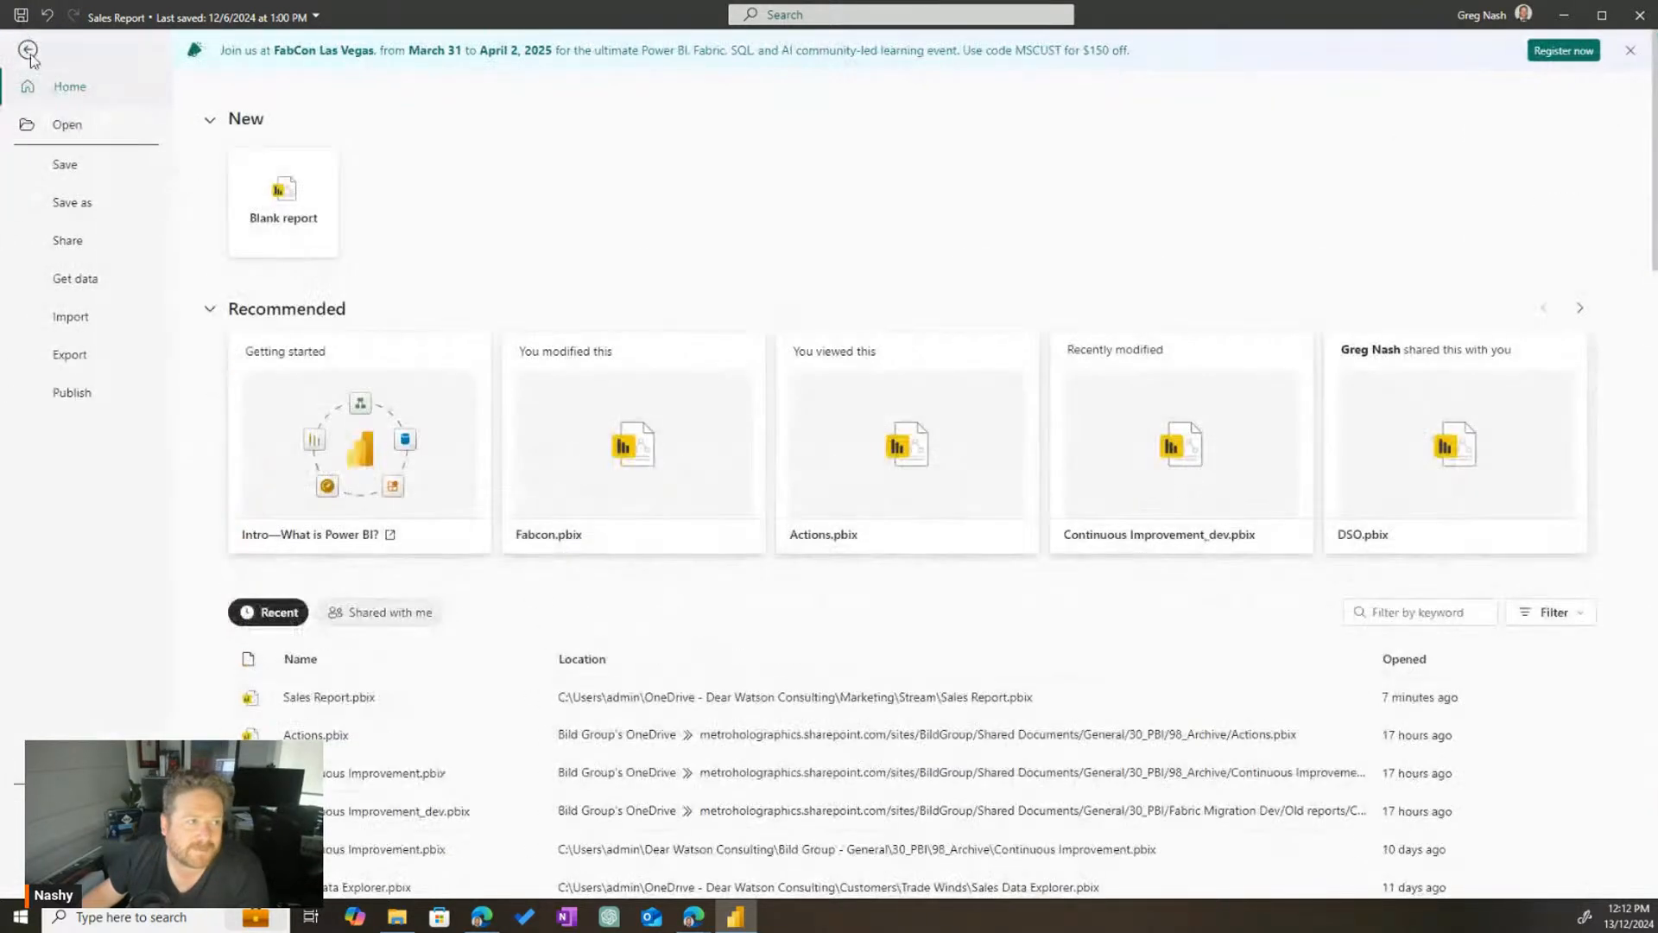
pyautogui.click(31, 52)
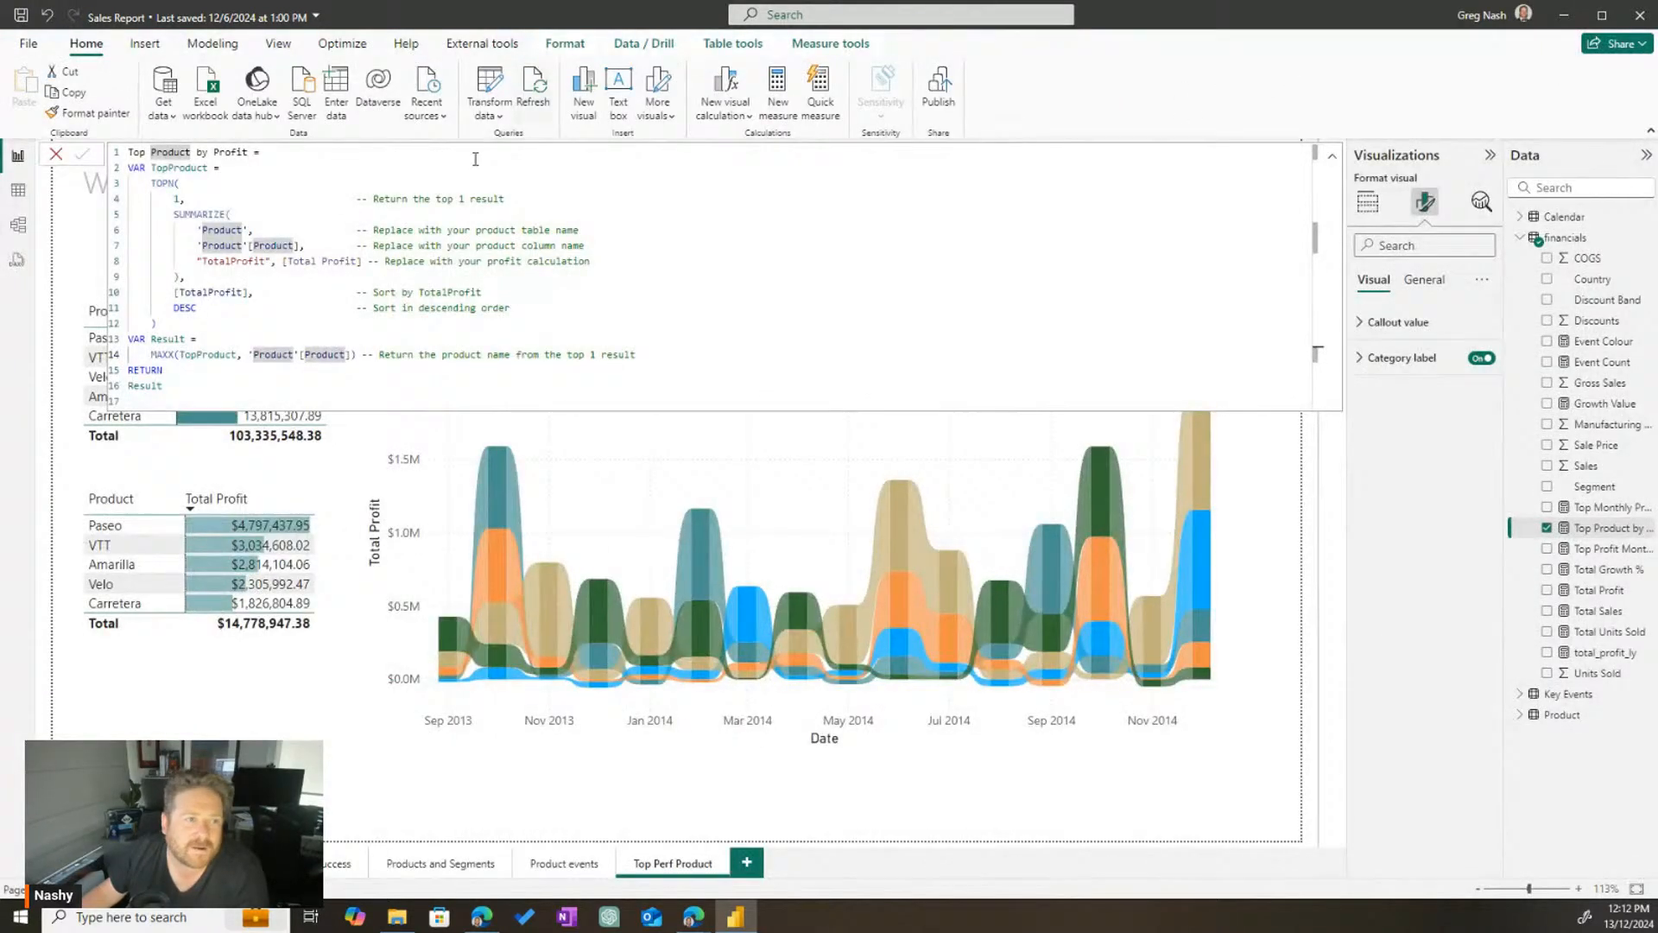
pyautogui.click(143, 45)
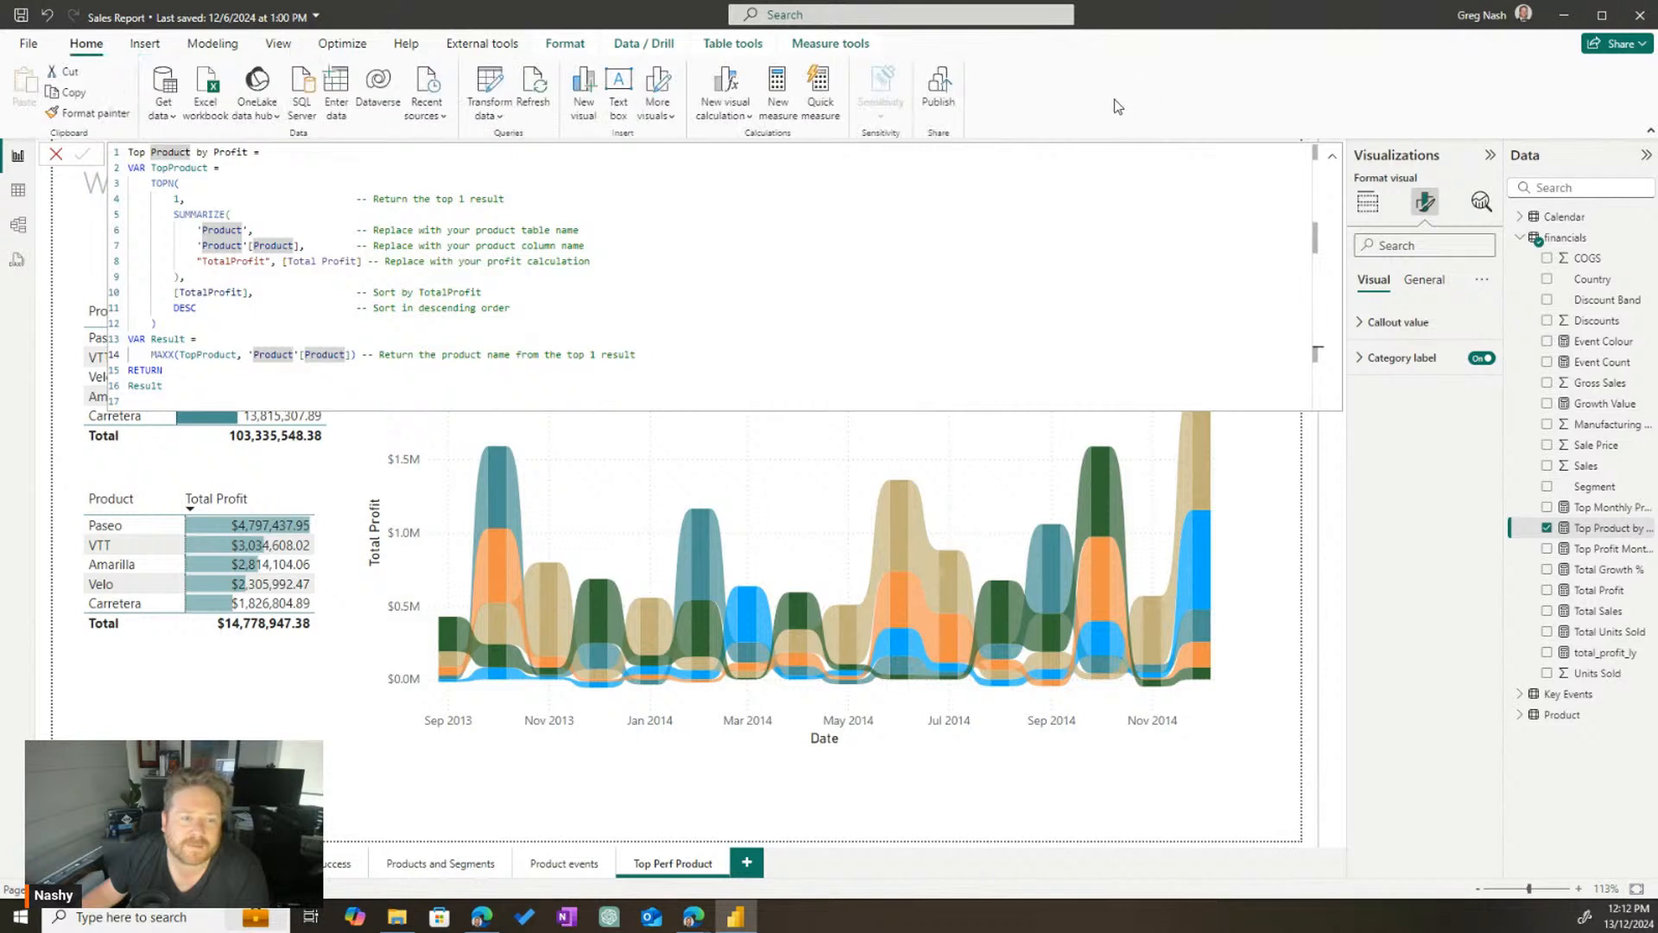
# Collapse the Top Product by Profit formula and deselect the Paseo card
pyautogui.click(1330, 155)
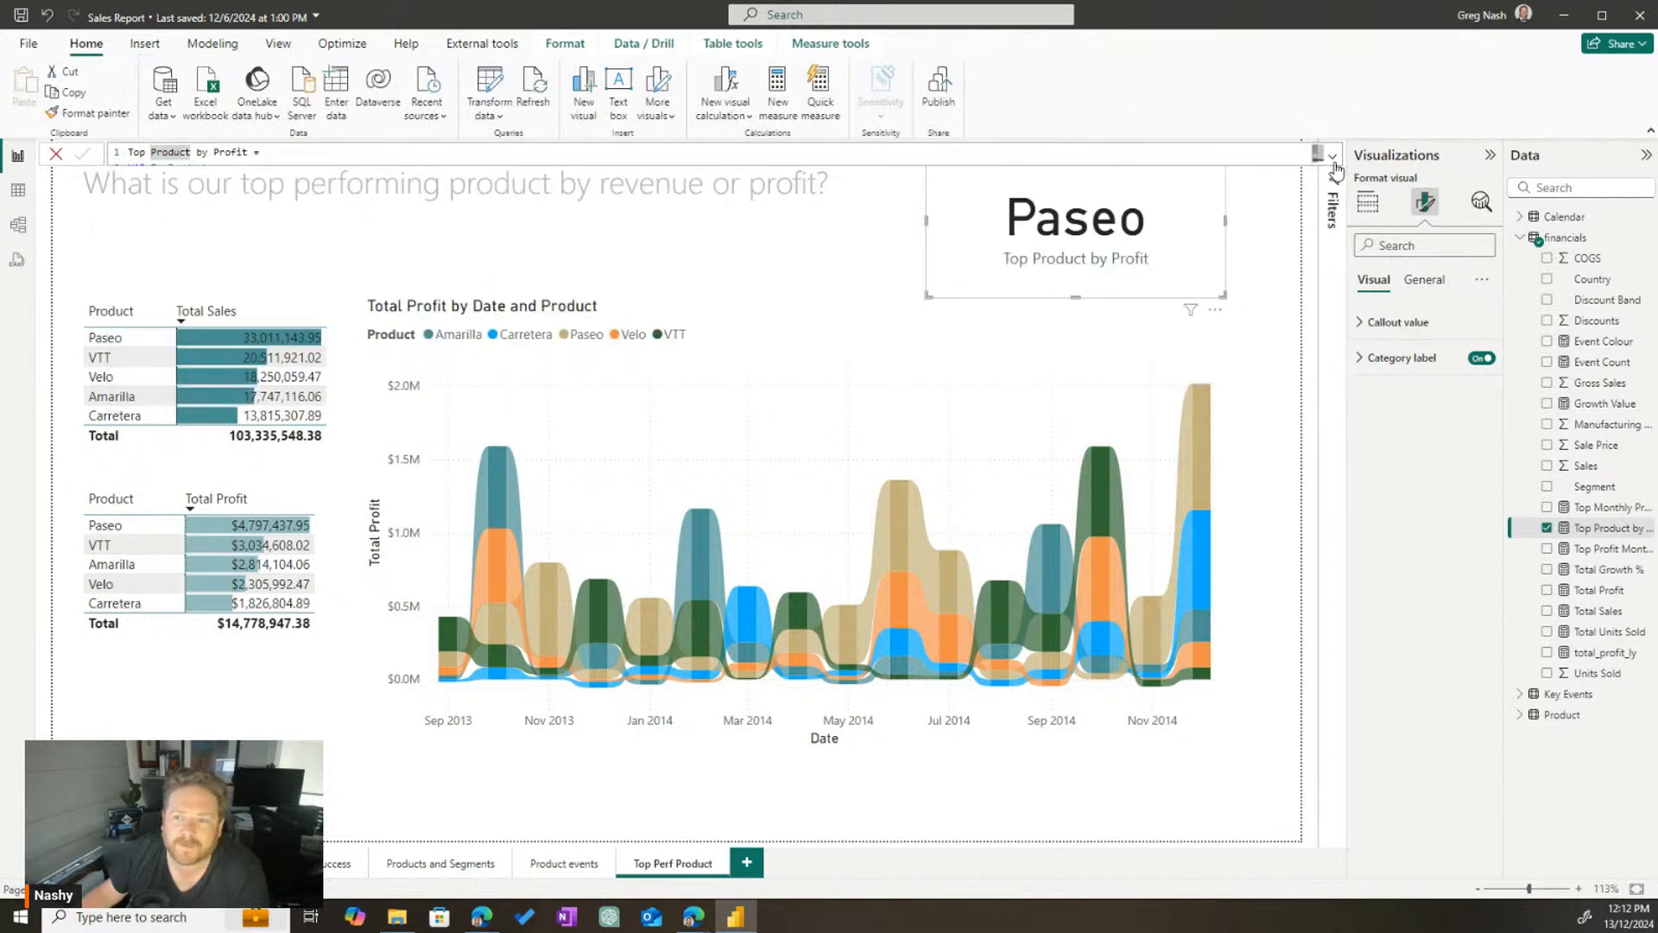
pyautogui.click(910, 231)
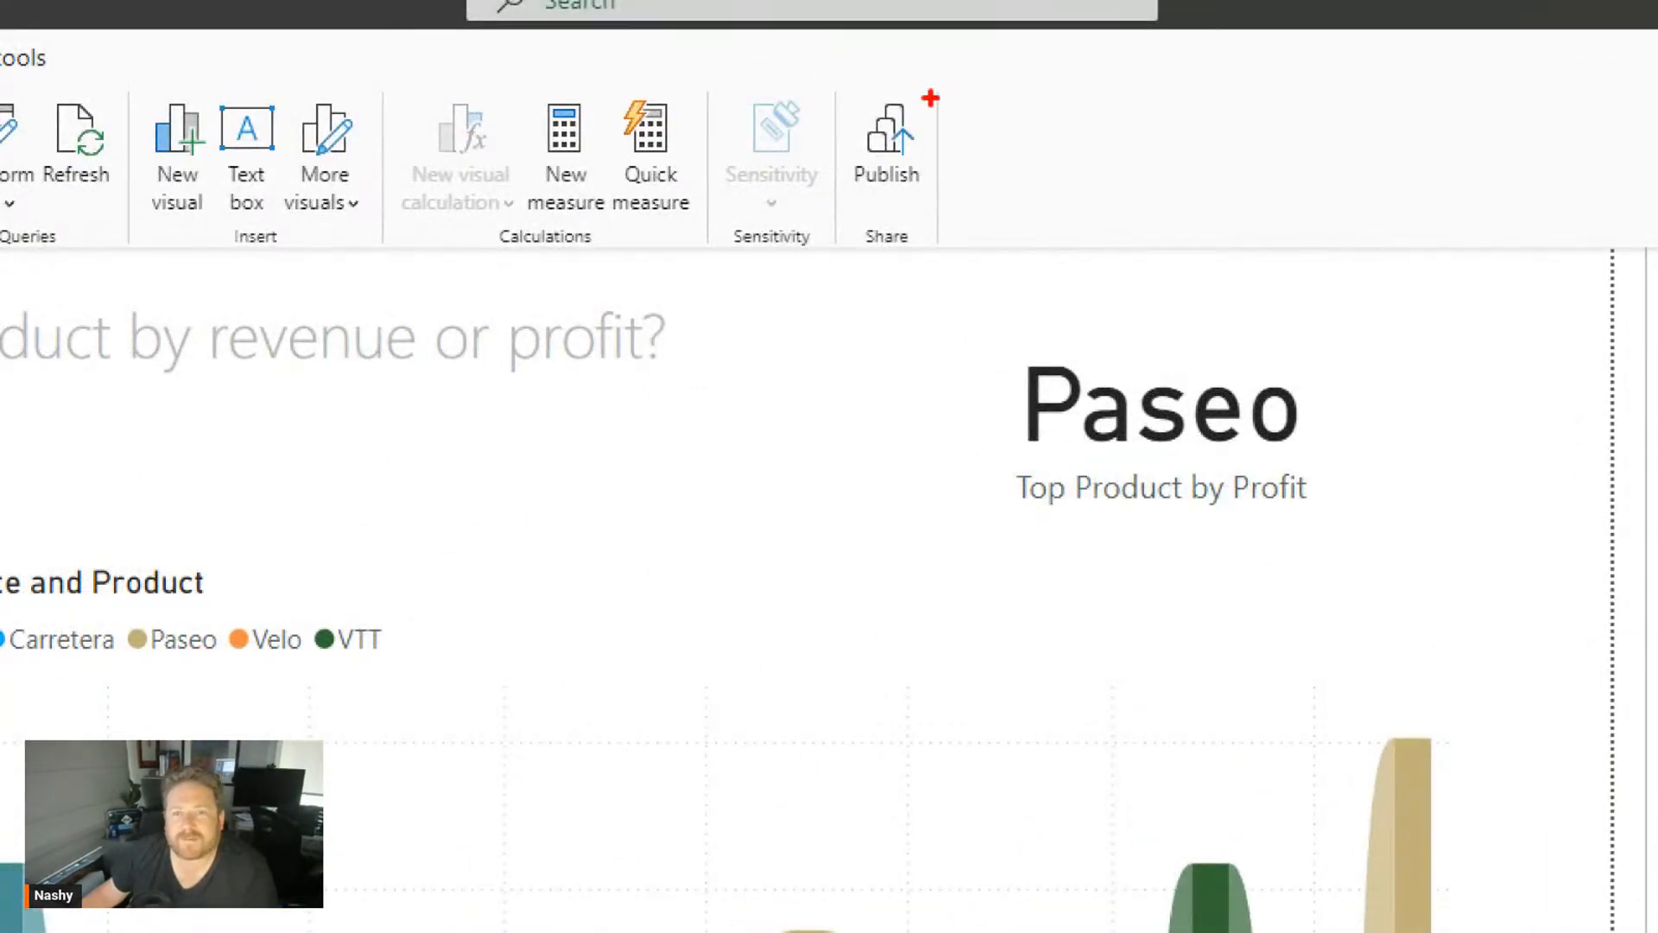
pyautogui.moveTo(960, 63)
pyautogui.mouseDown()
pyautogui.moveTo(1079, 163)
pyautogui.moveTo(1064, 143)
pyautogui.mouseUp()
pyautogui.press('Escape')
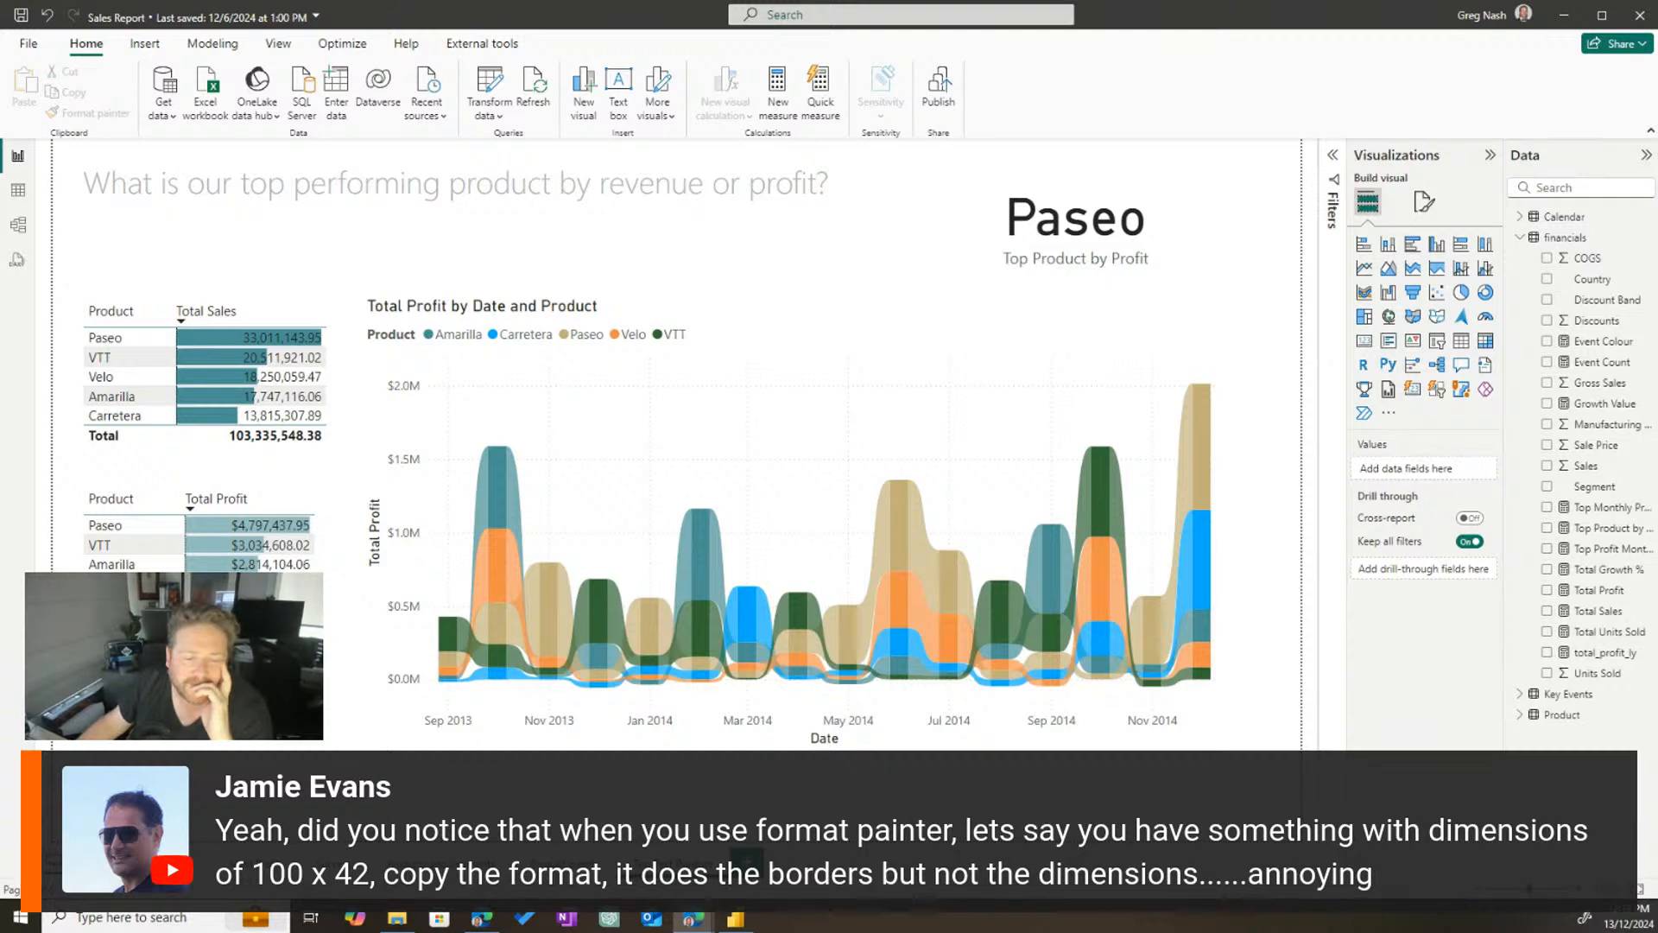
# Copy the Sum of Profit by Country column chart from the page about company success by country/region
pyautogui.click(562, 863)
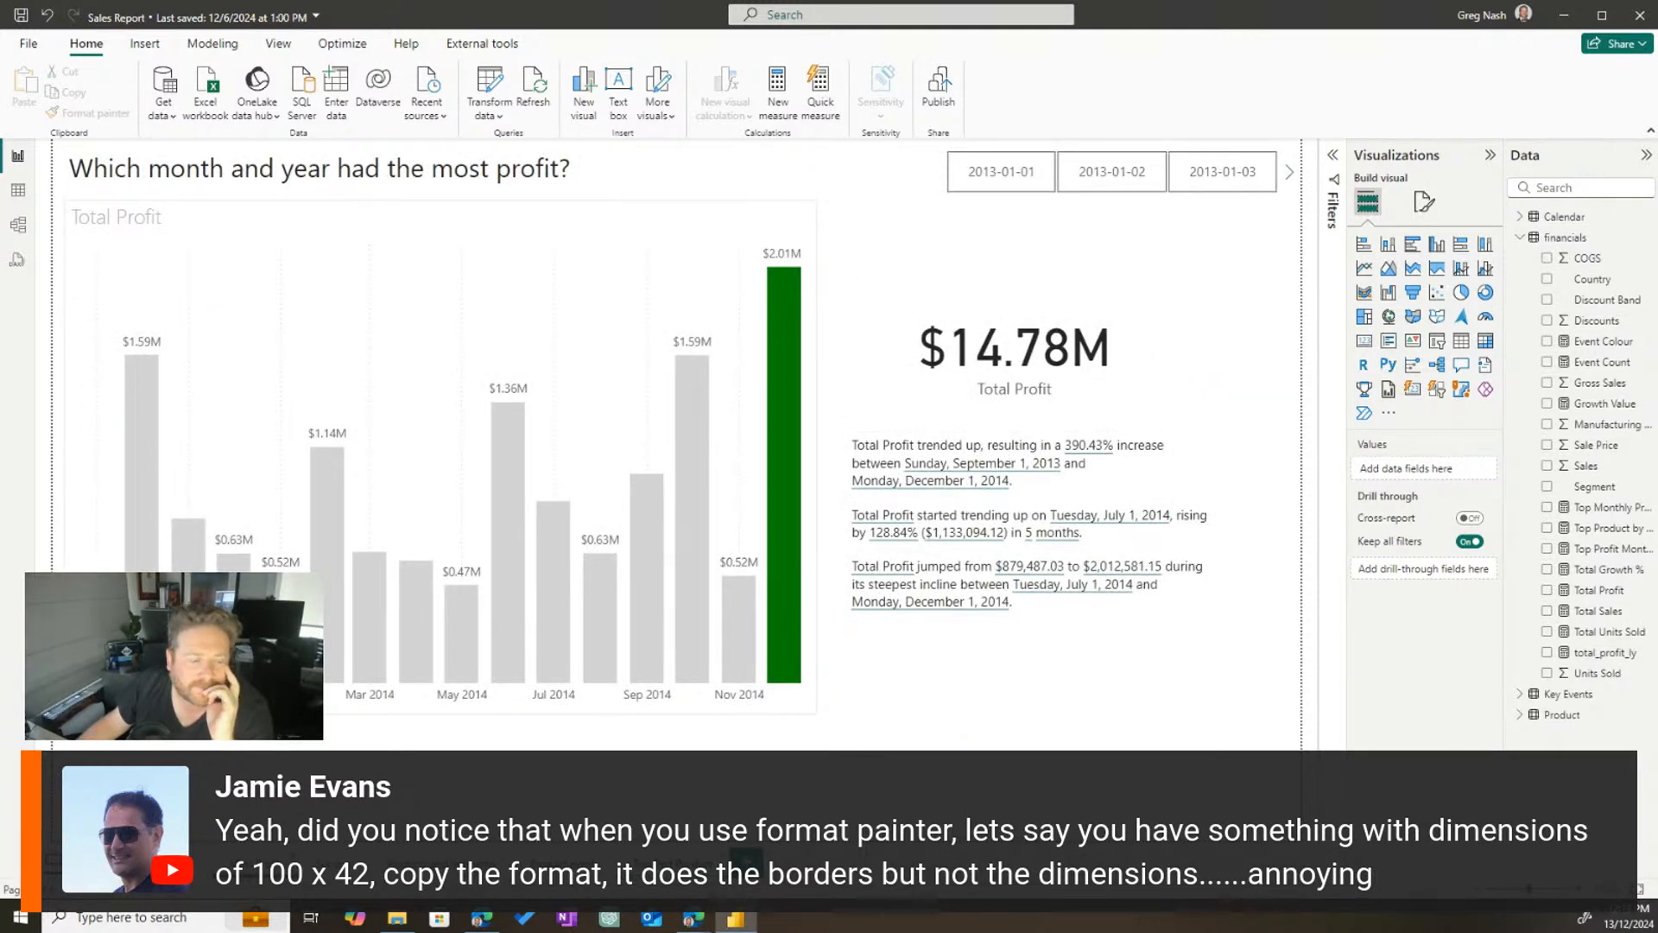
pyautogui.click(337, 864)
pyautogui.click(638, 361)
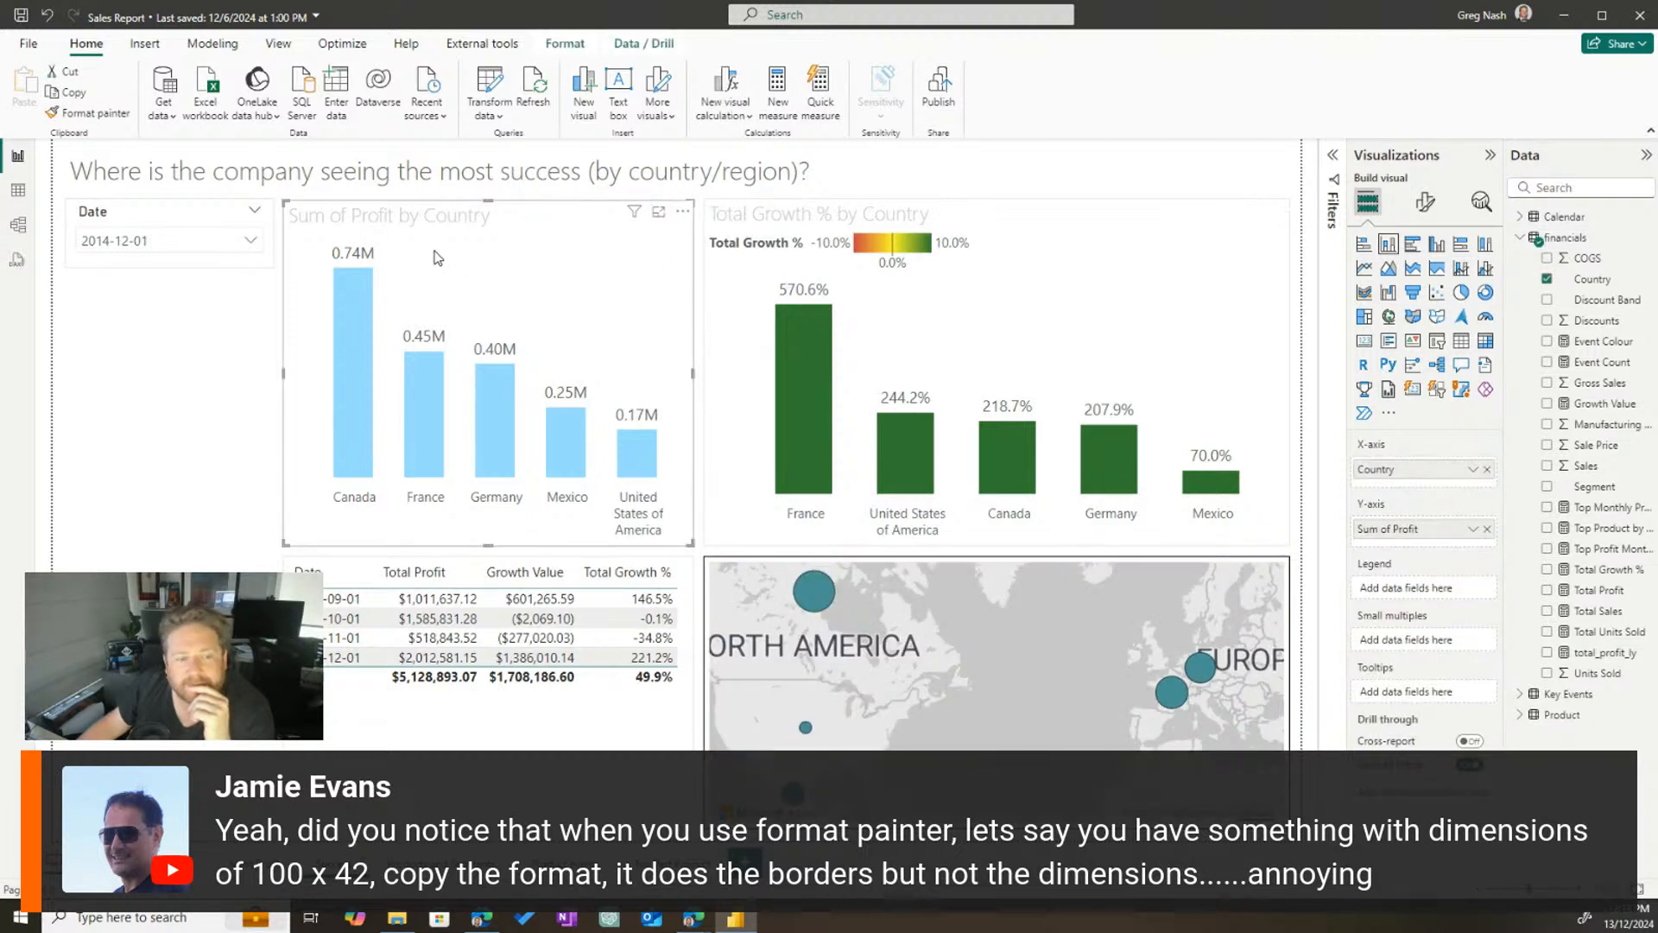
pyautogui.rightClick(510, 260)
pyautogui.moveTo(536, 372)
pyautogui.click(605, 377)
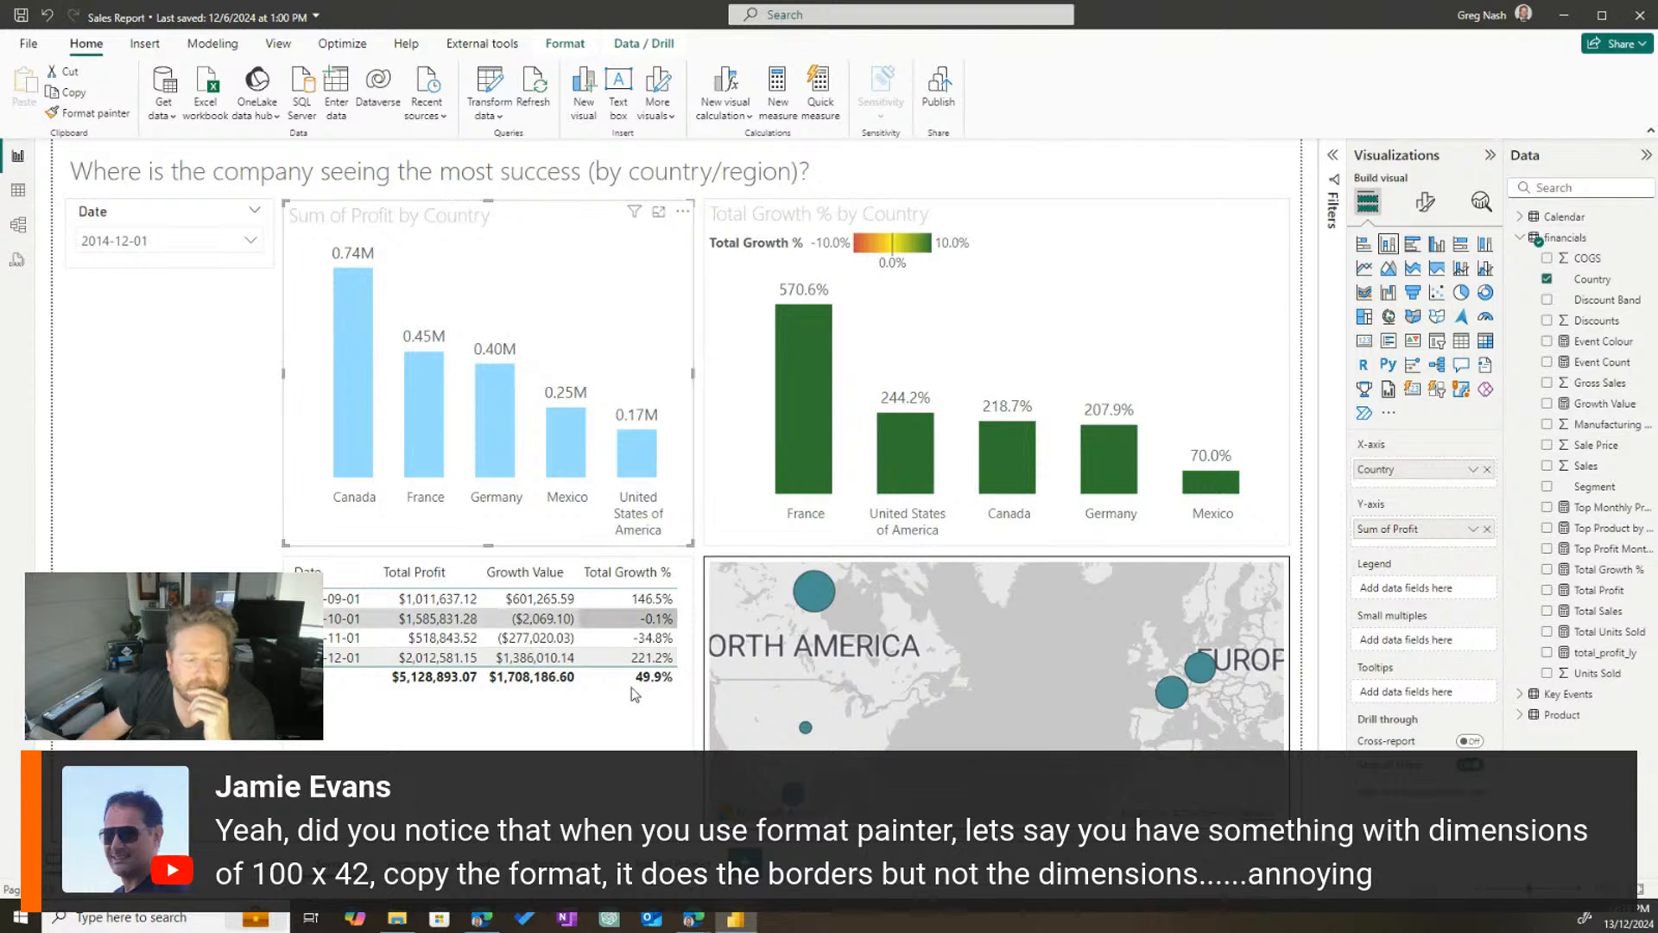
# Paste two copies of the Sum of Profit by Country chart onto a new blank page and arrange them side by side
pyautogui.click(744, 859)
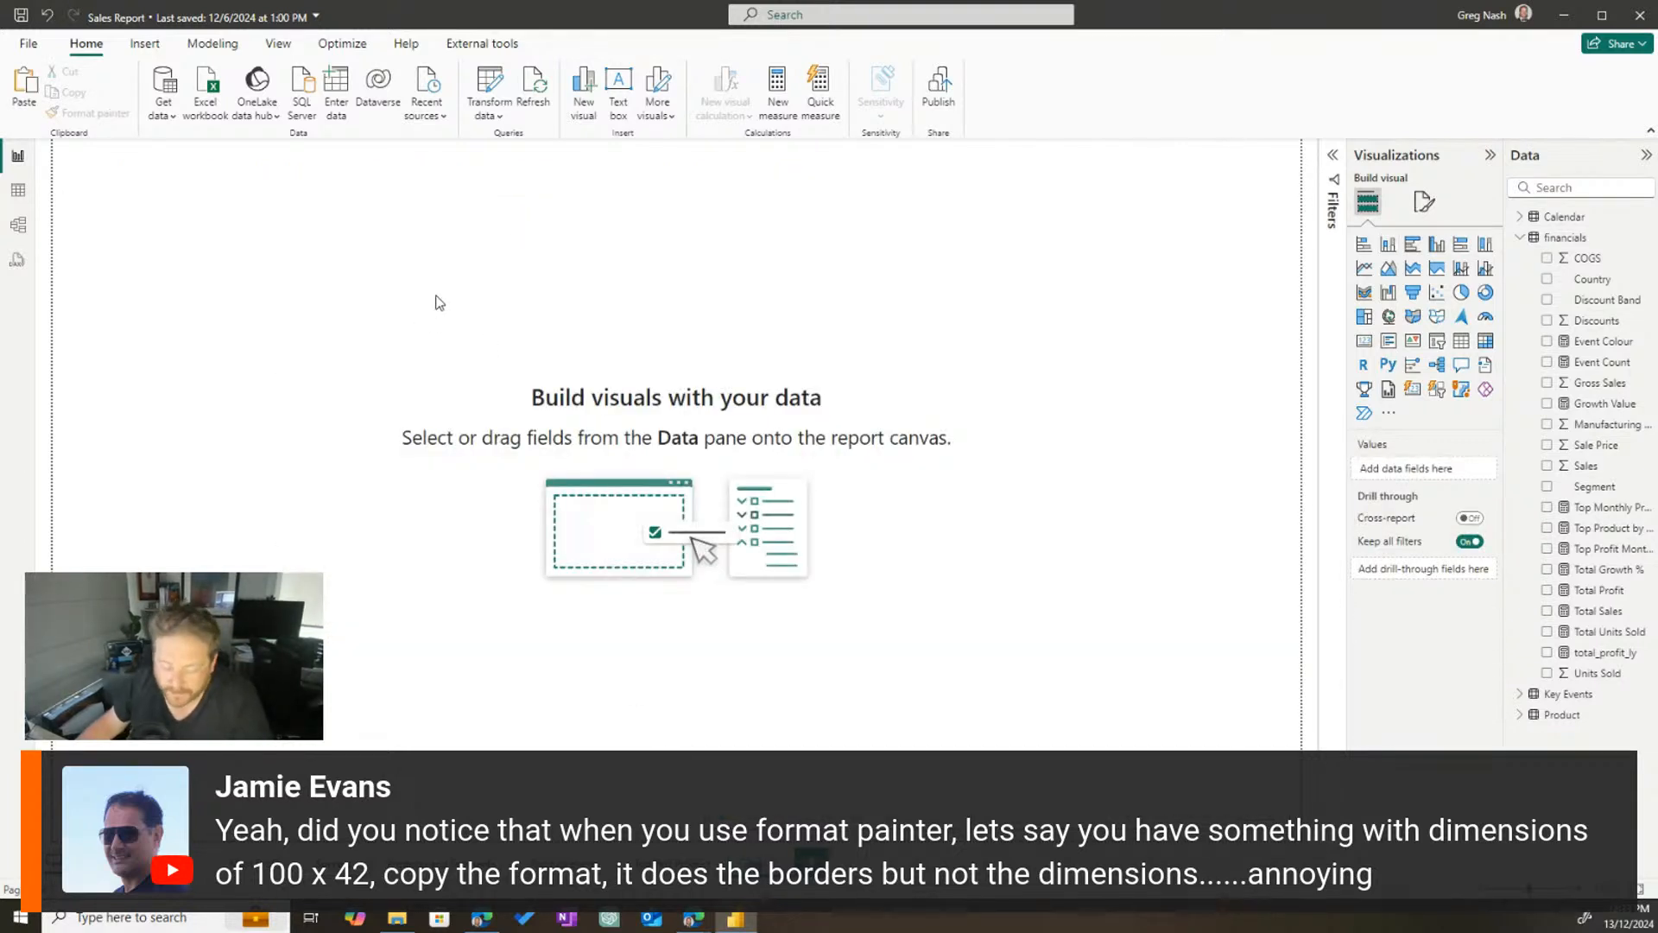
pyautogui.hotkey('ctrl', 'v')
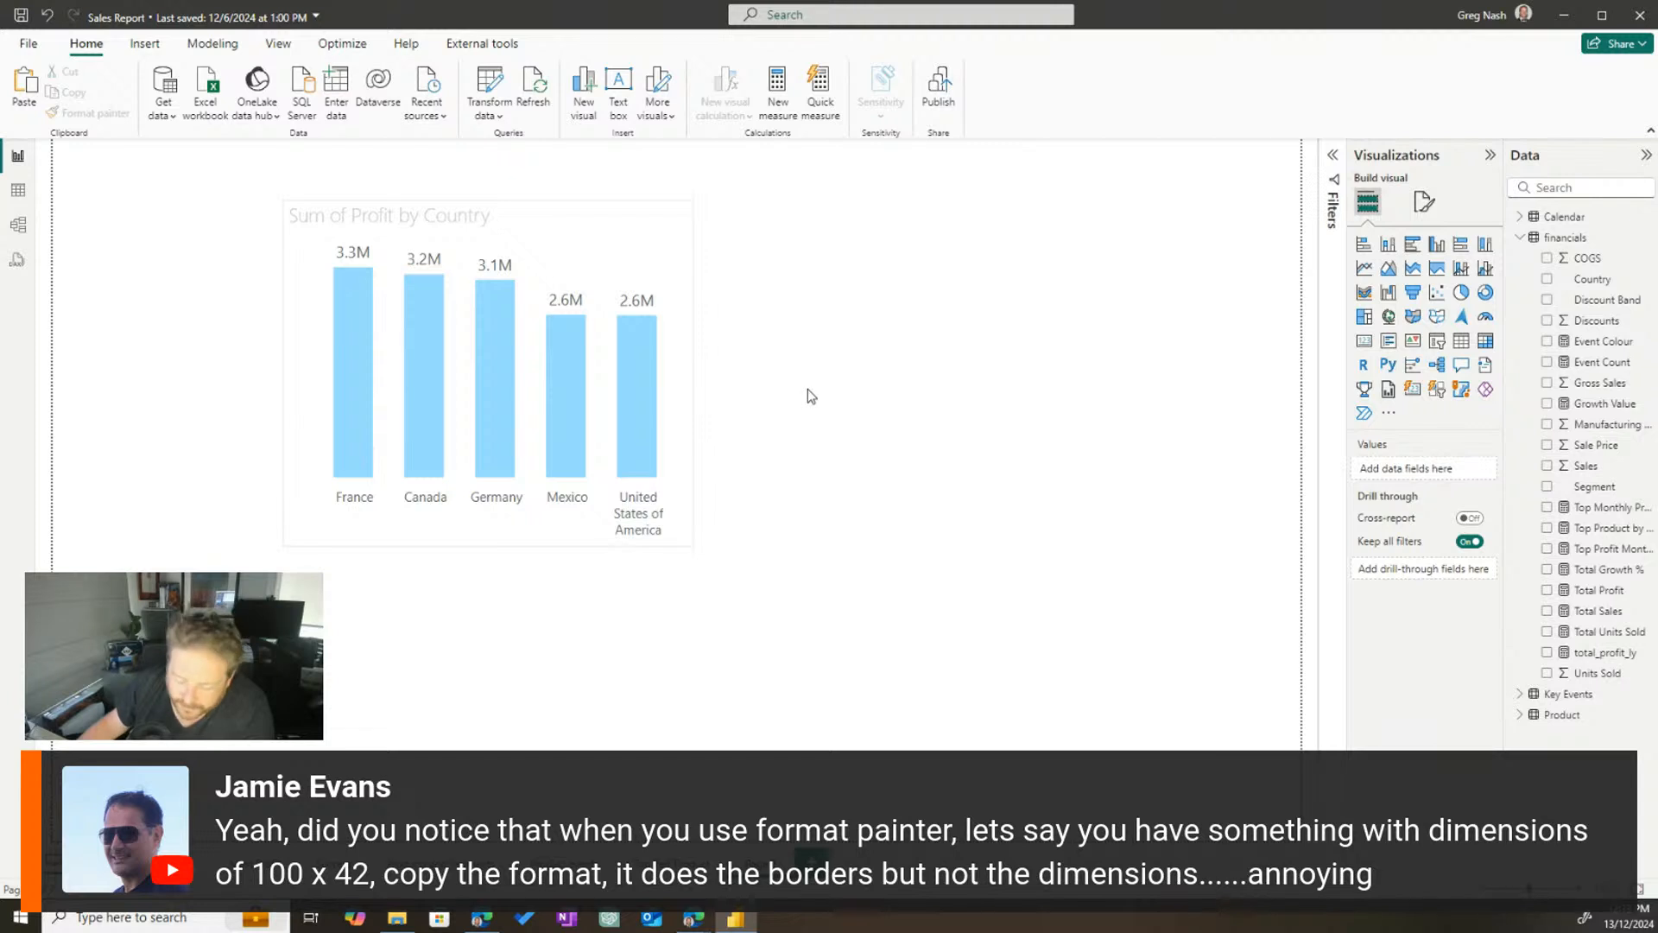
pyautogui.hotkey('ctrl', 'v')
pyautogui.moveTo(583, 230); pyautogui.dragTo(1034, 222)
pyautogui.moveTo(526, 244); pyautogui.dragTo(376, 250)
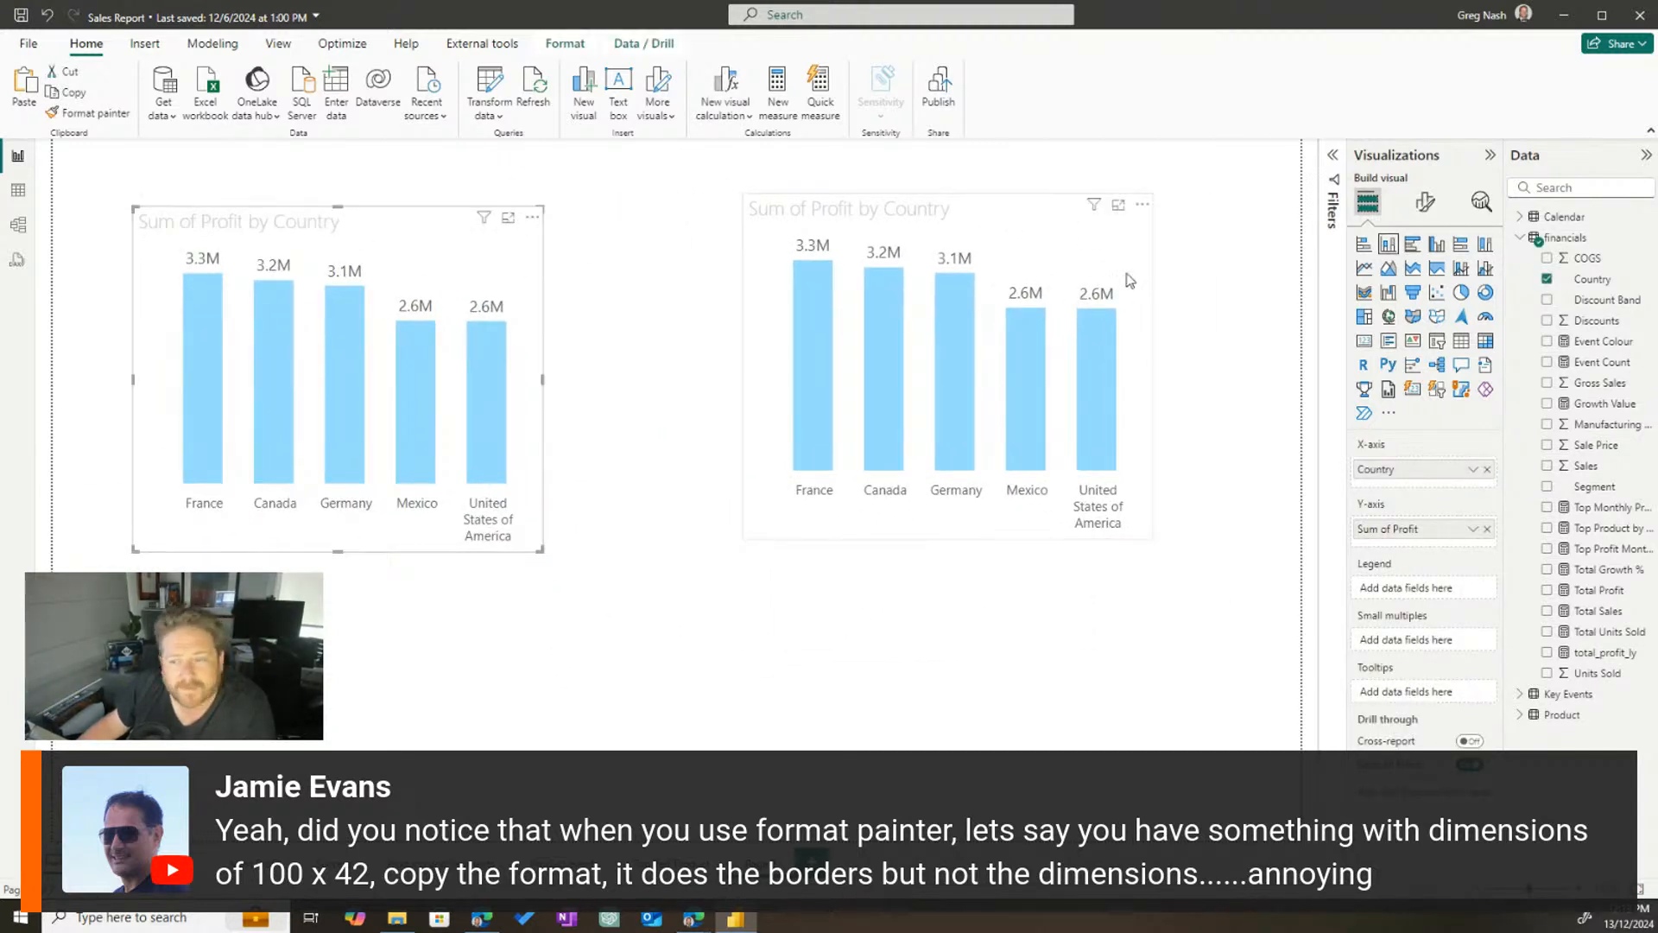
# Give the left chart copy a blue visual border with 22 px rounded corners
pyautogui.click(1425, 202)
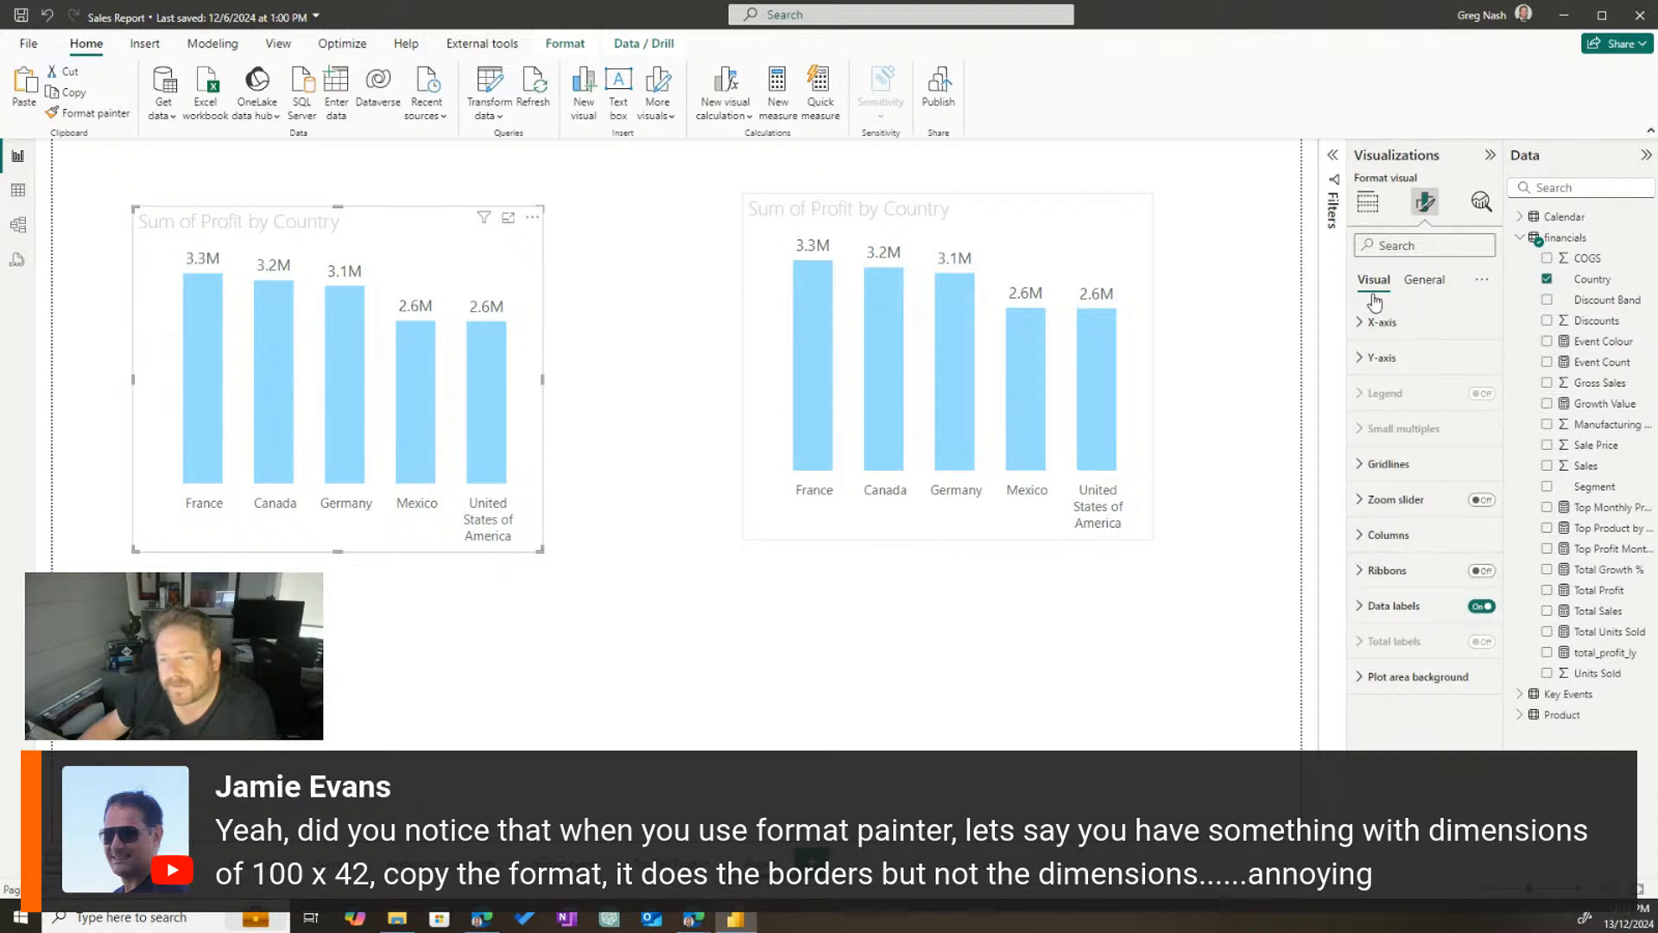
pyautogui.click(1423, 279)
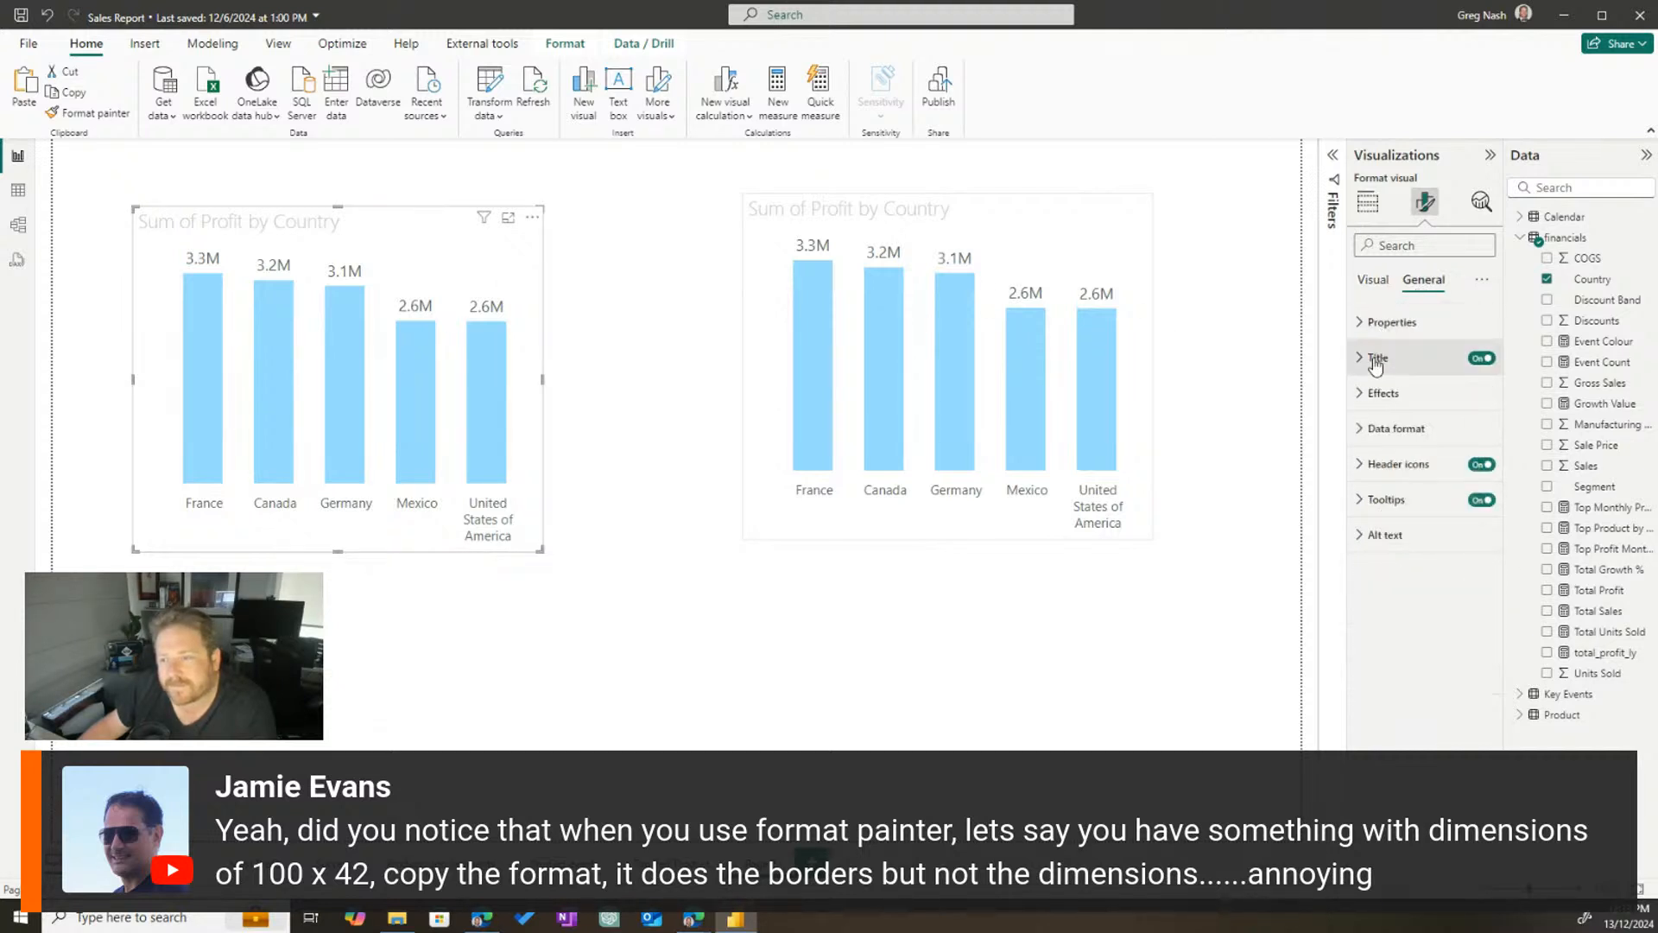
pyautogui.click(1381, 394)
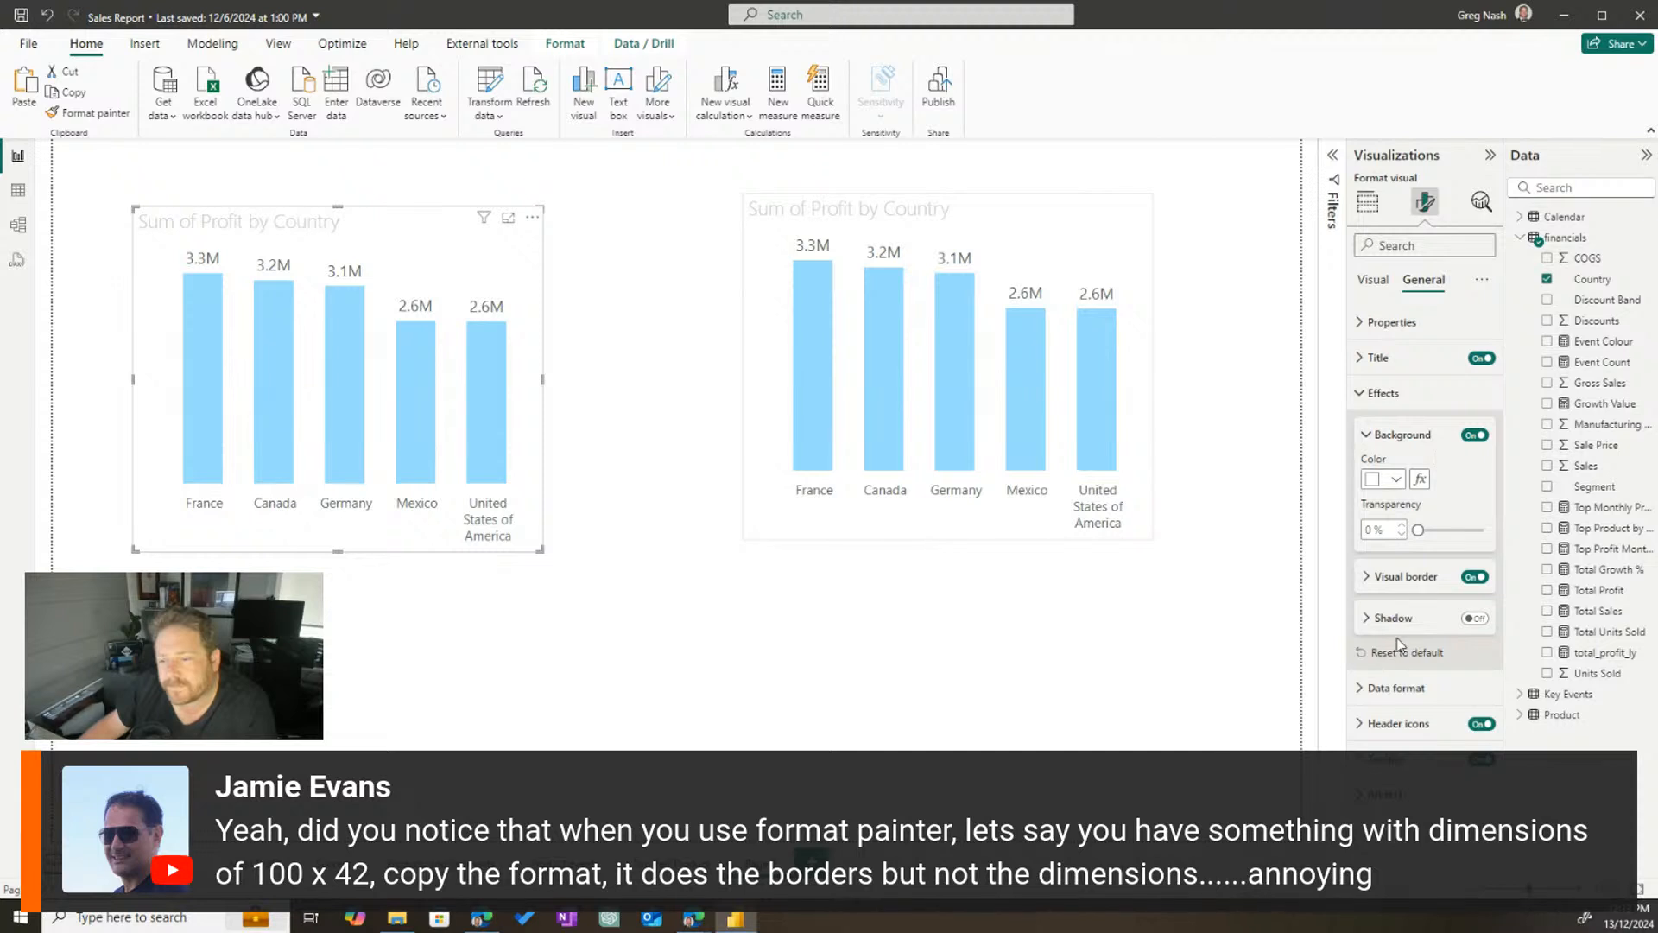
pyautogui.click(1380, 577)
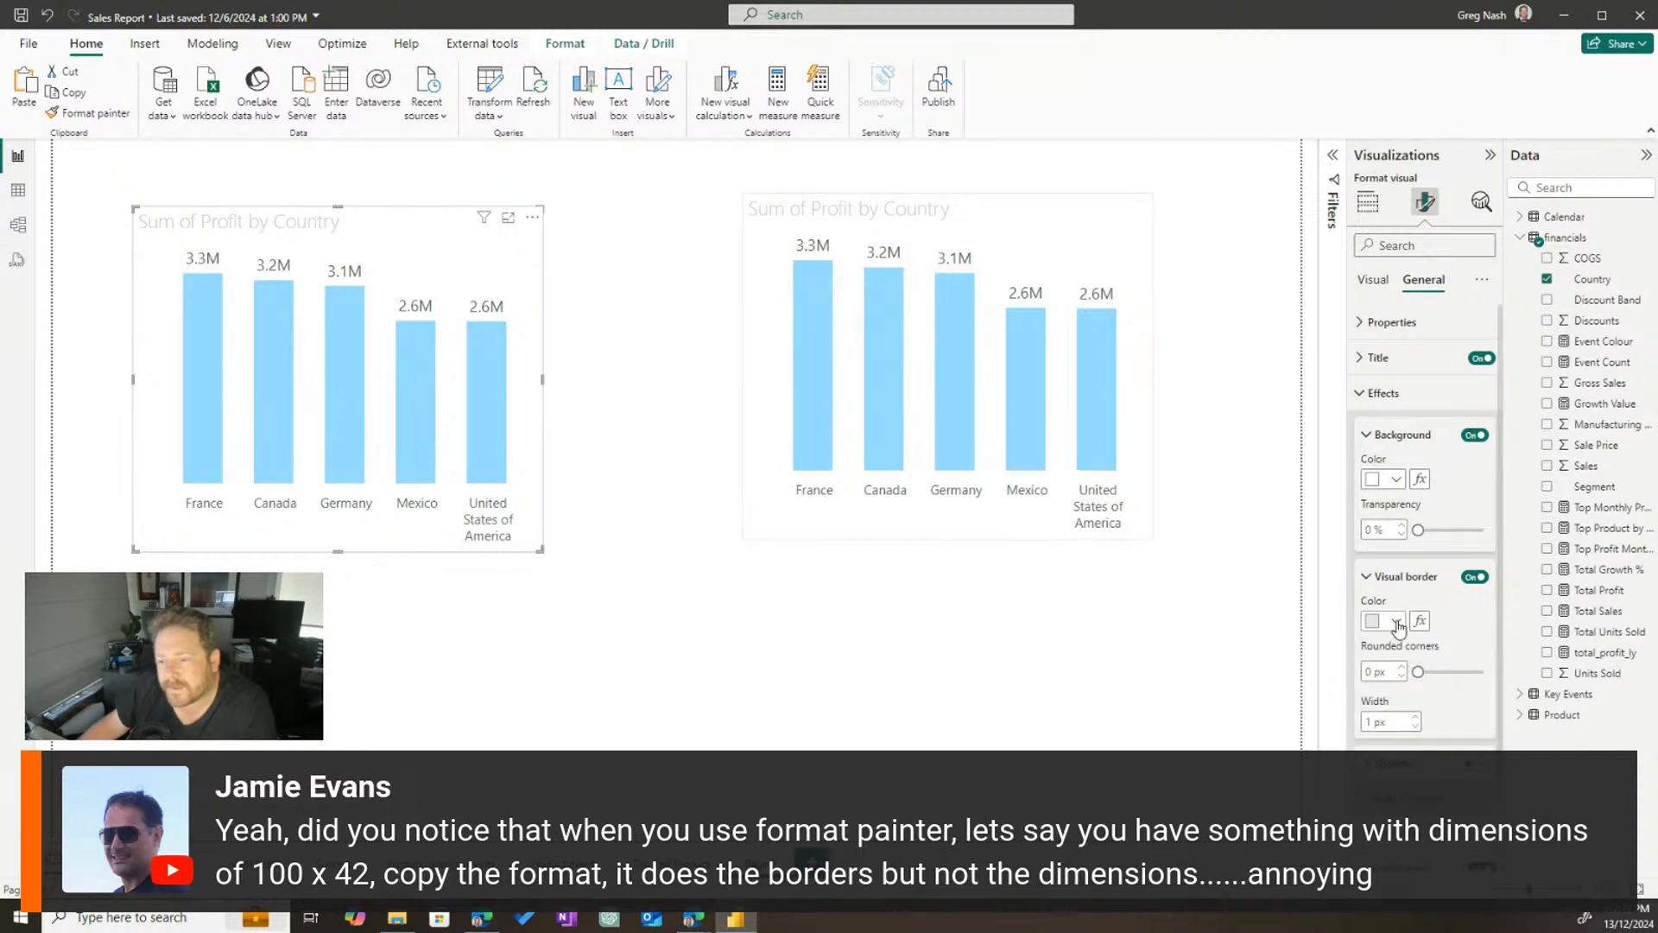
pyautogui.click(1396, 622)
pyautogui.click(1457, 436)
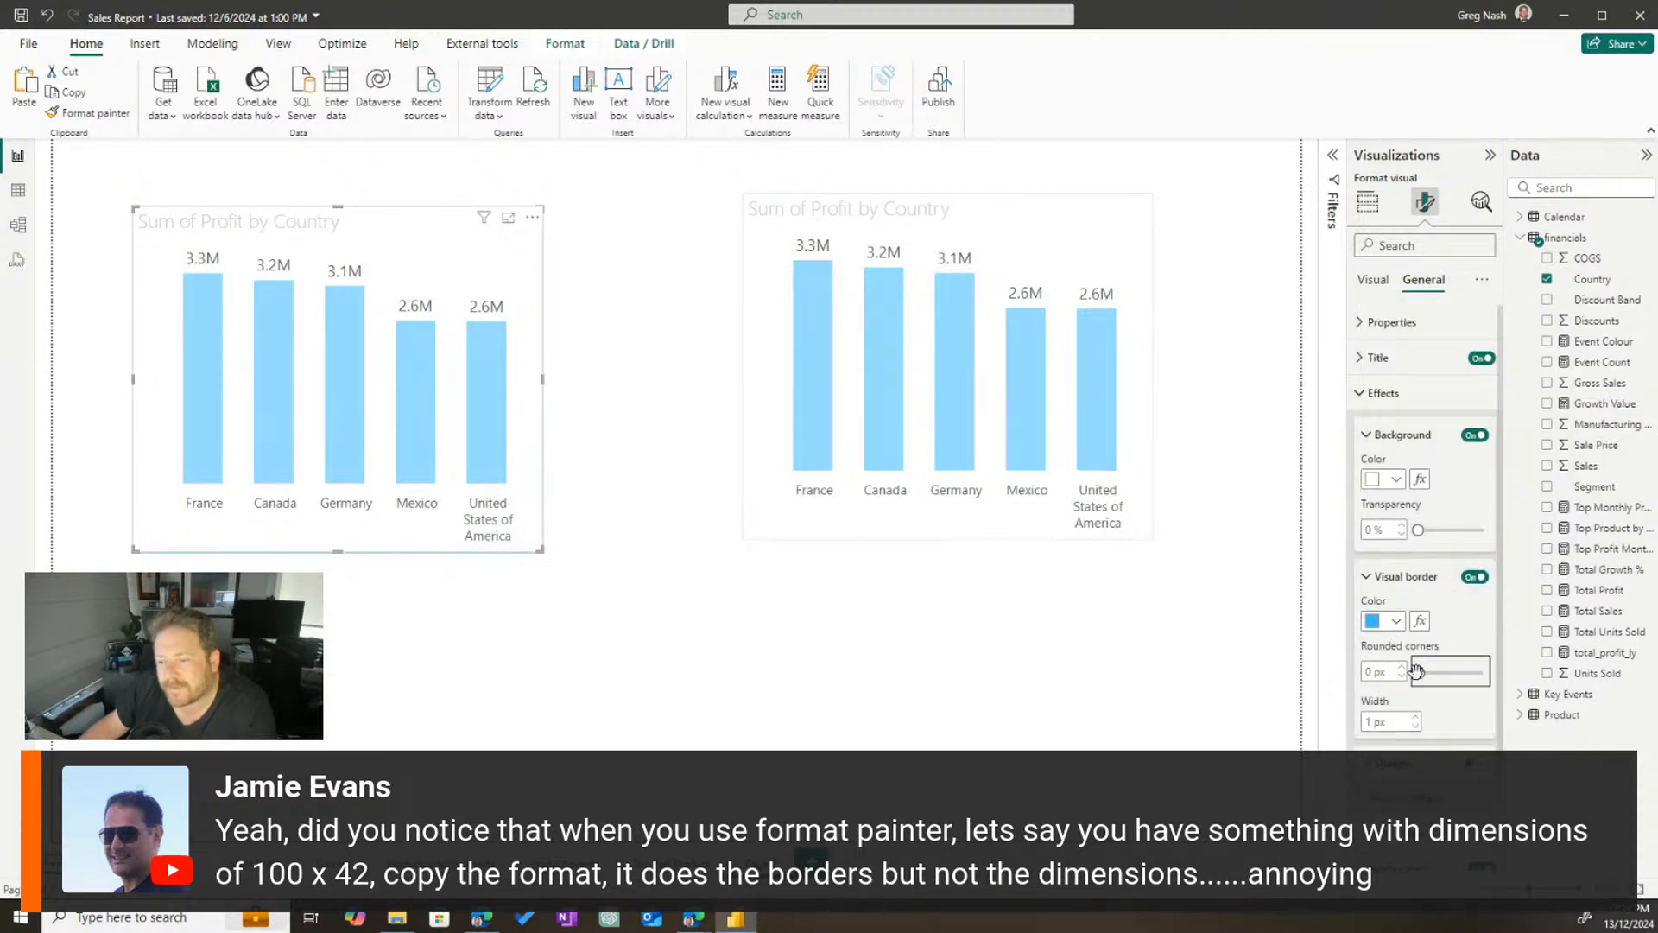
pyautogui.moveTo(1417, 672); pyautogui.dragTo(1466, 672)
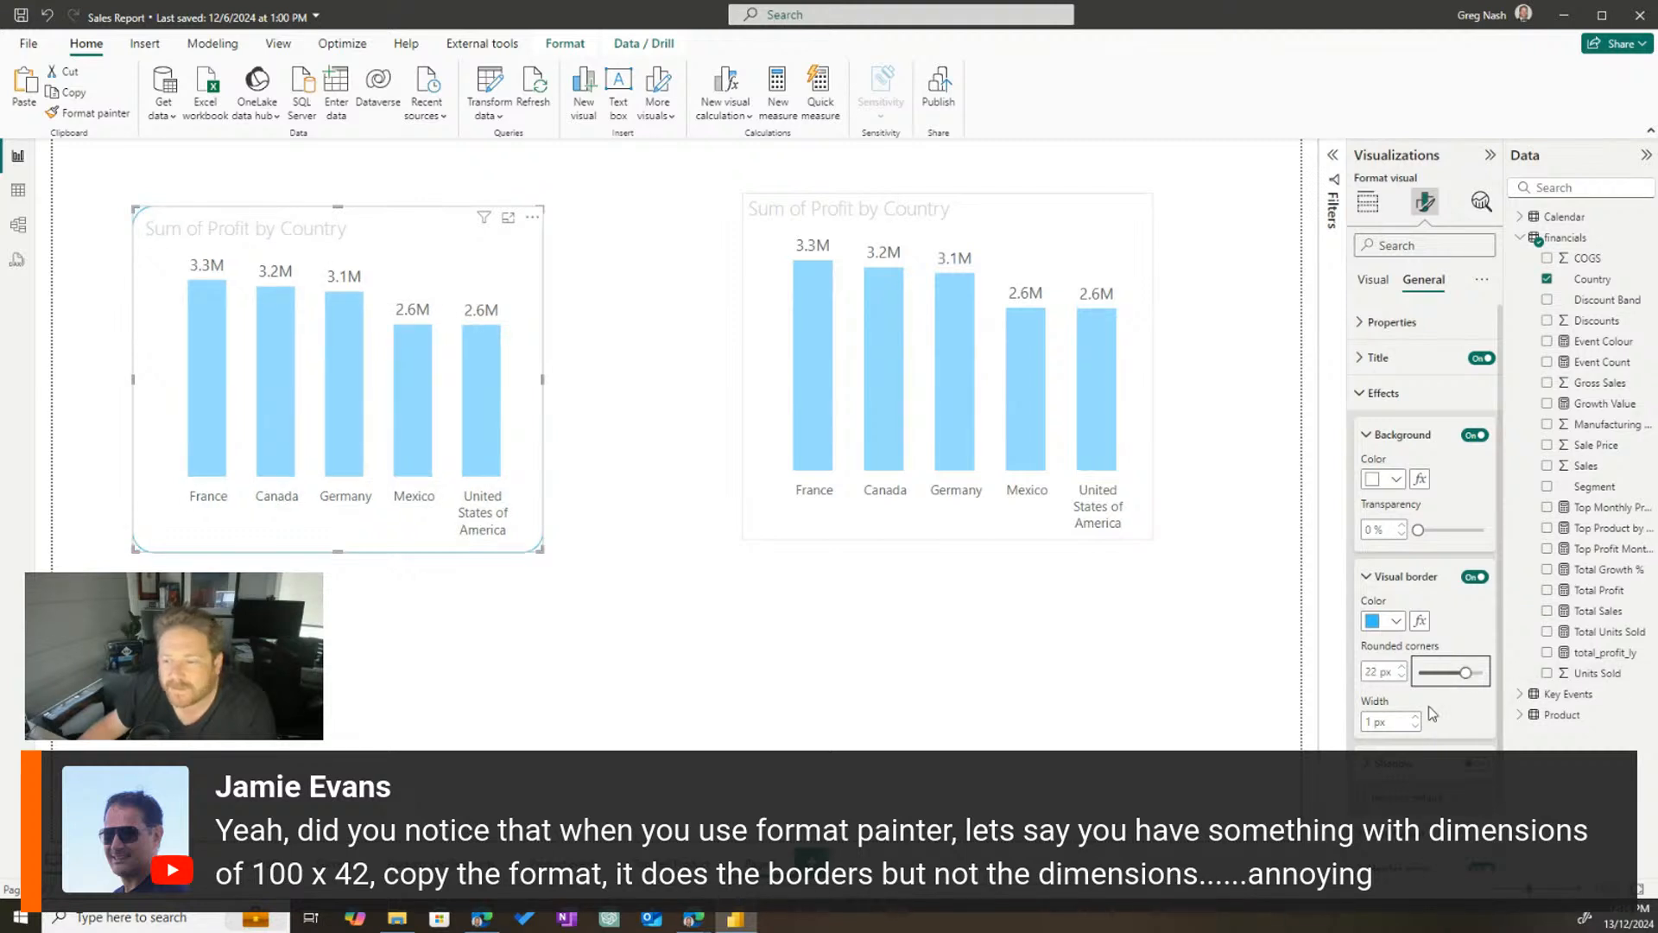
pyautogui.click(1370, 577)
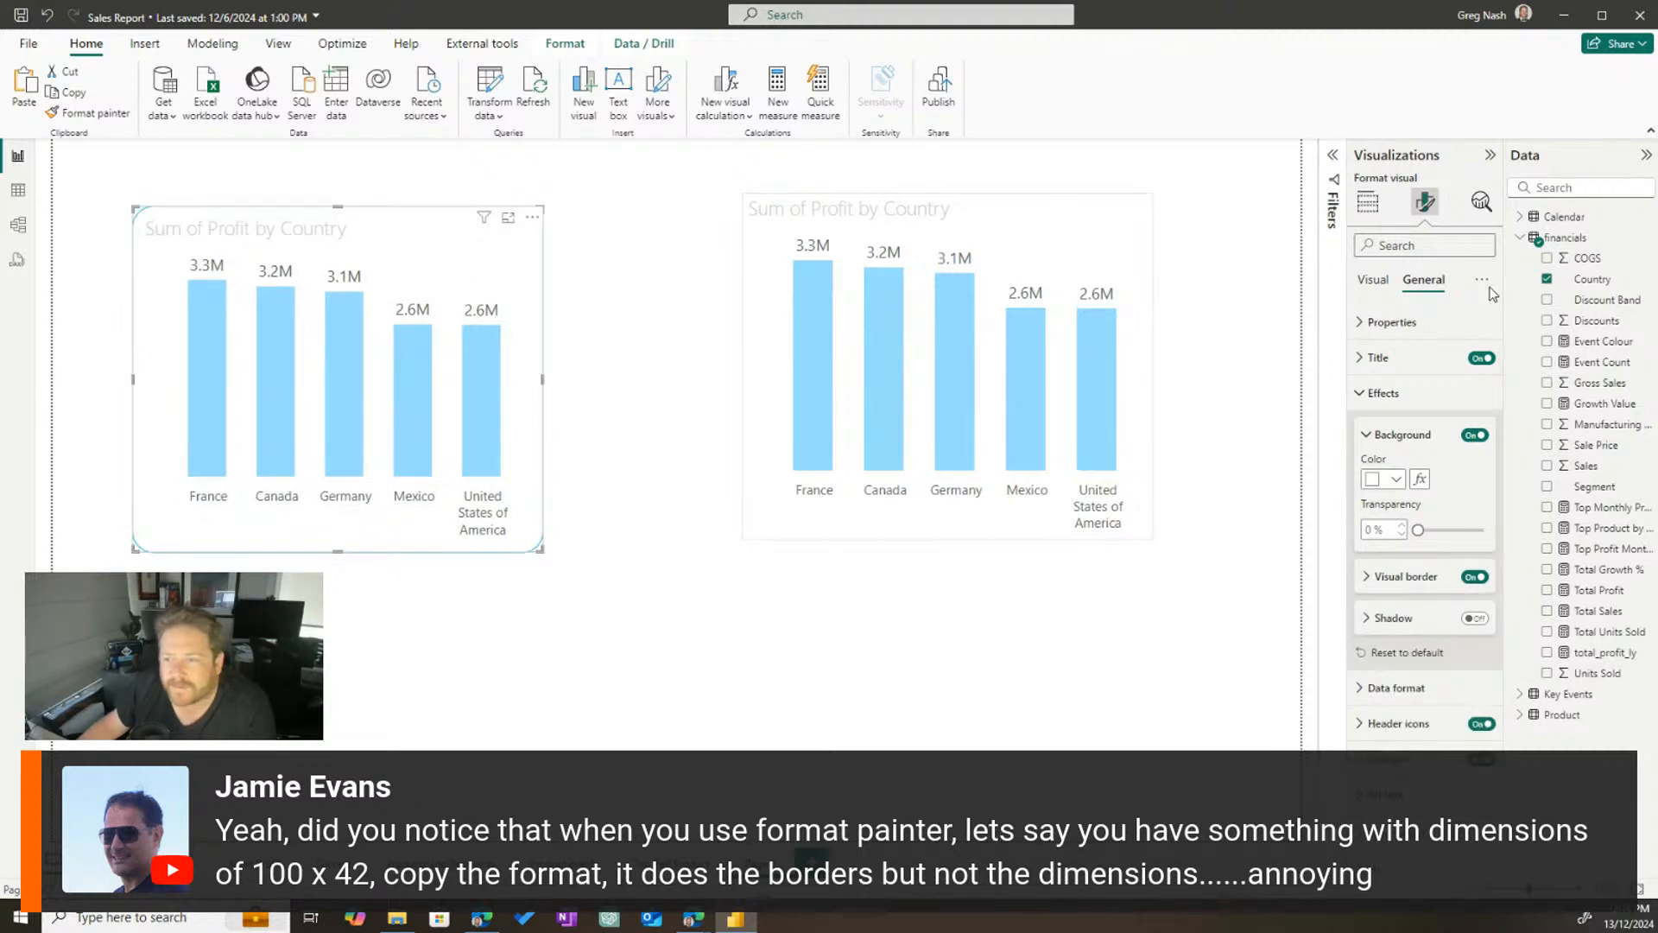
# Retitle the left chart "Profitable Countries" and set its title text to dark grey
pyautogui.click(1378, 358)
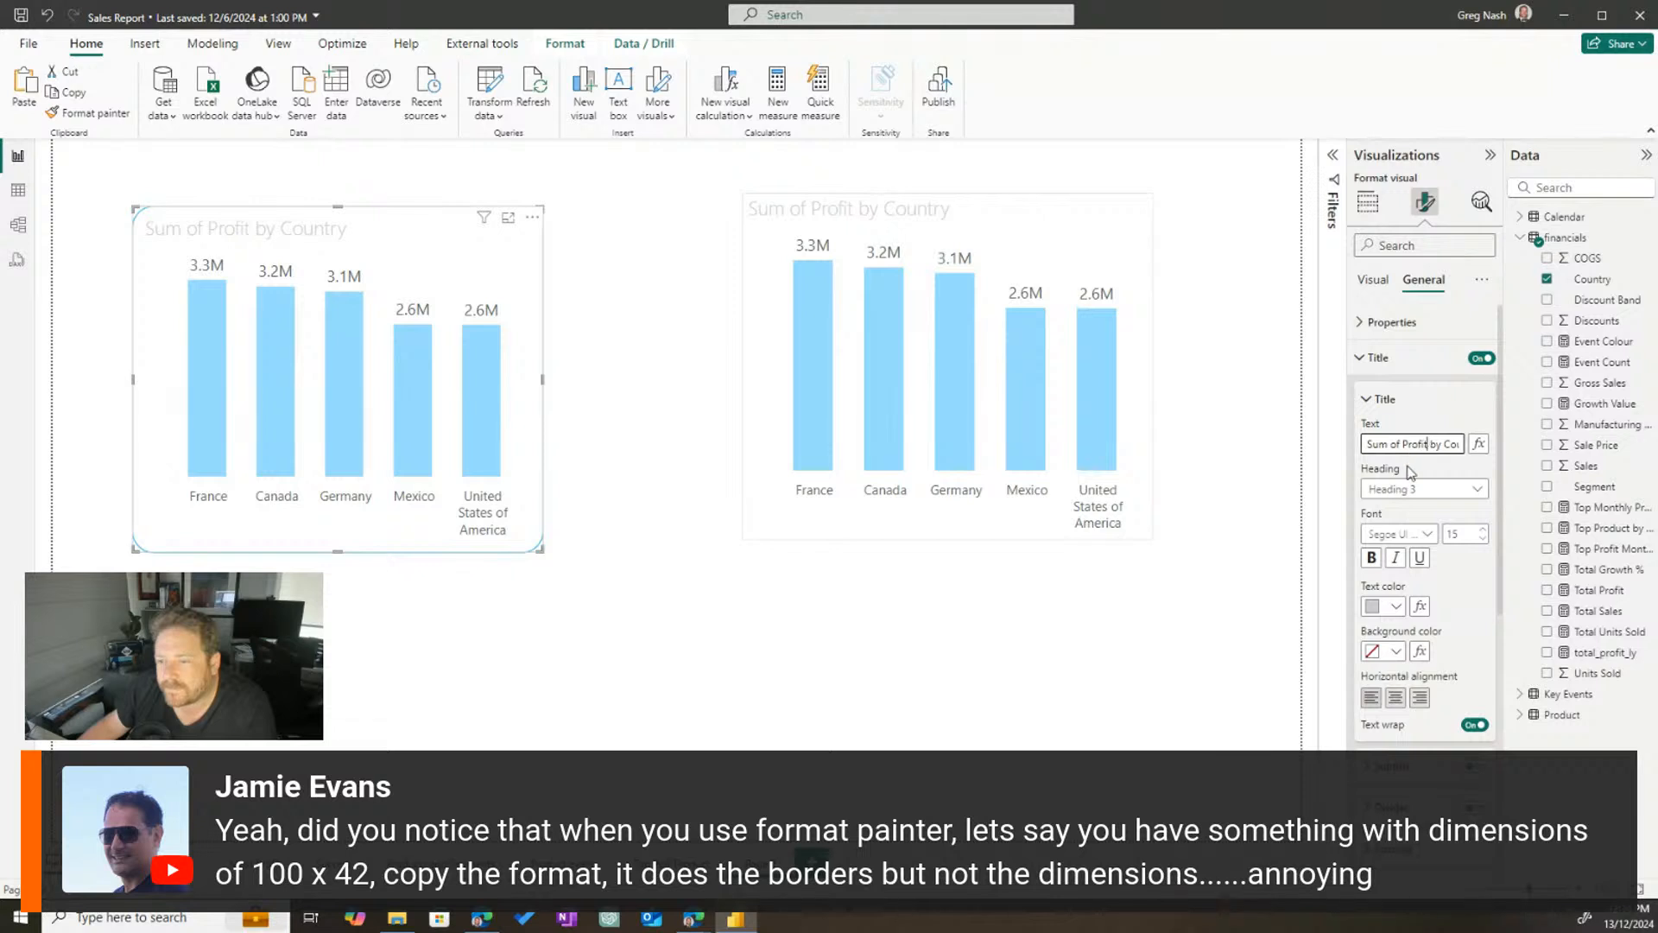
pyautogui.click(1421, 443)
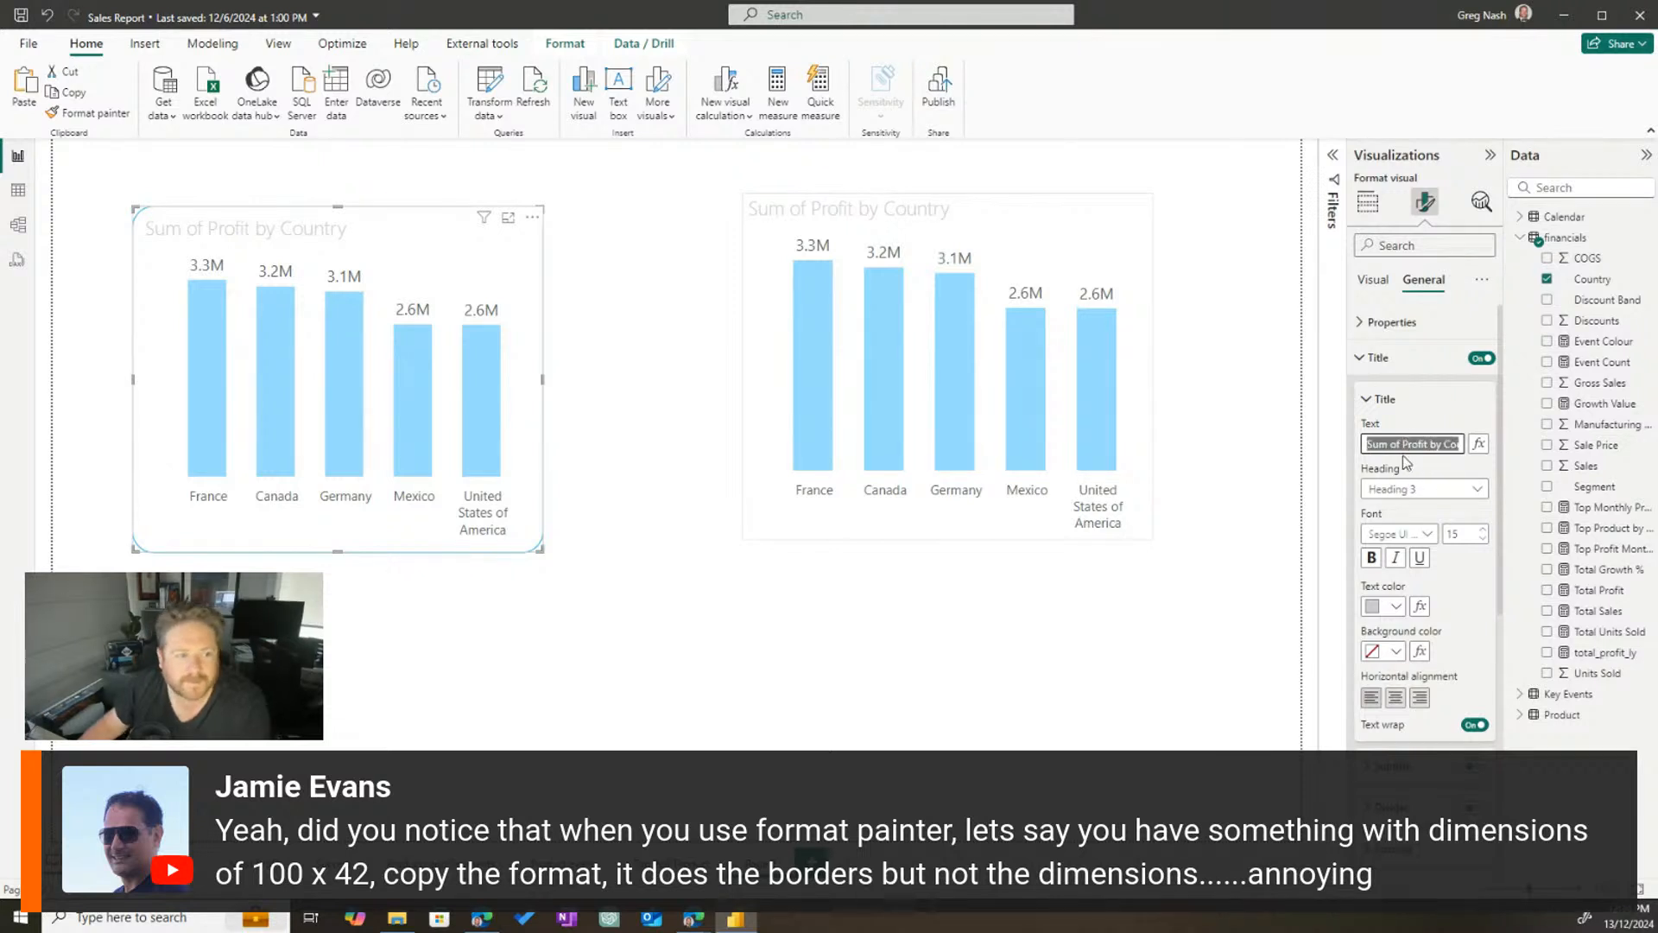
pyautogui.write('Pr')
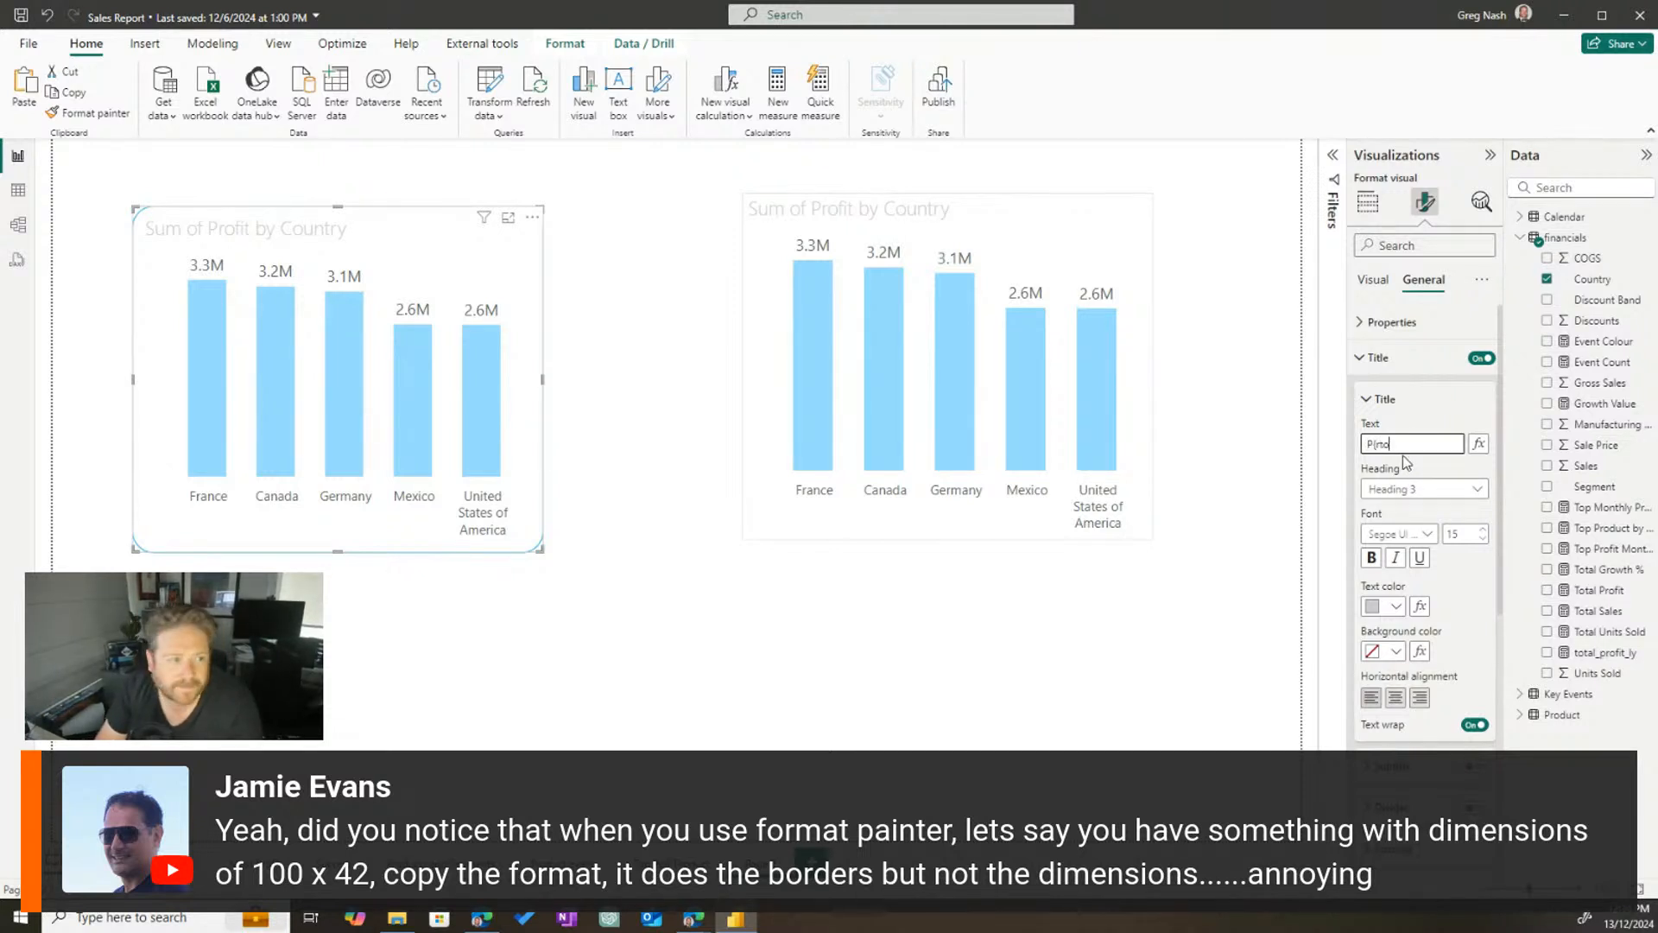
pyautogui.write('ofitable')
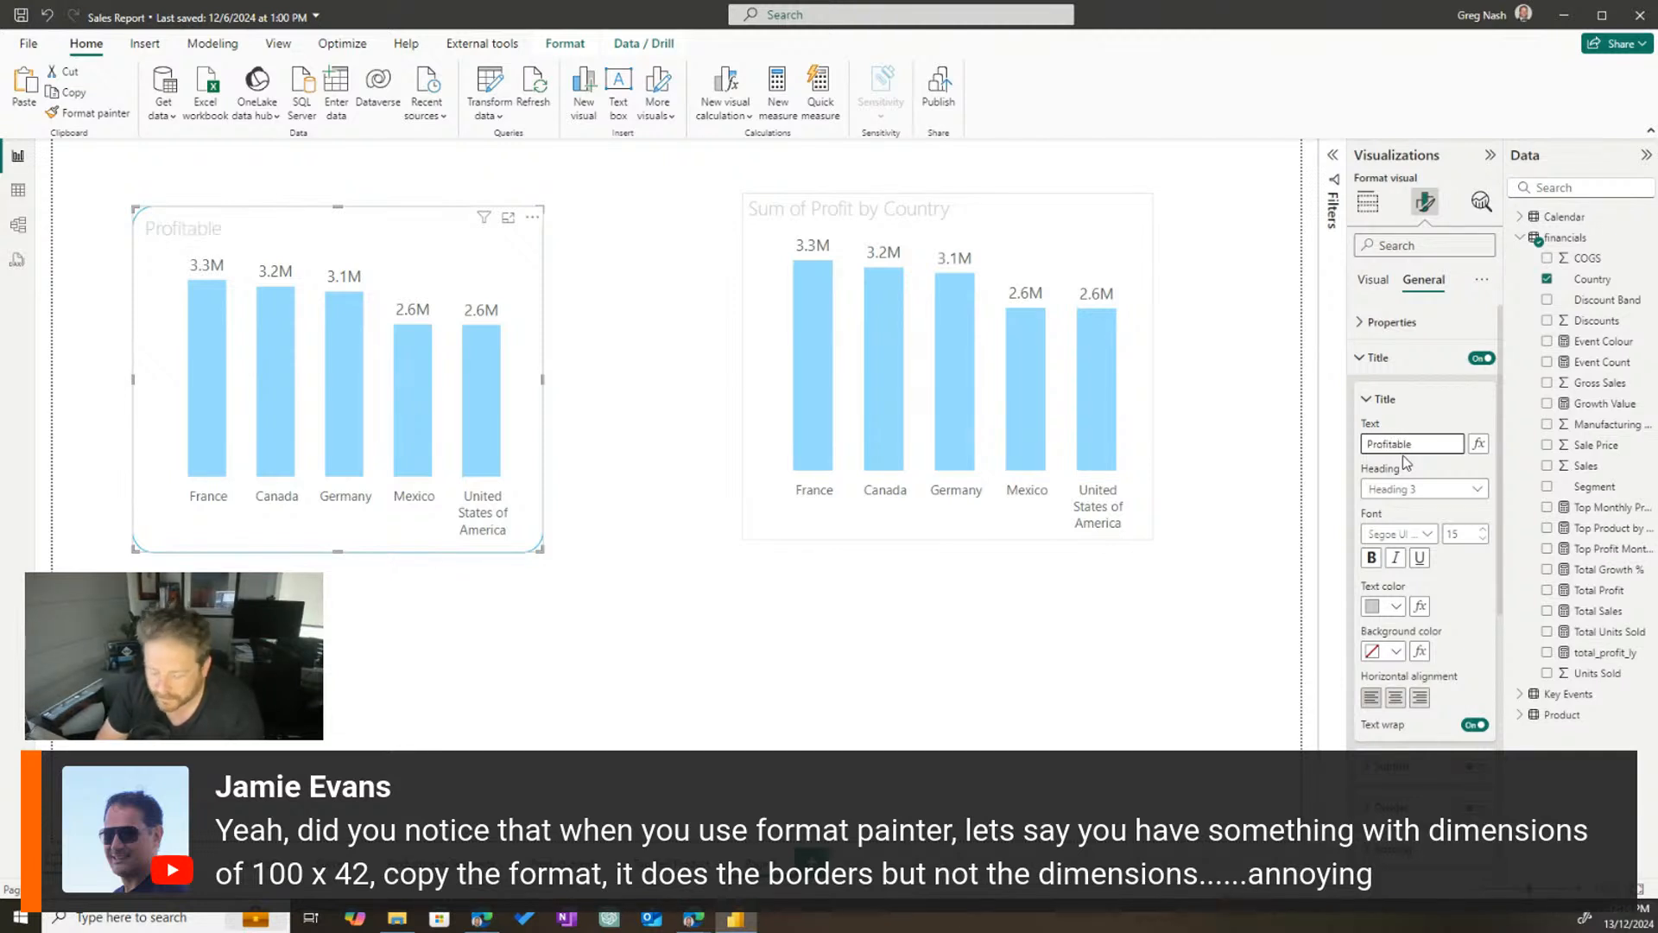
pyautogui.write(' Countries')
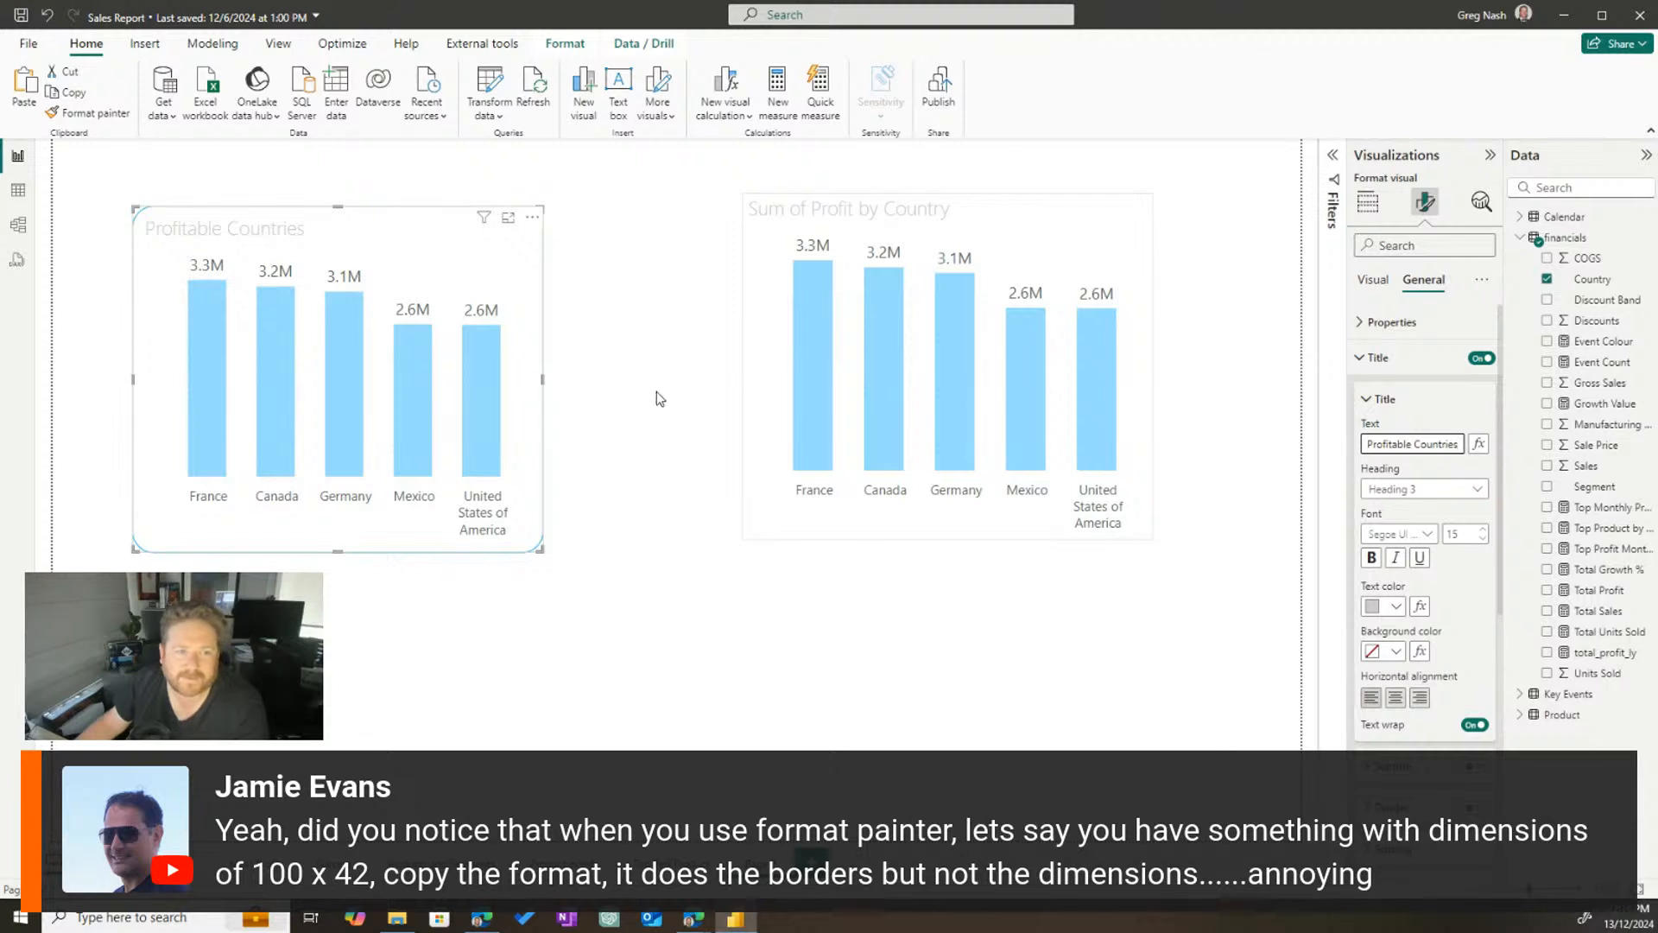
pyautogui.click(1397, 606)
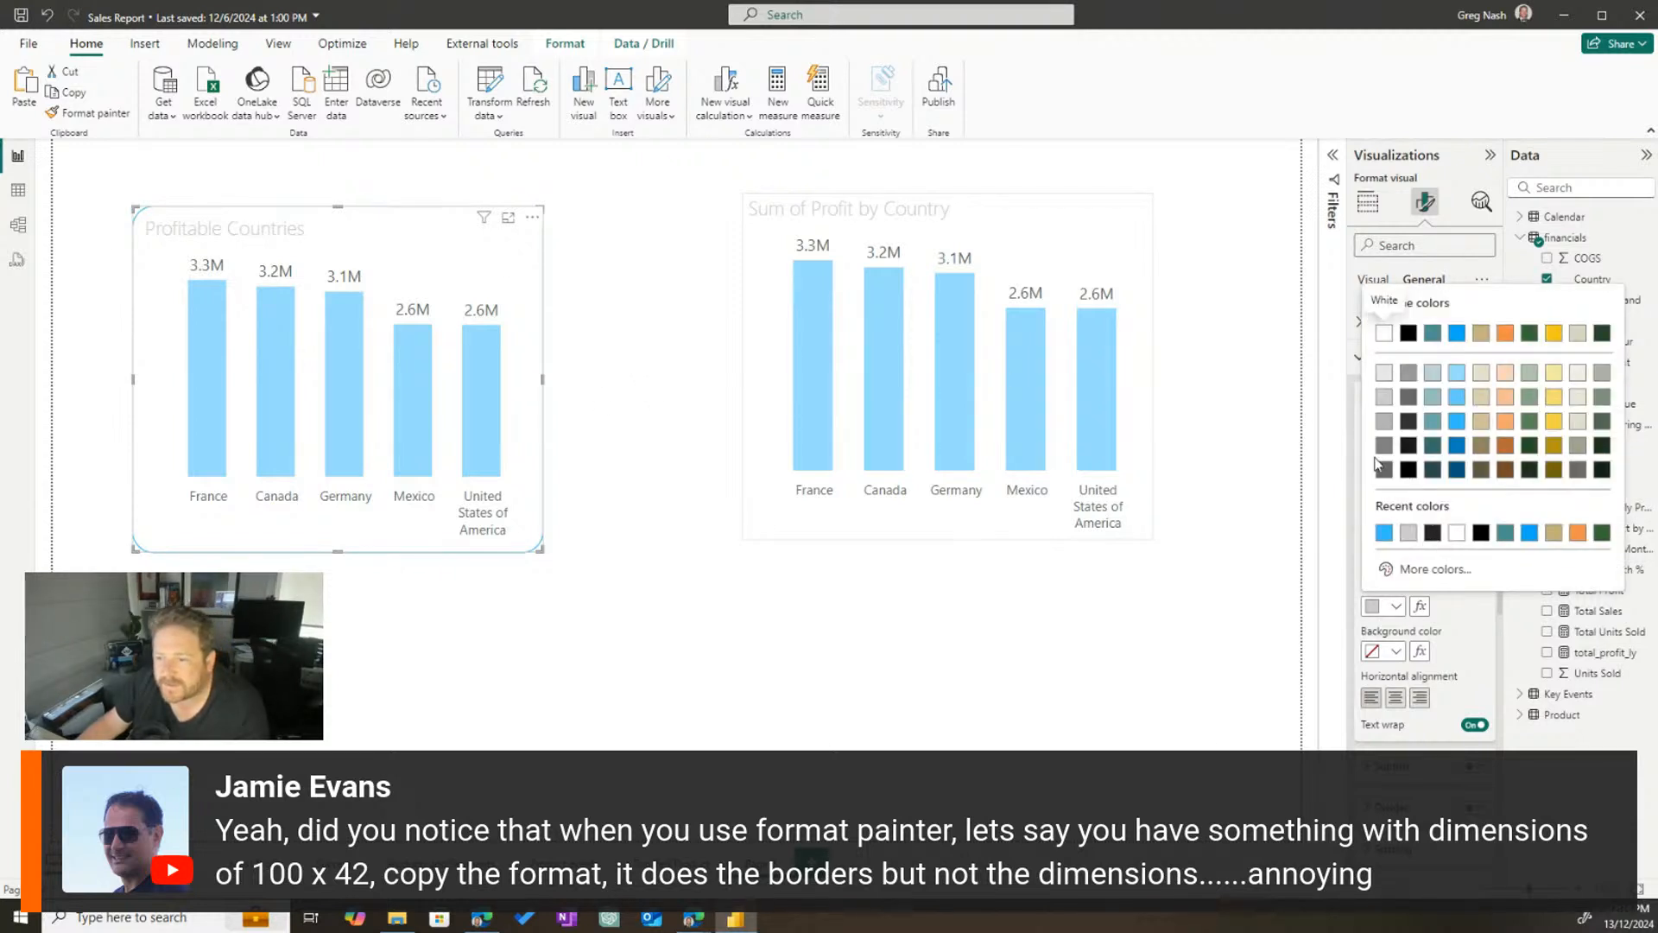
pyautogui.click(1388, 474)
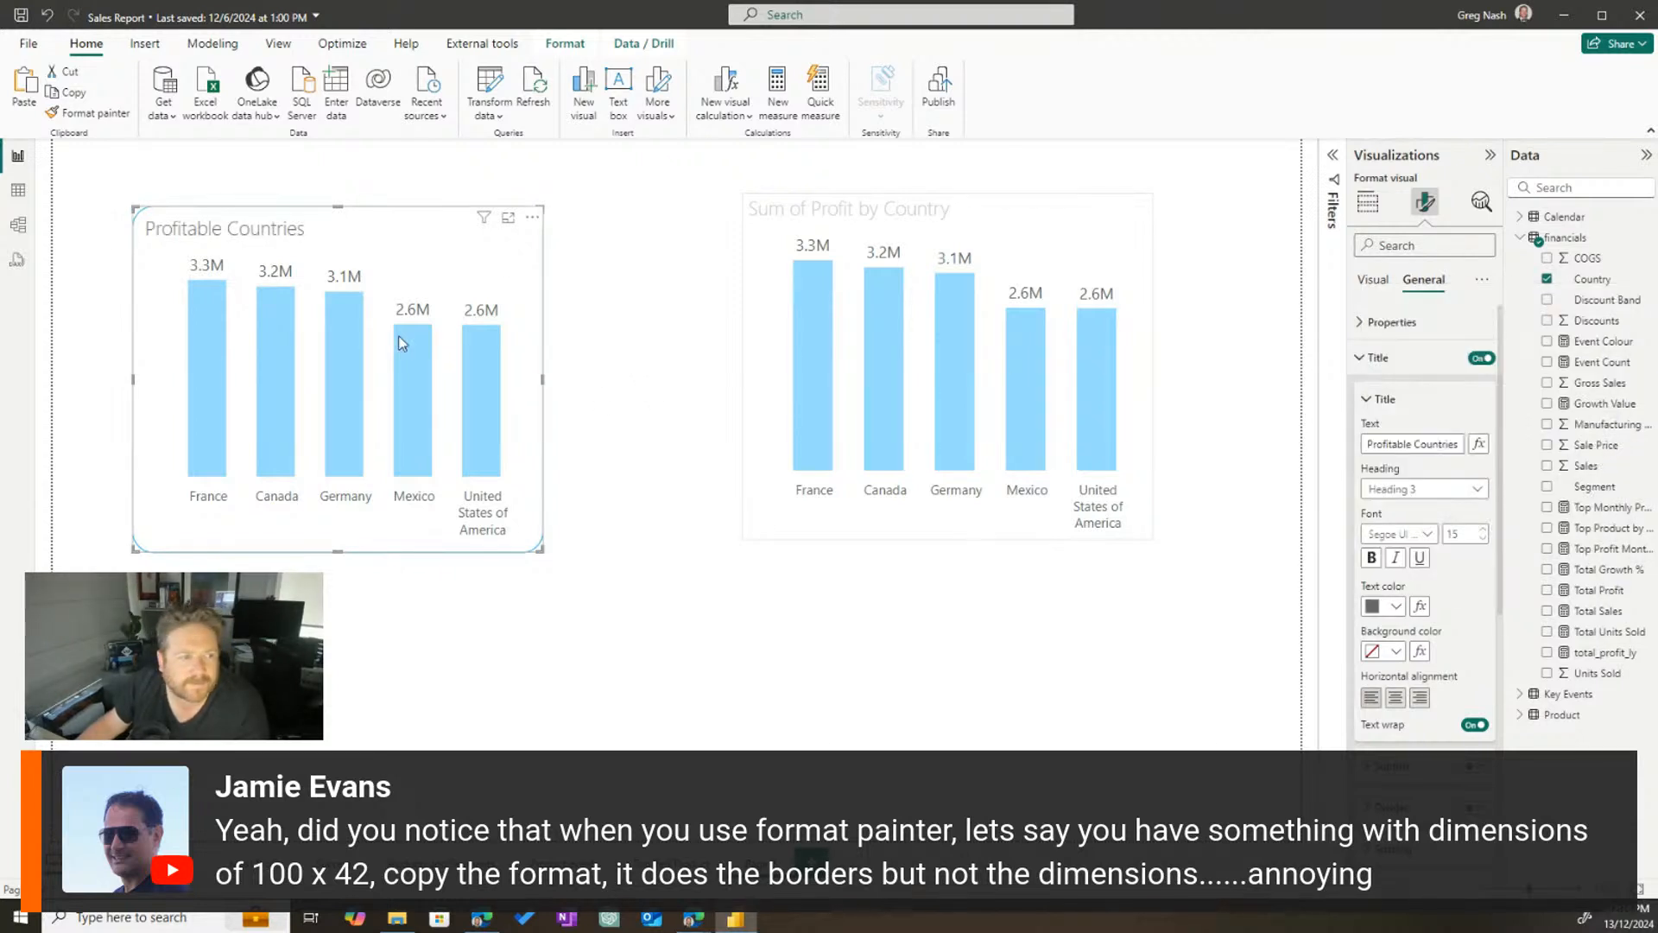
# Enlarge the Profitable Countries chart, shift it toward the page's upper-left corner, and nudge the other chart slightly down and left
pyautogui.click(605, 423)
pyautogui.click(537, 233)
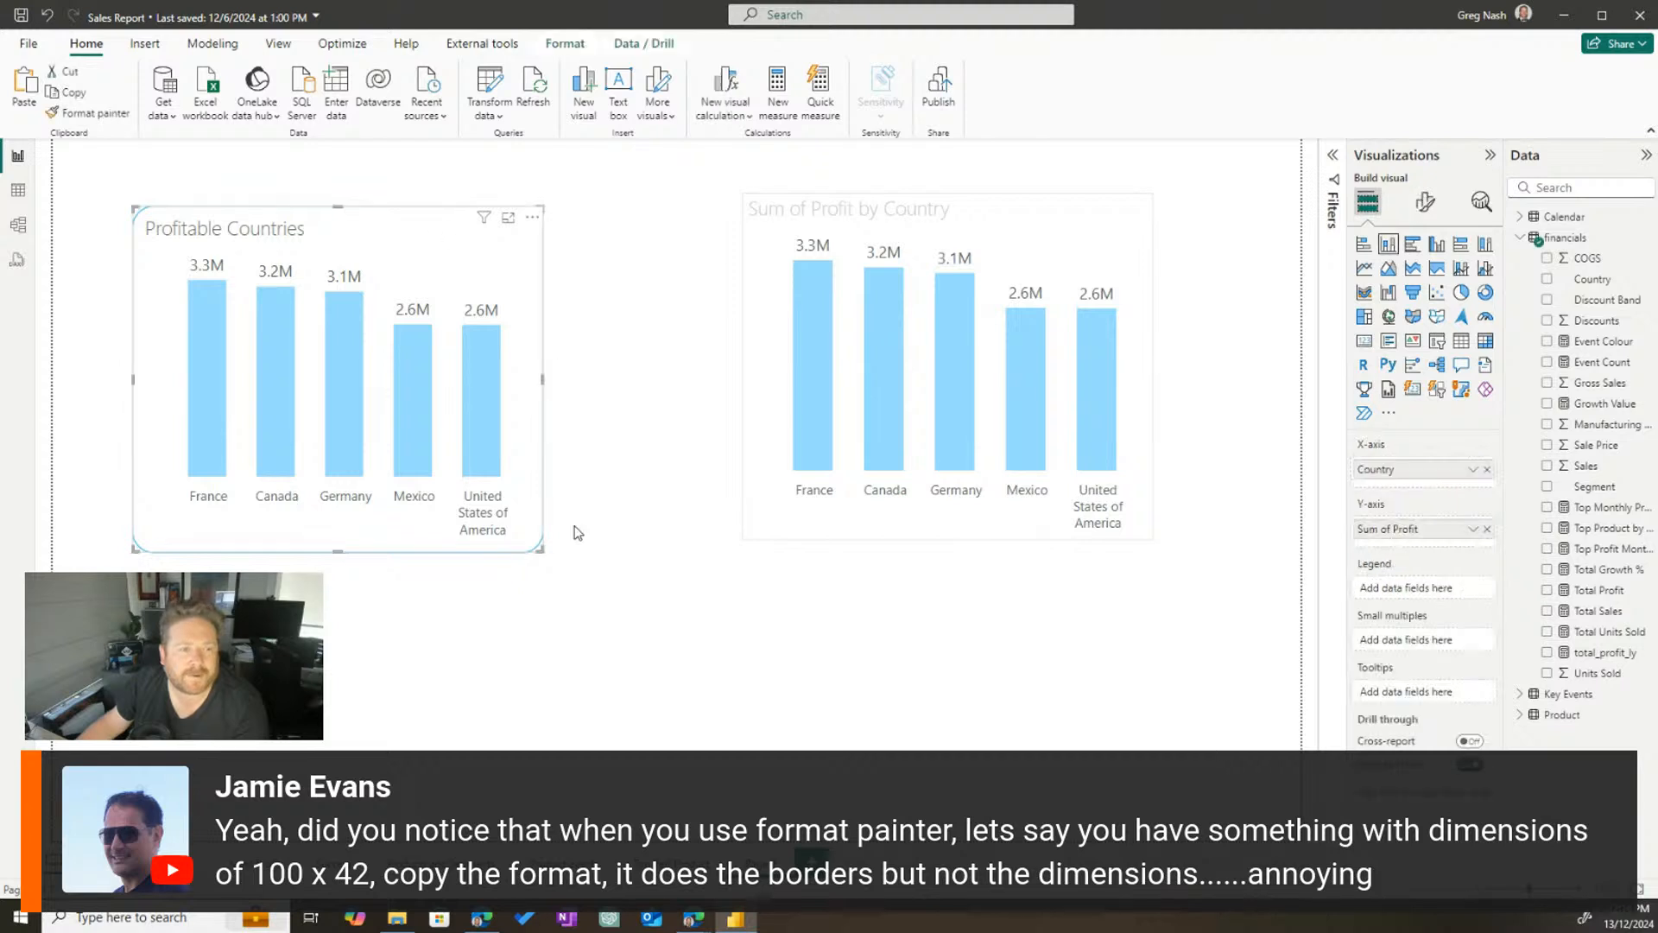
pyautogui.moveTo(552, 563); pyautogui.dragTo(616, 605)
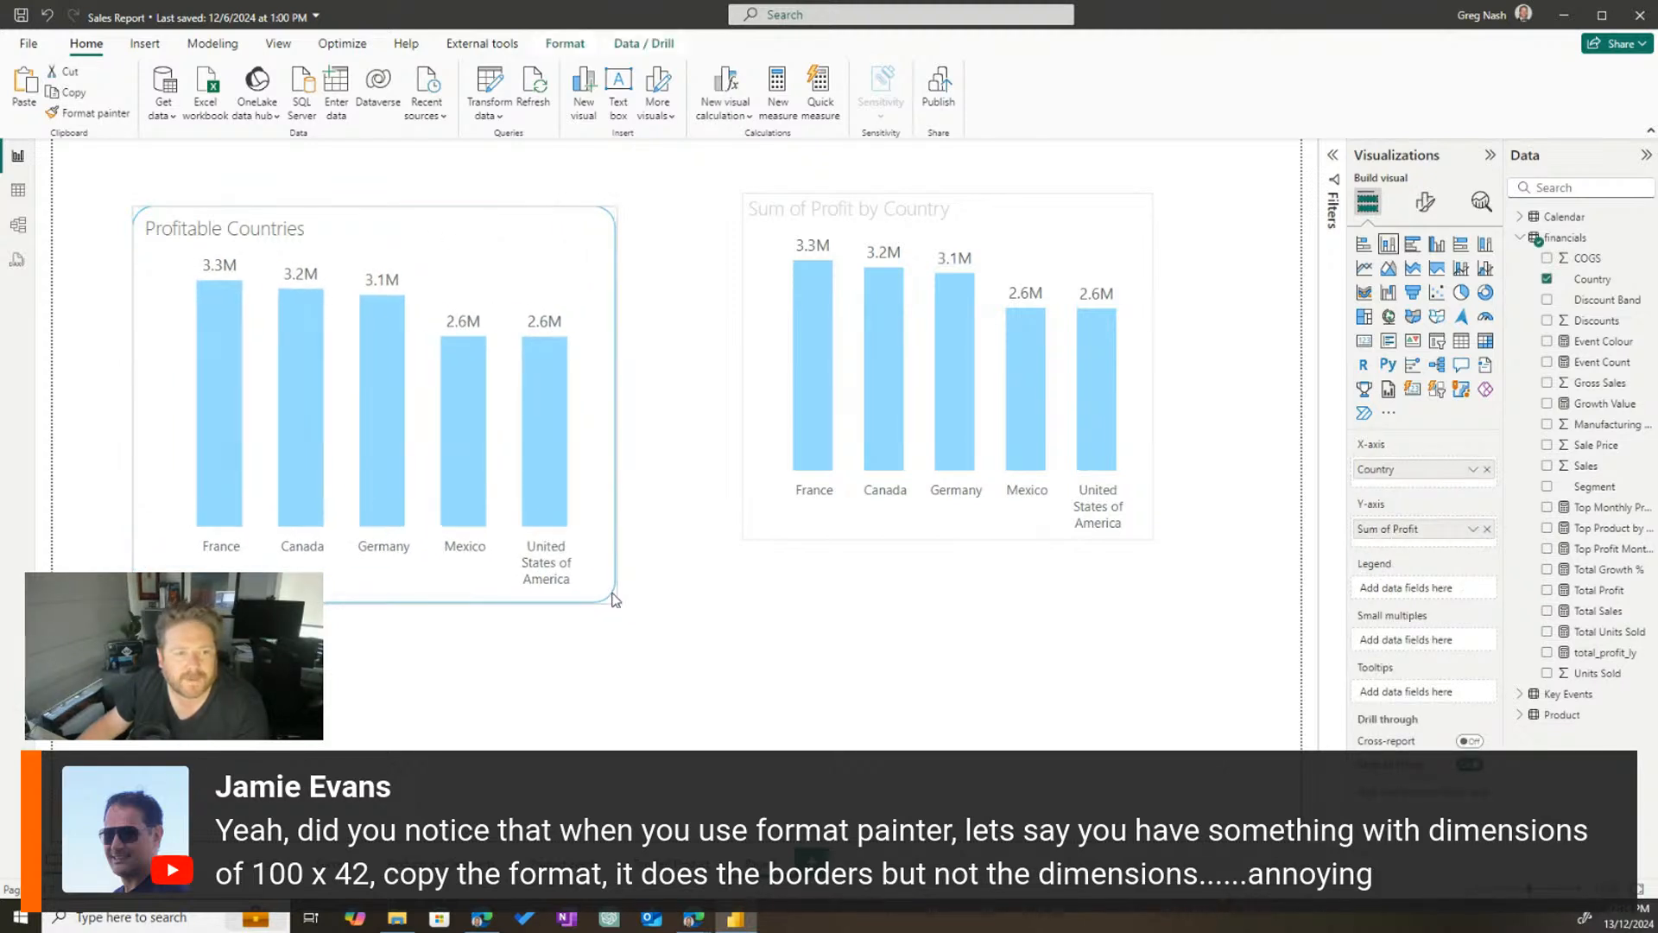
pyautogui.moveTo(431, 214); pyautogui.dragTo(400, 185)
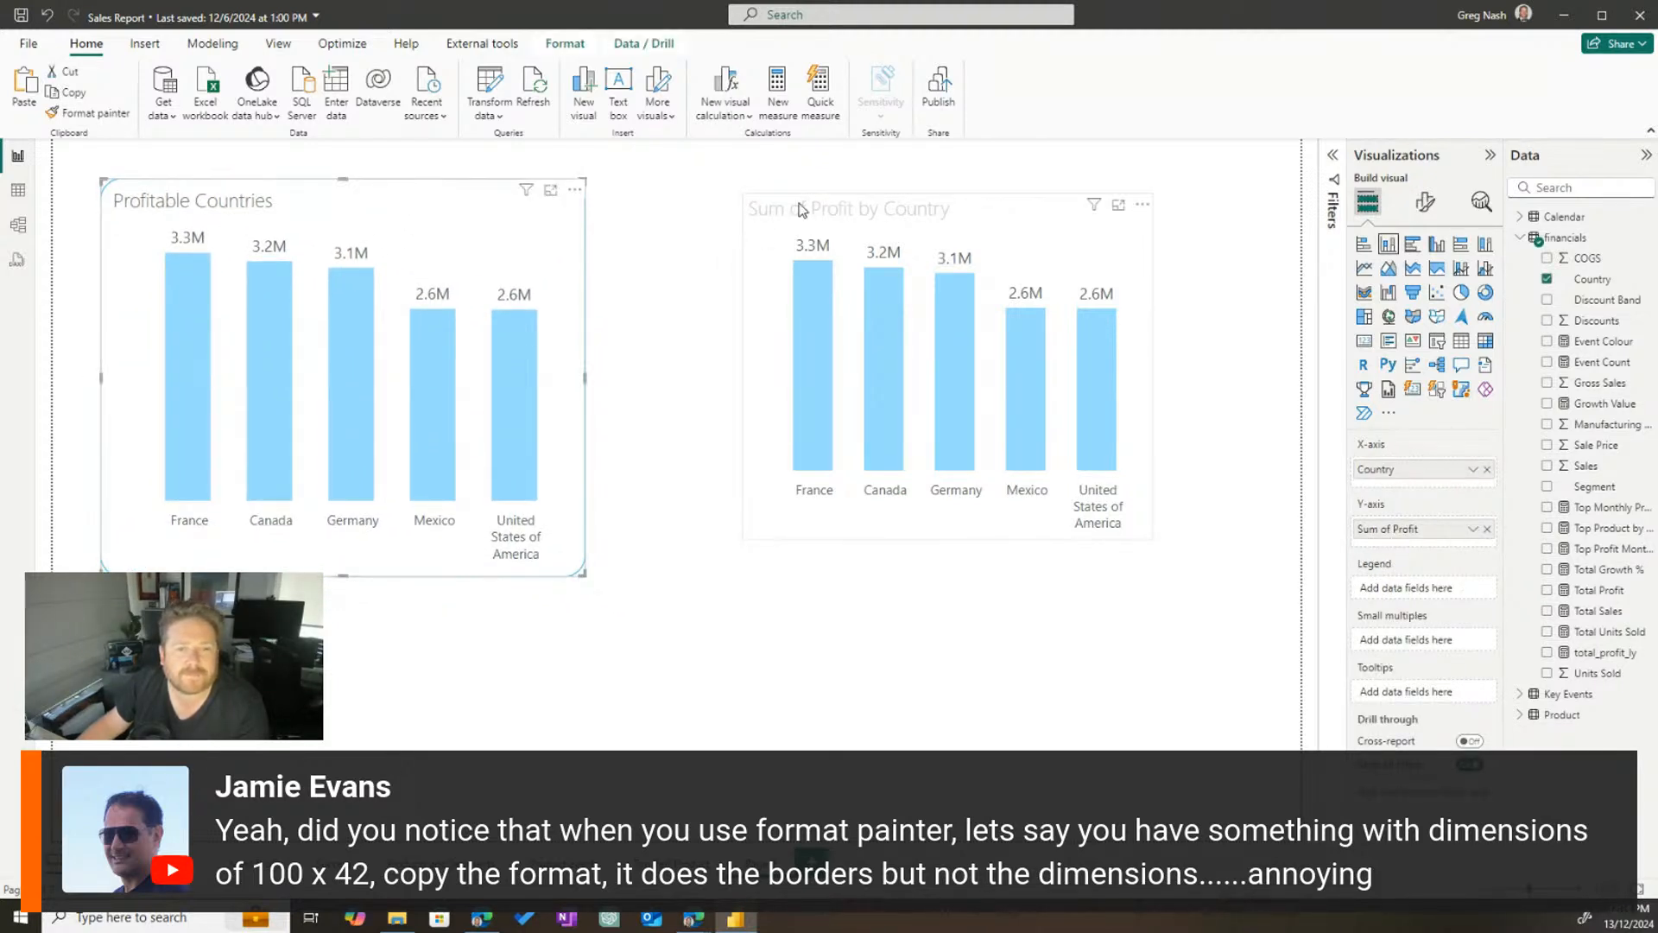
pyautogui.moveTo(782, 209); pyautogui.dragTo(767, 231)
# Copy the Profitable Countries formatting onto the Sum of Profit by Country chart with Format Painter, then align the charts' upper edges
pyautogui.click(267, 189)
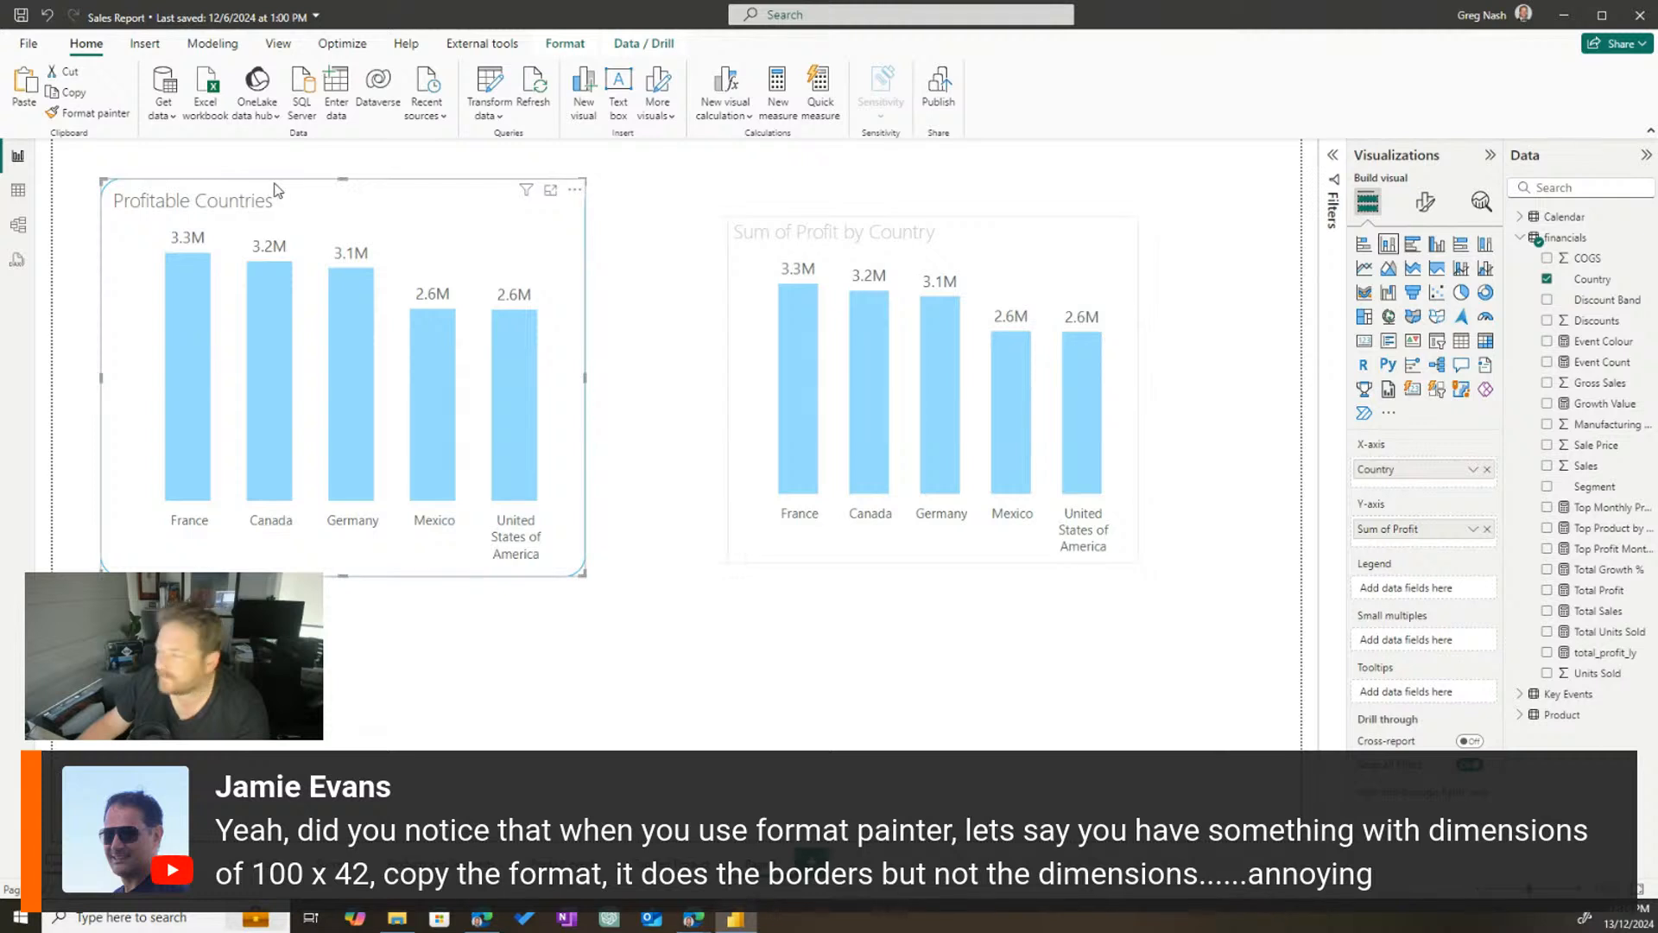
pyautogui.click(82, 112)
pyautogui.click(999, 361)
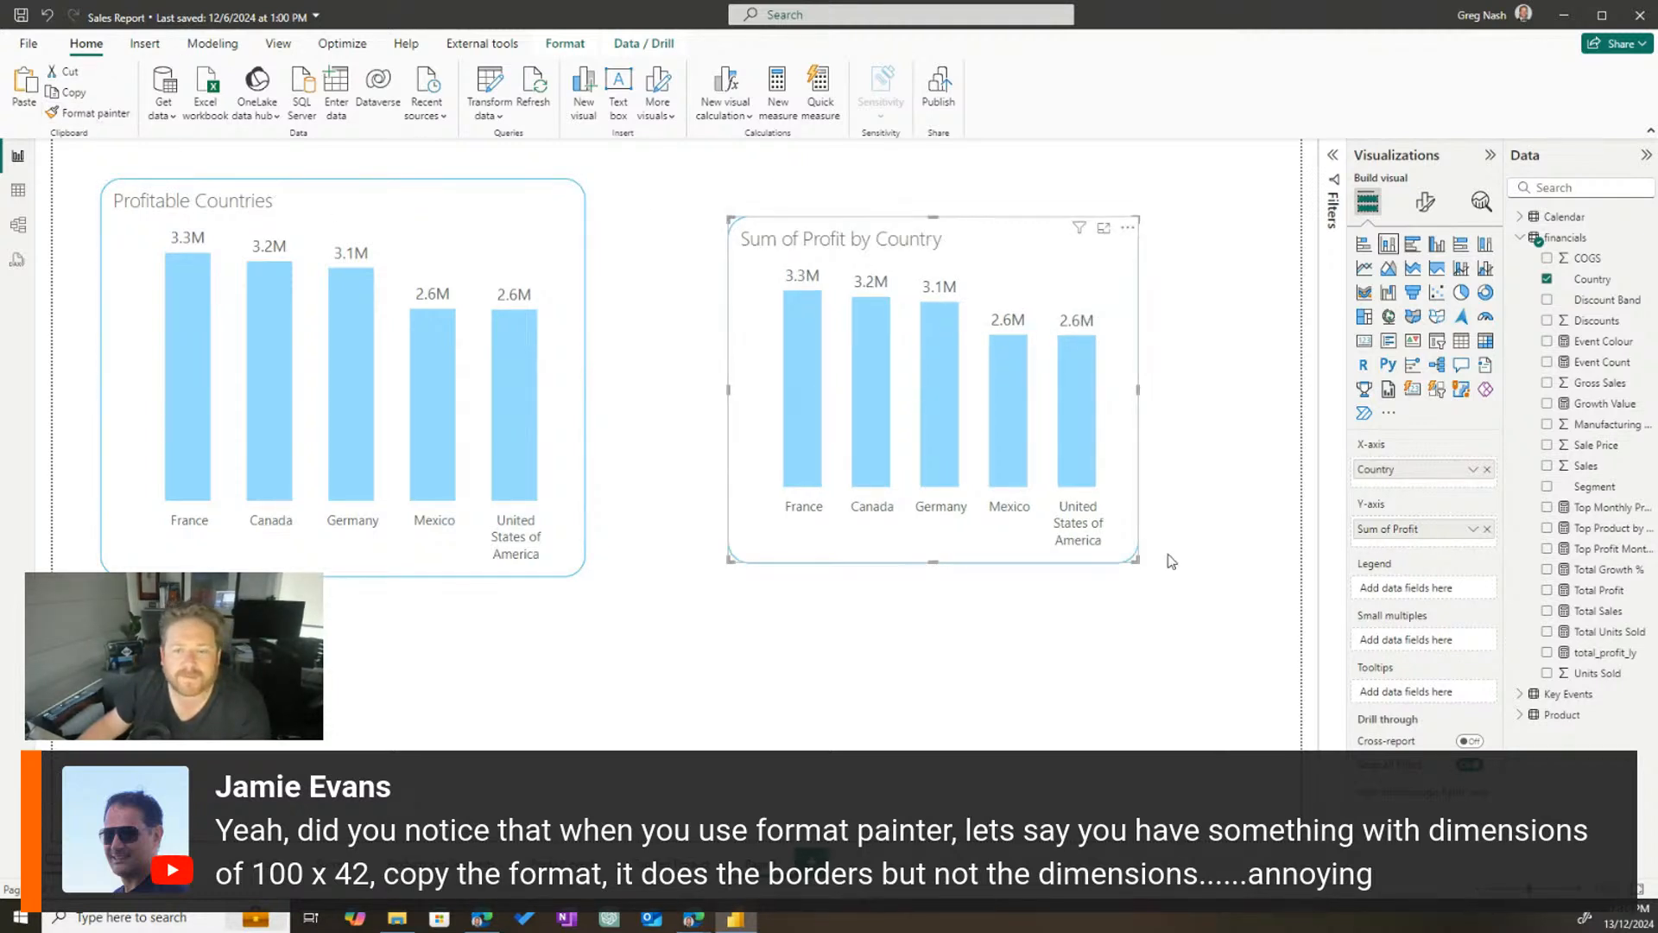
pyautogui.click(1198, 646)
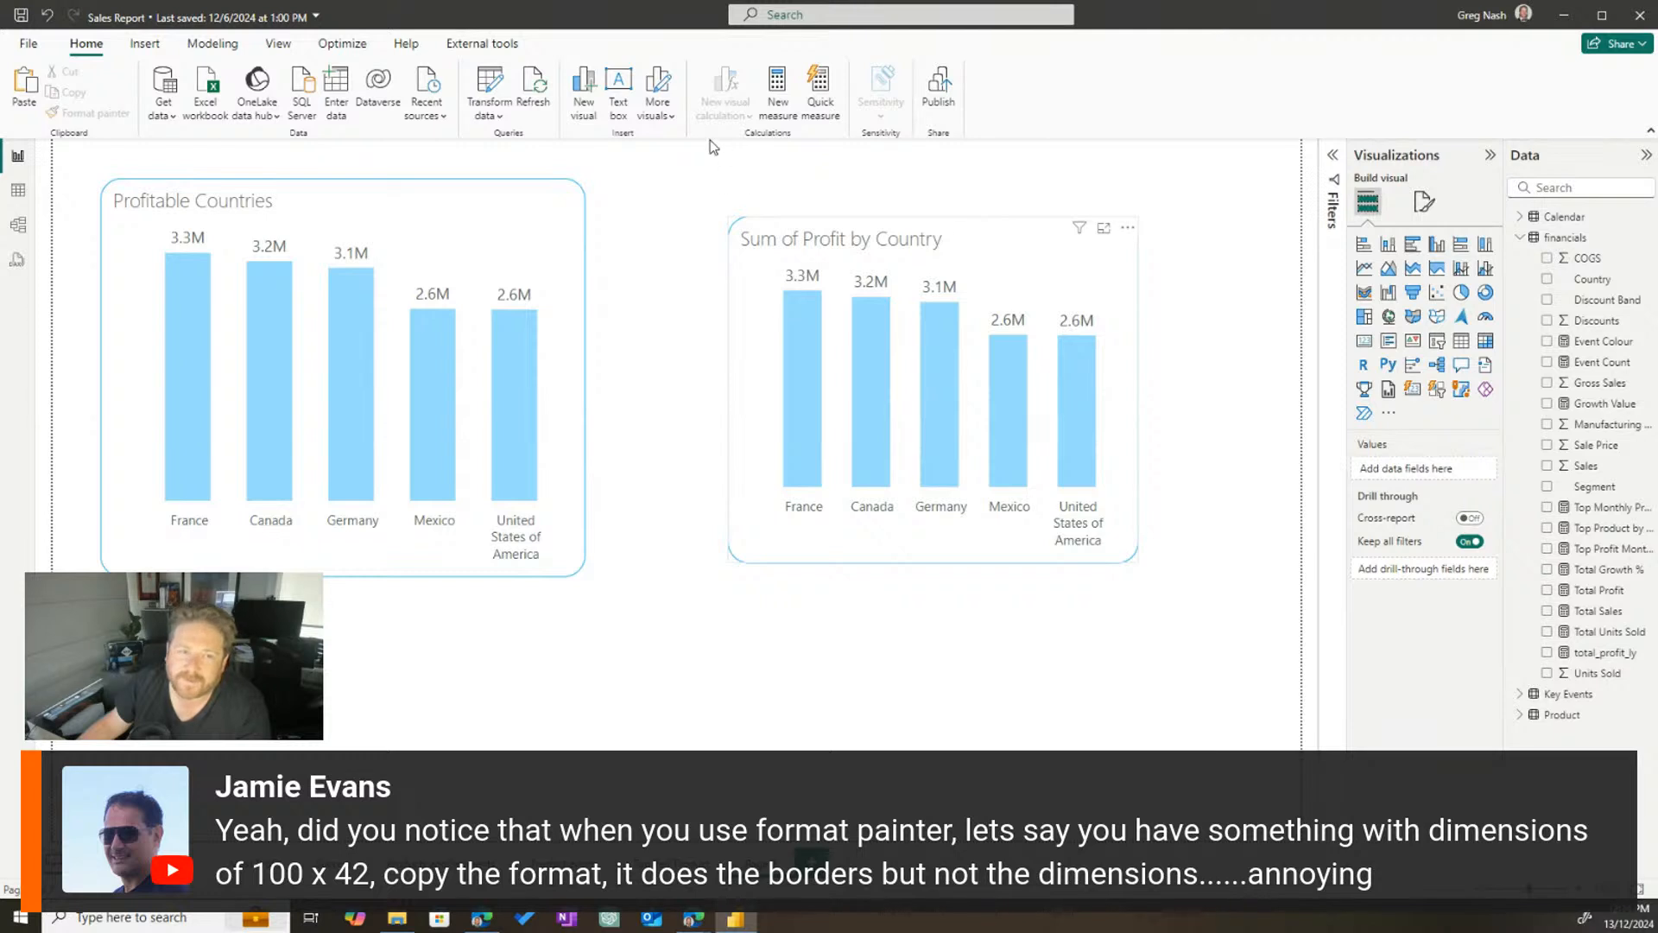
pyautogui.moveTo(953, 249); pyautogui.dragTo(833, 211)
# Try enlarging the Sum of Profit by Country chart to the Profitable Countries height and shifting it right, and undo both changes
pyautogui.moveTo(1017, 523); pyautogui.dragTo(1159, 579)
pyautogui.moveTo(944, 198); pyautogui.dragTo(967, 204)
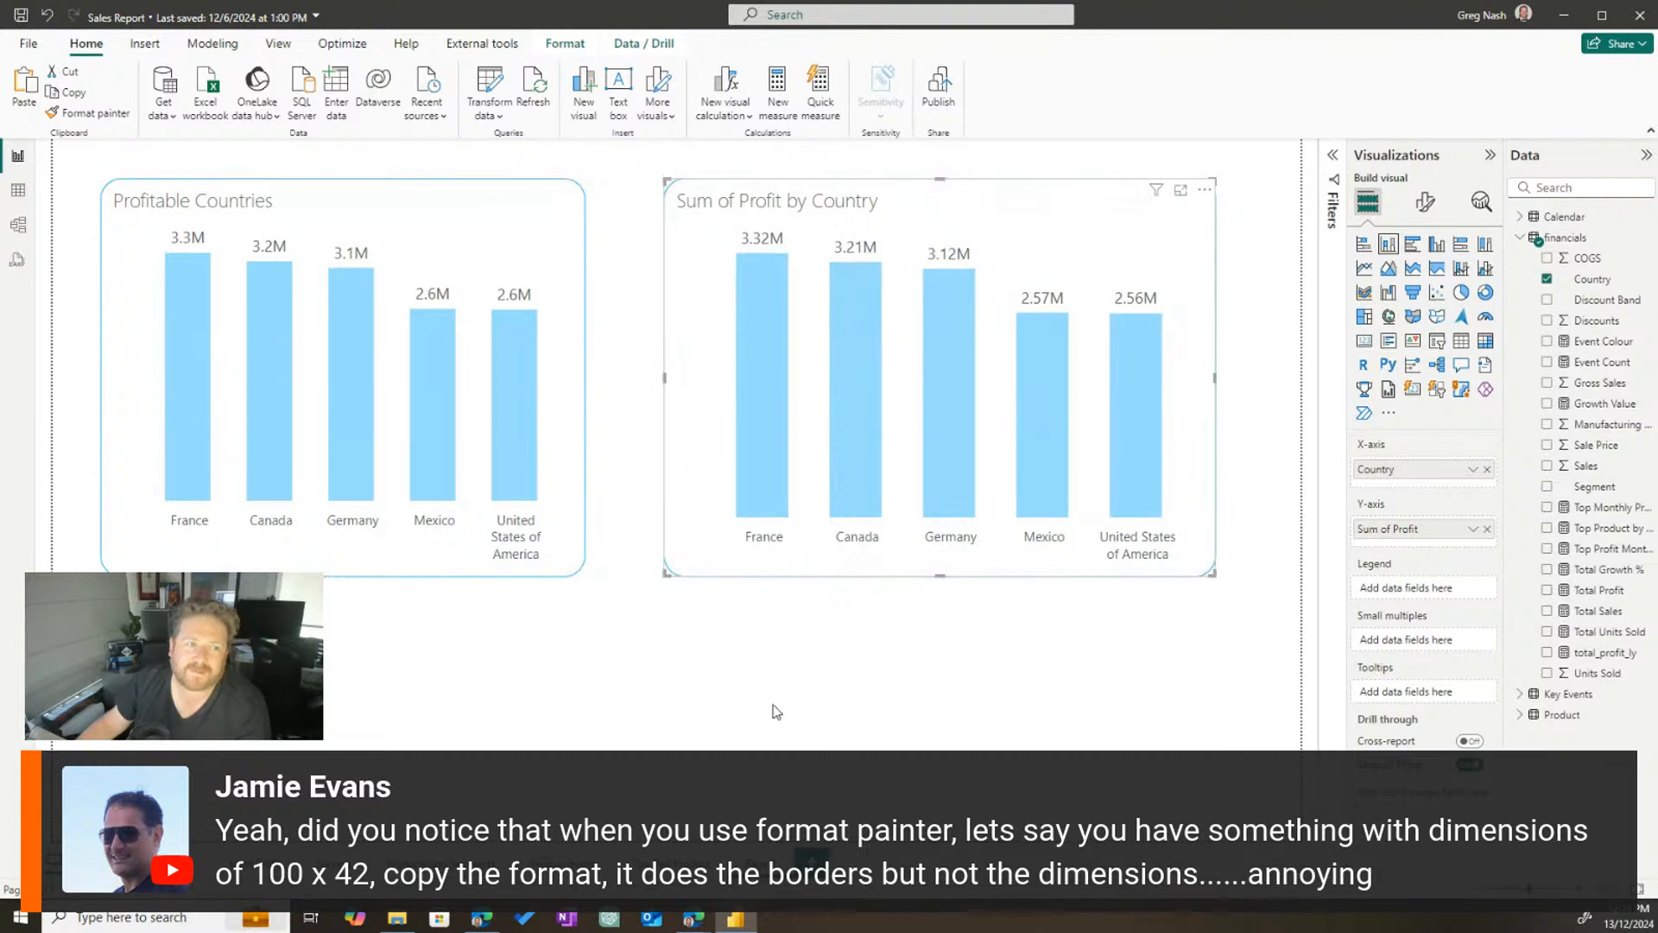
pyautogui.click(773, 705)
pyautogui.click(1046, 344)
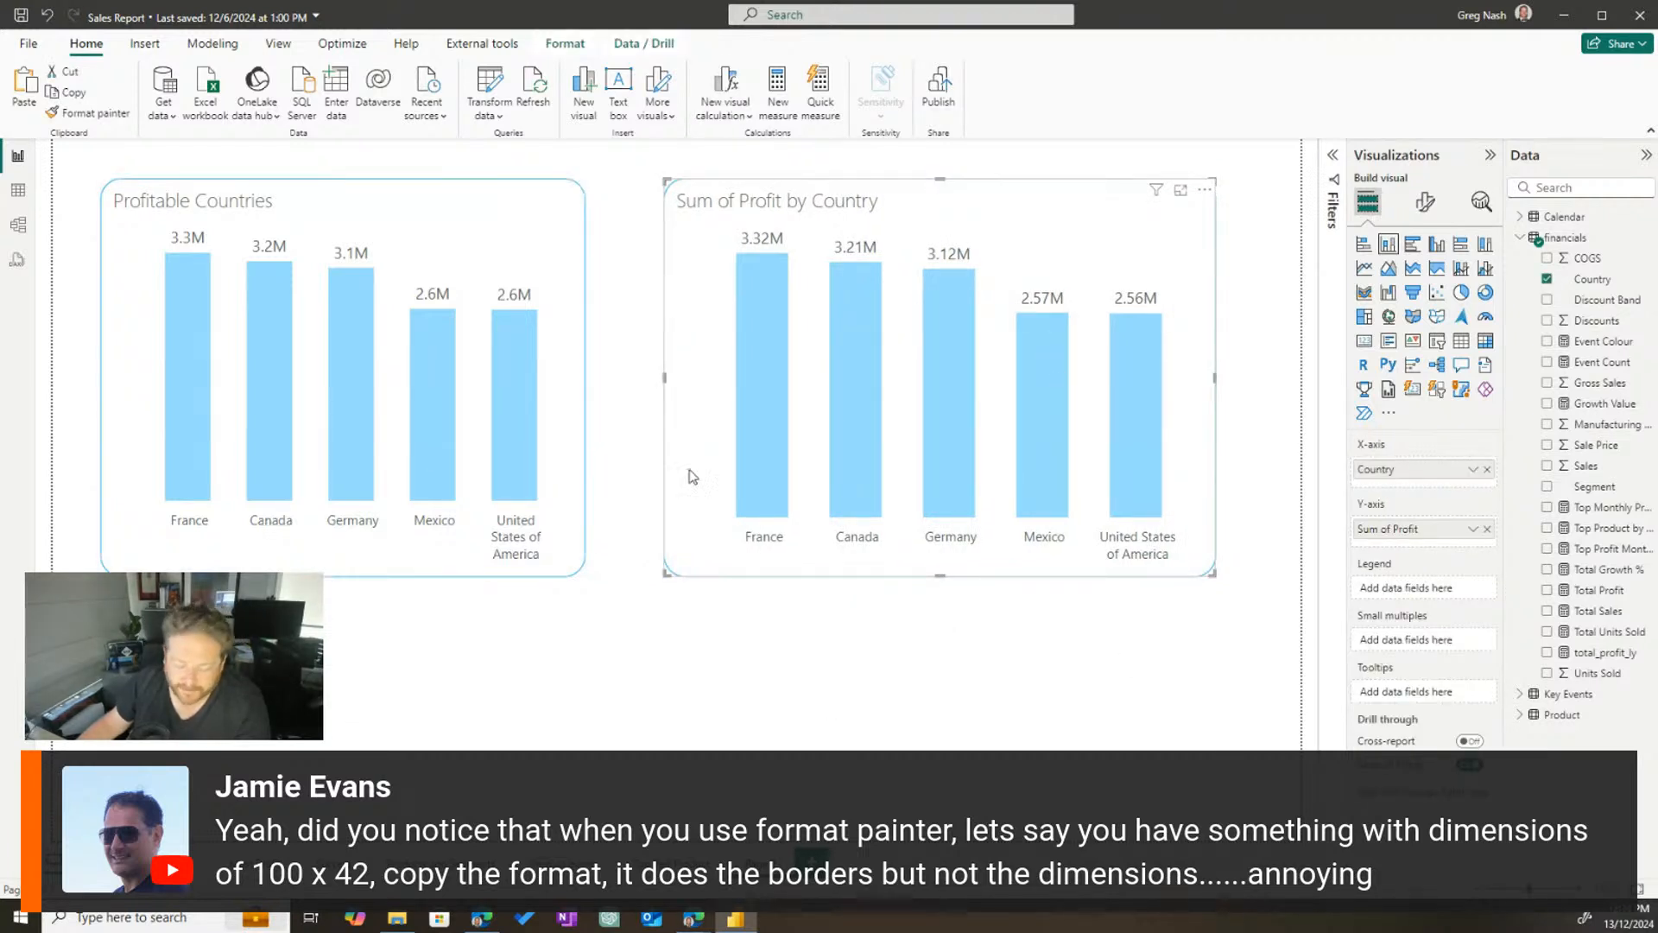
pyautogui.hotkey('ctrl', 'z')
pyautogui.hotkey('ctrl', 'z')
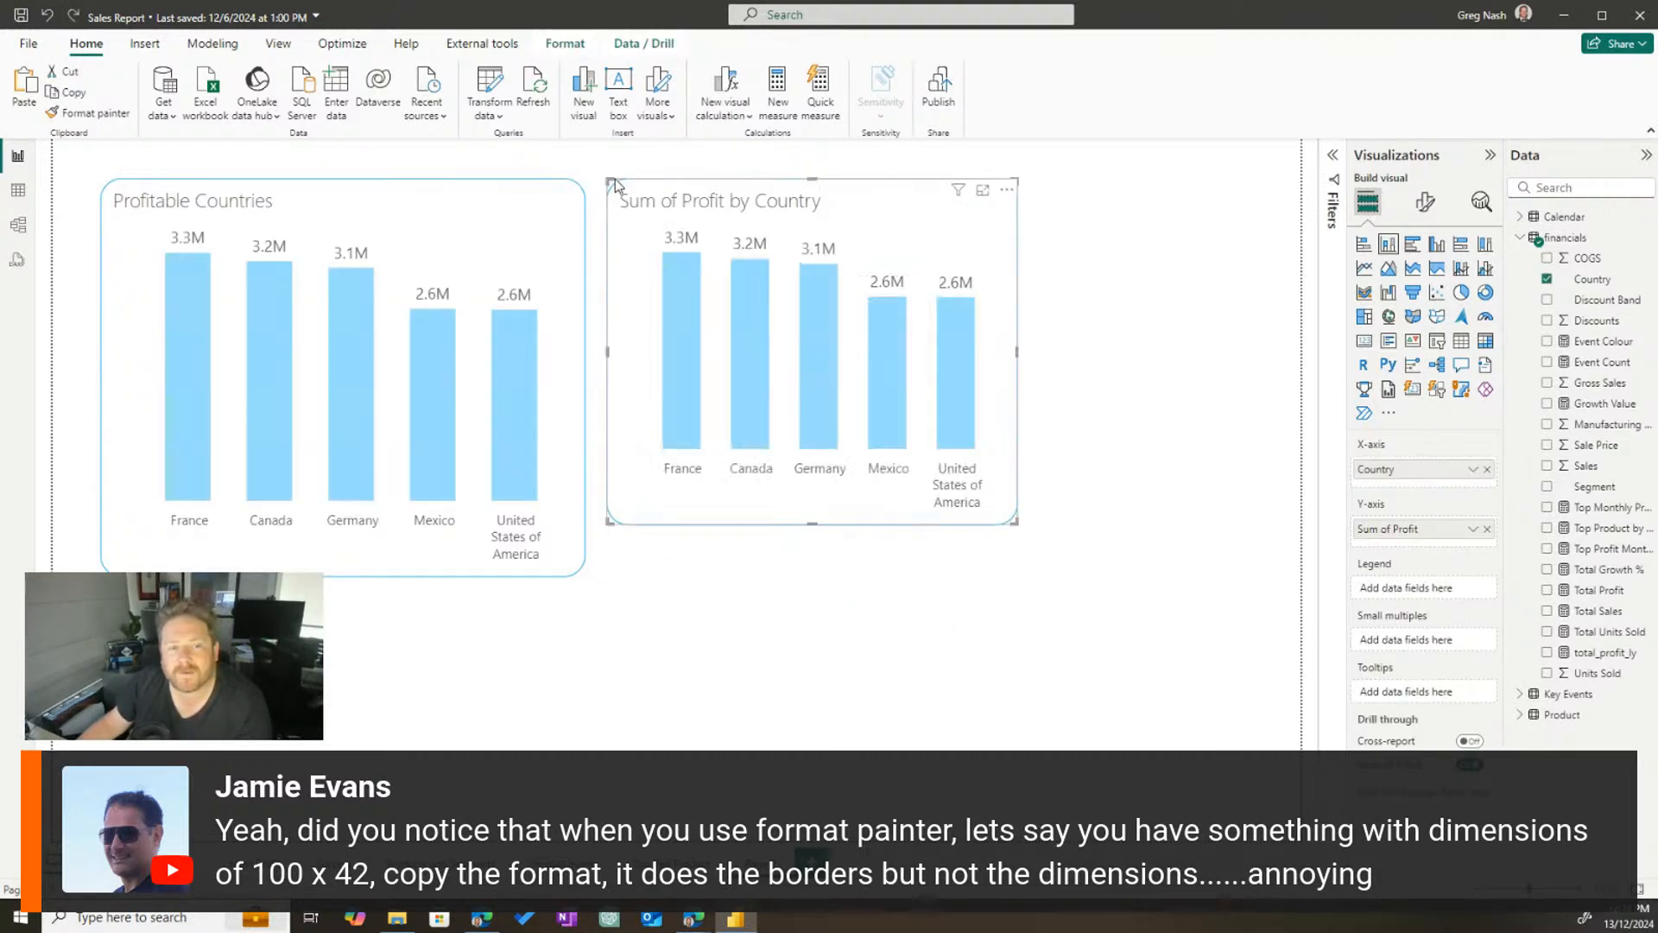
# Review the Visual formatting categories of the Sum of Profit by Country chart
pyautogui.click(1423, 204)
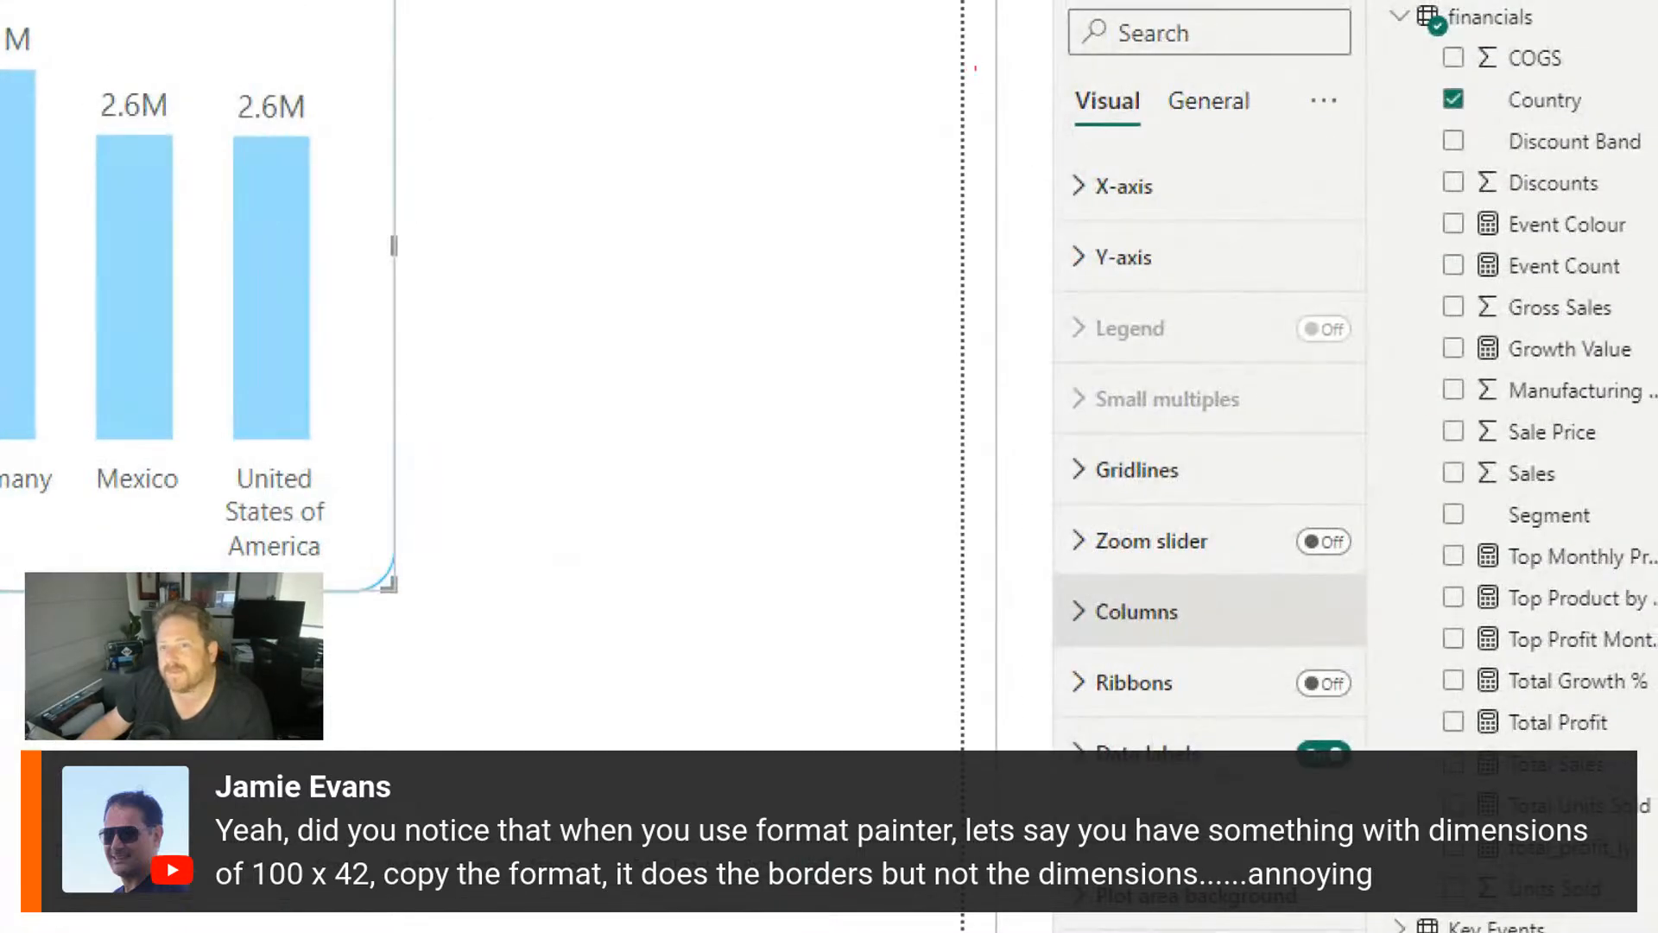
pyautogui.moveTo(976, 67); pyautogui.dragTo(1430, 913)
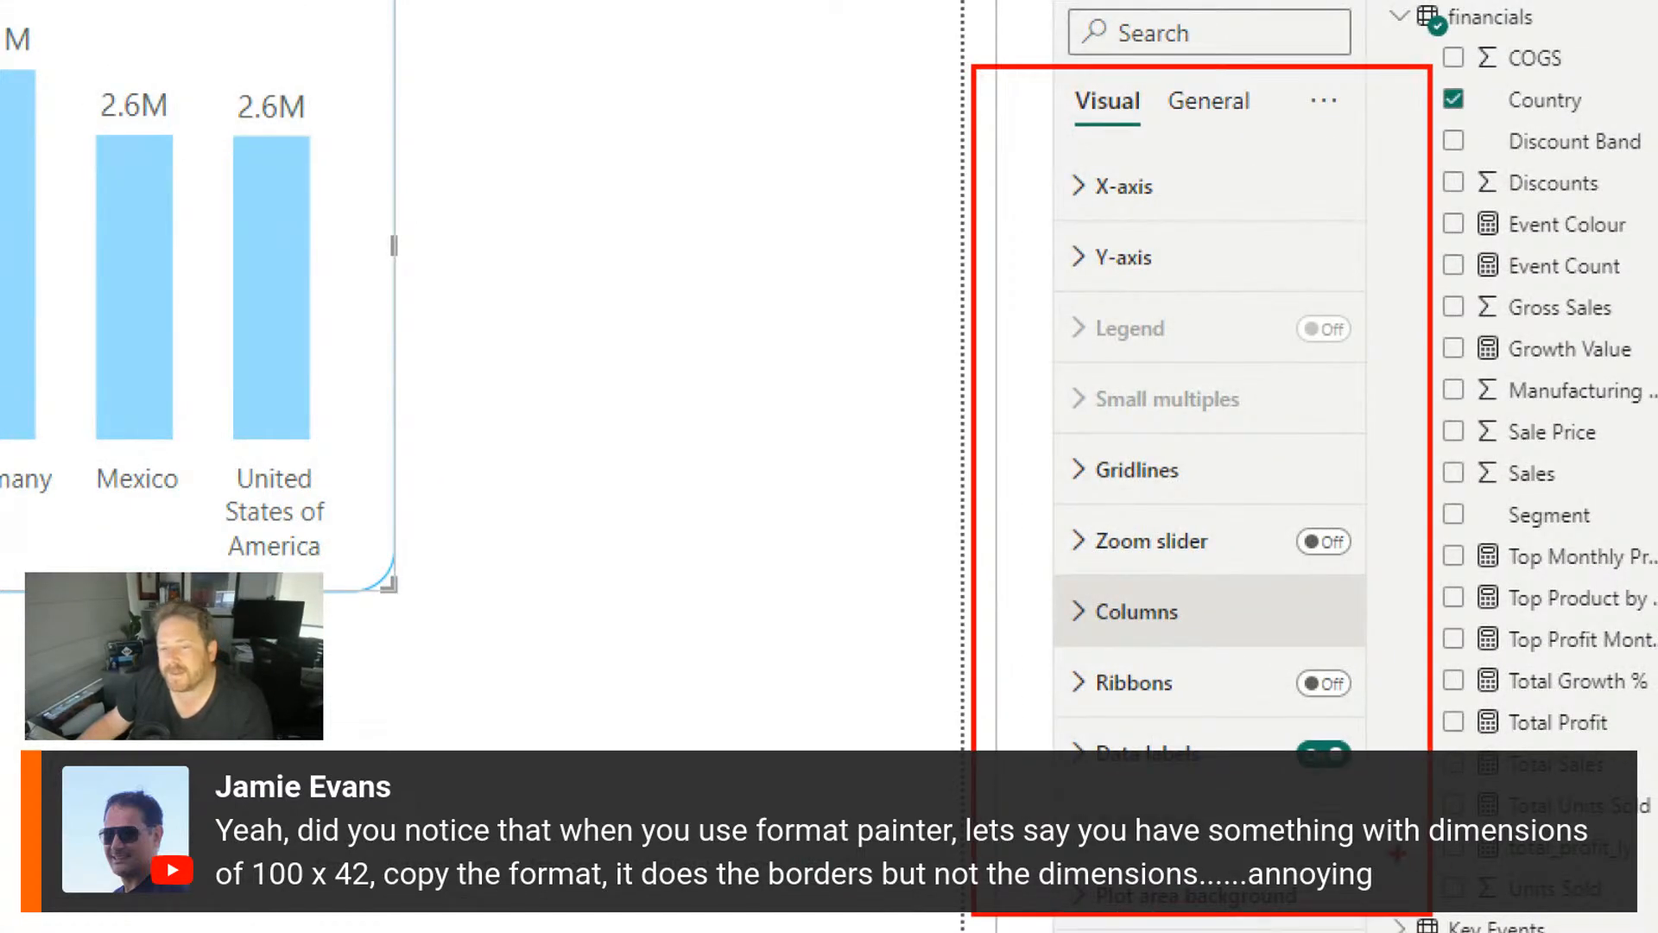
pyautogui.press('Escape')
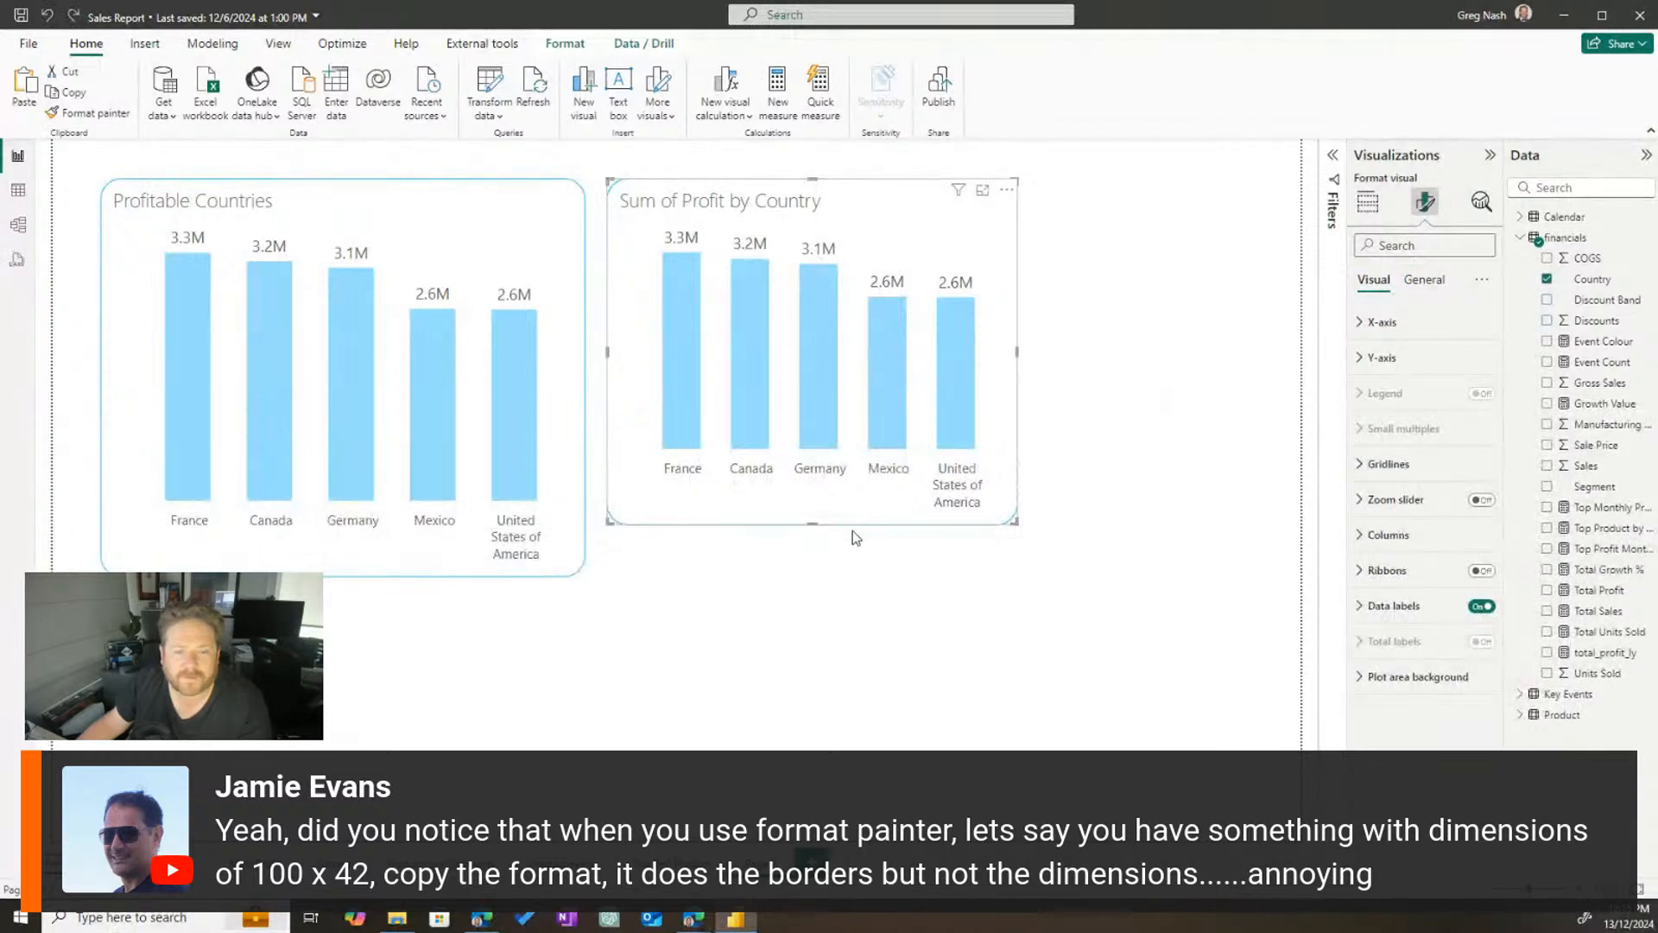
# Widen the Sum of Profit by Country chart toward the page's right edge and check its General and Visual formatting options
pyautogui.moveTo(1015, 518)
pyautogui.mouseDown()
pyautogui.moveTo(940, 444)
pyautogui.moveTo(1137, 528)
pyautogui.moveTo(1185, 520)
pyautogui.mouseUp()
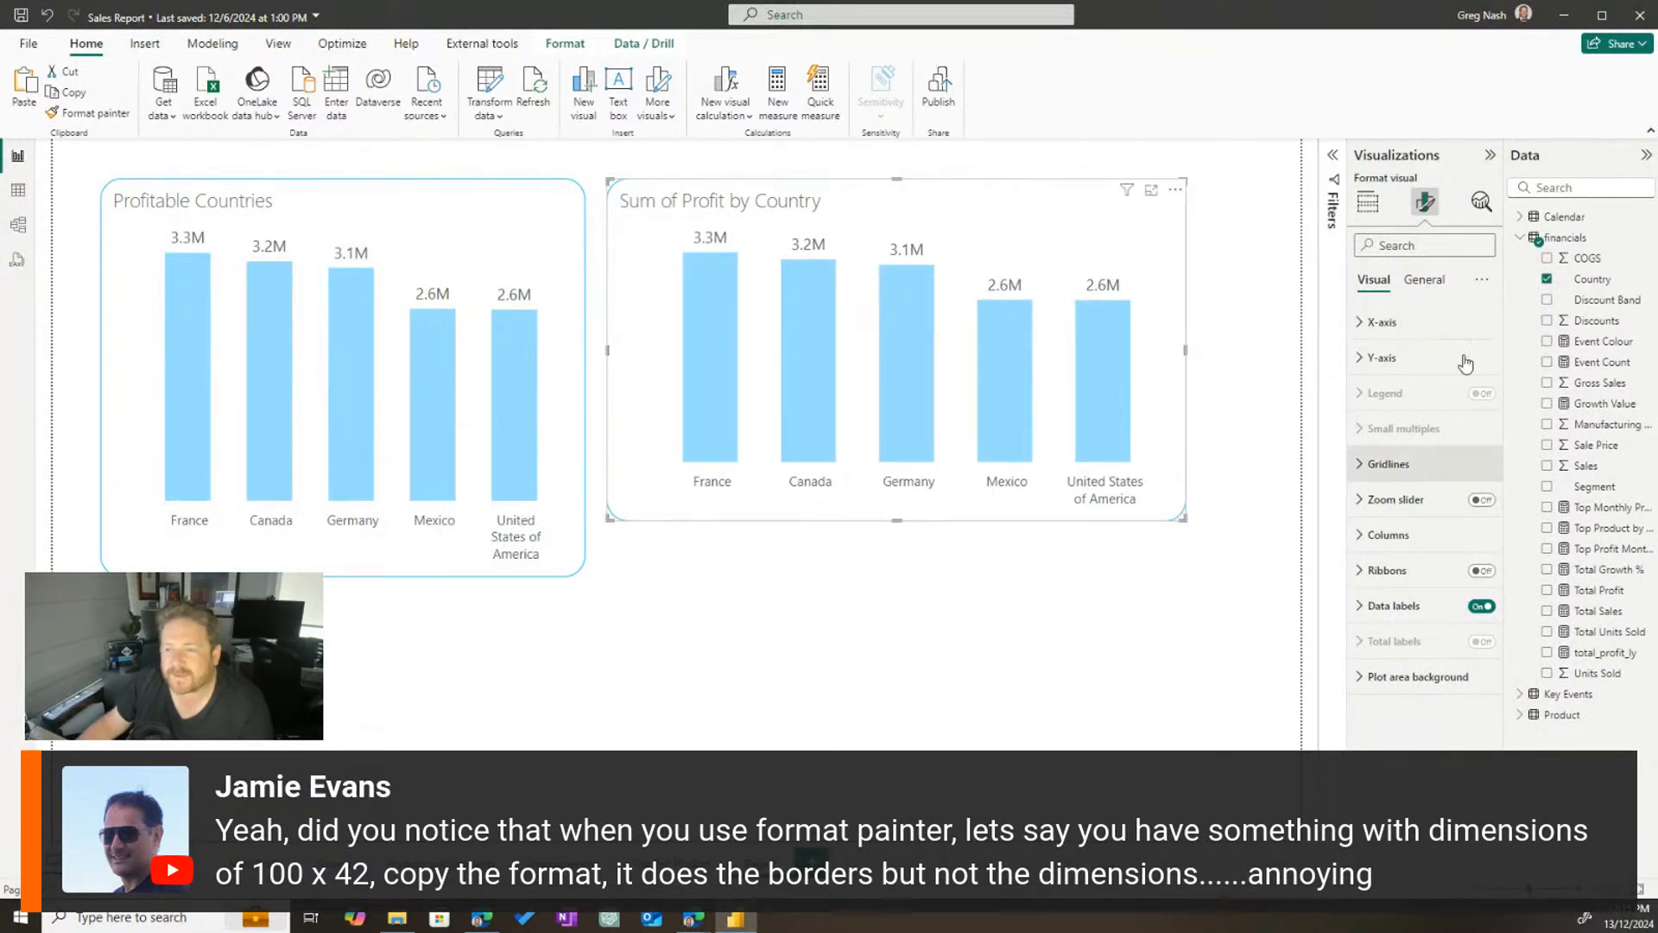
pyautogui.click(1423, 279)
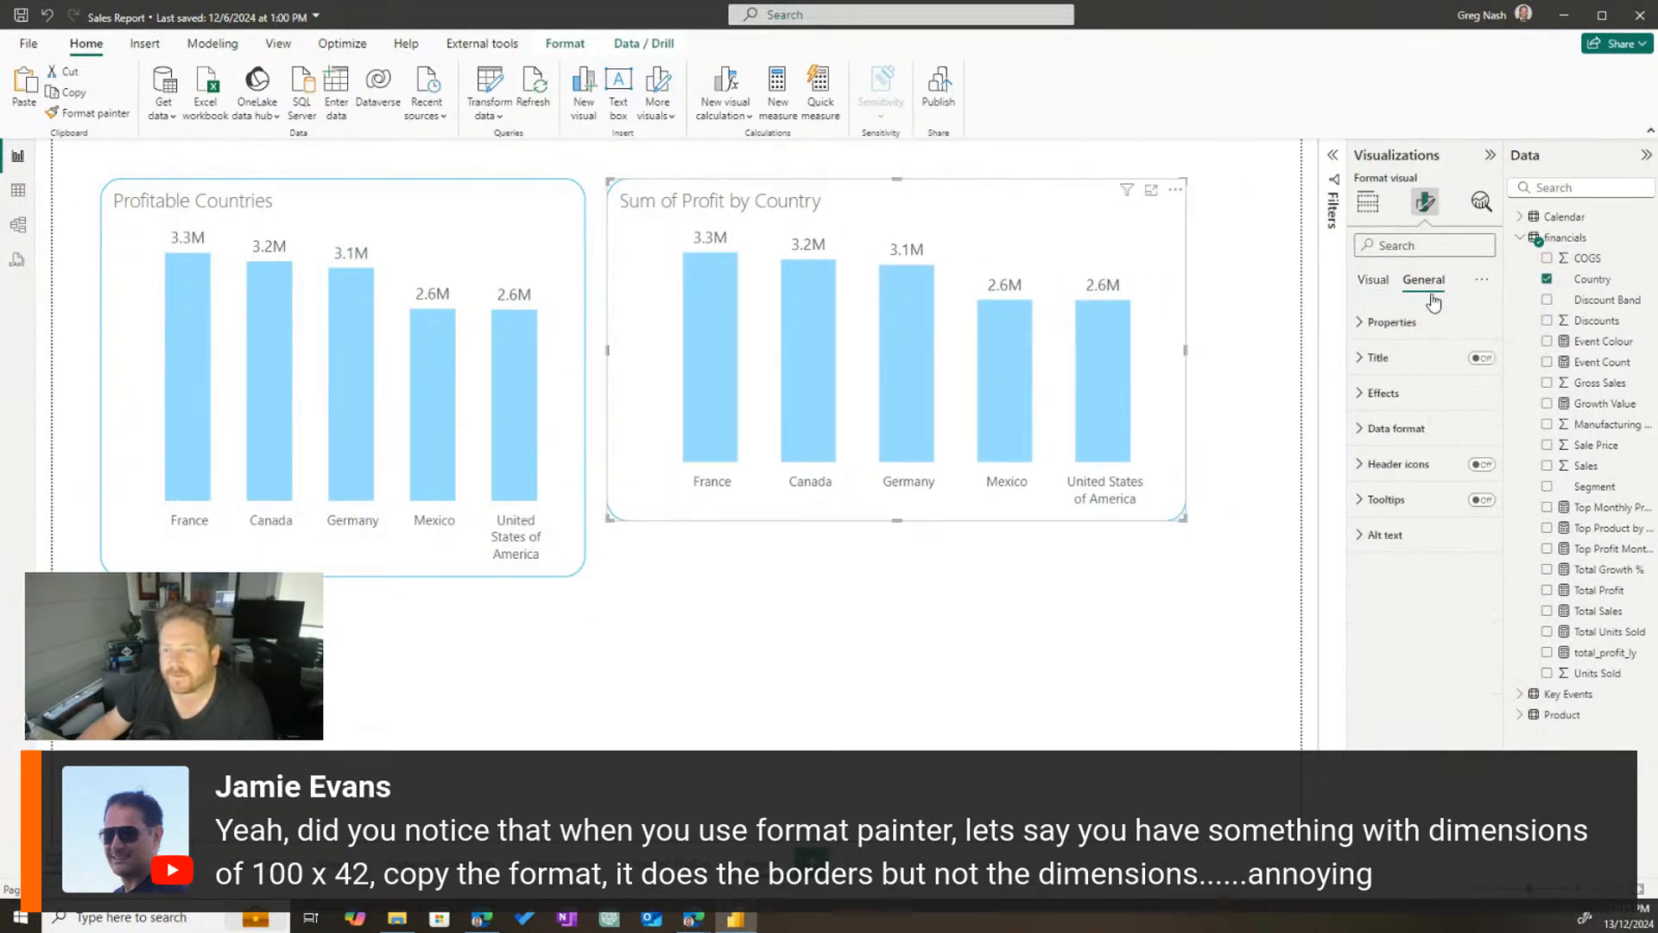
pyautogui.click(1375, 280)
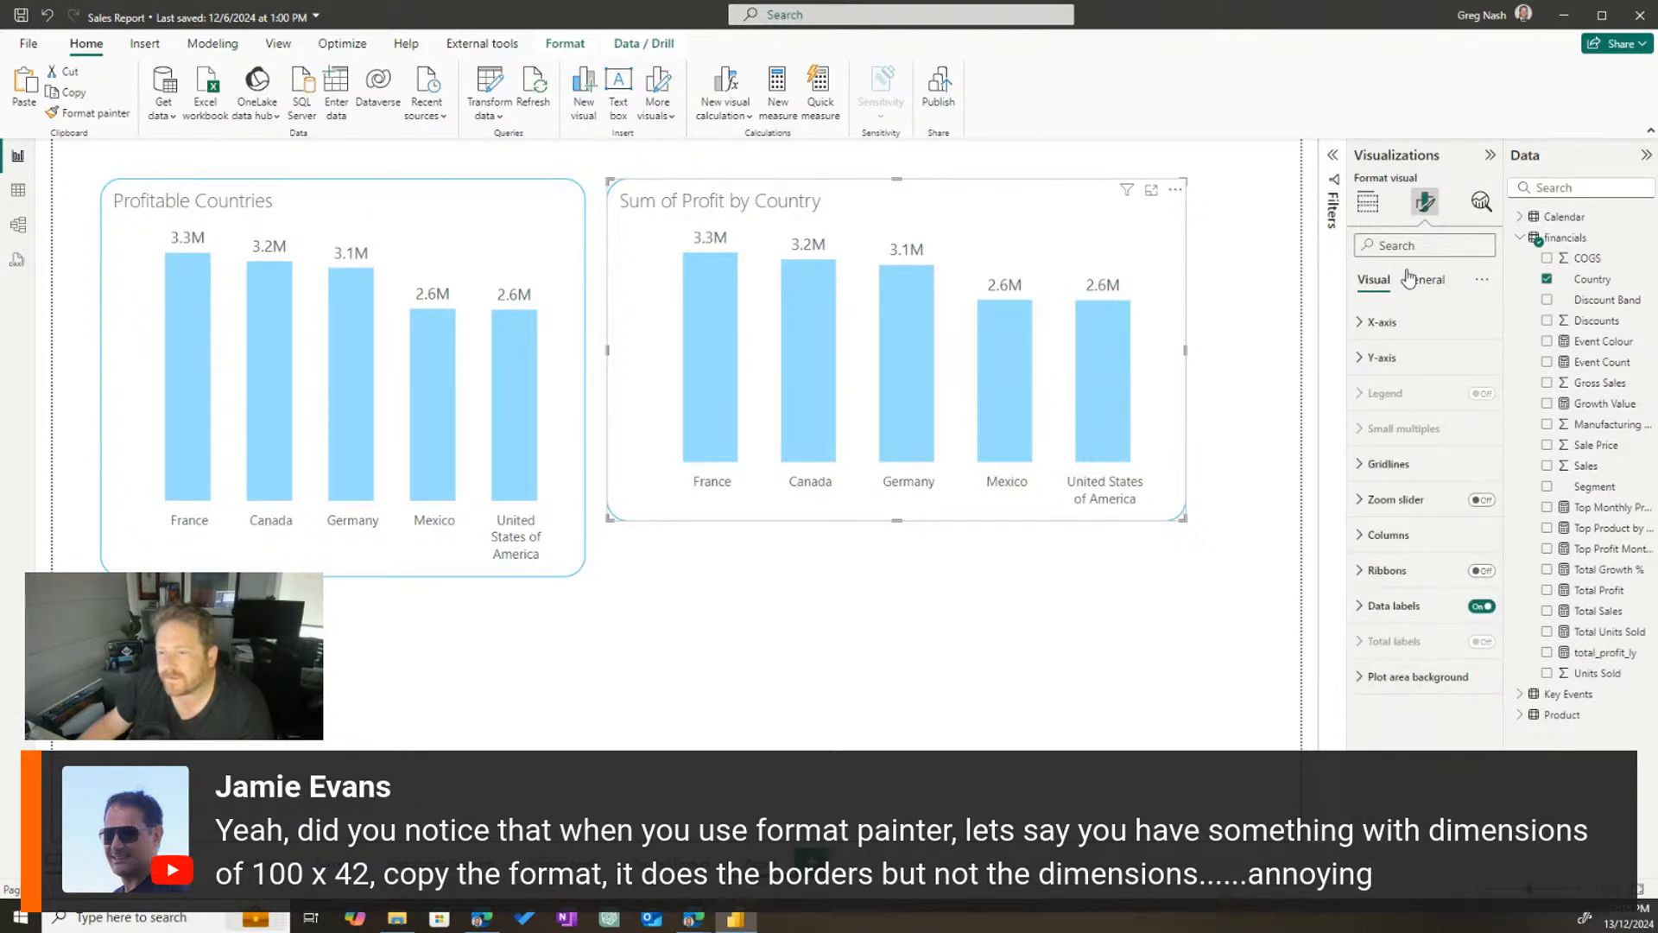
# Increase the Sum of Profit by Country chart's height to 382 in its General size properties
pyautogui.click(1421, 678)
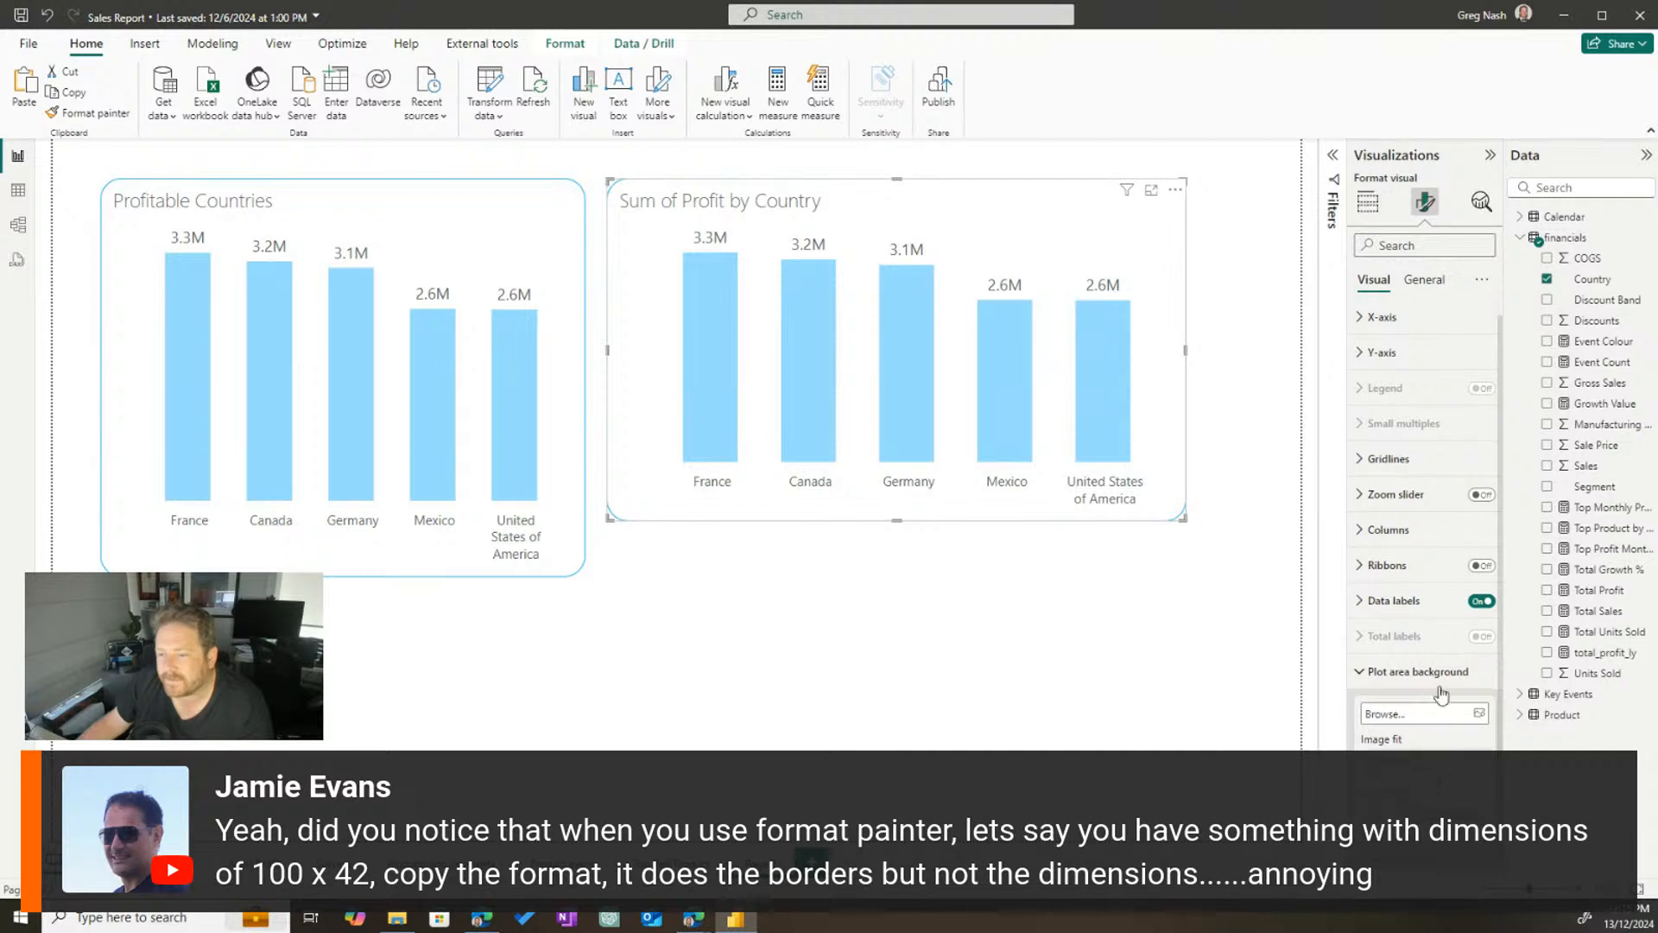
pyautogui.click(1423, 280)
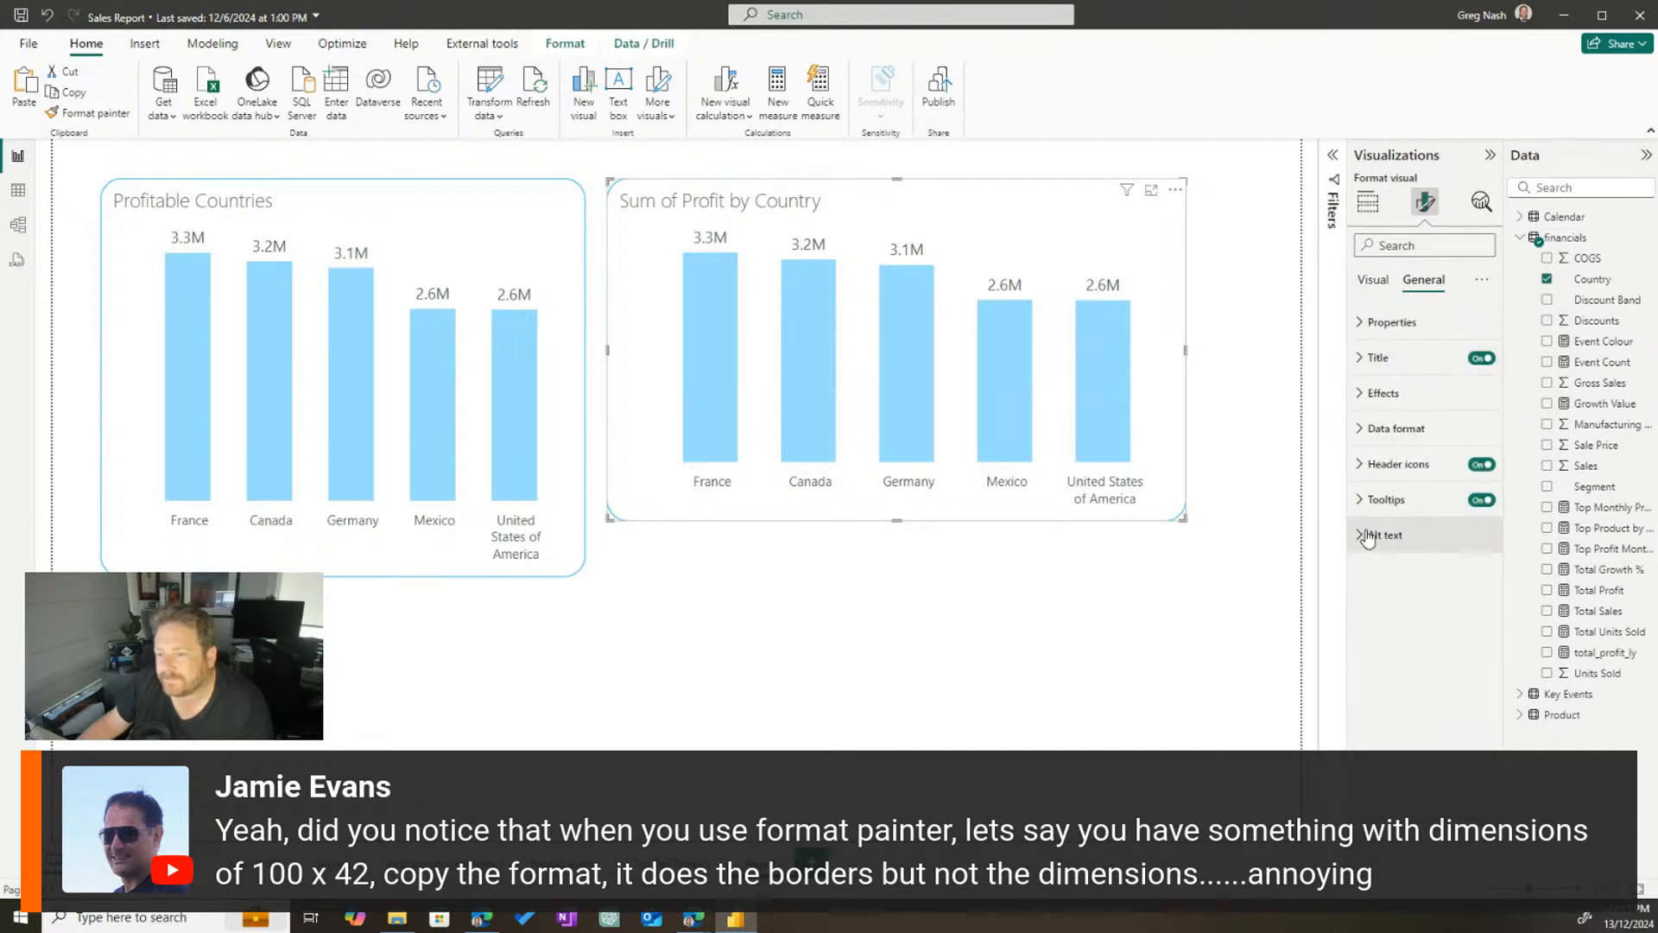
pyautogui.click(1373, 322)
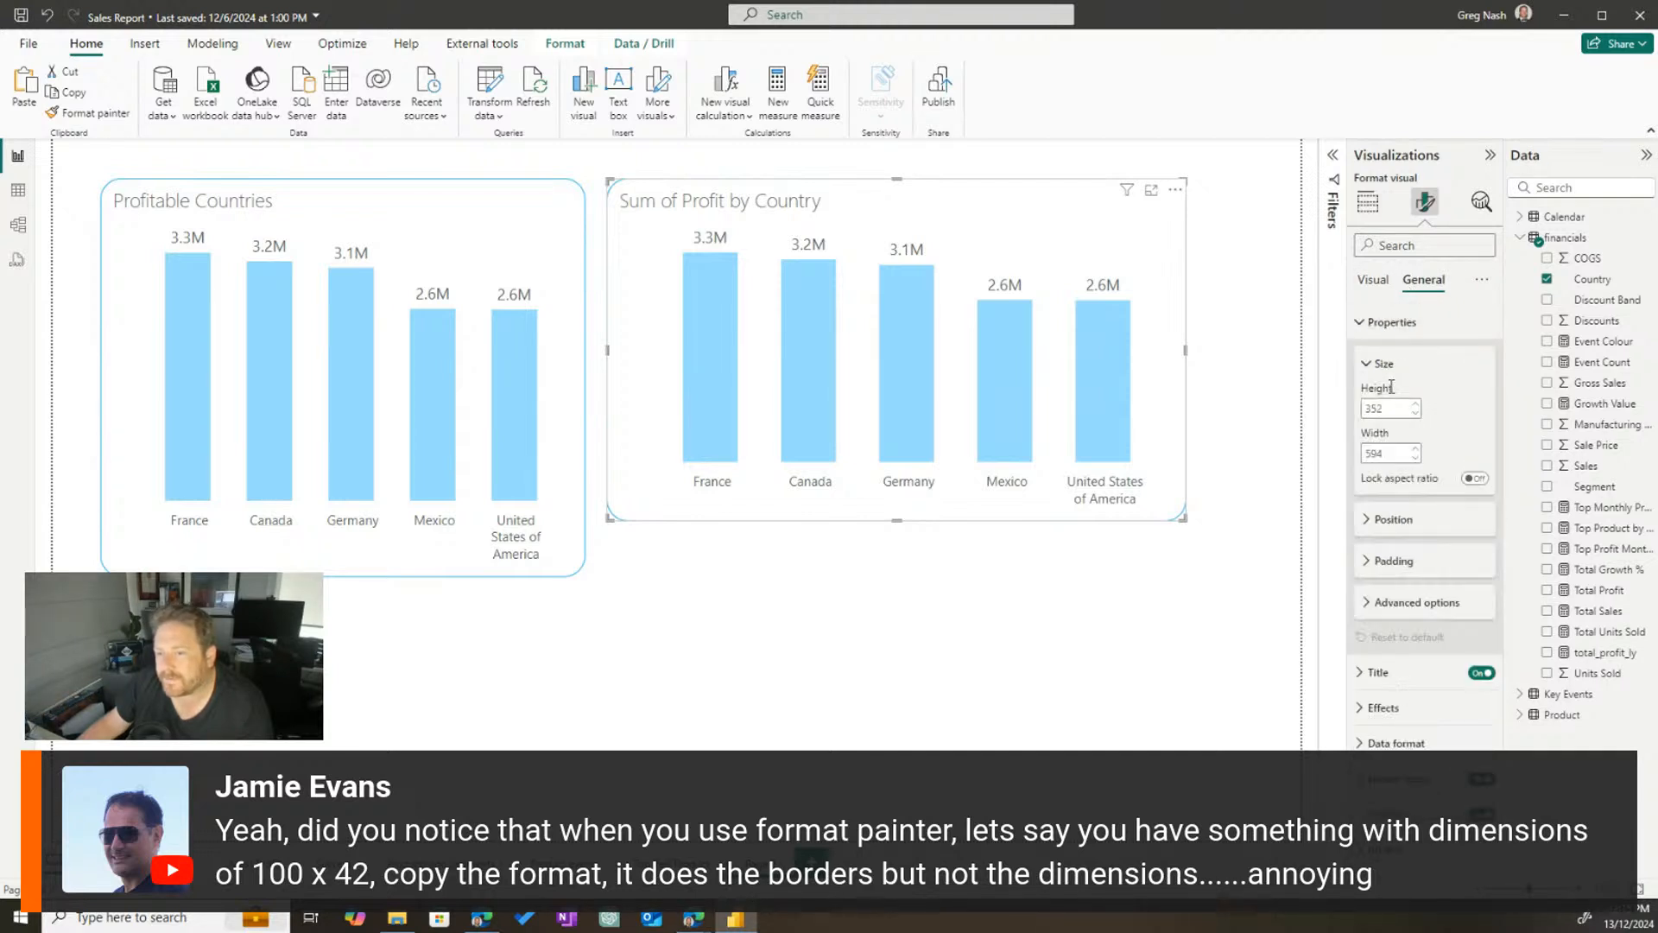
pyautogui.doubleClick(1387, 408)
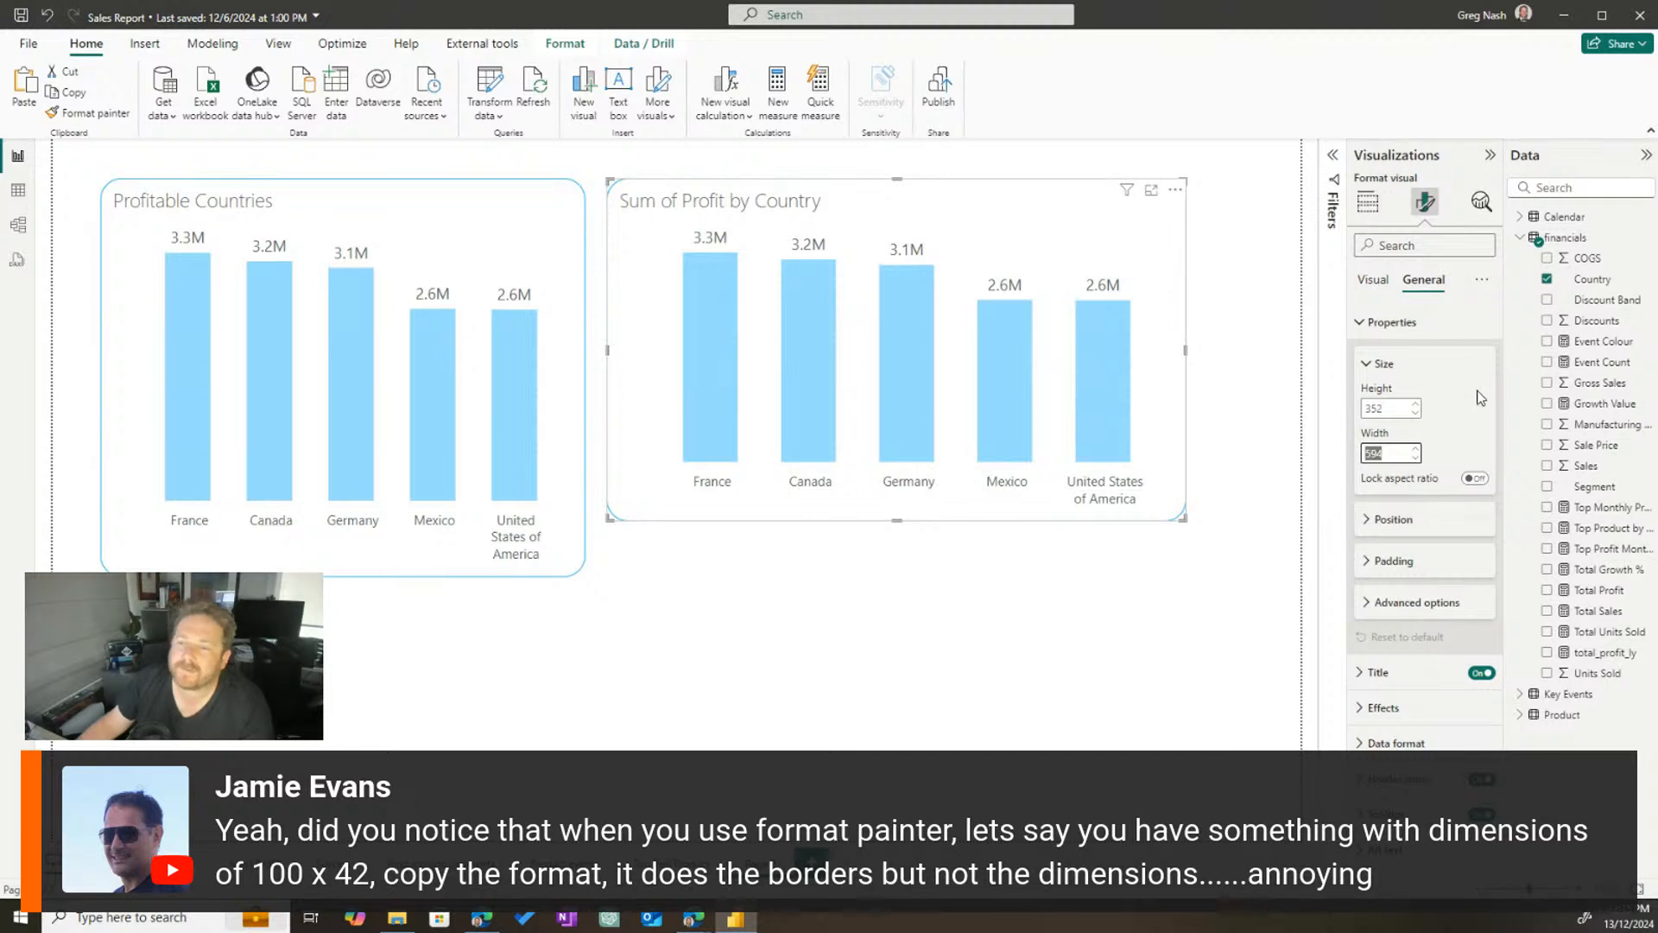
pyautogui.click(1415, 404)
pyautogui.click(1416, 405)
pyautogui.click(1415, 404)
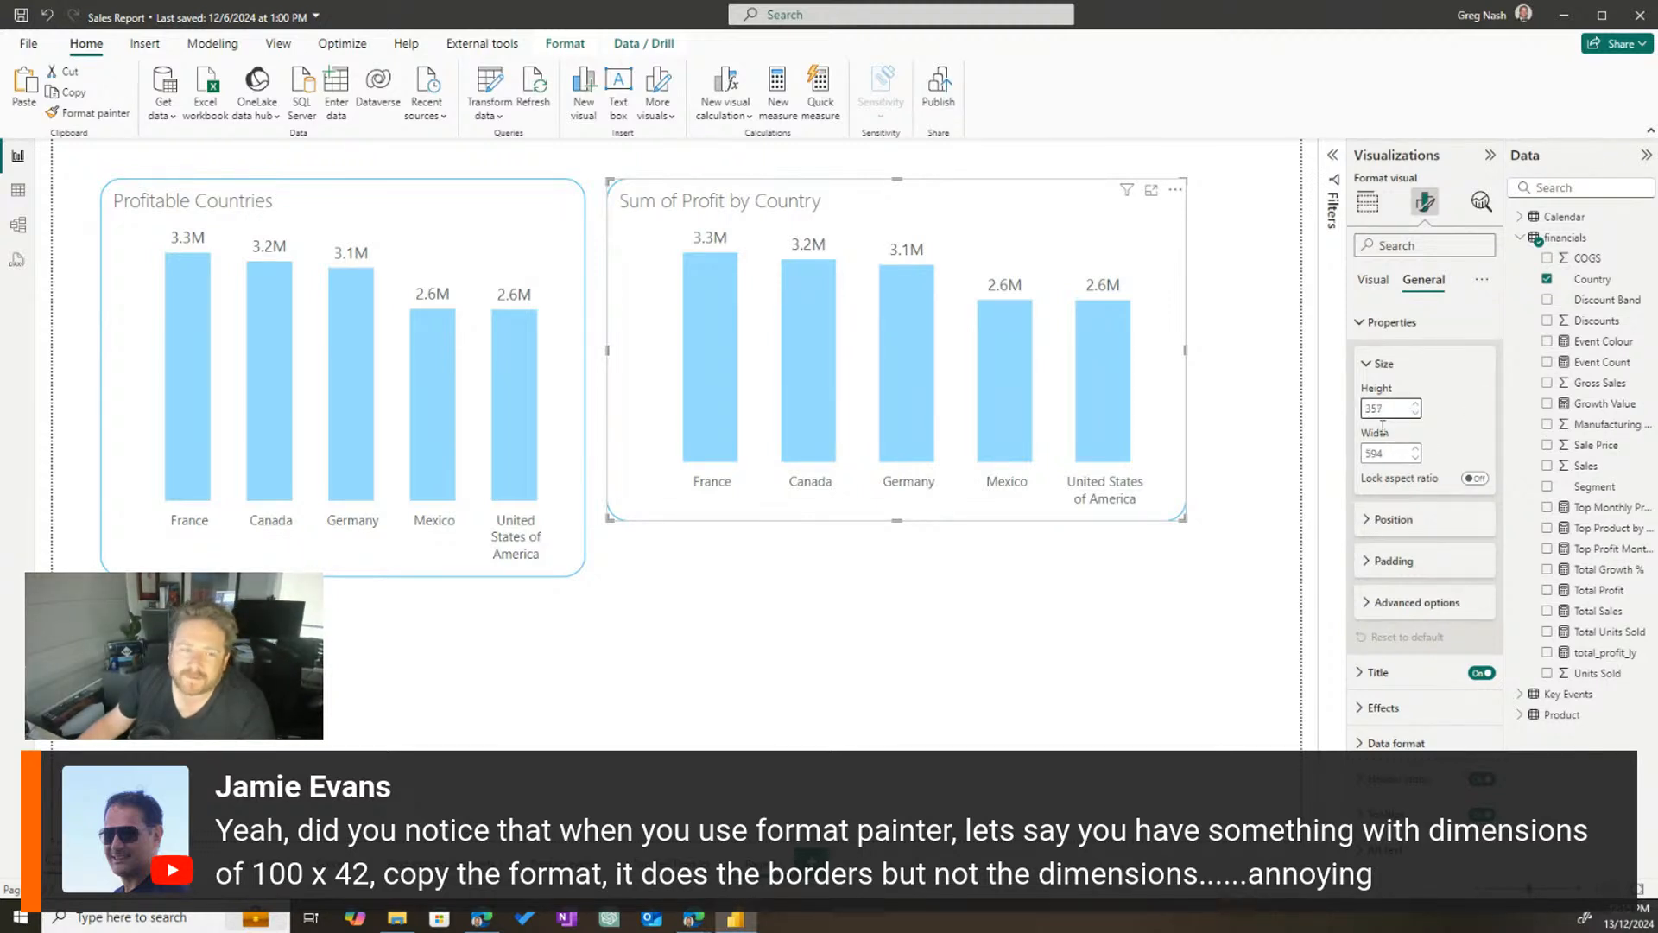
pyautogui.click(1415, 404)
pyautogui.click(1416, 405)
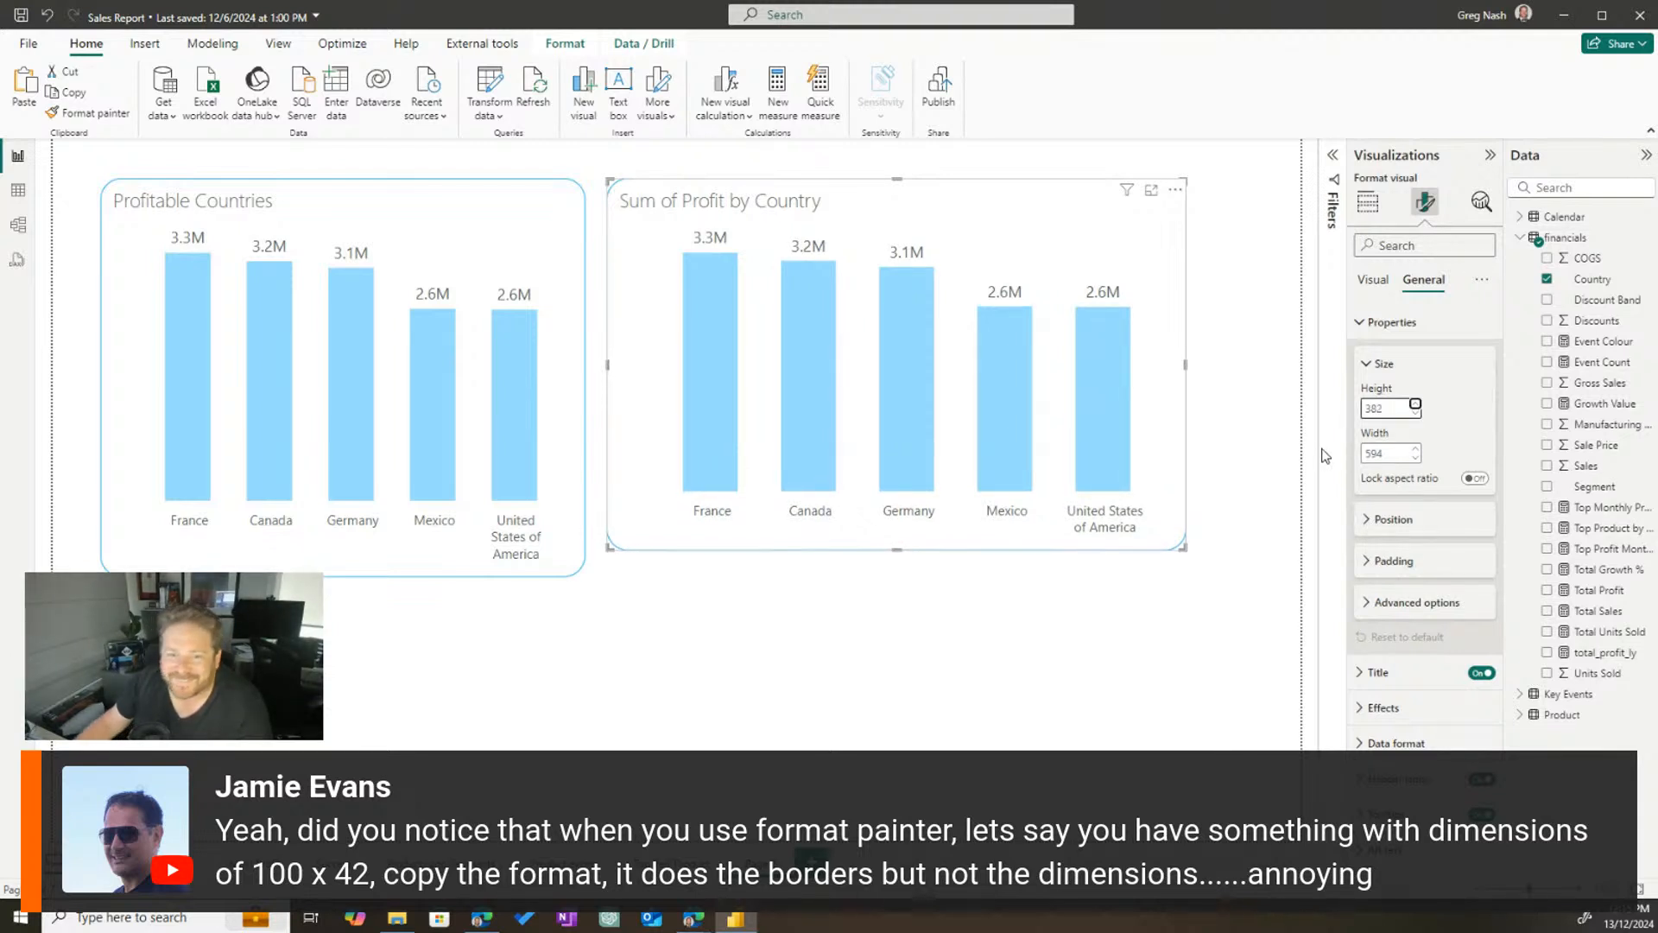
# Try a width of 900 for the Sum of Profit by Country chart, and set it to 712 instead
pyautogui.press('Tab')
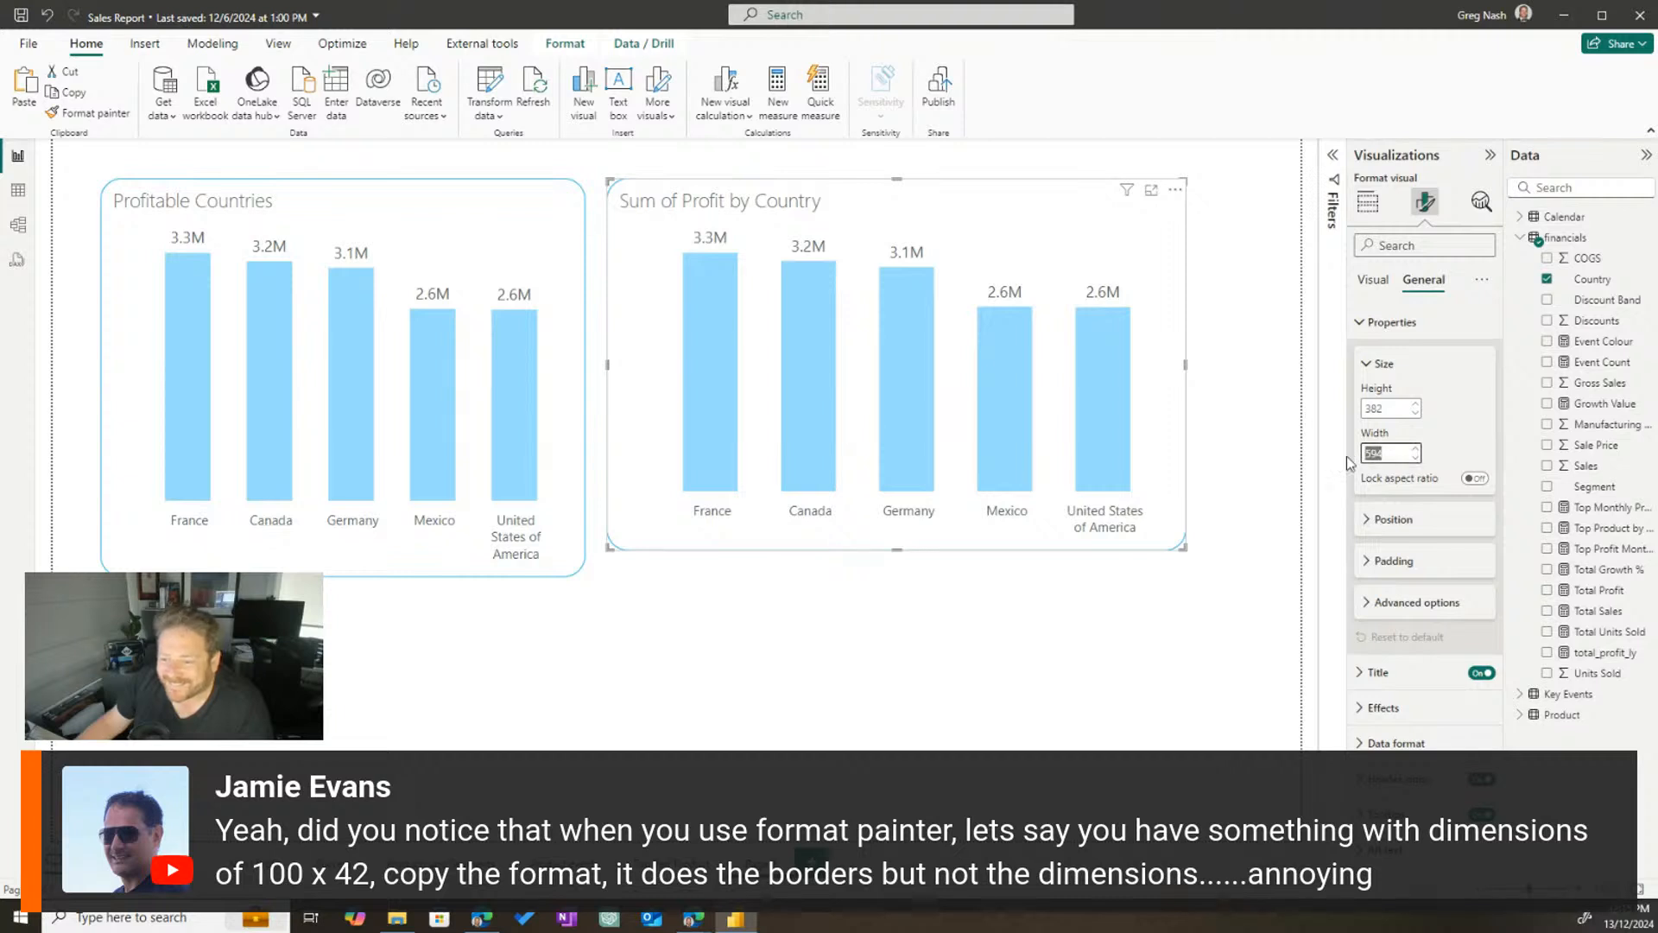
pyautogui.write('900')
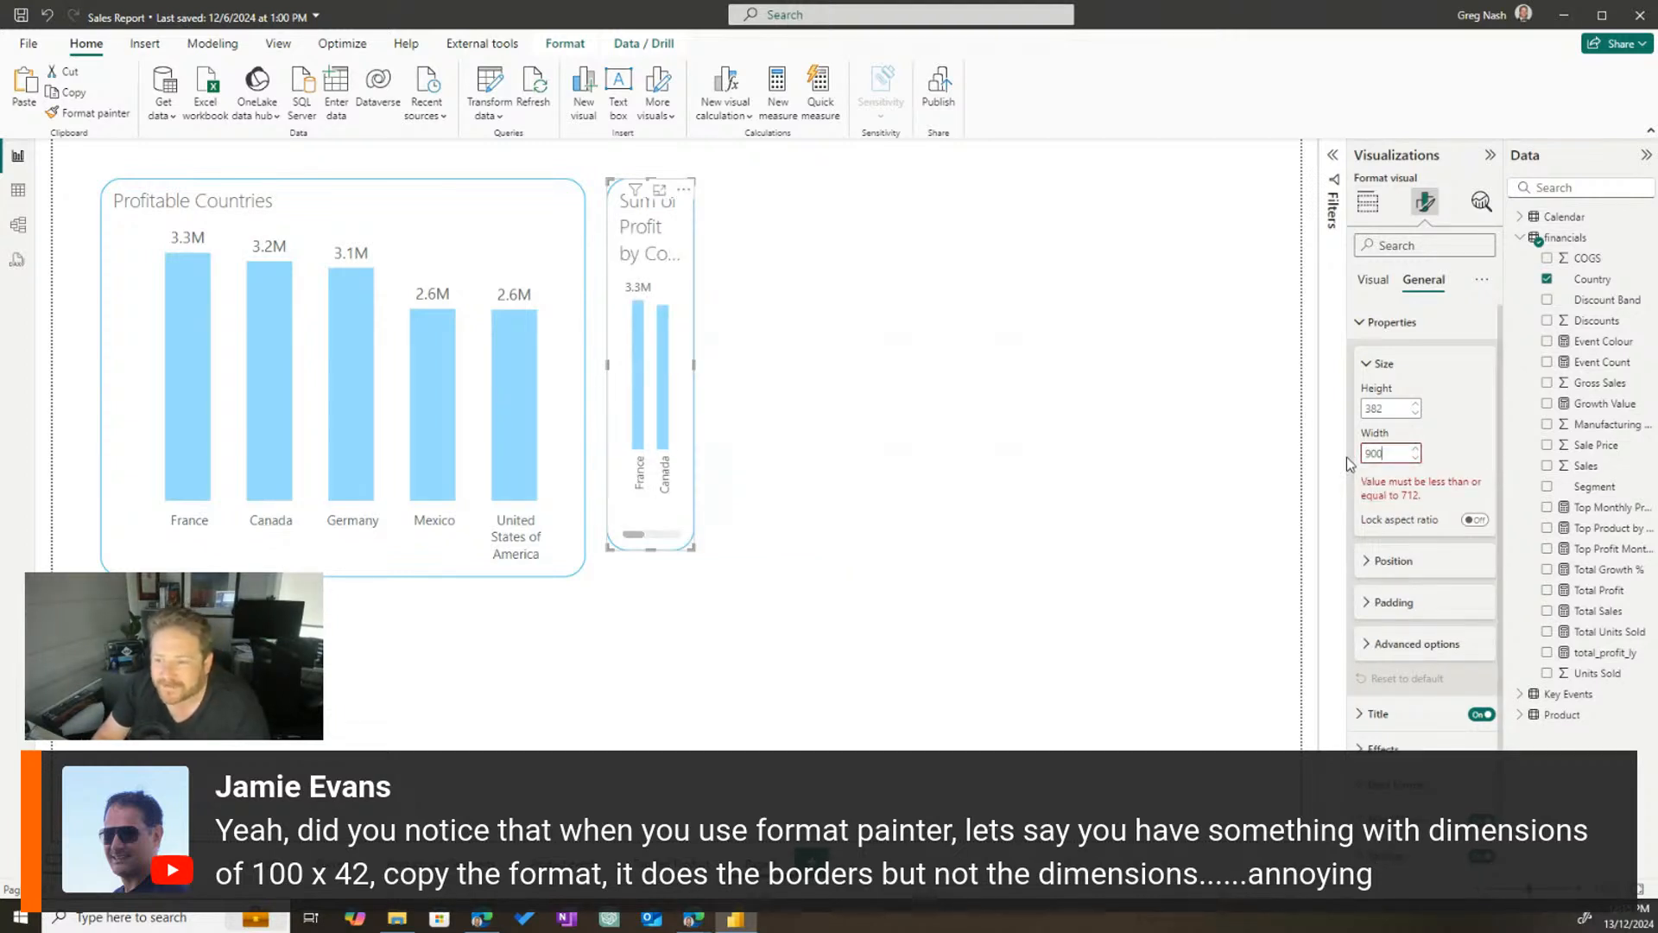
pyautogui.press('BackSpace')
pyautogui.press('BackSpace')
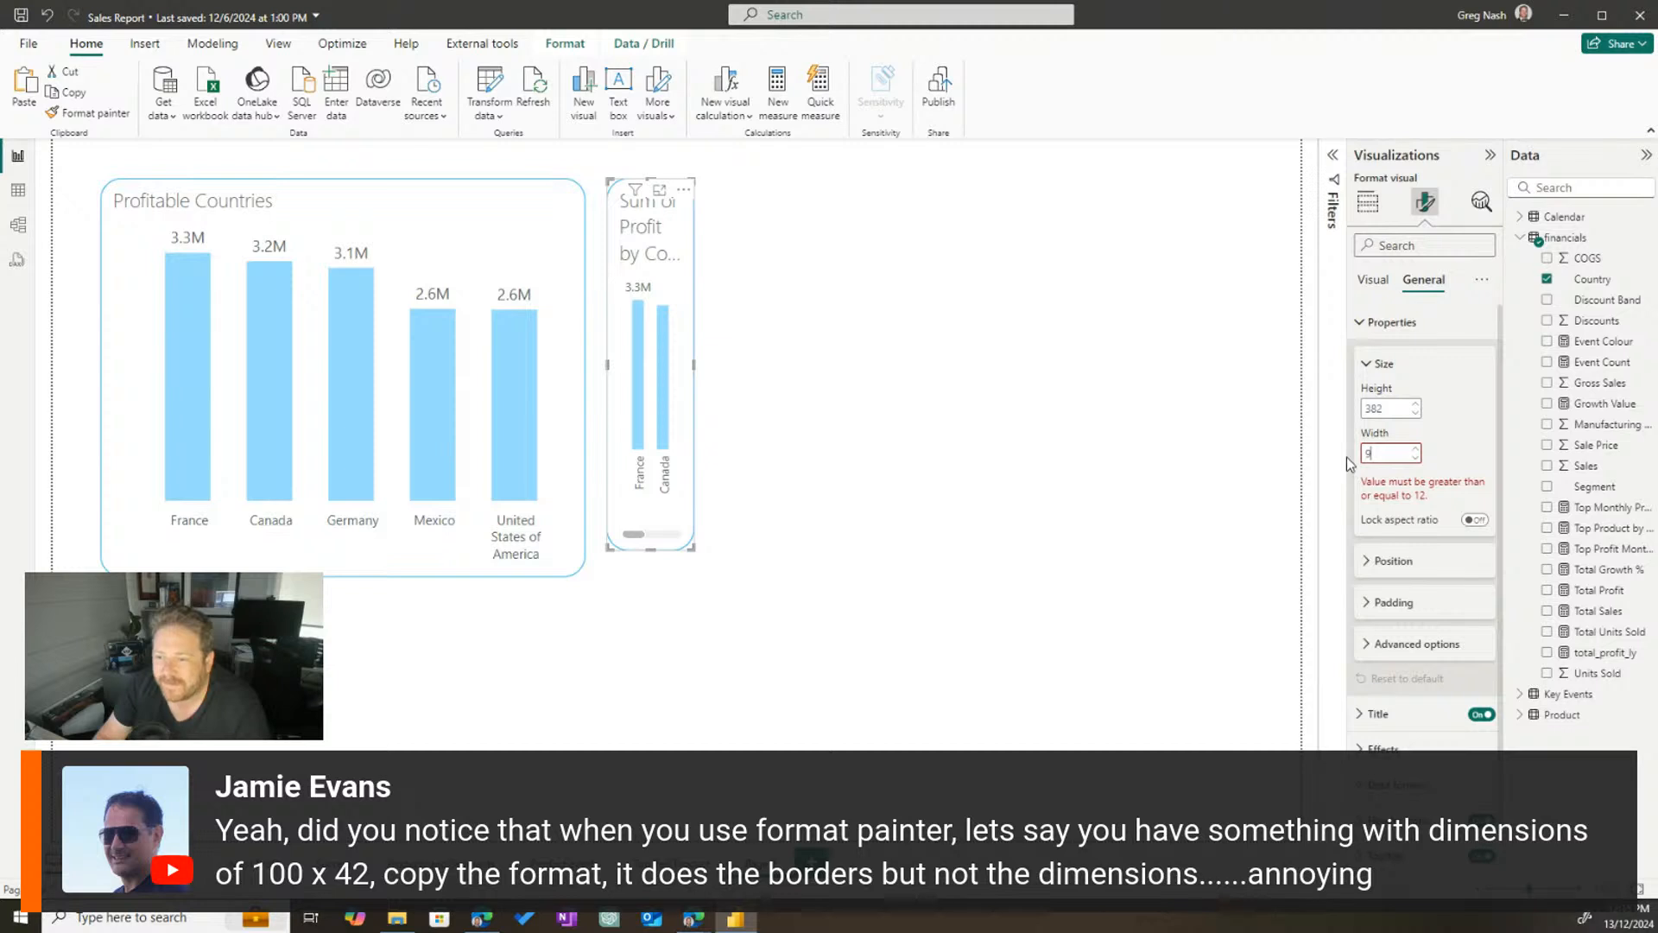
pyautogui.press('BackSpace')
pyautogui.write('712')
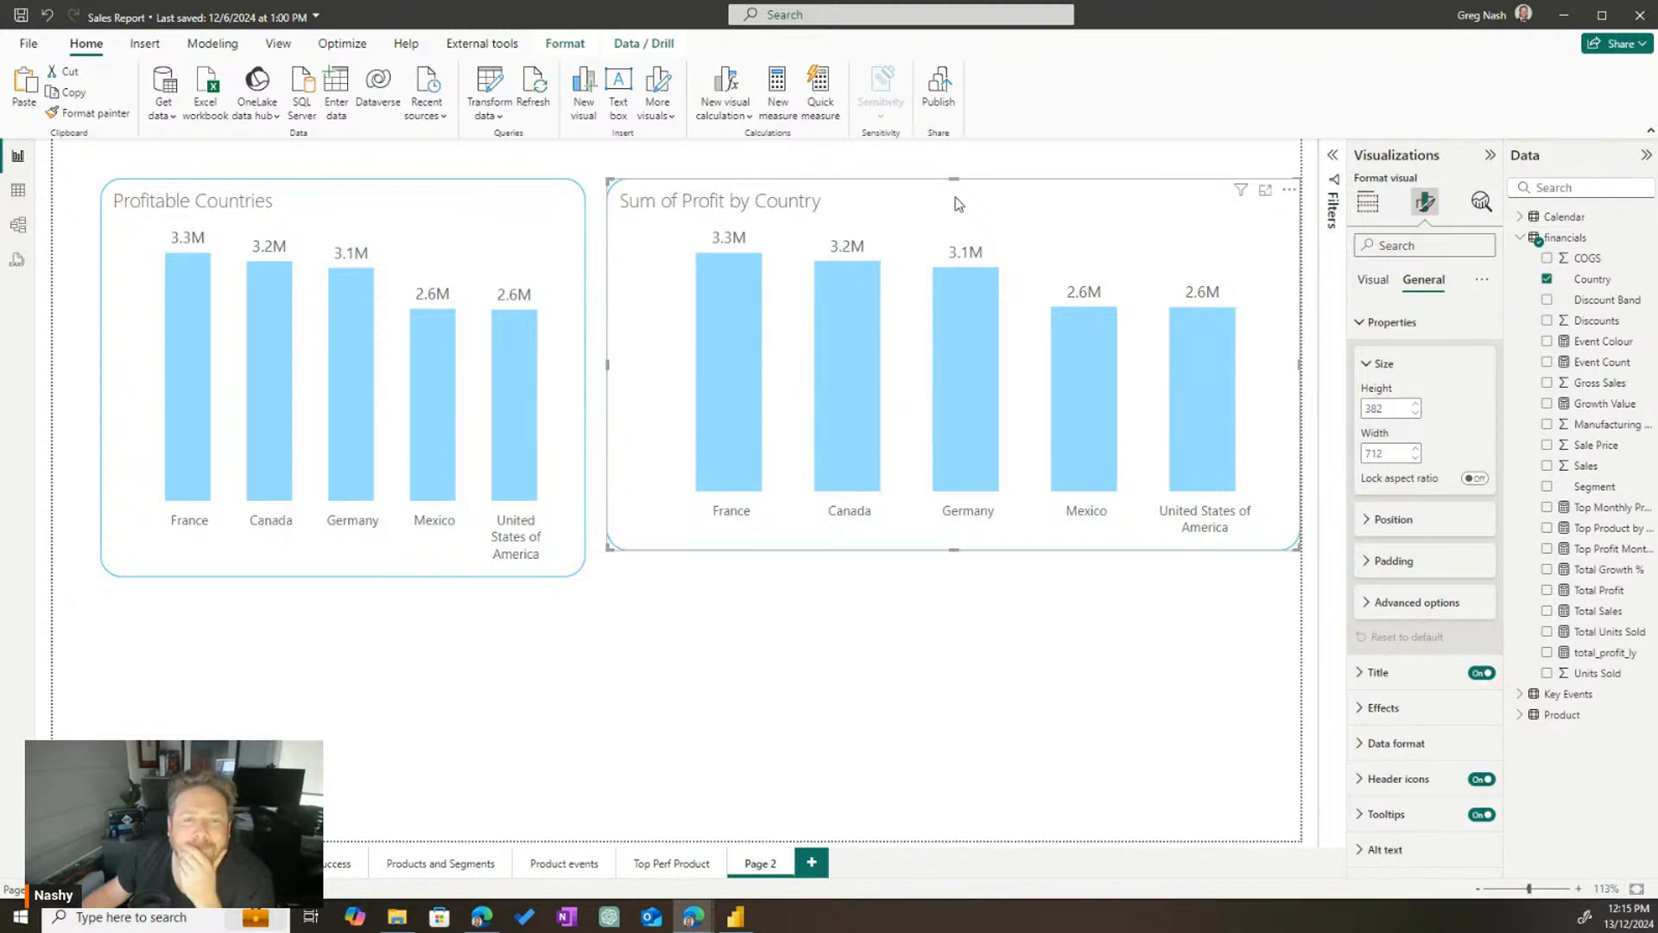
pyautogui.moveTo(959, 202)
pyautogui.mouseDown()
pyautogui.moveTo(880, 226)
pyautogui.moveTo(962, 195)
pyautogui.mouseUp()
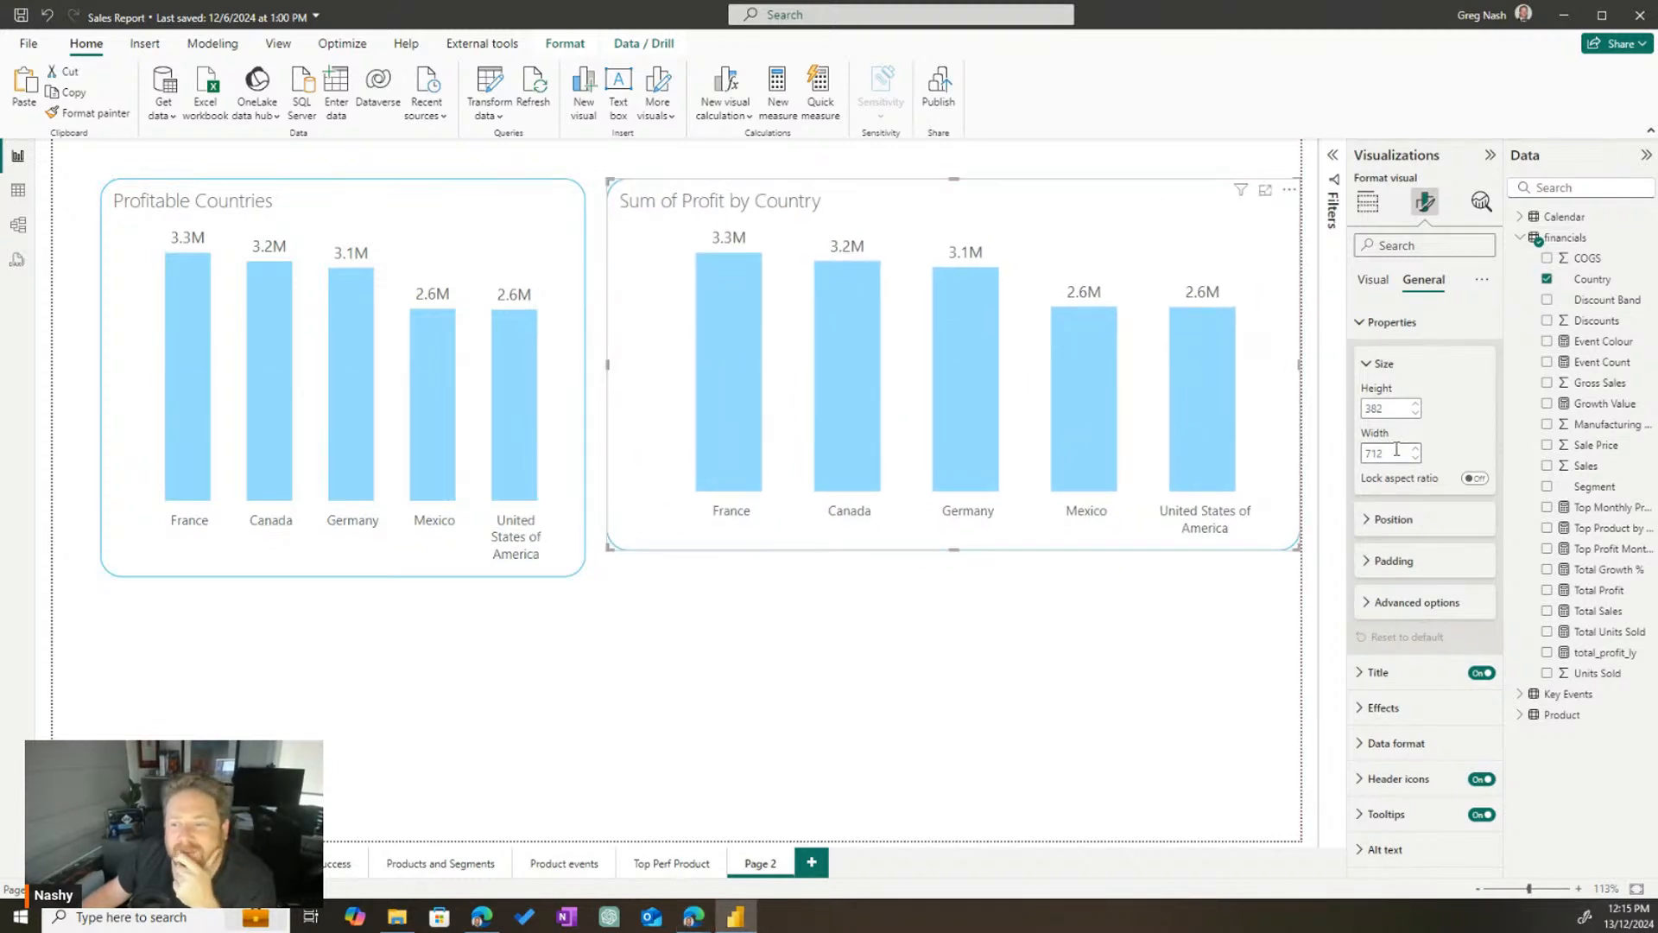
pyautogui.click(1396, 401)
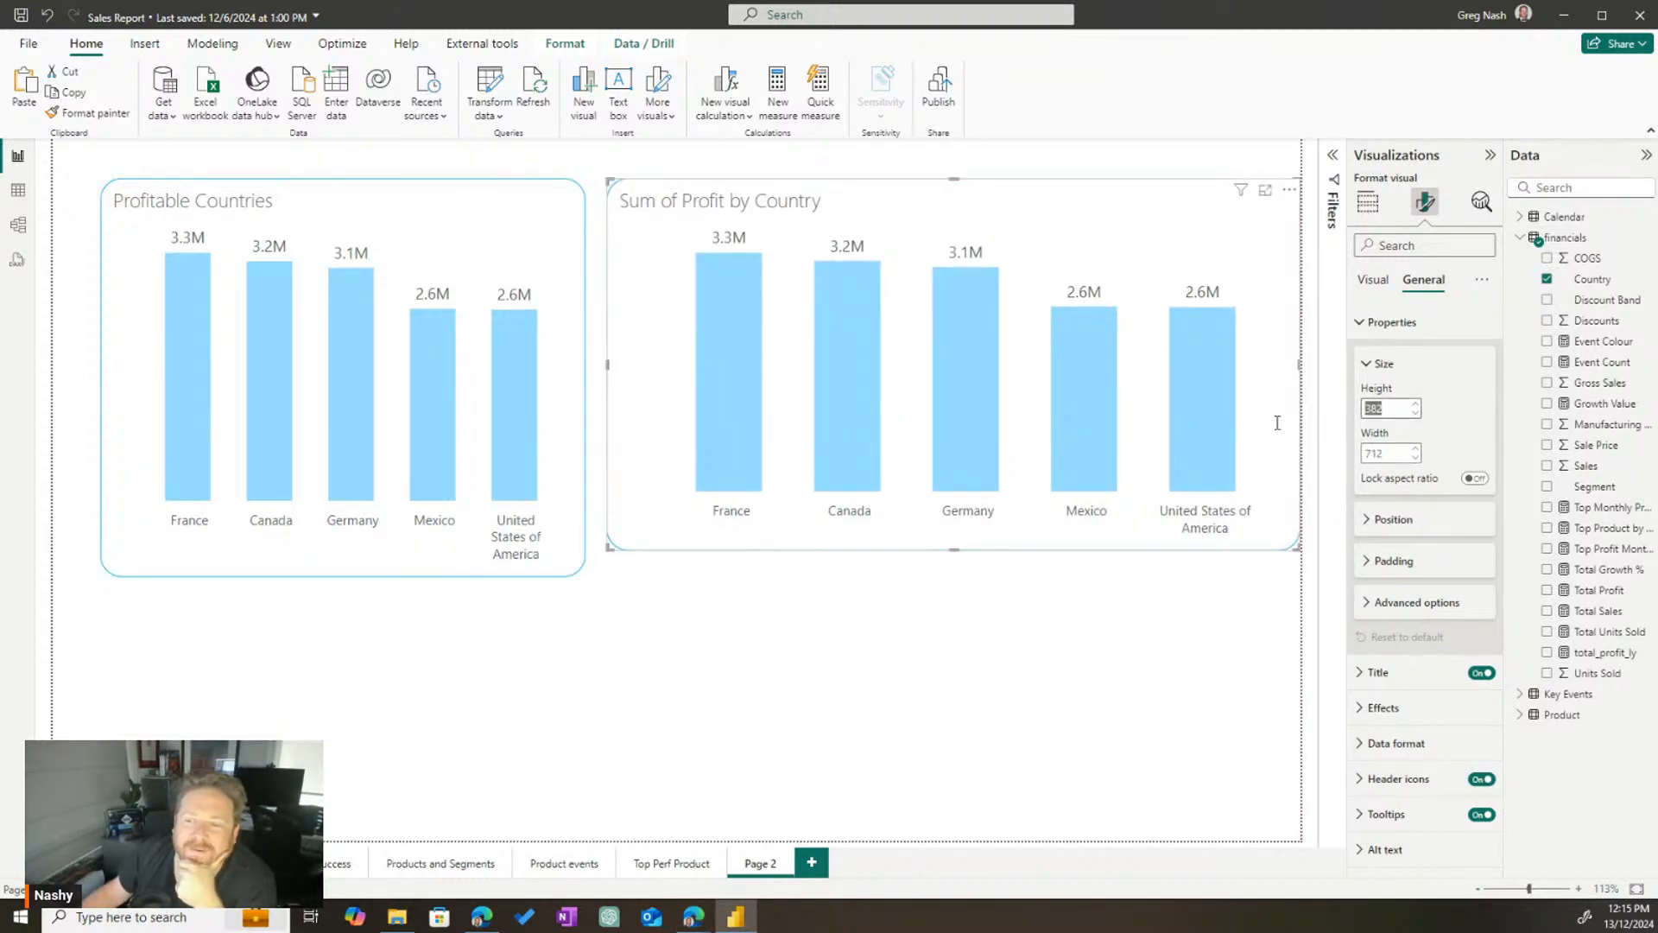
# Delete the Page 2 test page from the report and confirm the deletion
pyautogui.click(542, 809)
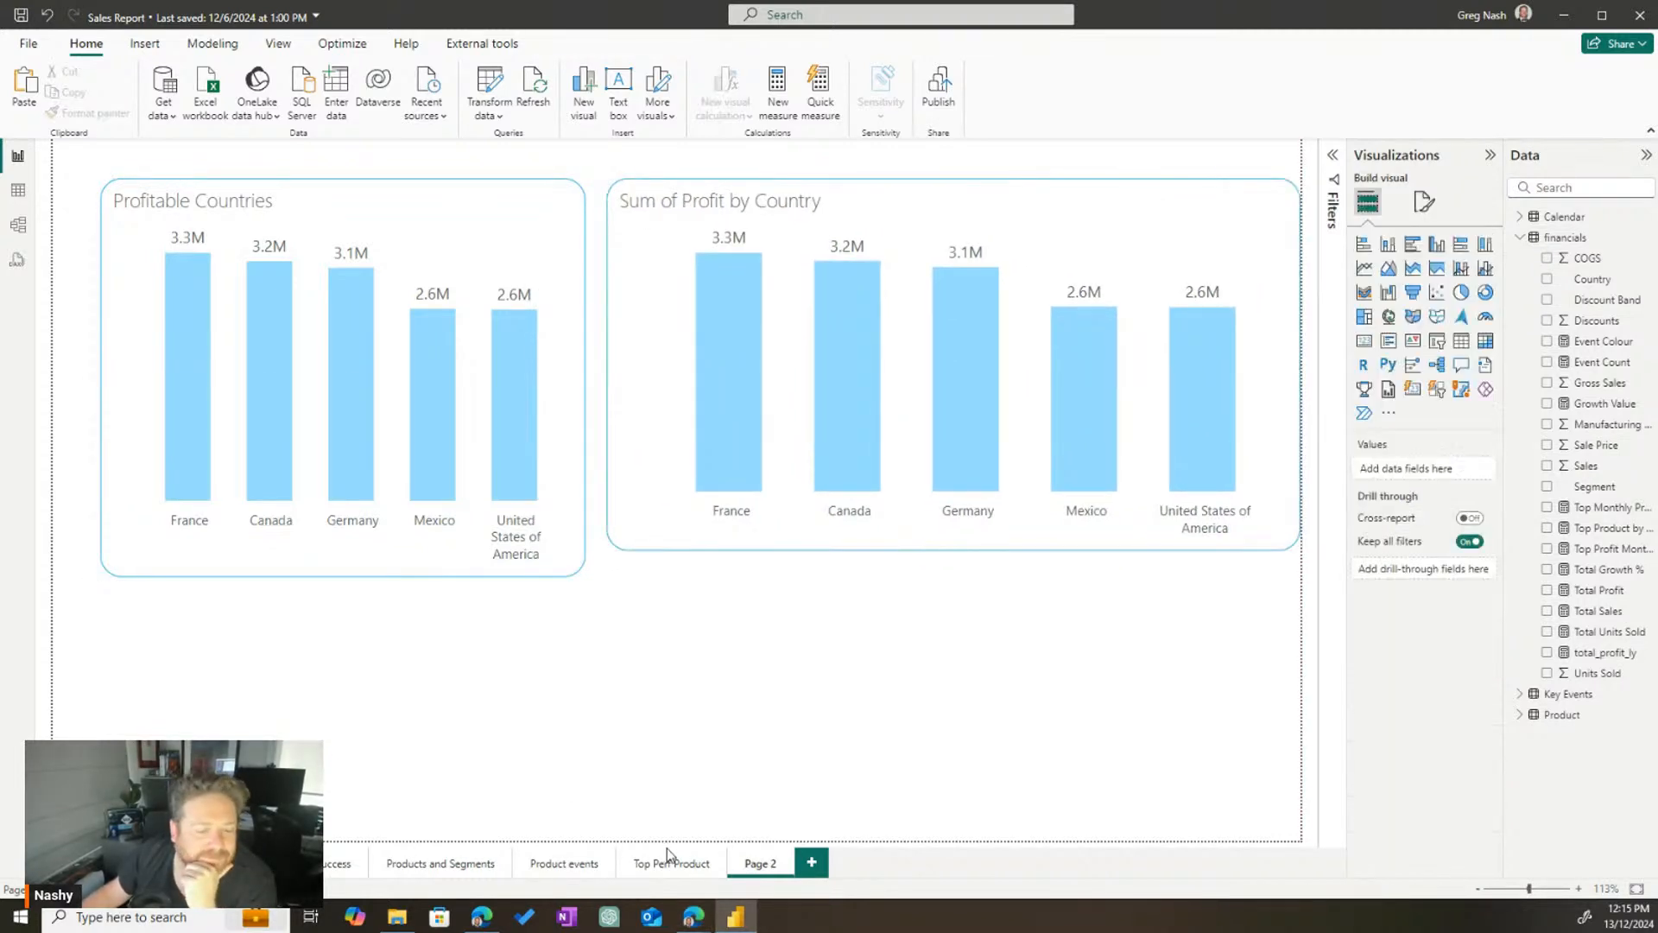
pyautogui.click(788, 861)
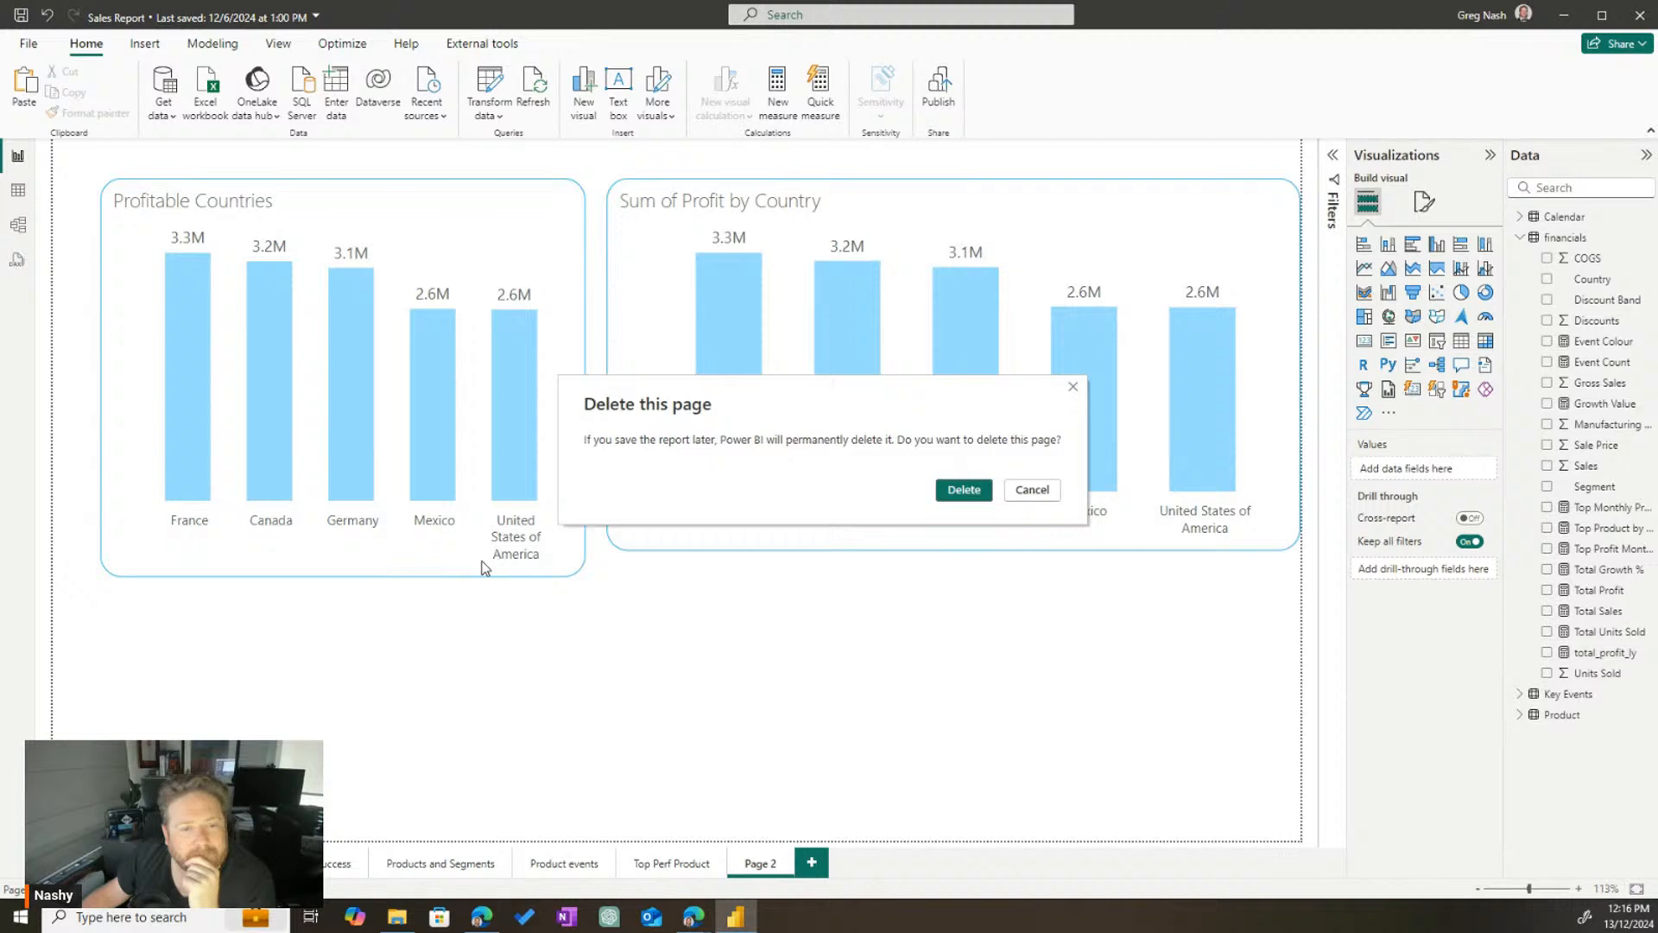
pyautogui.click(964, 490)
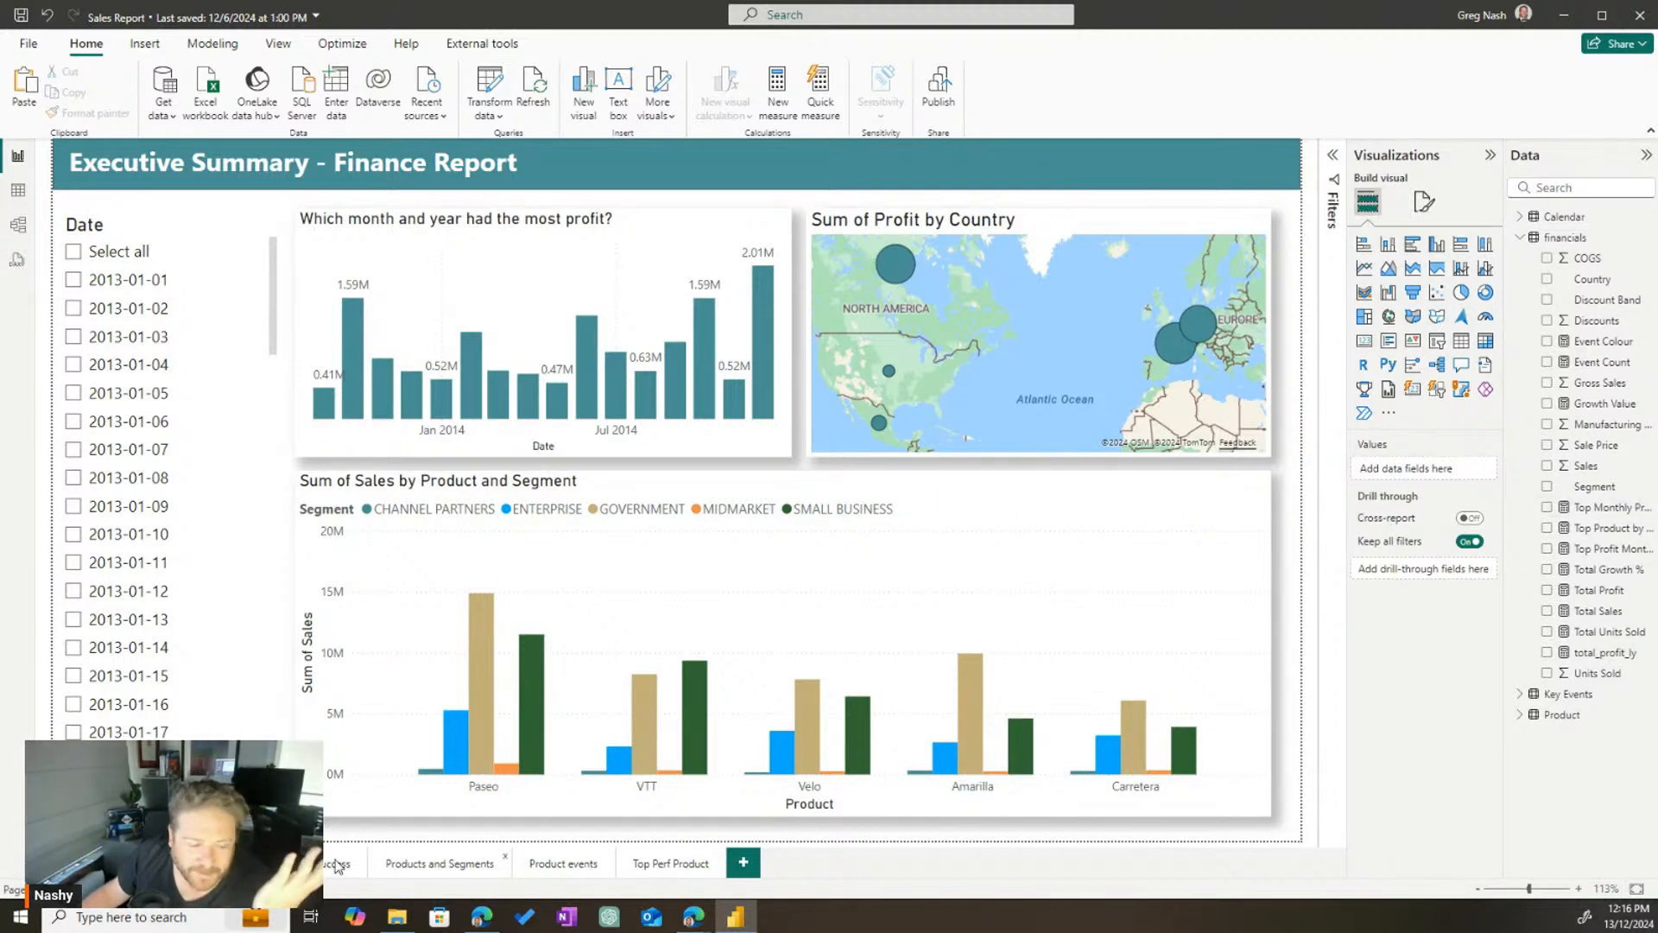
# Add a new report page and rename it Overview
pyautogui.click(242, 863)
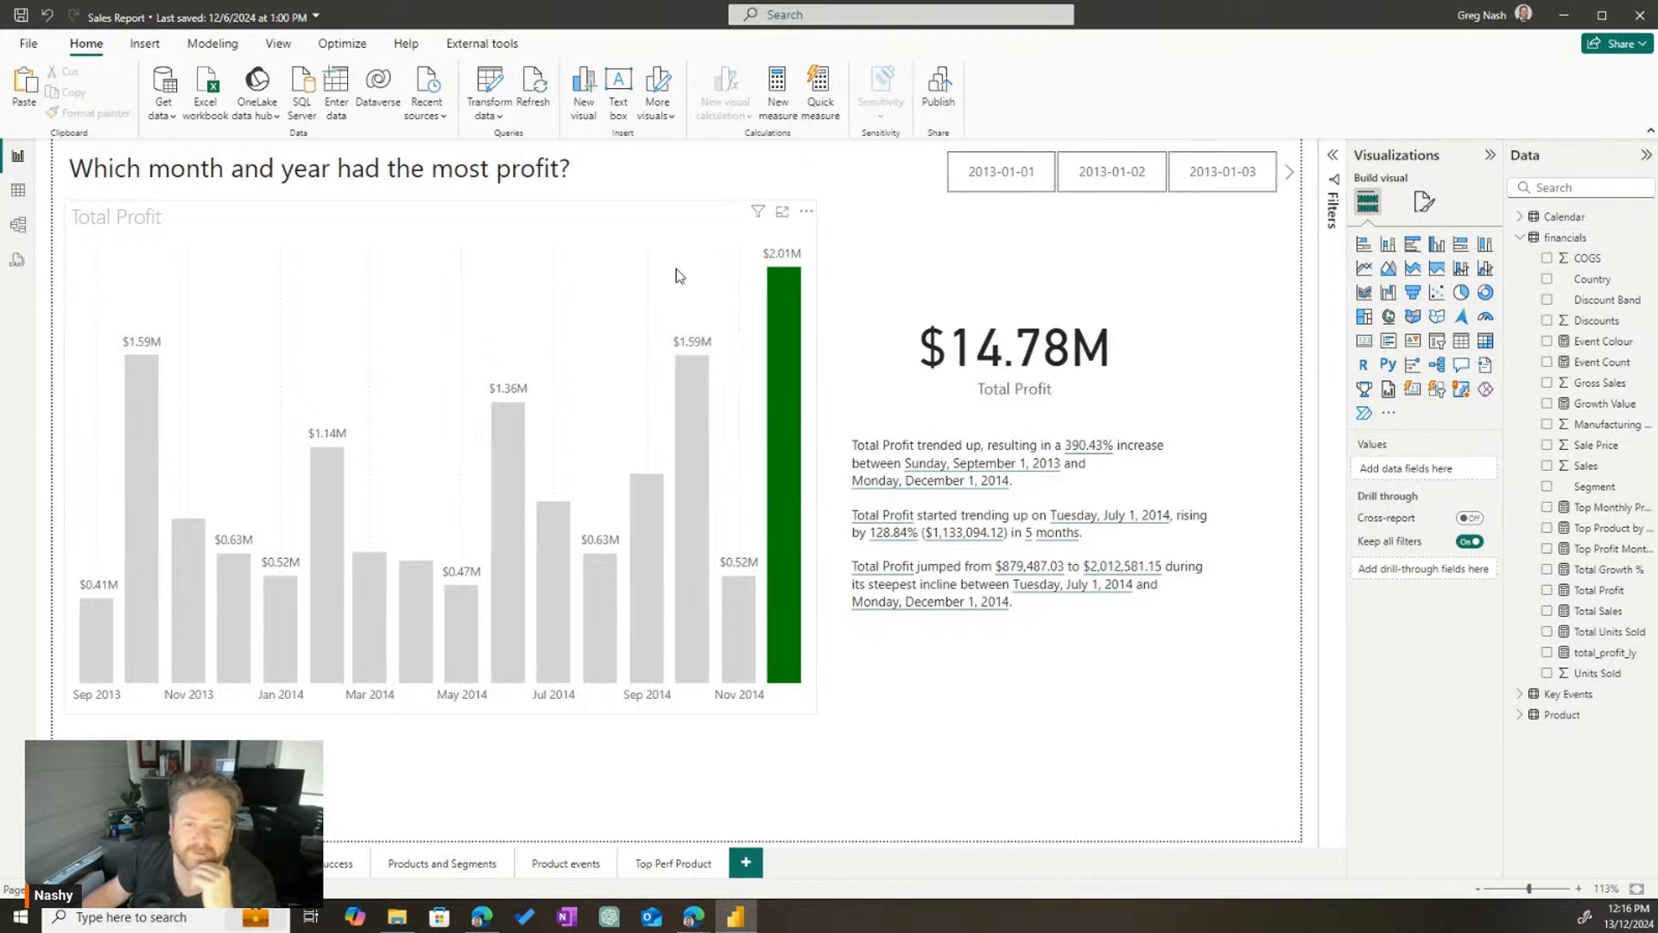
pyautogui.rightClick(564, 220)
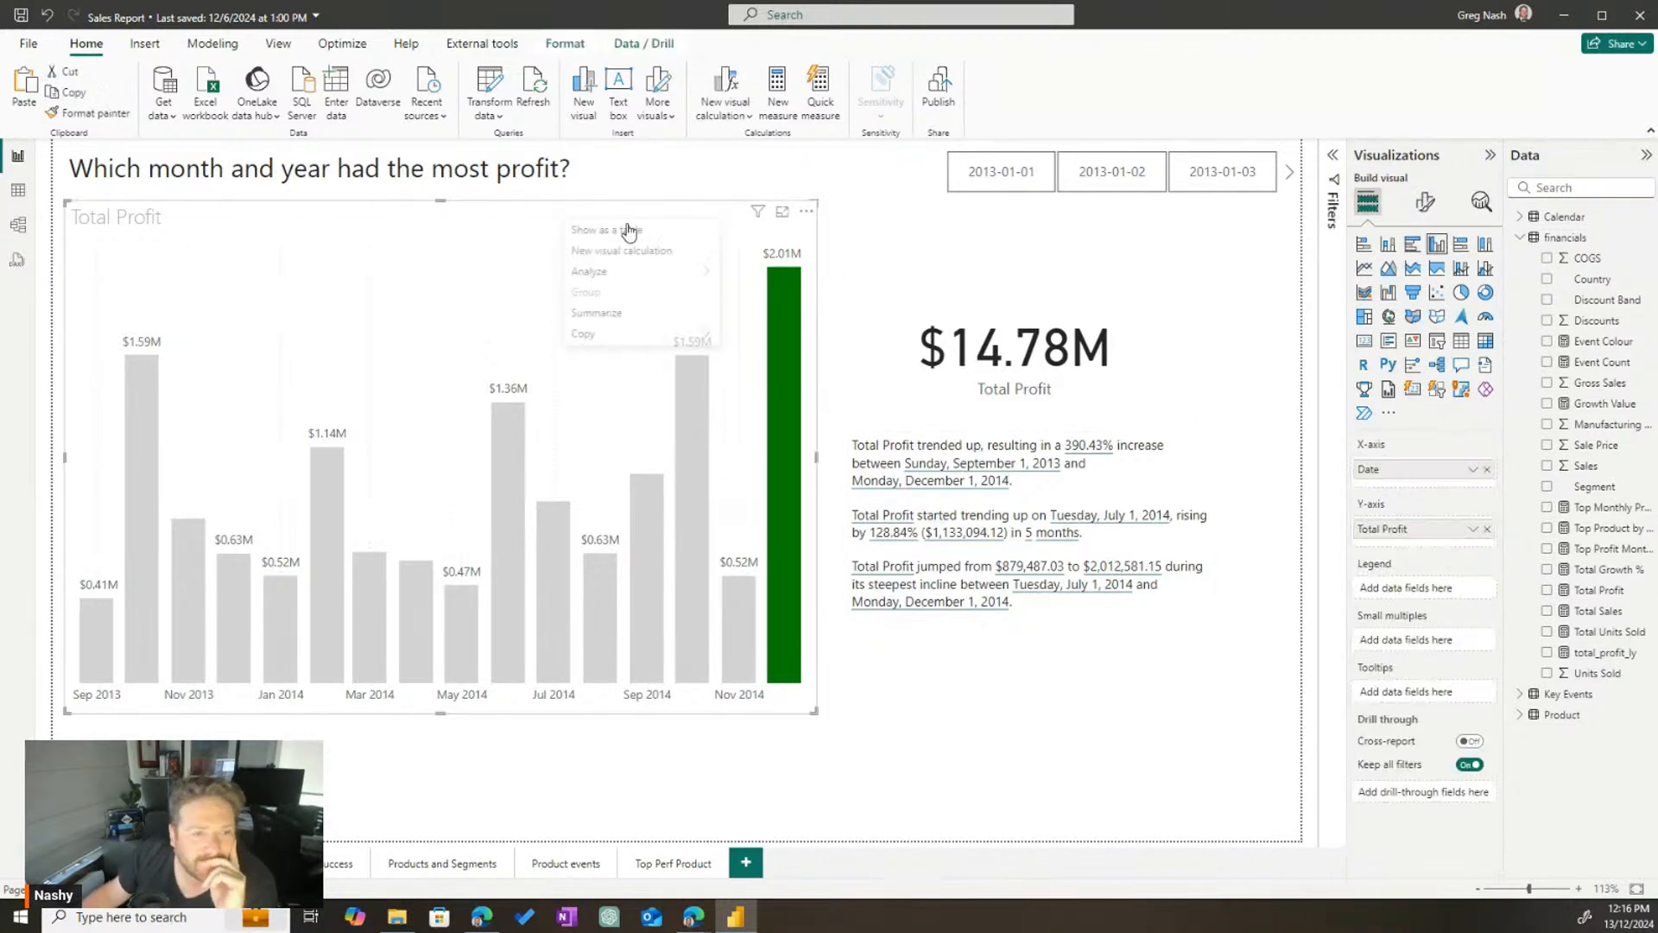
pyautogui.click(746, 864)
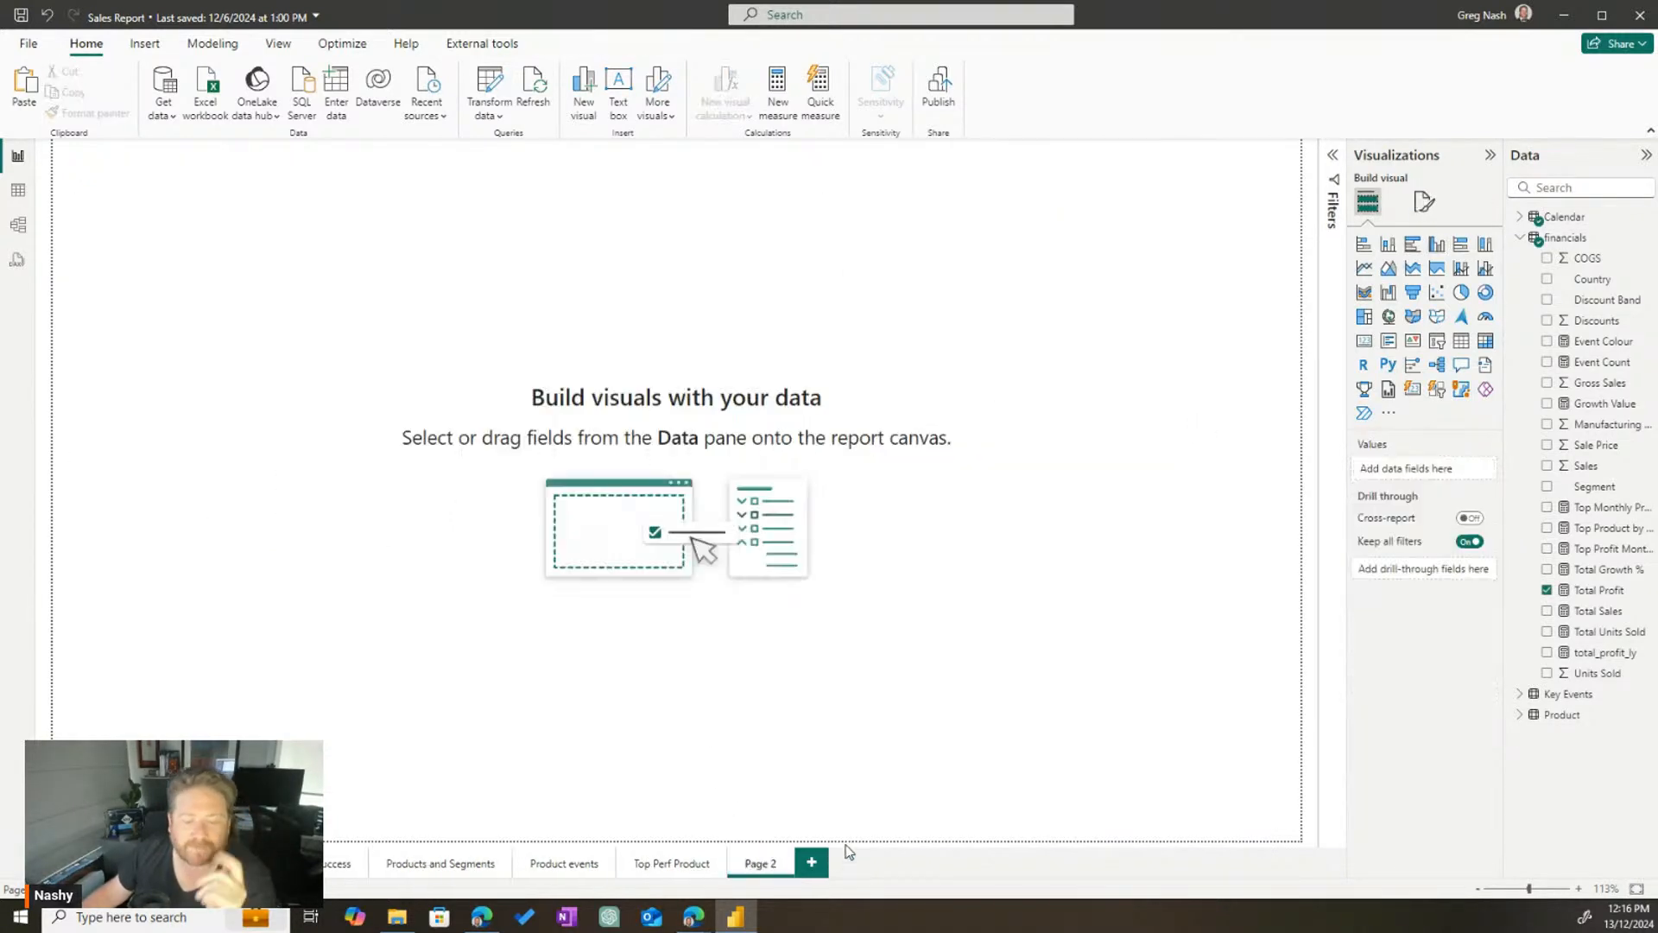
pyautogui.rightClick(765, 870)
pyautogui.click(821, 800)
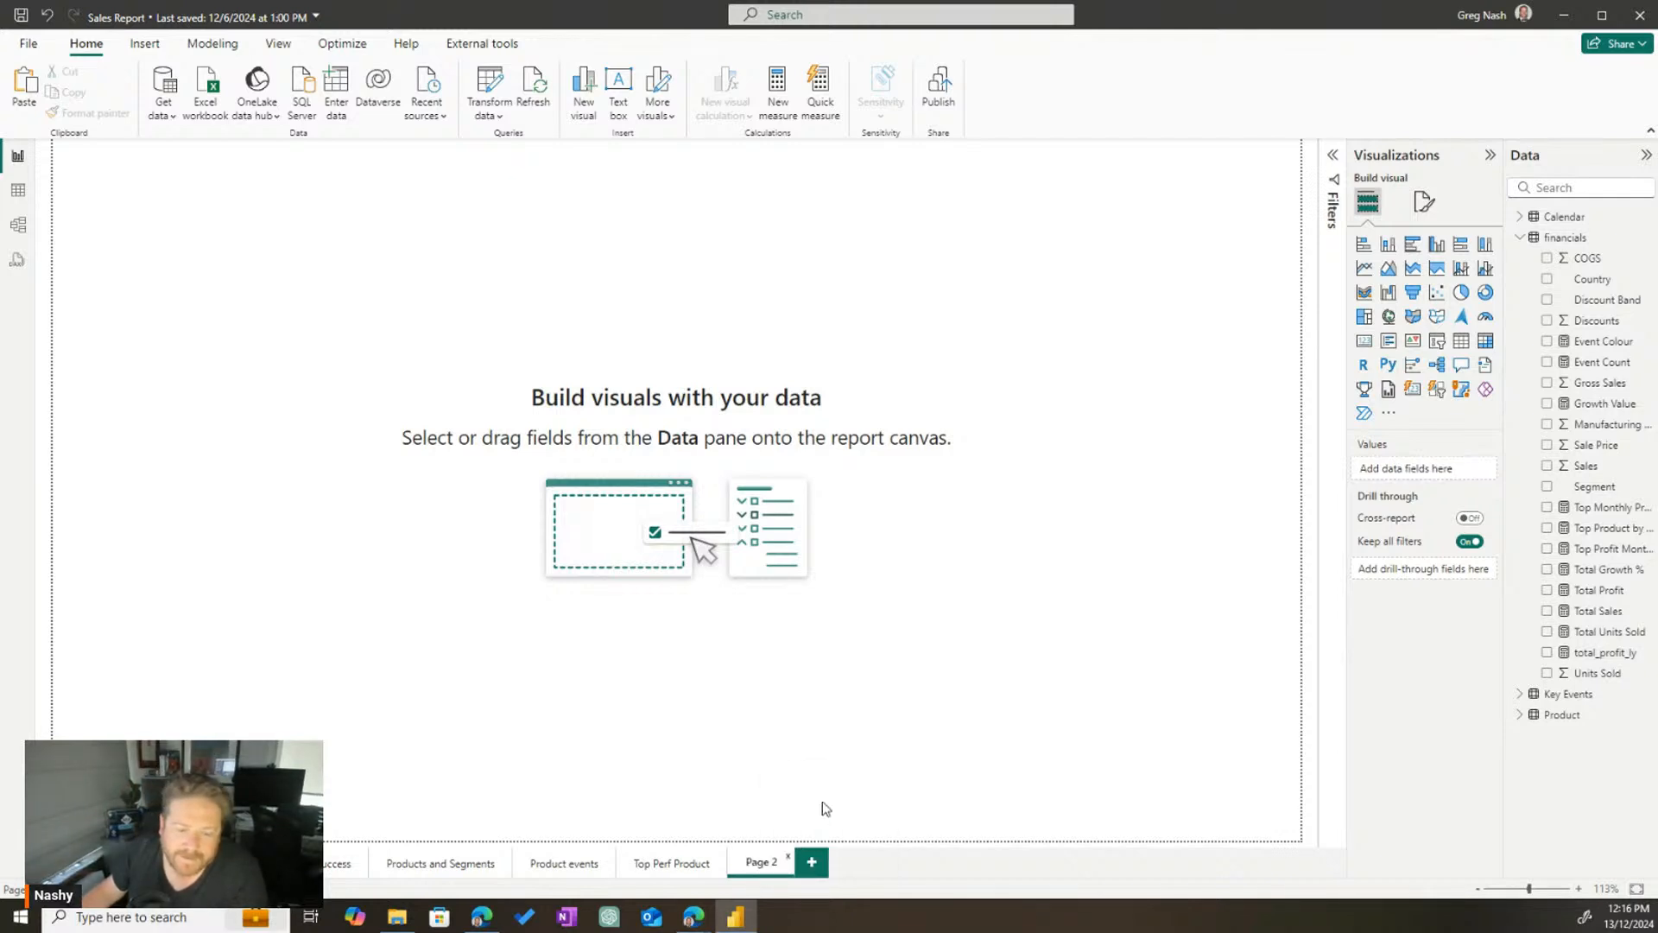
pyautogui.doubleClick(765, 862)
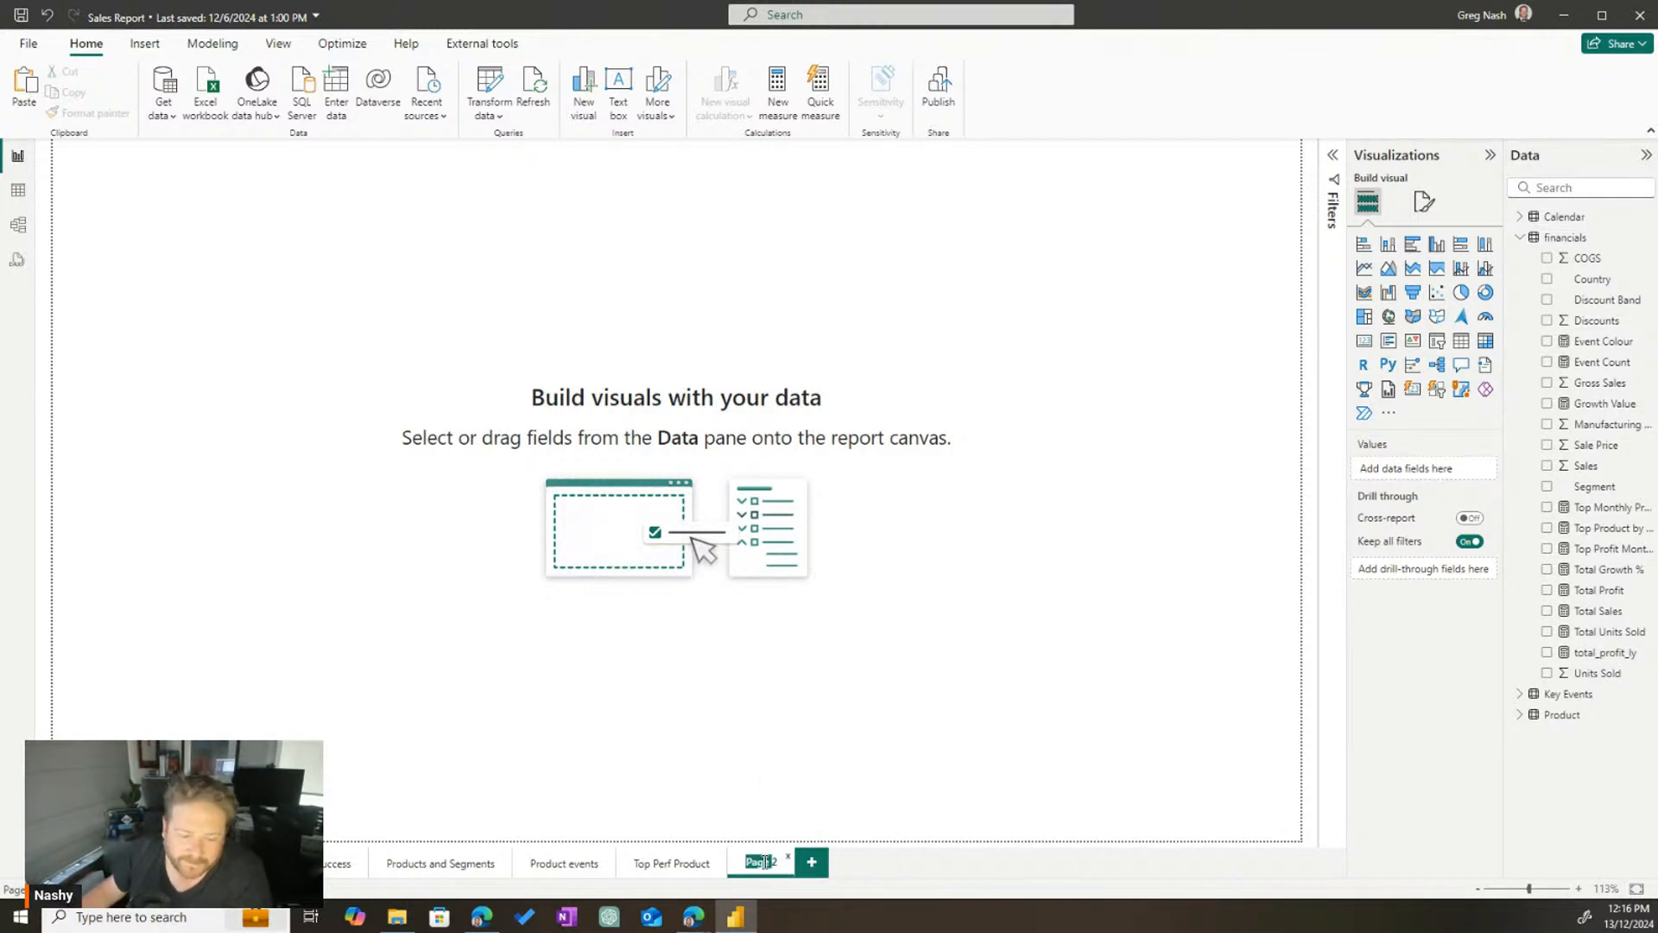
pyautogui.press('BackSpace')
pyautogui.write('Ove')
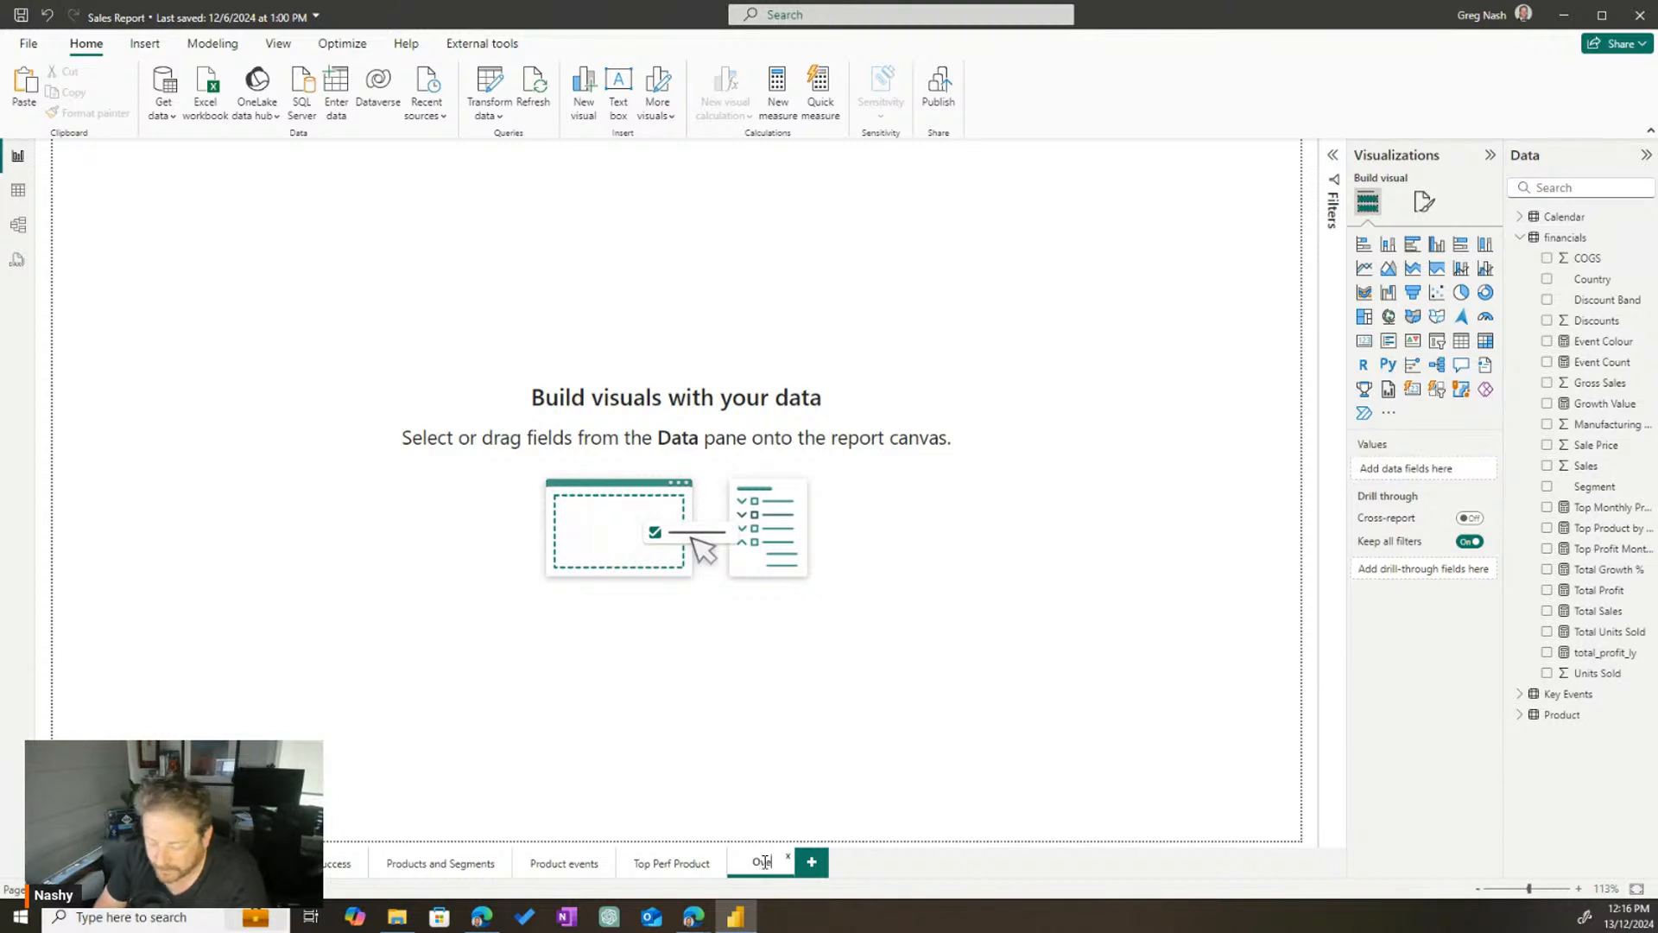
pyautogui.write('rview')
pyautogui.press('Return')
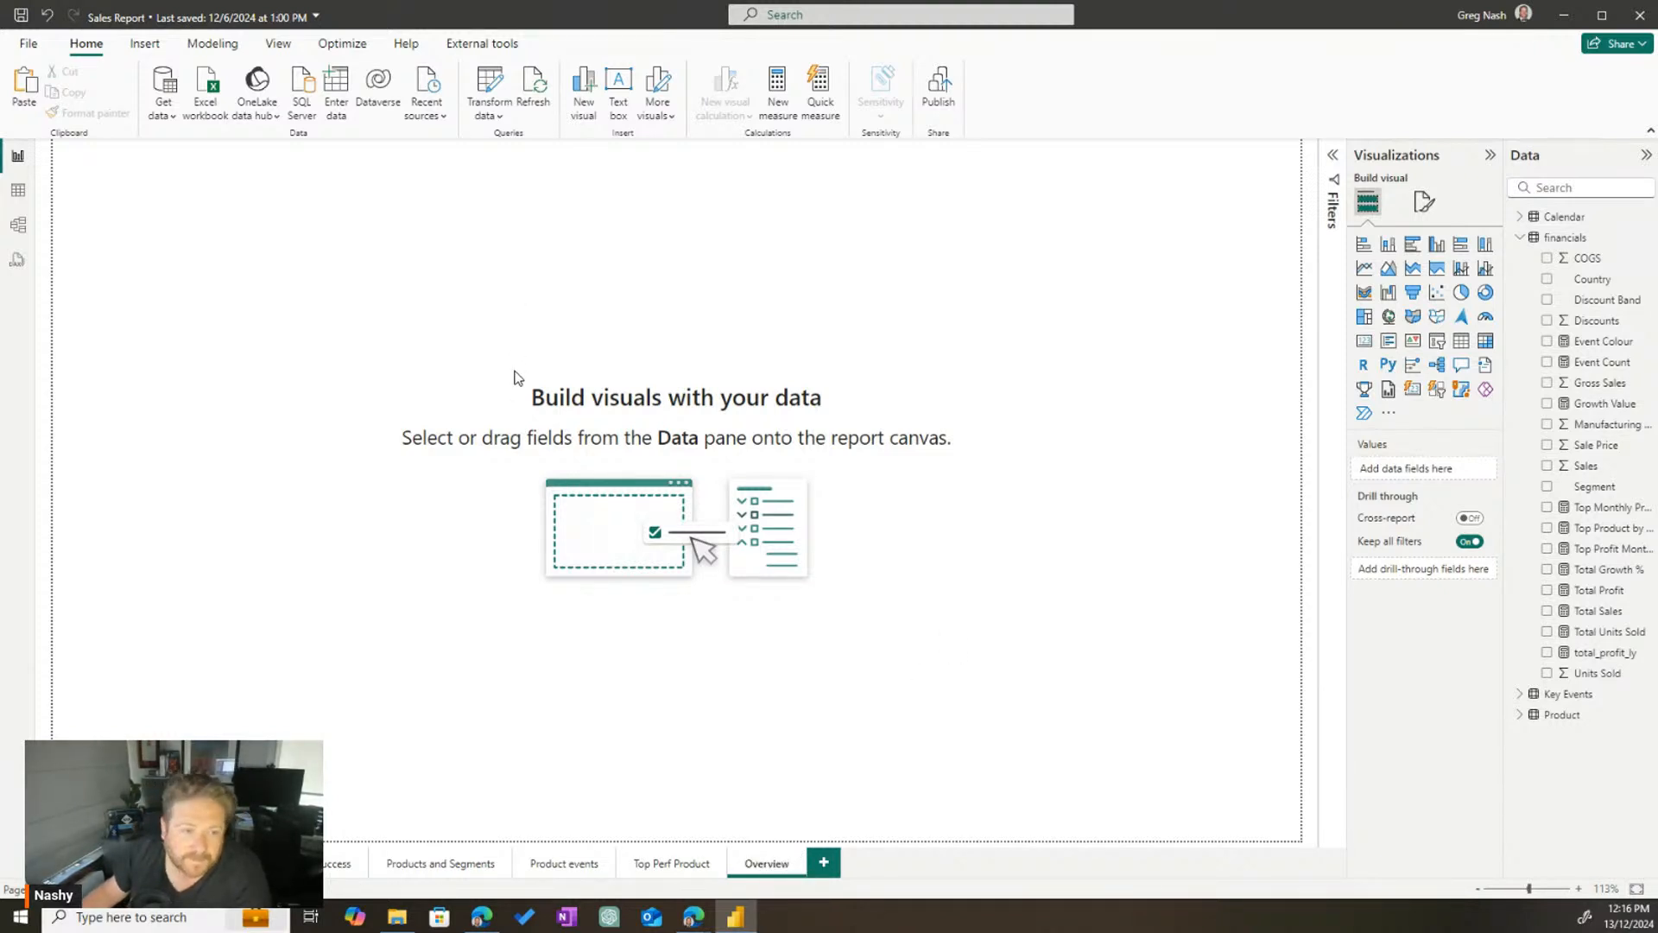
# Copy the Total Profit column chart from the page about the most profitable month and year onto the Overview page
pyautogui.hotkey('ctrl', 'v')
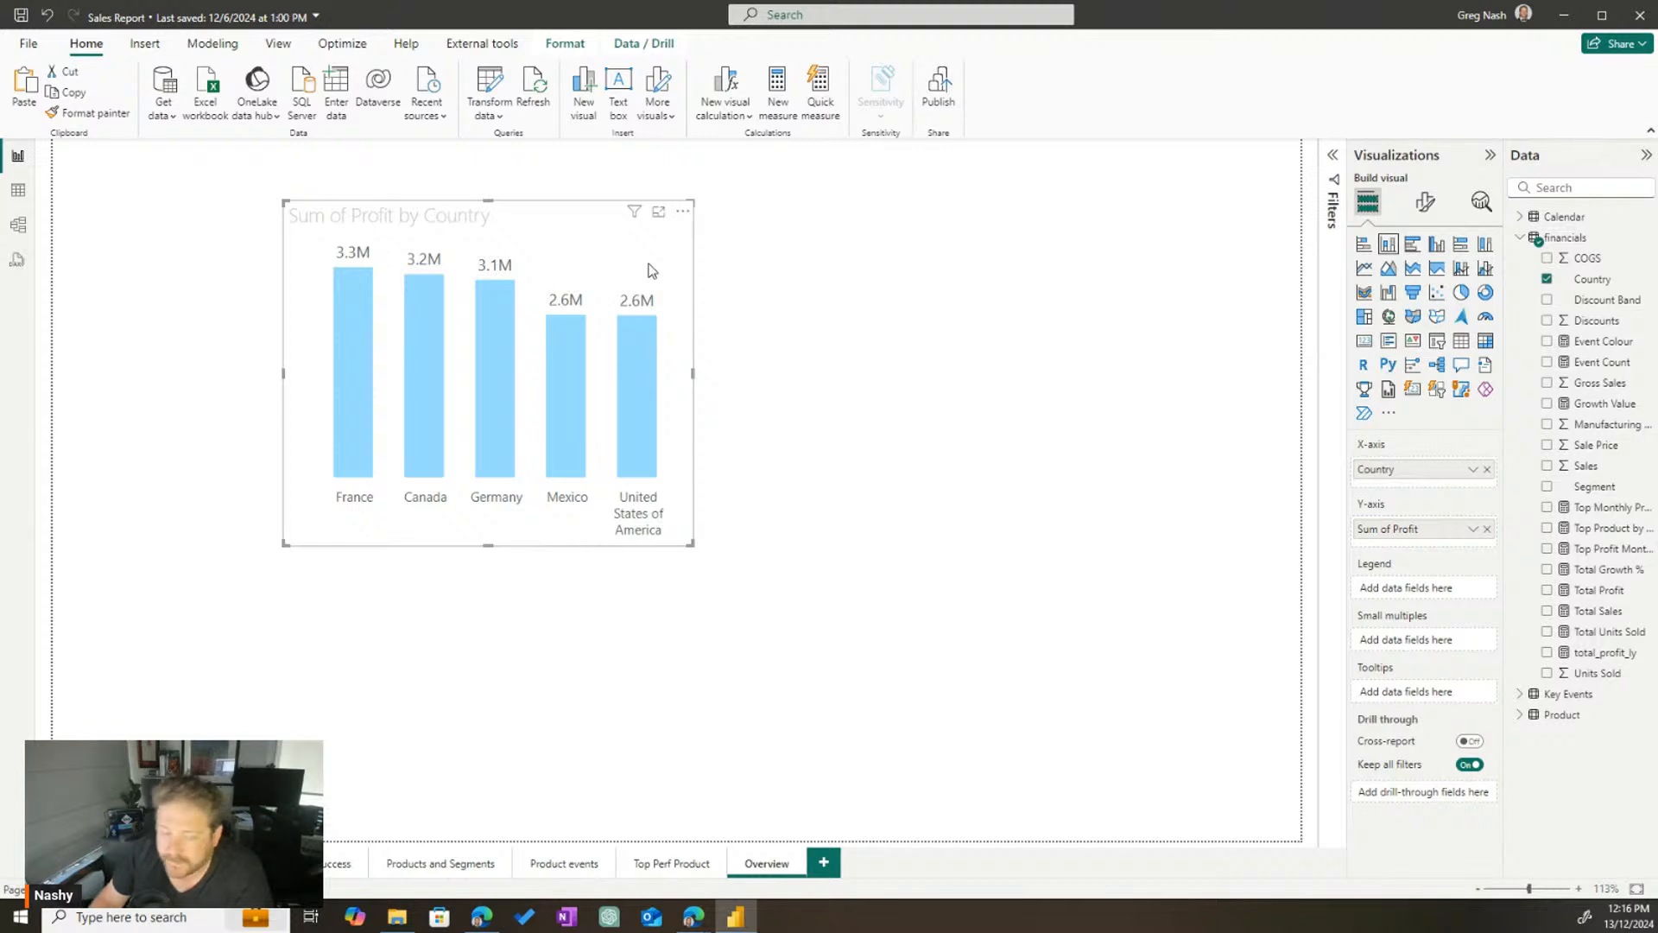
pyautogui.press('Delete')
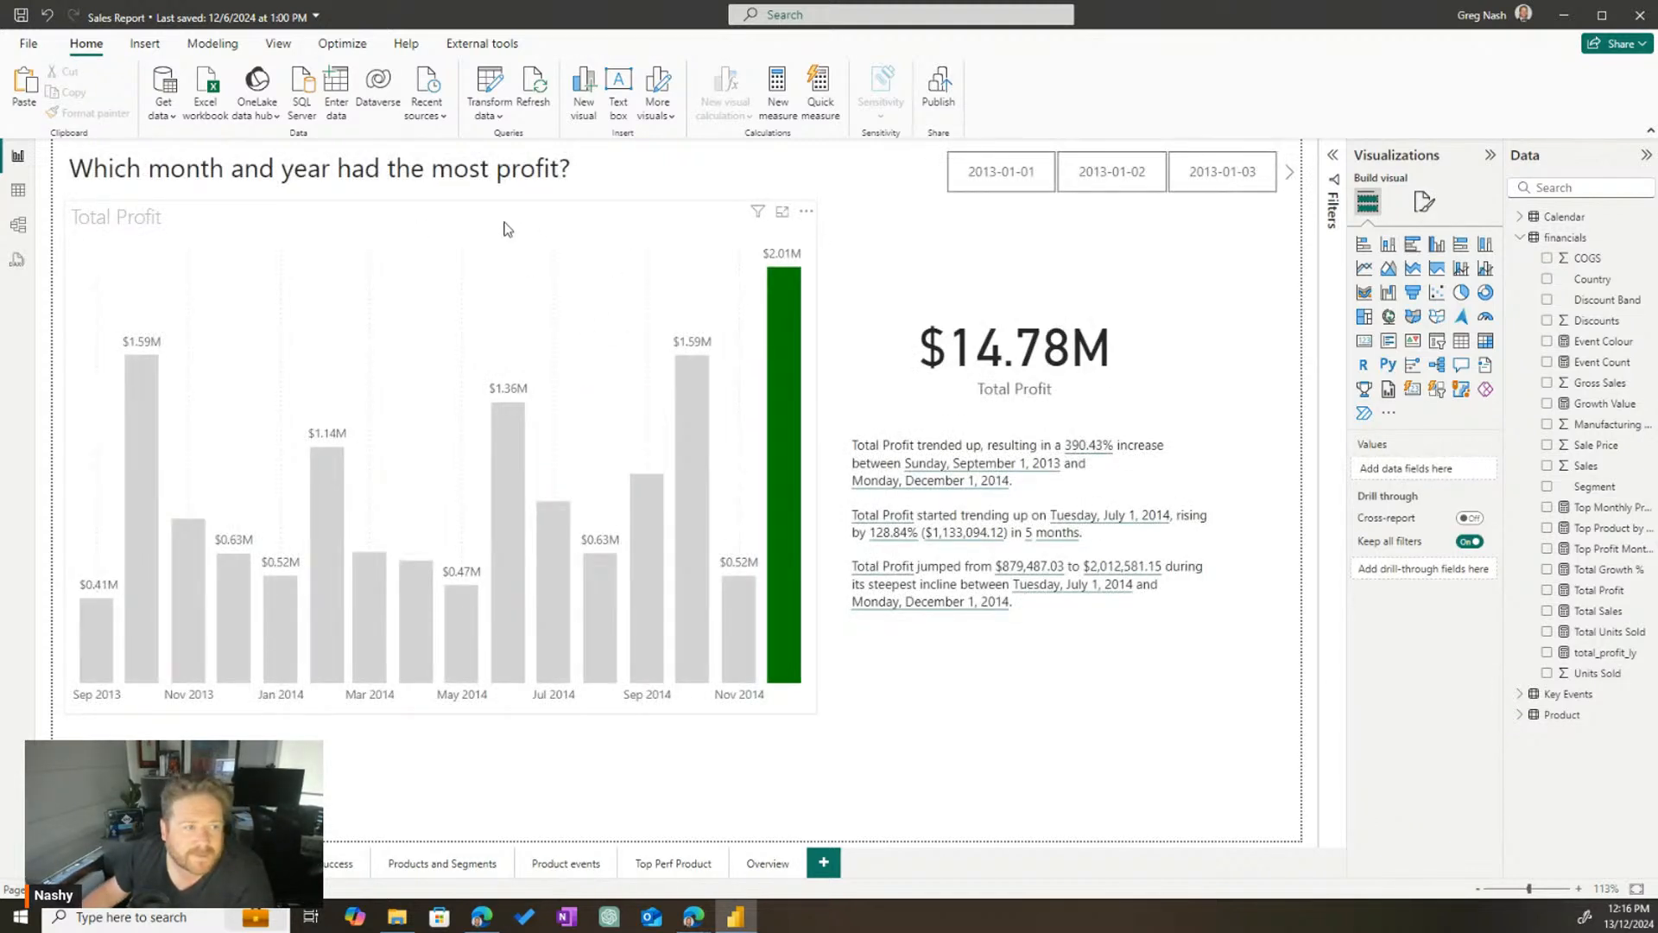
pyautogui.click(508, 229)
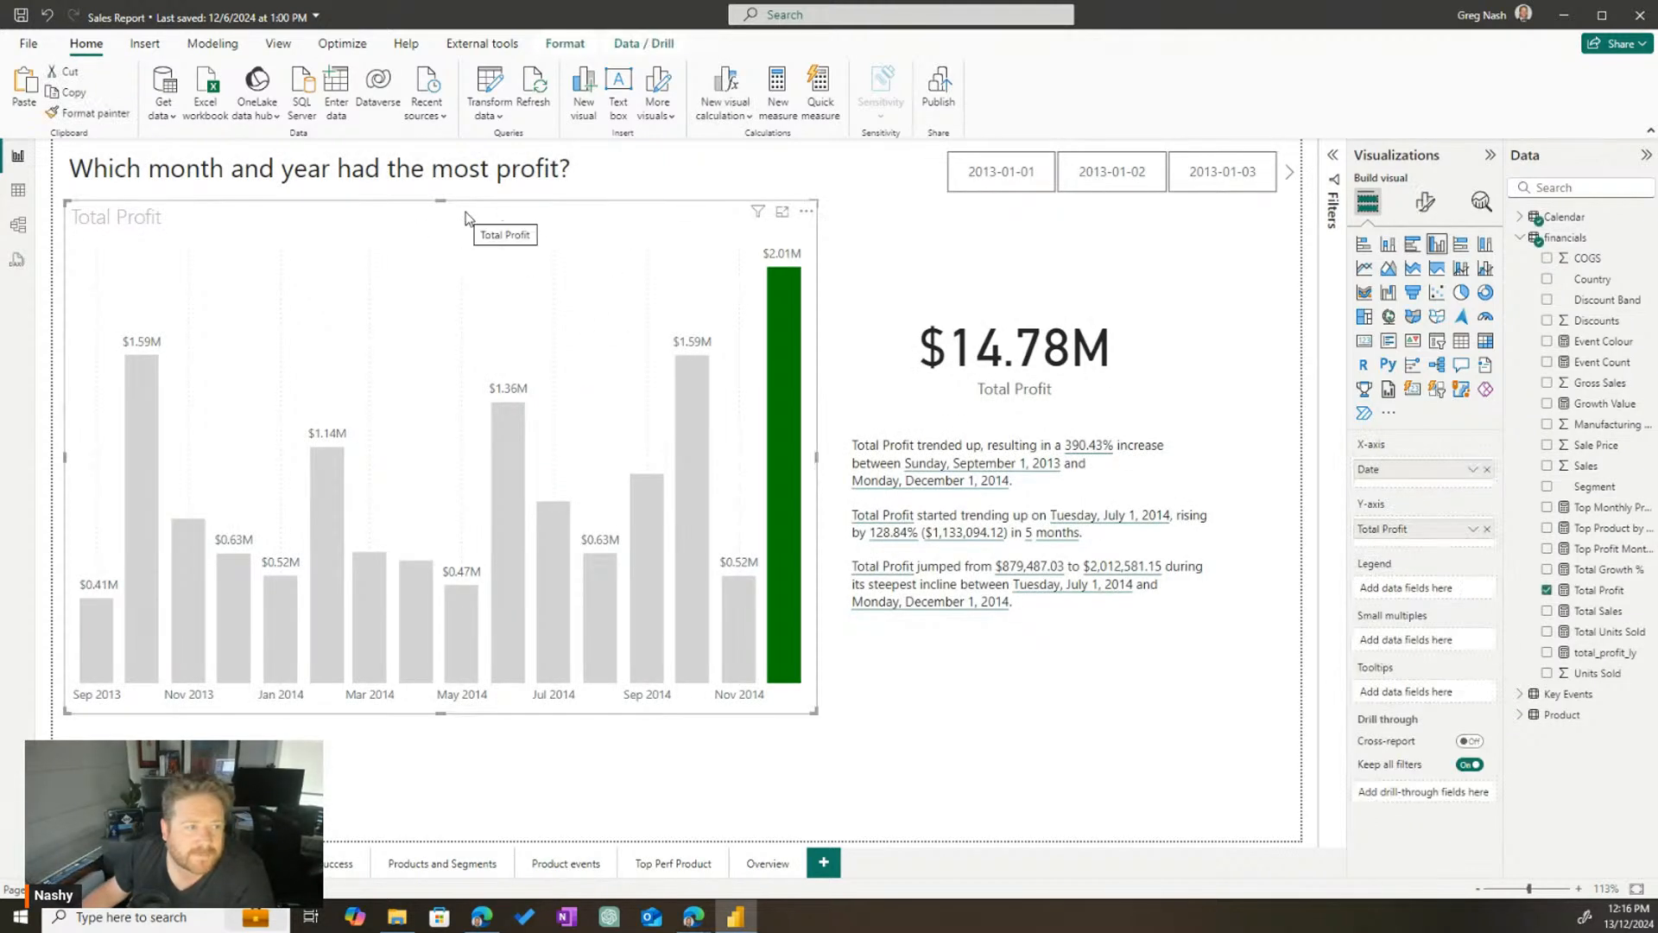
pyautogui.rightClick(466, 217)
pyautogui.click(276, 227)
pyautogui.rightClick(404, 215)
pyautogui.click(807, 212)
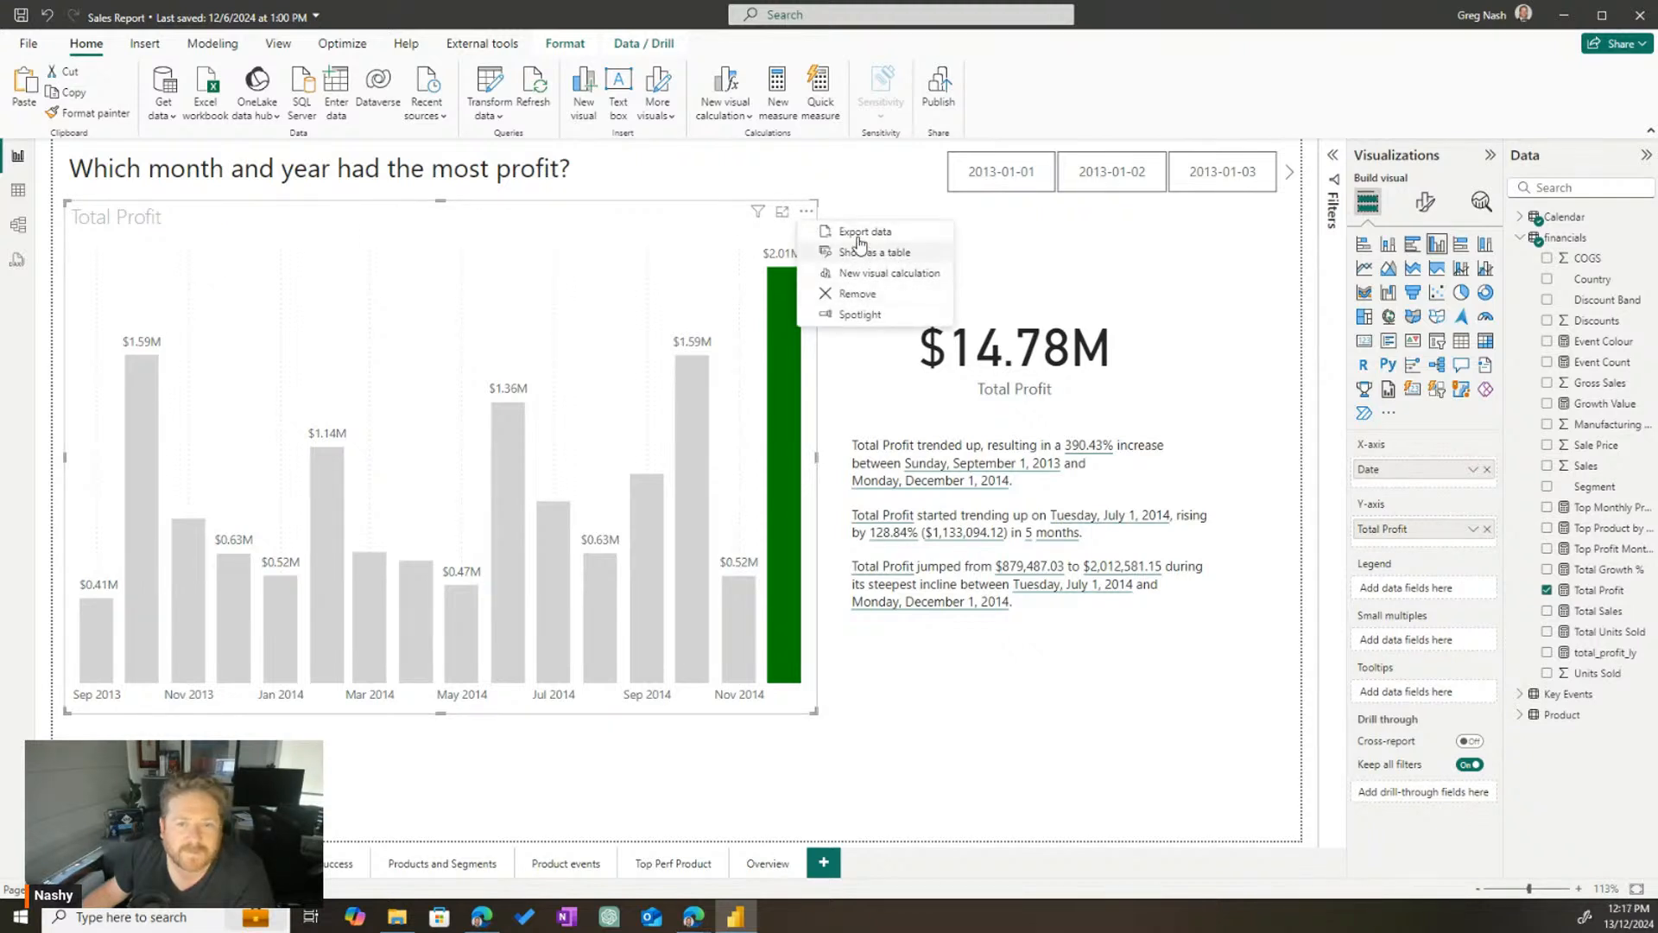
pyautogui.click(646, 195)
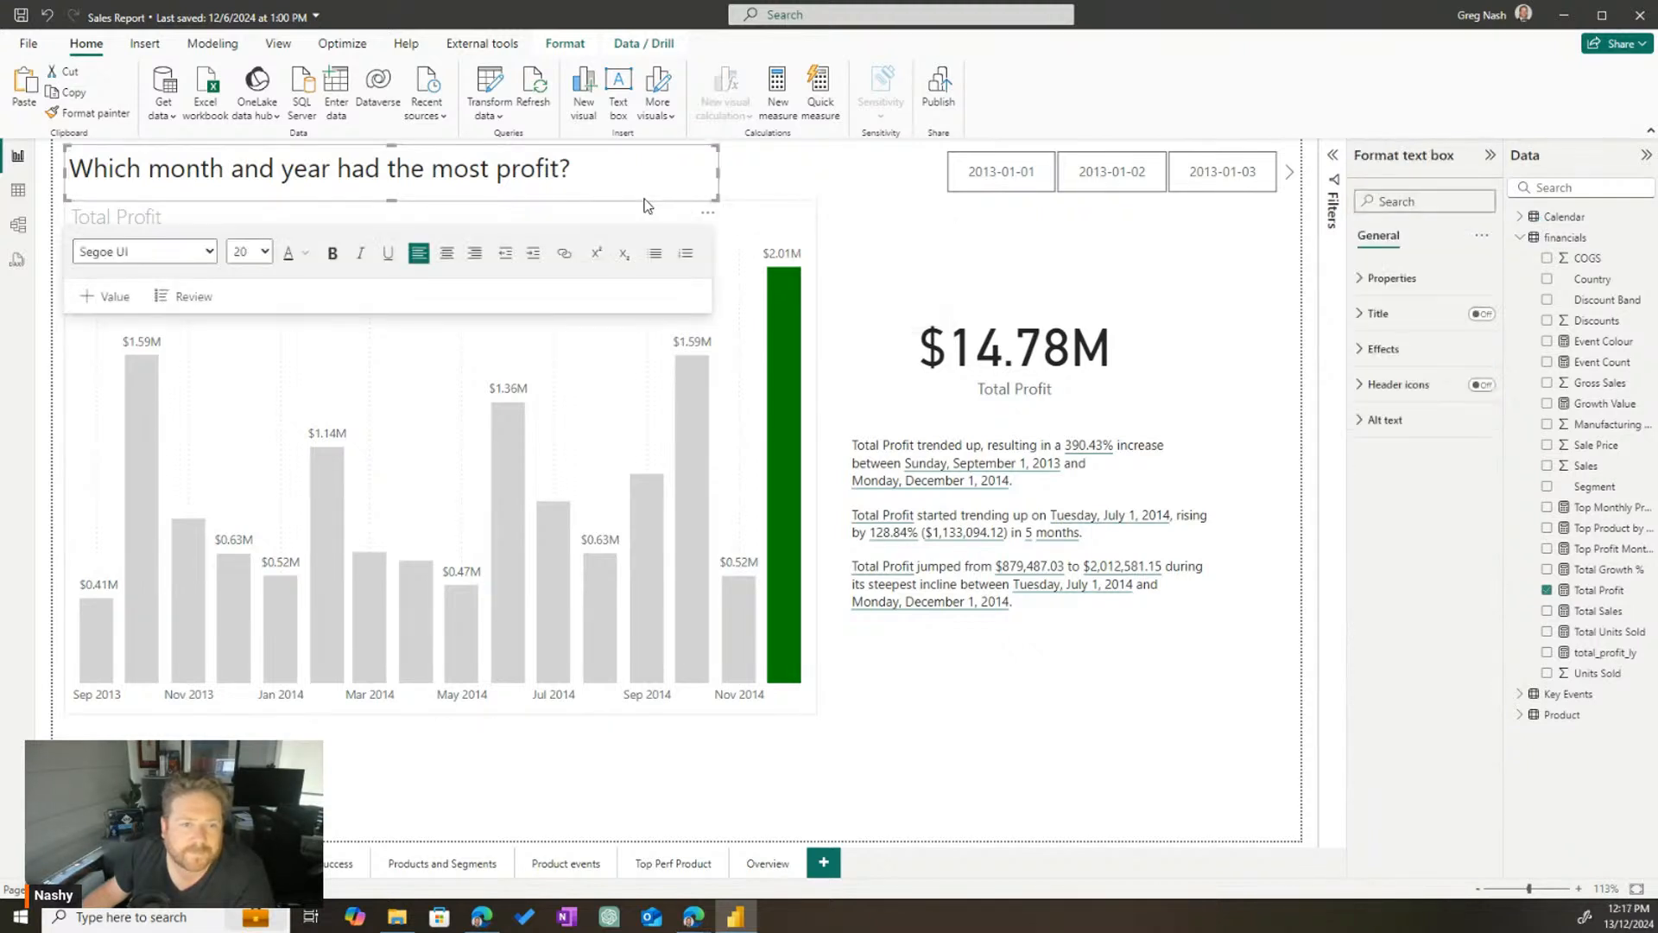
pyautogui.click(443, 218)
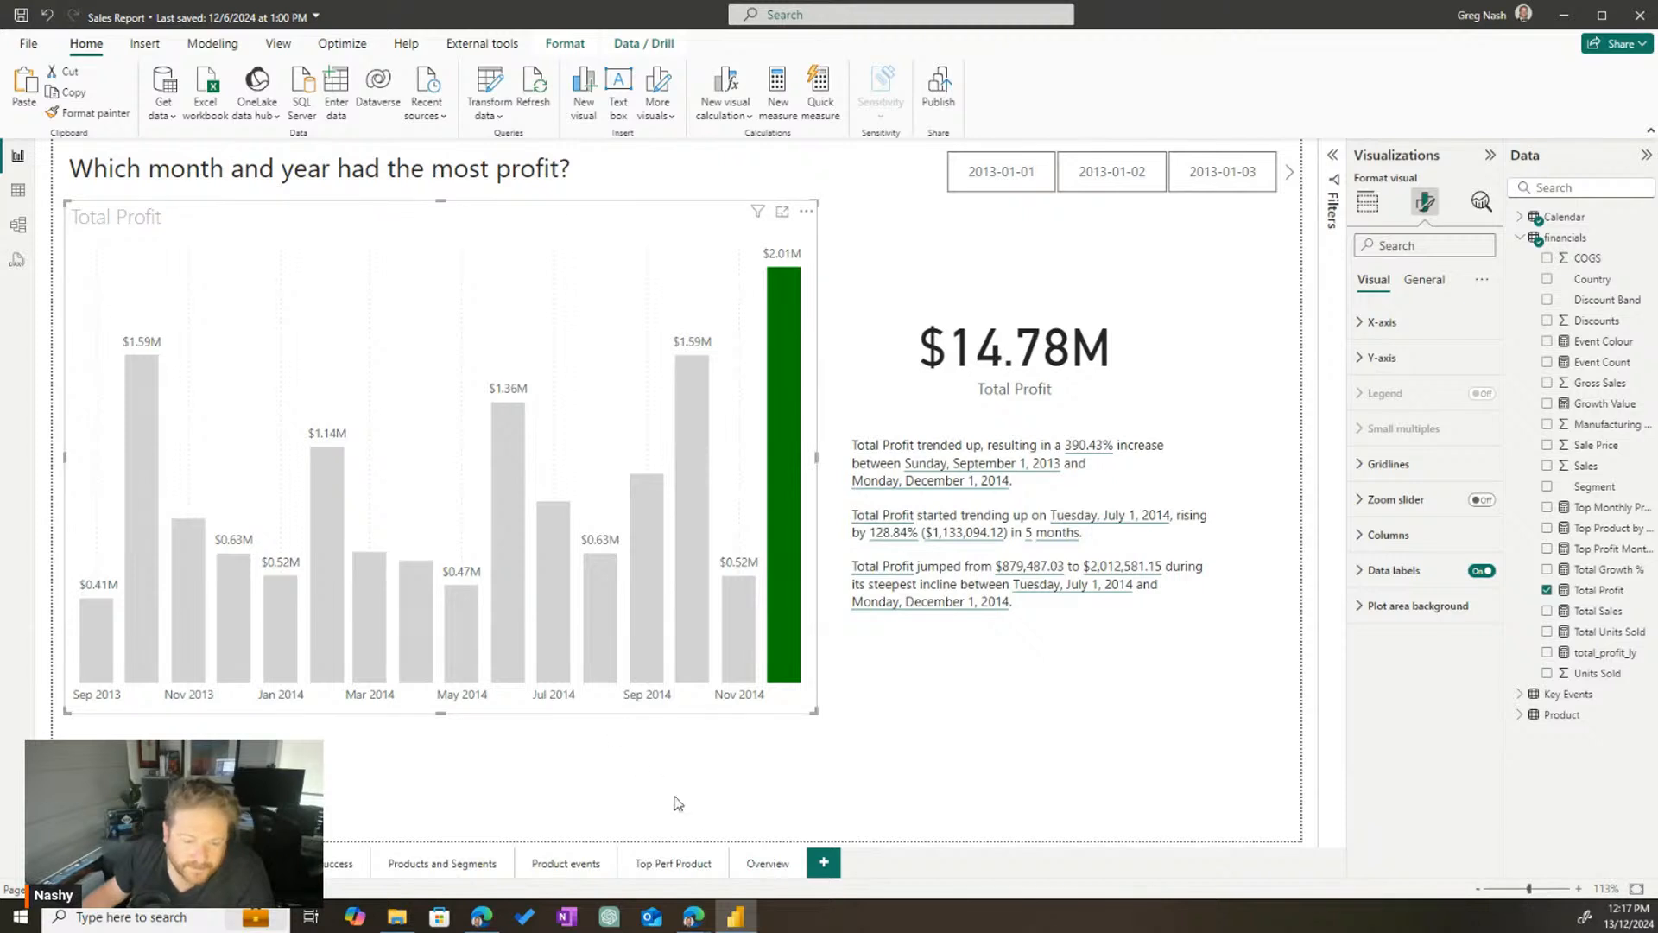
pyautogui.click(756, 868)
pyautogui.hotkey('ctrl', 'v')
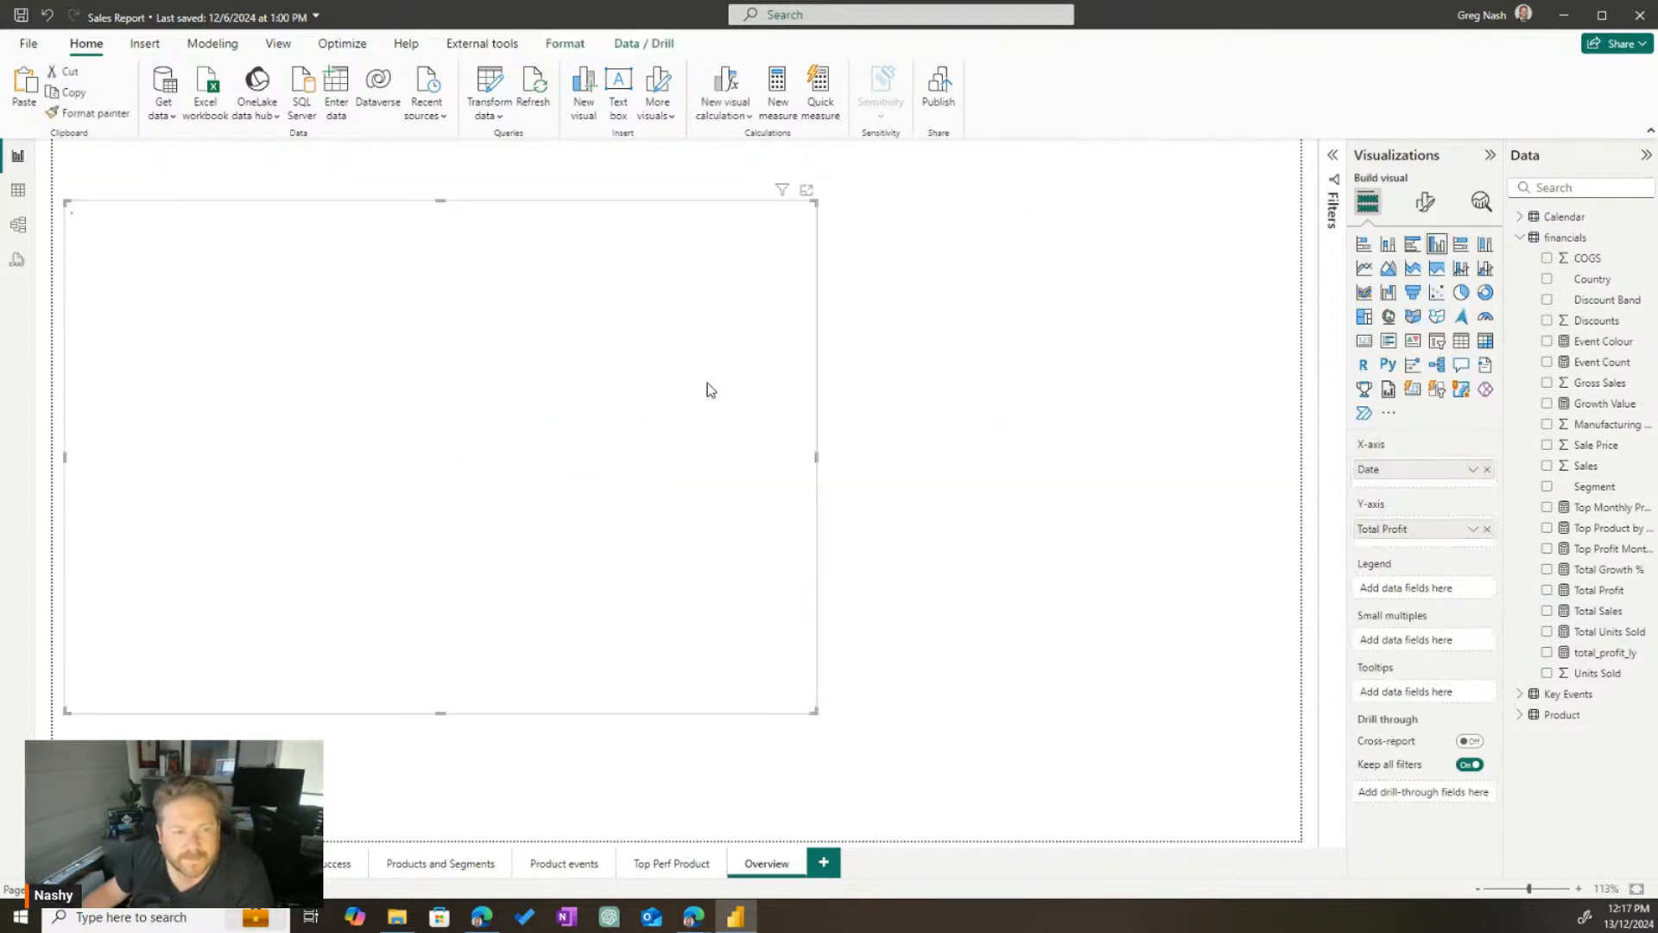
# Shrink the pasted Total Profit chart and move it to the upper middle of the Overview page
pyautogui.moveTo(816, 713); pyautogui.dragTo(496, 471)
pyautogui.moveTo(324, 209); pyautogui.dragTo(691, 226)
pyautogui.click(861, 751)
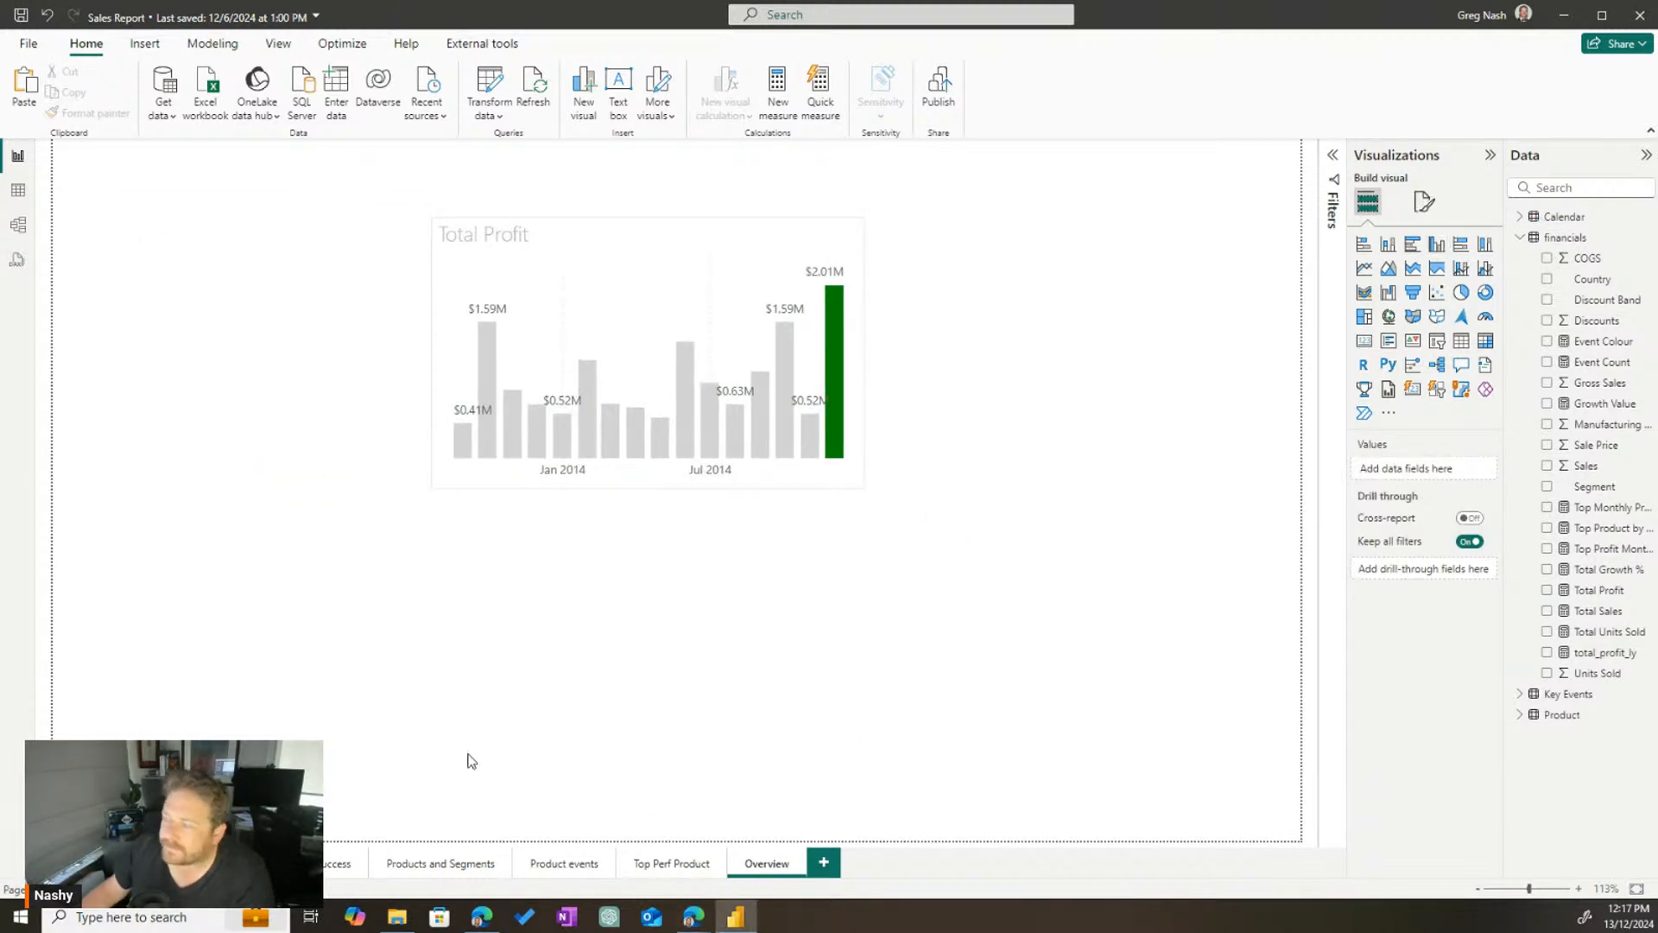
# Copy the Sum of Profit by Country chart from the country success page onto Overview, placing it right of Total Profit at matching height
pyautogui.click(331, 871)
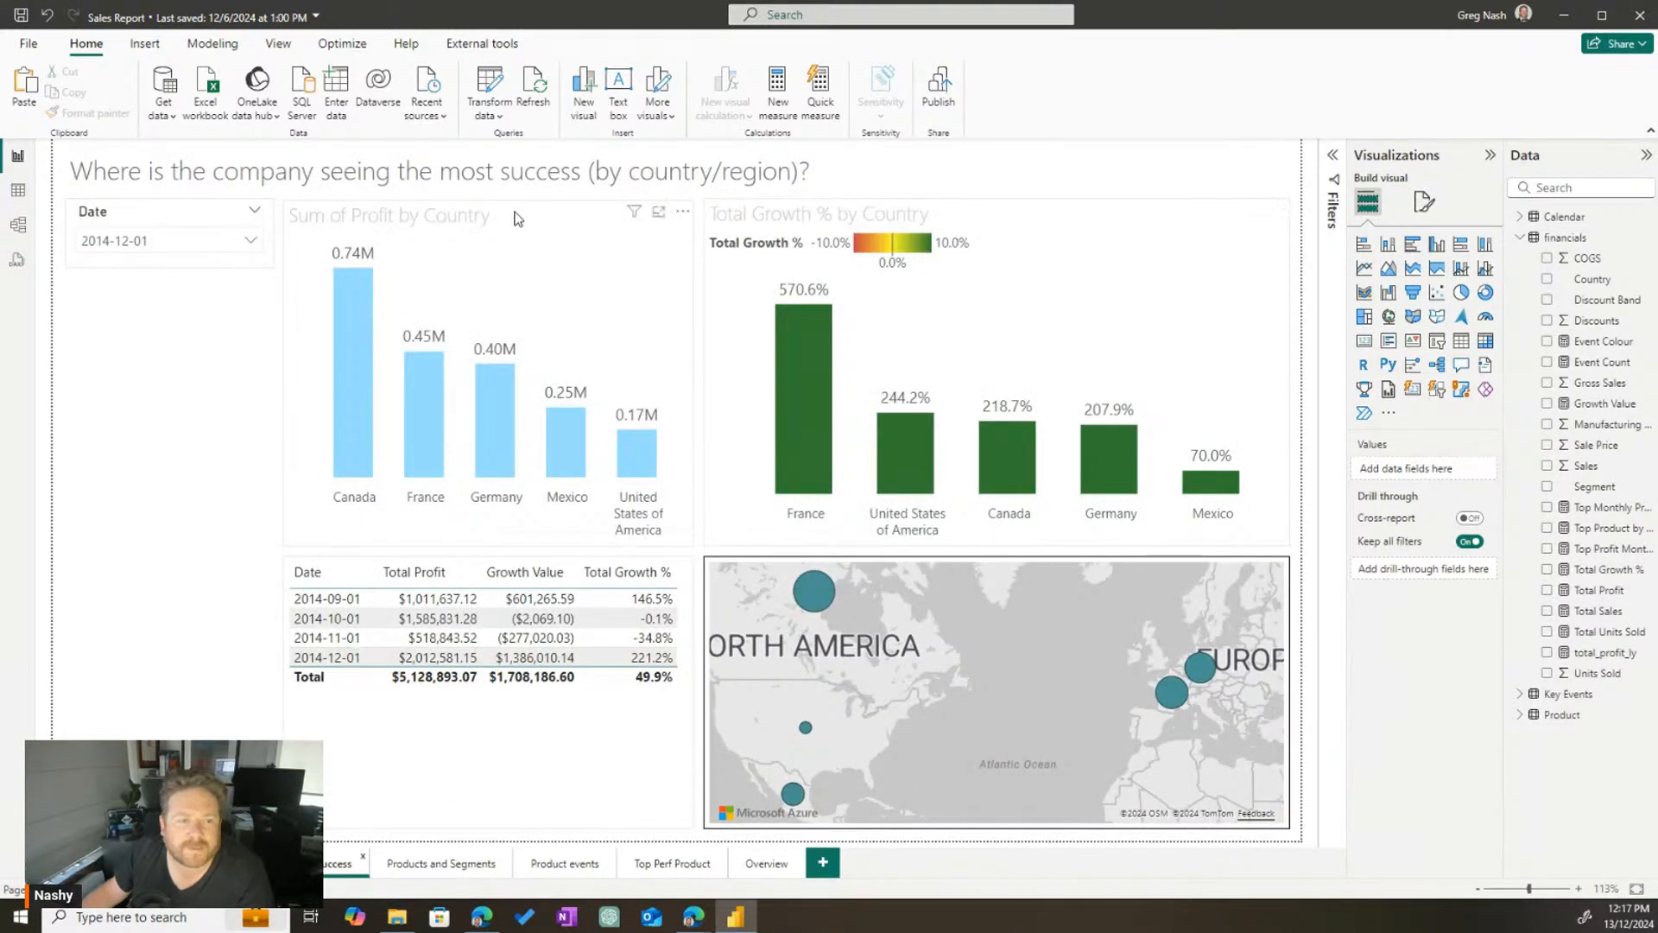
pyautogui.click(605, 233)
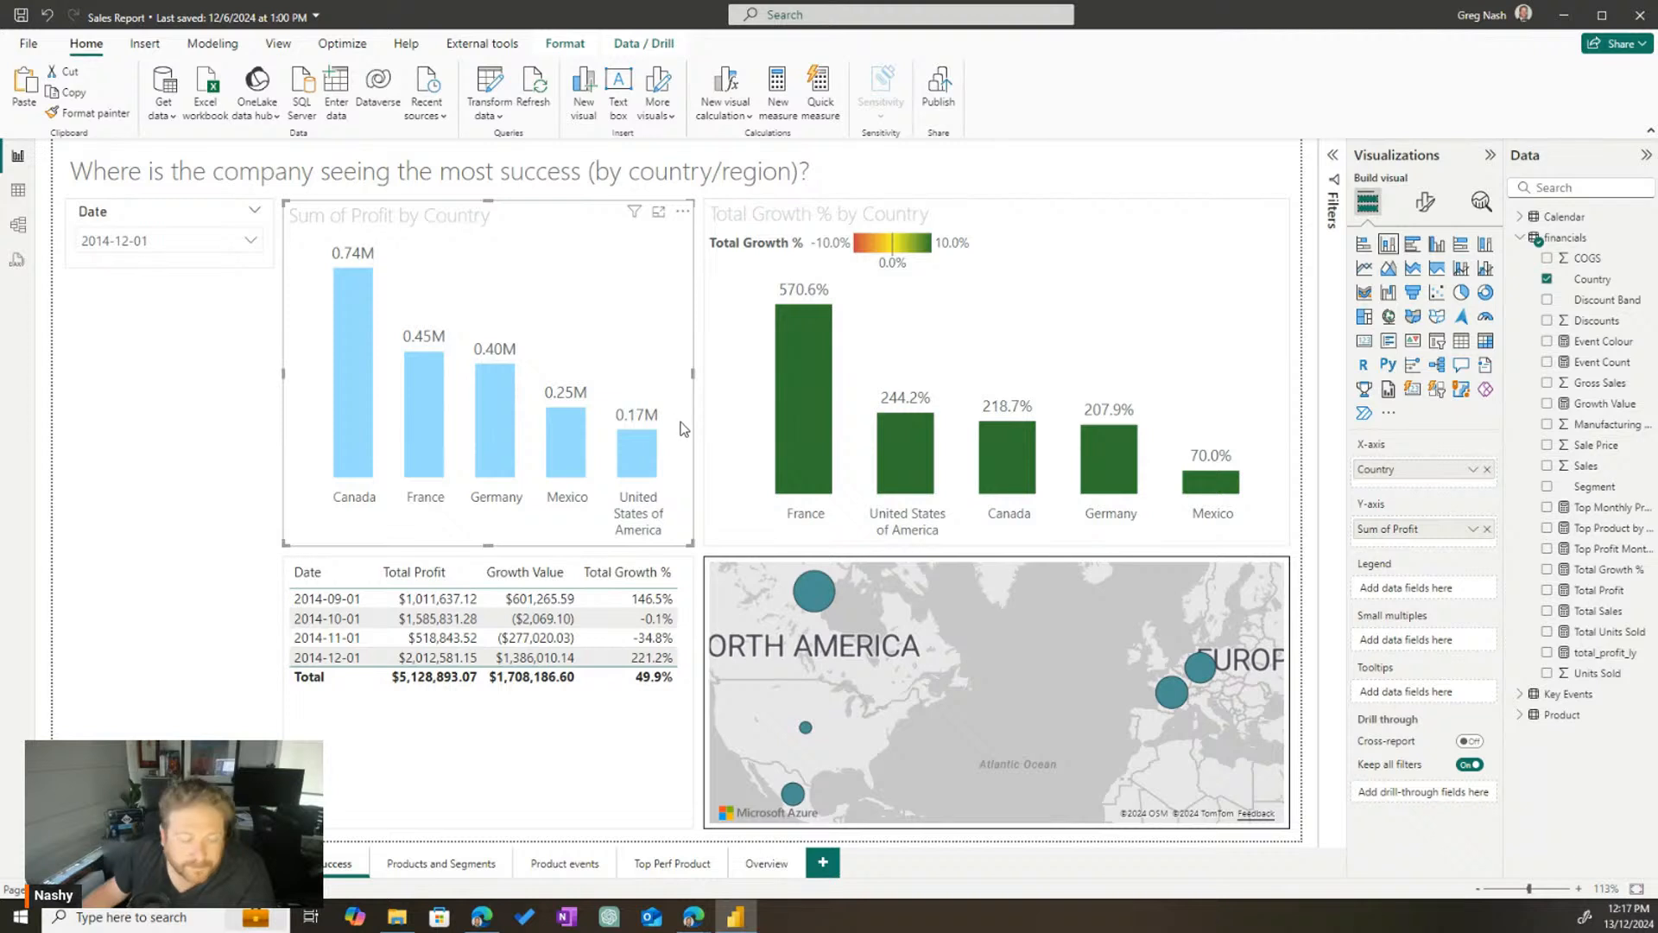
pyautogui.click(773, 873)
pyautogui.hotkey('ctrl', 'v')
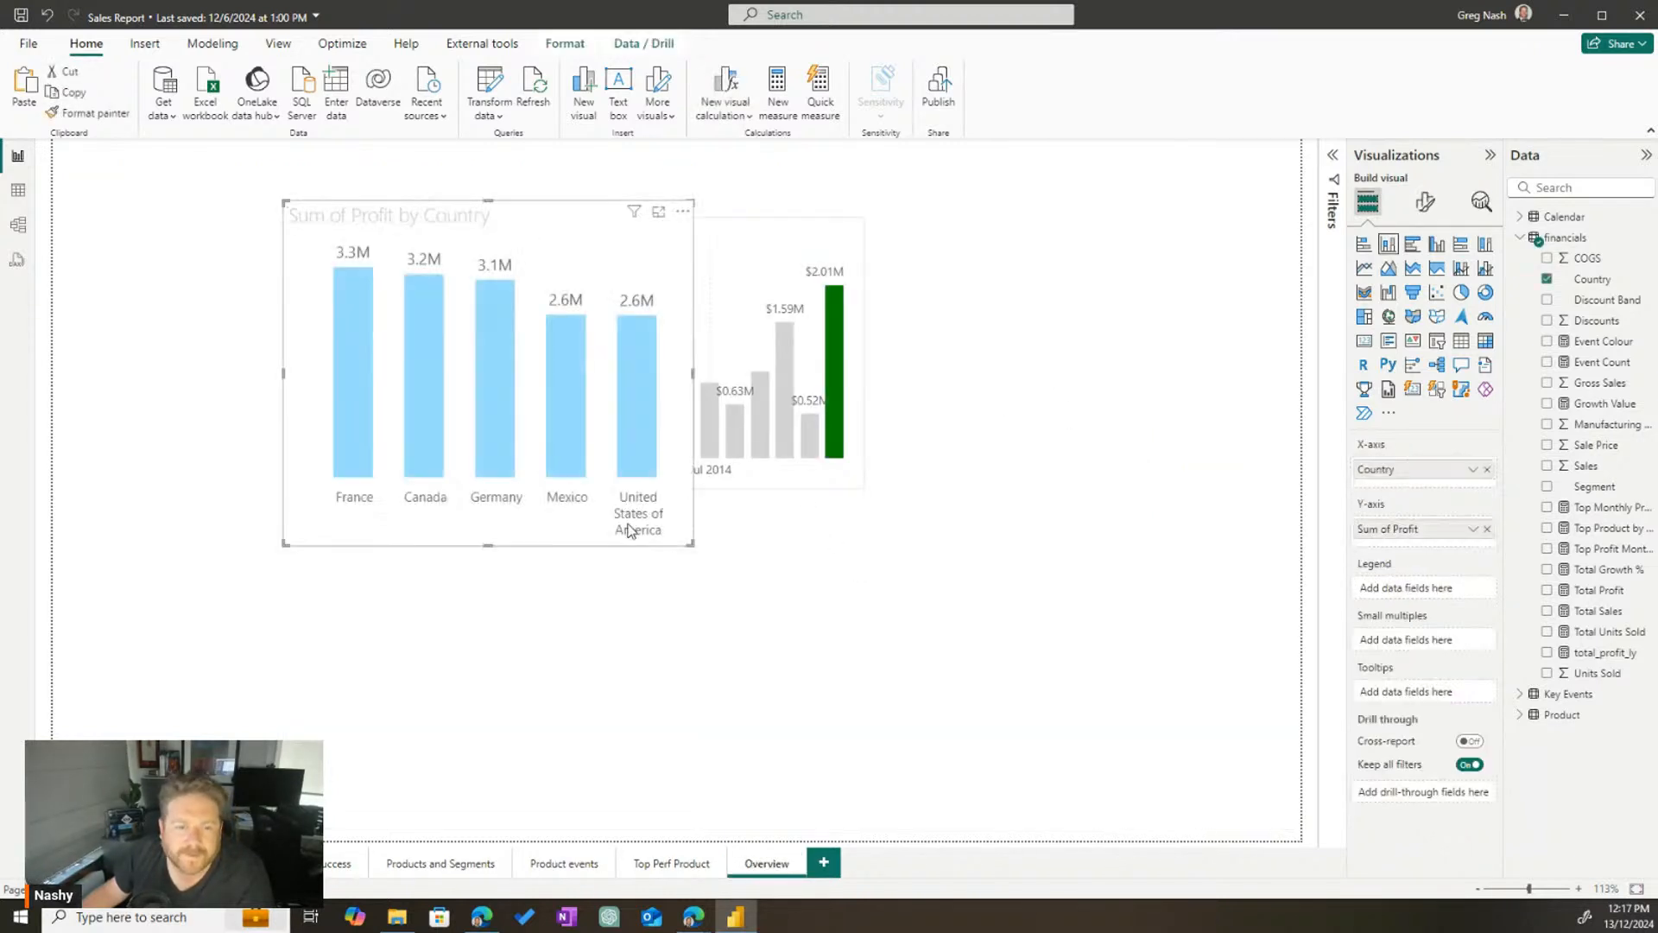
pyautogui.moveTo(637, 531); pyautogui.dragTo(1300, 490)
pyautogui.click(883, 615)
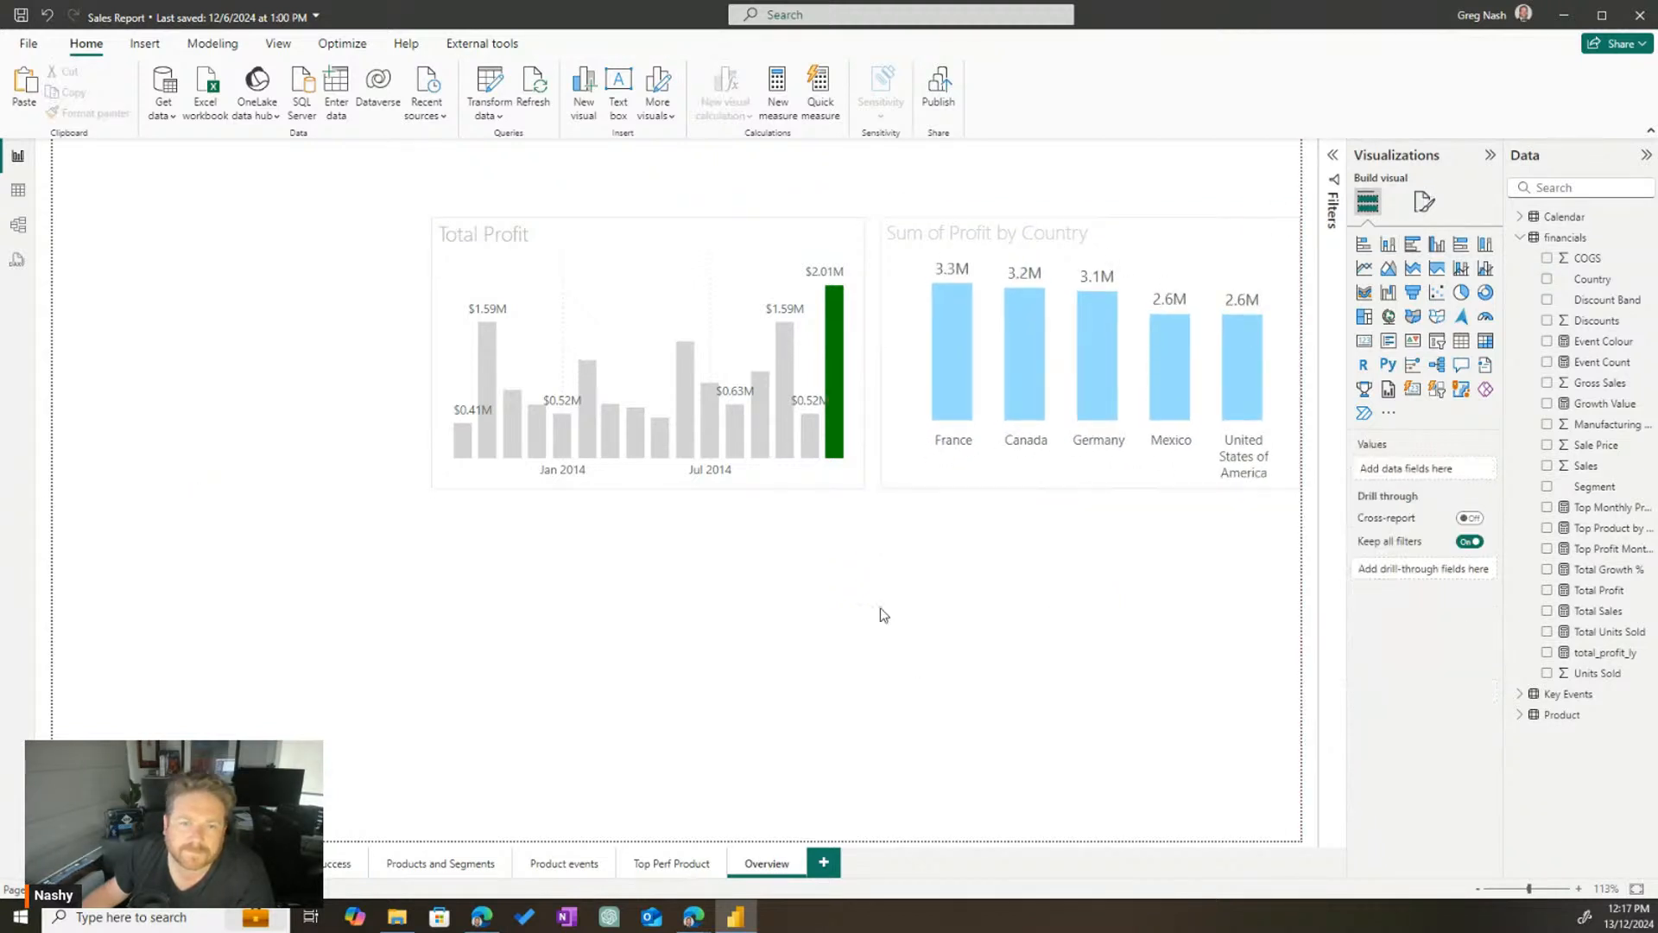
# Apply the Total Profit chart's formatting to the Sum of Profit by Country chart with Format Painter
pyautogui.click(682, 242)
pyautogui.click(95, 112)
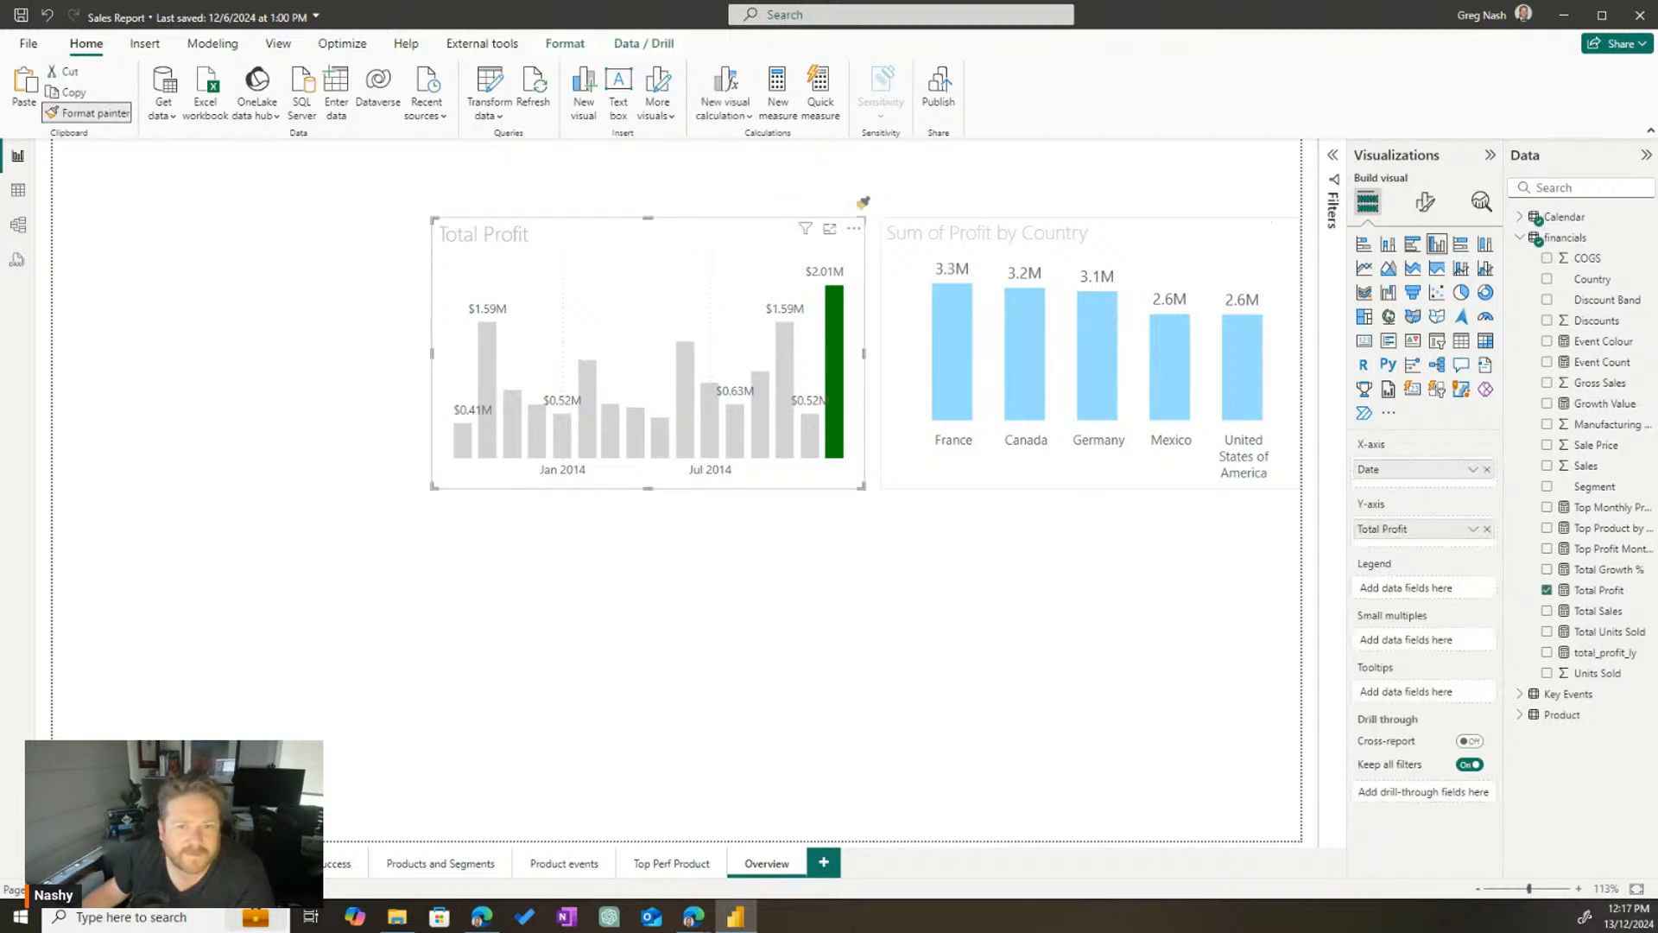
pyautogui.click(904, 234)
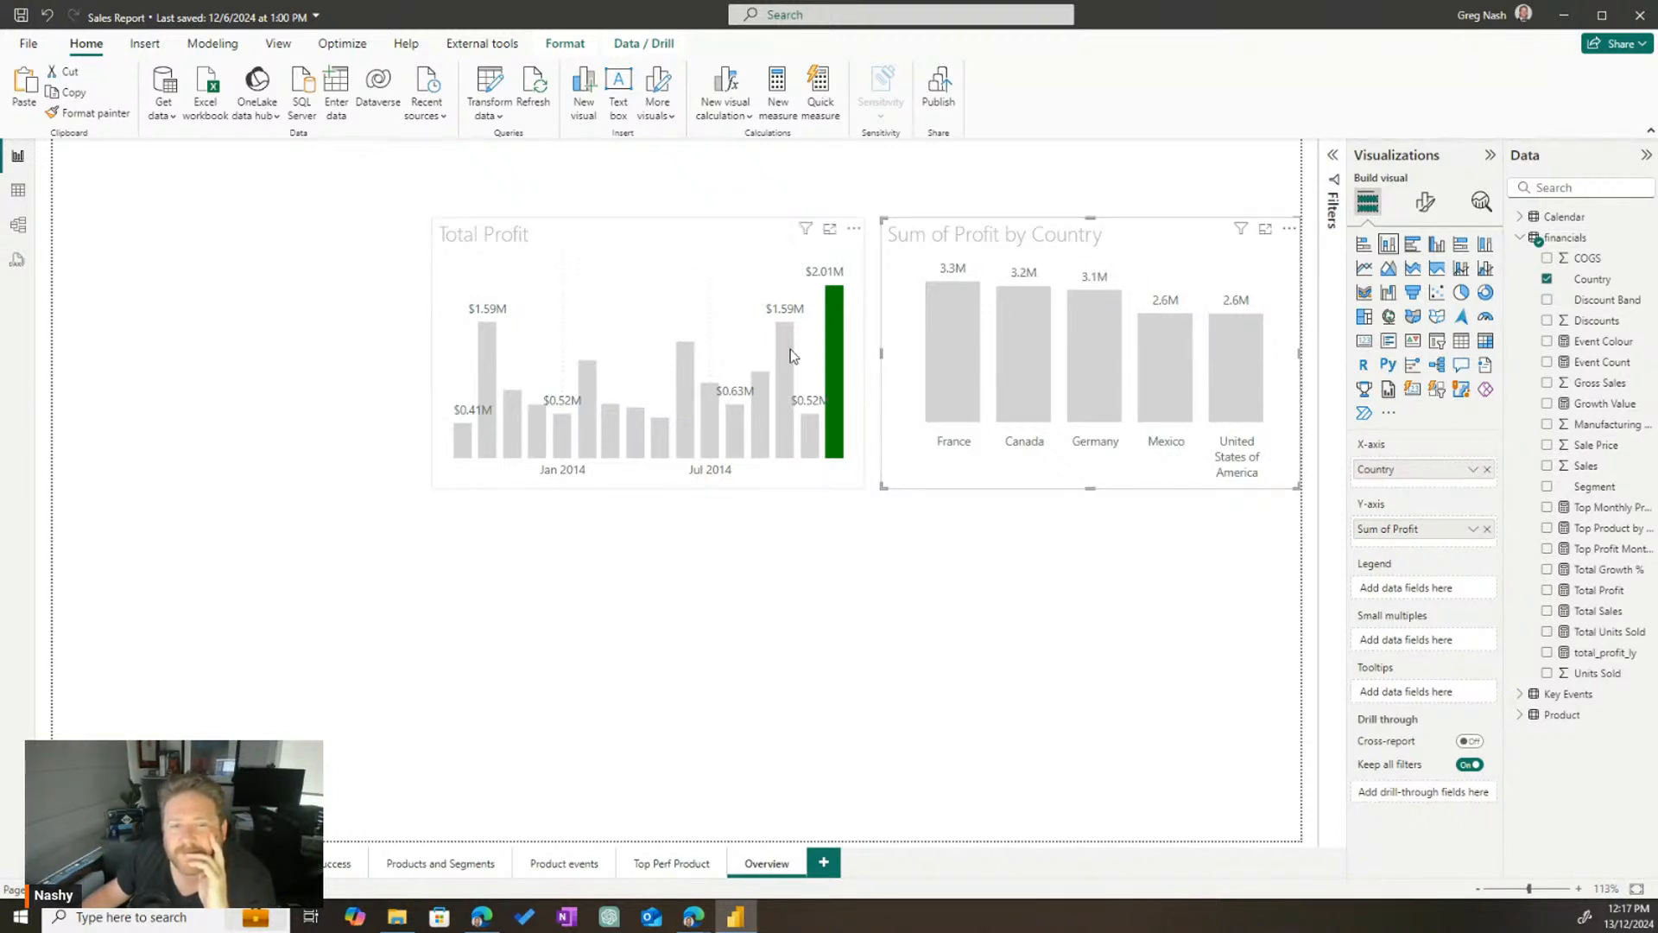
# Examine the Total Profit chart's column colour settings to see which field its conditional formatting is based on
pyautogui.click(744, 254)
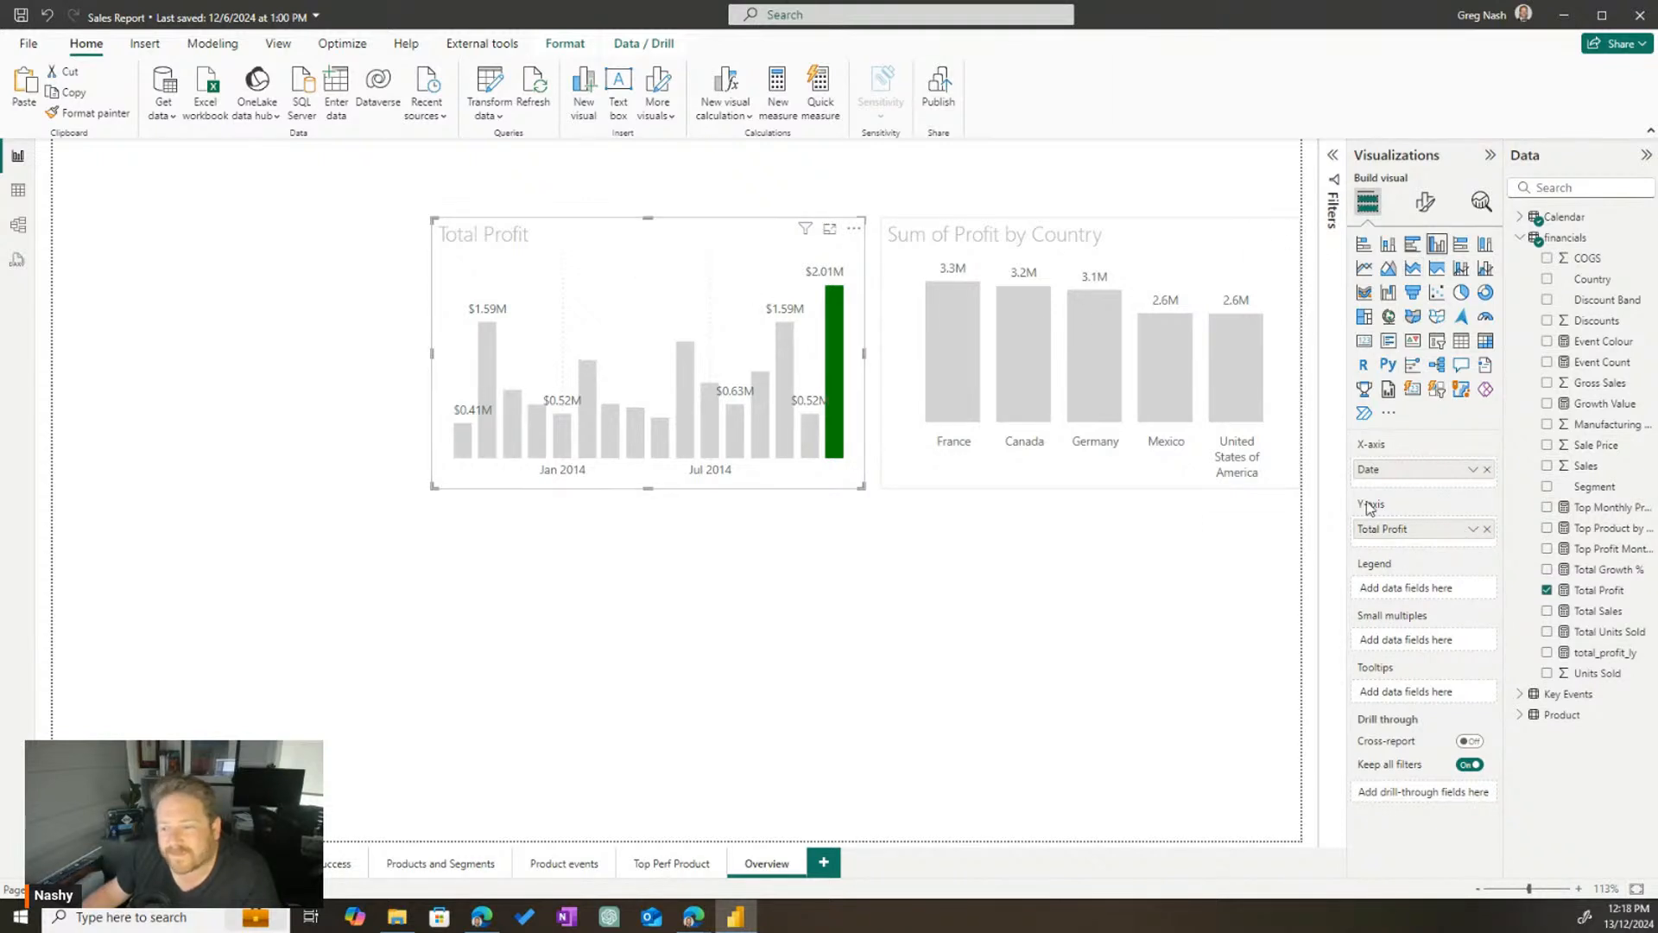
pyautogui.click(1473, 529)
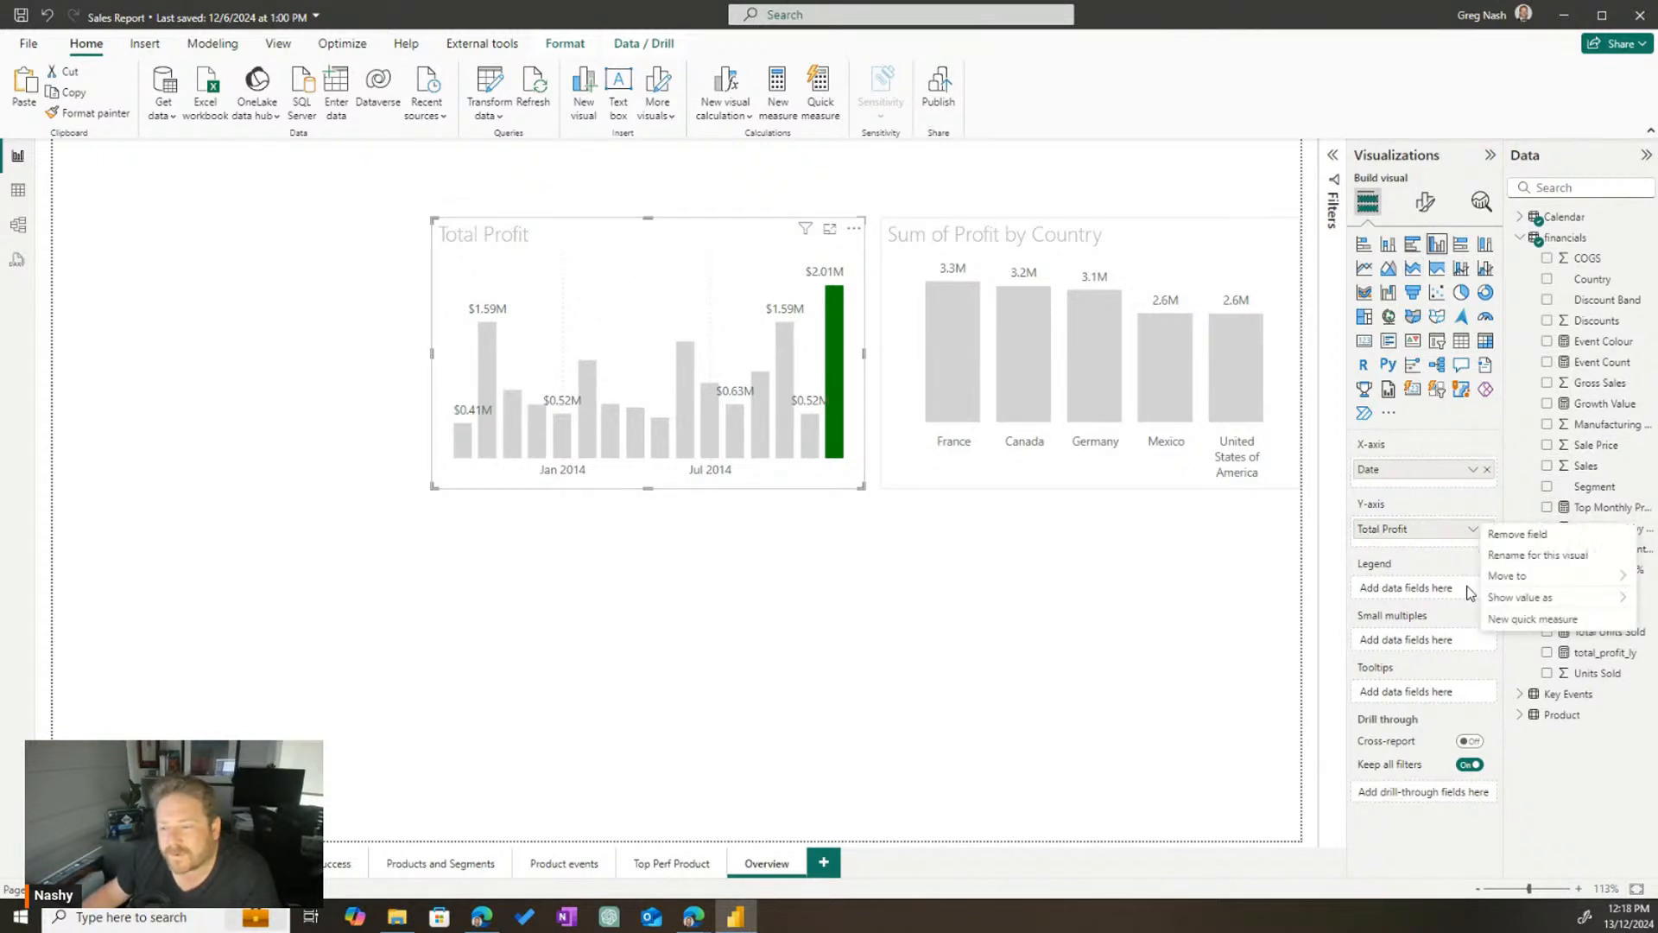
pyautogui.click(767, 278)
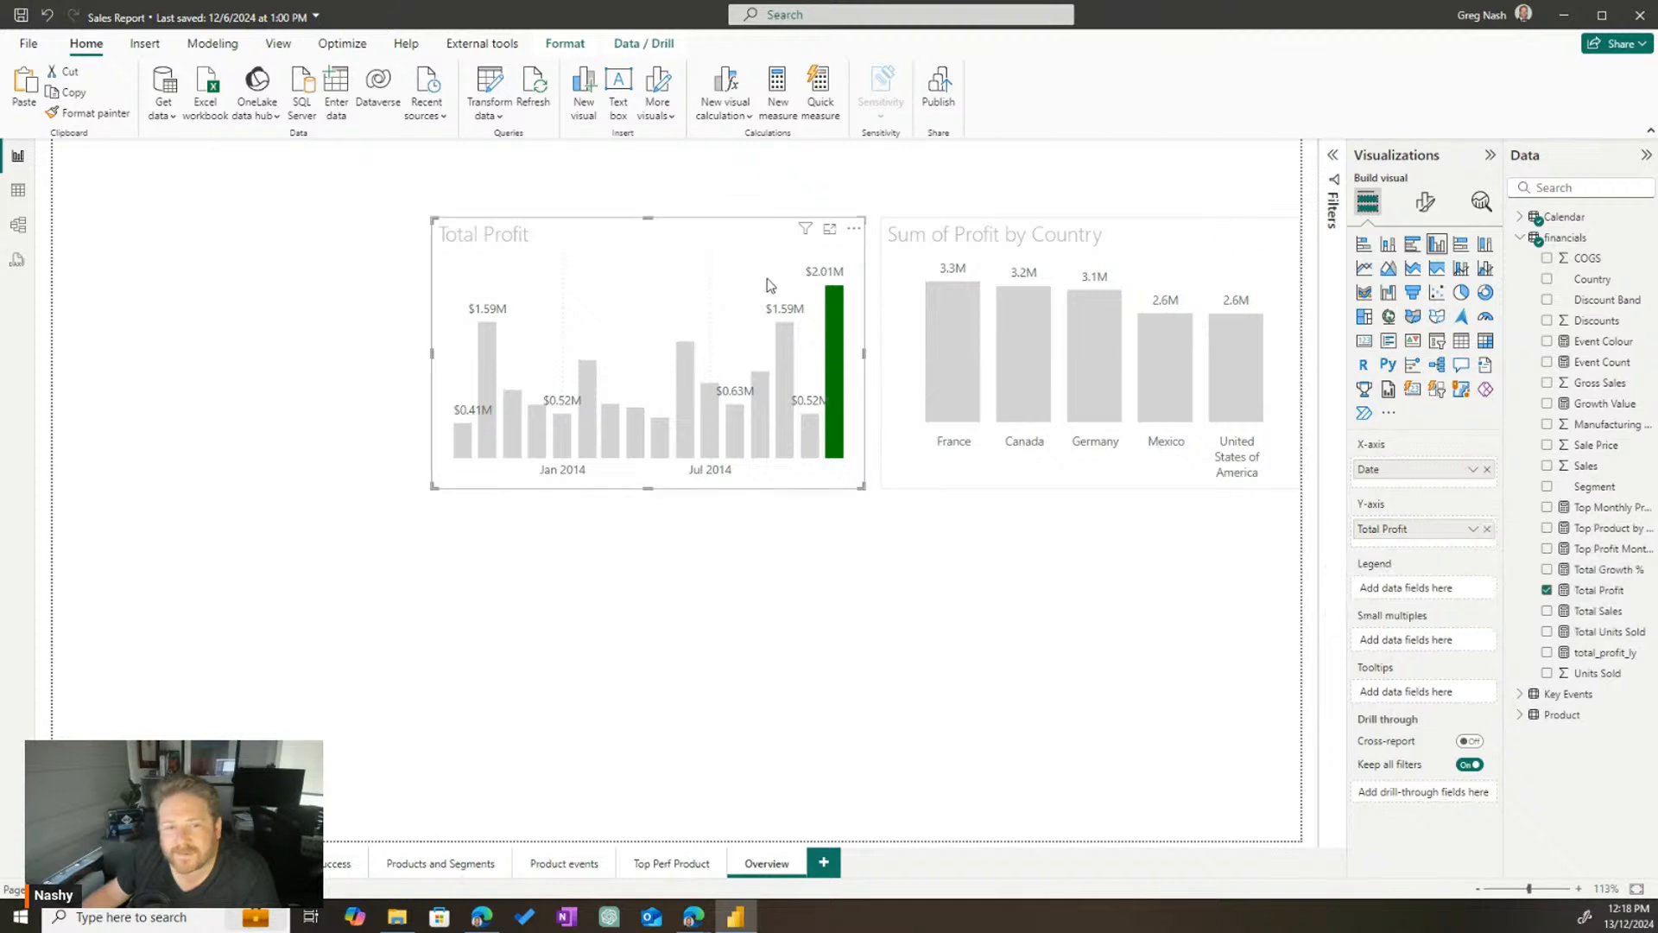
pyautogui.click(1425, 201)
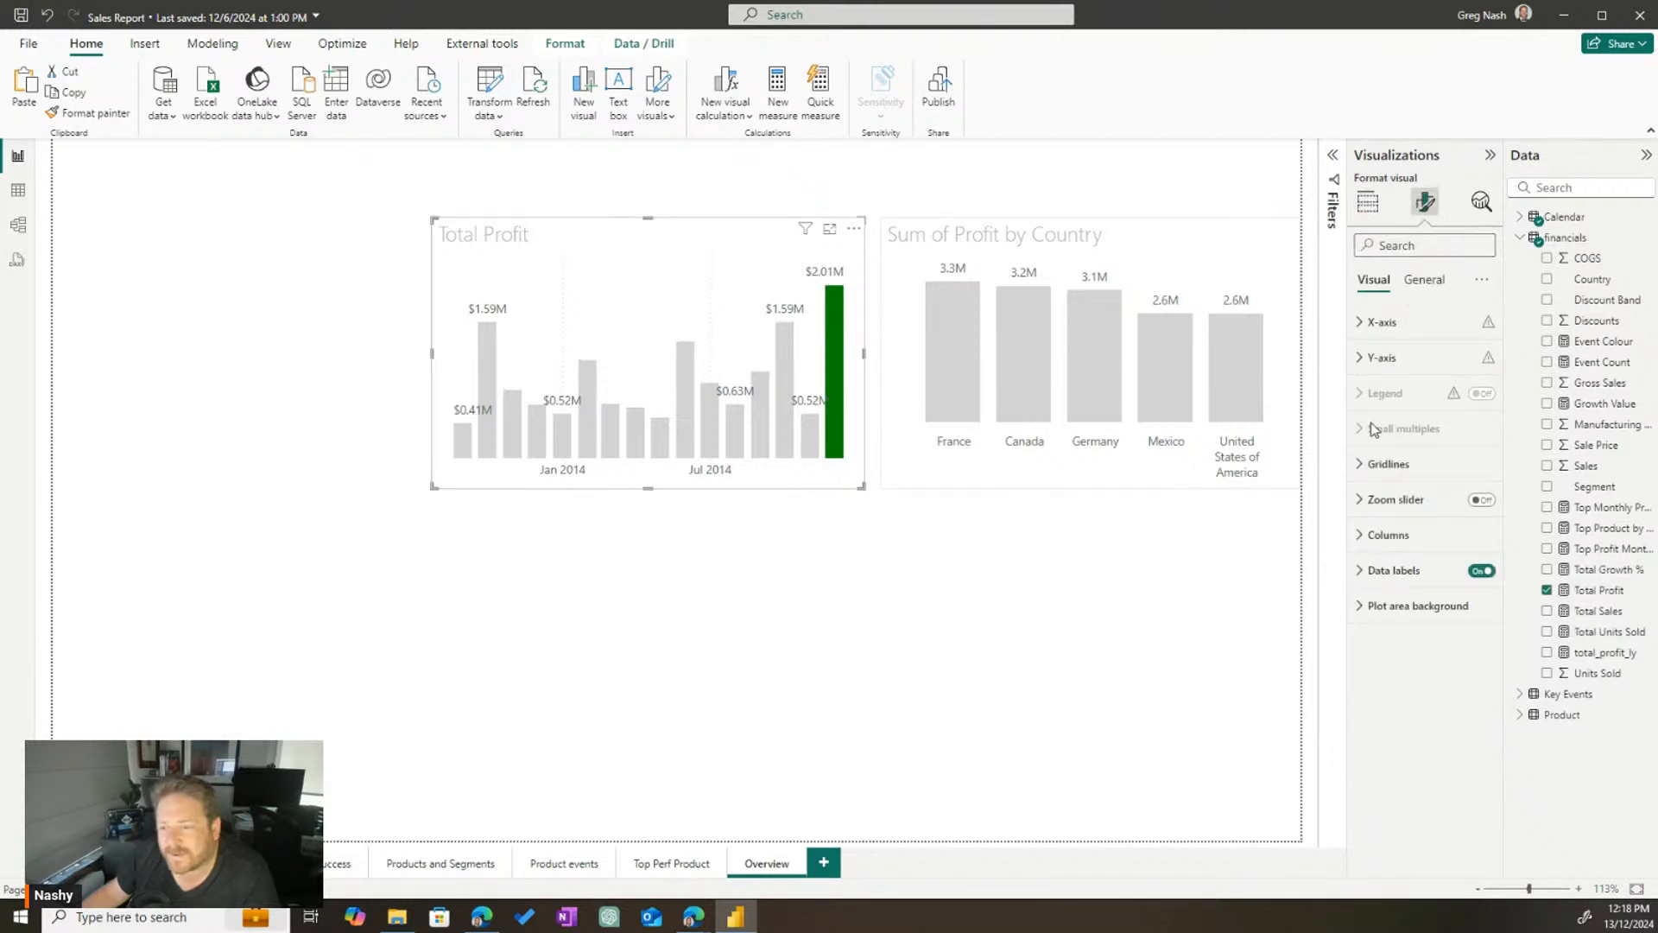
pyautogui.click(1363, 361)
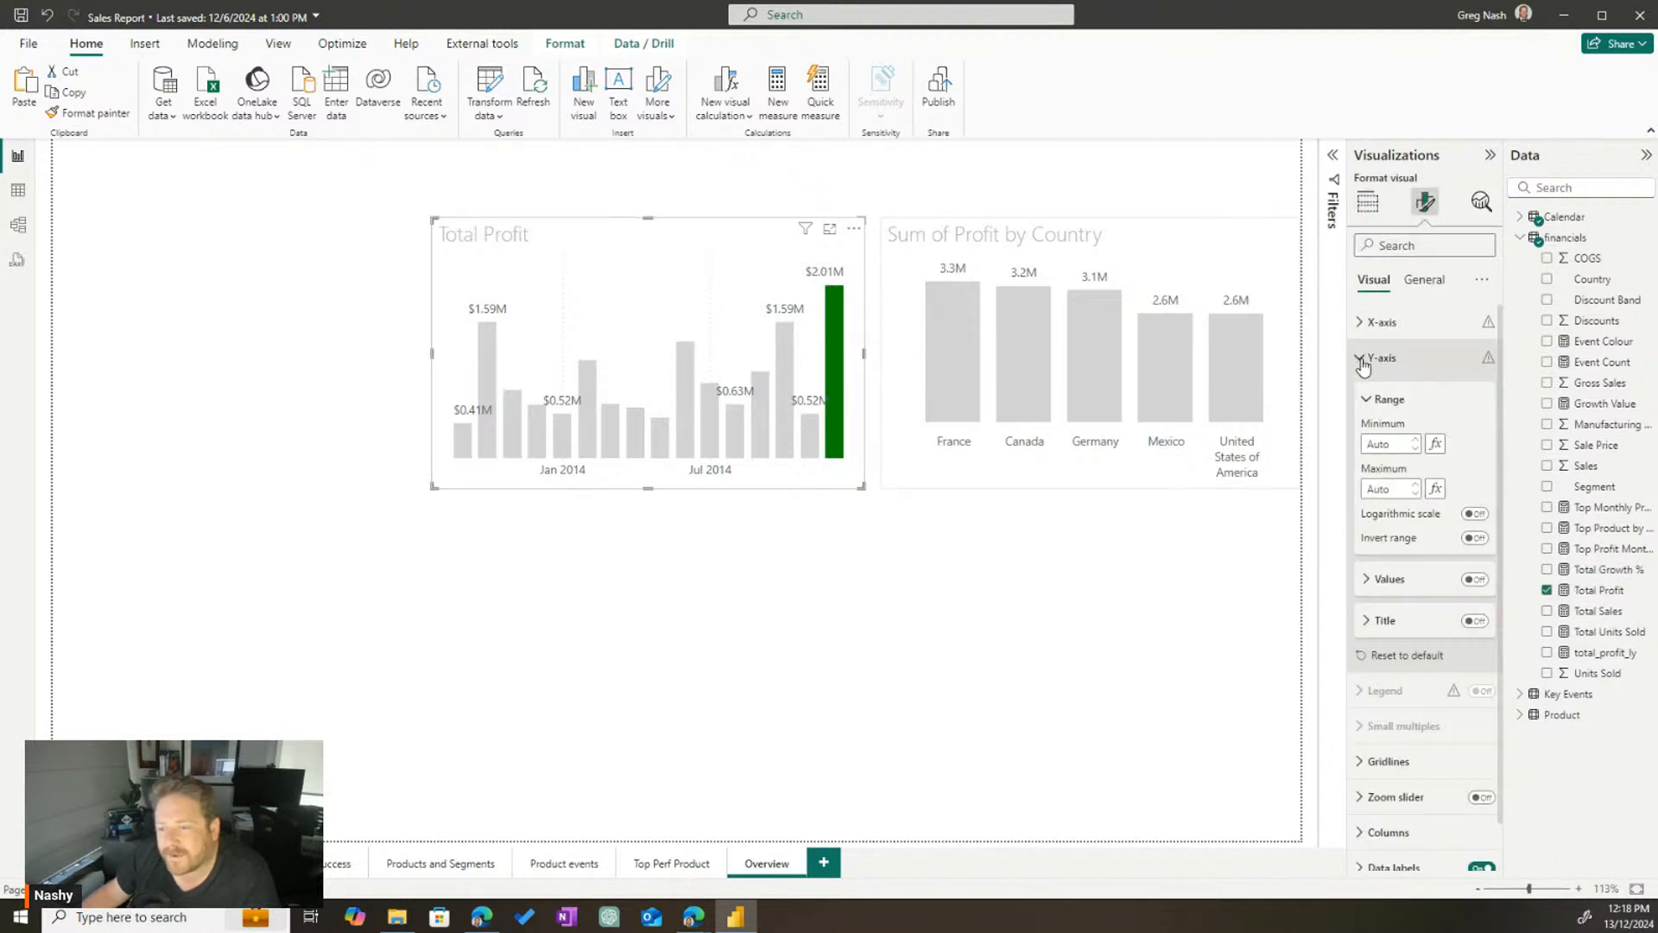
pyautogui.click(1388, 831)
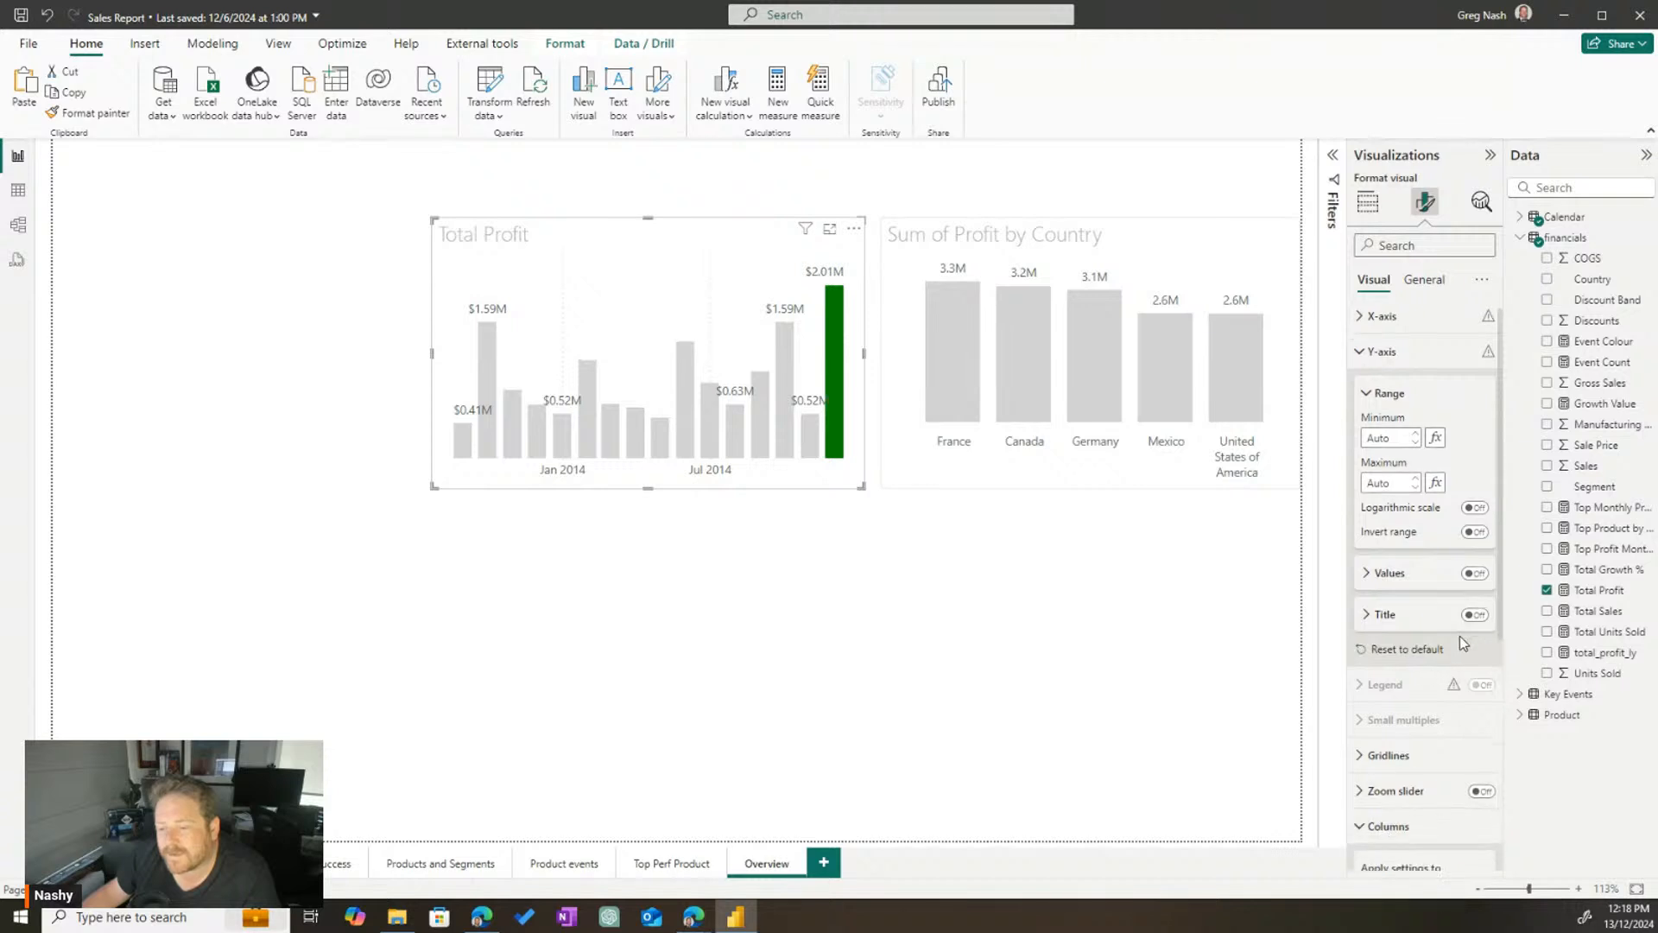
pyautogui.scroll(-4, 1460, 636)
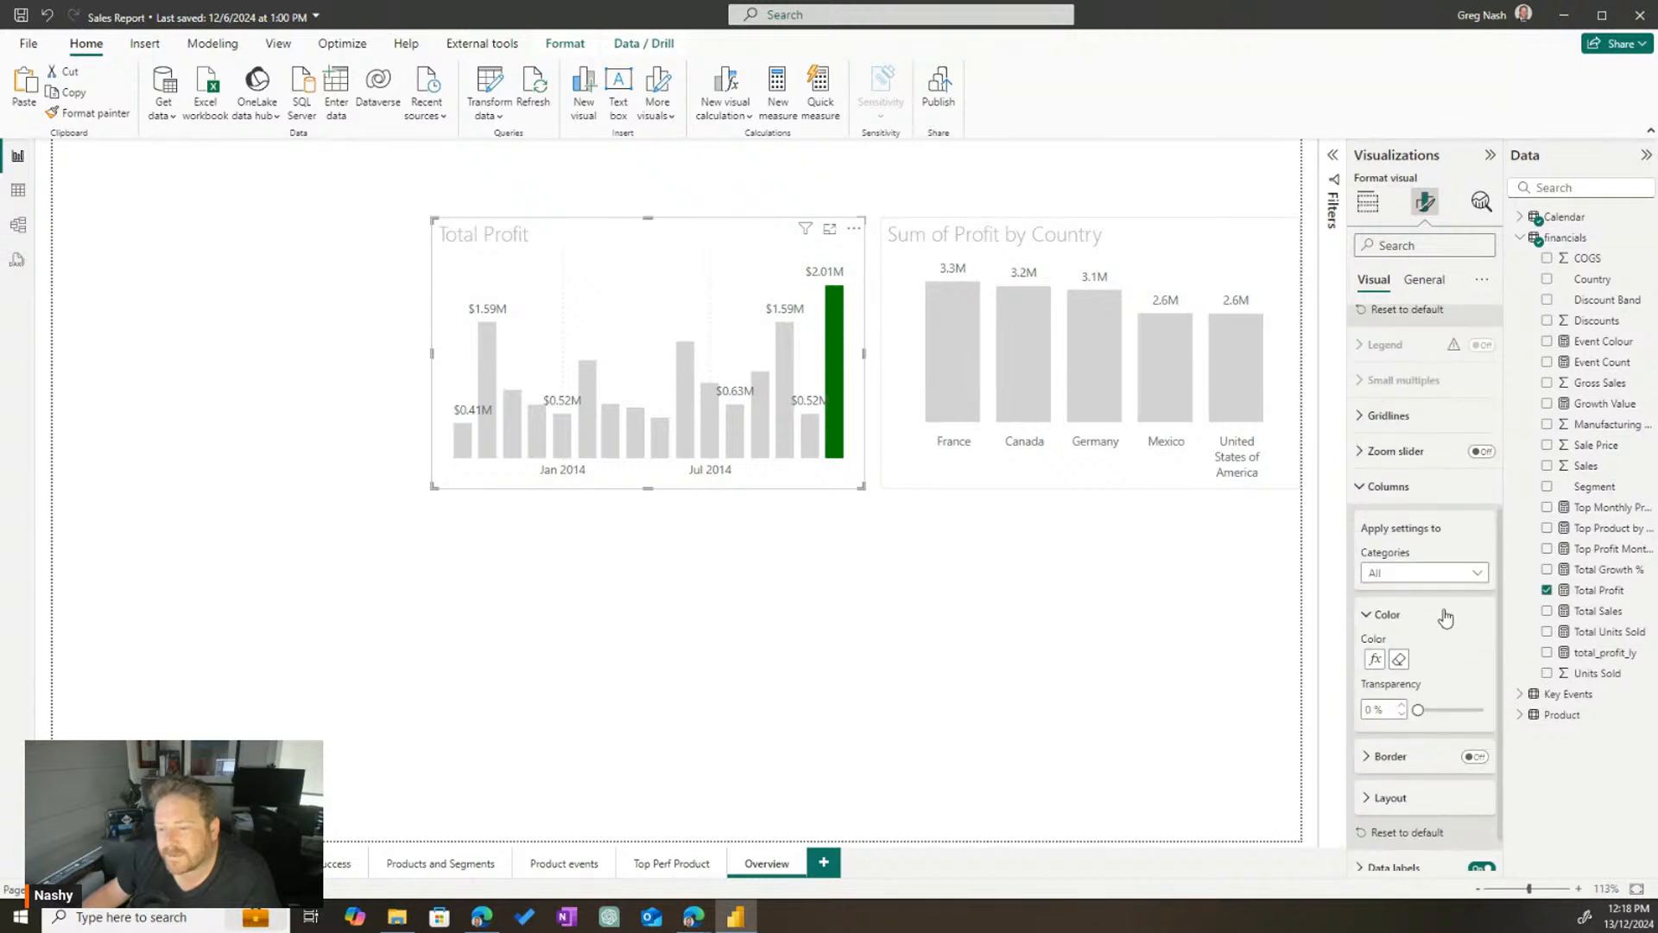
pyautogui.click(1375, 660)
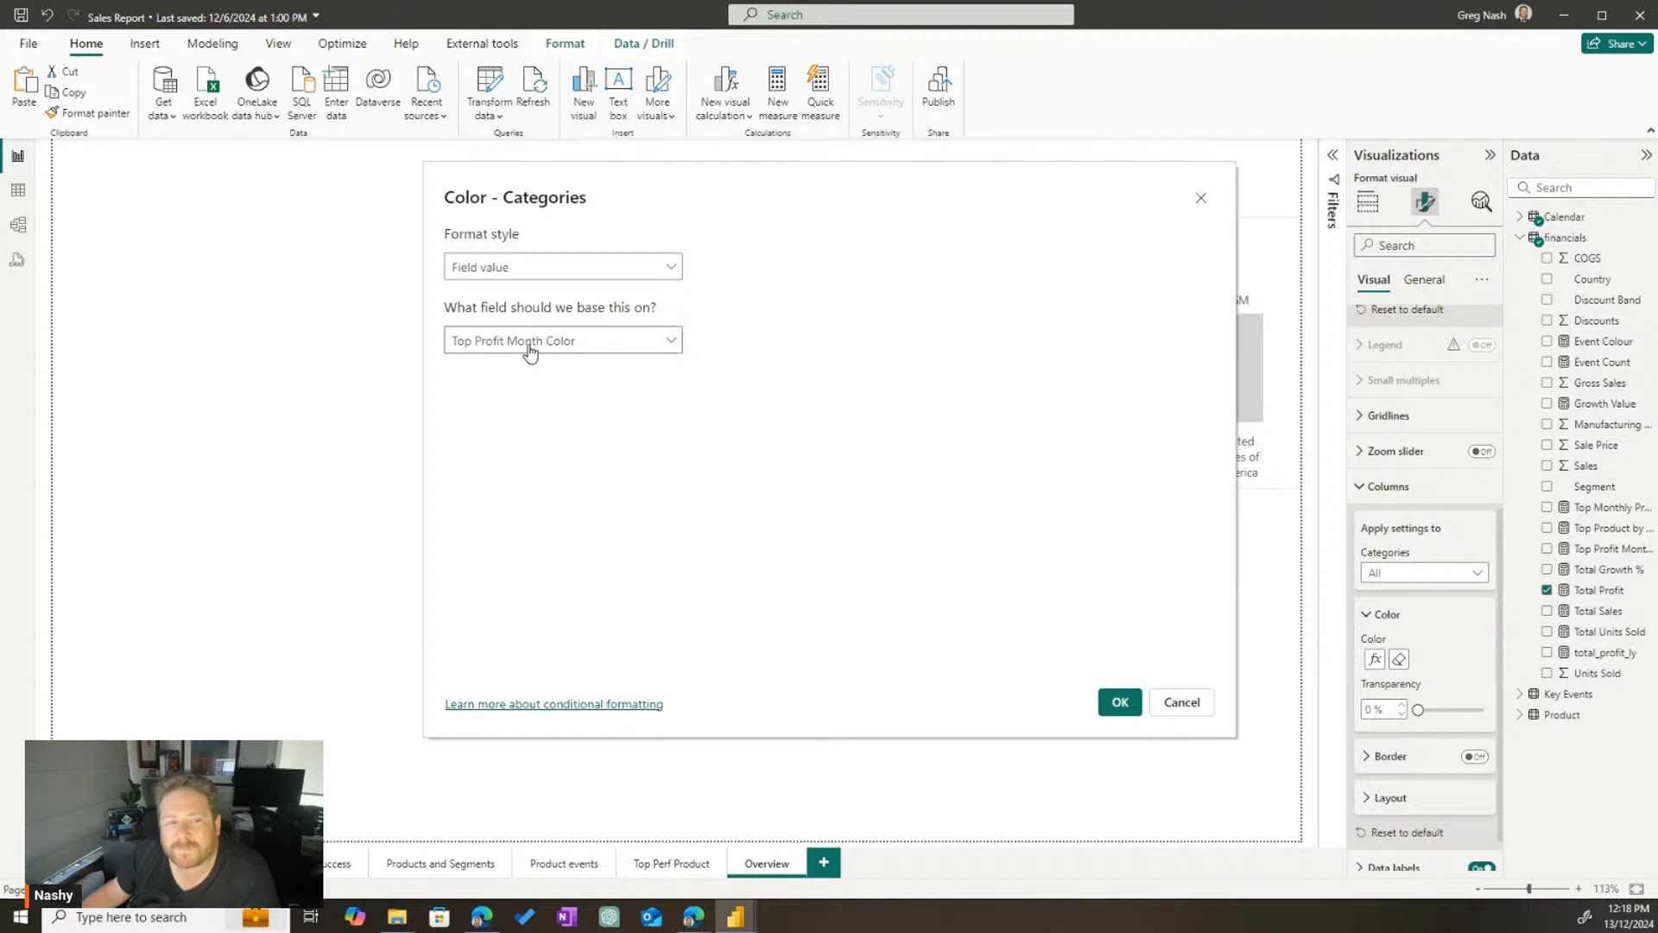
pyautogui.click(1200, 198)
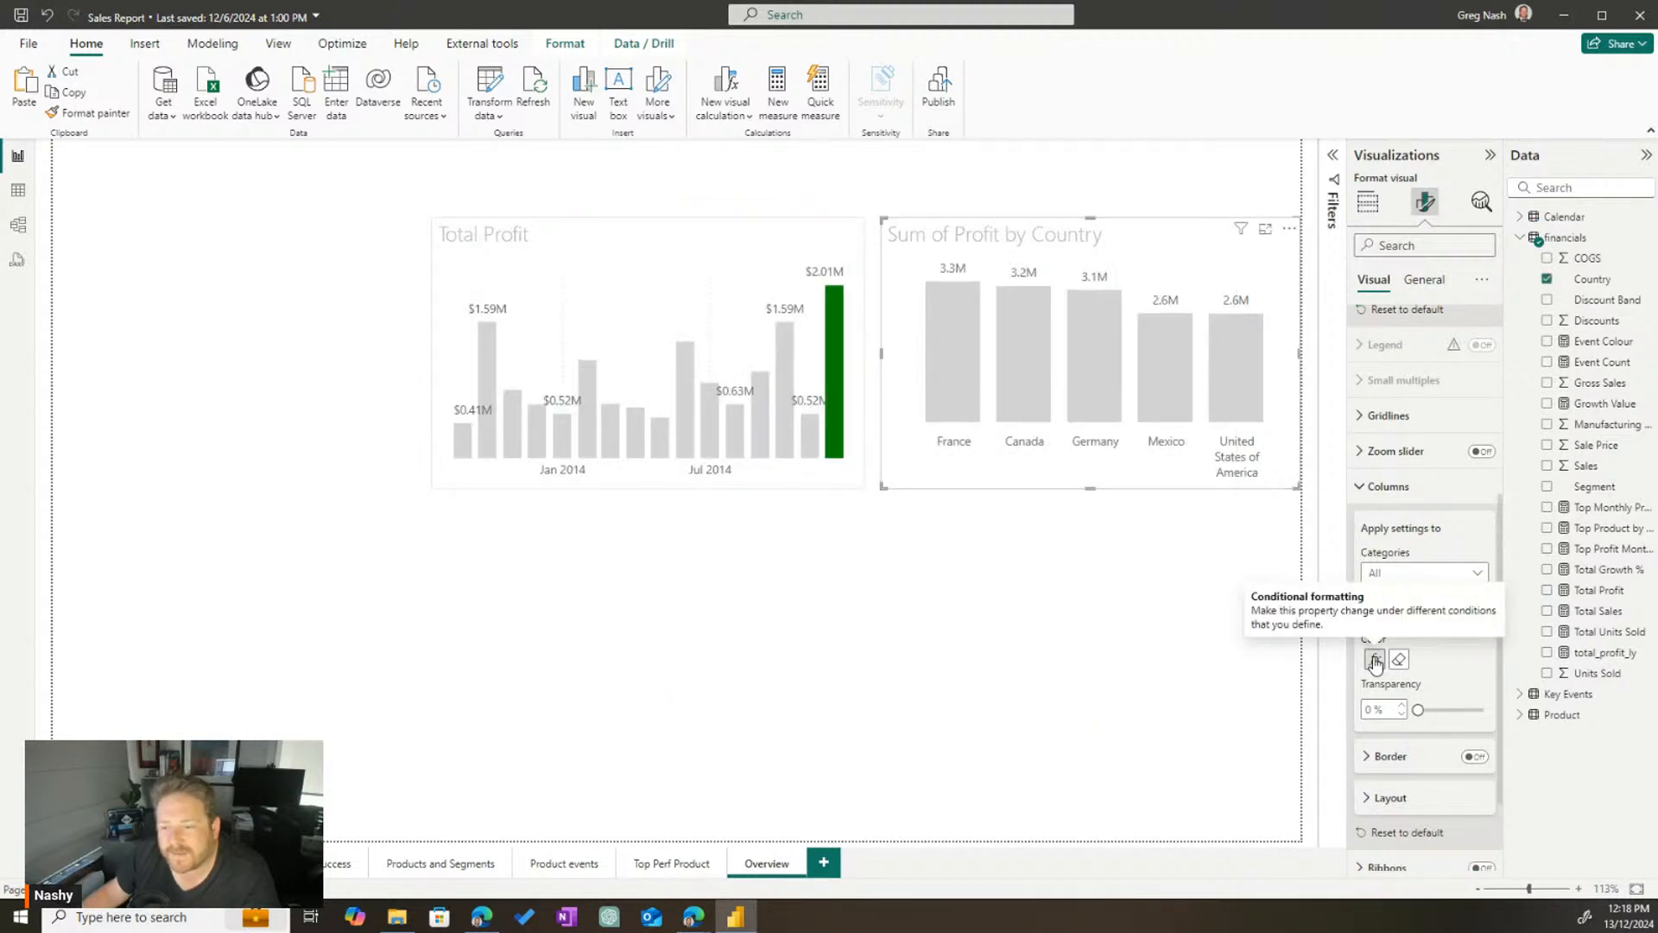
# Inspect the conditional column colour rule of the Sum of Profit by Country chart without changing it
pyautogui.click(1375, 662)
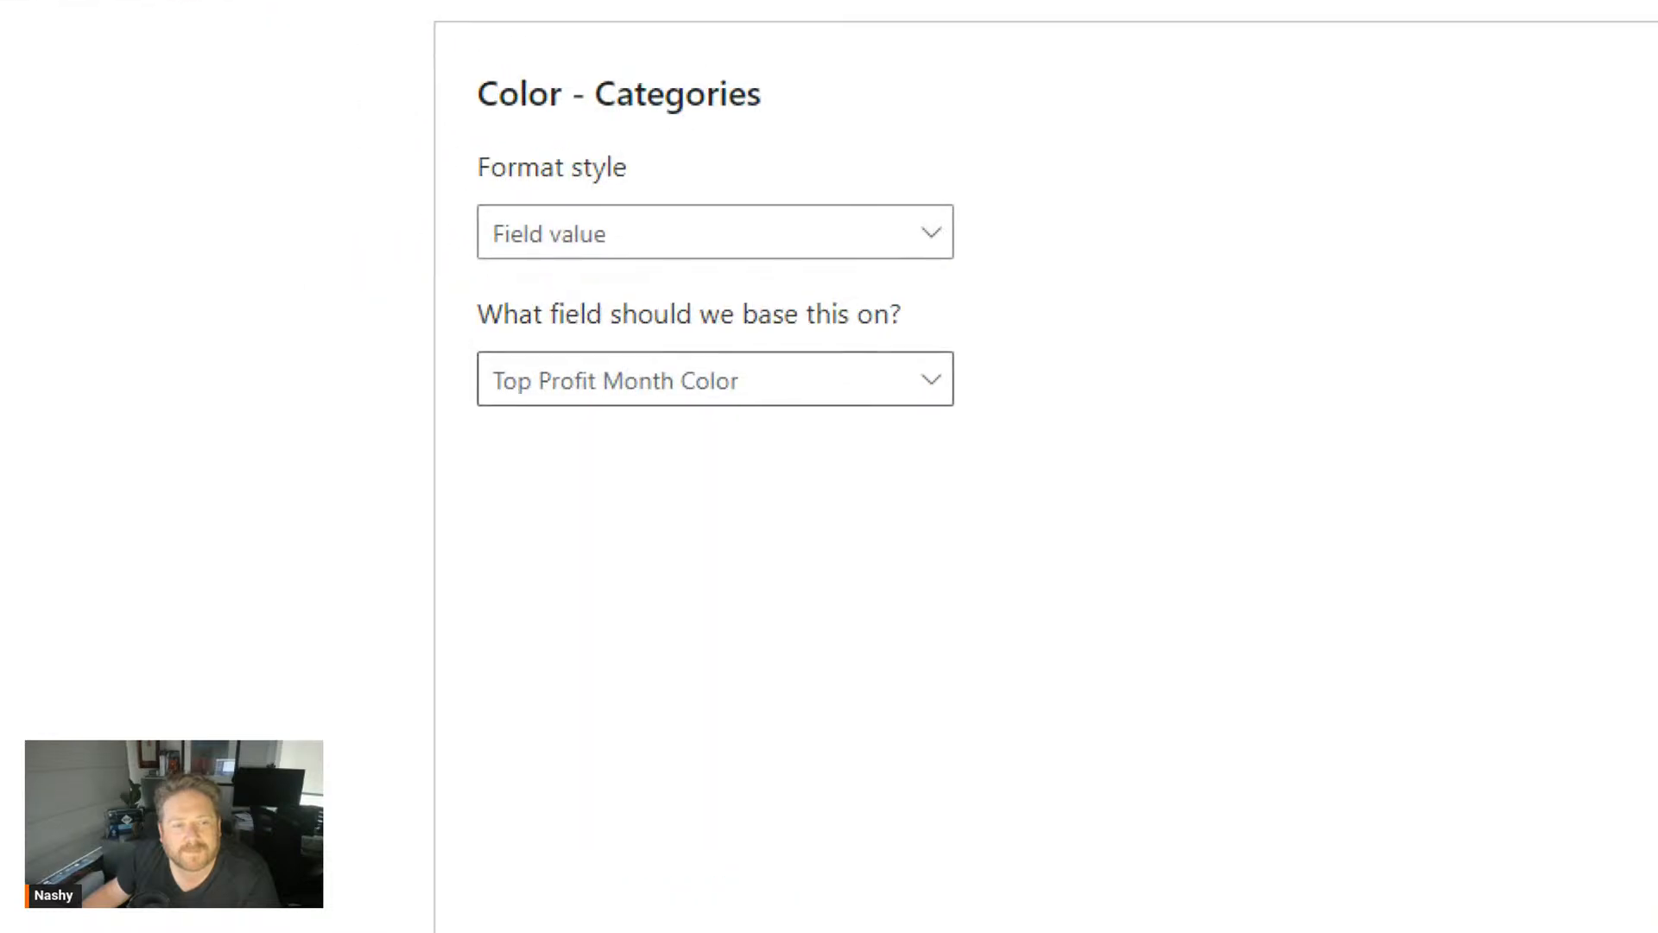
pyautogui.moveTo(411, 288); pyautogui.dragTo(1319, 513)
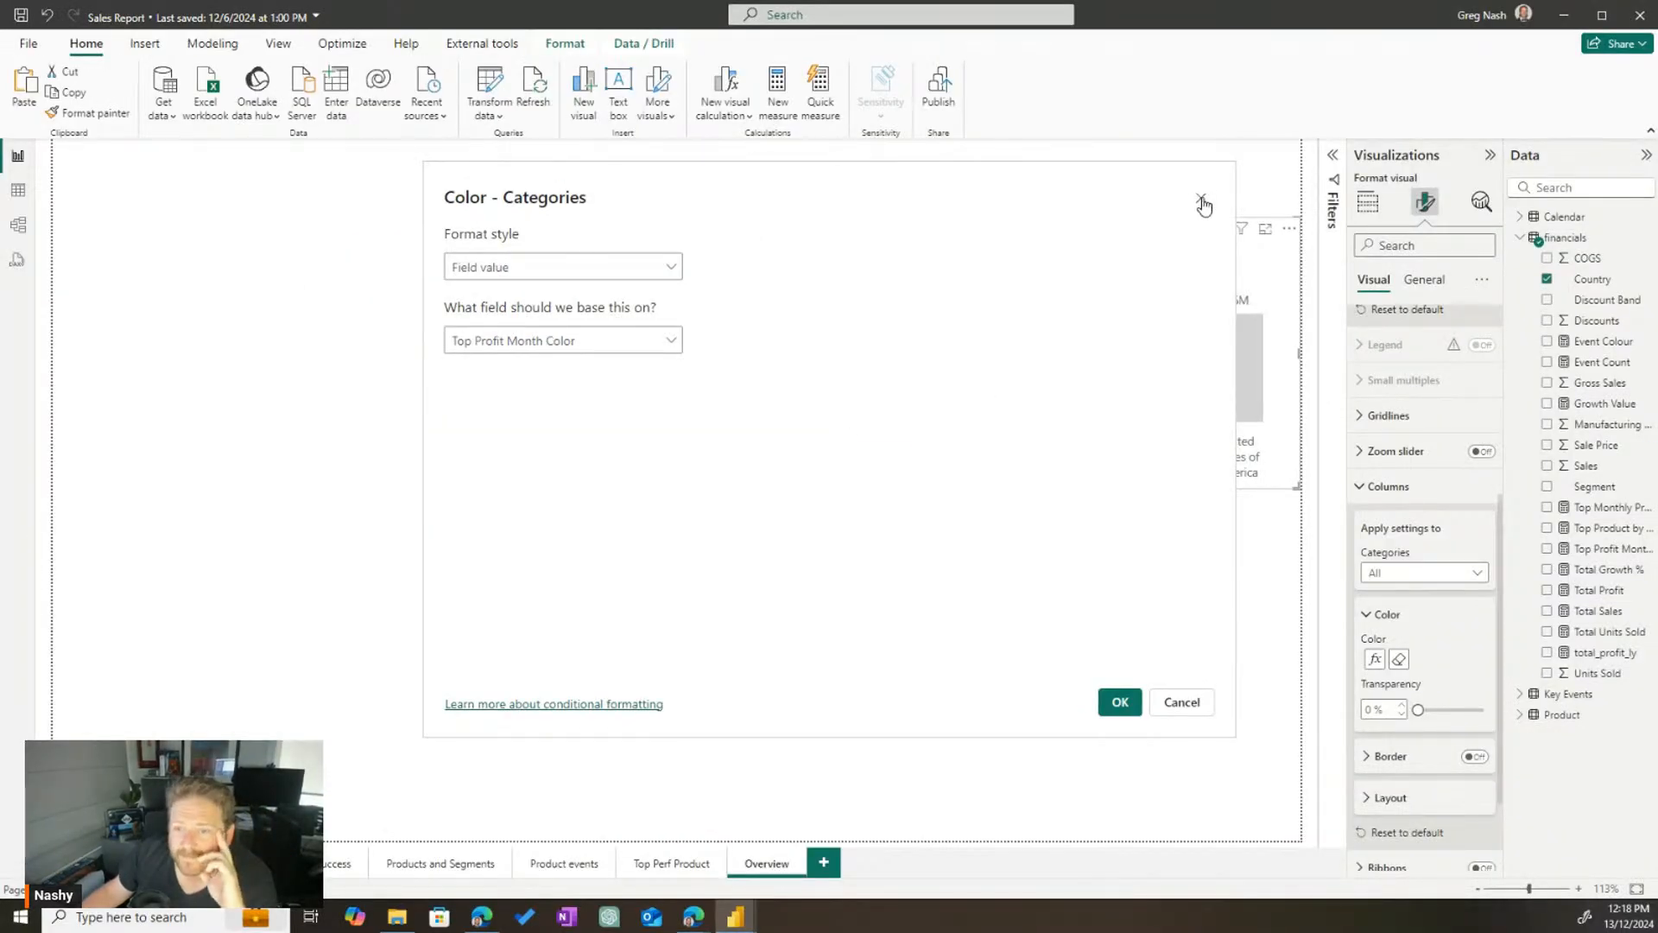
pyautogui.click(1202, 198)
pyautogui.click(1375, 659)
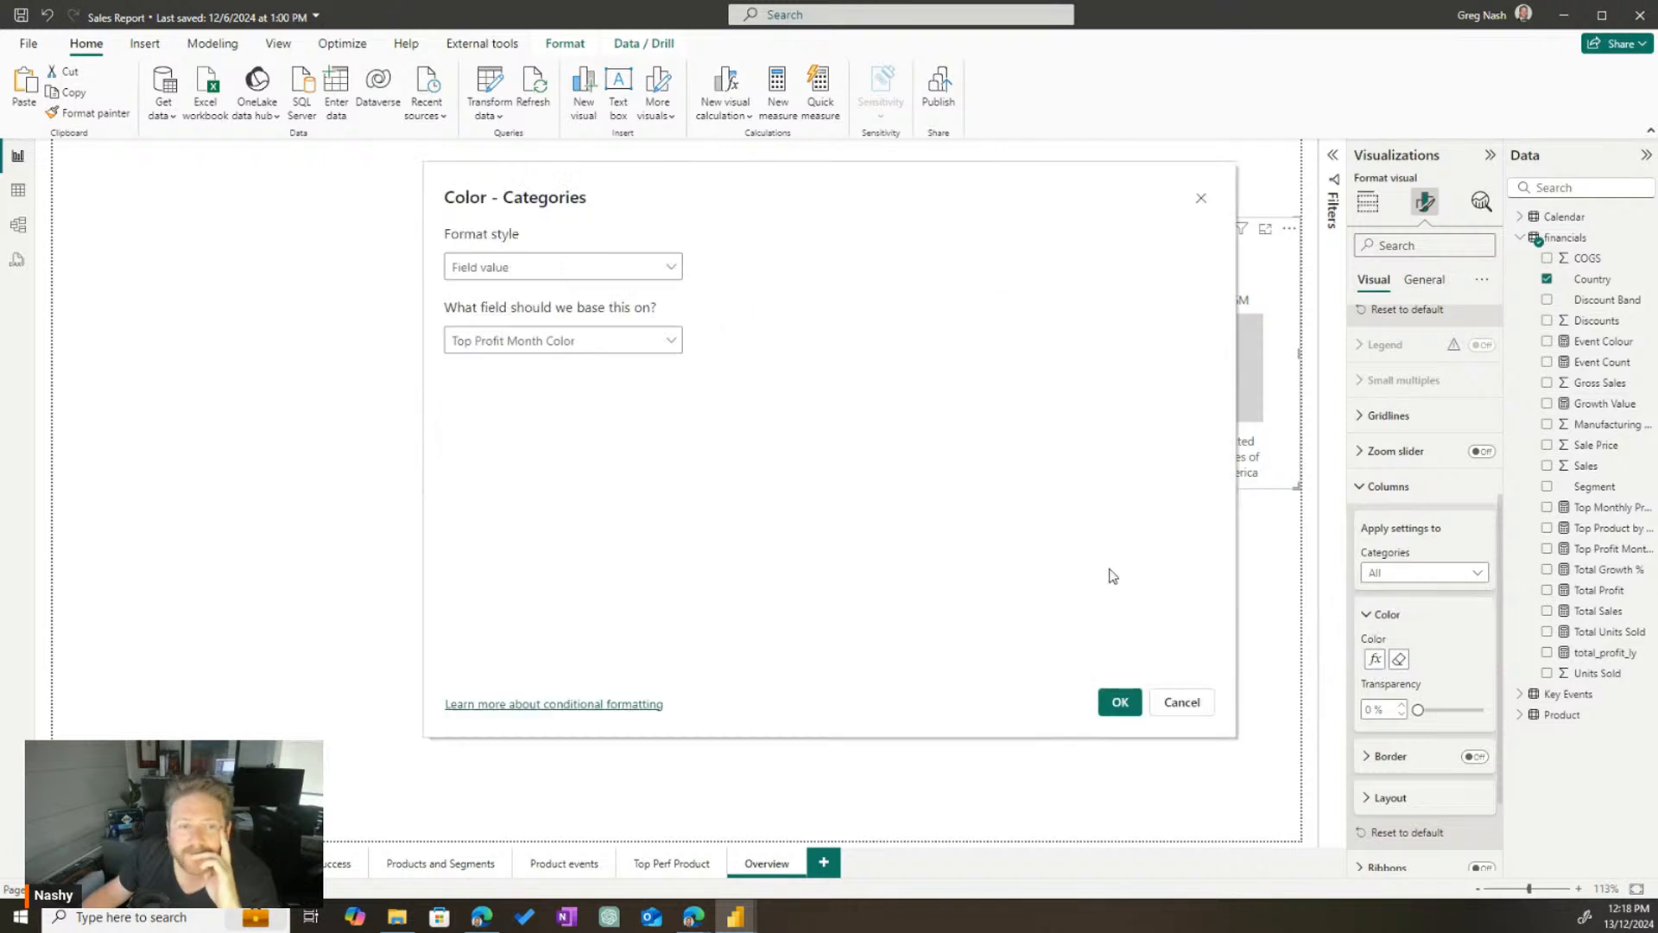
pyautogui.click(1180, 703)
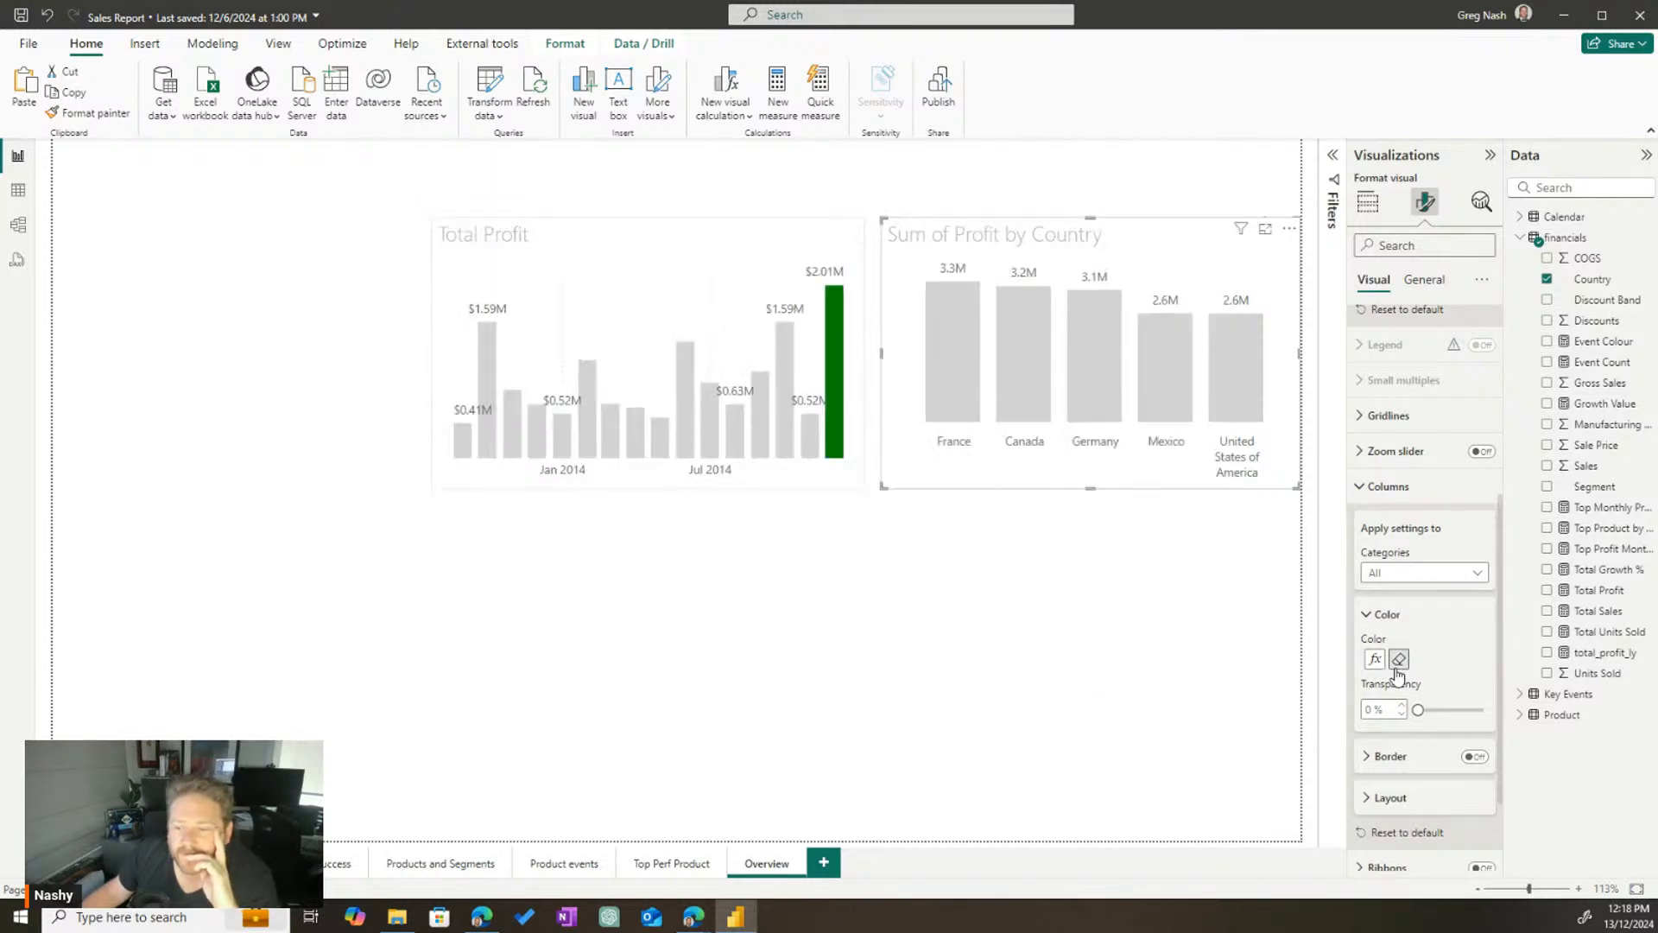
# Clear the conditional column colour of the Sum of Profit by Country chart and set its columns to light grey
pyautogui.click(1399, 659)
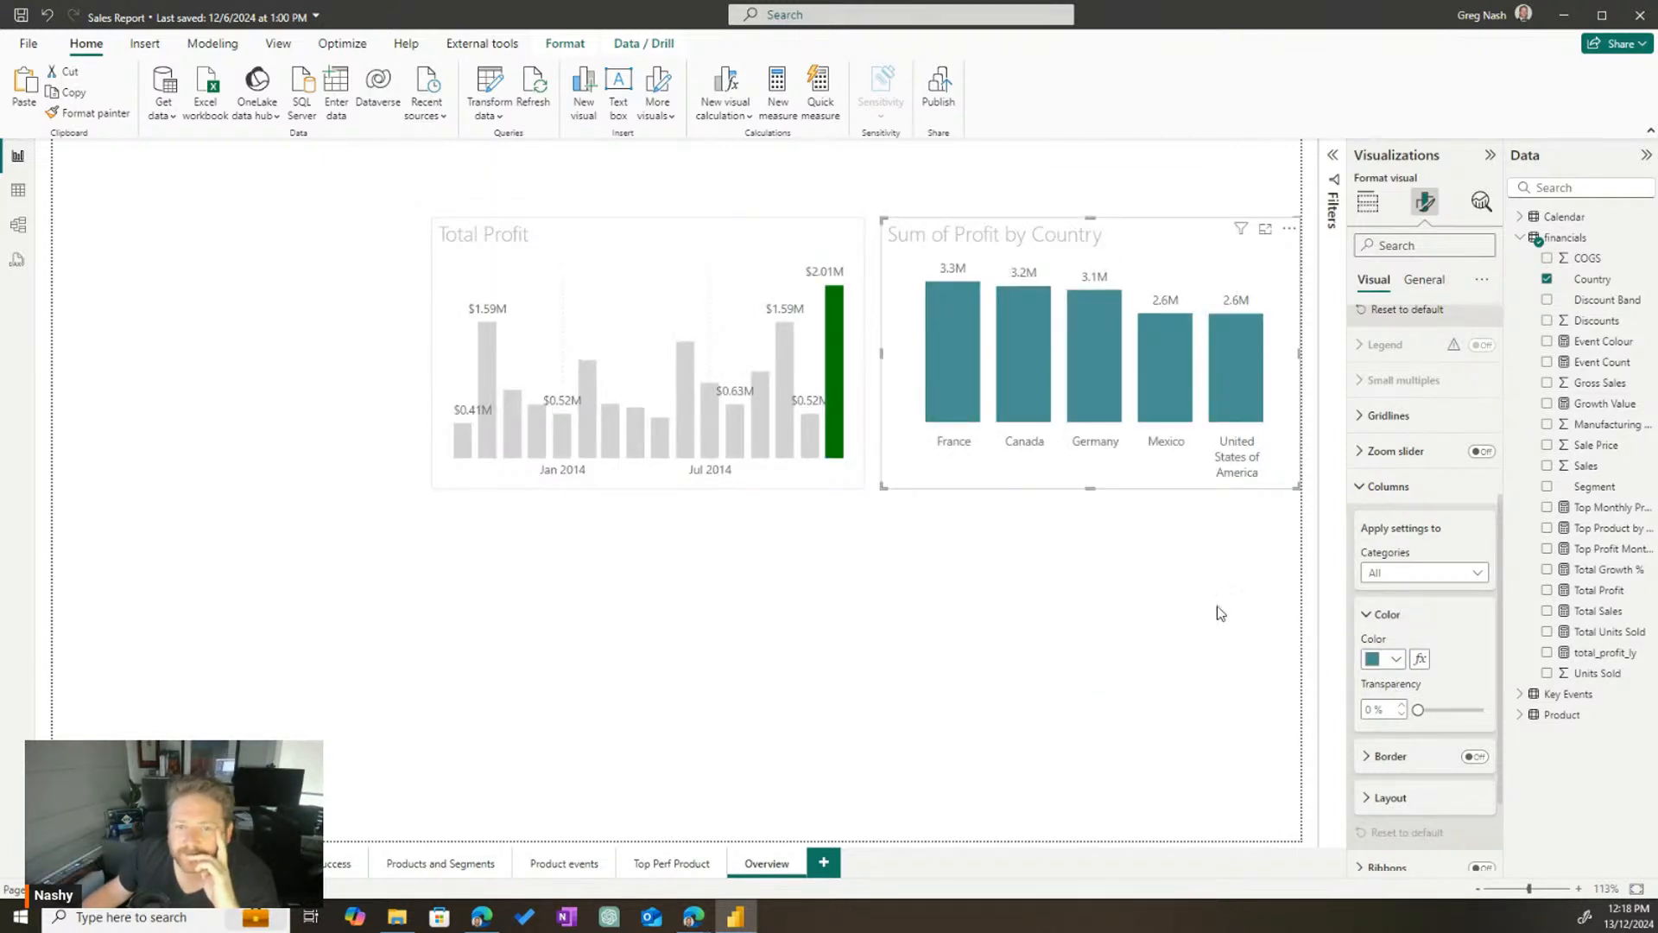
pyautogui.click(1389, 660)
pyautogui.click(1384, 449)
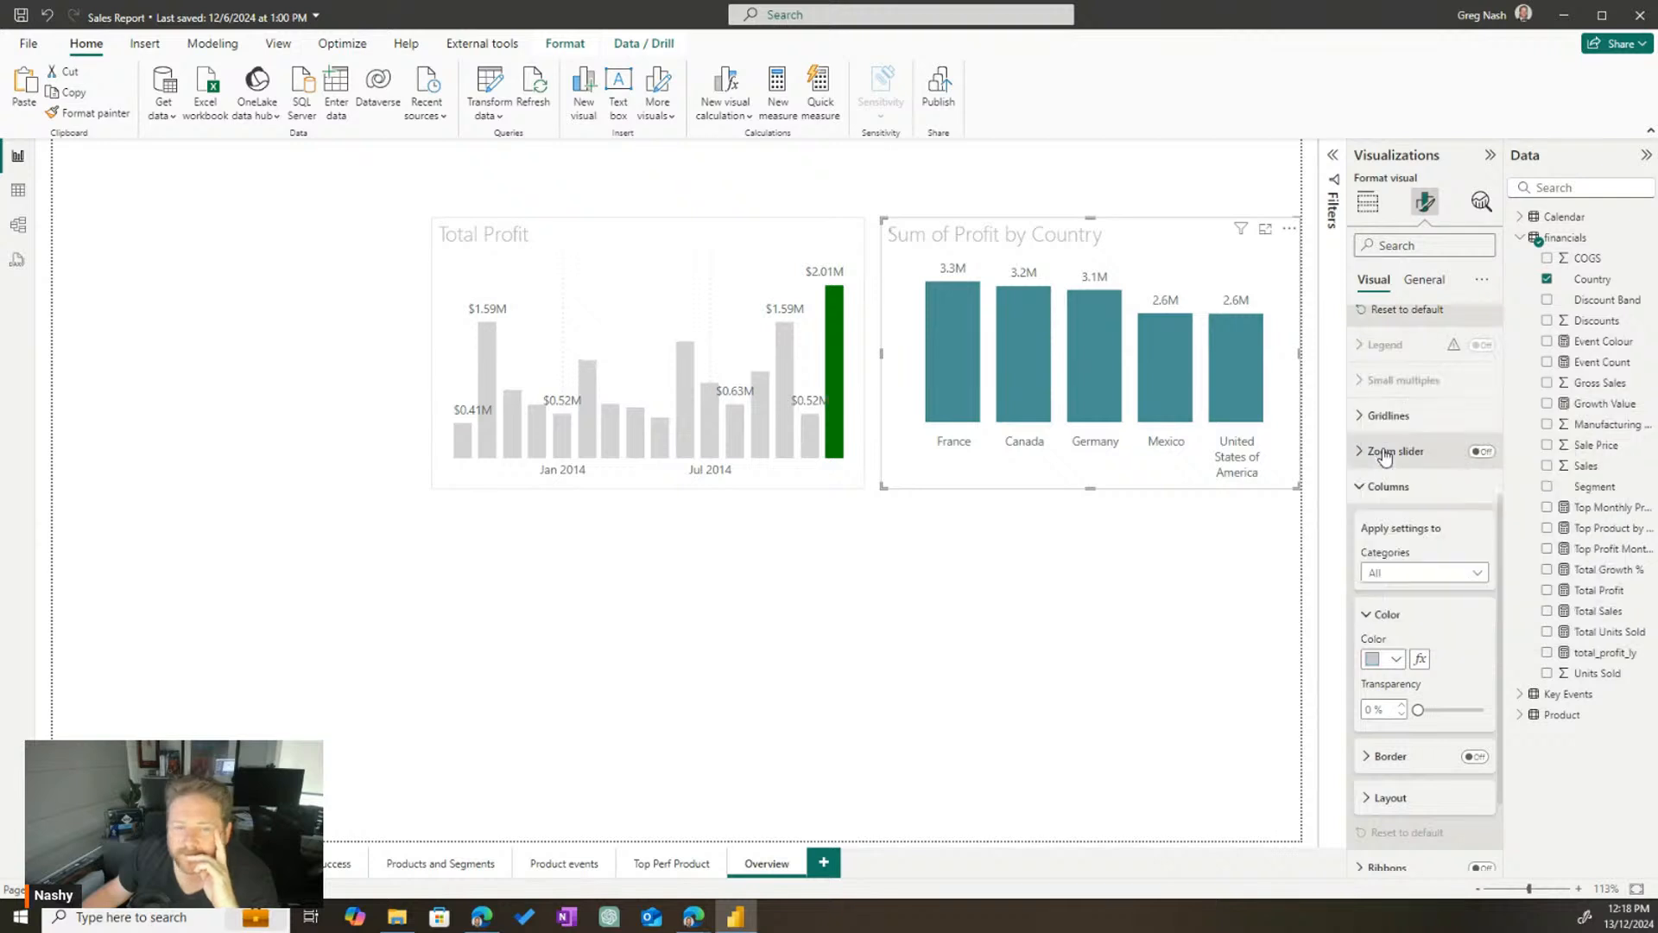
pyautogui.click(1061, 623)
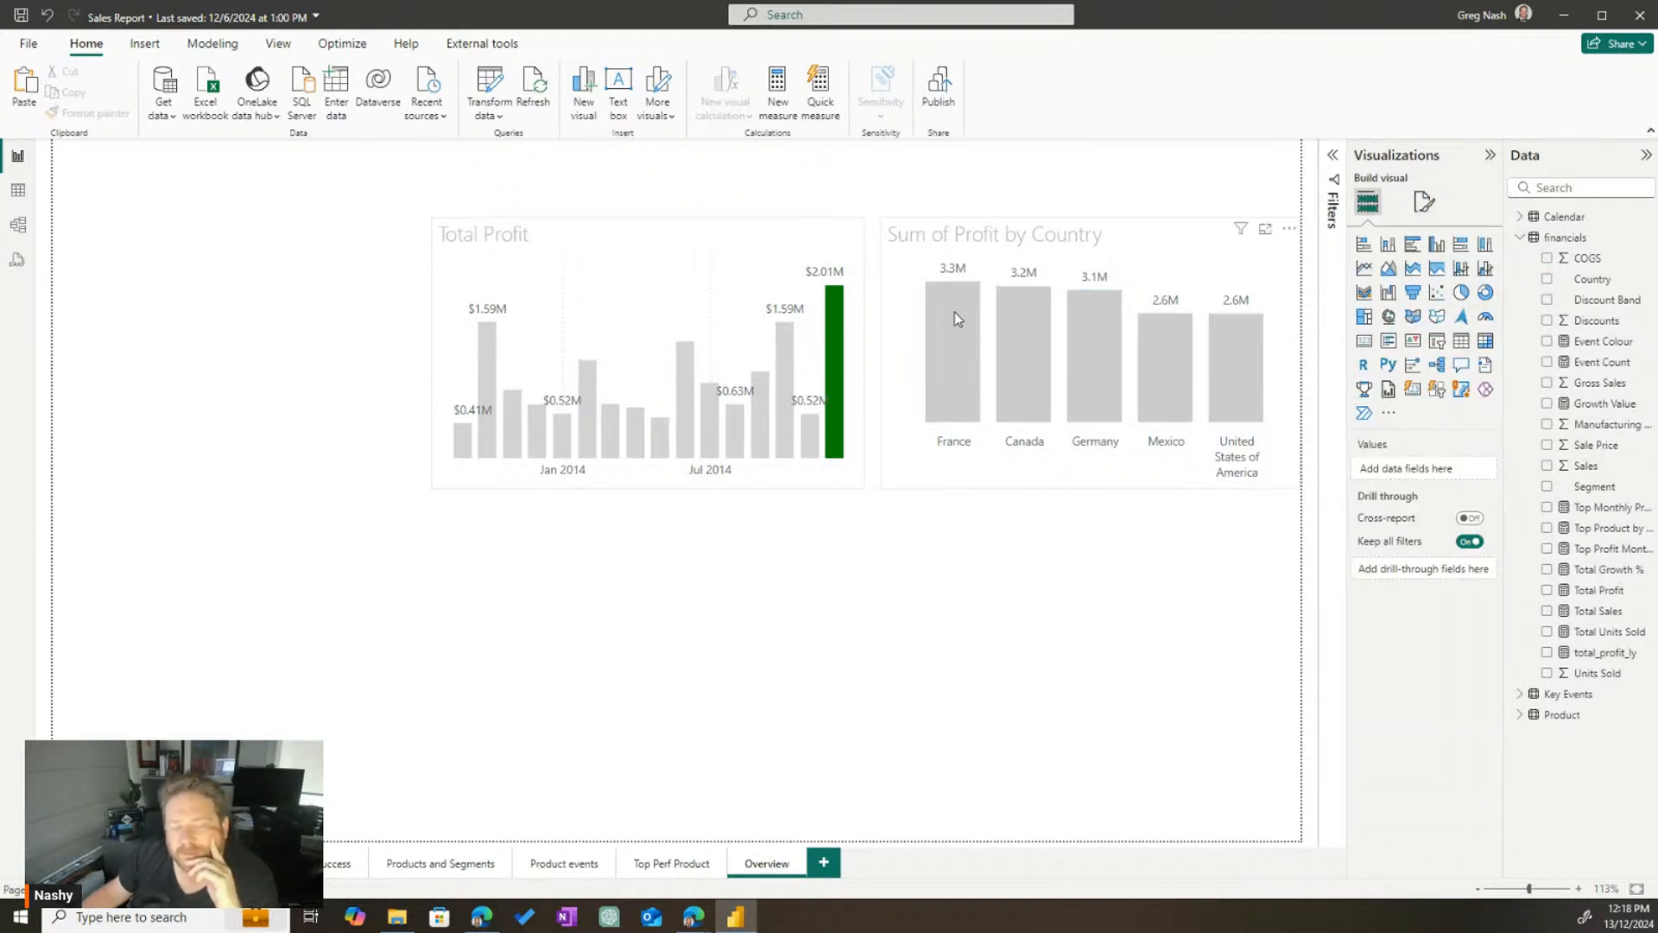
pyautogui.moveTo(955, 313)
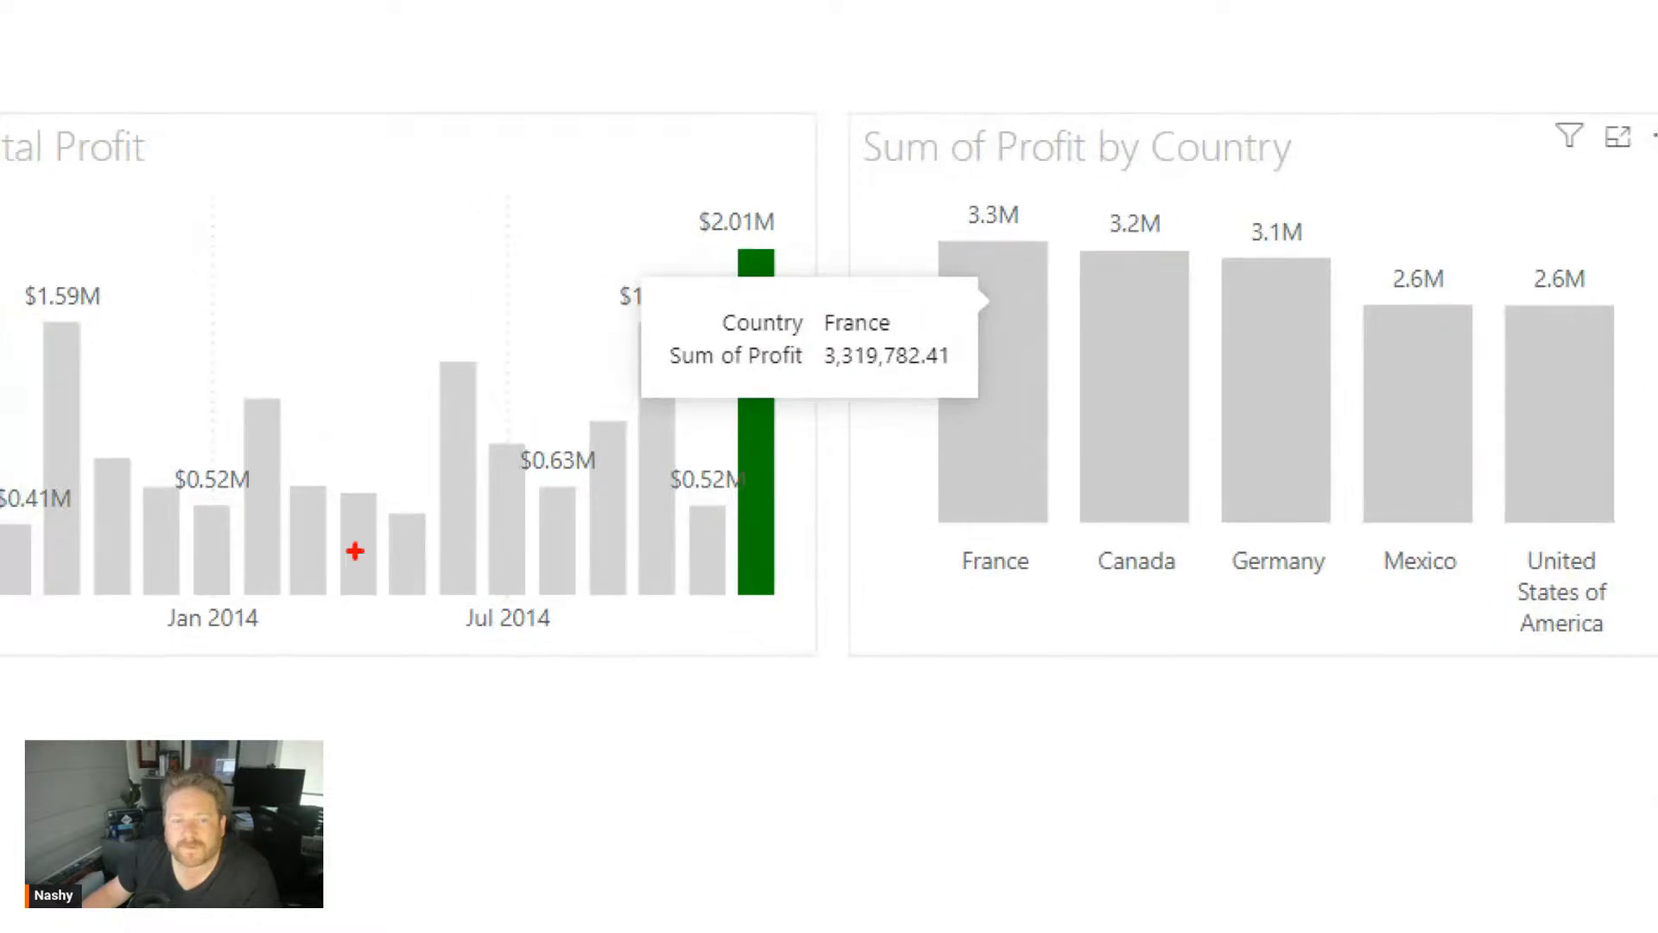
pyautogui.moveTo(468, 318); pyautogui.dragTo(550, 592)
pyautogui.moveTo(879, 191); pyautogui.dragTo(1068, 594)
pyautogui.moveTo(1218, 197)
pyautogui.mouseDown()
pyautogui.moveTo(1386, 605)
pyautogui.moveTo(1354, 627)
pyautogui.mouseUp()
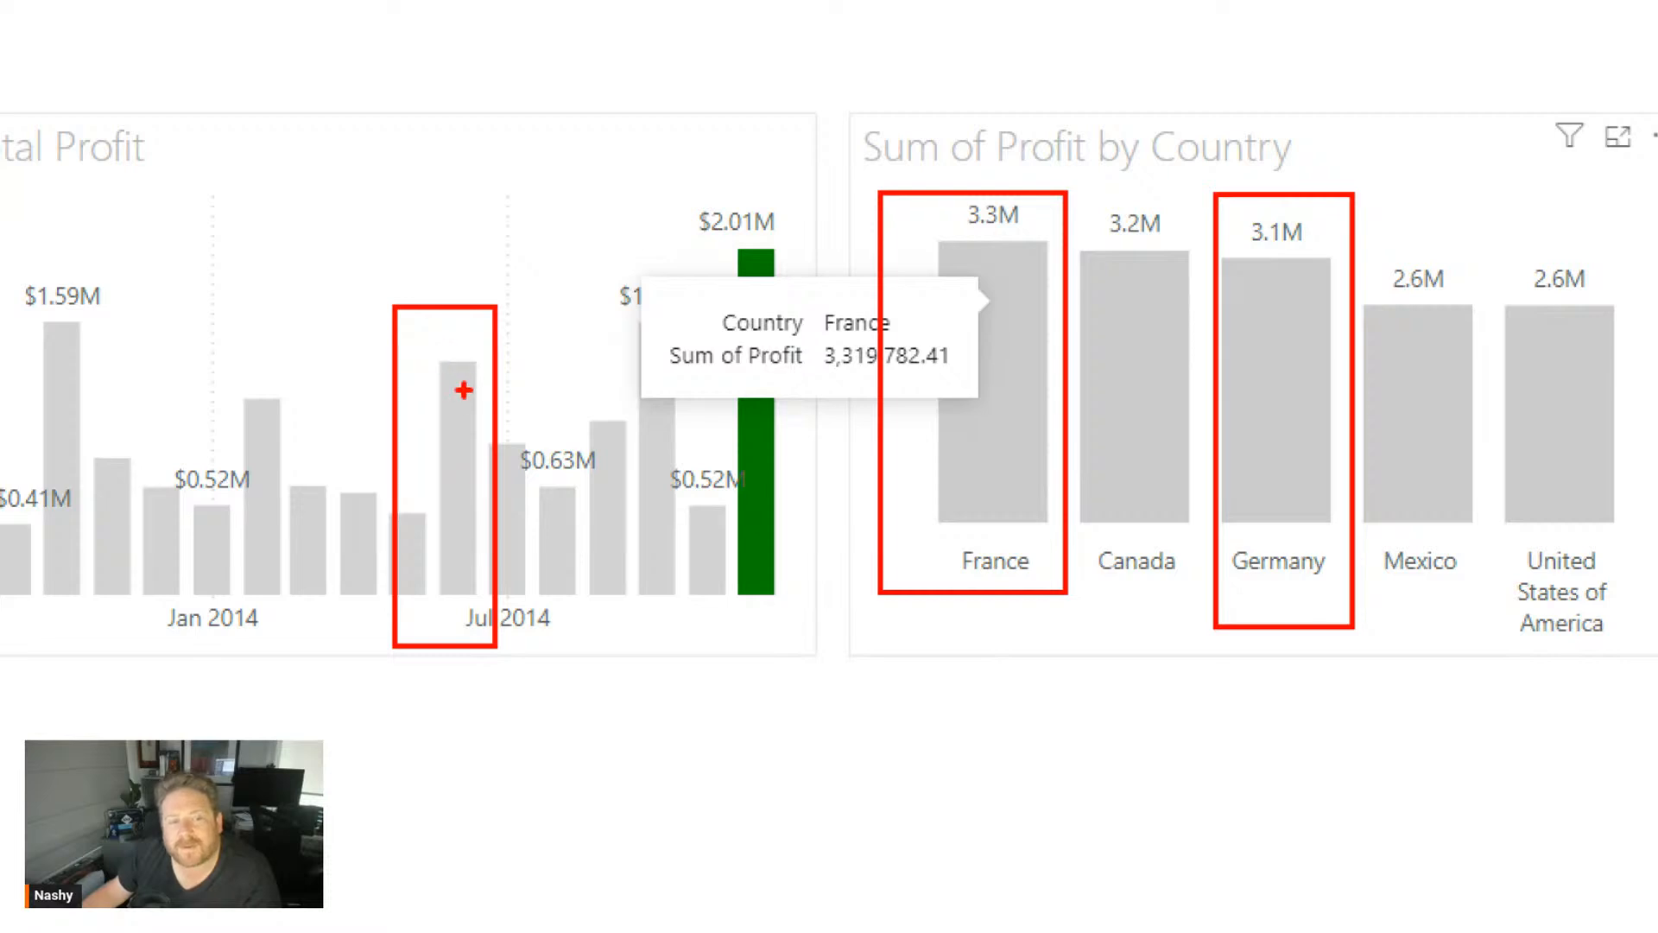
pyautogui.moveTo(38, 94); pyautogui.dragTo(166, 183)
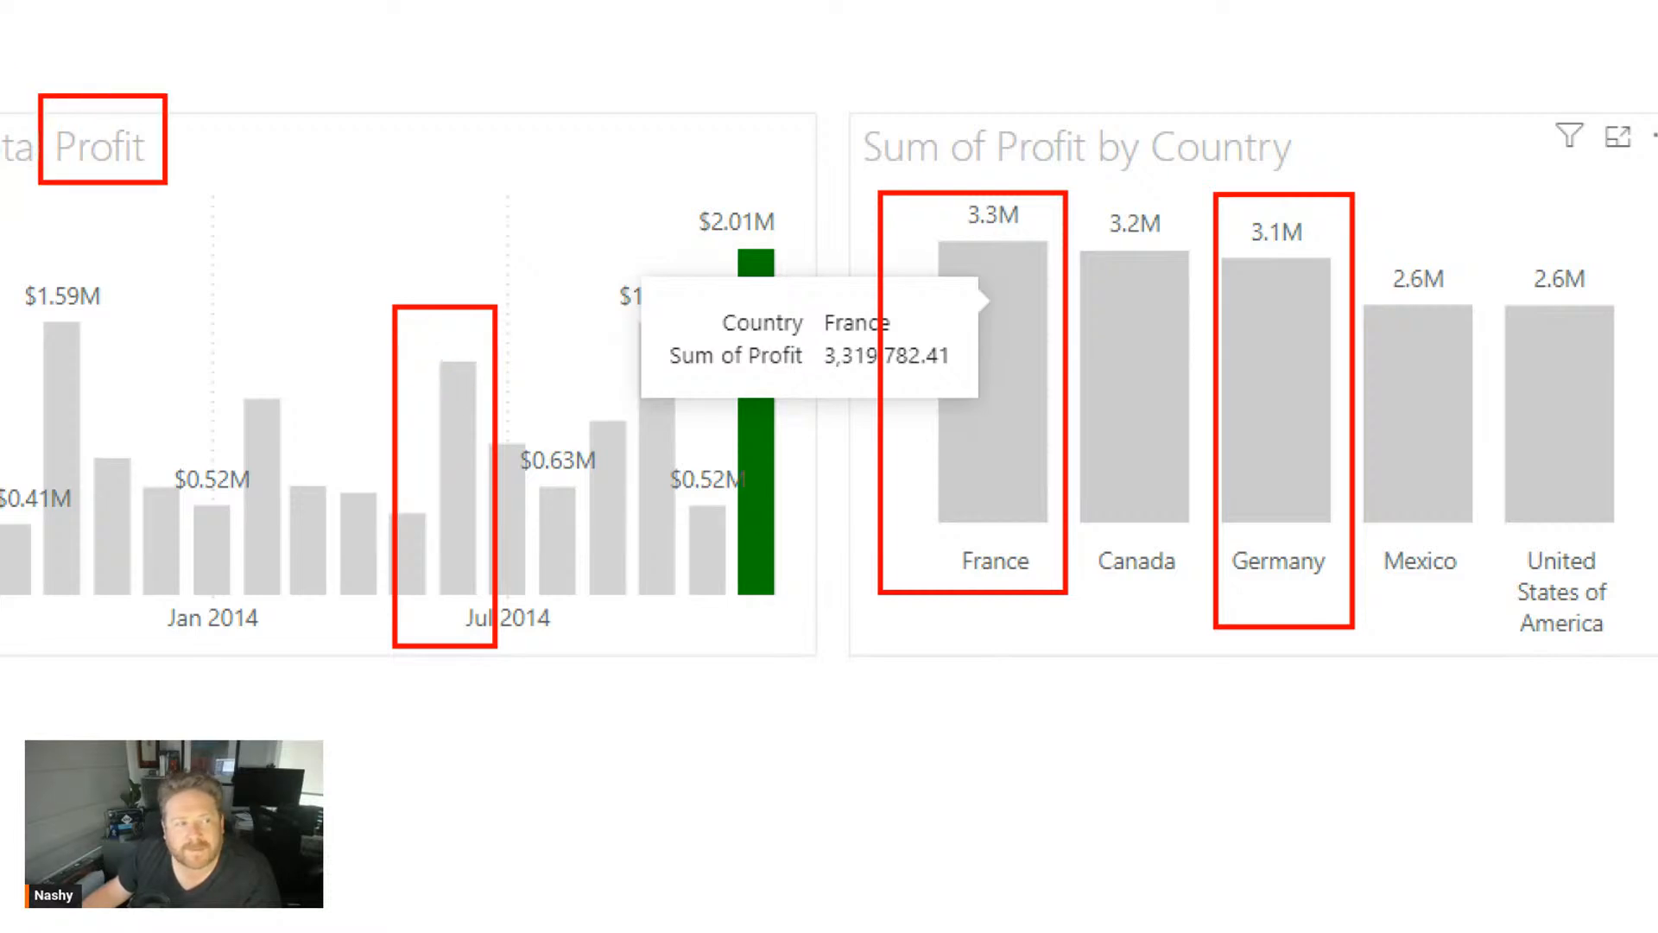
pyautogui.moveTo(974, 112); pyautogui.dragTo(1077, 181)
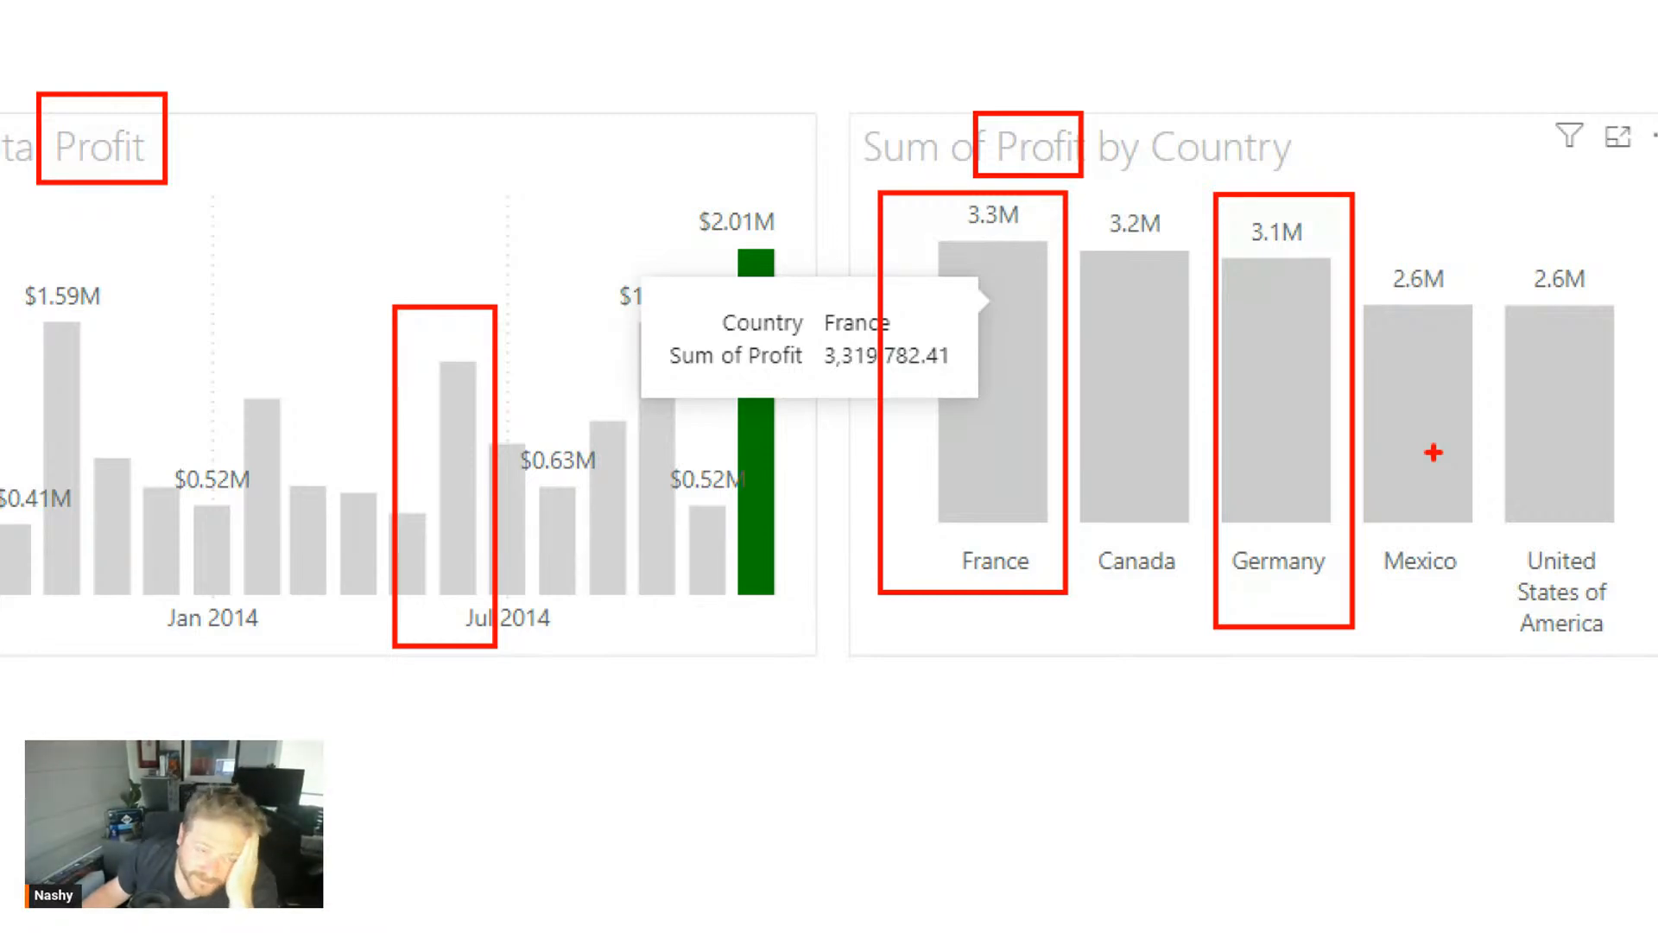
pyautogui.press('Escape')
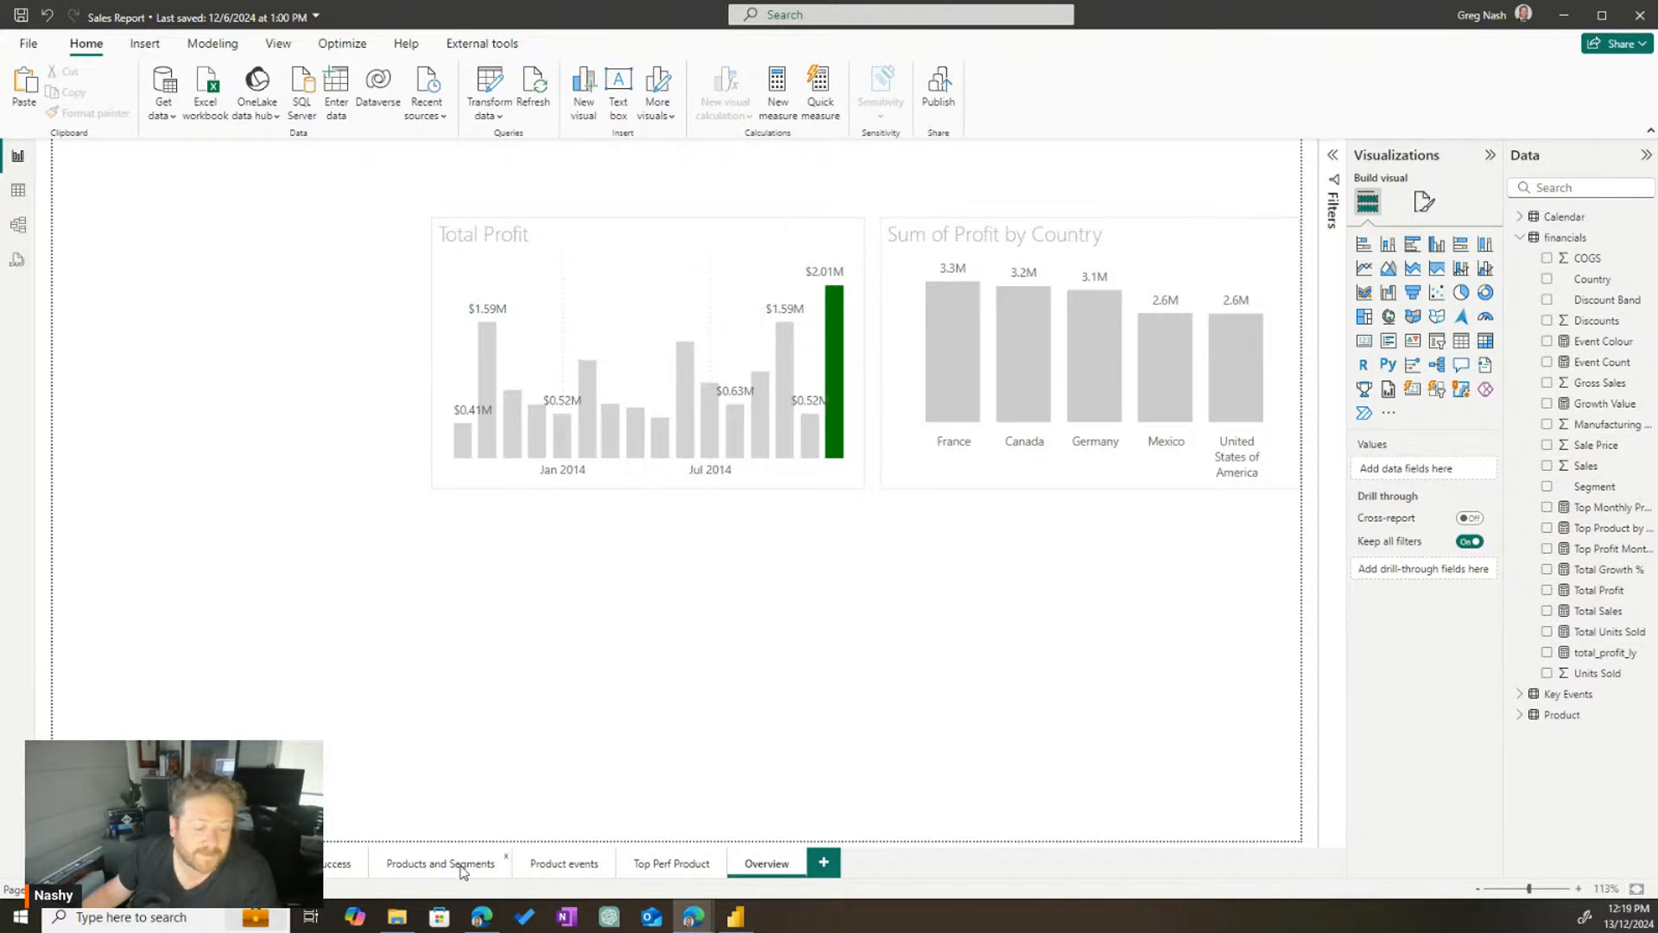
# Copy the Total Growth % by Country chart from the country success page onto Overview, narrowed and placed below Sum of Profit by Country
pyautogui.click(341, 864)
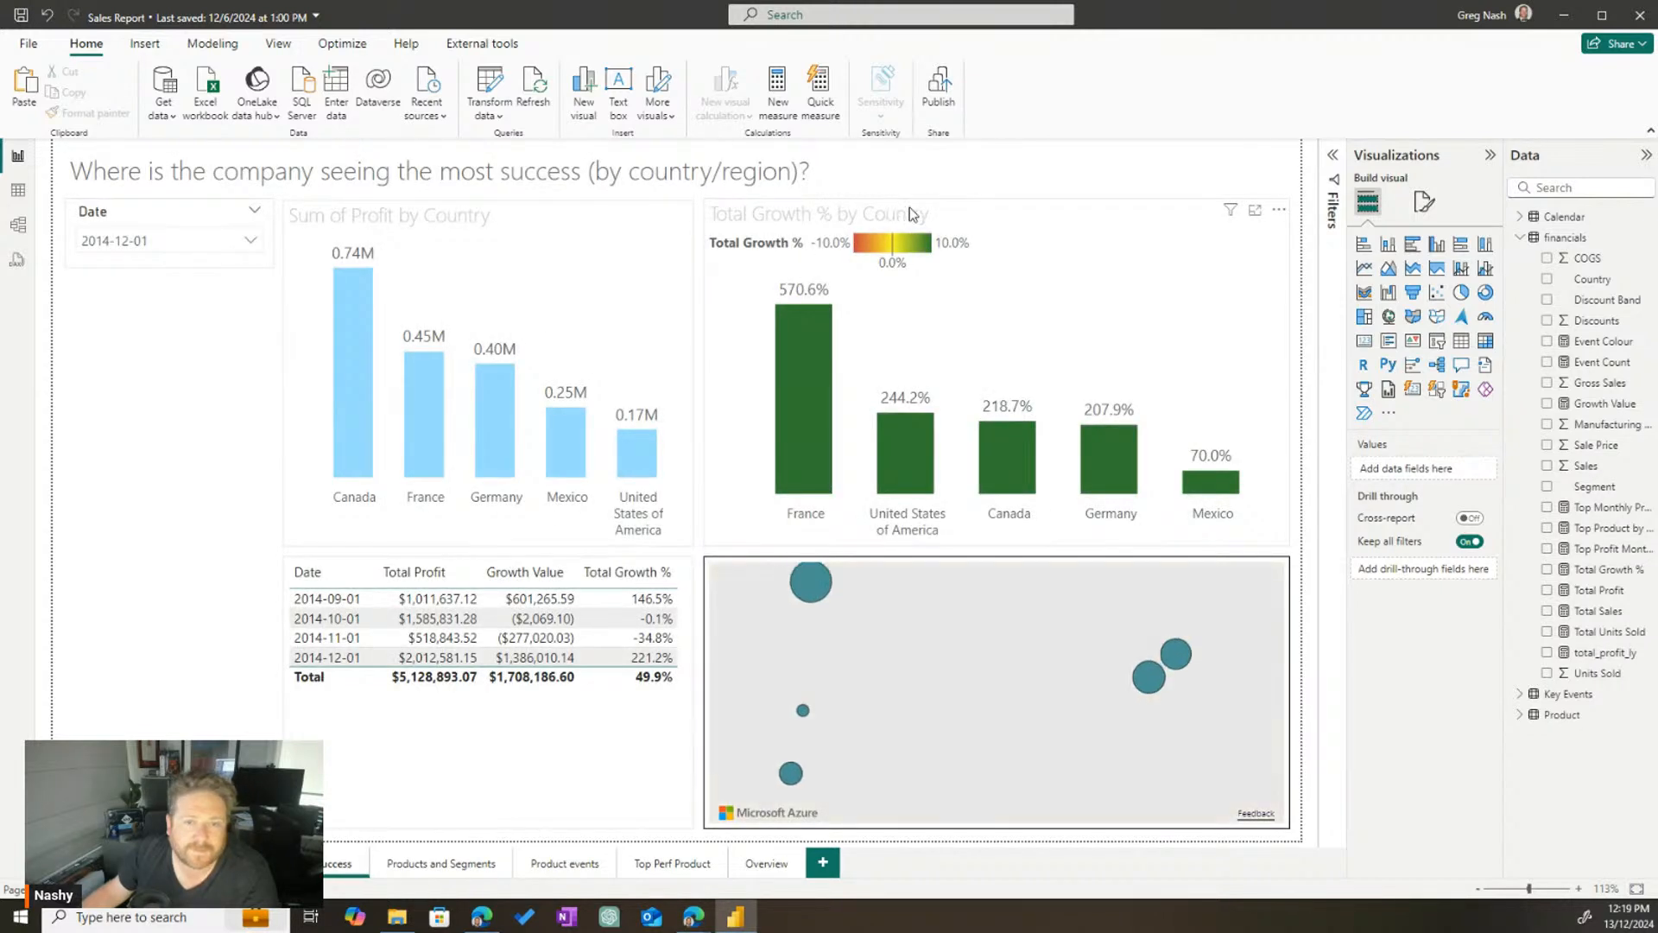
pyautogui.rightClick(939, 211)
pyautogui.moveTo(988, 326)
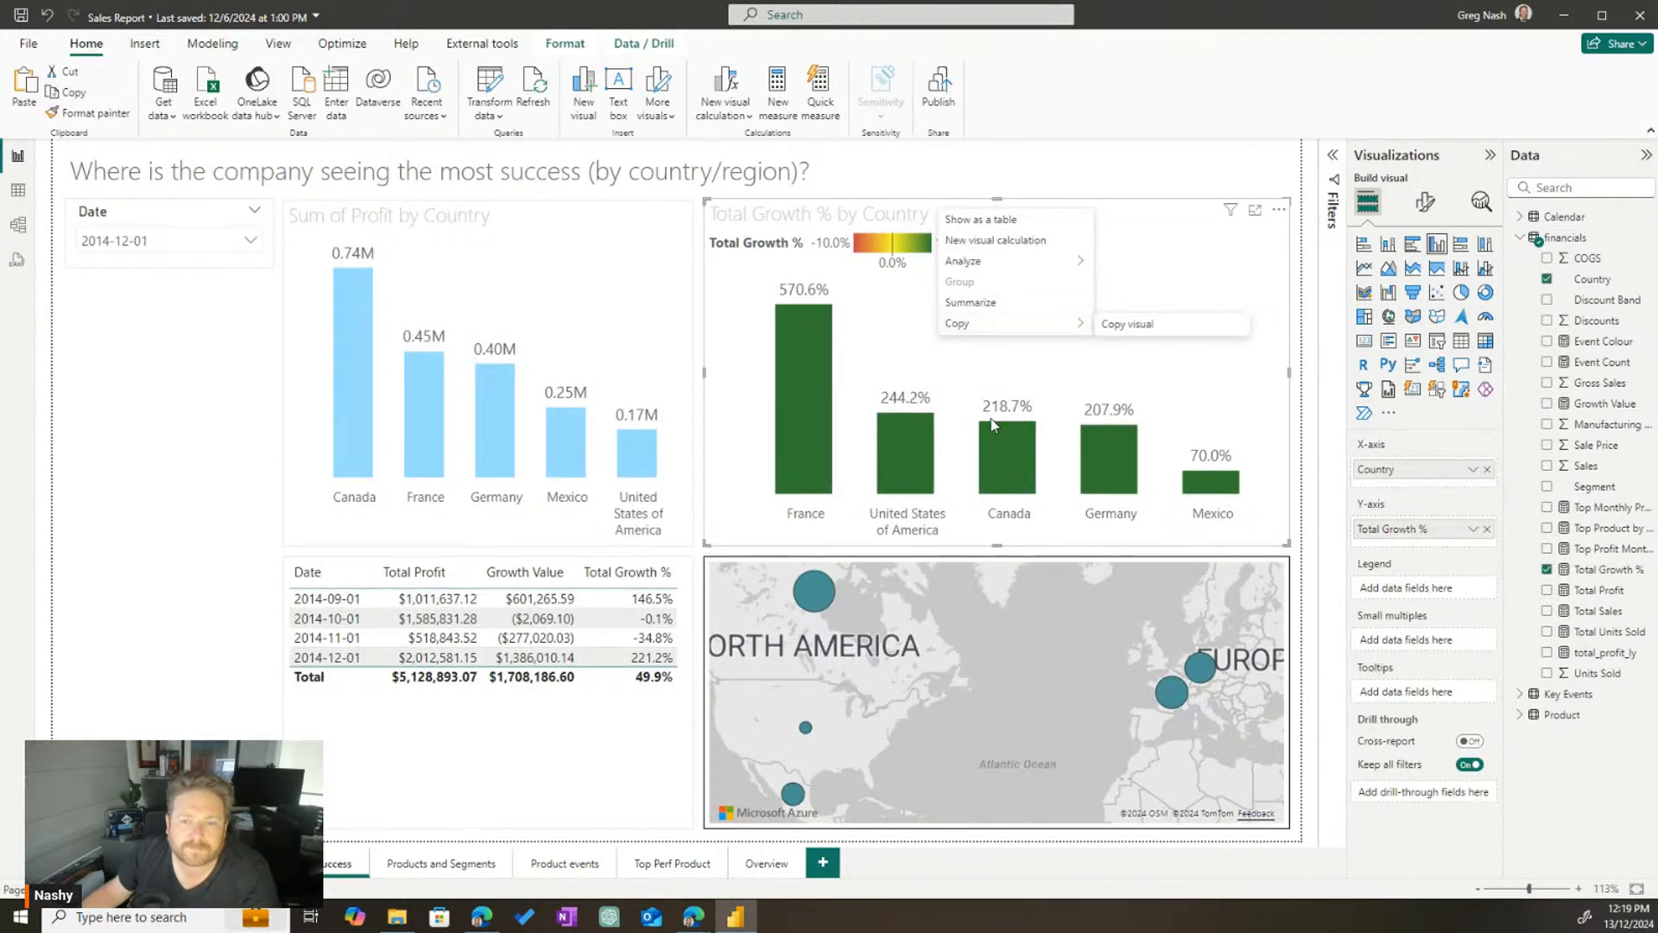
pyautogui.click(1133, 325)
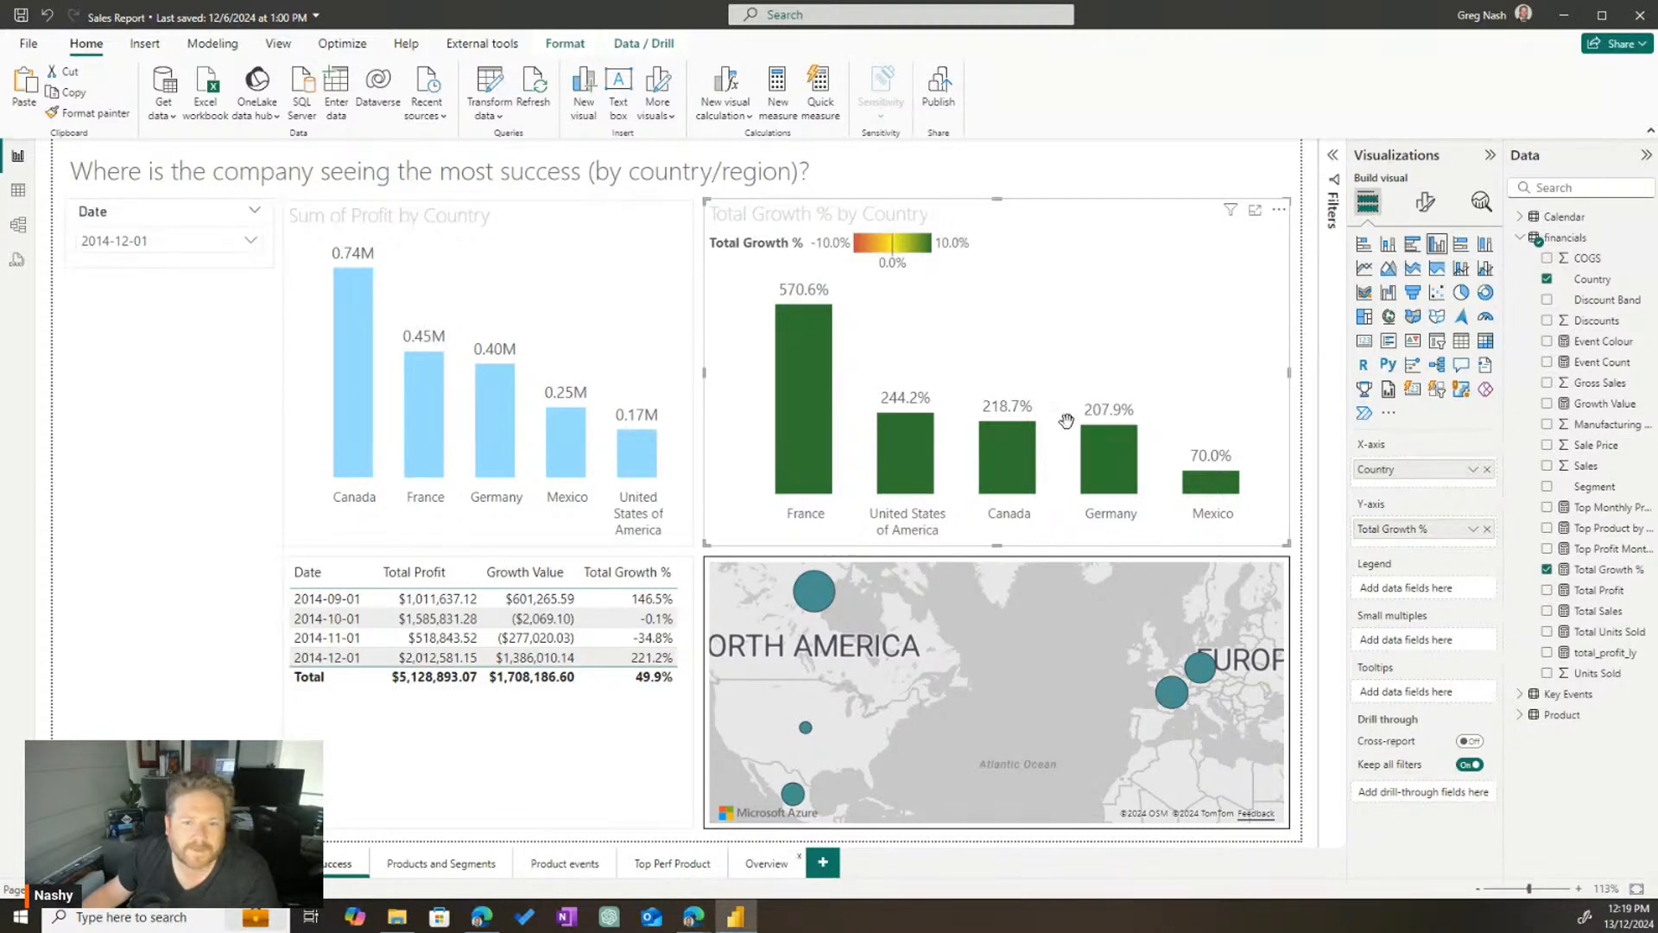
pyautogui.click(765, 864)
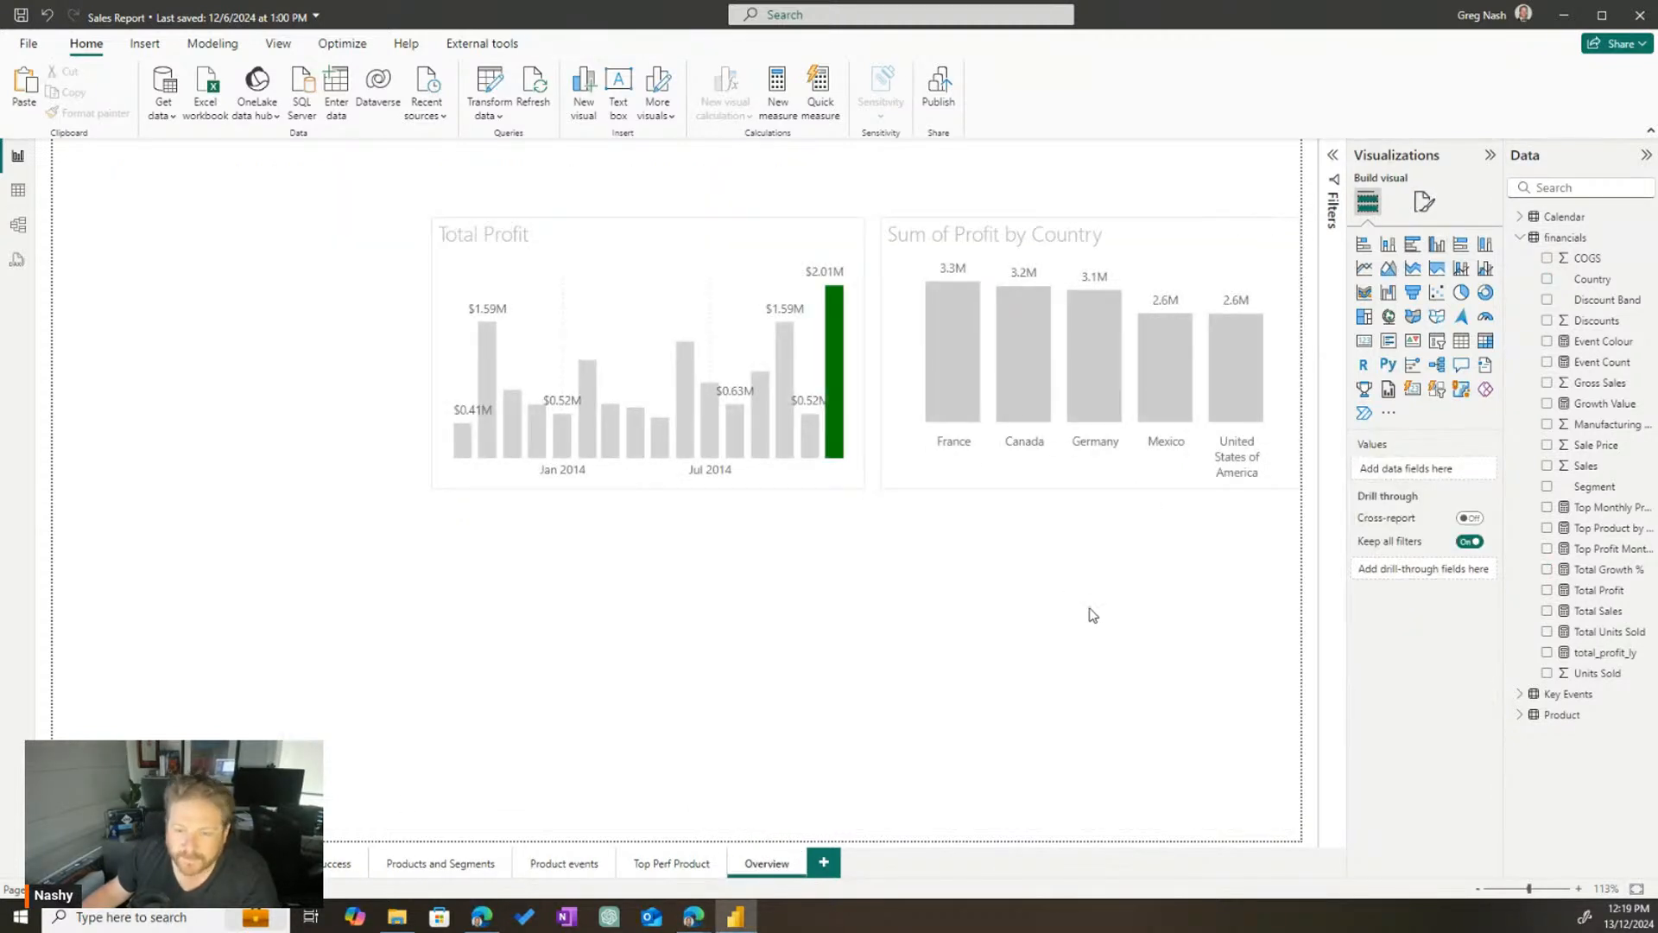
pyautogui.hotkey('ctrl', 'v')
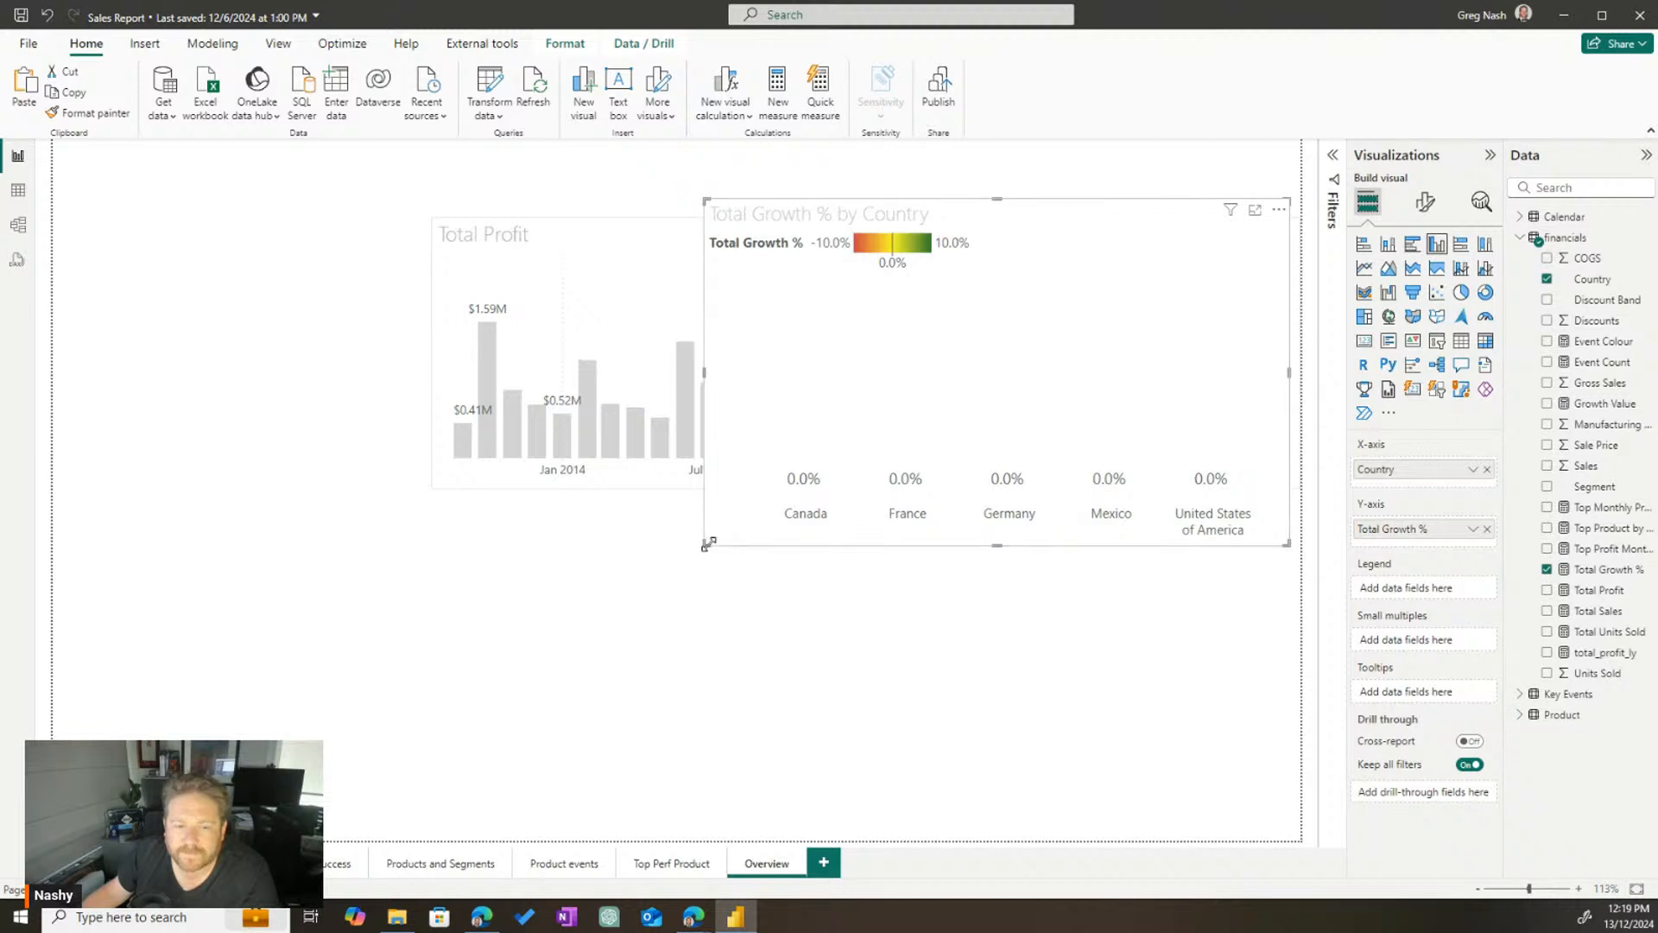
pyautogui.moveTo(706, 544); pyautogui.dragTo(883, 607)
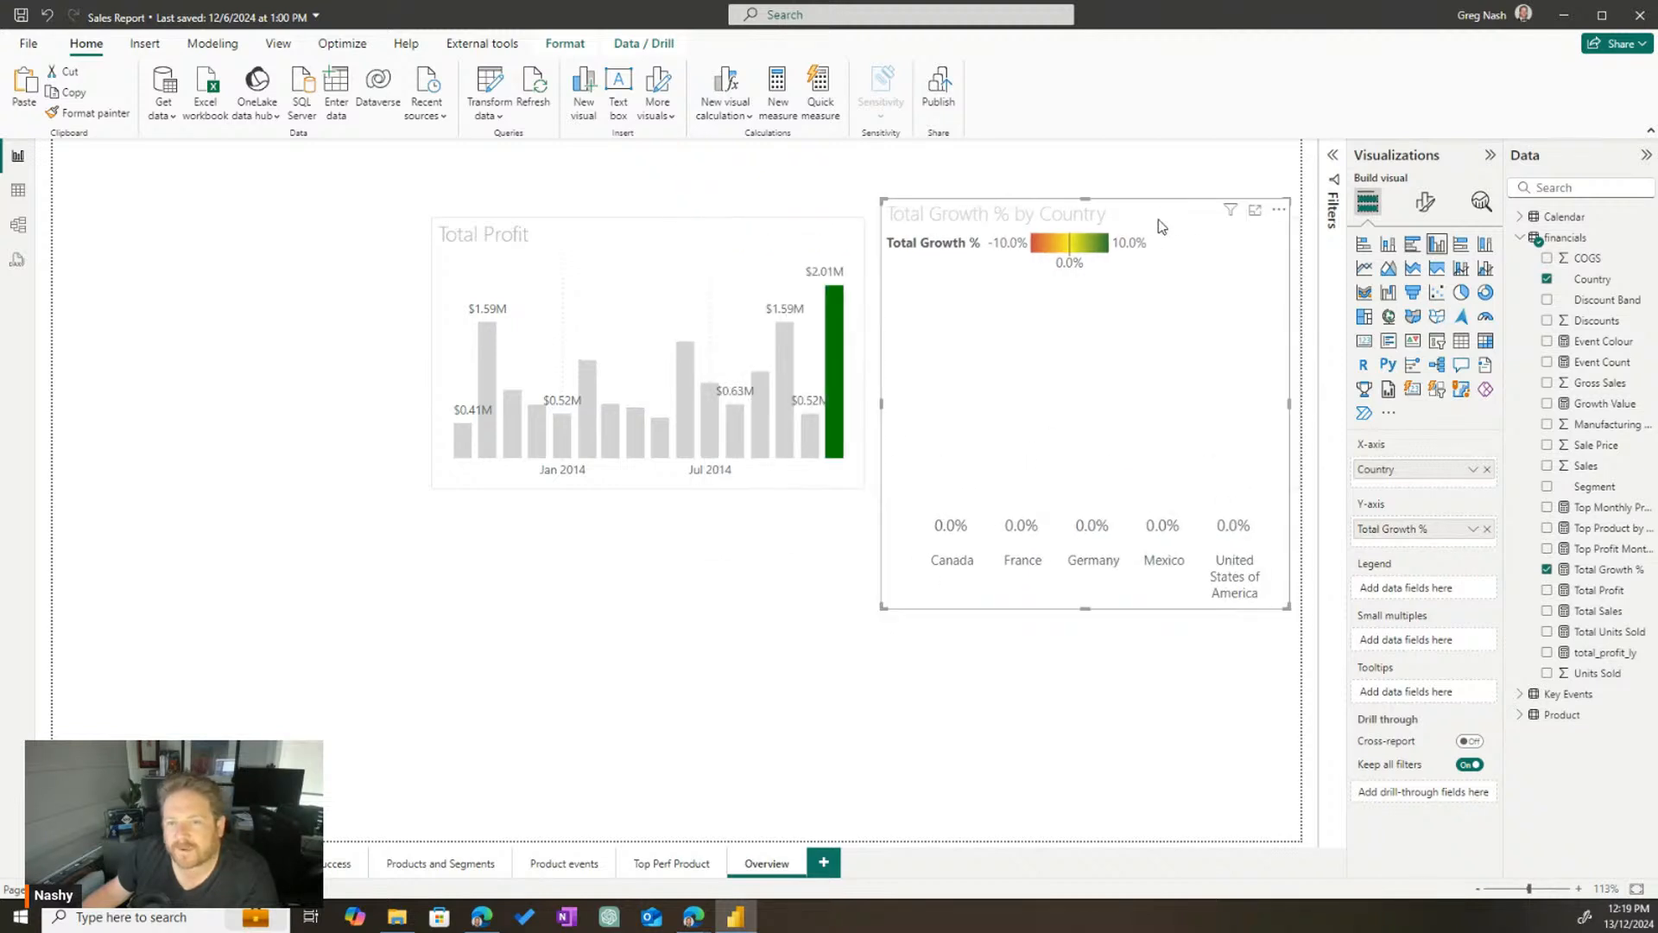
pyautogui.moveTo(1162, 226); pyautogui.dragTo(1170, 518)
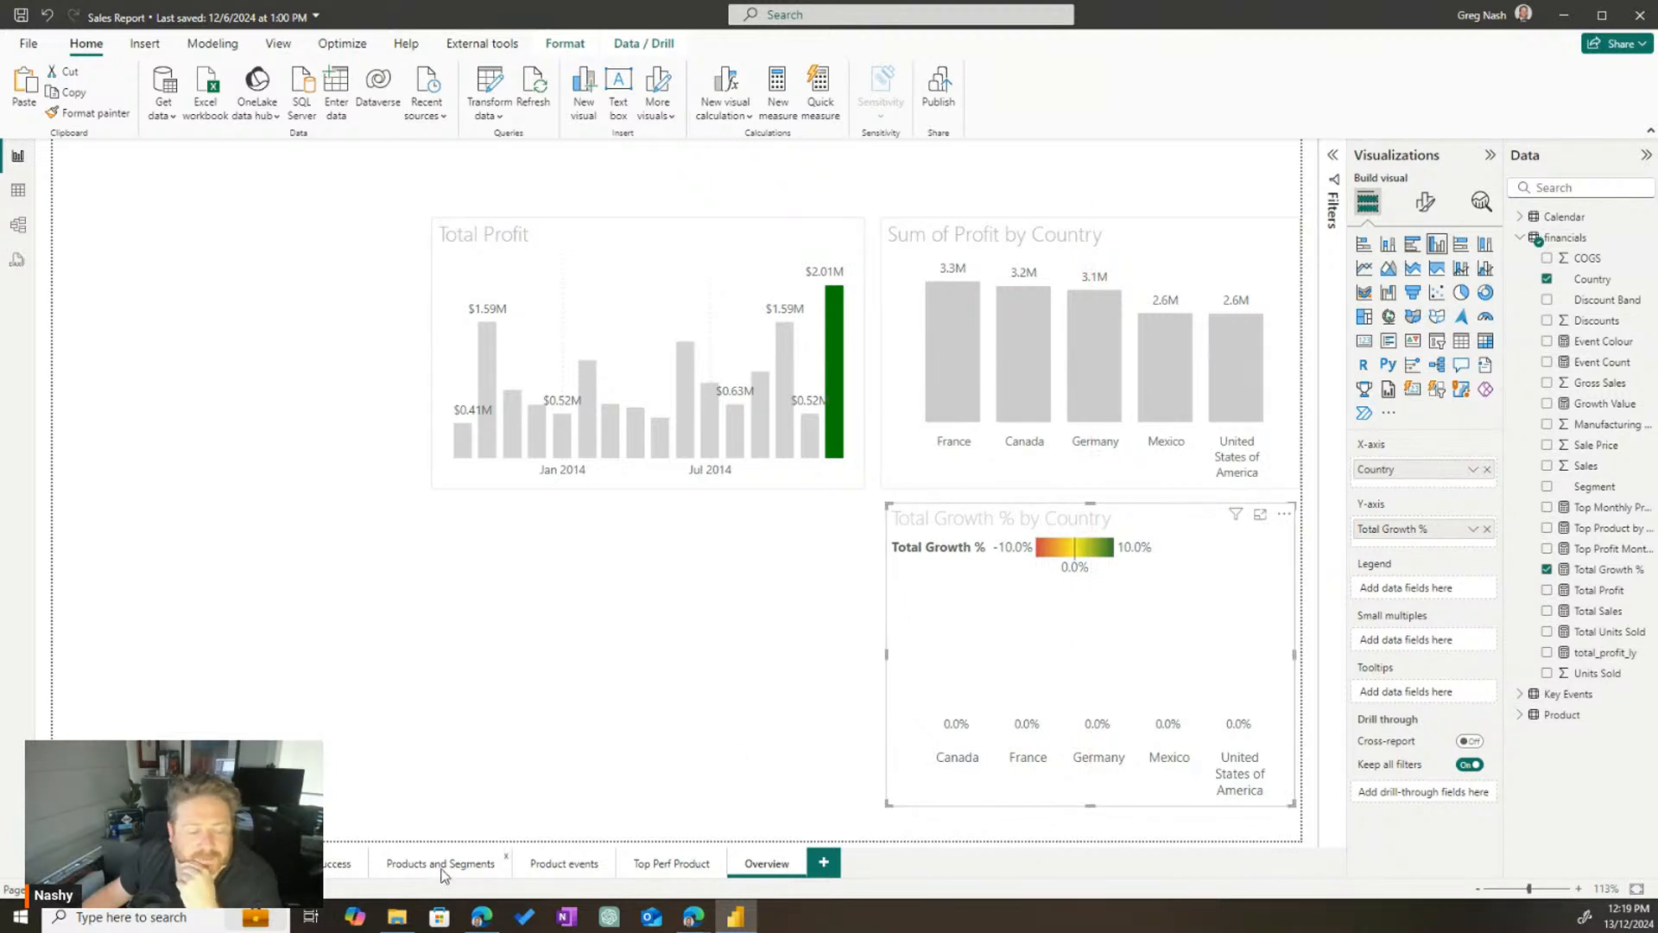
# Check which filters and slicers affect the original Total Growth % by Country chart on the country success page
pyautogui.click(337, 865)
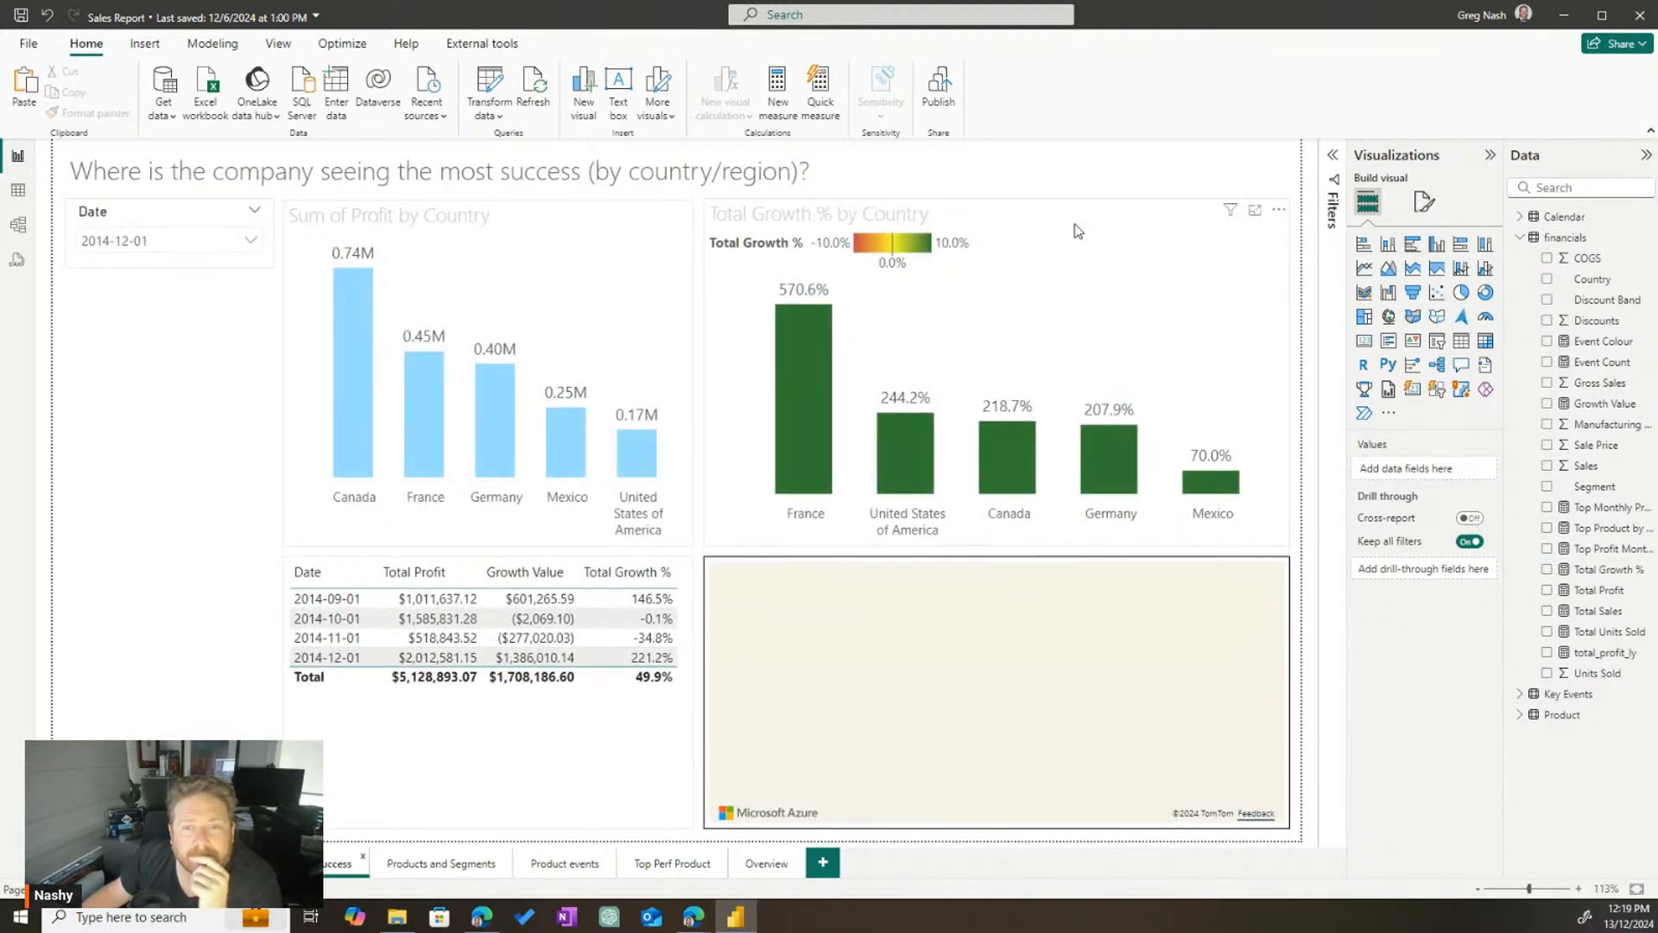
pyautogui.click(1077, 230)
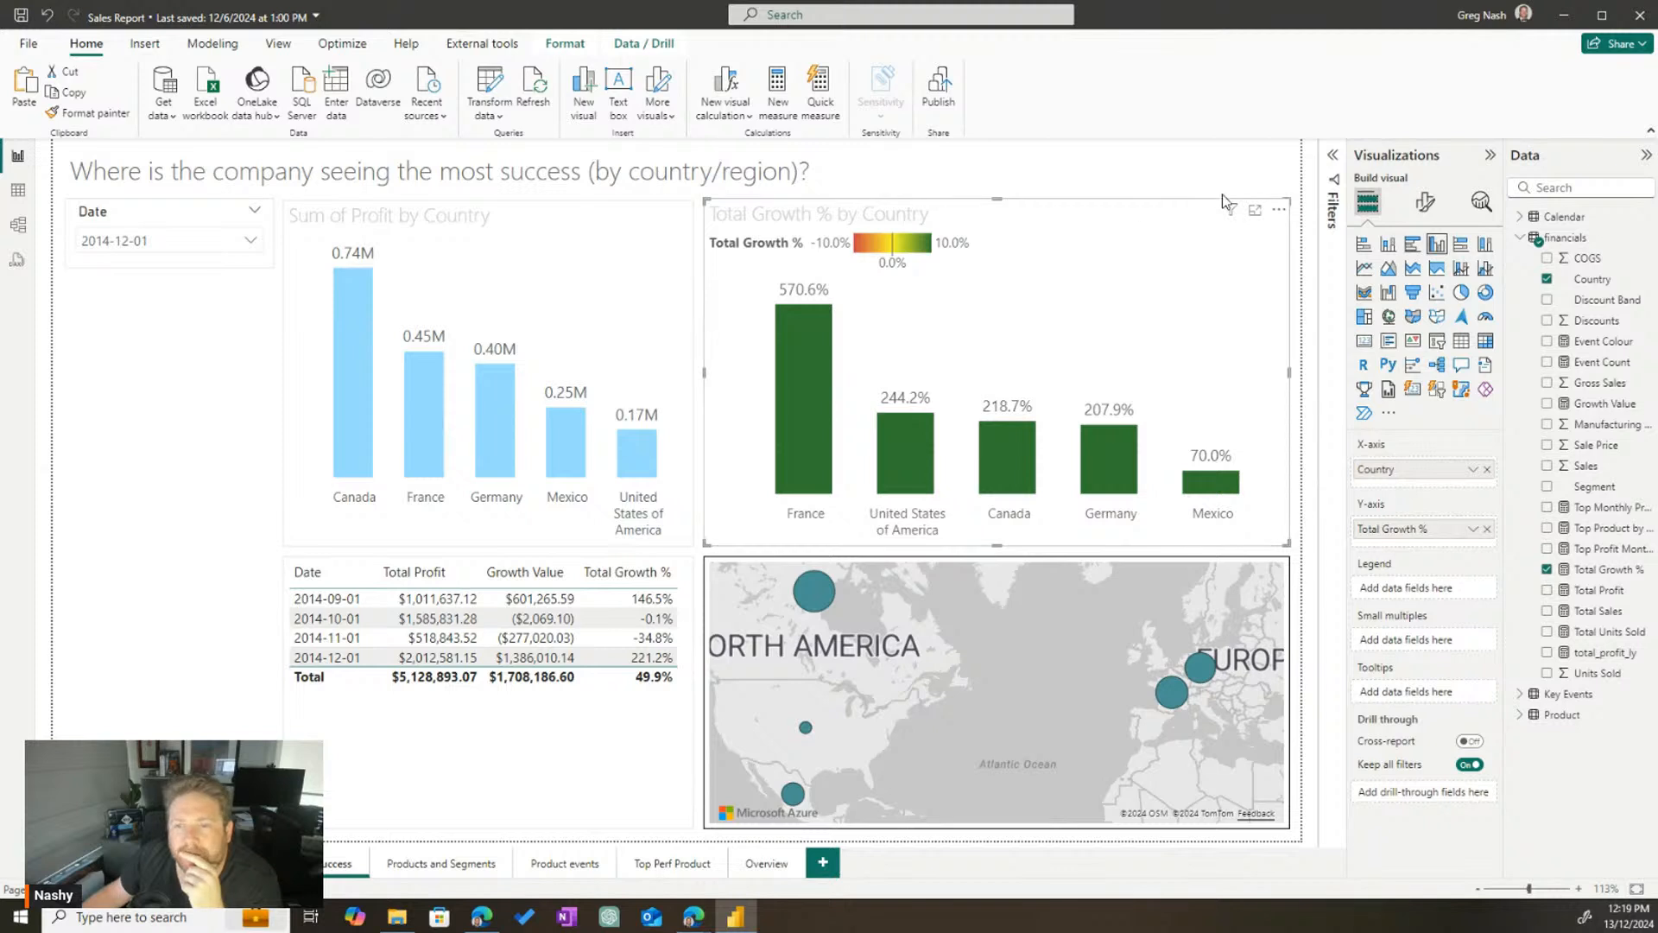
pyautogui.moveTo(1230, 210)
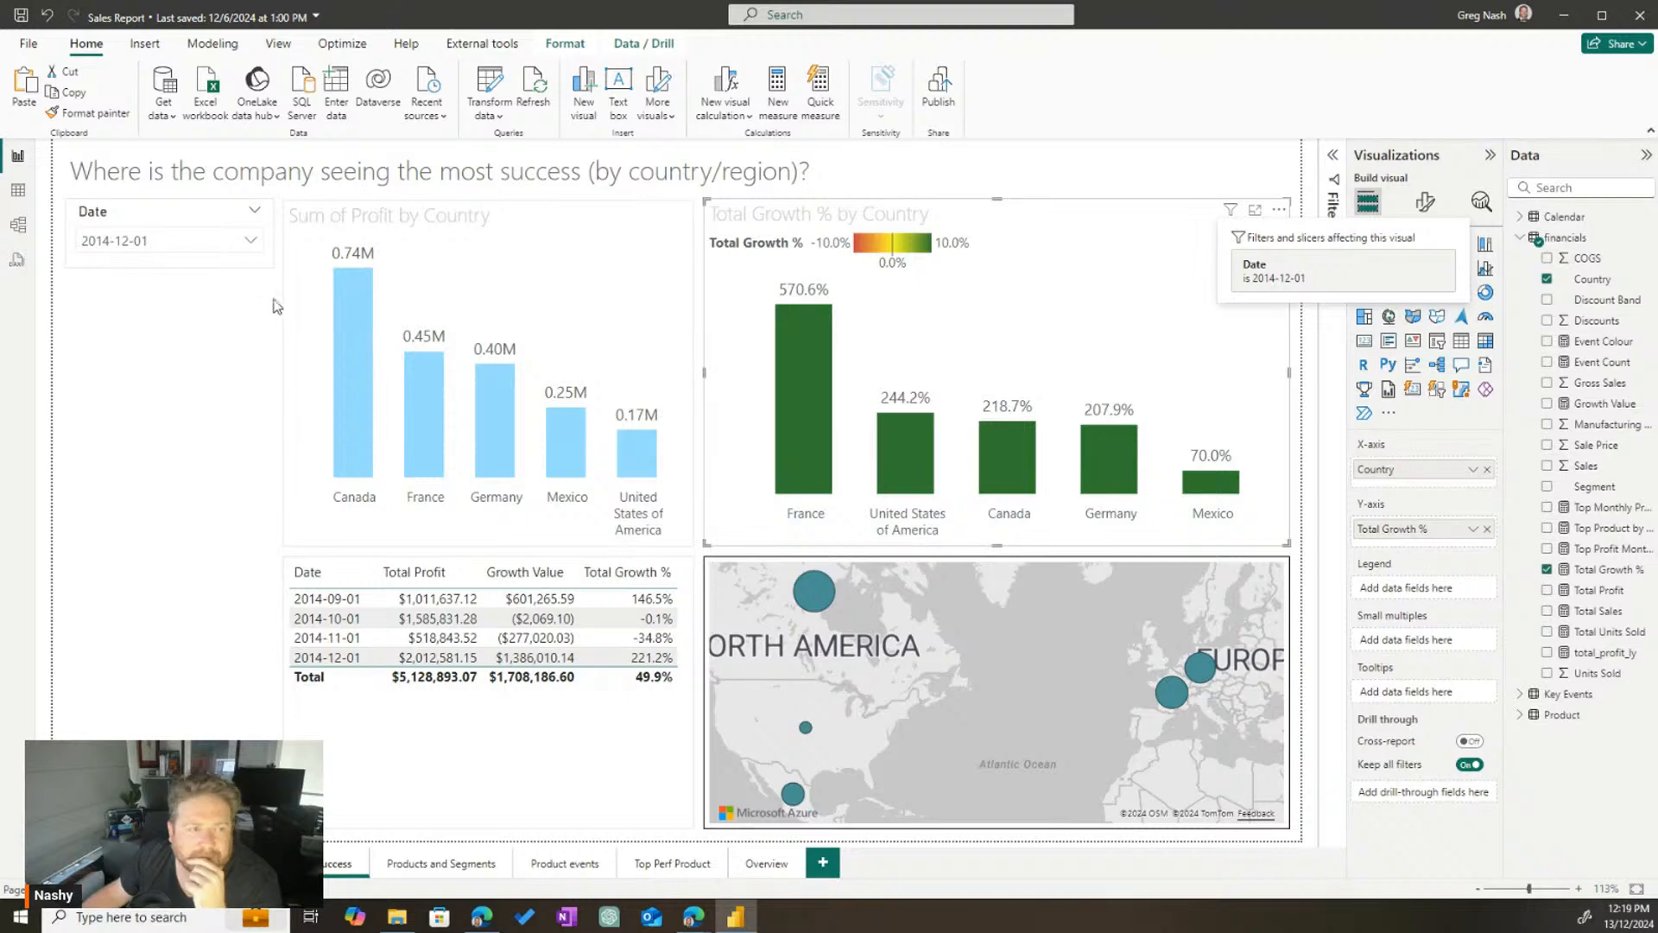
pyautogui.click(776, 862)
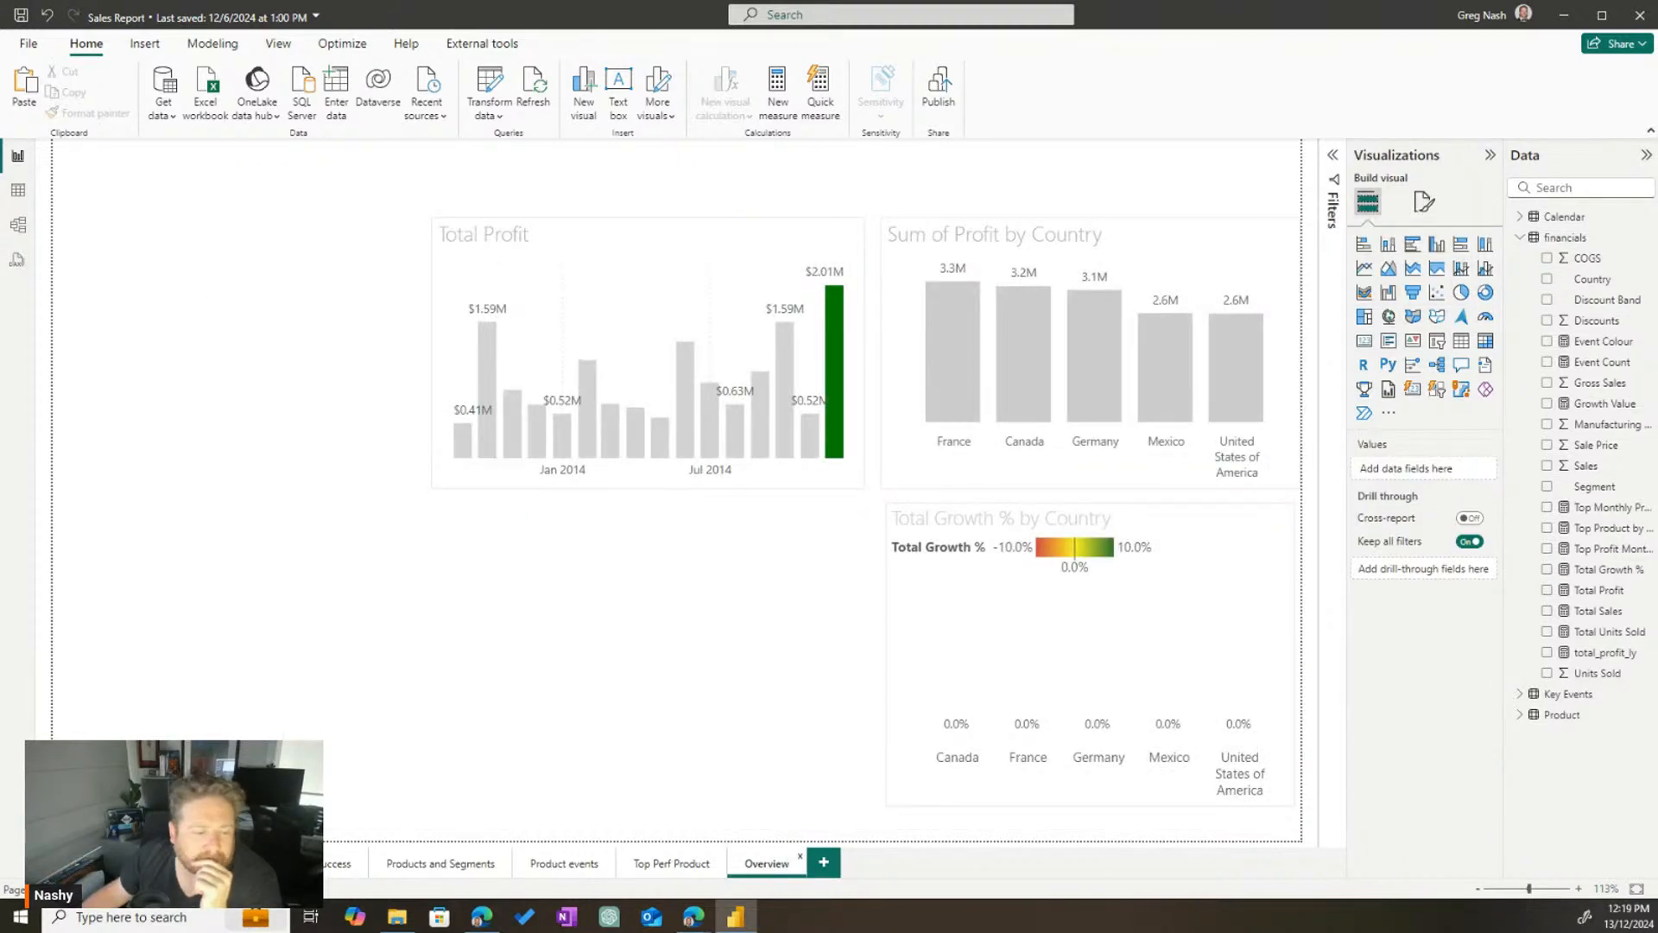
pyautogui.click(328, 862)
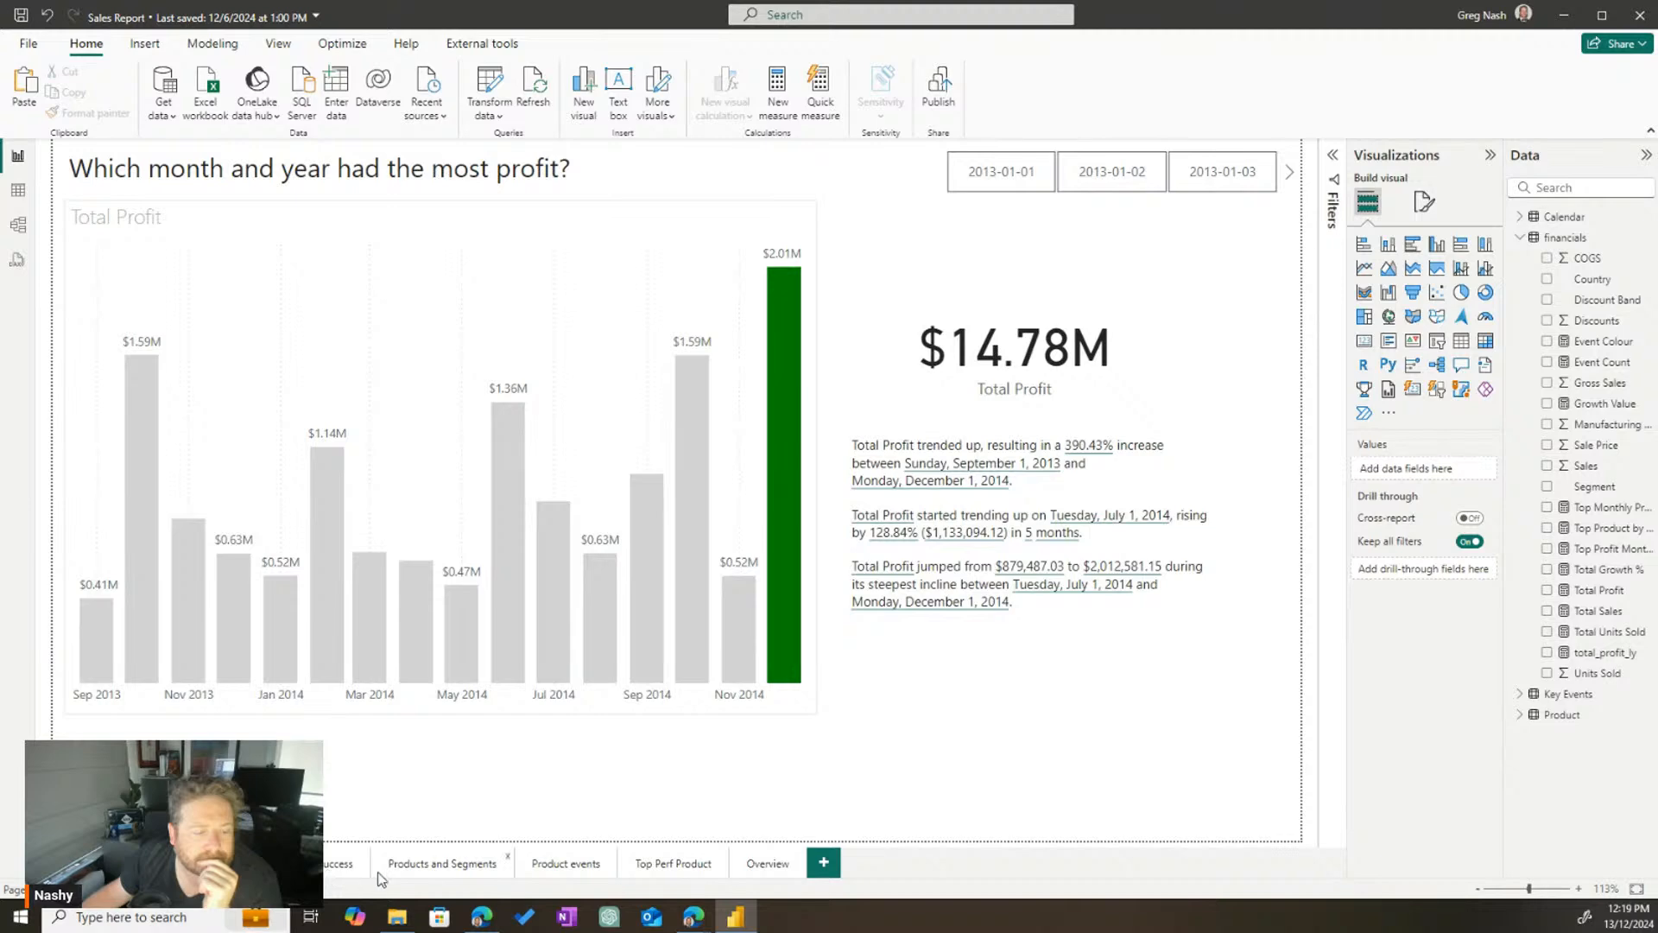
# Copy the Date slicer from the Products and Segments page onto Overview, keeping it in sync with the original
pyautogui.click(302, 862)
pyautogui.click(138, 862)
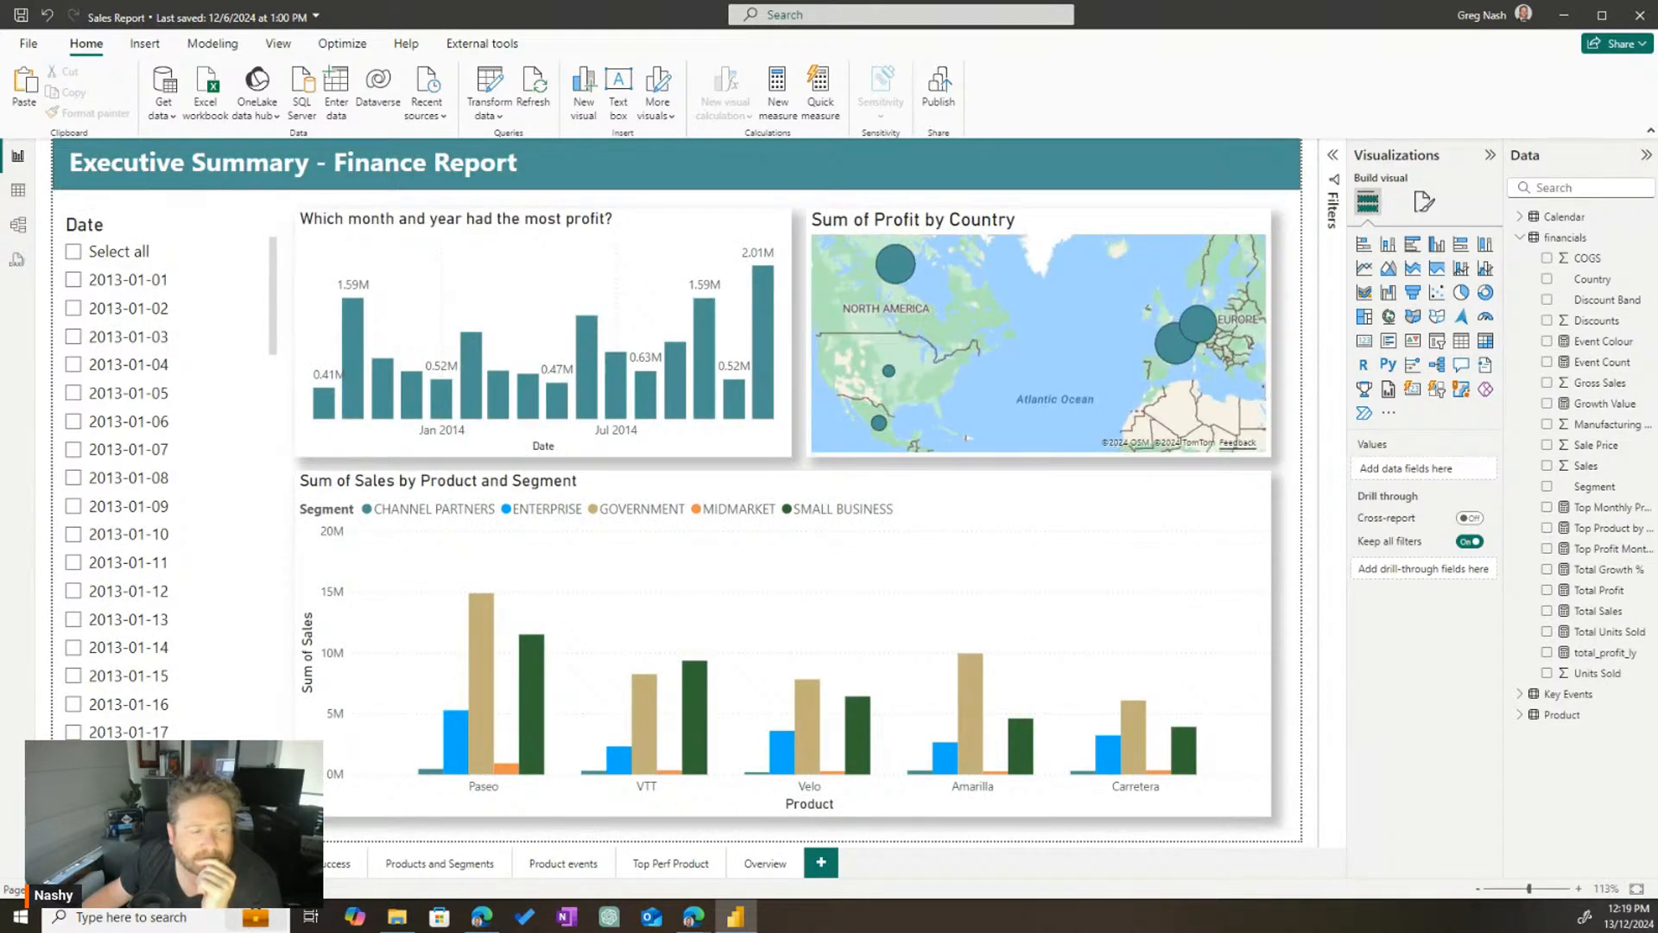
pyautogui.click(232, 863)
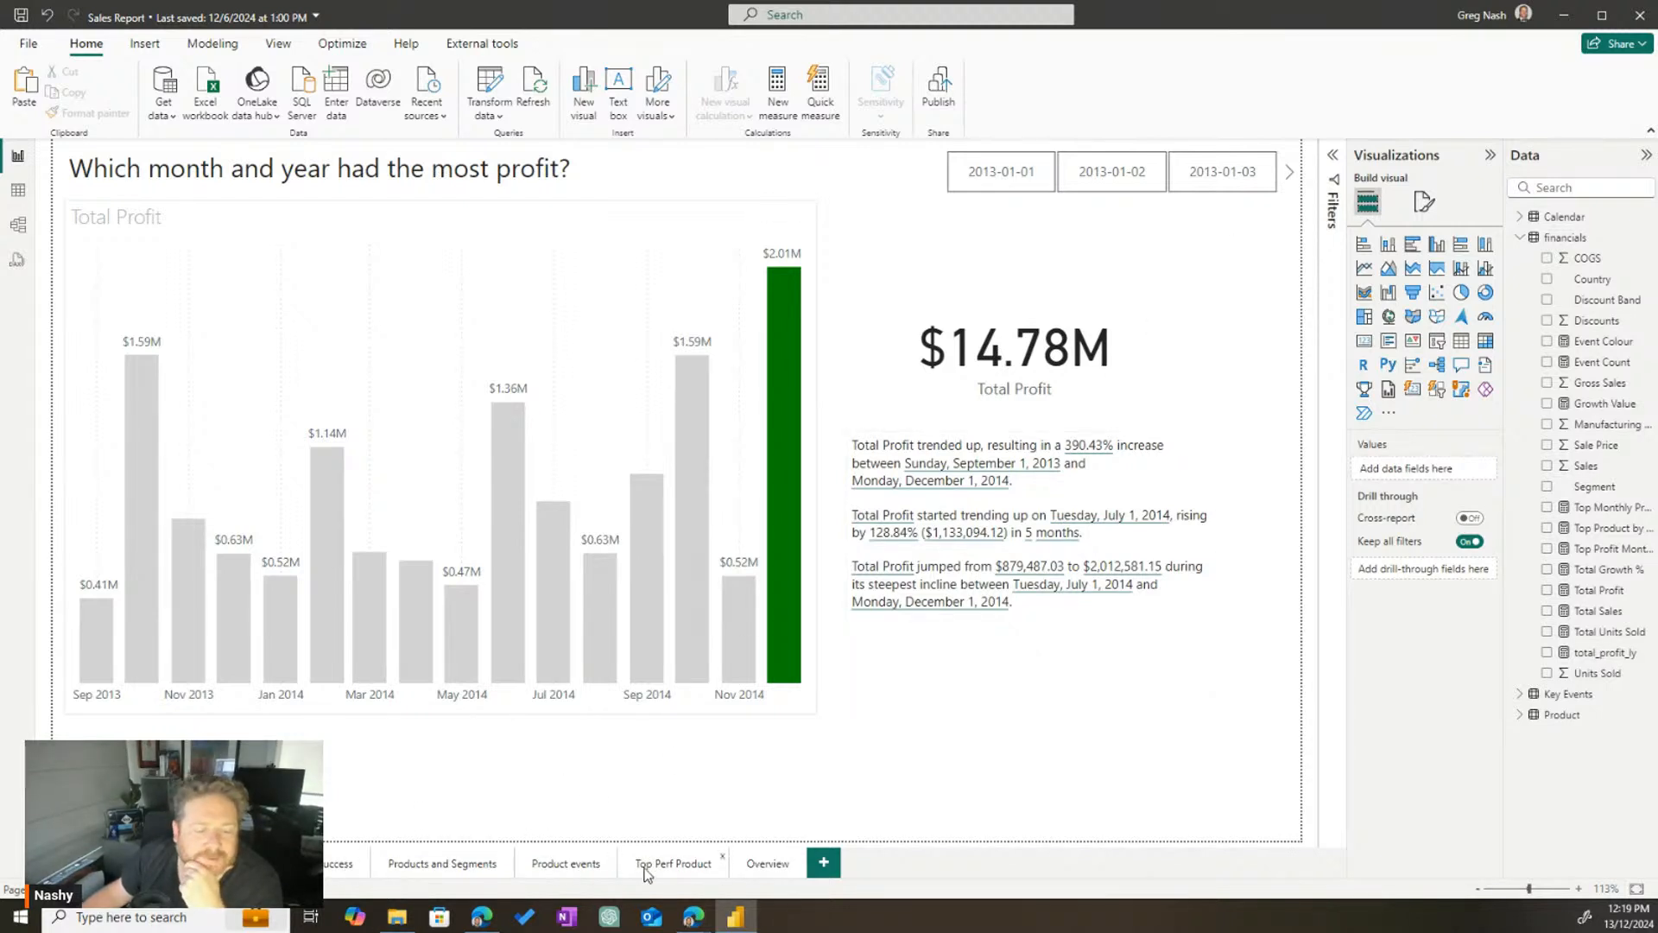
pyautogui.click(793, 870)
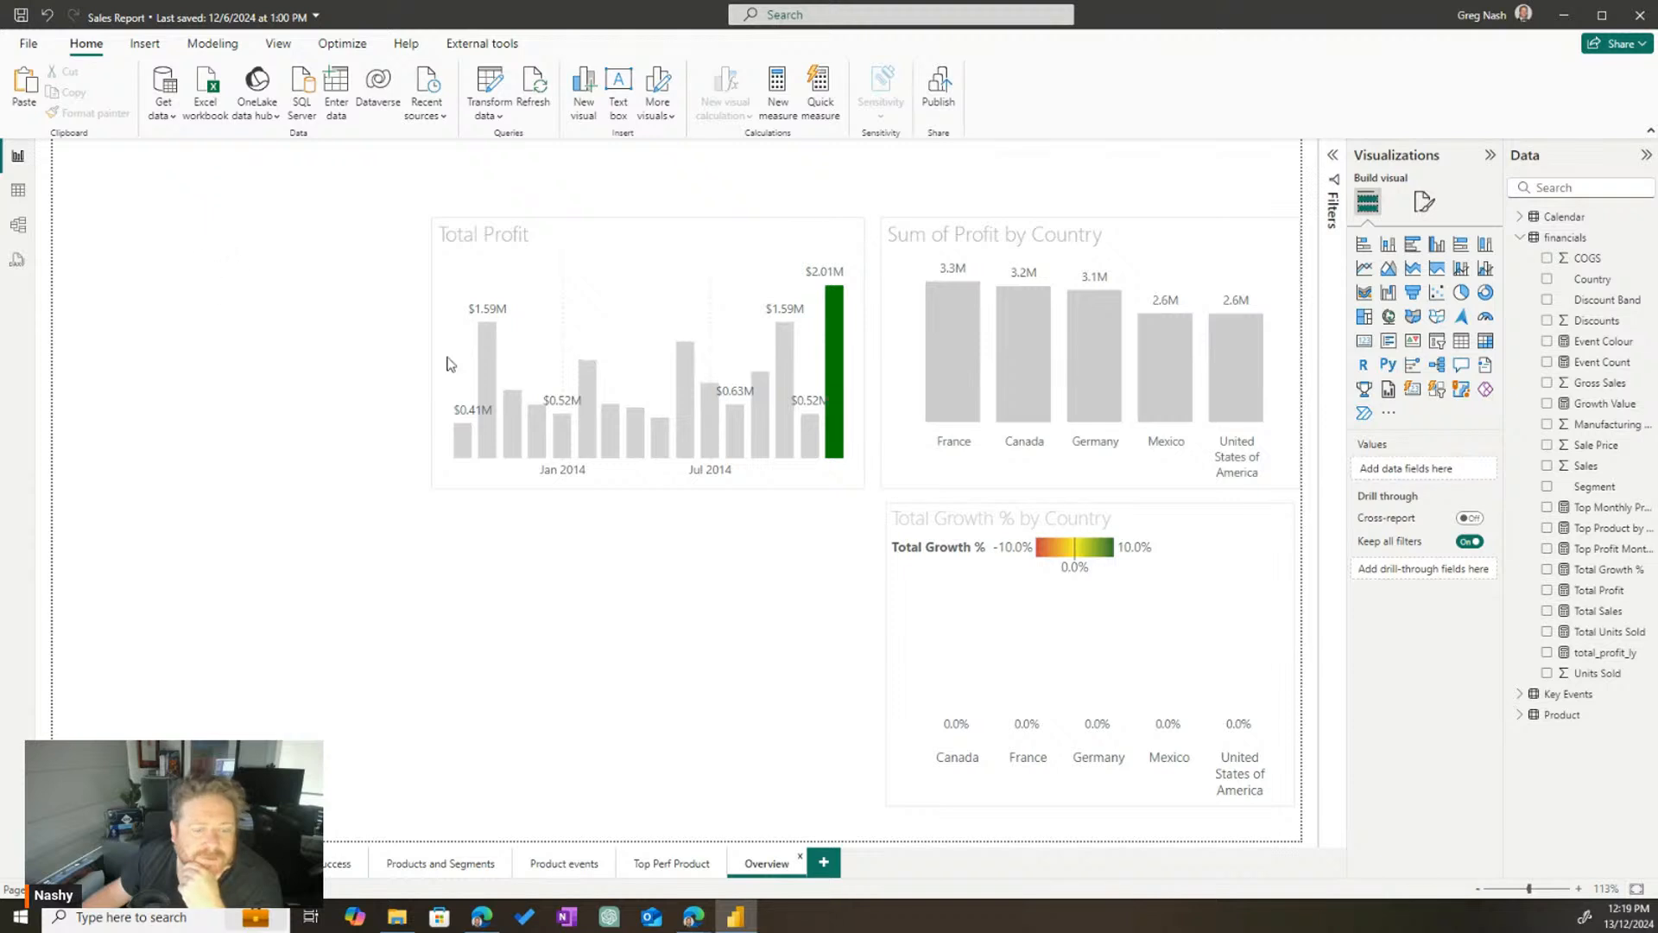
pyautogui.click(430, 863)
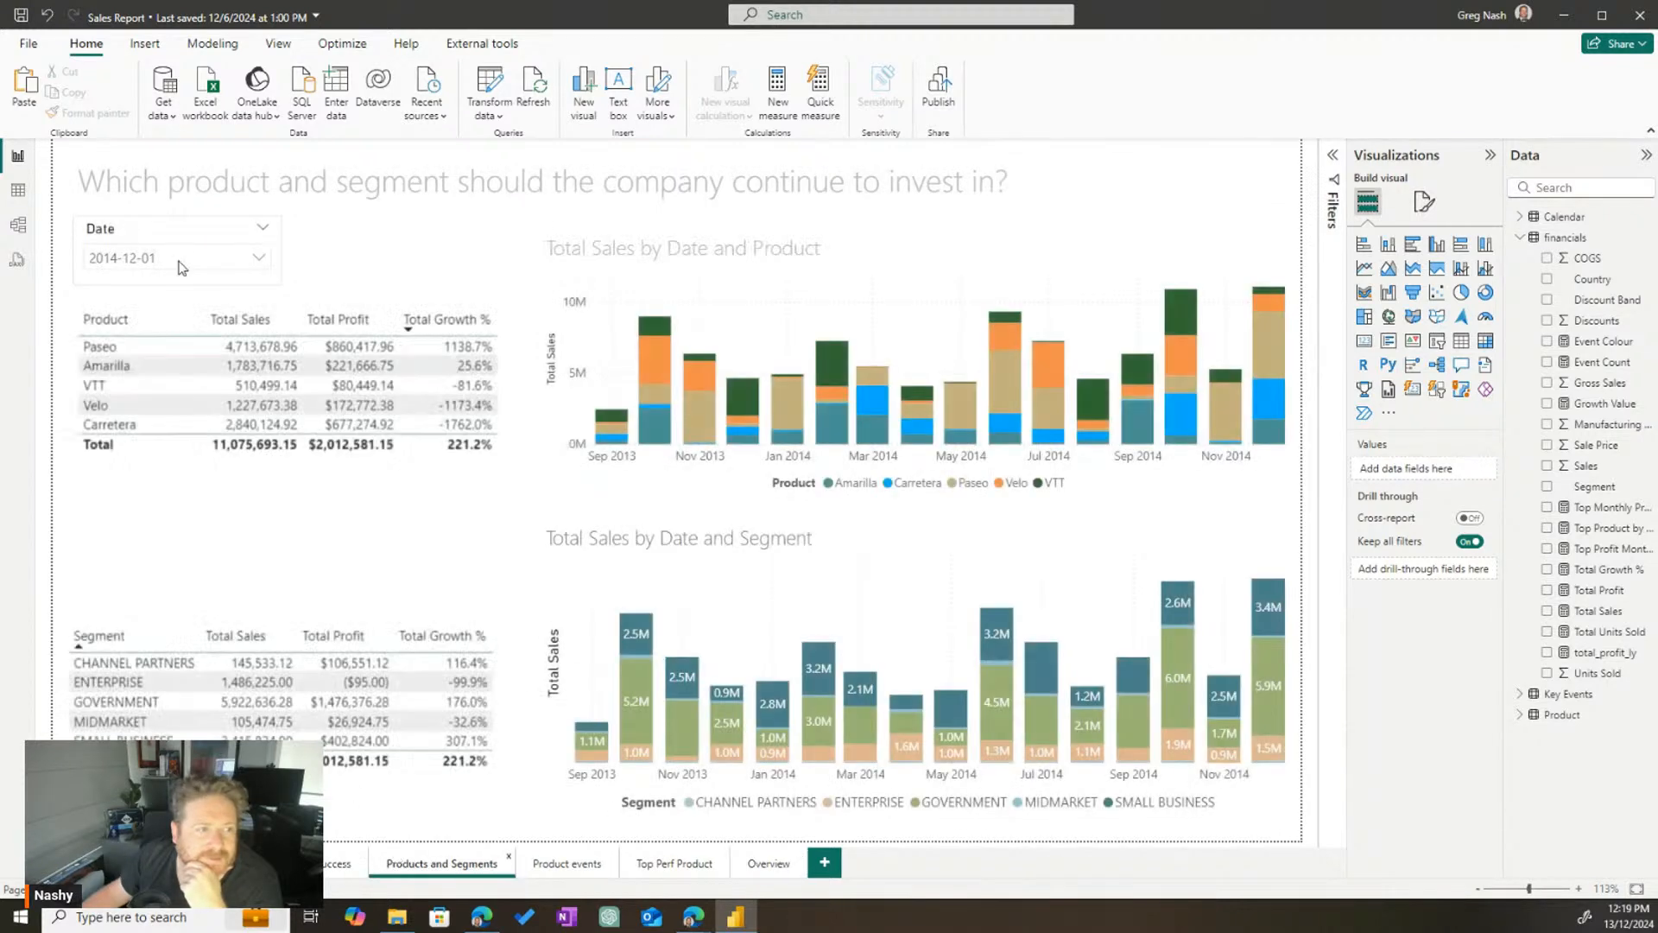
pyautogui.click(210, 236)
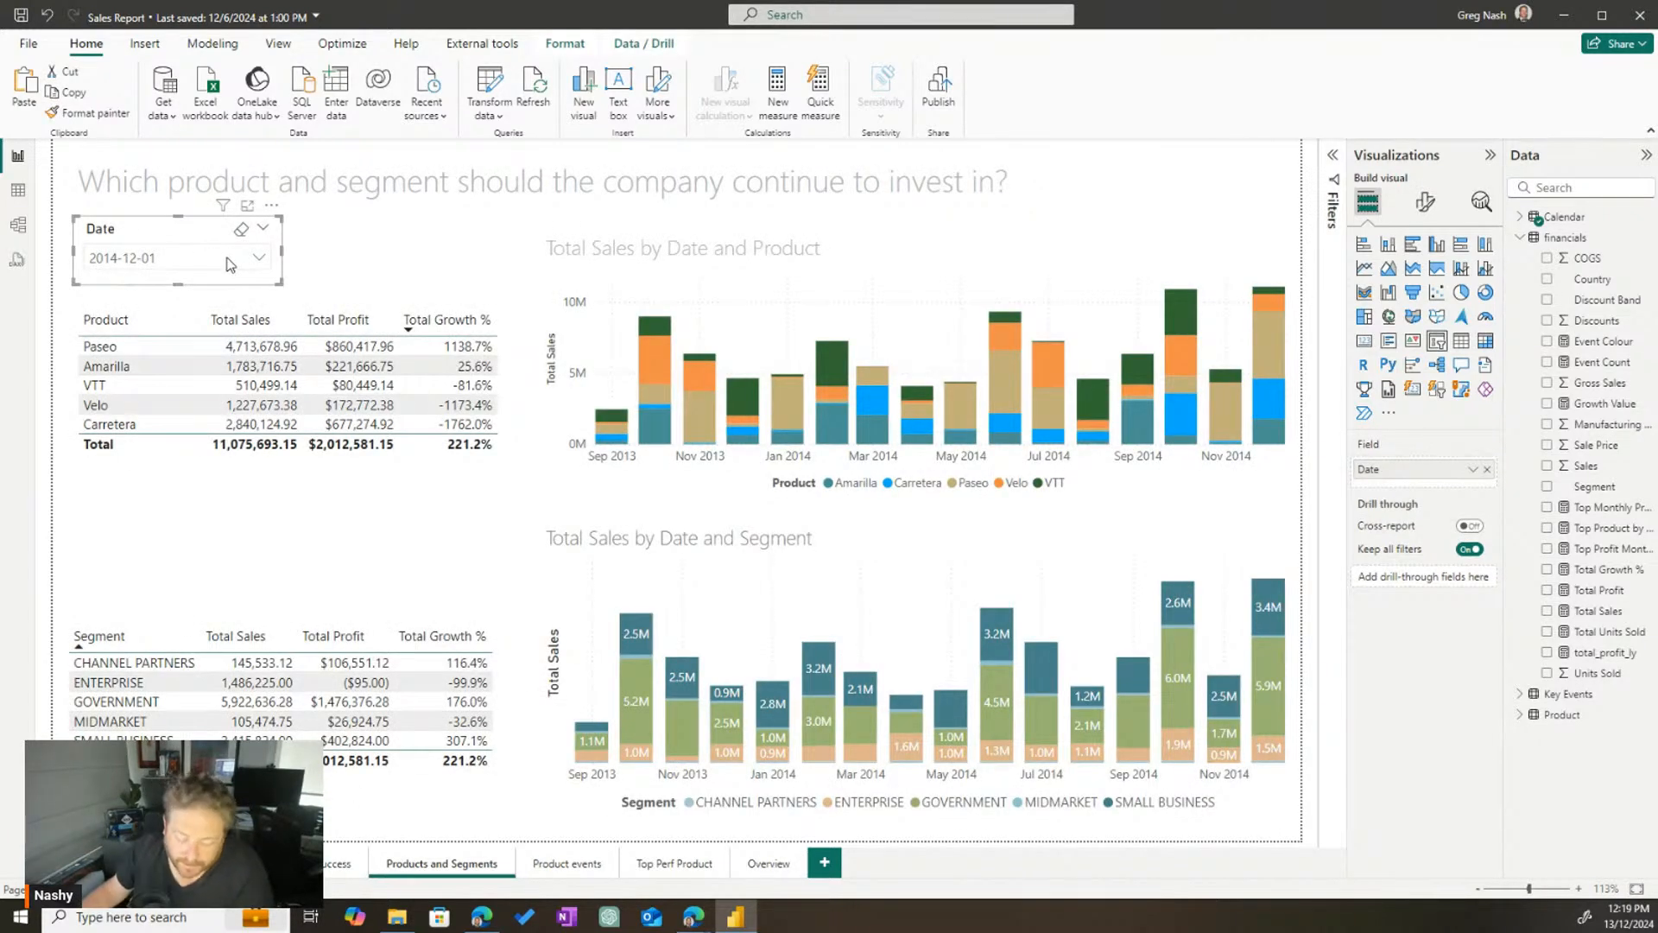
pyautogui.click(748, 863)
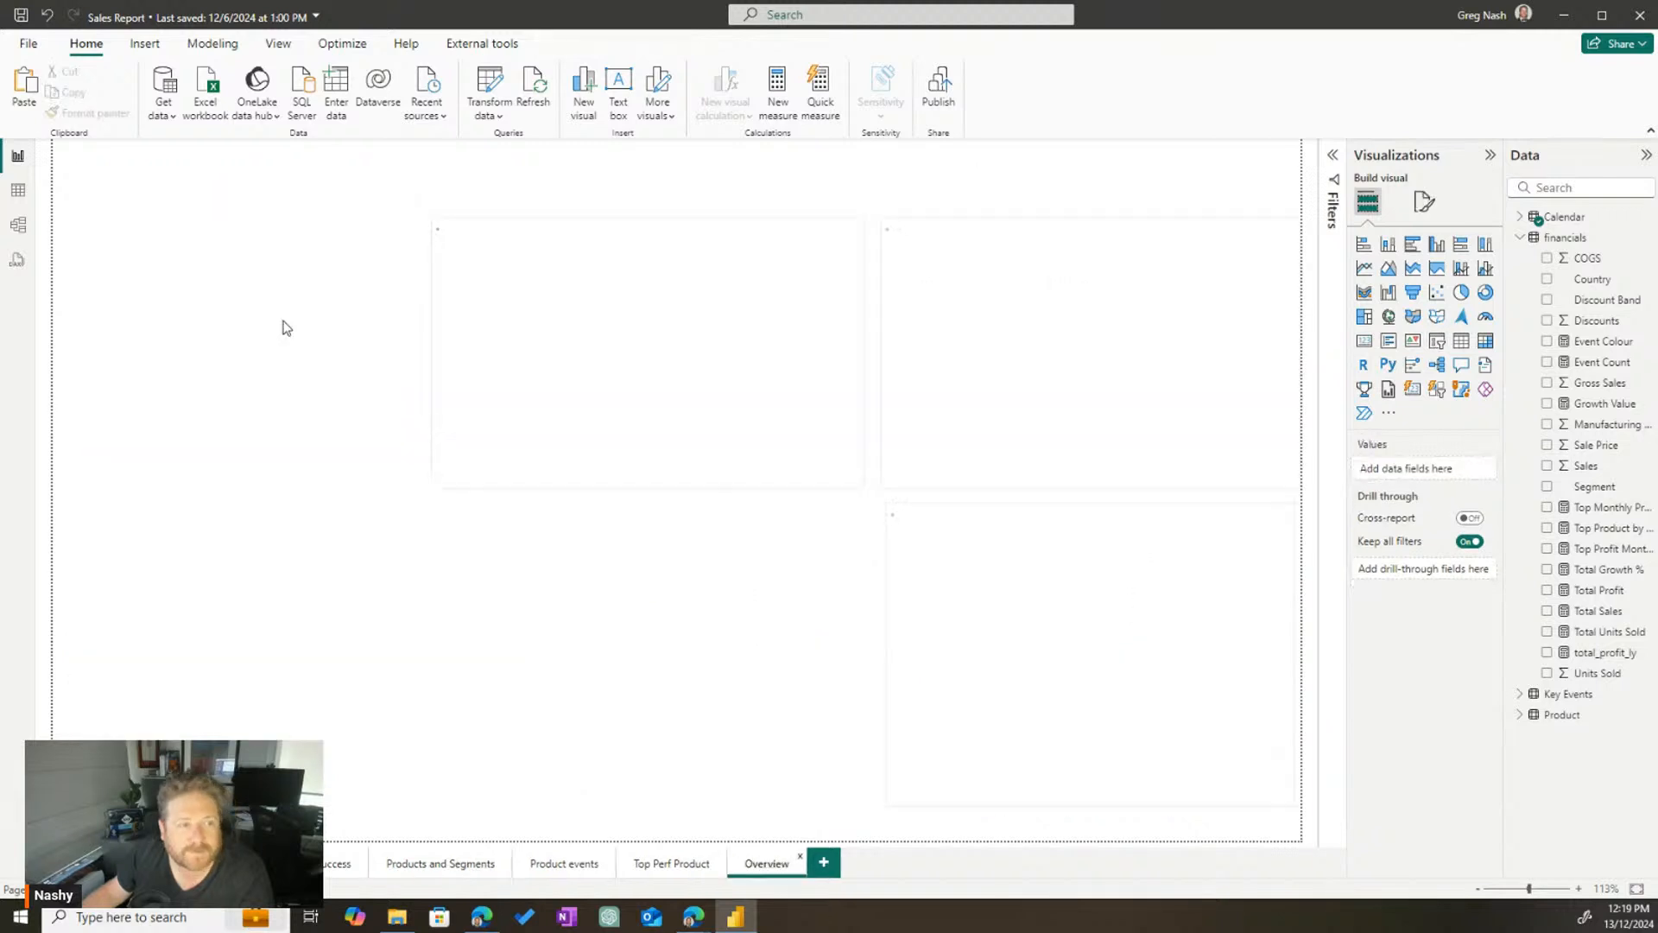
pyautogui.hotkey('ctrl', 'v')
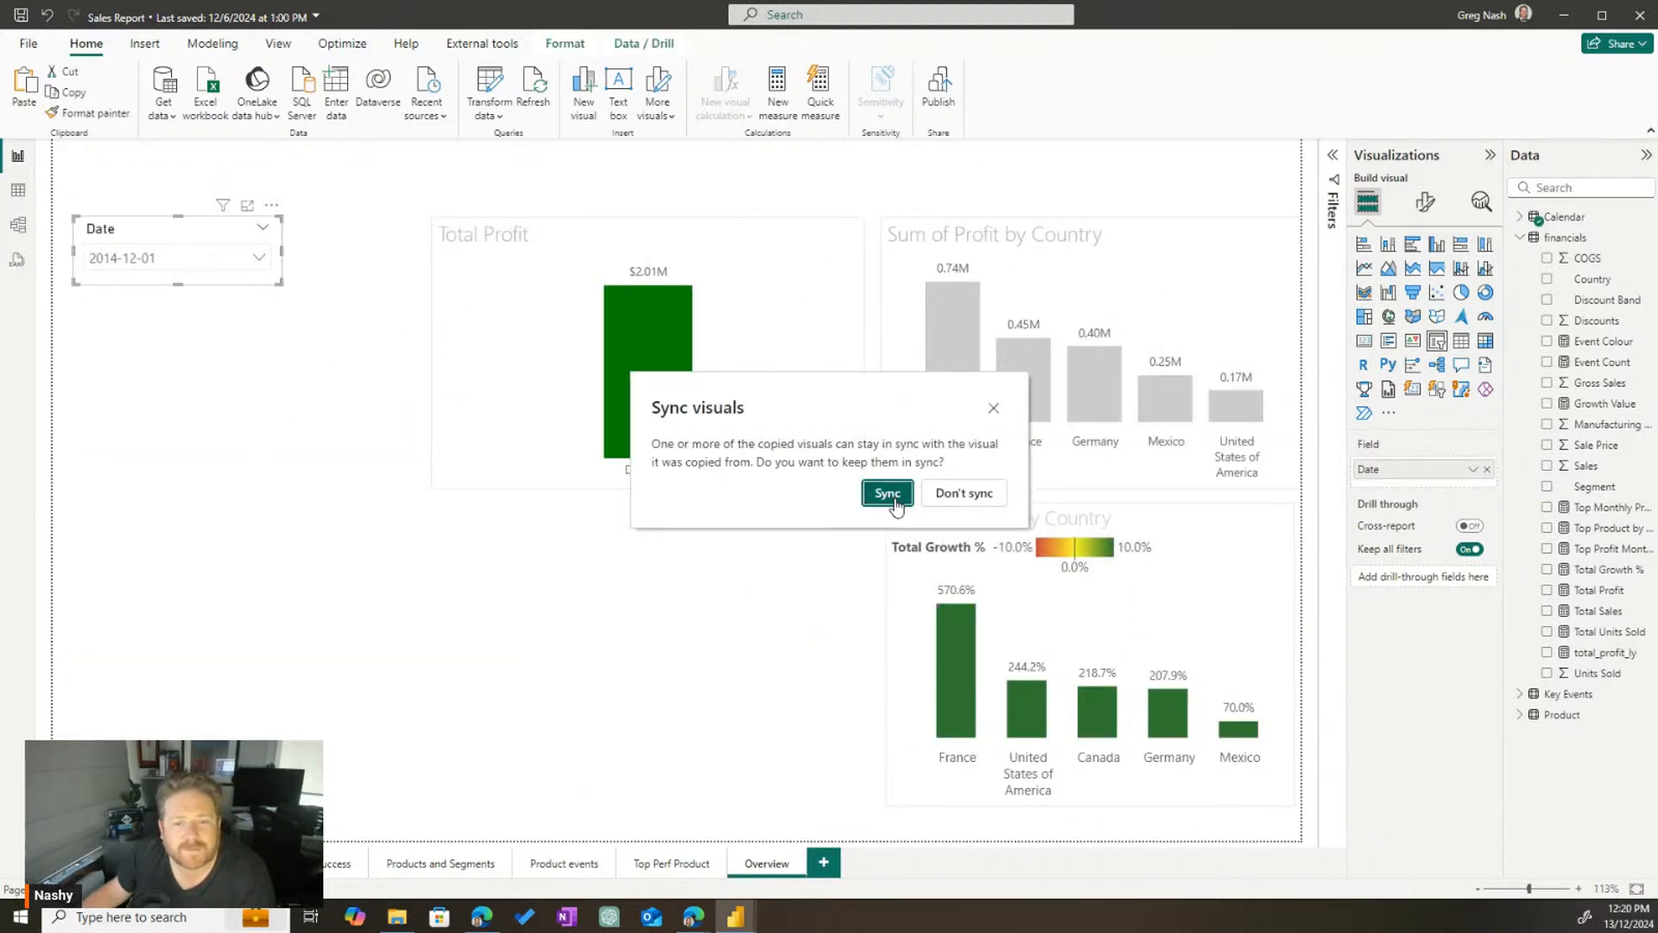
pyautogui.click(888, 494)
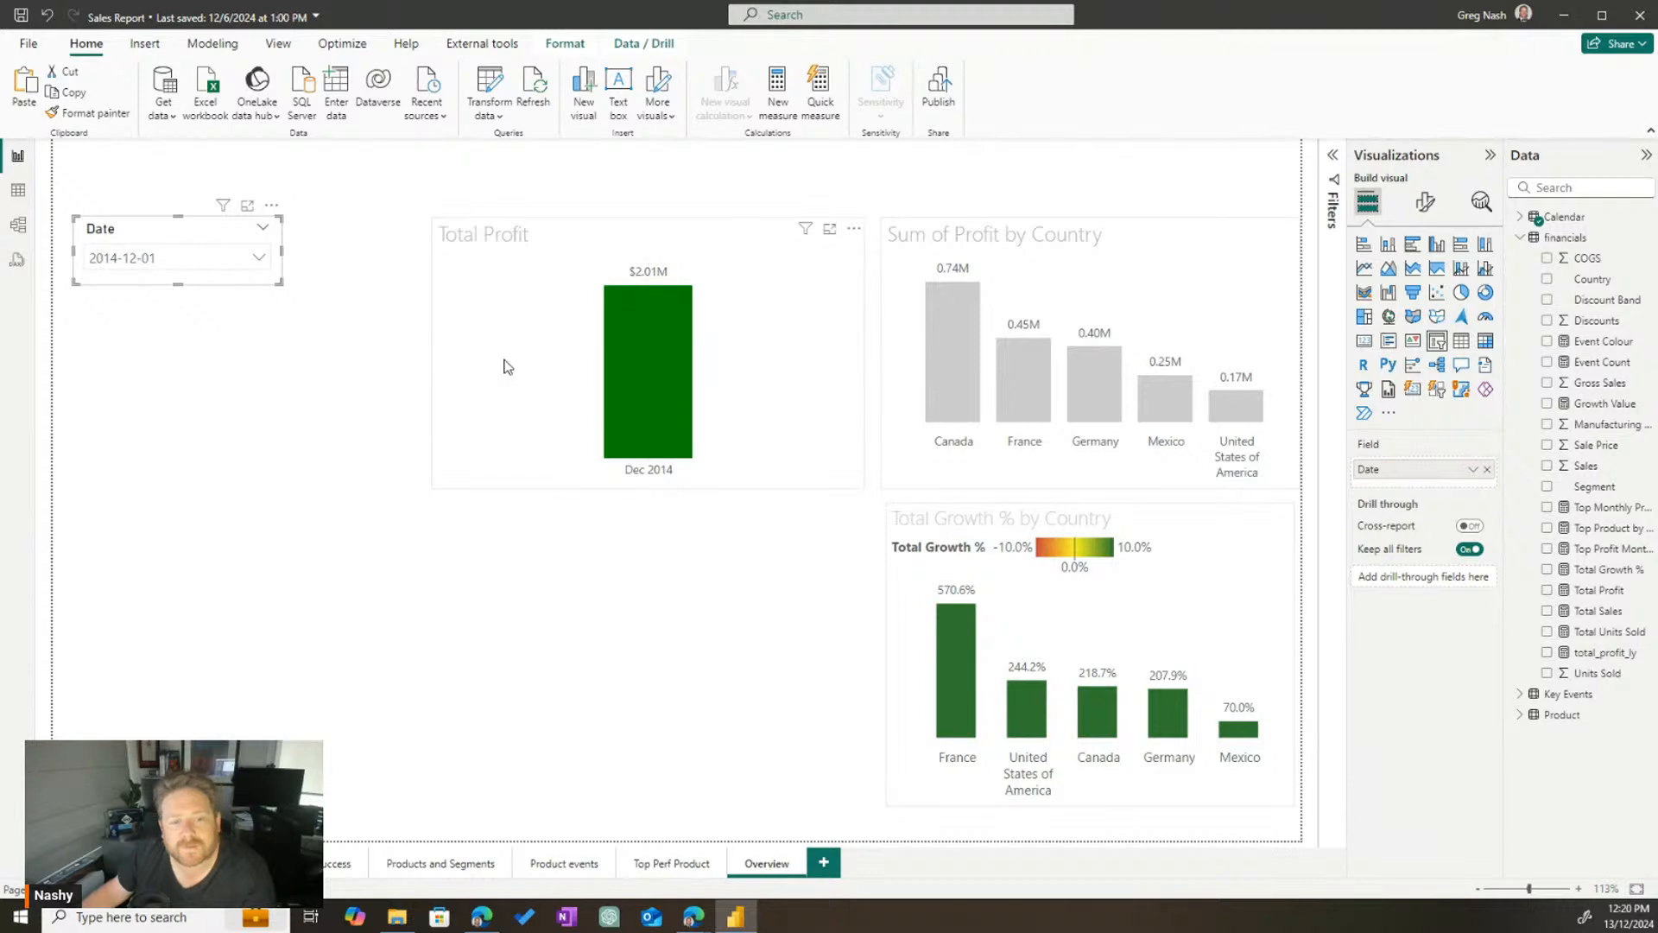
# Stop the Date slicer from filtering the Total Profit chart on Overview, while keeping its filter on Sum of Profit by Country
pyautogui.click(537, 331)
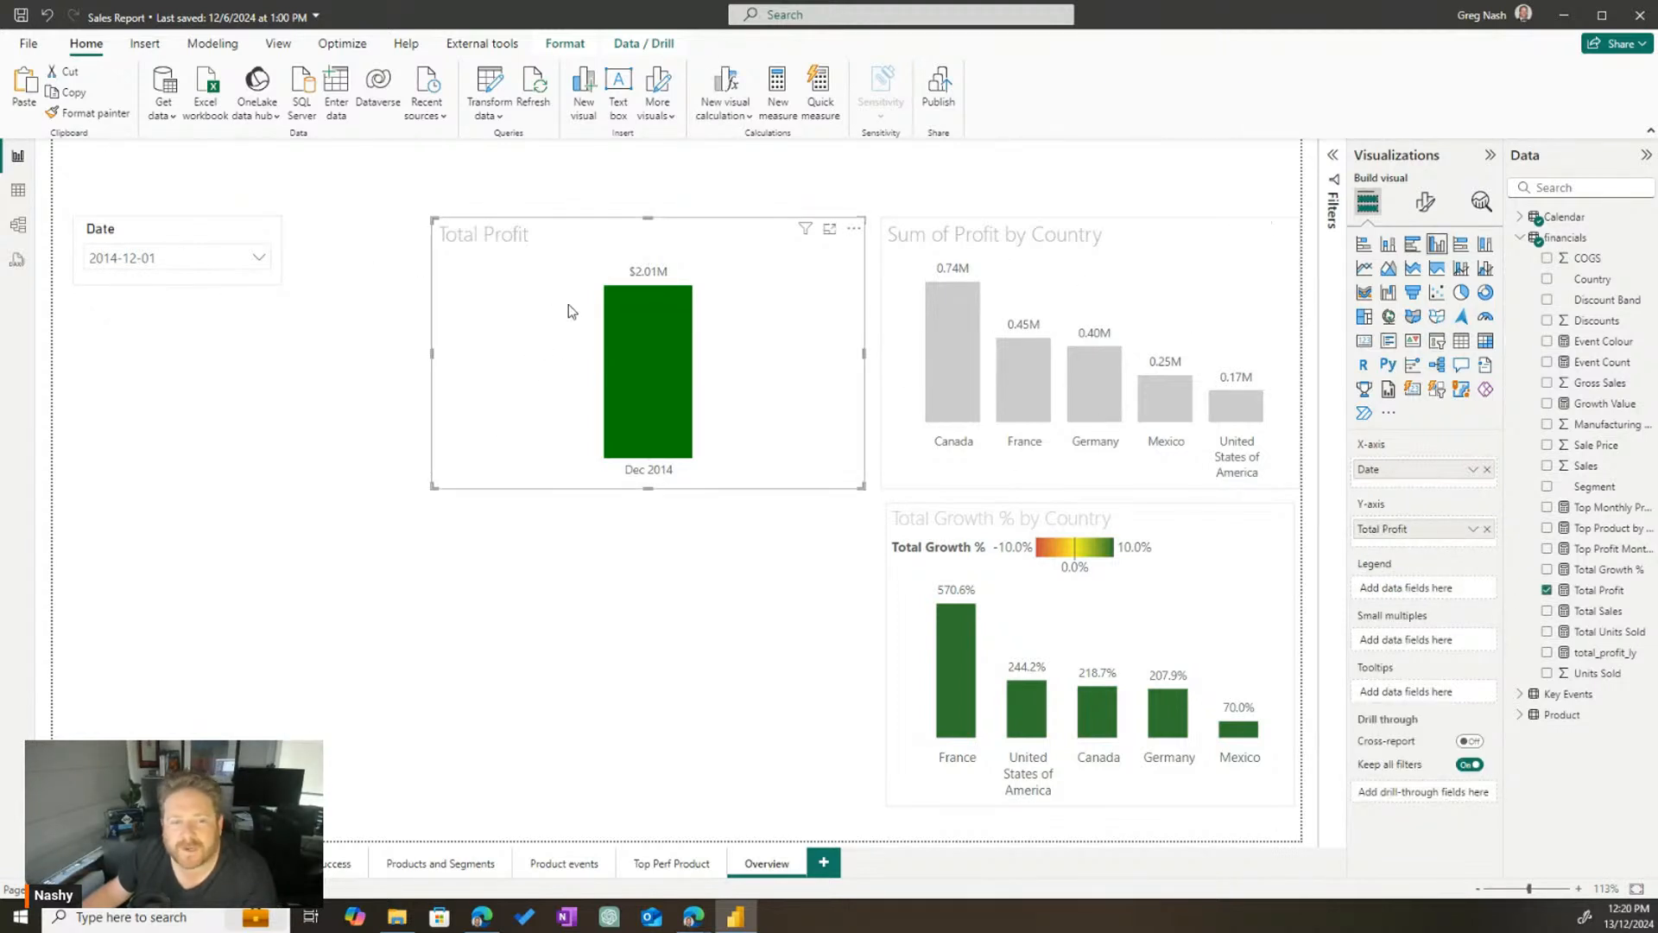
pyautogui.click(158, 240)
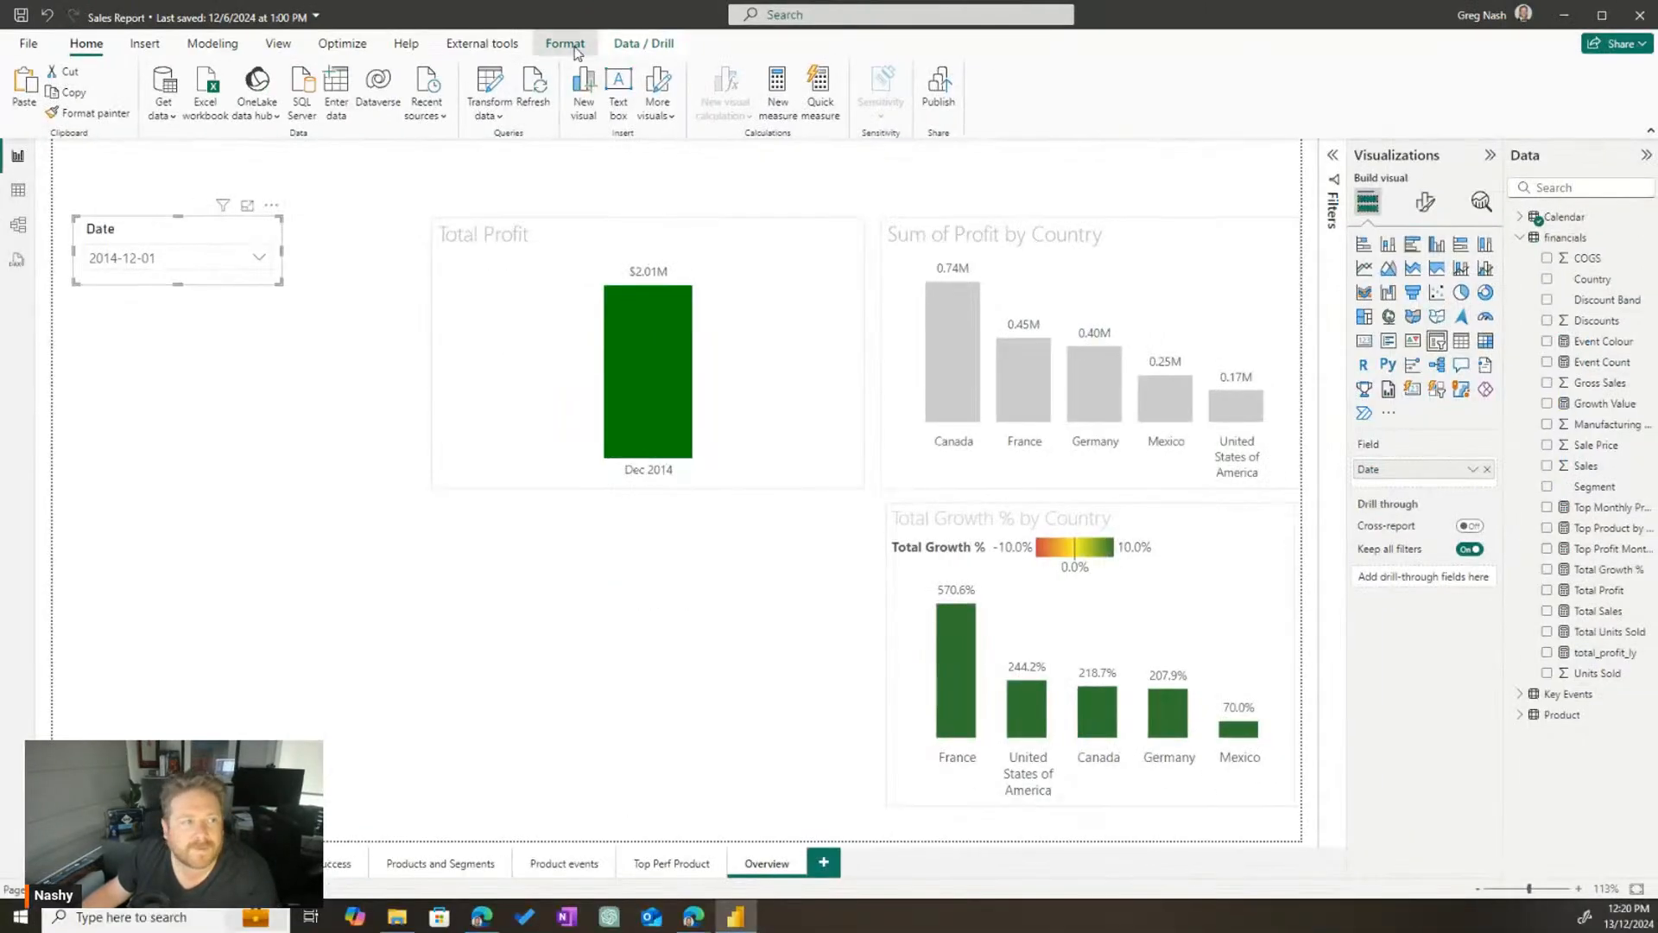
pyautogui.click(563, 55)
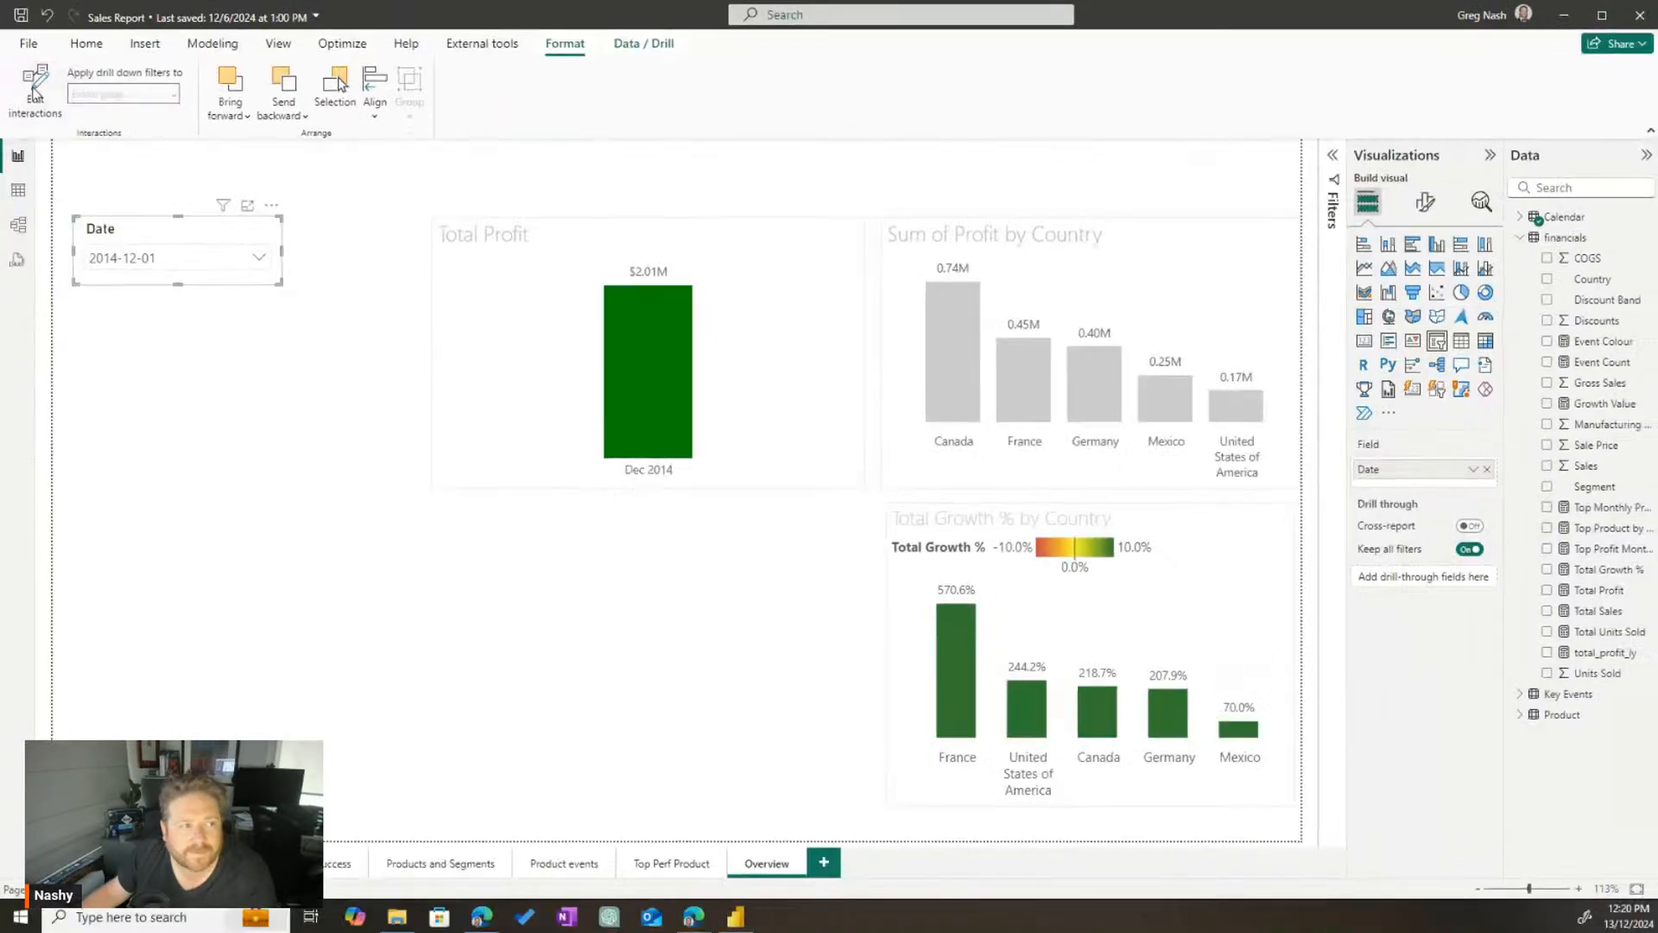
pyautogui.click(34, 89)
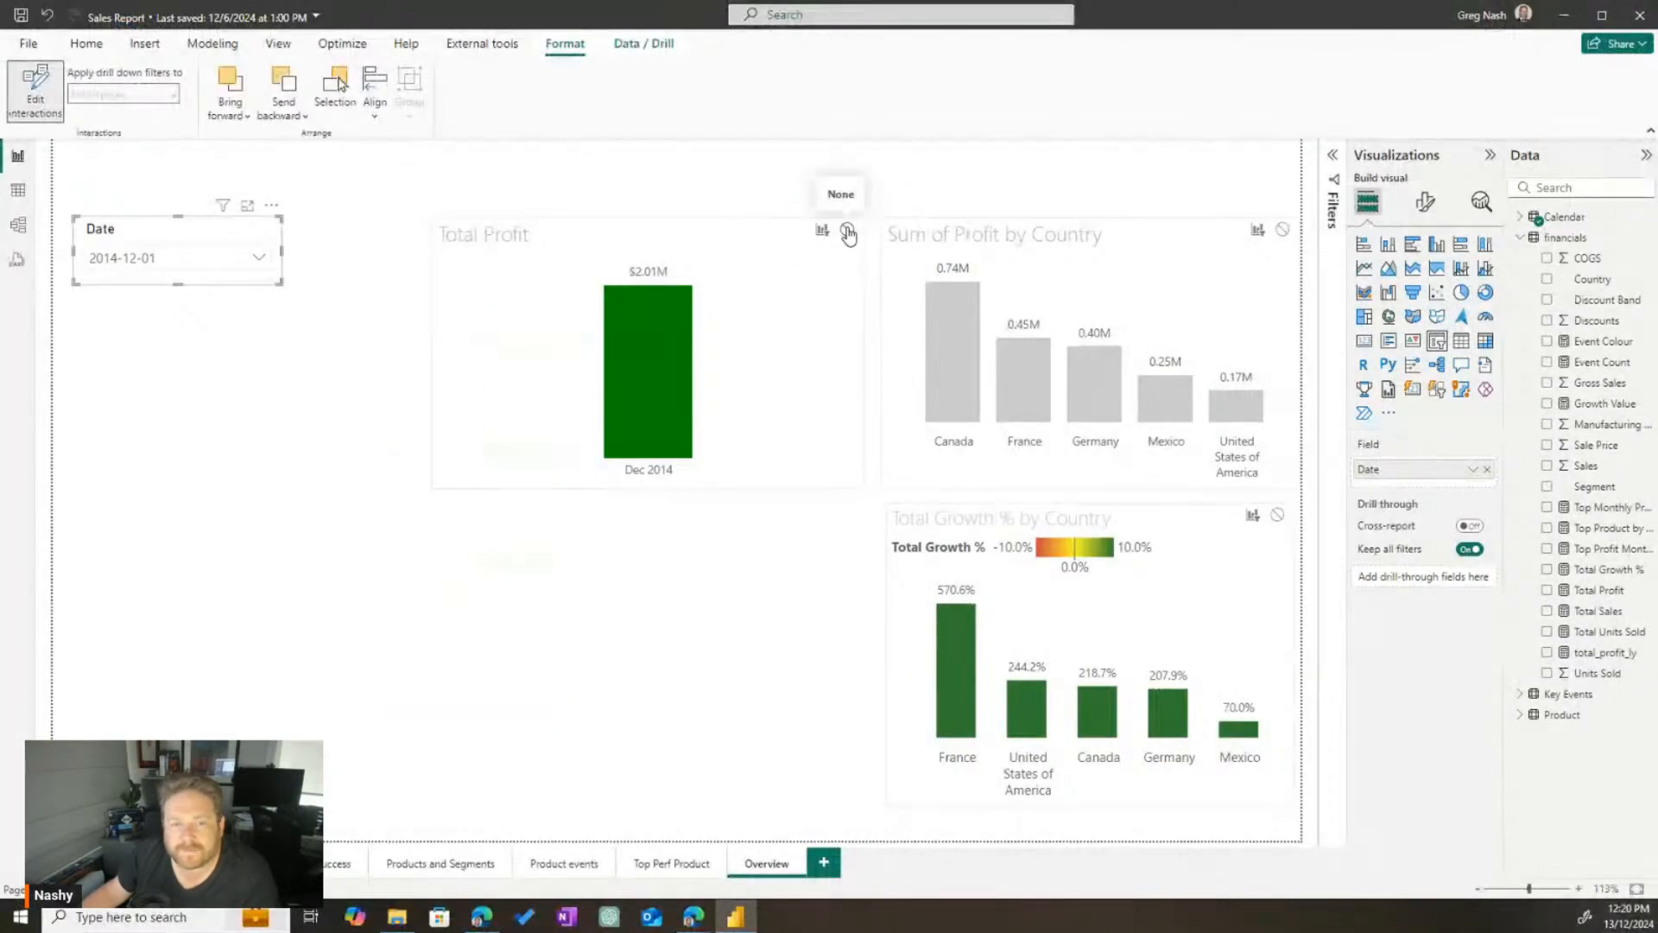
pyautogui.click(847, 231)
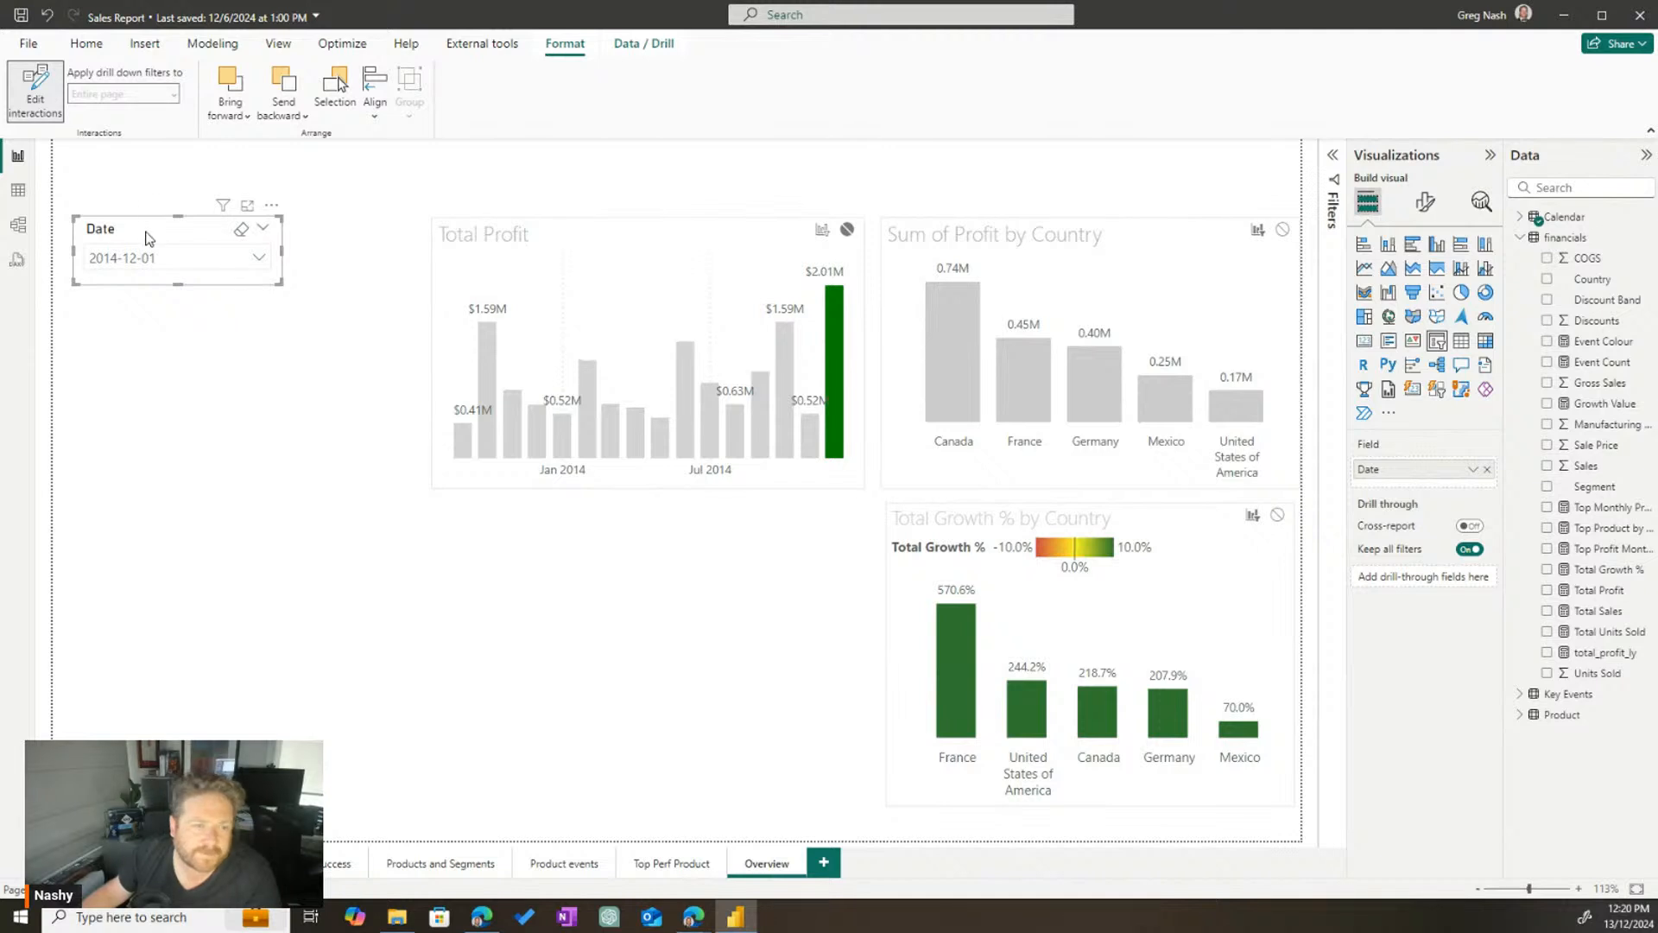
pyautogui.click(1283, 230)
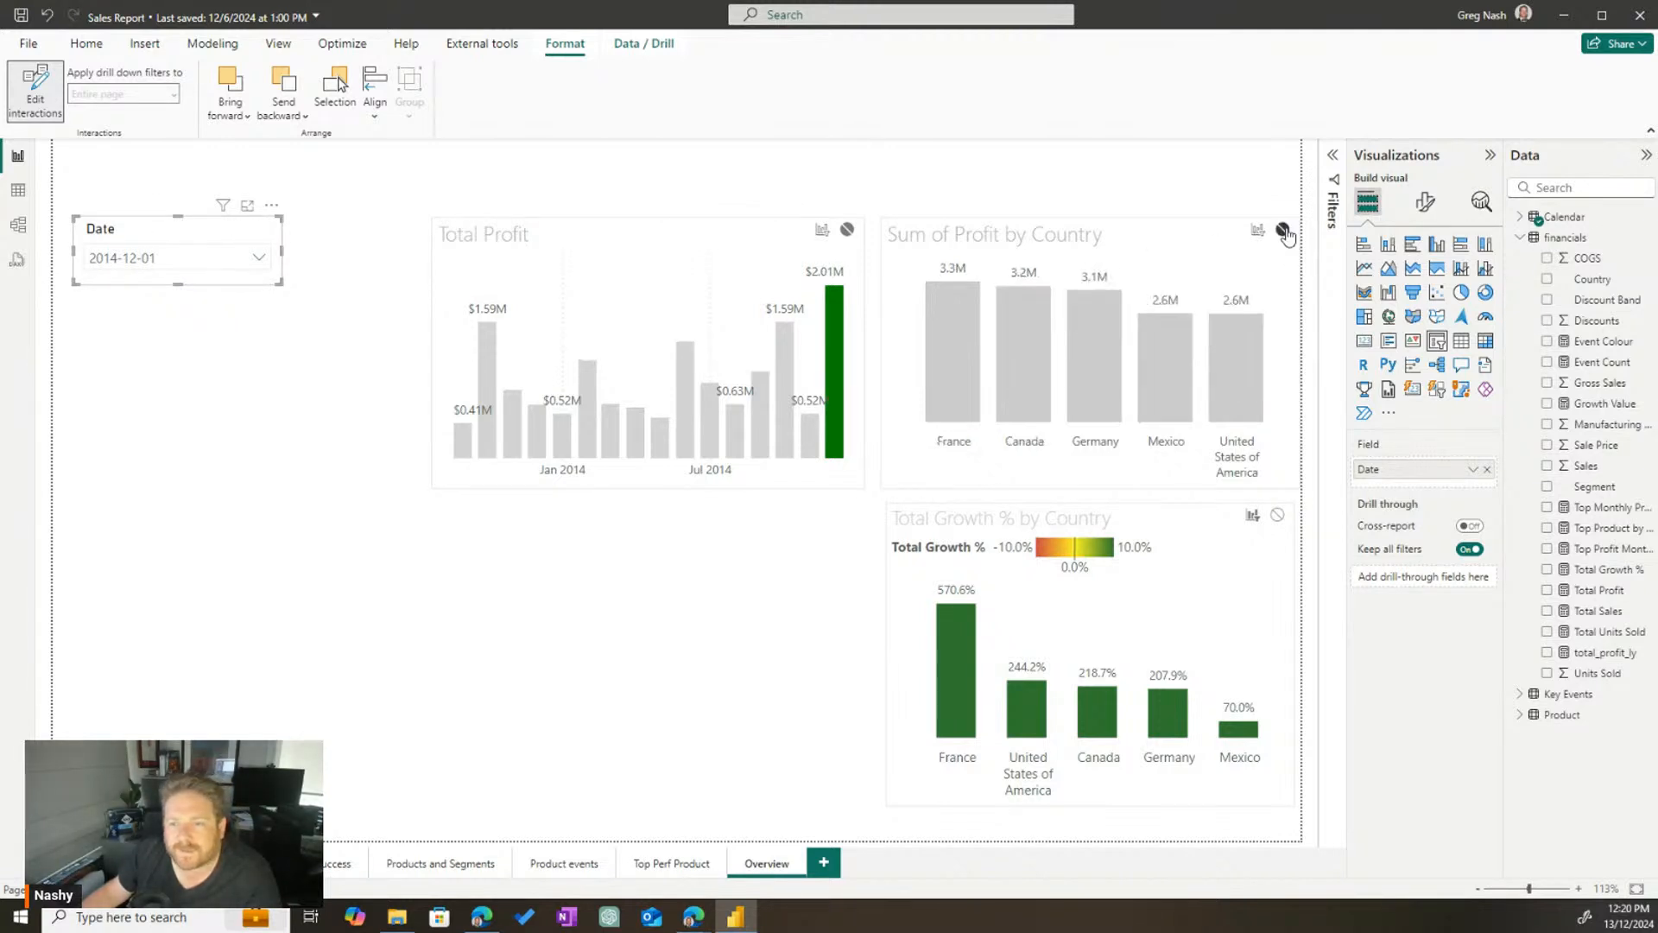
pyautogui.click(1258, 231)
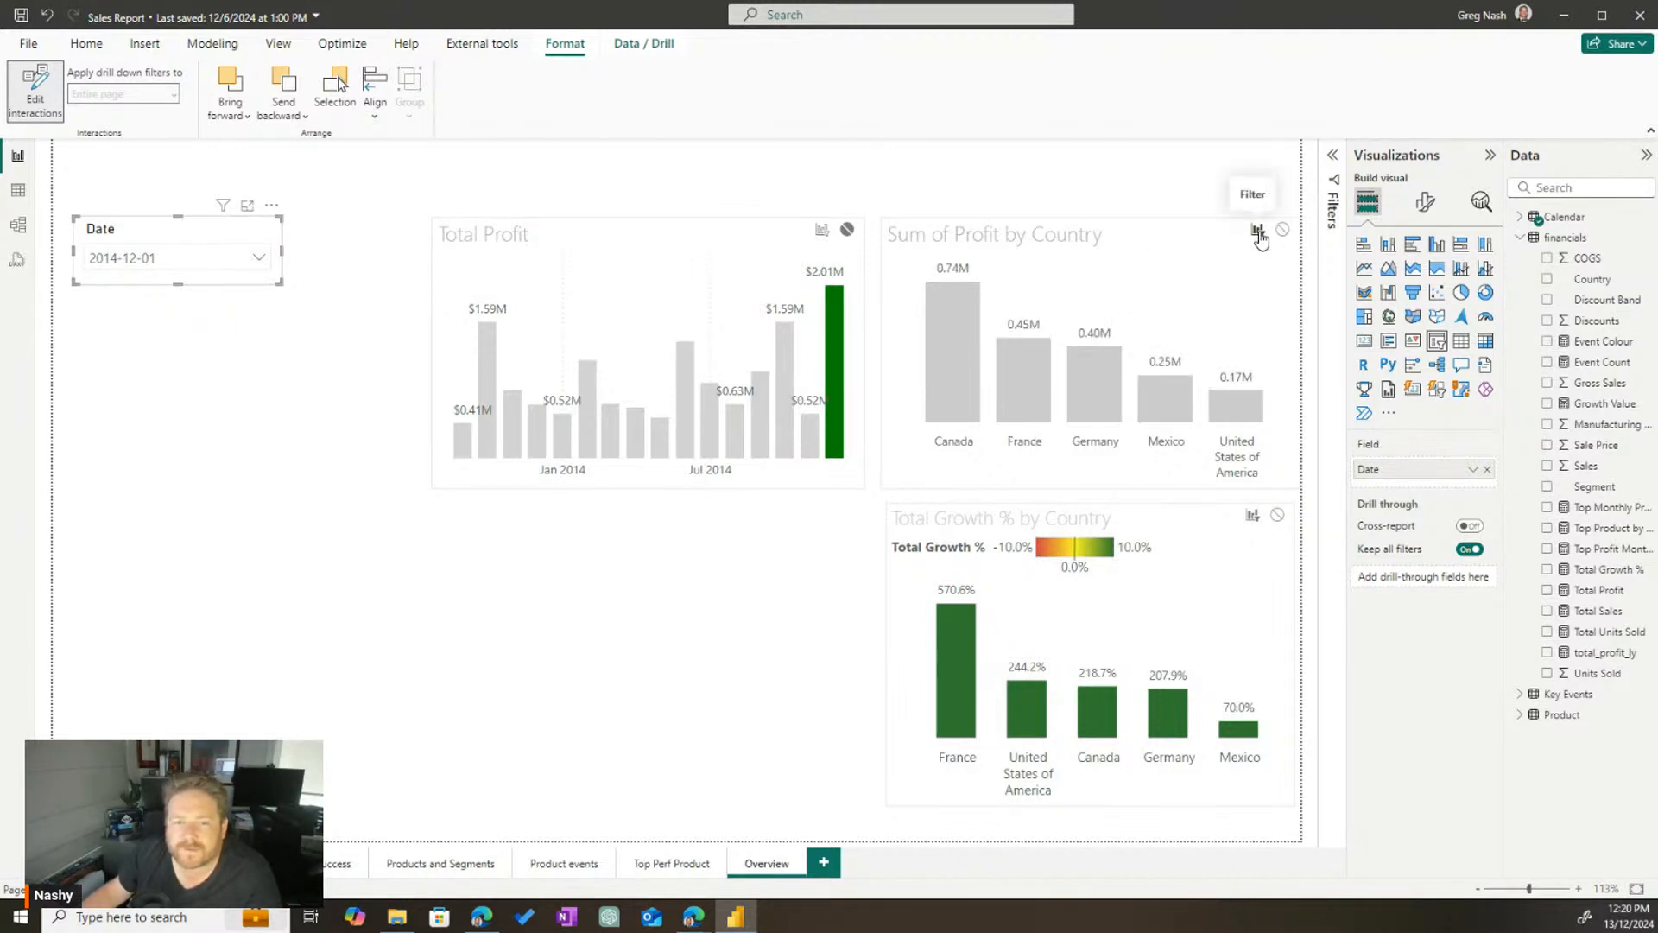
# Check how the Overview charts respond to different months from 2014-09-01 to 2014-11-01 in the Date slicer, then reselect 2014-12-01
pyautogui.click(258, 257)
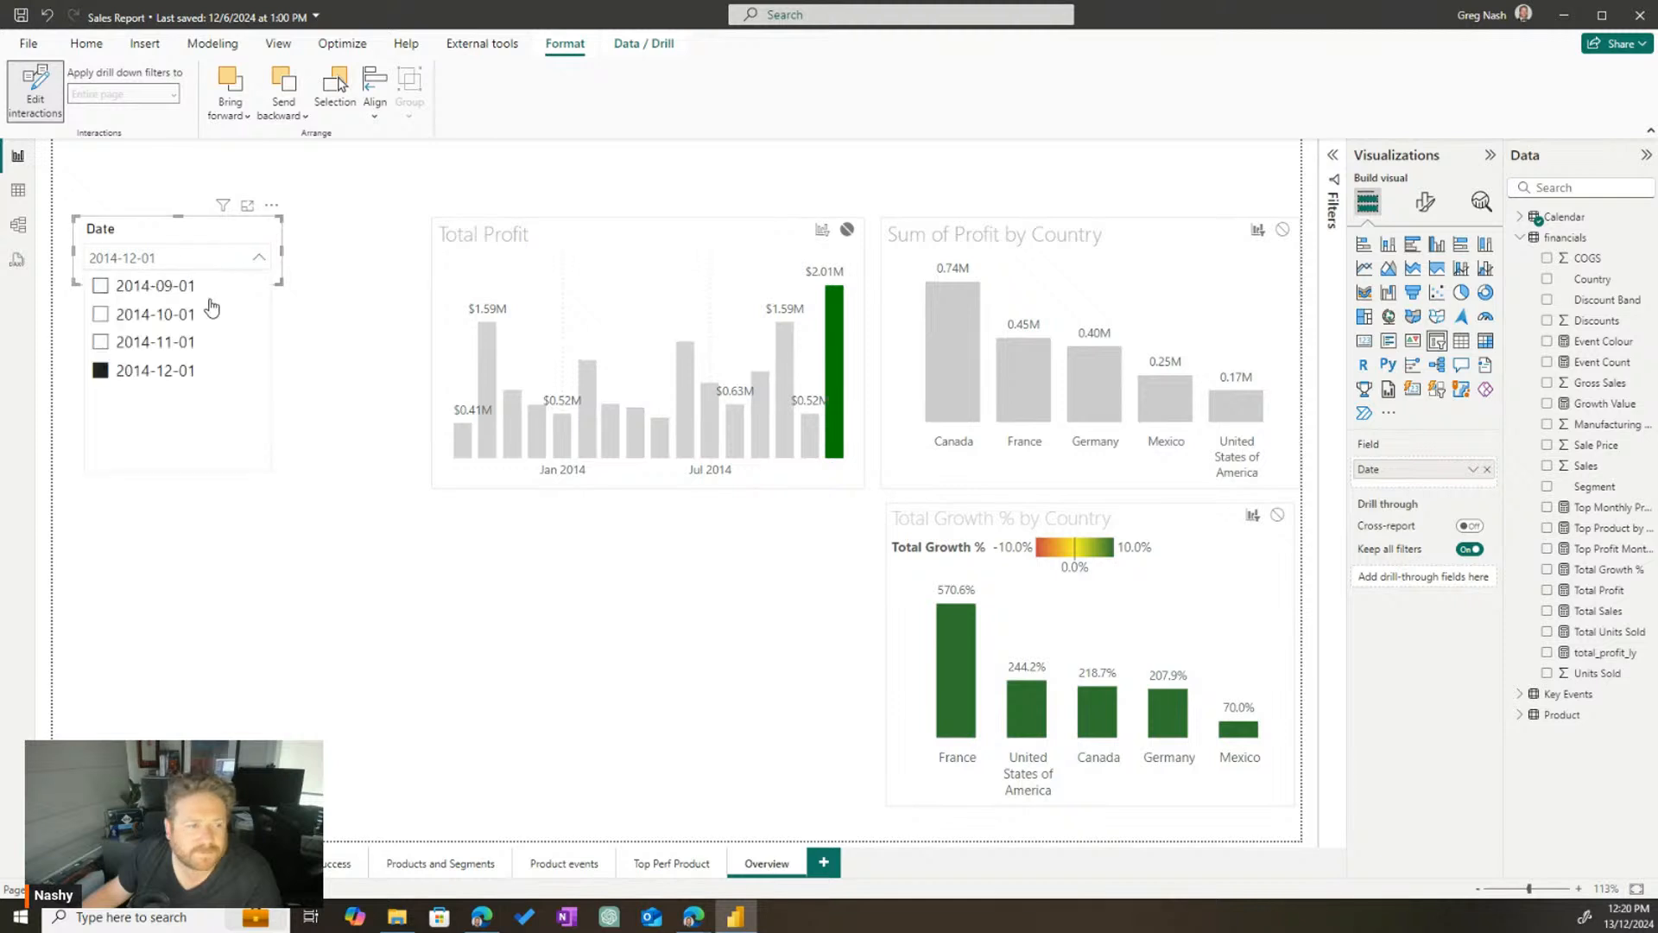
pyautogui.click(152, 342)
pyautogui.click(150, 315)
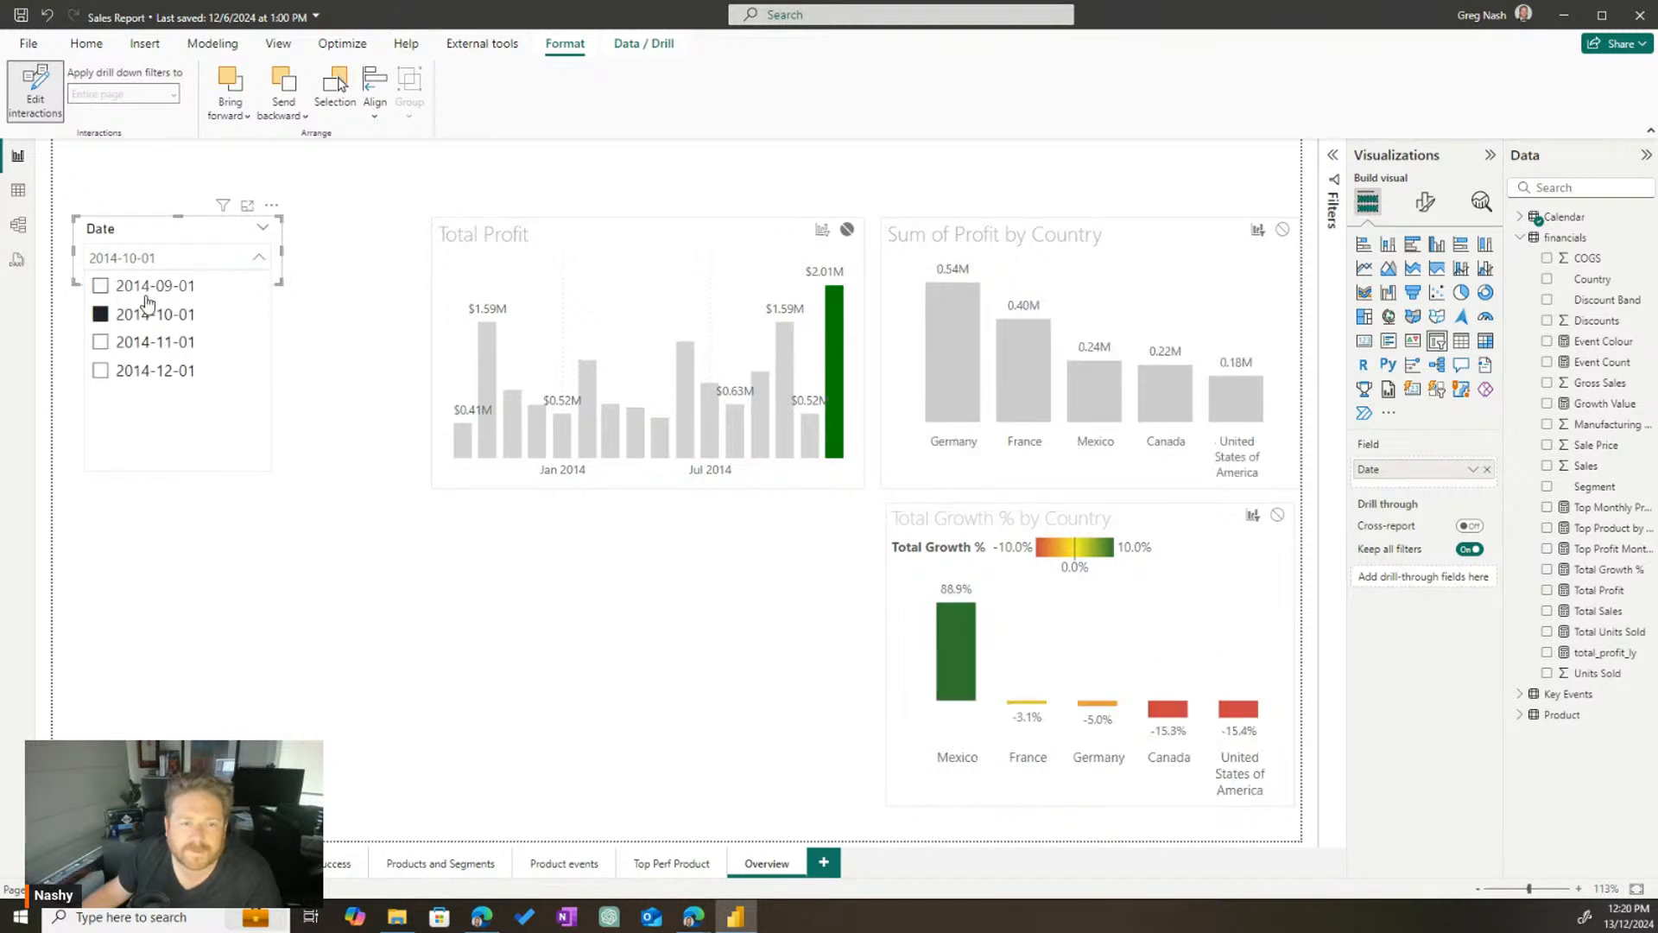
pyautogui.click(147, 293)
pyautogui.click(164, 319)
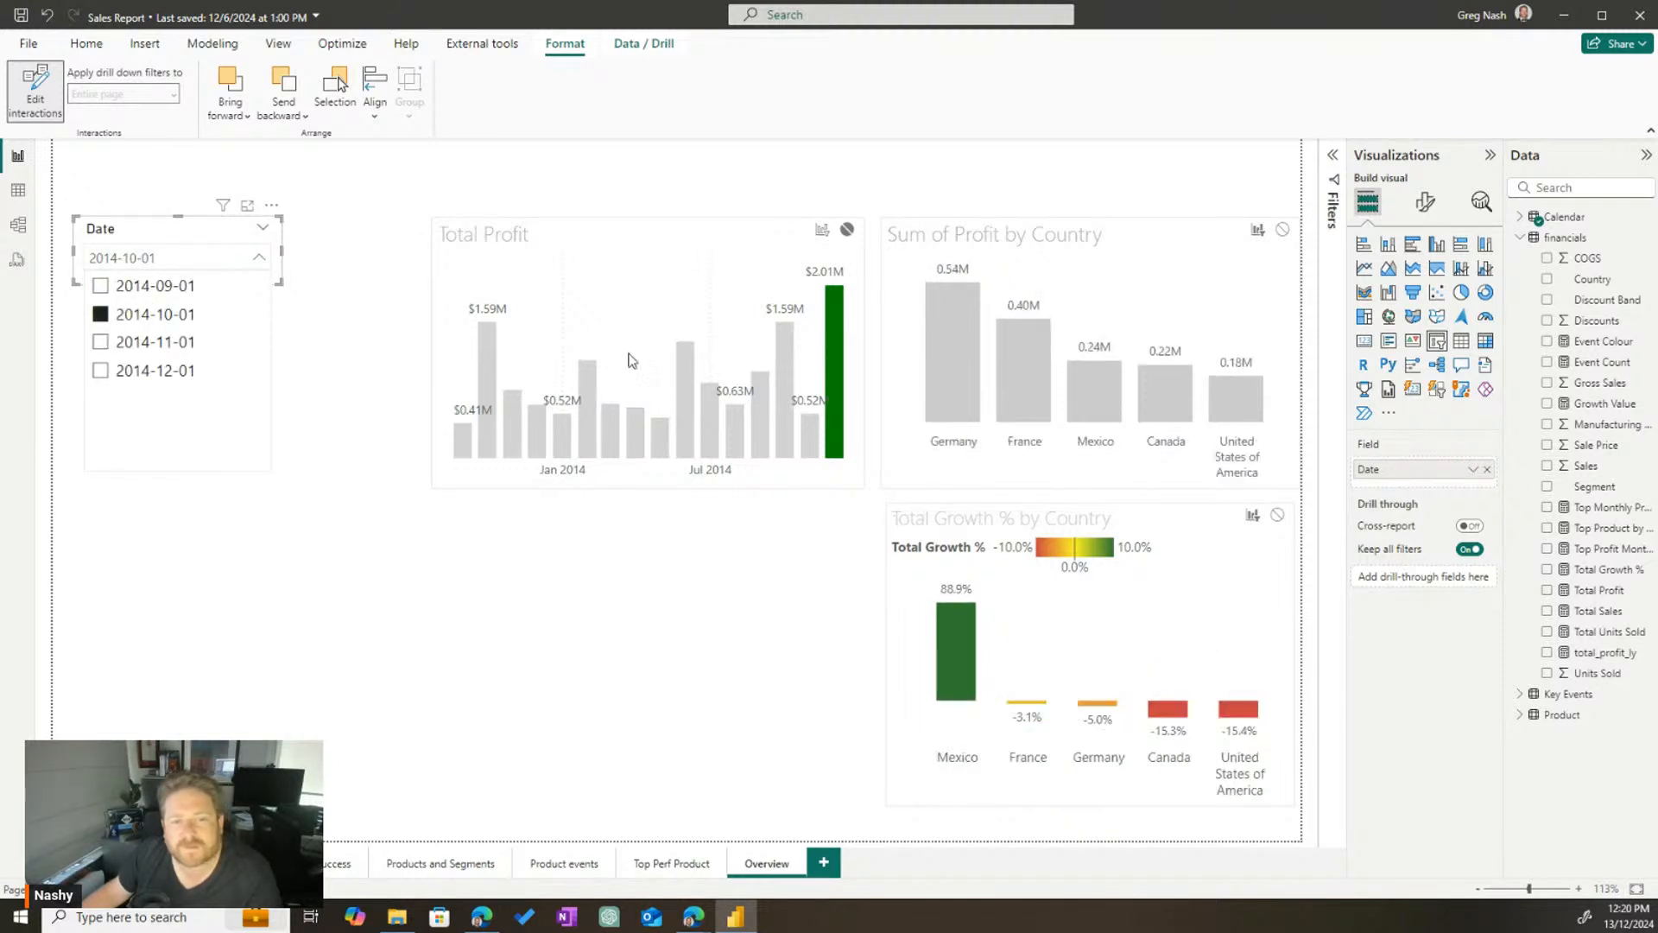
pyautogui.click(143, 342)
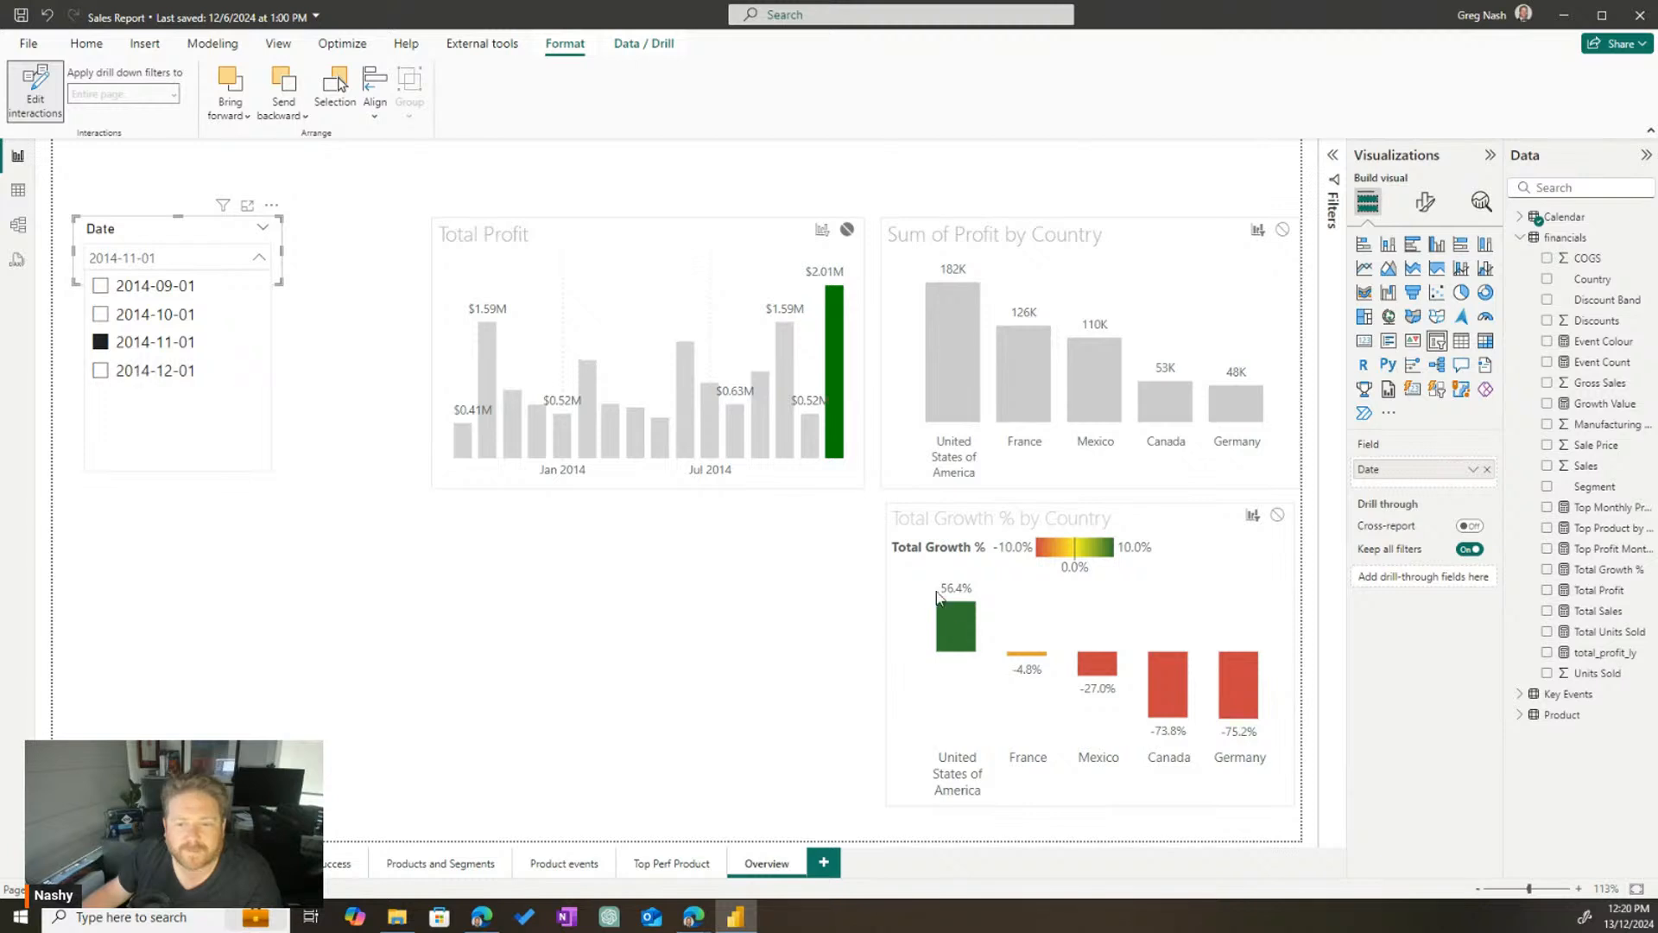
pyautogui.click(151, 374)
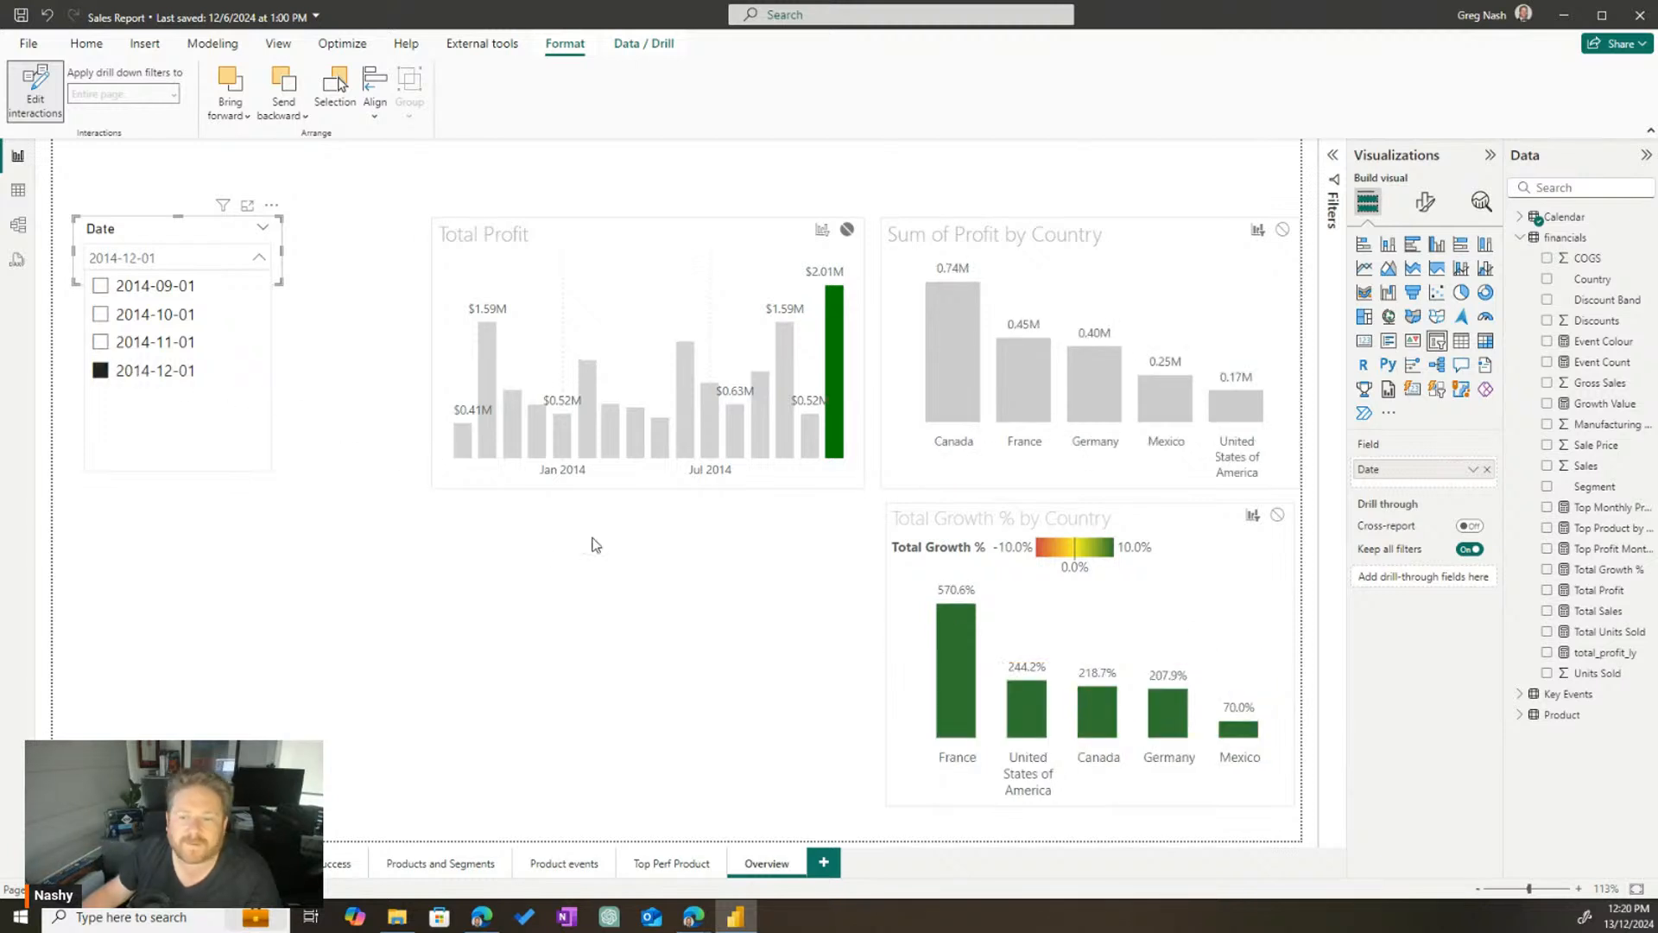
pyautogui.click(144, 547)
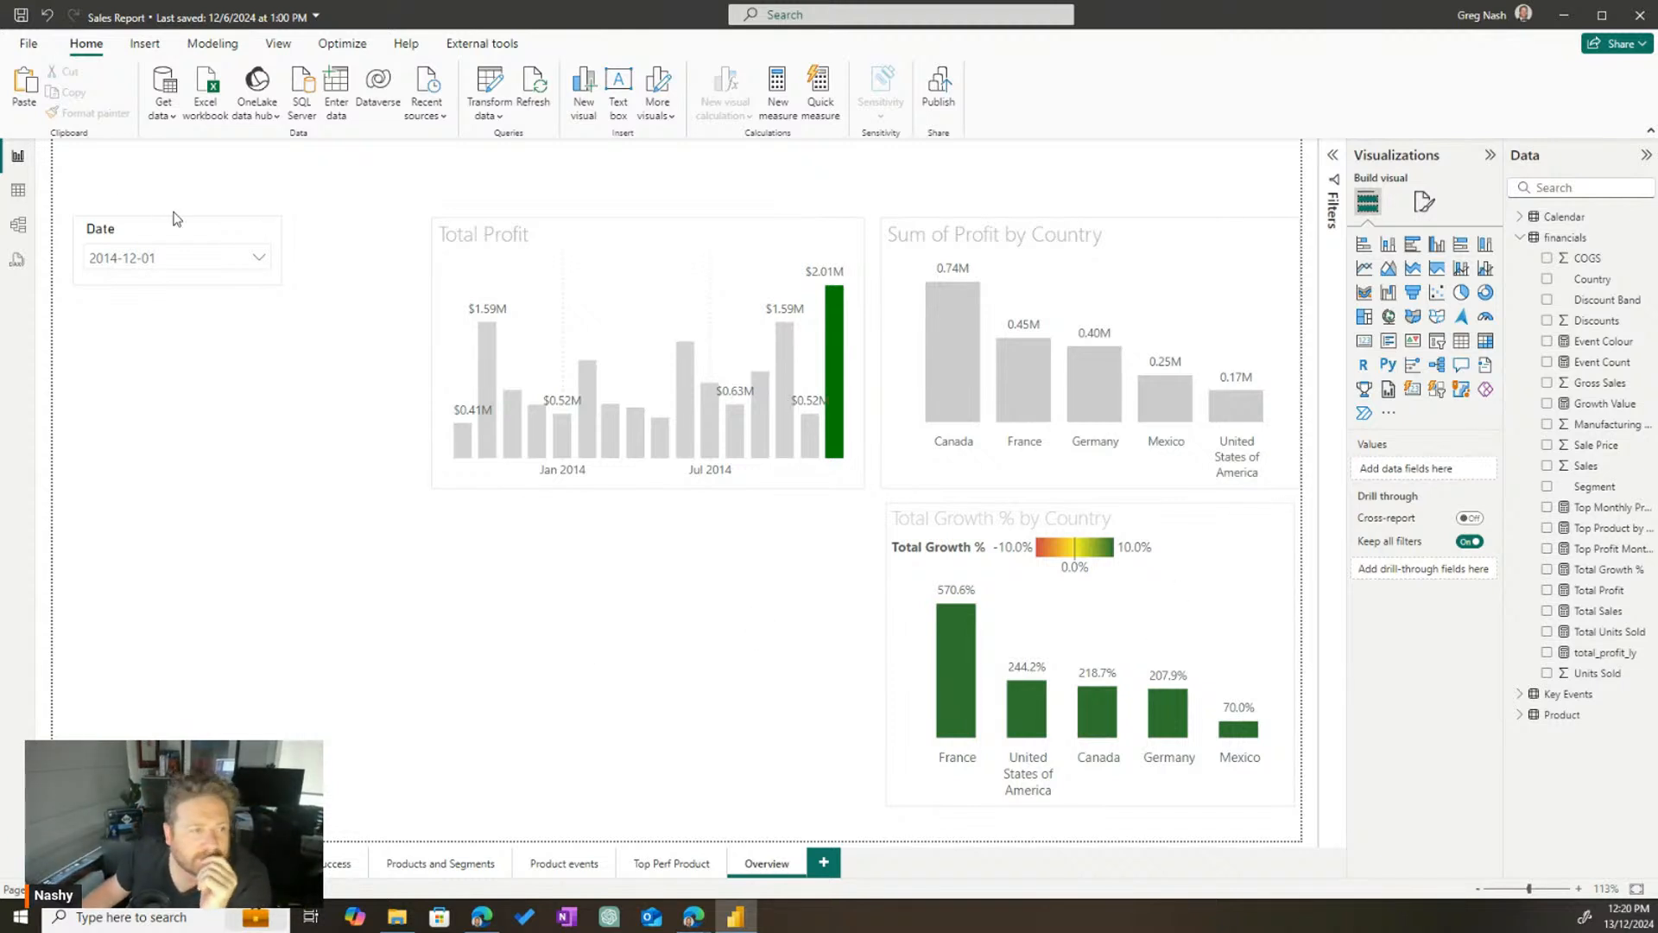
# Review the other report pages for further Overview charts, examining Total Sales by Date and Segment on Products and Segments
pyautogui.click(152, 235)
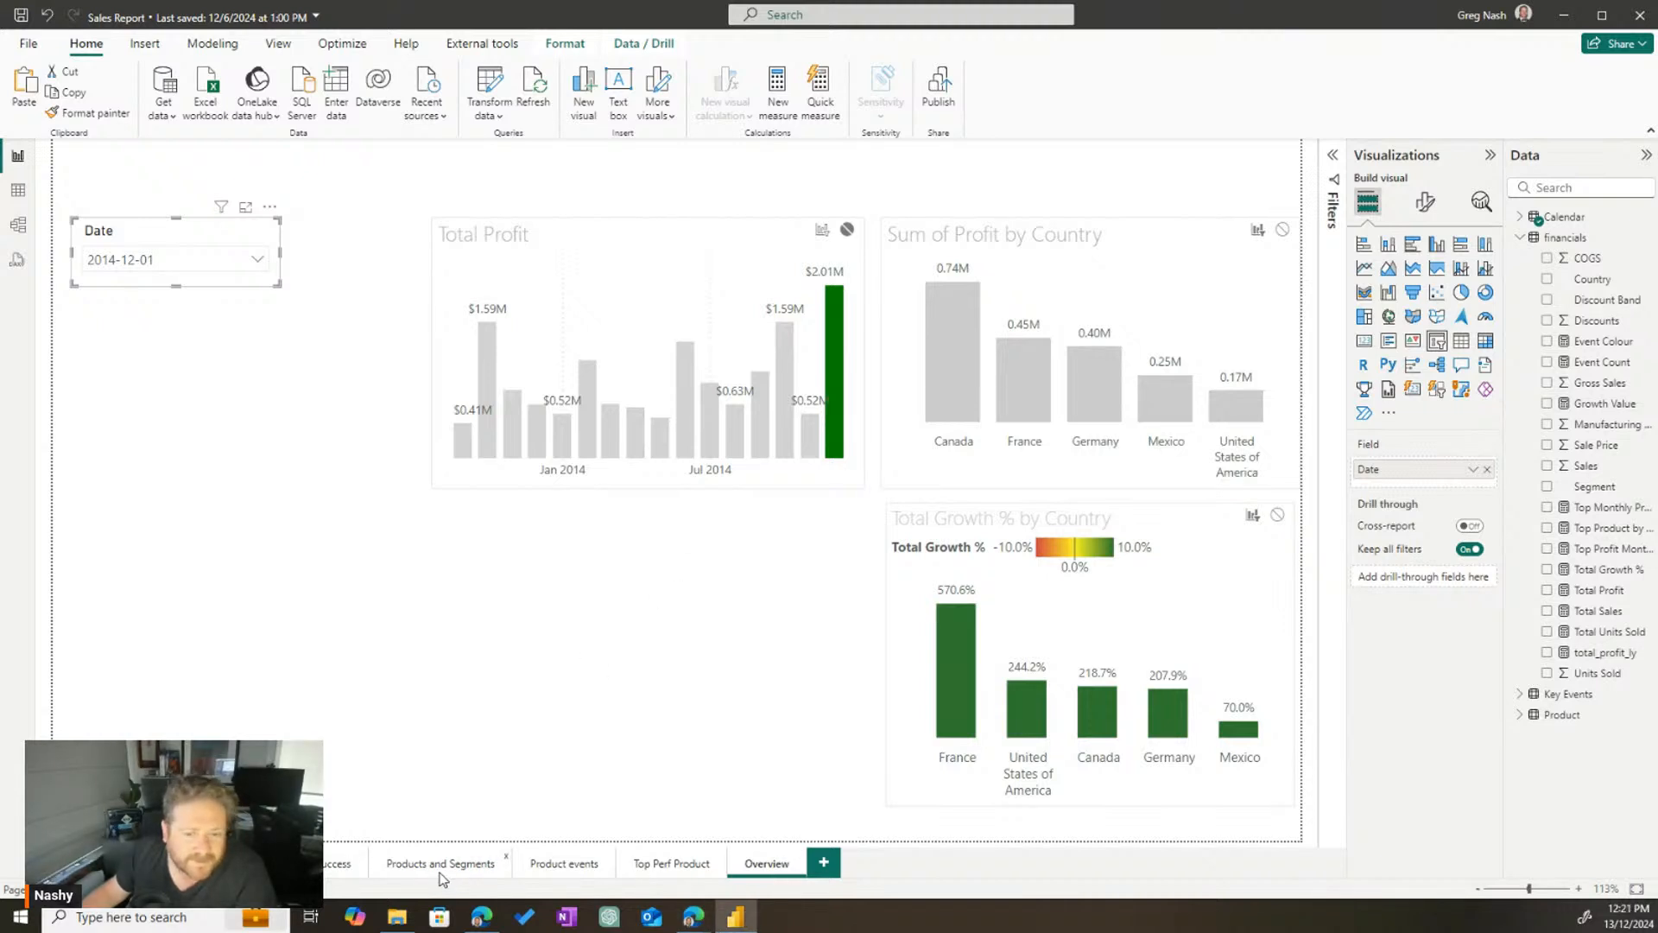
pyautogui.click(612, 584)
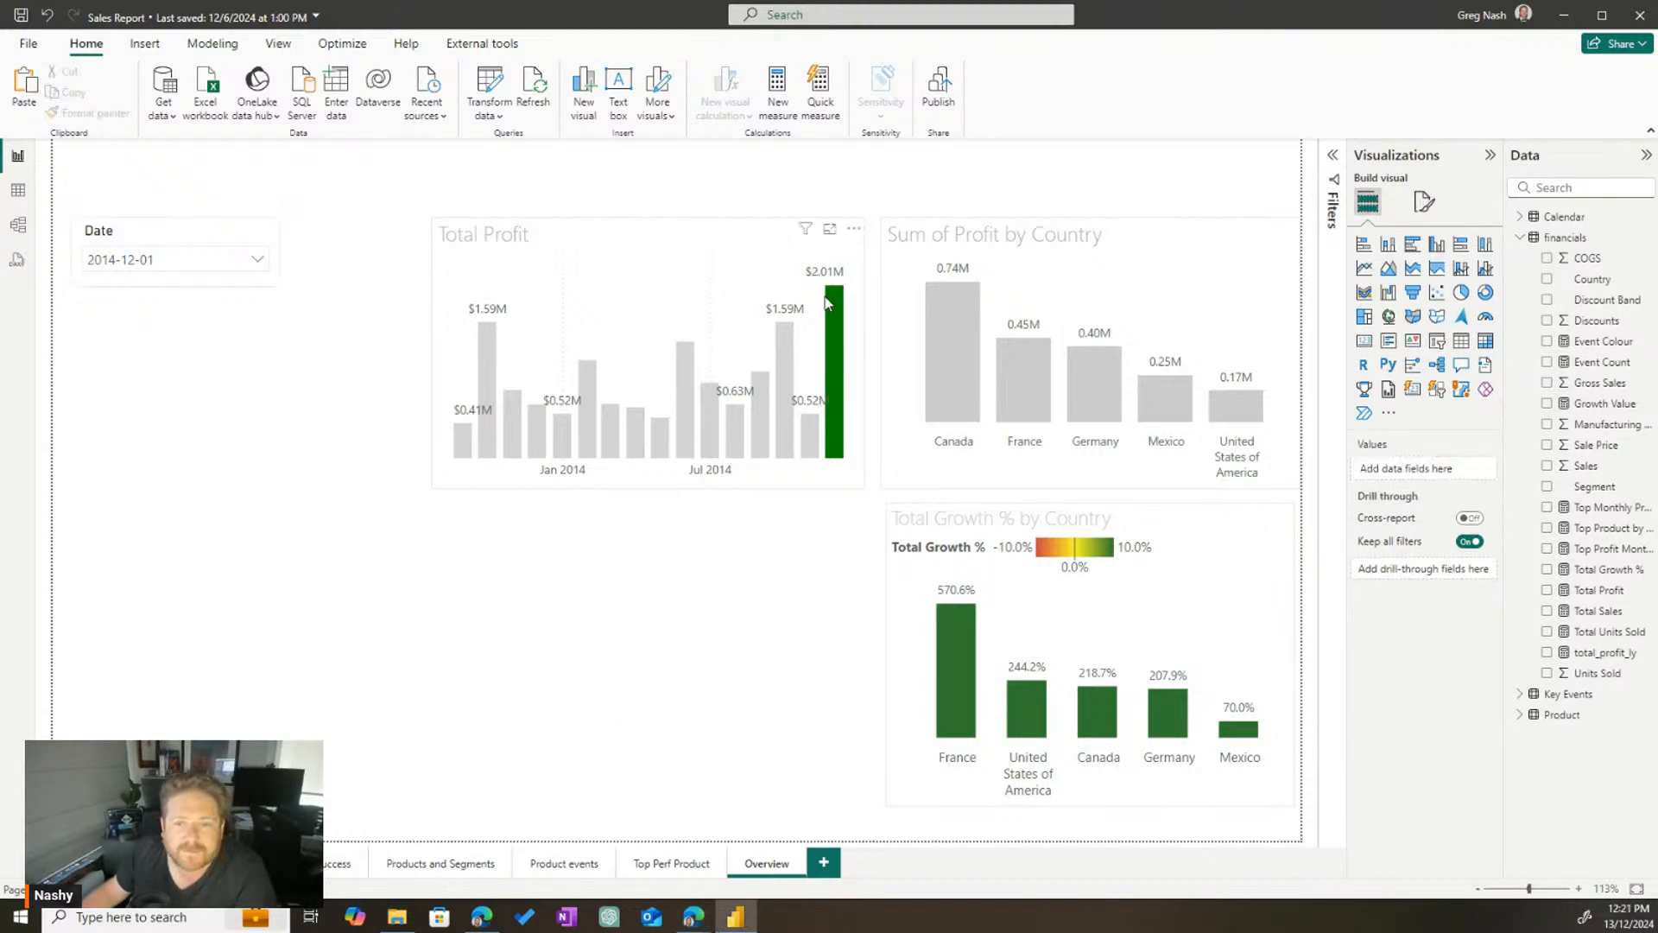
pyautogui.click(431, 867)
pyautogui.click(212, 864)
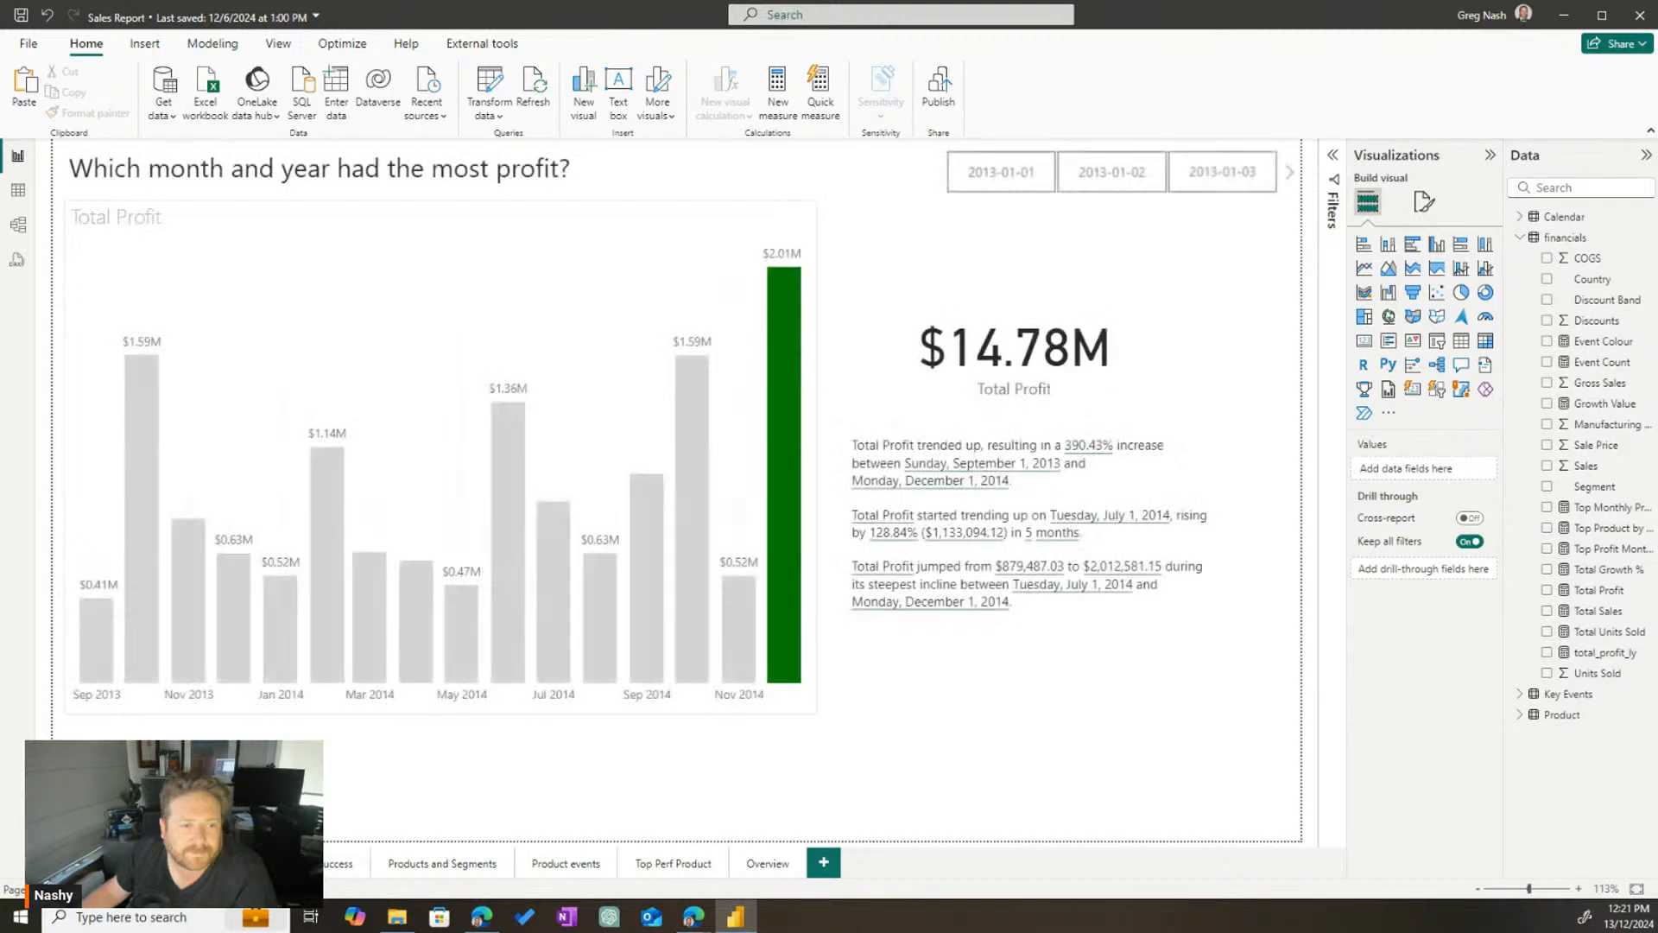
pyautogui.click(417, 868)
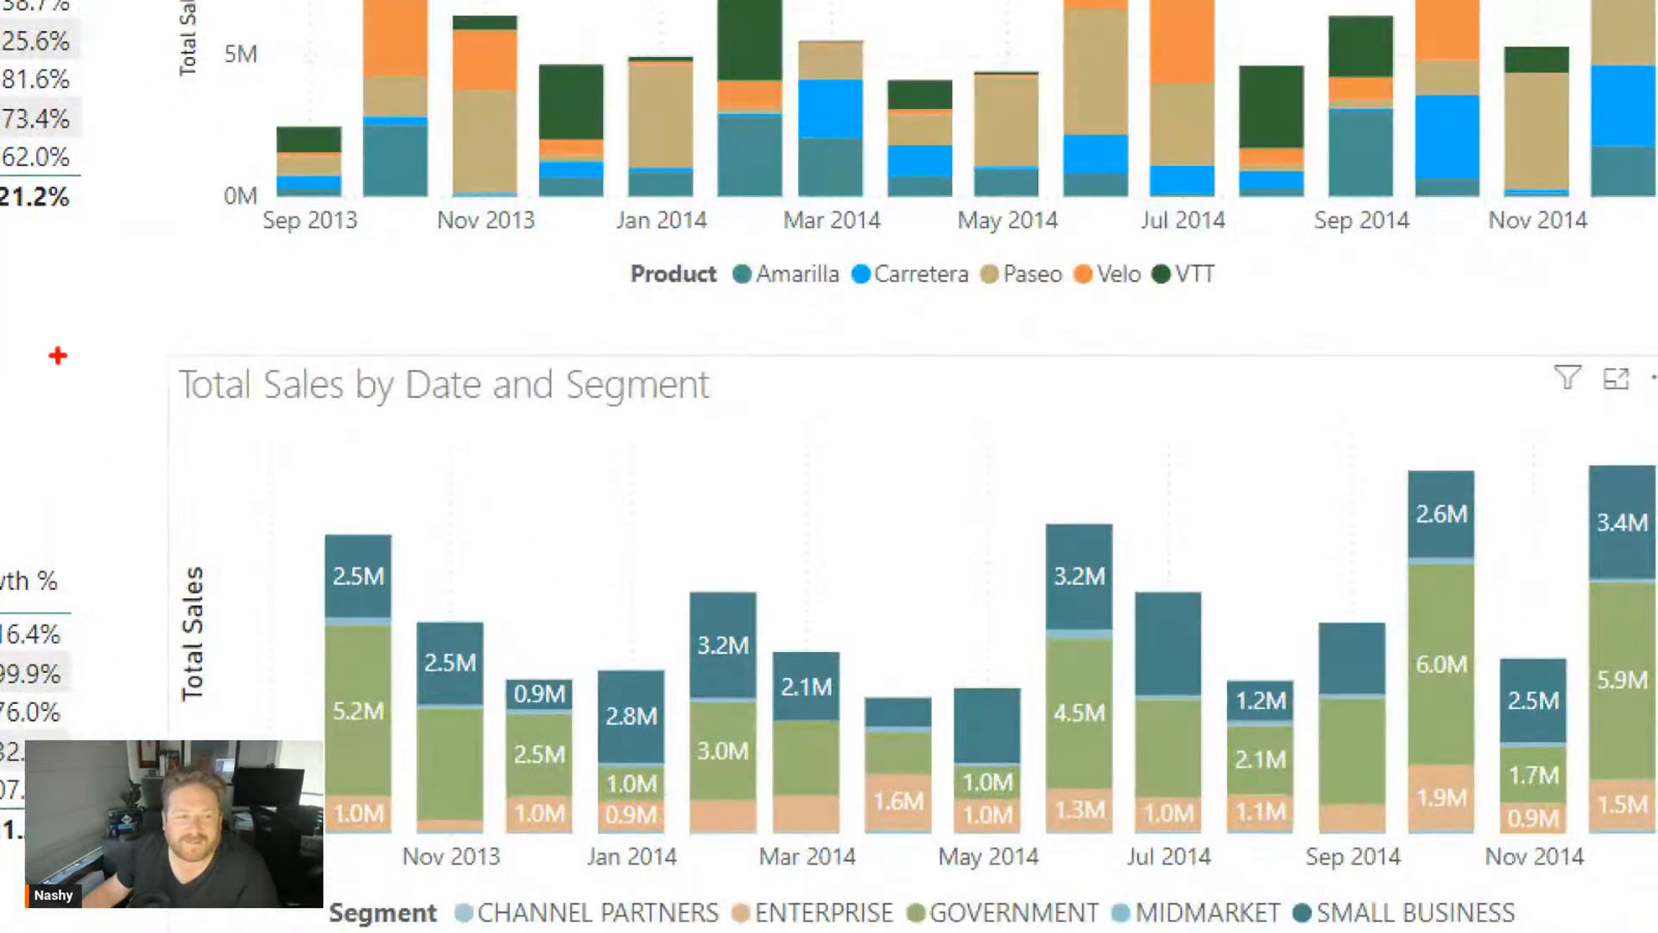
pyautogui.moveTo(54, 301)
pyautogui.mouseDown()
pyautogui.moveTo(1654, 928)
pyautogui.moveTo(1586, 917)
pyautogui.mouseUp()
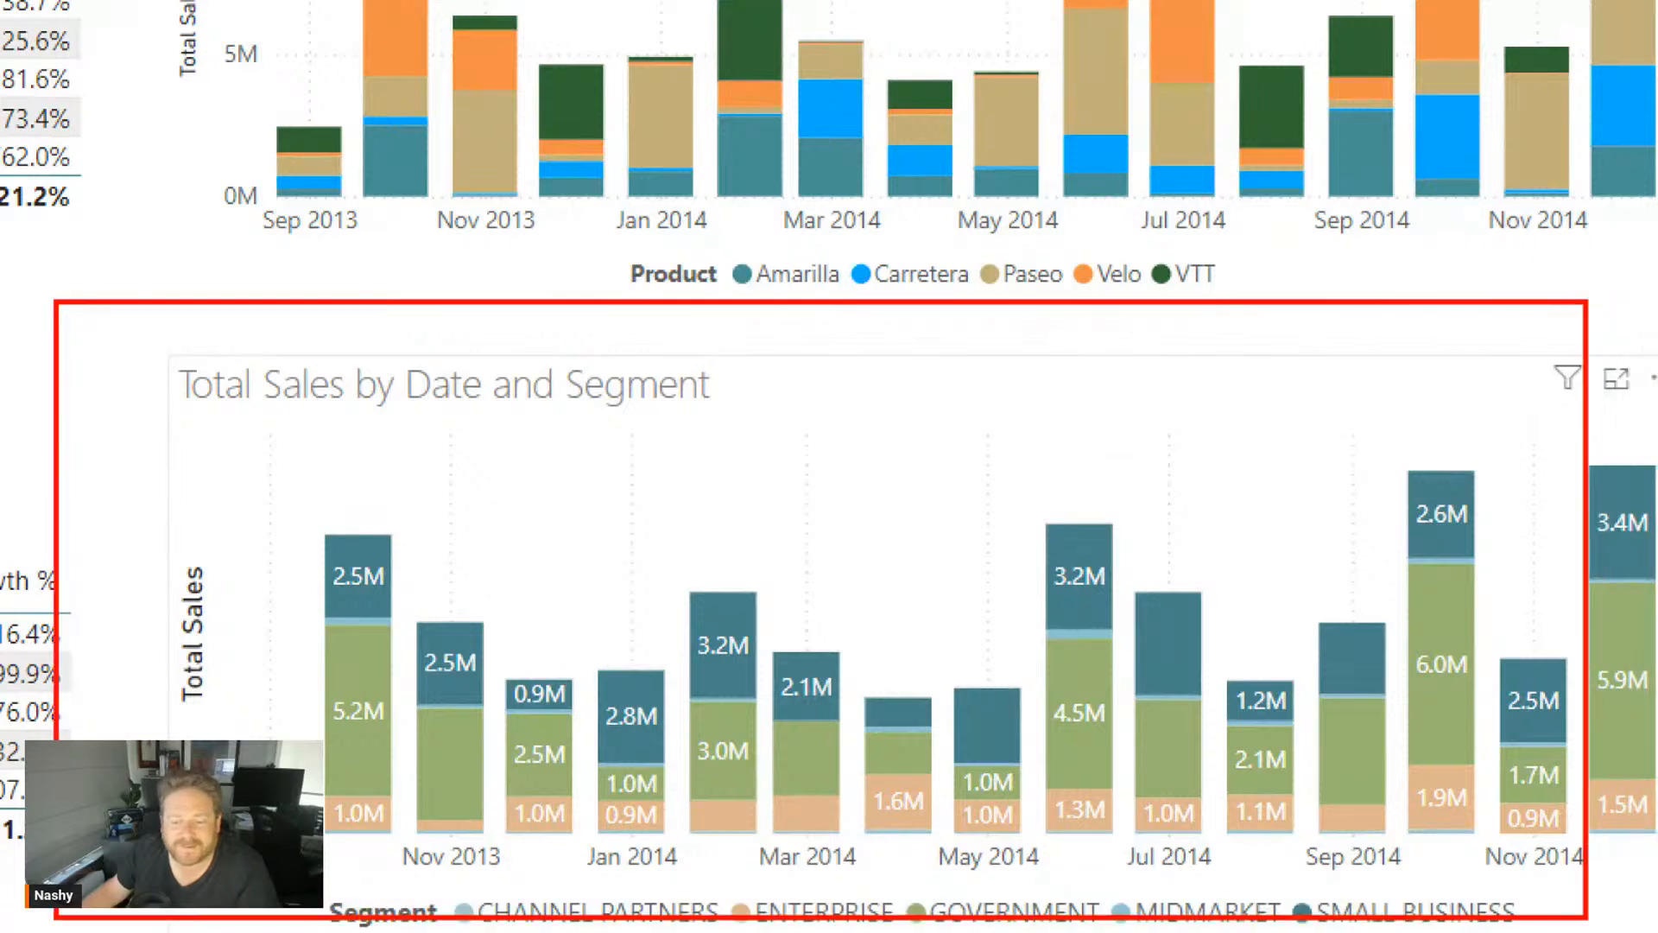
pyautogui.press('Escape')
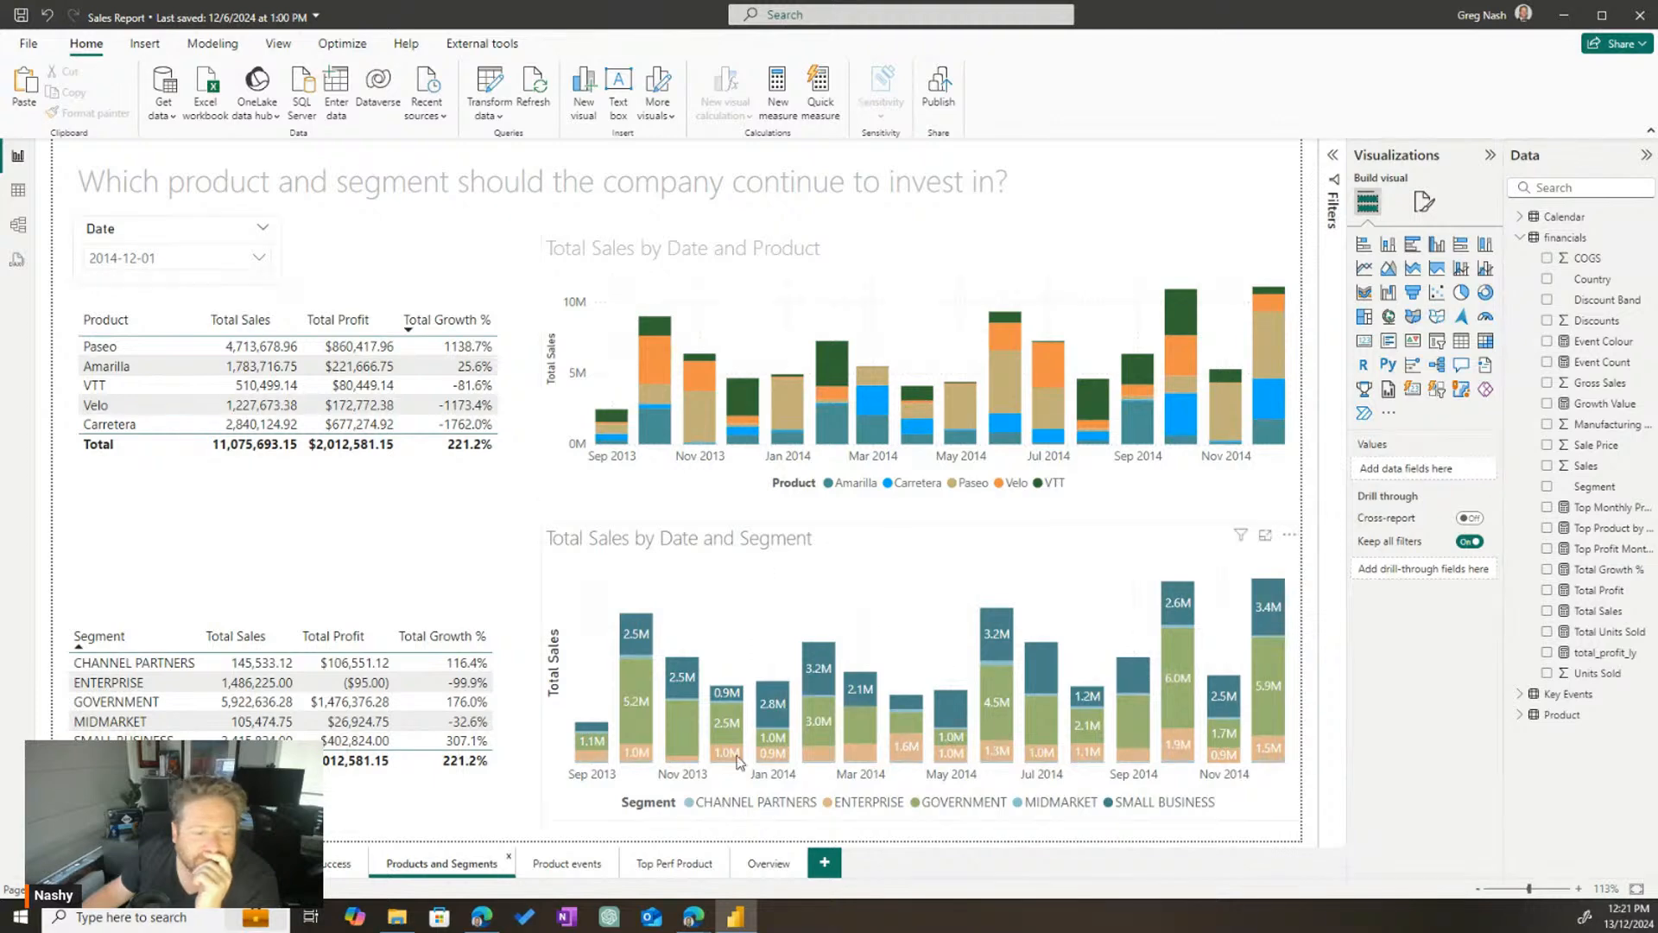
# Try to copy the Total Profit by Date and Product chart from Top Perf Product onto Overview, and remove the duplicate Date slicer
pyautogui.click(675, 869)
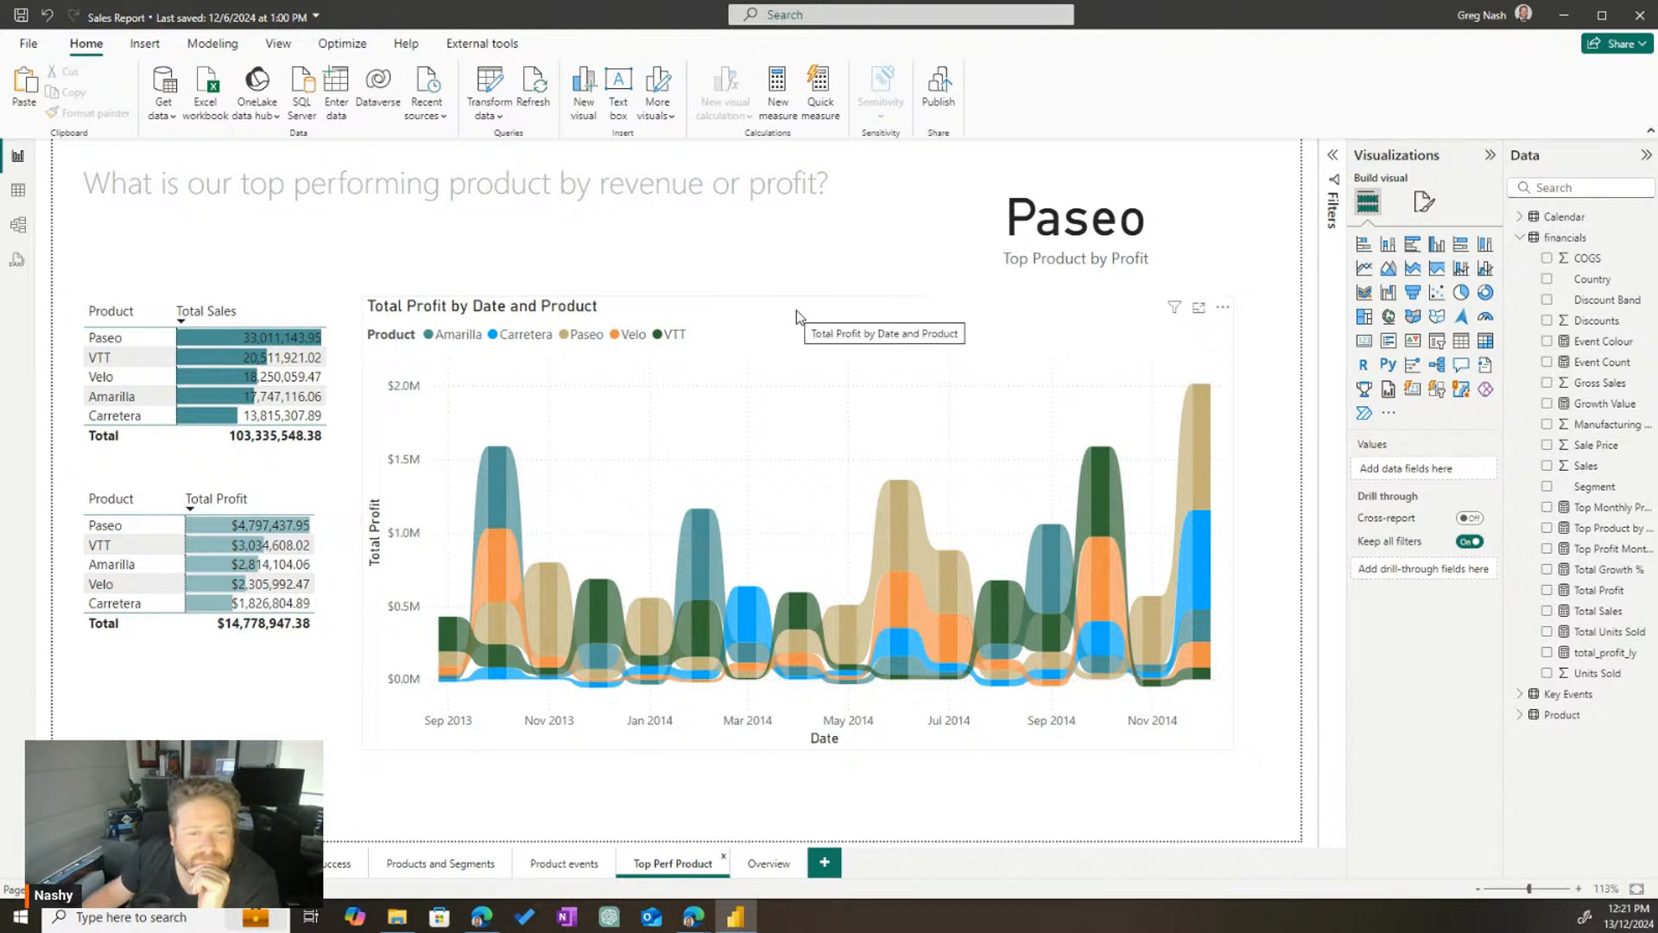
pyautogui.click(797, 311)
pyautogui.rightClick(828, 319)
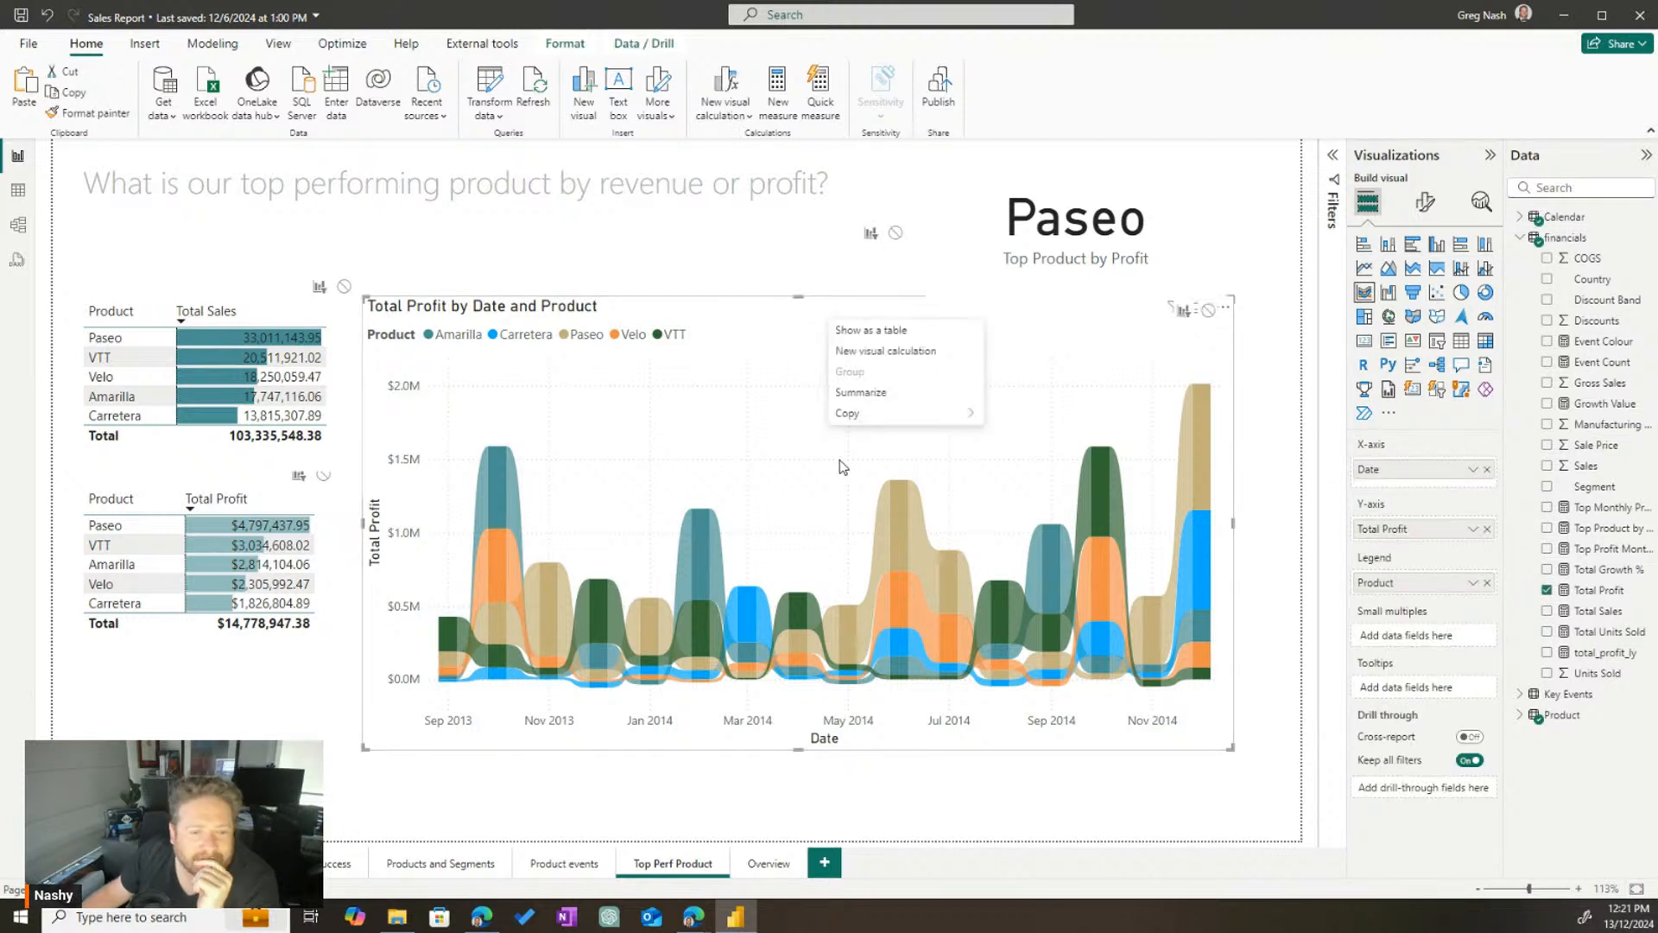
pyautogui.moveTo(851, 415)
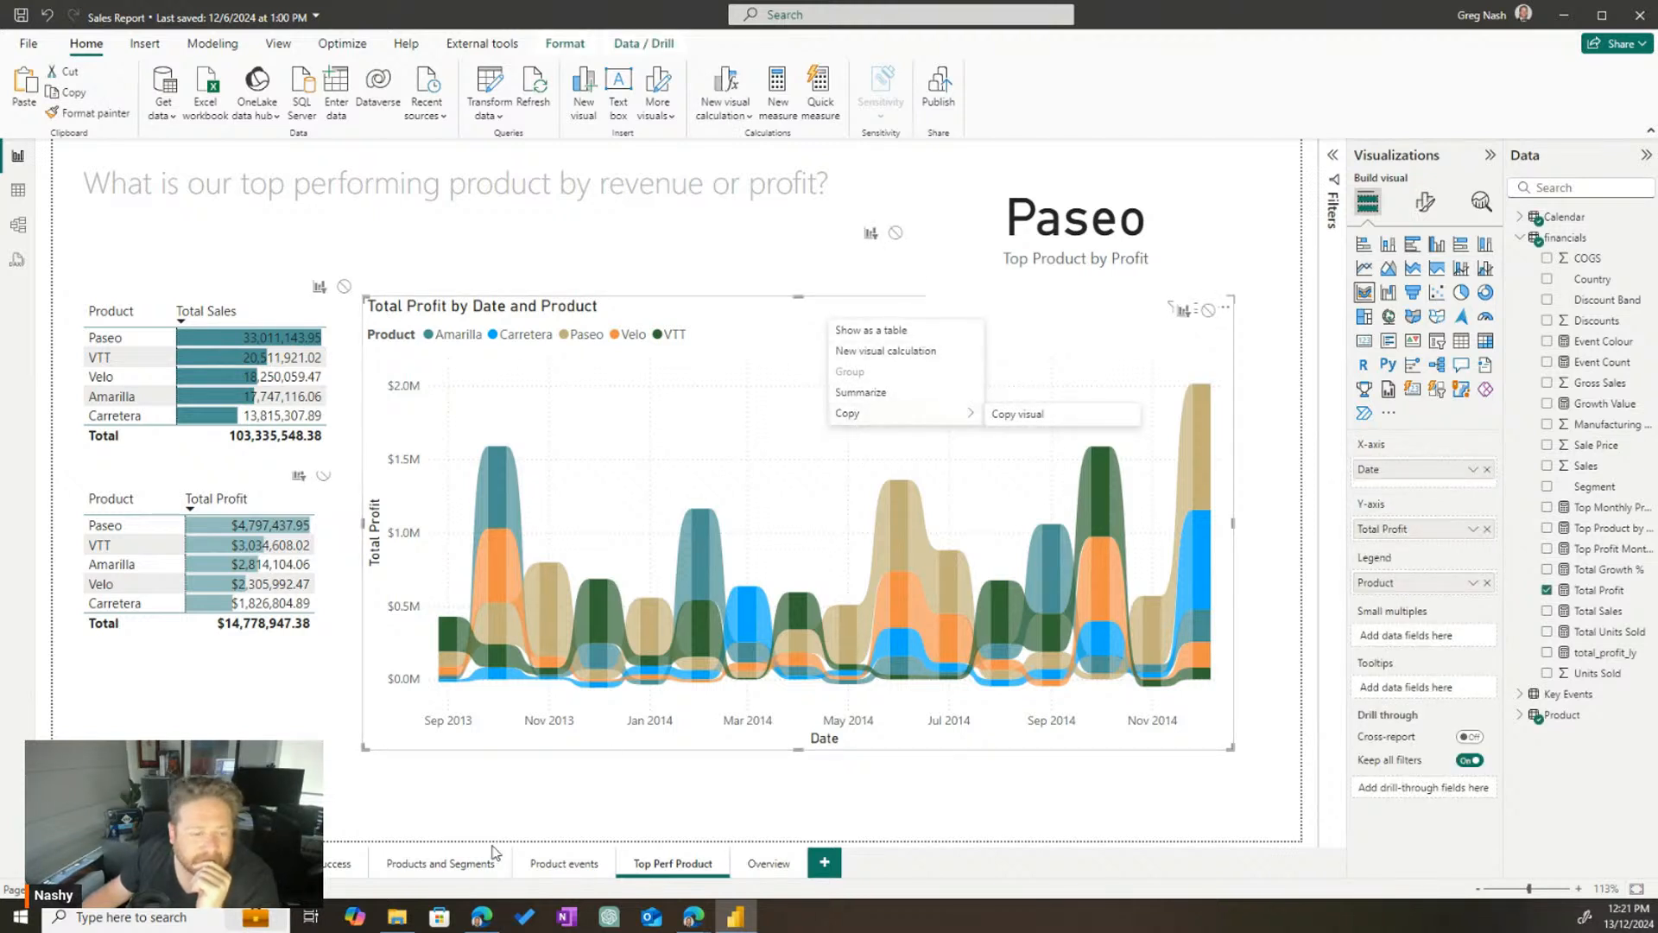
pyautogui.click(758, 863)
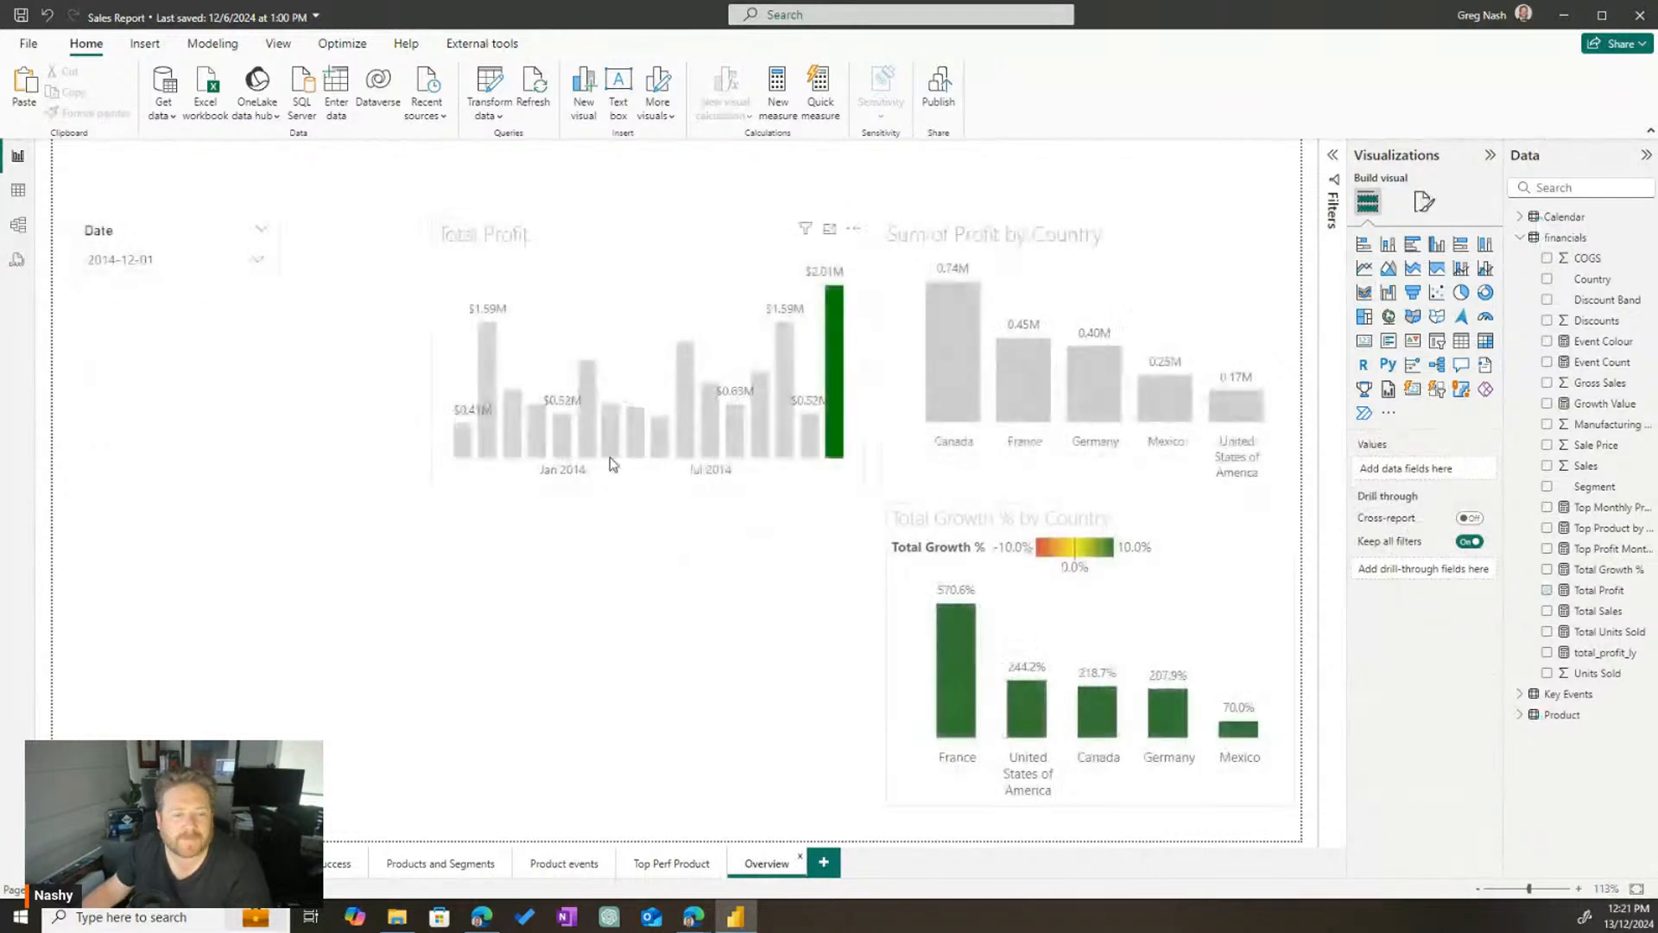
pyautogui.hotkey('ctrl', 'v')
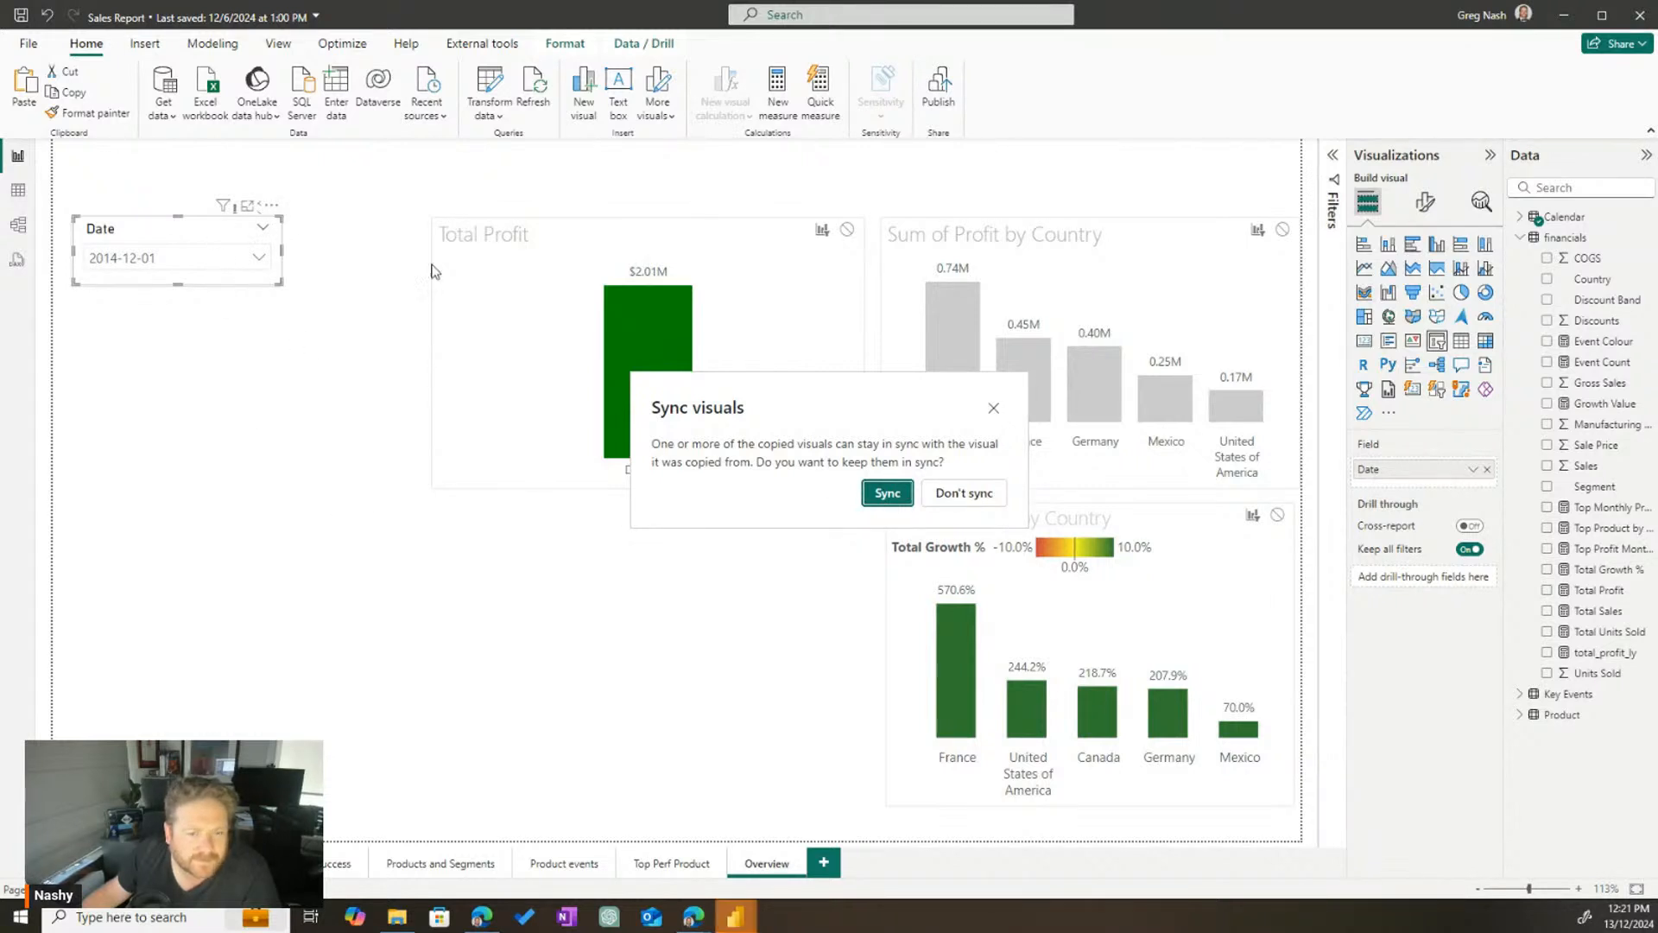
pyautogui.click(964, 492)
pyautogui.click(274, 208)
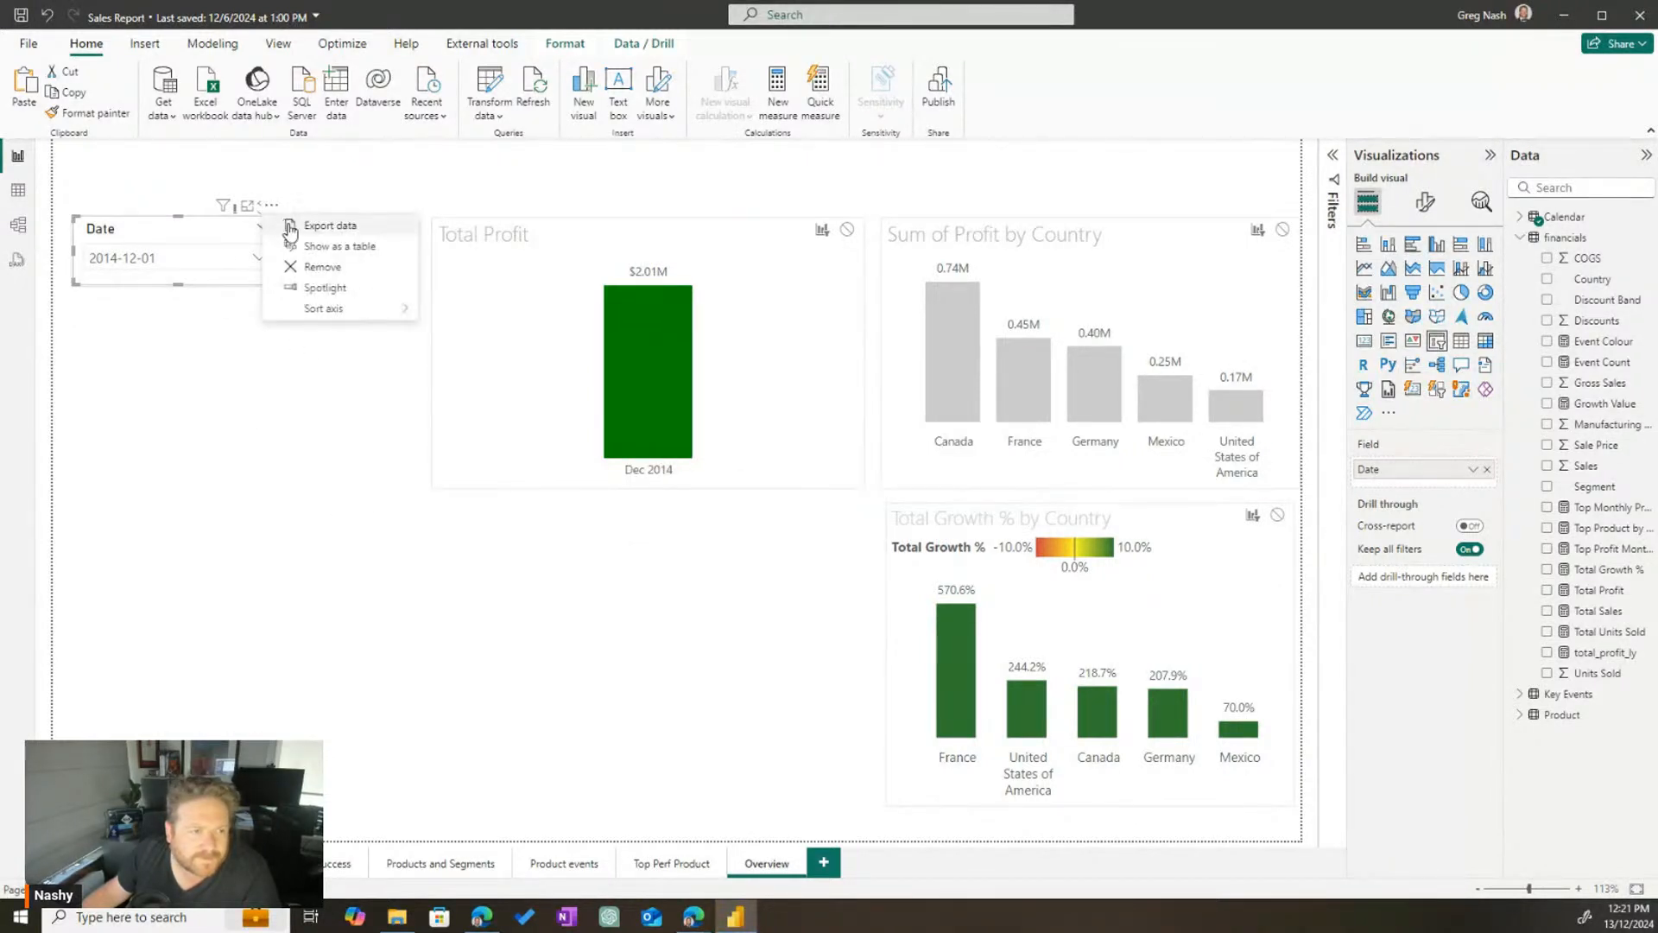
pyautogui.click(291, 451)
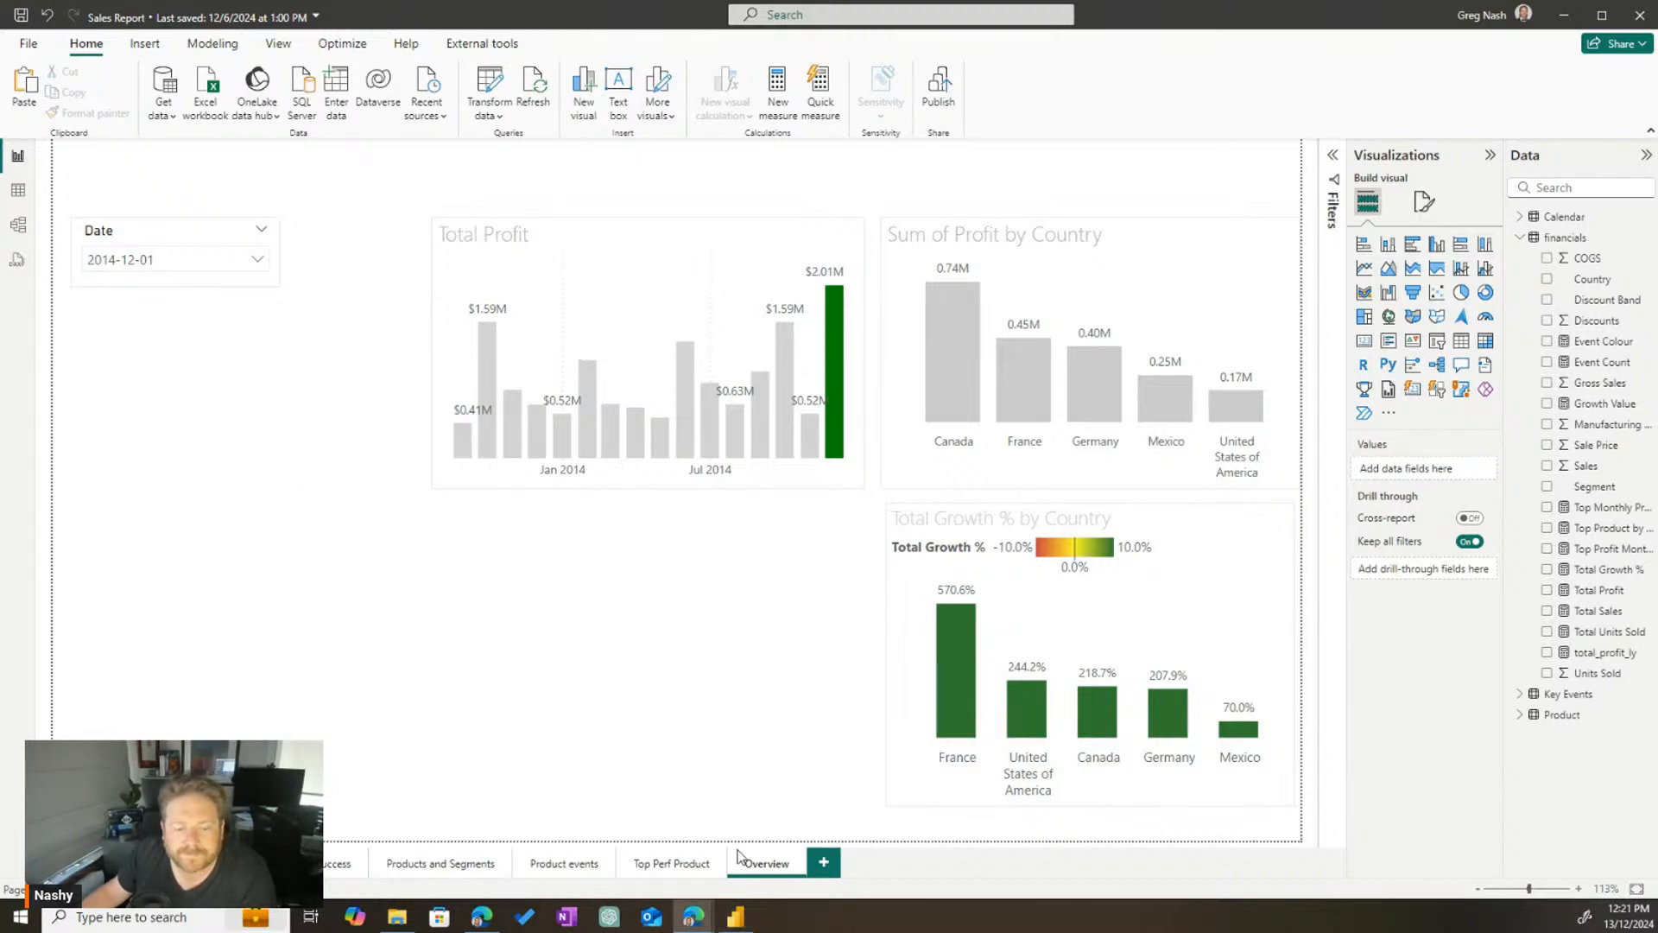
# Copy the Total Profit by Date and Product chart from the Top Perf Product page and paste it onto Overview
pyautogui.click(678, 865)
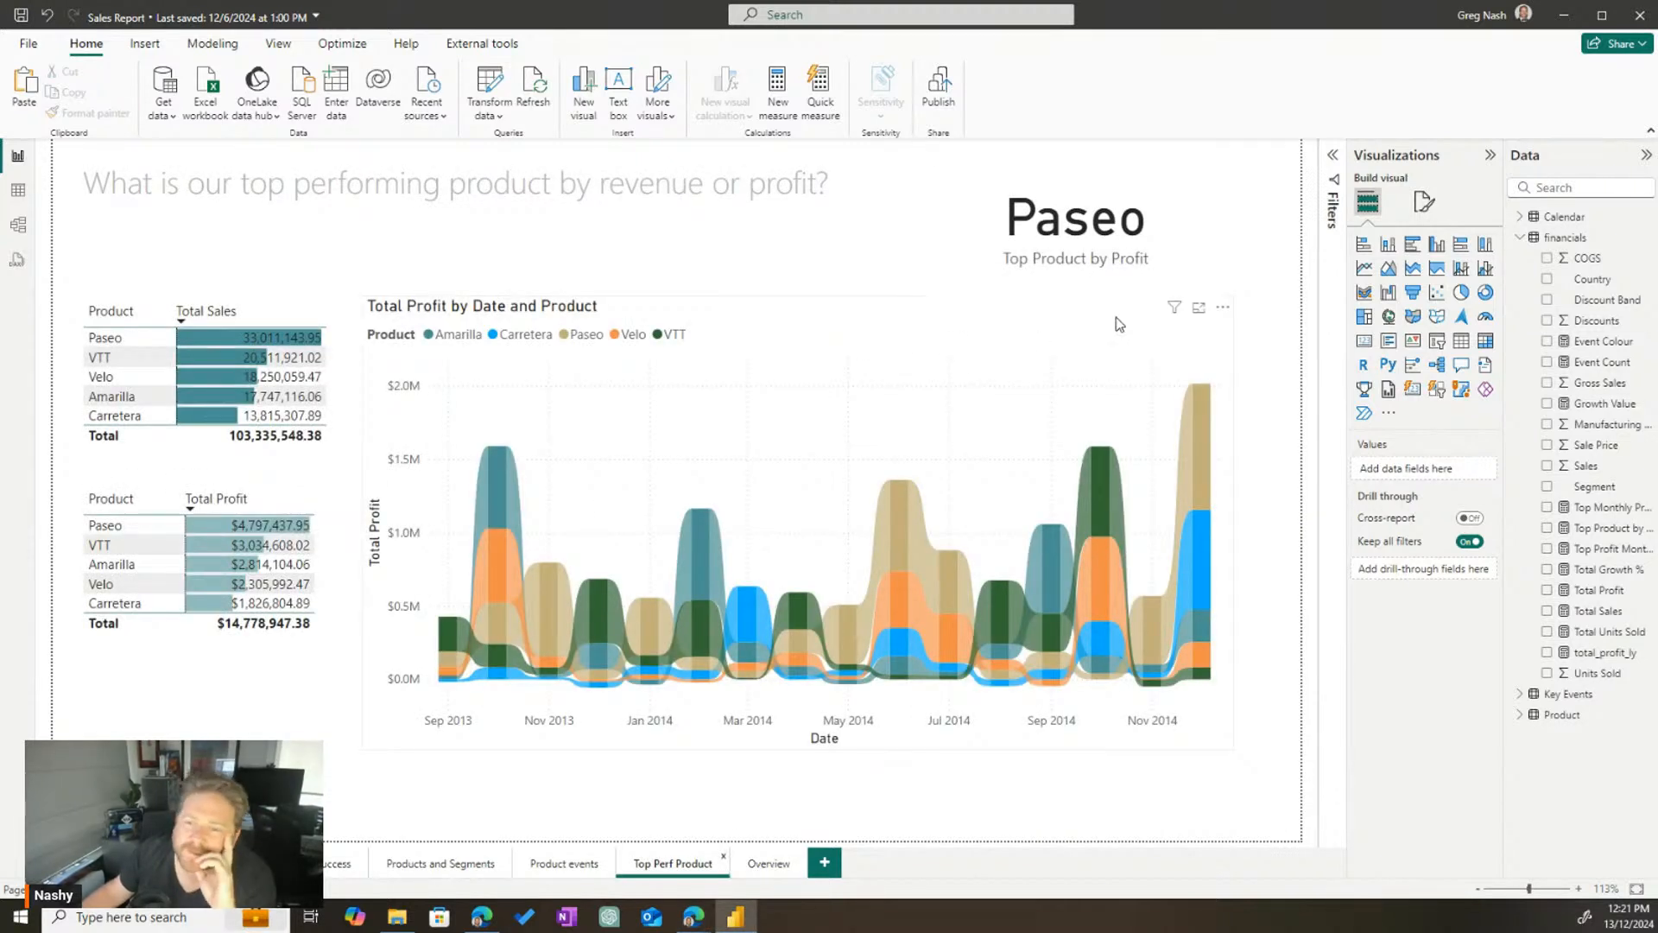
pyautogui.click(1060, 326)
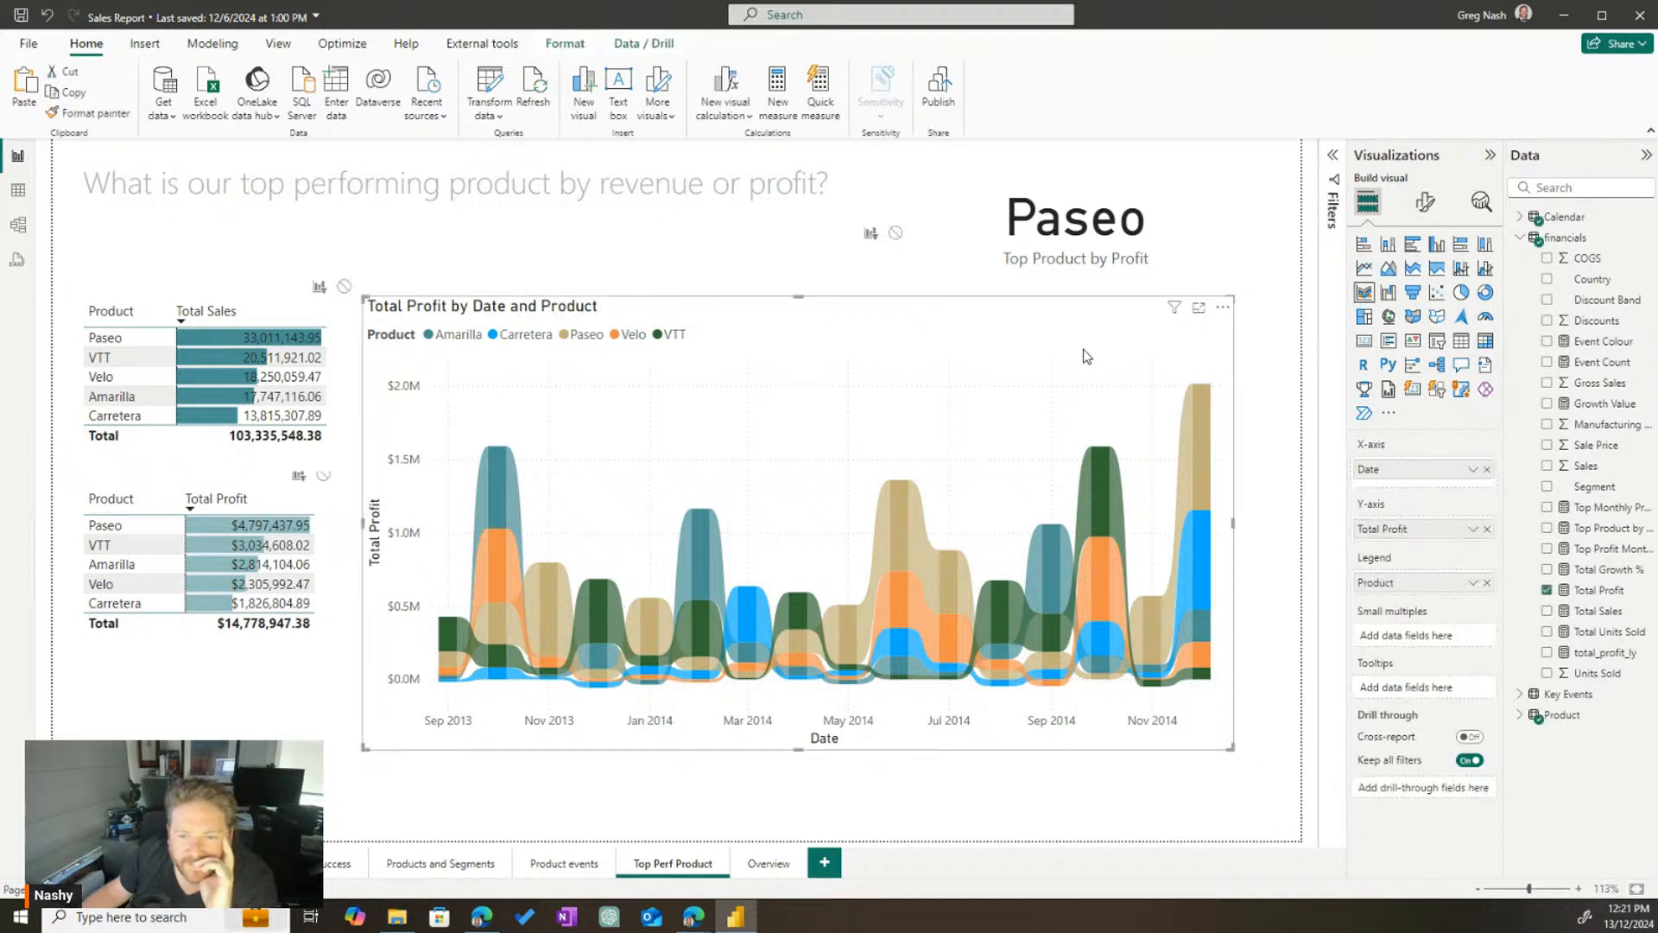
pyautogui.click(1009, 273)
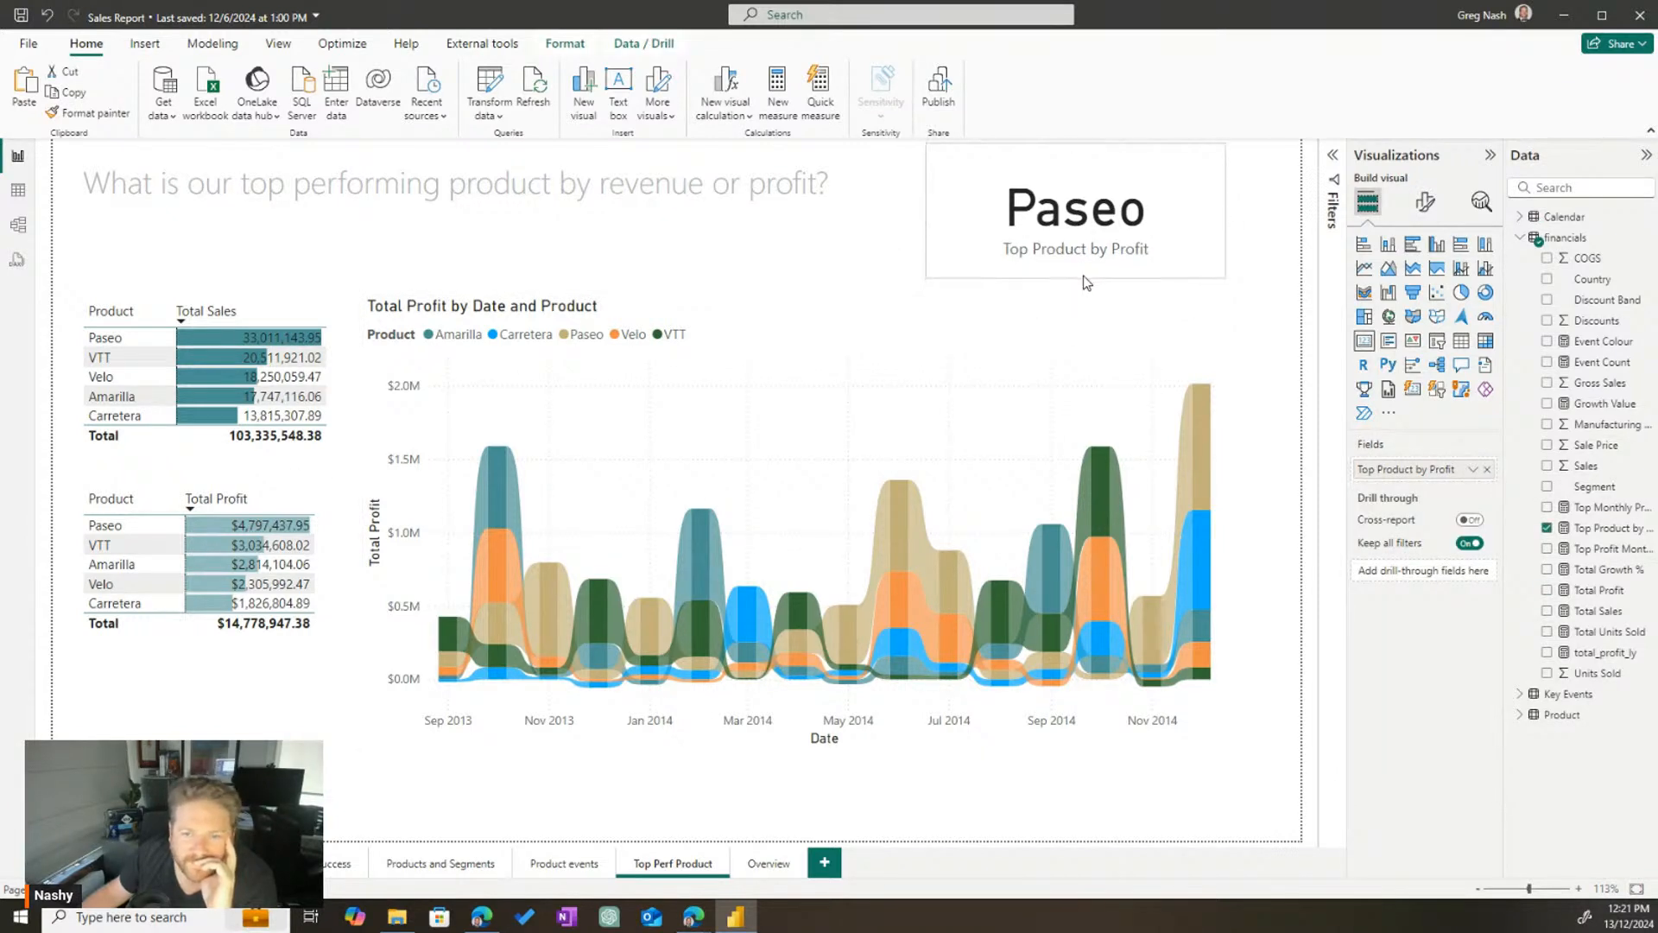
pyautogui.click(1196, 308)
pyautogui.click(1223, 307)
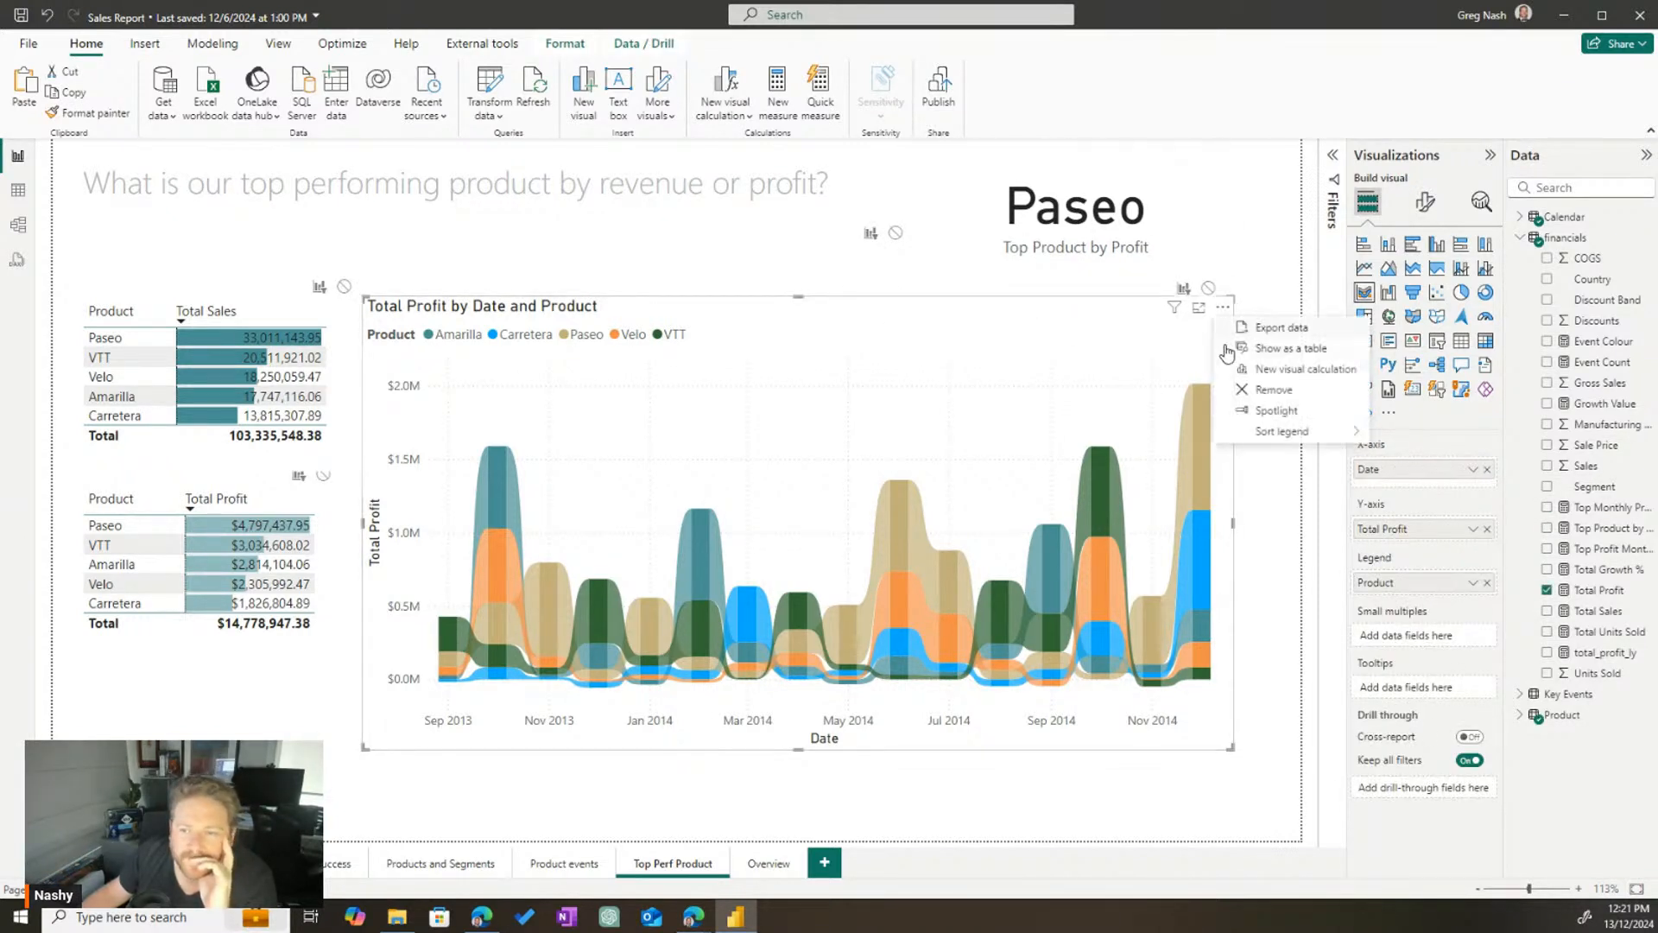
pyautogui.moveTo(1293, 436)
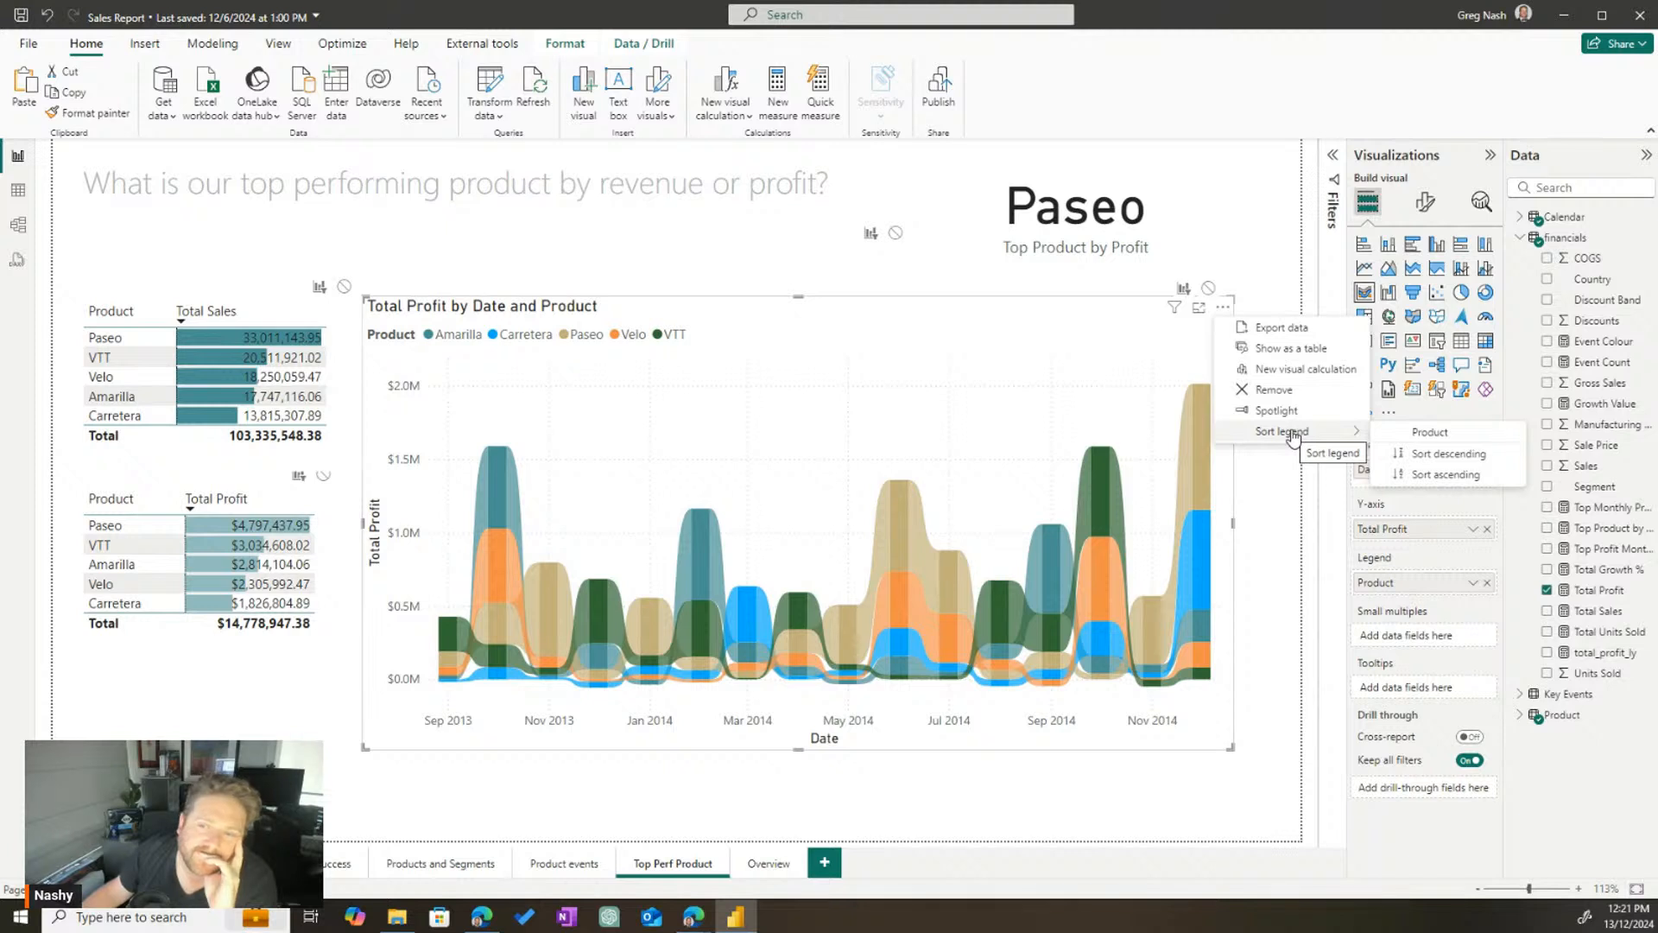
pyautogui.click(971, 304)
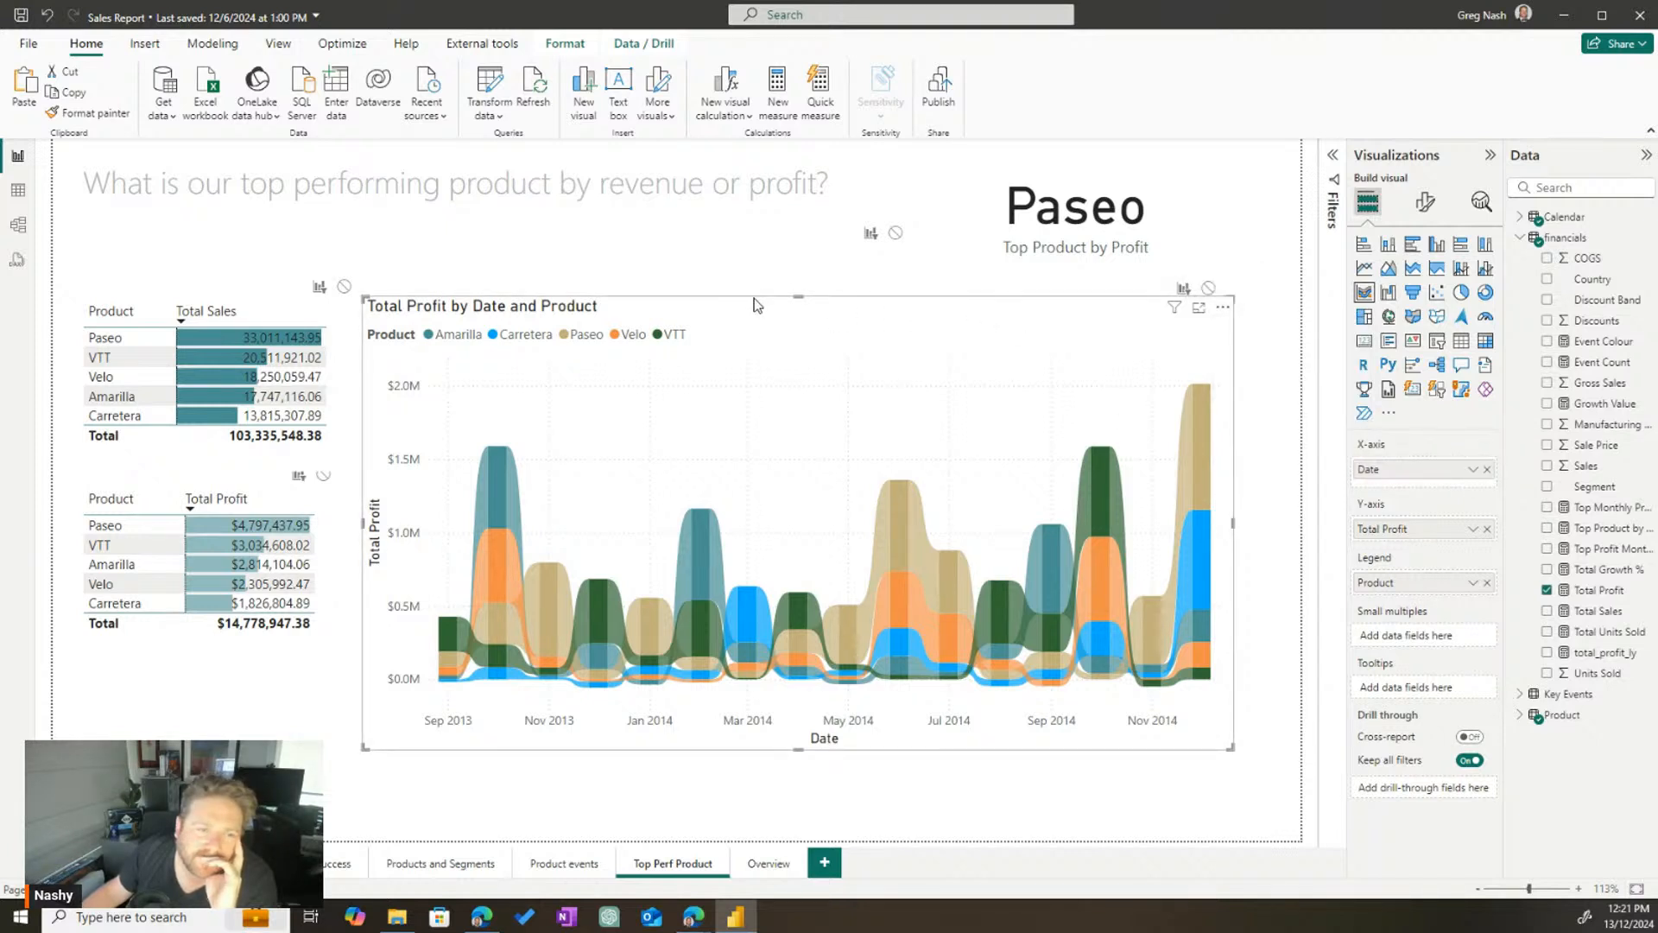
pyautogui.click(767, 863)
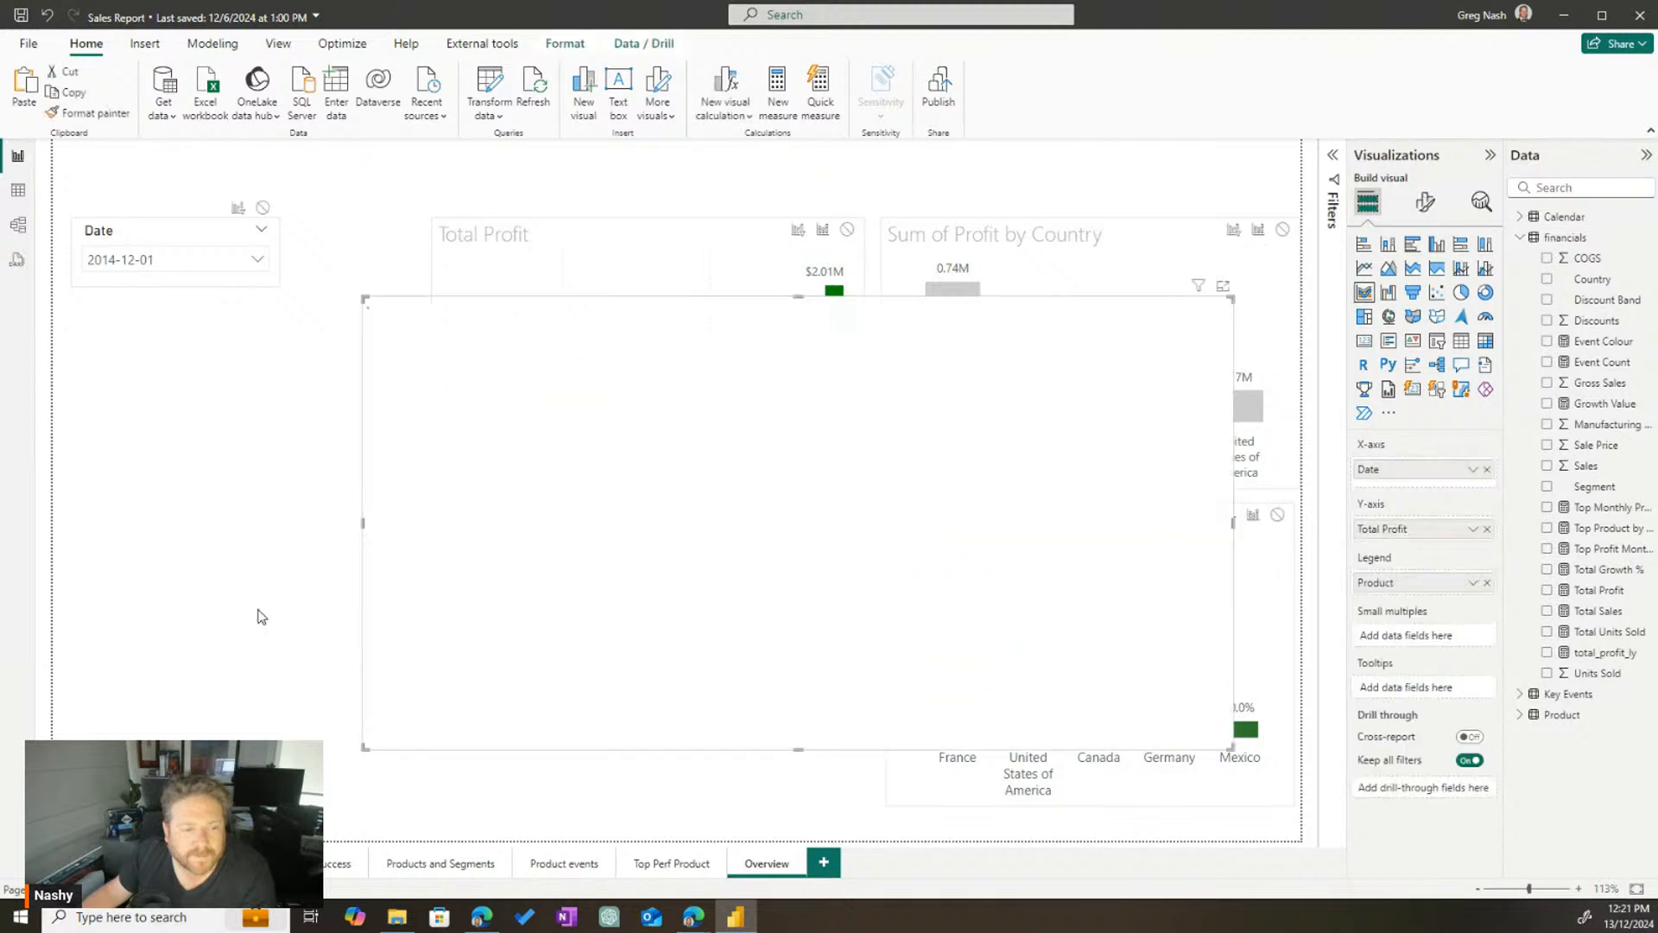
pyautogui.hotkey('ctrl', 'v')
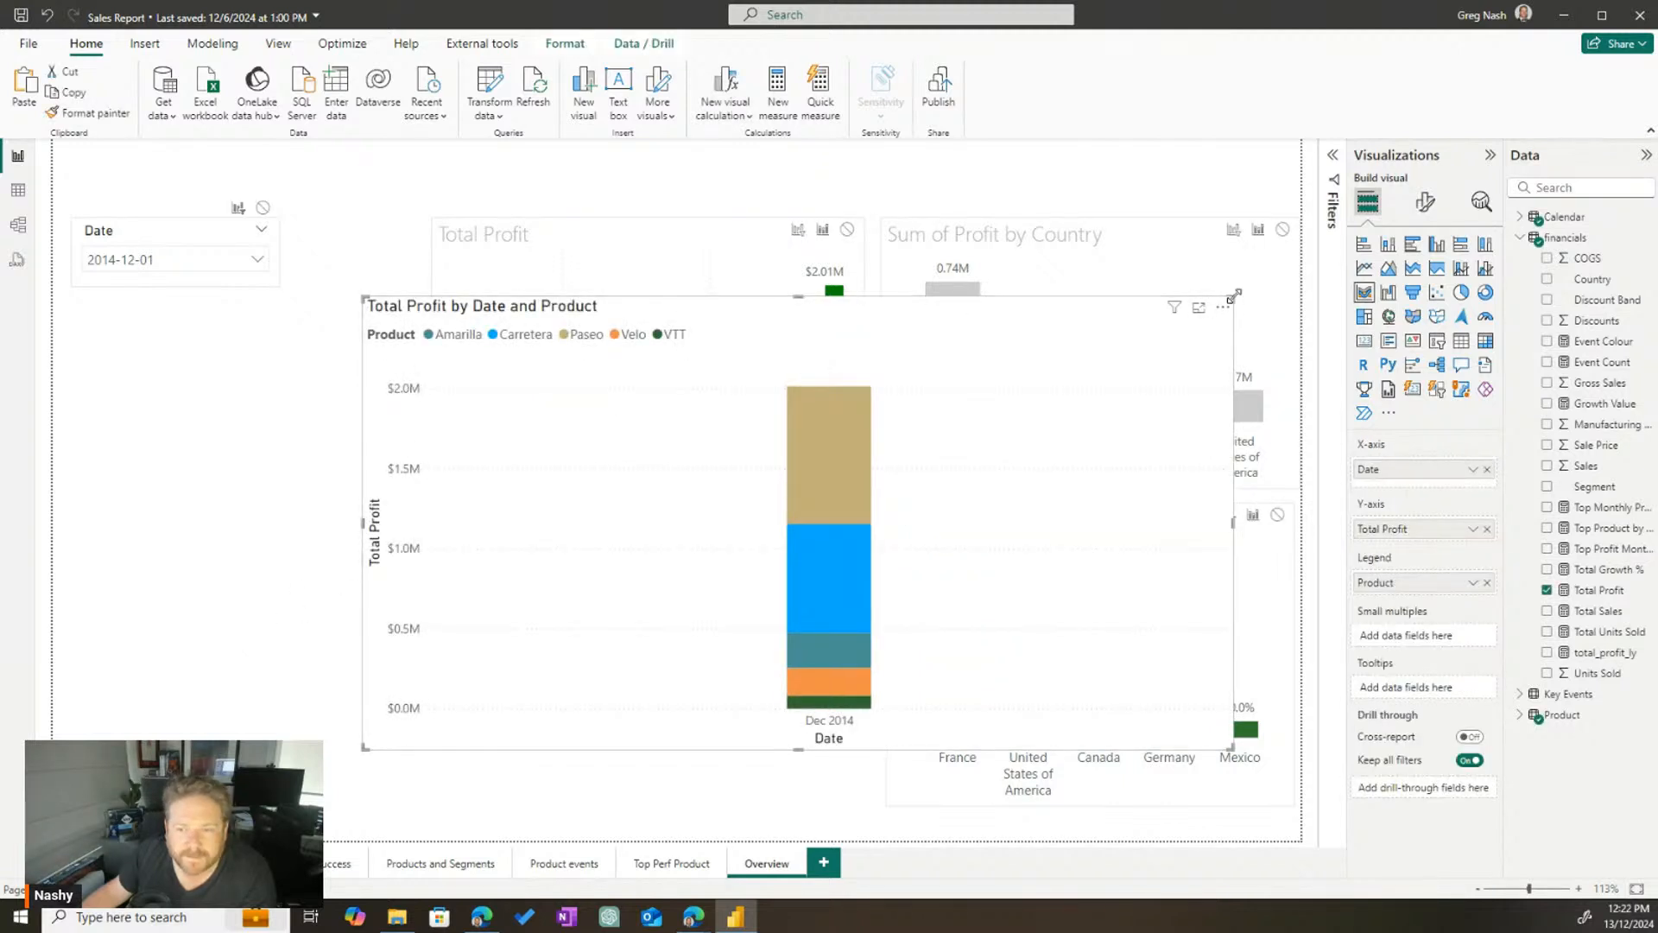
# Shrink the Total Profit by Date and Product chart to fit beneath Total Profit, and stop the Date slicer from filtering it
pyautogui.moveTo(1233, 298); pyautogui.dragTo(821, 529)
pyautogui.moveTo(854, 495); pyautogui.dragTo(859, 501)
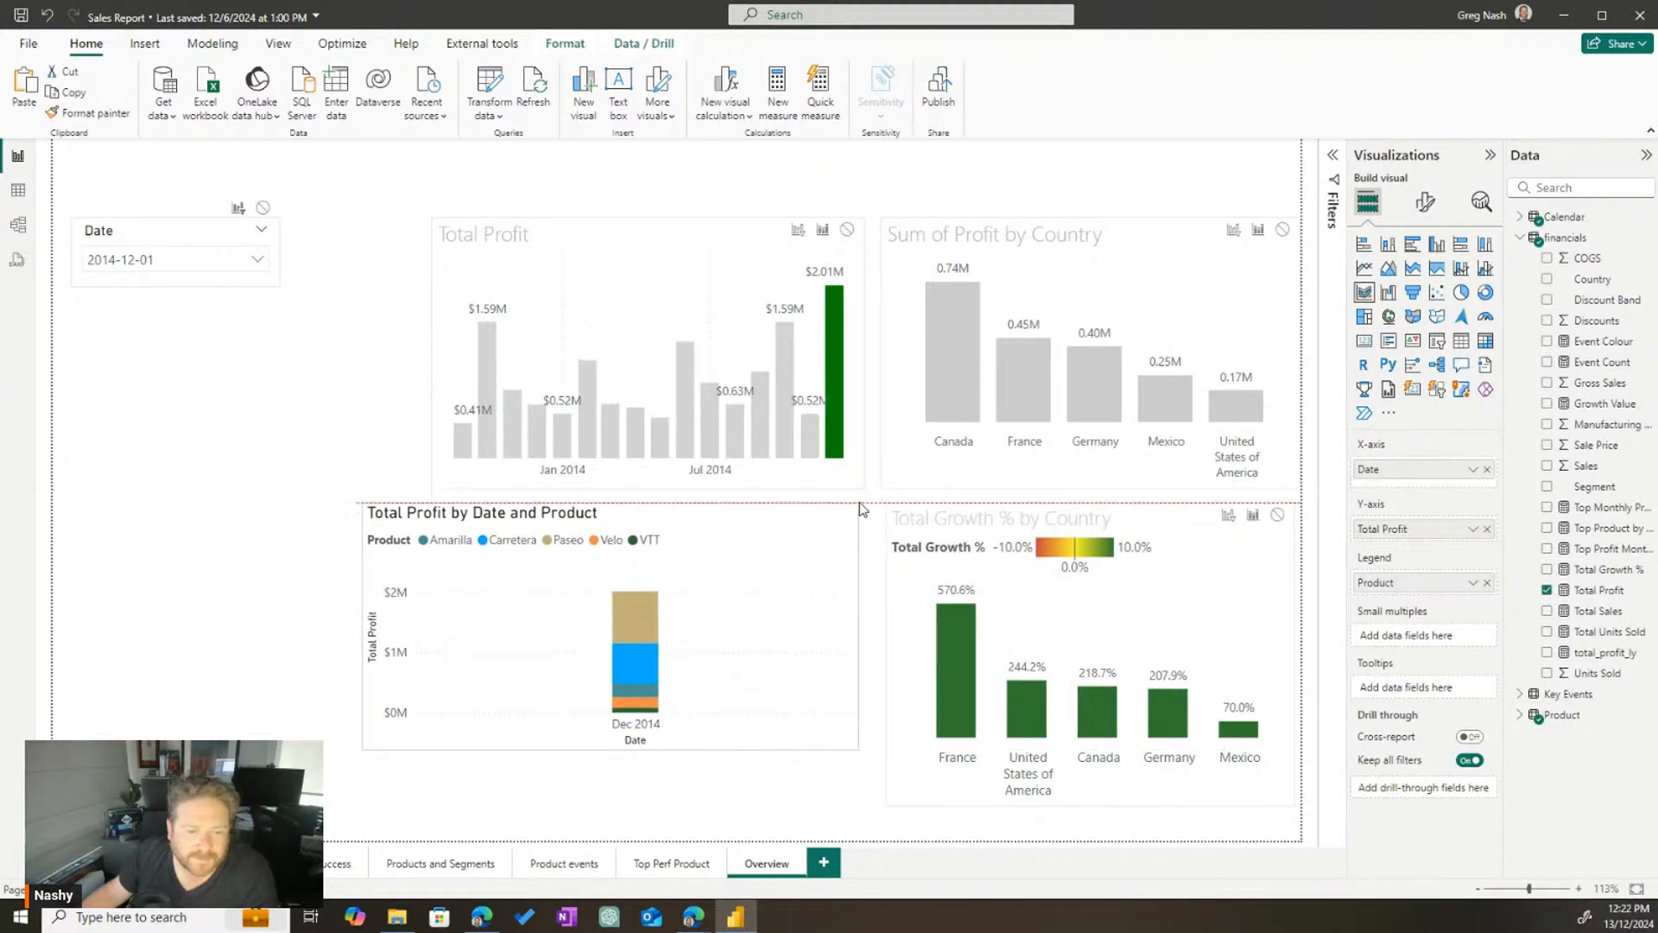
pyautogui.moveTo(361, 751); pyautogui.dragTo(312, 796)
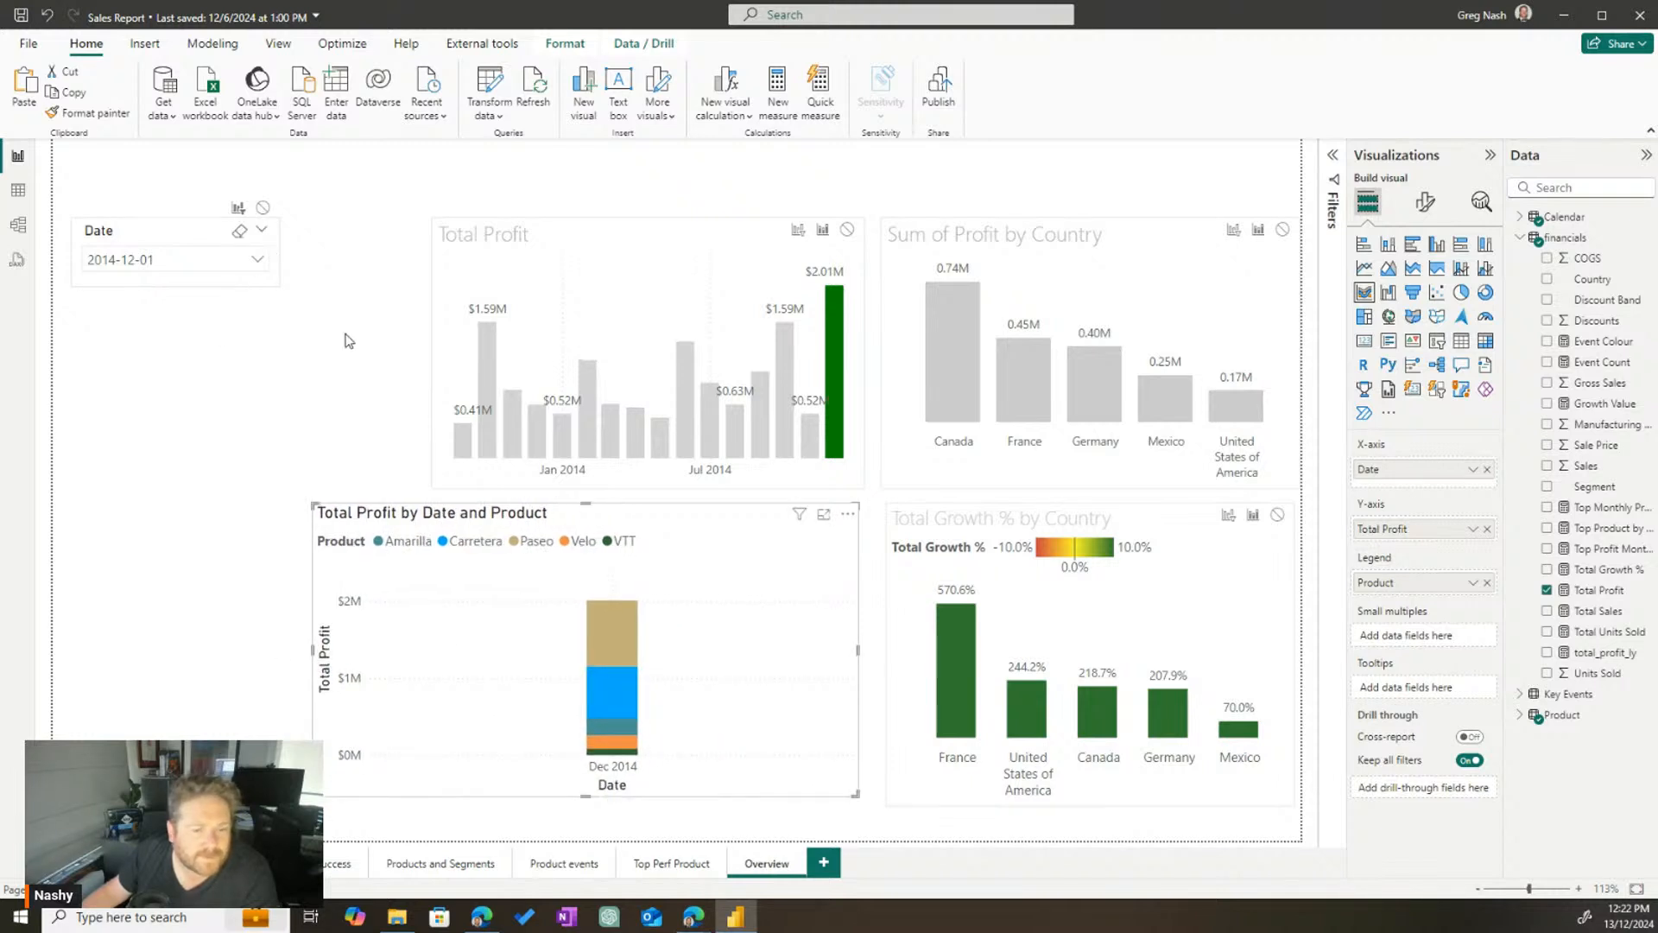
pyautogui.click(181, 246)
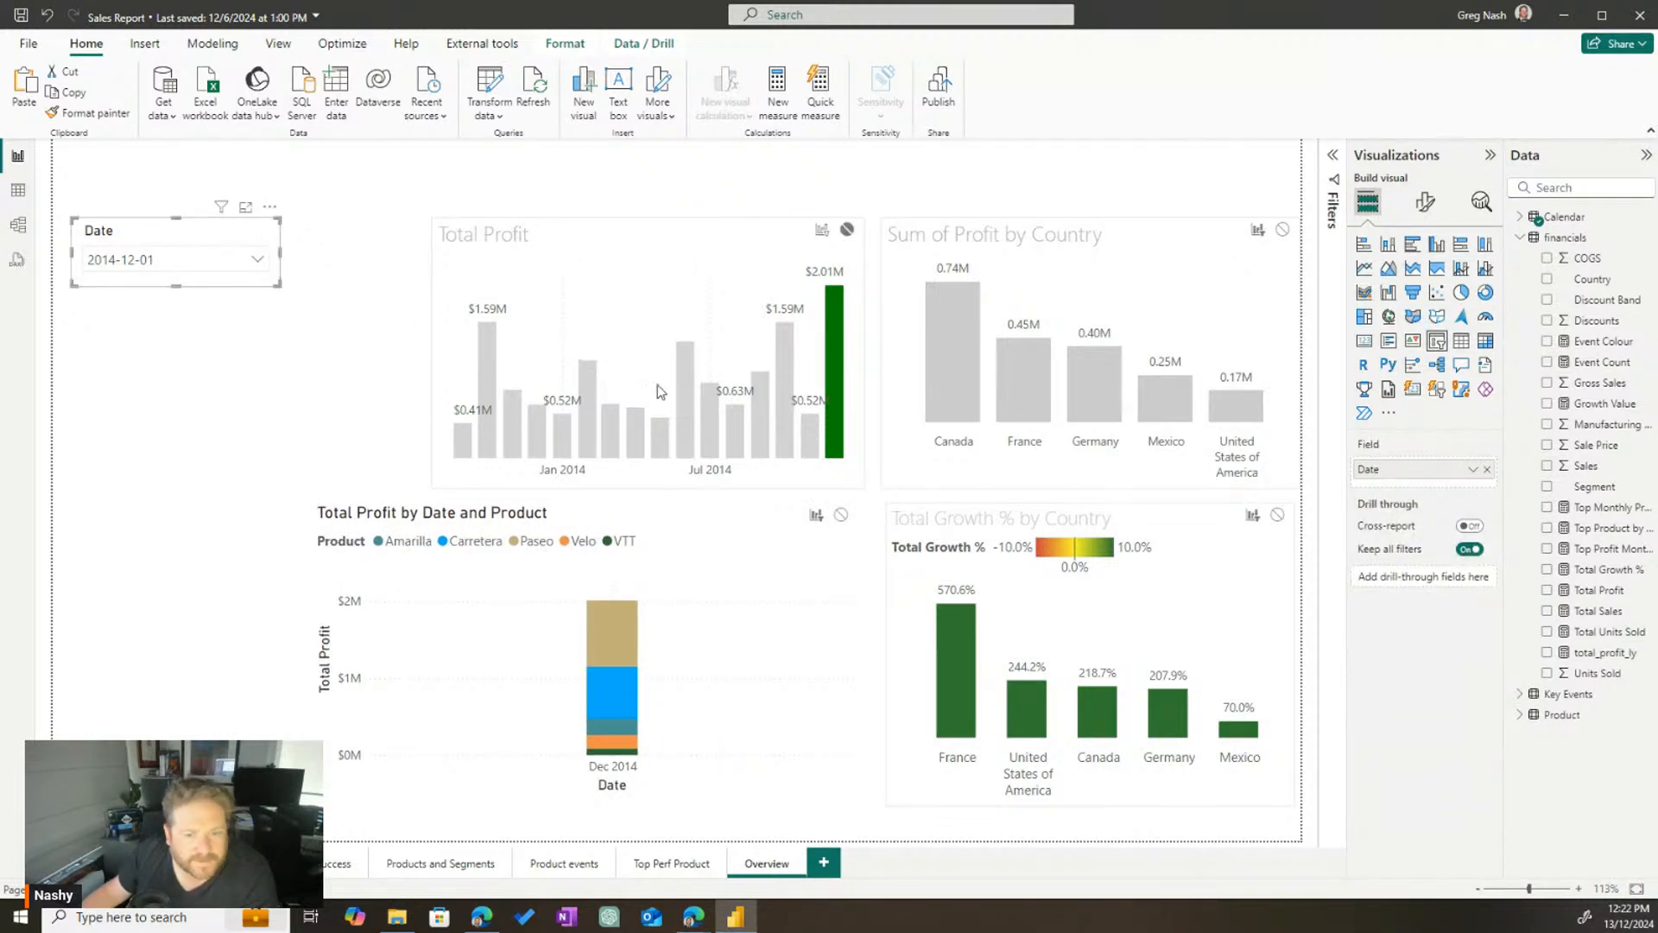
pyautogui.click(840, 518)
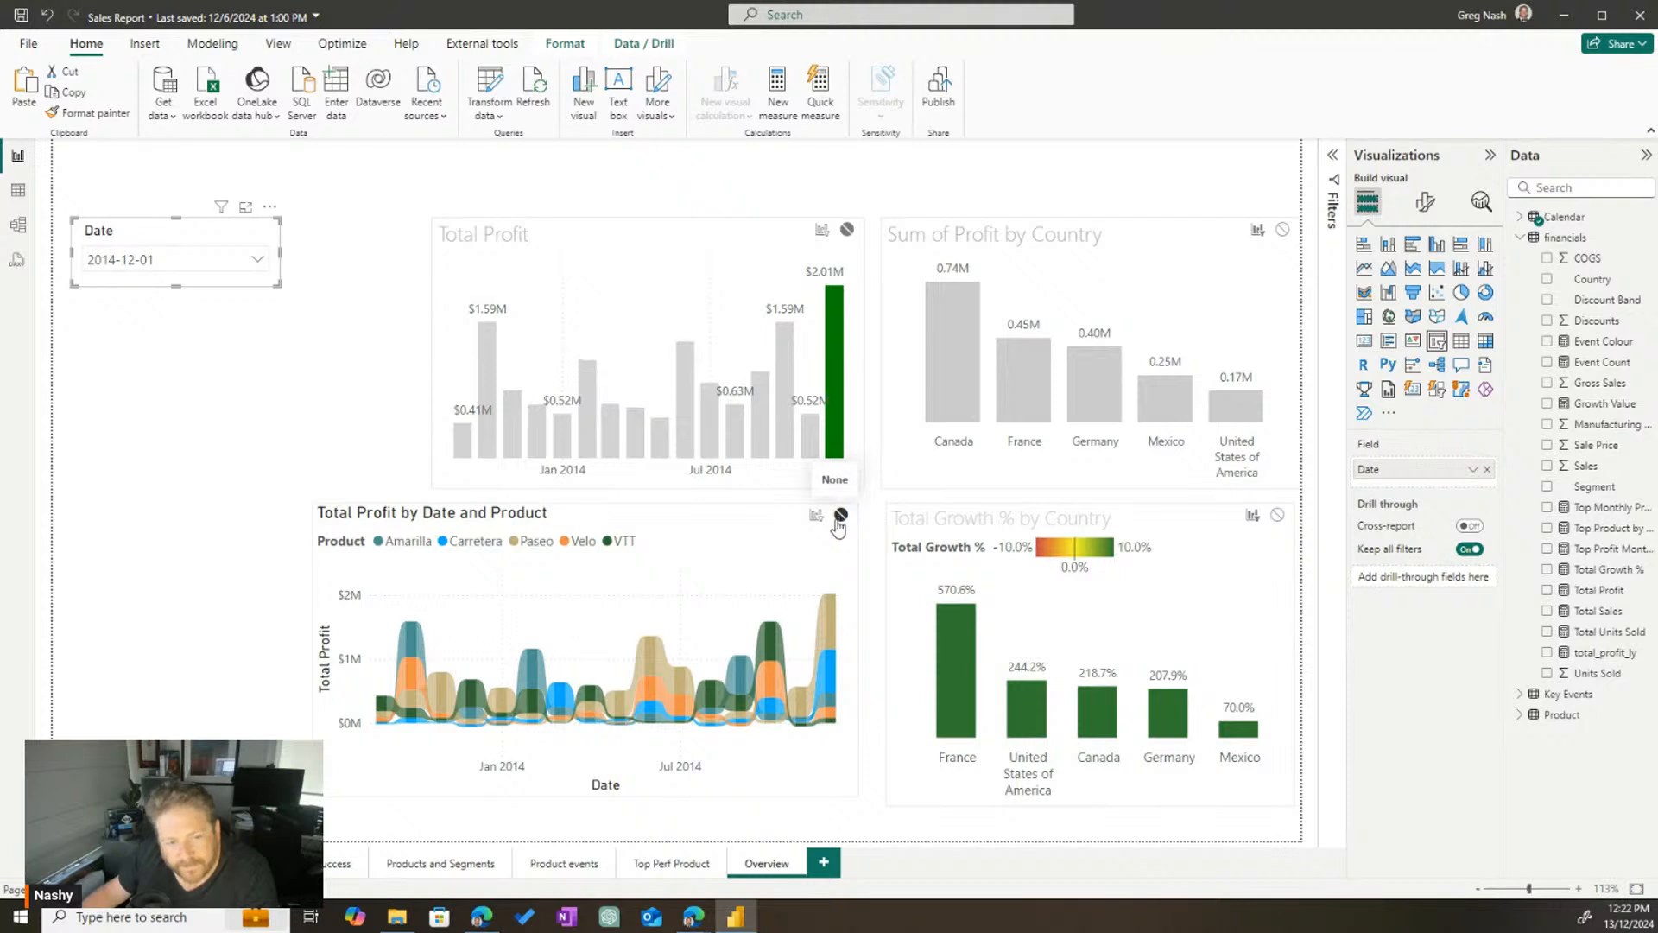
# Widen the Total Profit chart toward the Date slicer so its edge roughly lines up with the product chart beneath it
pyautogui.click(328, 514)
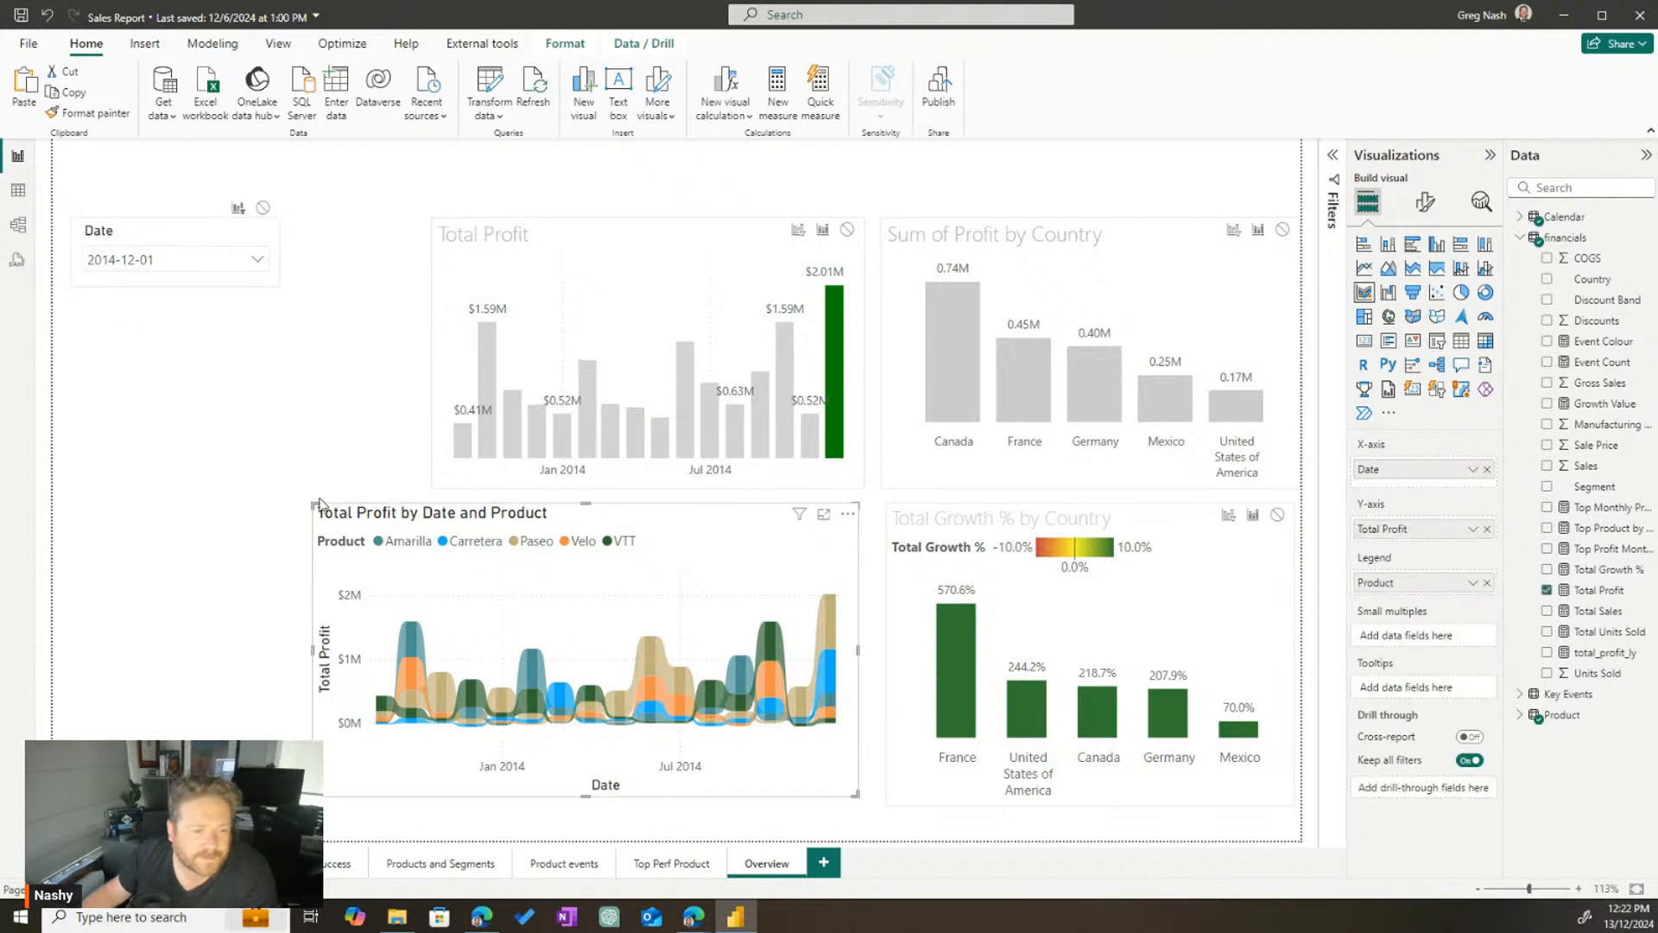
pyautogui.click(480, 262)
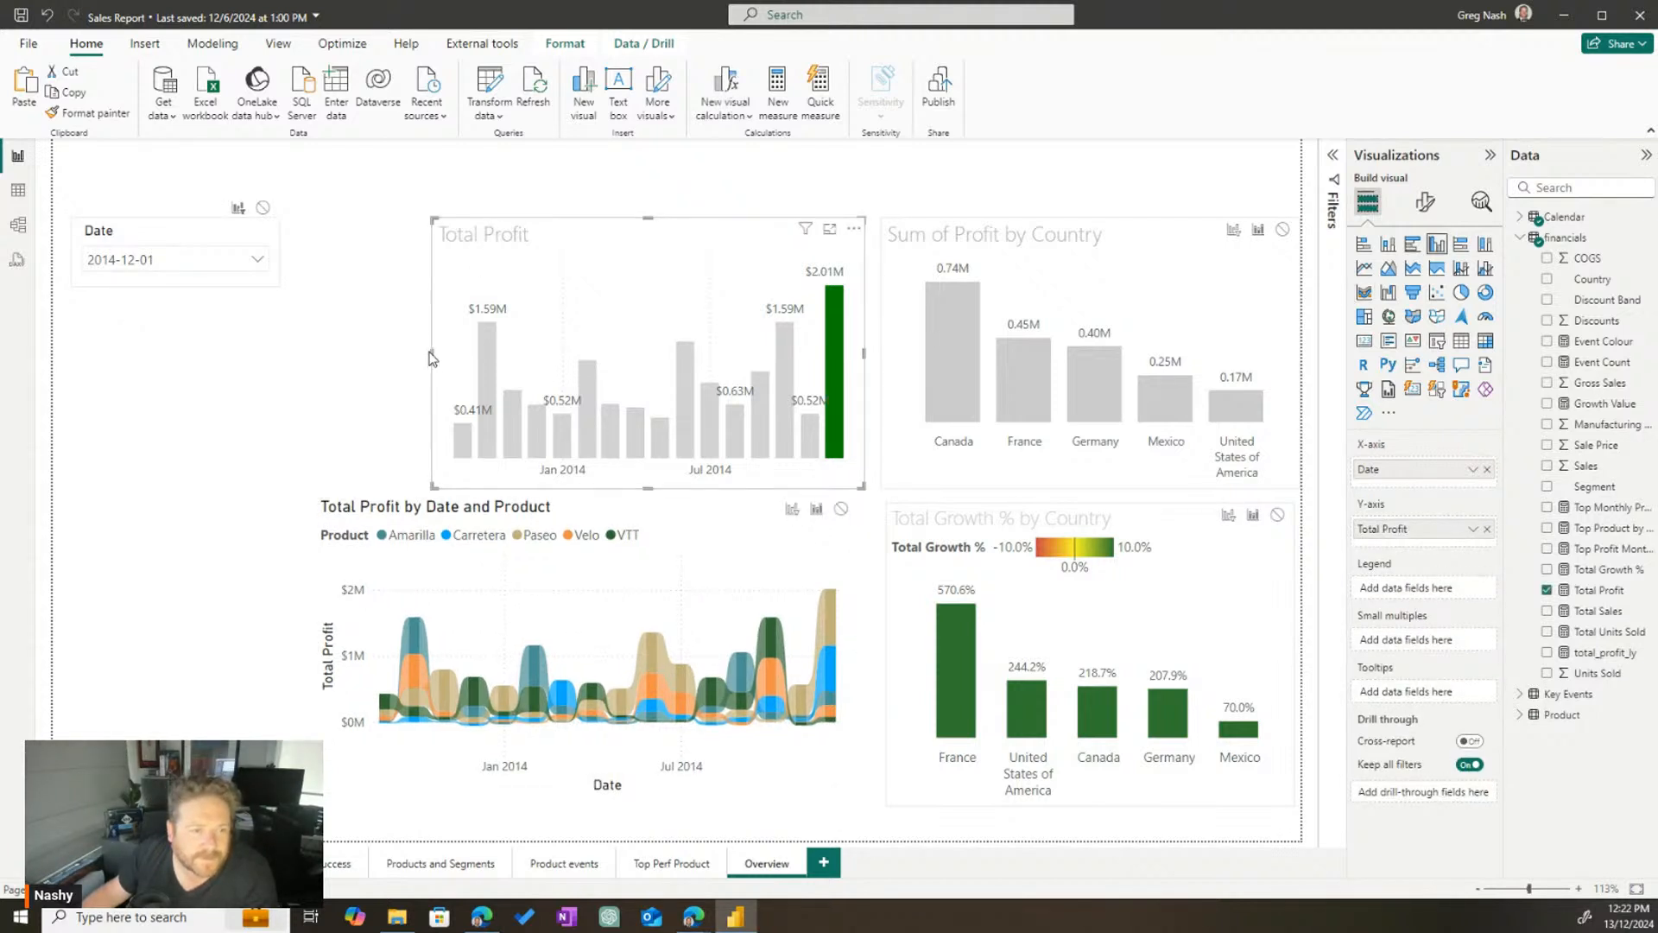
pyautogui.moveTo(431, 361); pyautogui.dragTo(311, 363)
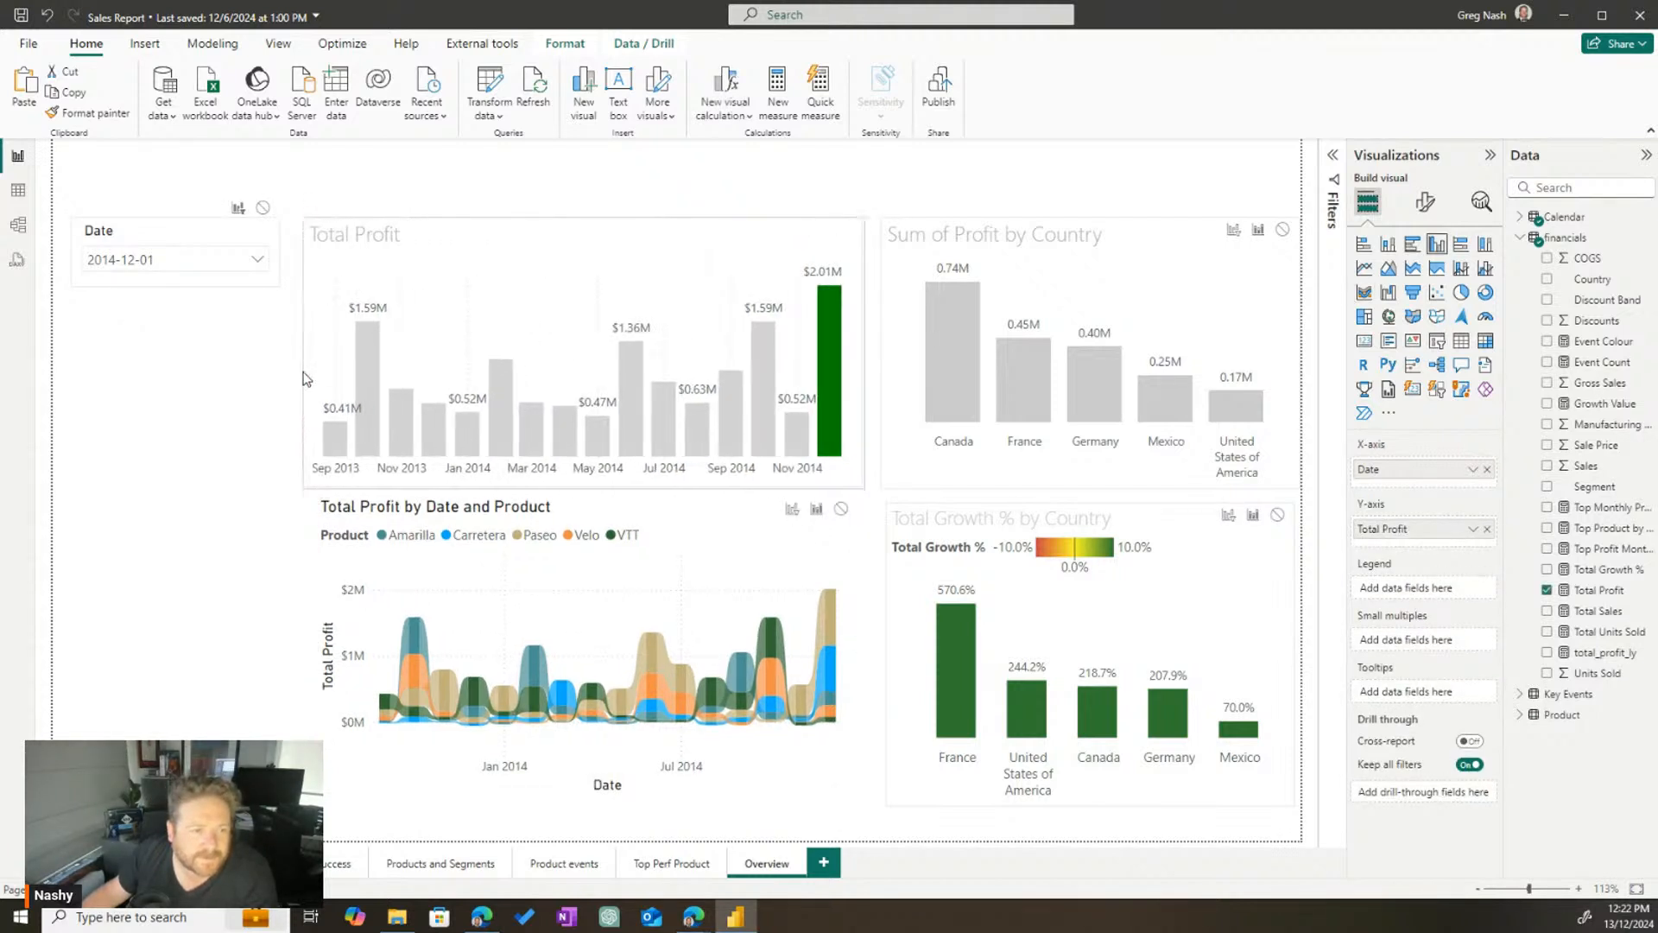
pyautogui.click(220, 424)
# Turn on the visual border of the Total Profit by Date and Product chart and expand its border settings
pyautogui.click(724, 543)
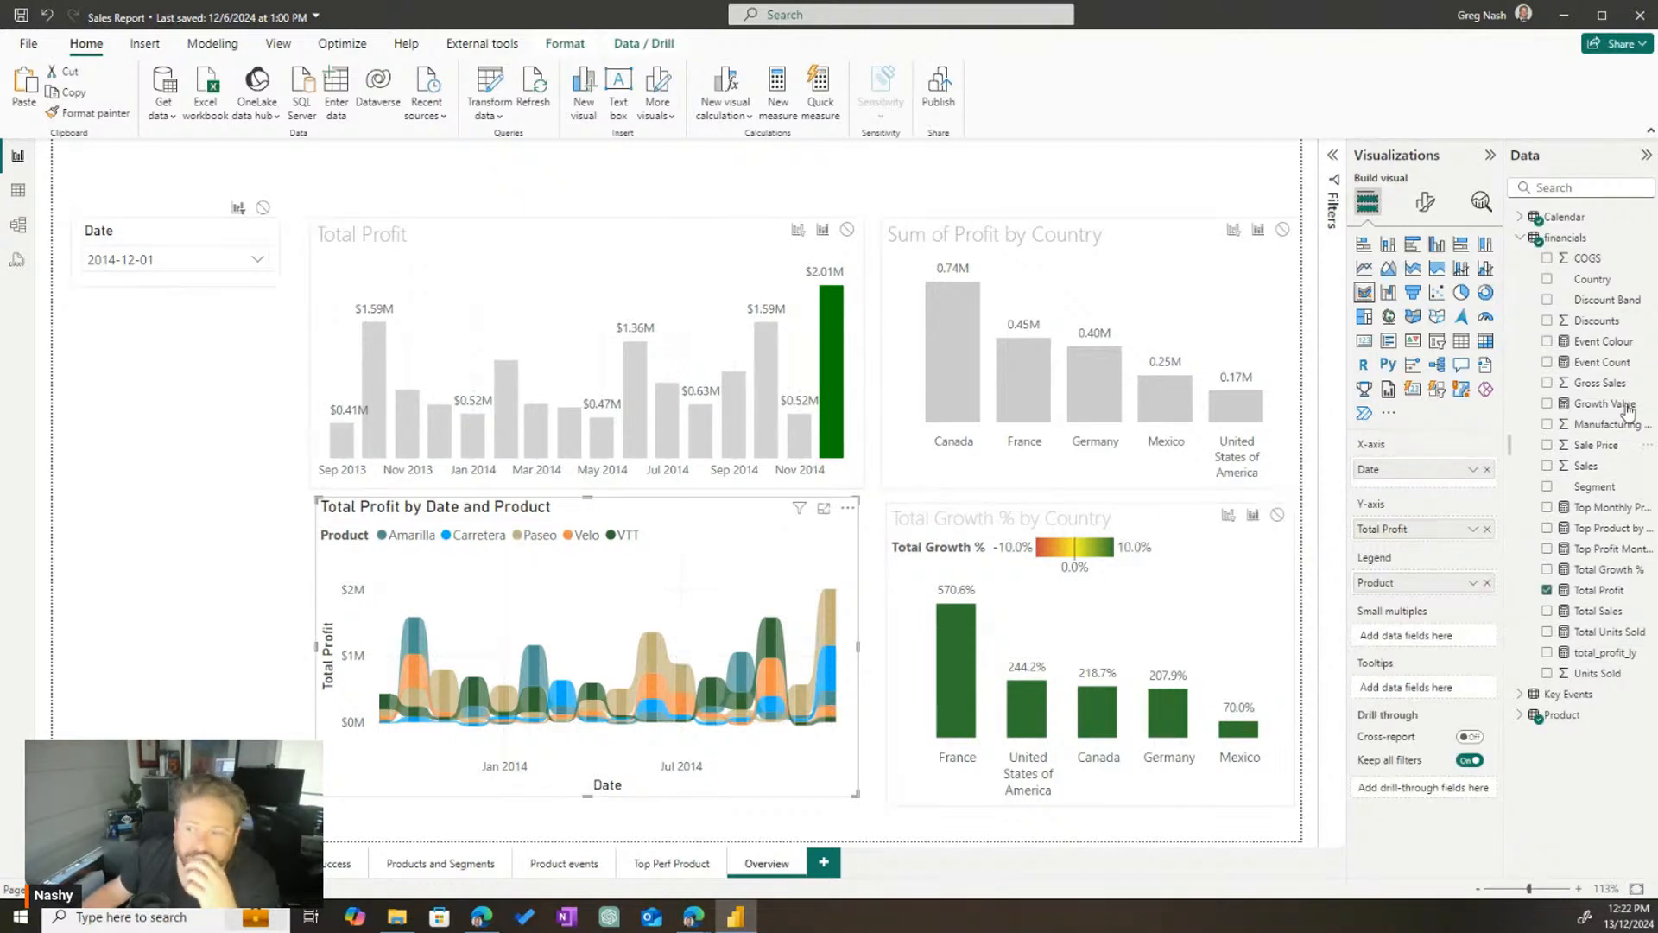
pyautogui.click(1425, 201)
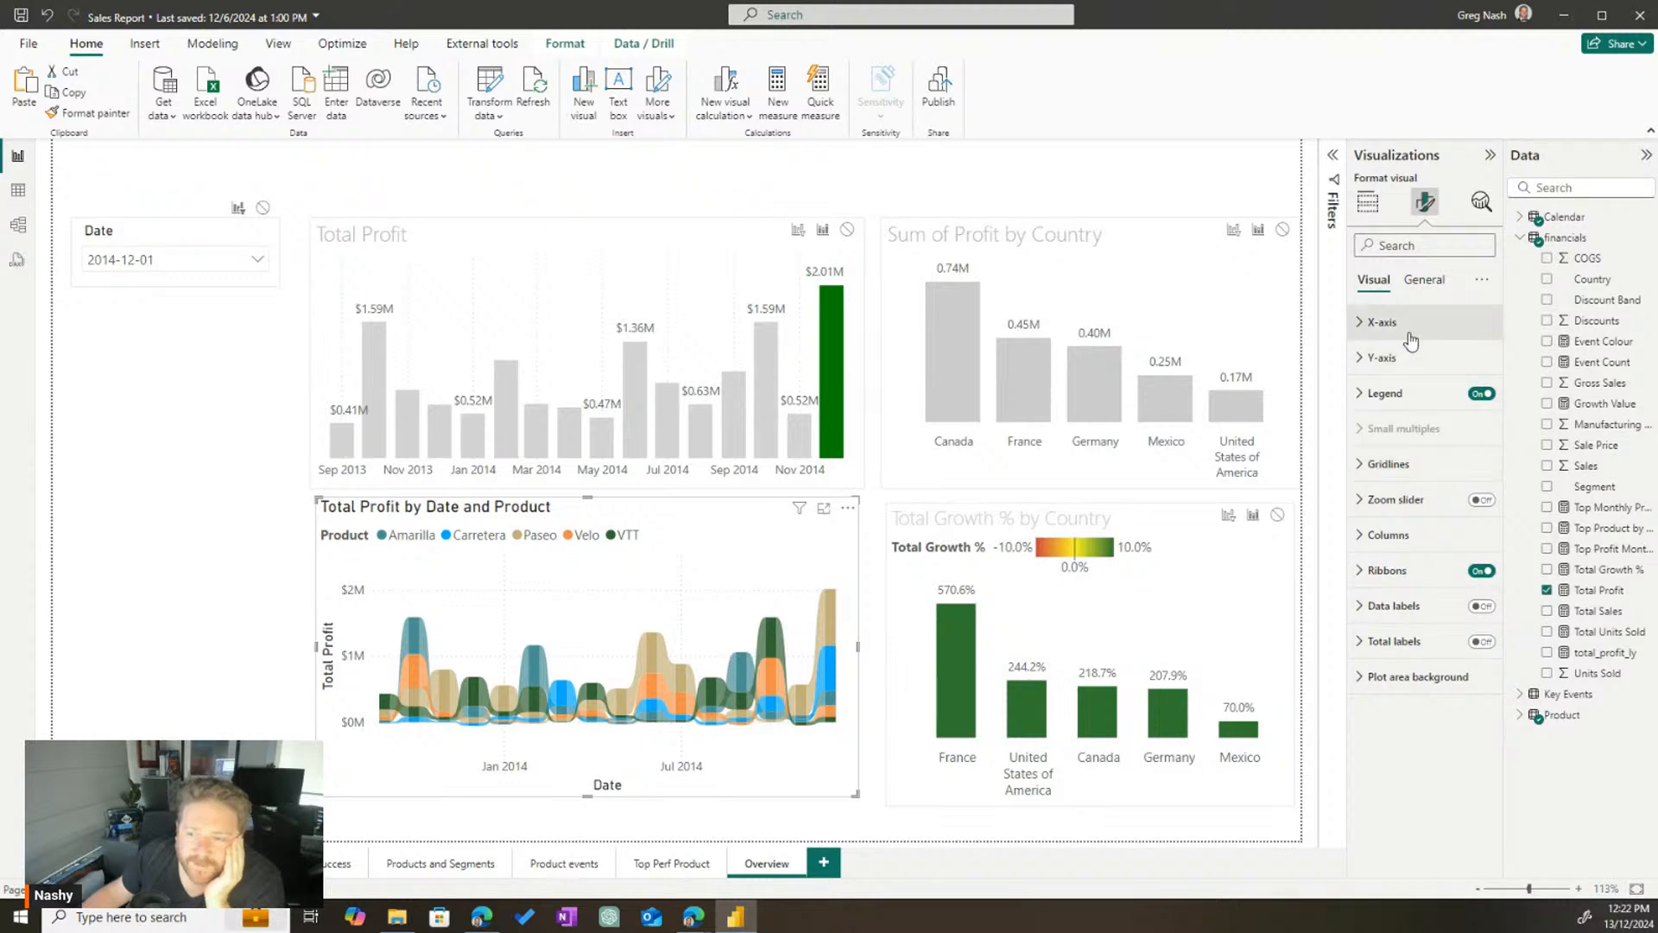
pyautogui.click(1424, 279)
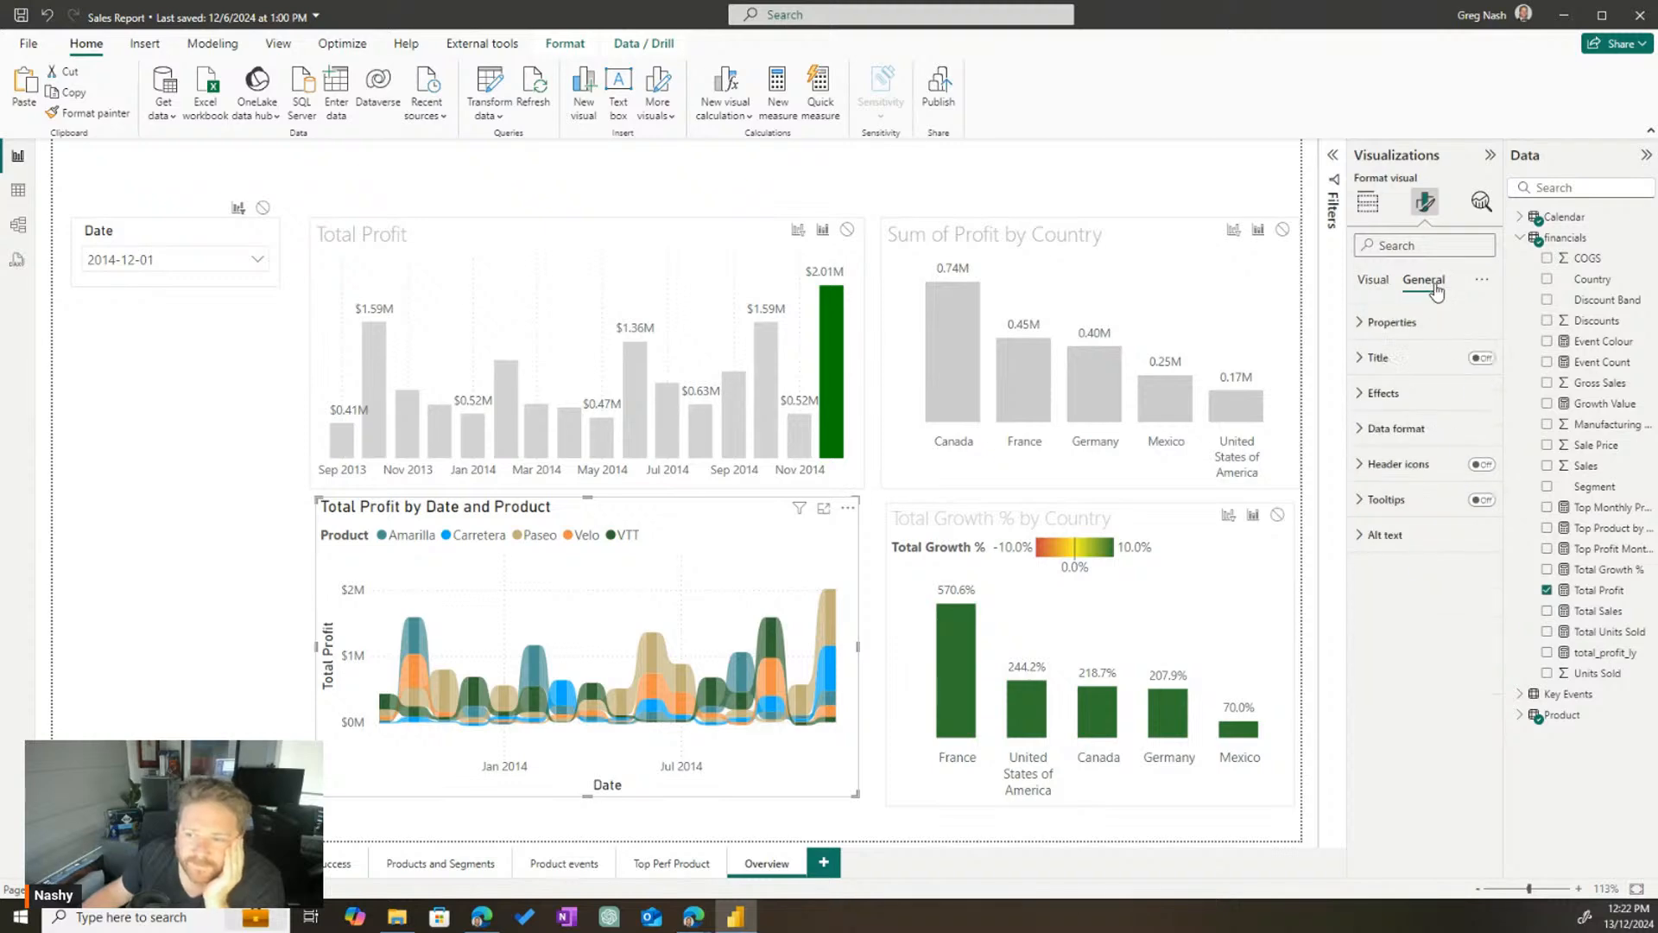
pyautogui.click(1385, 393)
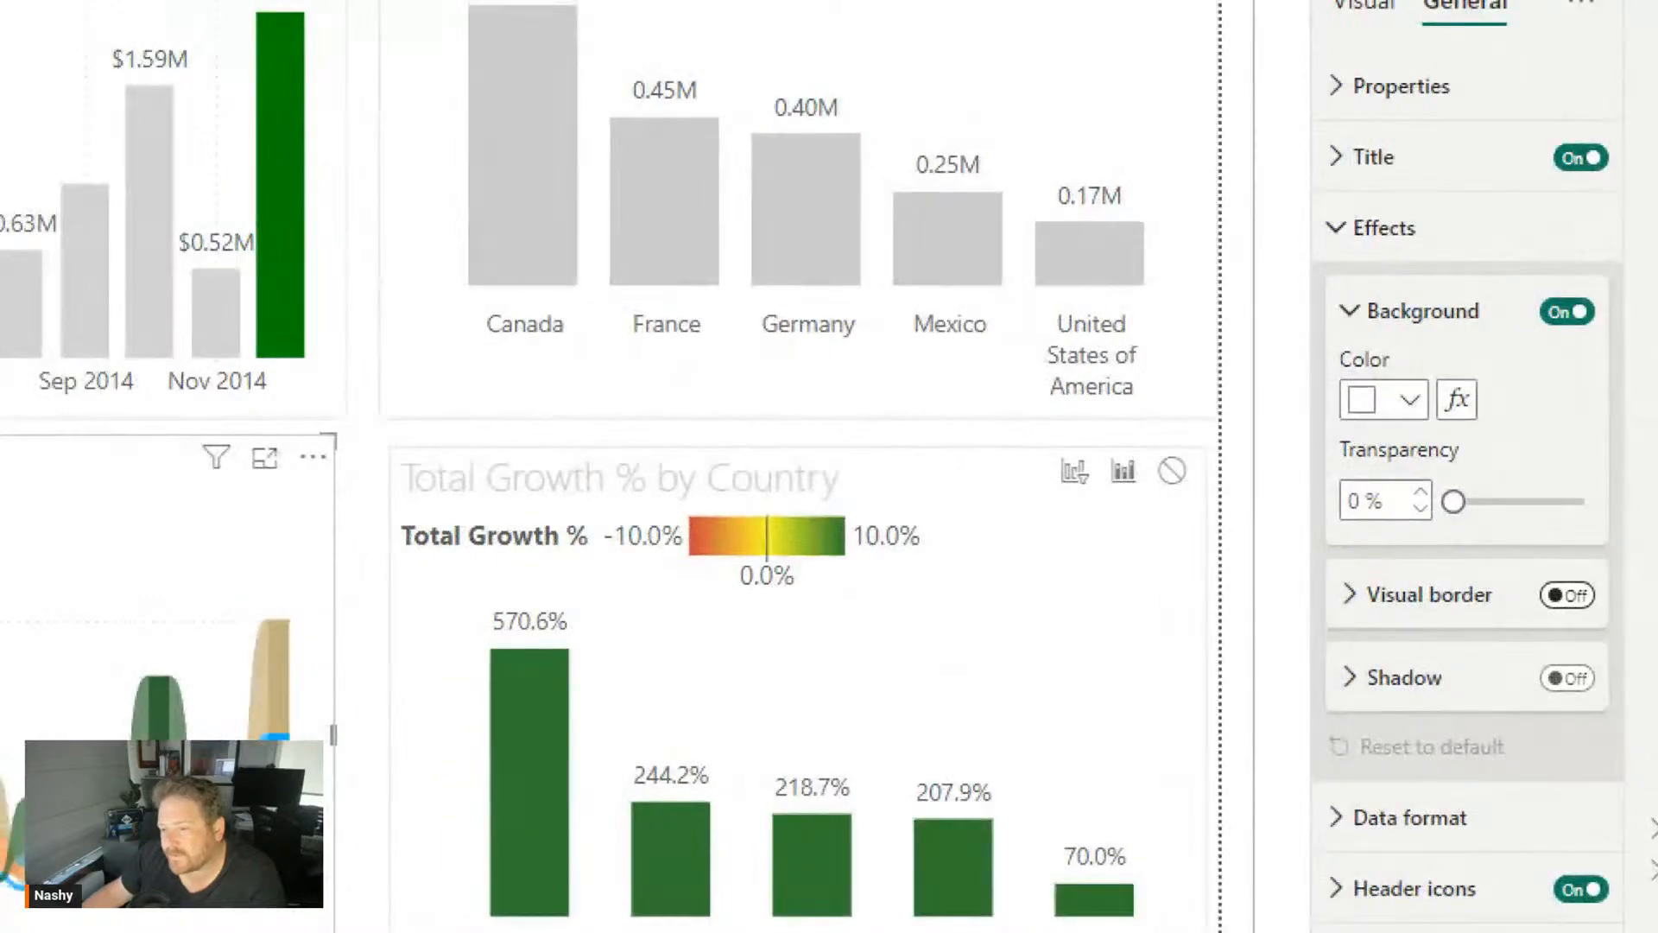
pyautogui.moveTo(1293, 191); pyautogui.dragTo(1456, 283)
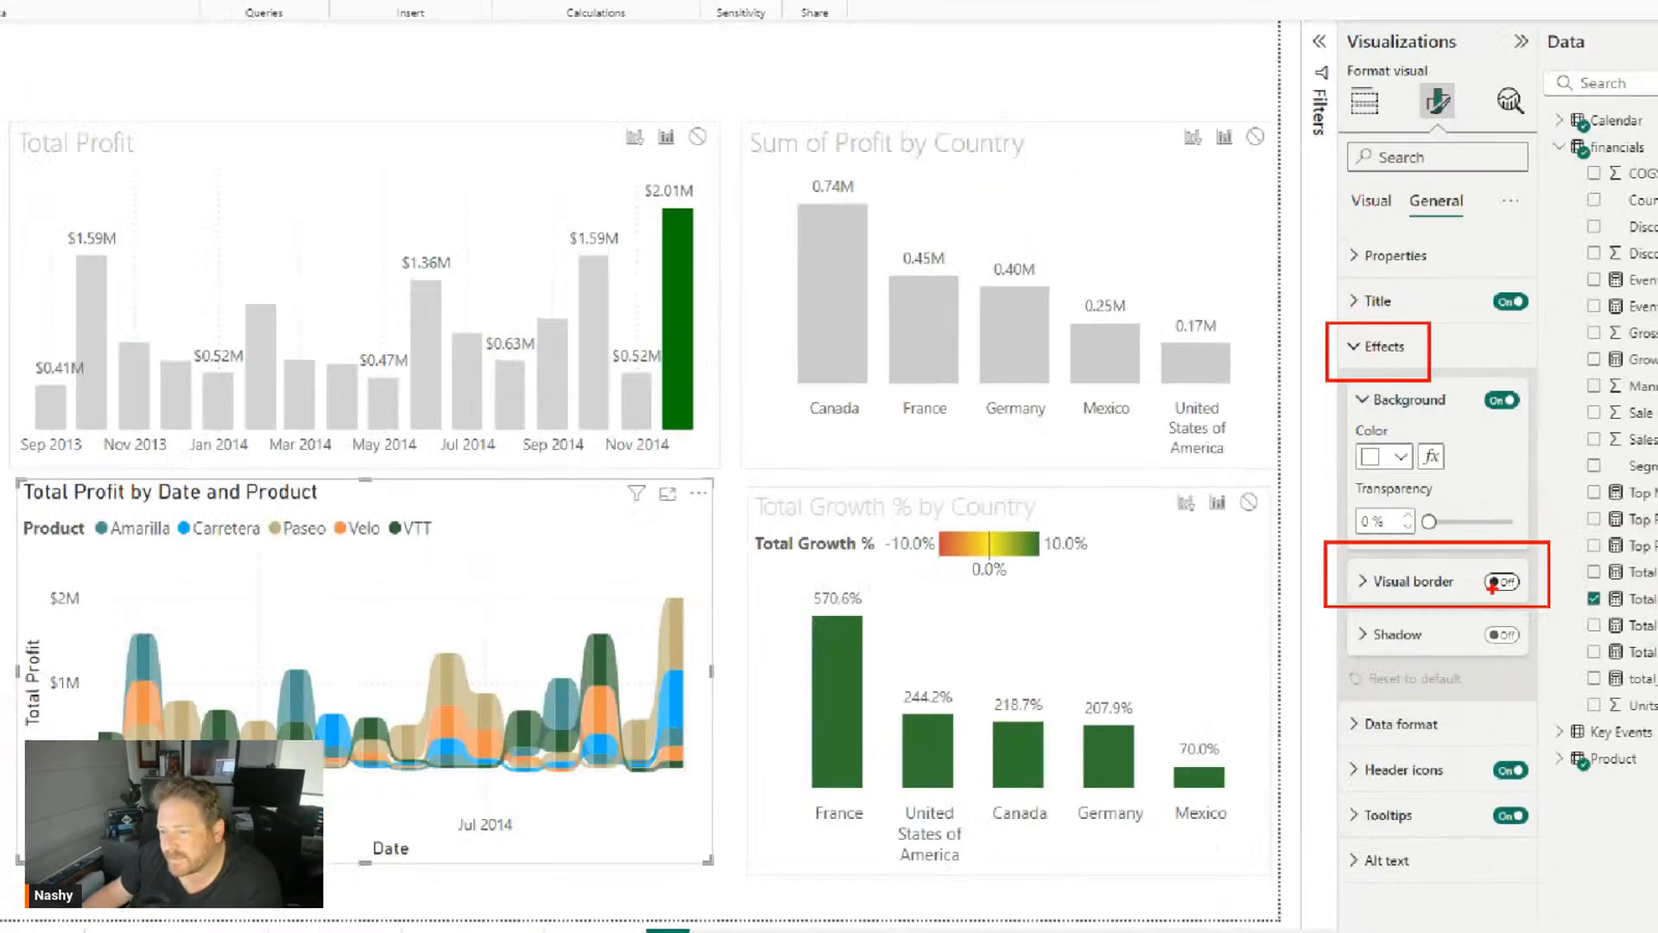
pyautogui.click(1567, 595)
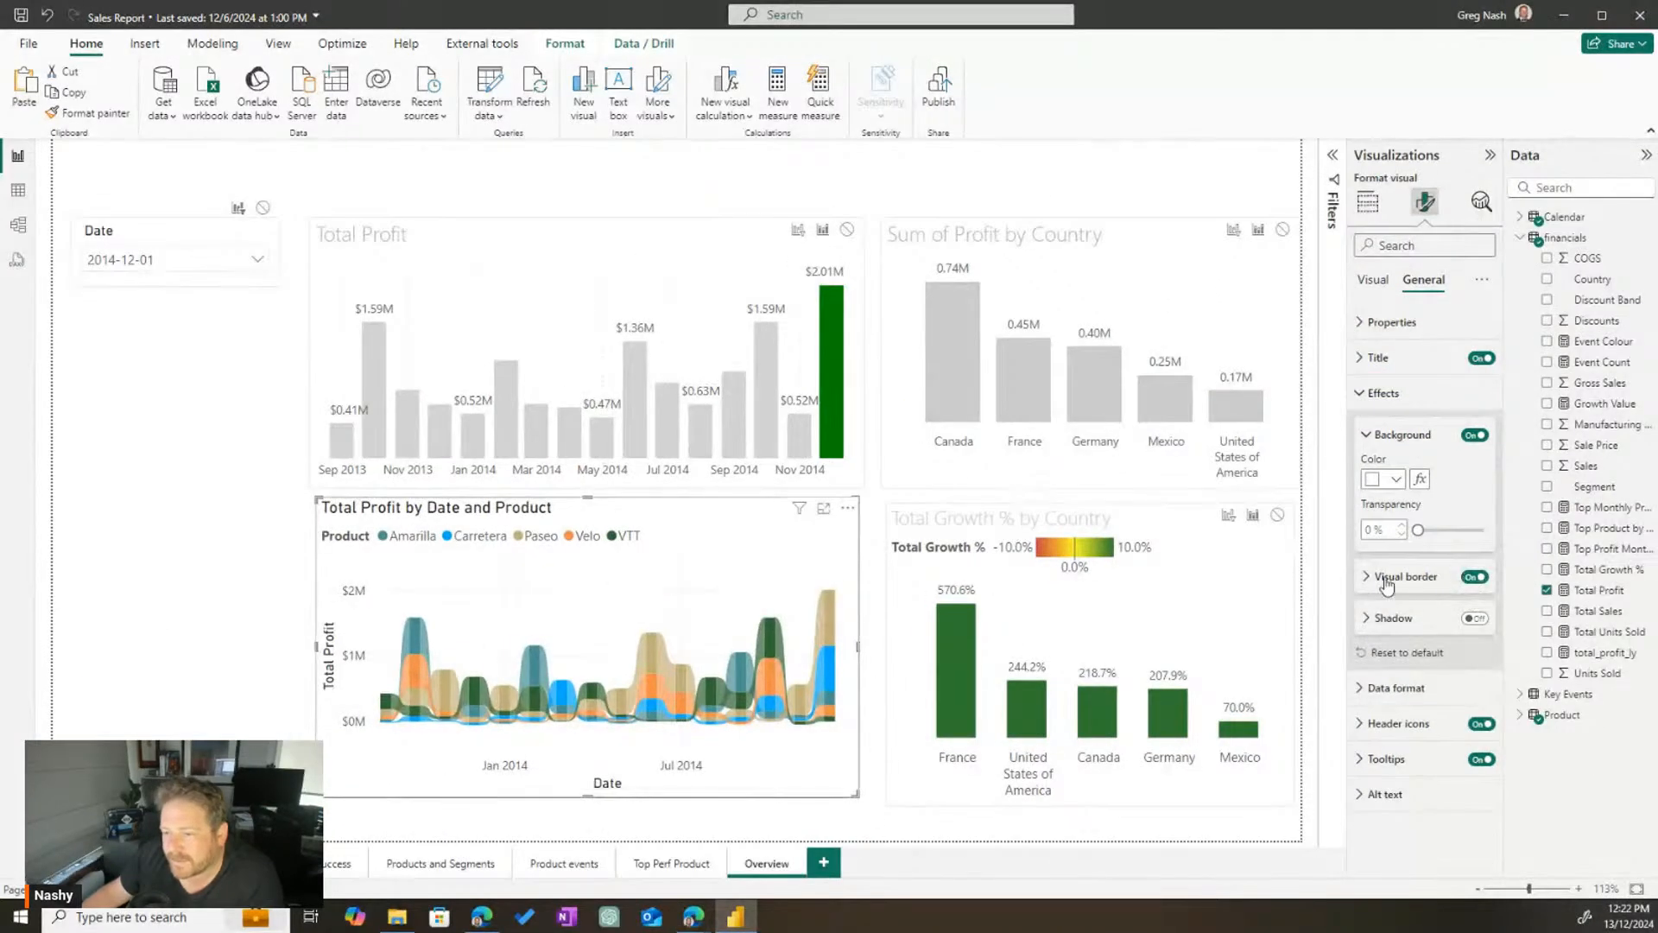
pyautogui.click(1430, 595)
pyautogui.press('alt')
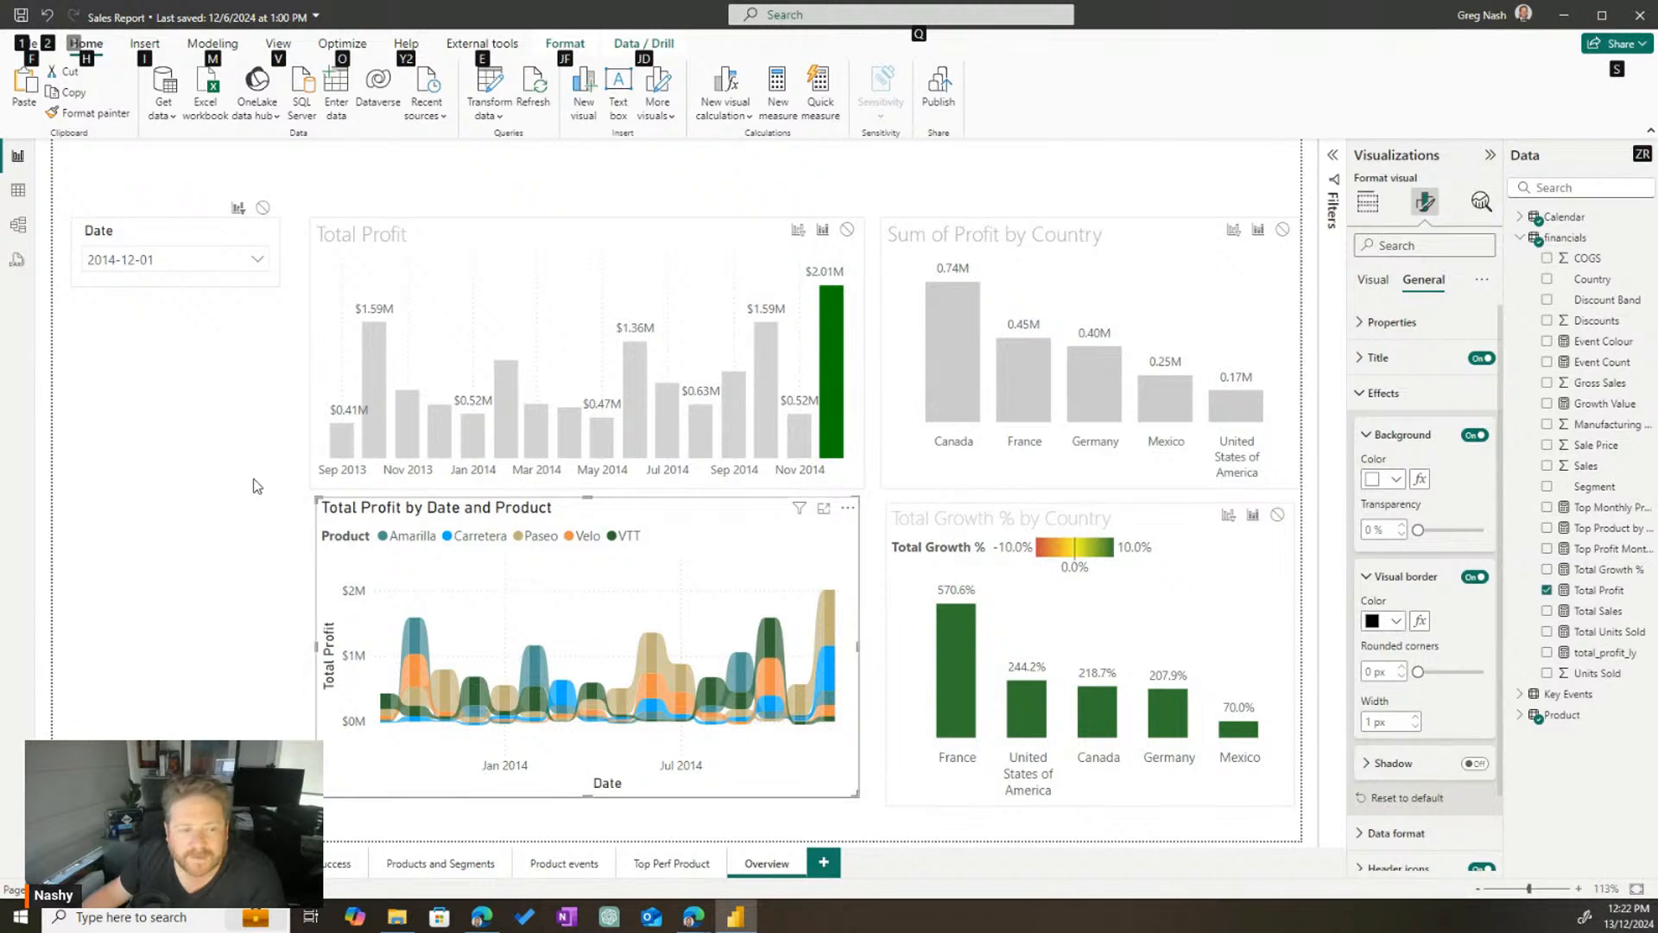
# Reposition and enlarge the Total Profit by Date and Product chart so both side edges align with the Total Profit chart
pyautogui.click(269, 621)
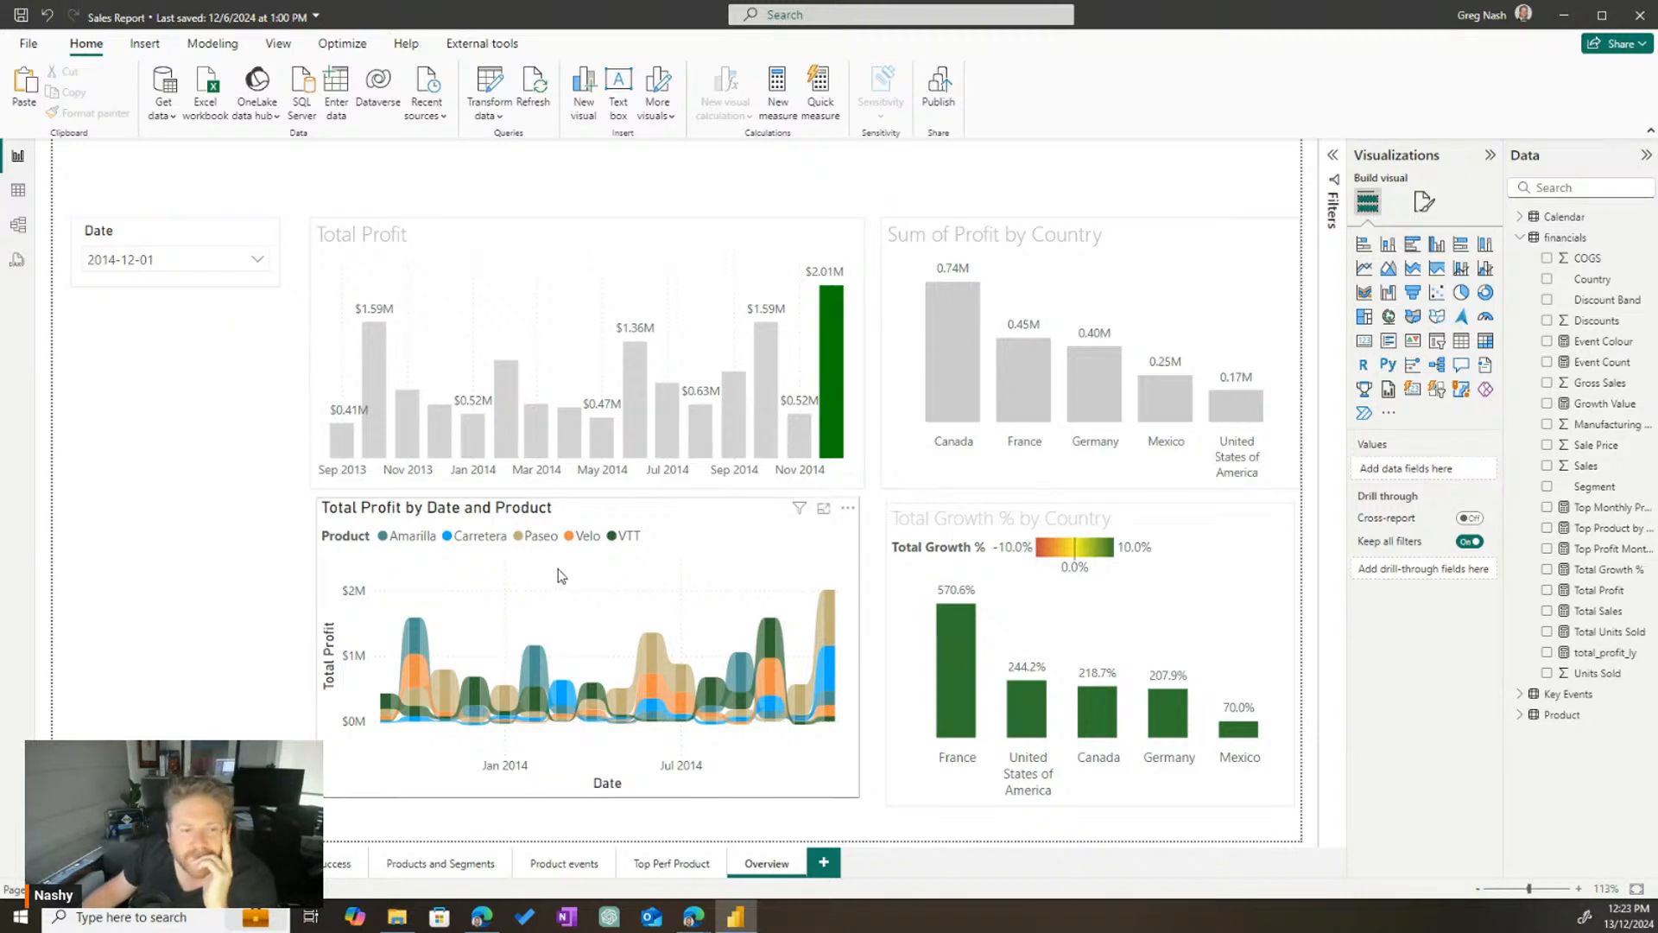
pyautogui.click(674, 516)
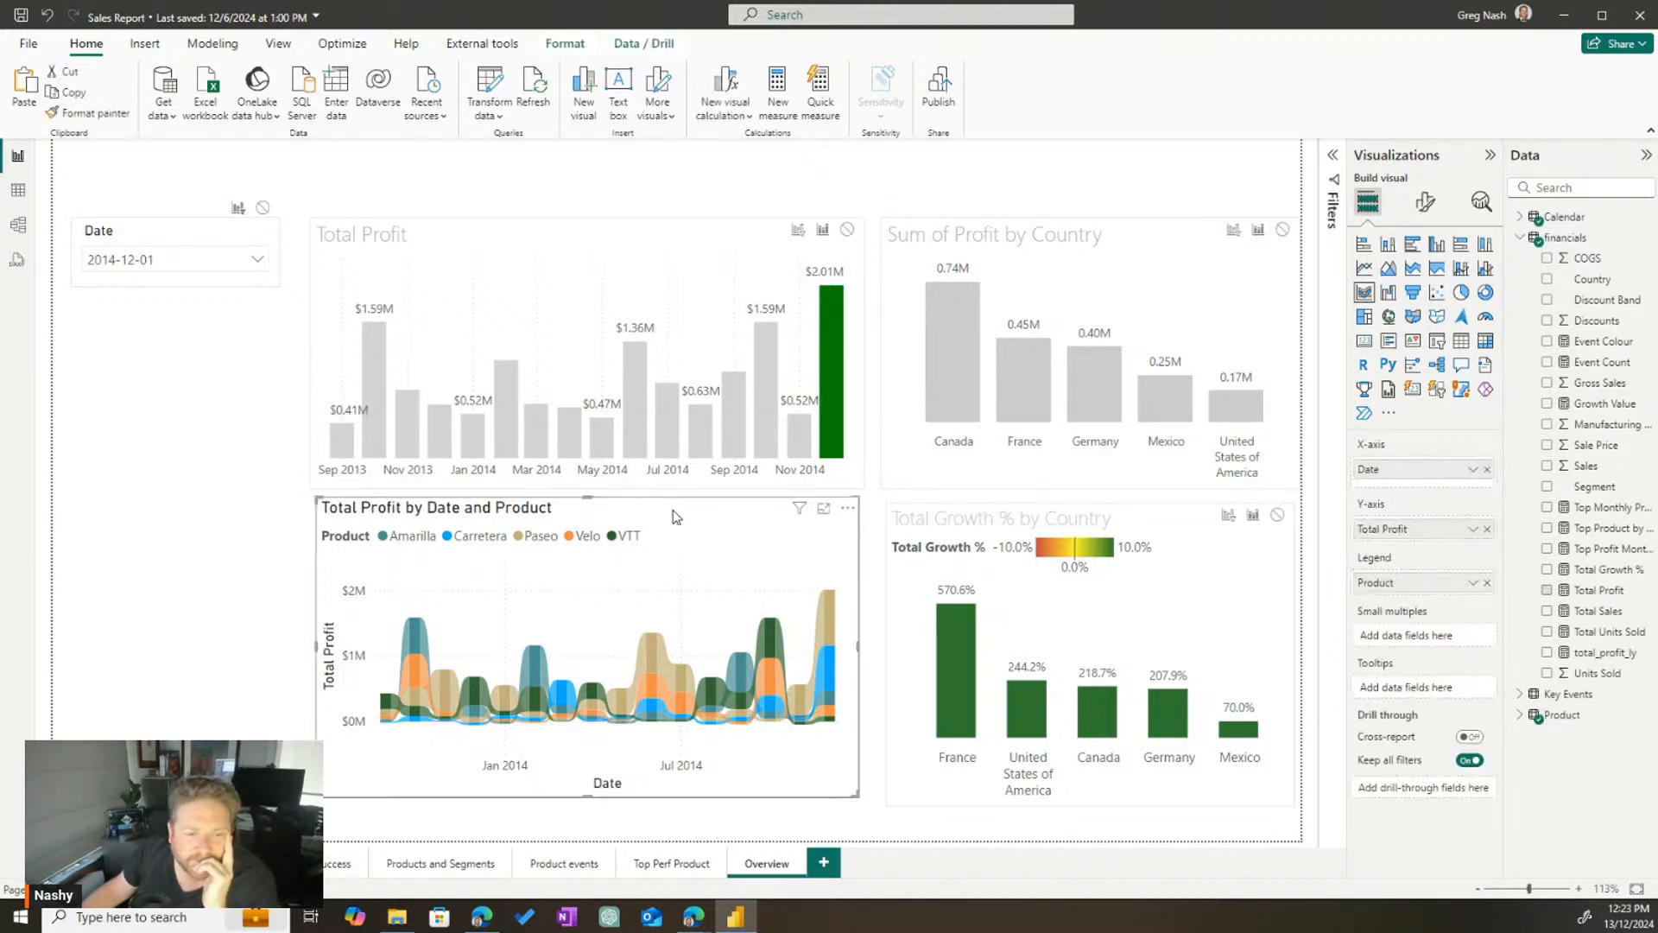
pyautogui.moveTo(672, 509); pyautogui.dragTo(667, 517)
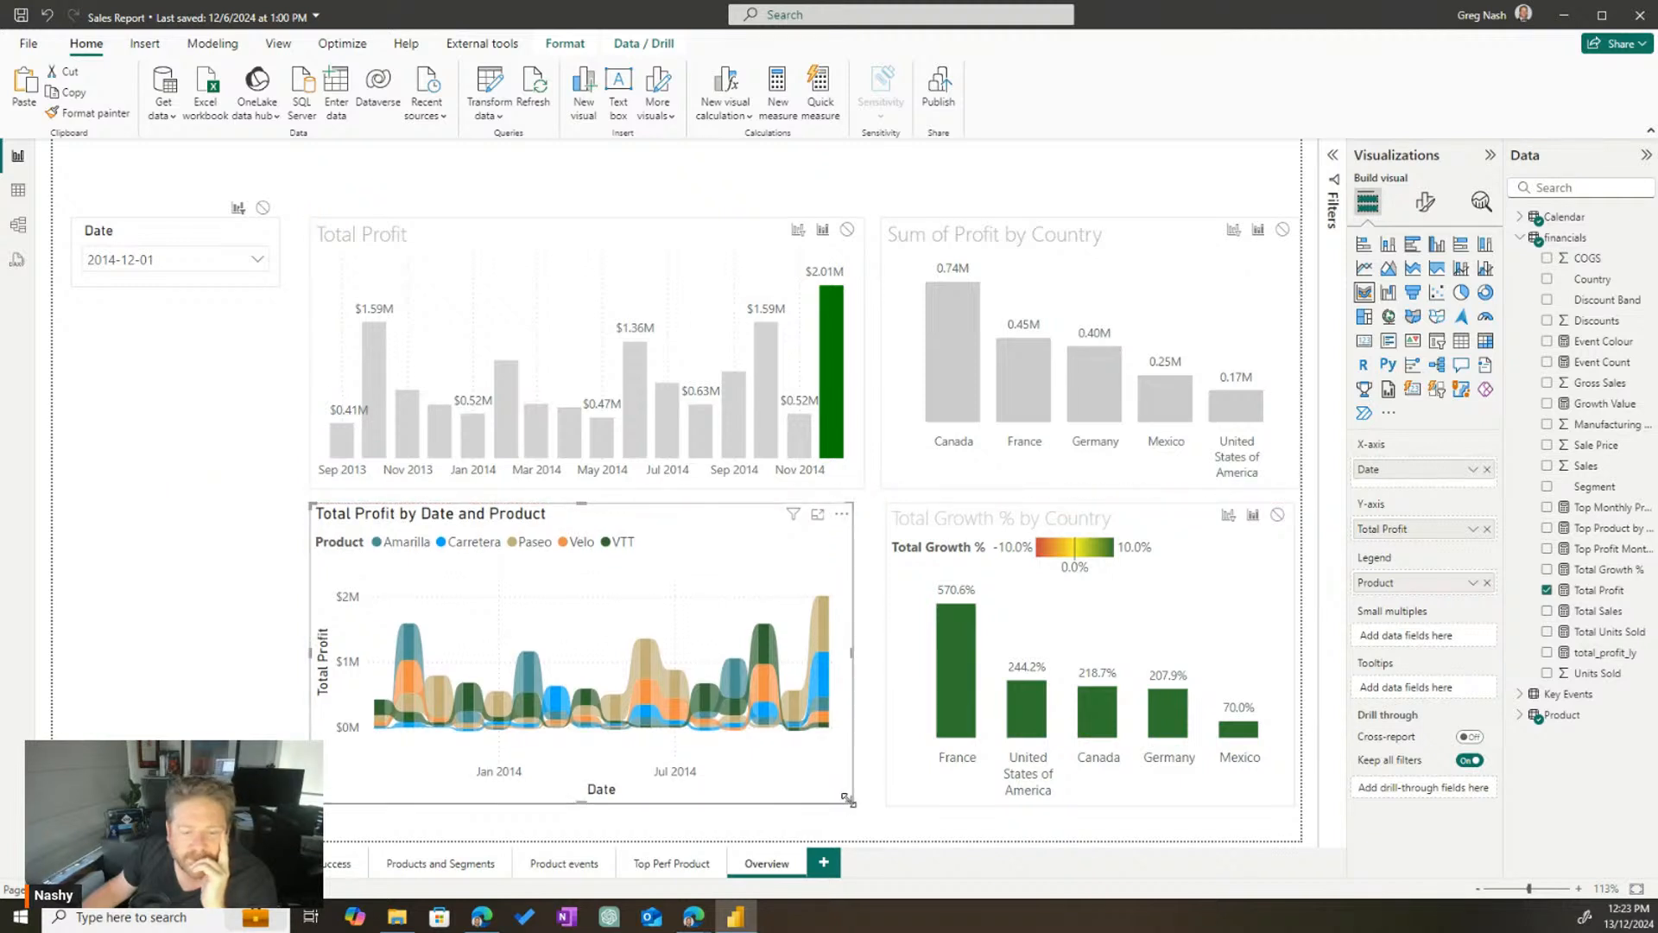
pyautogui.moveTo(846, 802); pyautogui.dragTo(862, 819)
pyautogui.click(1425, 202)
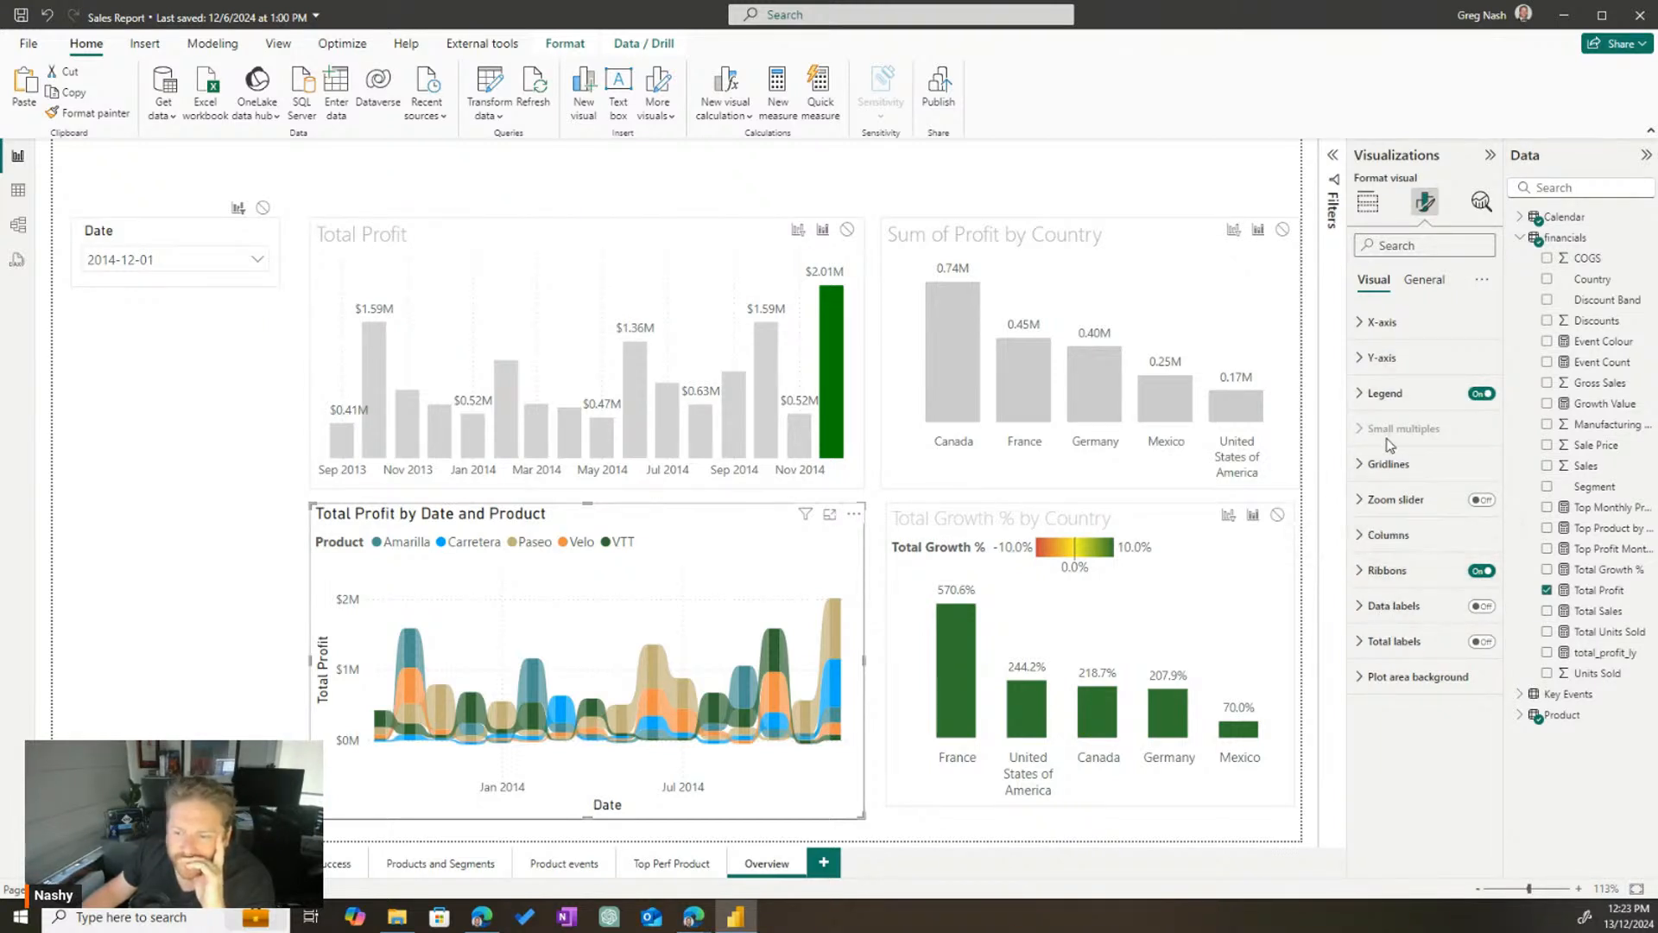
pyautogui.click(878, 510)
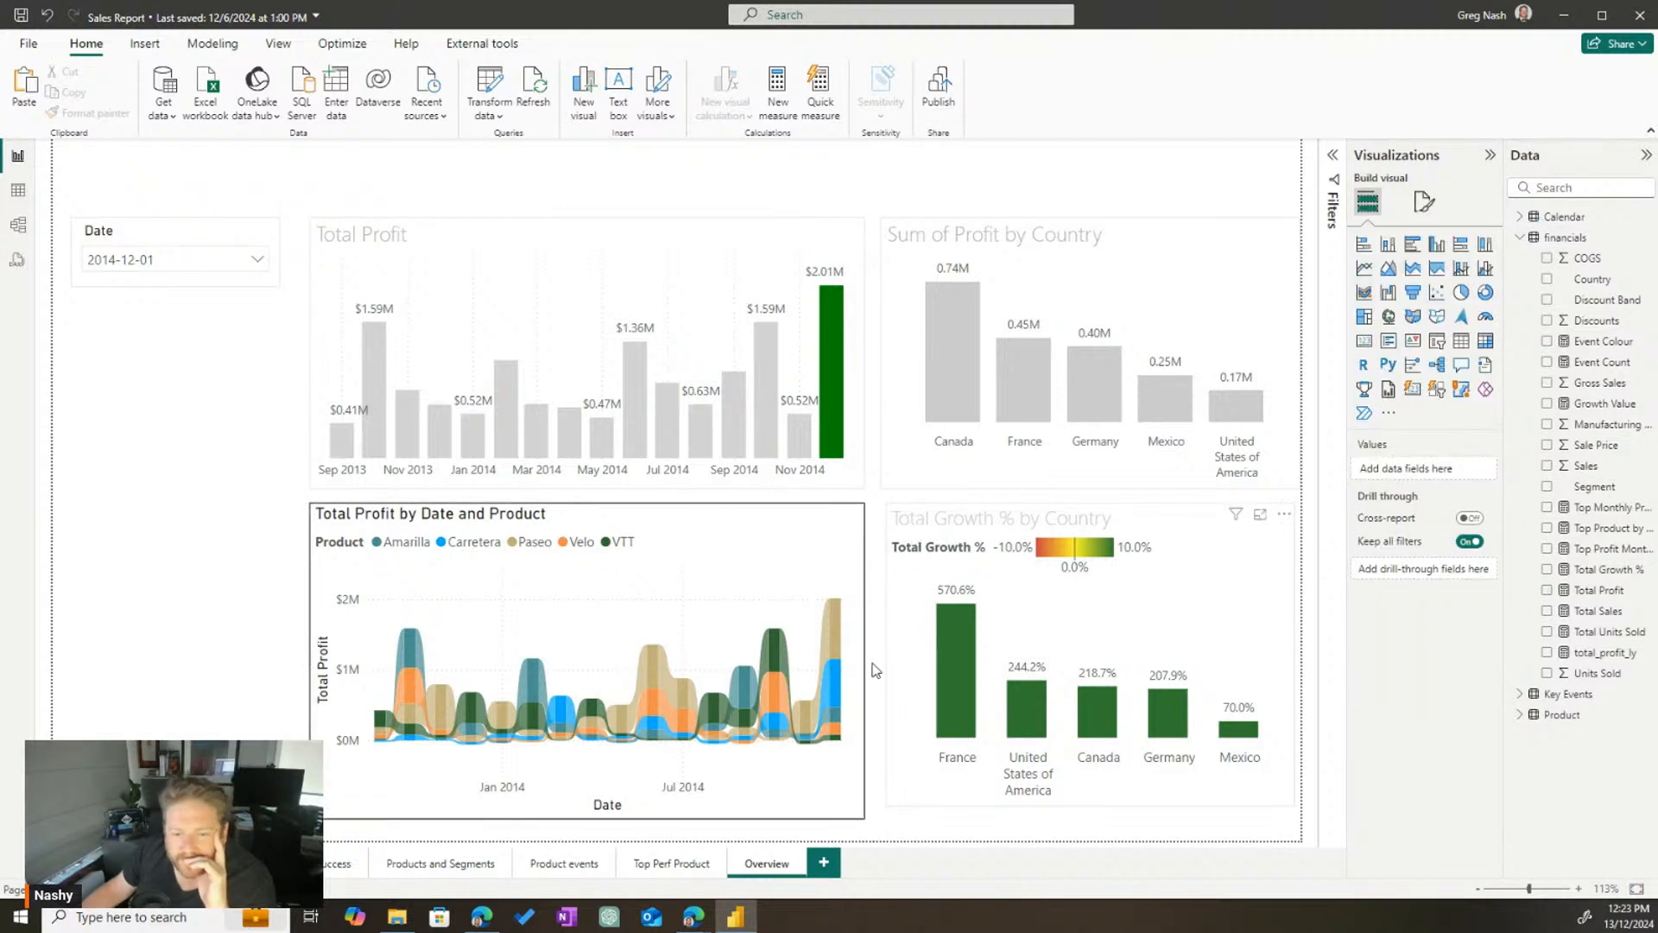
# Set the visual border colour of the Total Profit by Date and Product chart to a light grey like the other charts
pyautogui.click(711, 537)
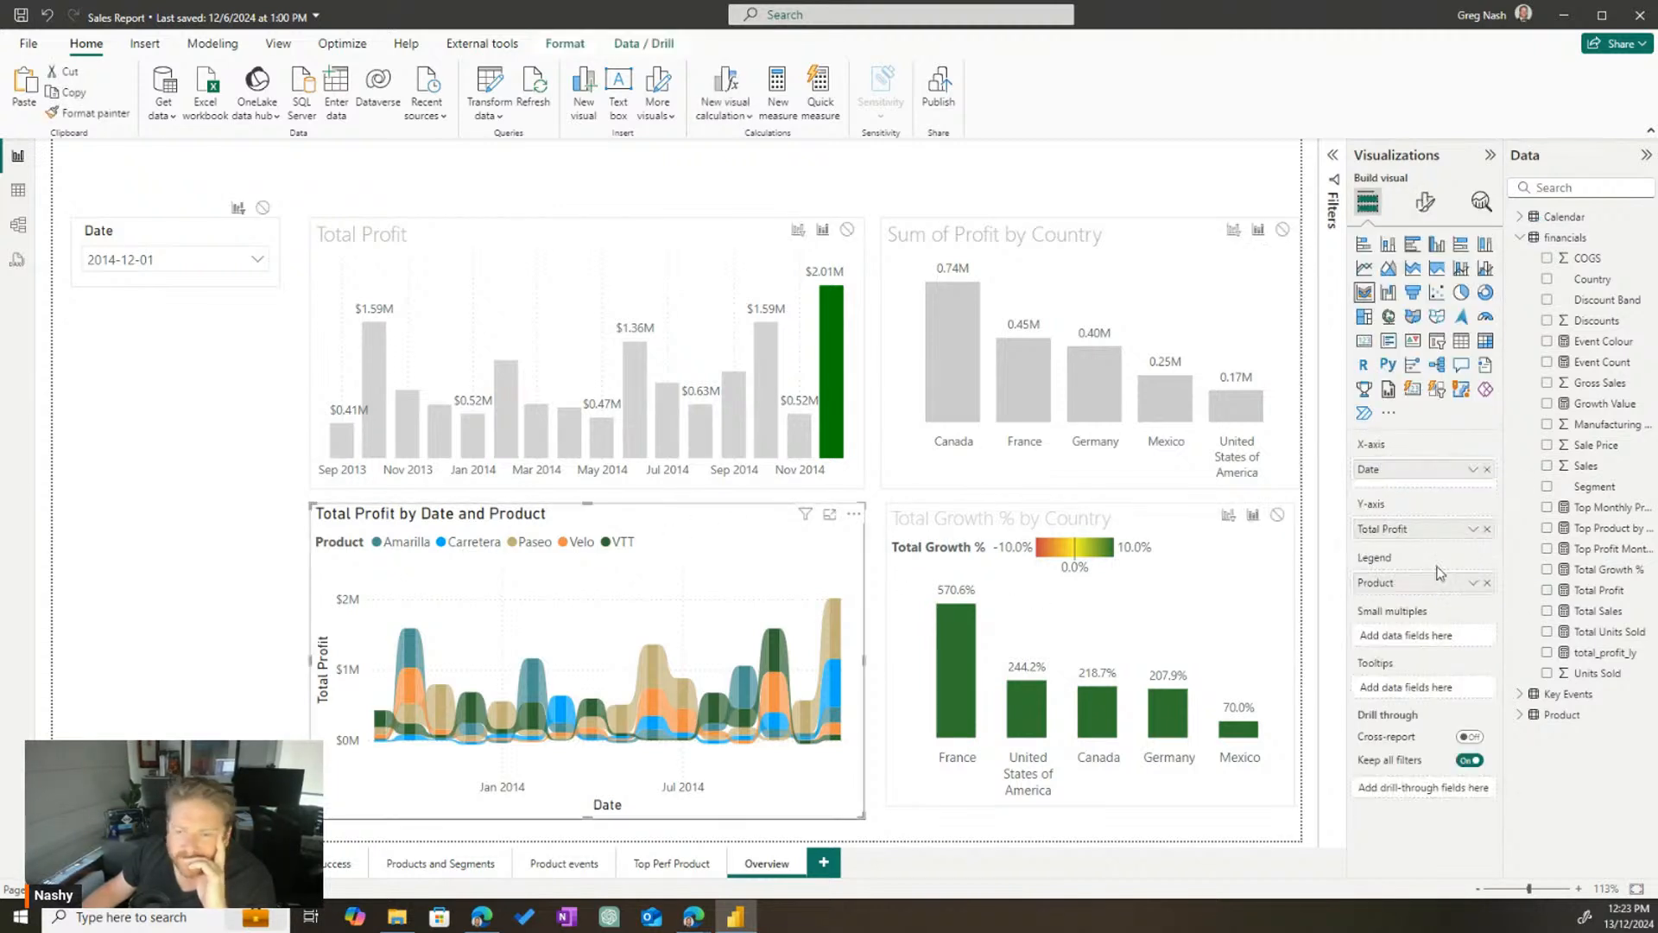
pyautogui.click(1424, 202)
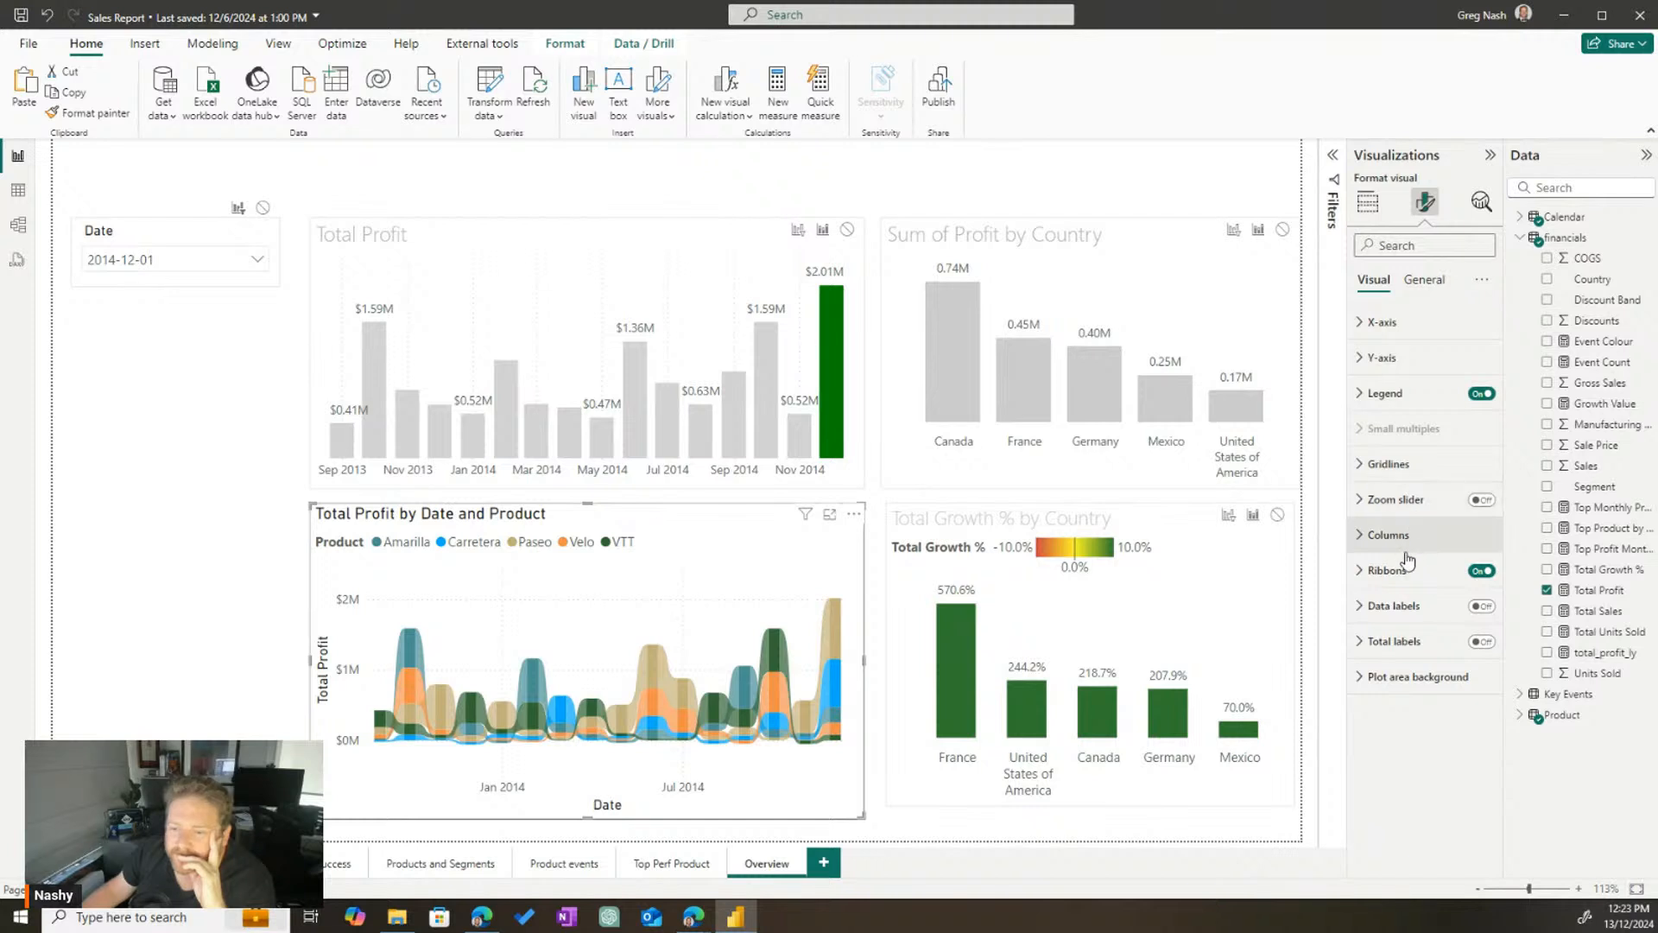
pyautogui.click(1424, 279)
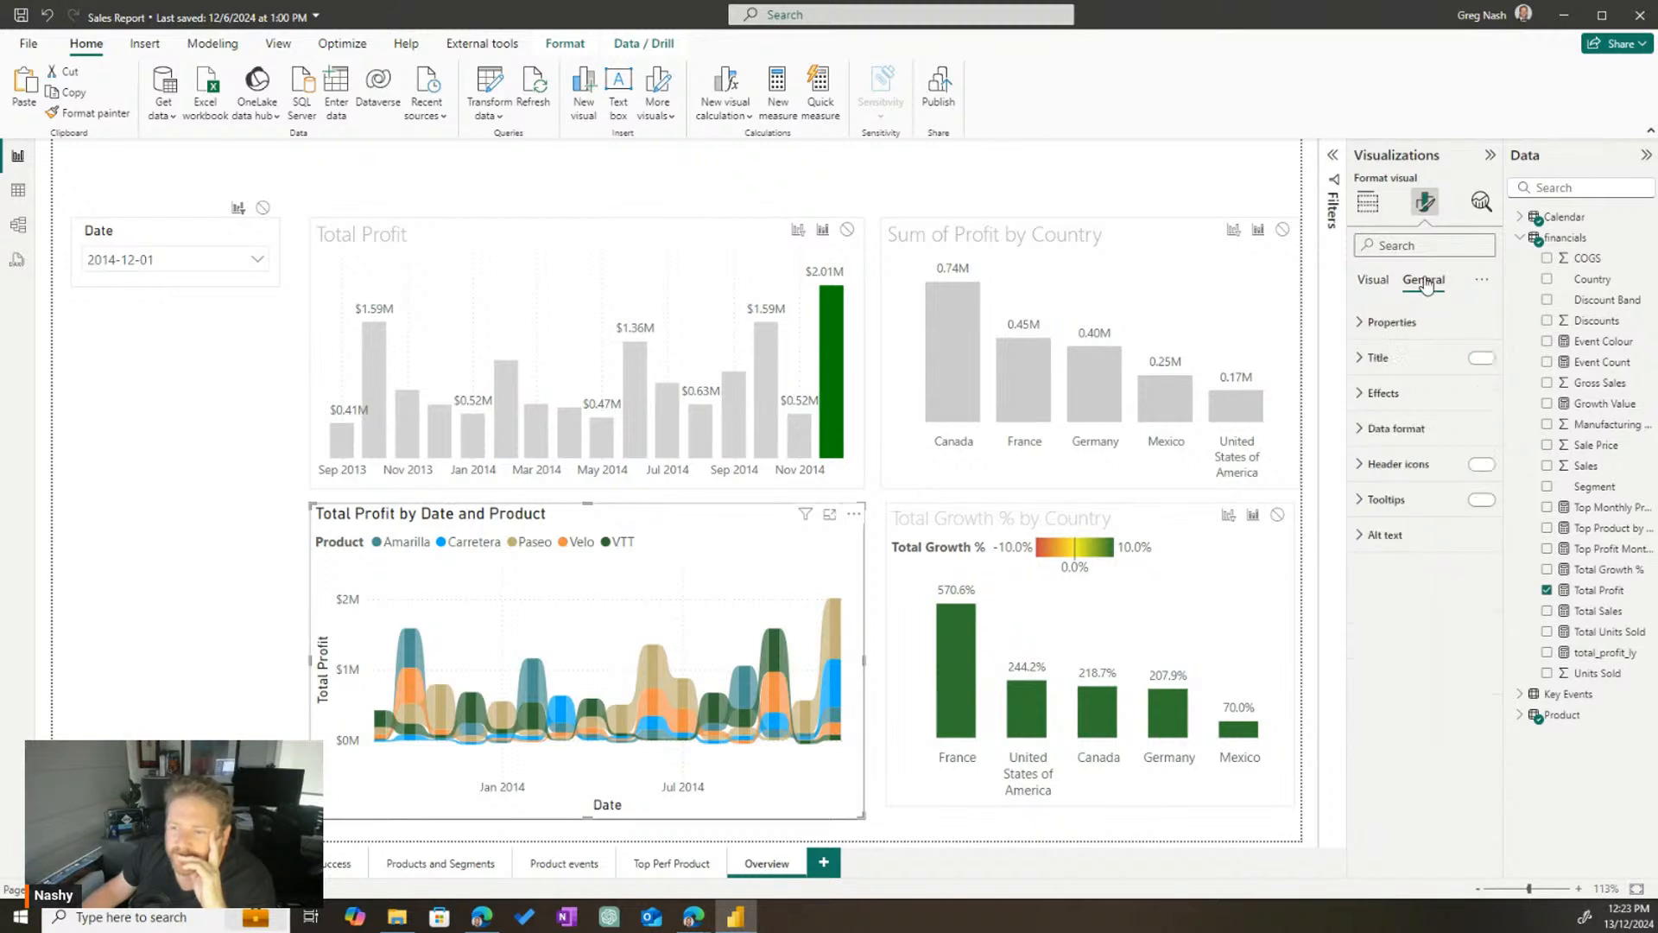
pyautogui.click(1382, 393)
pyautogui.click(1394, 587)
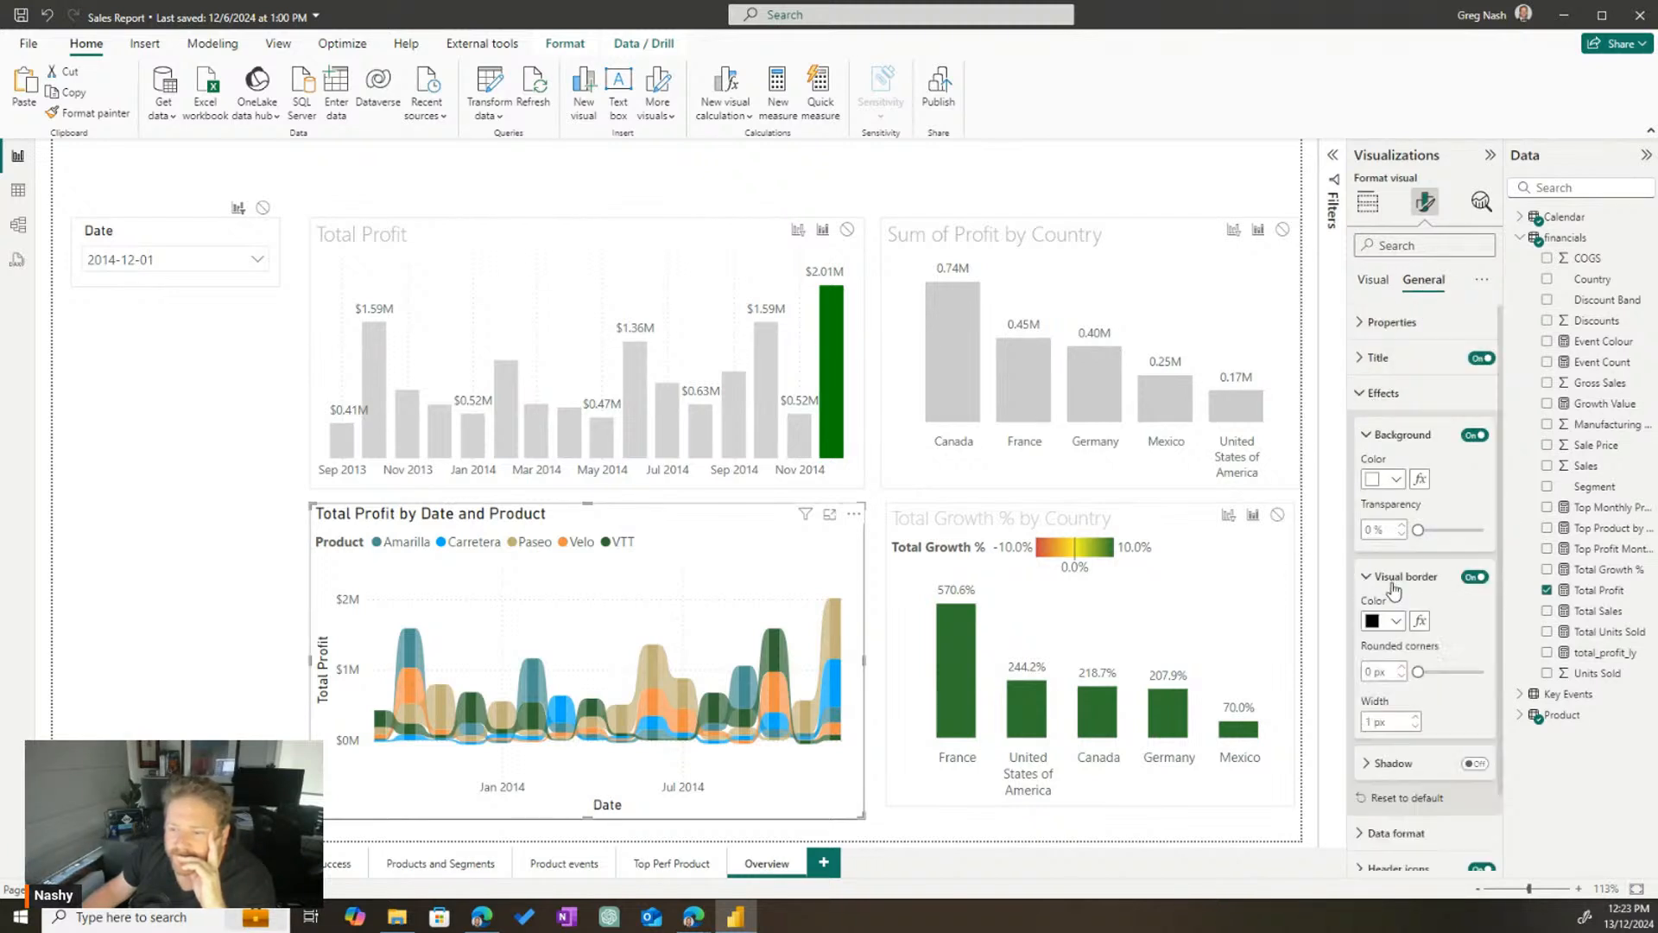
pyautogui.click(1397, 622)
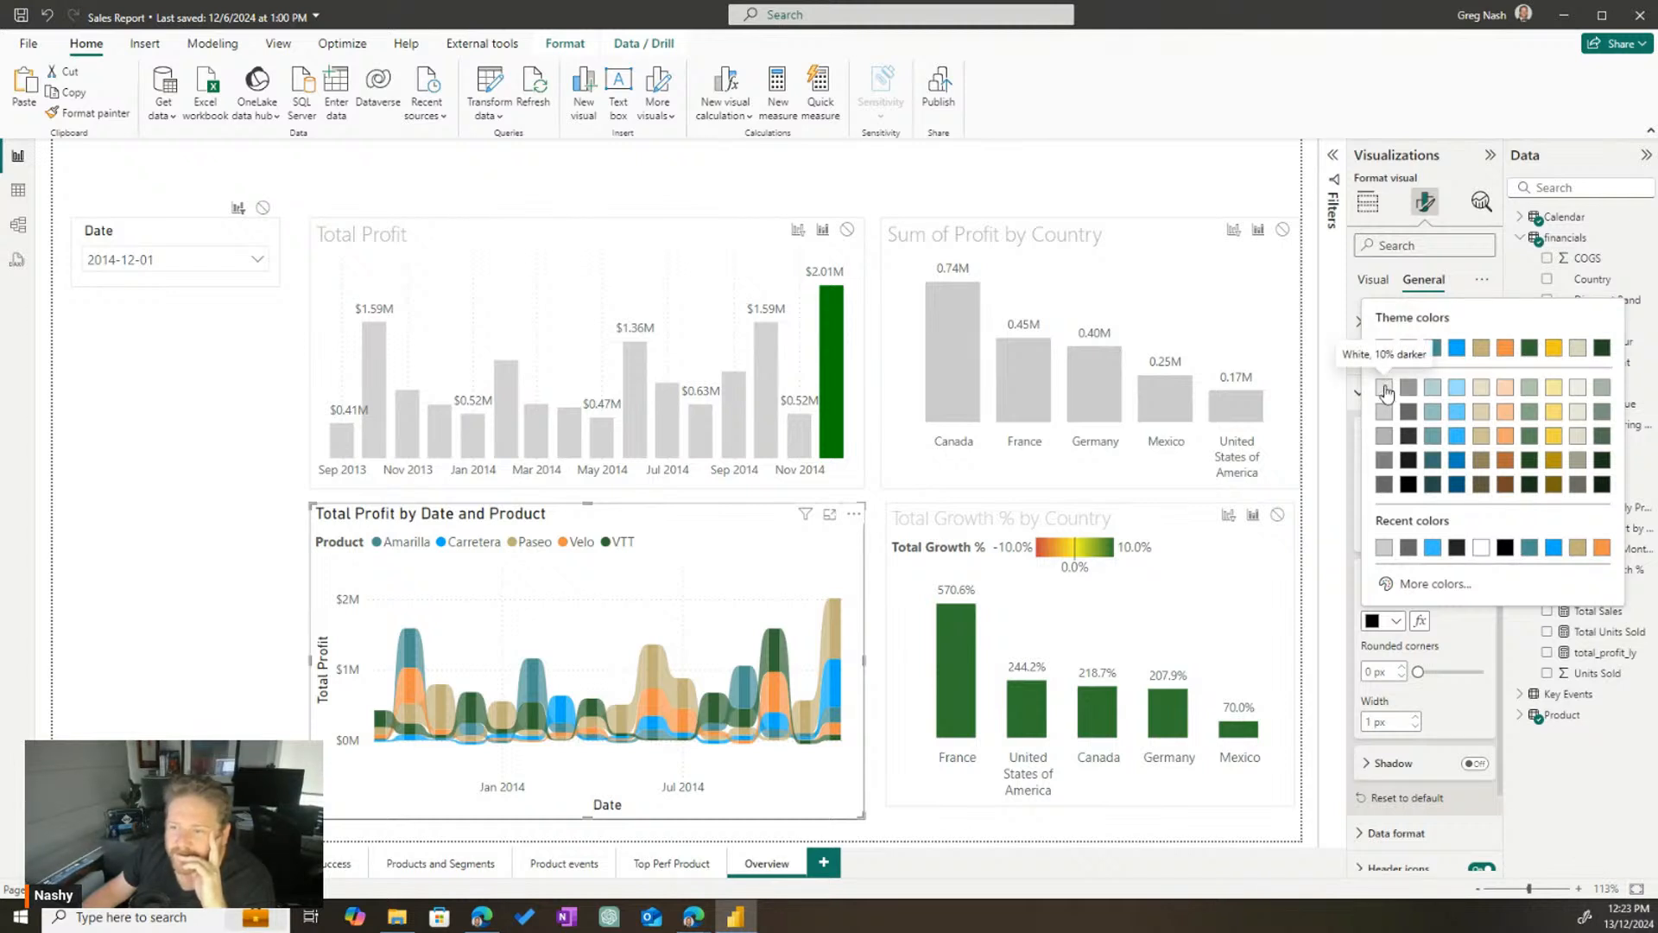
pyautogui.click(1578, 390)
pyautogui.click(132, 557)
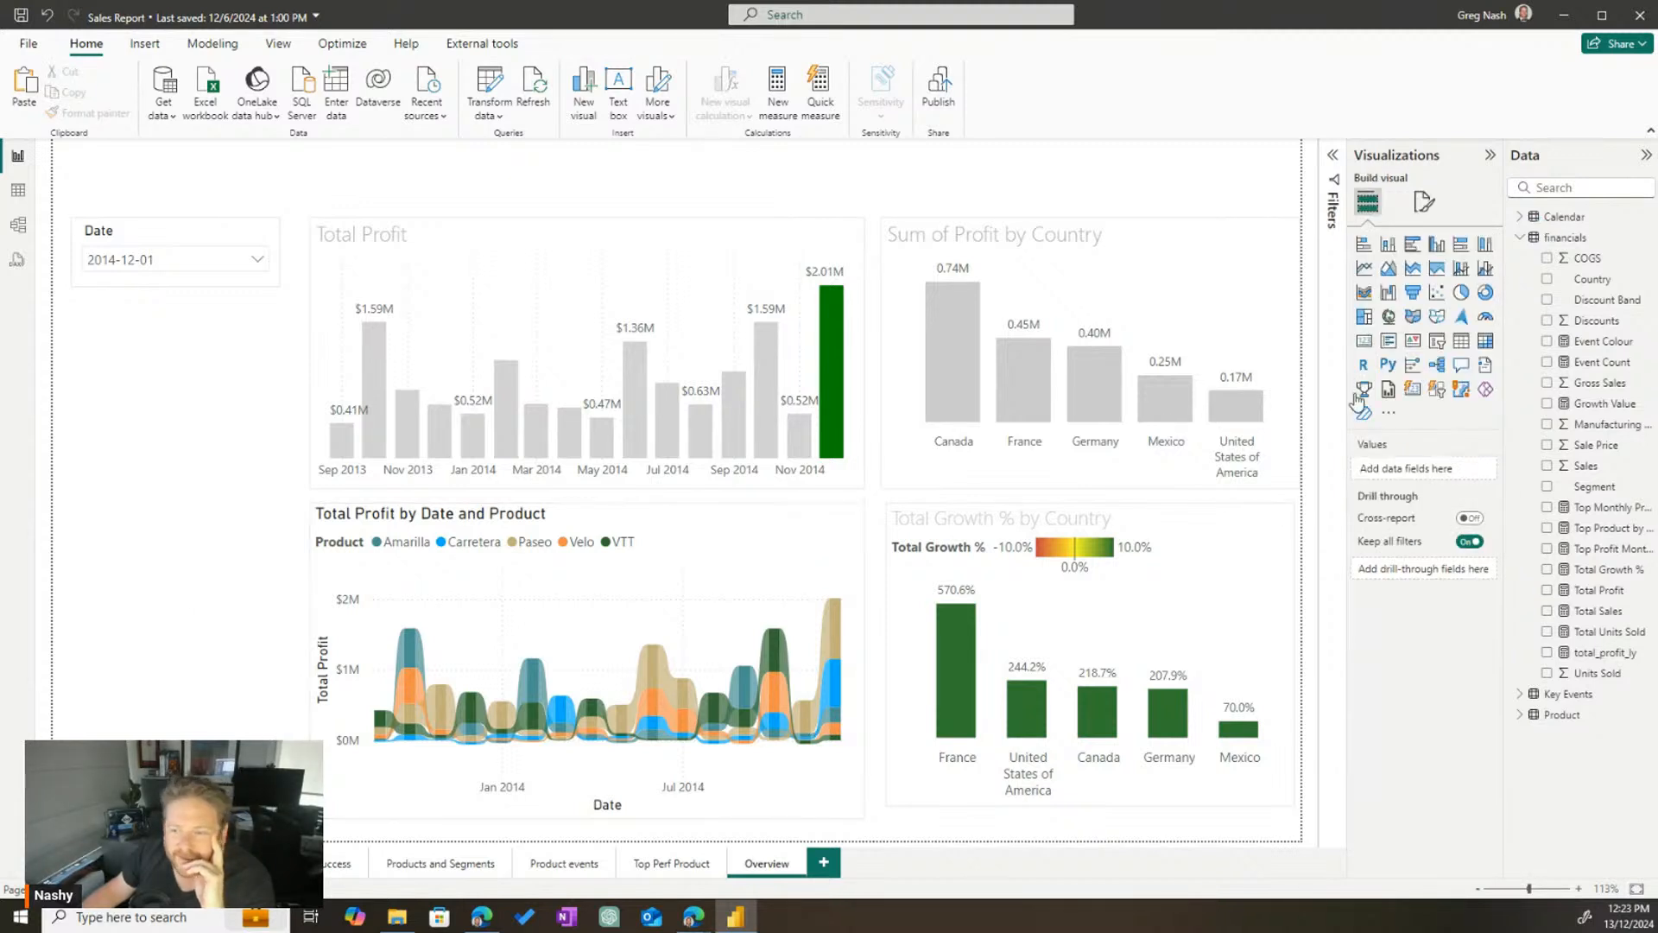
# Apply the lightest grey theme shade to the visual border of the Total Profit by Date and Product chart
pyautogui.click(756, 534)
pyautogui.click(1427, 203)
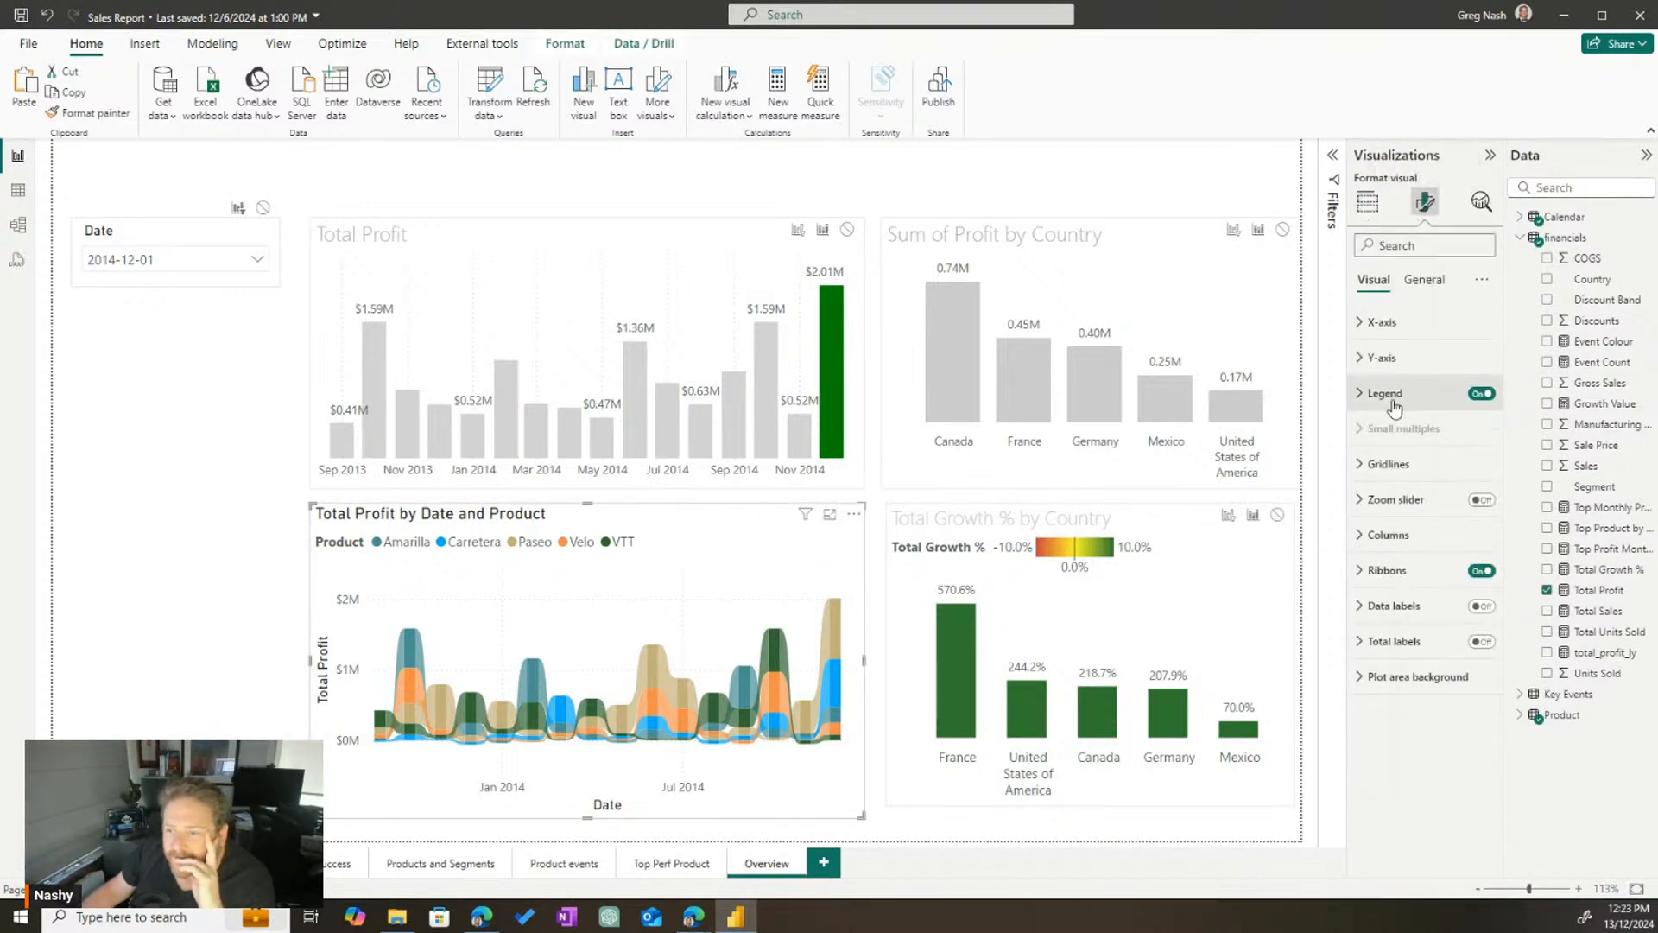
pyautogui.click(1372, 613)
pyautogui.click(1371, 613)
pyautogui.click(1425, 279)
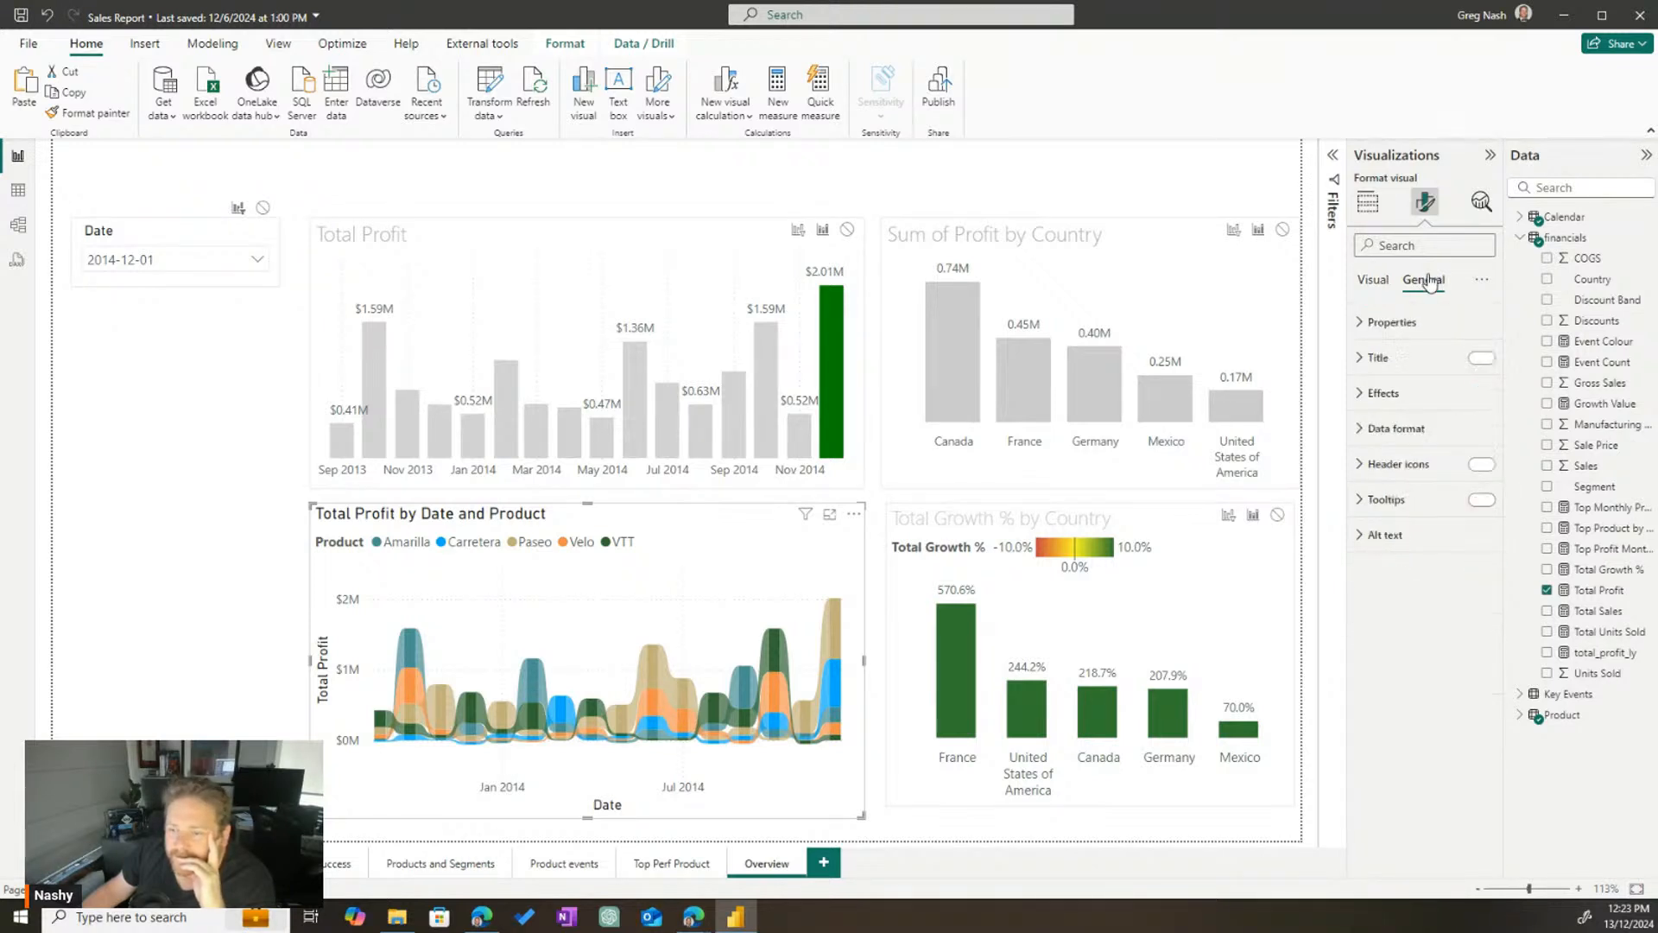
pyautogui.click(1385, 394)
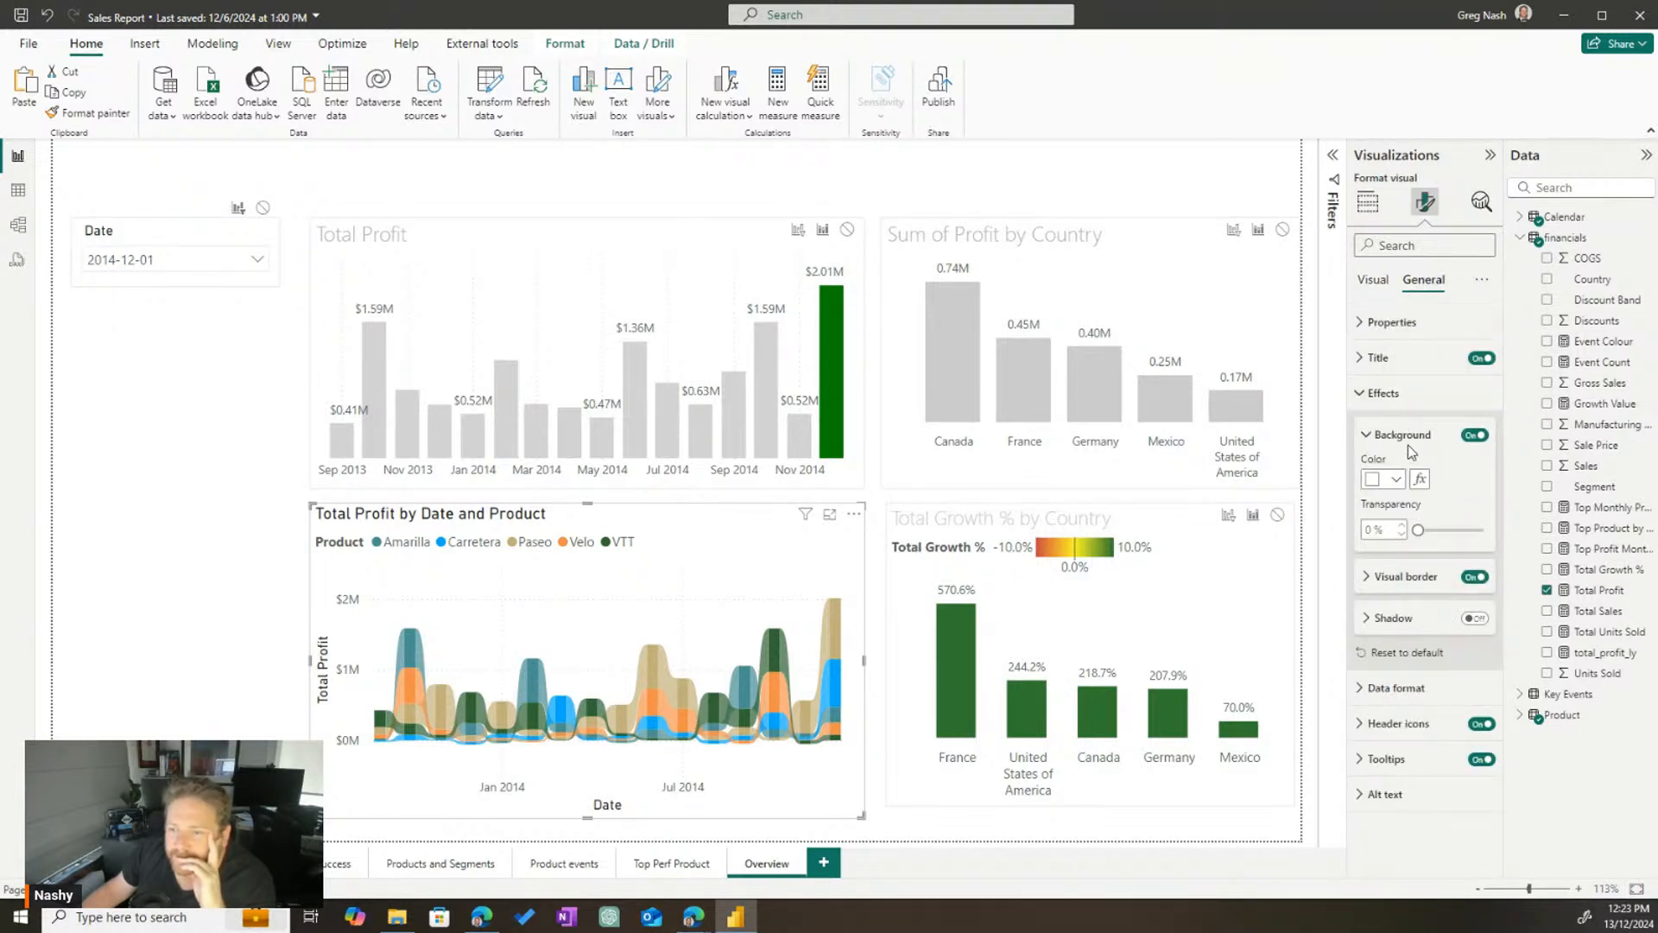
pyautogui.click(1406, 579)
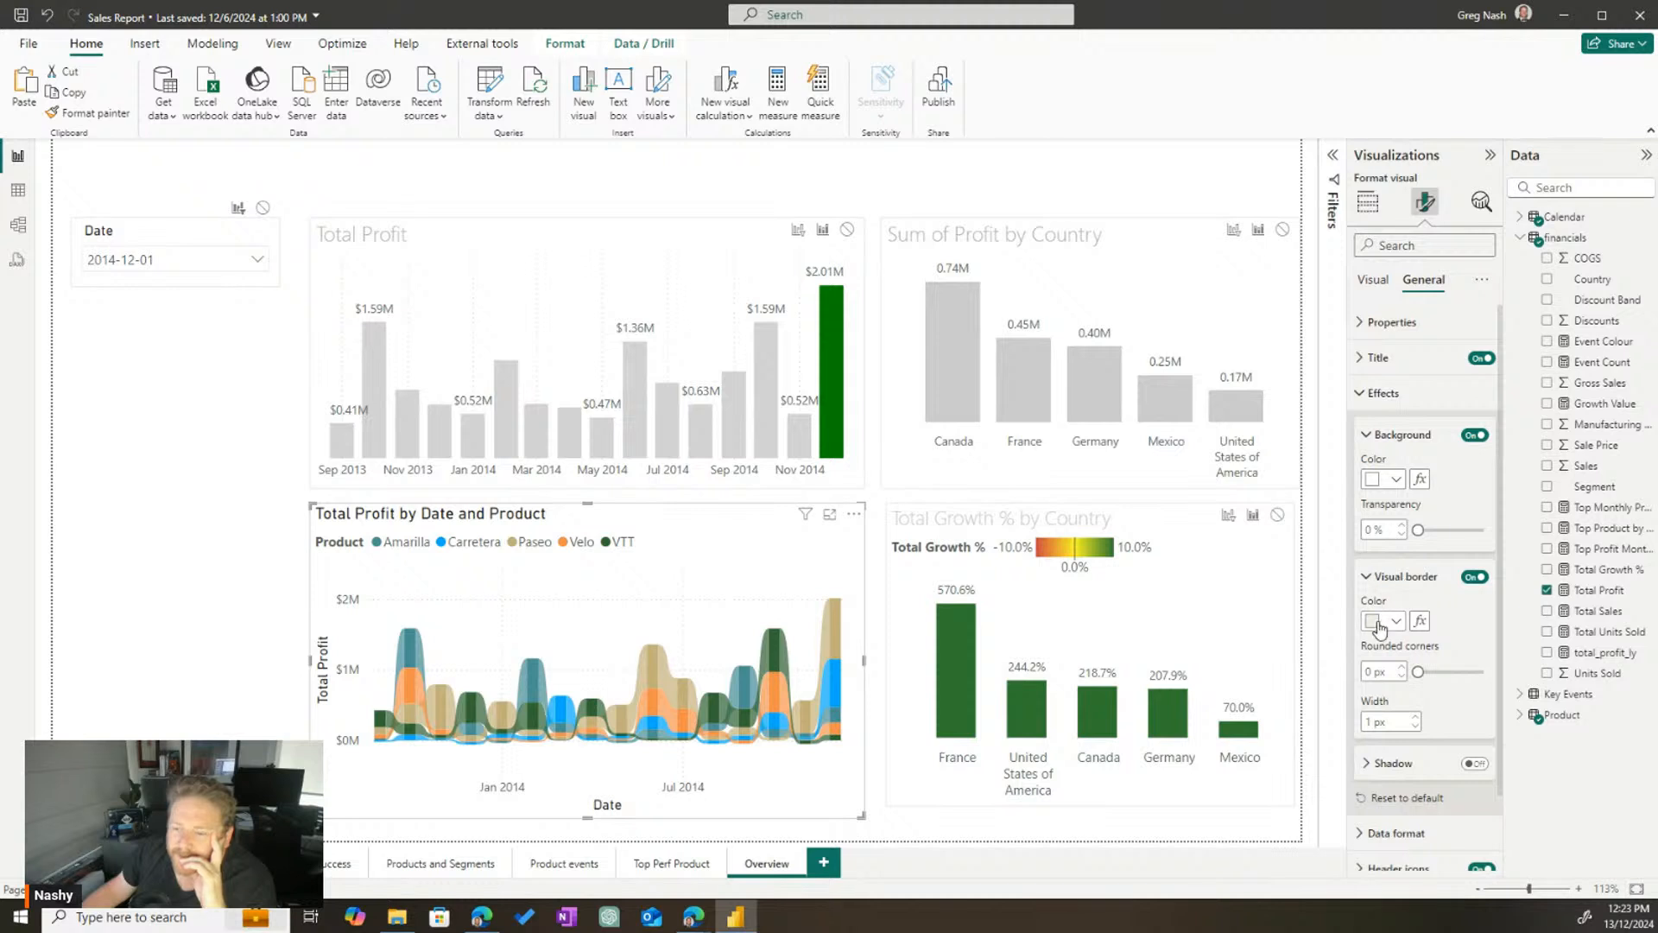
pyautogui.click(1385, 622)
pyautogui.click(1386, 390)
pyautogui.click(197, 481)
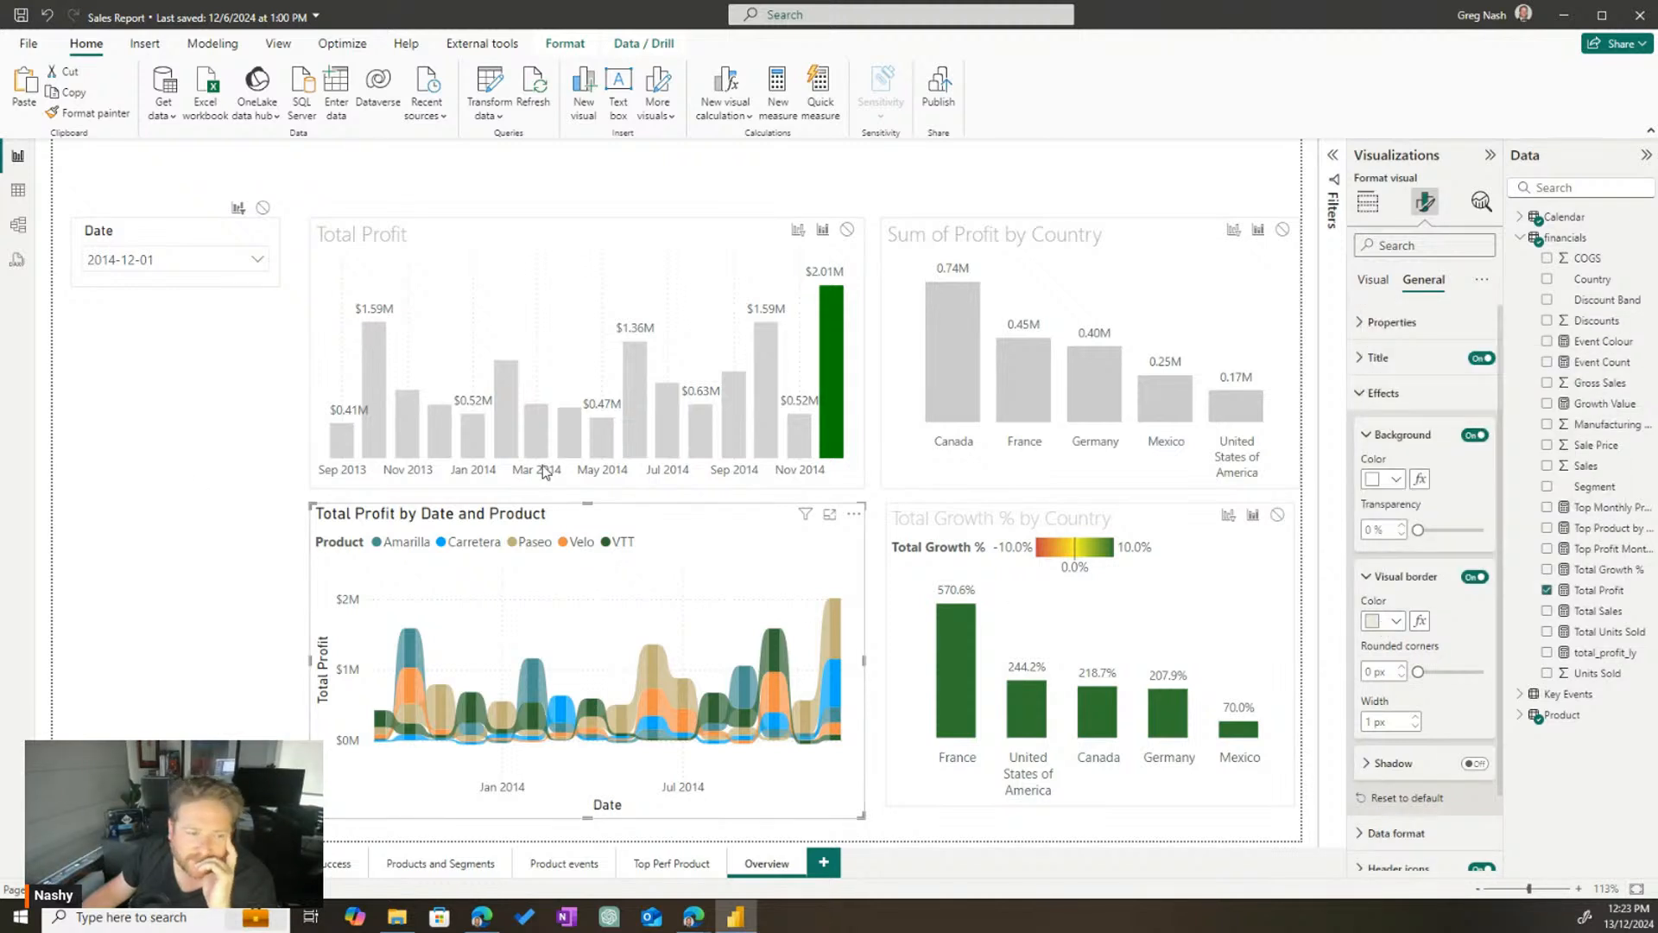
# Align and enlarge the Total Growth % by Country chart to match its neighbours, and line up the Sum of Profit by Country chart's side edge with it
pyautogui.moveTo(902, 566); pyautogui.dragTo(900, 631)
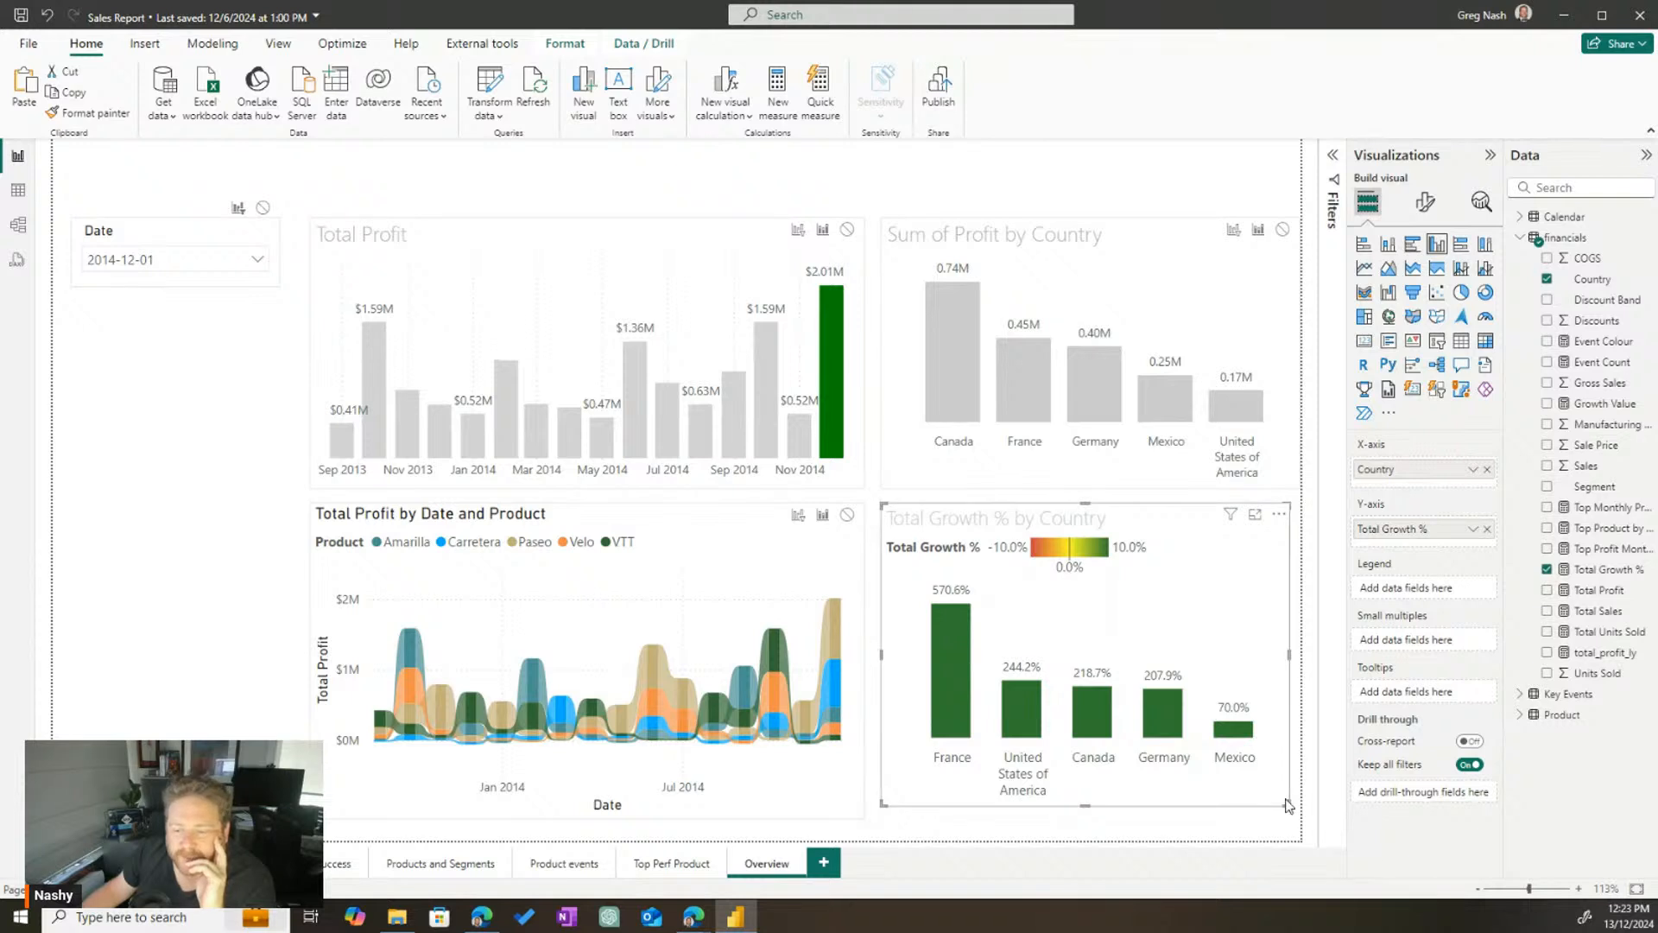
pyautogui.moveTo(1287, 807)
pyautogui.mouseDown()
pyautogui.moveTo(1293, 835)
pyautogui.moveTo(1290, 816)
pyautogui.mouseUp()
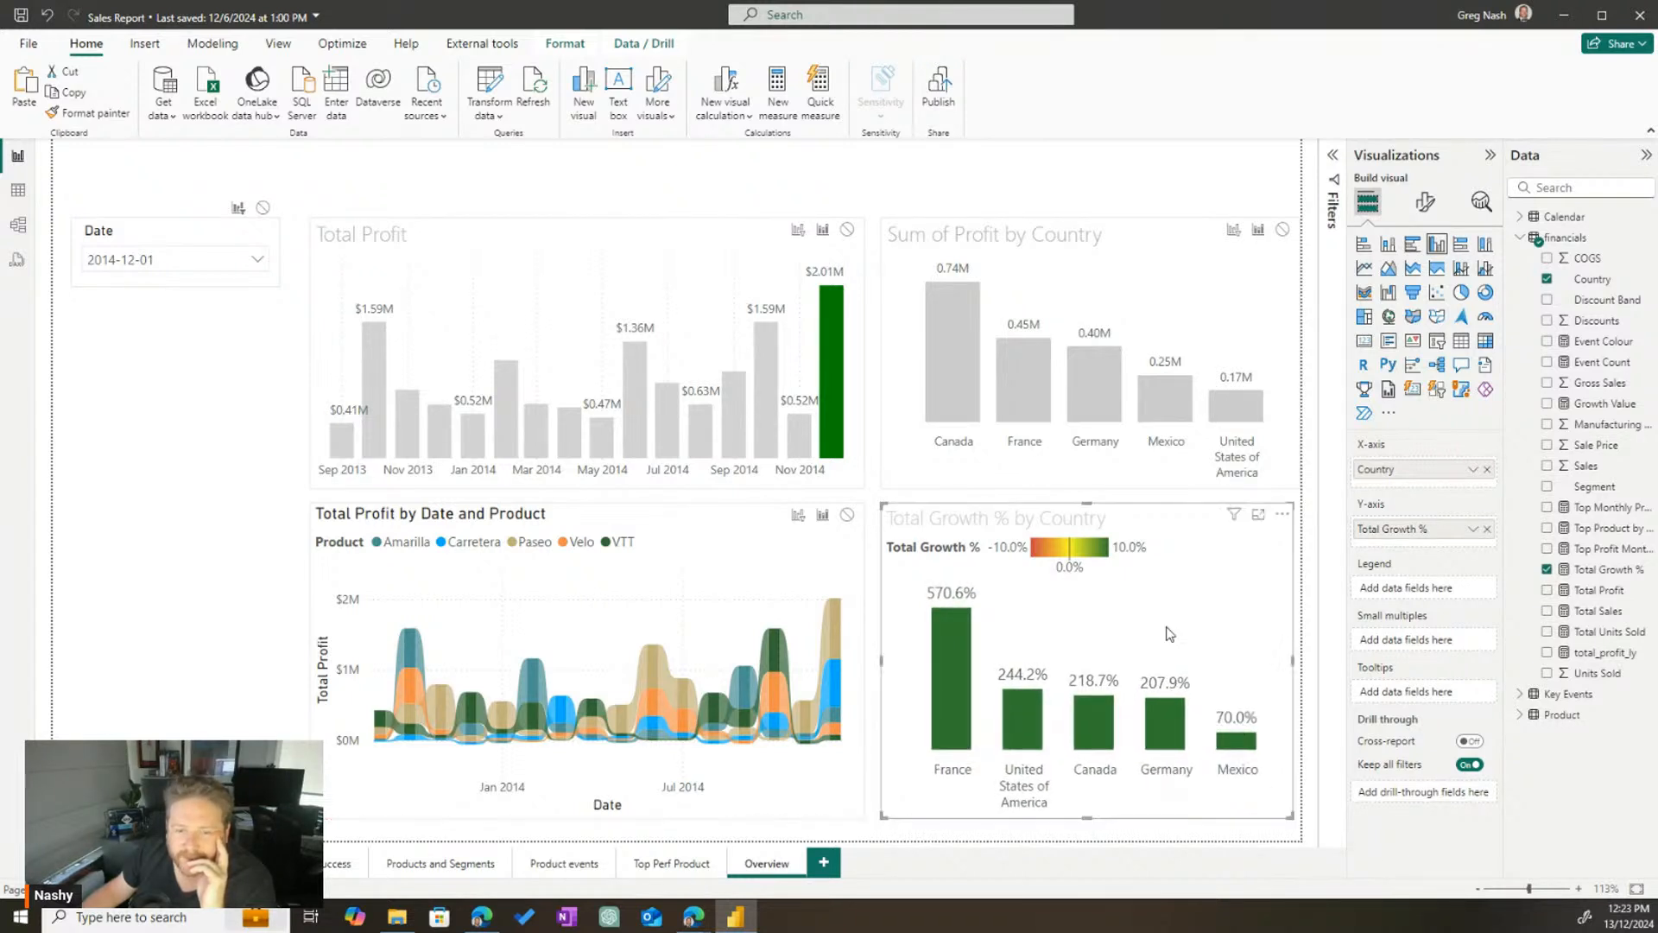
pyautogui.click(885, 461)
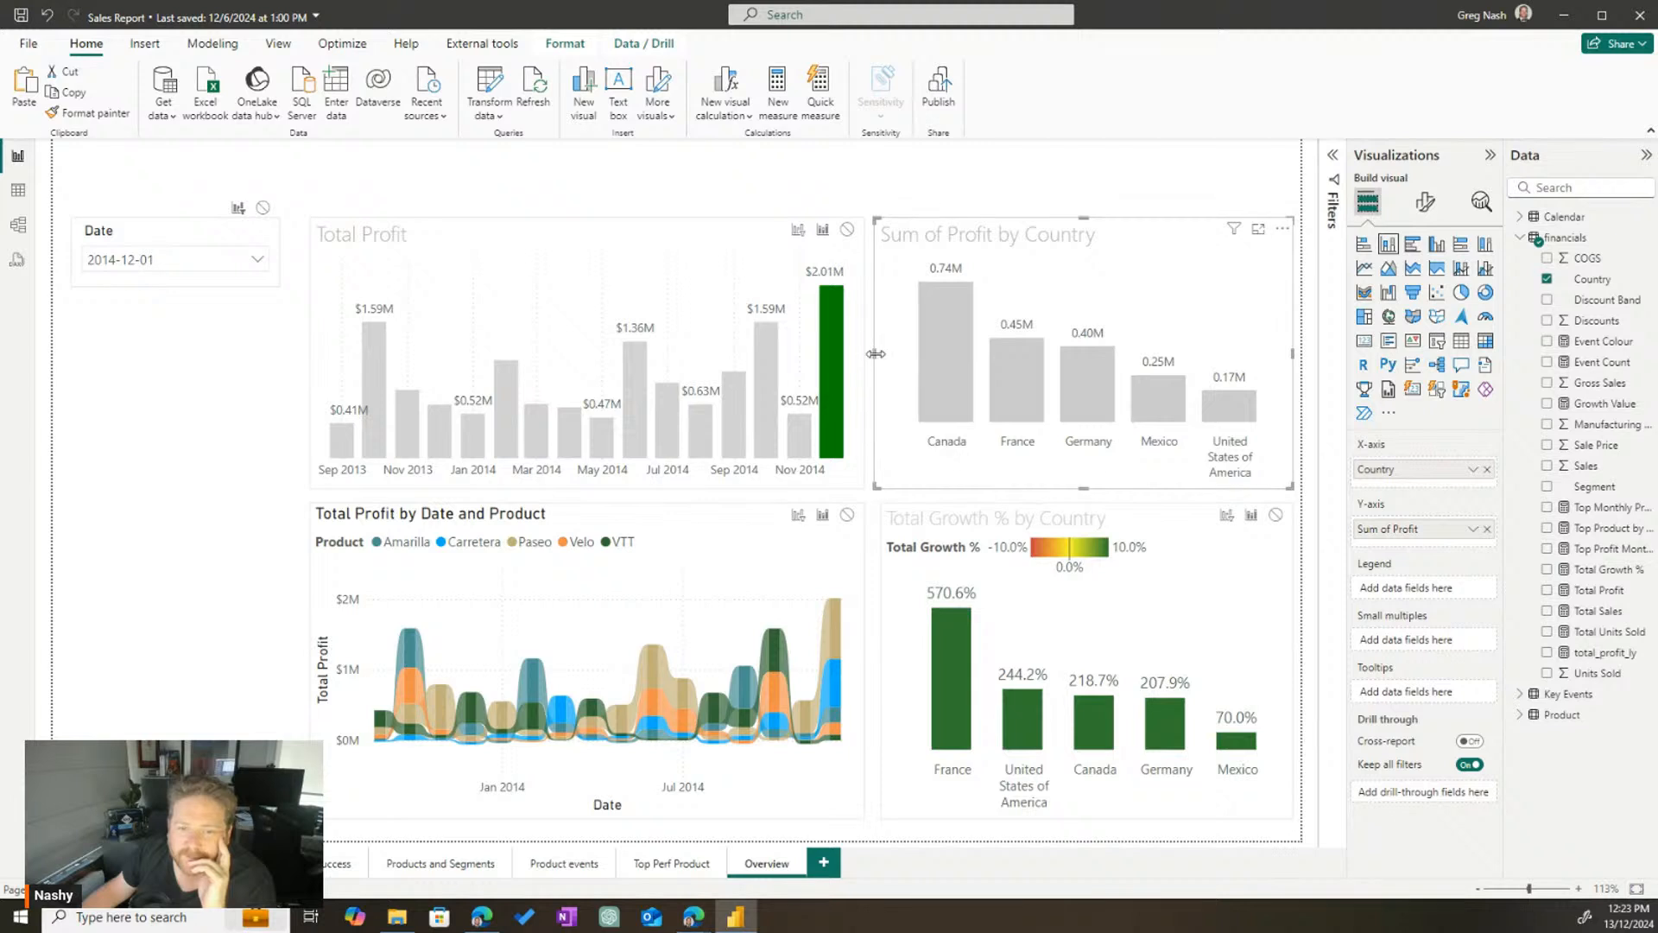
pyautogui.moveTo(875, 354); pyautogui.dragTo(891, 364)
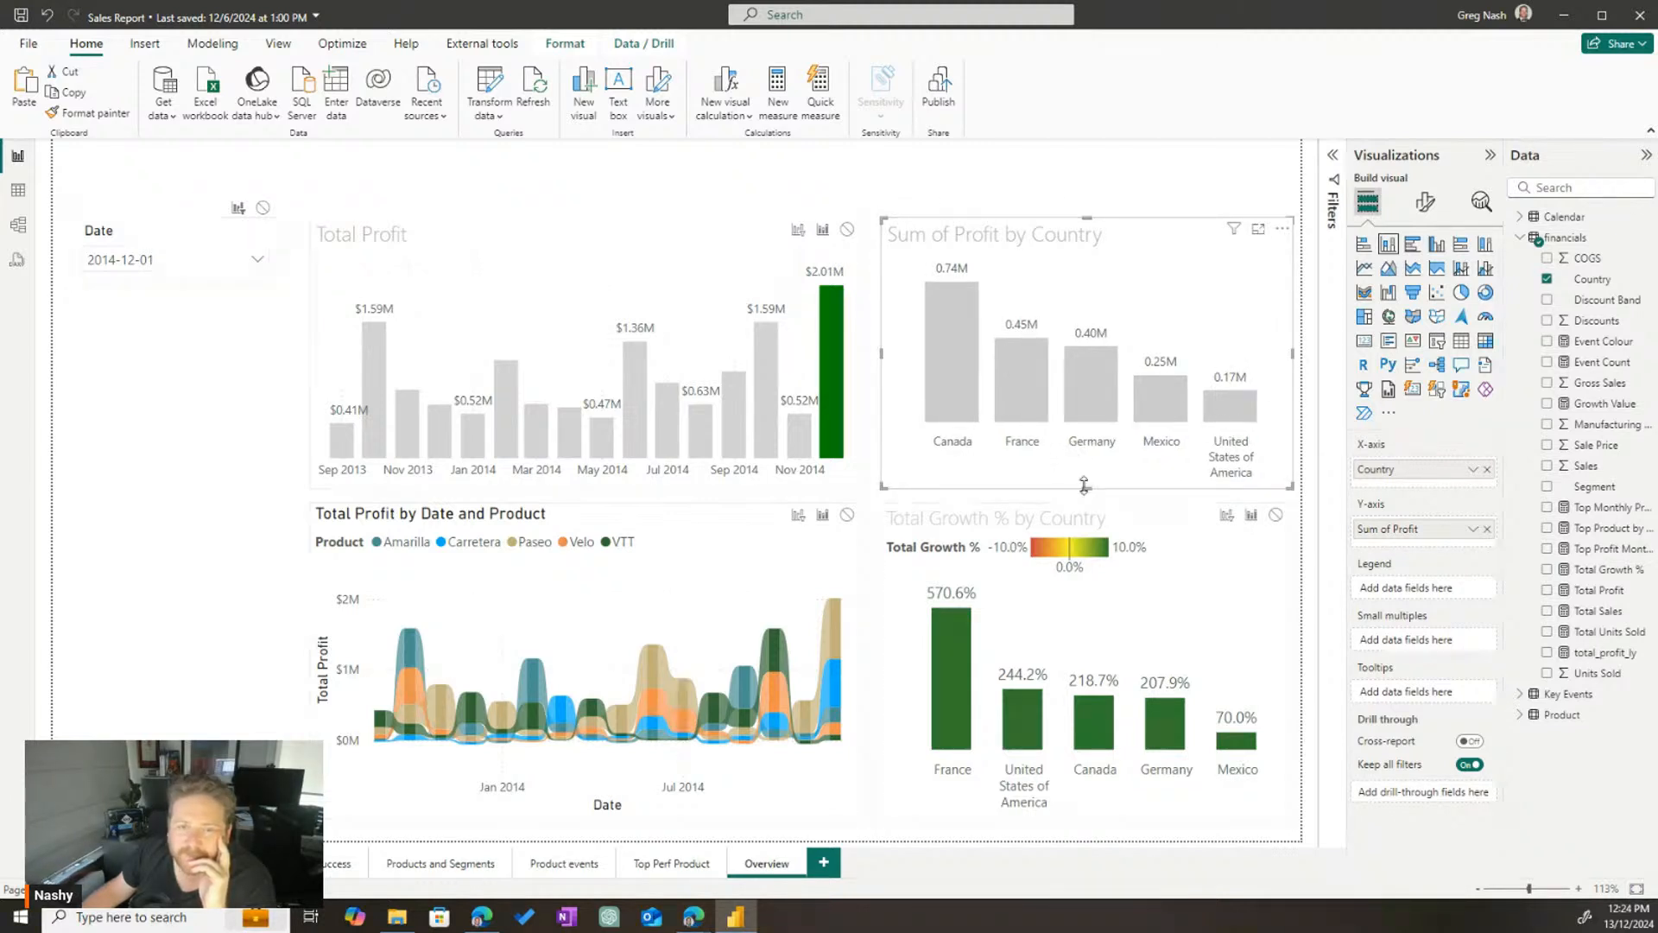
# Shift the Date slicer slightly outward and widen it toward the Total Profit chart for an even gap
pyautogui.click(474, 181)
pyautogui.moveTo(148, 230); pyautogui.dragTo(143, 228)
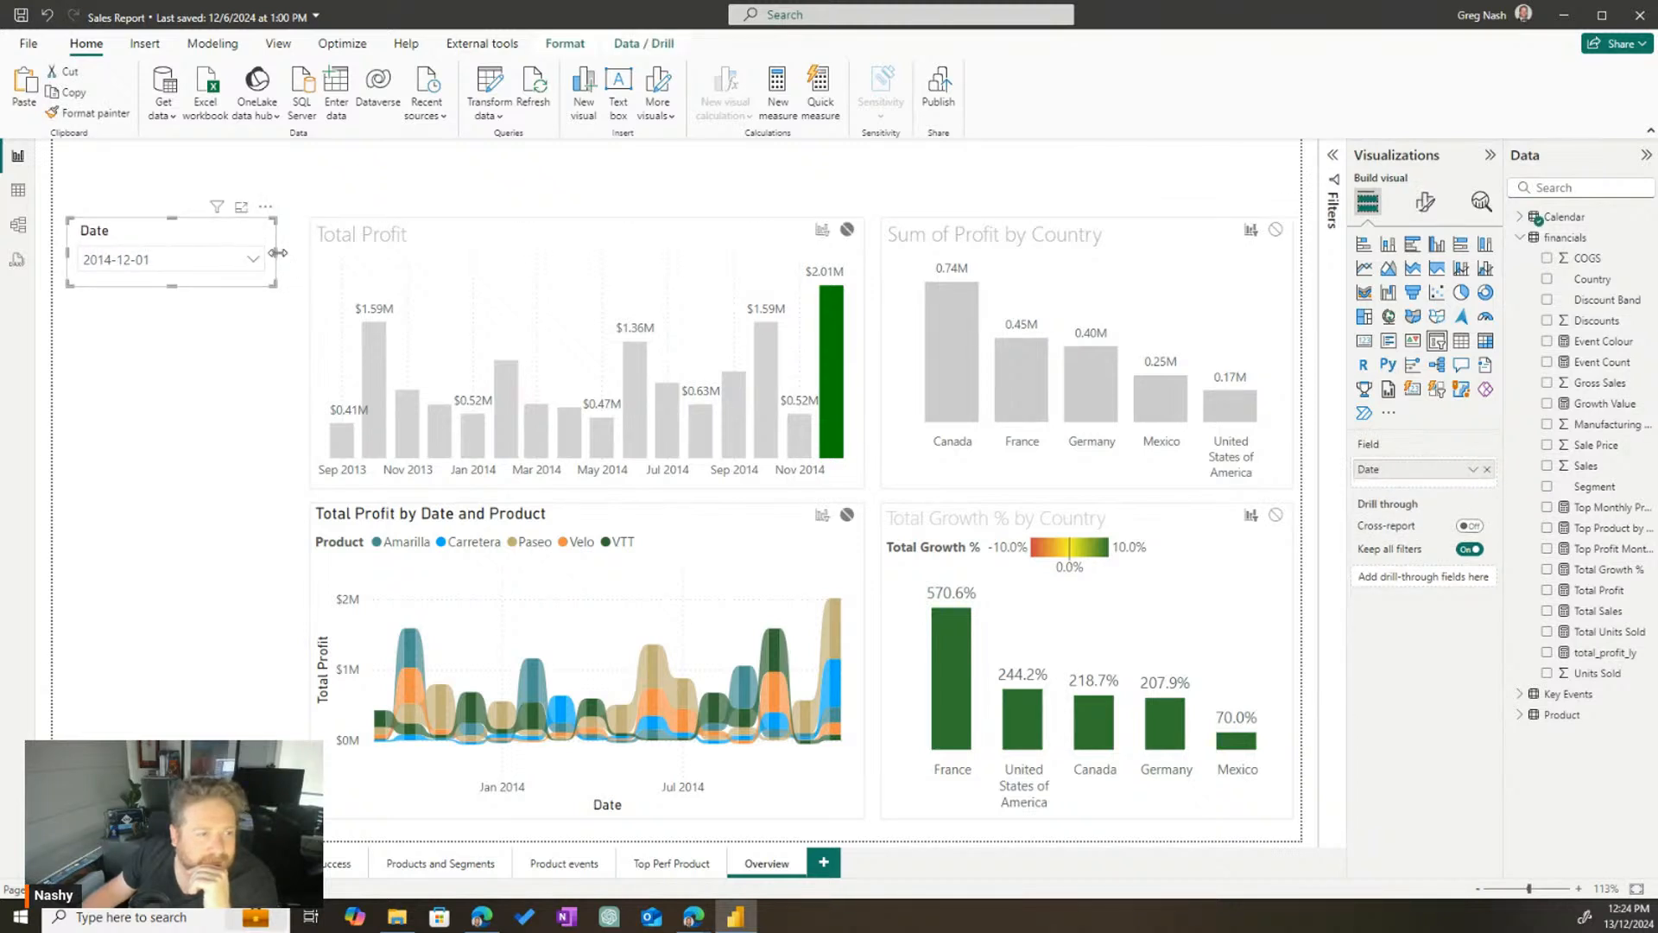
pyautogui.moveTo(277, 254); pyautogui.dragTo(295, 255)
pyautogui.click(259, 363)
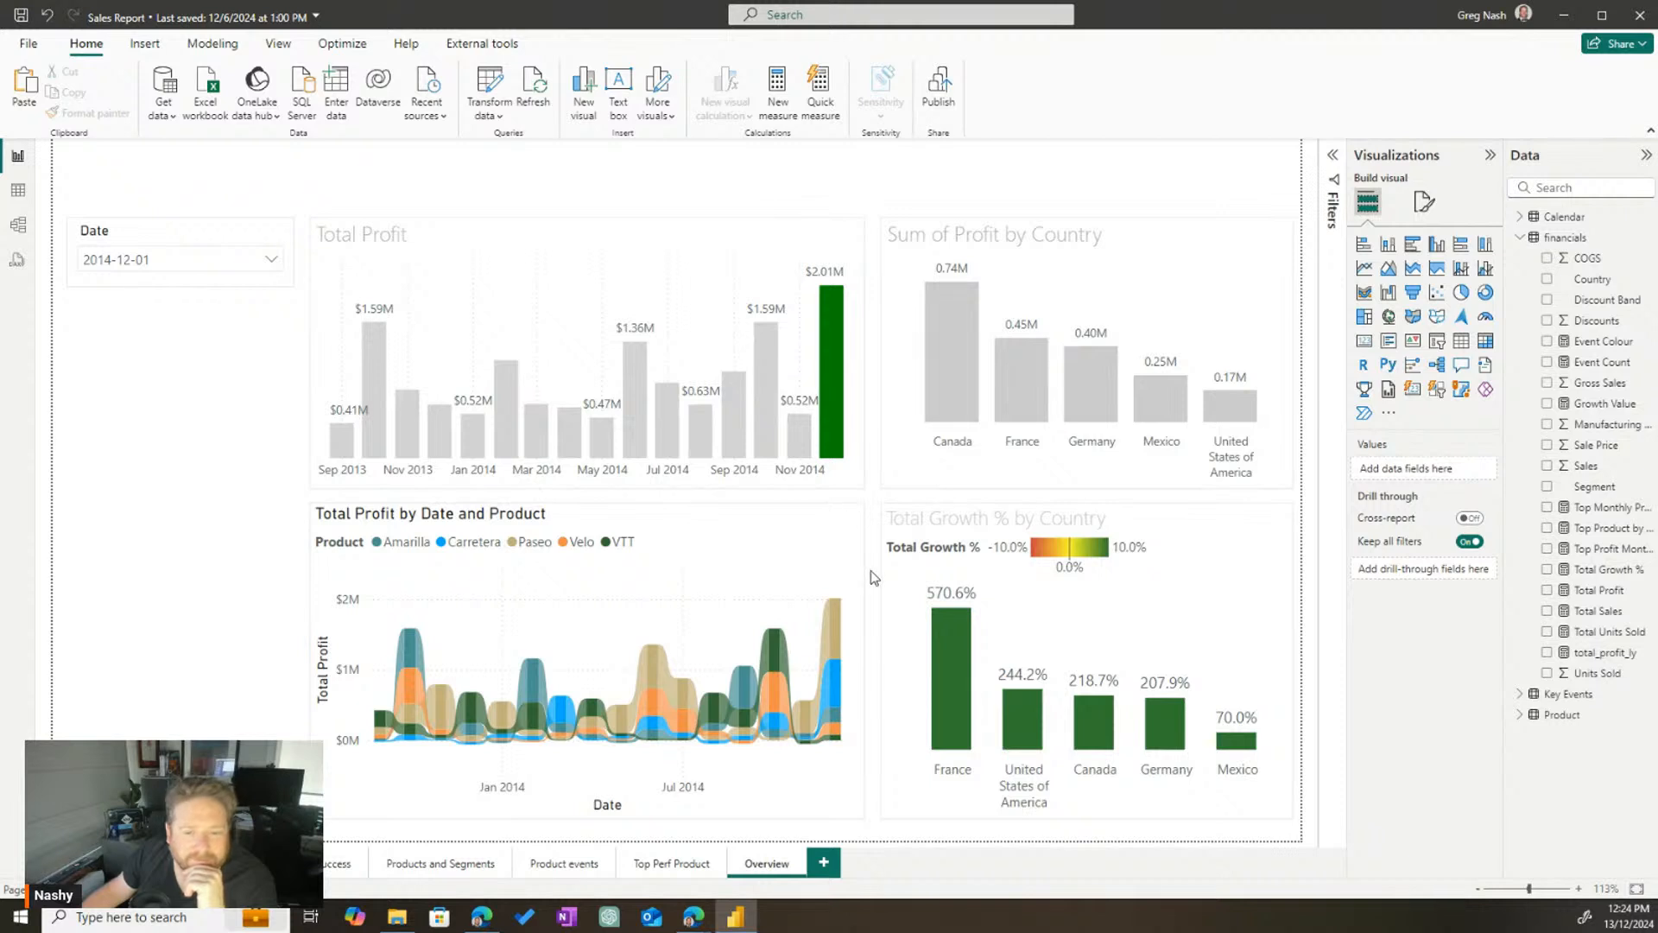
pyautogui.click(863, 474)
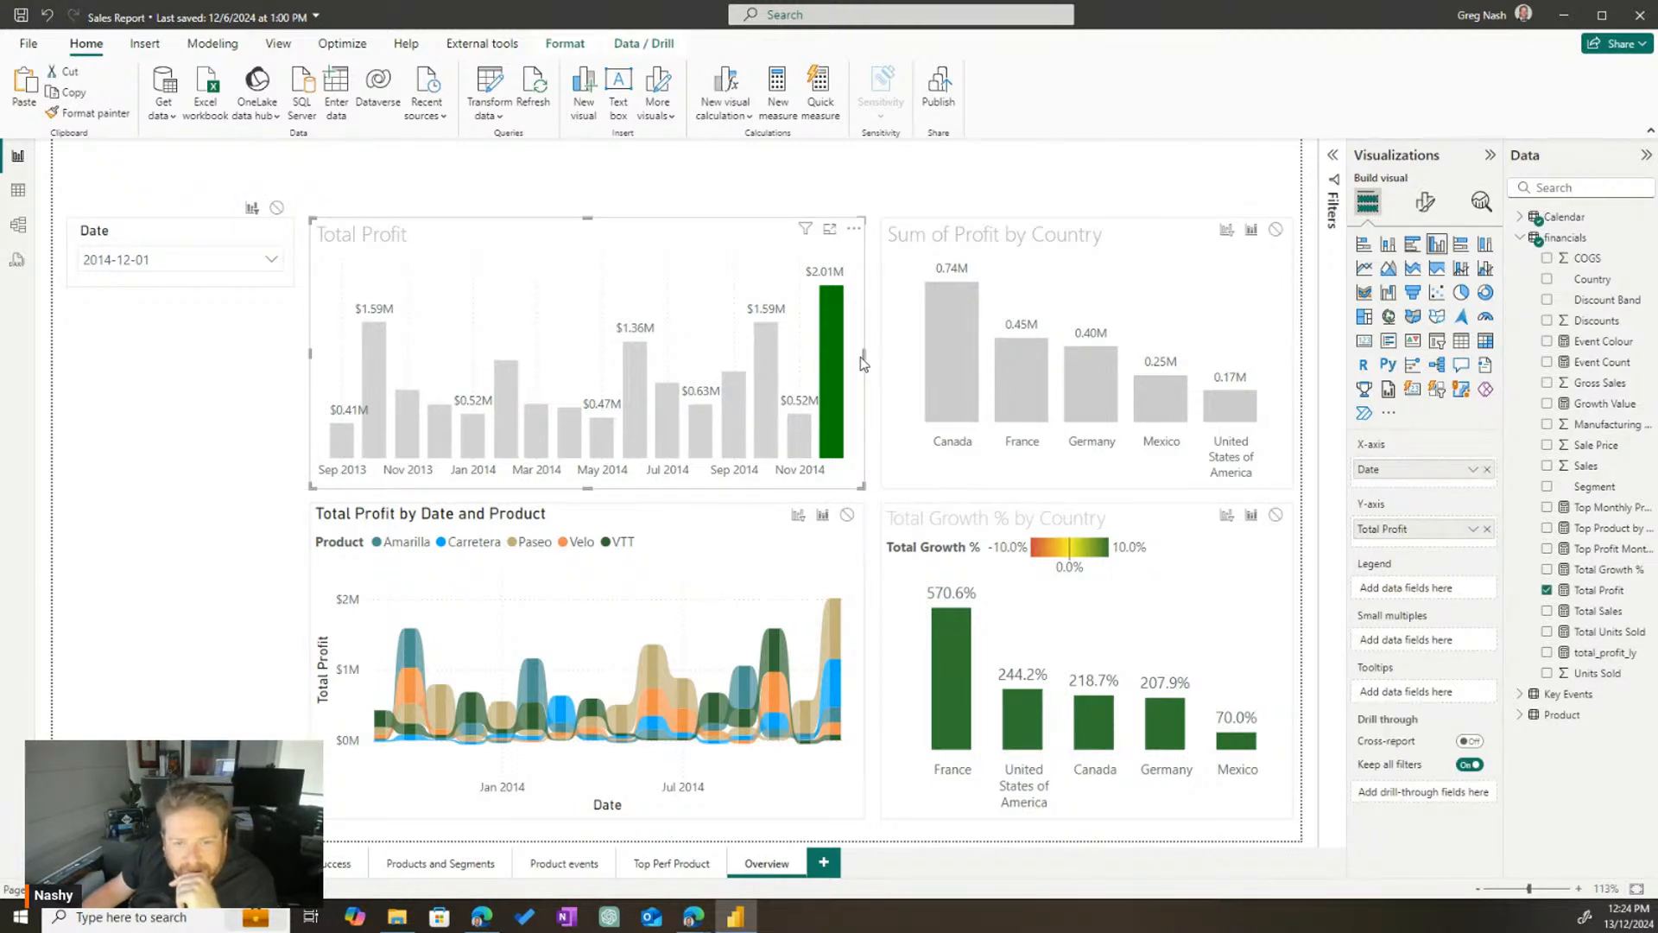
pyautogui.click(889, 341)
# Set the Overview page's canvas background to black with 0% transparency
pyautogui.click(173, 607)
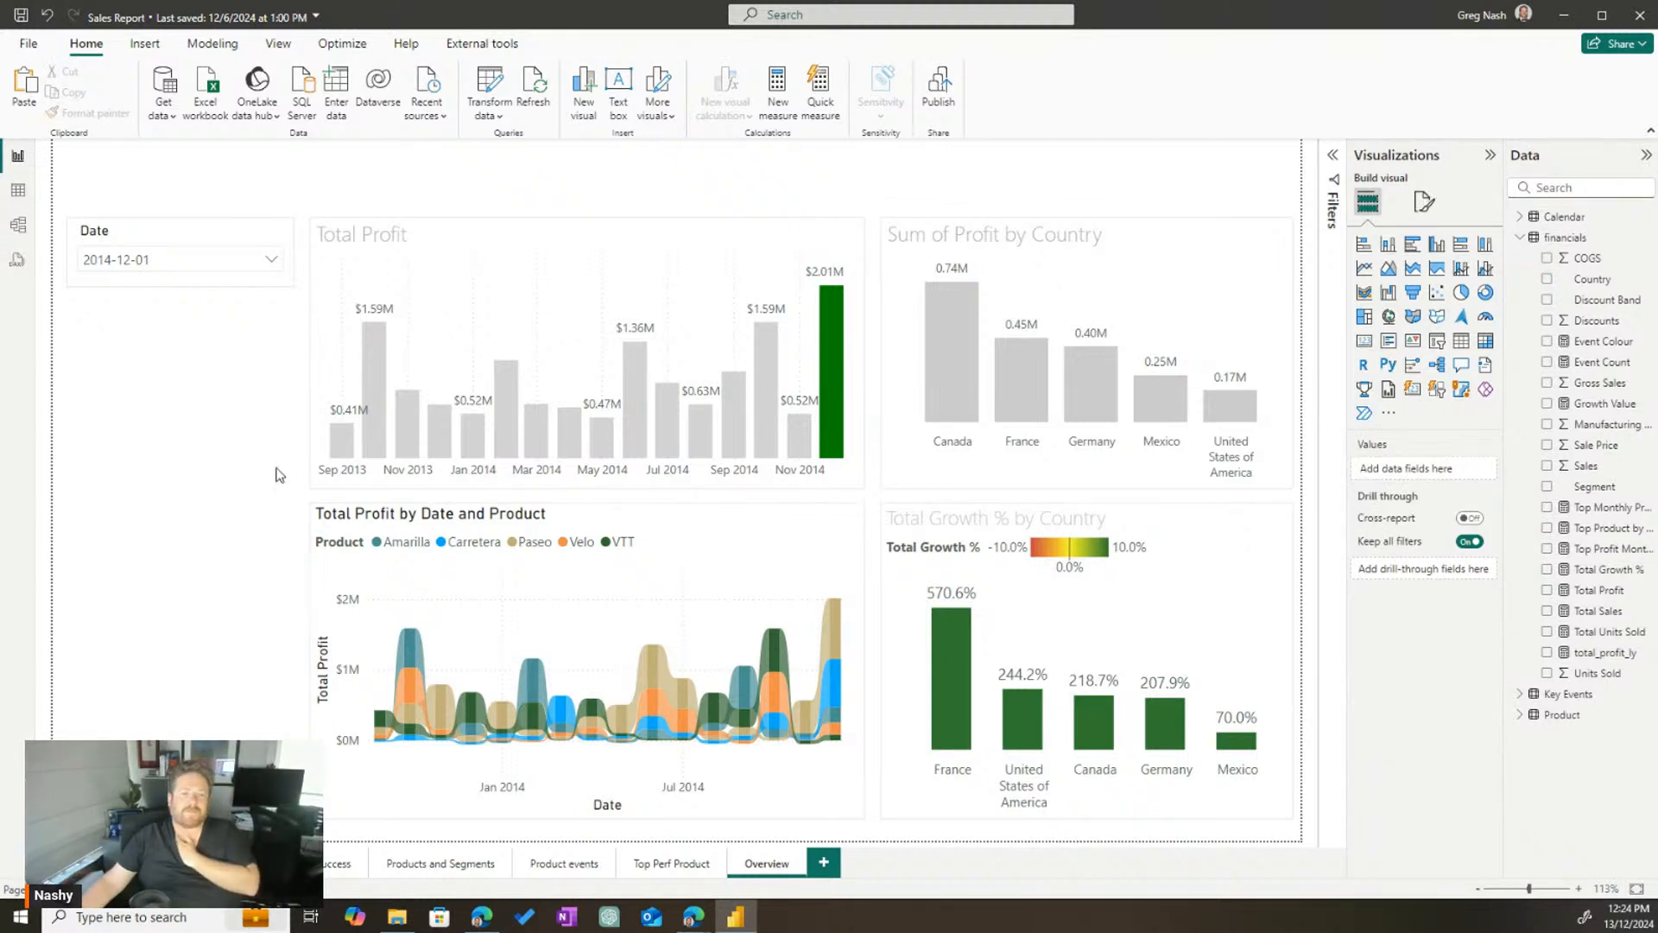
pyautogui.click(1424, 203)
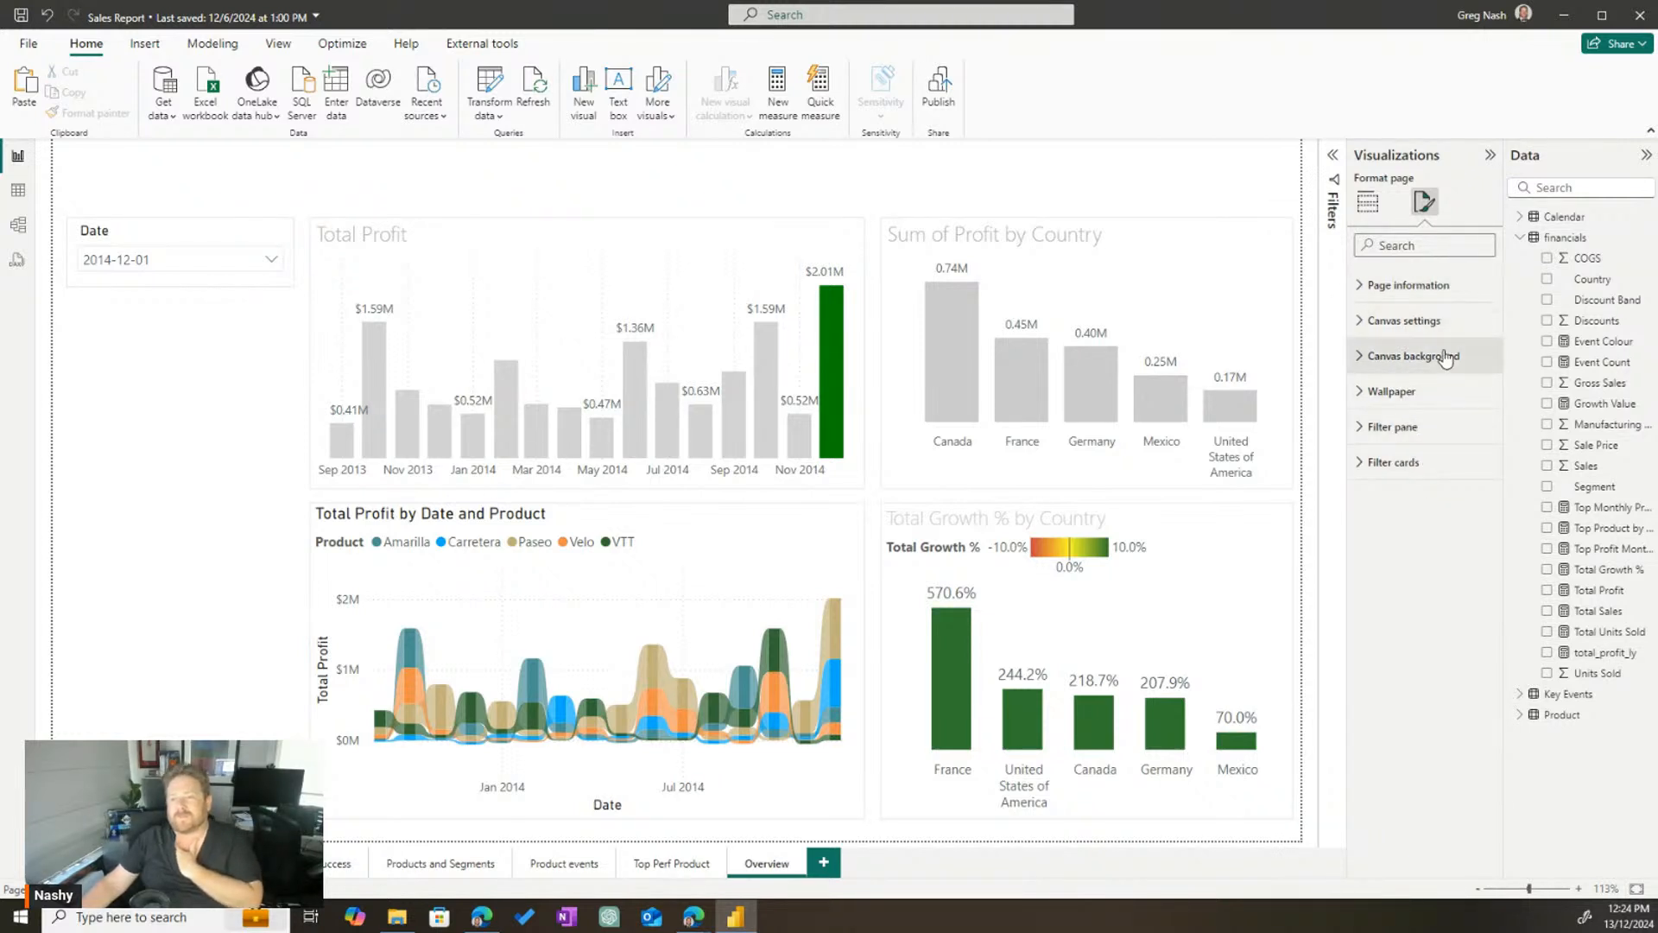
pyautogui.click(1373, 357)
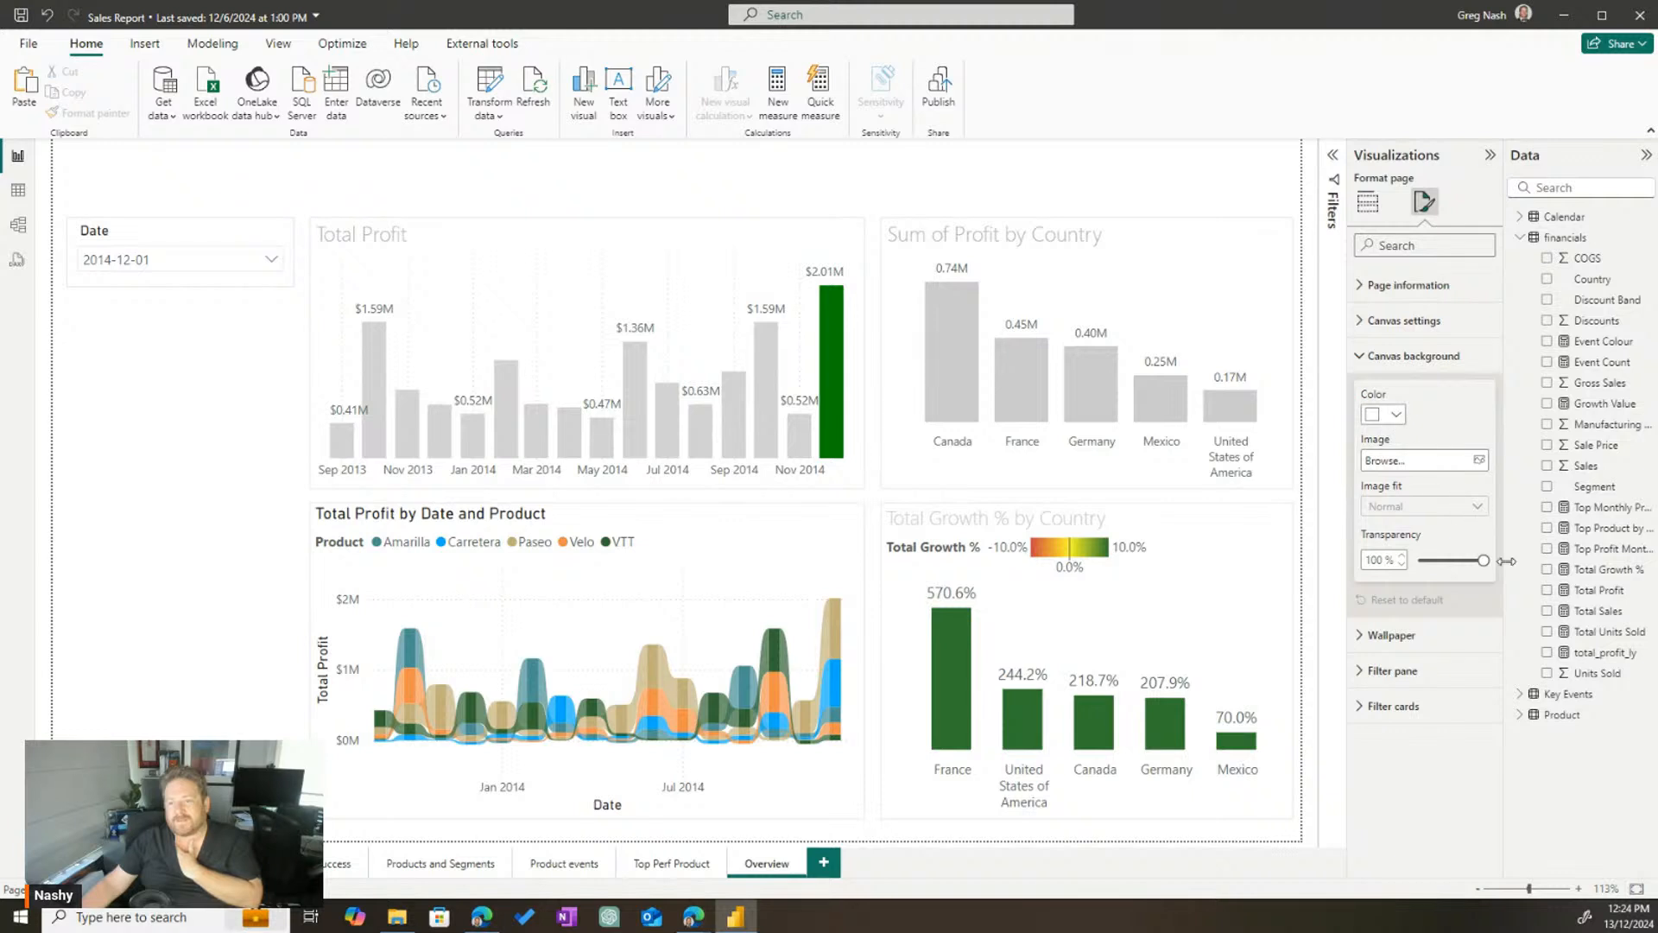
pyautogui.click(1386, 414)
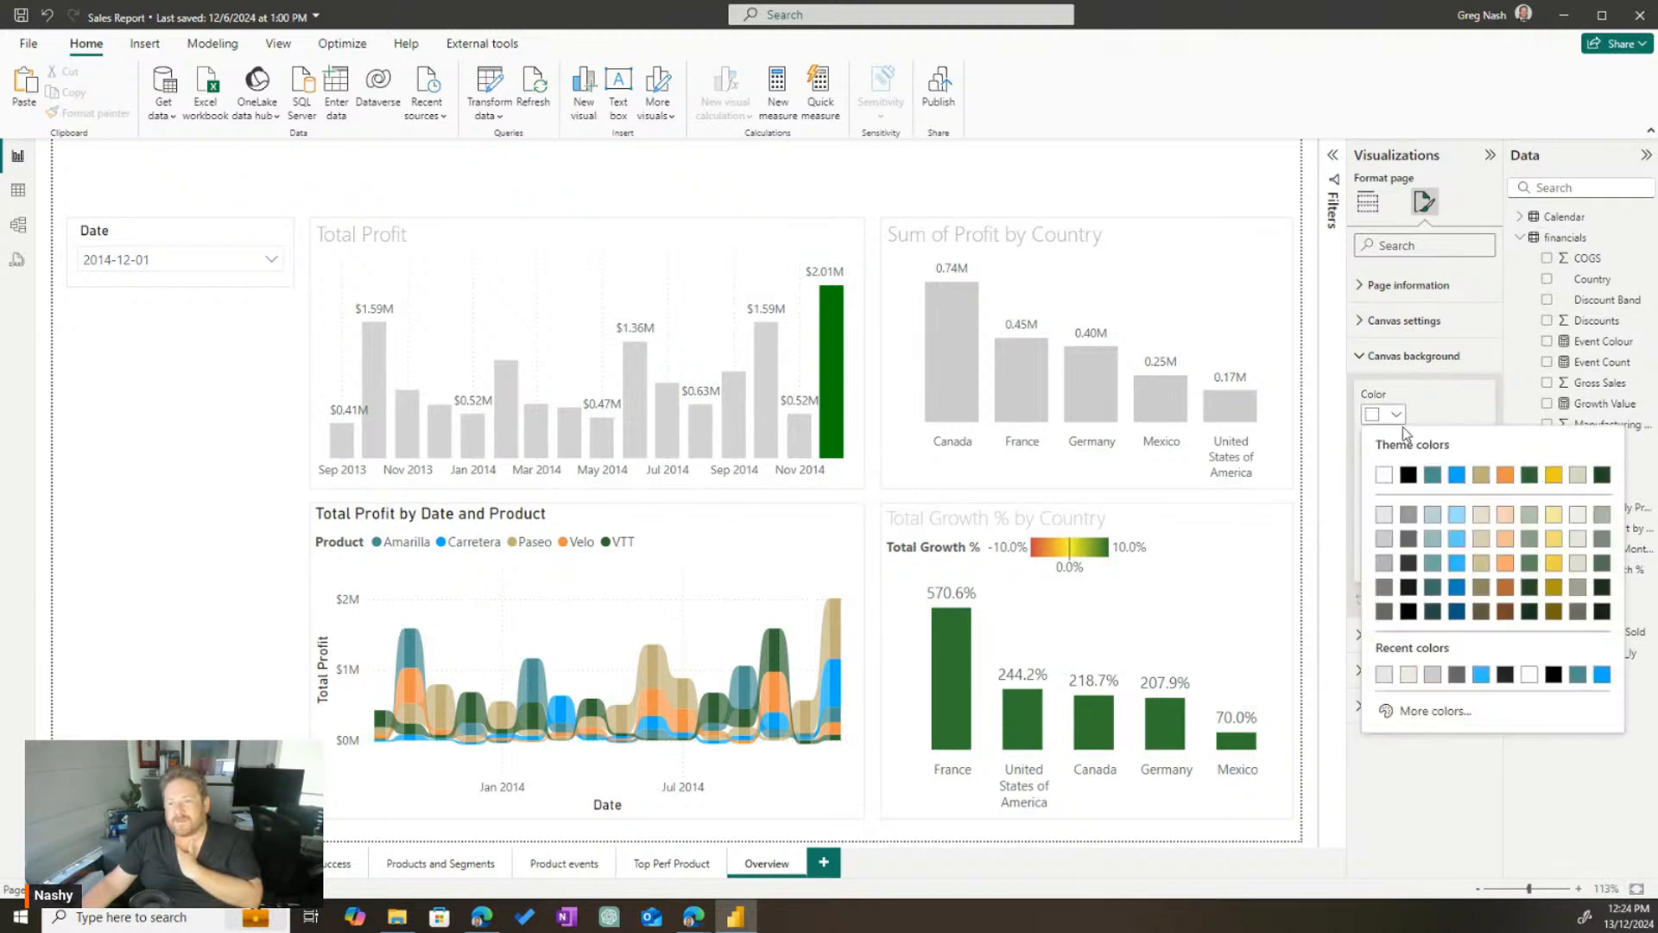
pyautogui.click(1409, 475)
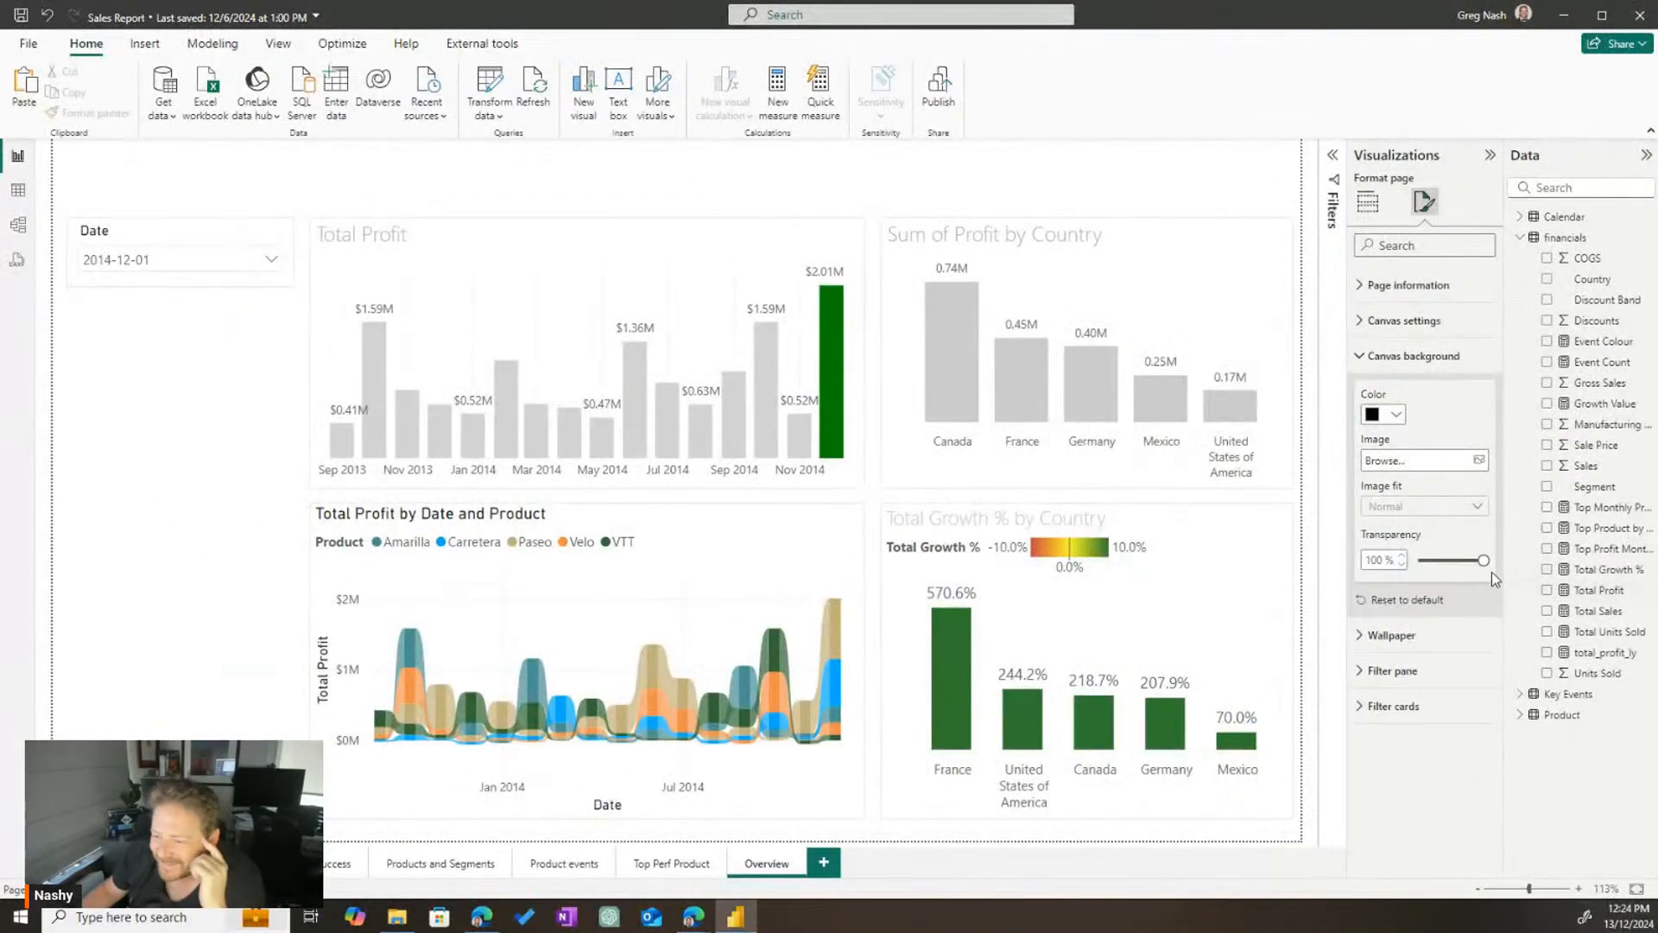
pyautogui.moveTo(1483, 559); pyautogui.dragTo(1418, 561)
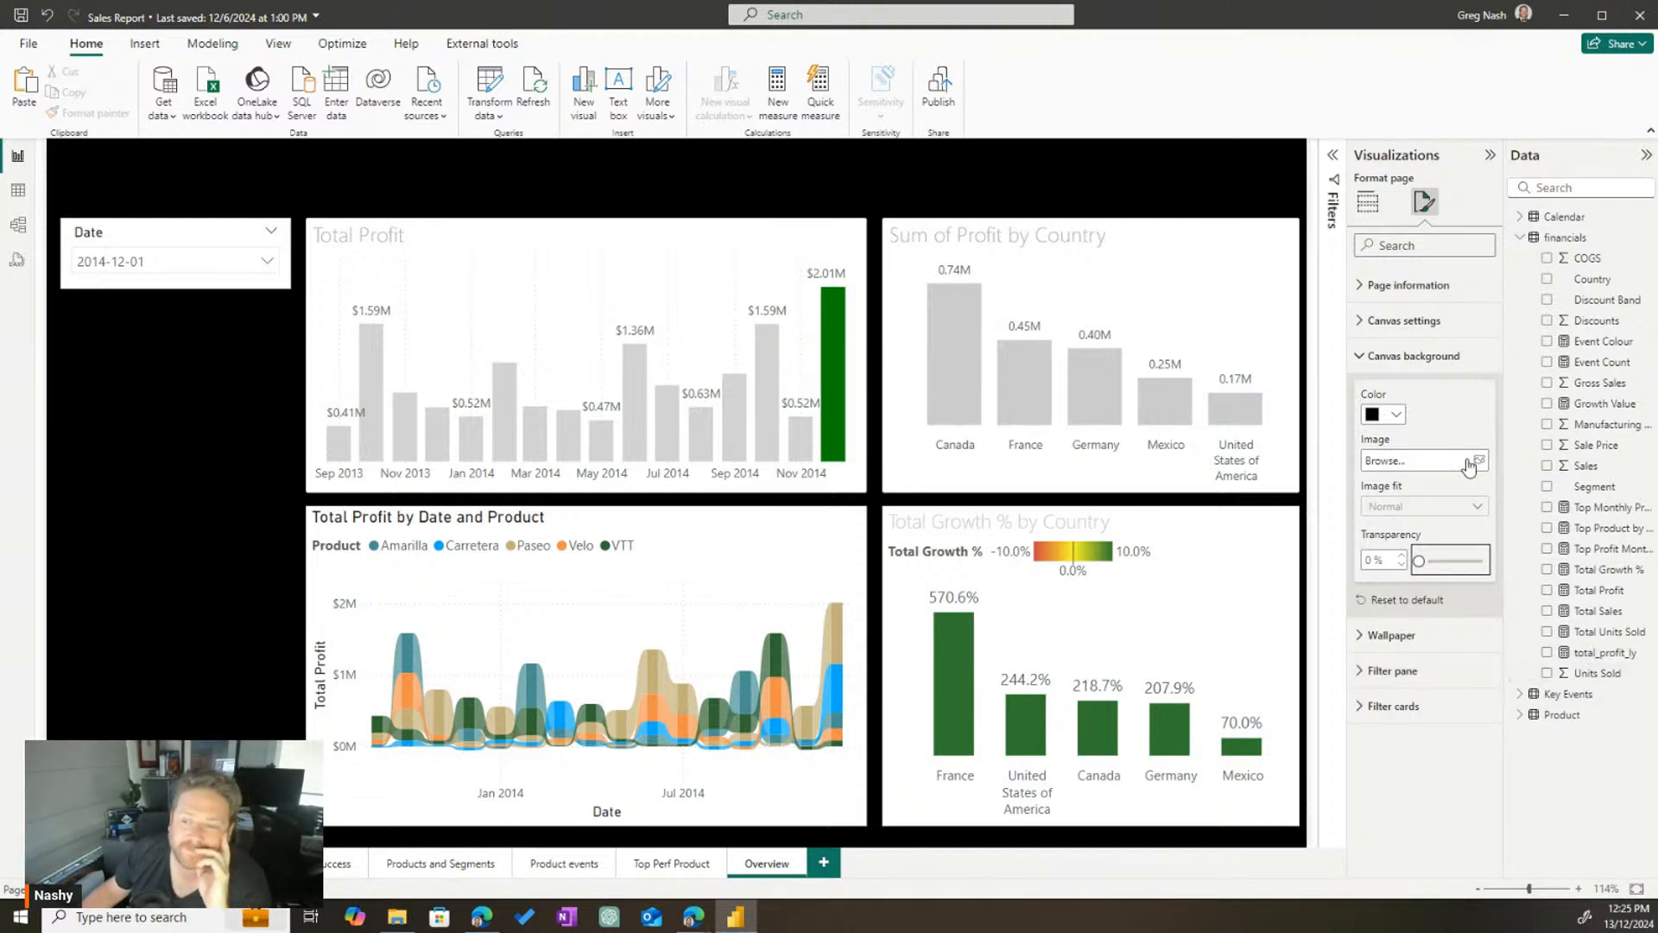
# Change the canvas background to a light beige theme colour, and lighten it to the custom off-white #FBFBF9
pyautogui.click(1390, 415)
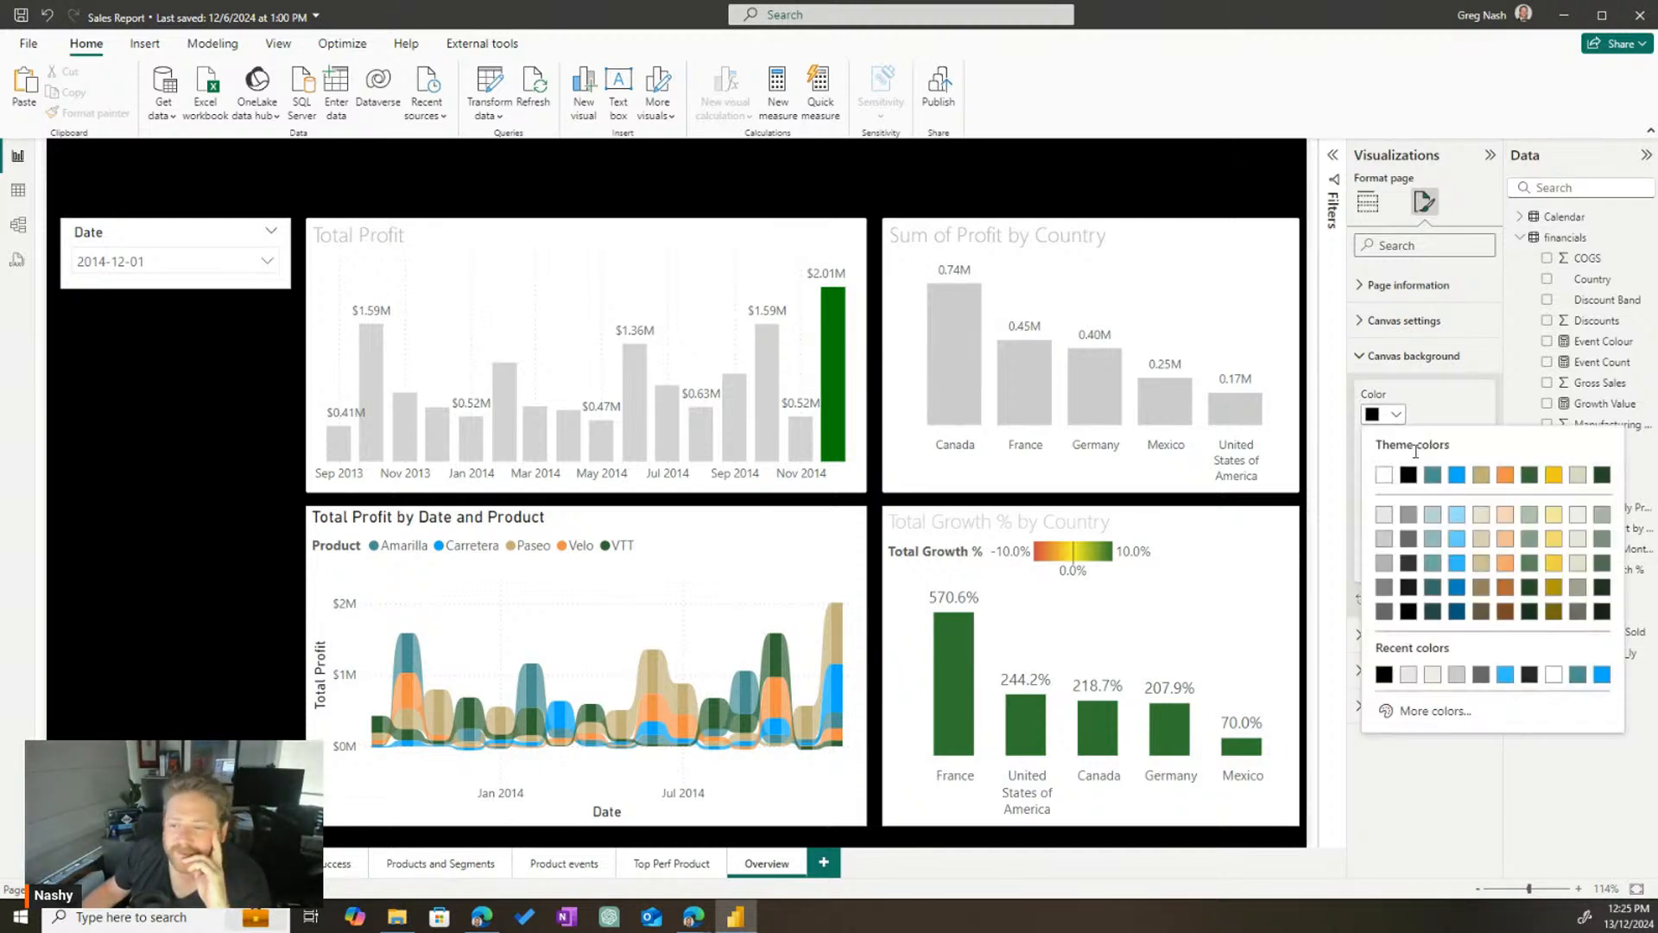
pyautogui.click(1580, 522)
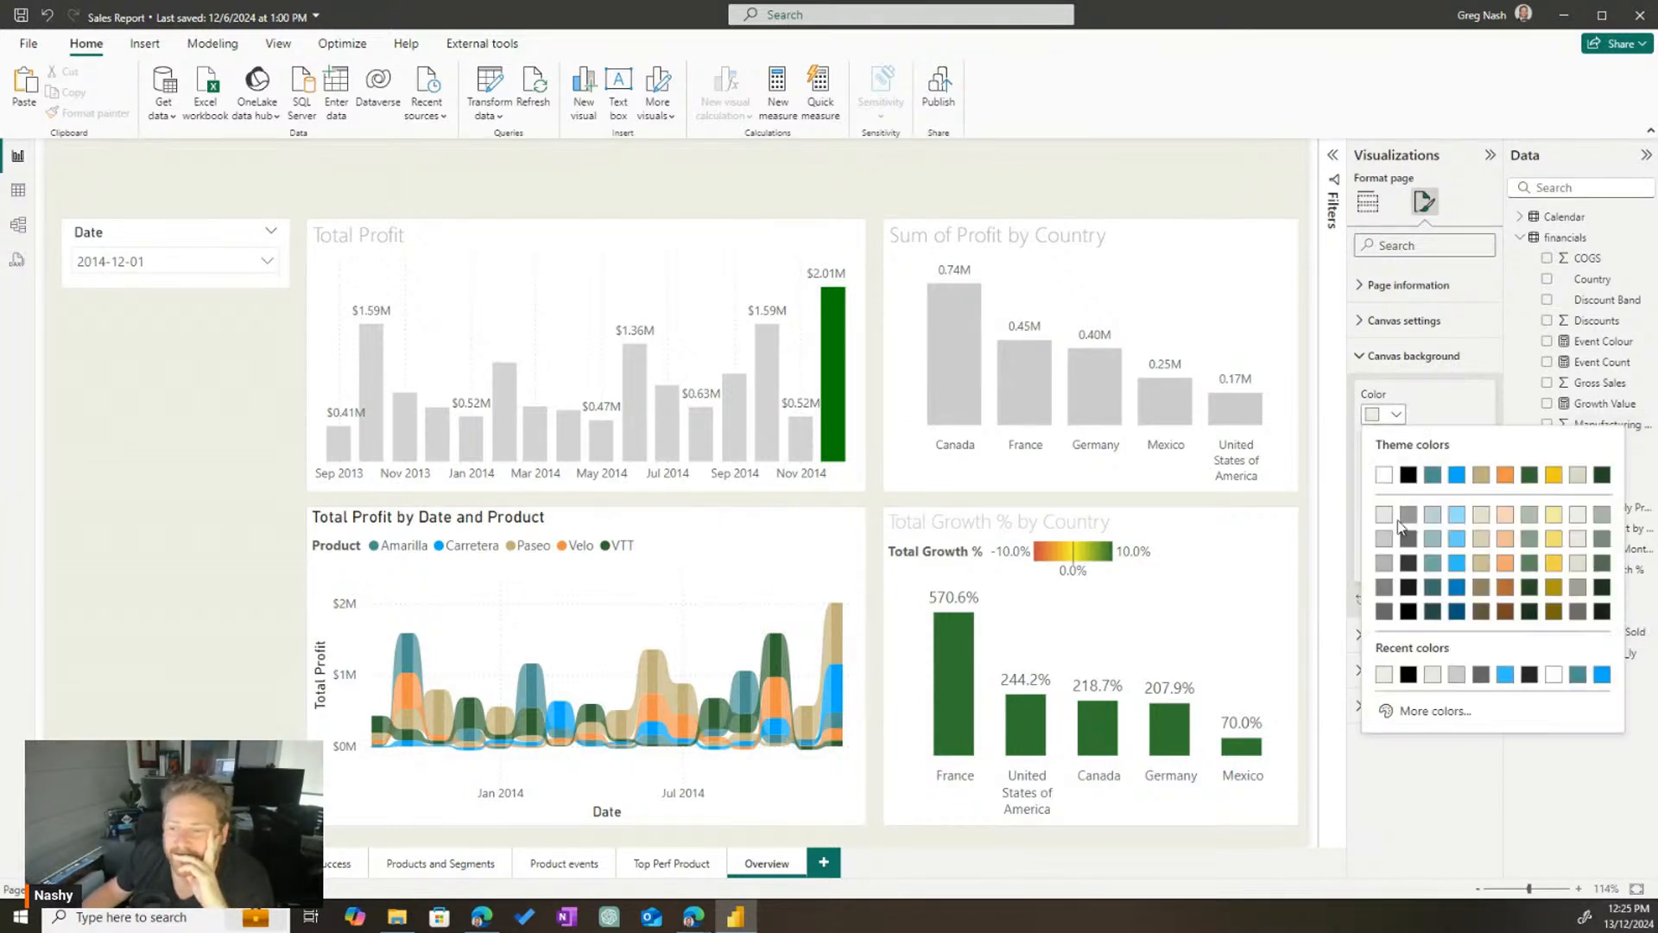
pyautogui.click(1430, 711)
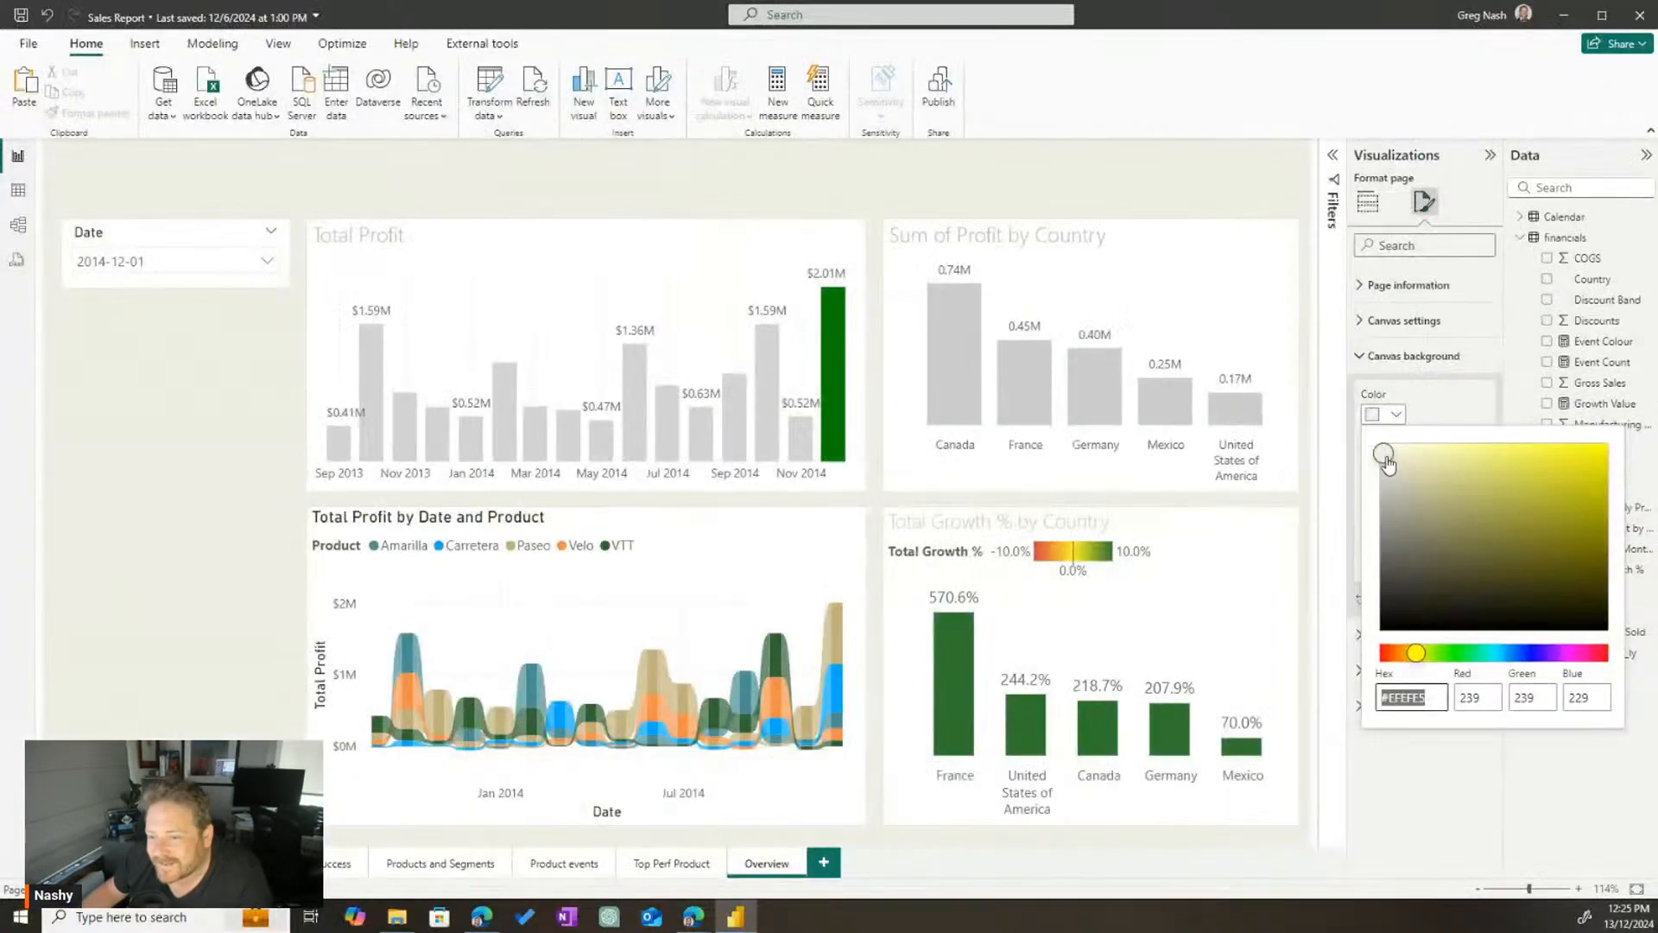
pyautogui.moveTo(1386, 457); pyautogui.dragTo(1384, 455)
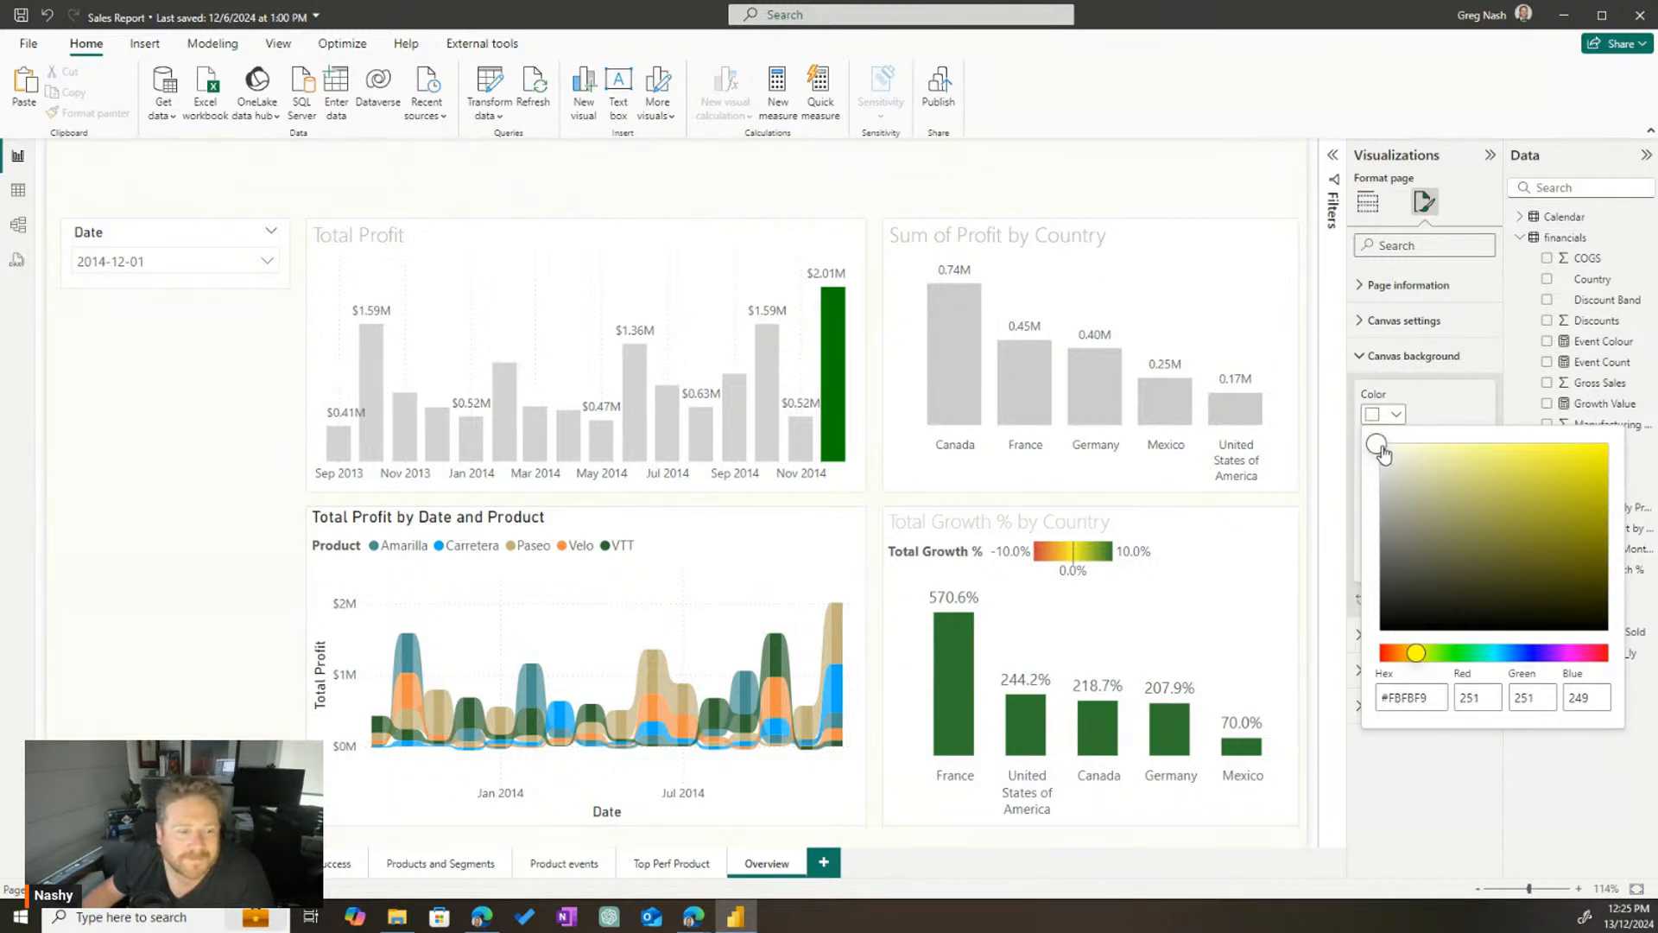
pyautogui.click(277, 475)
# Collapse the Visualizations pane and try to nudge the lower edge of the Sum of Profit by Country chart
pyautogui.click(1490, 156)
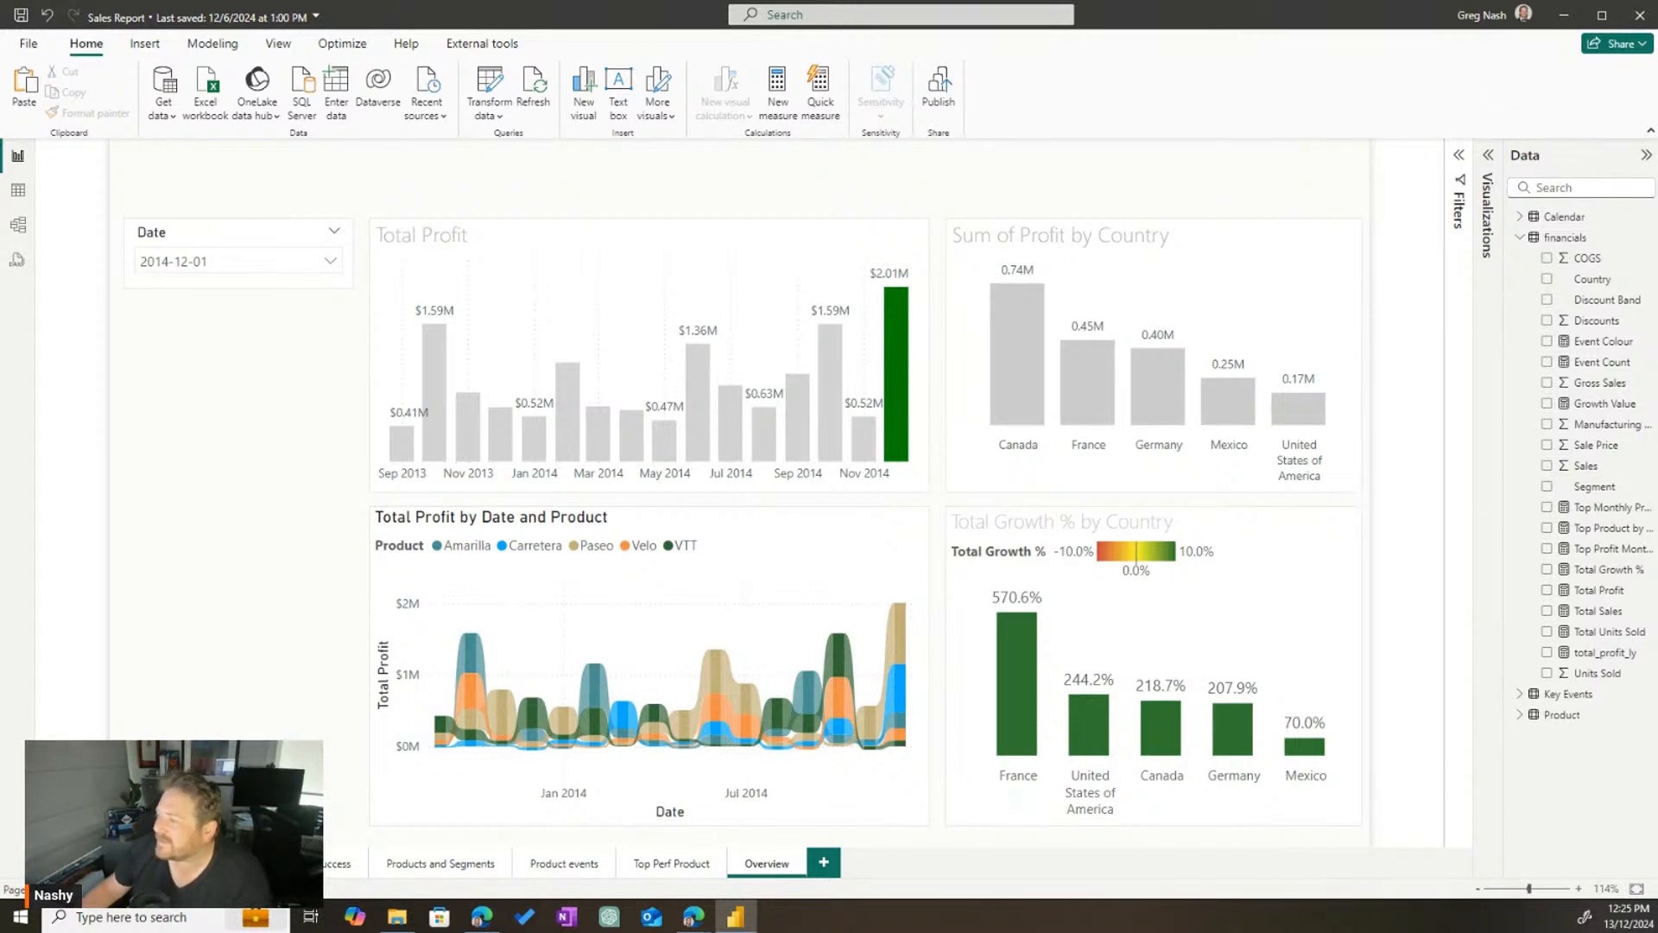
pyautogui.click(983, 487)
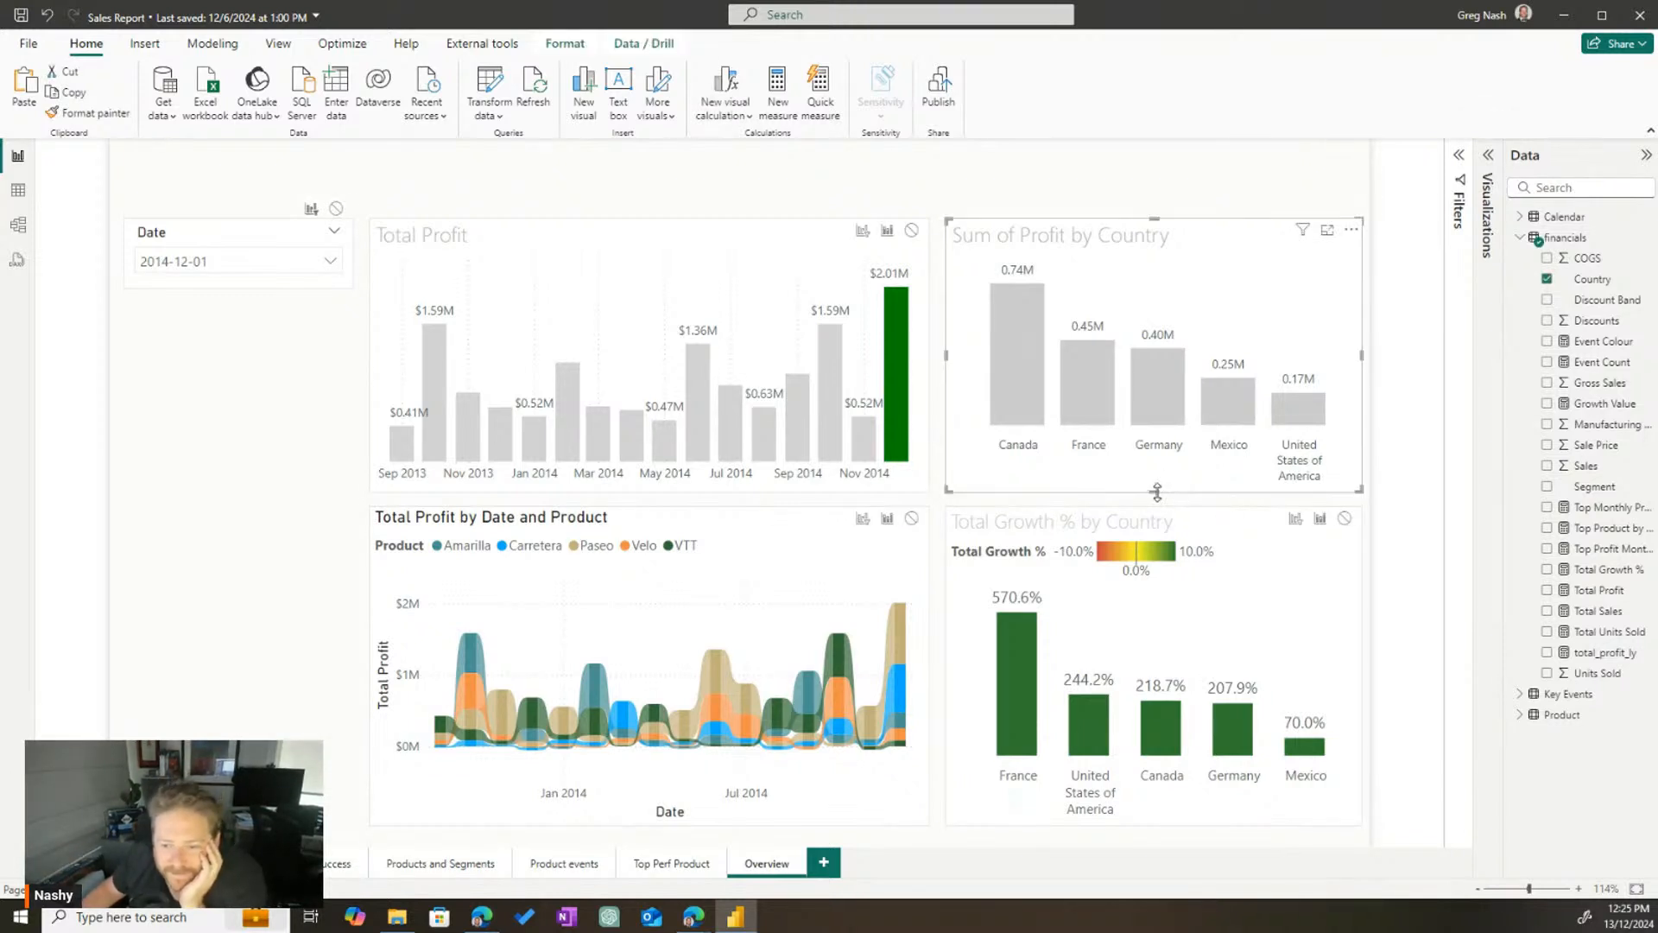
pyautogui.moveTo(1158, 491); pyautogui.dragTo(1155, 495)
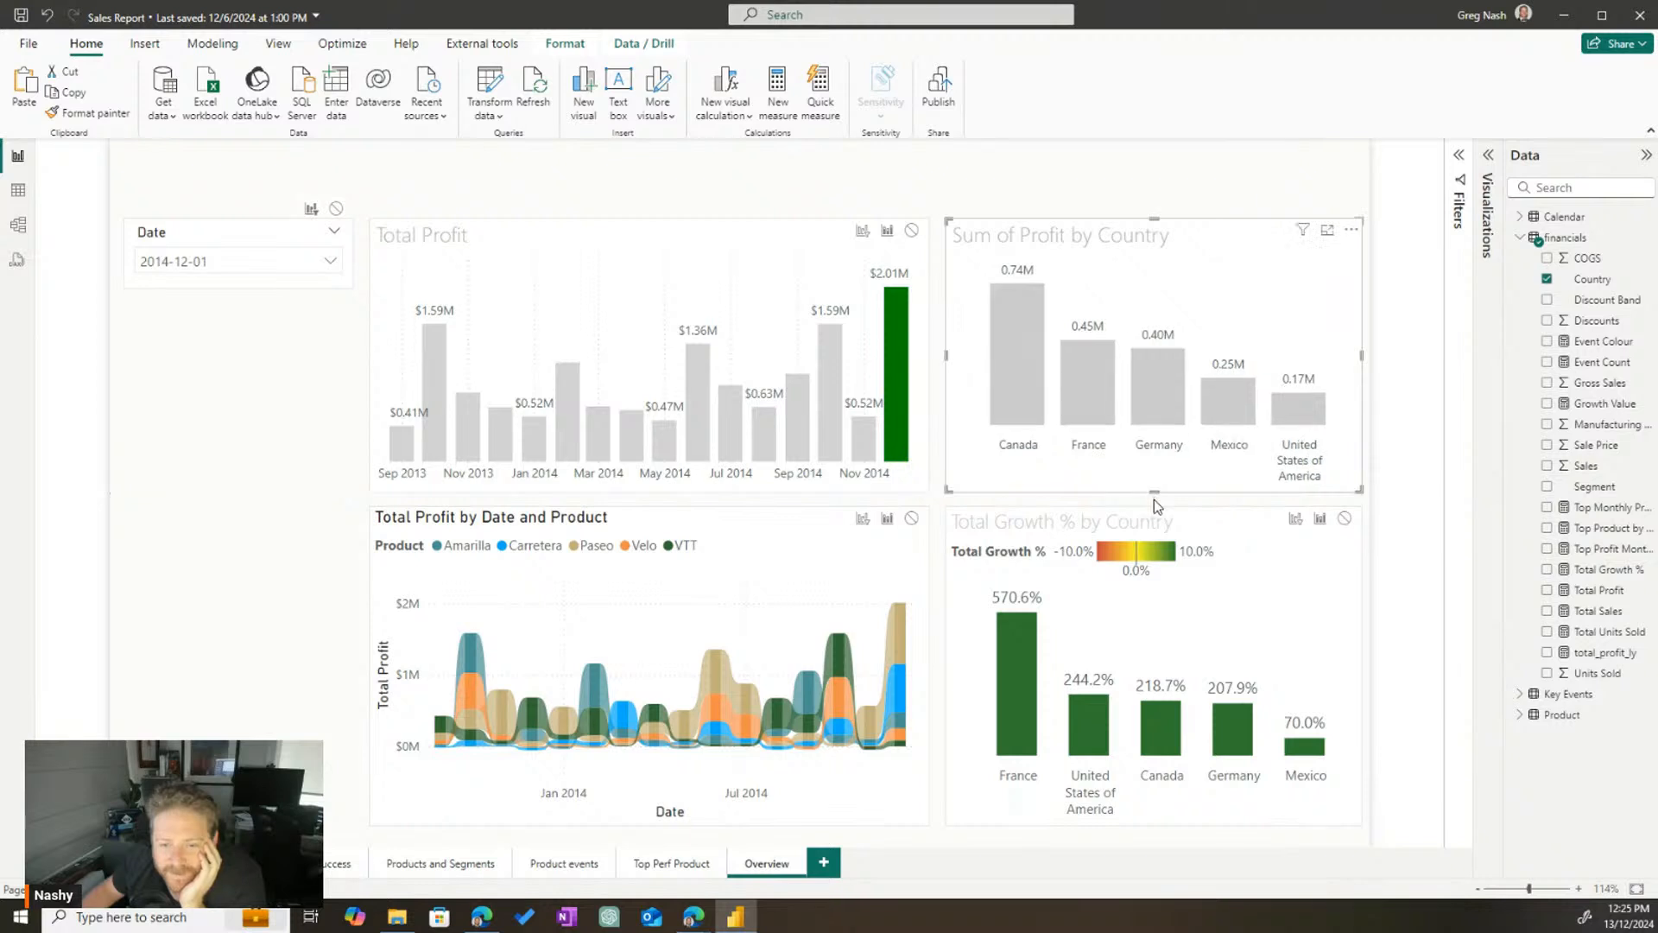
pyautogui.click(1019, 508)
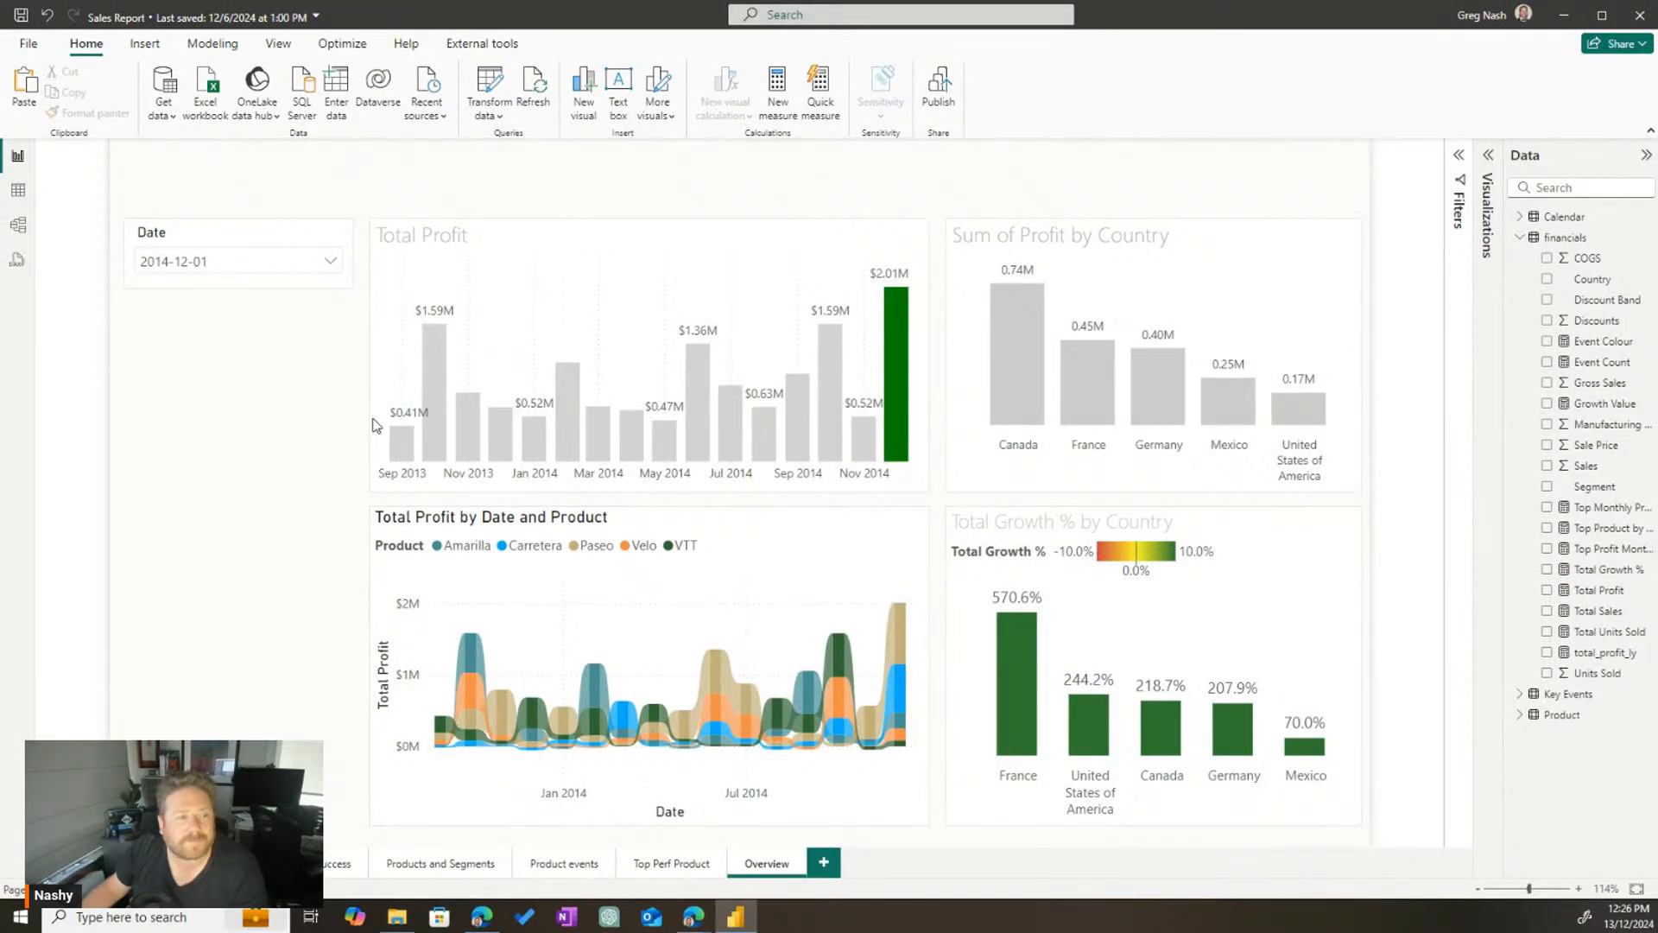
# Magnify the upper part of the Overview page and outline areas around the Total Profit chart to examine the layout
pyautogui.hotkey('ctrl', '1')
pyautogui.click(159, 141)
pyautogui.moveTo(135, 129); pyautogui.dragTo(748, 271)
pyautogui.press('Escape')
pyautogui.hotkey('ctrl', '1')
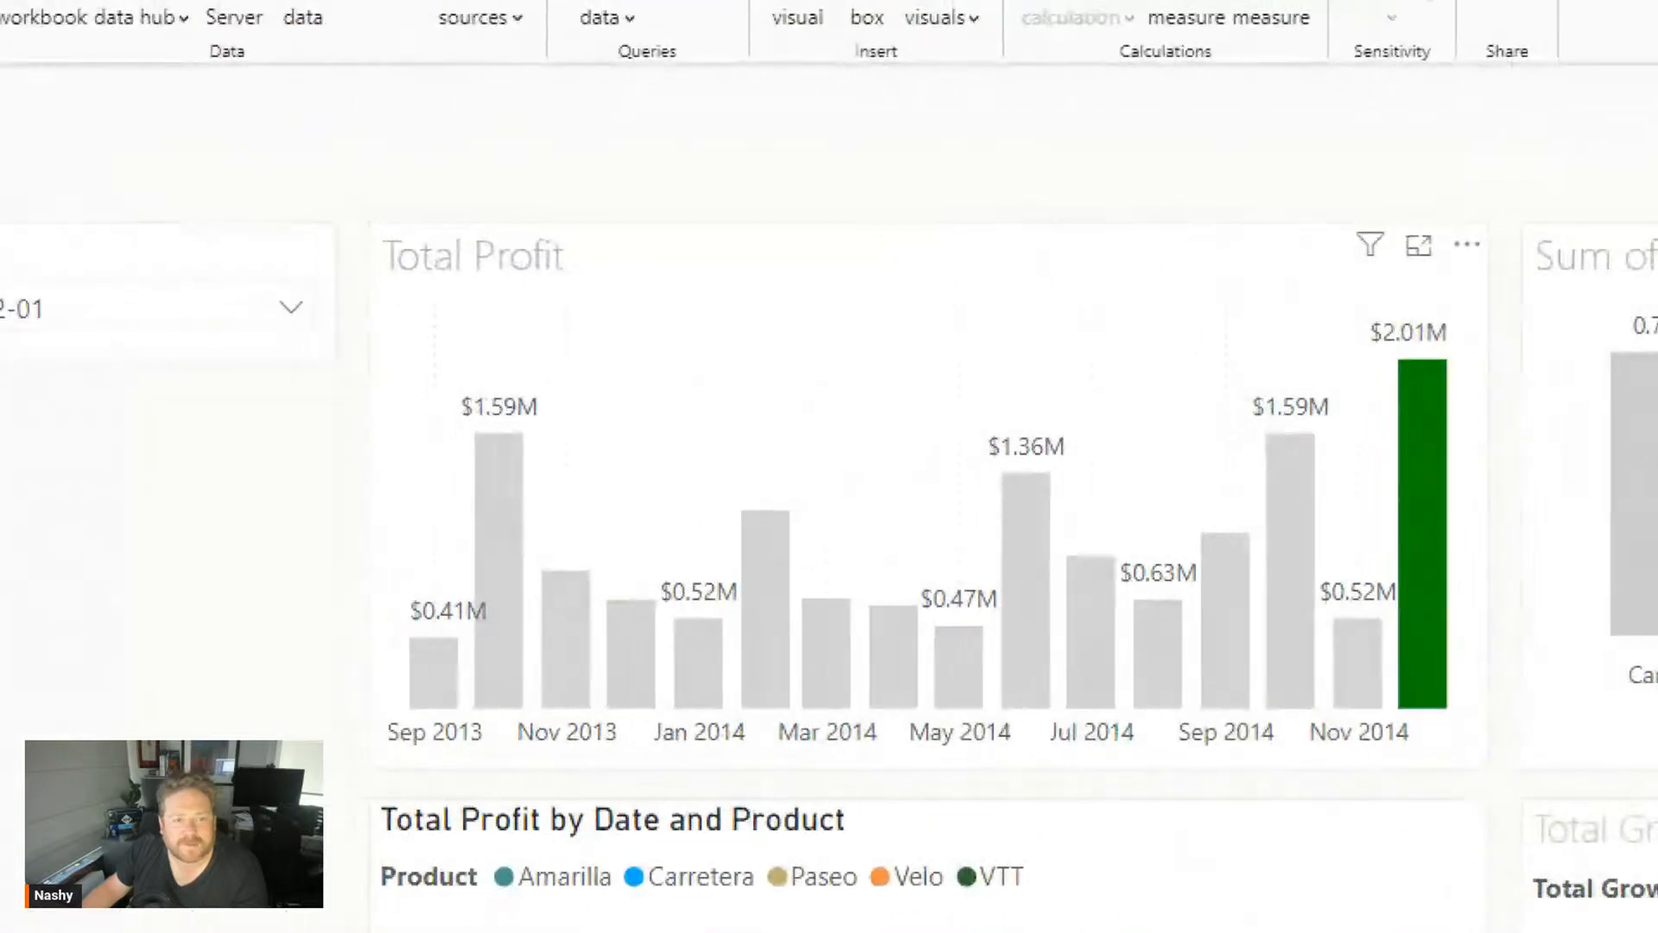
pyautogui.click(366, 211)
pyautogui.moveTo(346, 203); pyautogui.dragTo(613, 310)
pyautogui.press('Escape')
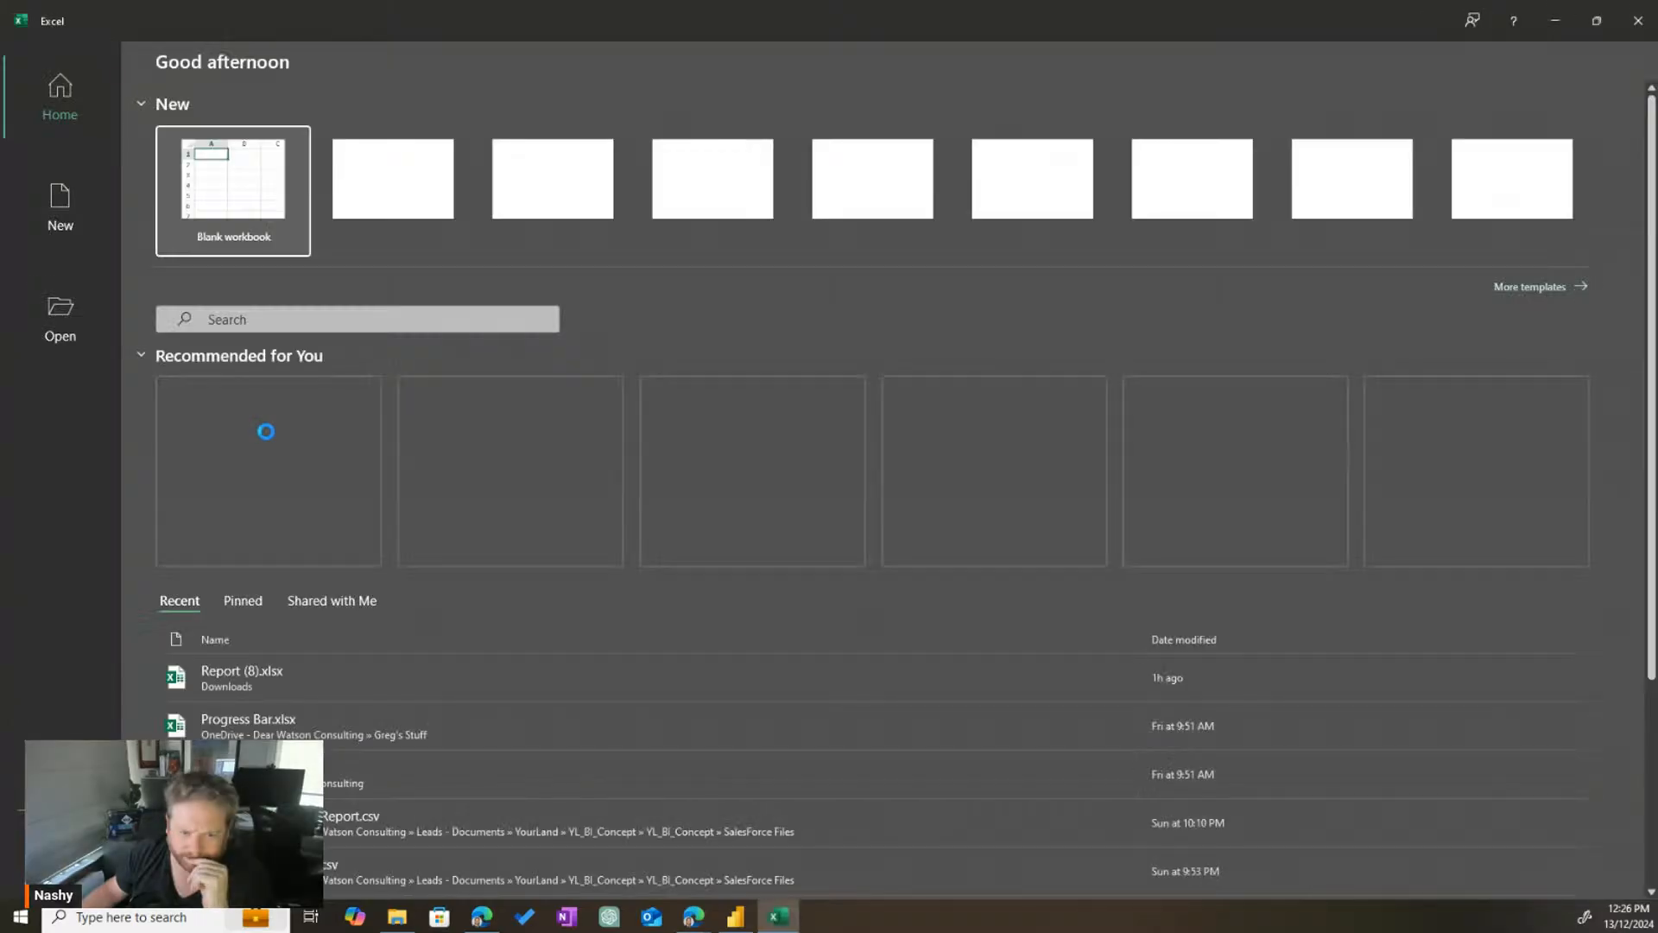
# Review the design and data rules in the Rules of Power BI workbook in Excel, and return to the Sales Report in Power BI
pyautogui.moveTo(640, 9)
pyautogui.mouseDown()
pyautogui.moveTo(615, 47)
pyautogui.moveTo(615, 0)
pyautogui.mouseUp()
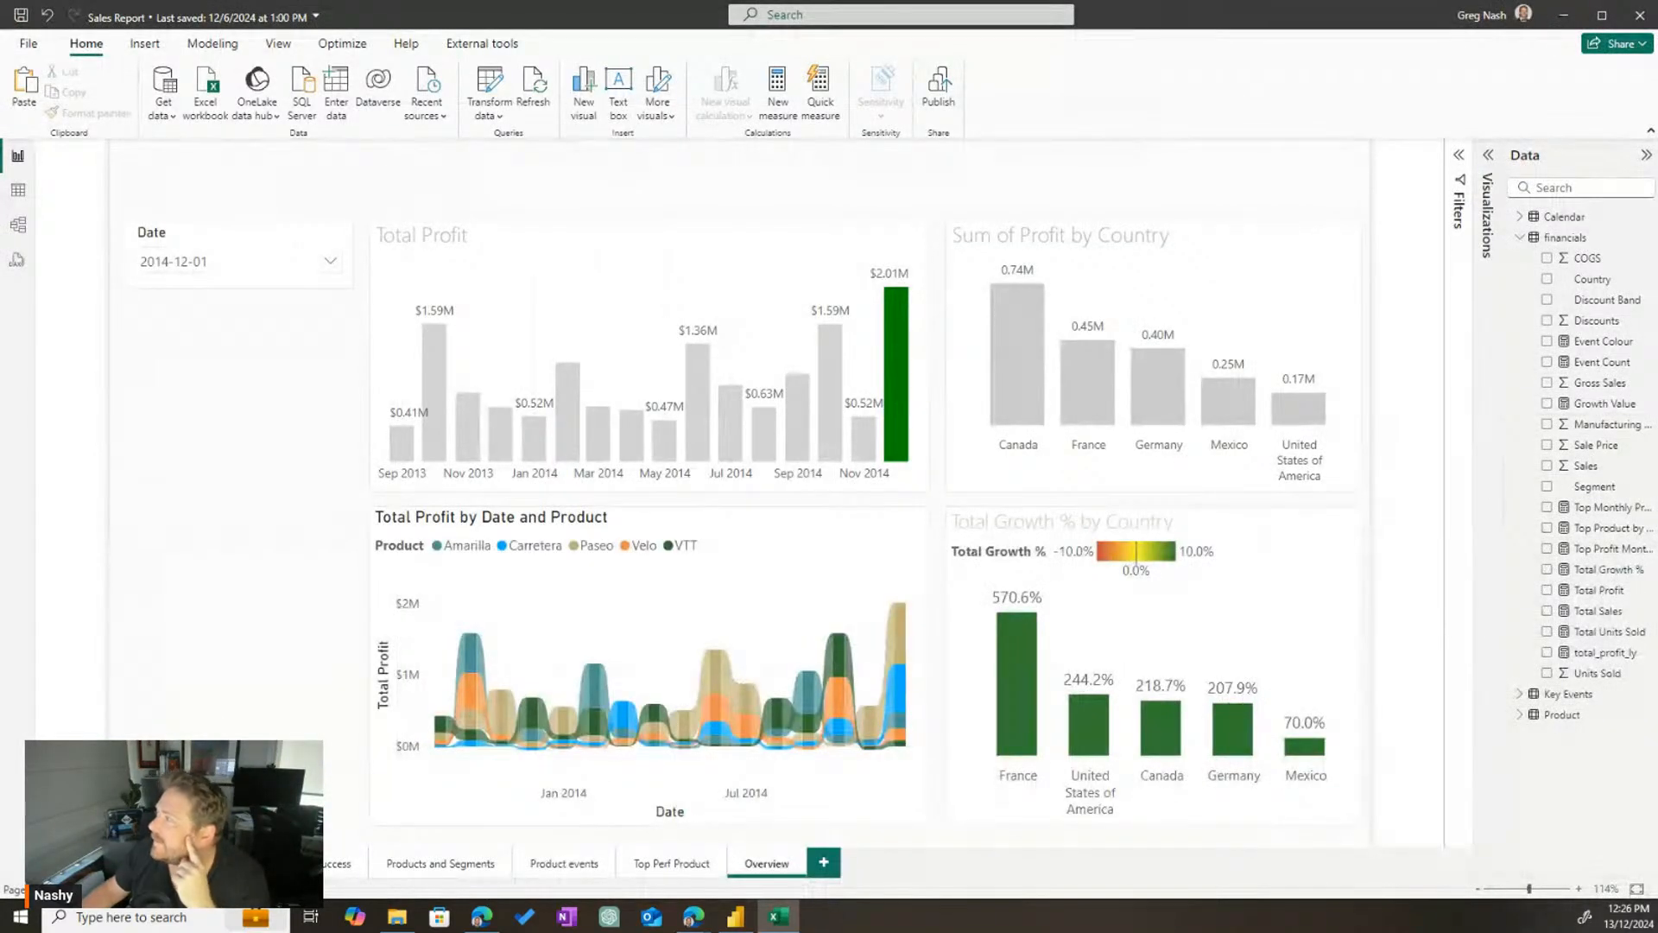
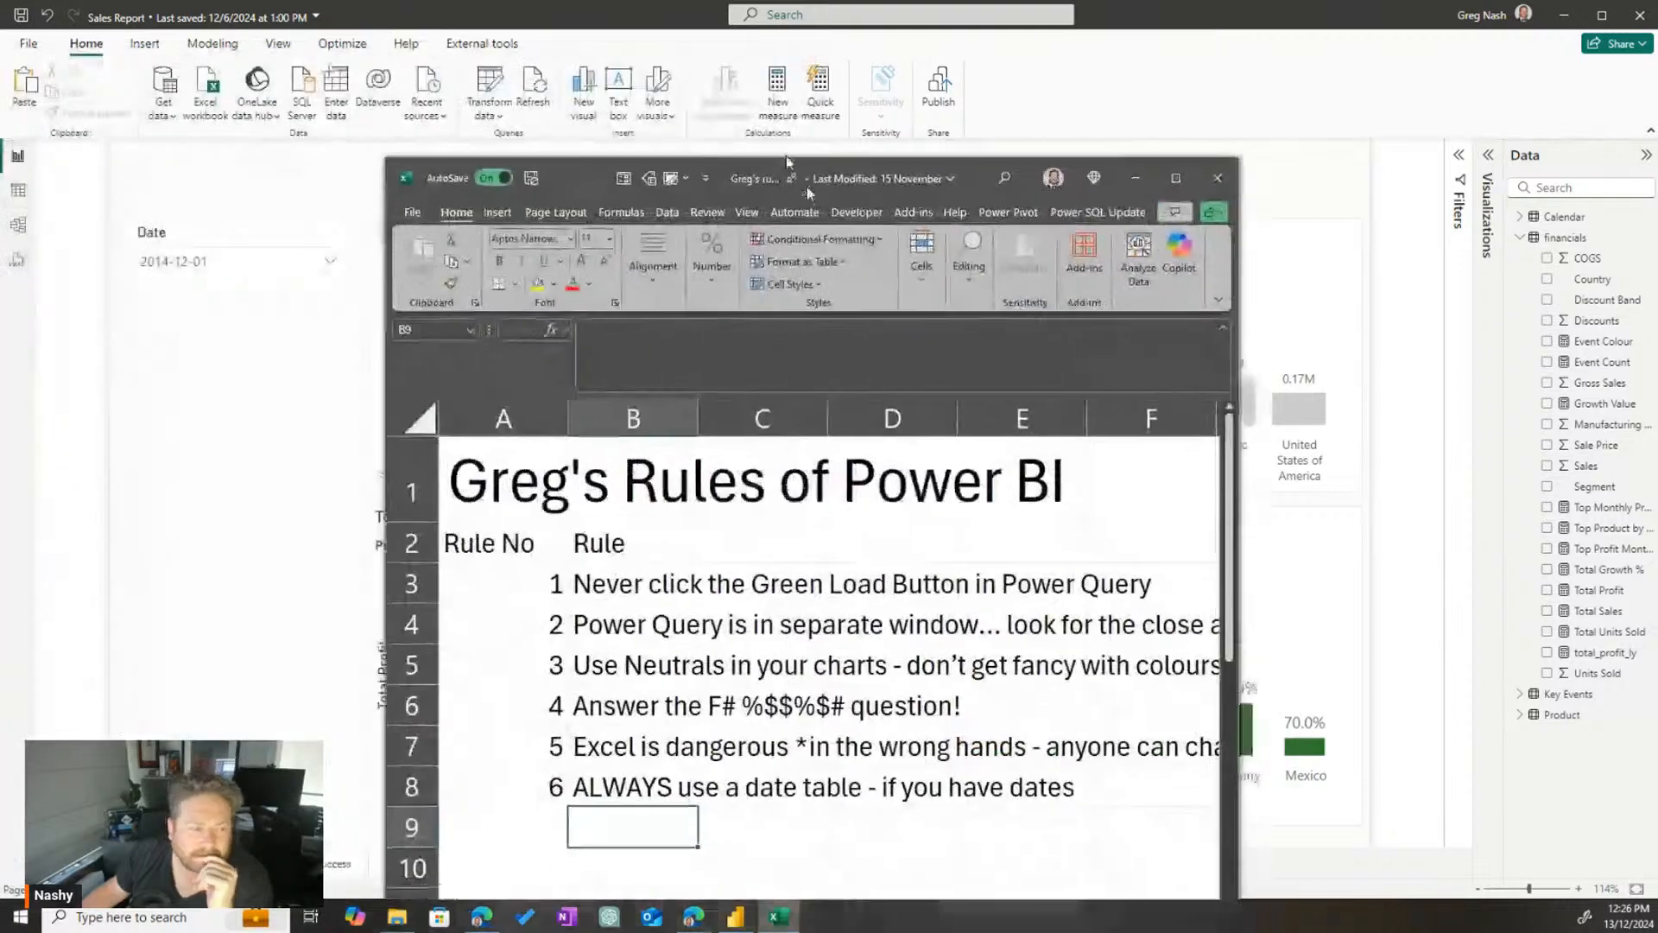
pyautogui.doubleClick(807, 186)
pyautogui.click(253, 427)
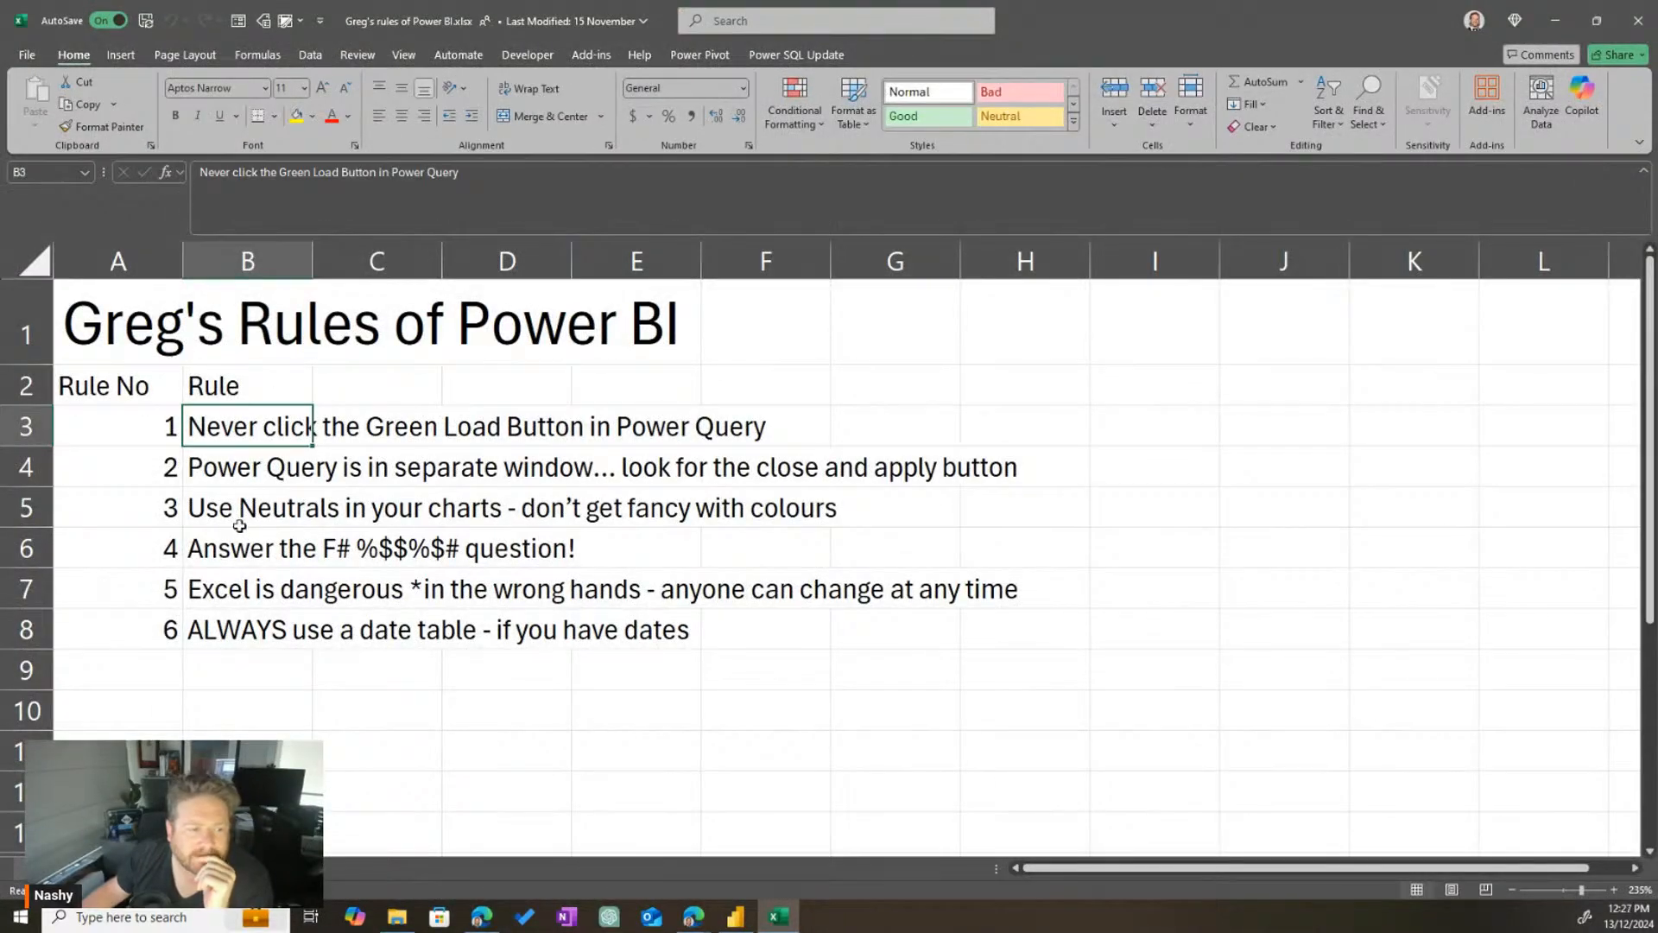
pyautogui.click(243, 553)
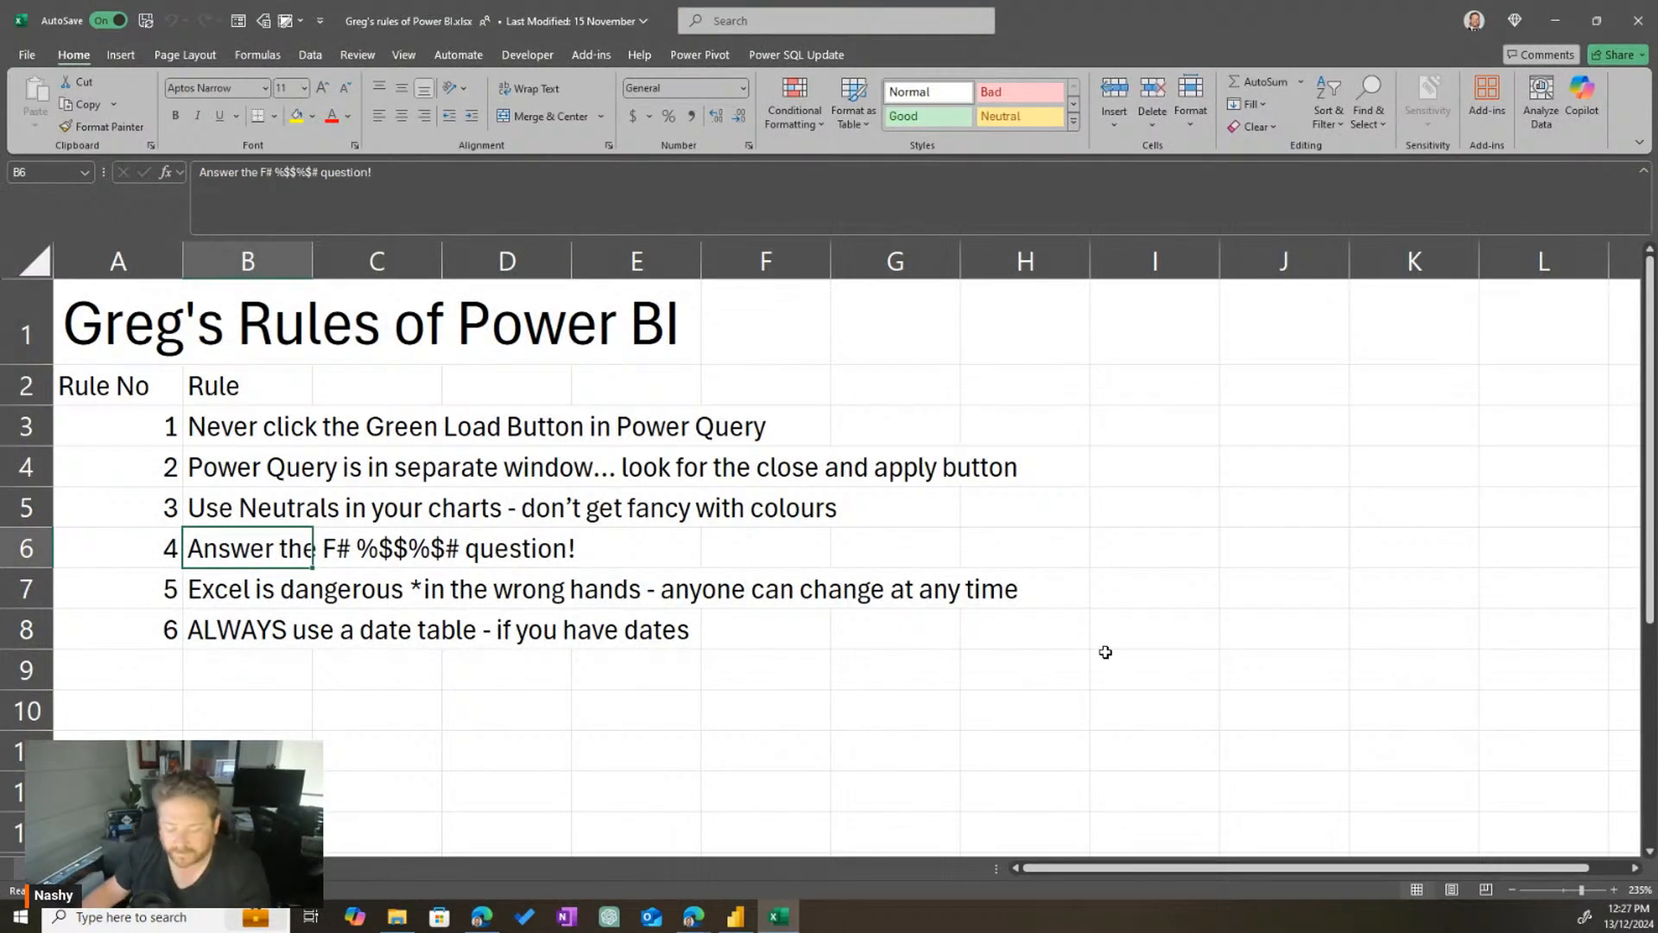
pyautogui.click(223, 598)
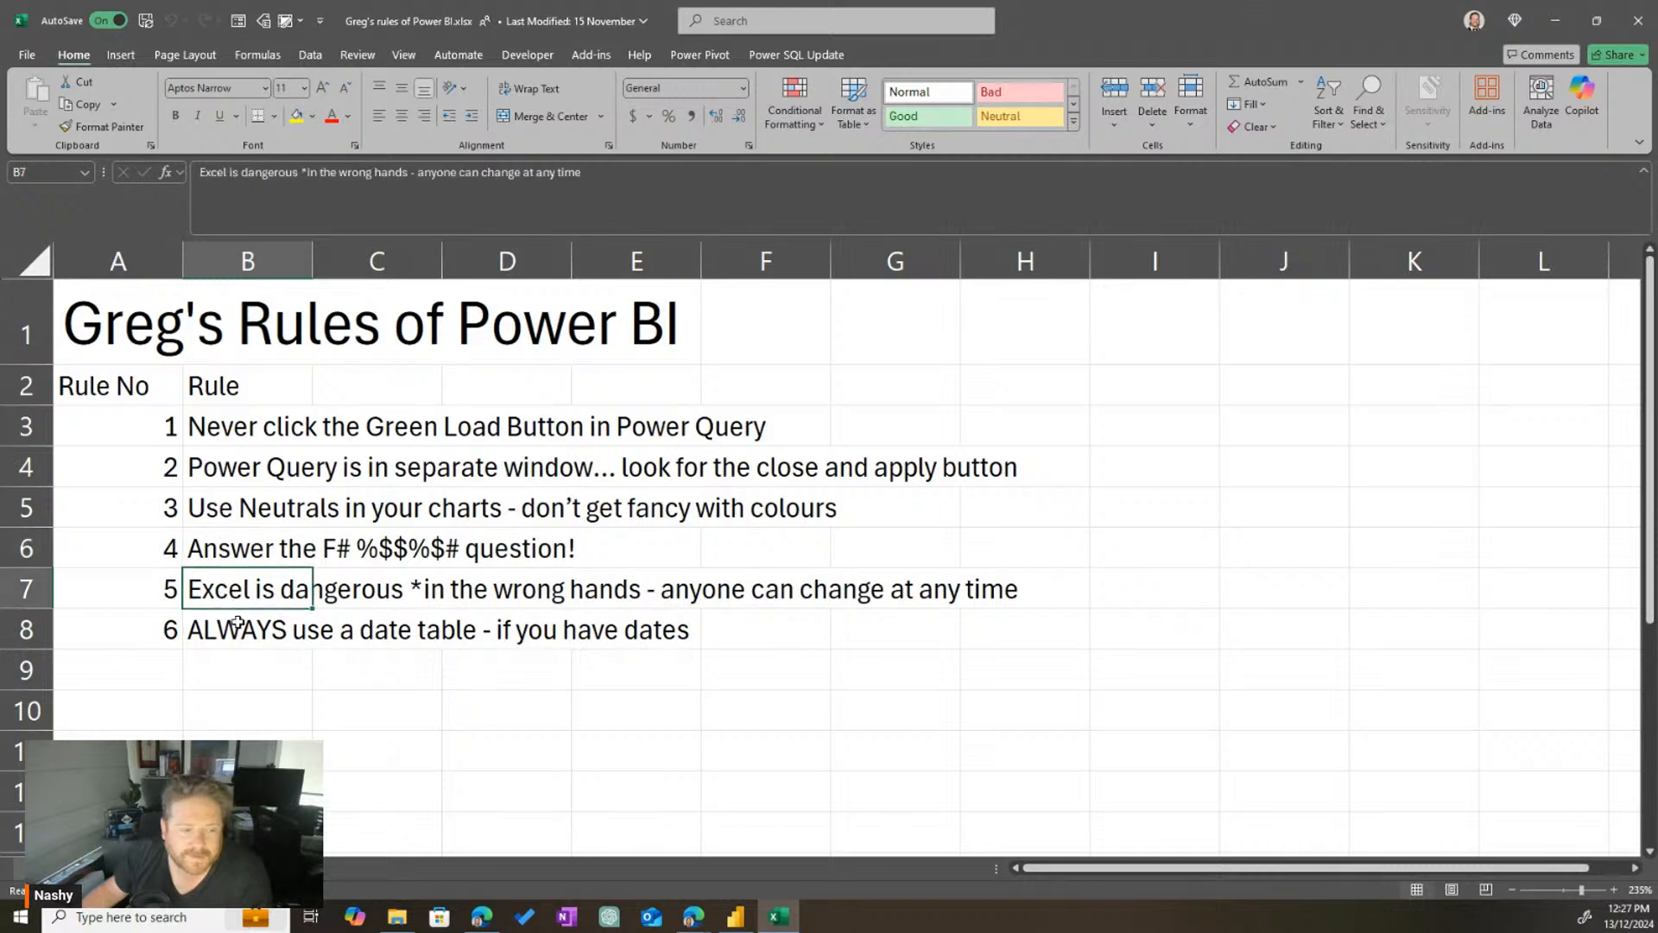
pyautogui.click(251, 555)
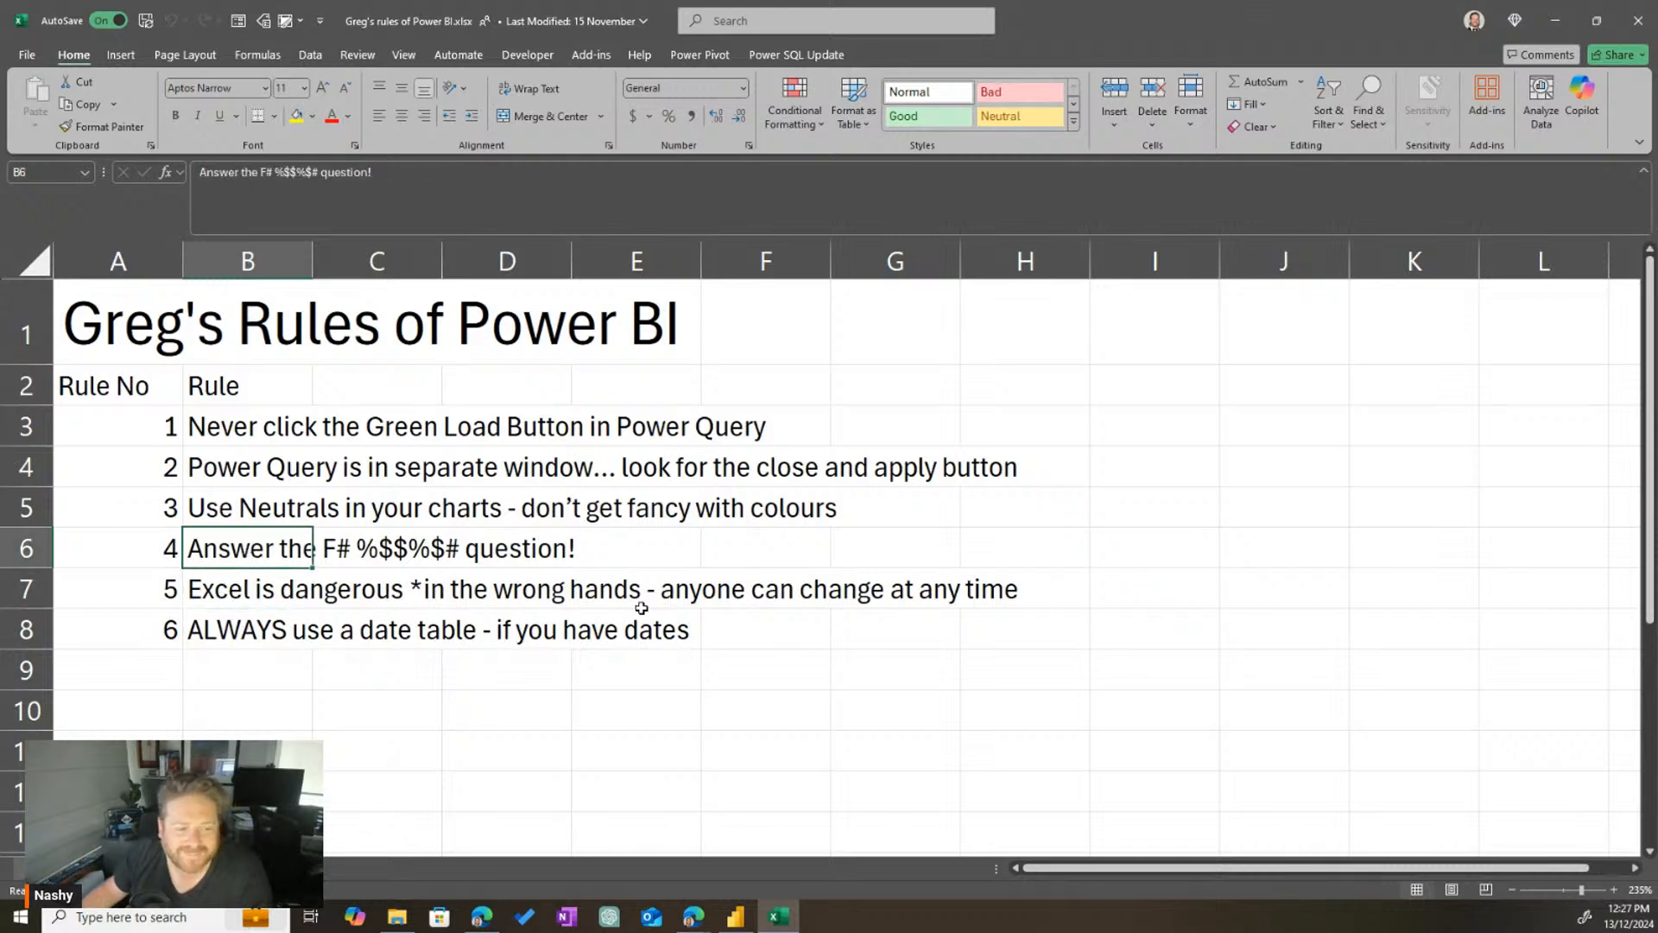
pyautogui.click(257, 637)
pyautogui.click(228, 557)
pyautogui.hotkey('alt', 'Tab')
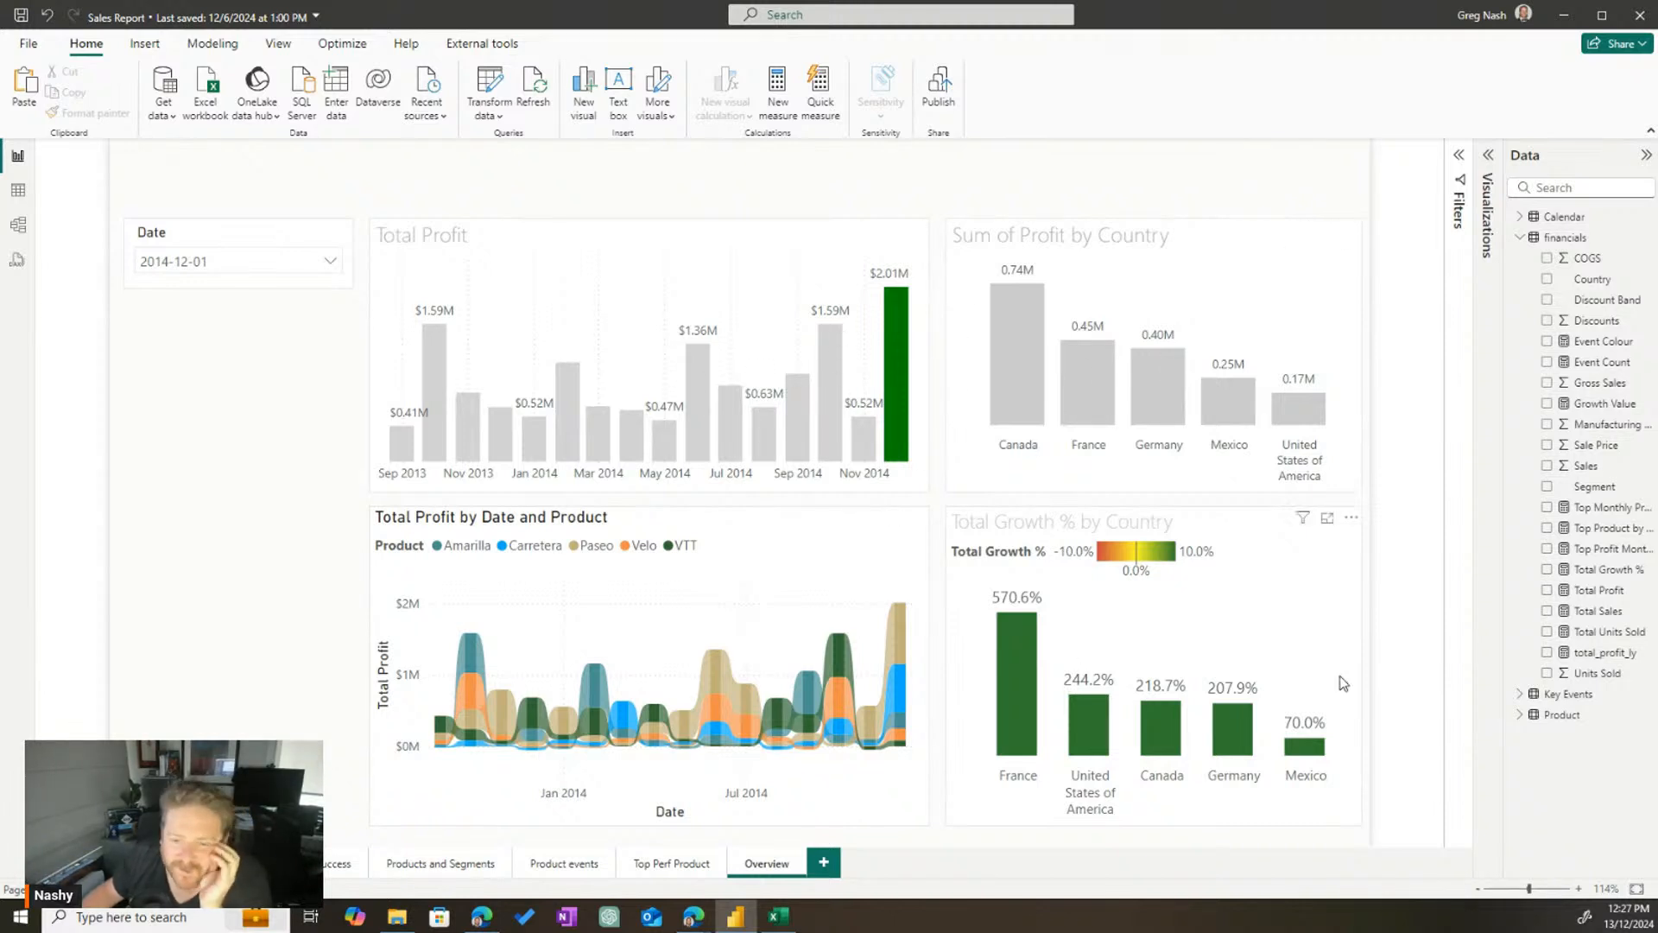
# Magnify the Overview page and outline the highlighted final column of the Total Profit chart to examine it
pyautogui.moveTo(1017, 735)
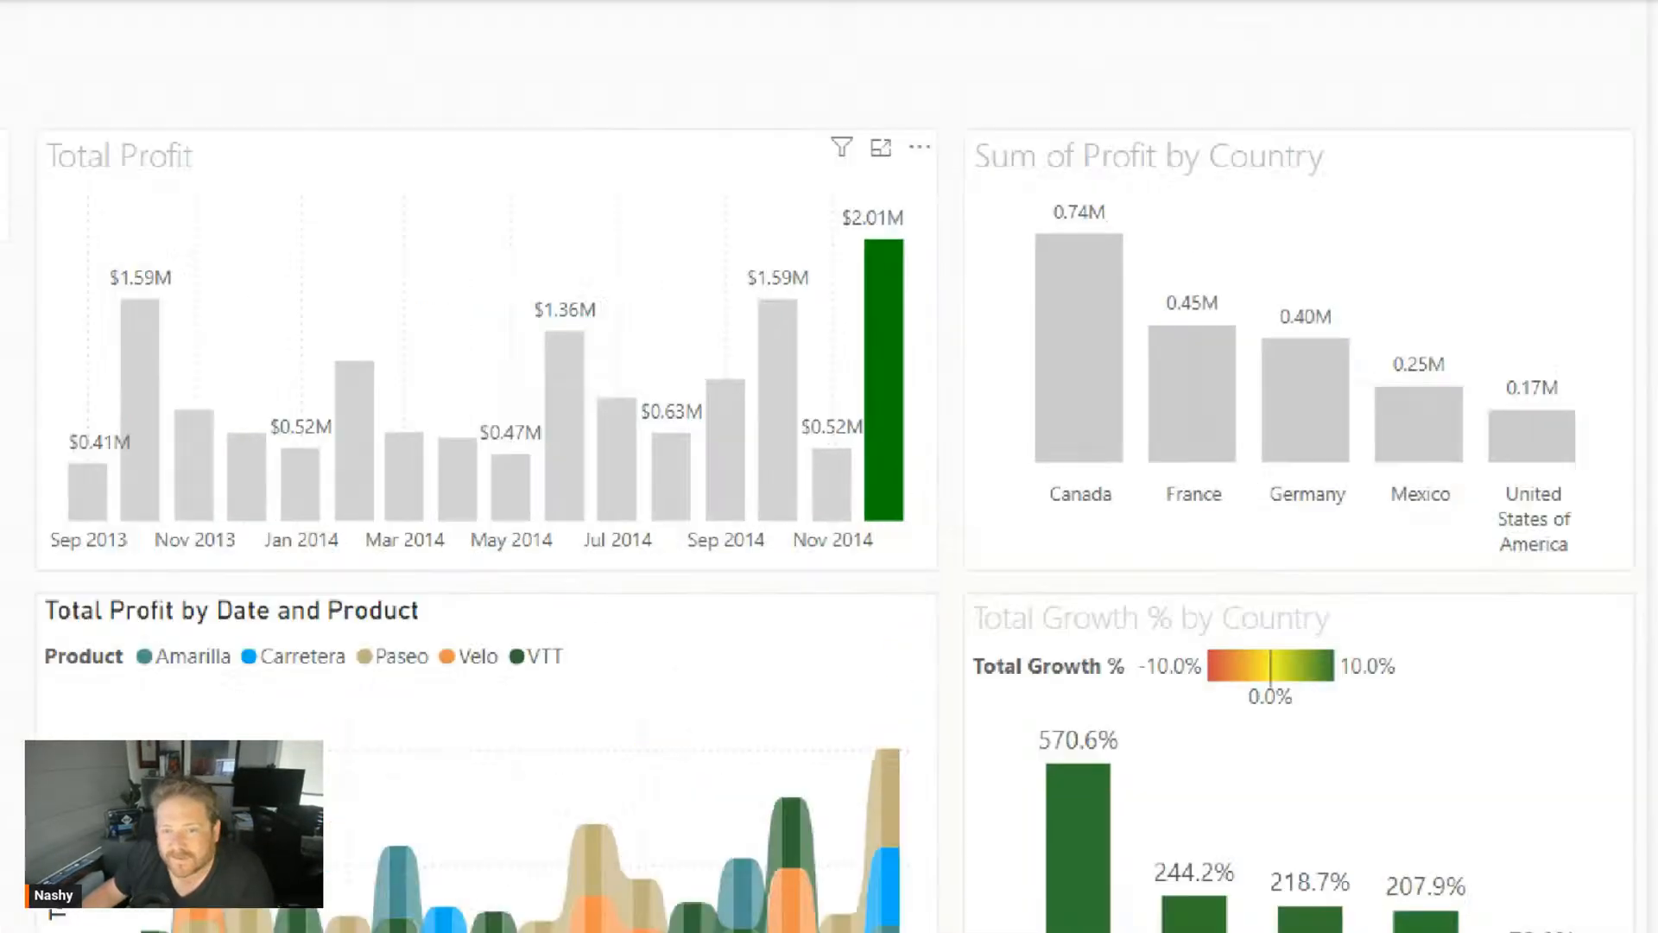
pyautogui.moveTo(825, 130); pyautogui.dragTo(976, 536)
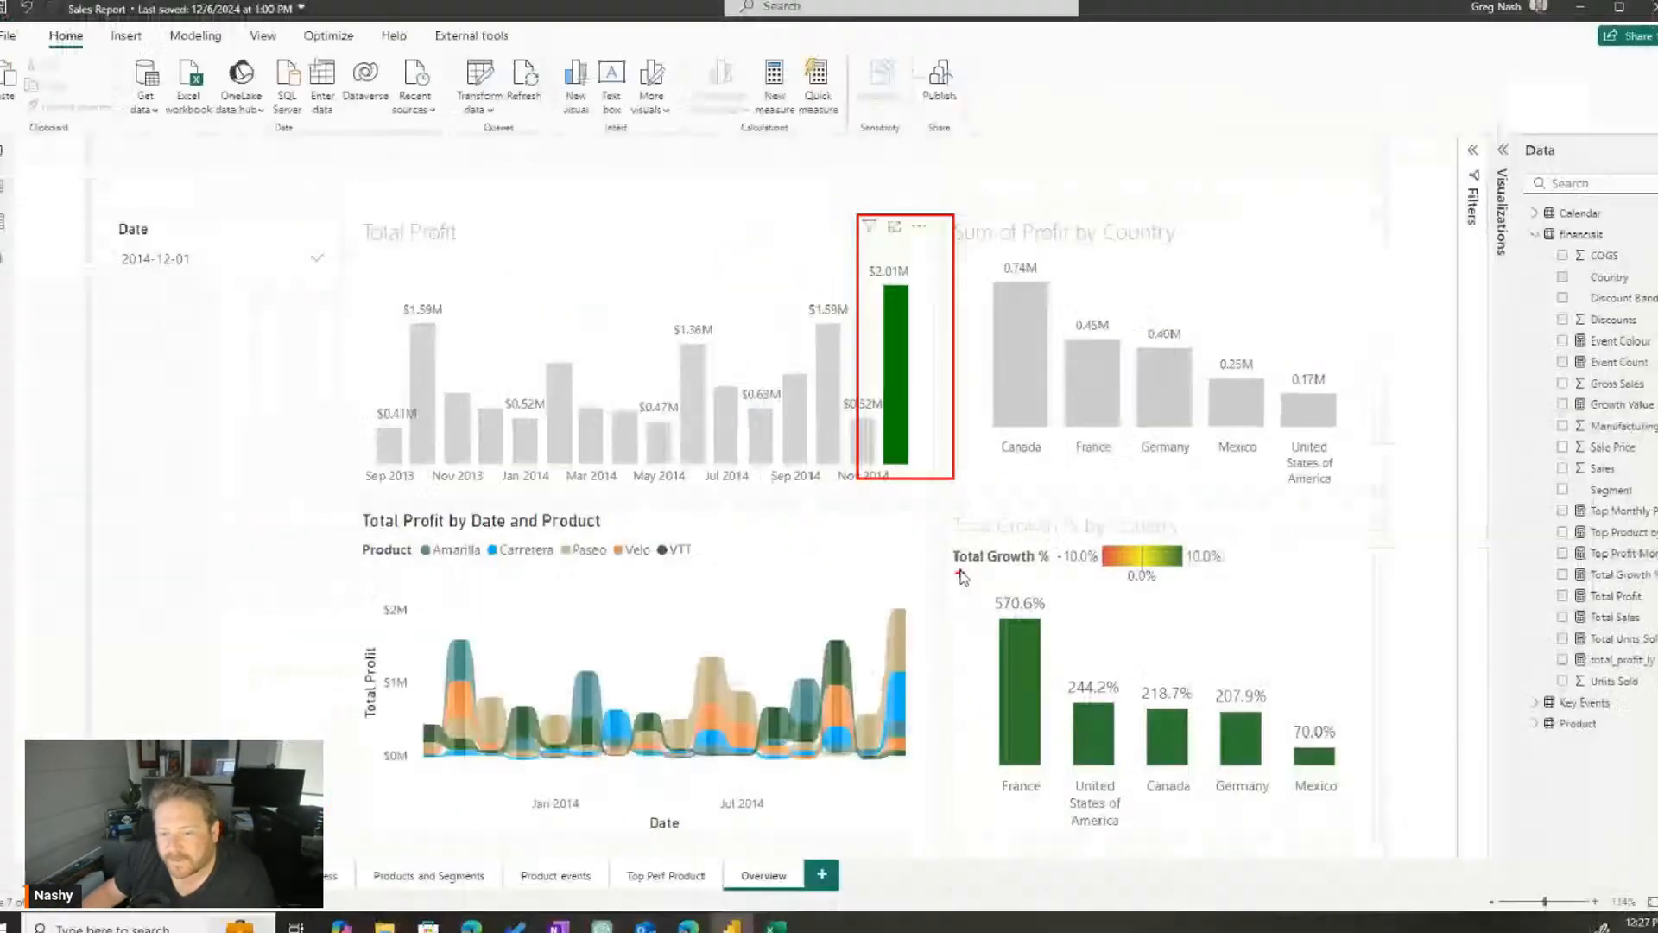
# Change the maximum colour of the Total Growth % by Country chart's column gradient to a dark blue theme shade
pyautogui.click(1107, 590)
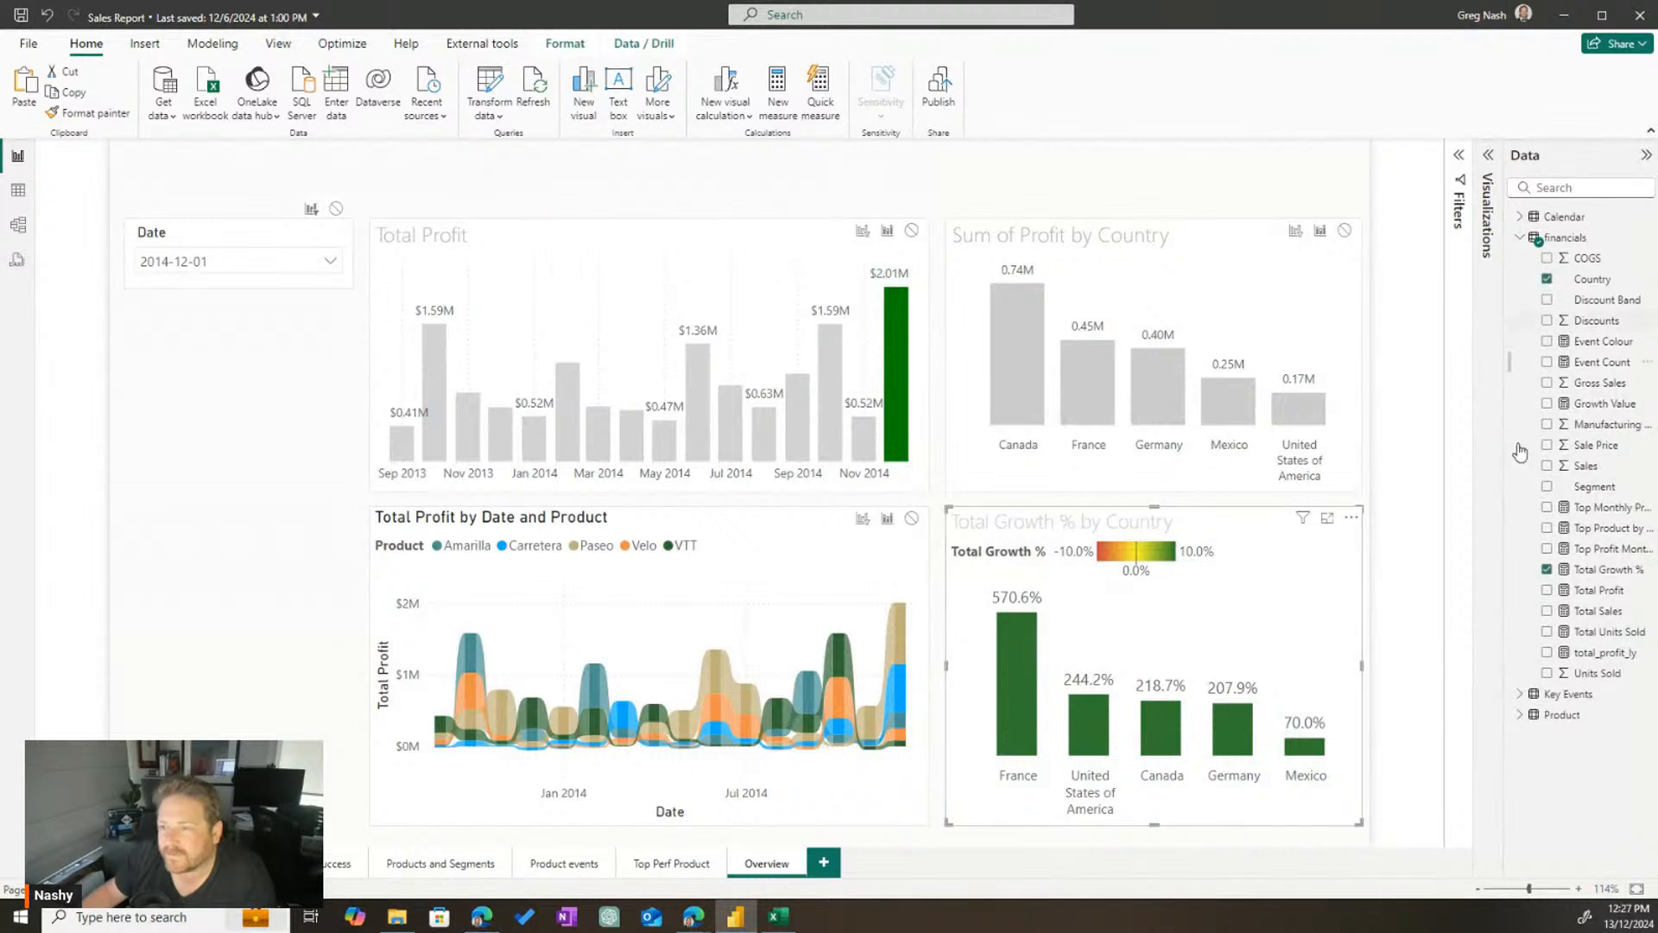
pyautogui.click(1487, 157)
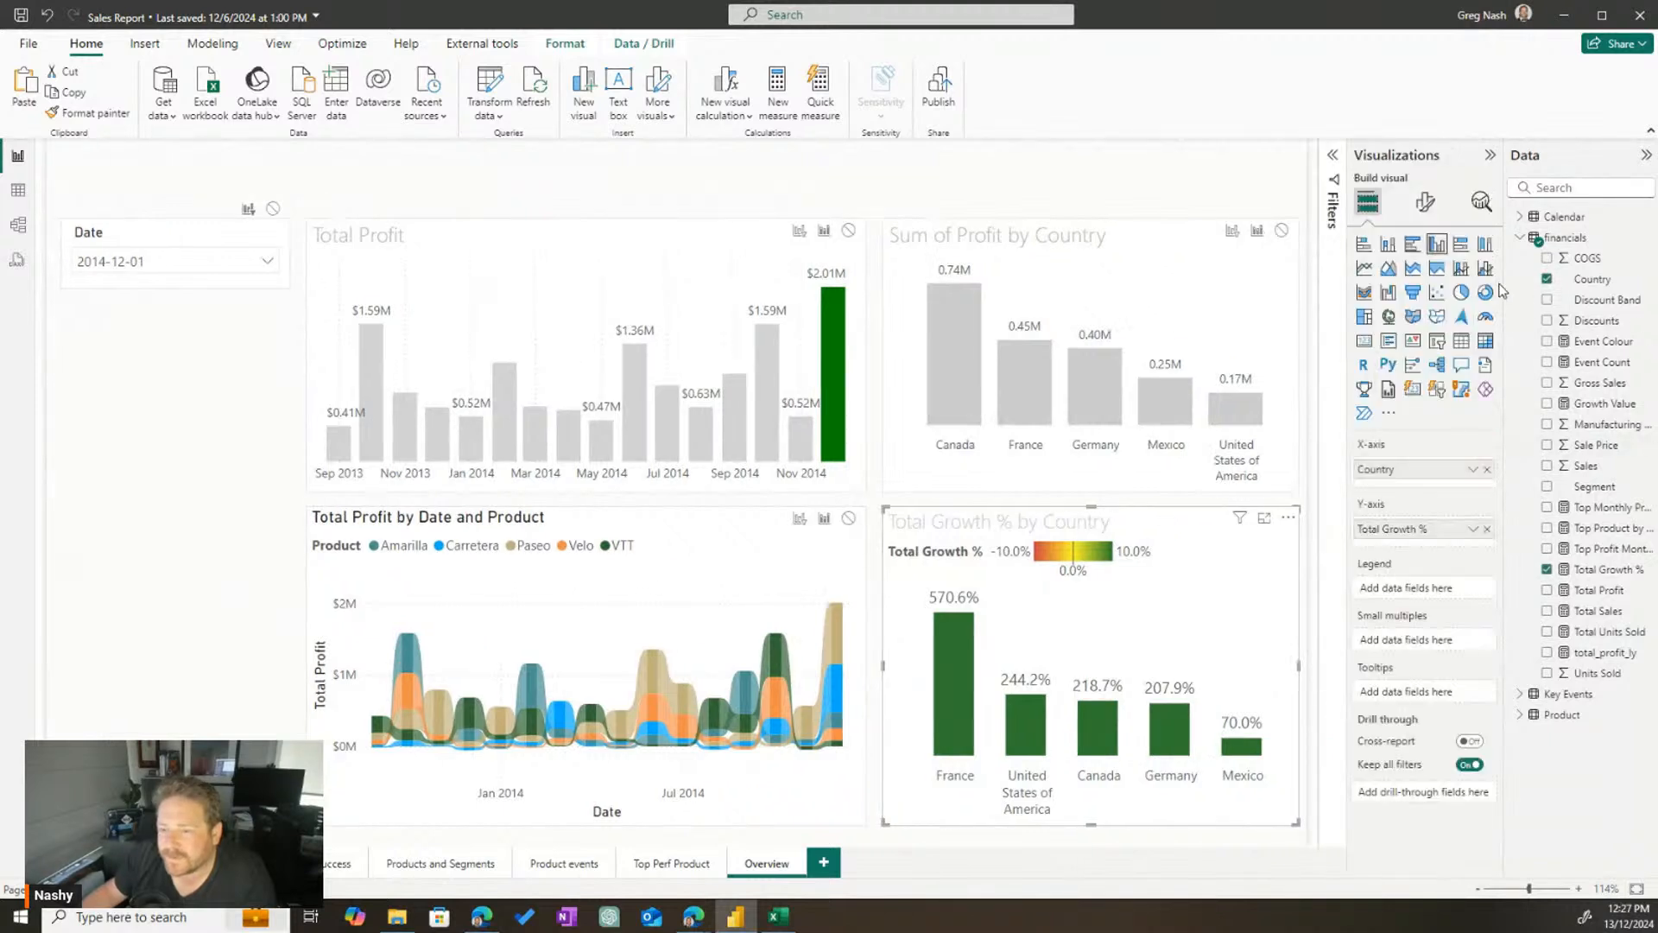
pyautogui.click(1473, 531)
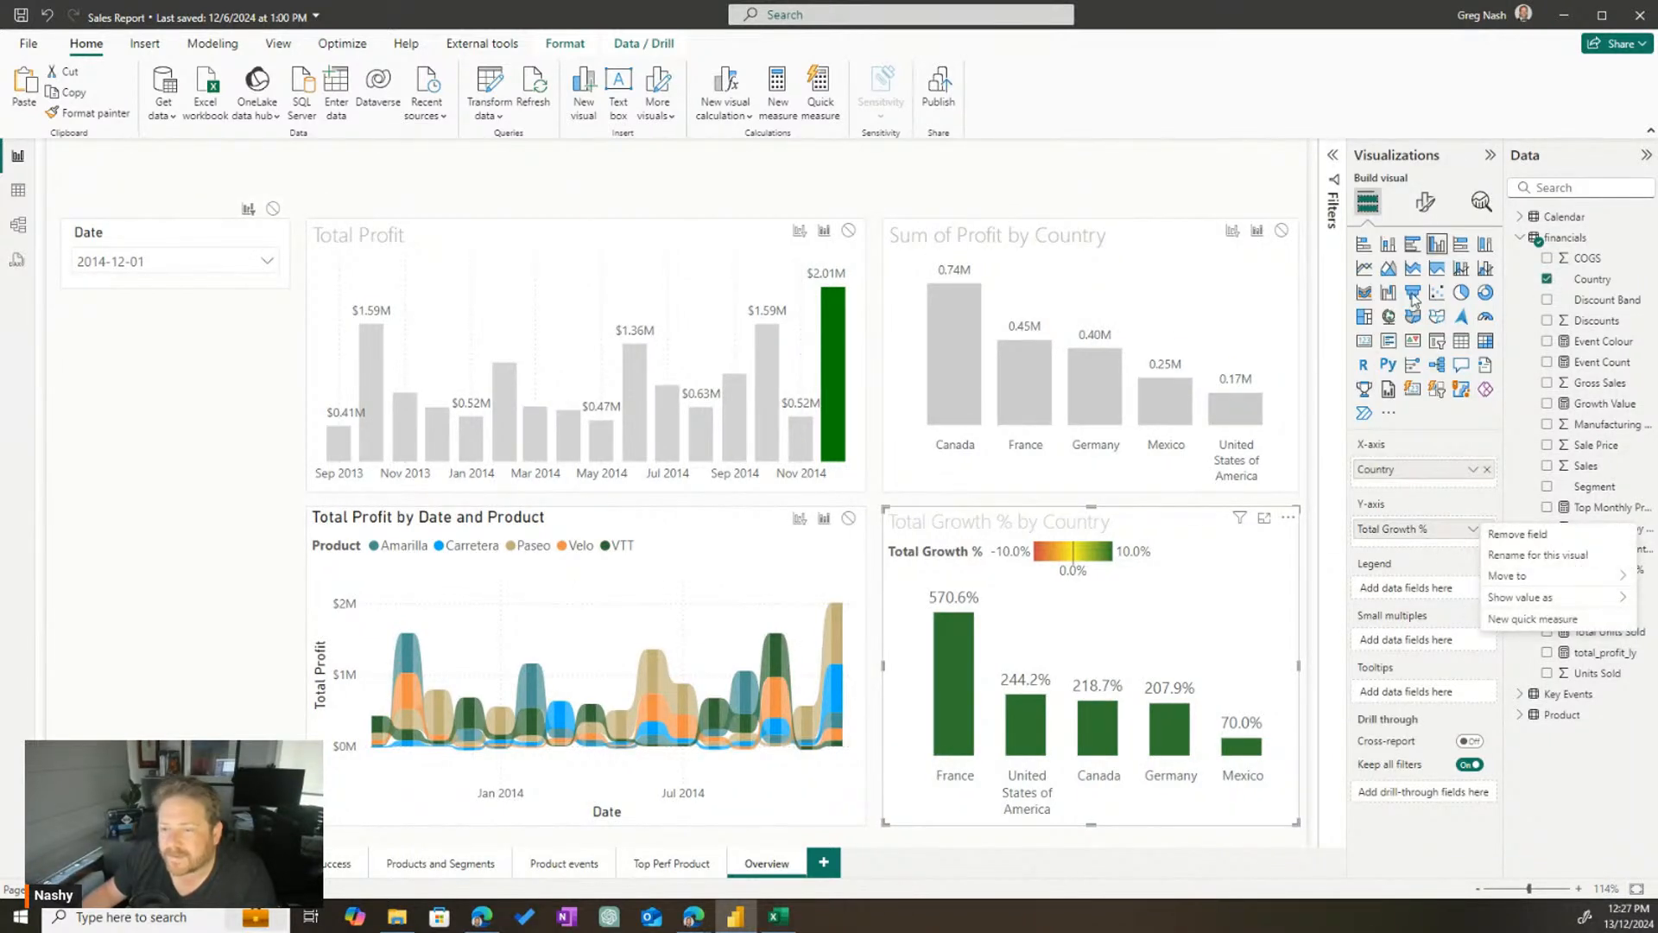
pyautogui.click(1425, 204)
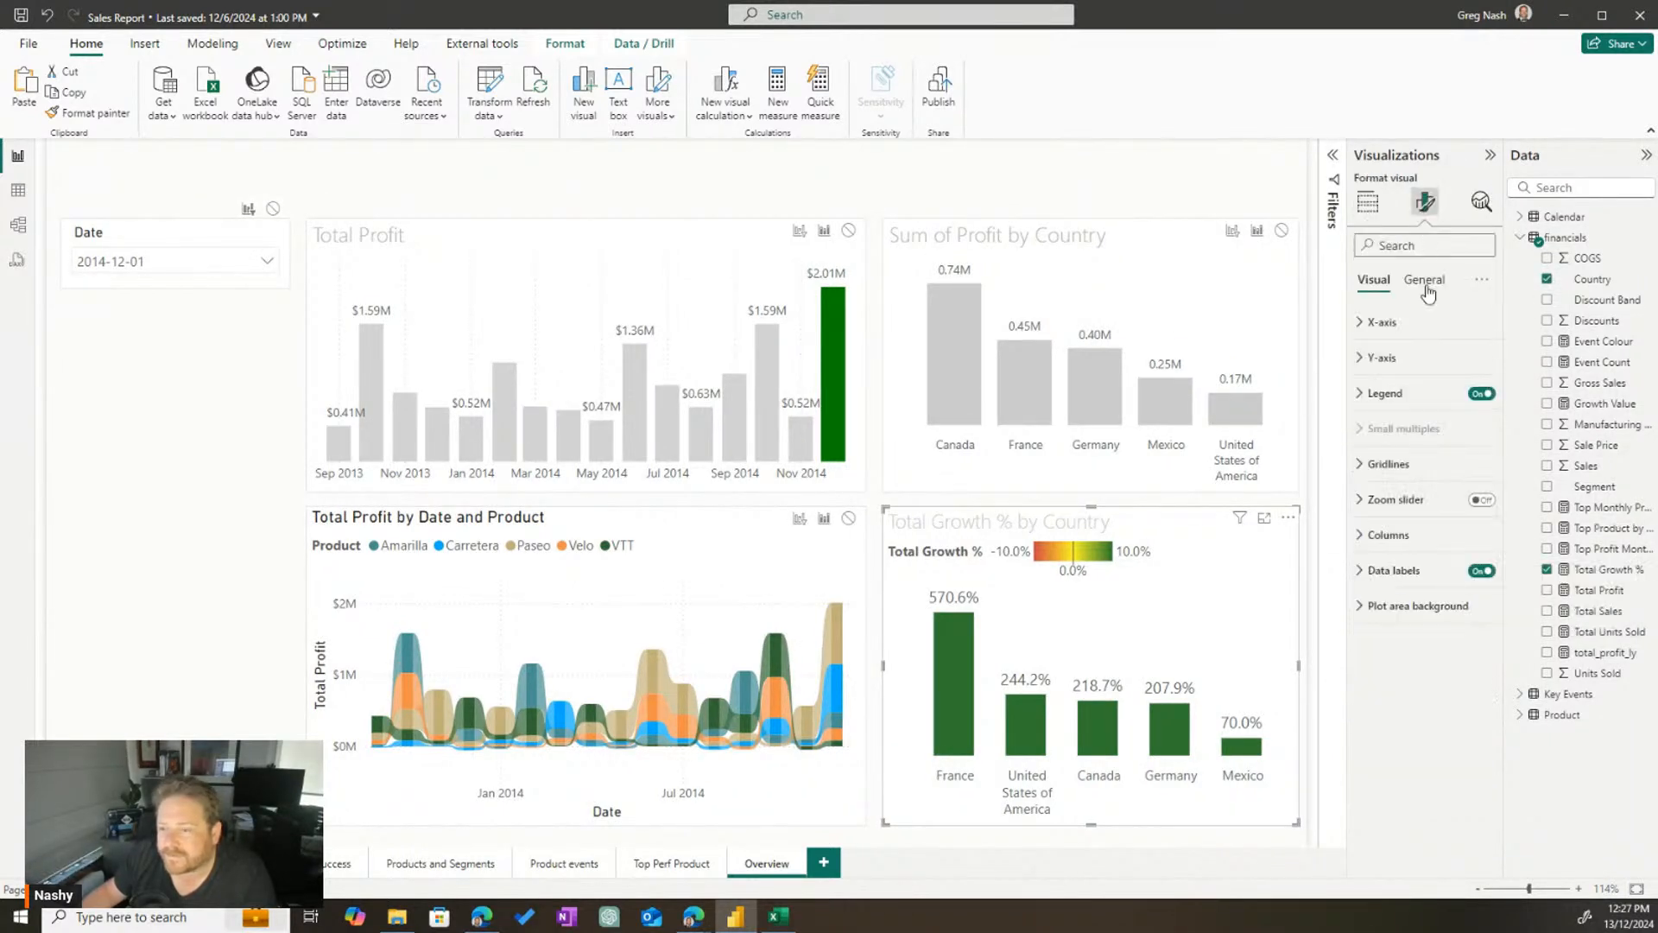
pyautogui.click(1378, 573)
pyautogui.click(1382, 570)
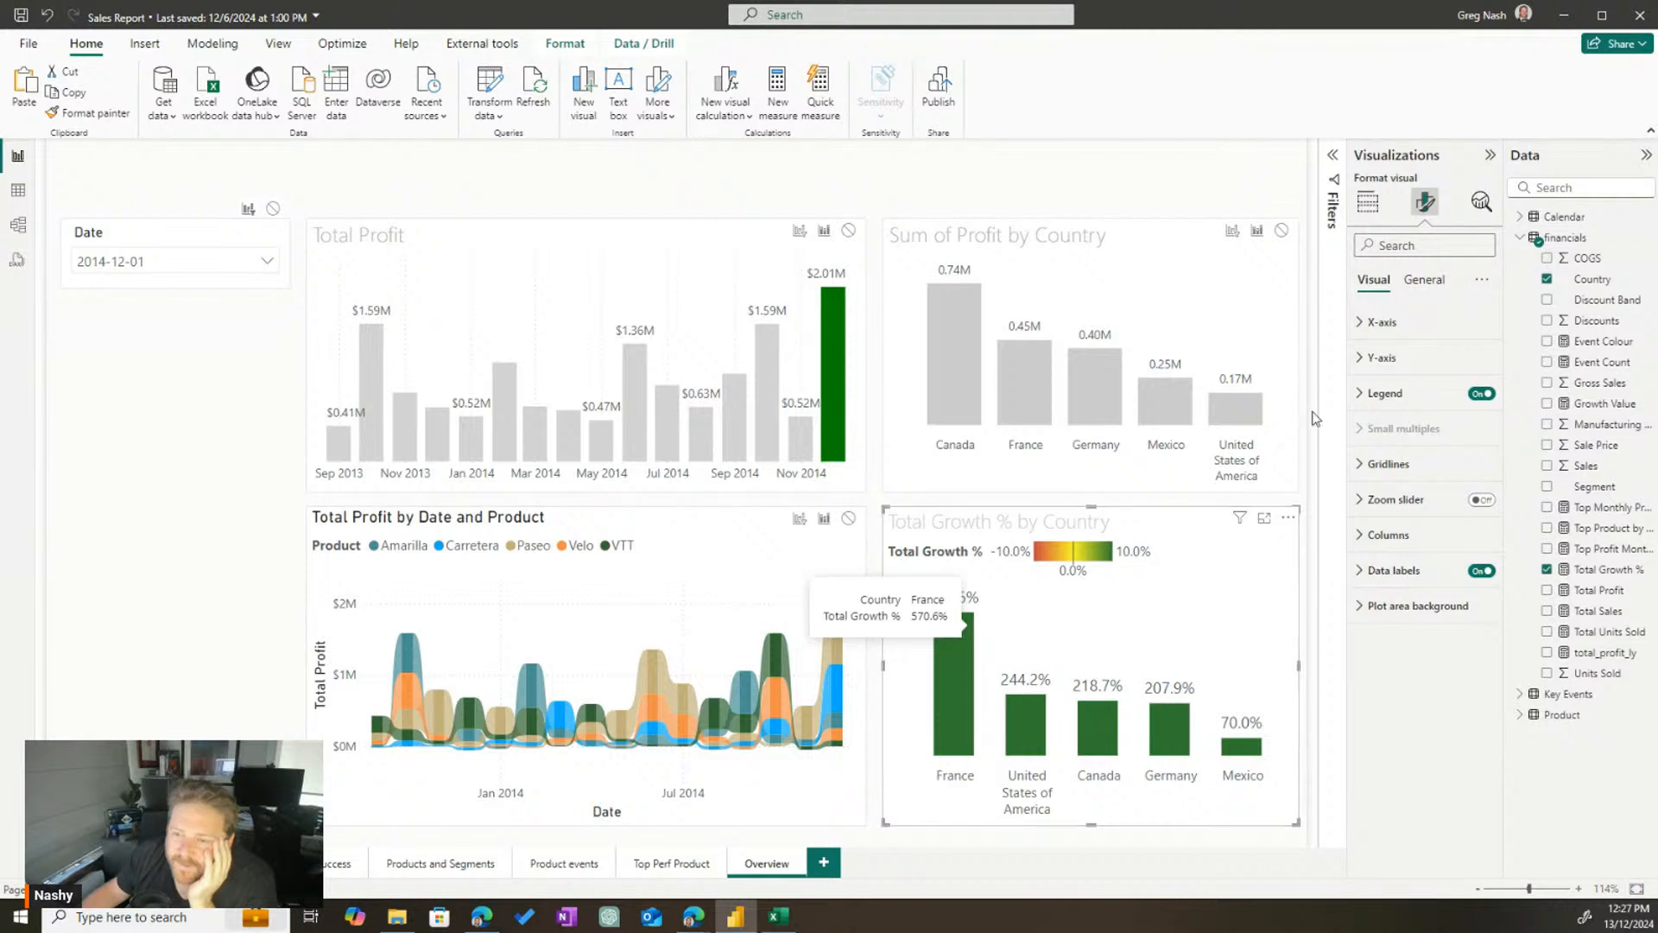
pyautogui.click(1424, 279)
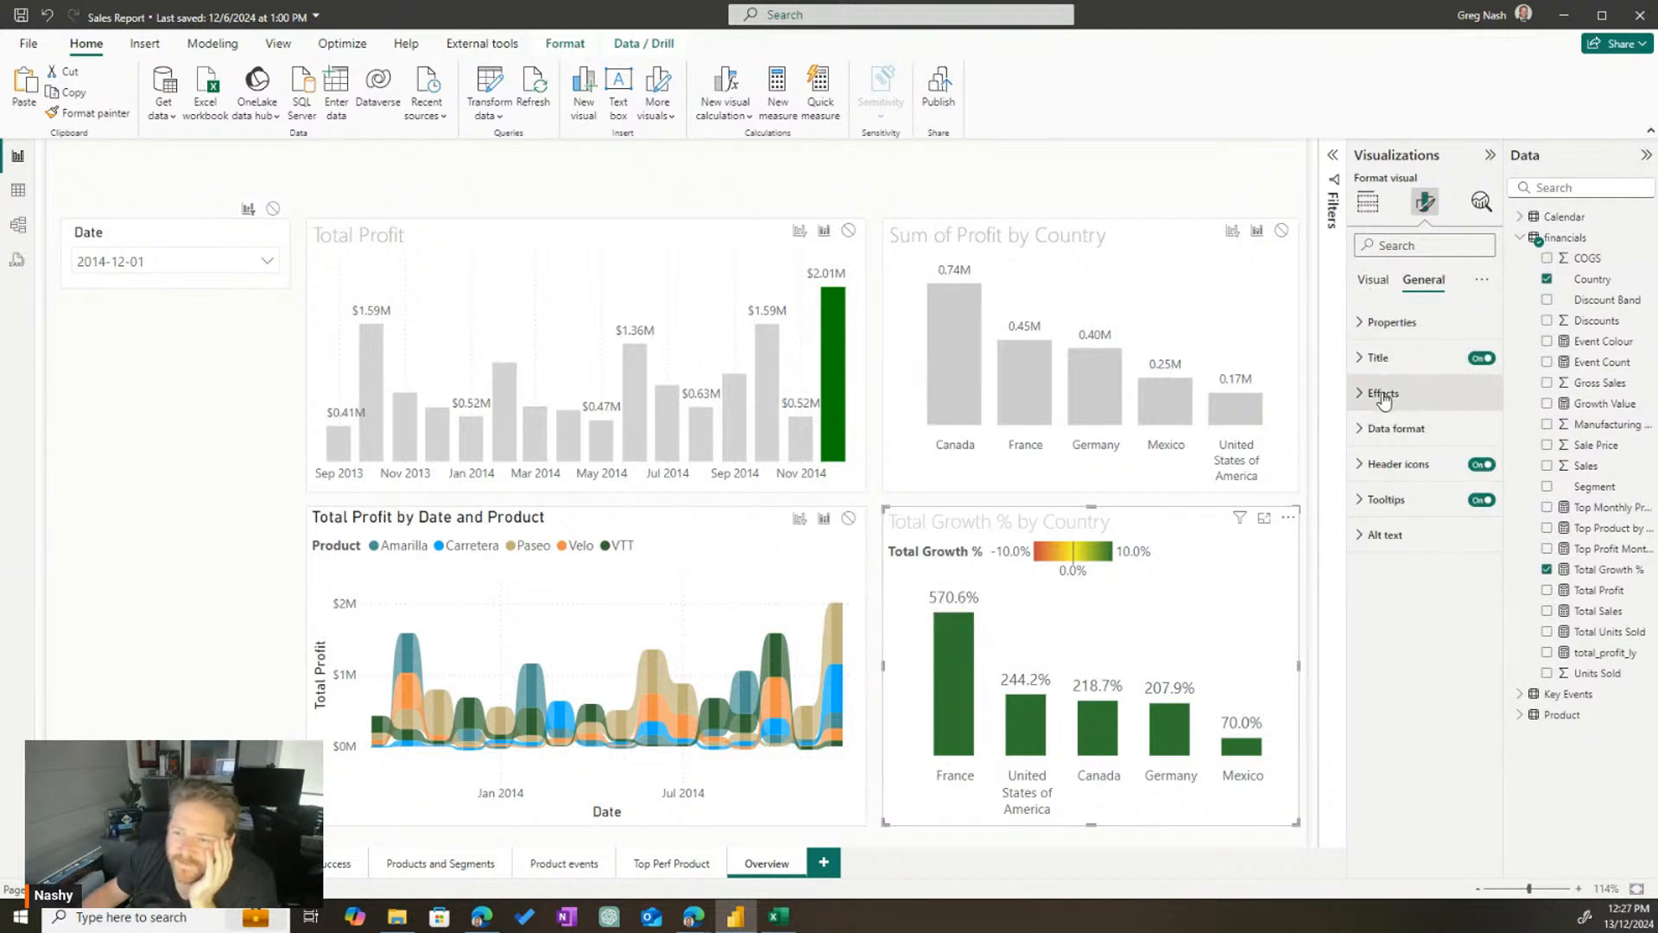
pyautogui.click(1383, 285)
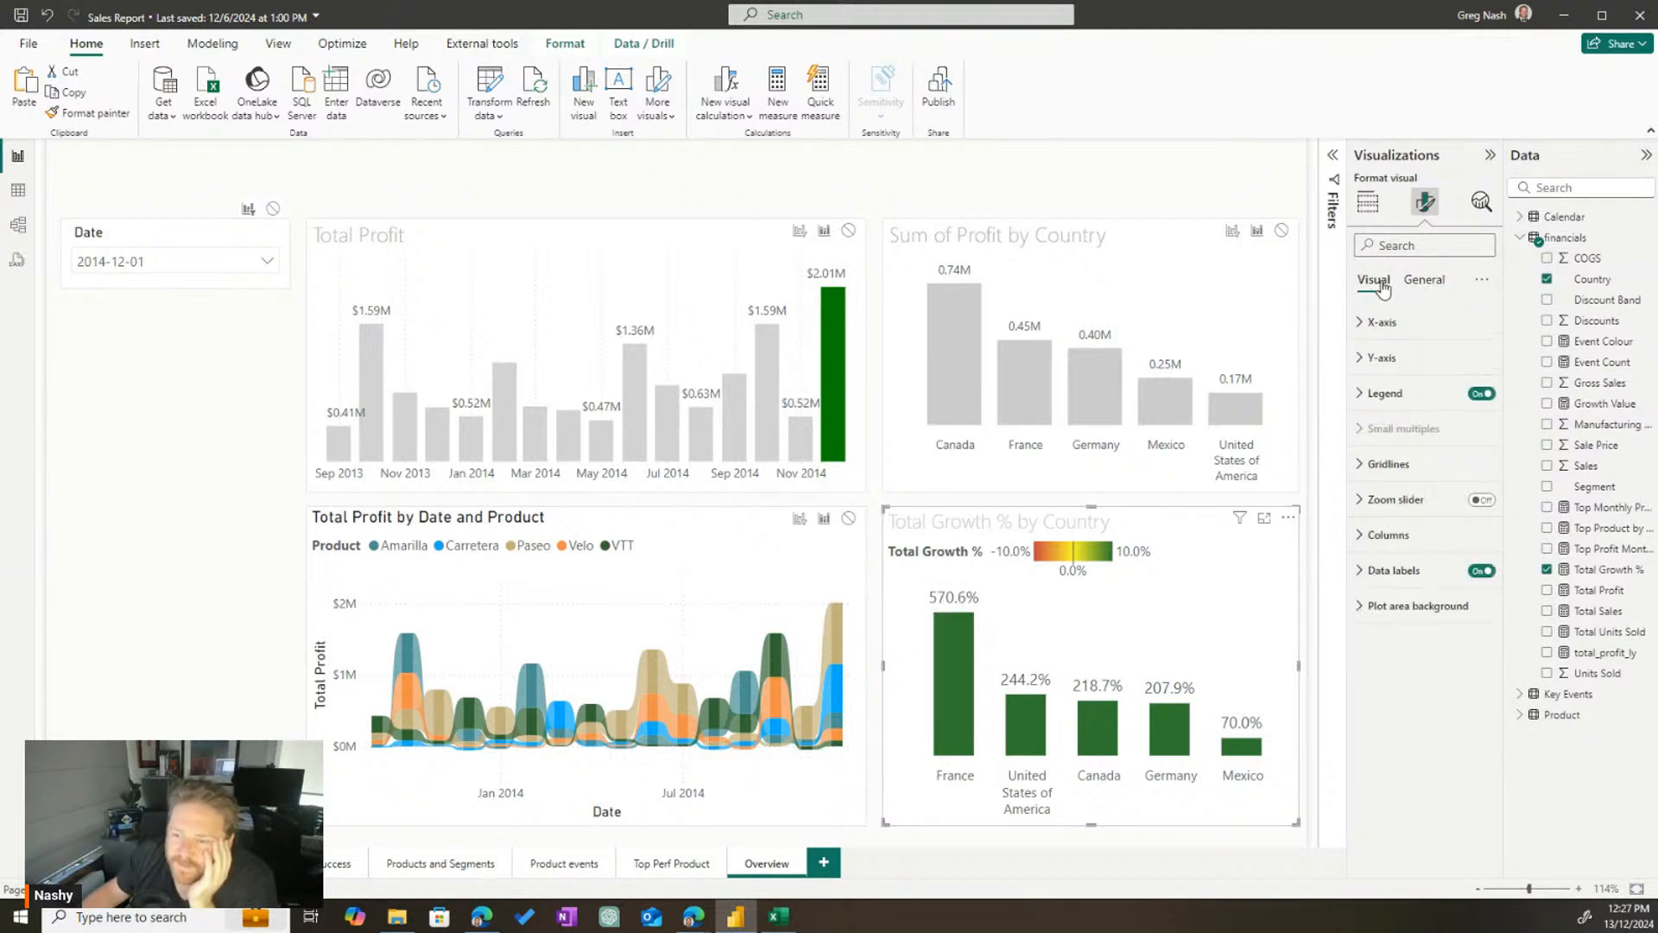
pyautogui.click(1388, 537)
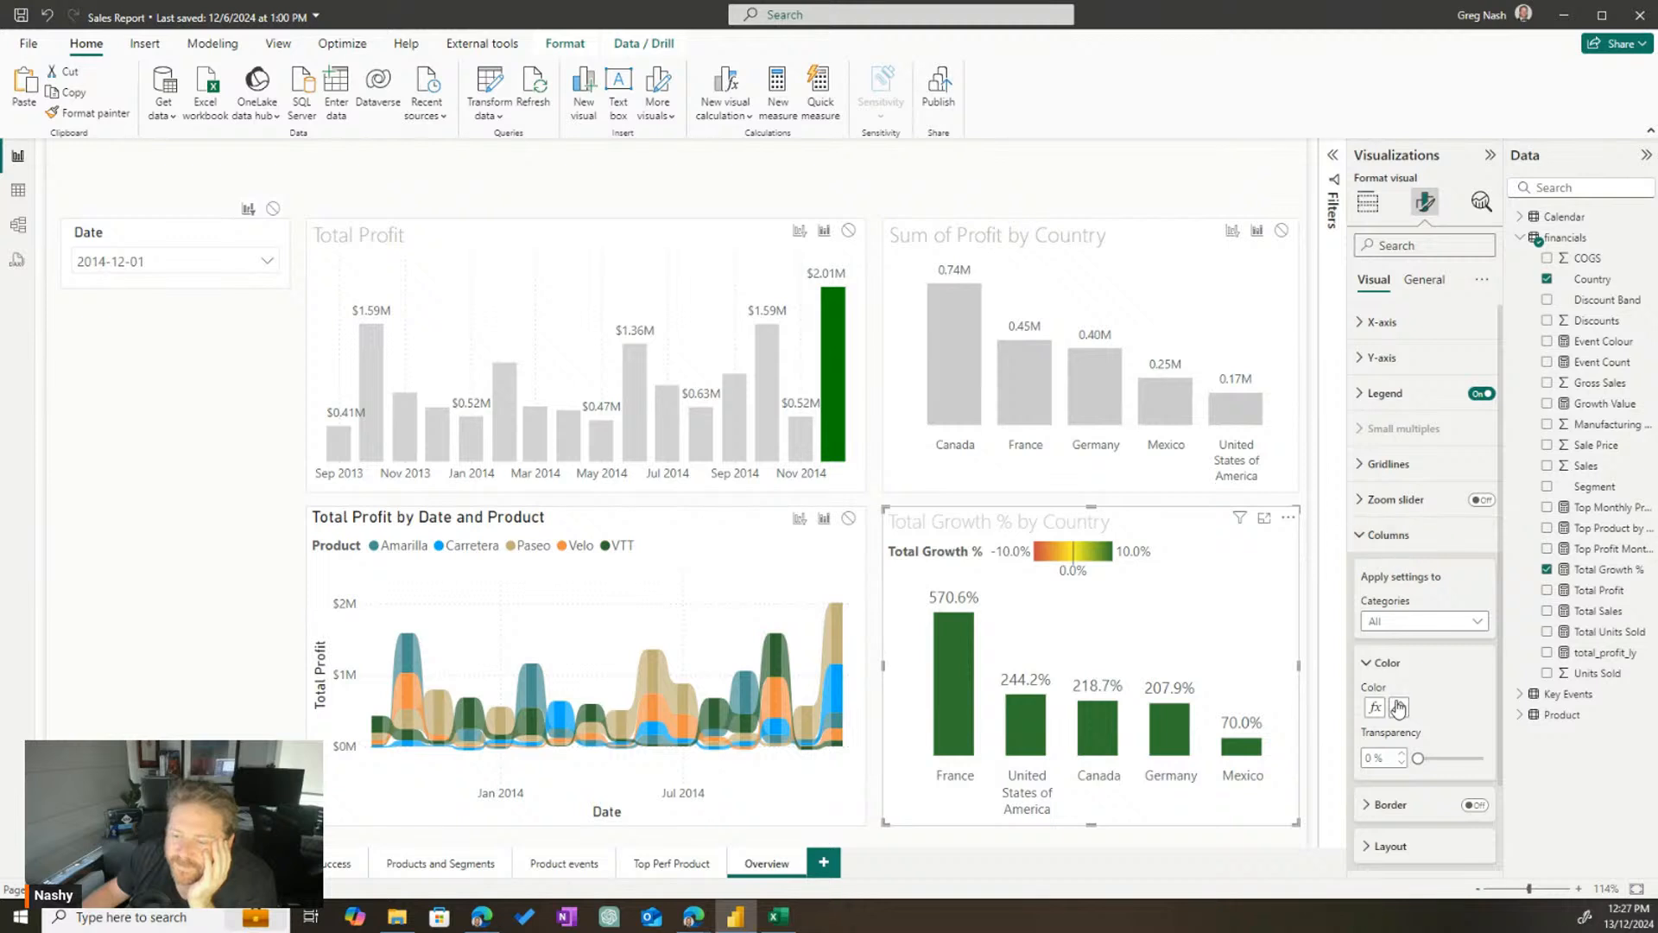
pyautogui.click(1375, 709)
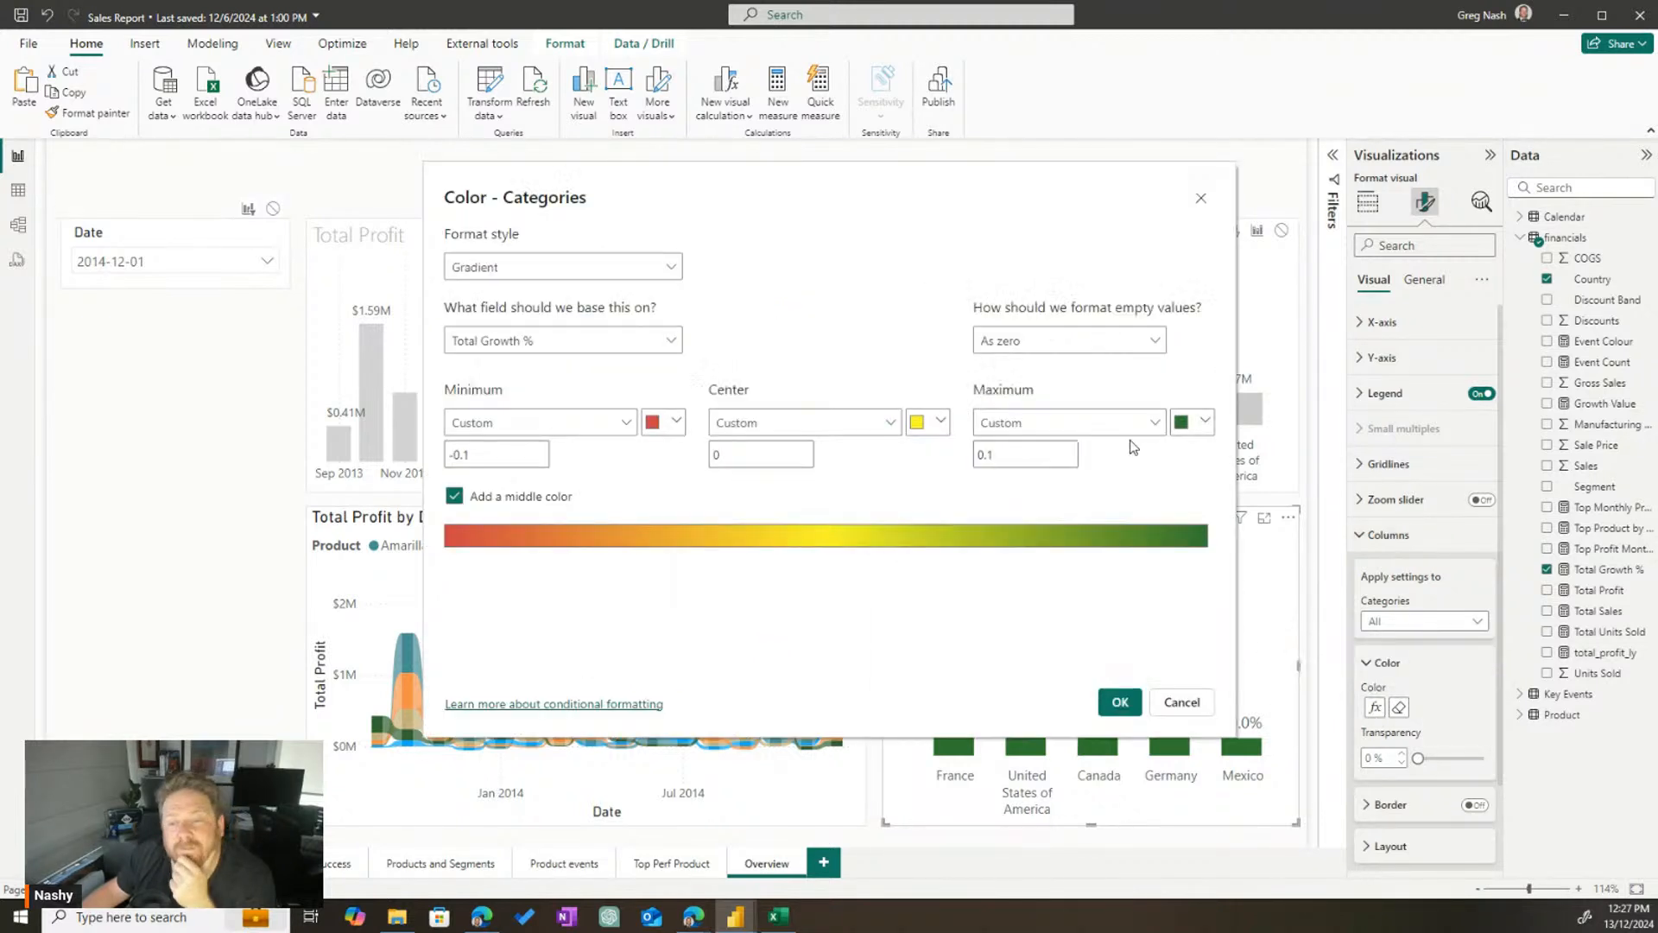
pyautogui.click(1195, 423)
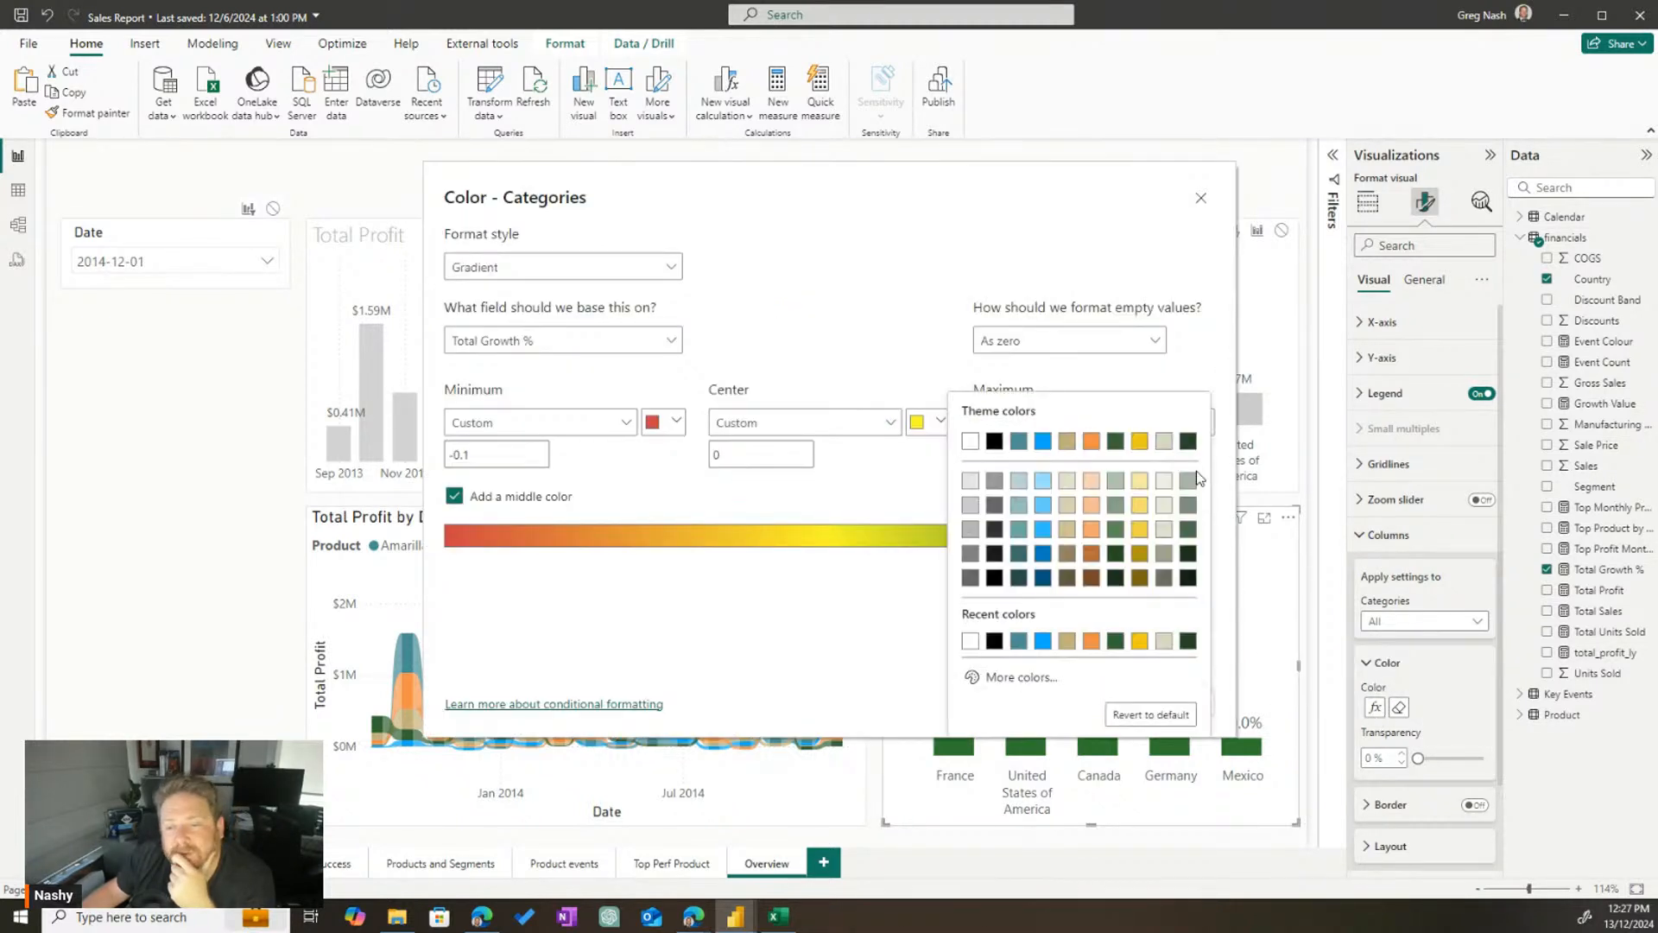
pyautogui.click(1043, 553)
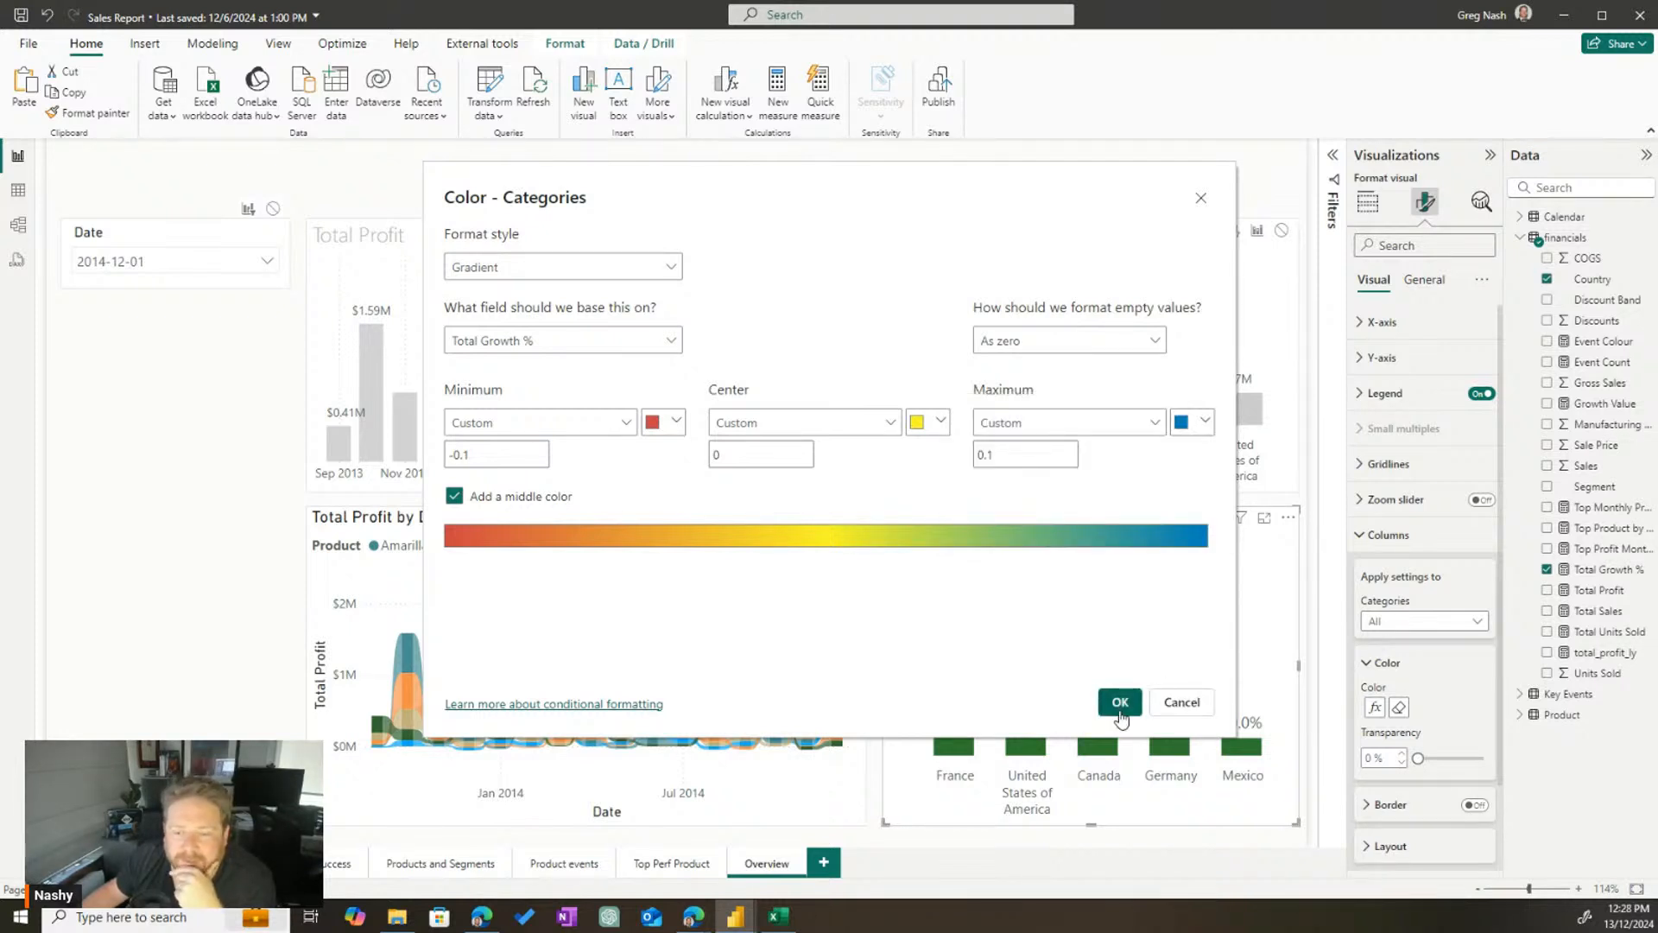
pyautogui.click(1121, 704)
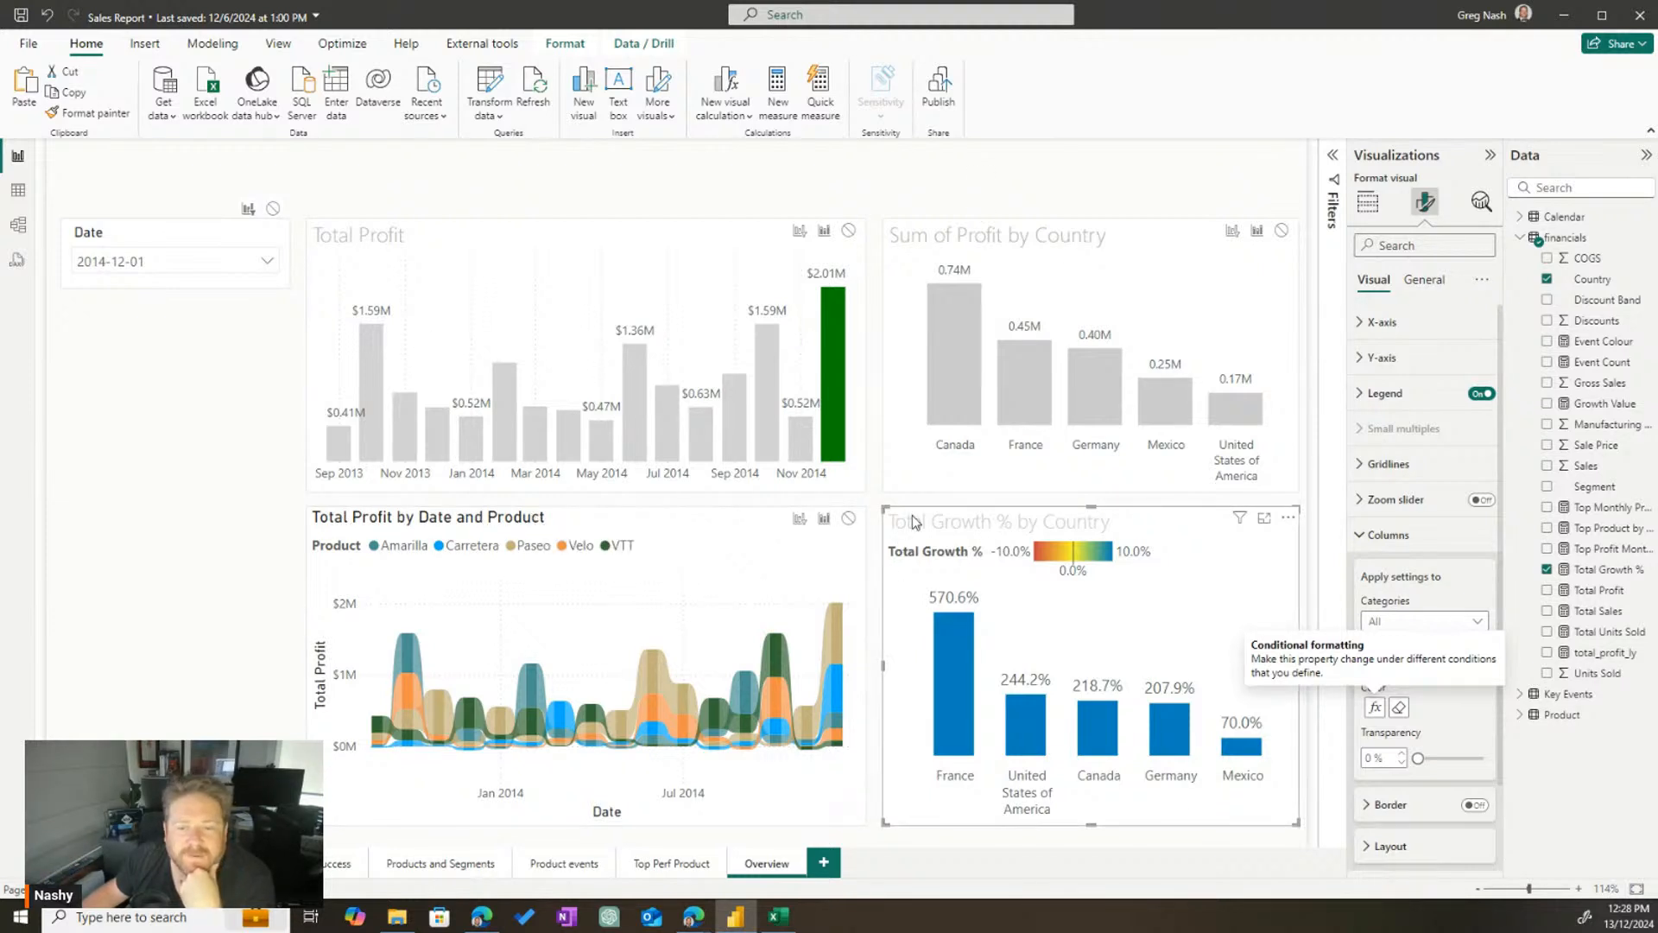
# Retitle the Sum of Profit by Country chart as "Where are we having the most success?"
pyautogui.click(967, 244)
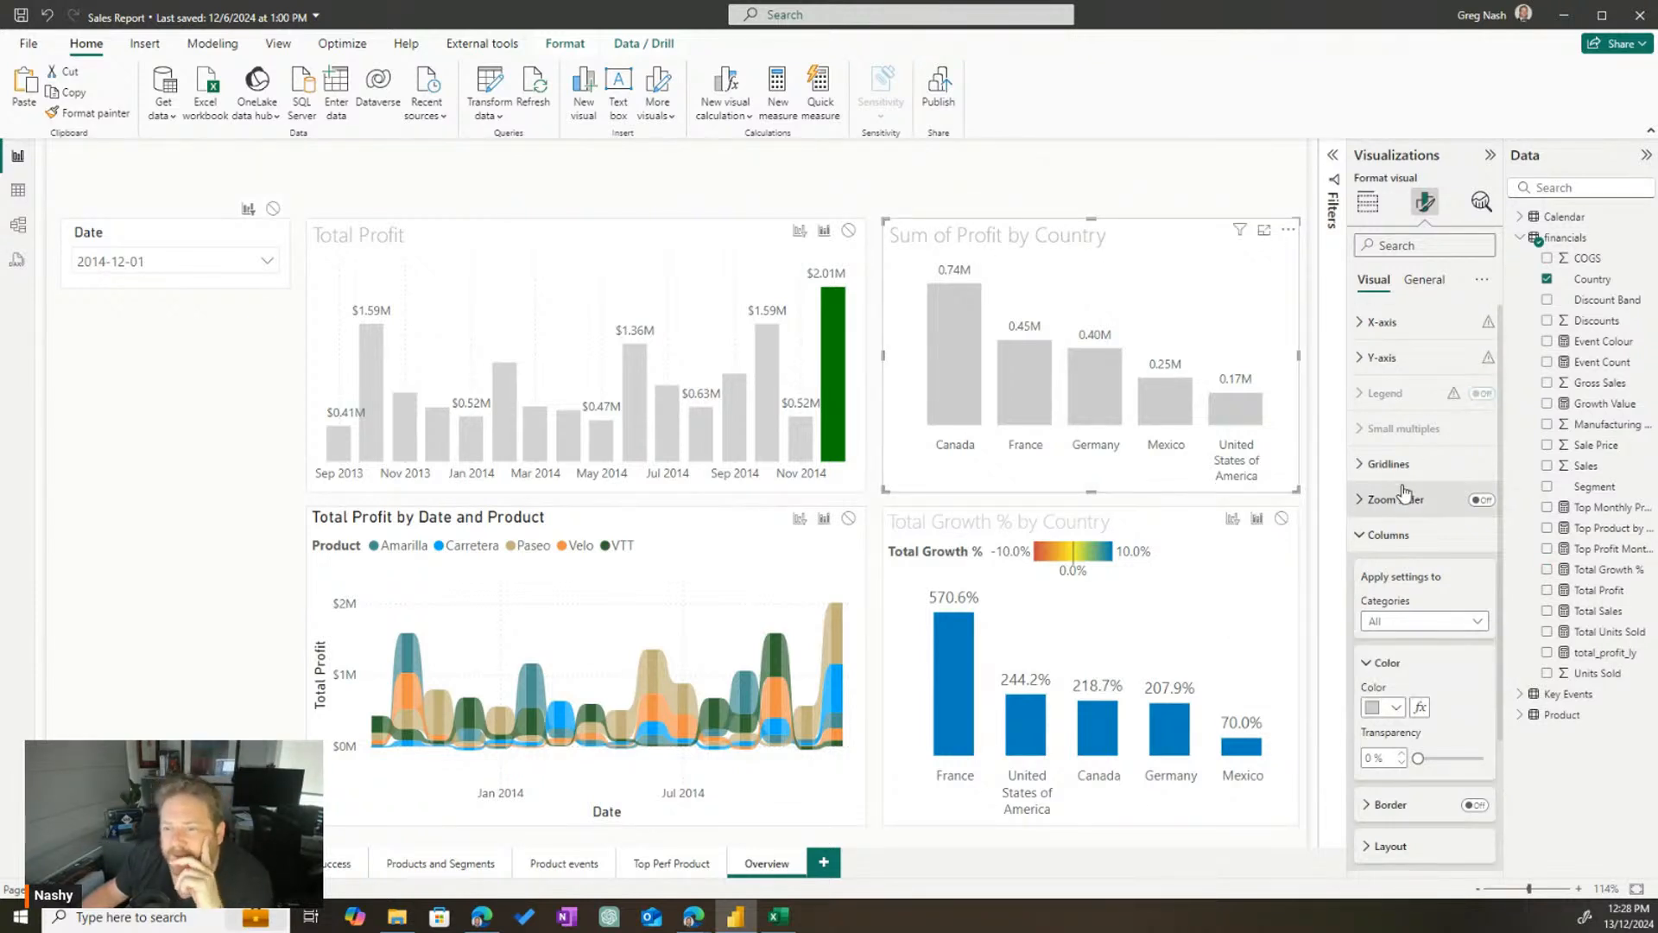
pyautogui.click(1424, 279)
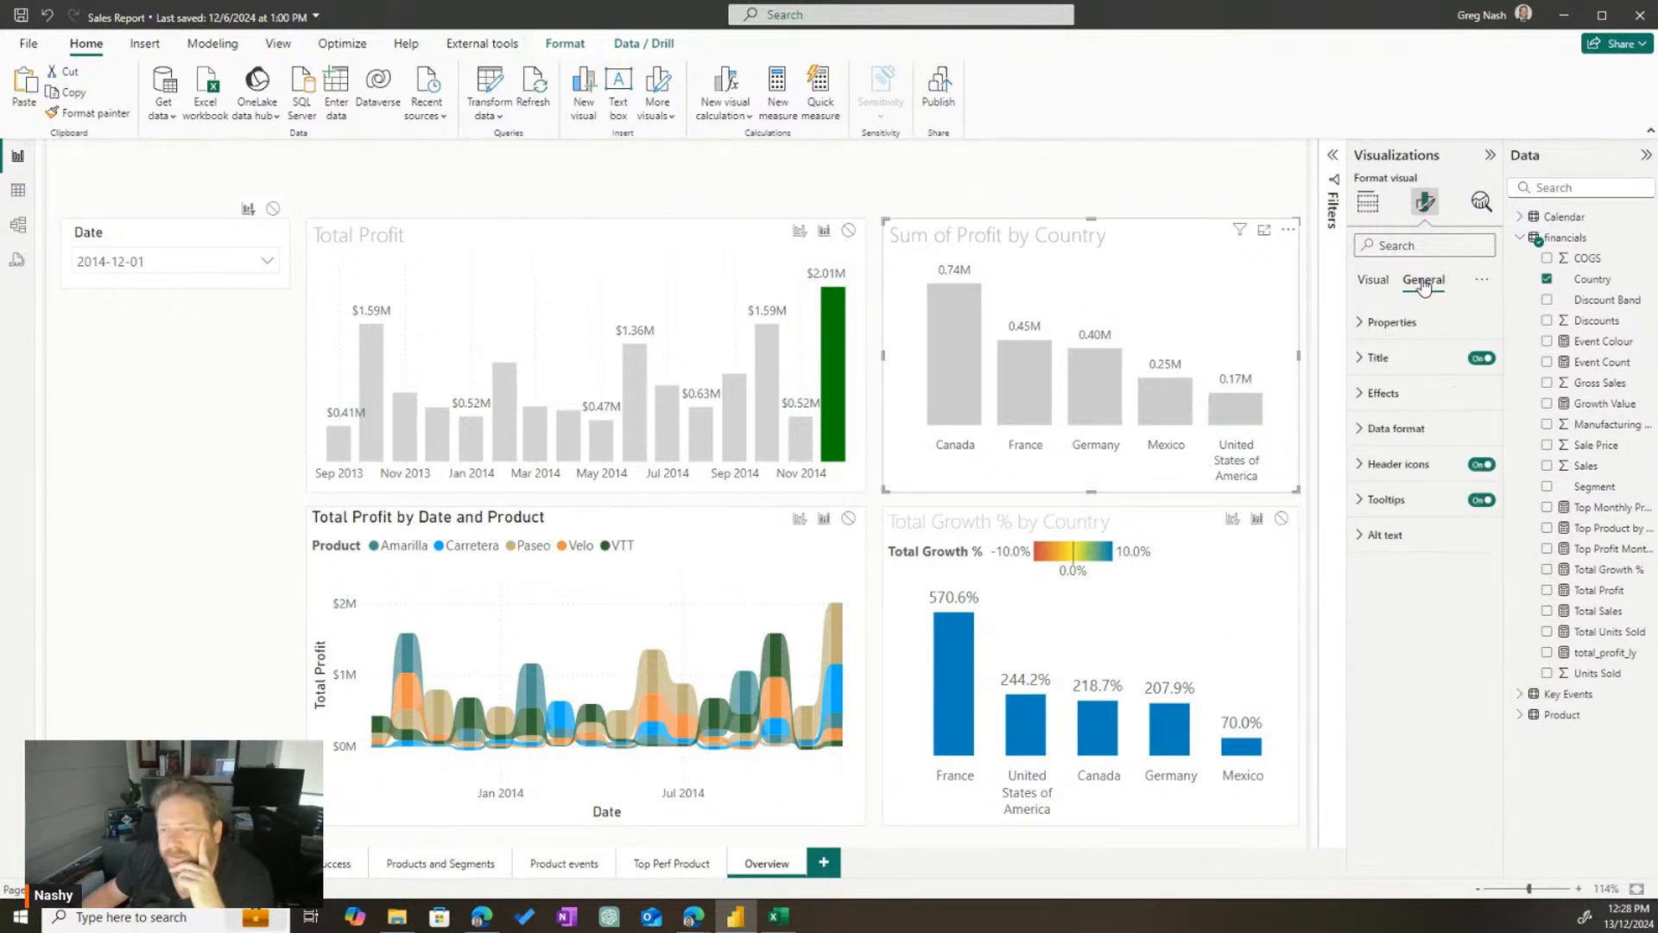
pyautogui.click(1369, 359)
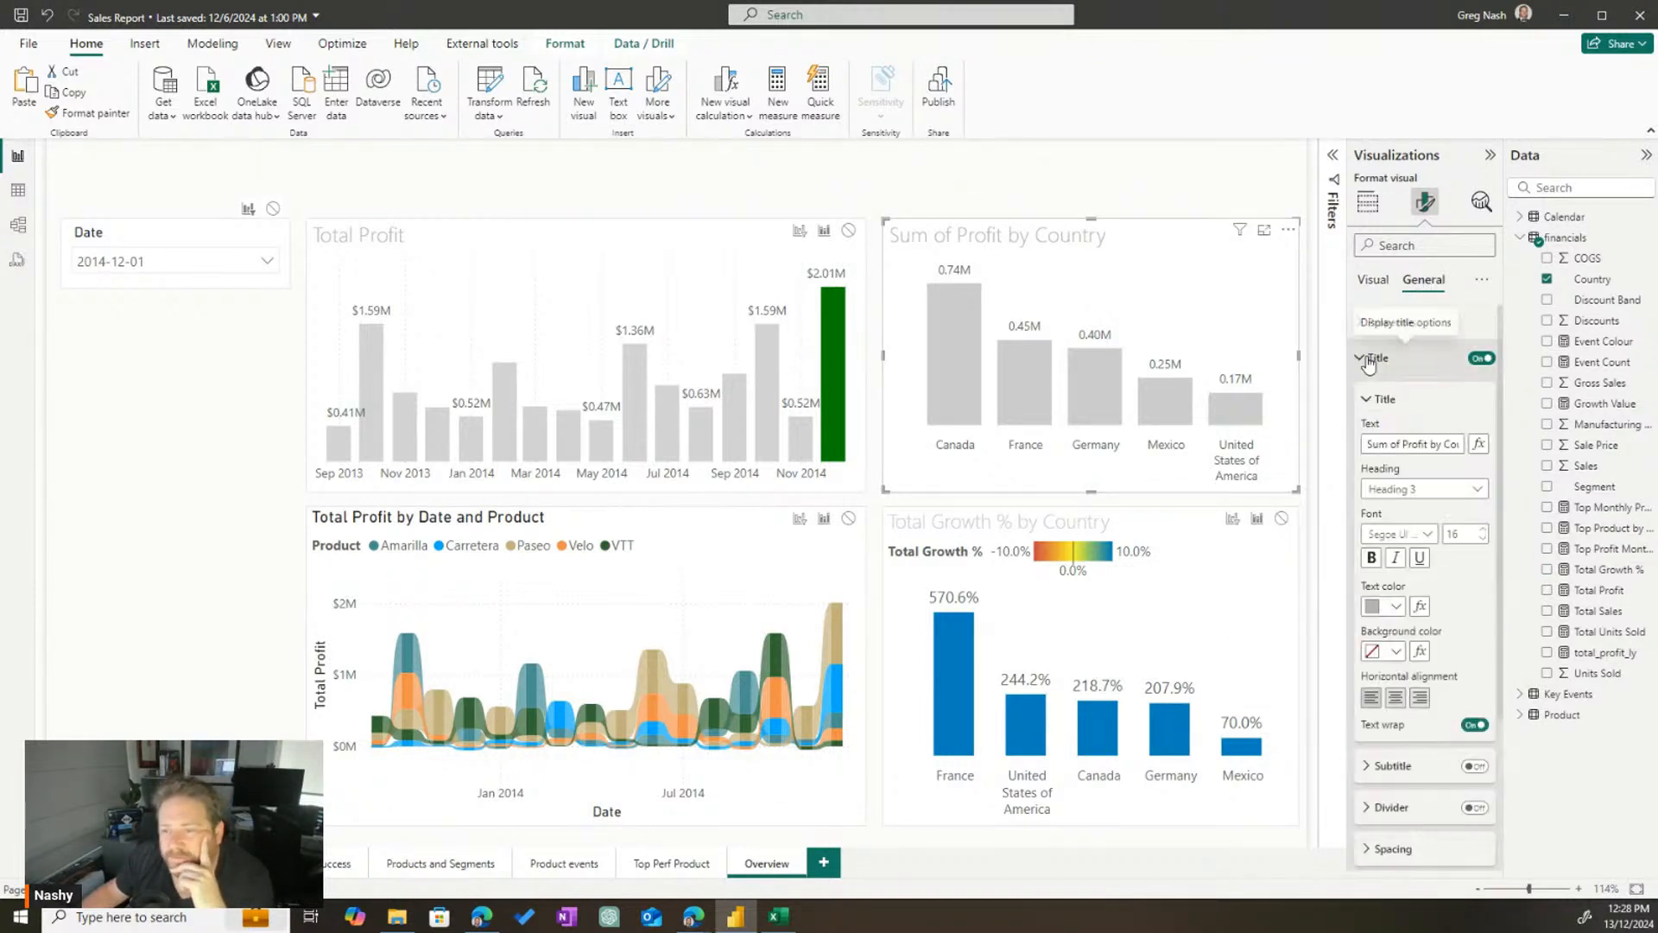
pyautogui.tripleClick(1387, 442)
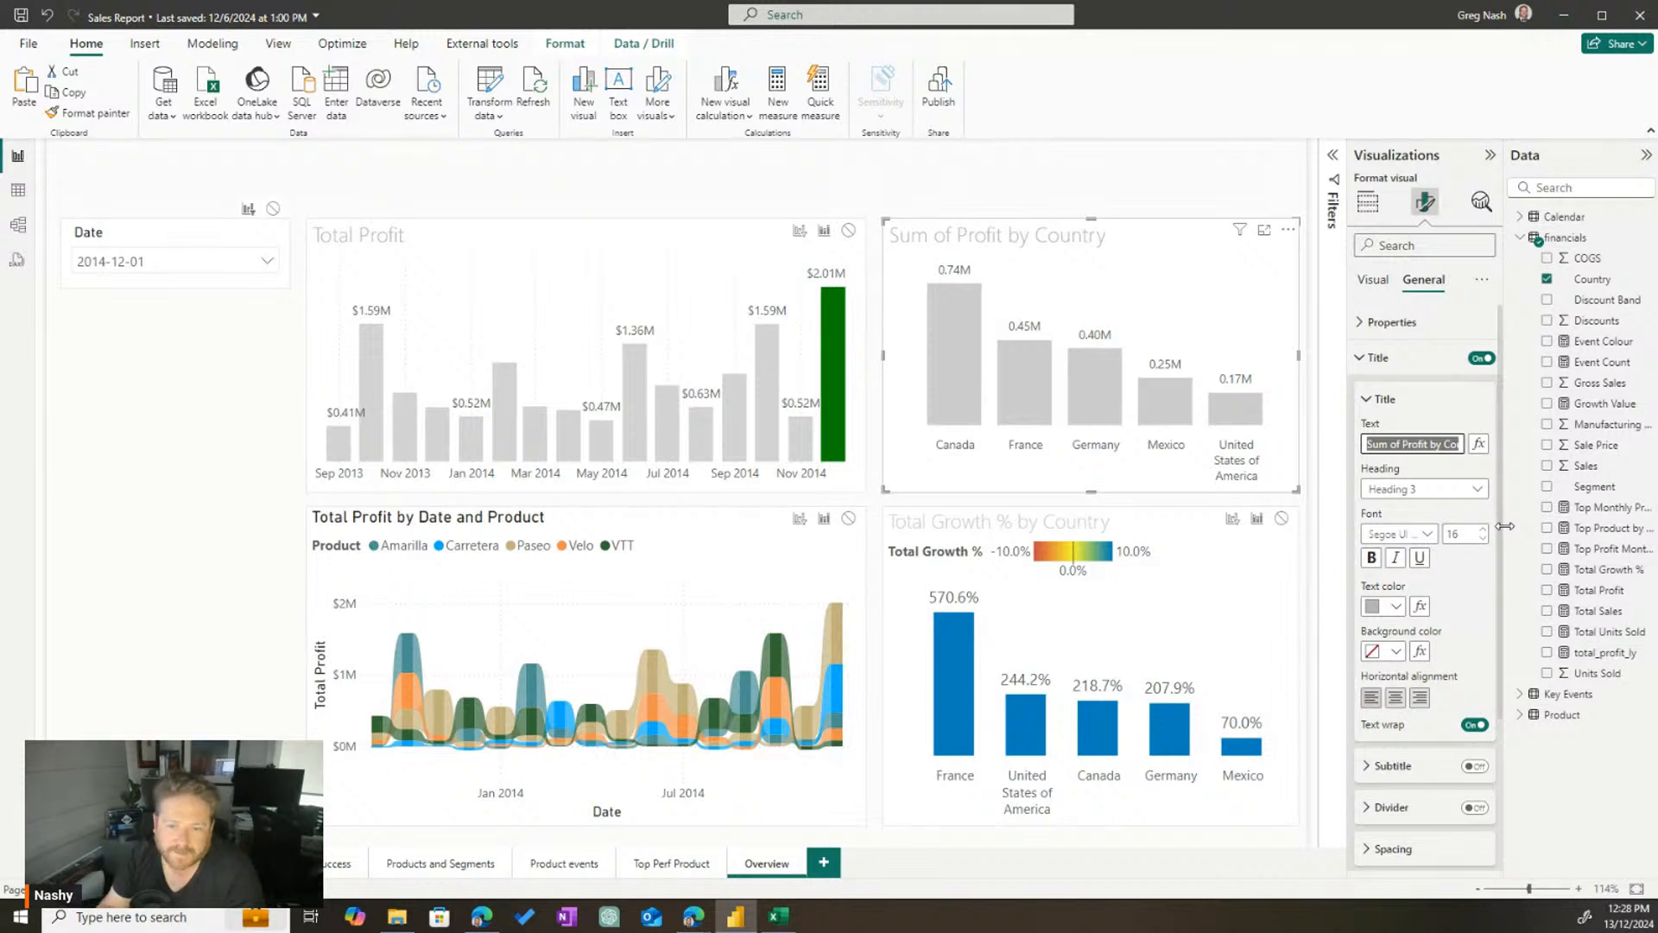
pyautogui.write('Wher')
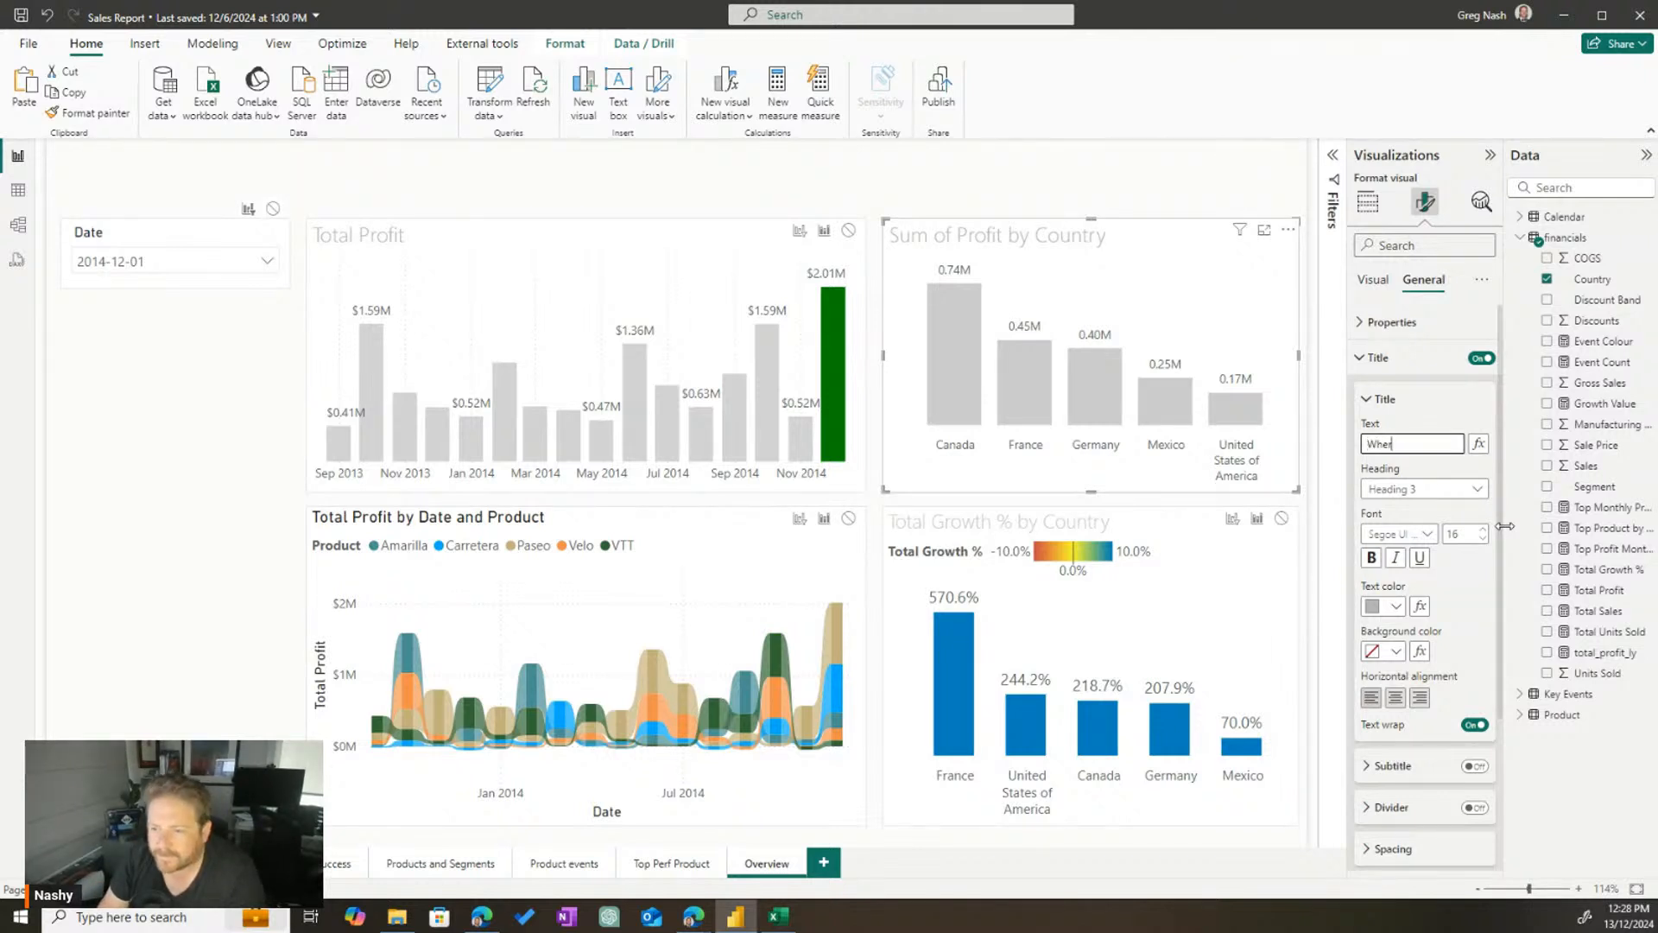
pyautogui.write('e are we')
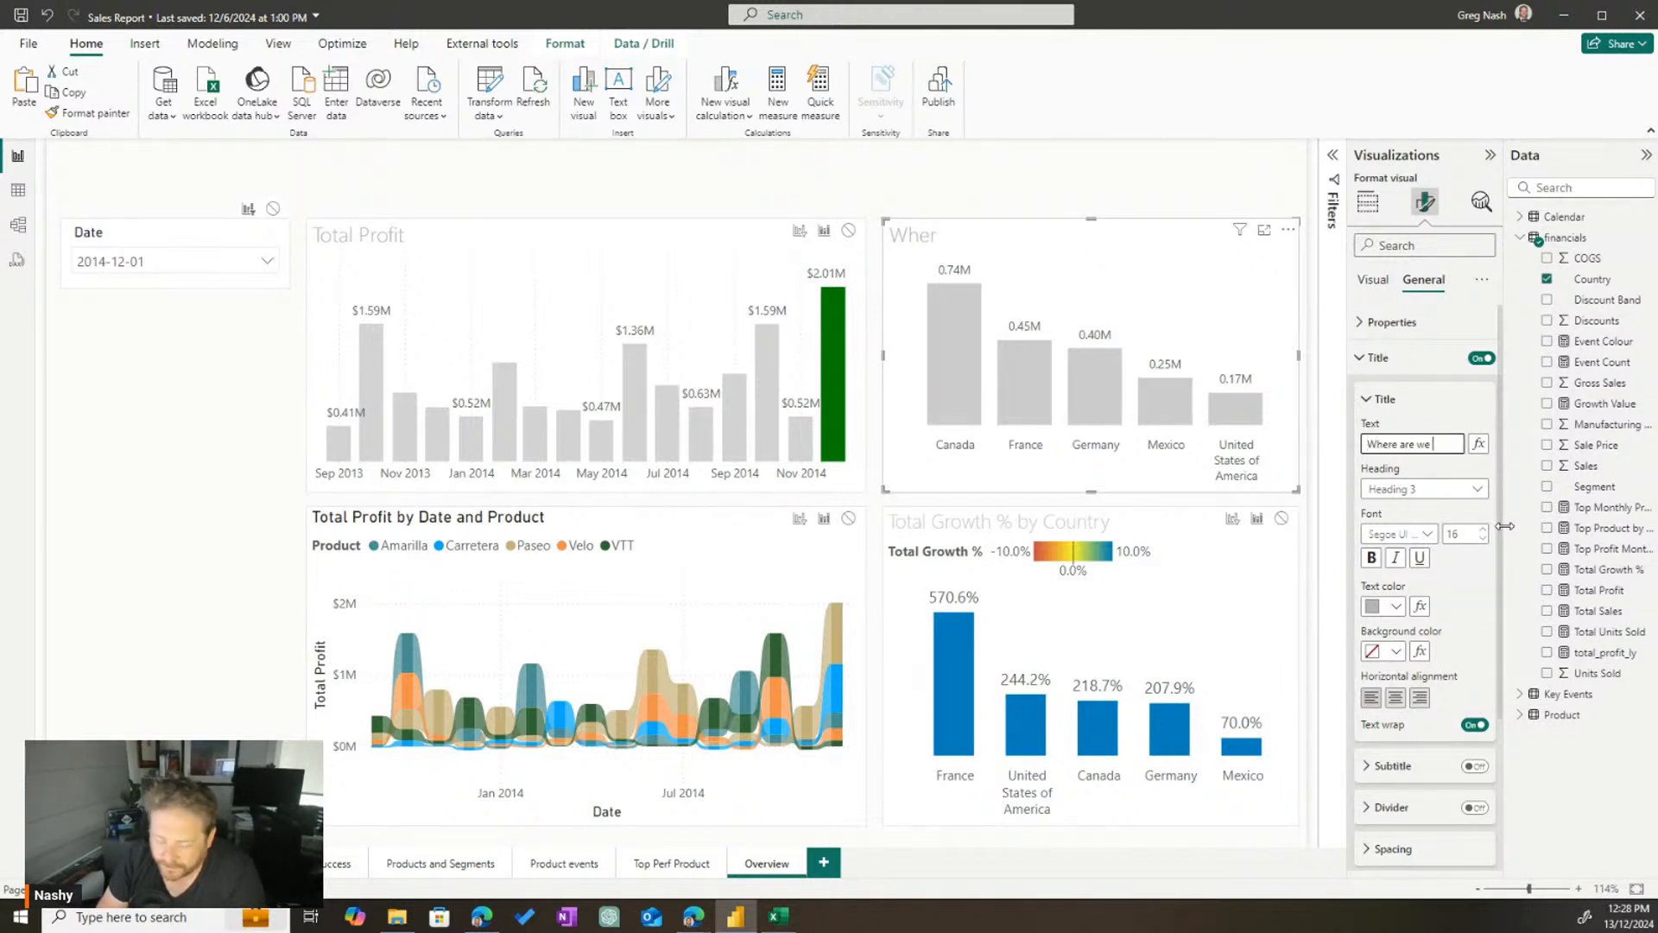
pyautogui.write(' having the most s')
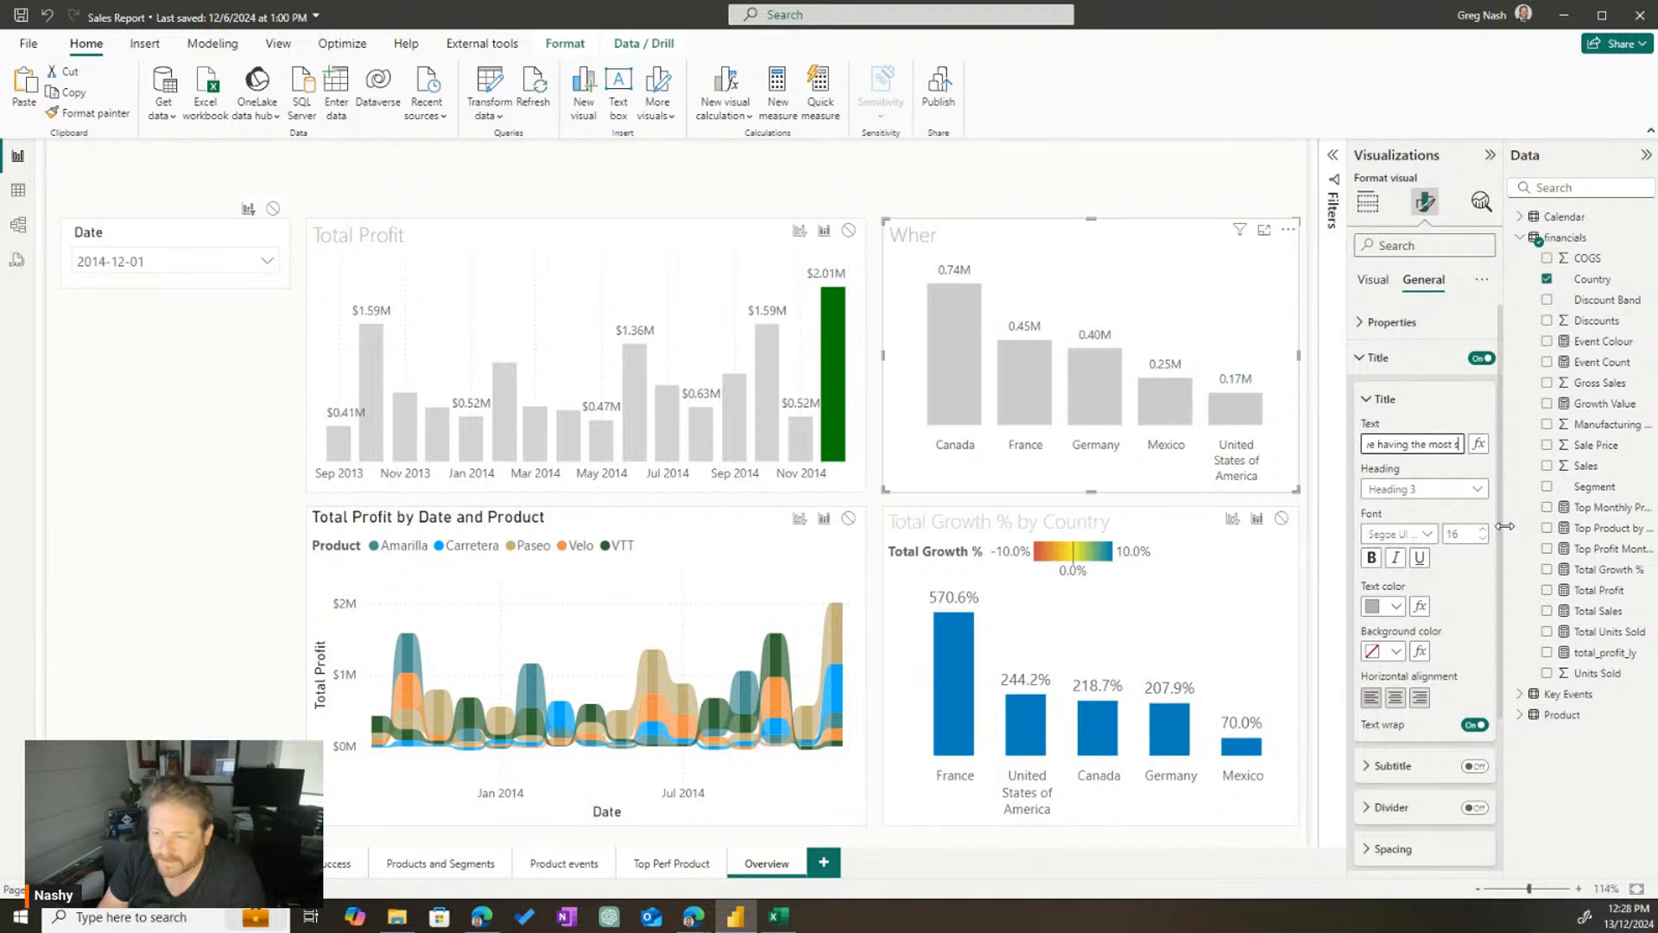
pyautogui.write('uccess')
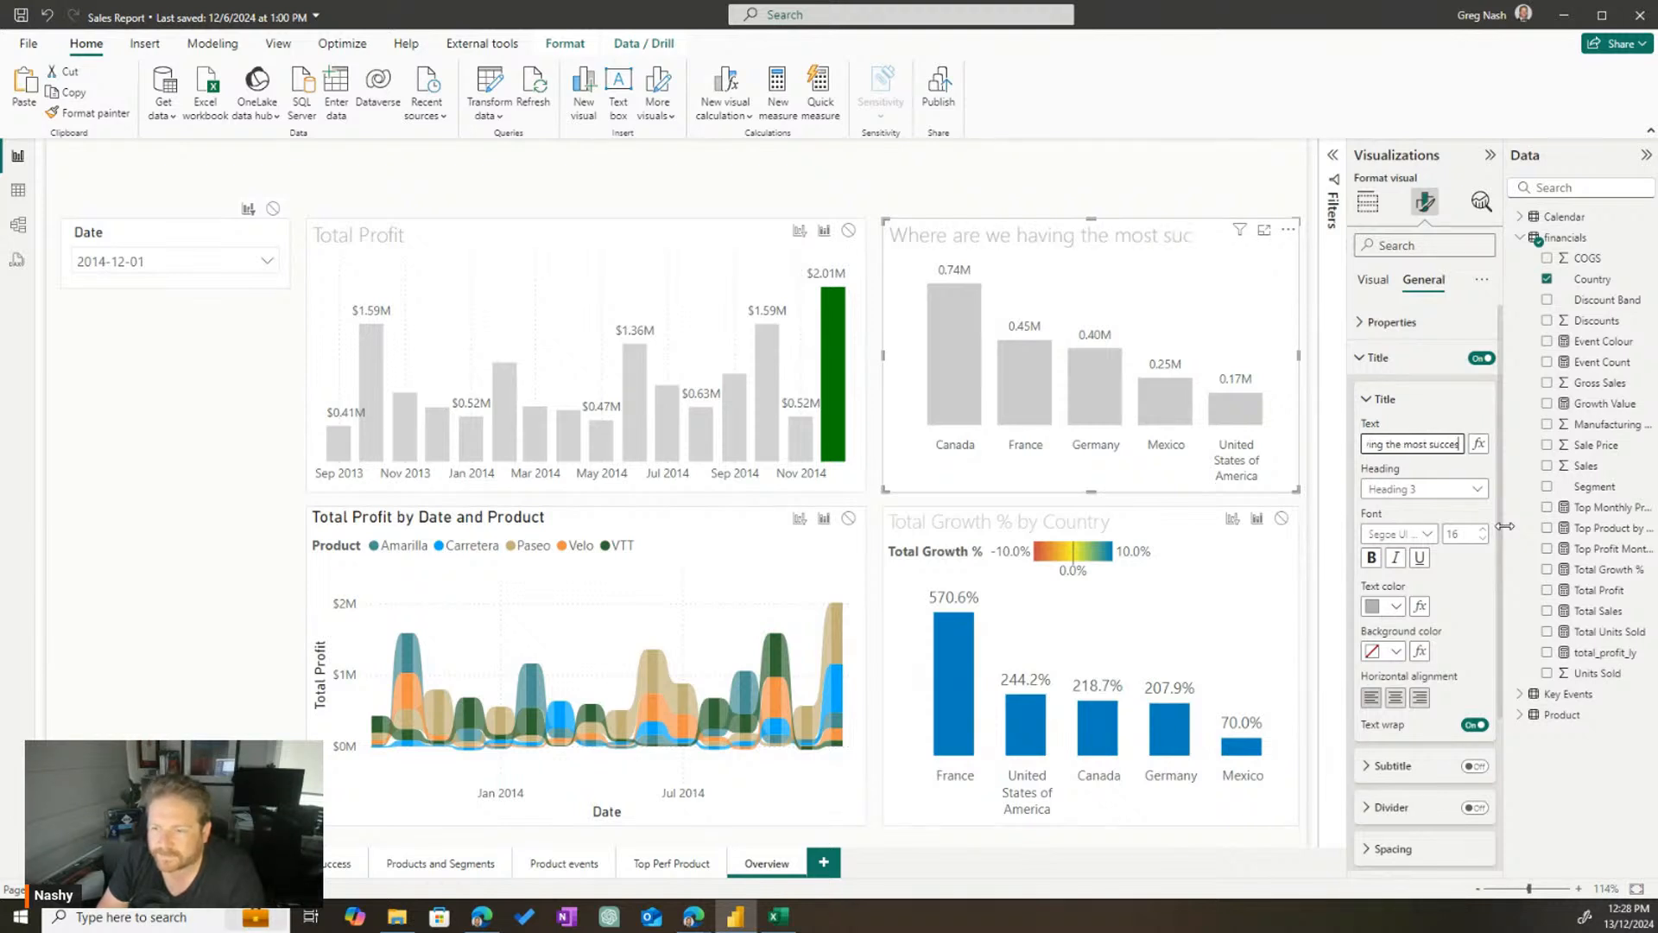
pyautogui.write('?')
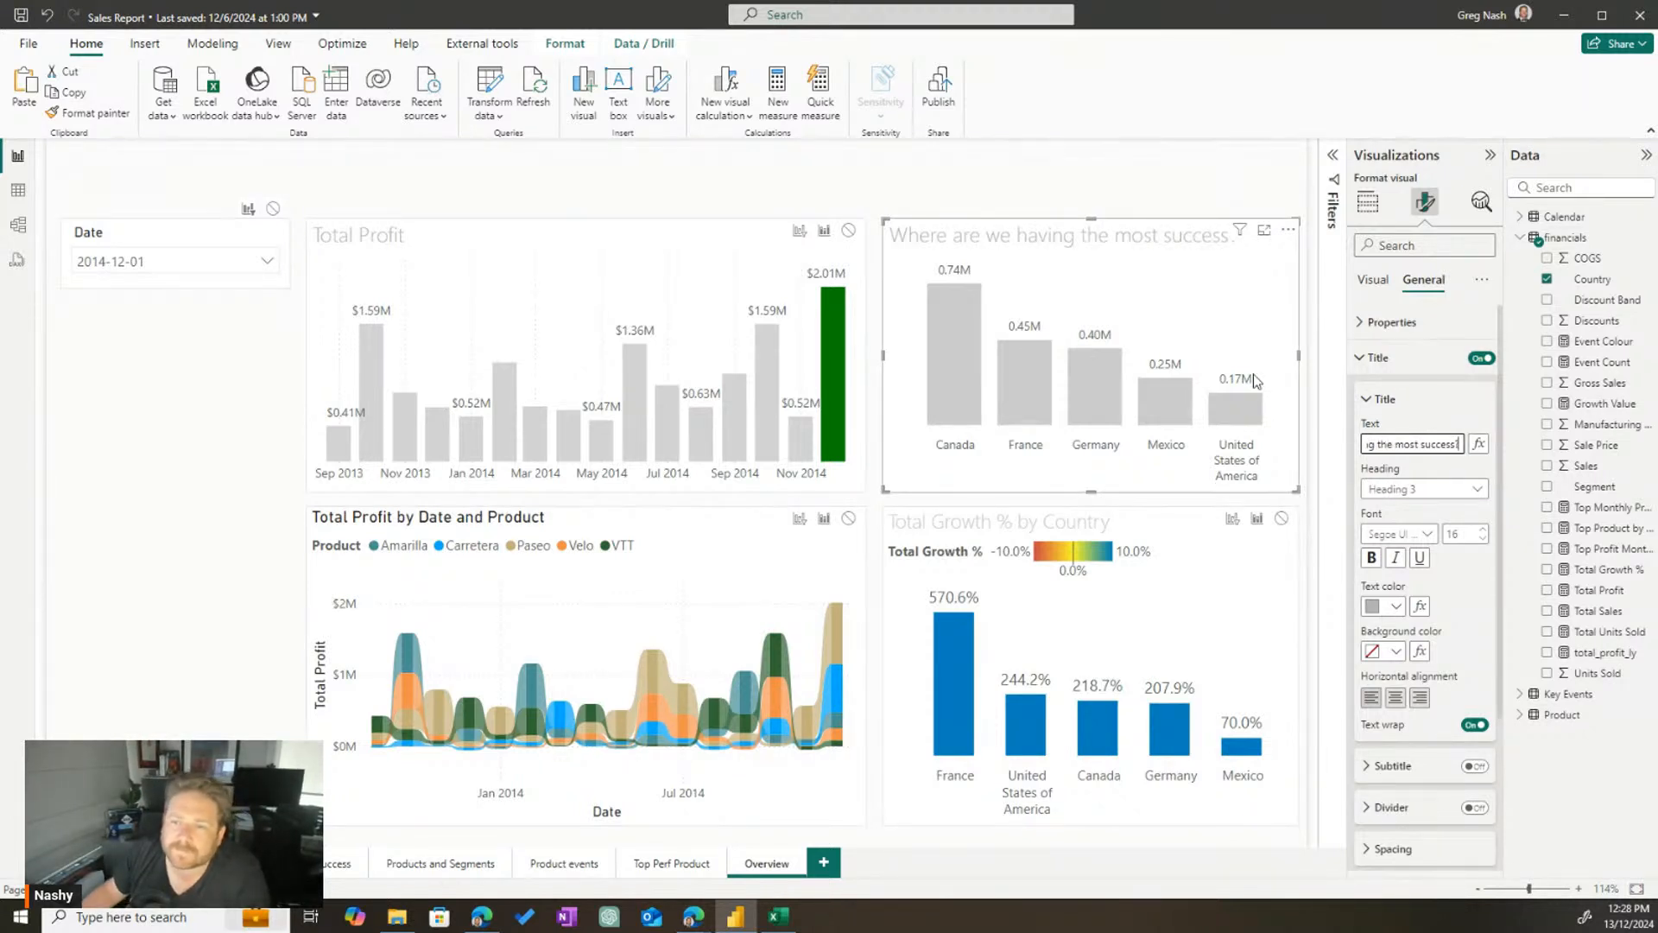
# Reduce the title font size of the "Where are we having the most success?" chart to 14
pyautogui.click(546, 246)
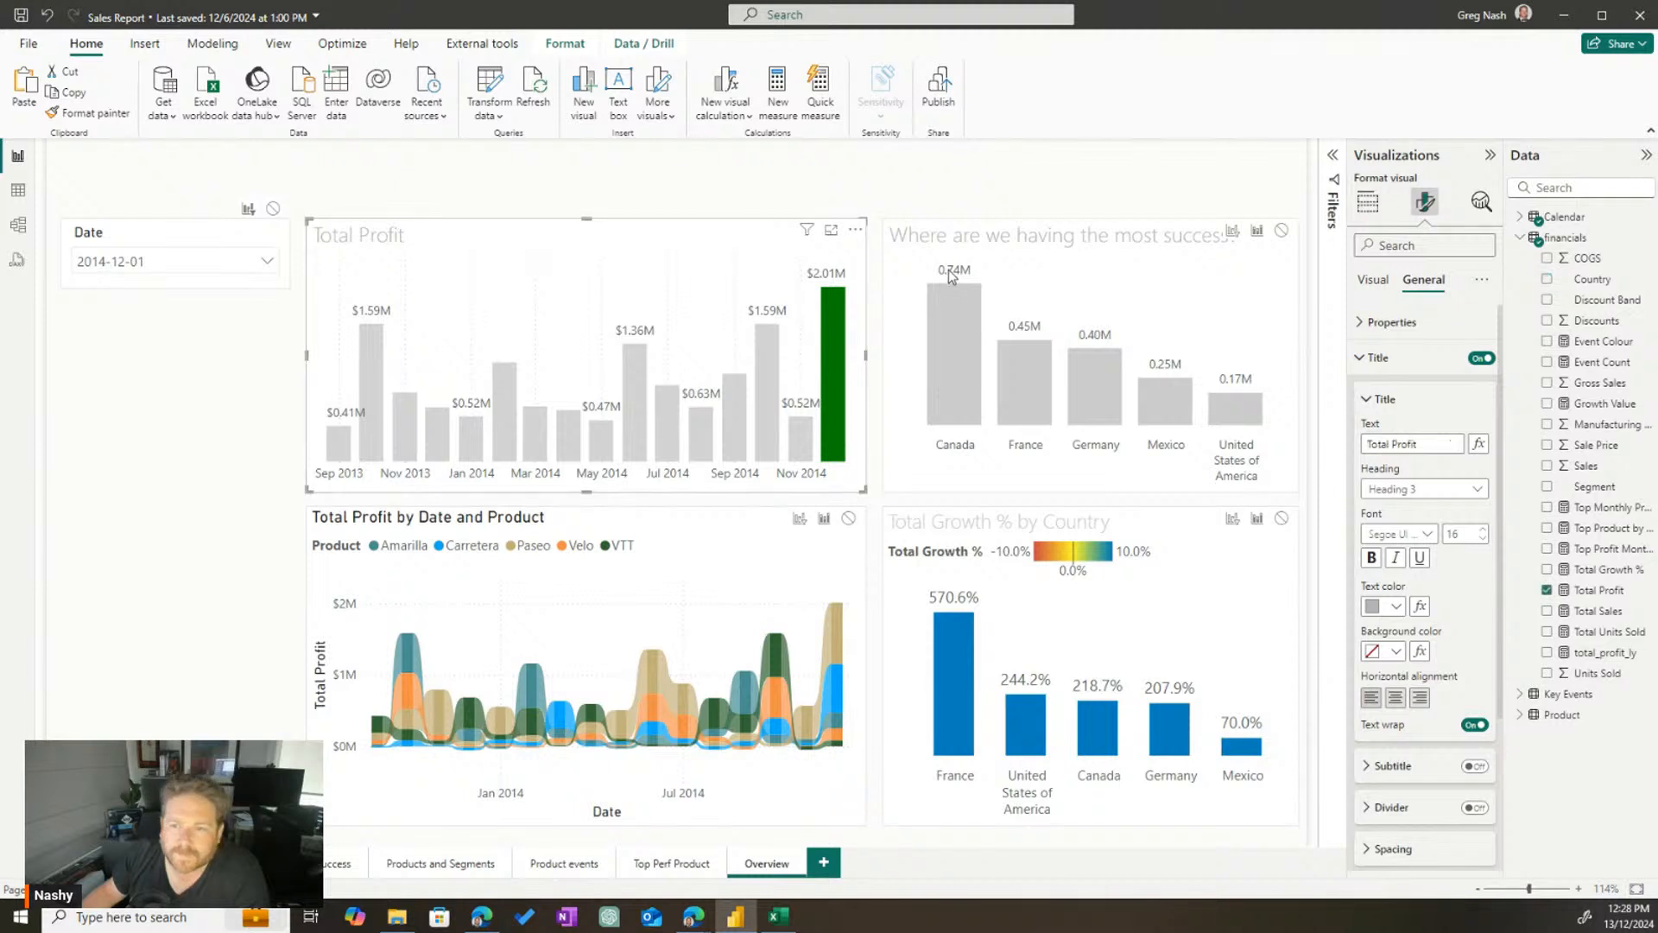
pyautogui.click(1050, 268)
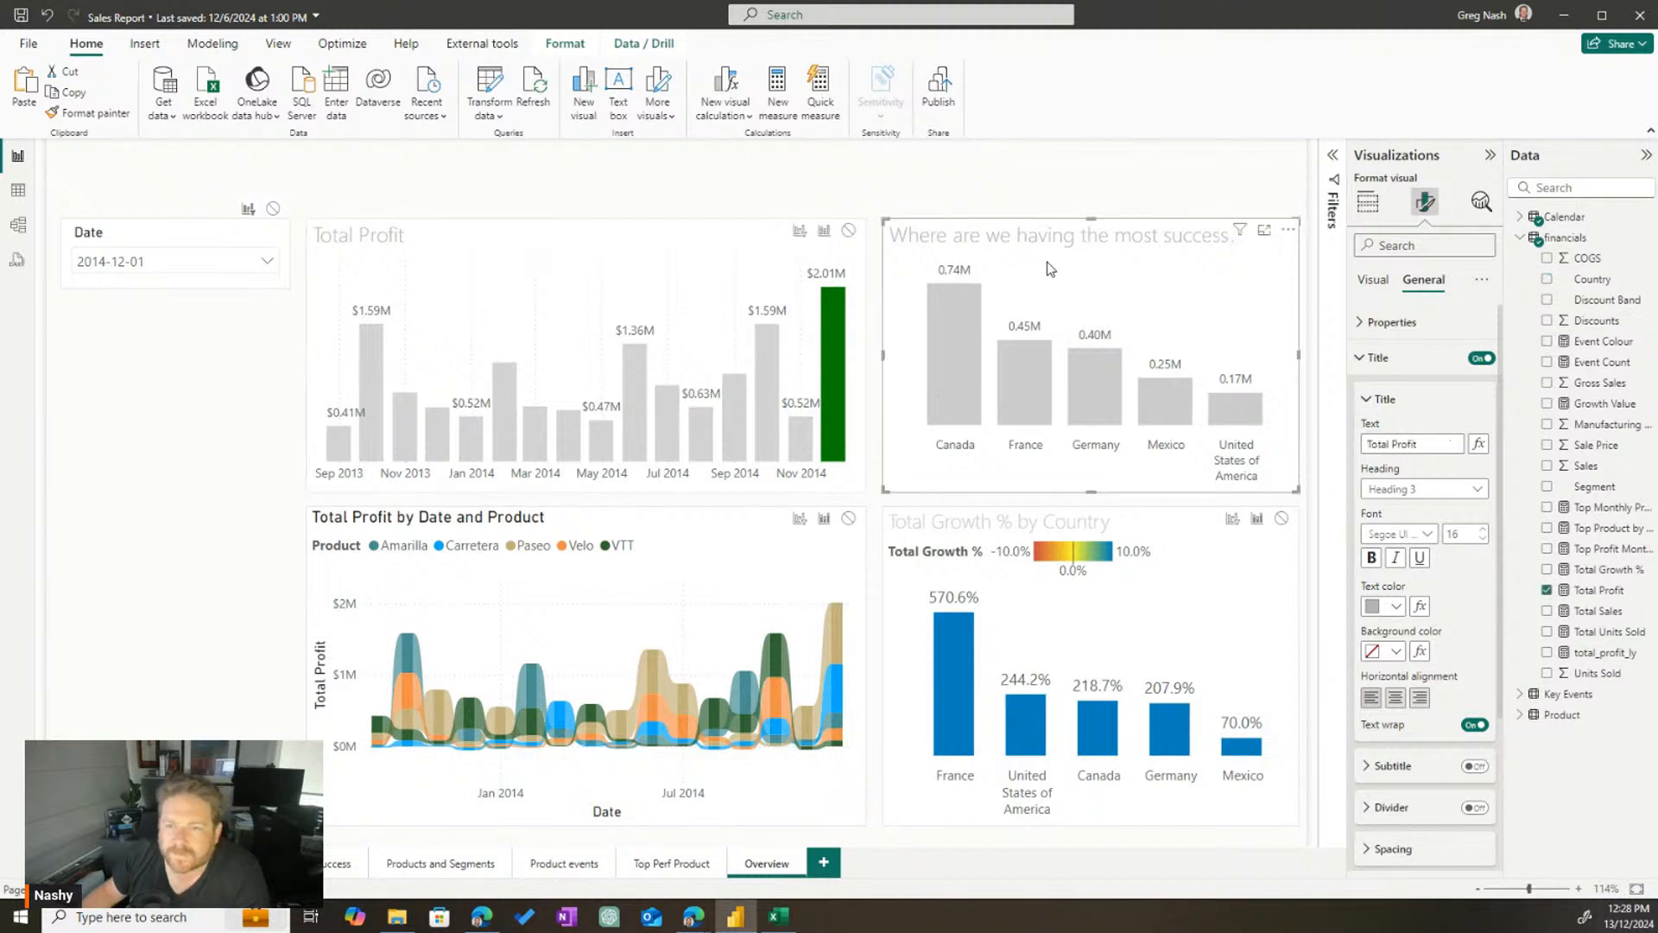
pyautogui.click(1482, 539)
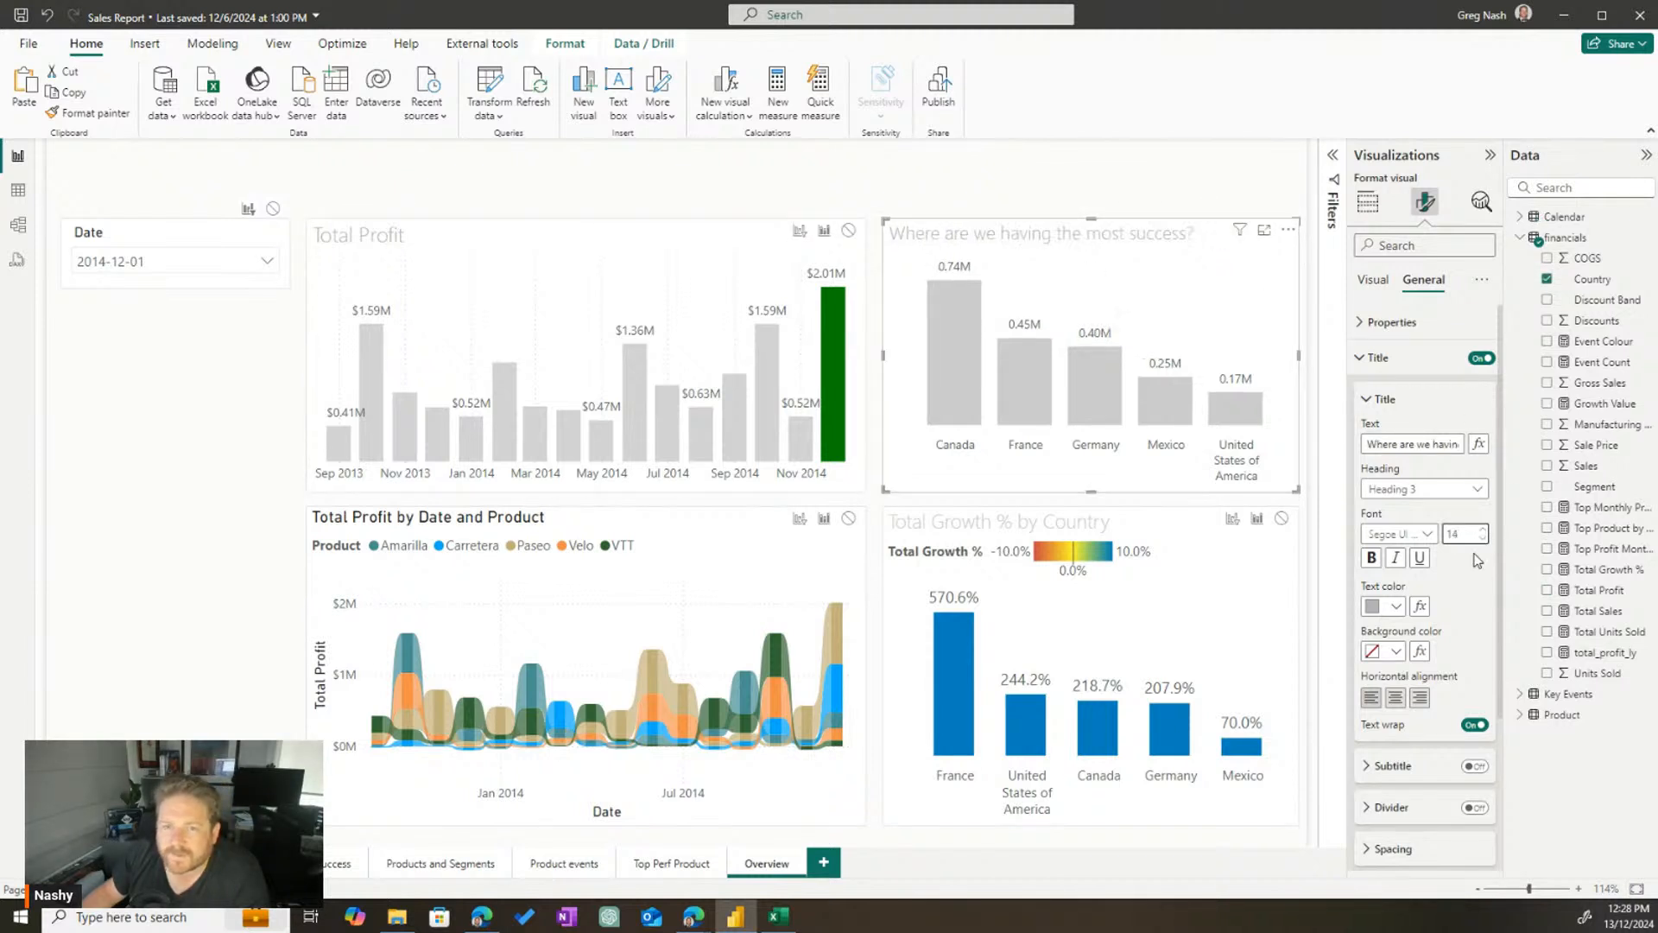
# Retitle the Total Profit chart as "Which month has the most profit?" and set its title font size to 14
pyautogui.click(593, 258)
pyautogui.tripleClick(1385, 446)
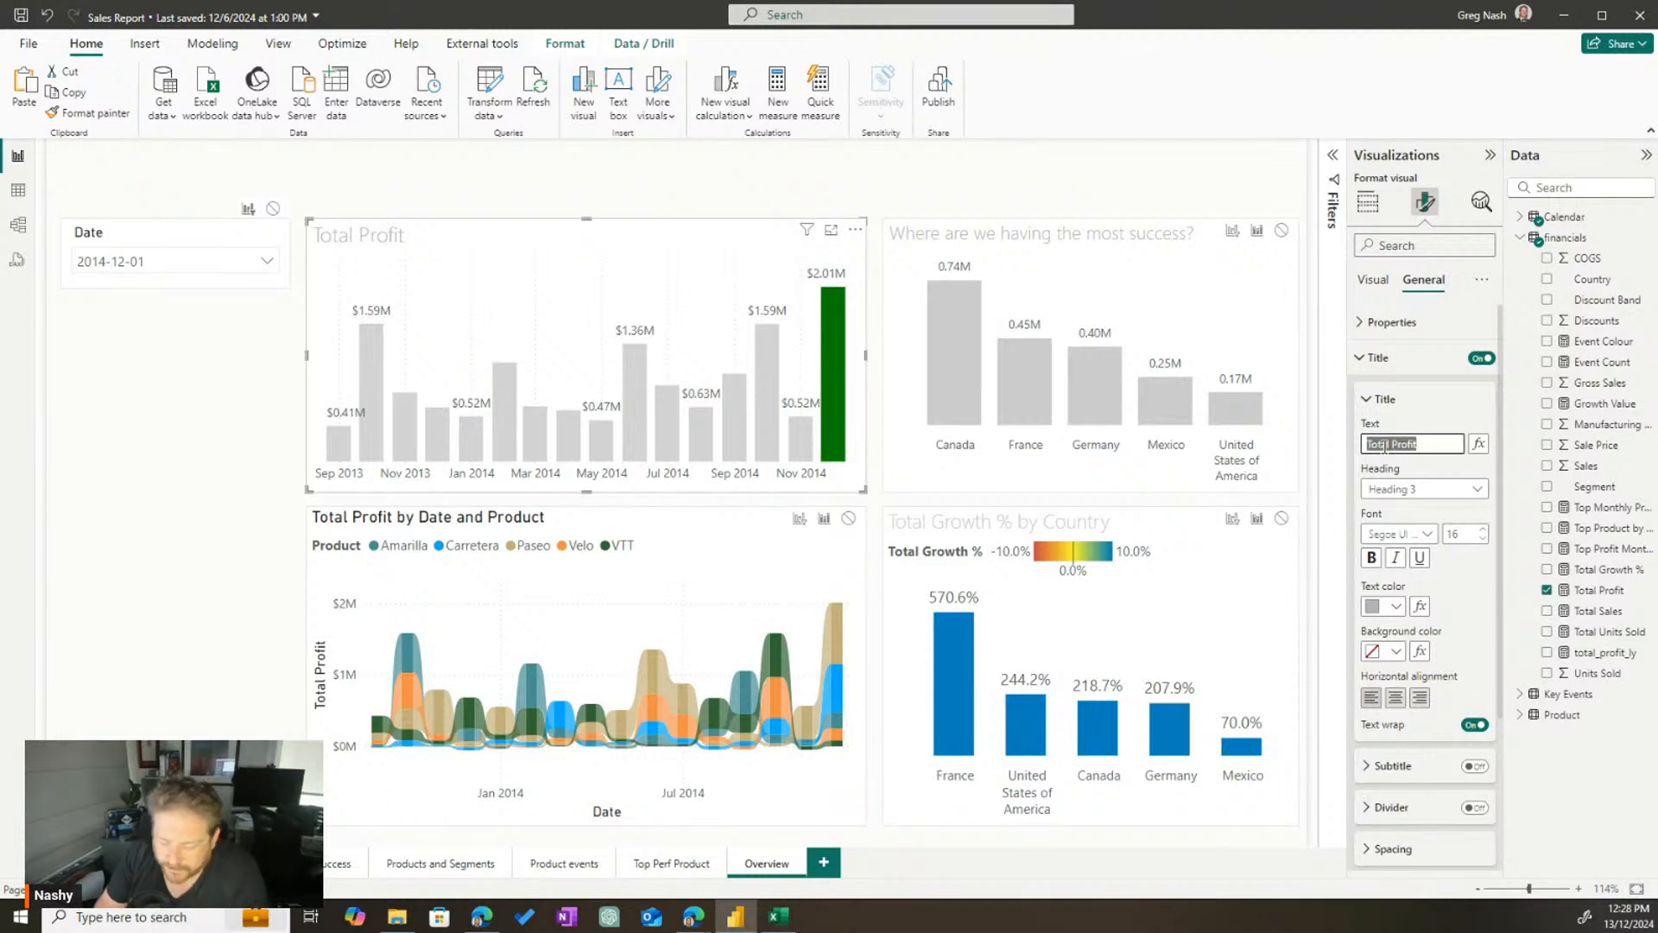
pyautogui.write('Which month')
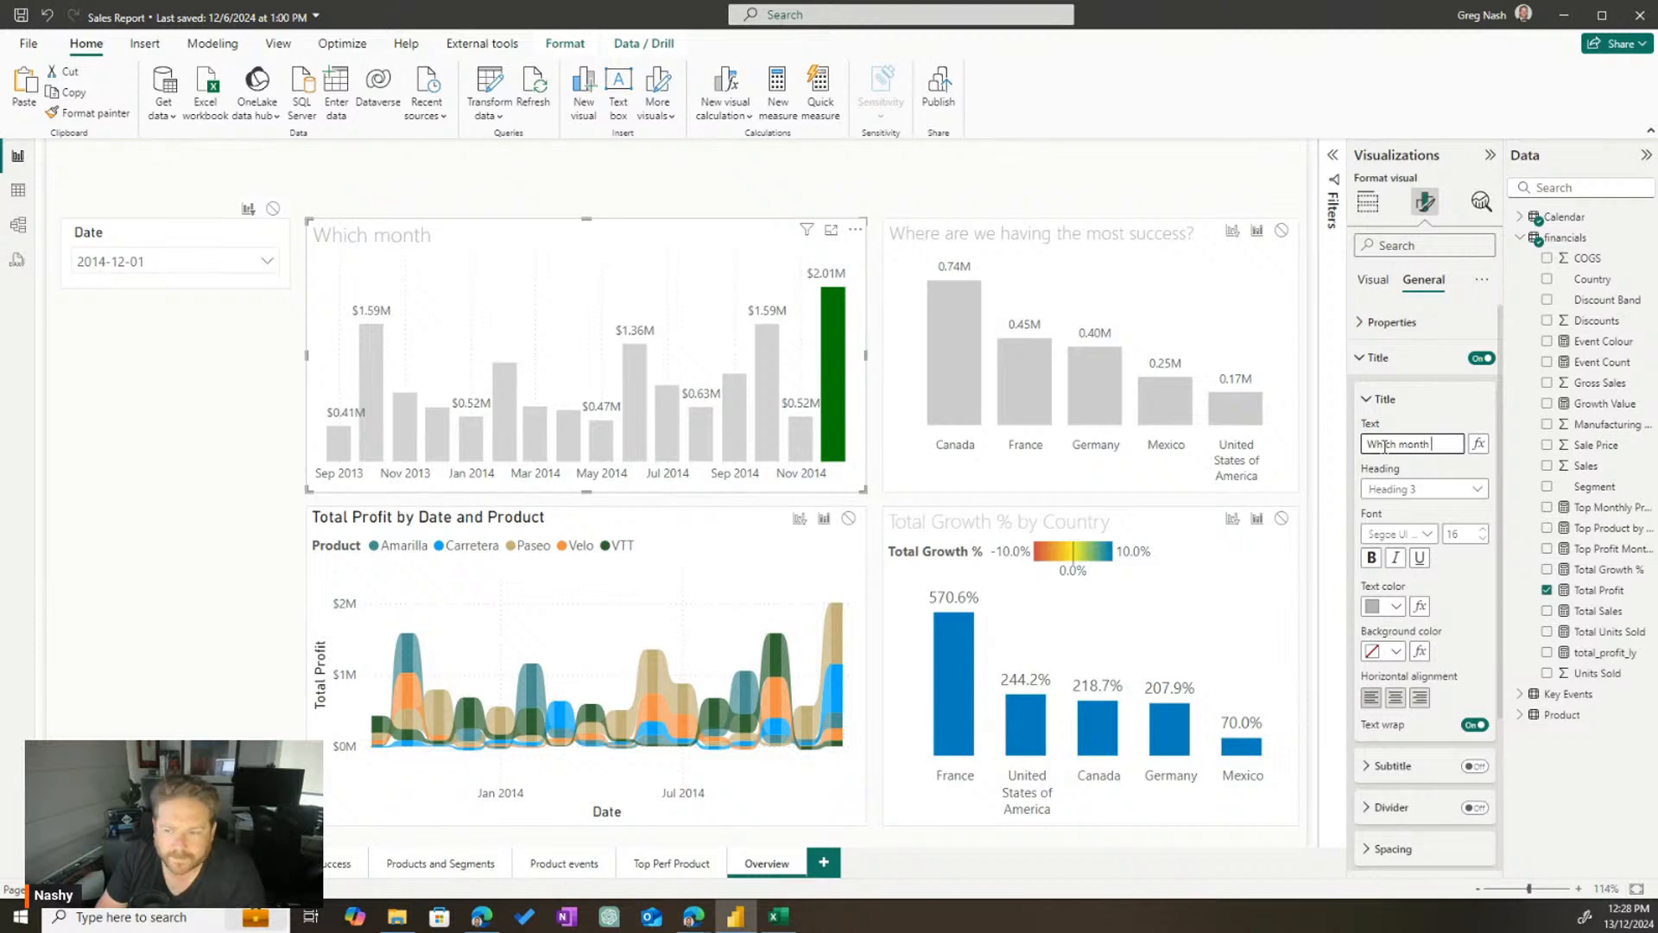
pyautogui.write(' has the most')
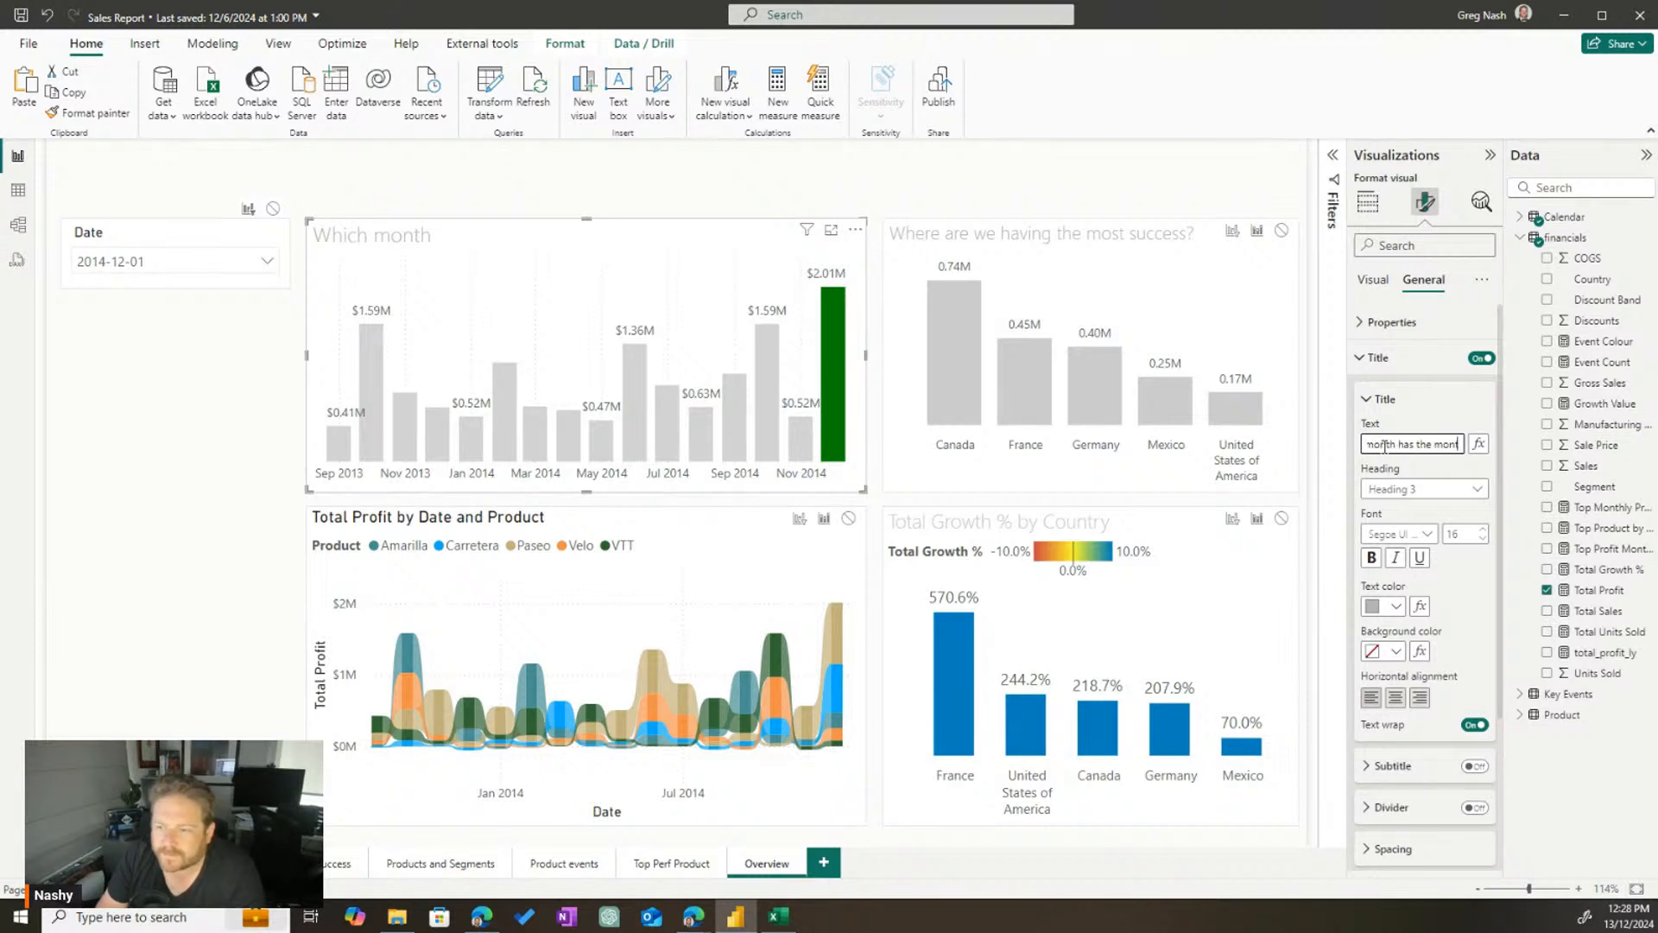
pyautogui.write(' pro')
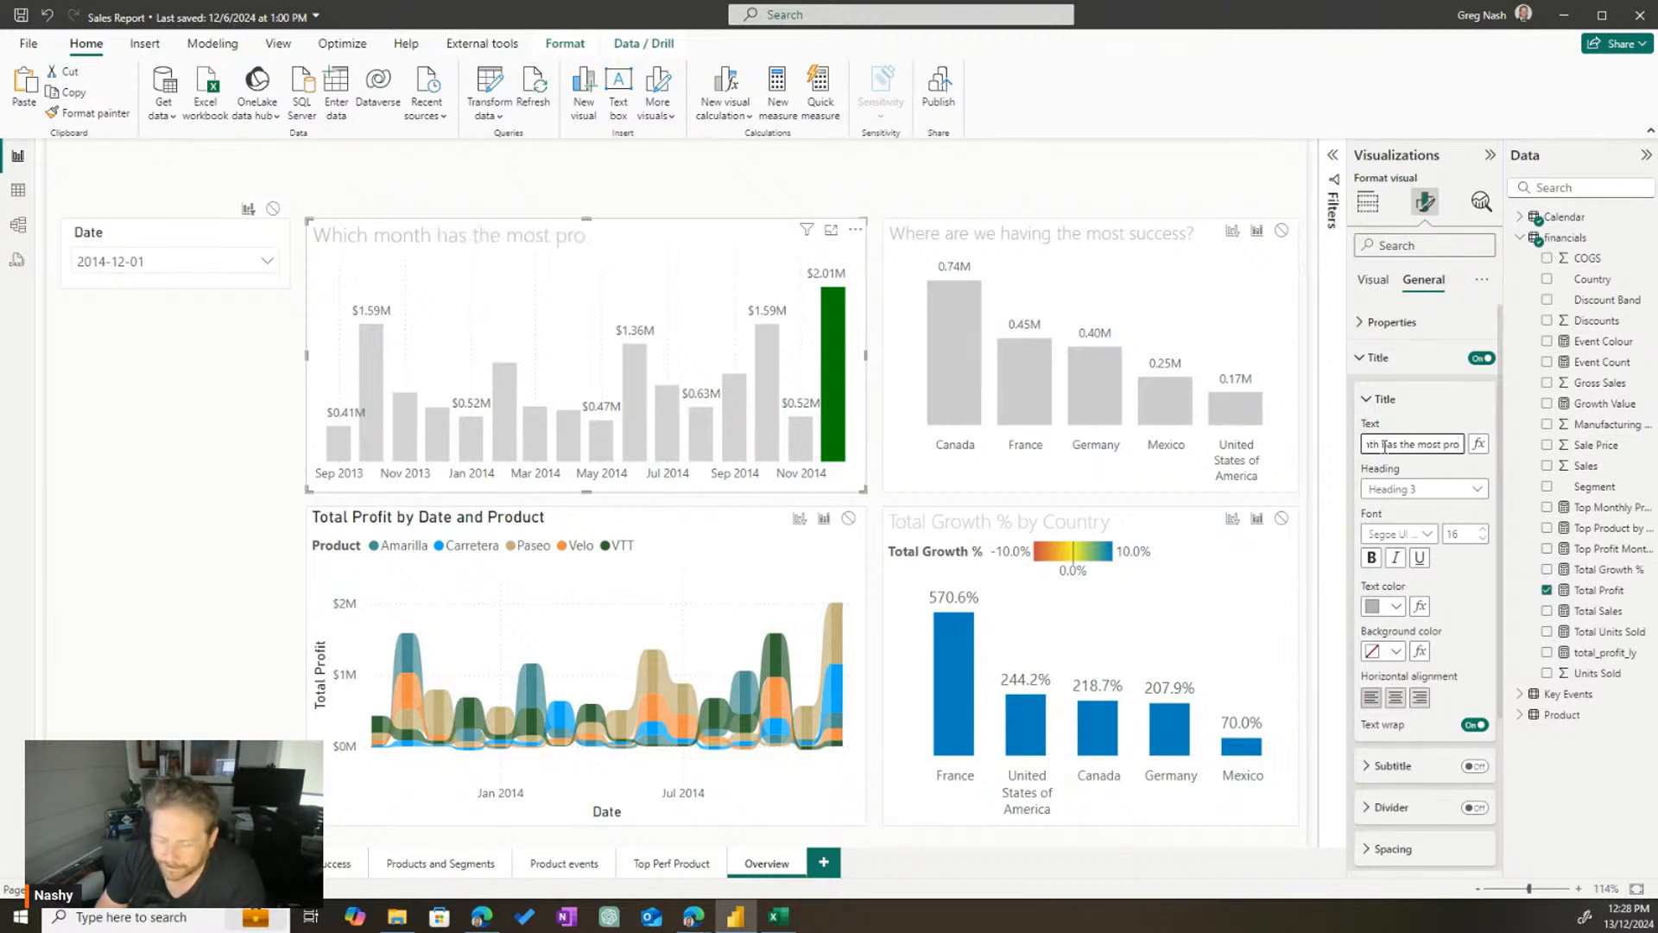
pyautogui.write('fit?')
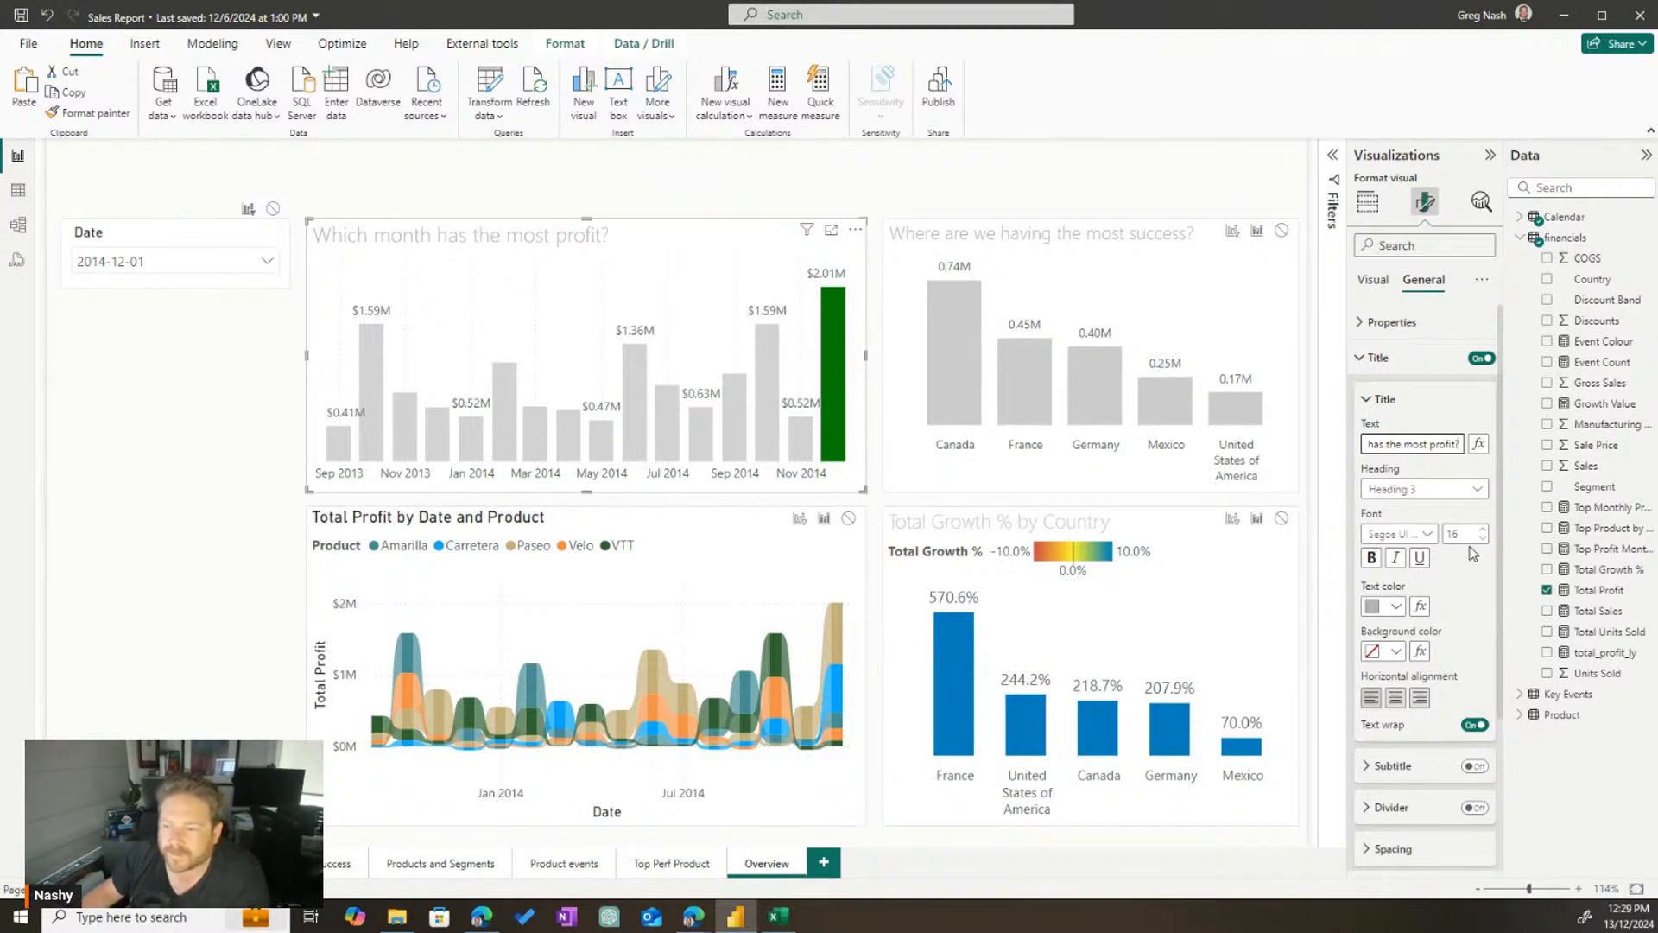
pyautogui.click(1482, 543)
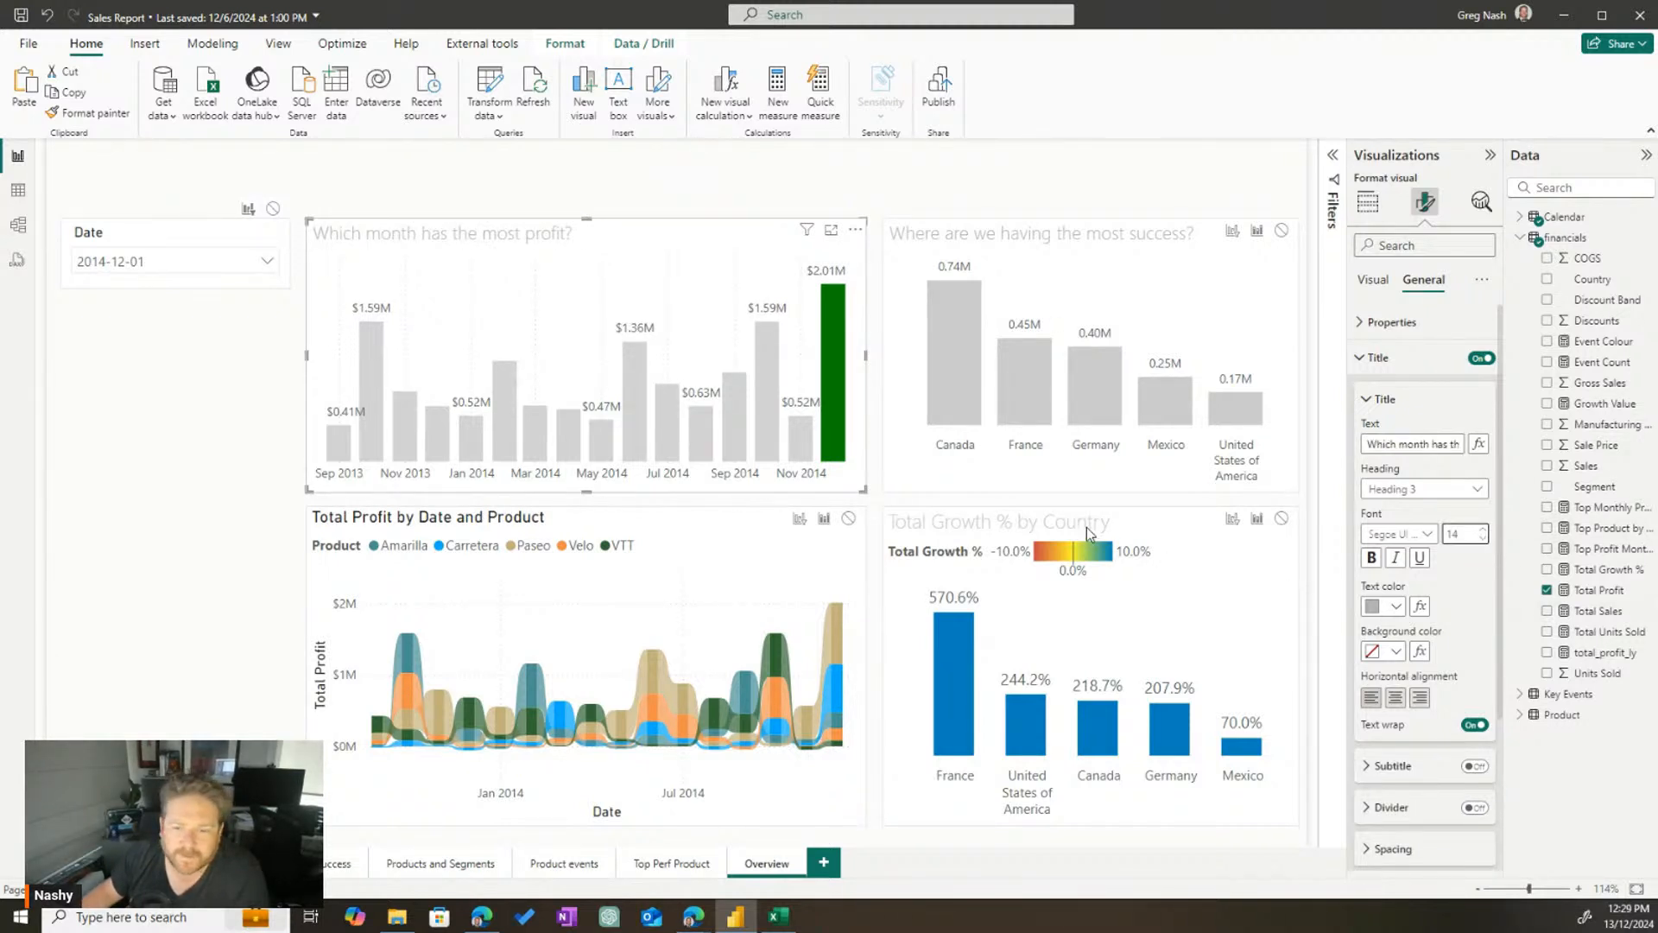
# Retitle the Total Growth % by Country chart as "Where are having the most growth?"
pyautogui.click(1166, 528)
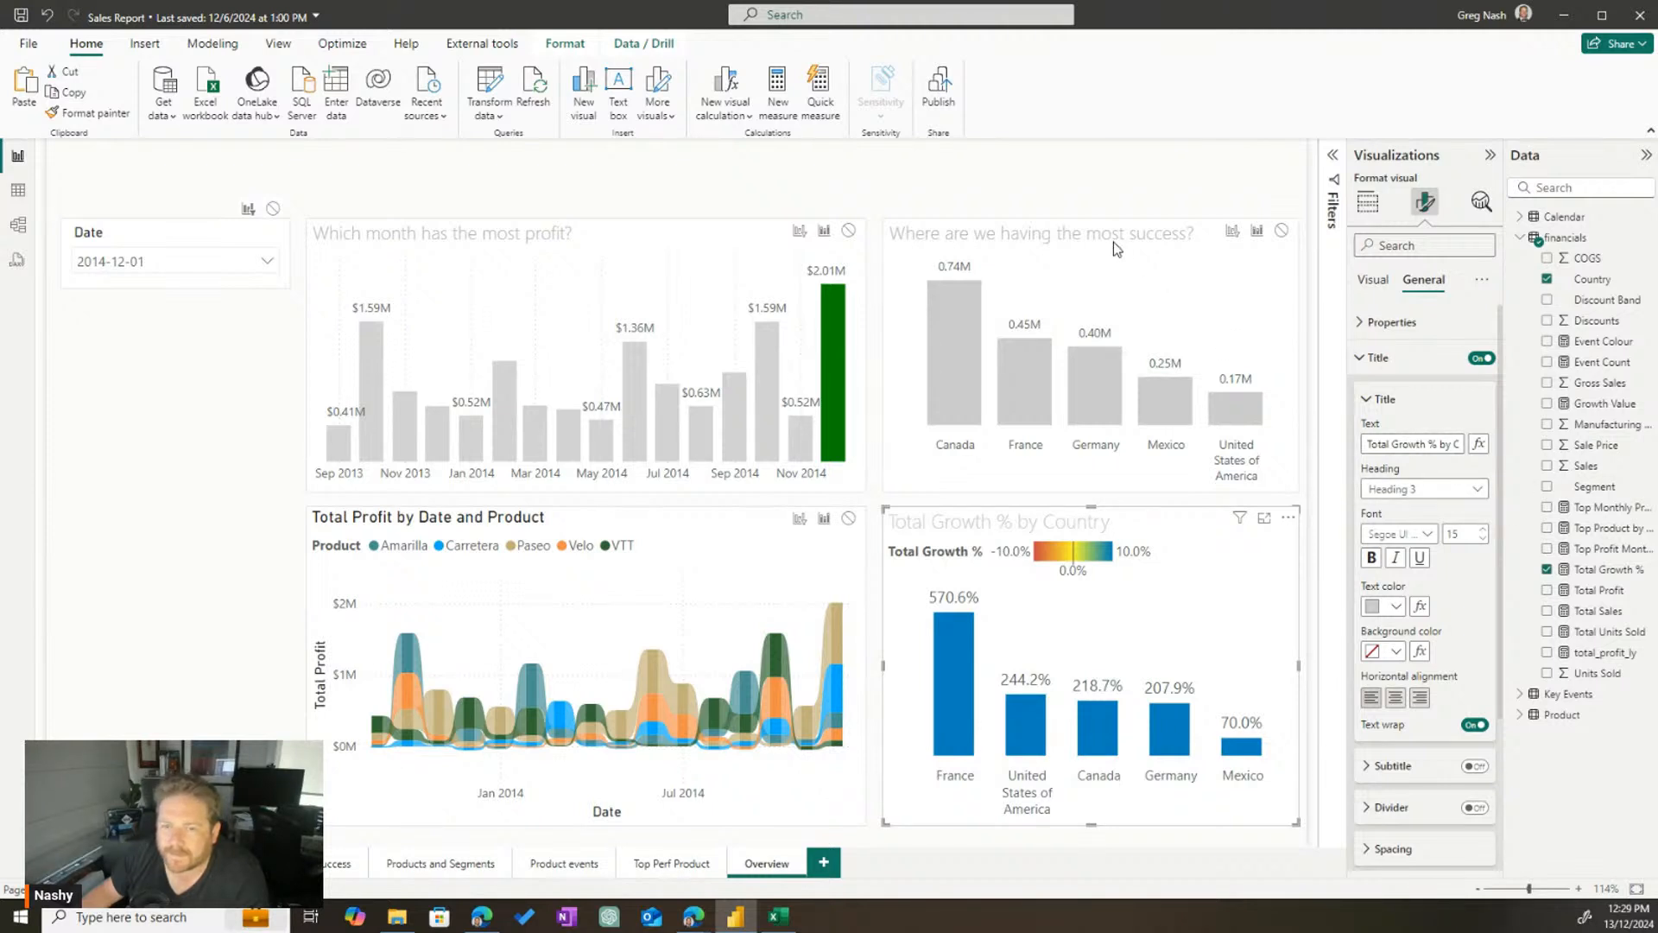
pyautogui.click(1402, 440)
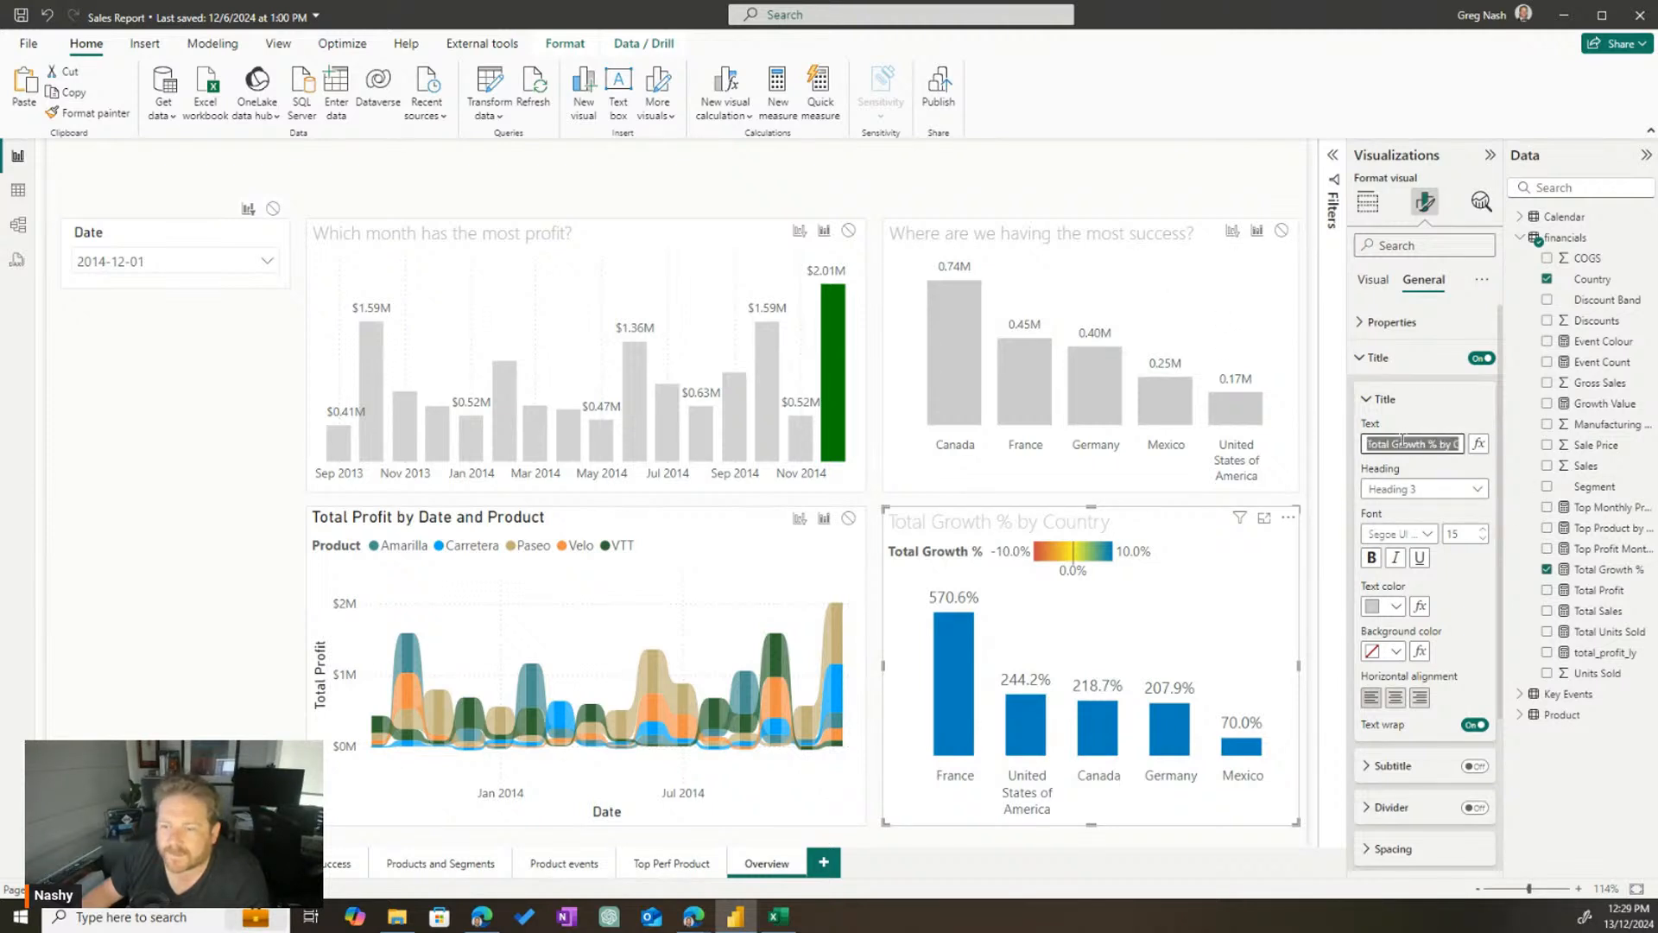
pyautogui.write('Where are hav')
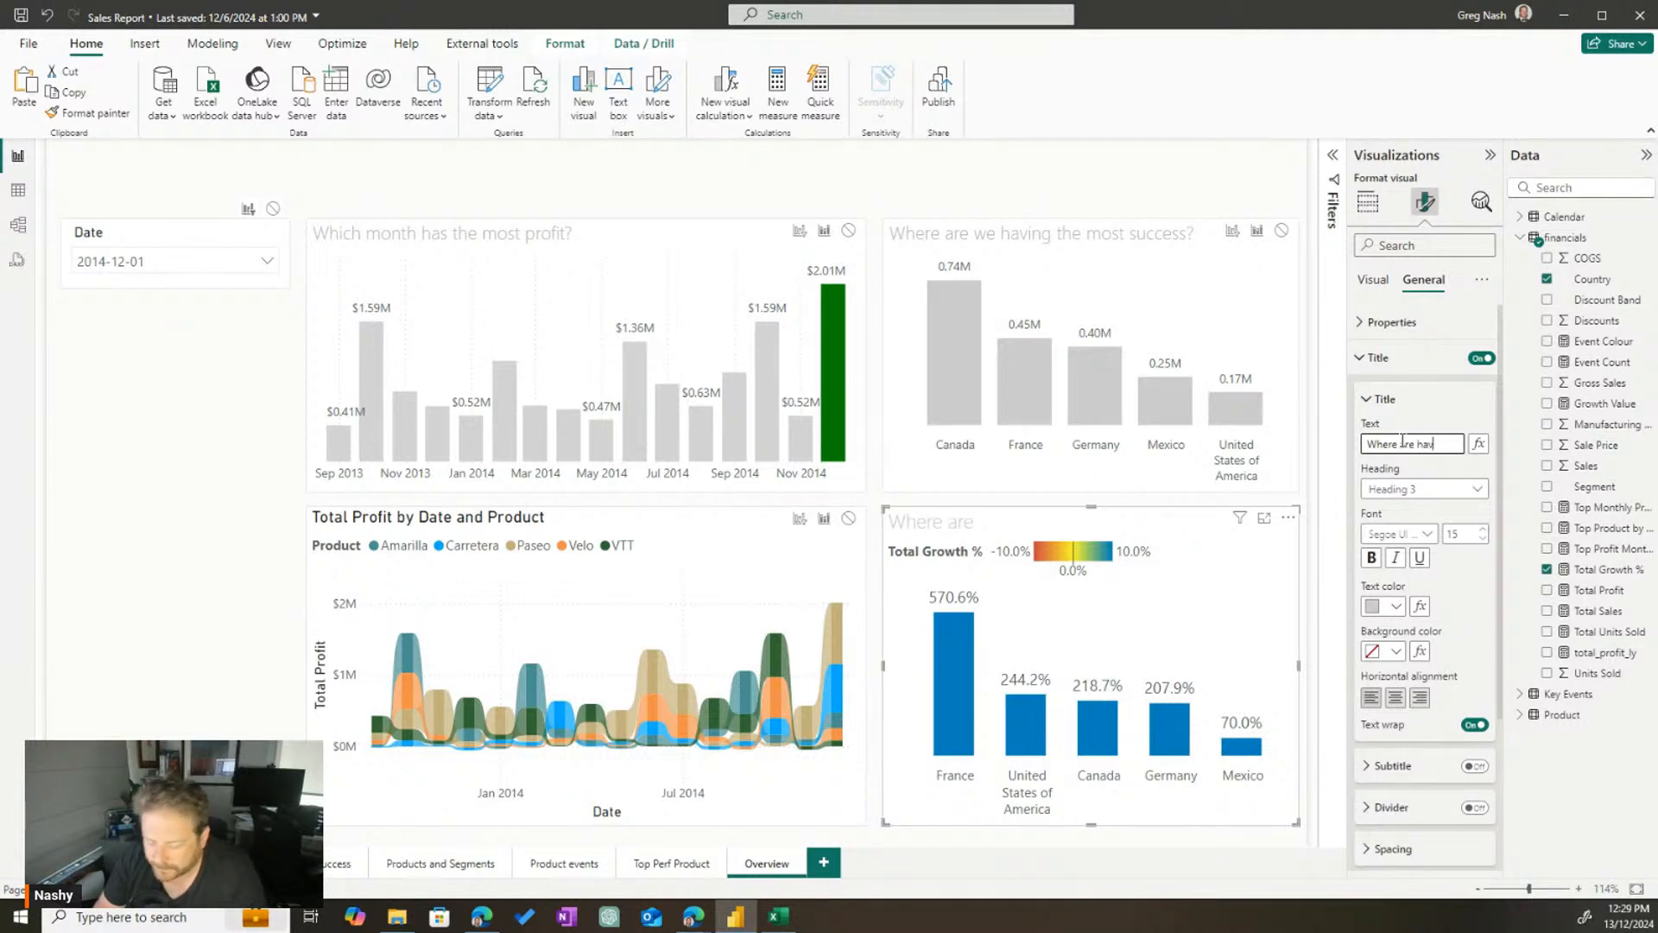
pyautogui.write('ing the most')
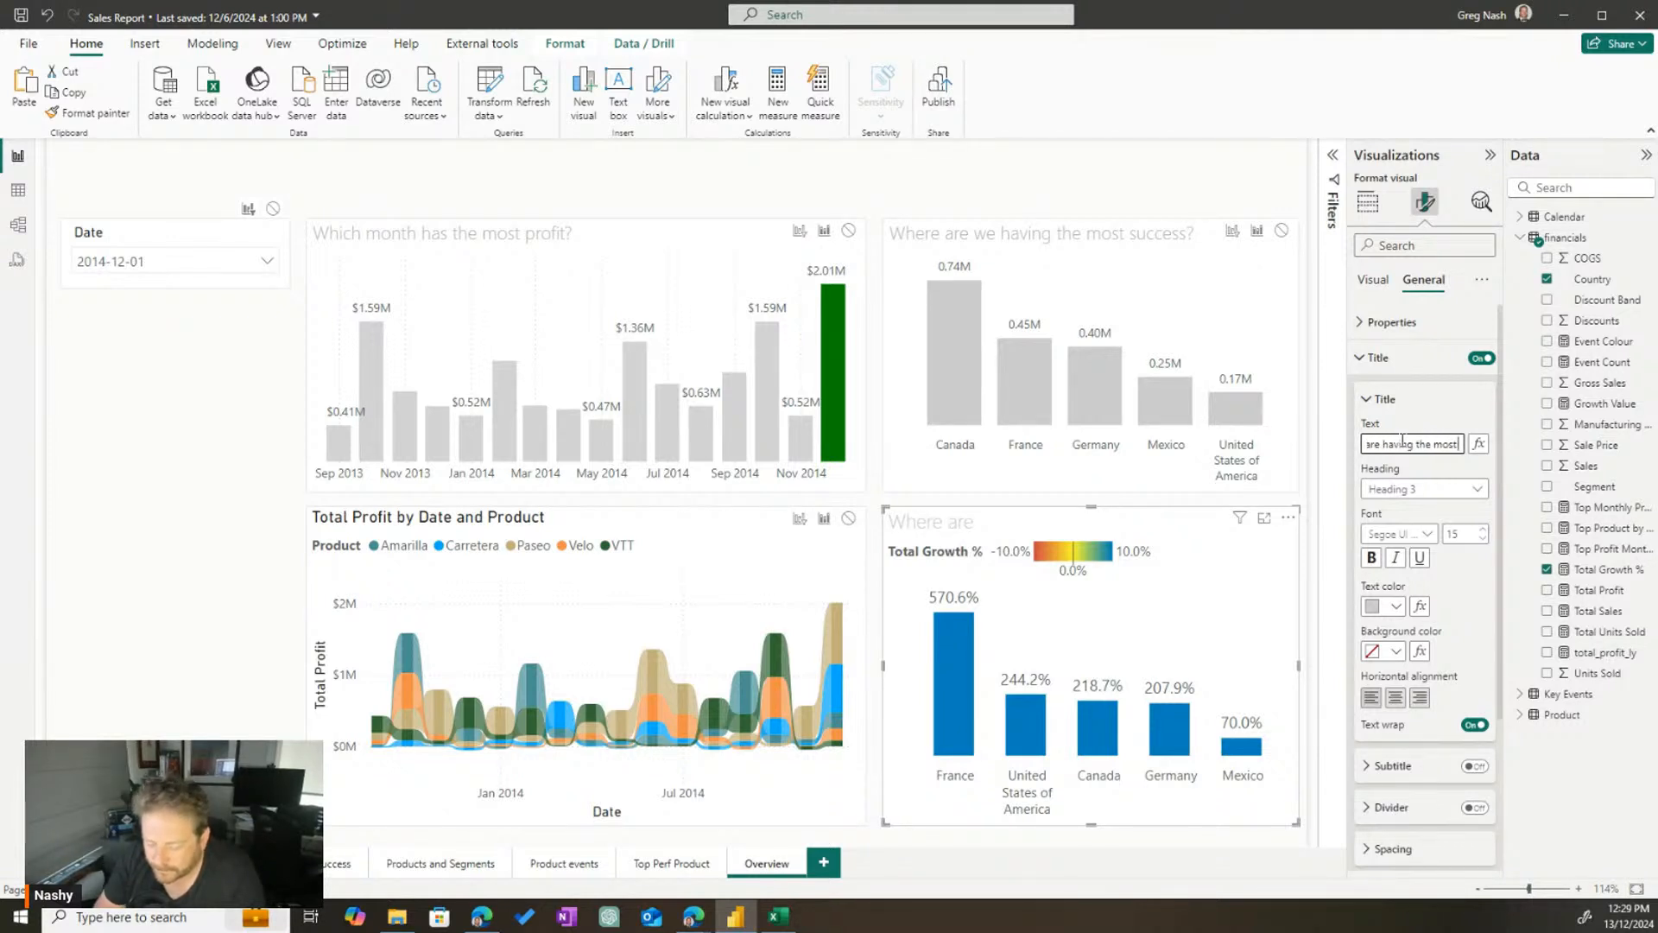
pyautogui.write(' Growth')
pyautogui.press('BackSpace')
pyautogui.press('BackSpace')
pyautogui.press('BackSpace')
pyautogui.press('BackSpace')
pyautogui.press('BackSpace')
pyautogui.press('BackSpace')
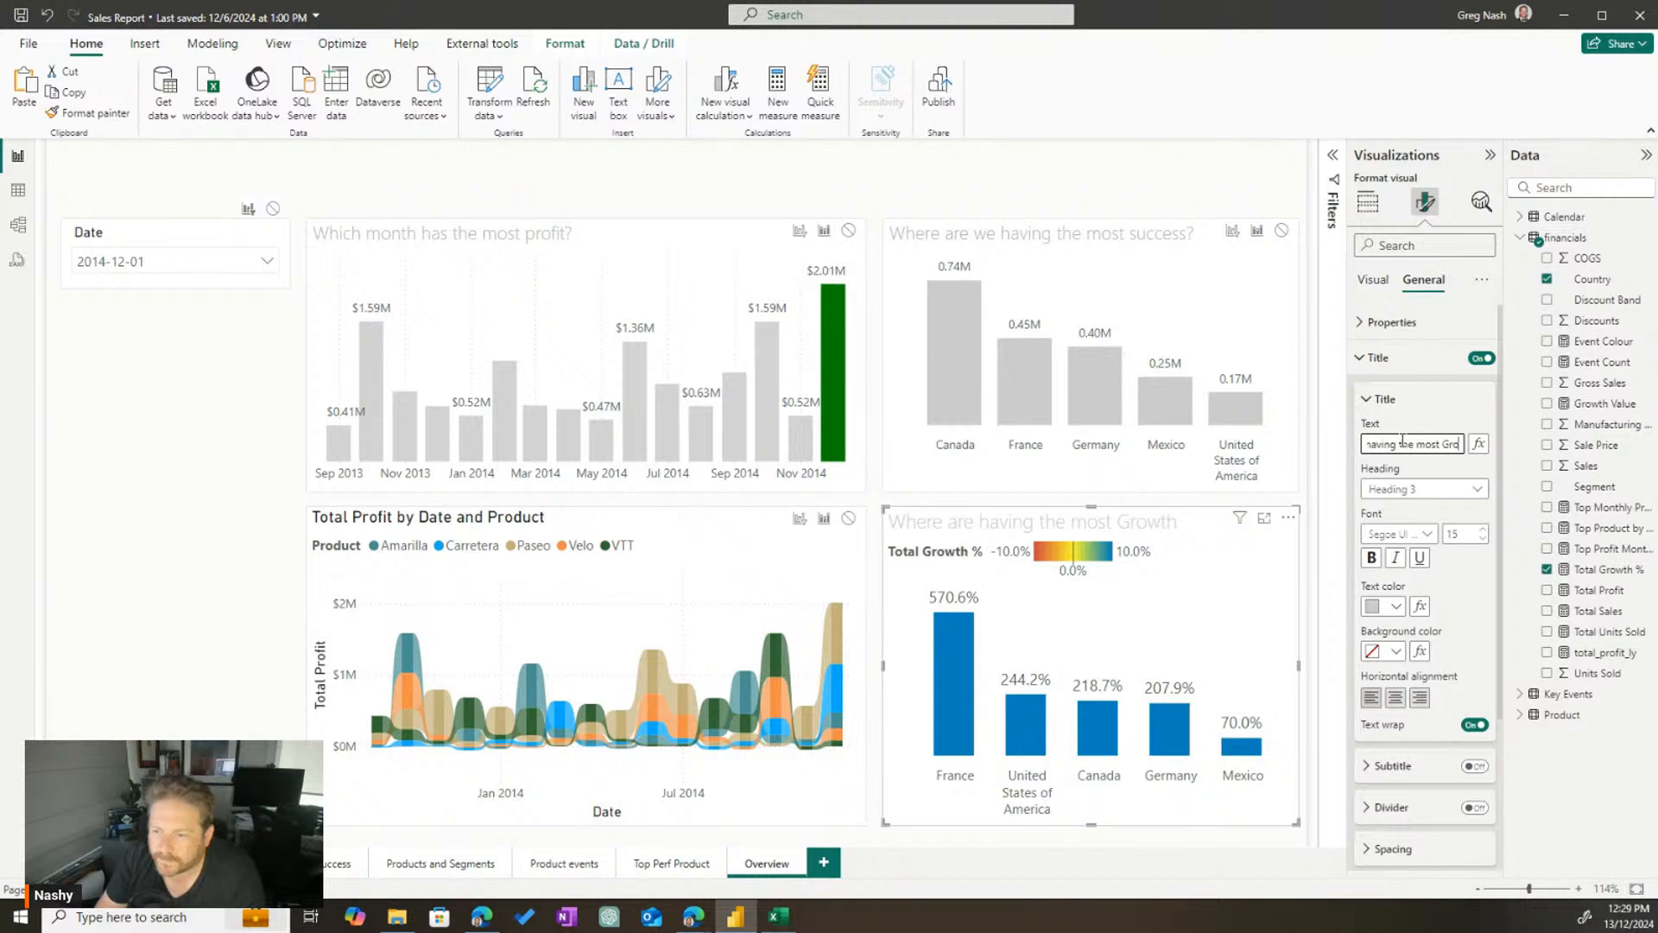
pyautogui.write('growth')
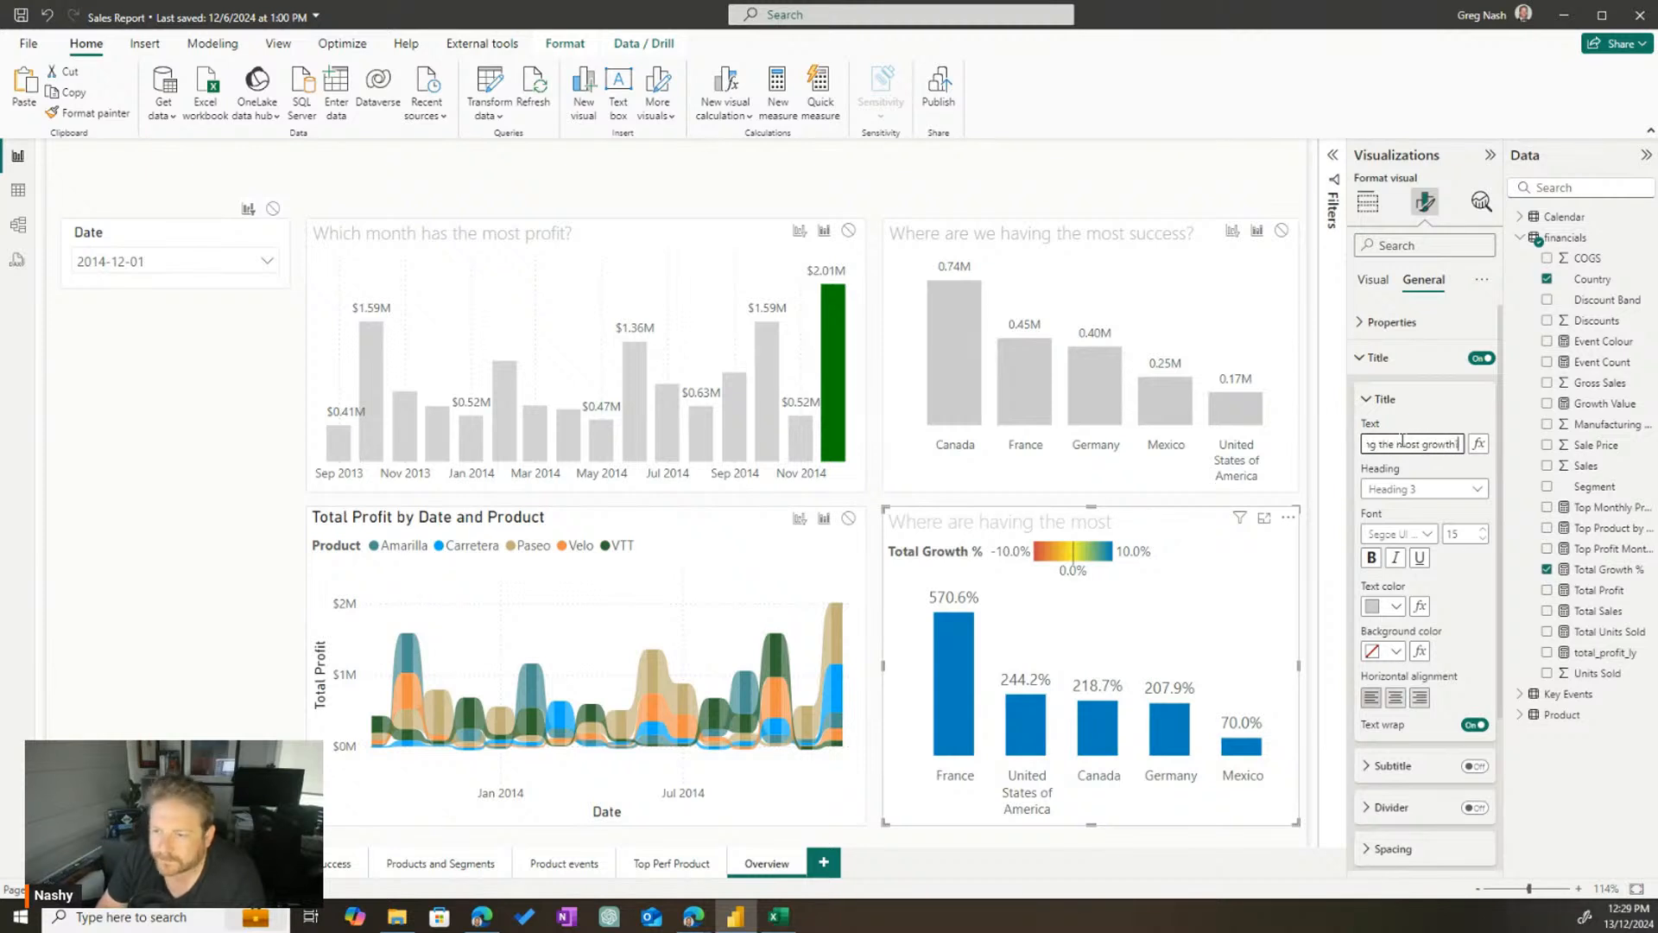
pyautogui.write('?')
# Change the wording of the "Where are we having the most success?" chart title to "Where are we having the most profit?"
pyautogui.click(1152, 247)
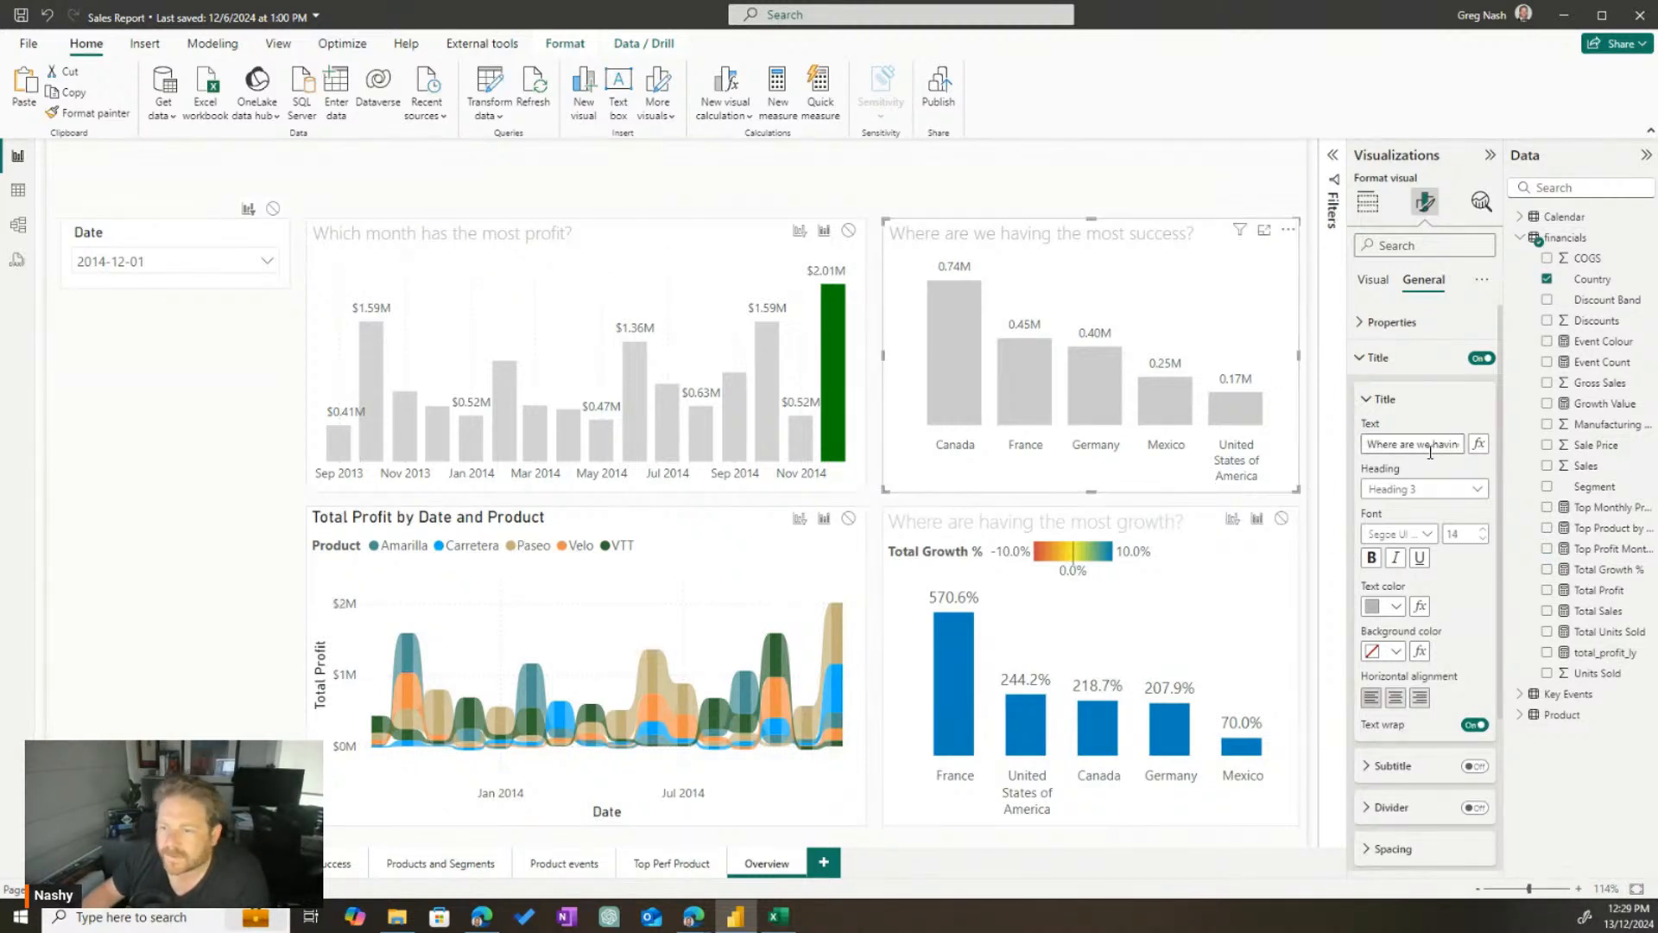
pyautogui.tripleClick(1448, 447)
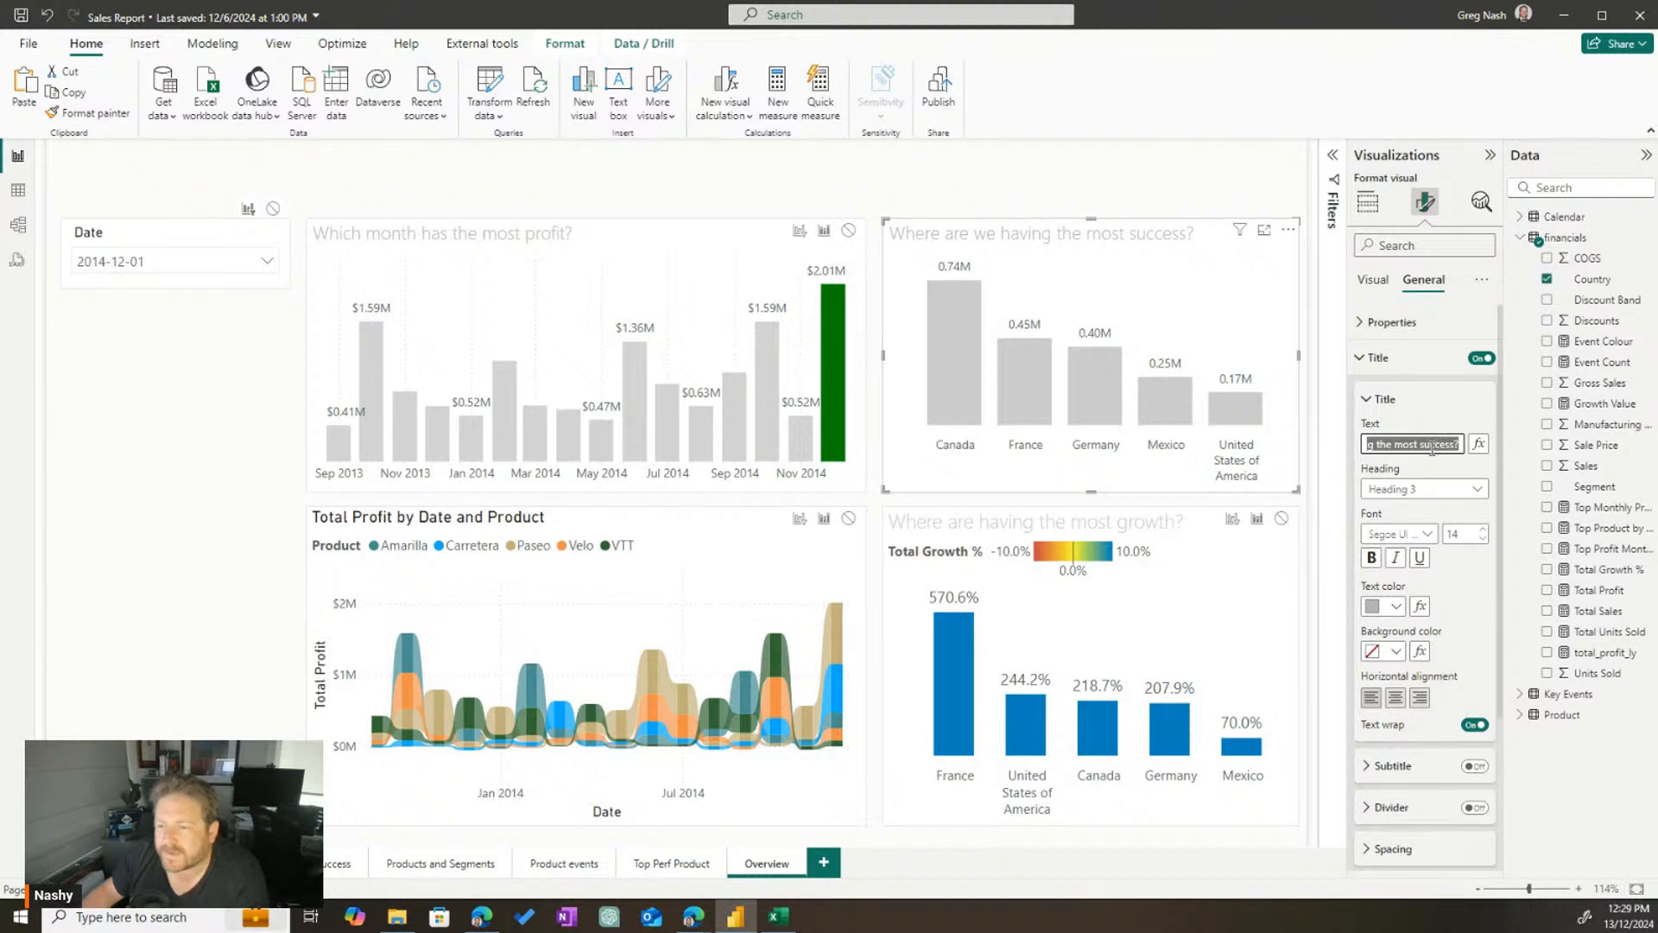
pyautogui.click(1430, 447)
pyautogui.write('profit')
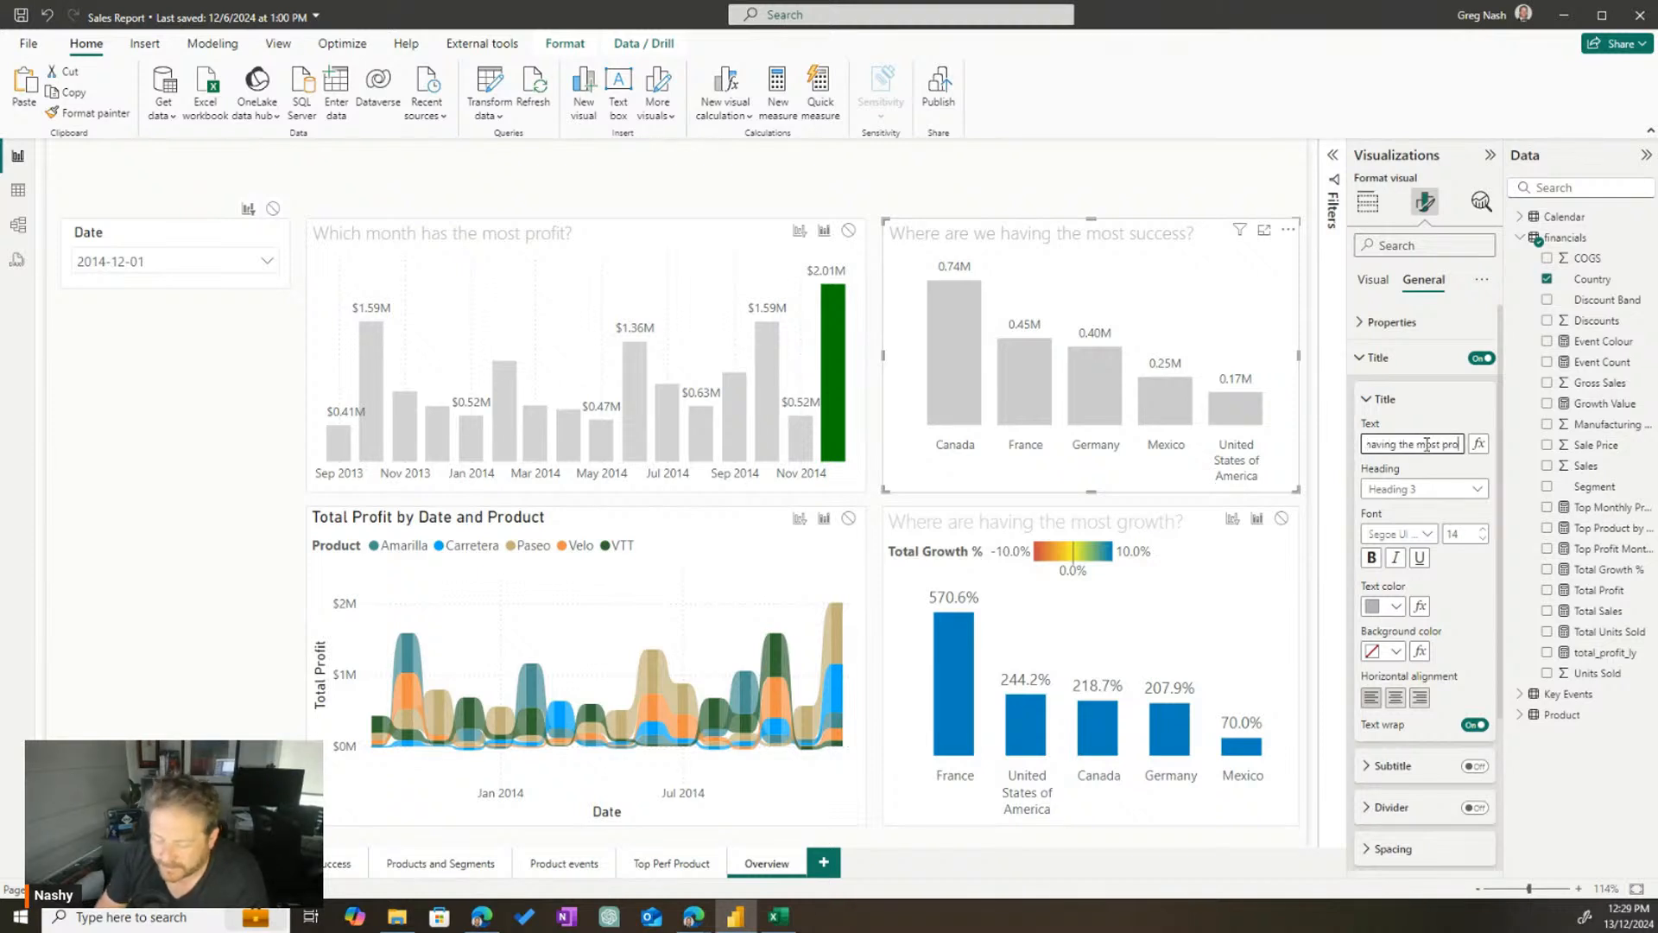
pyautogui.click(1325, 652)
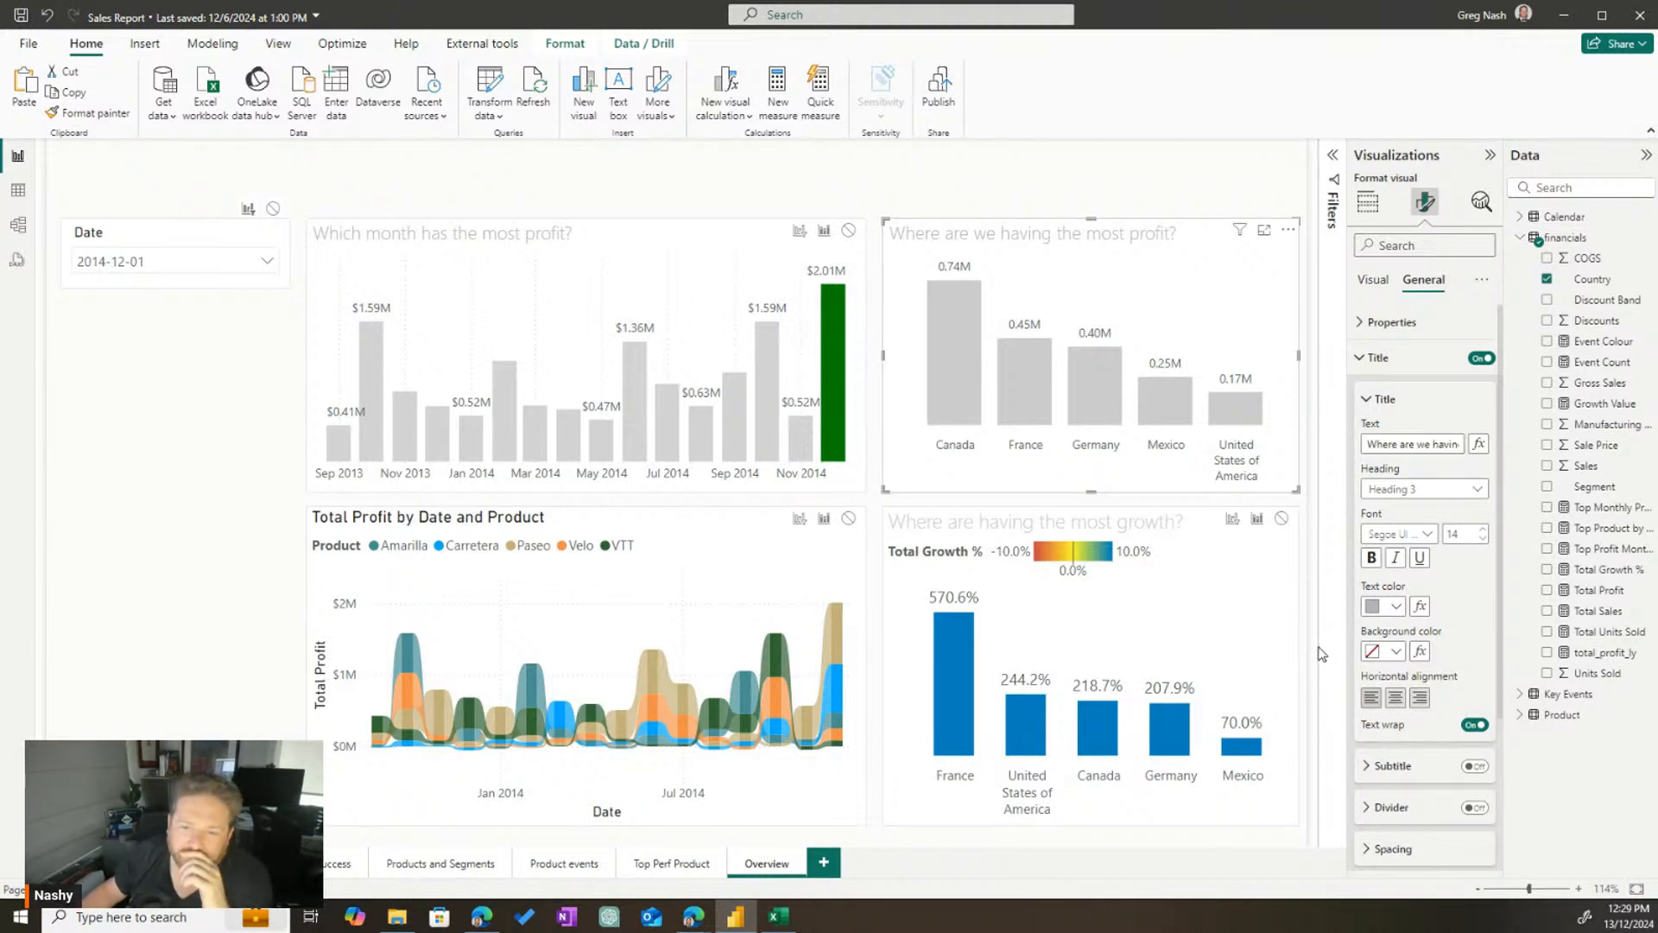
# Set the growth chart's title font size to 14 and its title text colour to a grey theme shade
pyautogui.click(1192, 552)
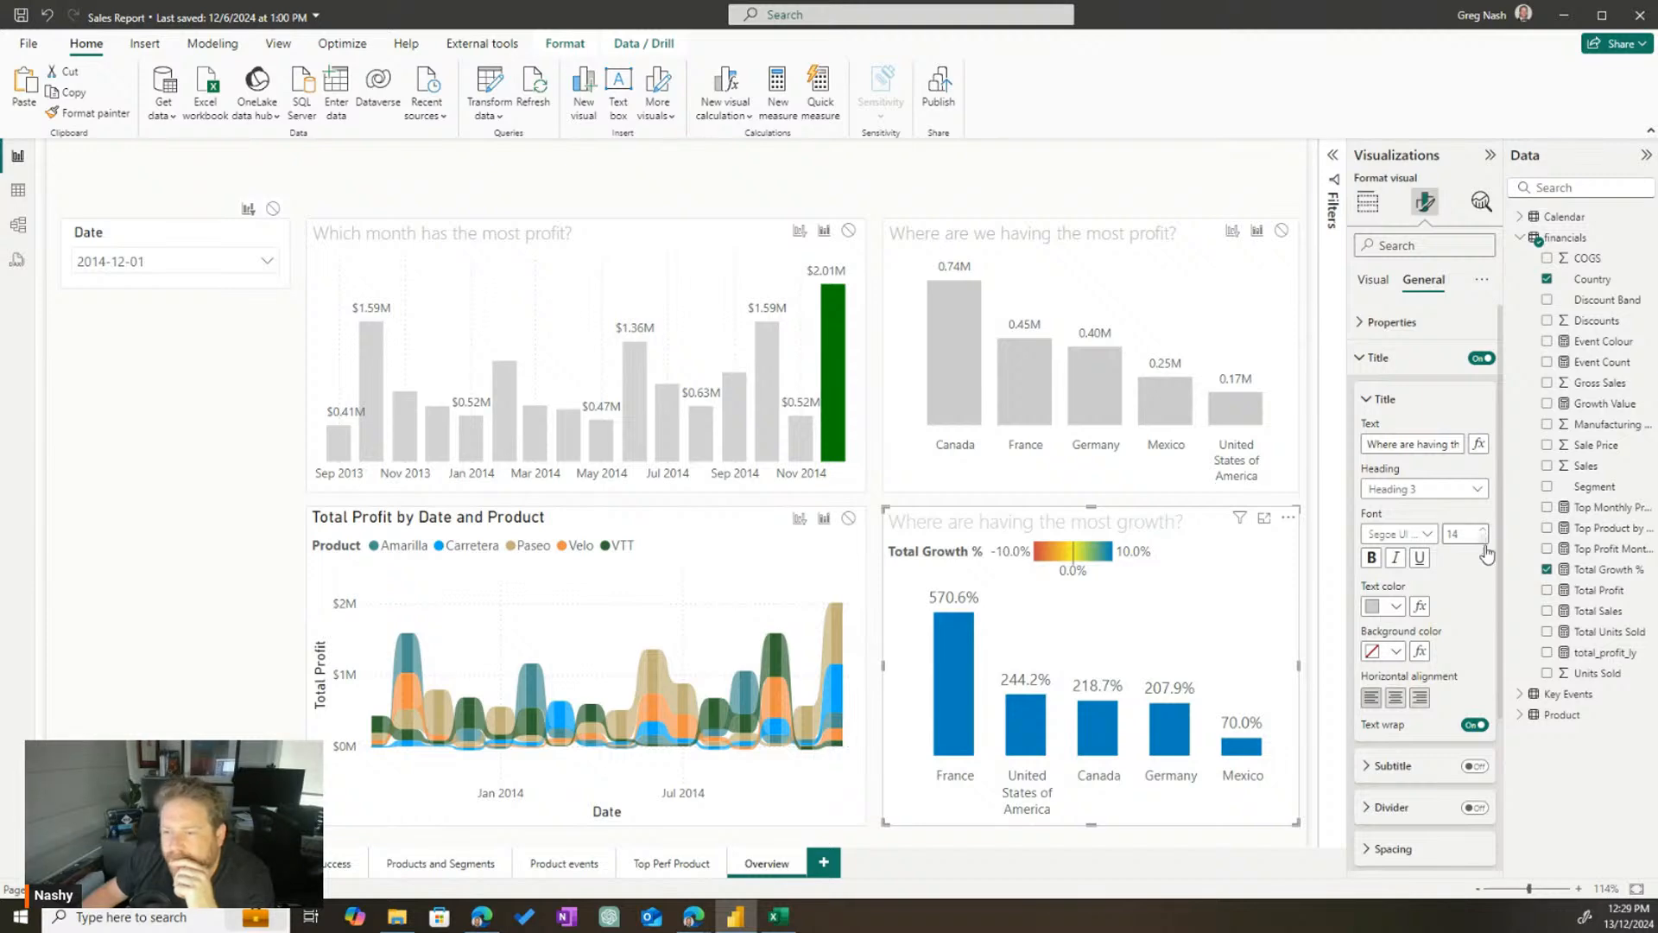
pyautogui.click(1191, 352)
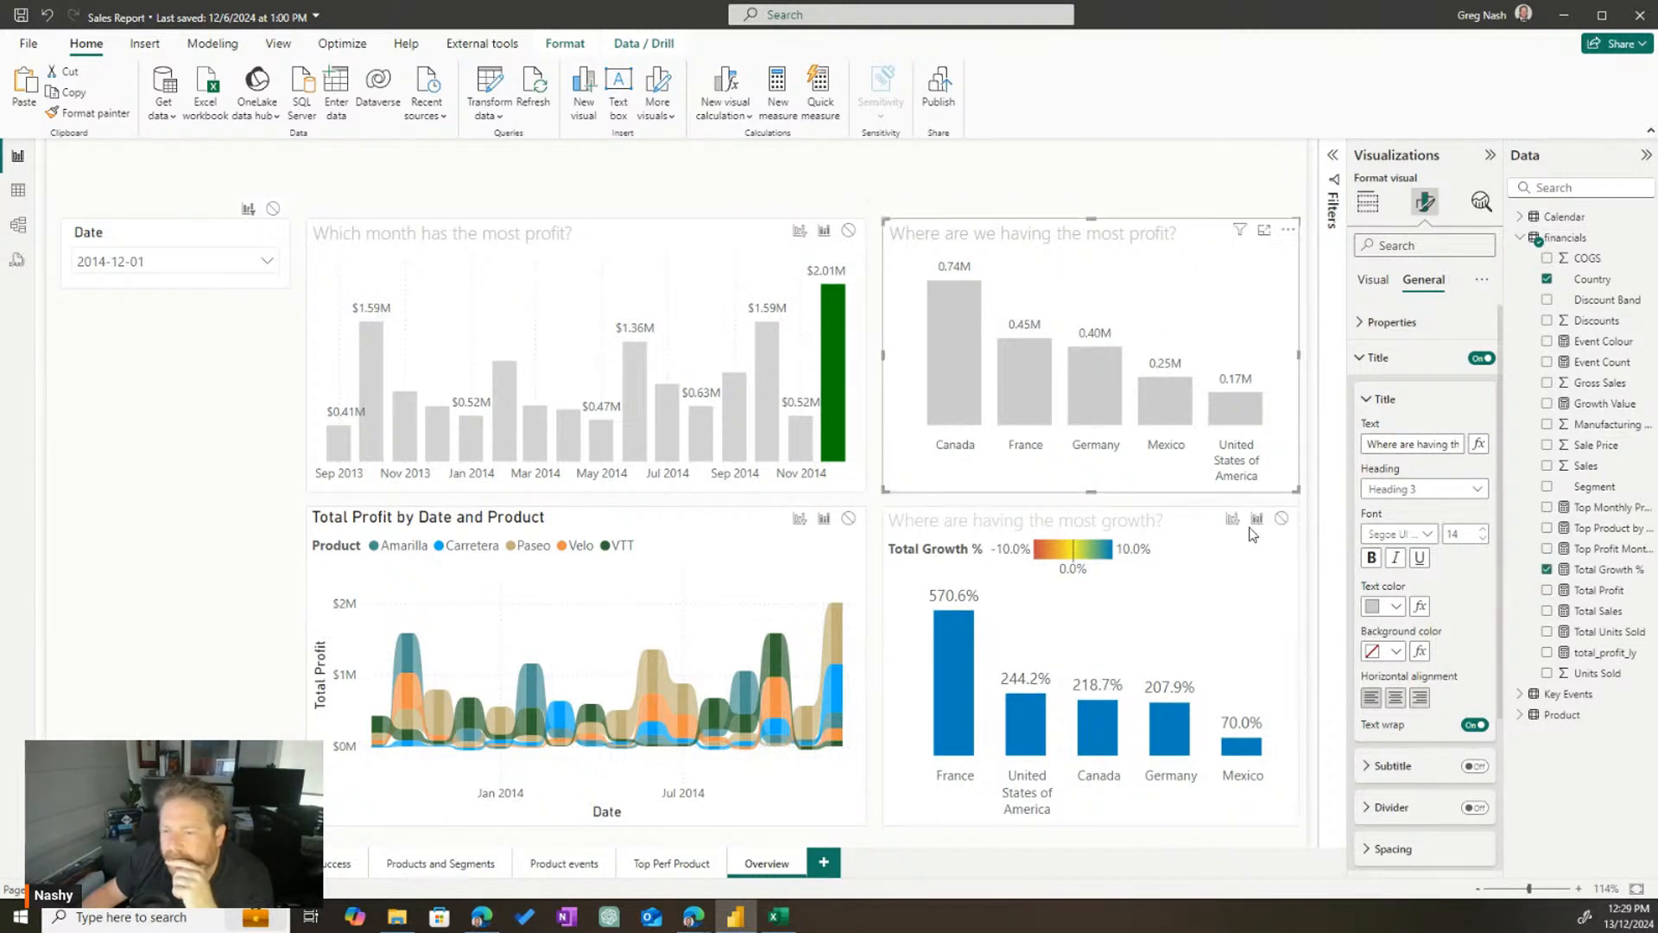
pyautogui.click(1257, 582)
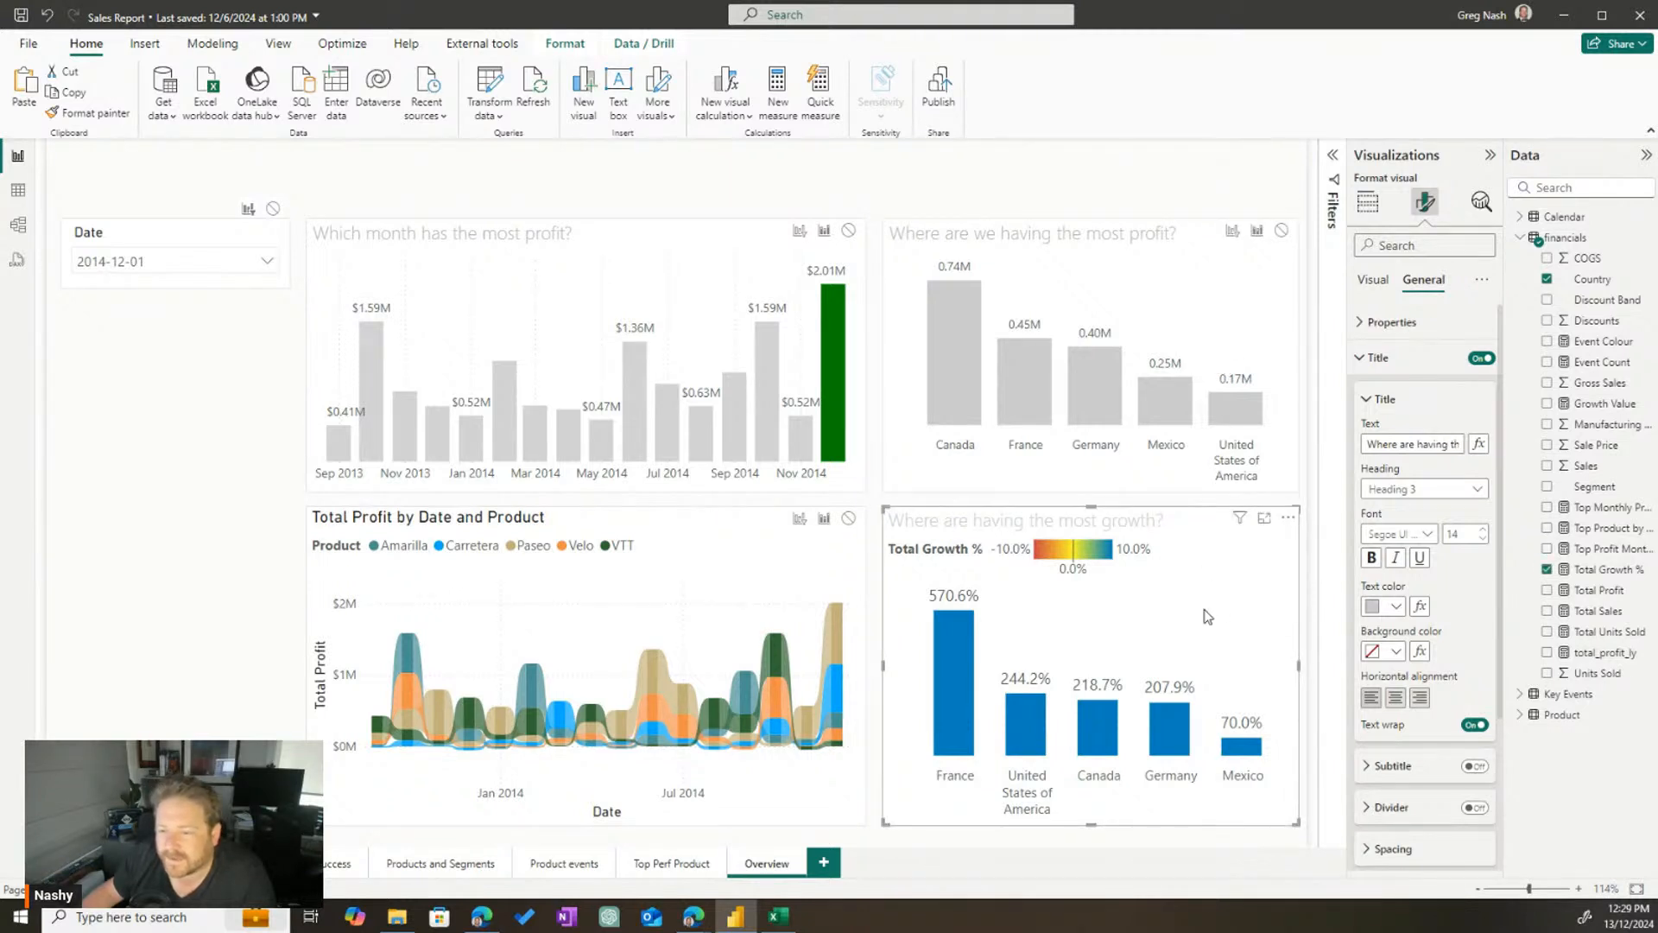
pyautogui.click(1395, 606)
pyautogui.click(1384, 421)
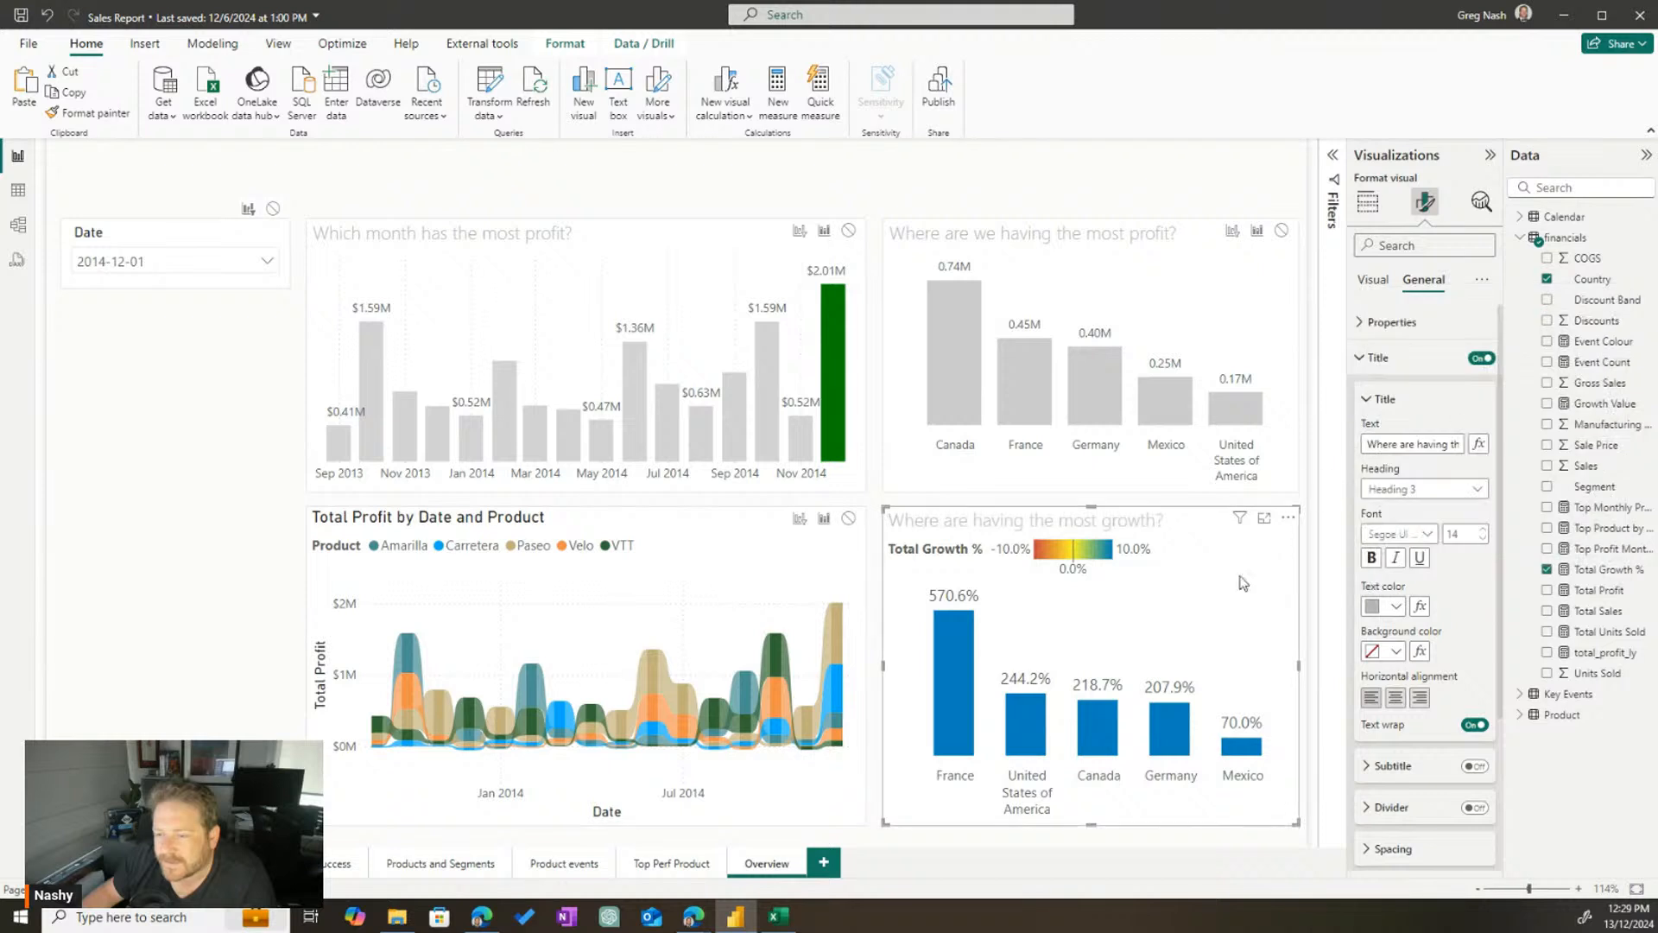
pyautogui.click(1215, 314)
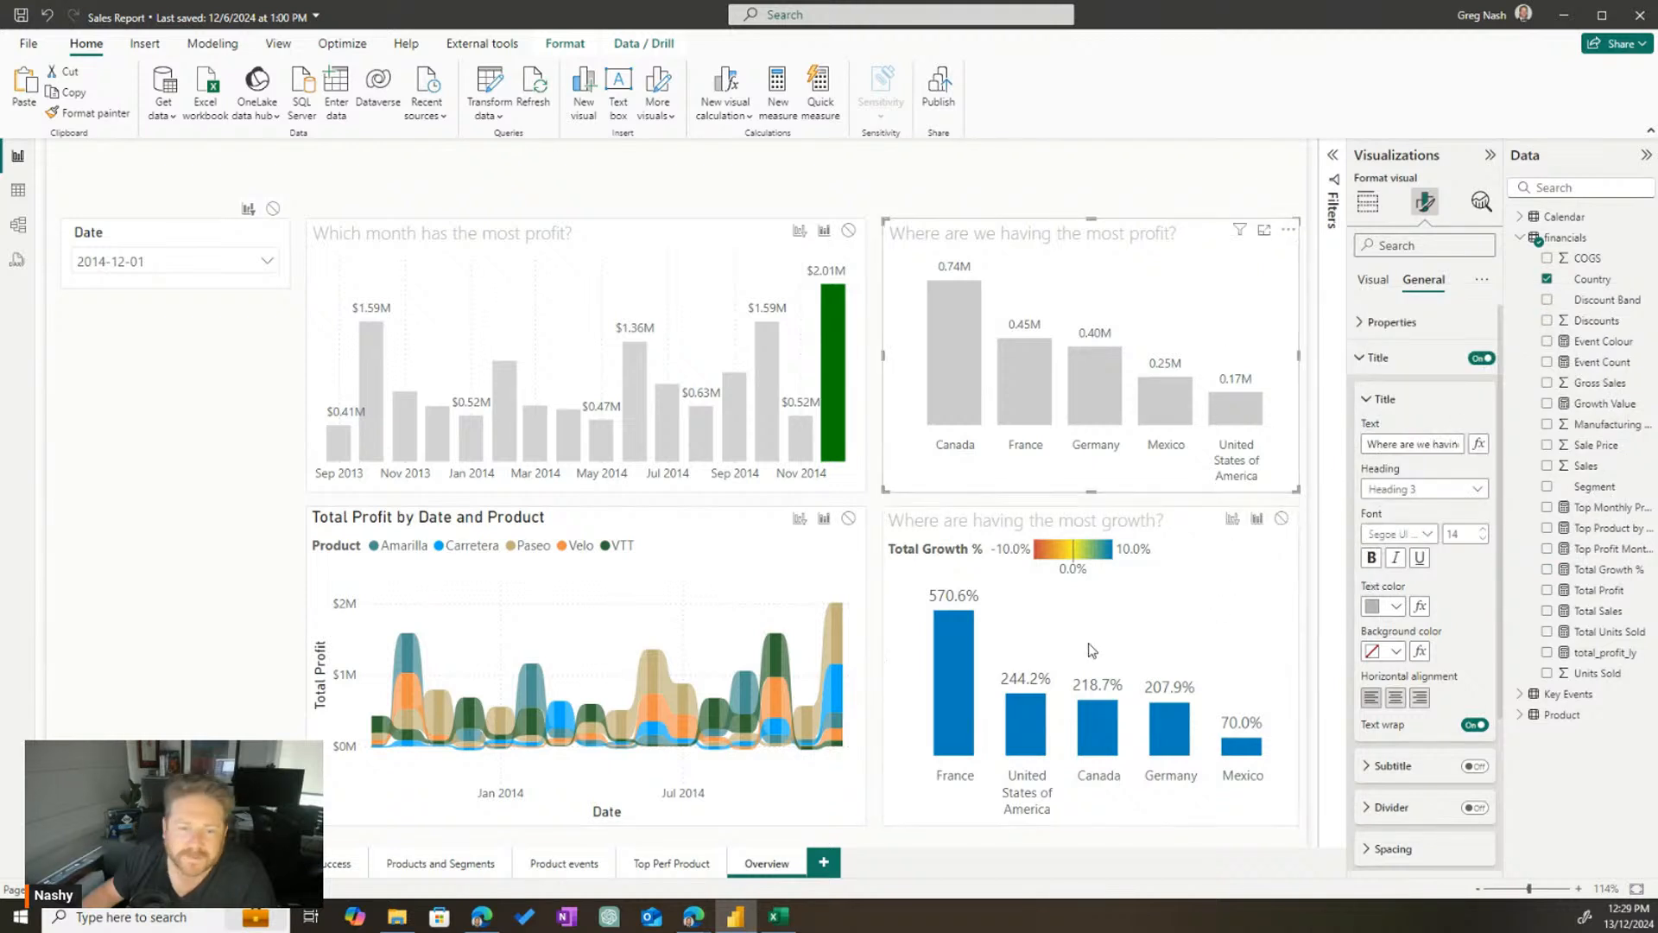
# Format the Total Profit by Date and Product chart's title with a grey theme shade and the Segoe UI Light font
pyautogui.click(716, 556)
pyautogui.click(1395, 606)
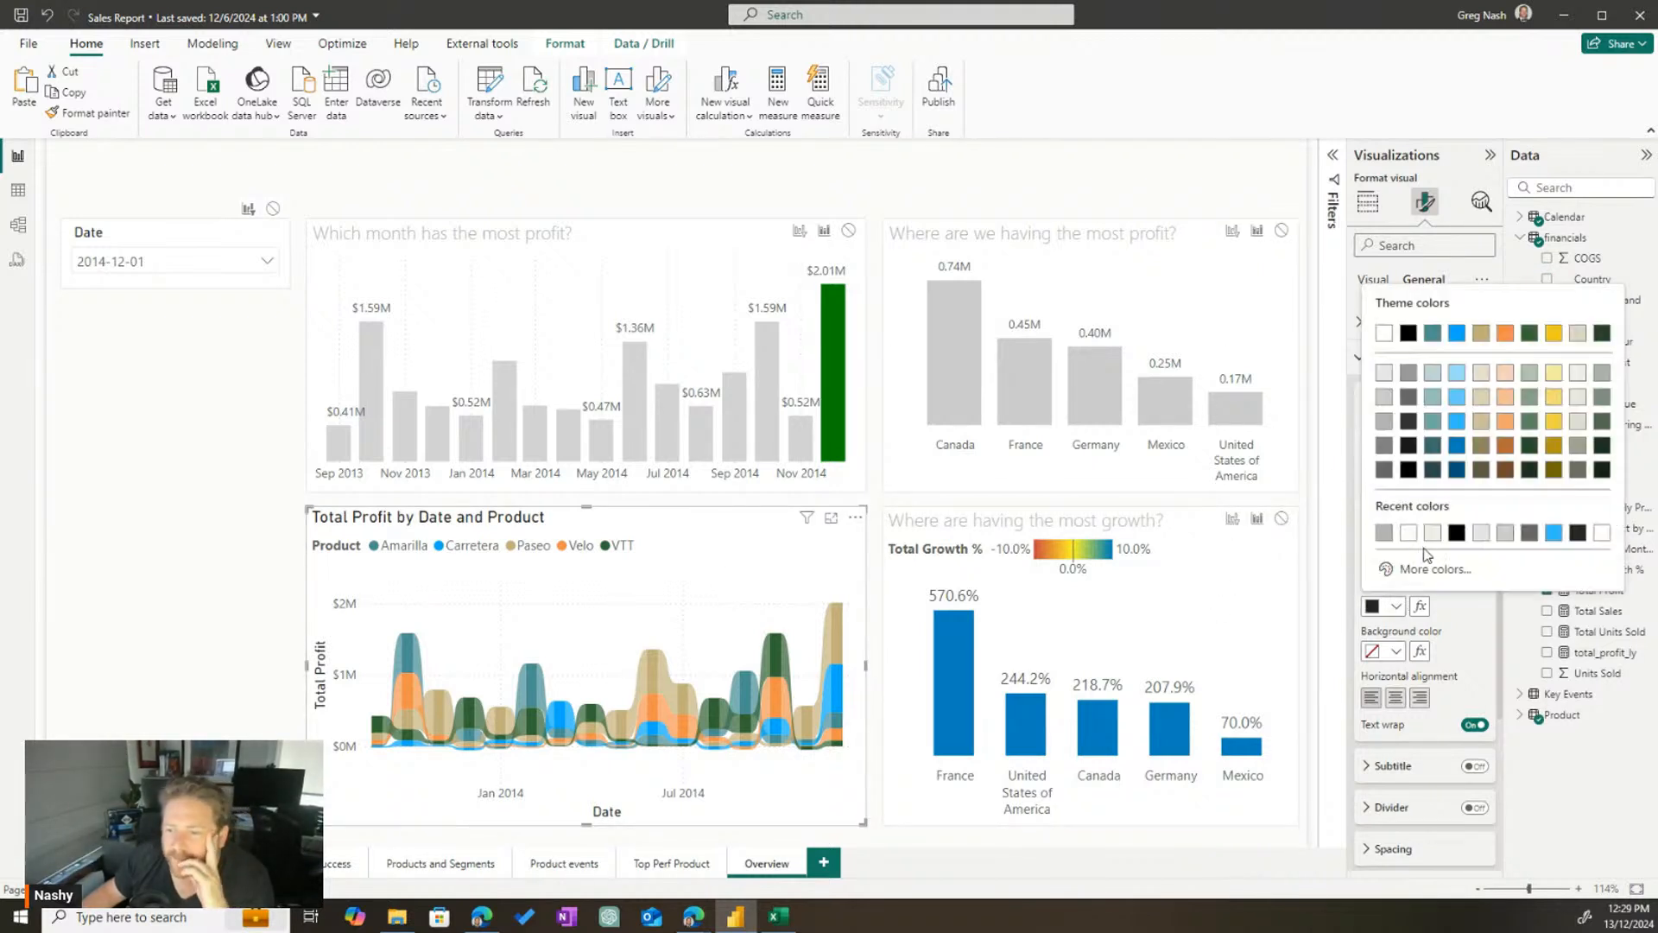
pyautogui.click(1385, 423)
pyautogui.click(1421, 534)
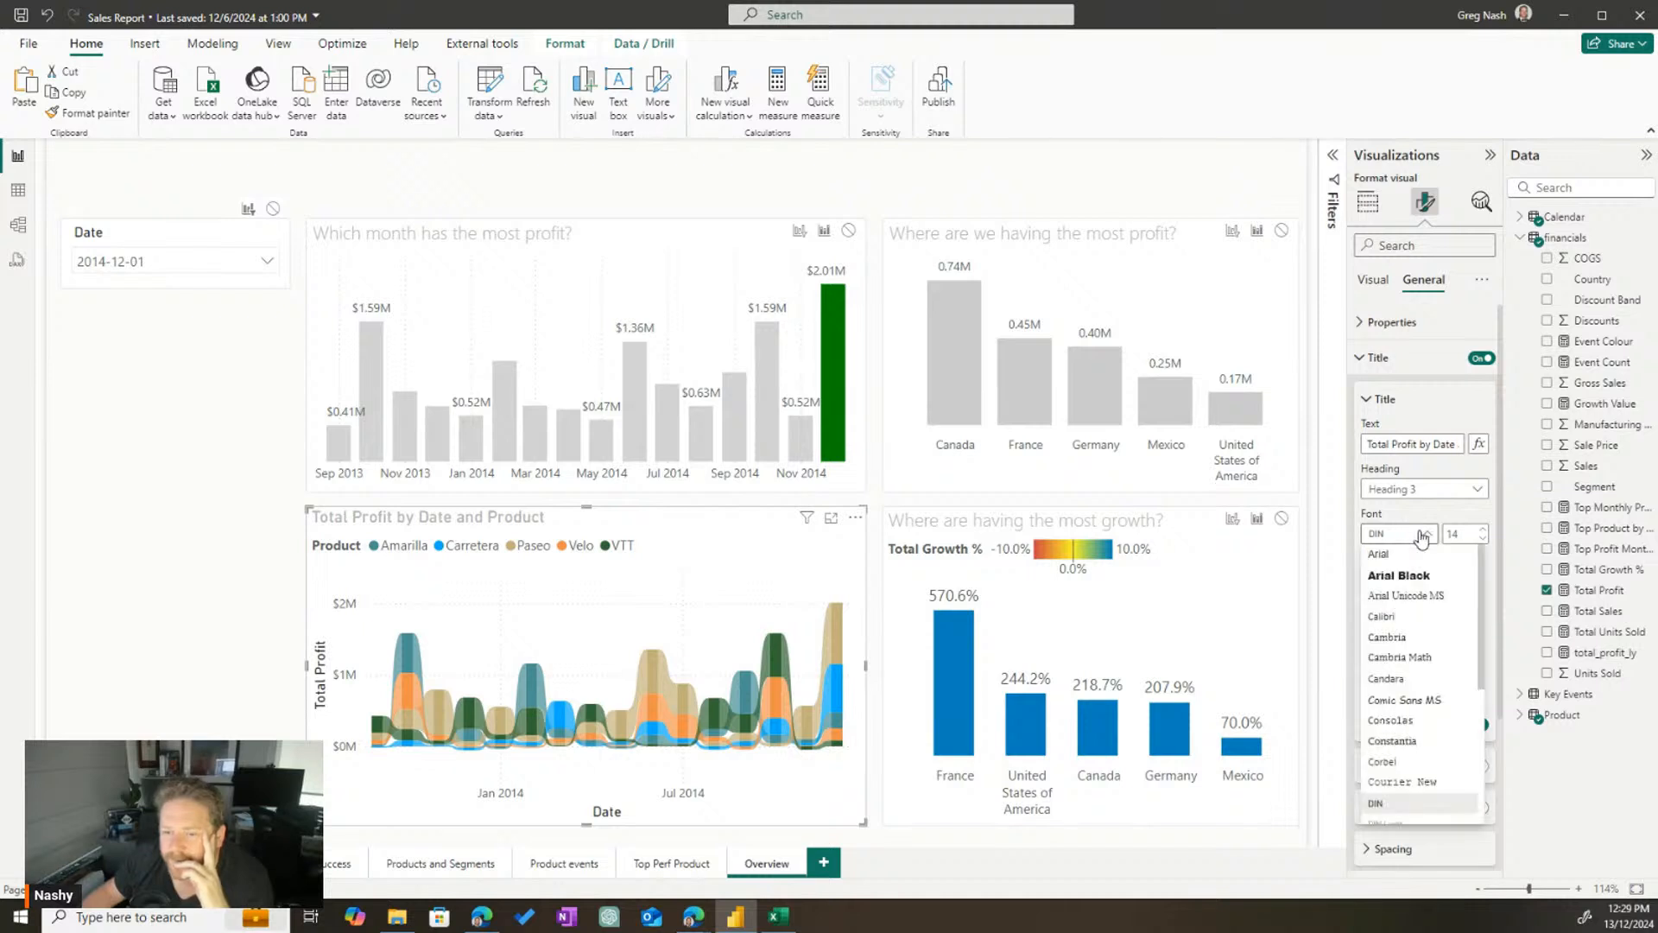
pyautogui.scroll(-5, 1410, 742)
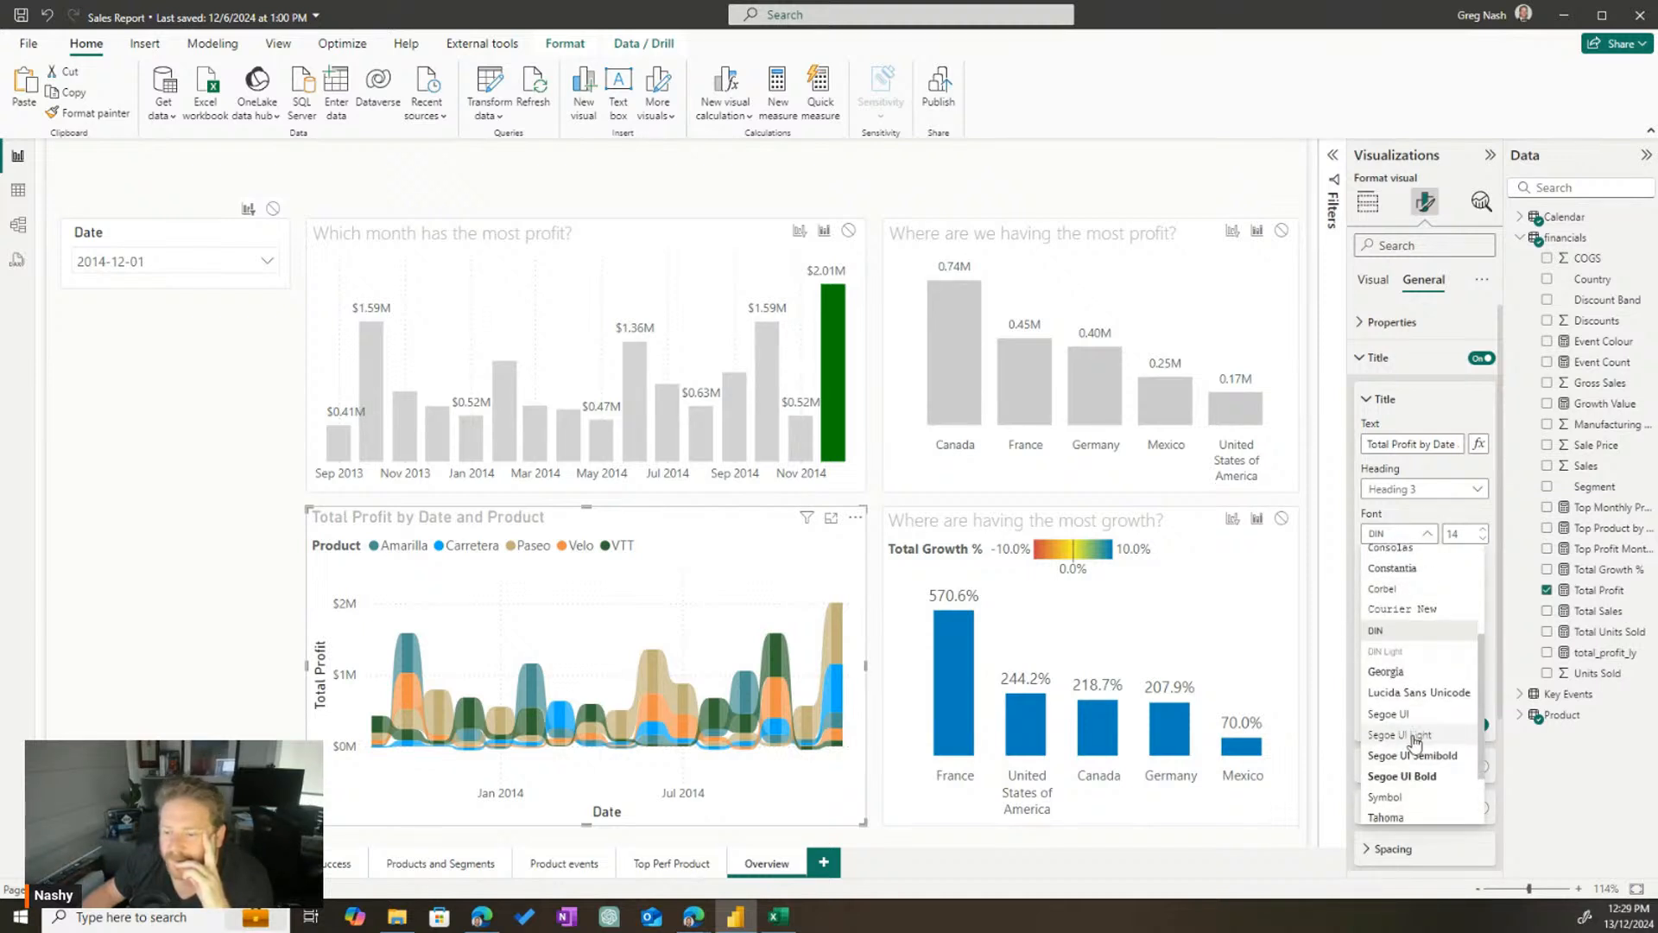
pyautogui.click(1417, 745)
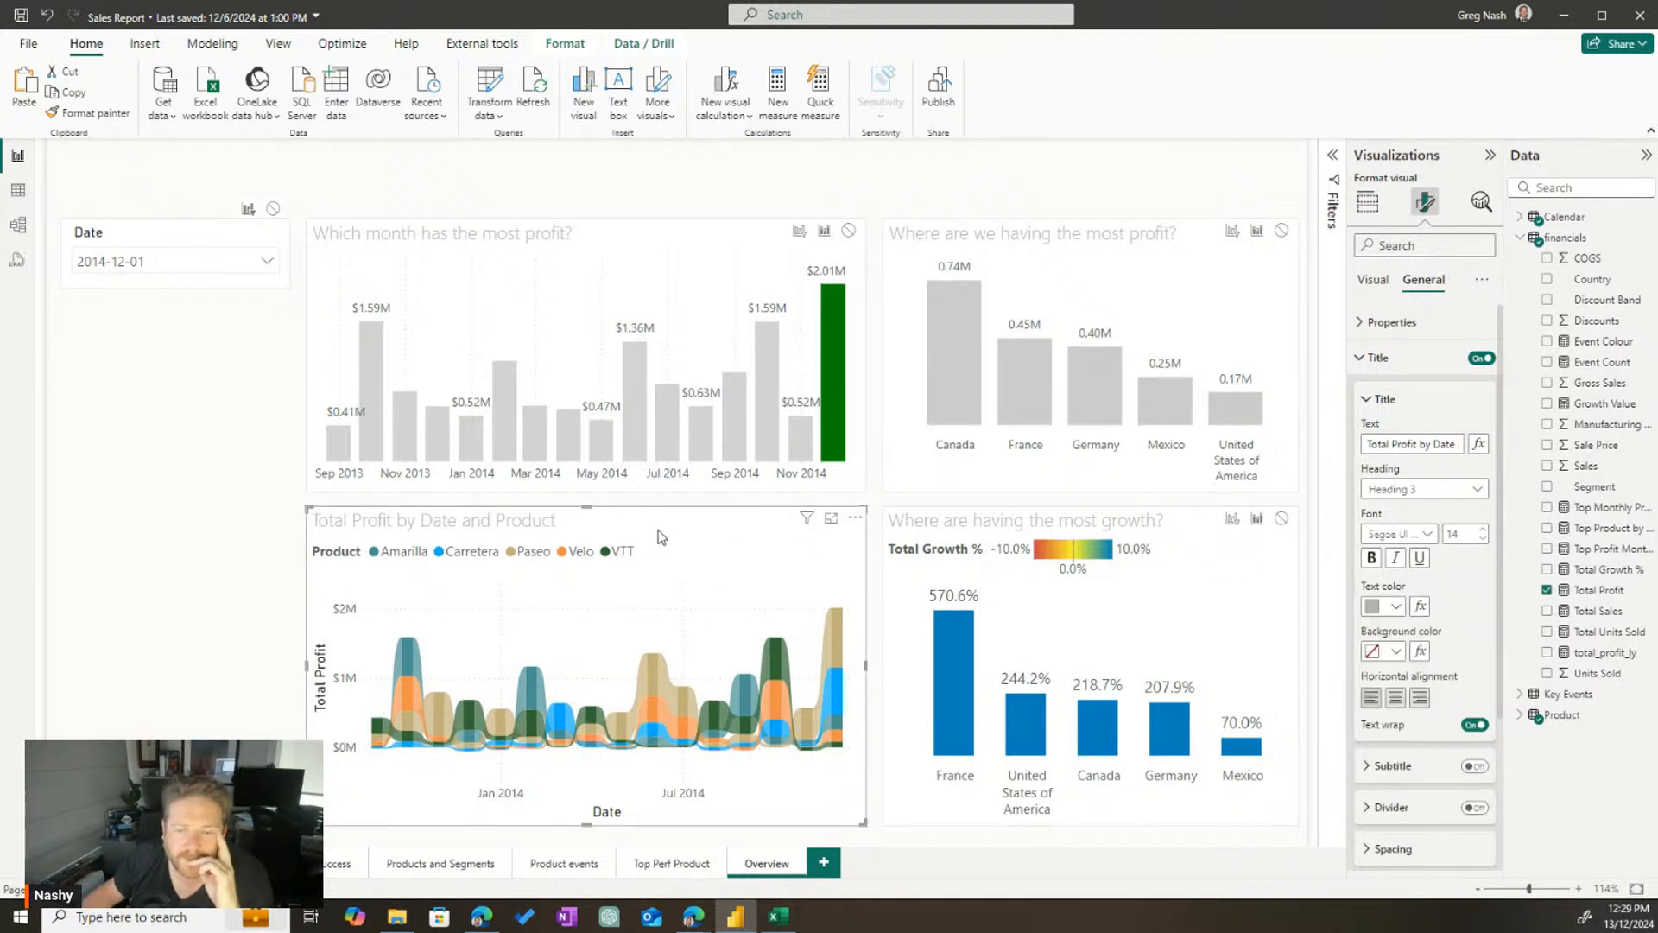
pyautogui.click(1226, 591)
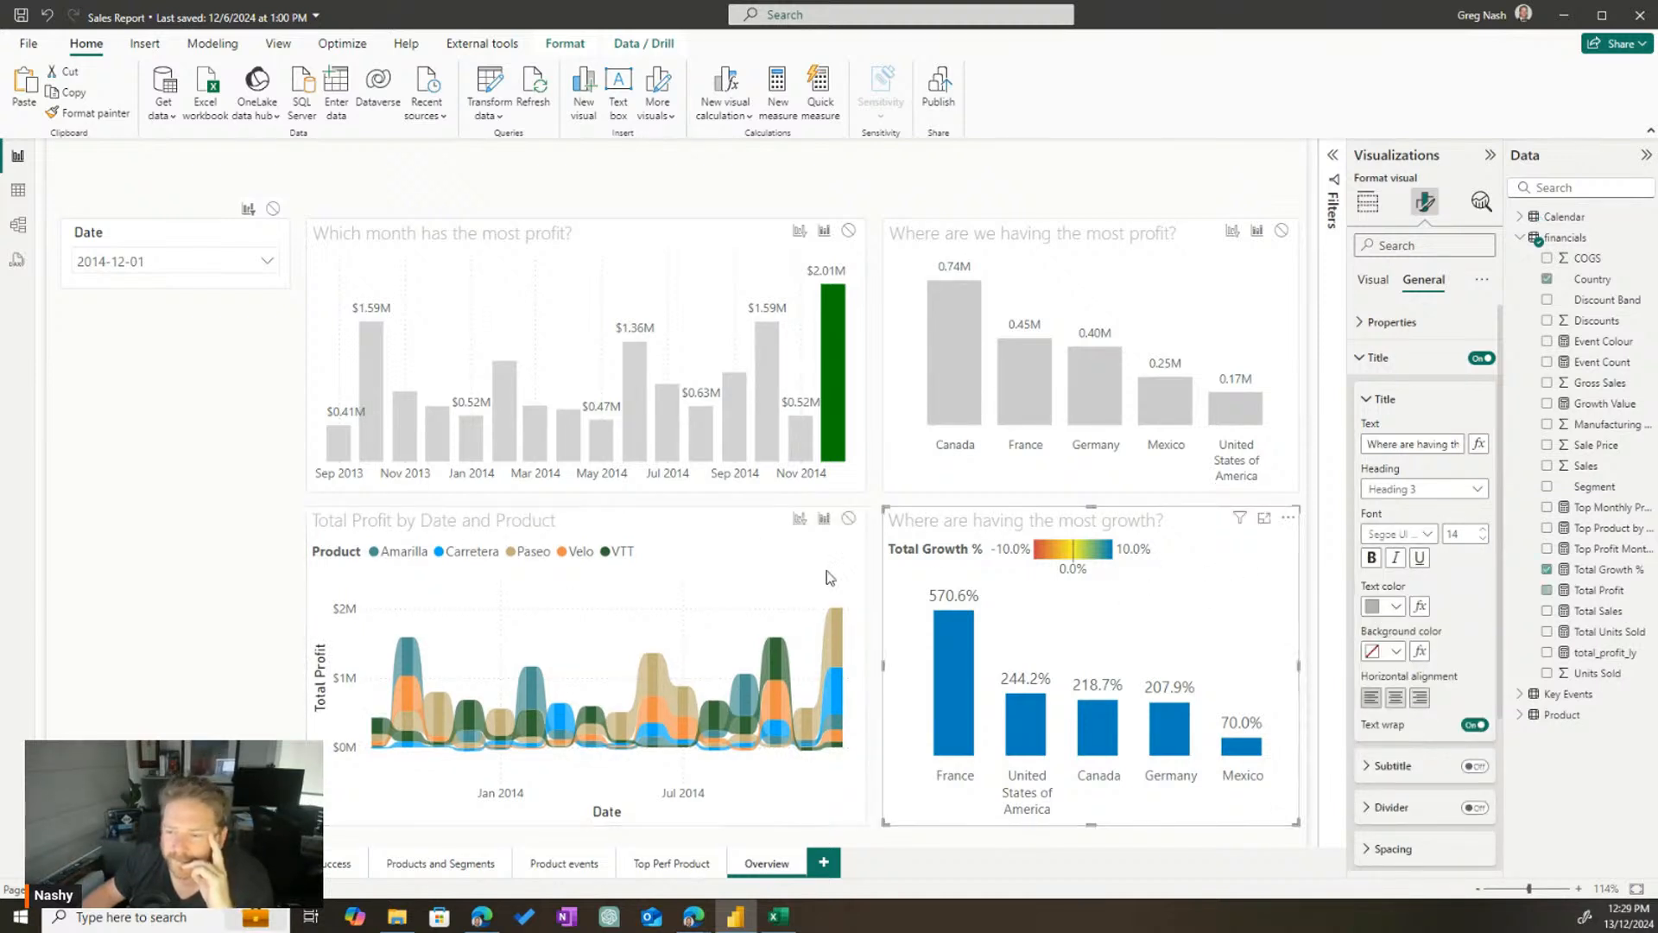
# Retitle the Total Profit by Date and Product chart as "Which product should we invest in?"
pyautogui.click(666, 550)
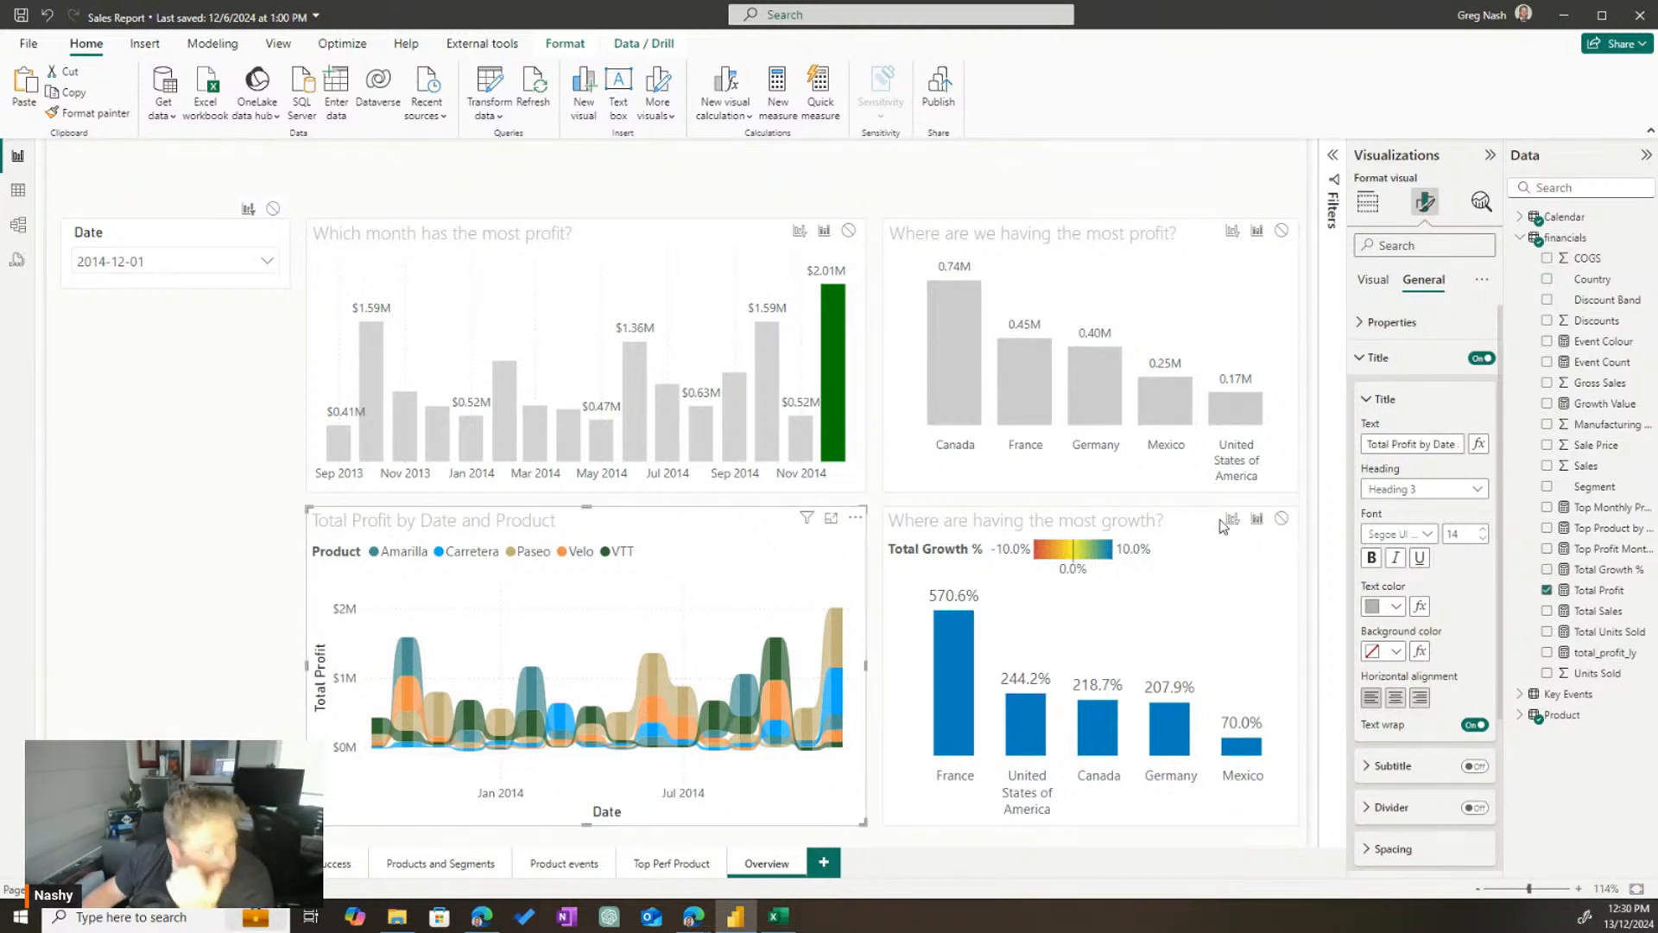
pyautogui.tripleClick(1431, 440)
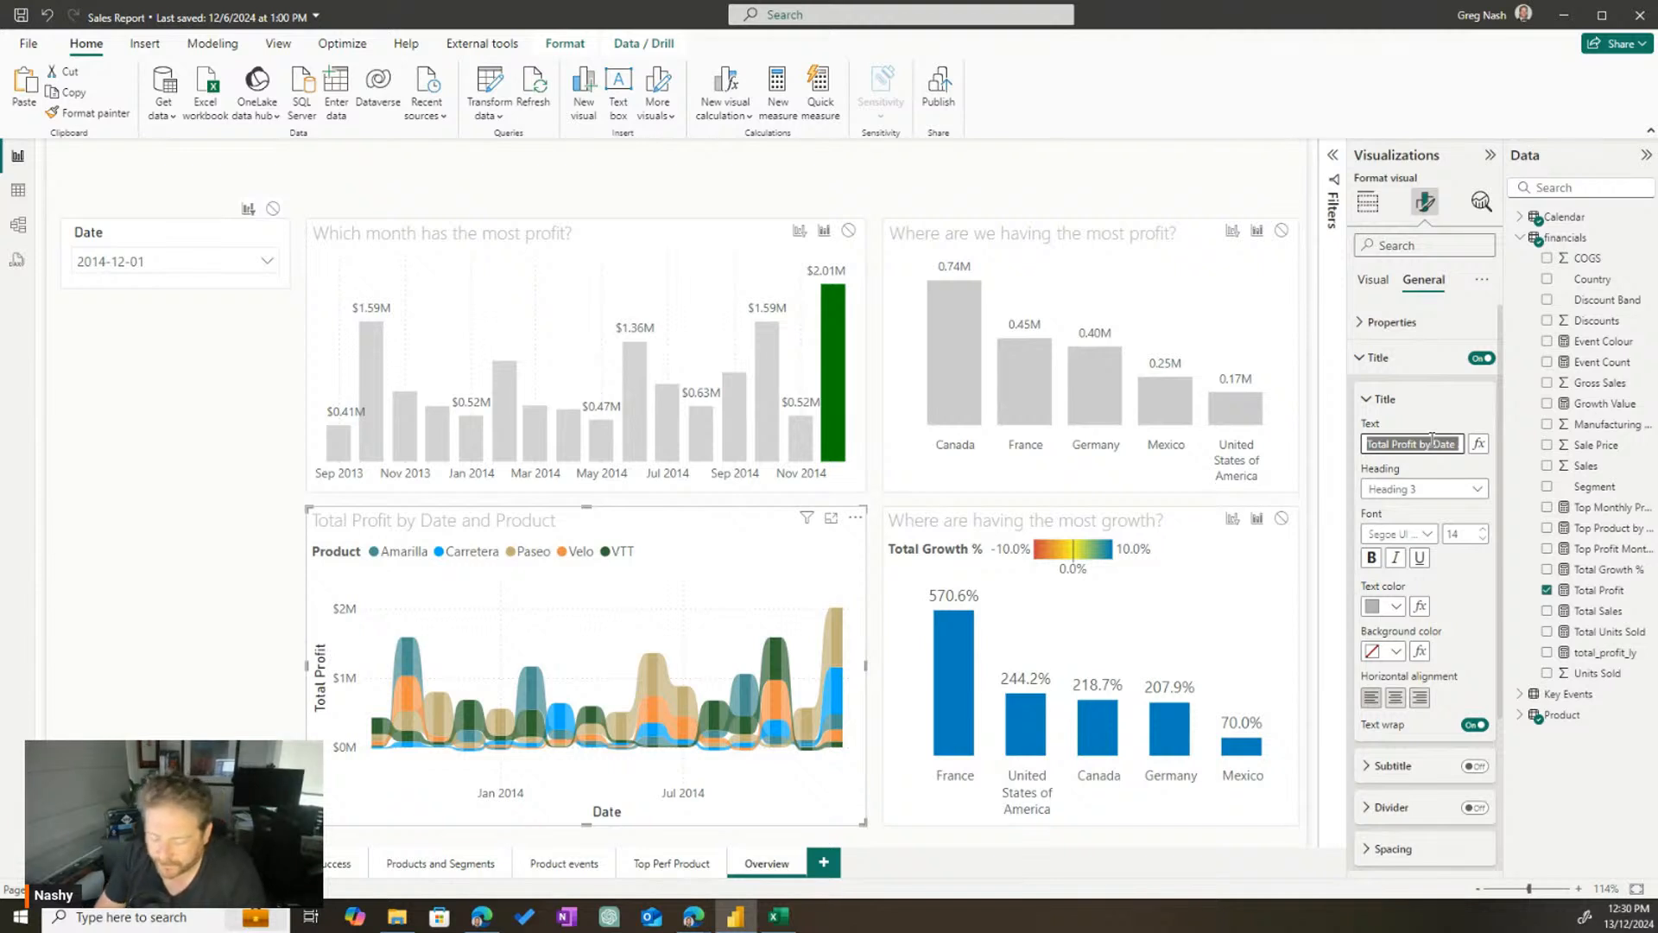
pyautogui.write('Which product s')
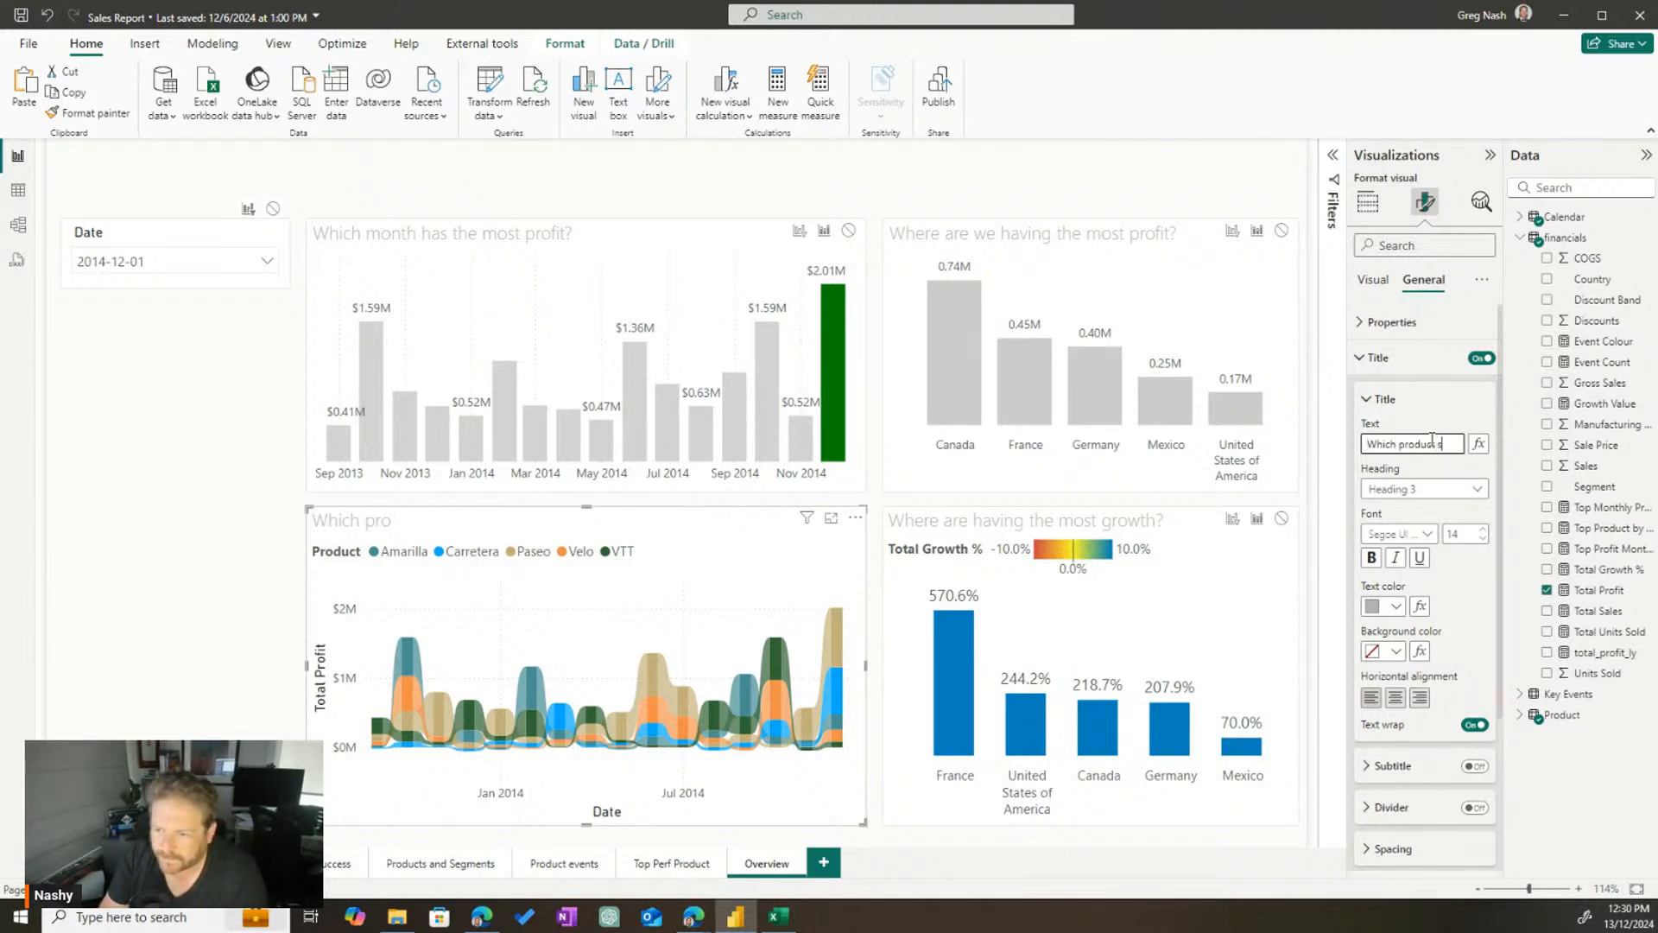
pyautogui.write('hould we')
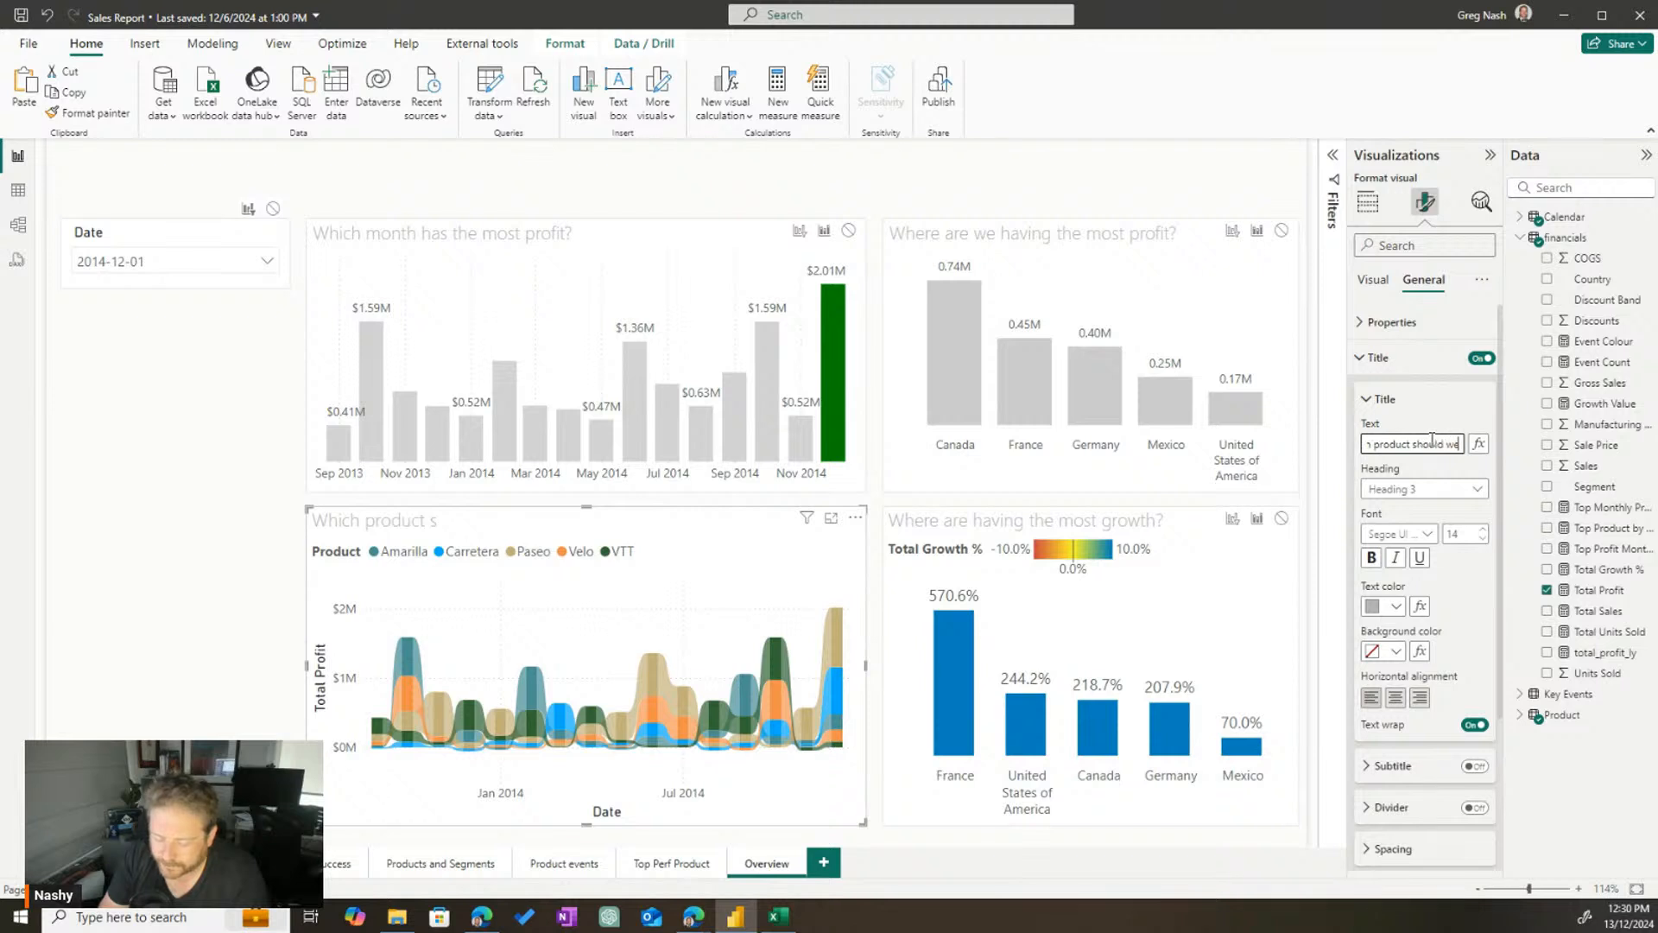
pyautogui.write(' invest in?')
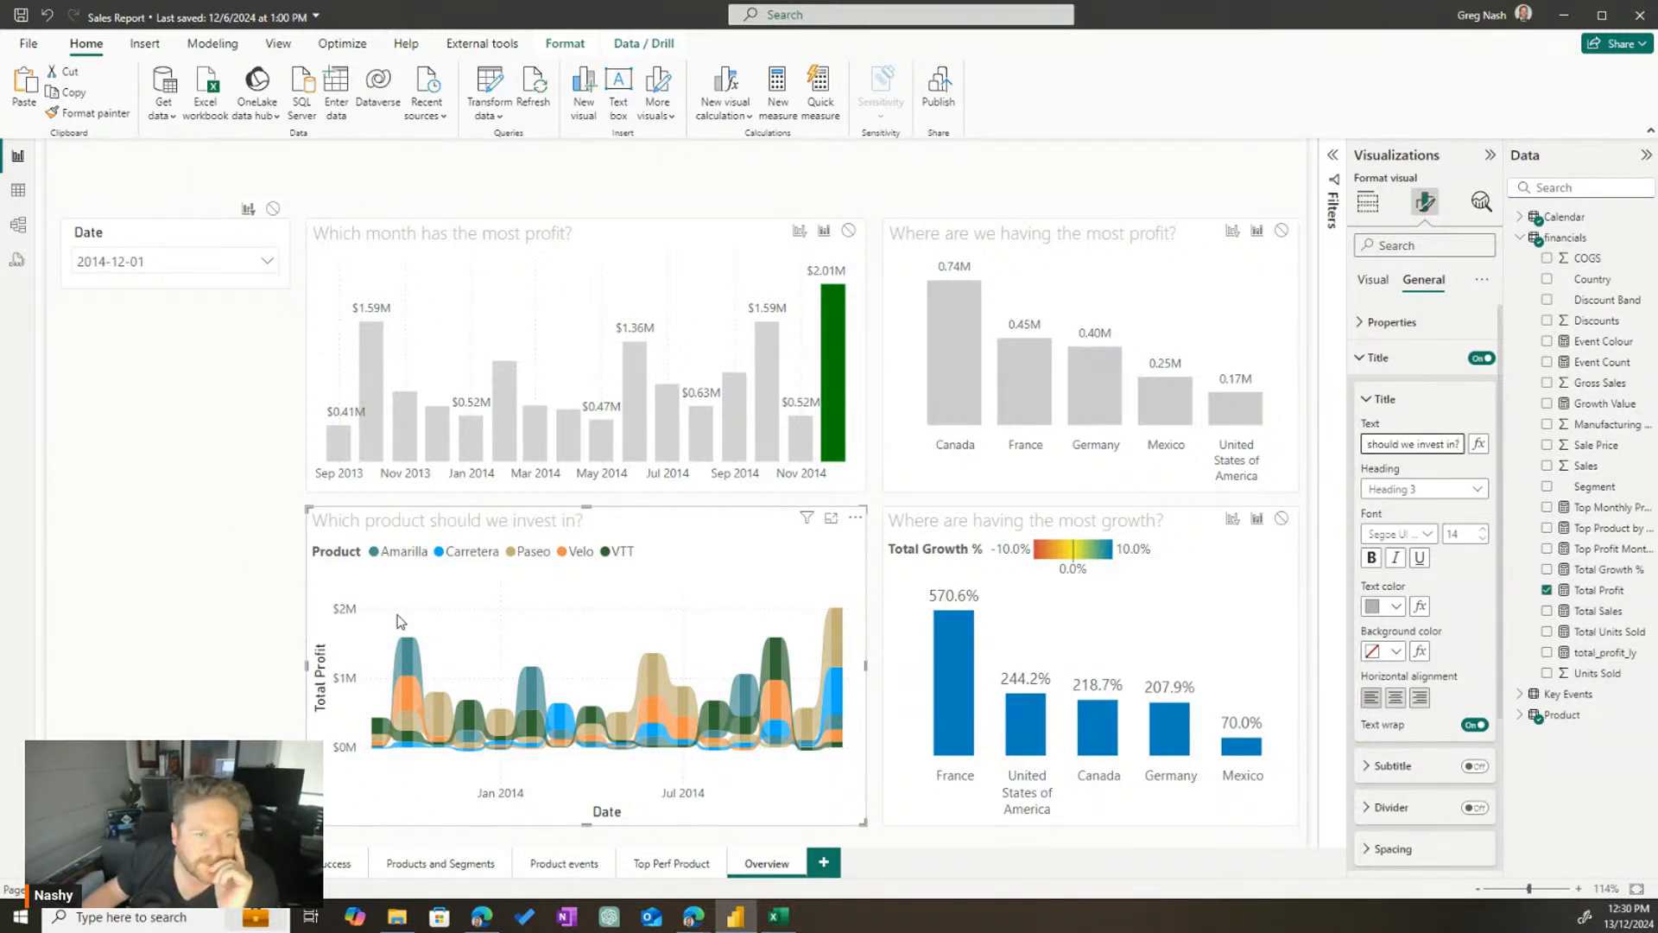
pyautogui.click(231, 176)
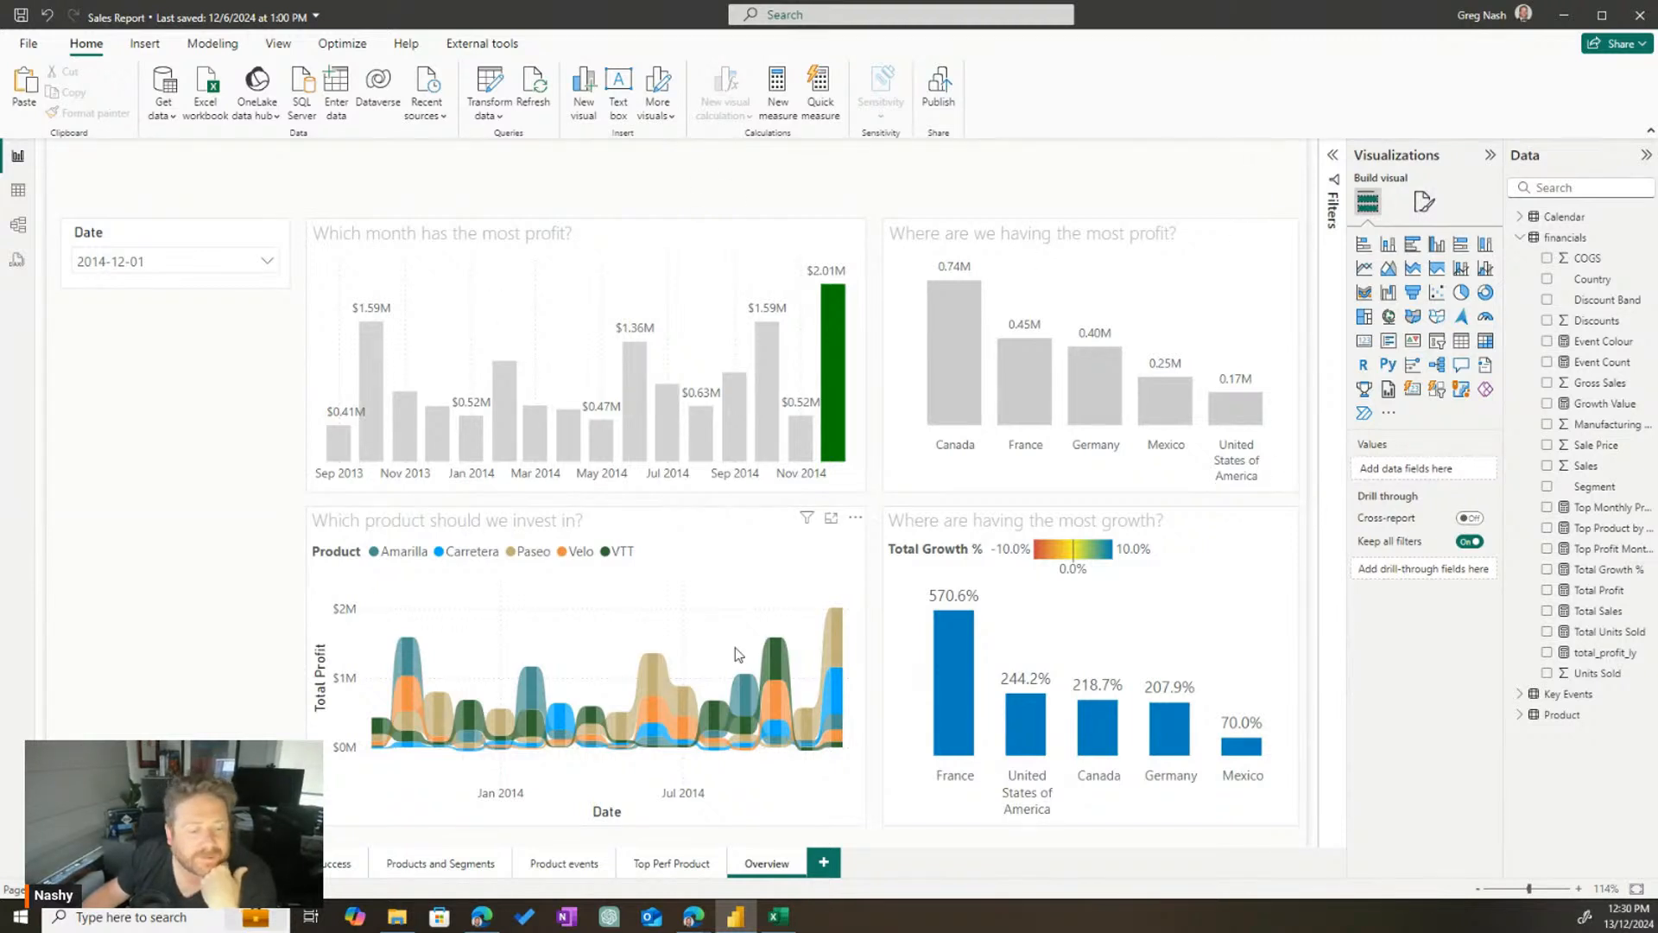
# Examine the axis titles, date labels and title wording of the "Which product should we invest in?" chart
pyautogui.click(718, 546)
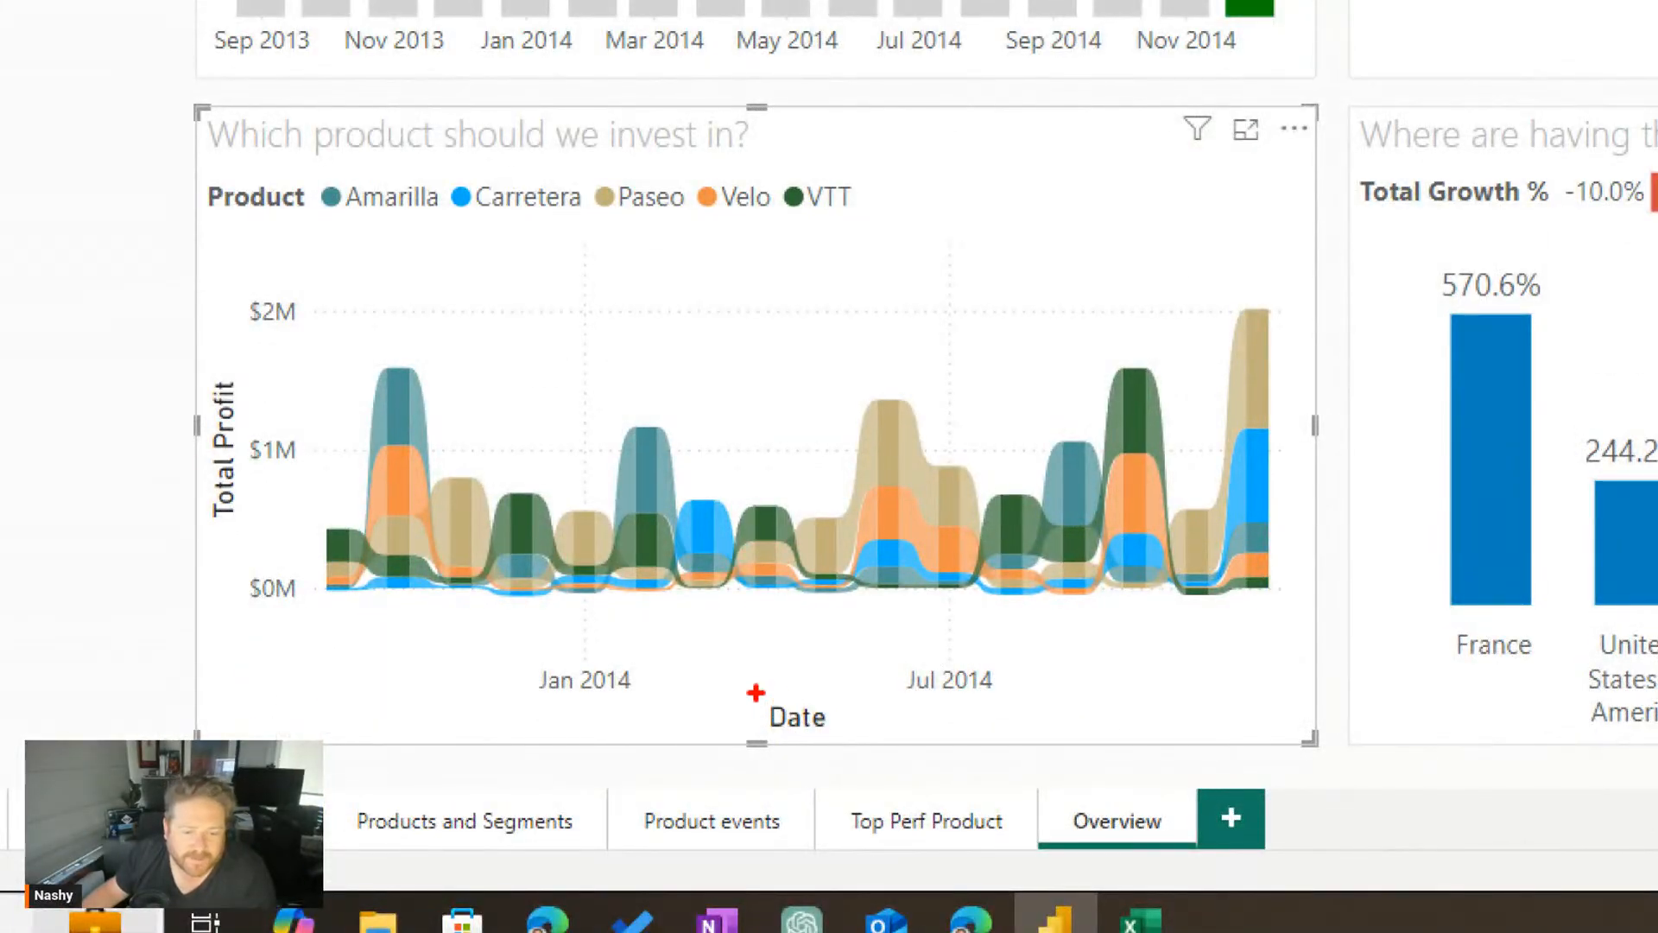
pyautogui.moveTo(756, 692); pyautogui.dragTo(860, 757)
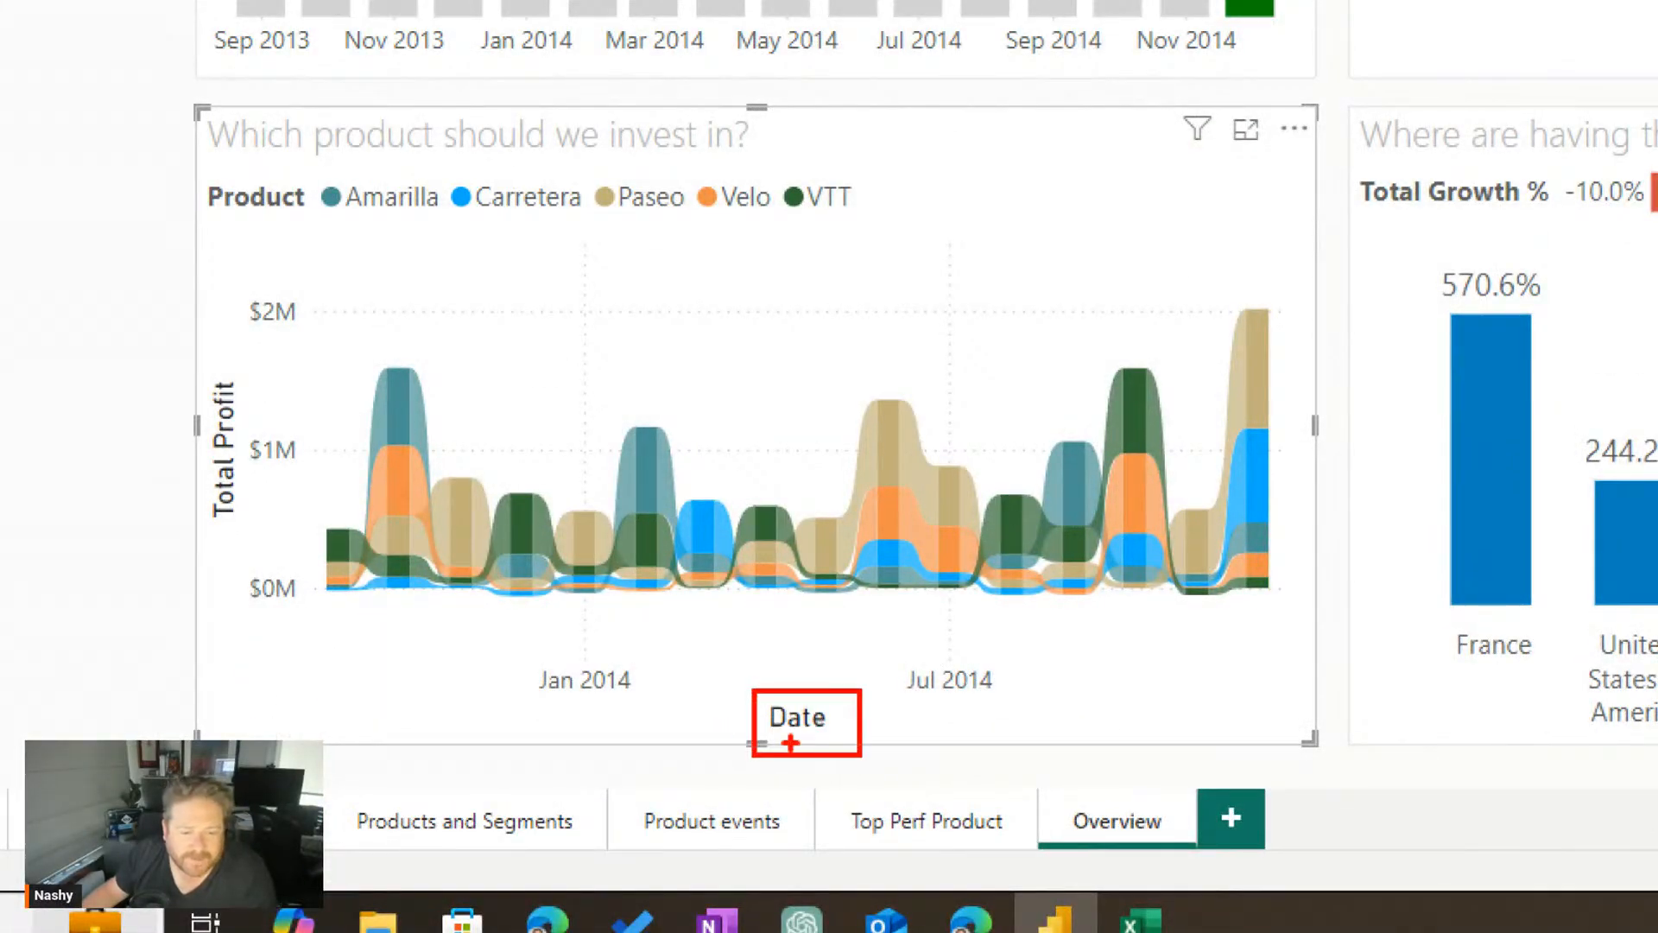
pyautogui.moveTo(482, 645); pyautogui.dragTo(739, 712)
pyautogui.moveTo(878, 654); pyautogui.dragTo(1115, 693)
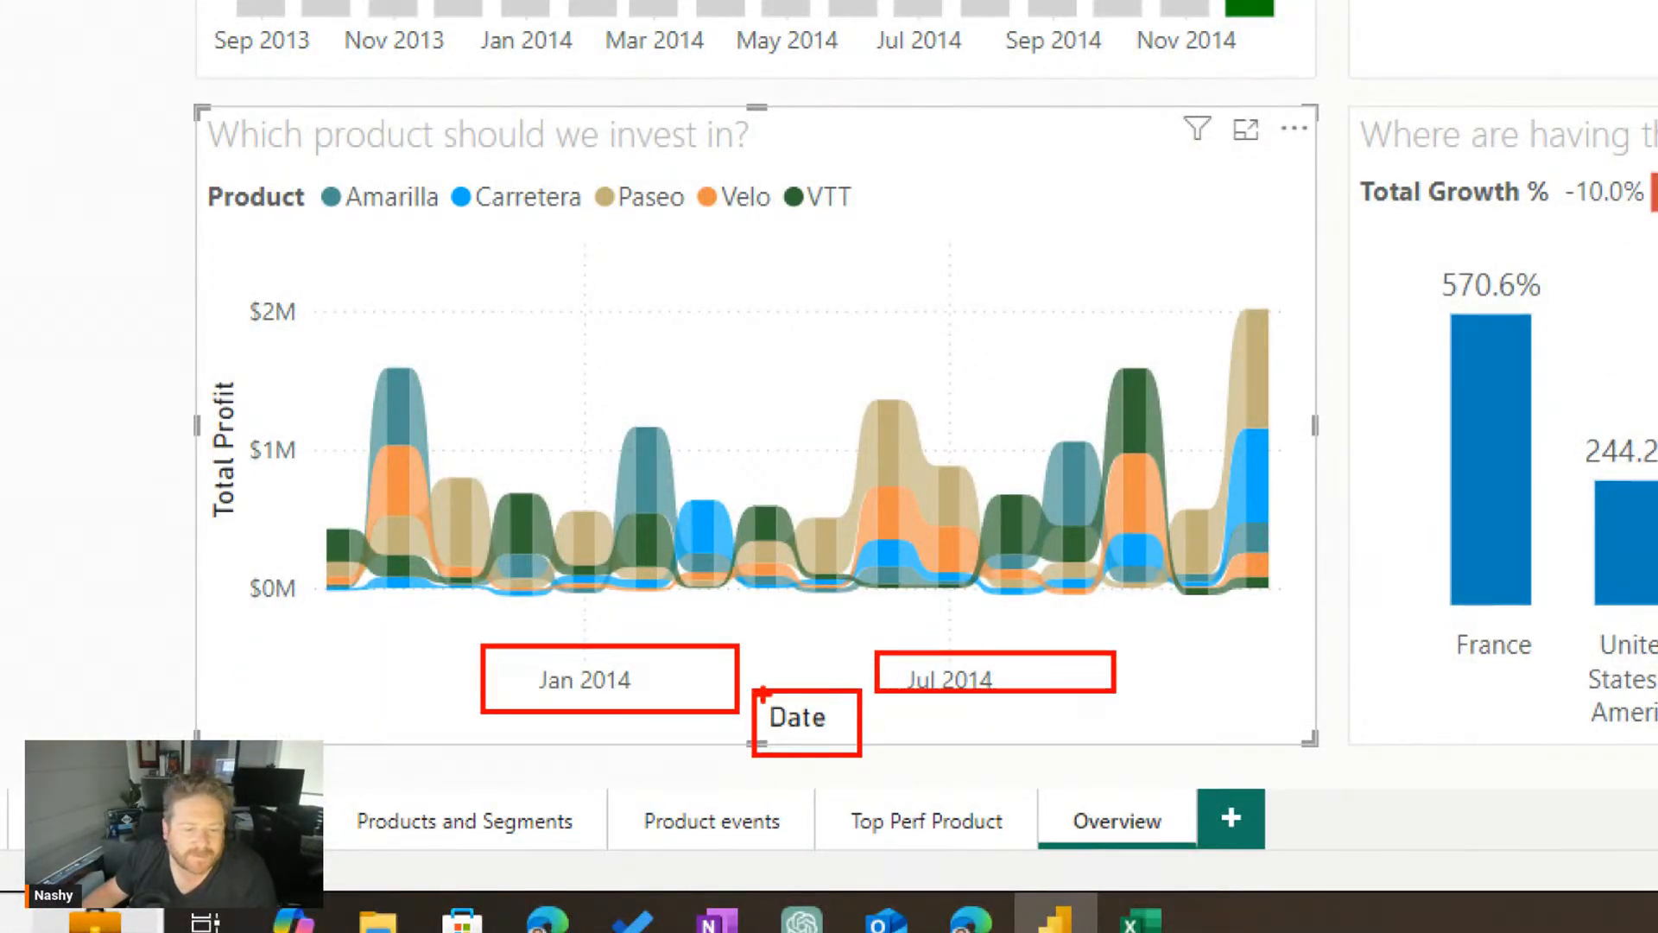
pyautogui.moveTo(192, 332)
pyautogui.mouseDown()
pyautogui.moveTo(228, 407)
pyautogui.moveTo(243, 563)
pyautogui.mouseUp()
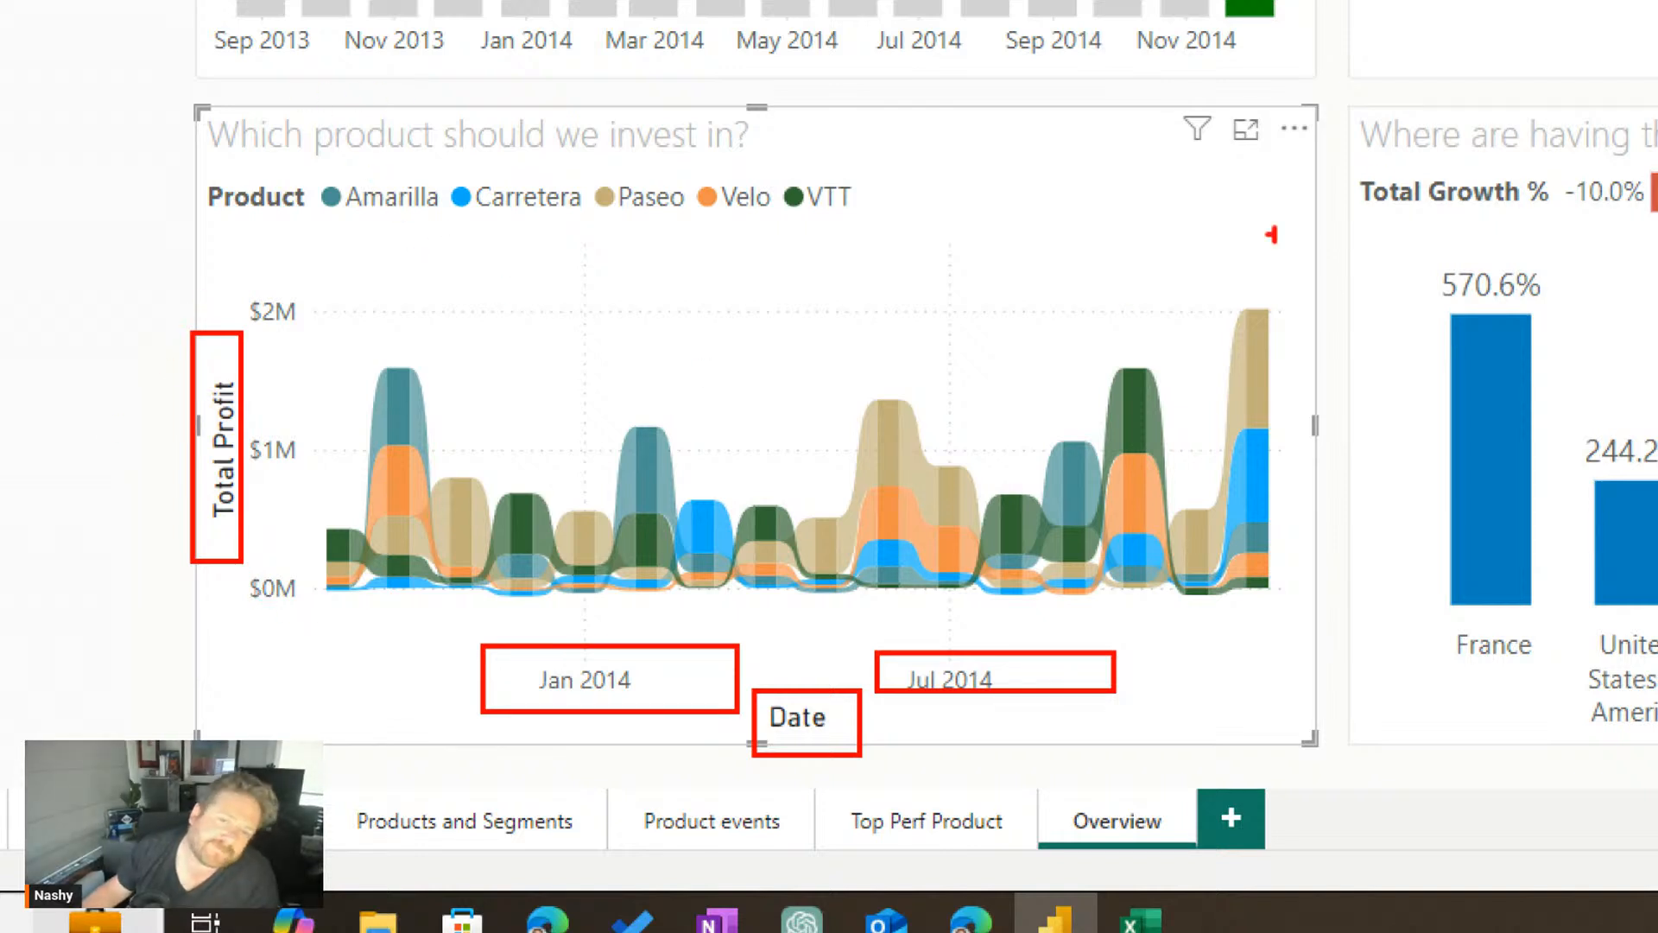
pyautogui.moveTo(427, 121); pyautogui.dragTo(924, 185)
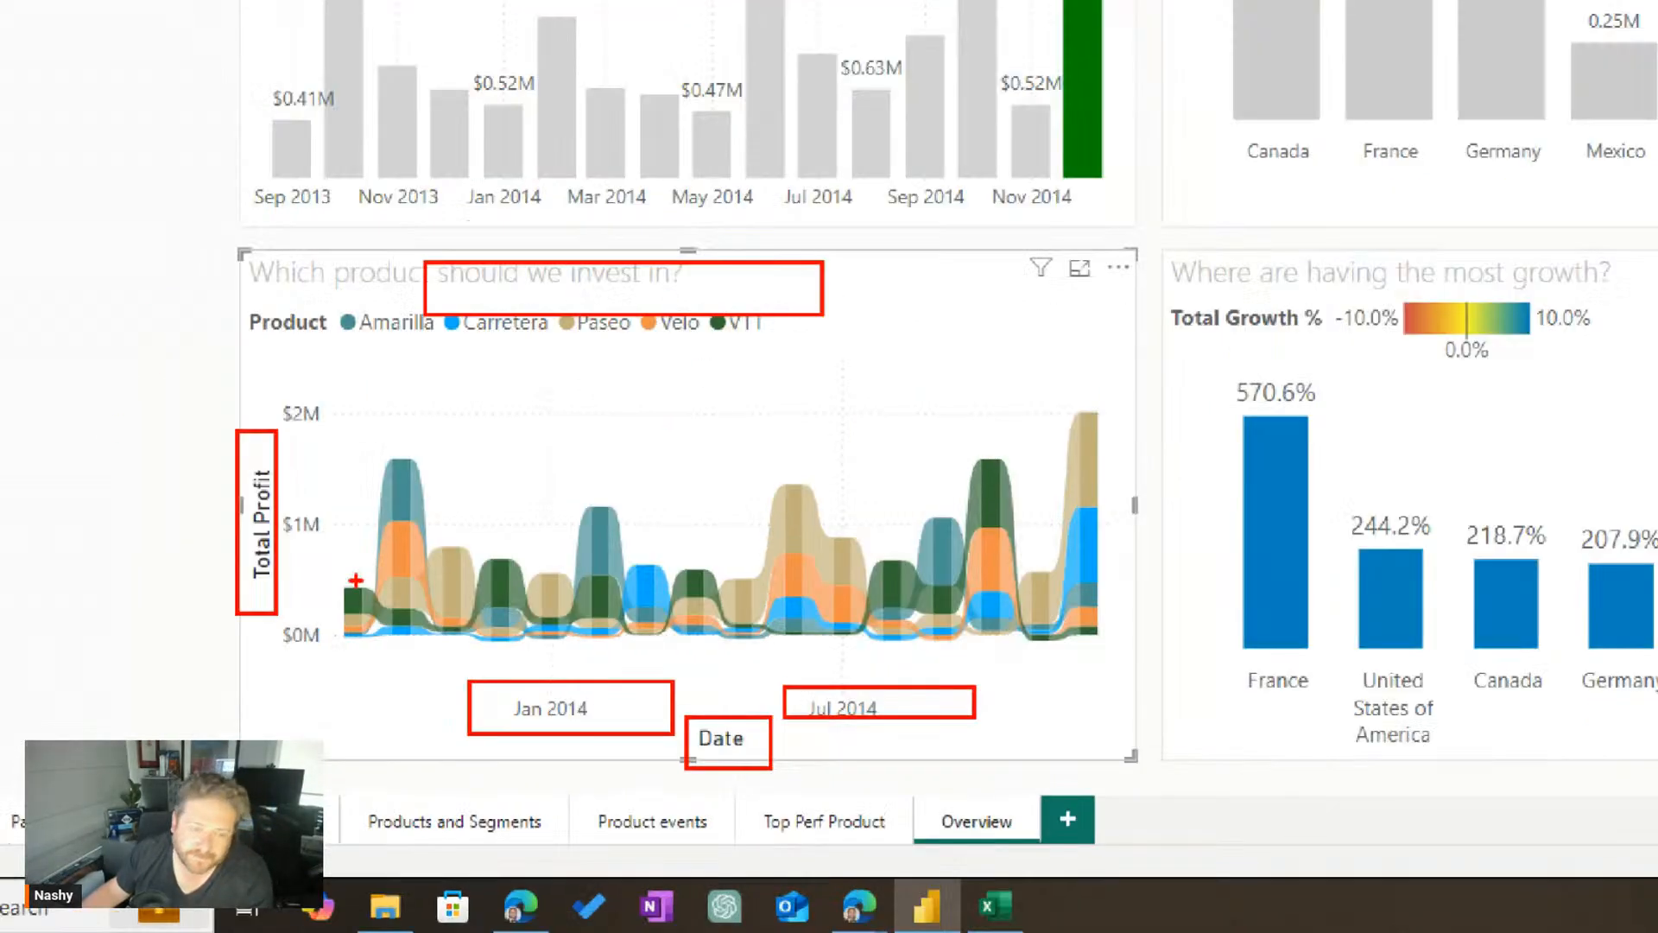
pyautogui.press('Escape')
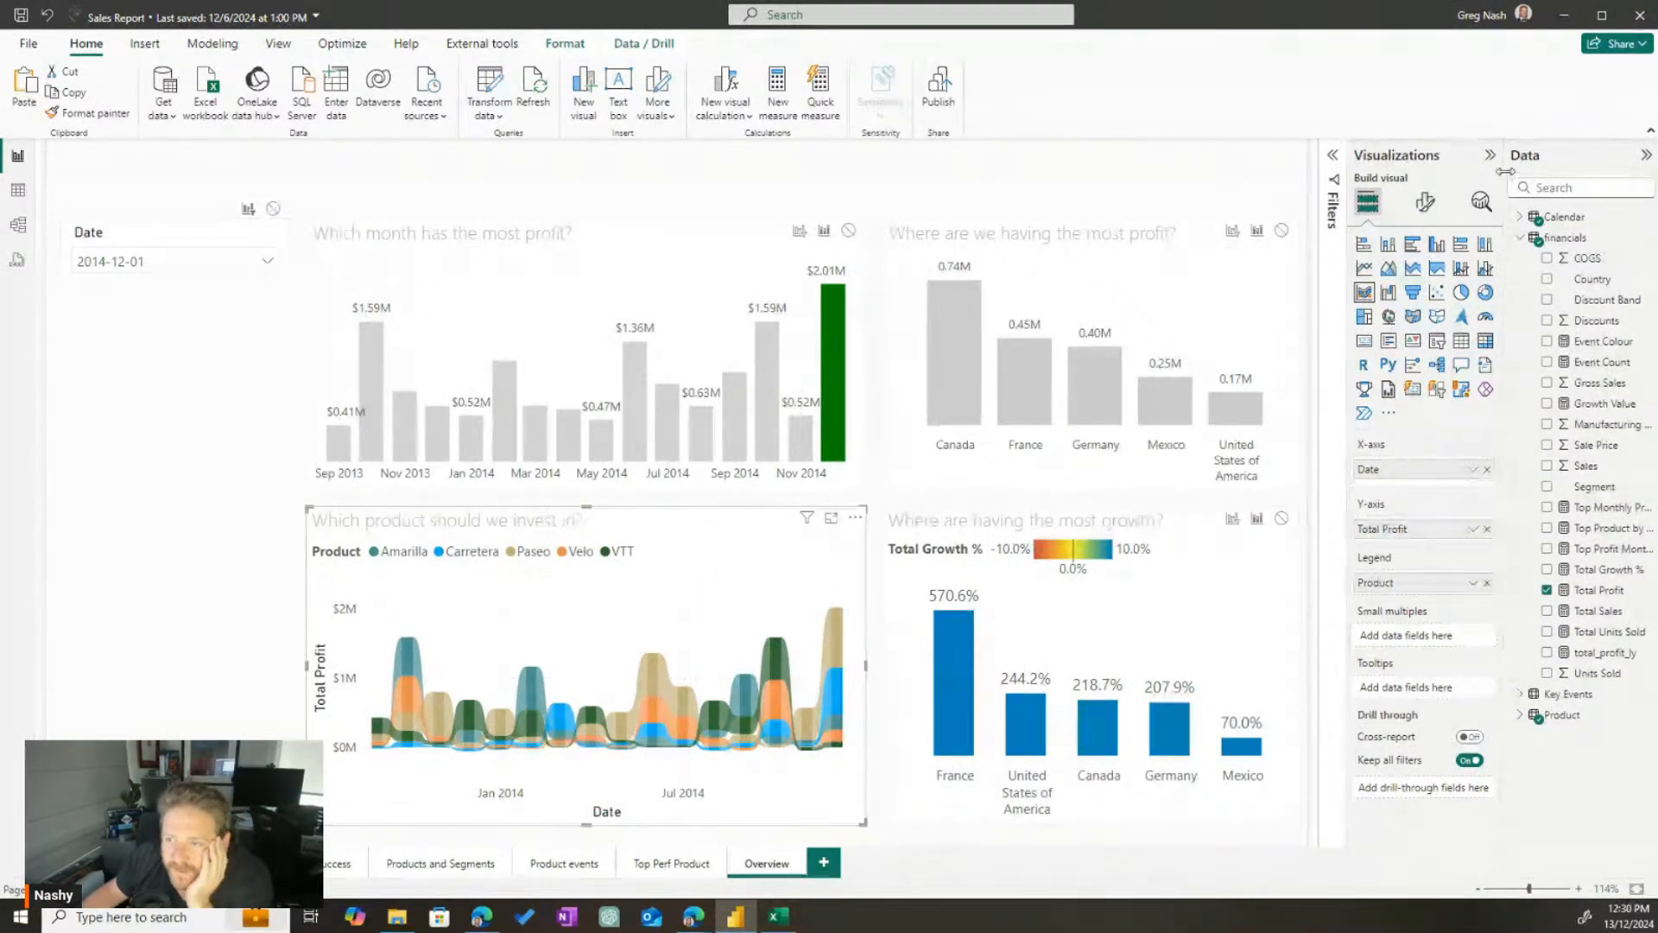
# Turn off the X-axis title of the "Which product should we invest in?" chart
pyautogui.click(1425, 201)
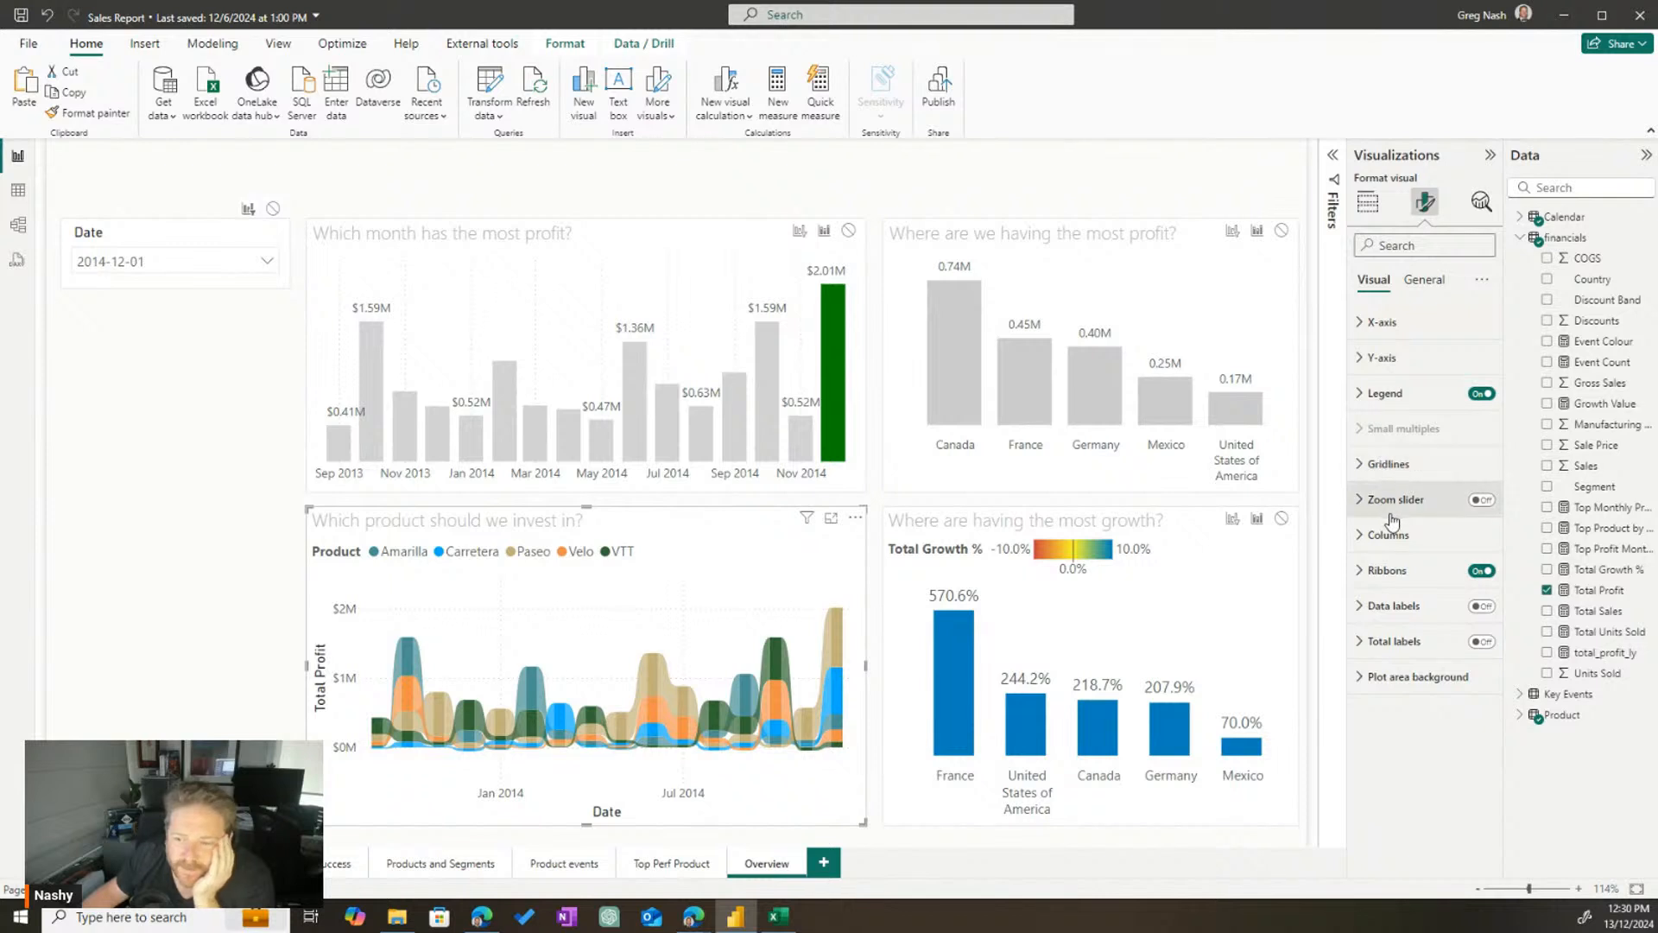
pyautogui.click(1375, 322)
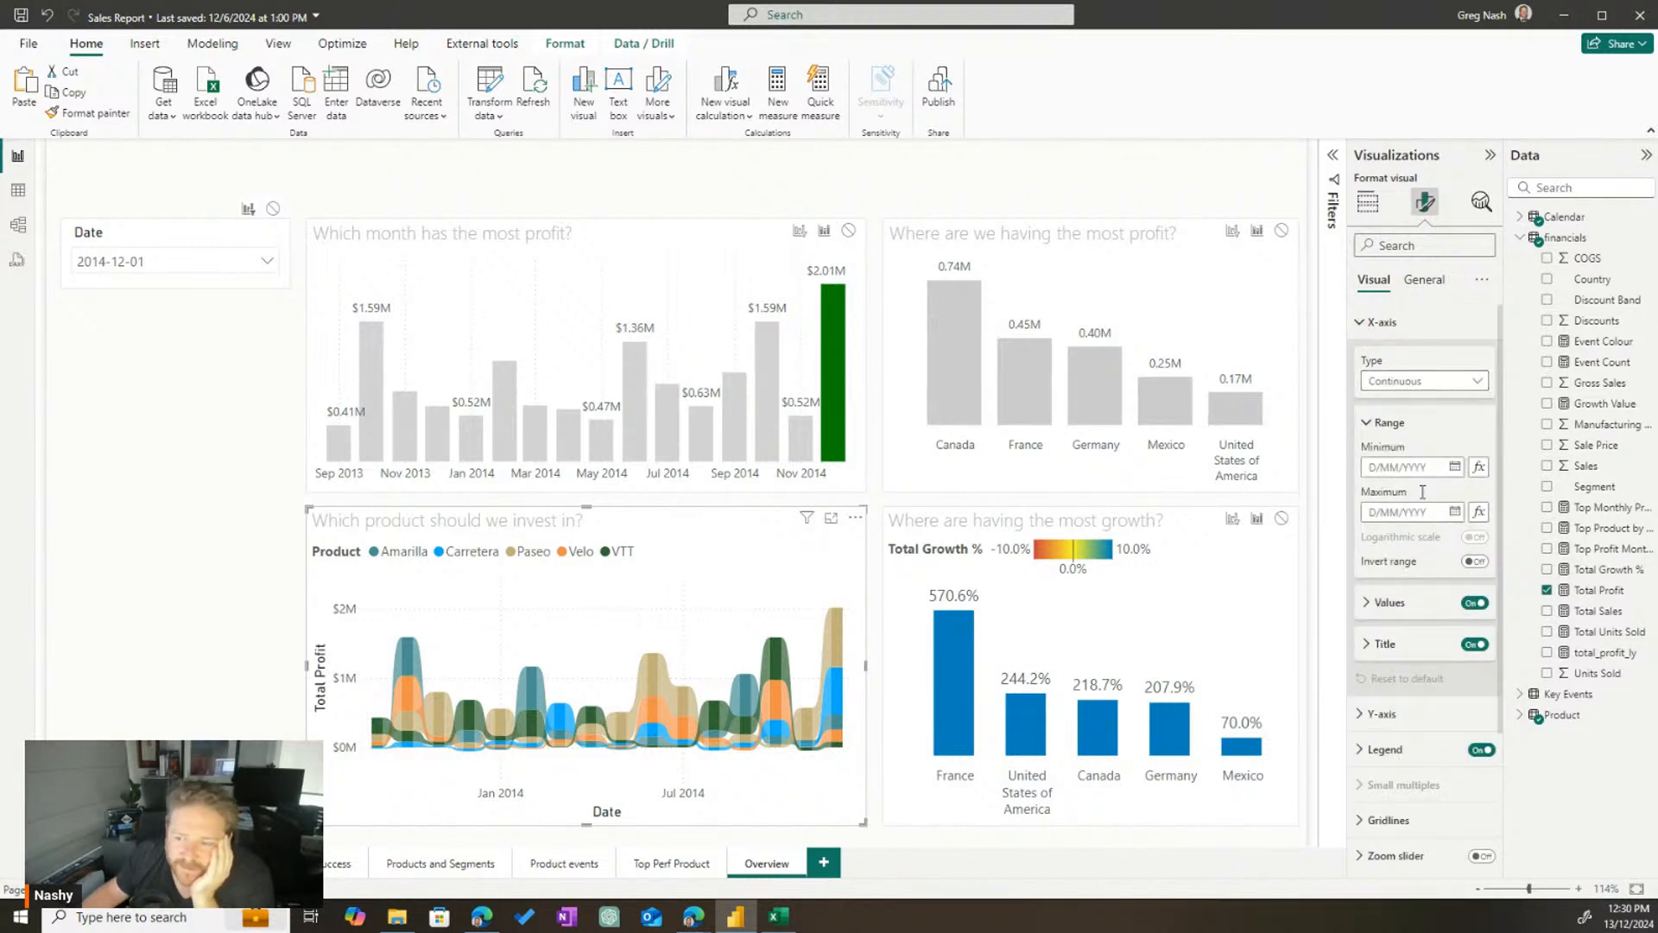
pyautogui.click(1473, 645)
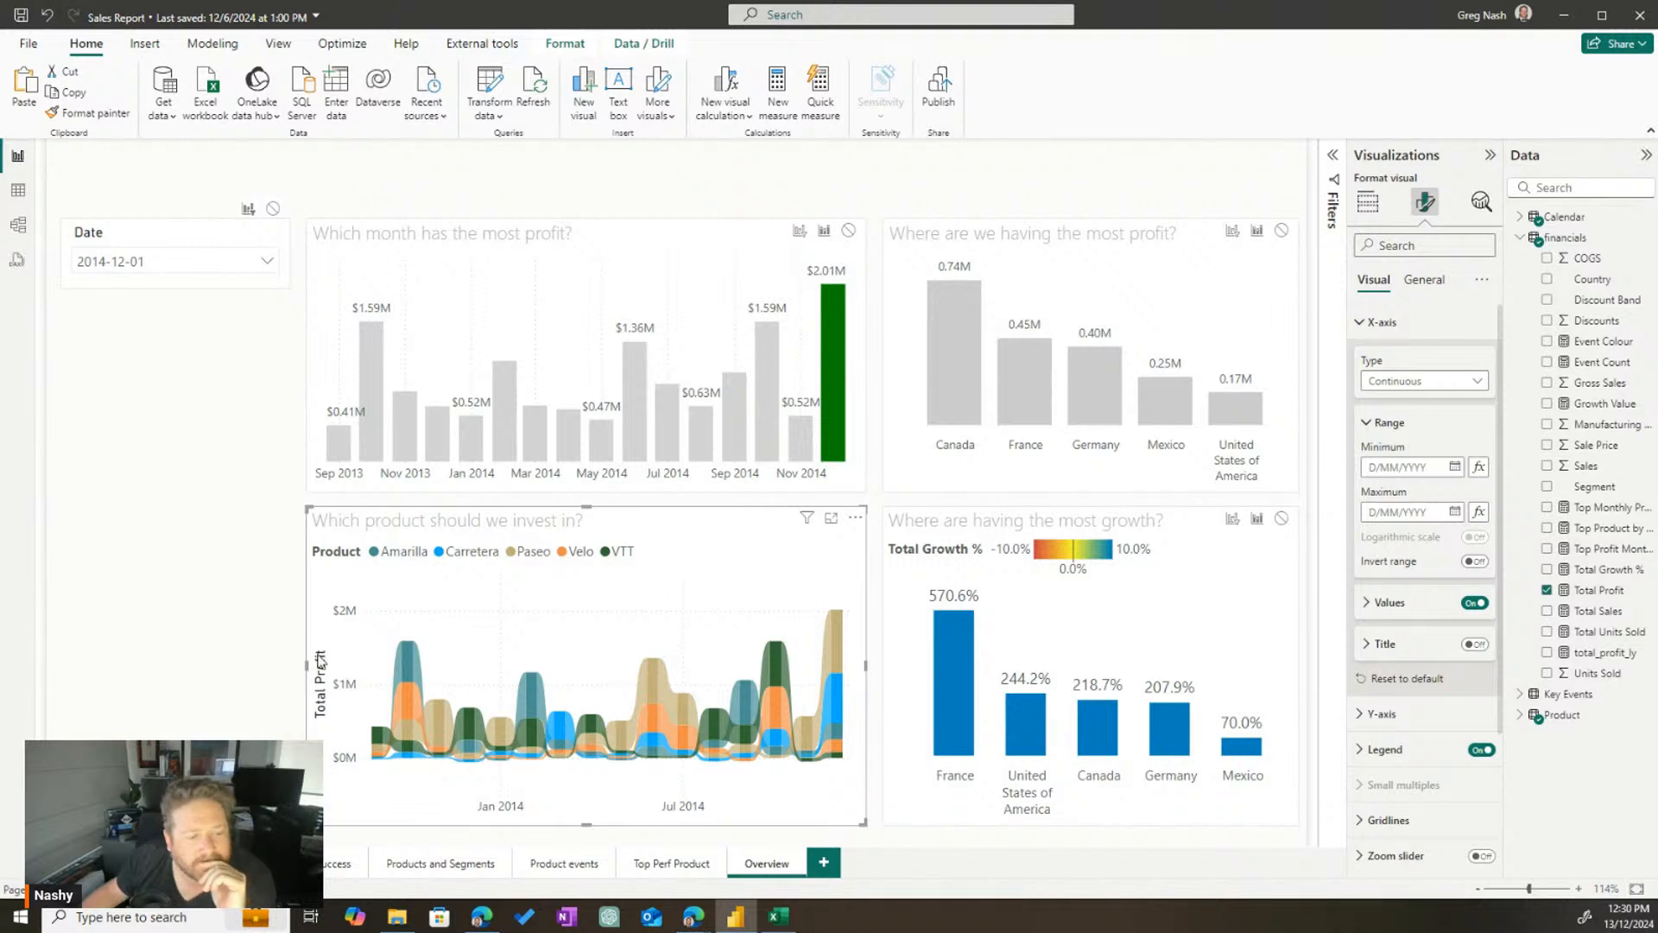
# Colour the Y-axis title of the "Which product should we invest in?" chart with a grey theme shade
pyautogui.click(1382, 322)
pyautogui.click(1382, 357)
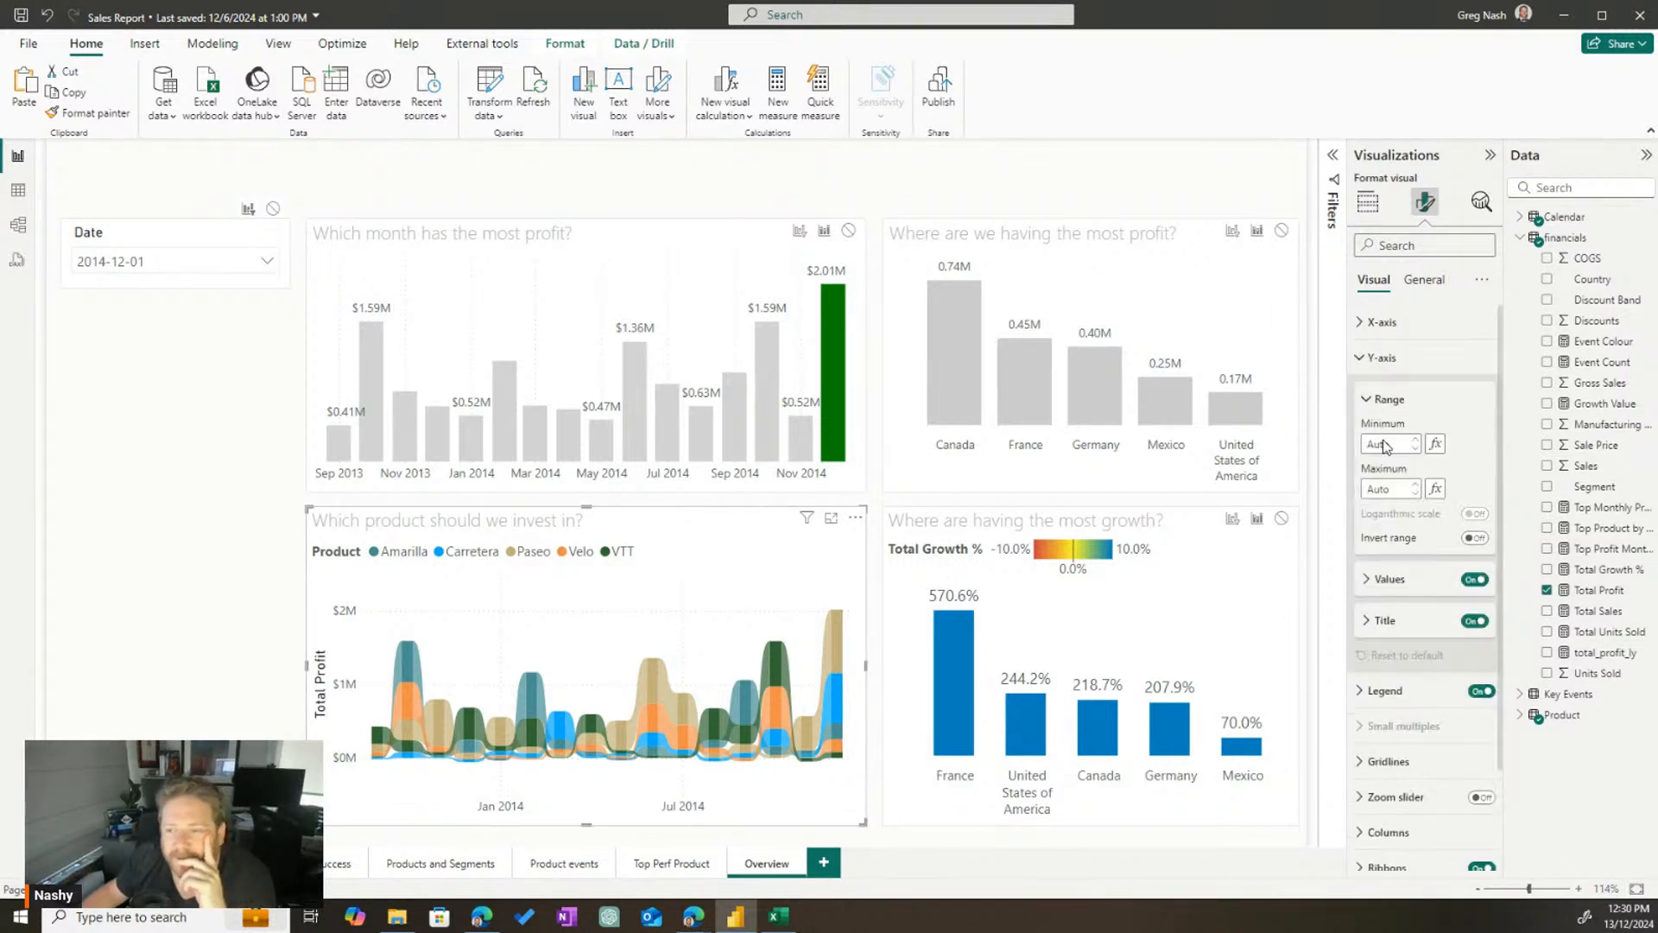
pyautogui.click(1385, 621)
pyautogui.scroll(-3, 1439, 615)
pyautogui.click(1392, 568)
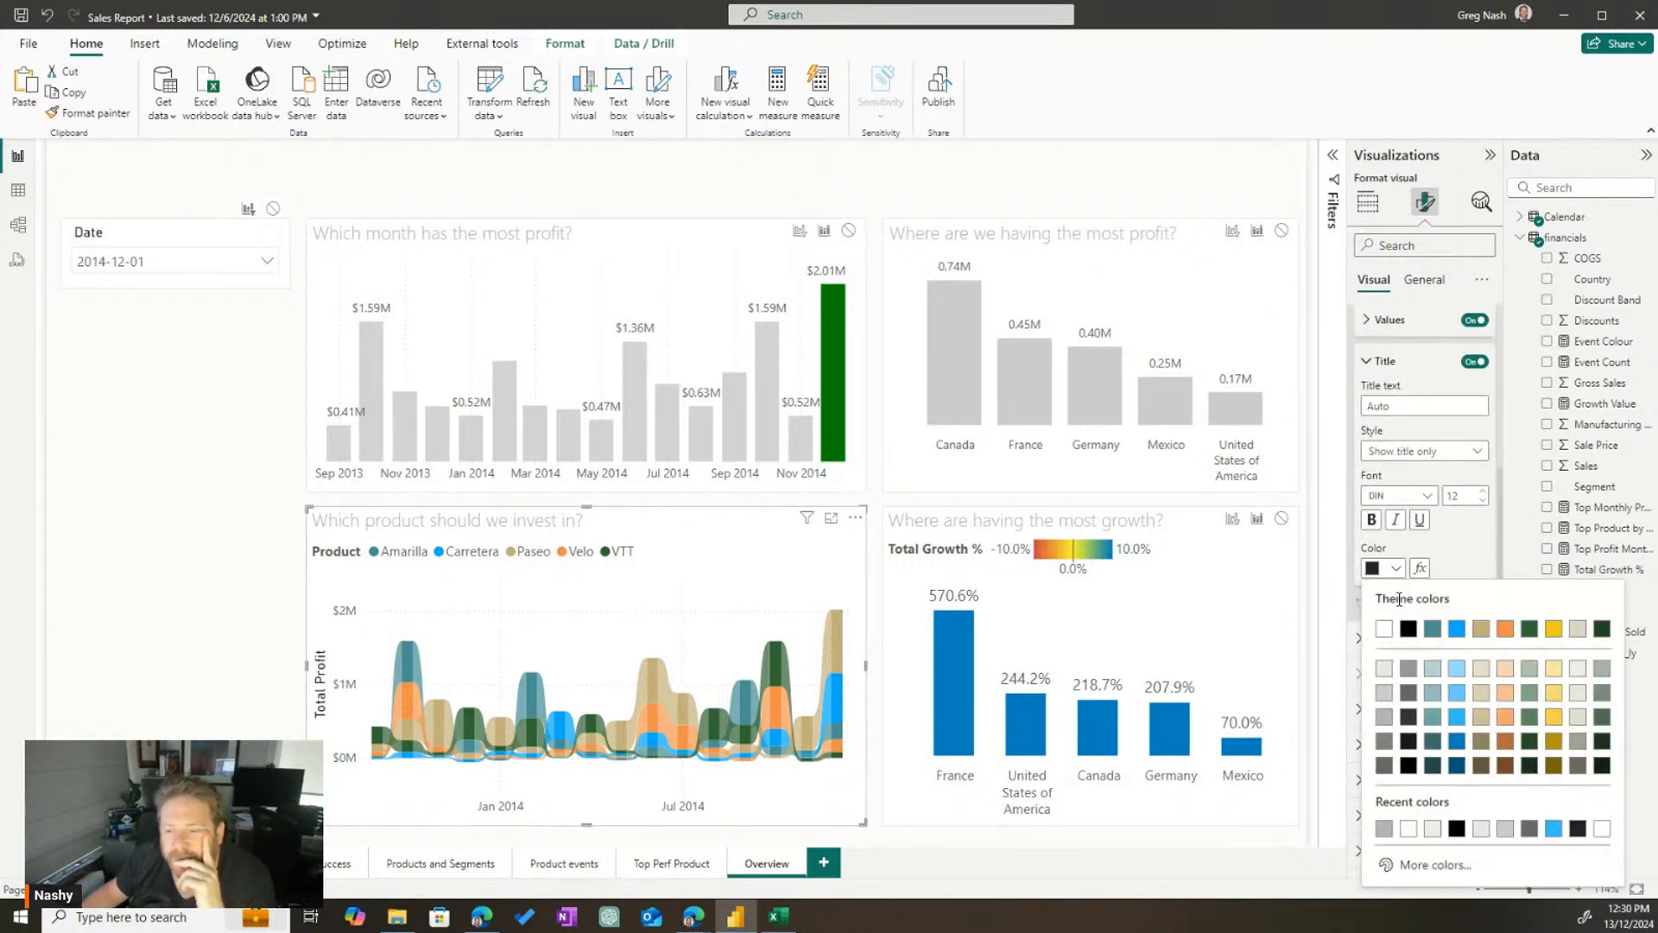
pyautogui.click(1385, 717)
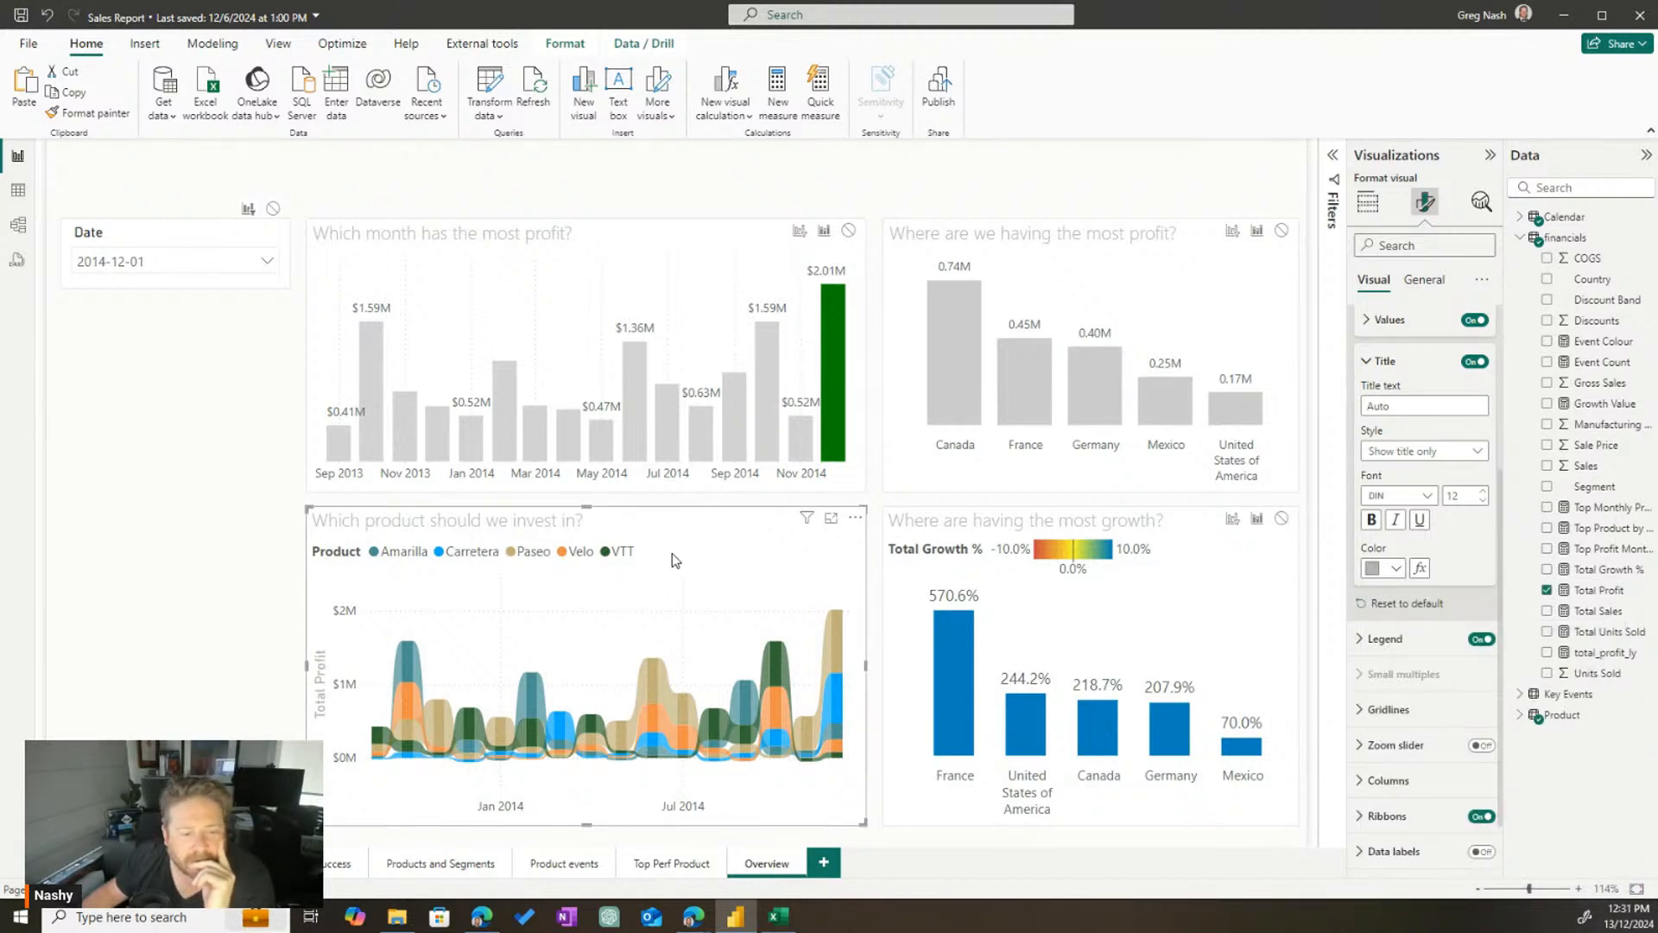
# Set the legend position of the "Which product should we invest in?" chart to Bottom center
pyautogui.click(1368, 369)
pyautogui.click(1382, 574)
pyautogui.scroll(-2, 1397, 534)
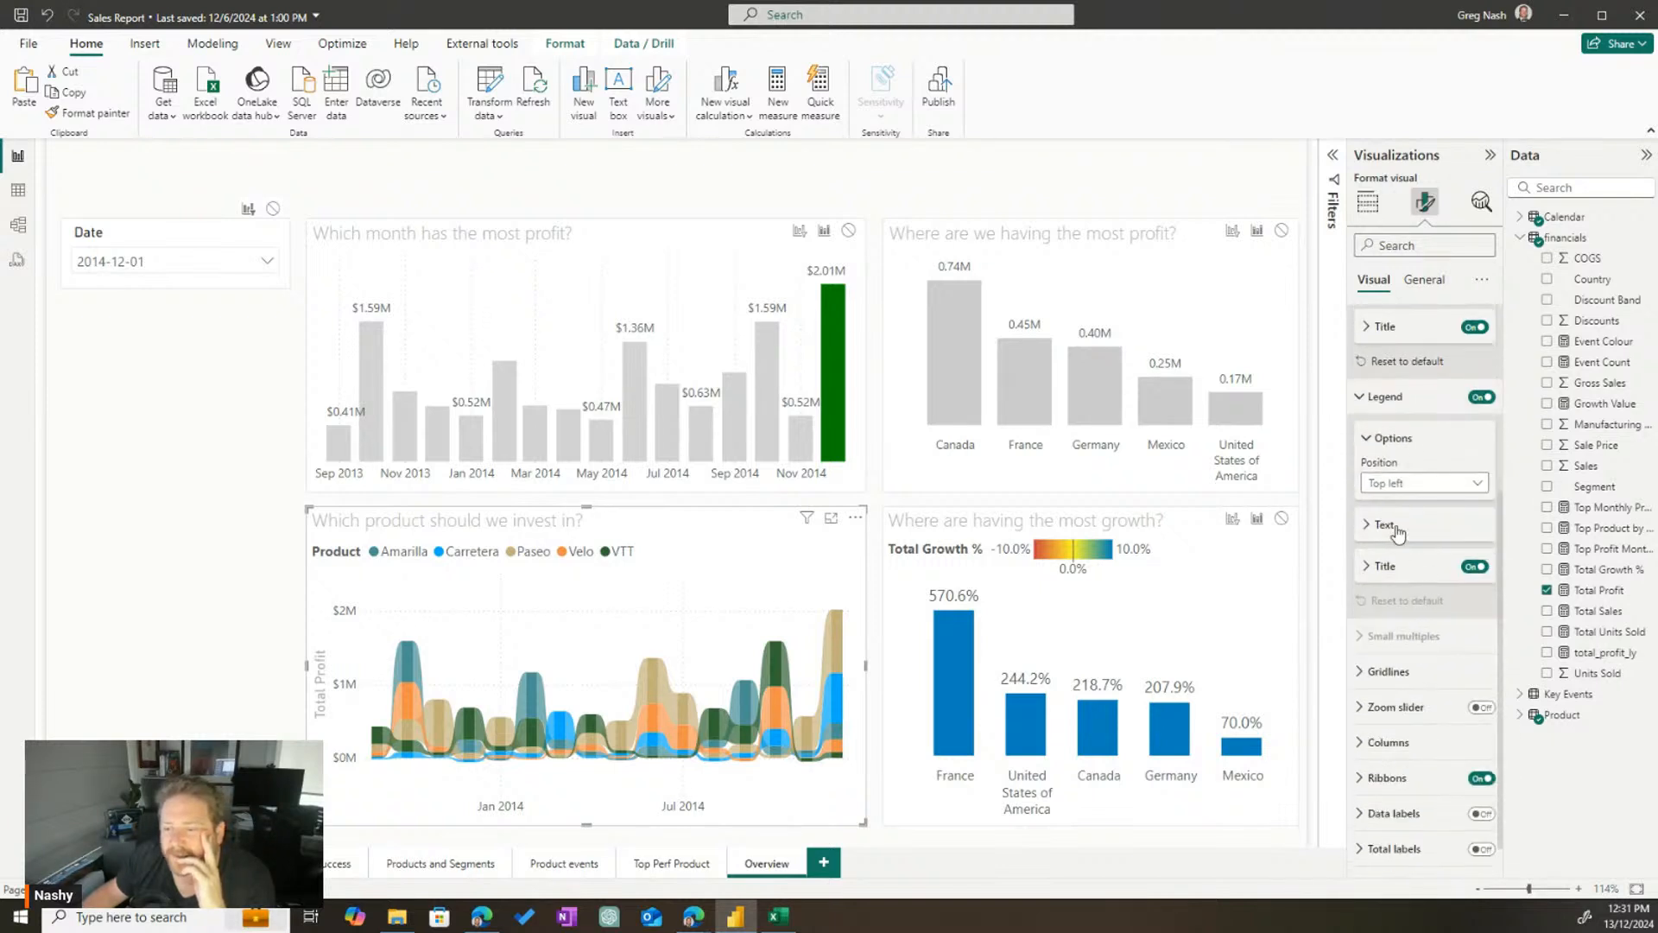
pyautogui.click(1416, 482)
pyautogui.click(1401, 679)
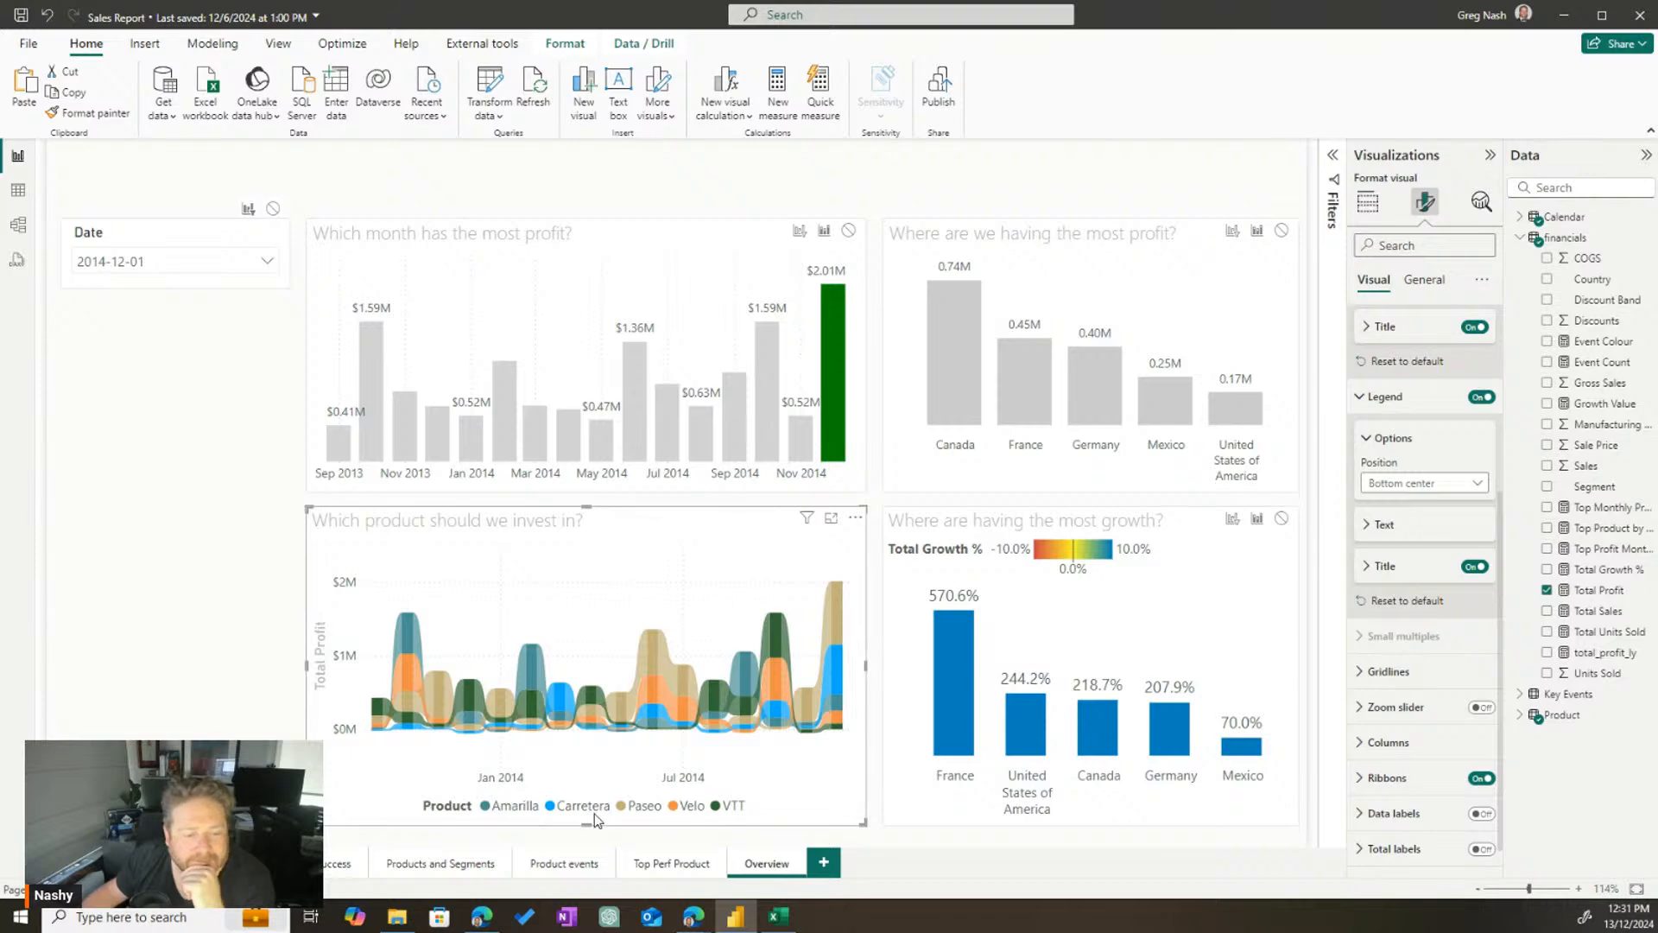
pyautogui.click(102, 544)
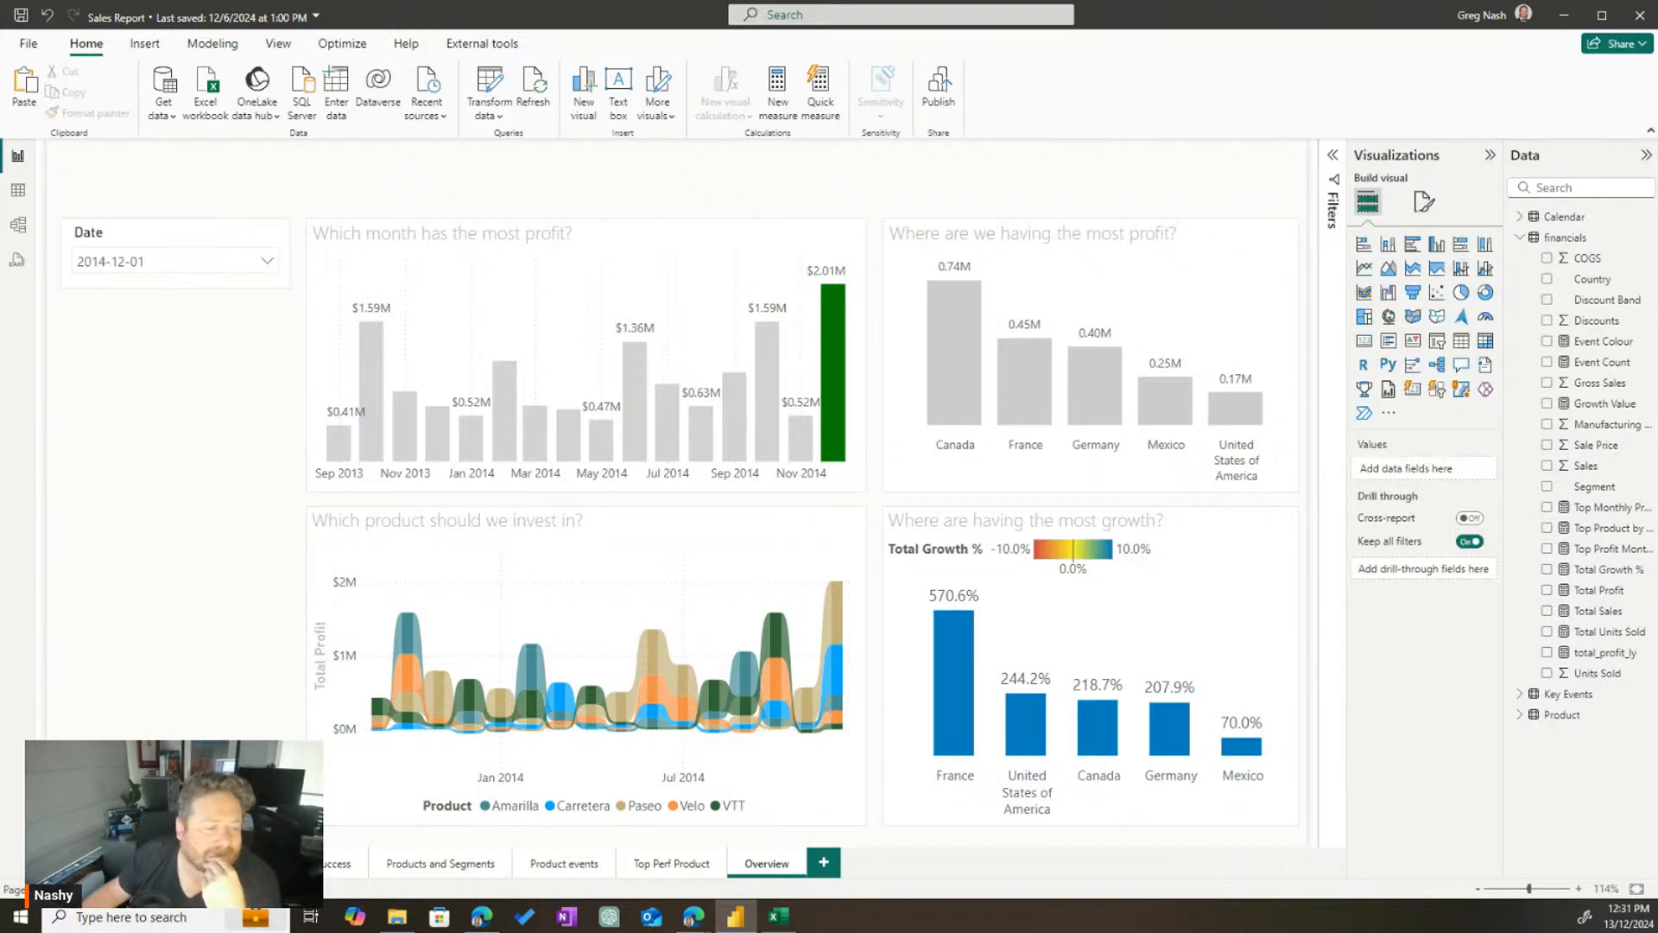
# Compare the Overview page with the Executive Summary page's heading and the Power BI rules list in Excel
pyautogui.click(131, 863)
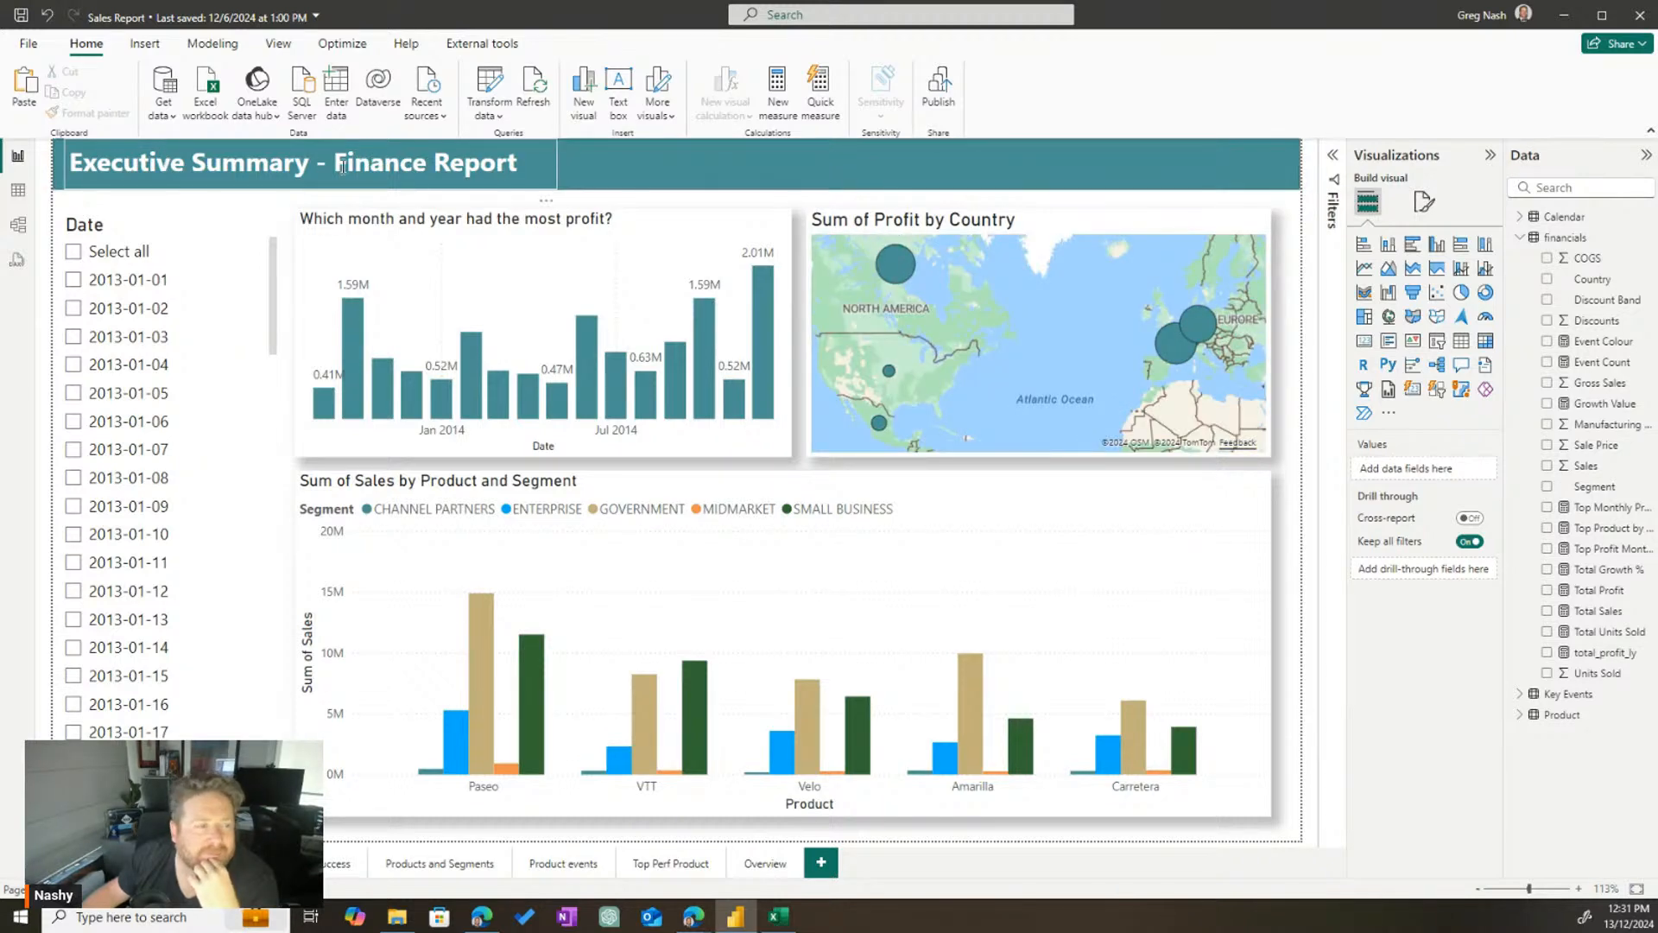
pyautogui.hotkey('alt', 'Tab')
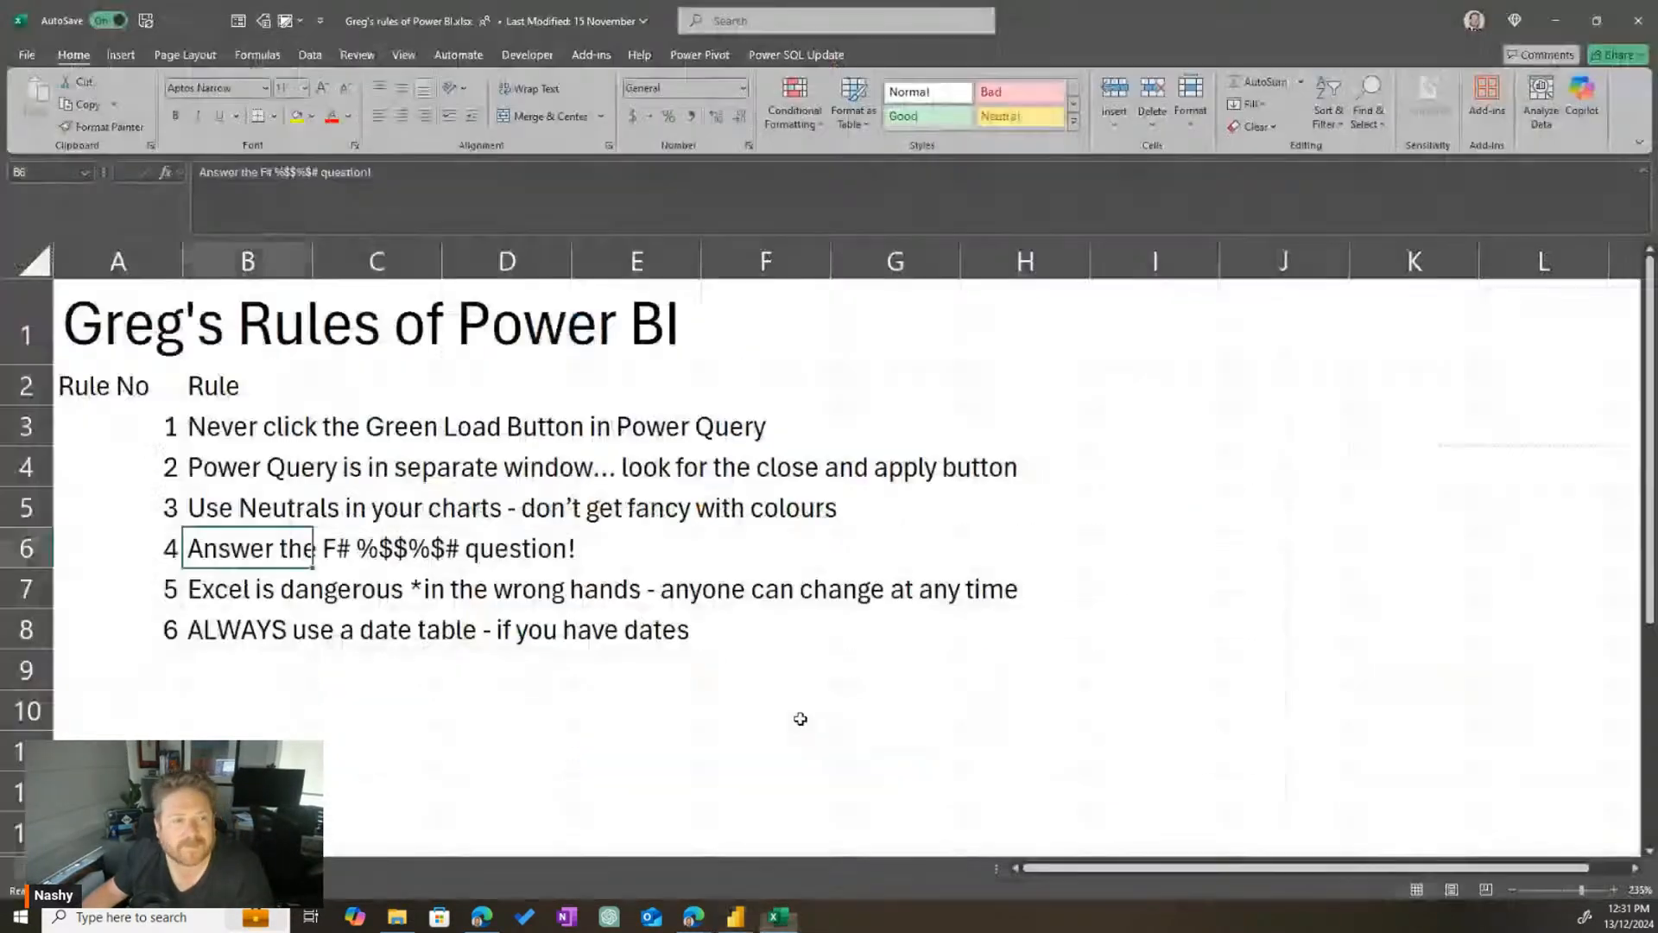
pyautogui.hotkey('alt', 'Tab')
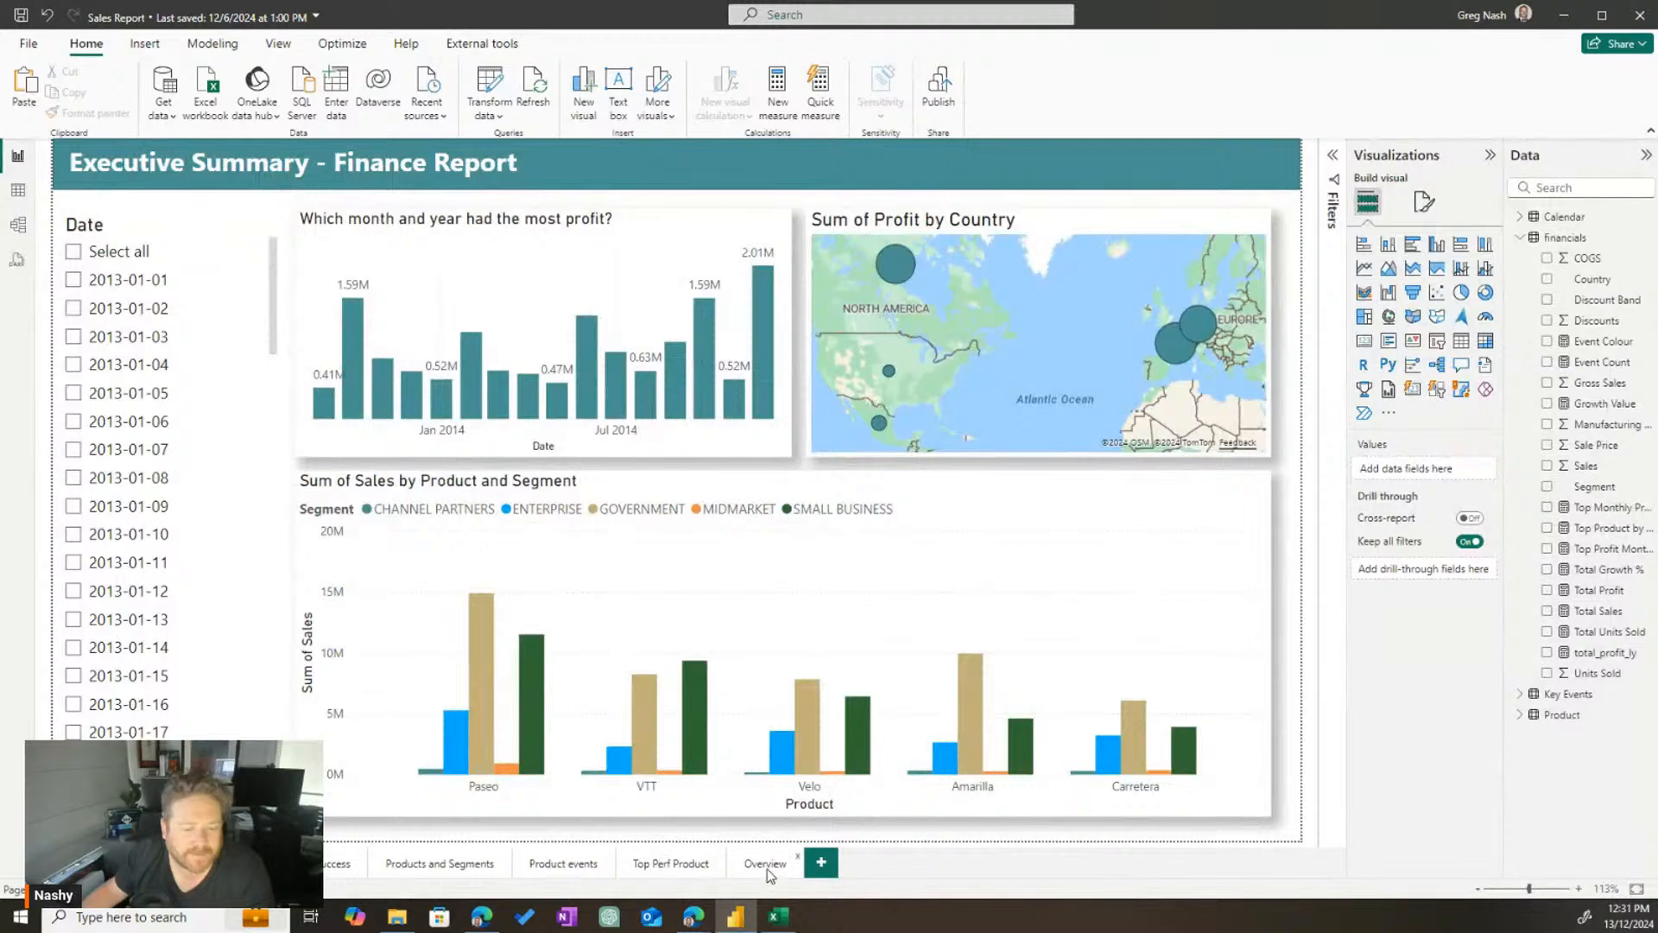
pyautogui.click(767, 866)
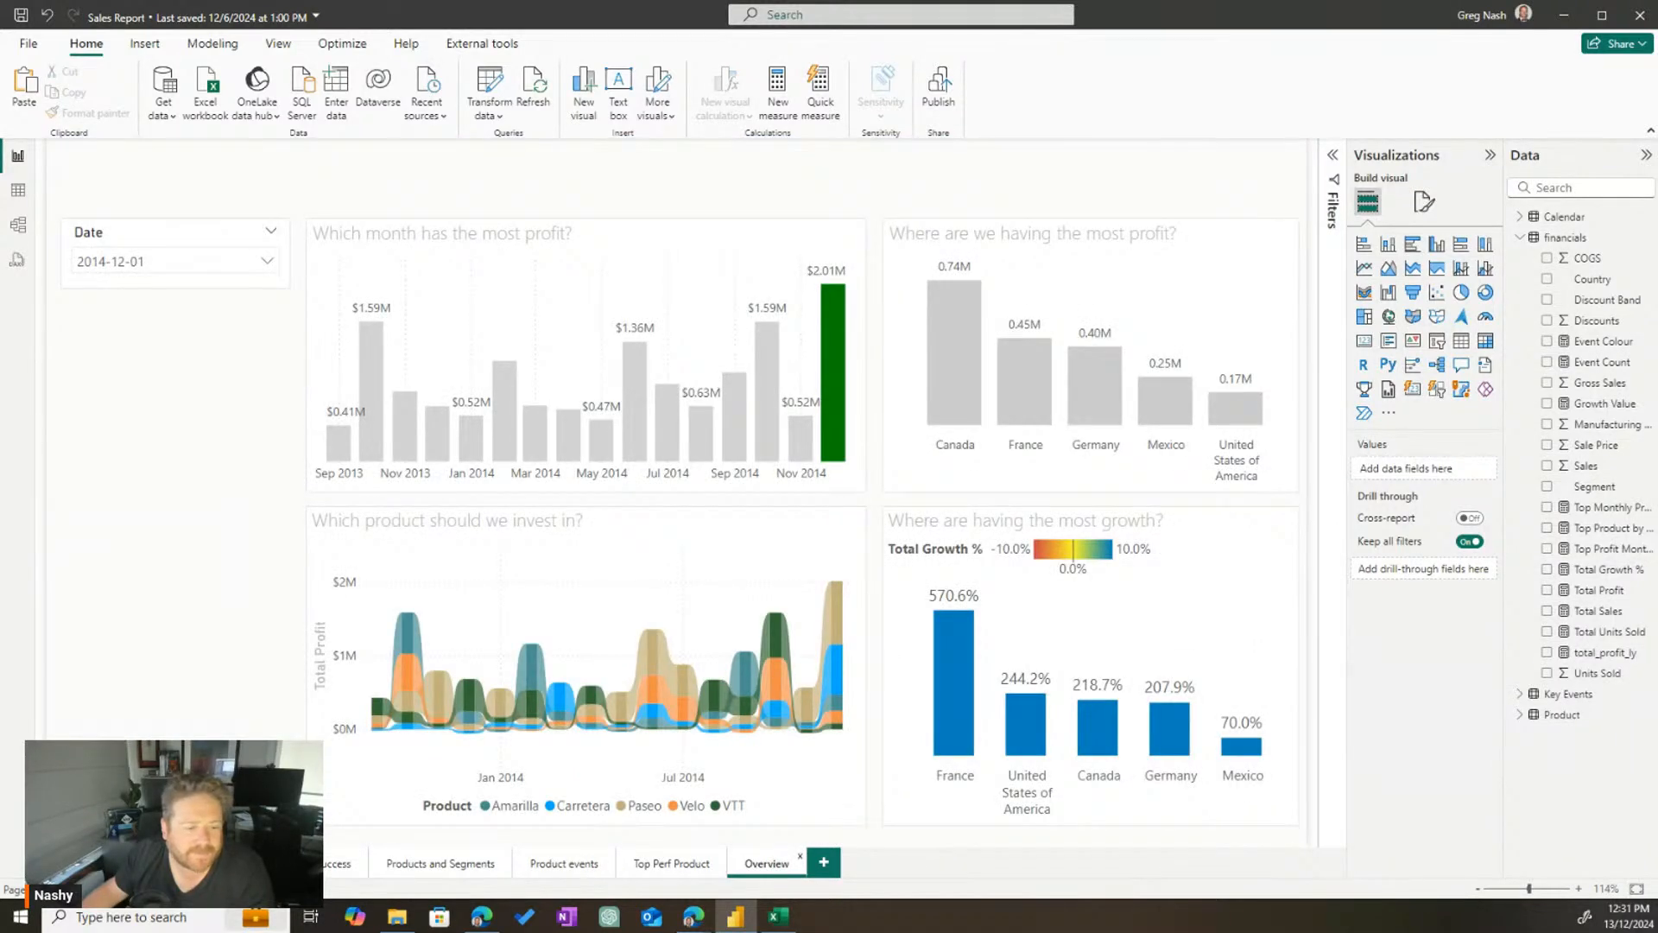
pyautogui.click(207, 864)
pyautogui.click(755, 867)
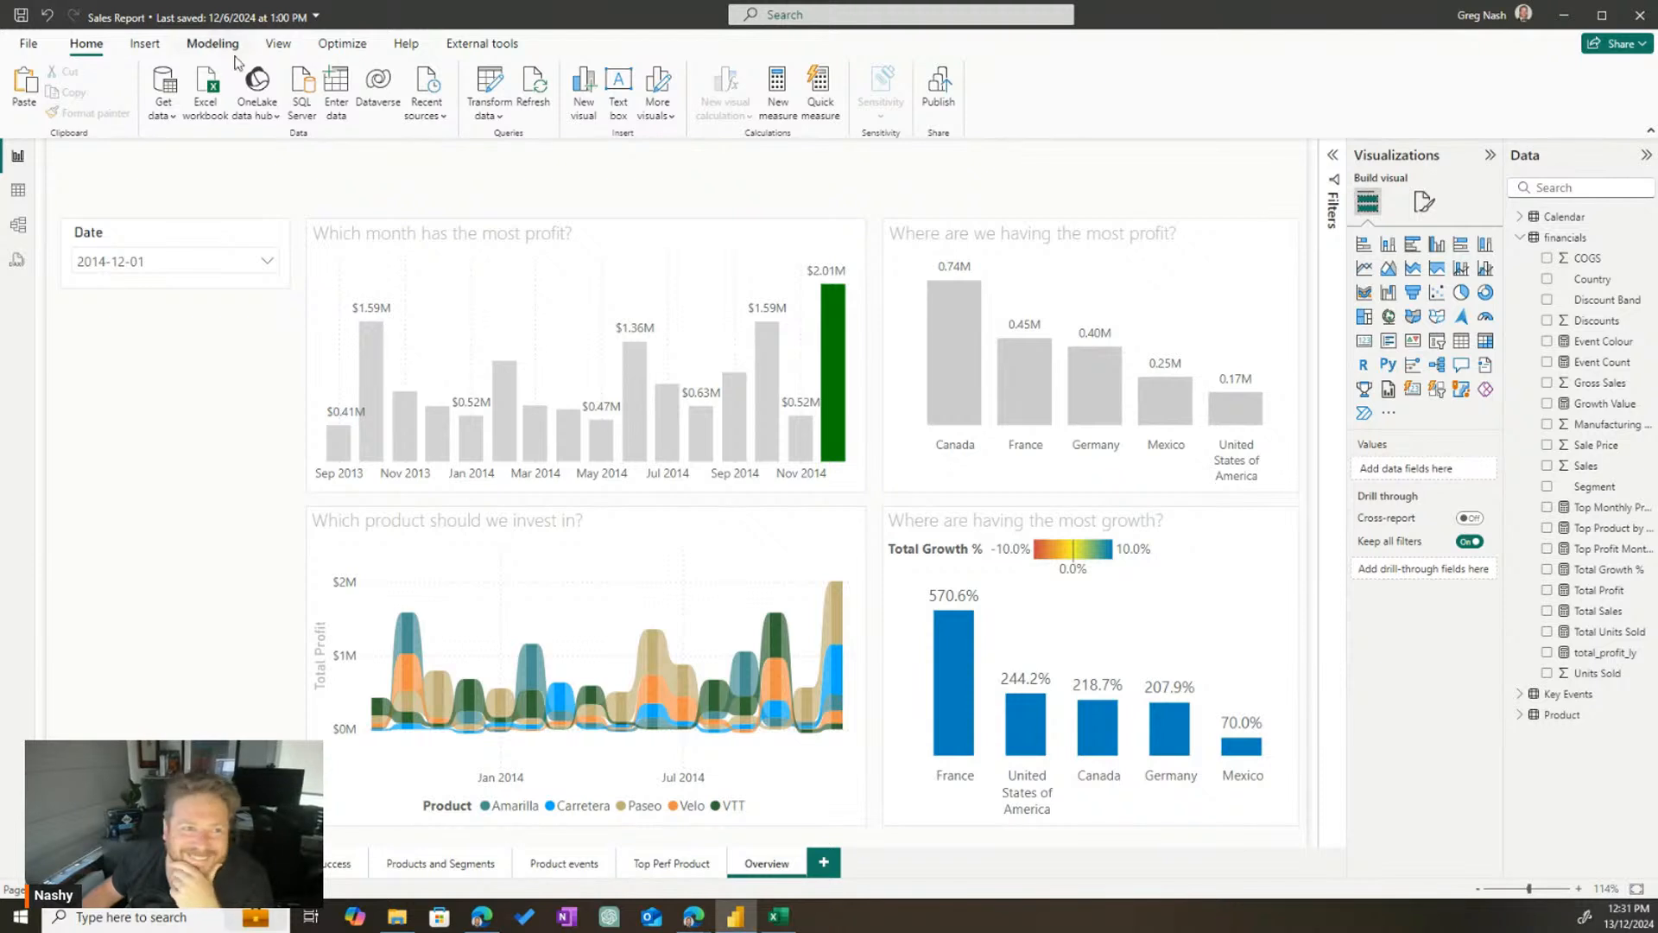
# Insert a text box on the Overview page and stretch it across the full page width above the charts
pyautogui.click(618, 86)
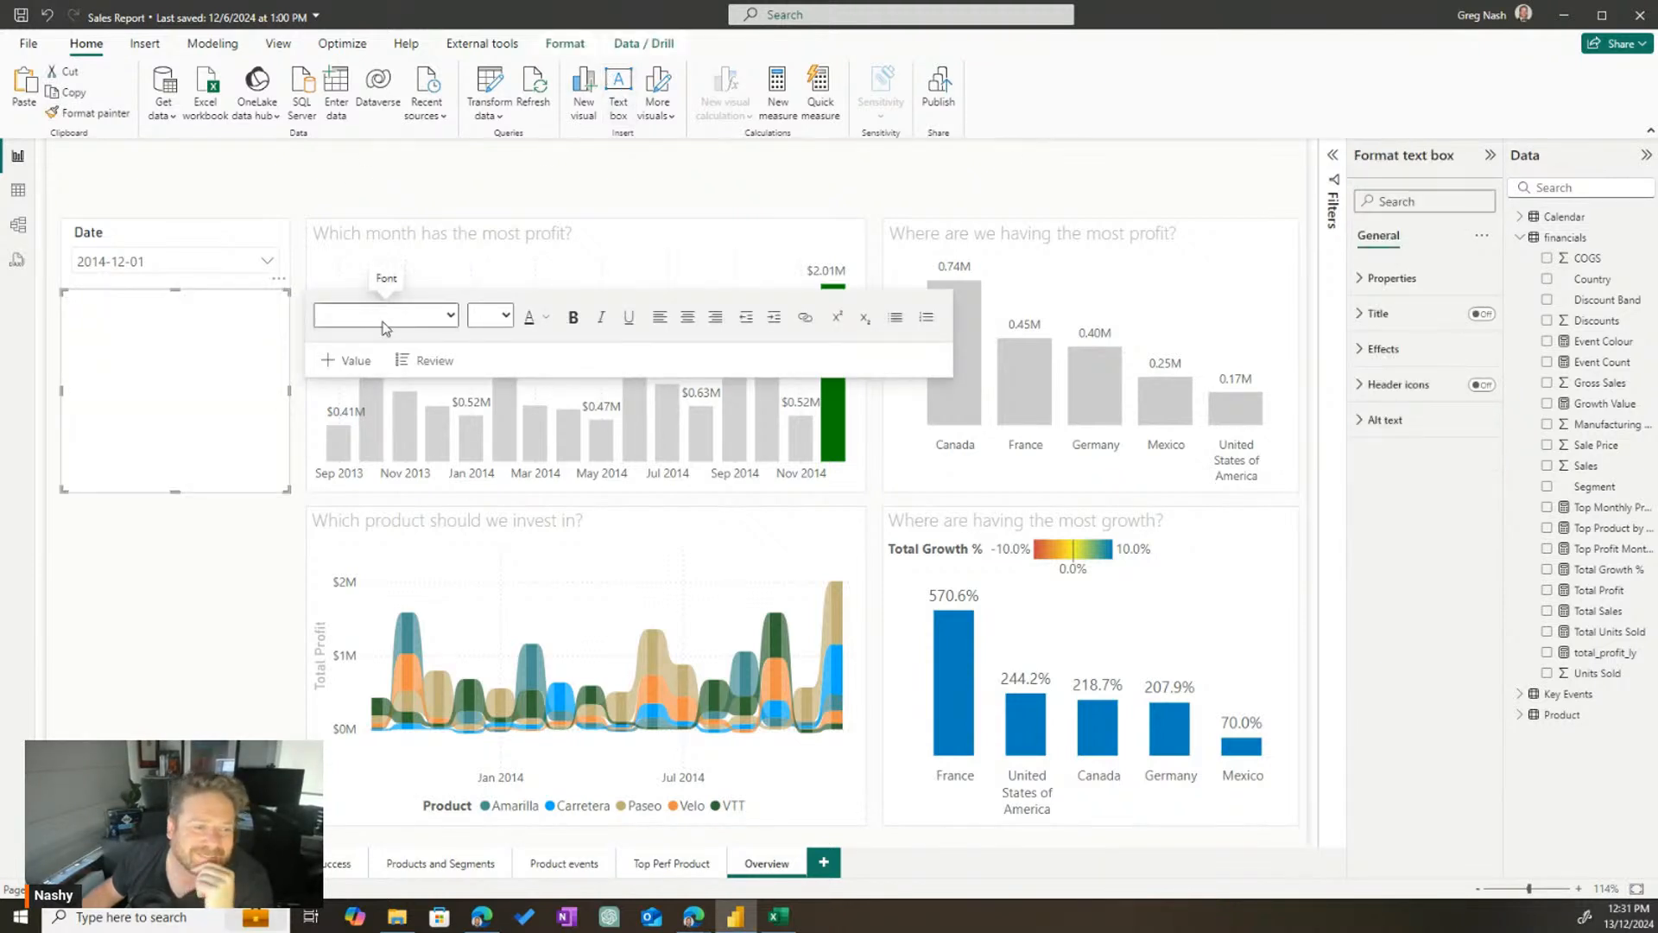
pyautogui.click(401, 191)
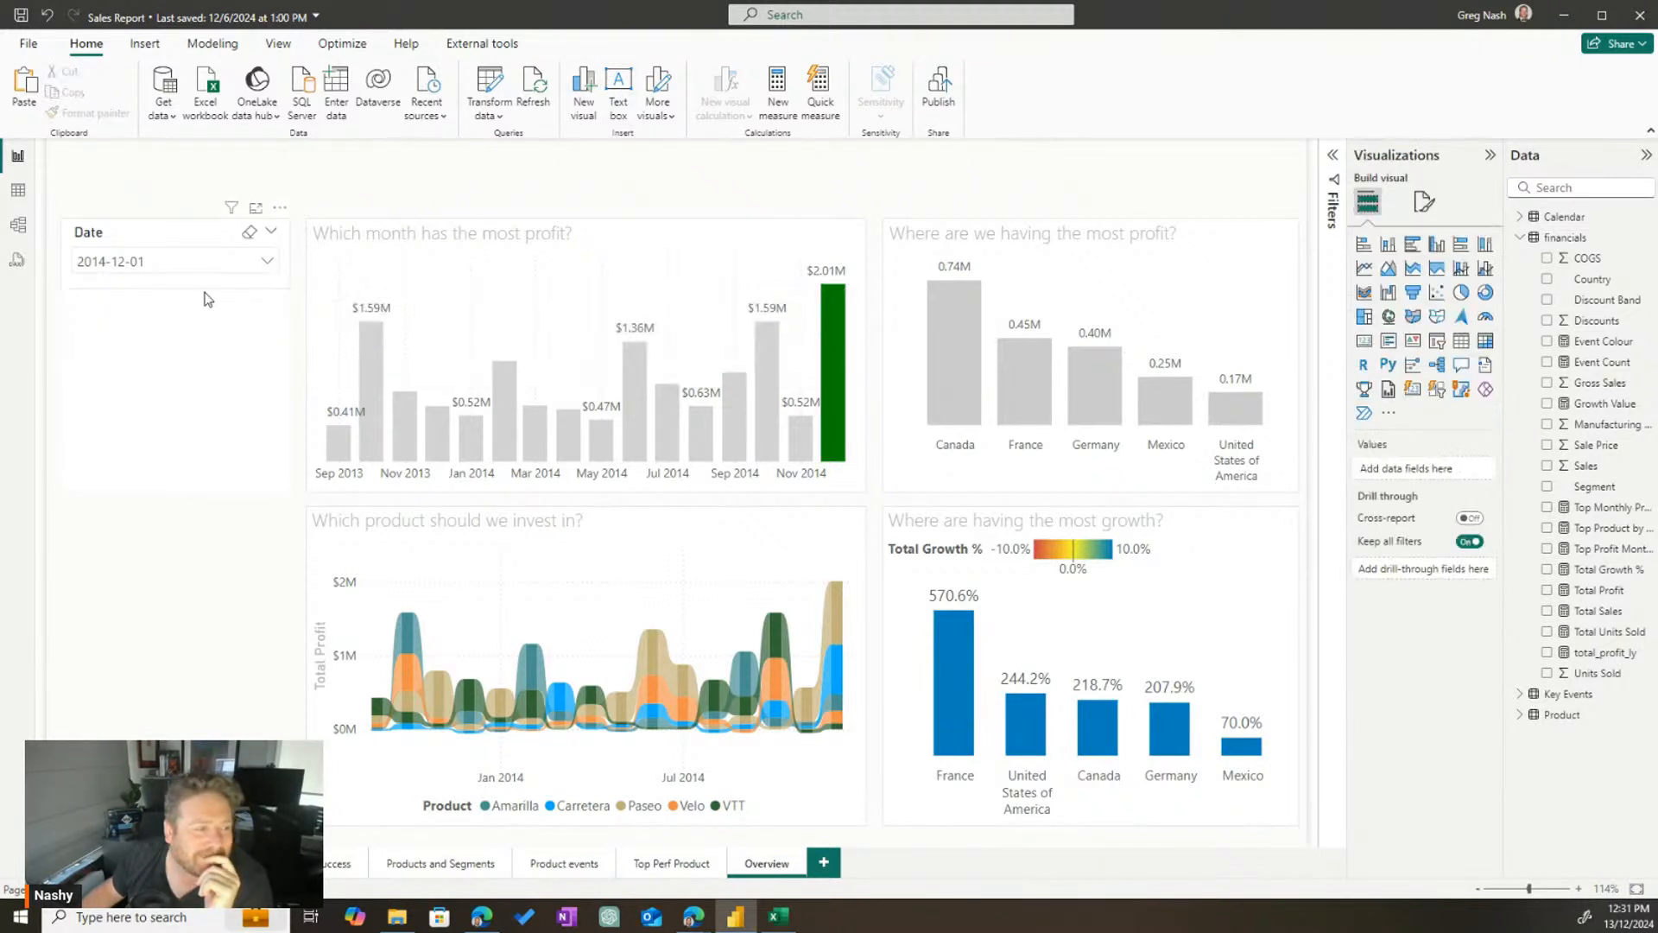
pyautogui.click(190, 380)
pyautogui.moveTo(239, 298); pyautogui.dragTo(225, 147)
pyautogui.moveTo(273, 337); pyautogui.dragTo(1448, 198)
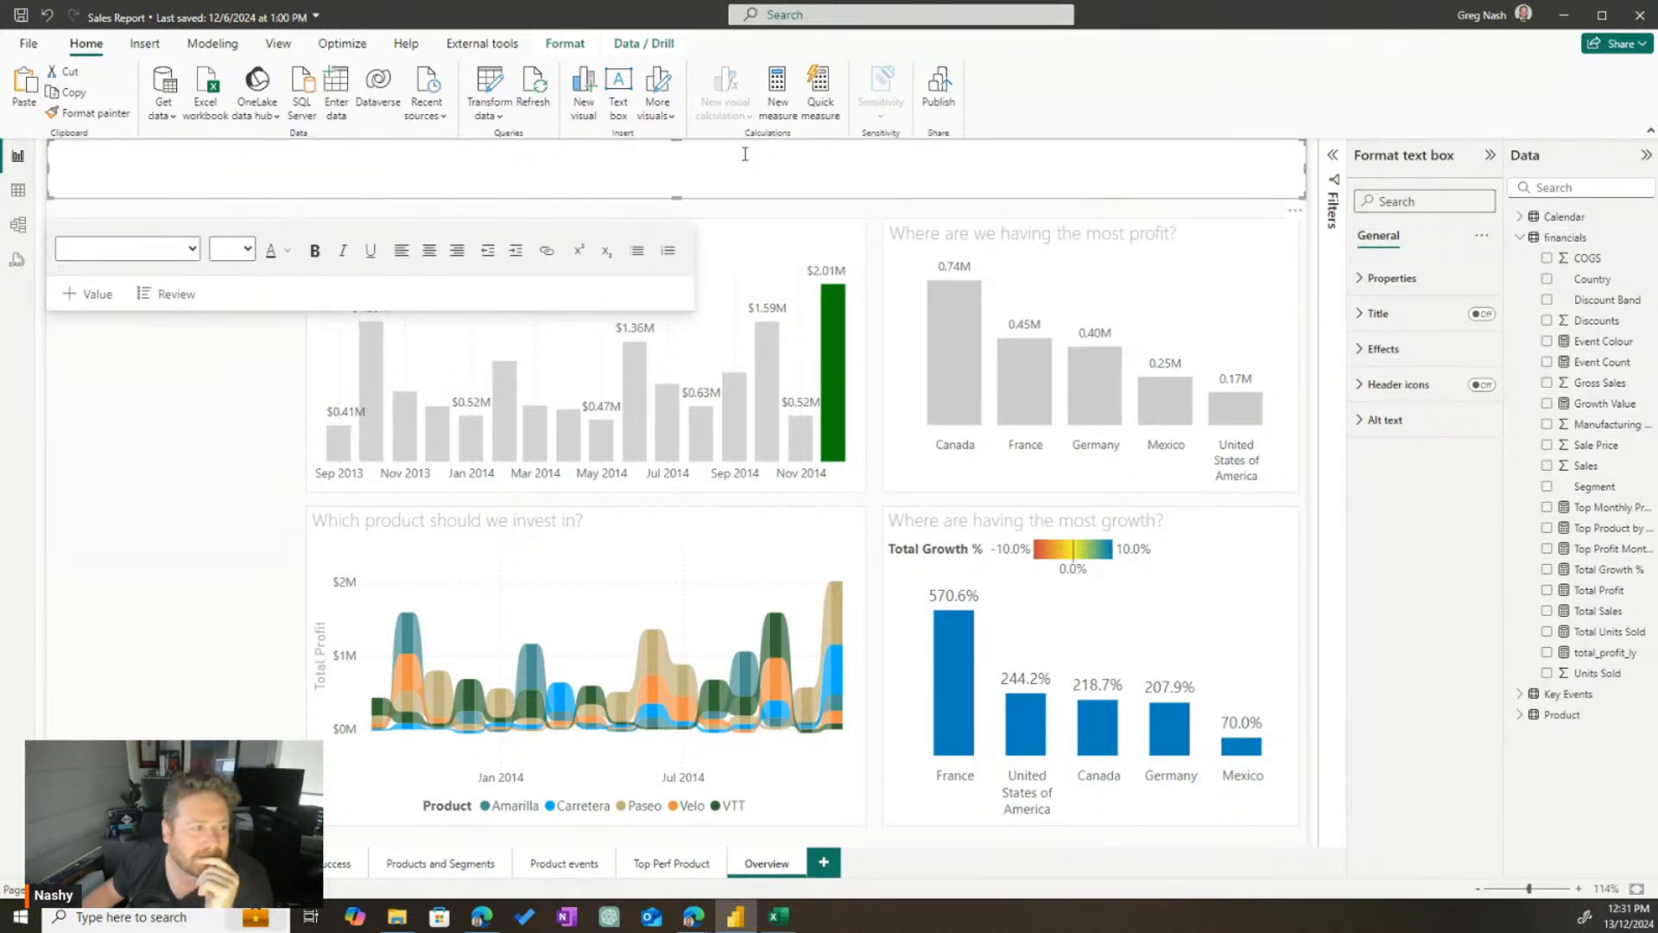
# Set the heading text box's font to Segoe UI Light at size 24
pyautogui.click(128, 249)
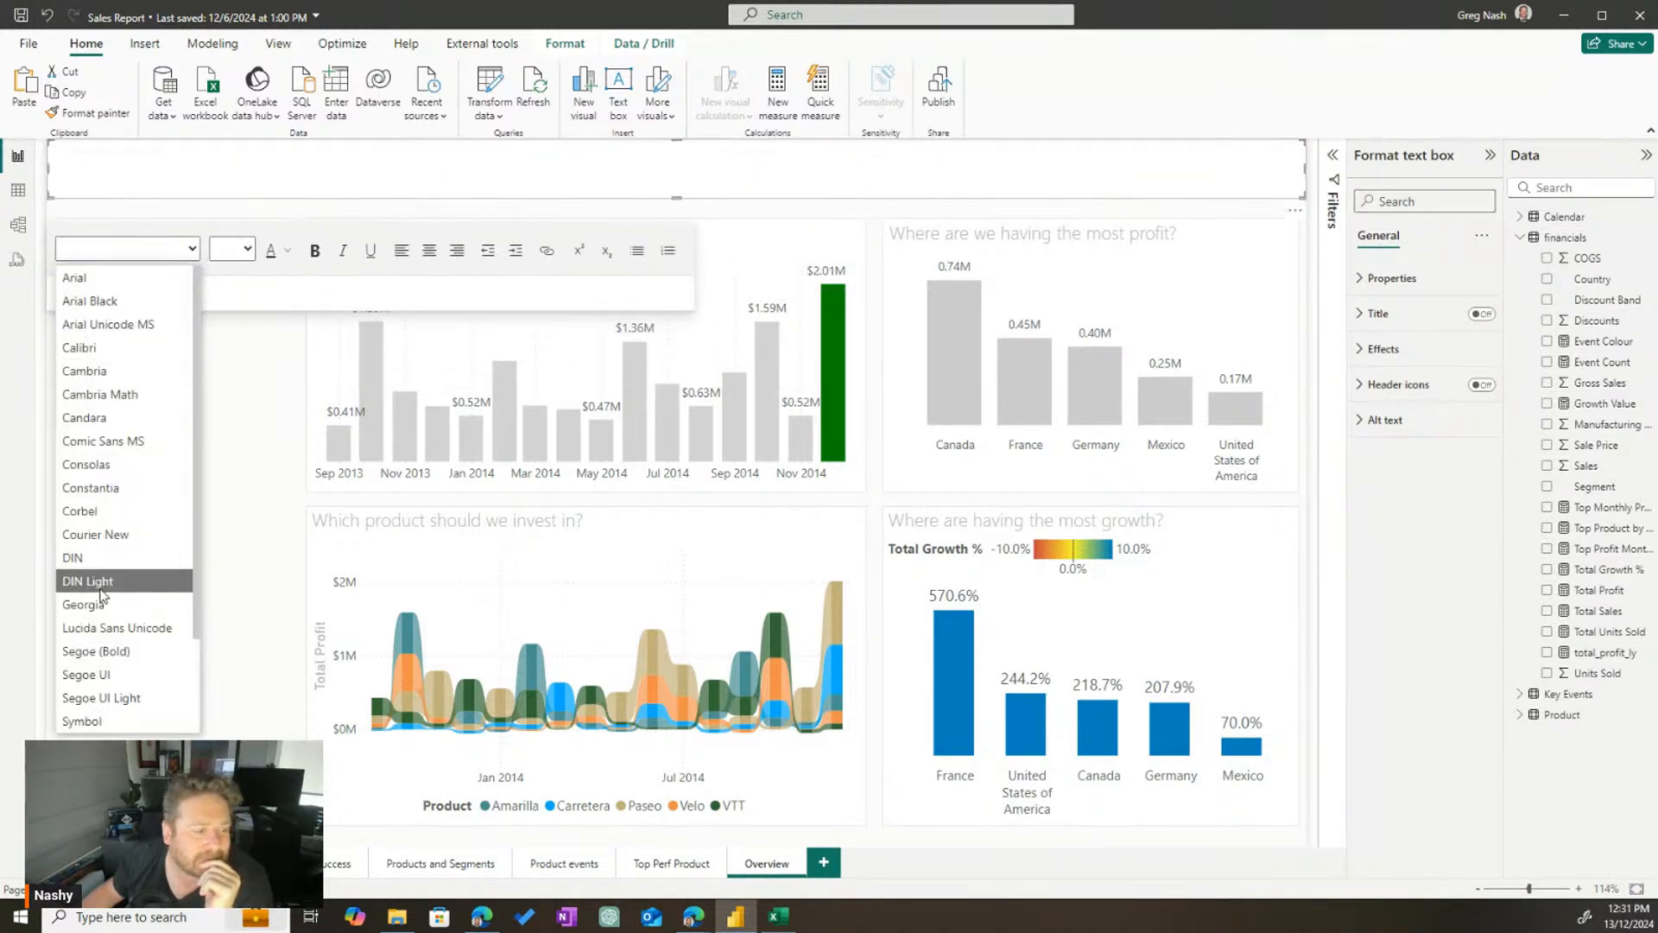
pyautogui.click(101, 697)
pyautogui.click(231, 249)
pyautogui.click(223, 510)
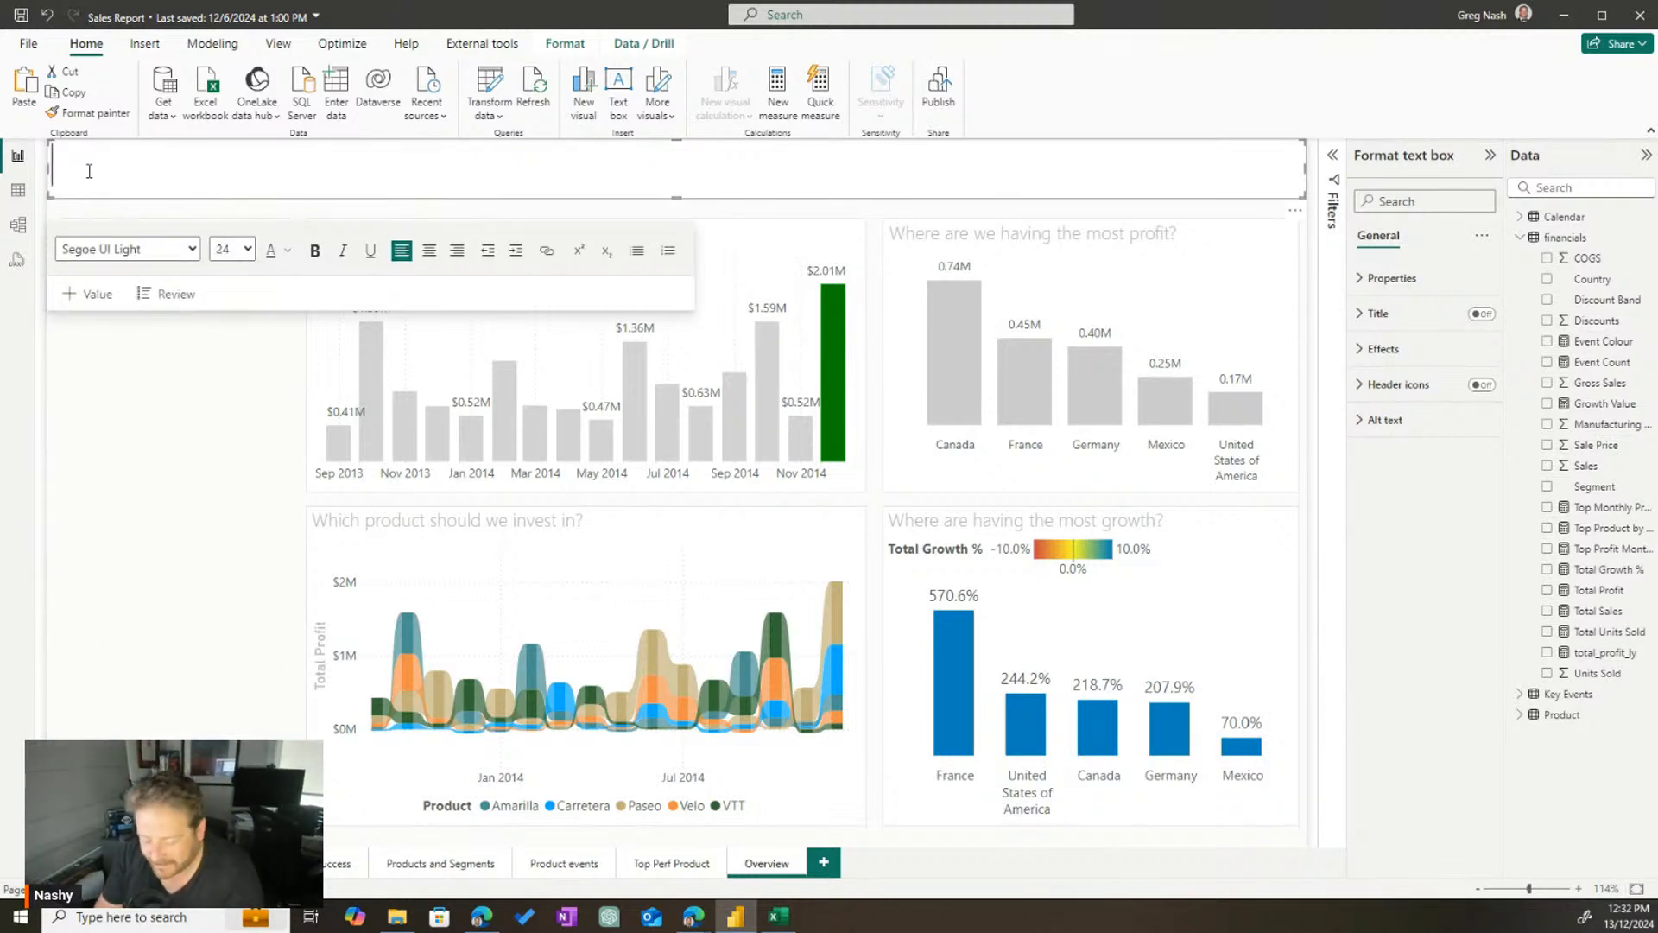
# Enter "Executive Summary - Sales Performance" as the Overview page's heading
pyautogui.write('Exect')
pyautogui.press('BackSpace')
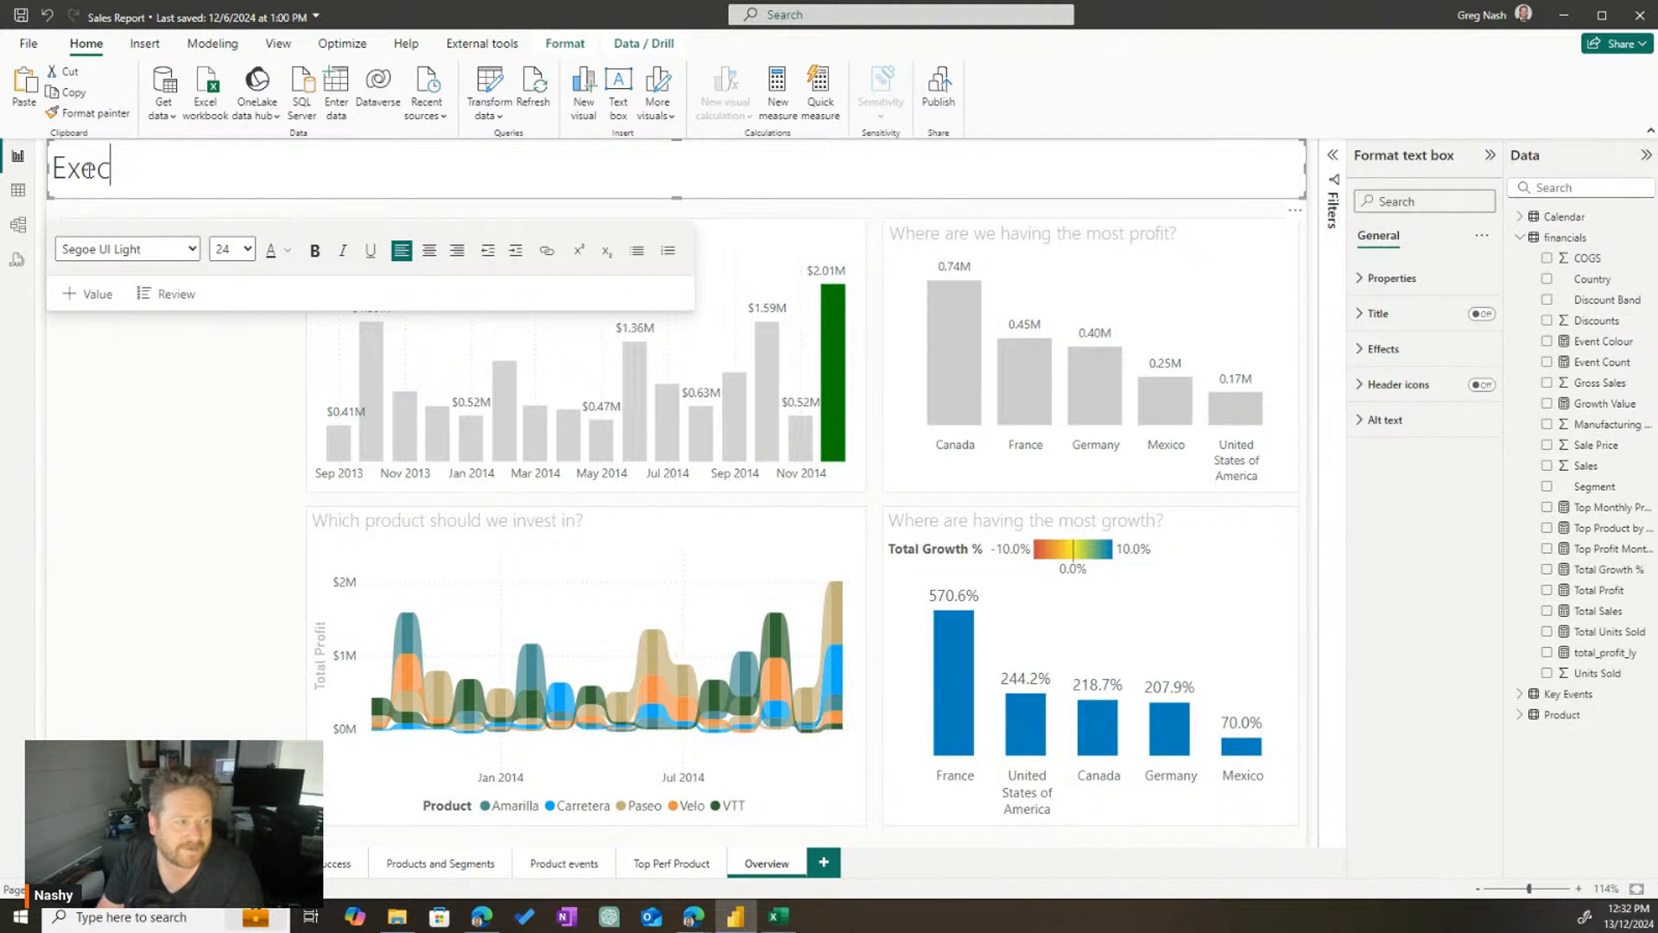
pyautogui.write('utive')
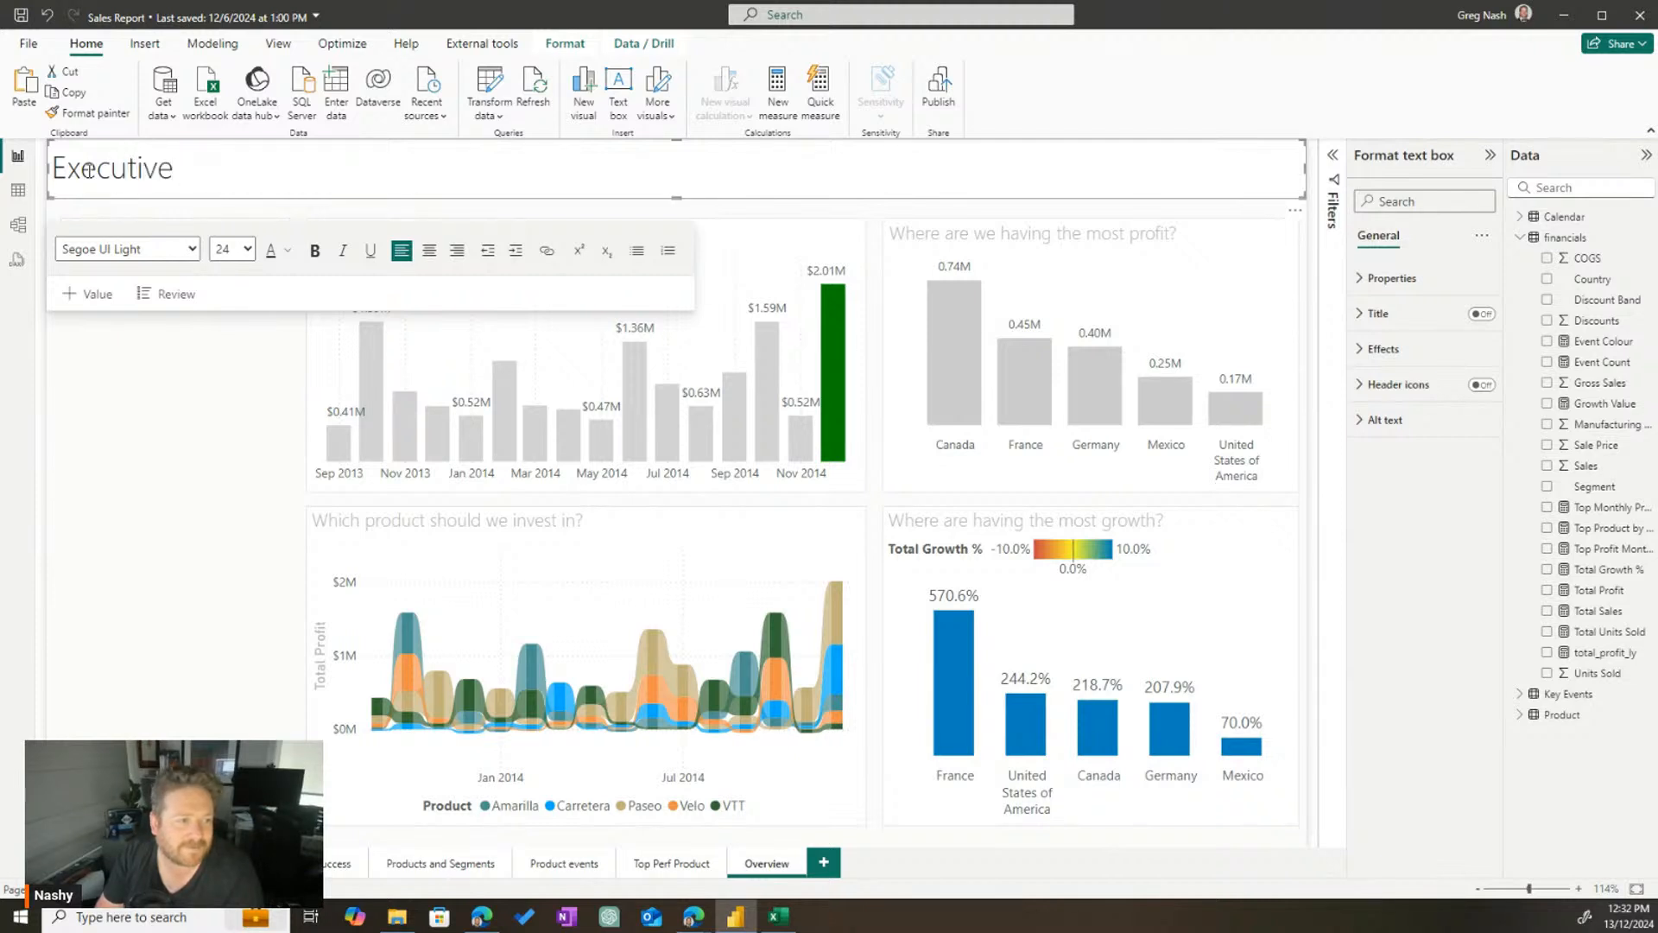
pyautogui.write(' Summary - ')
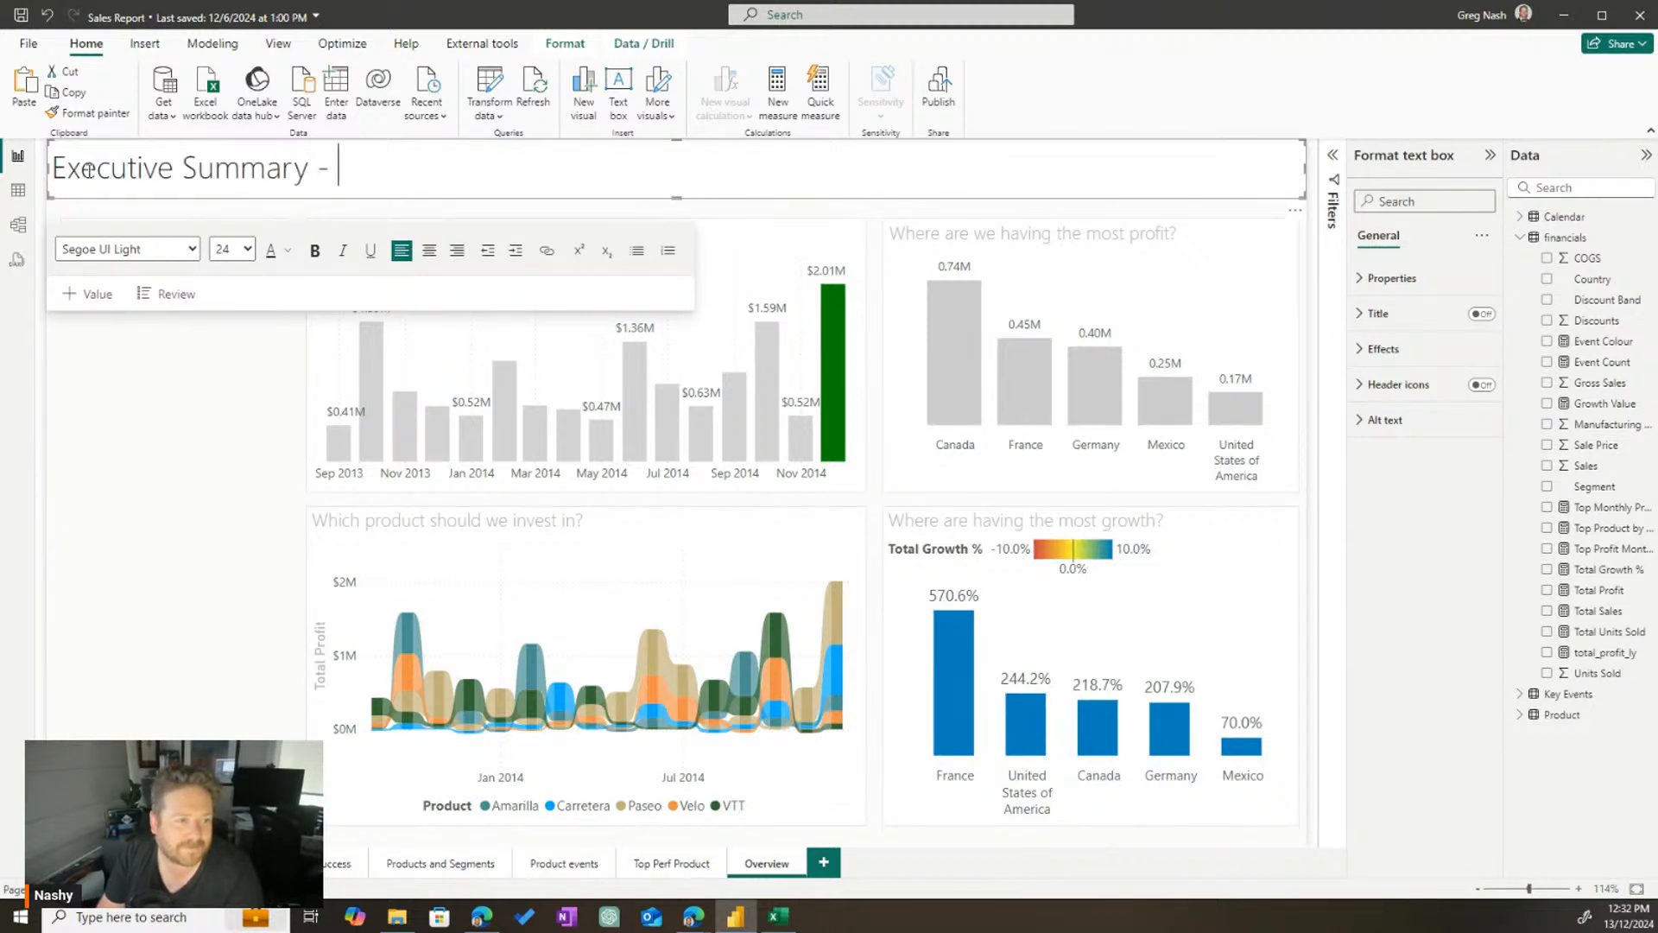
pyautogui.write('Sale')
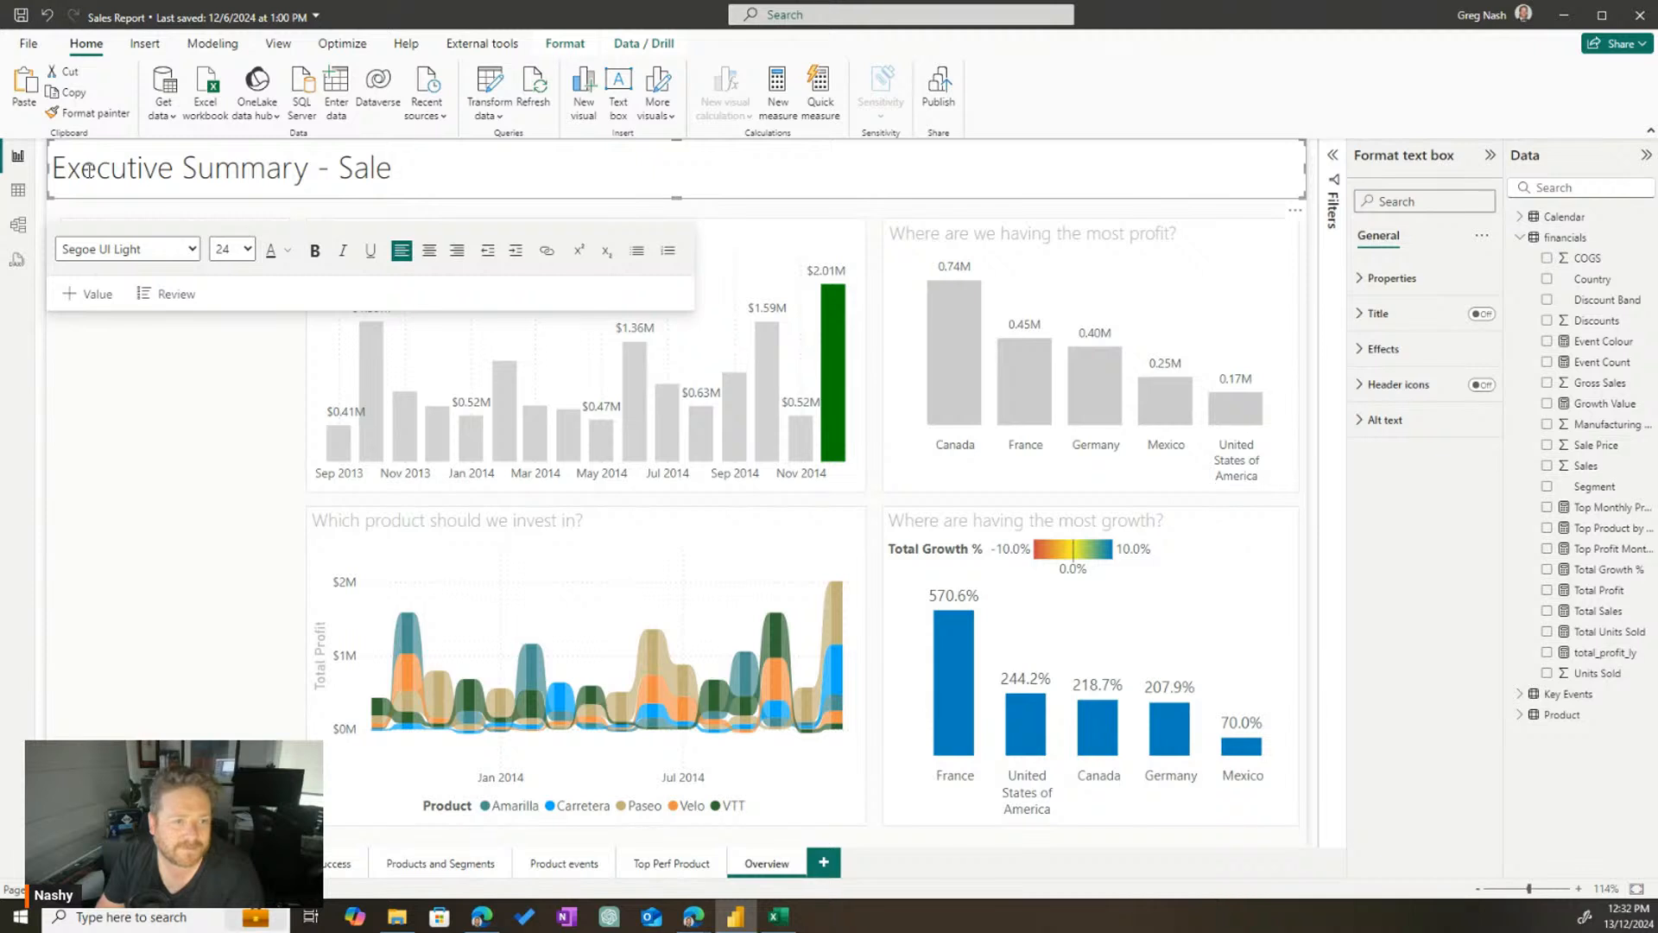
pyautogui.write('s Perfo')
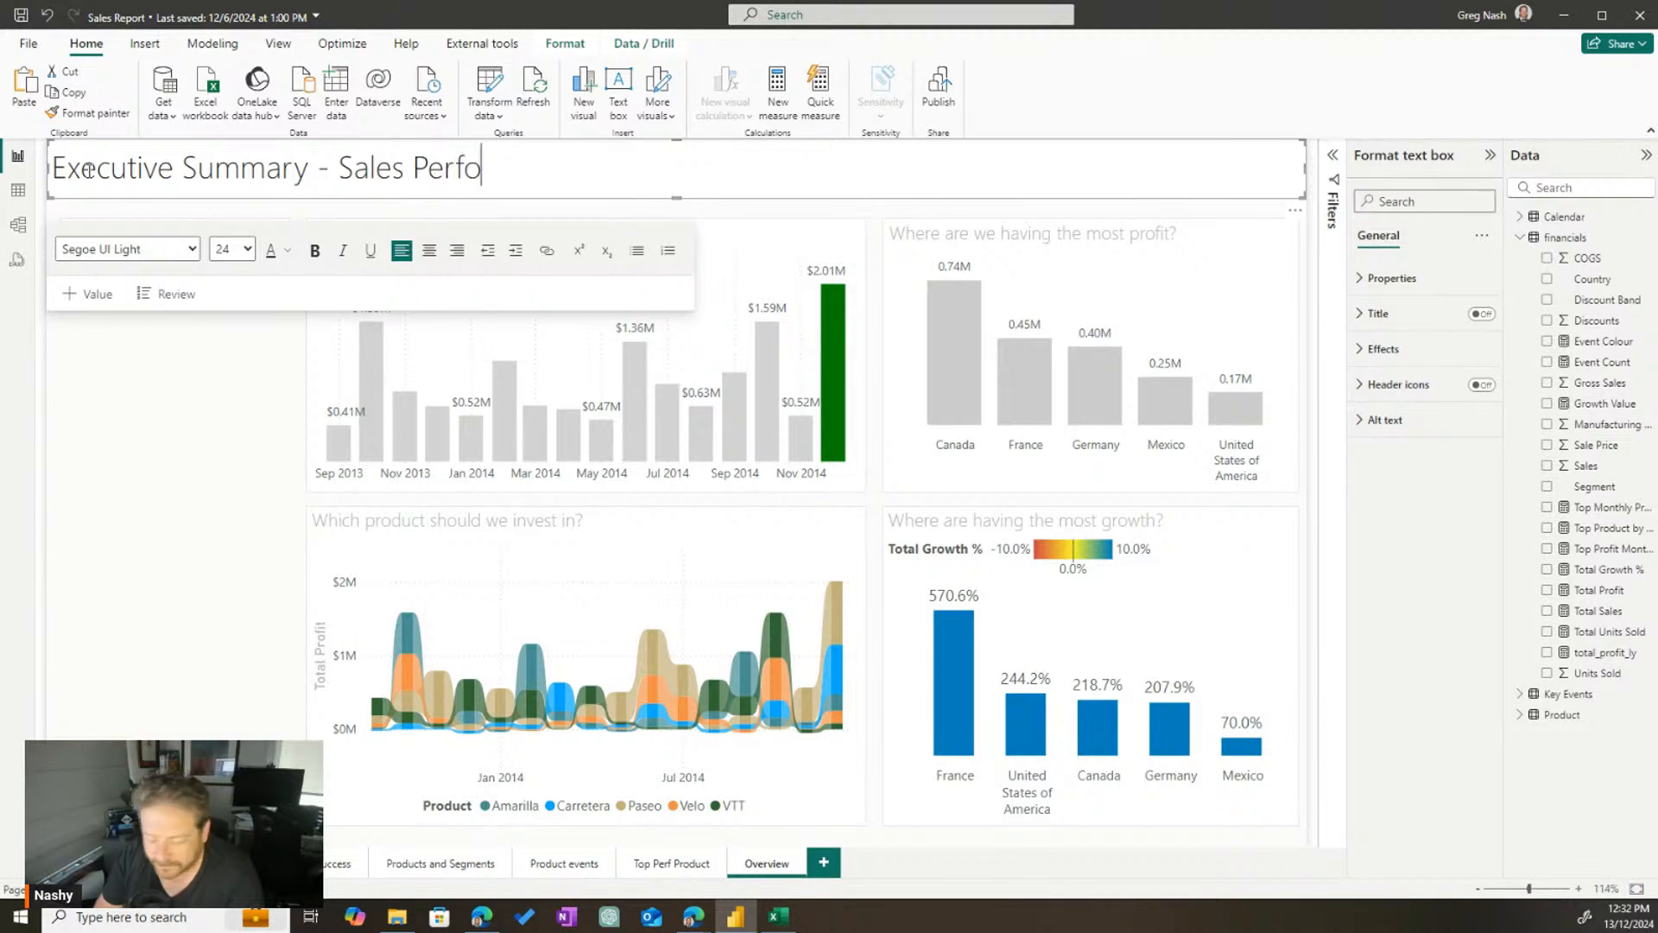
pyautogui.write('rmance')
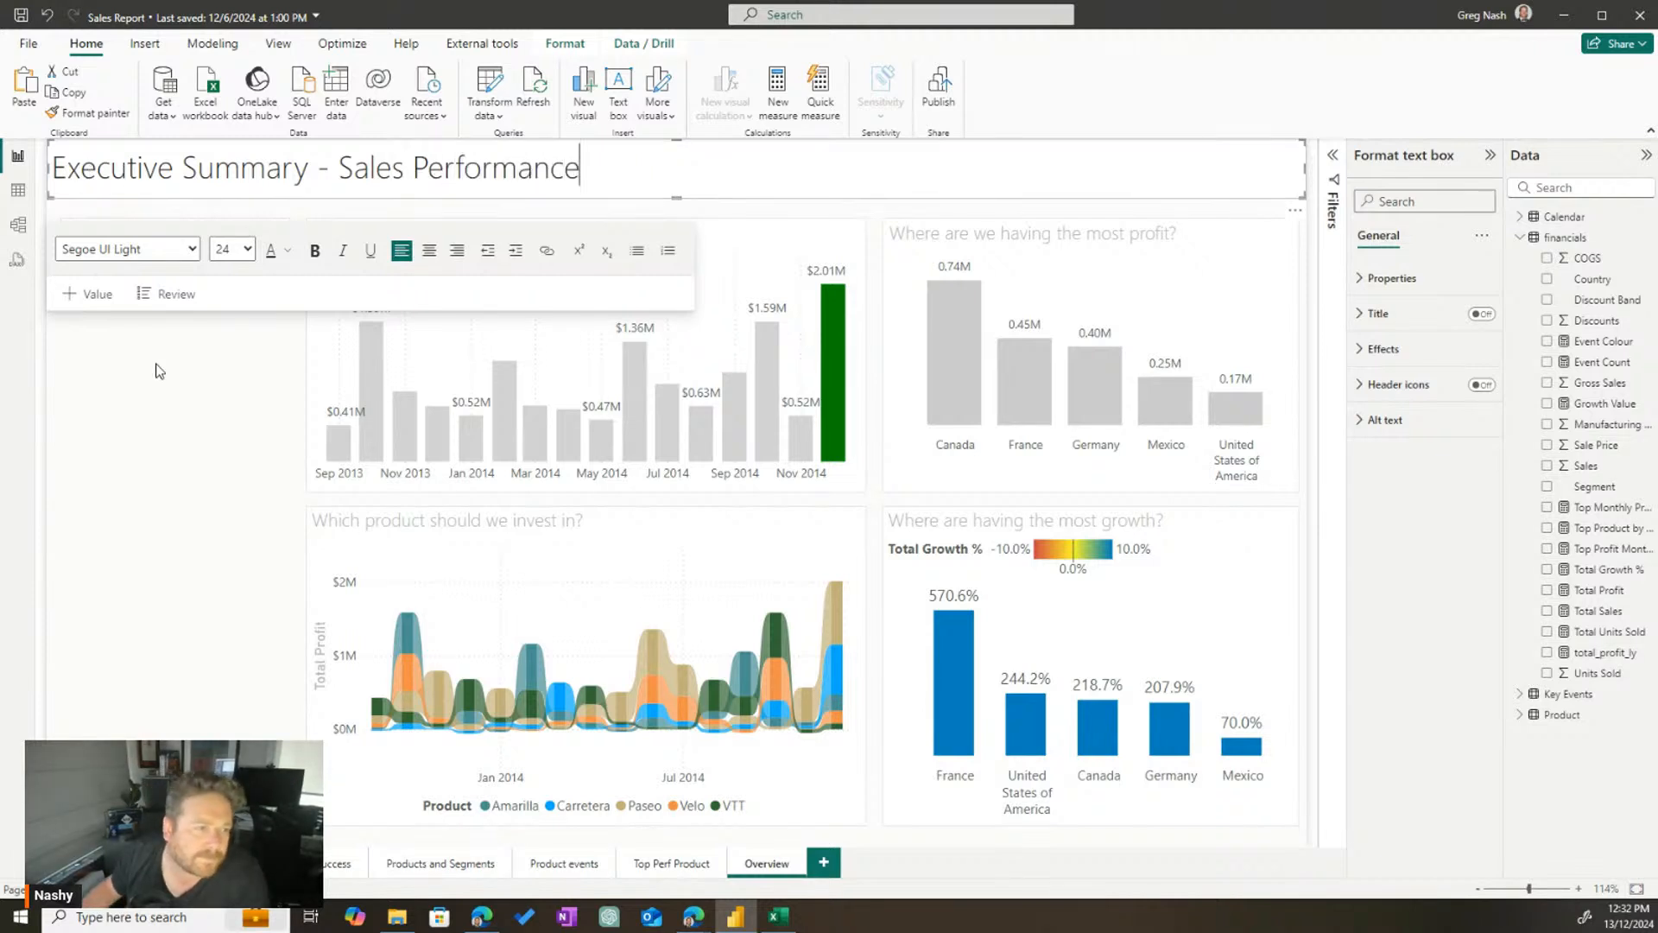
pyautogui.click(189, 406)
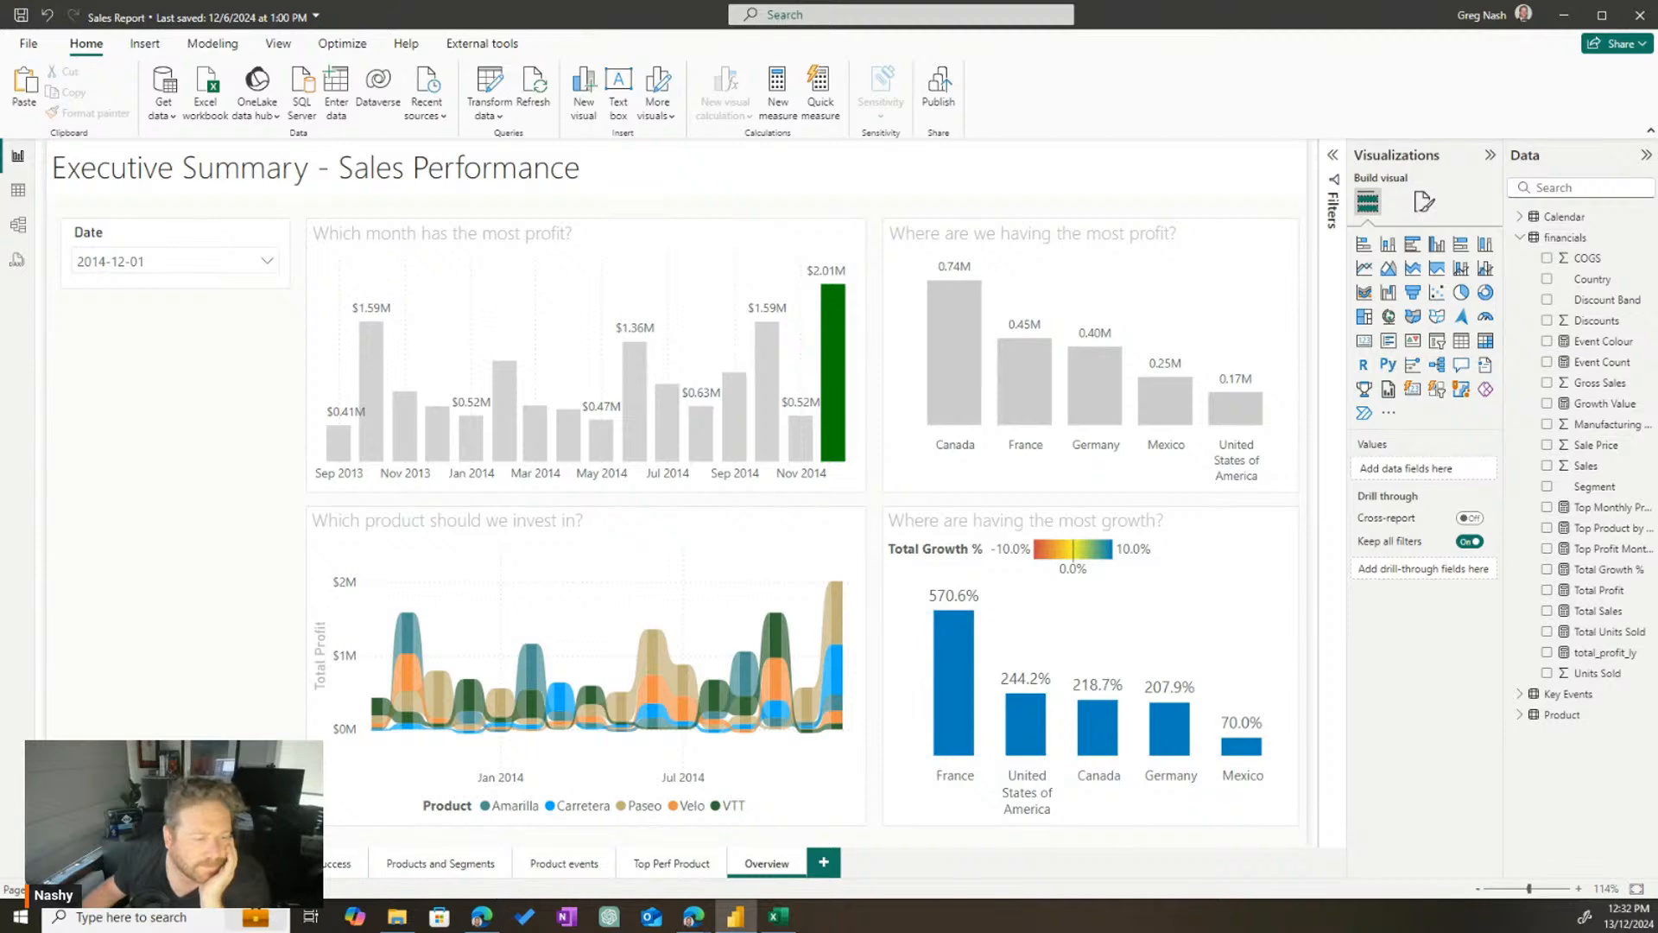
# Check the original Executive Summary page's heading and reword the Overview heading to "Executive Summary - Finance Report"
pyautogui.click(138, 864)
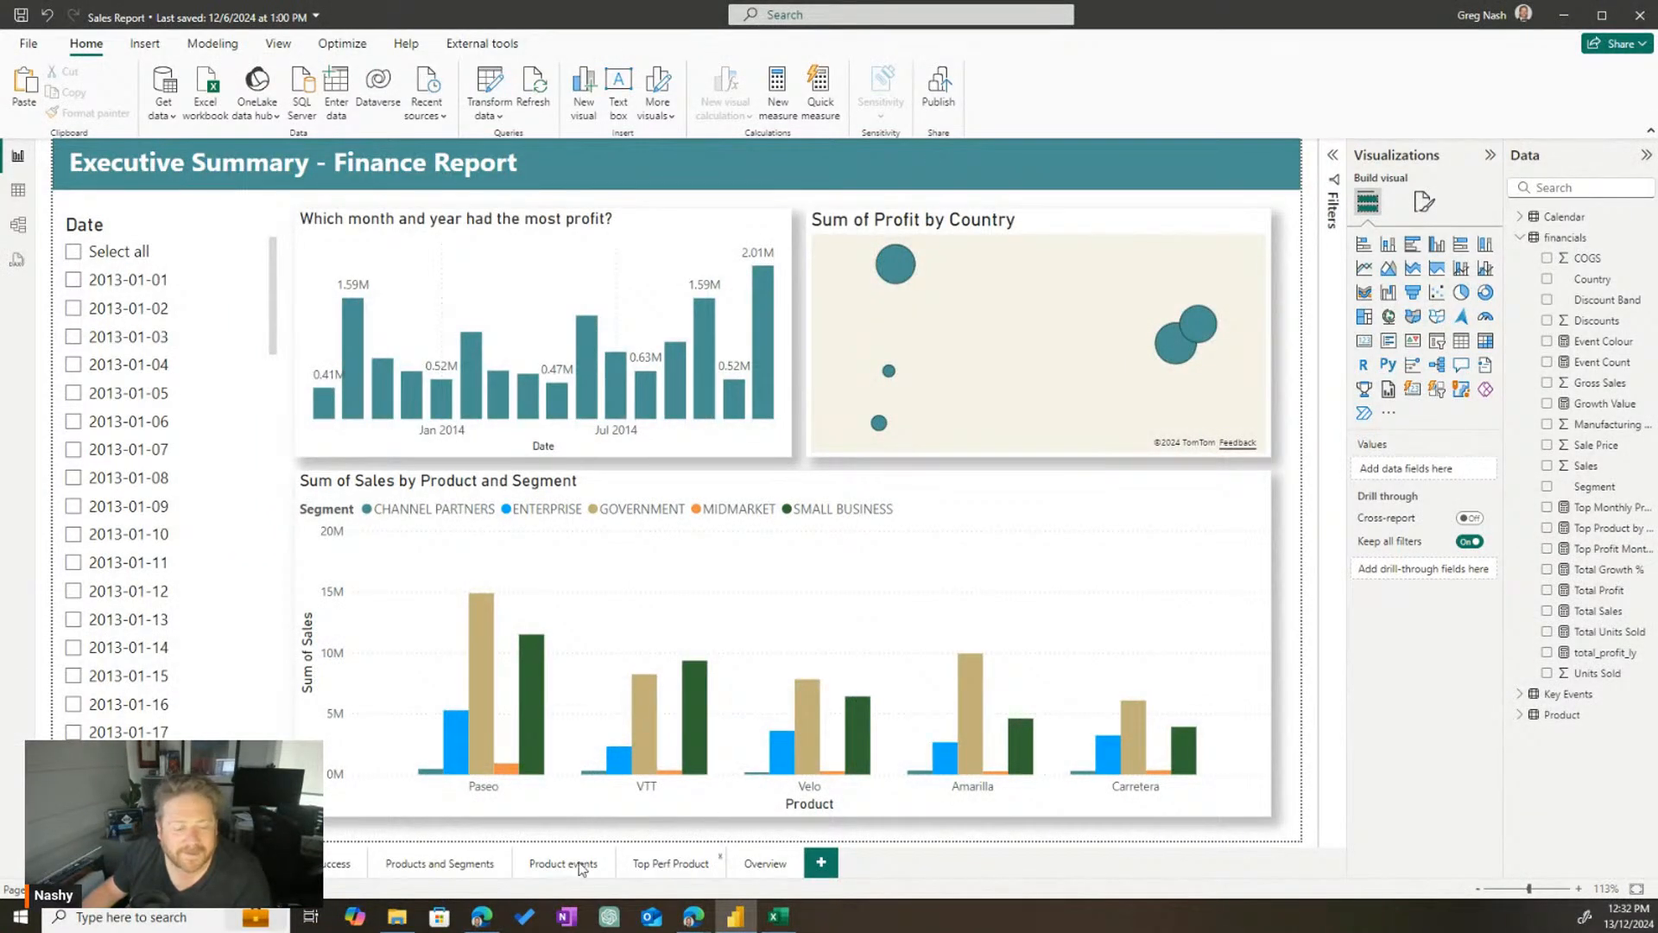
pyautogui.click(765, 866)
pyautogui.click(56, 175)
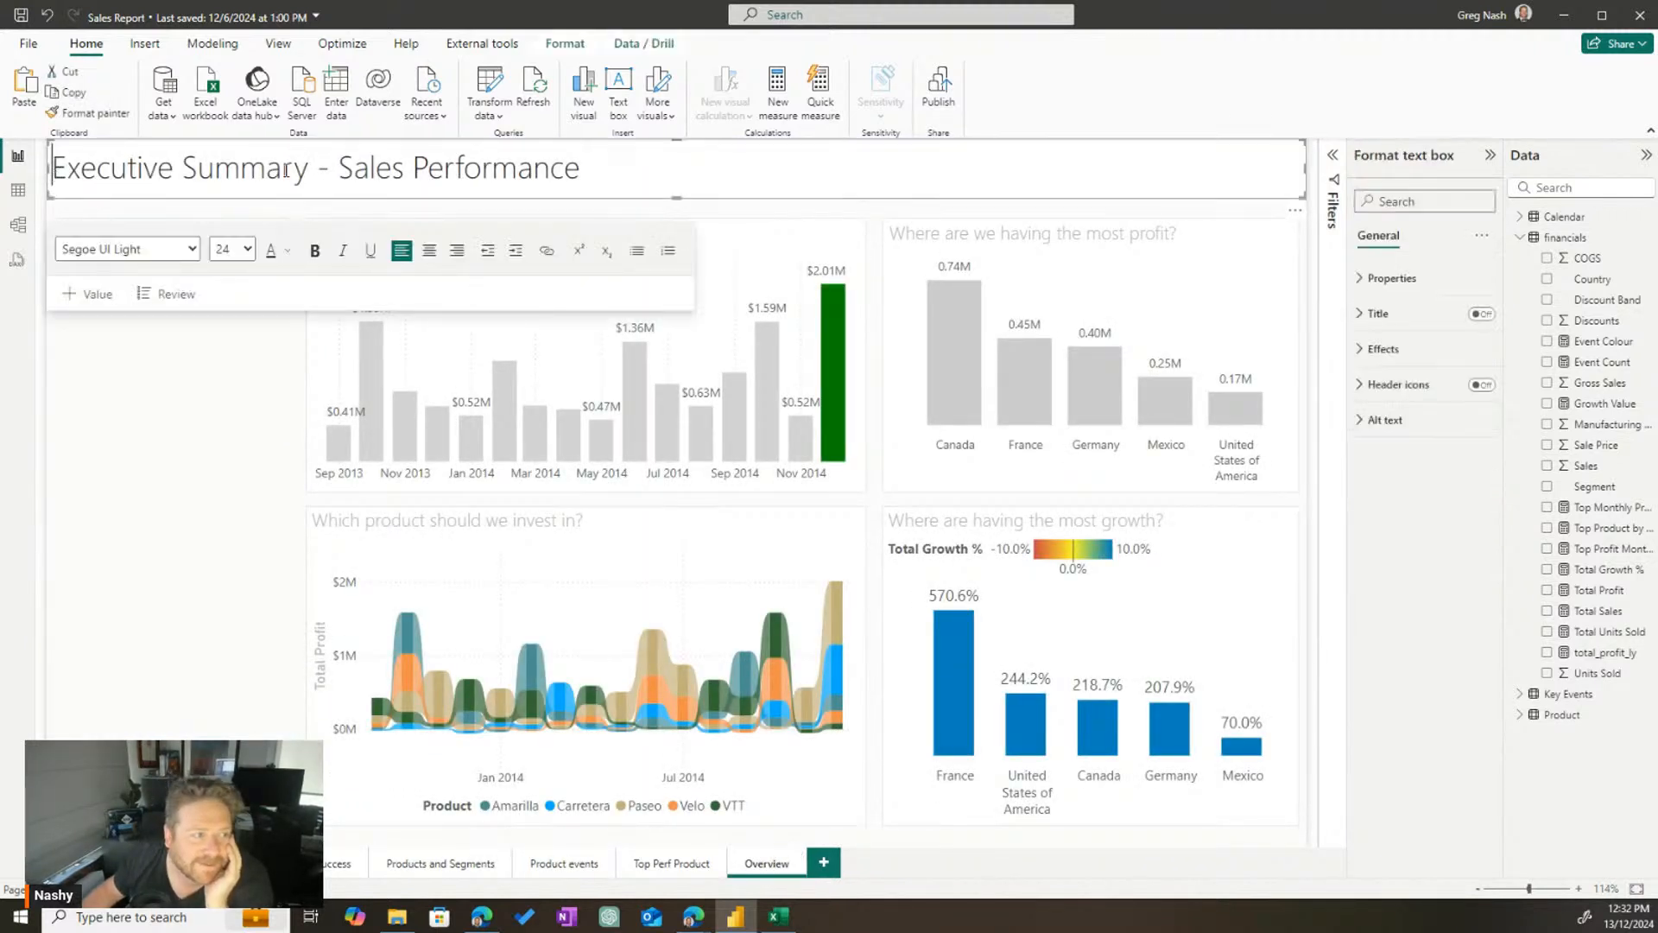
pyautogui.doubleClick(377, 167)
pyautogui.moveTo(580, 168); pyautogui.dragTo(346, 180)
pyautogui.write('Finance Repot')
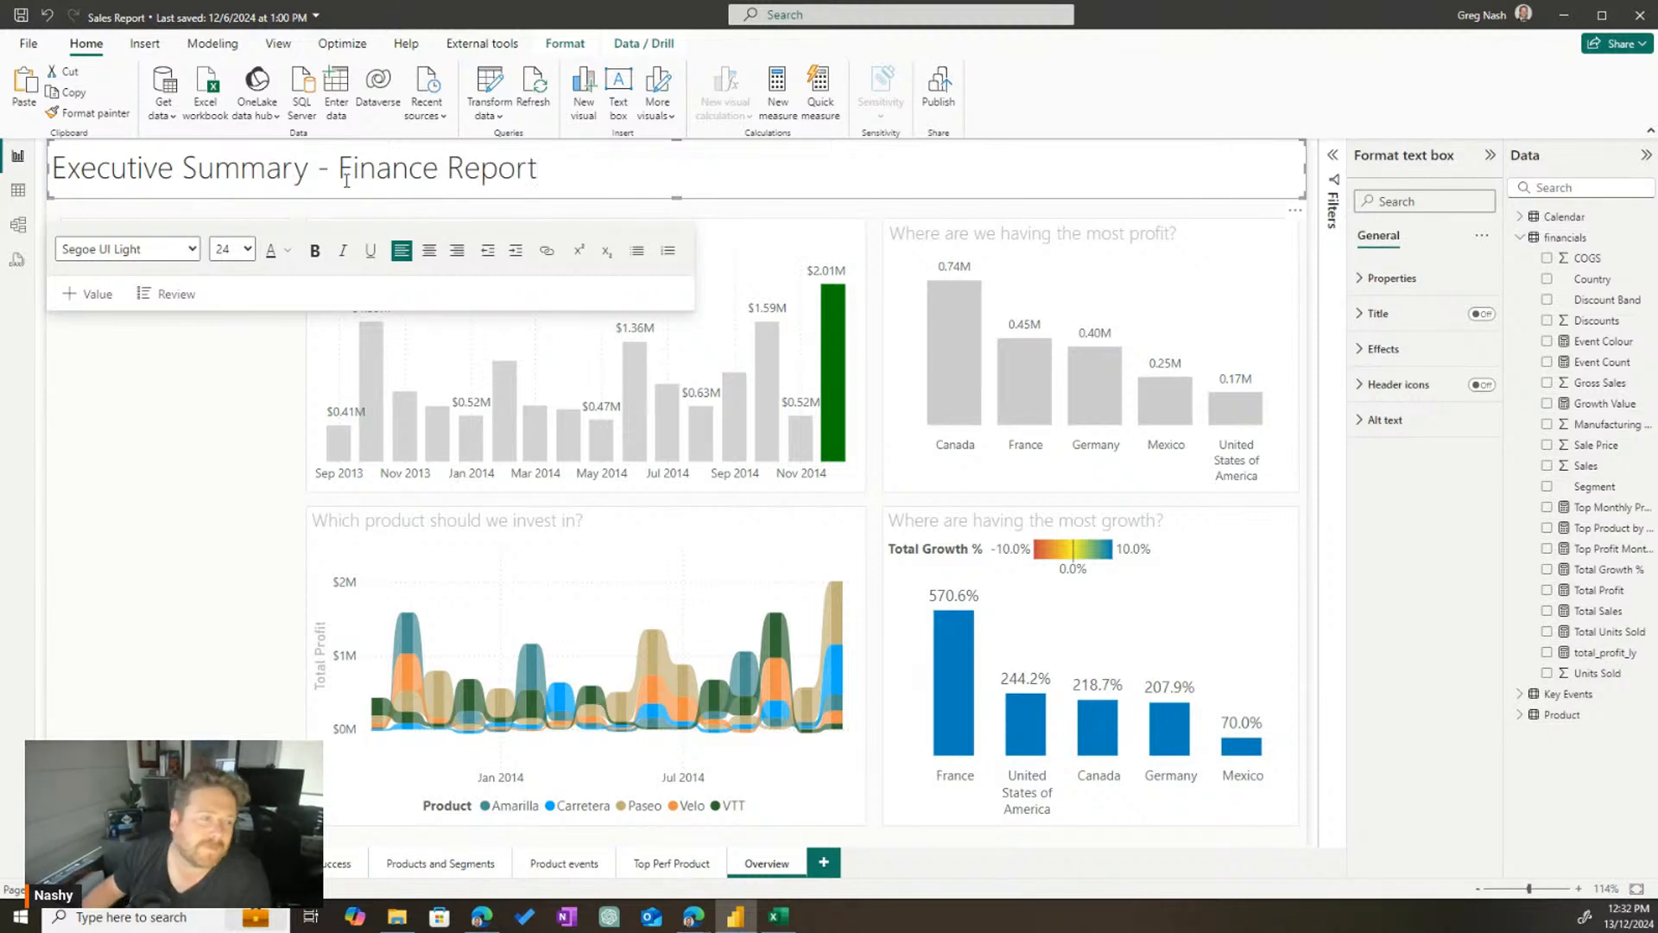
pyautogui.press('Escape')
pyautogui.click(102, 172)
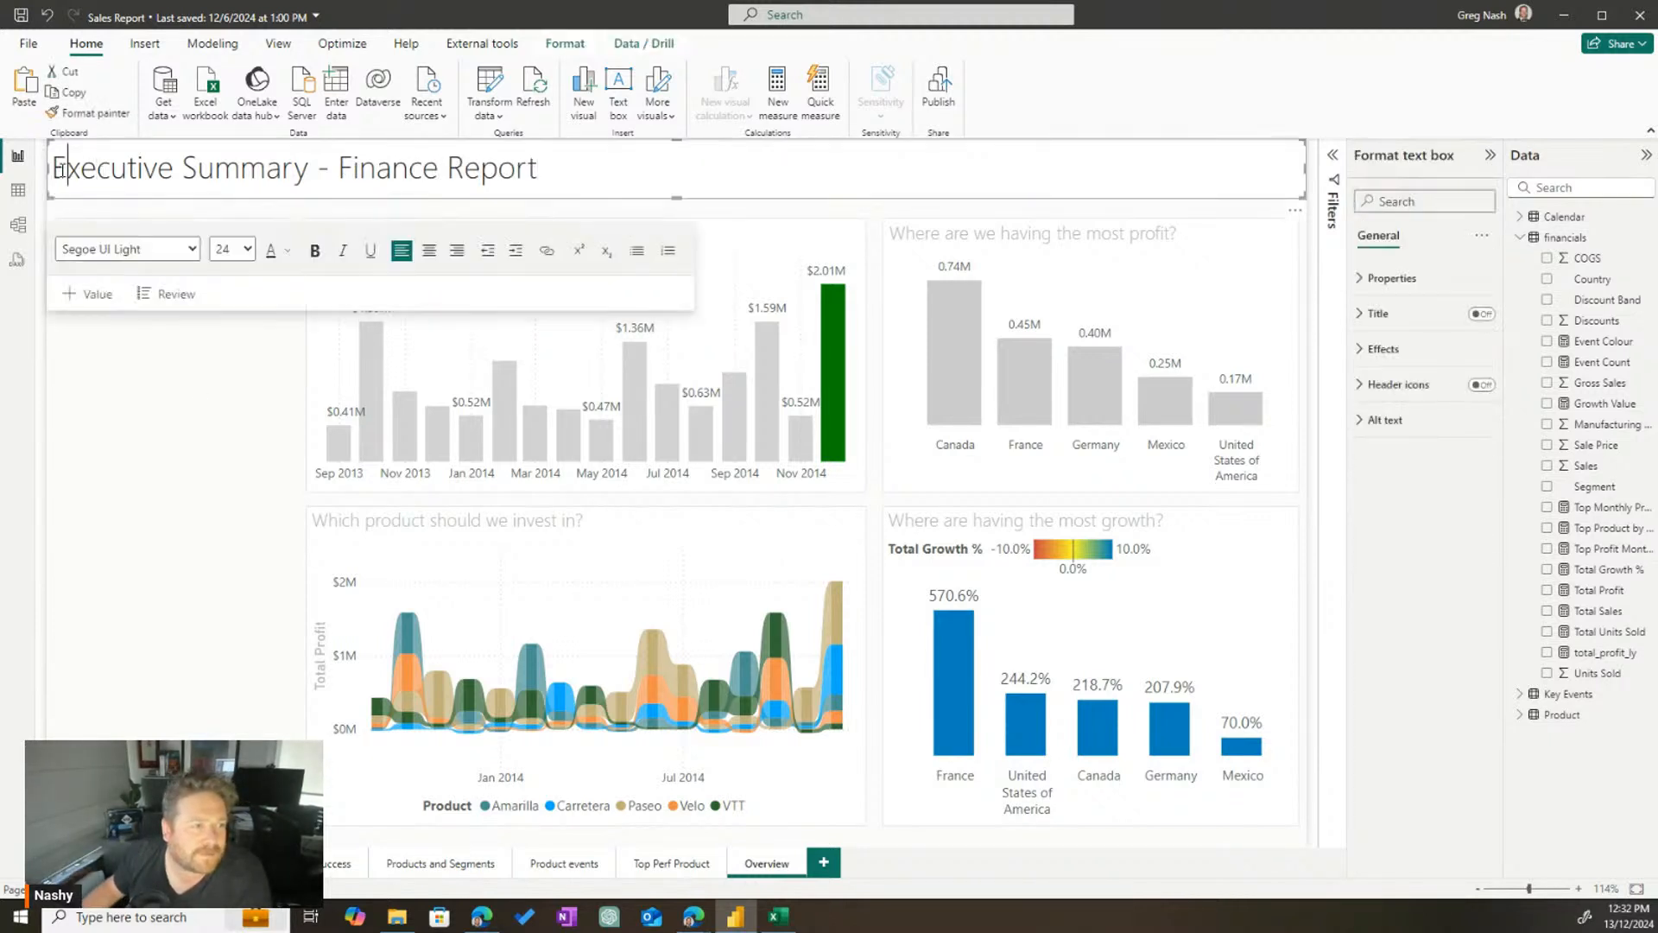
pyautogui.click(515, 168)
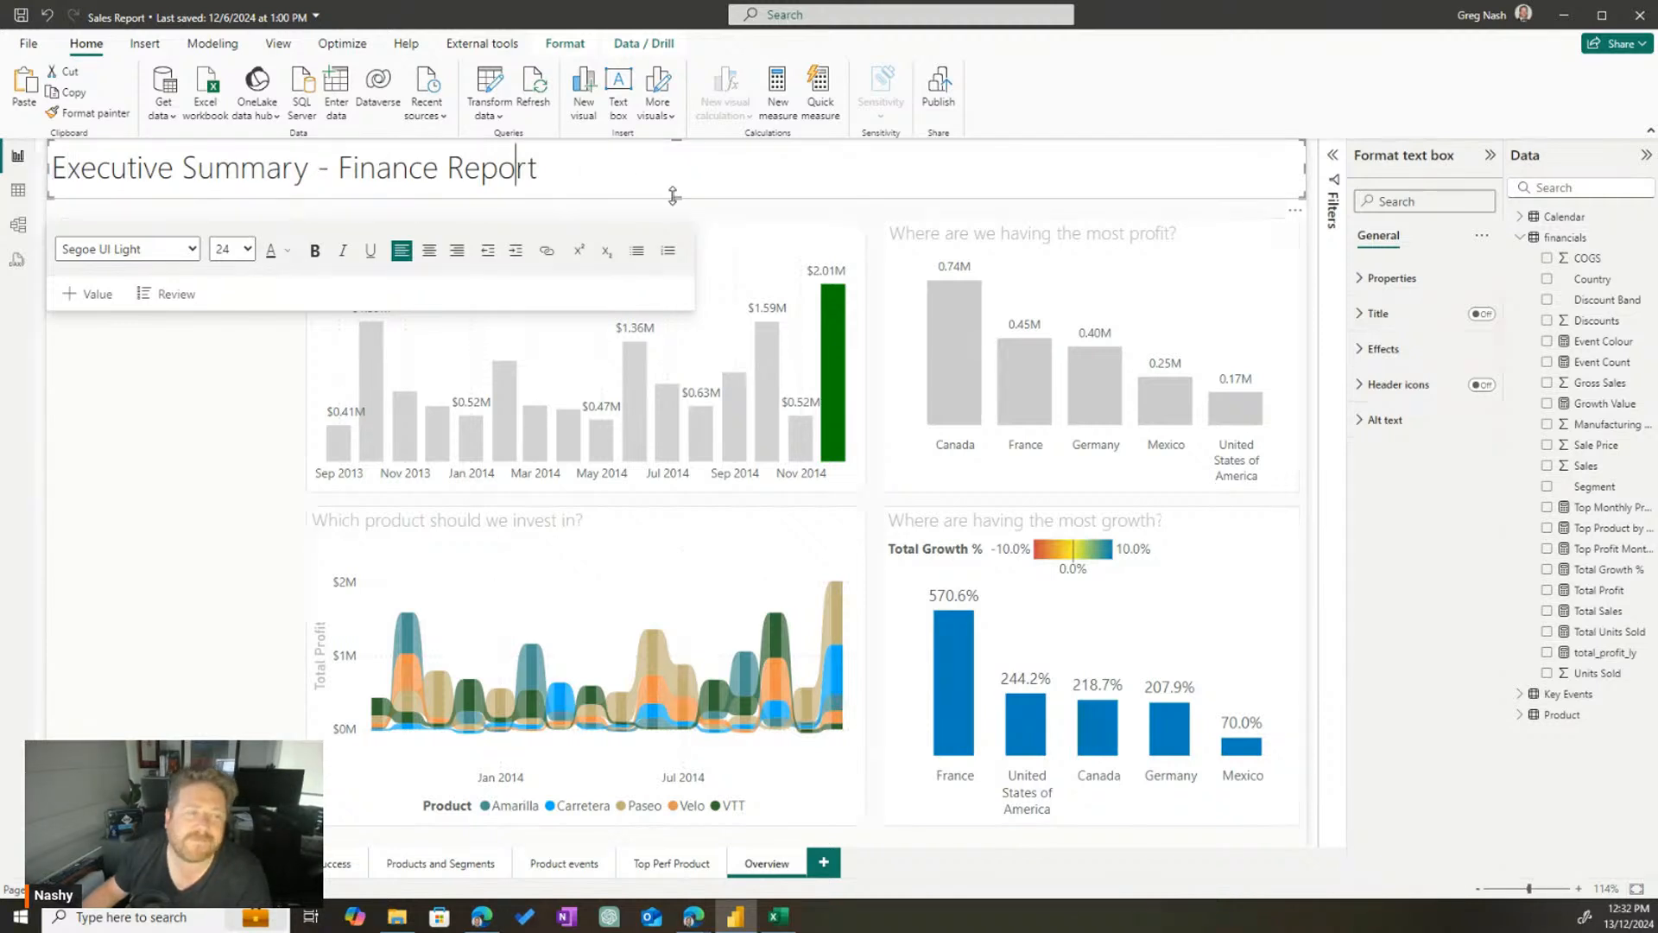
pyautogui.click(682, 173)
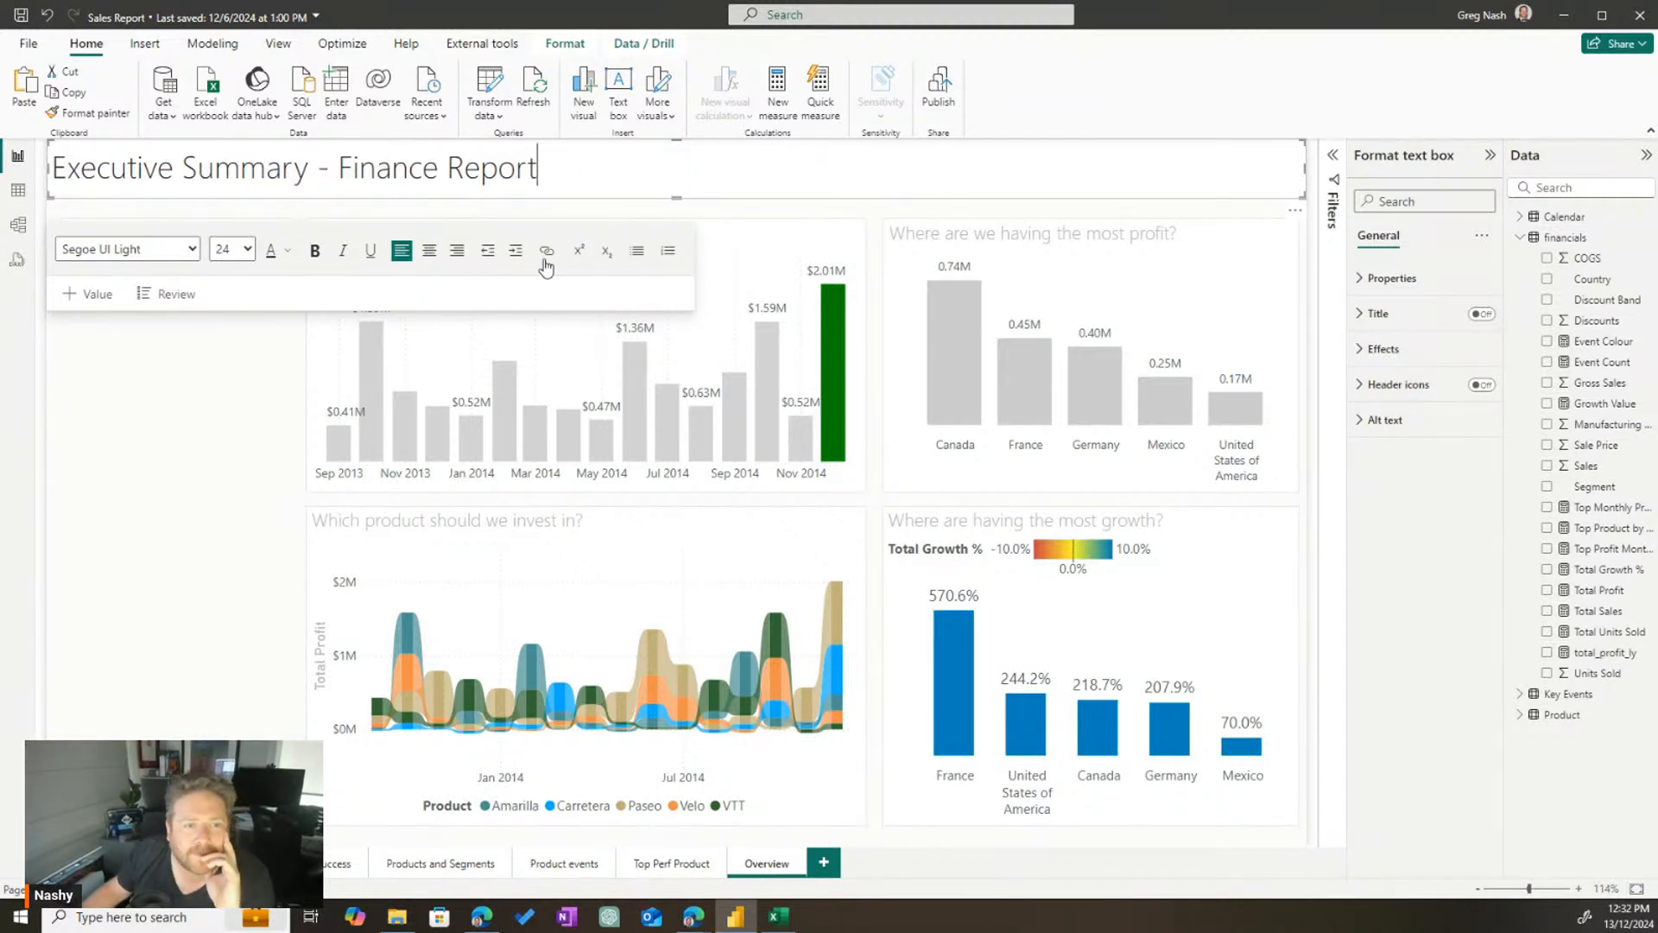
pyautogui.click(542, 206)
pyautogui.tripleClick(452, 175)
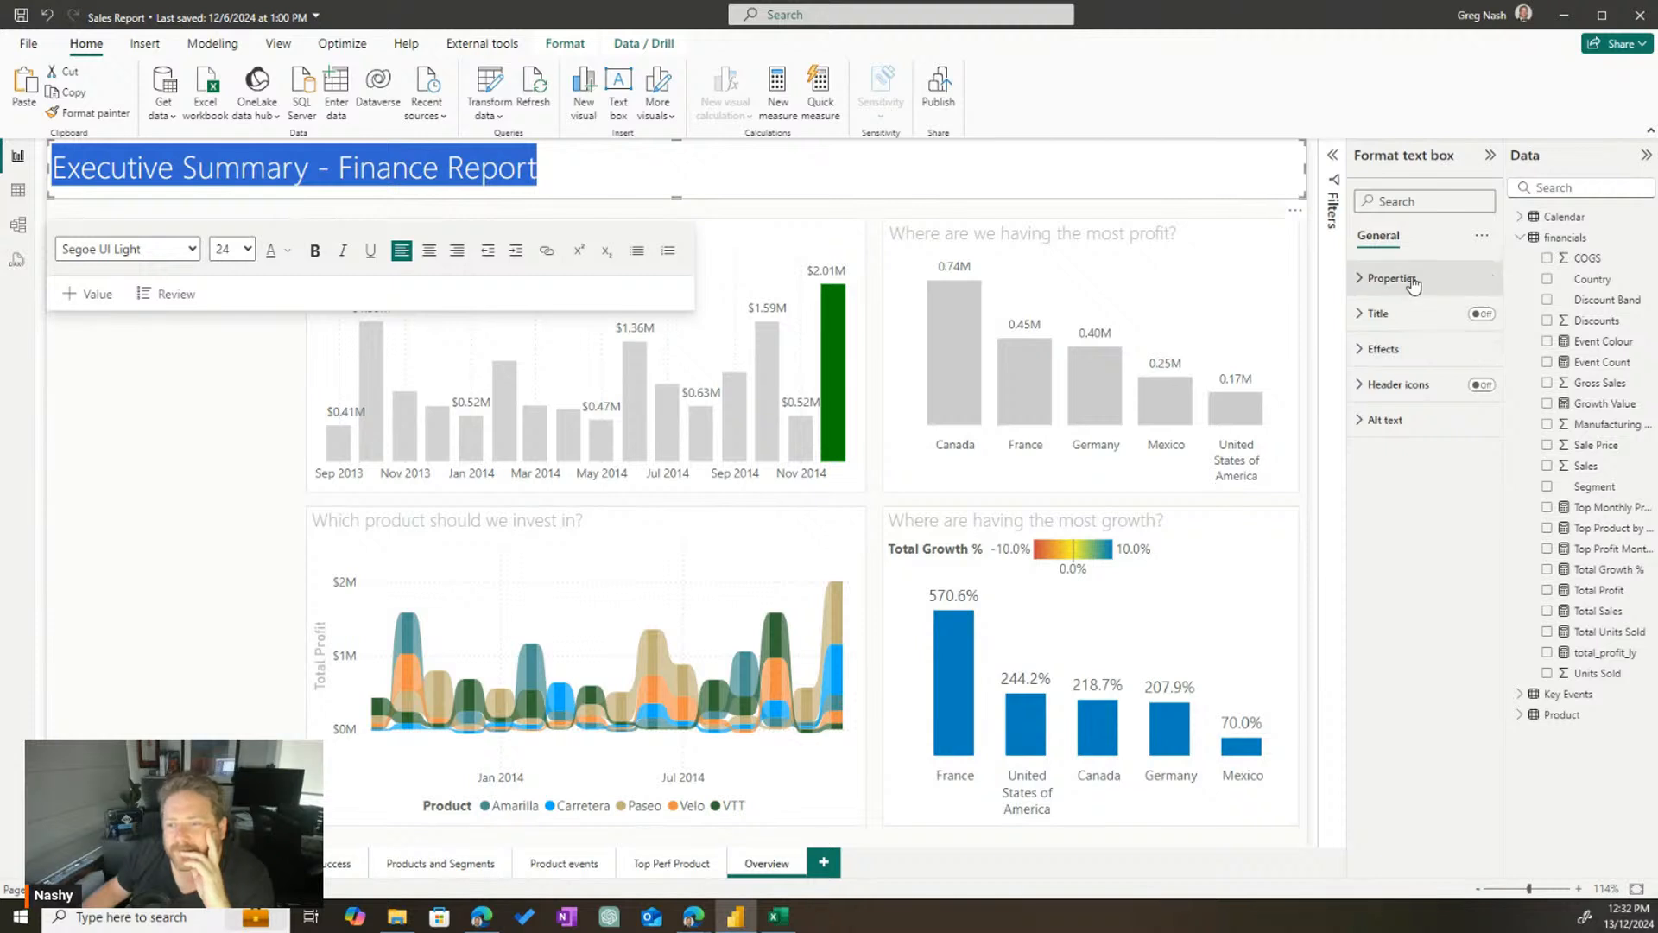
pyautogui.click(1367, 312)
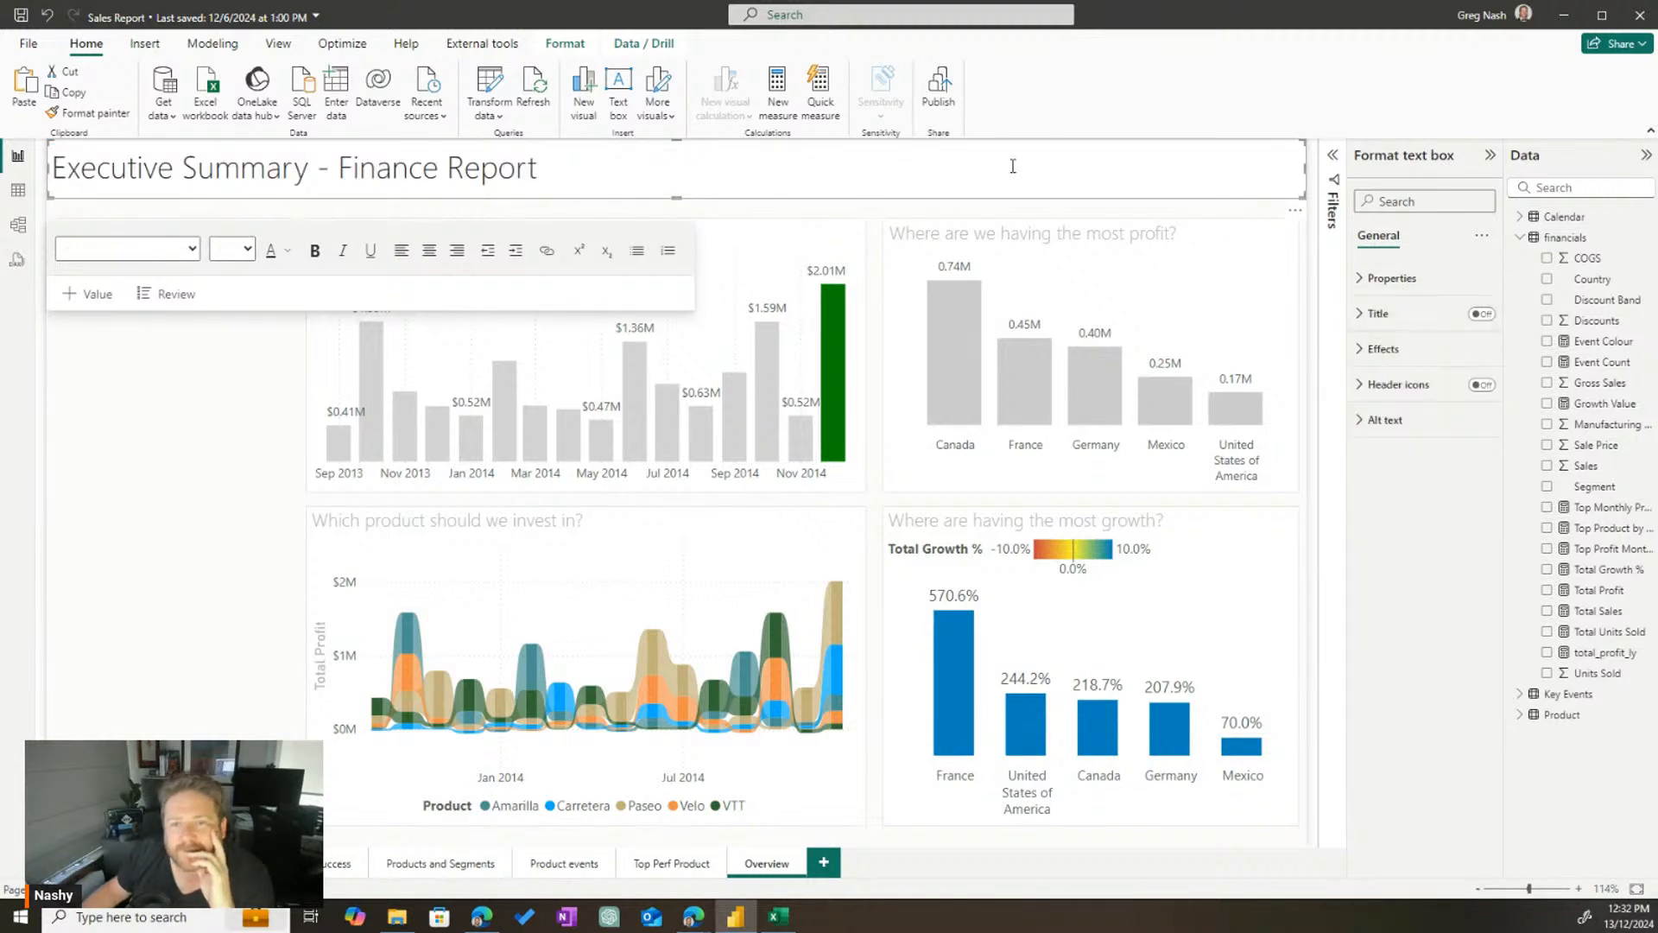
# Indent the "Executive Summary - Finance Report" heading slightly with a leading space
pyautogui.click(214, 431)
pyautogui.click(57, 168)
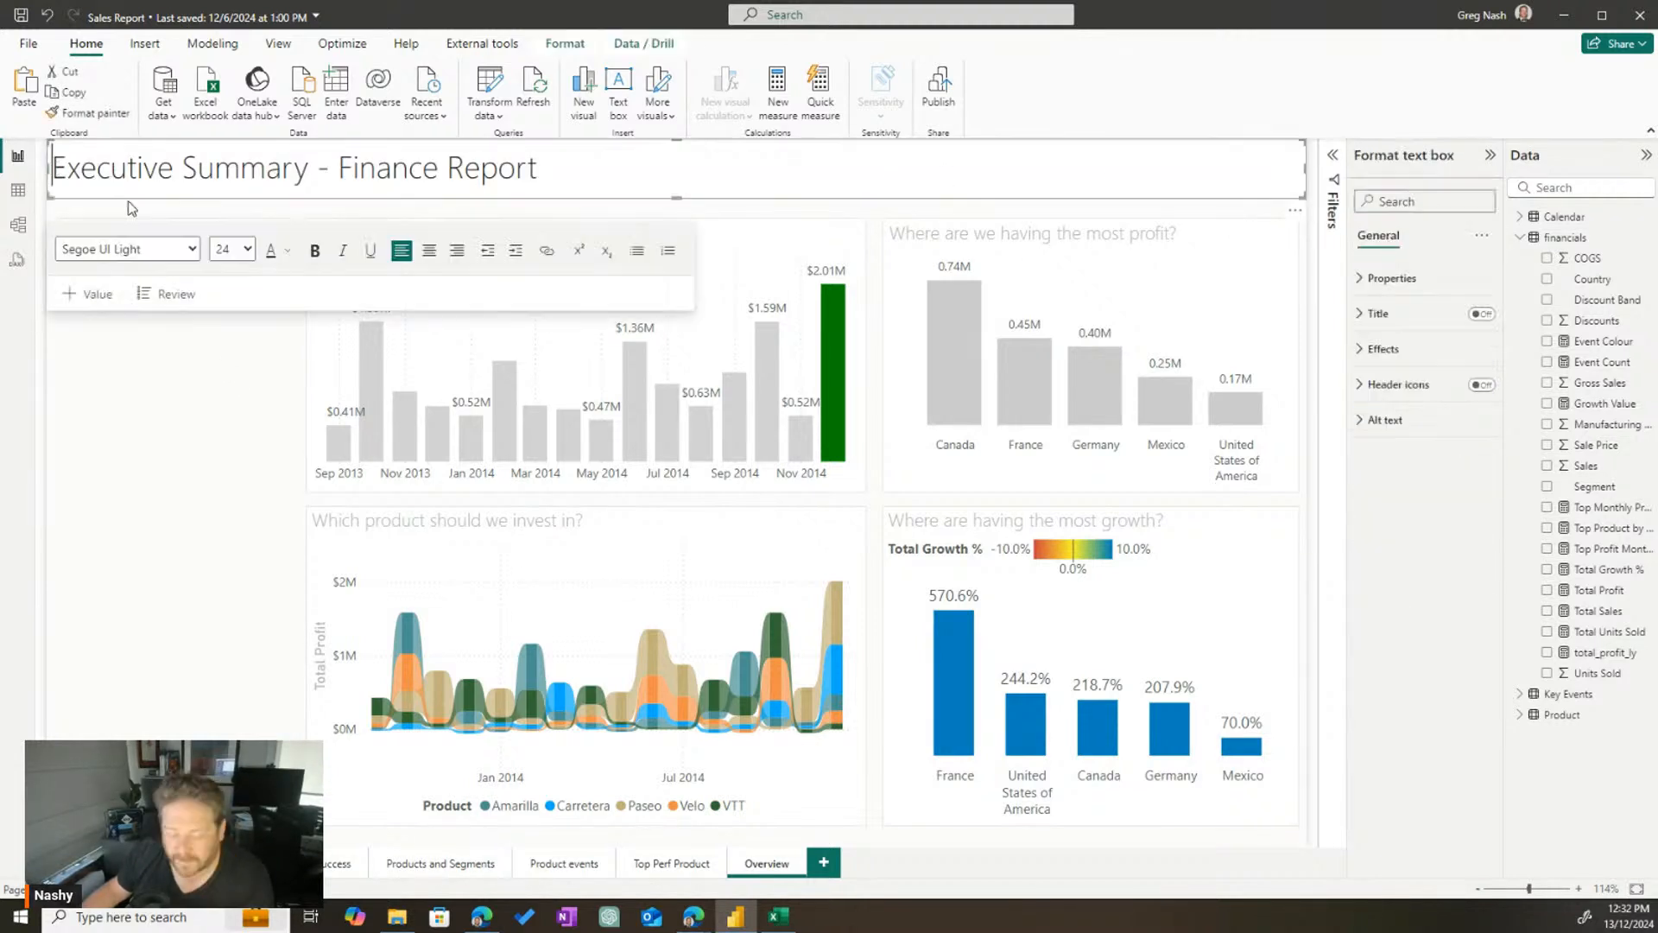
pyautogui.click(134, 432)
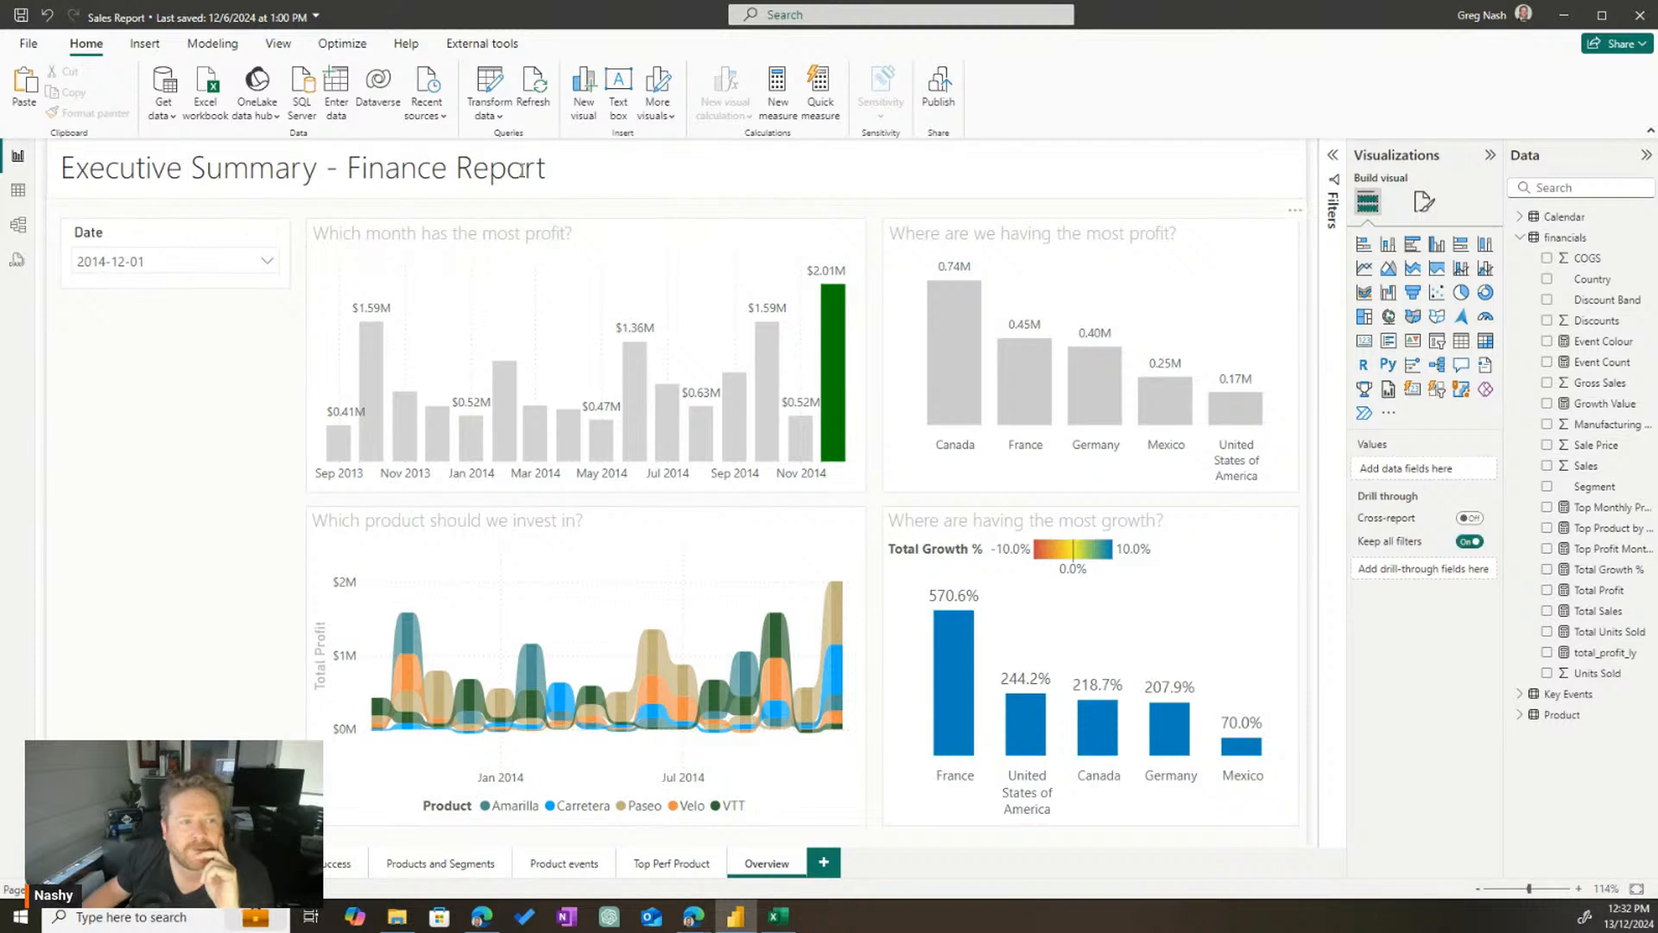
# Fill the "Executive Summary - Finance Report" heading text box's background with a light tint of the theme's bright blue
pyautogui.click(707, 178)
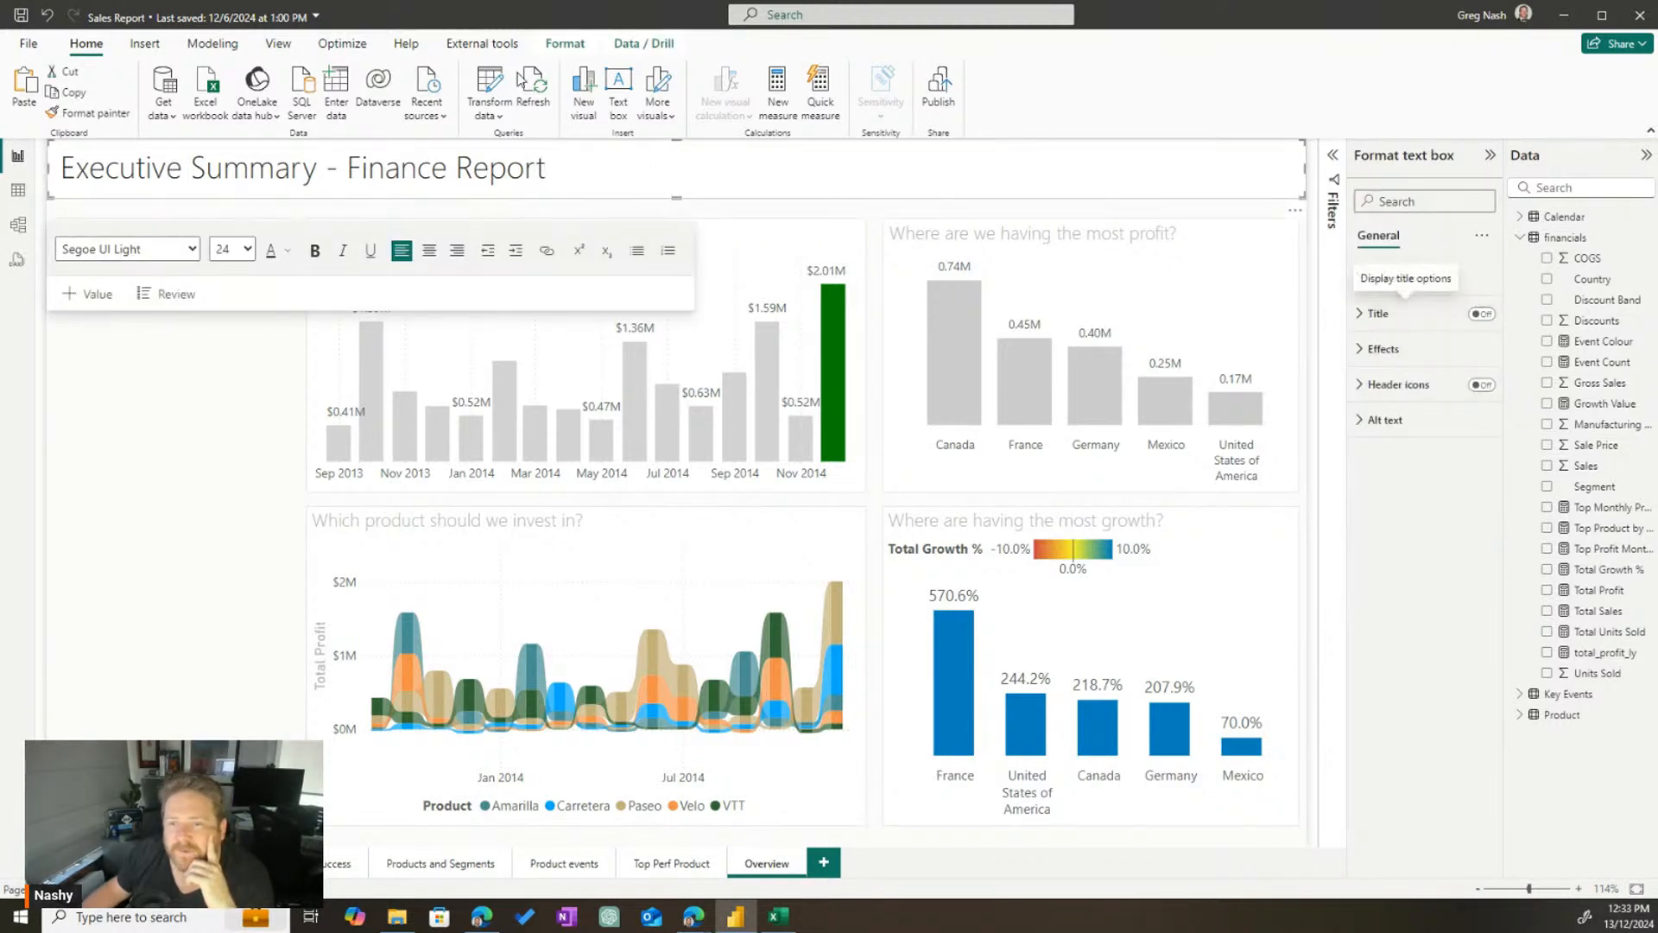
pyautogui.click(1382, 348)
pyautogui.click(1395, 435)
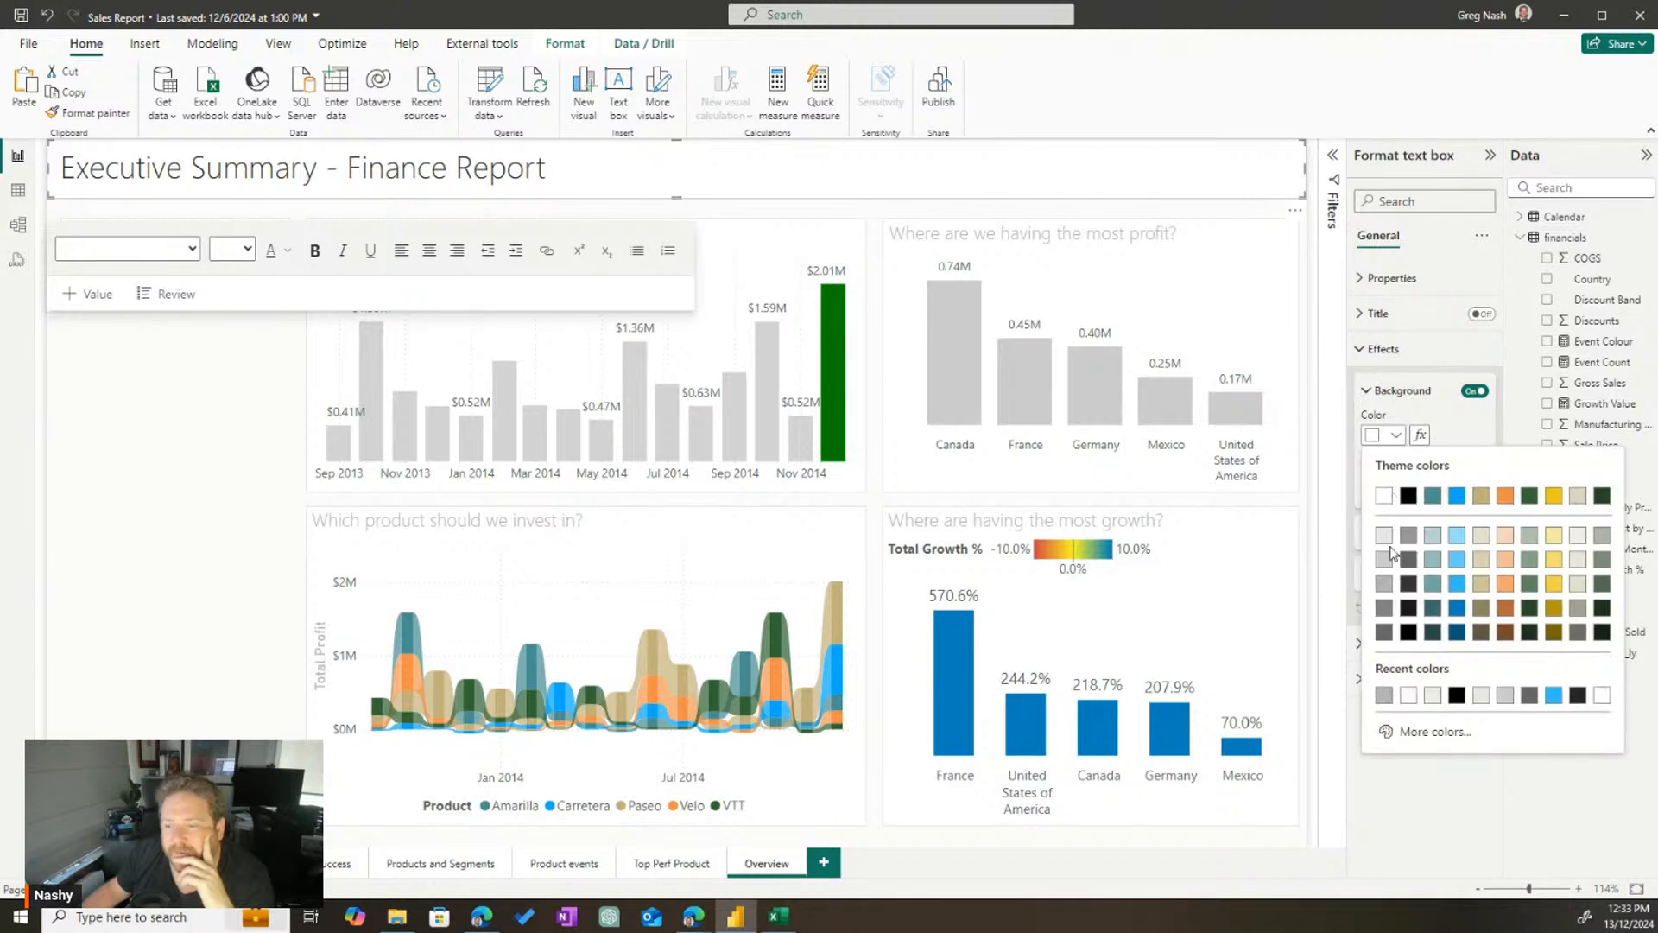
pyautogui.click(1459, 577)
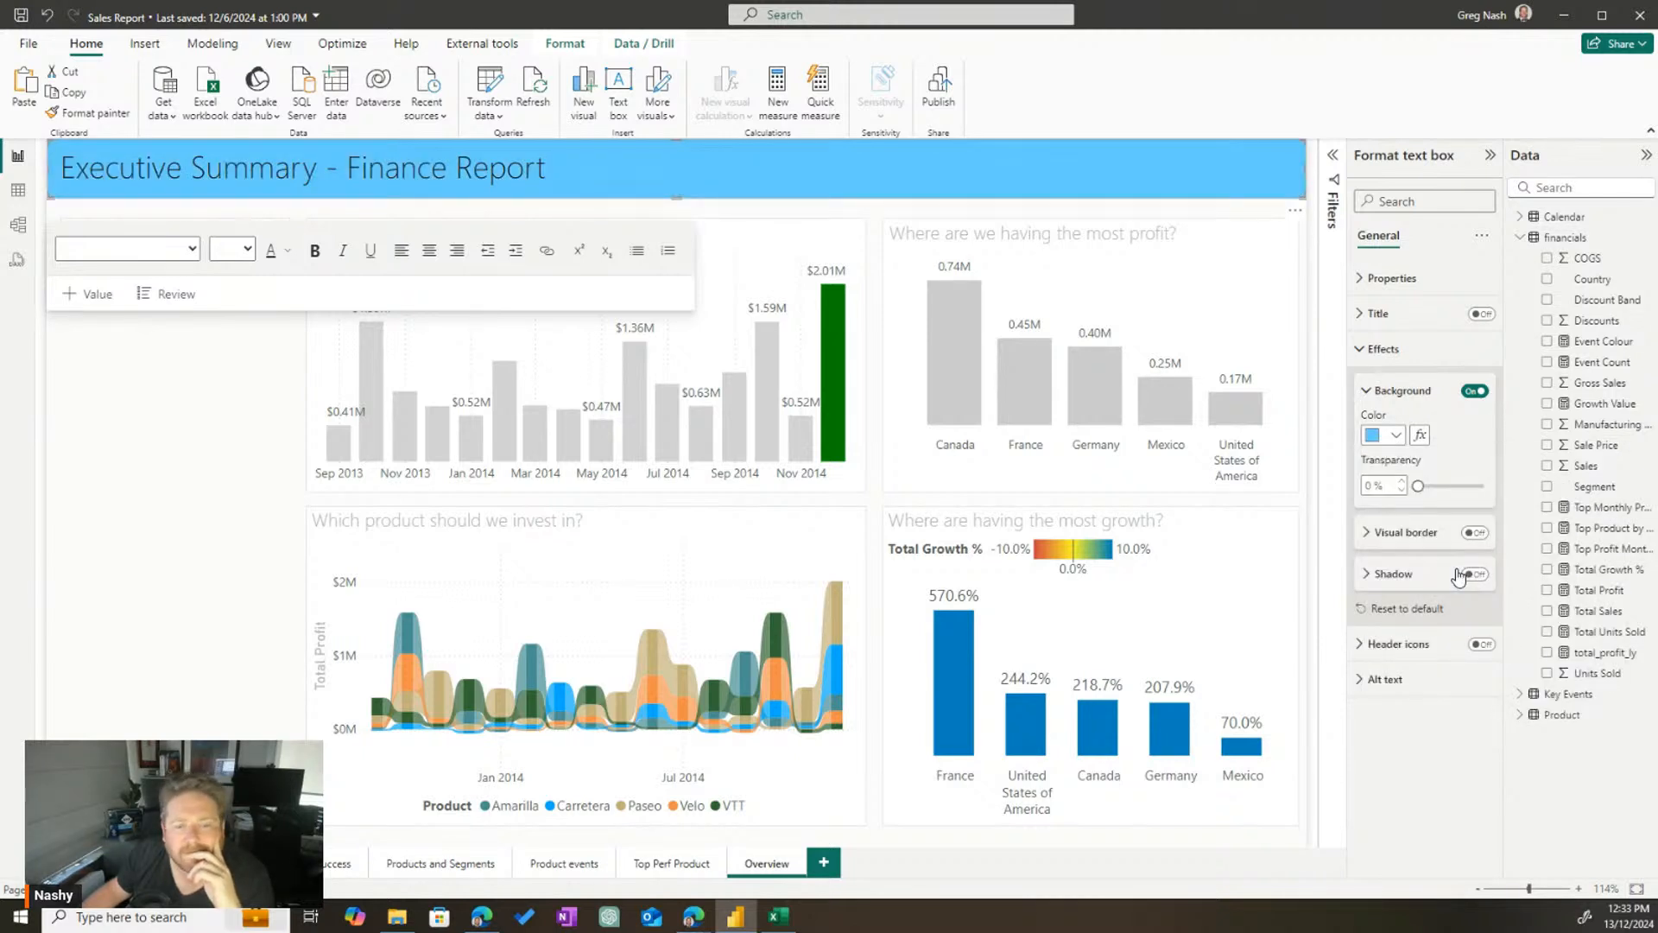
pyautogui.click(138, 393)
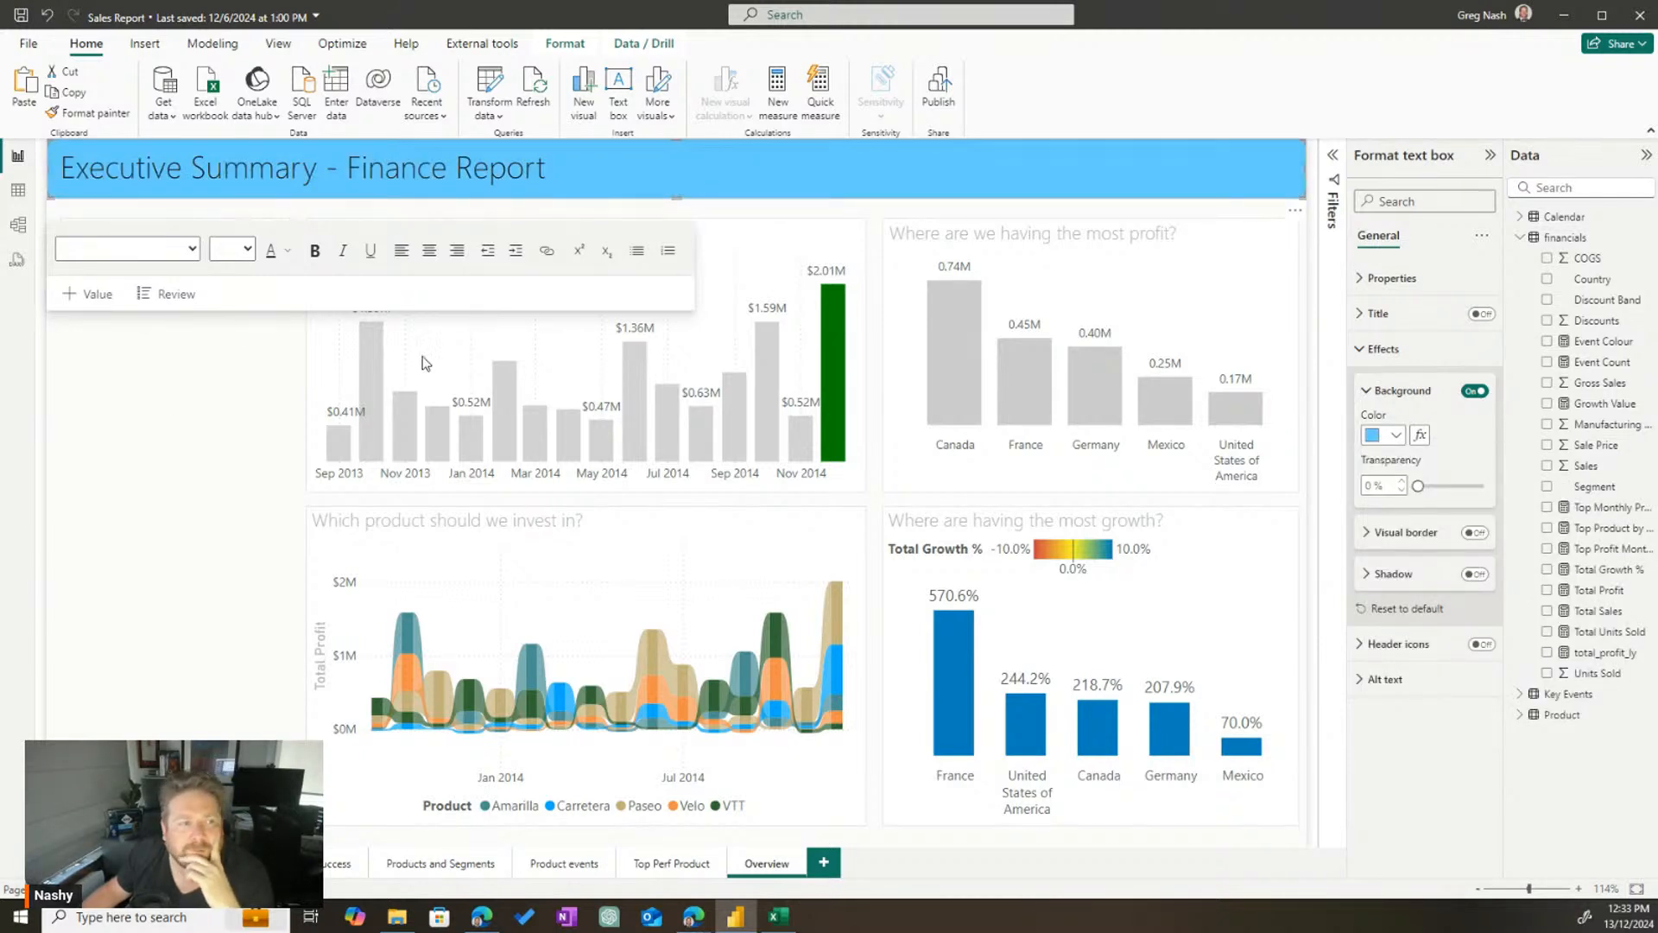
pyautogui.click(745, 194)
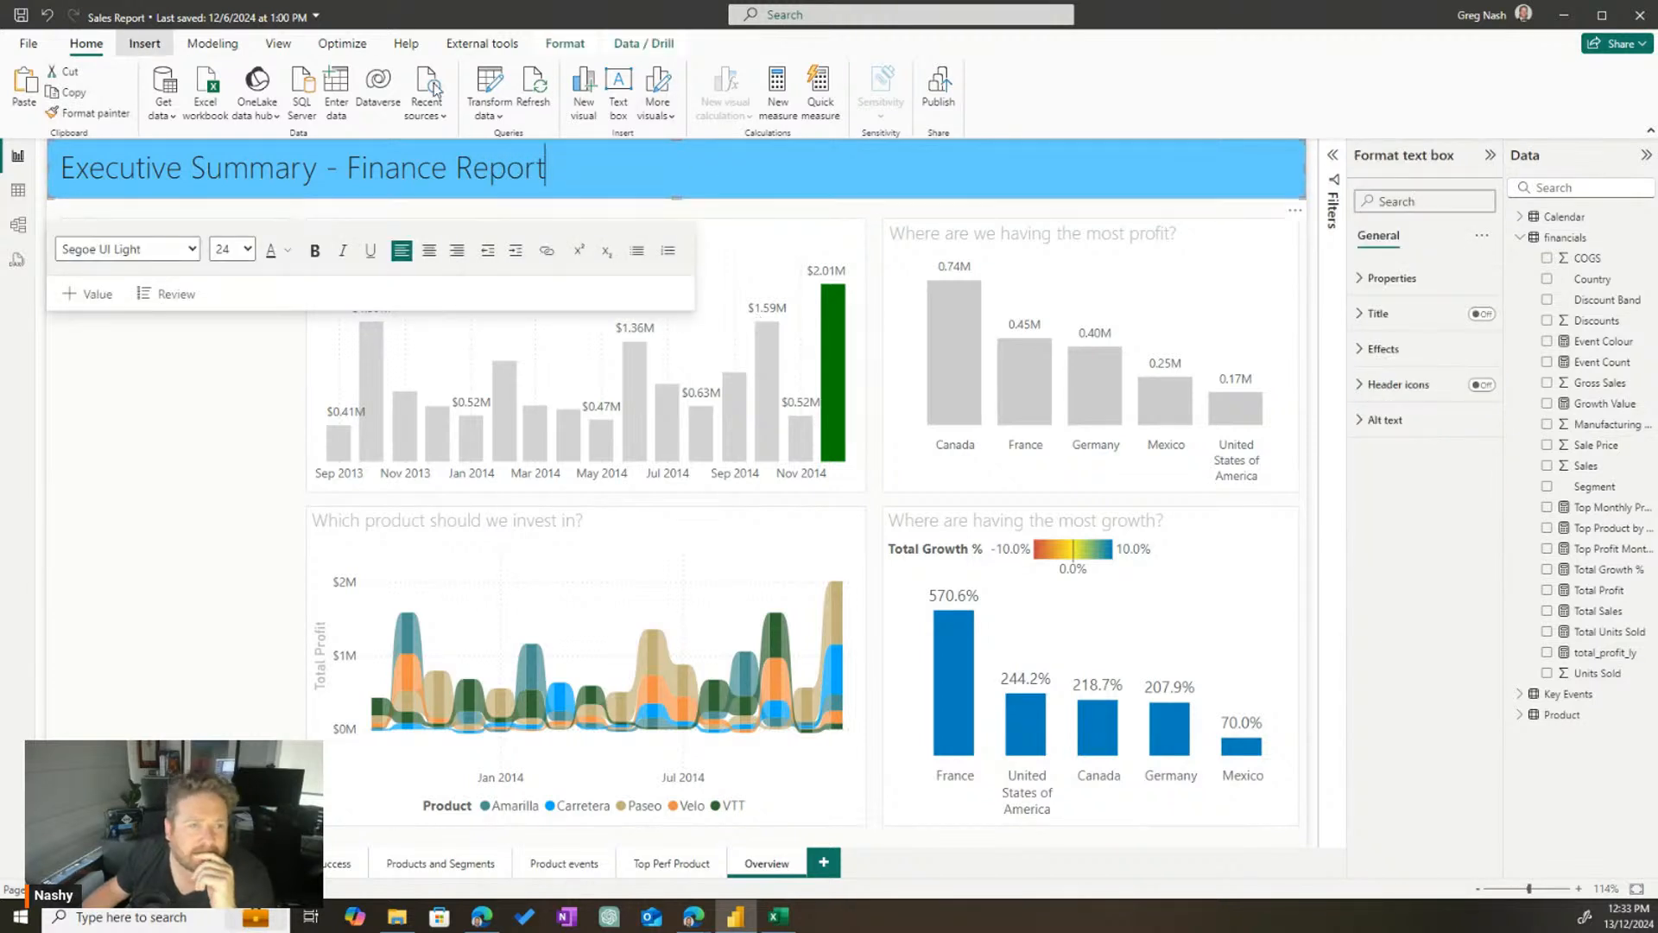
pyautogui.click(145, 43)
pyautogui.click(609, 89)
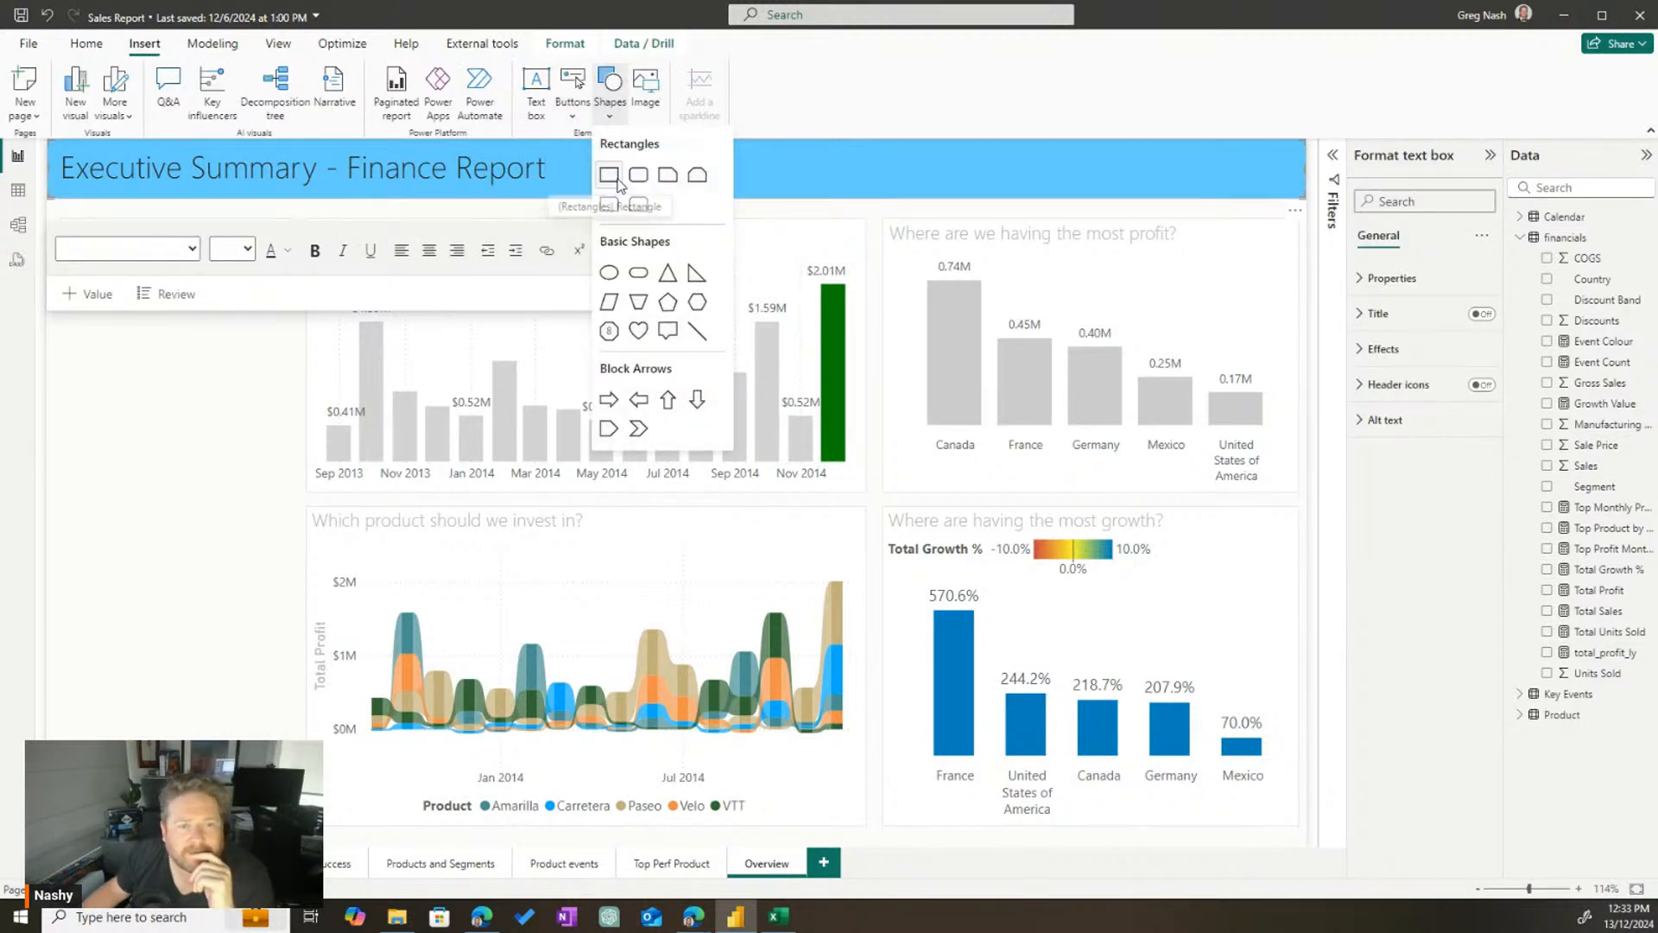
pyautogui.click(165, 465)
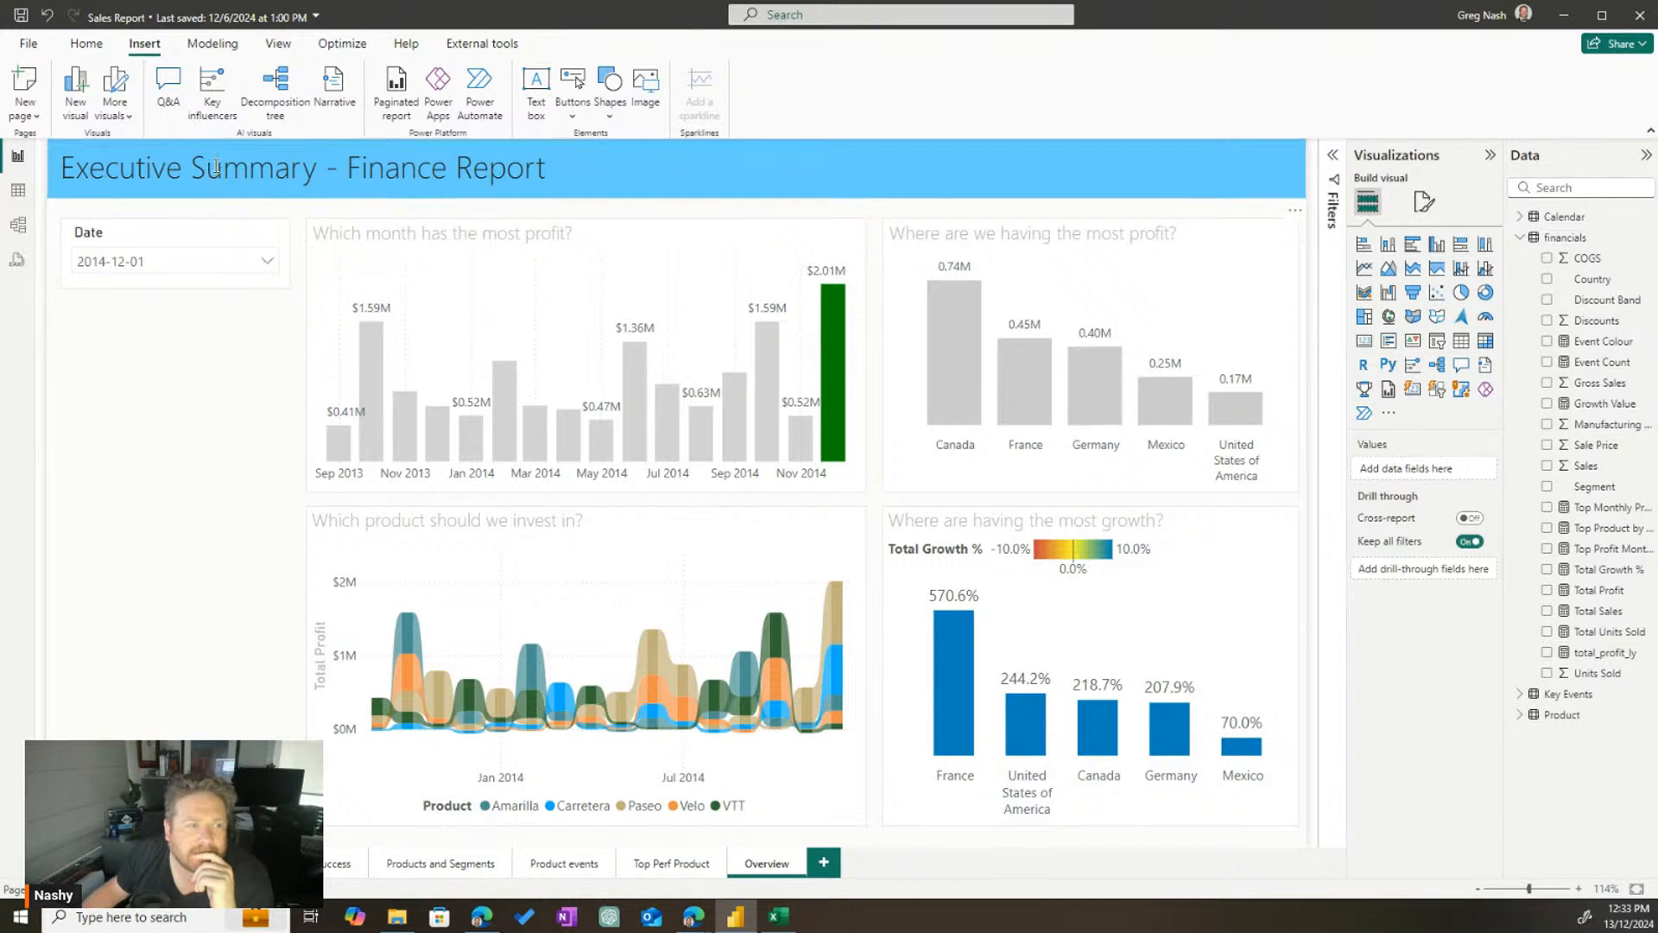
pyautogui.click(599, 163)
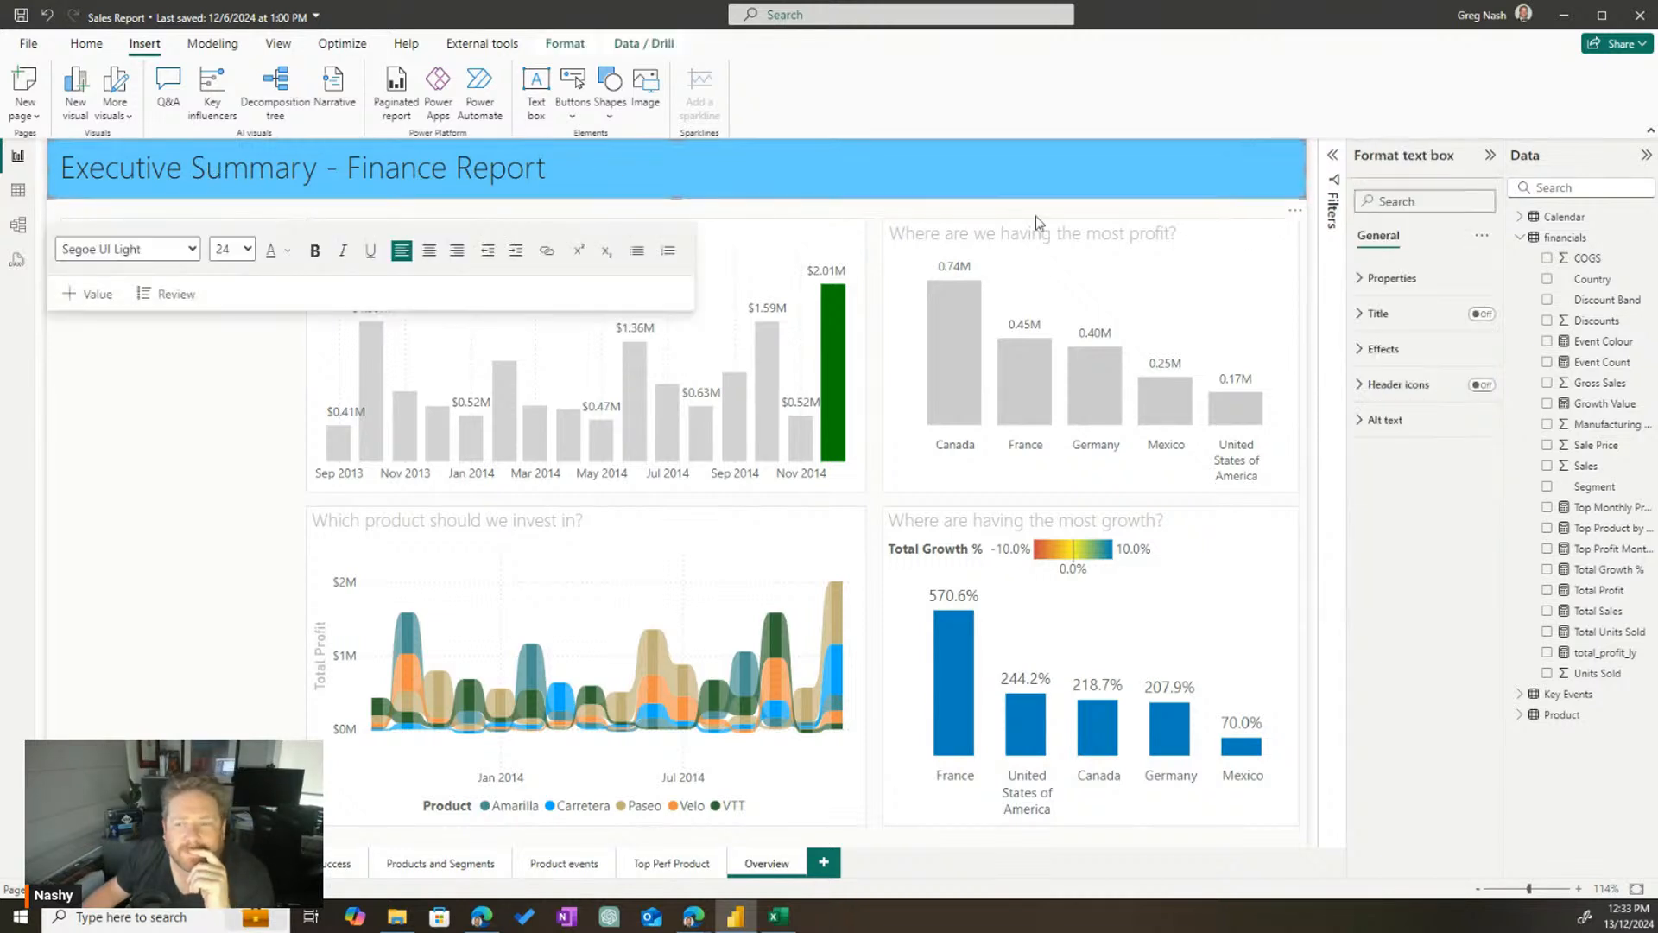
pyautogui.moveTo(548, 168); pyautogui.dragTo(57, 167)
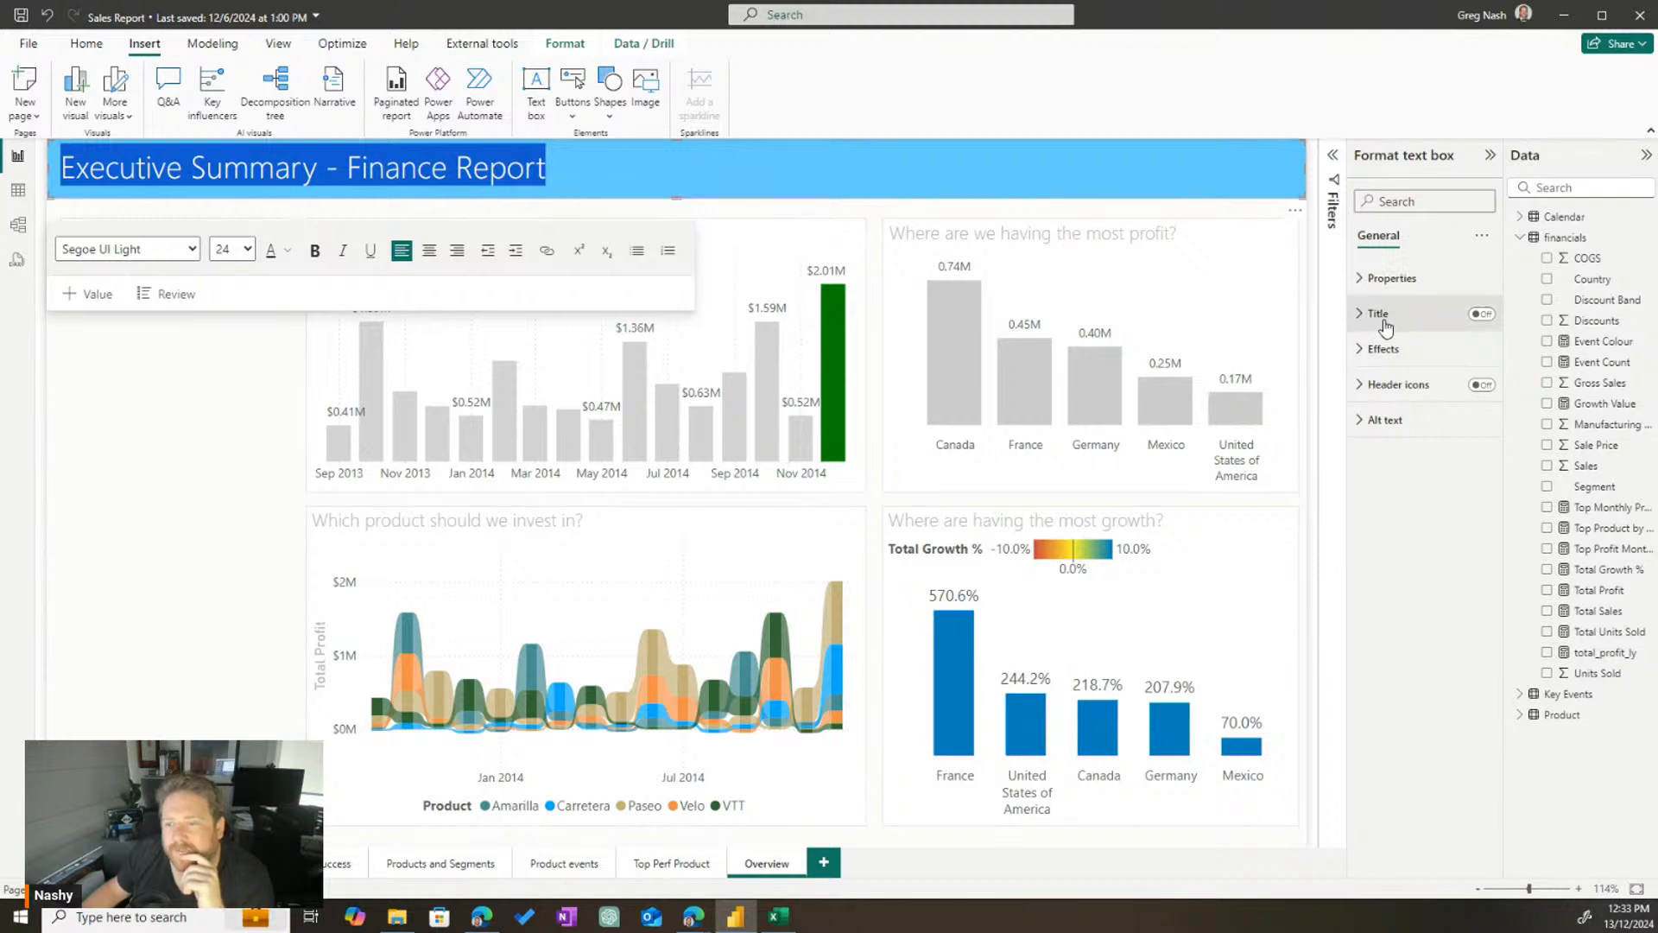
pyautogui.click(247, 348)
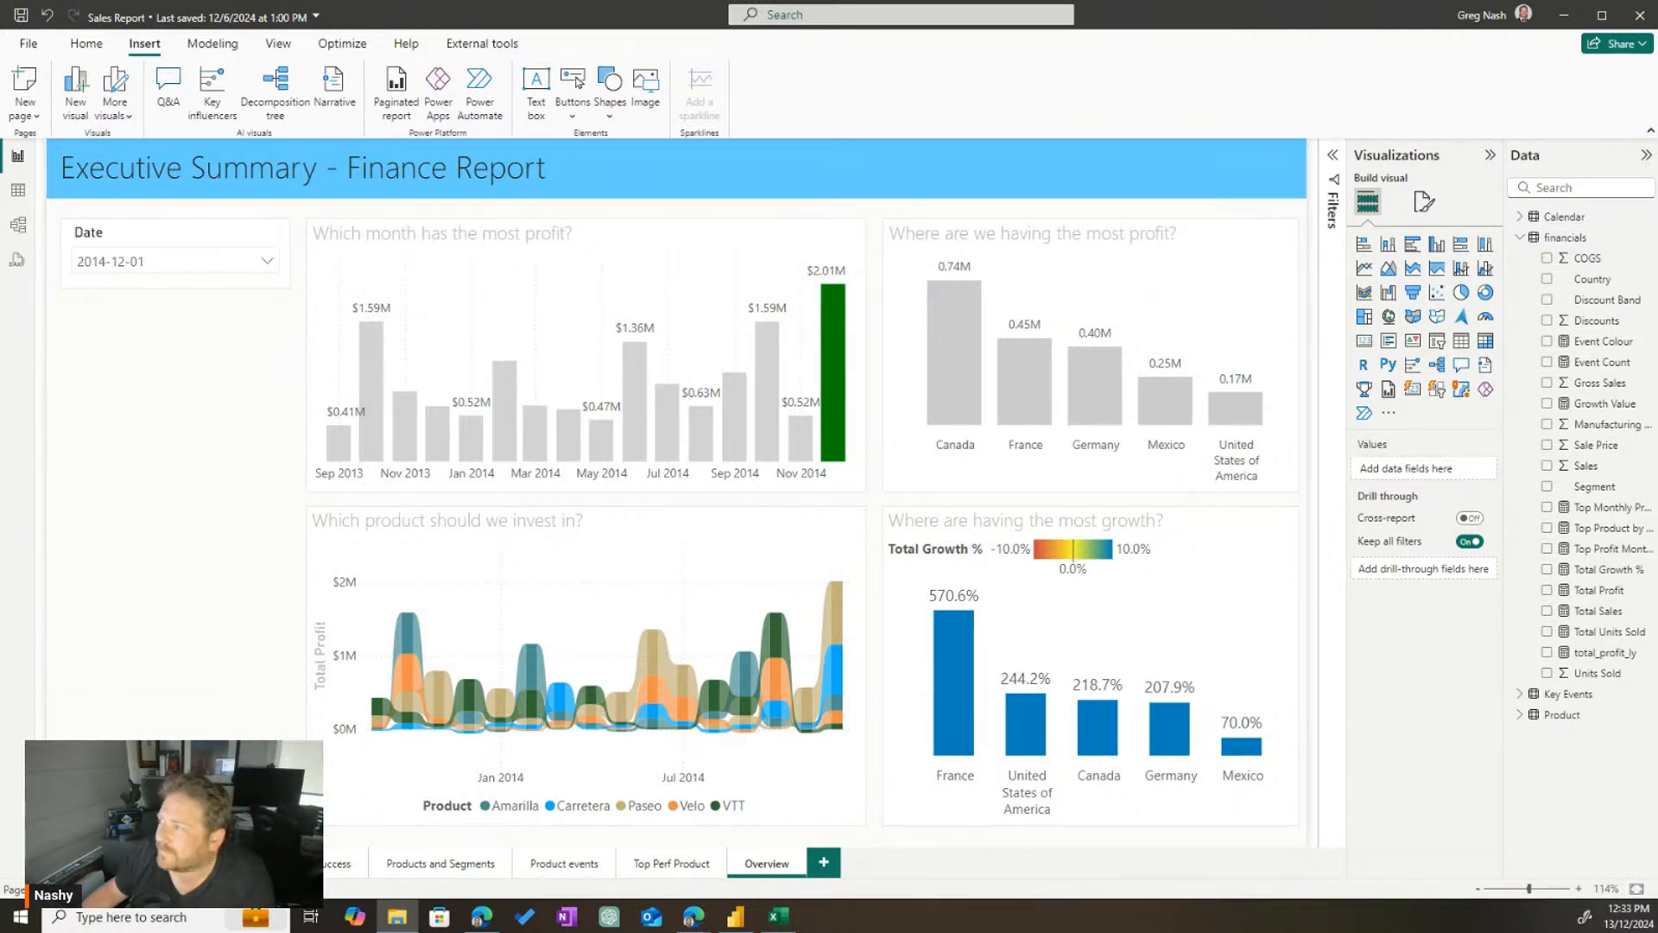
pyautogui.moveTo(1657, 287); pyautogui.dragTo(1088, 270)
pyautogui.moveTo(1019, 391); pyautogui.dragTo(158, 472)
pyautogui.moveTo(1269, 269); pyautogui.dragTo(1657, 233)
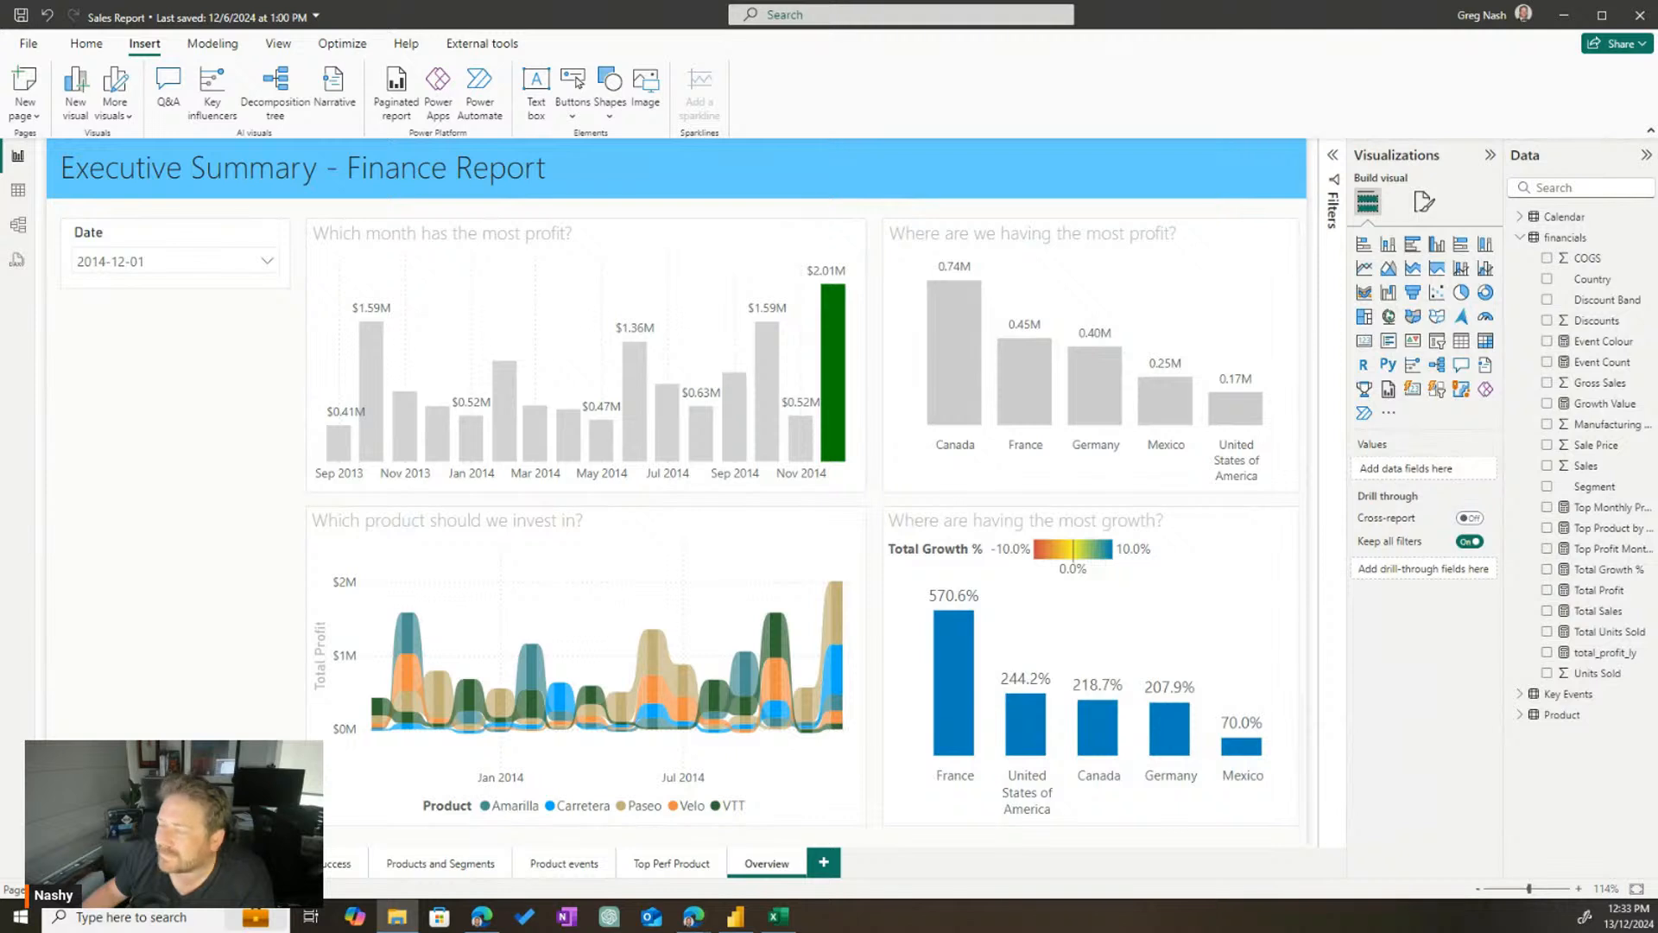
# Start inserting an image on the Overview page and browse to the Pictures folder
pyautogui.click(215, 353)
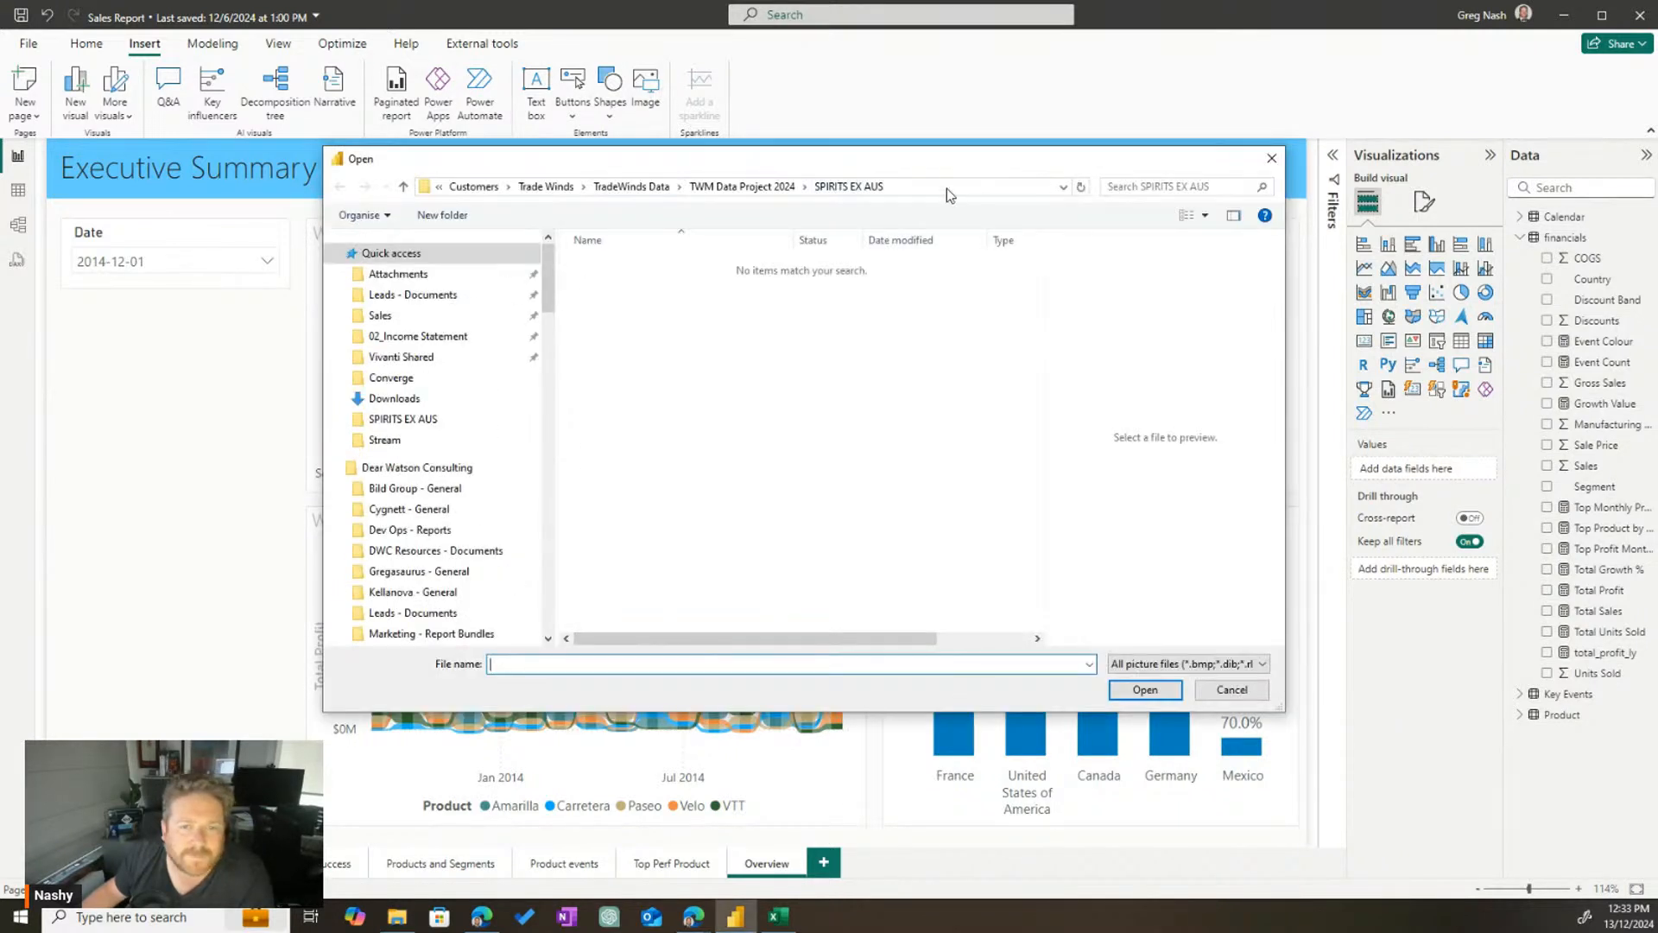
pyautogui.click(947, 188)
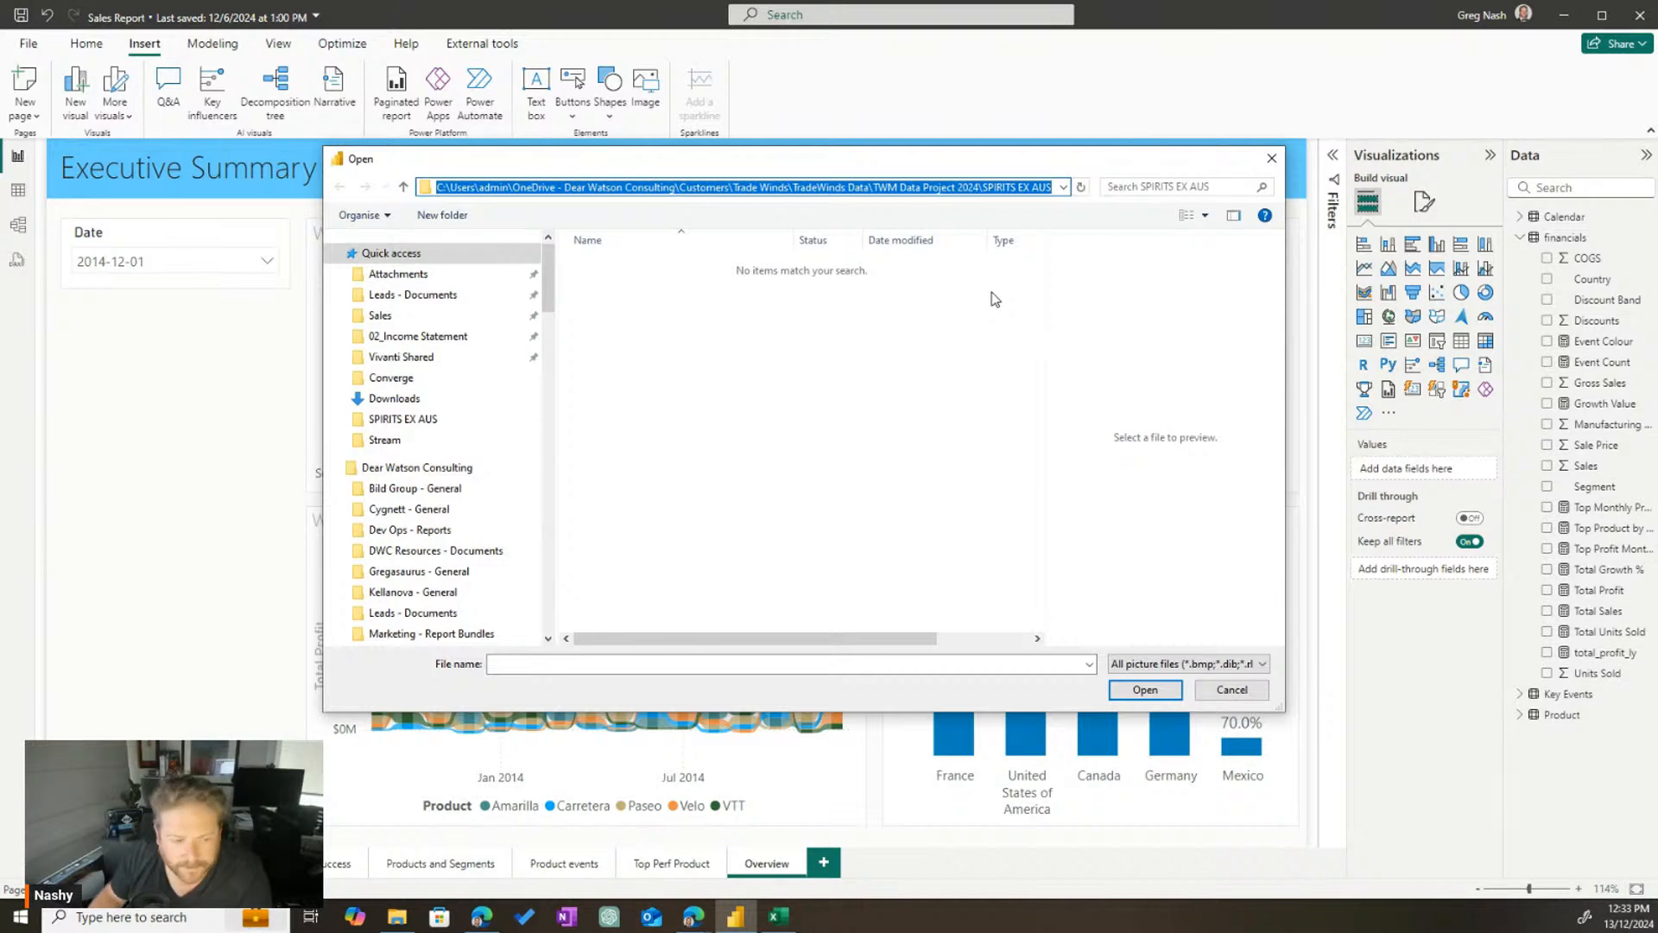
pyautogui.scroll(-15, 437, 448)
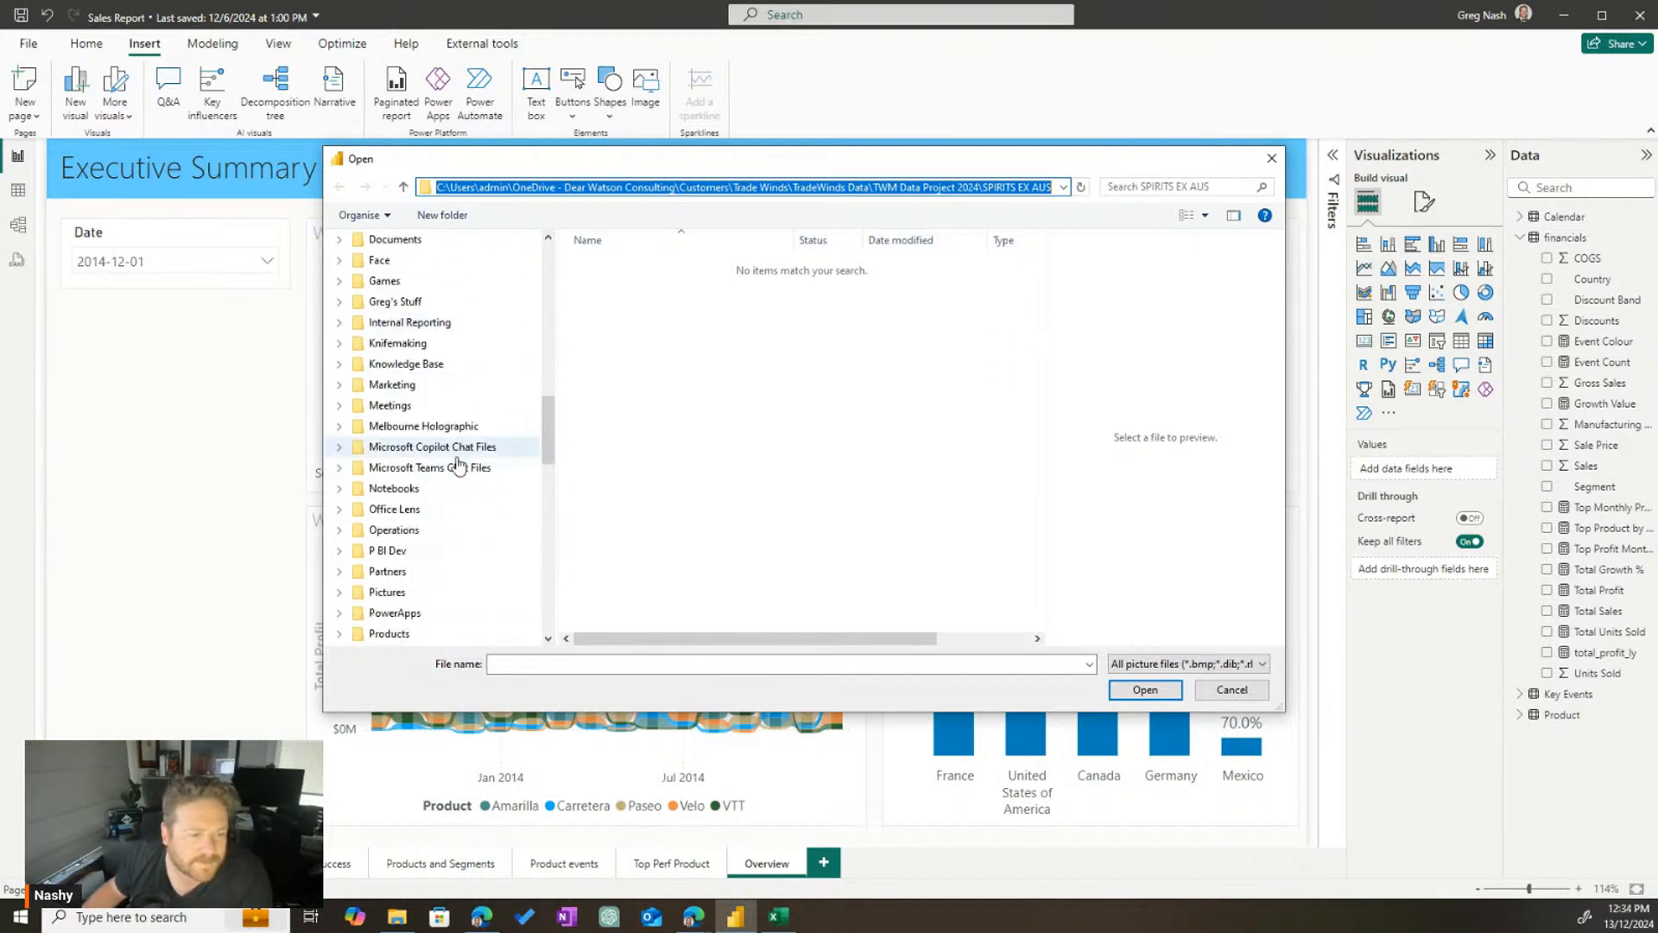
pyautogui.scroll(-10, 467, 456)
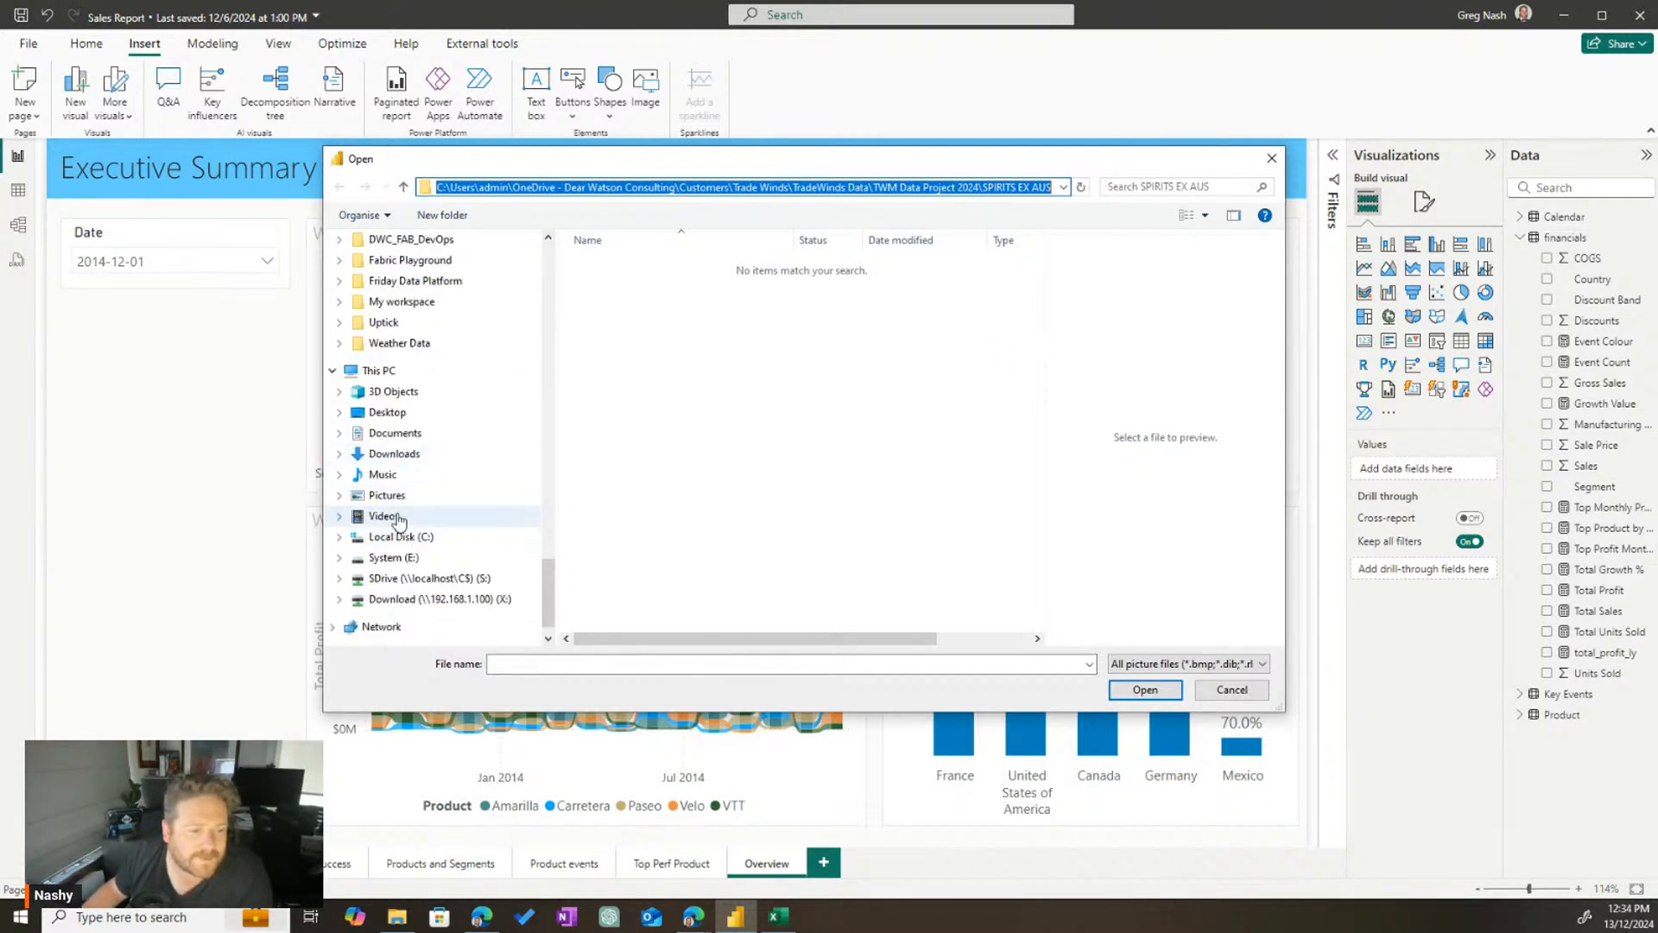
pyautogui.click(387, 494)
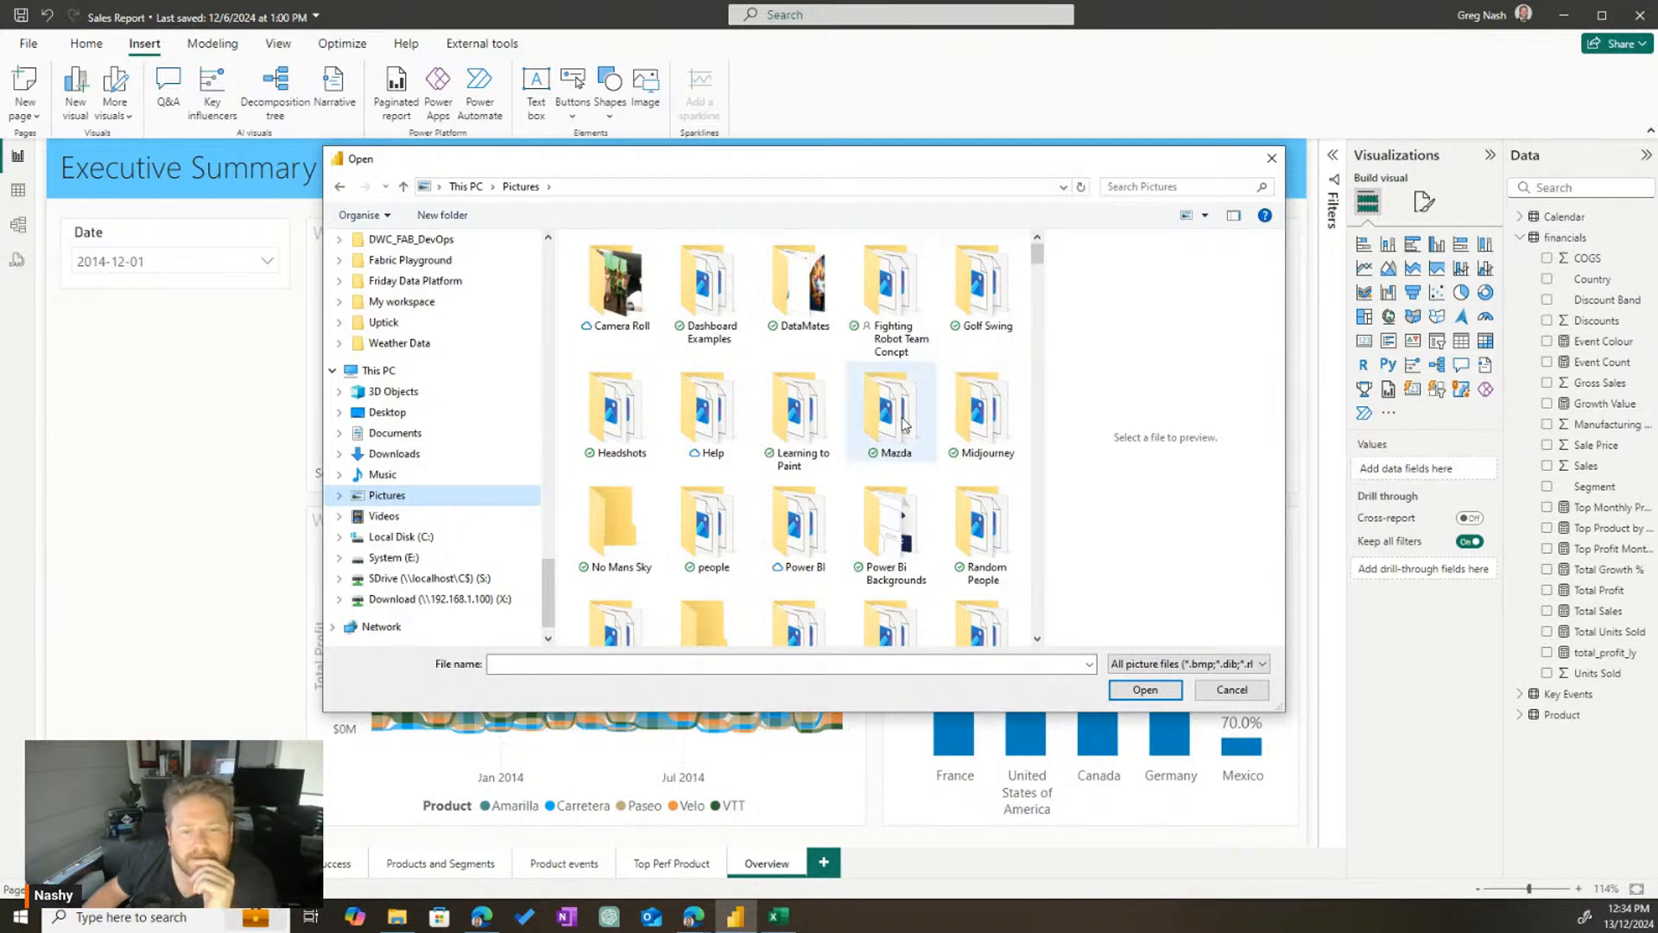
# Search the Pictures folder for "aar" and insert Aardvark.jpg into the report page
pyautogui.scroll(-3, 905, 423)
pyautogui.scroll(-10, 904, 423)
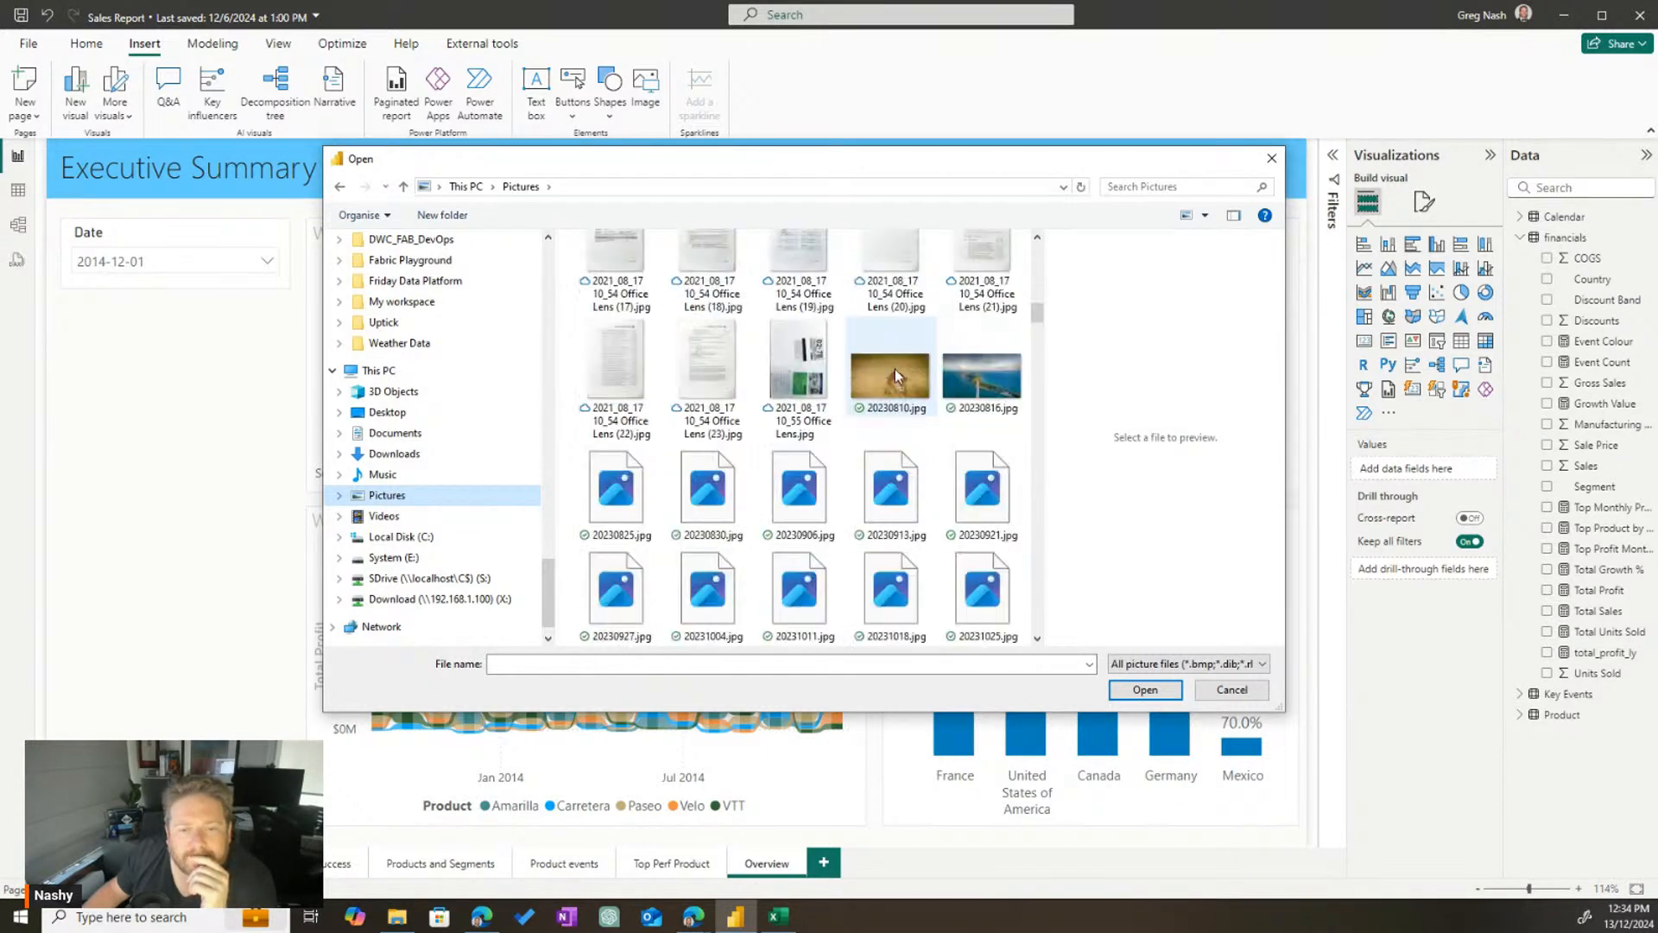
pyautogui.scroll(-5, 895, 370)
pyautogui.scroll(4, 895, 370)
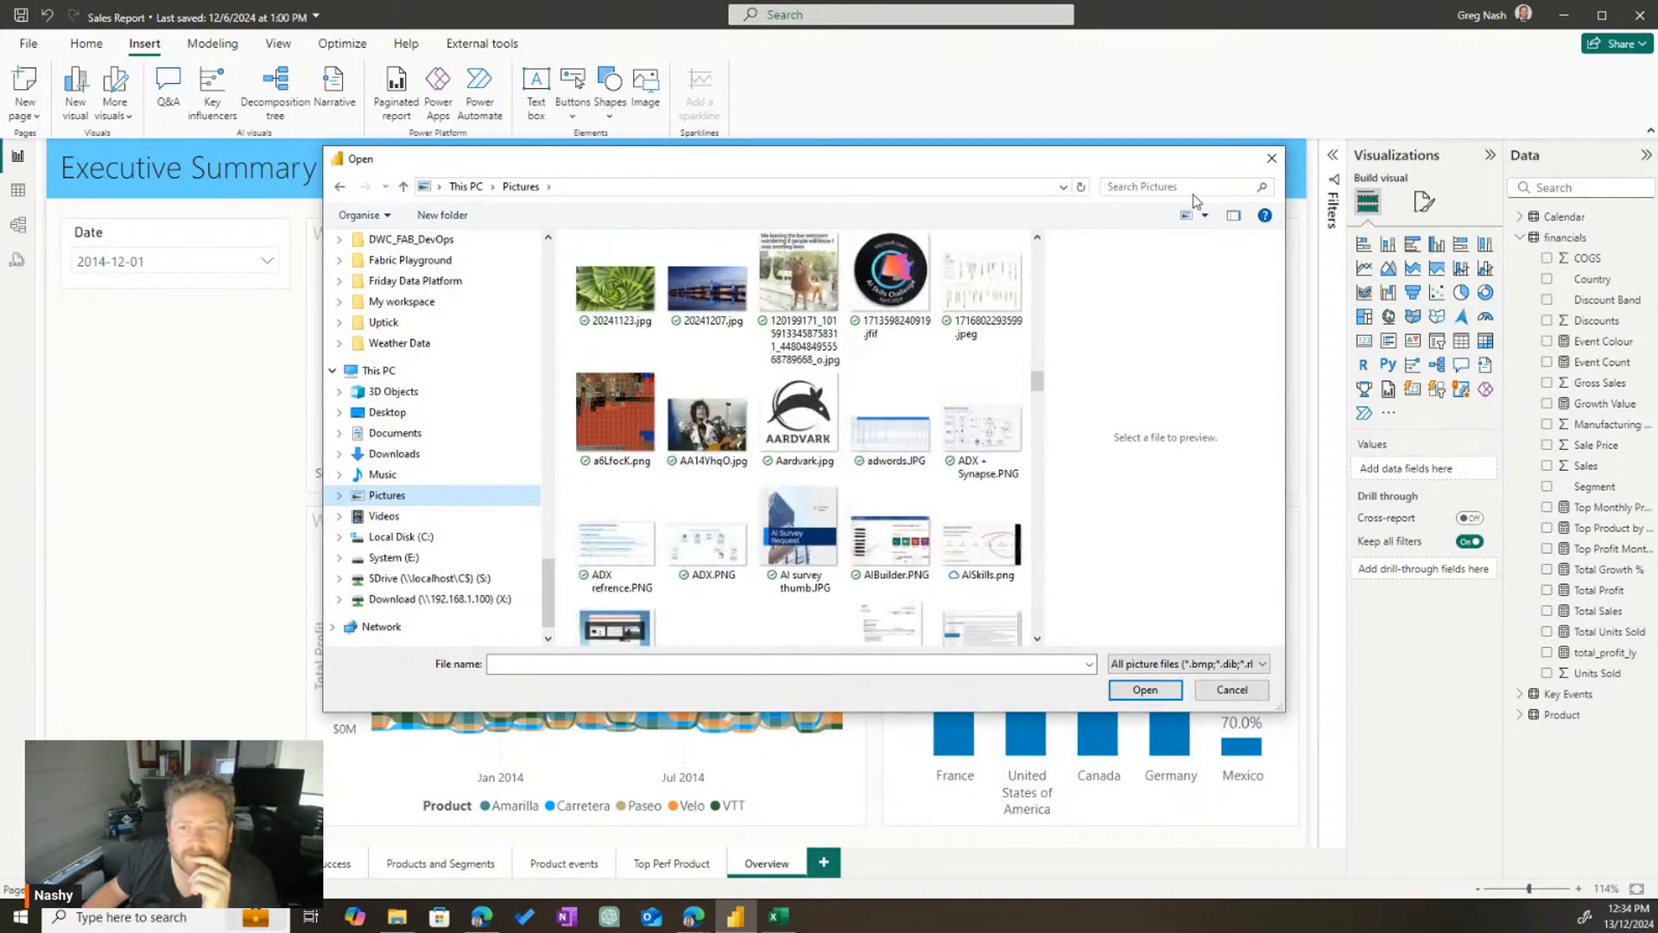
pyautogui.click(1174, 184)
pyautogui.write('aar')
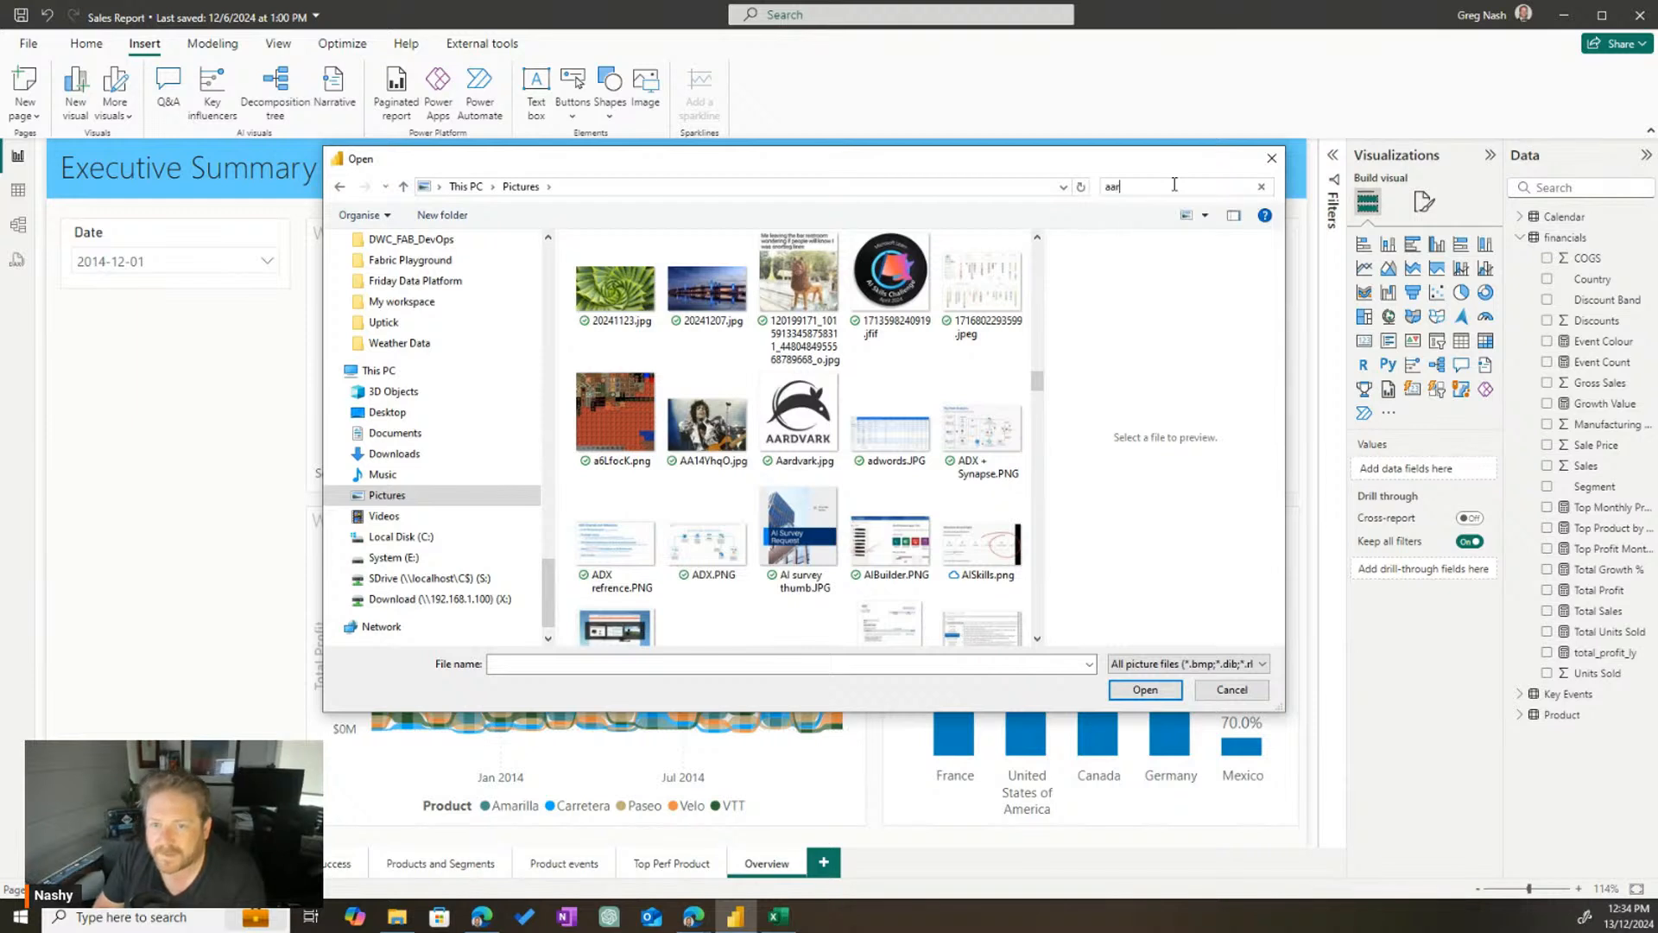
pyautogui.click(587, 294)
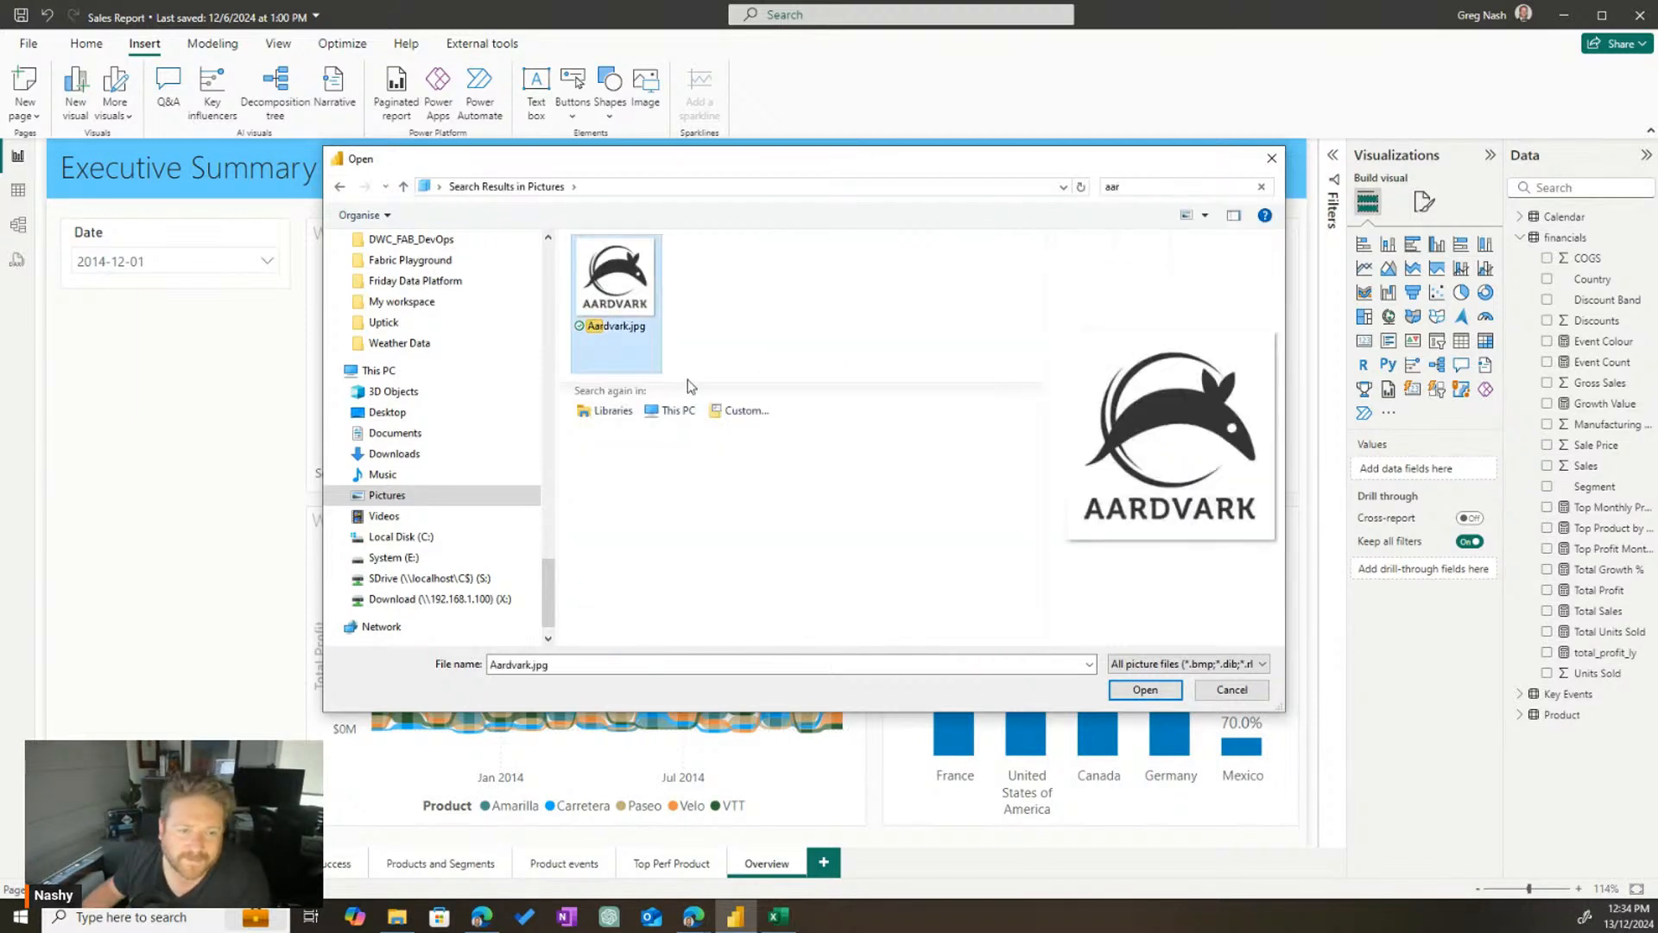
pyautogui.click(1177, 691)
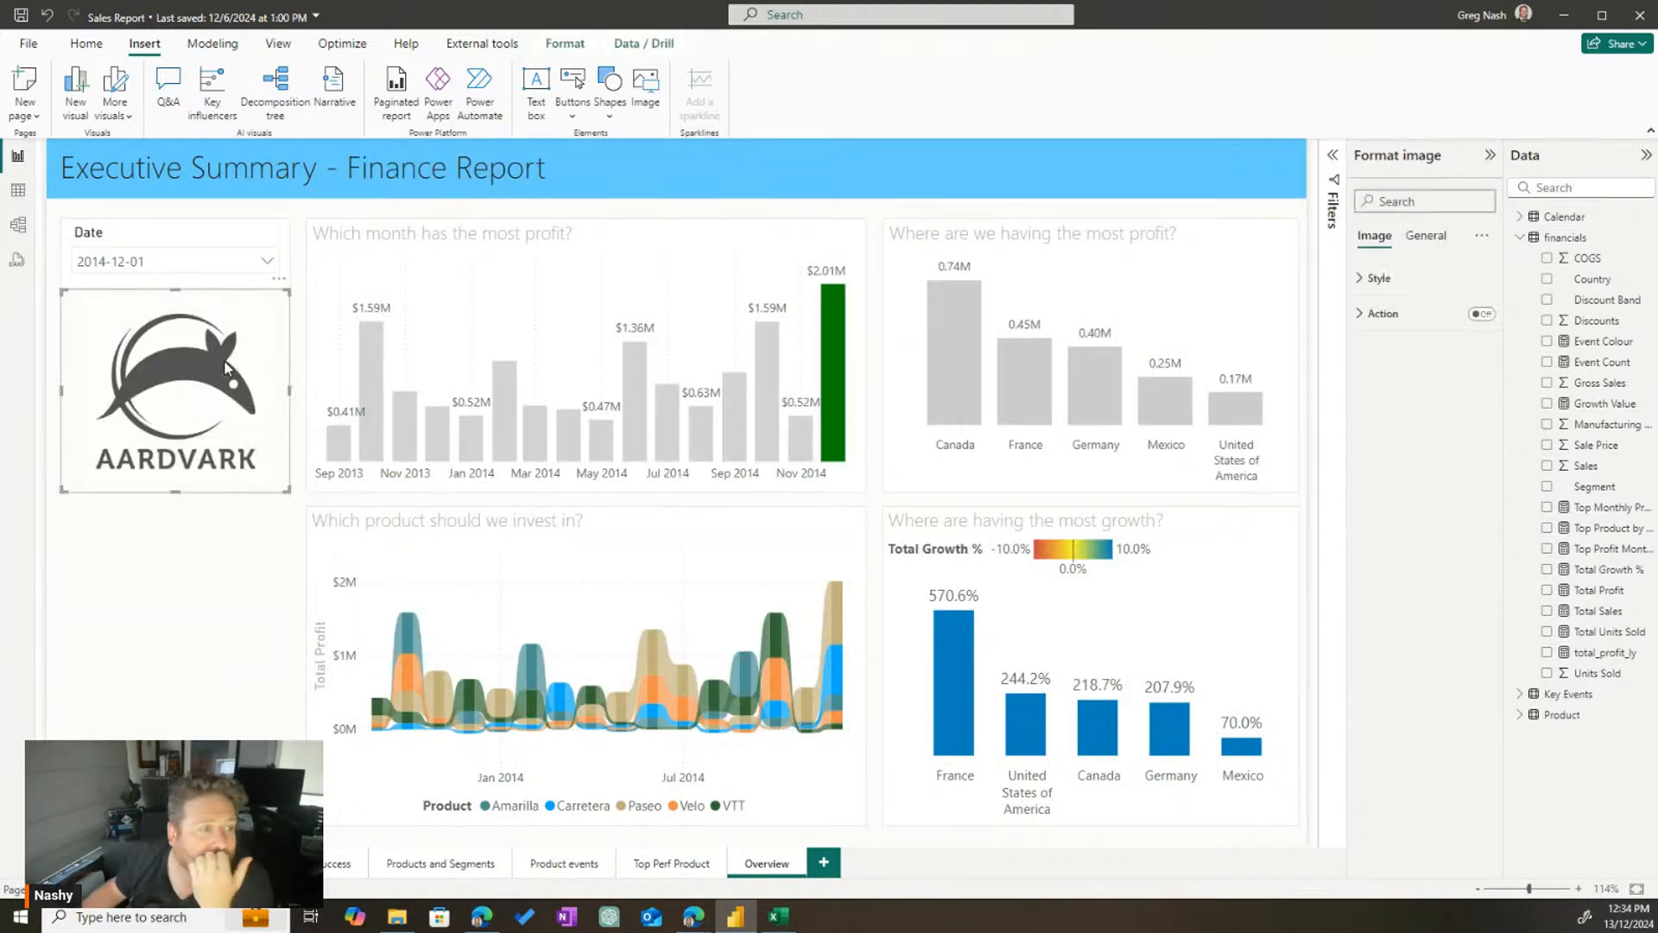
# Shrink the Aardvark logo into the header's left end and pull in the title text box so it starts beside the logo
pyautogui.moveTo(285, 494); pyautogui.dragTo(104, 205)
pyautogui.click(166, 168)
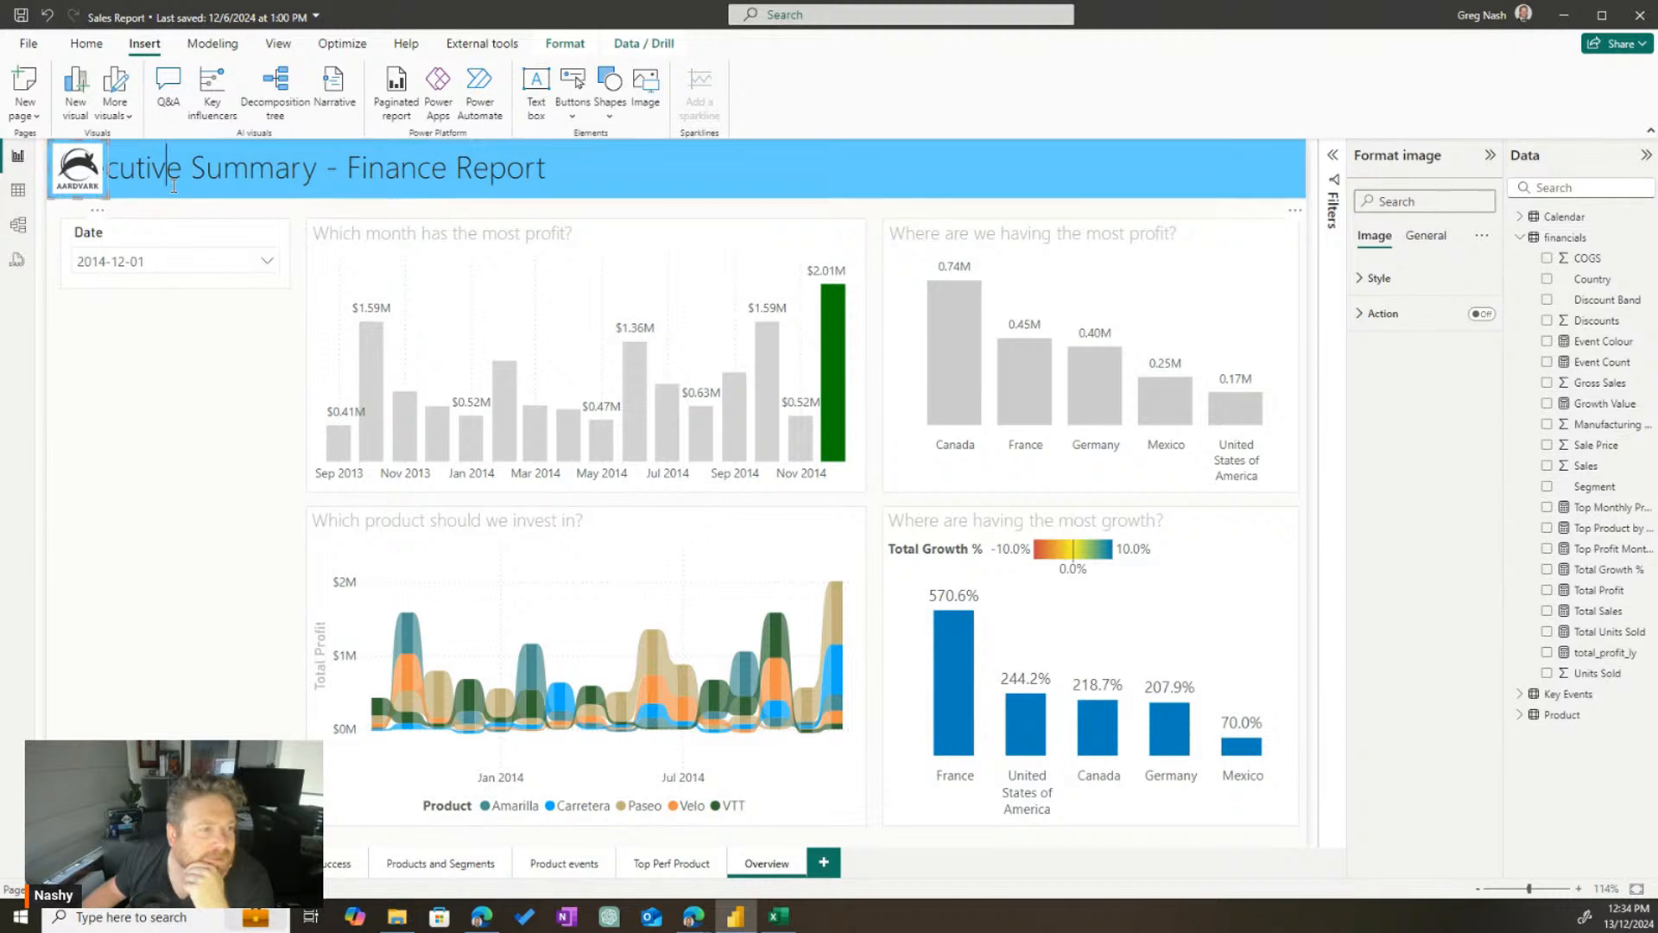
pyautogui.moveTo(48, 170); pyautogui.dragTo(116, 175)
# Turn on the background effect for the Aardvark logo image
pyautogui.click(81, 190)
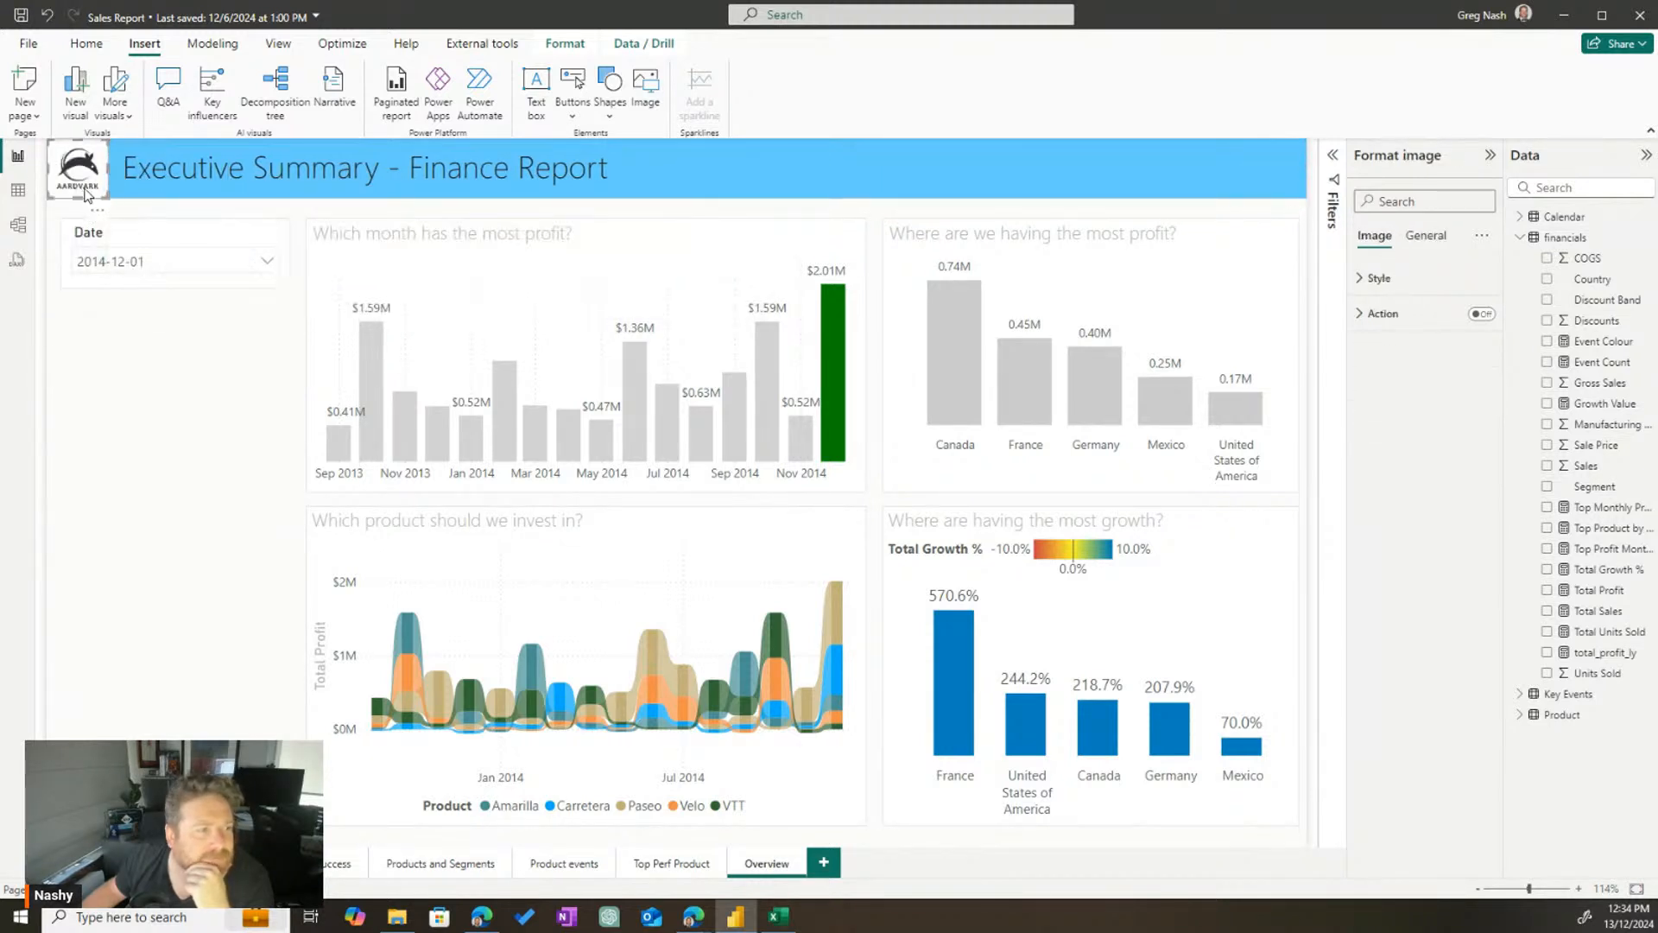
pyautogui.click(1419, 233)
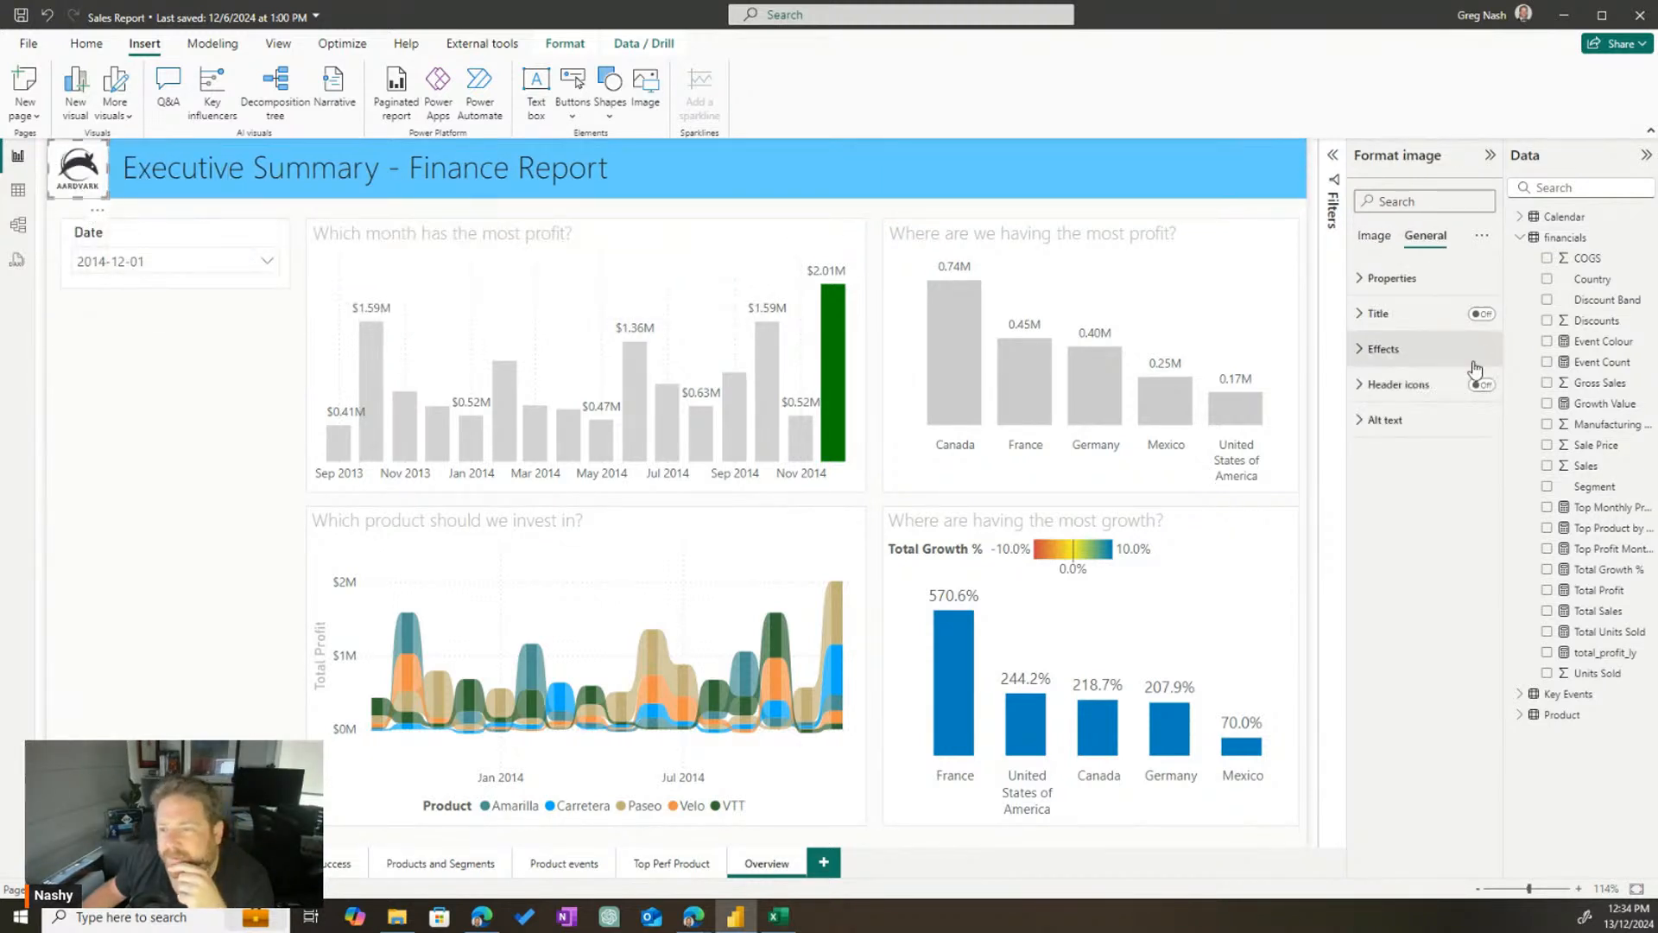
pyautogui.click(1383, 350)
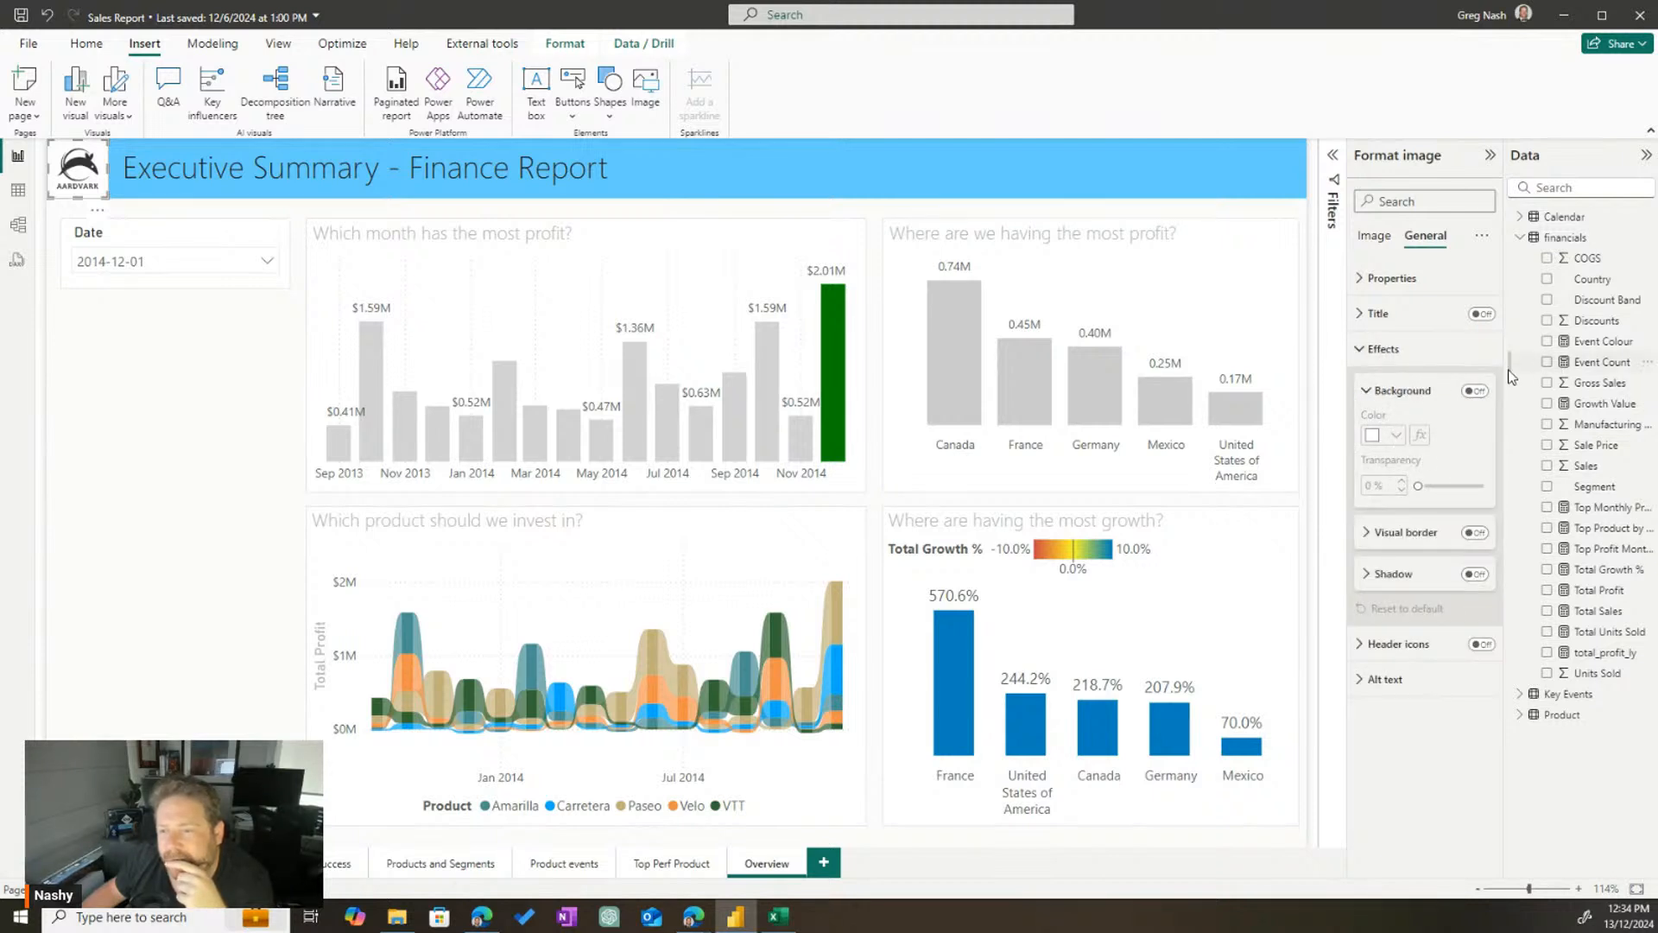
pyautogui.click(1475, 391)
pyautogui.click(208, 452)
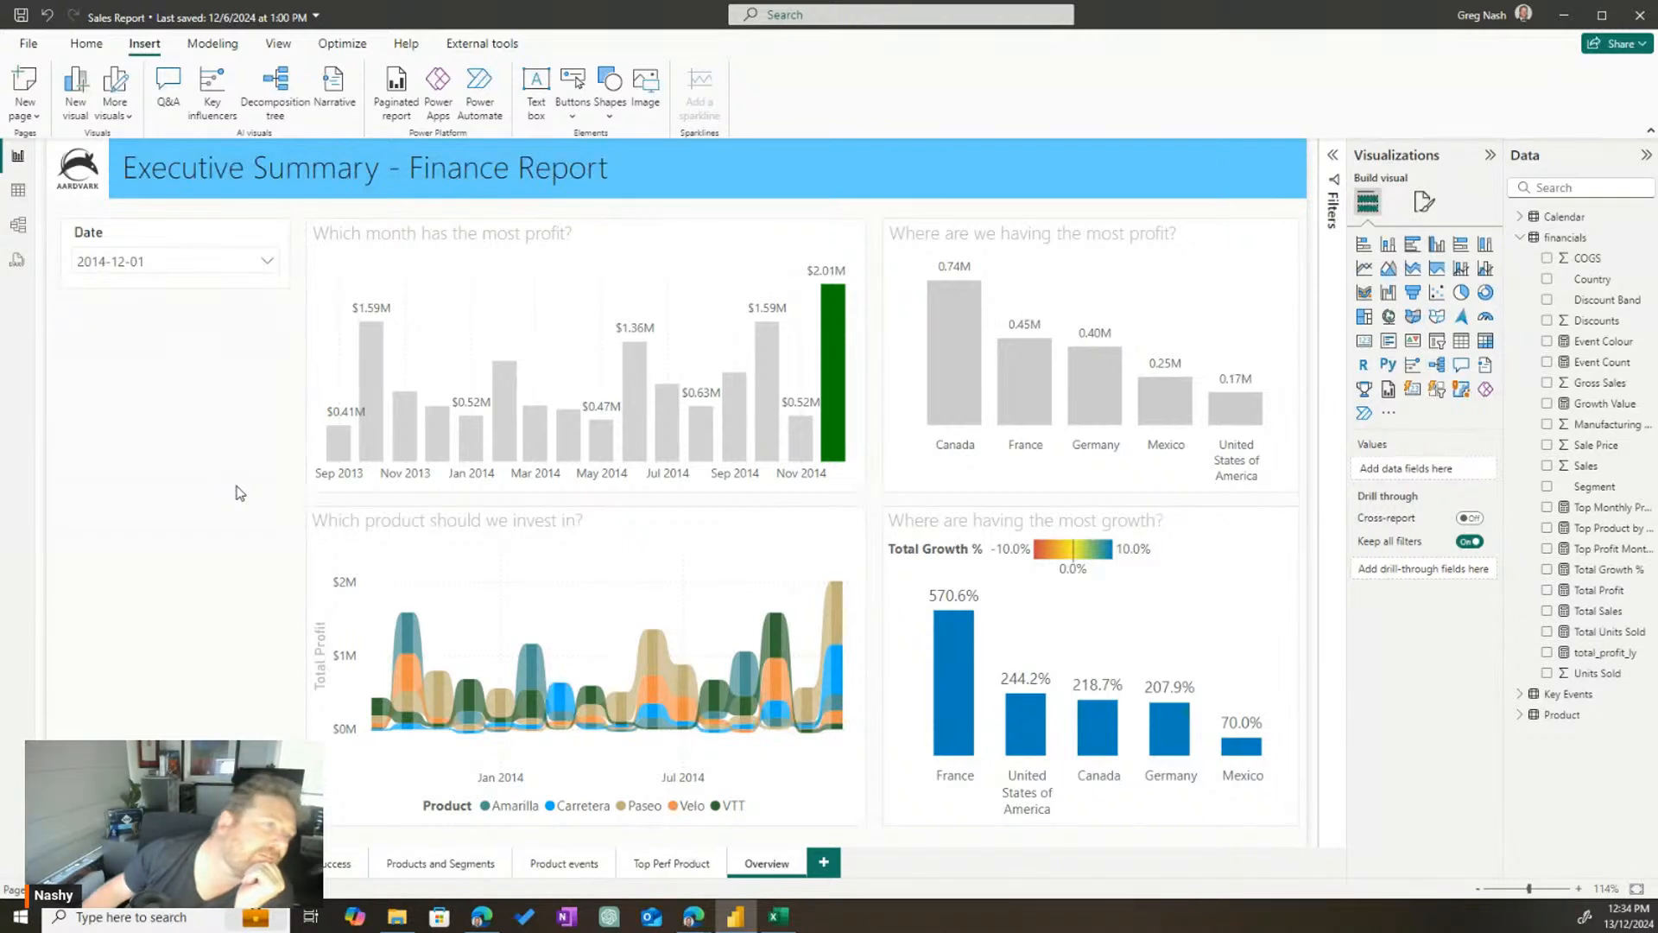
# Set the header title text box's background to the custom light blue #D1F1FF
pyautogui.click(808, 196)
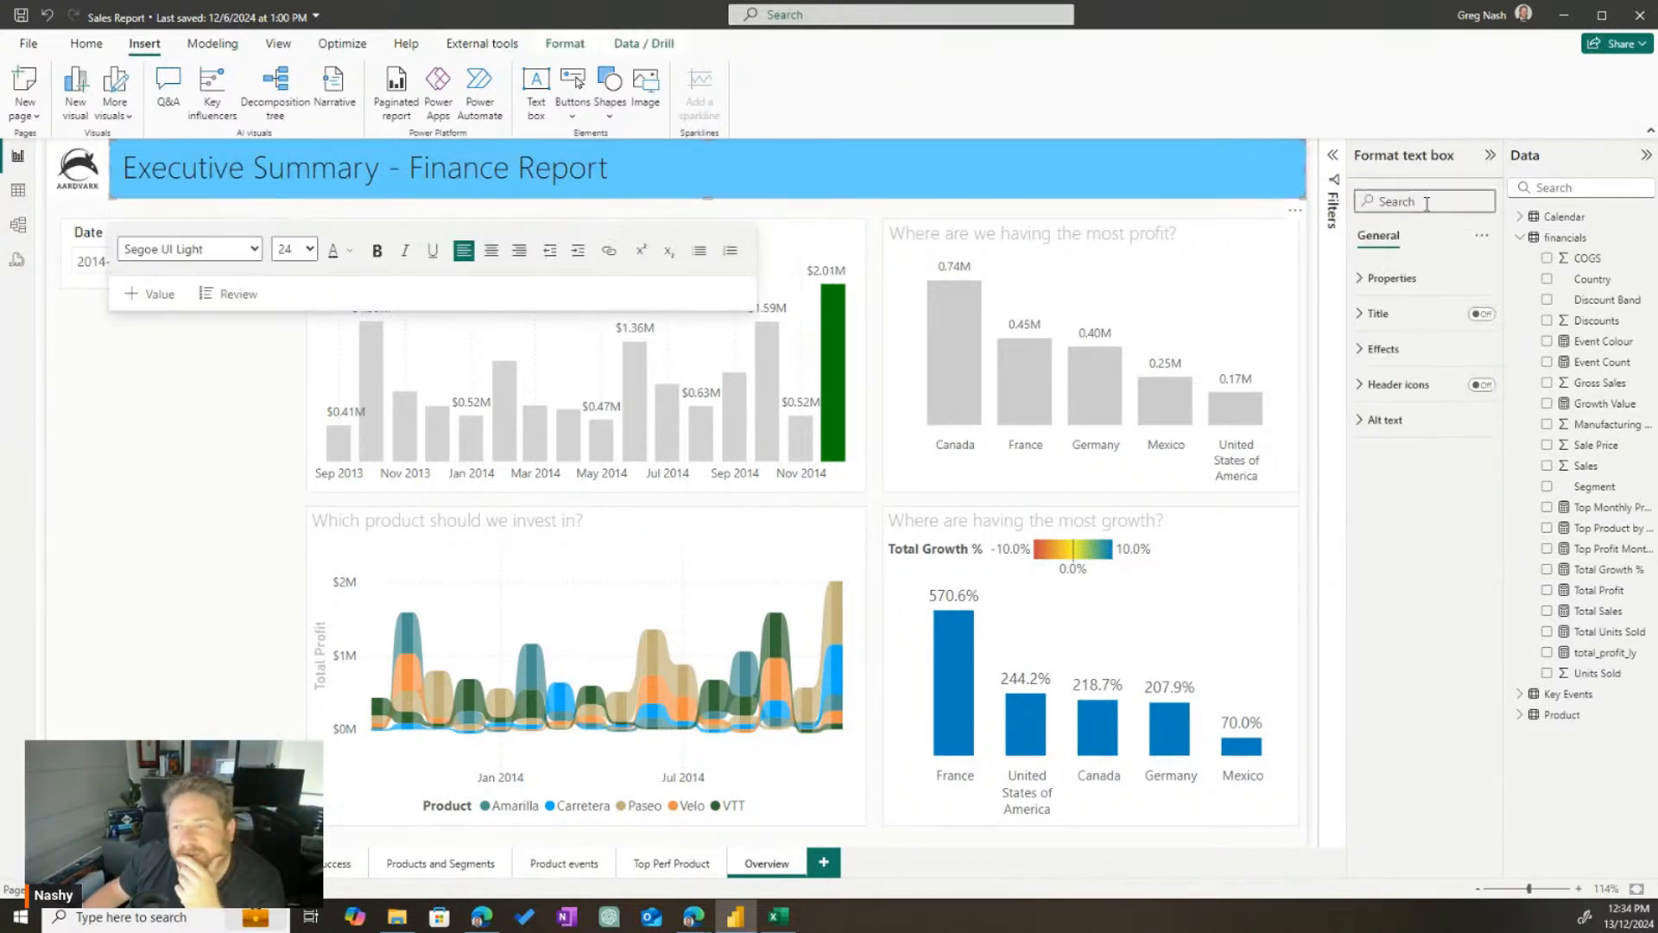
pyautogui.click(1443, 362)
pyautogui.click(1398, 436)
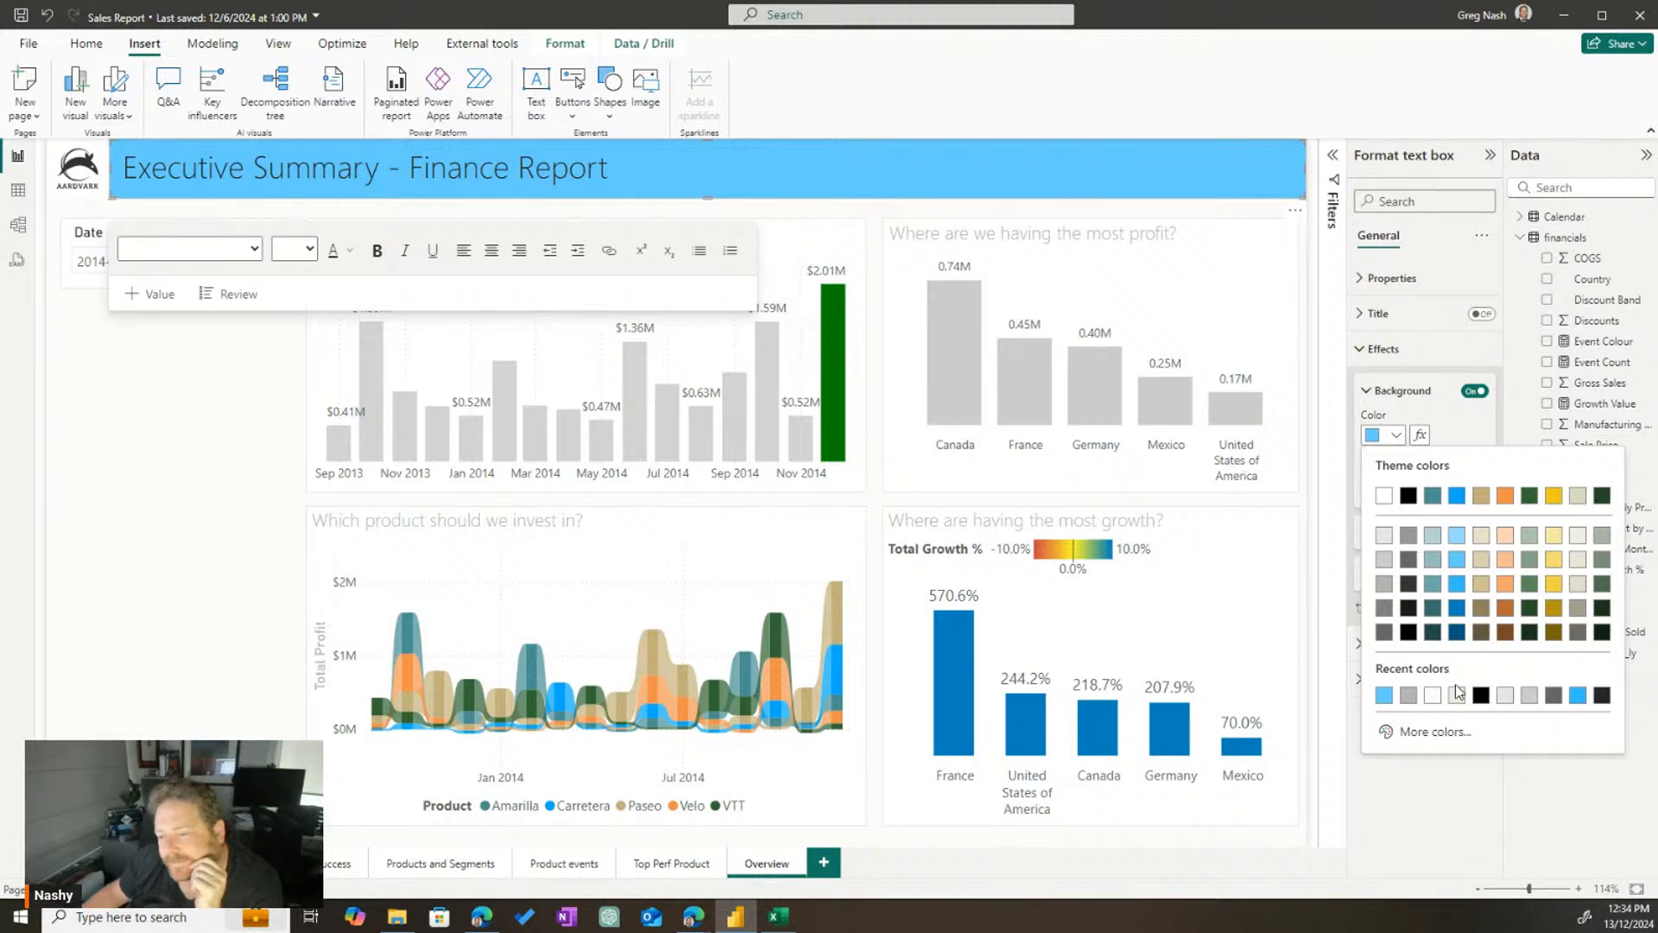
pyautogui.click(1434, 732)
pyautogui.click(1417, 467)
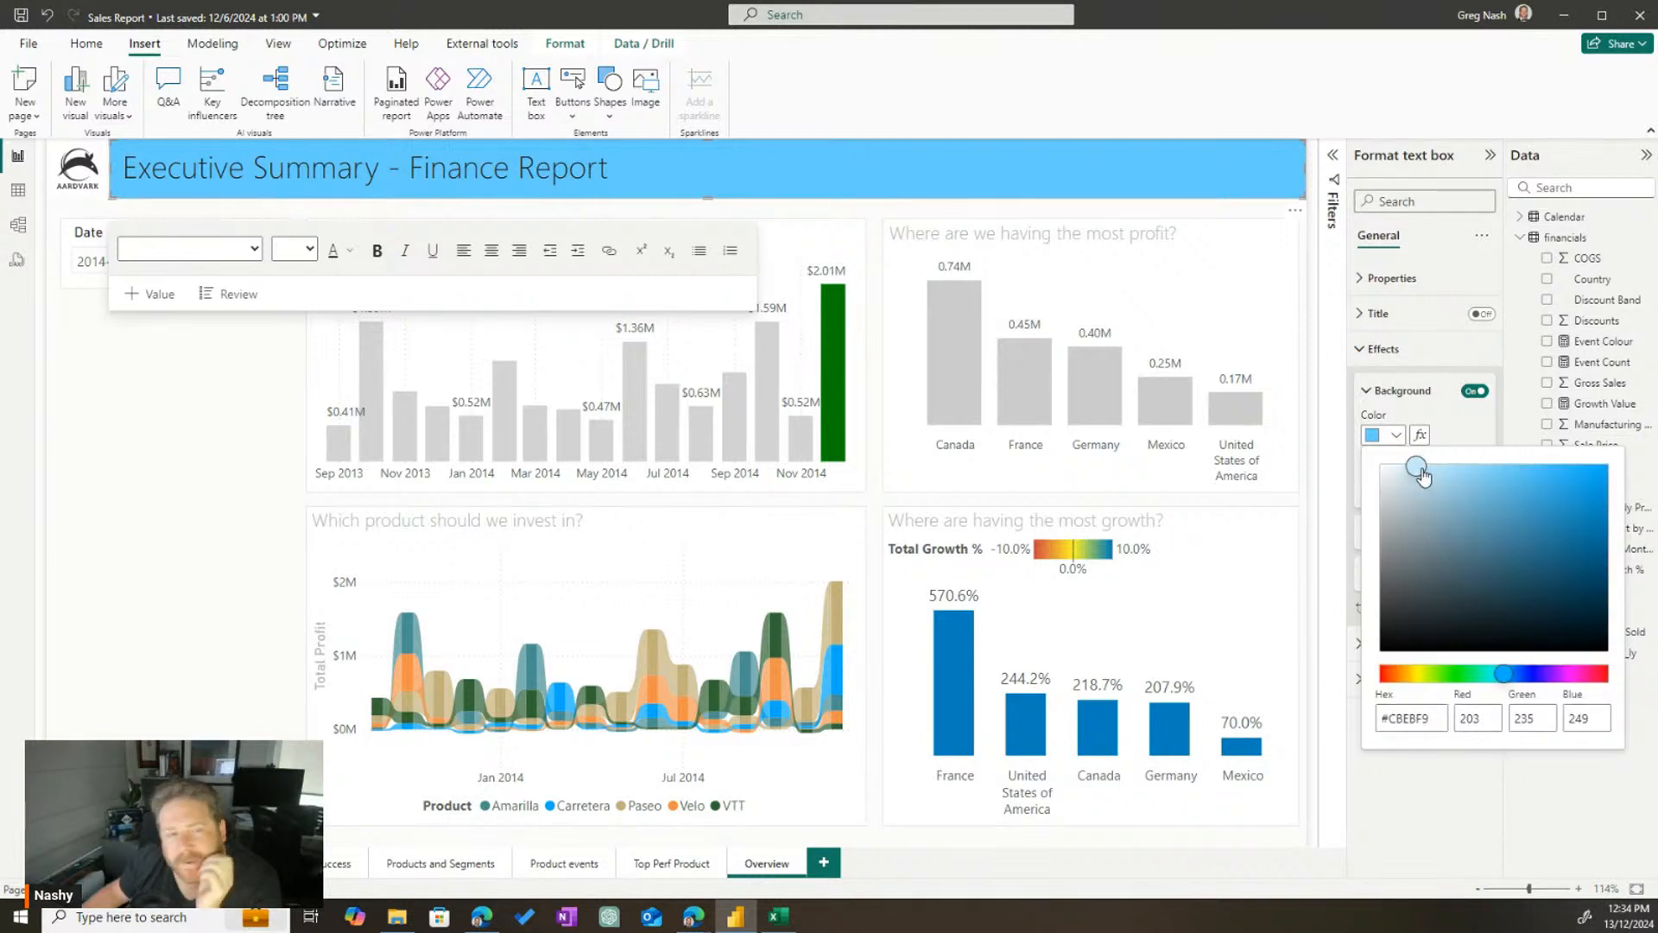
pyautogui.moveTo(1417, 467); pyautogui.dragTo(1419, 465)
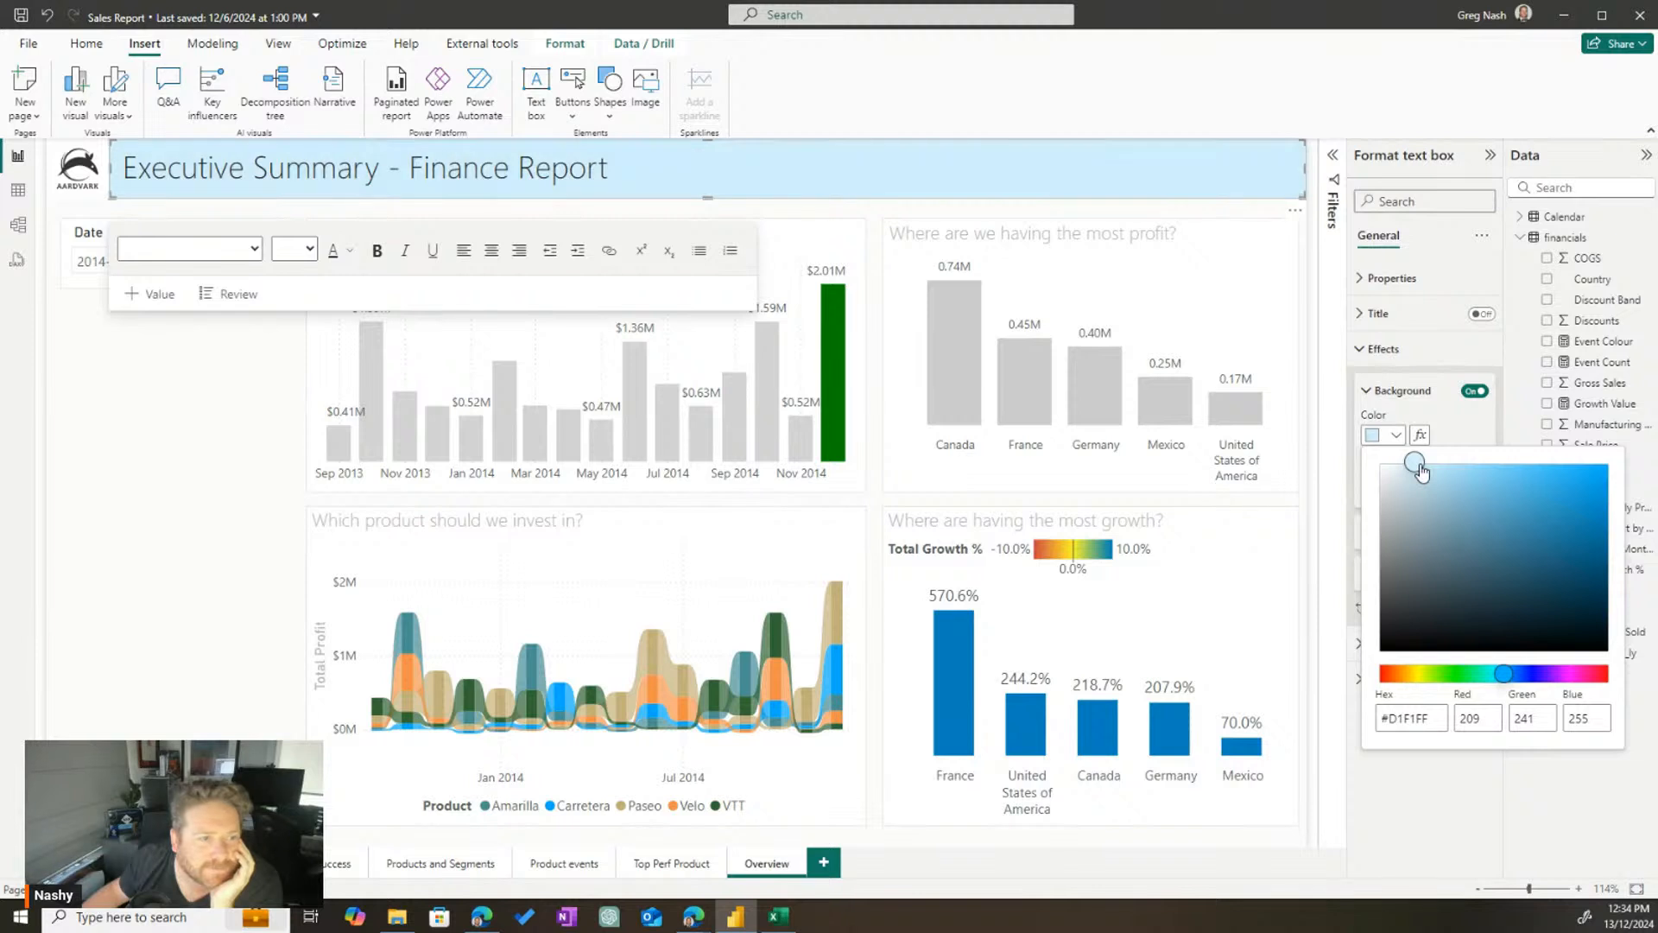
pyautogui.click(177, 533)
pyautogui.click(221, 620)
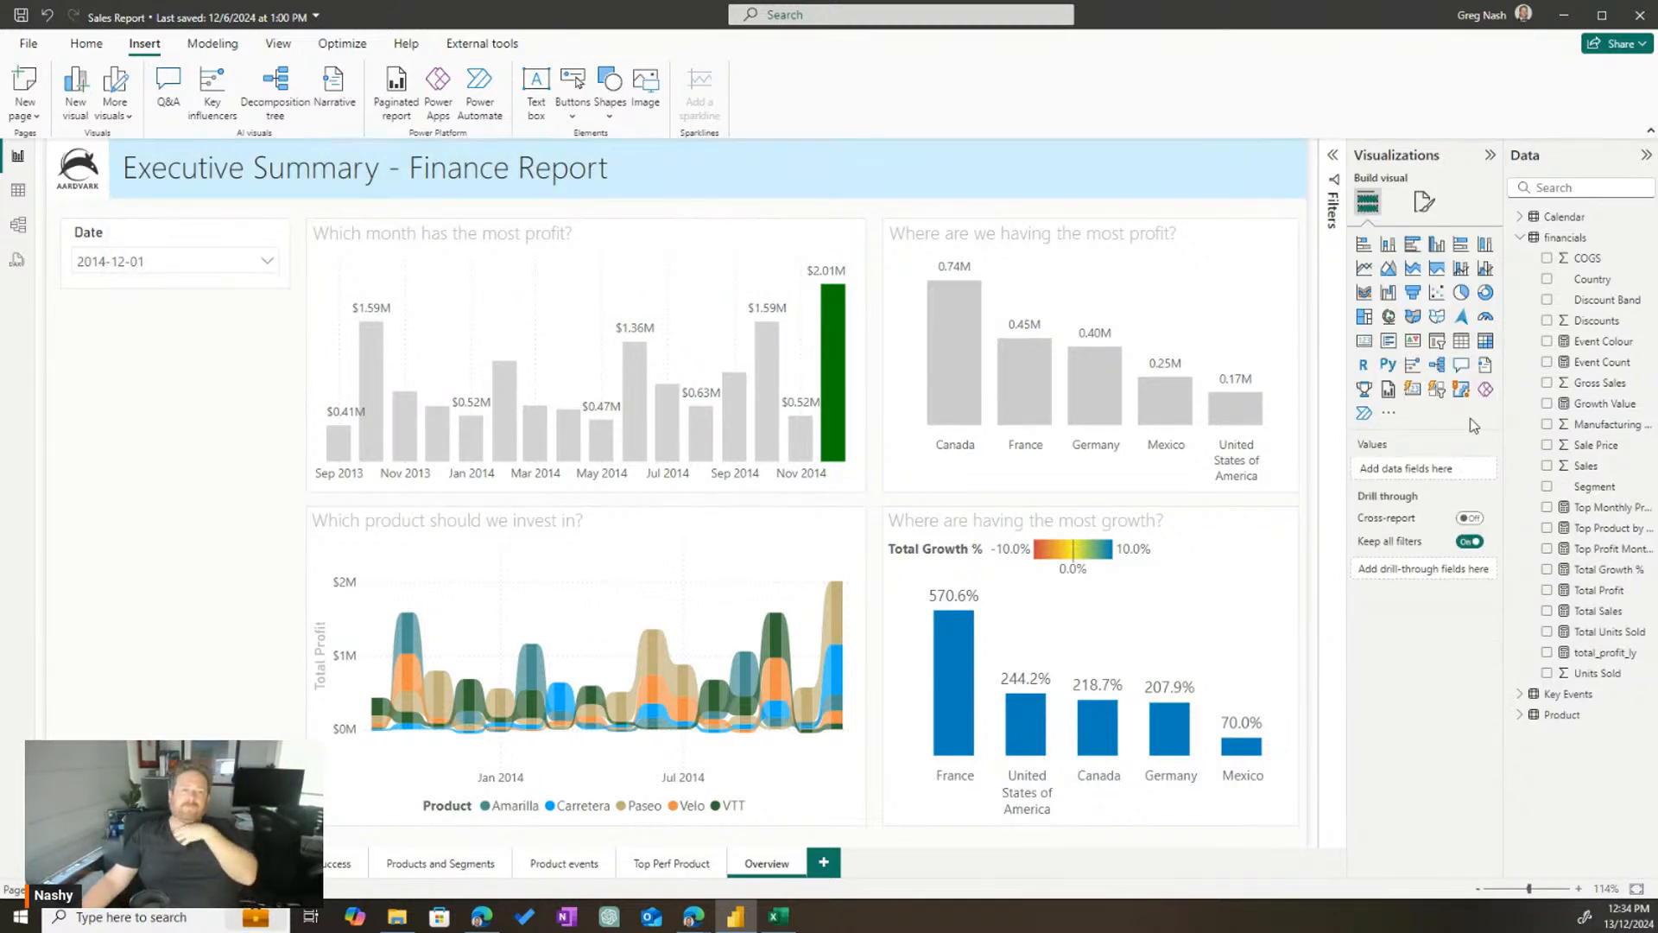
# Try a tan theme tint for the header title's background and settle on the palest beige theme tint
pyautogui.click(763, 173)
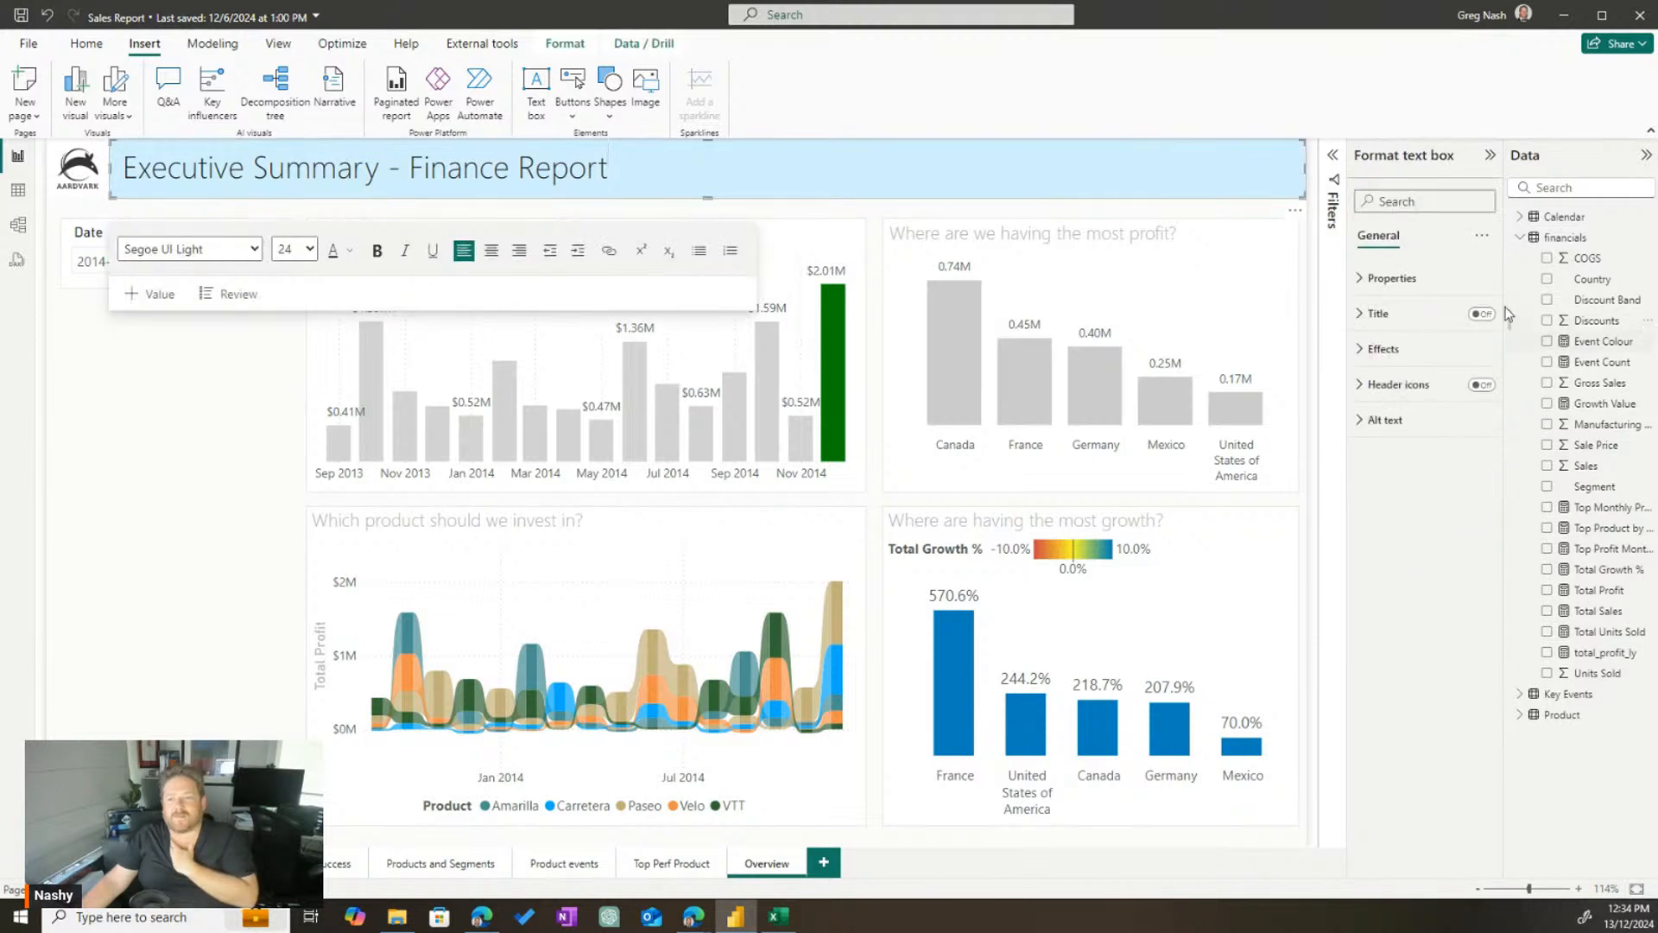
pyautogui.click(1383, 348)
pyautogui.click(1384, 440)
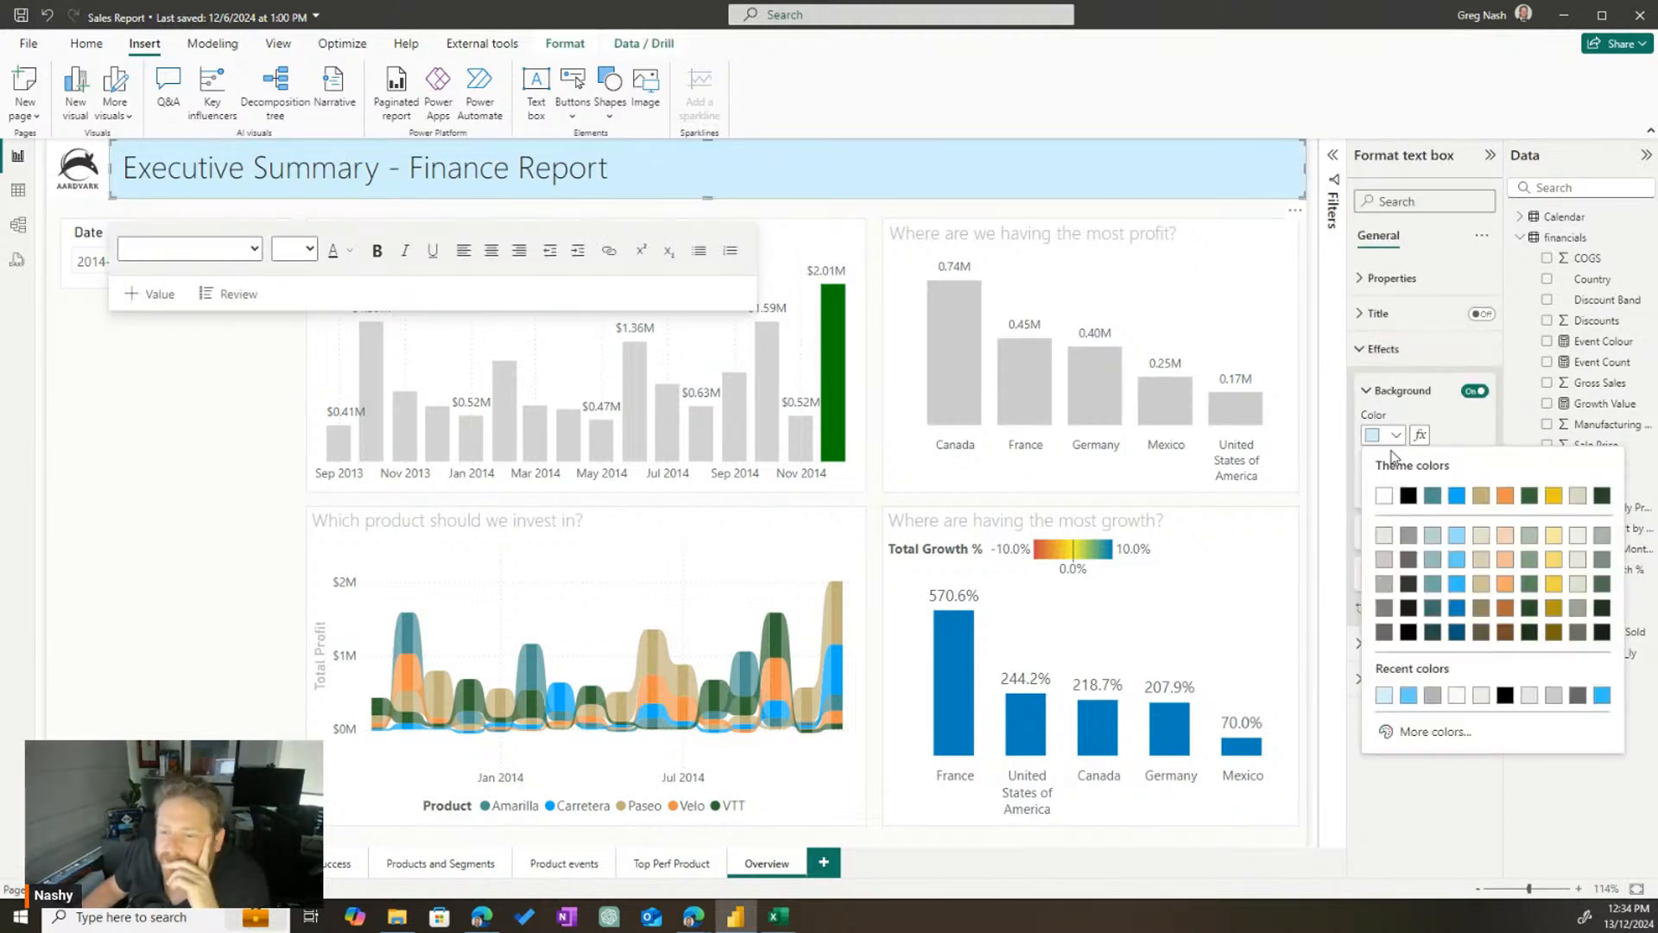
pyautogui.click(1481, 538)
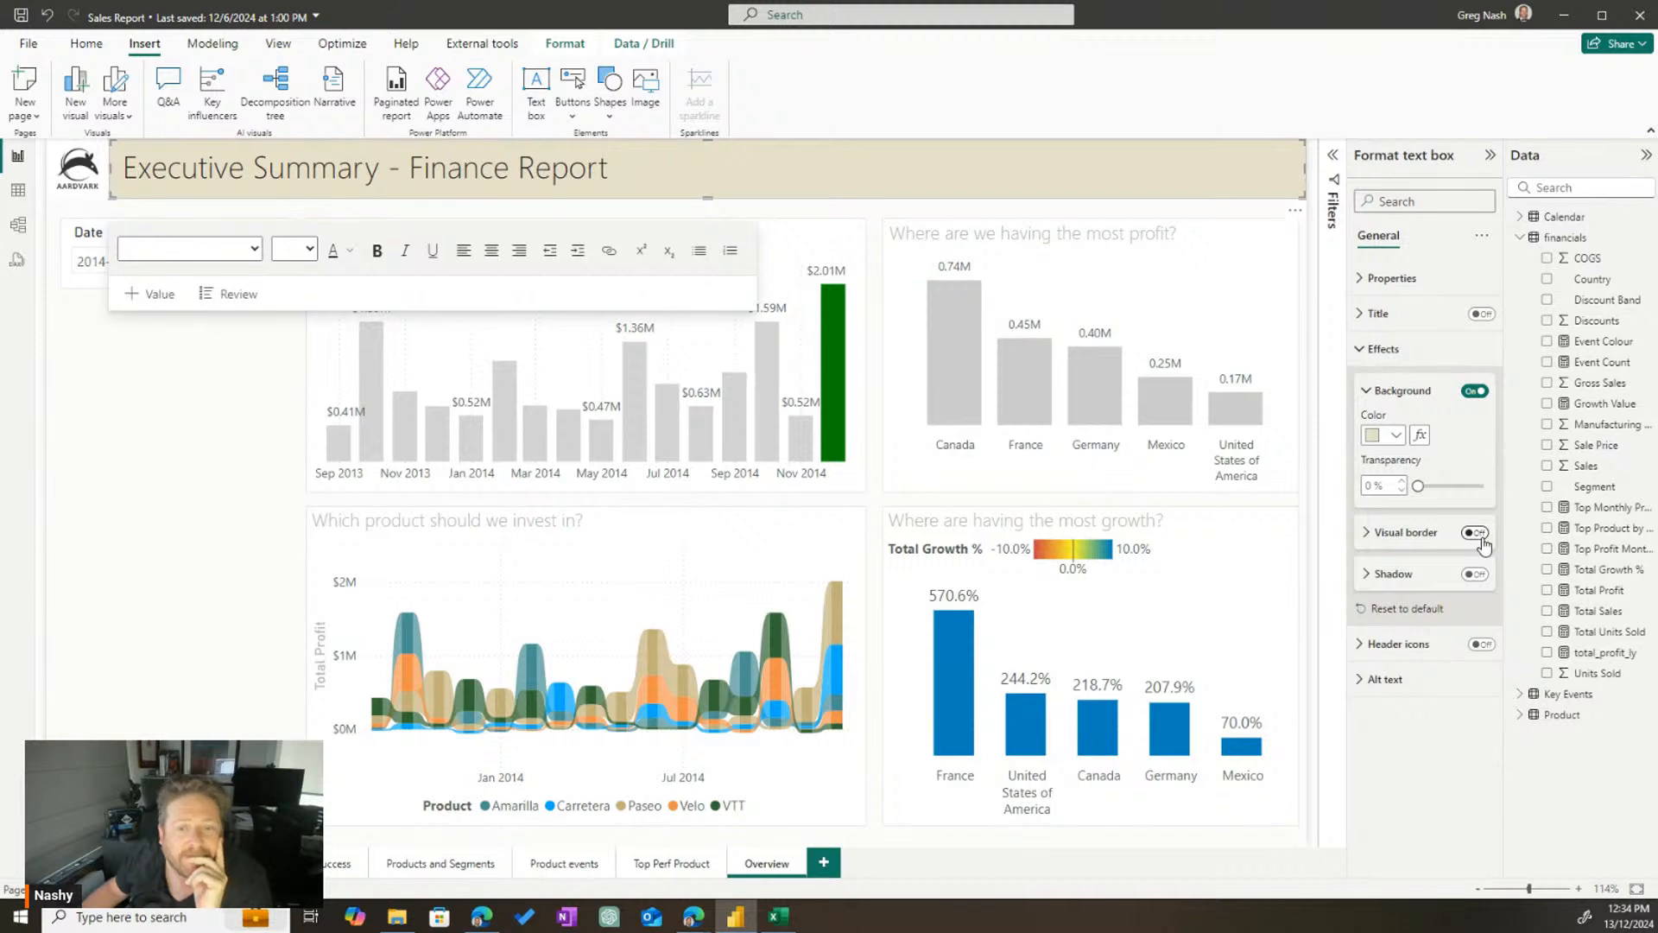
pyautogui.click(1395, 435)
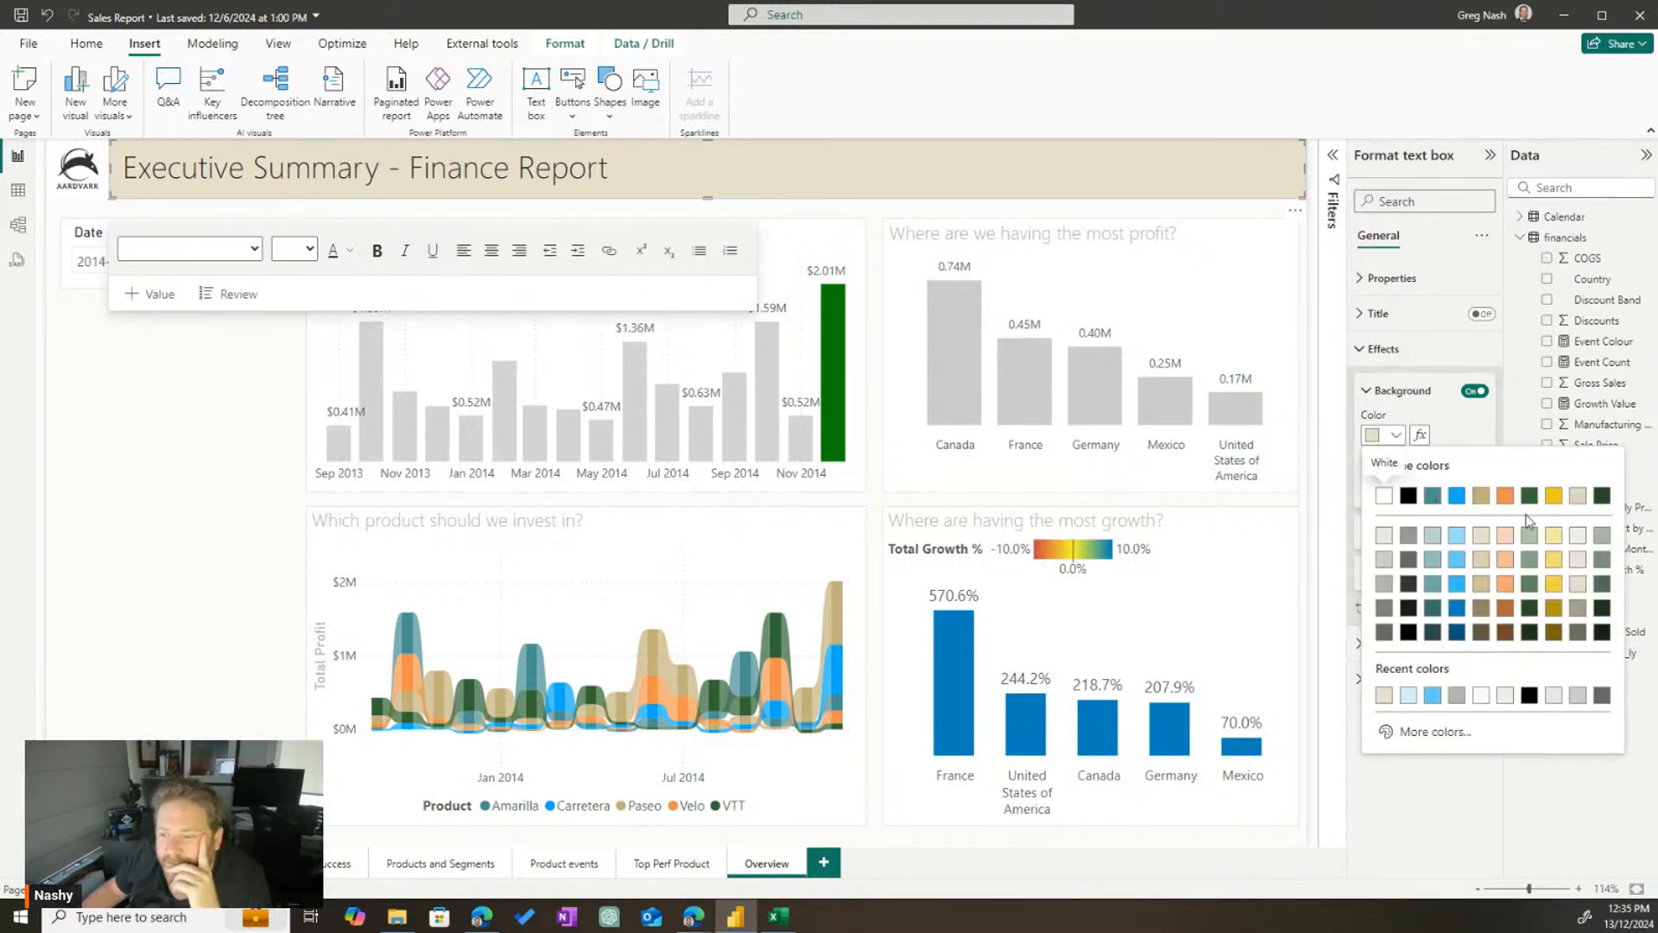
pyautogui.click(1584, 537)
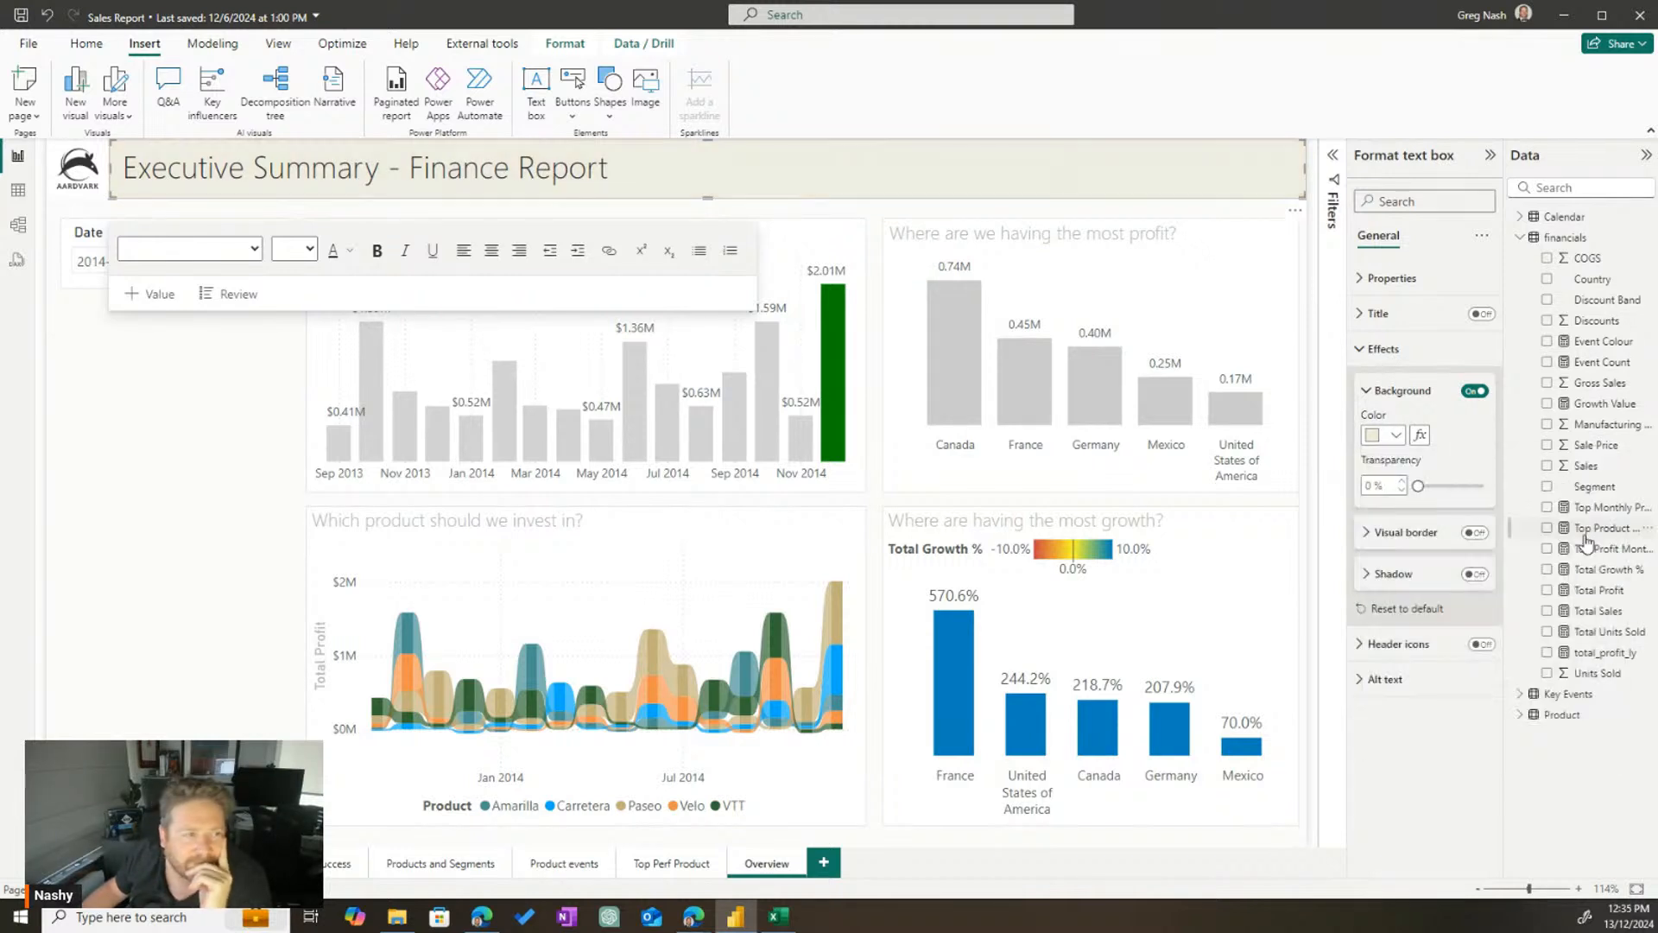
pyautogui.click(62, 526)
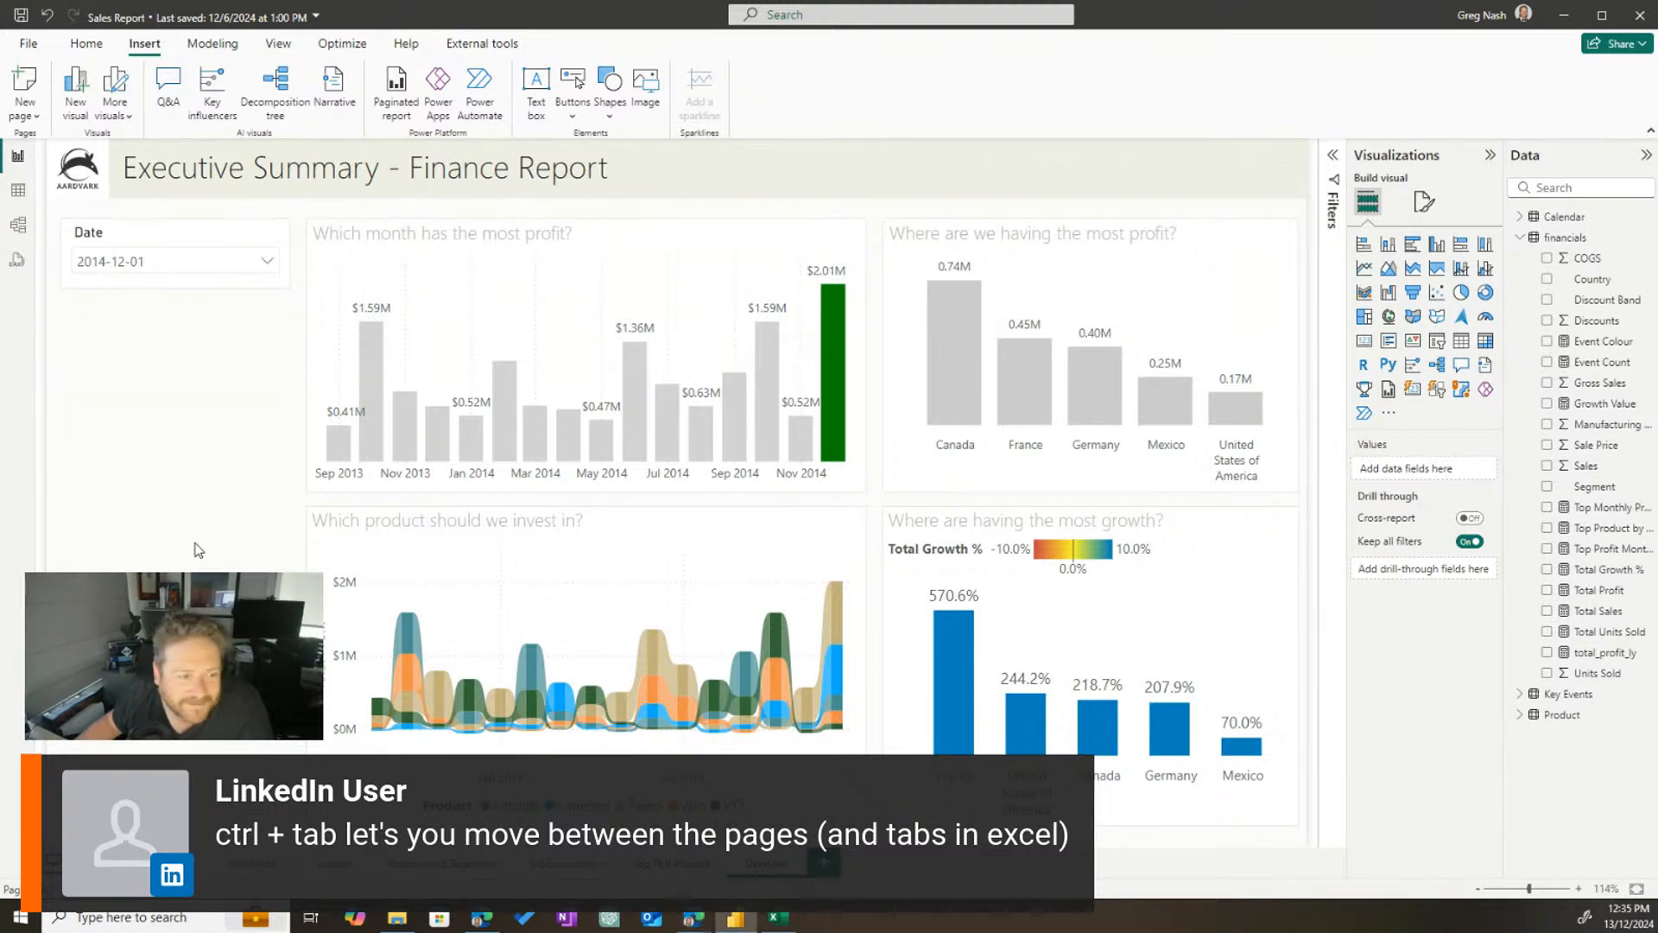
# Move back and forth through the report pages and return to the Overview page
pyautogui.press('Tab')
pyautogui.press('Tab')
pyautogui.press('Tab')
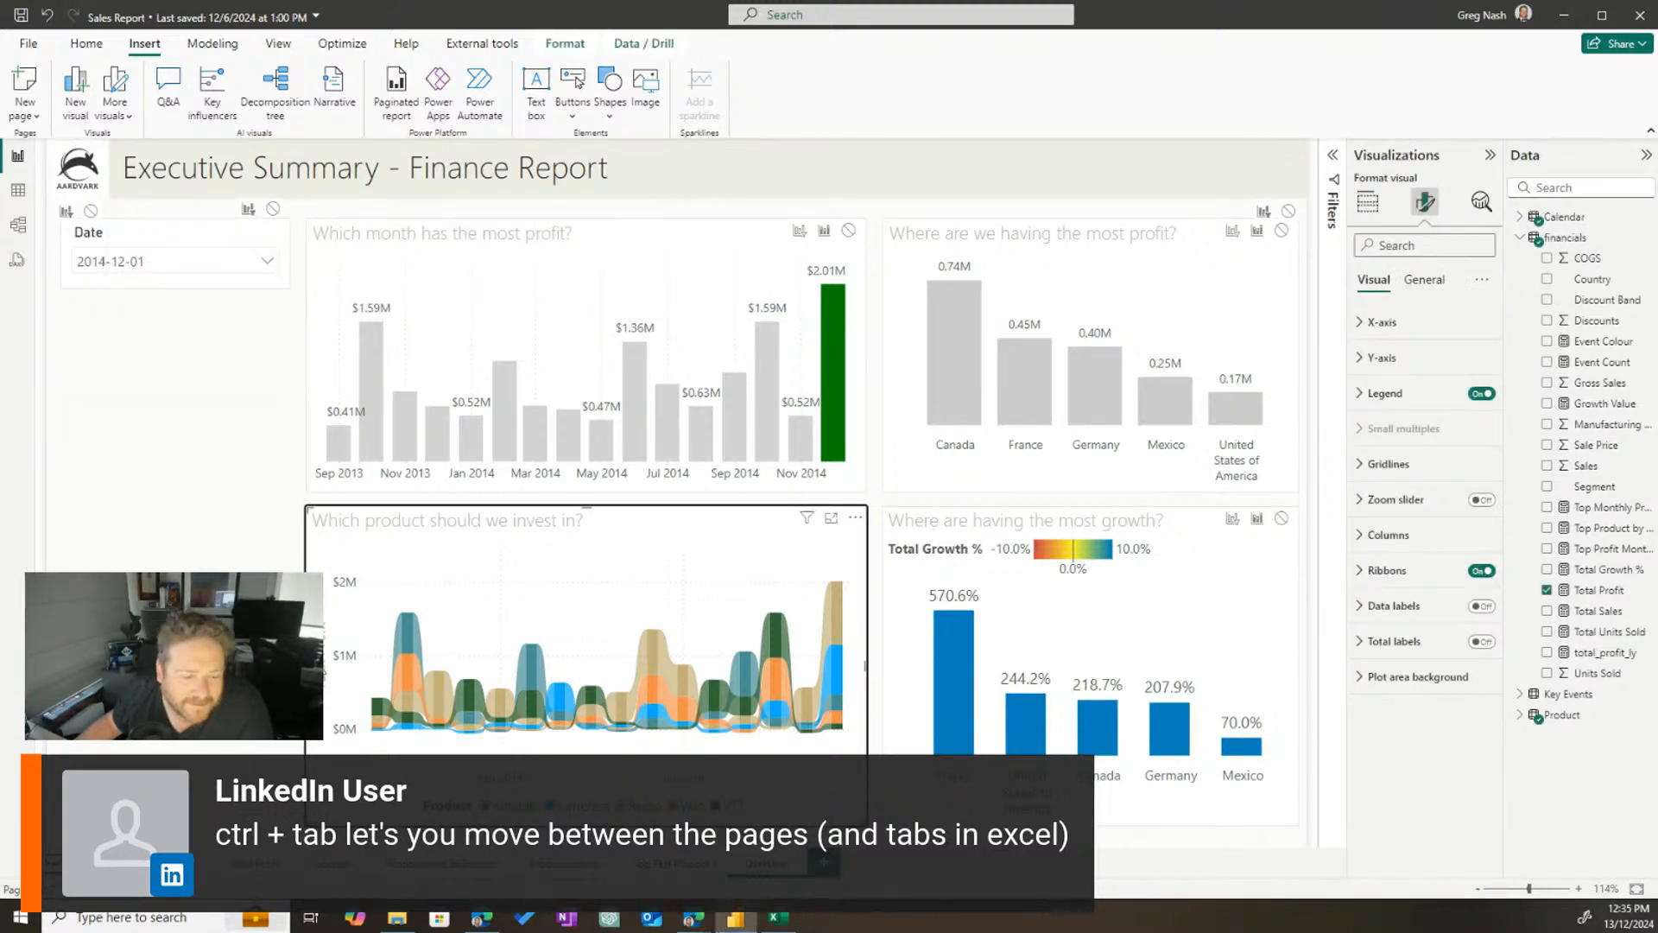
pyautogui.hotkey('ctrl', 'shift', 'Tab')
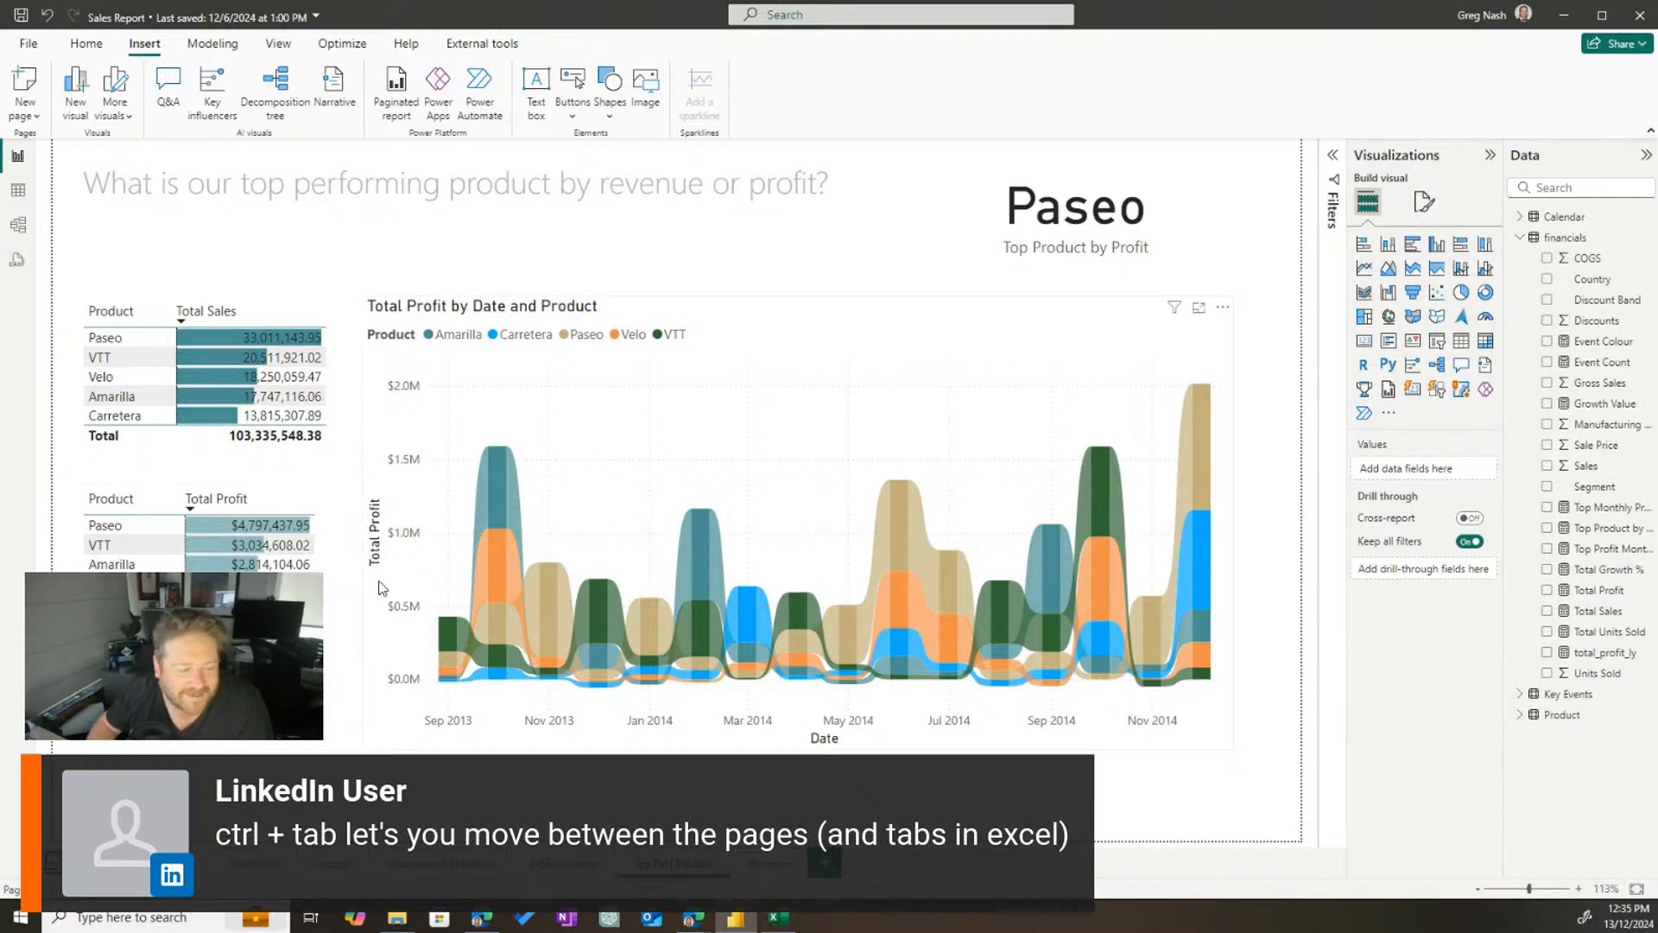
pyautogui.hotkey('ctrl', 'shift', 'Tab')
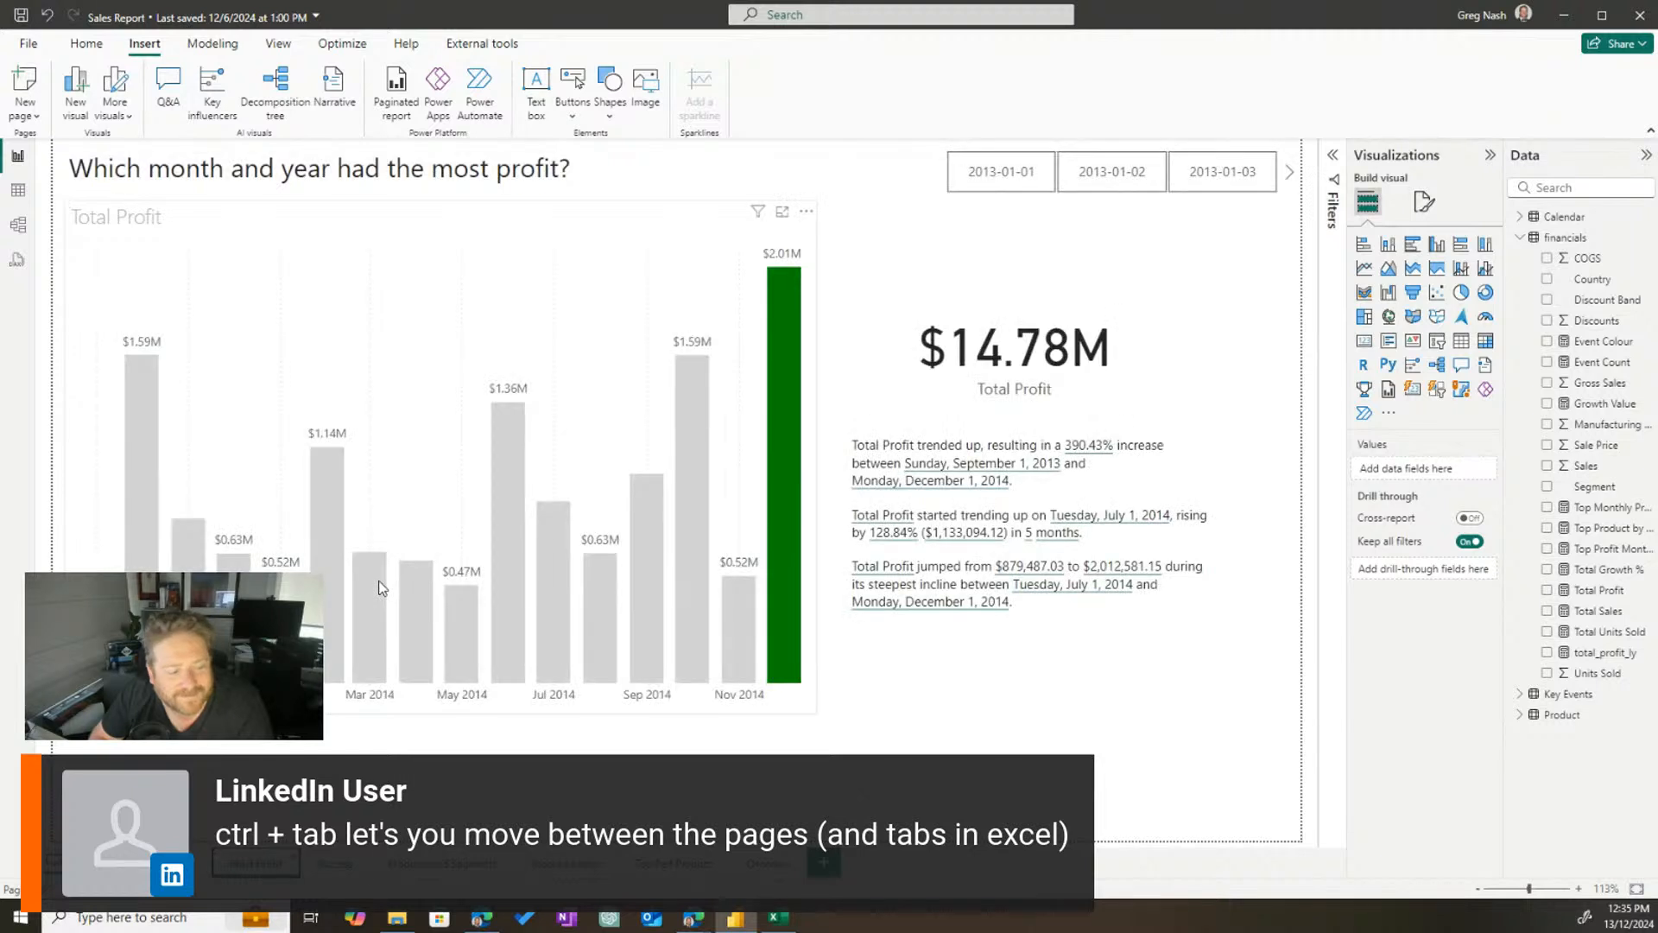
pyautogui.hotkey('ctrl', 'shift', 'Tab')
pyautogui.hotkey('ctrl', 'Tab')
pyautogui.hotkey('ctrl', 'Tab')
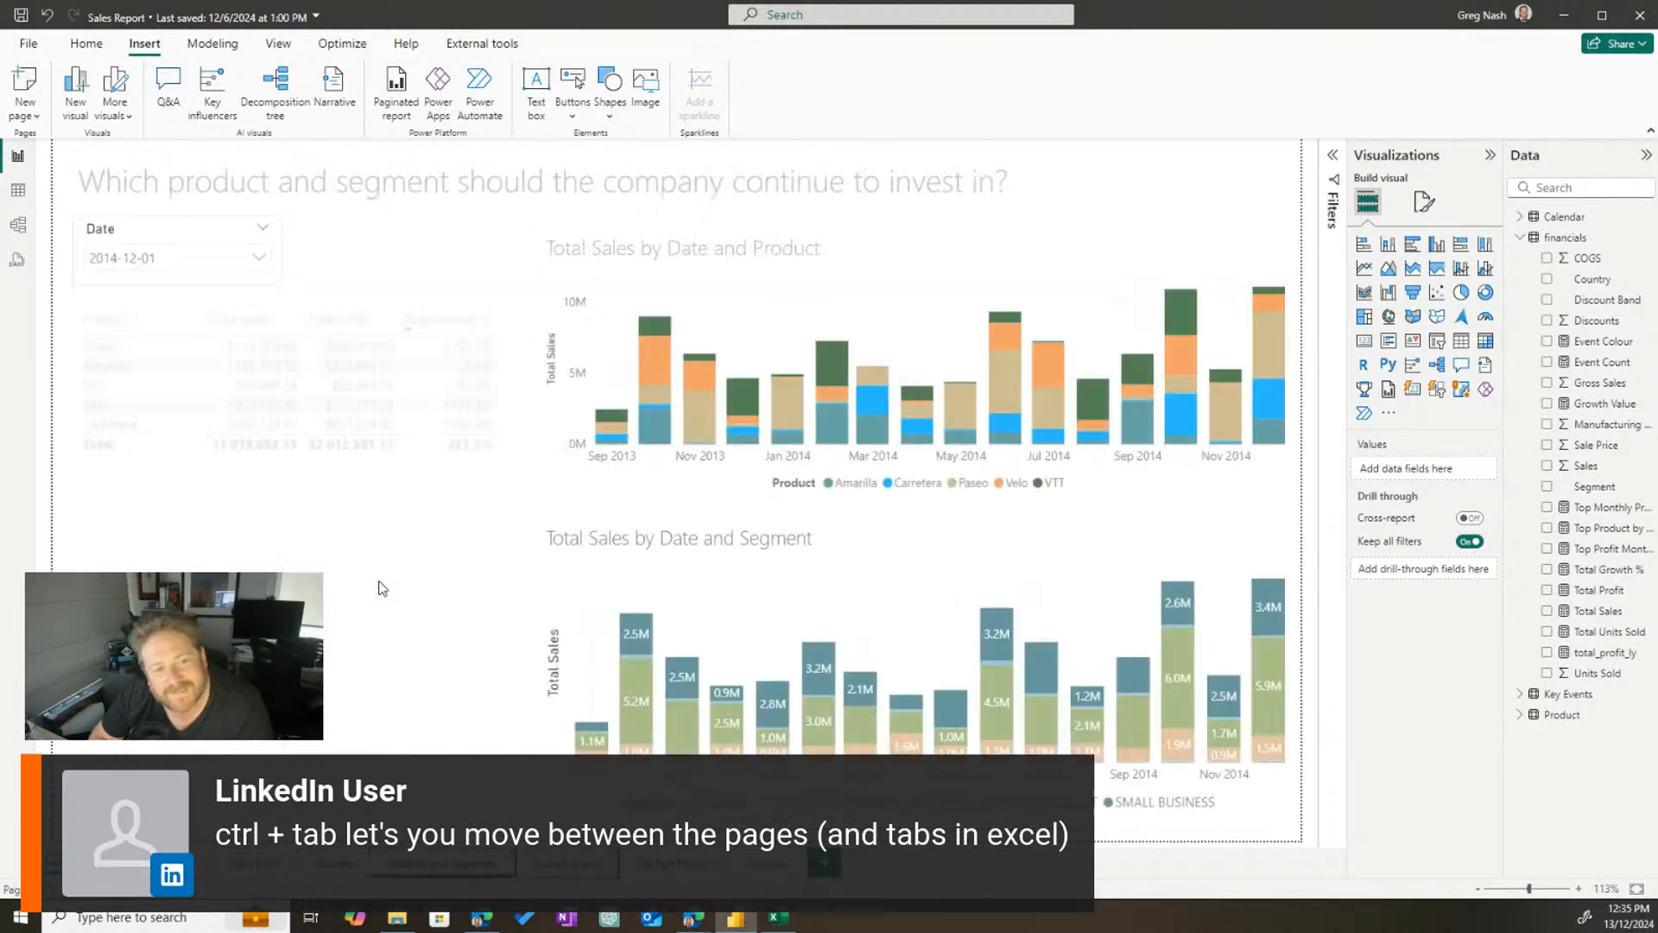
pyautogui.click(256, 863)
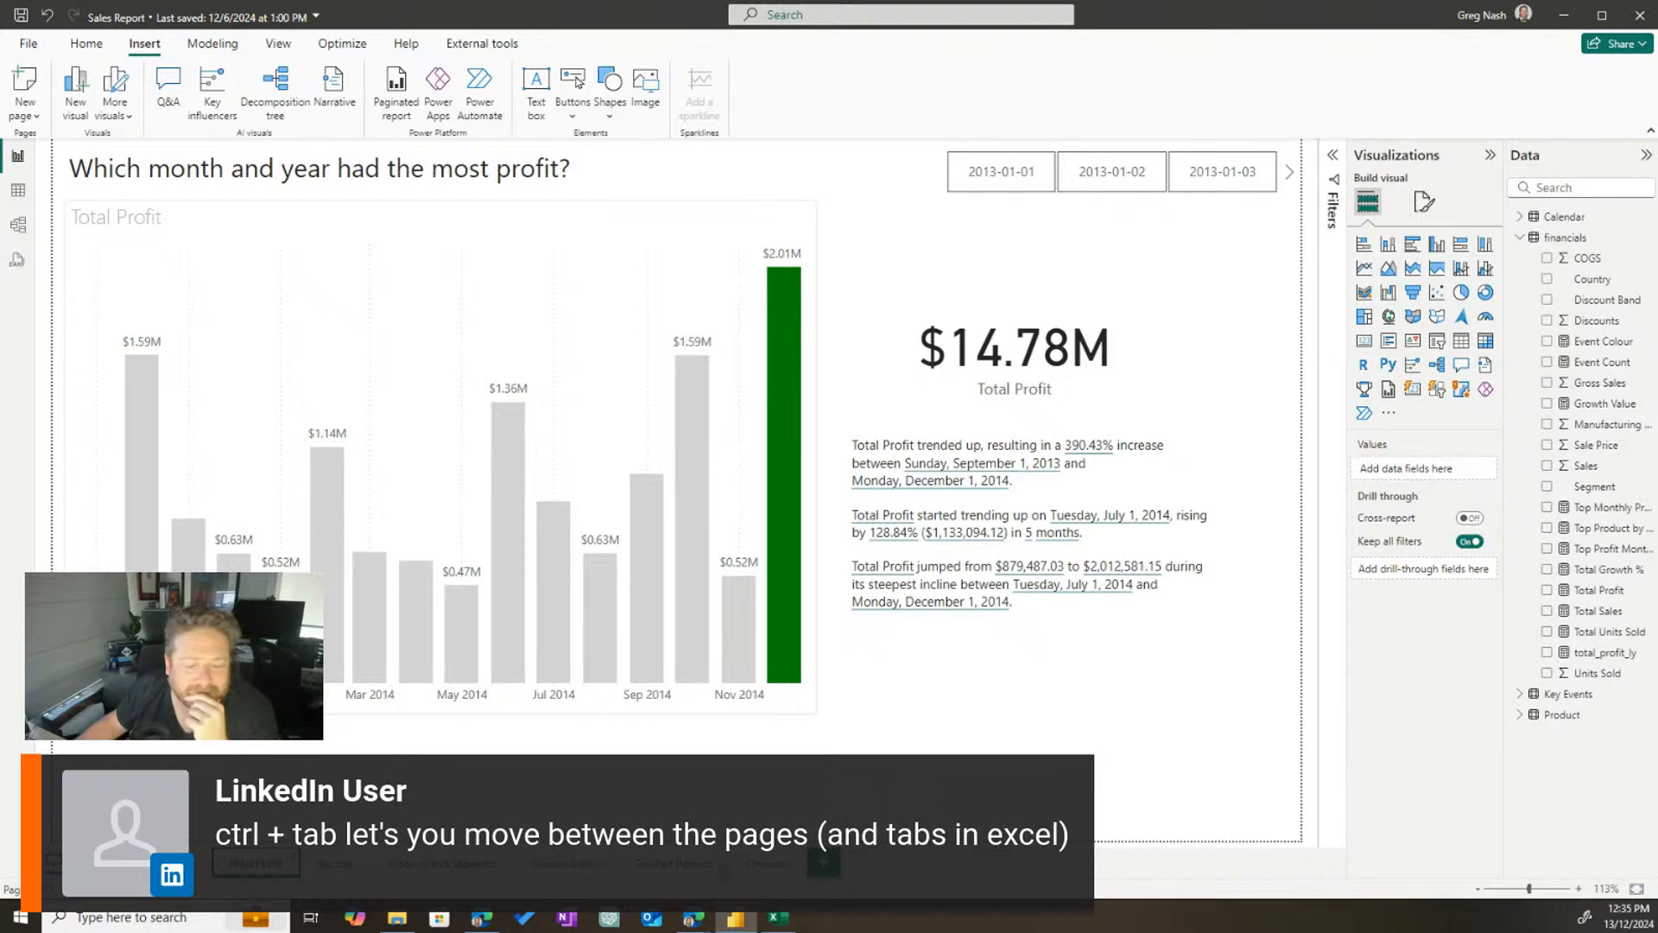
pyautogui.click(767, 863)
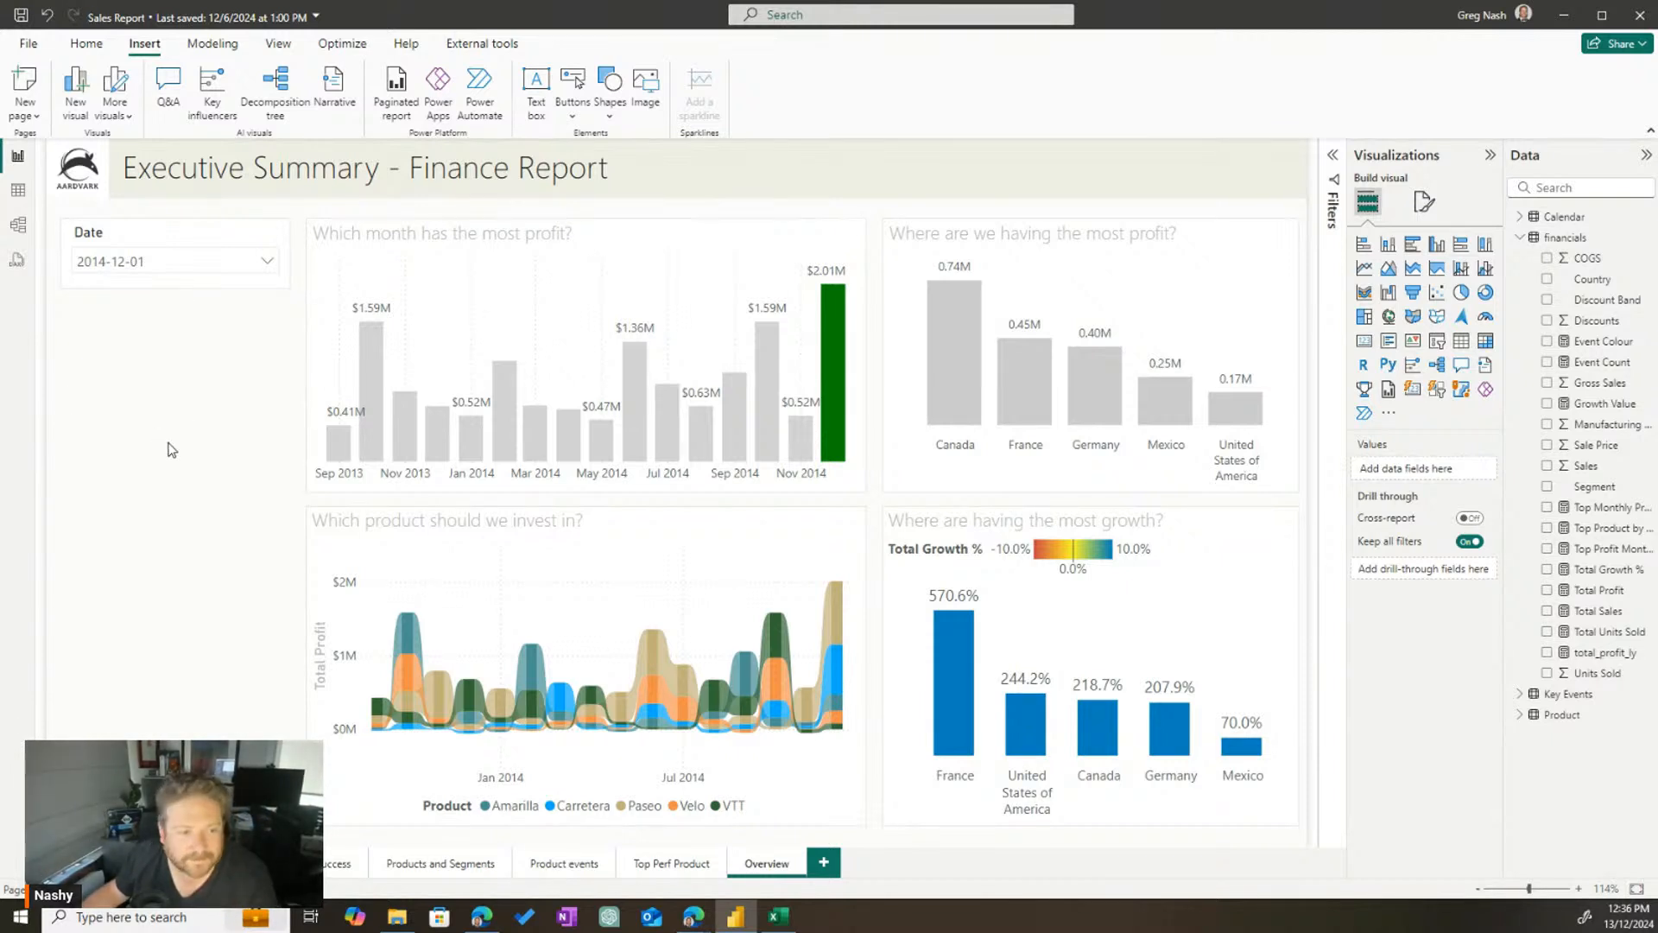
# Cycle the selection through the Overview page's visuals to the "Where are we having the most profit?" chart
pyautogui.press('Tab')
pyautogui.press('Tab')
pyautogui.press('Tab')
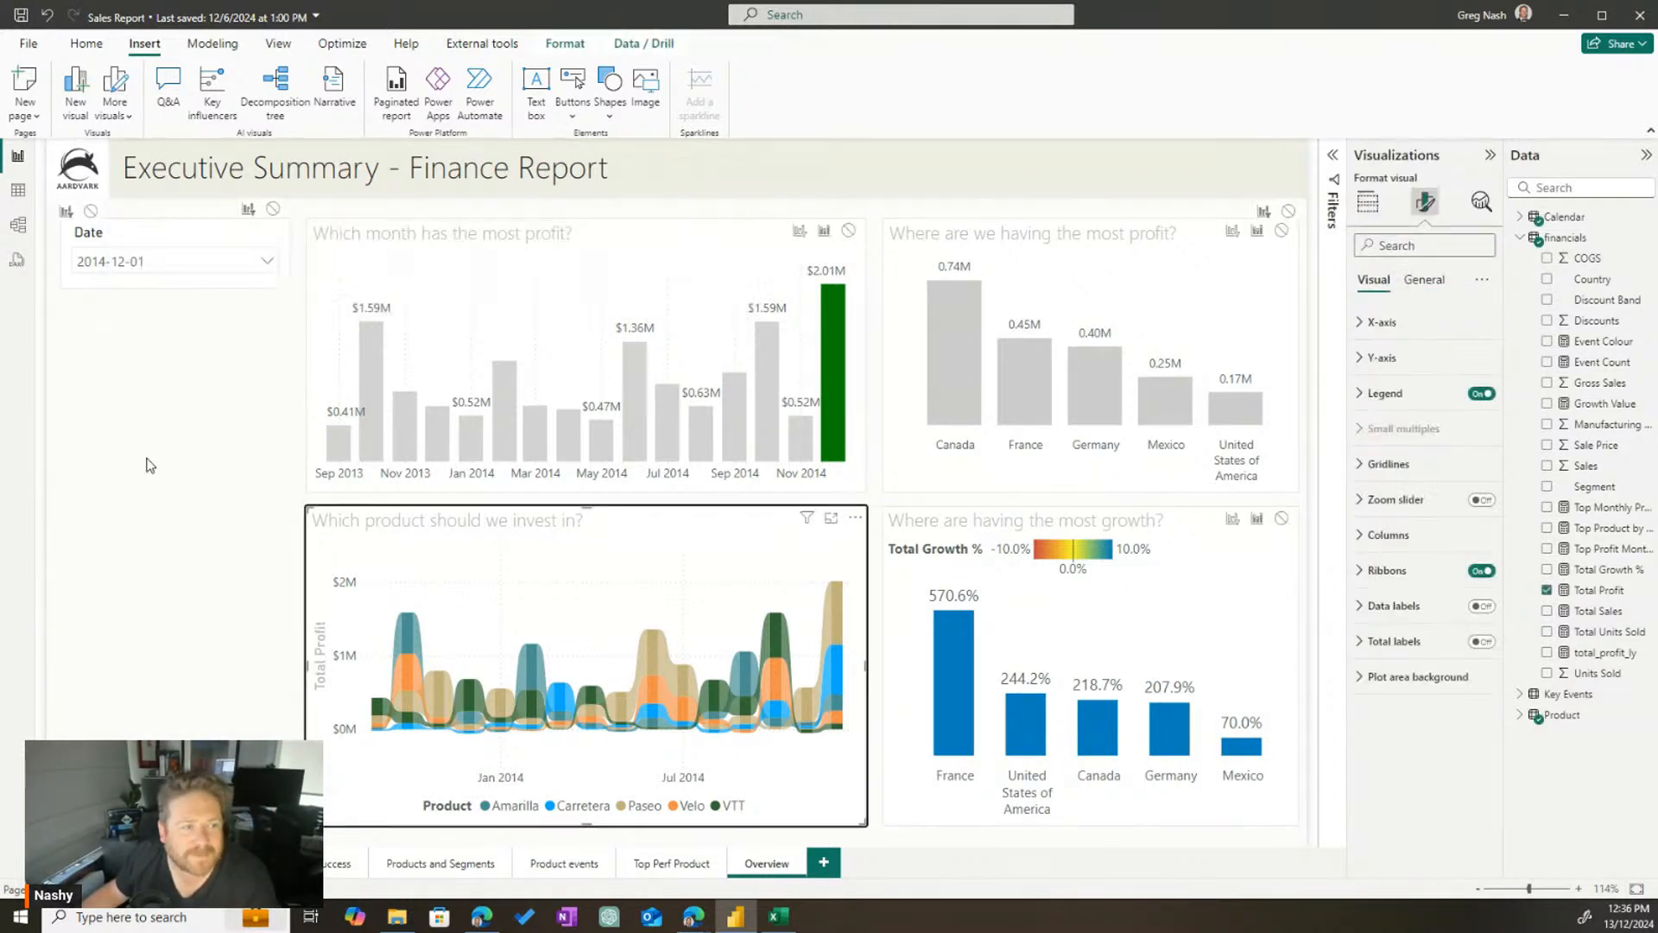
pyautogui.press('Tab')
pyautogui.press('Tab')
pyautogui.press('Tab')
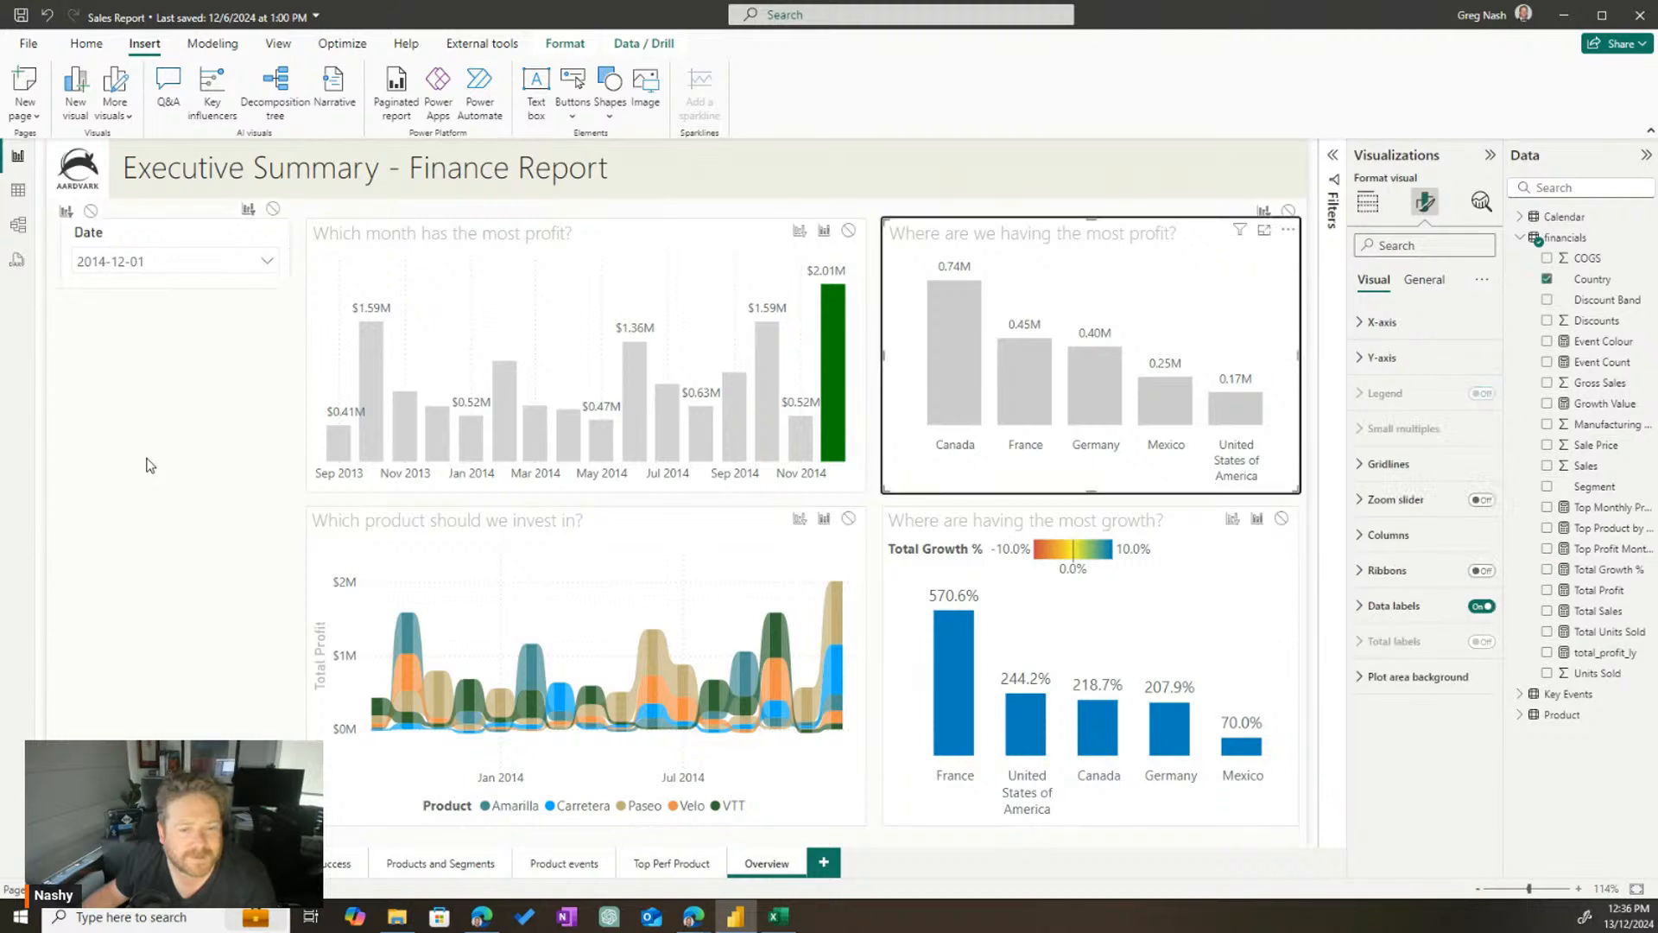
# Cycle the selection through the Overview page's visuals to the company logo, and clear the selection on the empty canvas
pyautogui.press('Tab')
pyautogui.press('Tab')
pyautogui.press('Tab')
pyautogui.press('Tab')
pyautogui.press('Tab')
pyautogui.press('Tab')
pyautogui.press('Tab')
pyautogui.press('Tab')
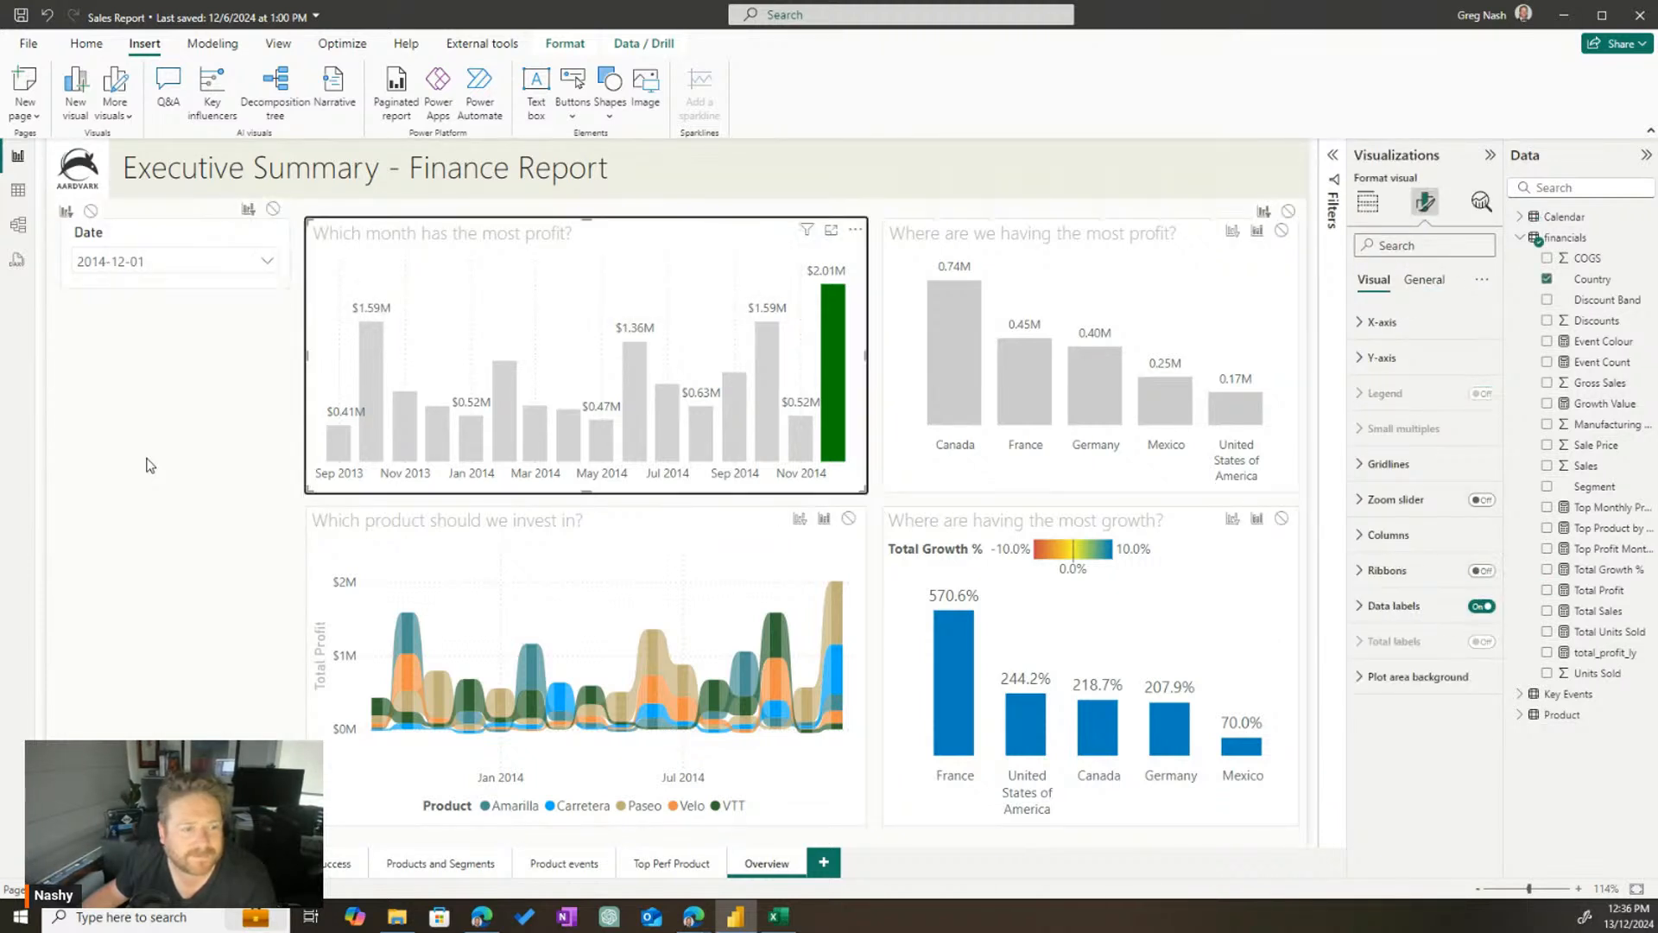
pyautogui.press('Tab')
pyautogui.press('Tab')
pyautogui.press('Tab')
pyautogui.press('Tab')
pyautogui.press('Tab')
pyautogui.press('Tab')
pyautogui.press('Tab')
pyautogui.press('Tab')
pyautogui.press('Tab')
pyautogui.press('Tab')
pyautogui.press('Tab')
pyautogui.press('Tab')
pyautogui.press('Tab')
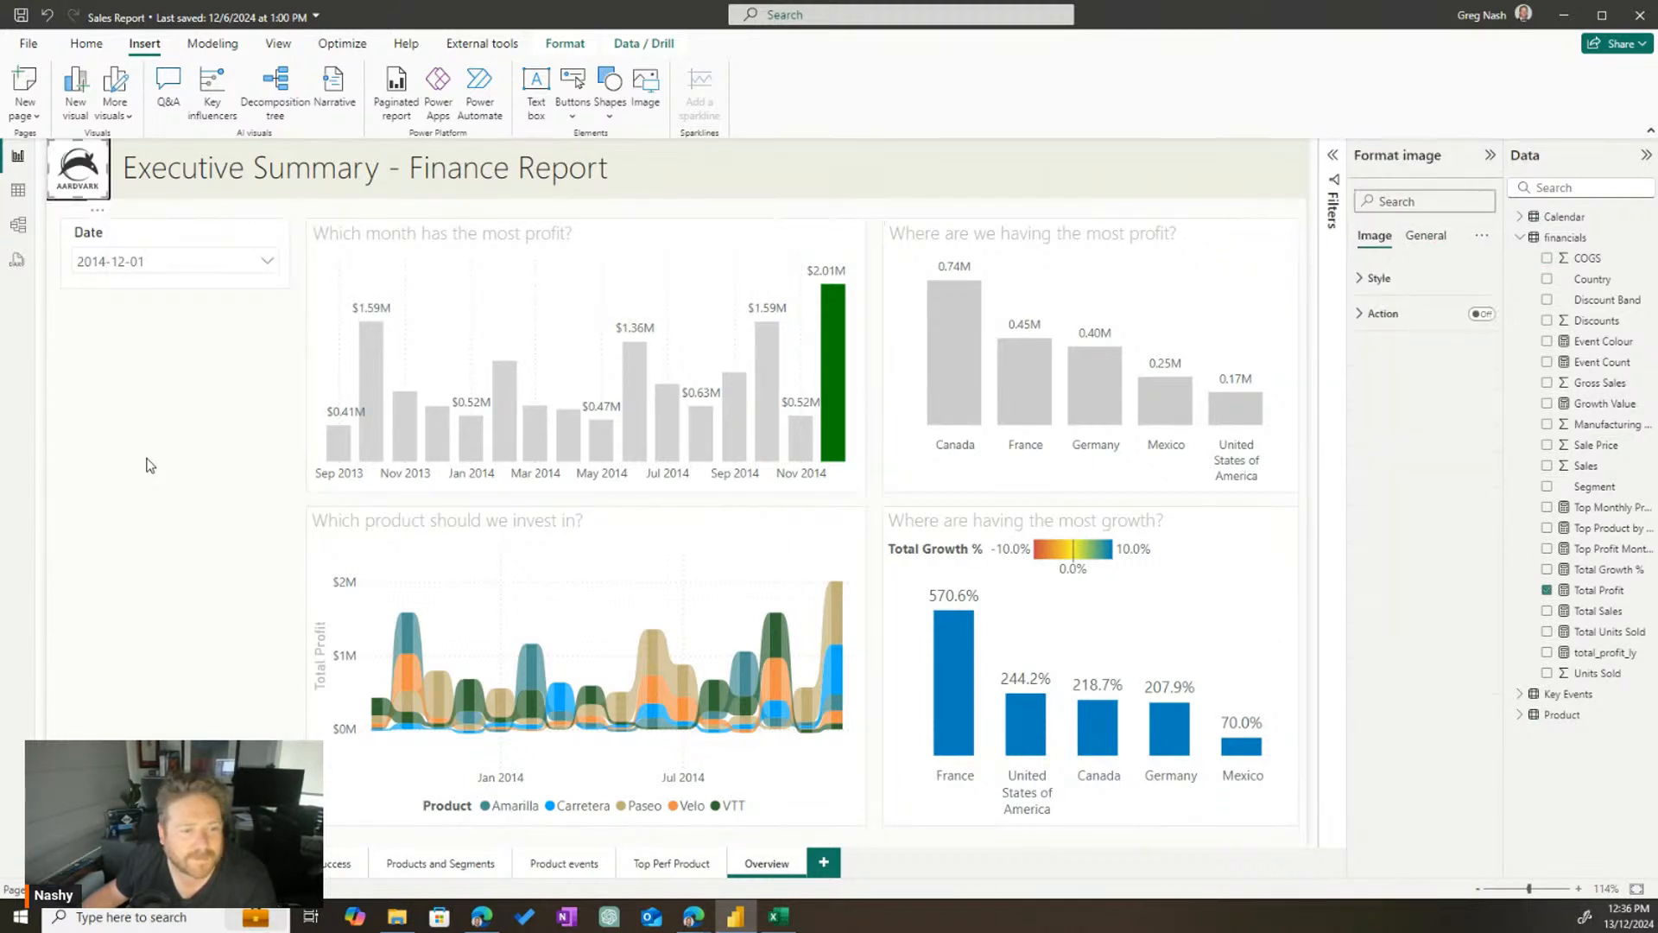
pyautogui.press('Tab')
pyautogui.press('Tab')
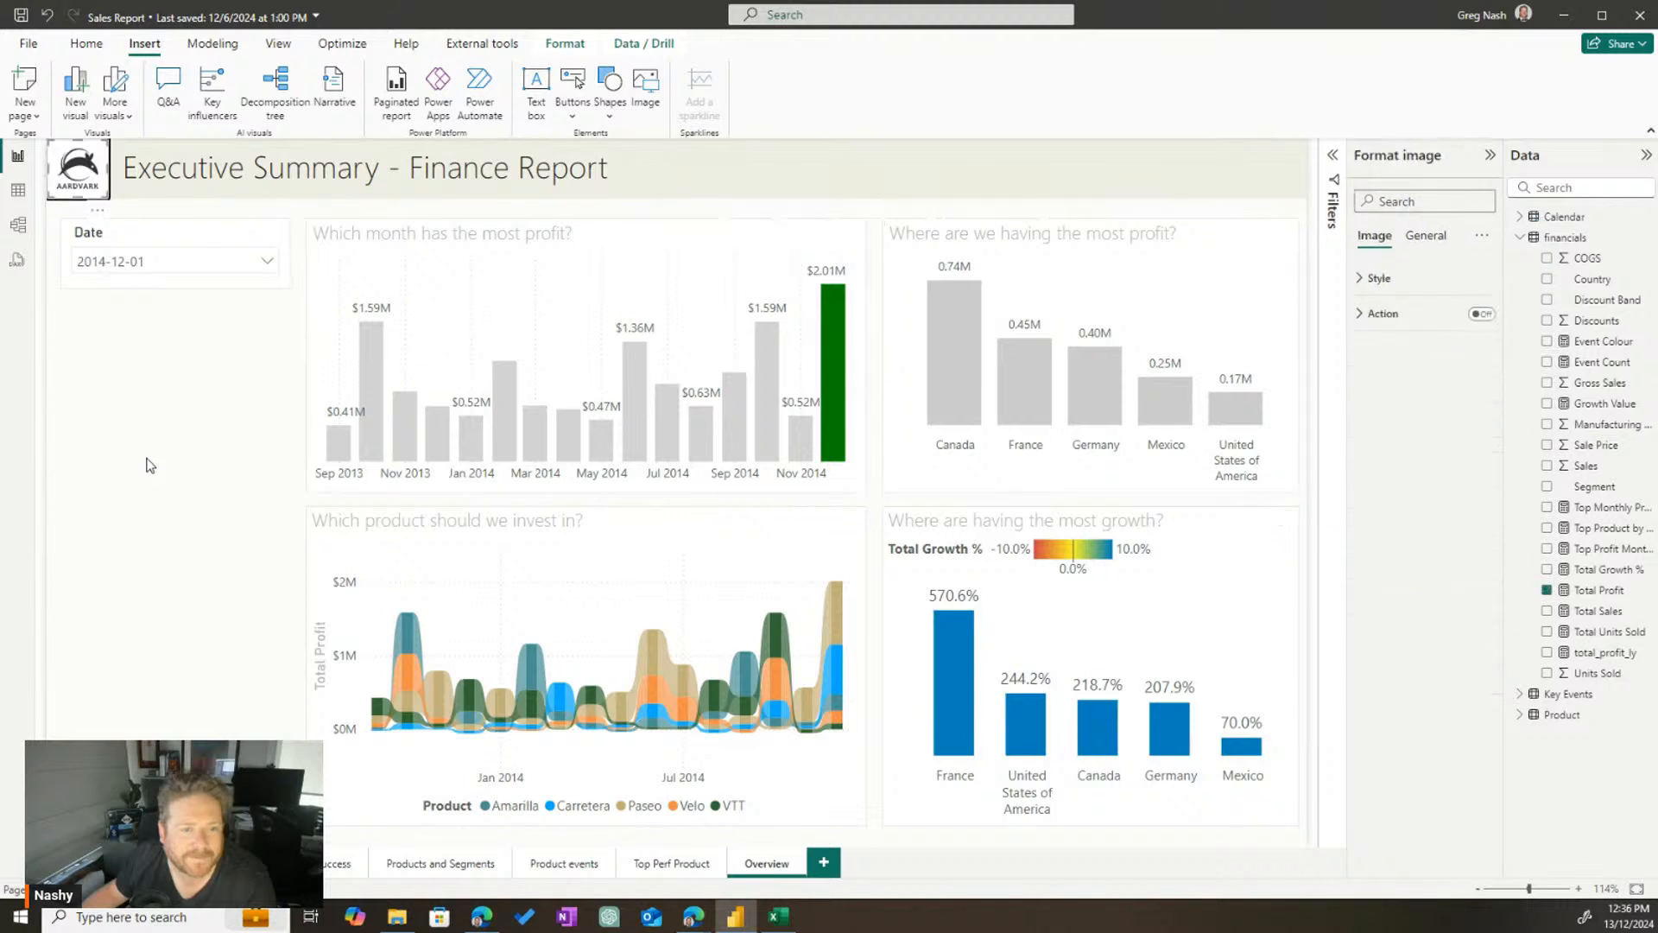
pyautogui.press('Tab')
pyautogui.click(108, 478)
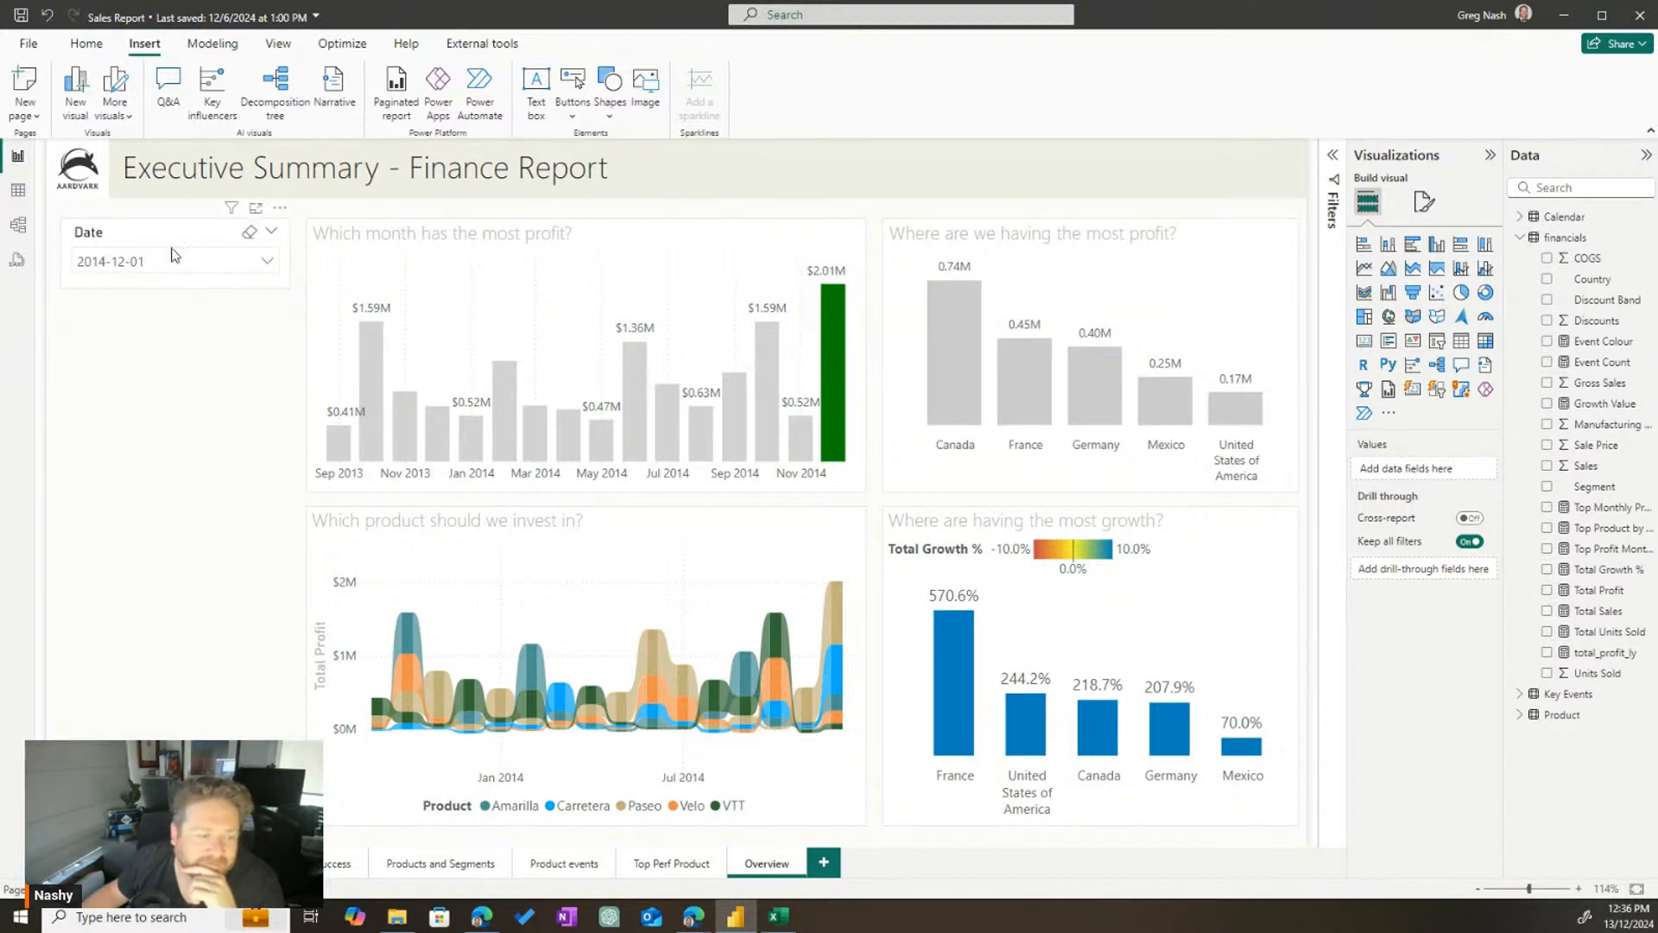
# Add the Segment field from the financials table below the Date slicer and convert the visual to a slicer
pyautogui.click(1520, 246)
pyautogui.click(1525, 279)
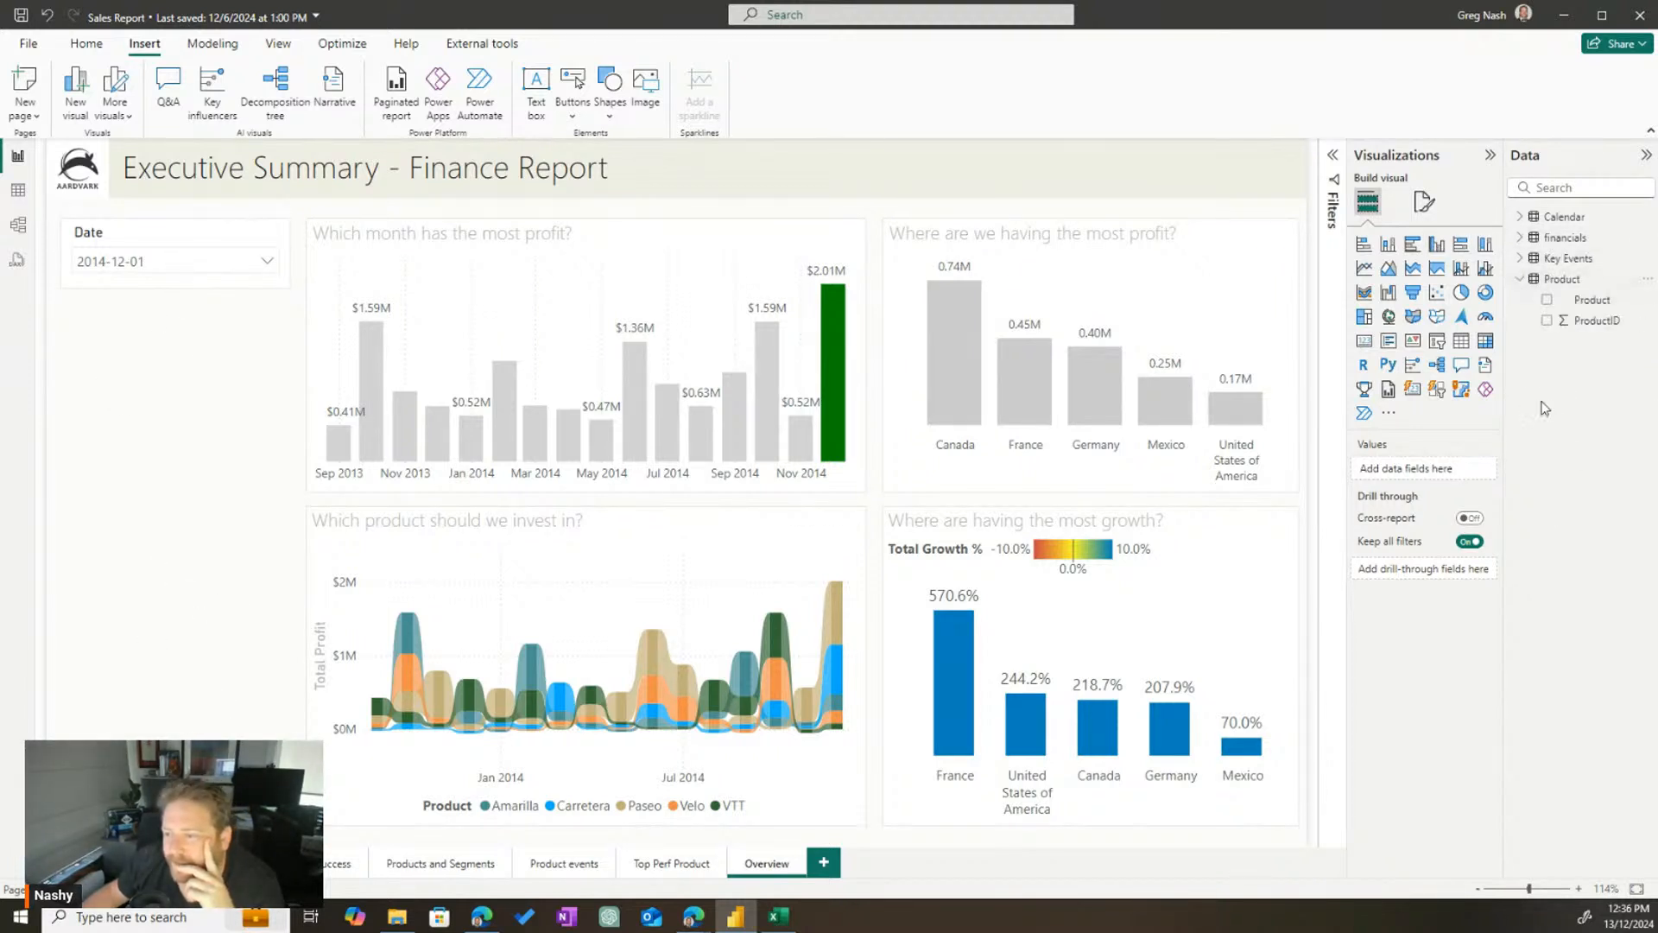
pyautogui.click(1524, 280)
pyautogui.click(1521, 237)
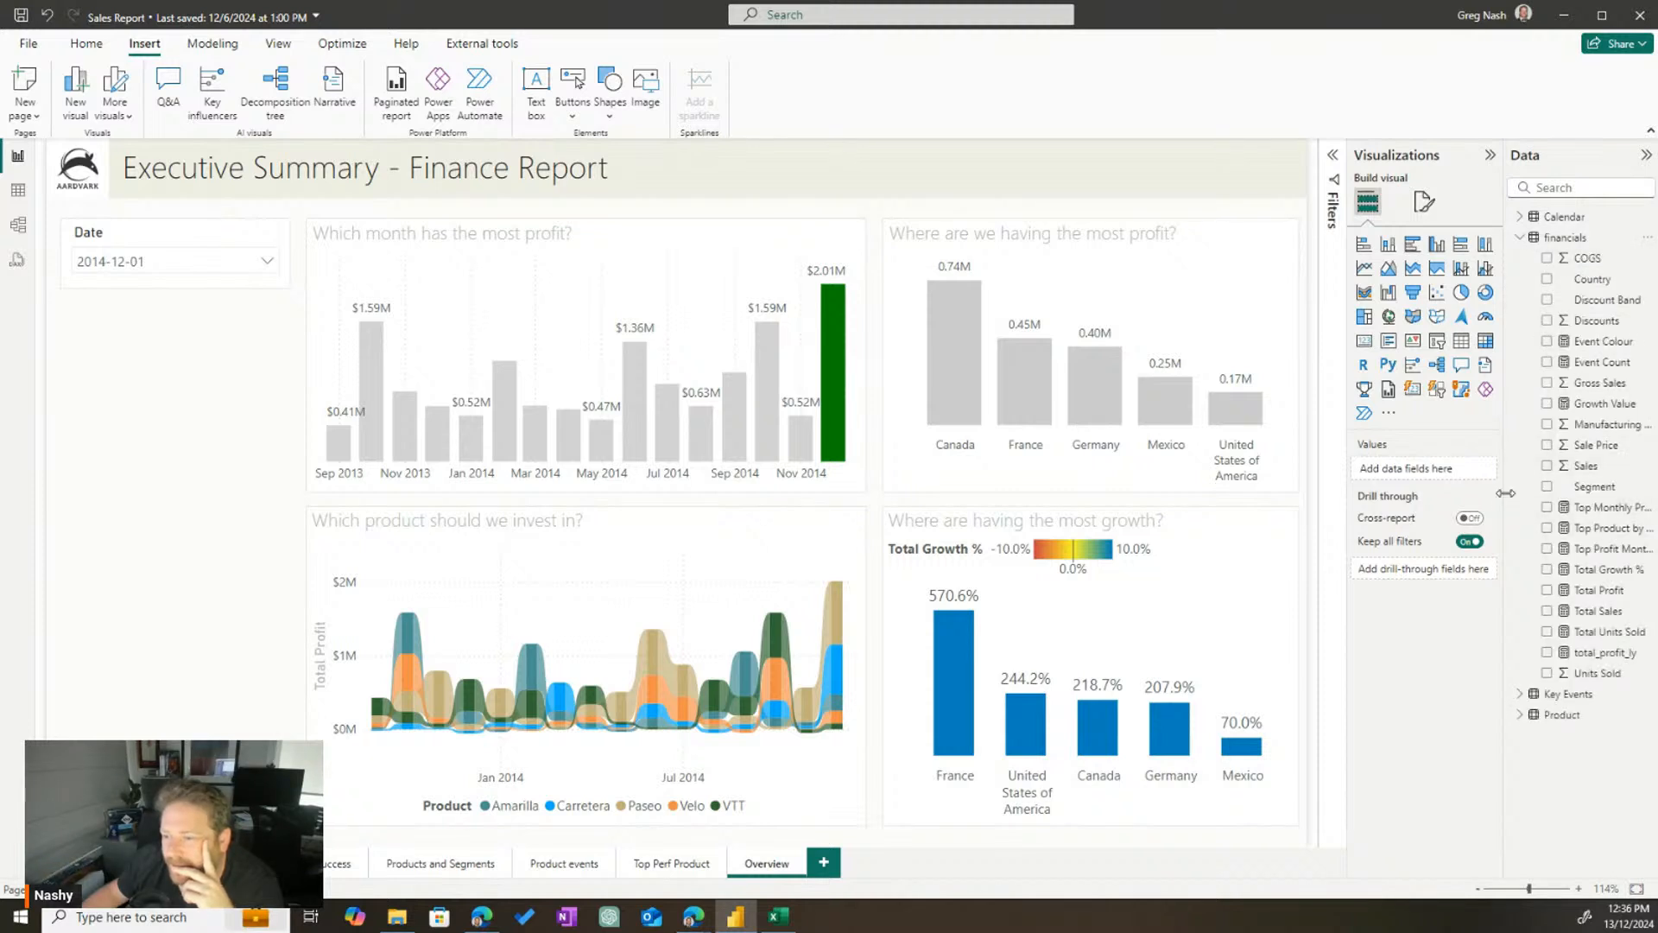
pyautogui.moveTo(1505, 493); pyautogui.dragTo(154, 403)
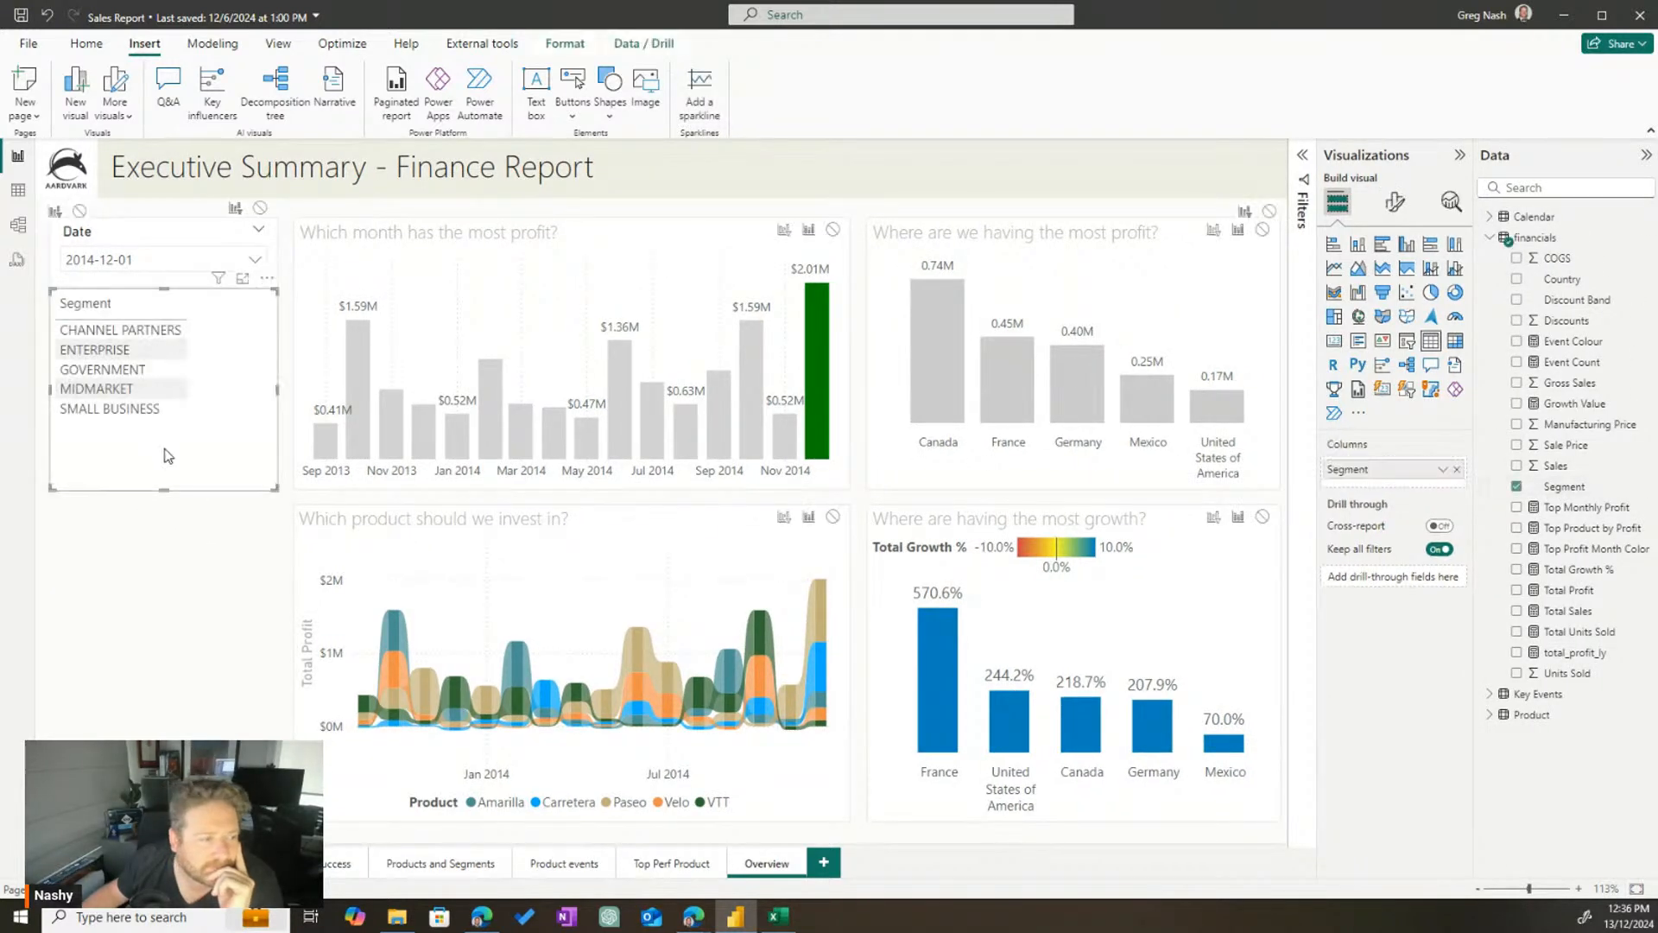
pyautogui.click(1407, 344)
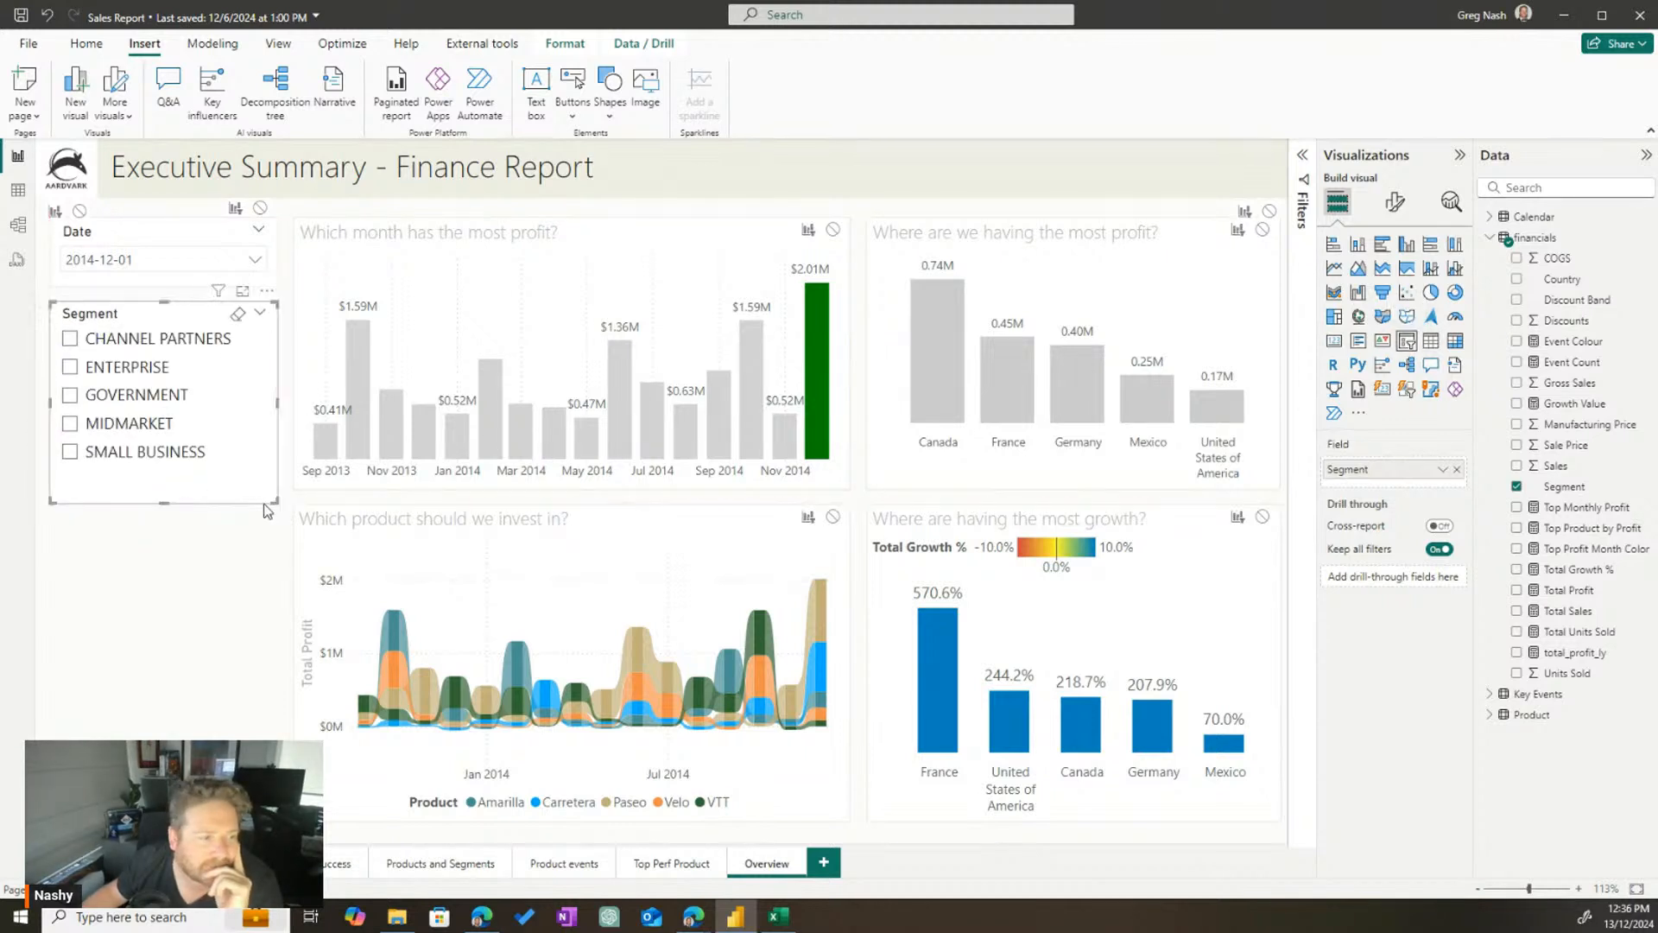
# Test the Segment slicer by filtering the page by each segment in turn, ending on ENTERPRISE, and clear the filter
pyautogui.click(105, 341)
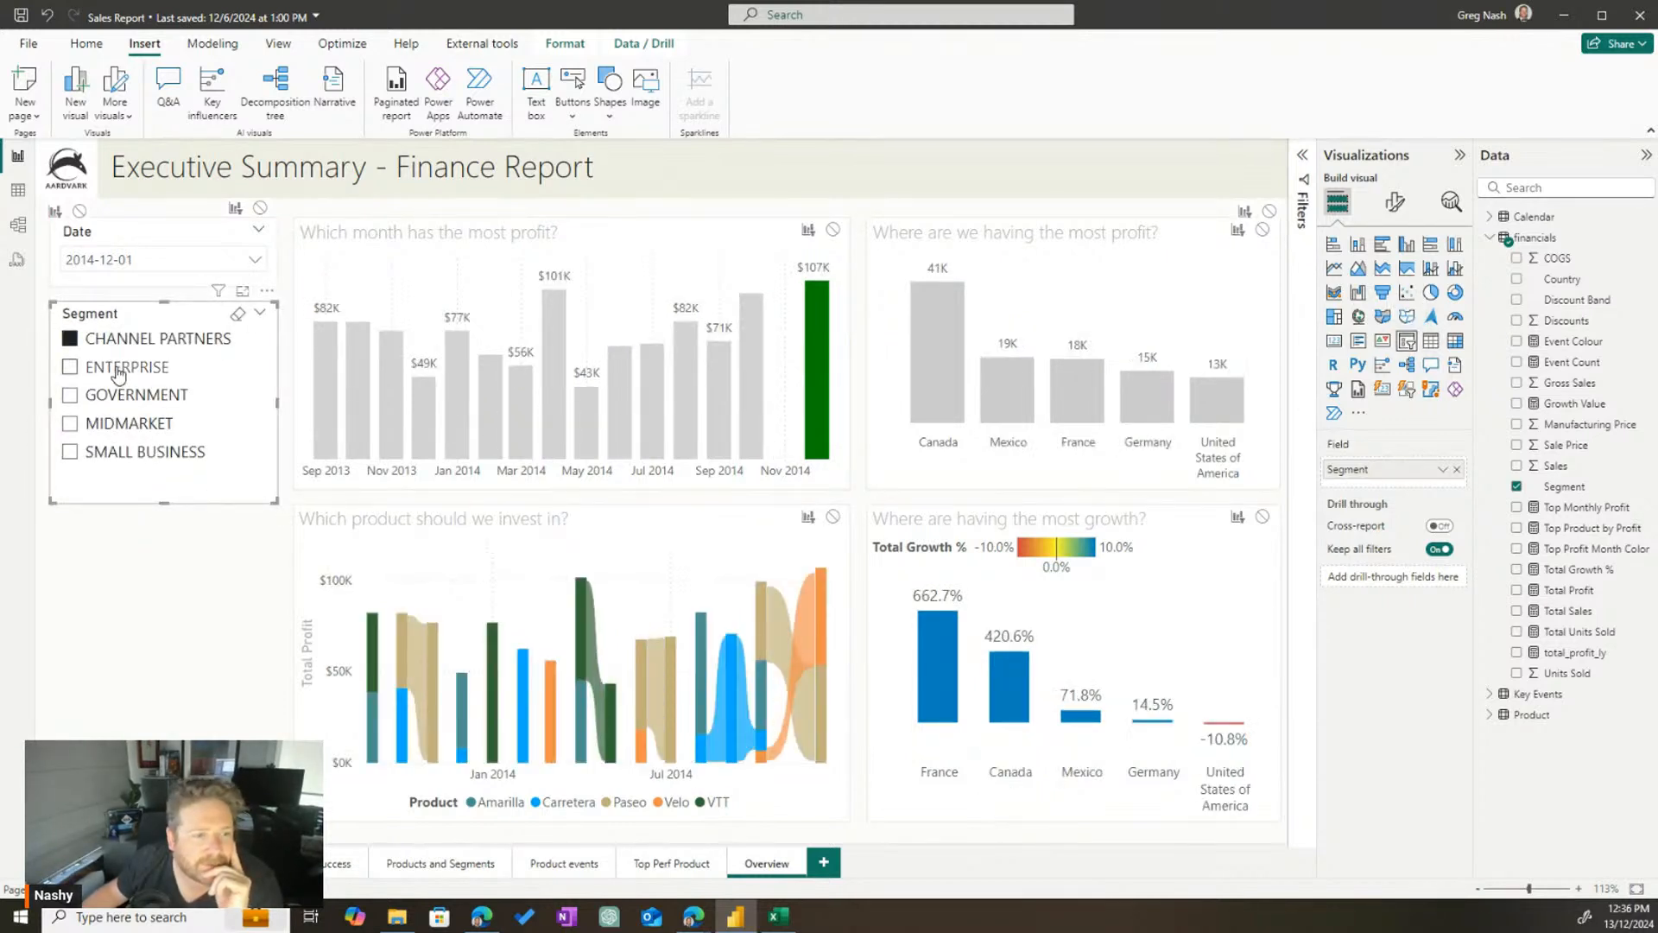
pyautogui.click(119, 369)
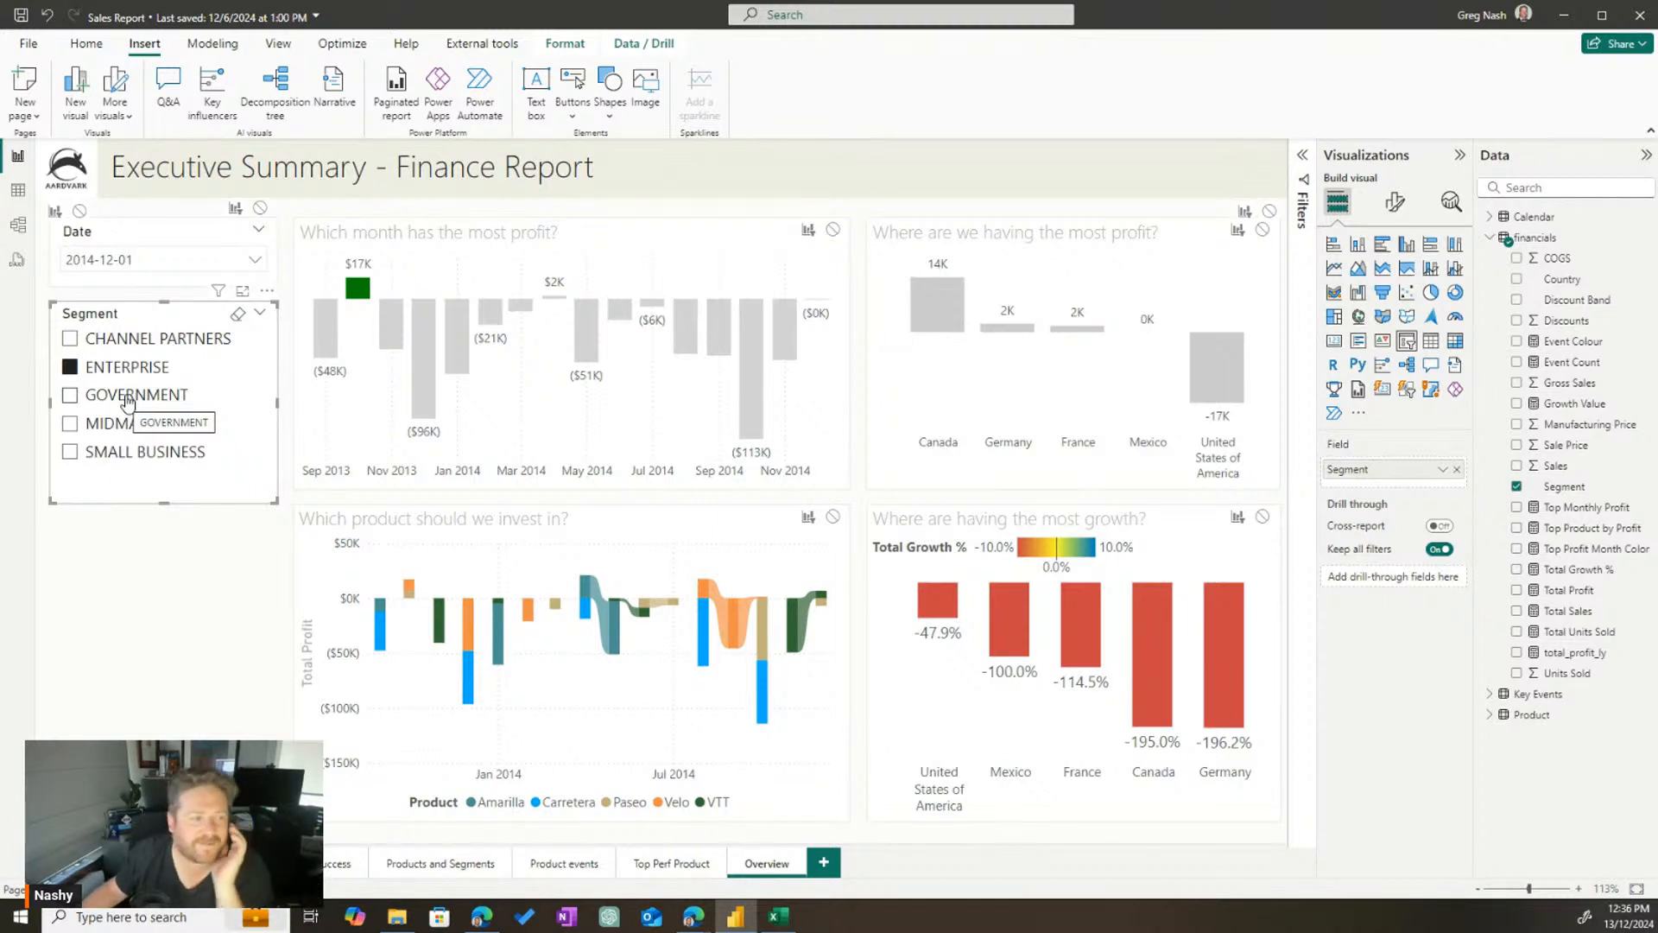
pyautogui.click(127, 397)
pyautogui.click(125, 432)
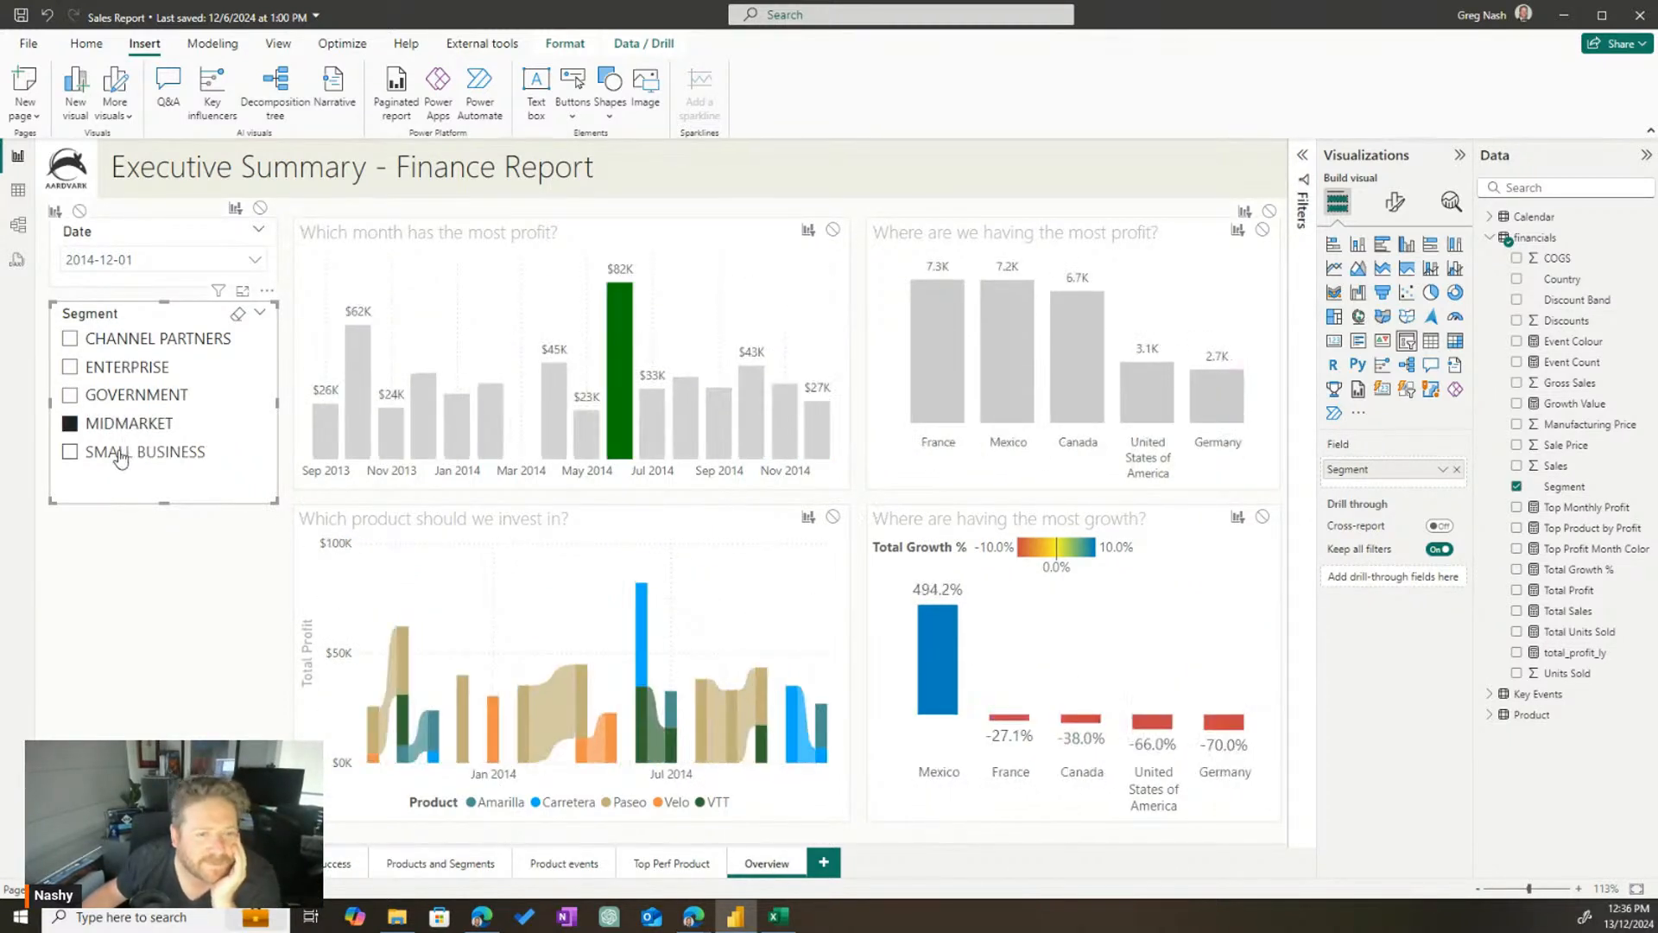
pyautogui.click(121, 455)
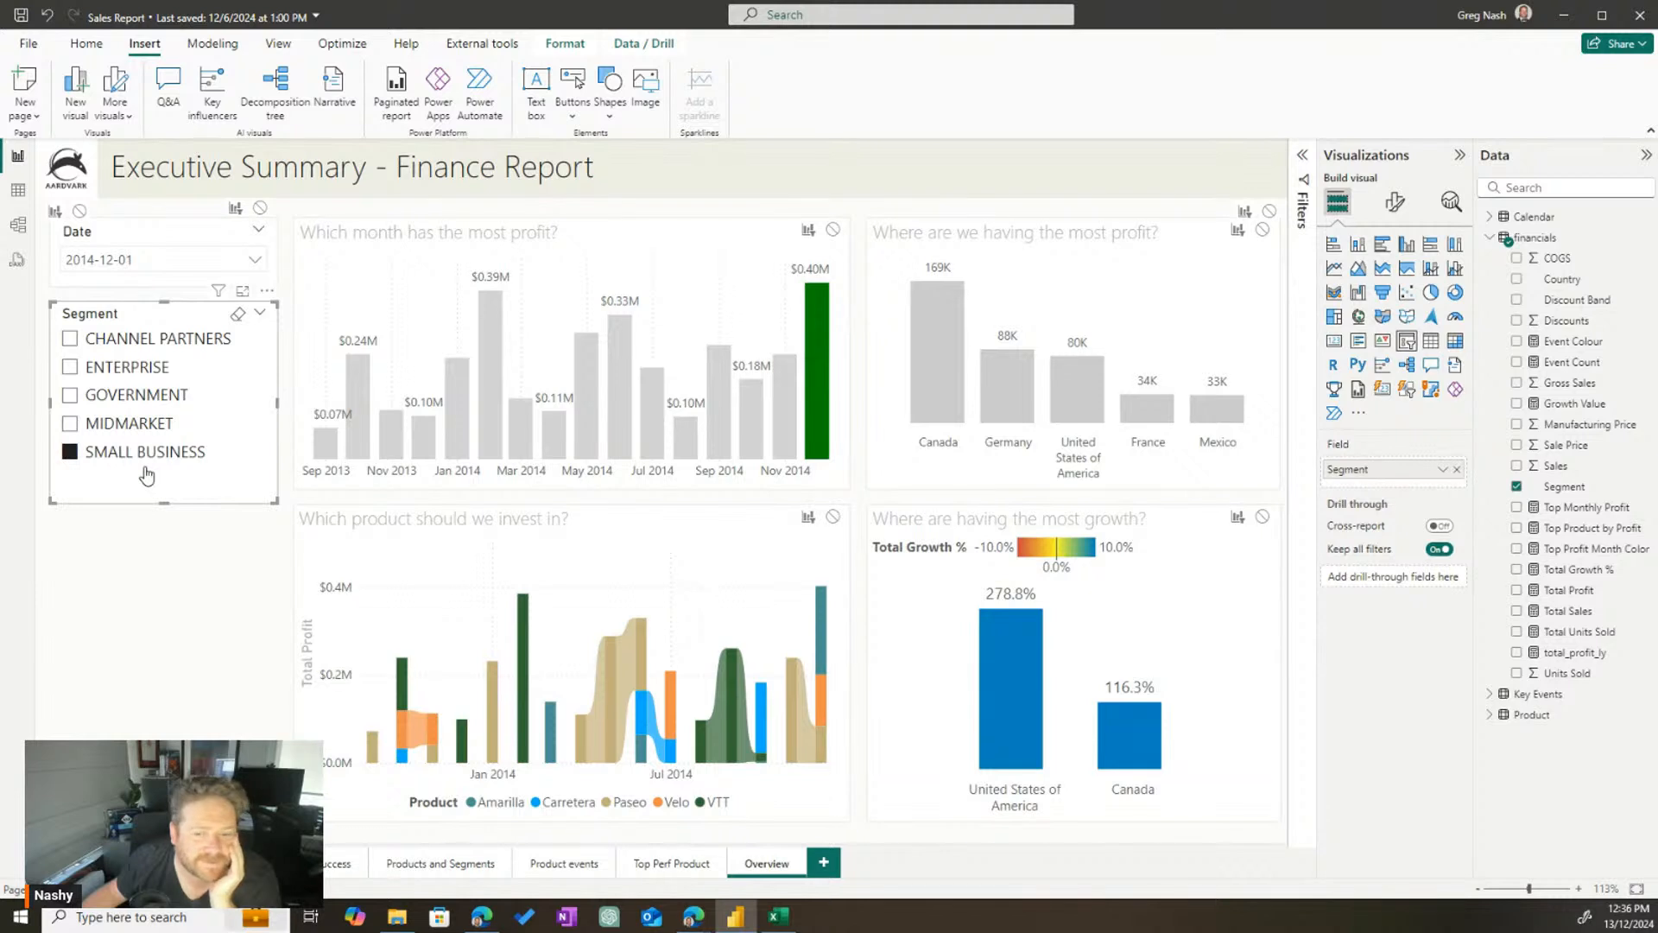
pyautogui.click(104, 370)
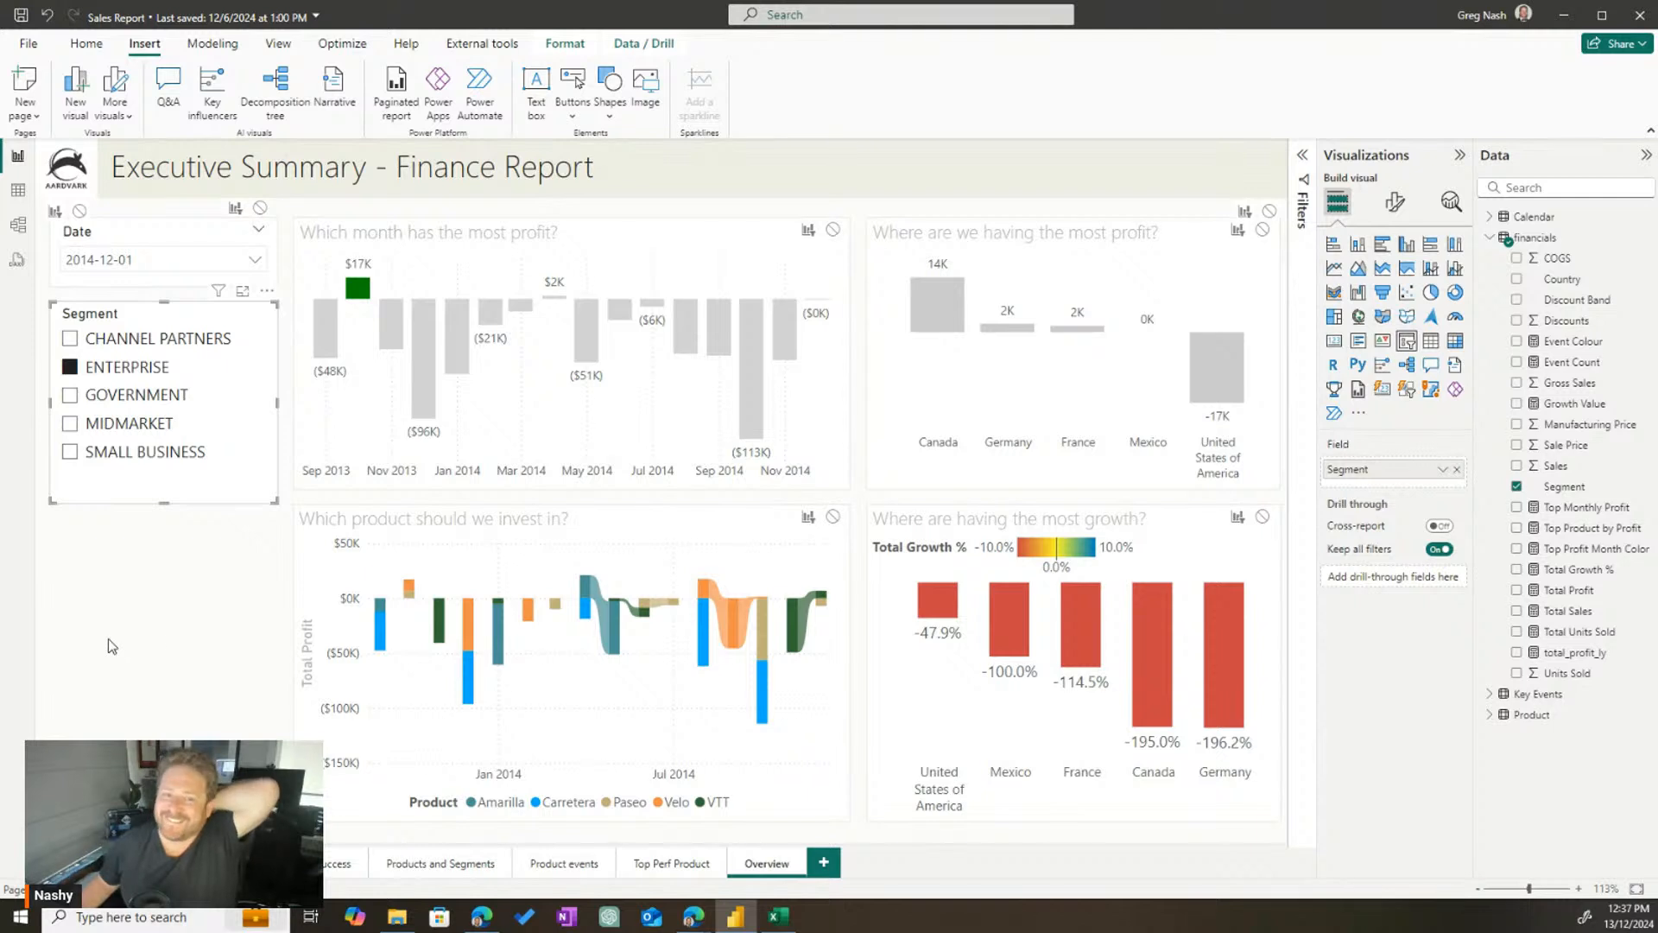
pyautogui.click(147, 369)
pyautogui.click(154, 565)
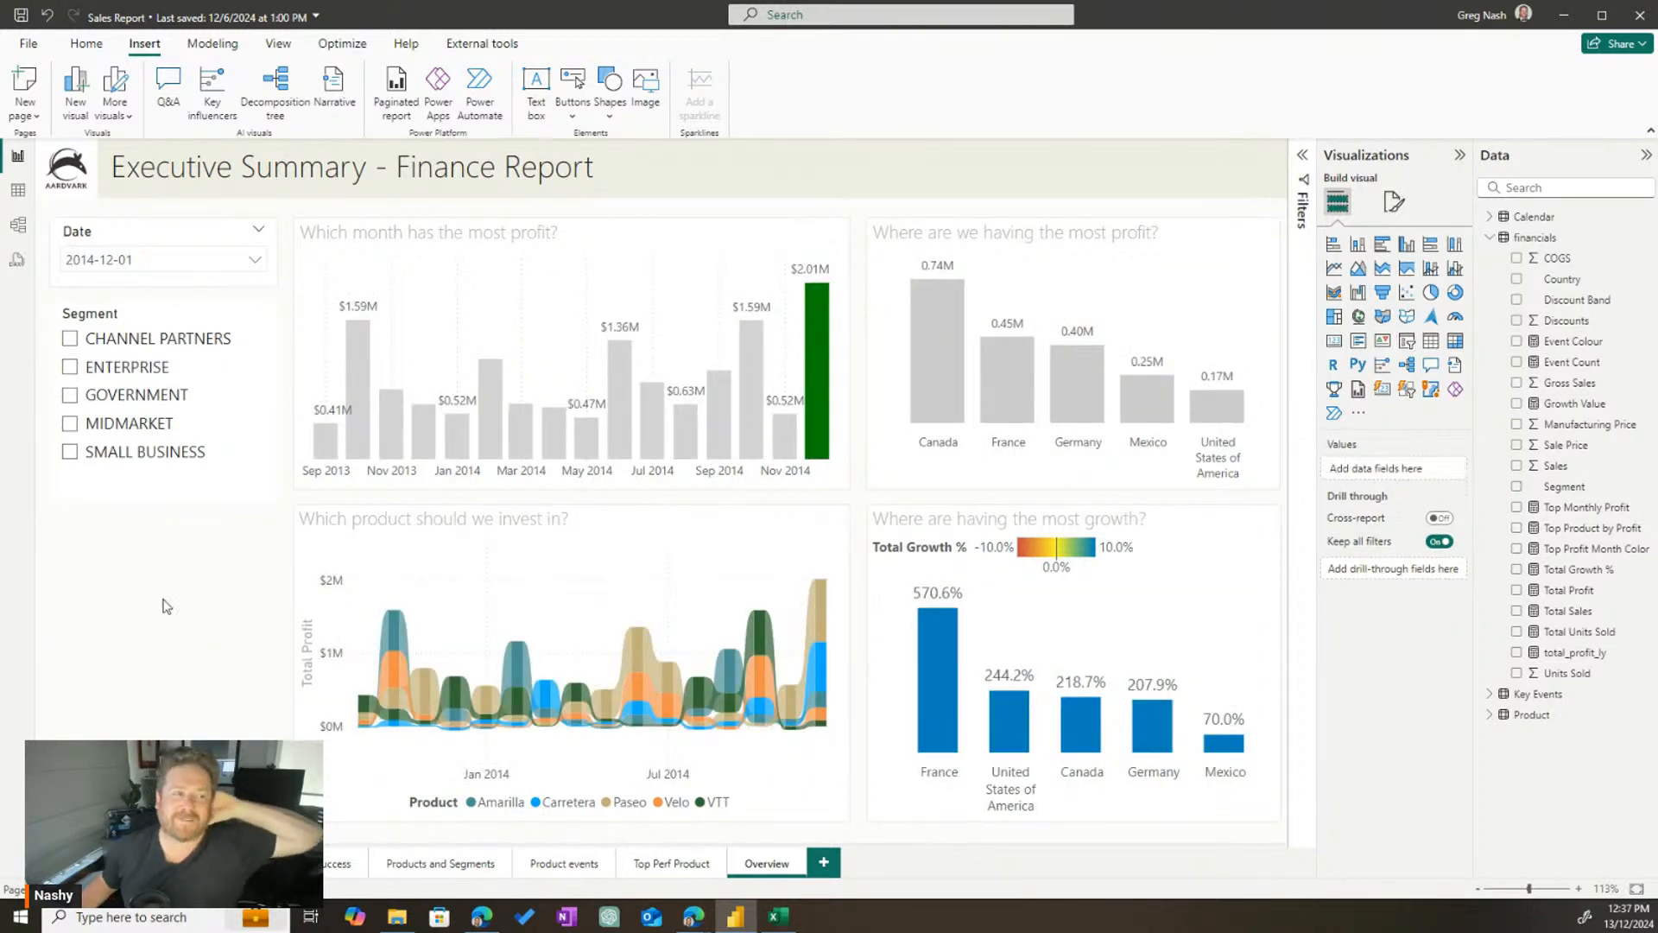
# Look at the Date slicer's general title formatting options and deselect the slicer
pyautogui.click(175, 232)
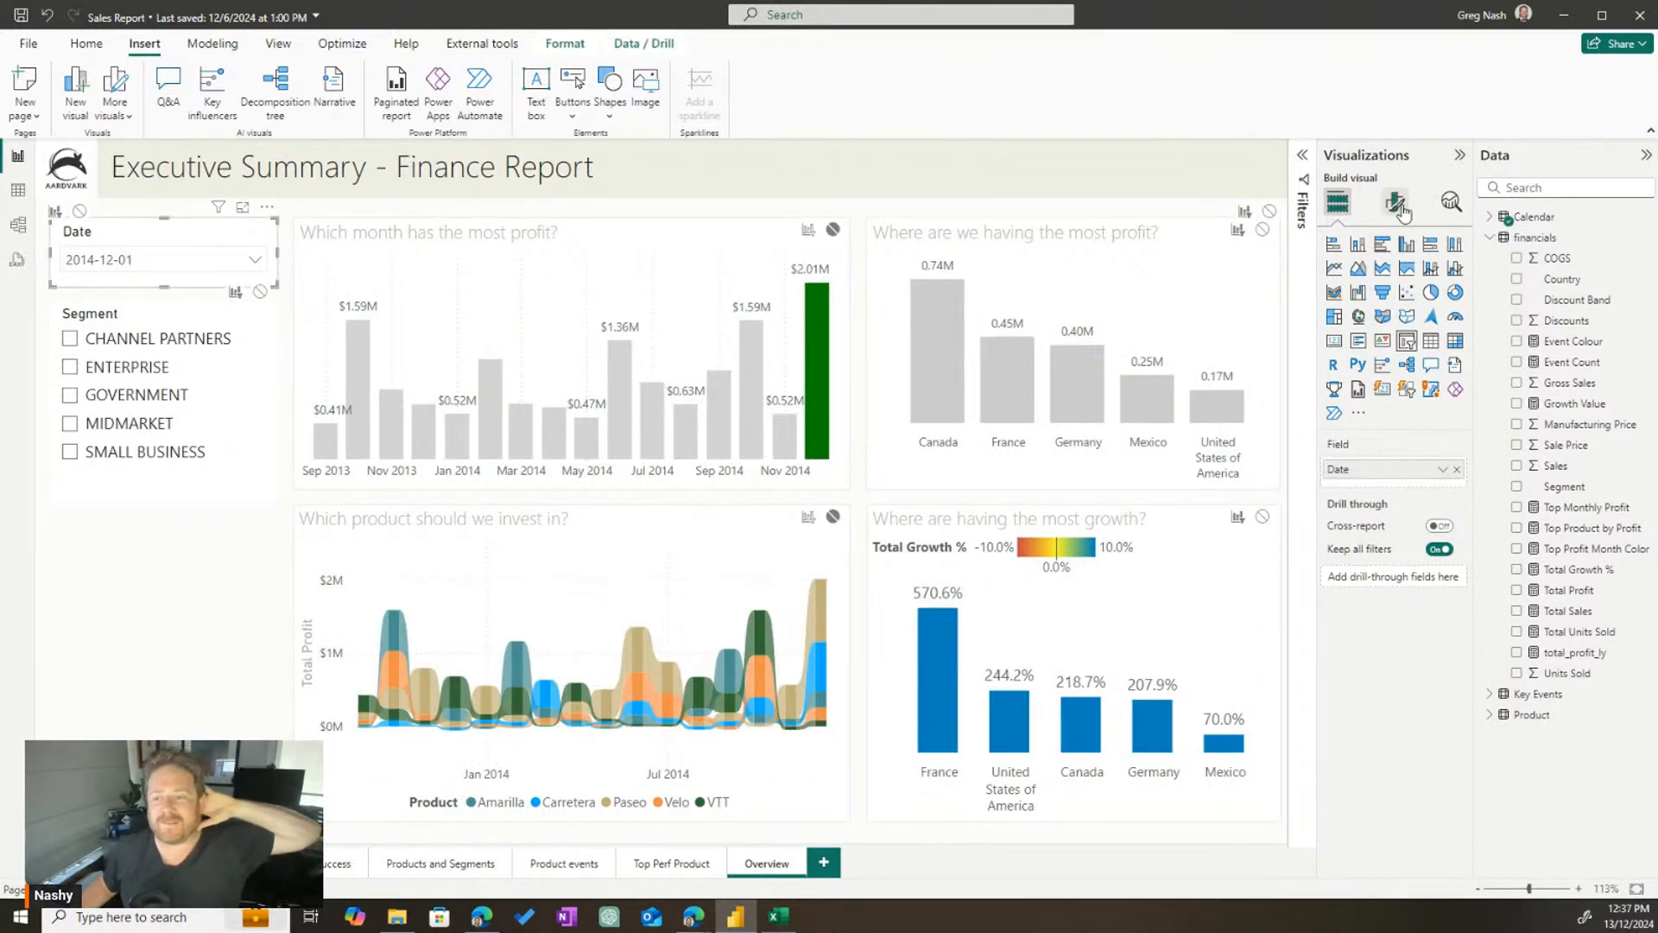
pyautogui.click(1402, 210)
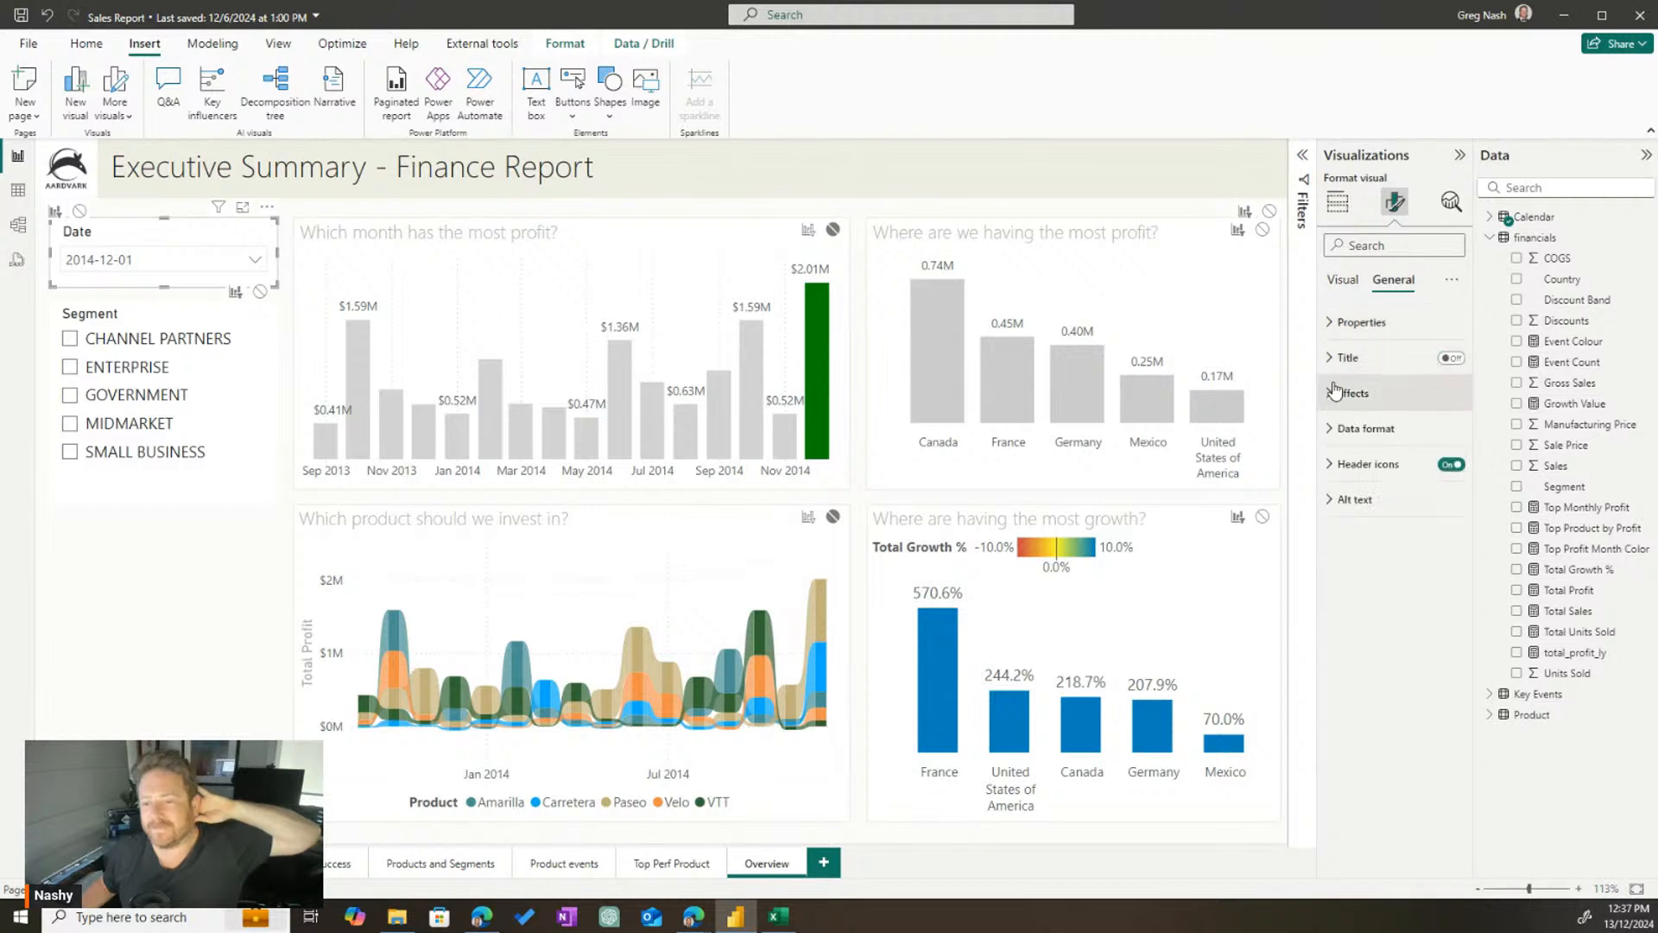
pyautogui.click(1346, 358)
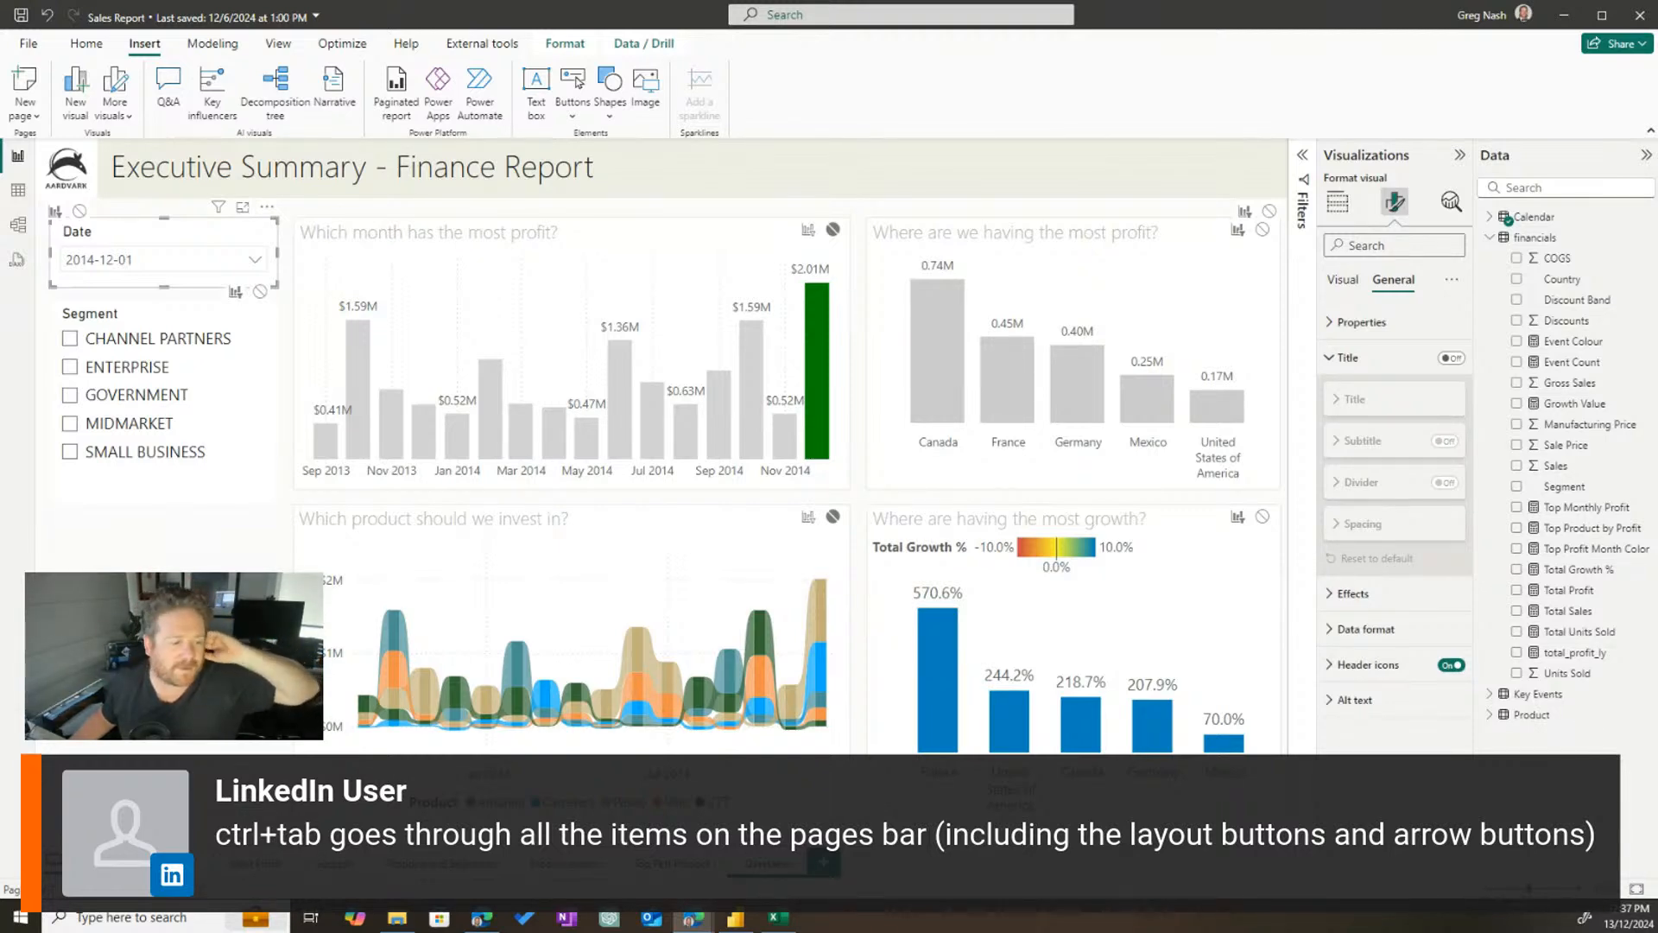
pyautogui.click(155, 570)
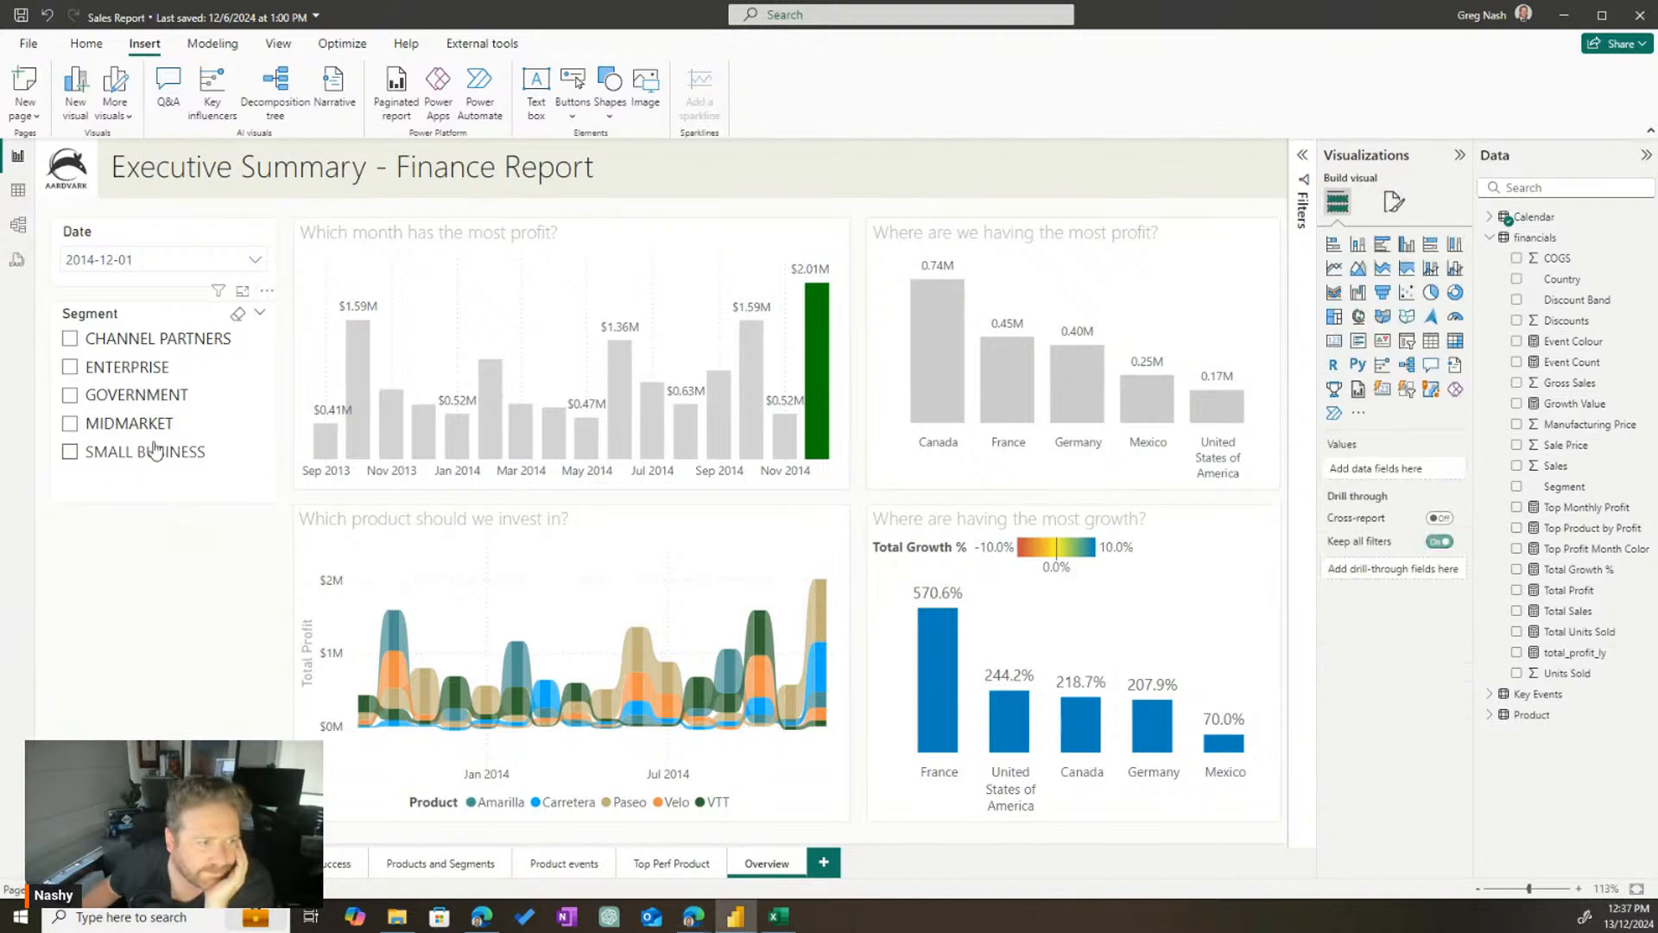
# Switch the Segment slicer between segments again from SMALL BUSINESS up to CHANNEL PARTNERS, and clear the selection
pyautogui.click(156, 452)
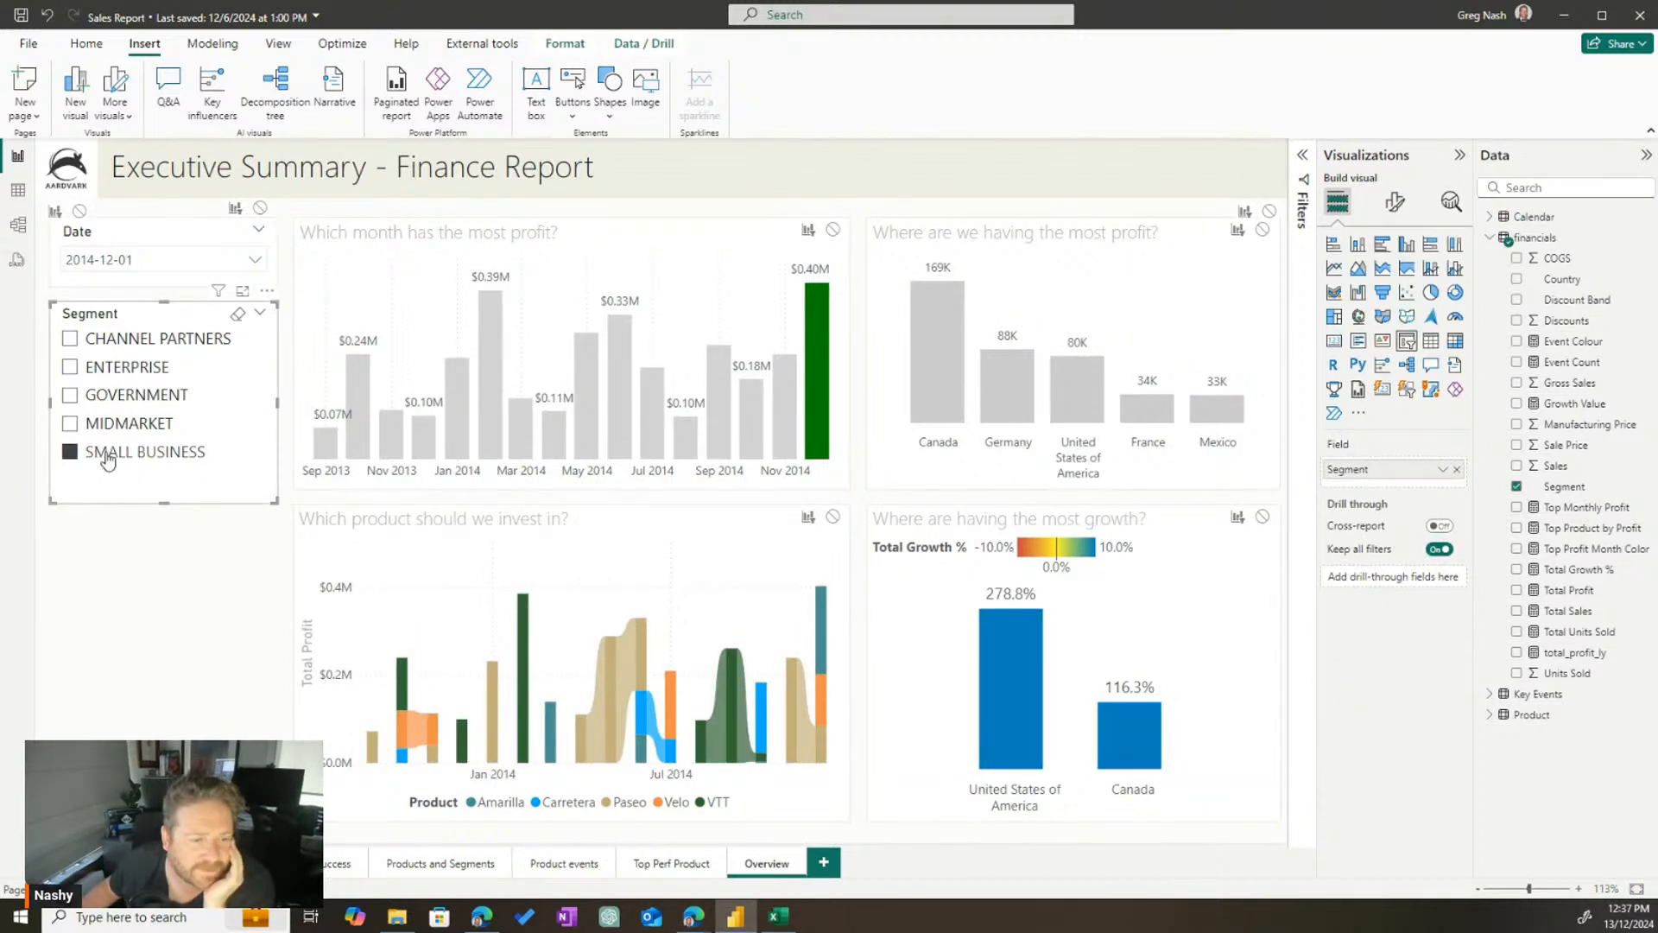
pyautogui.click(121, 424)
pyautogui.click(128, 396)
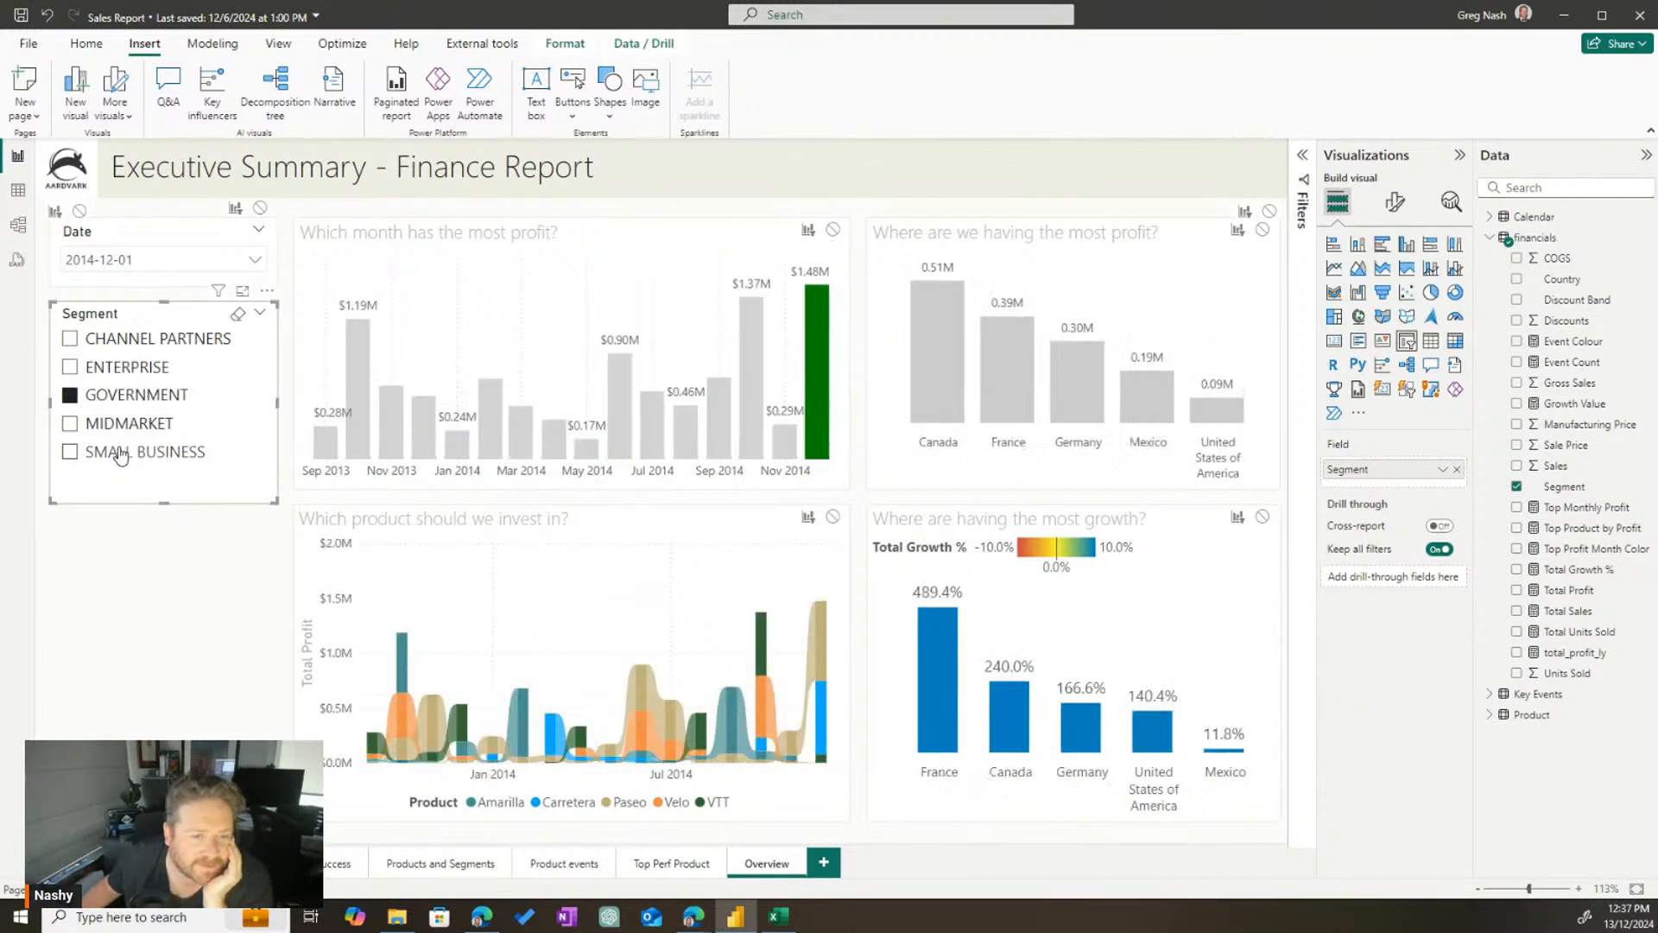
pyautogui.click(123, 452)
pyautogui.click(132, 368)
pyautogui.click(138, 339)
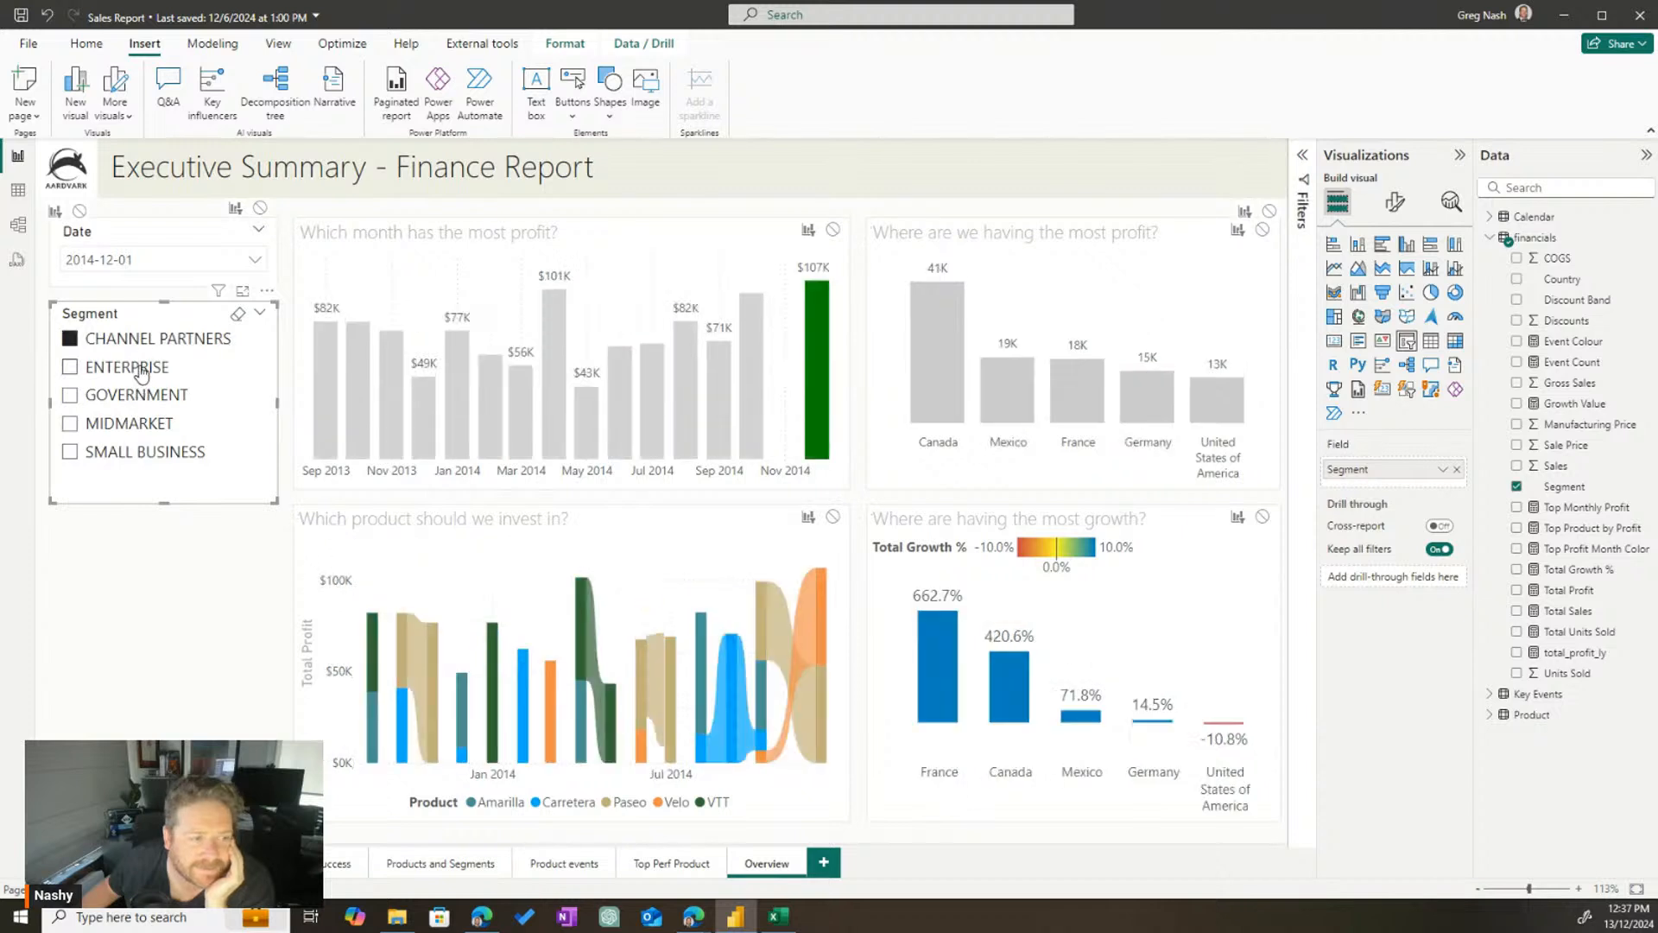
pyautogui.click(143, 370)
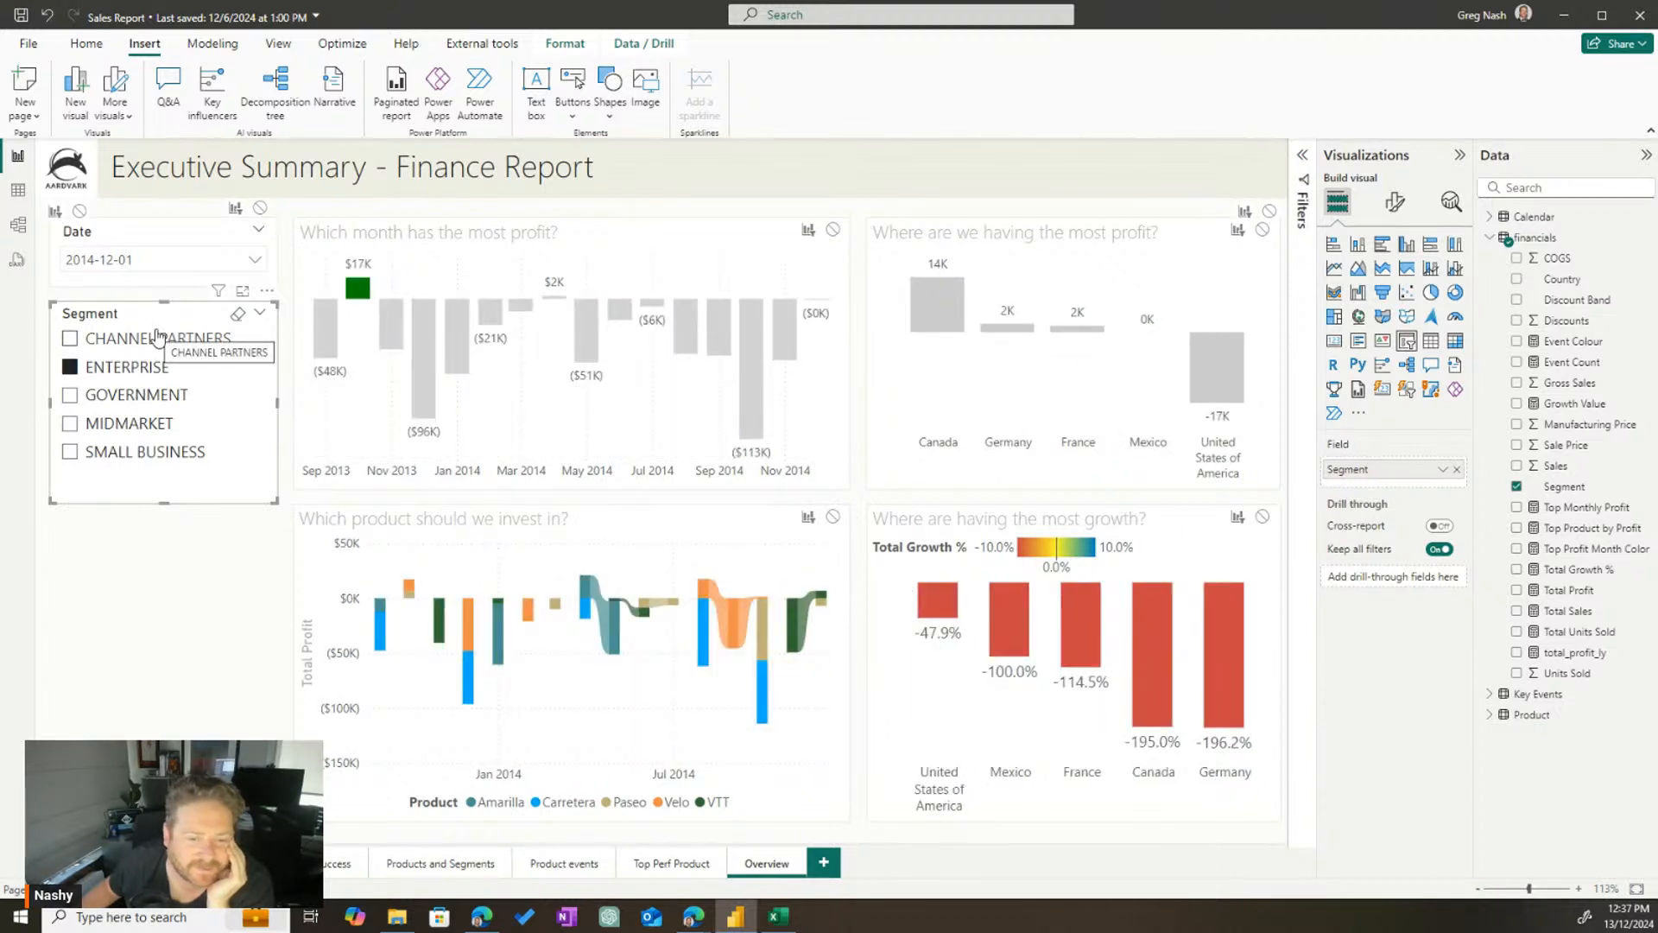
pyautogui.click(159, 338)
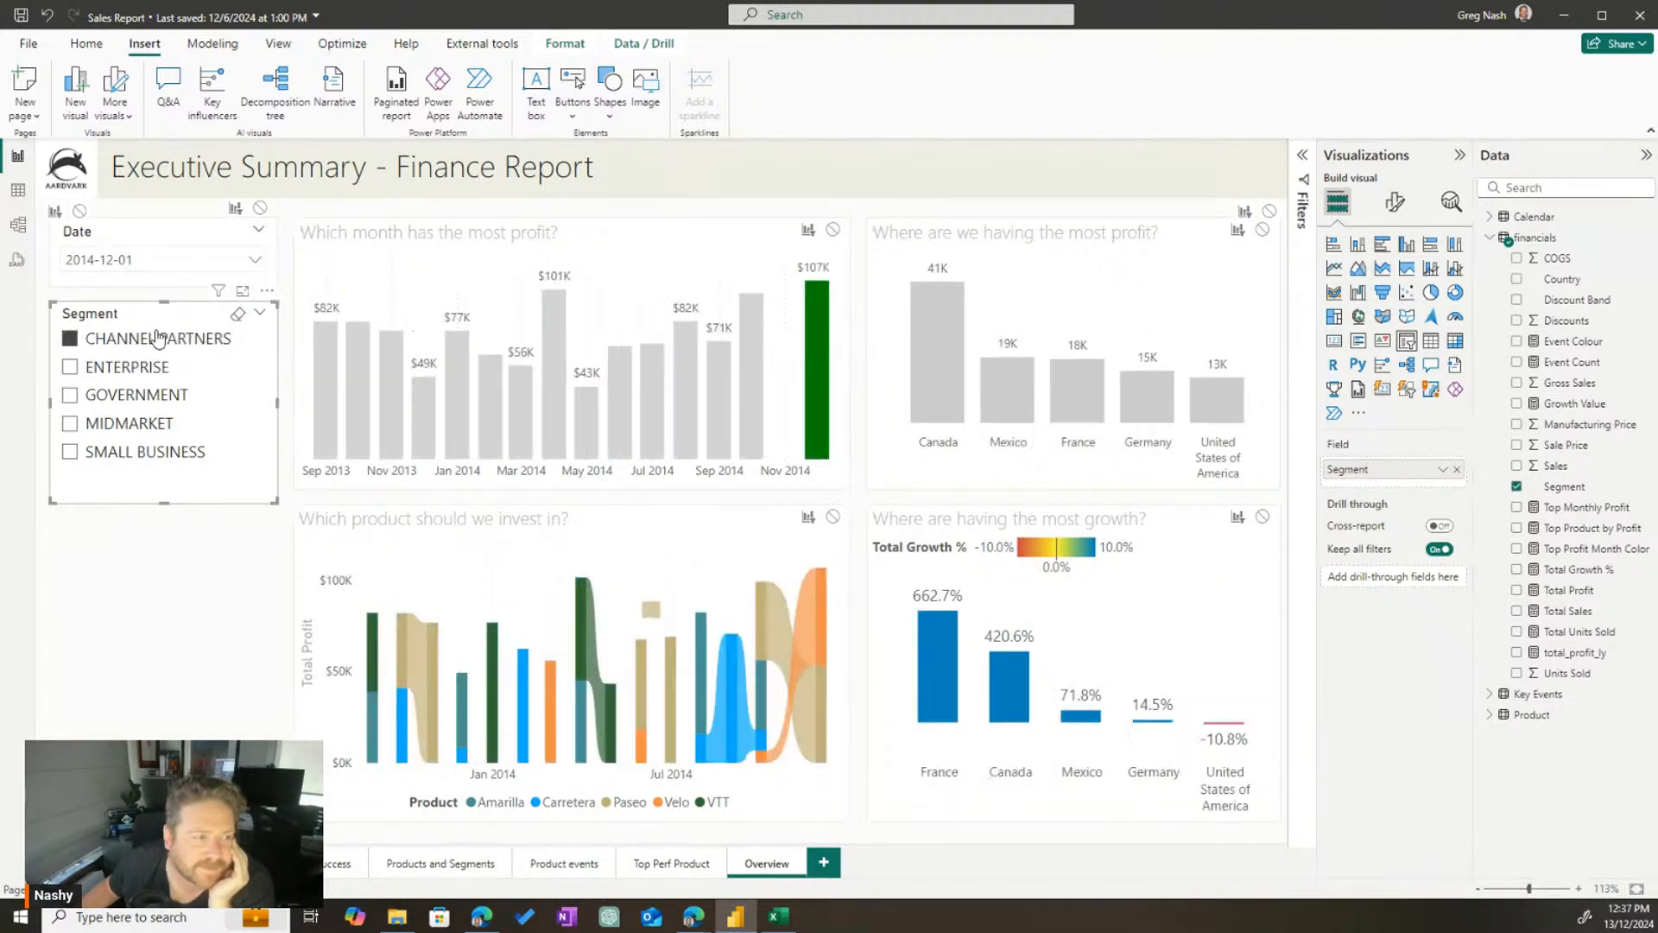
pyautogui.click(159, 337)
# Turn off interaction editing from the Date slicer and deselect it
pyautogui.click(173, 233)
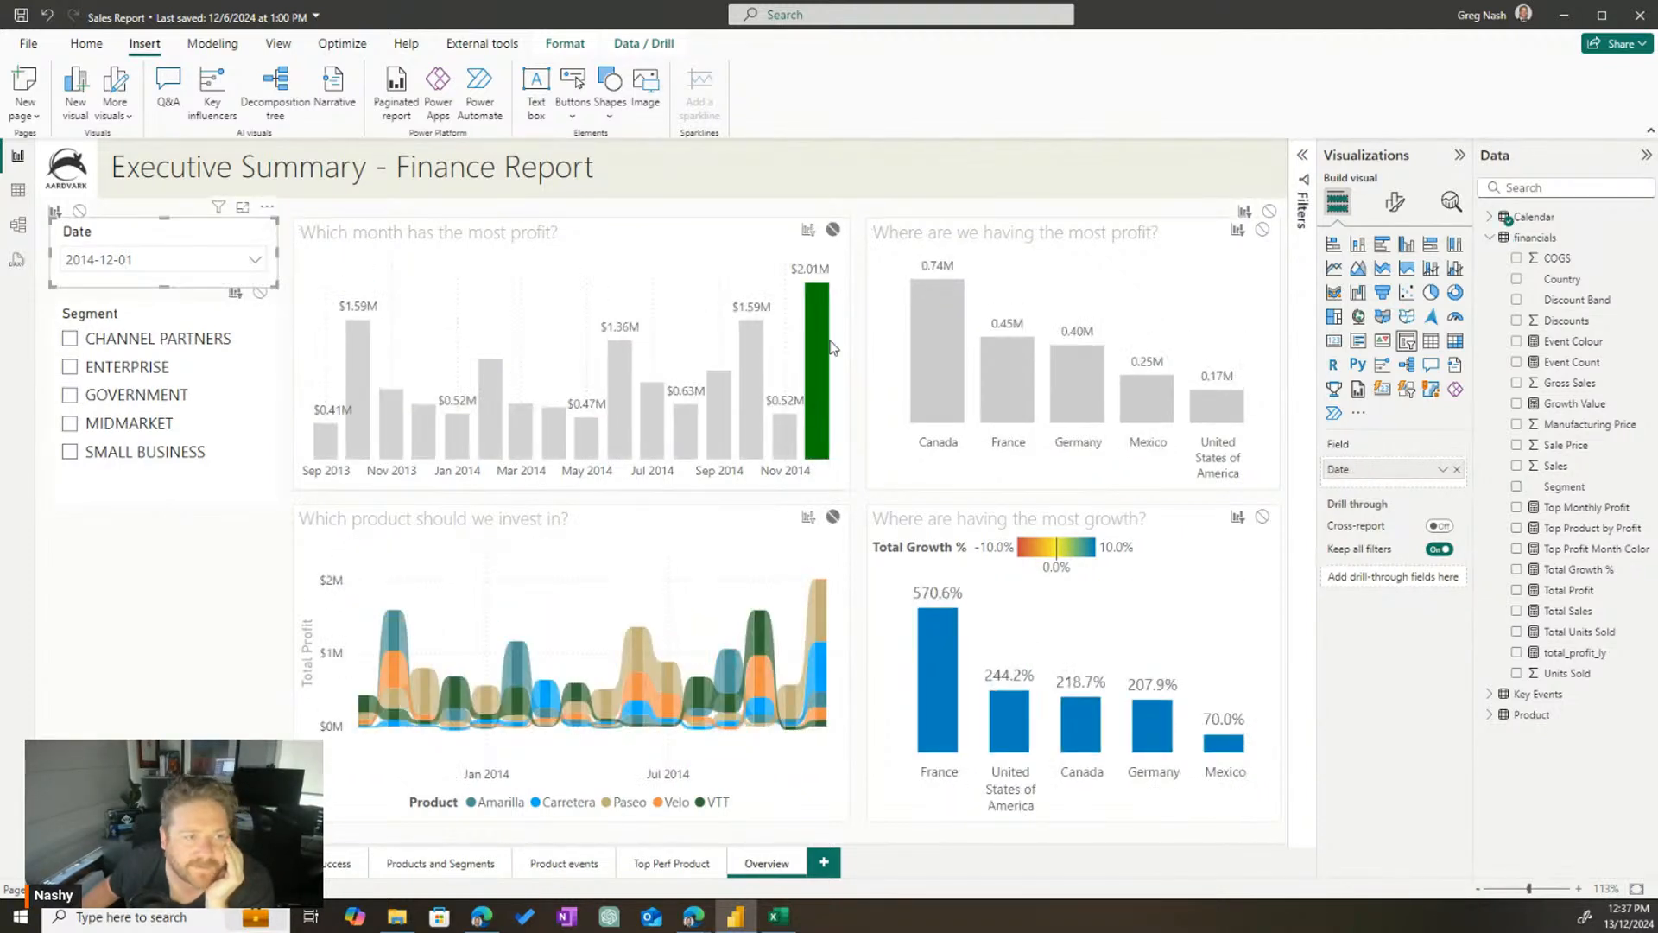
pyautogui.click(643, 43)
pyautogui.click(565, 43)
pyautogui.click(36, 90)
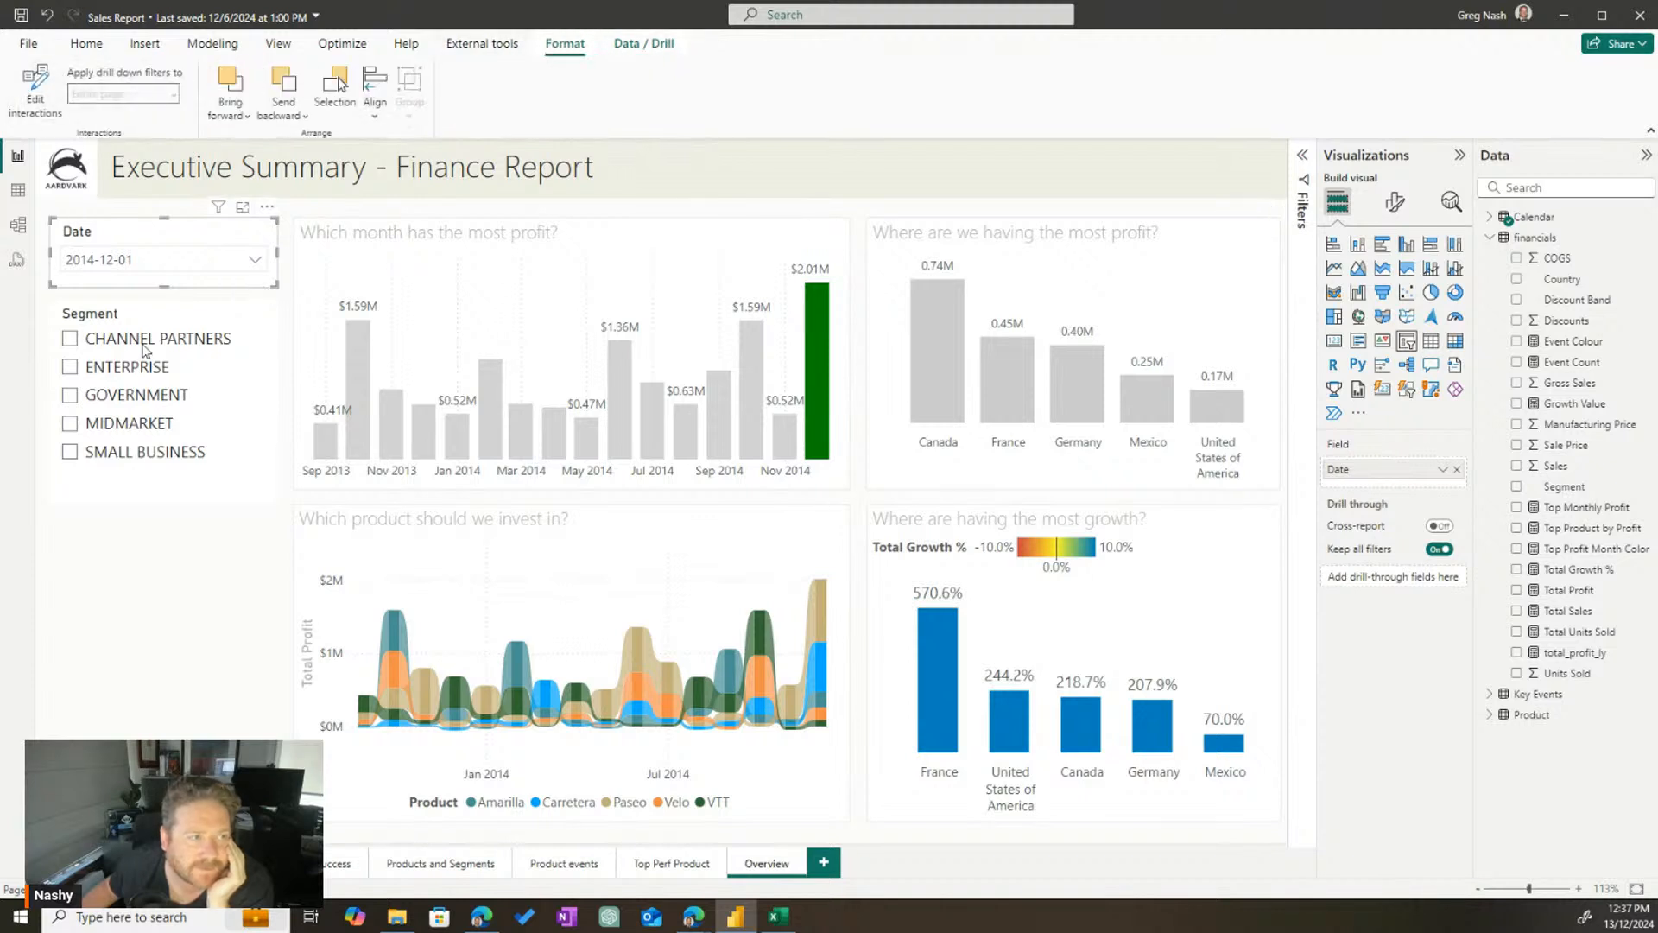
pyautogui.click(221, 590)
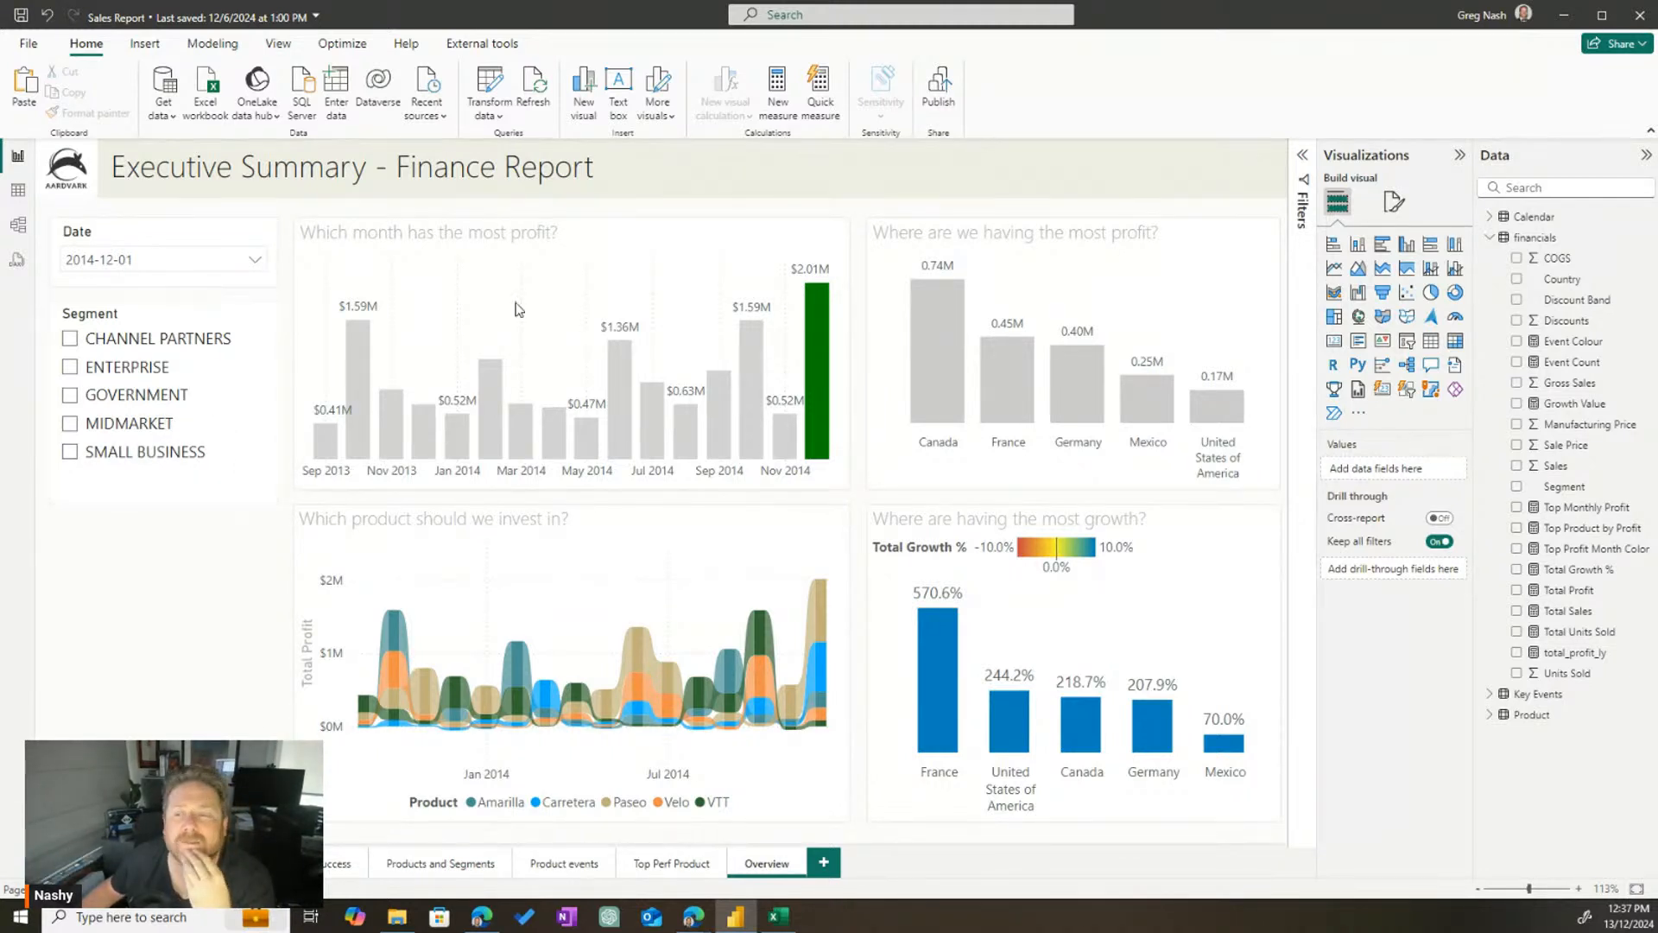
# Set the Segment slicer's header text font to Segoe UI Light
pyautogui.click(170, 321)
pyautogui.click(1396, 204)
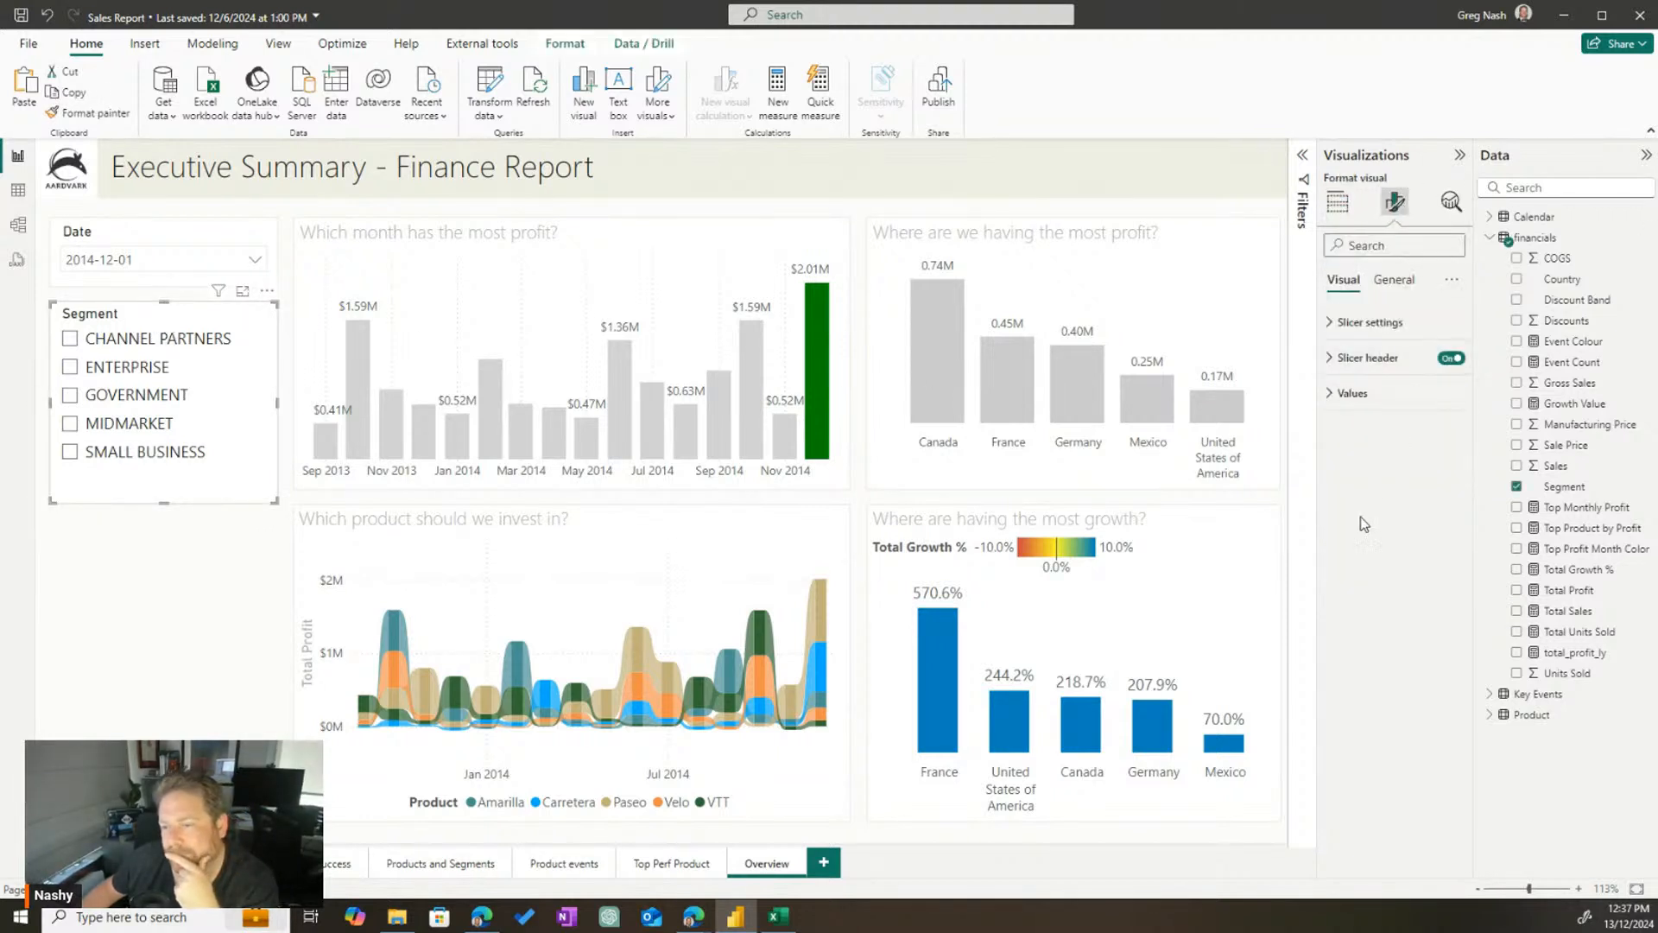
pyautogui.click(1347, 374)
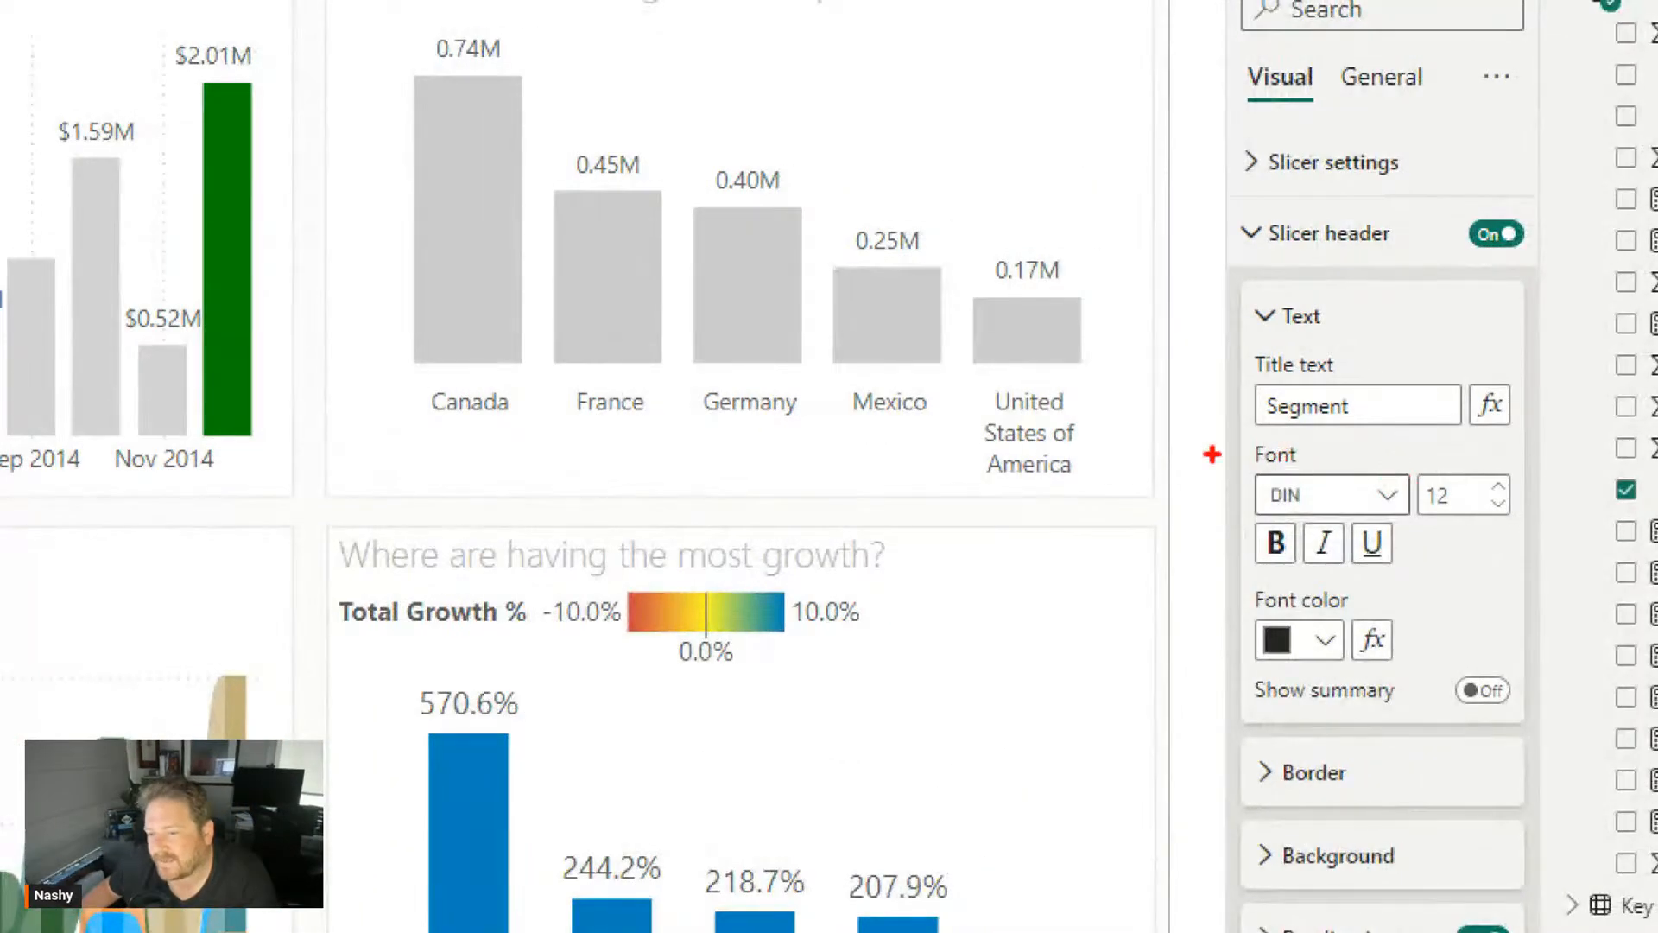
pyautogui.moveTo(1212, 455); pyautogui.dragTo(1419, 560)
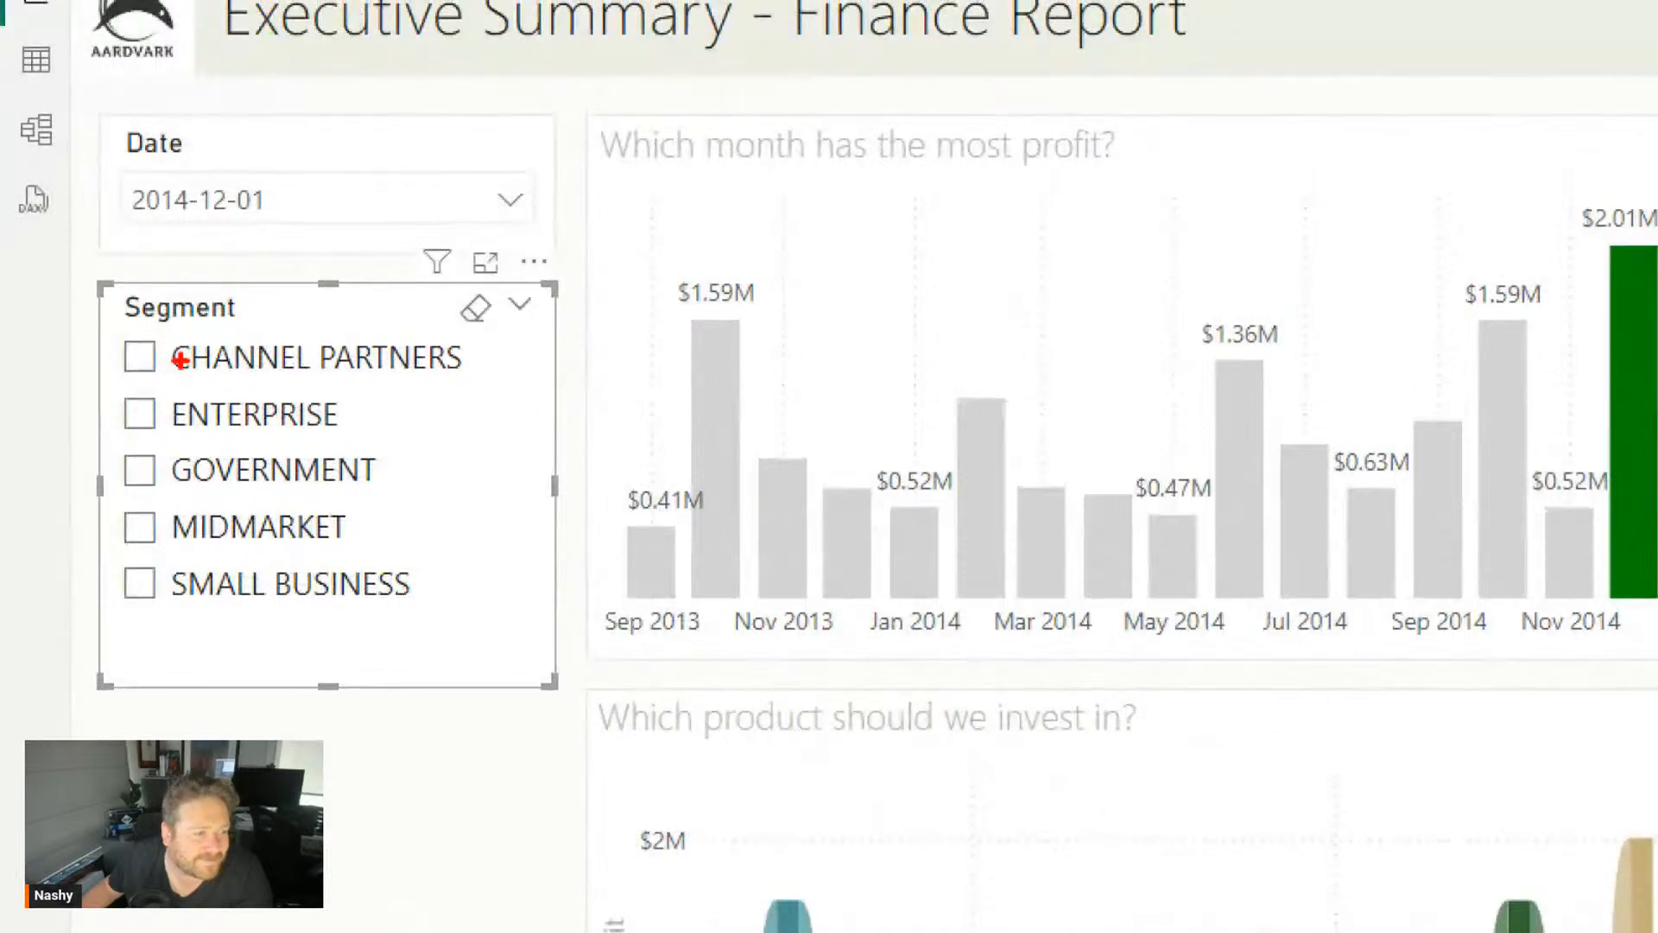
pyautogui.moveTo(52, 302); pyautogui.dragTo(135, 329)
pyautogui.moveTo(97, 105); pyautogui.dragTo(209, 171)
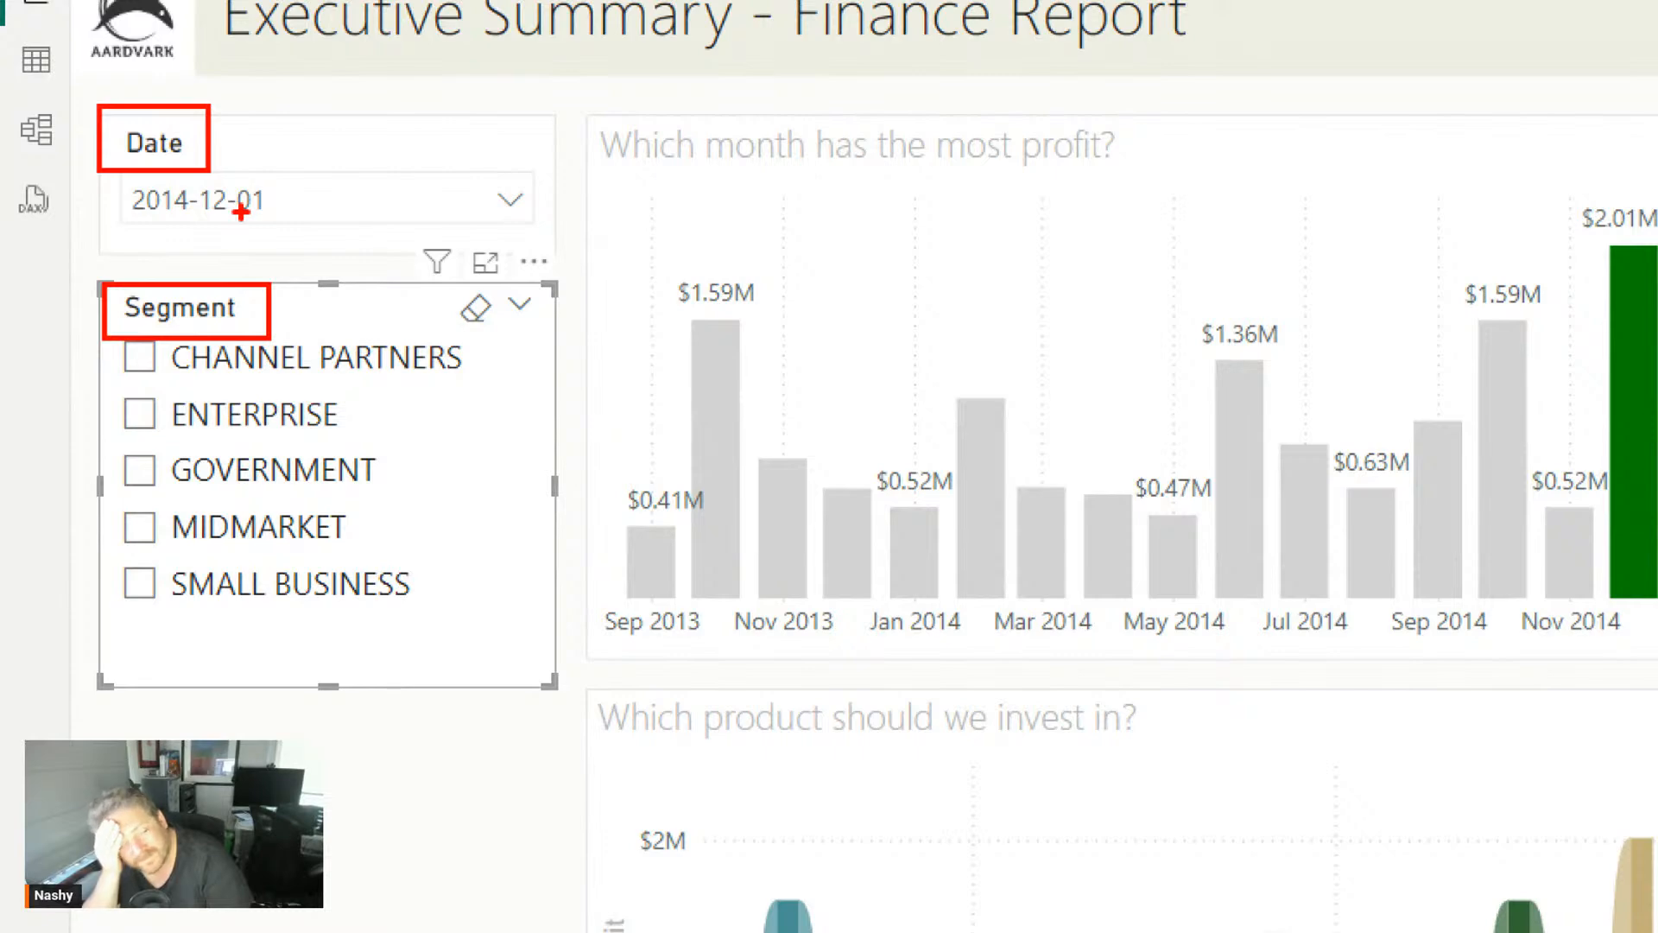
pyautogui.press('Escape')
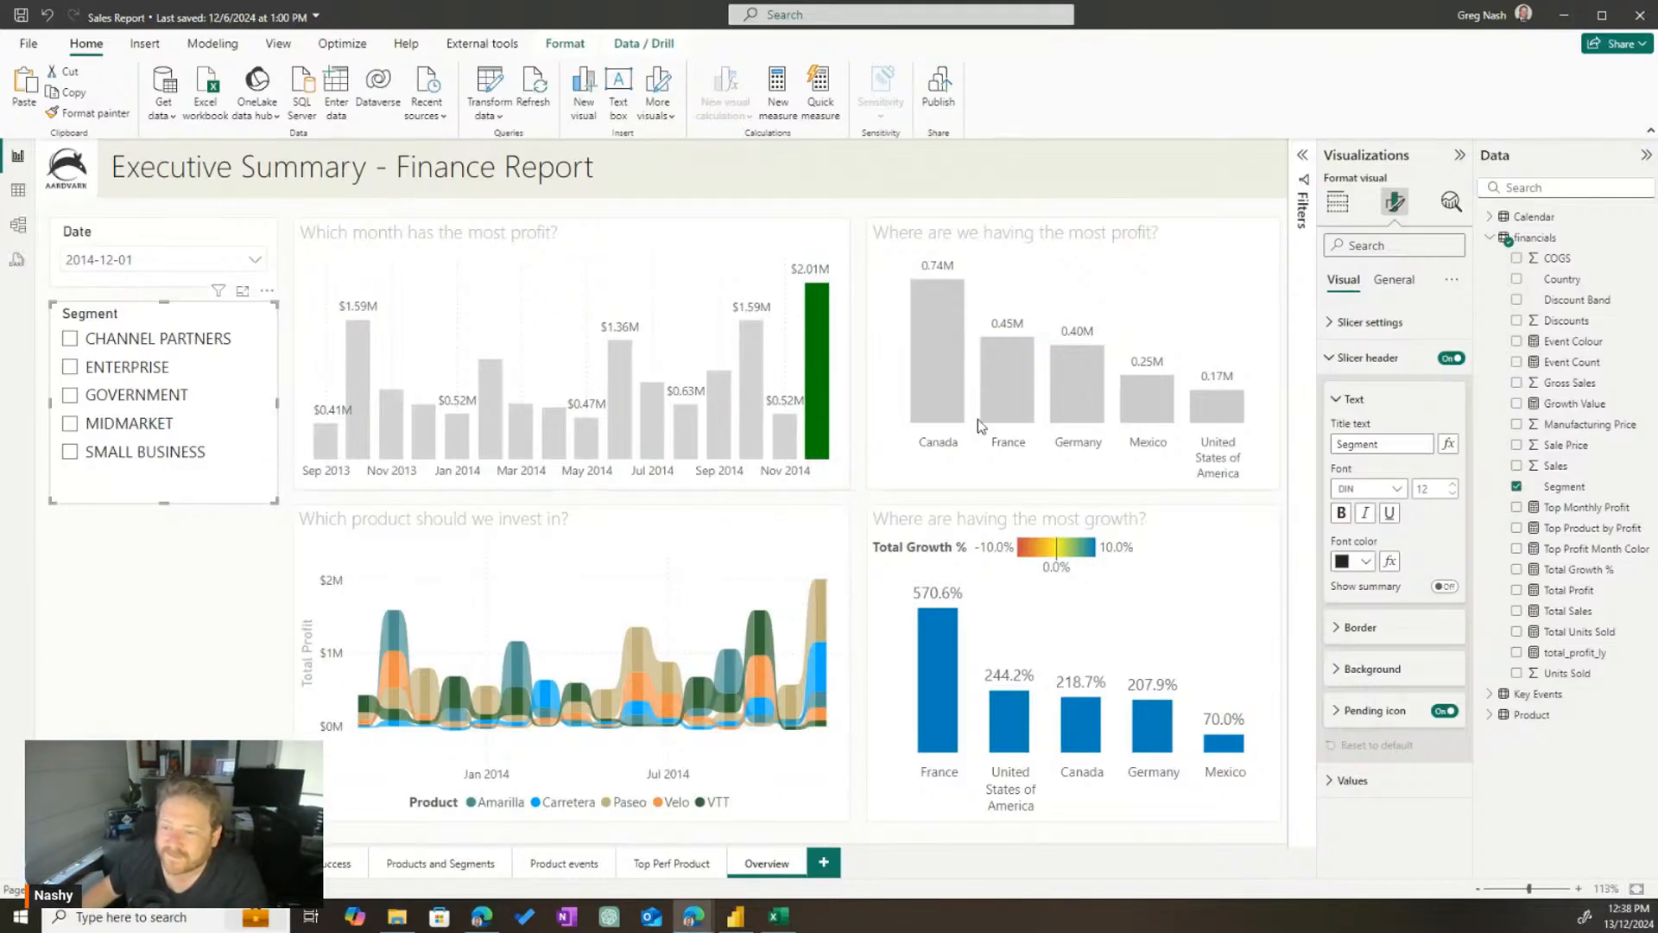
pyautogui.click(1387, 489)
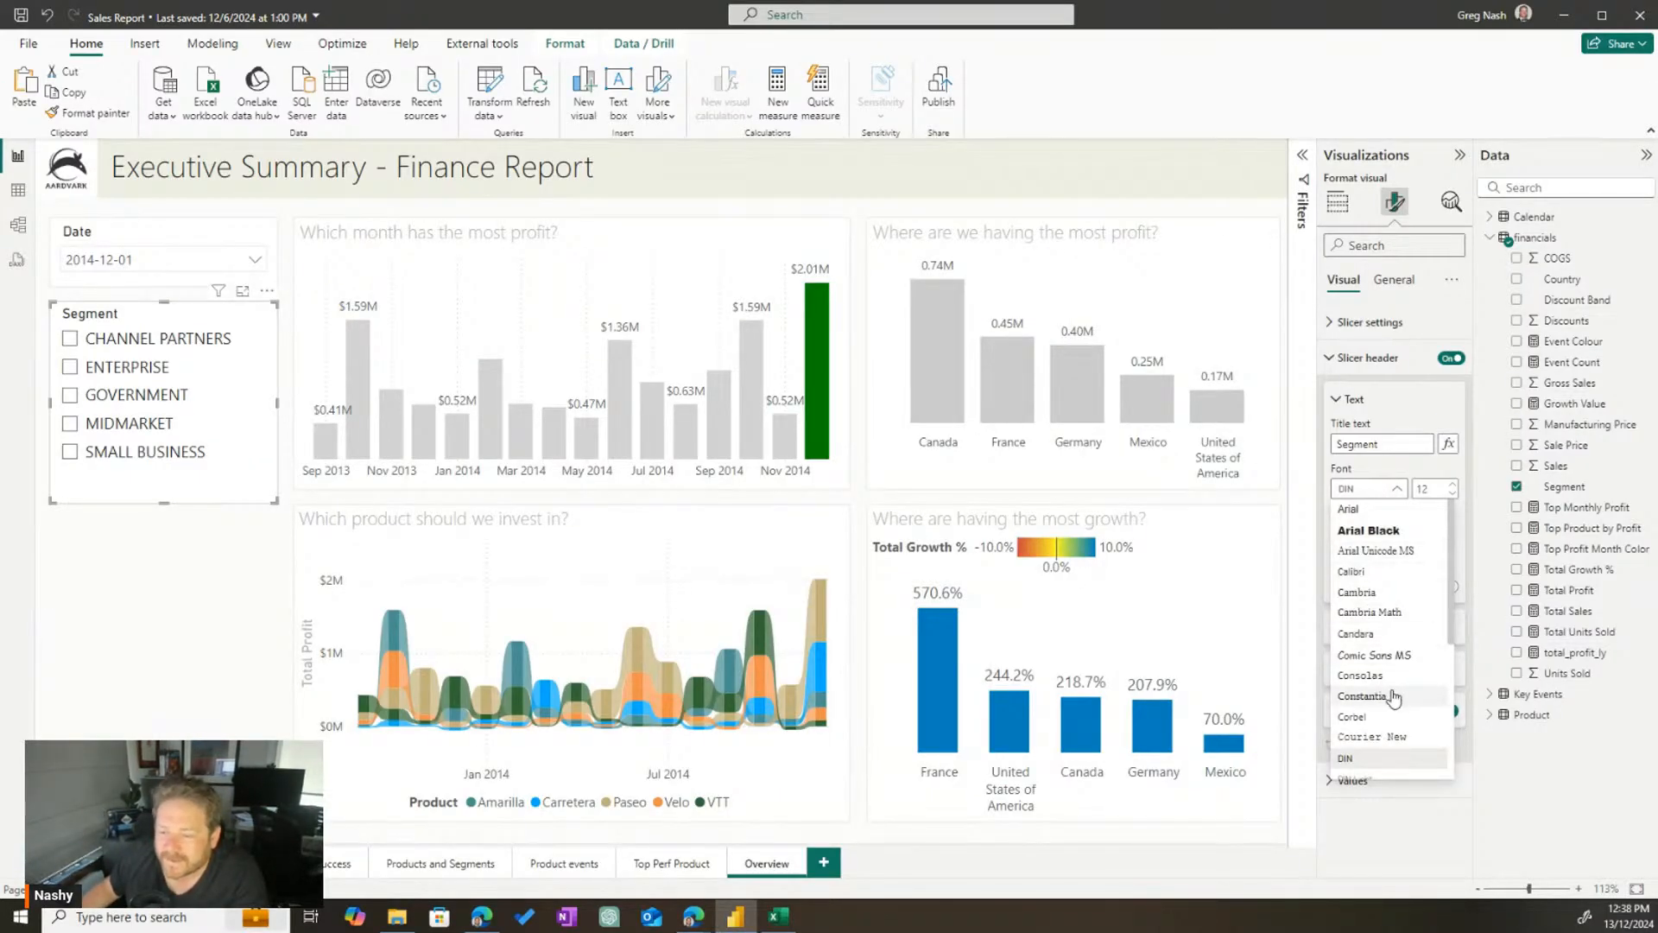
pyautogui.scroll(-3, 1390, 682)
pyautogui.click(1376, 603)
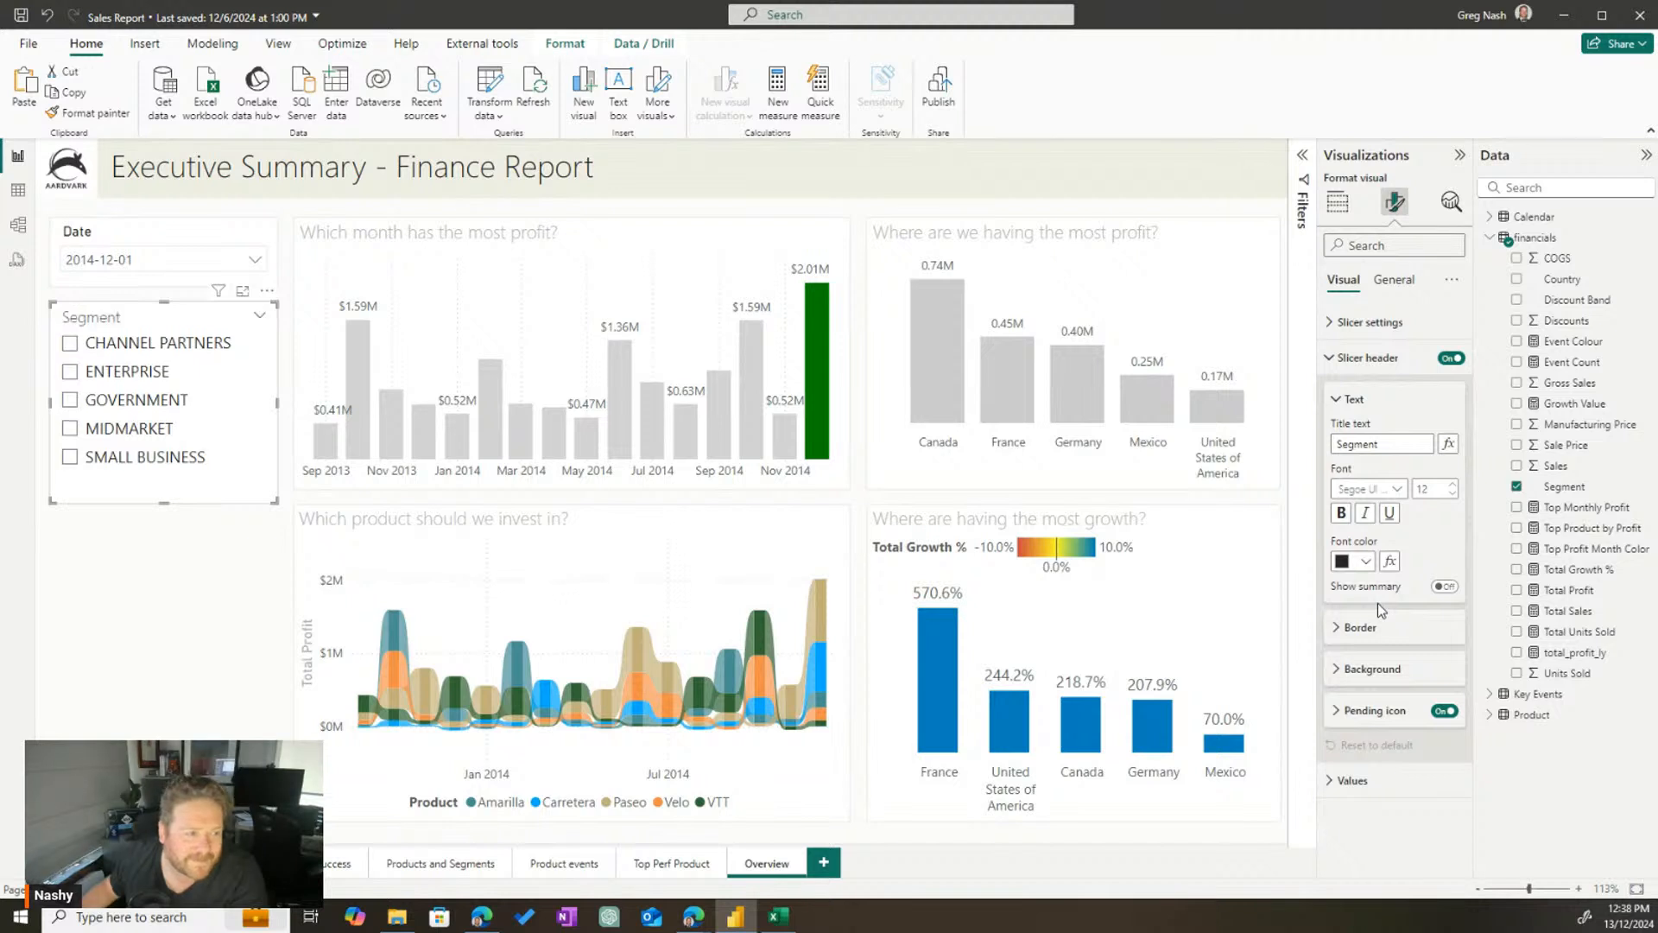
# Set the Date slicer's header text font to Segoe UI Light and deselect the slicer
pyautogui.click(186, 246)
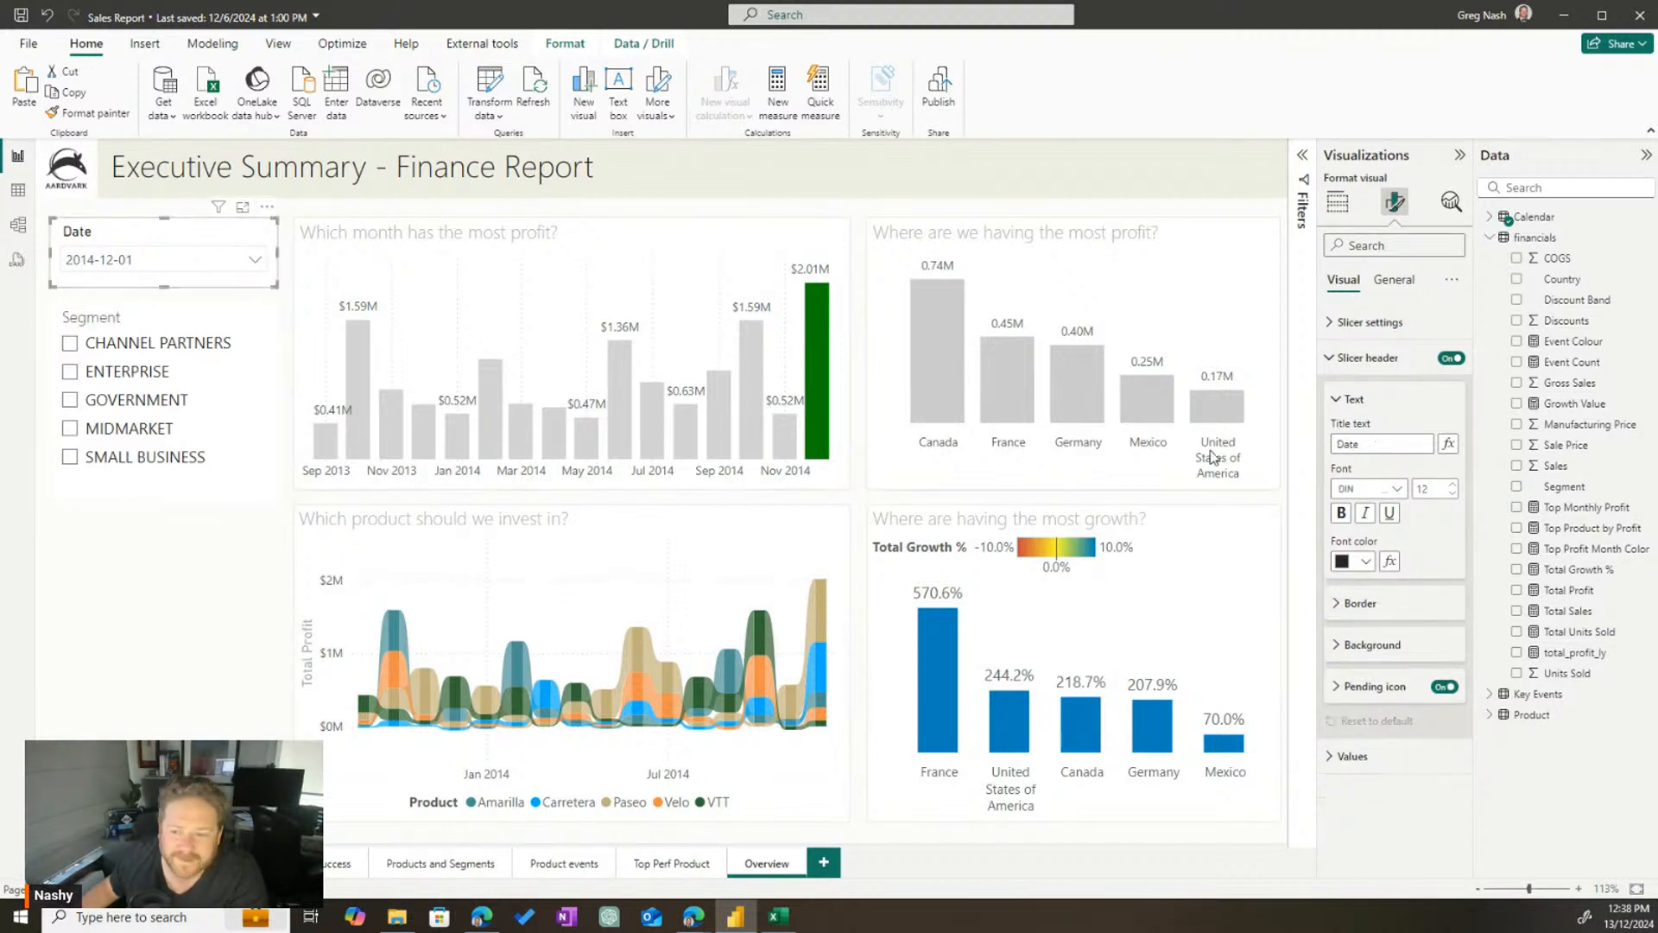
pyautogui.click(1403, 499)
pyautogui.scroll(-3, 1391, 674)
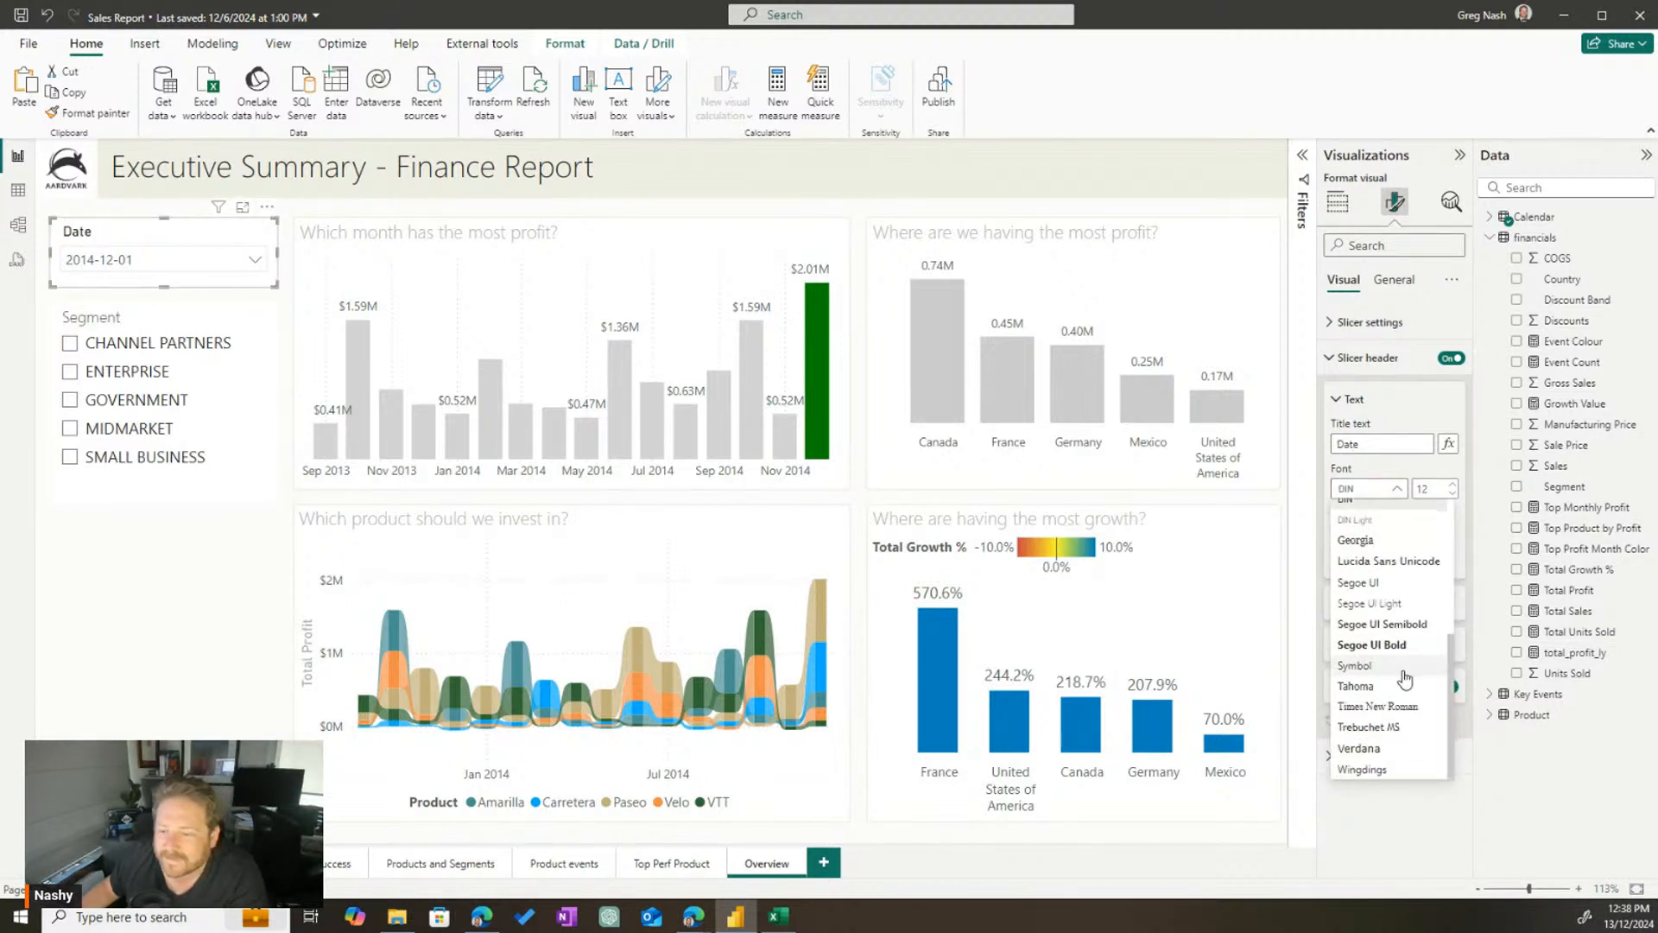
pyautogui.click(1377, 606)
pyautogui.click(230, 646)
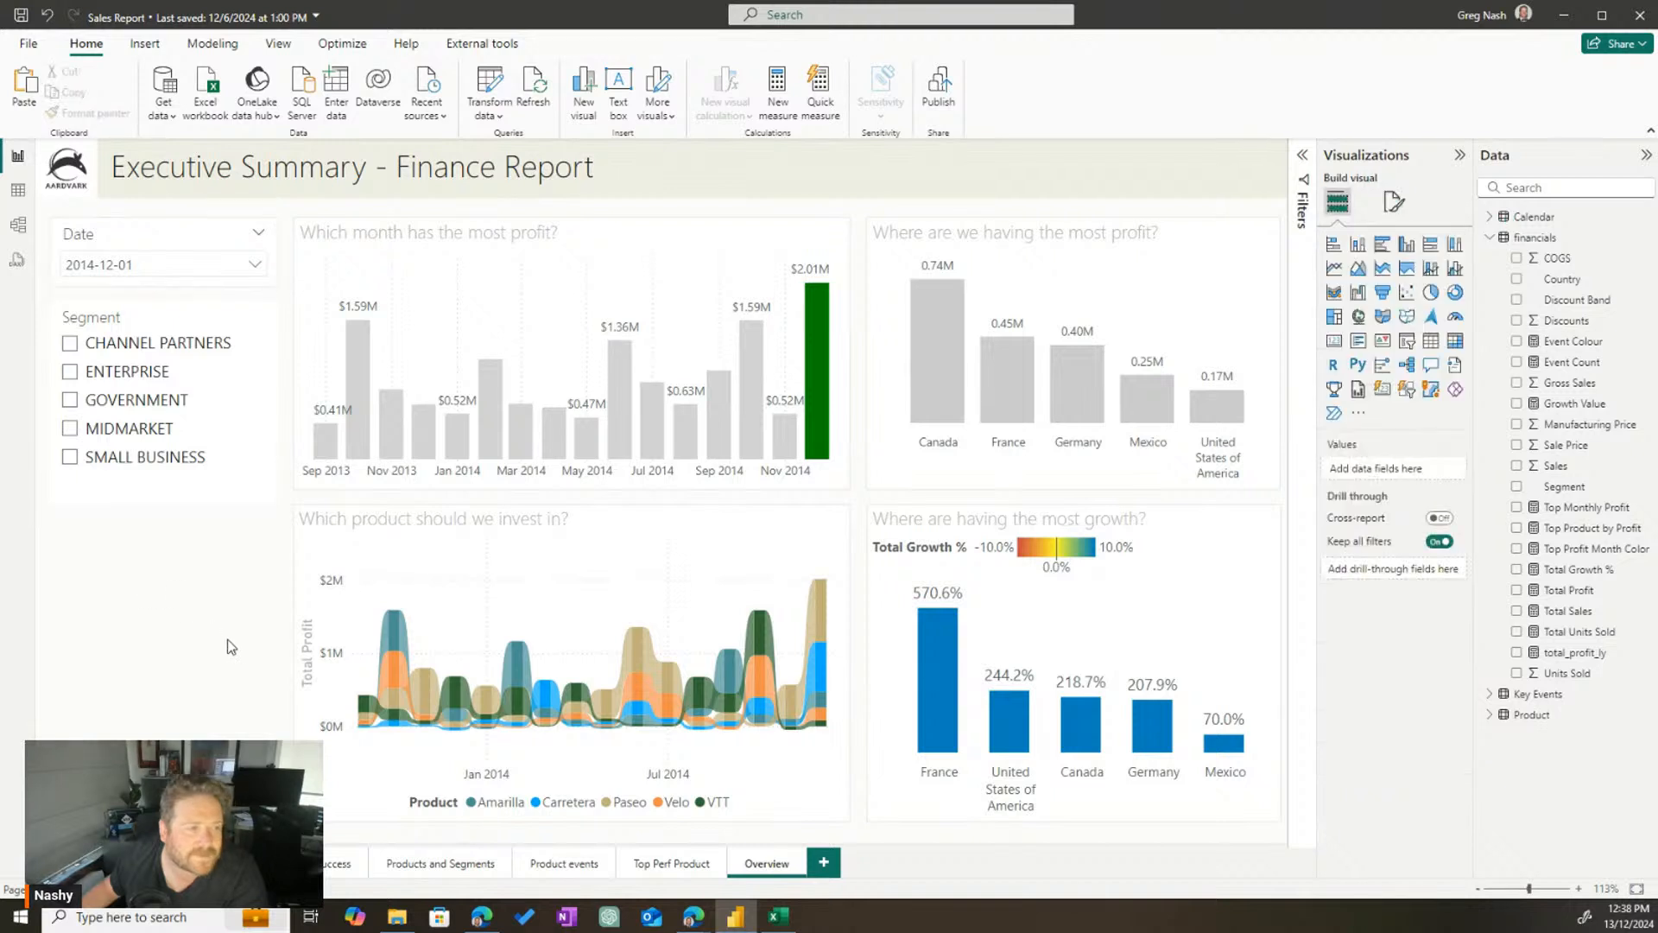
# Set the Date slicer's header text size to 10 and deselect the slicer
pyautogui.click(125, 240)
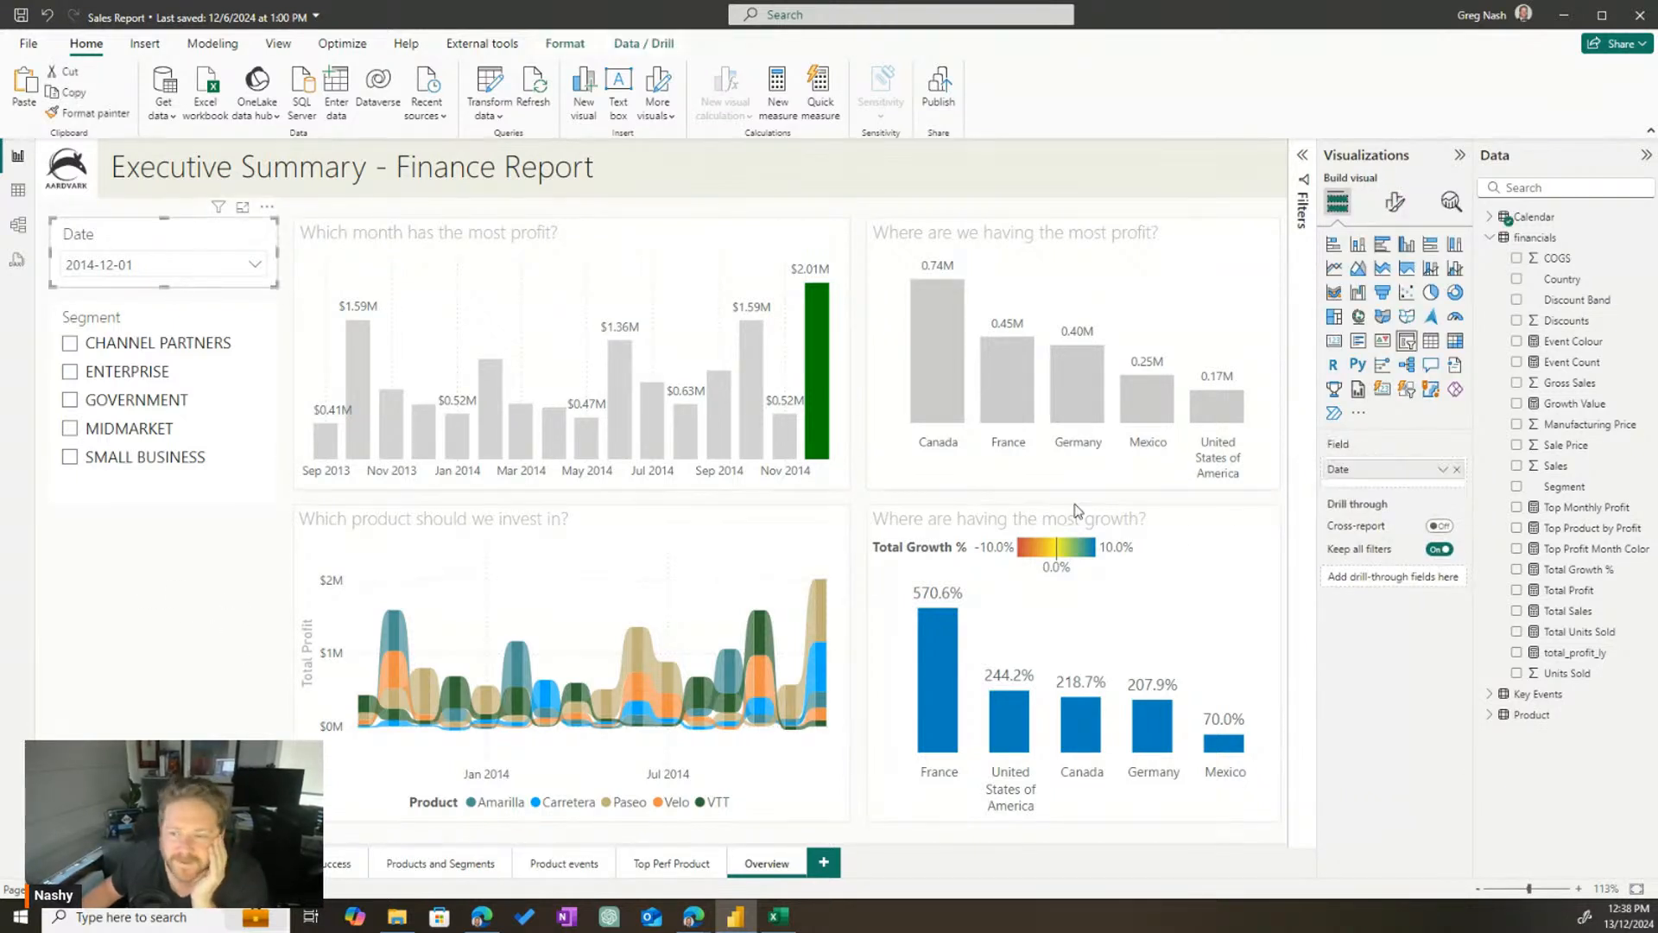
pyautogui.click(1394, 201)
pyautogui.click(1451, 358)
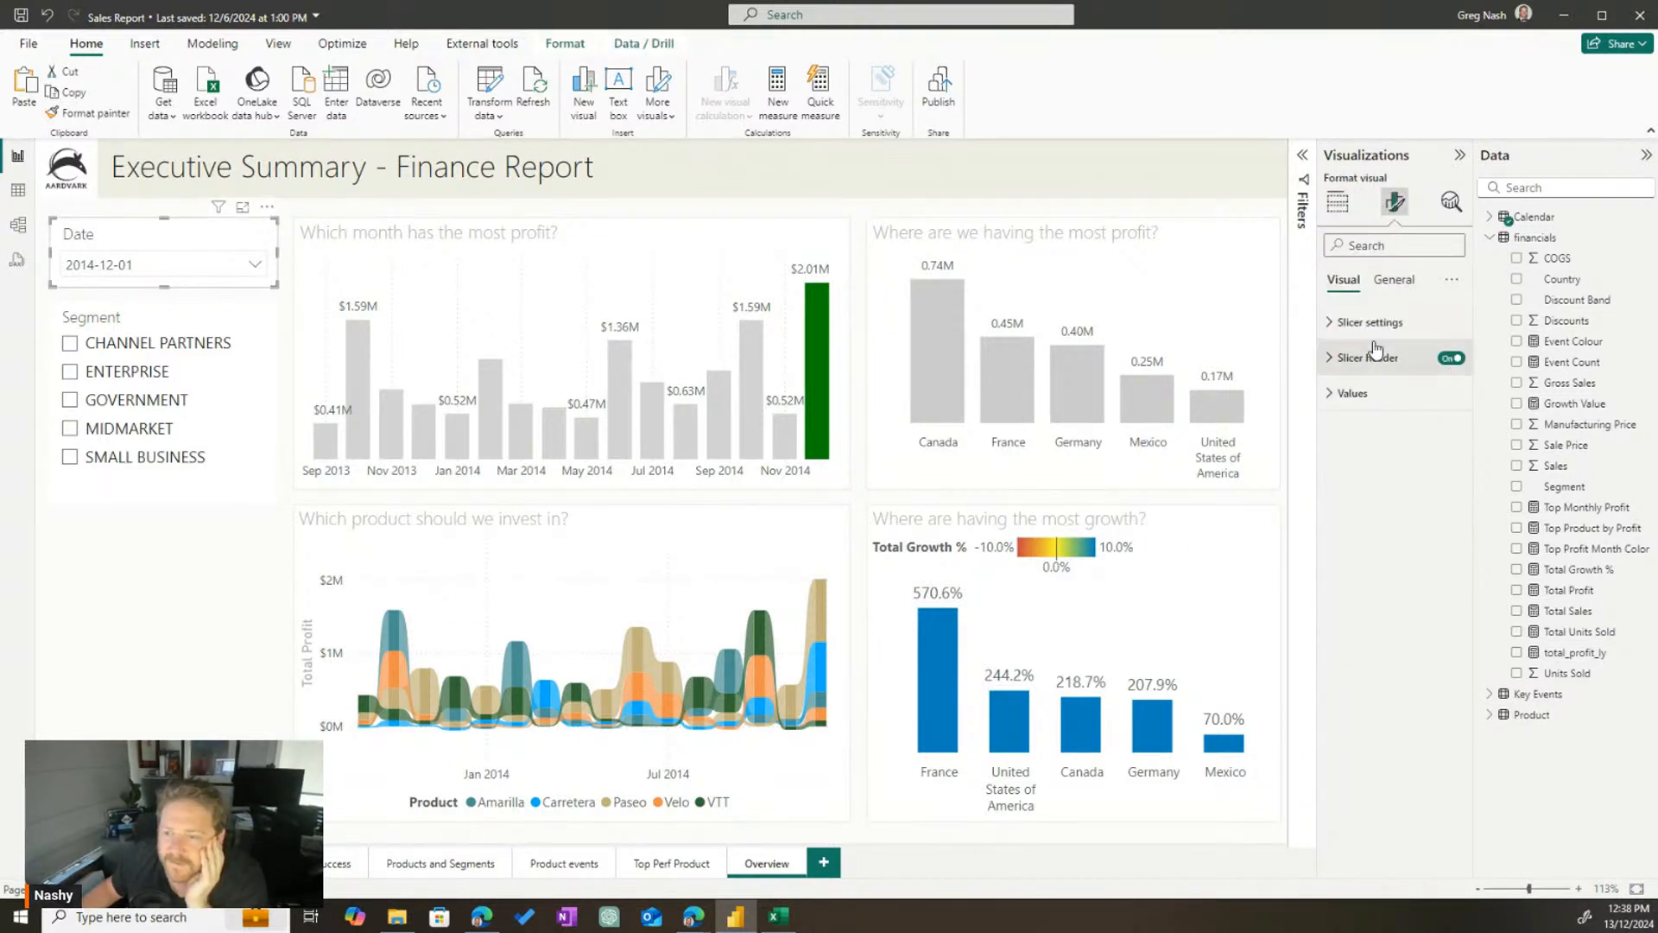
pyautogui.click(1359, 359)
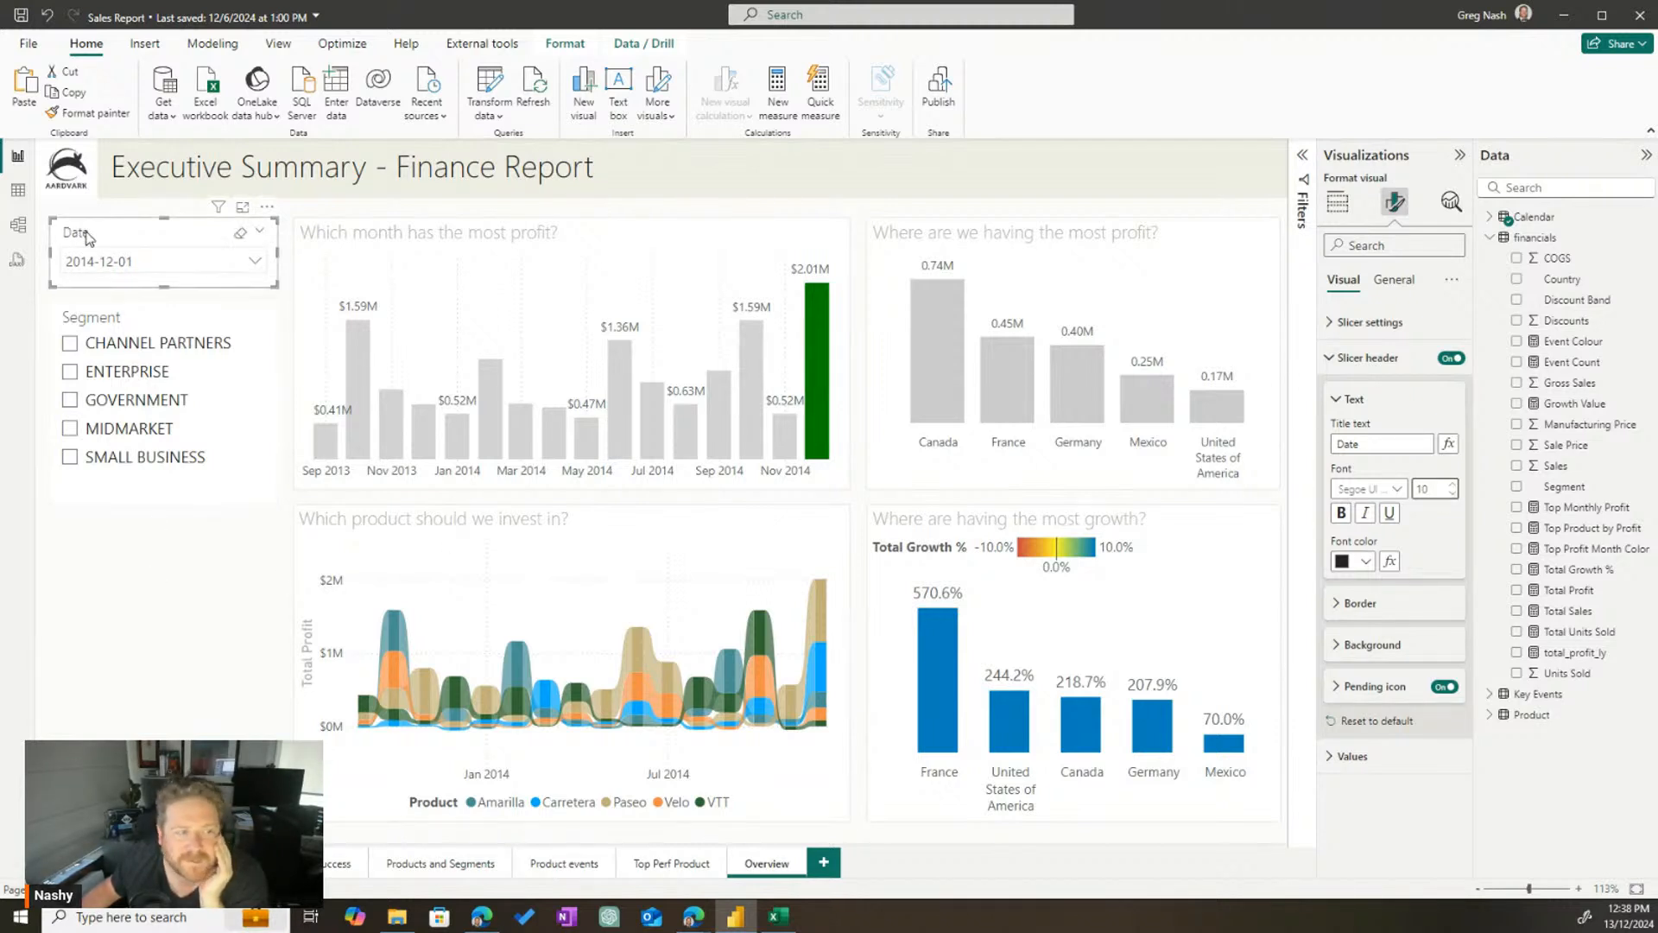
pyautogui.click(136, 320)
pyautogui.click(237, 635)
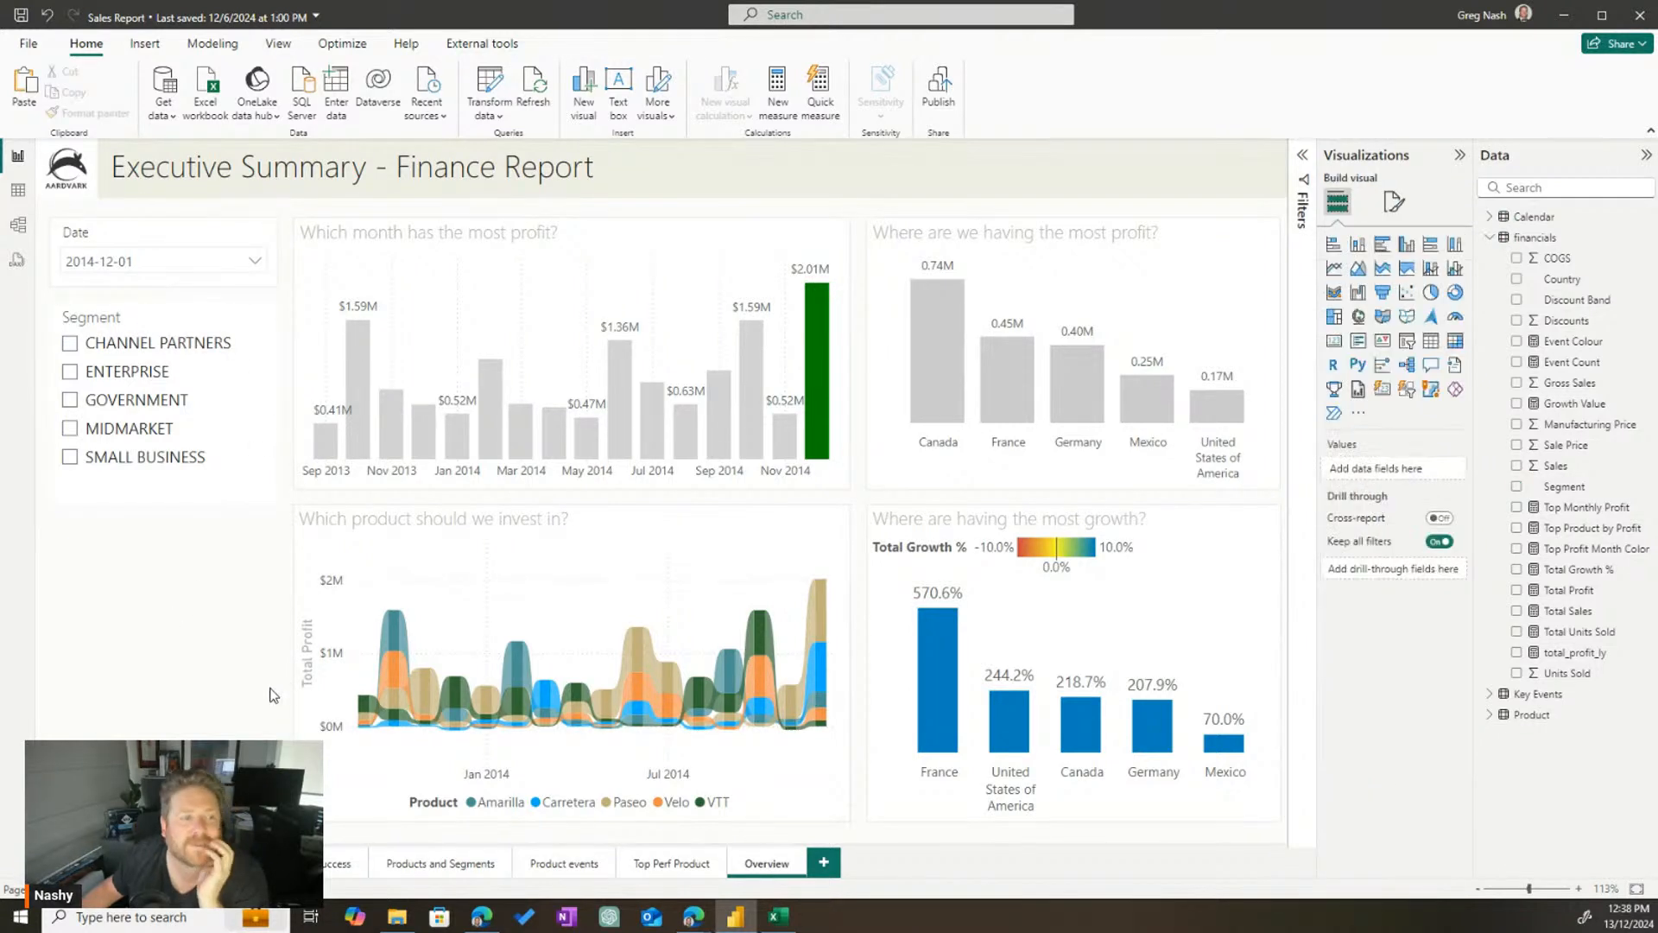
# Turn on the Segment slicer's visual border and color it the lightest theme grey
pyautogui.click(199, 488)
pyautogui.click(1395, 207)
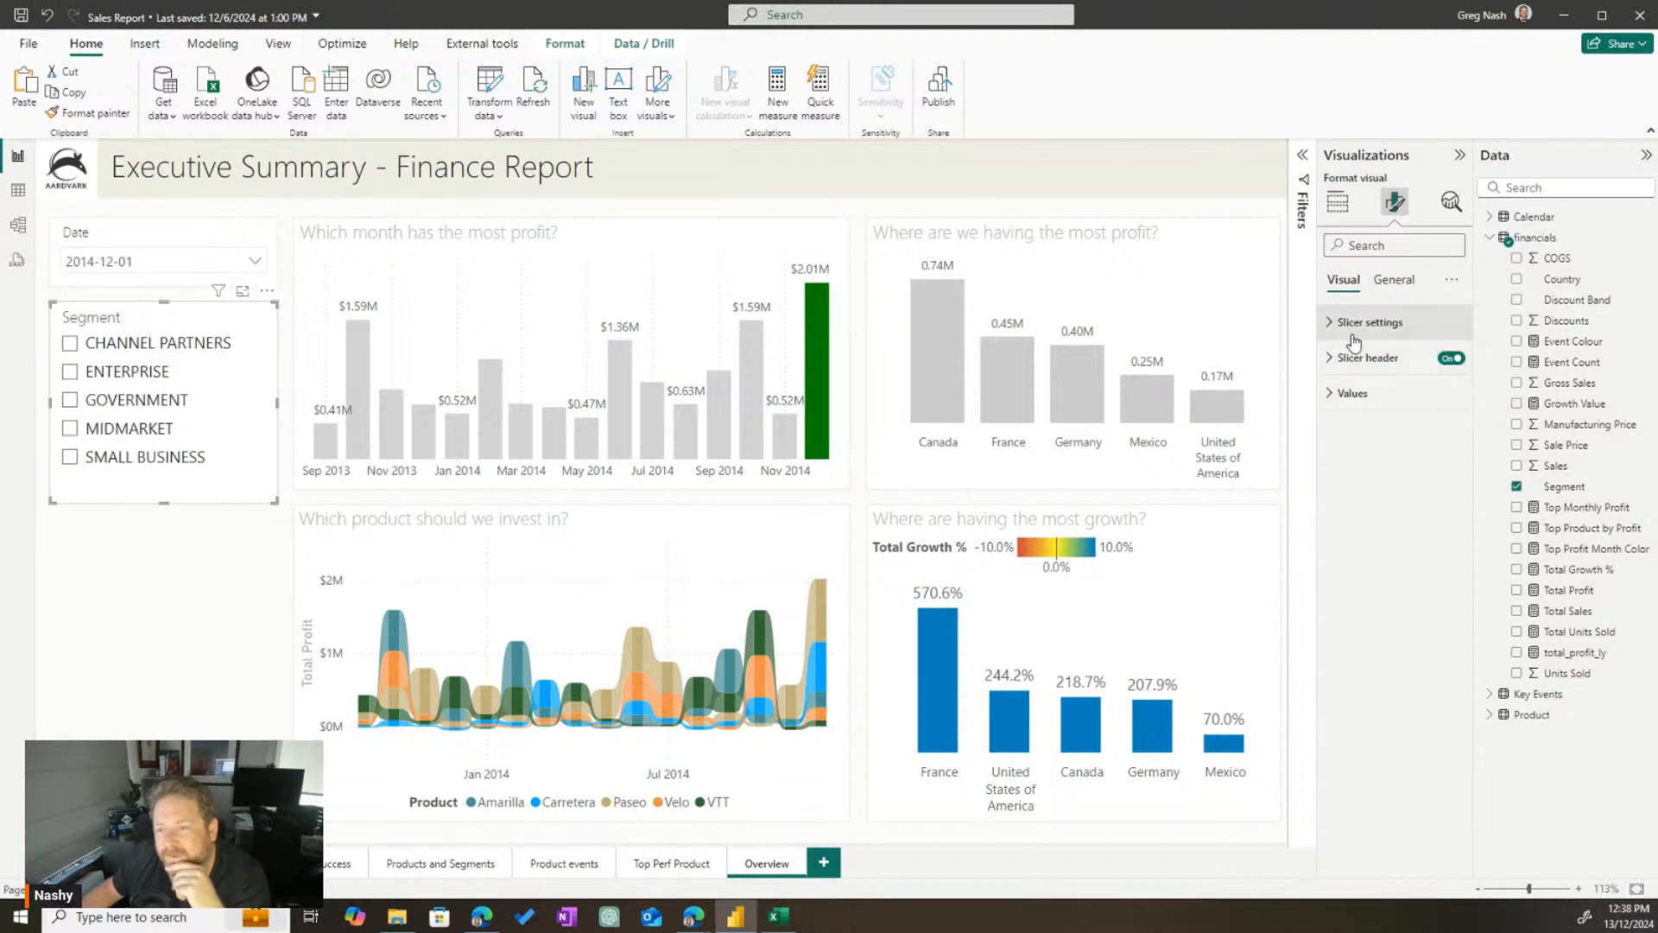
pyautogui.click(1392, 285)
pyautogui.click(1352, 393)
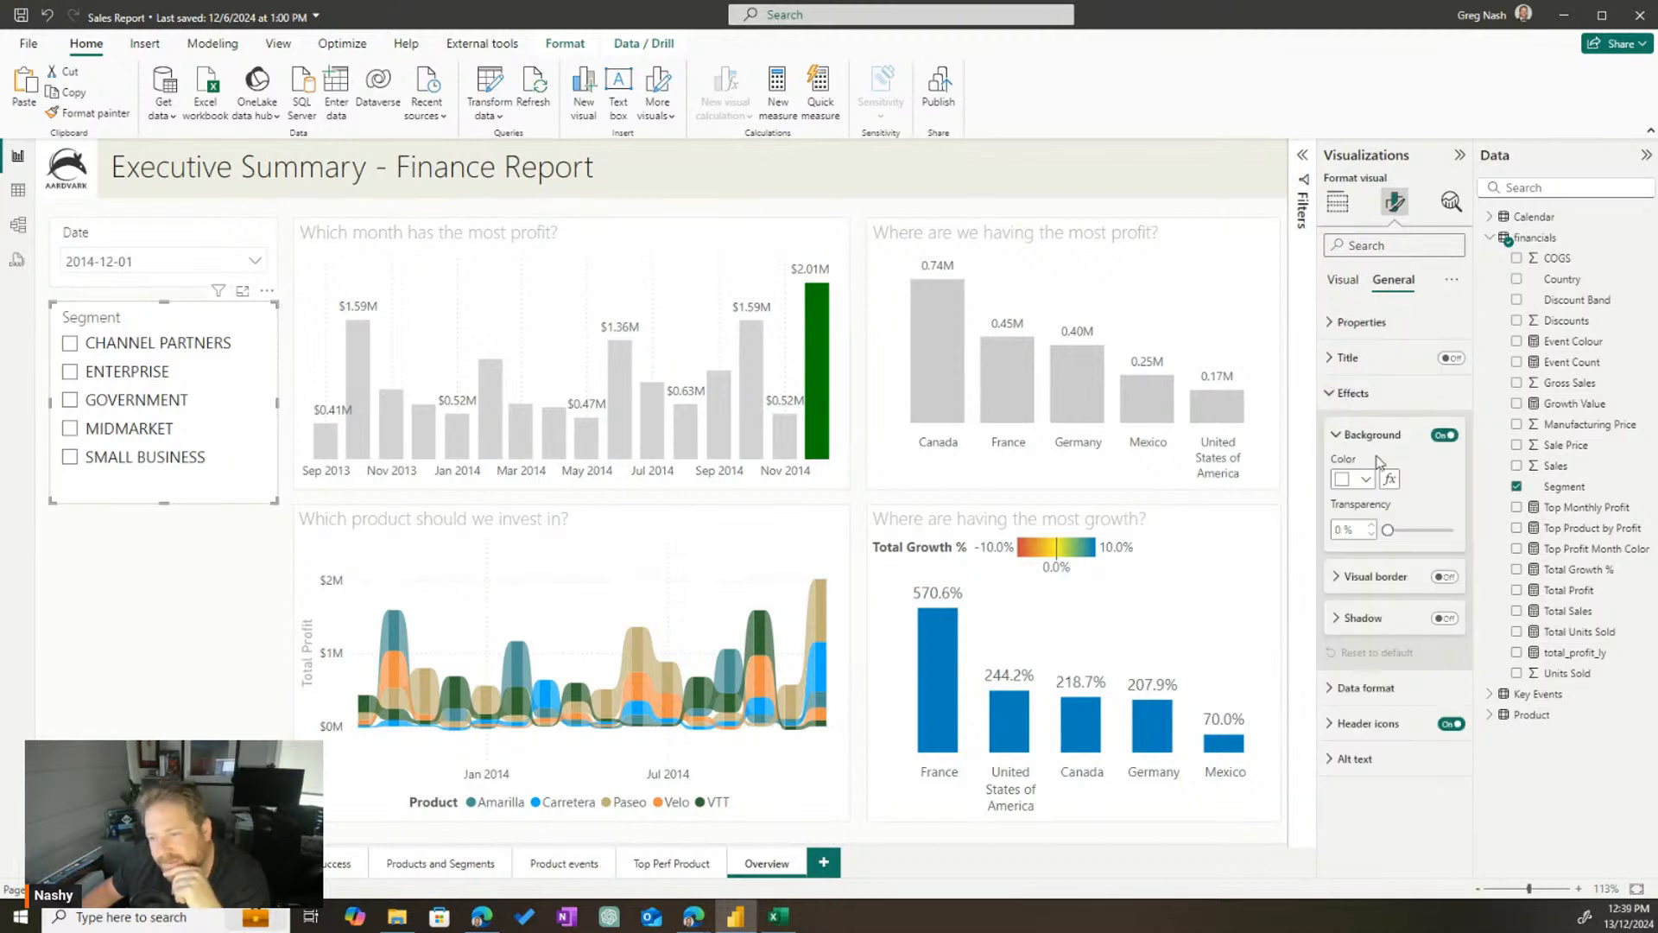
pyautogui.click(1376, 576)
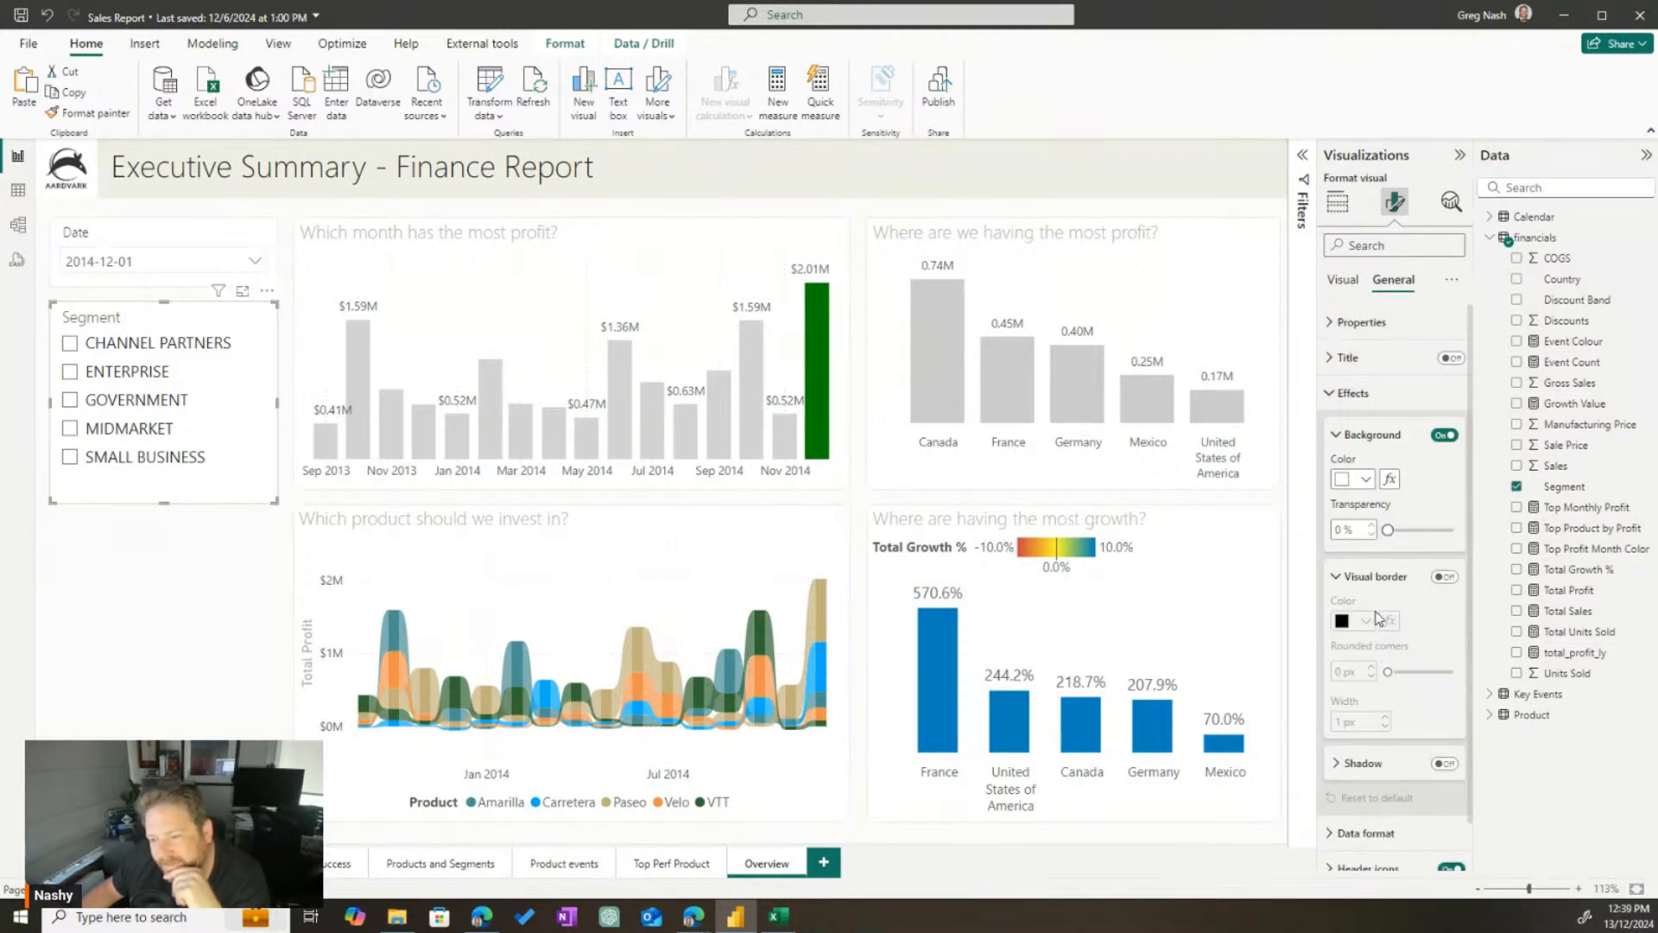
pyautogui.click(1444, 576)
pyautogui.click(1365, 620)
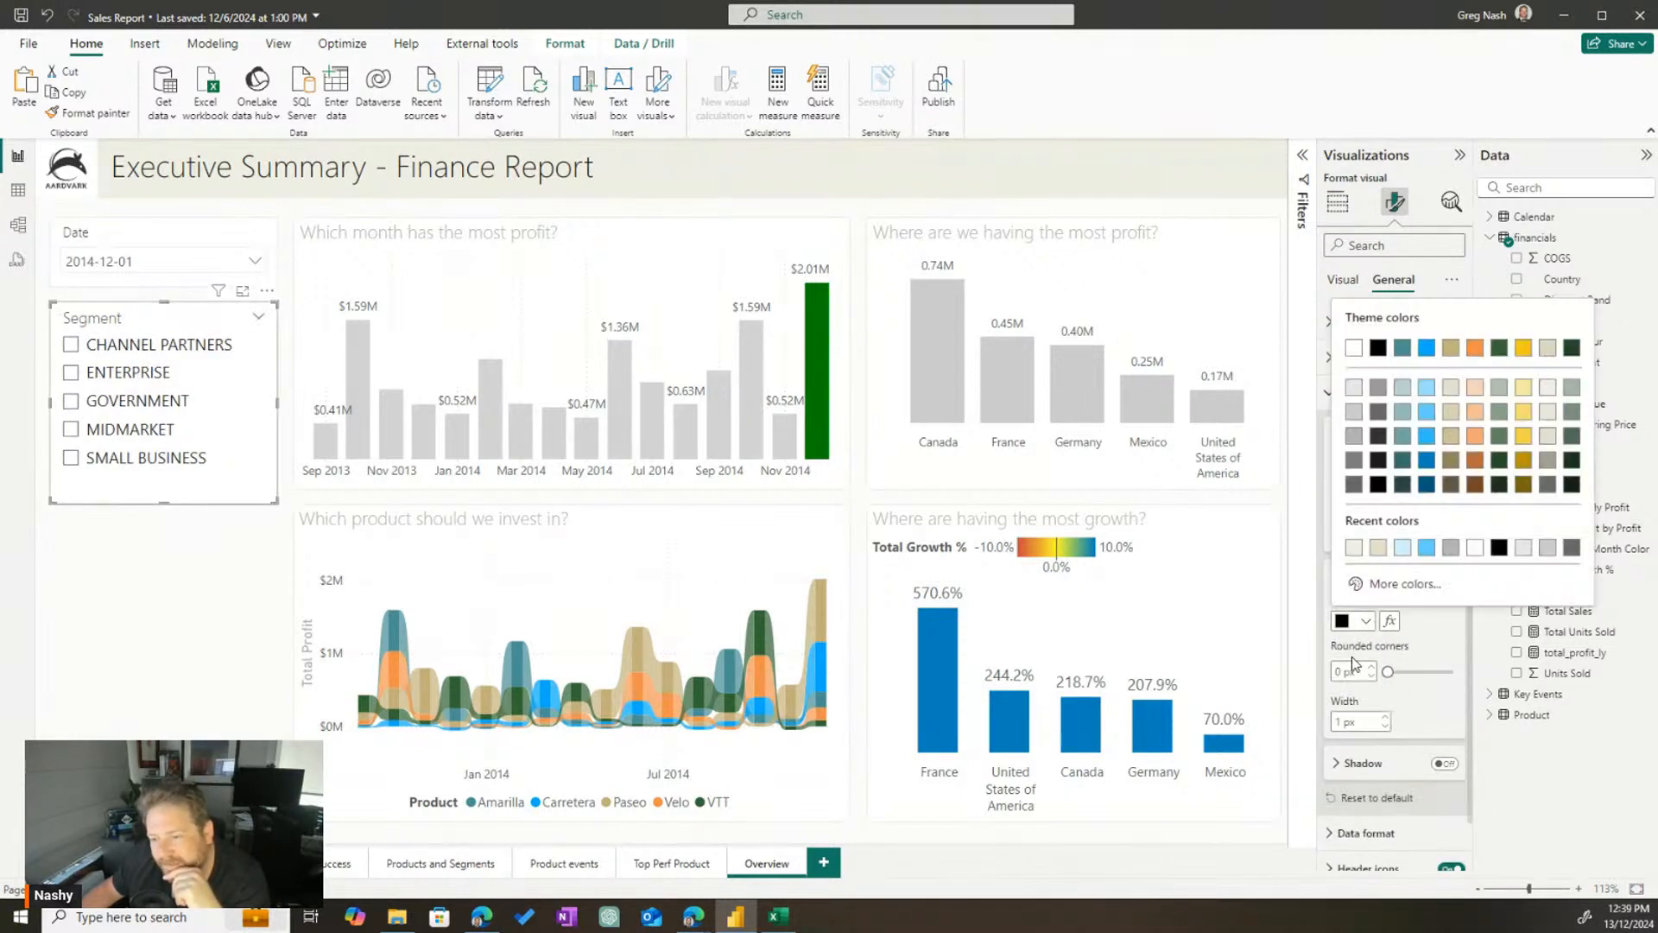
pyautogui.click(1353, 389)
pyautogui.click(257, 637)
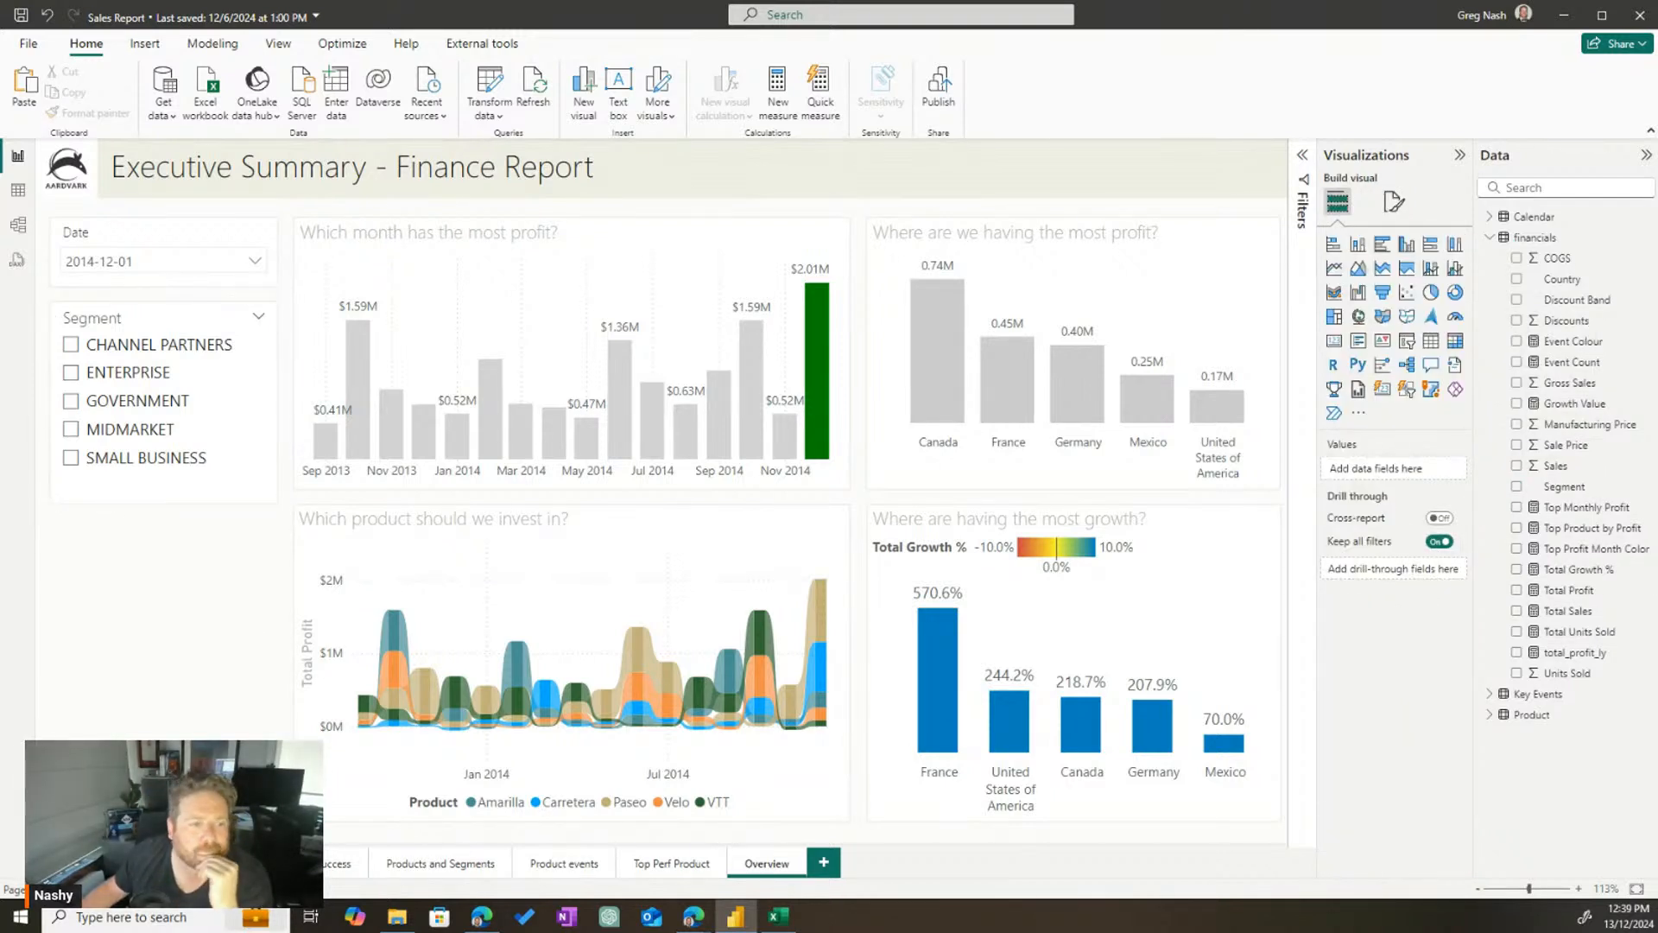
# Resize the Segment slicer so its lower edge sits just beneath the SMALL BUSINESS option, and deselect it
pyautogui.click(151, 508)
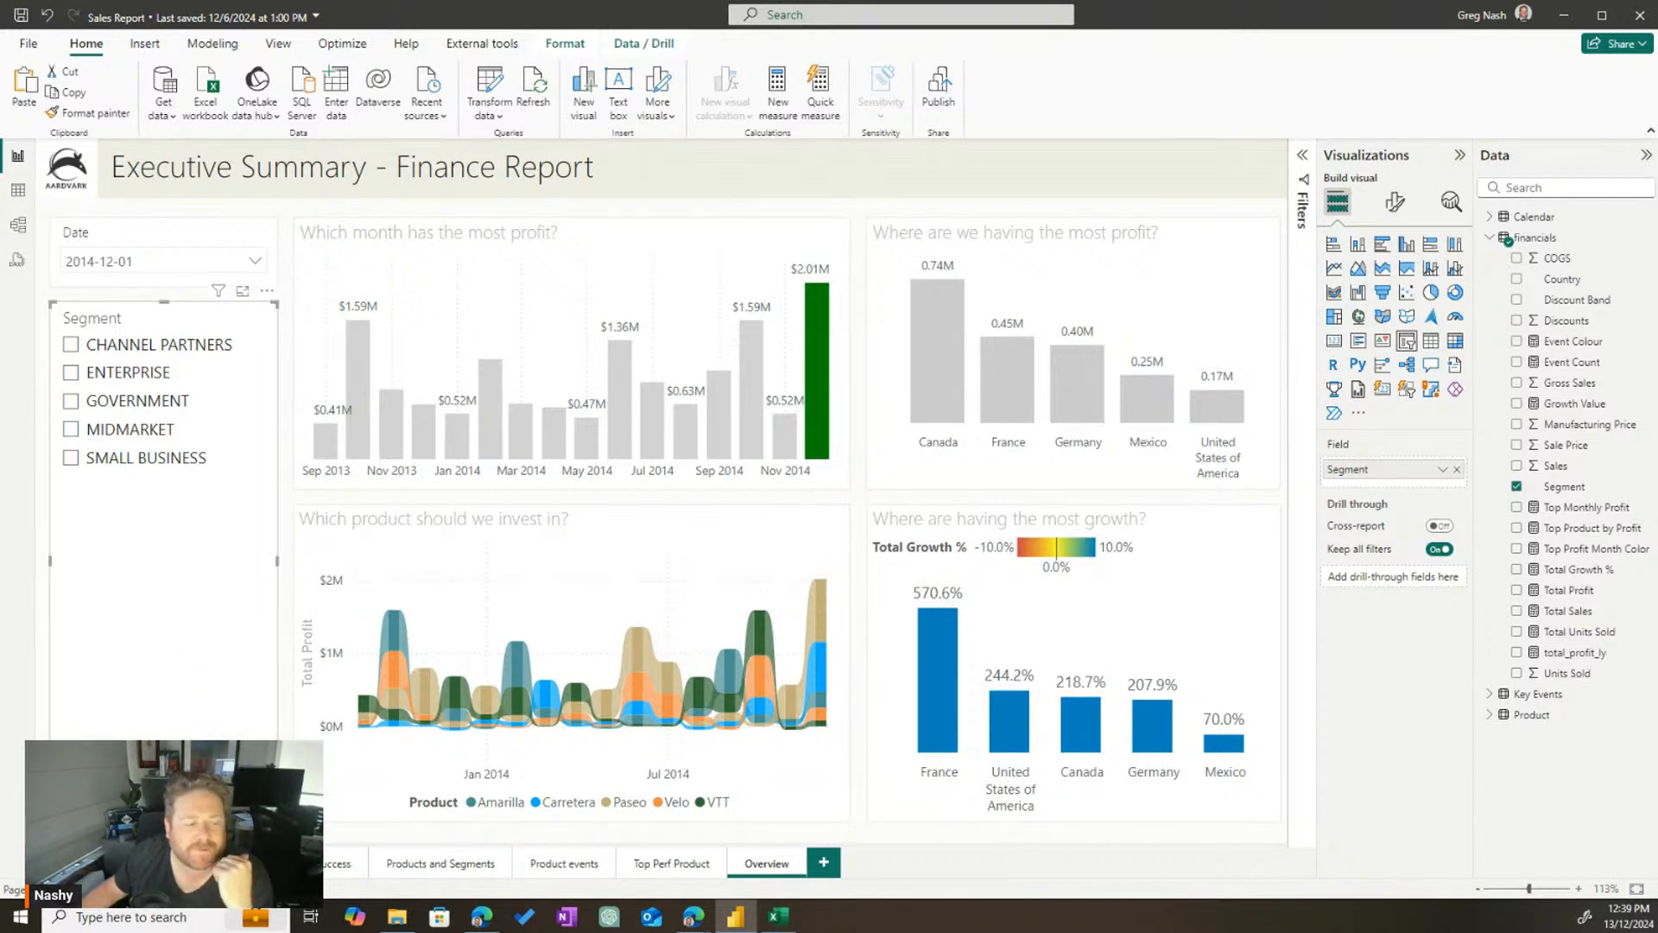
pyautogui.moveTo(162, 820); pyautogui.dragTo(151, 498)
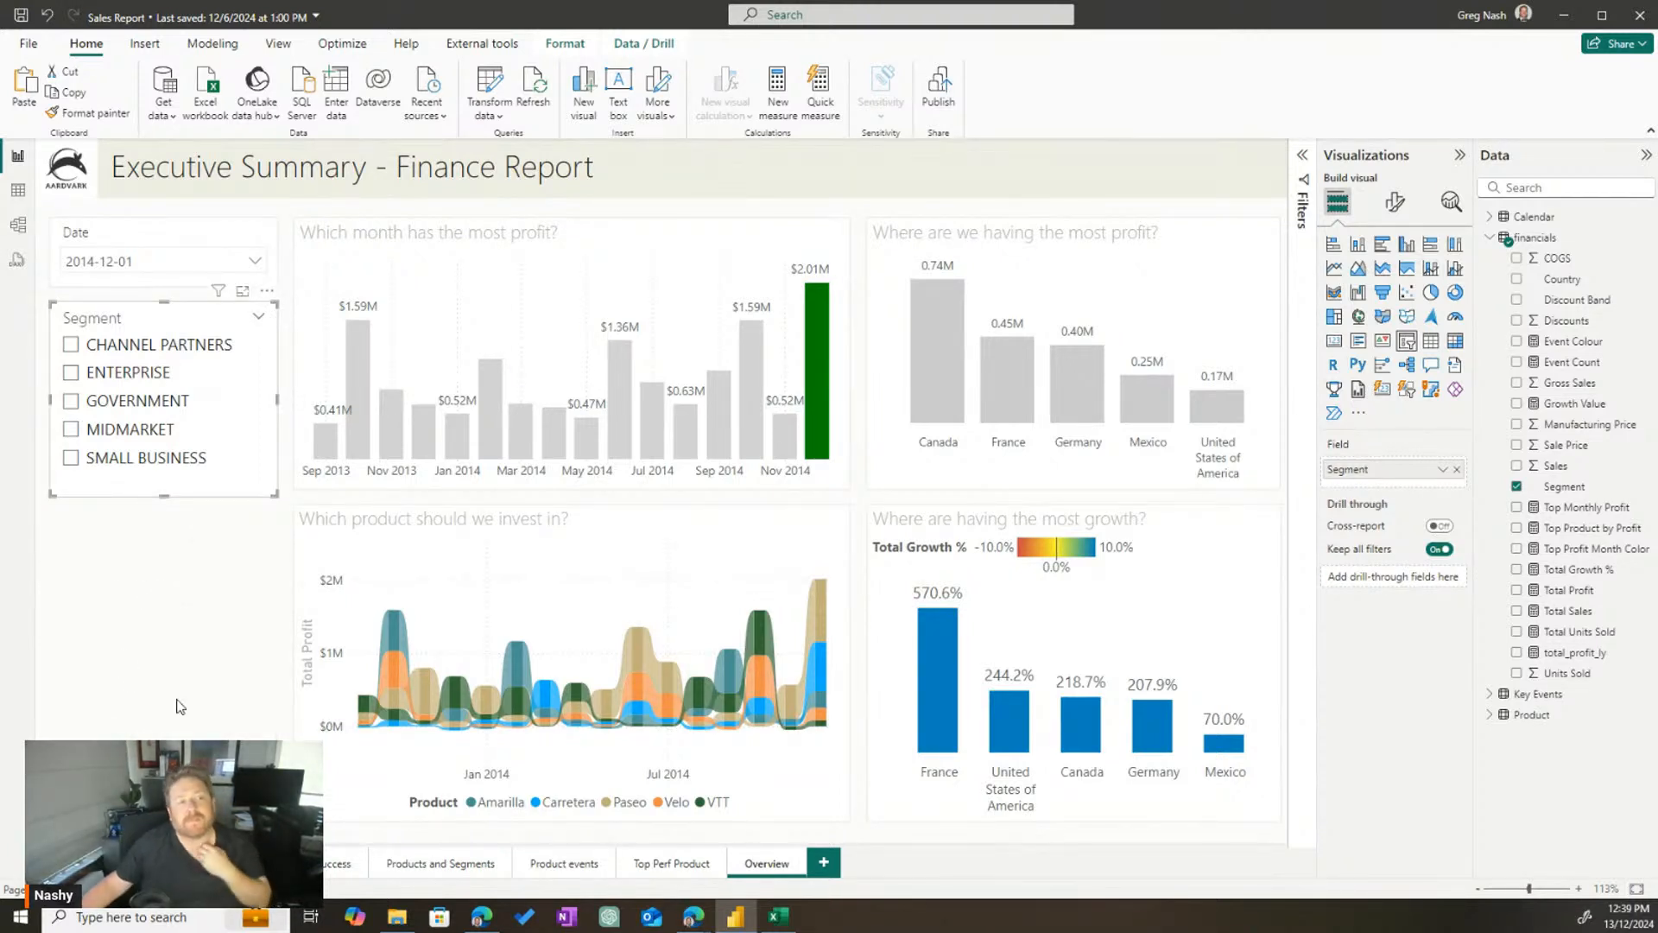
pyautogui.click(166, 591)
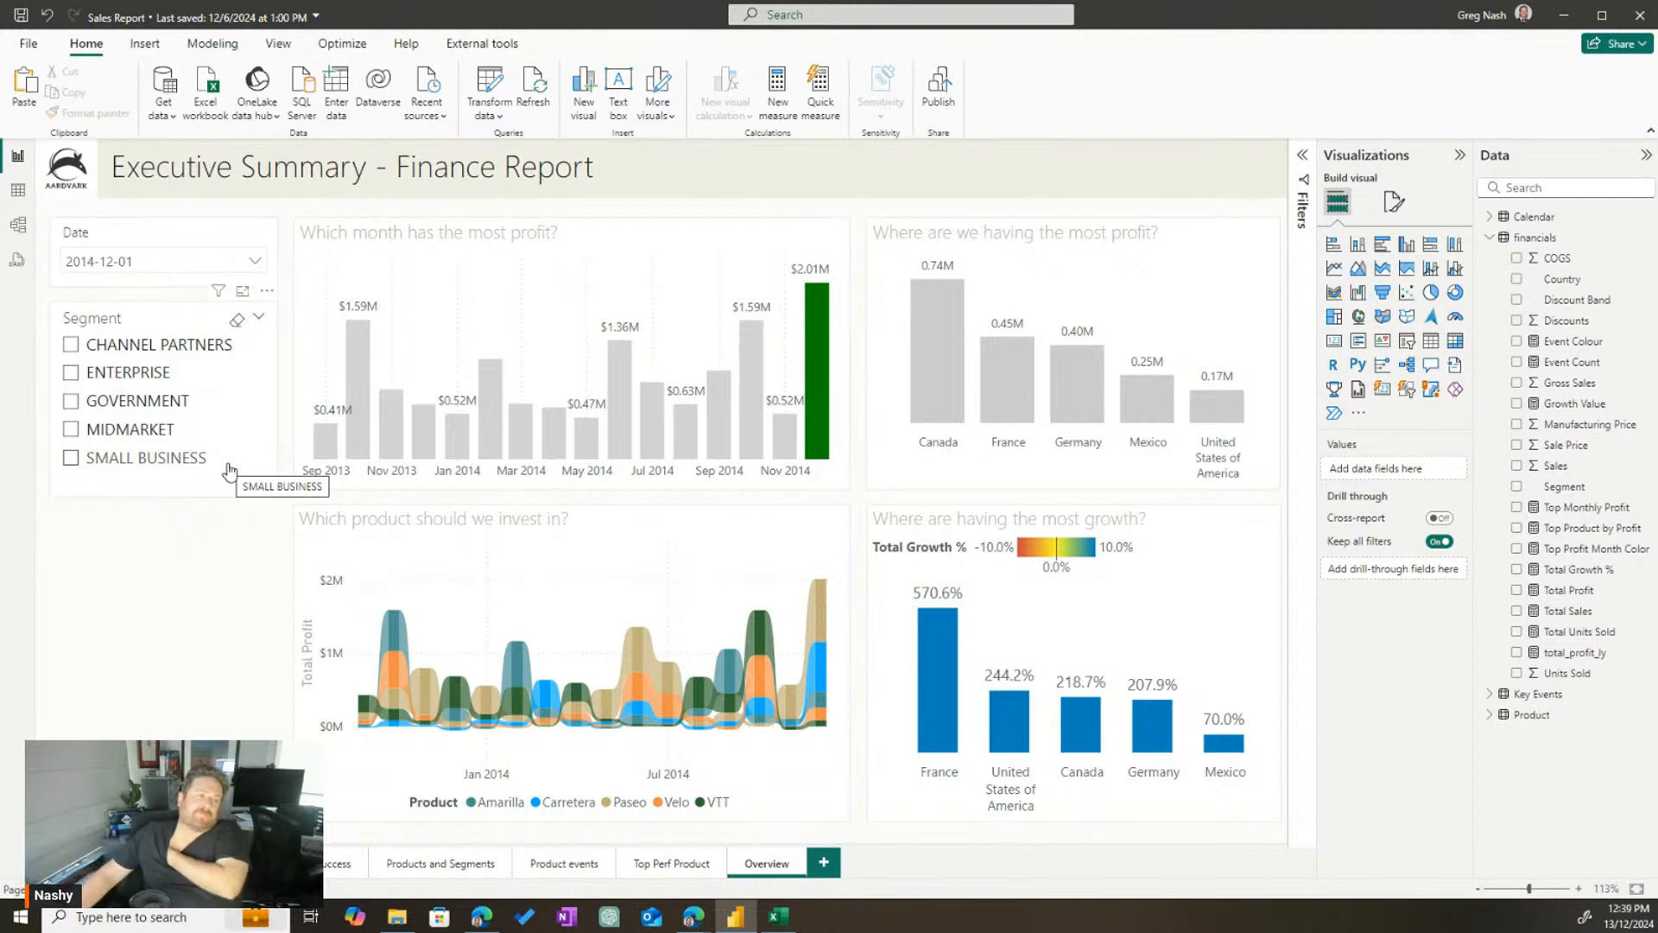
pyautogui.click(153, 316)
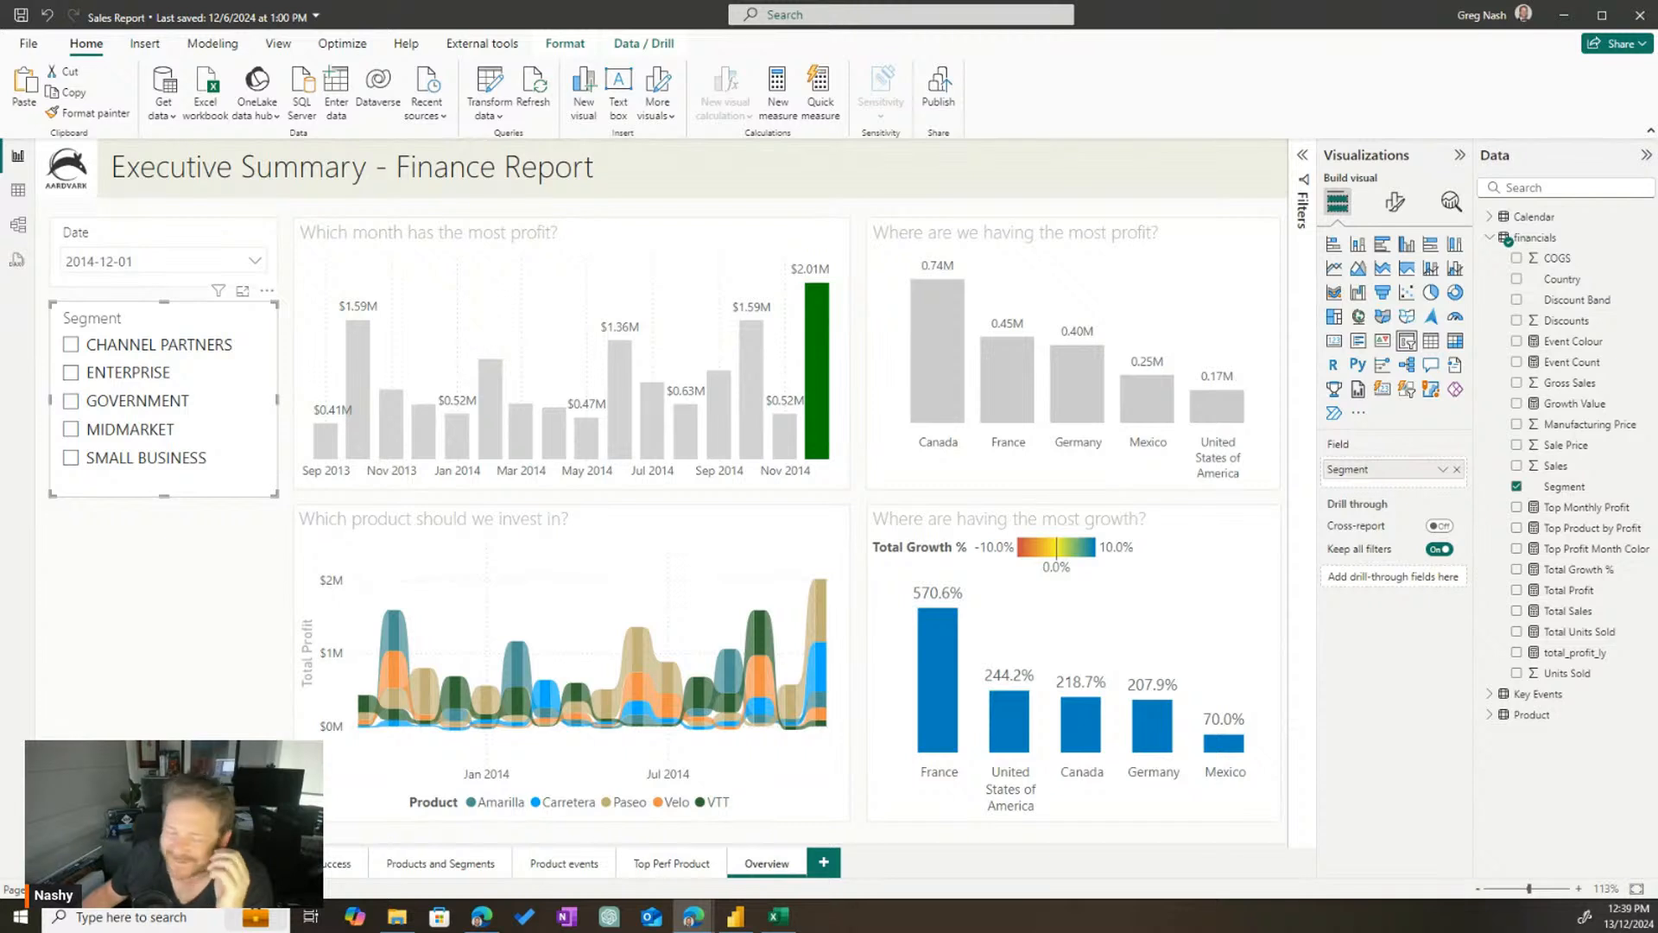
pyautogui.click(176, 590)
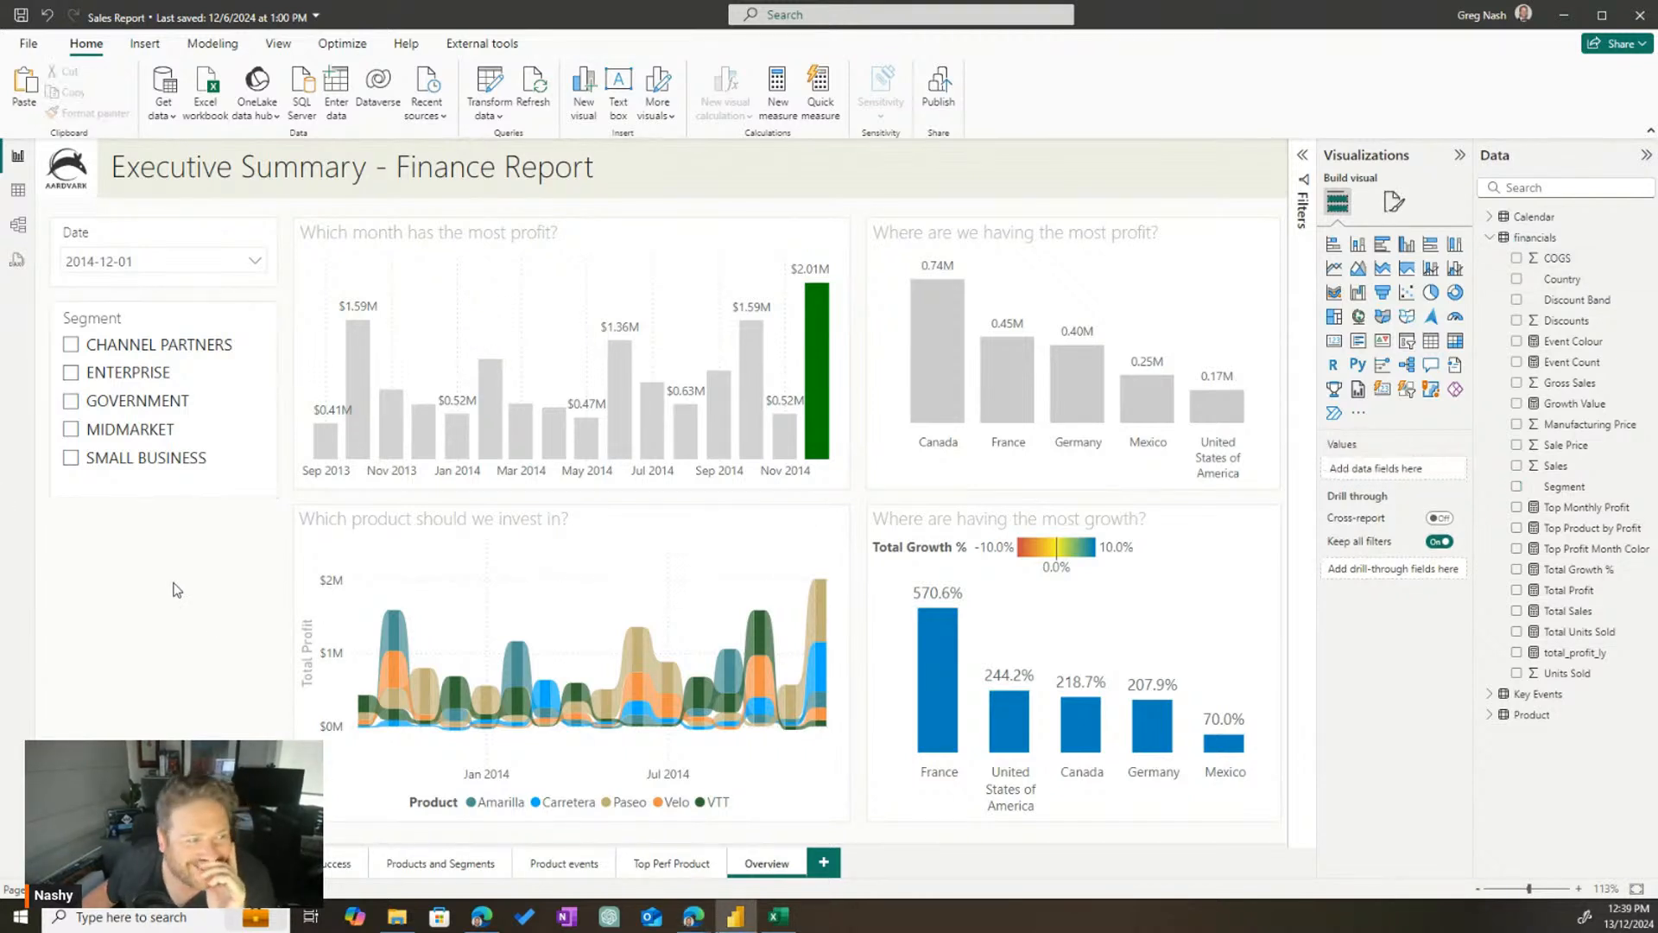
pyautogui.click(151, 319)
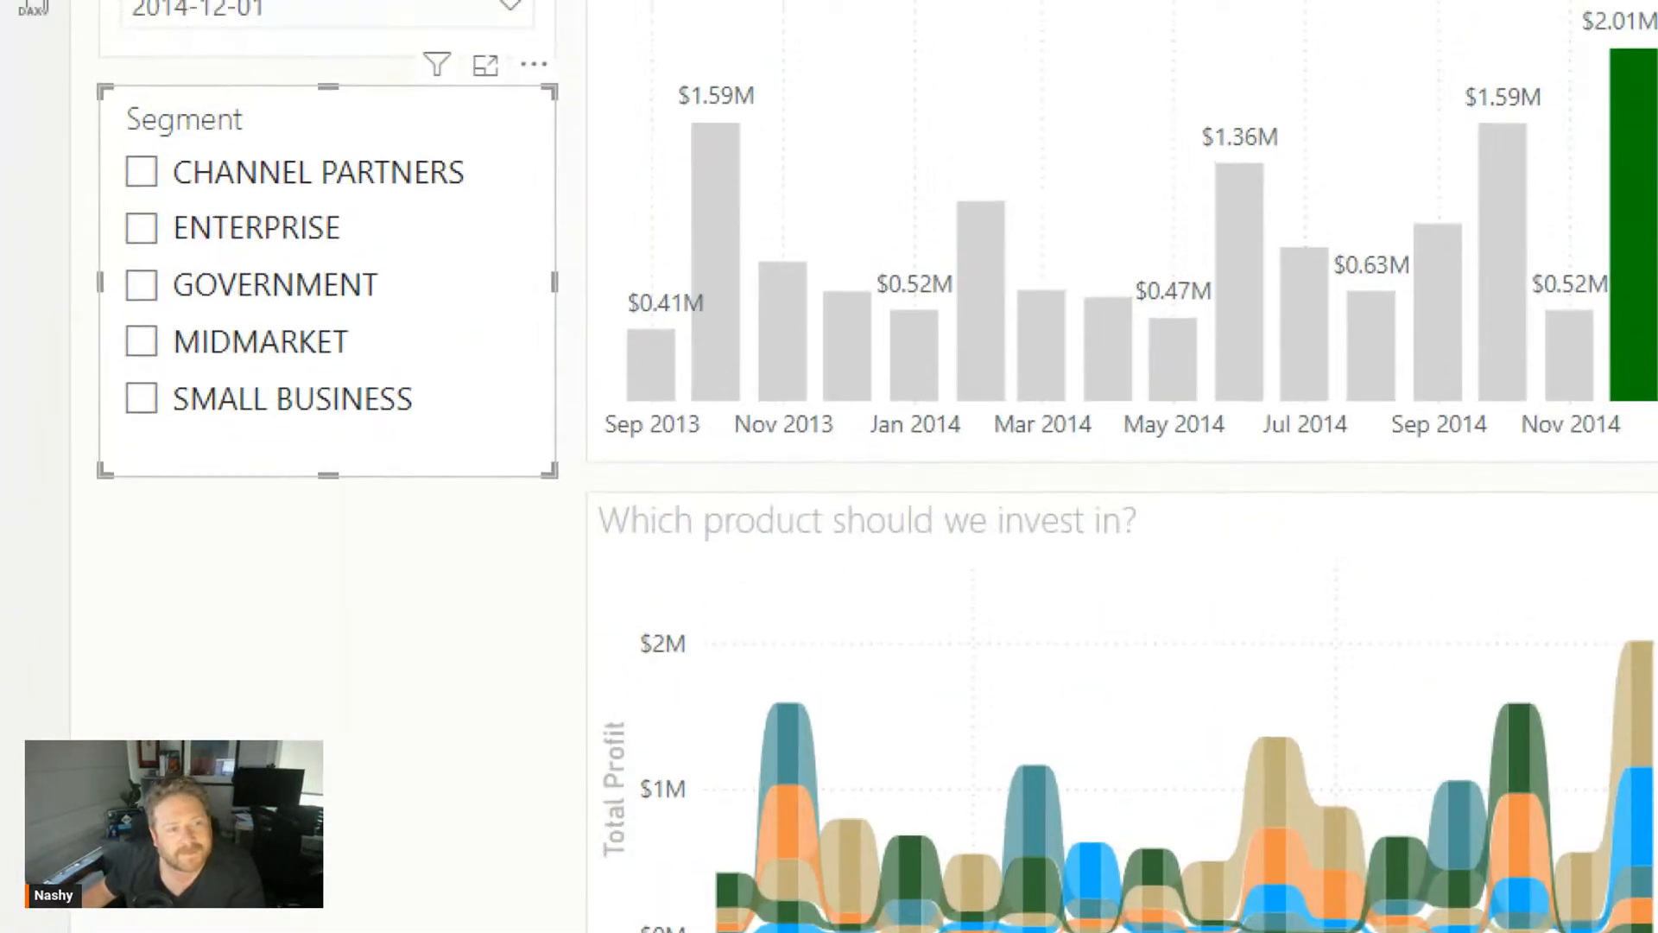
pyautogui.moveTo(567, 528); pyautogui.dragTo(544, 496)
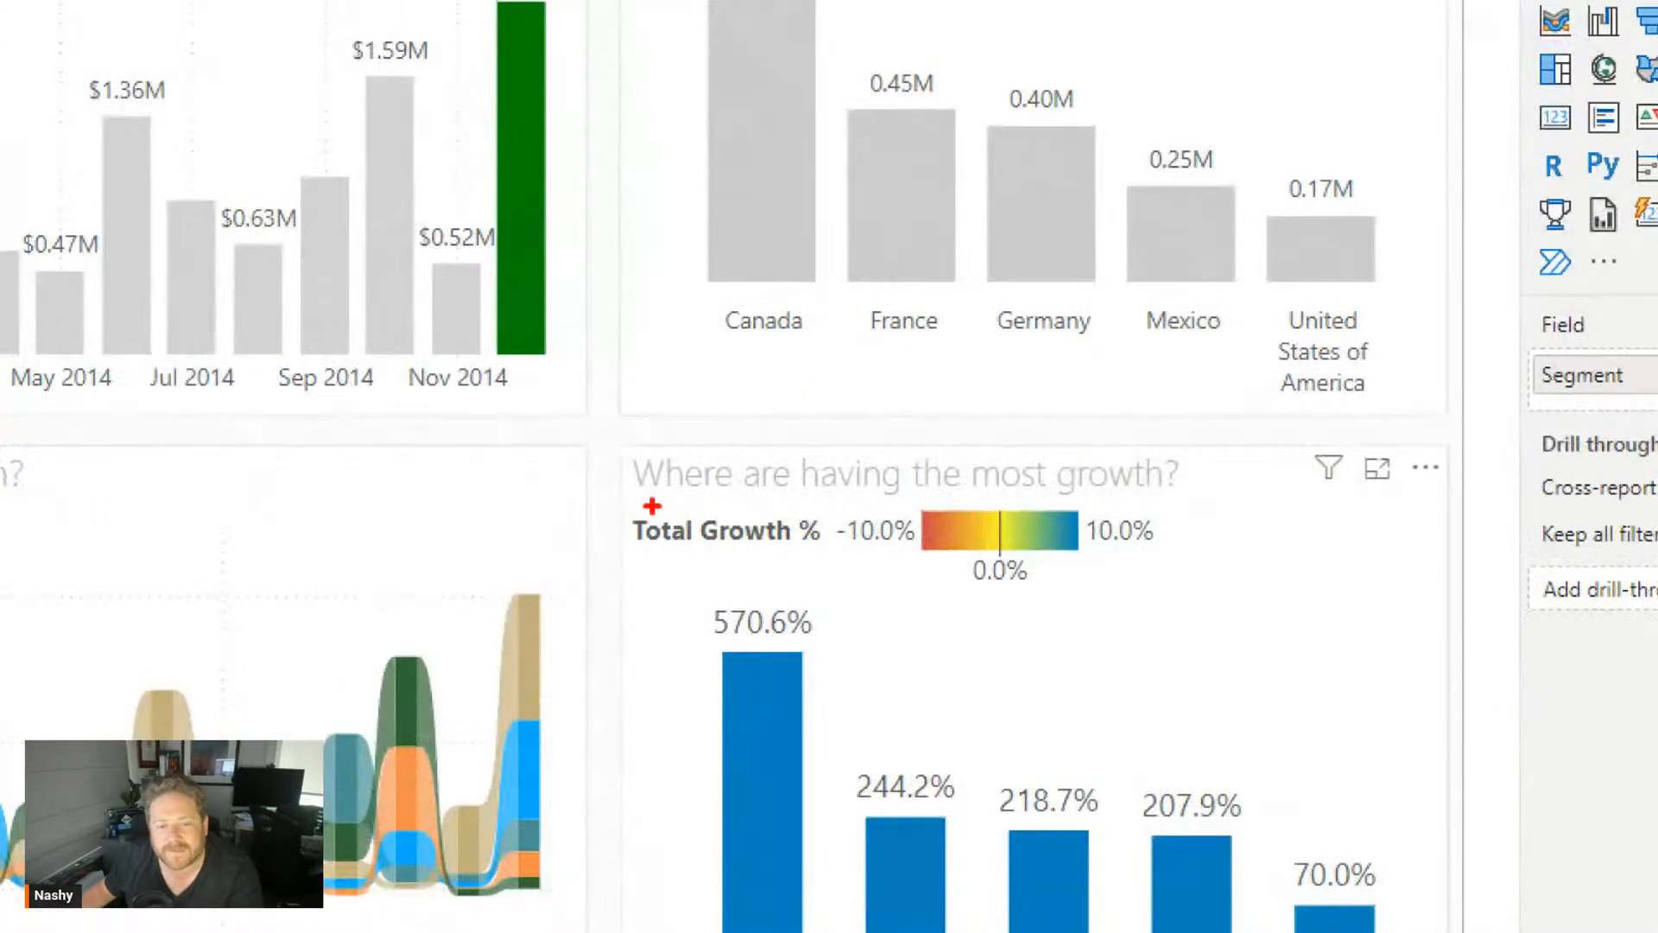
pyautogui.moveTo(563, 488)
pyautogui.mouseDown()
pyautogui.moveTo(1064, 559)
pyautogui.moveTo(1211, 607)
pyautogui.mouseUp()
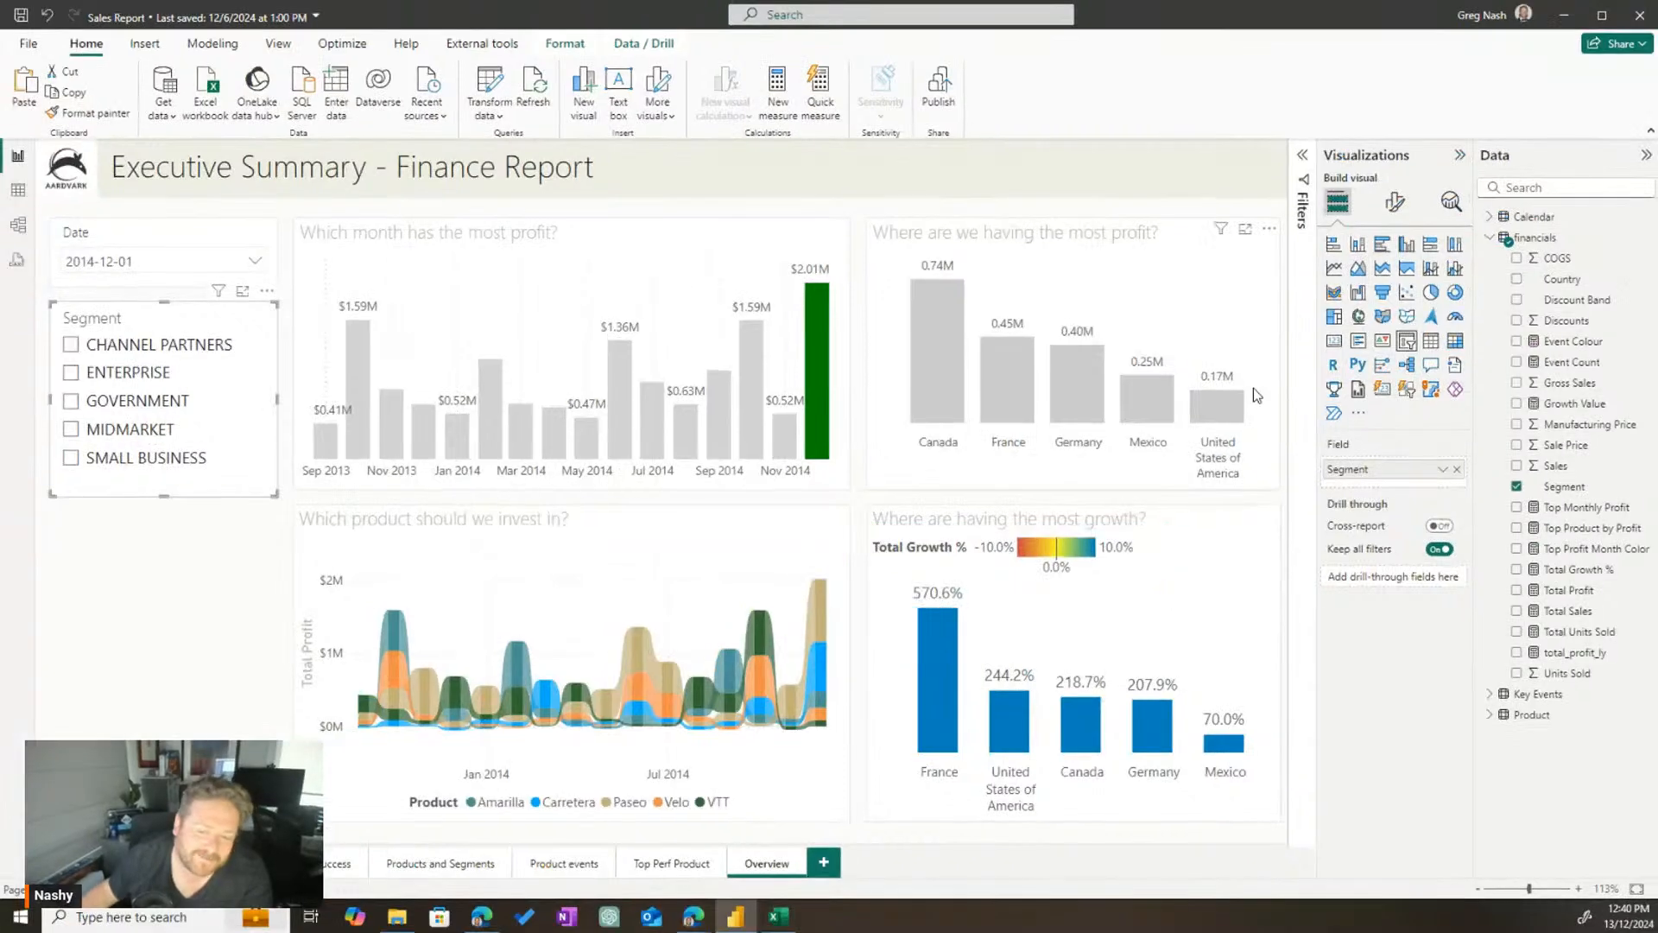
# Filter the charts by the GOVERNMENT, ENTERPRISE and SMALL BUSINESS segments in turn to compare profit and growth
pyautogui.click(121, 400)
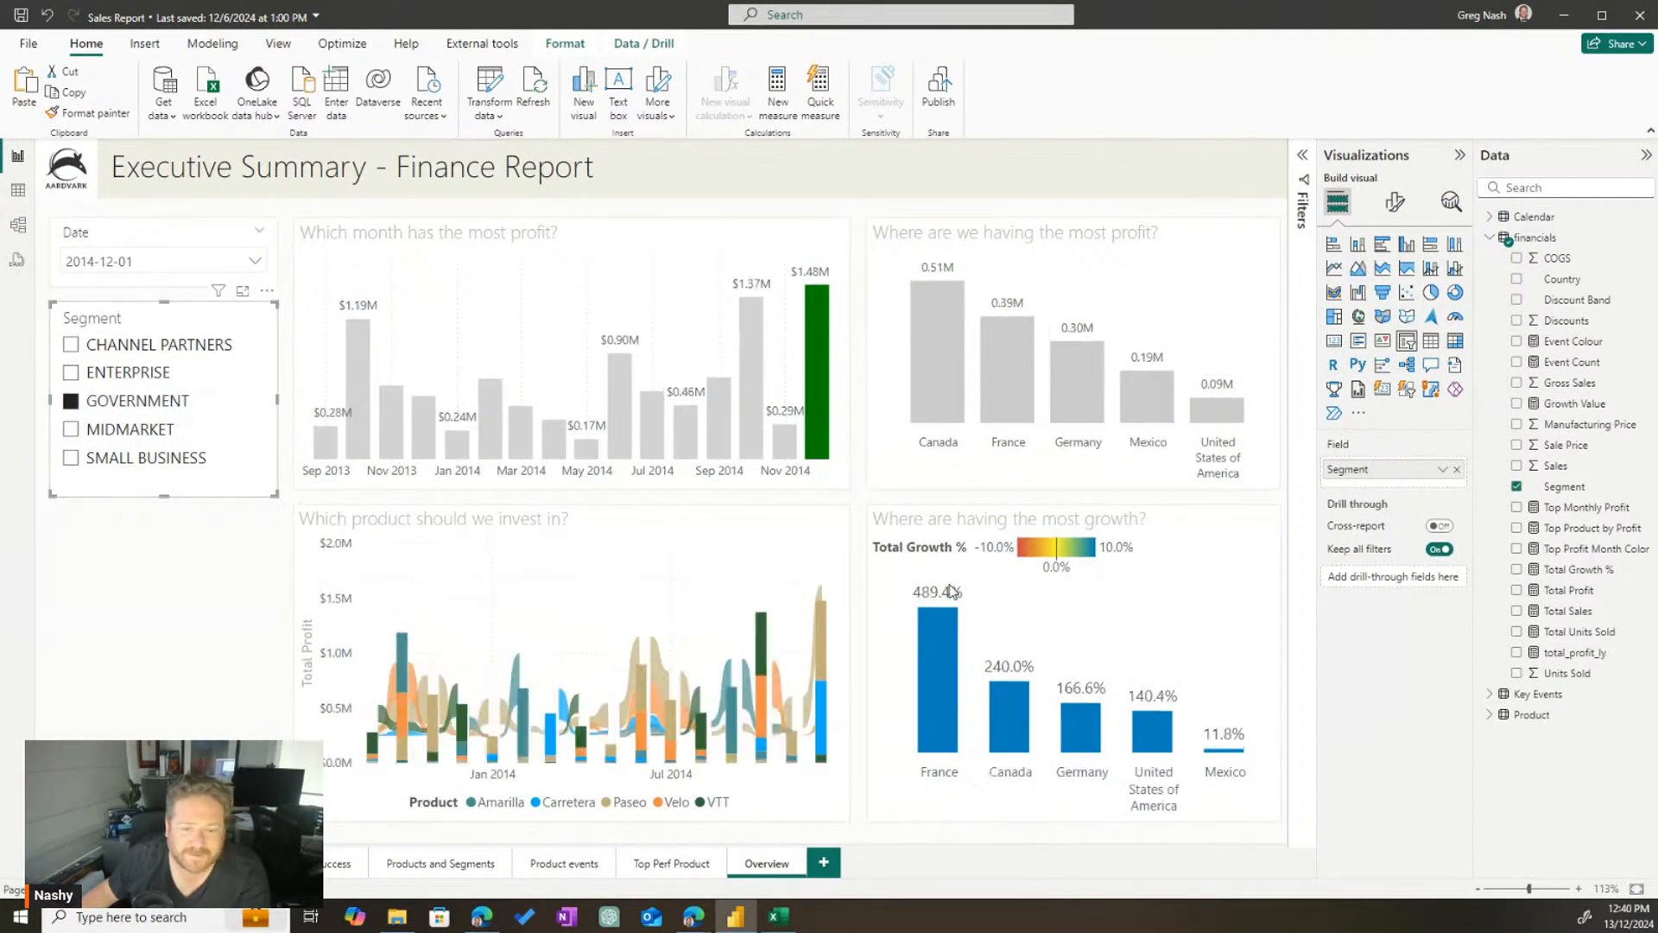
pyautogui.click(123, 373)
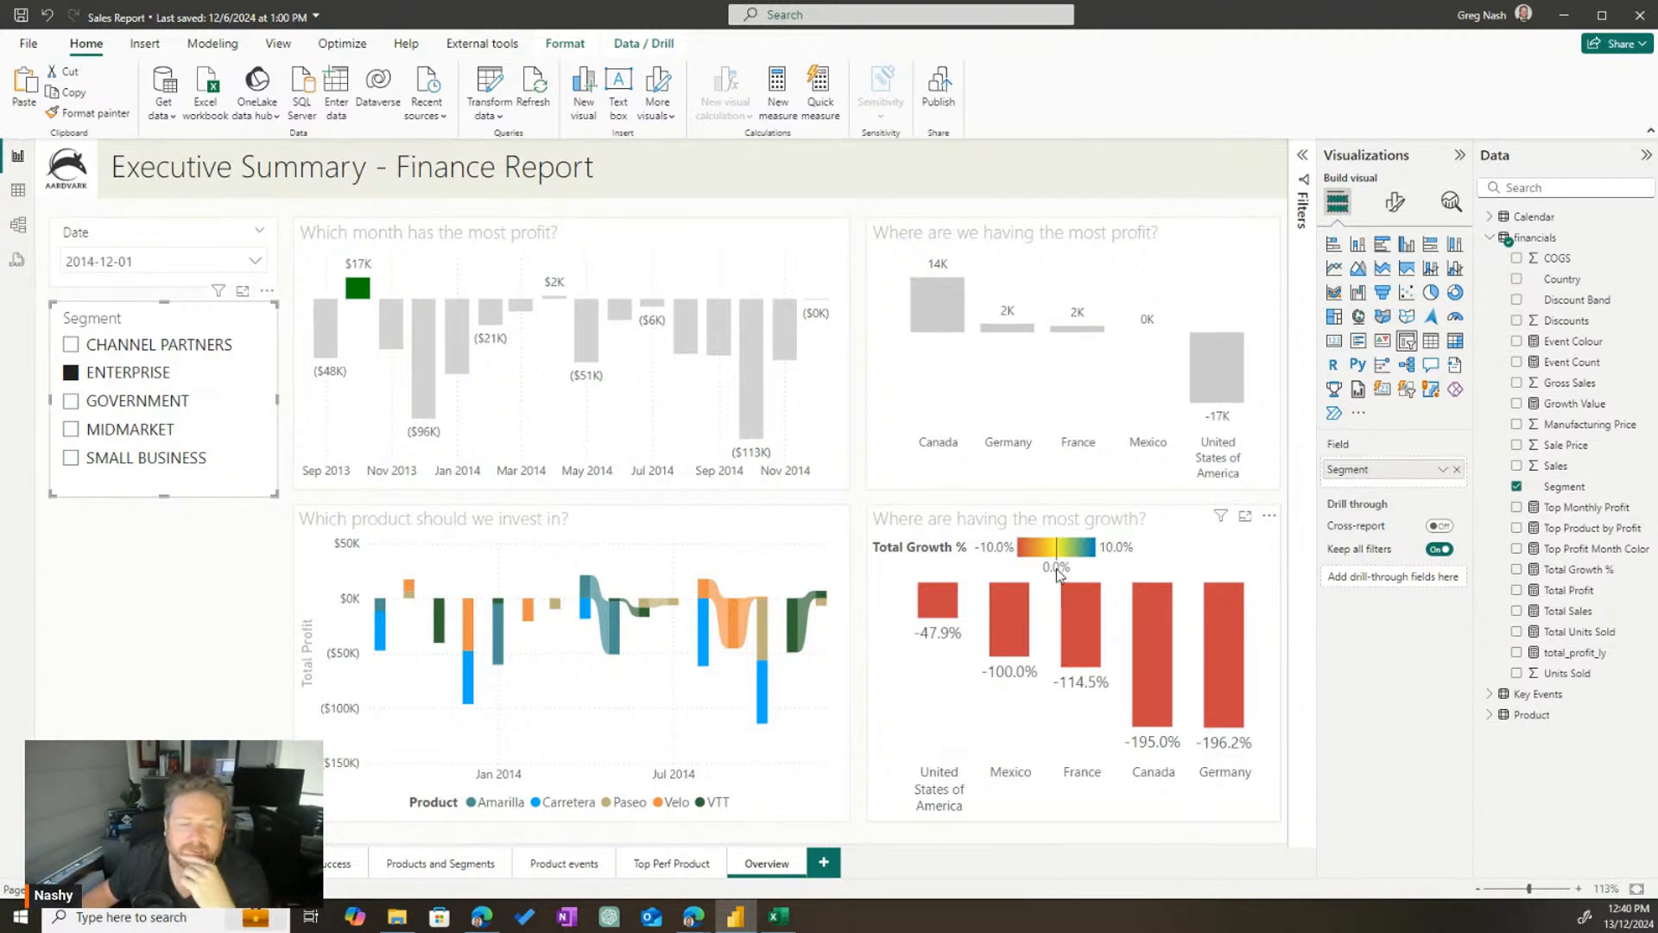
pyautogui.click(168, 460)
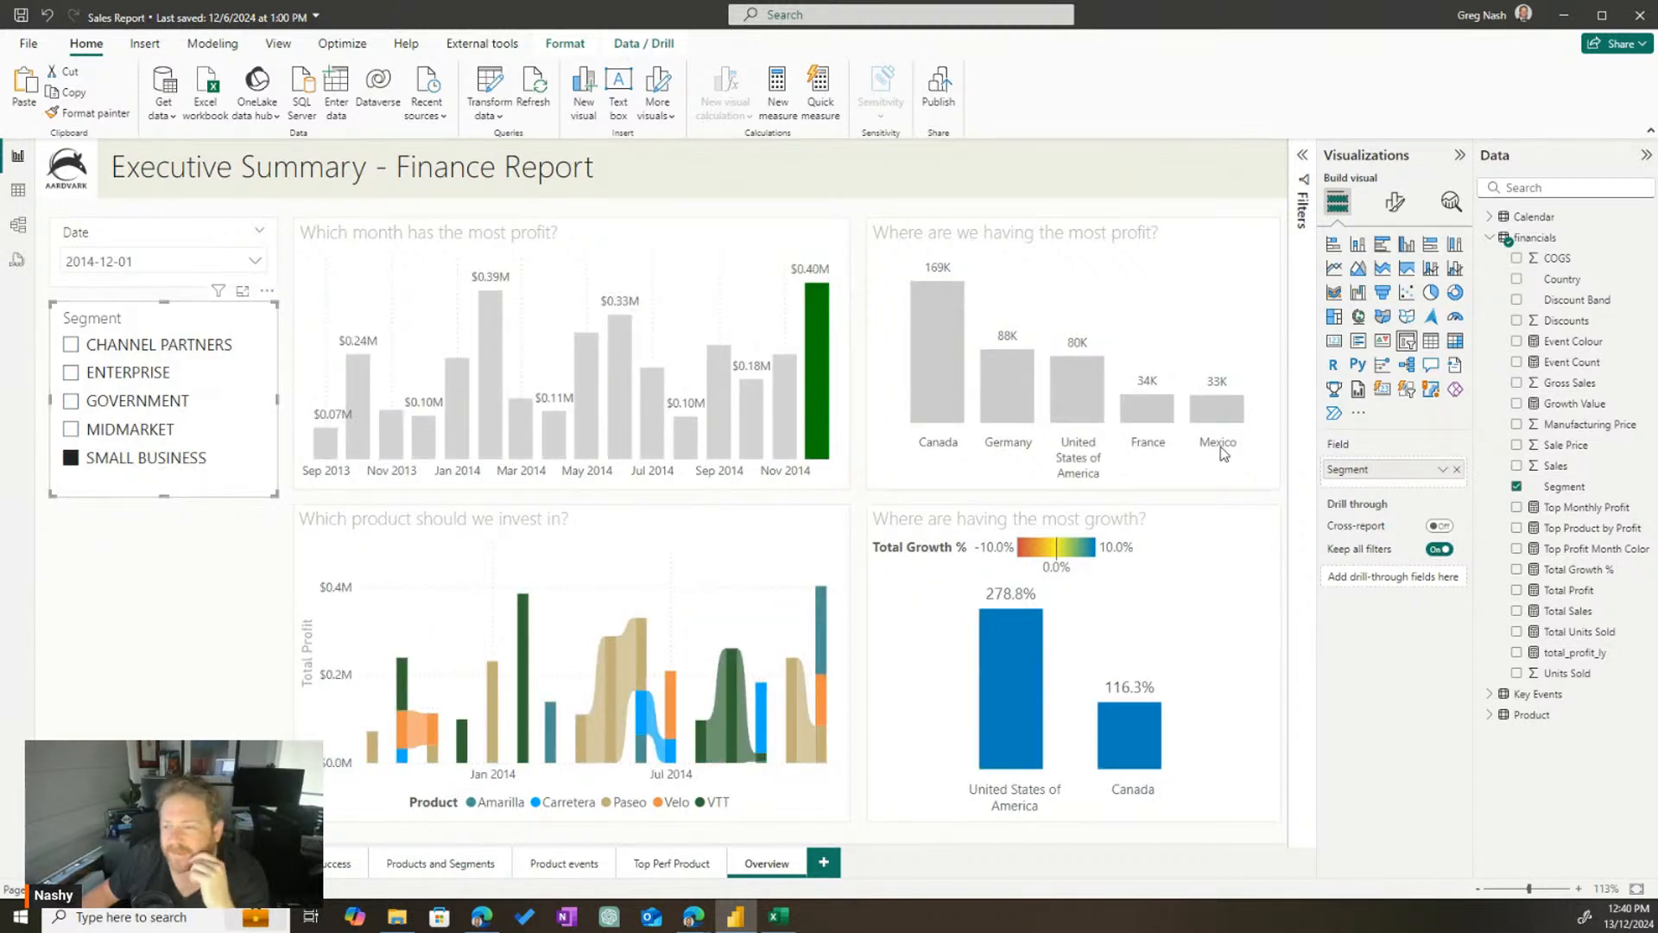
# Set the Segment slicer's value text to size 11 and color it medium grey
pyautogui.click(1395, 202)
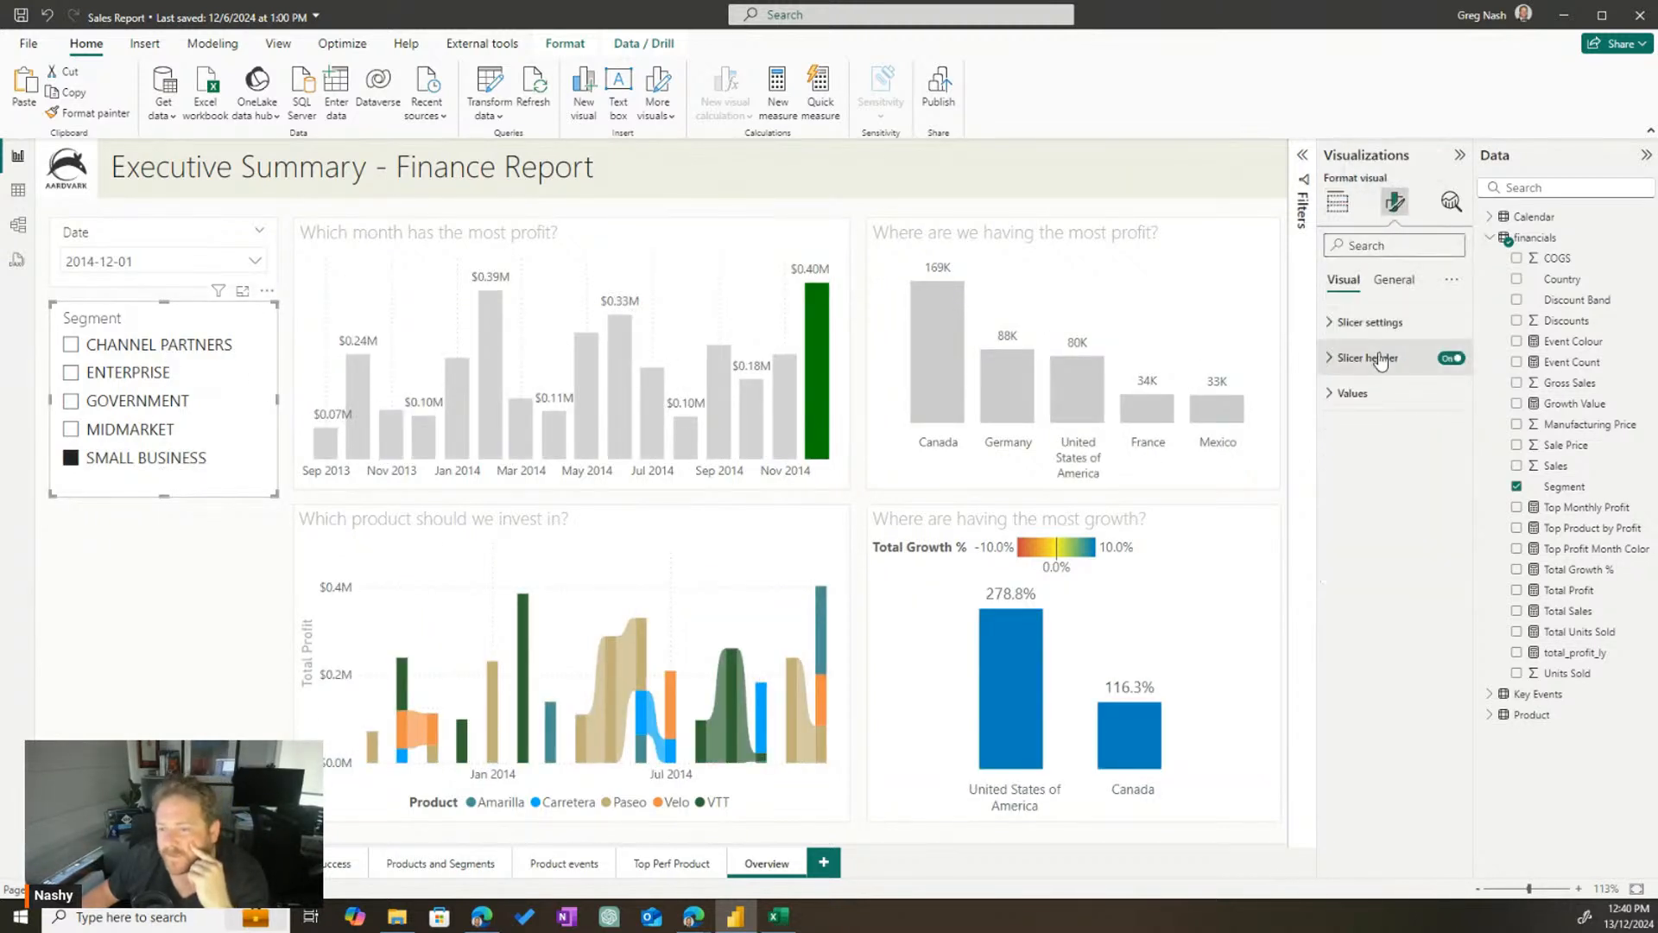
pyautogui.click(1343, 394)
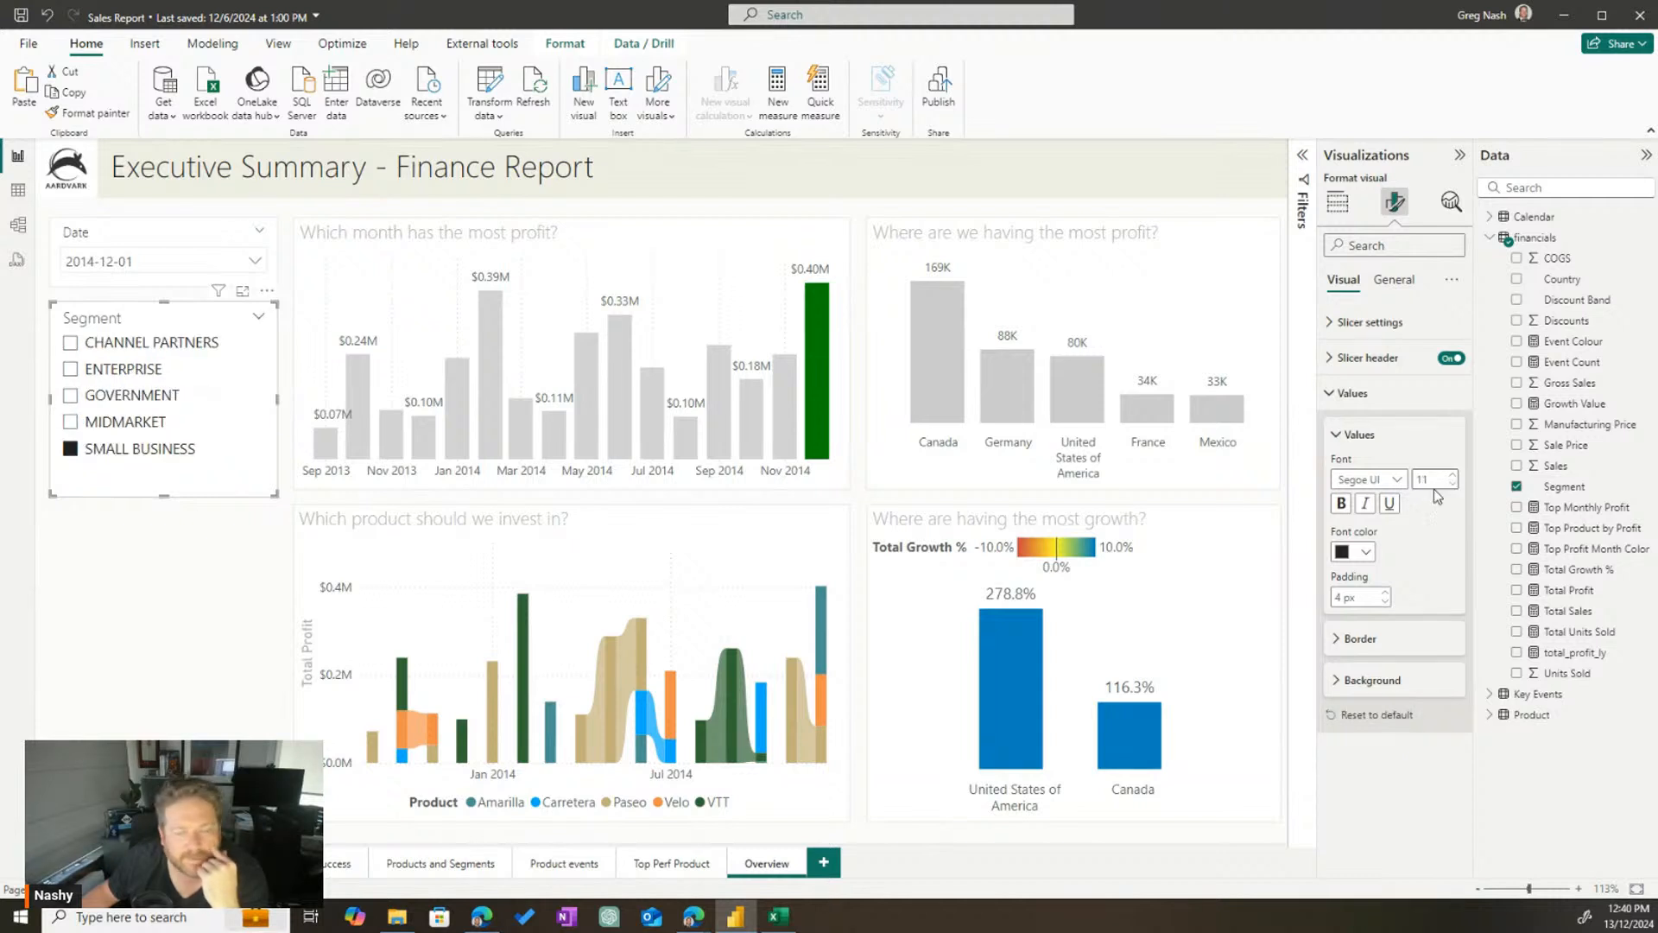
pyautogui.click(1366, 553)
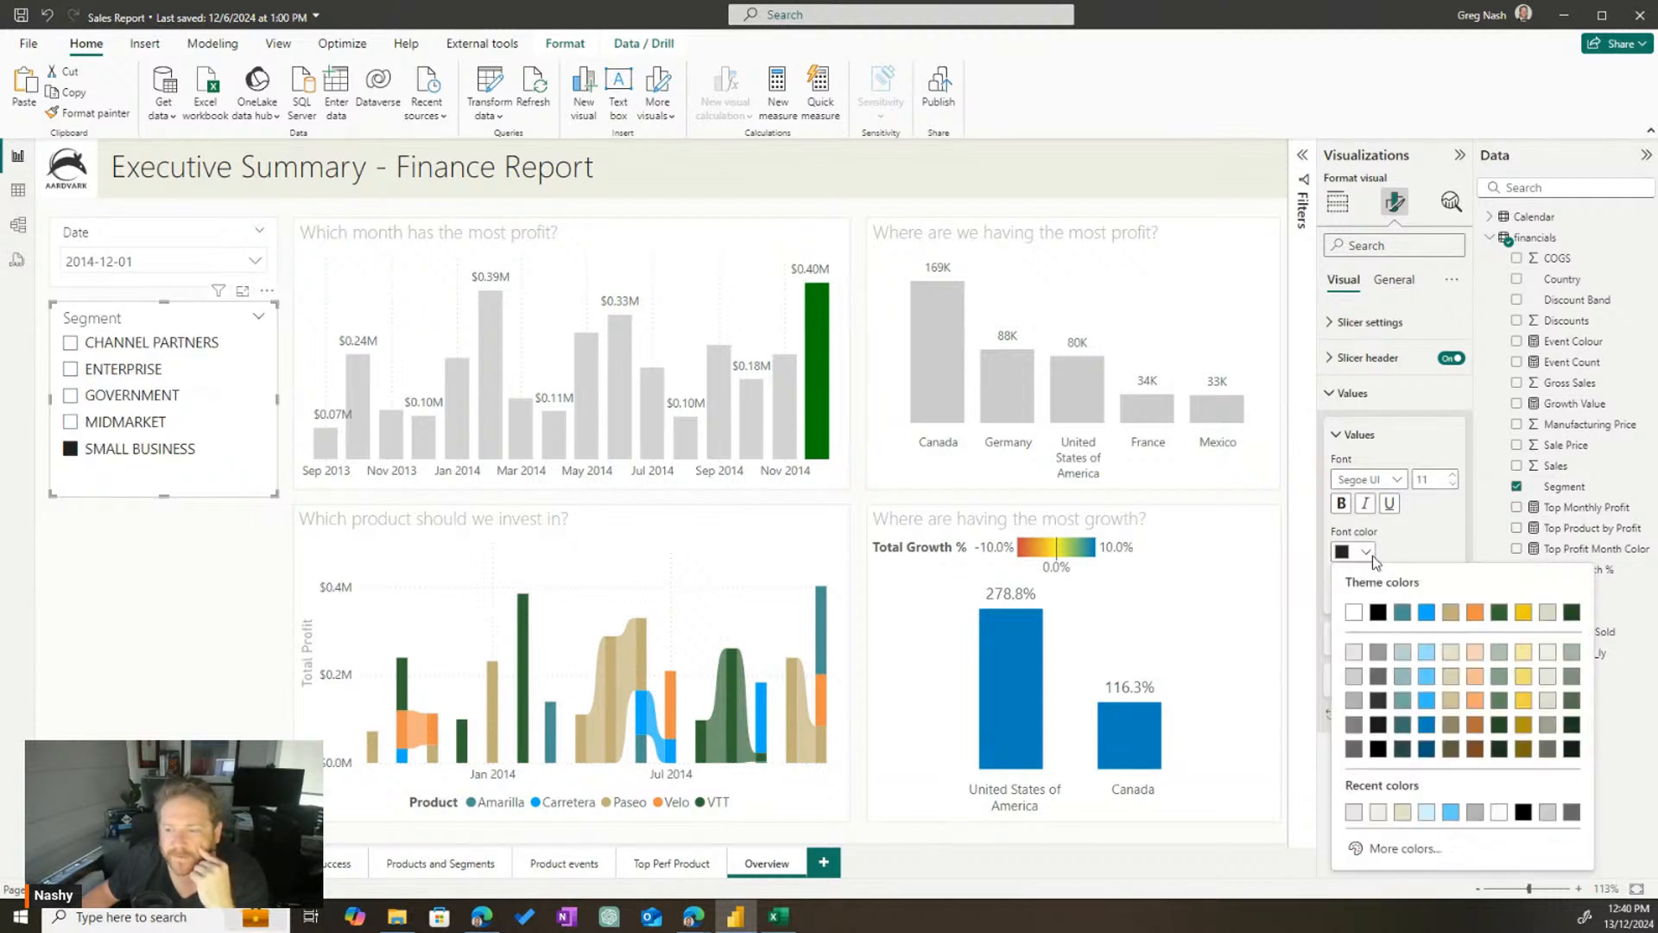
pyautogui.click(1354, 723)
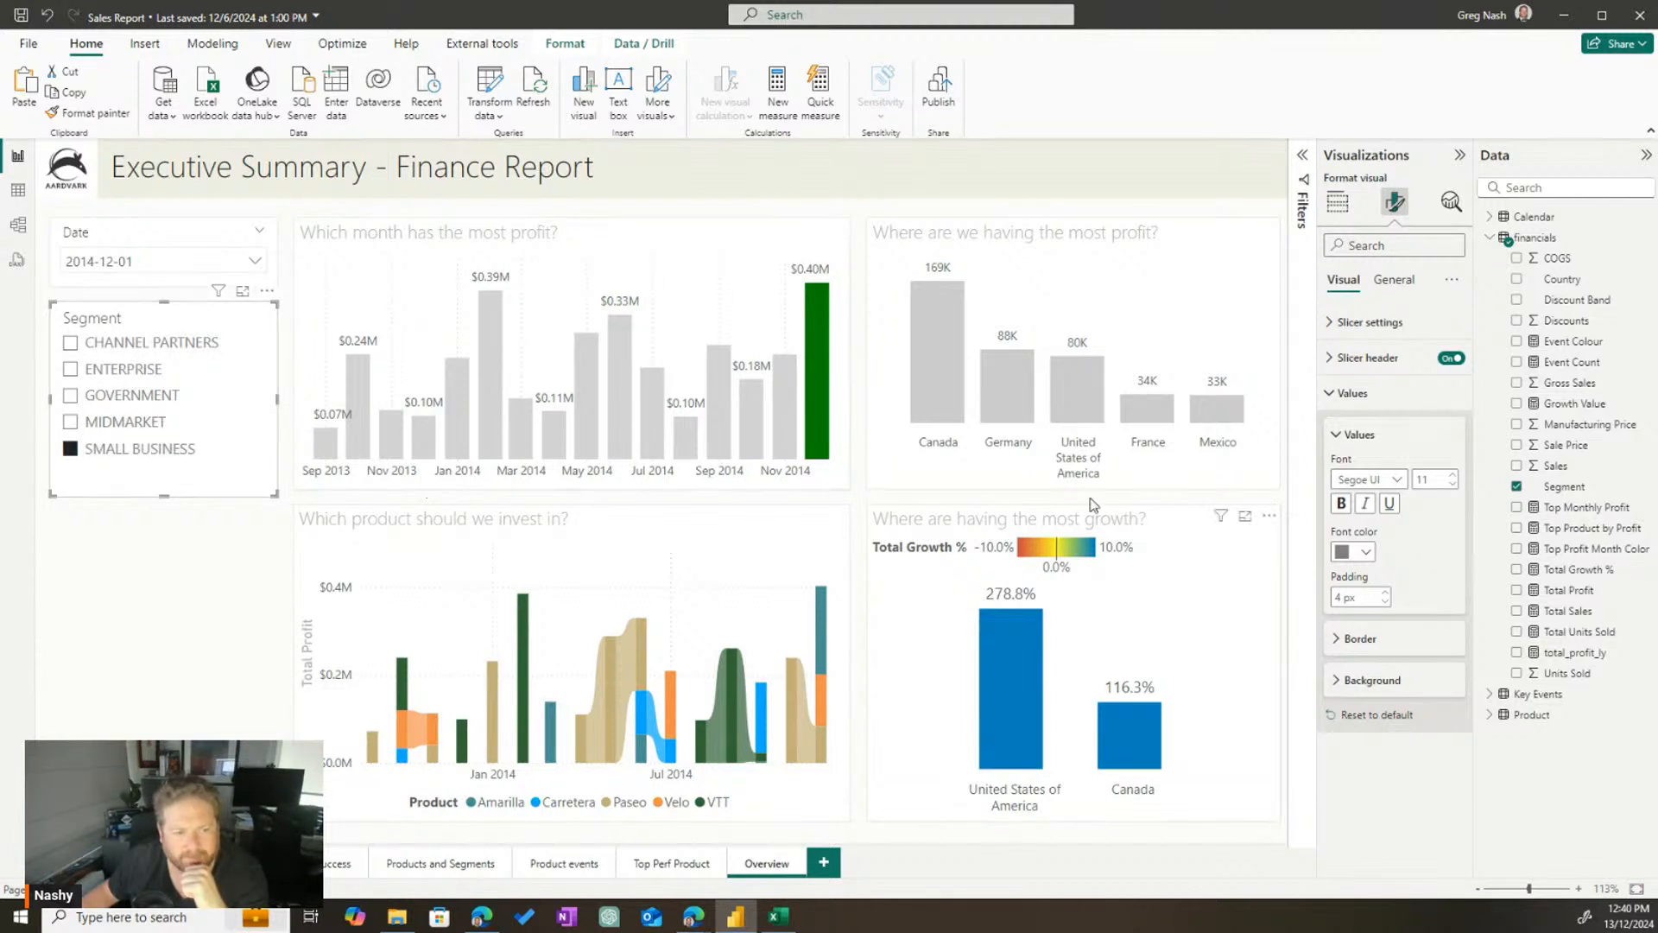
# Change the Segment slicer's value text to a lighter grey and set its font to Segoe UI Light
pyautogui.click(1371, 560)
pyautogui.click(1346, 716)
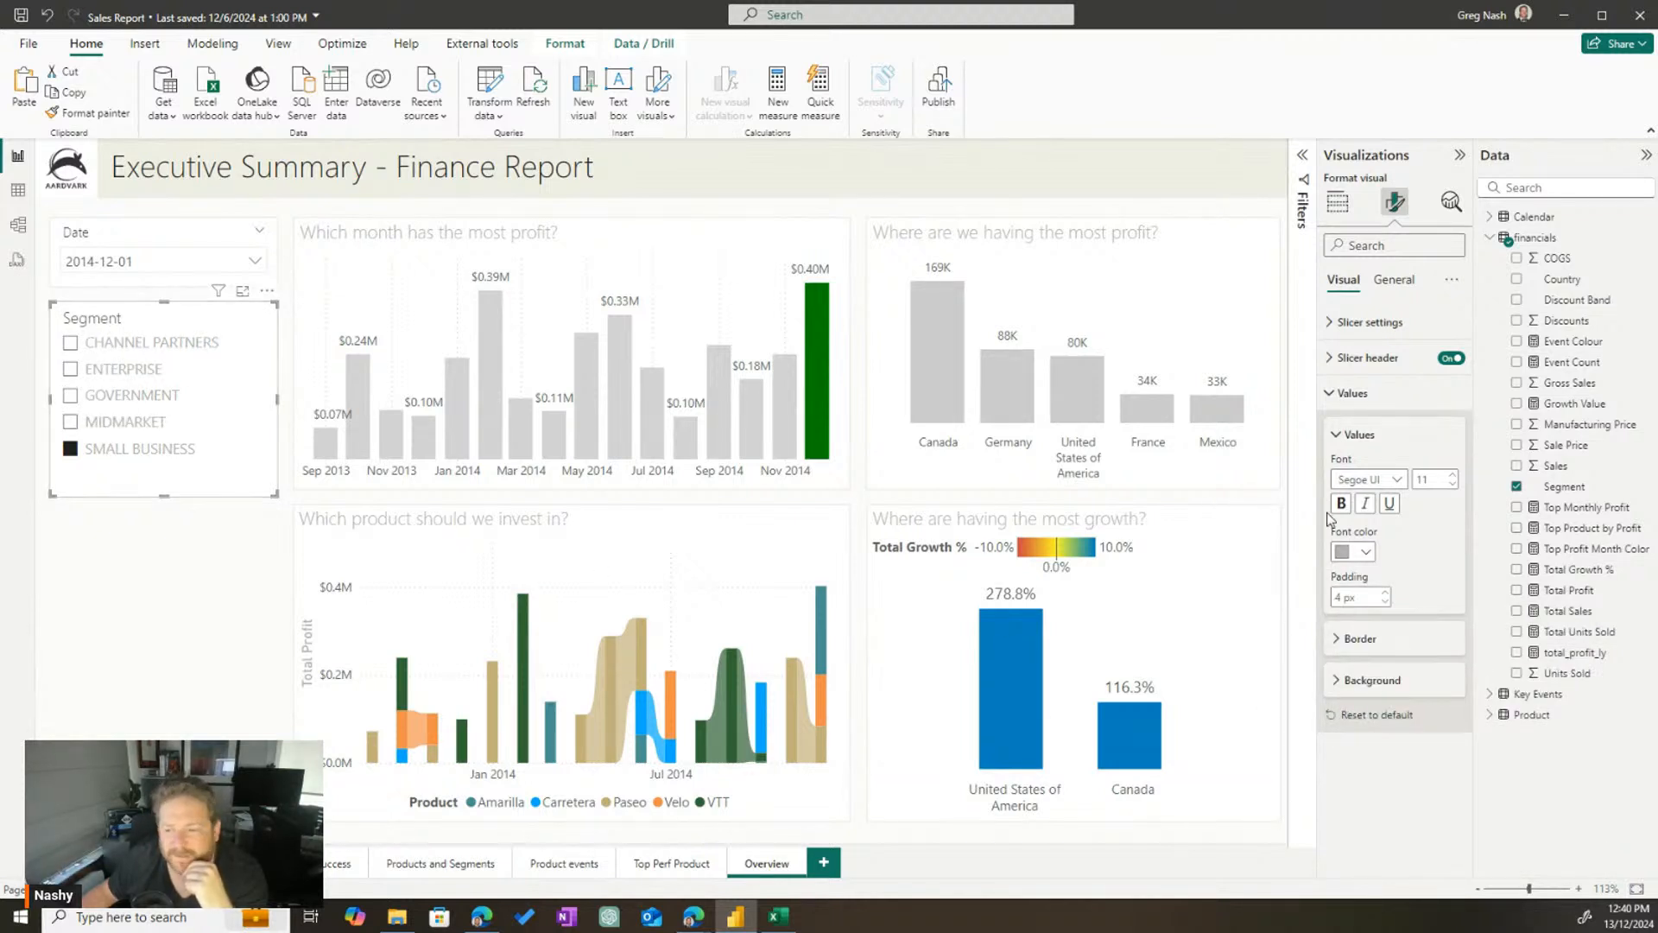
pyautogui.click(1366, 556)
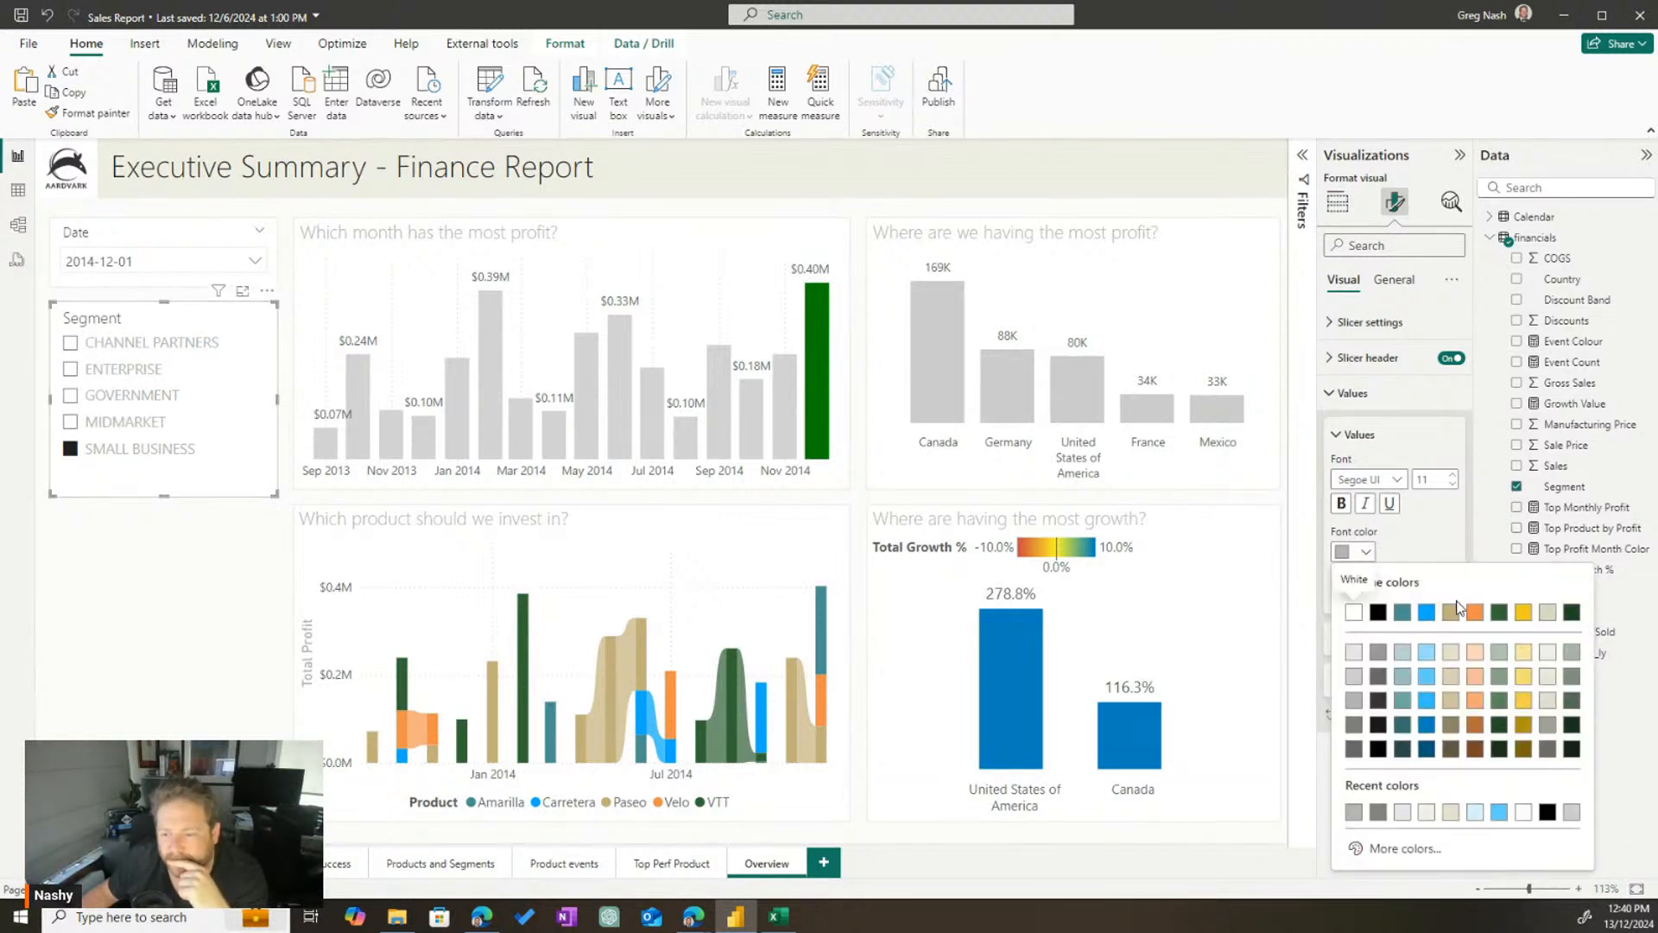
pyautogui.click(1404, 482)
pyautogui.click(1400, 482)
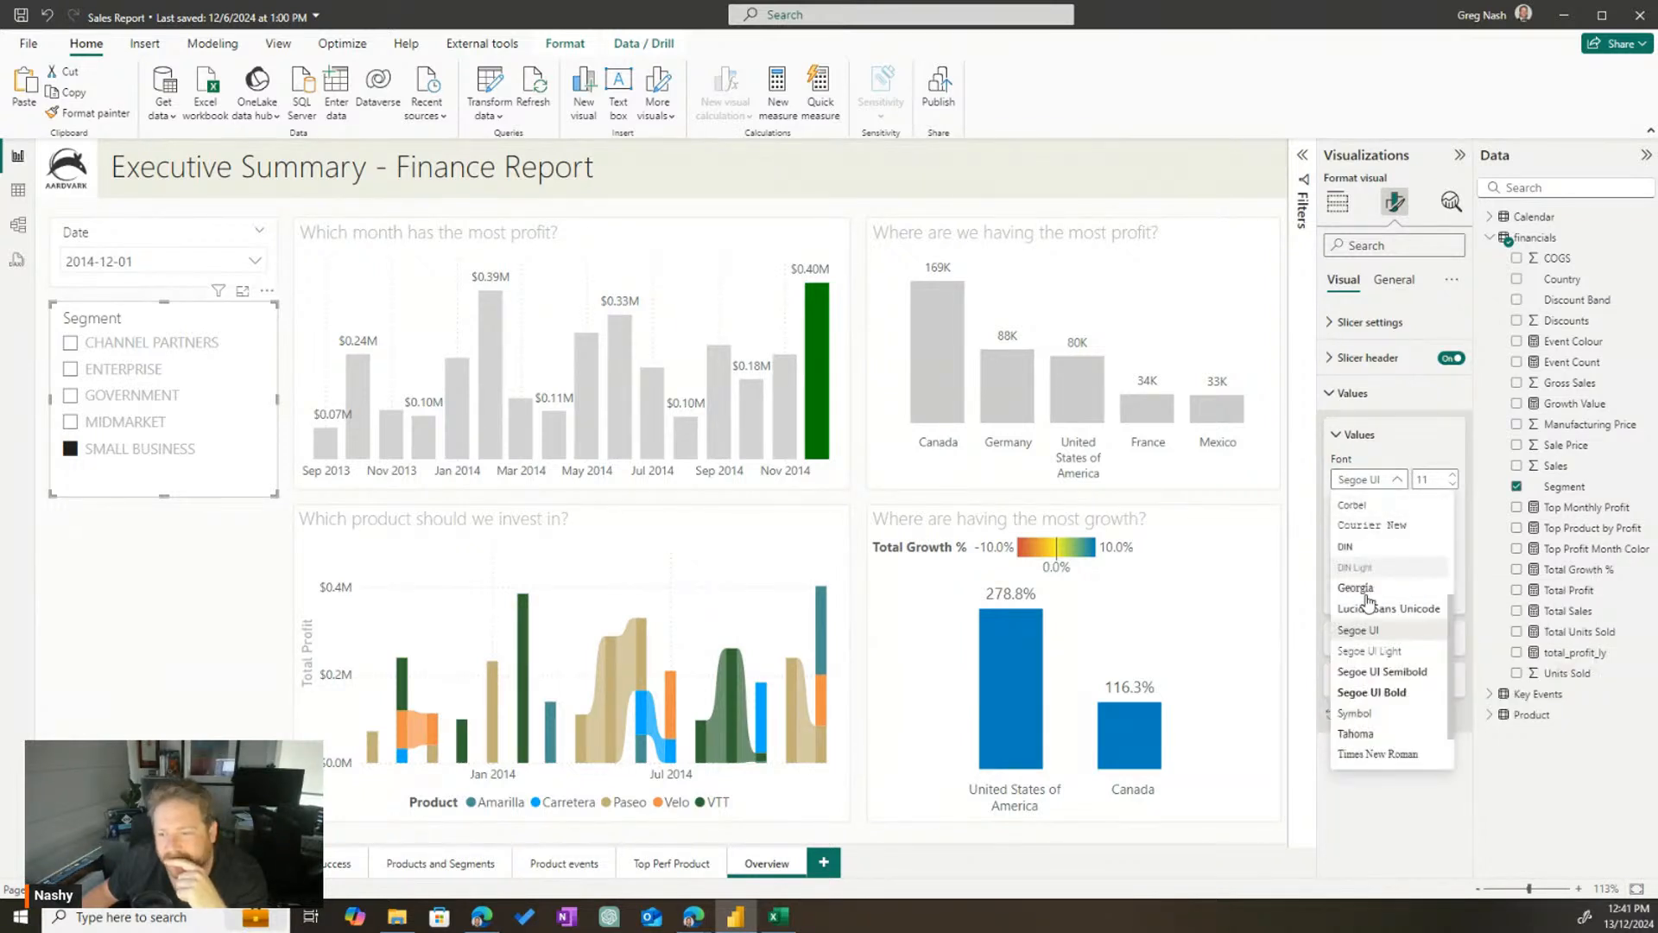
pyautogui.click(1365, 671)
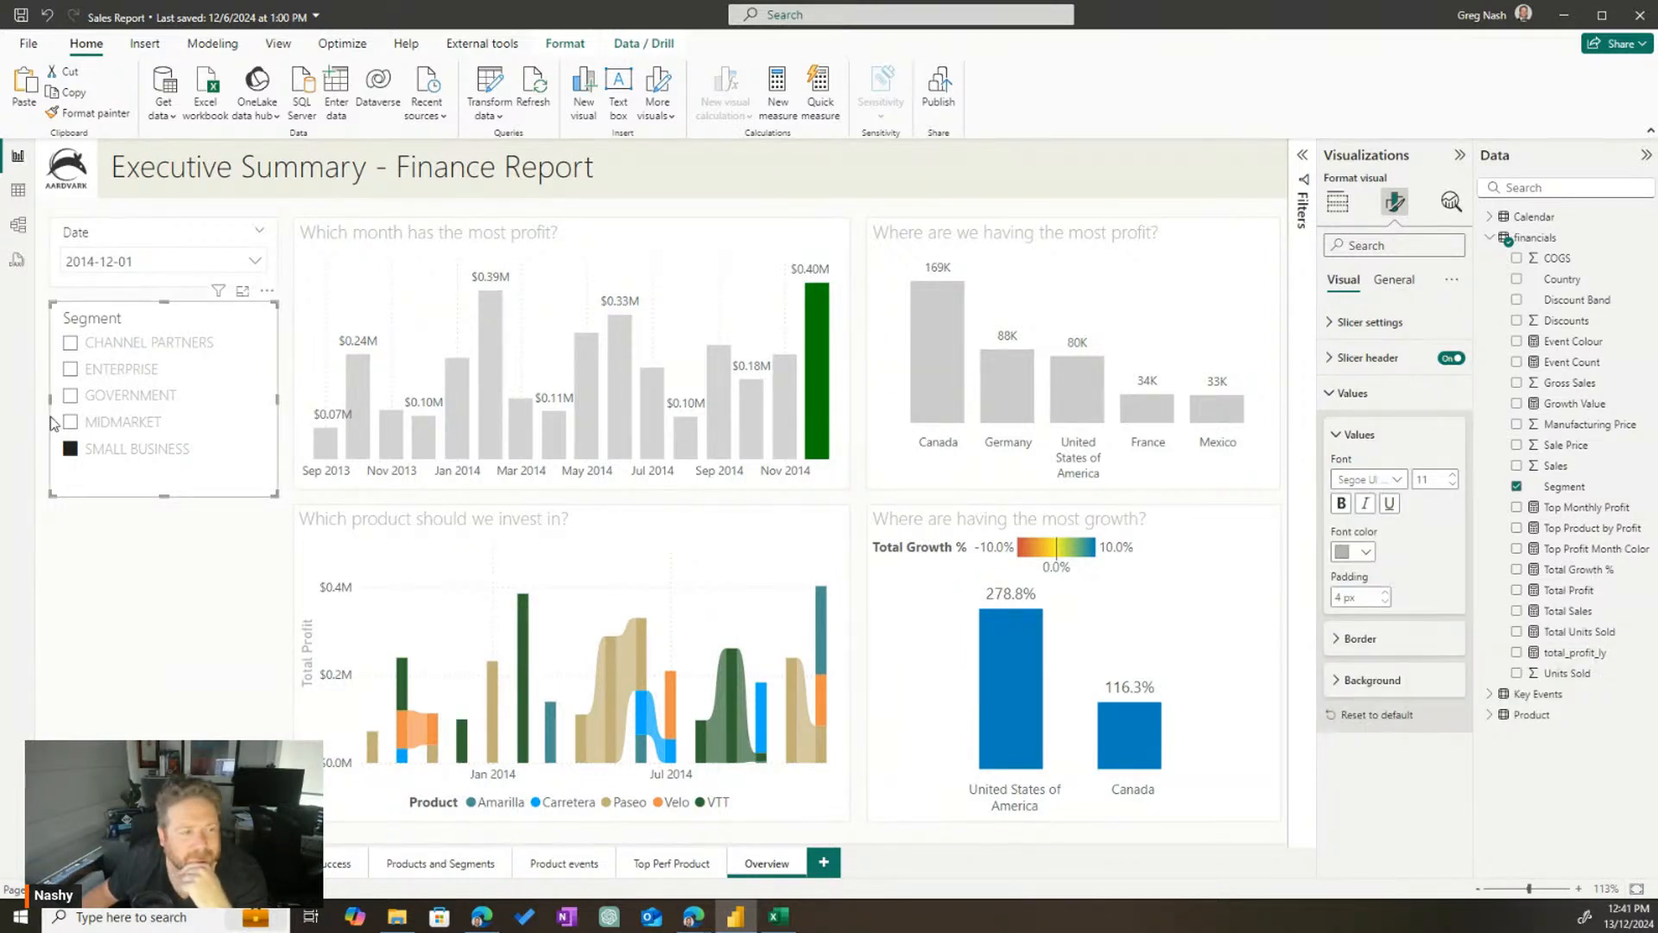
# Recolor the Segment slicer's value text with the darkest grey shade of the white theme color and deselect the slicer
pyautogui.click(1368, 557)
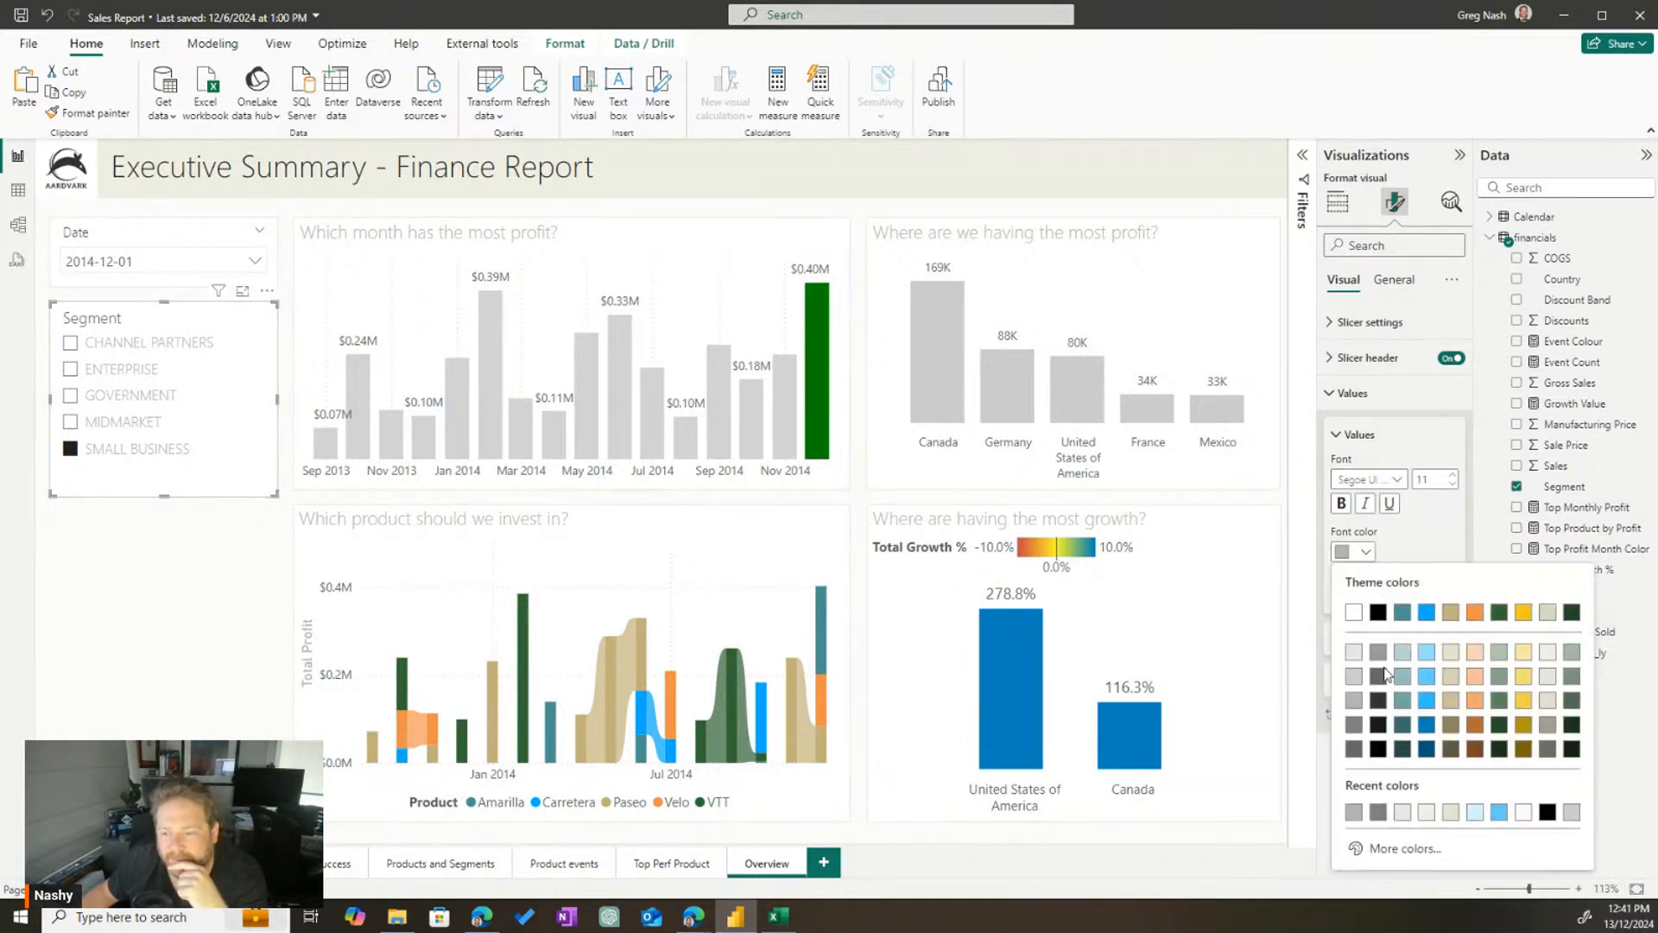
pyautogui.click(1350, 753)
pyautogui.click(185, 594)
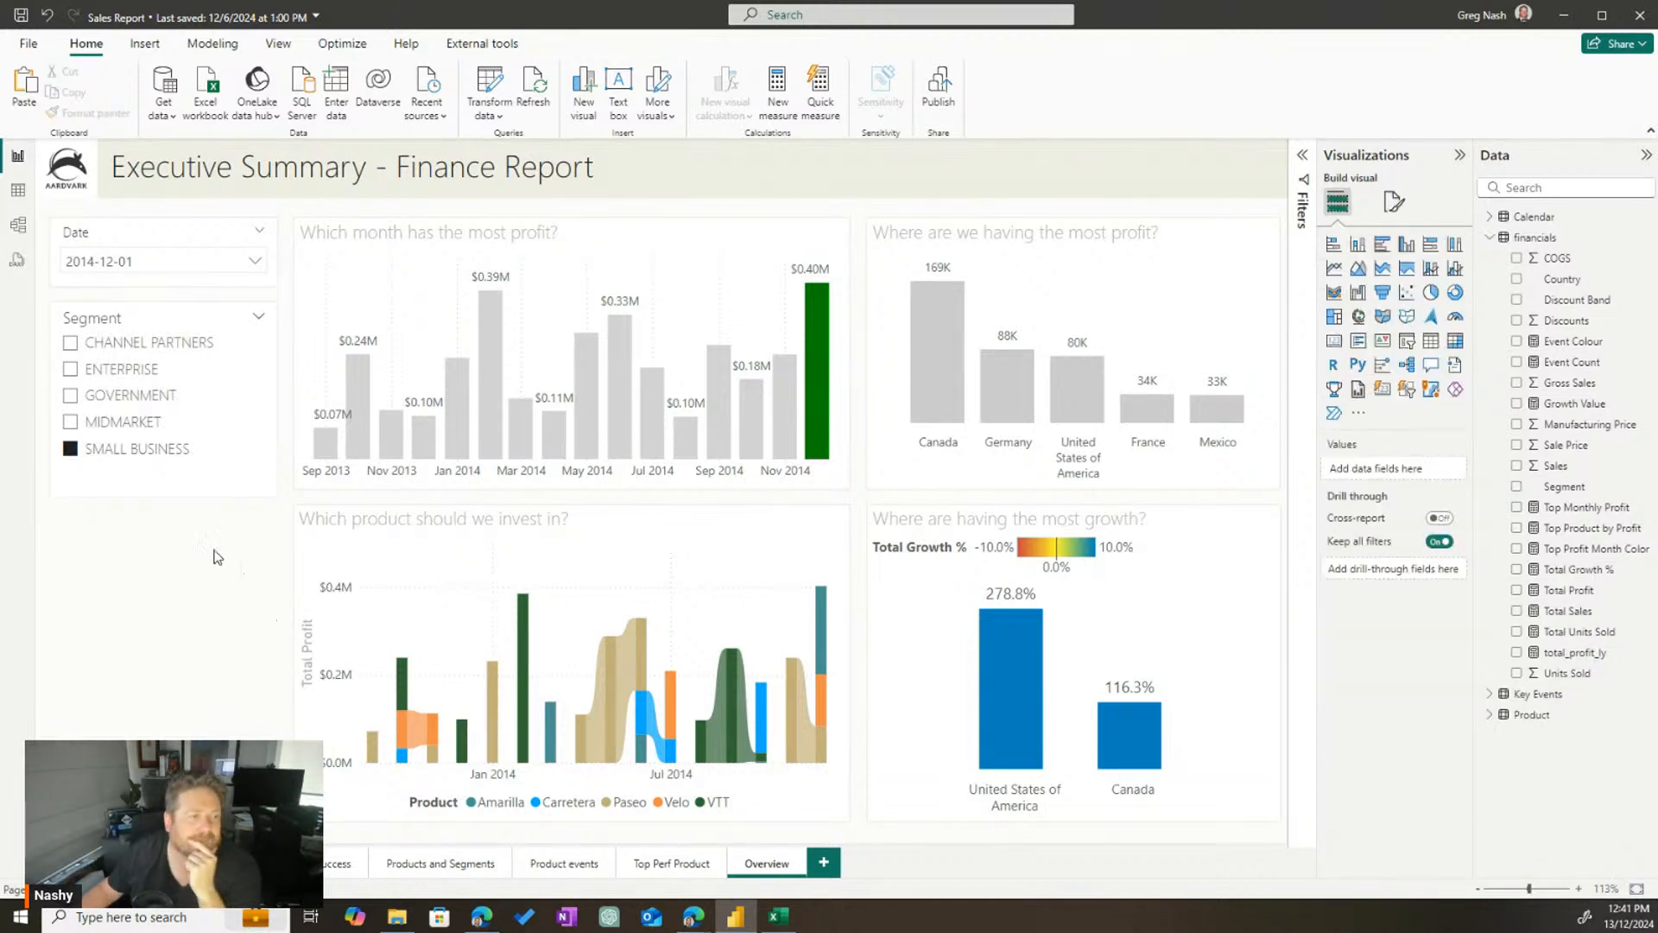
# Recolor the Segment slicer's header text with the middle grey shade of the white theme color
pyautogui.moveTo(198, 321); pyautogui.dragTo(205, 322)
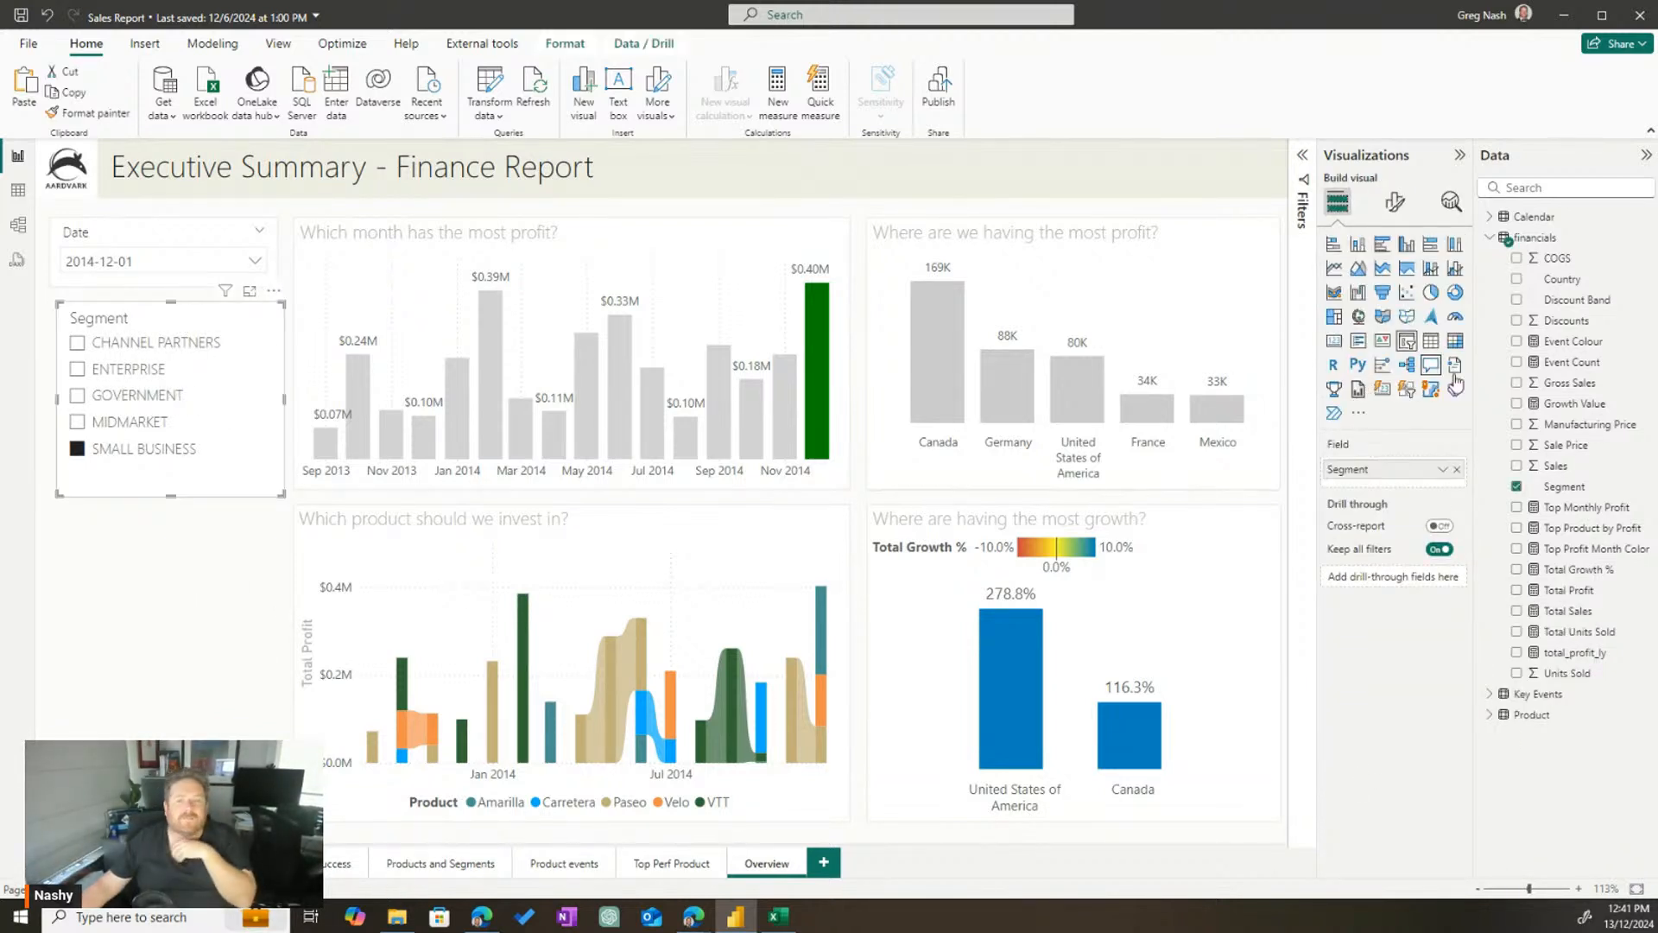
pyautogui.click(1395, 201)
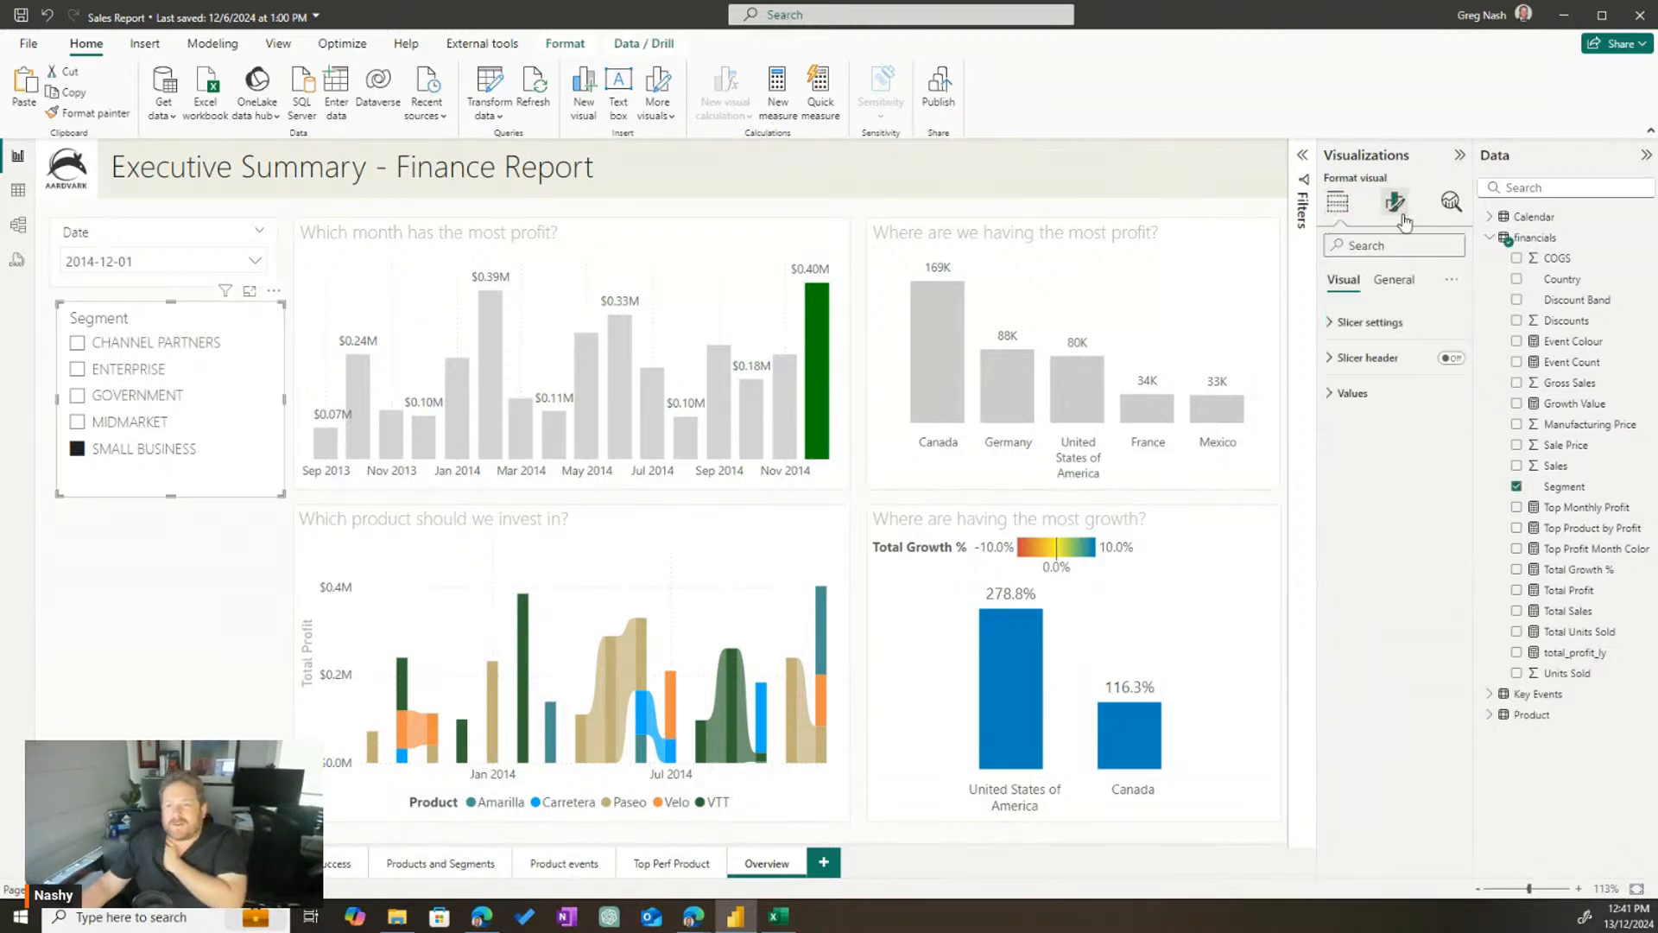
pyautogui.click(1382, 357)
pyautogui.click(1364, 561)
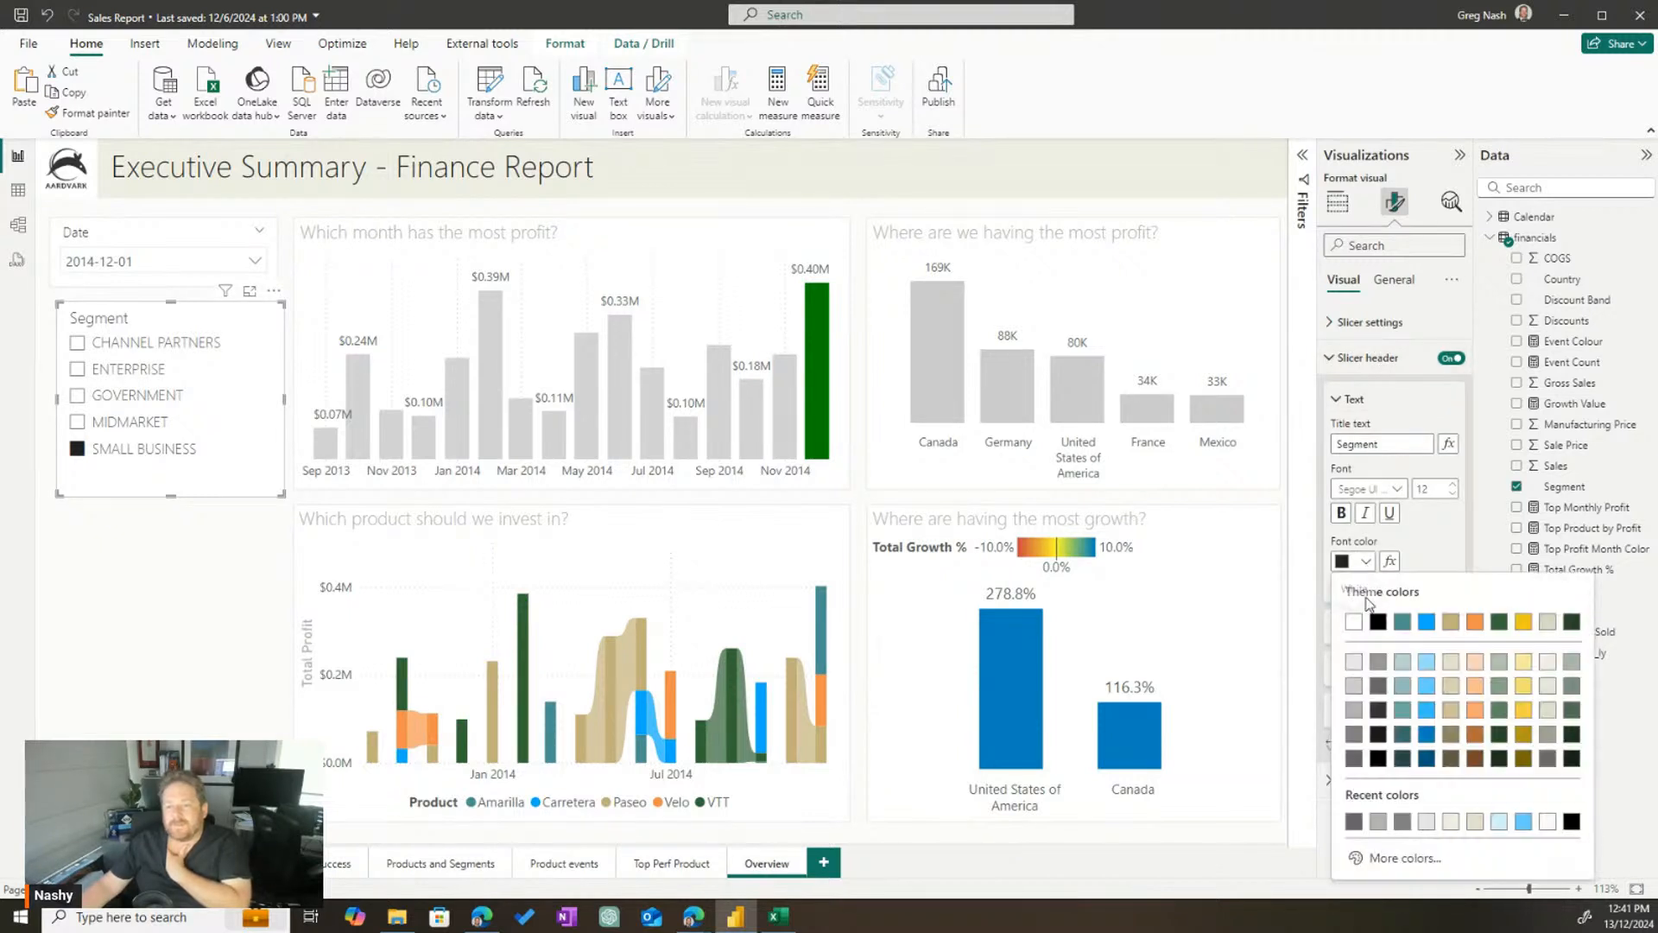
pyautogui.click(1354, 710)
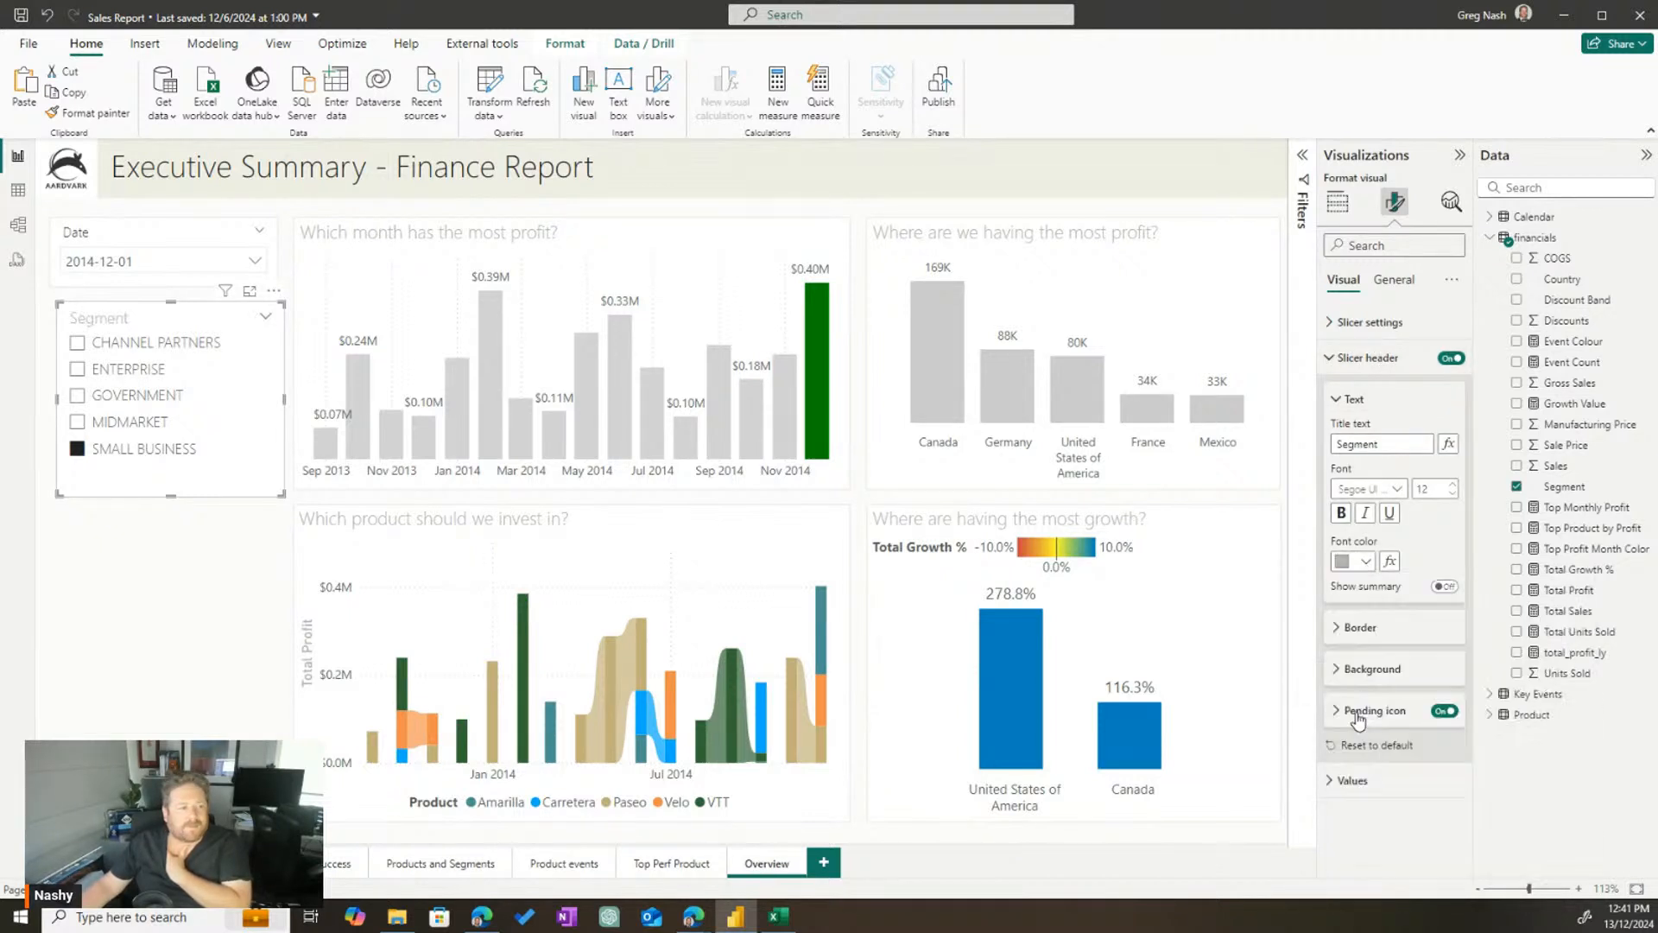
# Recolor the Date slicer's header text with the middle grey shade of the white theme color
pyautogui.click(239, 282)
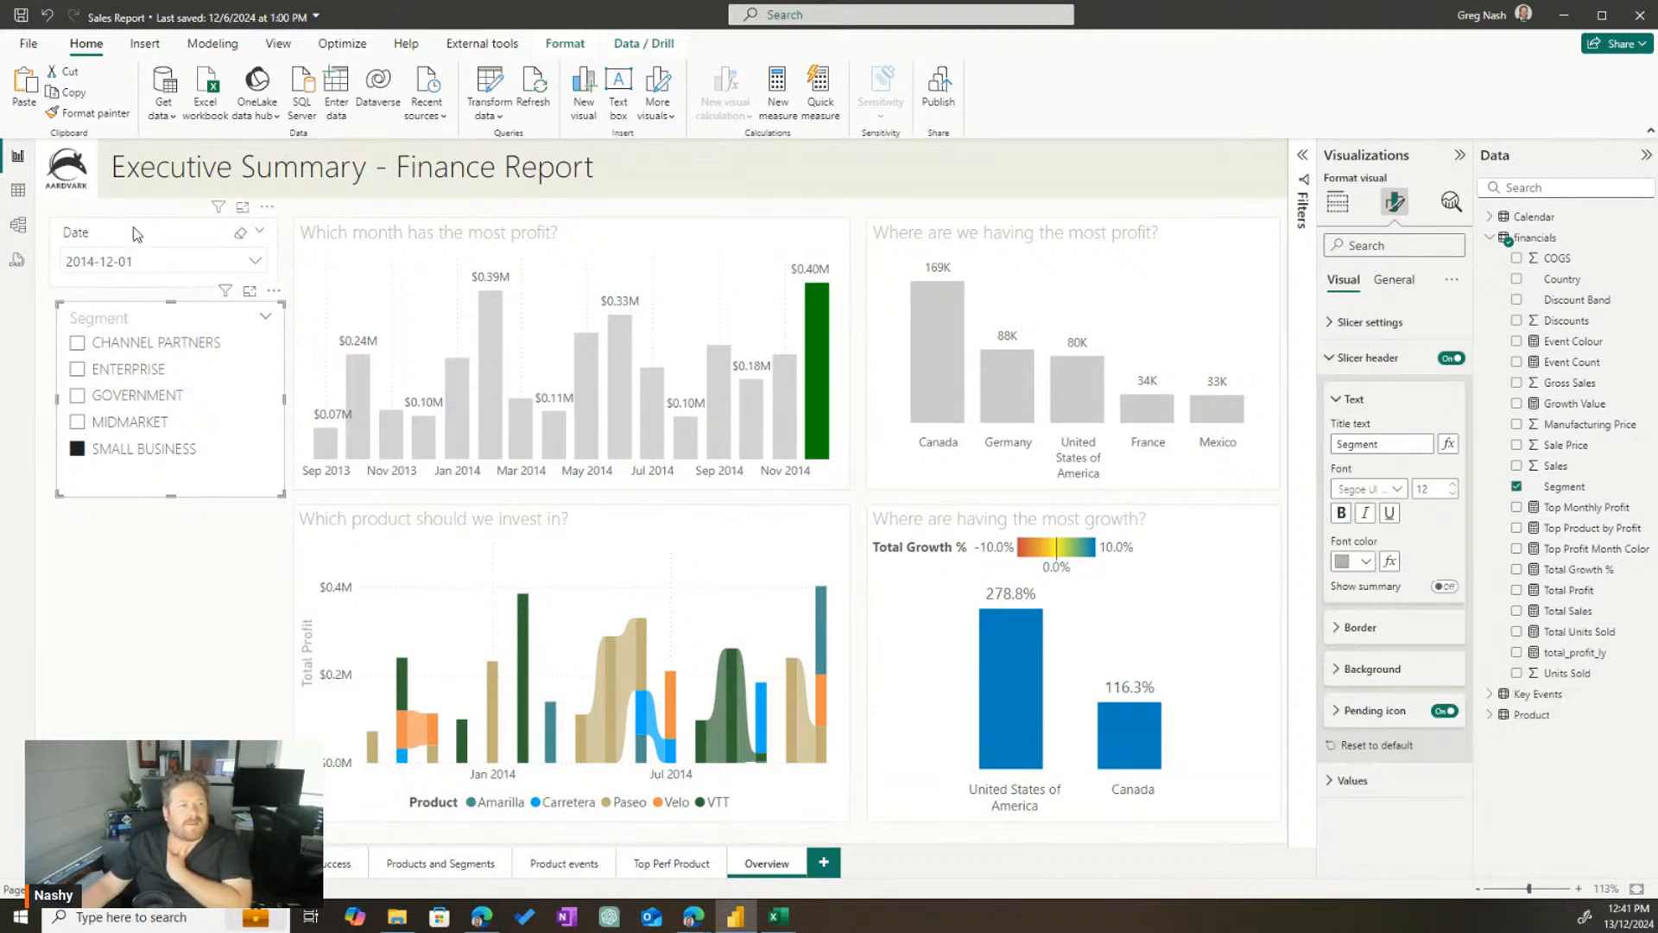
pyautogui.click(1369, 563)
pyautogui.click(1353, 710)
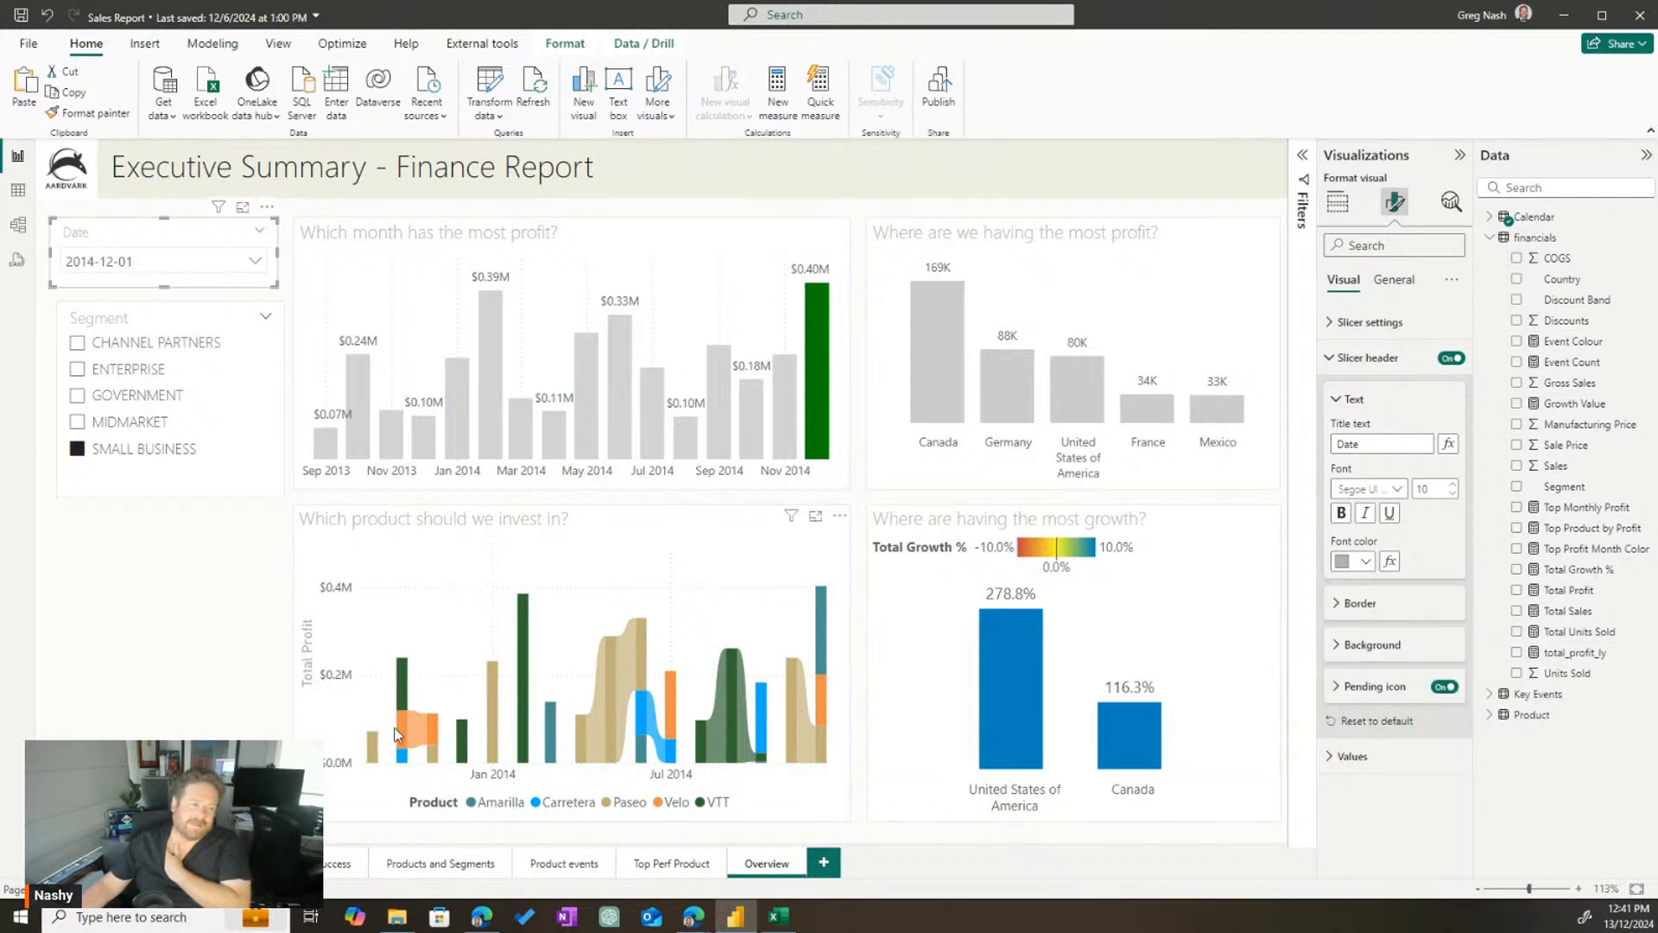
# Move the Segment slicer back into alignment with the edges of the Date slicer above it and deselect it
pyautogui.click(118, 649)
pyautogui.moveTo(130, 494); pyautogui.dragTo(121, 494)
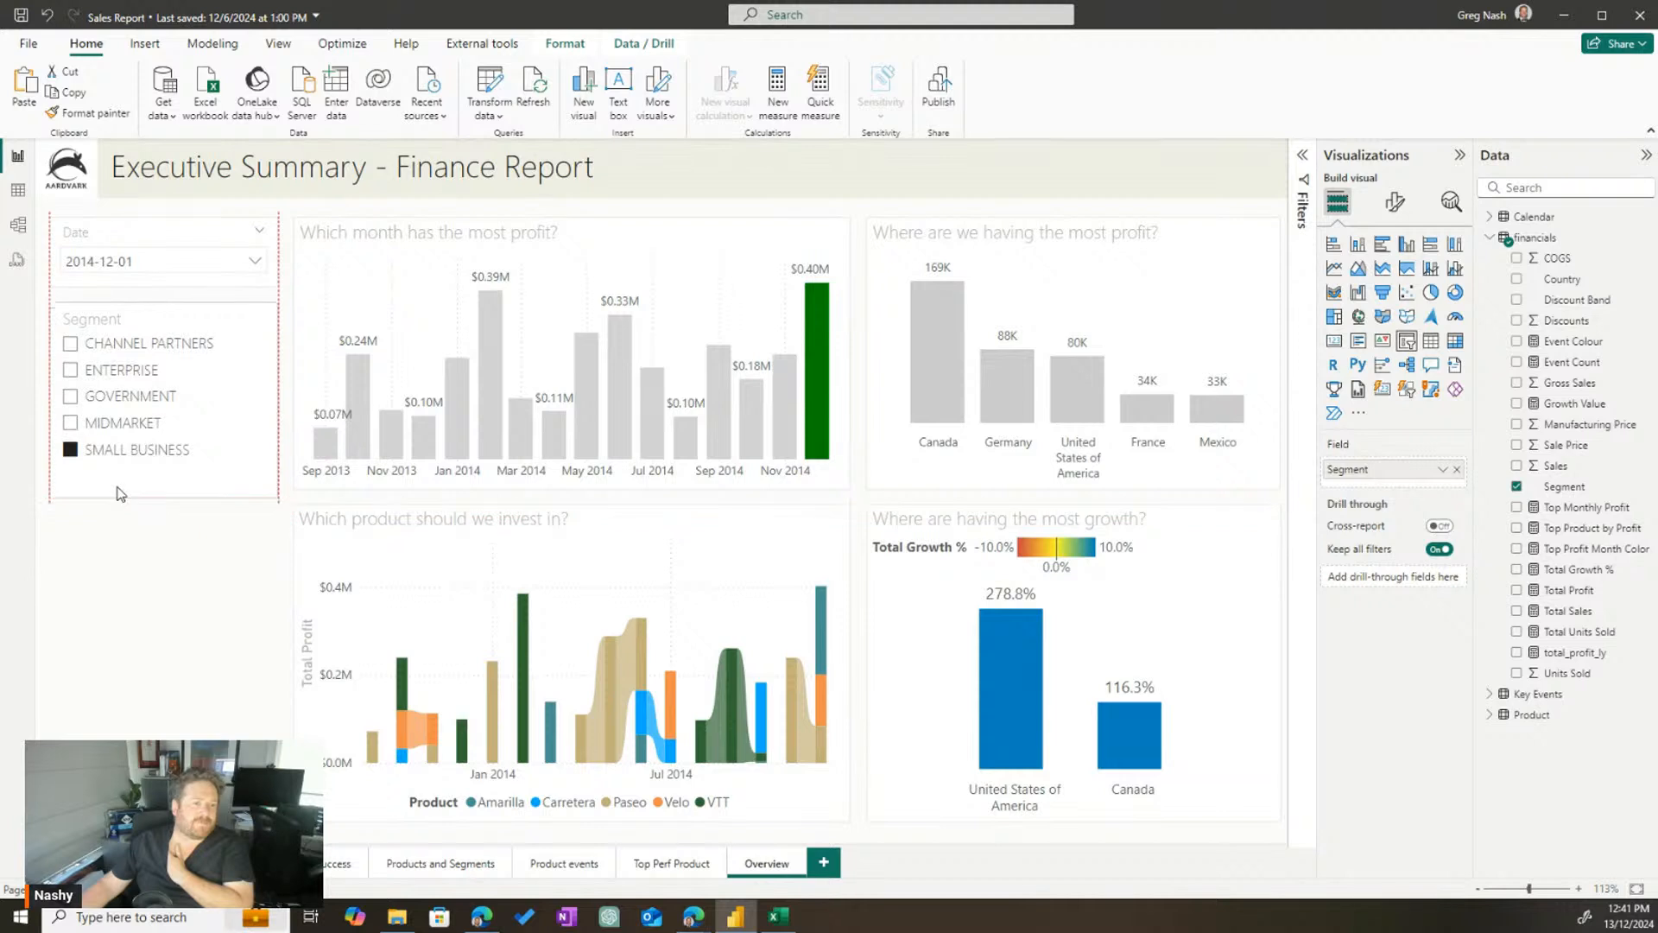
pyautogui.click(125, 527)
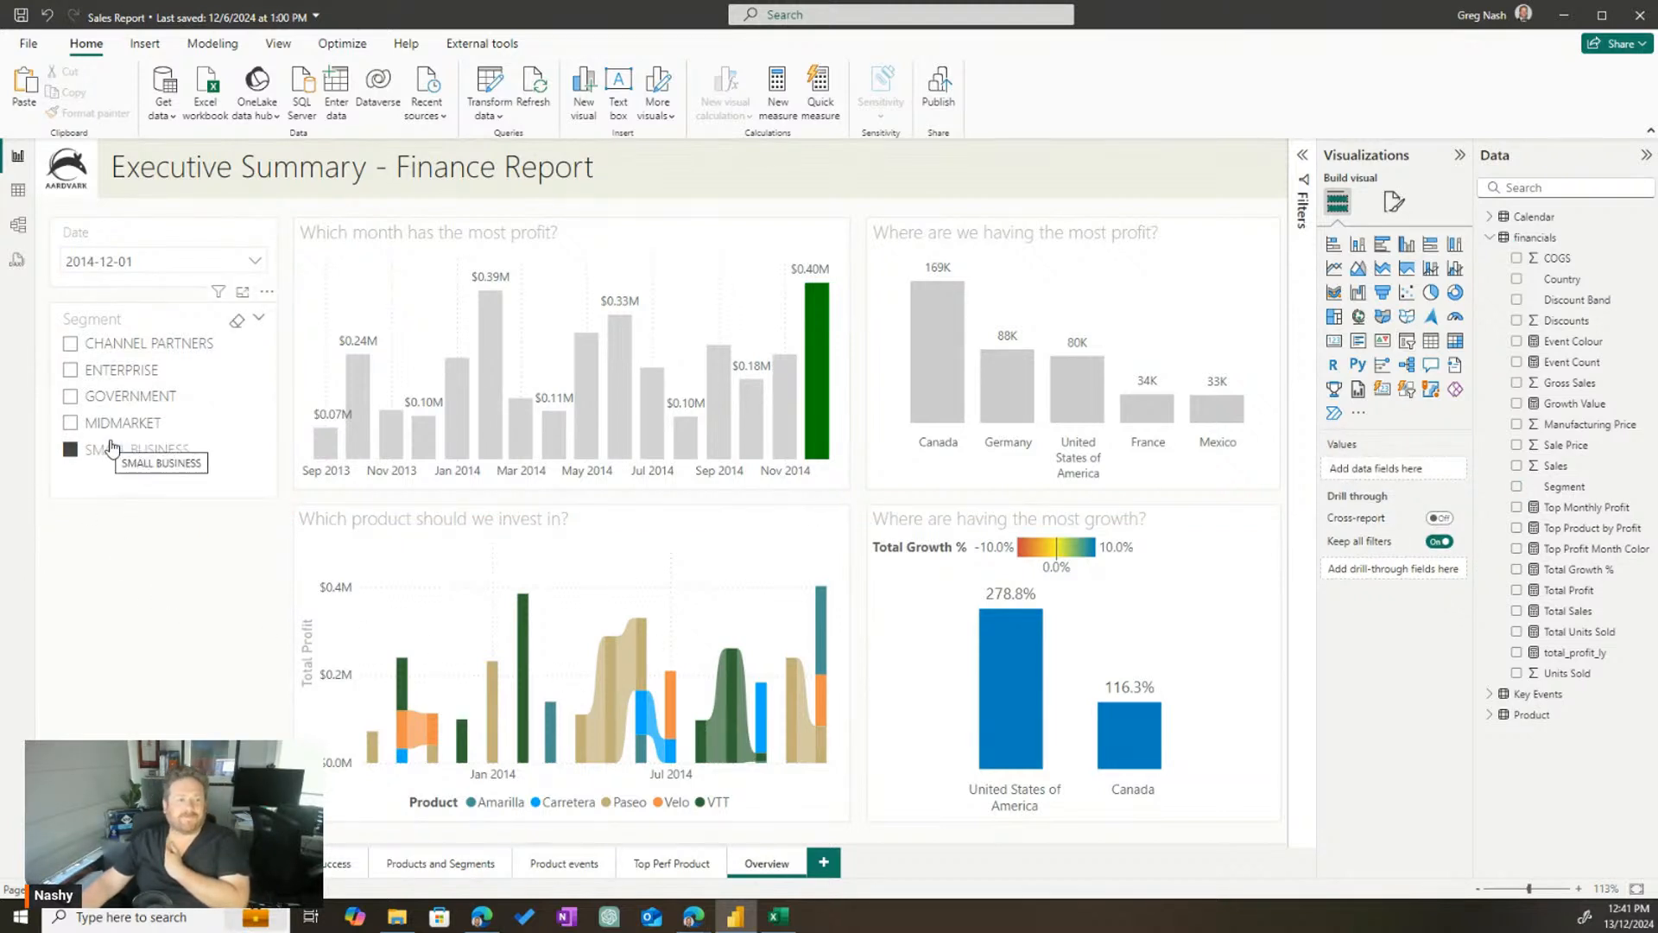
# Filter the charts by MIDMARKET, ENTERPRISE, CHANNEL PARTNERS and GOVERNMENT to compare them, and clear the segment selection
pyautogui.click(131, 404)
pyautogui.click(138, 424)
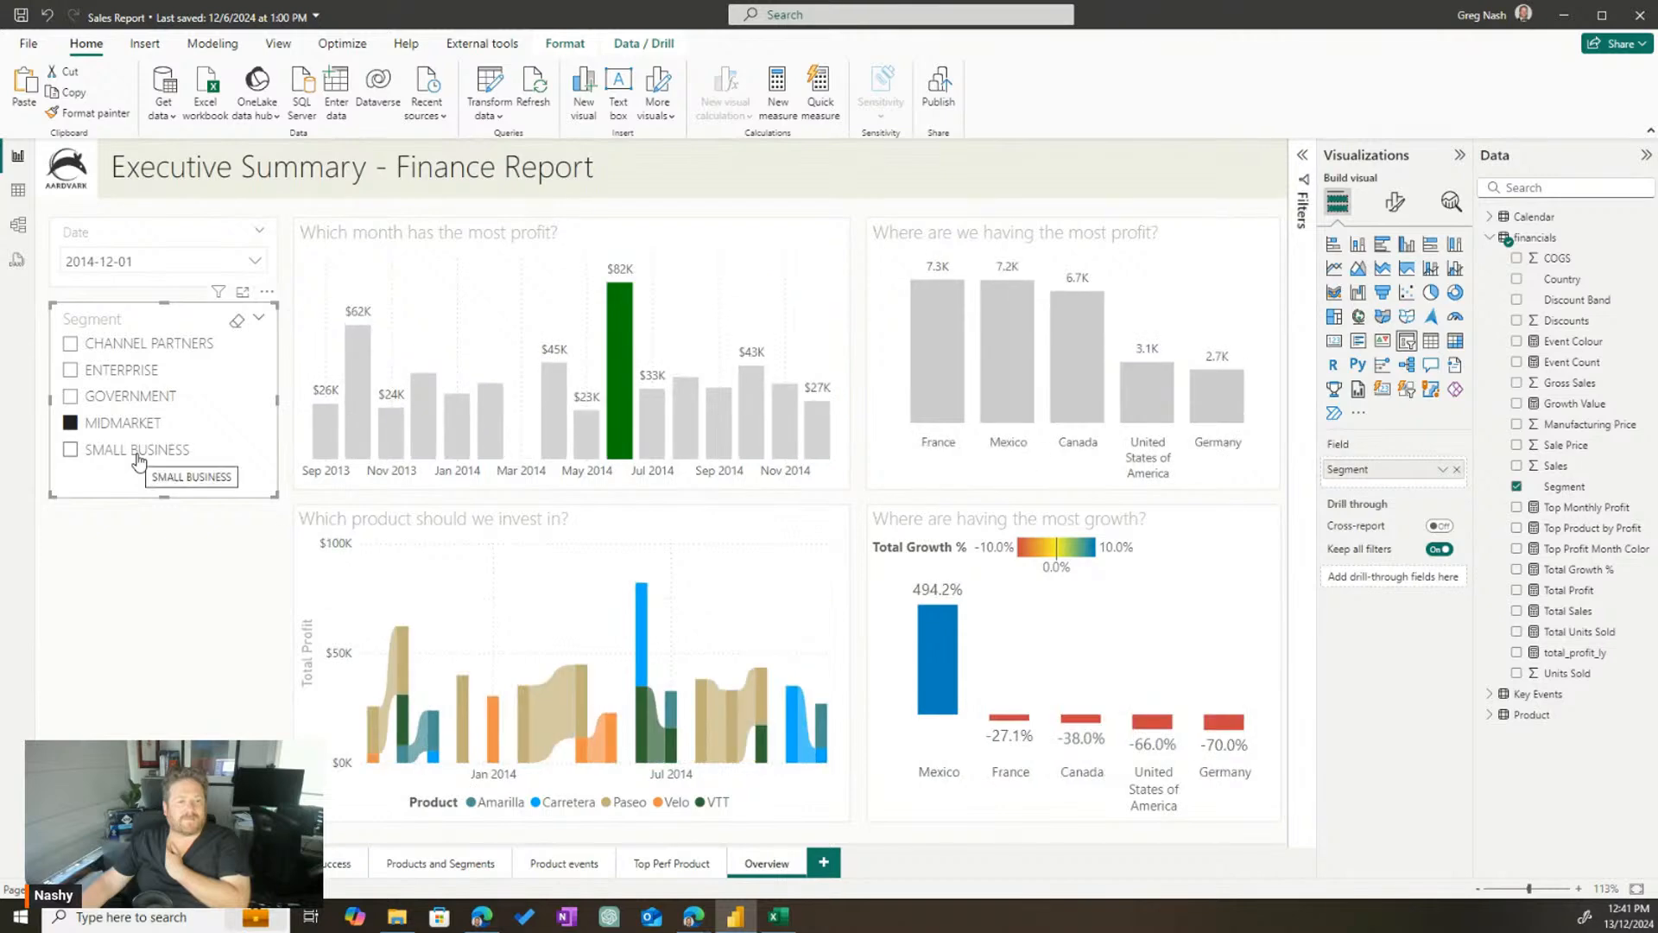
pyautogui.click(140, 371)
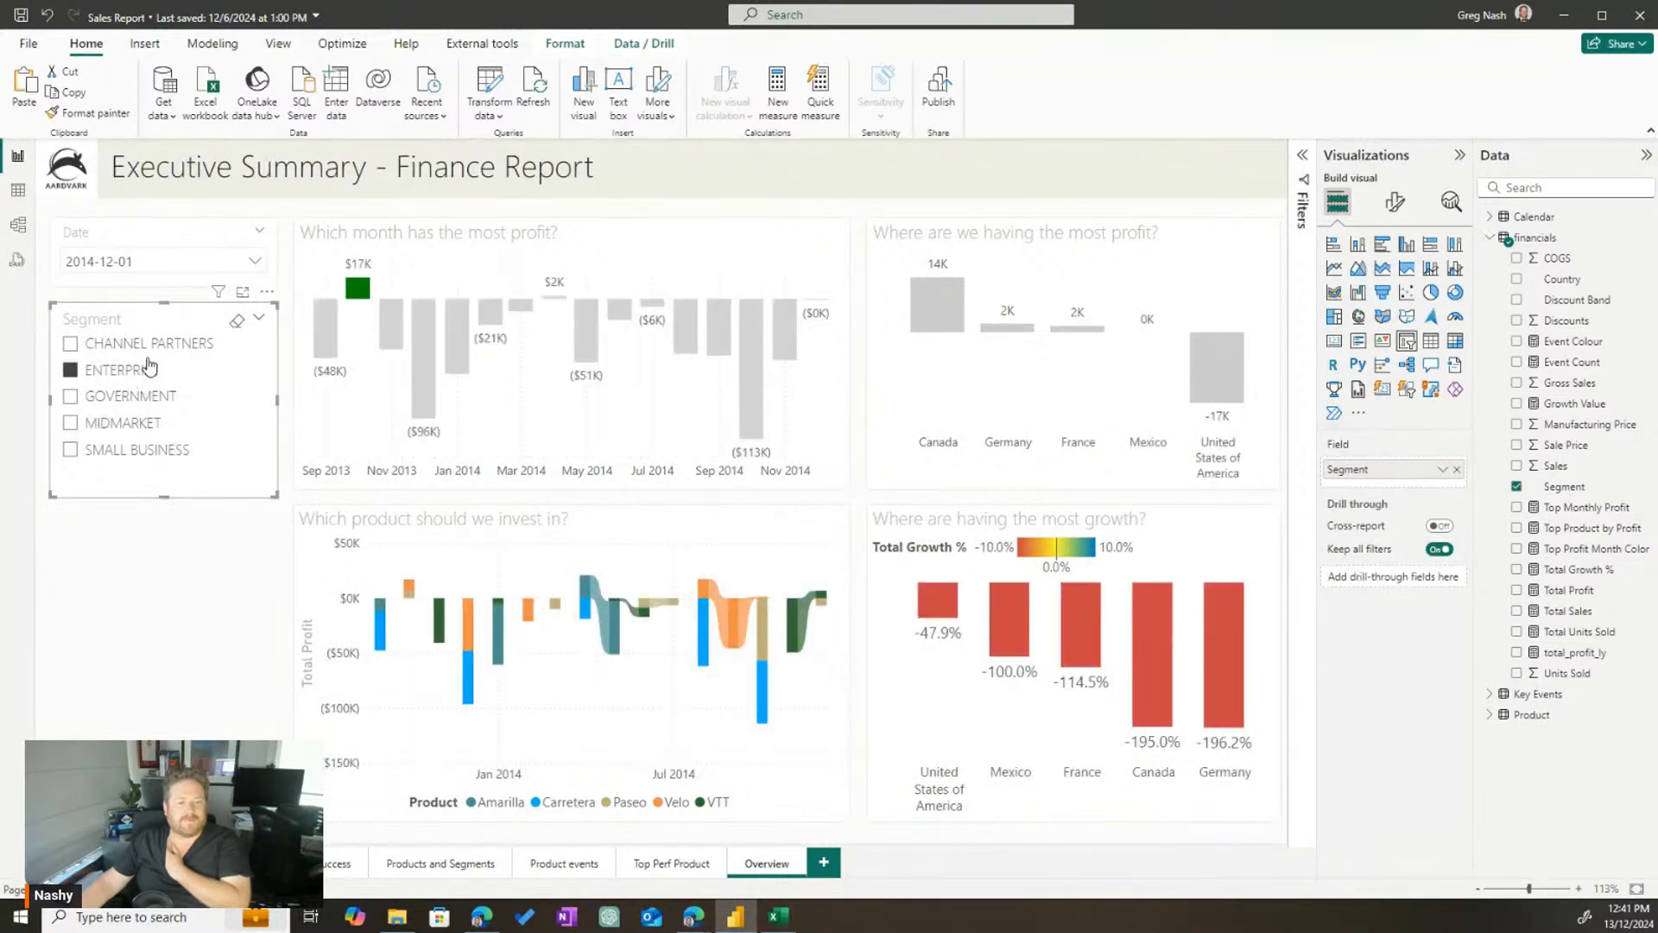
pyautogui.click(155, 345)
pyautogui.click(136, 371)
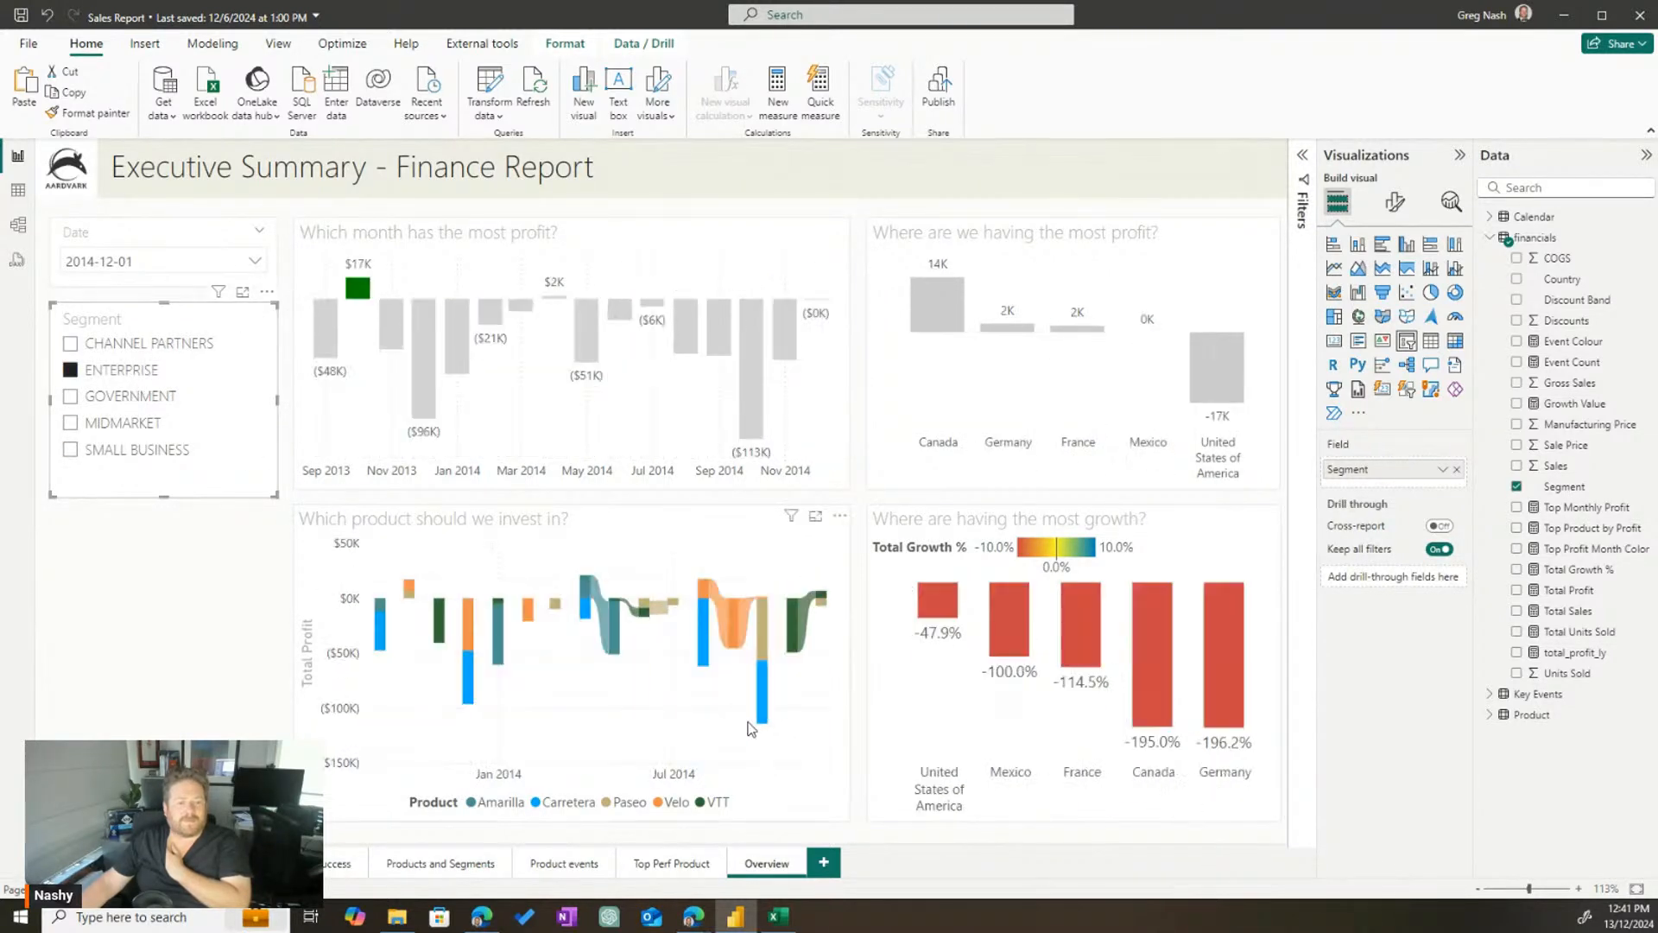
pyautogui.click(142, 397)
pyautogui.click(143, 397)
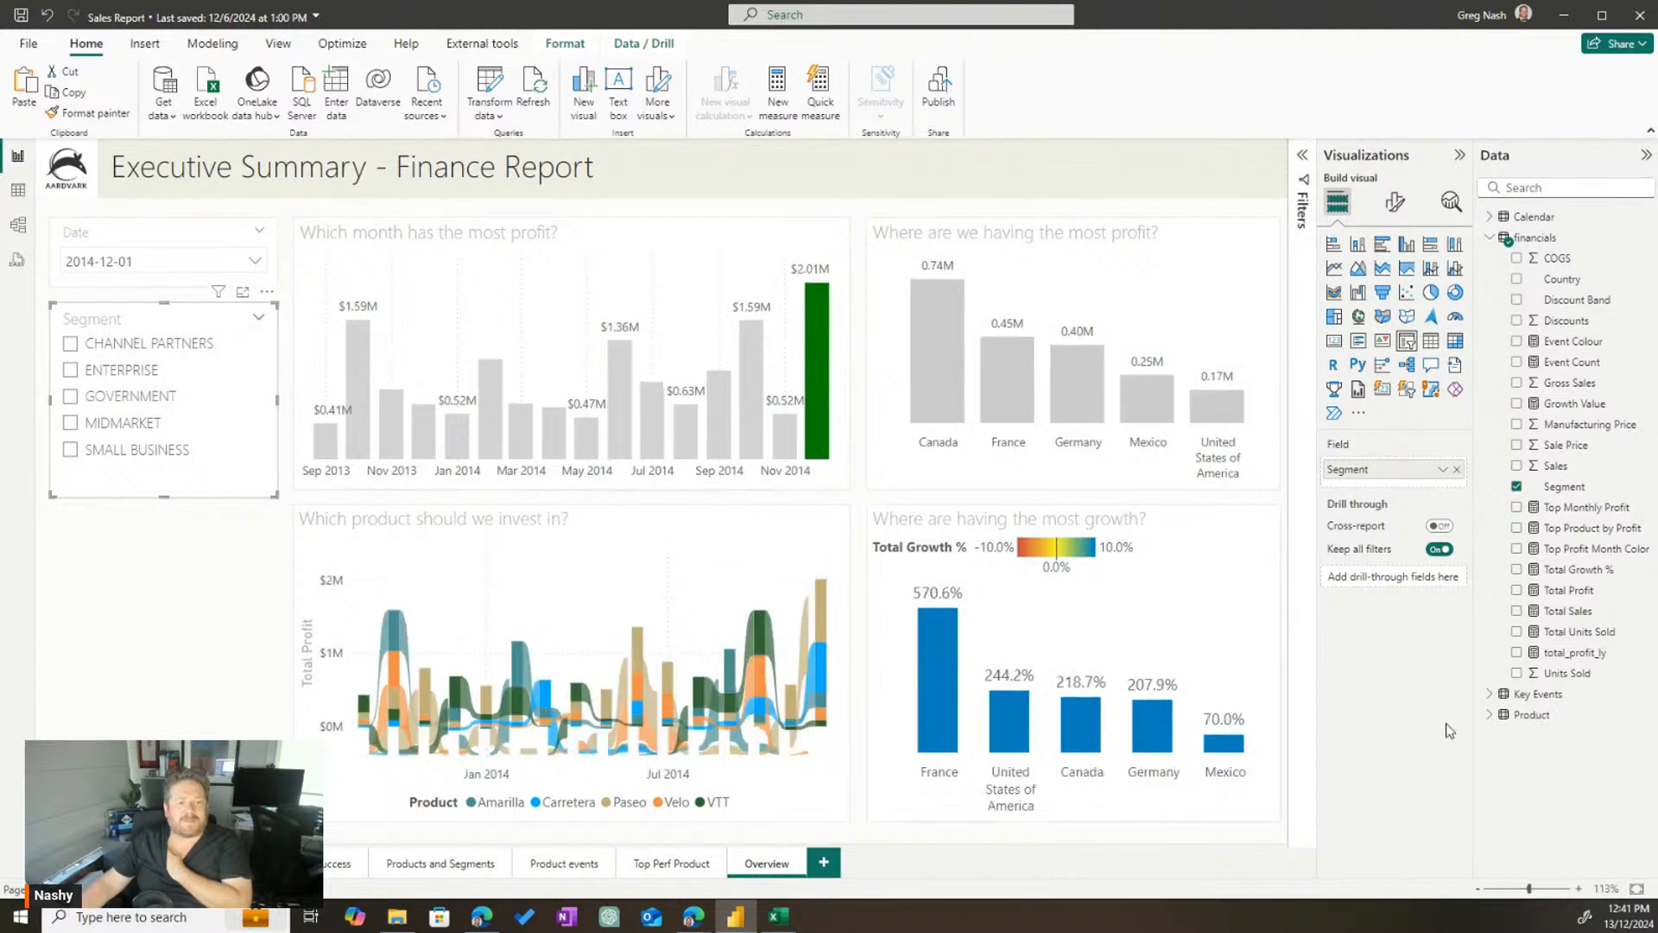
# Set the growth chart's legend text to Segoe UI Light in the middle grey shade of the white theme color
pyautogui.click(1084, 529)
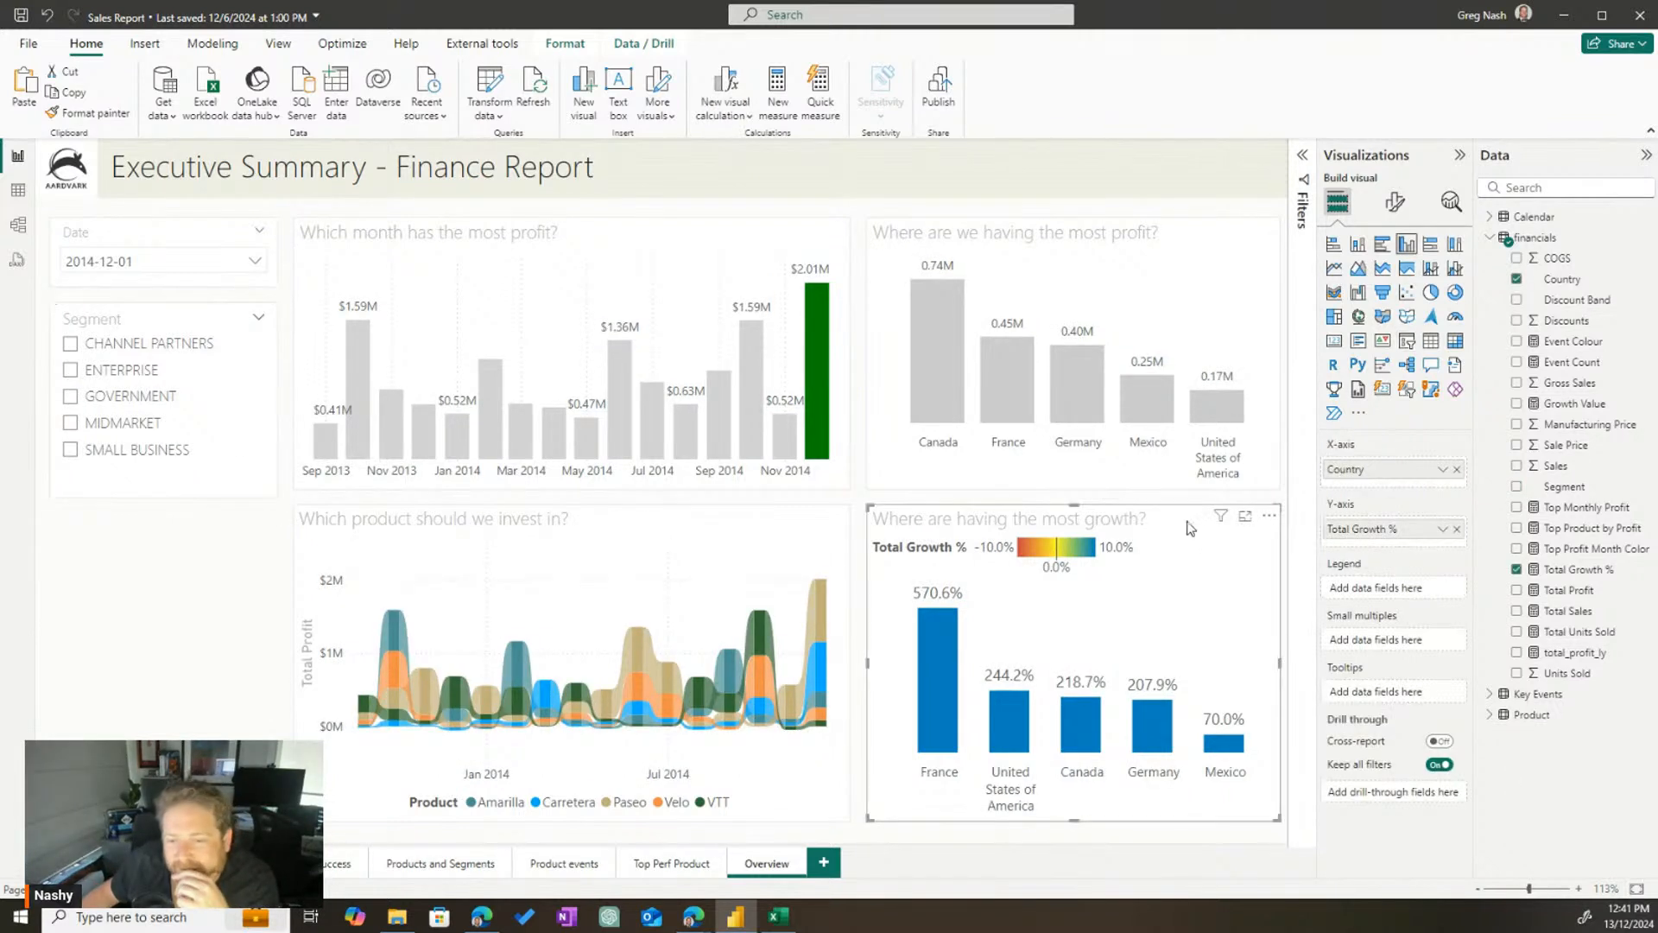
pyautogui.click(1395, 201)
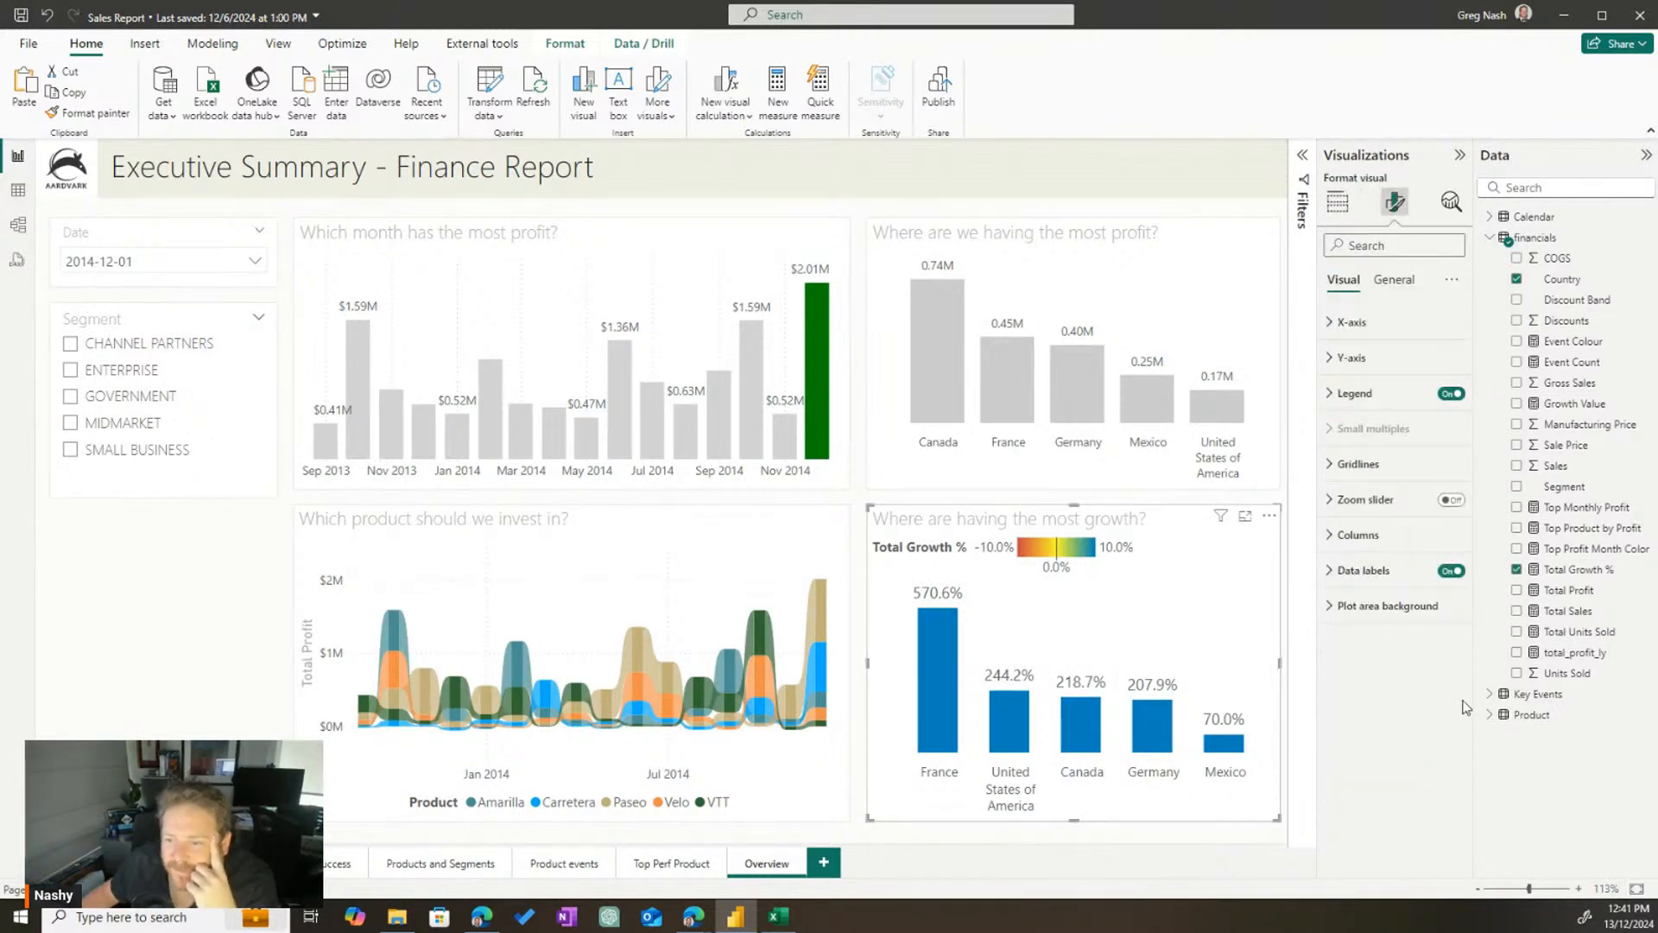
pyautogui.click(1366, 396)
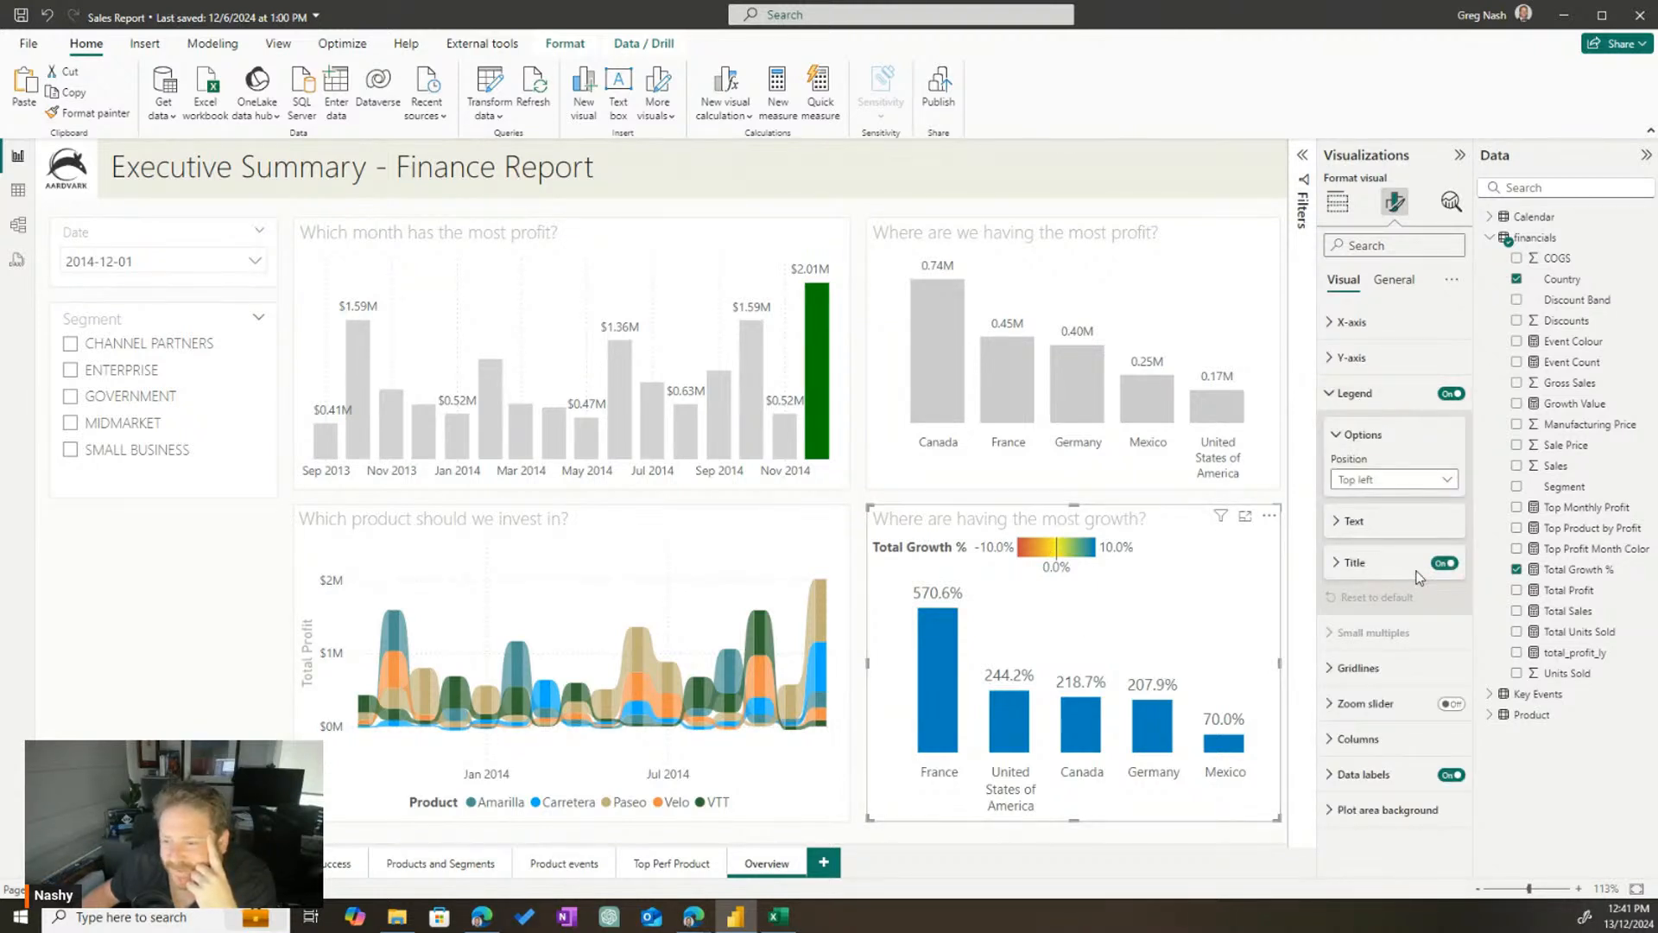
pyautogui.click(1453, 395)
pyautogui.click(1453, 395)
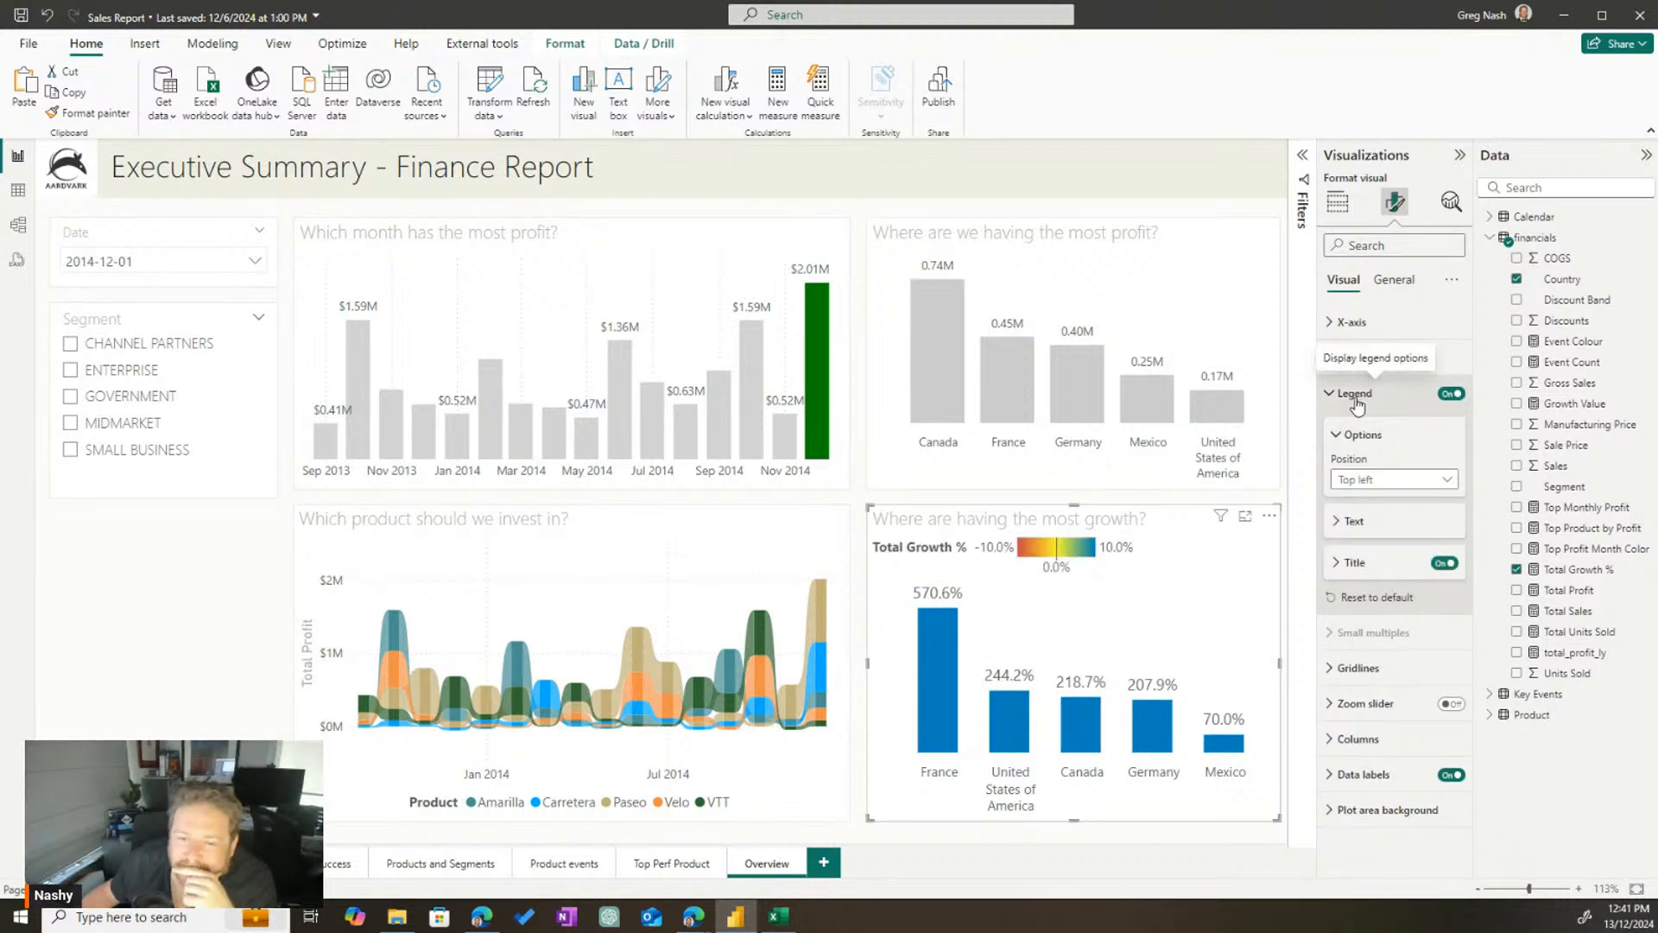
pyautogui.click(1356, 523)
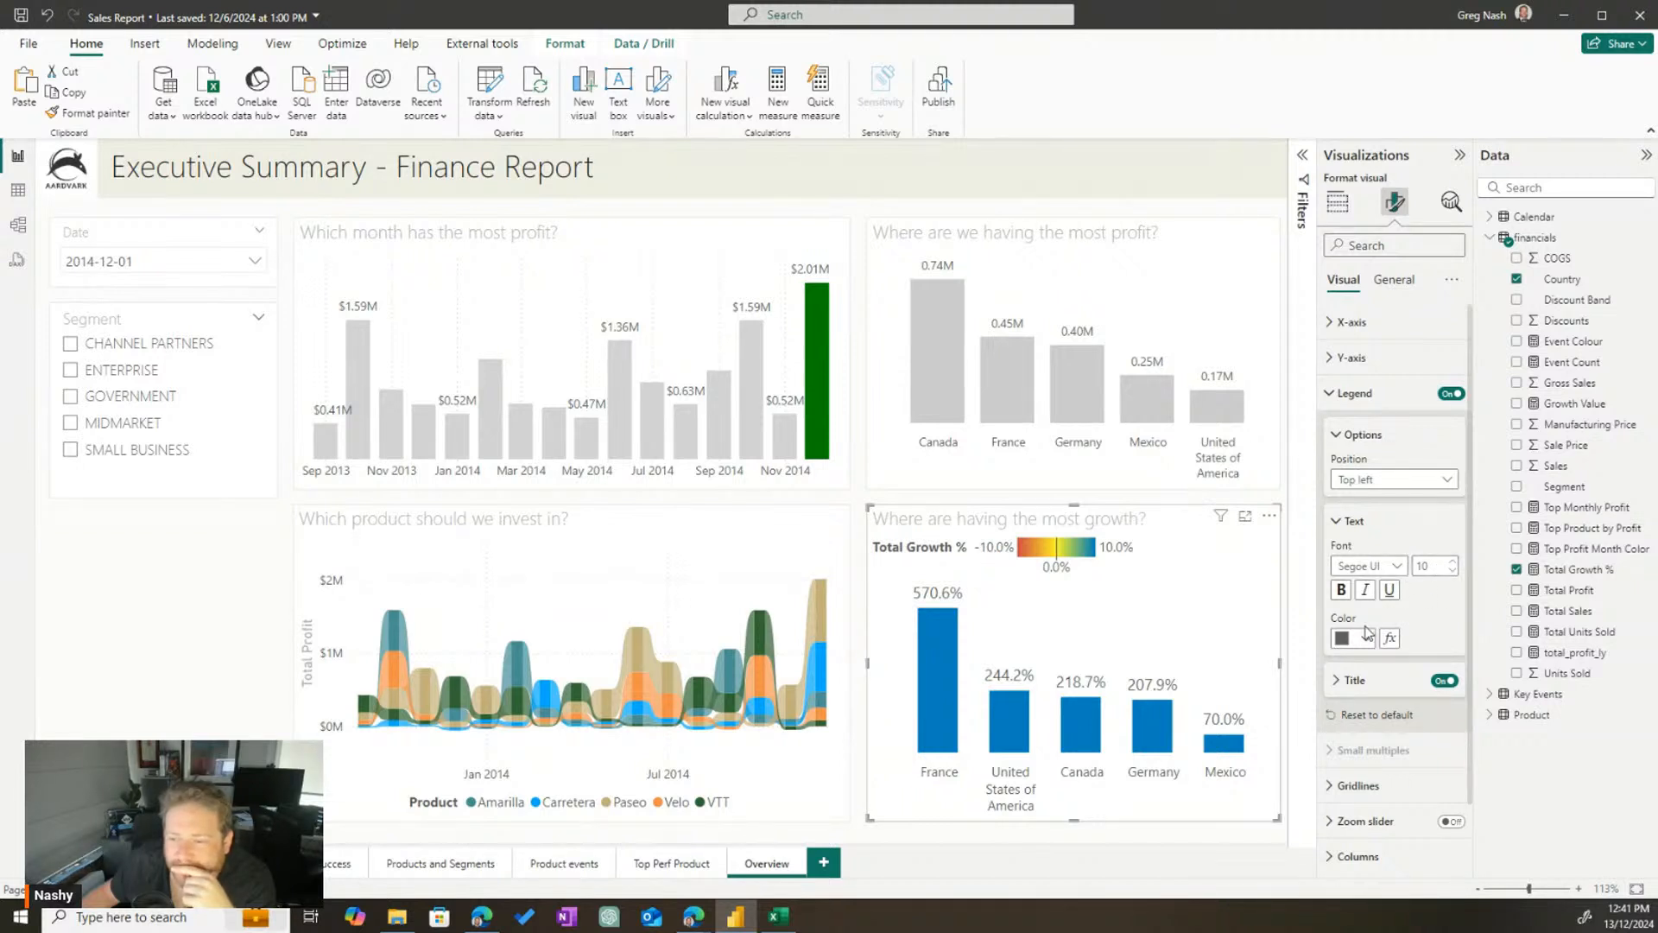
pyautogui.click(1397, 566)
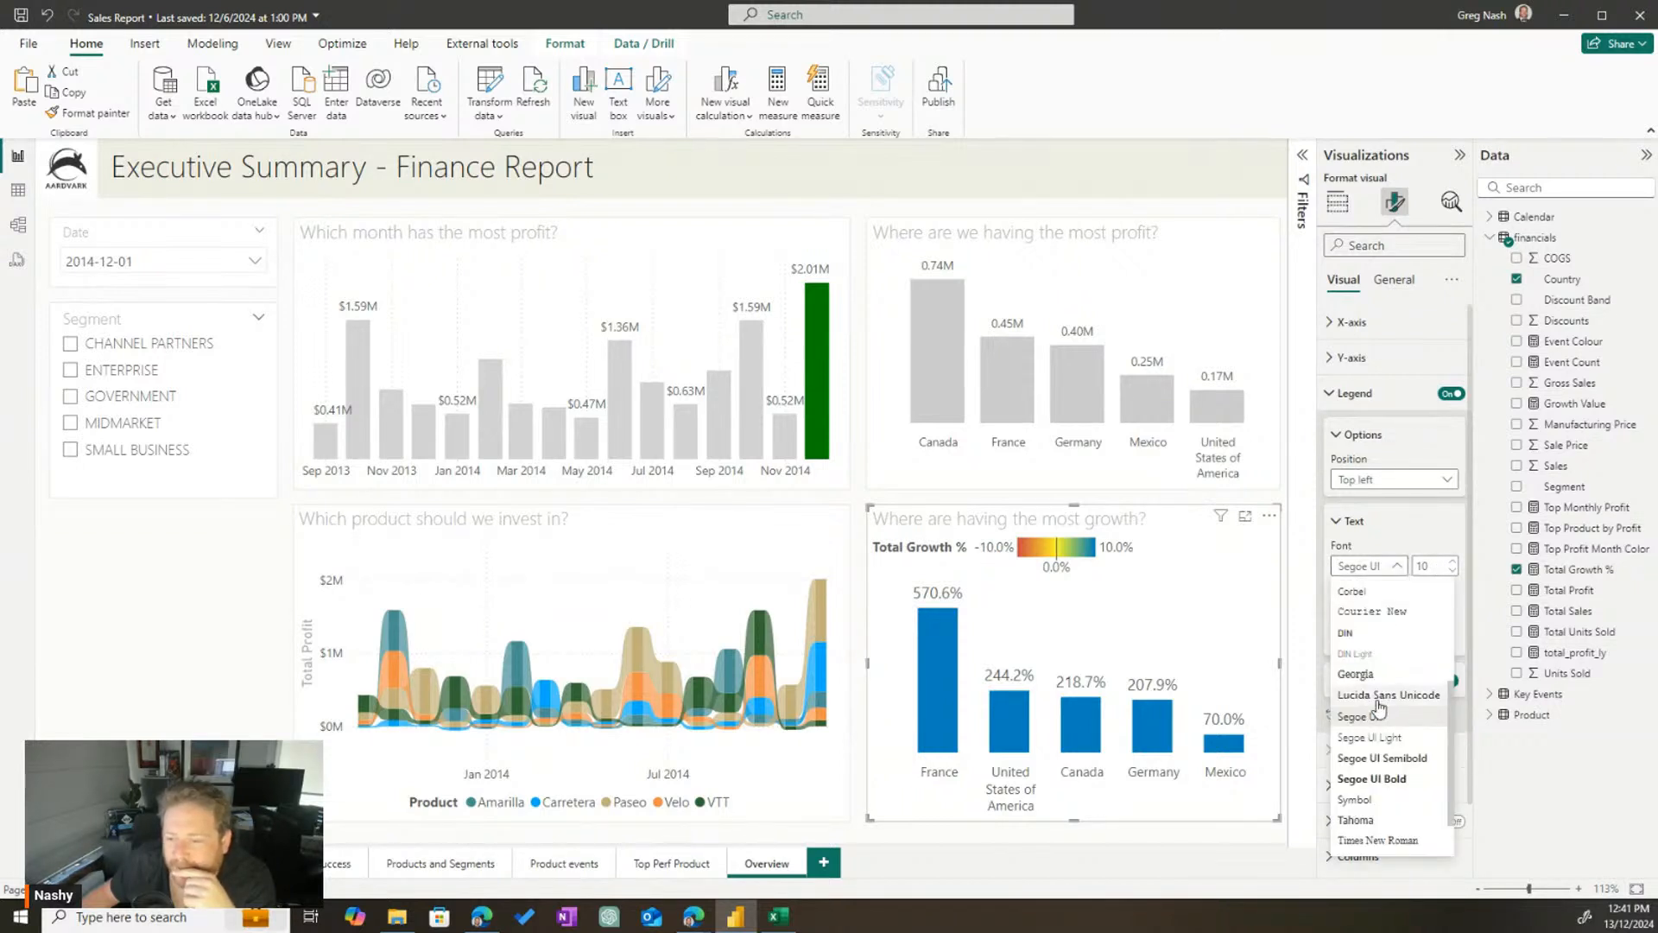
pyautogui.click(1374, 738)
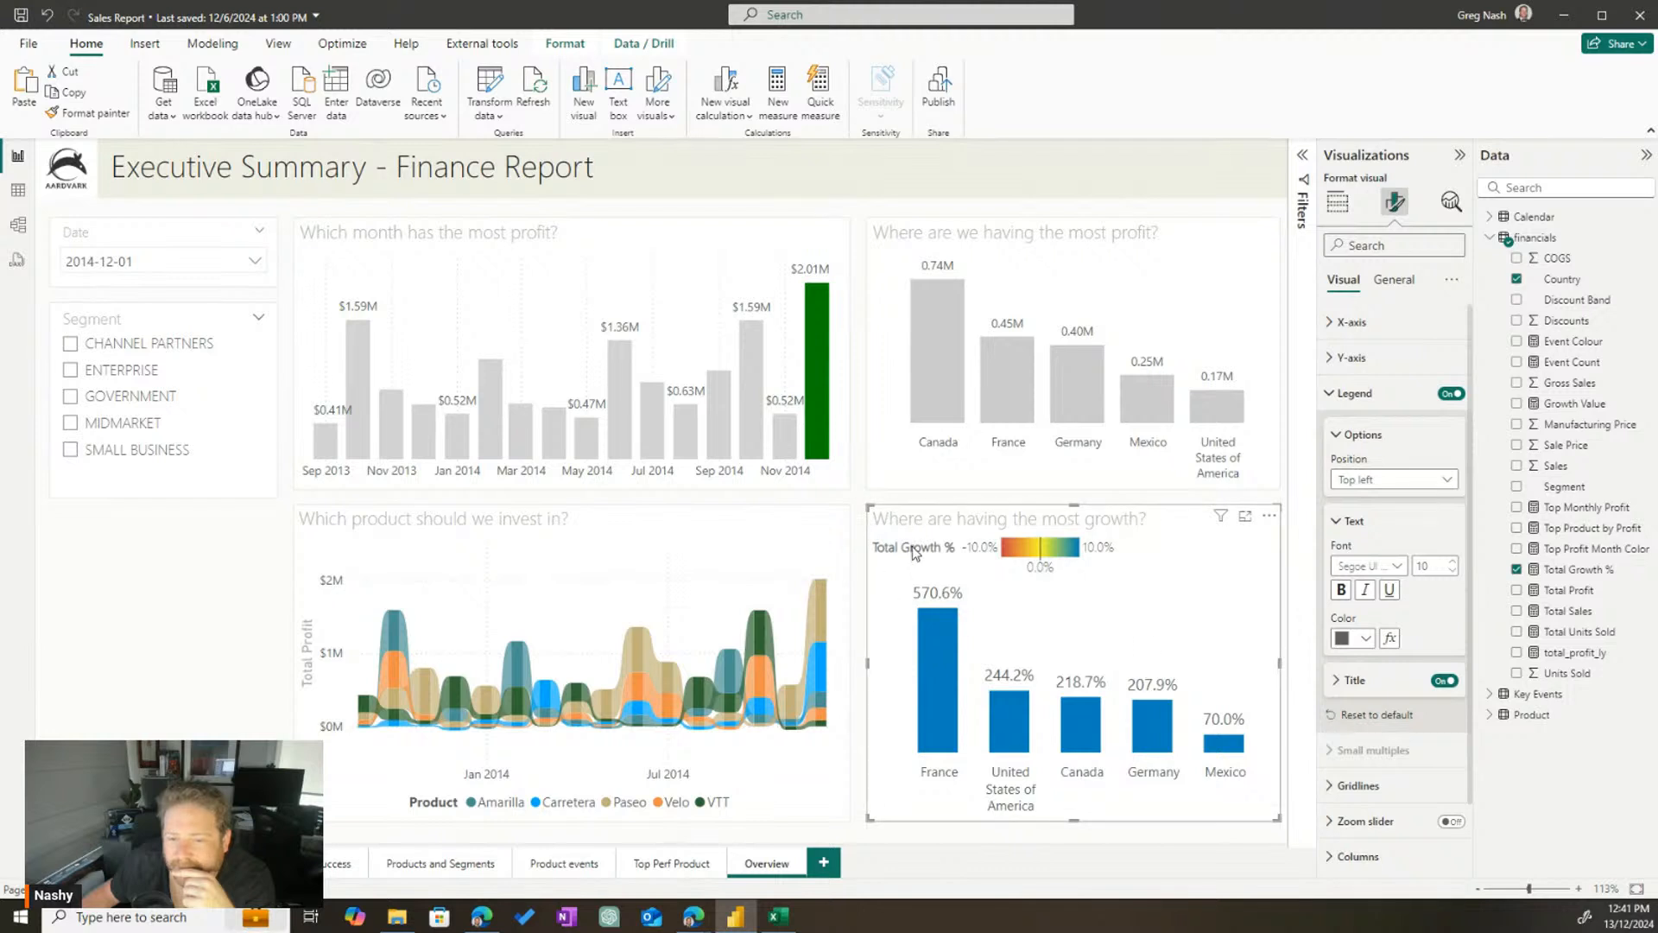
pyautogui.click(1368, 641)
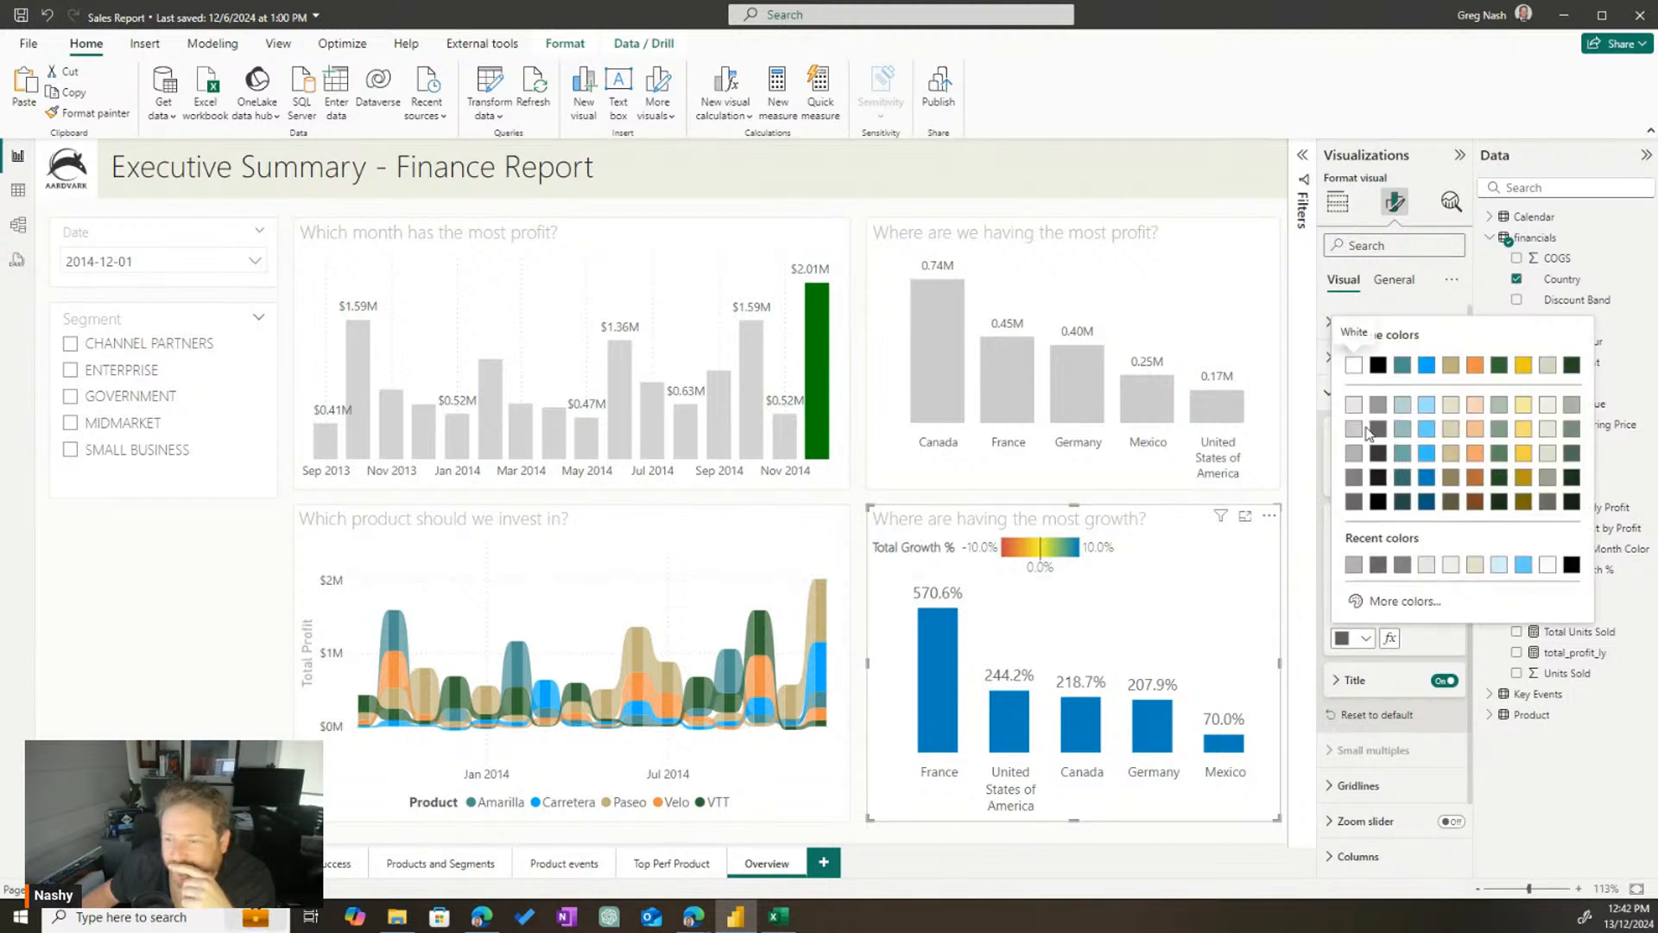
pyautogui.click(1353, 453)
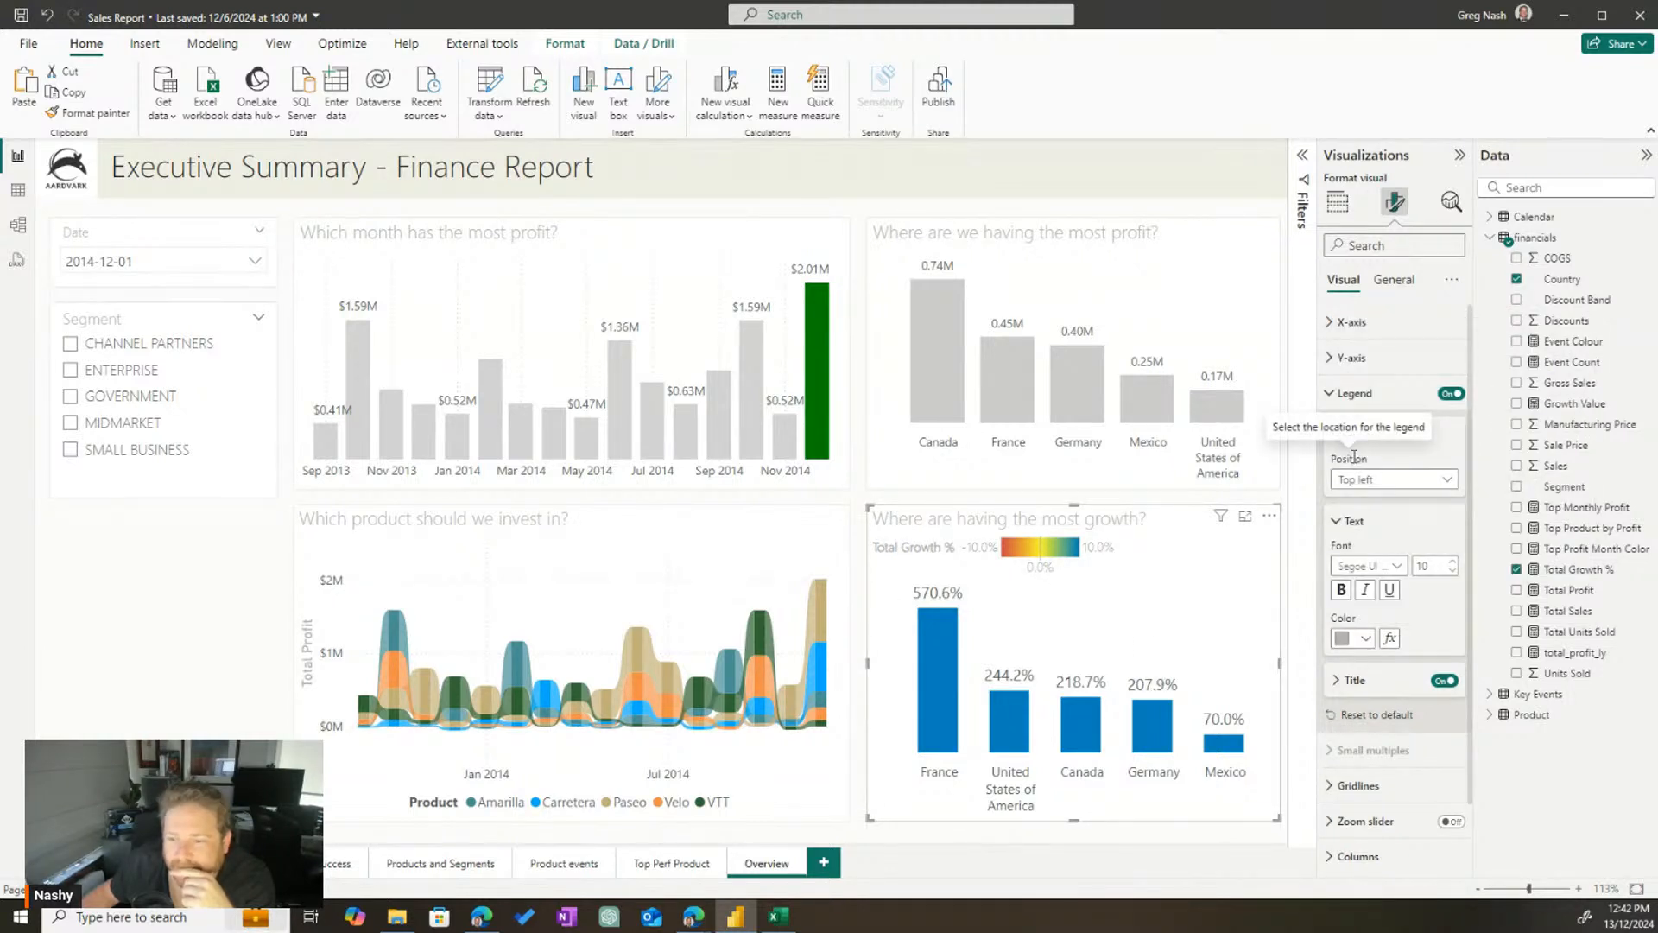
pyautogui.click(1342, 592)
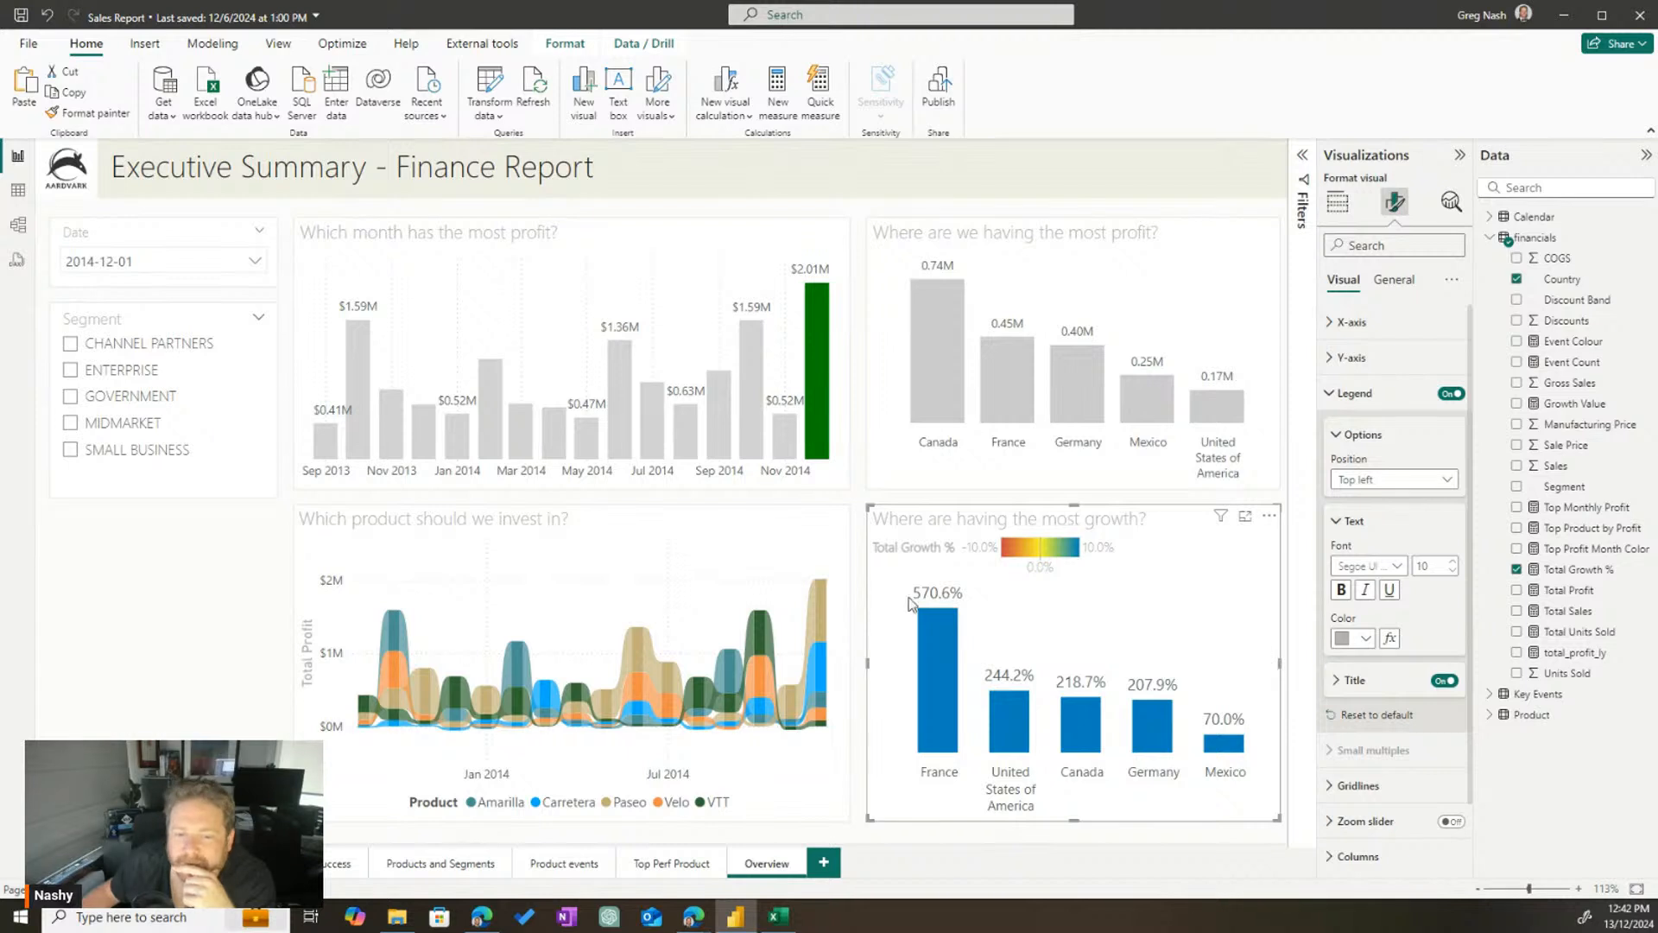
pyautogui.click(861, 594)
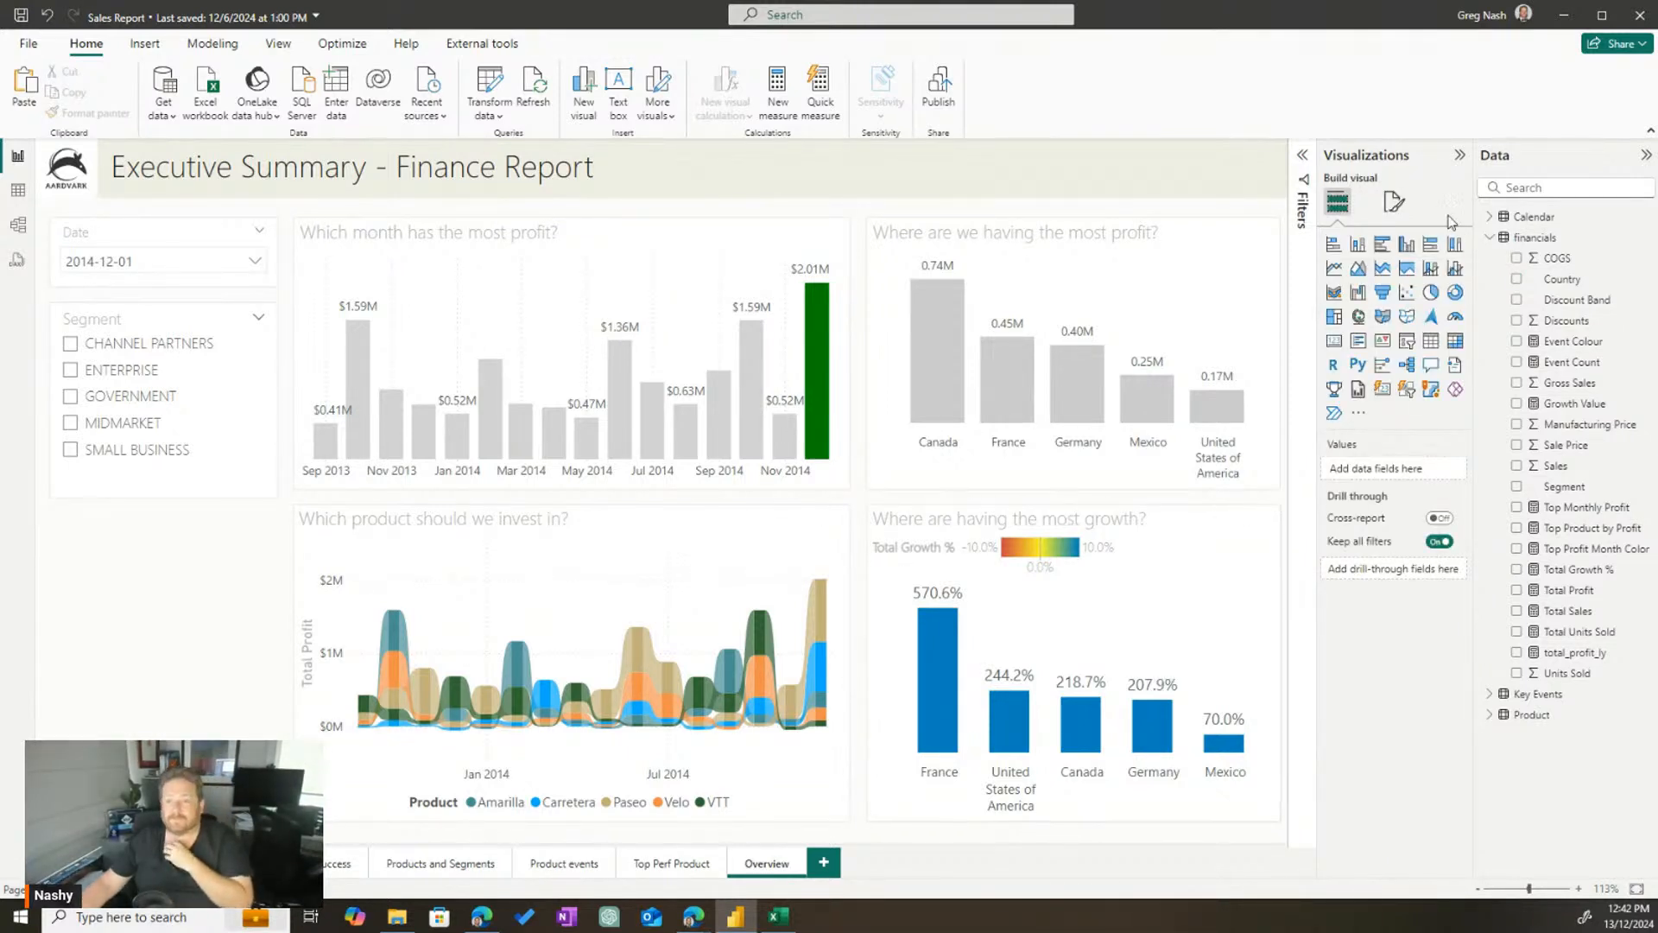
# Turn off the legend of the growth-by-country chart
pyautogui.click(1460, 155)
pyautogui.click(1645, 157)
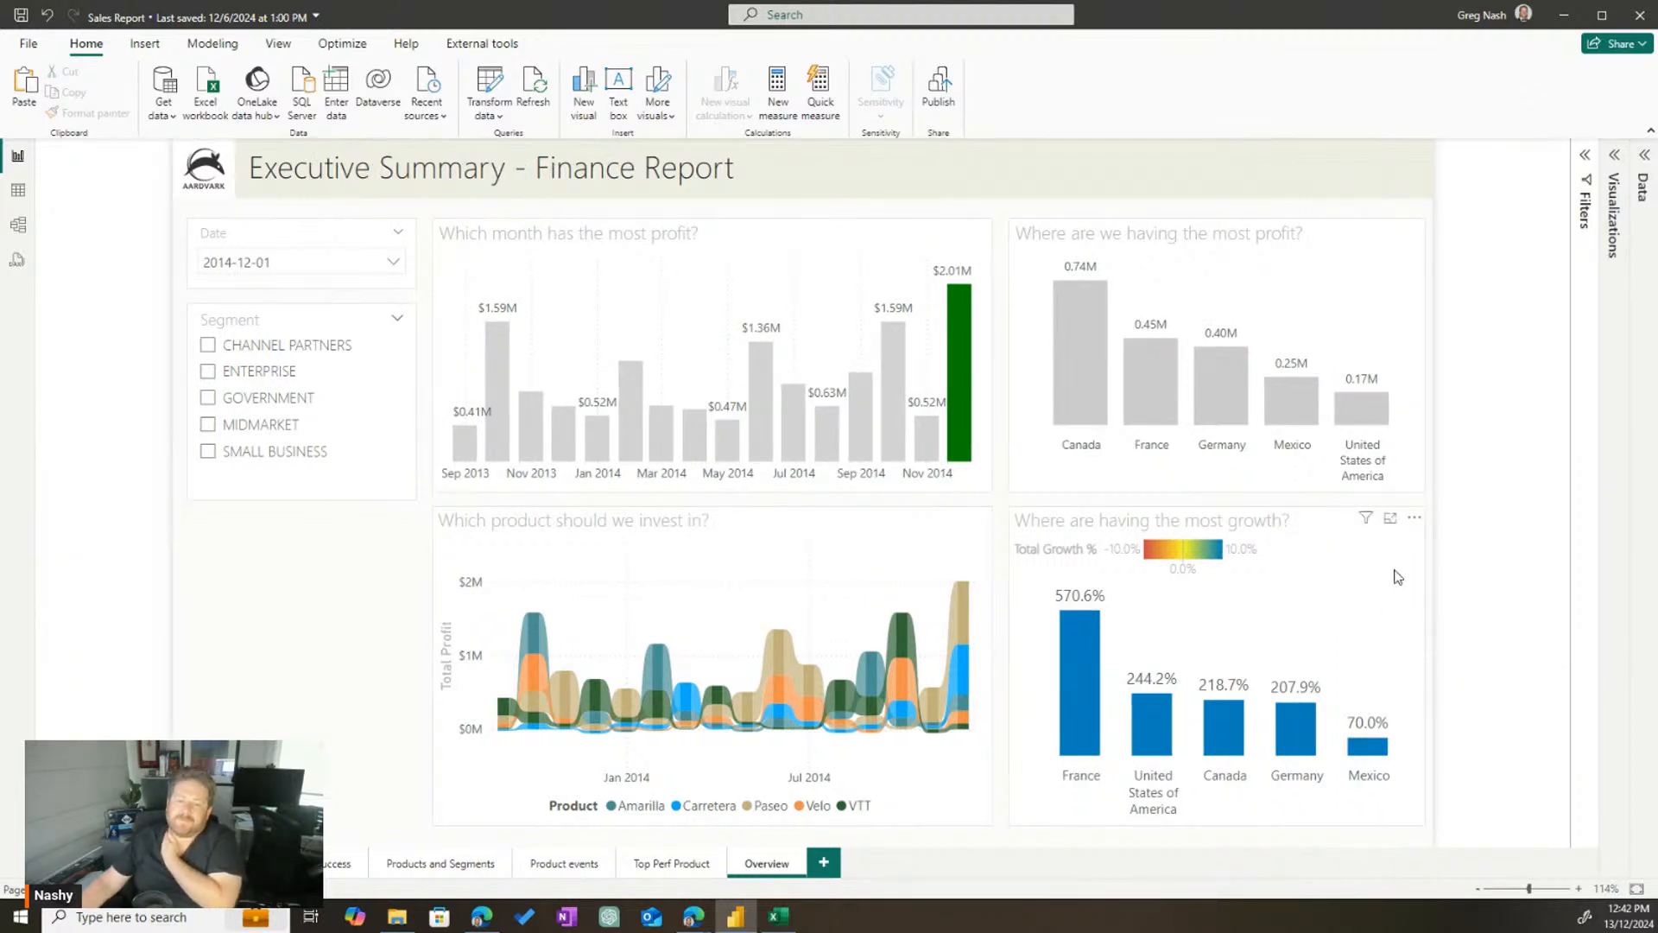
pyautogui.click(1400, 608)
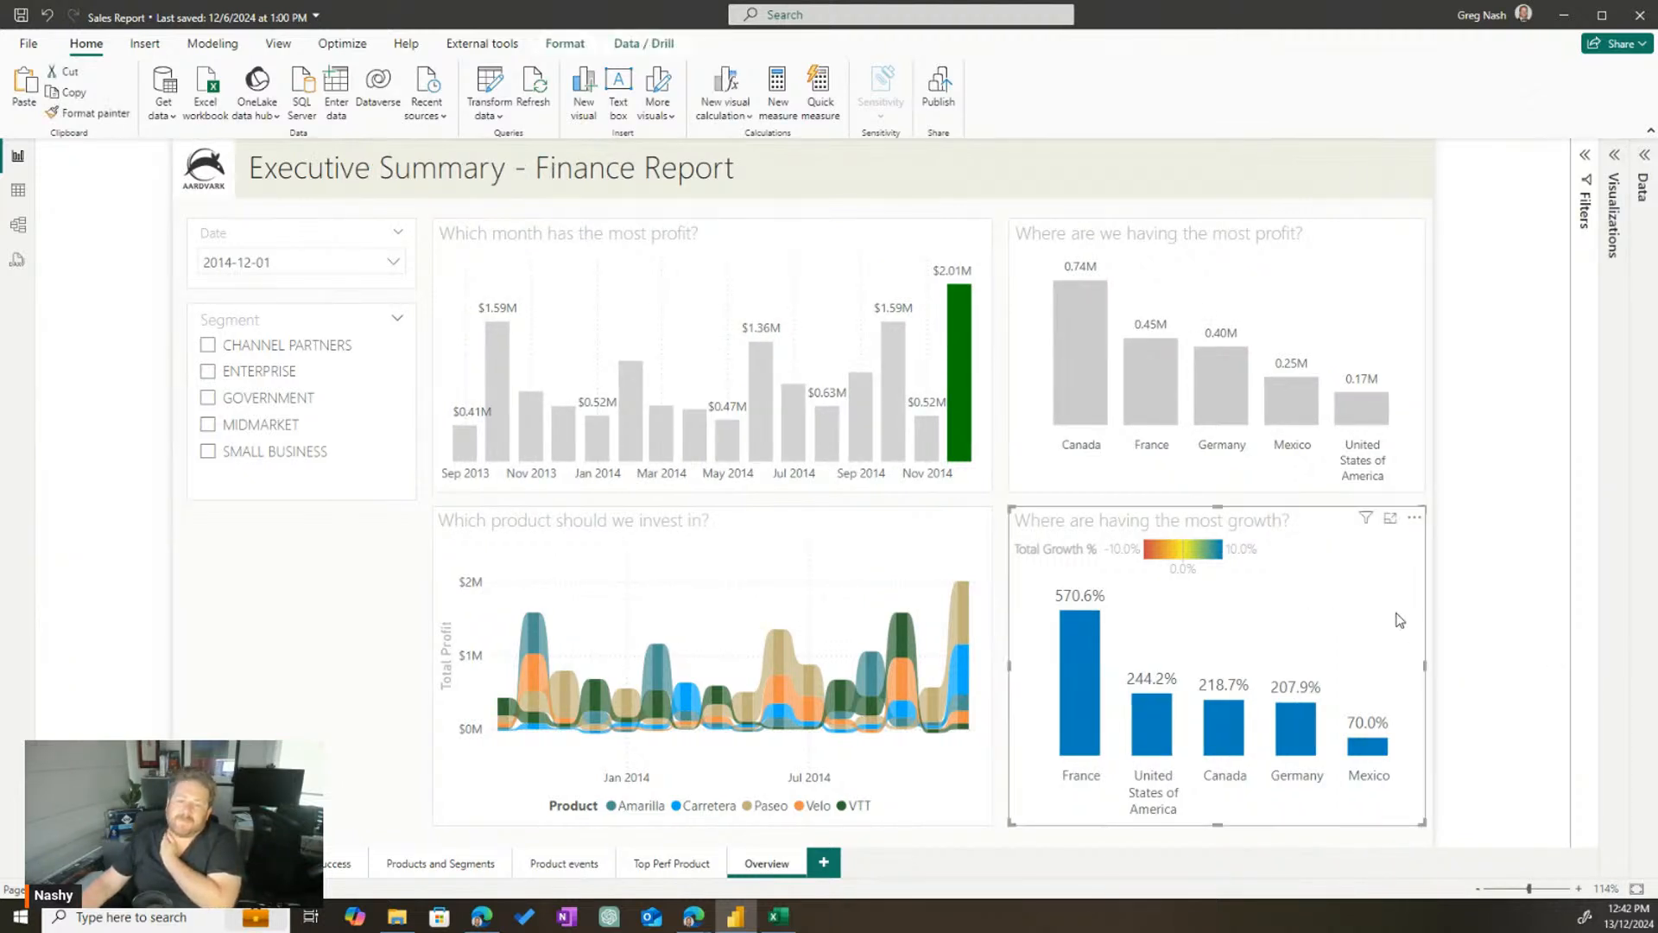
pyautogui.click(1614, 156)
pyautogui.click(1552, 202)
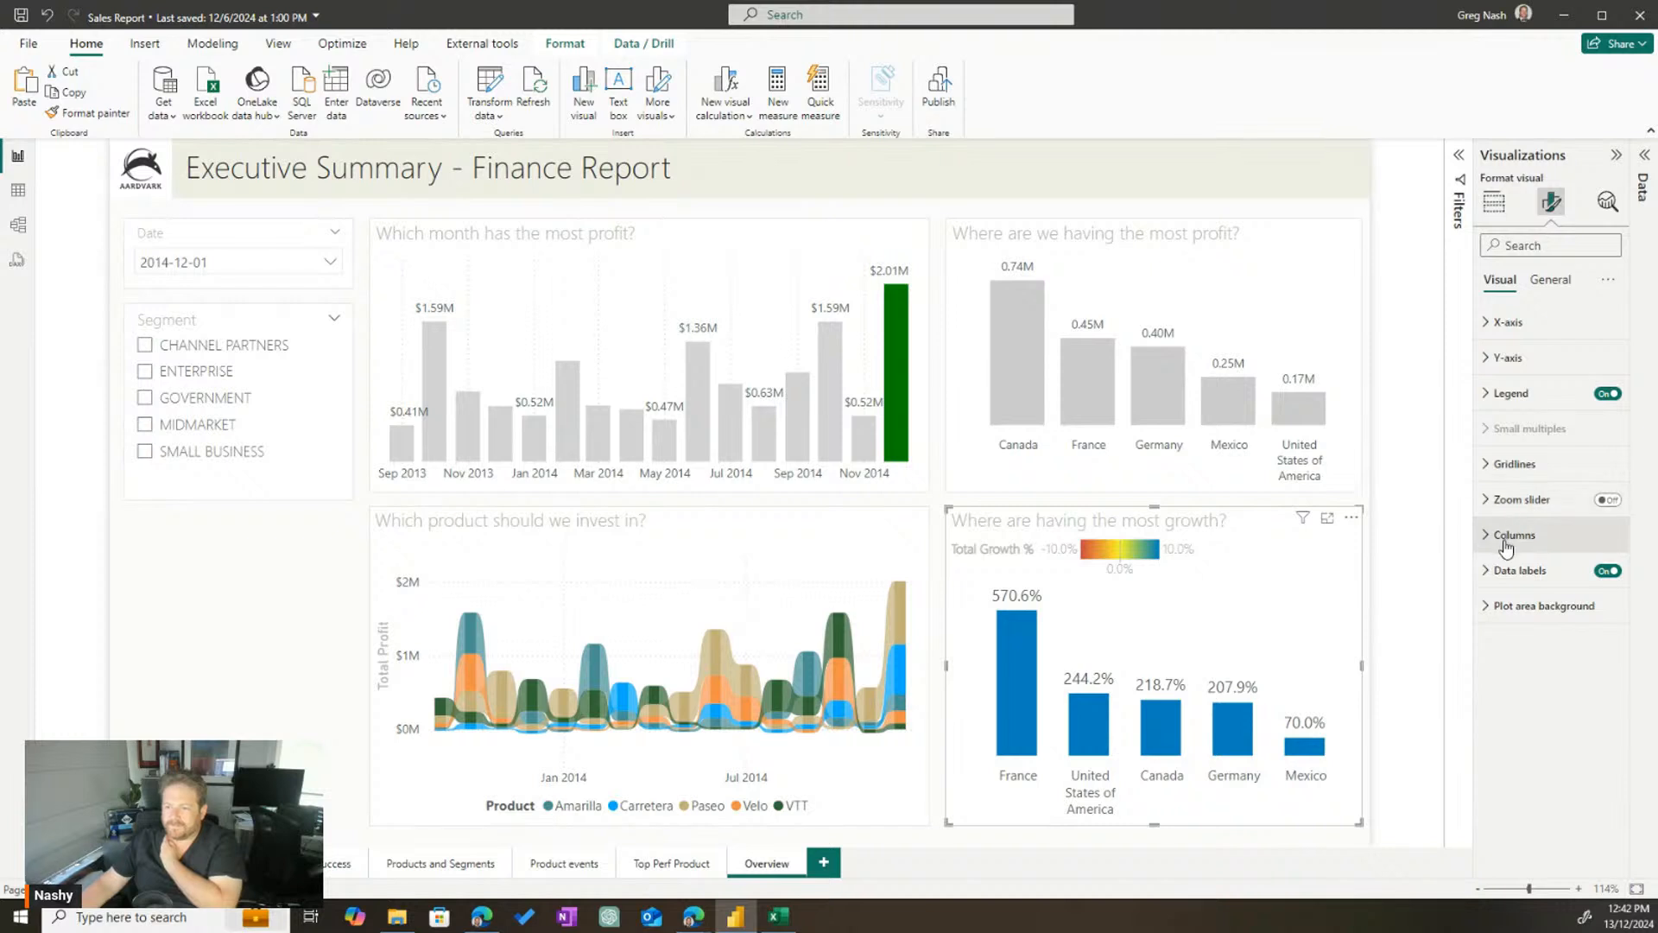
pyautogui.click(1612, 396)
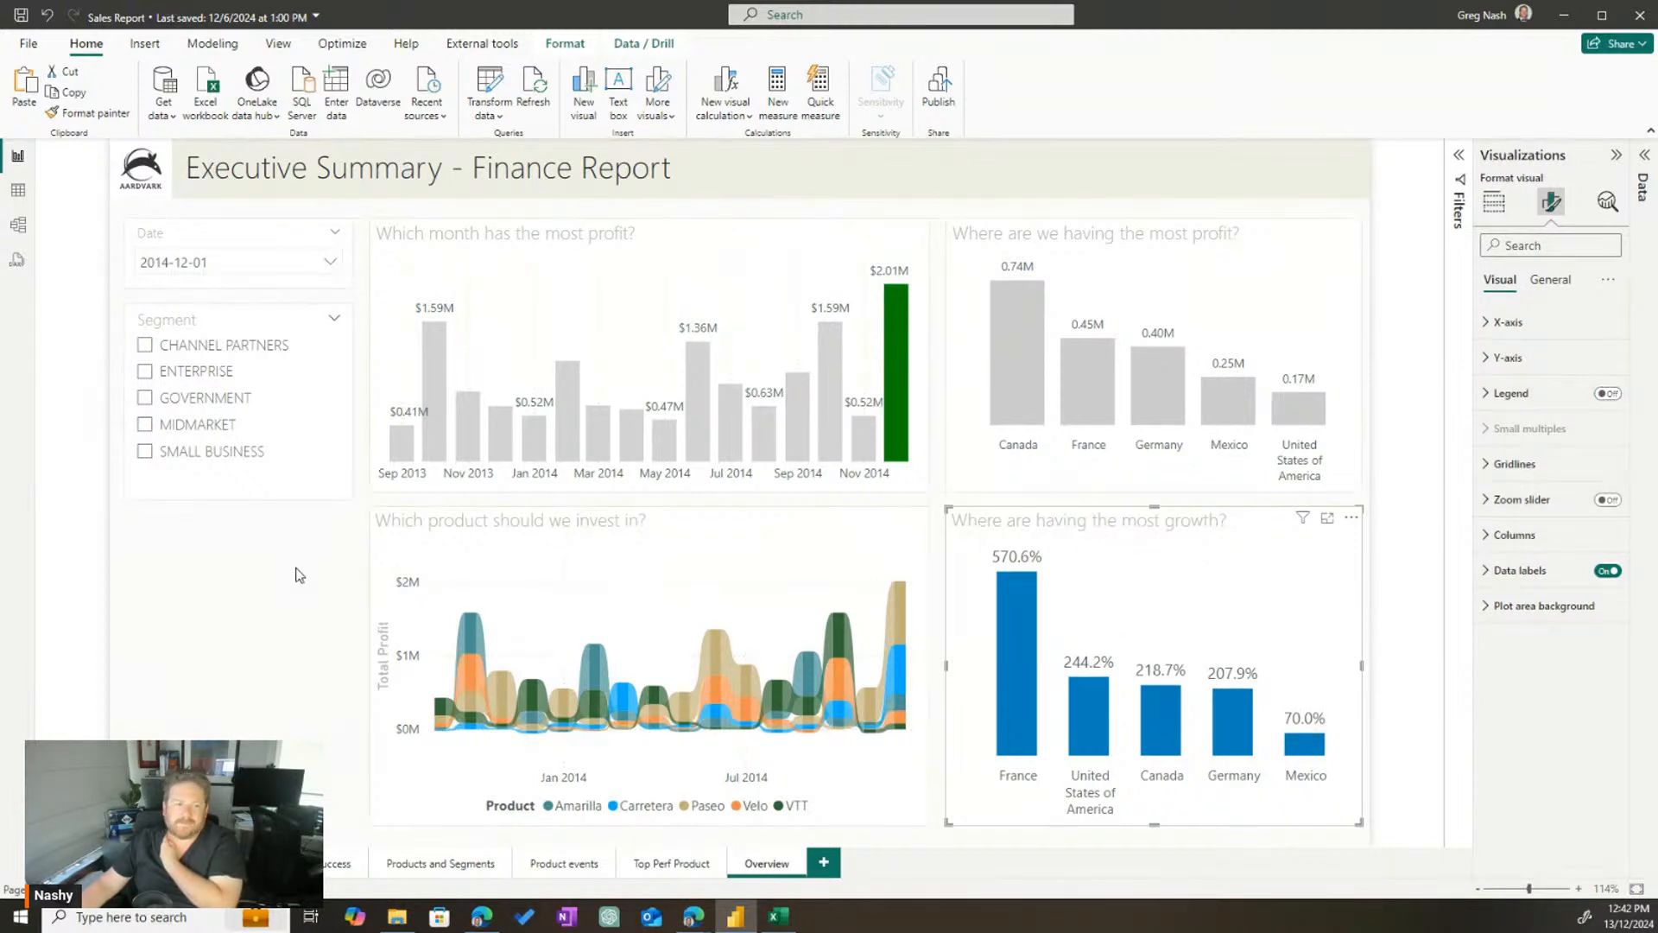
# Filter the charts by ENTERPRISE, GOVERNMENT and MIDMARKET in turn and inspect the details of the highlighted top profit month
pyautogui.click(216, 371)
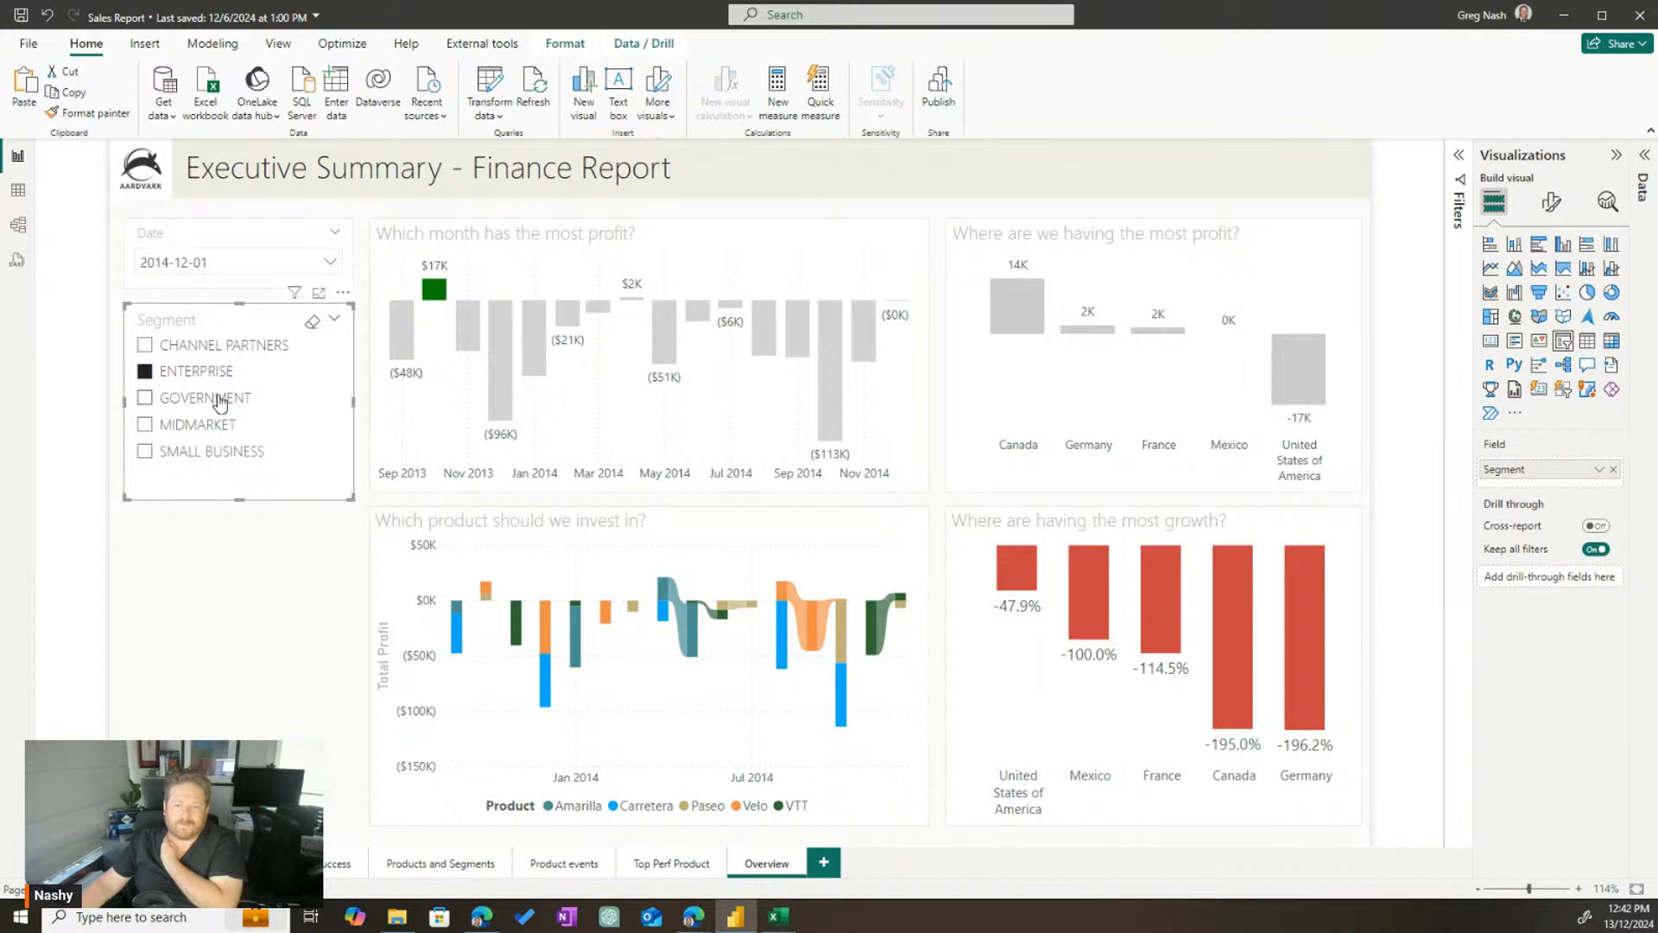
pyautogui.click(220, 399)
pyautogui.click(209, 423)
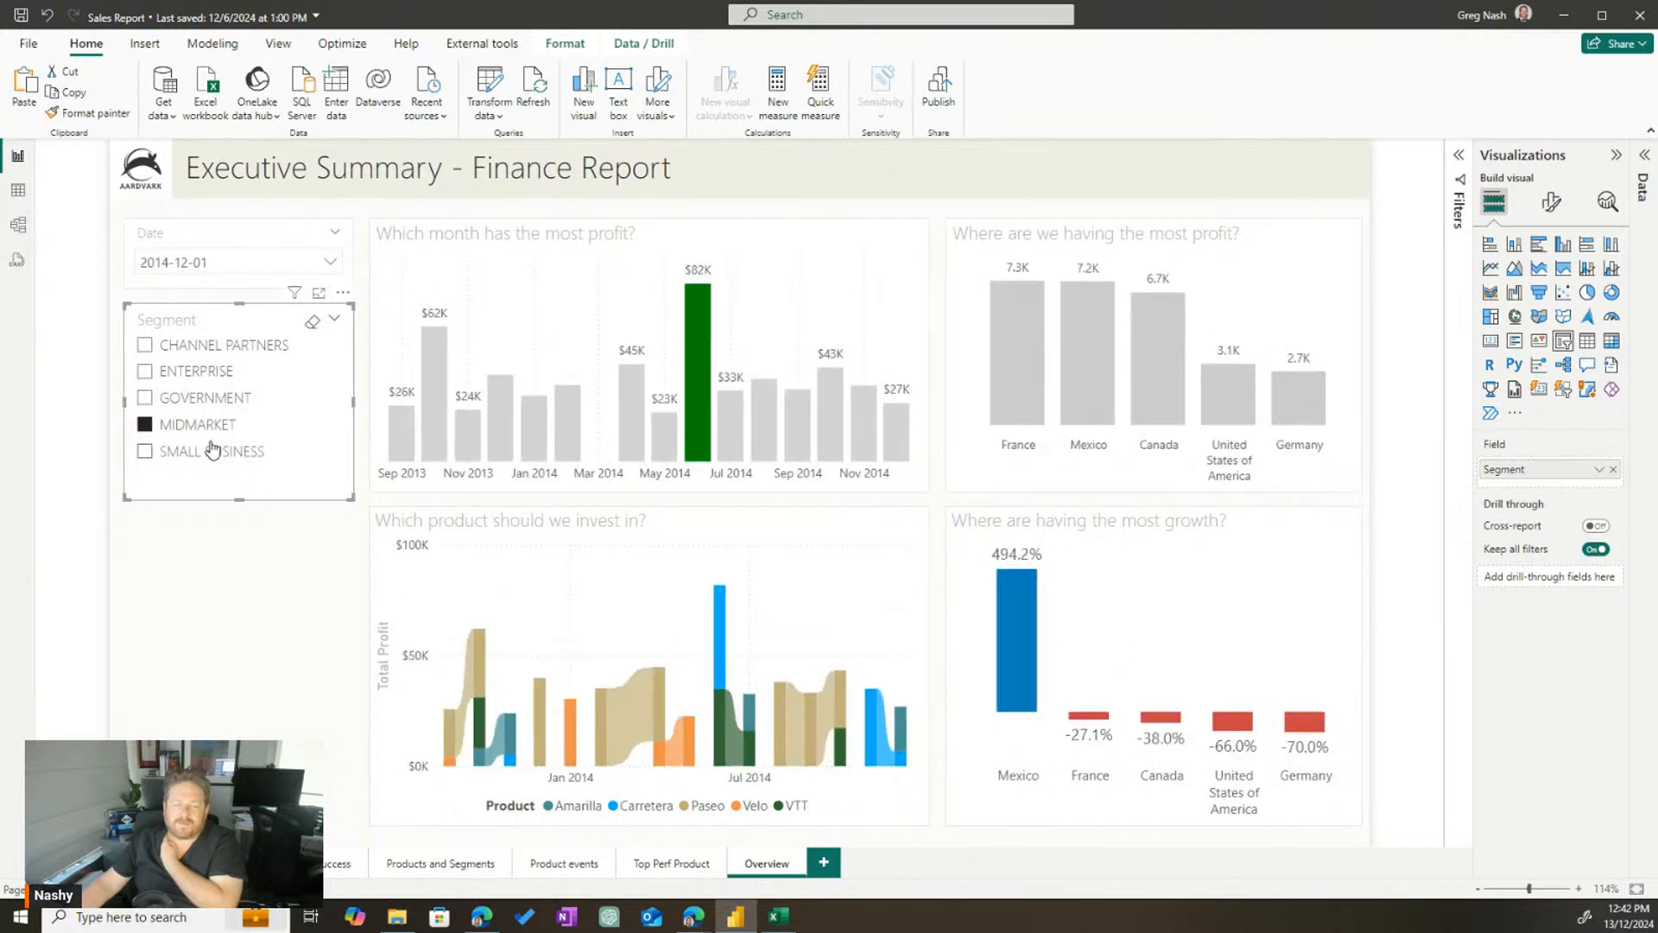
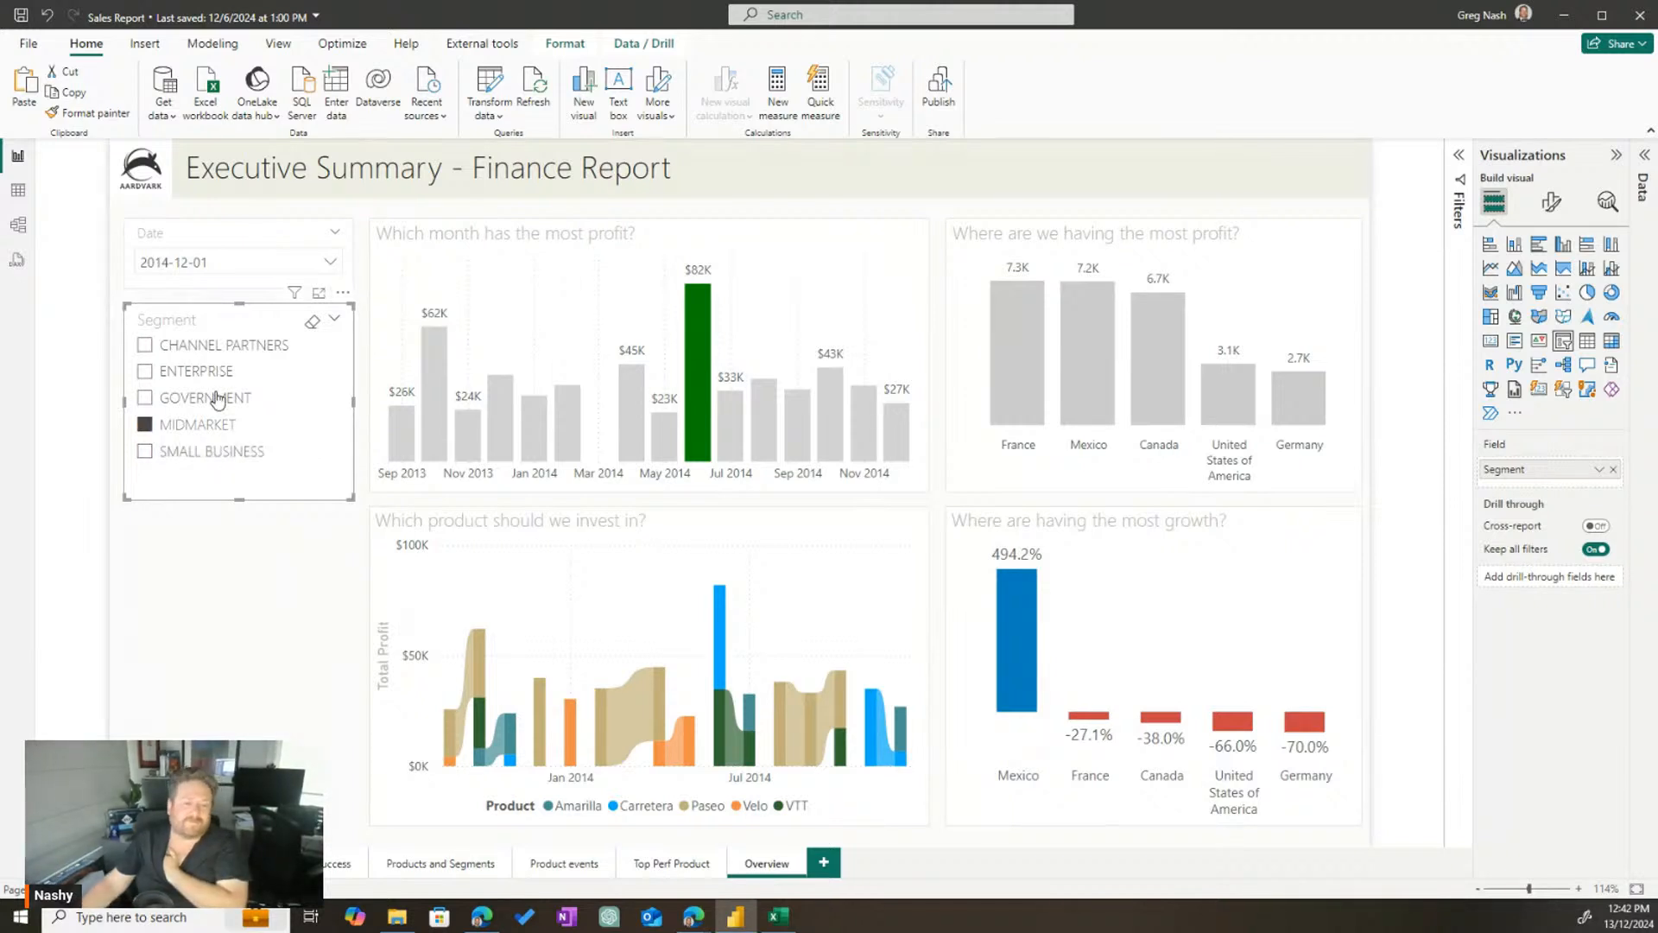
pyautogui.moveTo(700, 366)
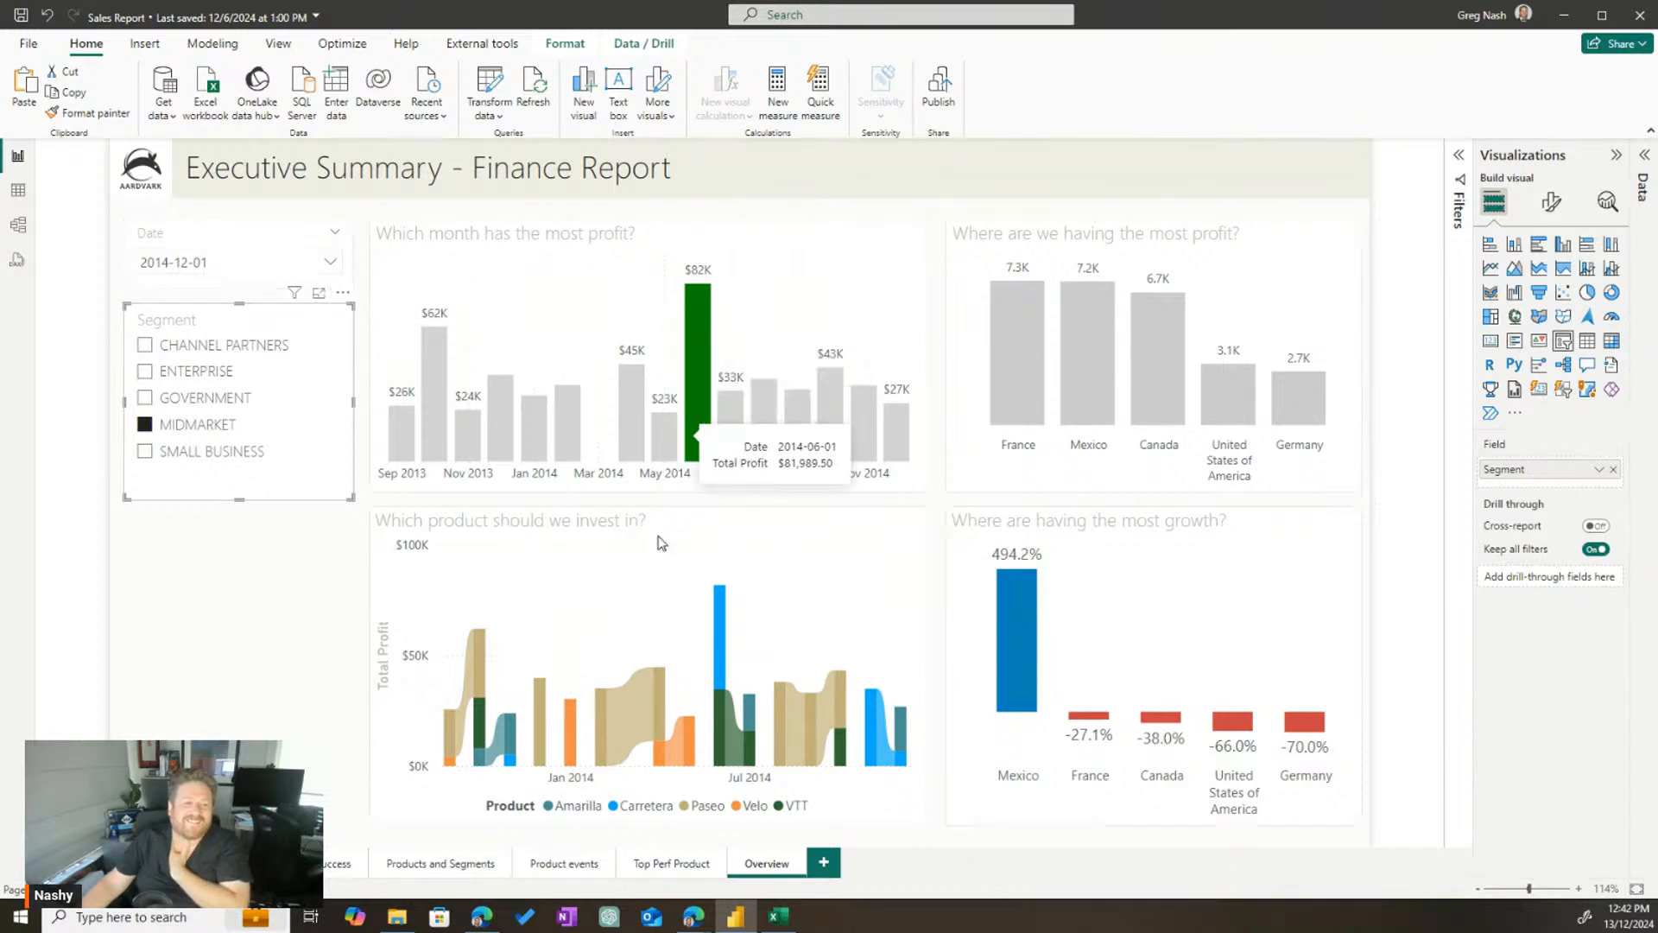
pyautogui.moveTo(698, 421)
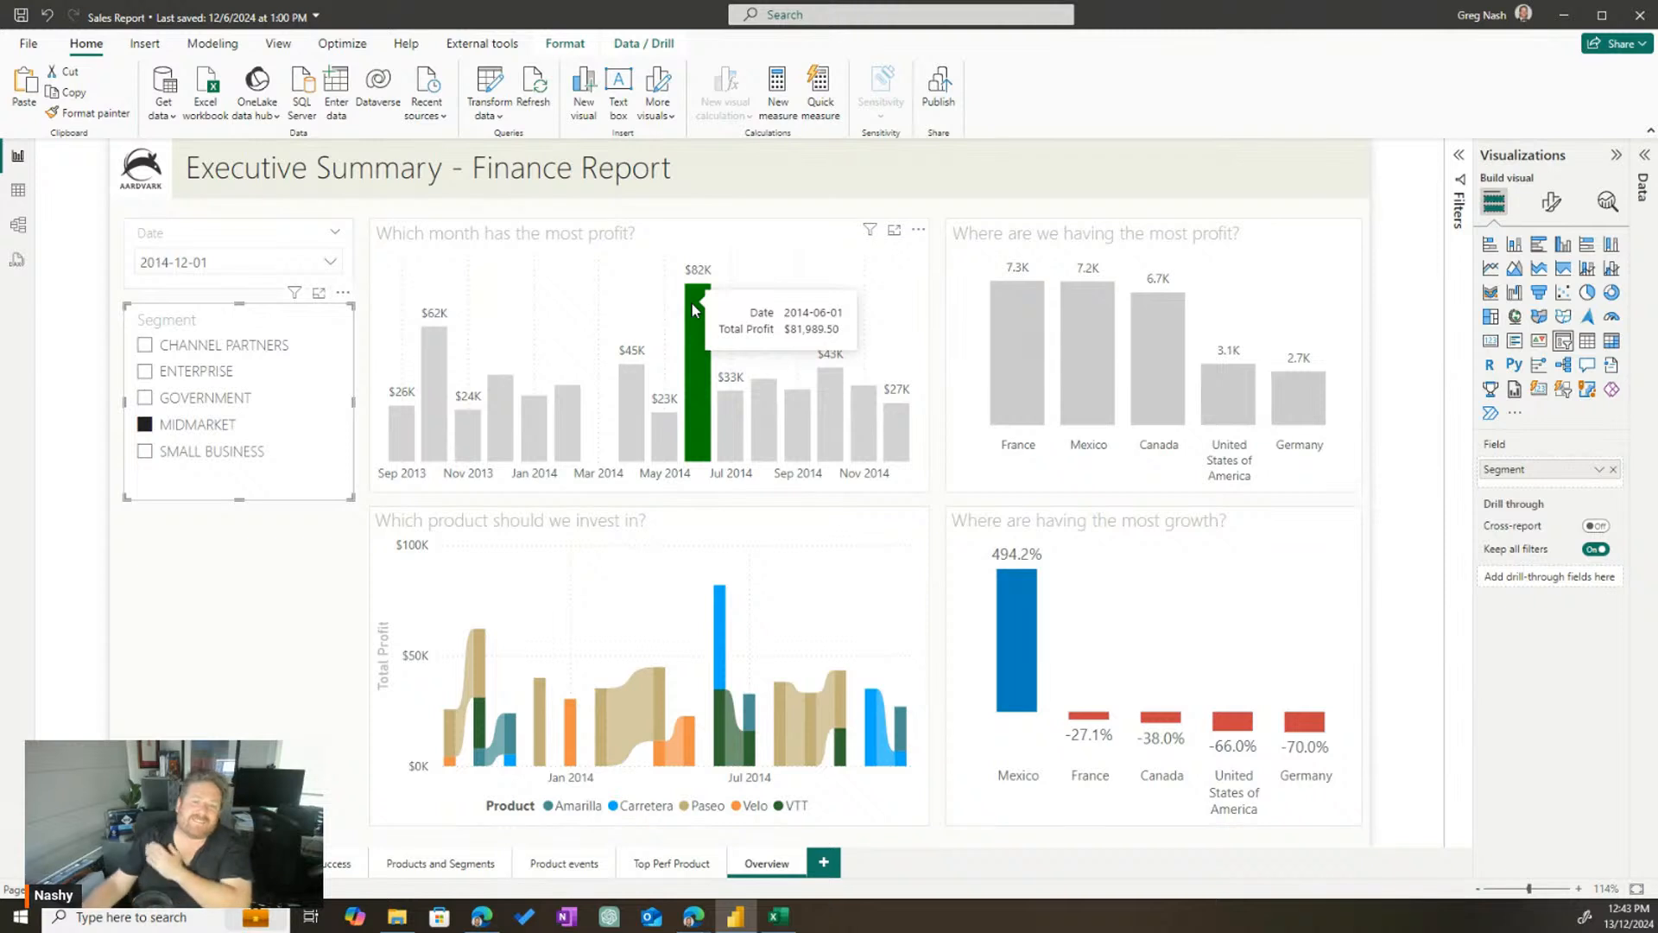
# Filter the charts by GOVERNMENT, ENTERPRISE and CHANNEL PARTNERS in turn to compare profit and growth
pyautogui.click(251, 570)
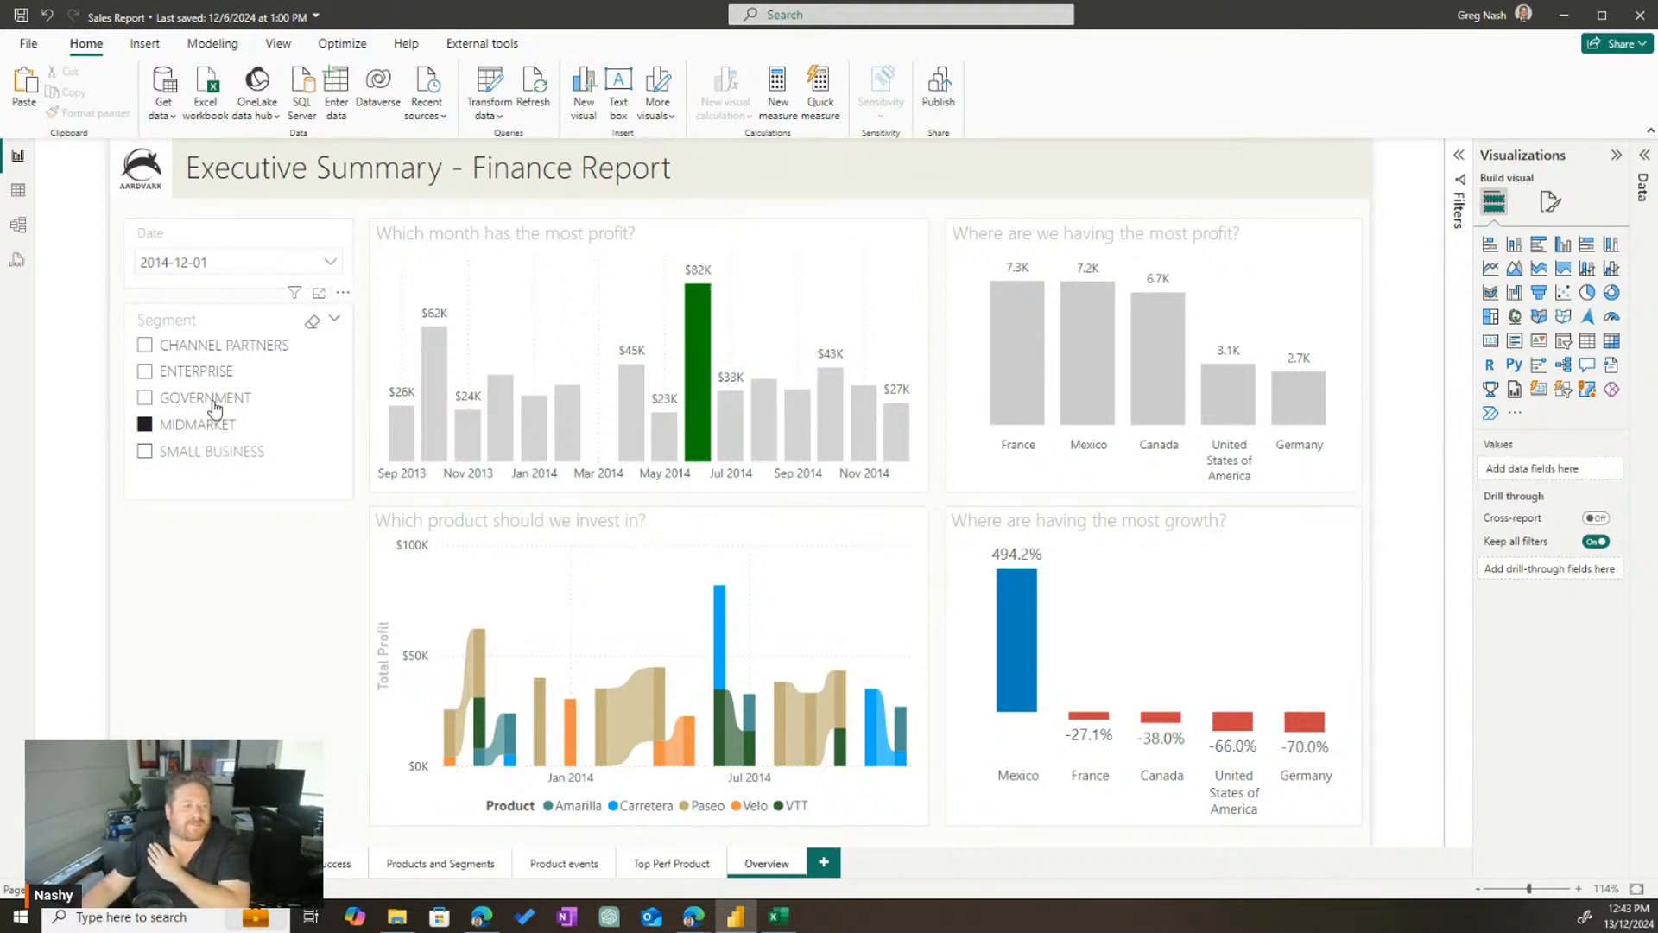
pyautogui.click(211, 399)
pyautogui.click(216, 348)
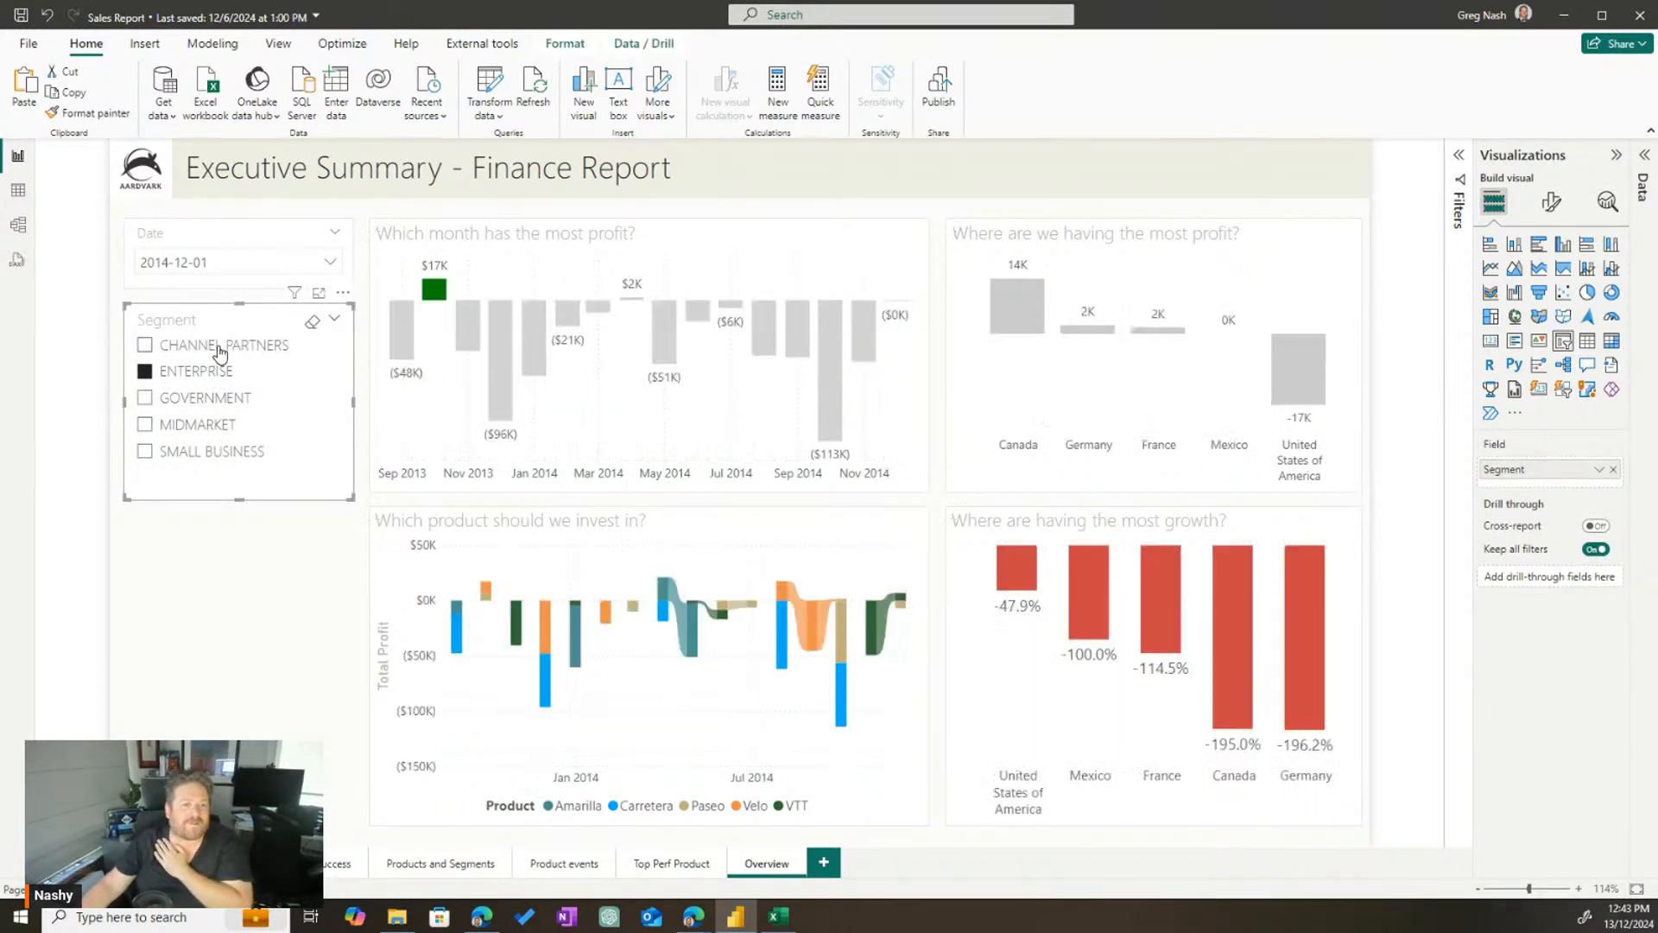
pyautogui.click(217, 347)
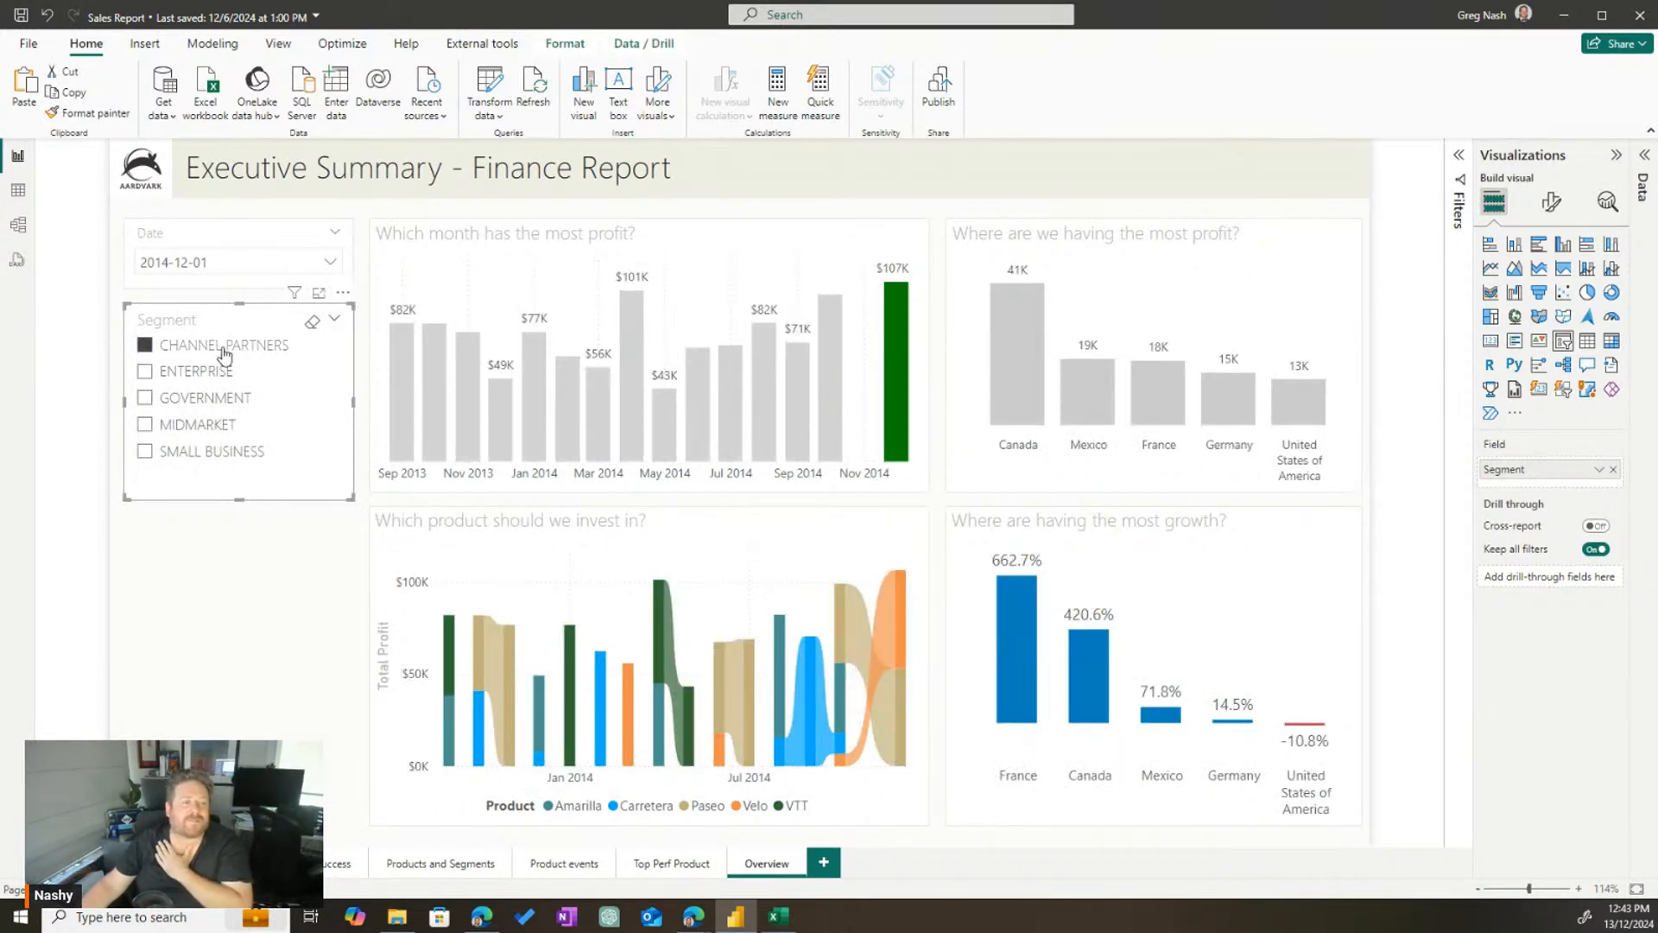
# Clear the segment filter and compare the charts for the September to November 2014 dates, returning the date filter to 2014-12-01
pyautogui.click(223, 574)
pyautogui.click(250, 263)
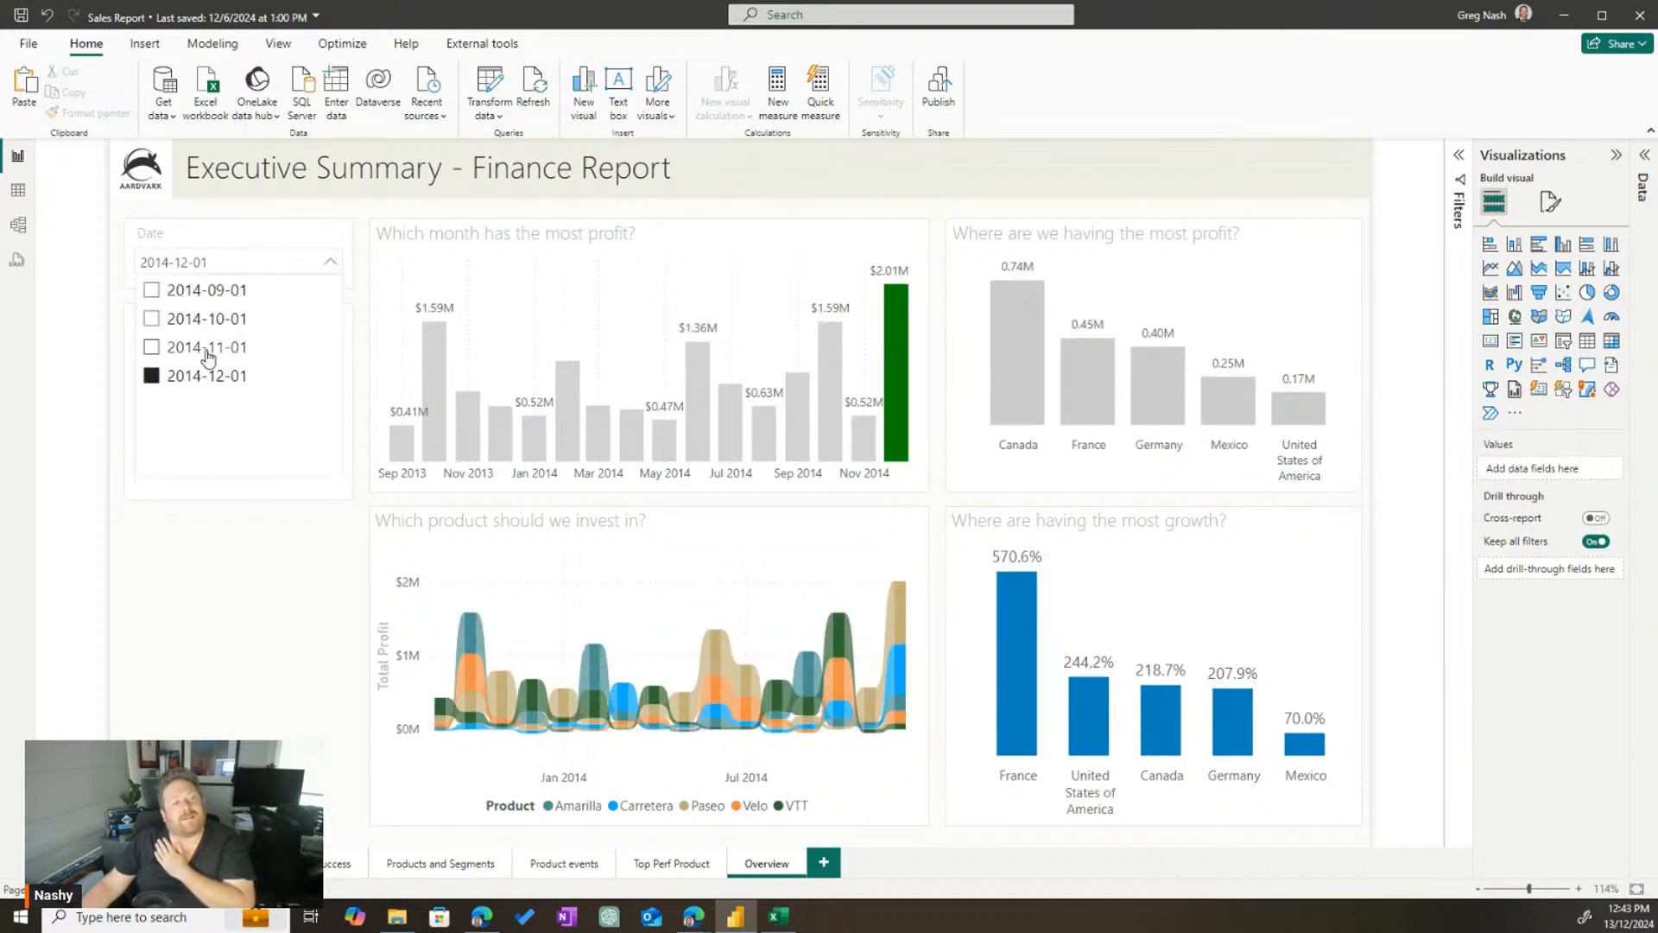
pyautogui.click(207, 346)
pyautogui.click(218, 318)
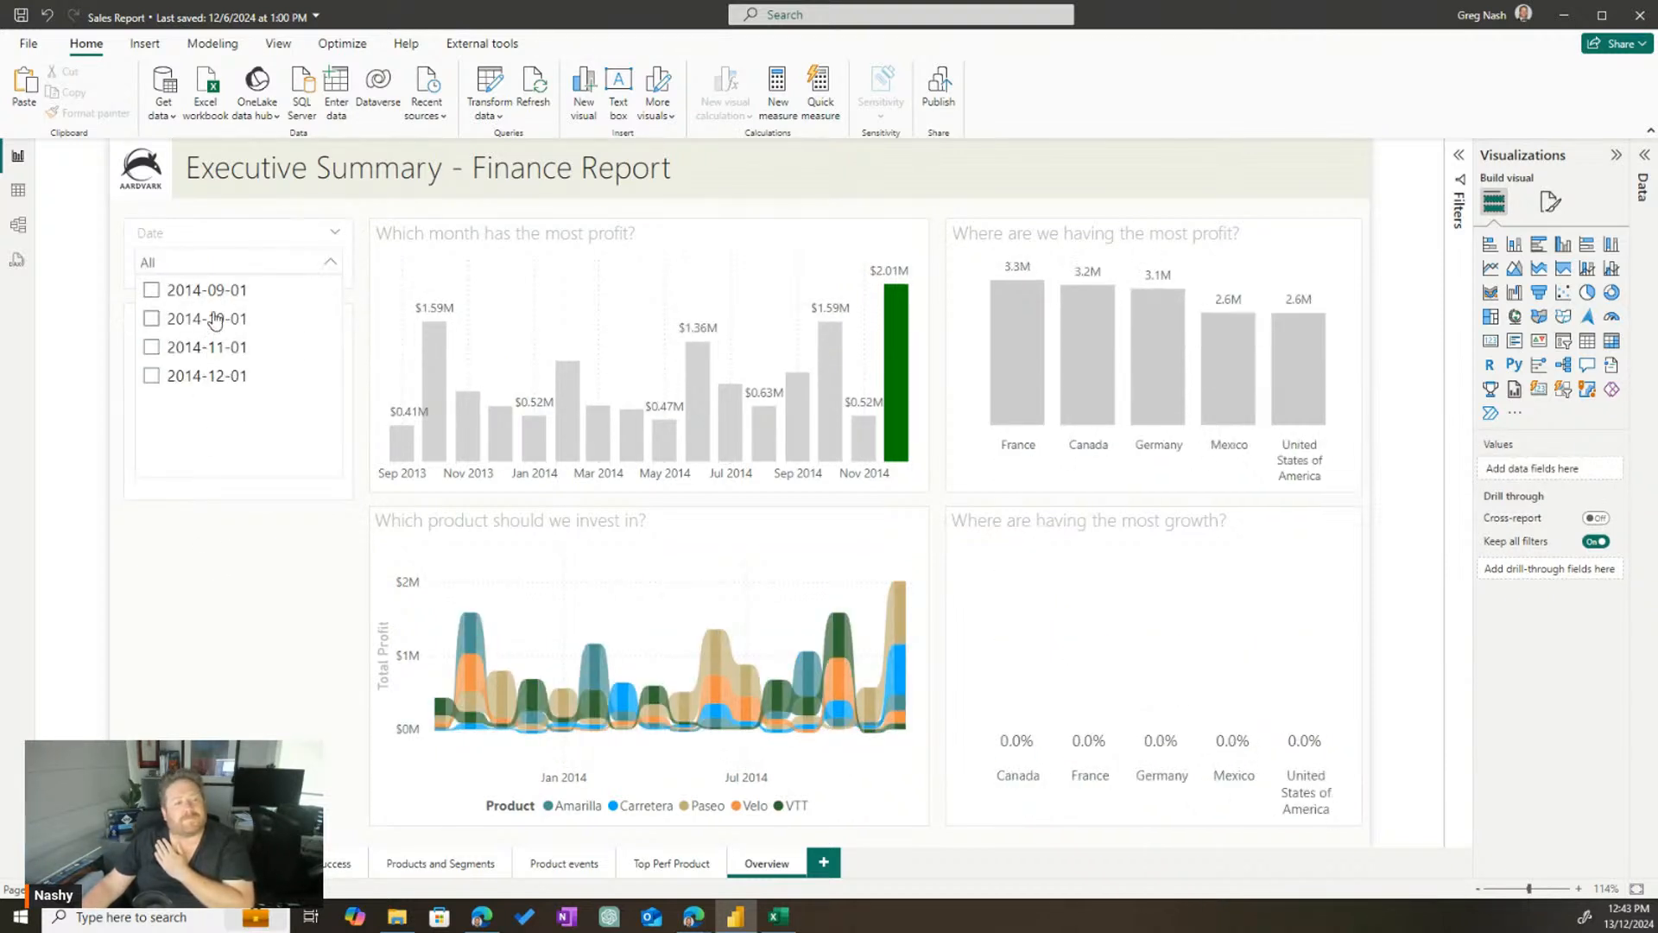
pyautogui.click(209, 347)
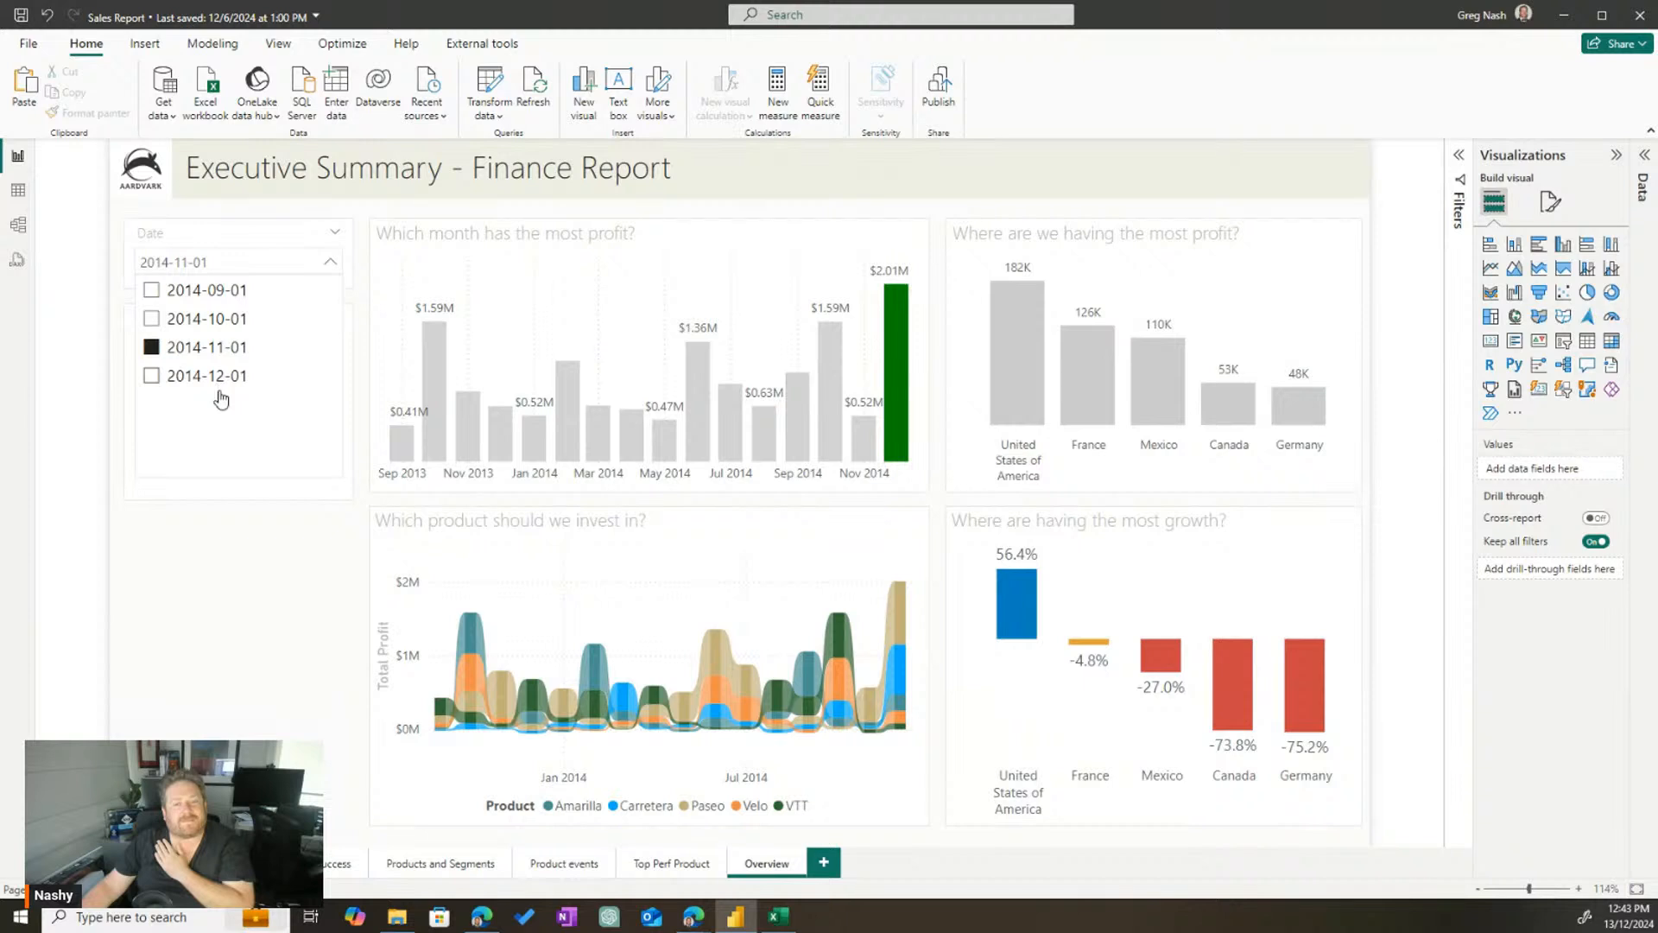
pyautogui.click(216, 379)
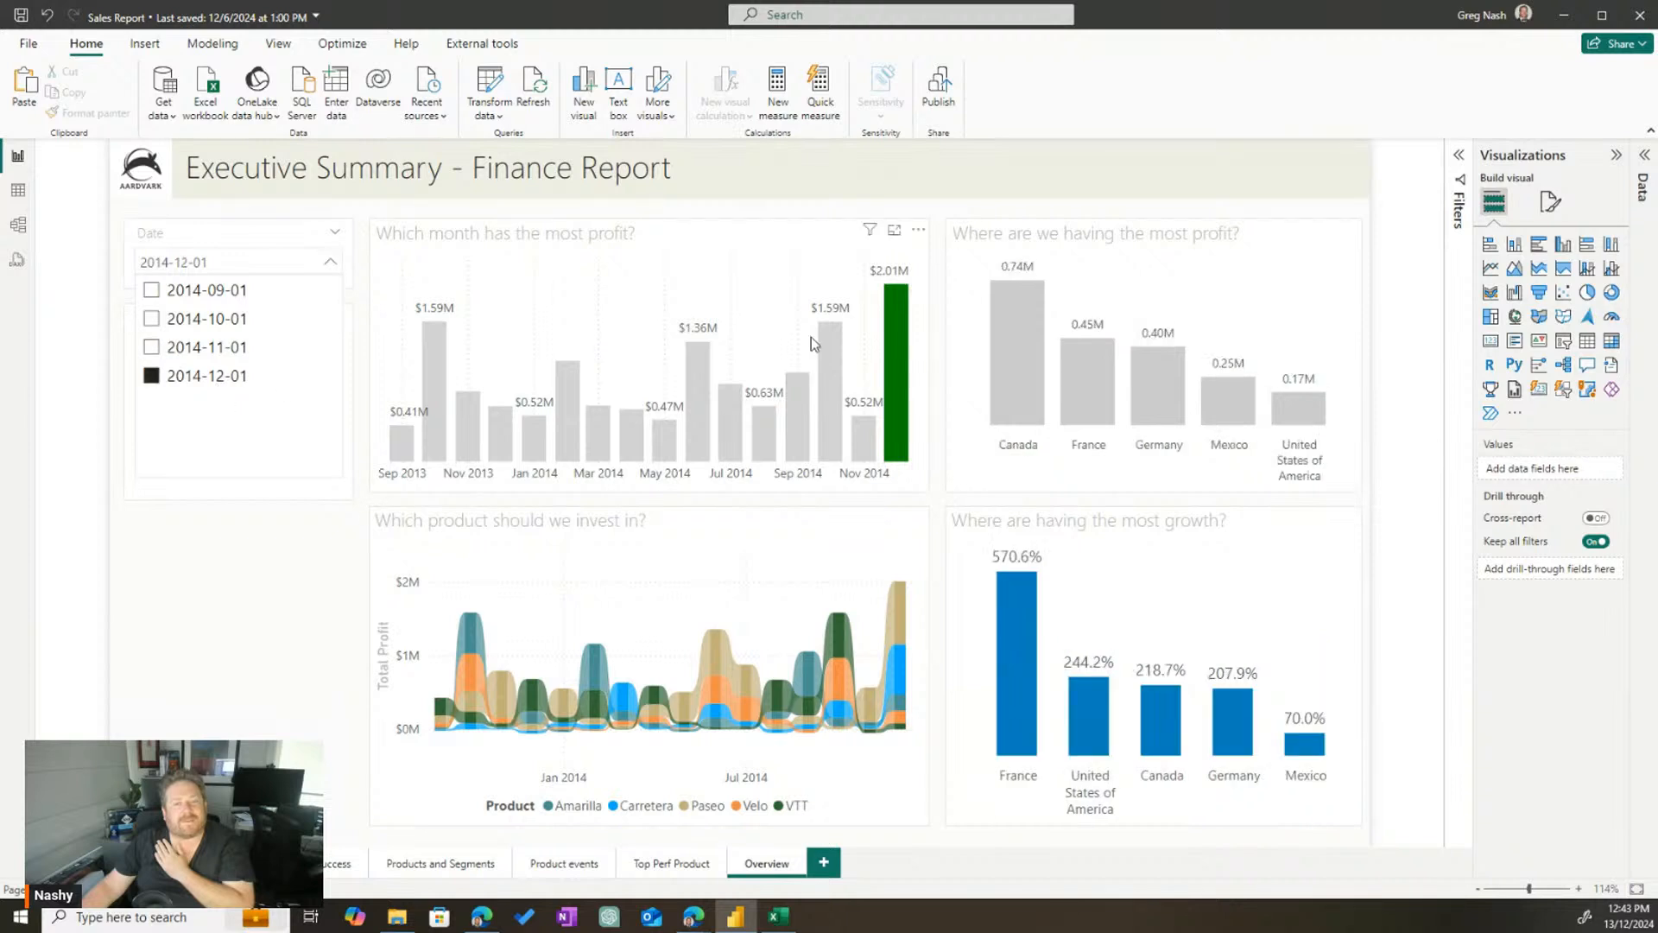
pyautogui.click(194, 319)
pyautogui.click(215, 292)
pyautogui.click(223, 327)
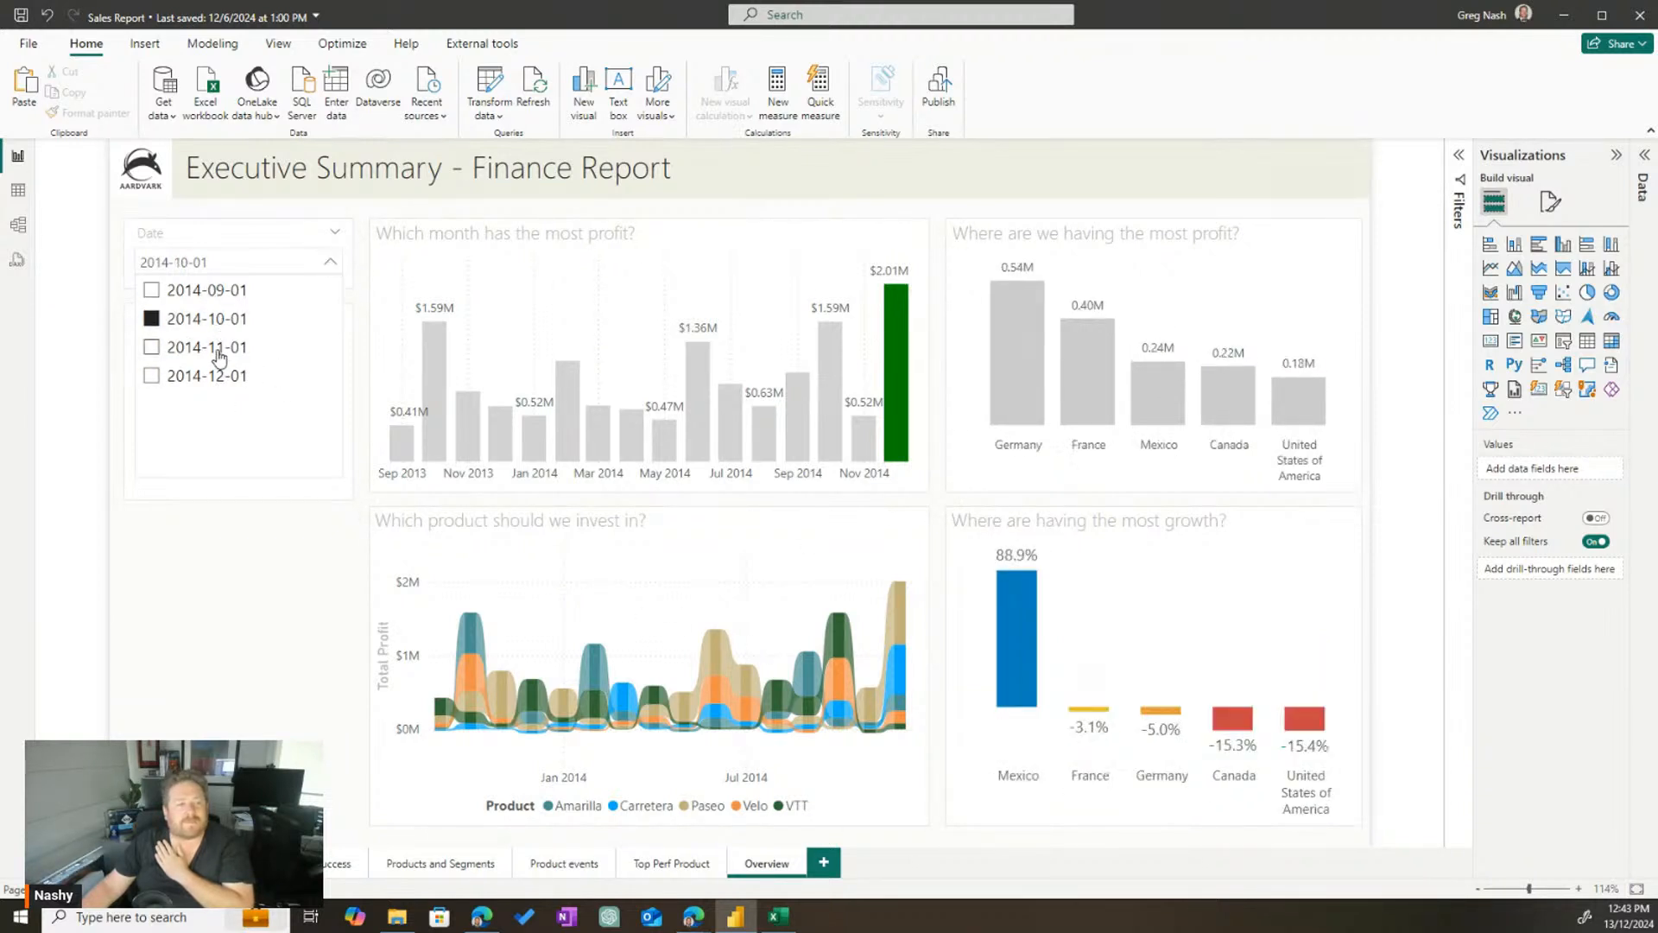
pyautogui.click(216, 347)
pyautogui.click(215, 376)
# Filter the charts by GOVERNMENT, MIDMARKET, ENTERPRISE and SMALL BUSINESS to compare the segments, and clear the segment filter
pyautogui.click(194, 402)
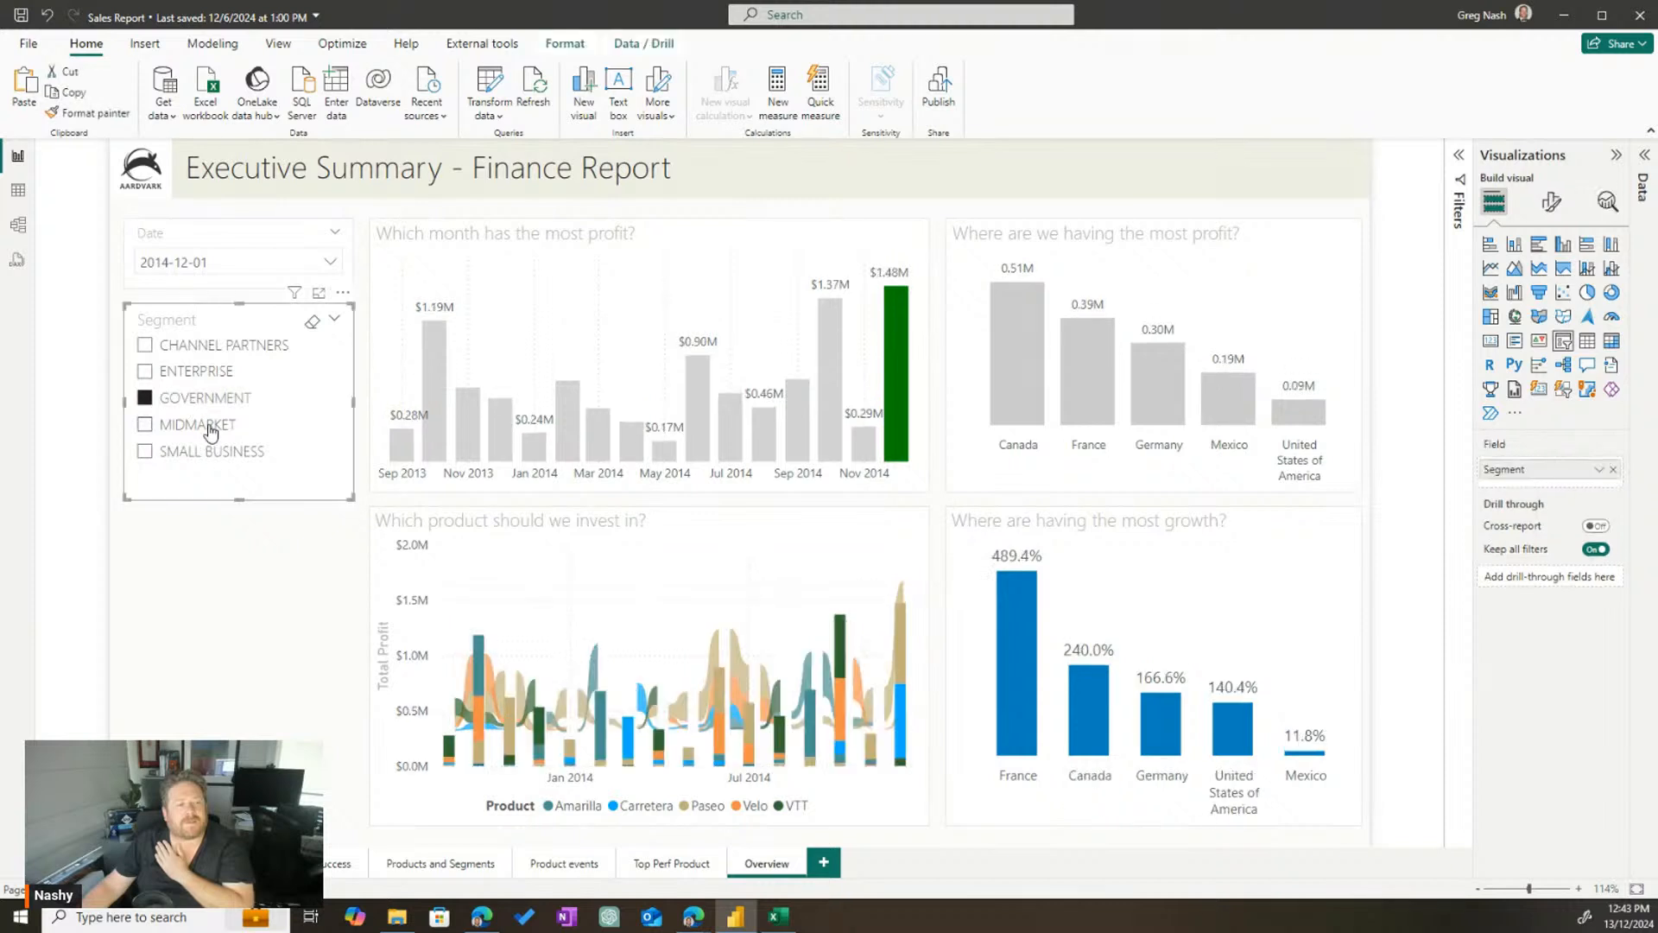
pyautogui.click(207, 427)
pyautogui.click(211, 449)
pyautogui.click(197, 371)
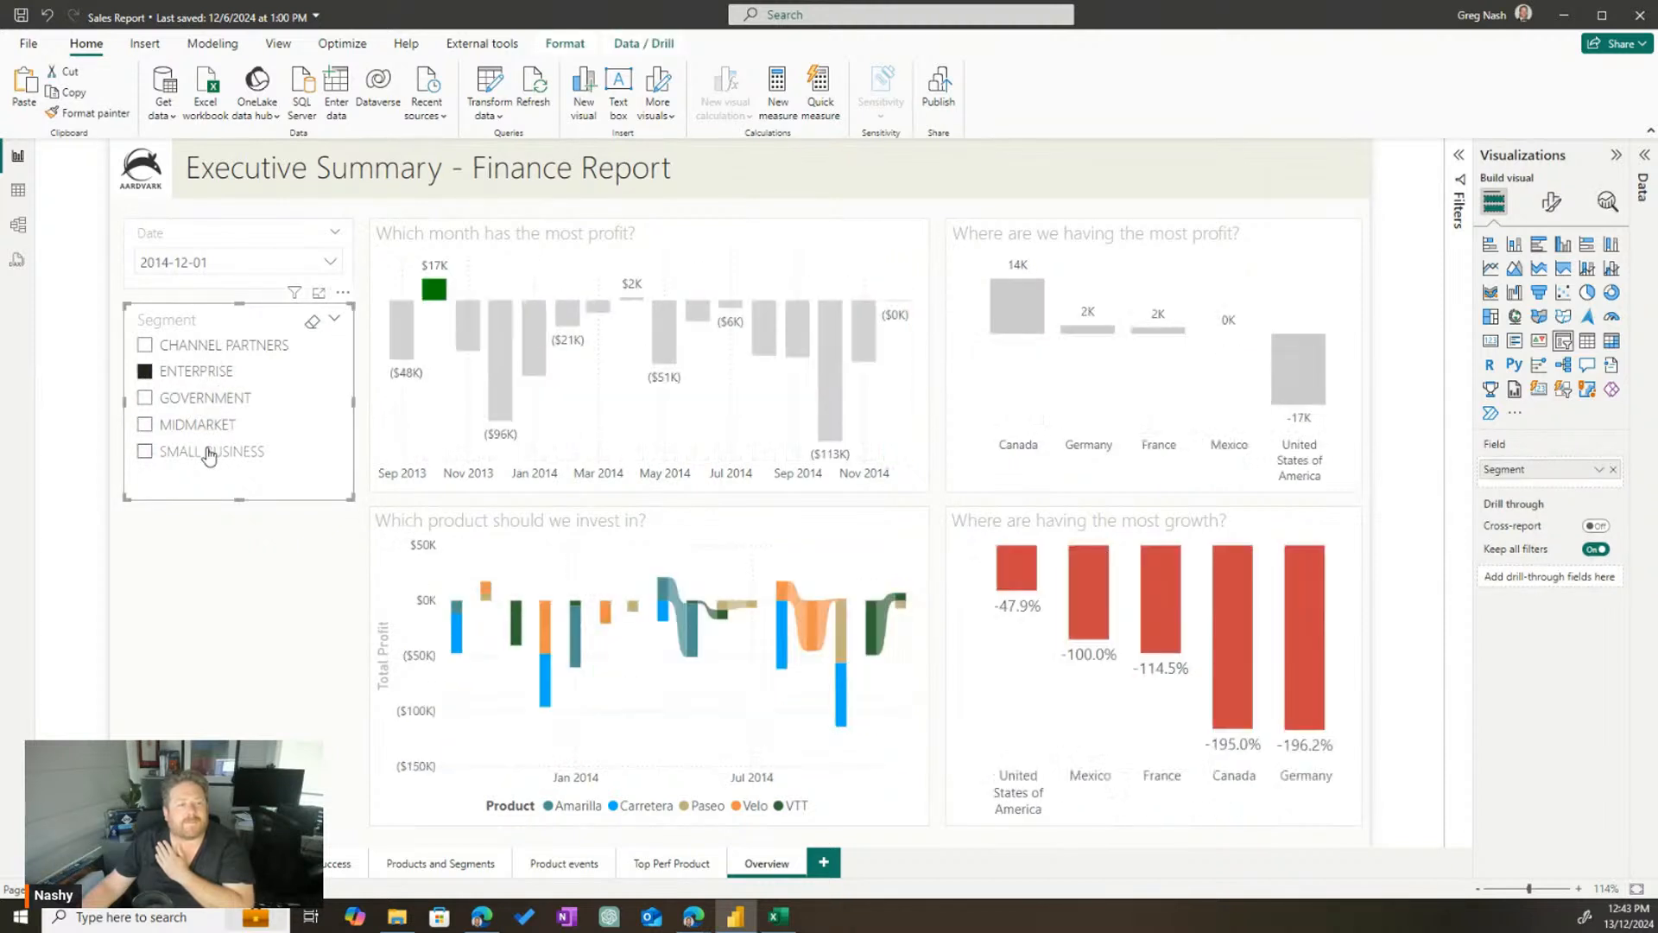
pyautogui.click(211, 451)
pyautogui.click(215, 545)
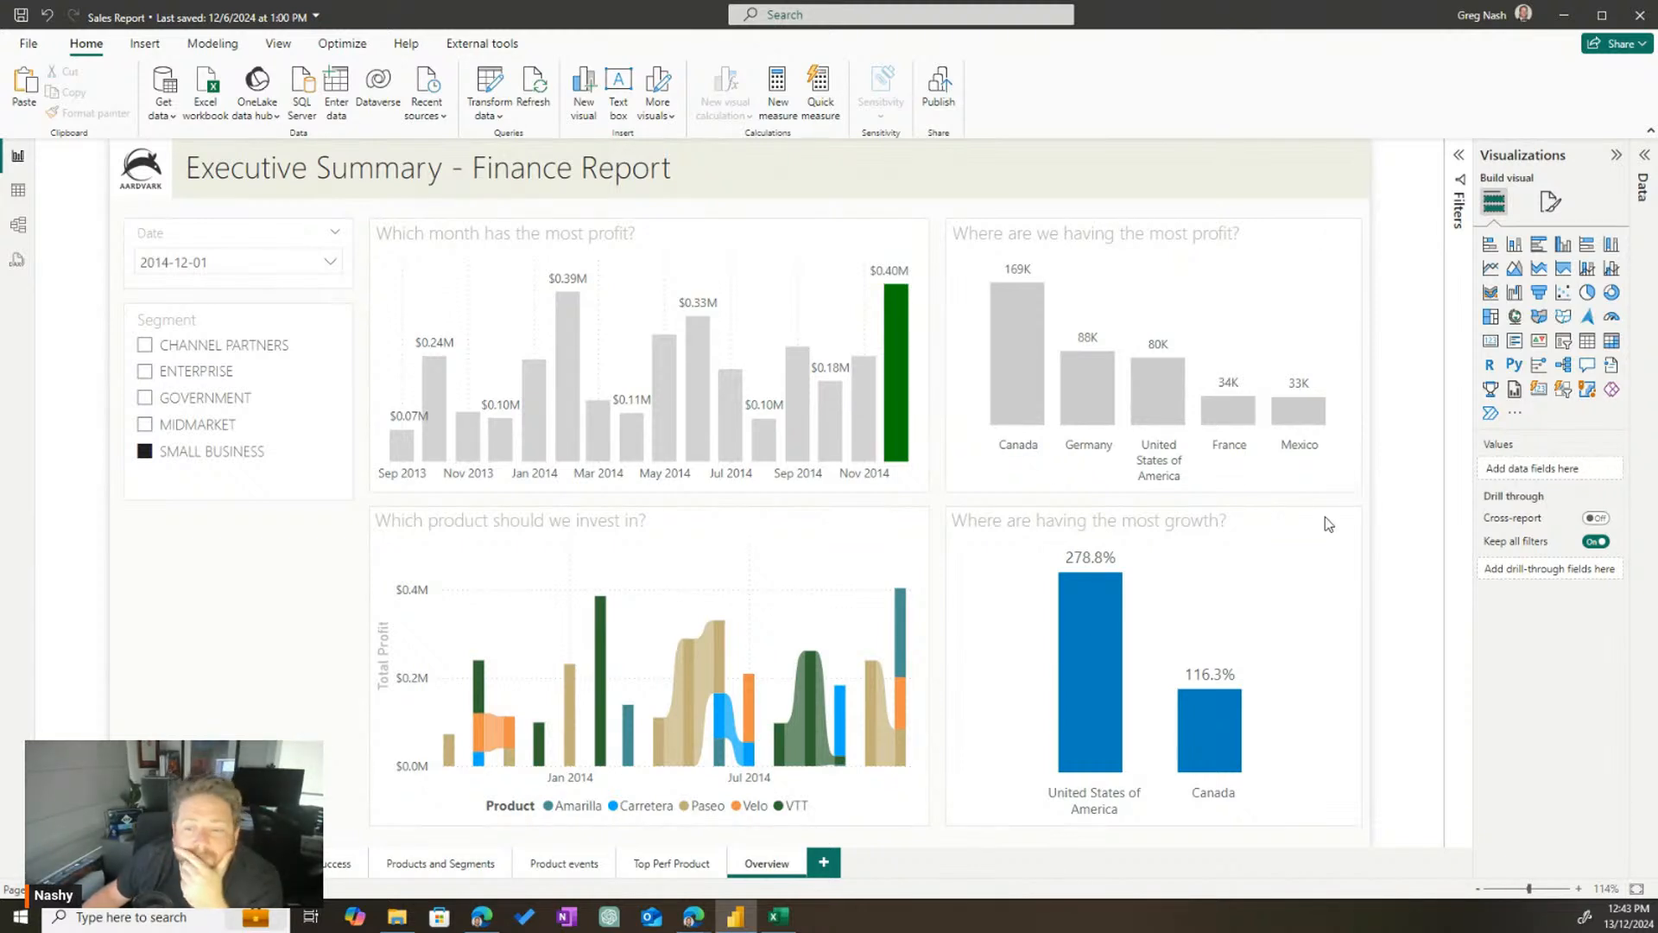
pyautogui.click(144, 451)
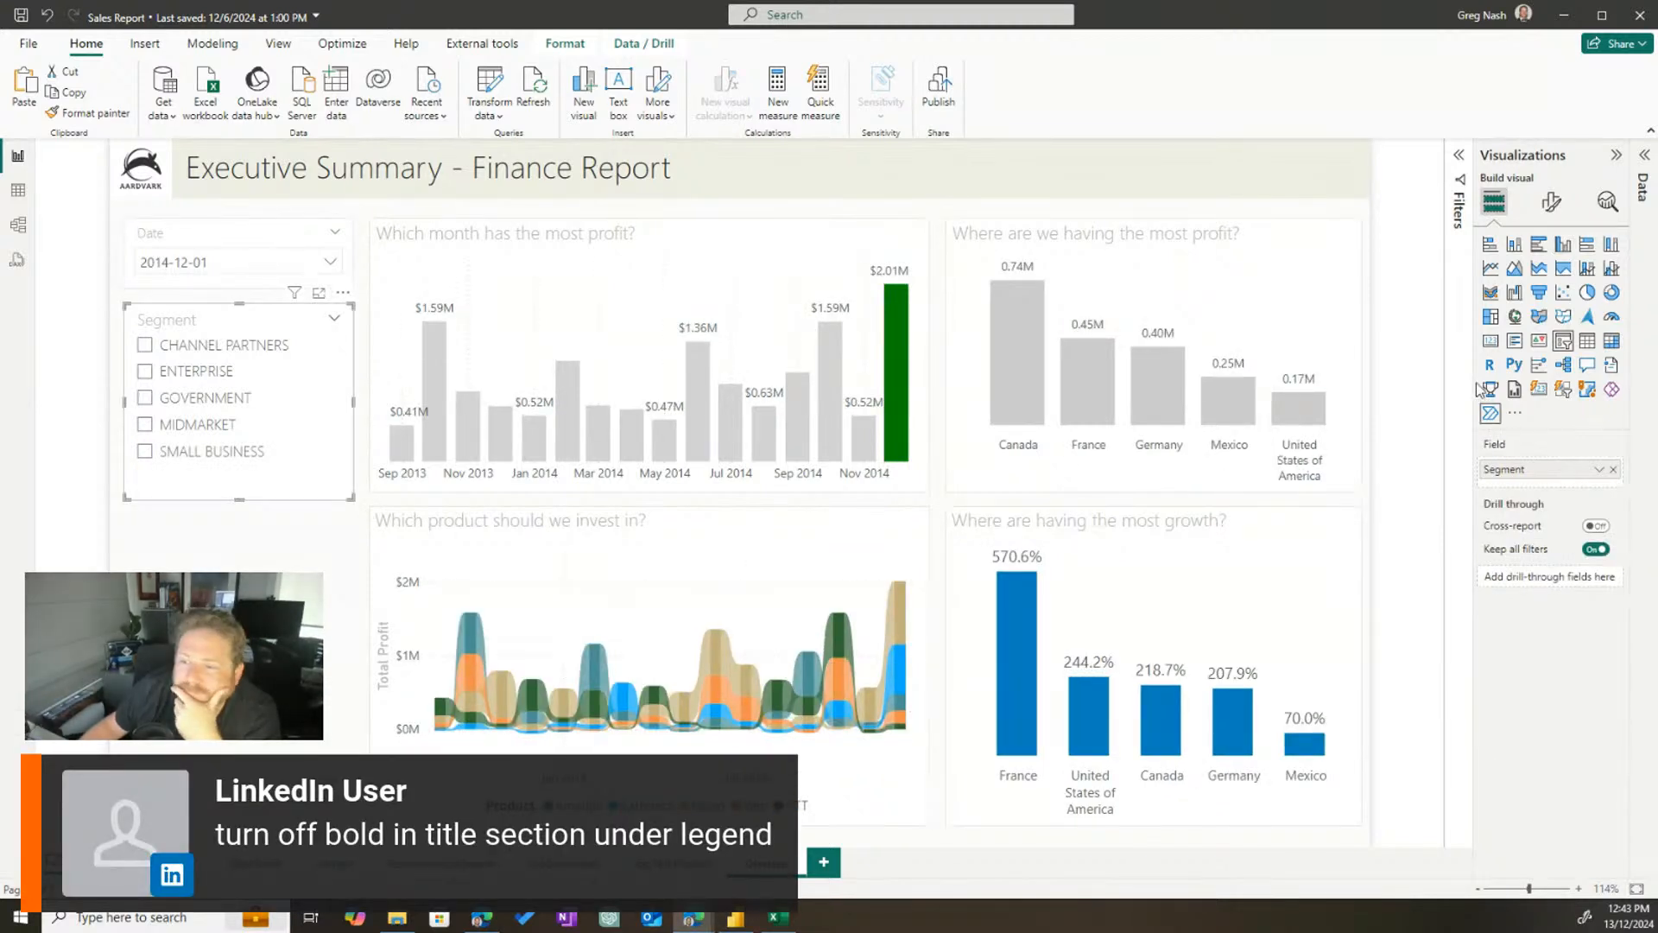
# Check the title and text options of the growth chart's legend for bold formatting, leaving the legend turned off
pyautogui.click(1552, 200)
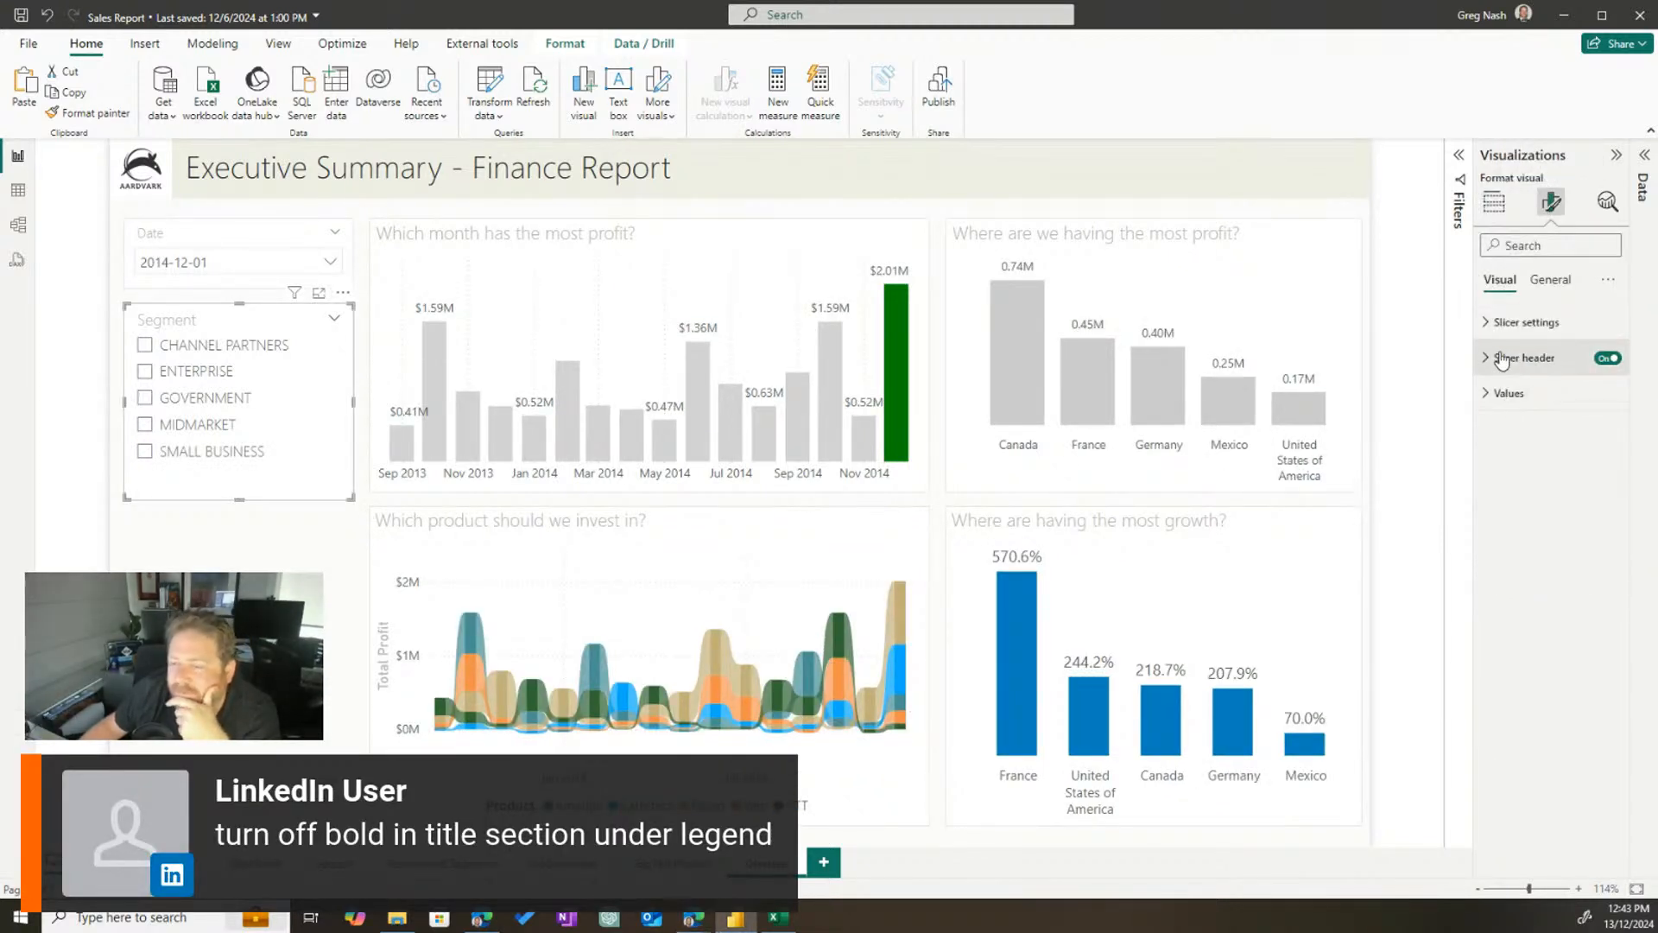
pyautogui.click(1255, 542)
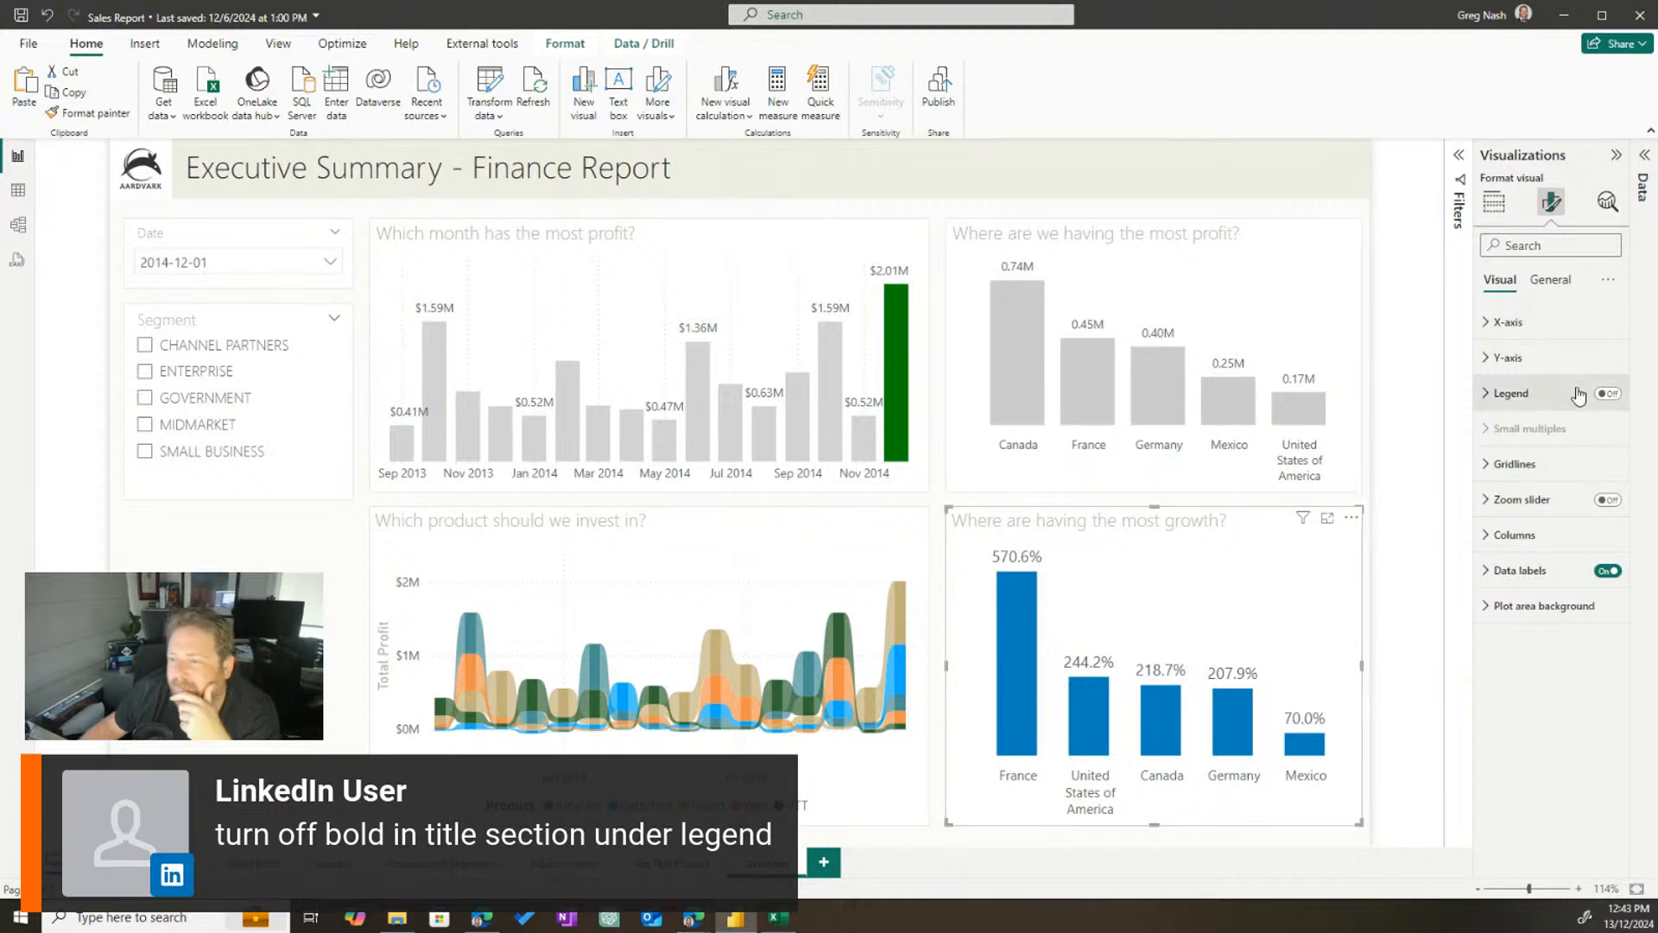
pyautogui.click(1608, 394)
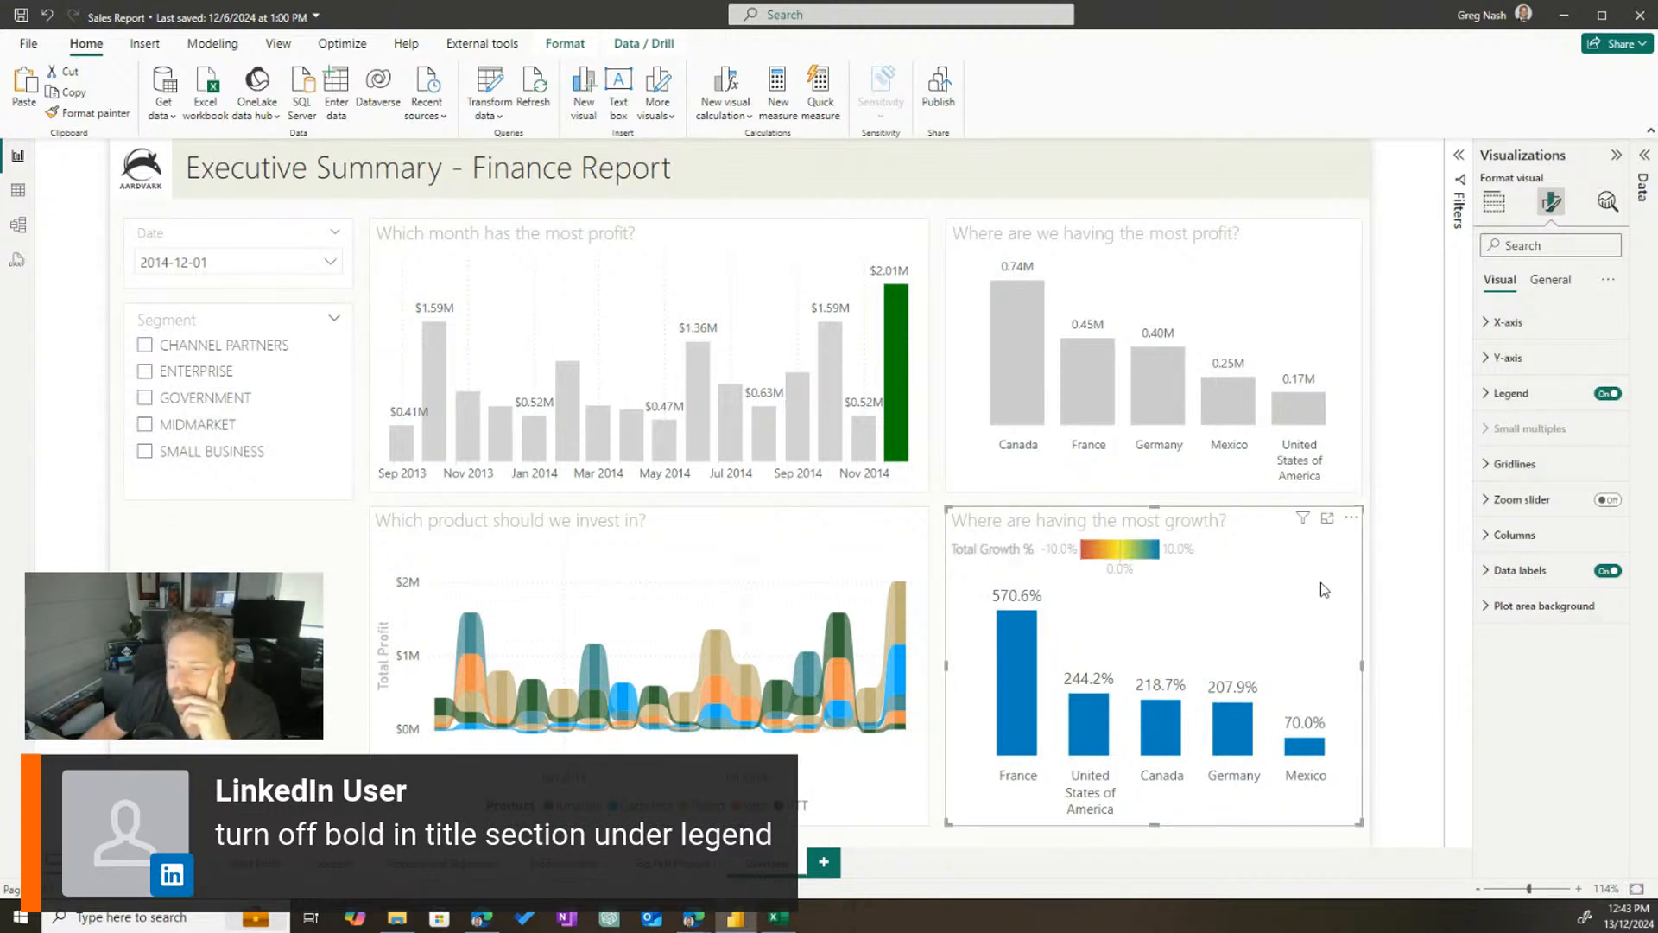
pyautogui.click(1518, 400)
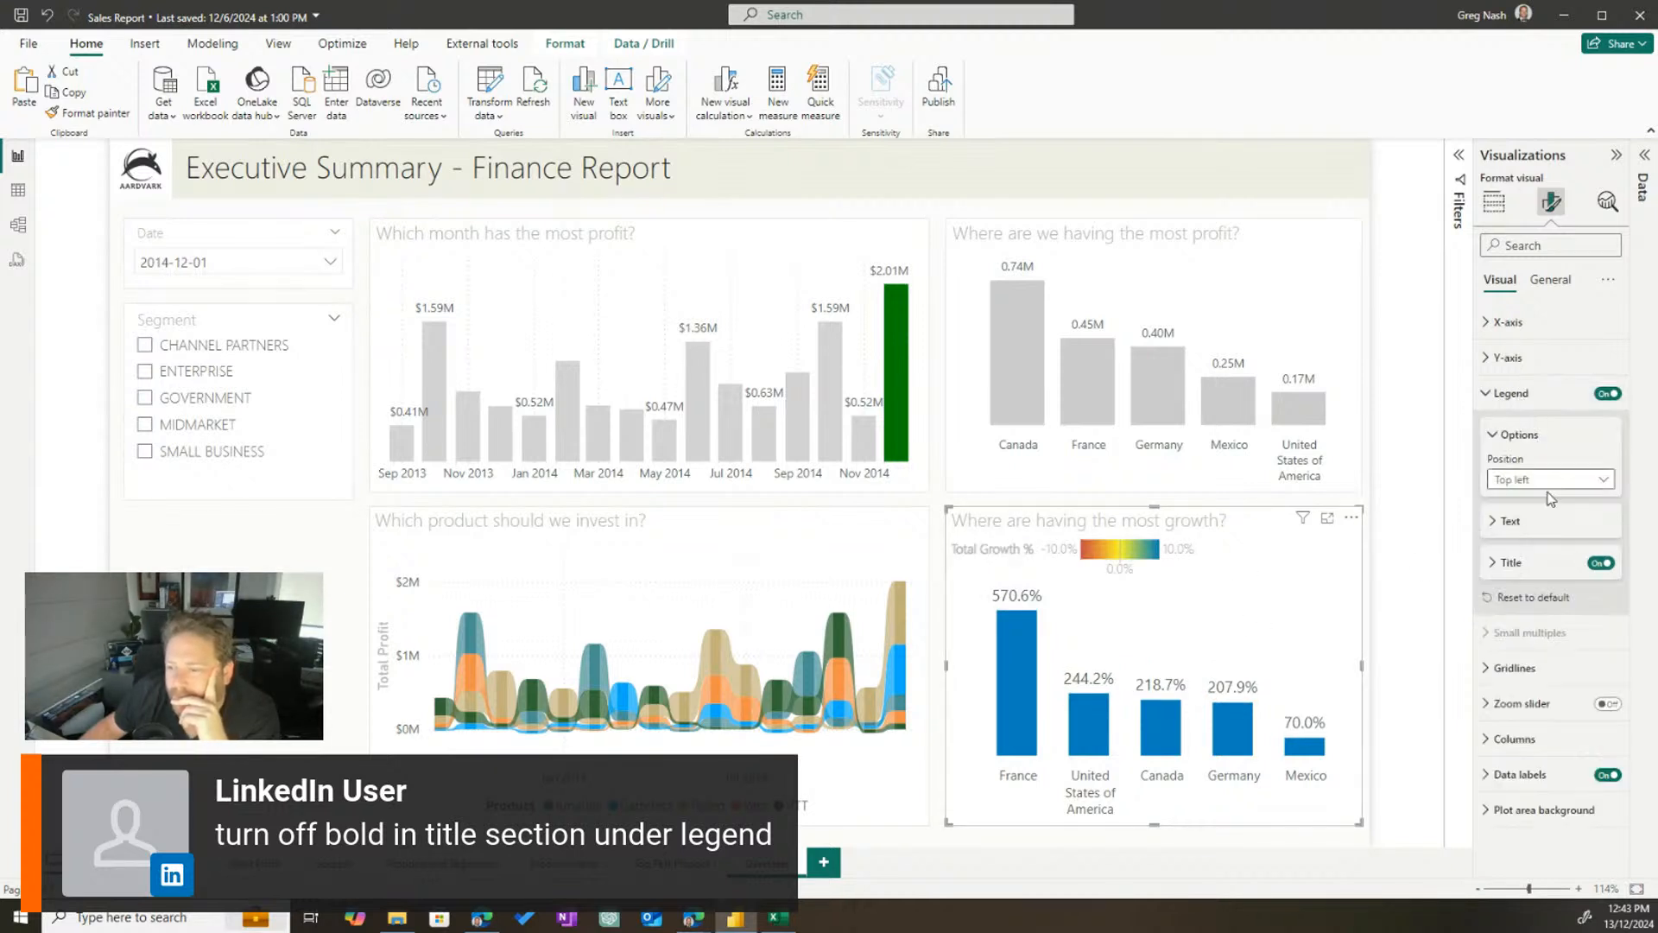
pyautogui.click(1507, 563)
pyautogui.click(1600, 564)
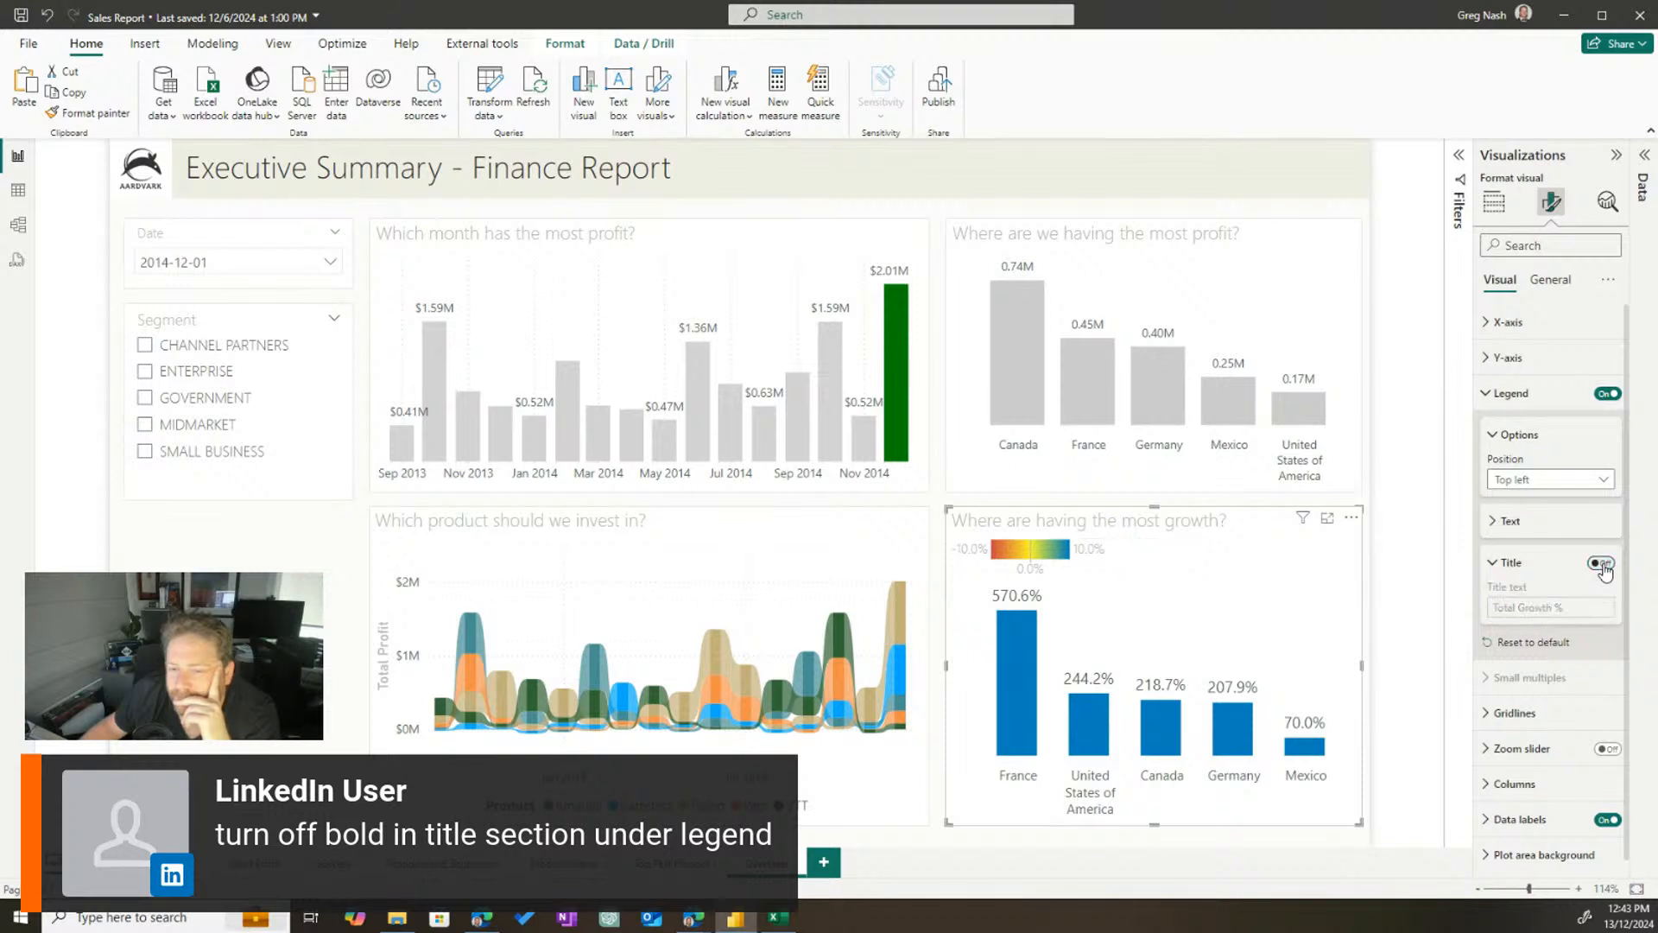
pyautogui.click(1600, 564)
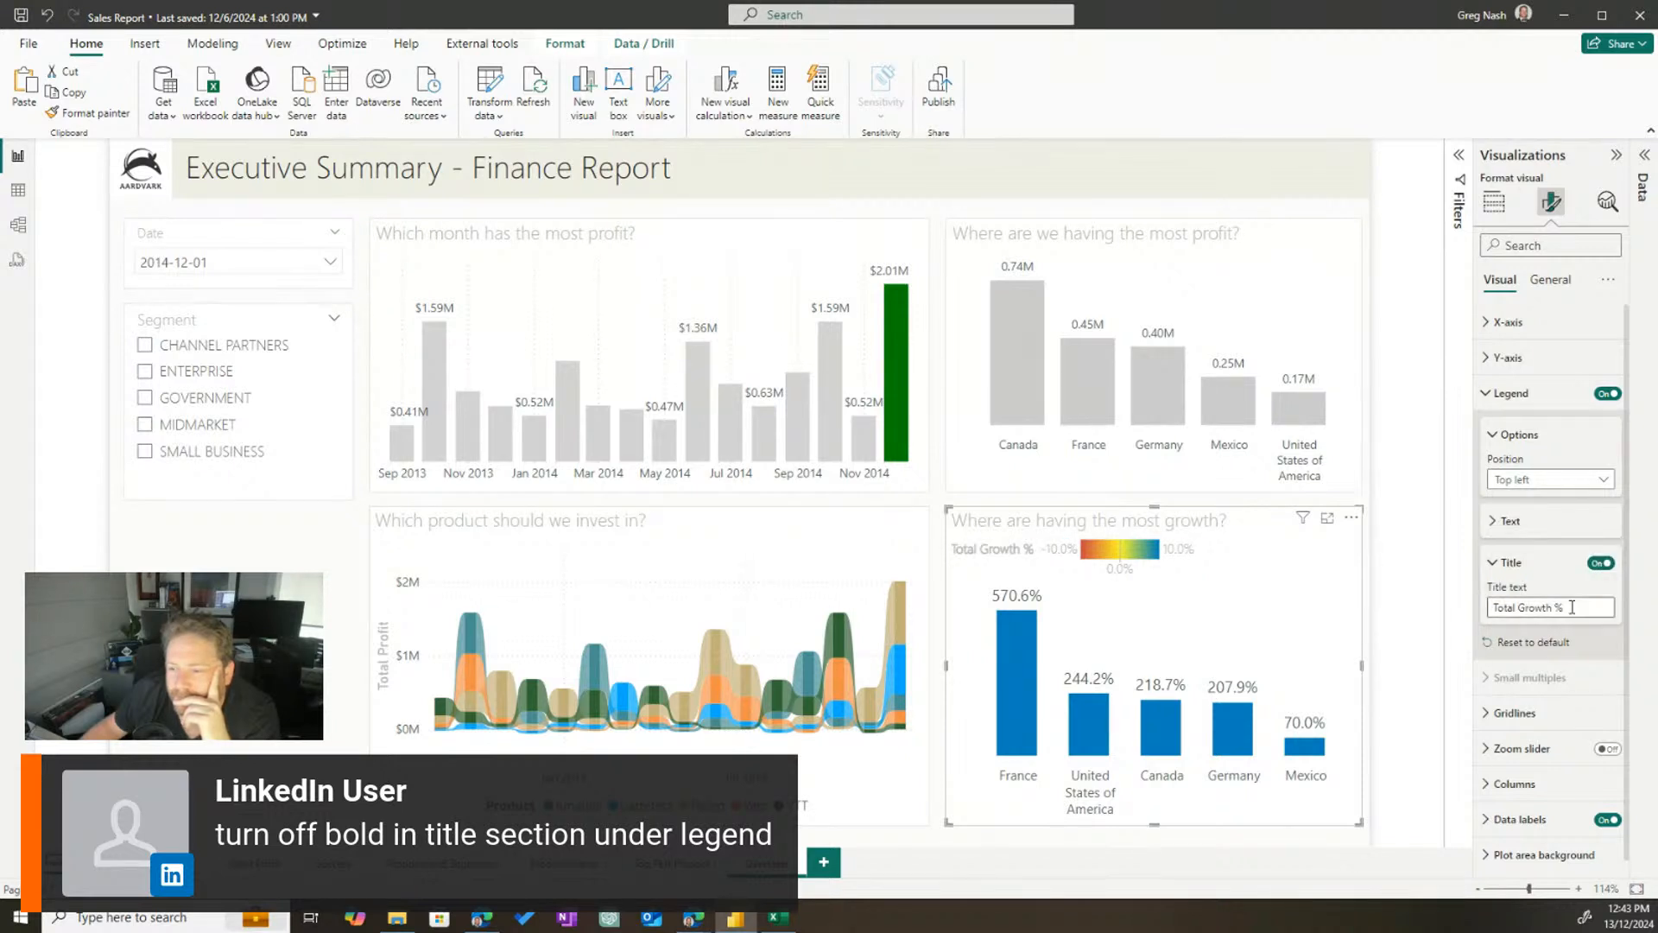
pyautogui.click(1512, 521)
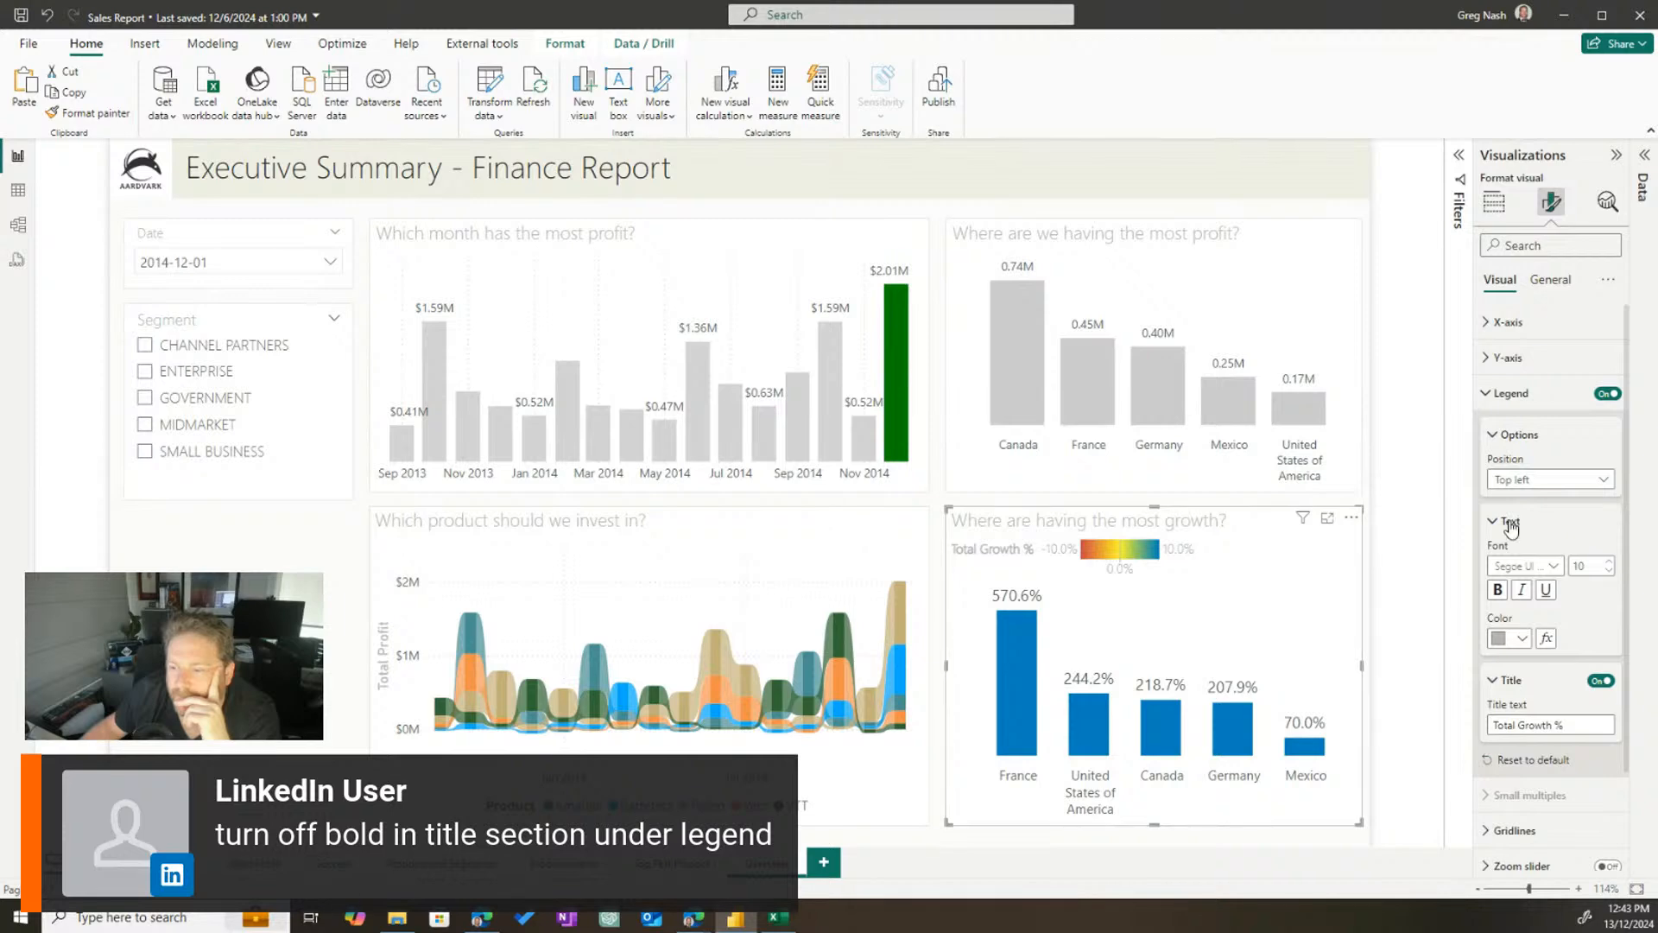
pyautogui.click(1511, 522)
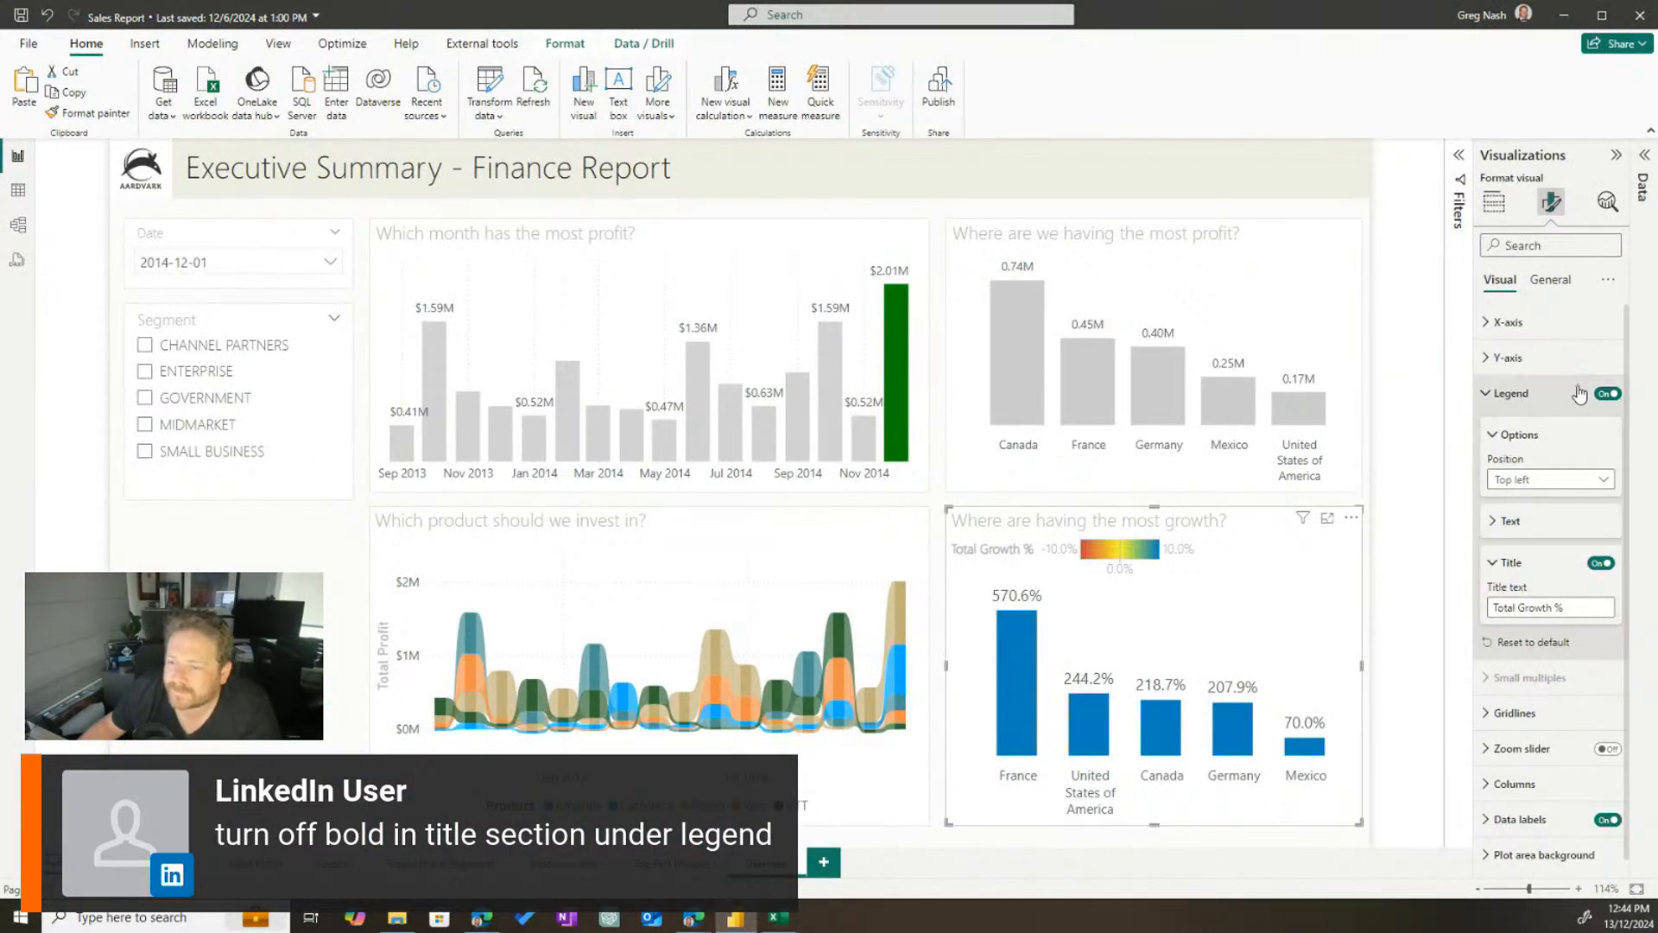
pyautogui.click(1607, 393)
pyautogui.click(1409, 377)
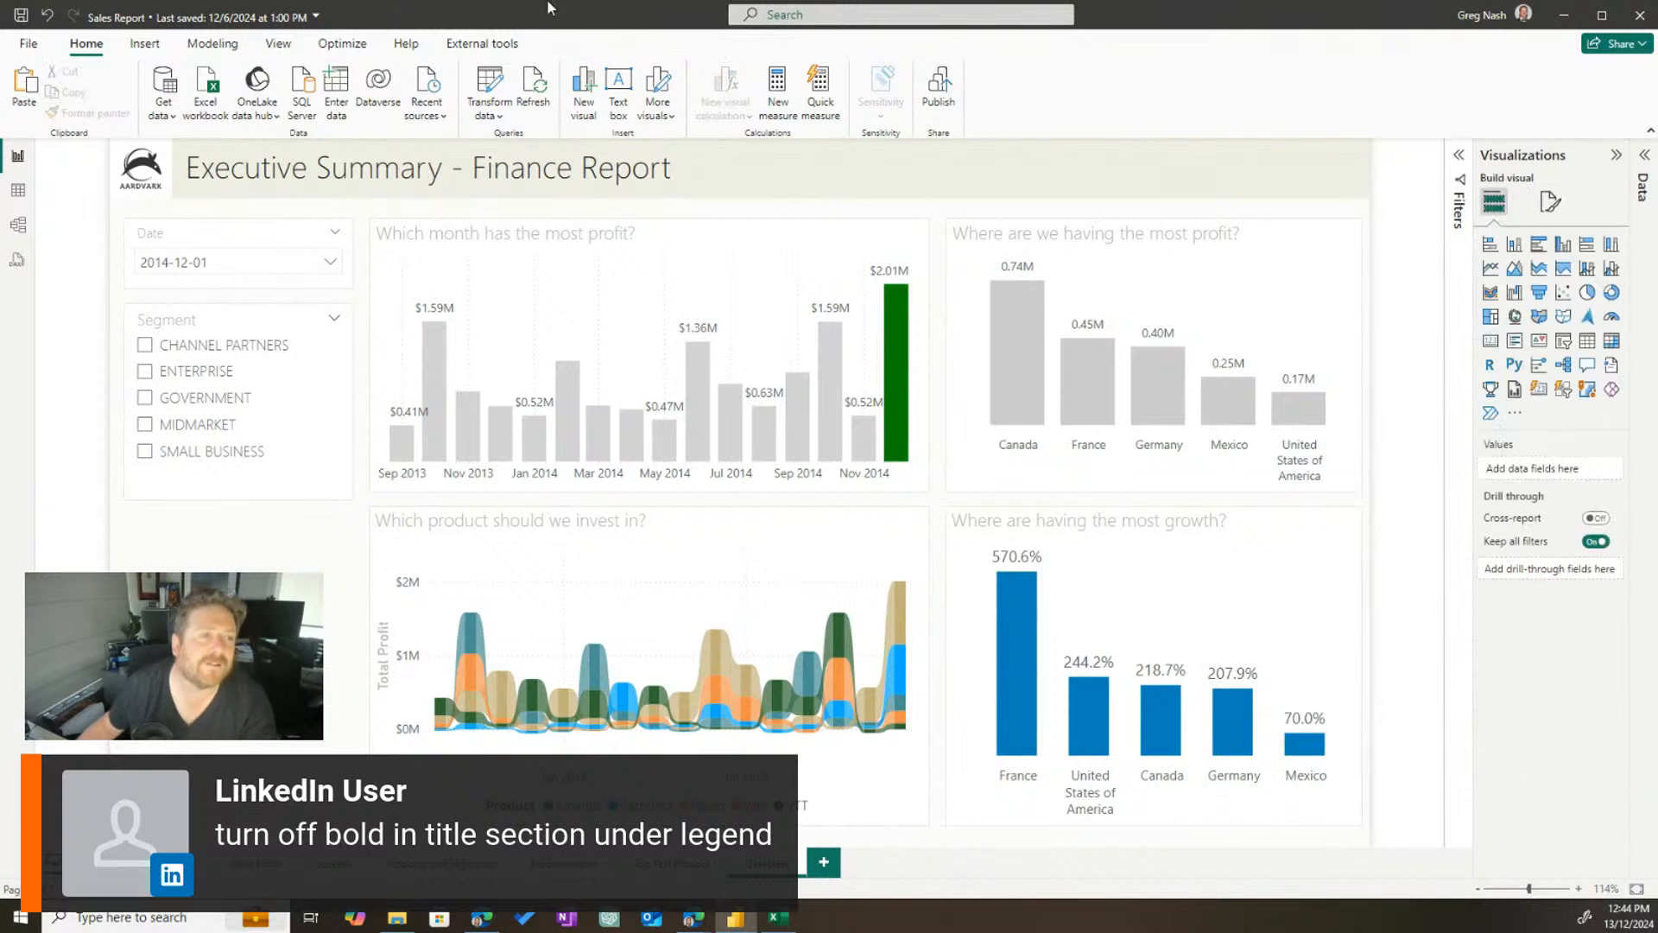
# Save the report and compare the original Executive Summary page with the redesigned Overview page
pyautogui.click(19, 17)
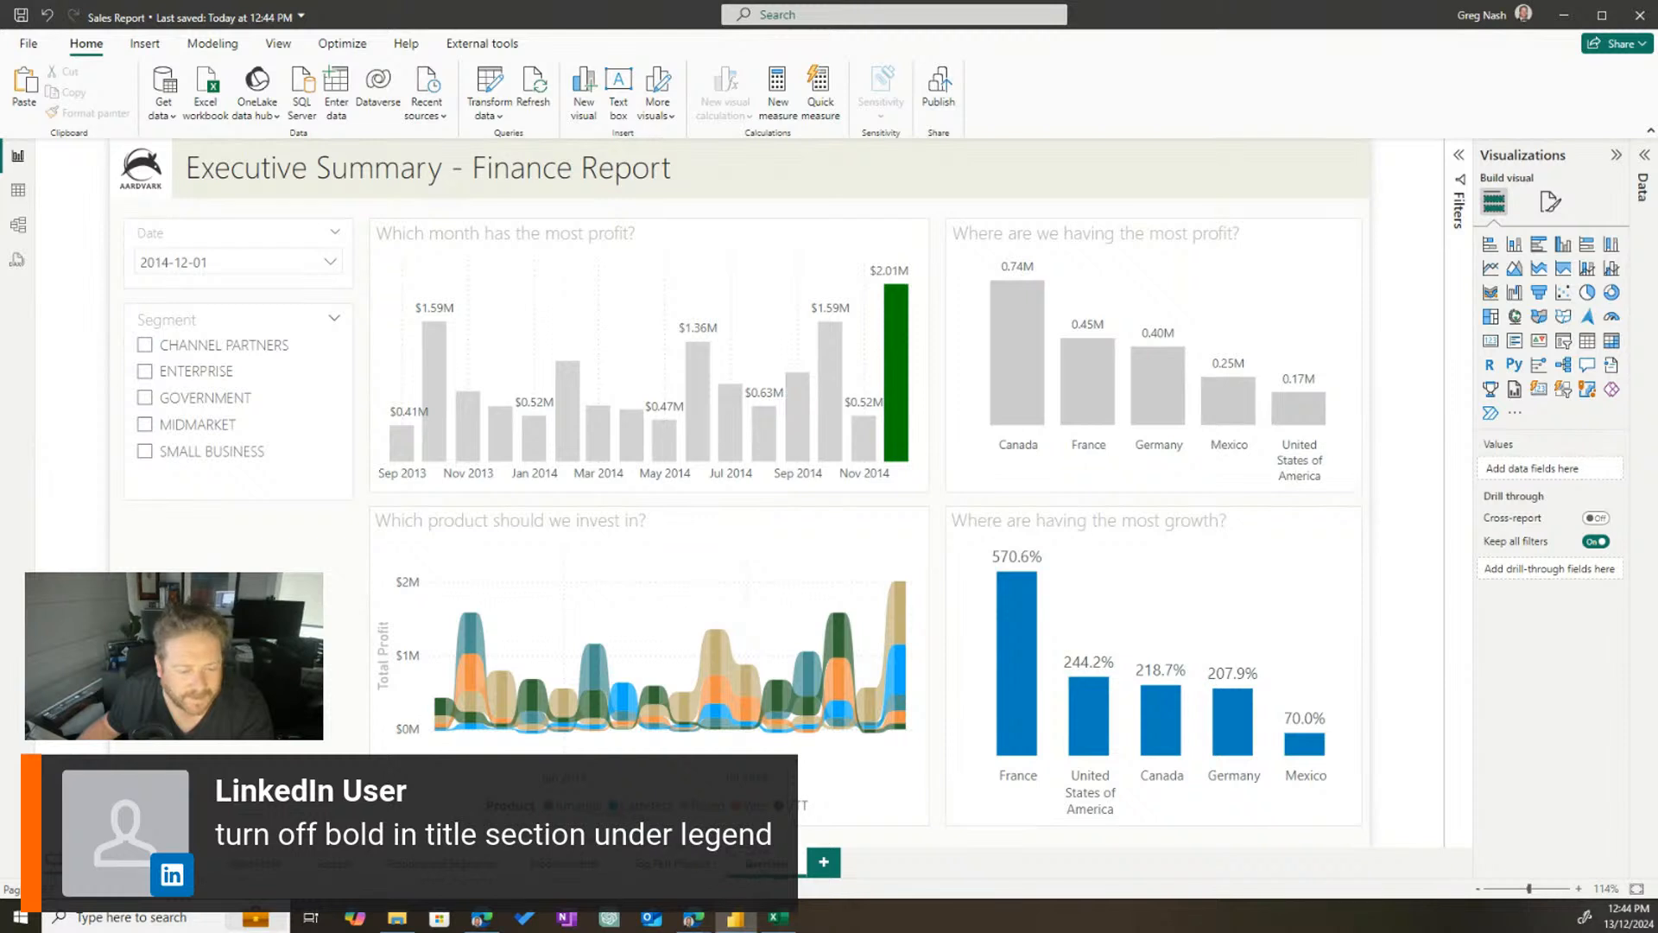
pyautogui.click(84, 862)
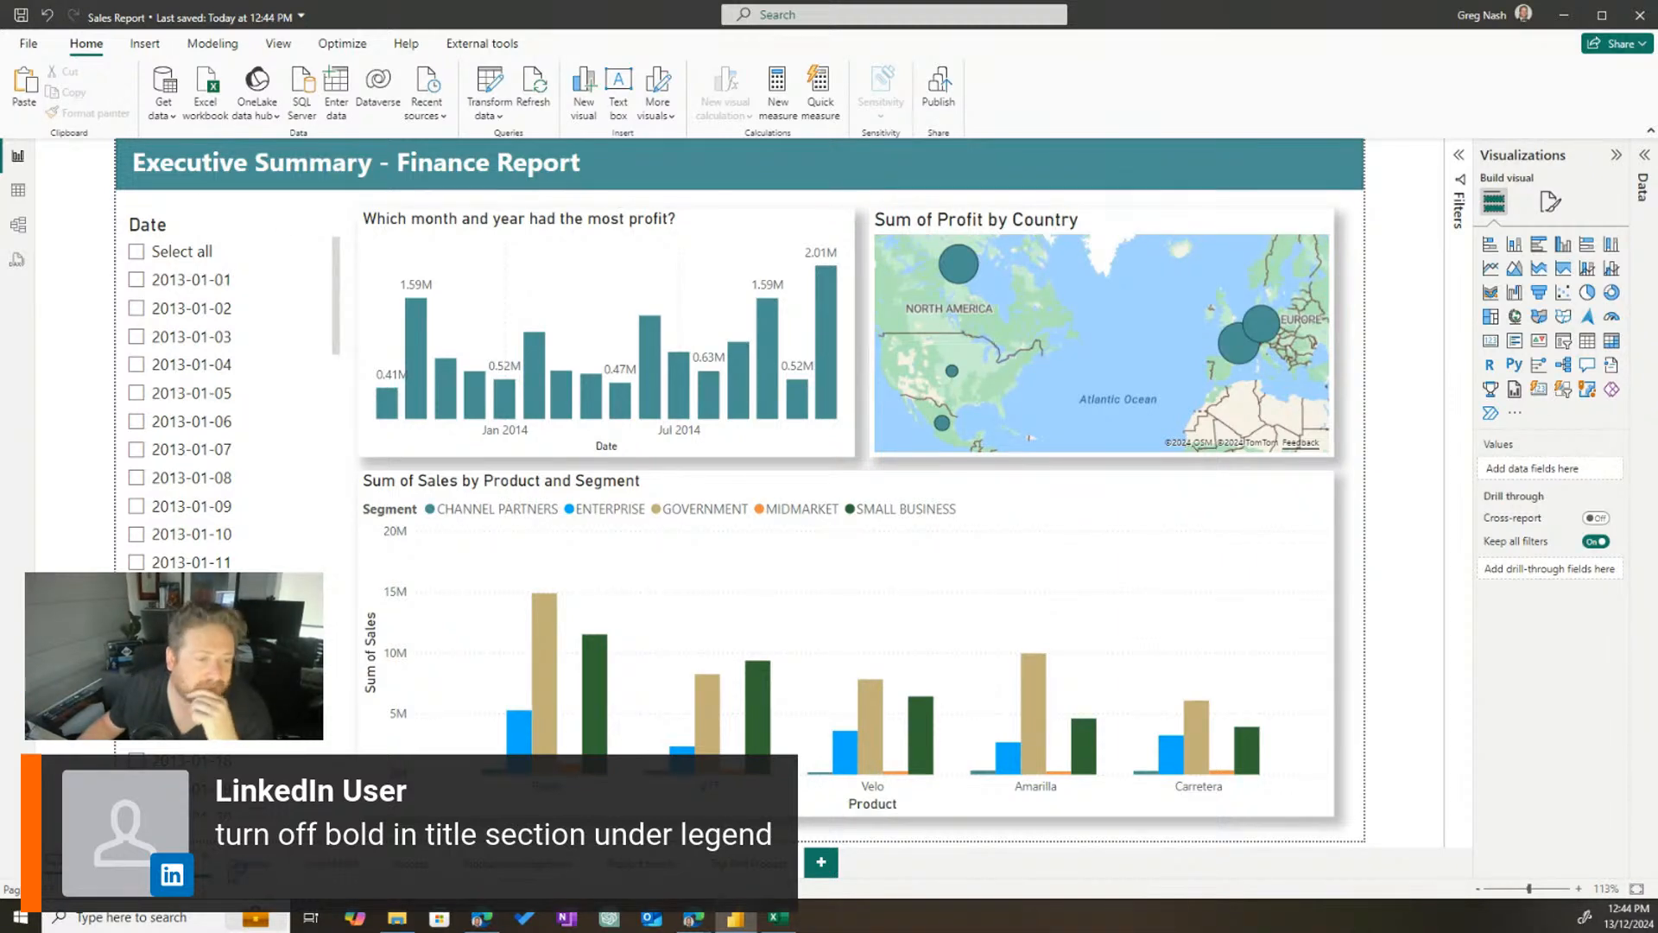
pyautogui.click(236, 866)
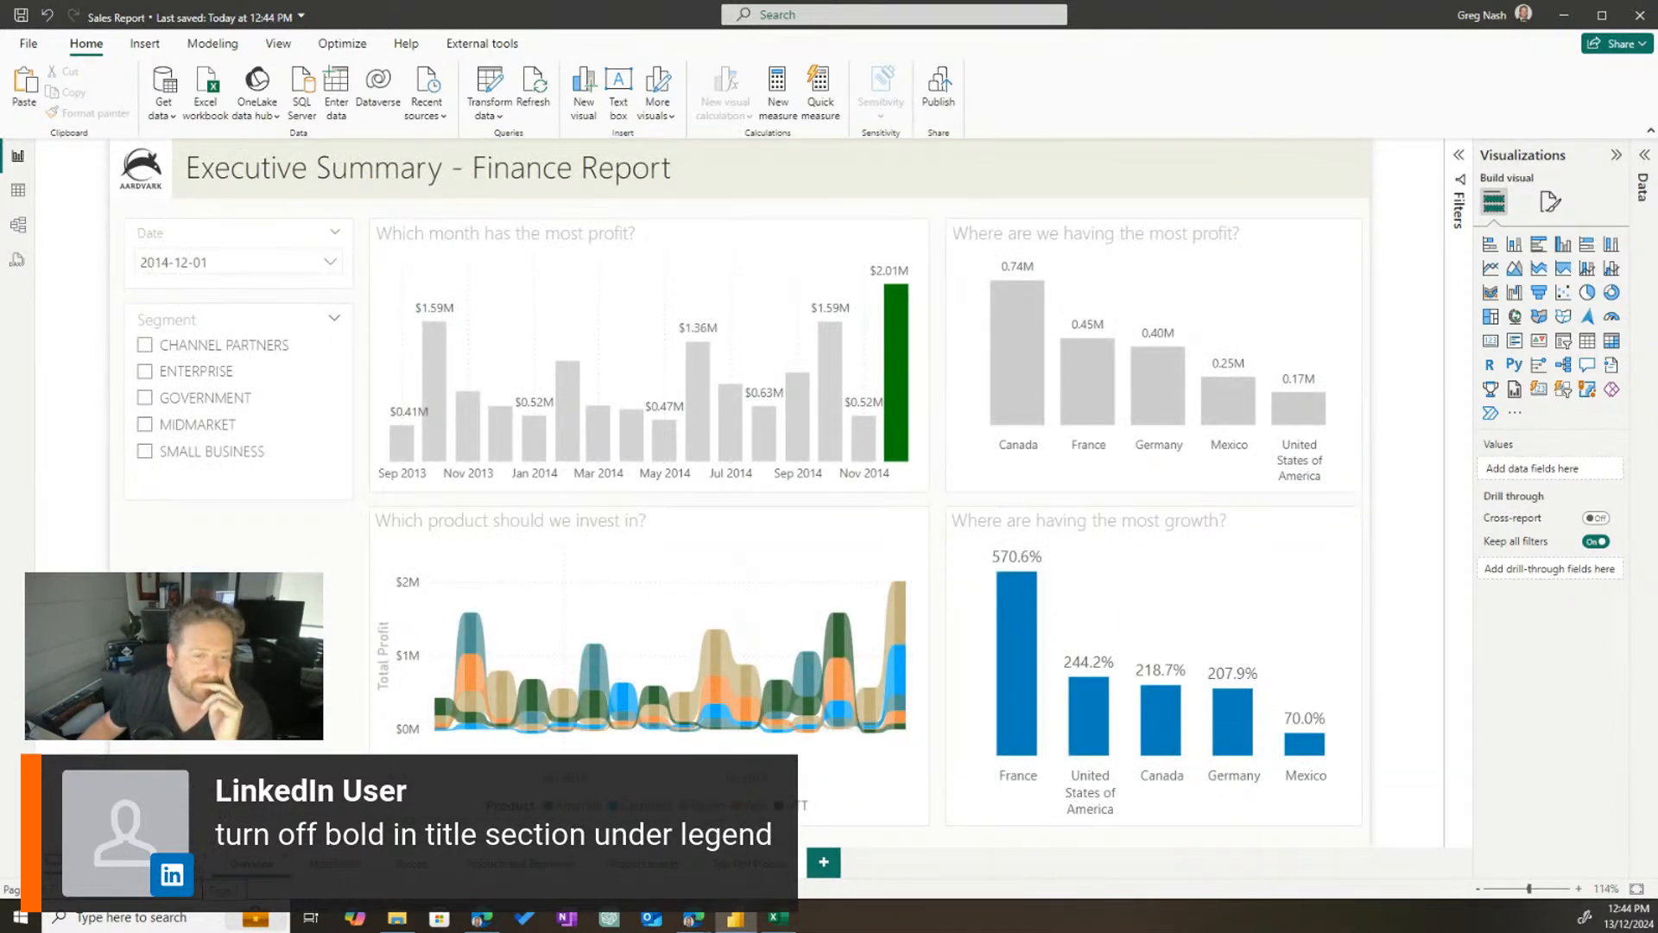
pyautogui.click(177, 864)
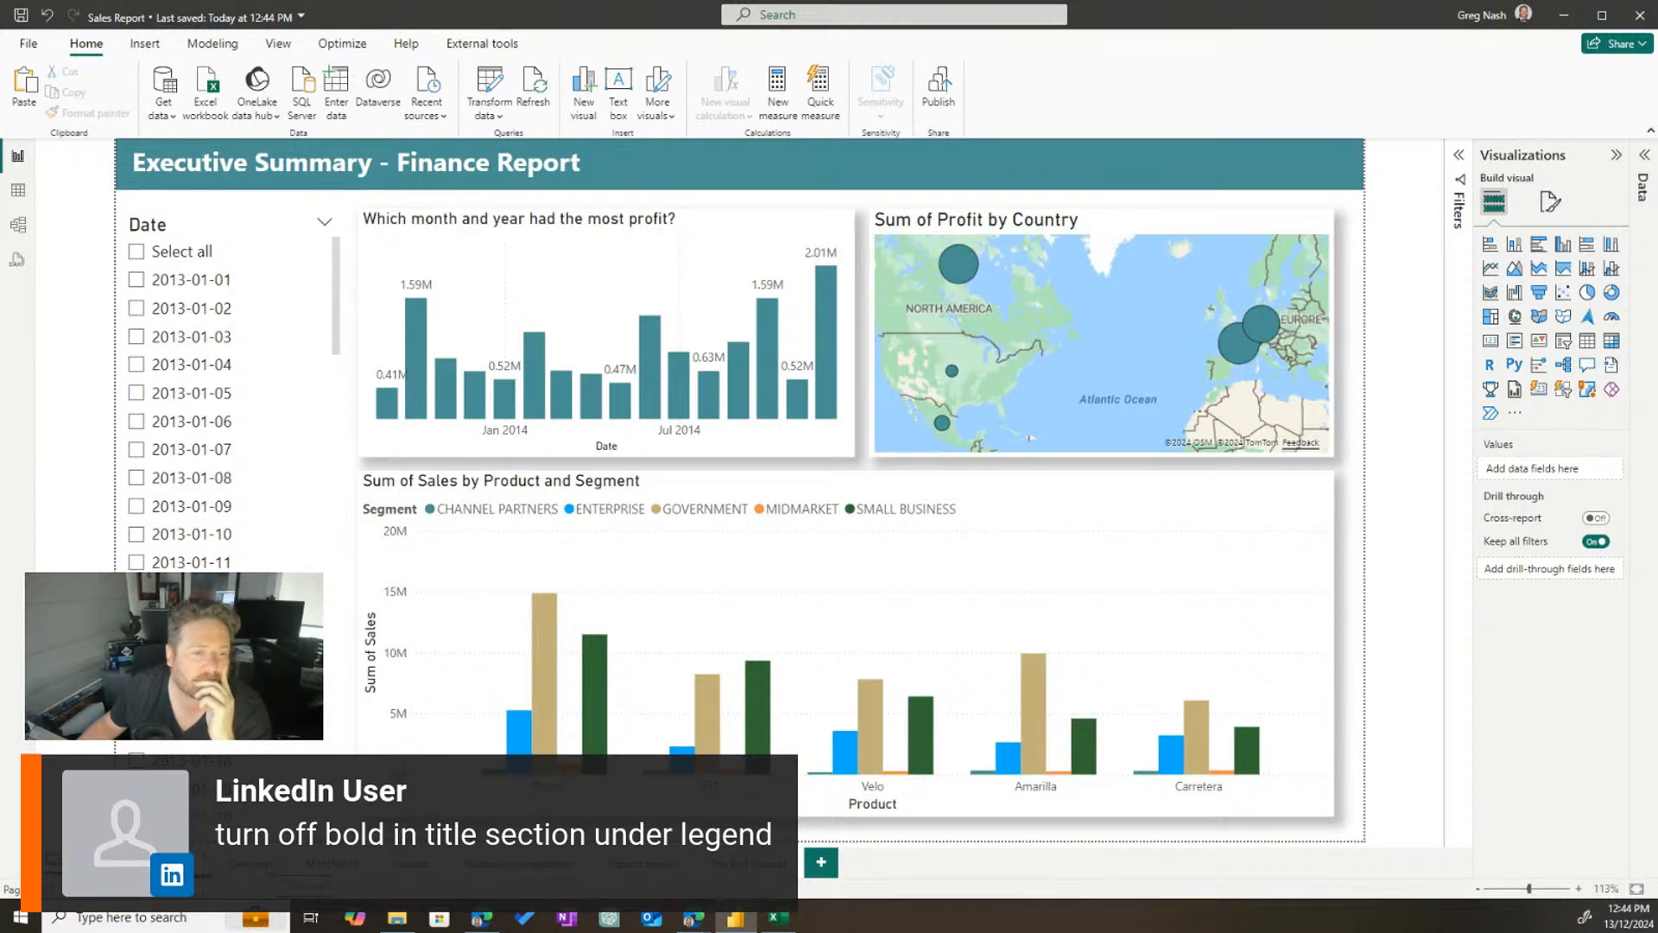
pyautogui.click(242, 865)
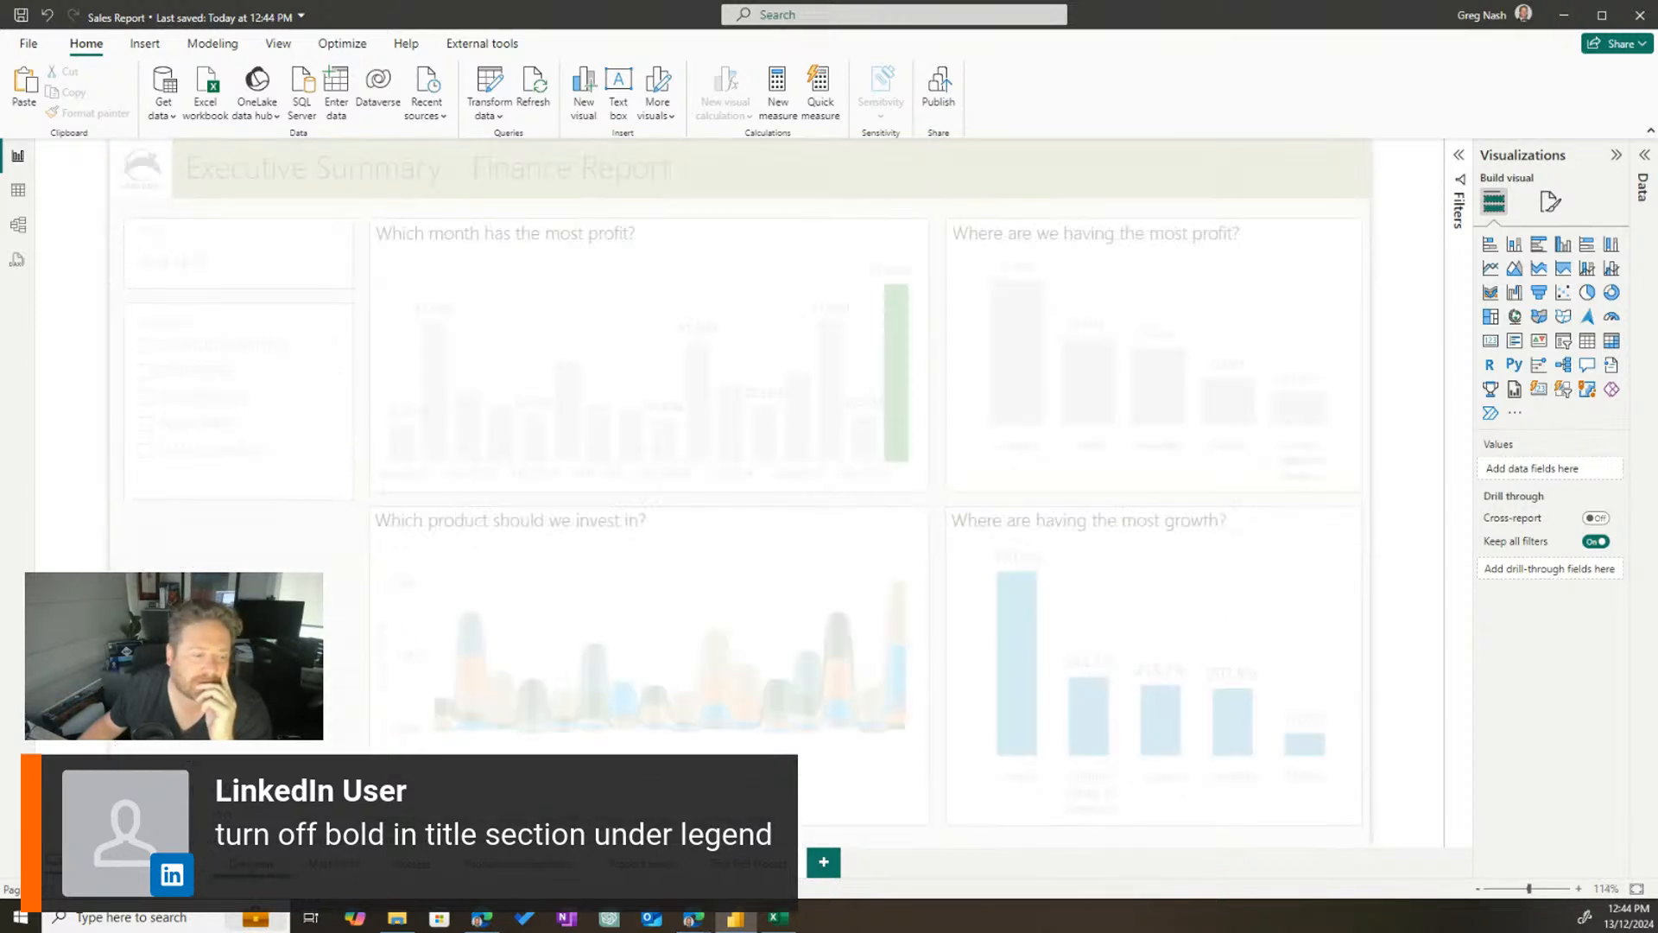
# Change the title of the monthly profit column chart on the original Executive Summary page to "Total Sales by date"
pyautogui.click(177, 865)
pyautogui.rightClick(659, 228)
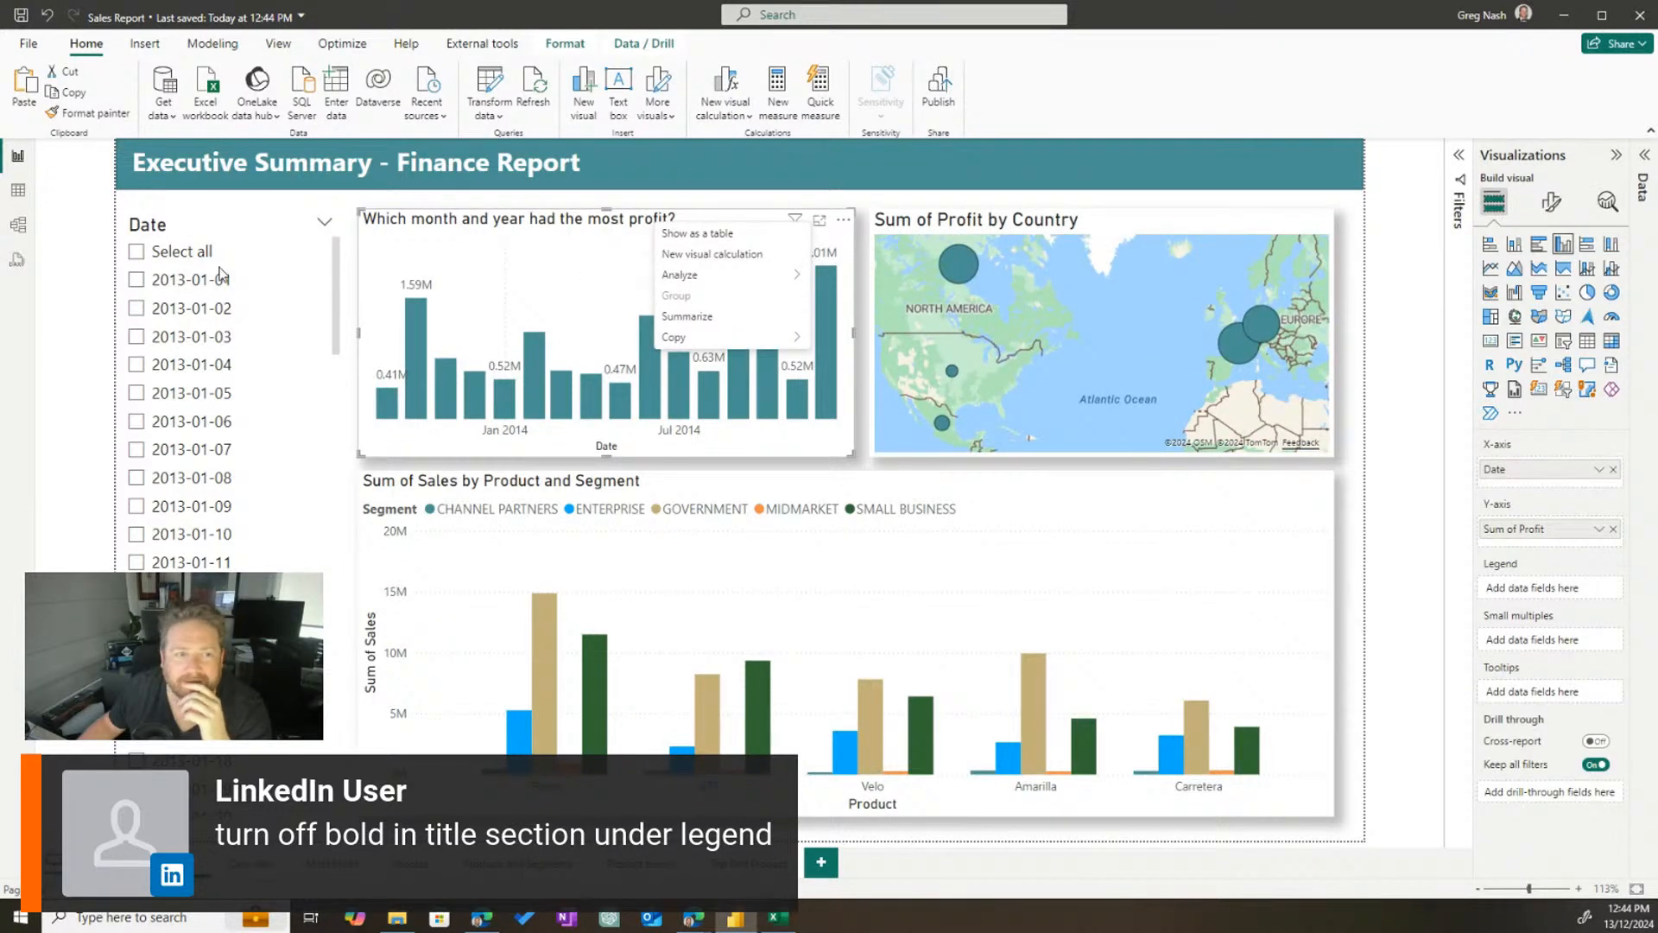
pyautogui.press('Escape')
pyautogui.click(1552, 201)
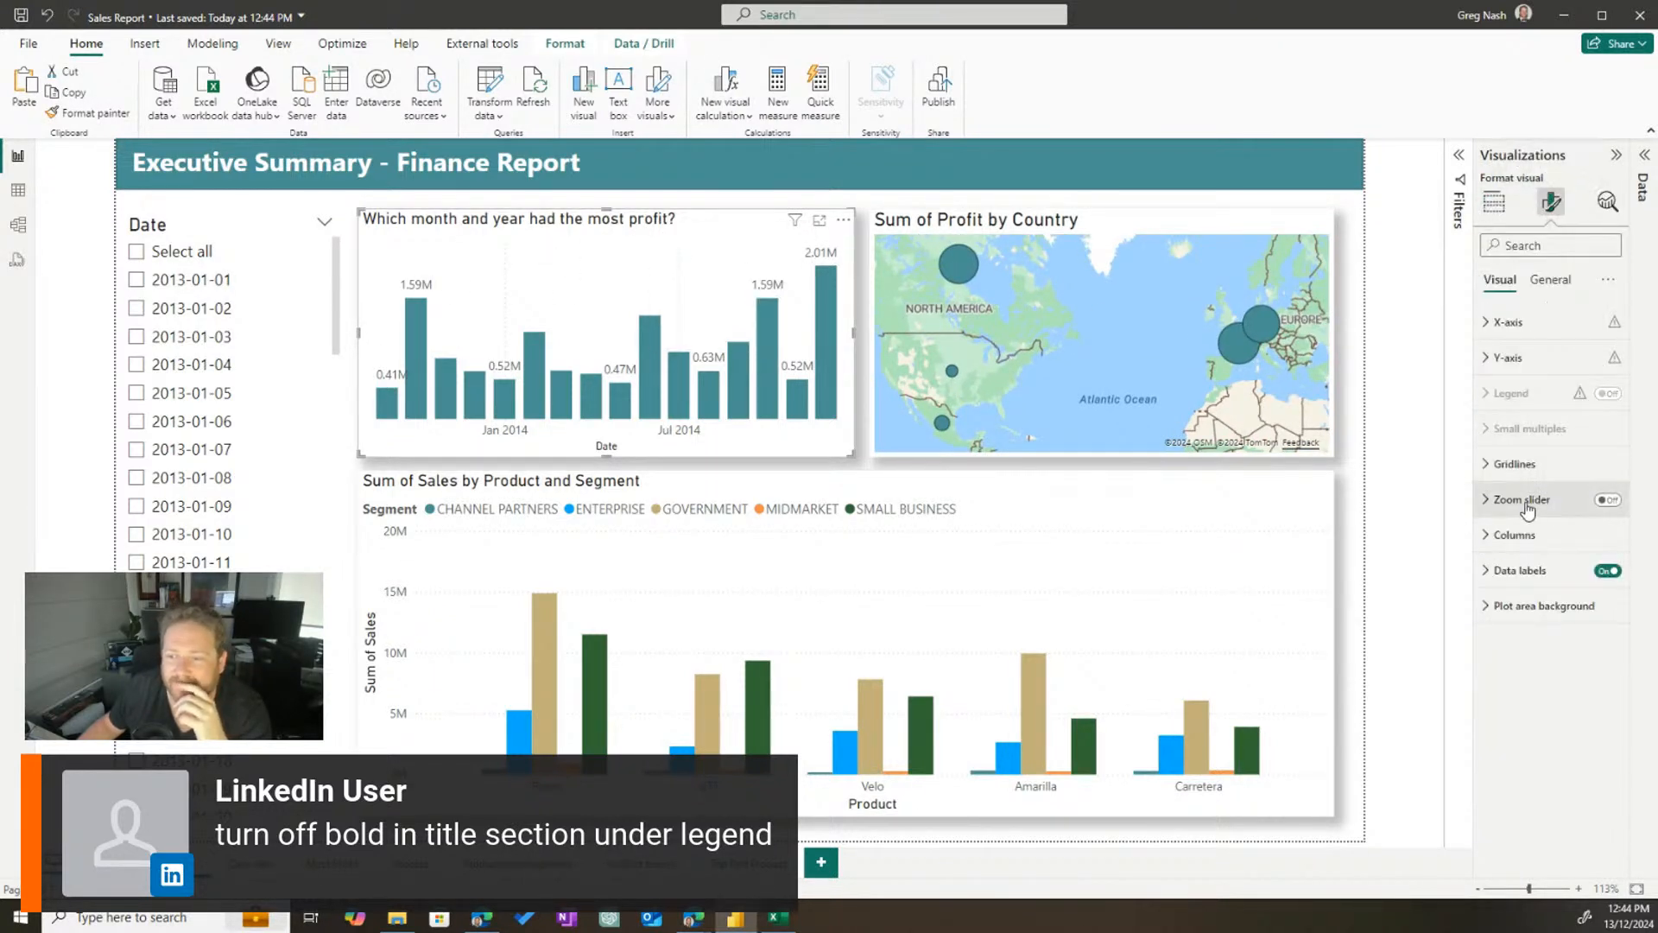
pyautogui.click(1550, 279)
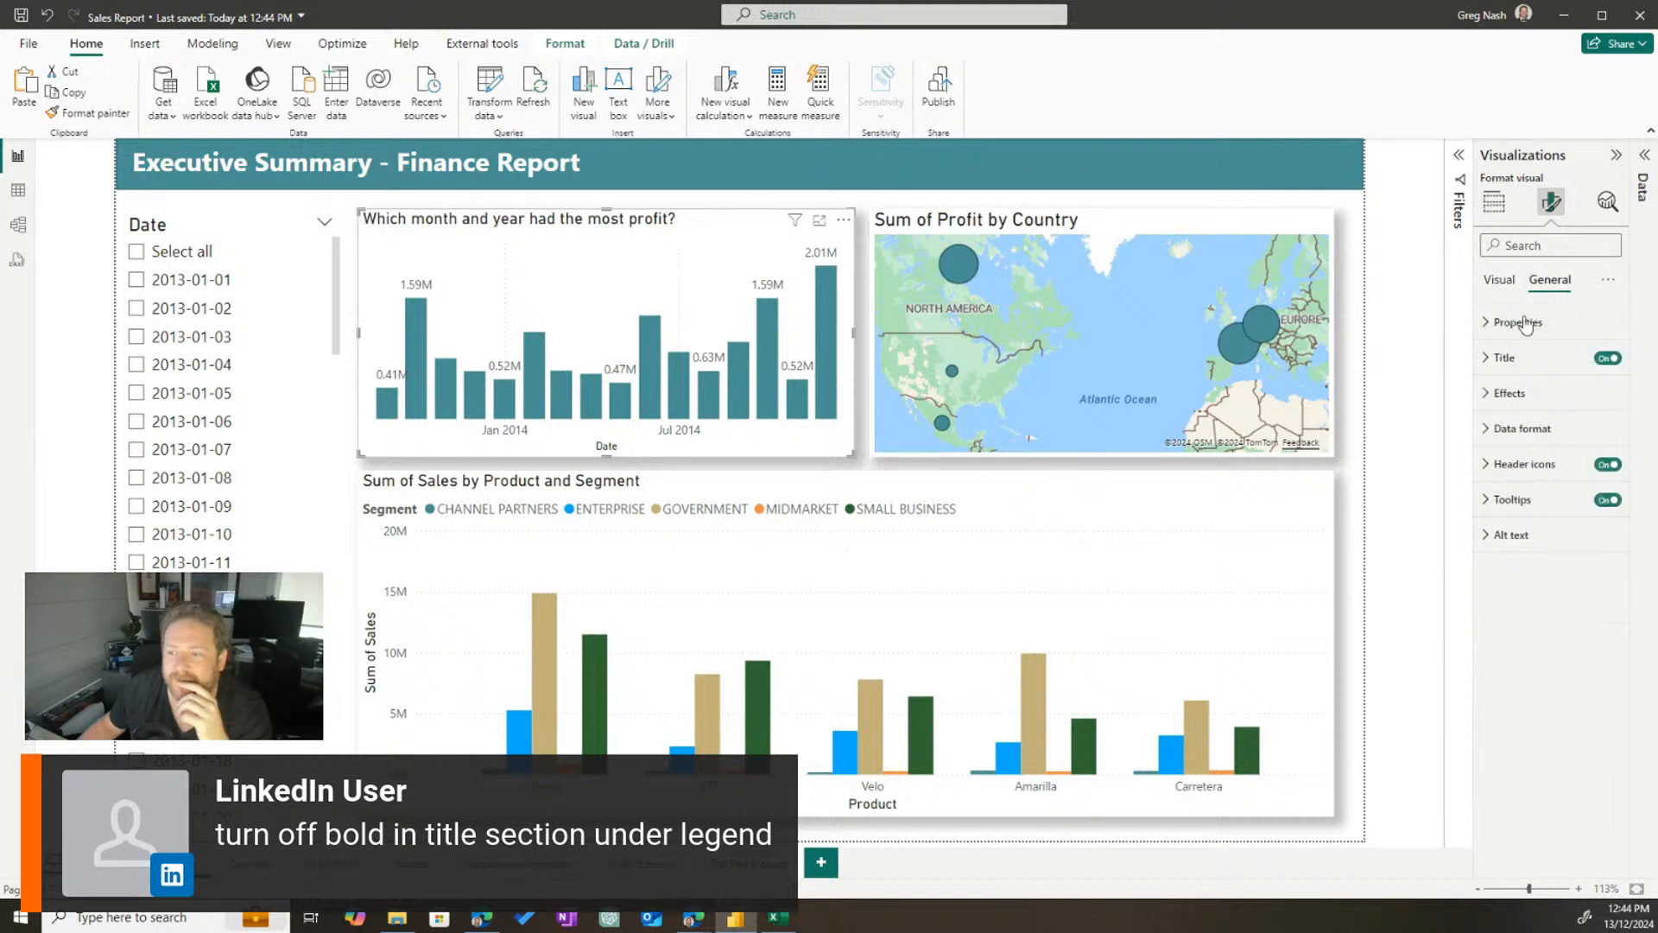
pyautogui.click(1504, 358)
pyautogui.click(1526, 444)
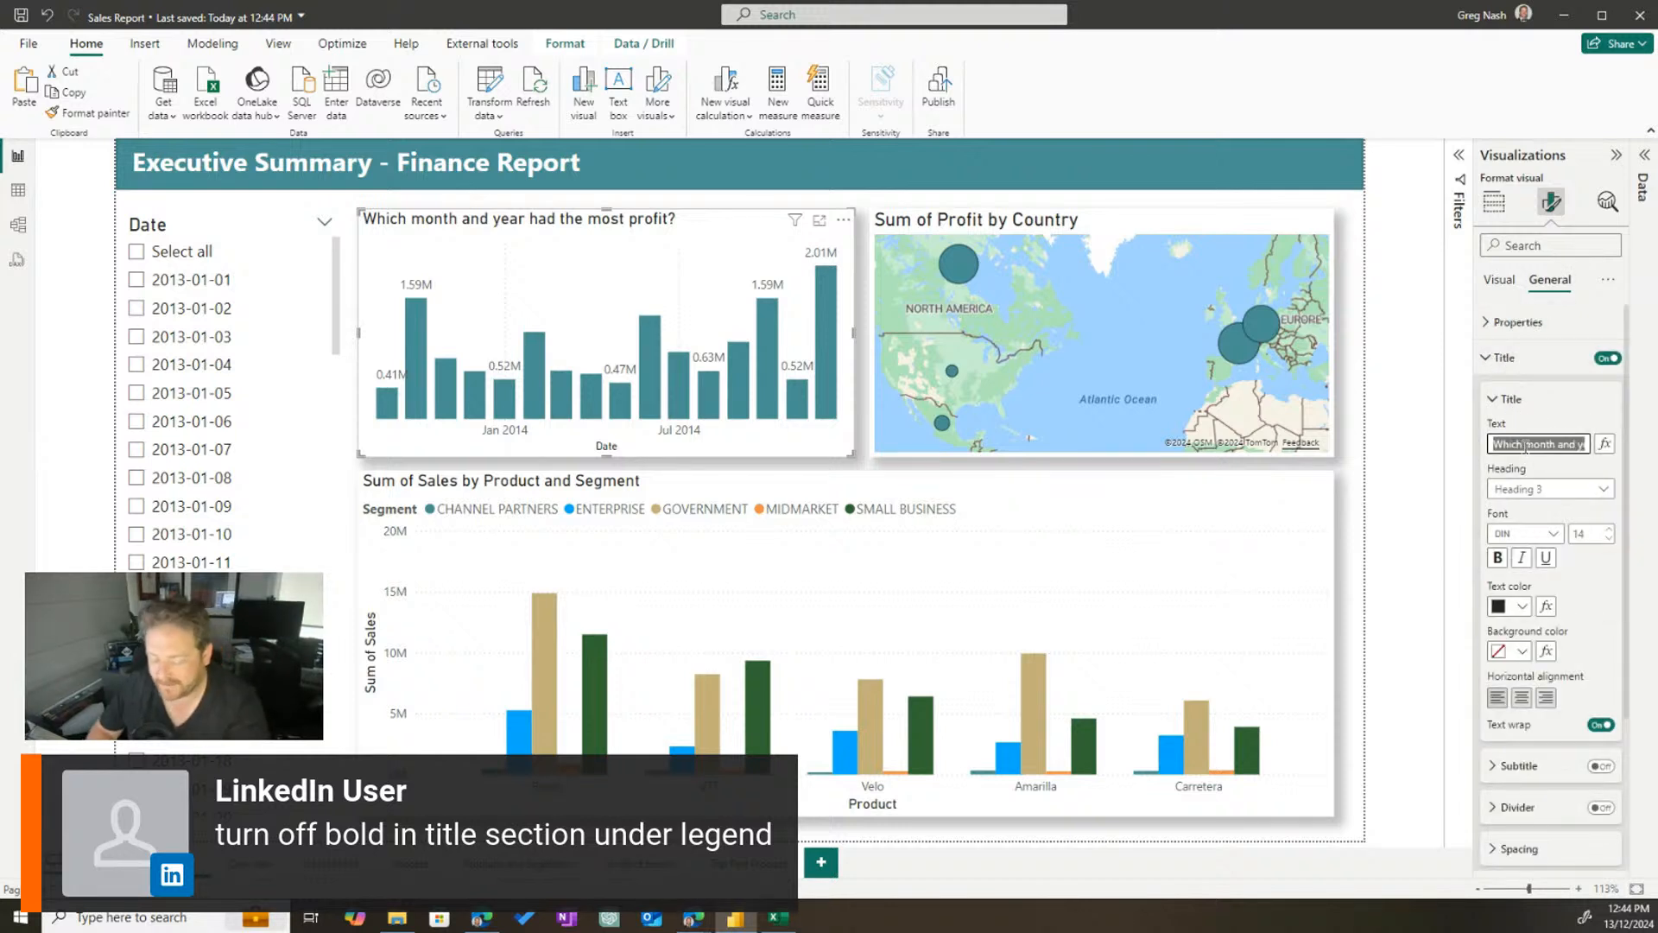
pyautogui.write('TYotal')
pyautogui.press('BackSpace')
pyautogui.press('BackSpace')
pyautogui.press('BackSpace')
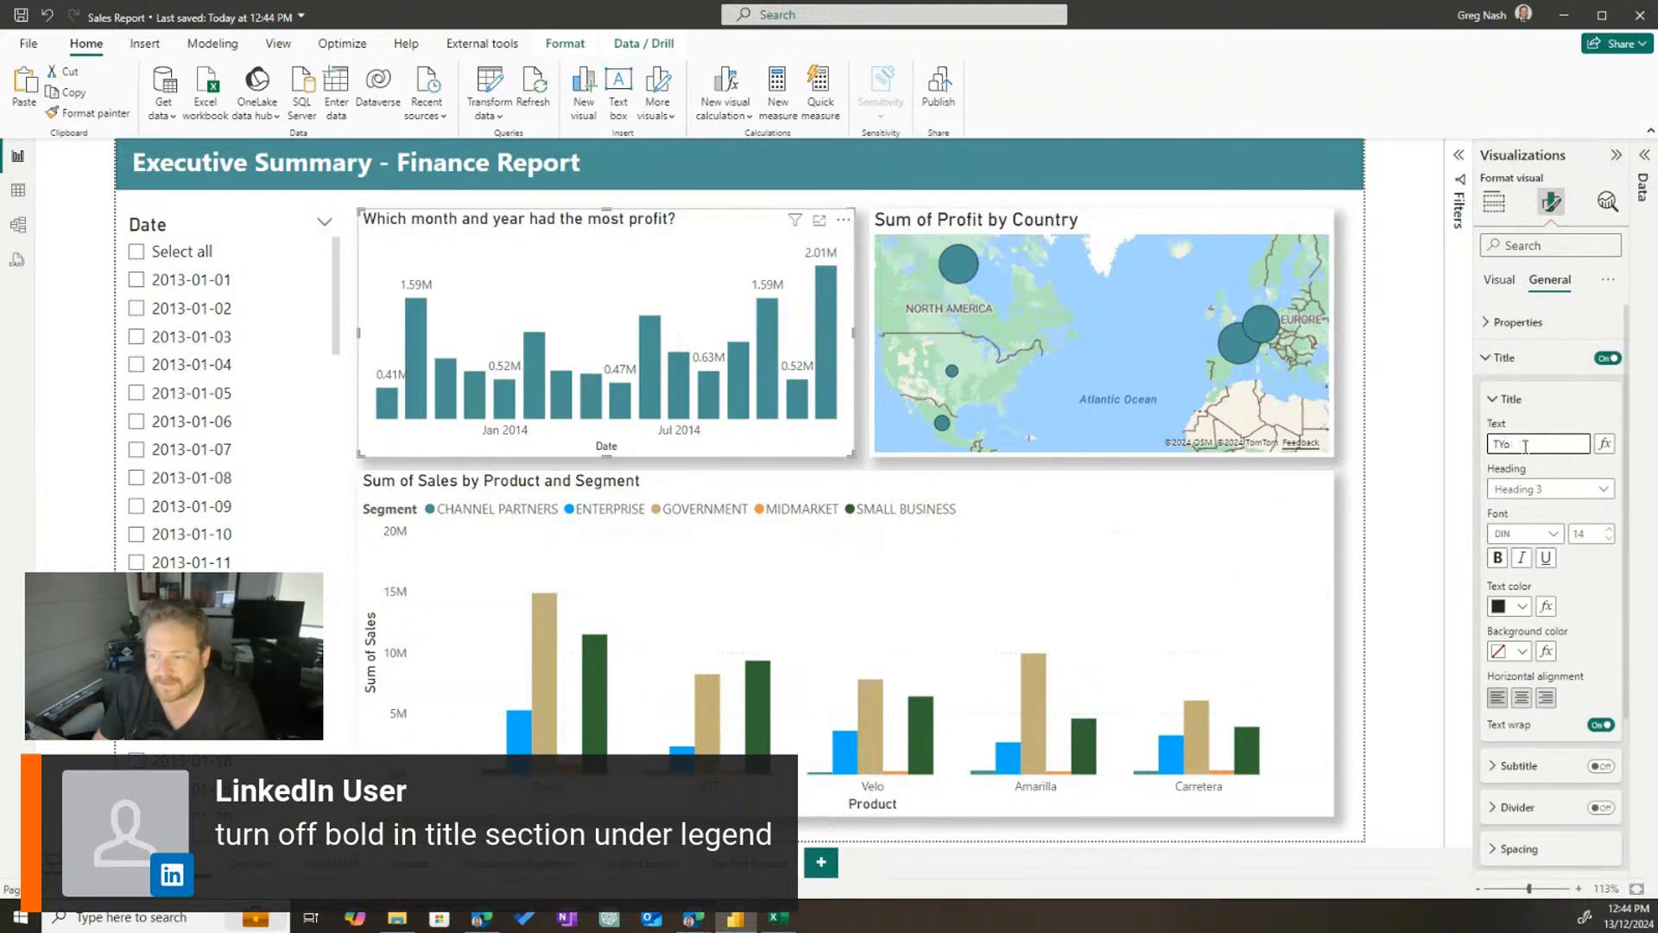
pyautogui.write('tal S')
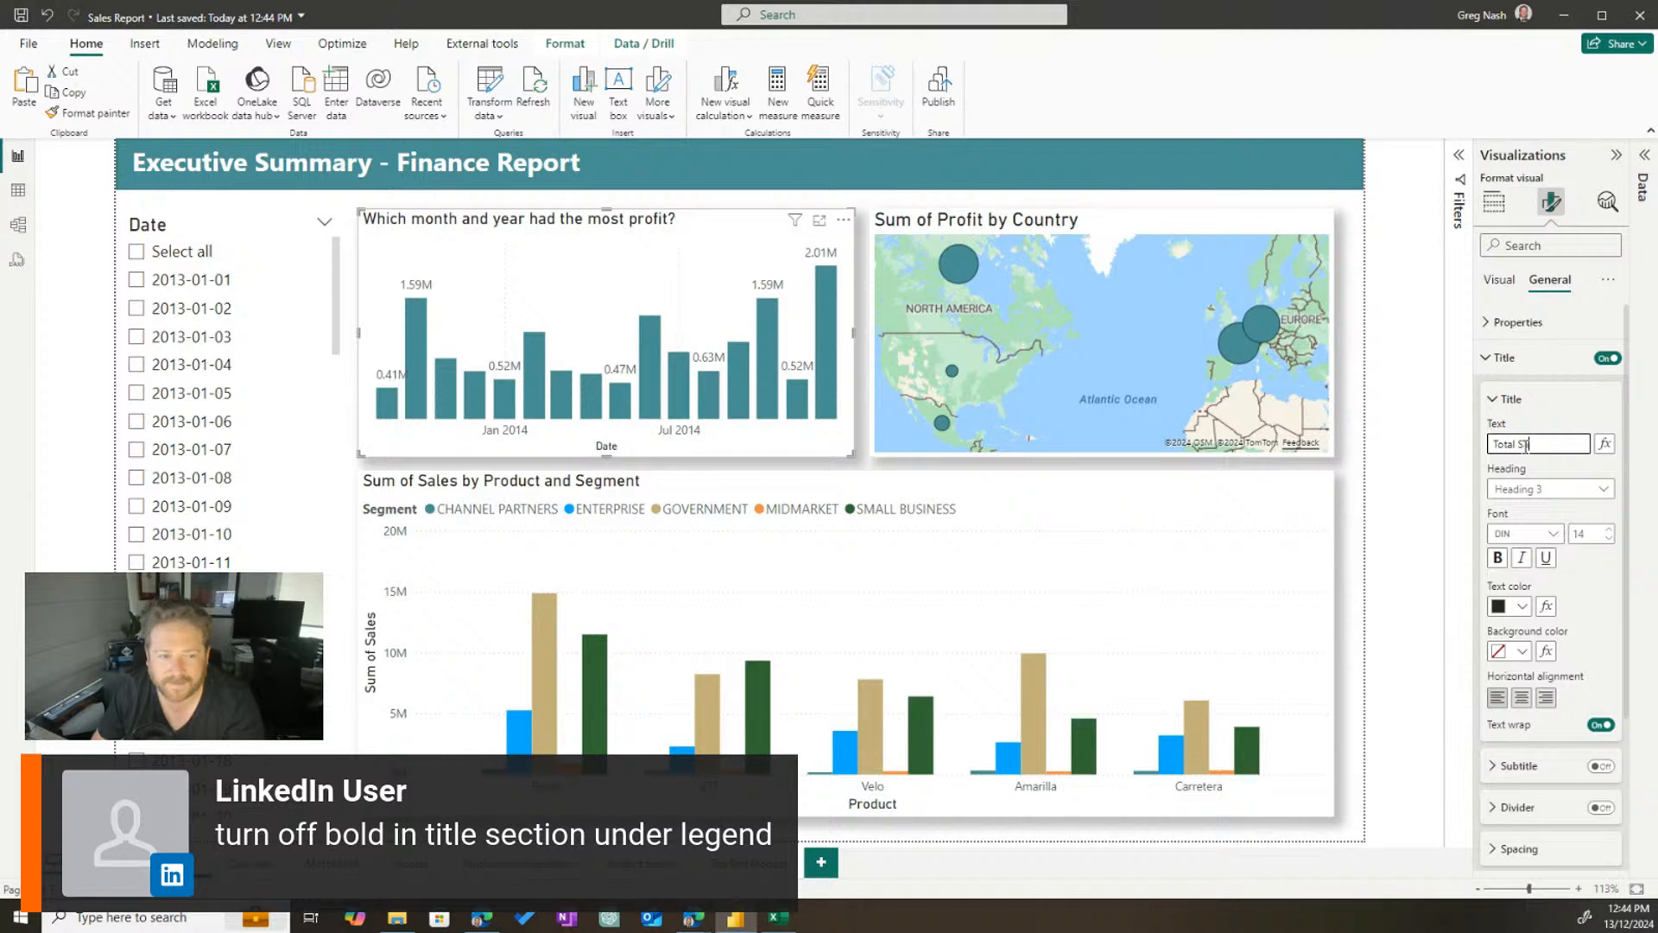
pyautogui.write('ales by date')
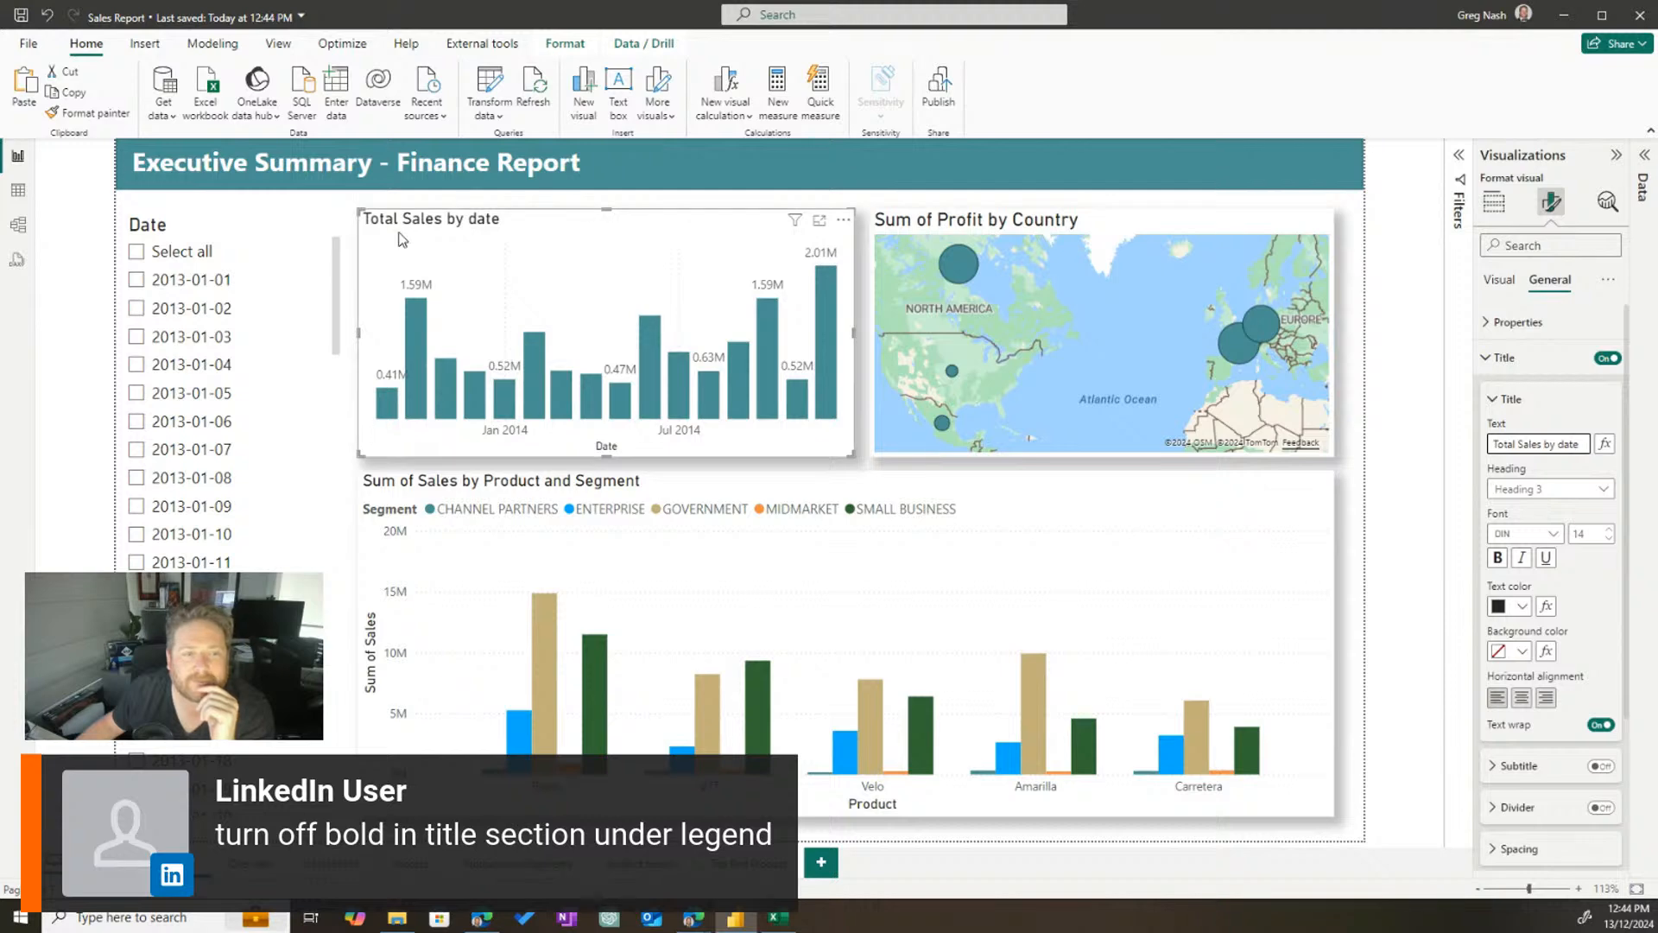
pyautogui.click(351, 481)
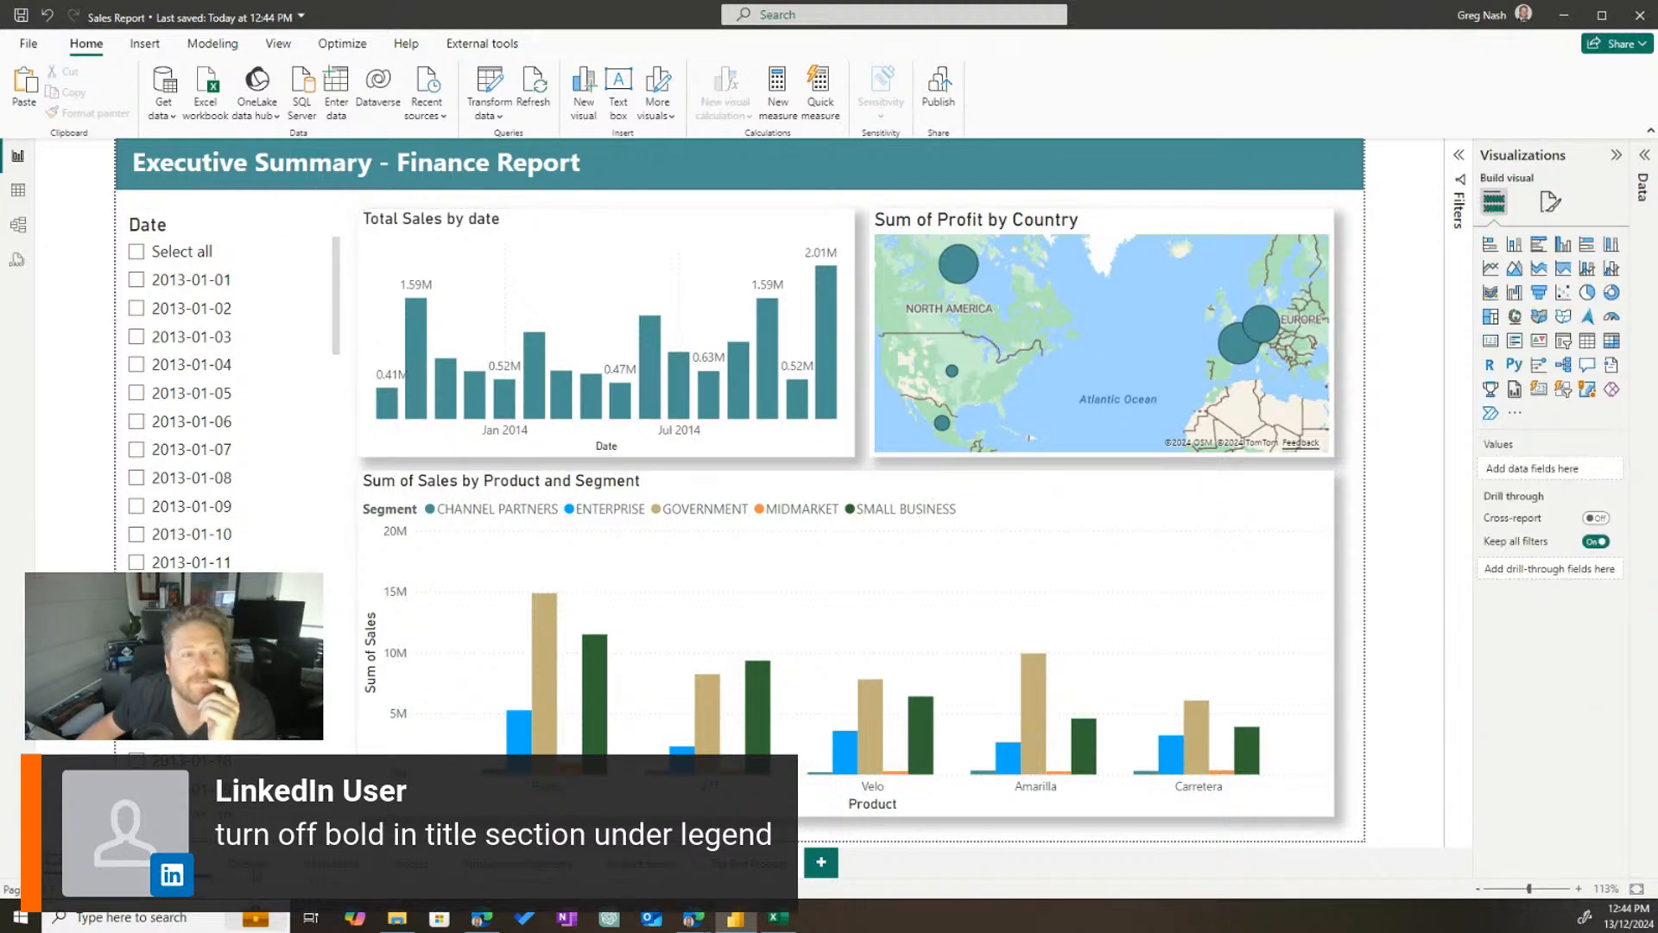
# Alternate between the redesigned Overview page and the original page with its retitled chart to compare the two designs
pyautogui.click(256, 871)
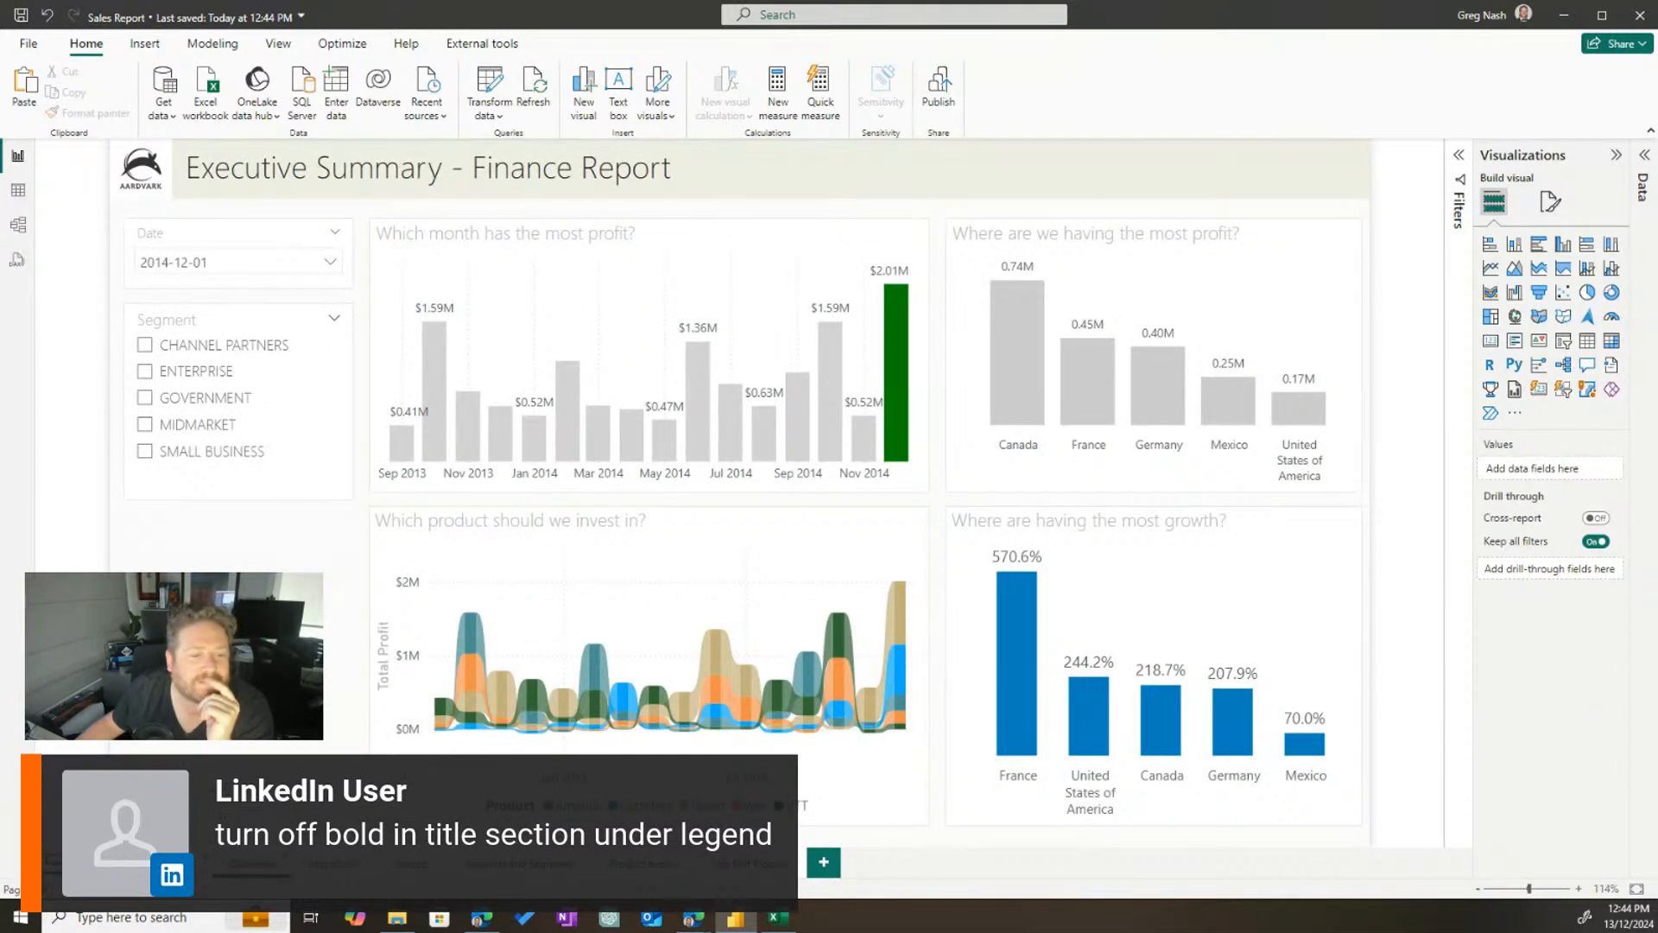
pyautogui.click(169, 870)
pyautogui.click(243, 872)
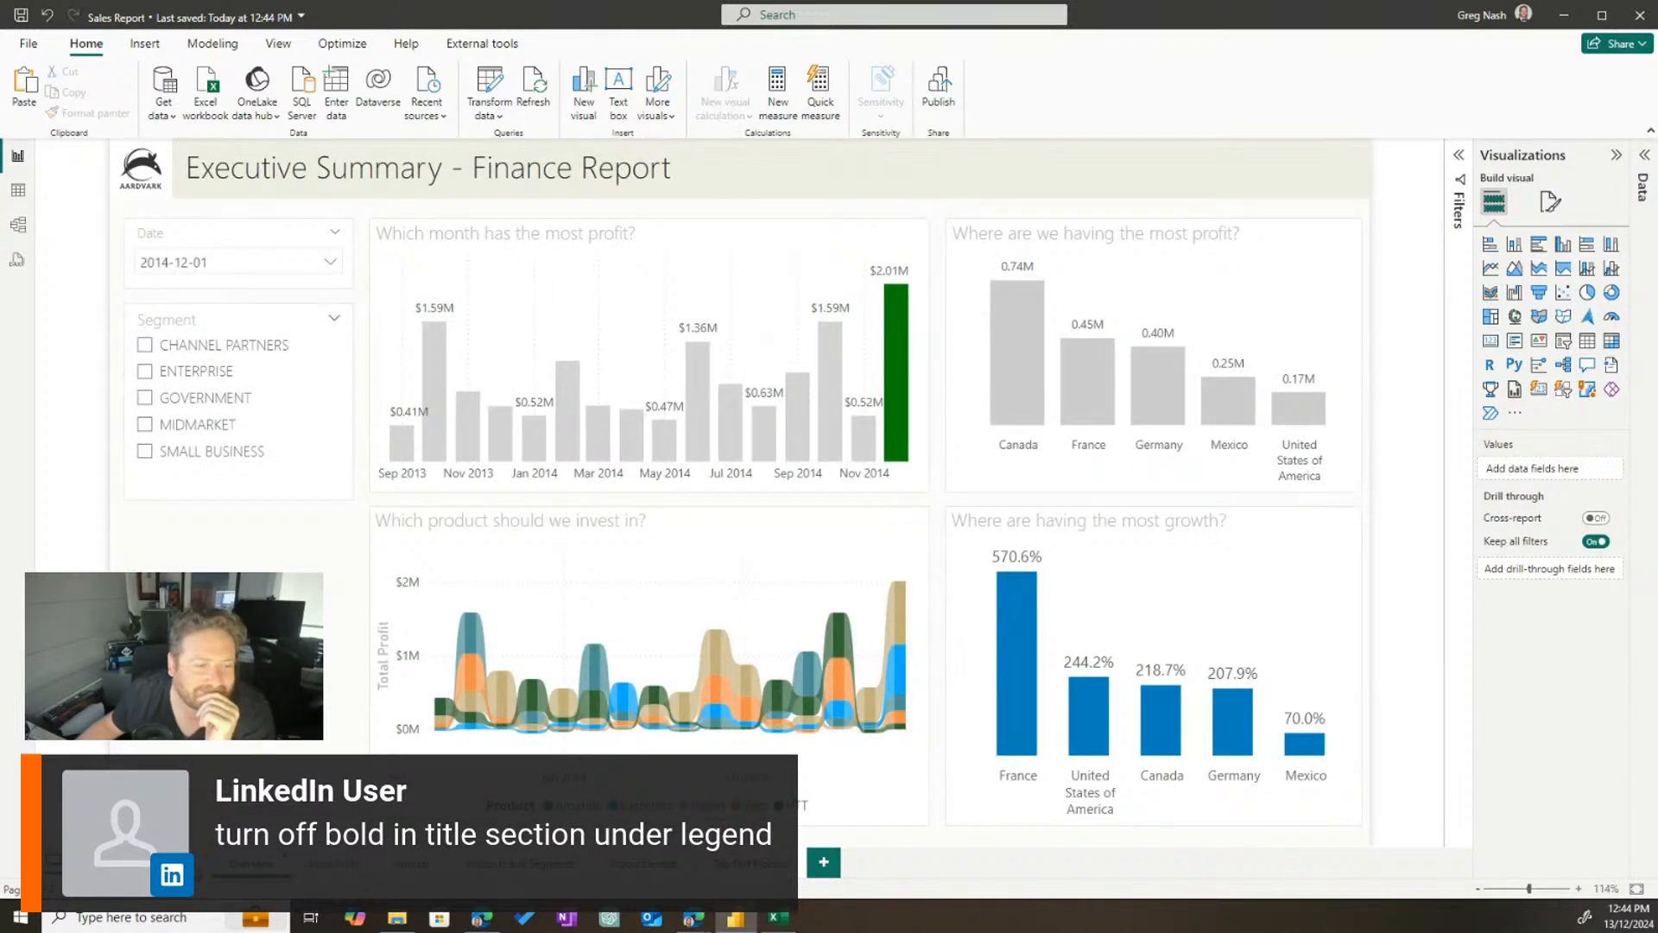
pyautogui.click(208, 869)
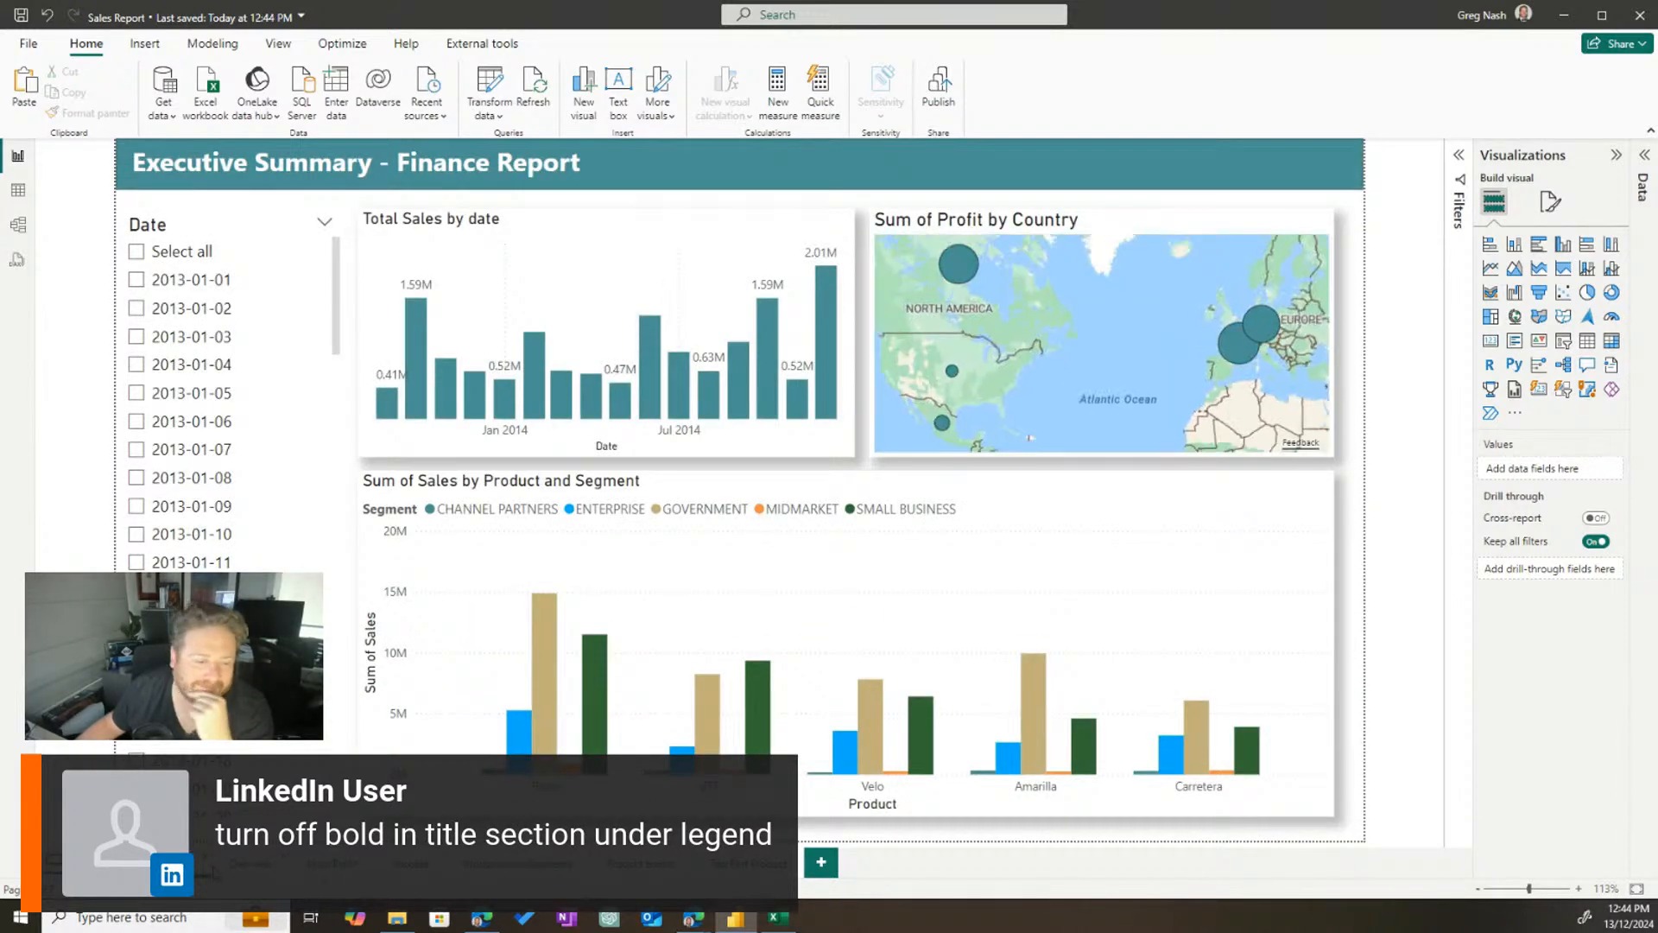
pyautogui.click(246, 869)
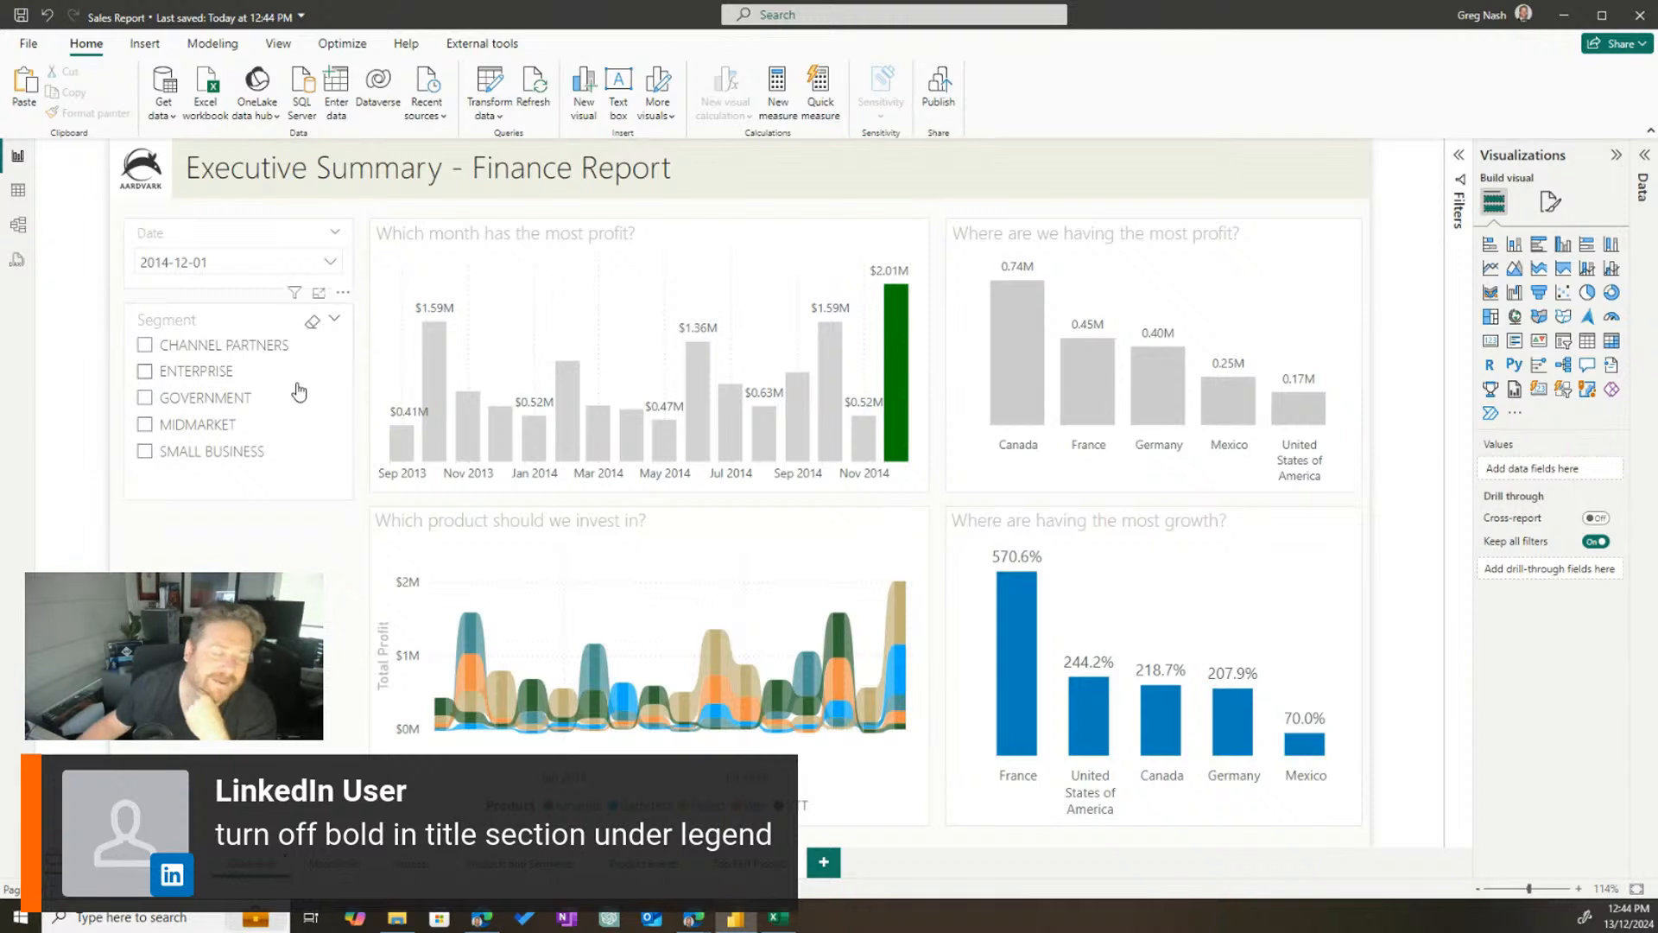
# Delete the original Executive Summary page and the Total Sales by Date page that lists the marketing campaign events
pyautogui.click(206, 866)
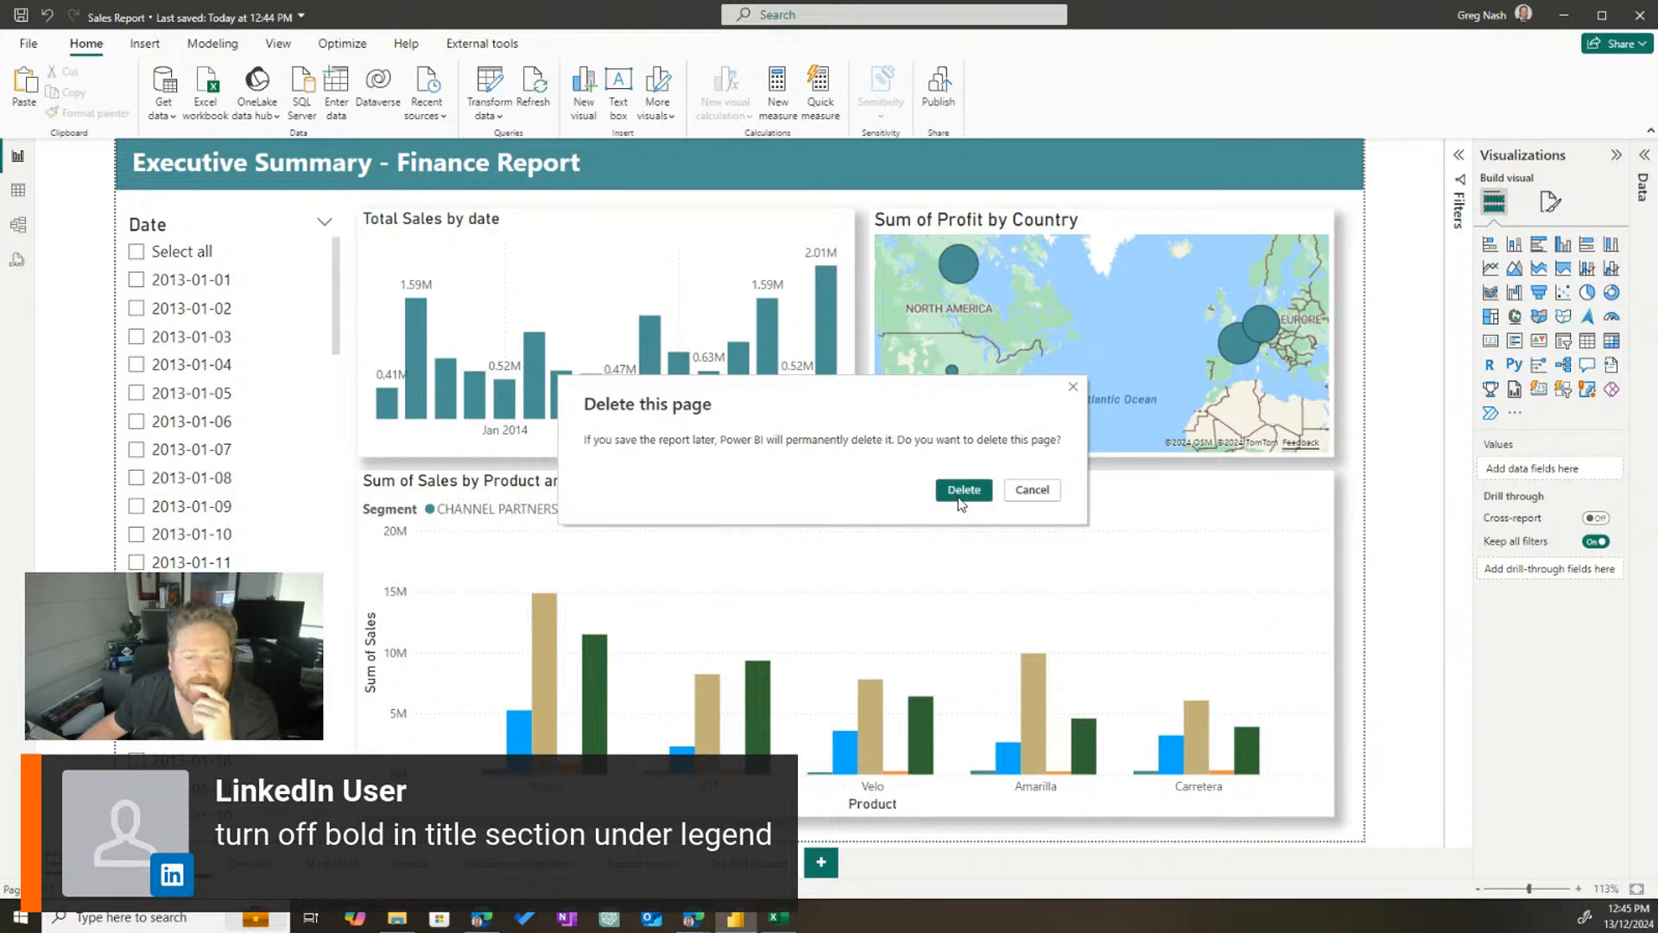
pyautogui.click(961, 493)
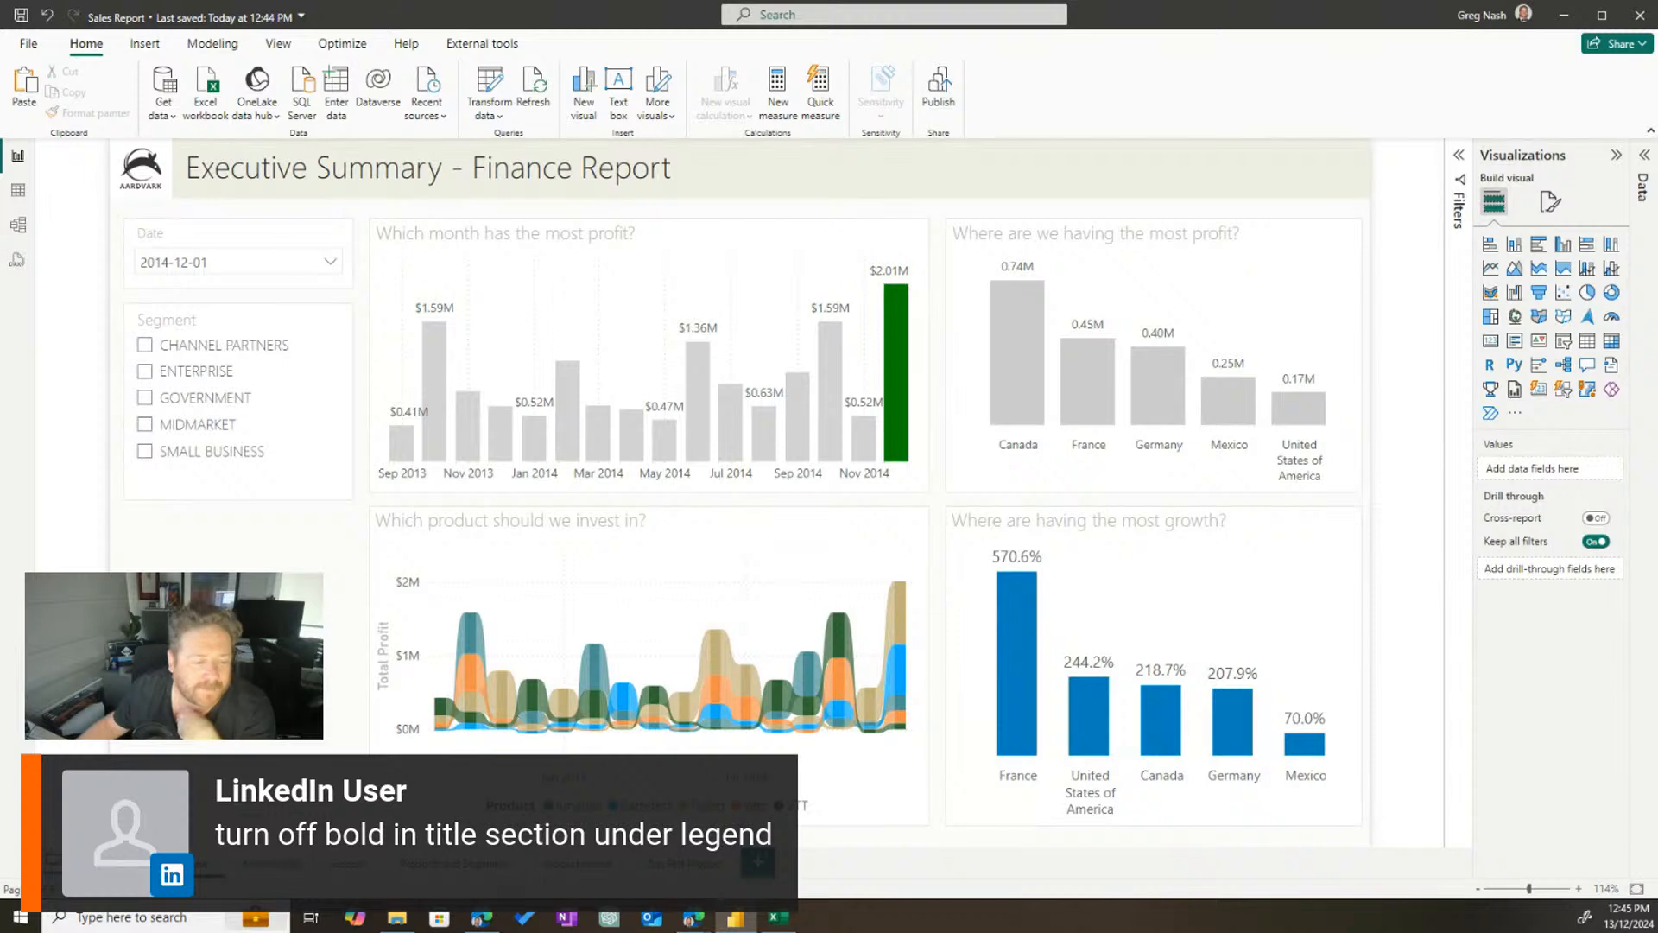
pyautogui.click(269, 865)
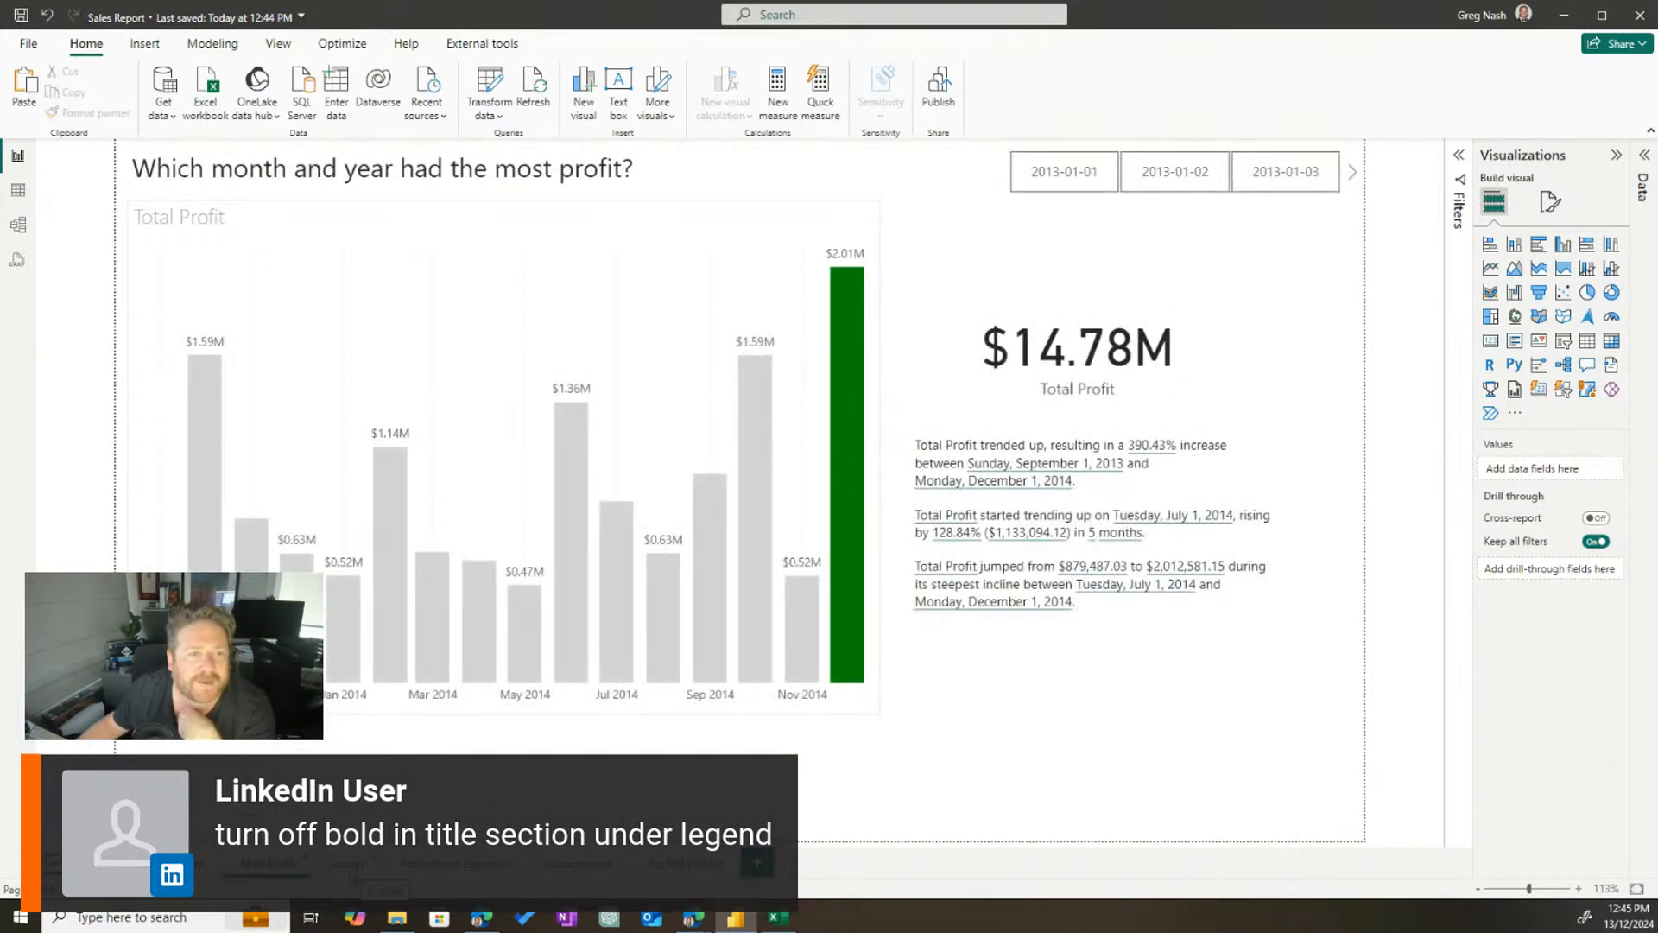
pyautogui.click(357, 866)
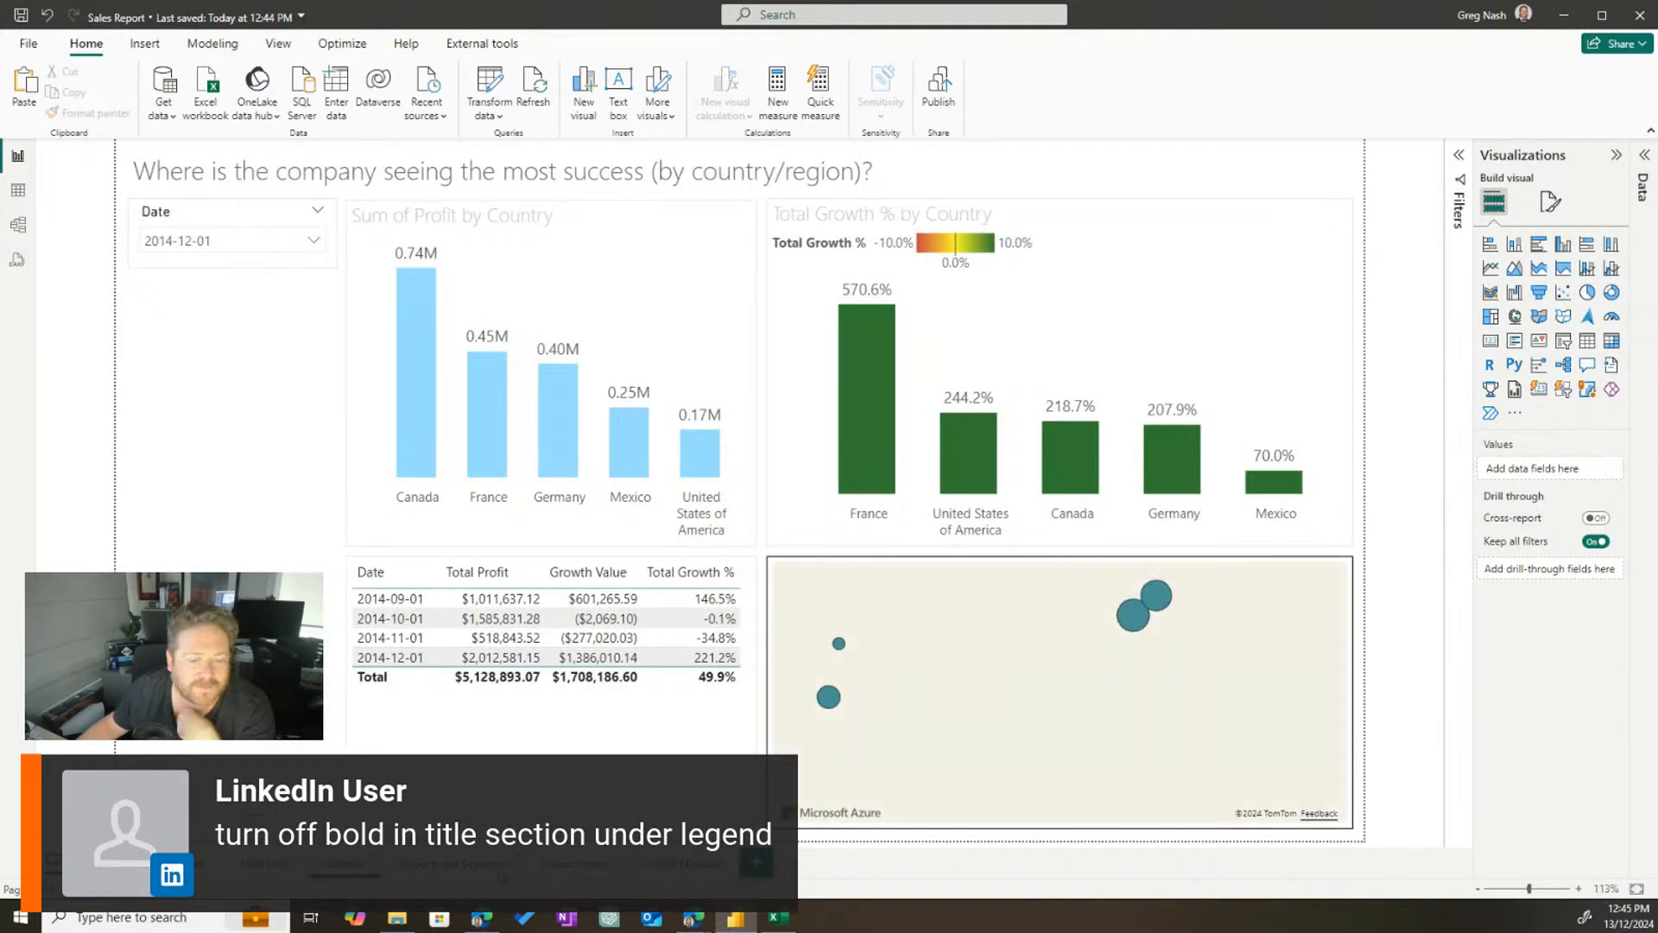
pyautogui.click(462, 866)
pyautogui.click(577, 864)
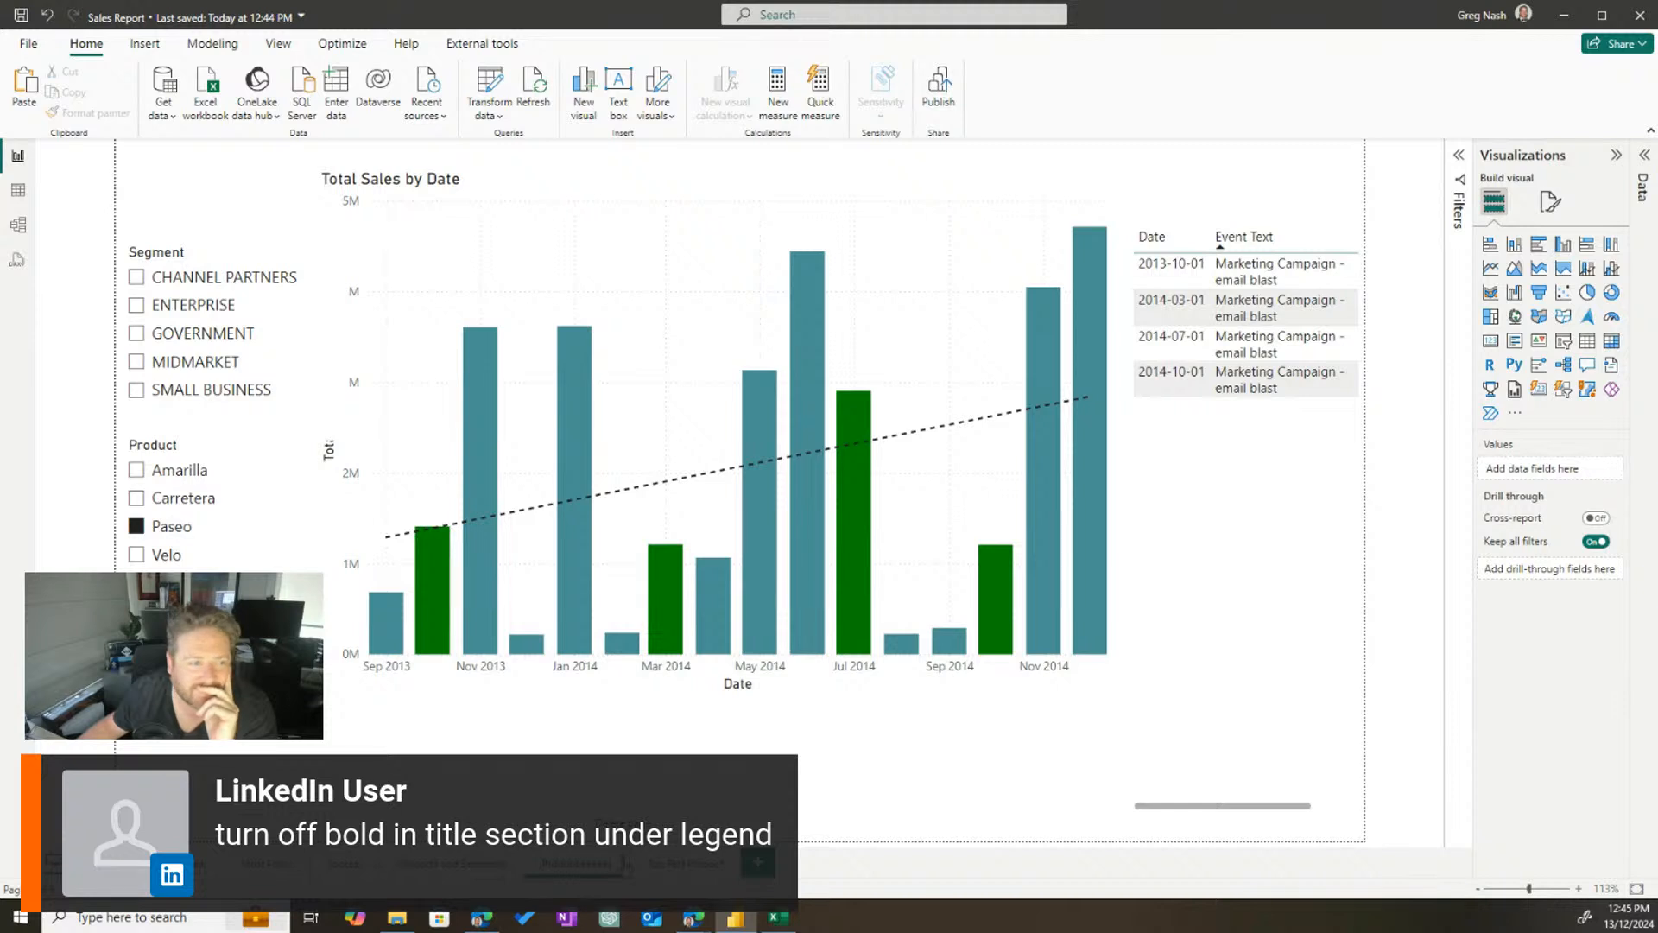
pyautogui.click(623, 856)
pyautogui.click(963, 490)
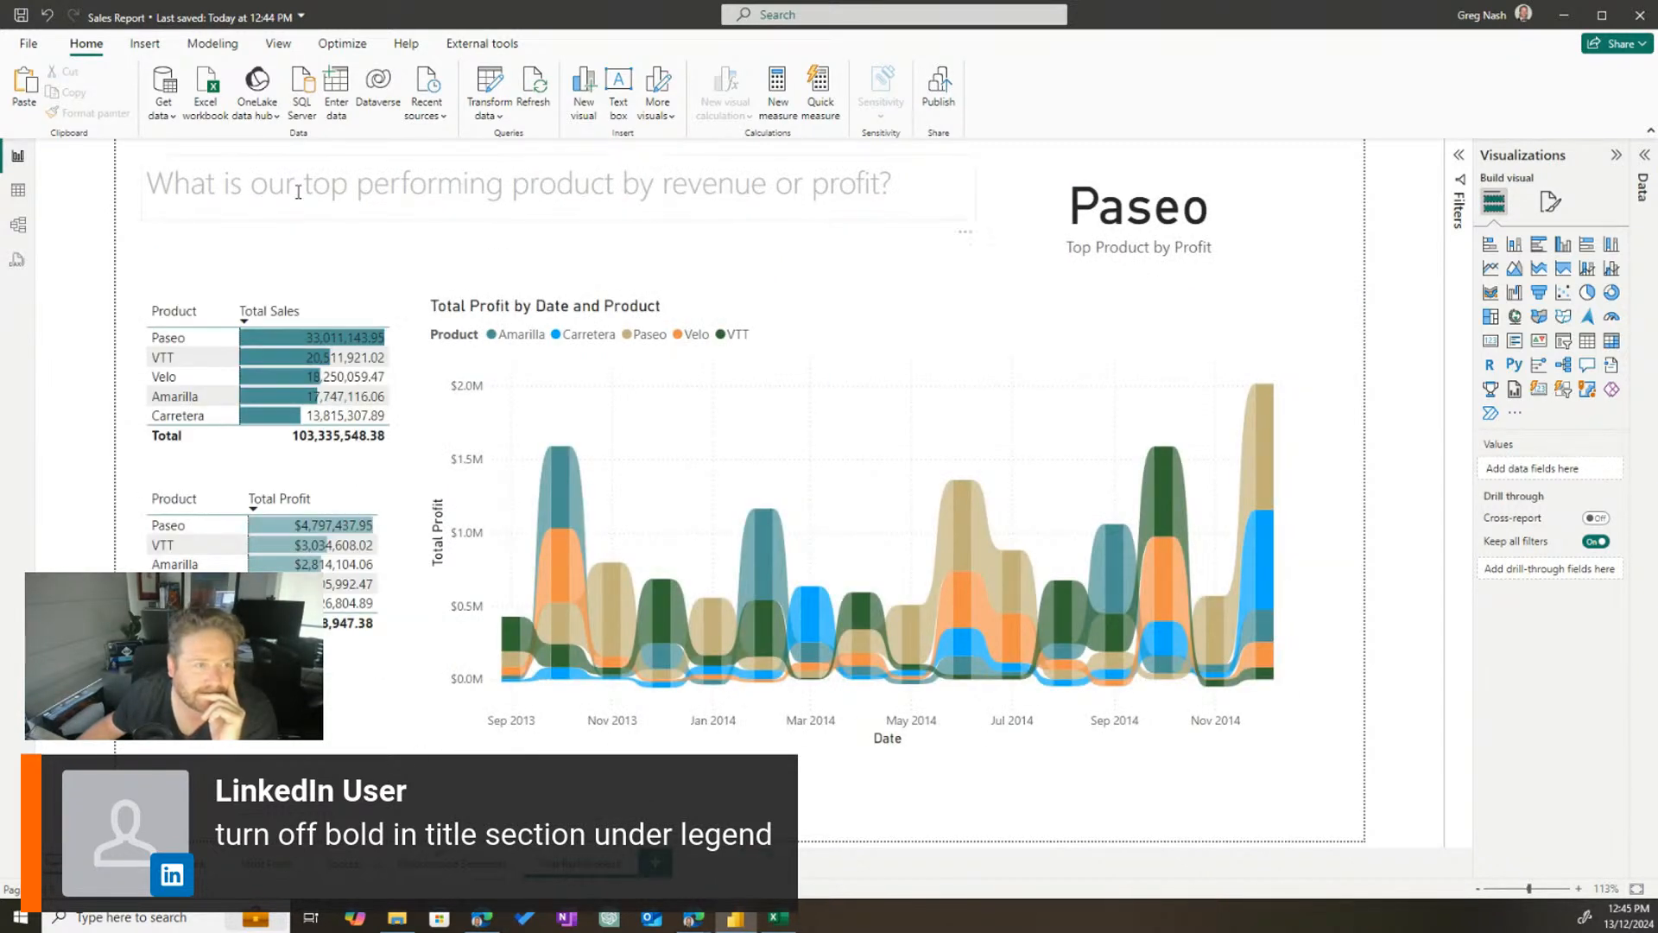
# Move the question headings on the top performing product page and the product and segment page up near the canvas's top edge
pyautogui.click(275, 171)
pyautogui.moveTo(285, 165); pyautogui.dragTo(276, 149)
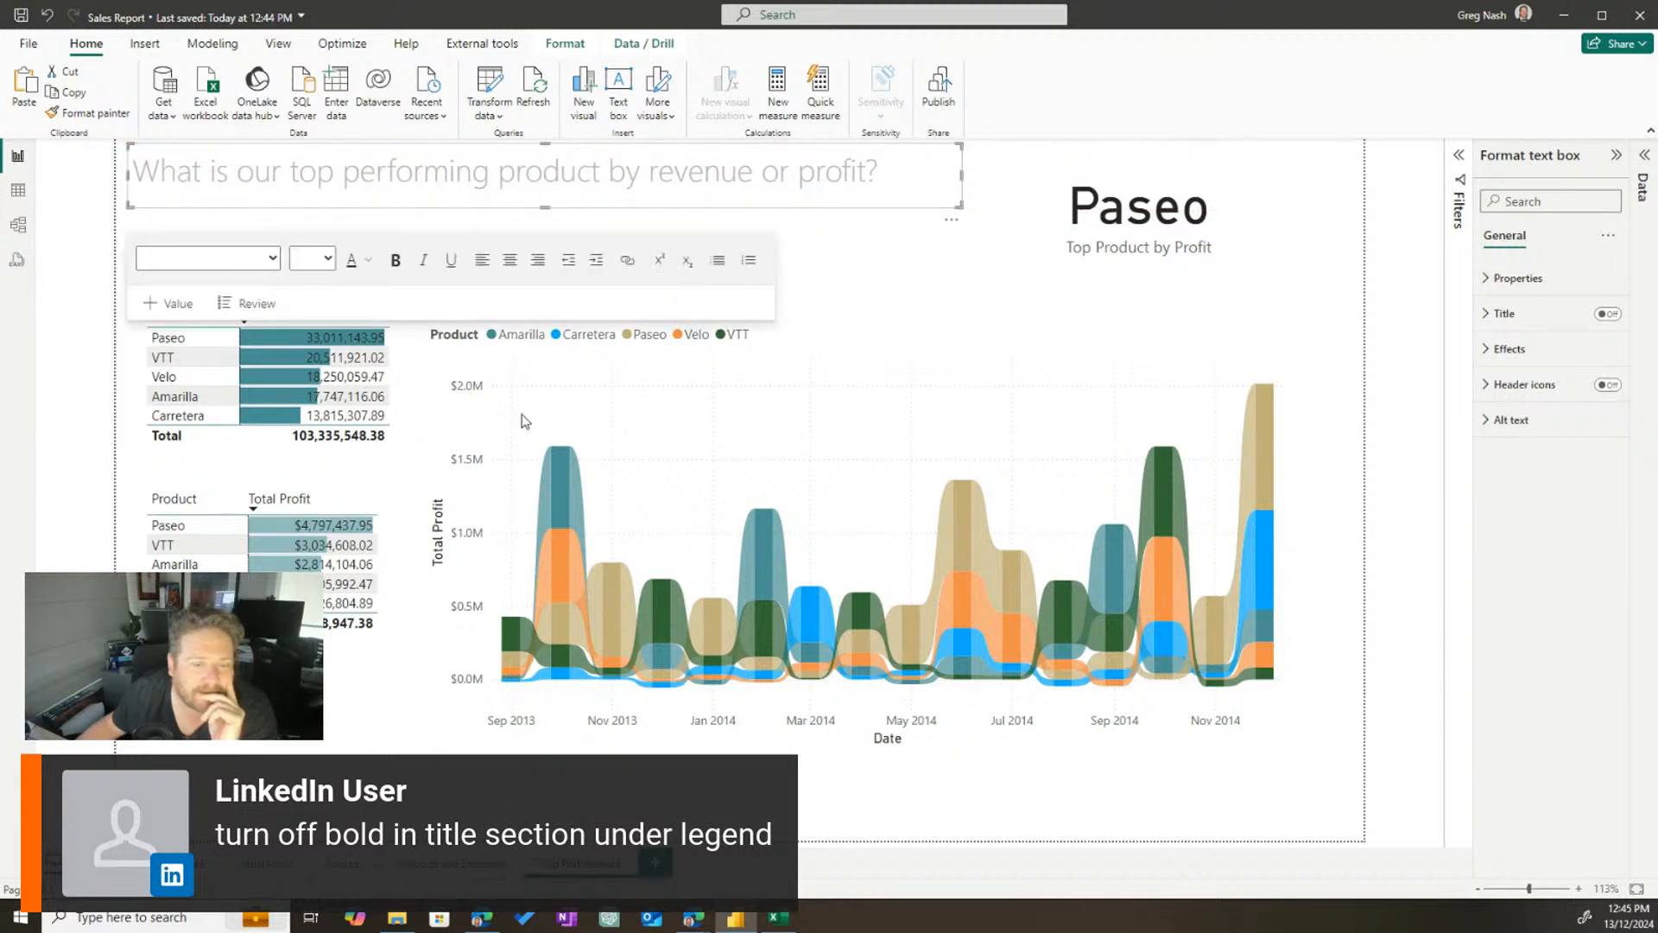
pyautogui.click(441, 864)
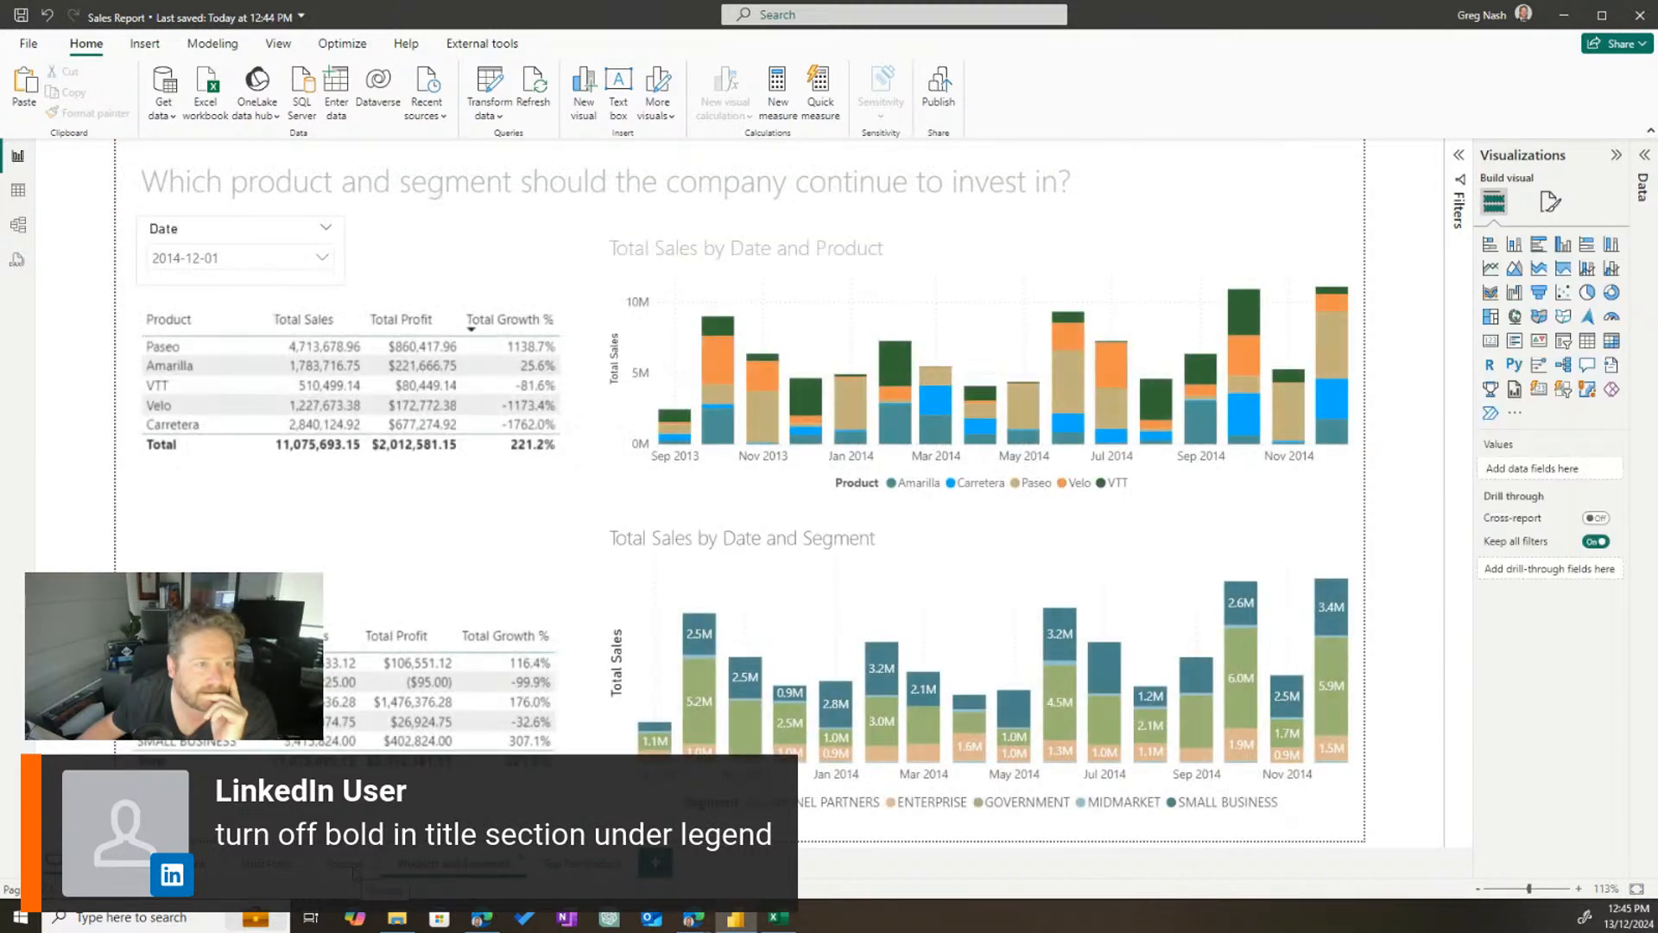
pyautogui.moveTo(346, 153); pyautogui.dragTo(343, 158)
# Move the country/region page's question heading up to the canvas's top edge and reduce its text box height
pyautogui.click(345, 864)
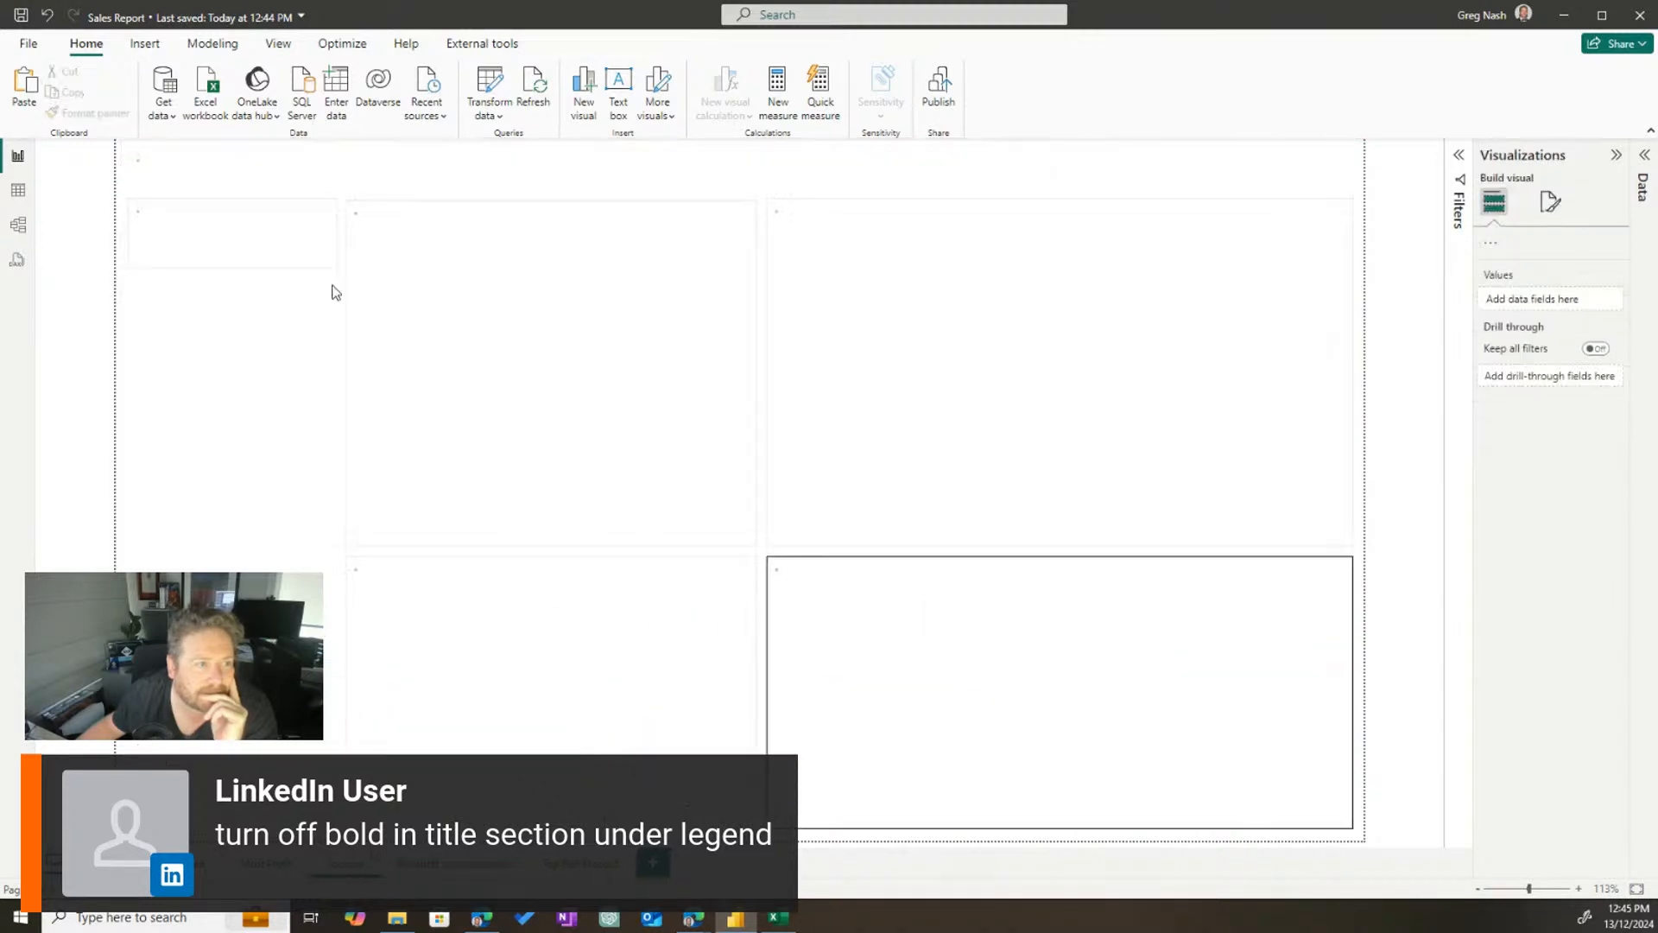
pyautogui.click(419, 170)
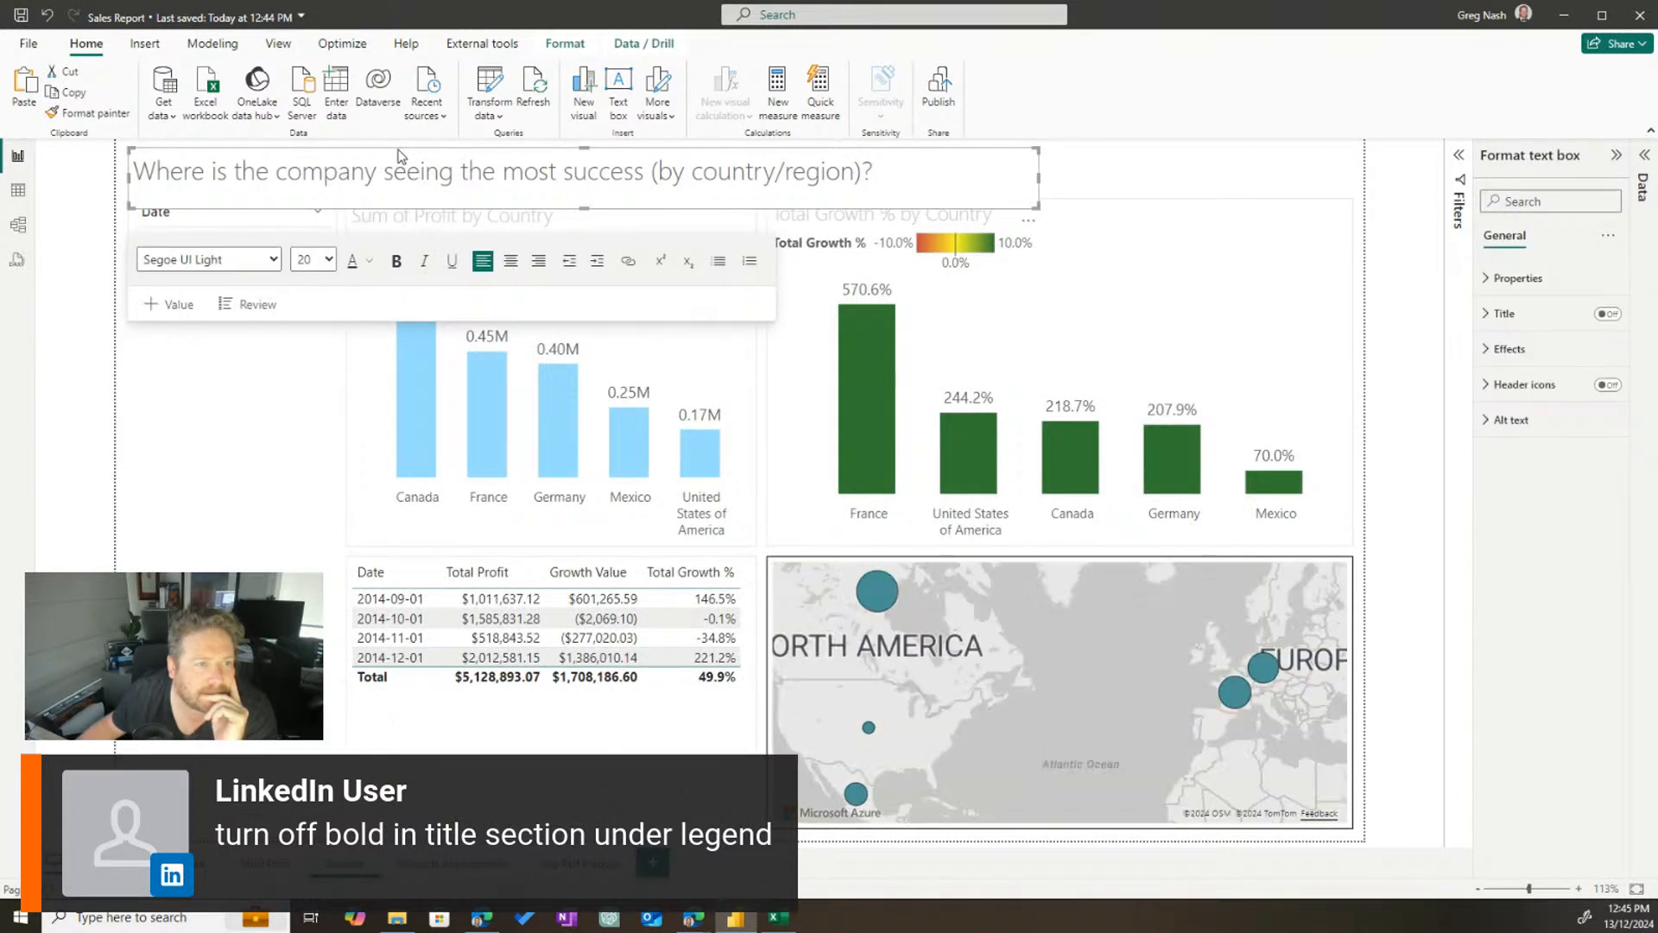
pyautogui.moveTo(397, 149); pyautogui.dragTo(394, 140)
pyautogui.tripleClick(396, 158)
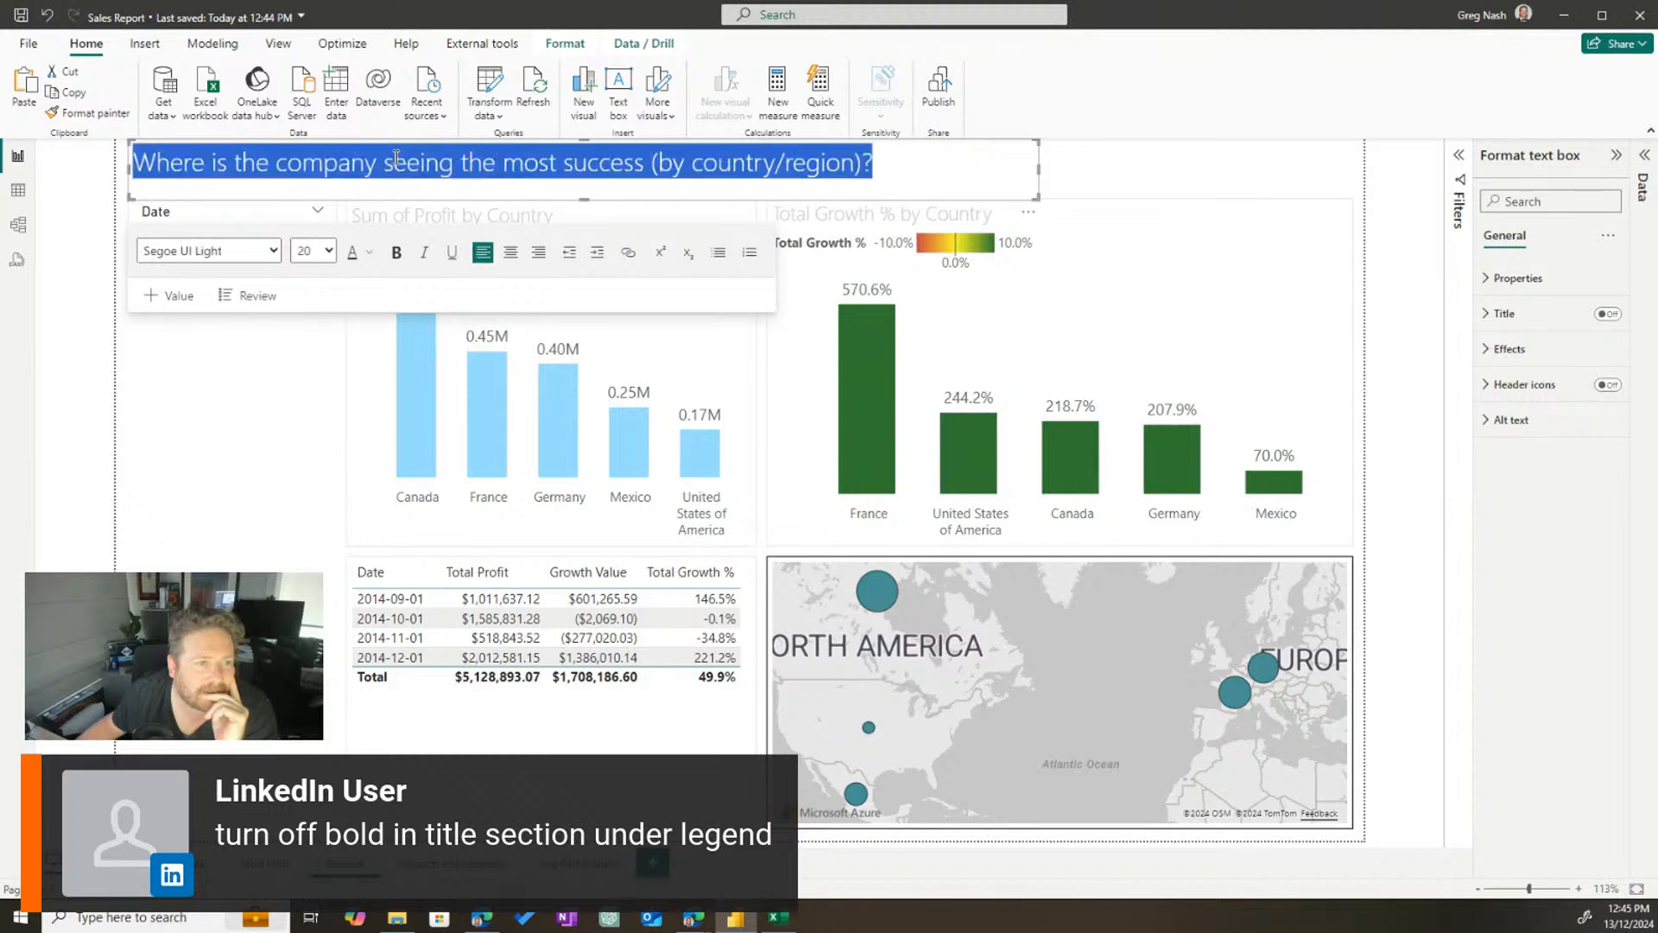
pyautogui.click(324, 184)
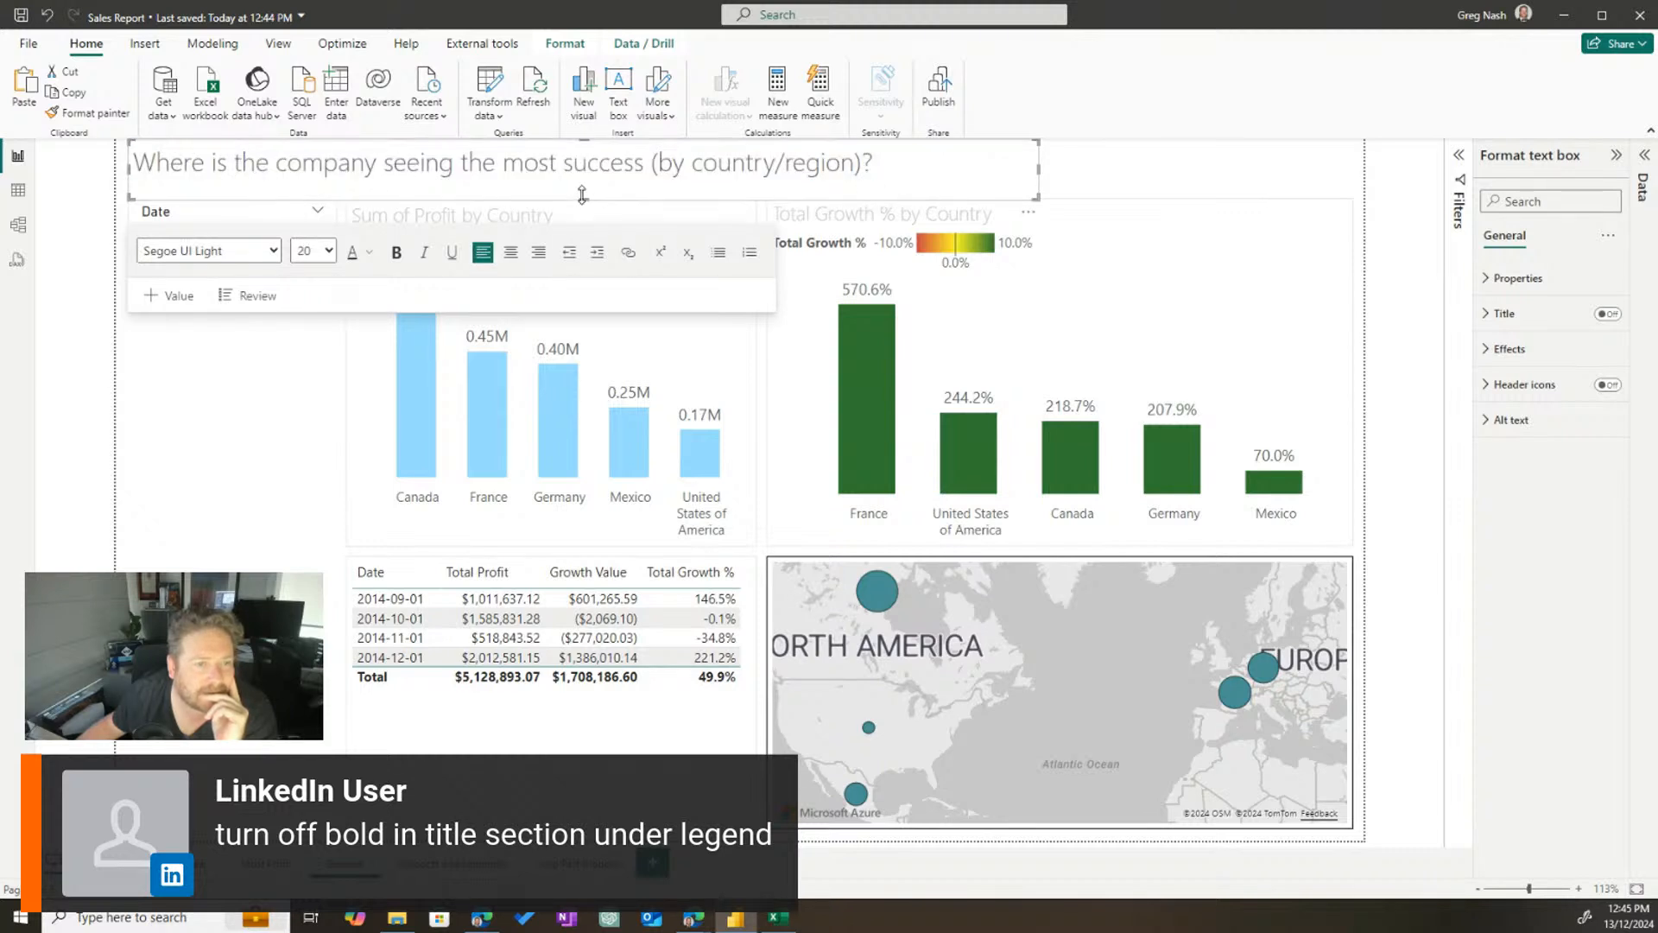
pyautogui.moveTo(583, 186); pyautogui.dragTo(584, 189)
# Try to copy the country/region heading's formatting onto the product and segment heading with Format painter
pyautogui.tripleClick(515, 167)
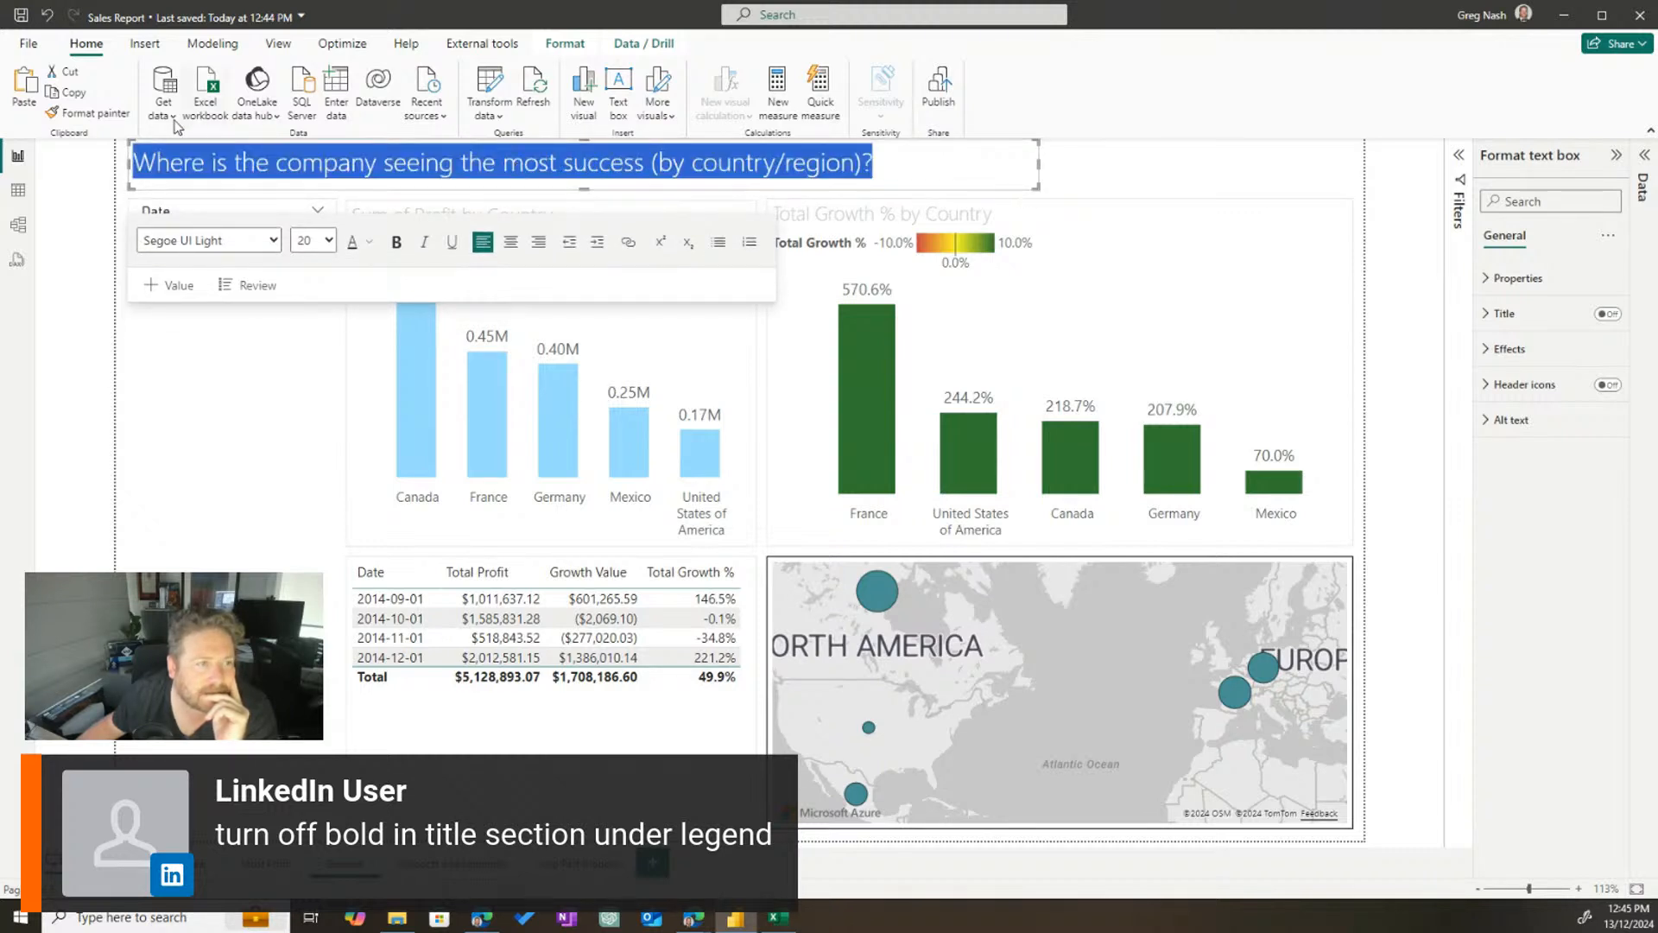
pyautogui.click(95, 116)
pyautogui.click(453, 864)
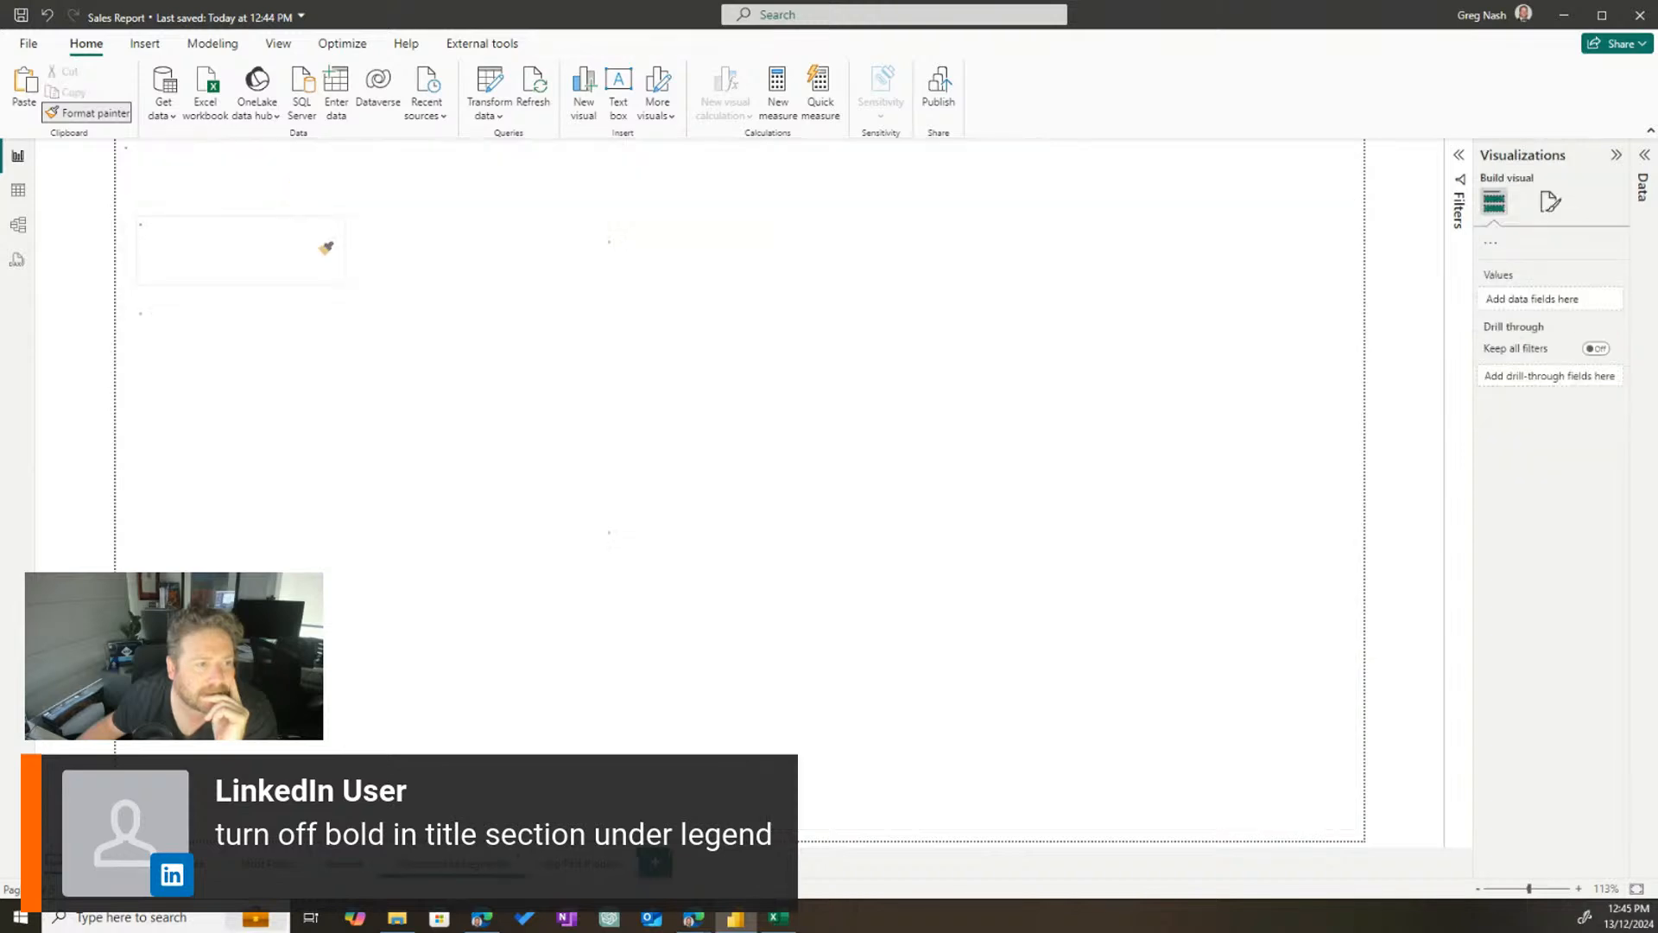
pyautogui.click(268, 166)
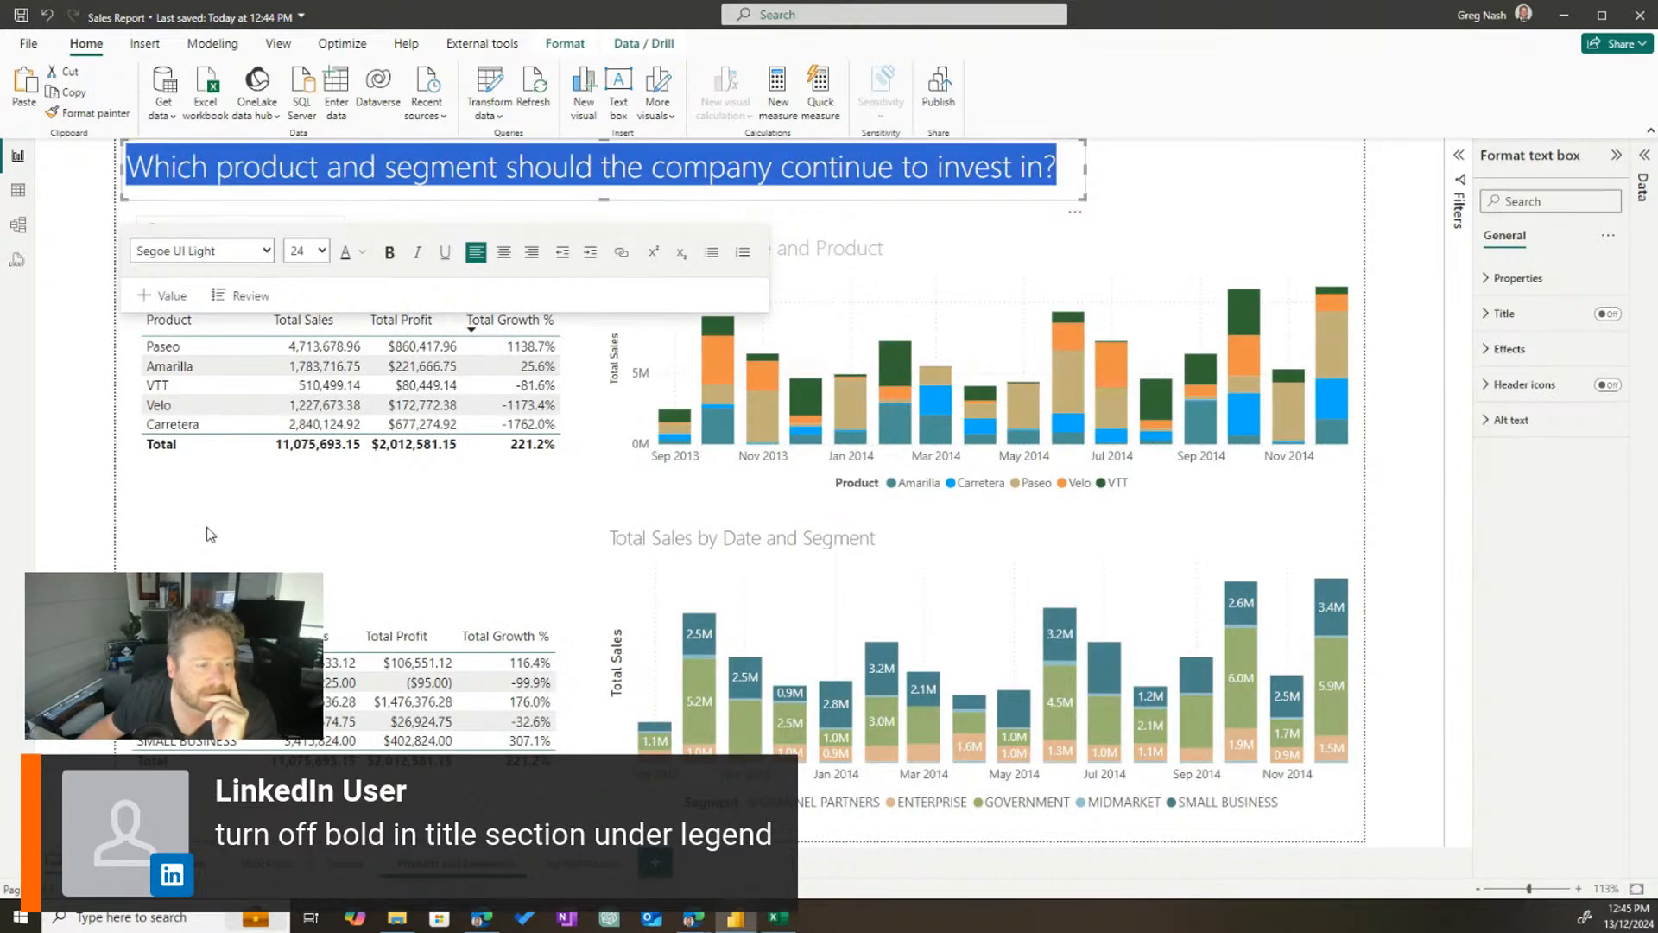
# Set the product and segment page's question heading to a dark grey font color and size 20
pyautogui.click(583, 488)
pyautogui.click(296, 164)
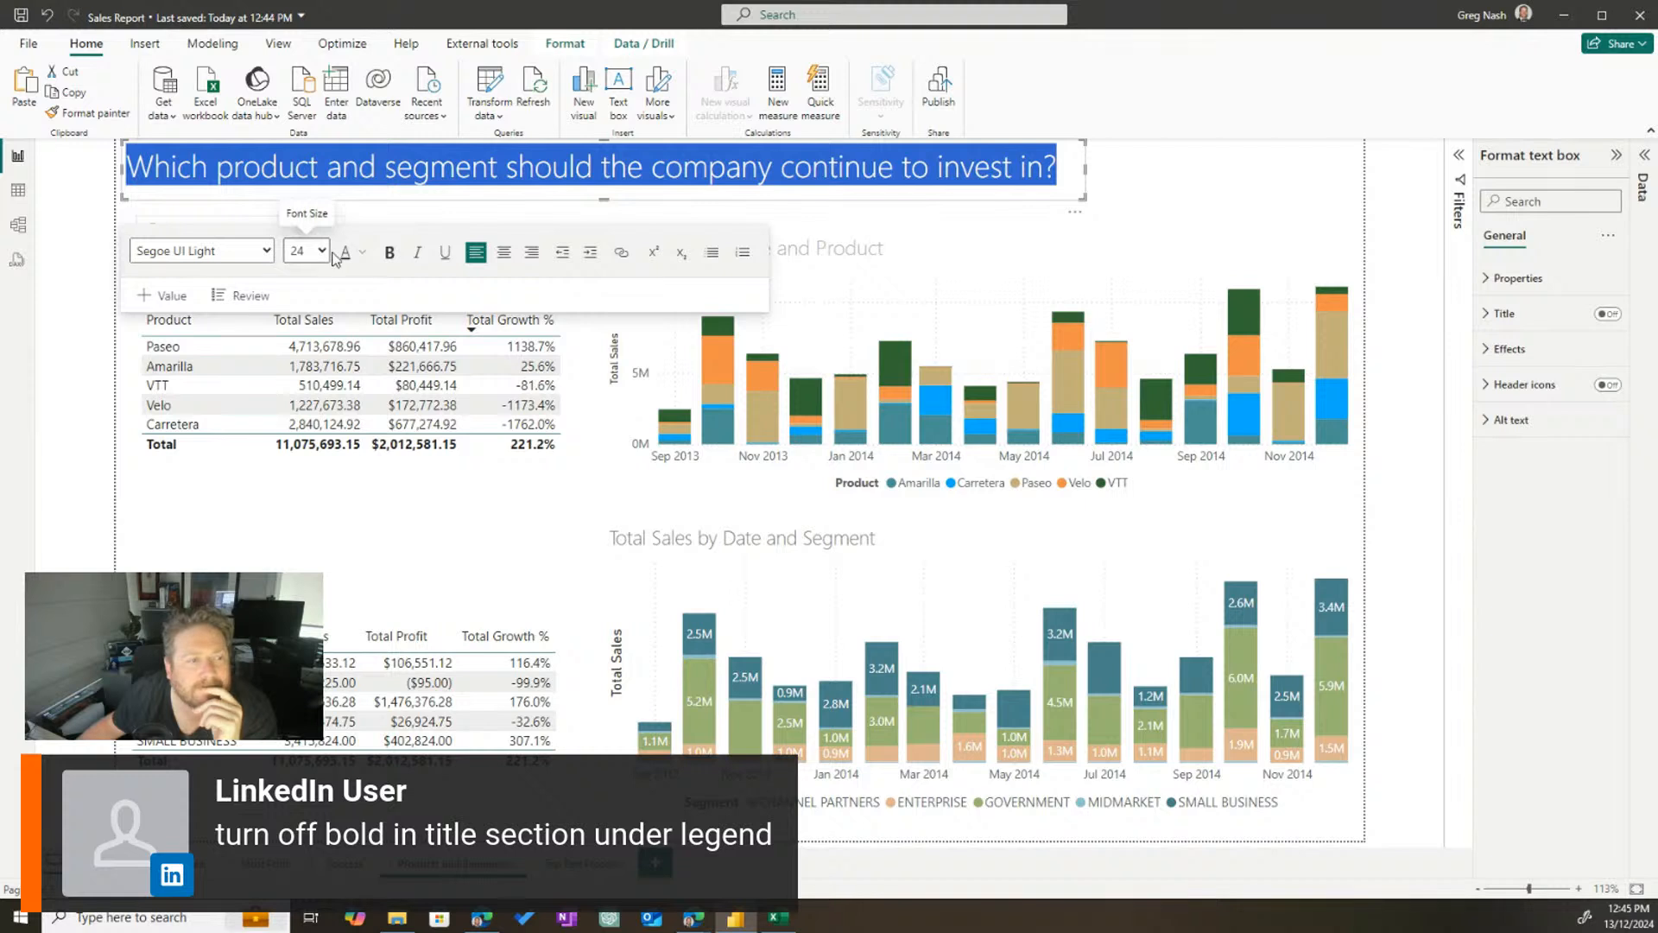
pyautogui.click(361, 252)
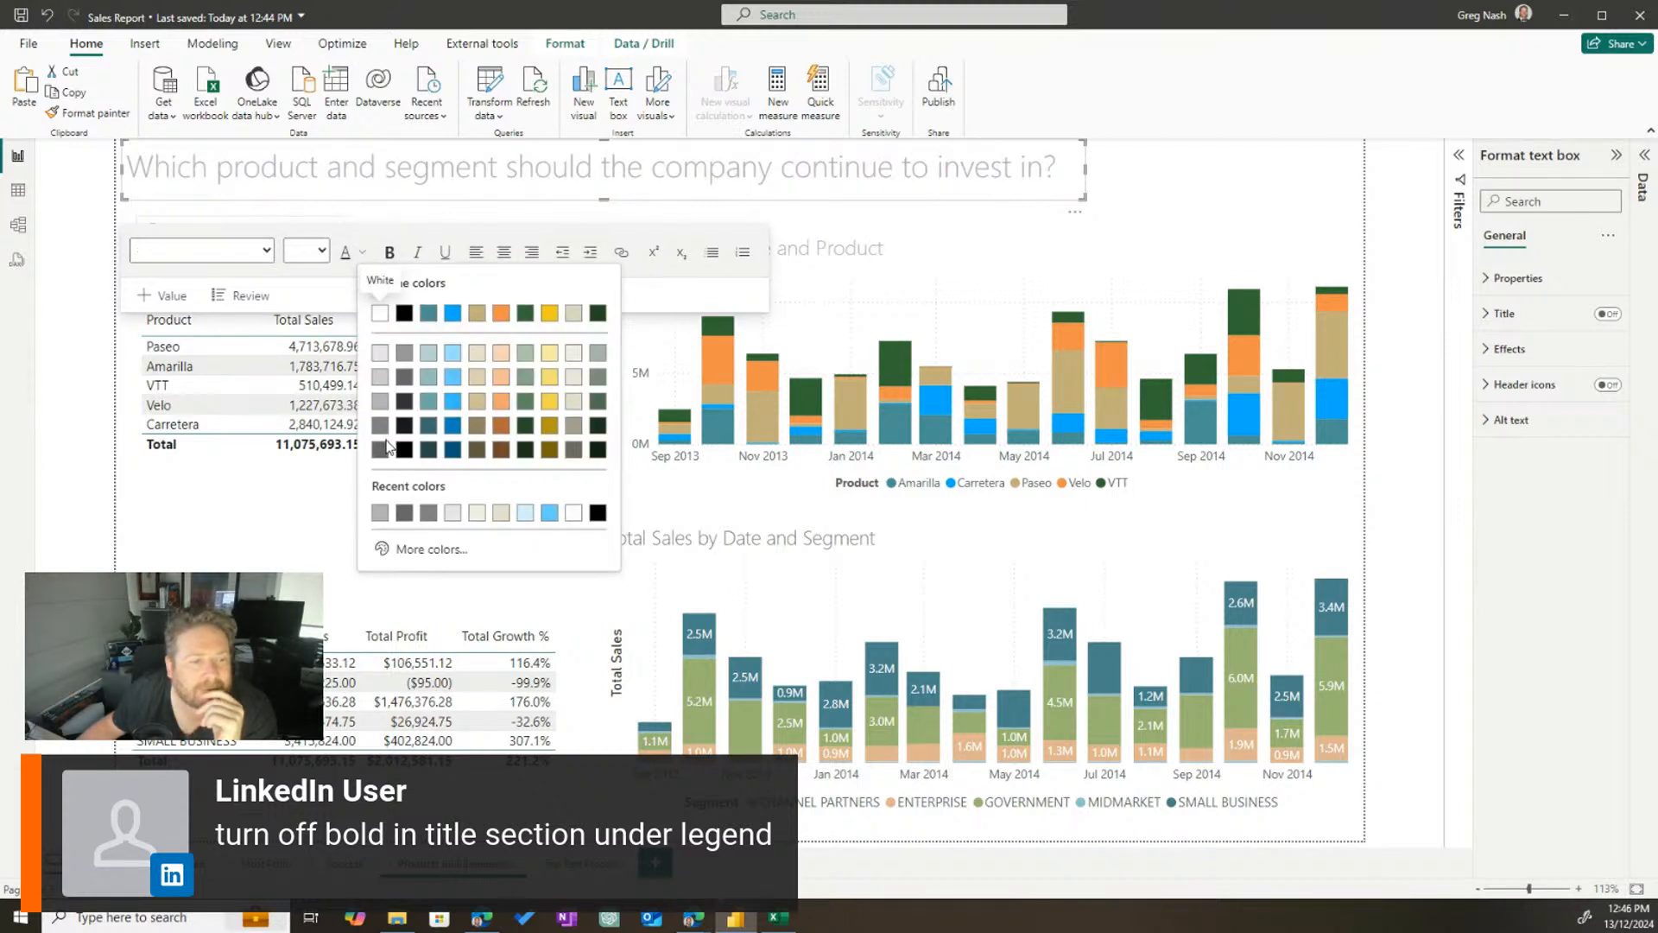
pyautogui.click(387, 447)
pyautogui.click(309, 251)
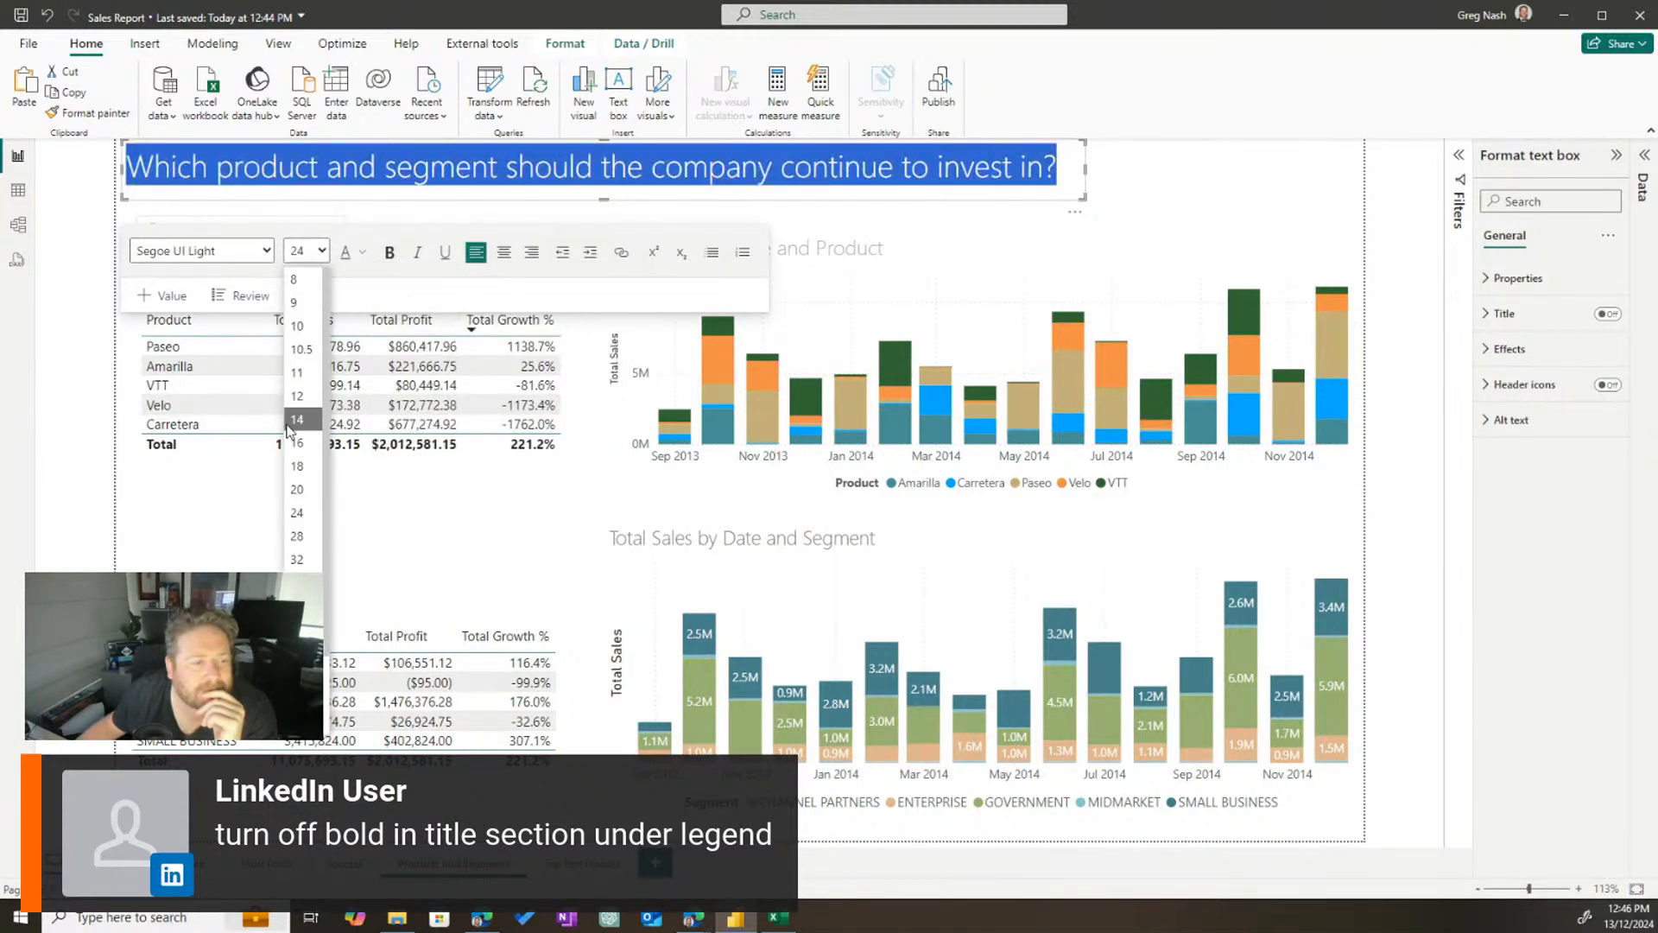
pyautogui.click(297, 489)
pyautogui.click(512, 563)
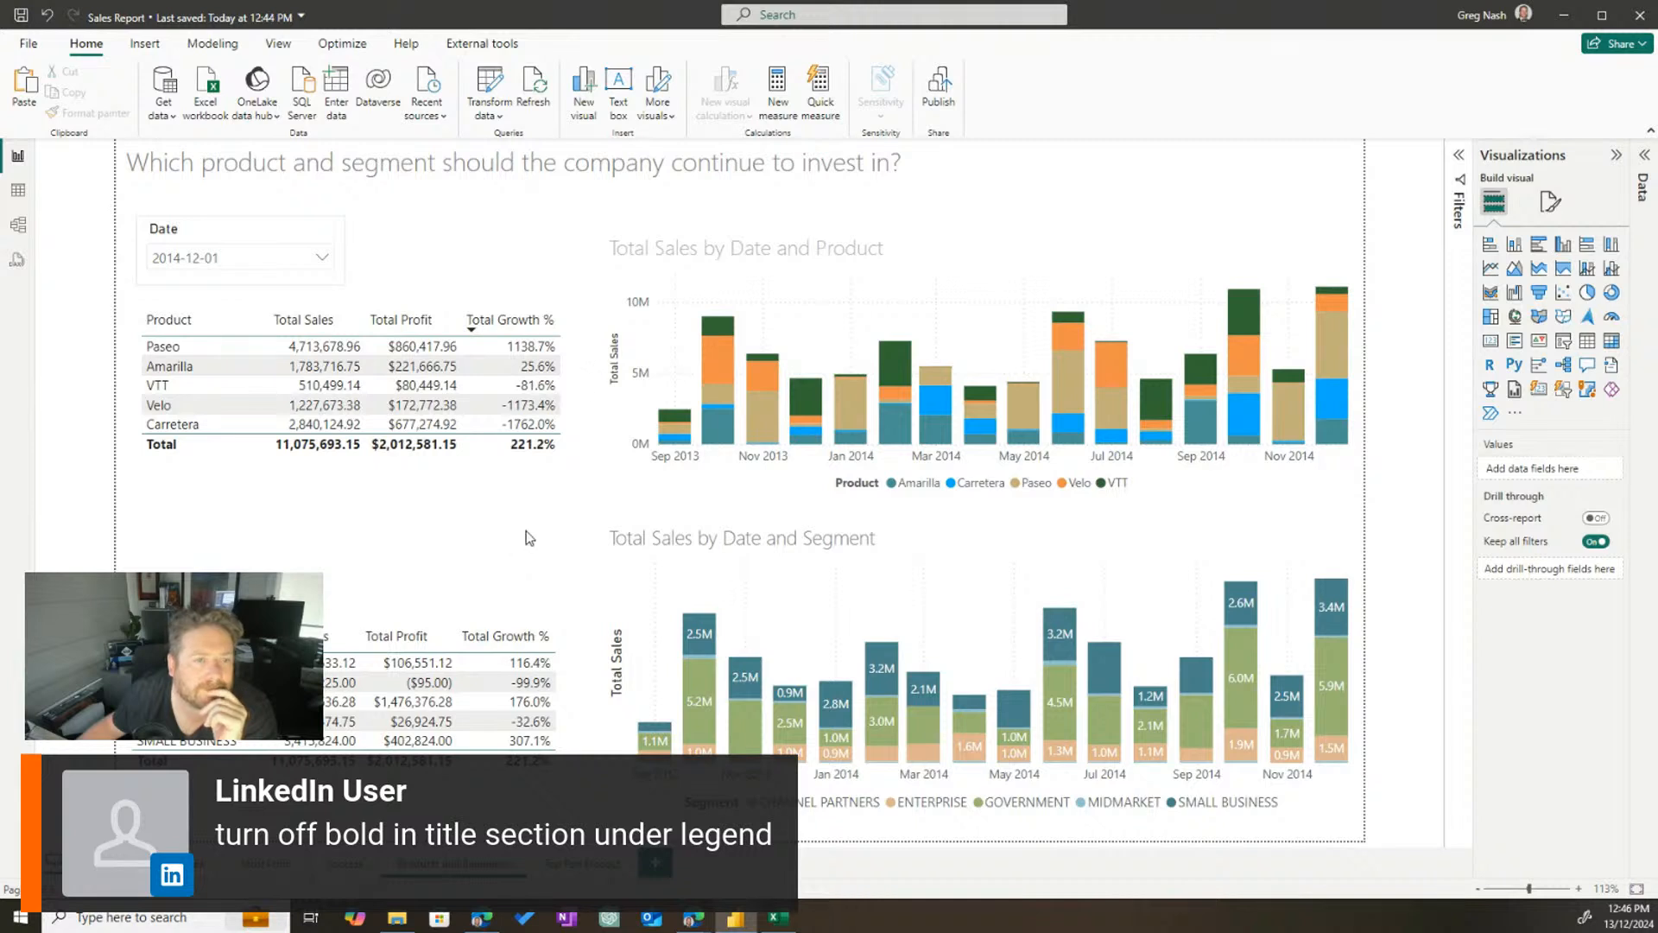
# Check the font size and color options of the country/region page's question heading without changing them
pyautogui.click(345, 864)
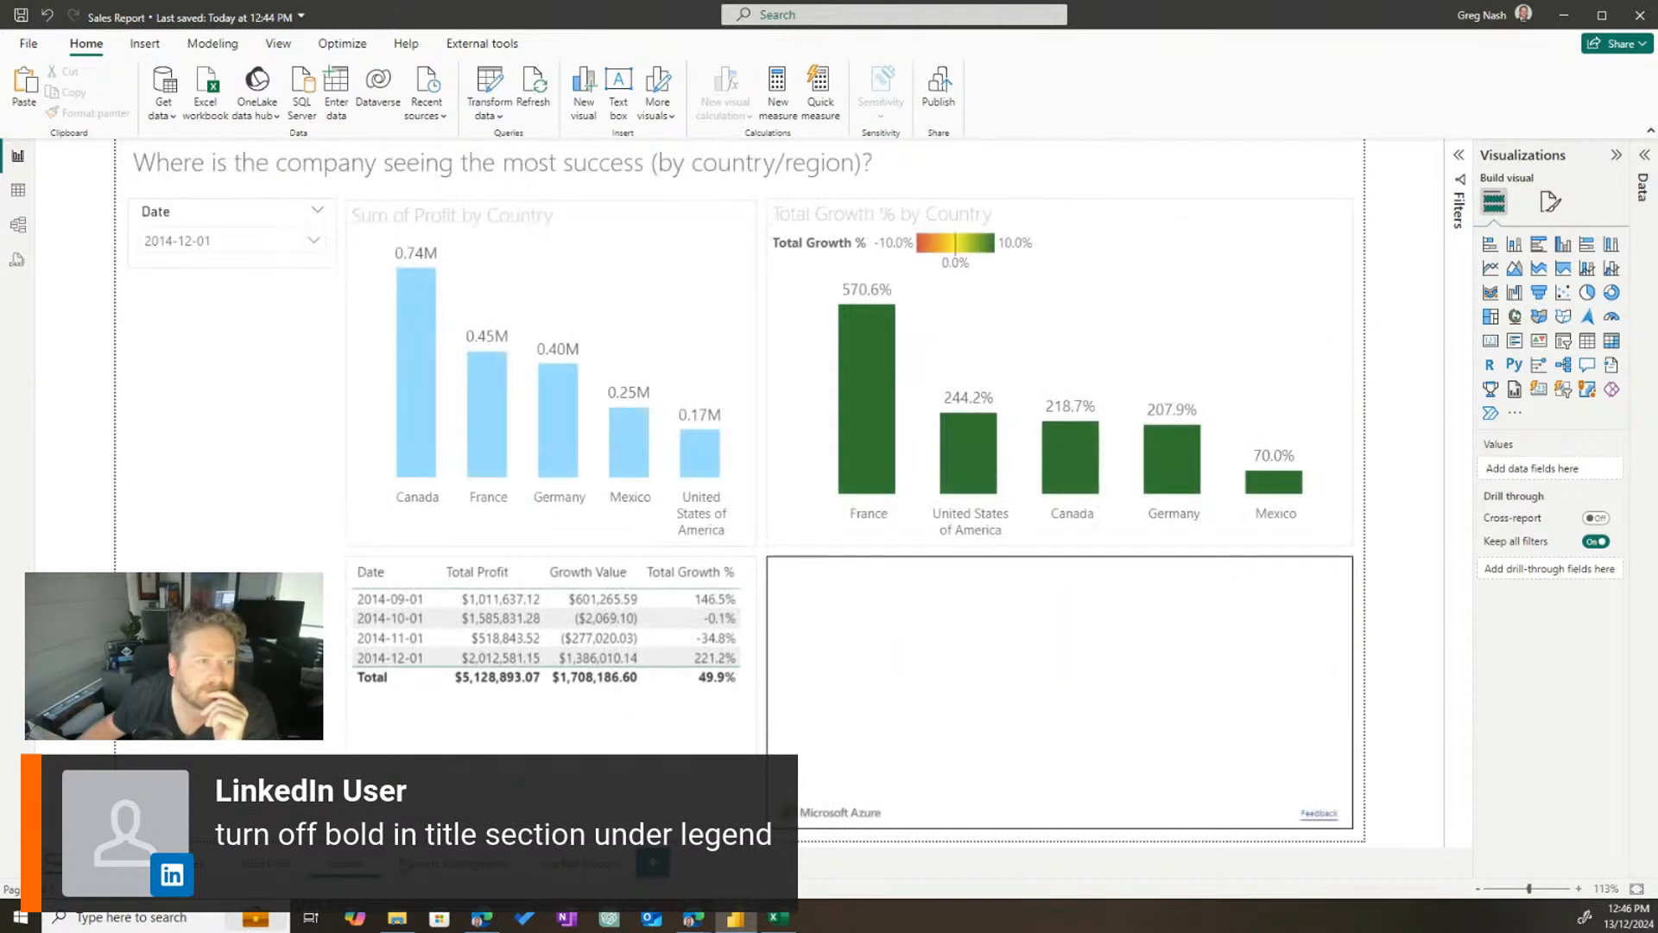
pyautogui.click(299, 164)
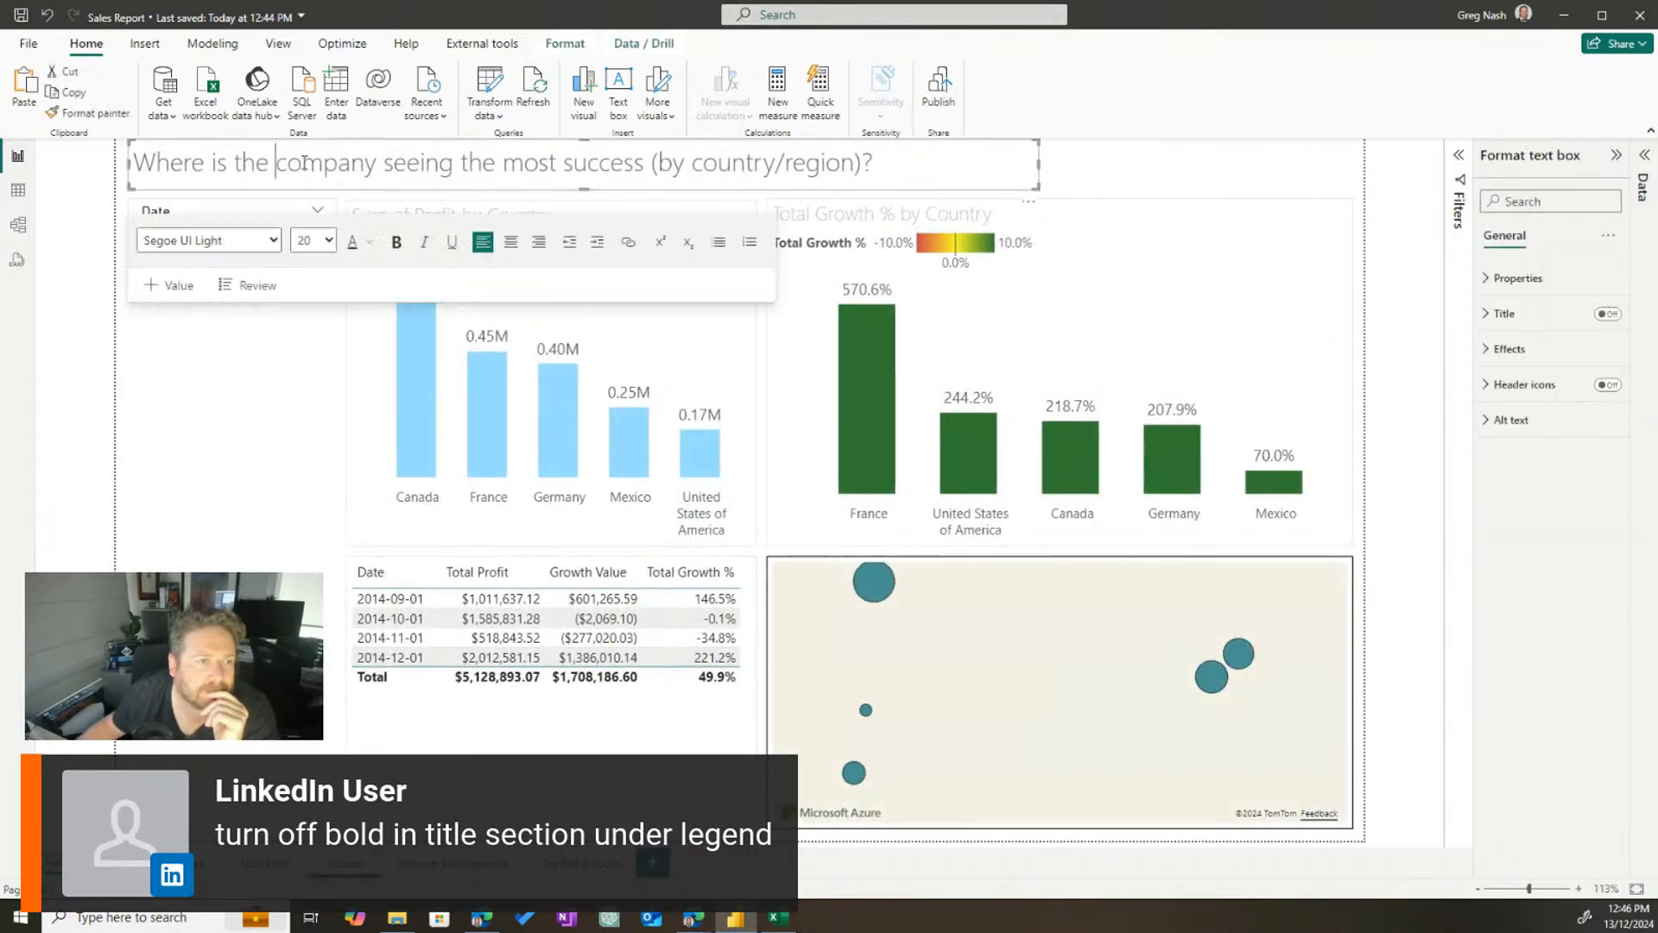
pyautogui.click(371, 243)
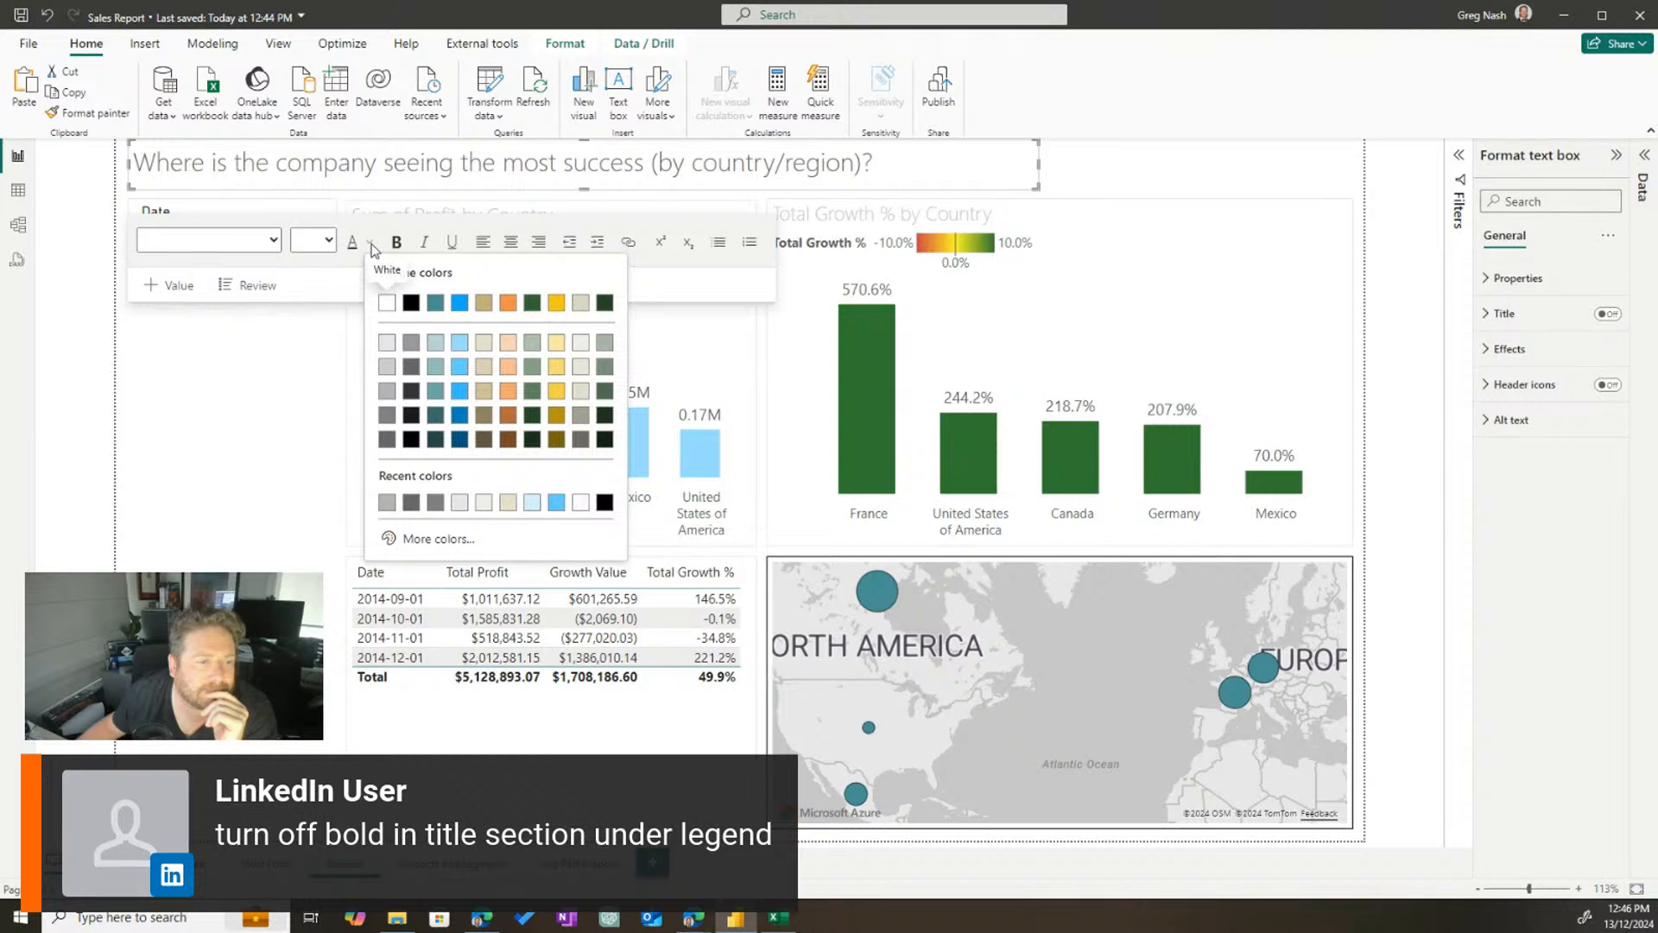
pyautogui.click(236, 404)
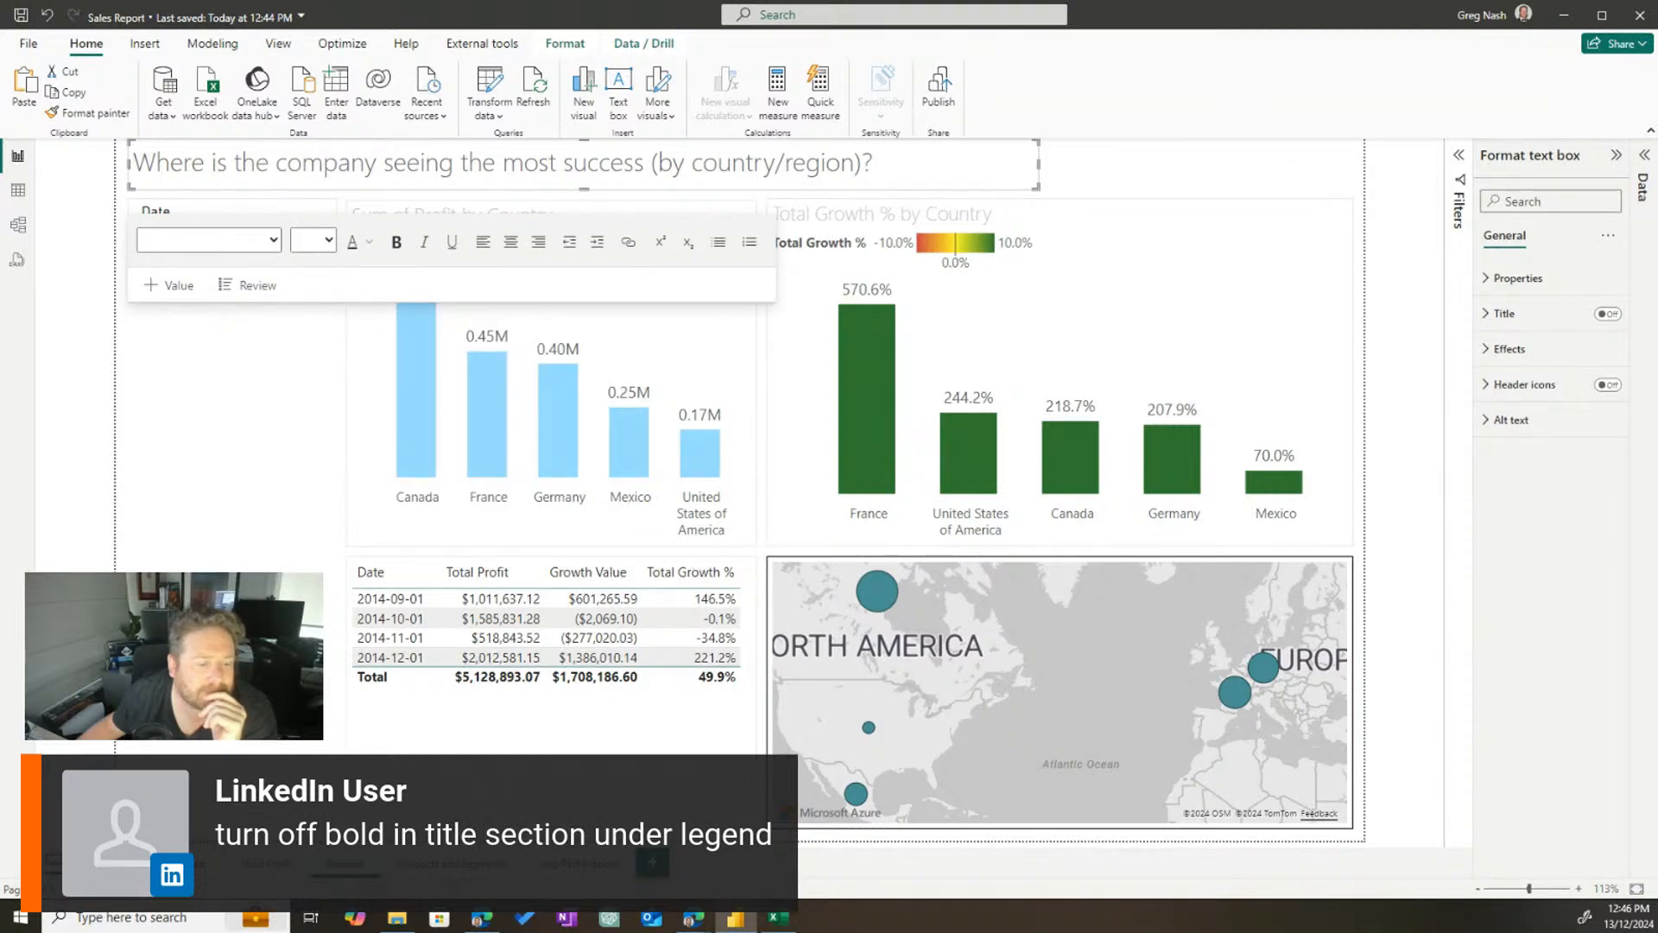
# Set the top performing product page's question heading to font size 20 and a dark grey color
pyautogui.click(581, 864)
pyautogui.tripleClick(408, 176)
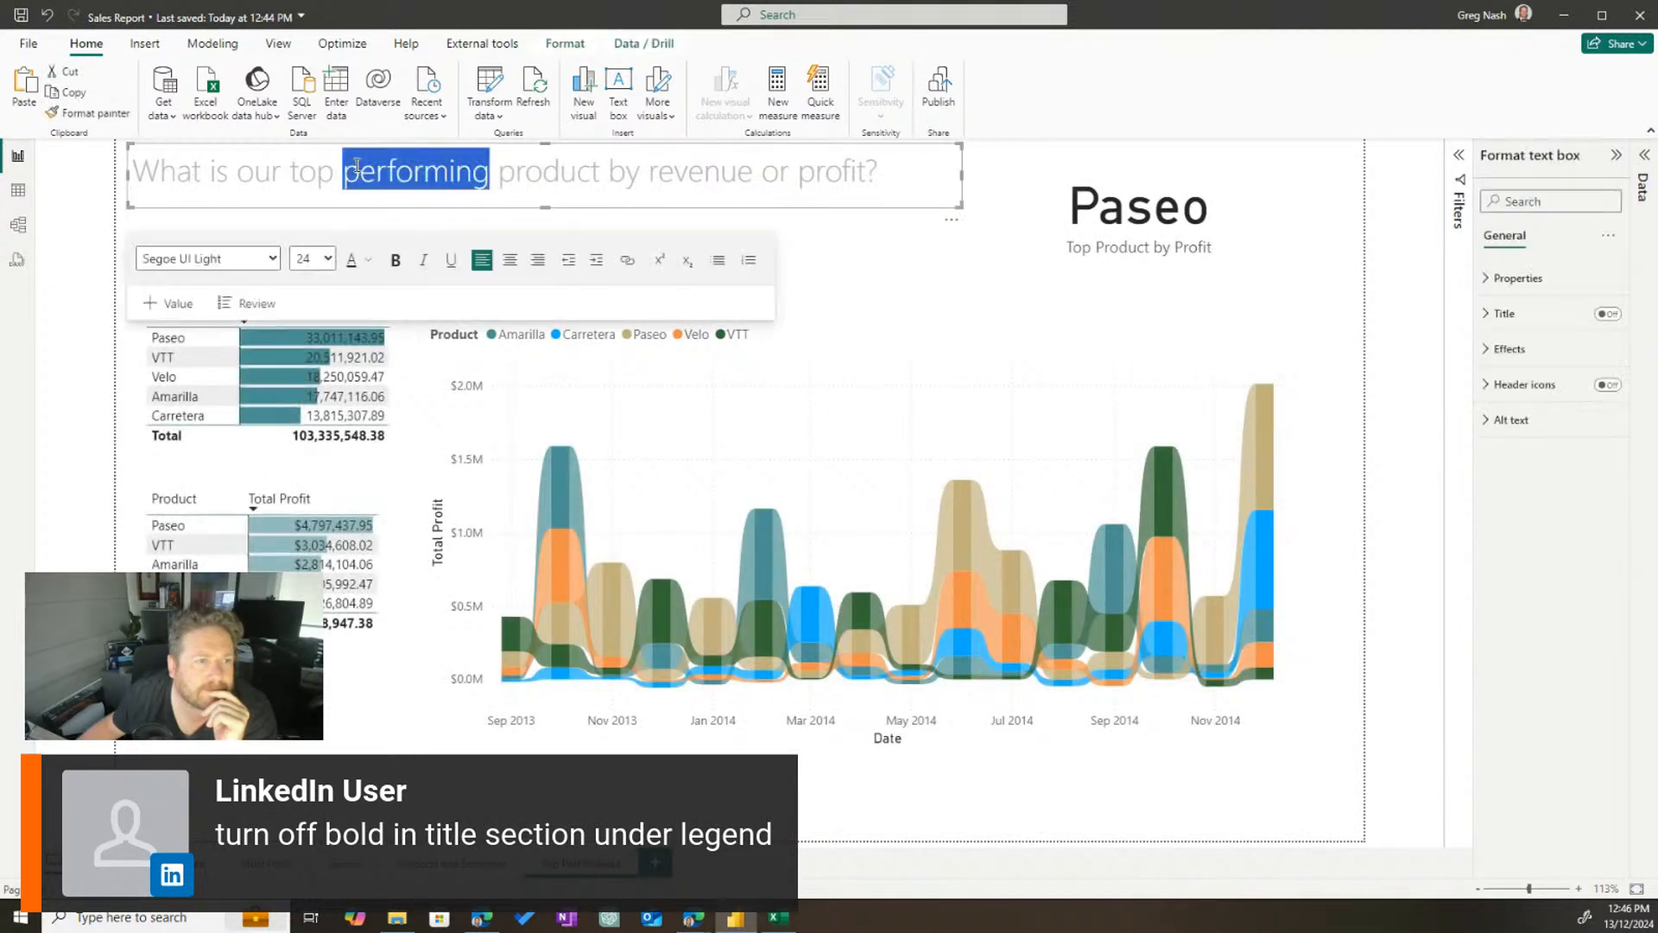
pyautogui.click(321, 259)
pyautogui.click(301, 507)
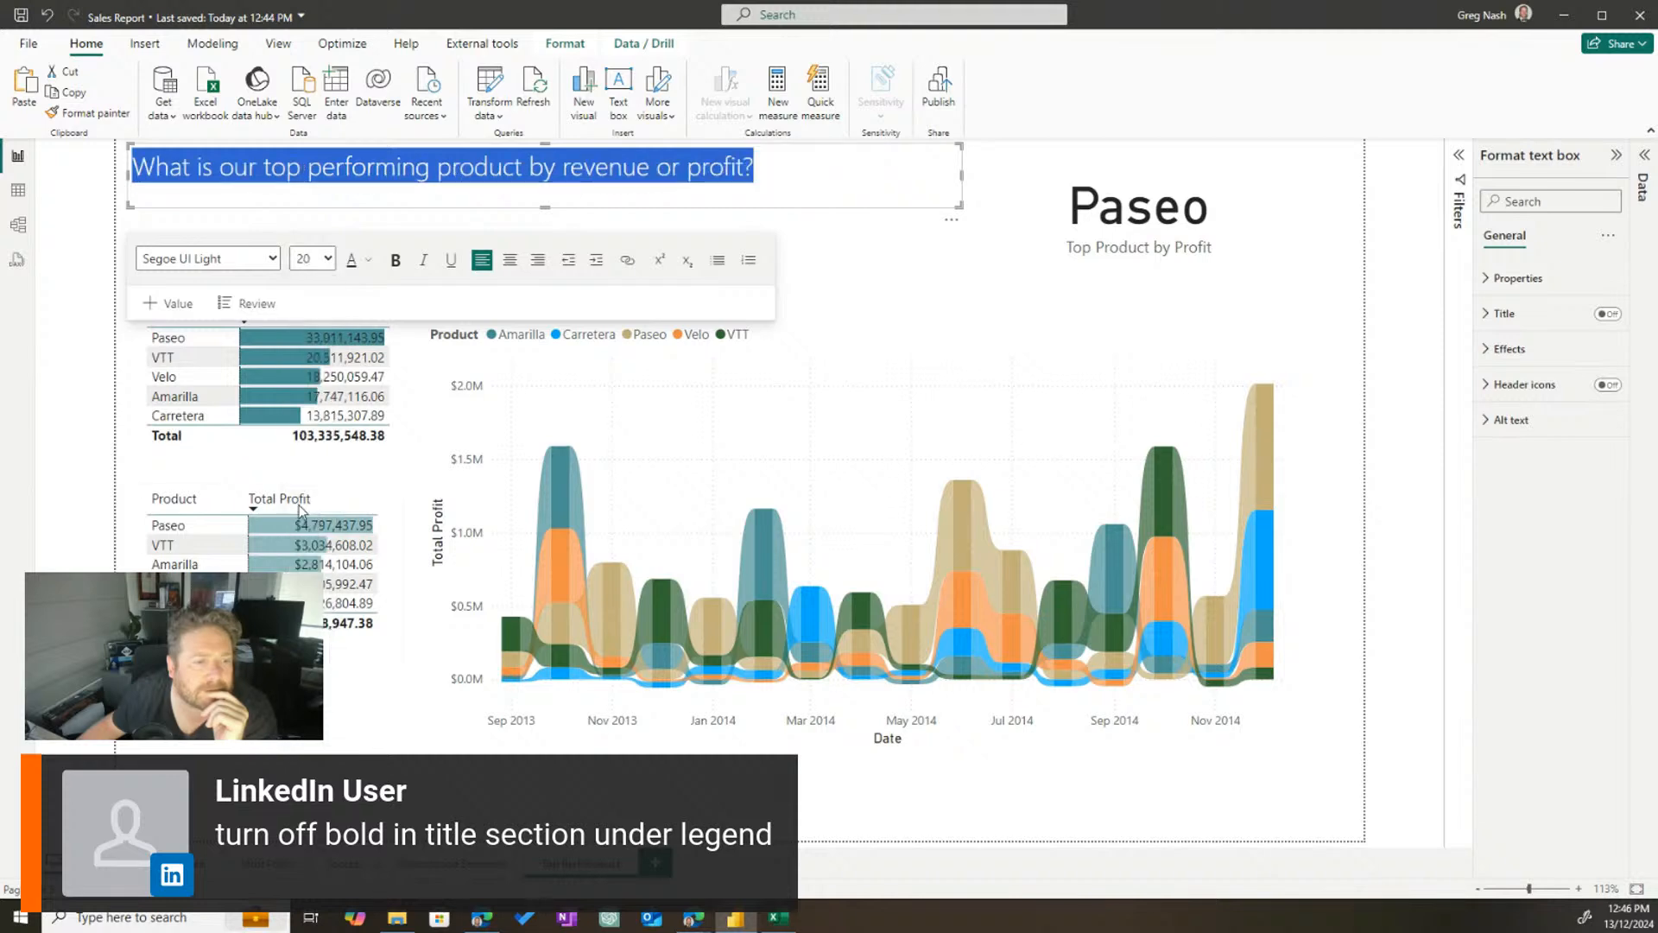
pyautogui.click(368, 259)
pyautogui.click(387, 522)
pyautogui.click(845, 224)
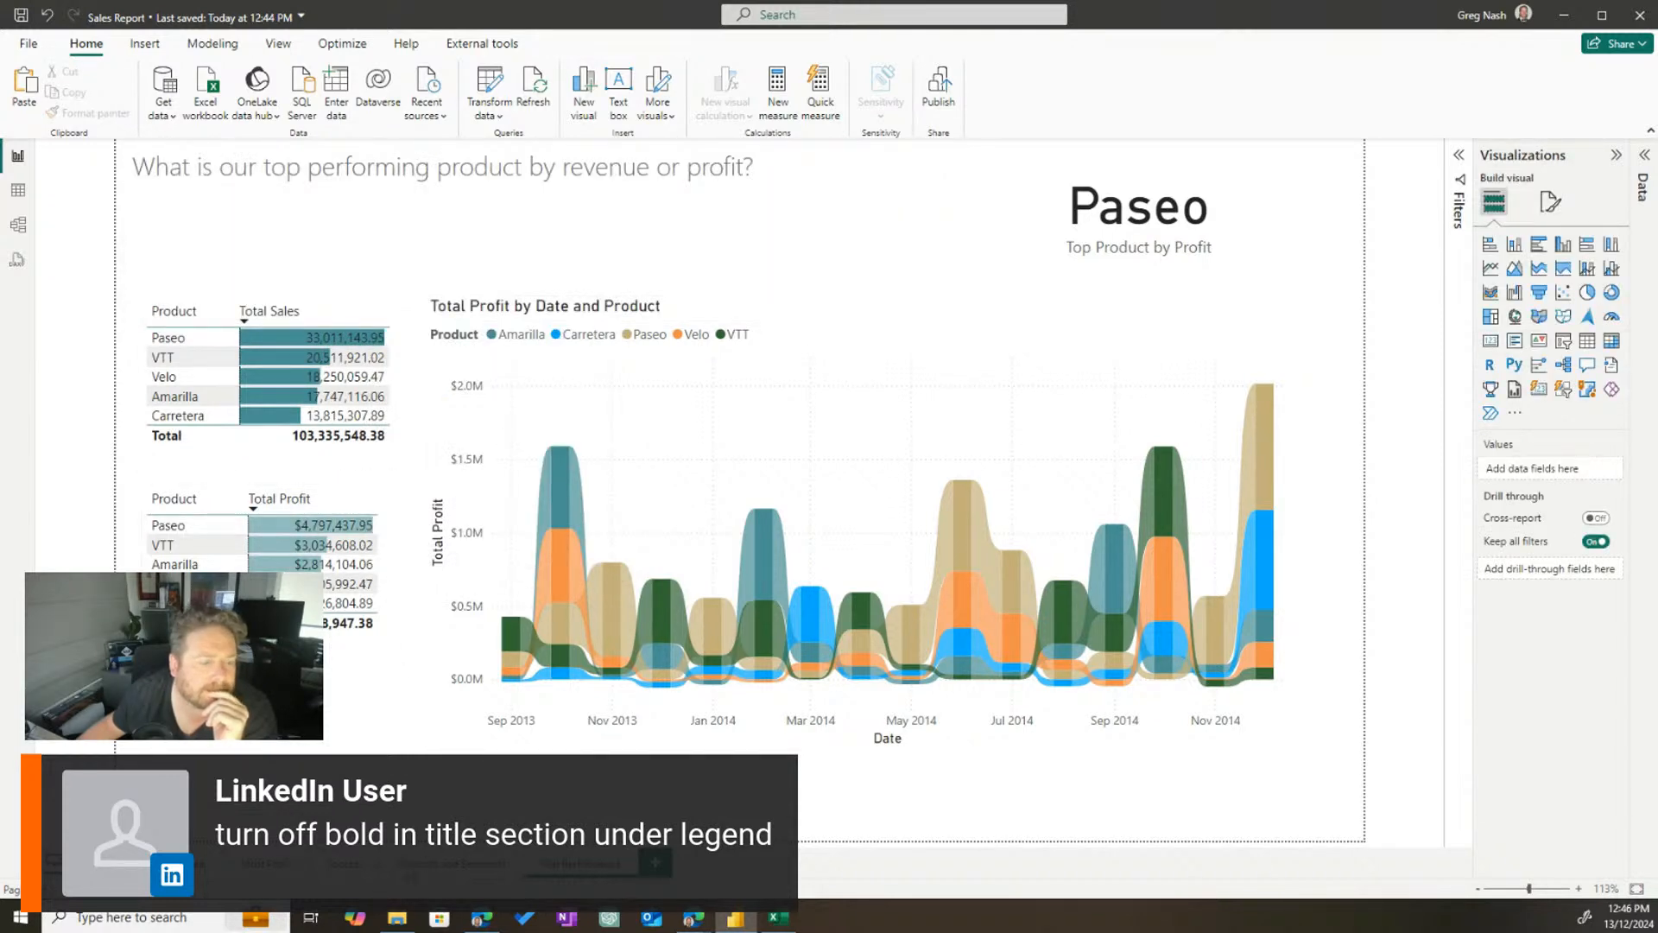
# Format the "Which month and year had the most profit?" heading in grey with the Segoe UI Light font
pyautogui.click(449, 865)
pyautogui.click(348, 864)
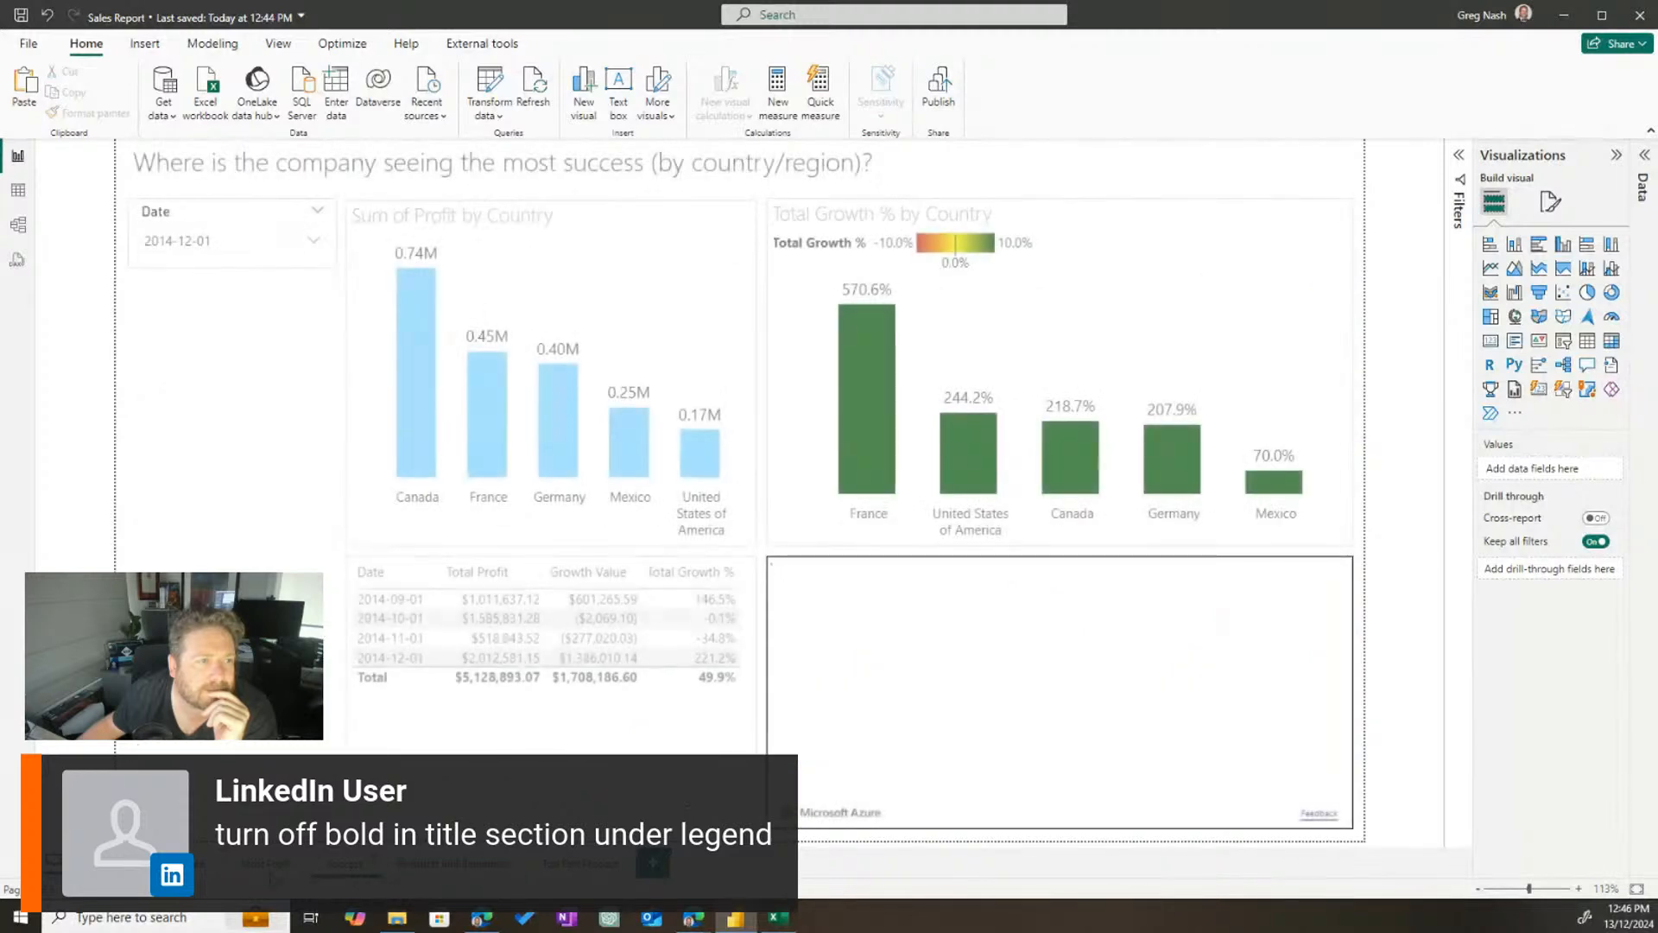
pyautogui.click(270, 874)
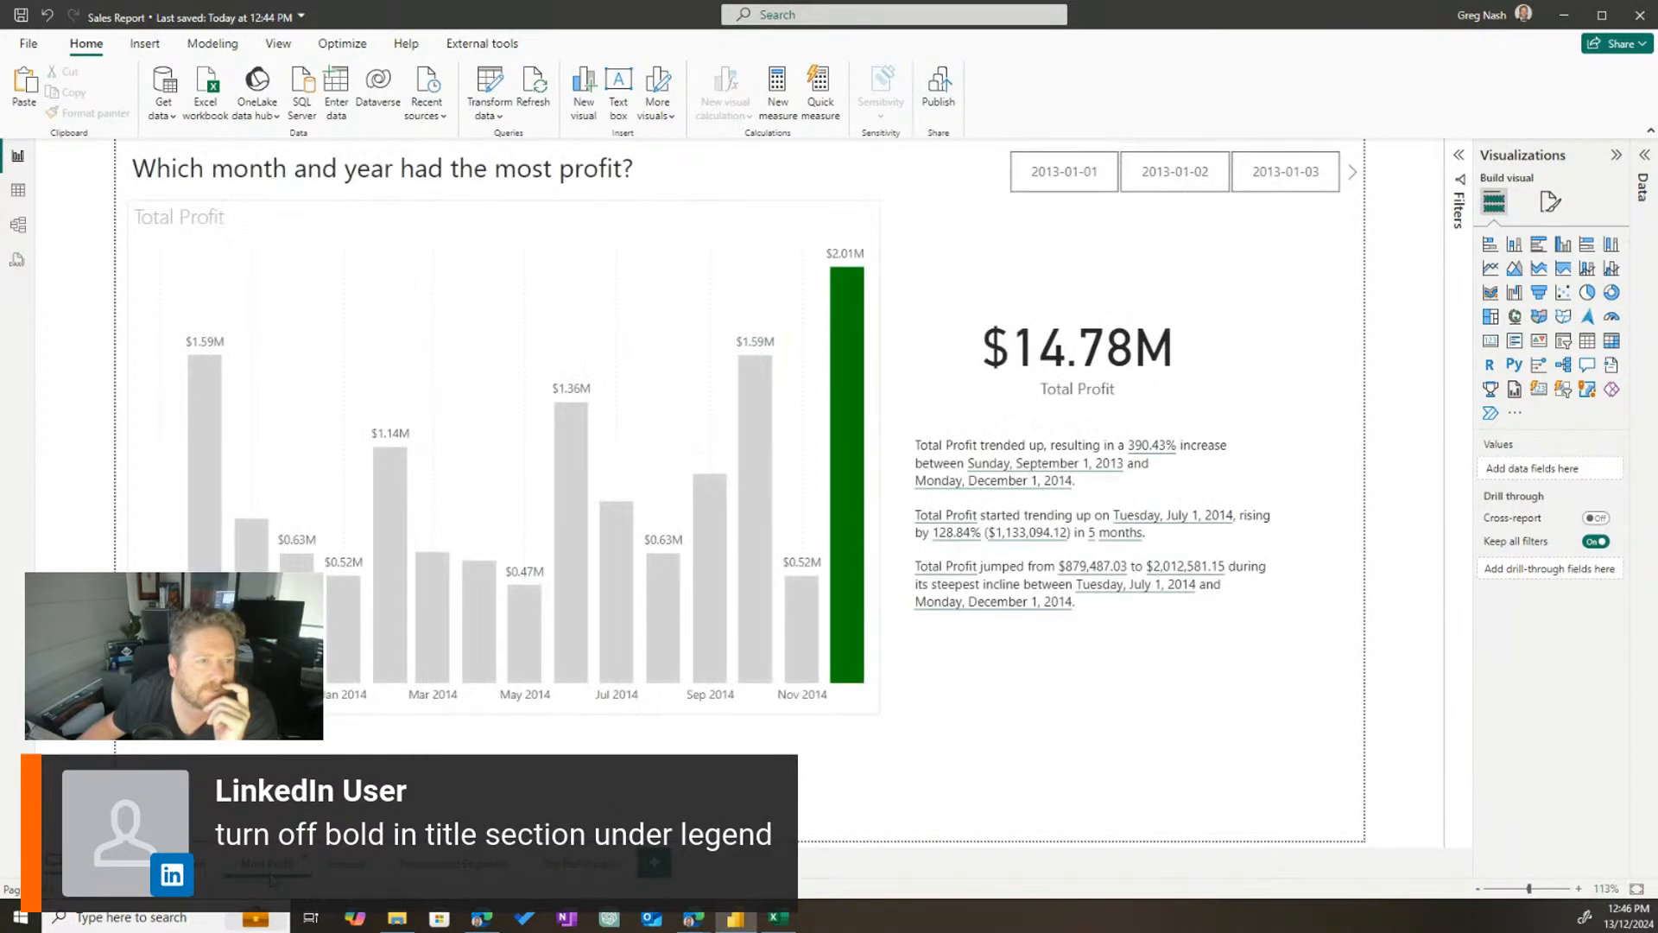
pyautogui.click(402, 168)
pyautogui.tripleClick(403, 169)
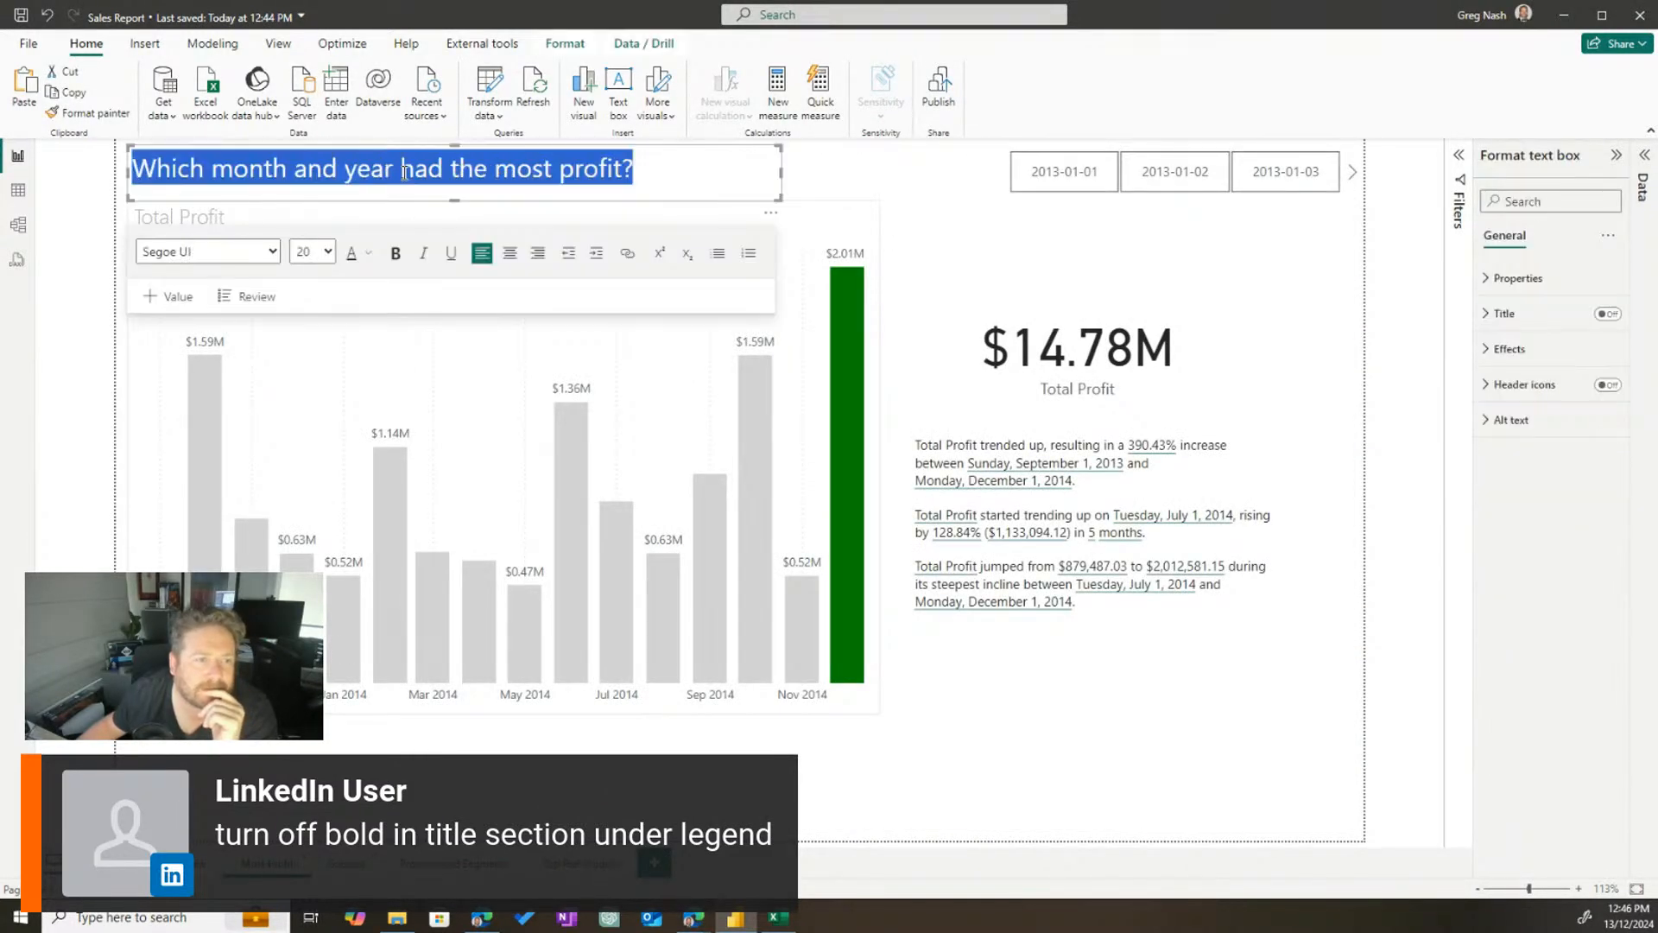
pyautogui.click(369, 254)
pyautogui.click(390, 426)
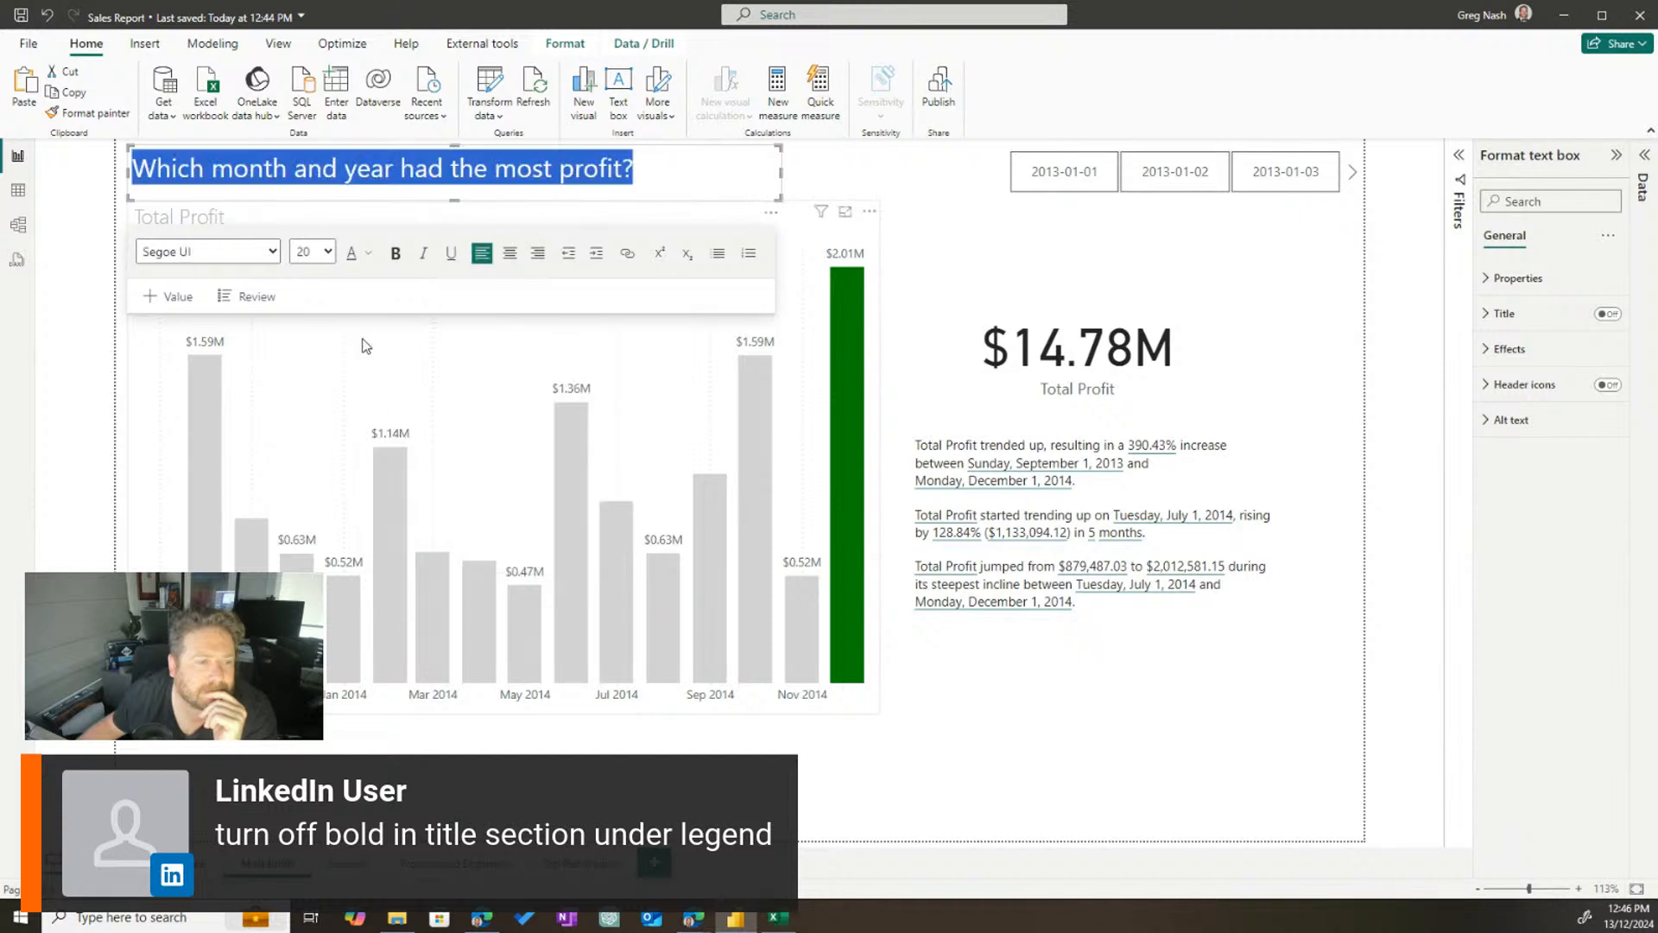
pyautogui.click(253, 253)
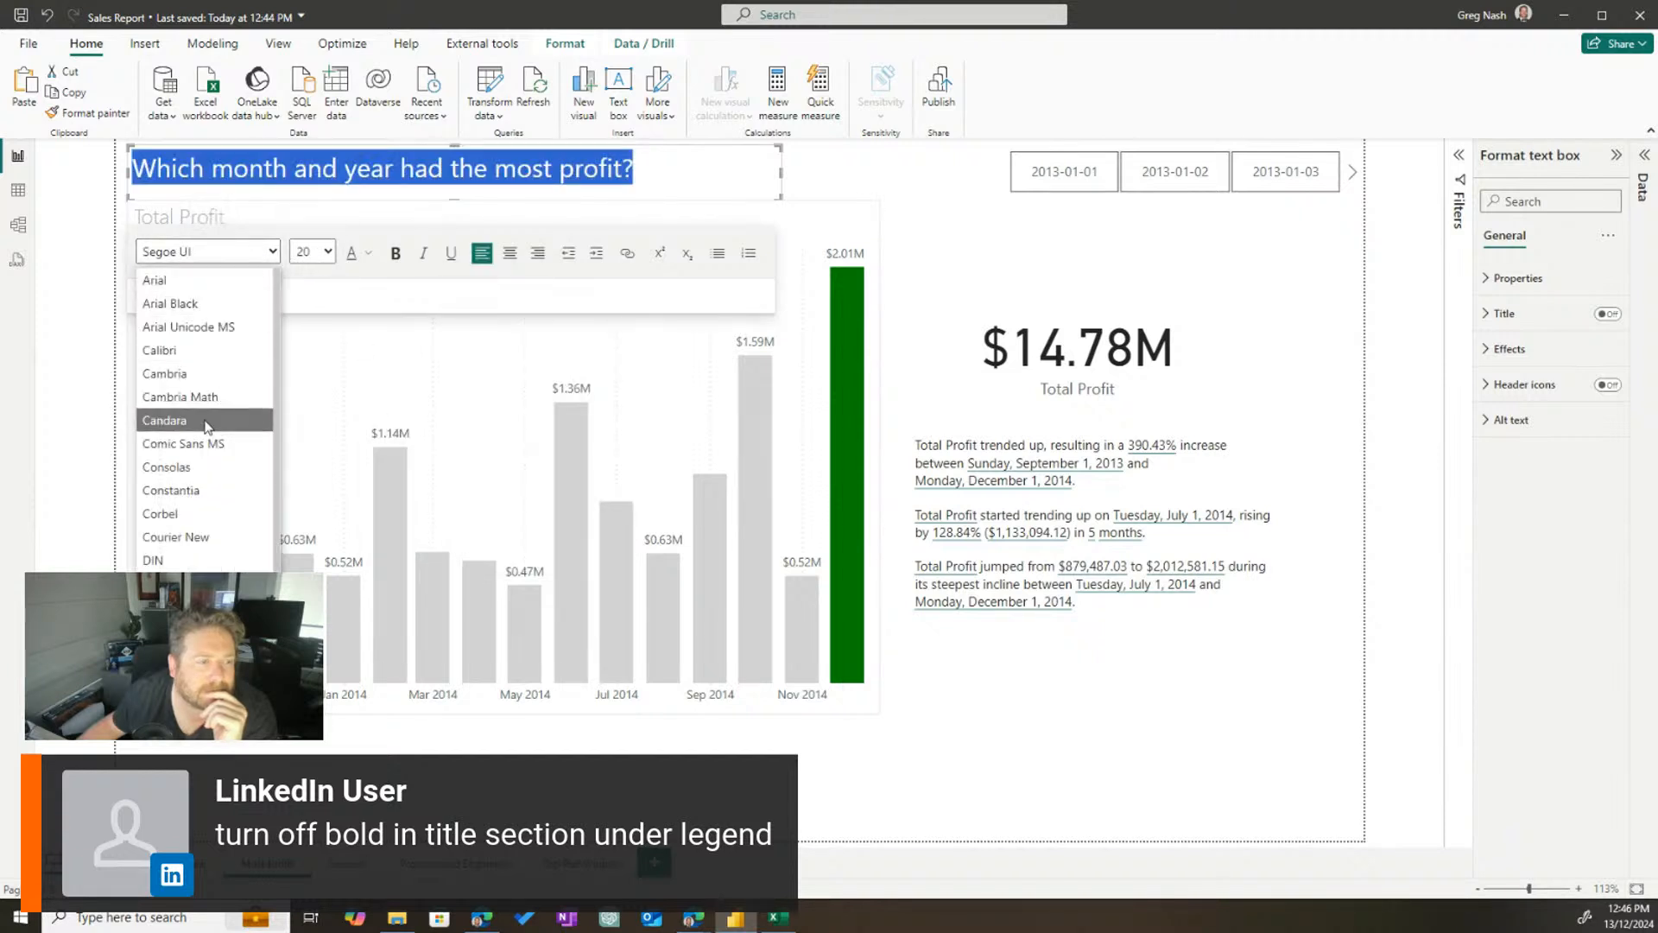
pyautogui.click(183, 677)
pyautogui.click(722, 162)
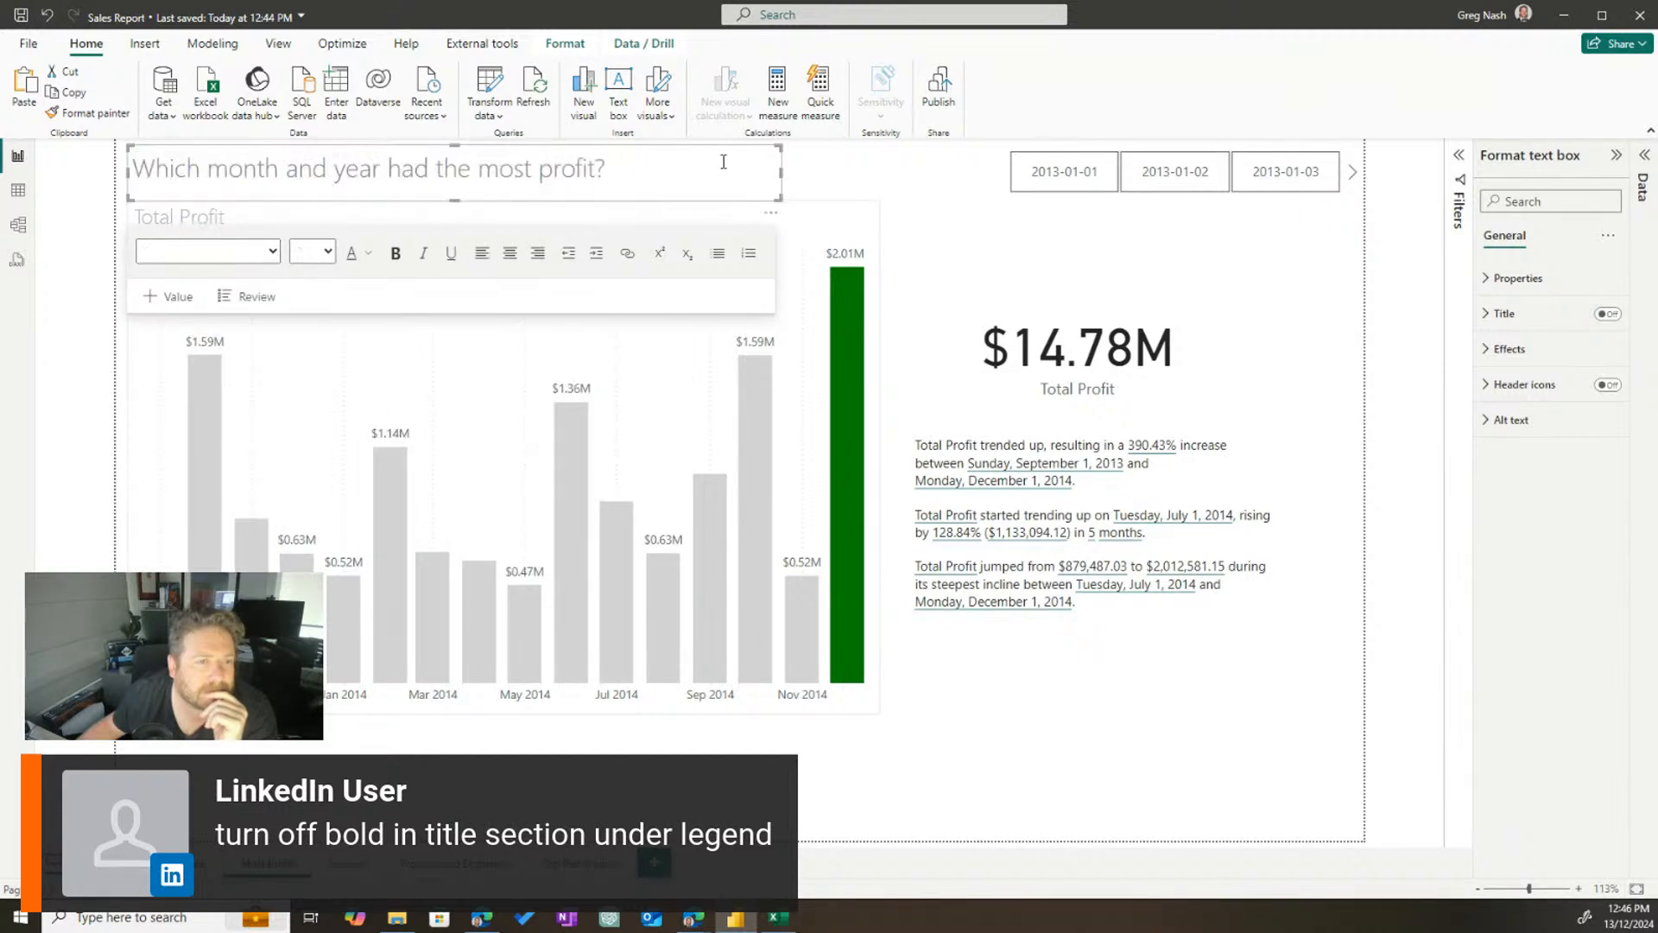
pyautogui.click(863, 184)
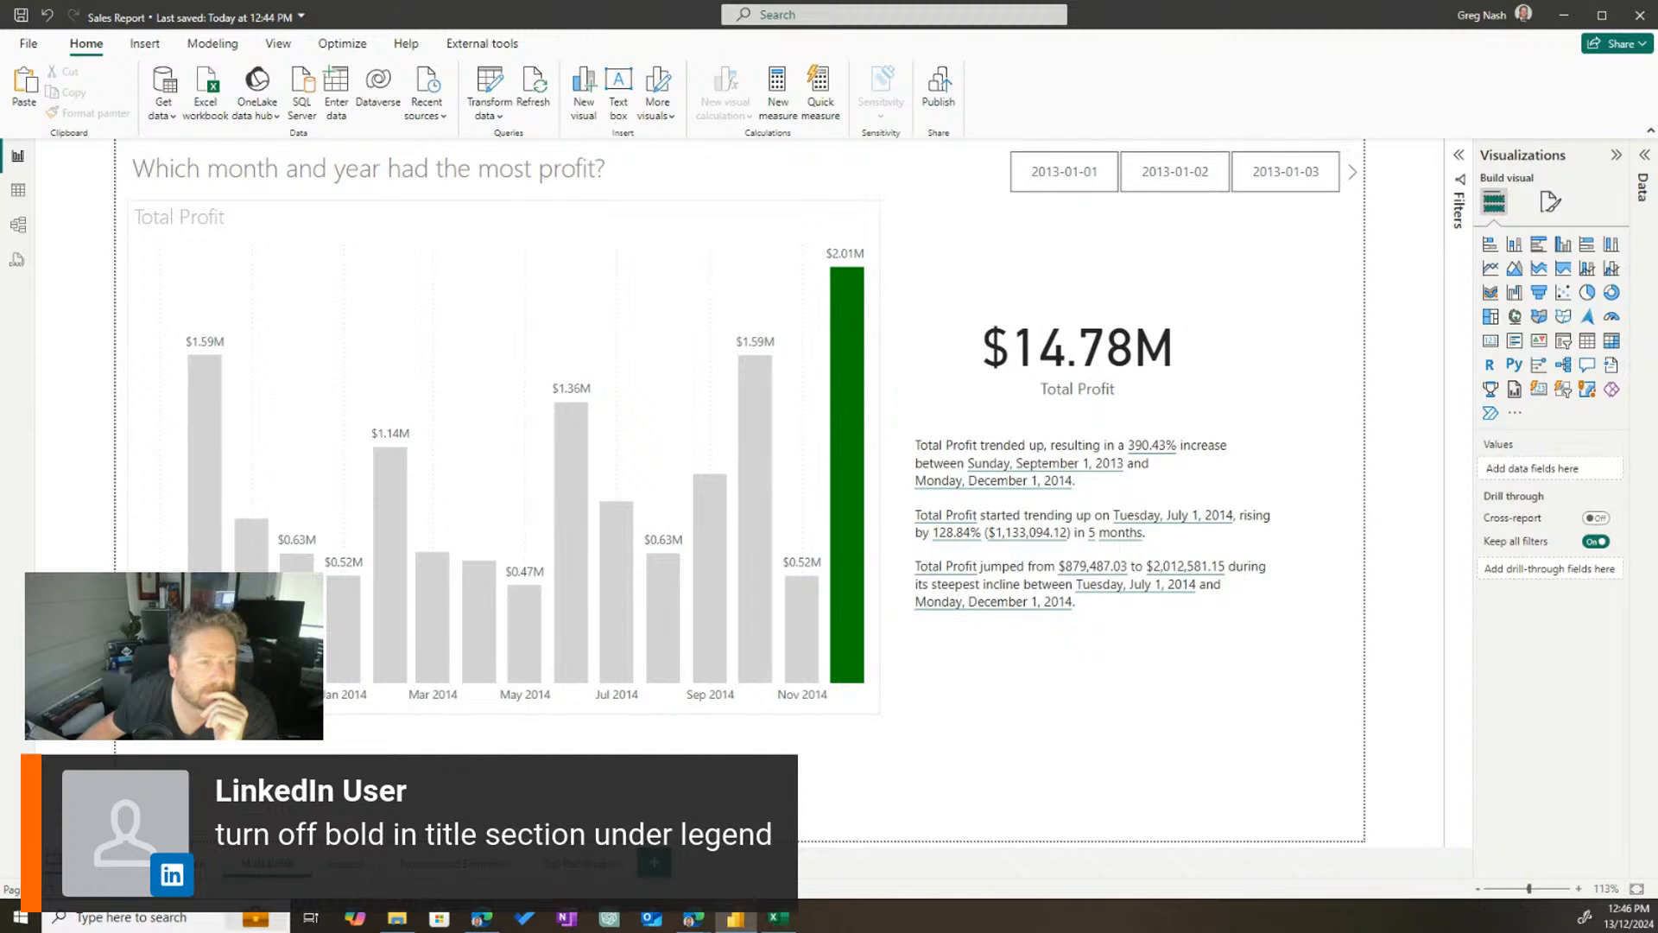
# Compare the month and year profit heading with the country/region page's heading, and shorten the profit heading's text box
pyautogui.click(346, 864)
pyautogui.click(268, 864)
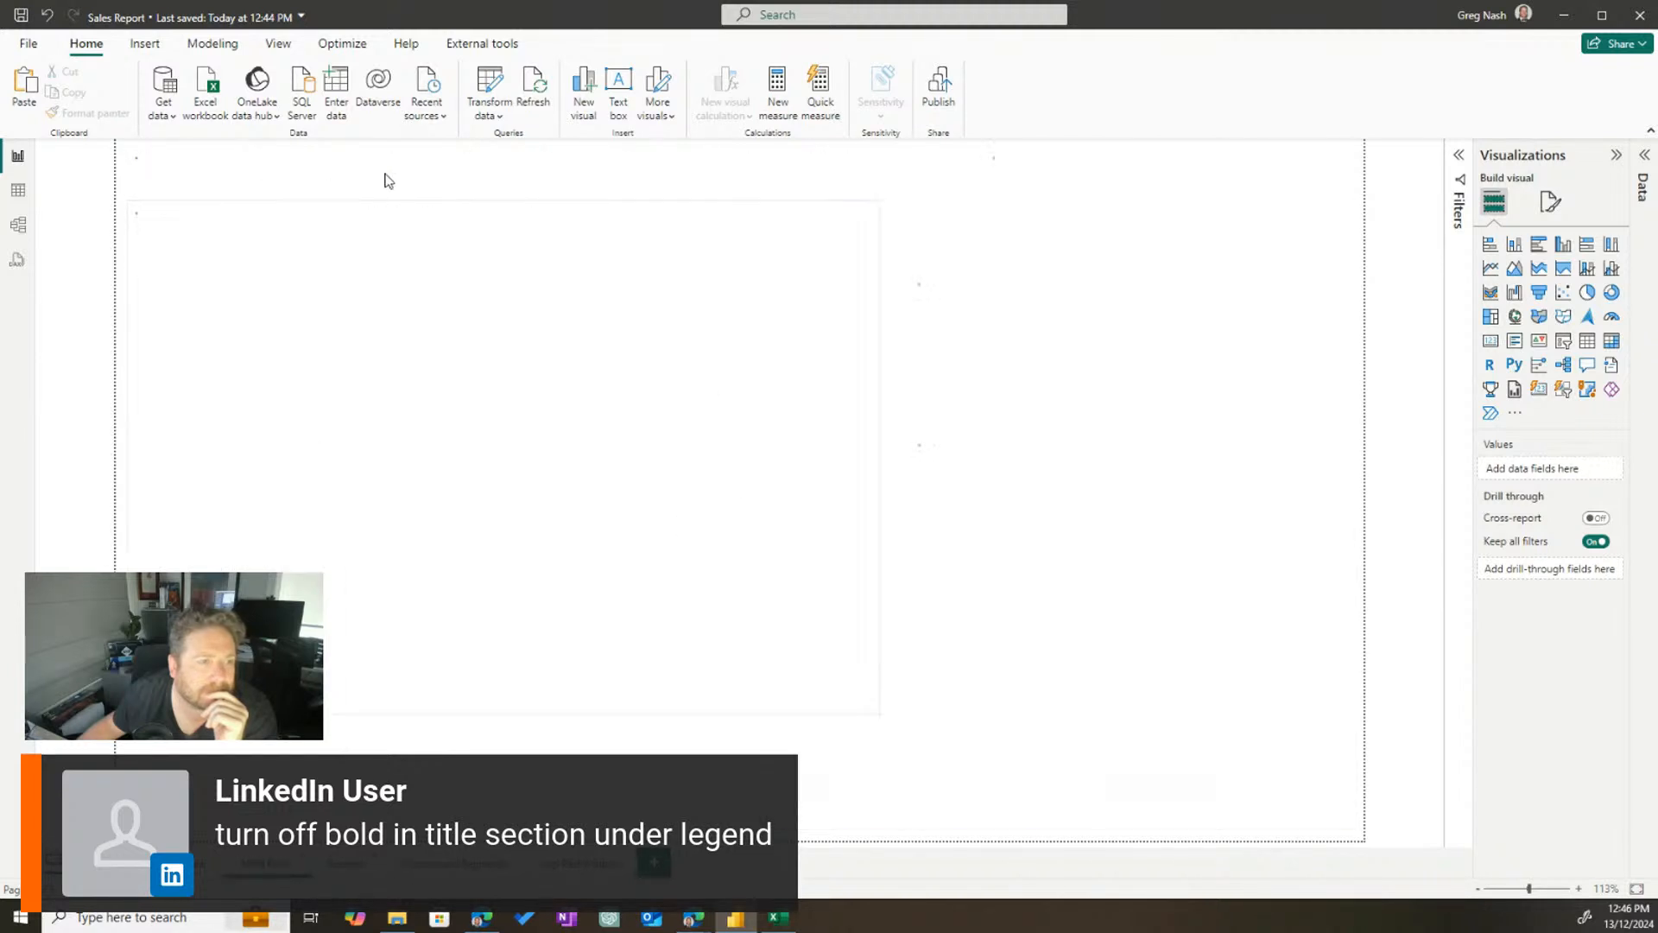
pyautogui.click(454, 177)
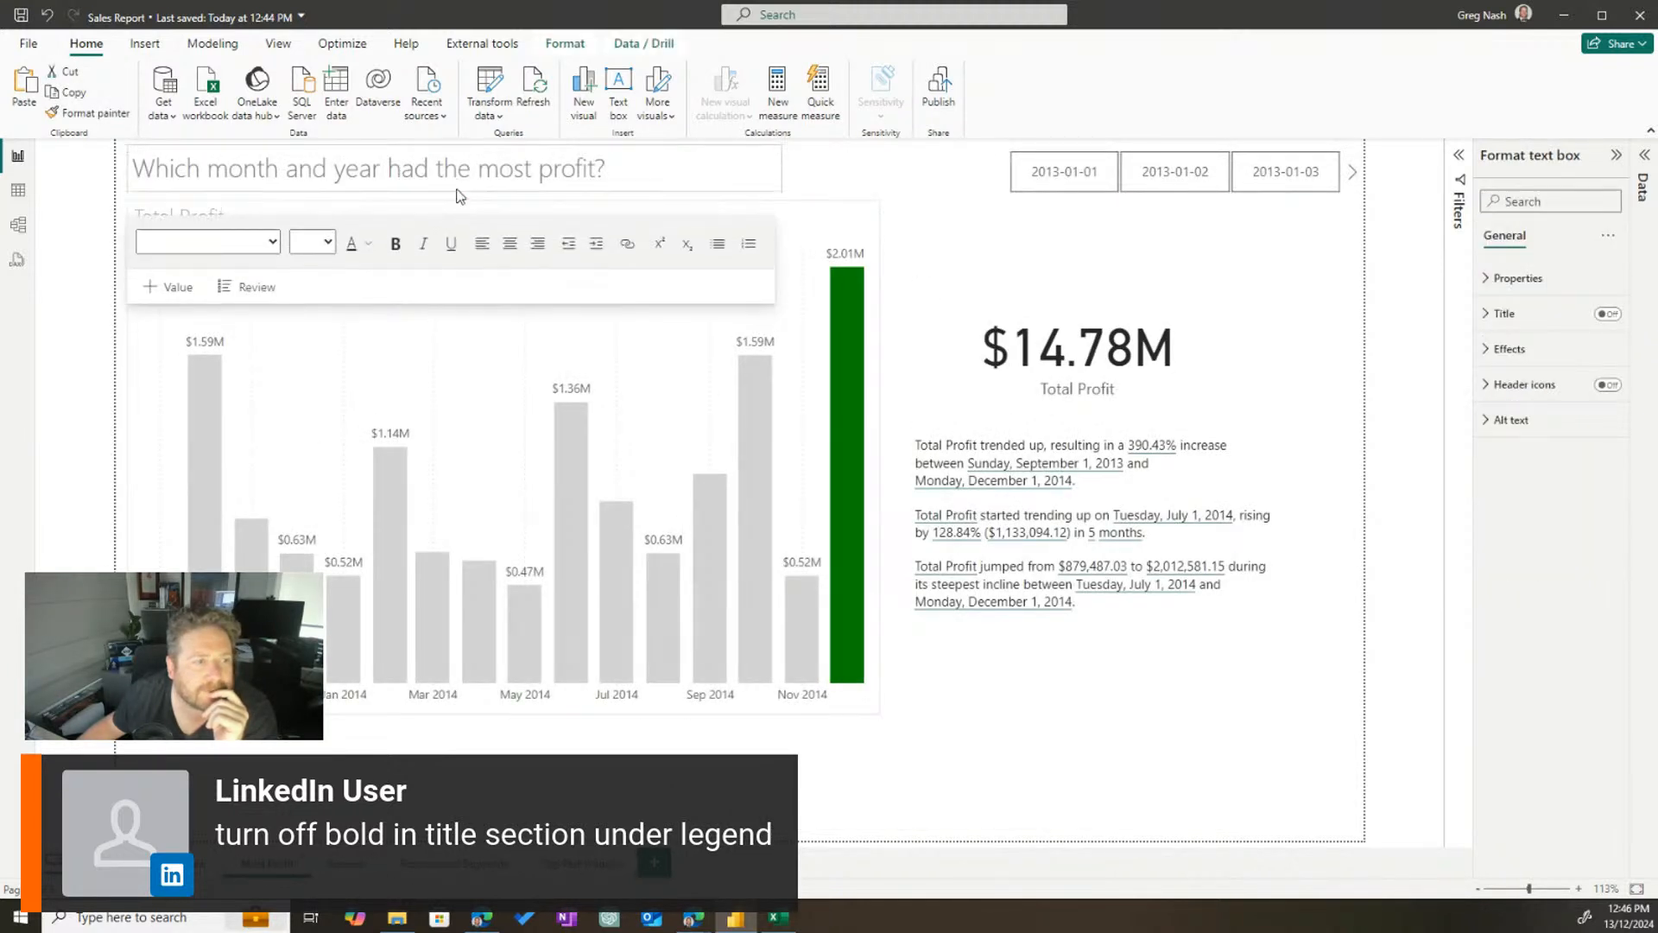
# Return to the Executive Summary page and extend the "Which month has the most profit?" chart down to align with the segment slicer's lower edge
pyautogui.click(858, 166)
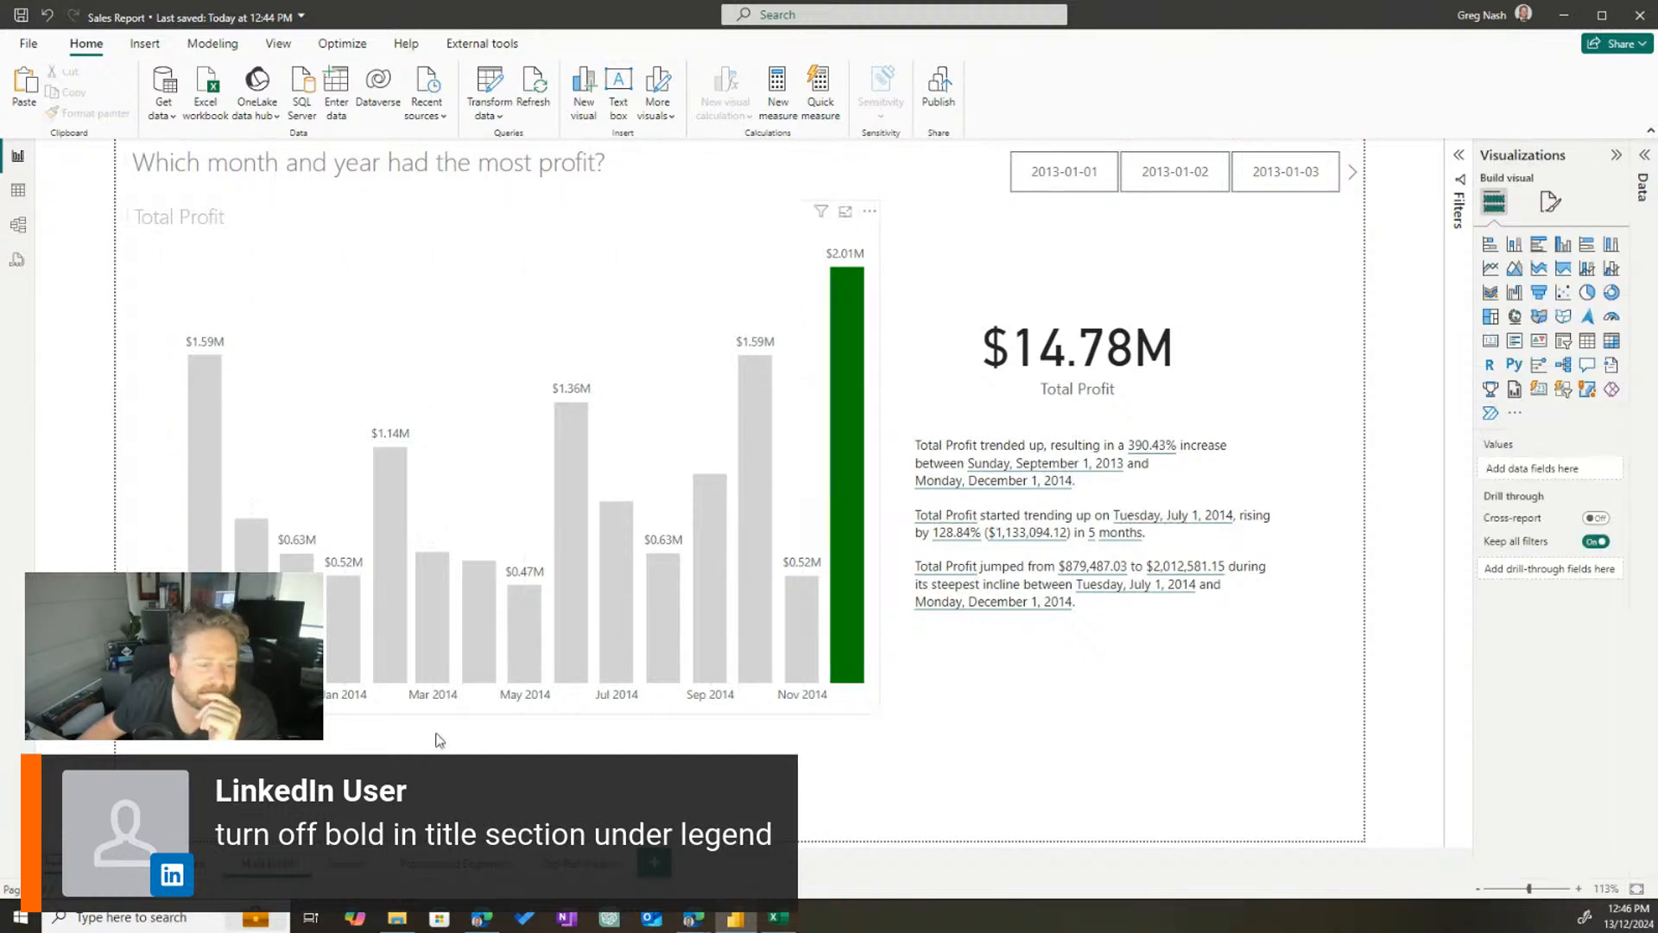
pyautogui.click(164, 864)
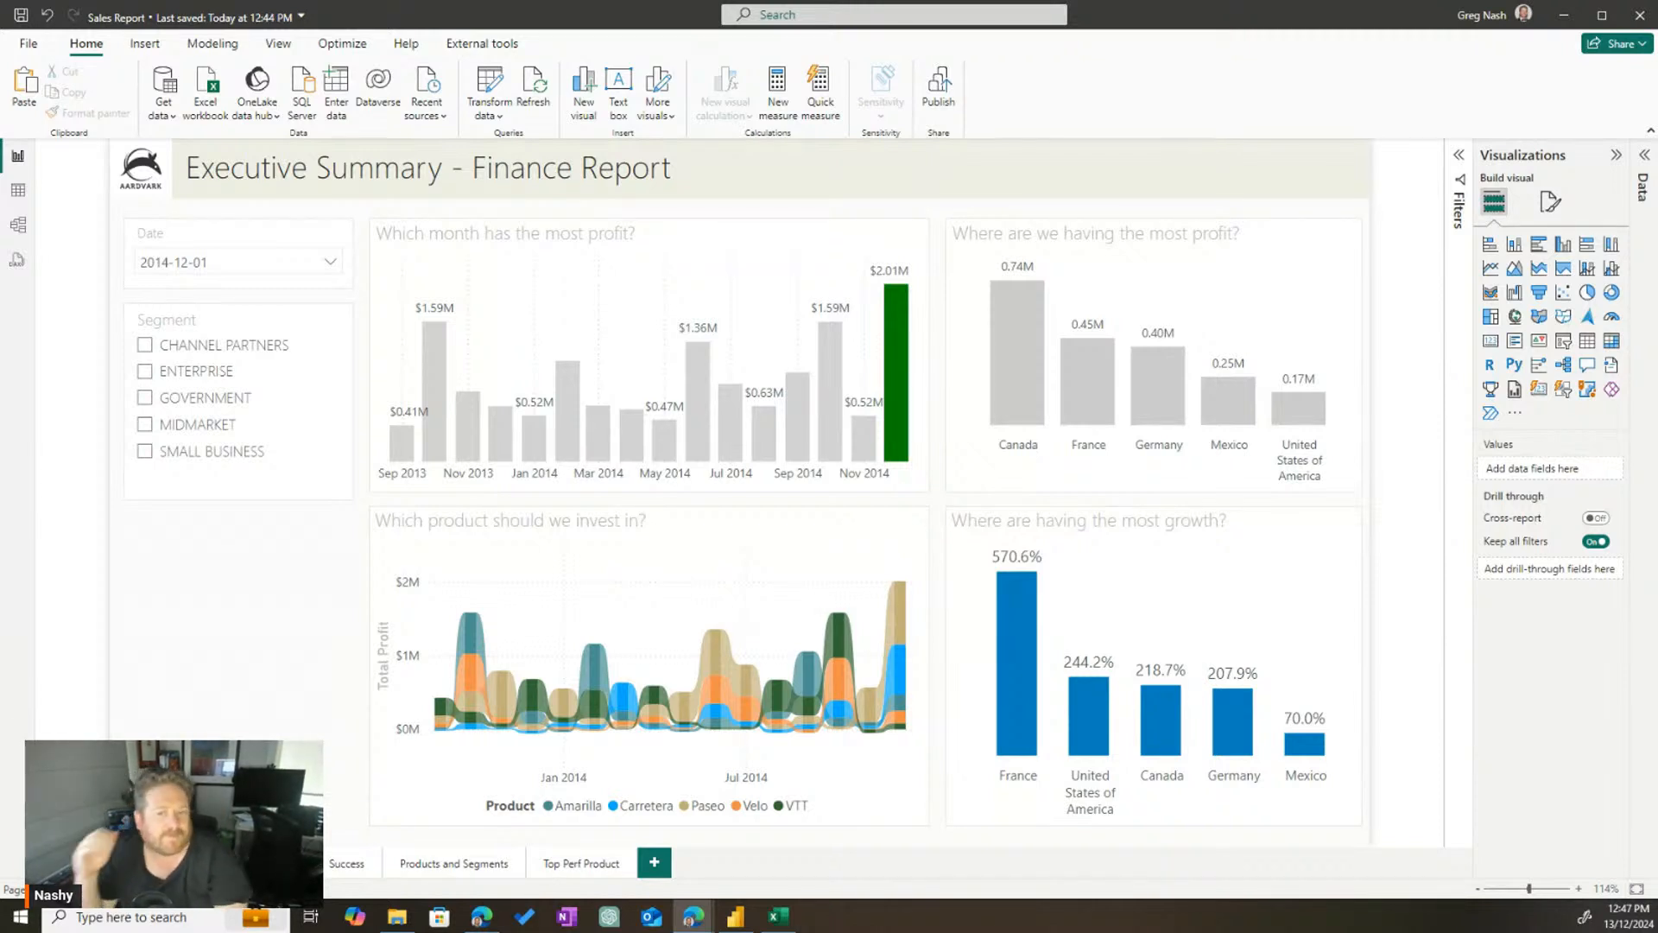
pyautogui.click(708, 487)
pyautogui.moveTo(657, 494); pyautogui.dragTo(655, 500)
pyautogui.click(353, 510)
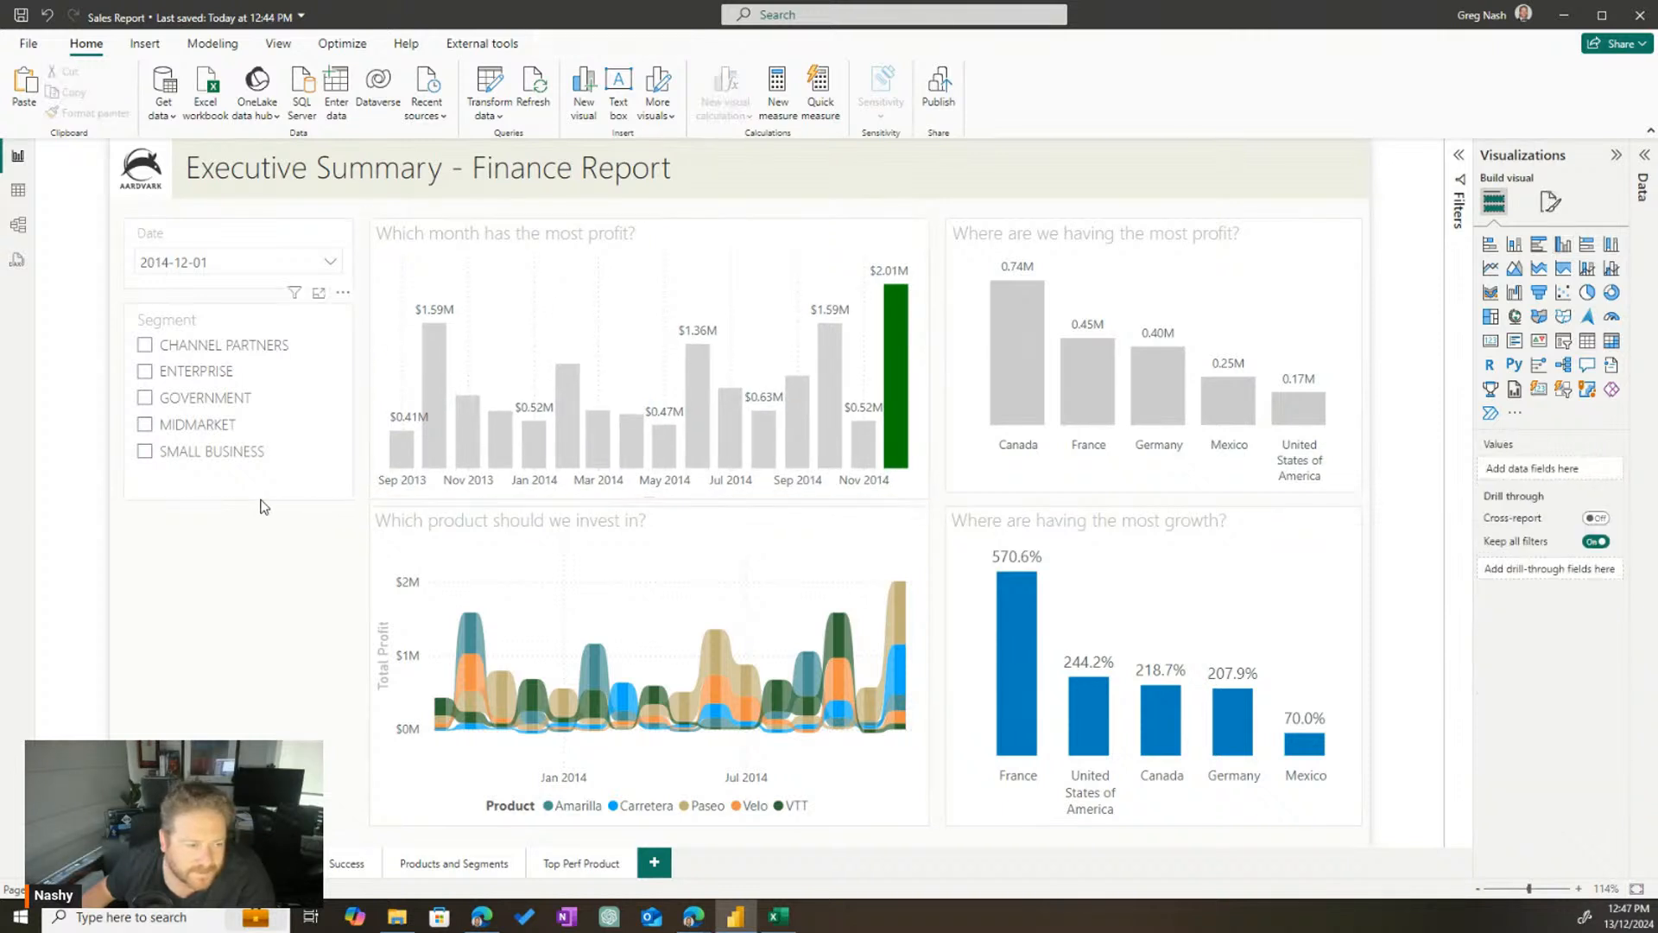
pyautogui.click(237, 500)
pyautogui.moveTo(238, 499); pyautogui.dragTo(243, 499)
# Lengthen the "Where are we having the most profit?" chart, and widen it and the growth chart below toward the neighbouring charts
pyautogui.moveTo(1154, 491); pyautogui.dragTo(1155, 499)
pyautogui.moveTo(947, 357); pyautogui.dragTo(936, 360)
pyautogui.click(949, 561)
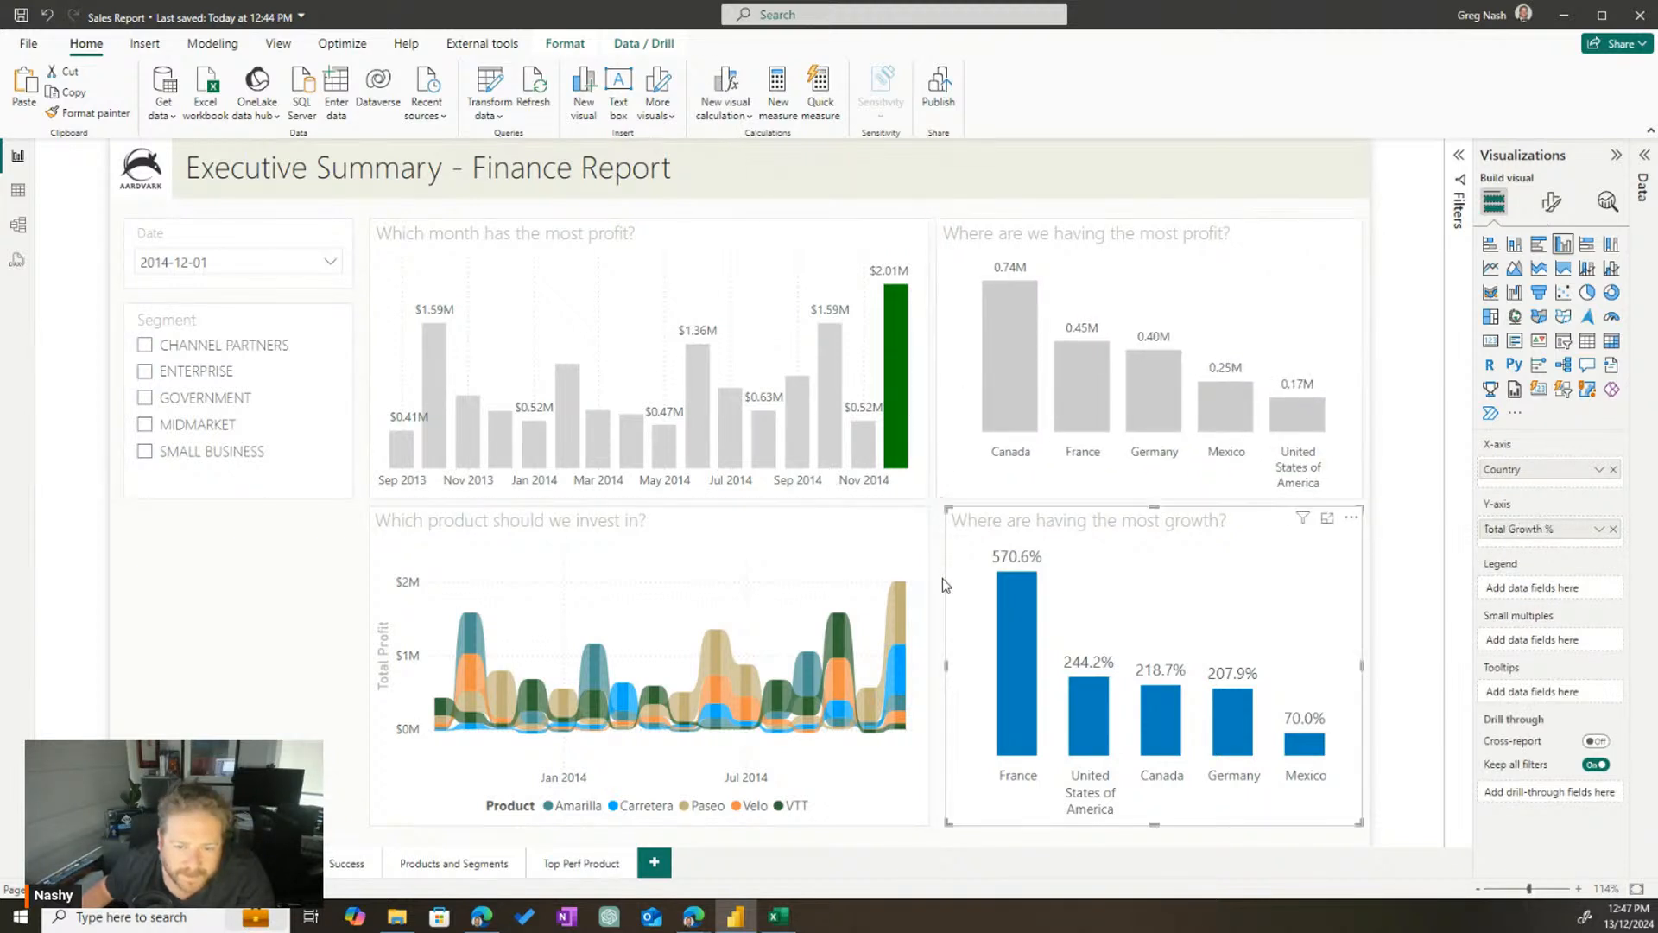
pyautogui.moveTo(947, 662); pyautogui.dragTo(937, 662)
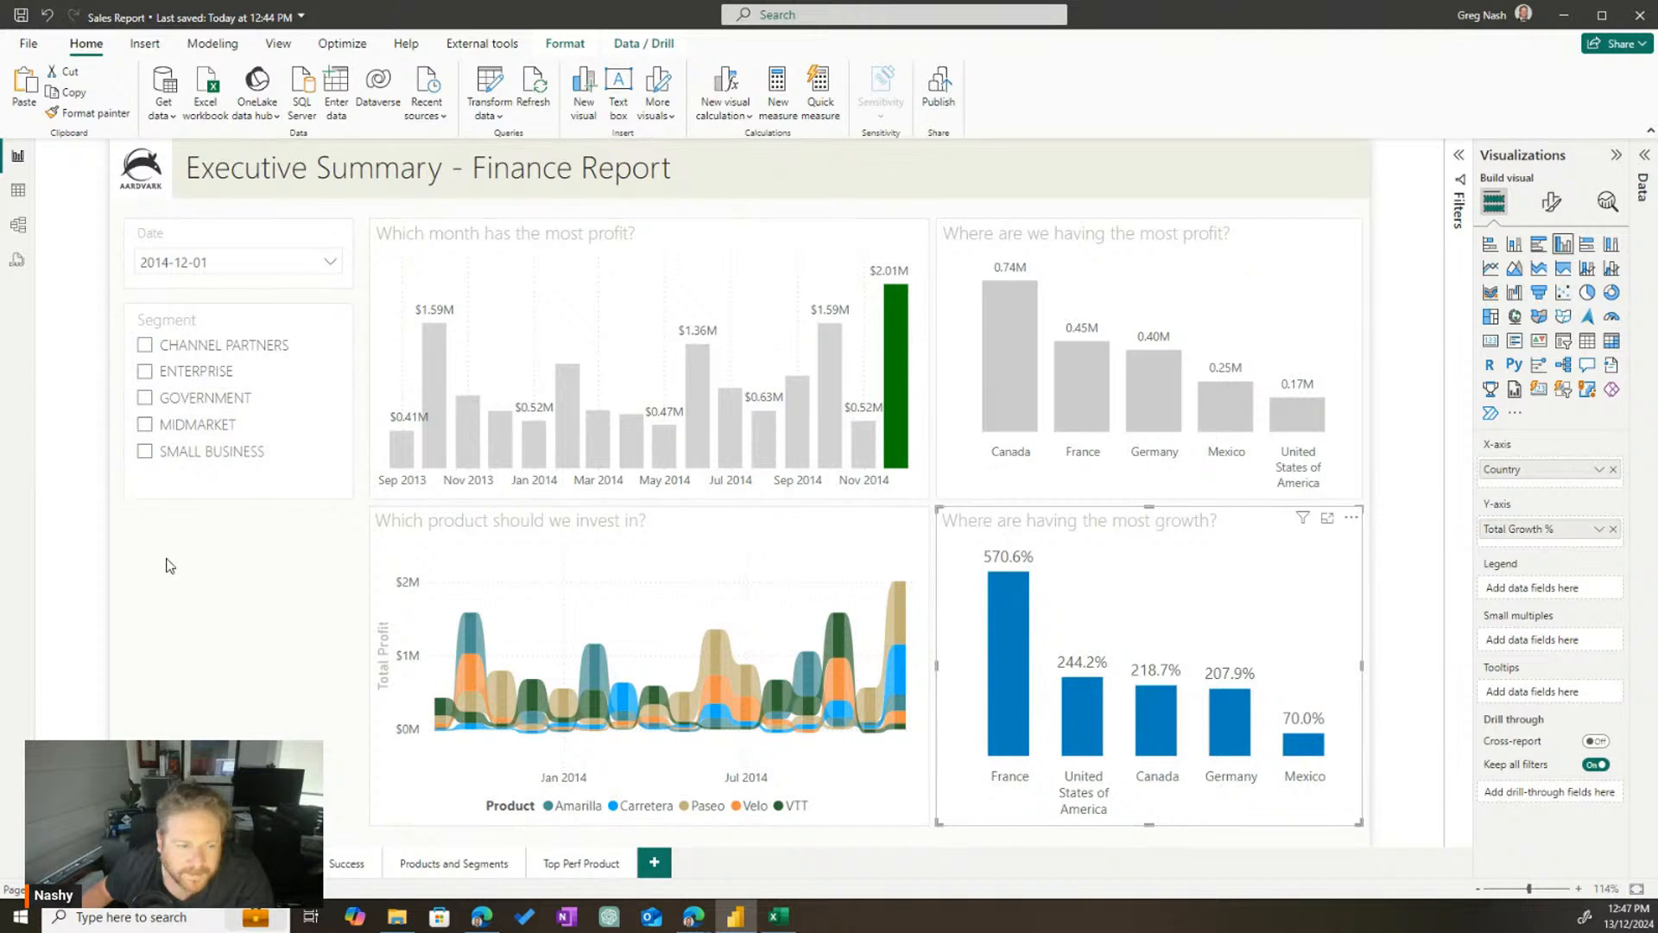
pyautogui.click(291, 731)
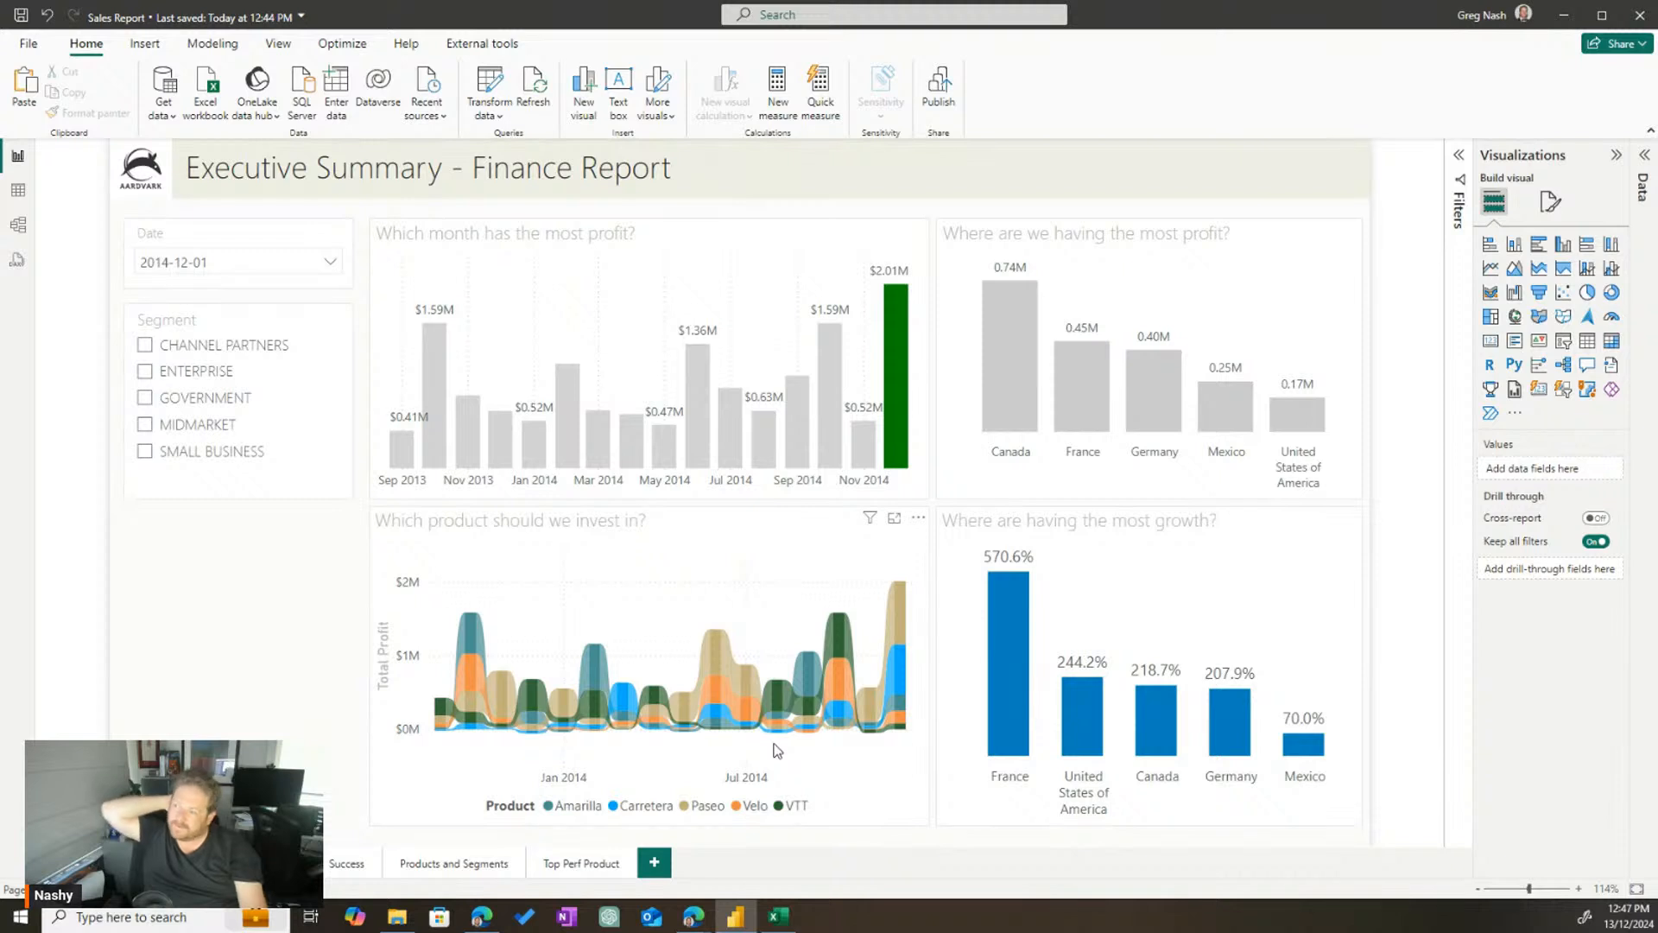
# Recolor the "Executive Summary - Finance Report" title in a darker tan theme shade and collapse the Visualizations pane
pyautogui.doubleClick(411, 174)
pyautogui.hotkey('ctrl', 'a')
pyautogui.click(413, 250)
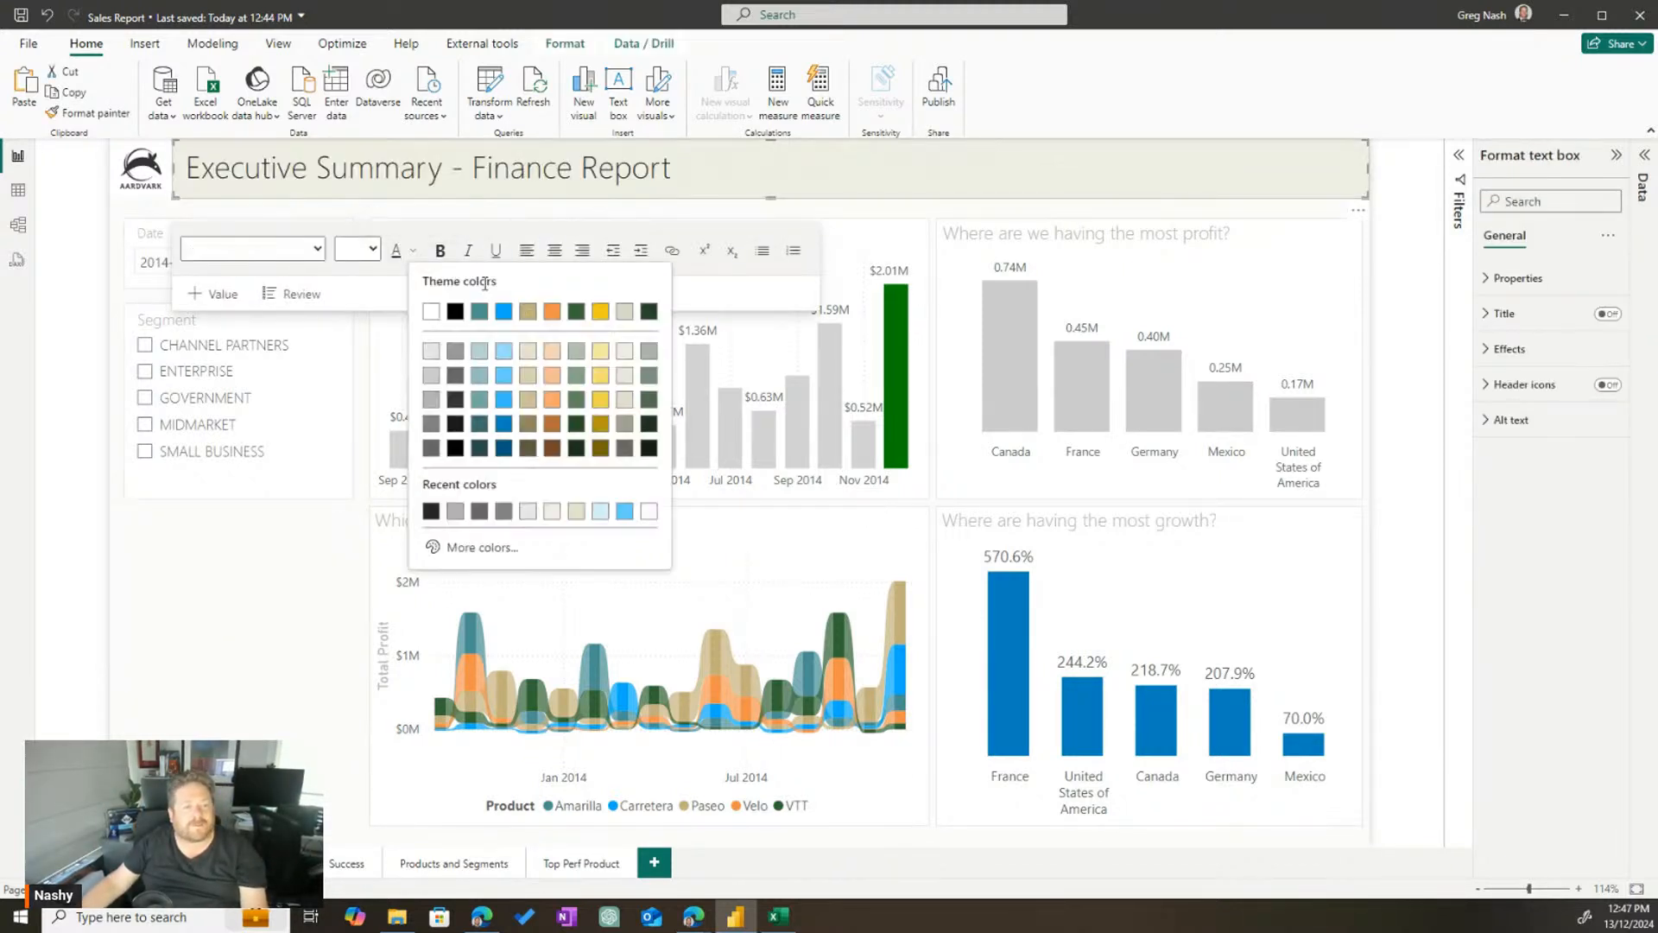
pyautogui.click(527, 426)
pyautogui.click(207, 606)
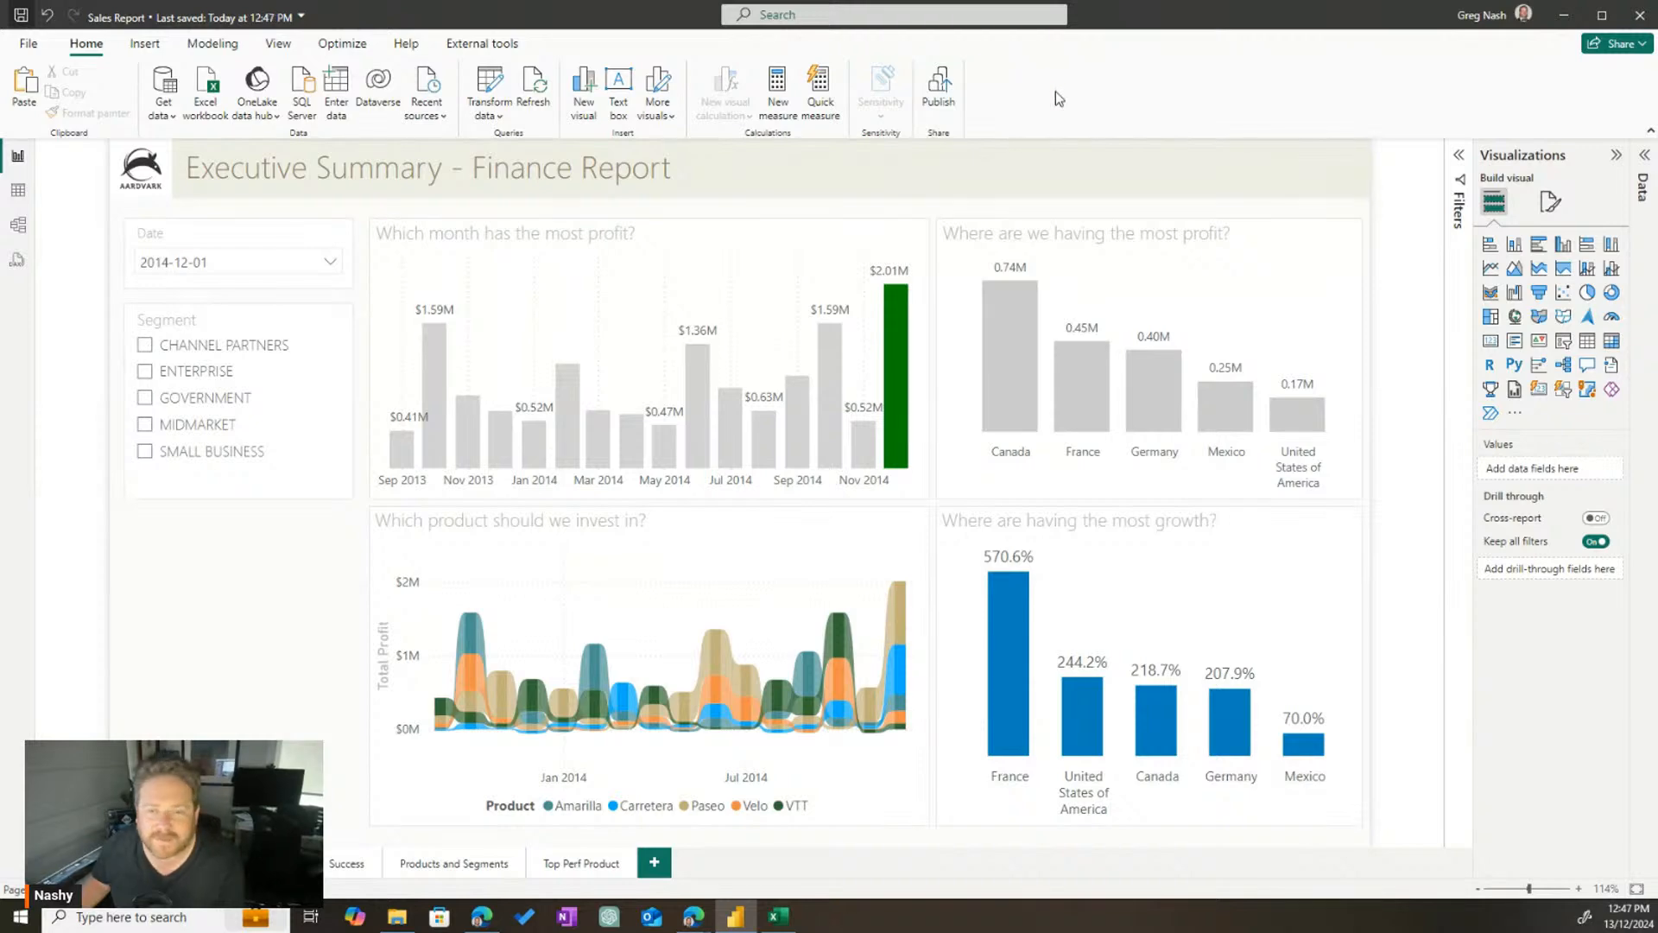
pyautogui.click(1616, 156)
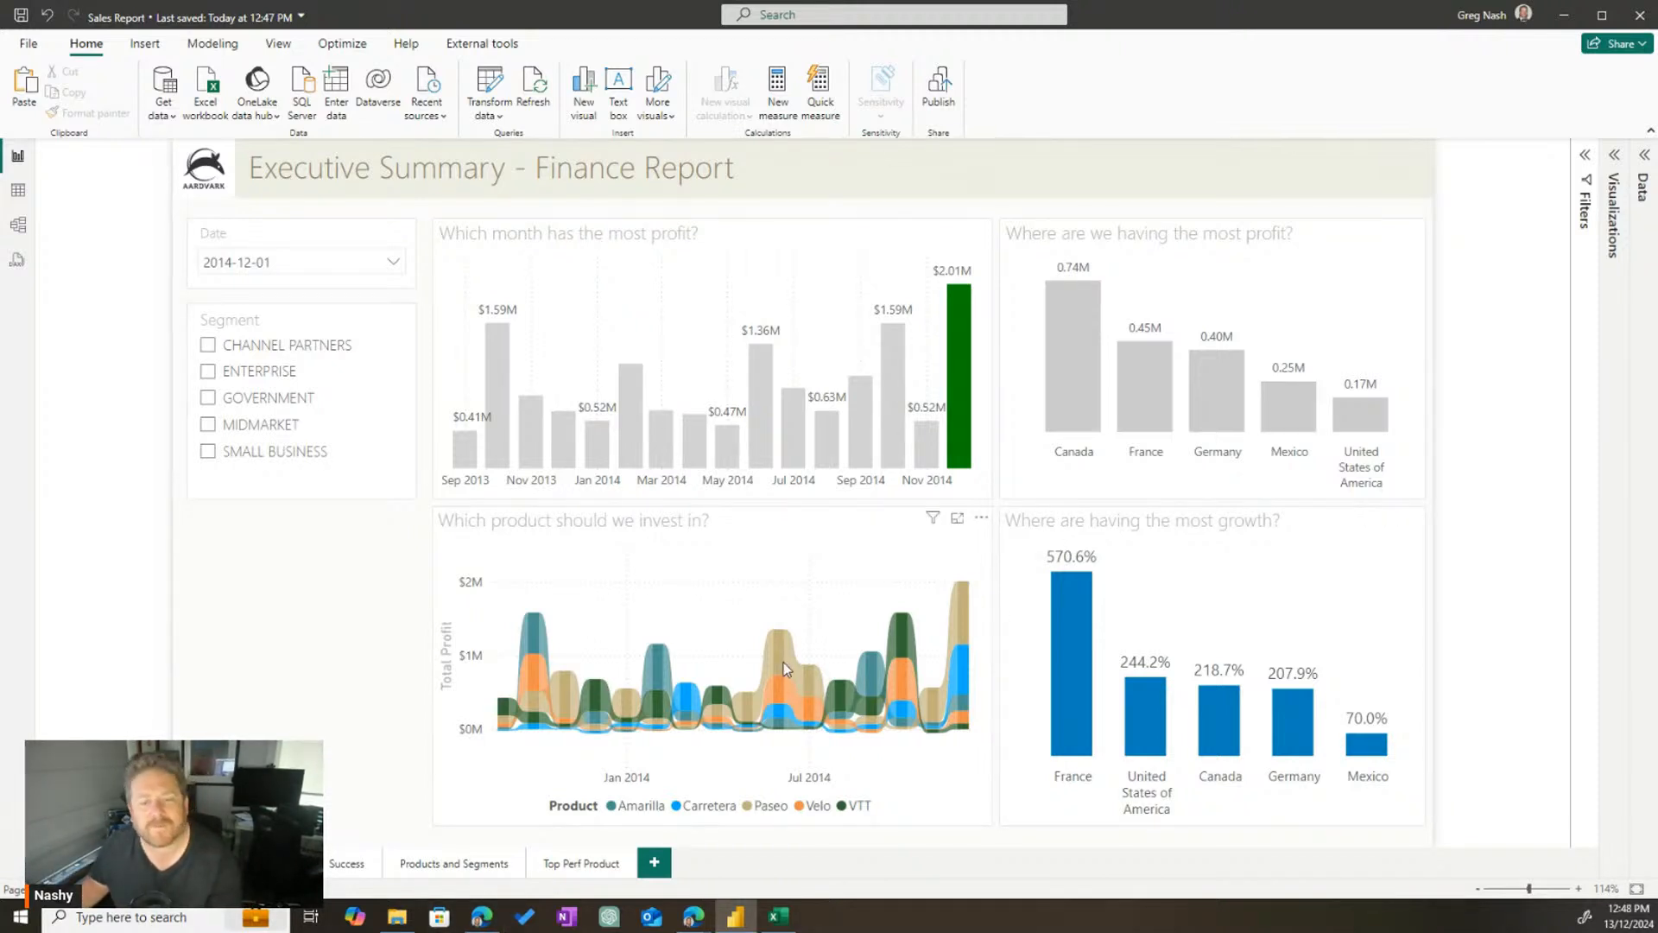
pyautogui.moveTo(785, 662)
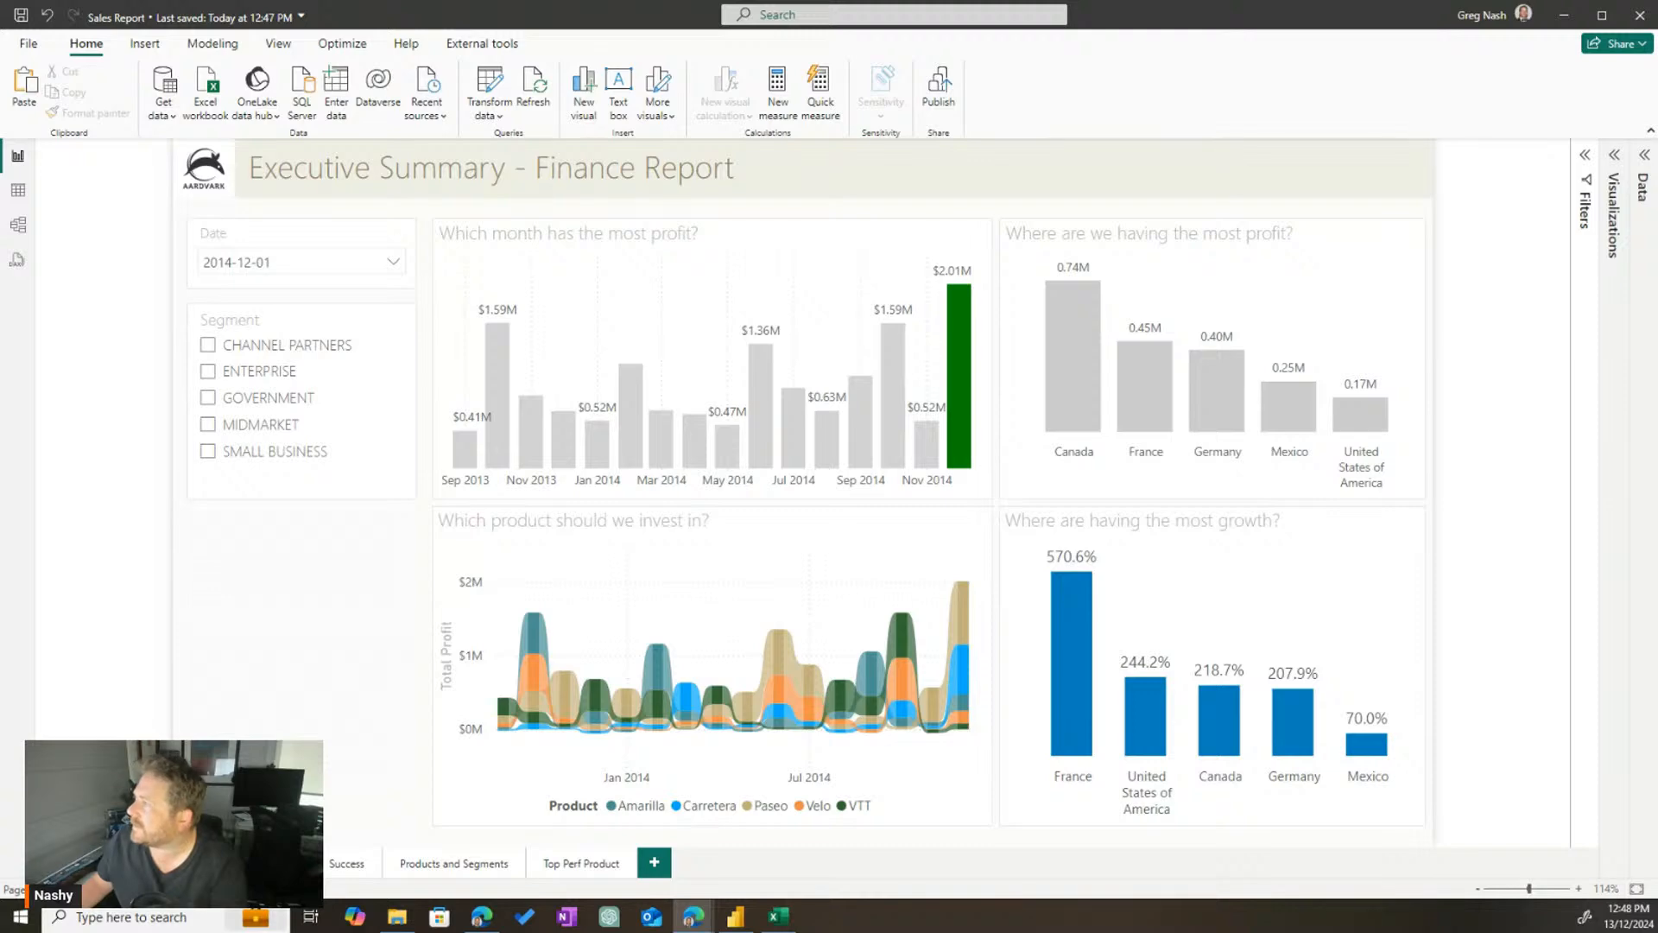
# In the Power BI service, create a workspace named Sales Reporting with the description "This is a workspace for sales reporting"
pyautogui.moveTo(1657, 248); pyautogui.dragTo(682, 1)
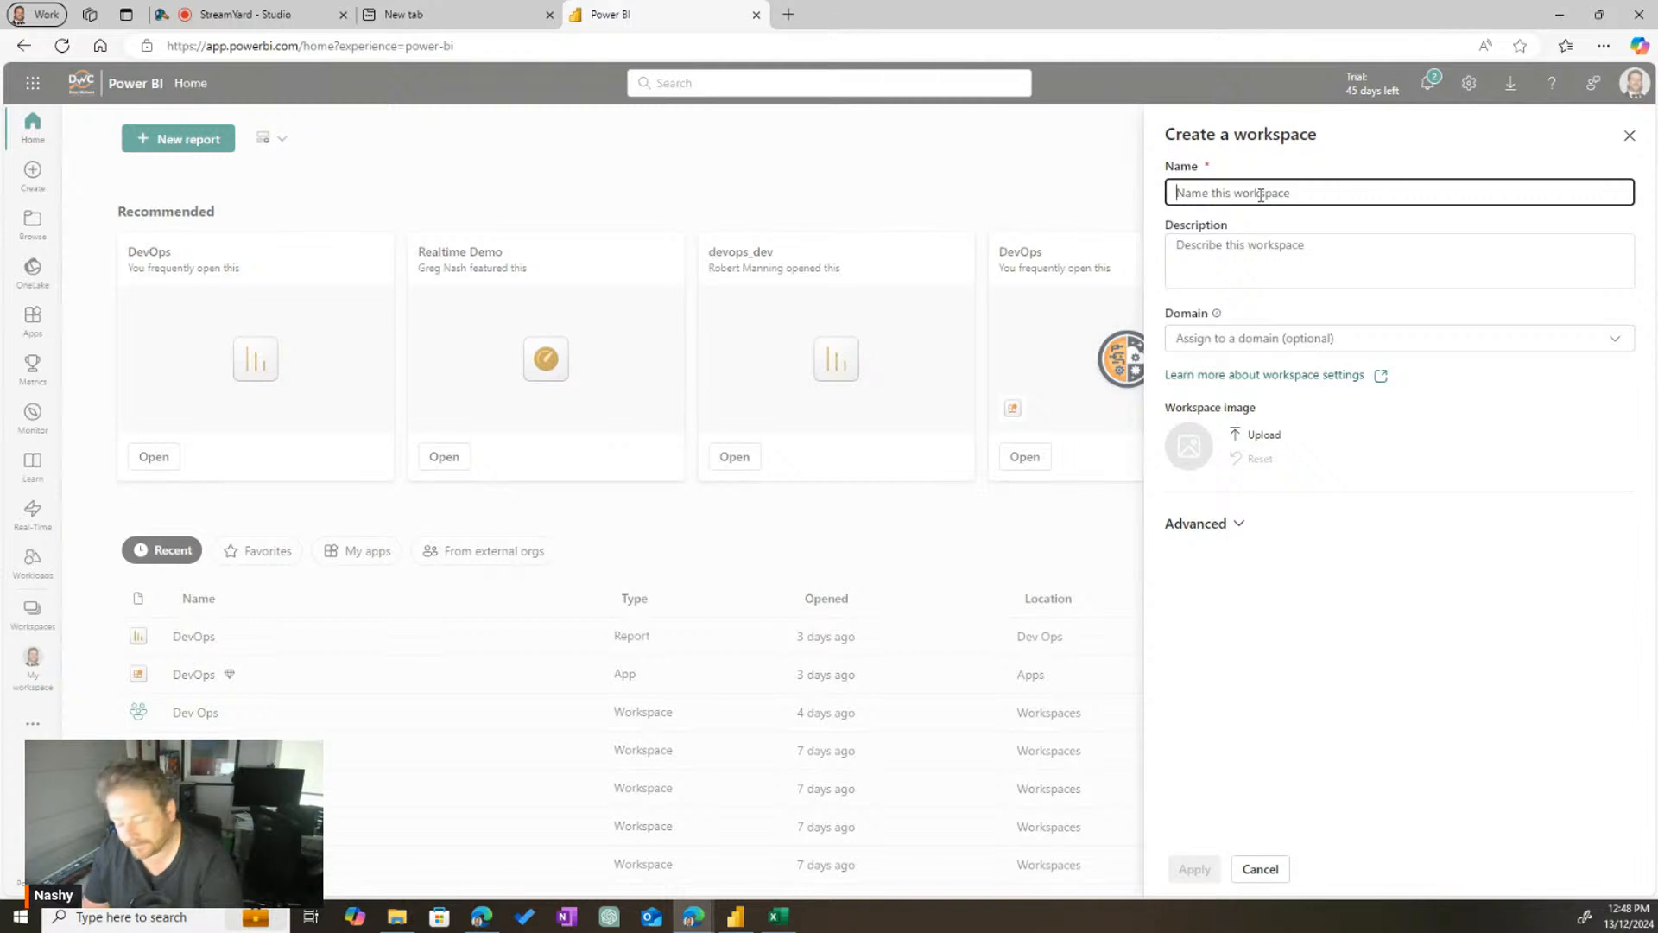
pyautogui.write('Sales Reporting')
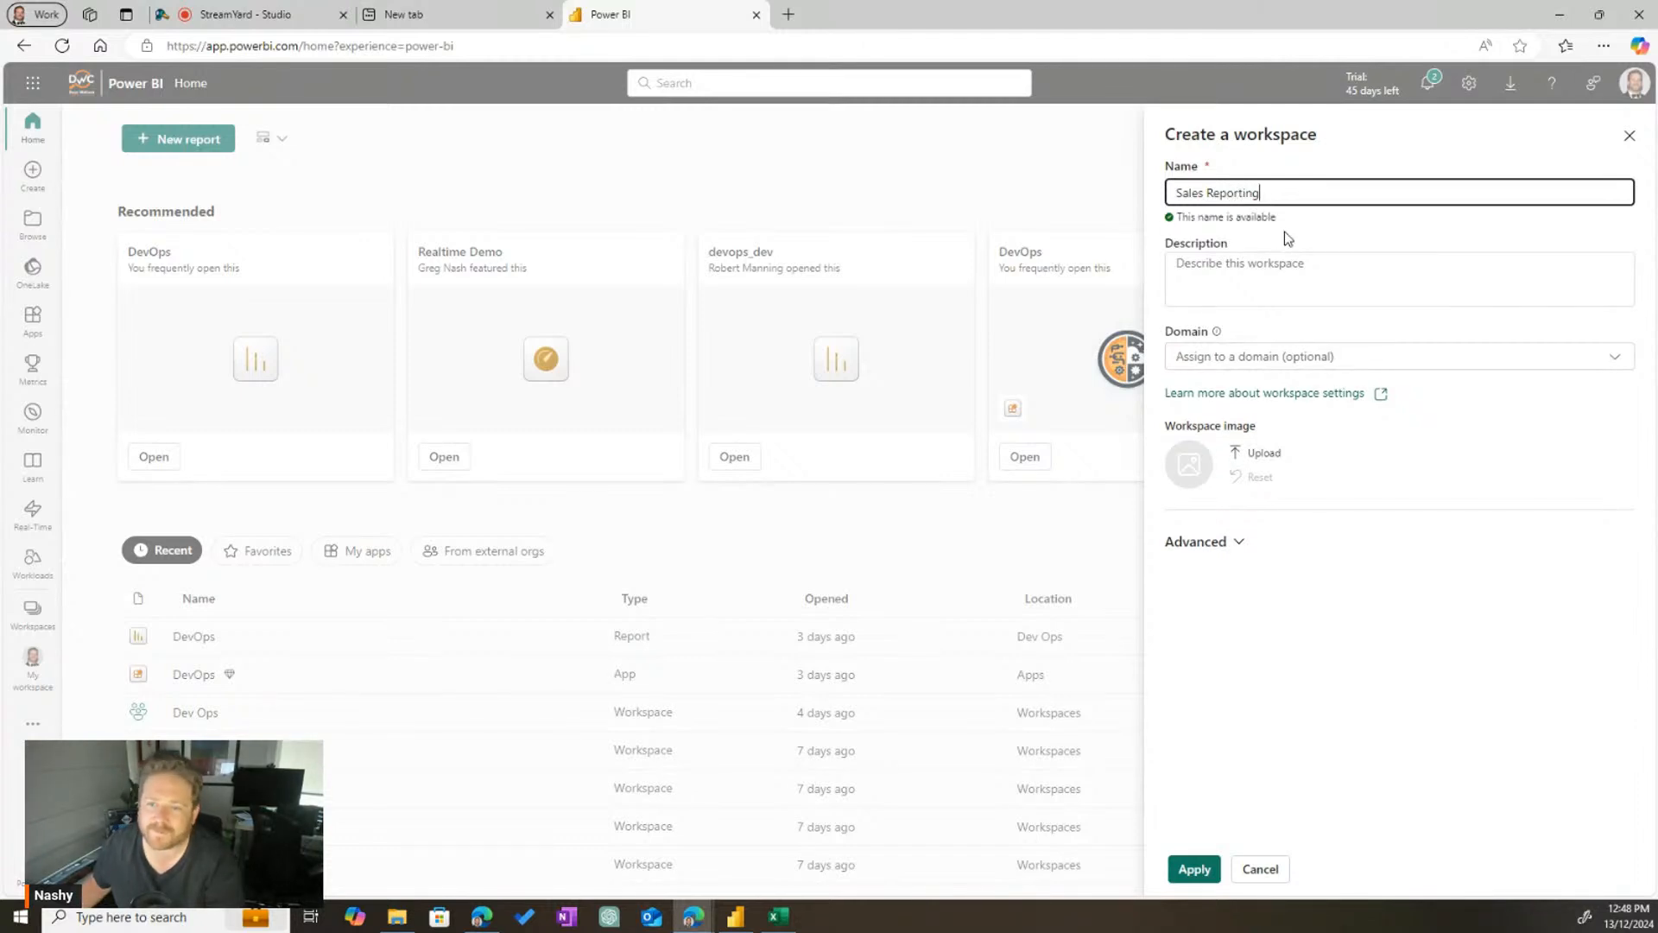
pyautogui.click(1282, 263)
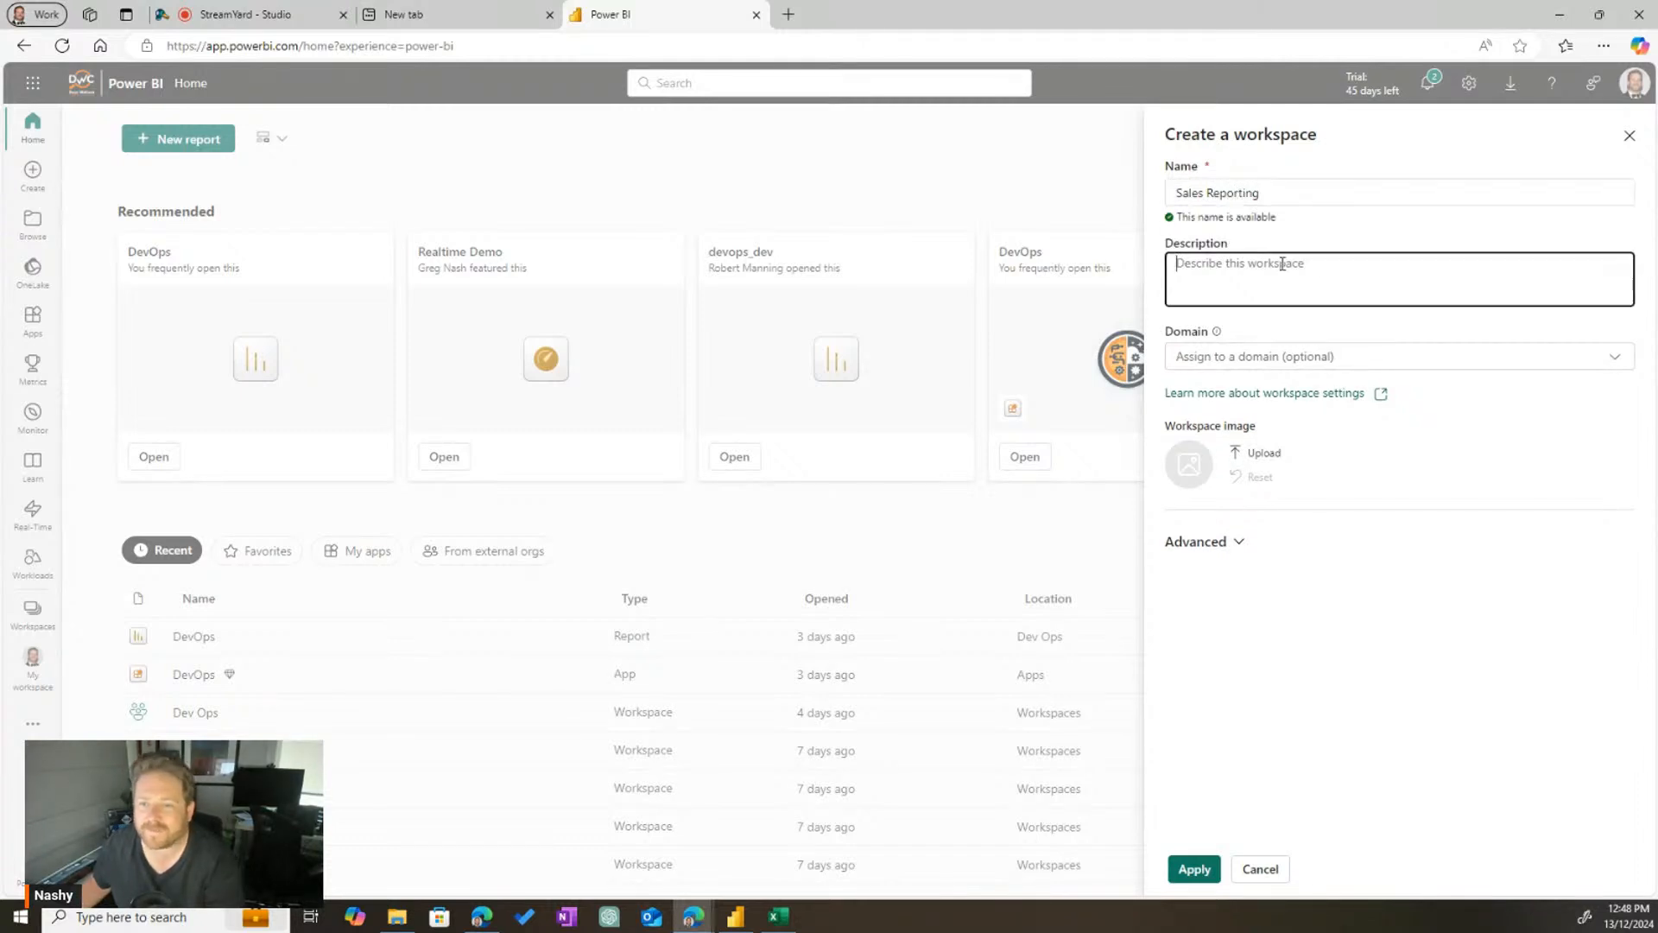
pyautogui.click(1355, 354)
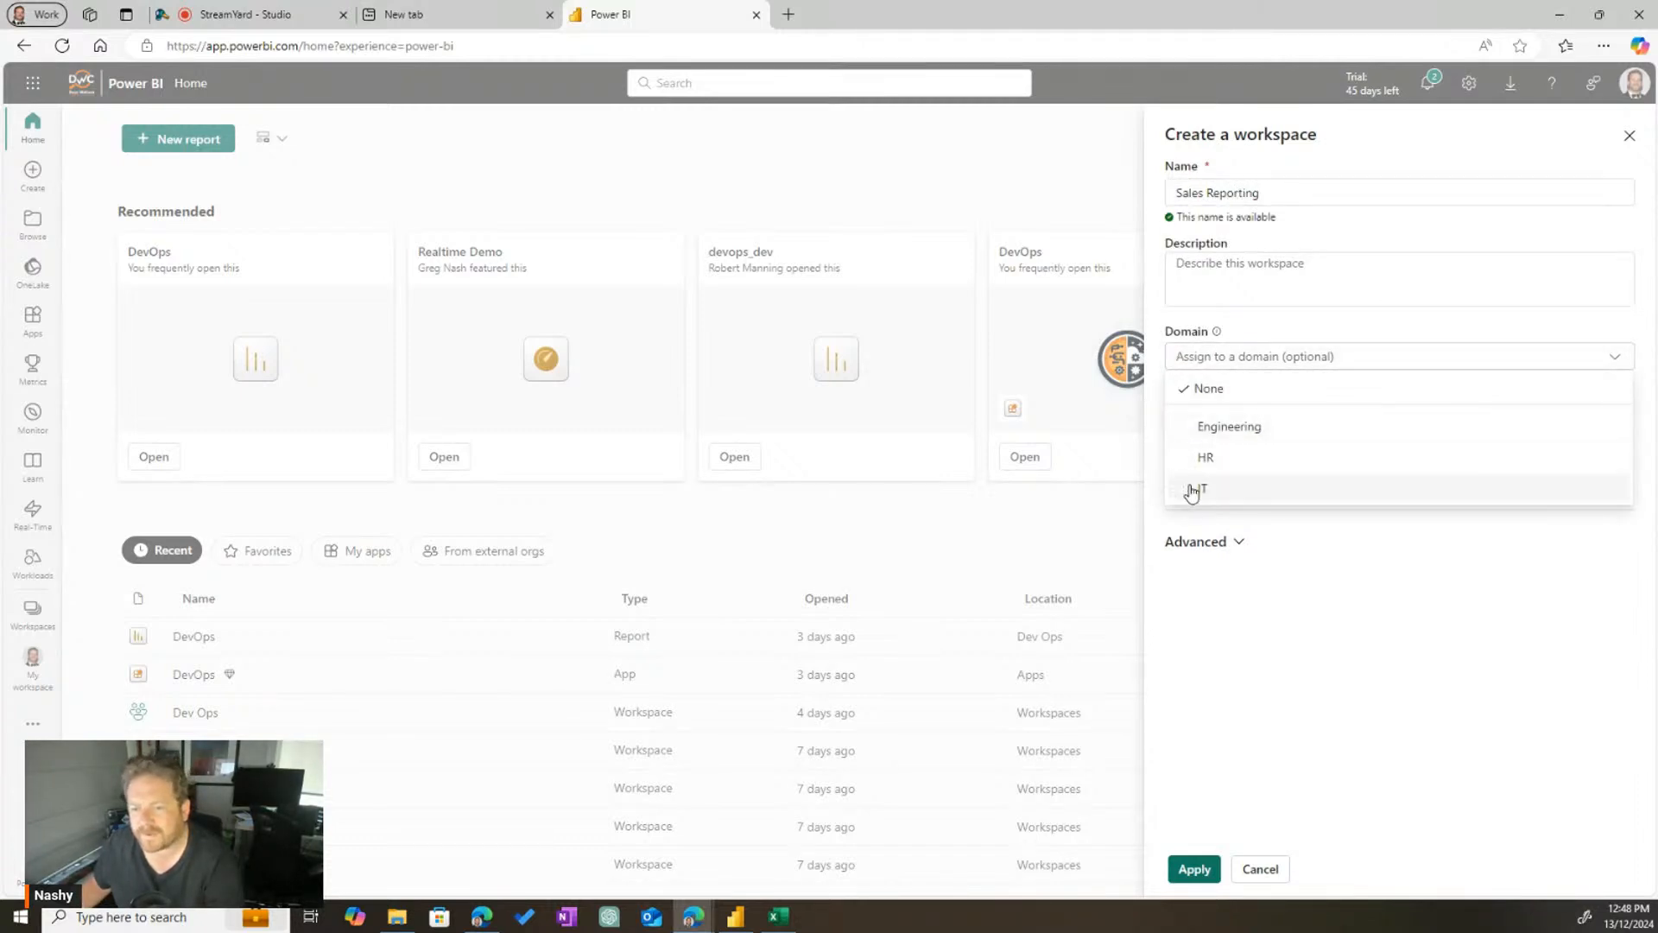
pyautogui.click(1295, 264)
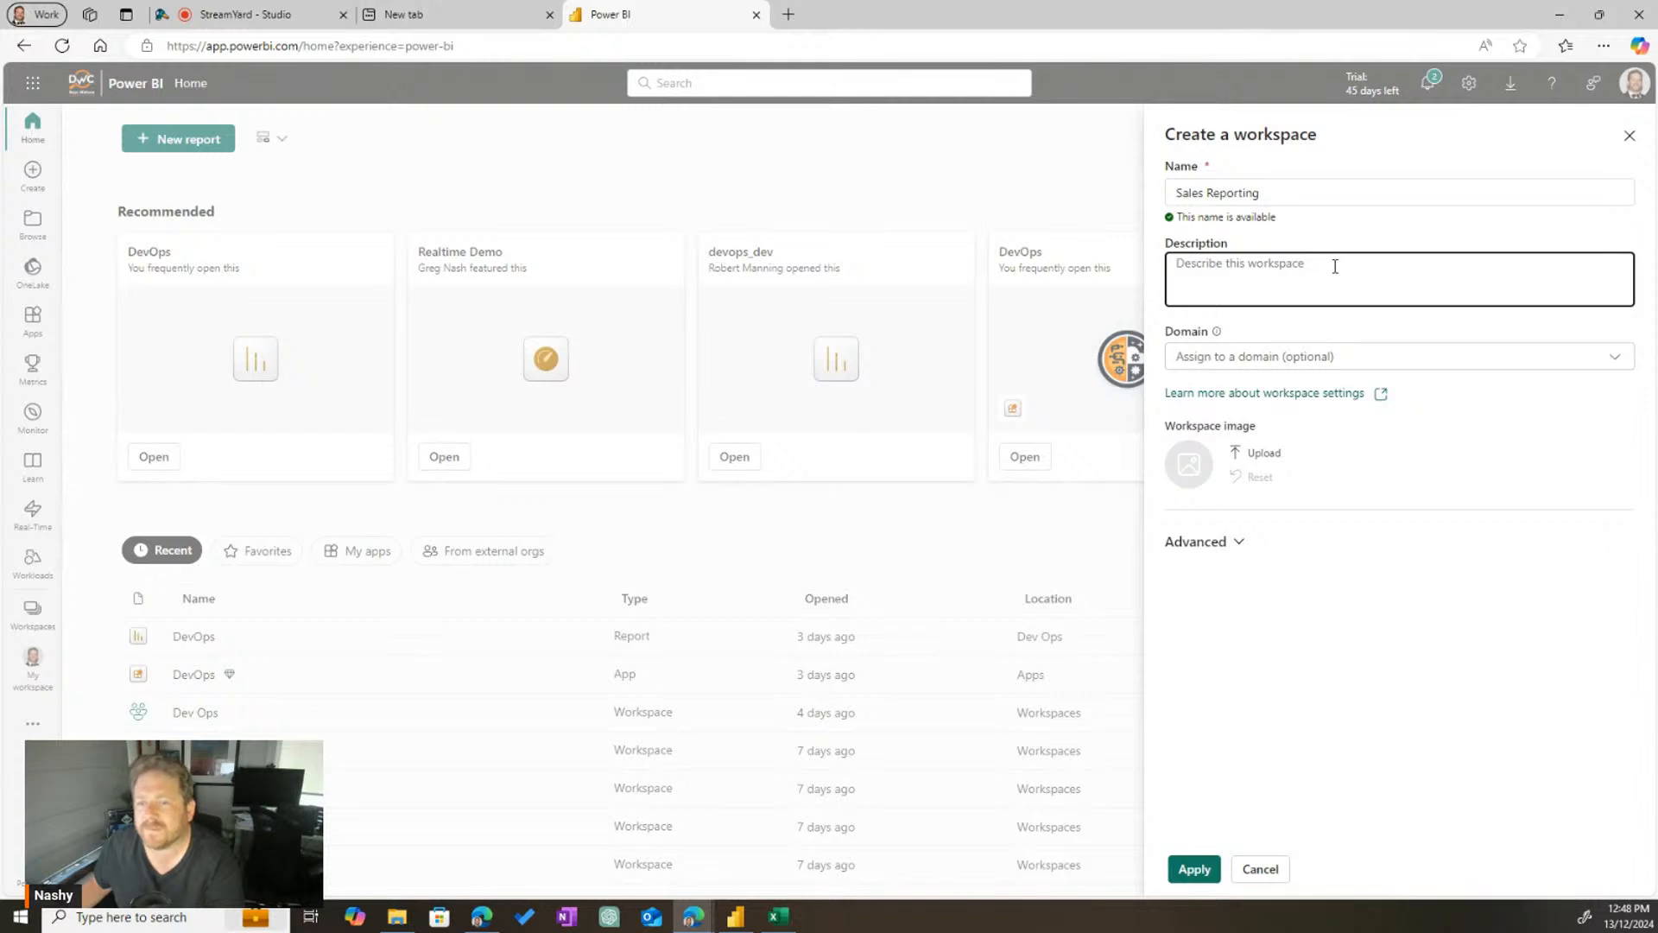
pyautogui.write('This')
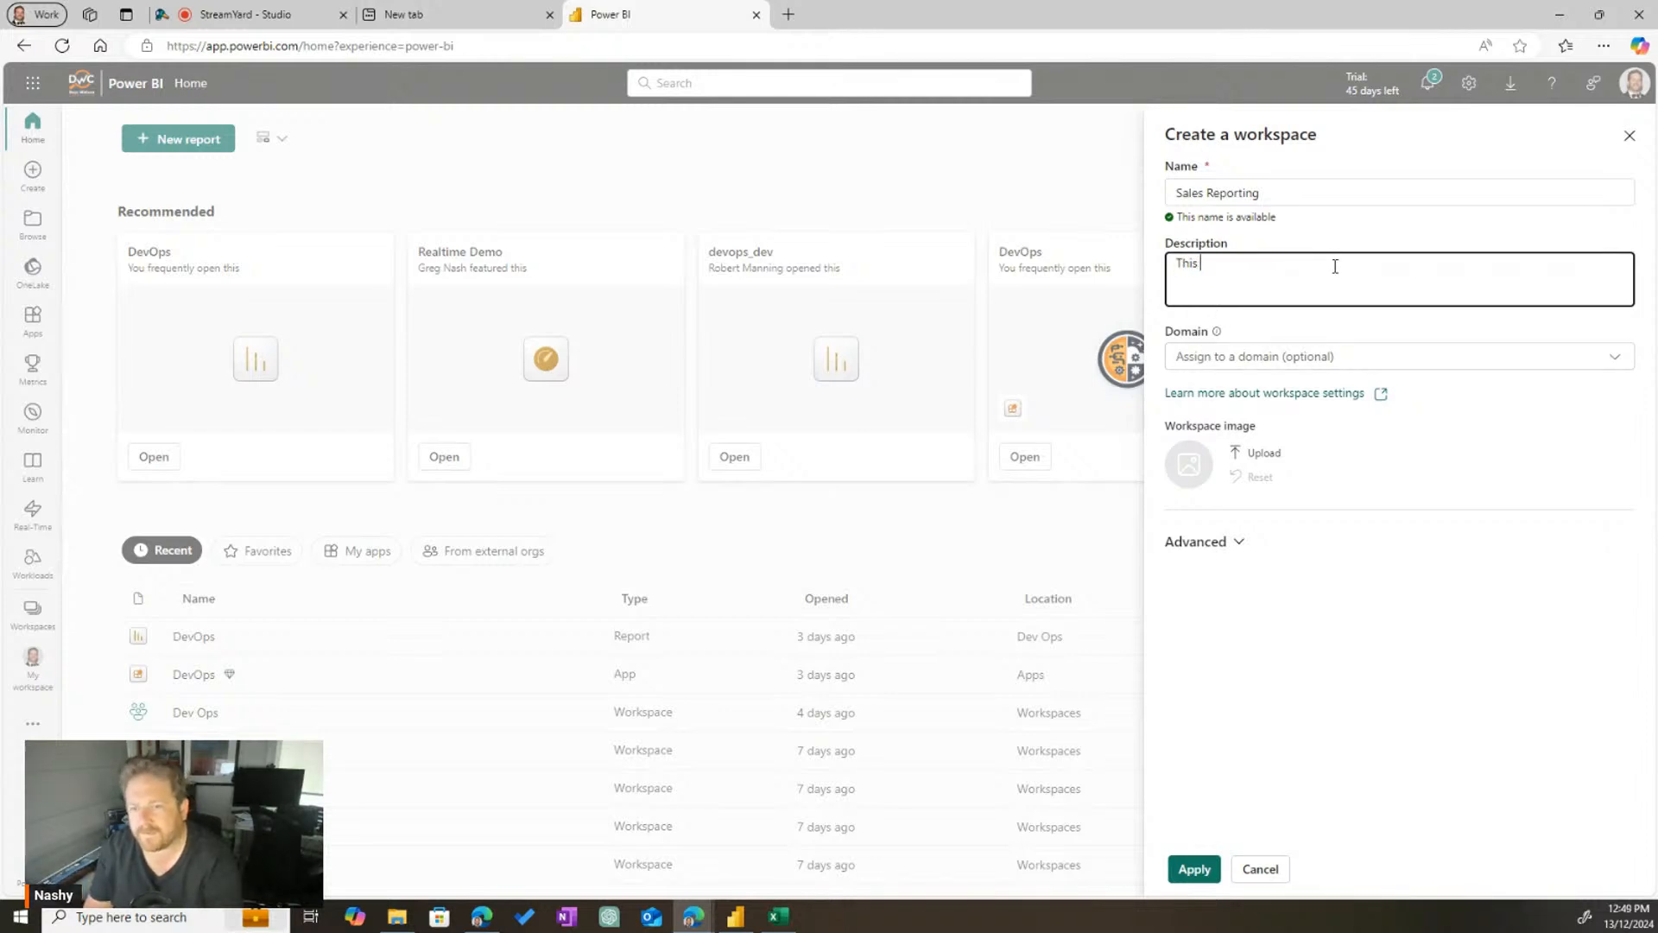
pyautogui.write(' is a workspace for sales reporting')
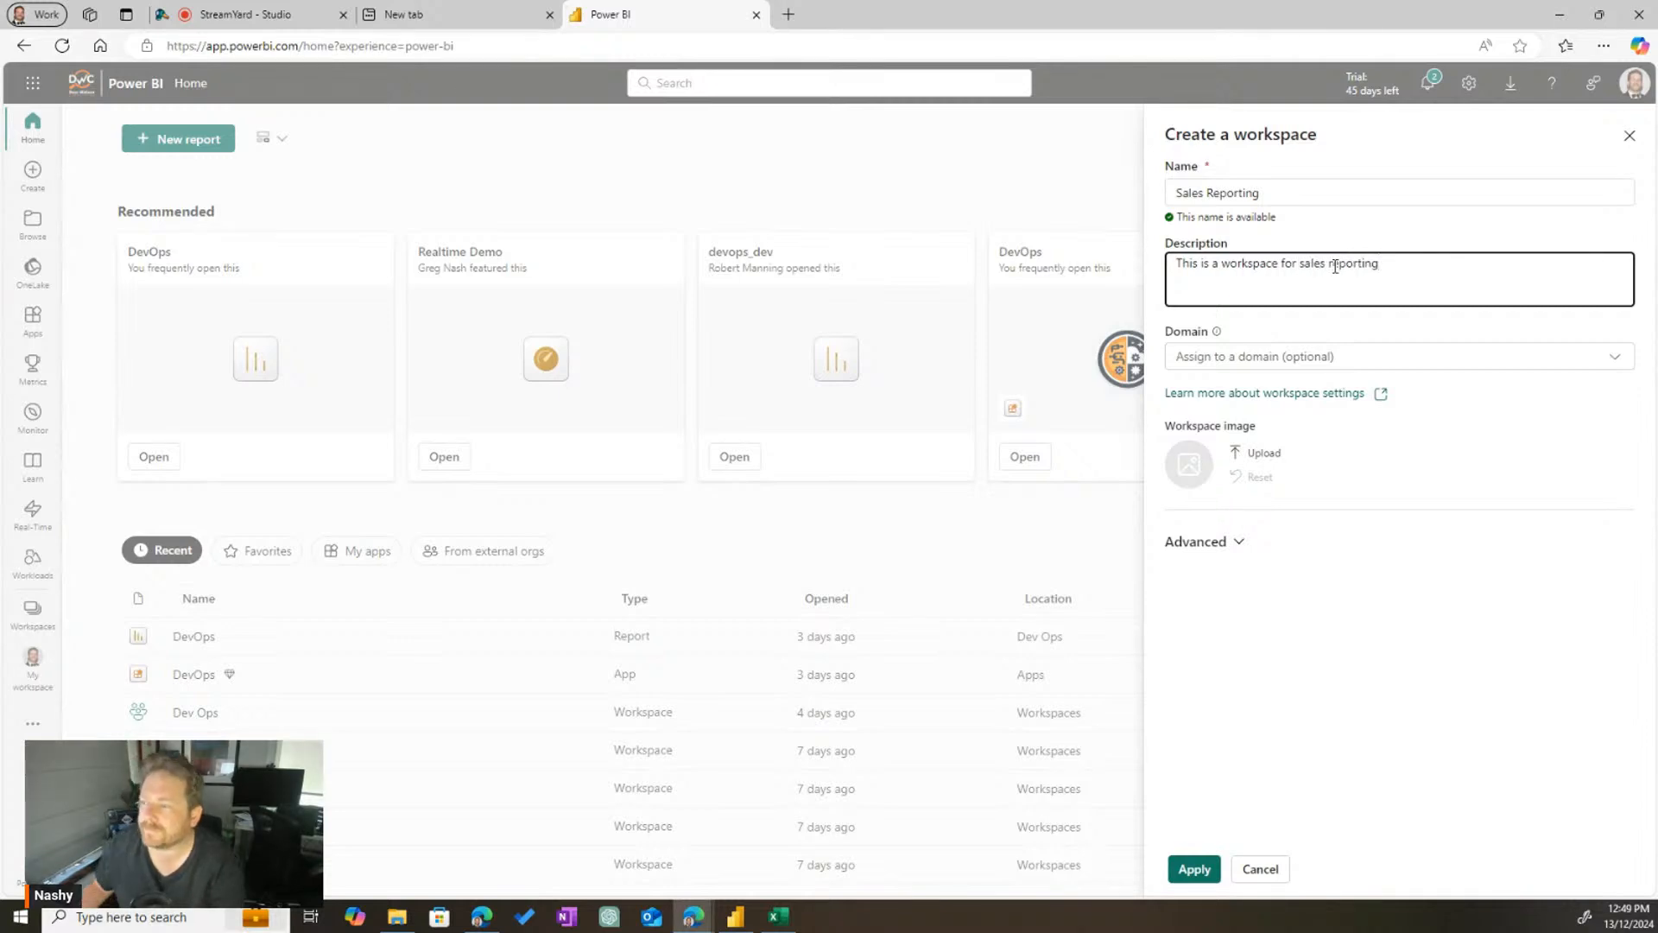
pyautogui.click(1202, 874)
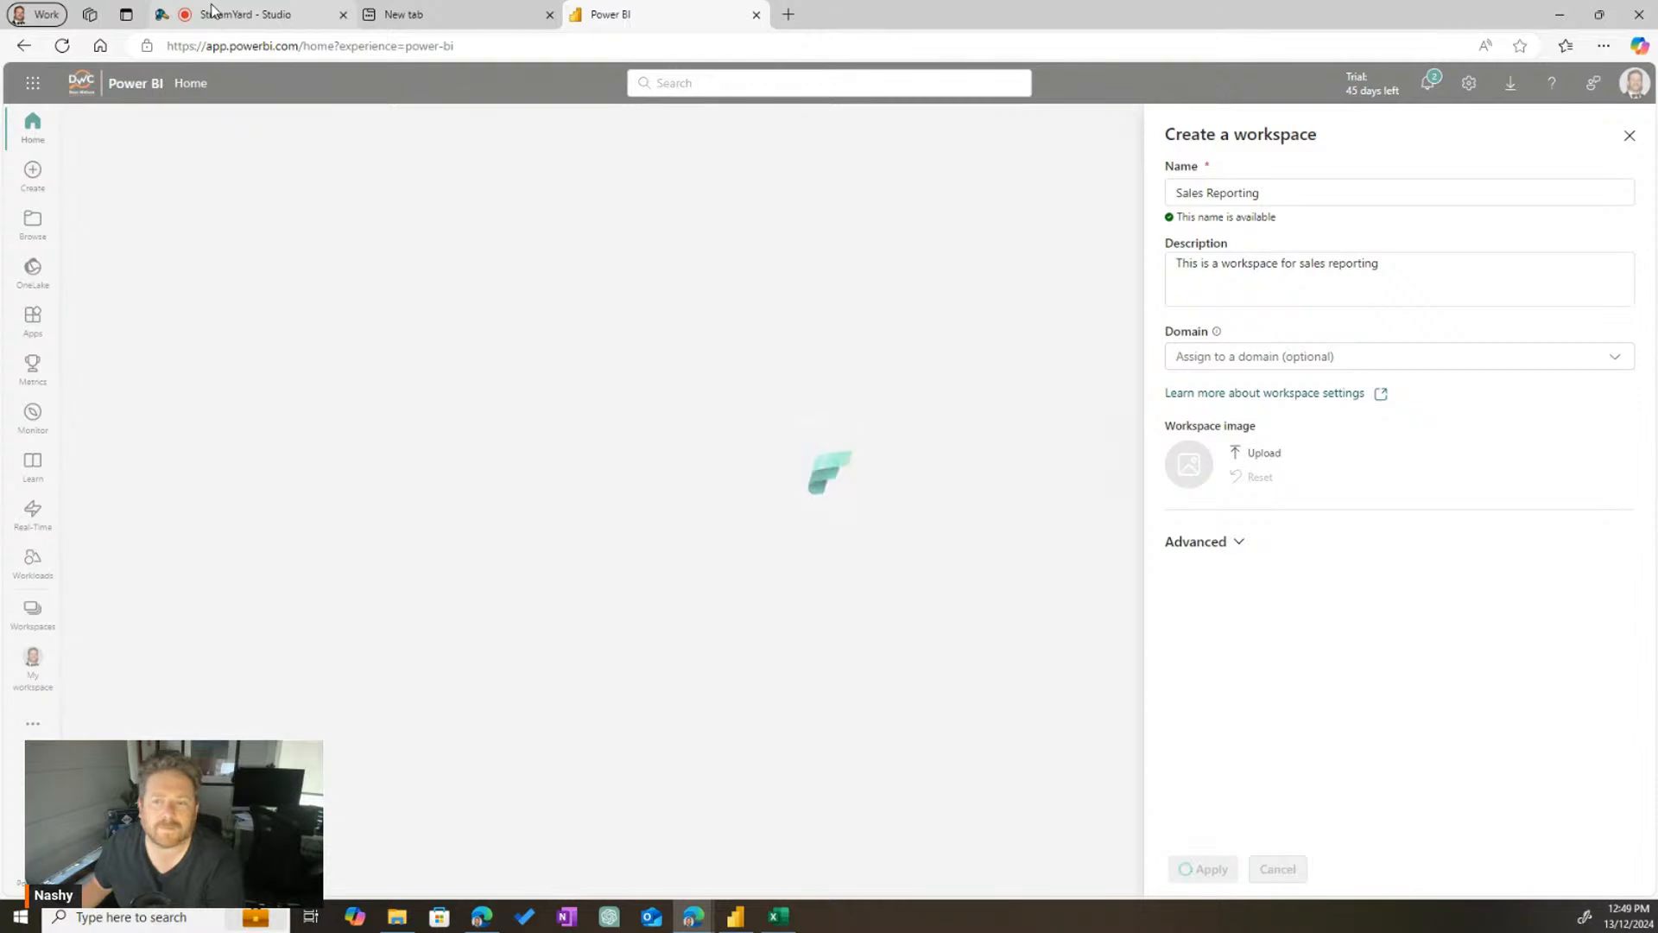
# Set the Sales Reporting workspace's license mode to Pro, removing it from Premium capacity
pyautogui.moveTo(214, 11); pyautogui.dragTo(1657, 52)
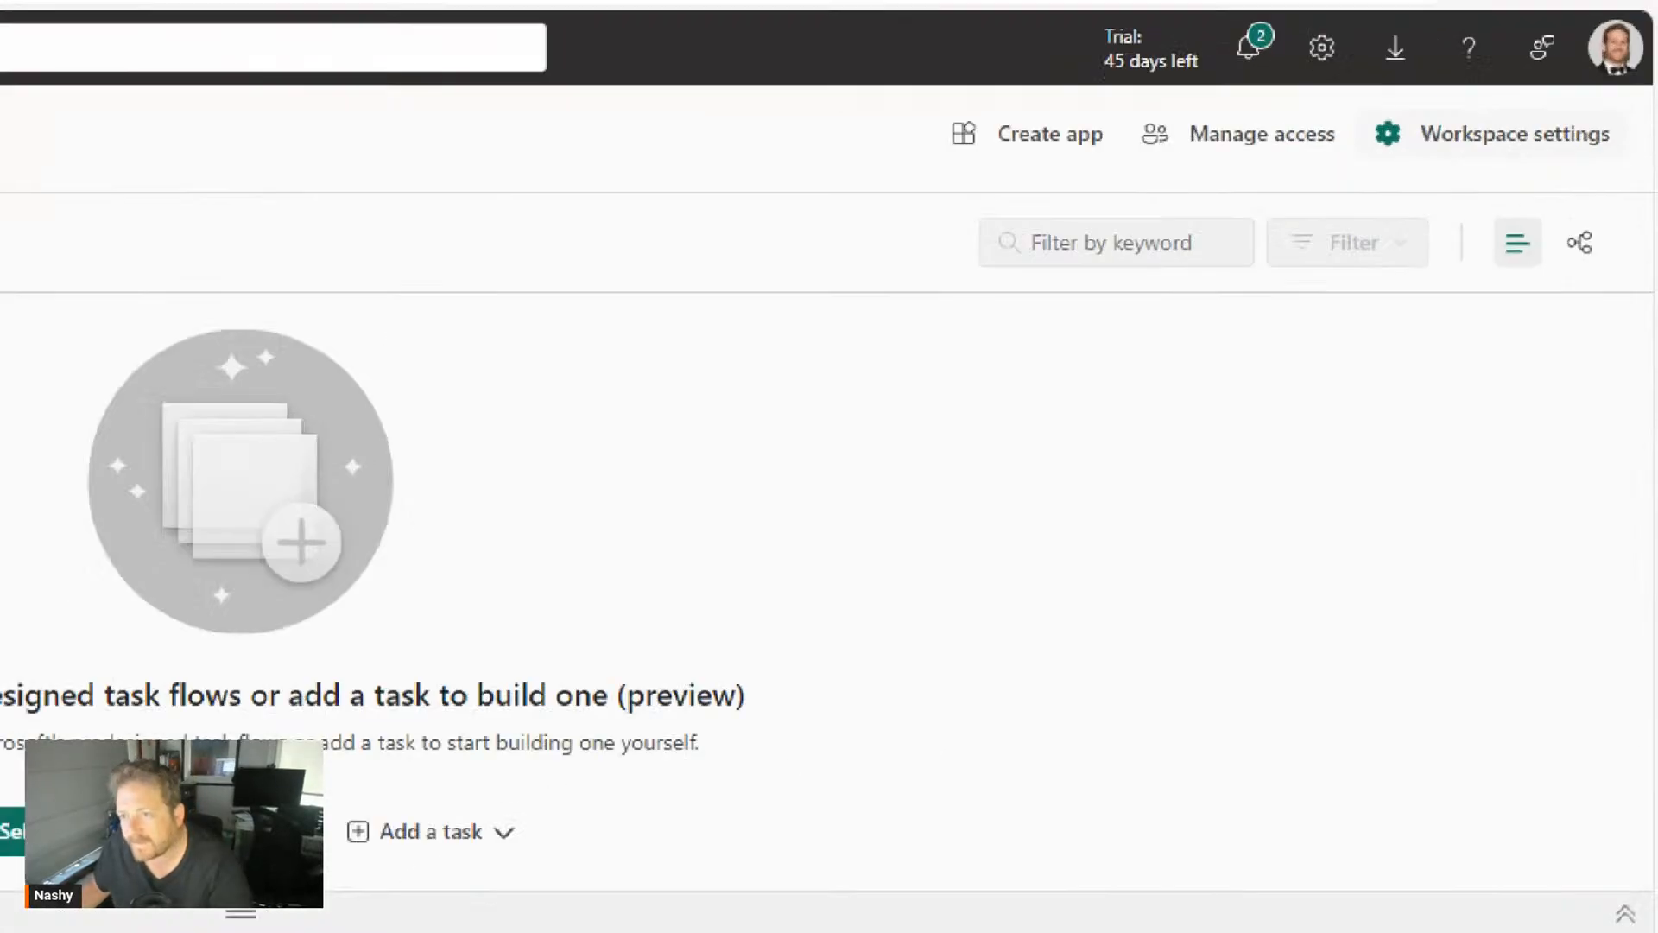
pyautogui.click(1471, 159)
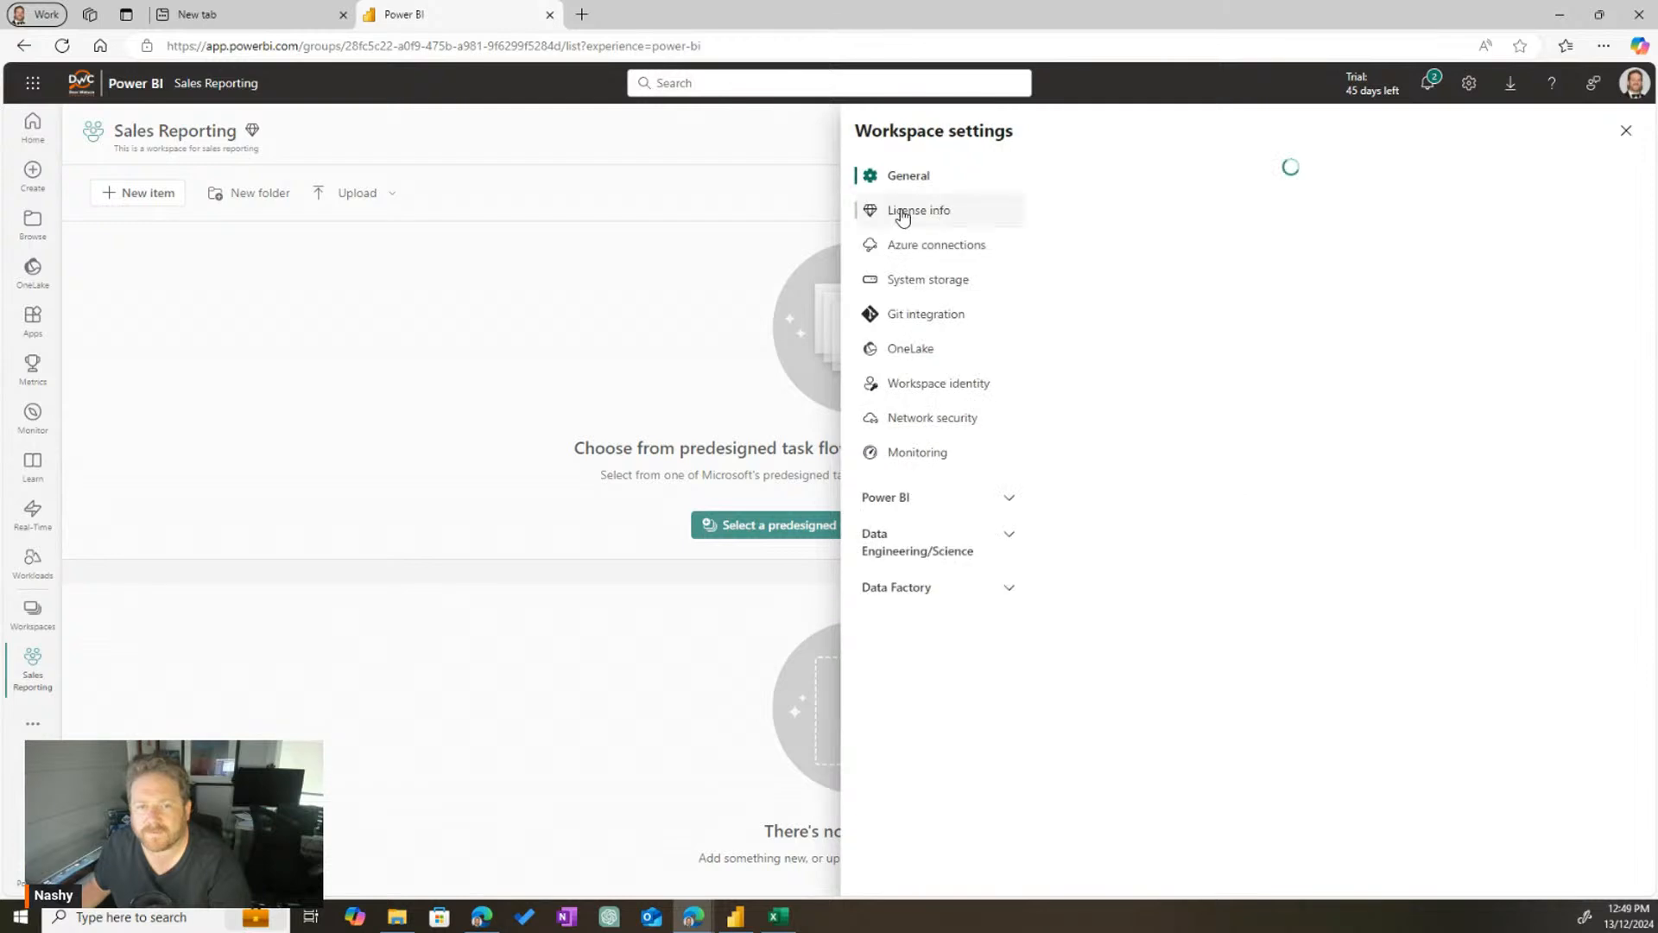
pyautogui.click(881, 215)
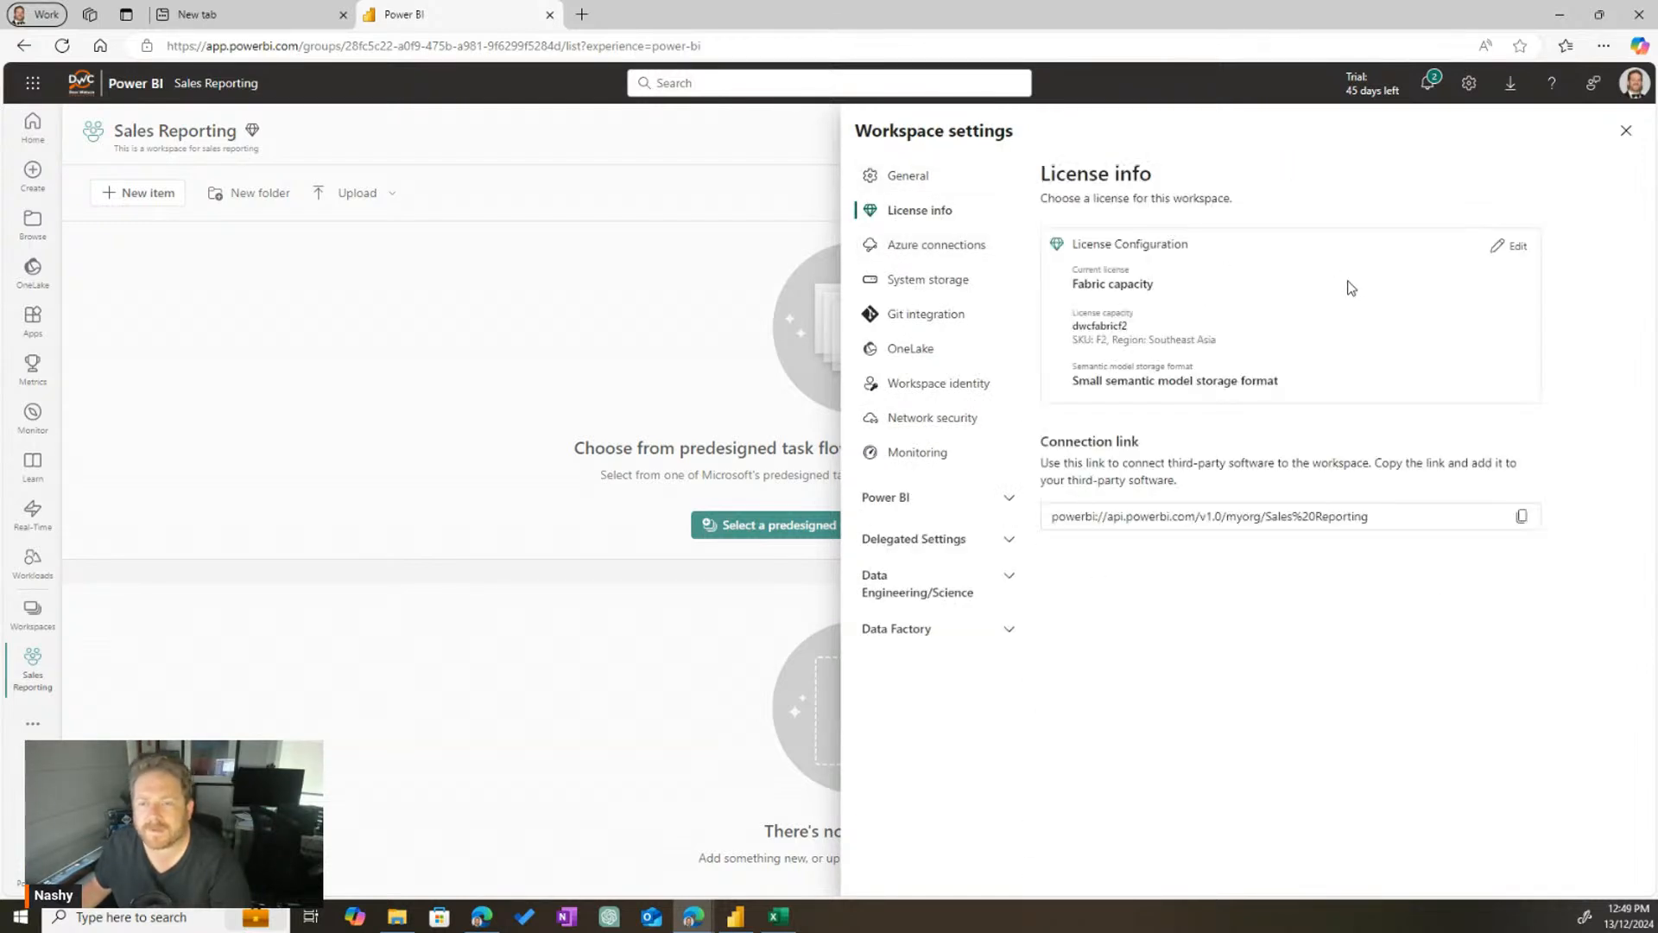
pyautogui.click(1504, 249)
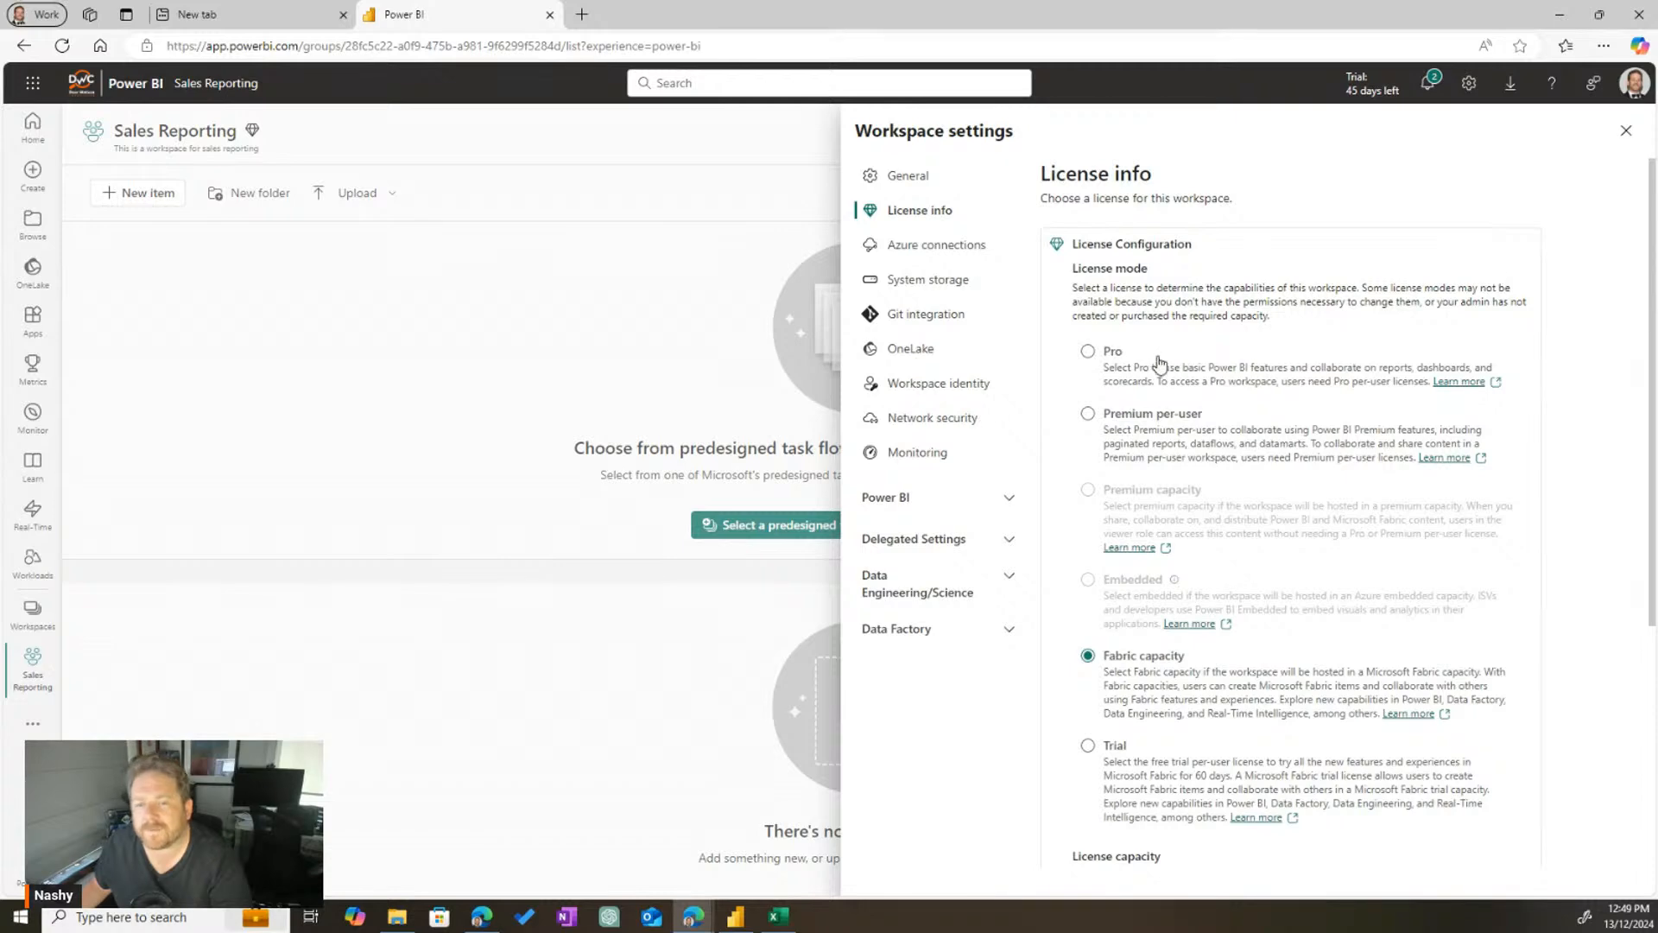
pyautogui.click(1087, 353)
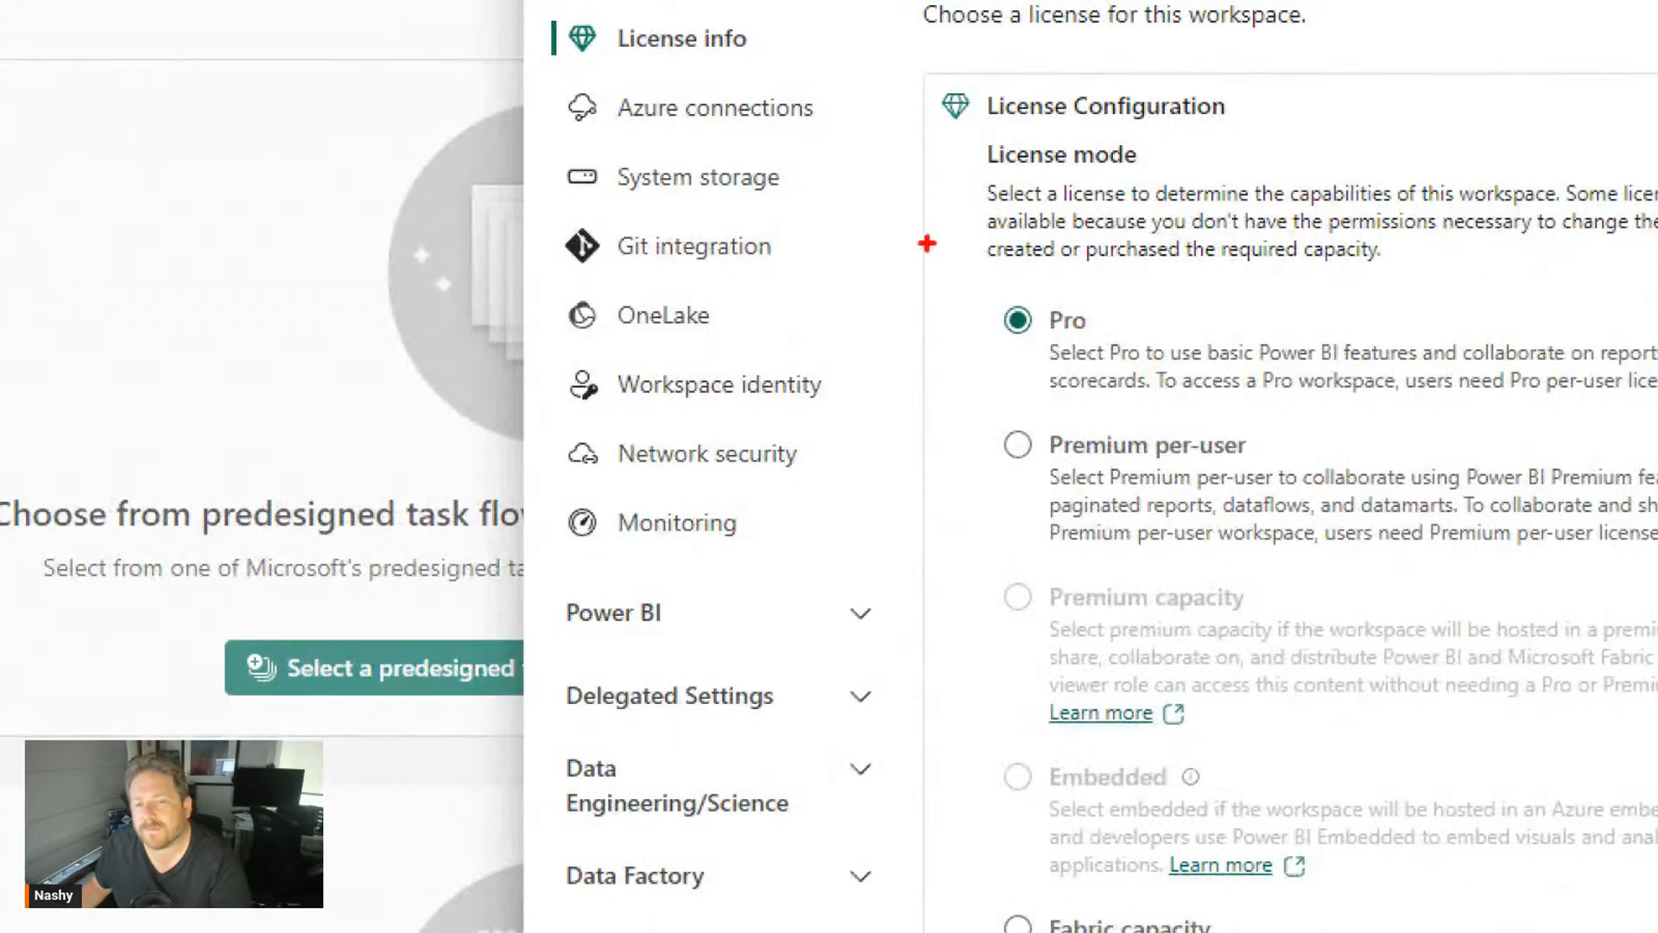
pyautogui.moveTo(927, 243)
pyautogui.mouseDown()
pyautogui.moveTo(1081, 444)
pyautogui.moveTo(1267, 444)
pyautogui.mouseUp()
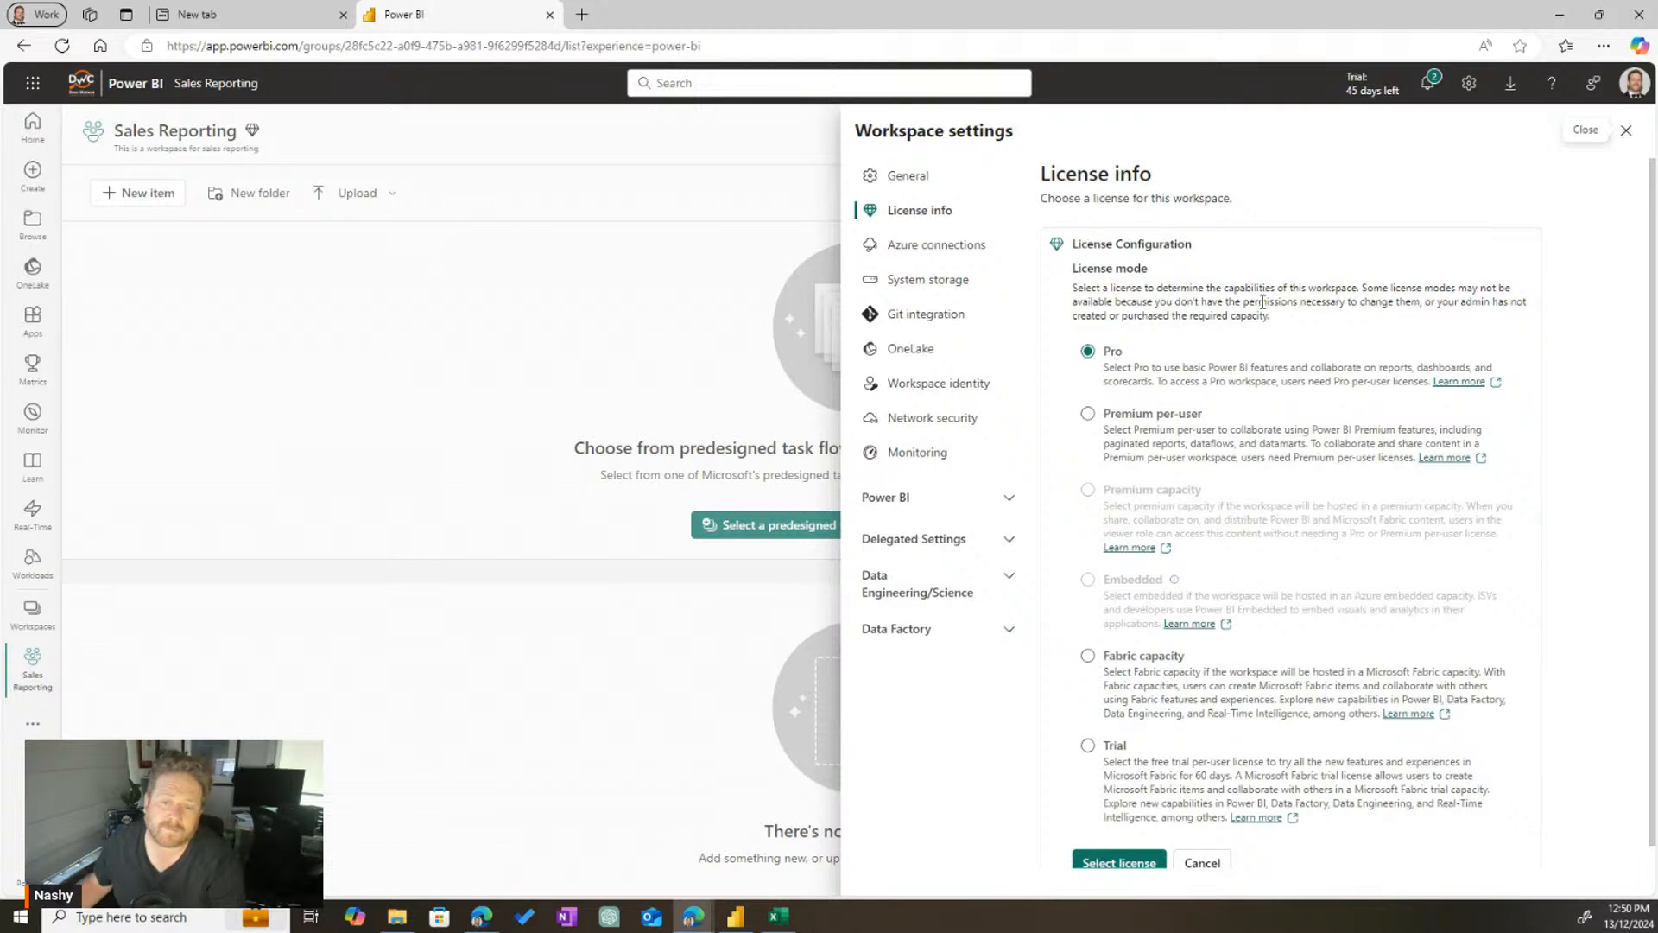
pyautogui.click(1625, 134)
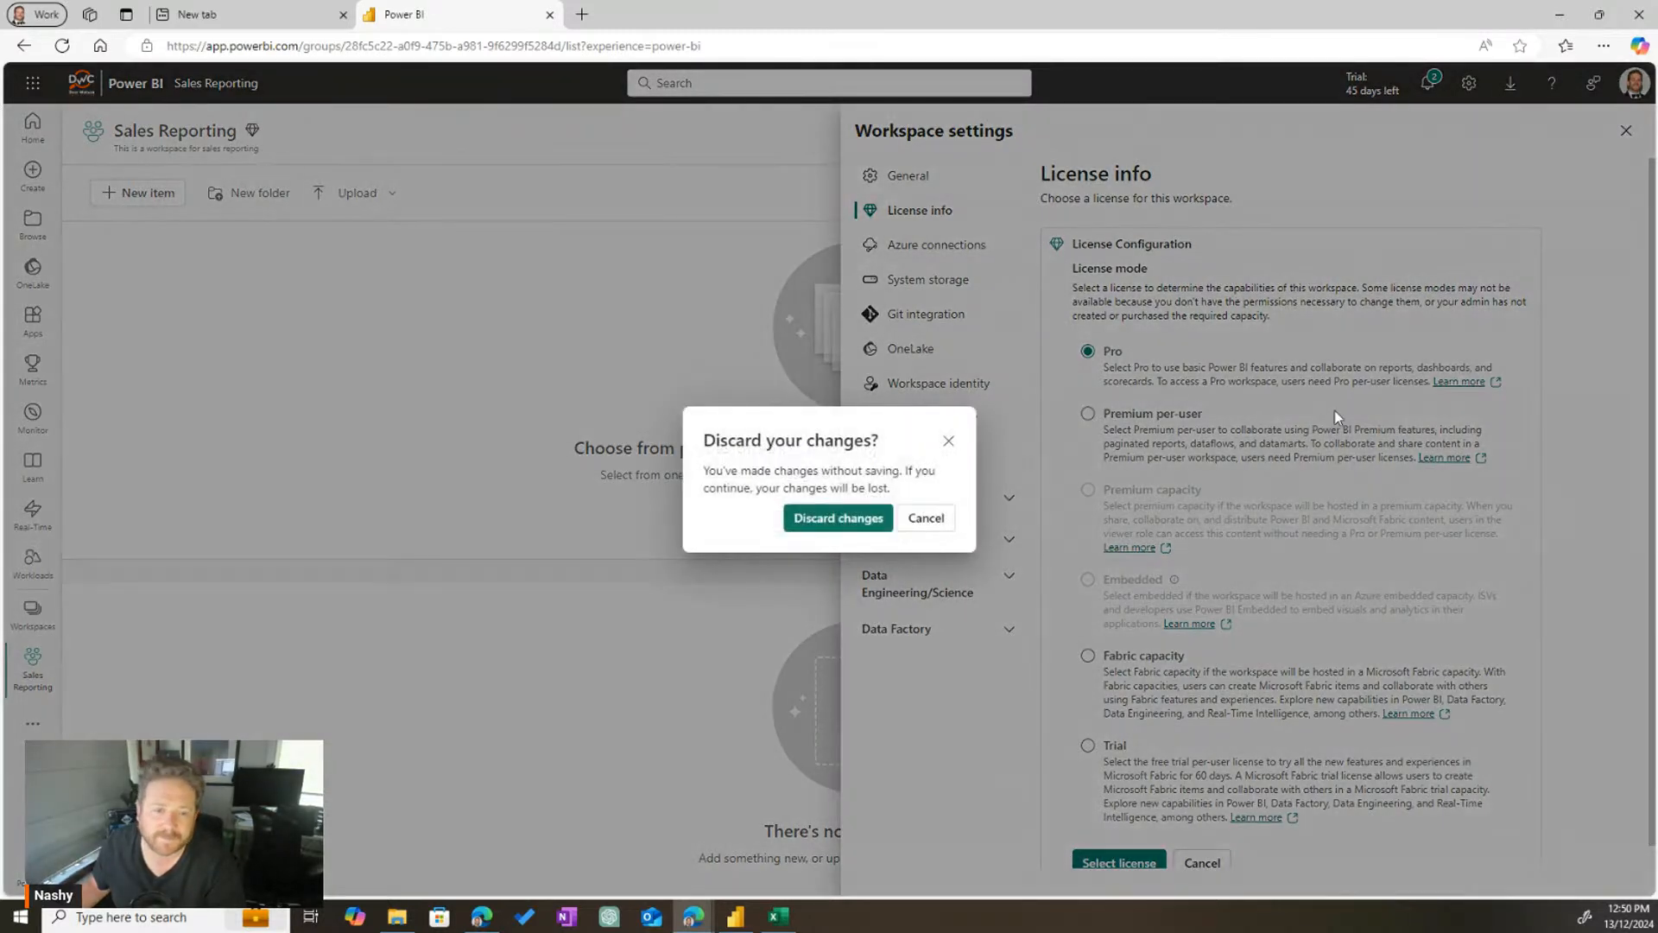
pyautogui.click(909, 529)
pyautogui.click(1137, 871)
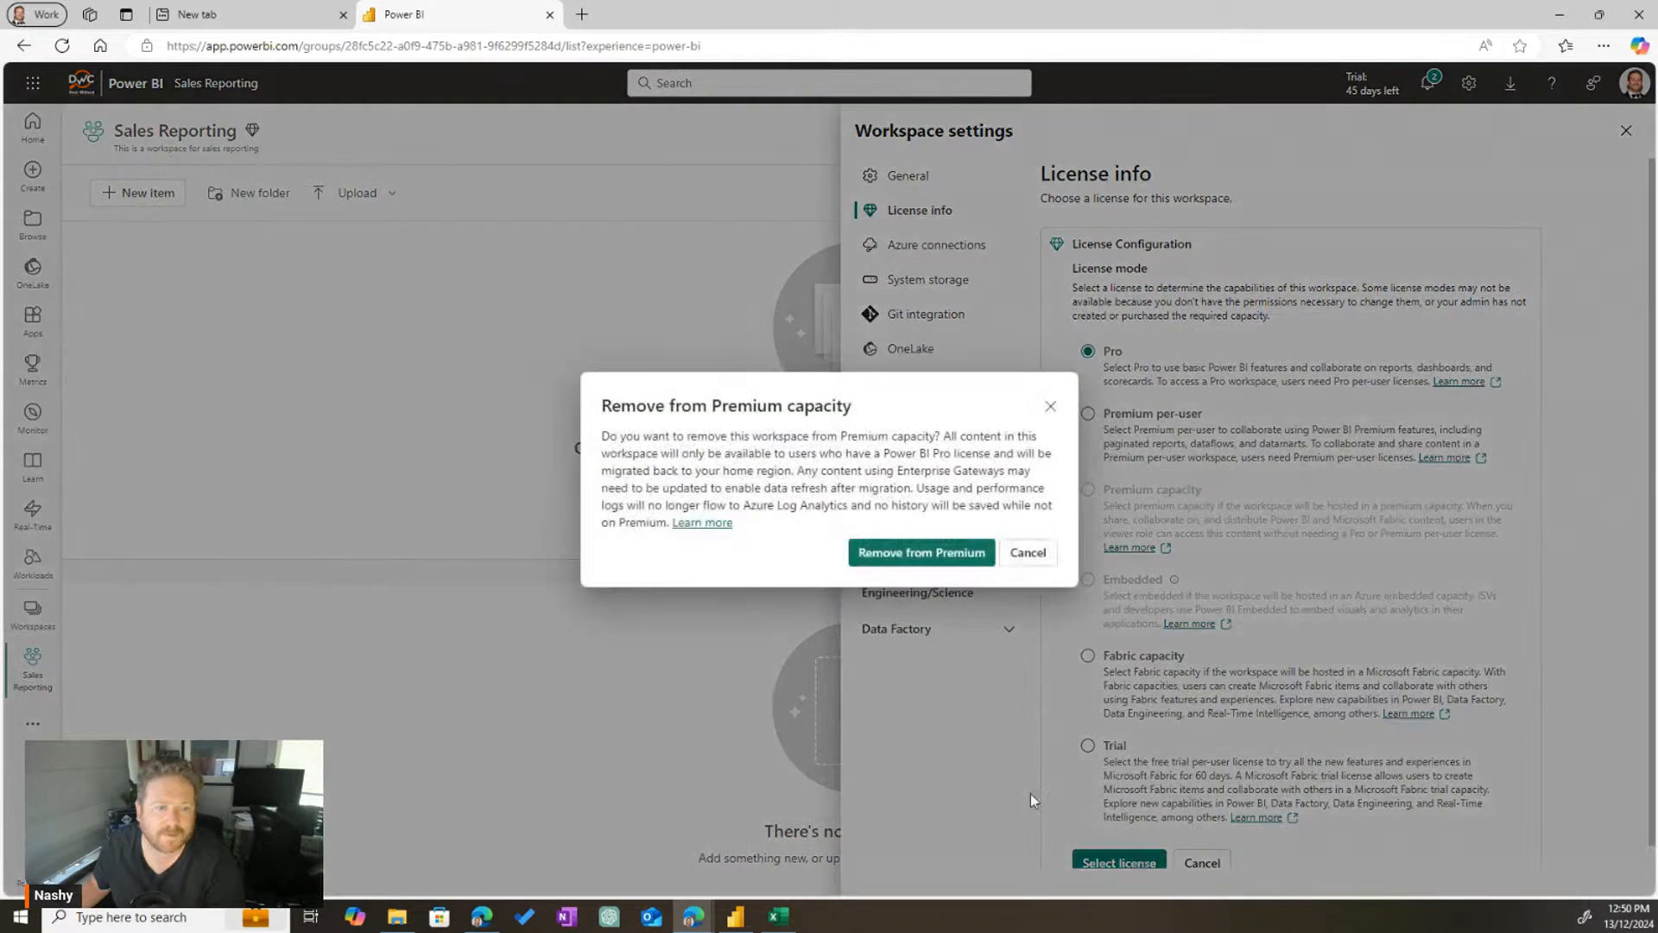
pyautogui.click(907, 552)
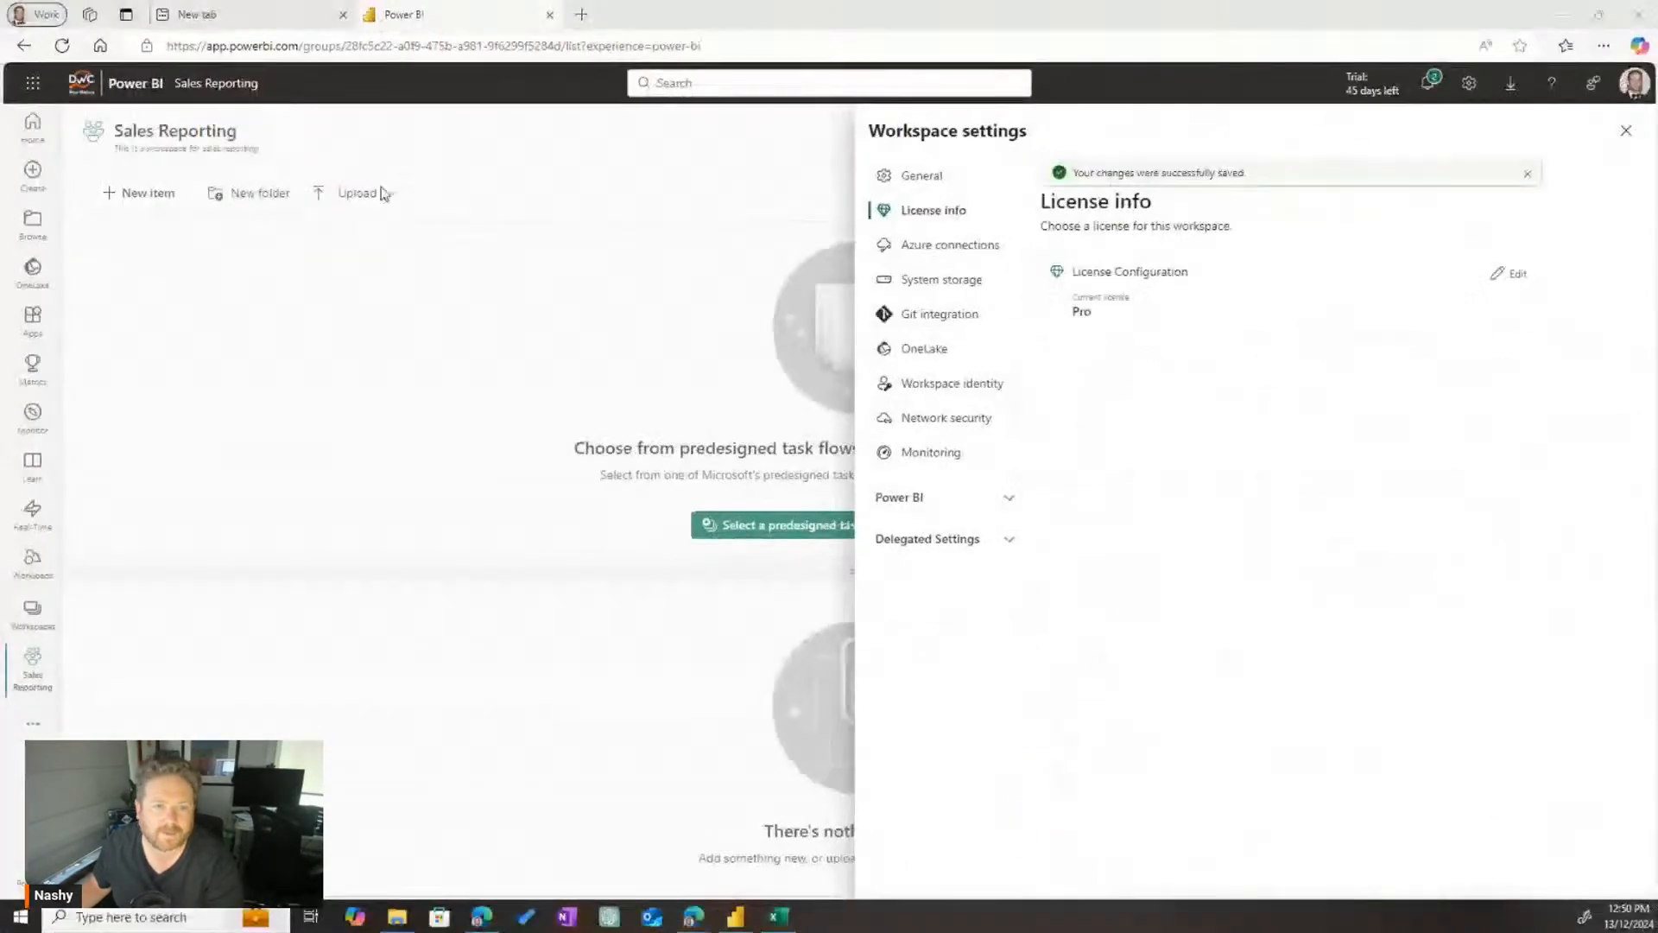
pyautogui.click(1625, 131)
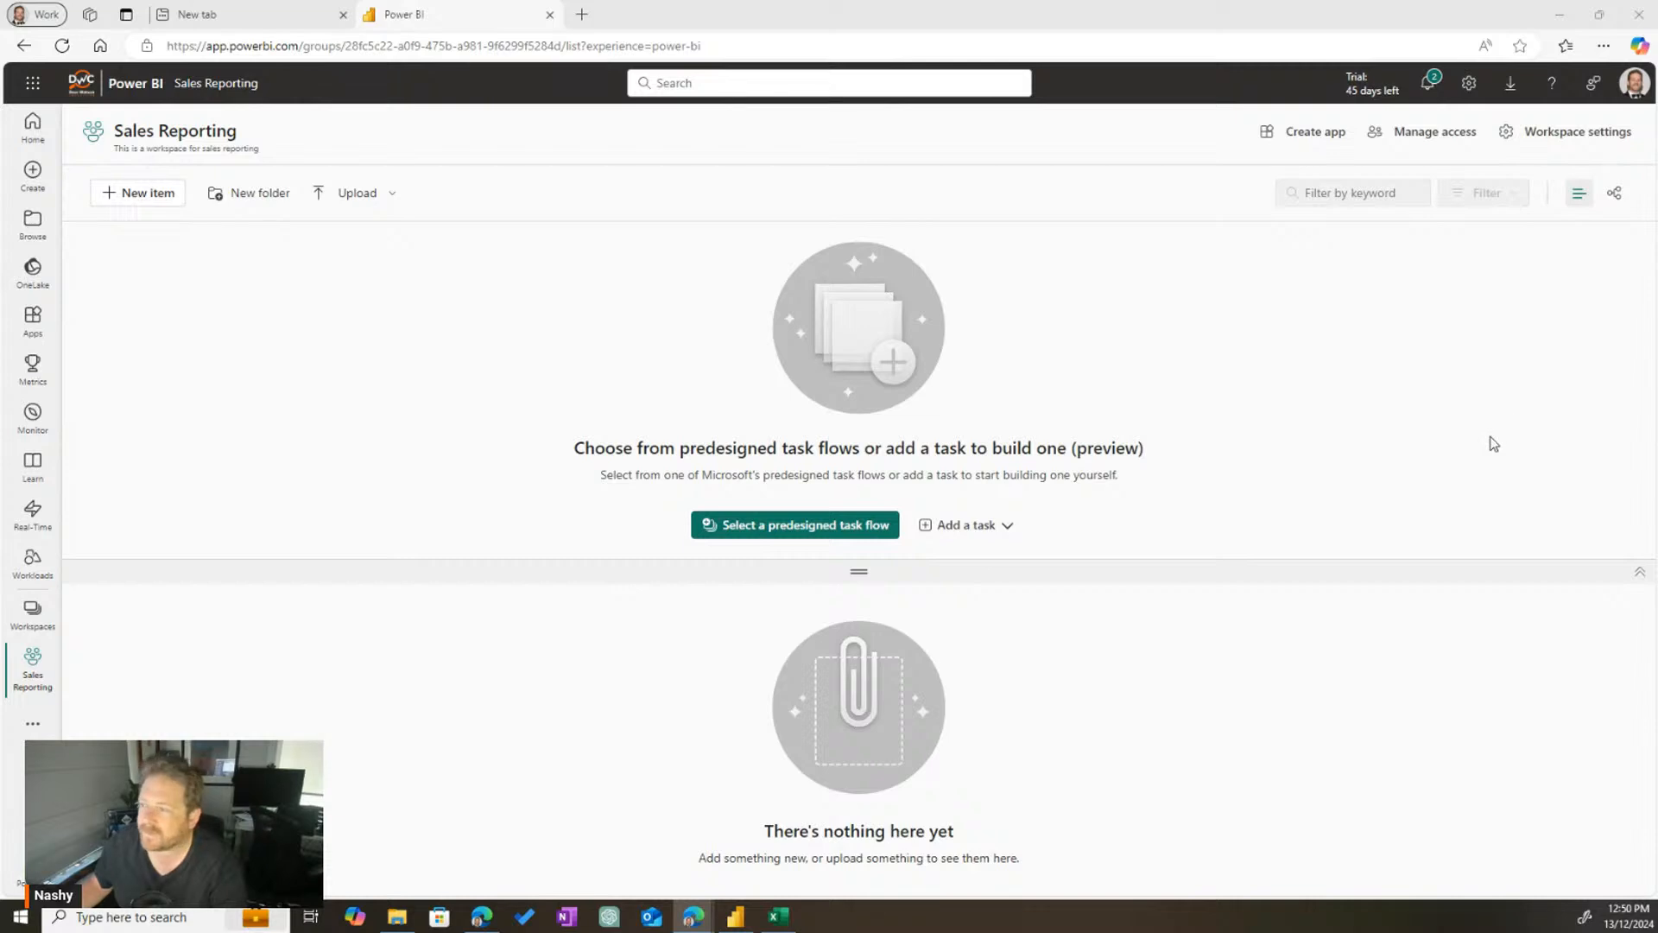
# Switch to Power BI Desktop and publish the Sales Report to the Sales Reporting workspace
pyautogui.click(735, 915)
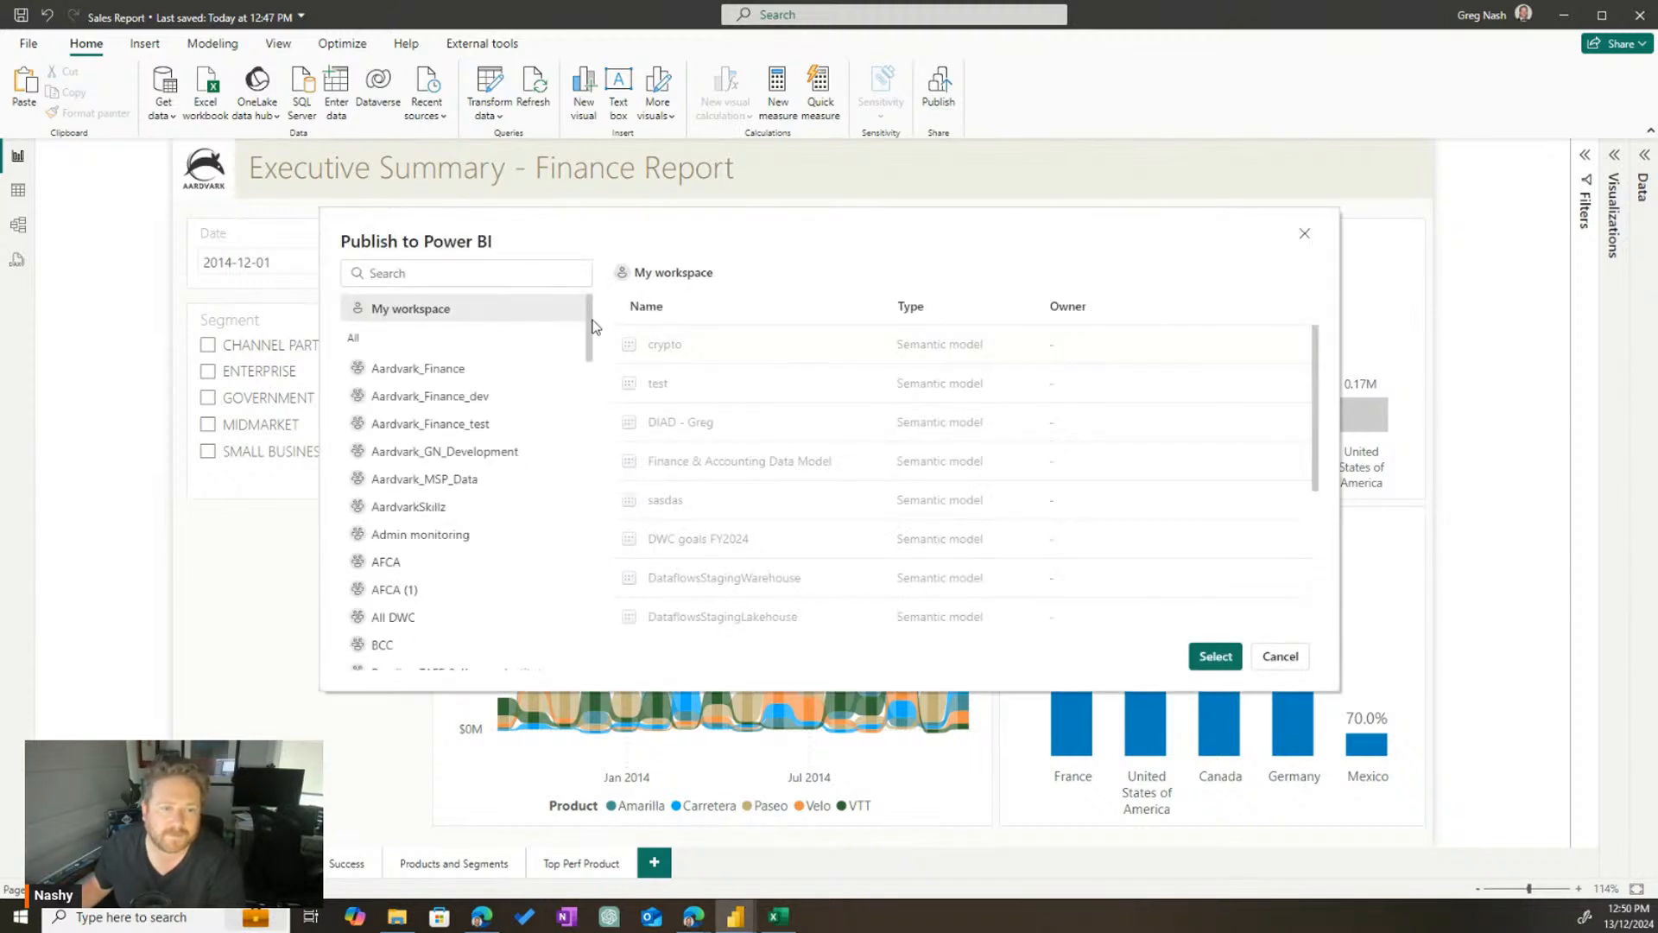
pyautogui.click(481, 275)
pyautogui.write('sa')
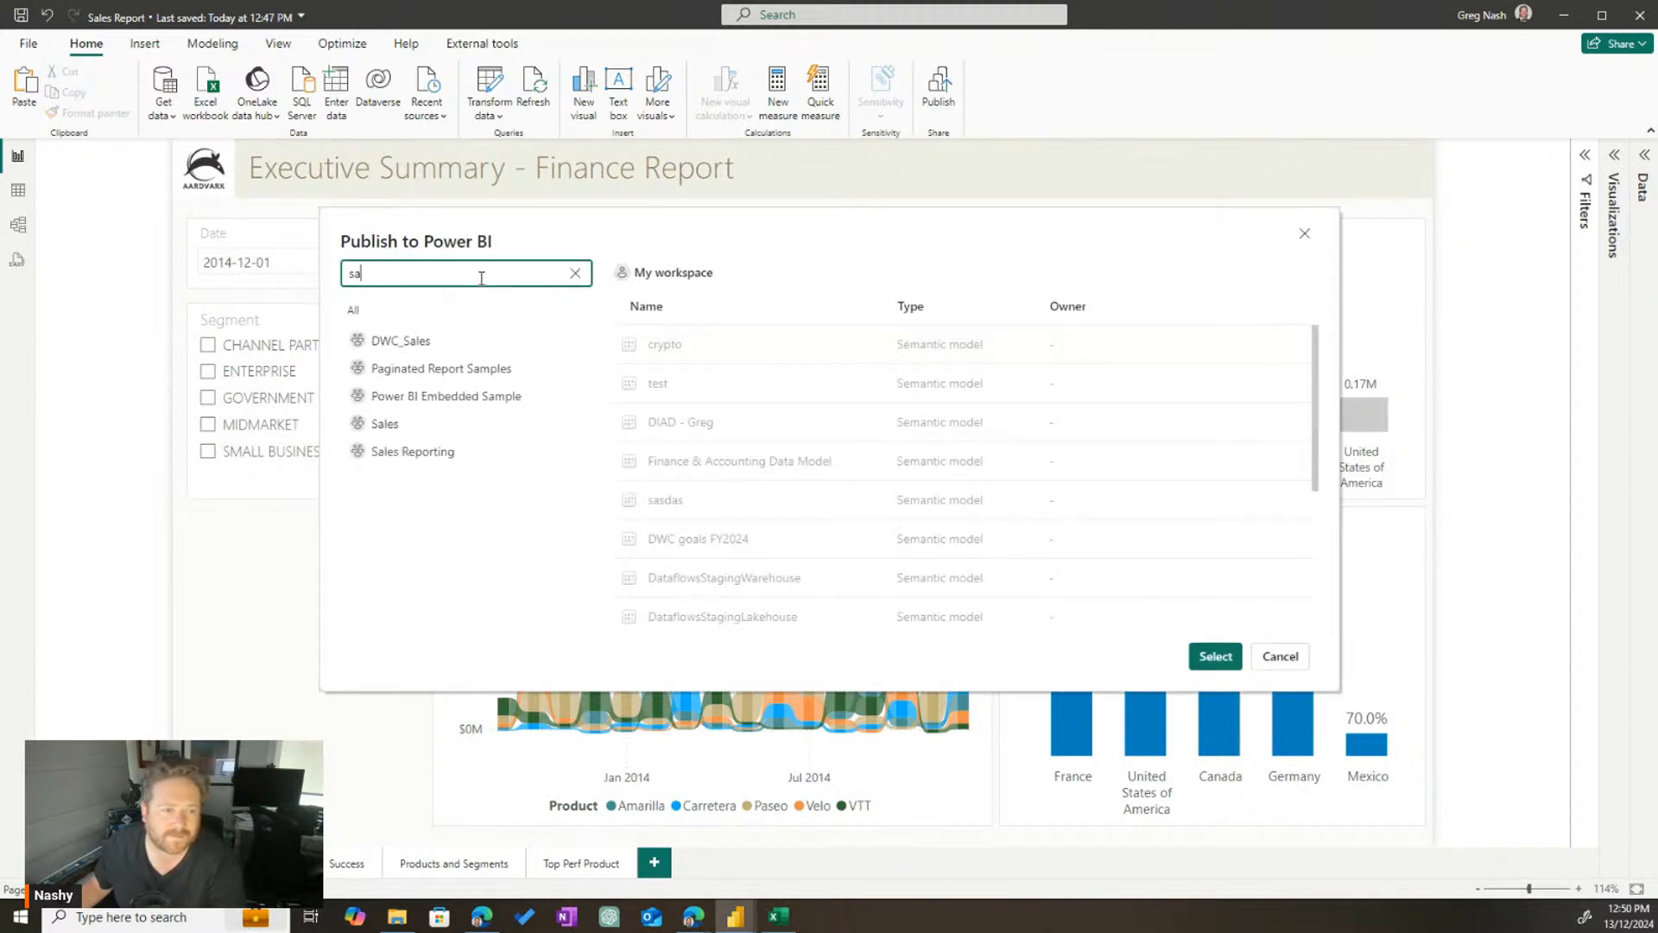
pyautogui.click(390, 456)
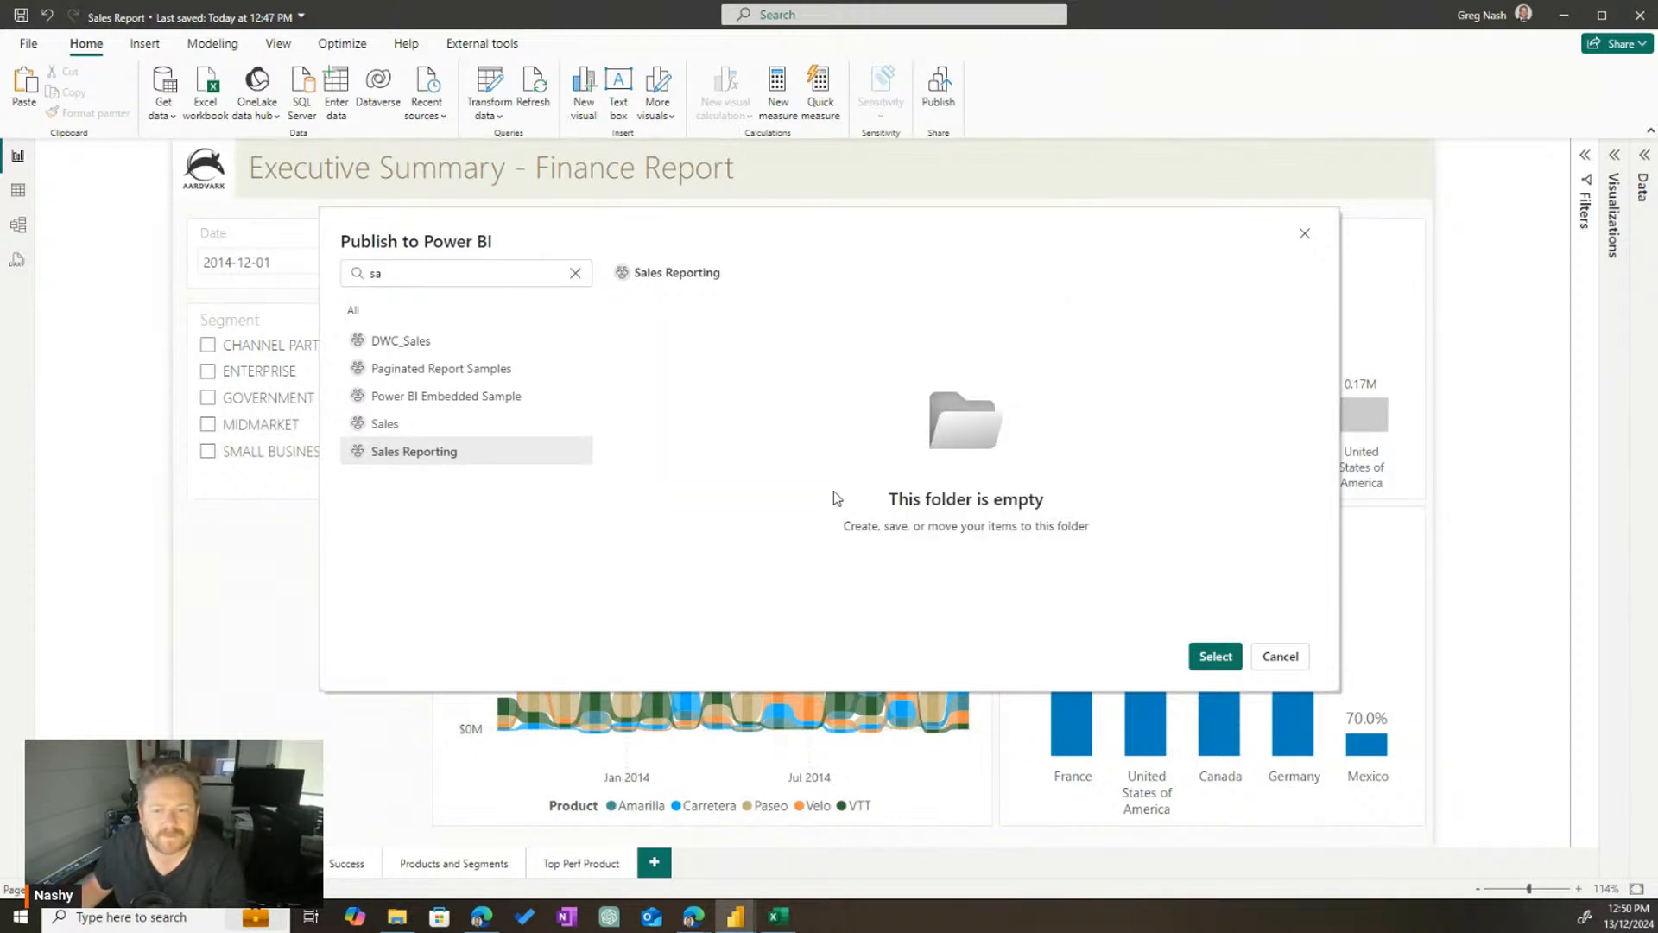
pyautogui.click(1210, 656)
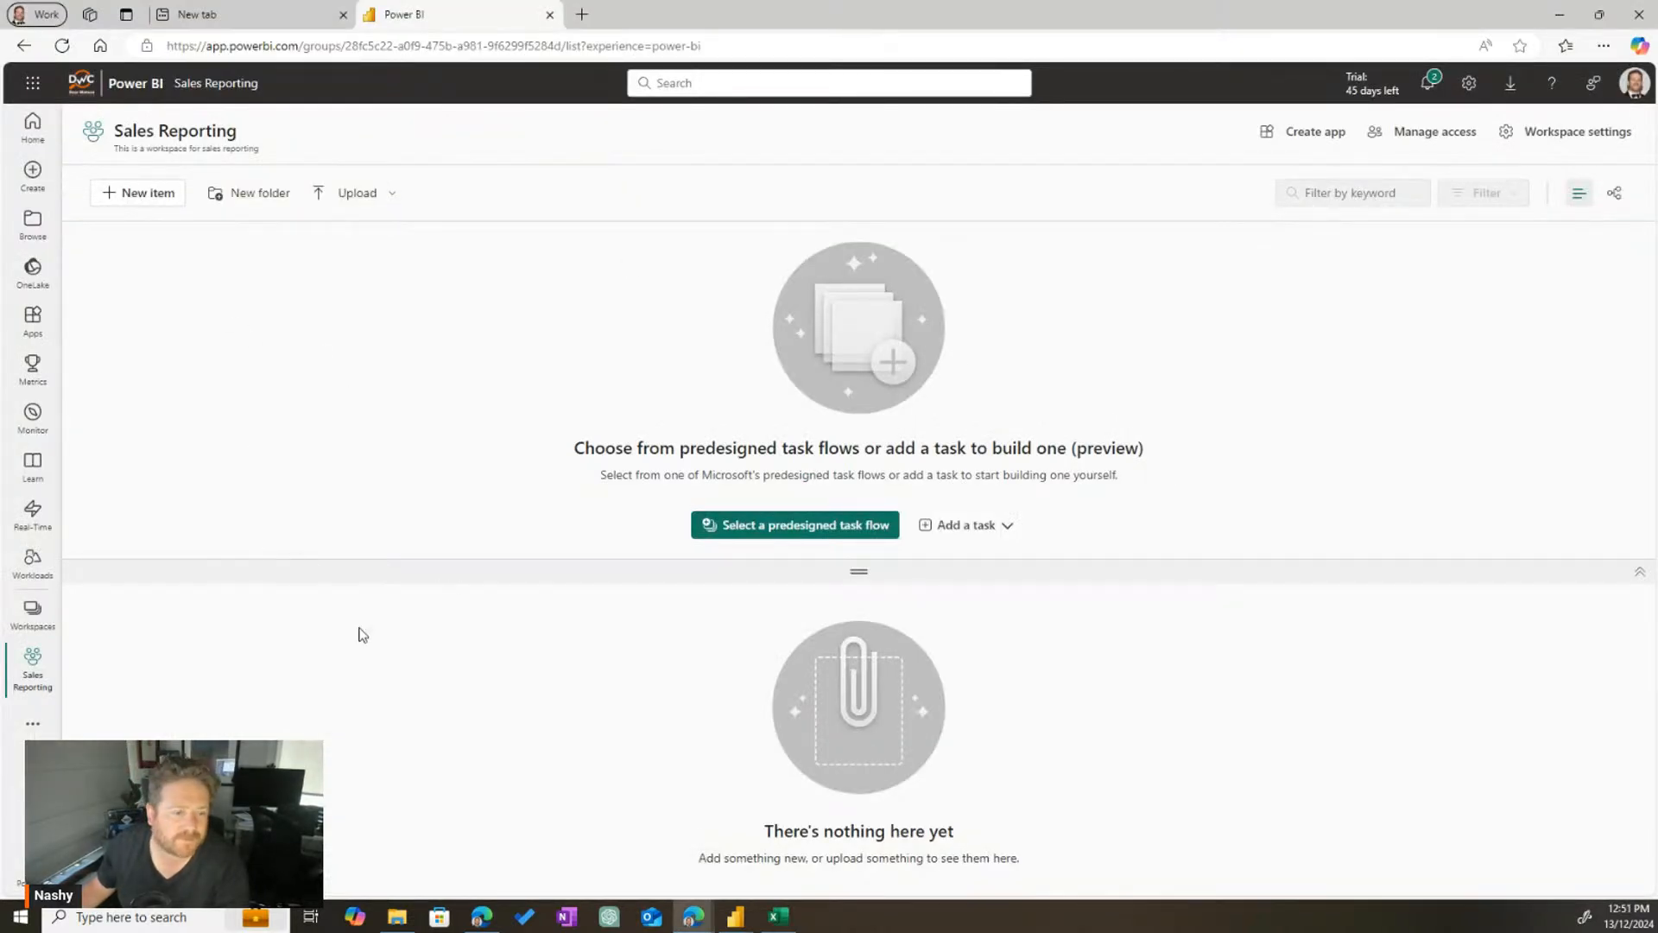
# Return to the Sales Reporting workspace in the browser and collapse the task flow area above the item list
pyautogui.moveTo(860, 571); pyautogui.dragTo(862, 557)
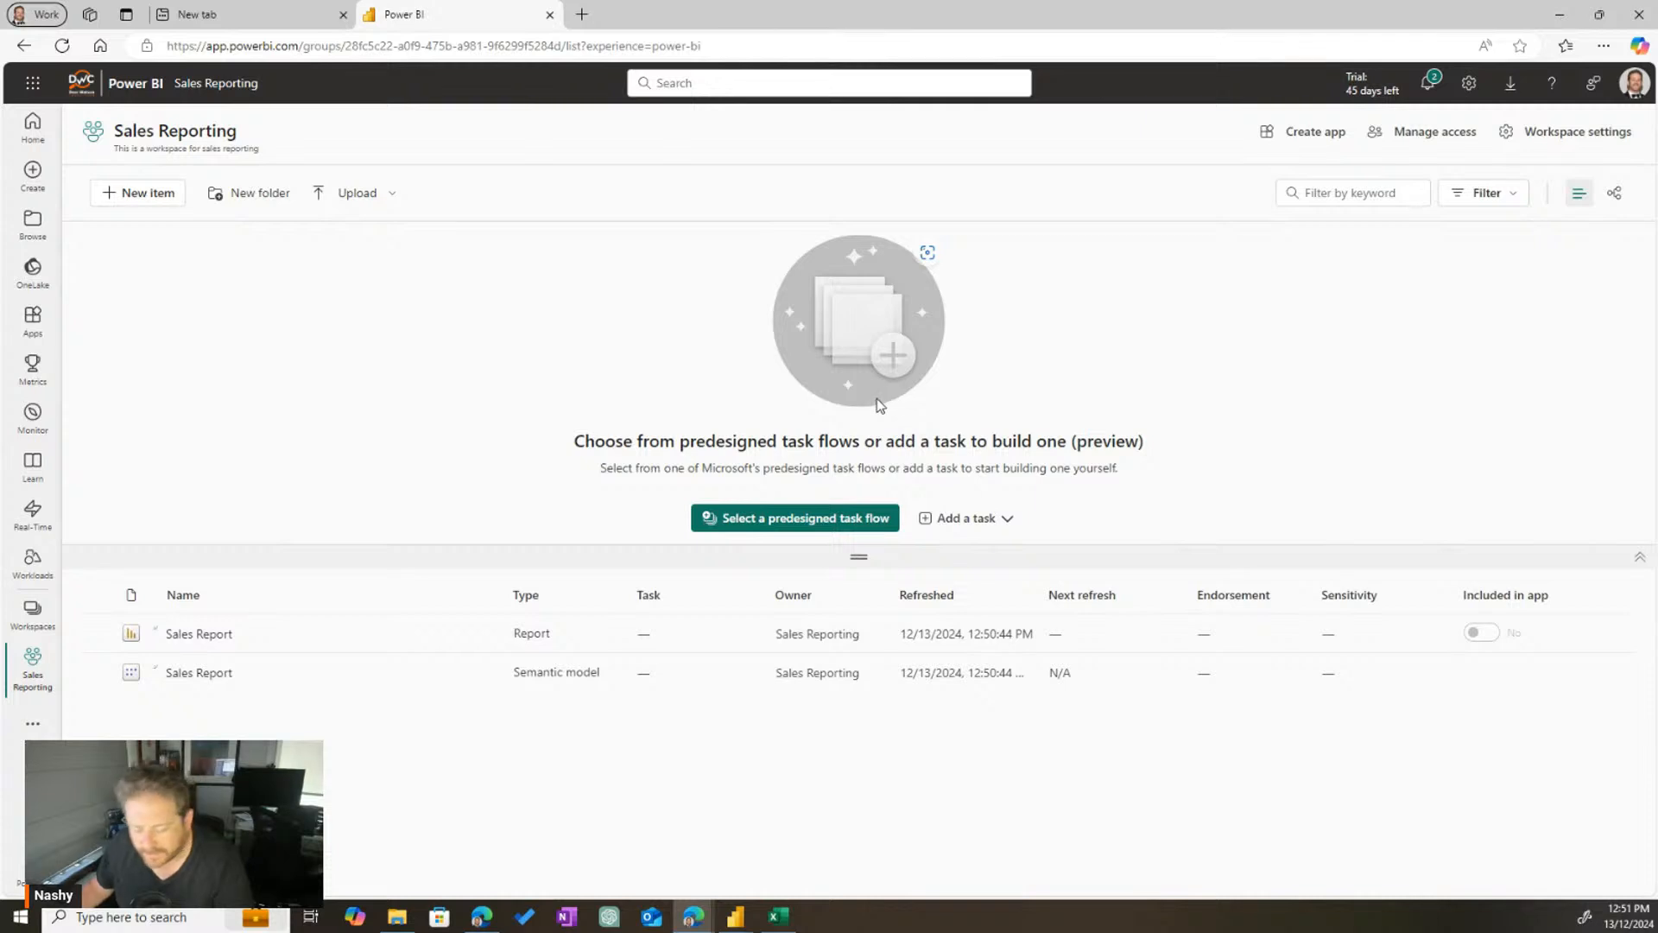
pyautogui.hotkey('ctrl', '1')
pyautogui.moveTo(61, 124); pyautogui.dragTo(1300, 784)
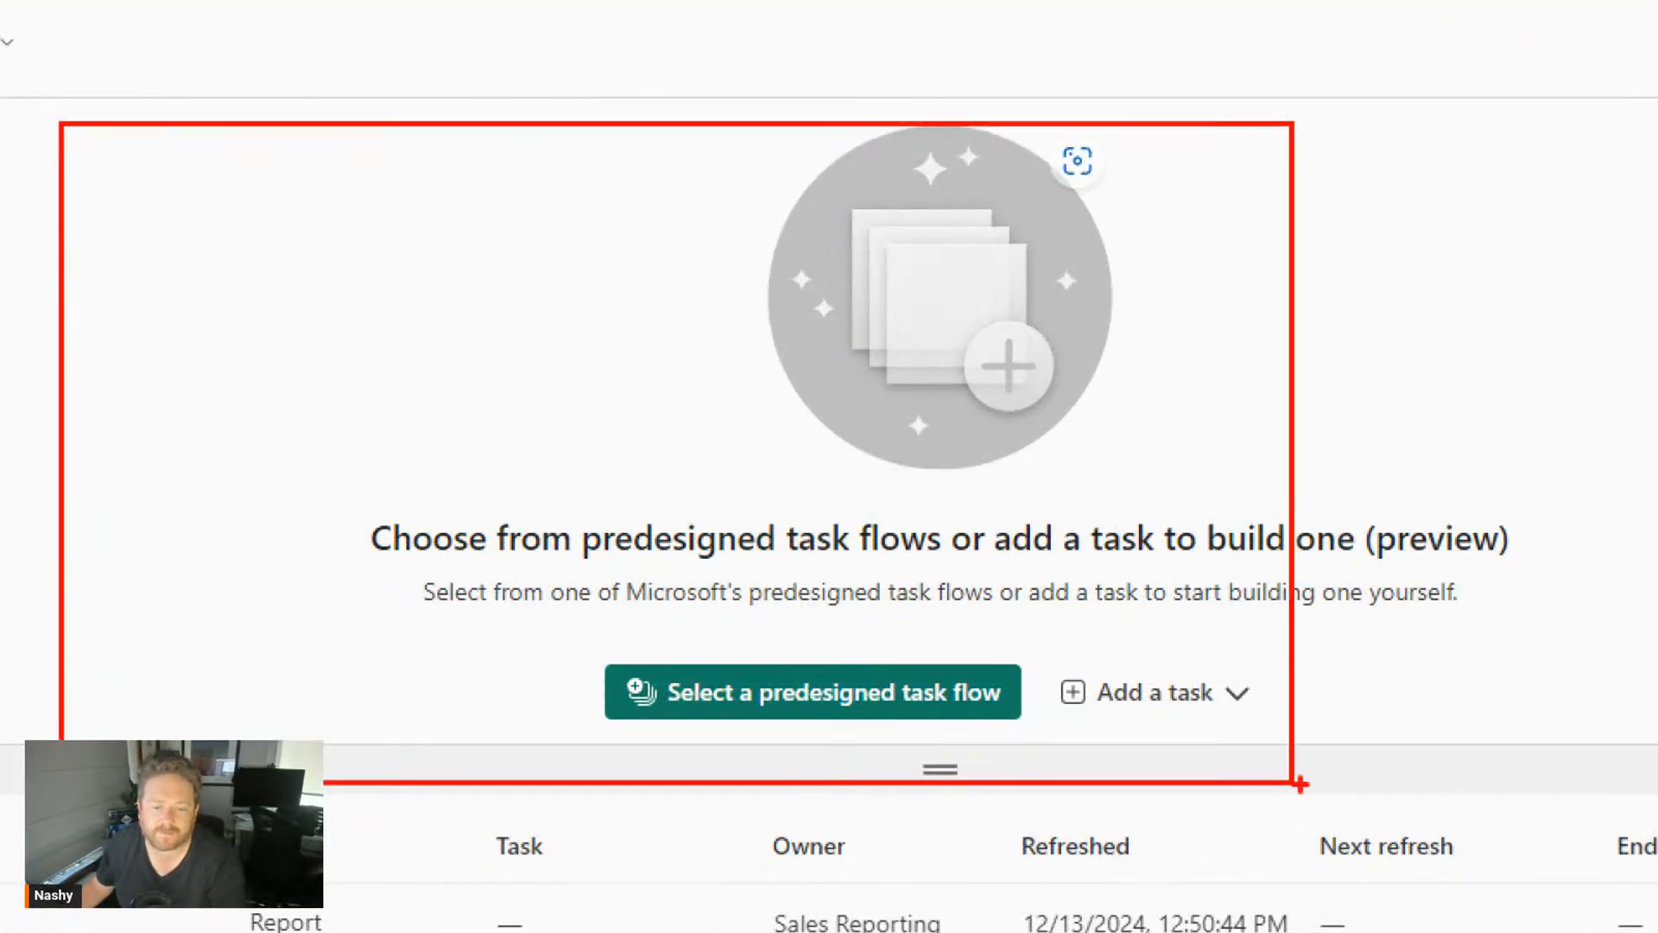
pyautogui.press('Escape')
pyautogui.click(1641, 559)
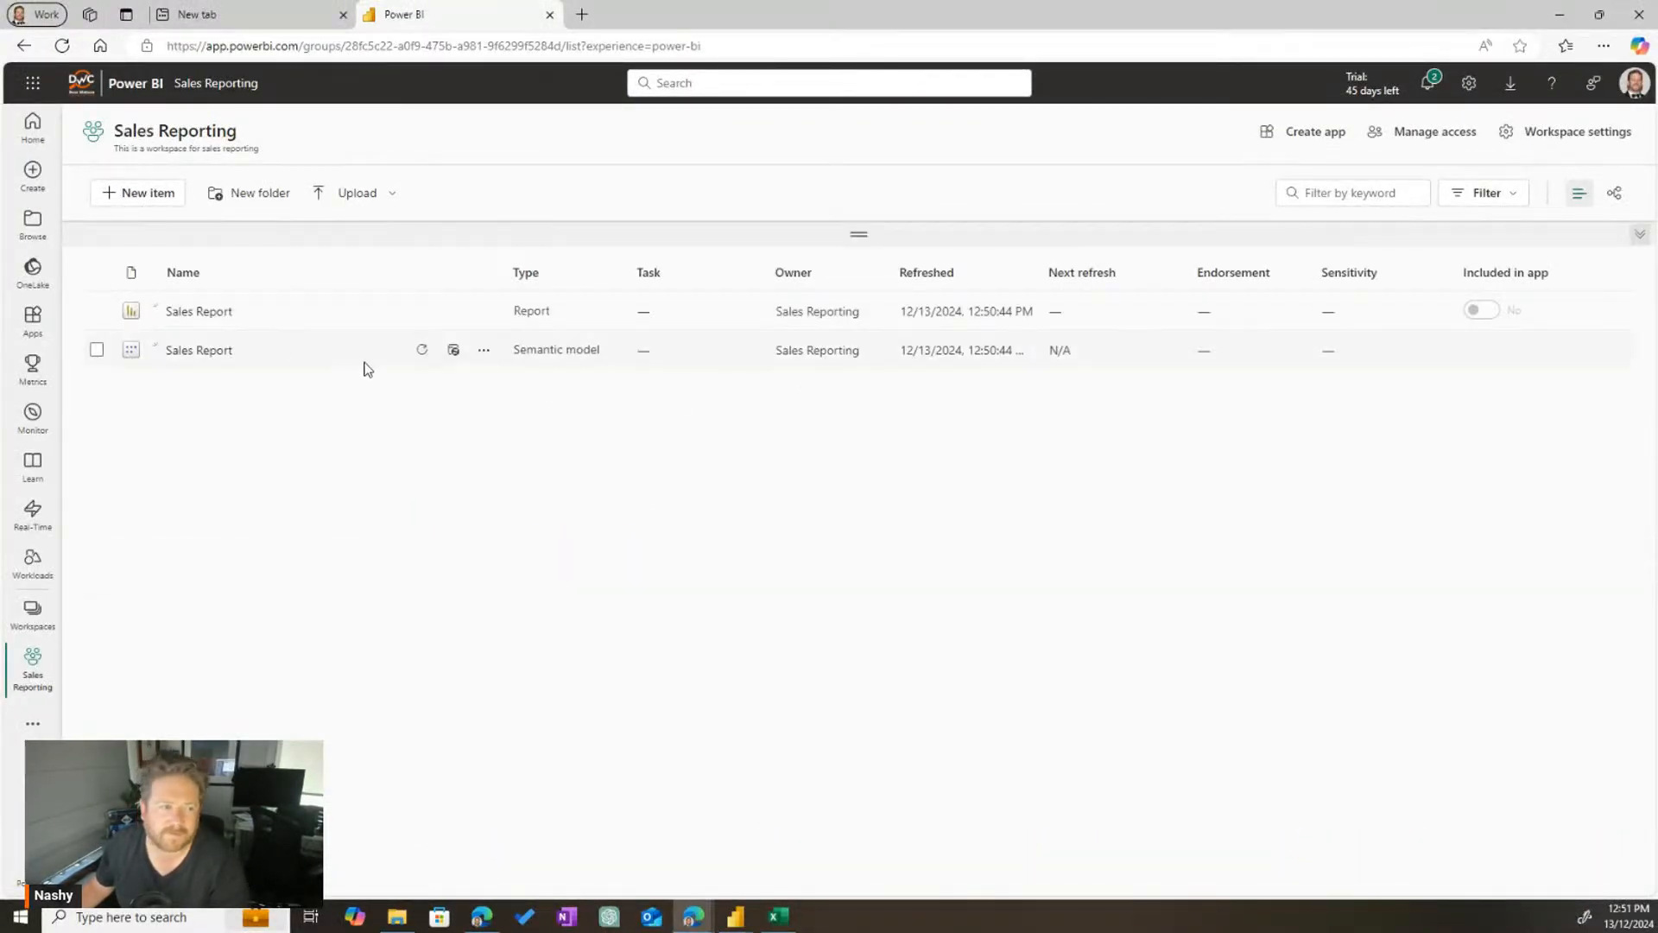
pyautogui.hotkey('ctrl', '1')
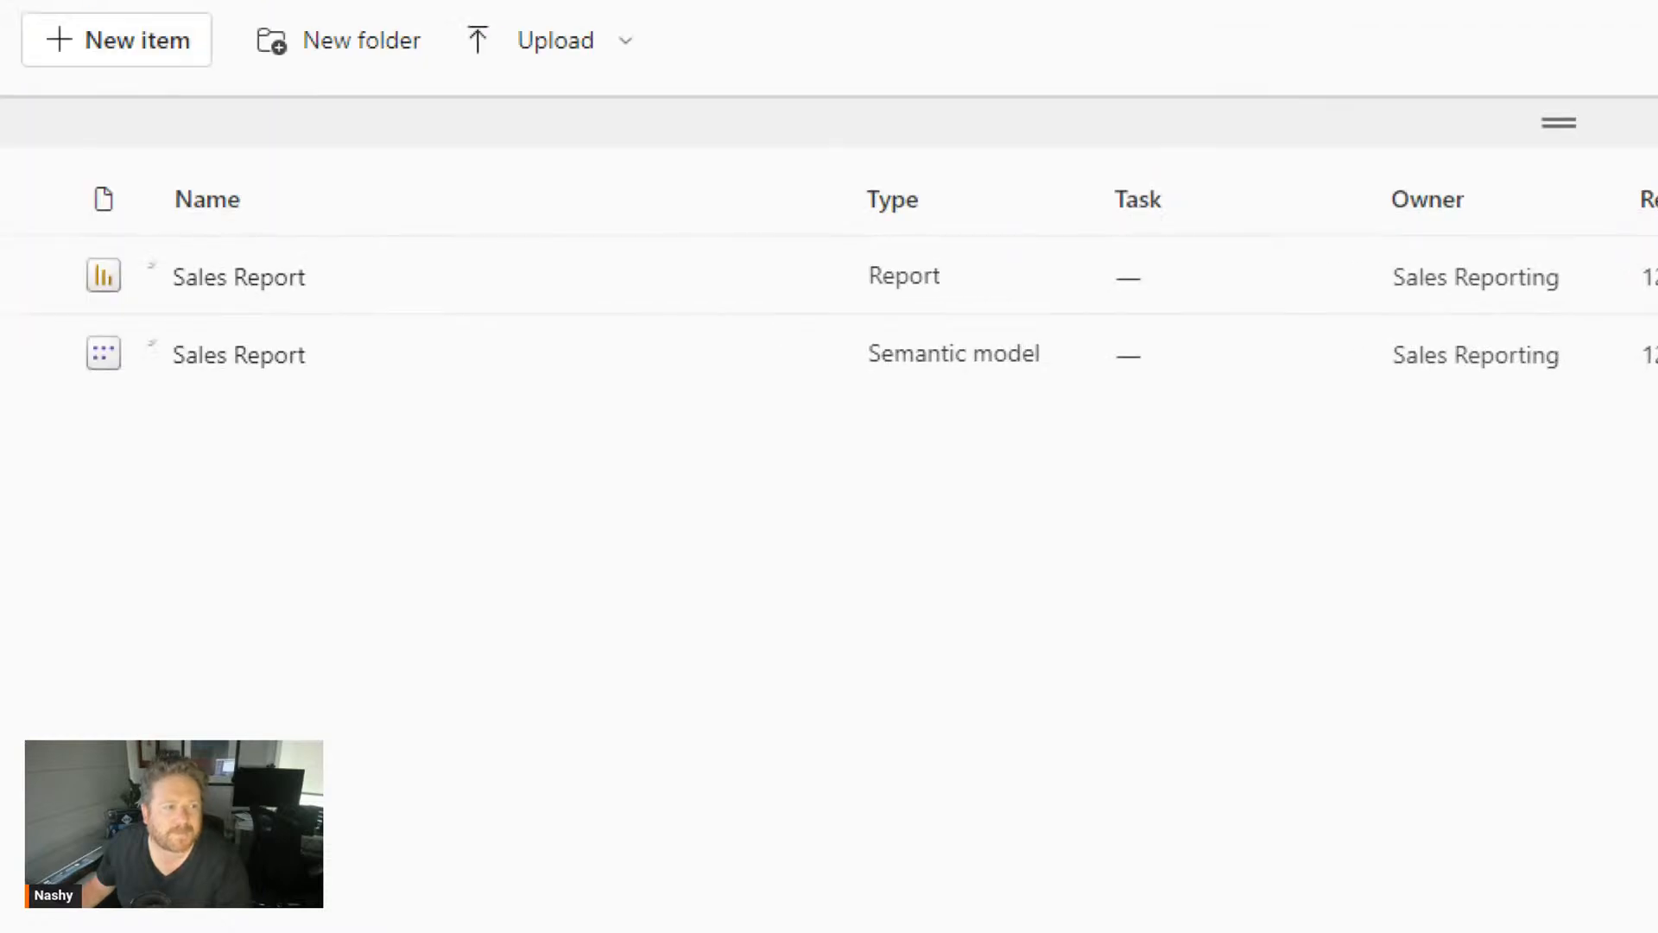
pyautogui.moveTo(114, 222); pyautogui.dragTo(531, 488)
pyautogui.moveTo(852, 220); pyautogui.dragTo(1243, 492)
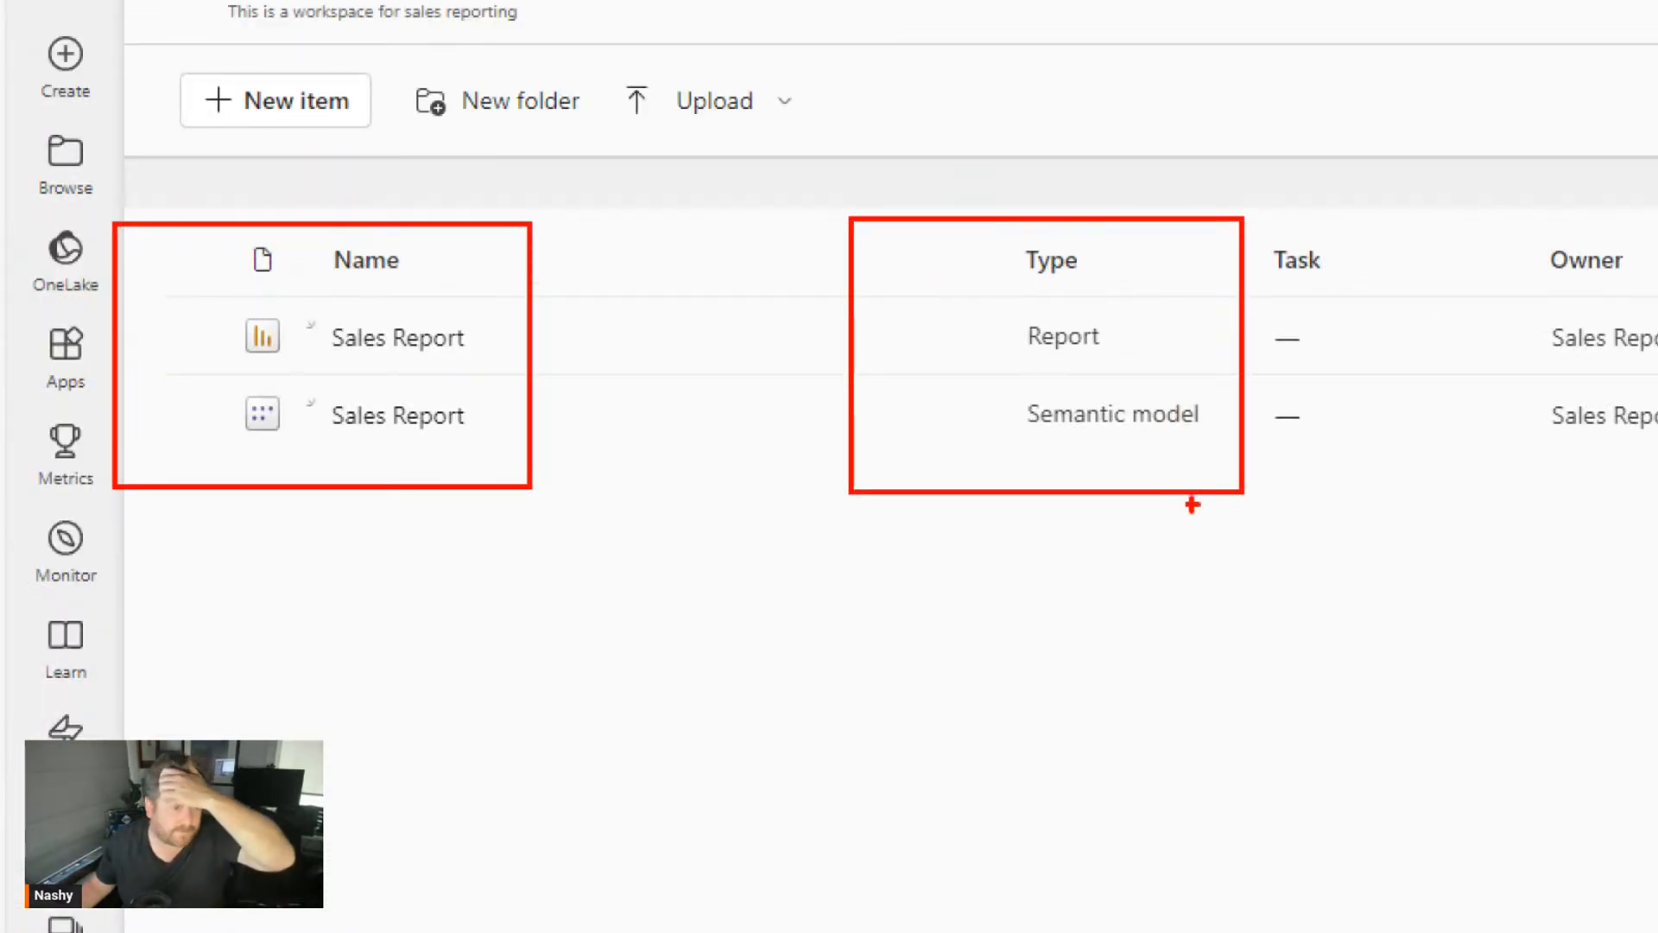
pyautogui.moveTo(216, 286)
pyautogui.mouseDown()
pyautogui.moveTo(413, 379)
pyautogui.moveTo(559, 375)
pyautogui.mouseUp()
pyautogui.moveTo(198, 383); pyautogui.dragTo(570, 469)
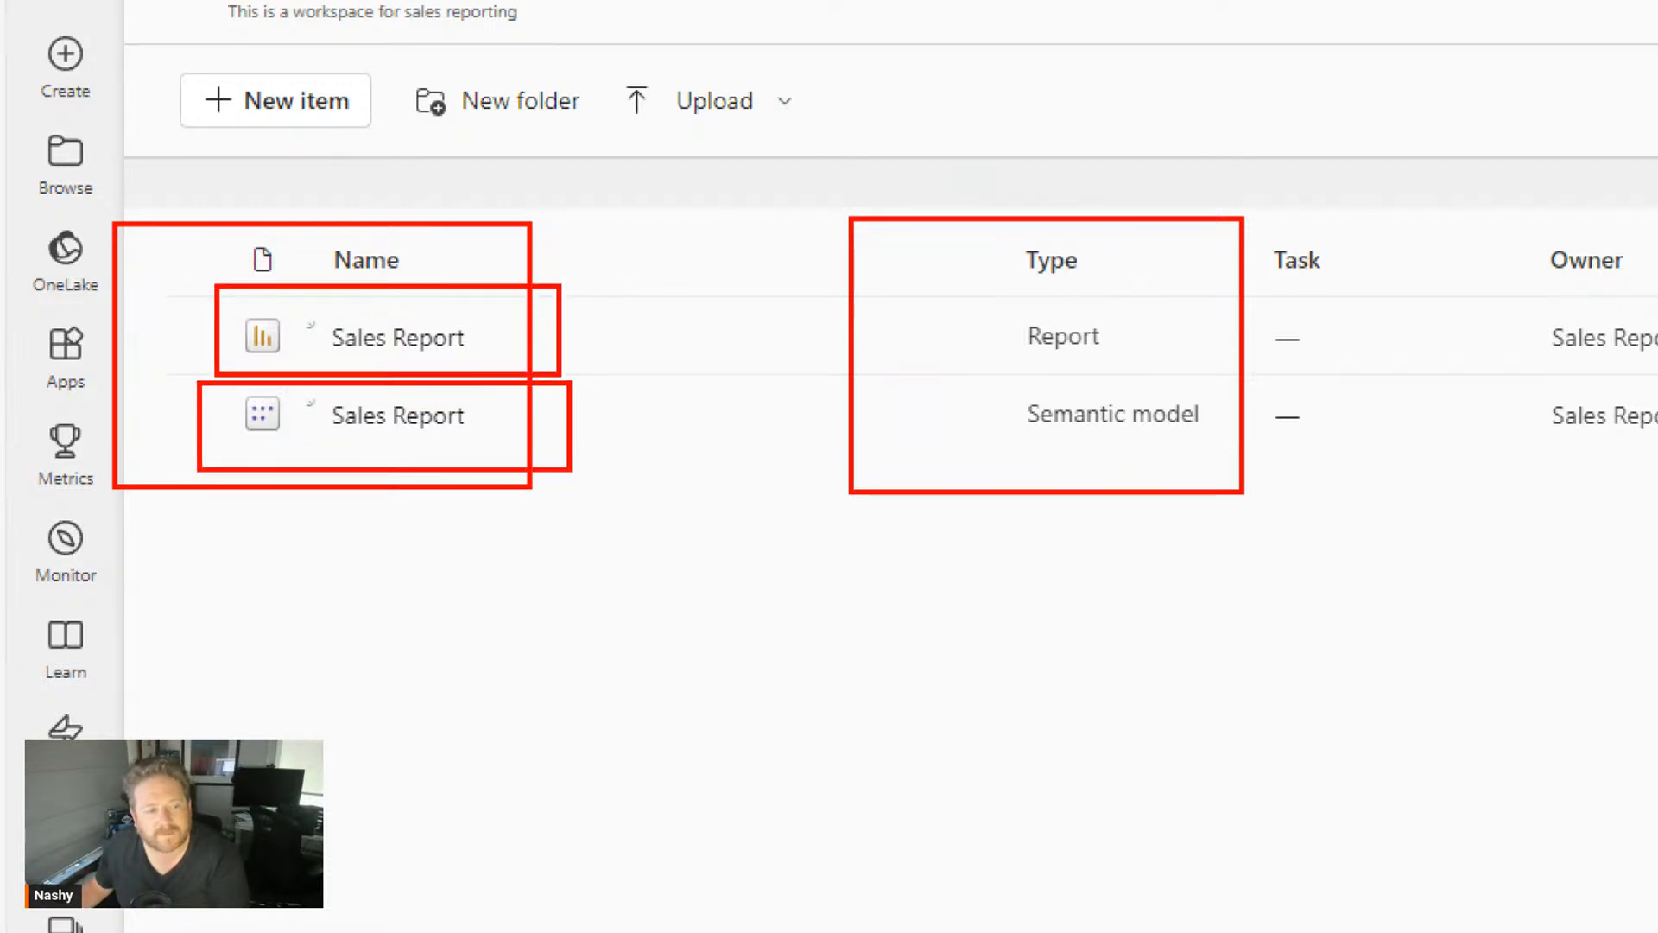
pyautogui.press('Escape')
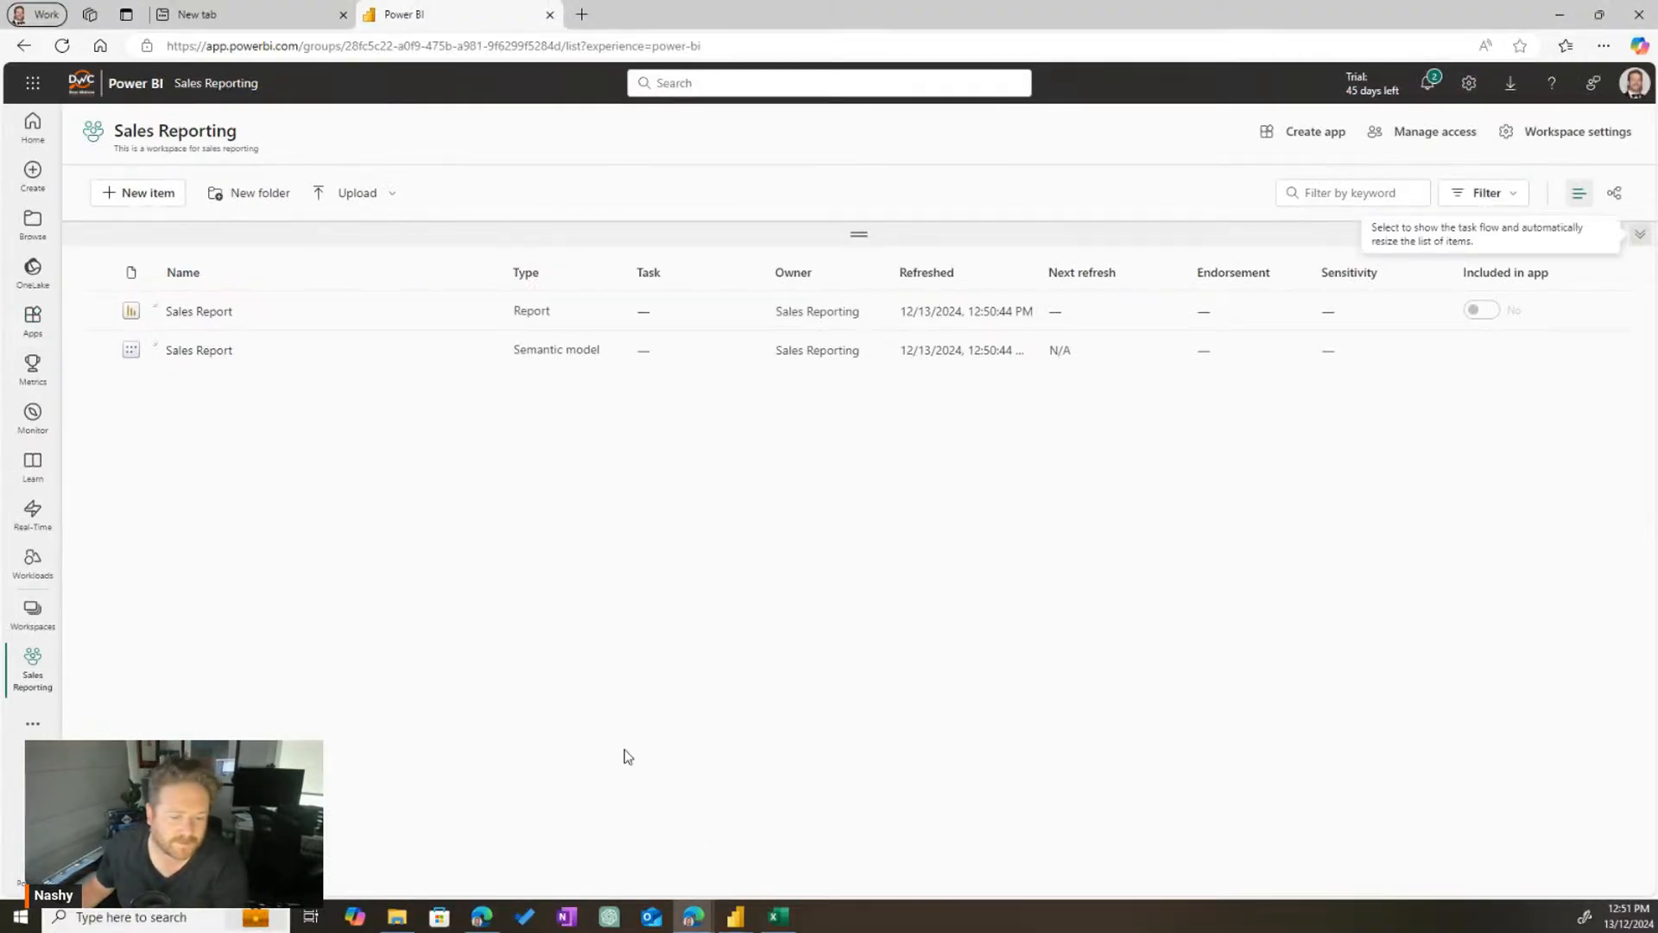
# Switch to Power BI Desktop, dismiss the publishing message and review the measures in the financials table's field list
pyautogui.moveTo(735, 916)
pyautogui.click(637, 789)
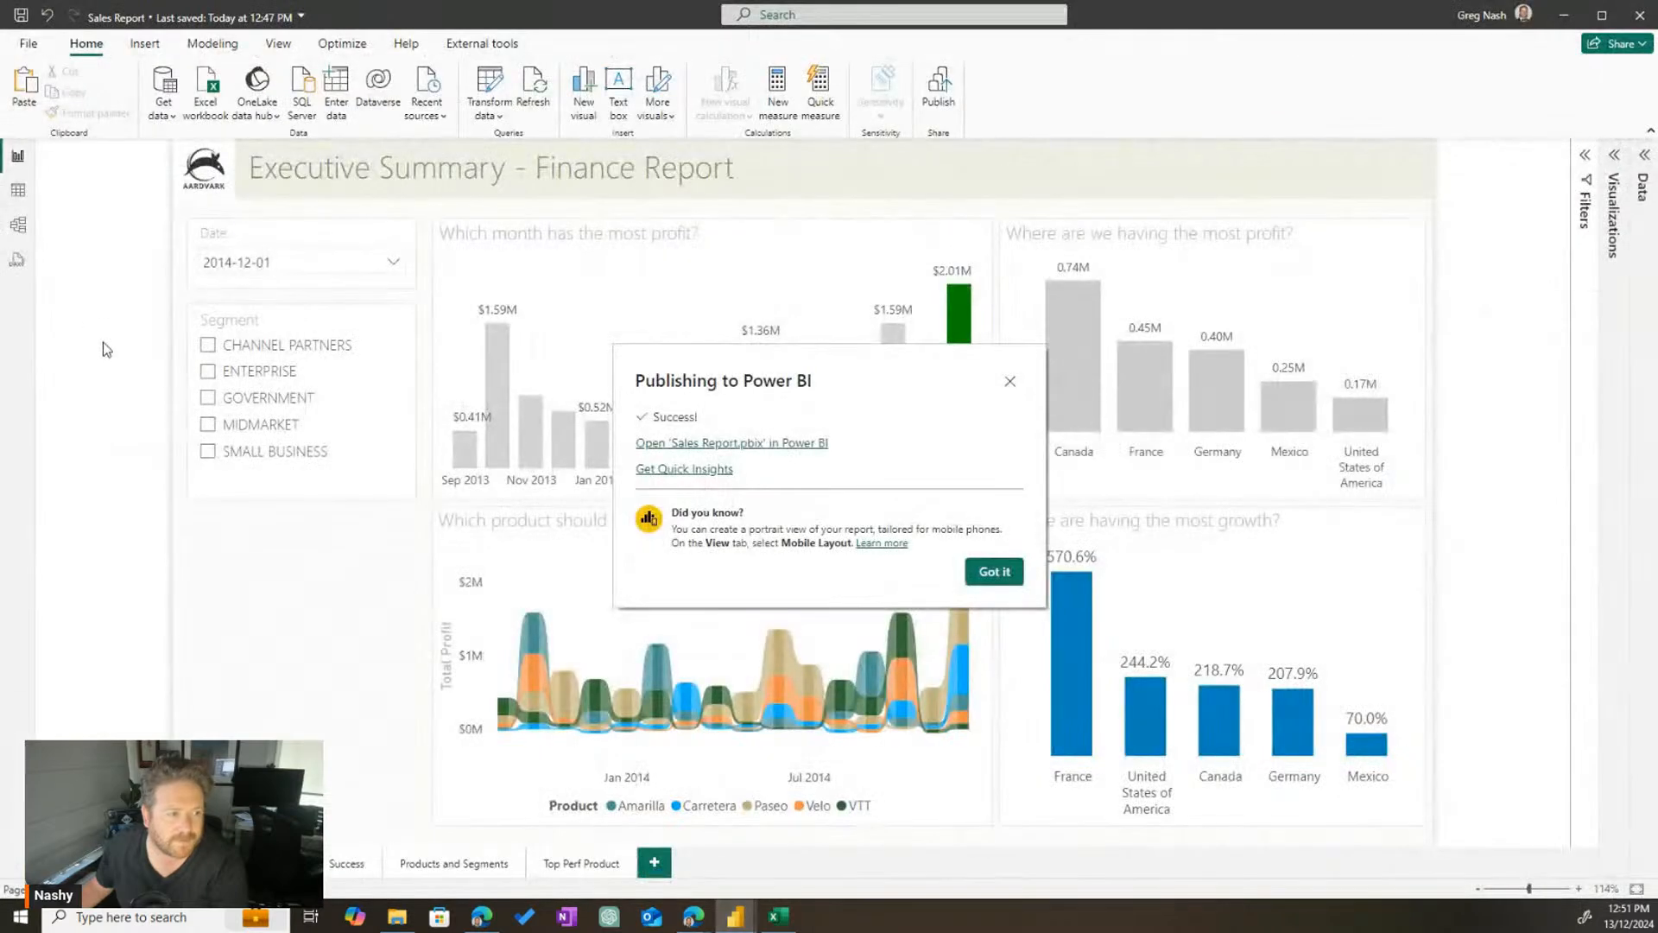
pyautogui.click(1009, 380)
pyautogui.click(18, 228)
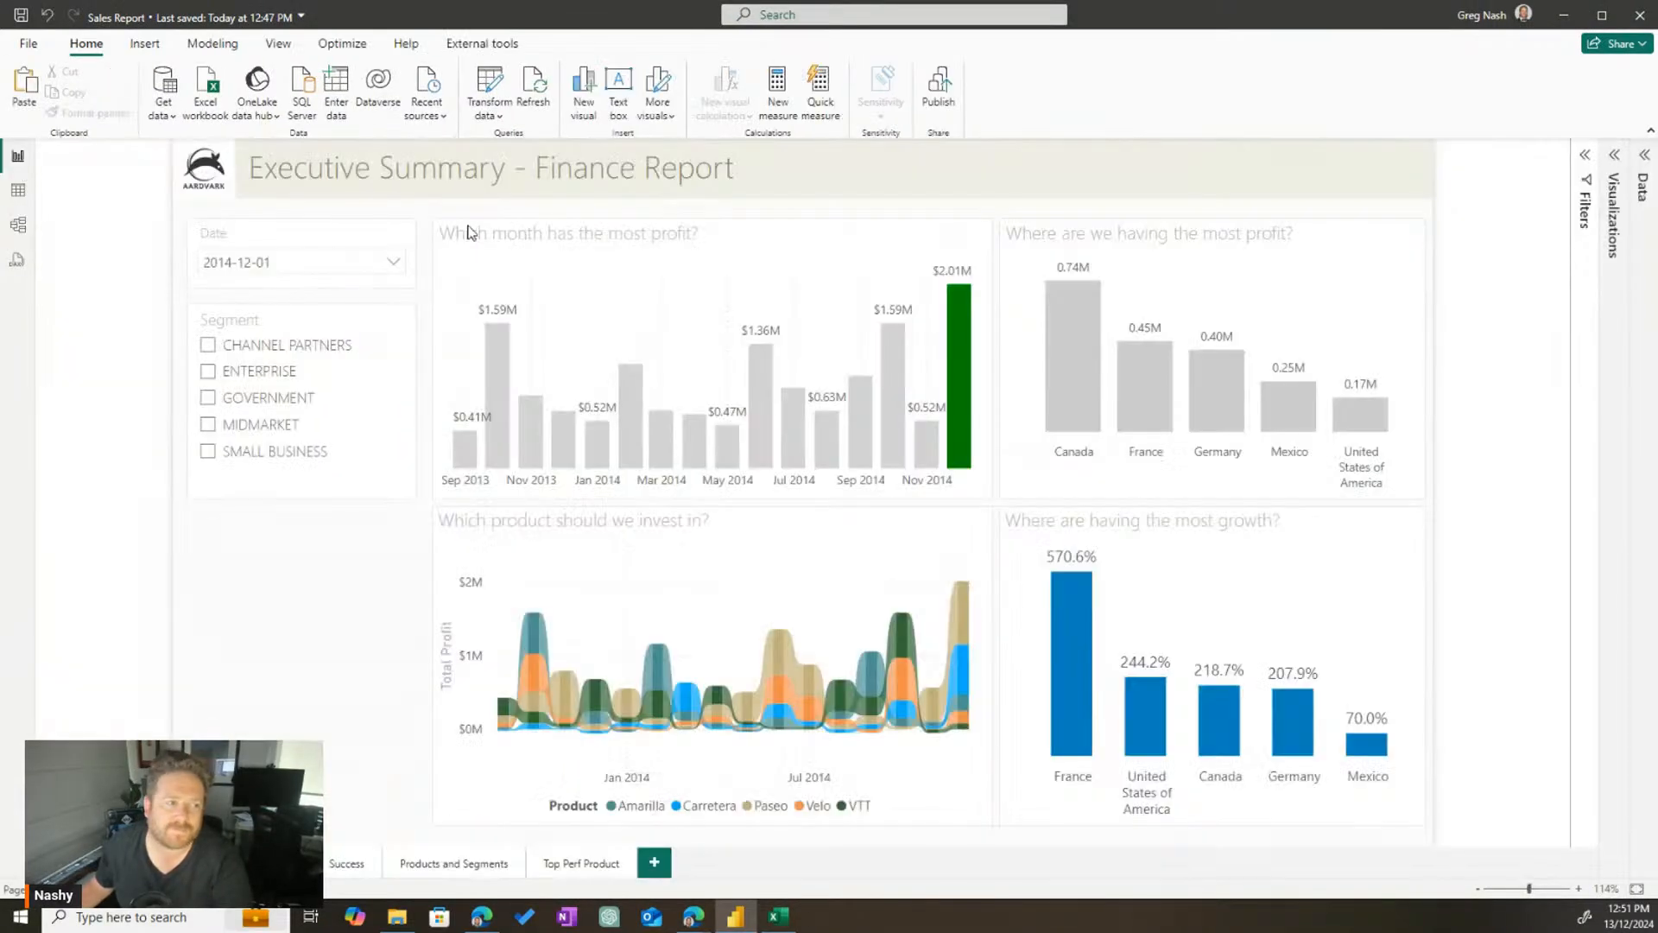
pyautogui.click(1644, 155)
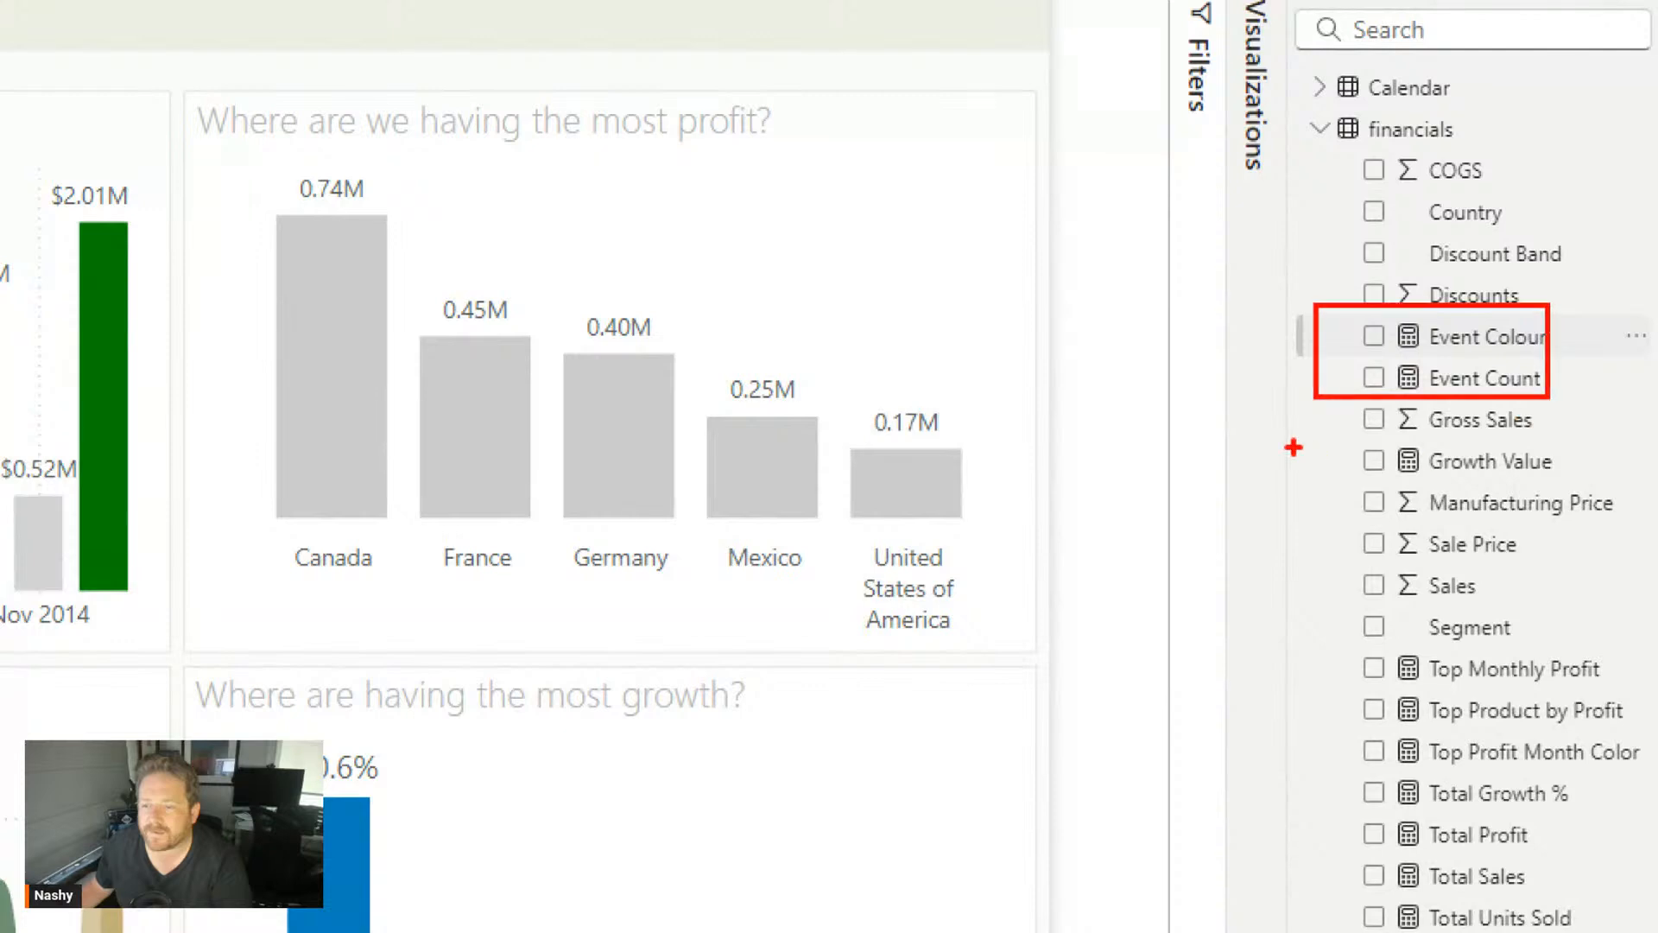
pyautogui.moveTo(1293, 432); pyautogui.dragTo(1585, 503)
pyautogui.moveTo(1311, 613); pyautogui.dragTo(1624, 929)
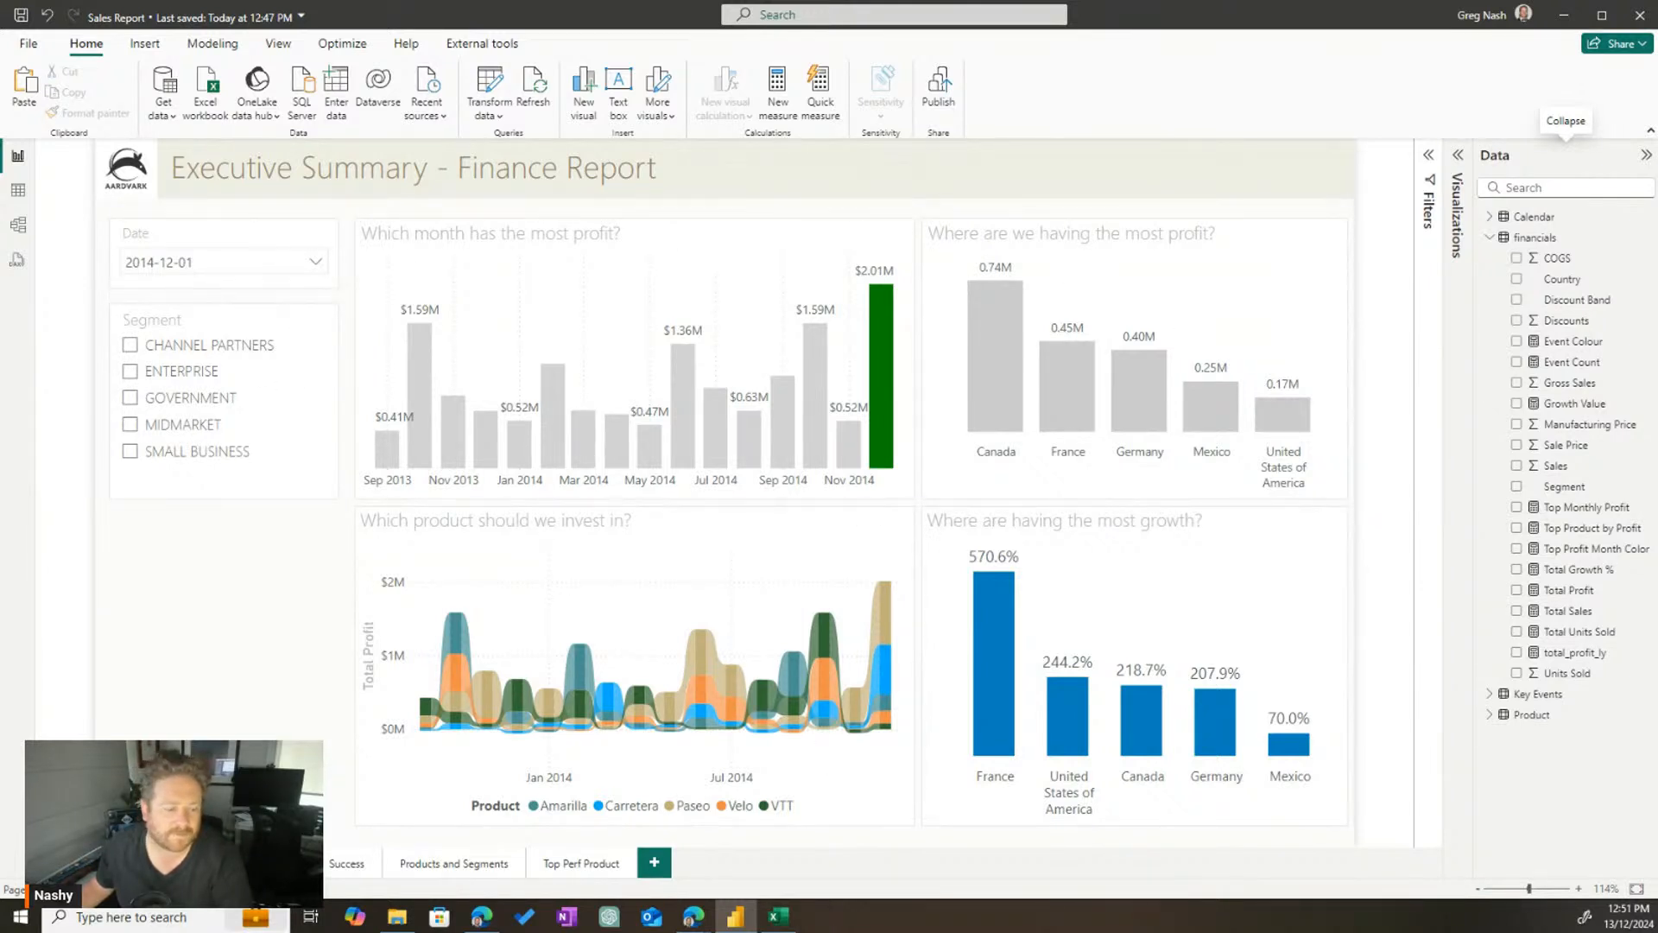
# Return to the Sales Reporting workspace in the browser and view the details page of the Sales Report semantic model
pyautogui.moveTo(694, 914)
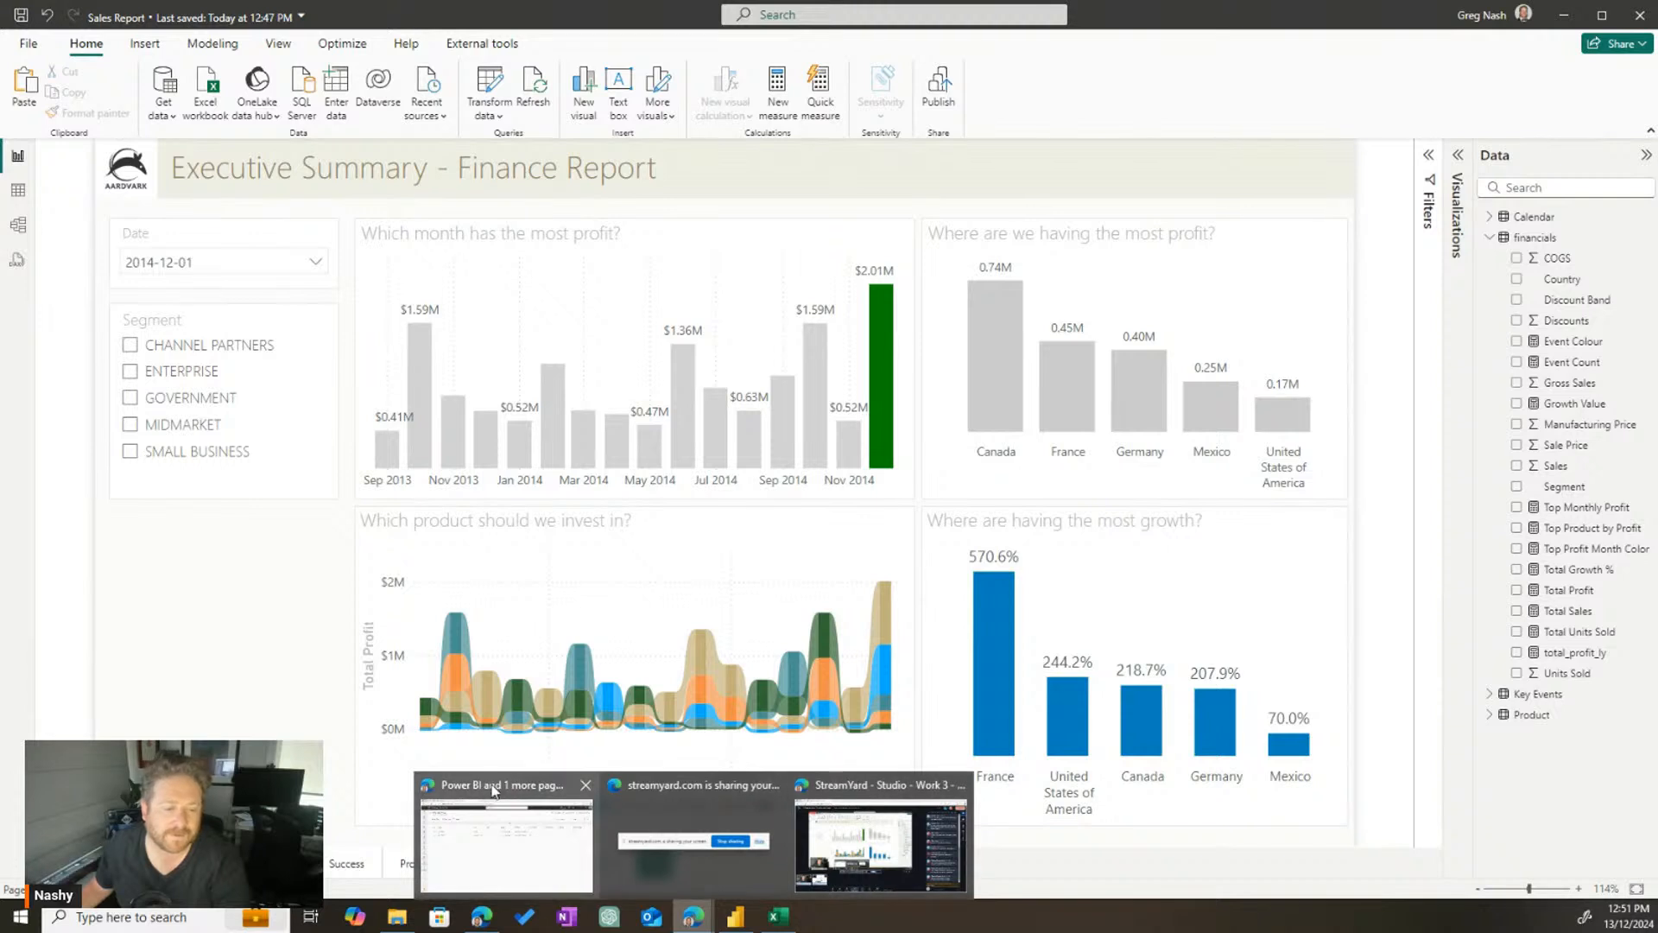
pyautogui.click(505, 842)
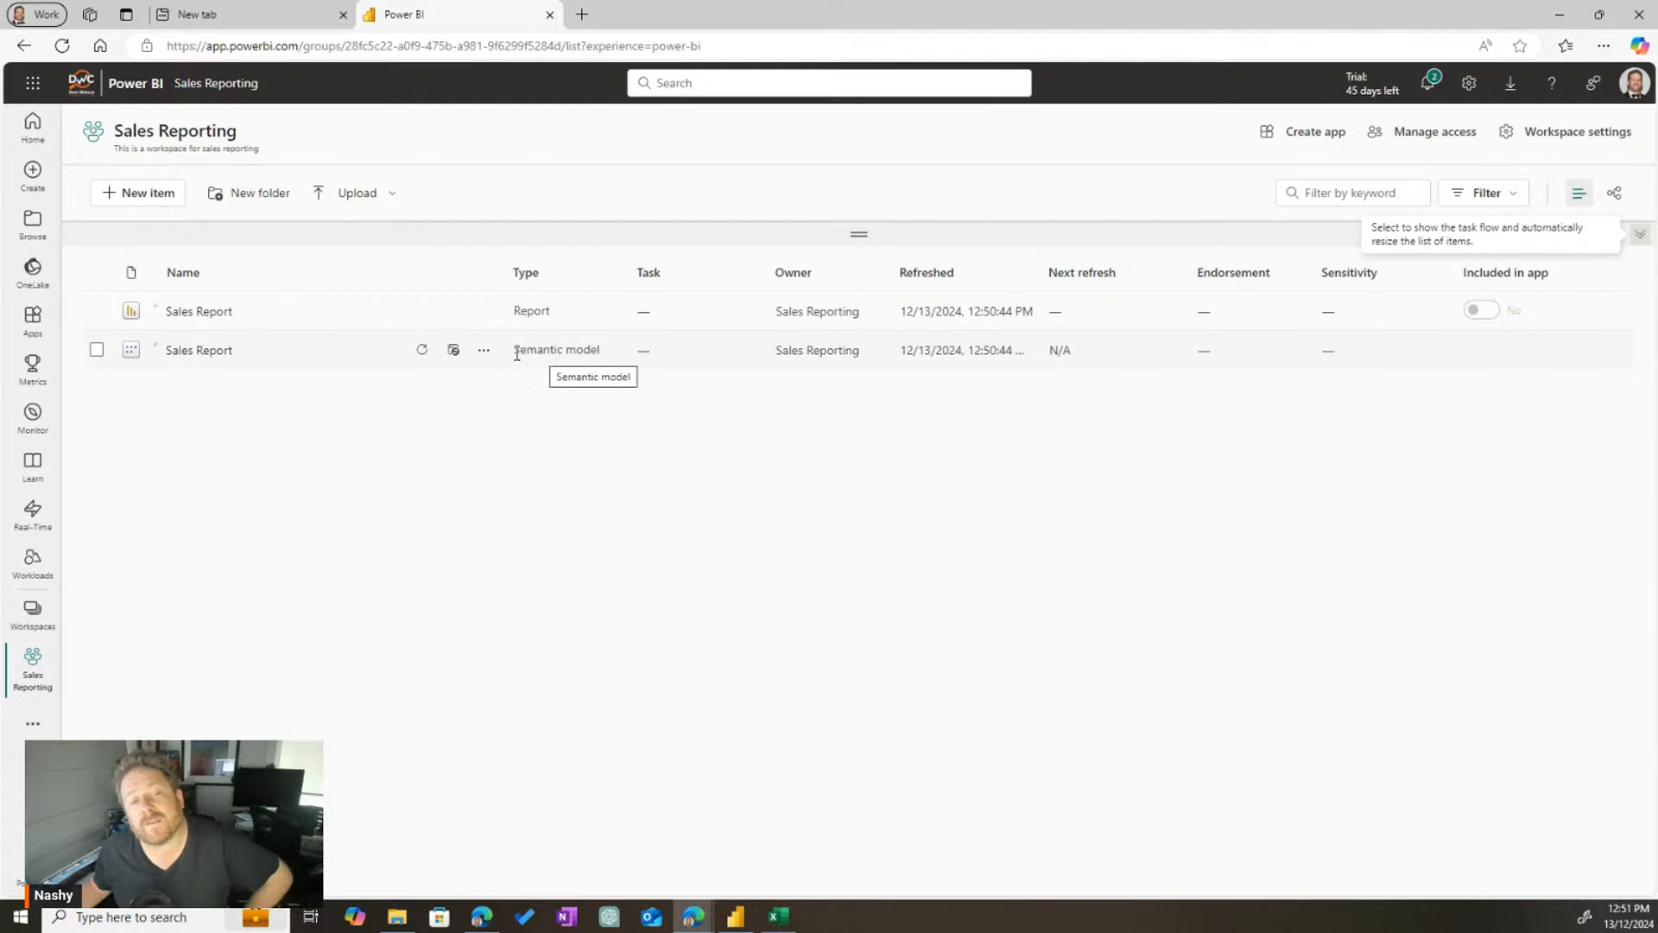
pyautogui.moveTo(514, 350); pyautogui.dragTo(603, 356)
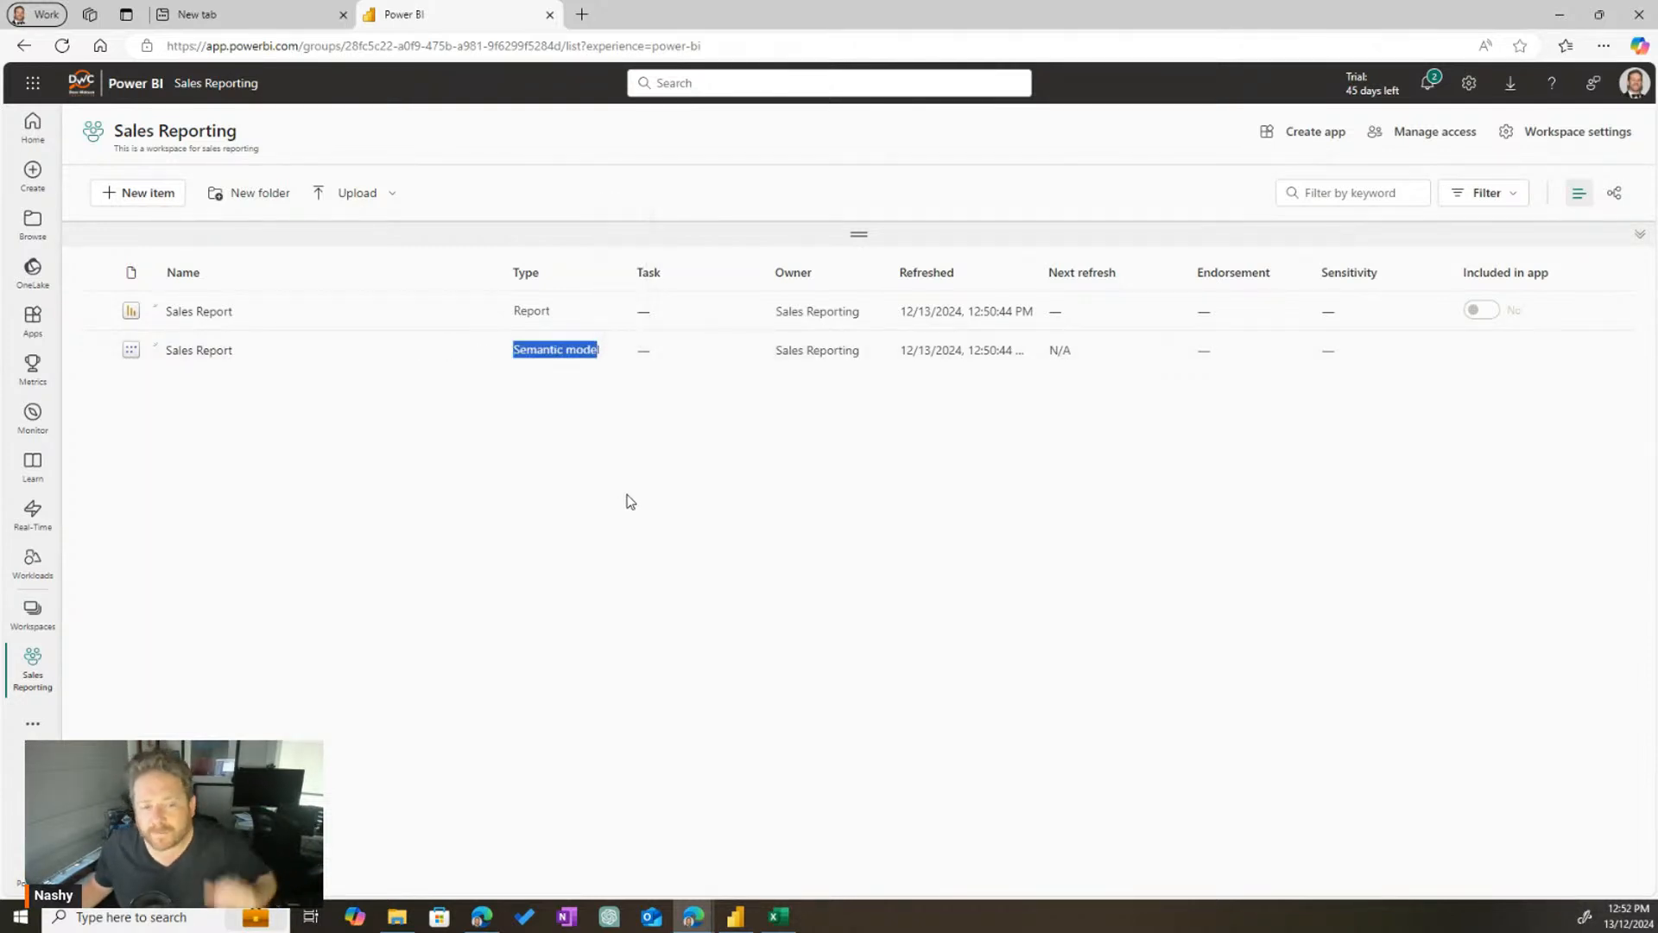
pyautogui.moveTo(514, 353); pyautogui.dragTo(585, 359)
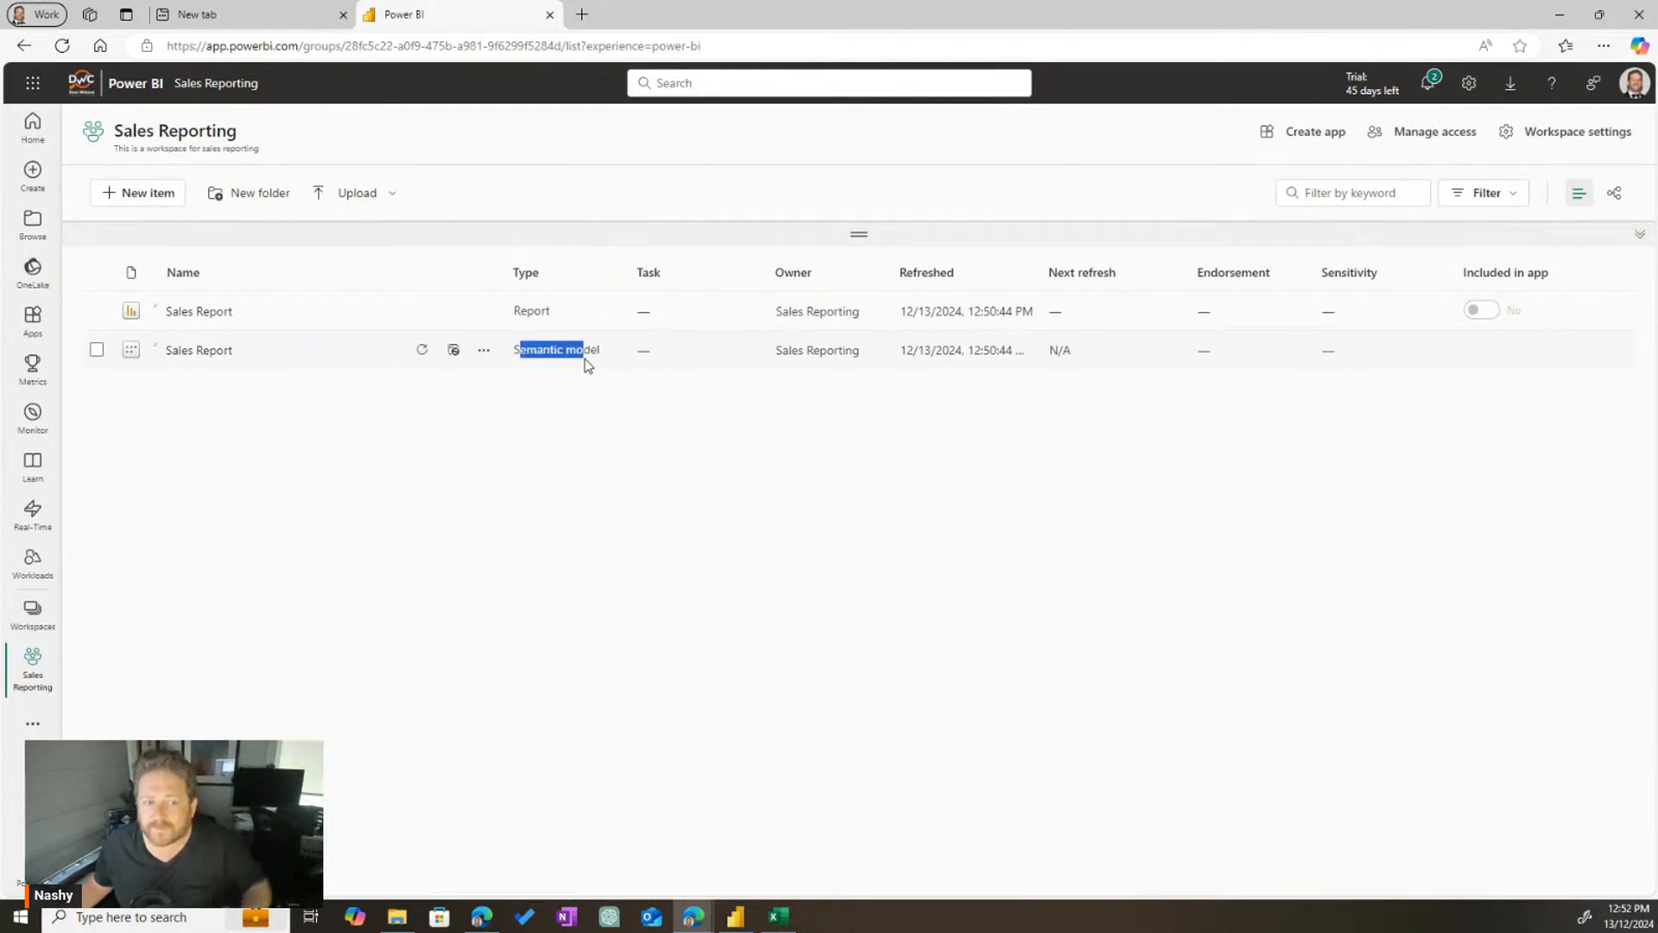
pyautogui.click(481, 393)
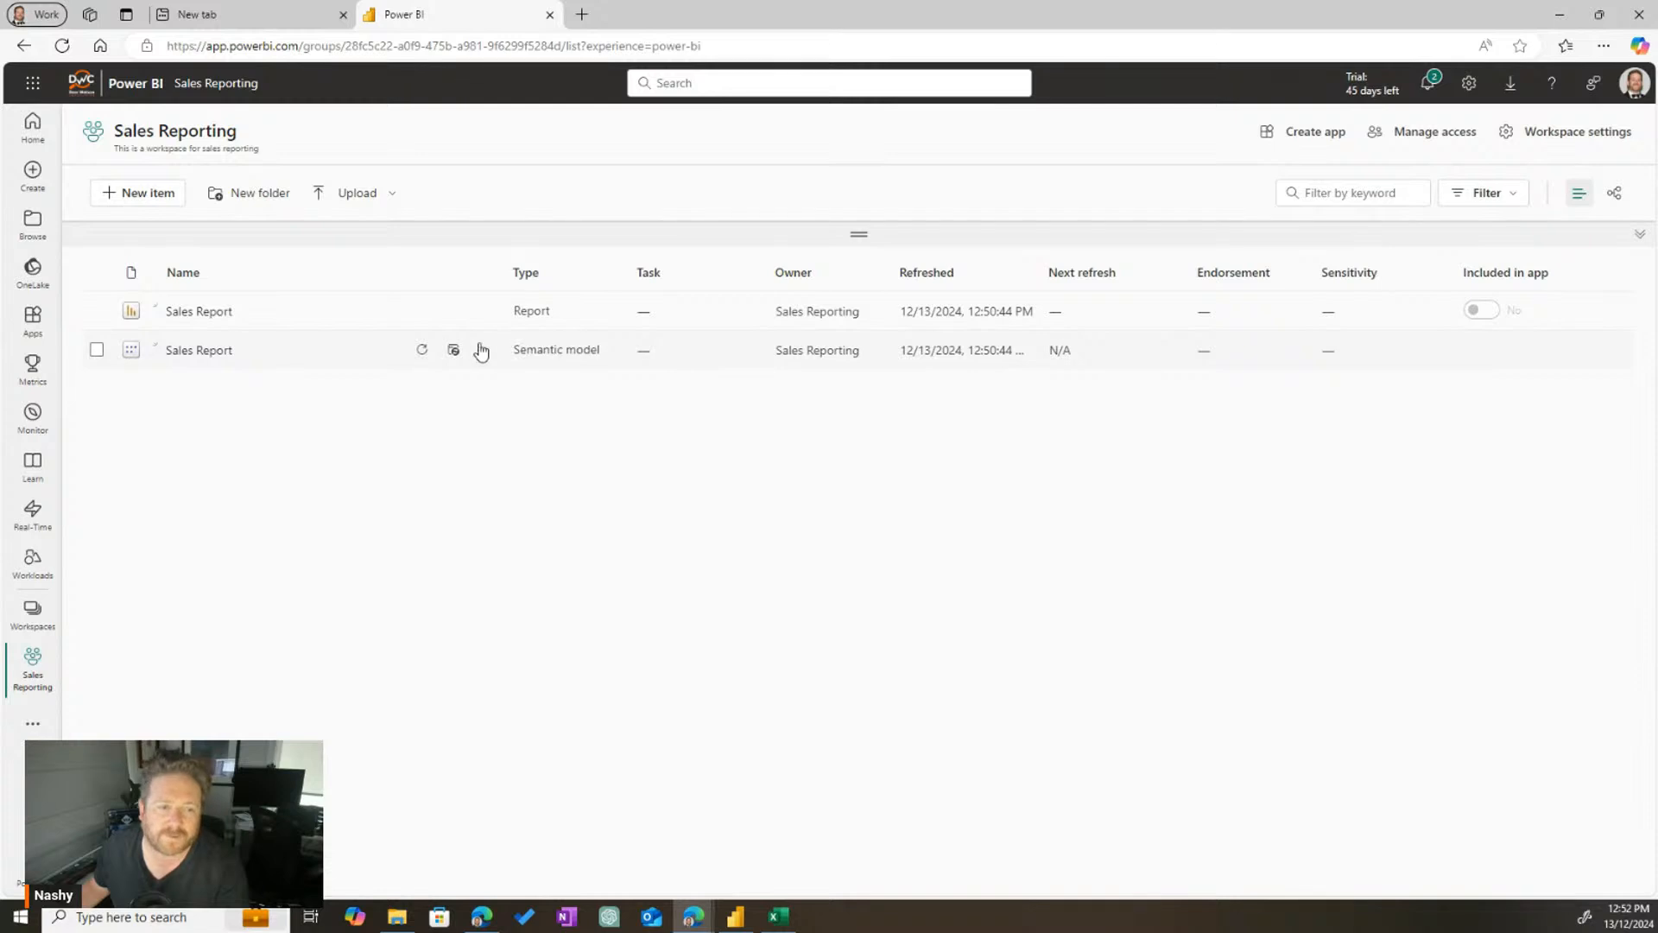
pyautogui.click(187, 351)
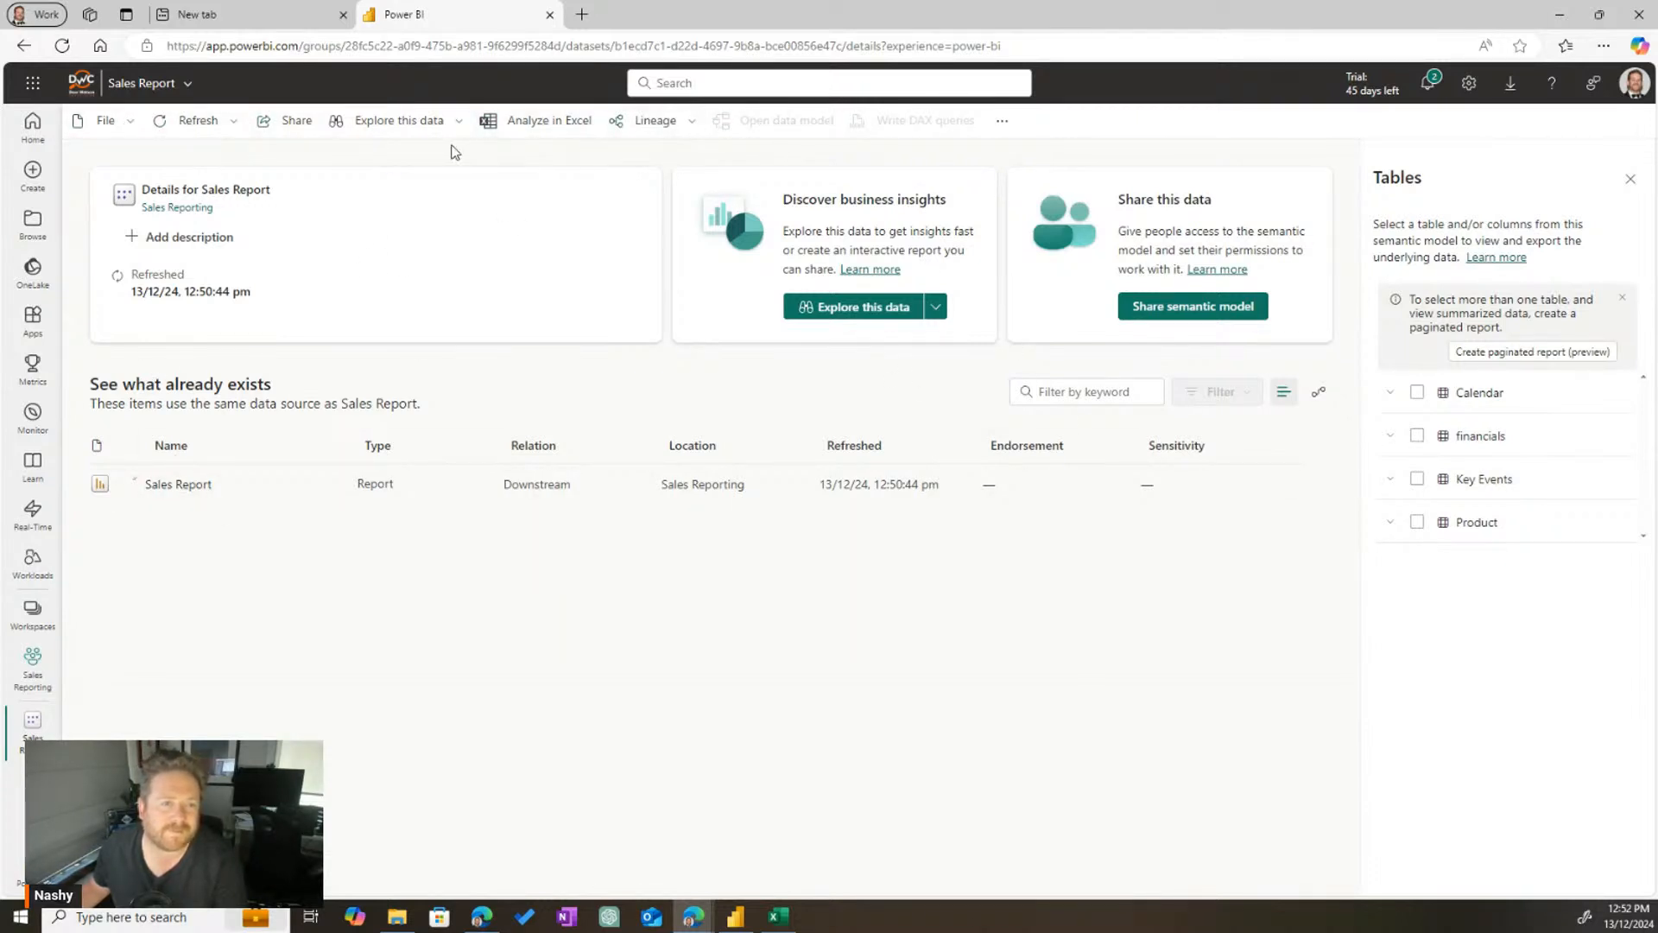
pyautogui.click(103, 125)
pyautogui.click(1157, 490)
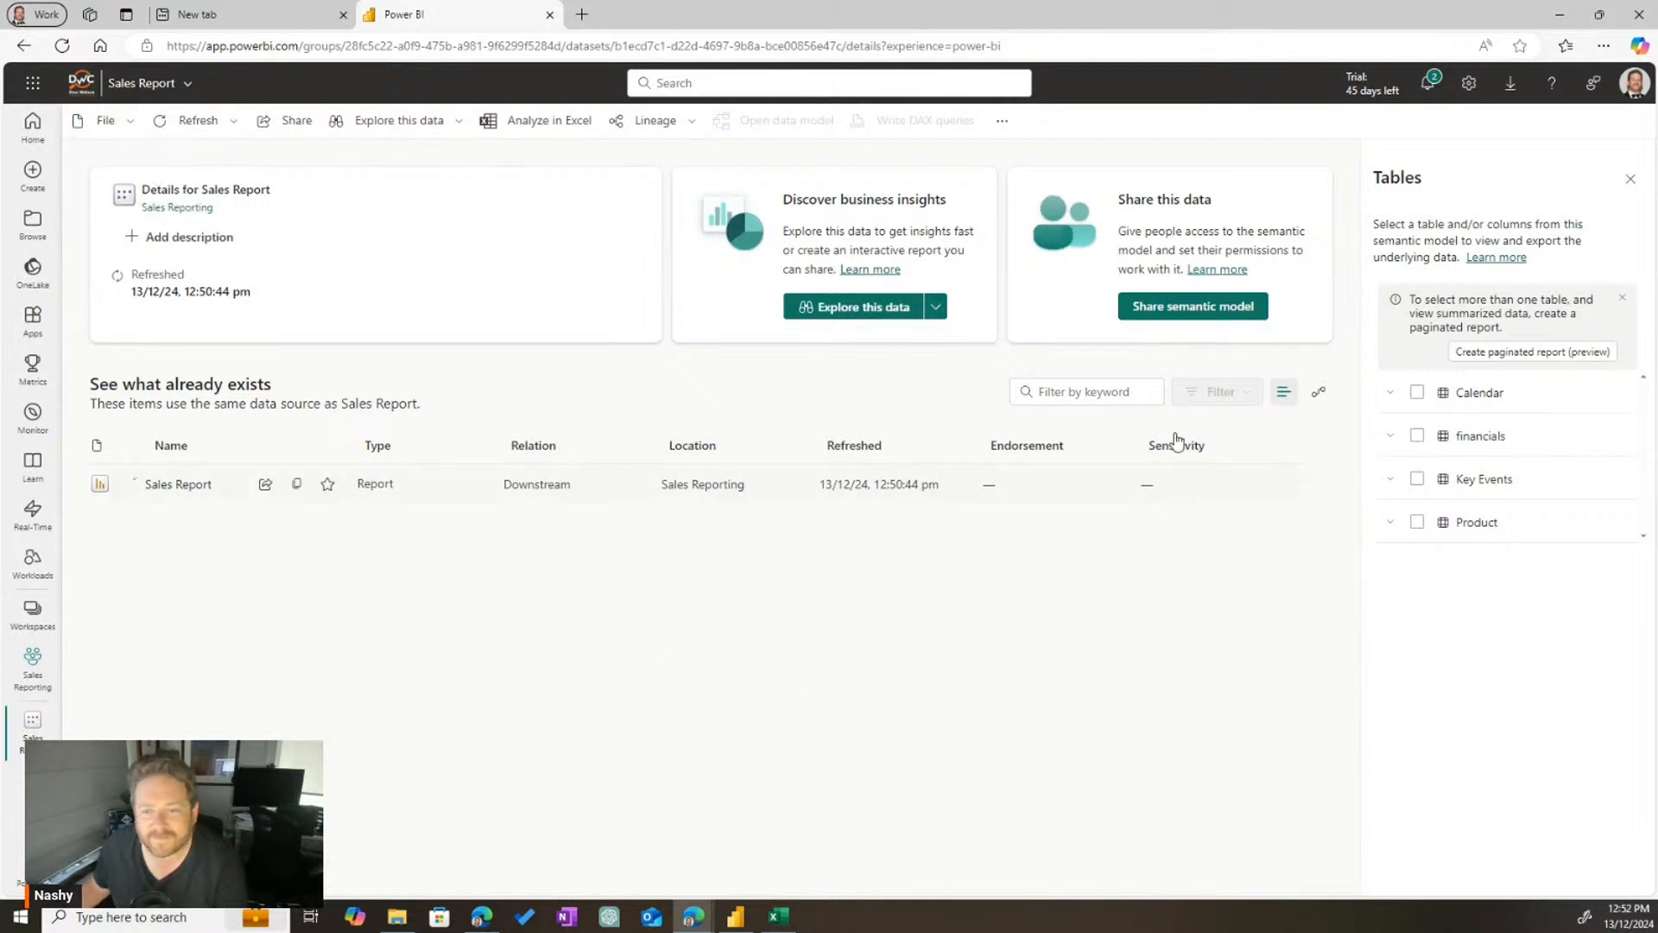
# Go back to the Sales Reporting workspace and create a new report from the Sales Report semantic model
pyautogui.moveTo(245, 494)
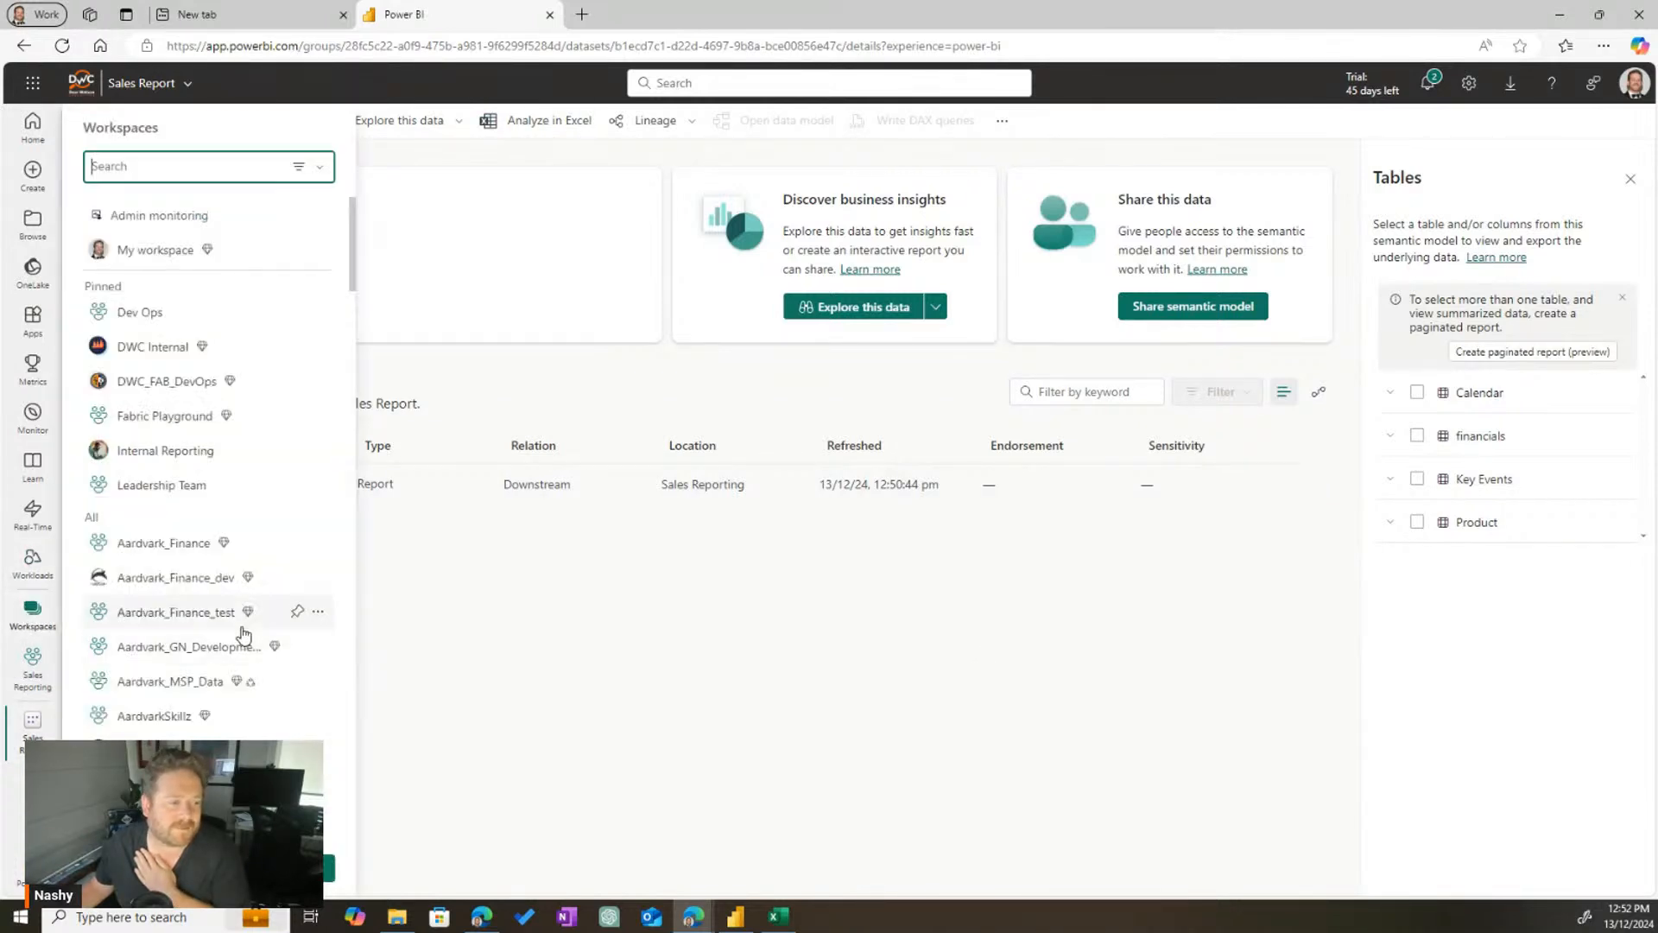
pyautogui.click(382, 567)
pyautogui.click(47, 671)
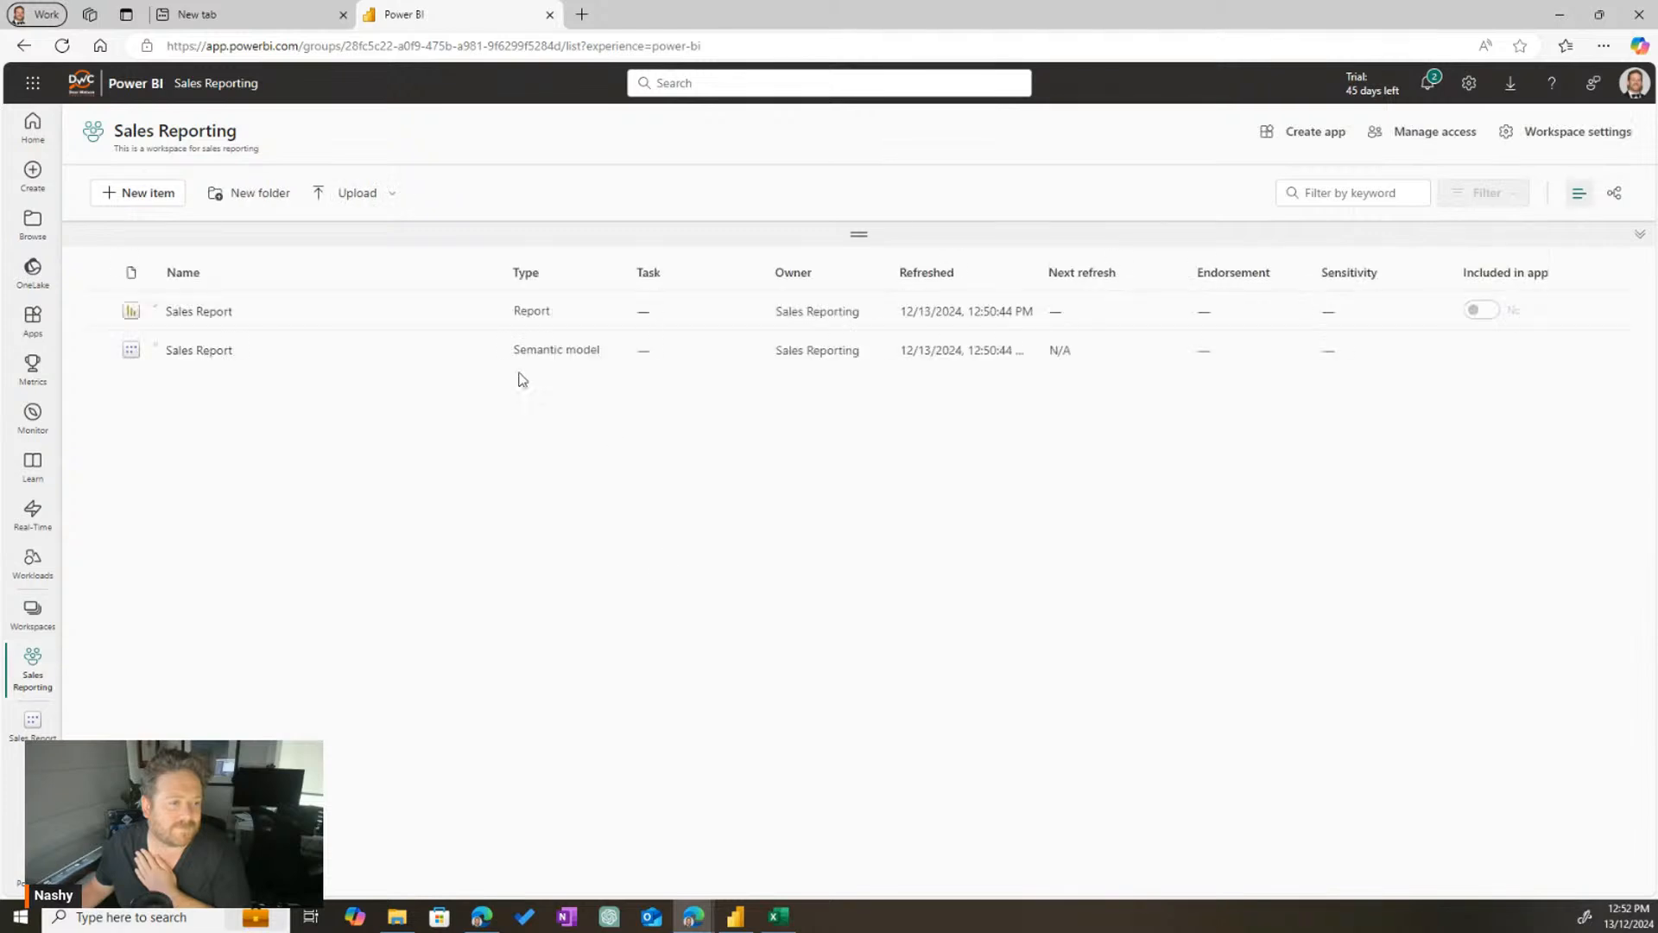
pyautogui.click(484, 351)
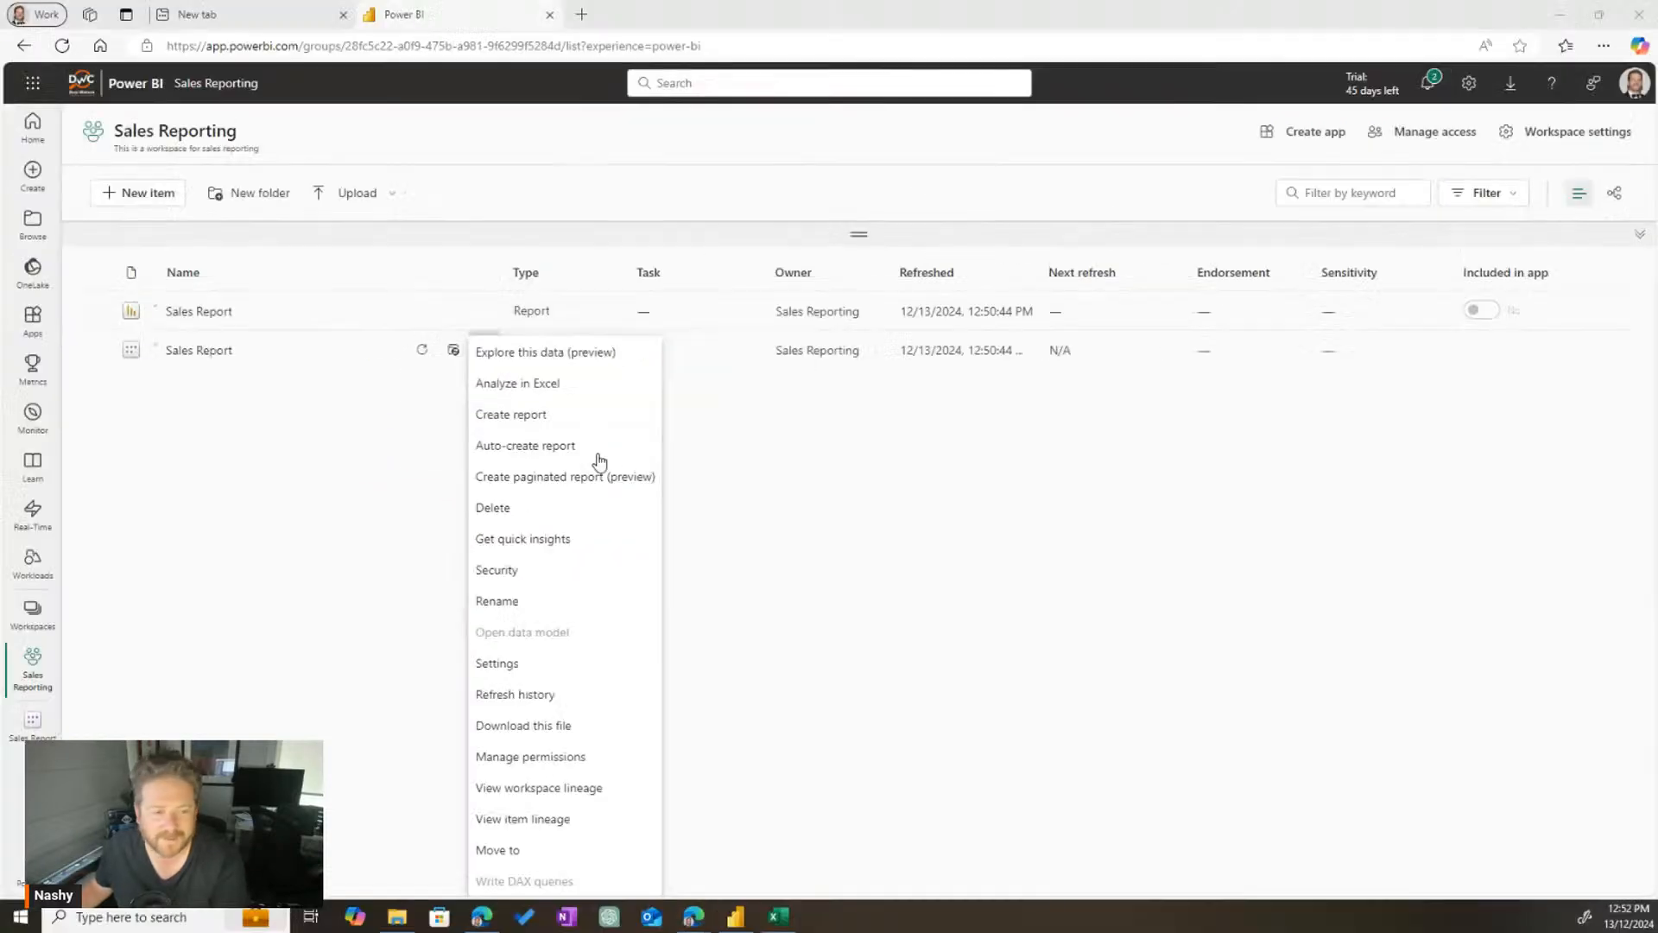
pyautogui.click(518, 415)
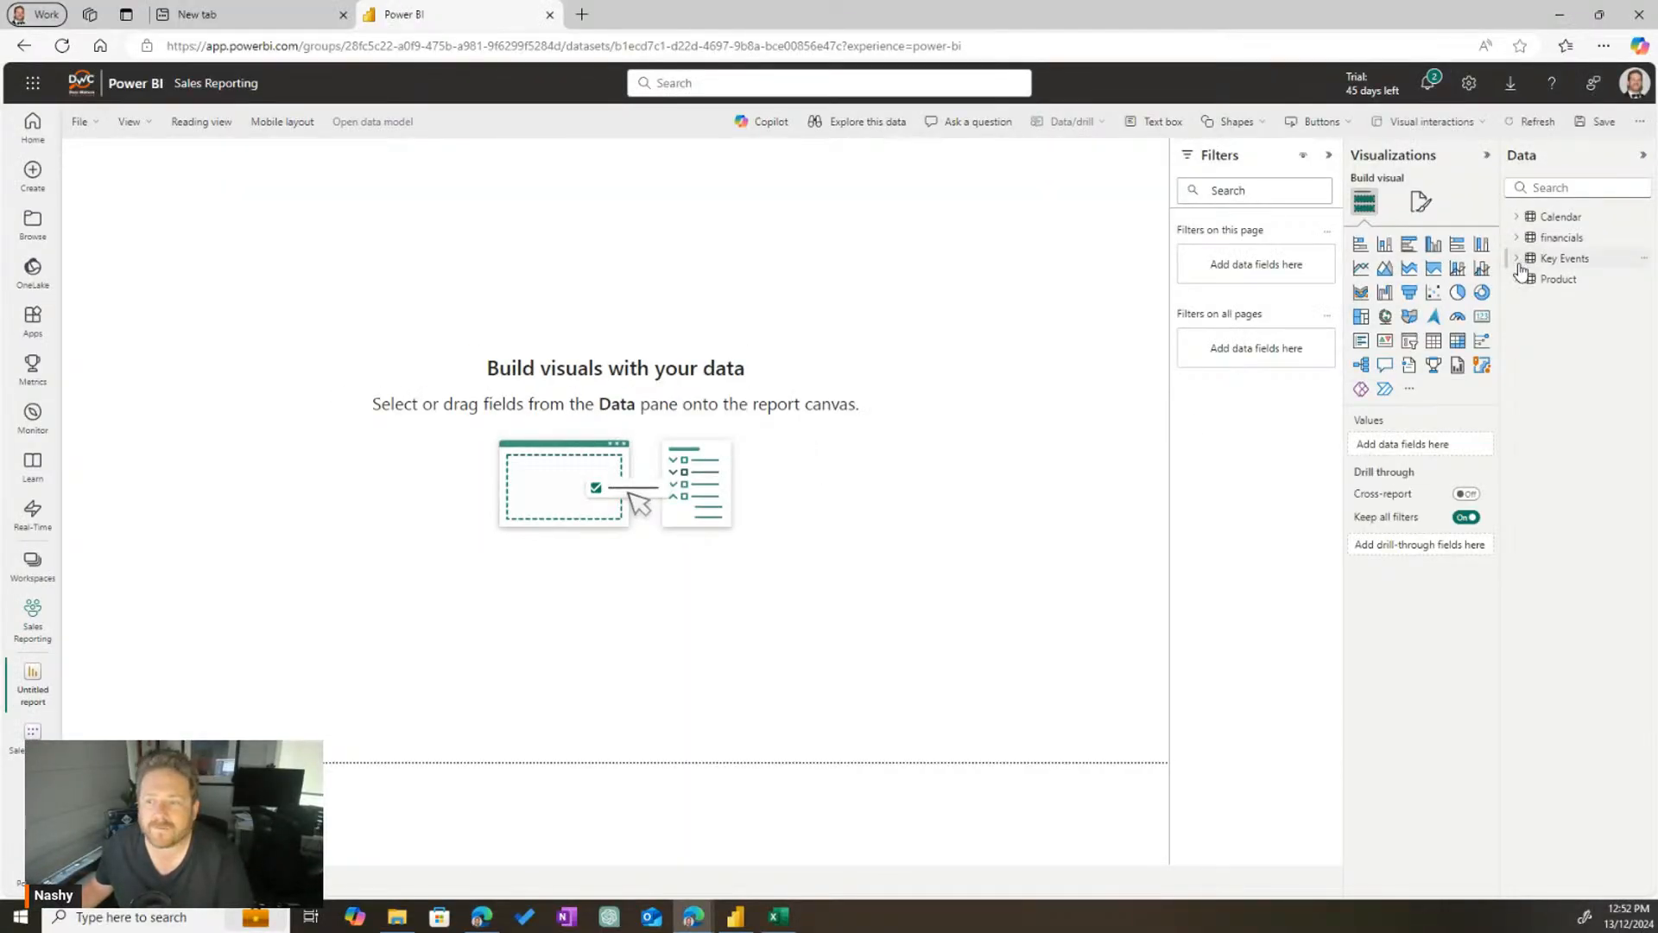
# Add a stacked bar chart with the Calendar table's Date on the Y-axis, enlarging it in the middle of the page
pyautogui.click(1518, 278)
pyautogui.click(1517, 258)
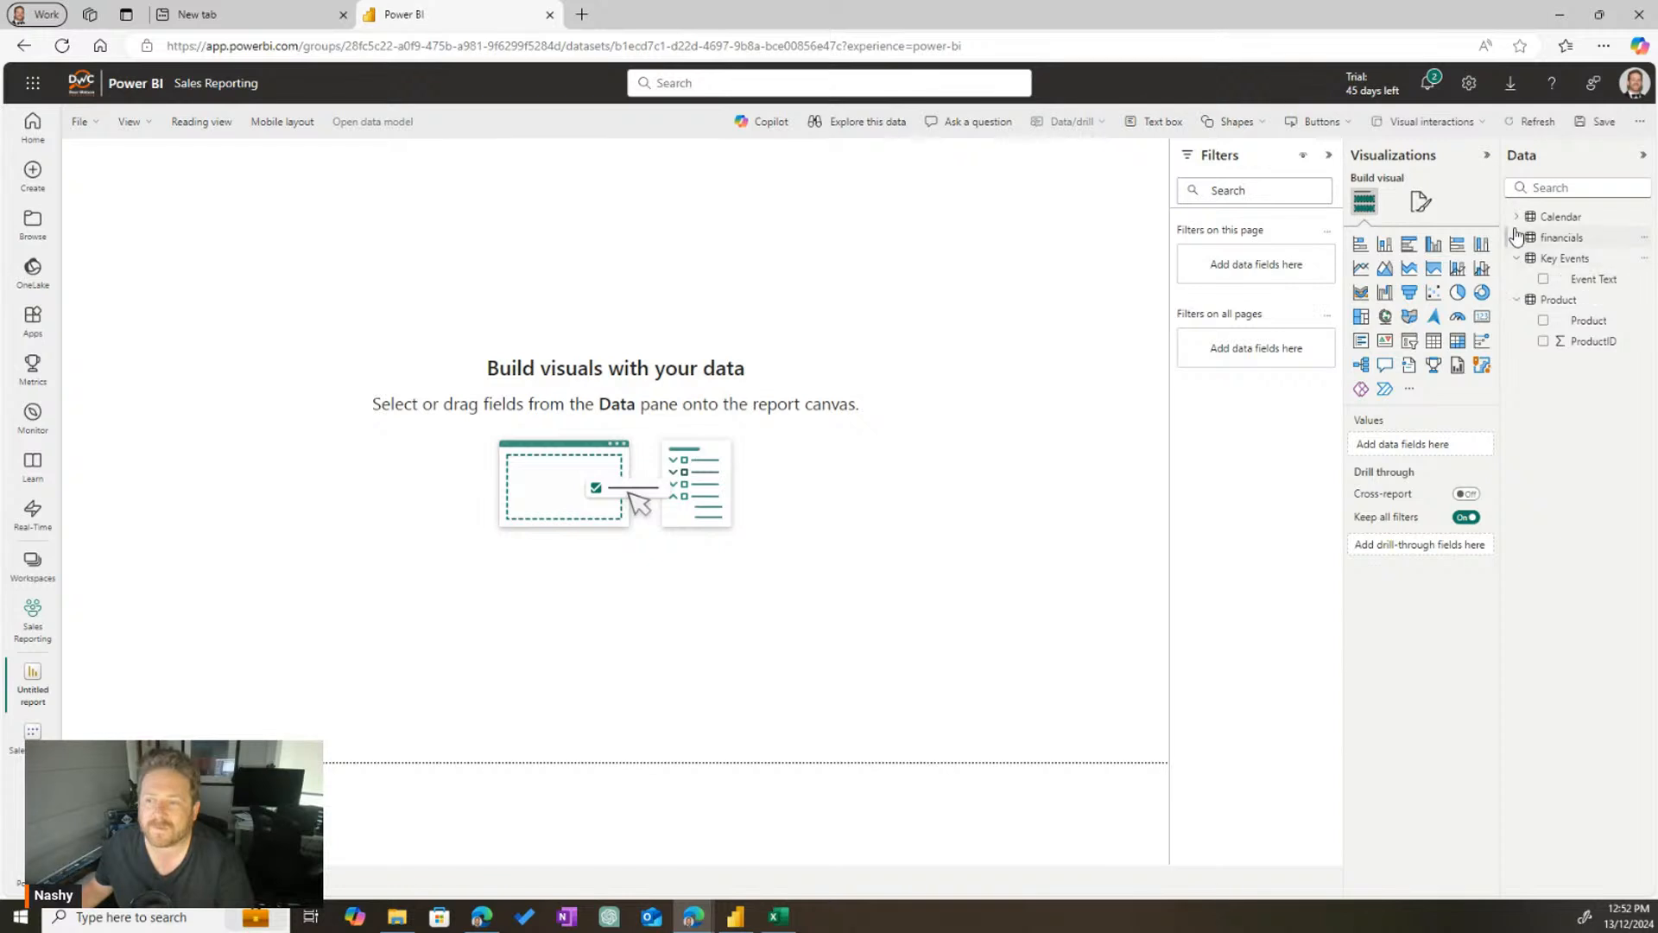
pyautogui.click(1517, 217)
pyautogui.click(1598, 238)
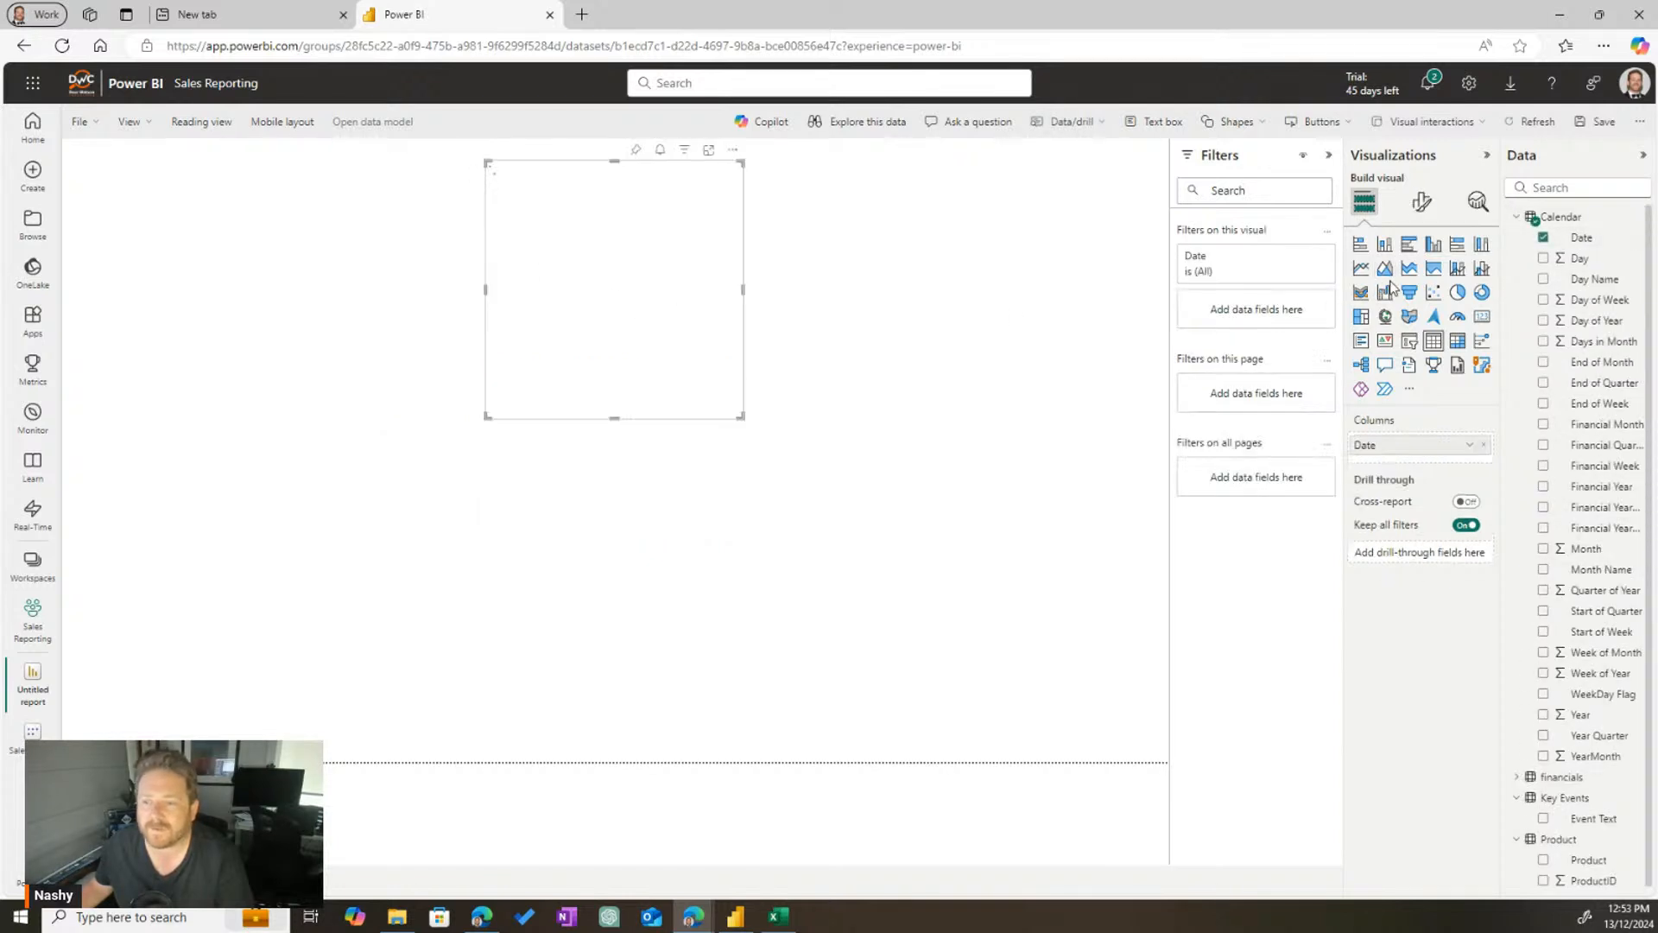
pyautogui.click(1360, 243)
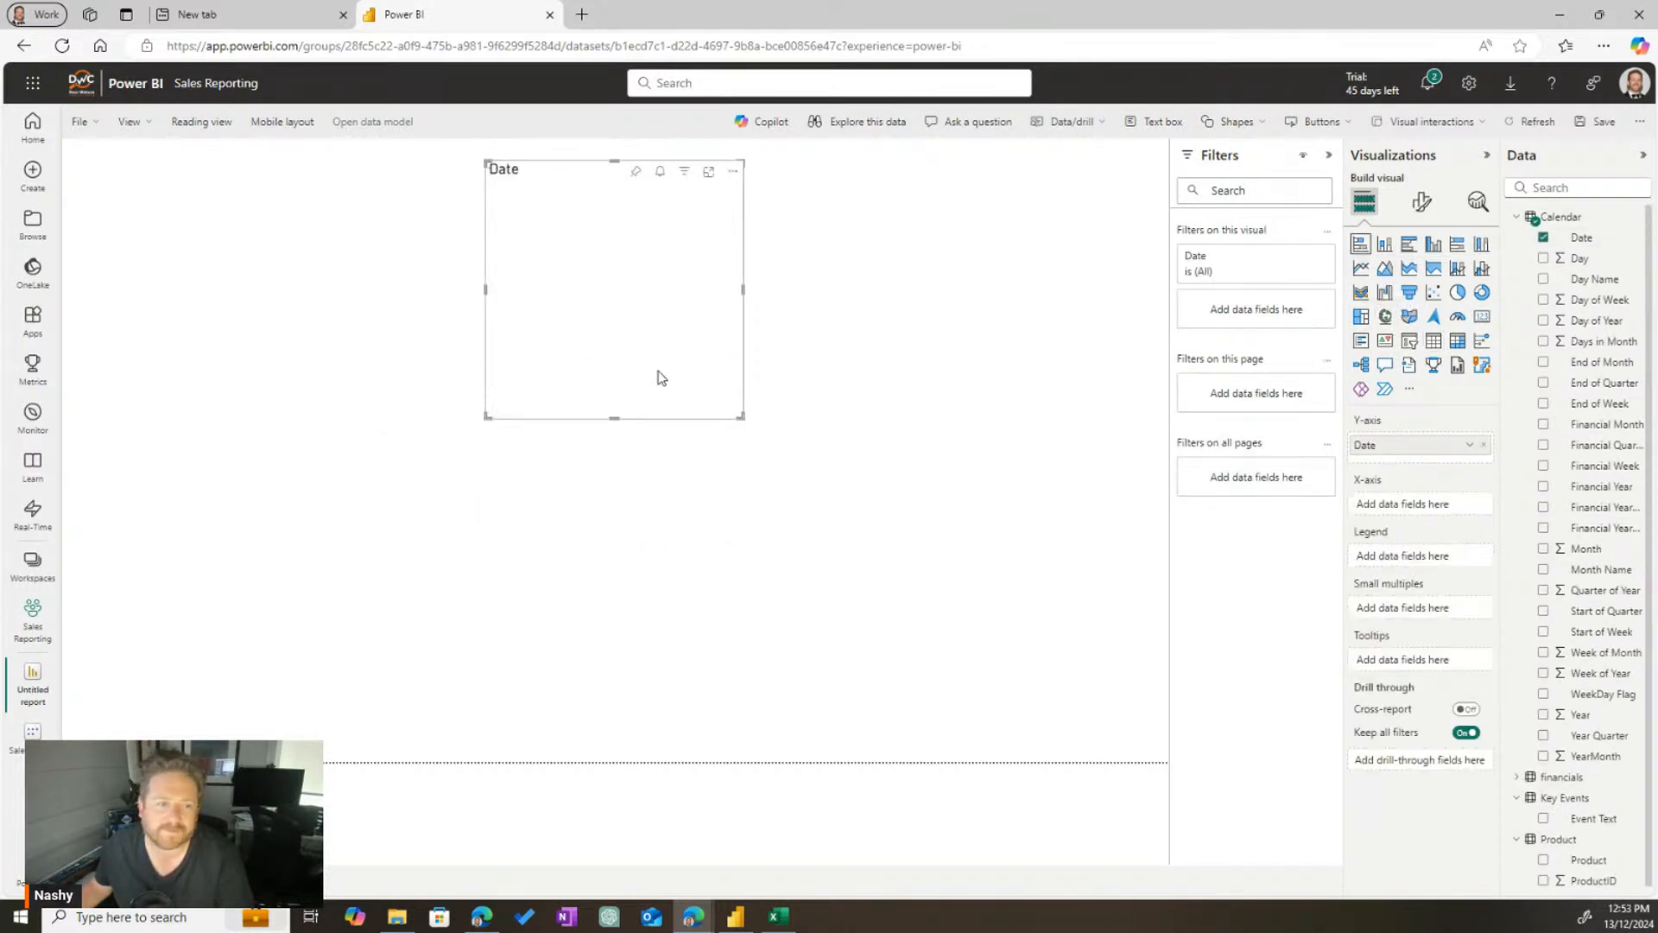
pyautogui.moveTo(661, 377); pyautogui.dragTo(559, 474)
pyautogui.moveTo(640, 515); pyautogui.dragTo(807, 608)
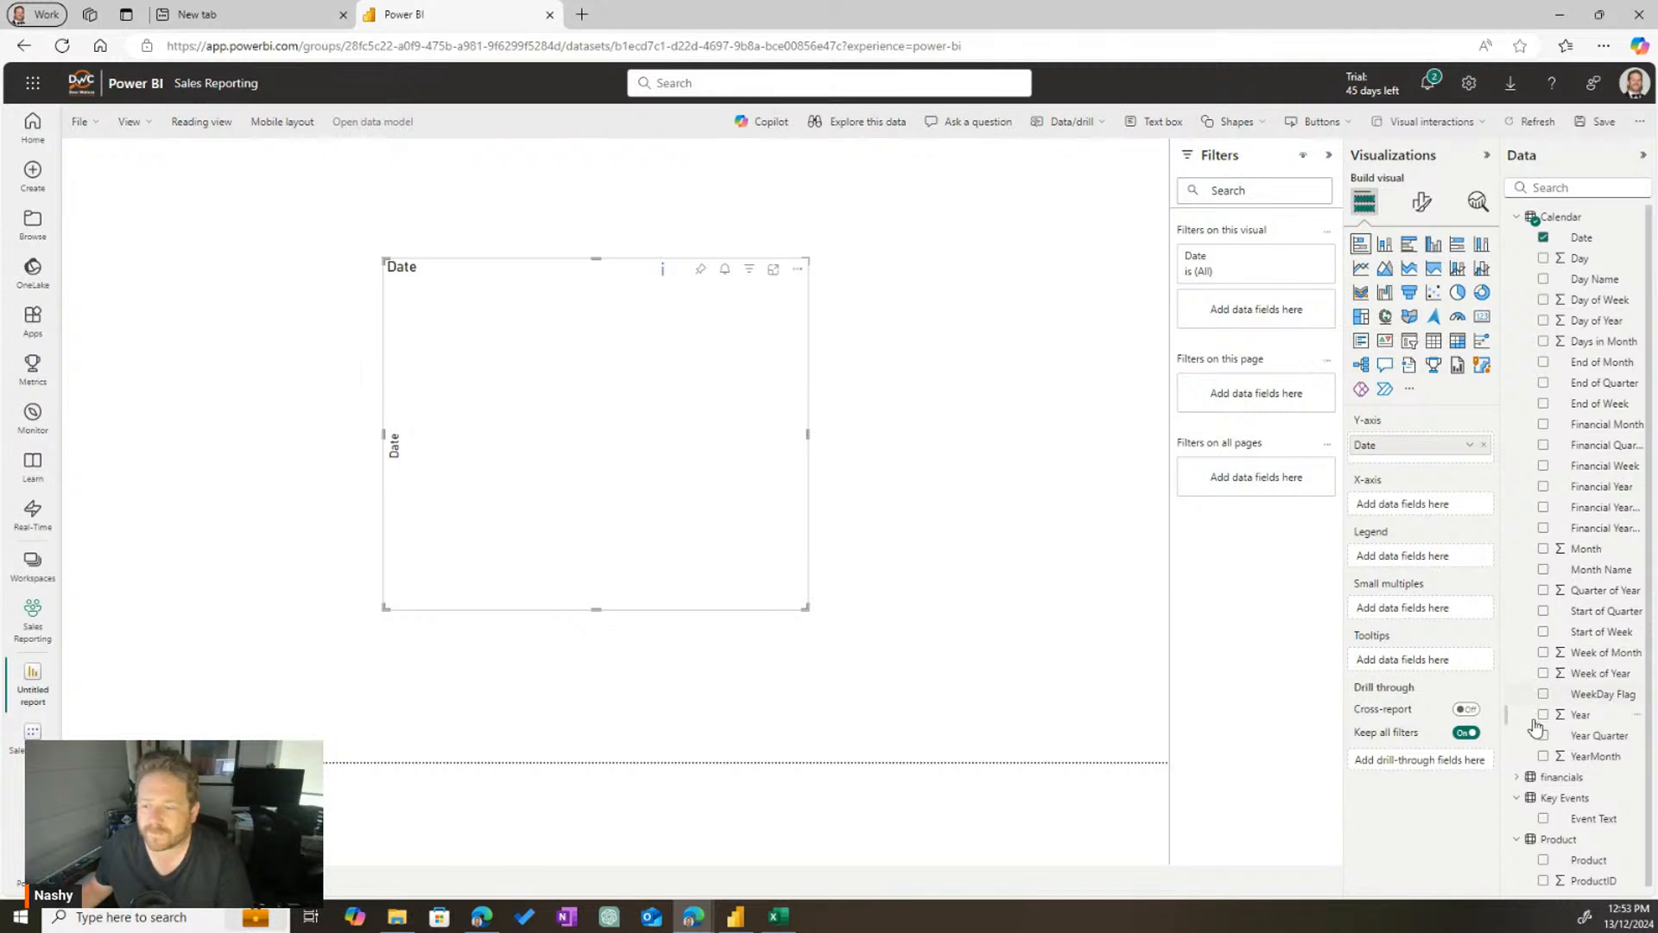
# Add the Total Sales measure from the financials table to the chart's X-axis, and enlarge and reposition the chart
pyautogui.click(1517, 776)
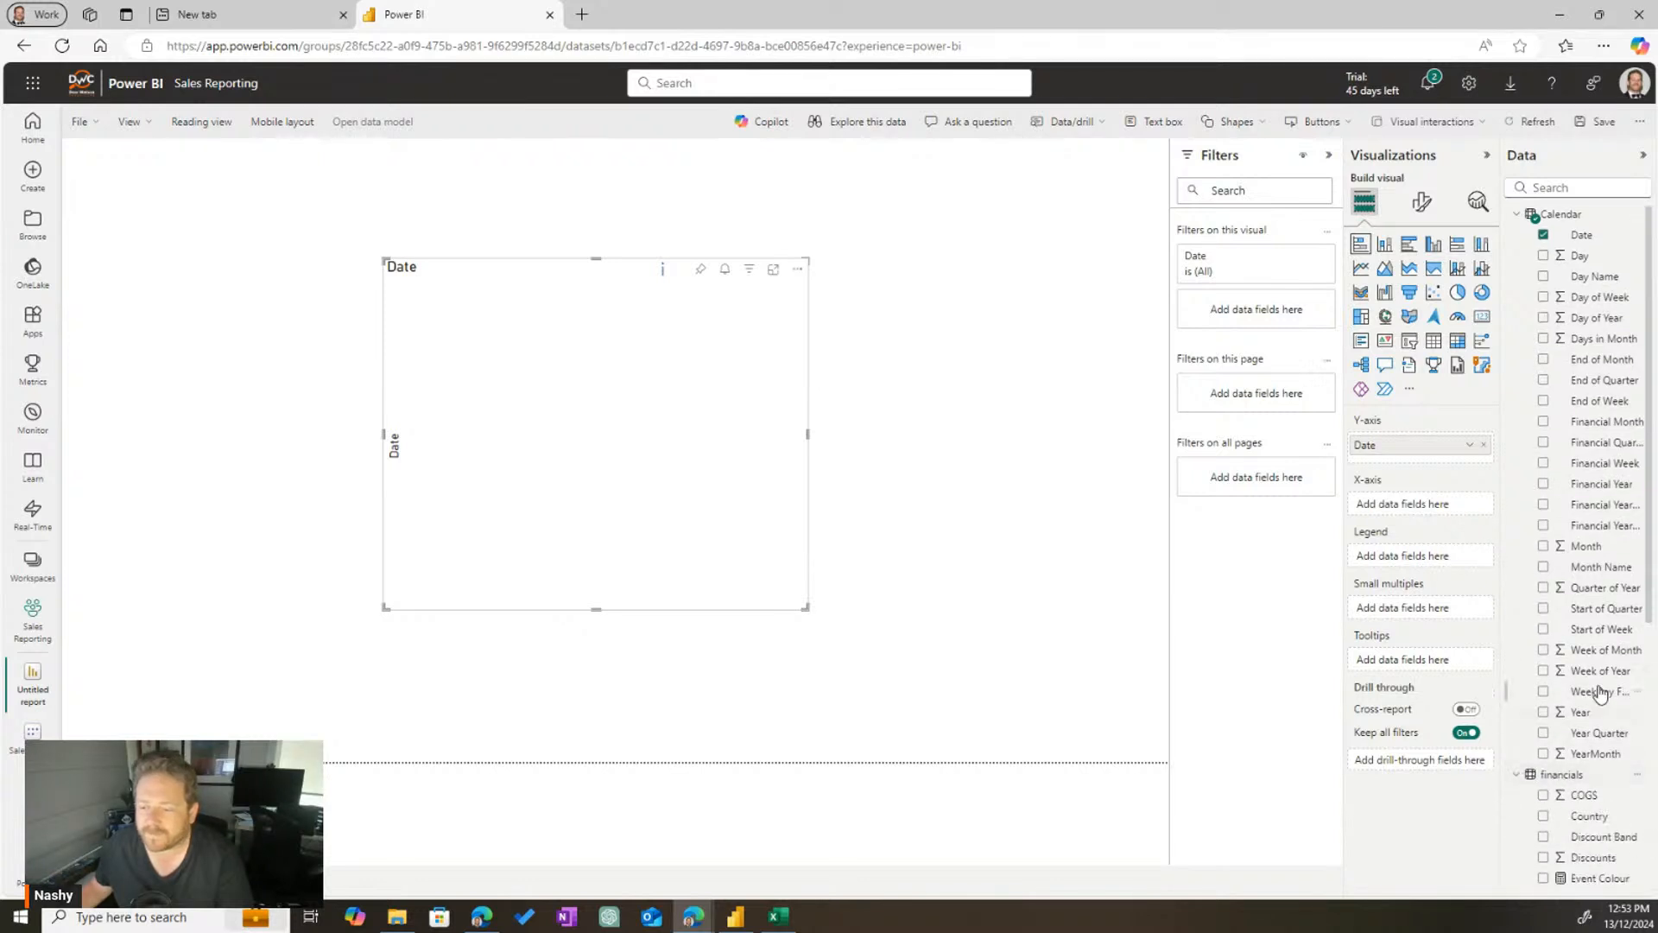
pyautogui.scroll(-5, 1600, 691)
pyautogui.moveTo(1595, 712); pyautogui.dragTo(651, 467)
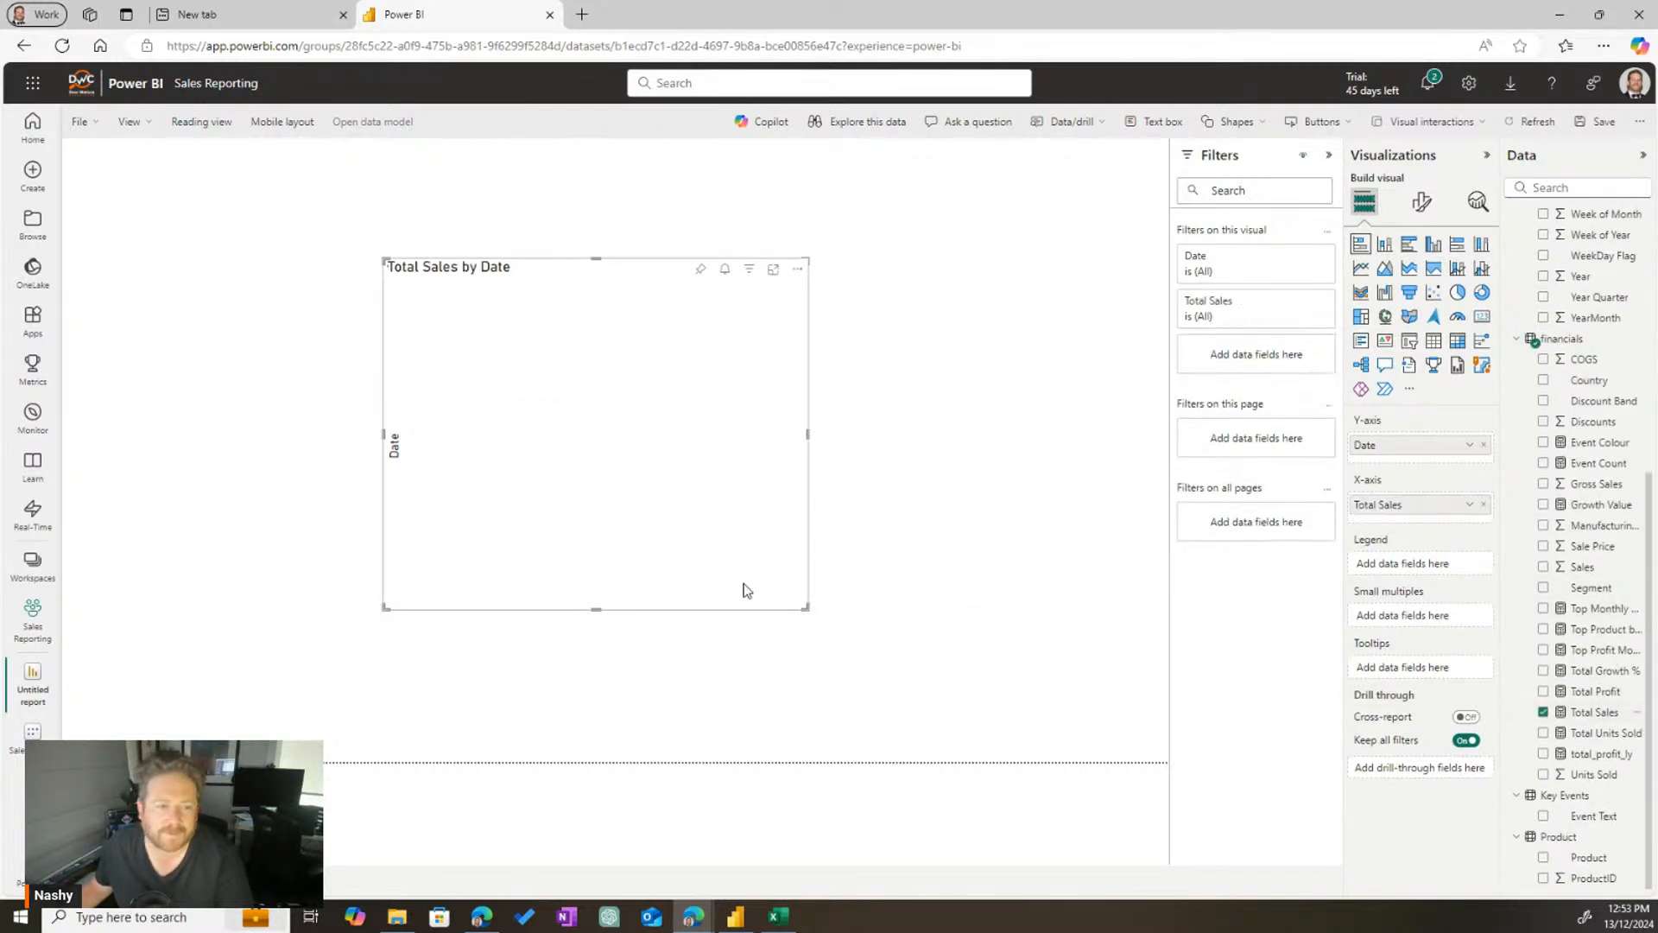
pyautogui.moveTo(806, 609); pyautogui.dragTo(875, 671)
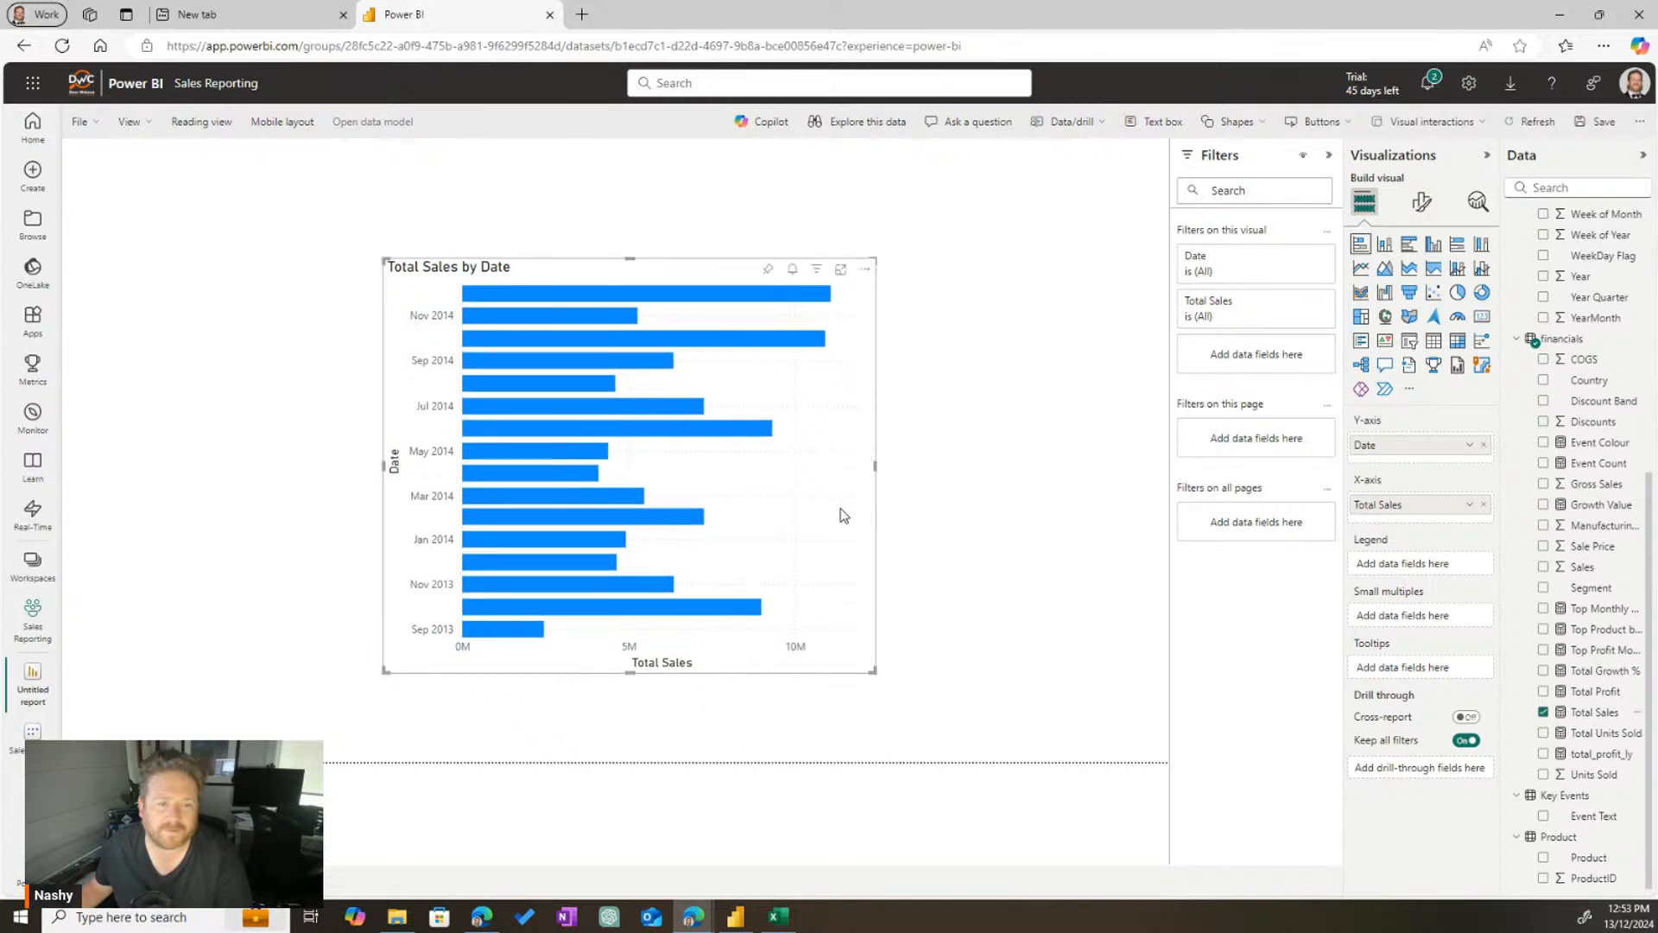
pyautogui.moveTo(844, 516); pyautogui.dragTo(769, 489)
# Change the visual to a stacked column chart, widen it and center it on the page
pyautogui.click(1384, 243)
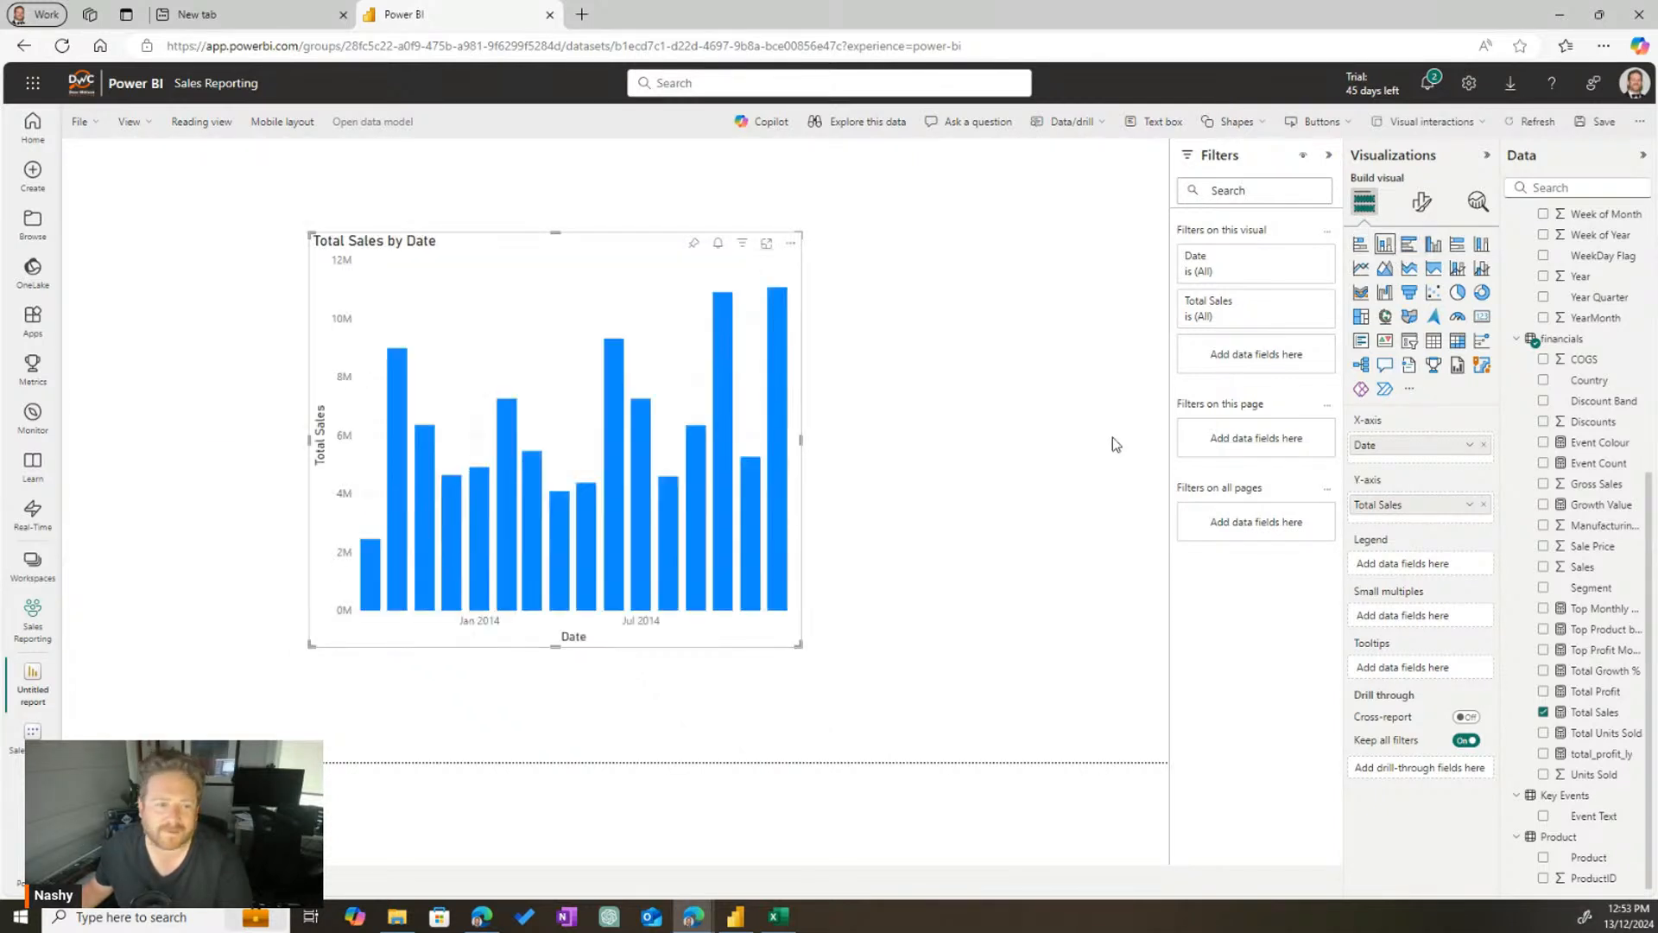
pyautogui.moveTo(312, 235); pyautogui.dragTo(121, 242)
pyautogui.moveTo(503, 250); pyautogui.dragTo(622, 265)
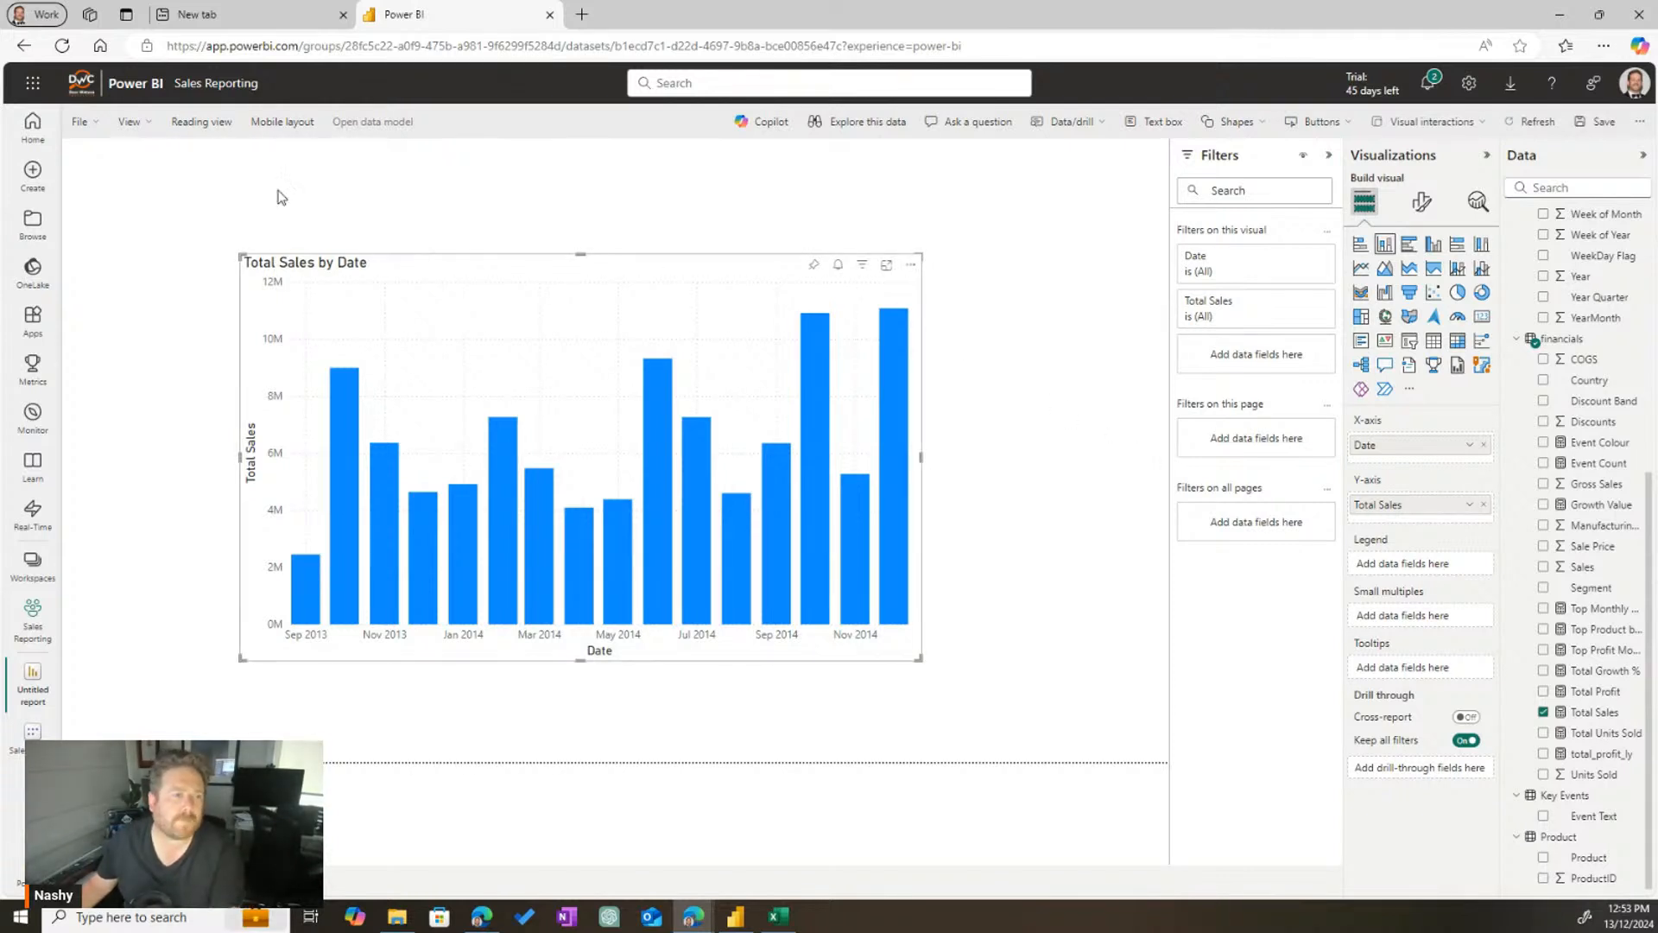
# Save the new report in the Sales Reporting workspace, naming it with the author's first name followed by "report 2"
pyautogui.click(81, 129)
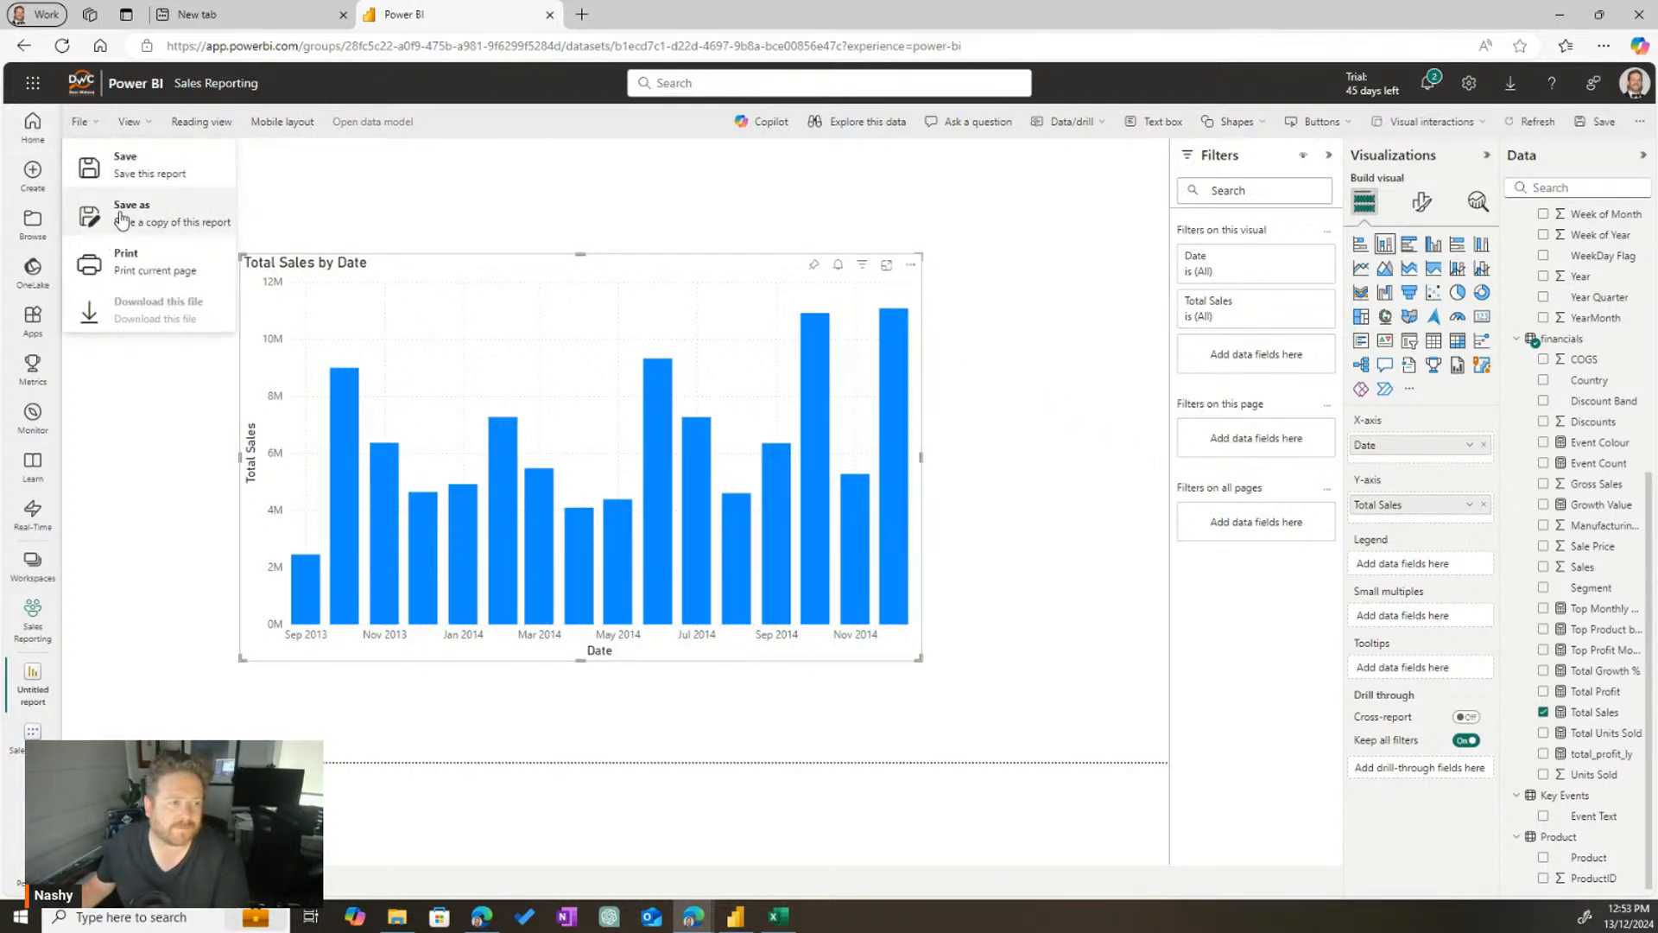
pyautogui.click(134, 168)
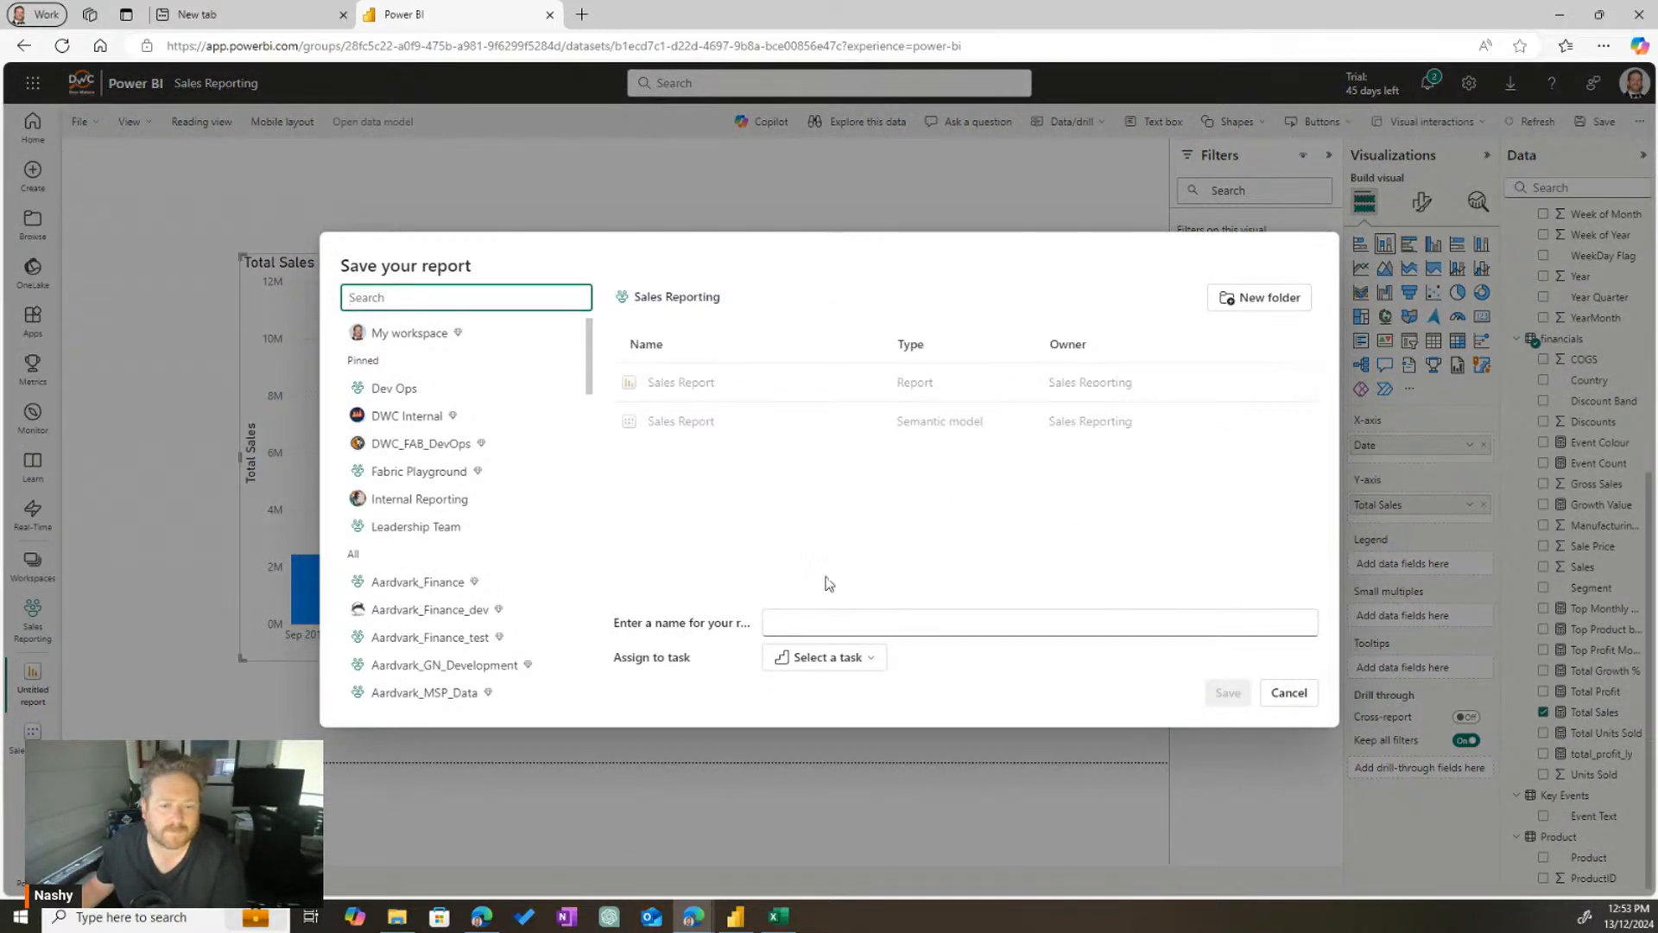
pyautogui.click(819, 624)
pyautogui.write("Greg's report 2")
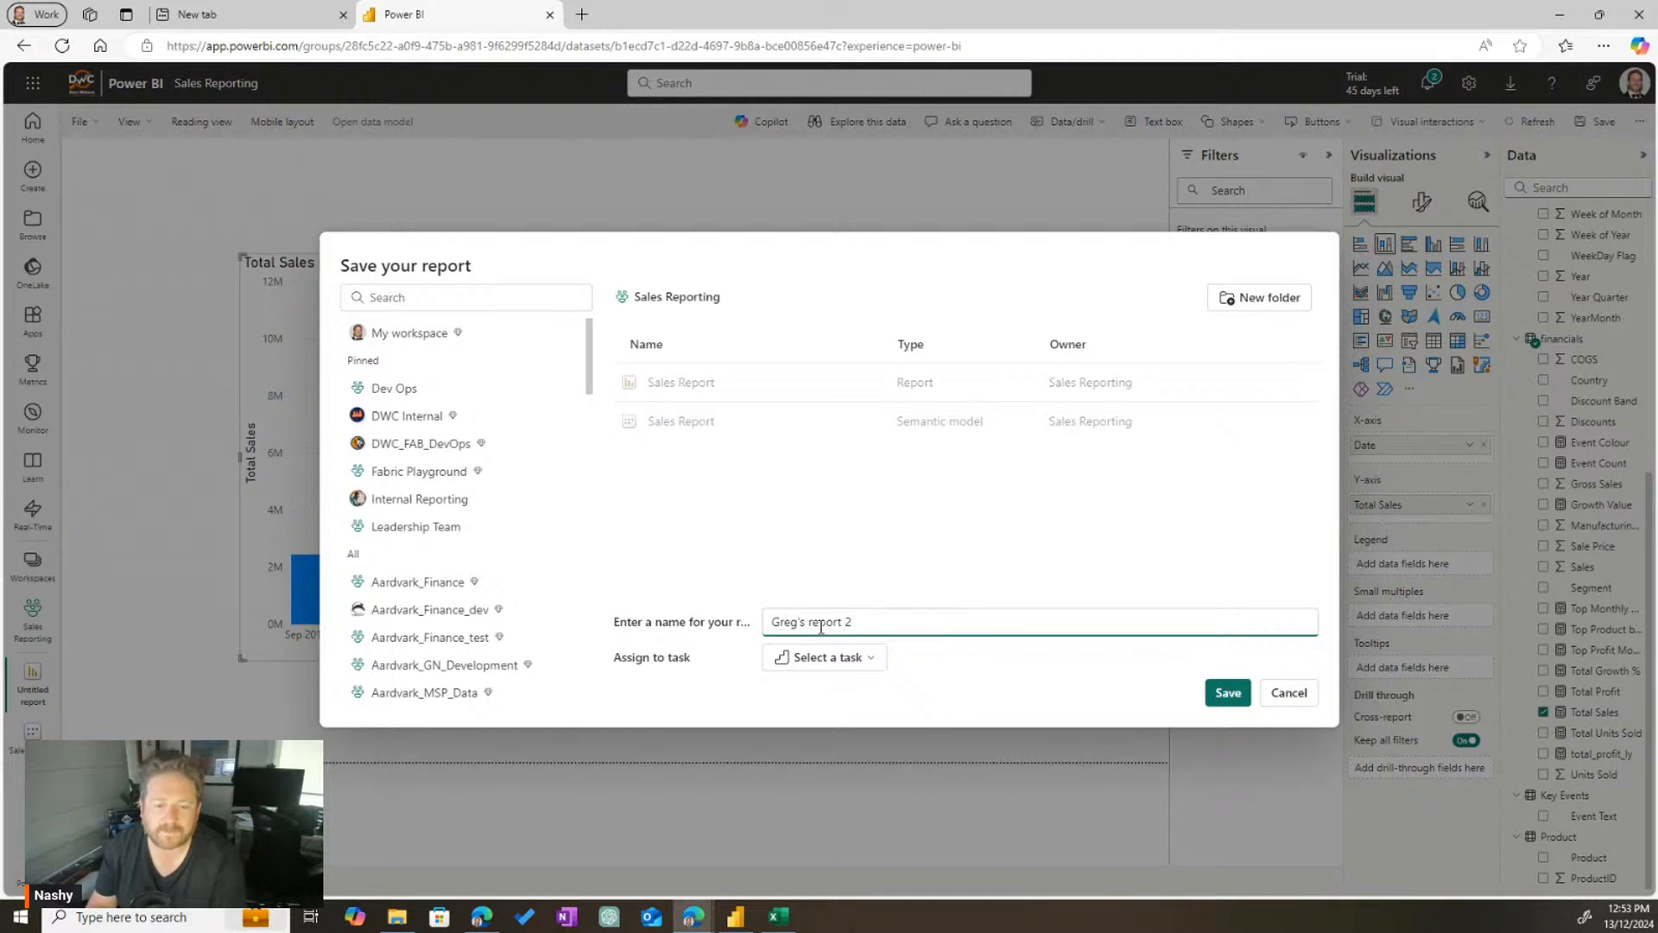
pyautogui.click(1225, 693)
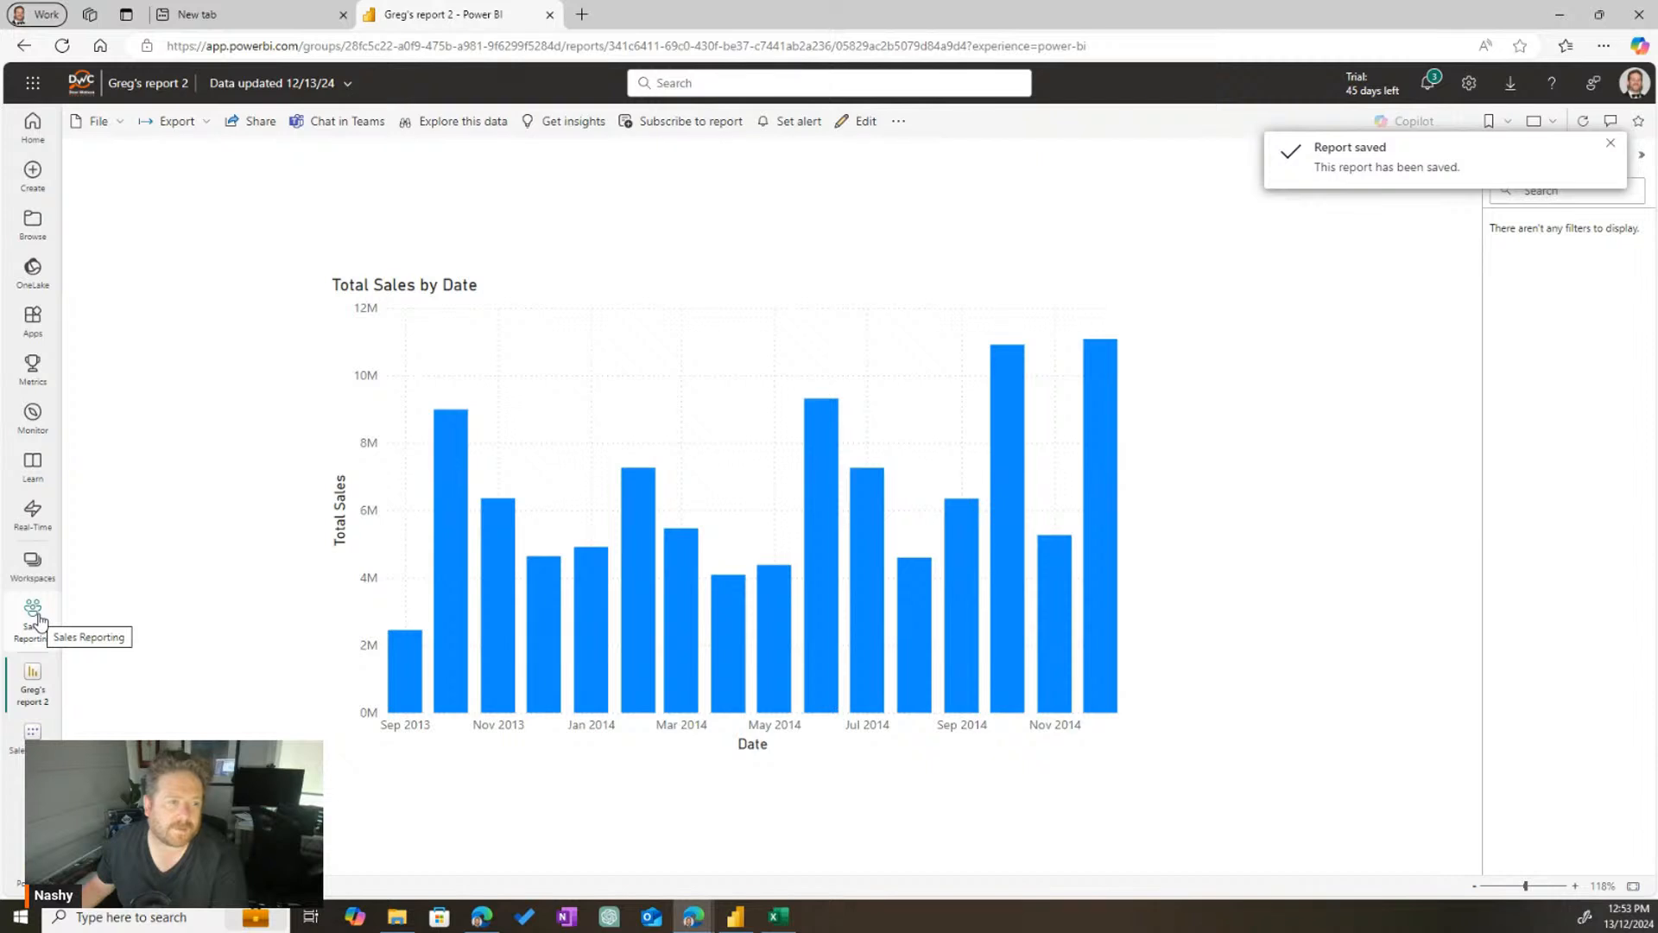
# Return to the Sales Reporting workspace and review the two reports listed with the Sales Report semantic model
pyautogui.click(38, 618)
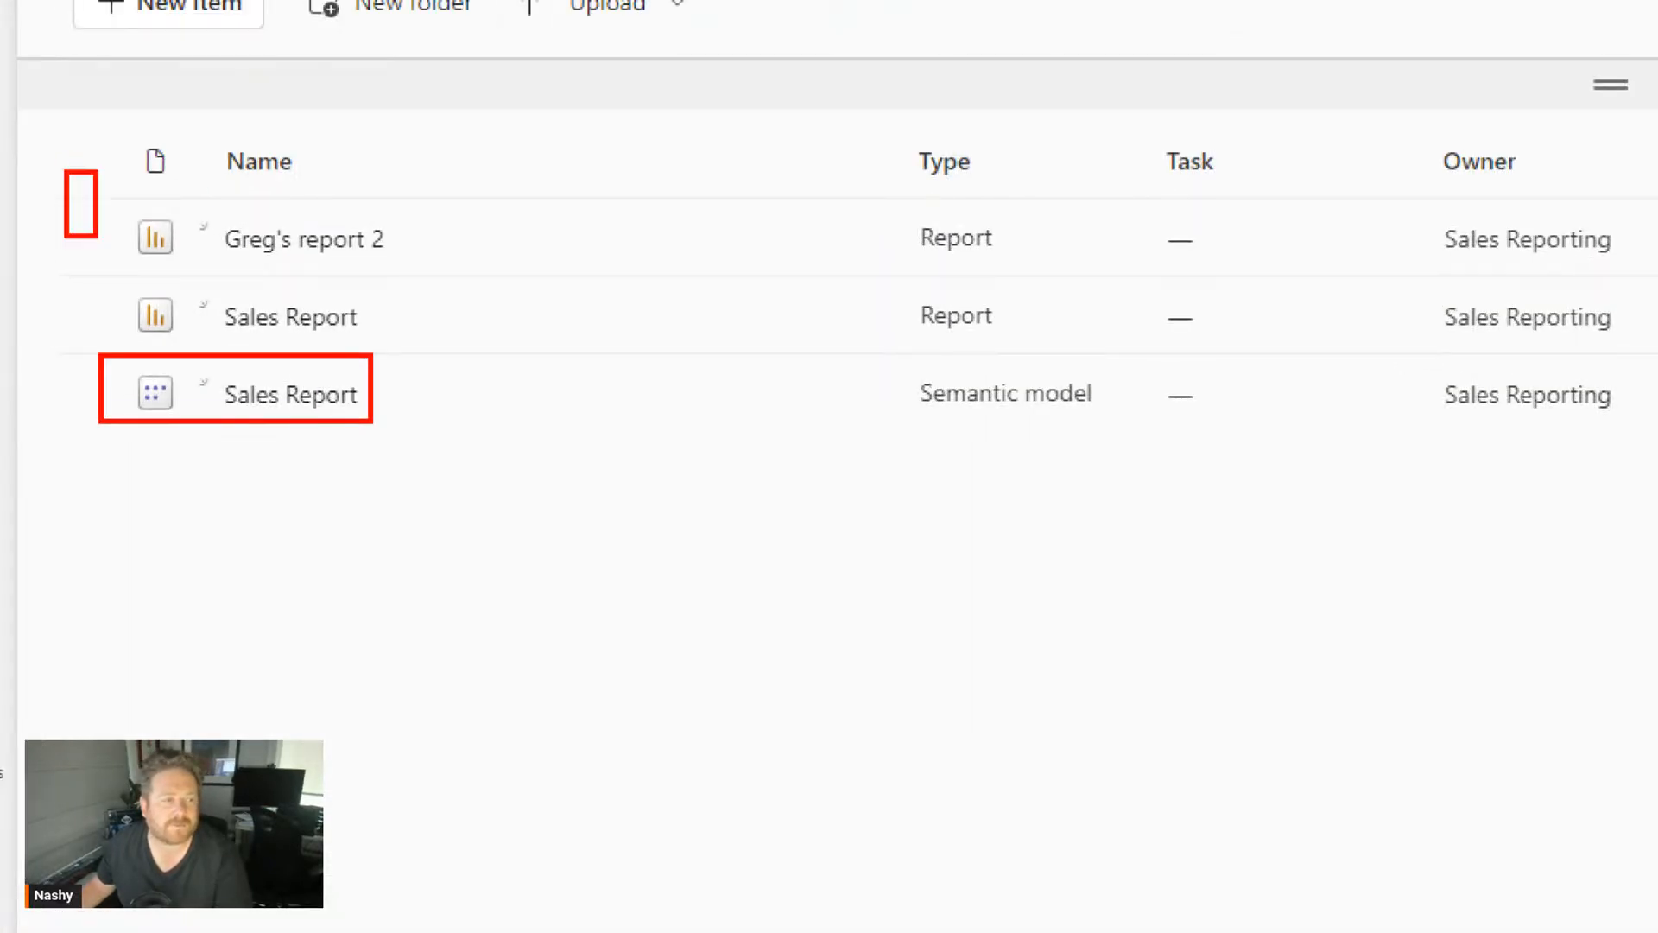
pyautogui.moveTo(96, 236); pyautogui.dragTo(505, 370)
pyautogui.press('Escape')
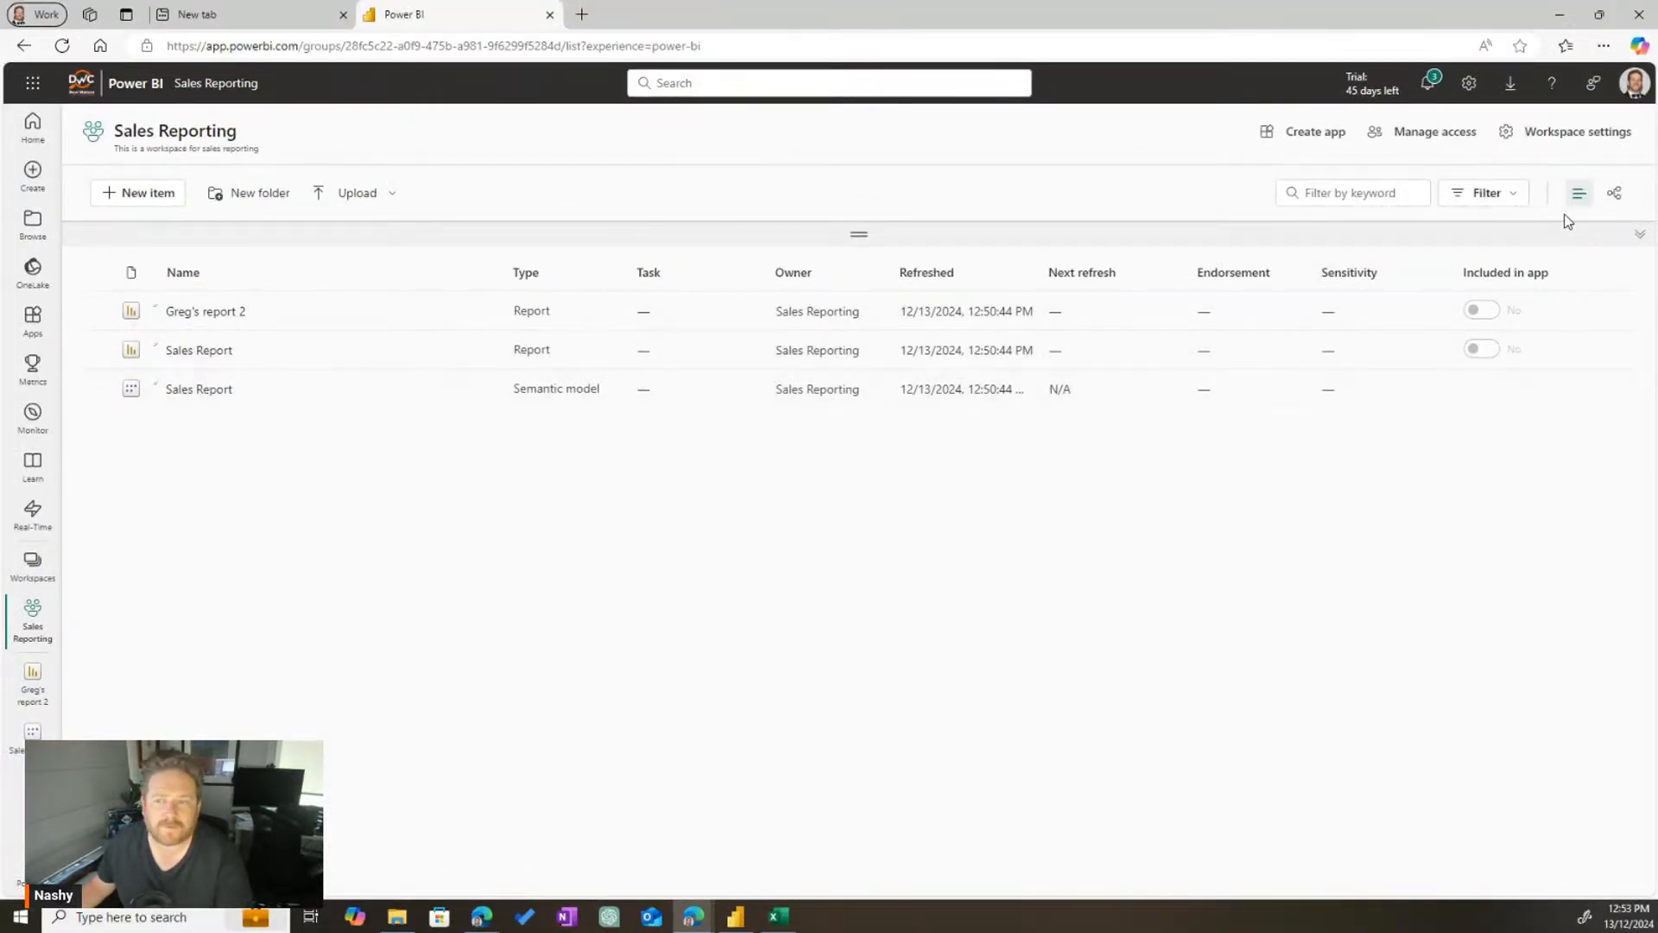
pyautogui.moveTo(1590, 176); pyautogui.dragTo(1641, 215)
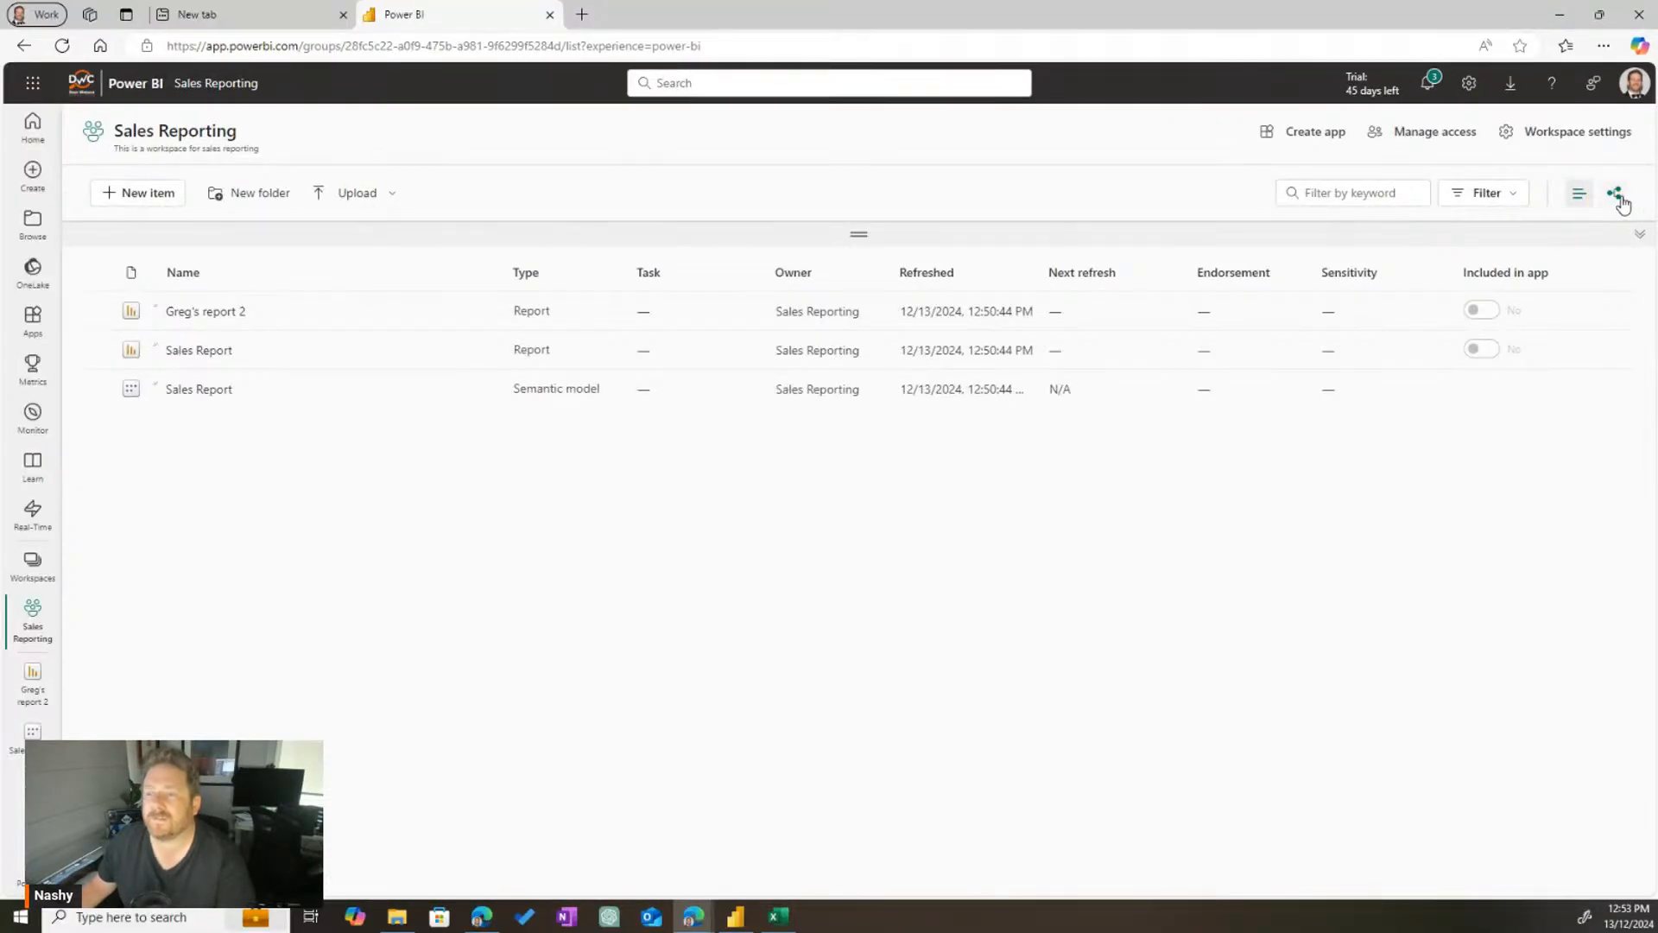
# Show the workspace's lineage and examine how Financial Sample.xlsx feeds the Sales Report semantic model and both reports
pyautogui.click(1620, 198)
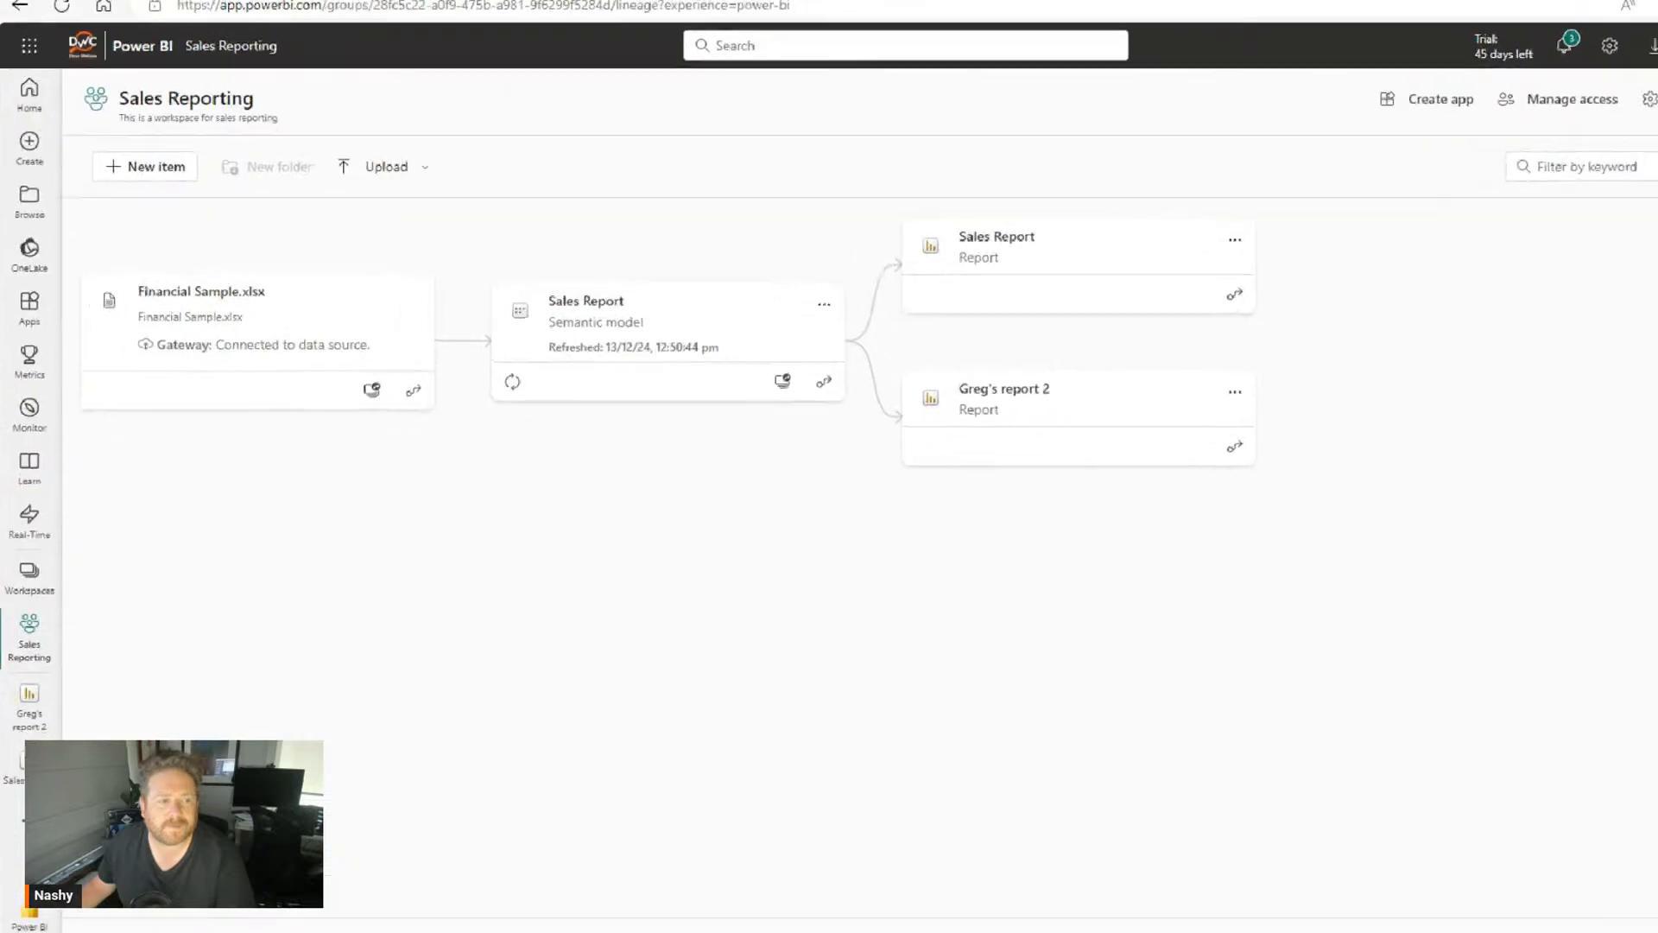
pyautogui.moveTo(133, 151)
pyautogui.mouseDown()
pyautogui.moveTo(762, 469)
pyautogui.moveTo(840, 482)
pyautogui.mouseUp()
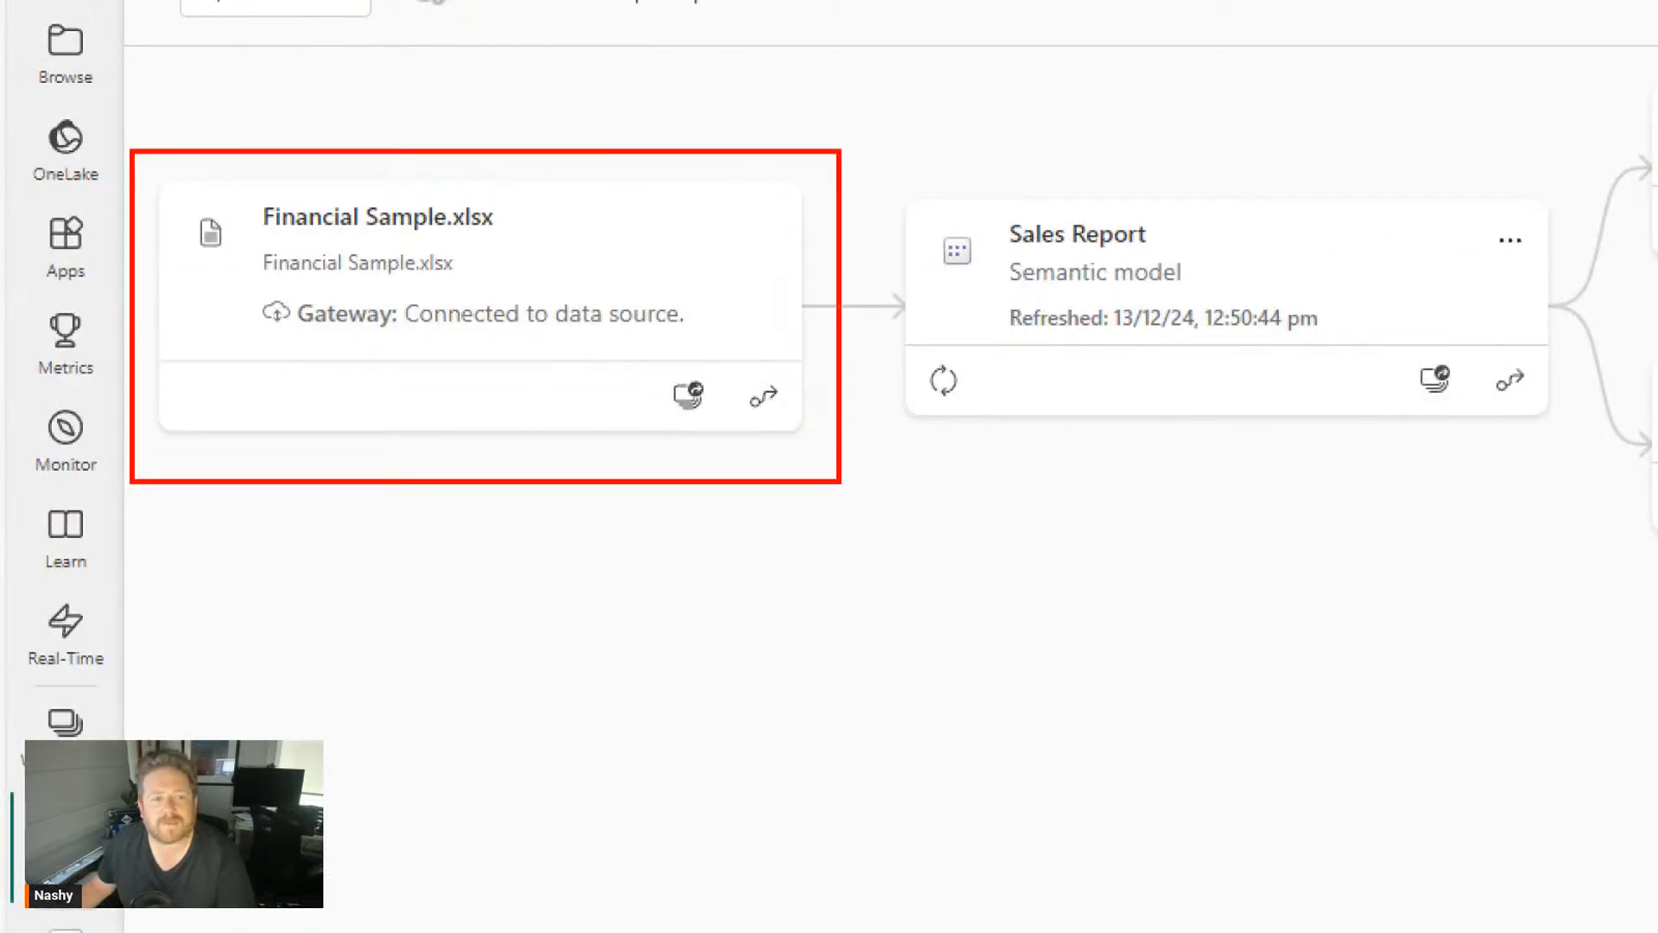
pyautogui.moveTo(859, 144)
pyautogui.mouseDown()
pyautogui.moveTo(1266, 360)
pyautogui.moveTo(1572, 469)
pyautogui.mouseUp()
pyautogui.press('Escape')
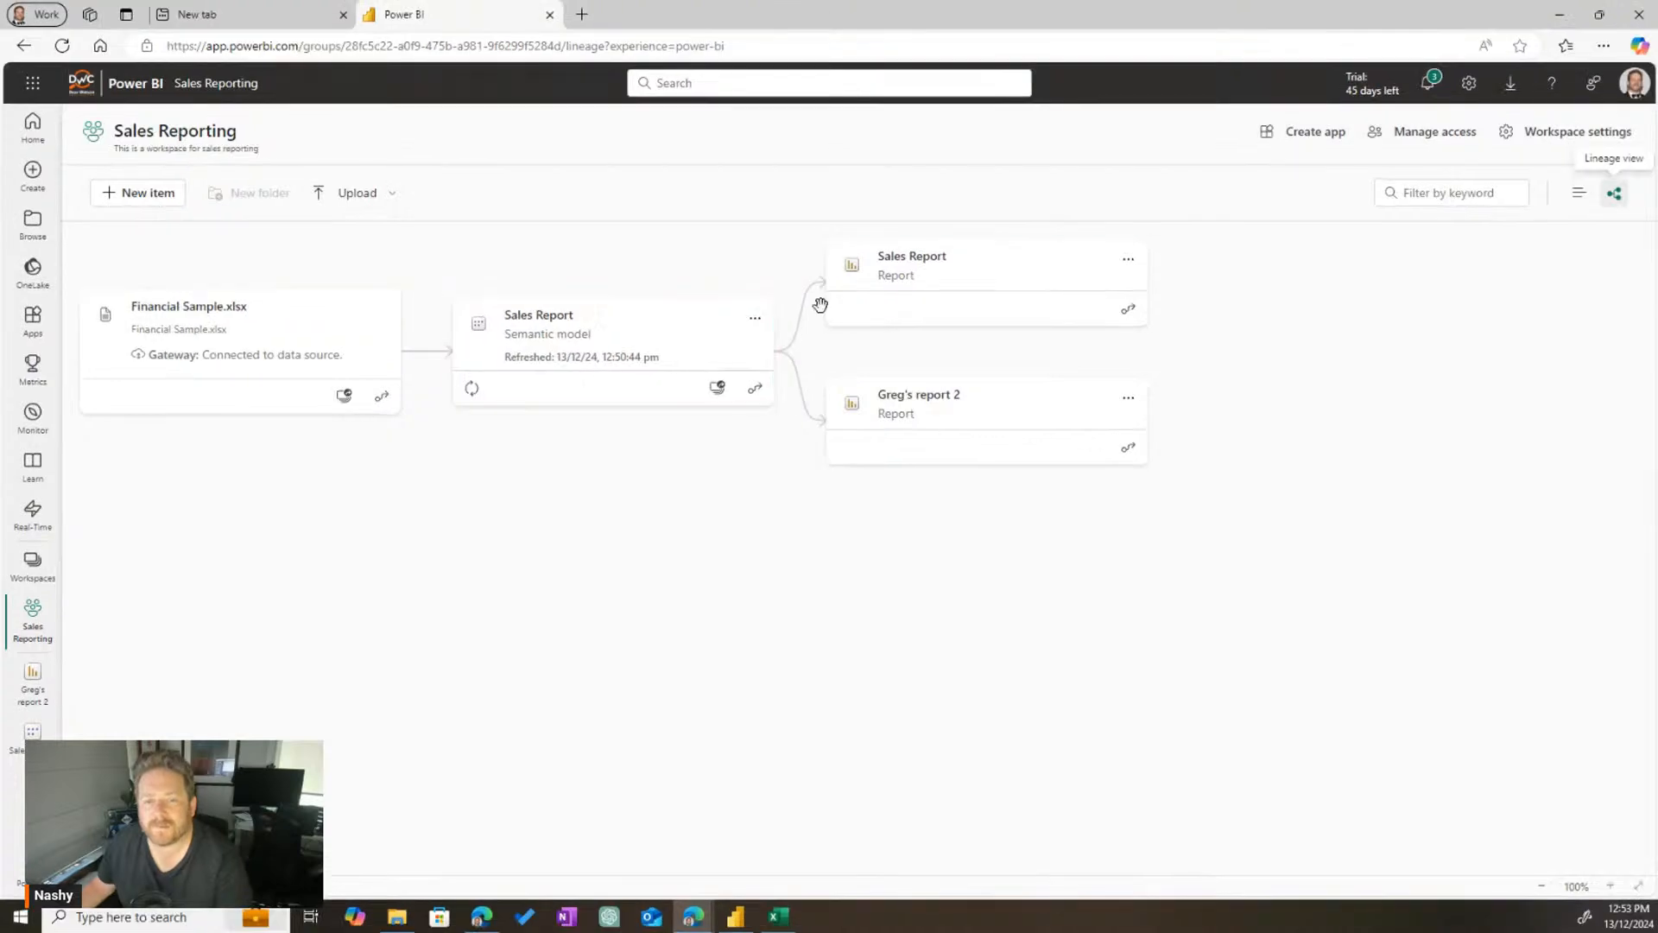
pyautogui.hotkey('ctrl', '1')
pyautogui.moveTo(736, 227)
pyautogui.mouseDown()
pyautogui.moveTo(796, 288)
pyautogui.moveTo(1578, 489)
pyautogui.mouseUp()
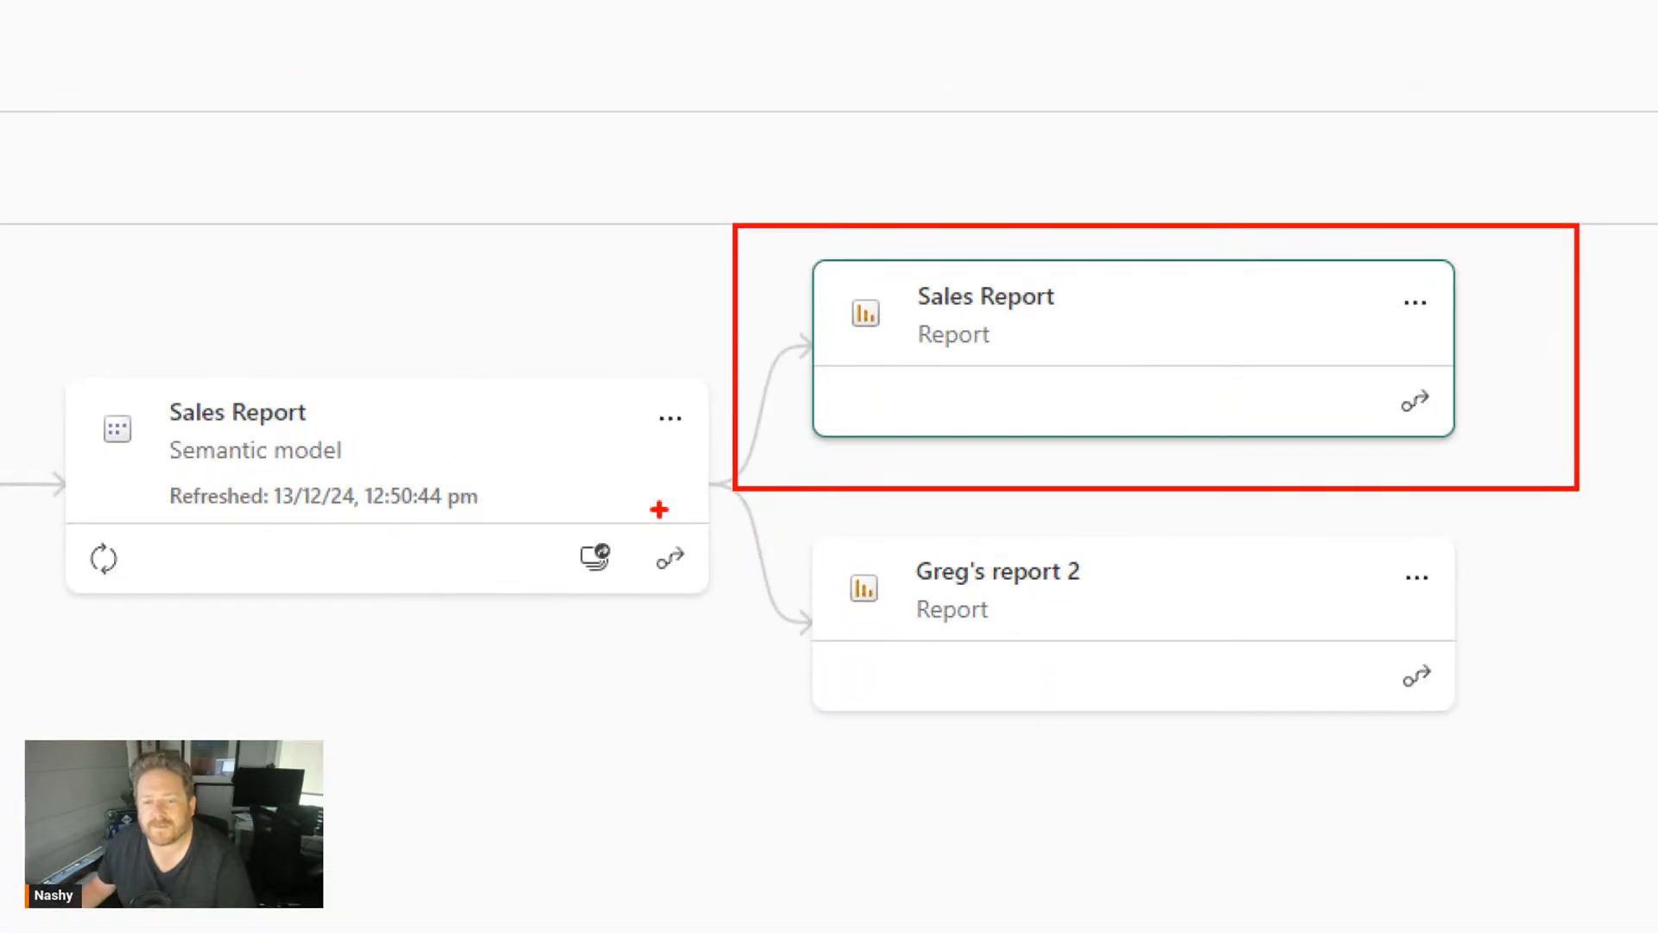
pyautogui.moveTo(682, 498); pyautogui.dragTo(1556, 782)
pyautogui.press('Escape')
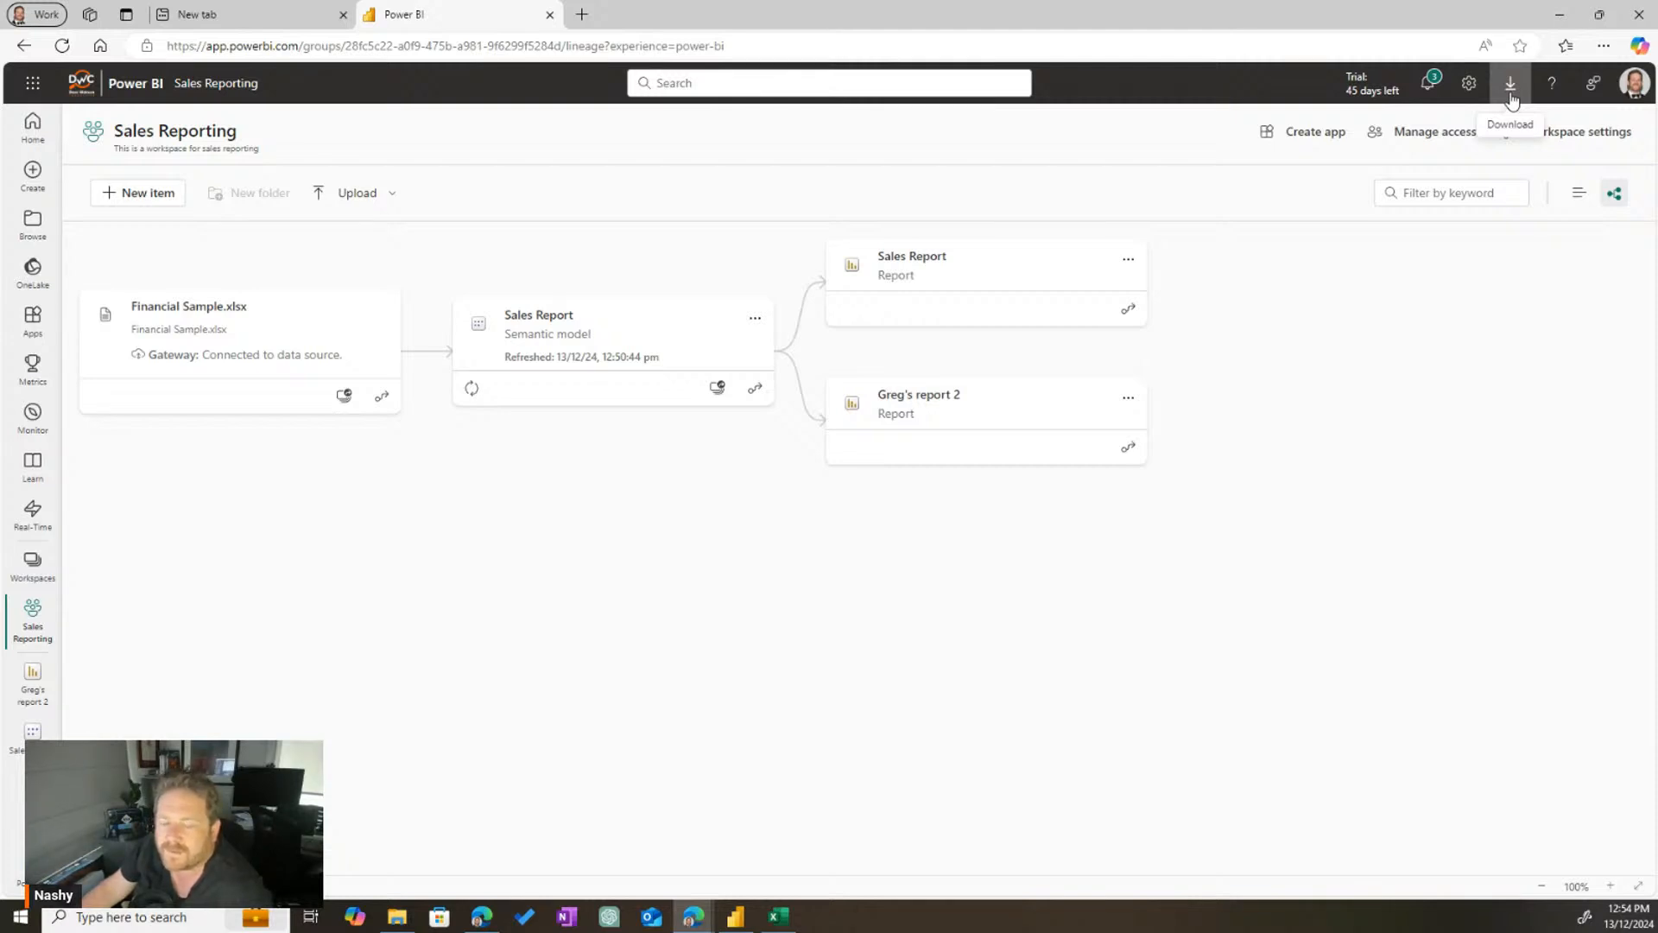
# Switch to Power BI Desktop and cross-highlight the finance report by individual months in the monthly profit chart
pyautogui.click(735, 916)
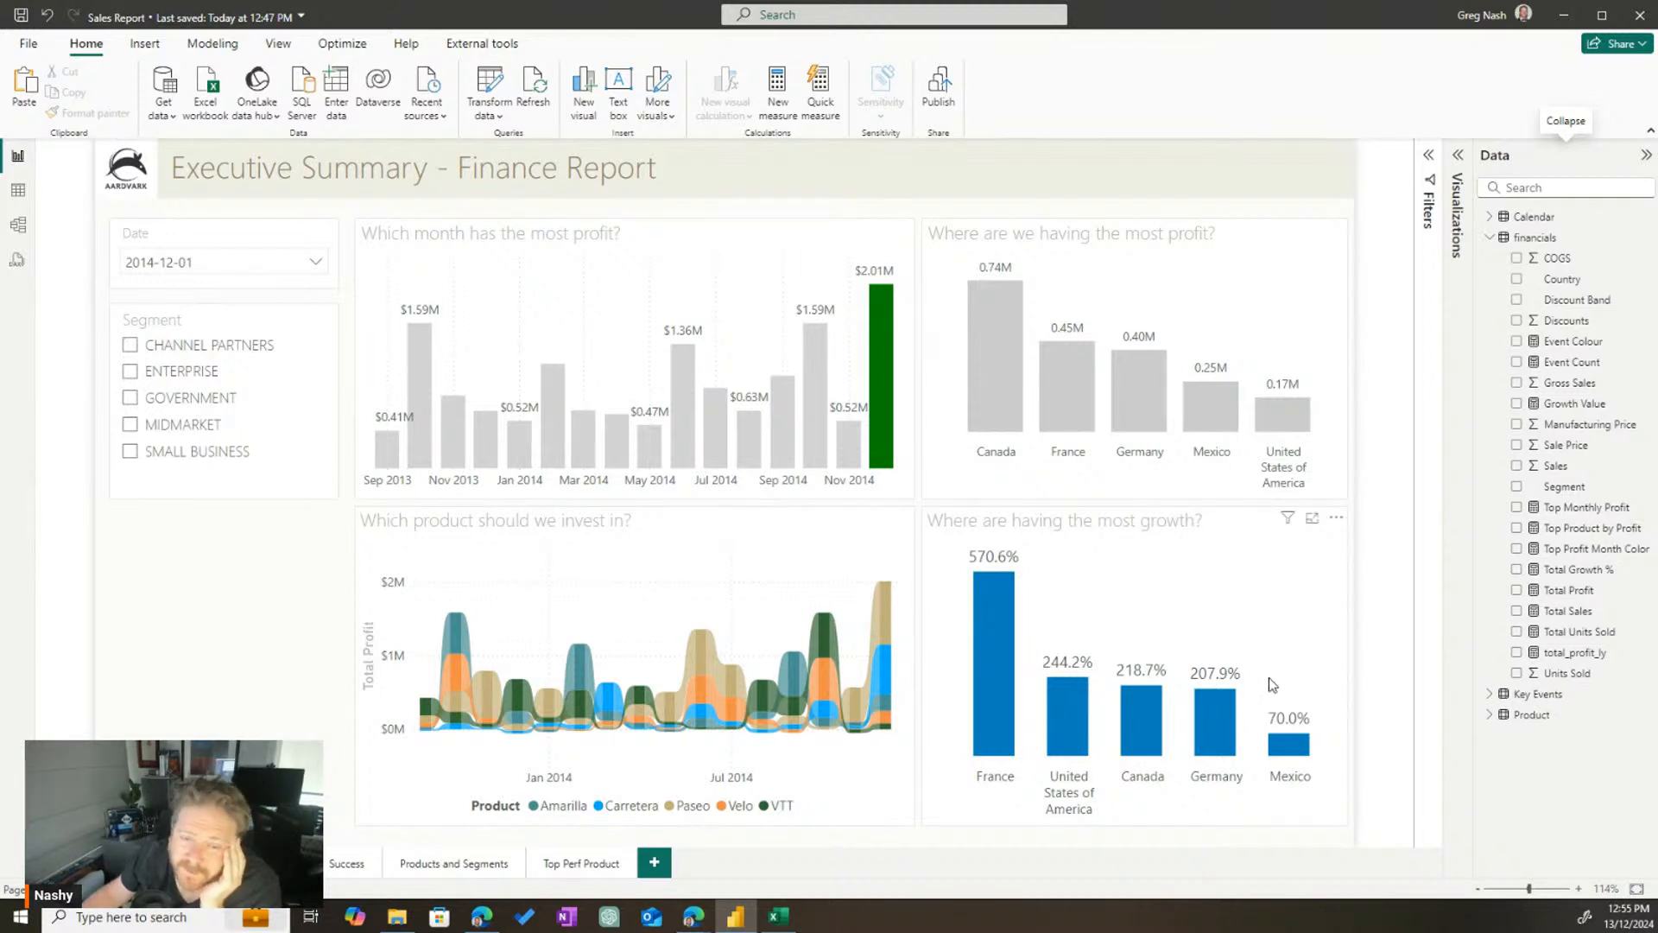
pyautogui.click(546, 427)
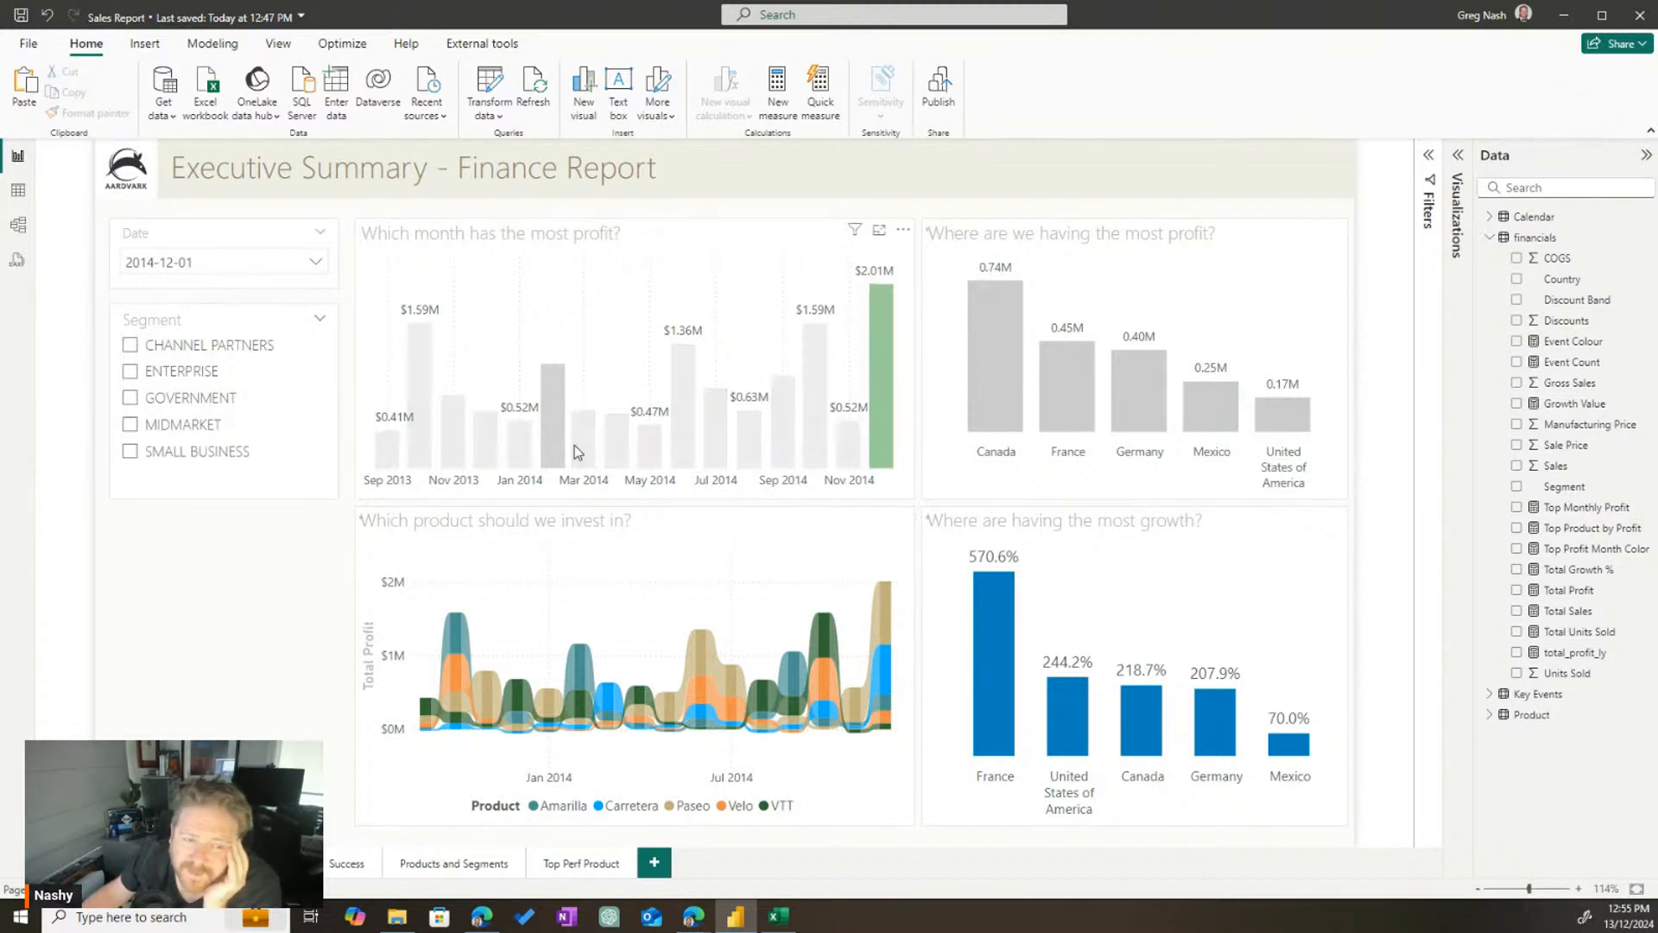
pyautogui.click(576, 445)
pyautogui.click(617, 445)
pyautogui.click(657, 444)
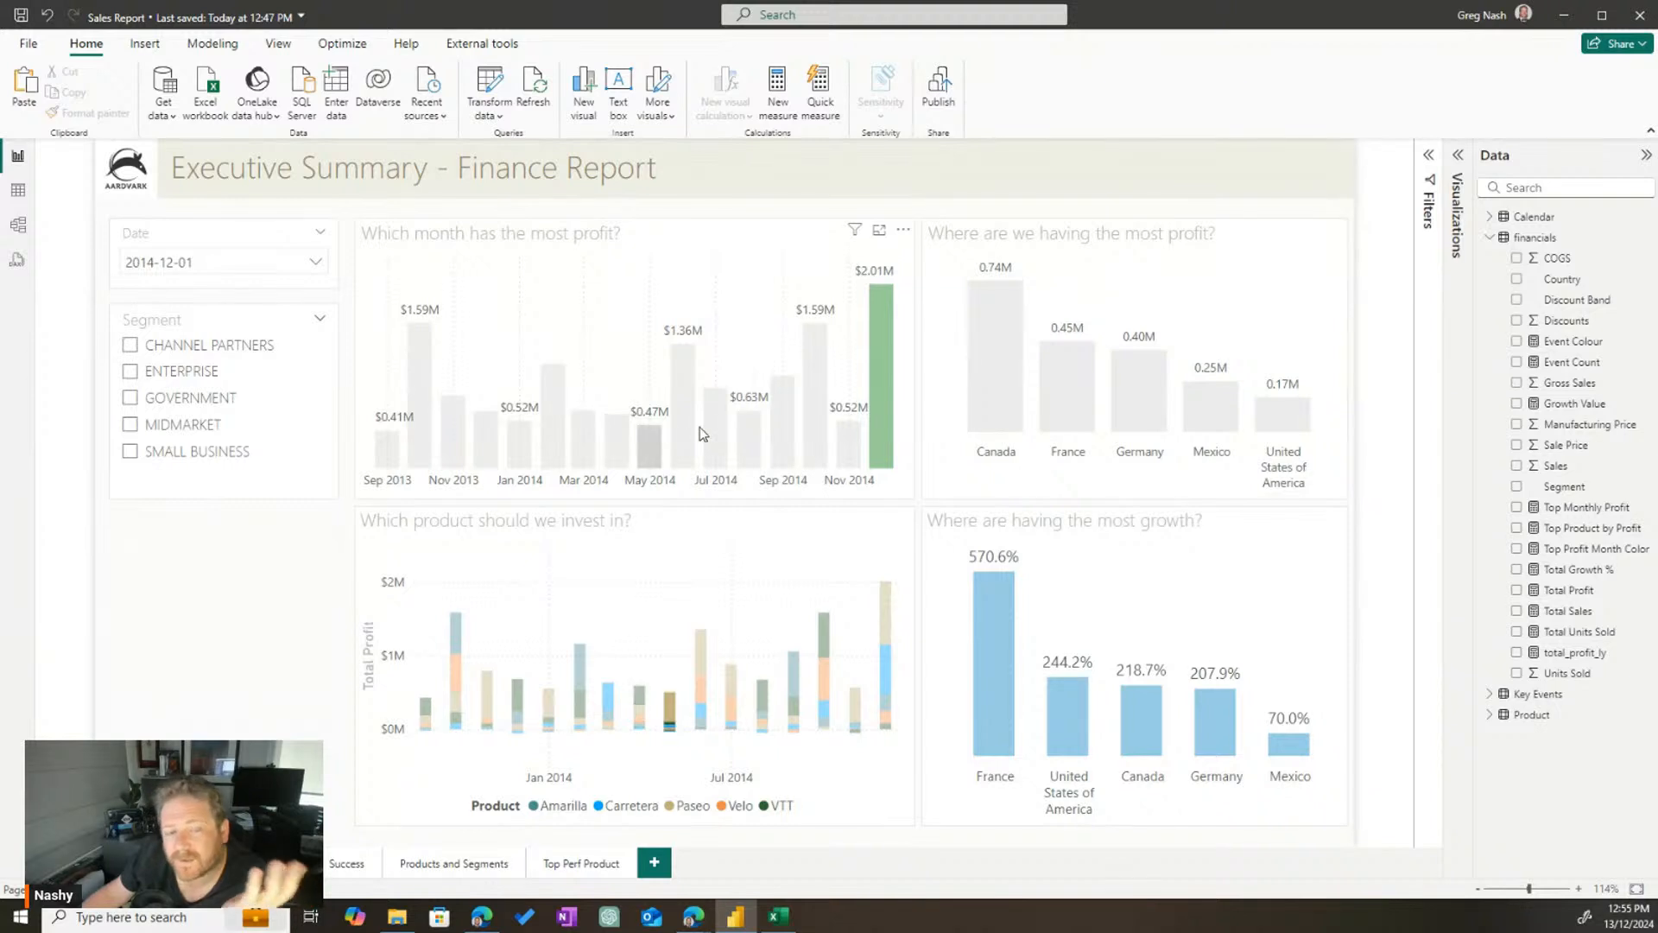
pyautogui.click(689, 415)
# Move the monthly profit chart over the slicers, undo the move and clear the selection
pyautogui.moveTo(746, 317); pyautogui.dragTo(656, 427)
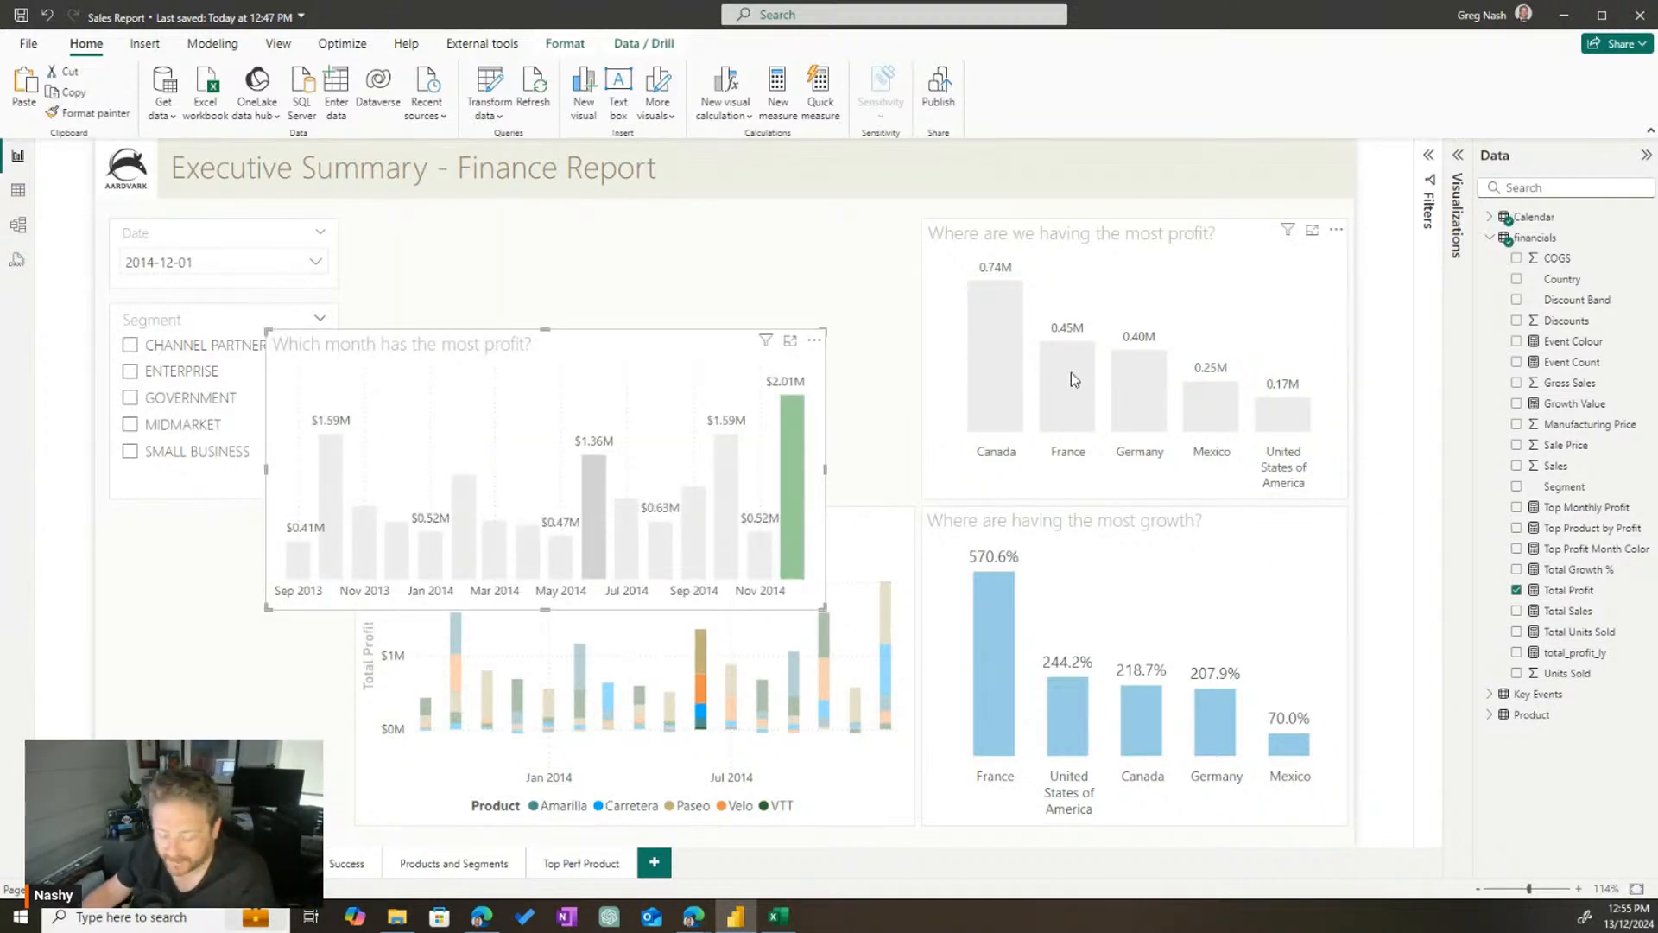
pyautogui.hotkey('ctrl', 'z')
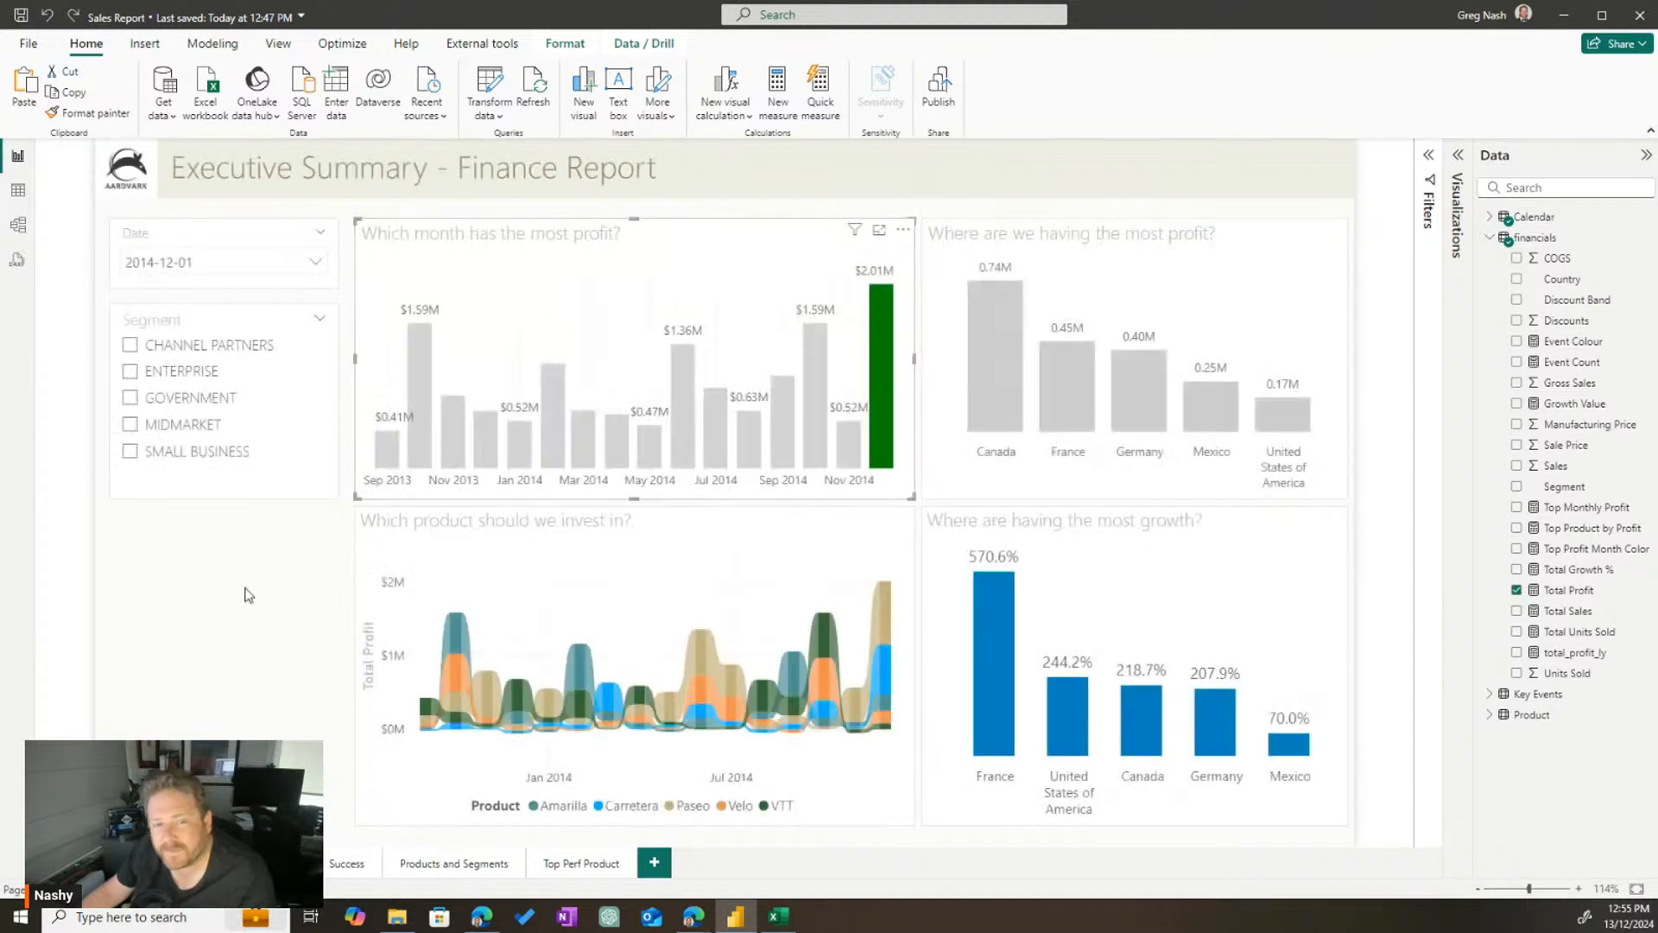
pyautogui.click(248, 594)
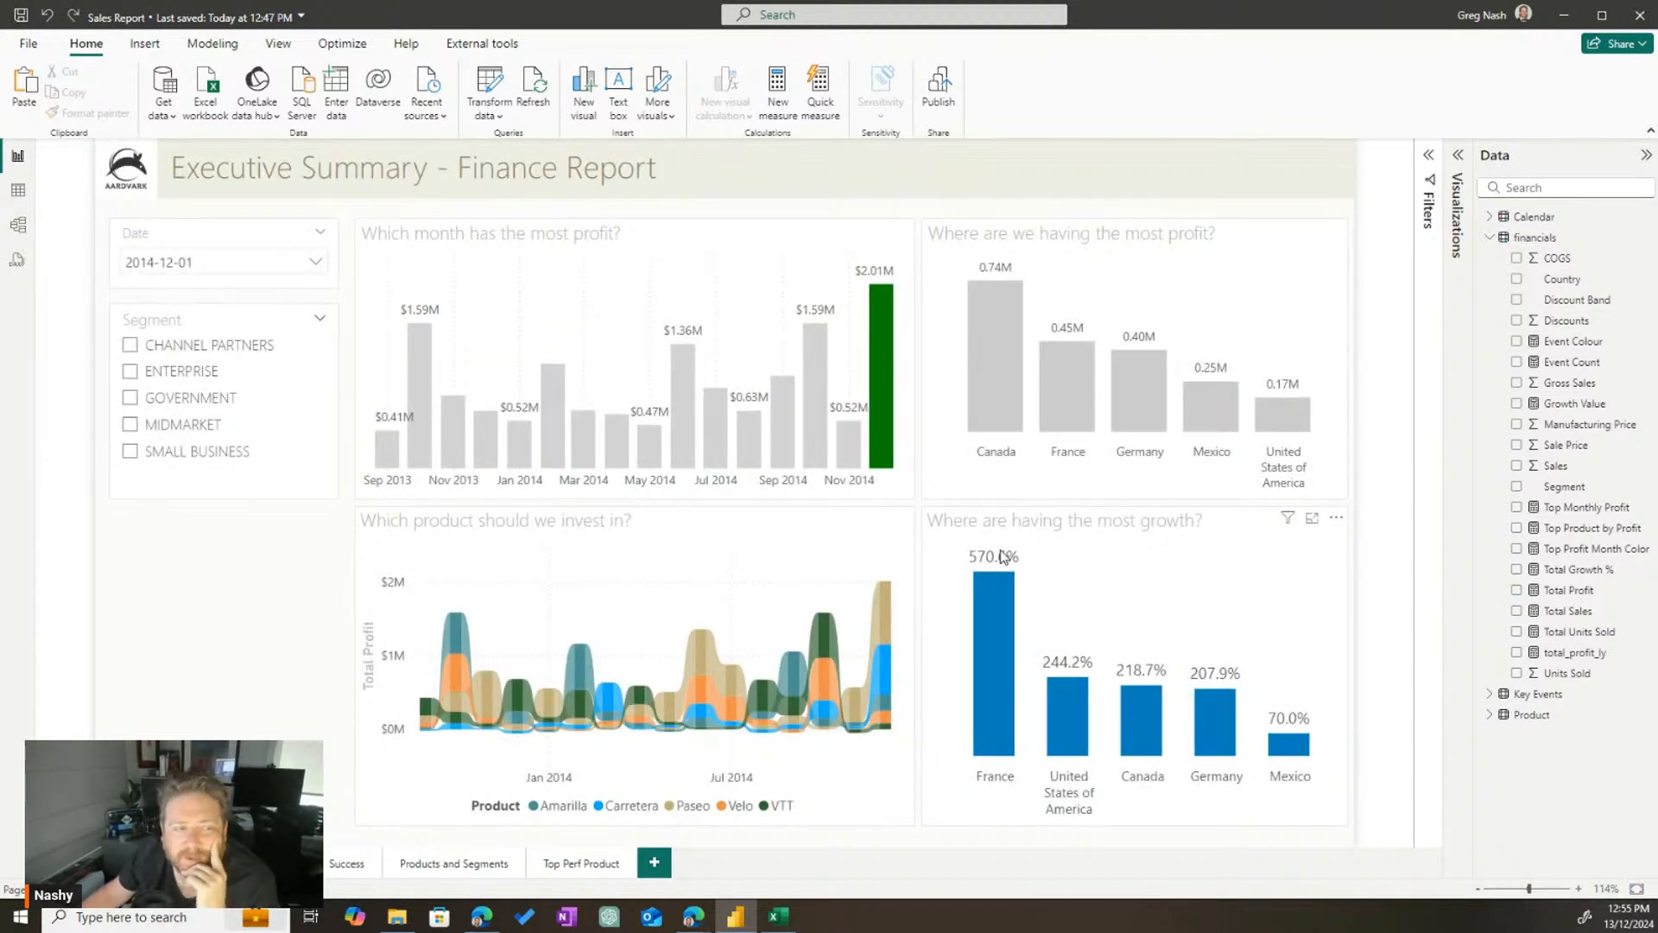
# Export the Sales Report to PDF
pyautogui.click(28, 45)
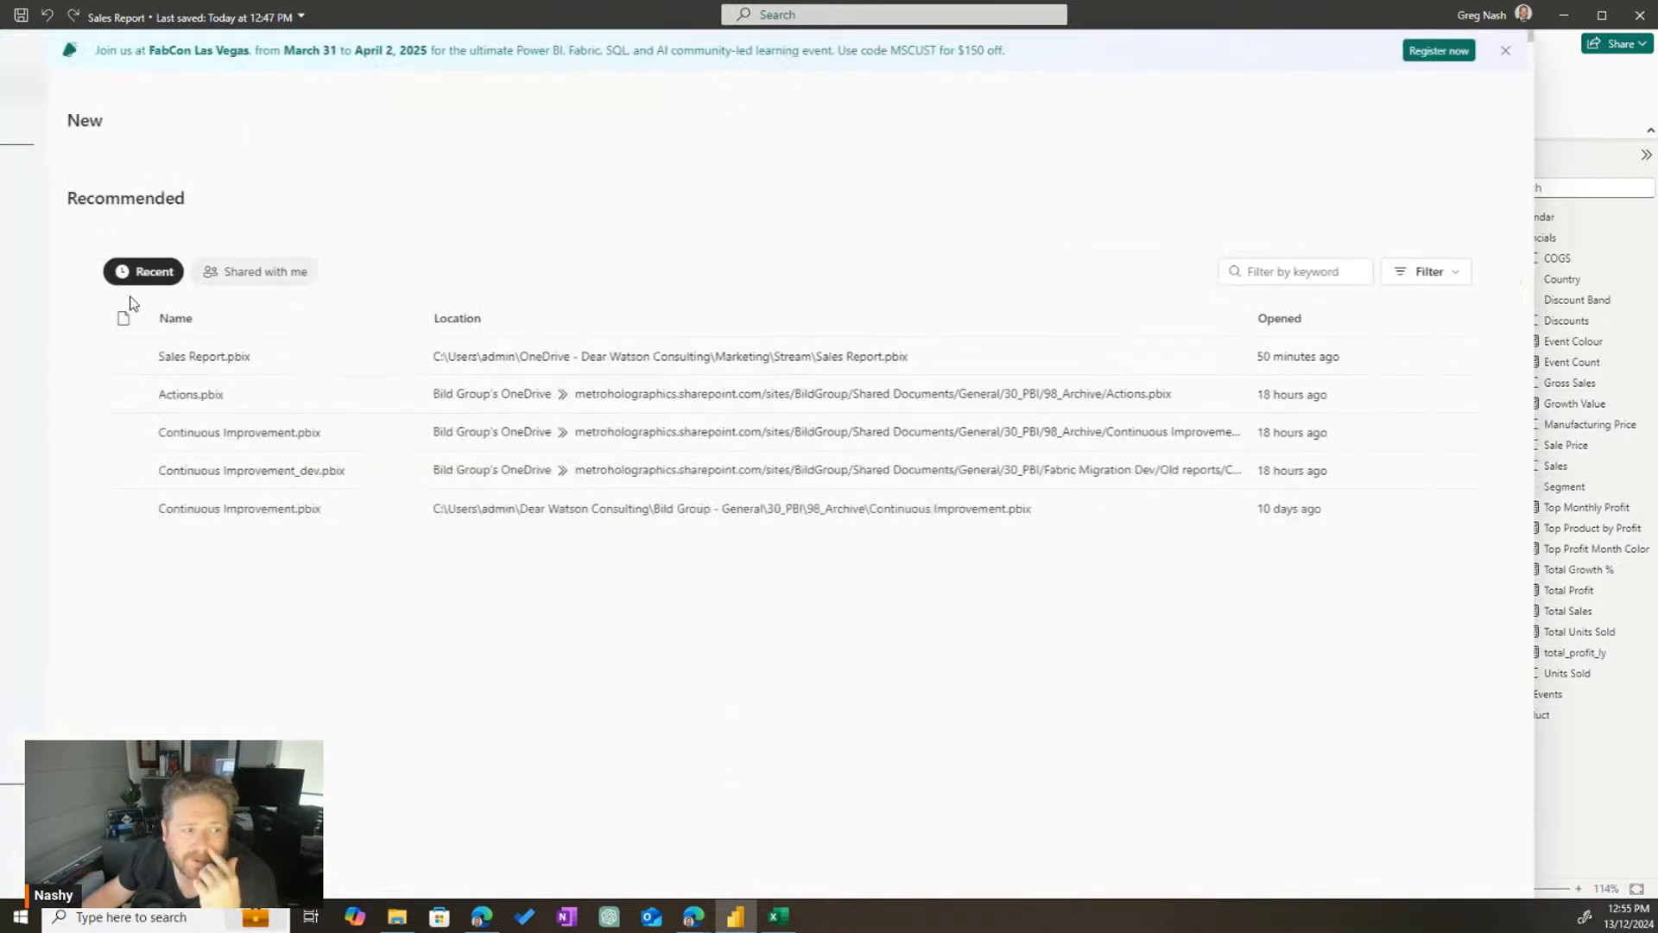
pyautogui.click(79, 355)
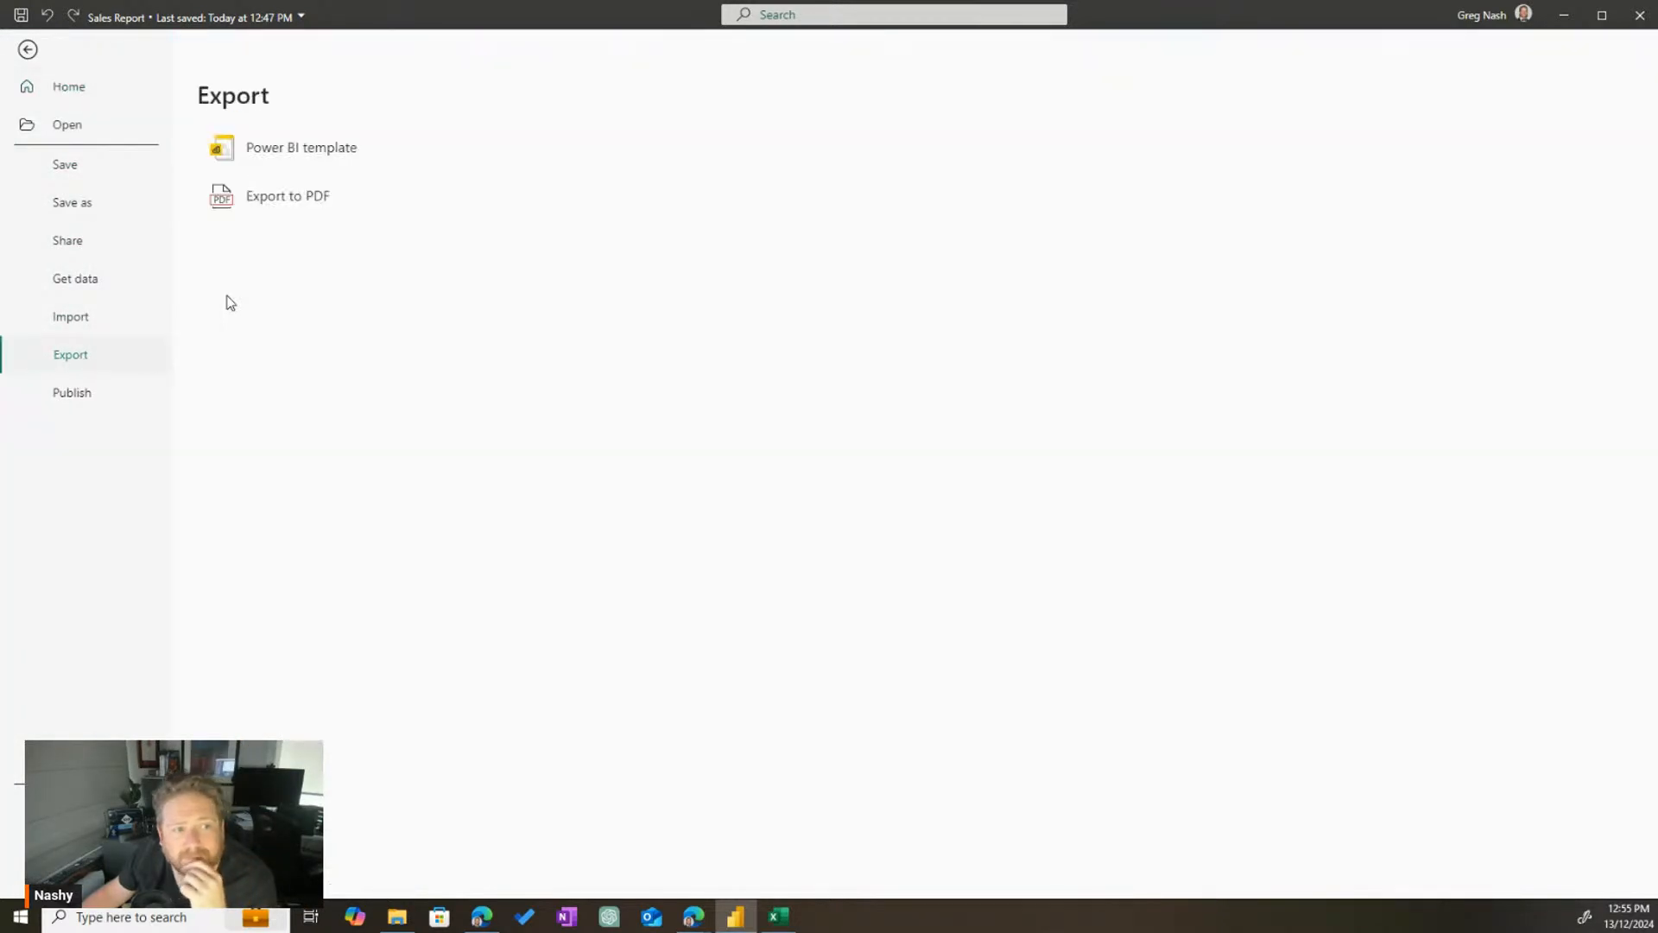
pyautogui.click(263, 198)
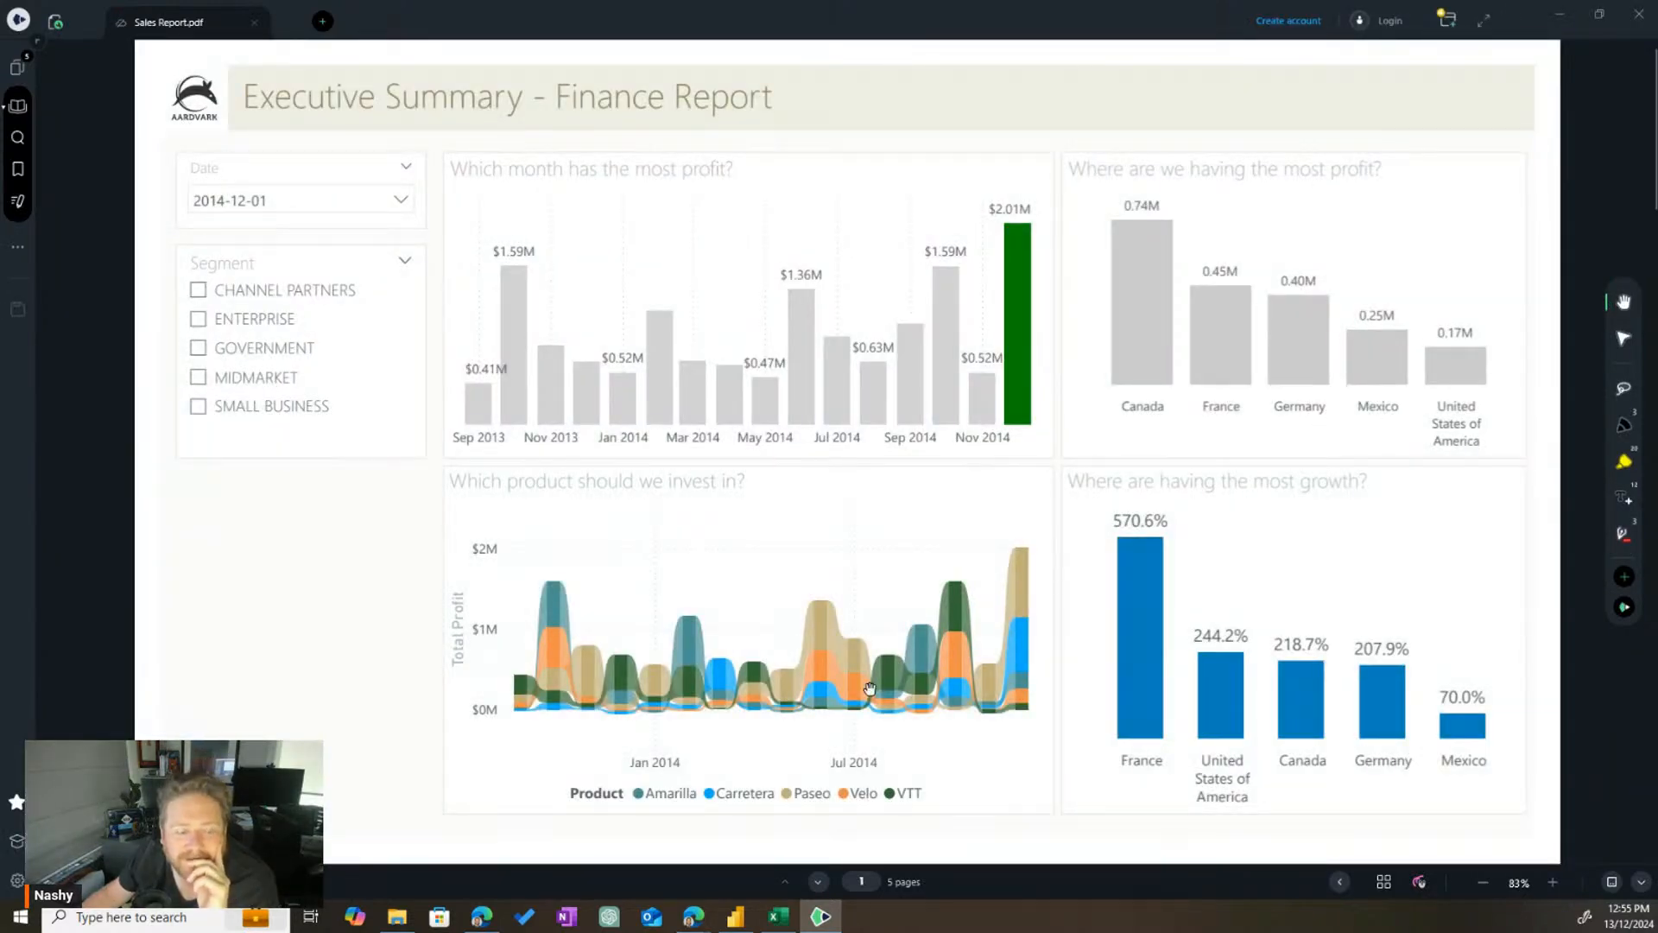
# Look through the exported Sales Report.pdf down to its last page, and return to Power BI Desktop
pyautogui.scroll(-2, 981, 511)
pyautogui.scroll(-20, 990, 505)
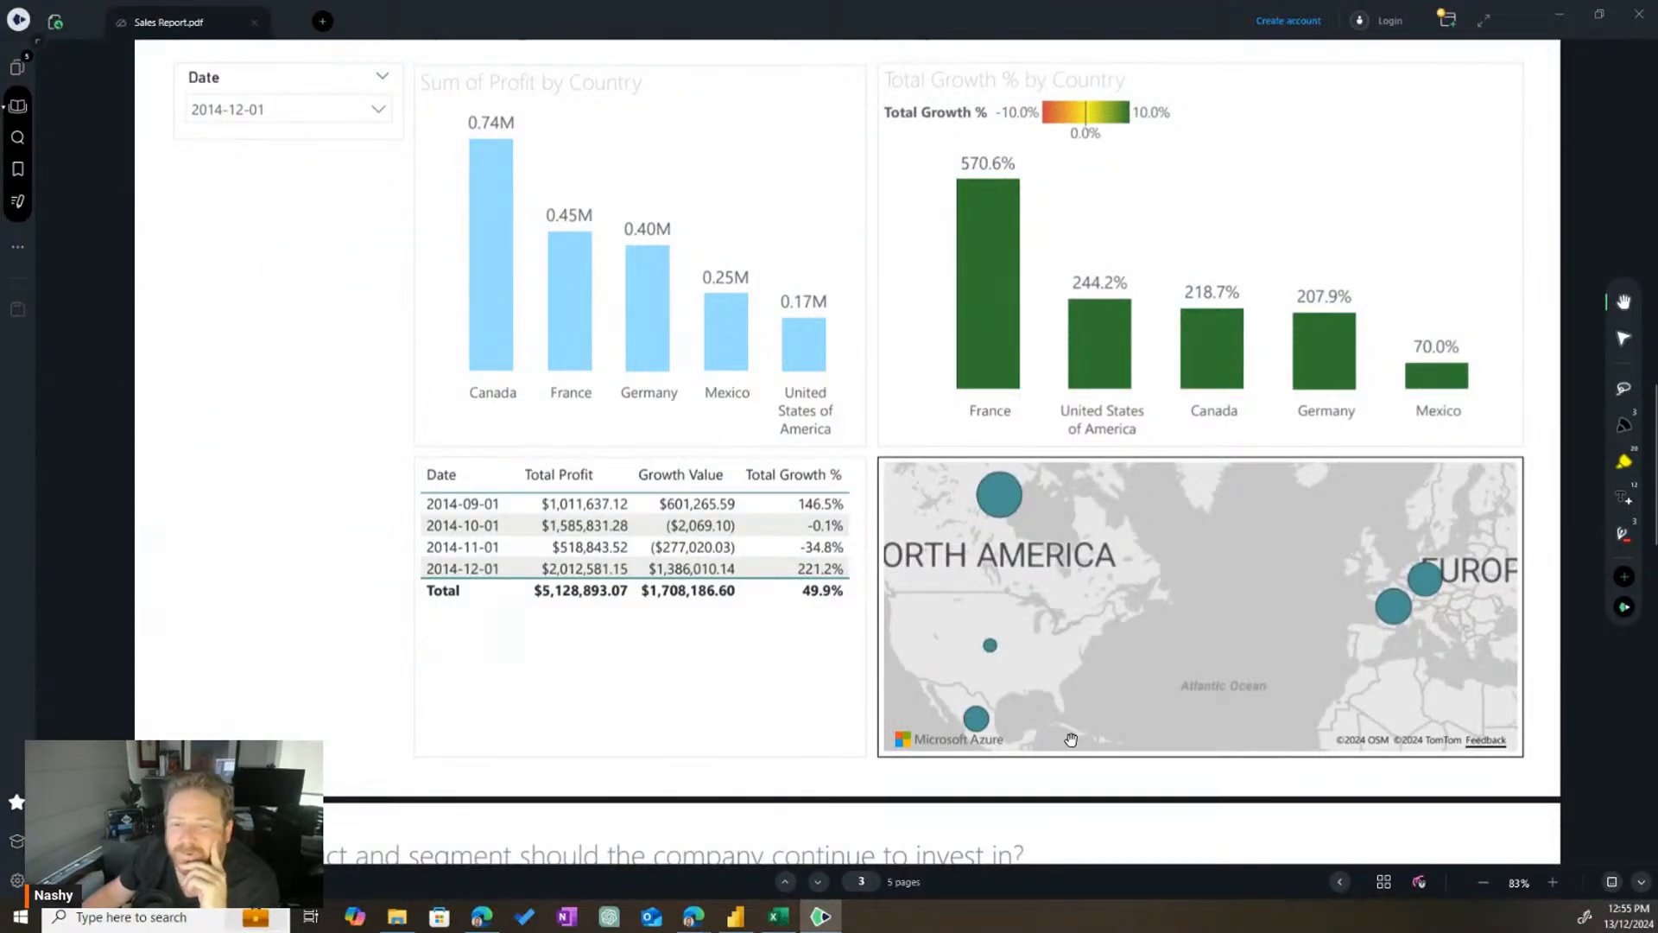
pyautogui.scroll(-10, 1113, 361)
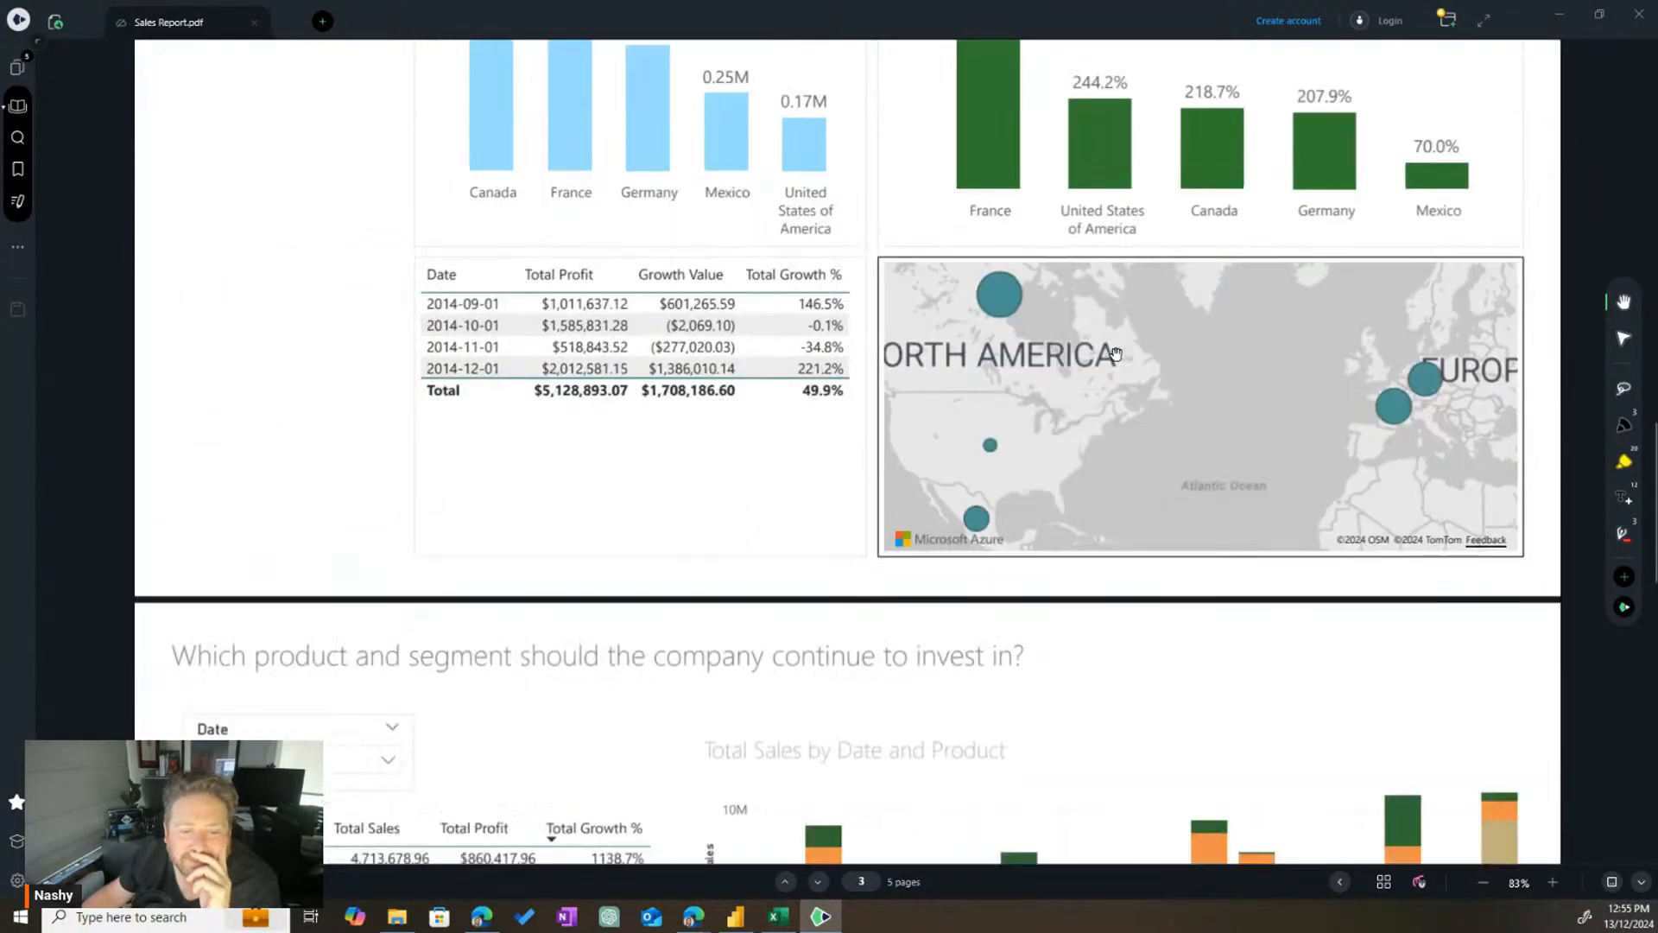
pyautogui.scroll(-10, 1134, 409)
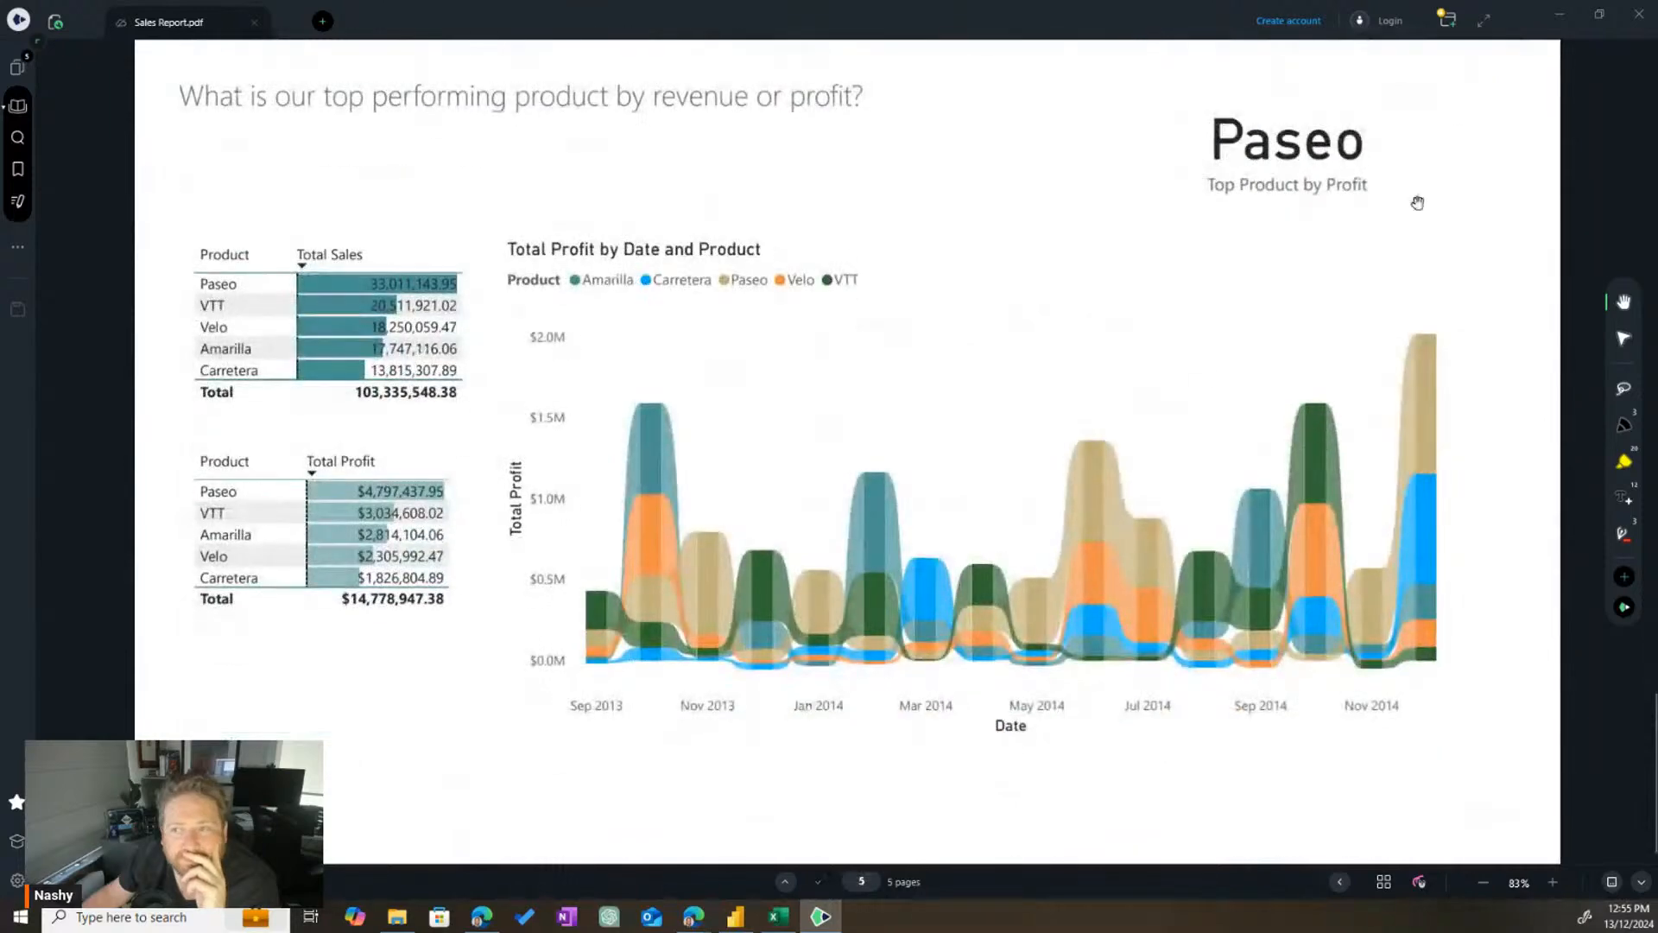
pyautogui.click(1557, 19)
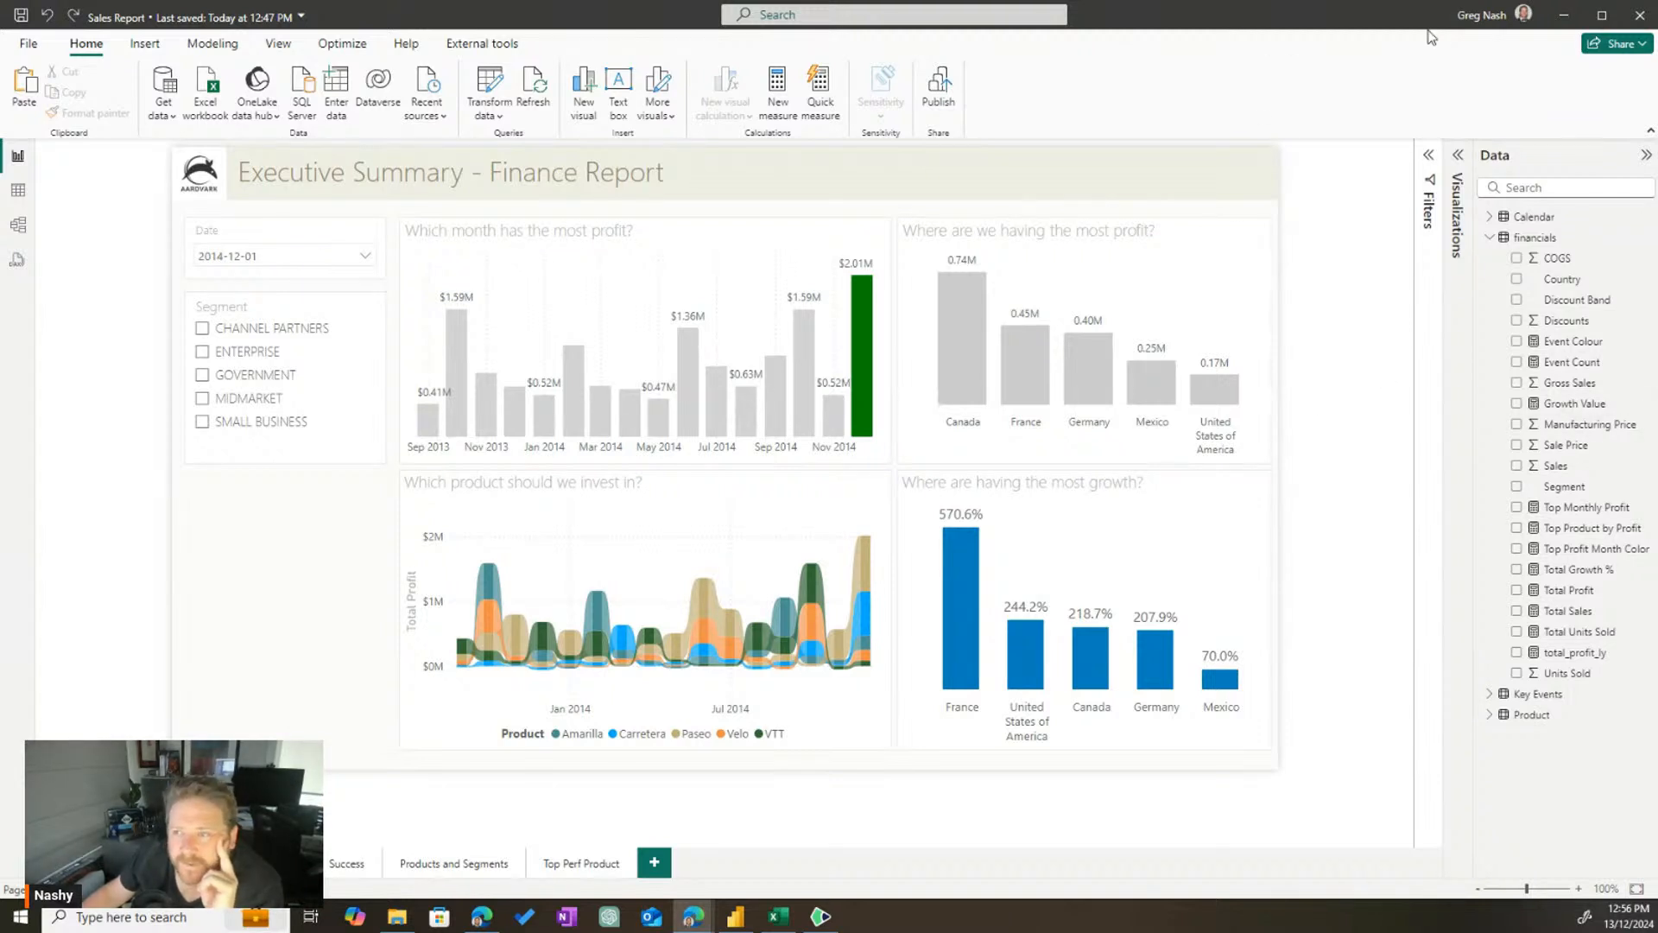
# Start publishing the report, save its changes, select My workspace as the destination and cancel the publishing
pyautogui.click(940, 87)
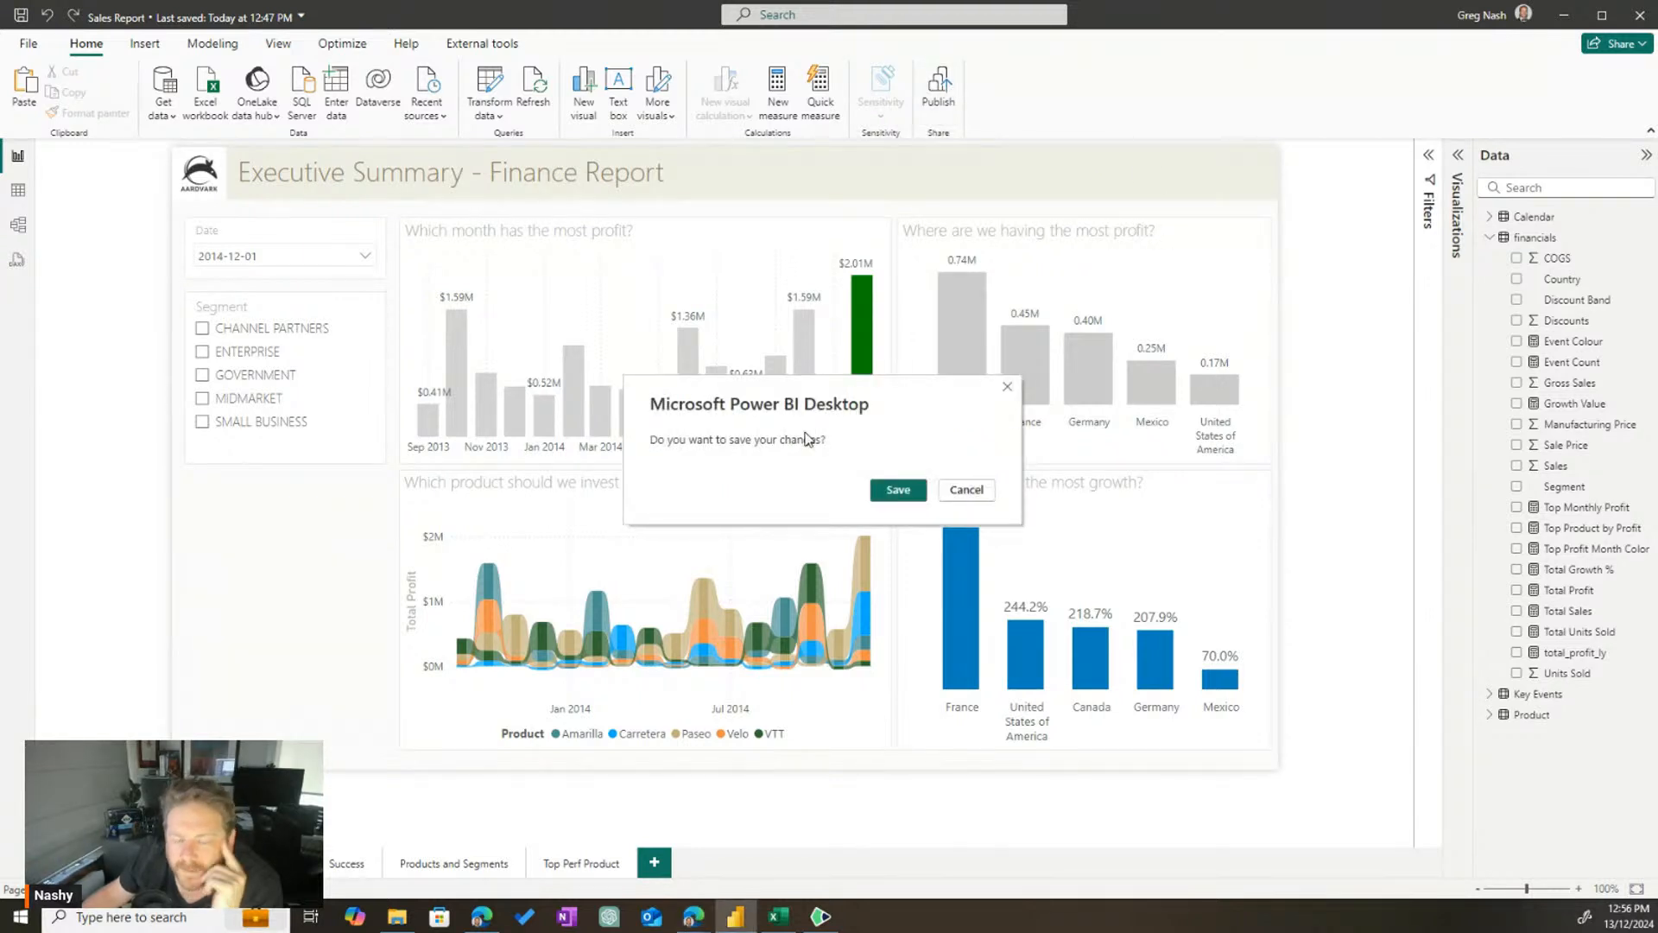
pyautogui.click(898, 490)
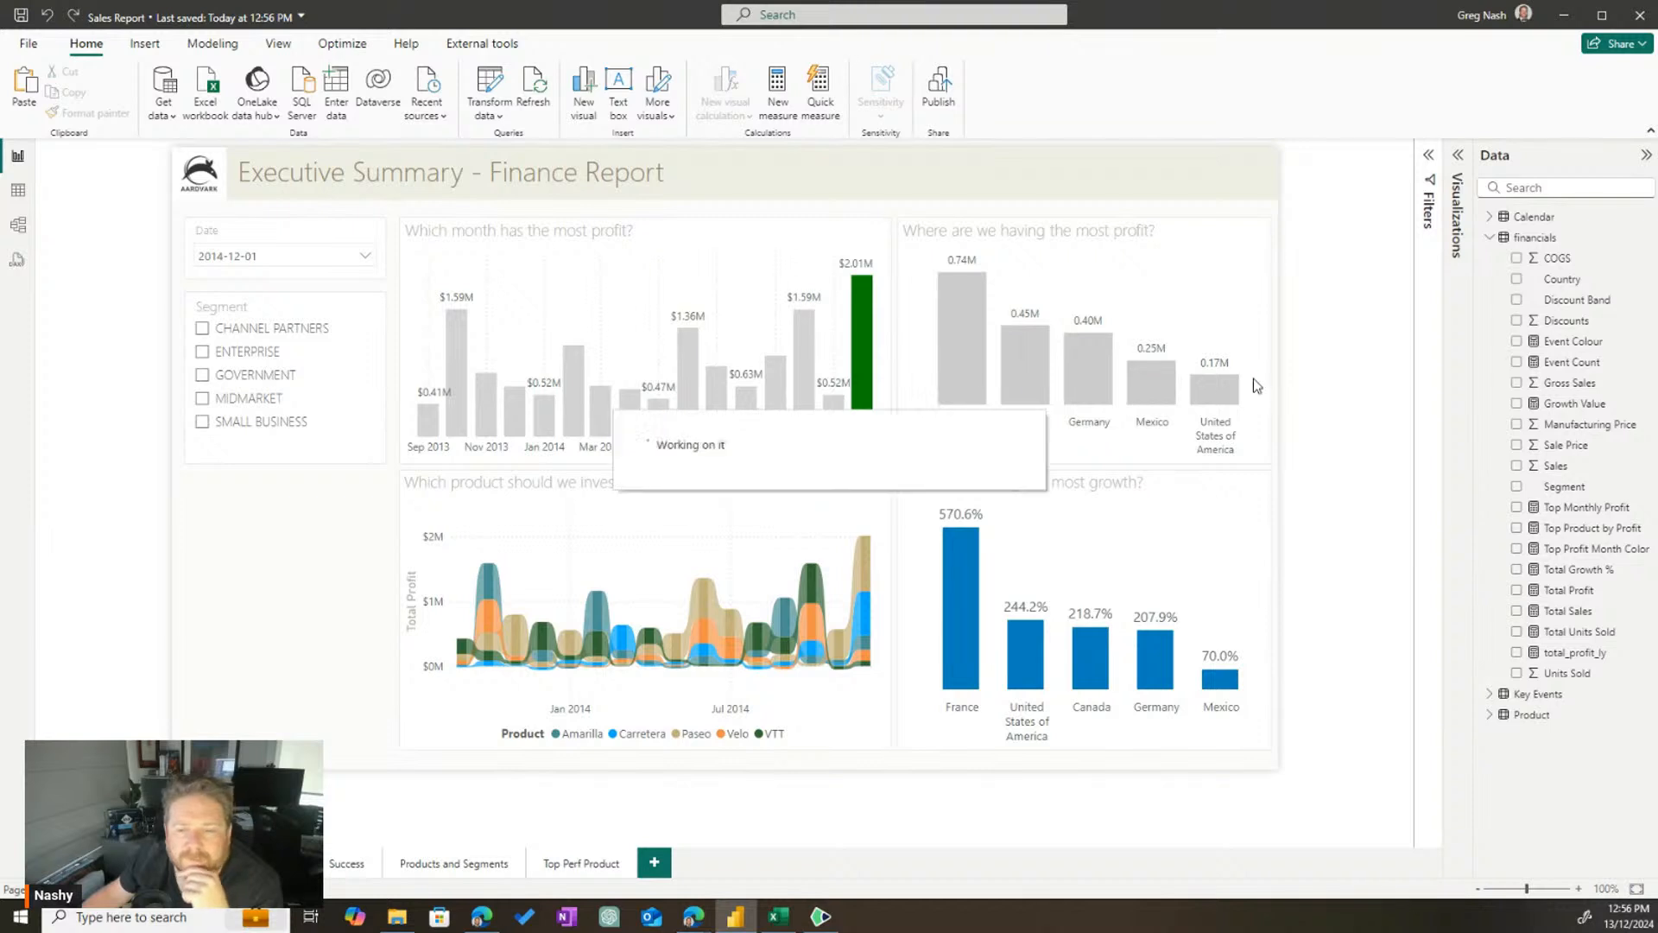
pyautogui.click(411, 313)
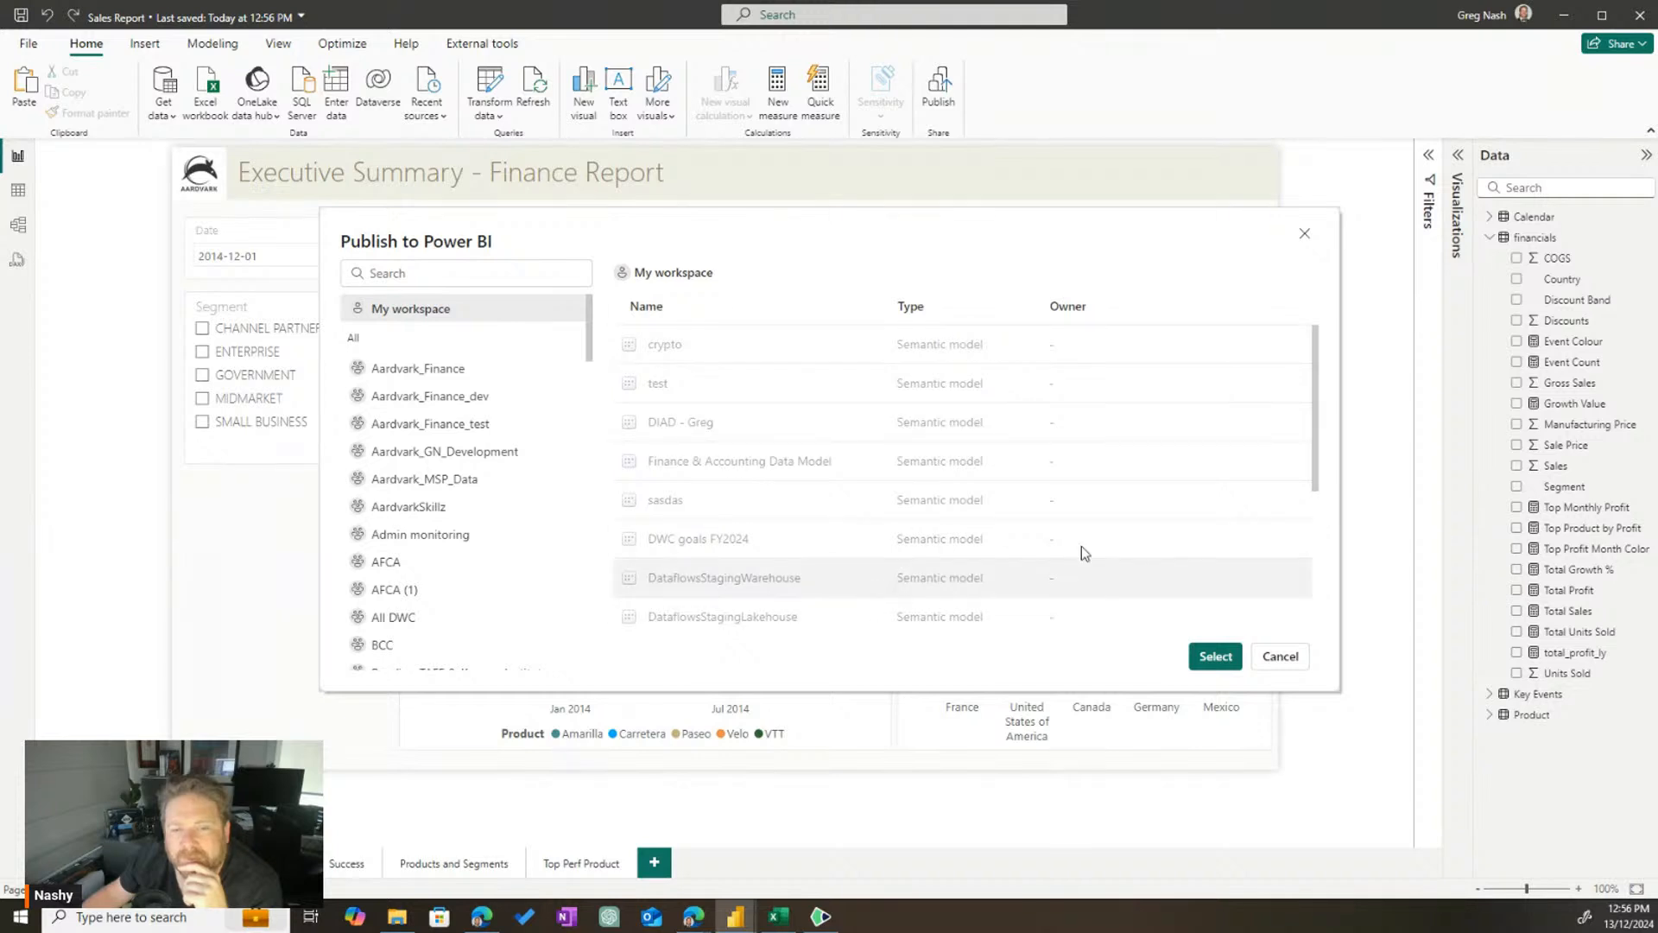
pyautogui.click(1304, 234)
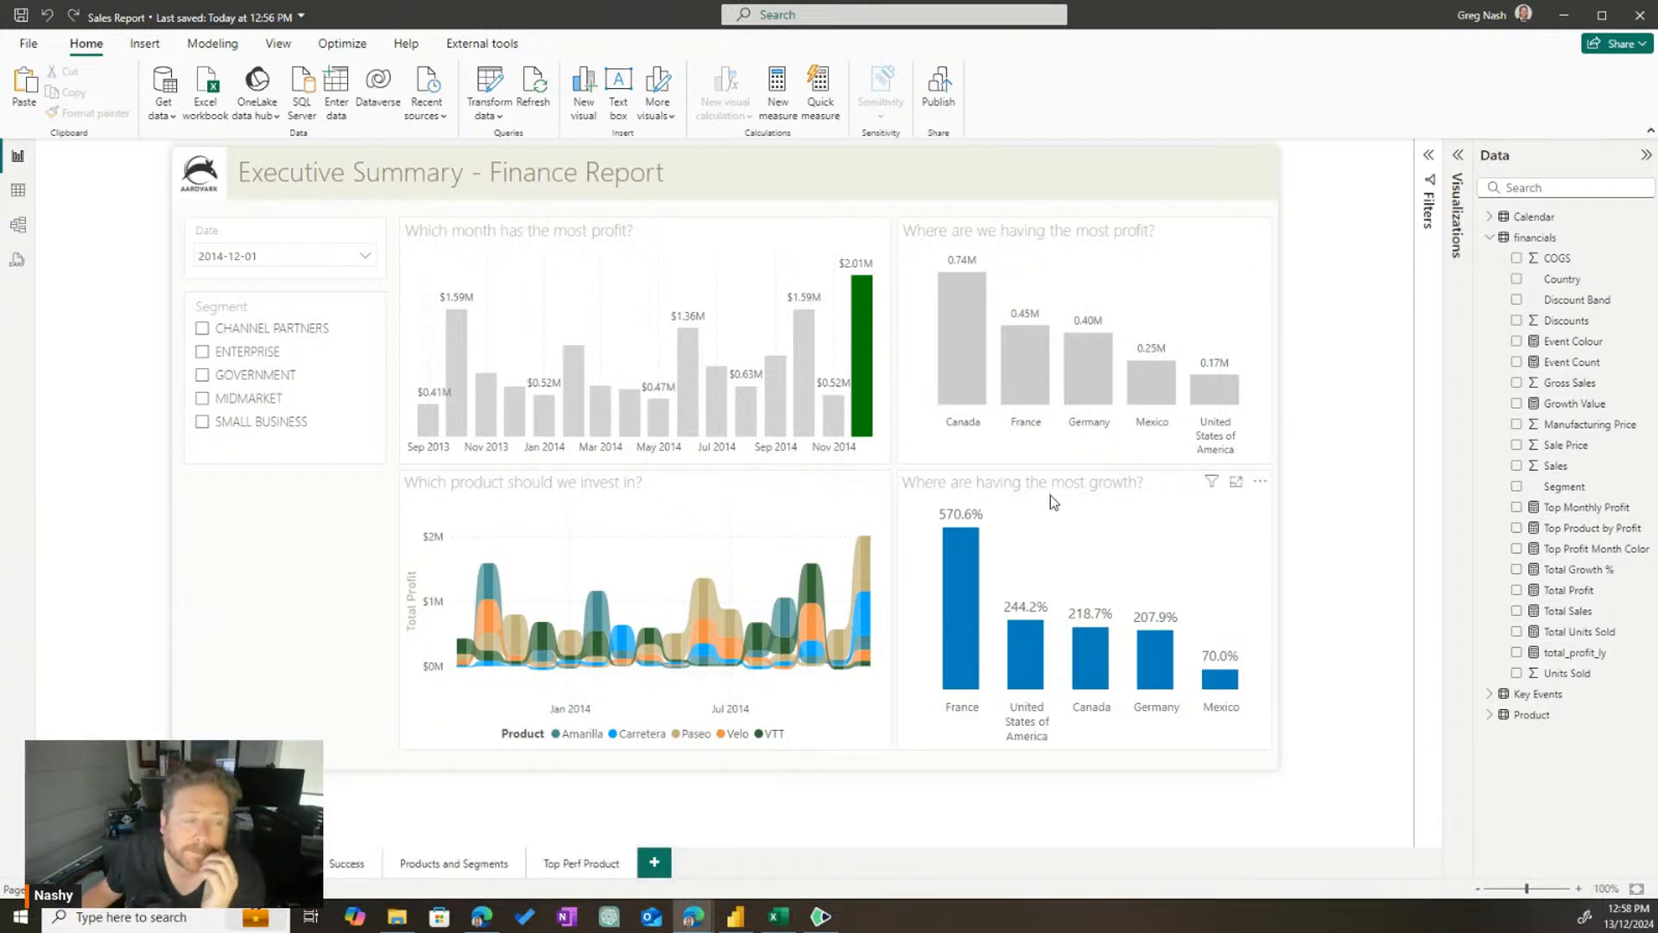
# Switch to the Sales Reporting workspace in the work browser window and show its contents as a list
pyautogui.click(483, 920)
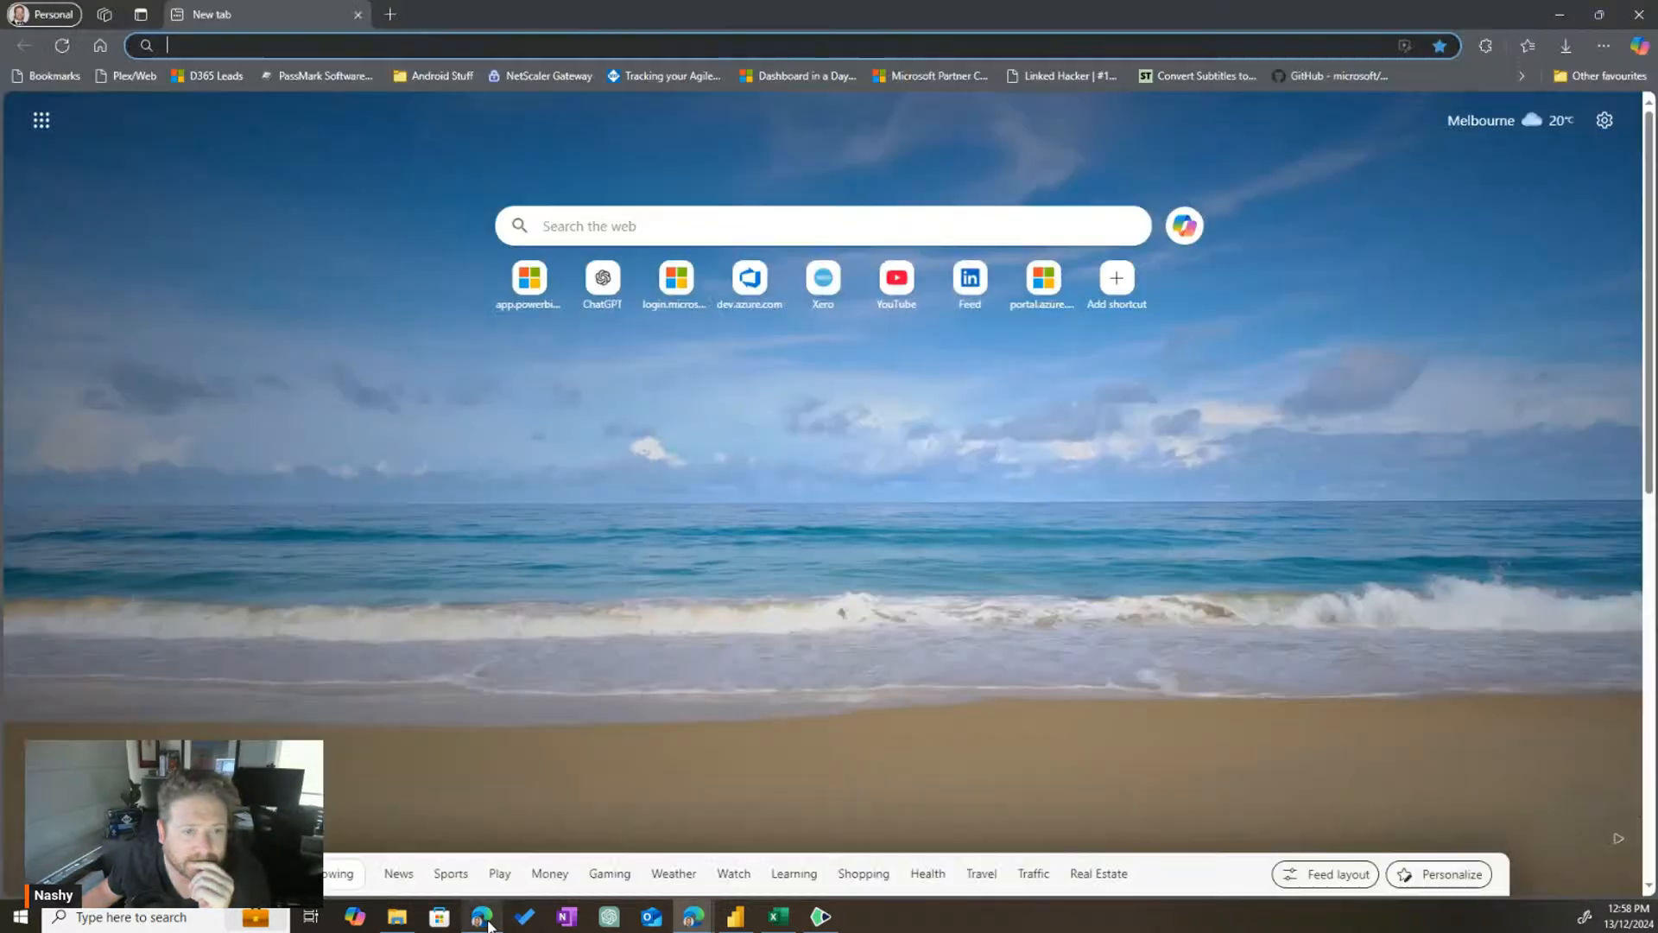
pyautogui.click(471, 920)
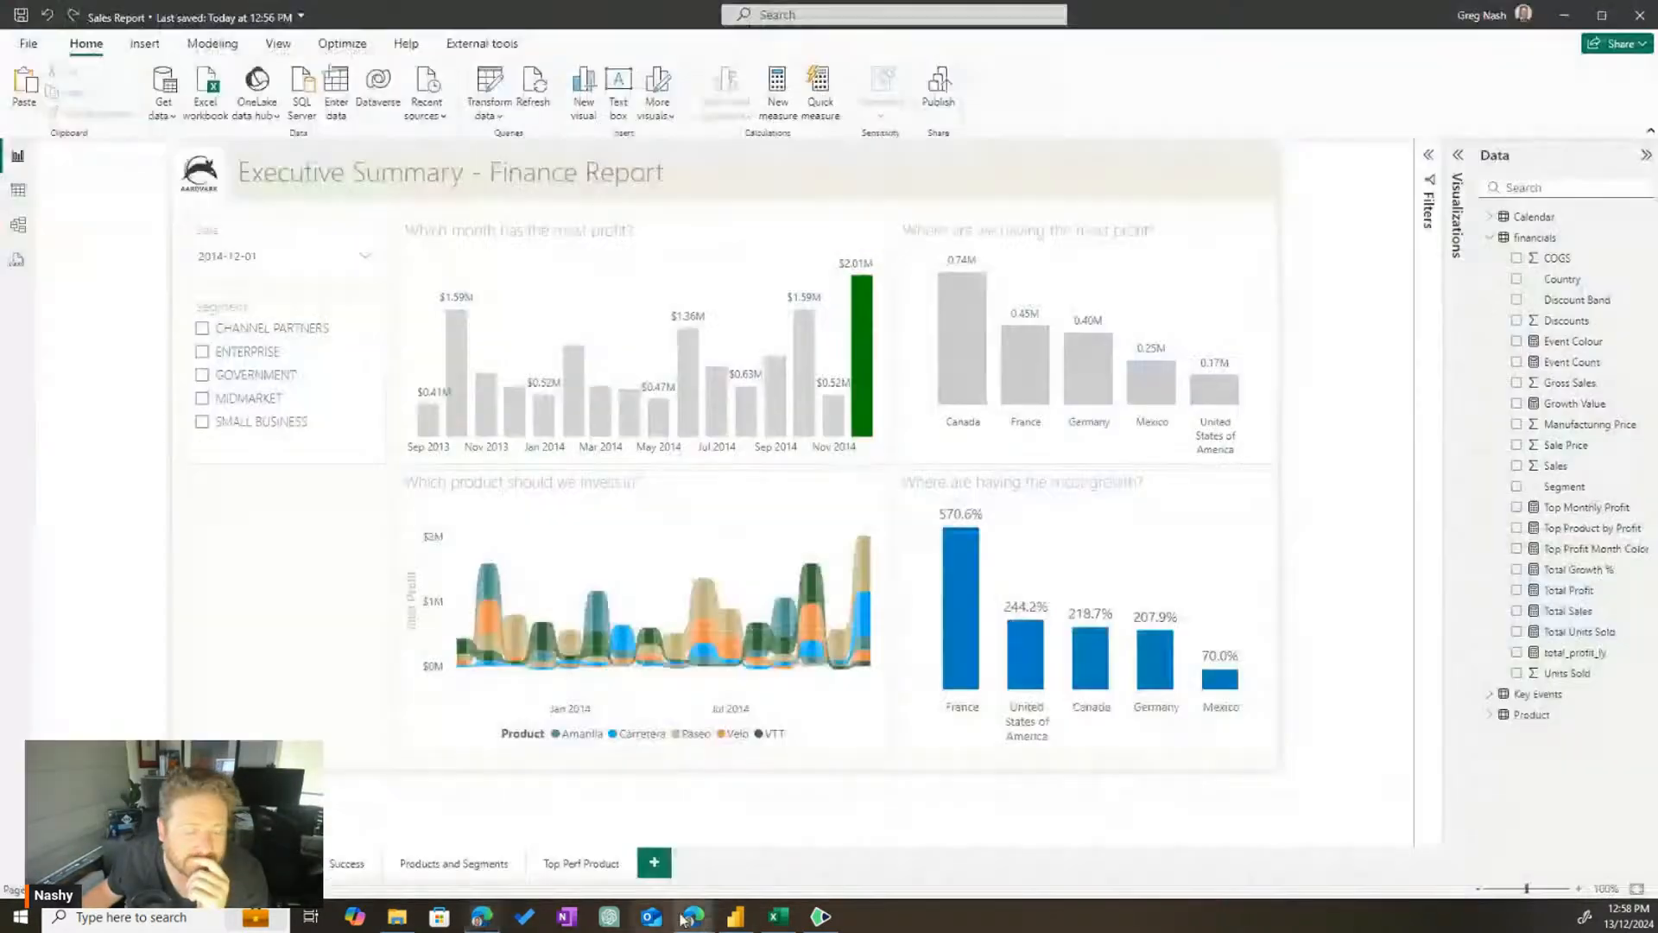
pyautogui.moveTo(694, 918)
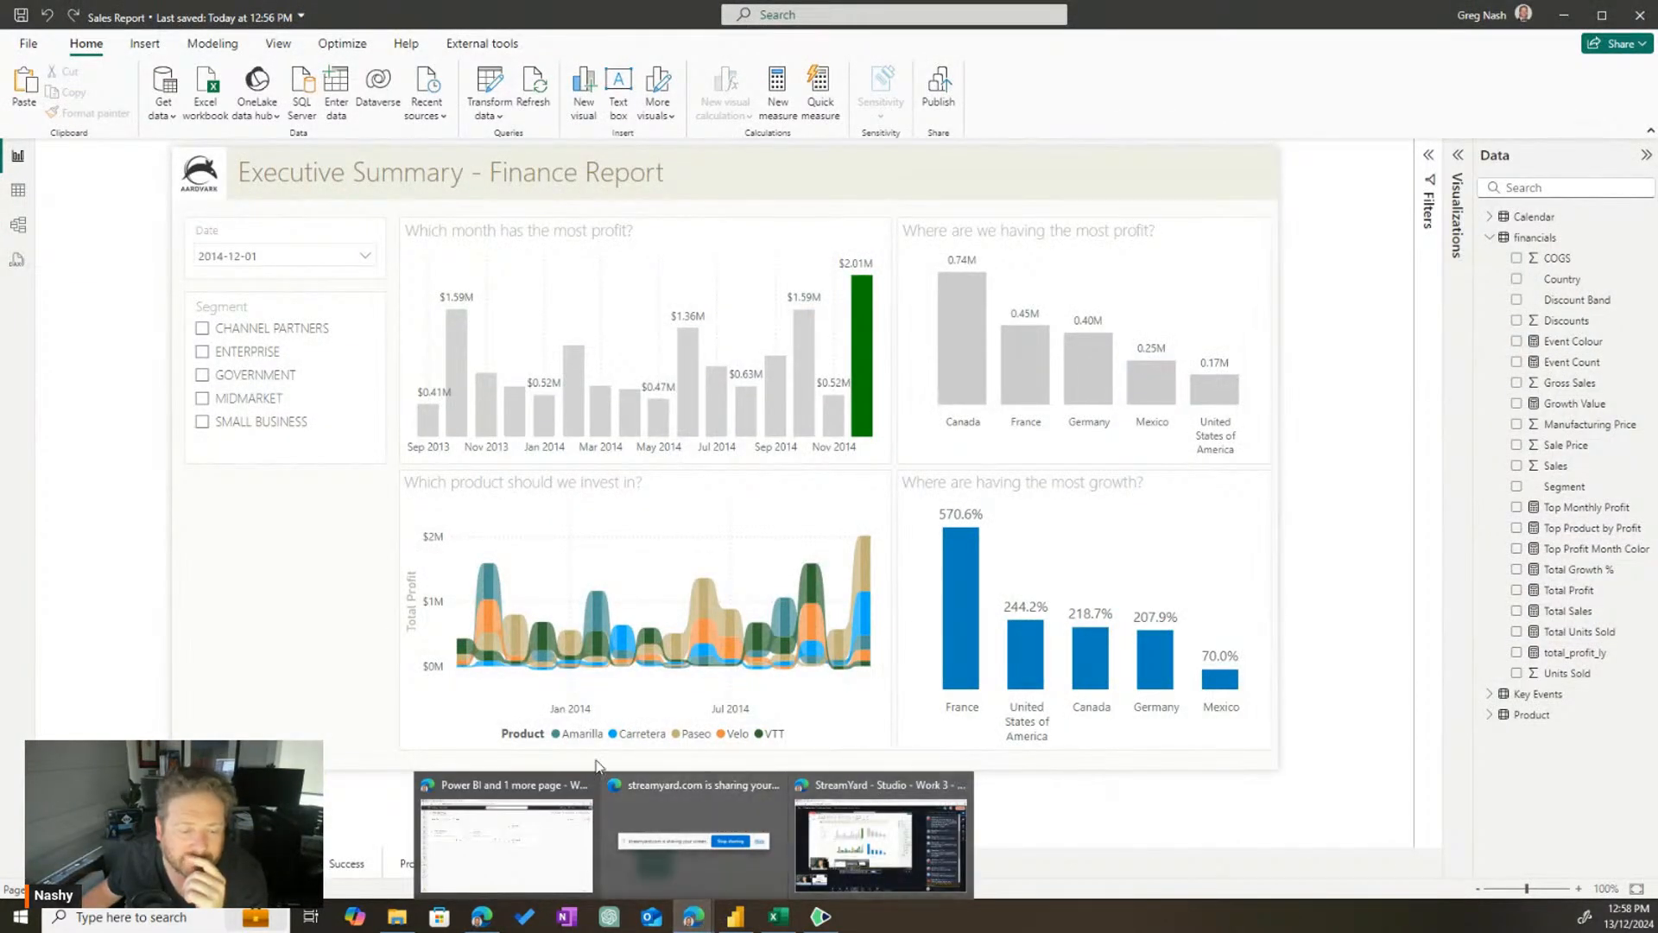
pyautogui.click(511, 777)
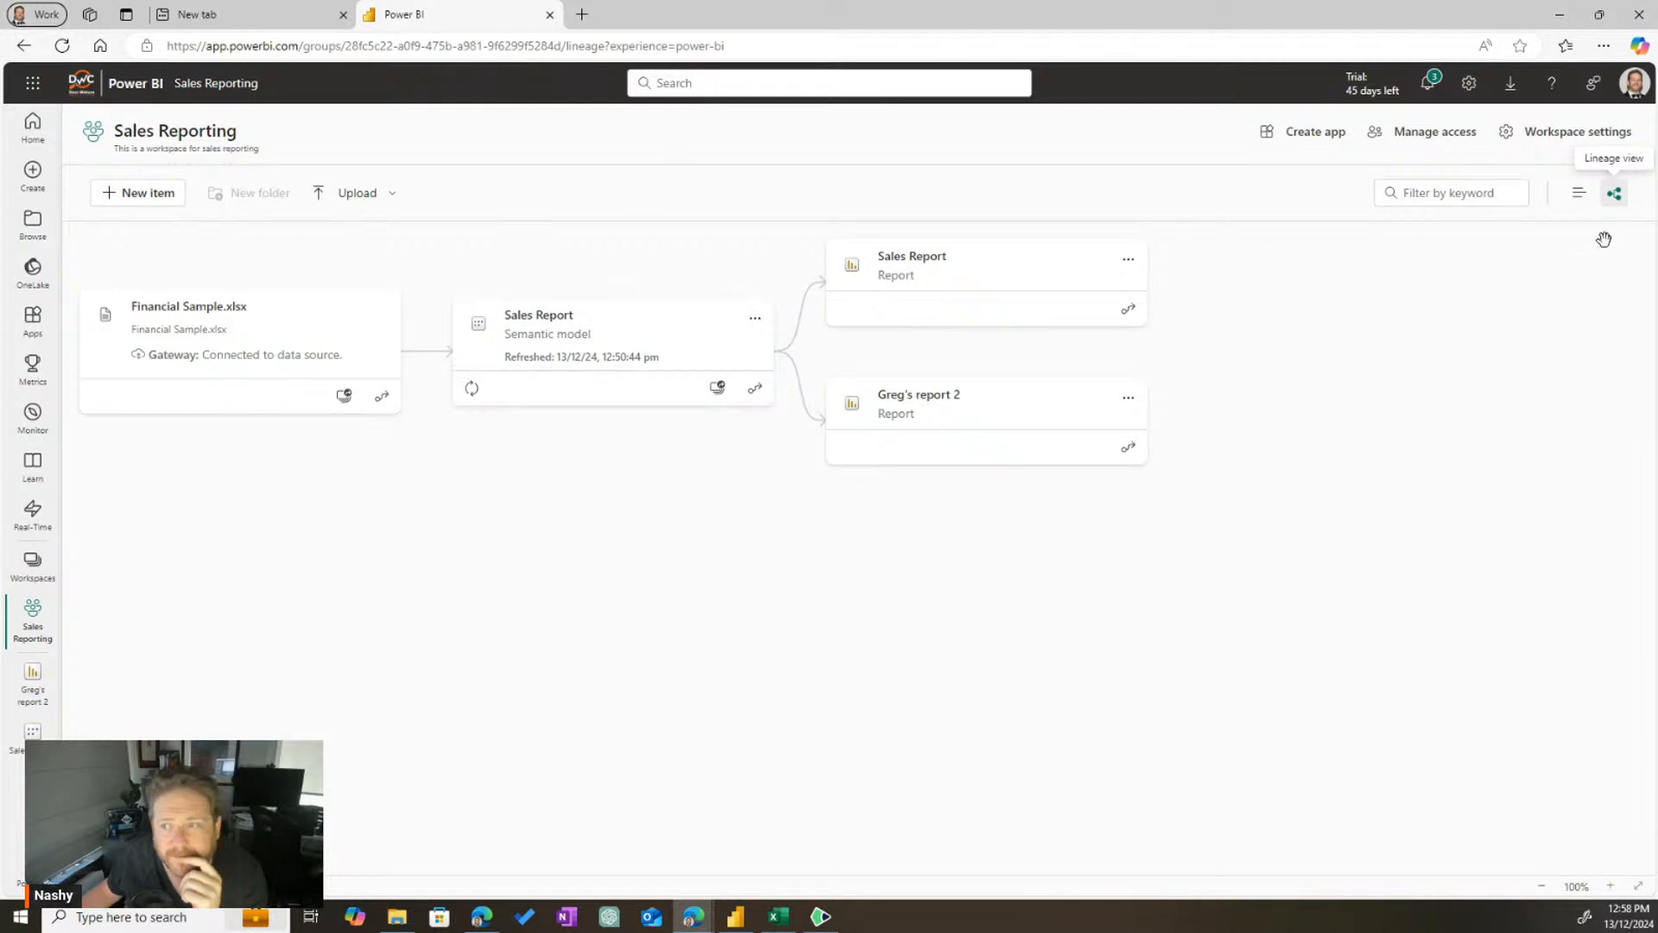
pyautogui.click(1579, 193)
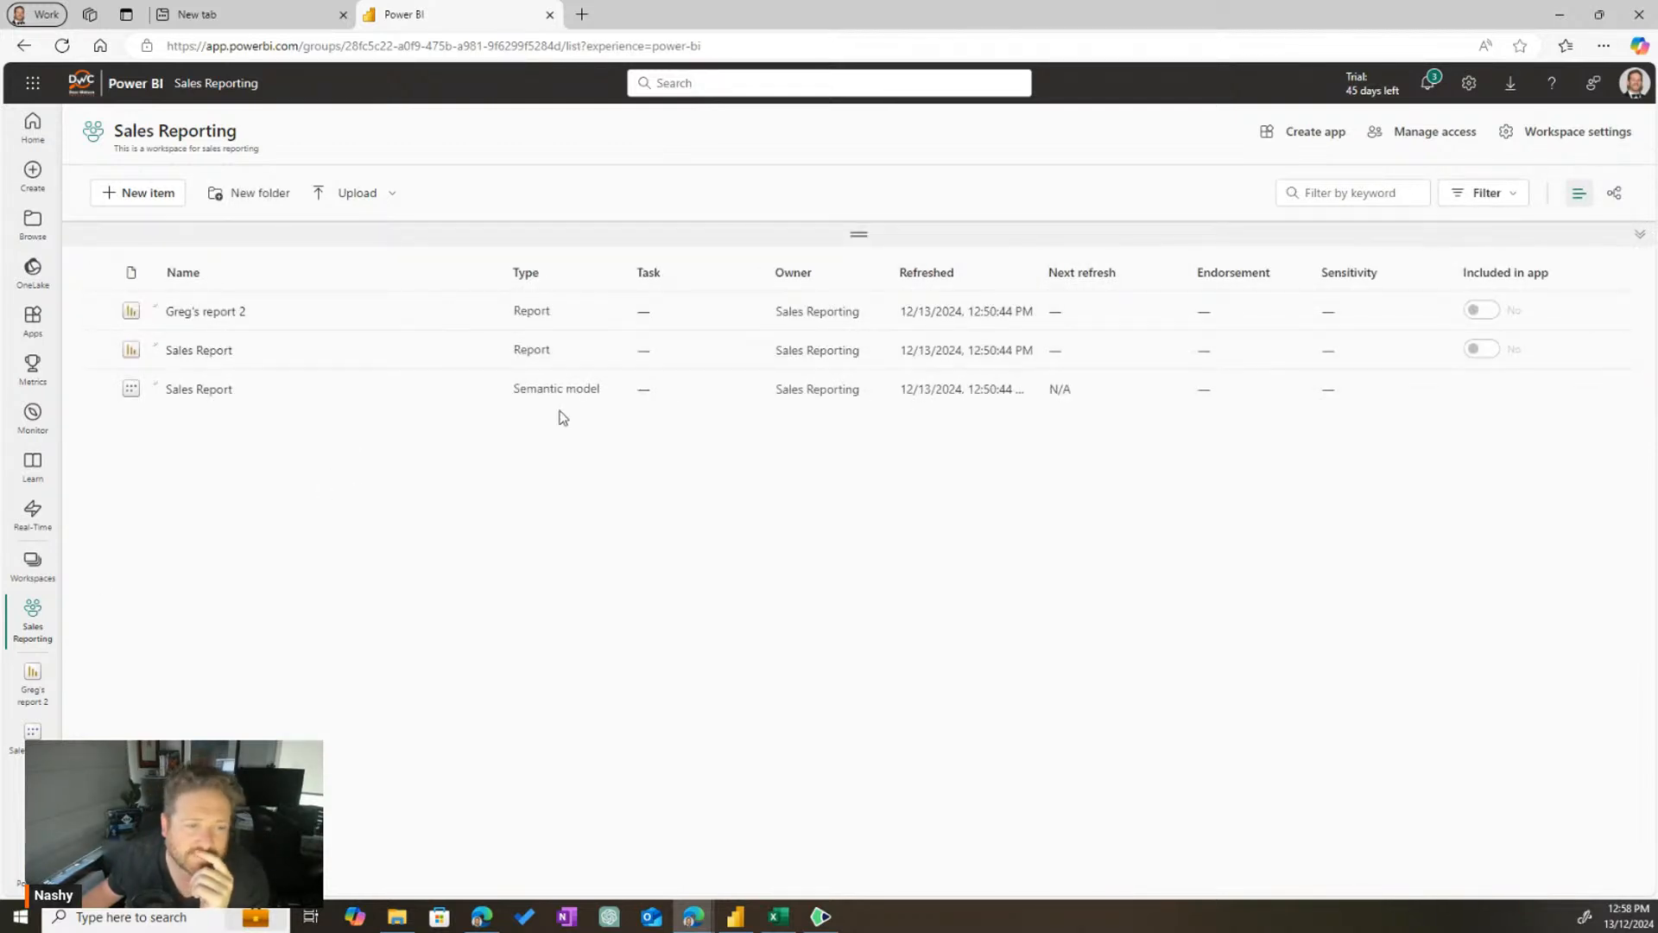
# Delete the author's "report 2" from the Sales Reporting workspace
pyautogui.moveTo(277, 317)
pyautogui.click(484, 311)
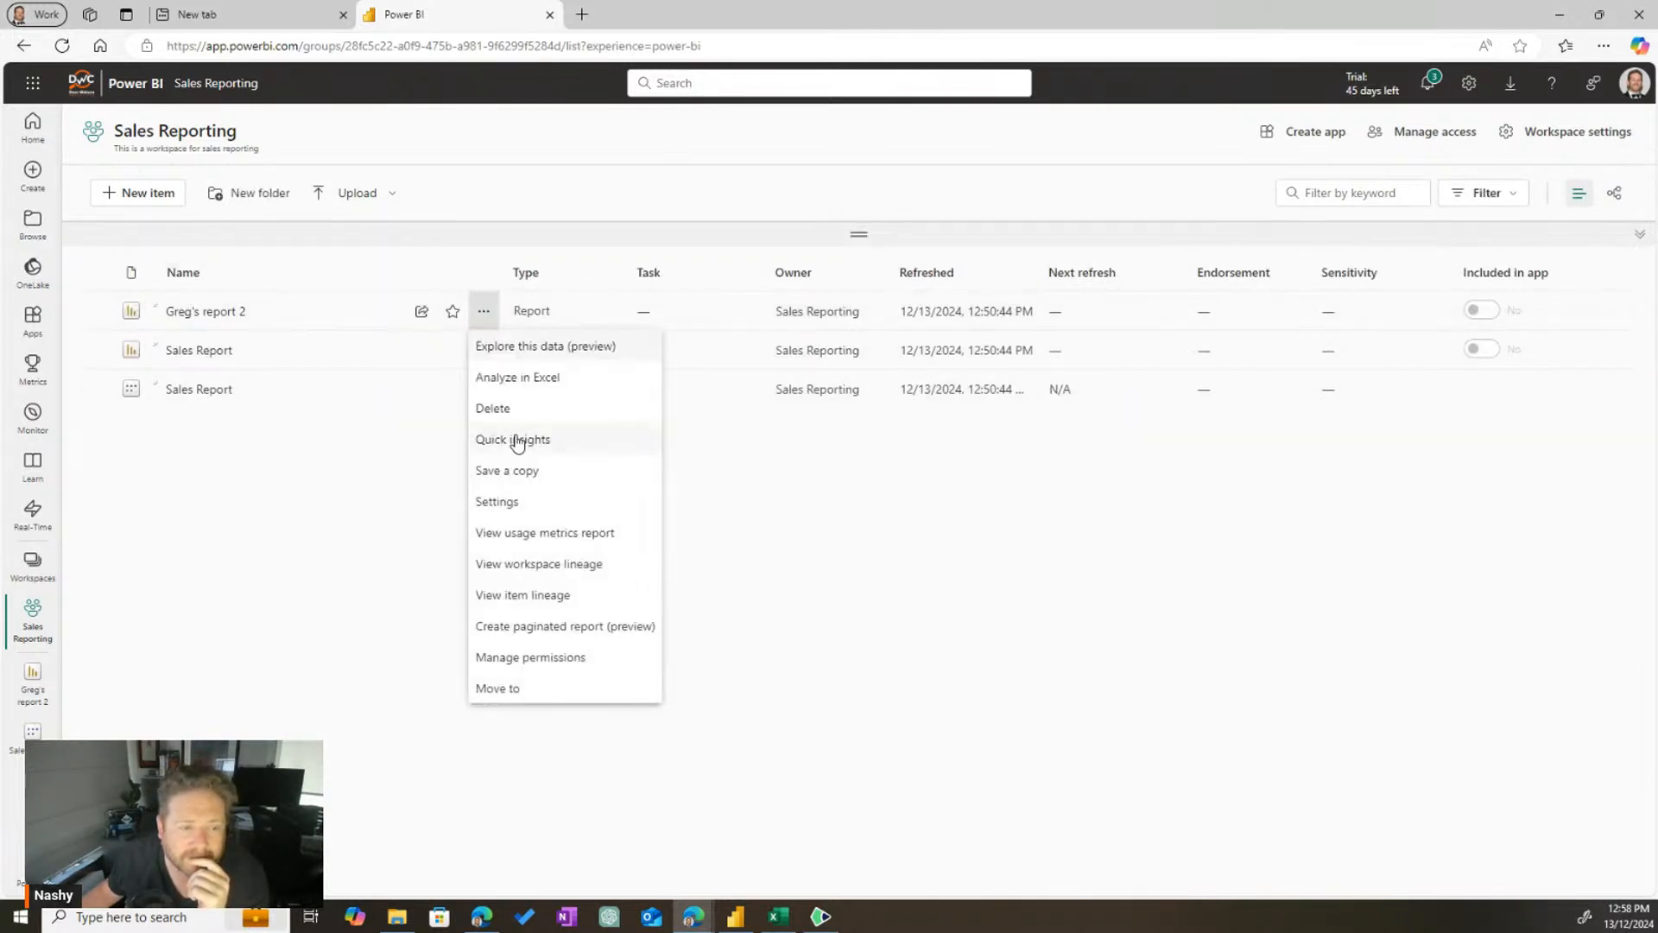
pyautogui.click(518, 412)
pyautogui.click(873, 518)
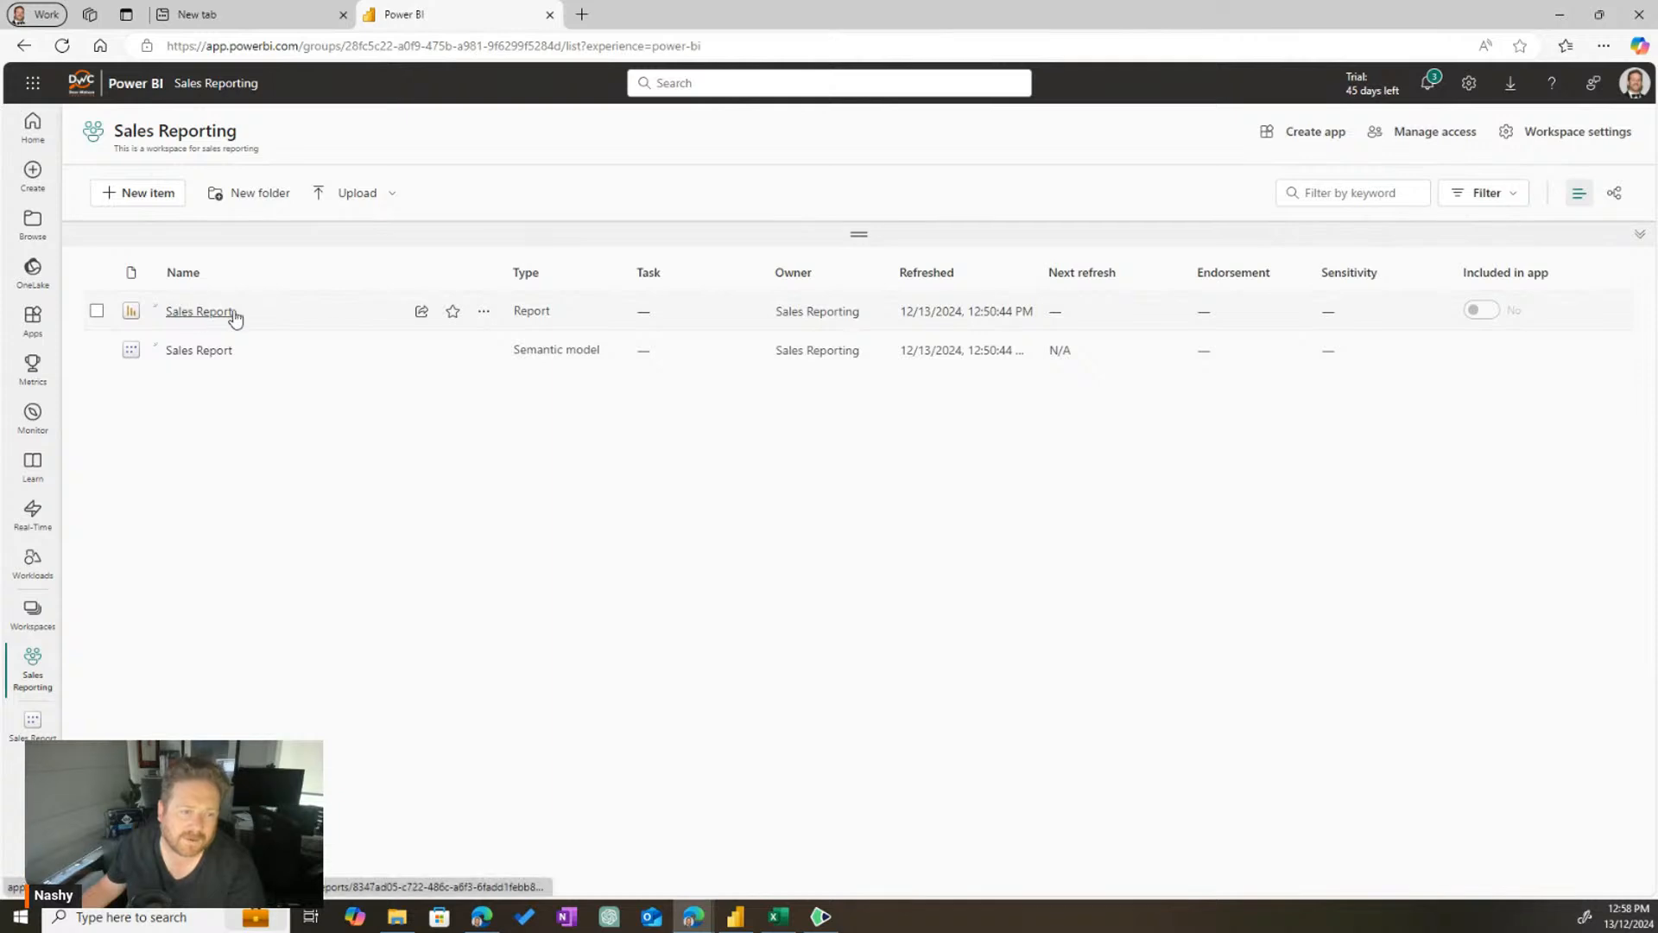
# Prepare a sharing link for the Sales Report report, add a colleague as recipient, and close it without sending
pyautogui.hotkey('ctrl', '1')
pyautogui.click(407, 293)
pyautogui.moveTo(390, 269); pyautogui.dragTo(476, 384)
pyautogui.press('Escape')
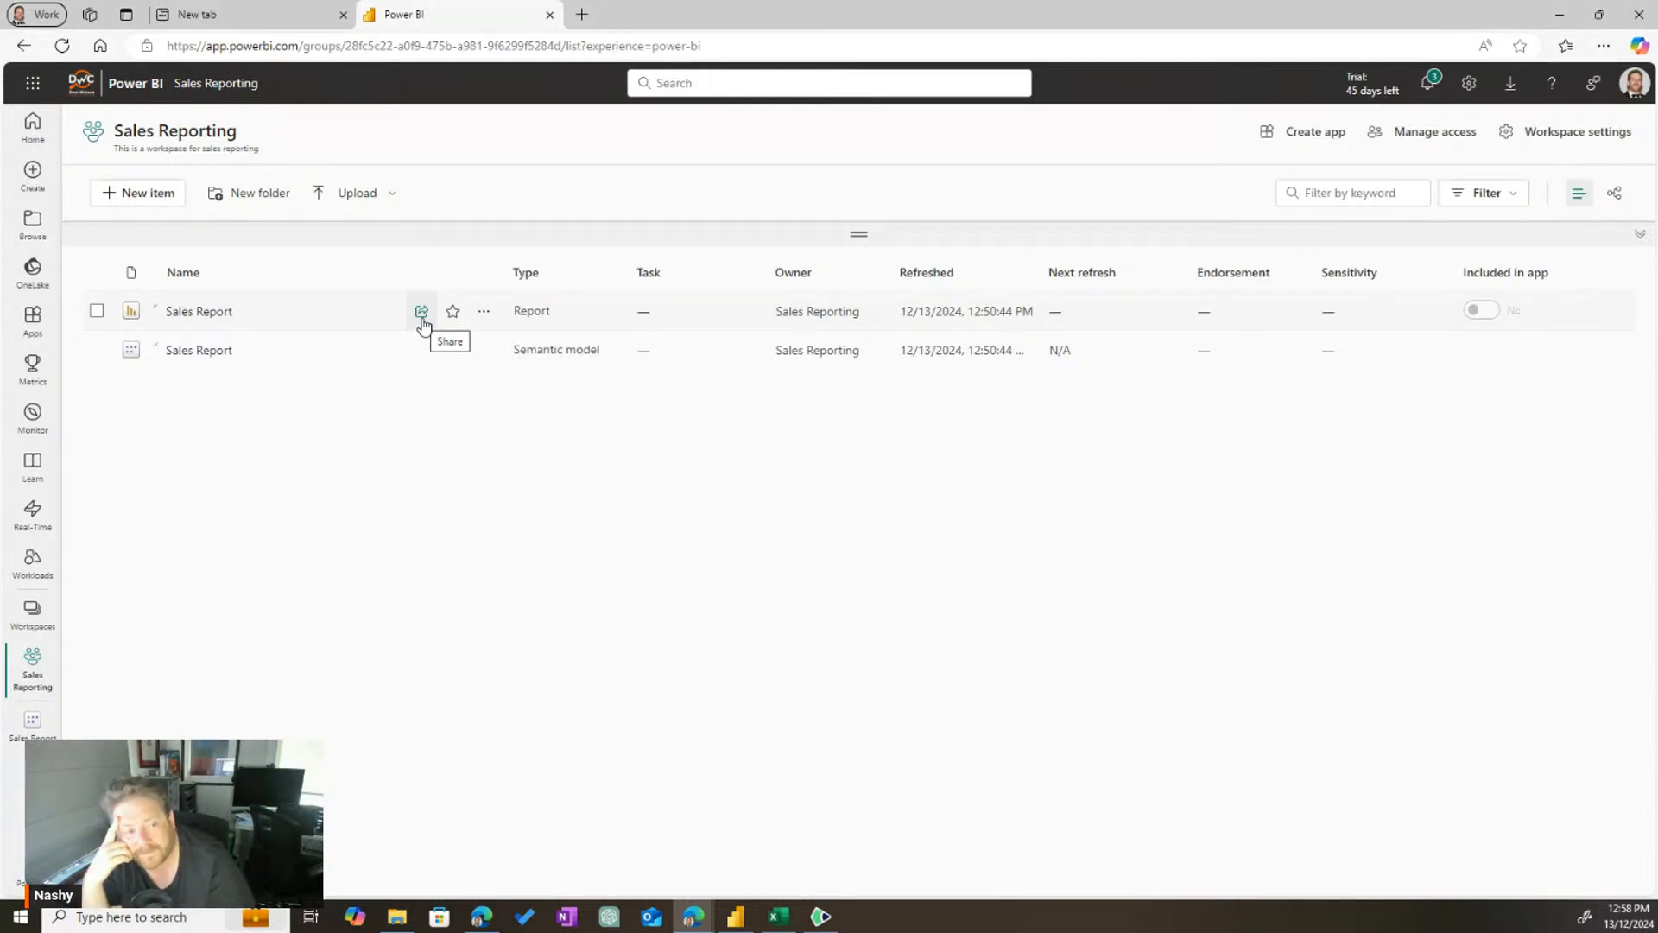
pyautogui.click(422, 321)
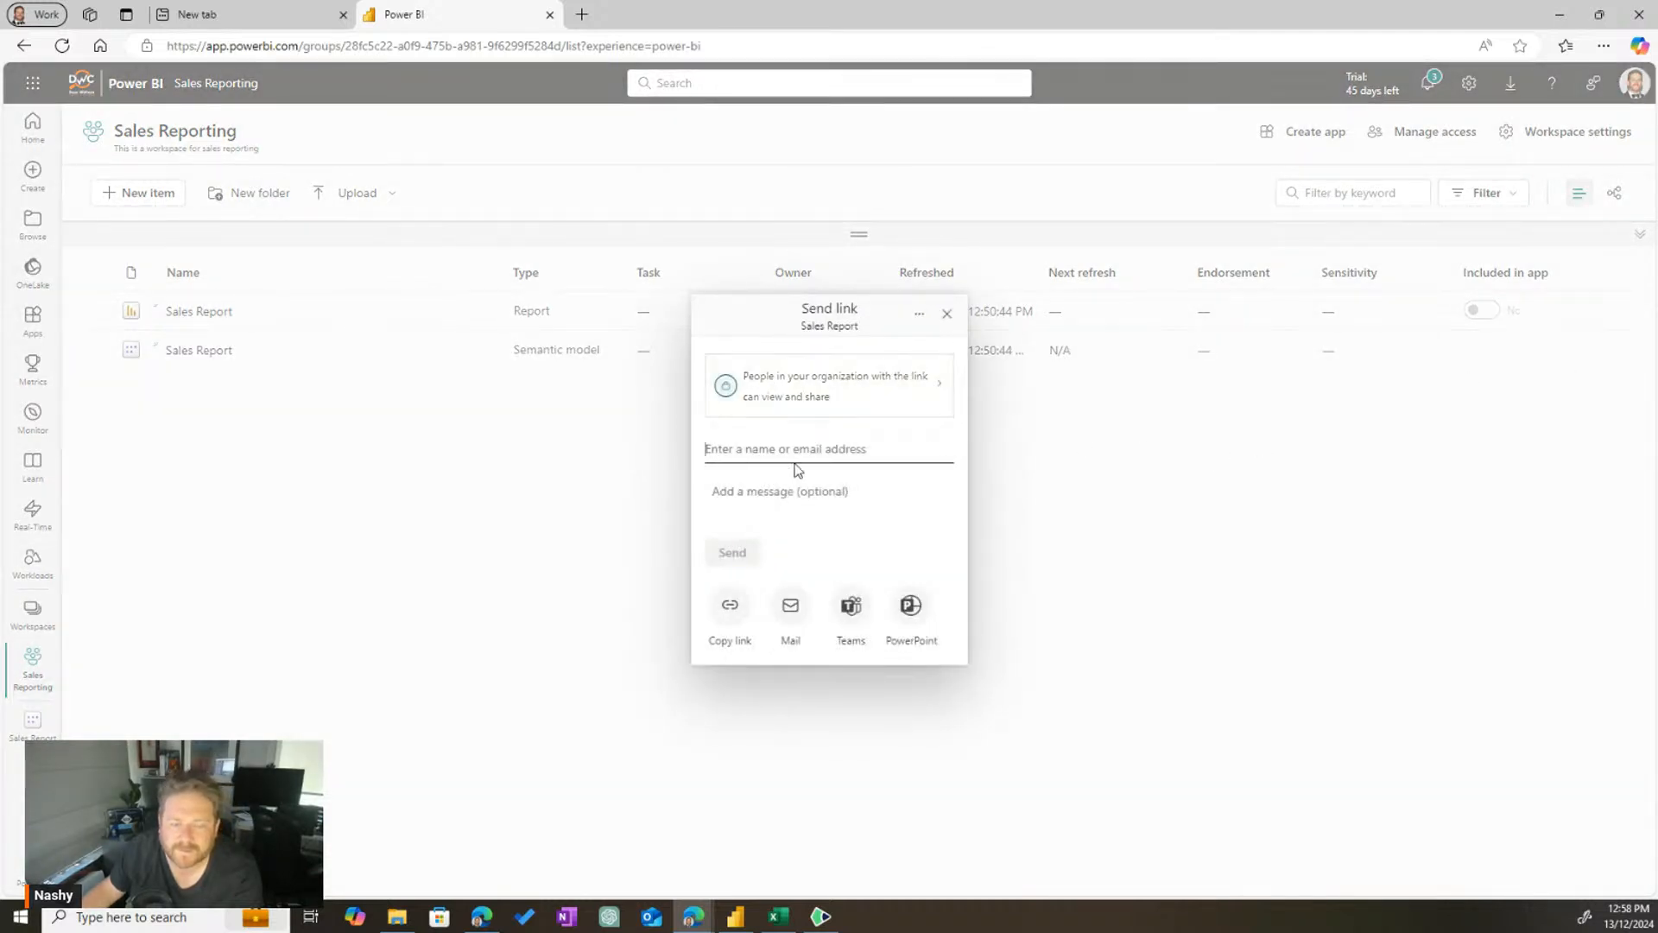
pyautogui.write('thea')
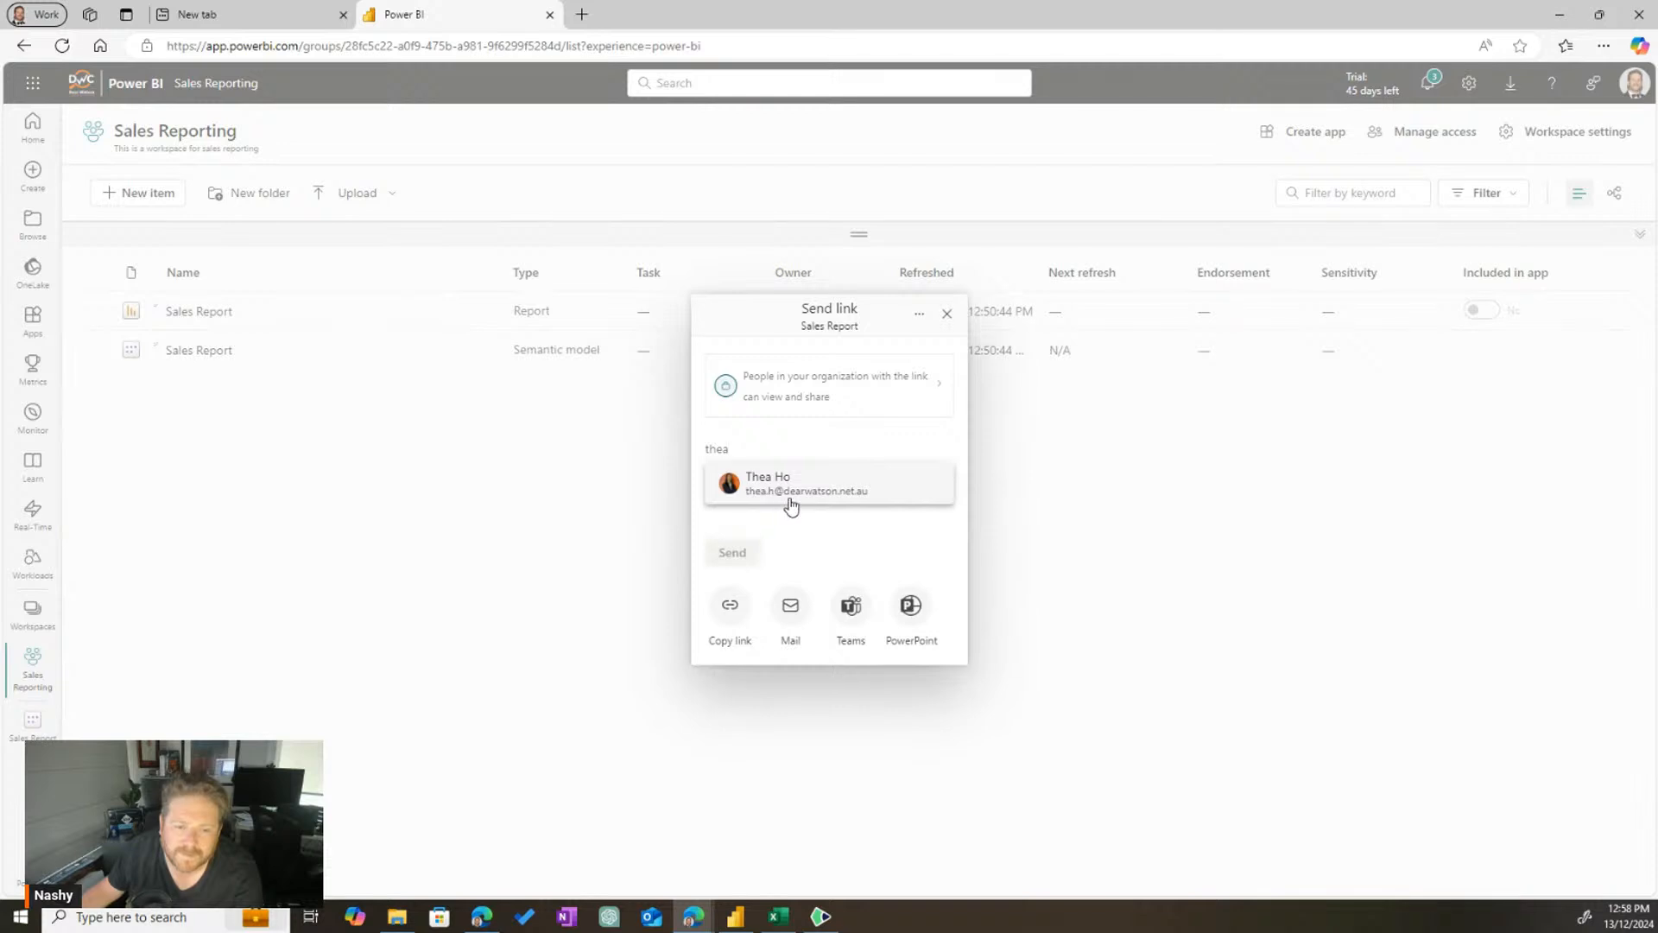
pyautogui.click(791, 504)
pyautogui.click(764, 501)
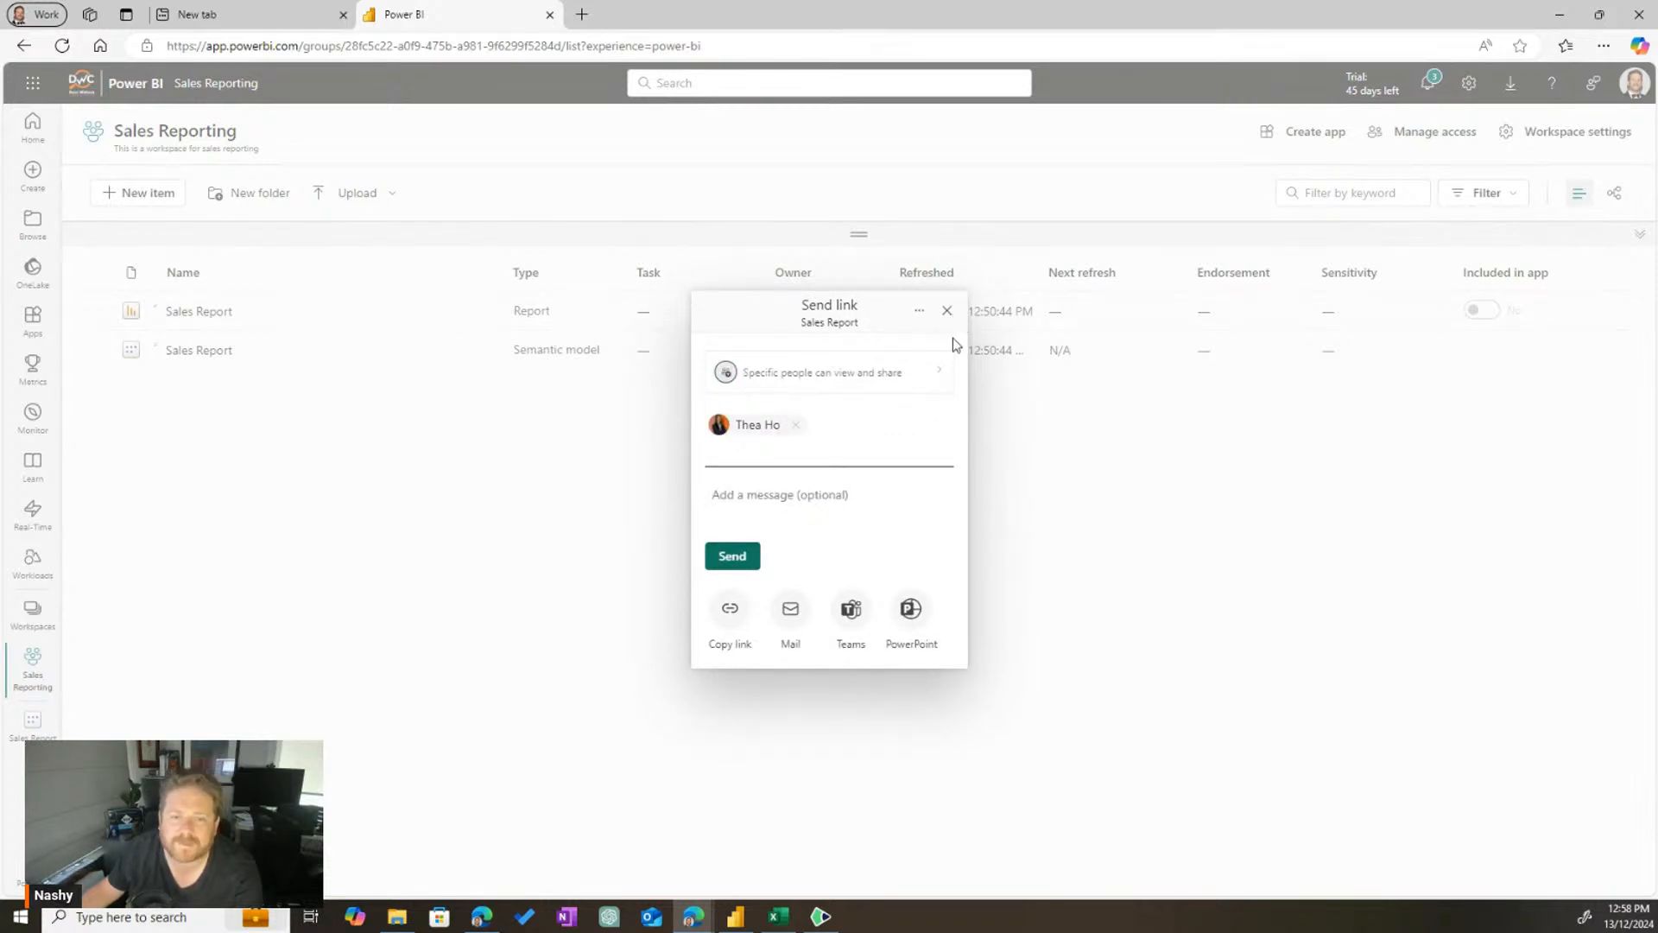
pyautogui.click(947, 310)
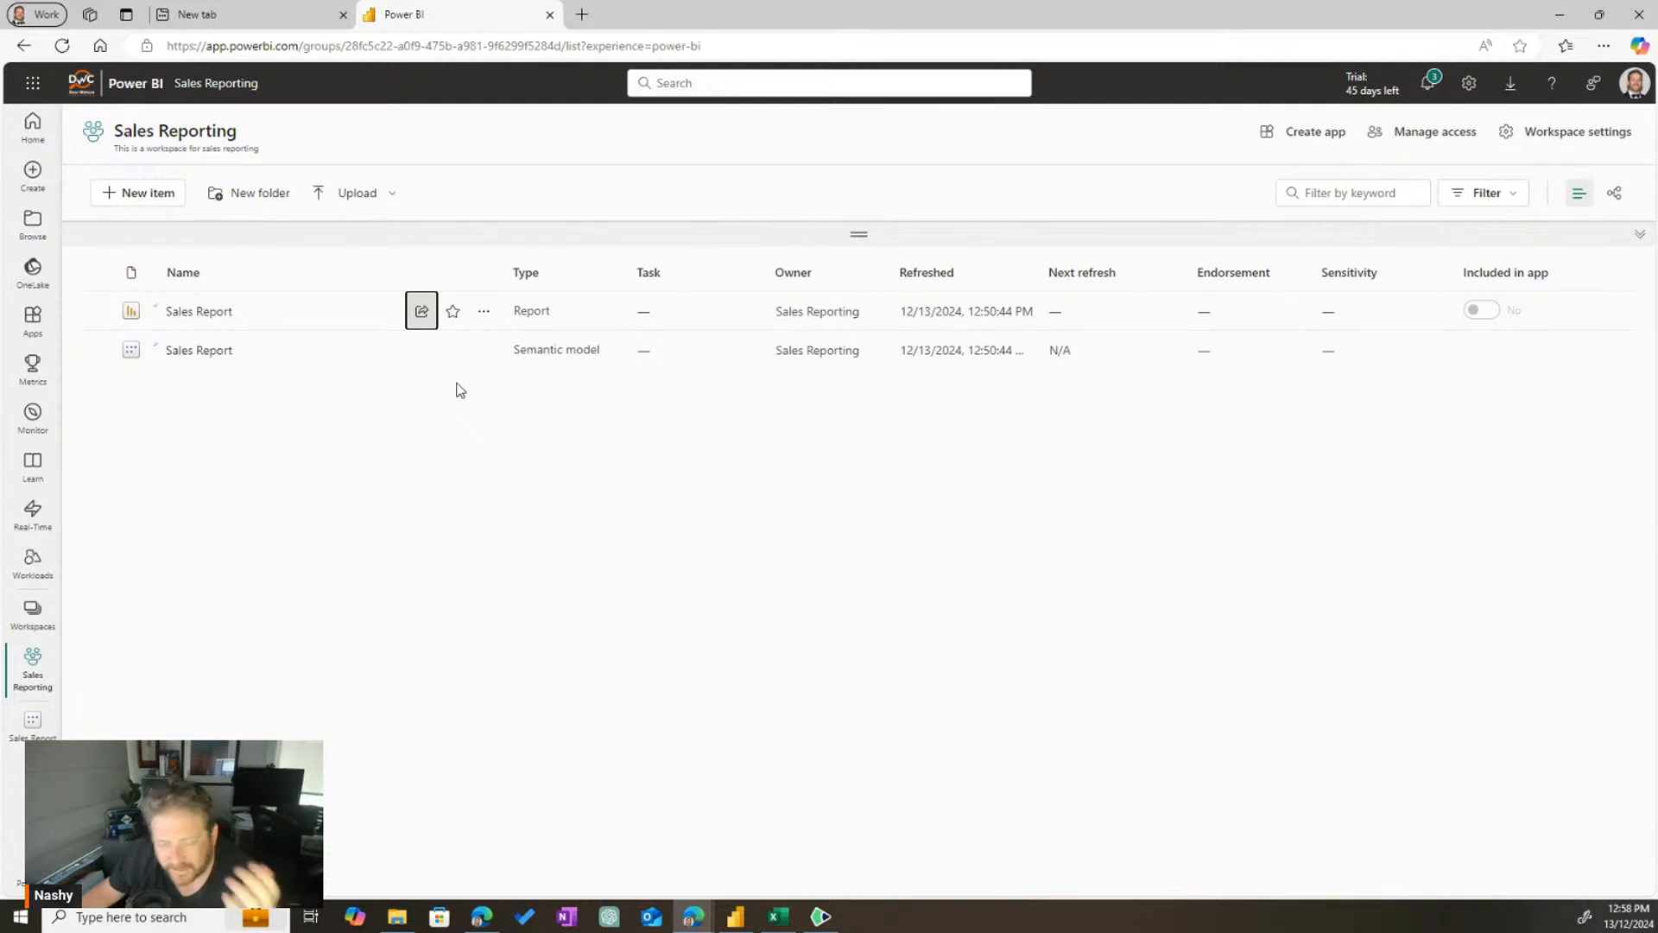
pyautogui.click(417, 419)
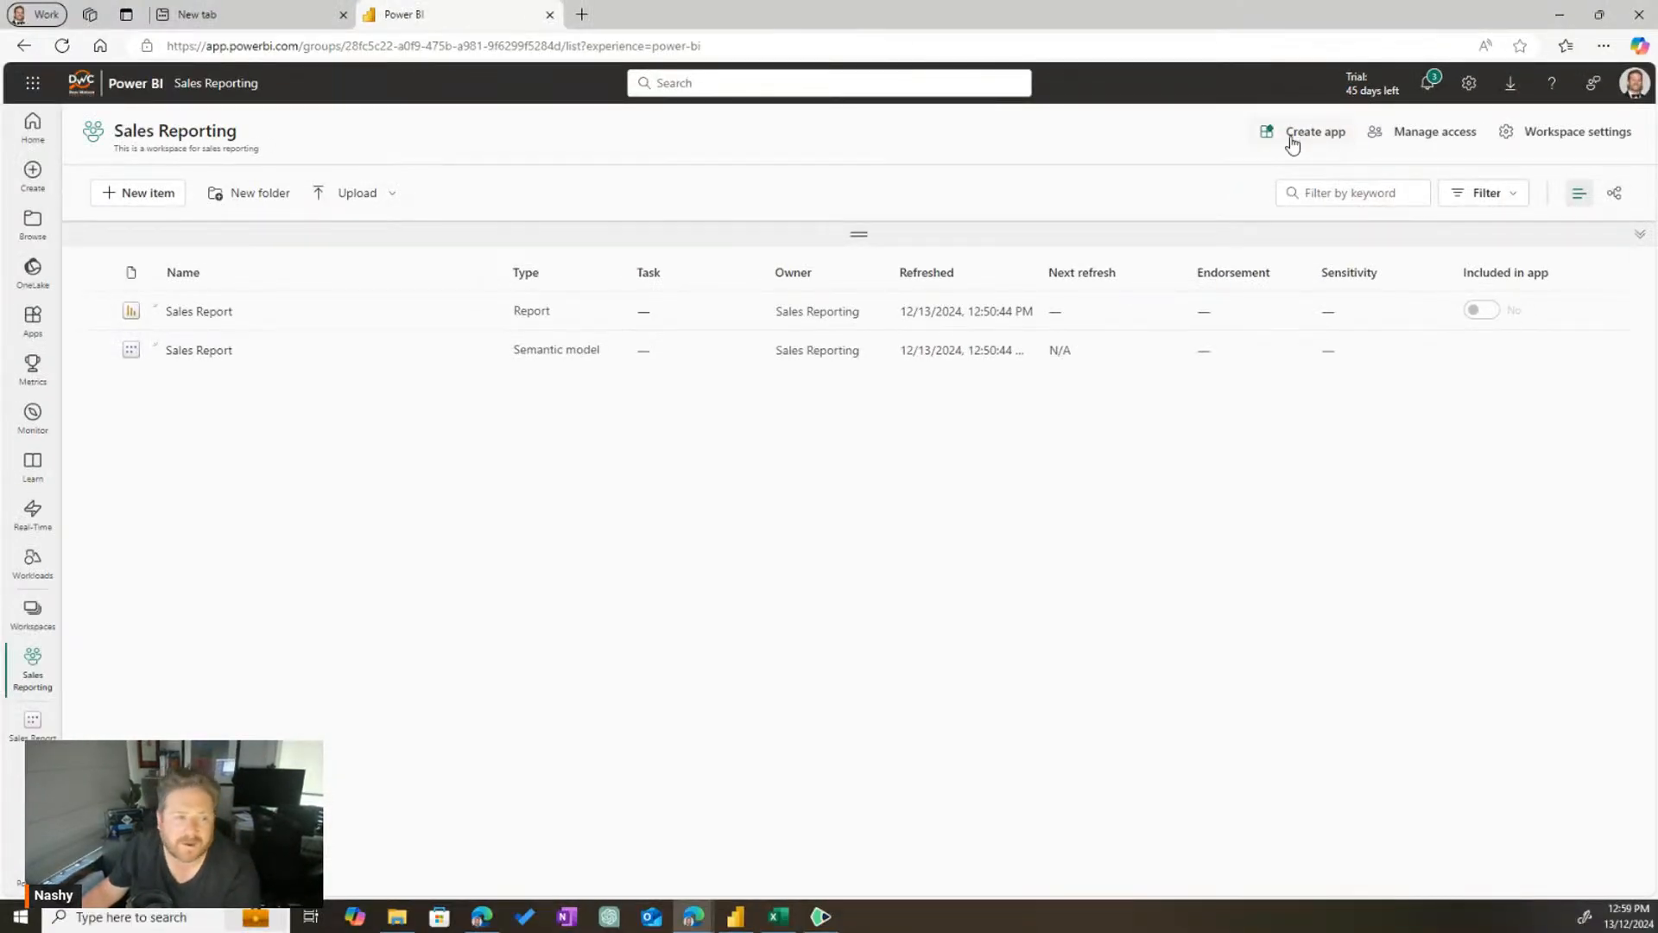
# Create an app from the Sales Reporting workspace and describe it as "This app contains sales reporting content"
pyautogui.click(1293, 141)
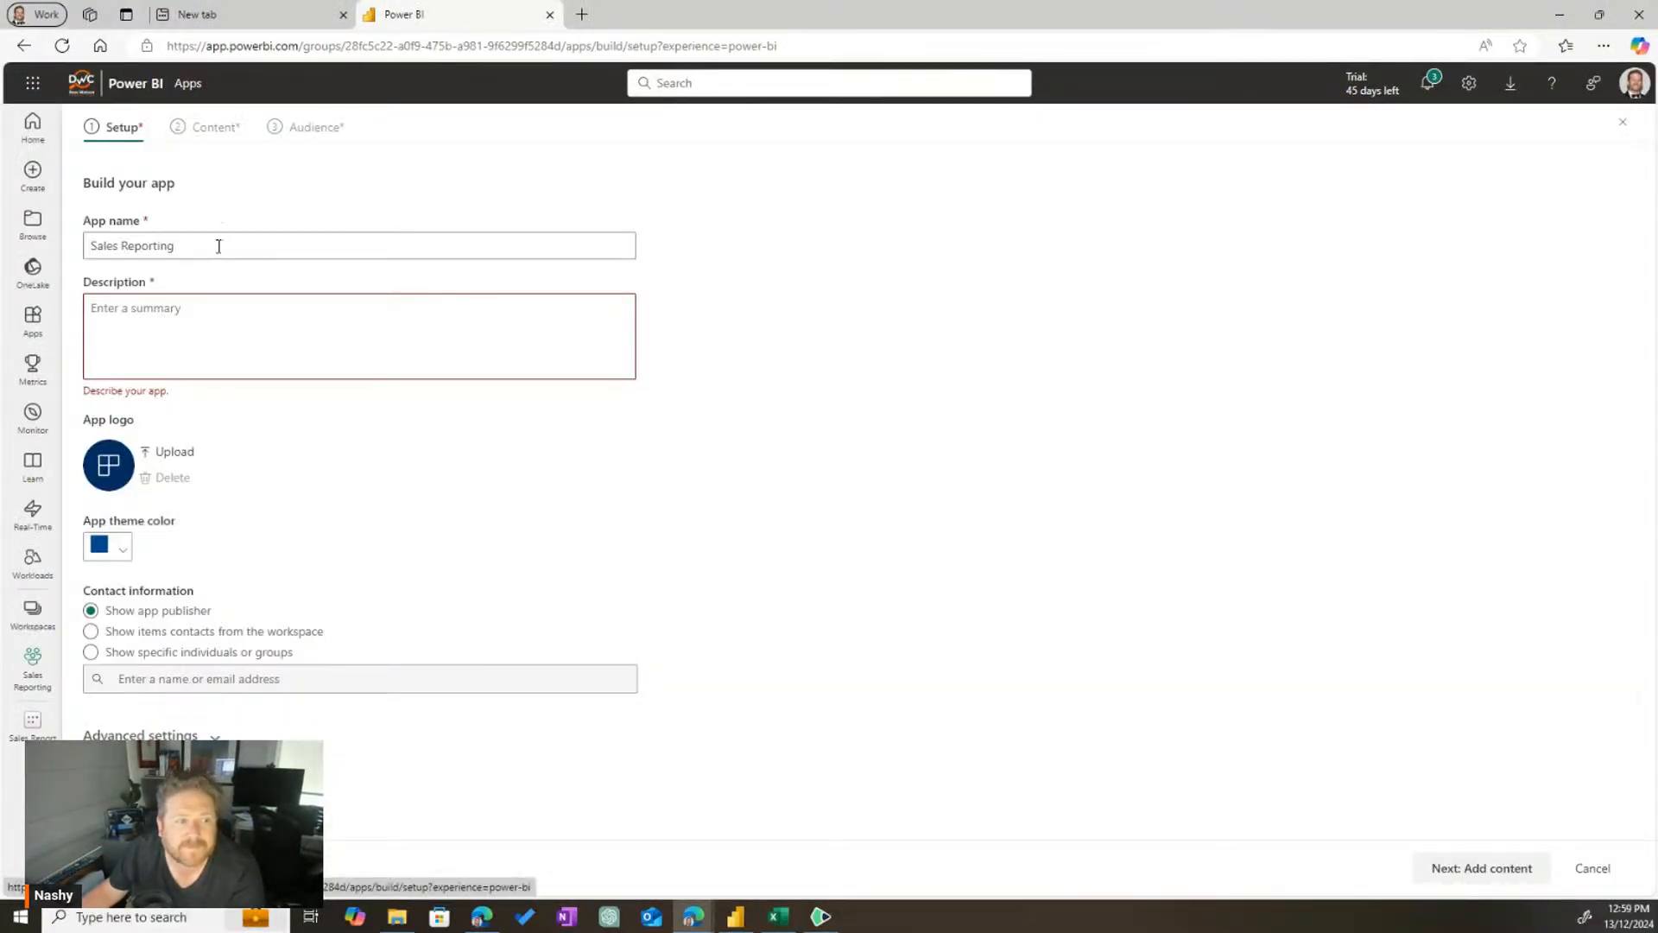
pyautogui.tripleClick(188, 247)
pyautogui.click(177, 320)
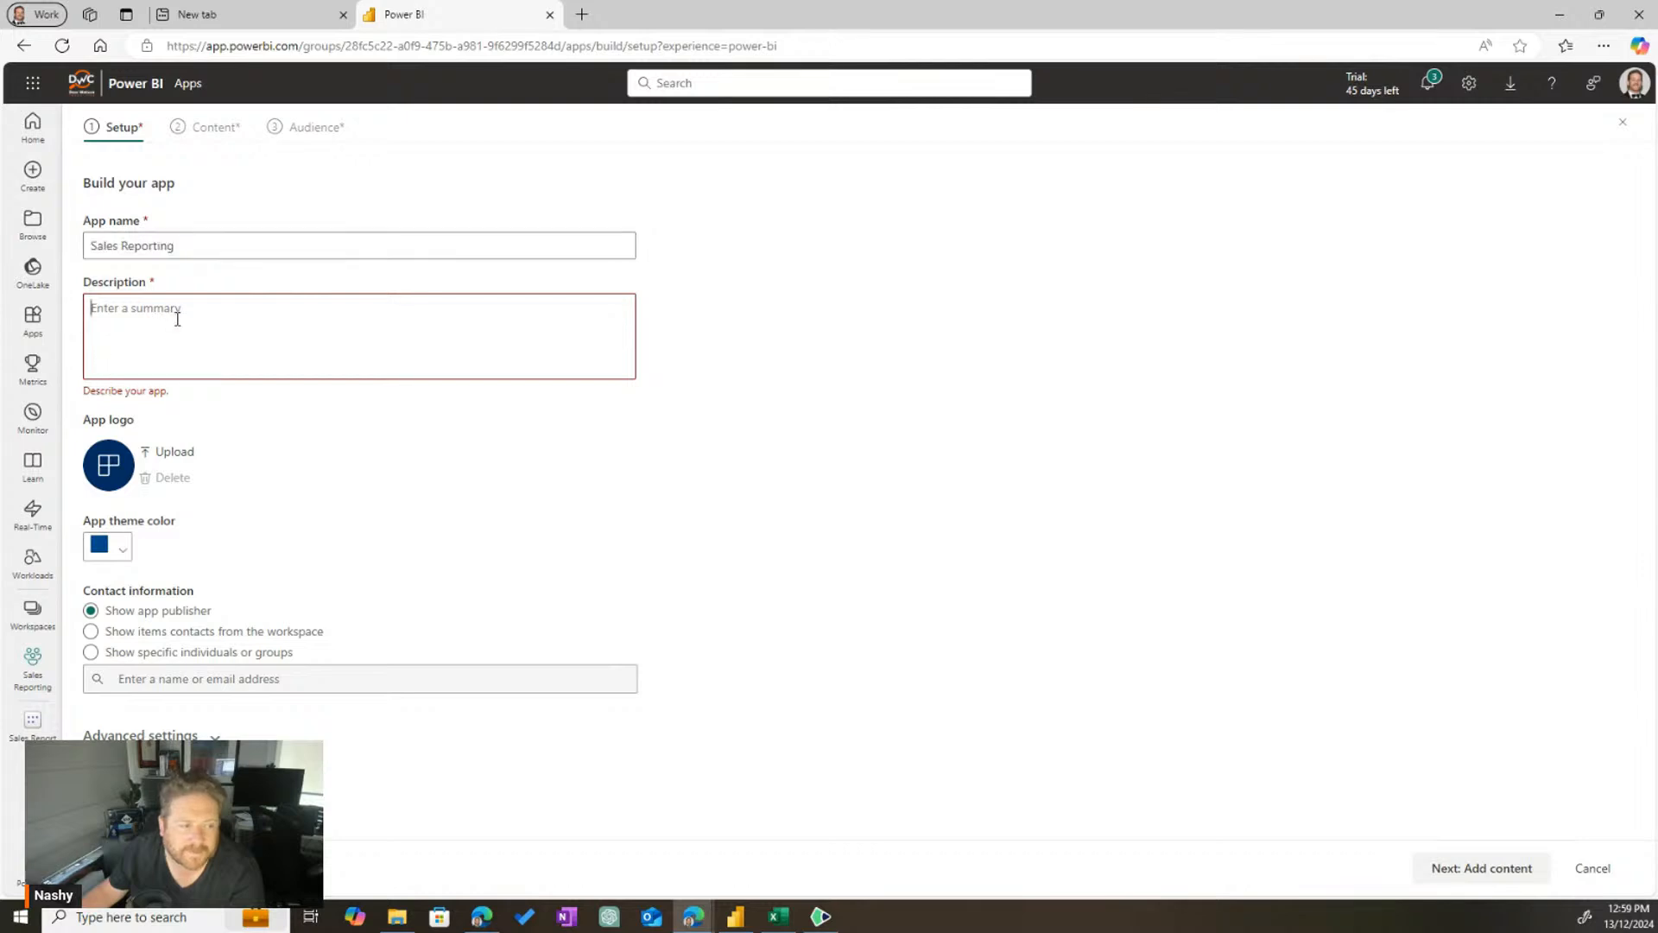
pyautogui.write('th')
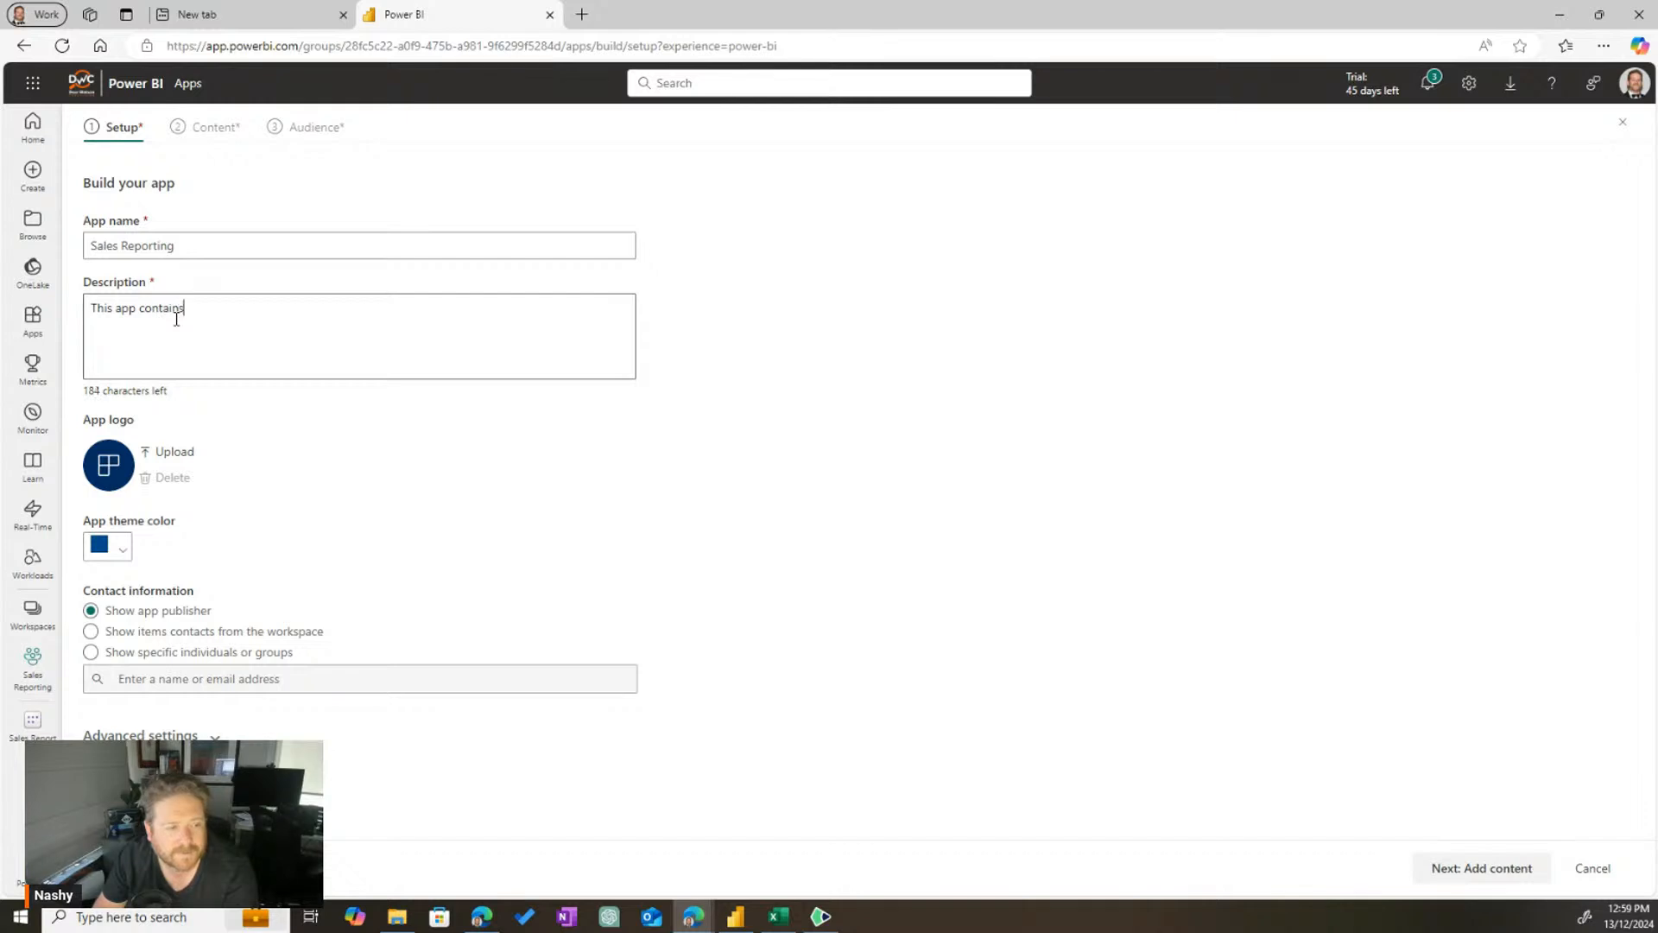
pyautogui.write('is app contains sales rpeor')
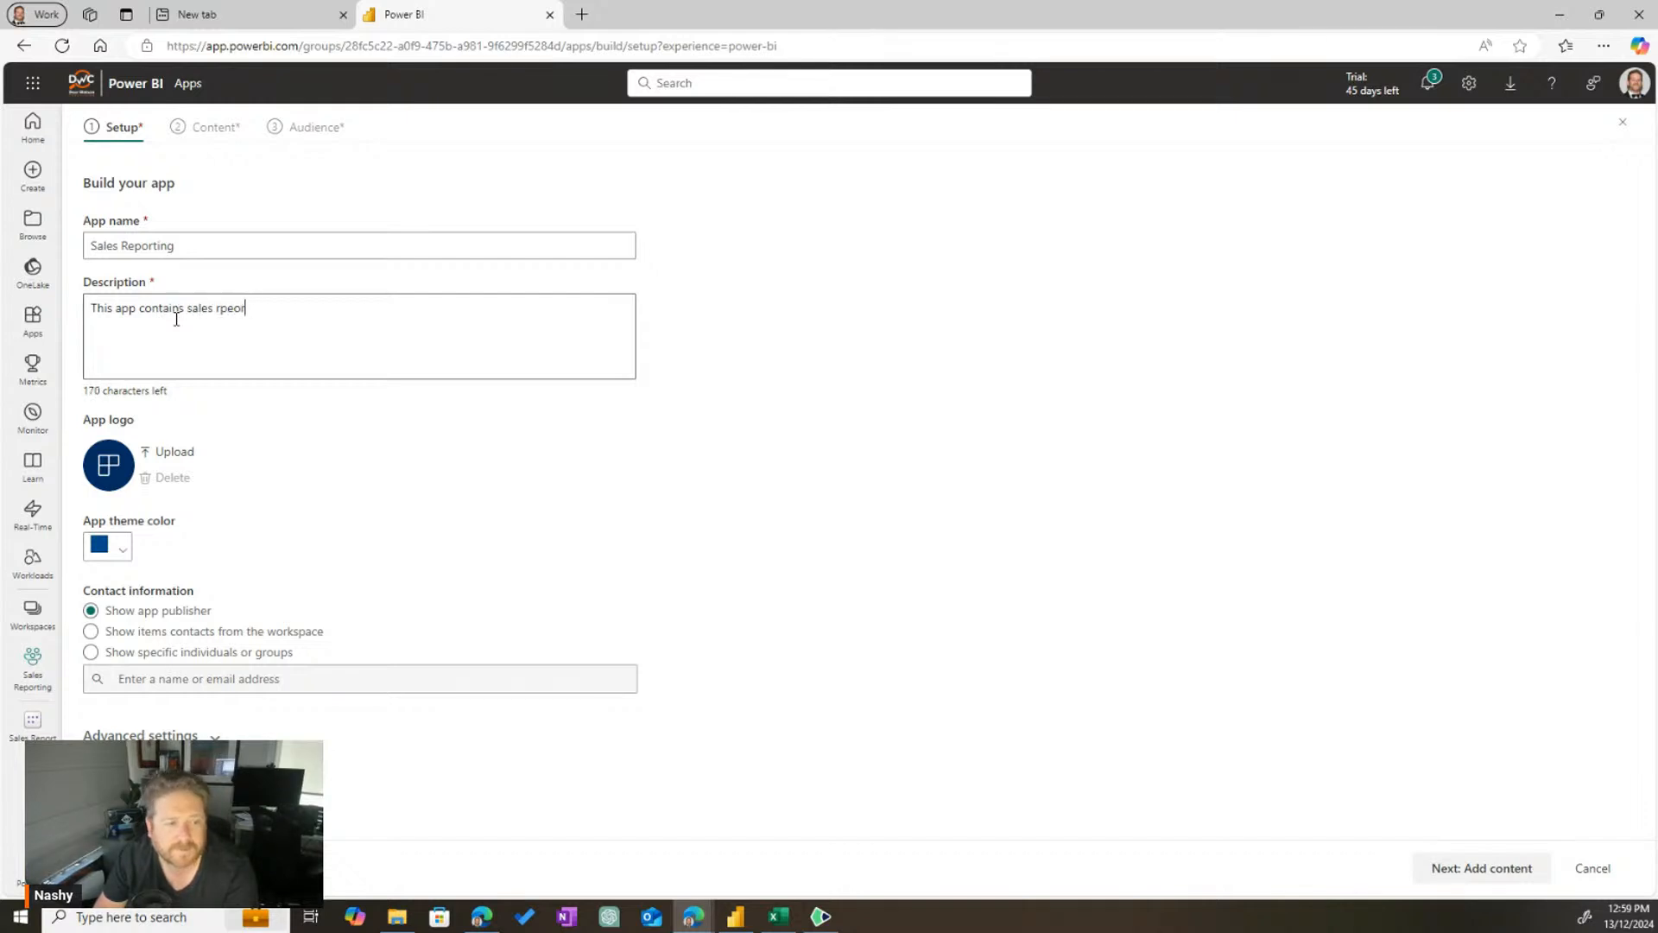
pyautogui.write('t')
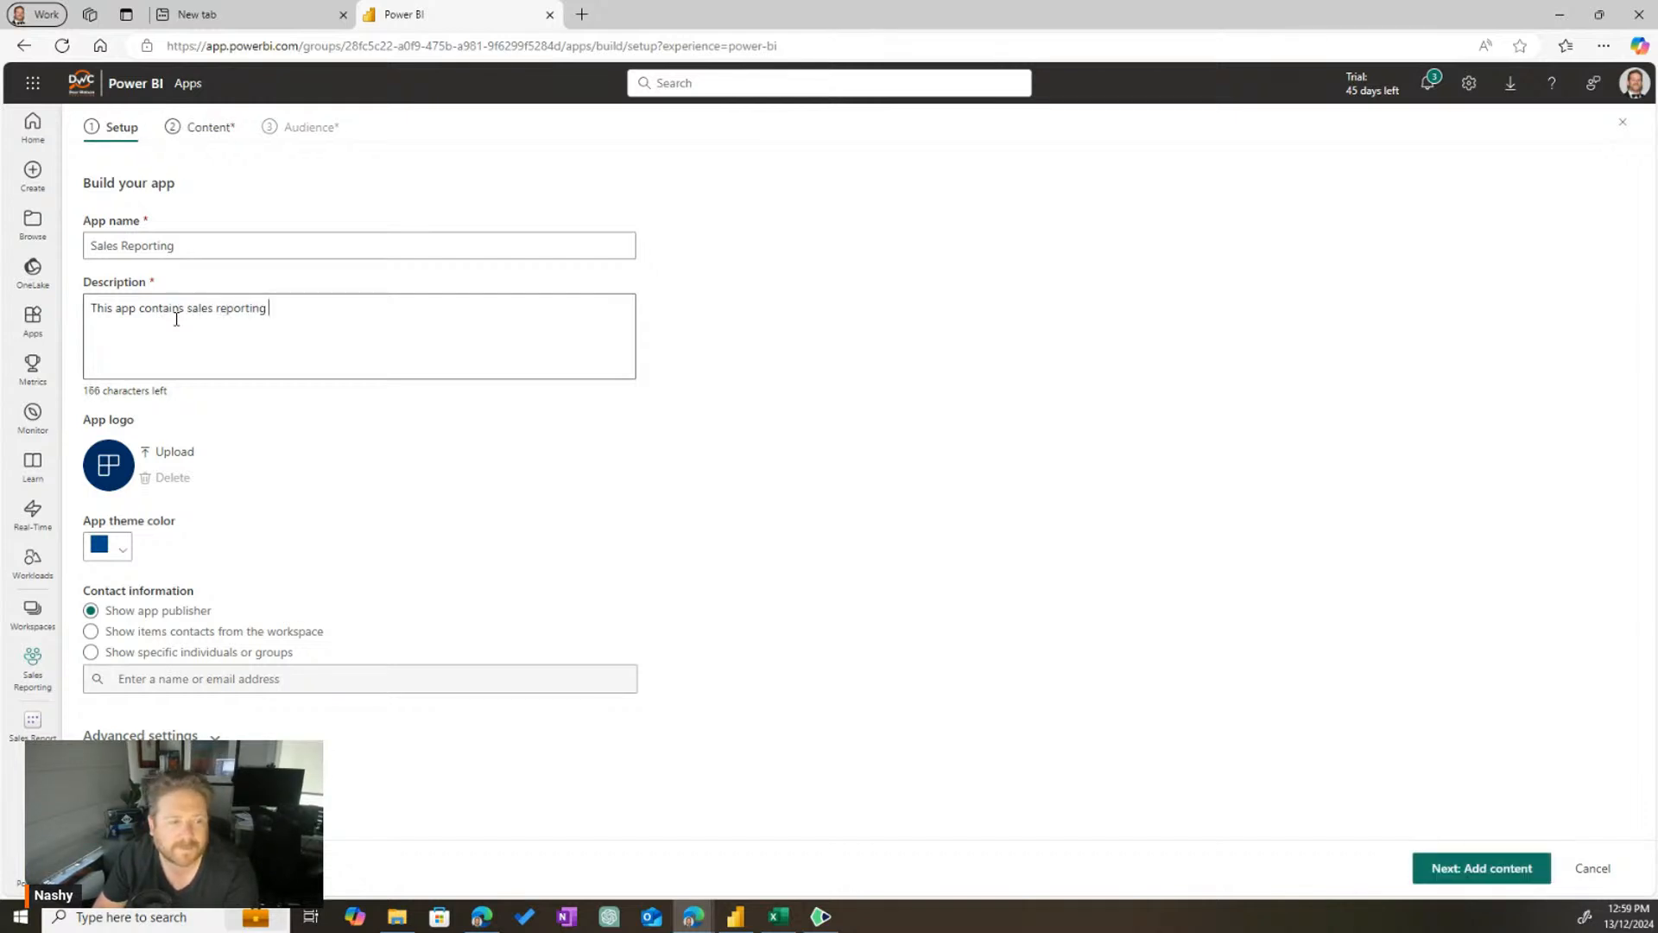
pyautogui.click(893, 356)
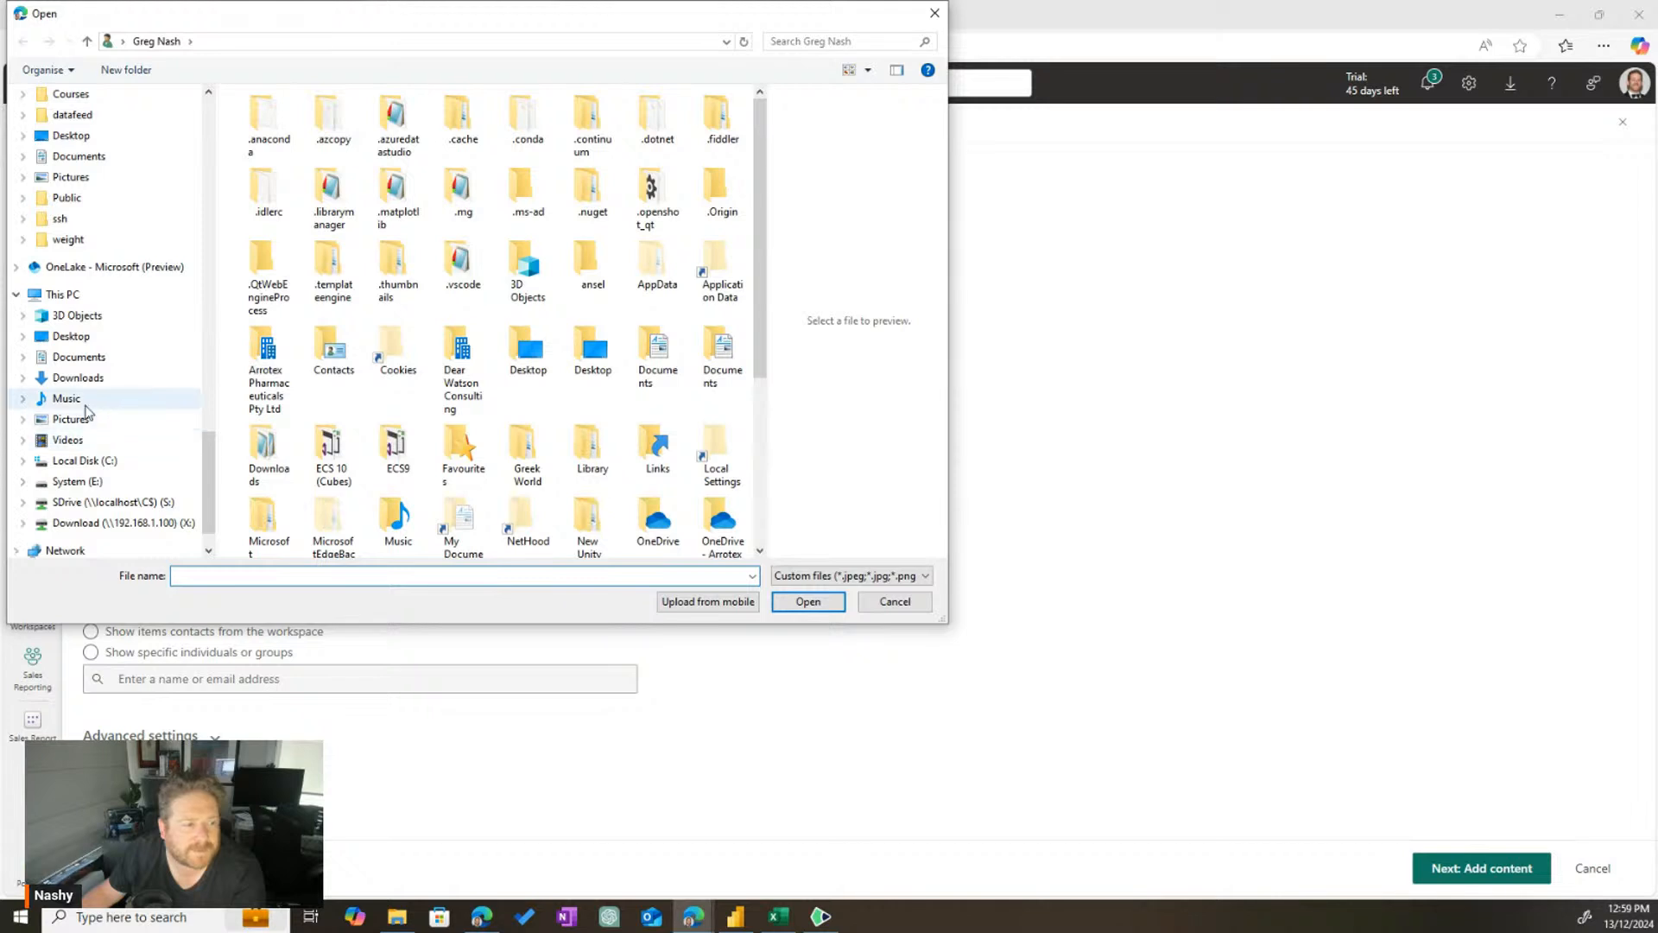
# Find Aardvark.jpg in the Pictures folder by searching for "aa" and upload it as the app logo
pyautogui.click(71, 419)
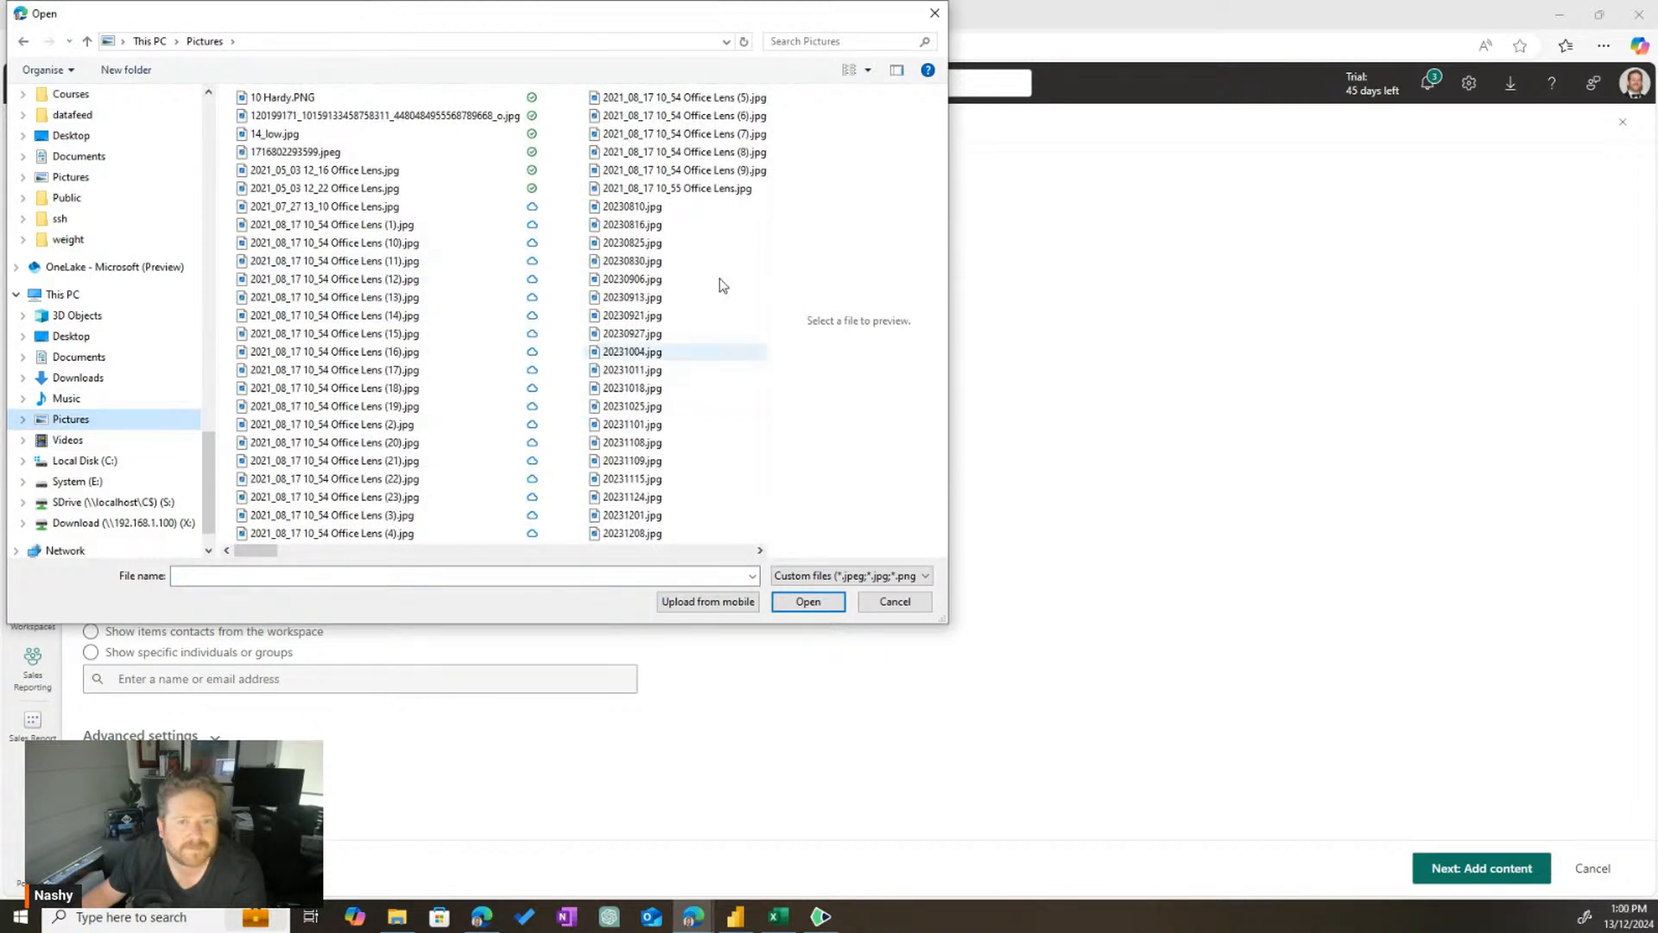
pyautogui.click(815, 42)
pyautogui.write('aa')
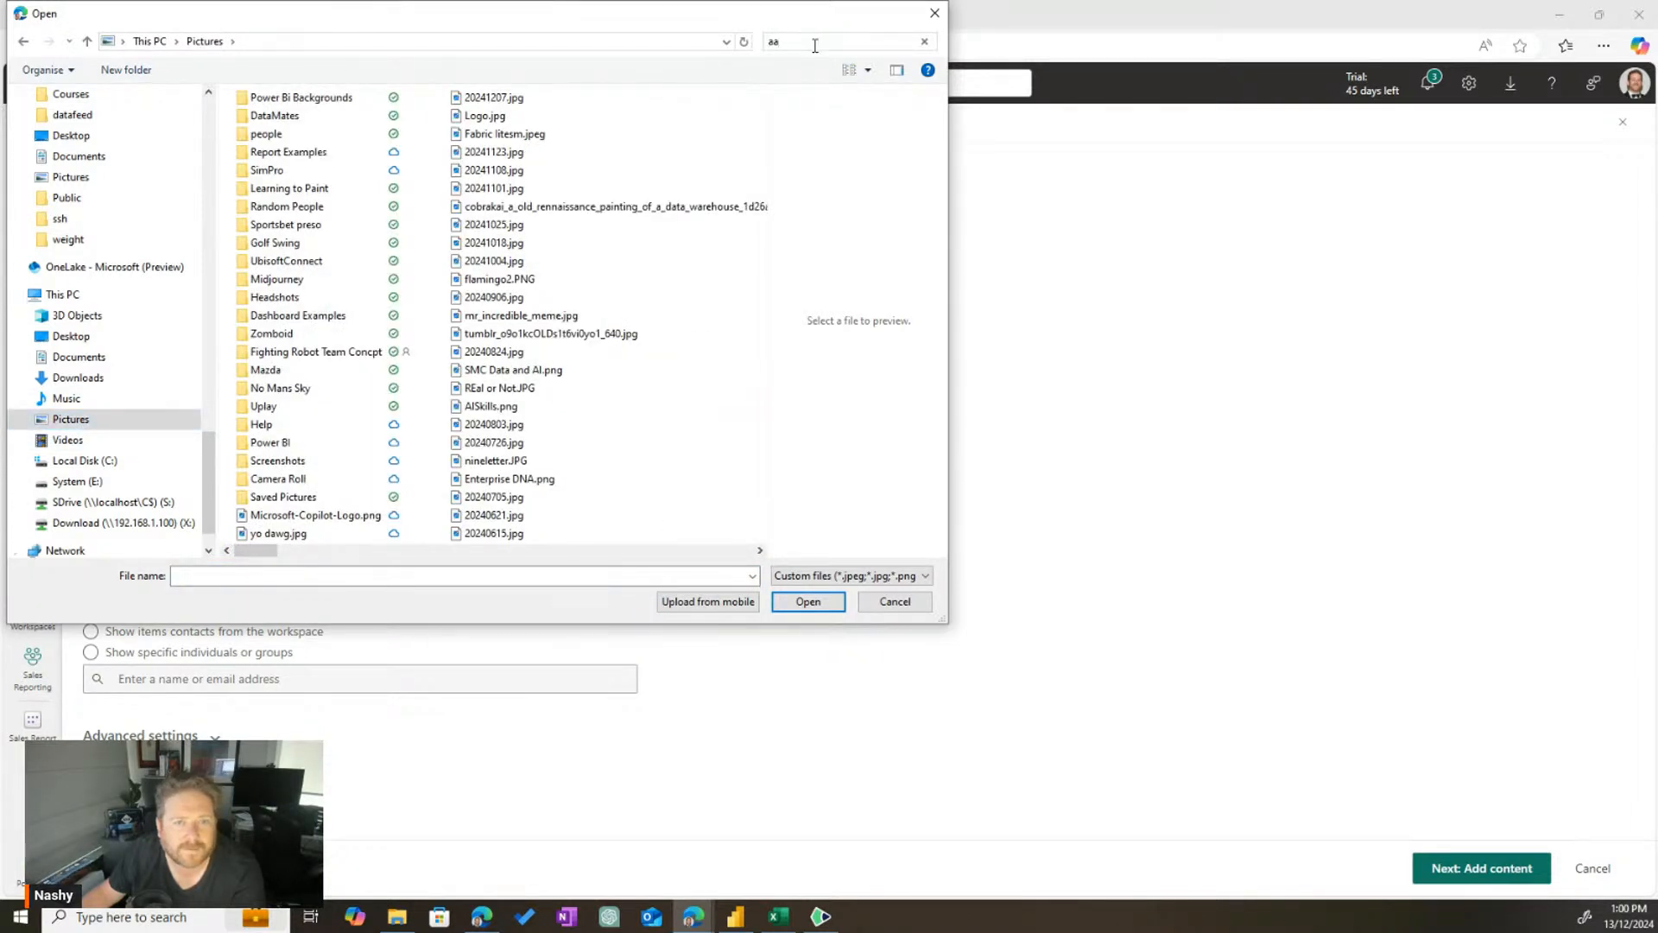
pyautogui.click(533, 163)
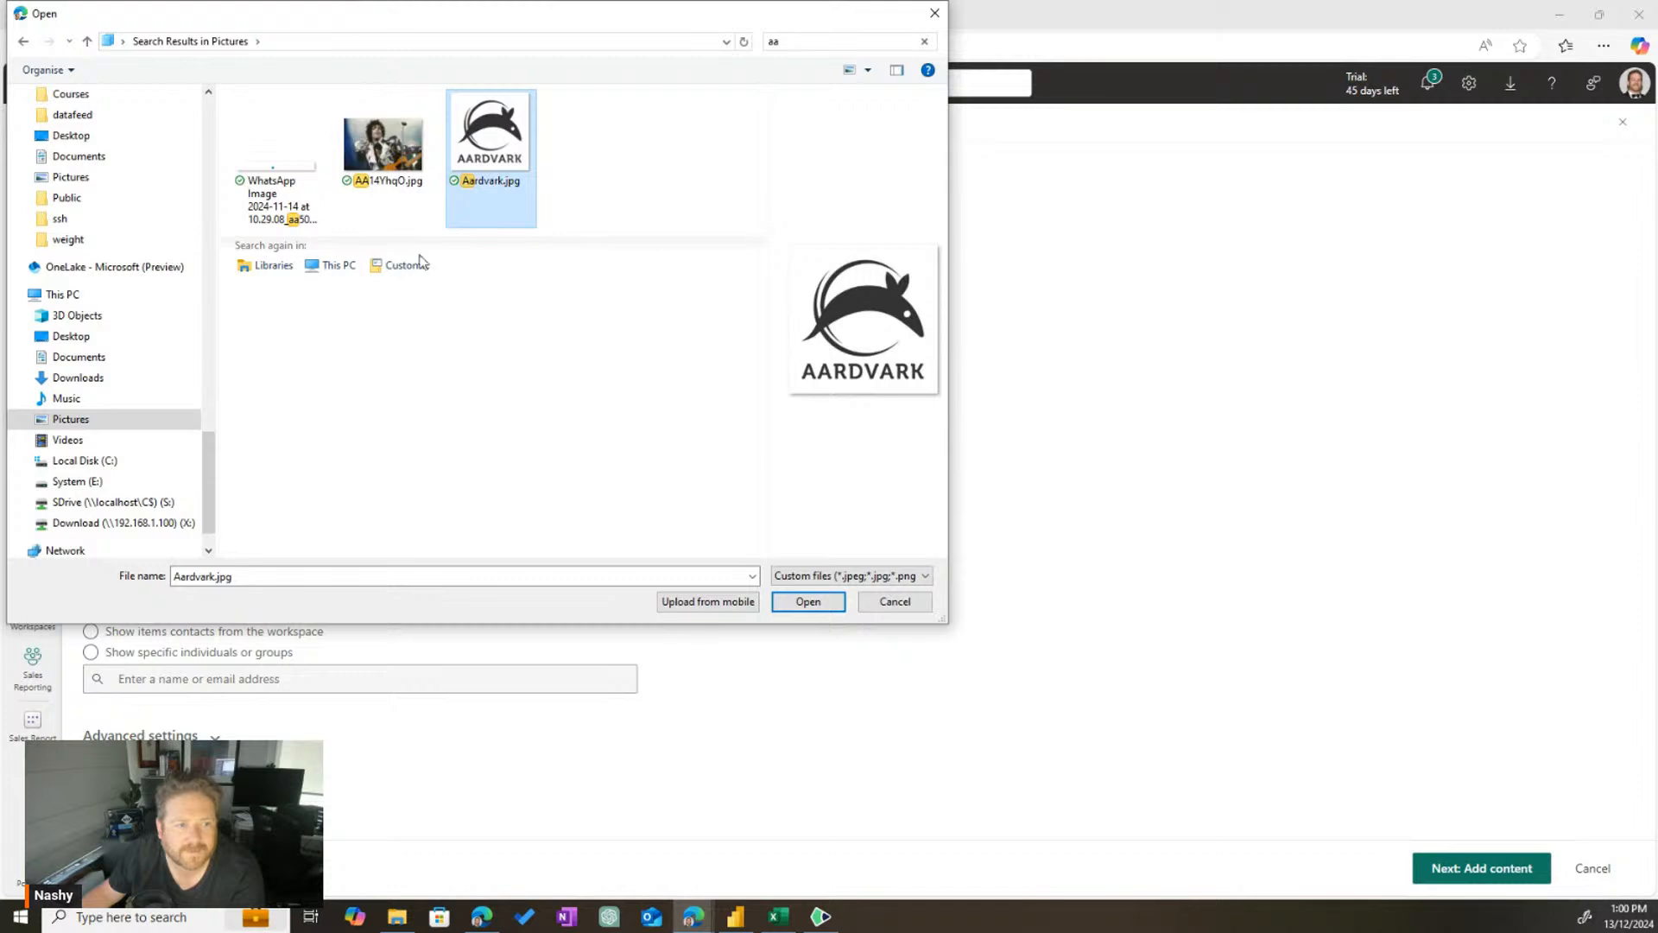
pyautogui.click(807, 602)
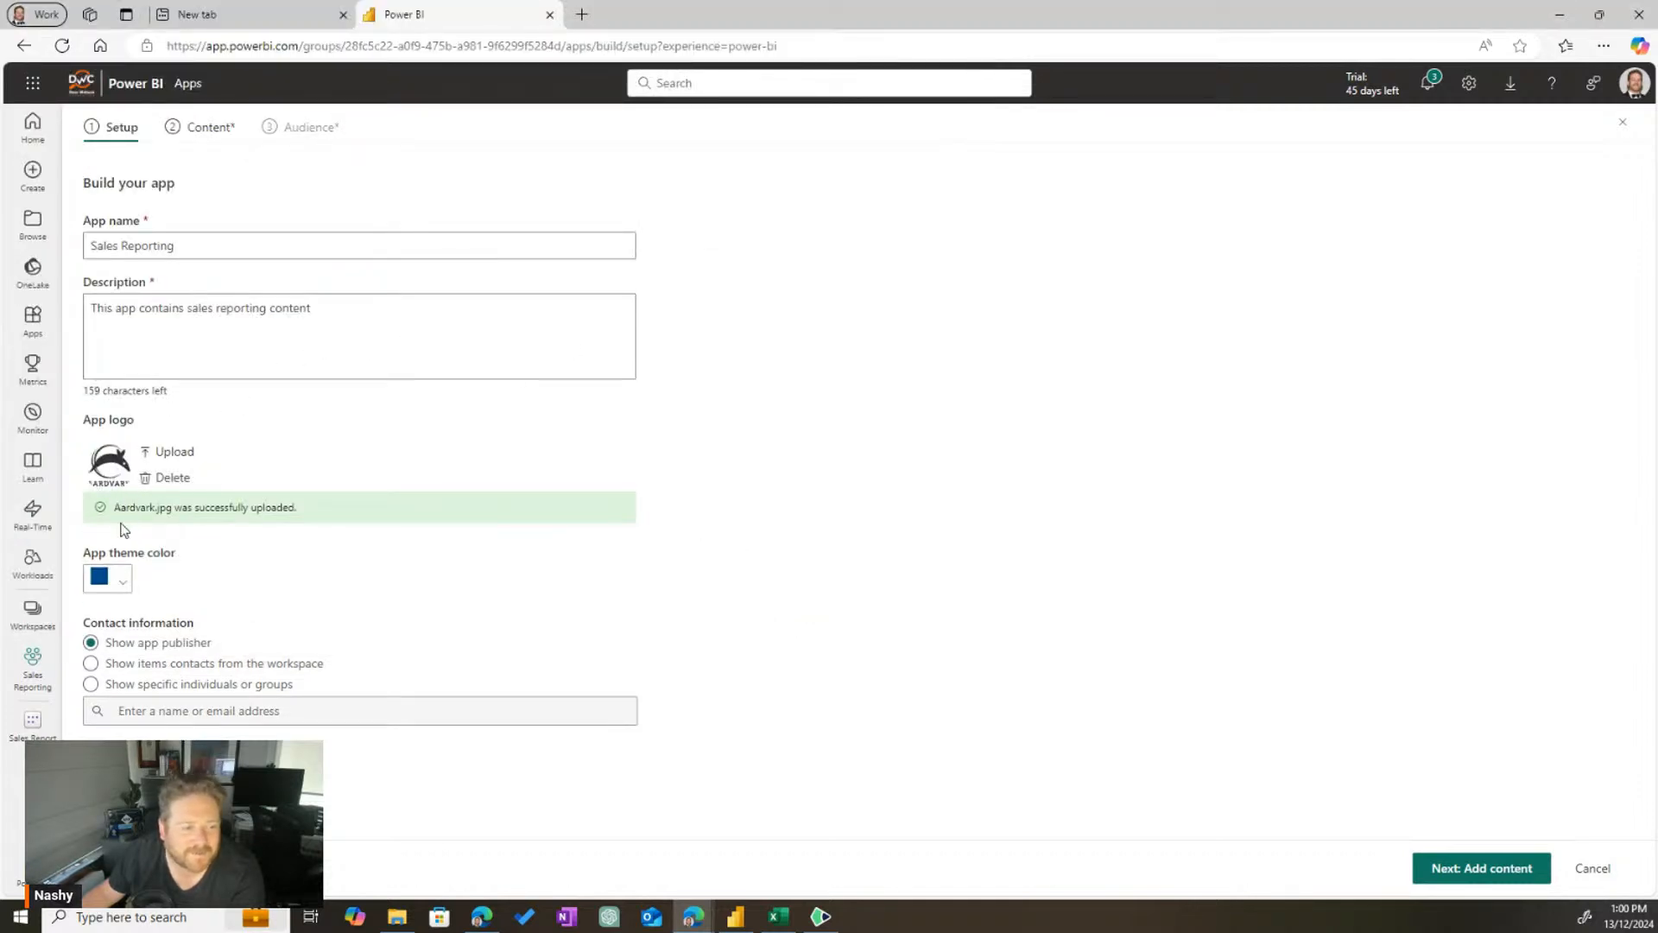
# Set the app theme colour to the medium grey swatch
pyautogui.click(124, 582)
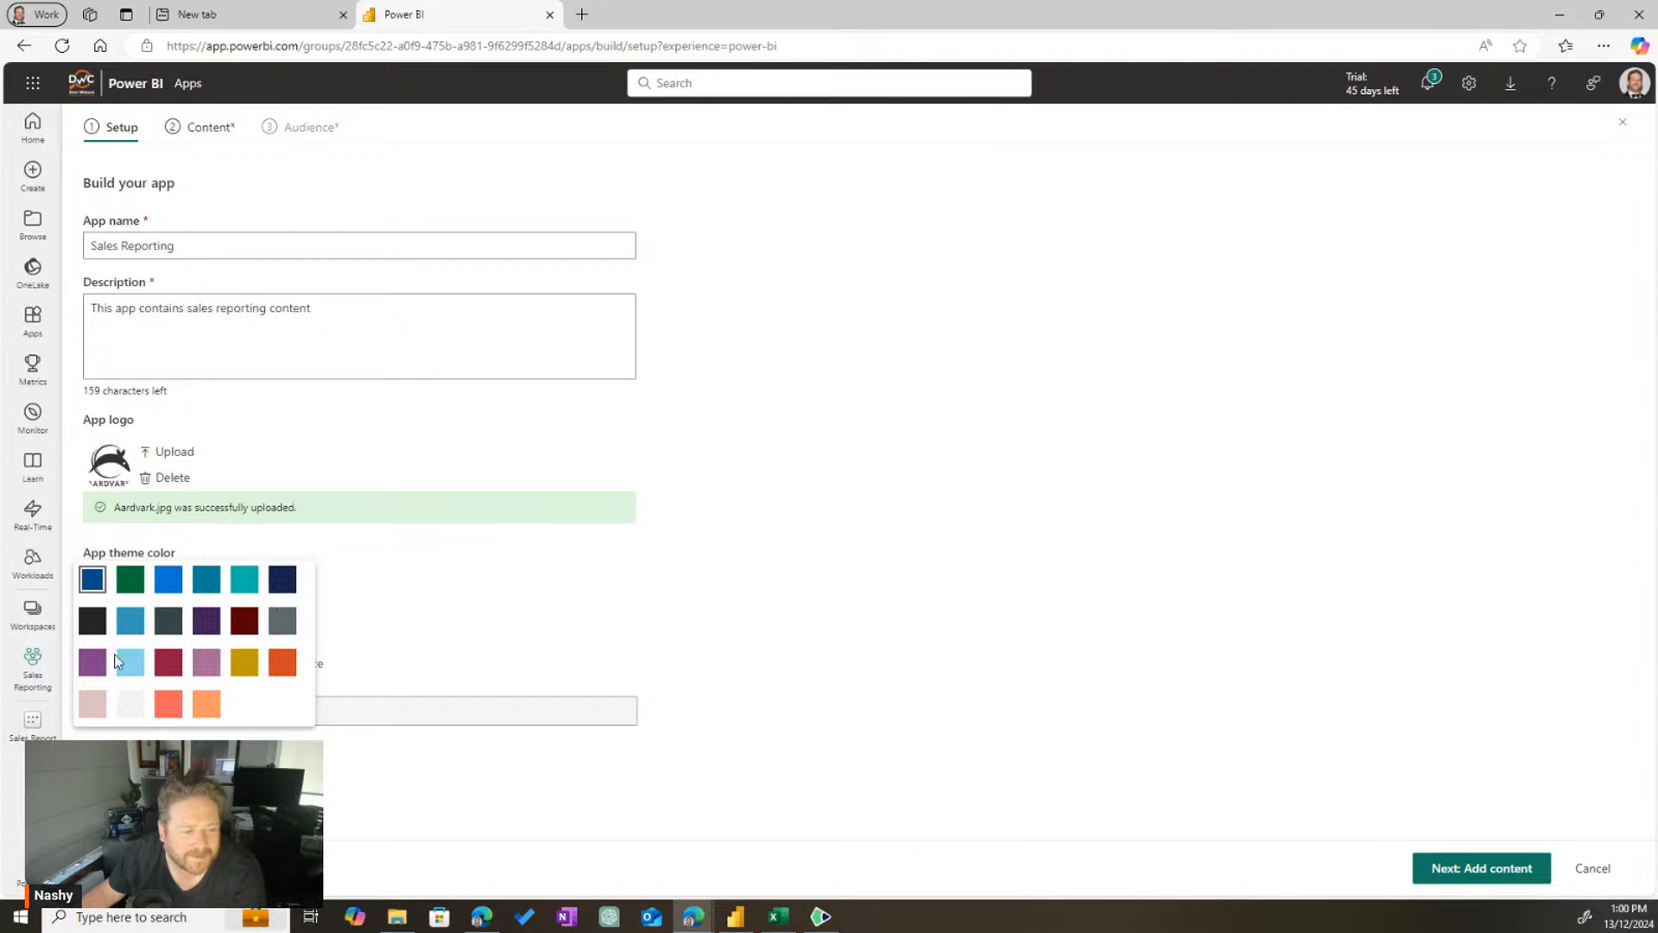
pyautogui.hotkey('ctrl', '1')
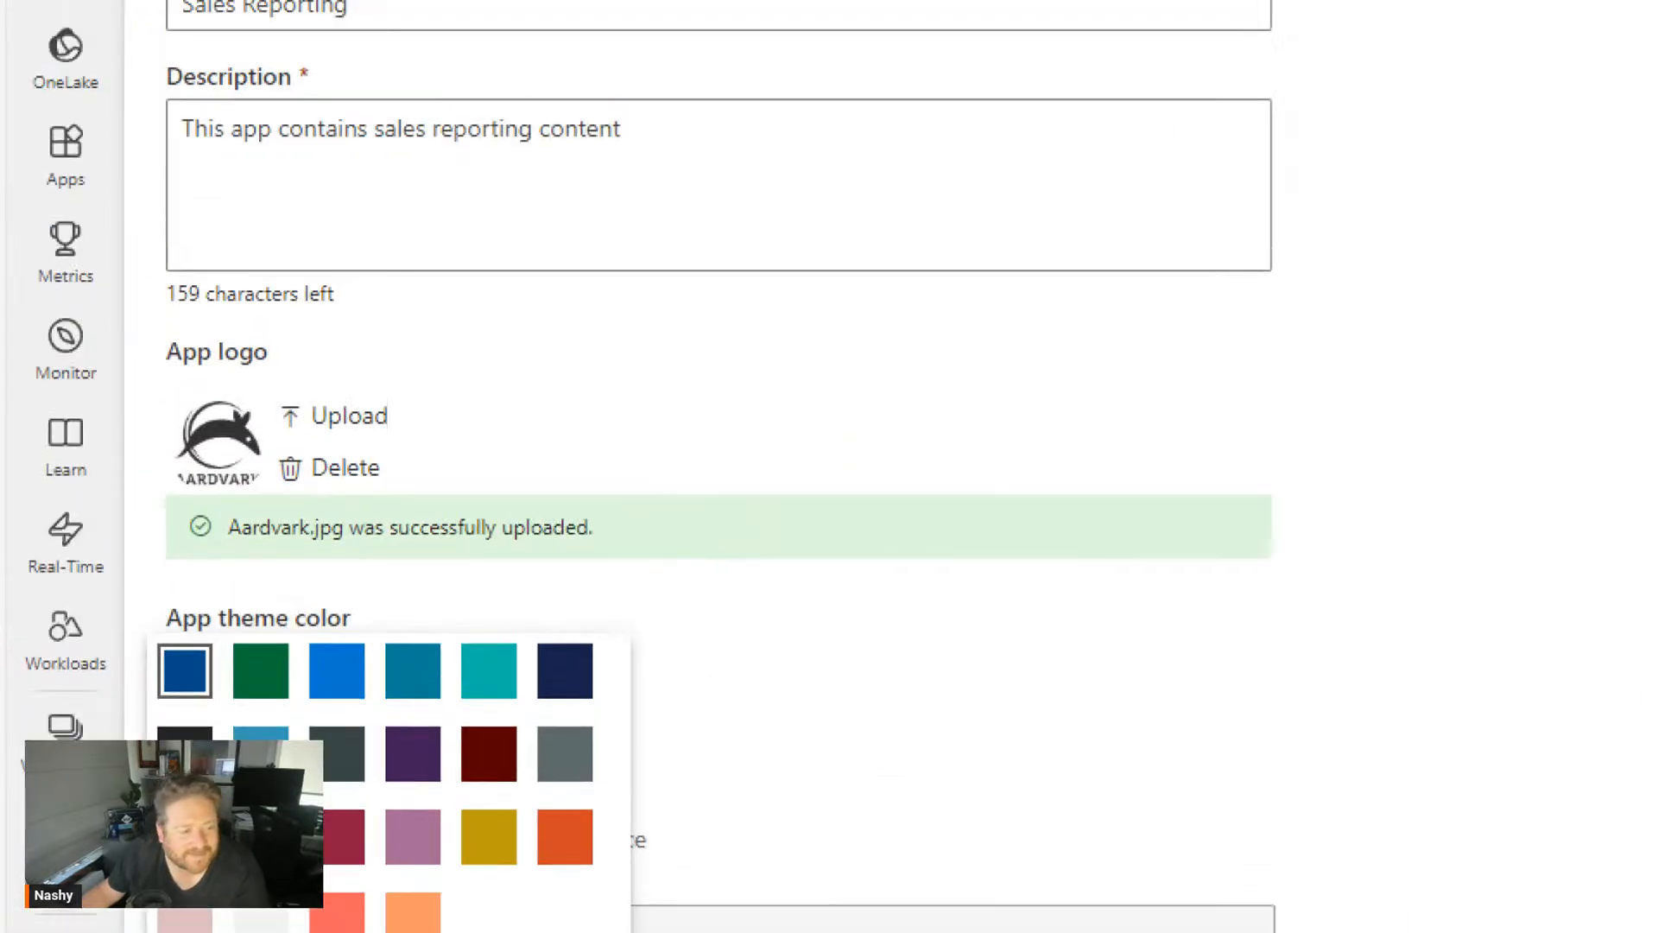
pyautogui.click(7, 605)
pyautogui.moveTo(80, 453); pyautogui.dragTo(668, 860)
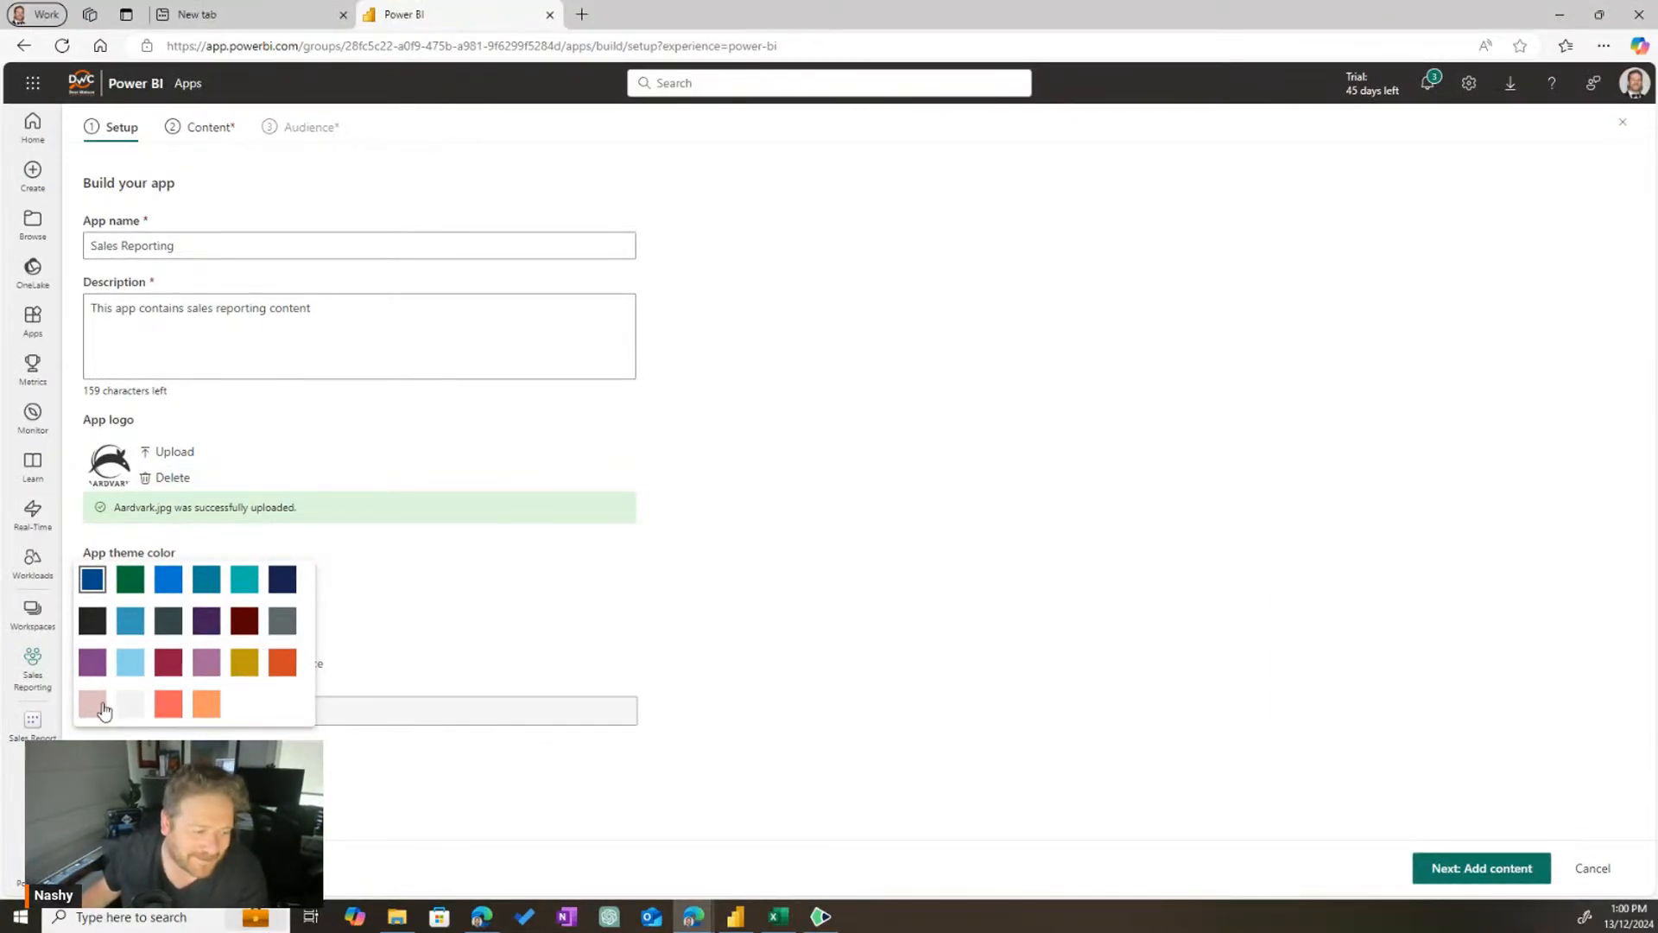
pyautogui.click(281, 620)
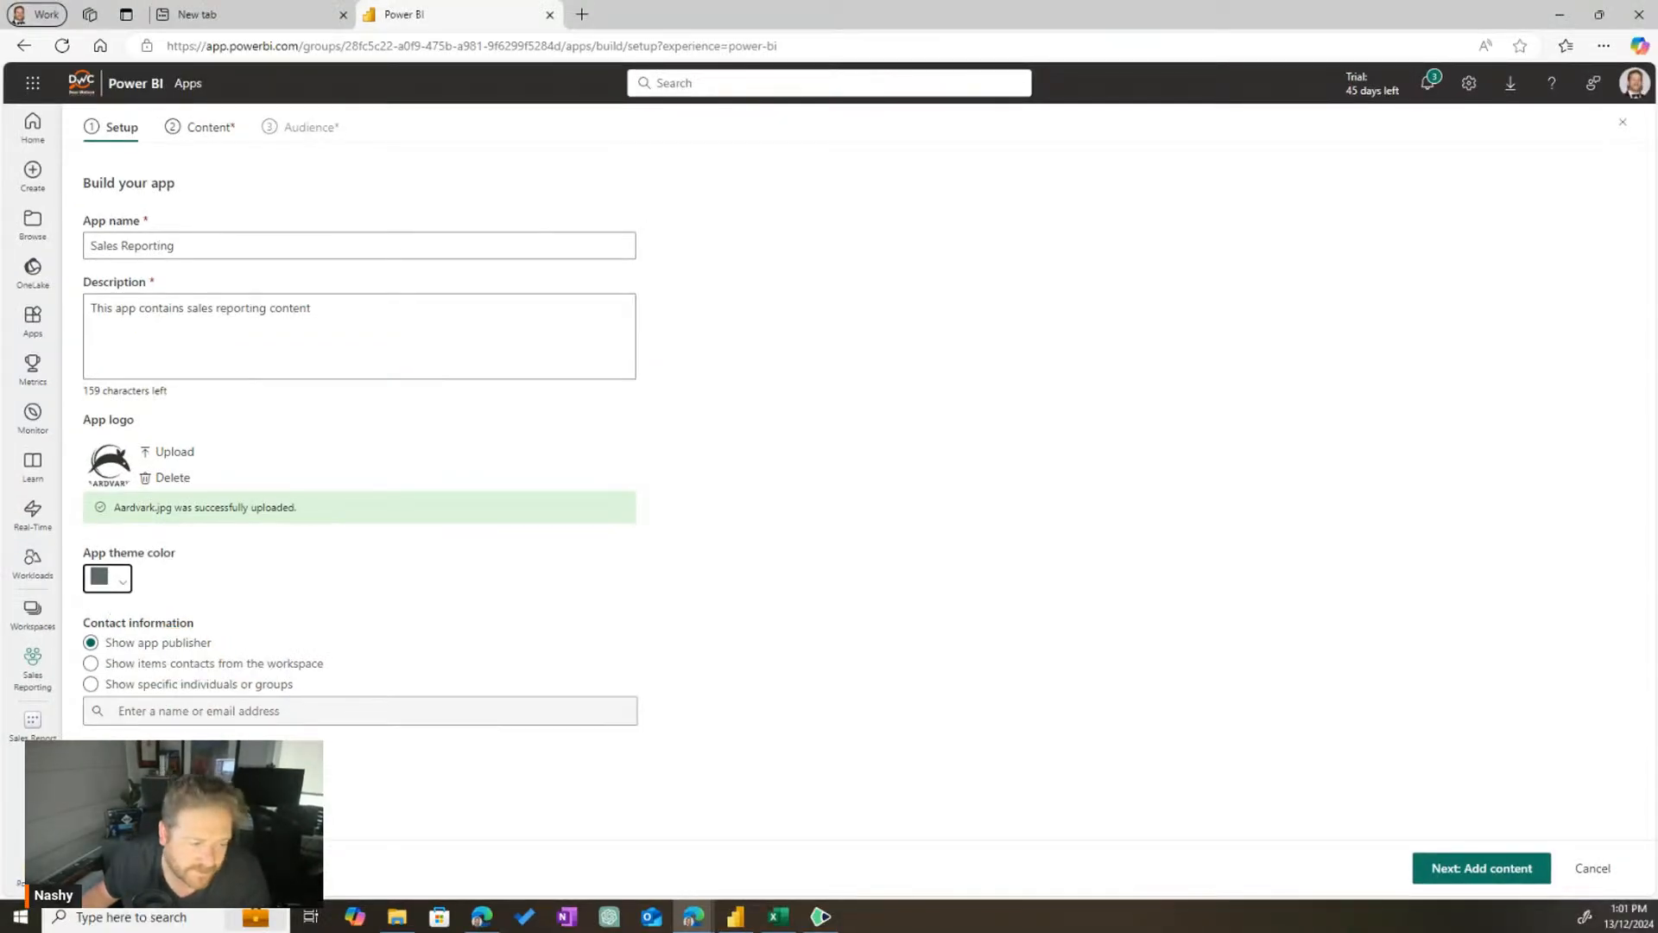
# Examine the app's advanced settings for the navigation pane, hidden content access, automatic installation and report copies
pyautogui.scroll(-3, 171, 590)
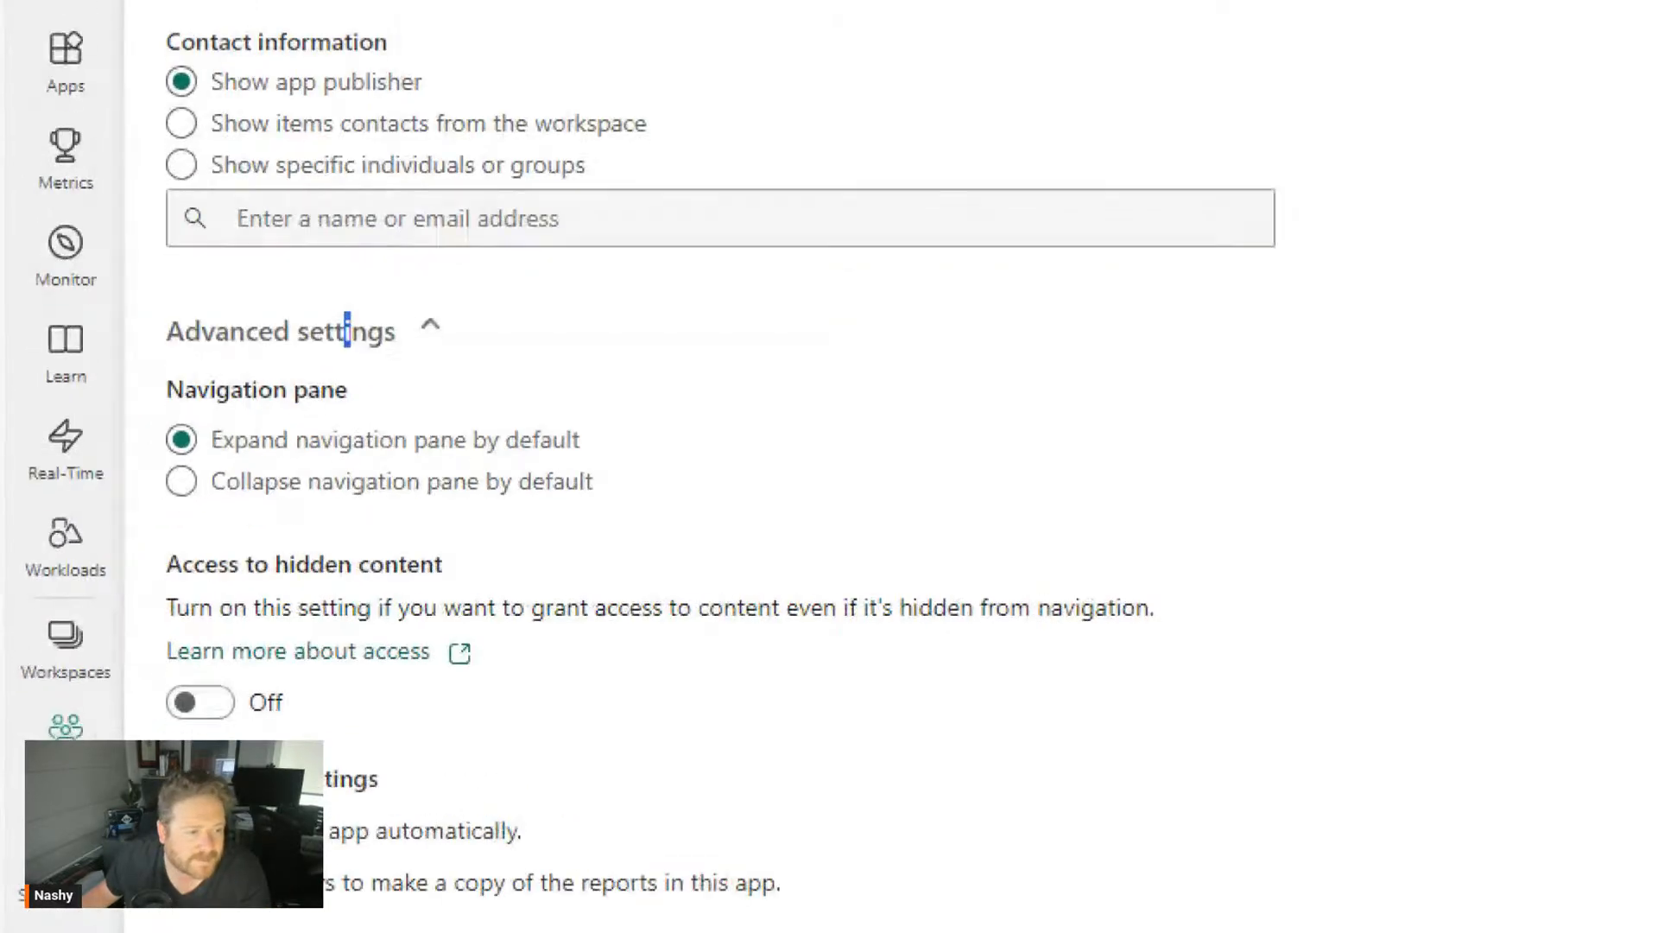
pyautogui.moveTo(662, 537); pyautogui.dragTo(646, 535)
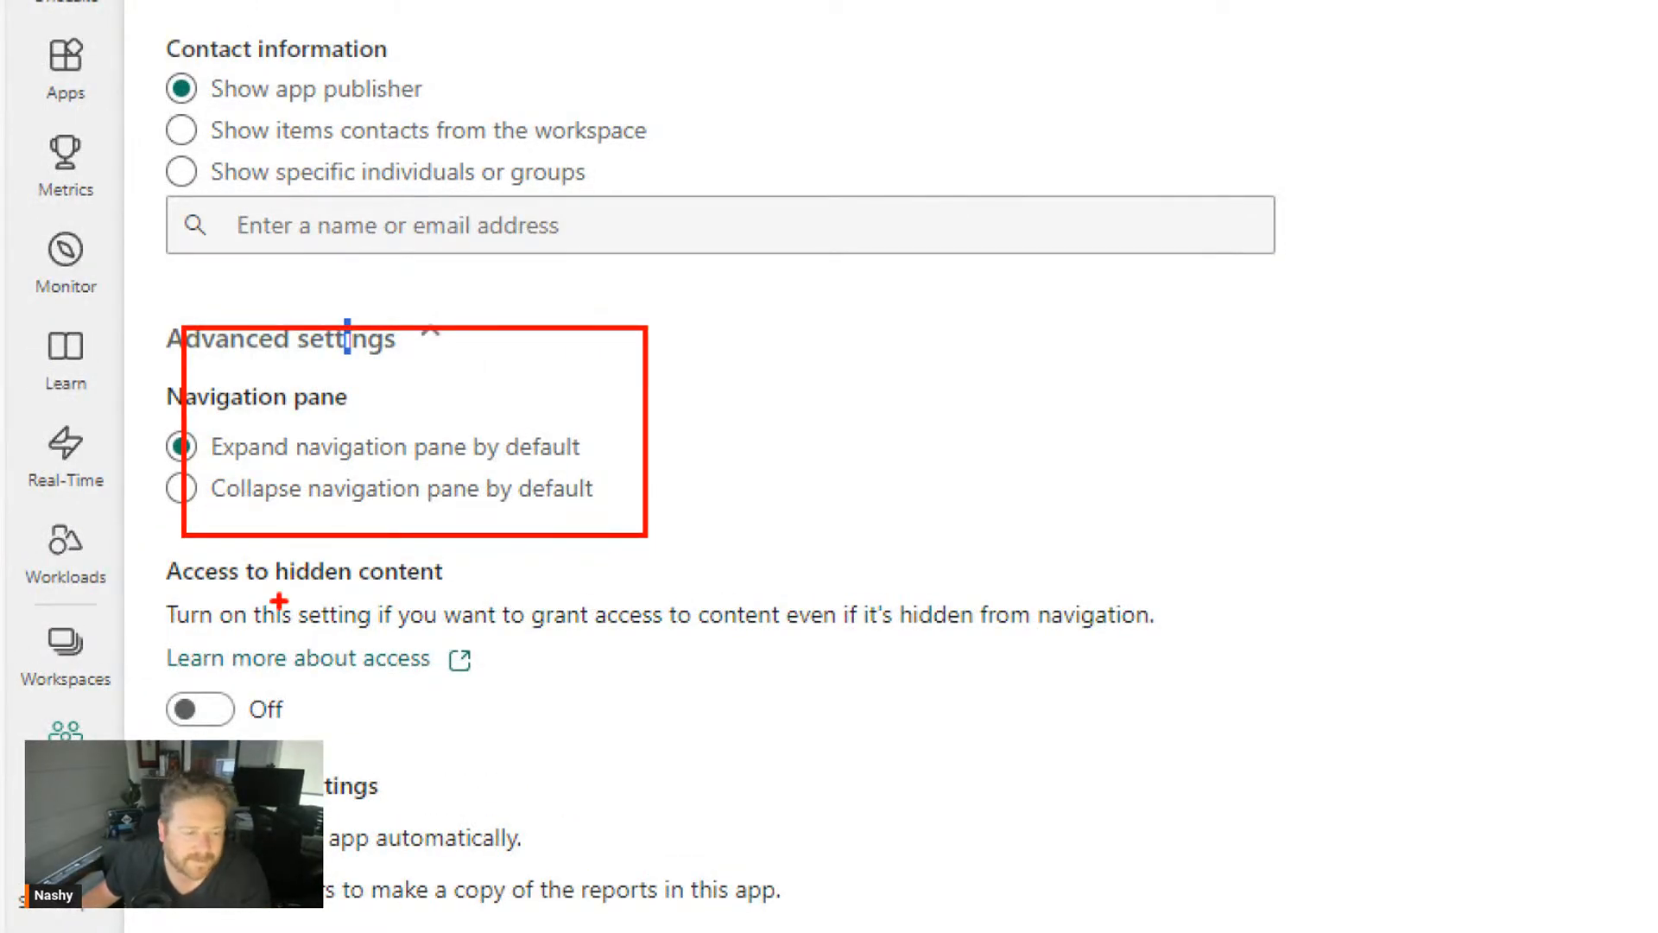
pyautogui.moveTo(130, 566)
pyautogui.mouseDown()
pyautogui.moveTo(216, 631)
pyautogui.moveTo(535, 777)
pyautogui.moveTo(601, 753)
pyautogui.mouseUp()
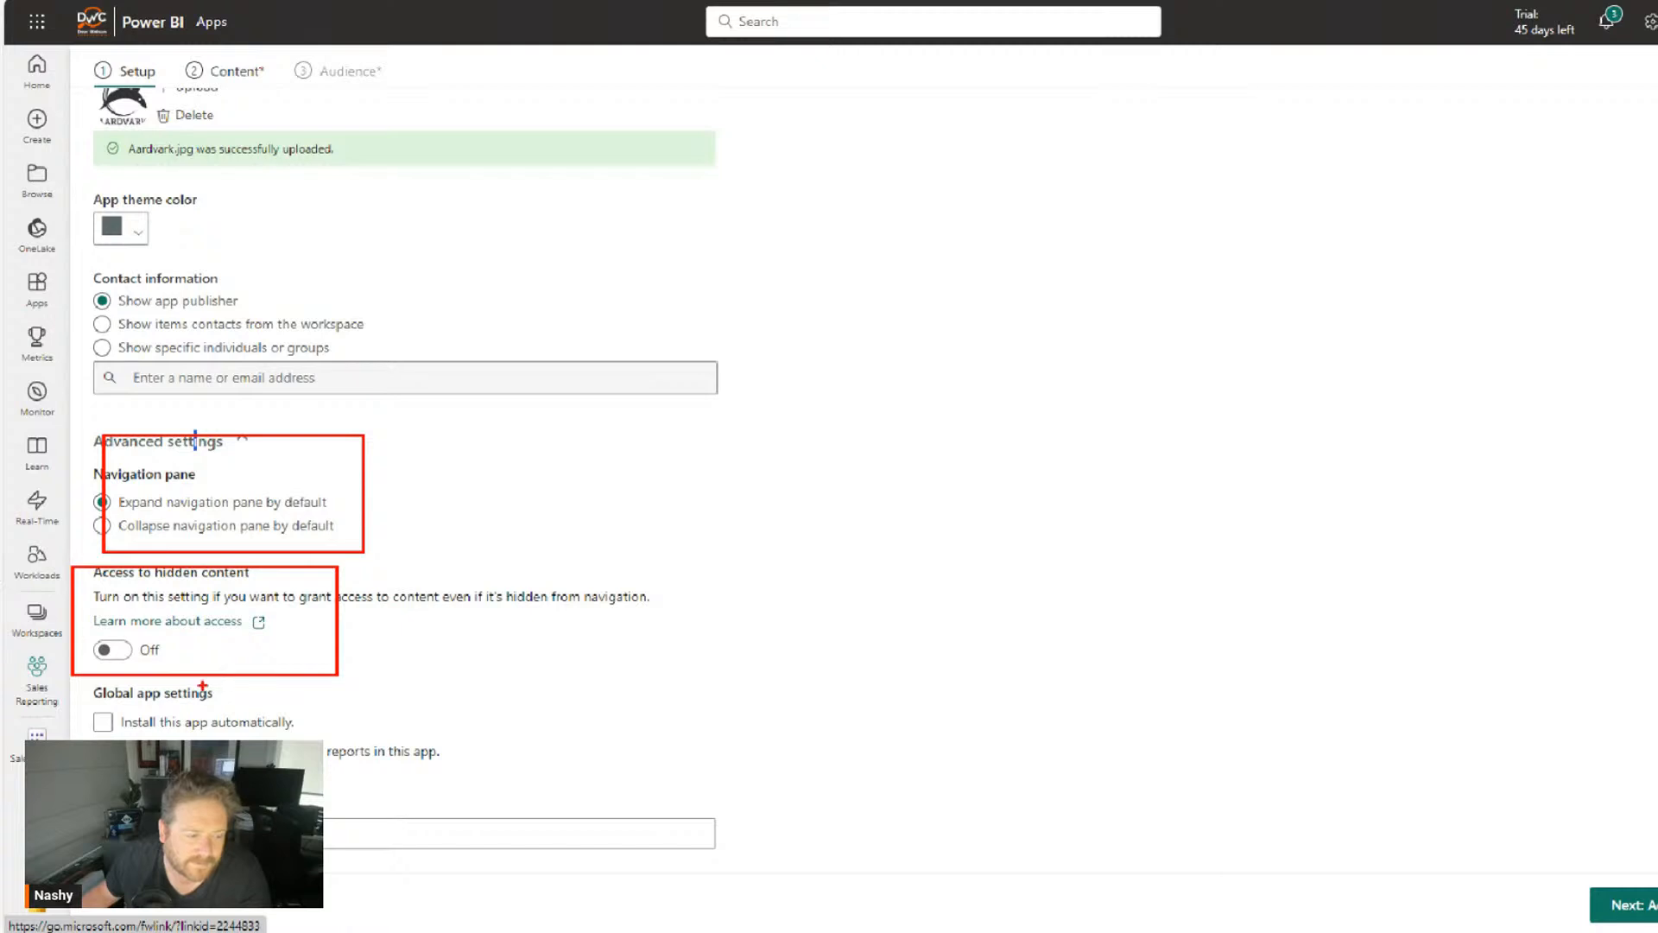
pyautogui.moveTo(75, 683)
pyautogui.mouseDown()
pyautogui.moveTo(202, 728)
pyautogui.moveTo(312, 738)
pyautogui.mouseUp()
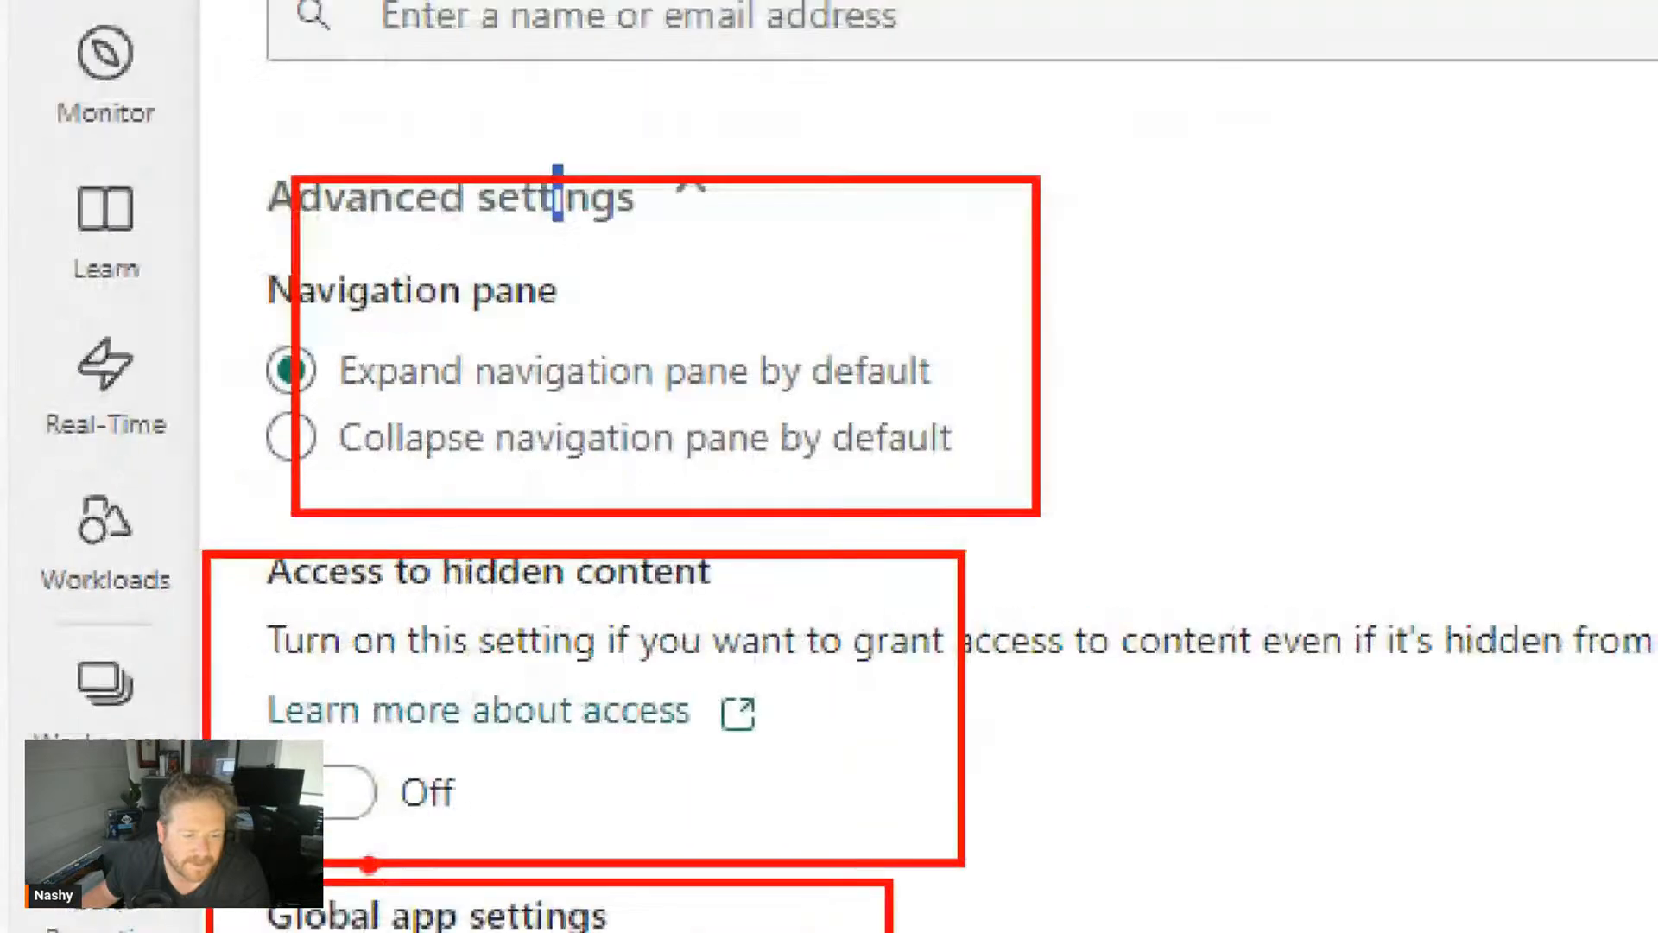
pyautogui.moveTo(1036, 743); pyautogui.dragTo(1007, 484)
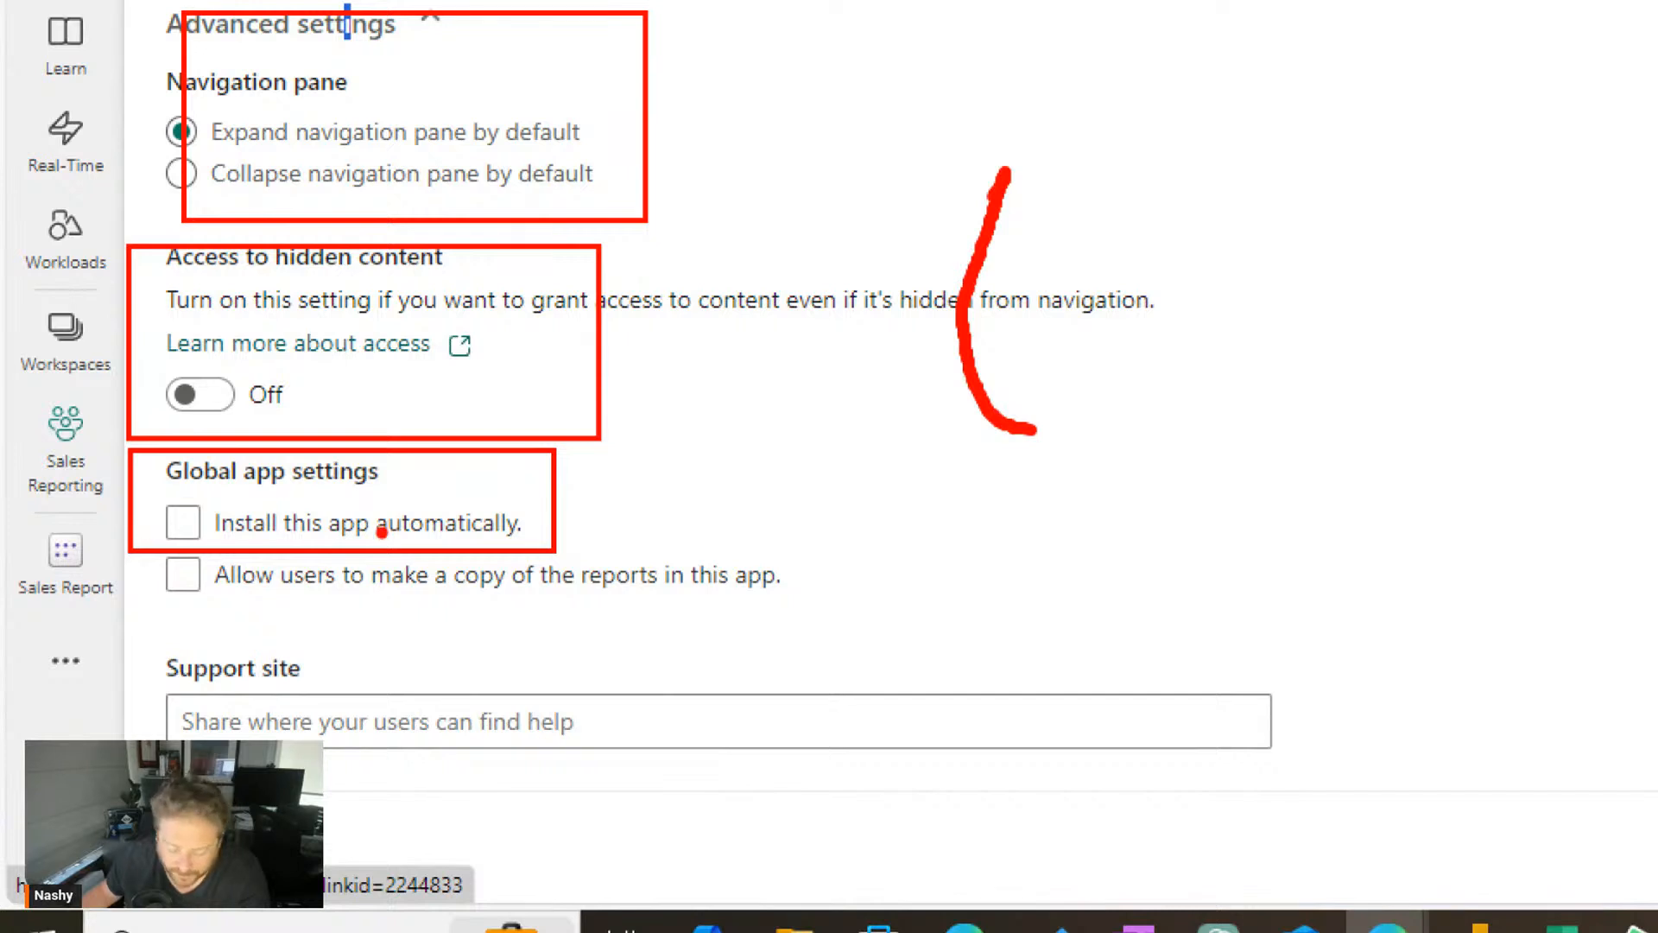
pyautogui.moveTo(551, 514); pyautogui.dragTo(868, 521)
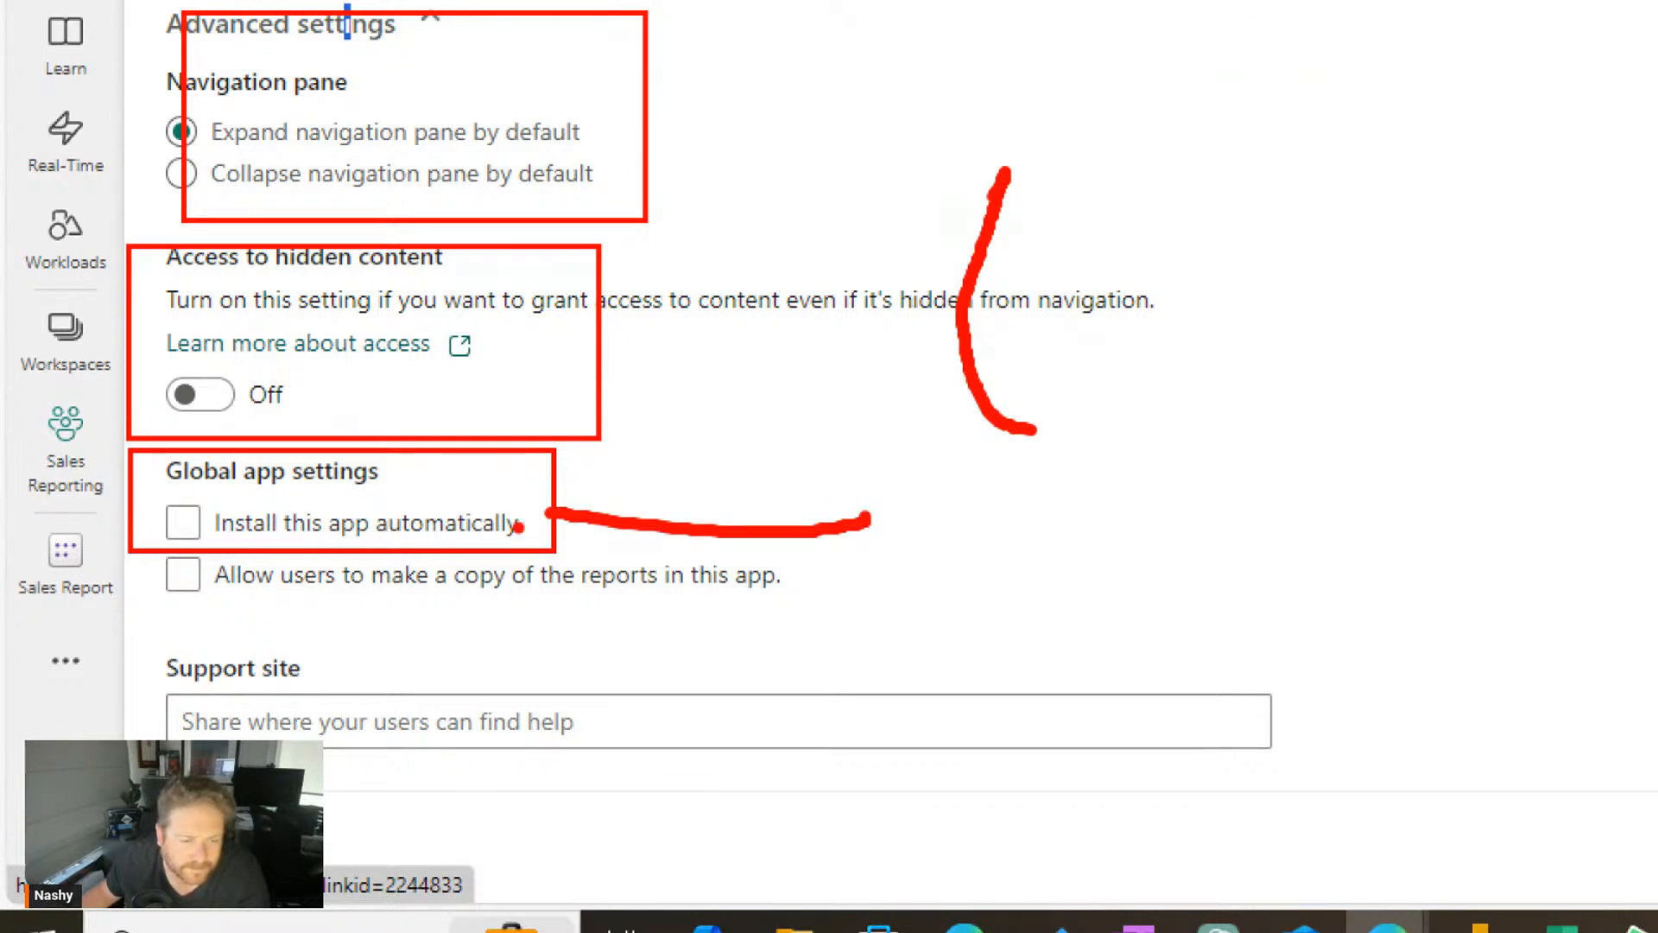
pyautogui.moveTo(539, 522); pyautogui.dragTo(622, 541)
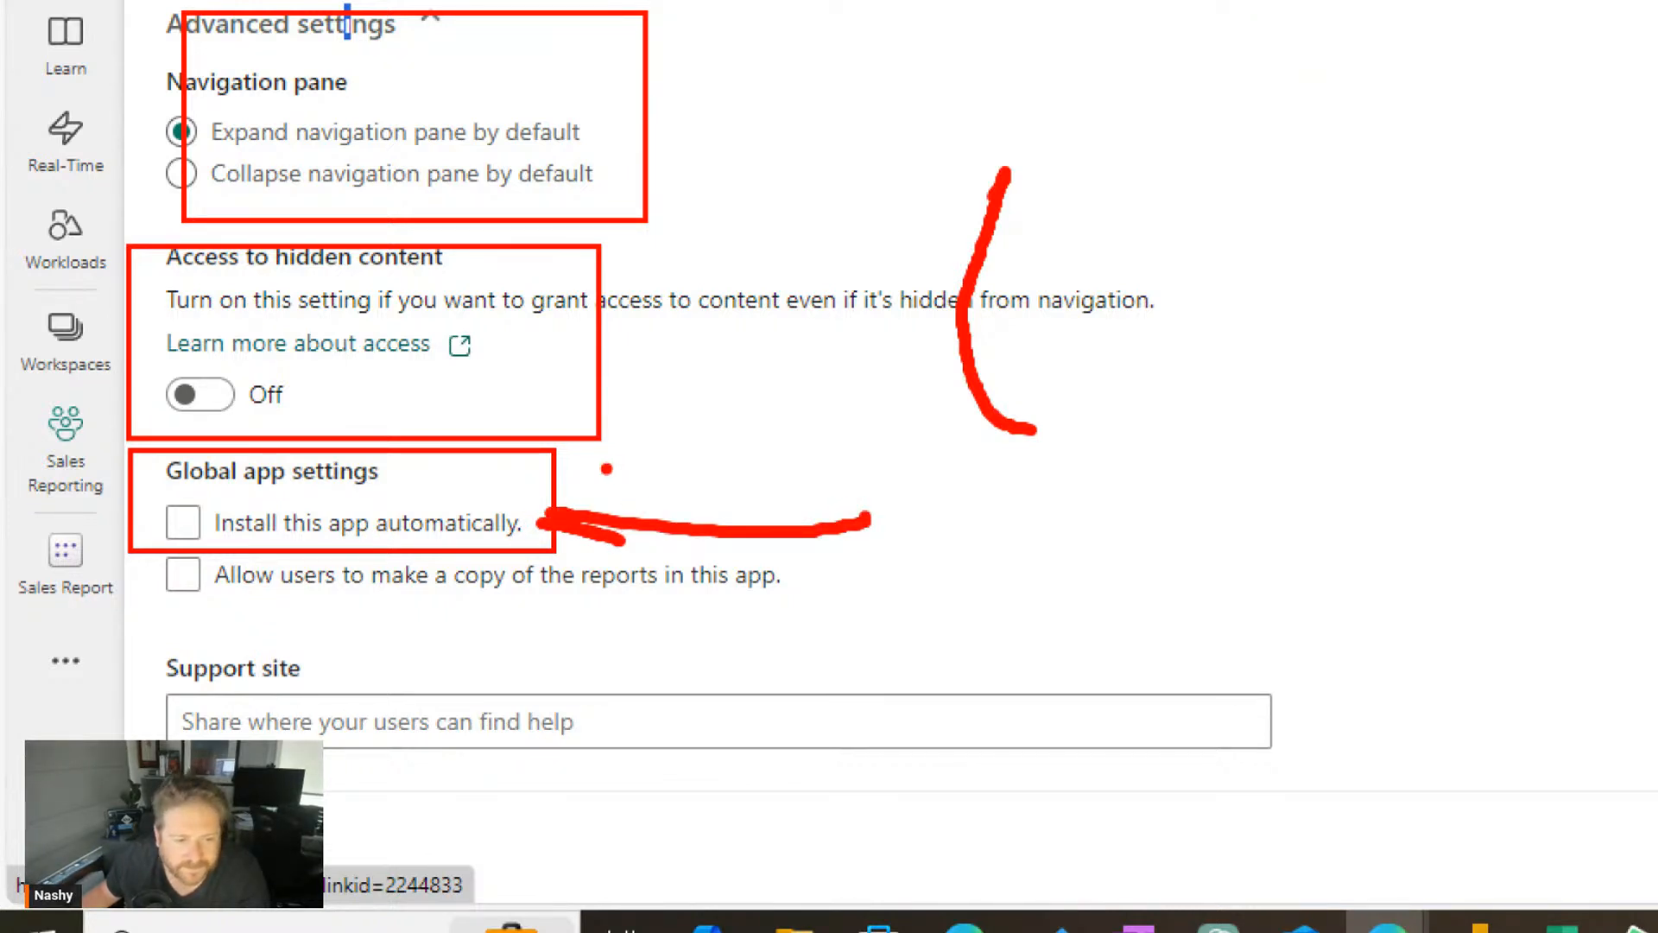
pyautogui.moveTo(580, 466); pyautogui.dragTo(710, 467)
pyautogui.moveTo(609, 498); pyautogui.dragTo(707, 483)
pyautogui.moveTo(625, 585)
pyautogui.mouseDown()
pyautogui.moveTo(723, 636)
pyautogui.moveTo(603, 599)
pyautogui.moveTo(626, 649)
pyautogui.mouseUp()
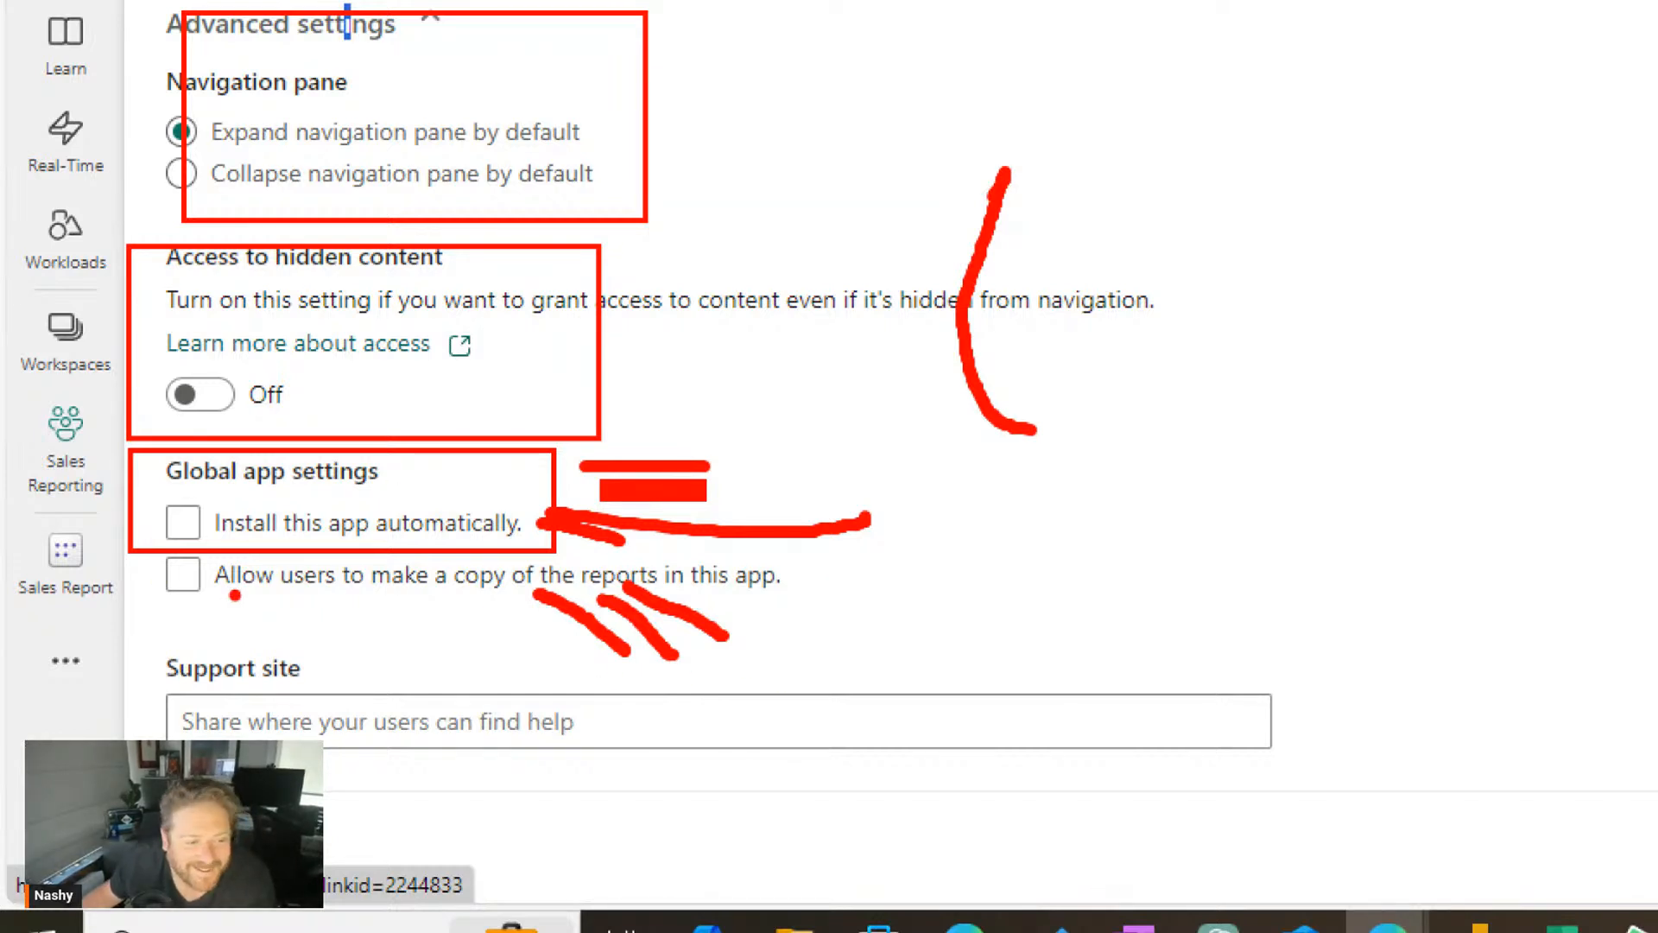
pyautogui.press('Escape')
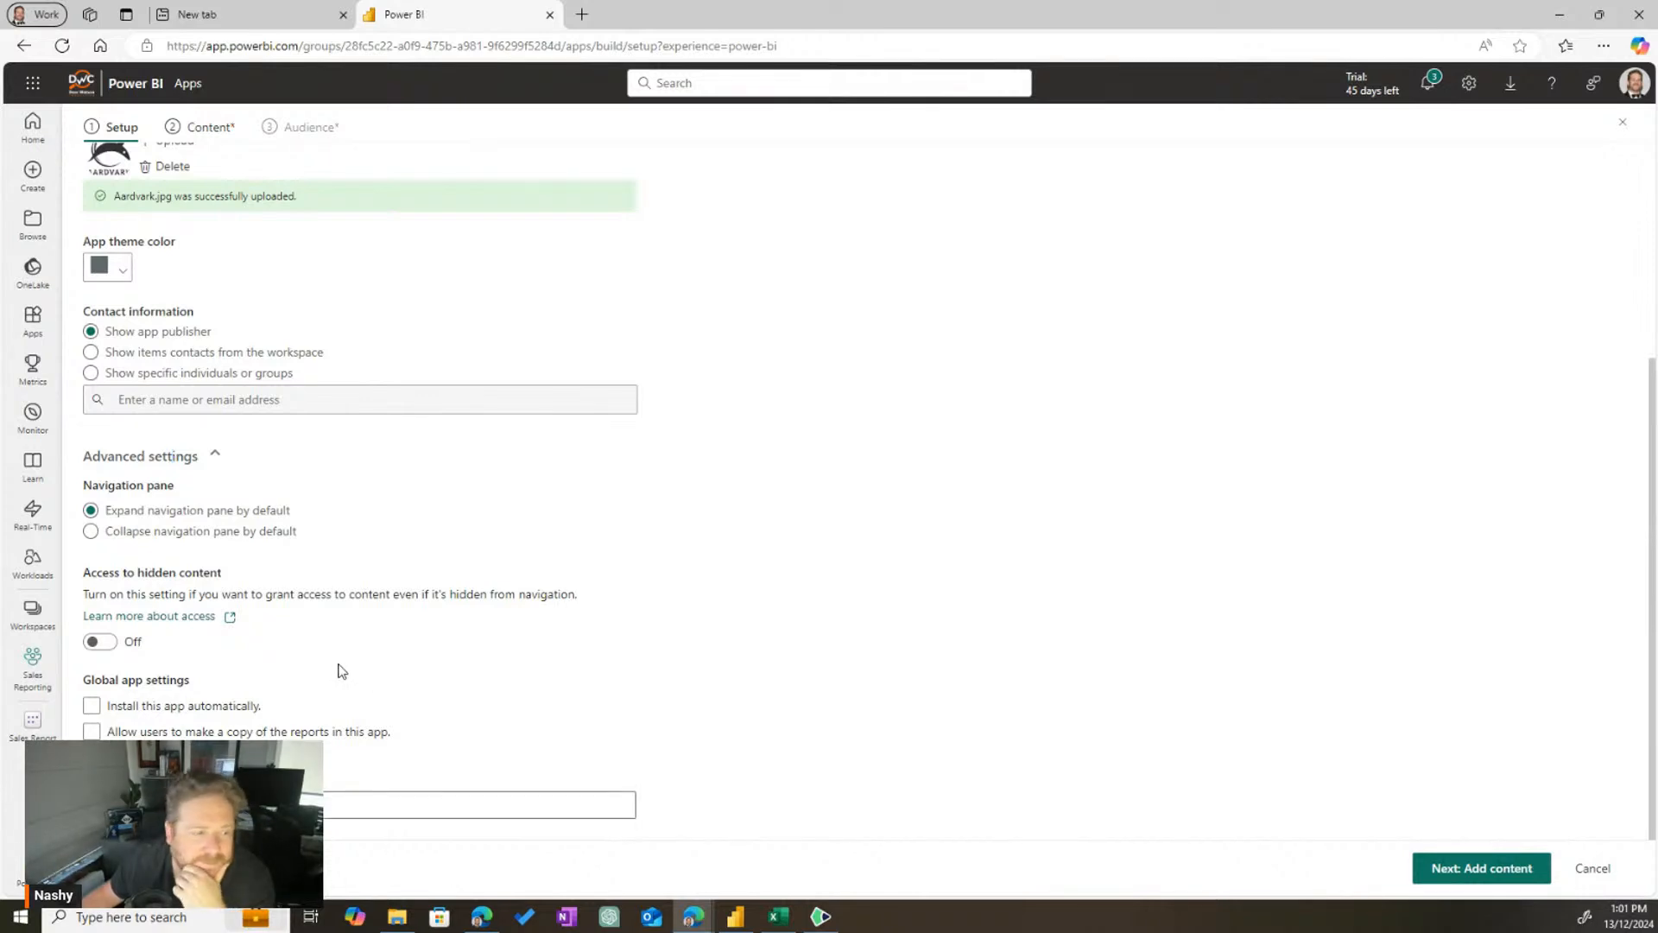
pyautogui.scroll(4, 341, 671)
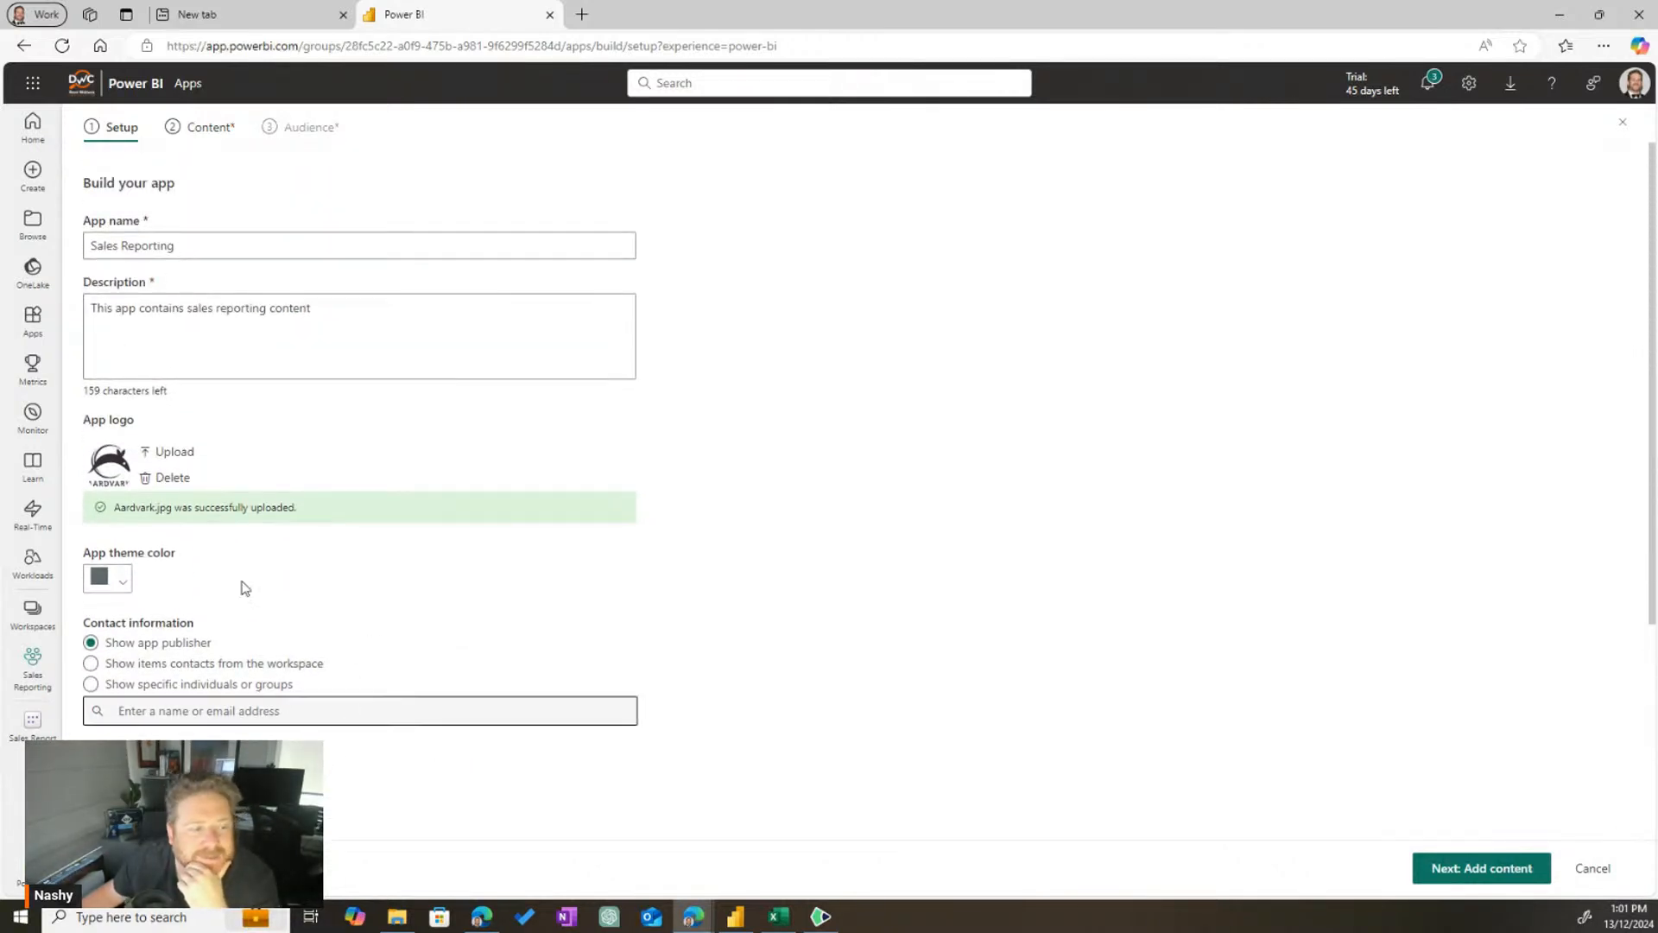
# Add the Sales Report report from the workspace to the app's content
pyautogui.click(211, 141)
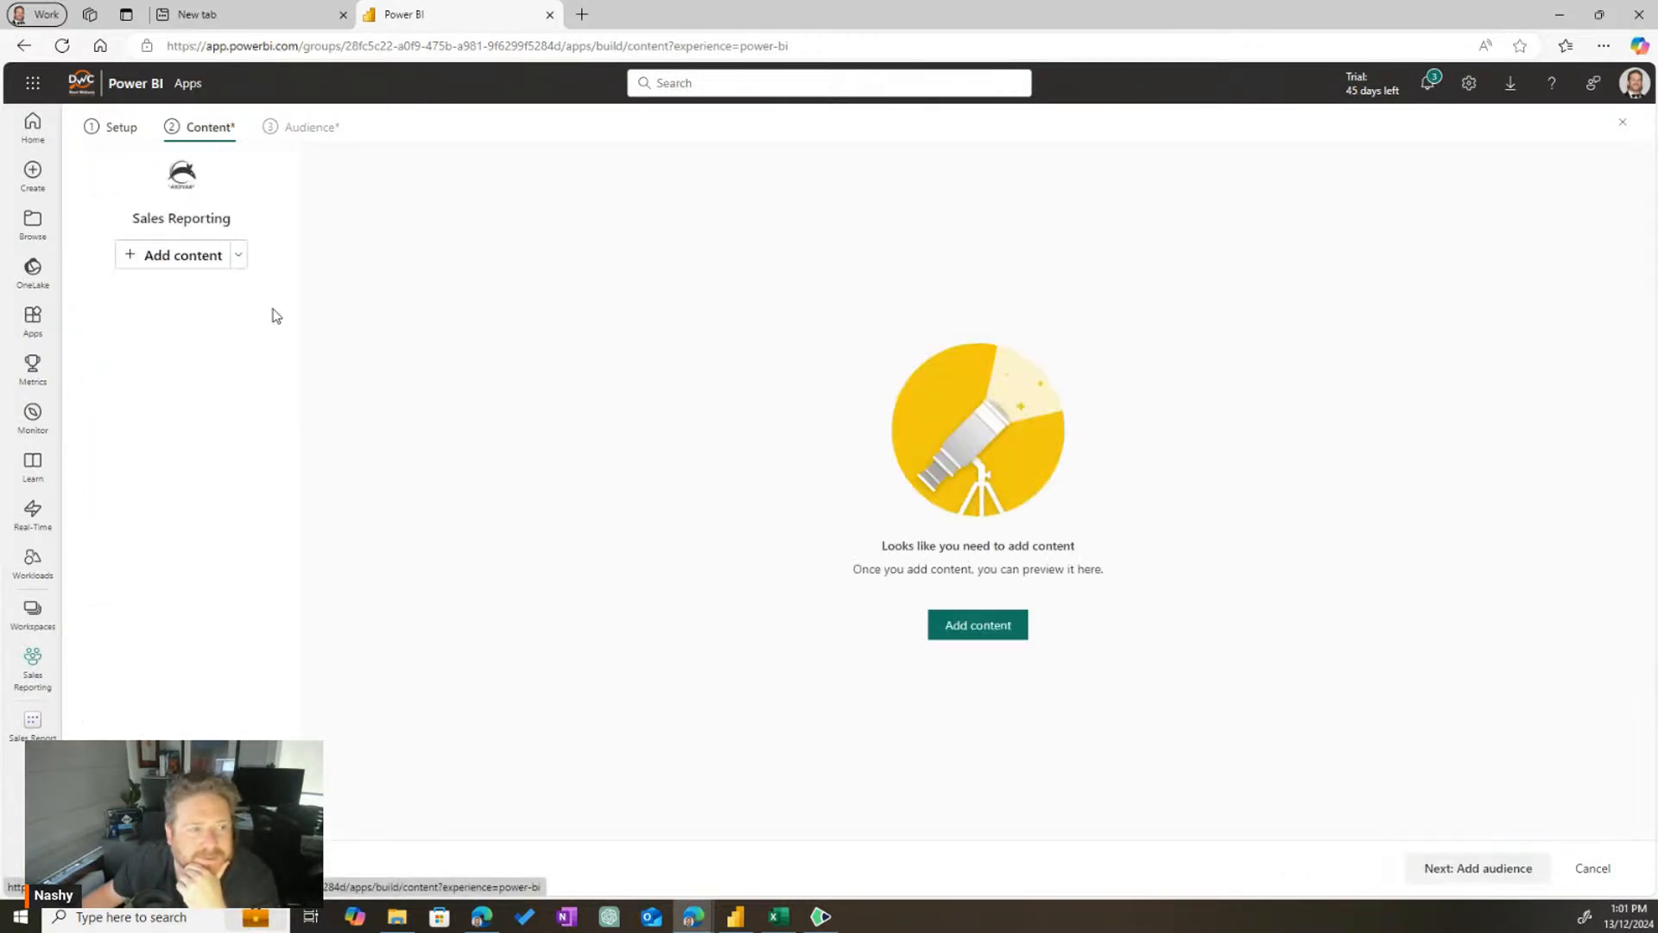
pyautogui.click(160, 257)
pyautogui.click(553, 387)
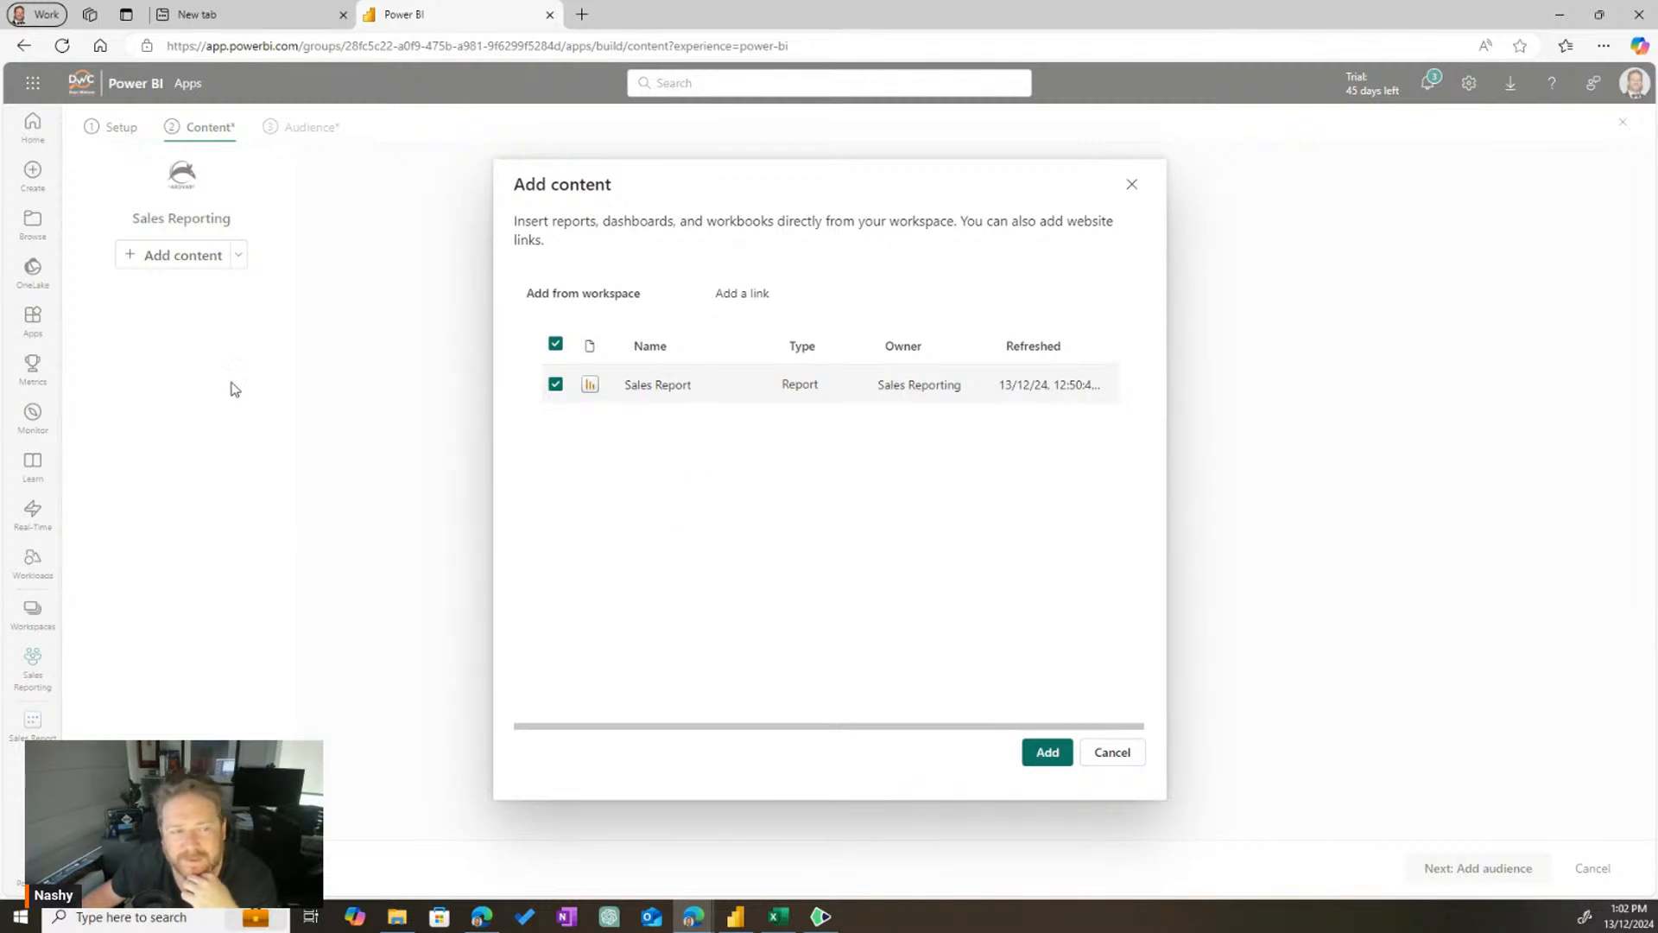
pyautogui.click(1055, 757)
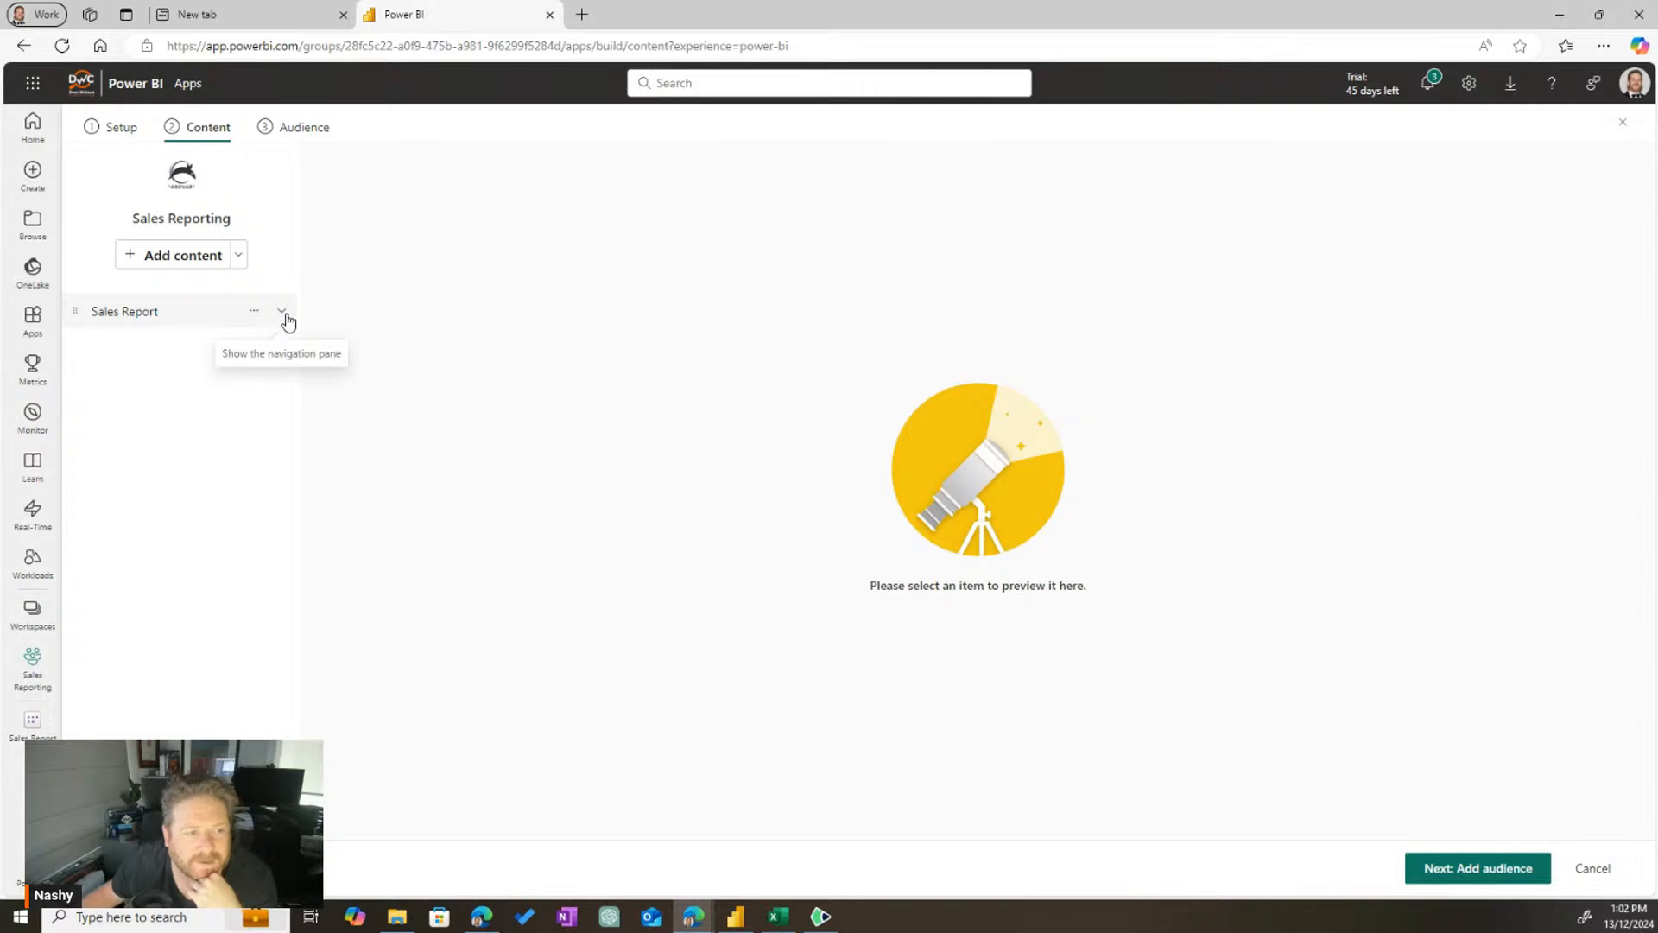
# Go to the app's audience setup and preview Sales Report pages, including Most Profit, Success and Top Perf Product
pyautogui.click(285, 130)
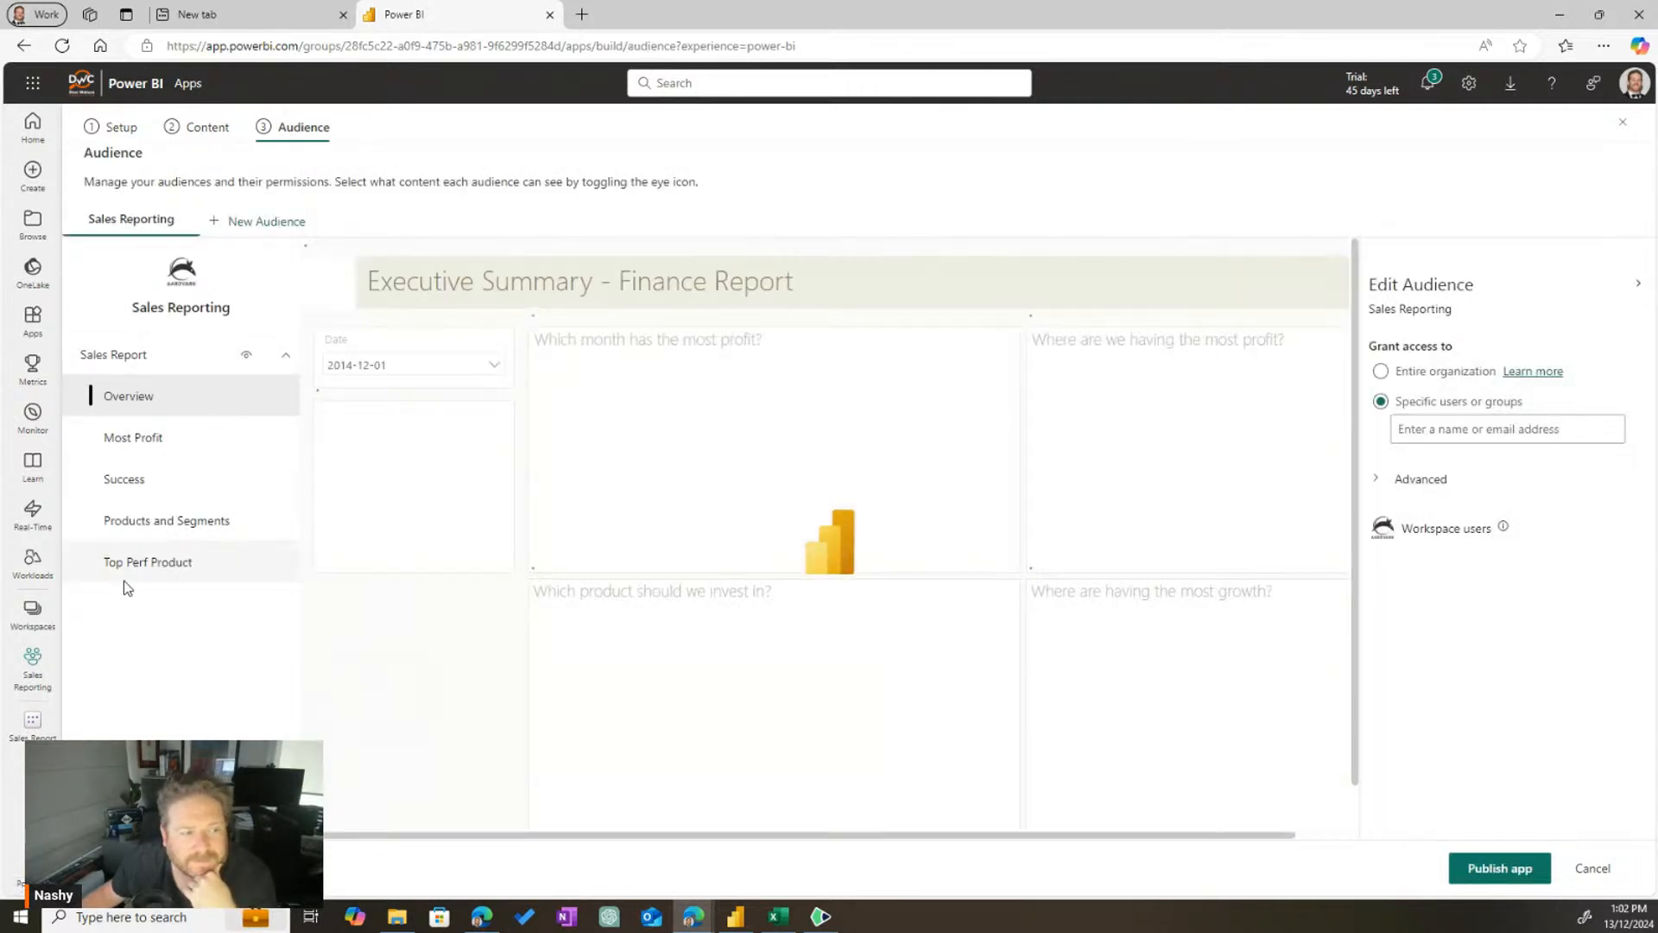
pyautogui.click(121, 437)
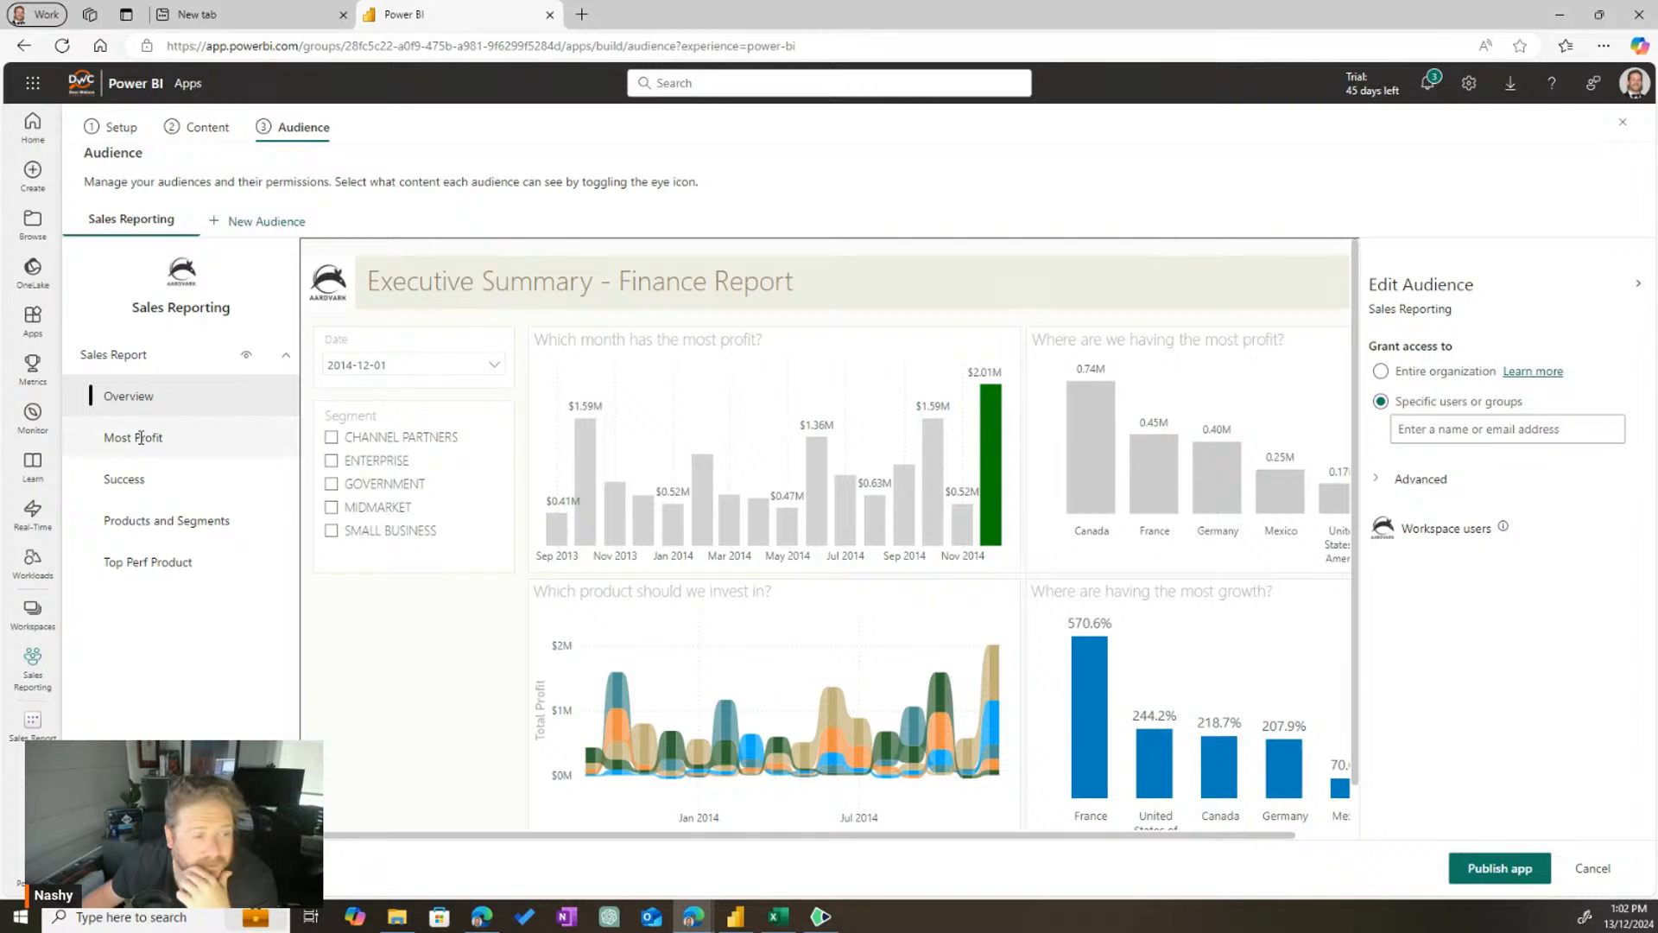
pyautogui.click(138, 480)
pyautogui.click(149, 563)
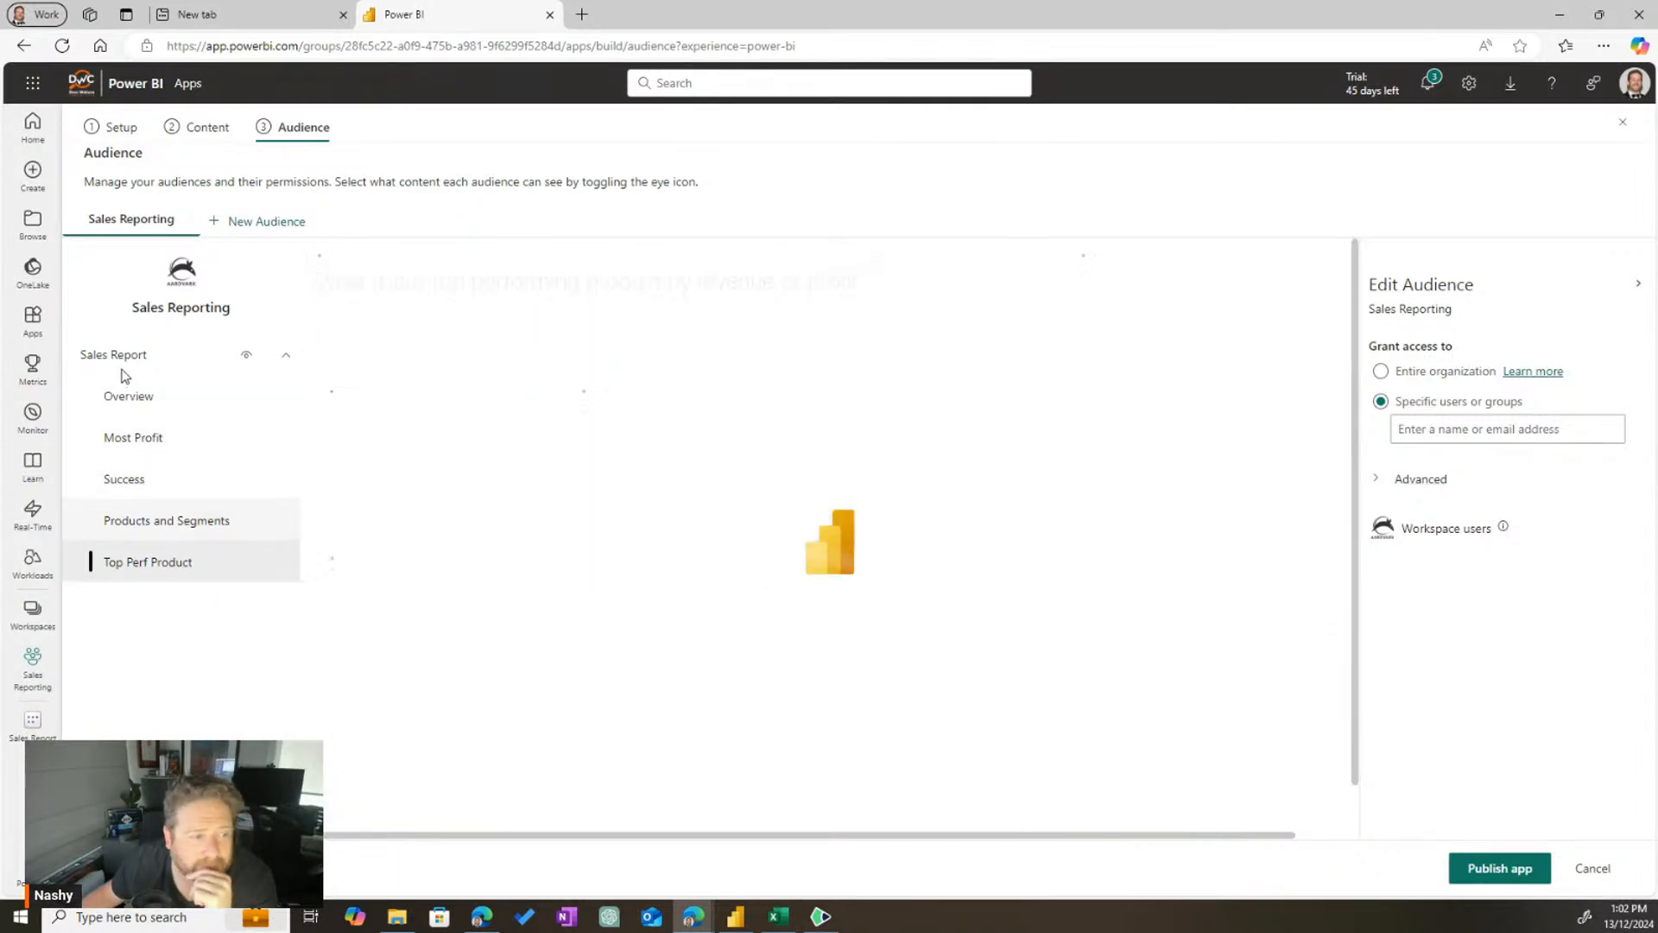
pyautogui.click(121, 358)
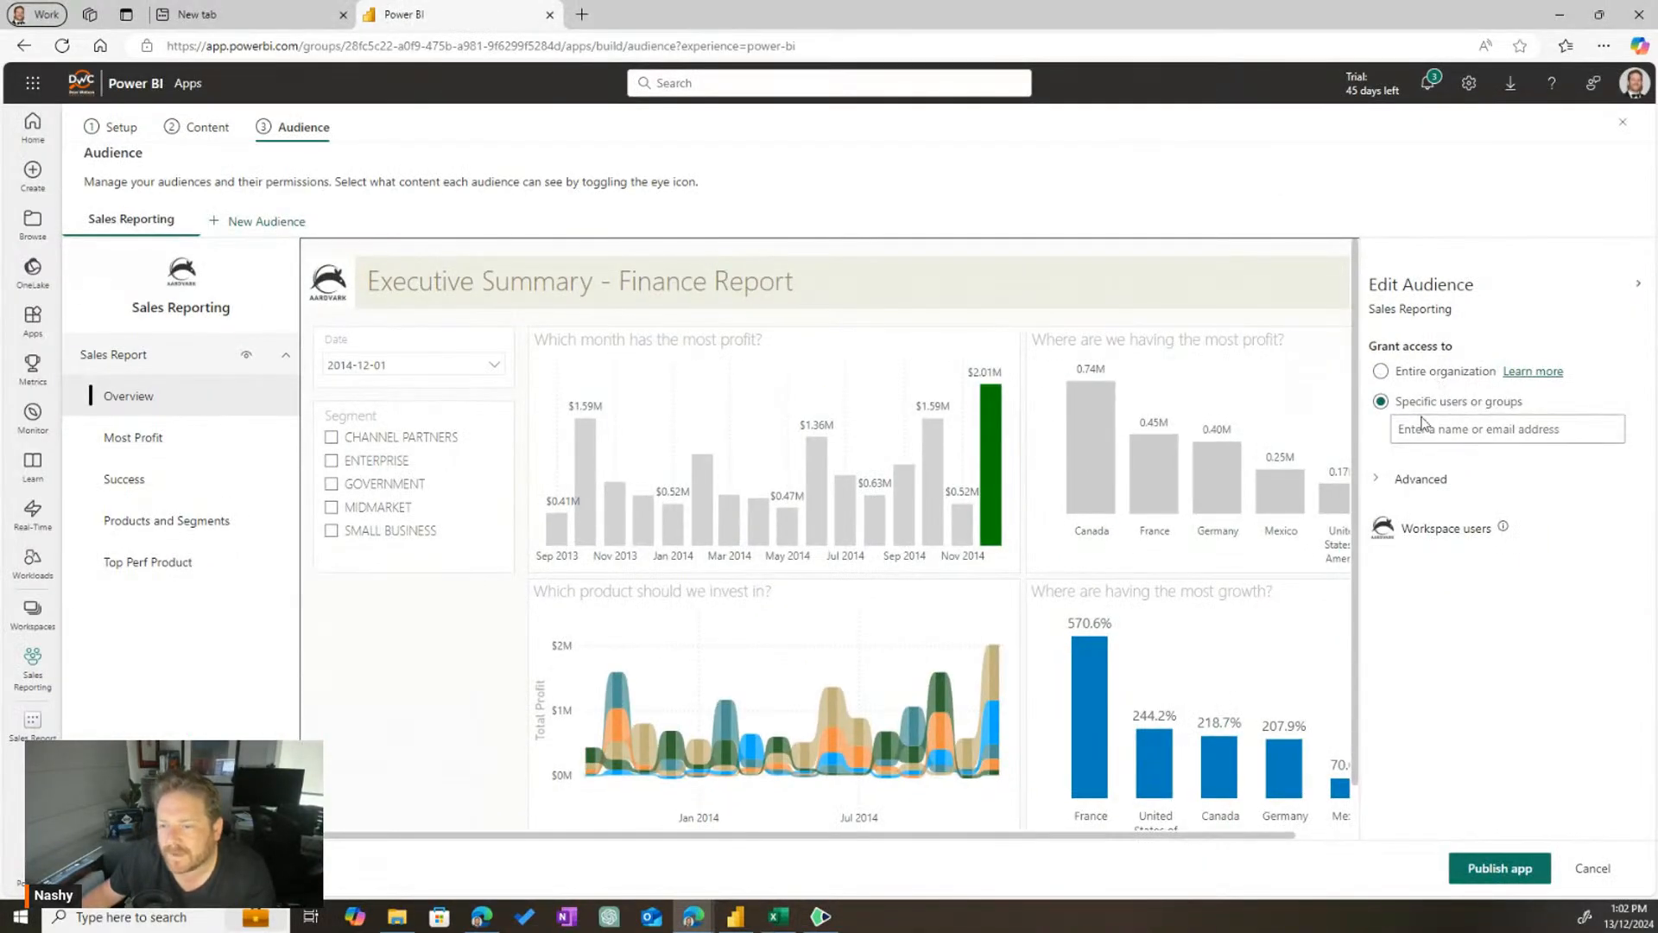
# Try to give specific users or groups audience access with "sales manager" and a colleague's name, and clear the entry
pyautogui.click(1247, 468)
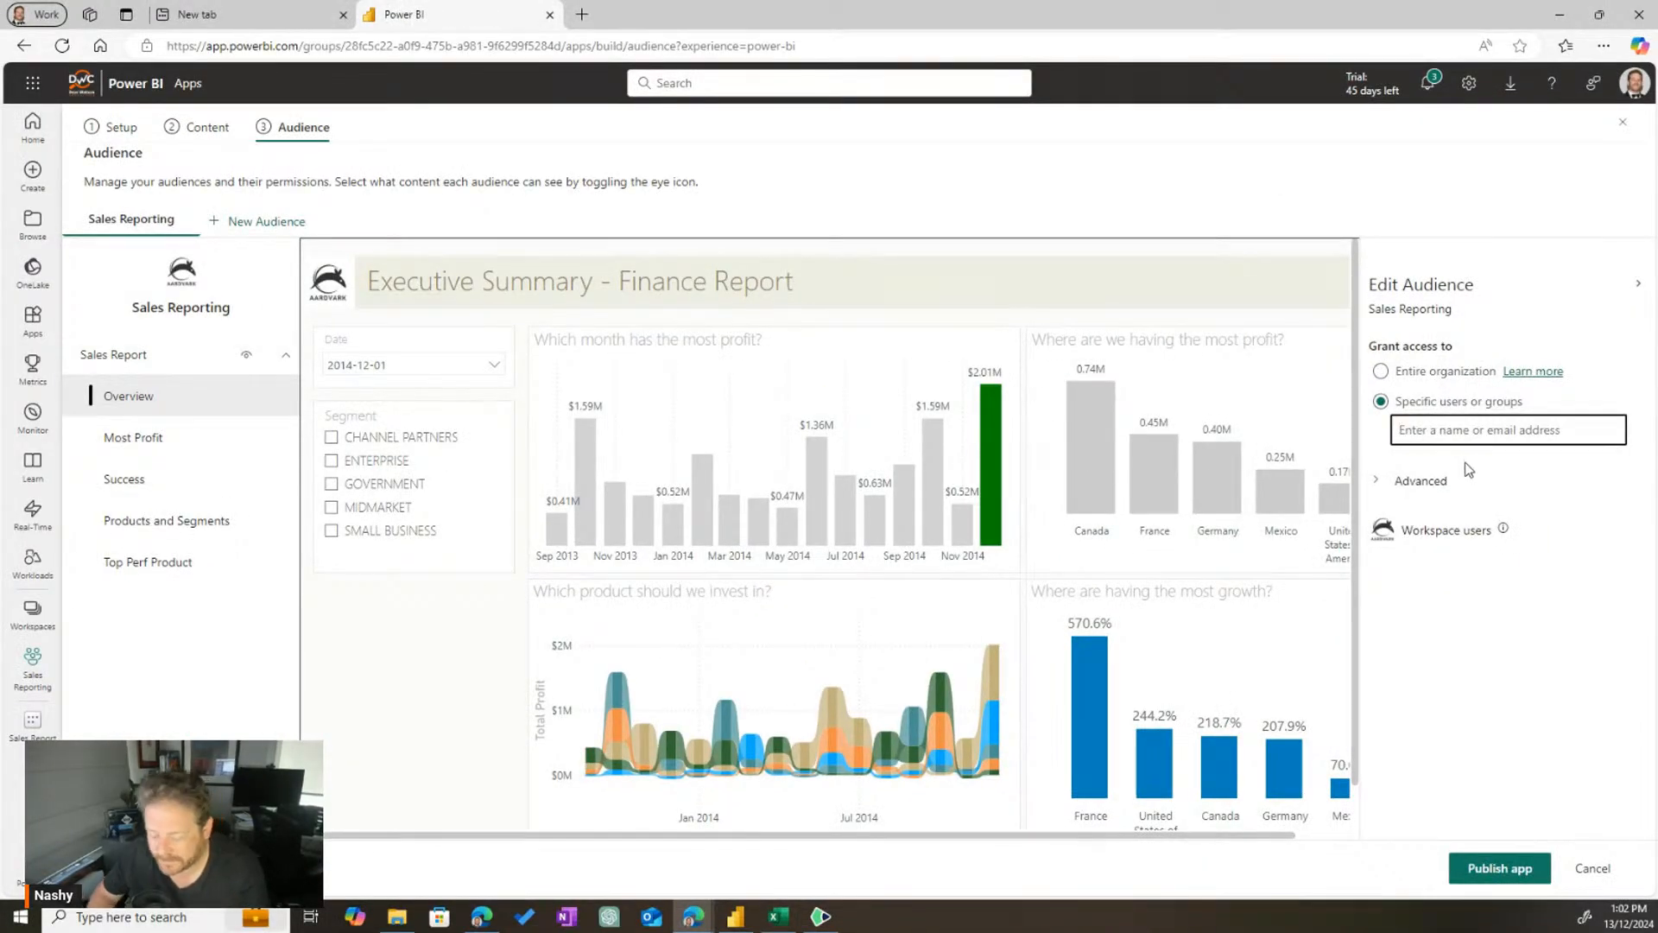
pyautogui.write('sales manager')
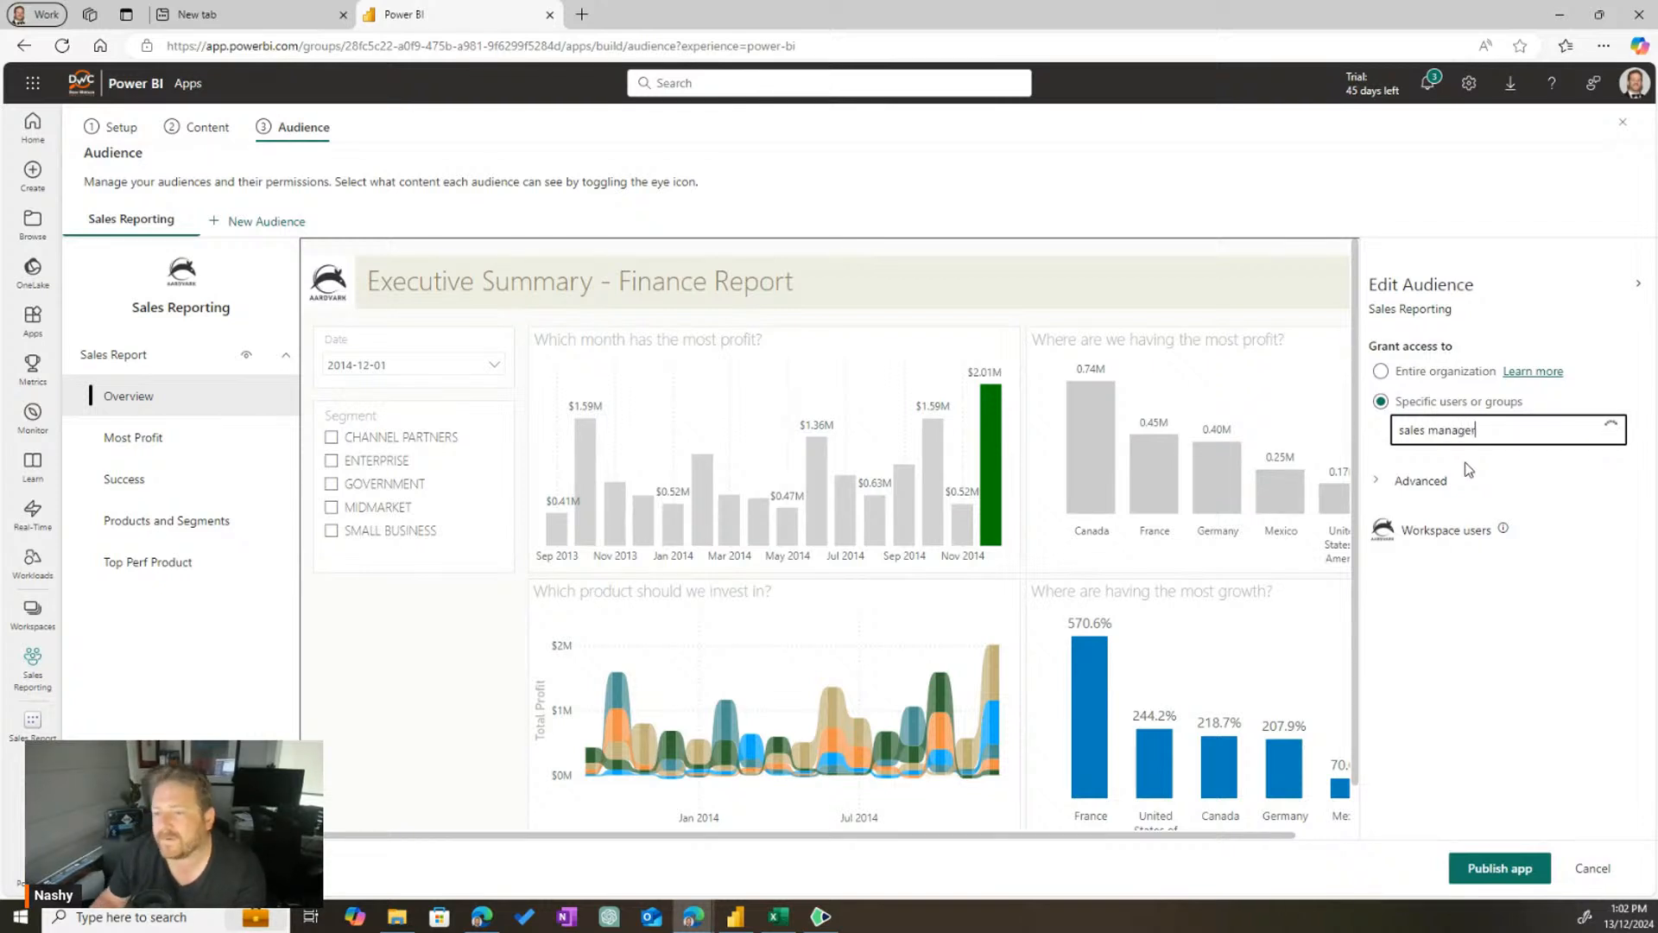
pyautogui.moveTo(1492, 430); pyautogui.dragTo(1336, 432)
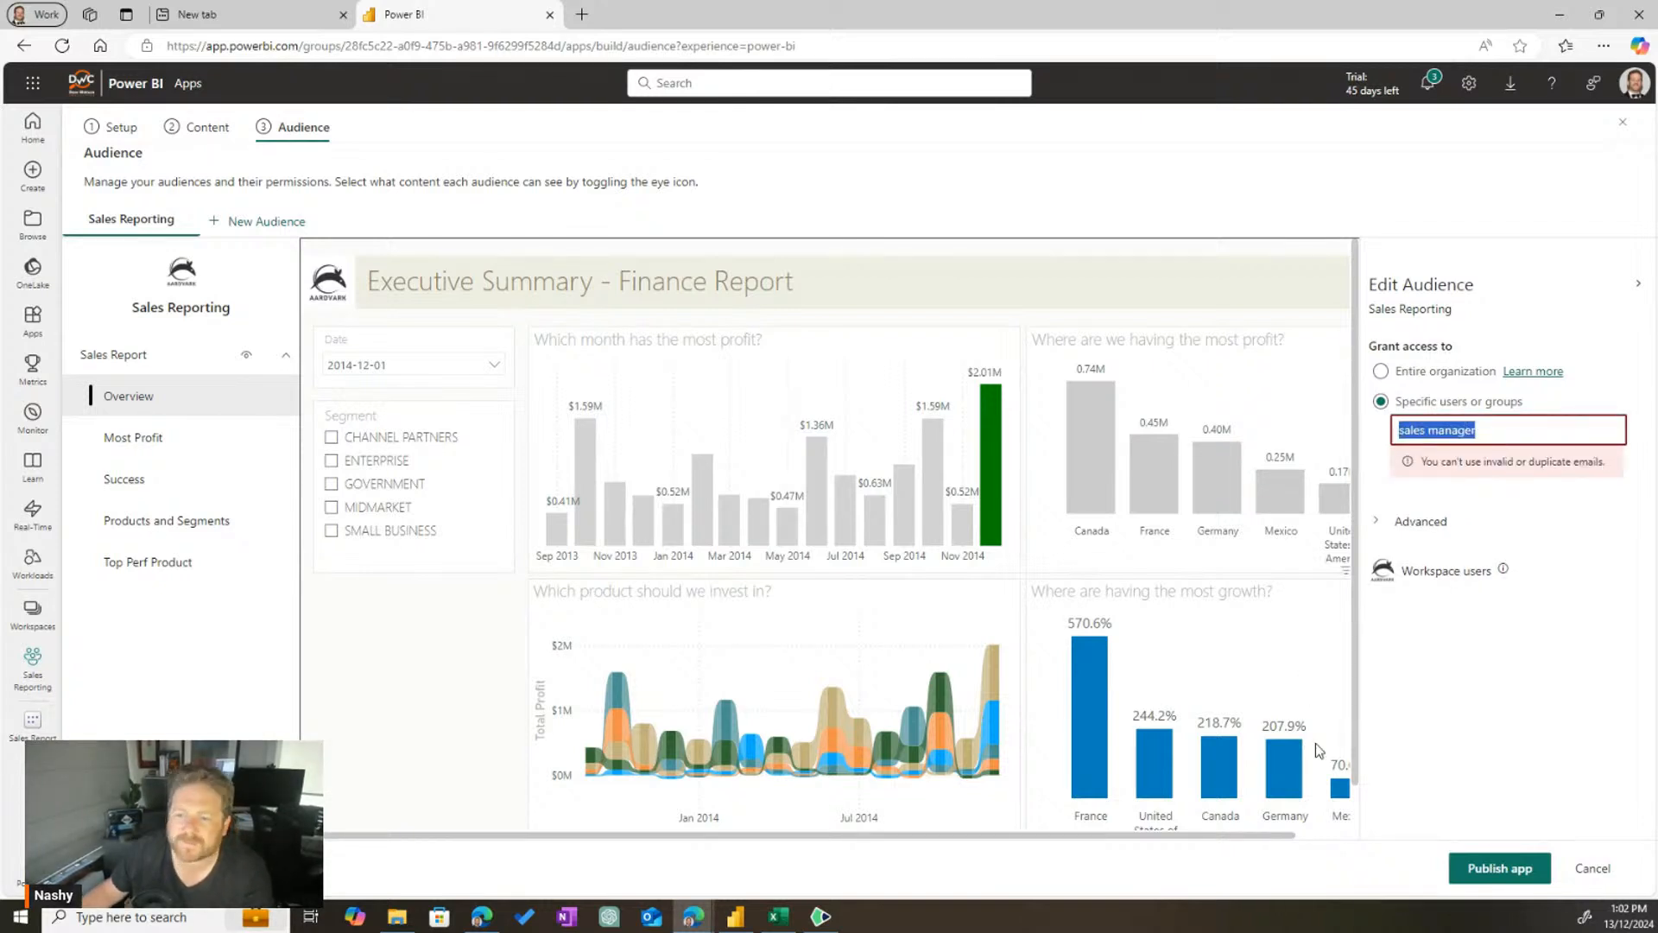
pyautogui.write('thea')
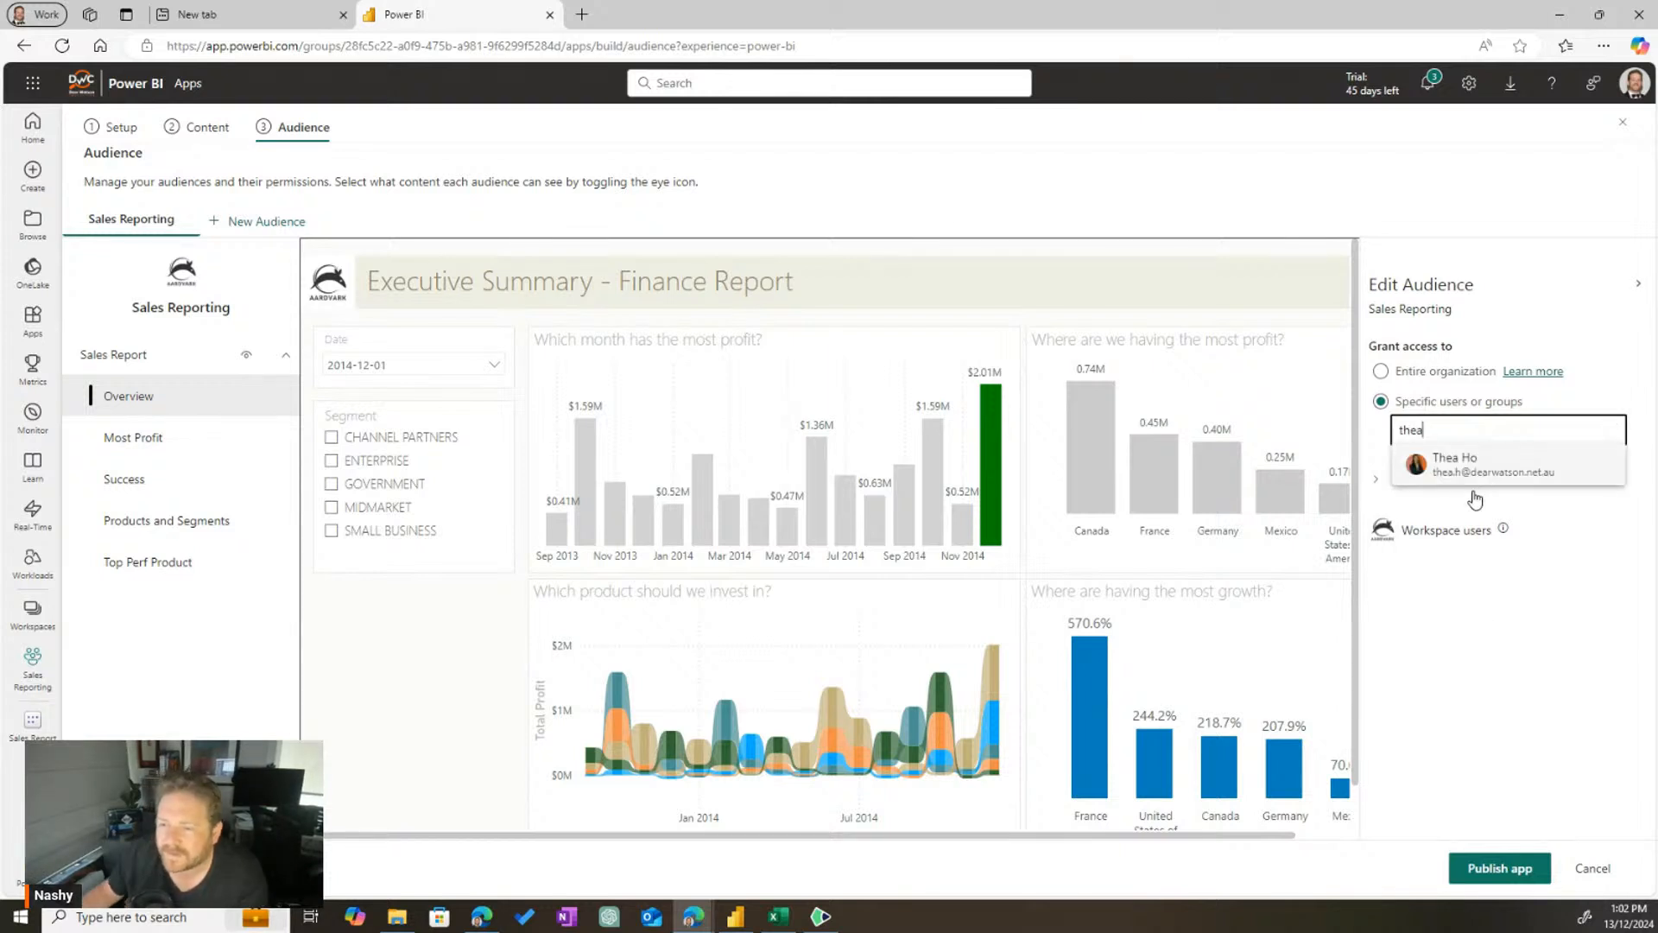
pyautogui.moveTo(1448, 429); pyautogui.dragTo(1294, 433)
pyautogui.press('BackSpace')
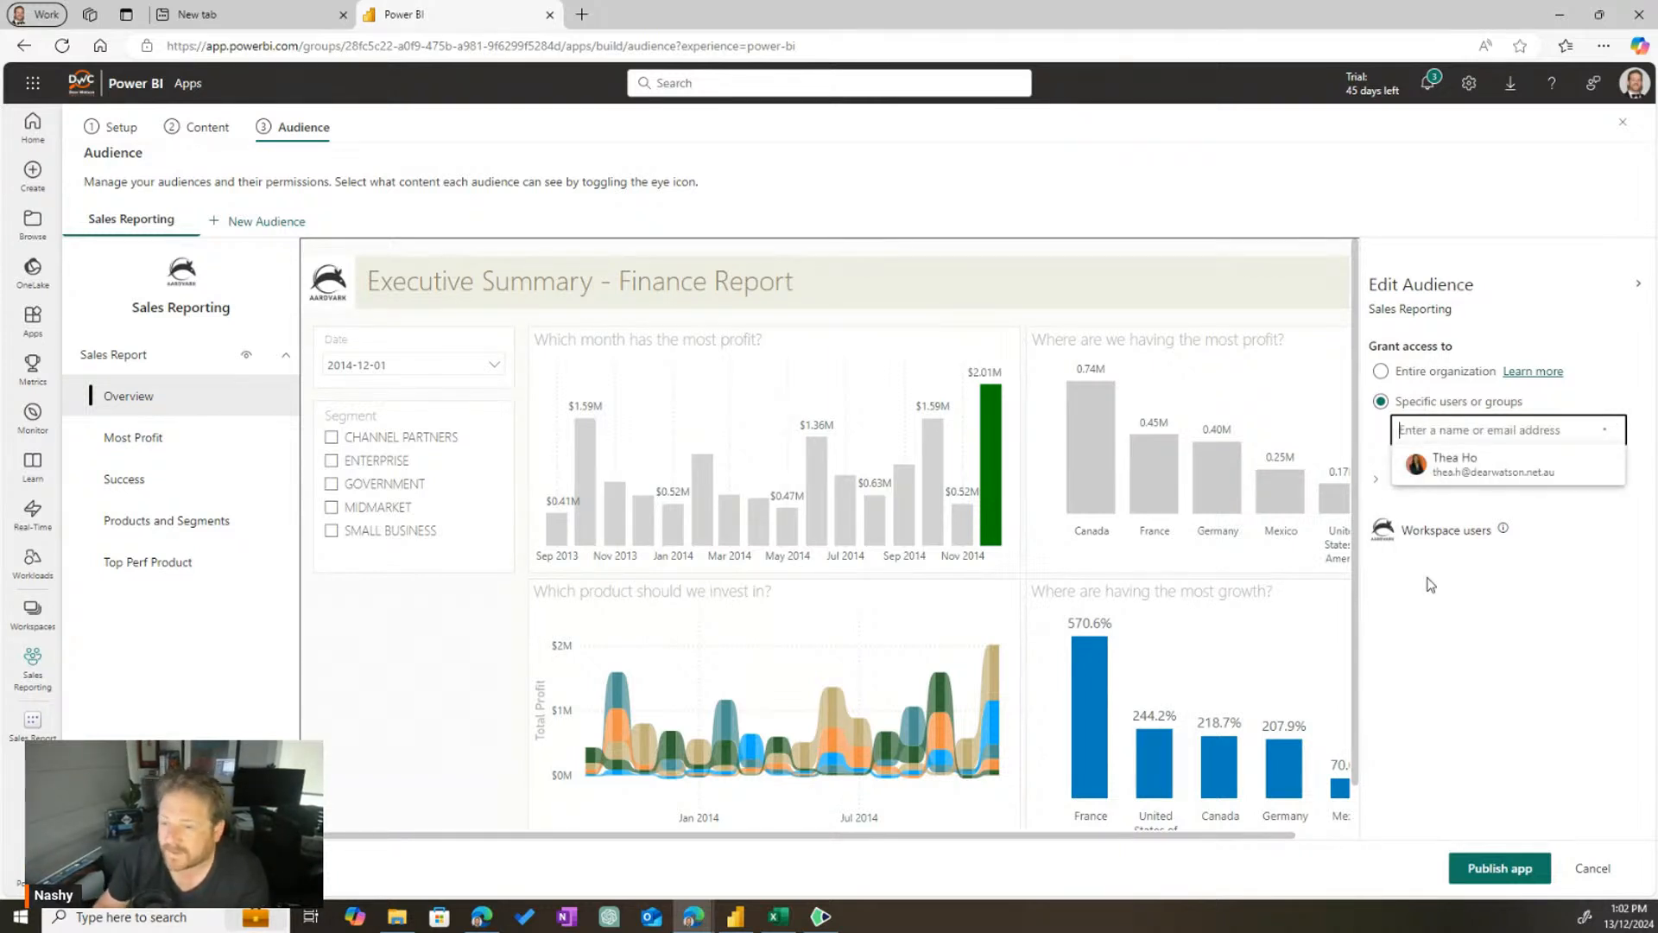
# Try granting the audience access to the entire organization, and return the choice to specific users or groups
pyautogui.click(1409, 378)
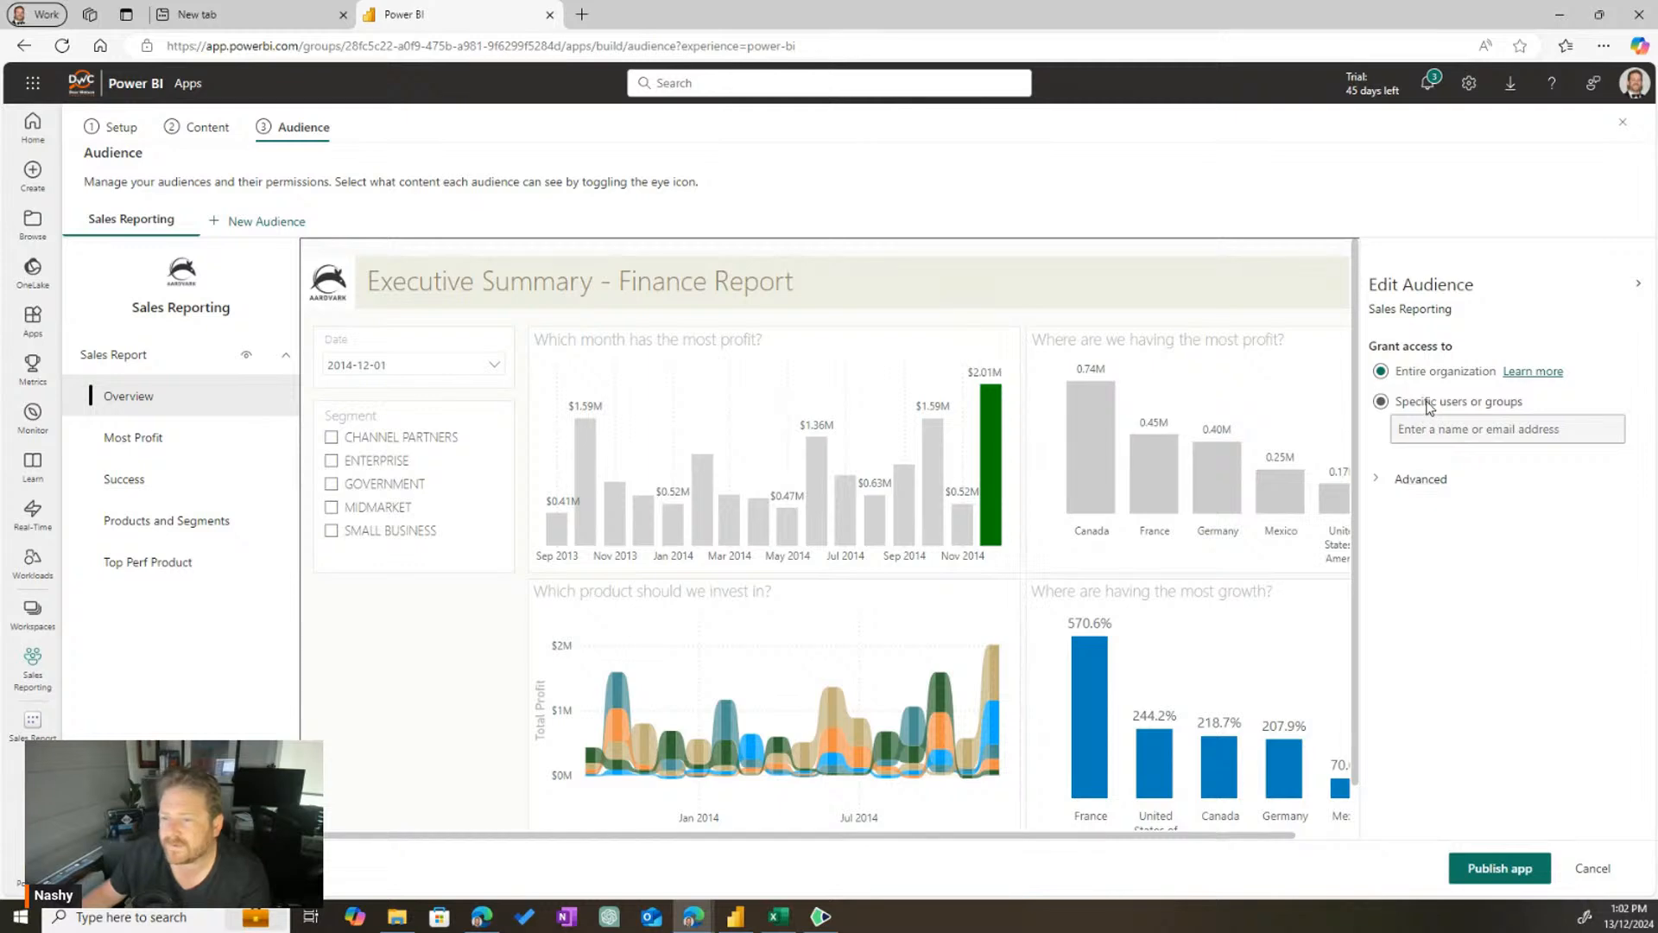
pyautogui.click(1430, 402)
pyautogui.click(1440, 375)
pyautogui.click(1444, 403)
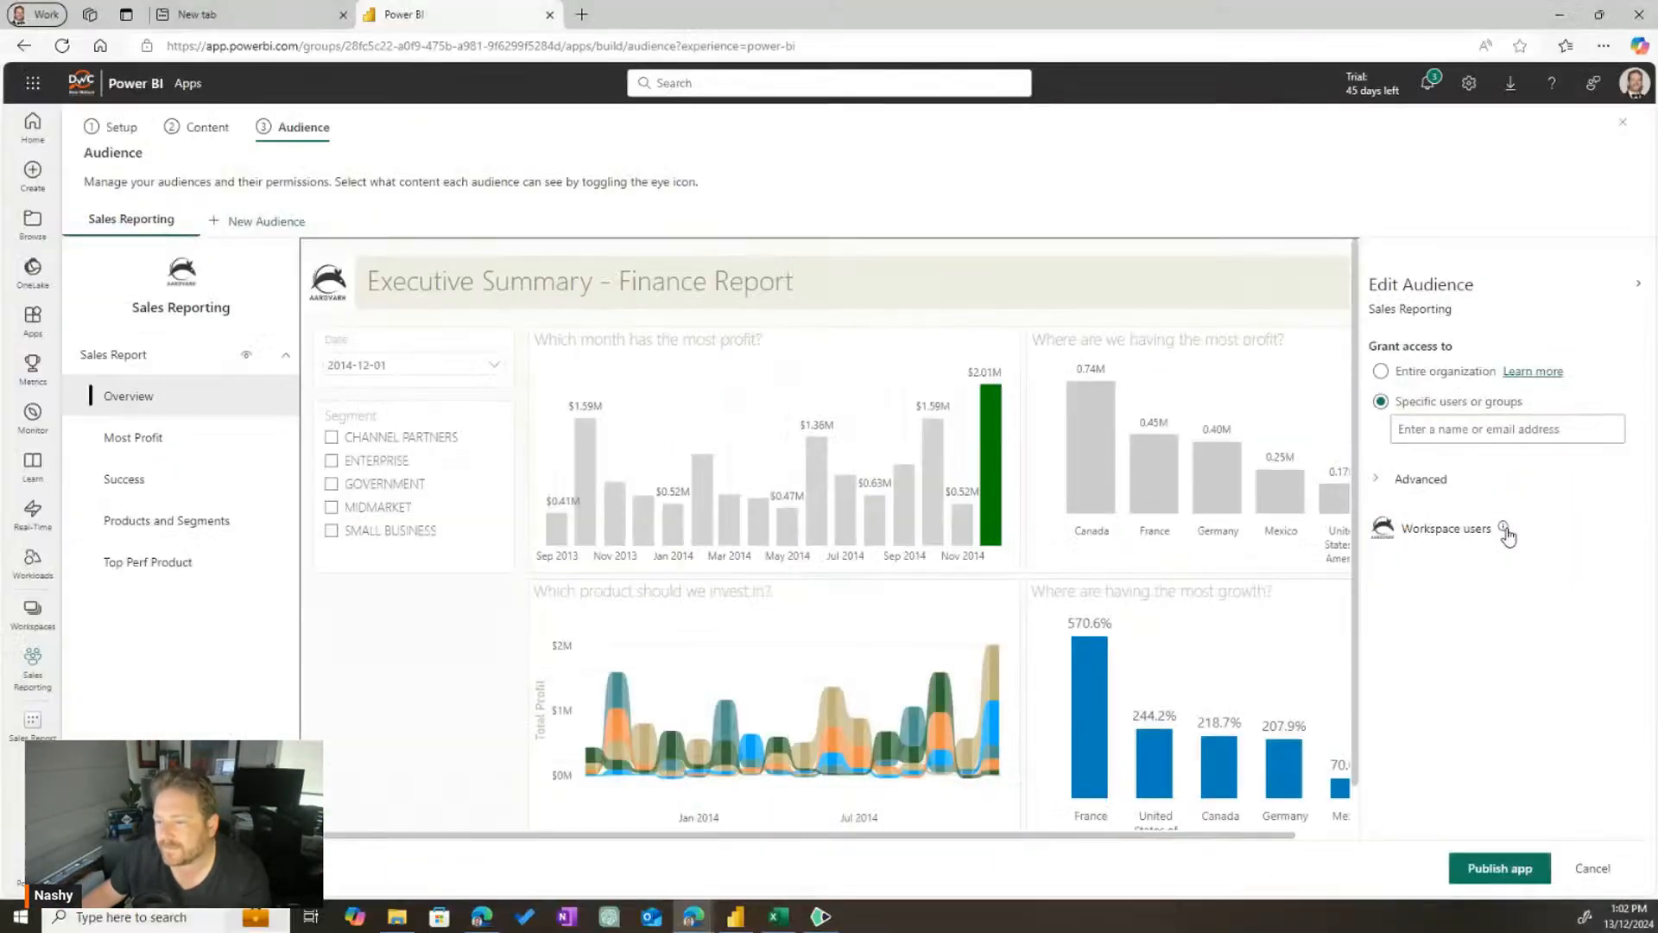
# Examine the audience's workspace users note and advanced dataset sharing and build options, and collapse the Edit Audience pane
pyautogui.moveTo(1520, 527)
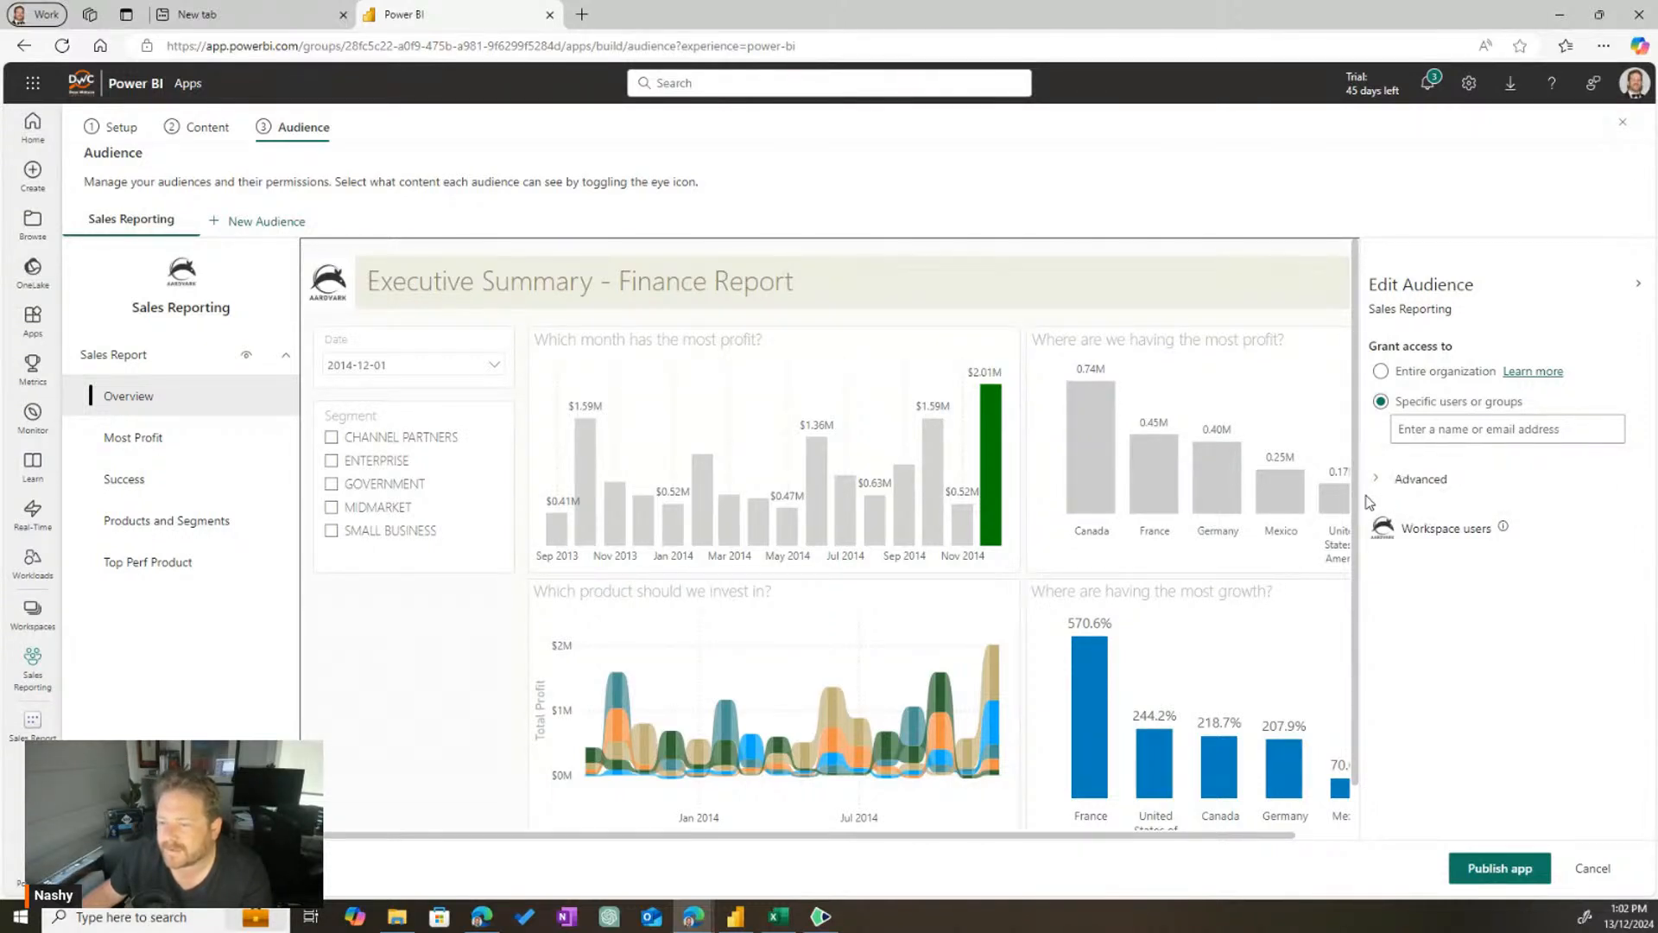
pyautogui.click(1378, 481)
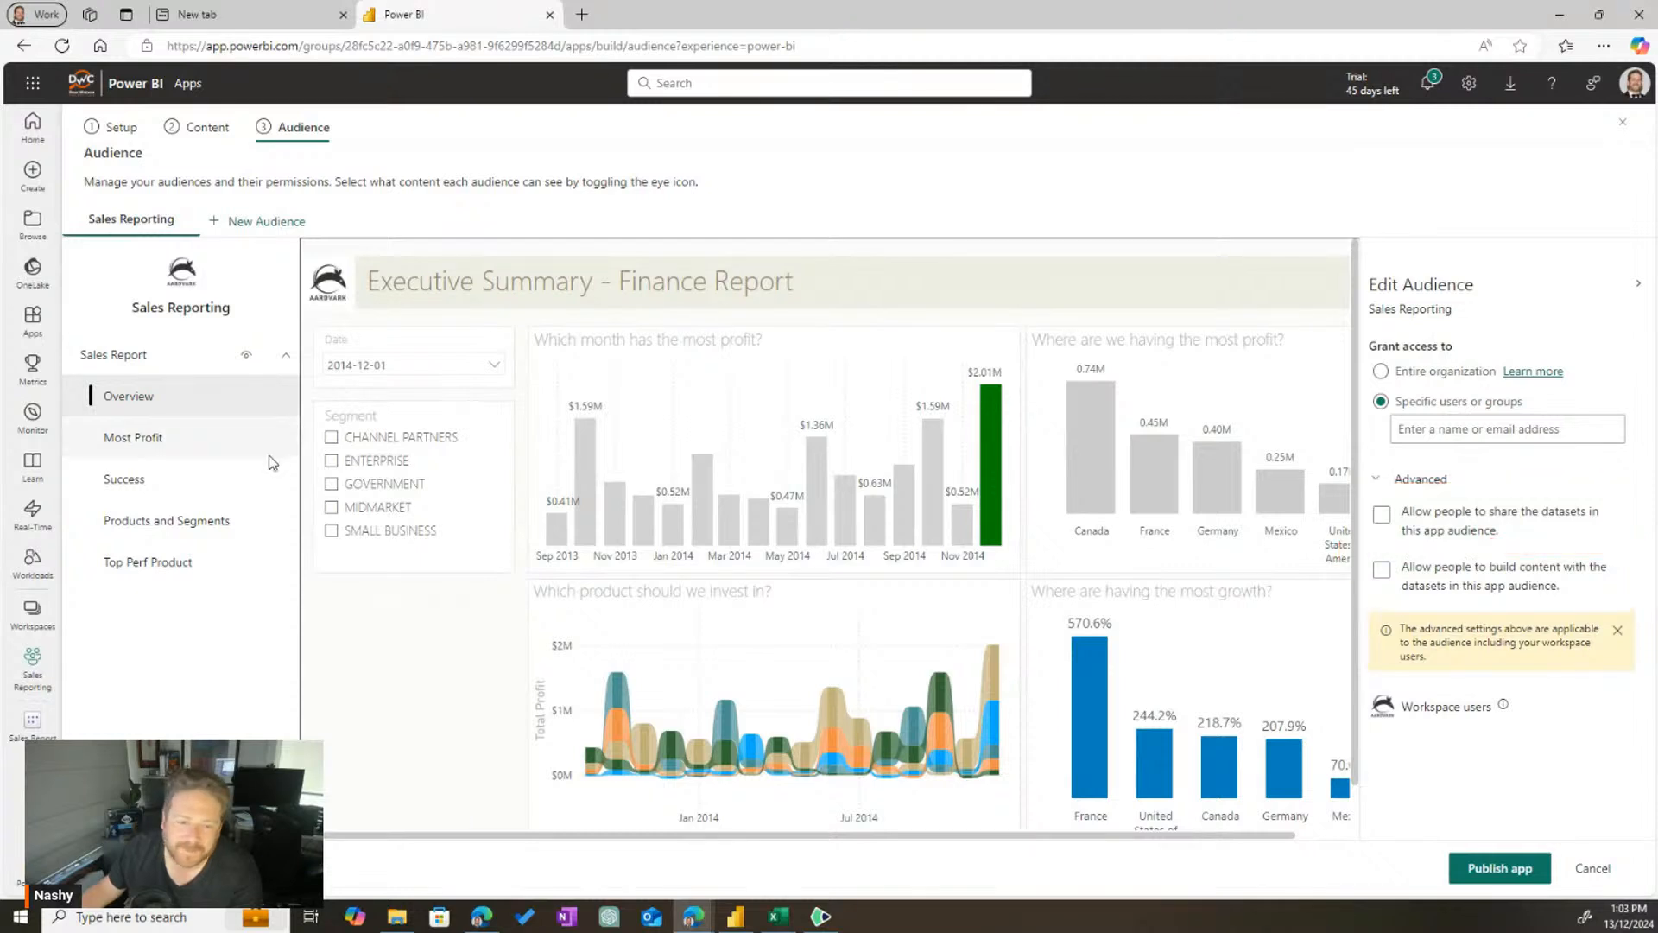
pyautogui.click(1638, 284)
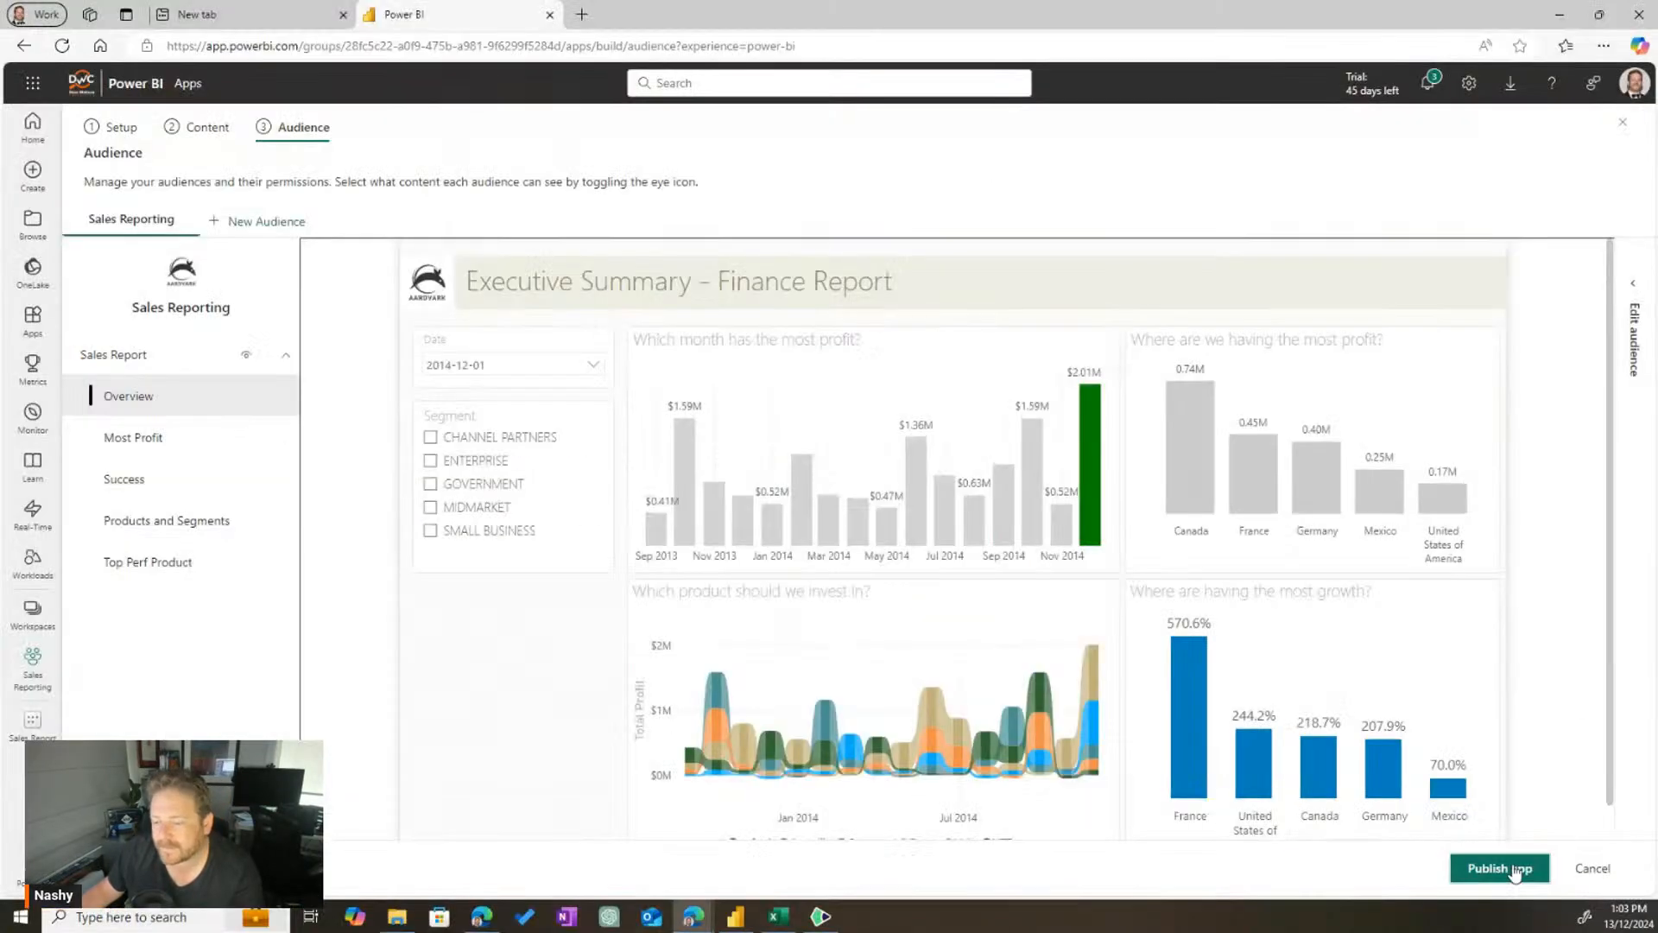
# Publish the Sales Reporting app and copy its link
pyautogui.click(1407, 829)
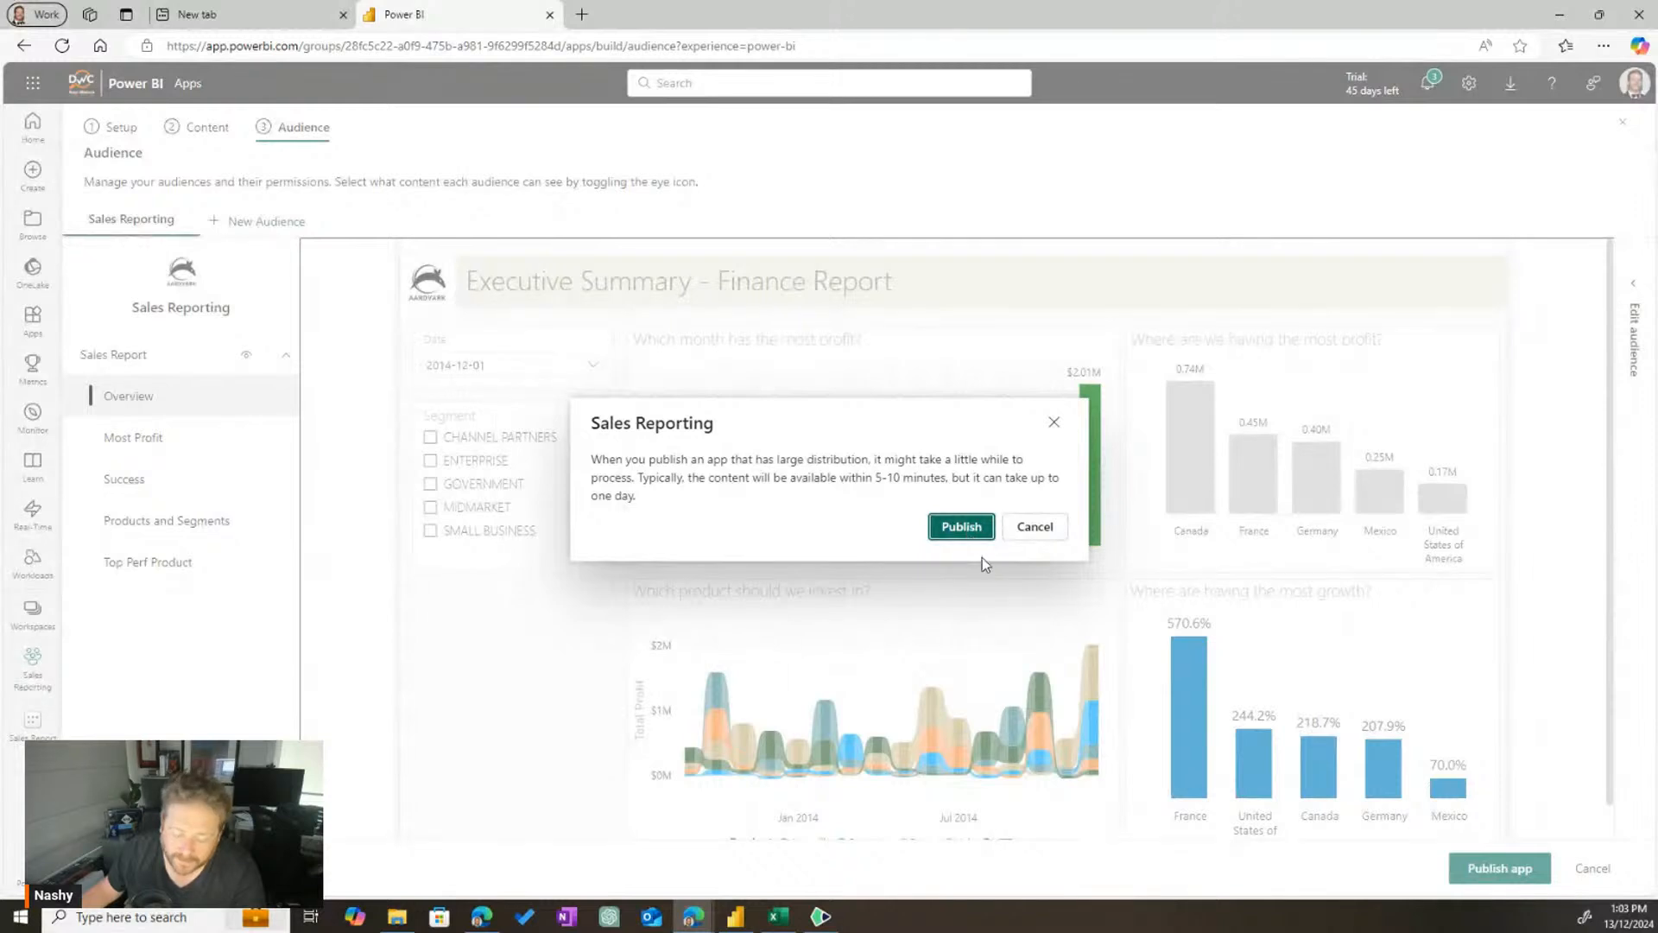
pyautogui.click(955, 527)
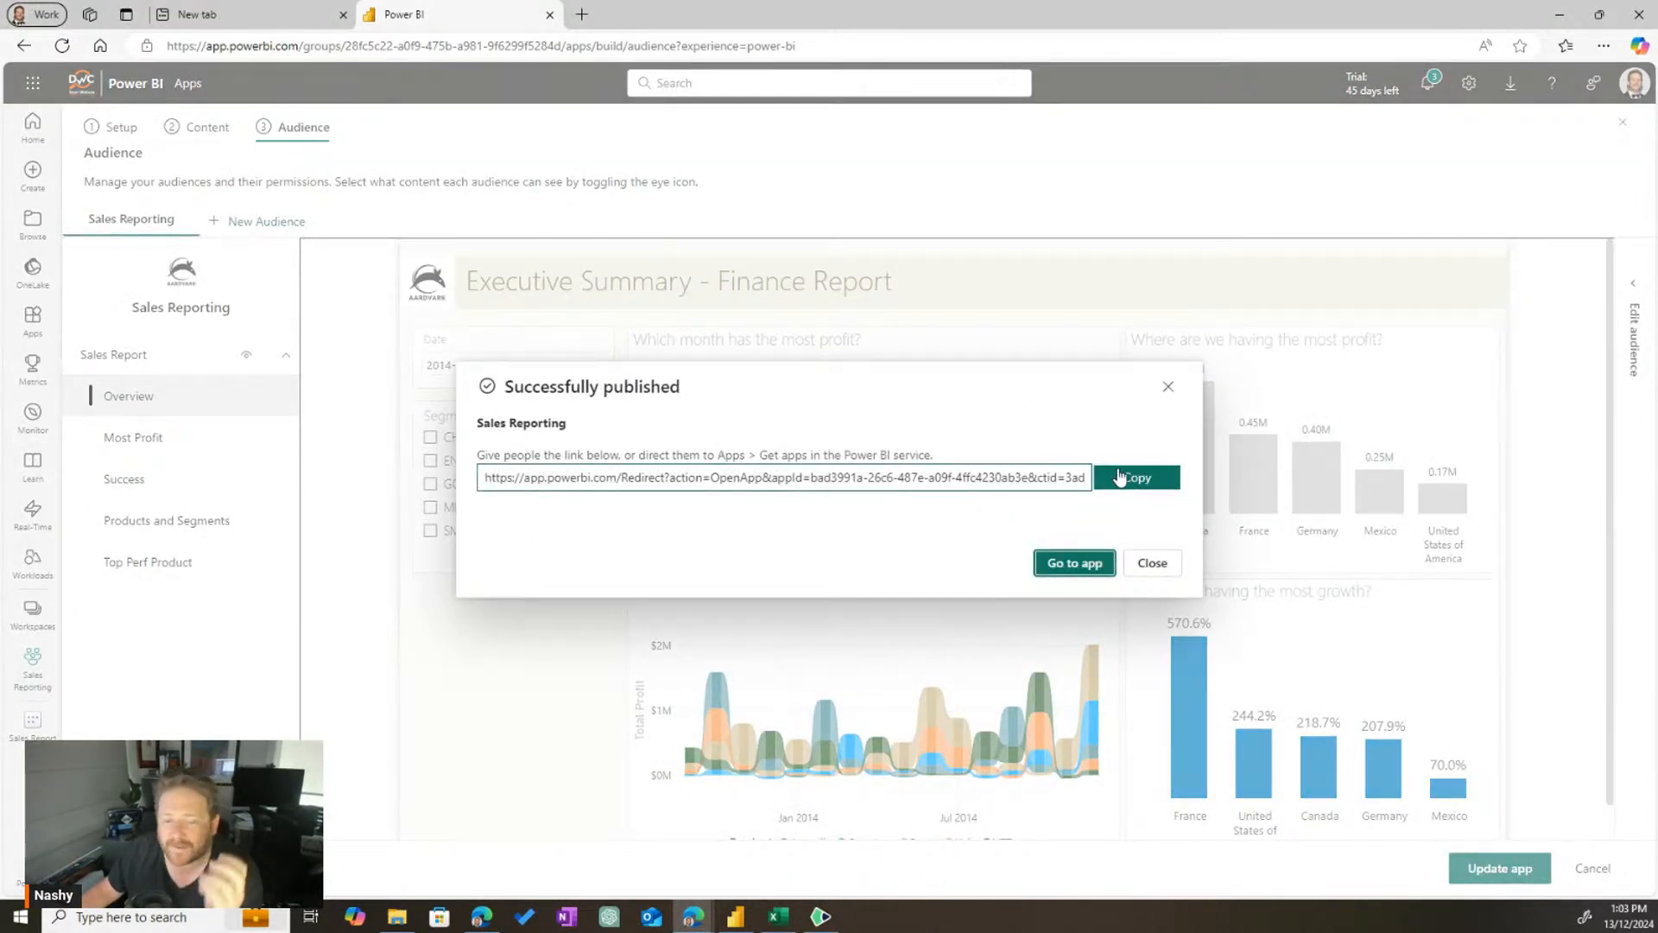
pyautogui.click(1120, 478)
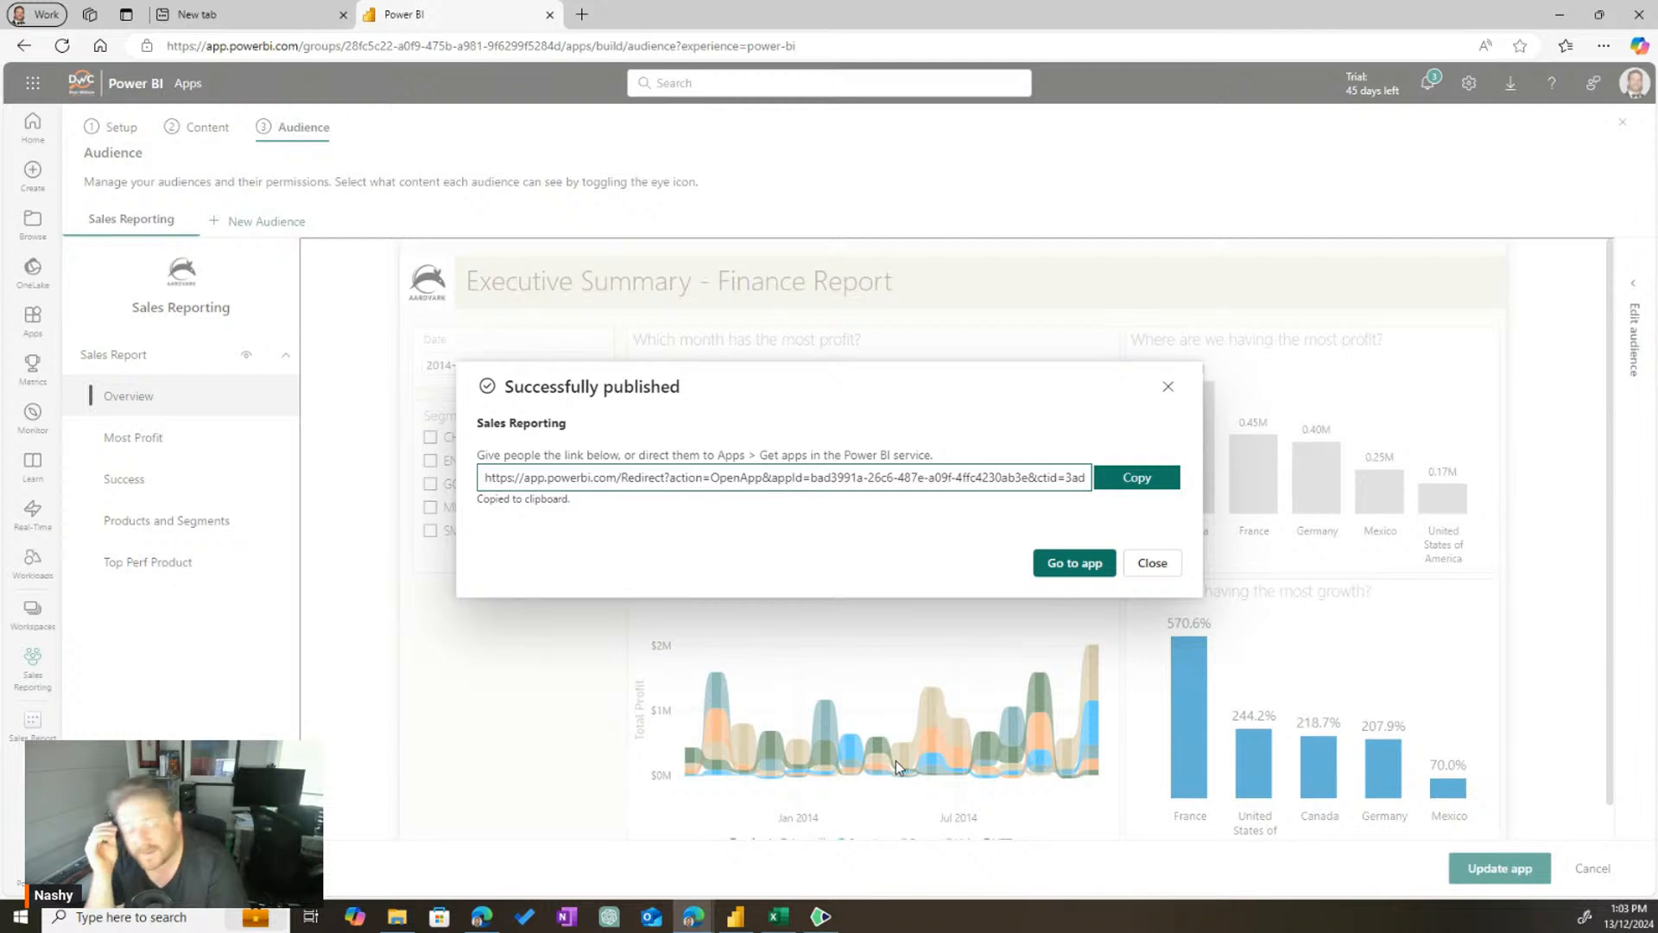
# Open the published app and try several segments on the Overview page, ending with Channel Partners
pyautogui.click(1080, 566)
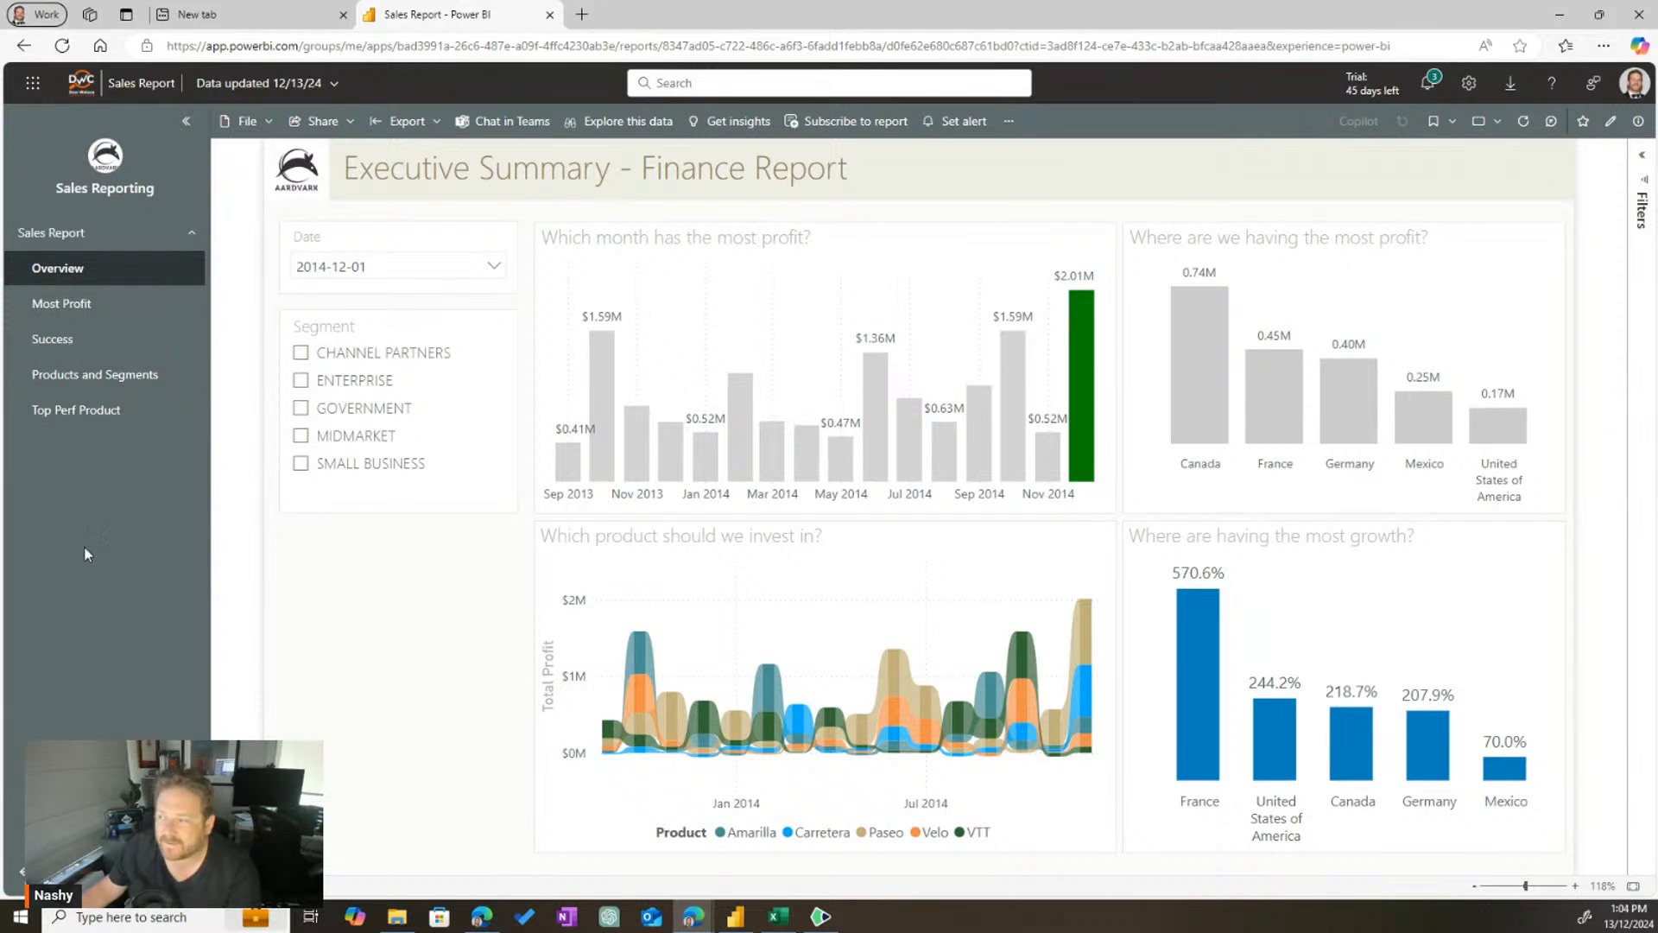
pyautogui.click(380, 356)
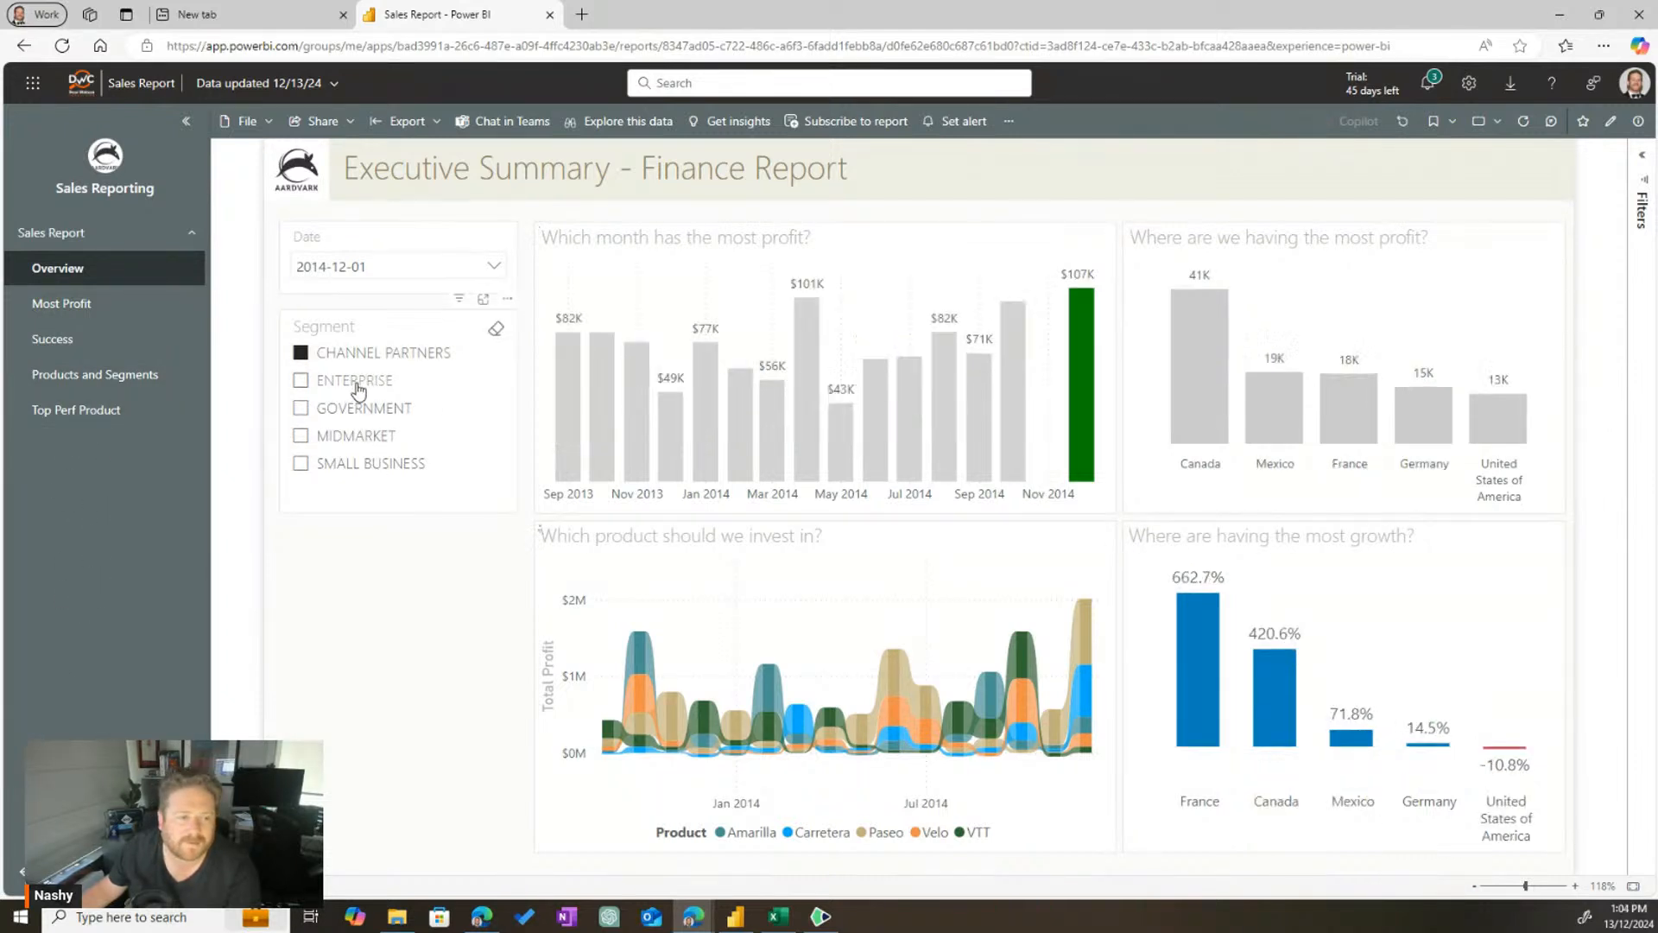
pyautogui.click(359, 386)
pyautogui.click(366, 408)
pyautogui.click(373, 352)
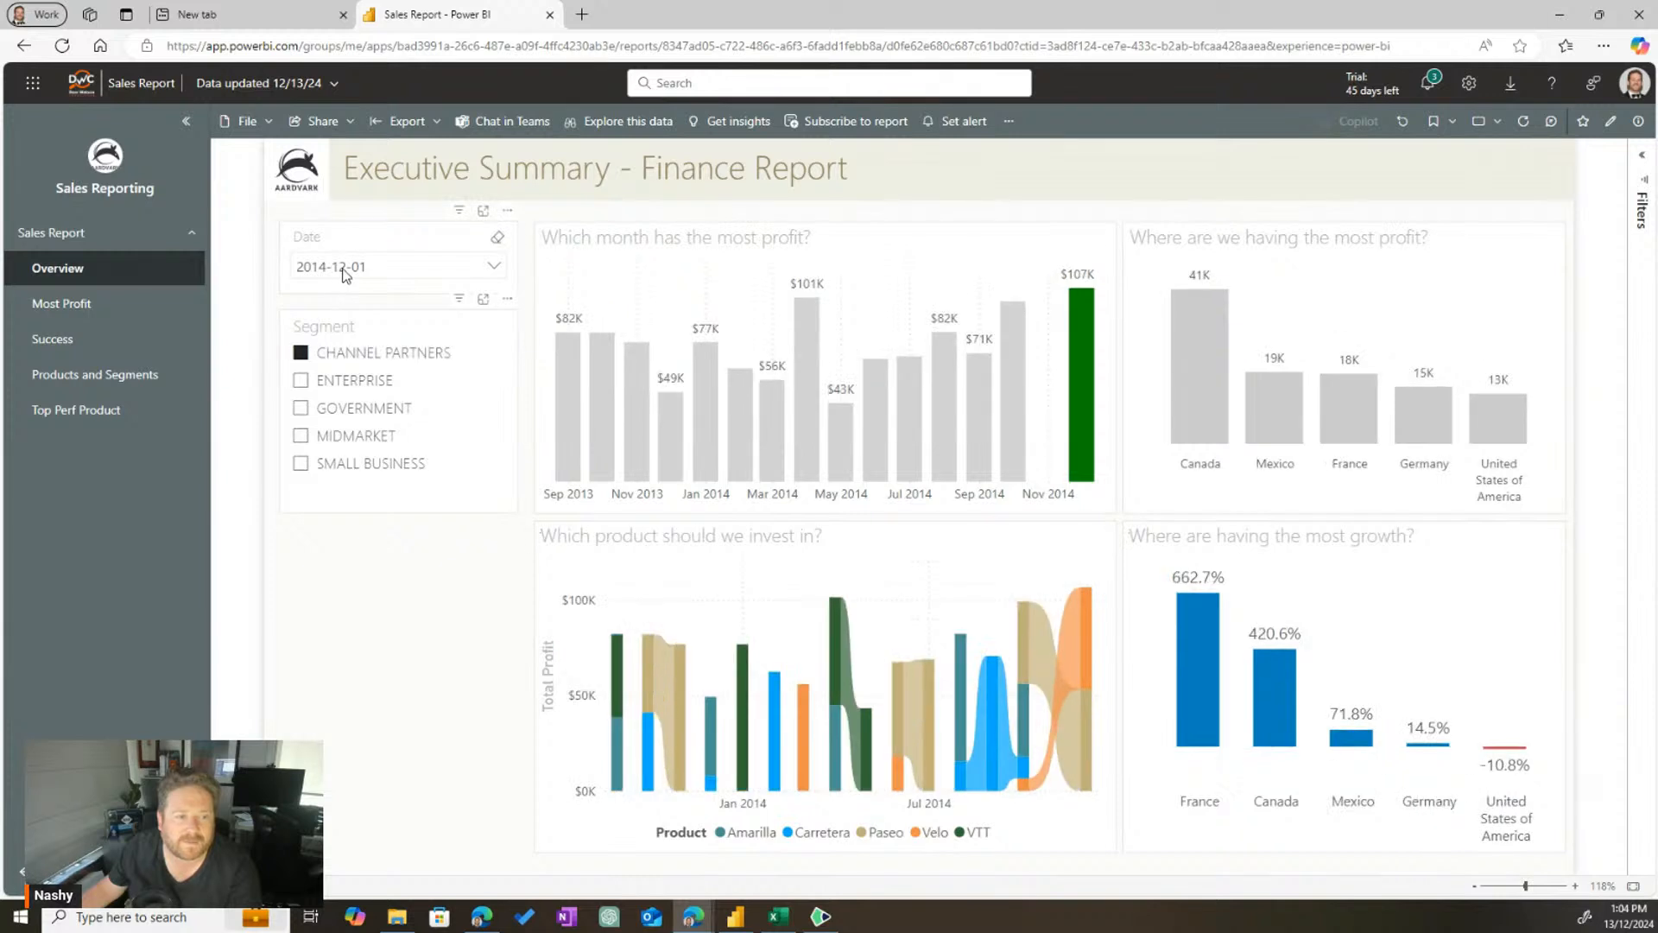
# Look through the date filter's choices on the Overview page, keeping 2014-12-01 selected
pyautogui.click(345, 275)
pyautogui.click(345, 327)
pyautogui.click(363, 353)
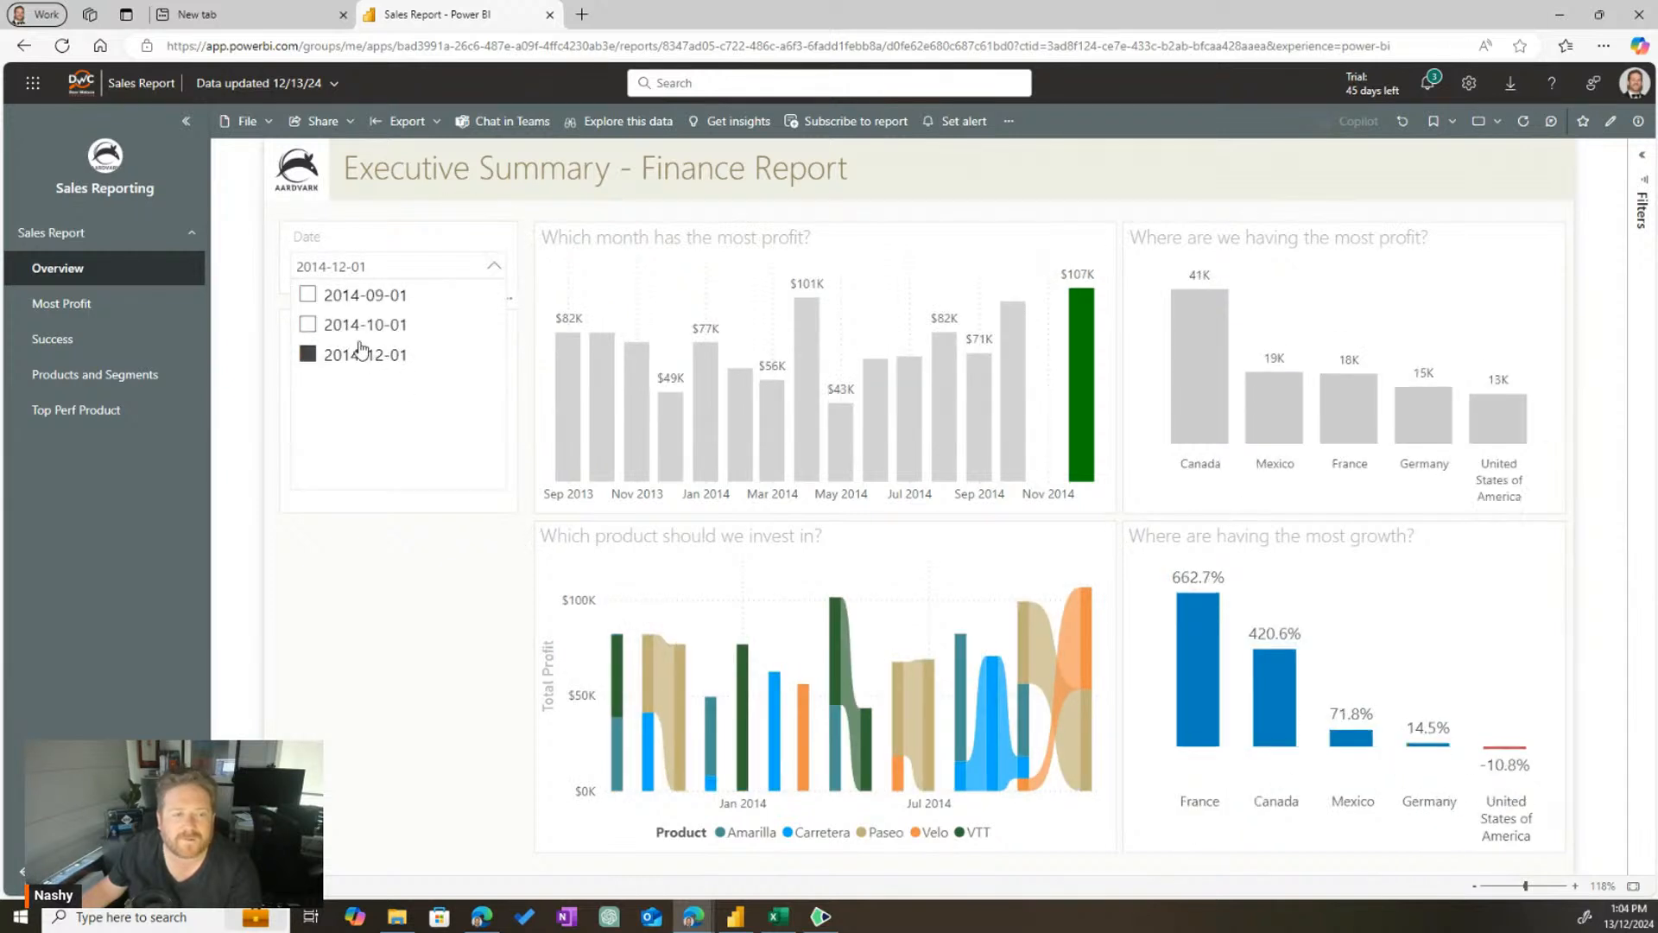
pyautogui.click(400, 596)
# Compare the Overview charts for the Midmarket and Small Business segments, and filter the page to Government
pyautogui.click(348, 409)
pyautogui.click(345, 439)
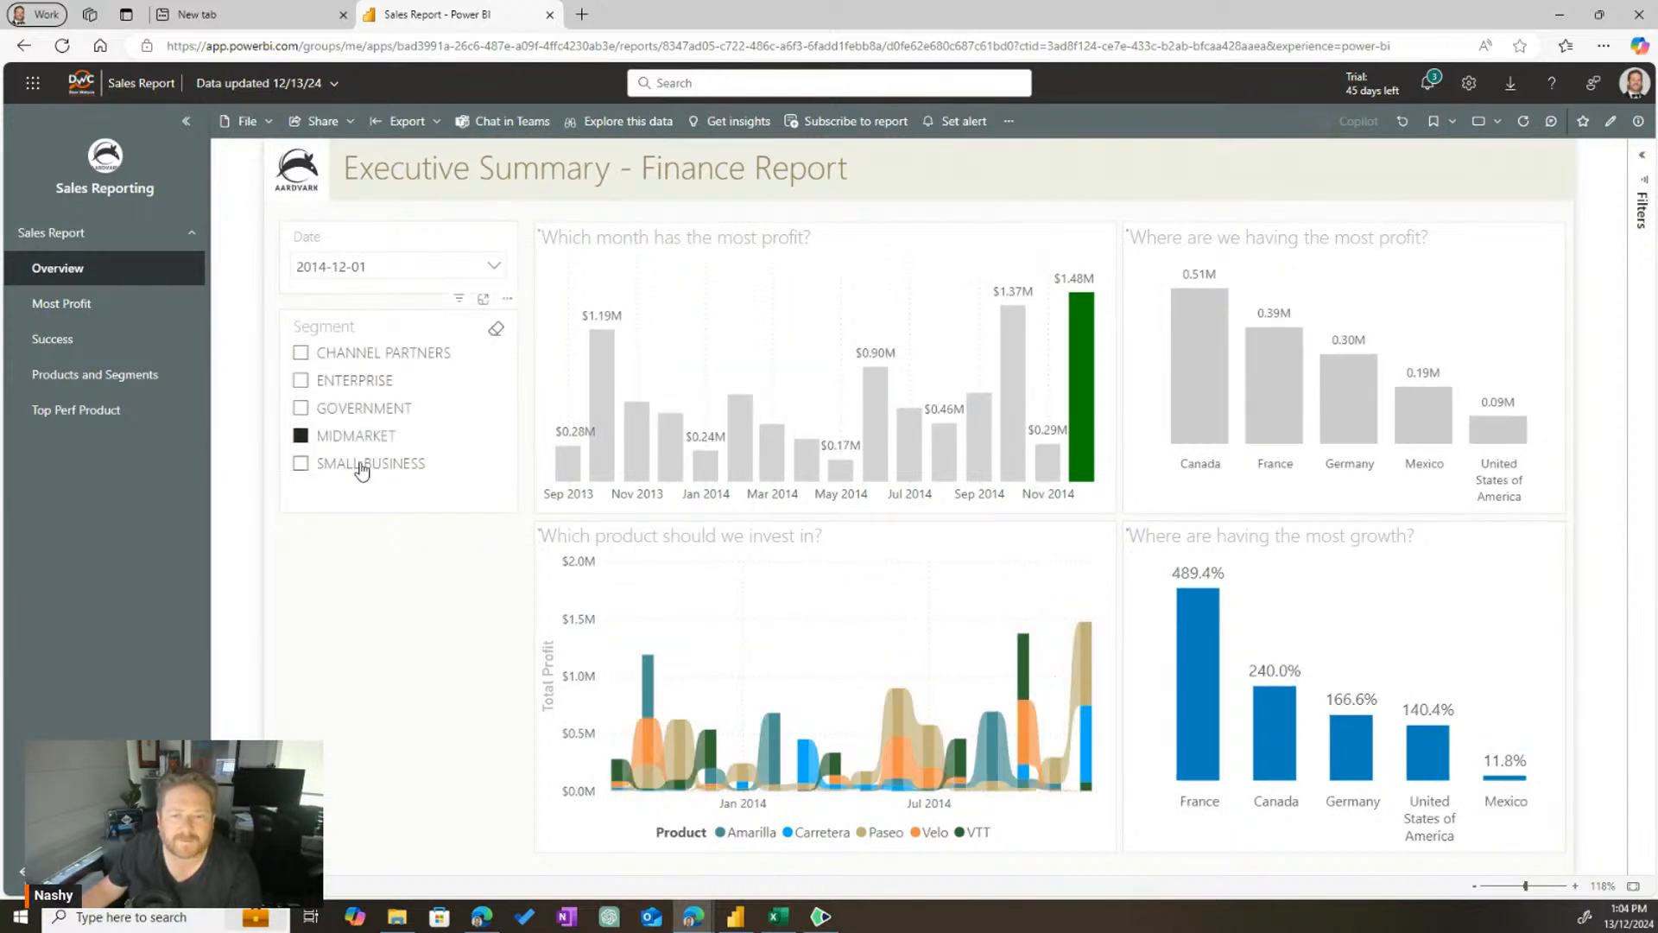
pyautogui.click(361, 466)
pyautogui.click(359, 409)
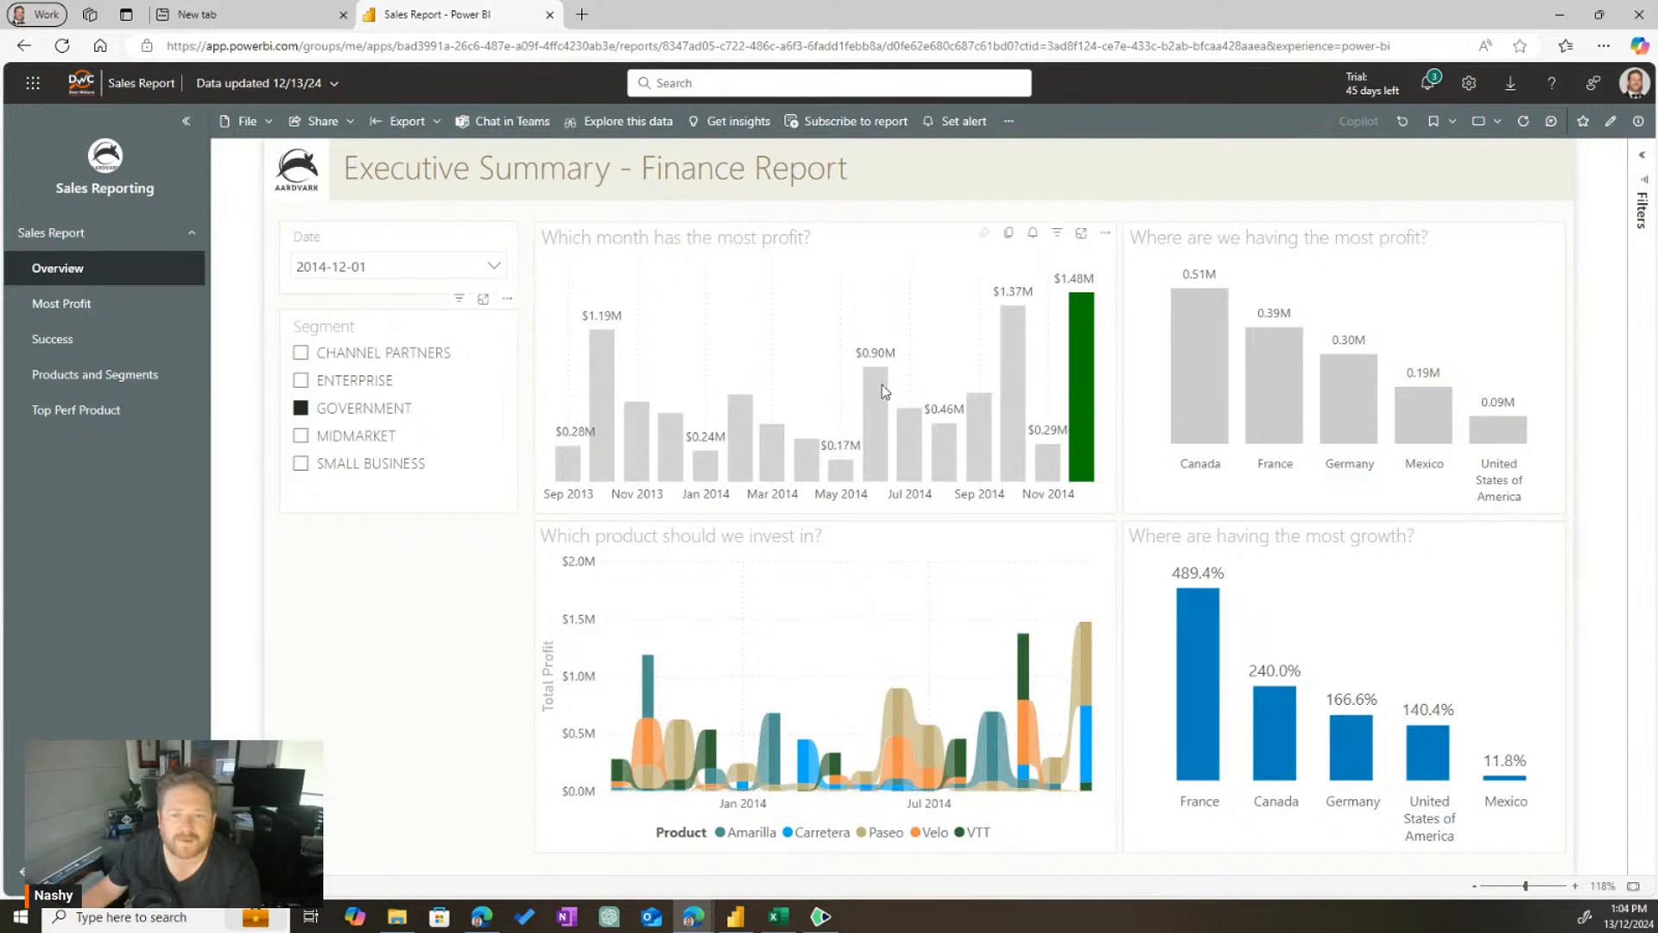
# Have the October 2014 profit increase explained, read its product, discount band and country breakdowns, and close the analysis
pyautogui.rightClick(1017, 351)
pyautogui.moveTo(1071, 486)
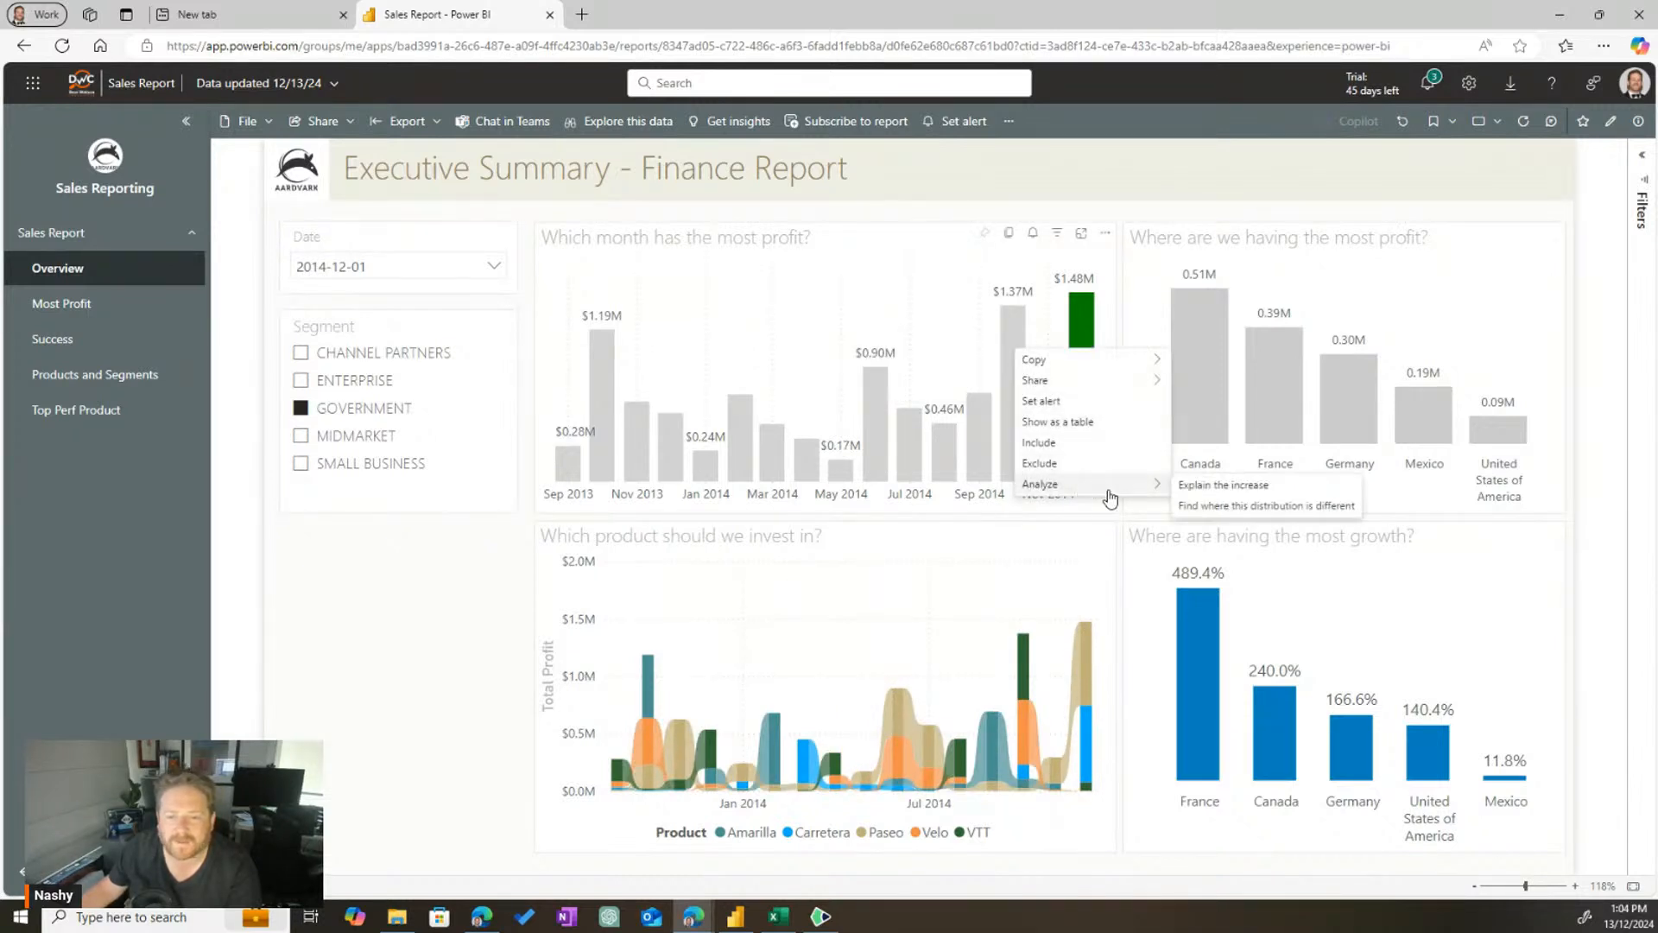
pyautogui.click(1244, 484)
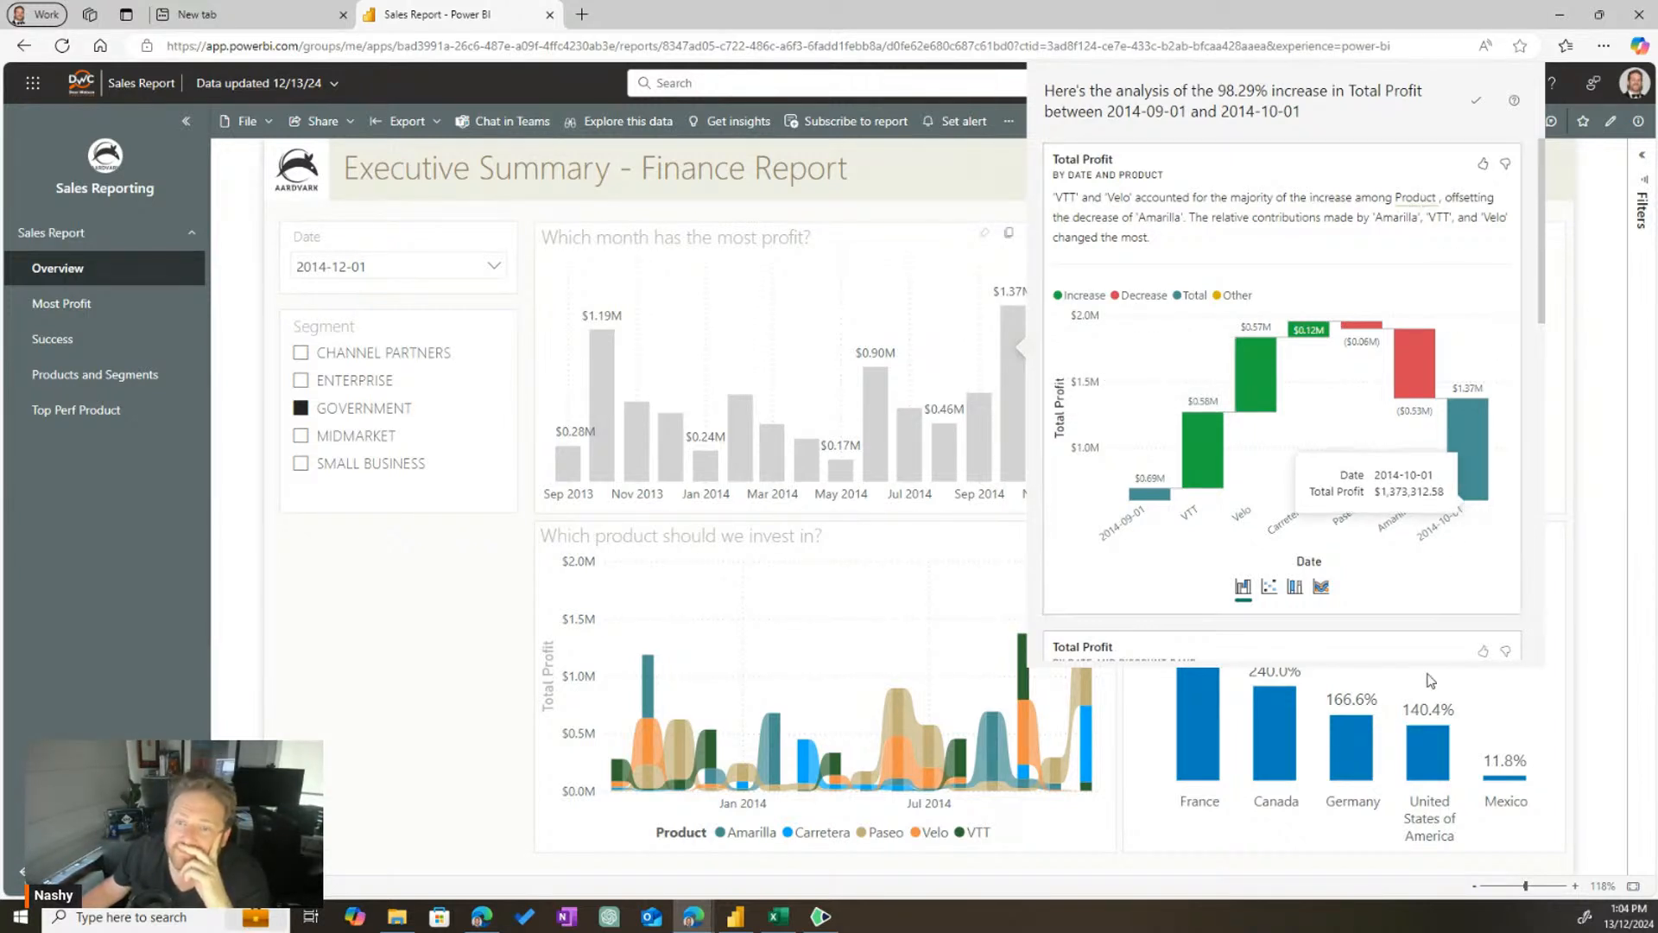
pyautogui.scroll(-1, 1316, 466)
pyautogui.scroll(-5, 1317, 466)
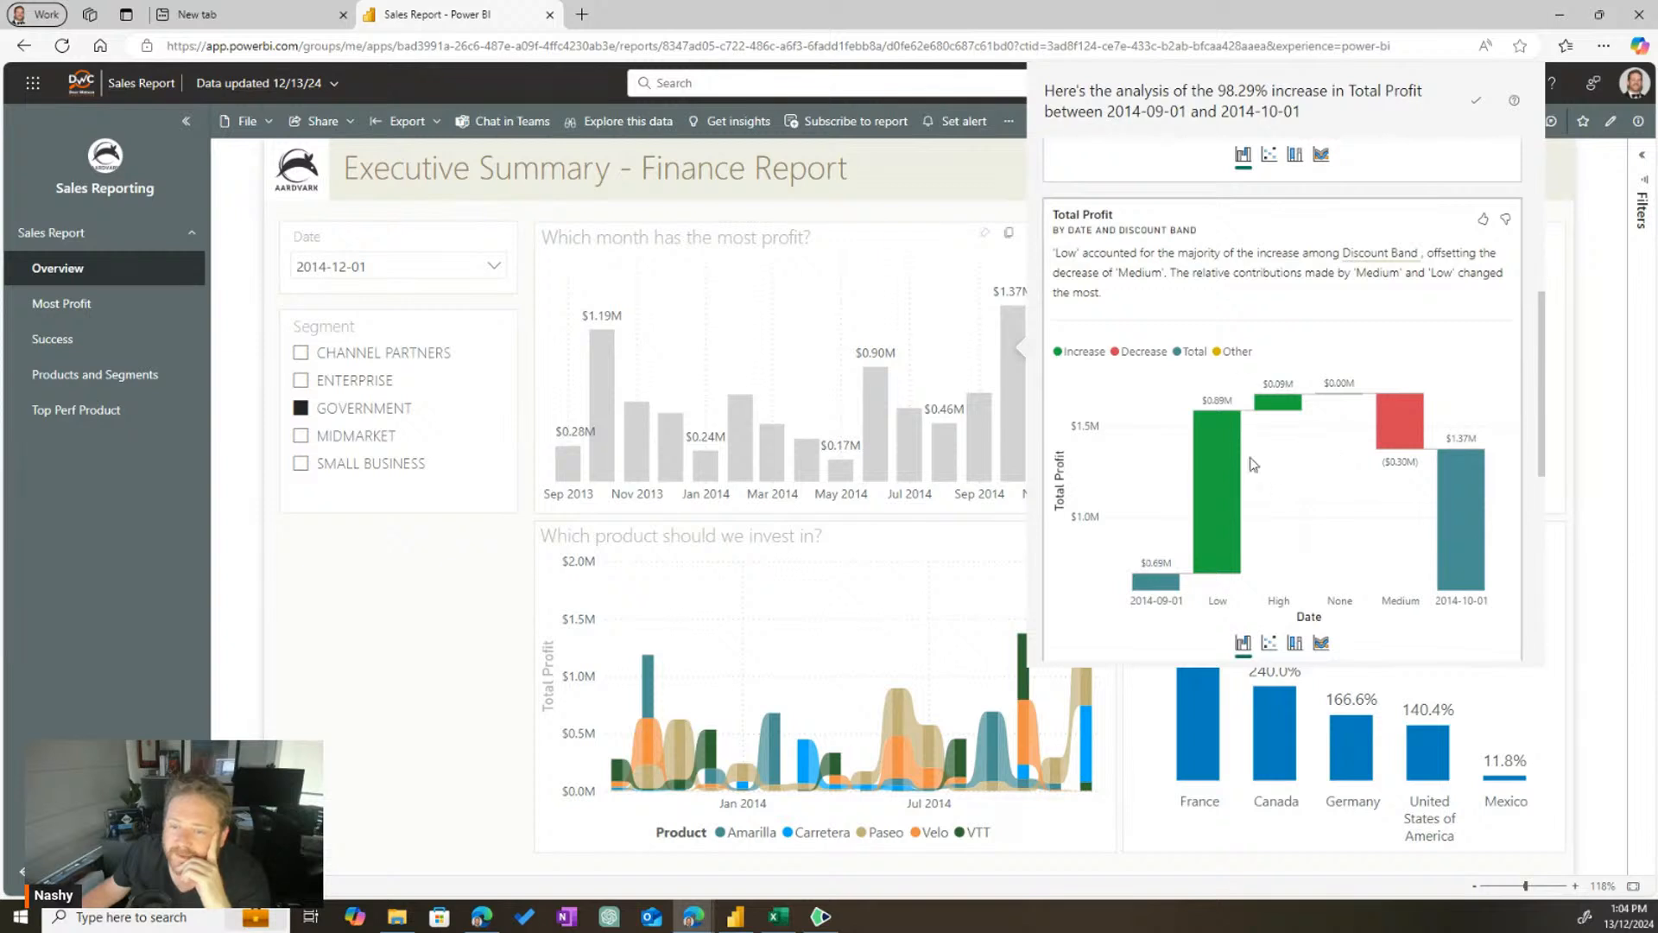
pyautogui.moveTo(1221, 546)
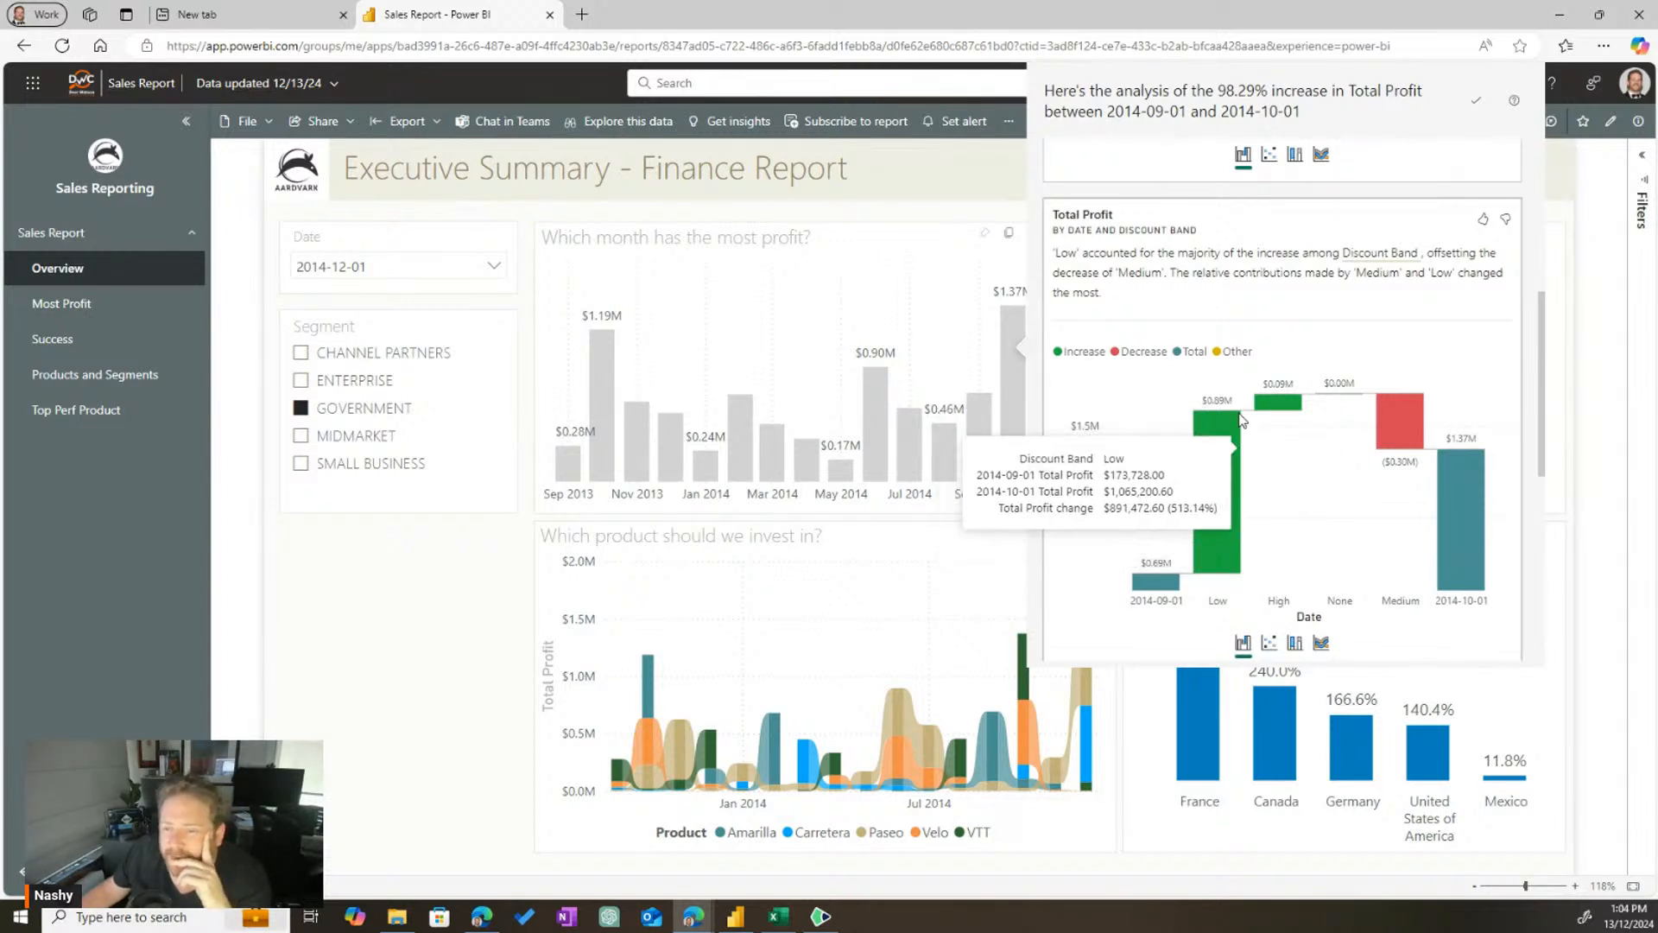
pyautogui.moveTo(1500, 570)
pyautogui.scroll(-5, 1468, 519)
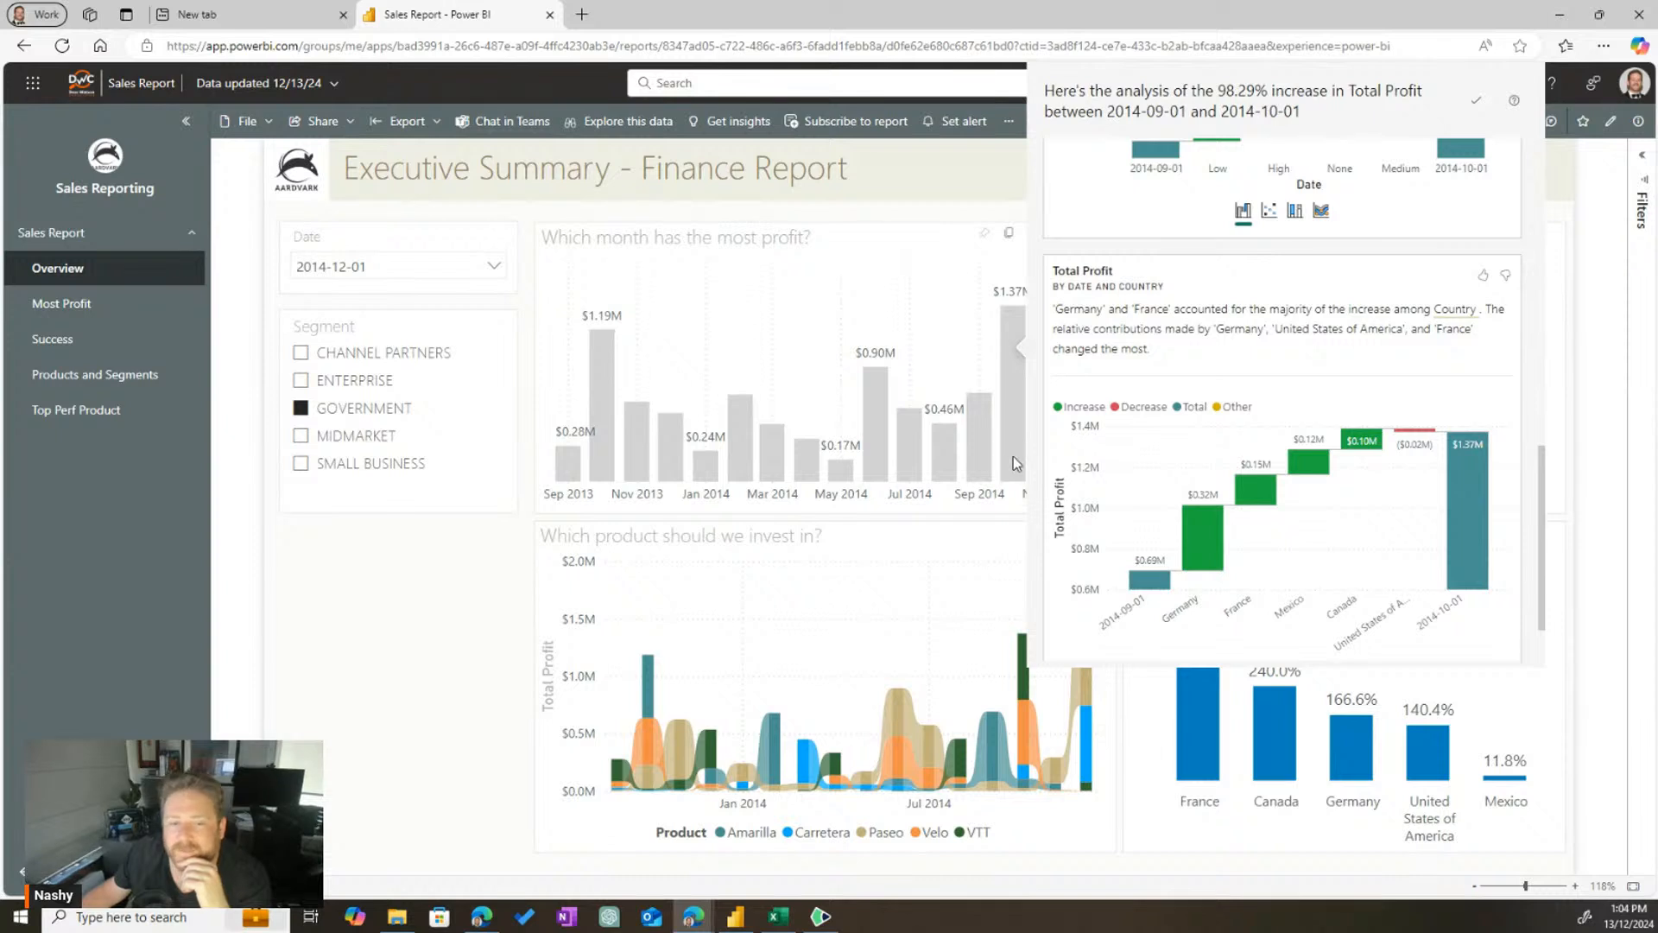
pyautogui.click(415, 657)
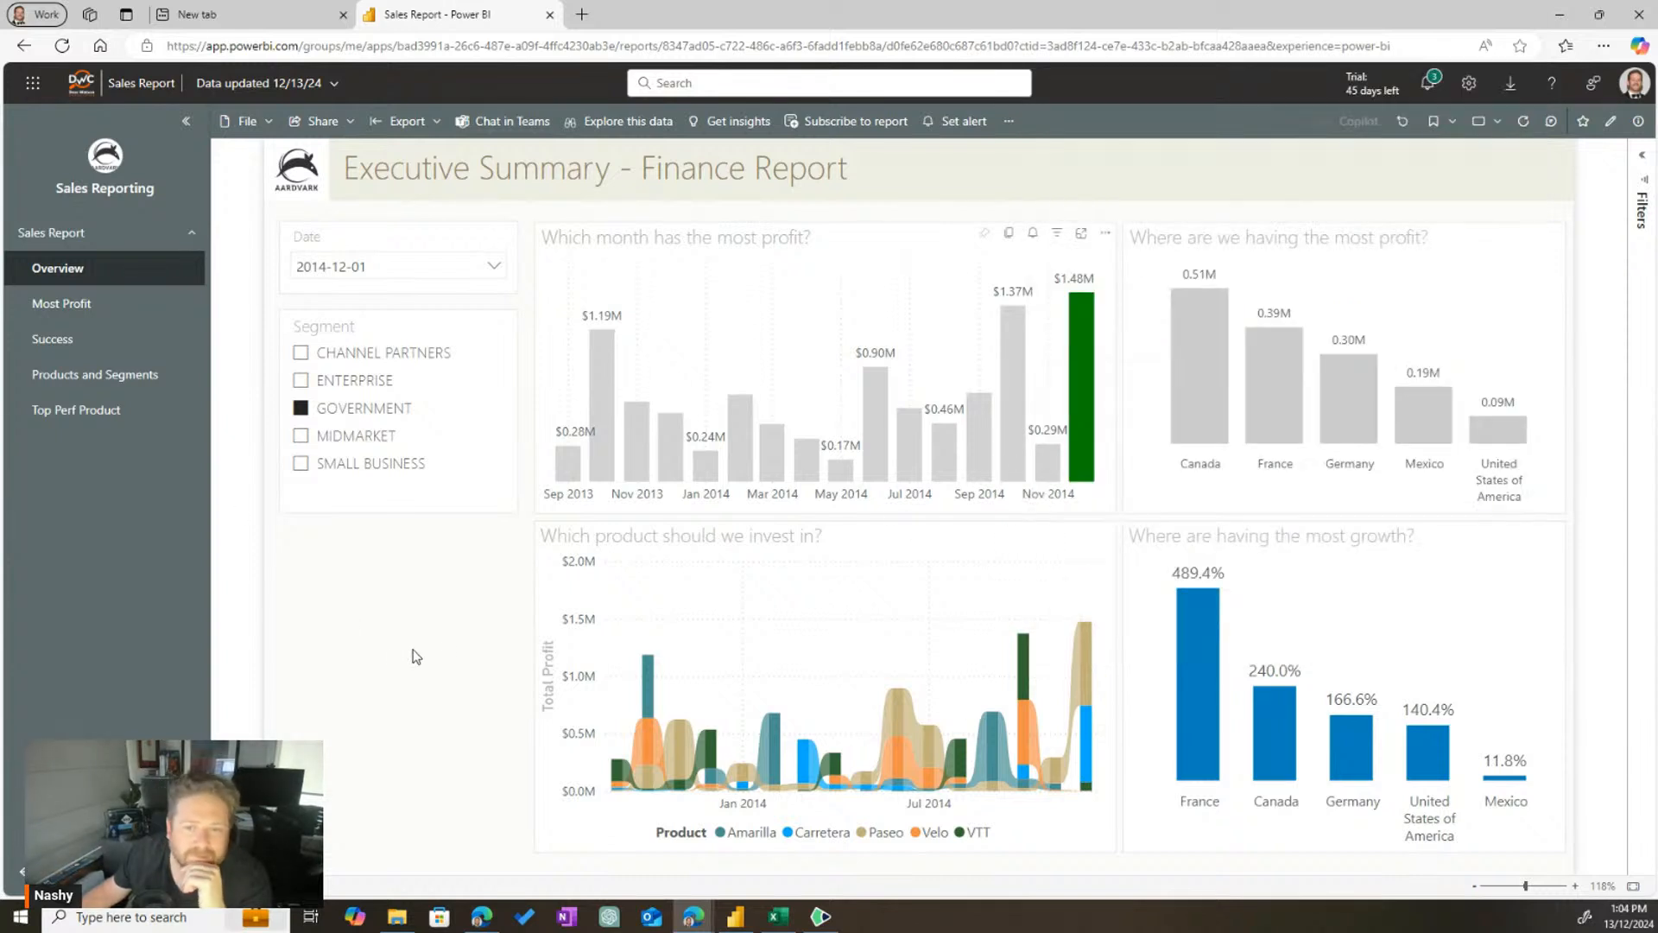
# Have the November 2013 profit decrease explained for the Government segment, and close the analysis
pyautogui.rightClick(635, 432)
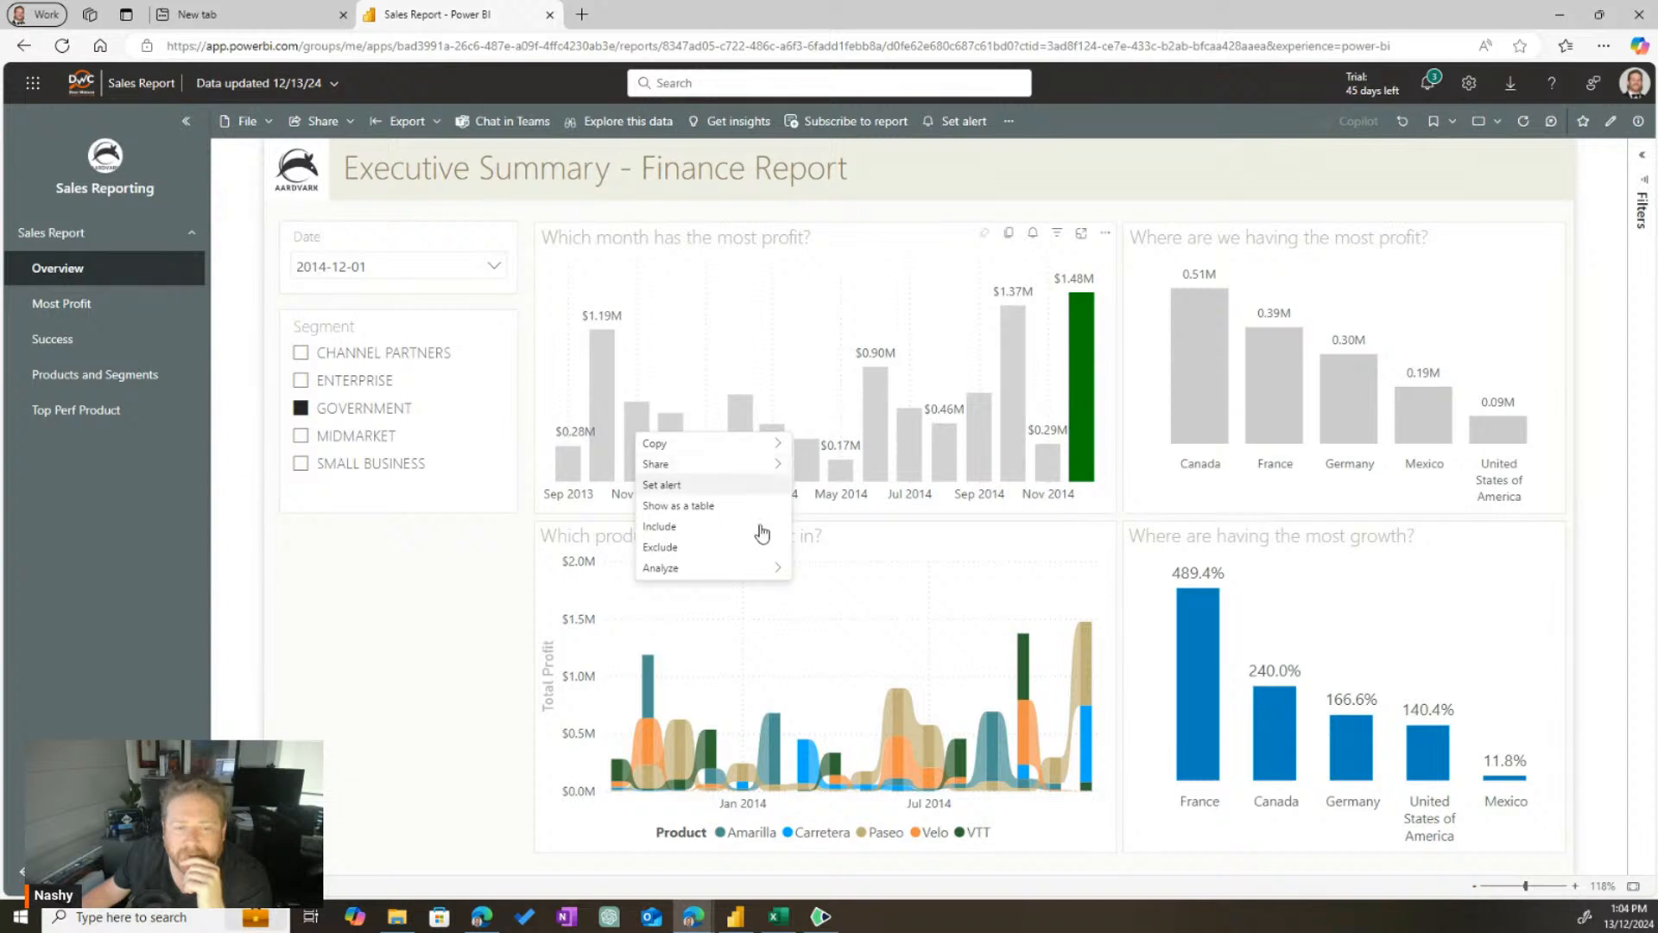
pyautogui.moveTo(750, 568)
pyautogui.click(856, 567)
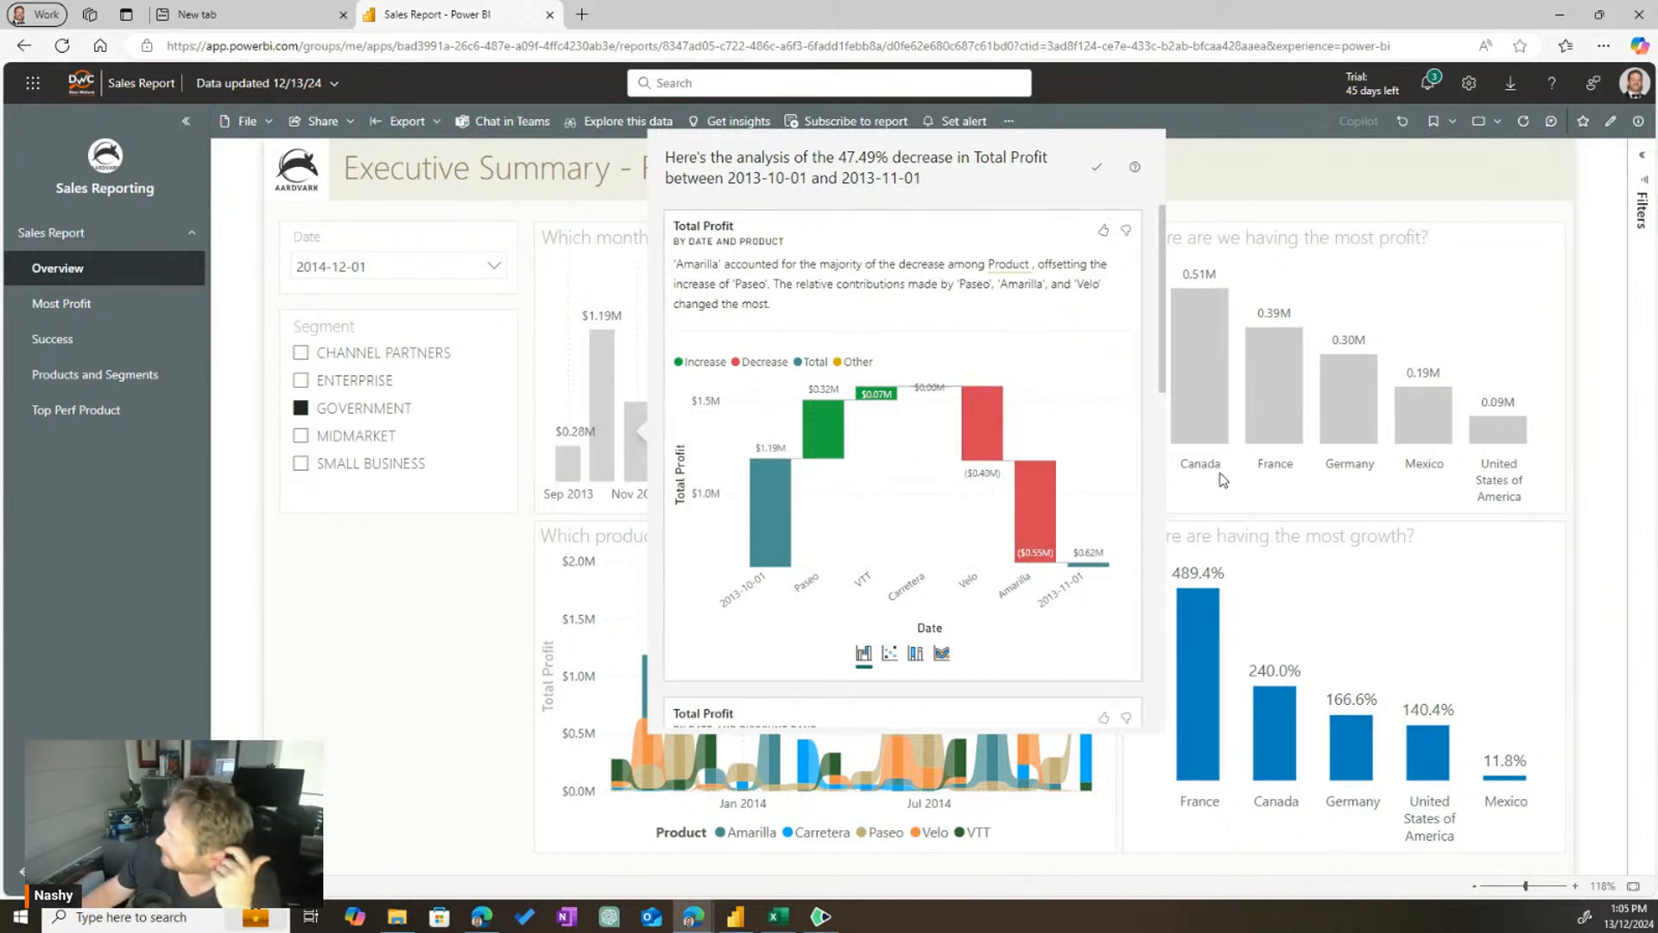
pyautogui.click(404, 662)
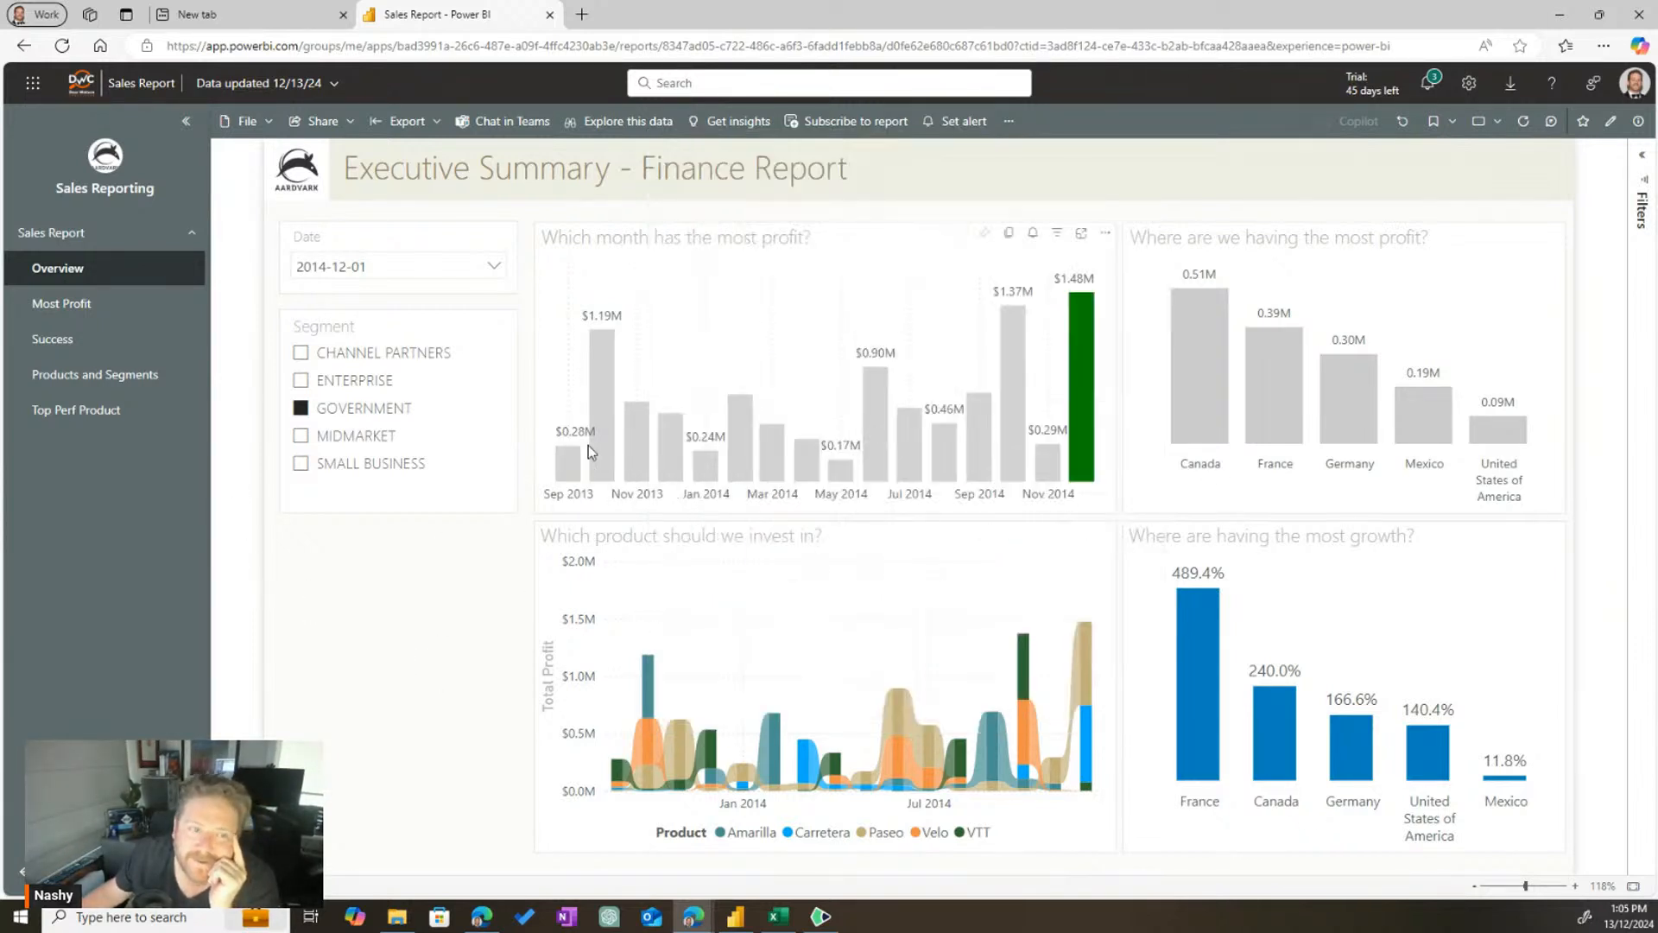
# Switch the Overview page's segment filter from Government to Enterprise
pyautogui.click(337, 355)
pyautogui.click(343, 413)
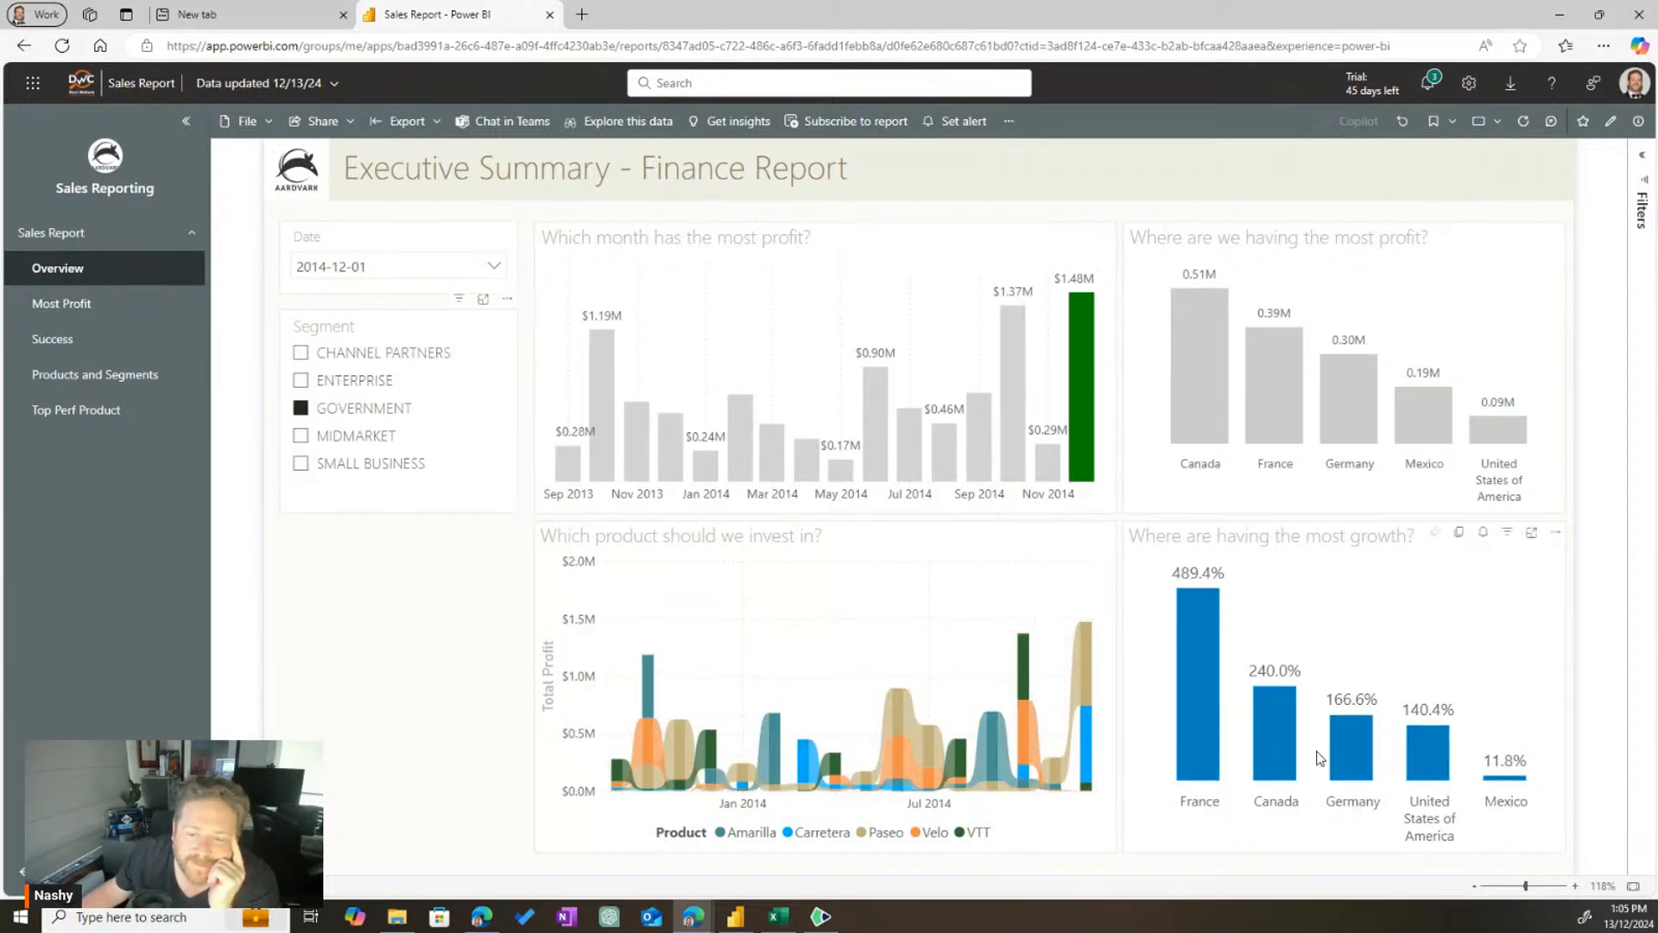
pyautogui.click(352, 381)
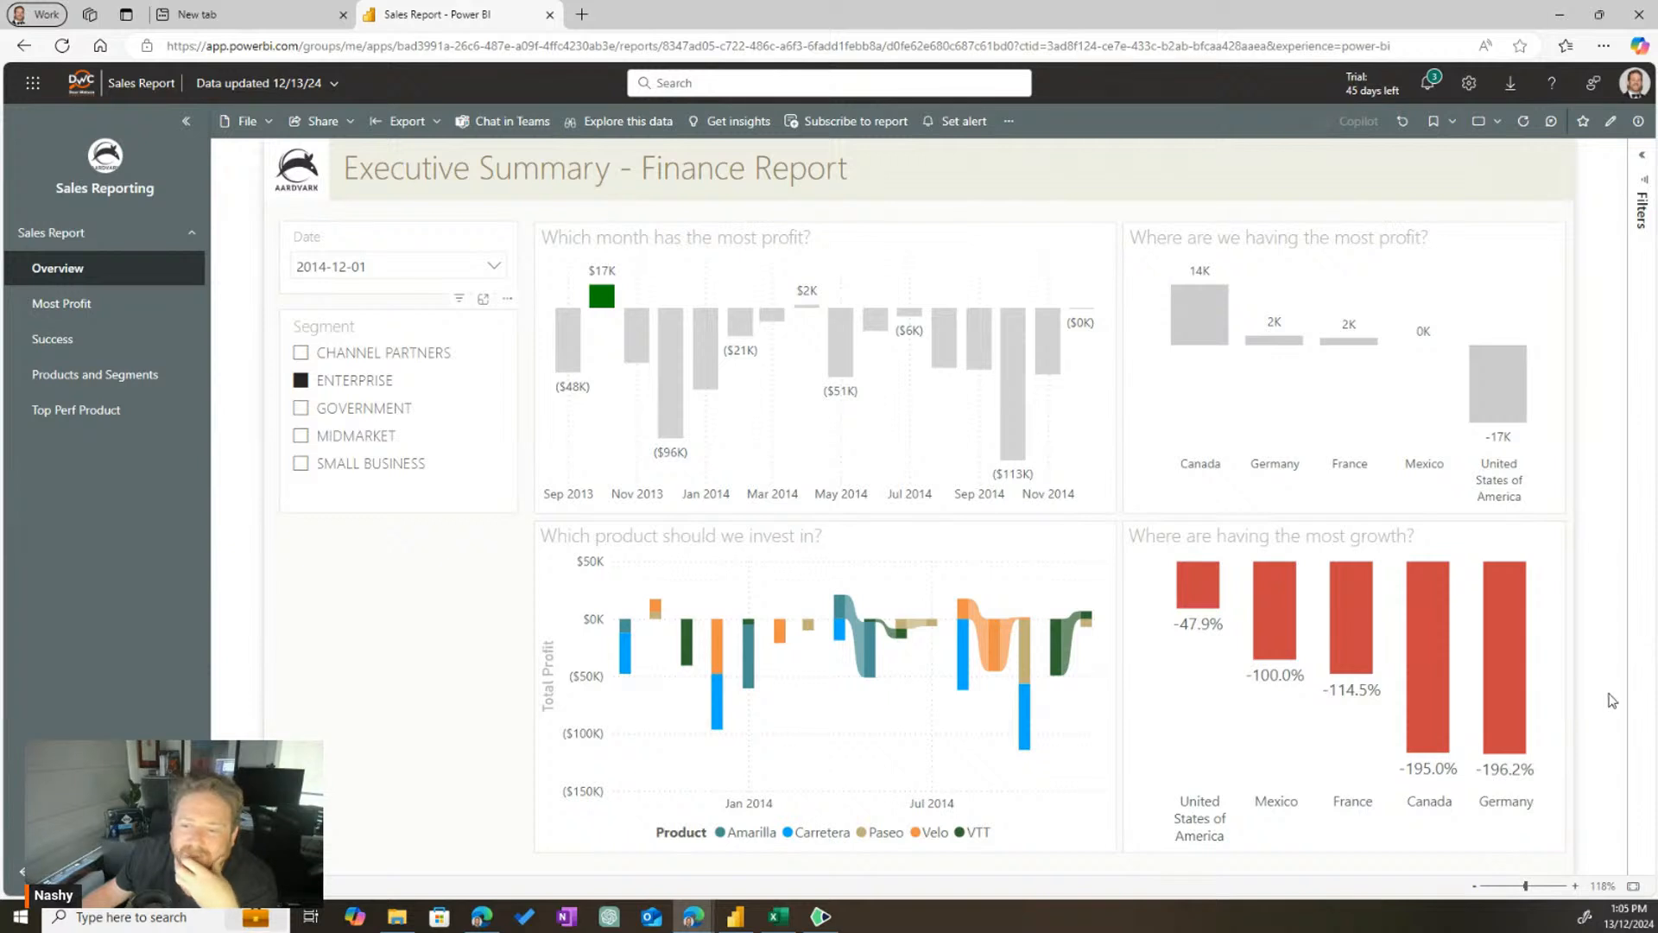
# Have the December 2013 profit decrease explained for Enterprise, read the country contributions, and close the analysis
pyautogui.rightClick(667, 374)
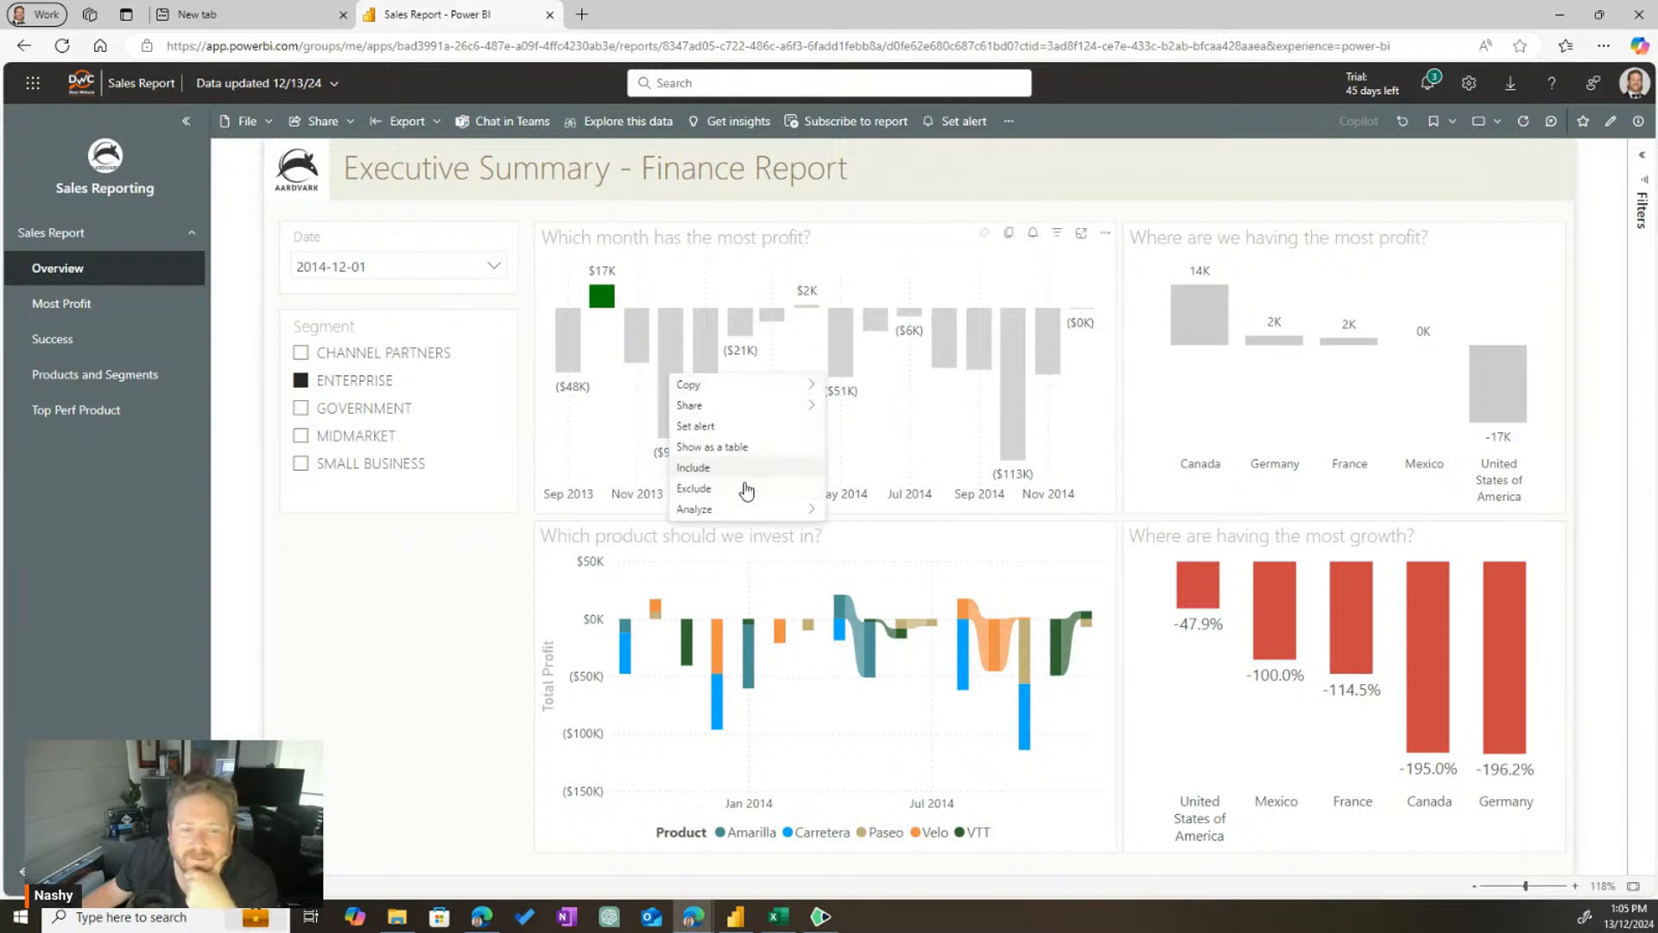
pyautogui.moveTo(741, 509)
pyautogui.click(905, 511)
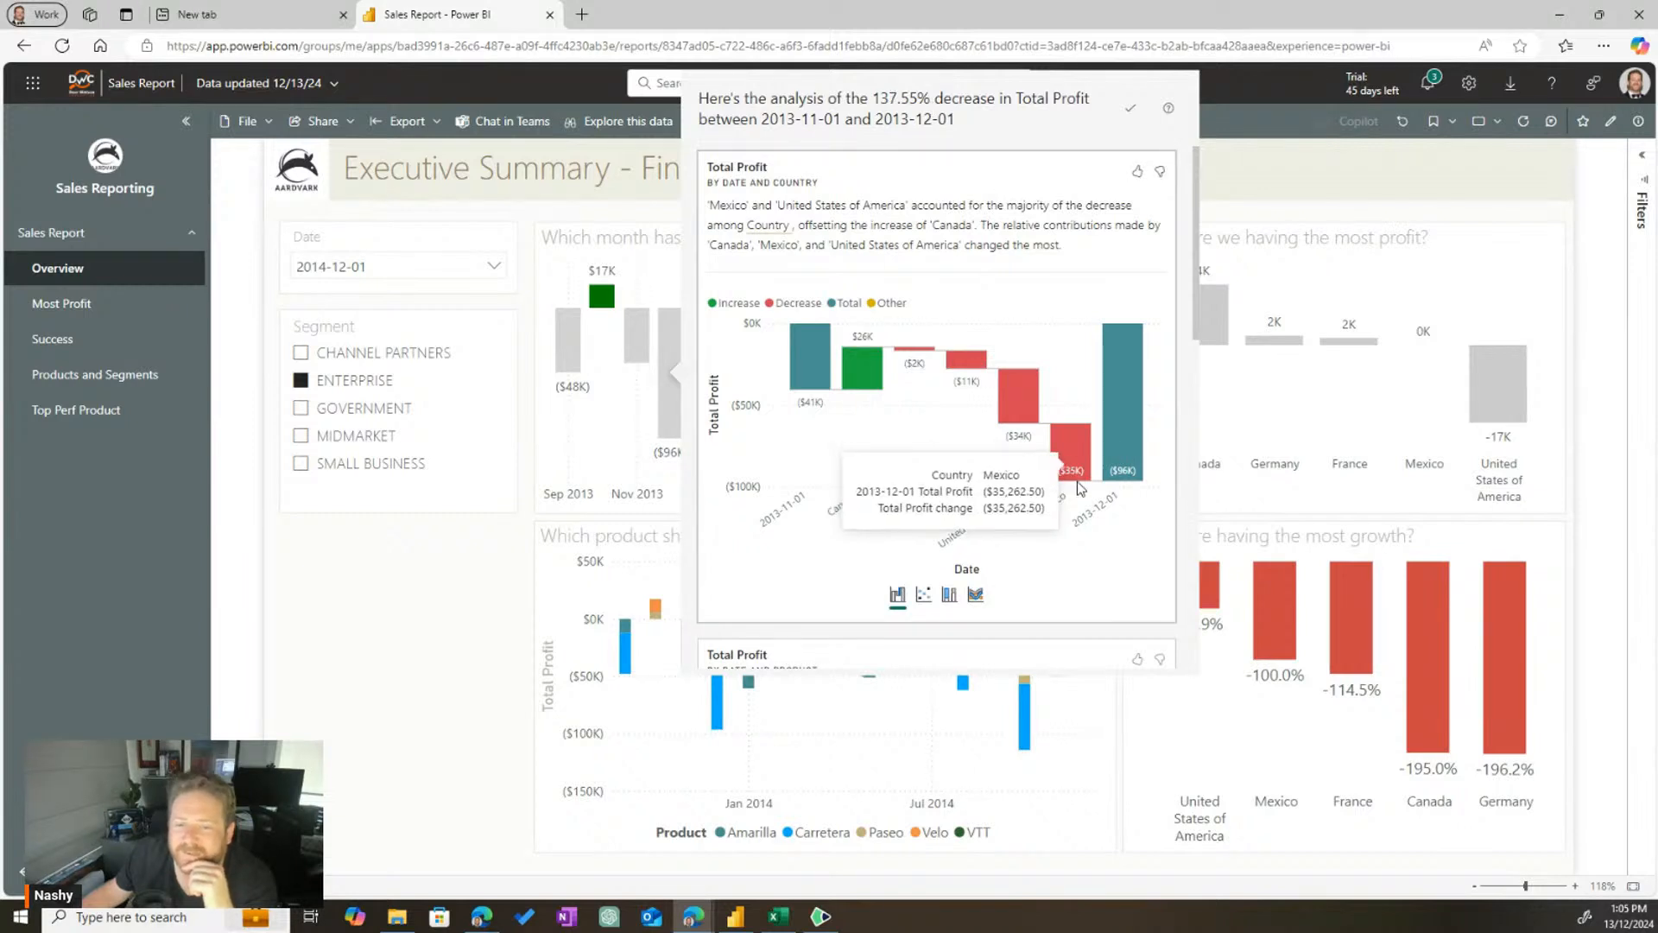
pyautogui.moveTo(1017, 398)
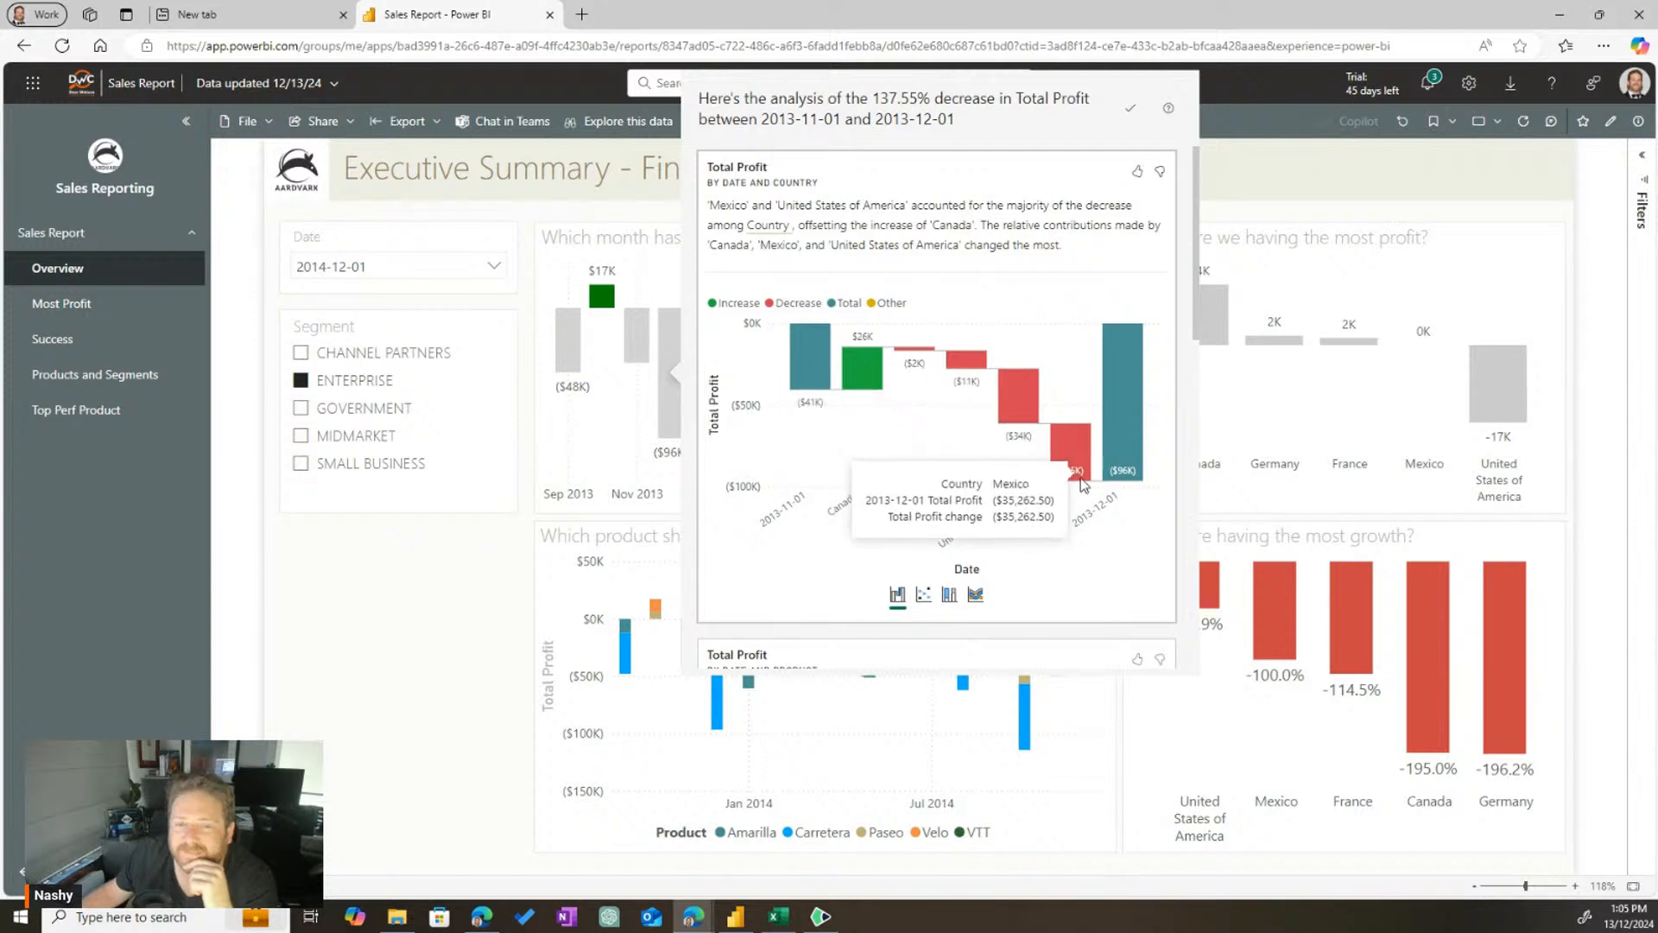
pyautogui.moveTo(860, 371)
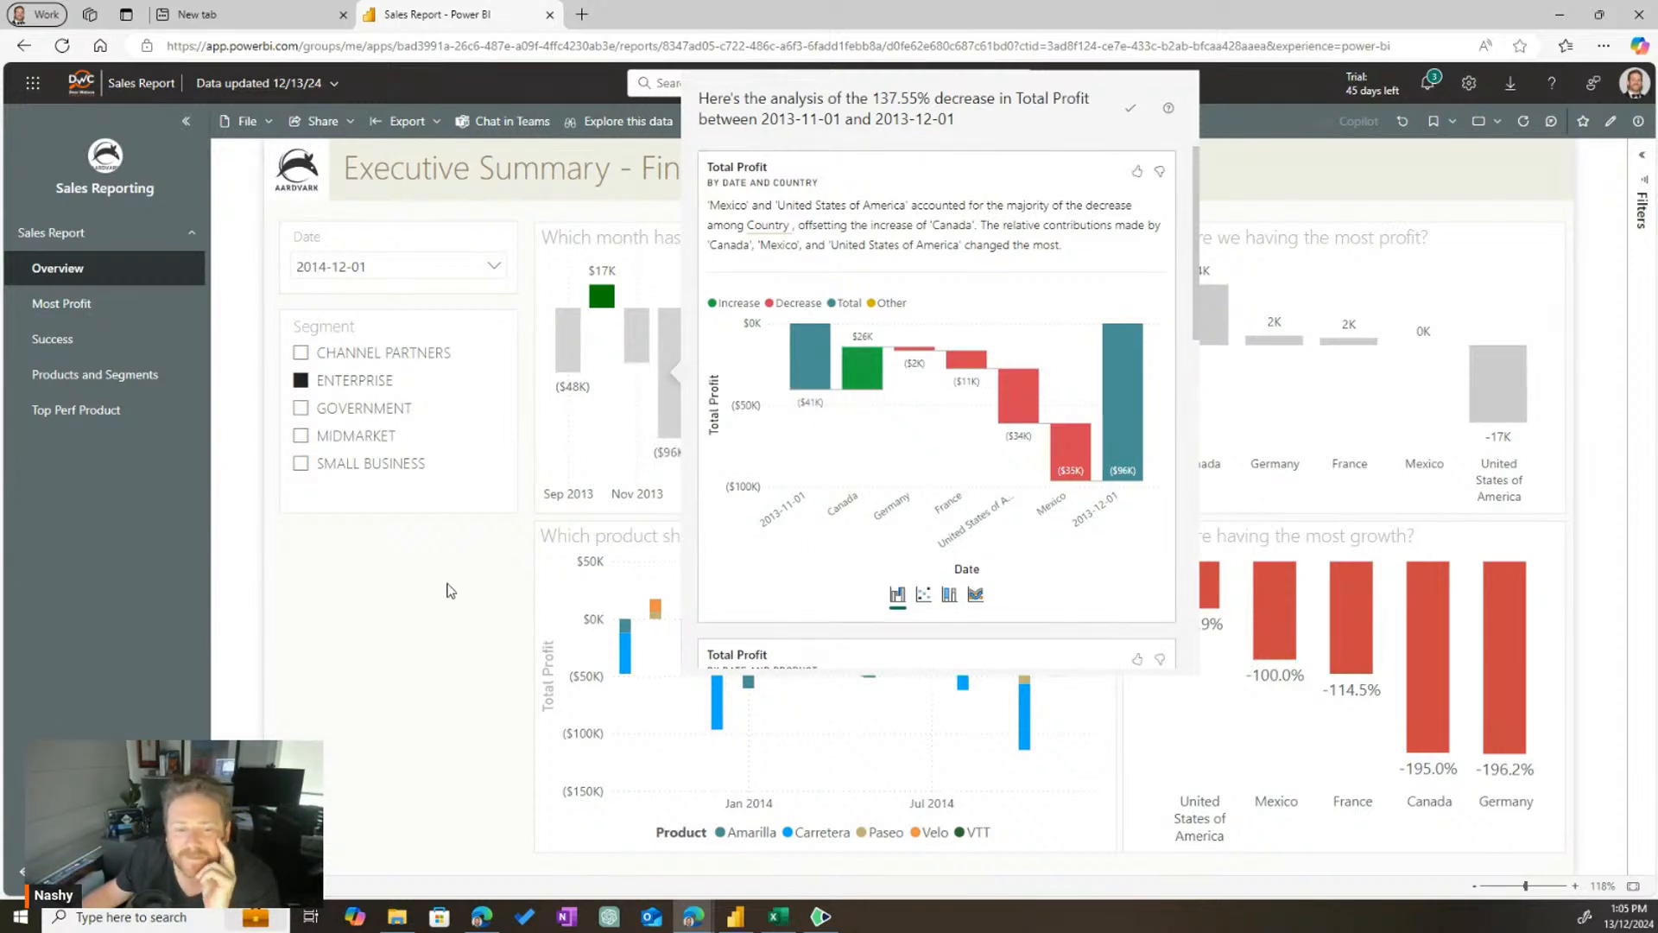
pyautogui.click(354, 628)
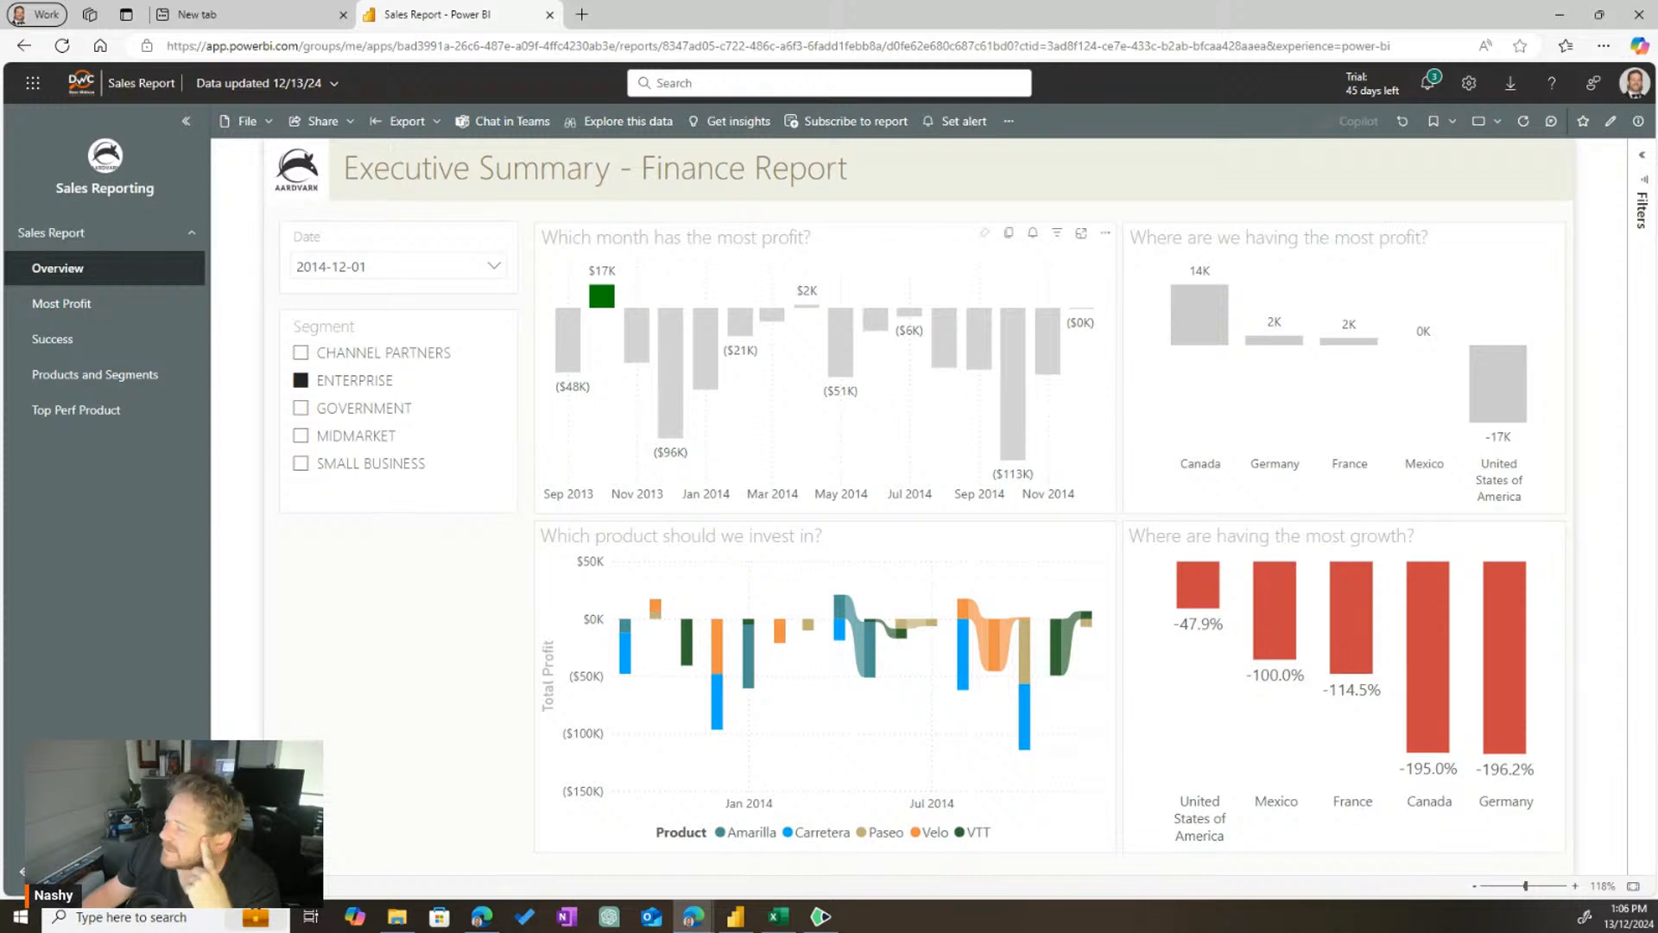
# Compare the Overview charts across all five segments, ending with the filter on Channel Partners
pyautogui.click(322, 411)
pyautogui.click(342, 382)
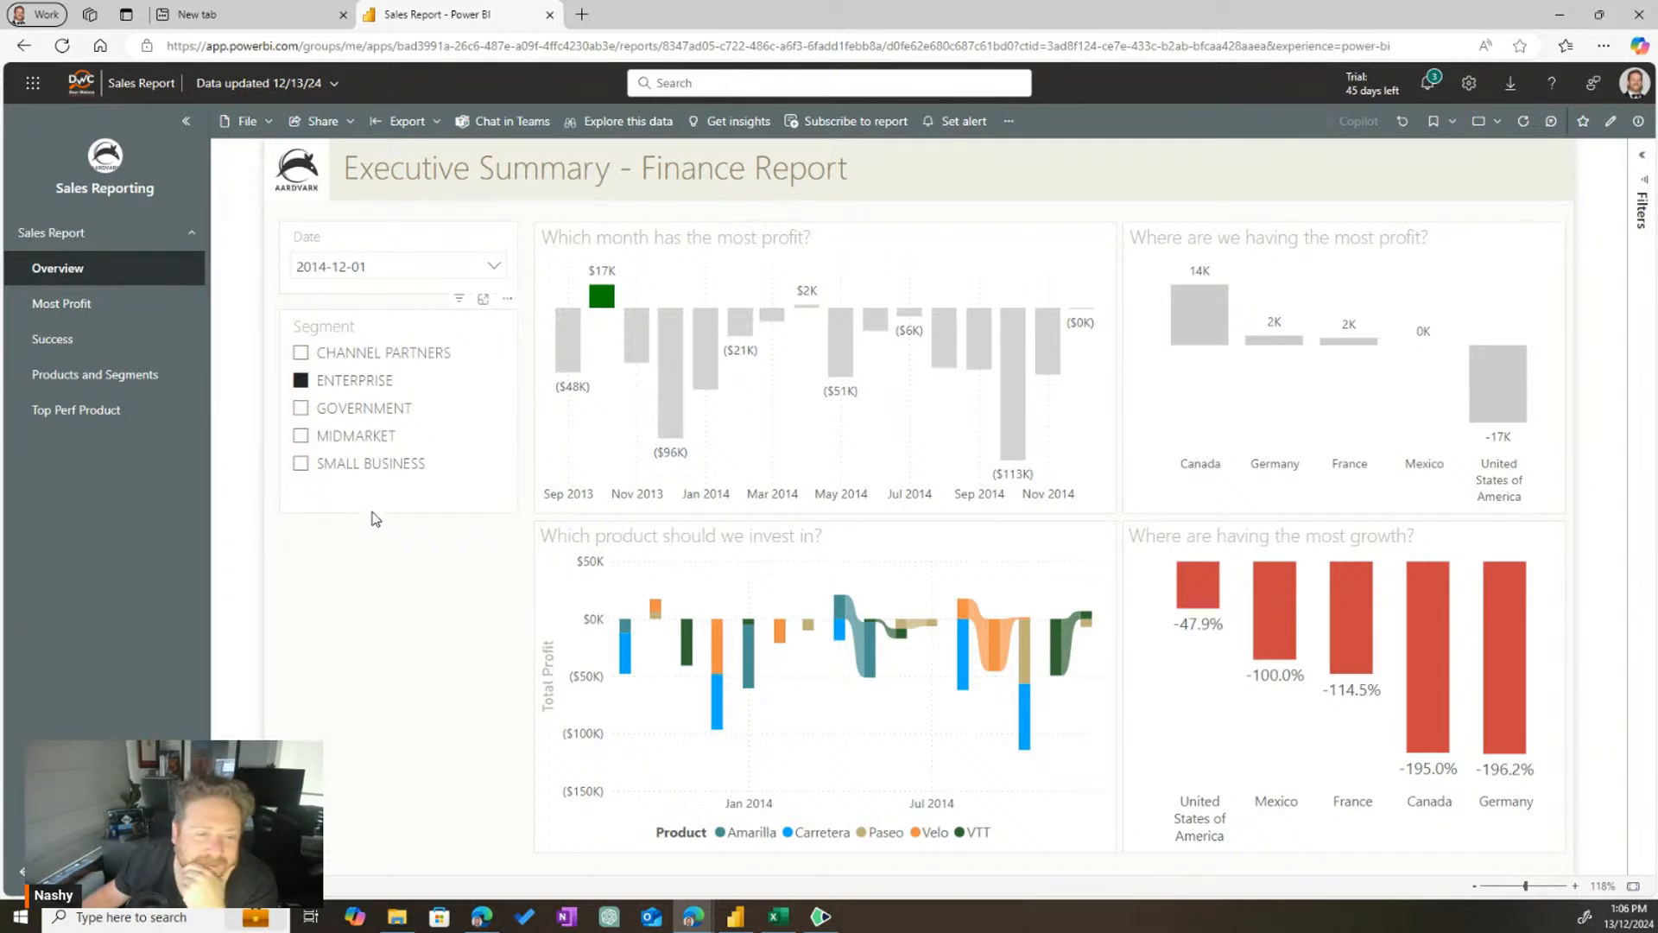
pyautogui.click(377, 354)
pyautogui.click(359, 382)
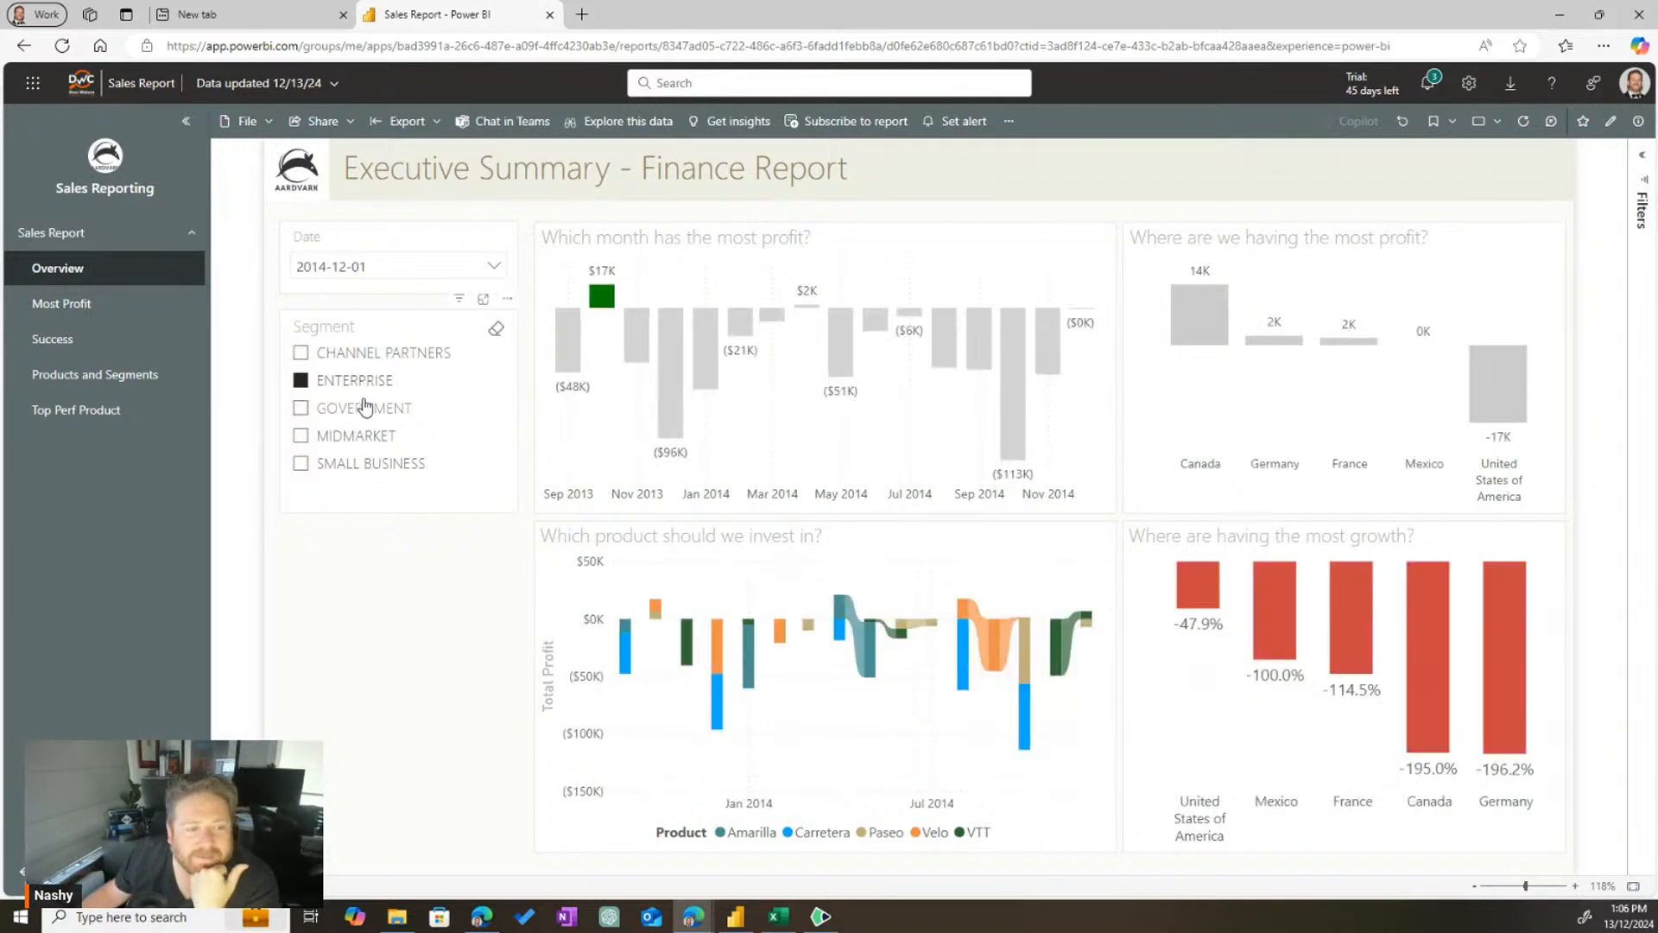
pyautogui.click(363, 407)
pyautogui.click(346, 436)
pyautogui.click(371, 467)
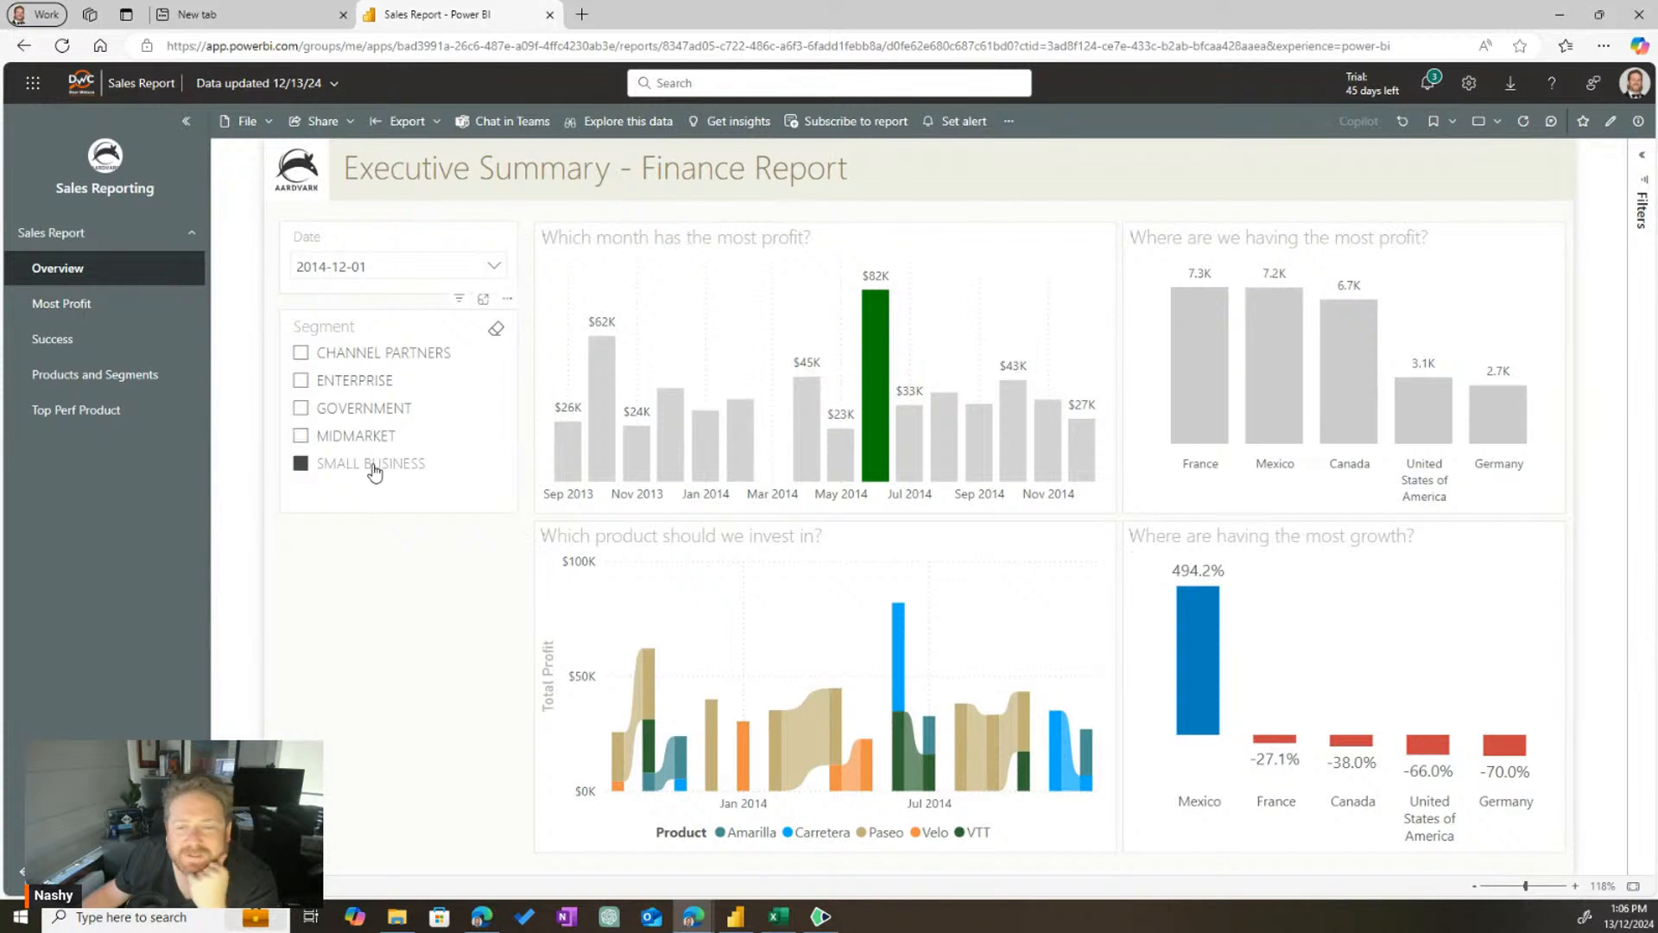
pyautogui.click(377, 353)
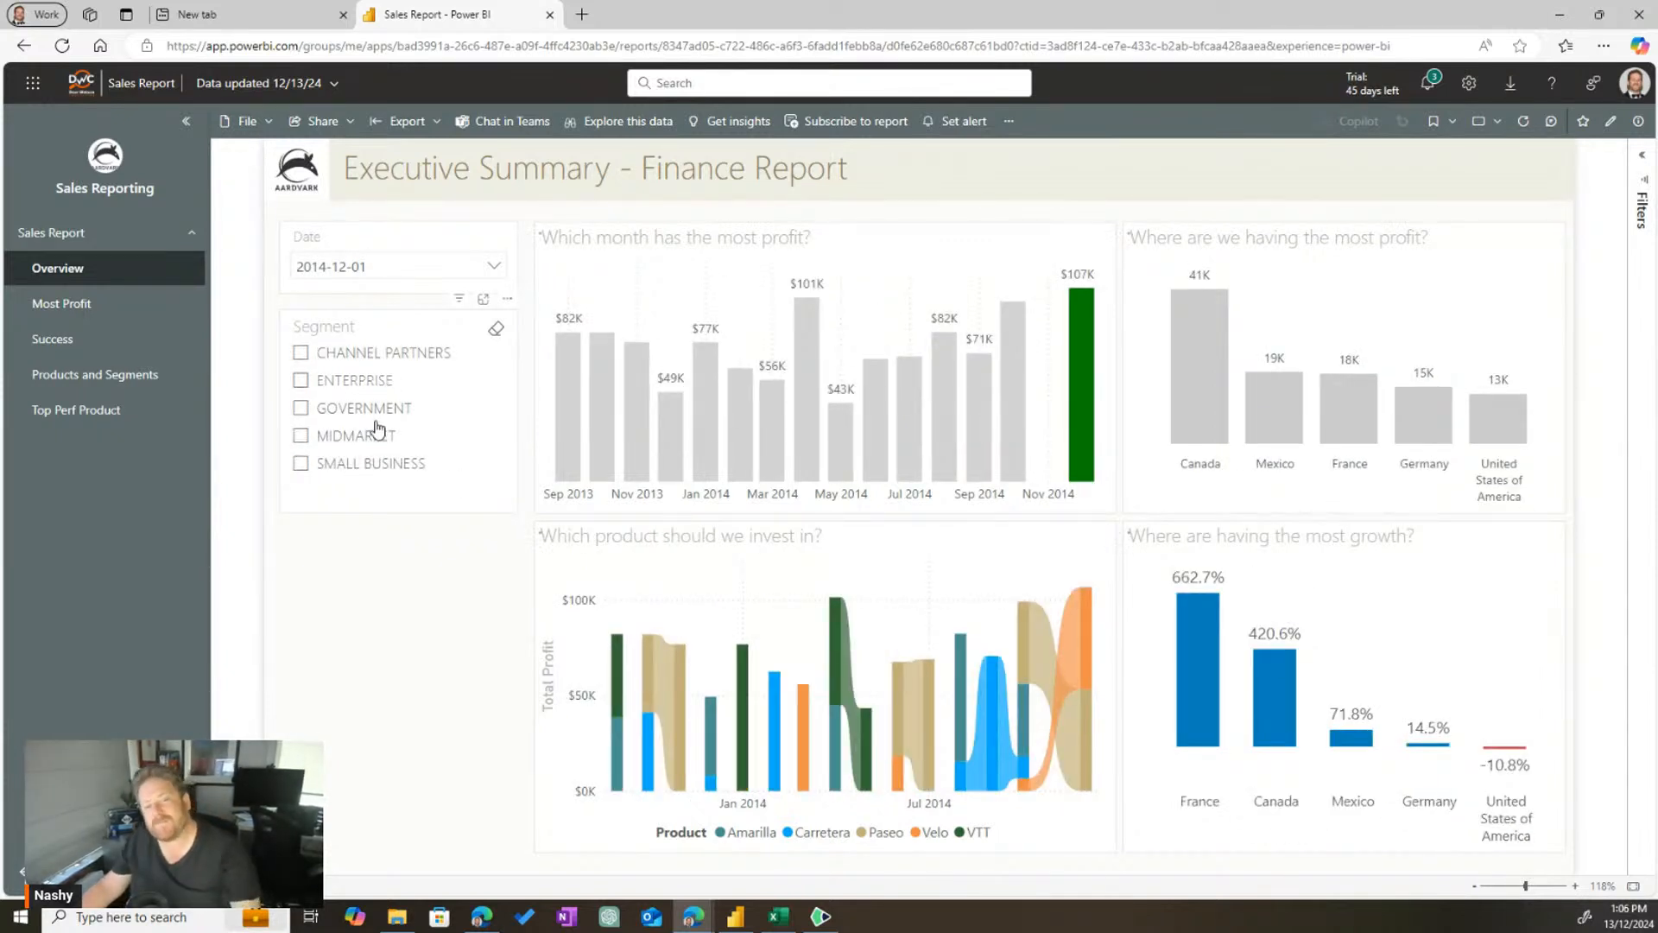